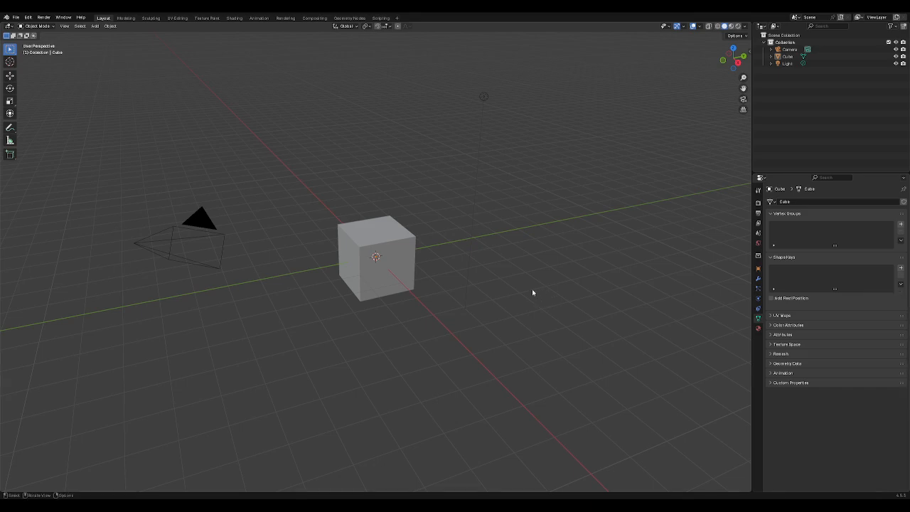
# Step: Delete the default camera, cube and light, and paste the copied Atlas robot rig into the empty scene
pyautogui.press('a')
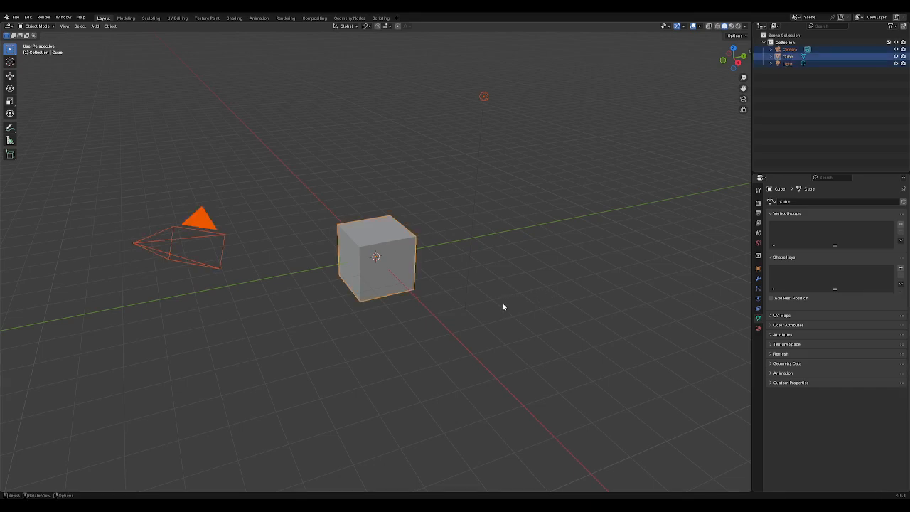
pyautogui.press('Delete')
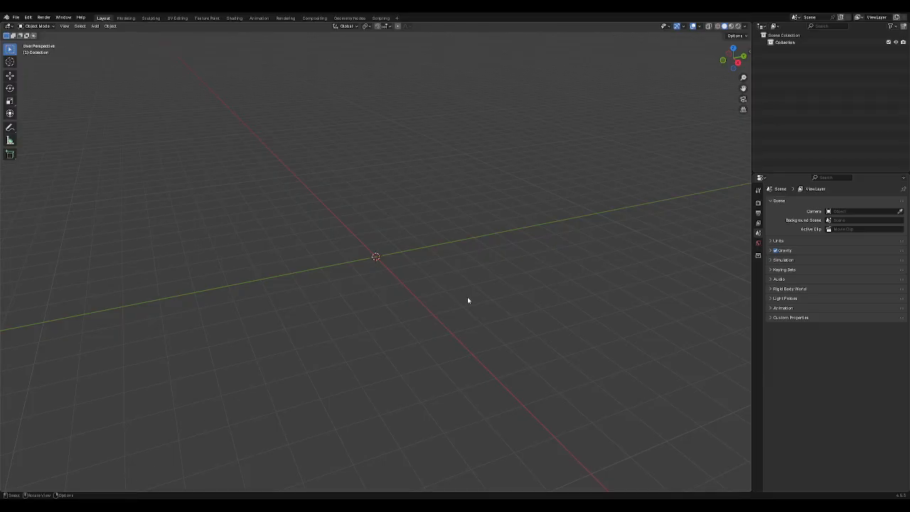
pyautogui.hotkey('ctrl', 'v')
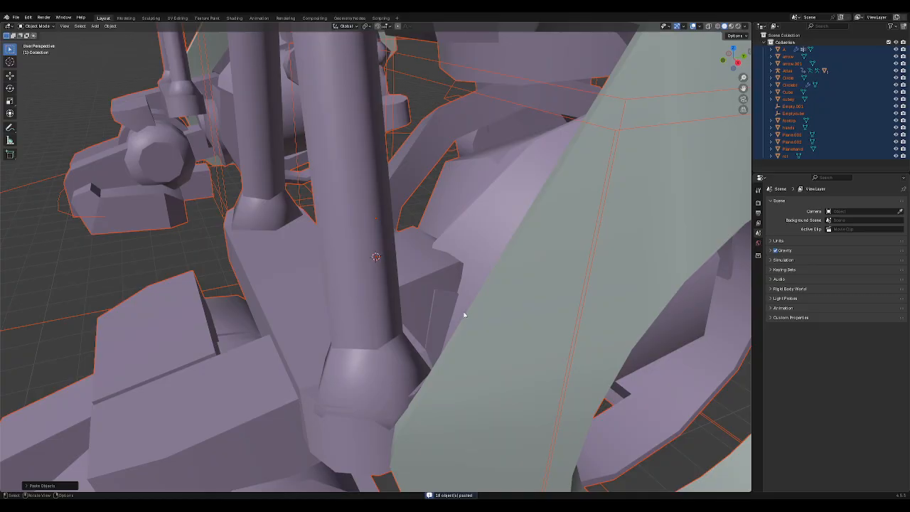
pyautogui.scroll(-15, 464, 315)
pyautogui.moveTo(430, 289); pyautogui.dragTo(497, 260, button='middle')
pyautogui.scroll(-1, 511, 201)
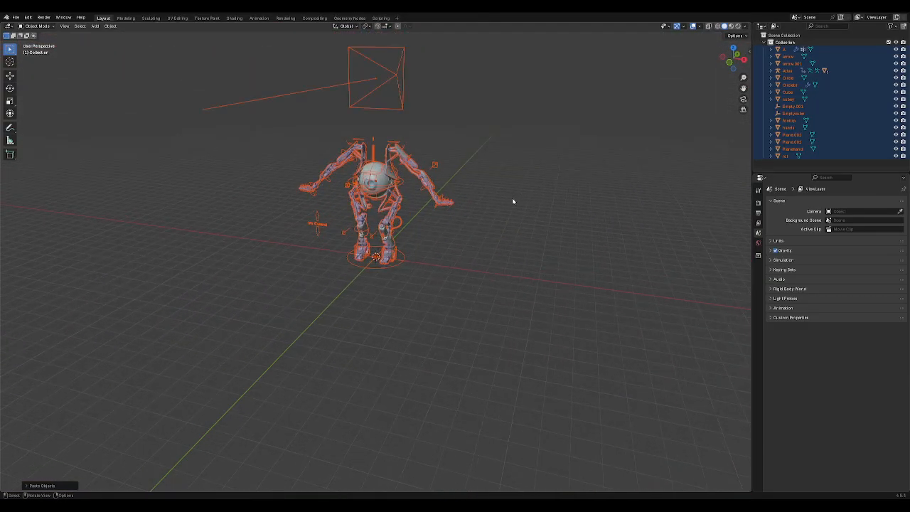
# Step: Set the viewport shading to Material Preview and deselect the Atlas rig
pyautogui.scroll(3, 511, 201)
pyautogui.click(730, 25)
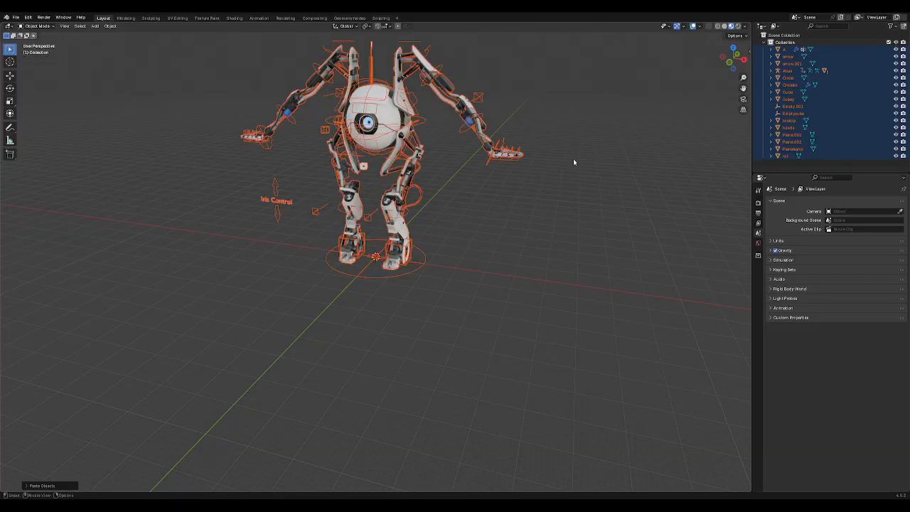
pyautogui.click(532, 222)
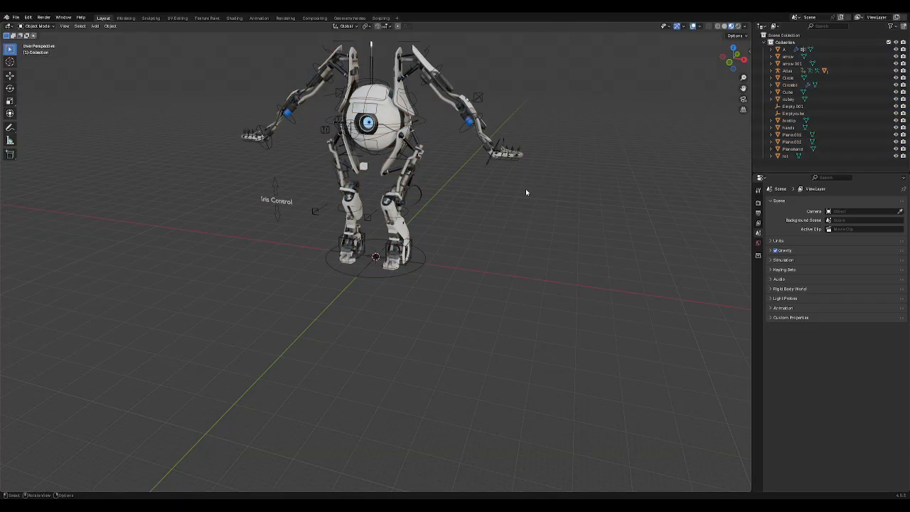
# Step: Select all parts of the Atlas rig and move them along the X axis, clear of the world origin
pyautogui.hotkey('ctrl', 'a')
pyautogui.press('a')
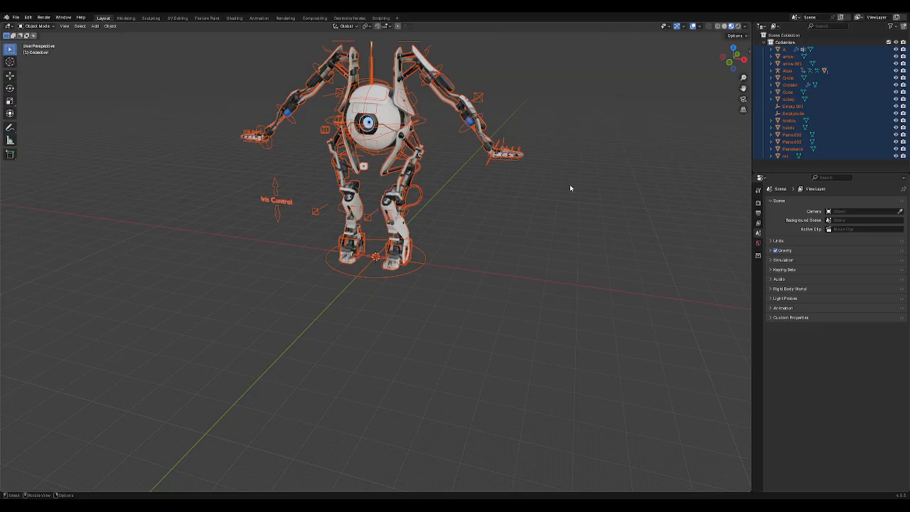
pyautogui.click(10, 76)
pyautogui.moveTo(396, 188); pyautogui.dragTo(705, 219)
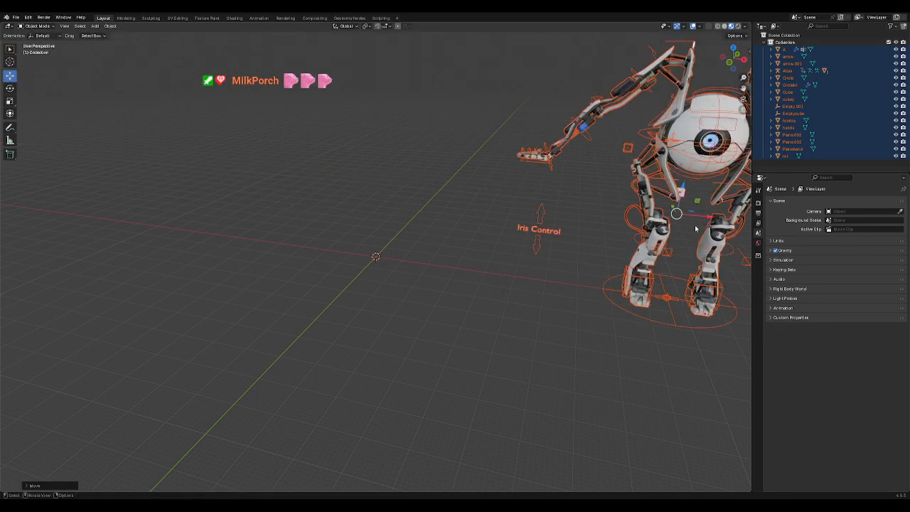
pyautogui.hotkey('ctrl', 'z')
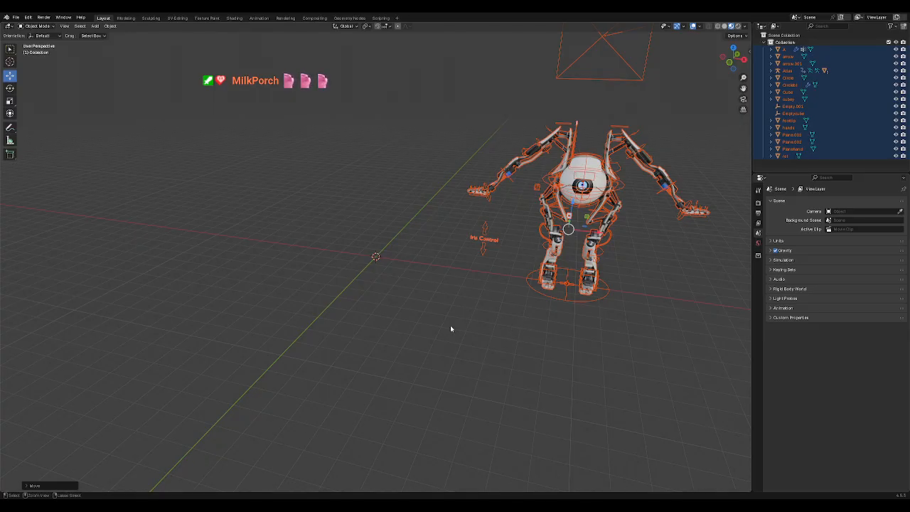
# Step: Paste the copied slim robot rig at the world origin, keeping all of its parts selected
pyautogui.hotkey('ctrl', 'v')
pyautogui.click(439, 310)
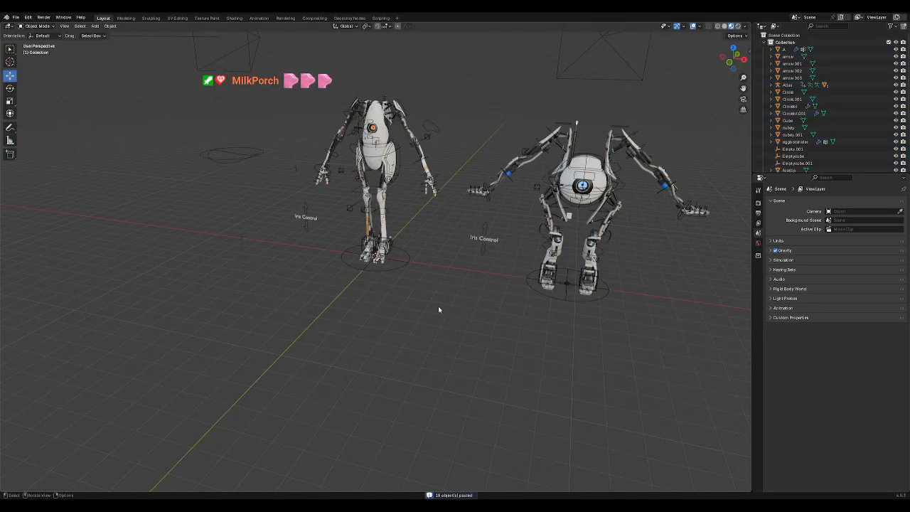
pyautogui.scroll(-4, 439, 310)
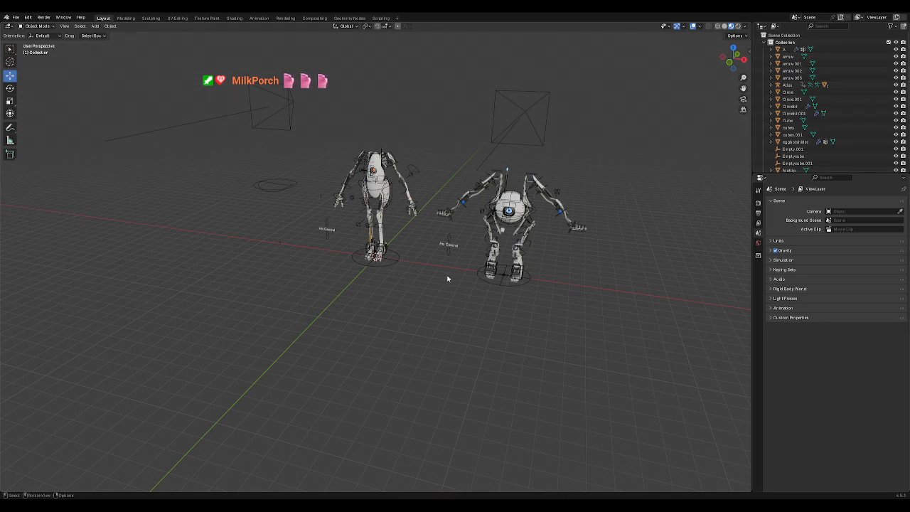
pyautogui.hotkey('ctrl', 'z')
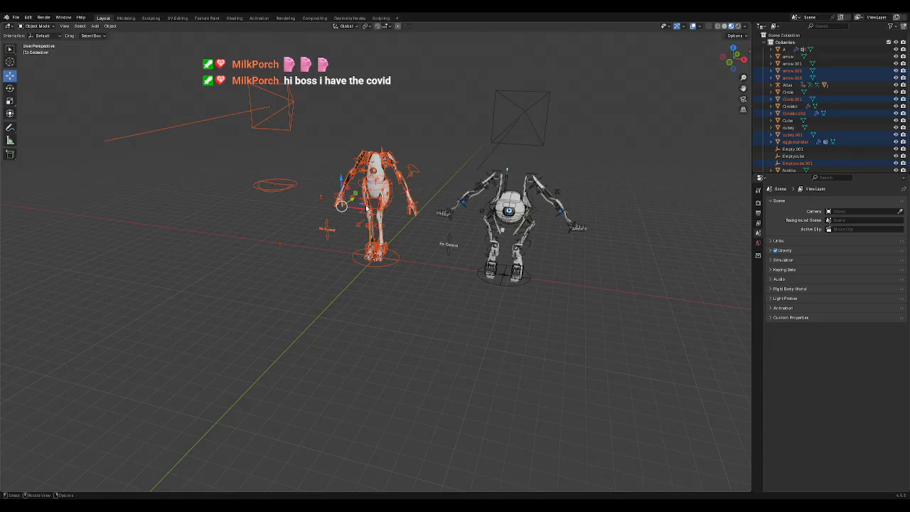
# Step: Move the slim robot rig along the X axis to the side of the origin opposite Atlas, and save the file
pyautogui.press('g')
pyautogui.press('x')
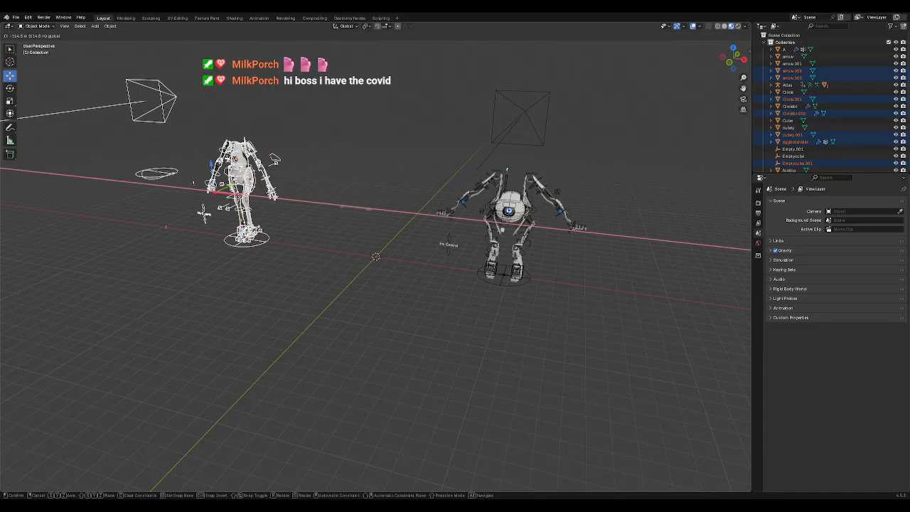
pyautogui.click(203, 210)
pyautogui.click(319, 230)
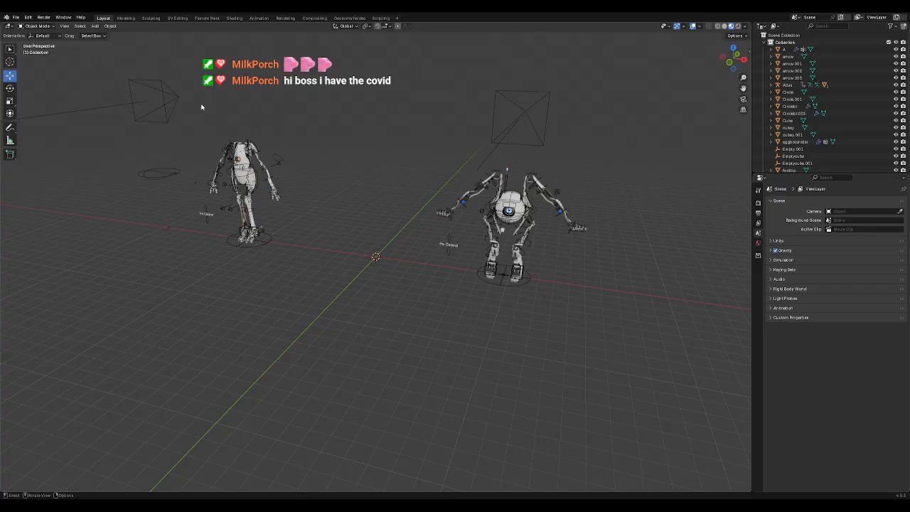
pyautogui.hotkey('ctrl', 's')
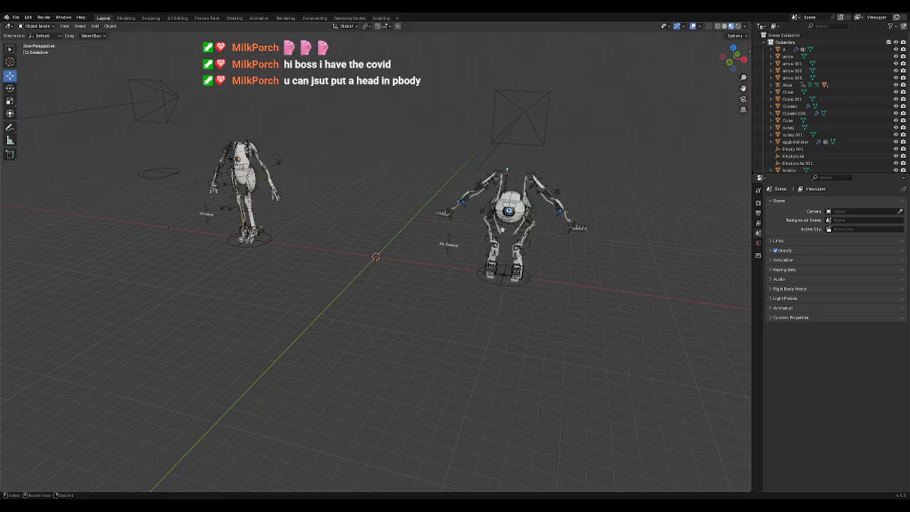
# Step: Select the whole Atlas rig, move it farther from the origin along the X axis, and save the file
pyautogui.moveTo(498, 298); pyautogui.dragTo(484, 300, button='middle')
pyautogui.moveTo(408, 83); pyautogui.dragTo(620, 328)
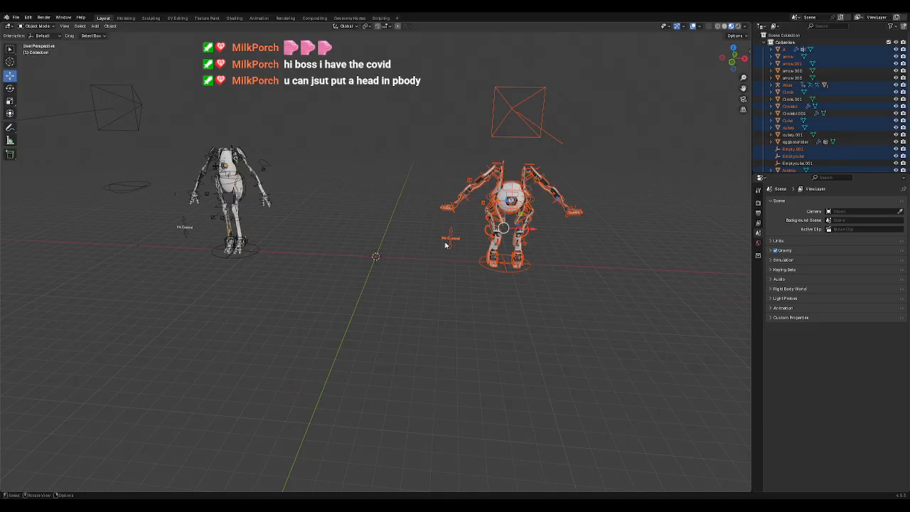
pyautogui.press('g')
pyautogui.press('x')
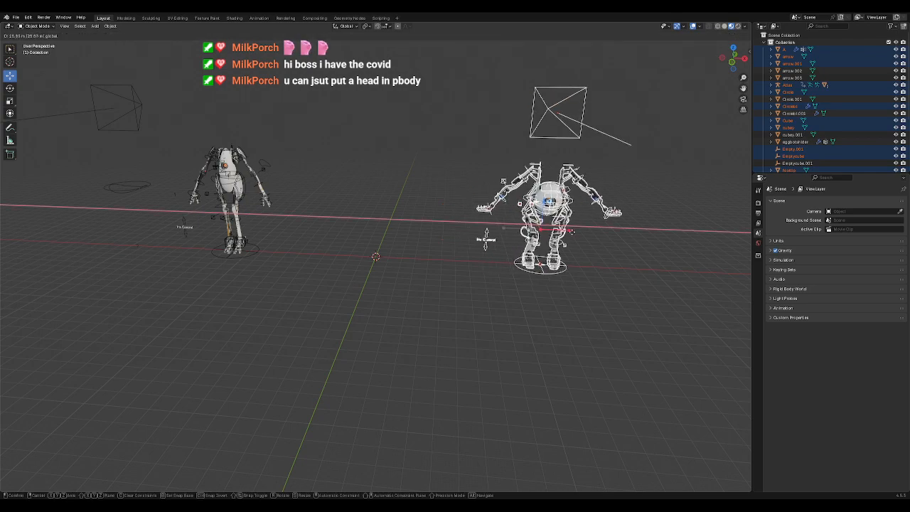
pyautogui.moveTo(606, 233)
pyautogui.mouseDown()
pyautogui.moveTo(559, 231)
pyautogui.moveTo(603, 232)
pyautogui.mouseUp()
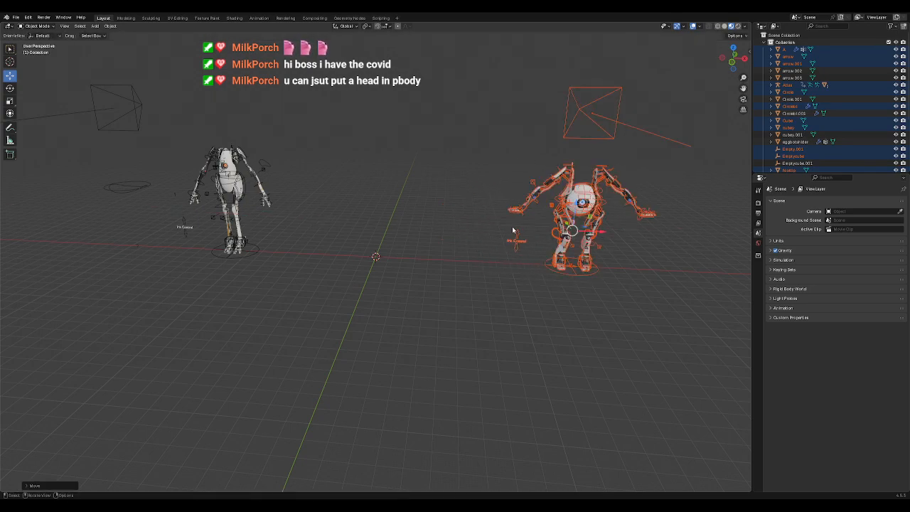
pyautogui.click(446, 278)
pyautogui.scroll(3, 420, 259)
pyautogui.scroll(-1, 401, 238)
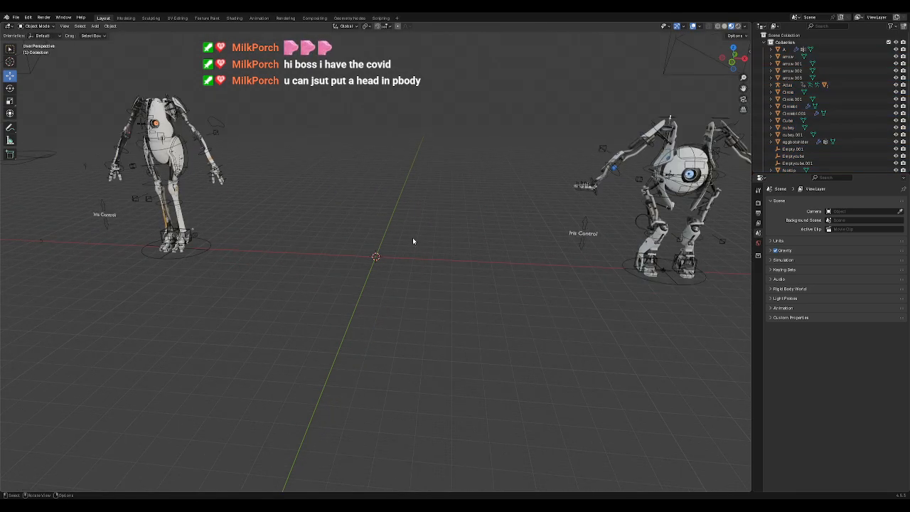
pyautogui.hotkey('ctrl', 's')
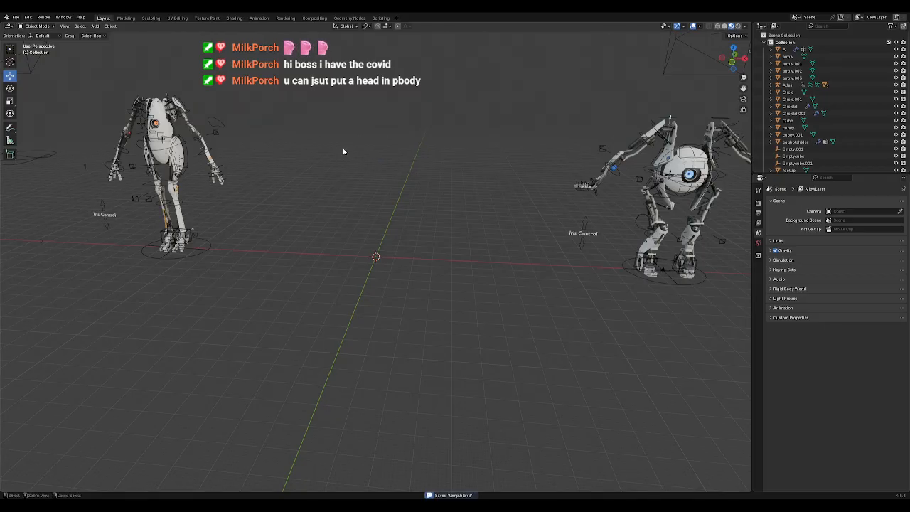
# Step: Import the human character model with its armature and frame it at the world origin
pyautogui.click(16, 17)
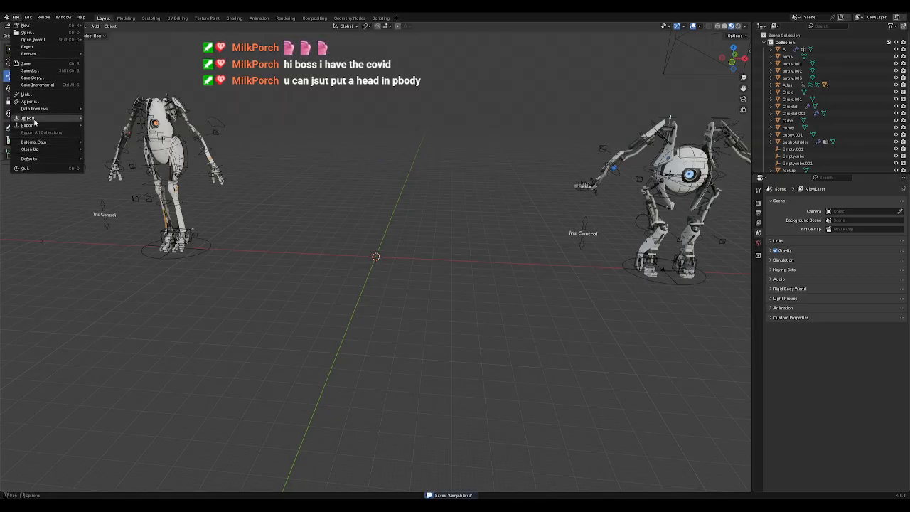
pyautogui.moveTo(30, 118)
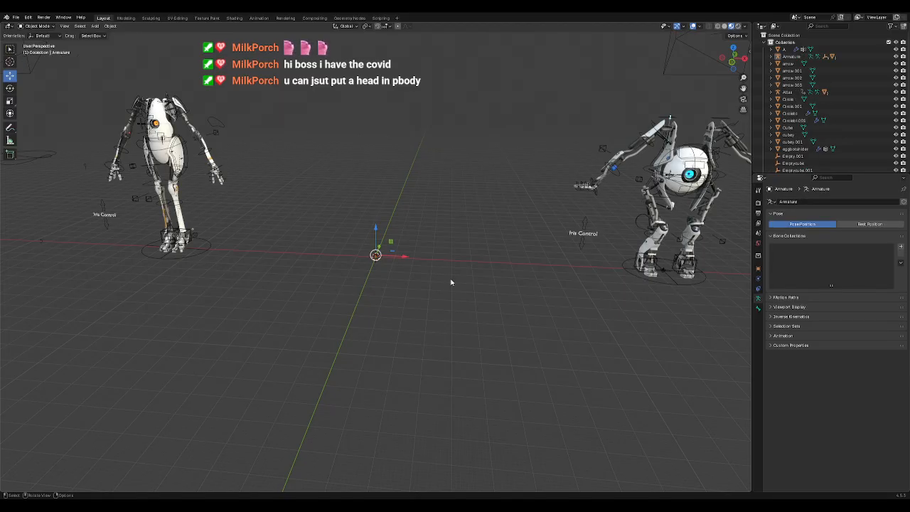
pyautogui.scroll(4, 405, 298)
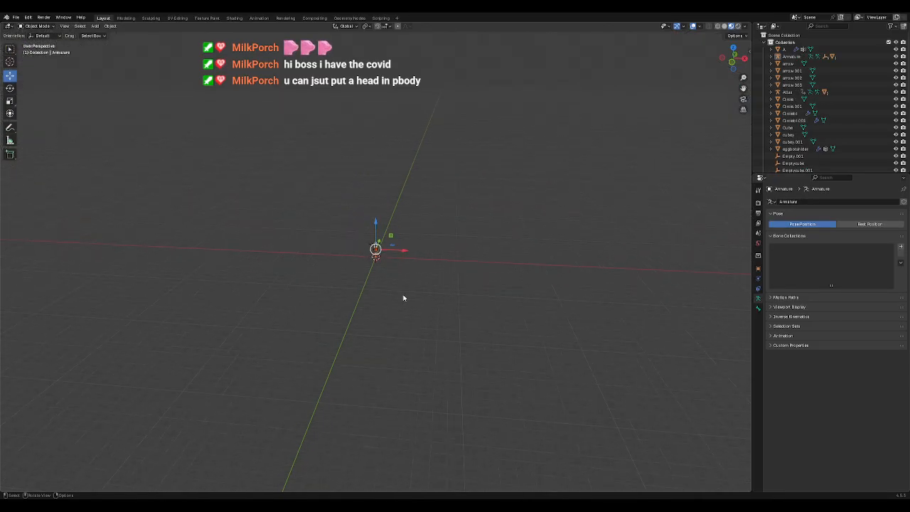
pyautogui.press('KP_Decimal')
pyautogui.scroll(-8, 381, 277)
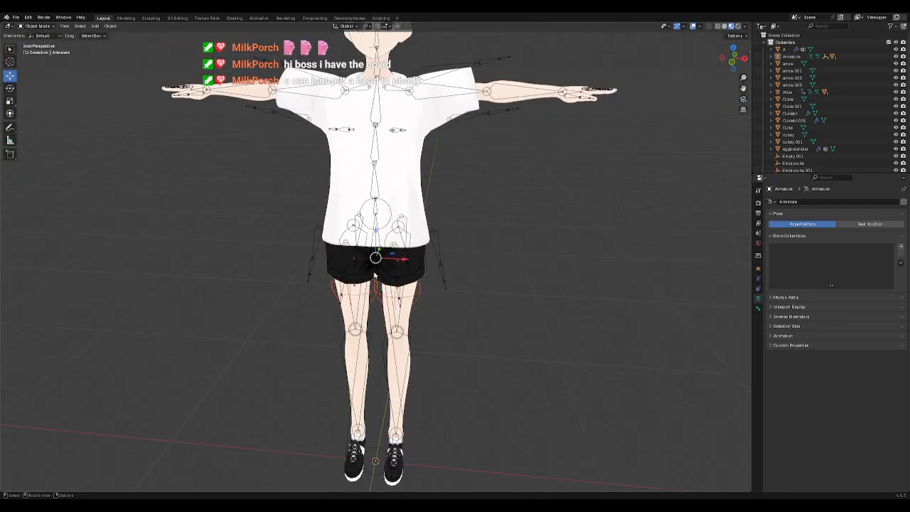
pyautogui.scroll(-20, 490, 280)
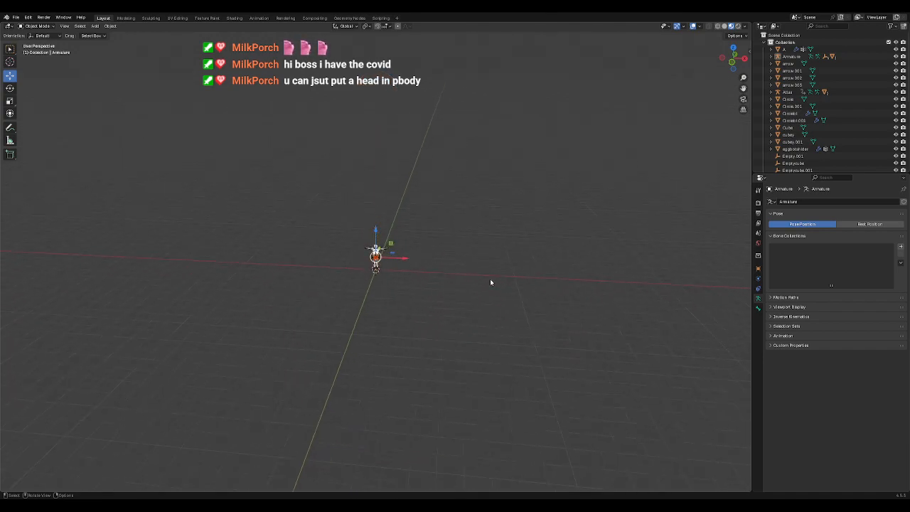
pyautogui.scroll(-2, 556, 282)
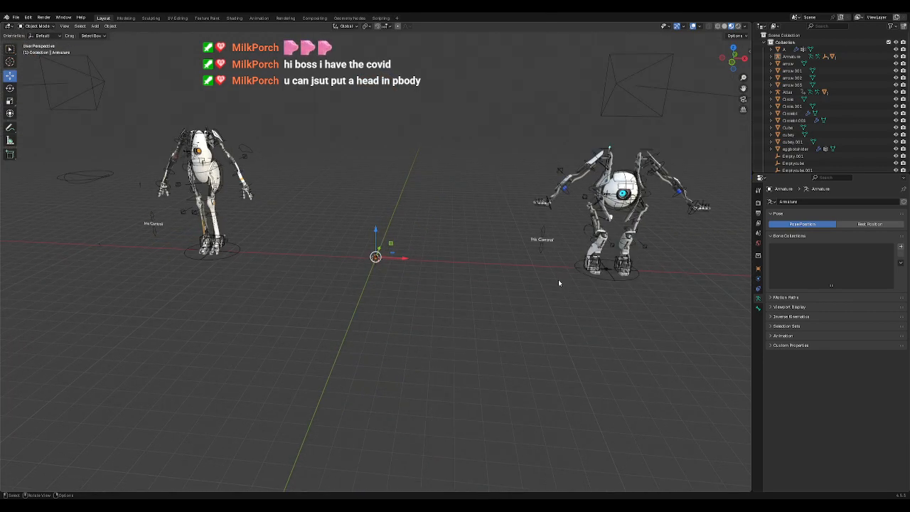
# Step: Select the human character's armature at the origin and compare its size with the two robots
pyautogui.click(617, 207)
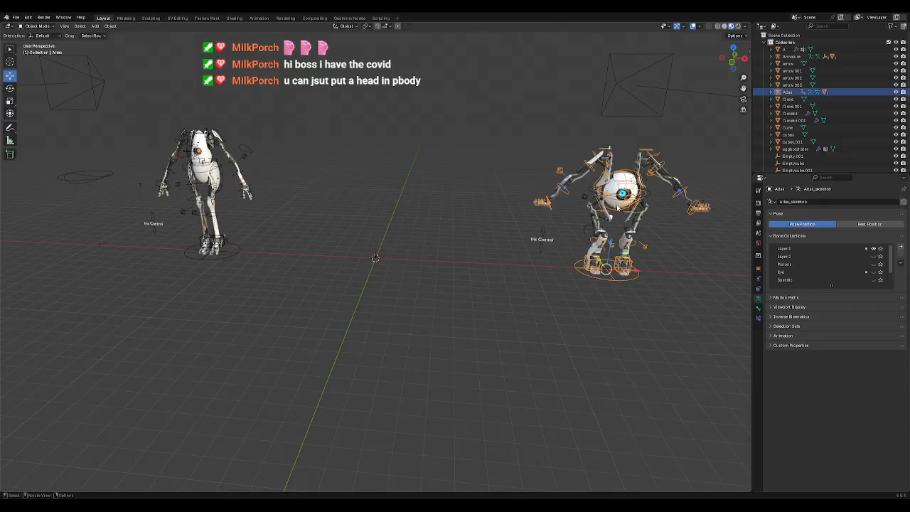
pyautogui.click(487, 214)
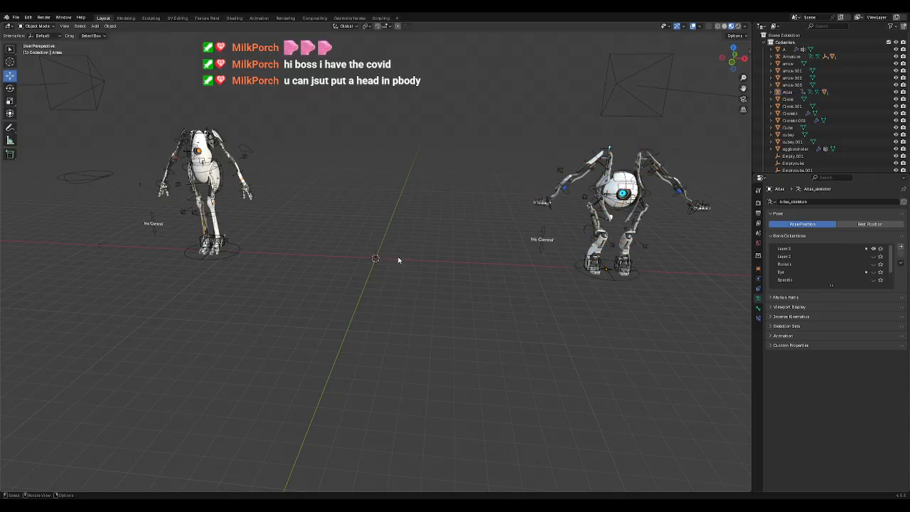
pyautogui.click(375, 259)
pyautogui.press('KP_Decimal')
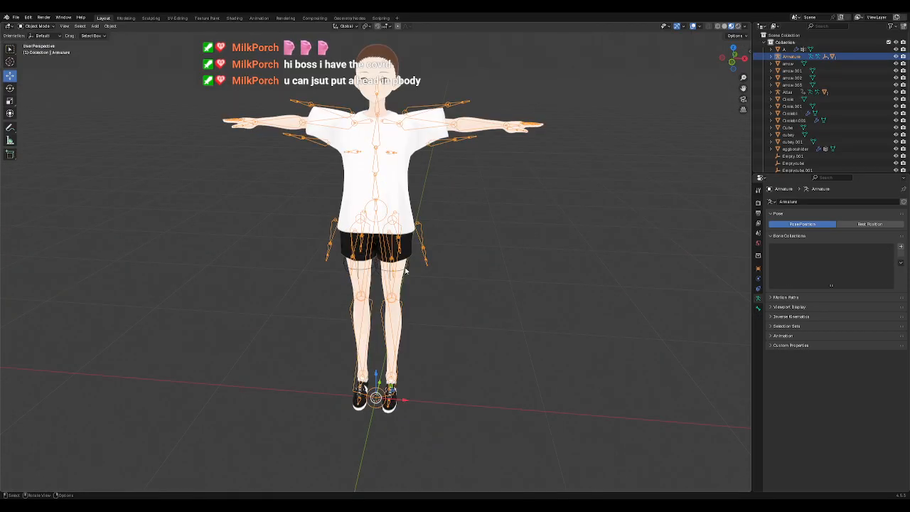
pyautogui.scroll(-3, 453, 294)
pyautogui.moveTo(453, 303); pyautogui.dragTo(434, 339, button='middle')
pyautogui.scroll(-2, 497, 300)
pyautogui.scroll(-3, 434, 339)
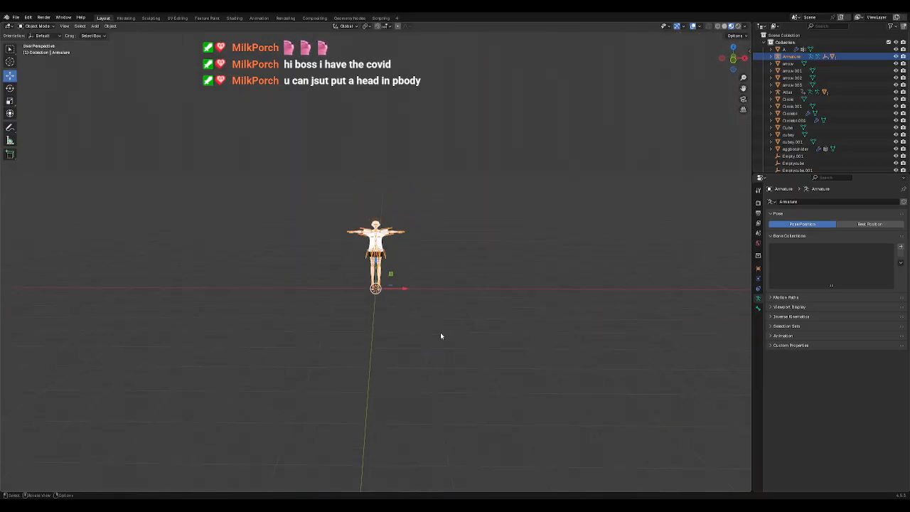
pyautogui.scroll(-6, 534, 302)
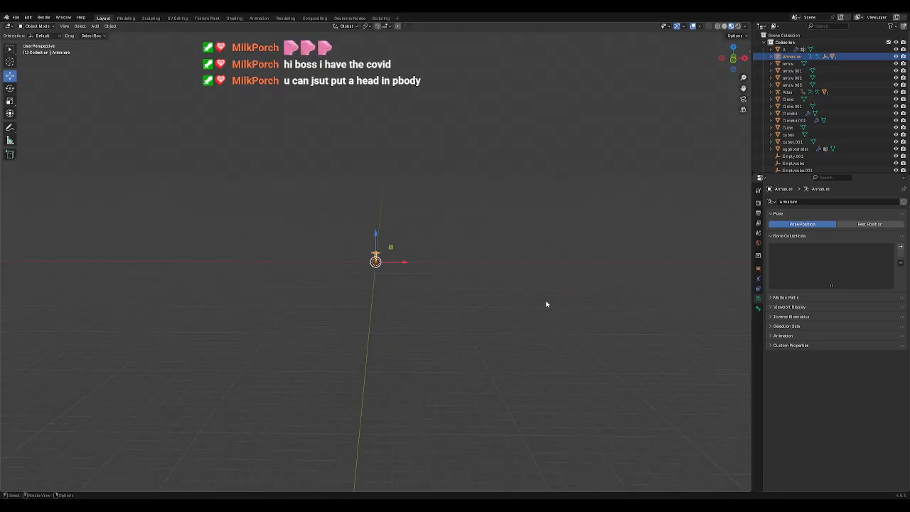
pyautogui.scroll(-1, 547, 304)
pyautogui.scroll(-2, 547, 304)
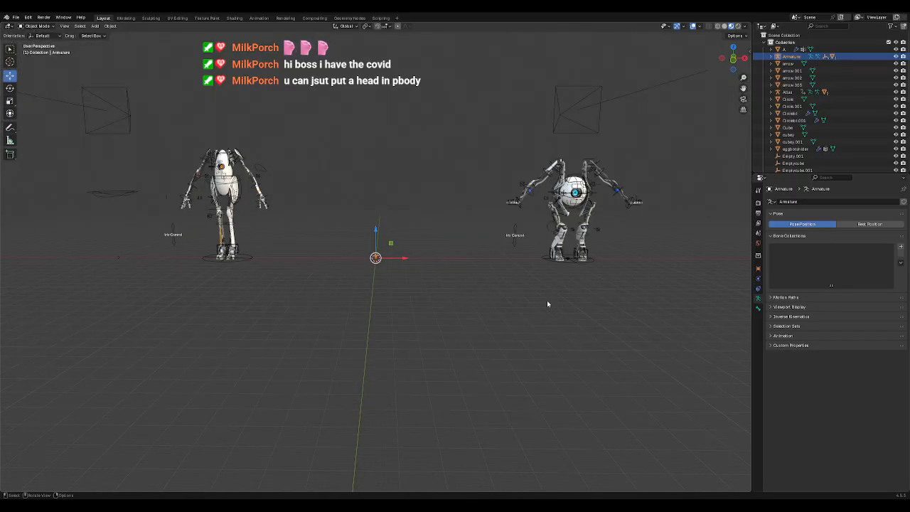
# Step: Scale the entire Atlas rig down uniformly toward the human character's size and move it close to the origin
pyautogui.moveTo(467, 45); pyautogui.dragTo(730, 318)
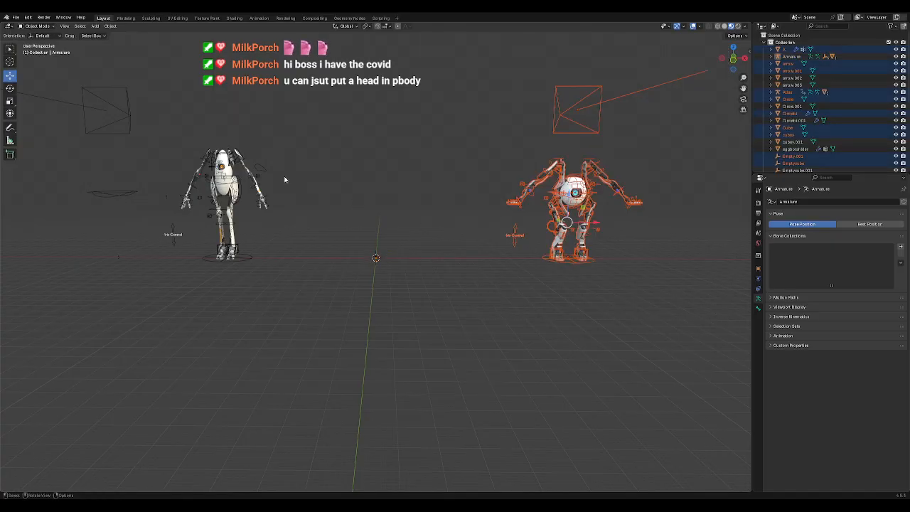
pyautogui.click(10, 101)
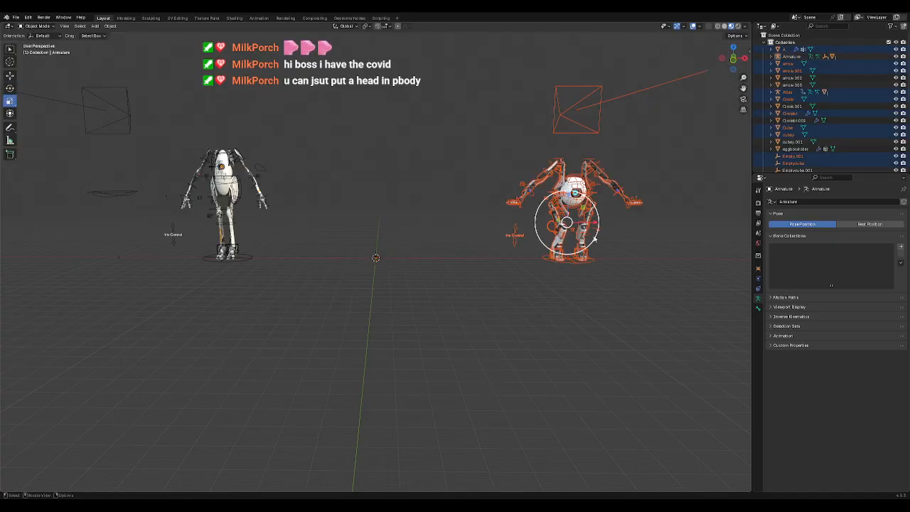
pyautogui.moveTo(594, 243); pyautogui.dragTo(433, 239)
pyautogui.click(10, 76)
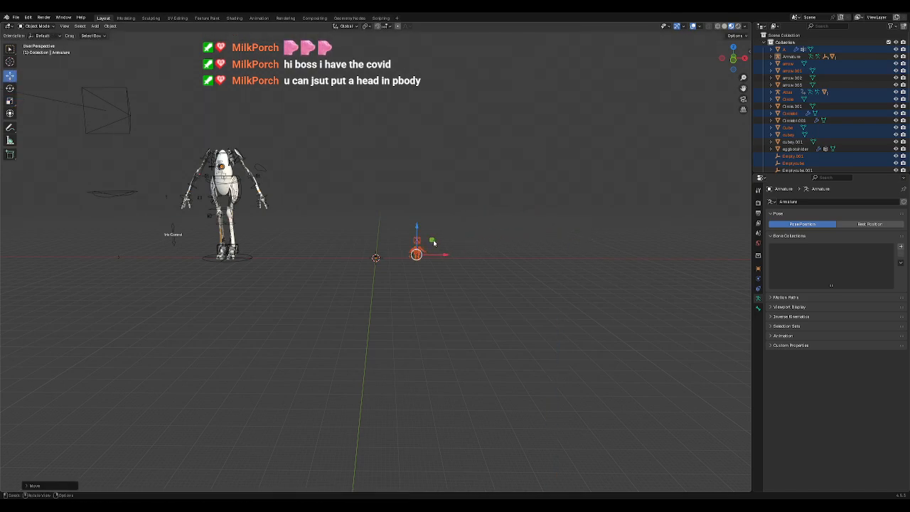
# Step: In the front view, move the Atlas rig along the X axis to stand close beside the human character
pyautogui.press('KP_1')
pyautogui.scroll(8, 349, 287)
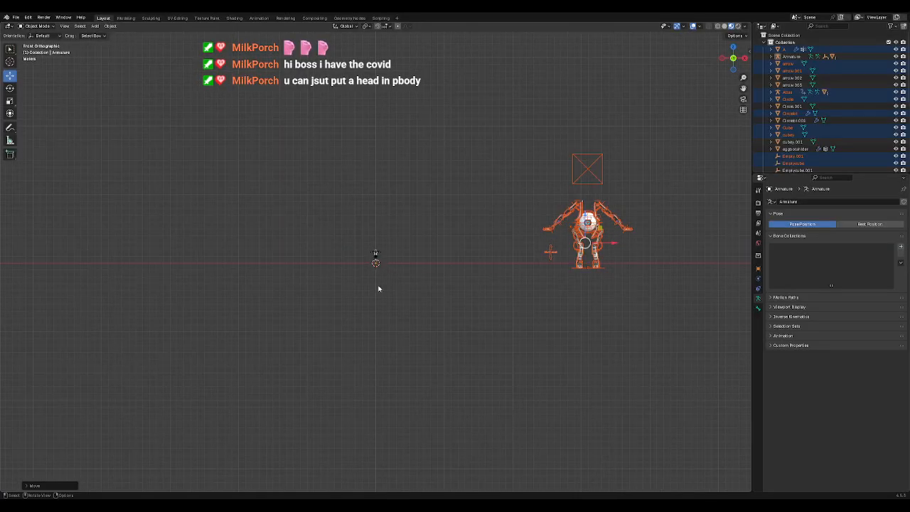
pyautogui.moveTo(600, 230); pyautogui.dragTo(421, 226)
pyautogui.scroll(7, 420, 252)
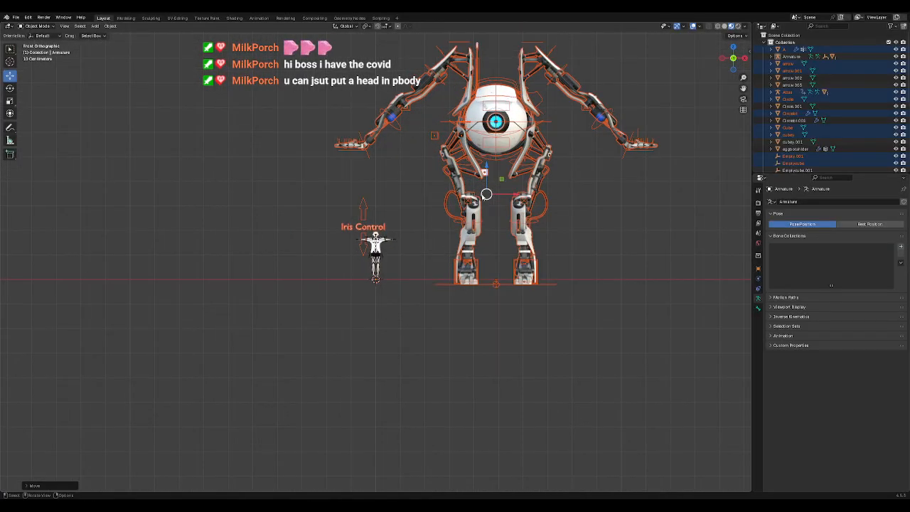
# Step: Scale the Atlas rig down uniformly and lower it so its feet rest on the ground line beside the human character
pyautogui.click(10, 102)
pyautogui.moveTo(497, 218); pyautogui.dragTo(455, 193)
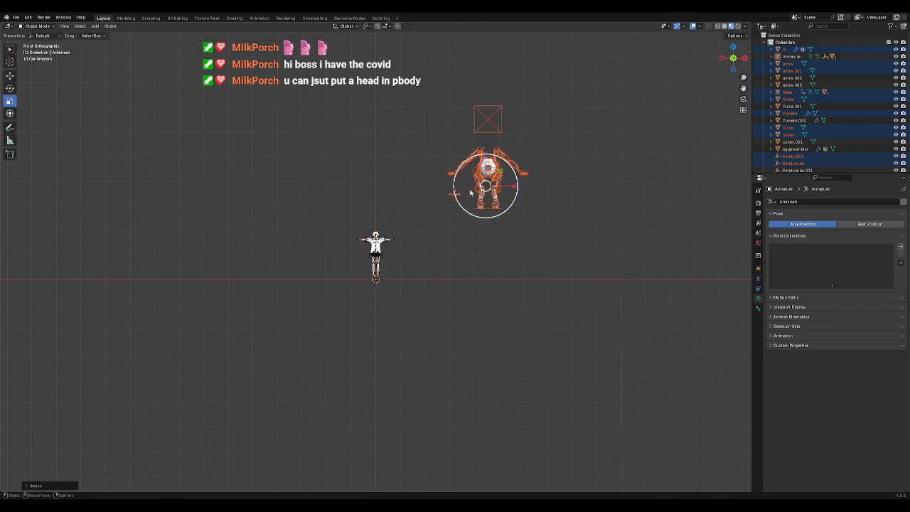
pyautogui.click(10, 74)
pyautogui.moveTo(502, 175); pyautogui.dragTo(452, 247)
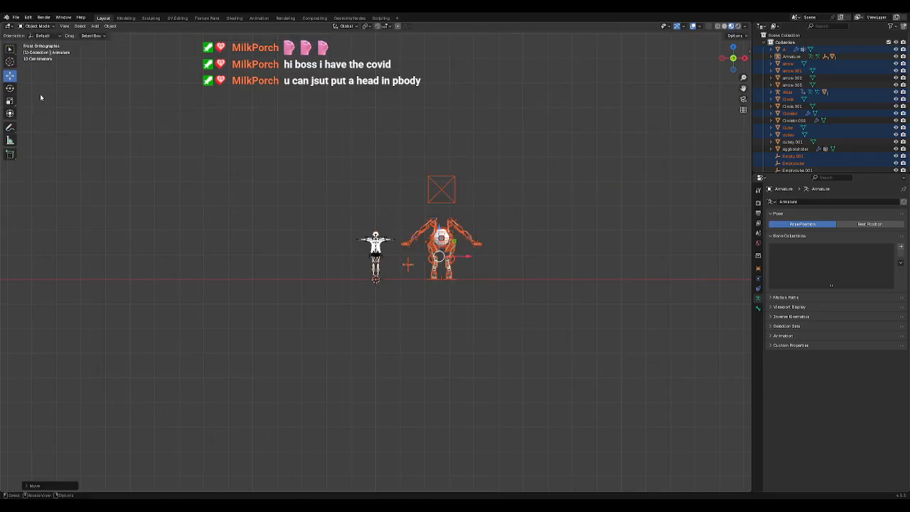
# Step: Shrink the Atlas rig further to roughly the human character's height, set its feet on the ground and deselect it
pyautogui.click(10, 101)
pyautogui.moveTo(468, 279); pyautogui.dragTo(438, 250)
pyautogui.click(9, 75)
pyautogui.click(282, 252)
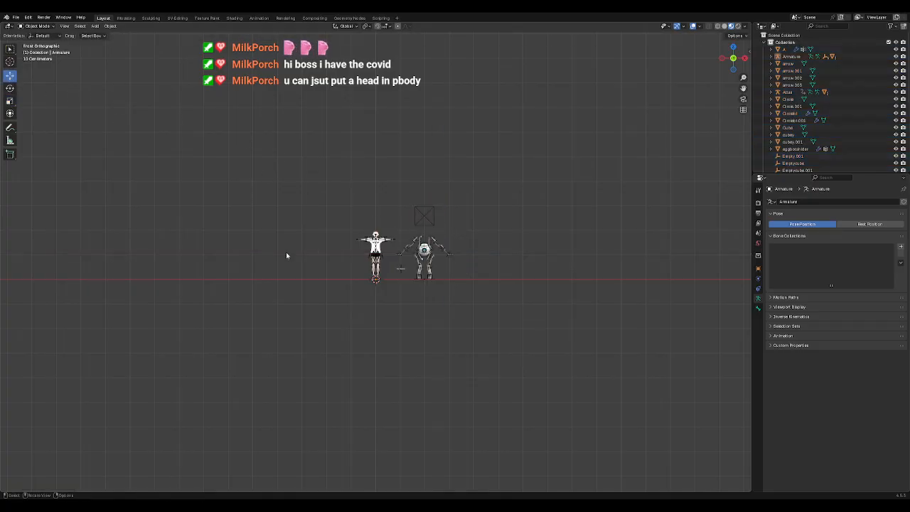
# Step: Select the entire slim robot rig with its controls, scale it down uniformly and move it toward the human character
pyautogui.scroll(-15, 305, 279)
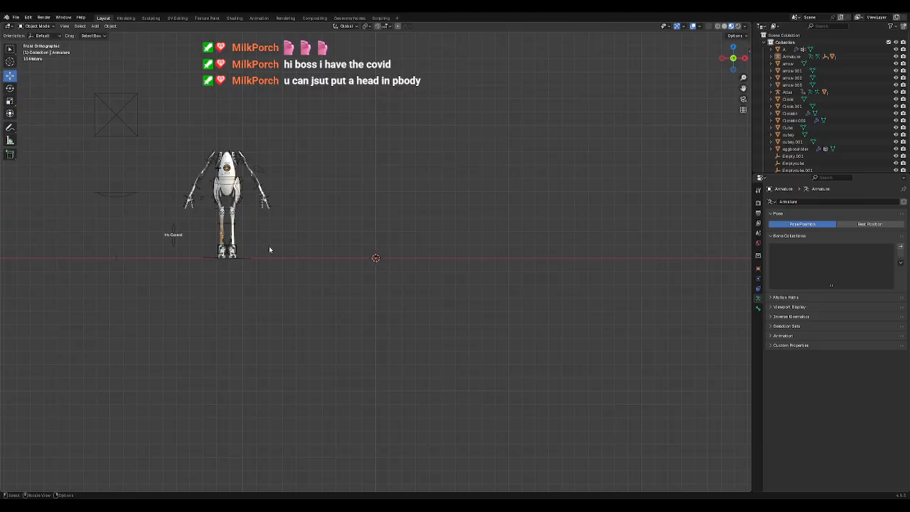
pyautogui.moveTo(115, 111); pyautogui.dragTo(341, 323)
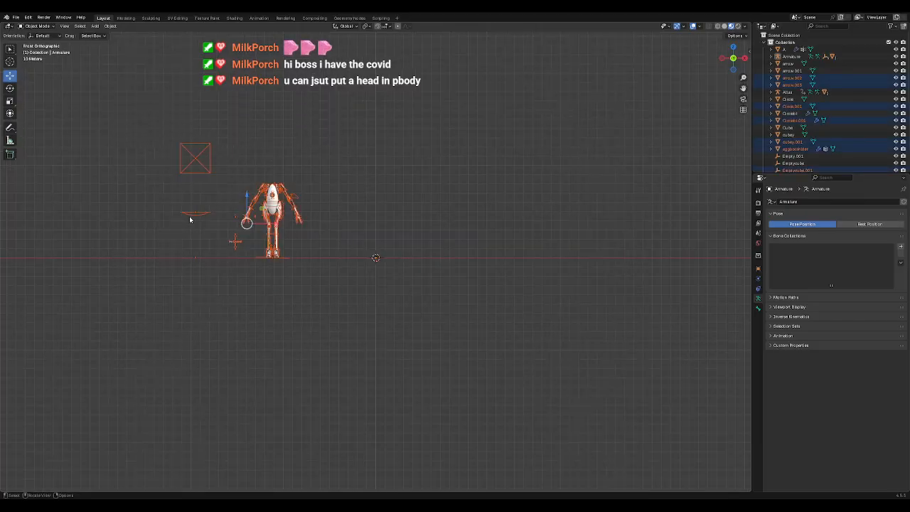
pyautogui.click(10, 101)
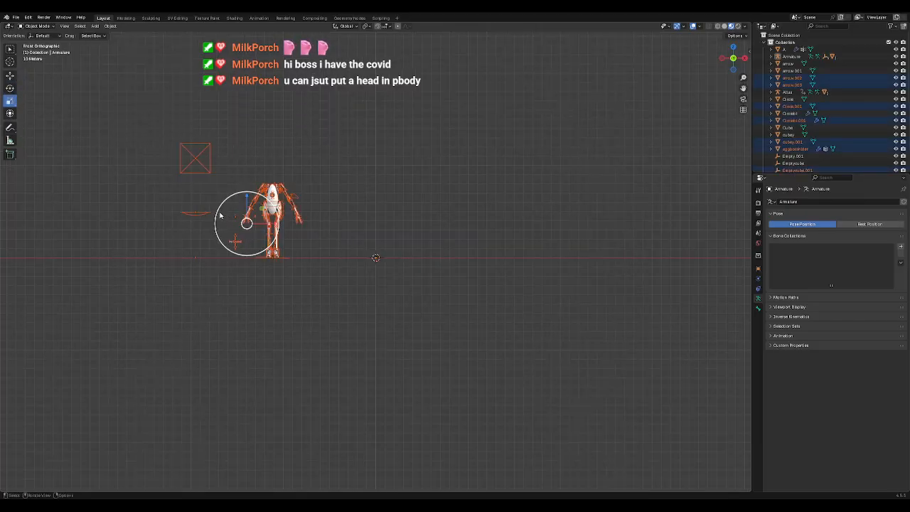
pyautogui.moveTo(219, 215); pyautogui.dragTo(376, 240)
pyautogui.click(11, 77)
pyautogui.press('KP_Decimal')
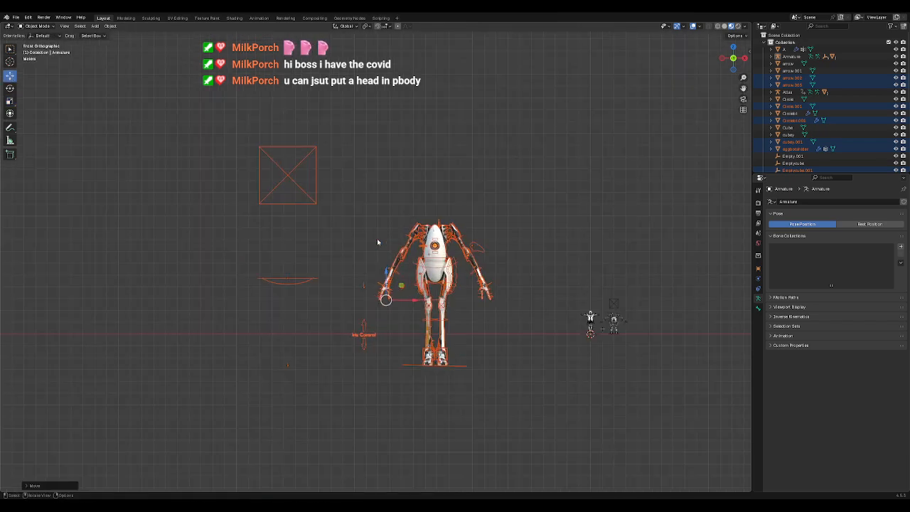
# Step: Scale the slim robot rig down again and place it on the ground line on the opposite side of the human from Atlas
pyautogui.click(11, 100)
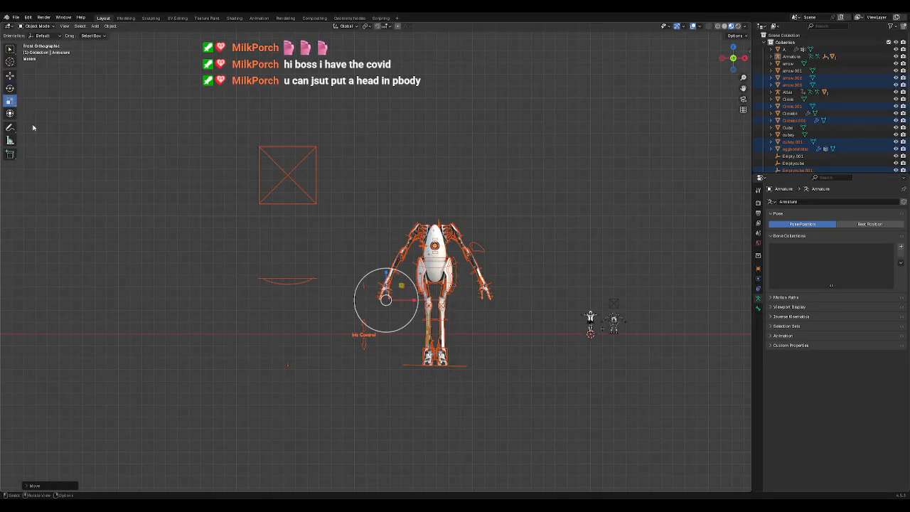
pyautogui.moveTo(404, 327); pyautogui.dragTo(564, 309)
pyautogui.click(10, 75)
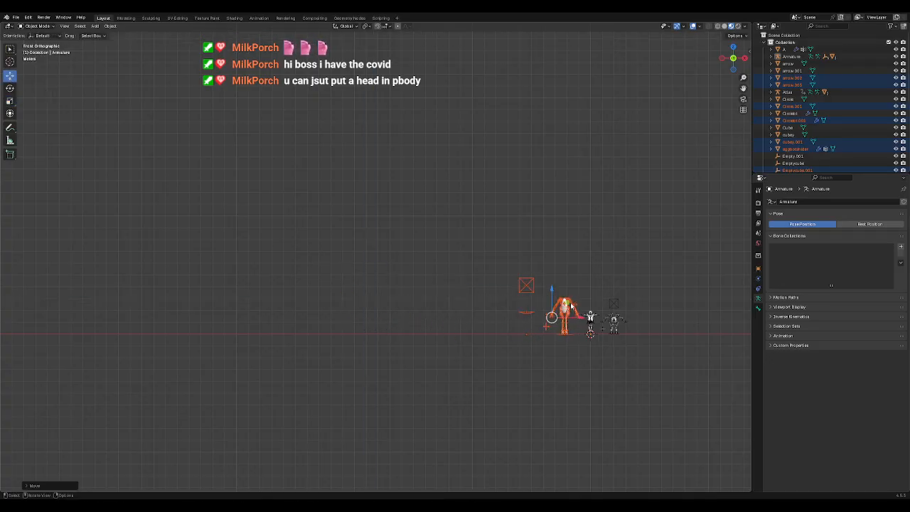
# Step: Scale the slim robot rig to slightly below the human character's height, stand it on the ground line and deselect it
pyautogui.scroll(10, 576, 310)
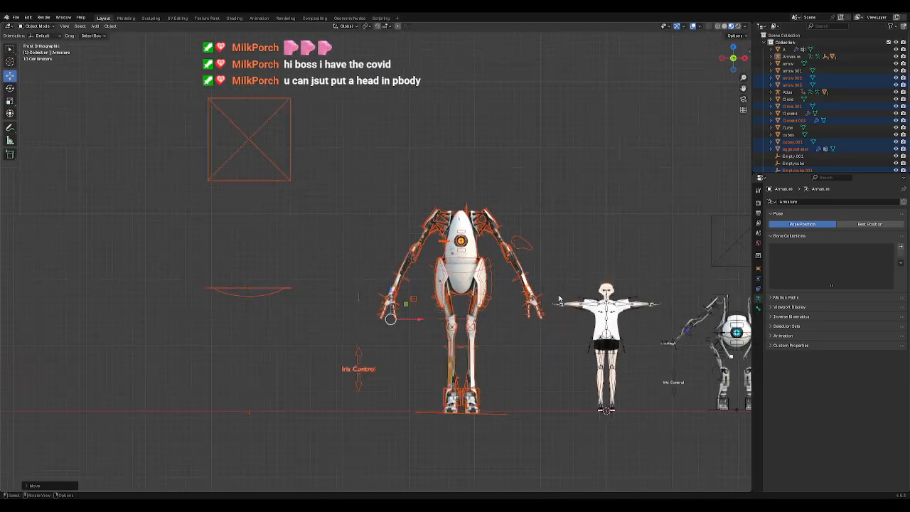
pyautogui.keyDown('shift'); pyautogui.moveTo(589, 315); pyautogui.dragTo(330, 251, button='middle'); pyautogui.keyUp('shift')
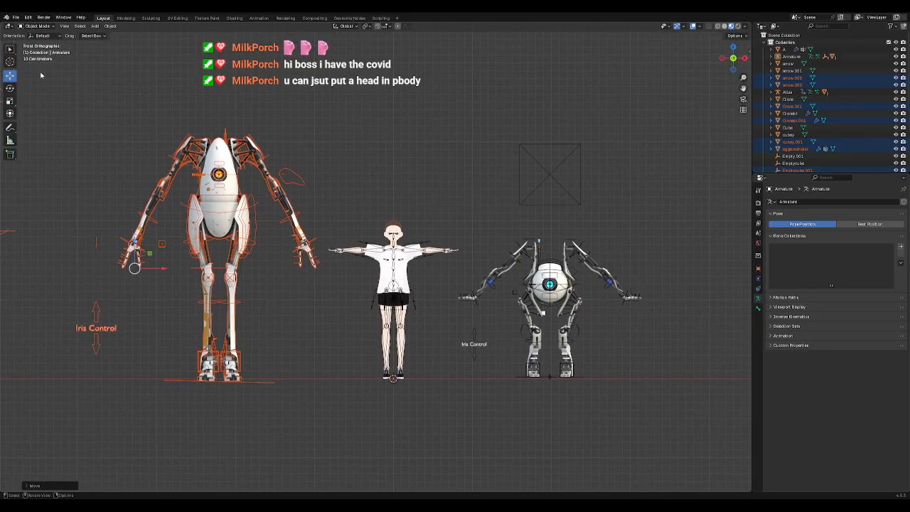
pyautogui.click(10, 101)
pyautogui.moveTo(160, 291); pyautogui.dragTo(225, 306)
pyautogui.click(10, 76)
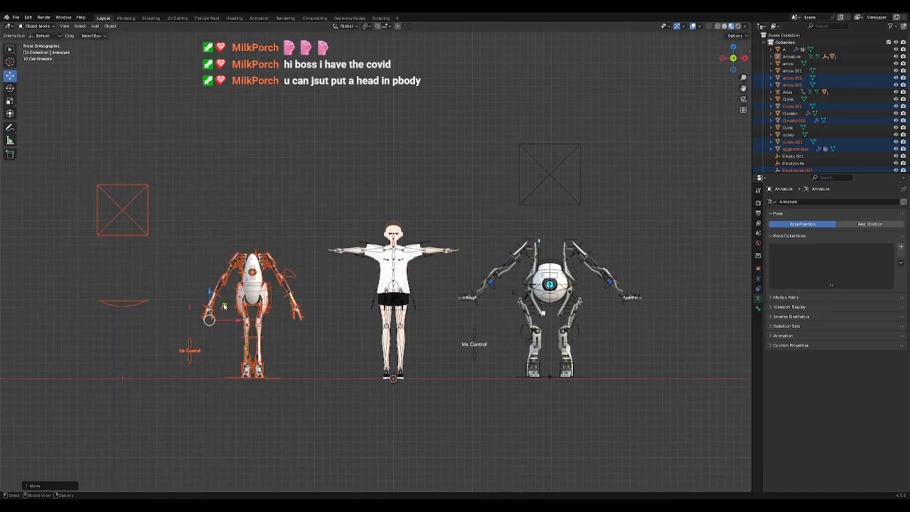
pyautogui.click(313, 185)
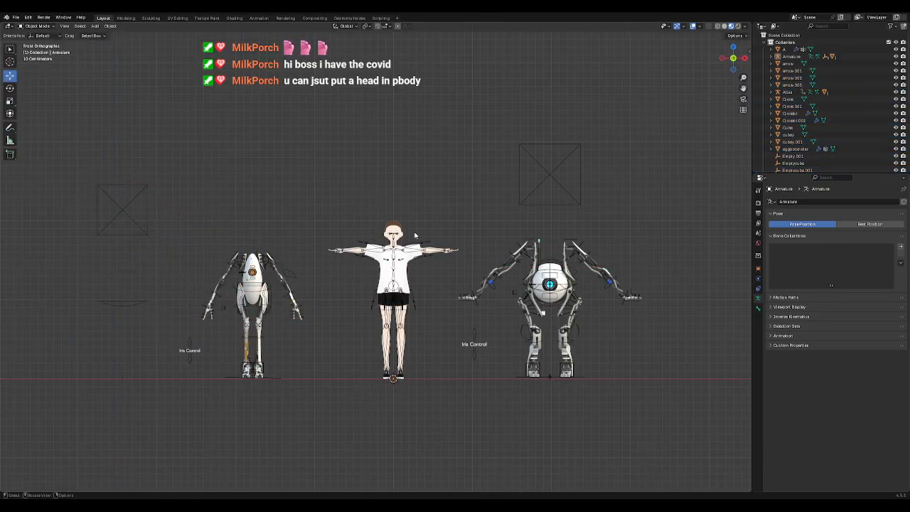
# Step: Select the whole Atlas rig and move it along the Y axis into line with the human character
pyautogui.click(408, 278)
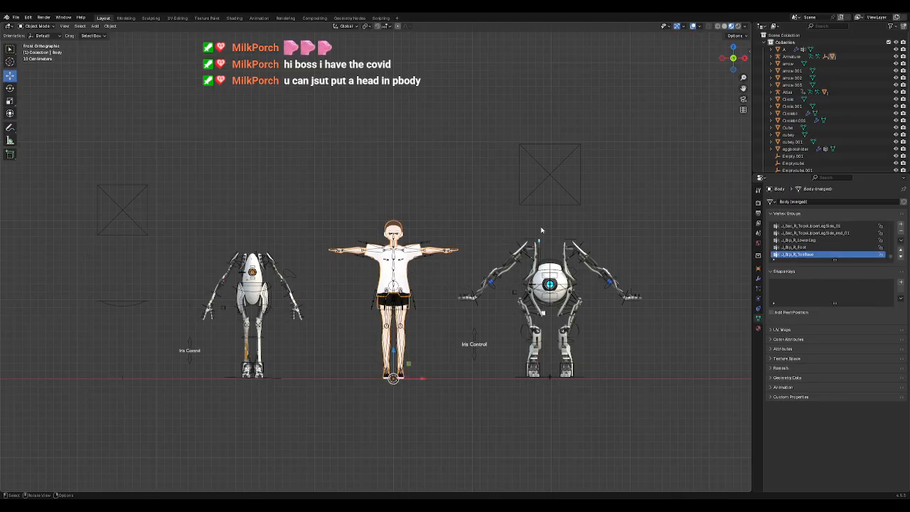
pyautogui.scroll(3, 434, 282)
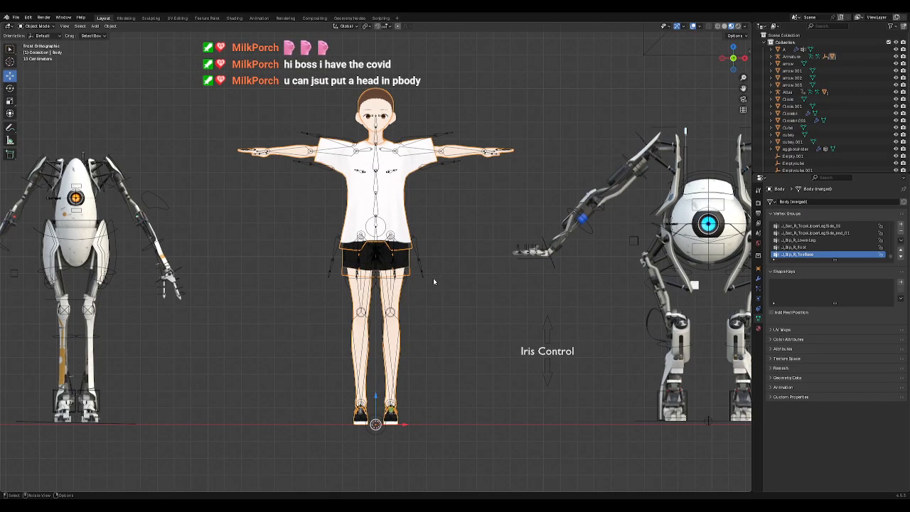
pyautogui.moveTo(441, 267); pyautogui.dragTo(524, 288, button='middle')
pyautogui.moveTo(411, 102); pyautogui.dragTo(541, 308)
pyautogui.press('g')
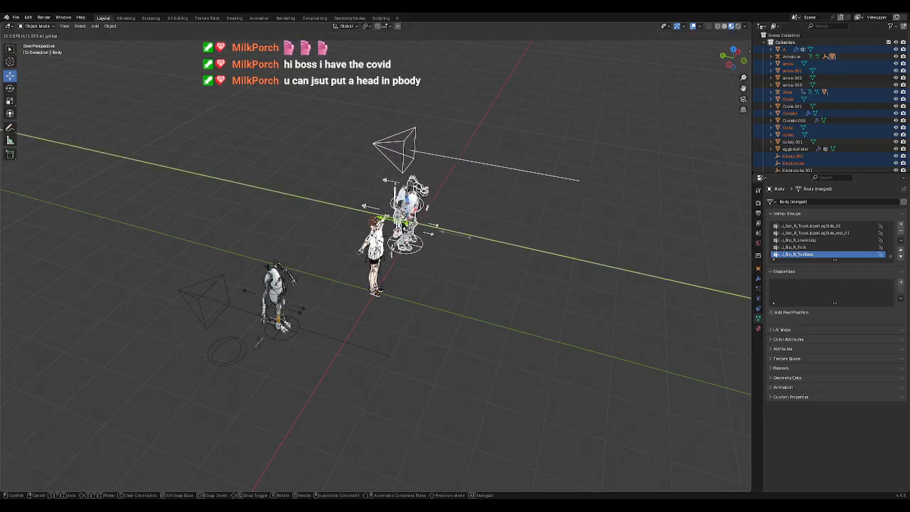
pyautogui.click(388, 219)
# Step: Select the whole slim robot rig and move it along the Y axis into line with the other two characters
pyautogui.moveTo(96, 203); pyautogui.dragTo(330, 406)
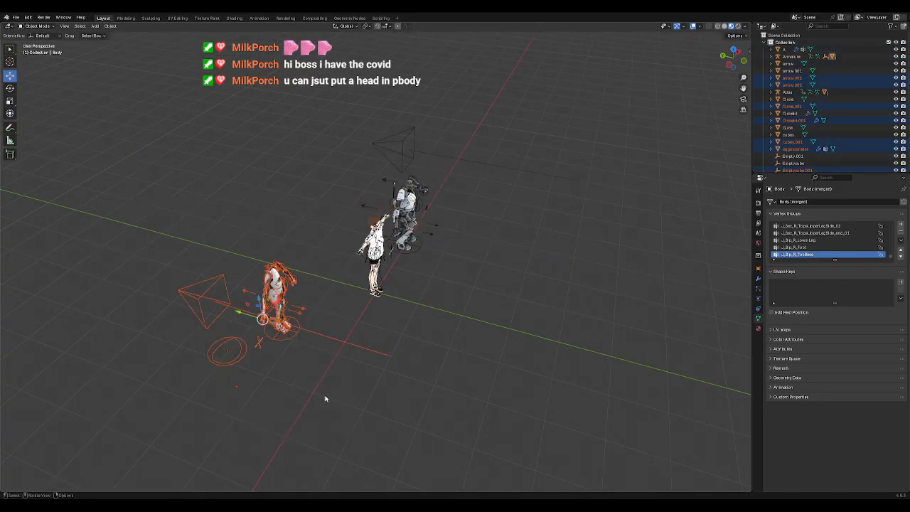
pyautogui.press('g')
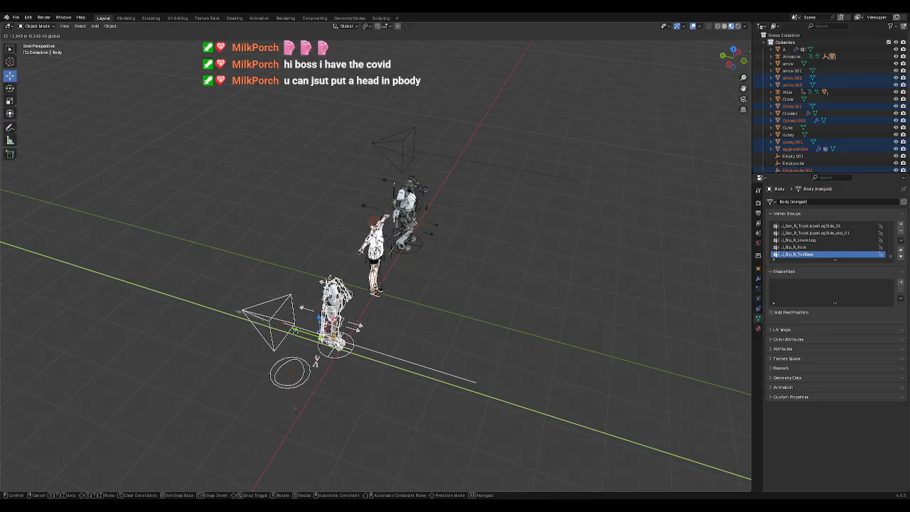
pyautogui.click(462, 300)
pyautogui.press('KP_1')
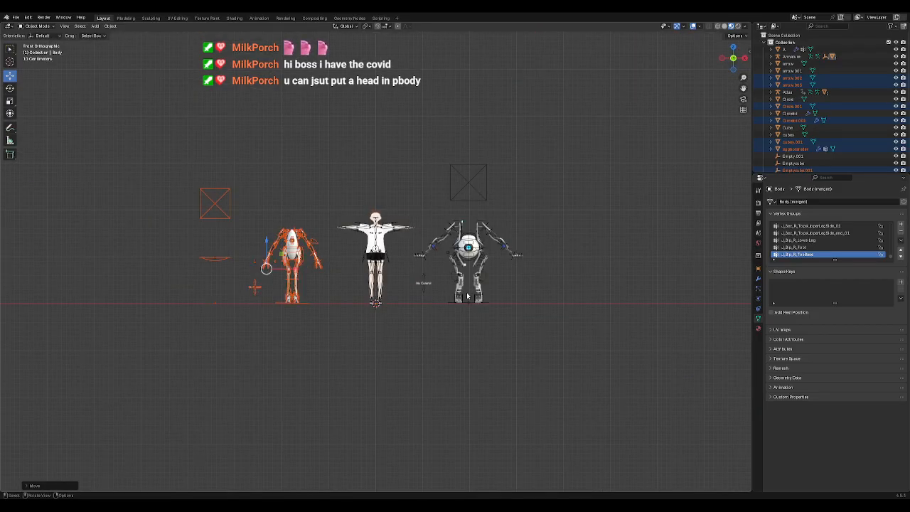
pyautogui.scroll(4, 451, 293)
pyautogui.moveTo(450, 293); pyautogui.dragTo(426, 287, button='middle')
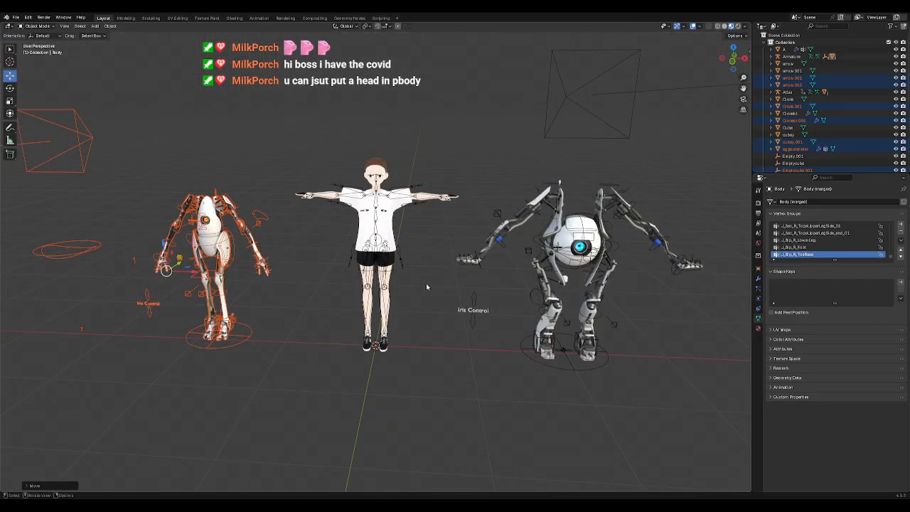
# Step: Delete the Colliders collection together with all of its upper-leg collider empties
pyautogui.click(408, 237)
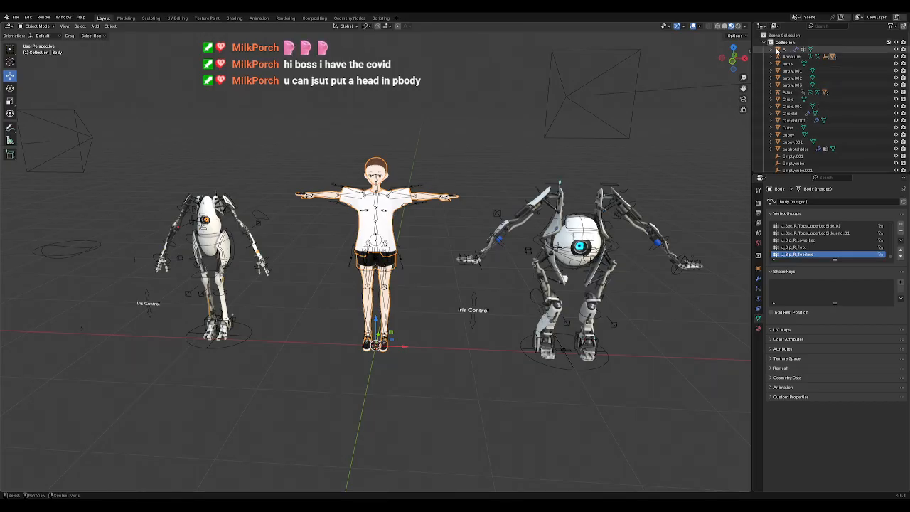
pyautogui.scroll(-8, 782, 71)
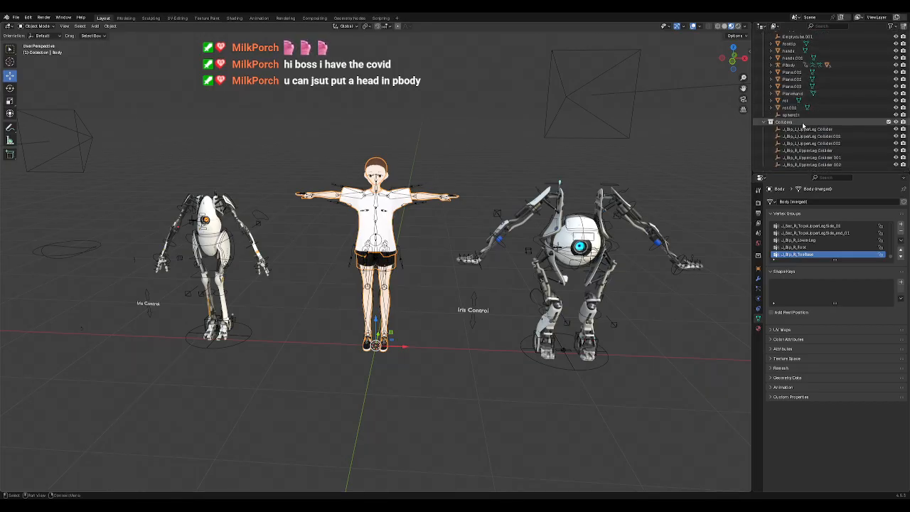
pyautogui.click(803, 129)
pyautogui.click(804, 143)
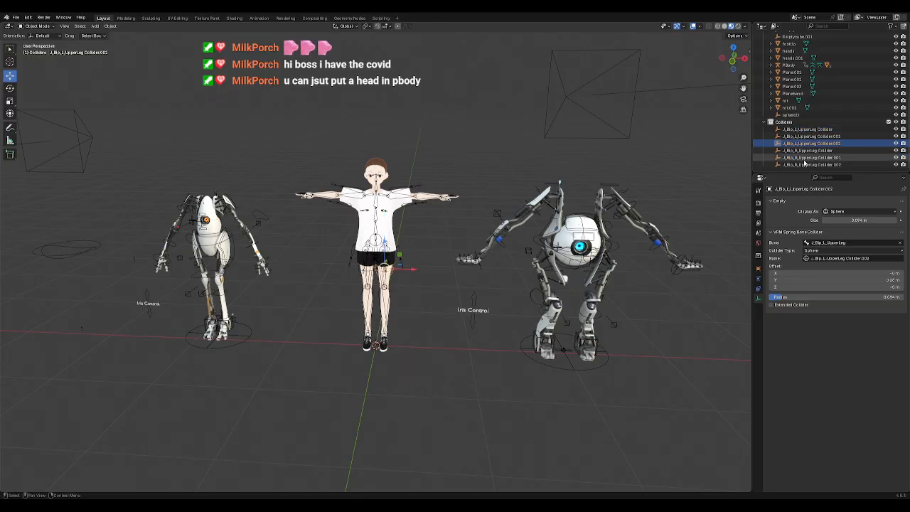
pyautogui.click(804, 164)
pyautogui.keyDown('shift'); pyautogui.click(797, 123); pyautogui.keyUp('shift')
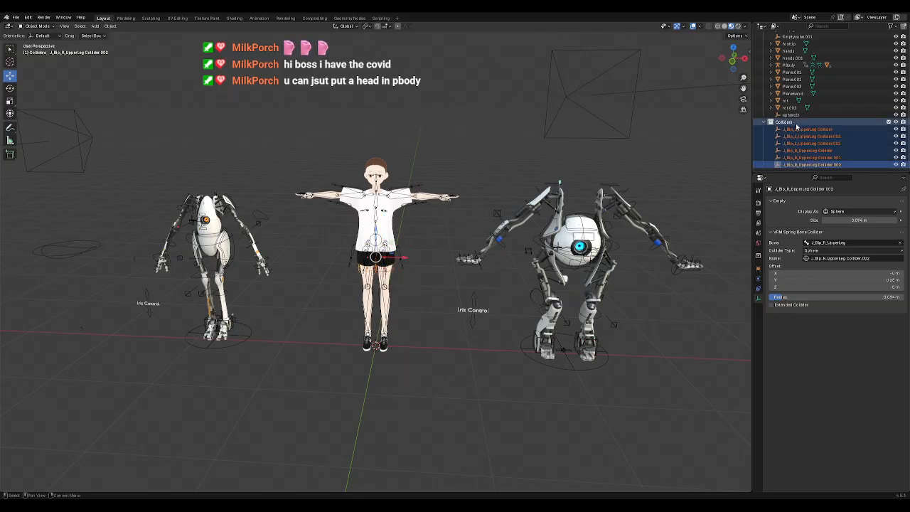
pyautogui.press('Delete')
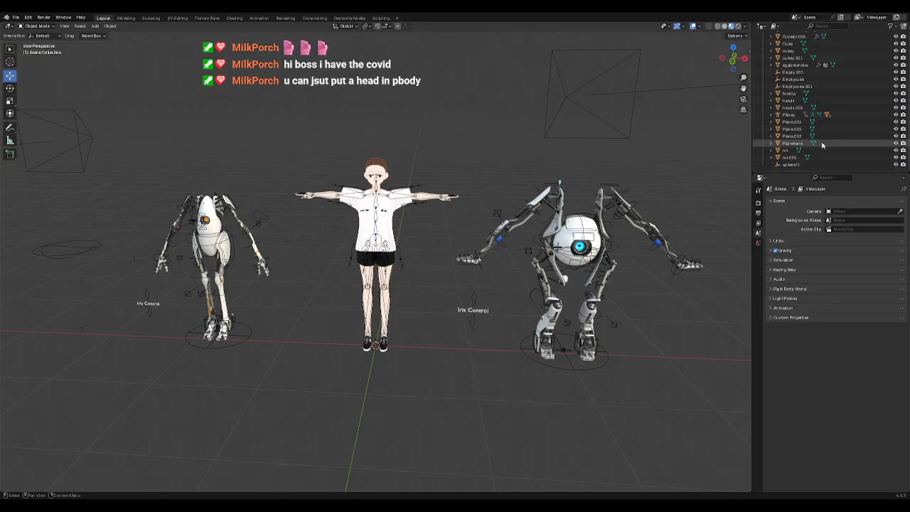
# Step: Look through the scene hierarchy for the human character's objects and select its Armature
pyautogui.scroll(5, 814, 108)
pyautogui.click(804, 42)
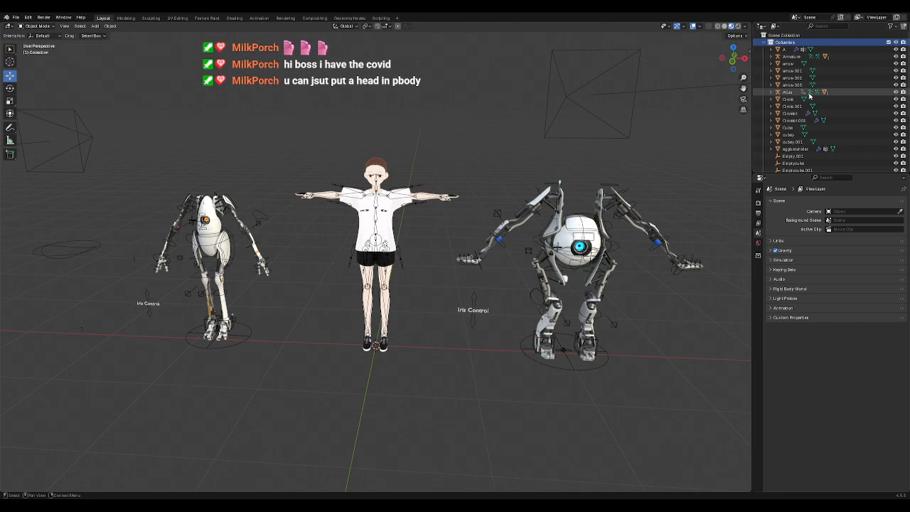
pyautogui.scroll(-4, 814, 107)
pyautogui.scroll(-1, 824, 126)
pyautogui.click(388, 213)
pyautogui.scroll(-1, 819, 130)
pyautogui.scroll(6, 818, 131)
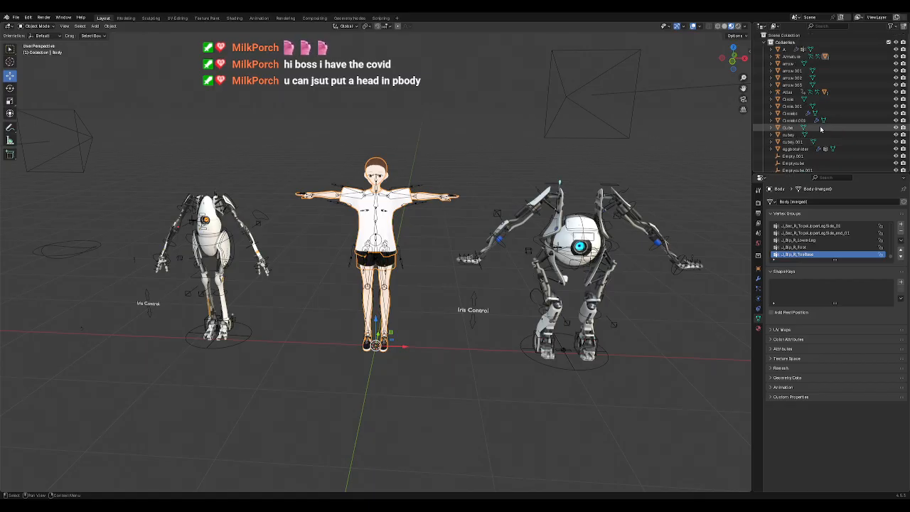
pyautogui.click(790, 57)
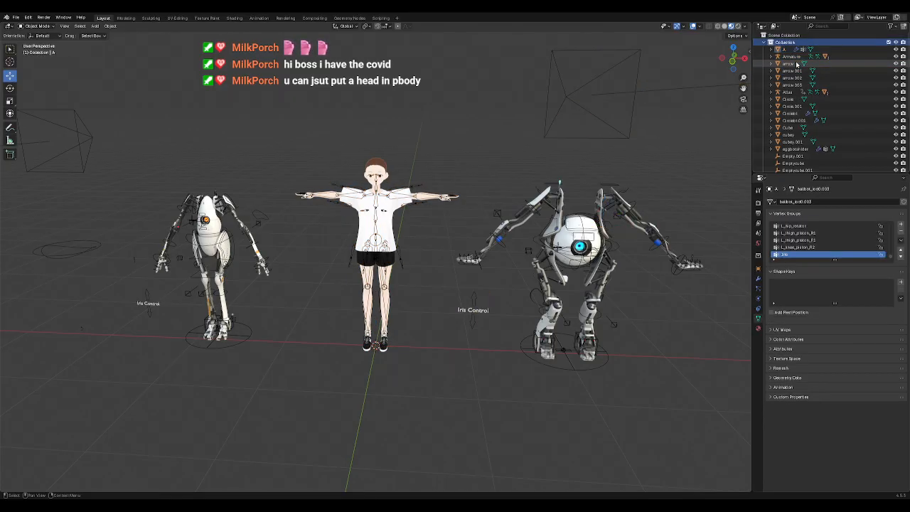
pyautogui.click(791, 55)
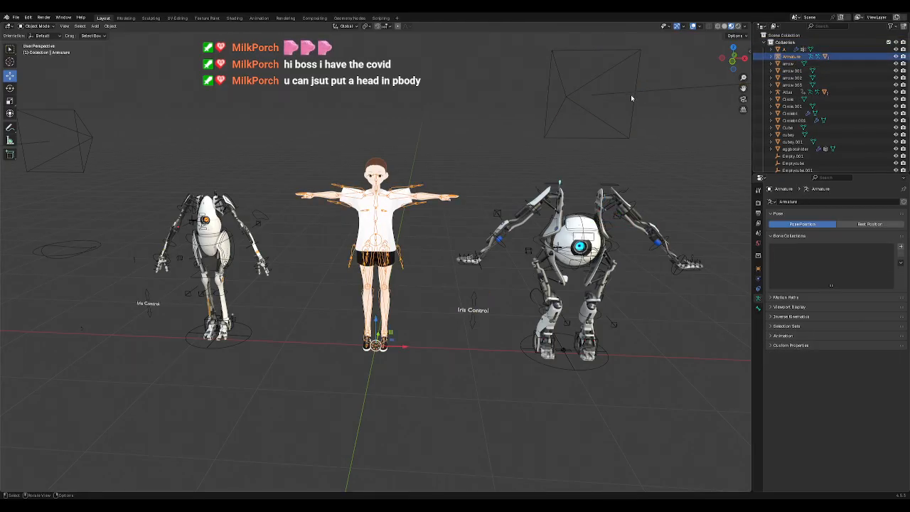
# Step: Expand the human Armature's hierarchy and examine the contents of its Body and Face meshes
pyautogui.click(771, 56)
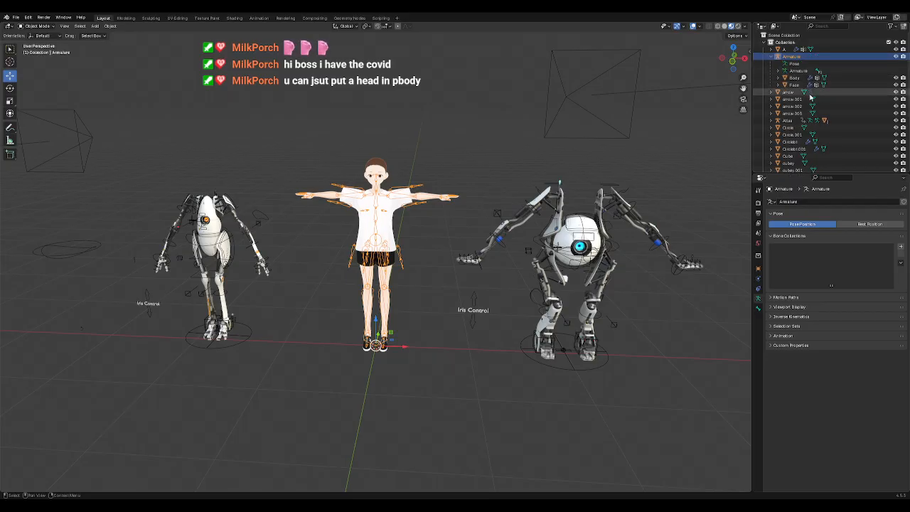
pyautogui.click(779, 85)
pyautogui.click(779, 79)
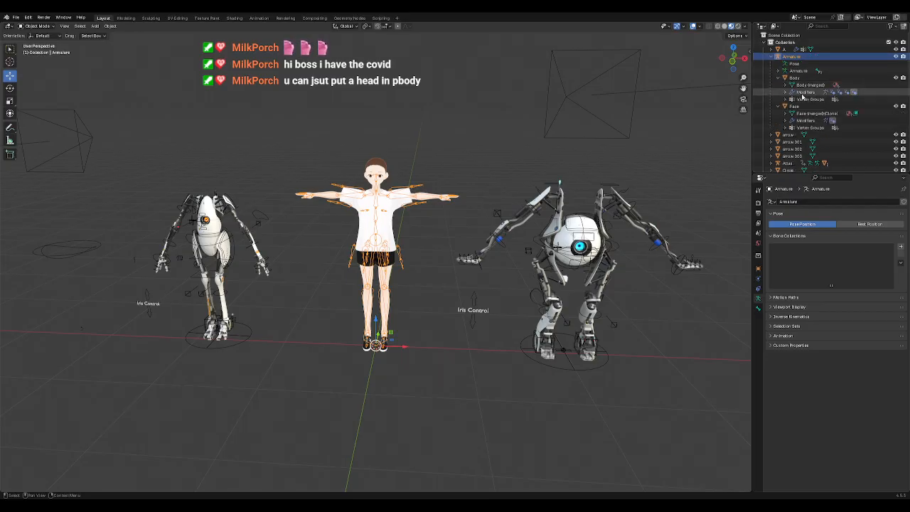
pyautogui.click(803, 107)
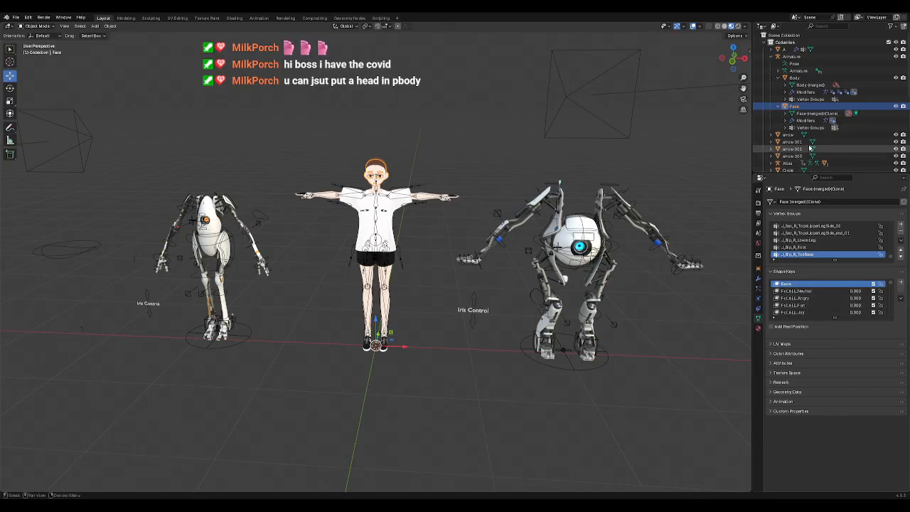
pyautogui.click(778, 107)
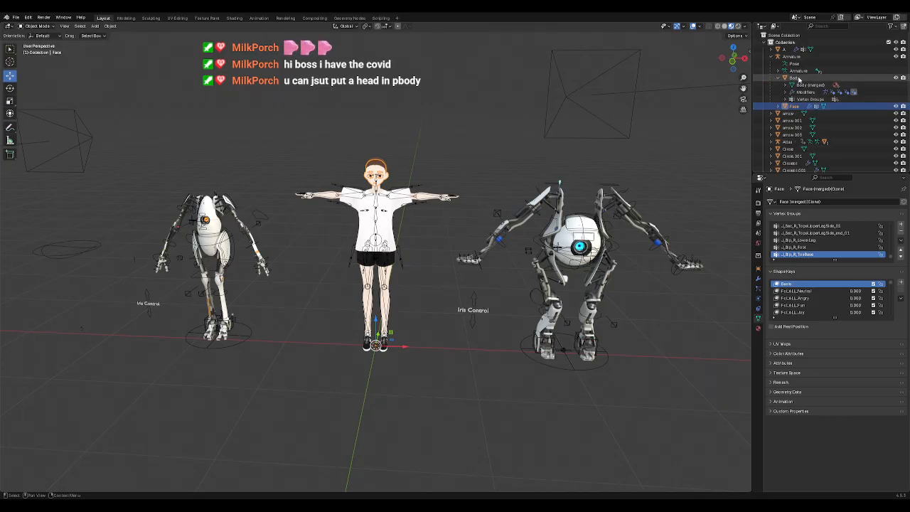
# Step: Delete the human character's Body mesh from under its Armature
pyautogui.click(796, 79)
pyautogui.click(779, 79)
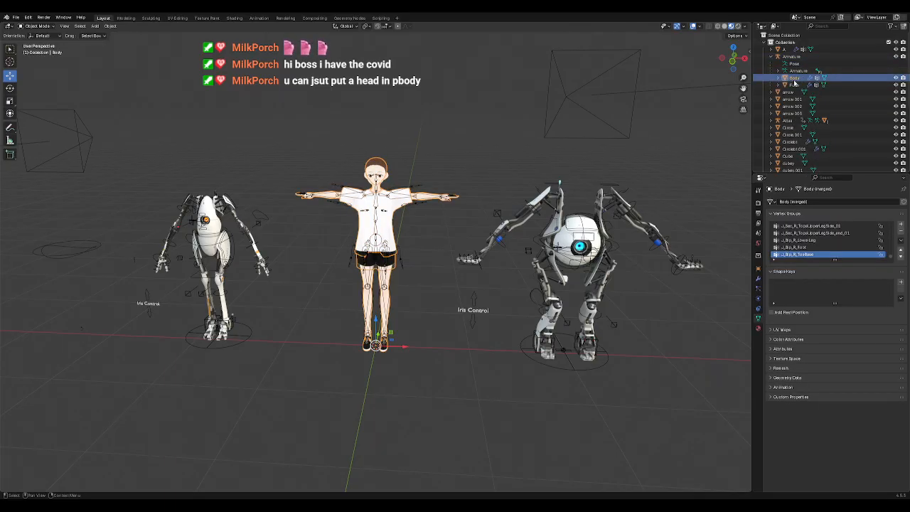
pyautogui.press('Delete')
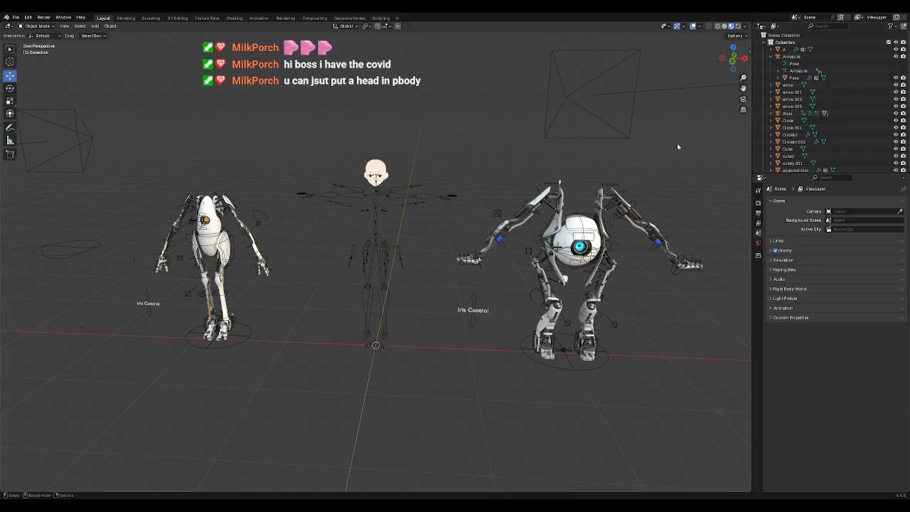
# Step: Put the human Armature in Edit Mode and delete the left TopsUpperLegSide bone chain beside the upper leg
pyautogui.click(412, 218)
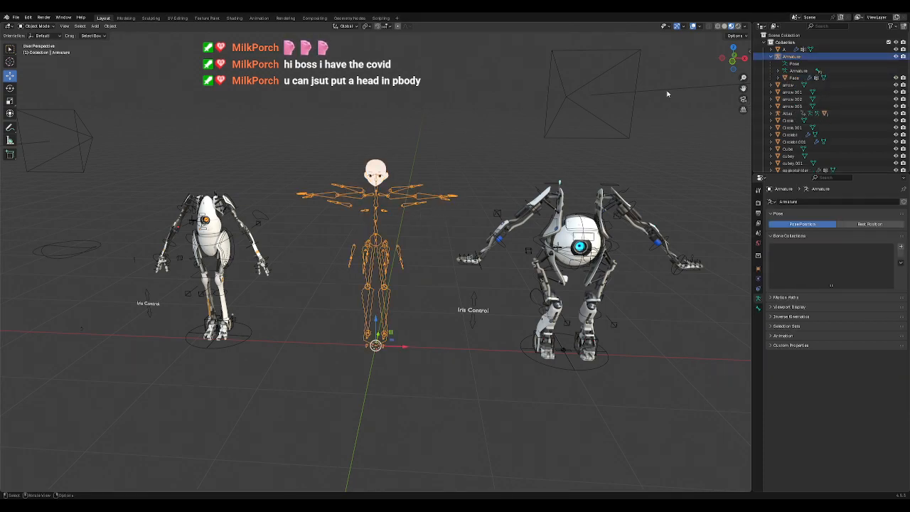
pyautogui.click(37, 26)
pyautogui.click(35, 43)
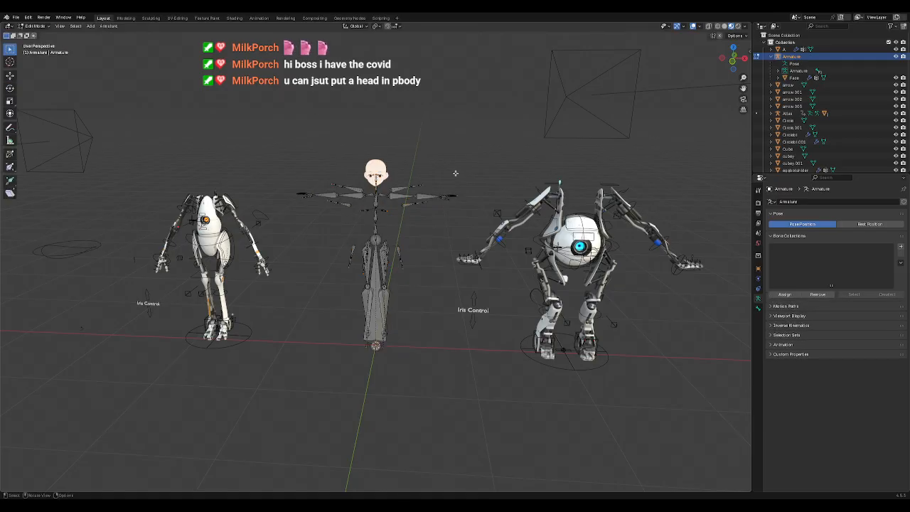
pyautogui.scroll(5, 428, 197)
pyautogui.moveTo(436, 179); pyautogui.dragTo(450, 270, button='middle')
pyautogui.click(430, 293)
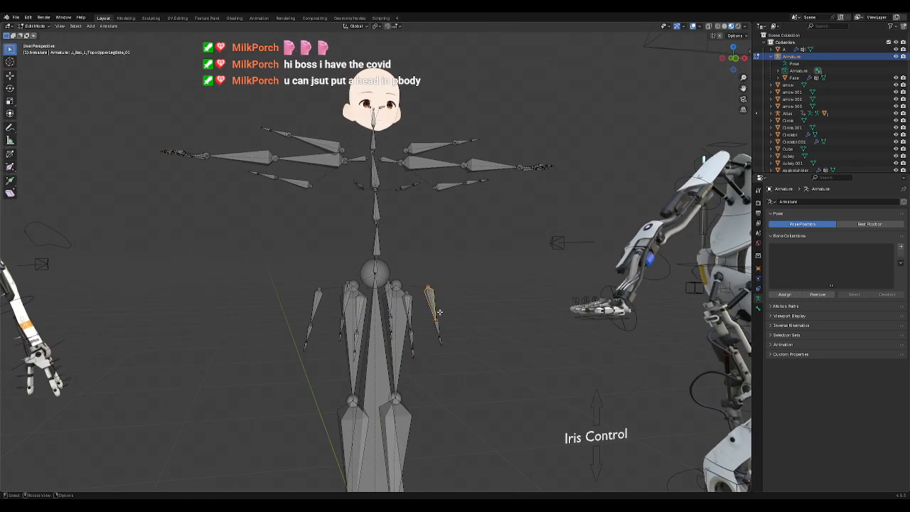
pyautogui.press('x')
pyautogui.click(438, 313)
pyautogui.click(439, 325)
pyautogui.press('x')
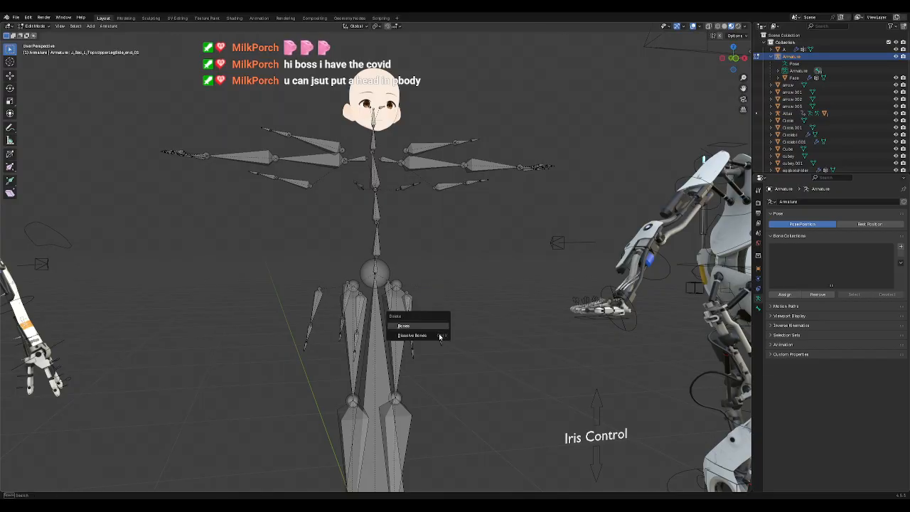
pyautogui.click(439, 336)
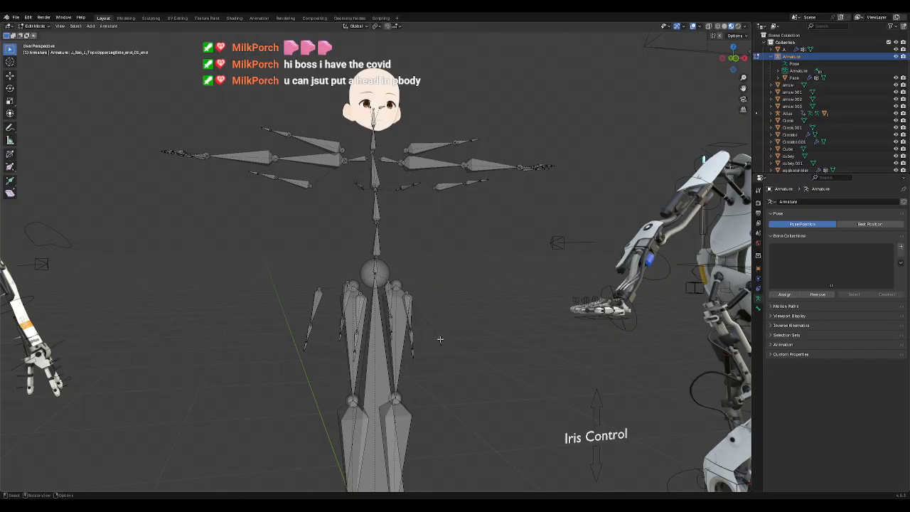
pyautogui.click(439, 339)
pyautogui.press('x')
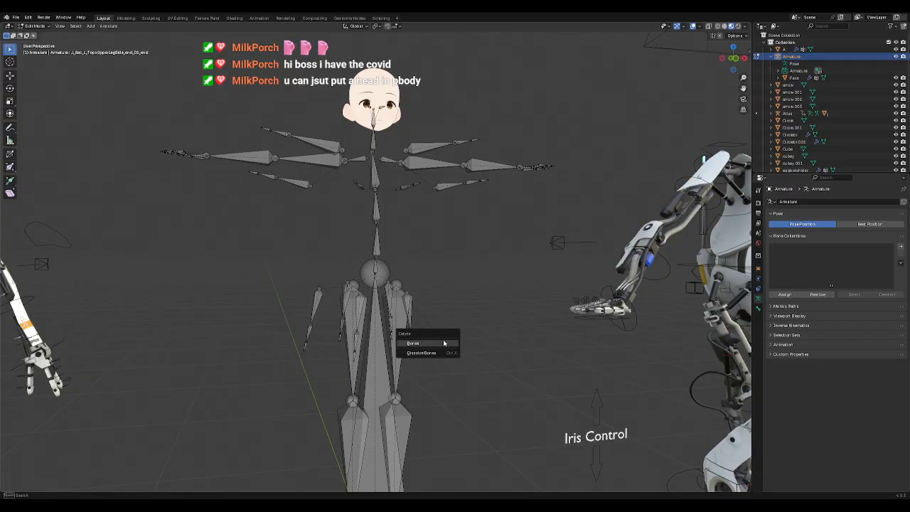
pyautogui.click(443, 343)
# Step: Delete the two remaining clothing bone chains around the left upper leg of the human armature
pyautogui.moveTo(426, 337); pyautogui.dragTo(486, 366, button='middle')
pyautogui.moveTo(462, 268); pyautogui.dragTo(413, 360)
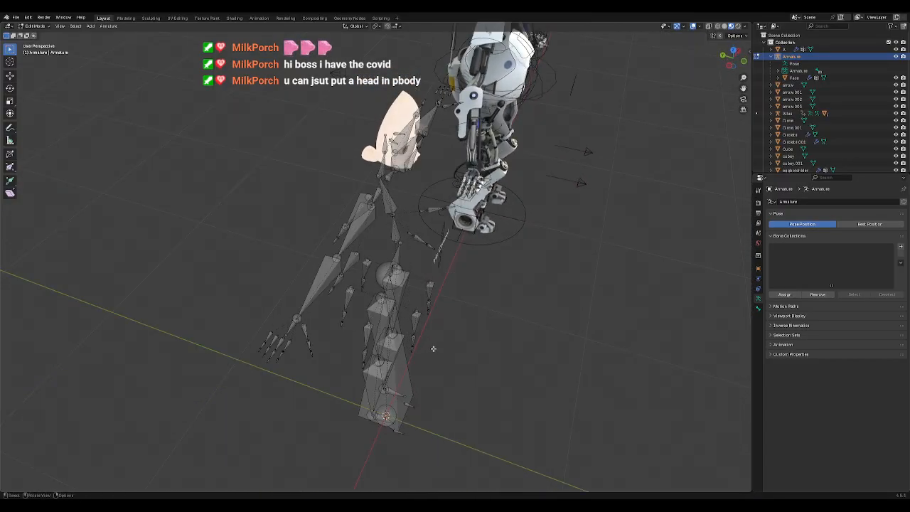
pyautogui.moveTo(447, 275); pyautogui.dragTo(408, 353)
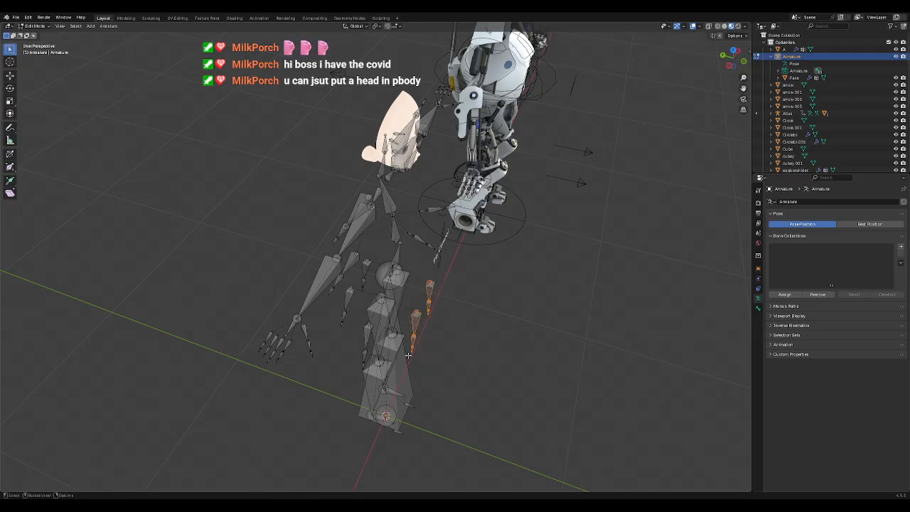
pyautogui.press('x')
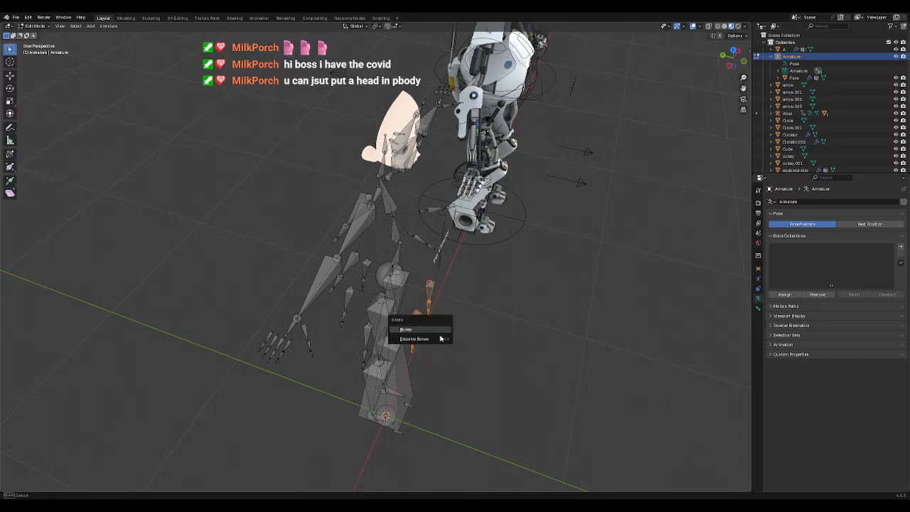
pyautogui.click(440, 333)
# Step: Delete the clothing bone chains around the human armature's right upper leg
pyautogui.moveTo(435, 350); pyautogui.dragTo(383, 325, button='middle')
pyautogui.moveTo(303, 273); pyautogui.dragTo(335, 383)
pyautogui.press('x')
pyautogui.click(330, 358)
pyautogui.moveTo(316, 339); pyautogui.dragTo(328, 277, button='middle')
pyautogui.moveTo(331, 260); pyautogui.dragTo(354, 329)
pyautogui.press('x')
pyautogui.click(354, 329)
# Step: Delete the sleeve bone chain beneath the human armature's right arm, including its leftover end bone
pyautogui.moveTo(558, 353); pyautogui.dragTo(450, 325, button='middle')
pyautogui.moveTo(323, 179); pyautogui.dragTo(220, 206)
pyautogui.press('x')
pyautogui.click(277, 192)
pyautogui.click(250, 178)
pyautogui.press('x')
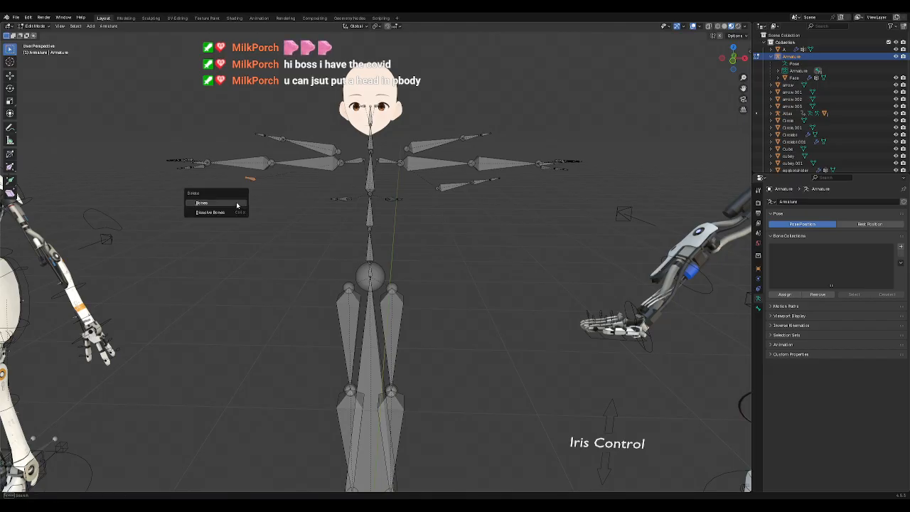
pyautogui.click(236, 204)
# Step: Delete the TopsUpperArmOutside bone chain above the human armature's right arm
pyautogui.moveTo(241, 114); pyautogui.dragTo(311, 148)
pyautogui.press('x')
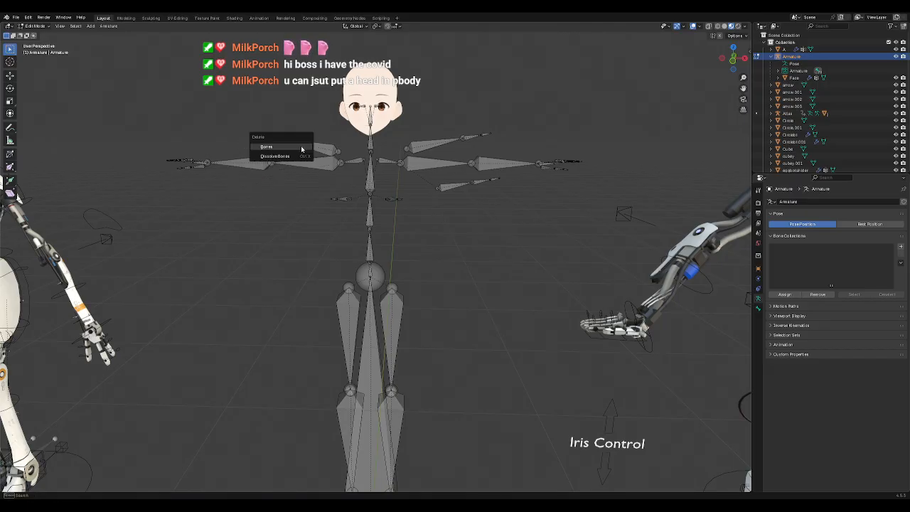
pyautogui.click(311, 148)
pyautogui.click(320, 149)
pyautogui.press('x')
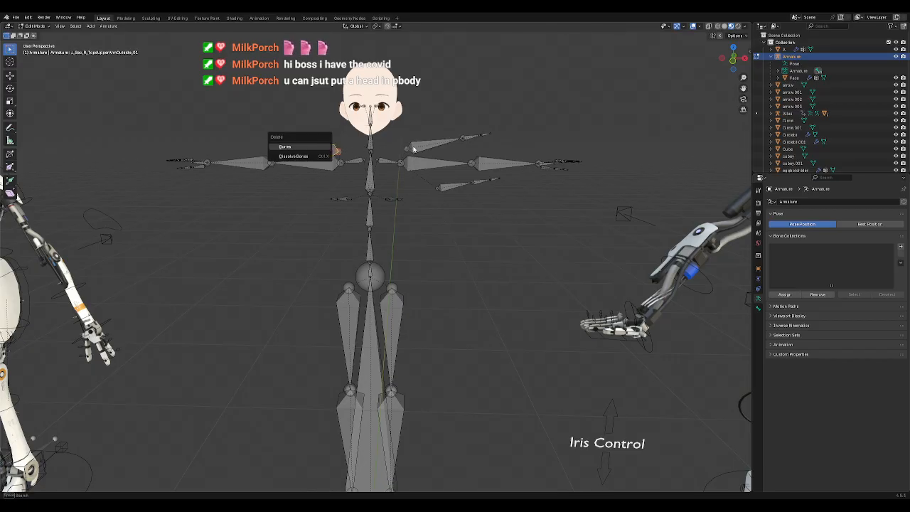
pyautogui.click(320, 149)
# Step: Delete the TopsUpperArmOutside bone chain above the human armature's left arm, including its end bones
pyautogui.click(433, 145)
pyautogui.press('x')
pyautogui.click(435, 144)
pyautogui.click(470, 138)
pyautogui.press('x')
pyautogui.click(470, 137)
pyautogui.press('x')
pyautogui.click(485, 140)
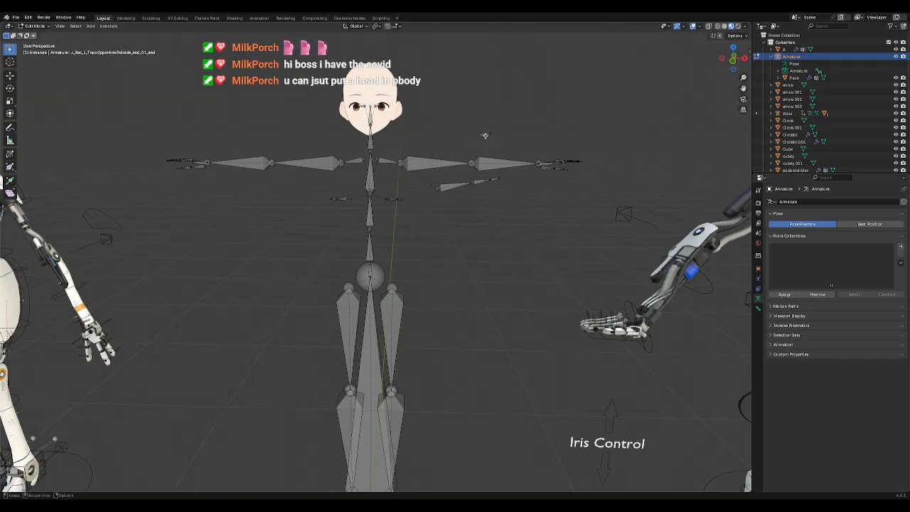
pyautogui.press('x')
pyautogui.click(492, 145)
# Step: Delete the sleeve bones beneath the human armature's left arm and the small chest bones on both sides
pyautogui.moveTo(509, 177); pyautogui.dragTo(392, 200)
pyautogui.press('x')
pyautogui.click(451, 208)
pyautogui.press('x')
pyautogui.click(359, 212)
pyautogui.moveTo(322, 189); pyautogui.dragTo(355, 211)
pyautogui.press('x')
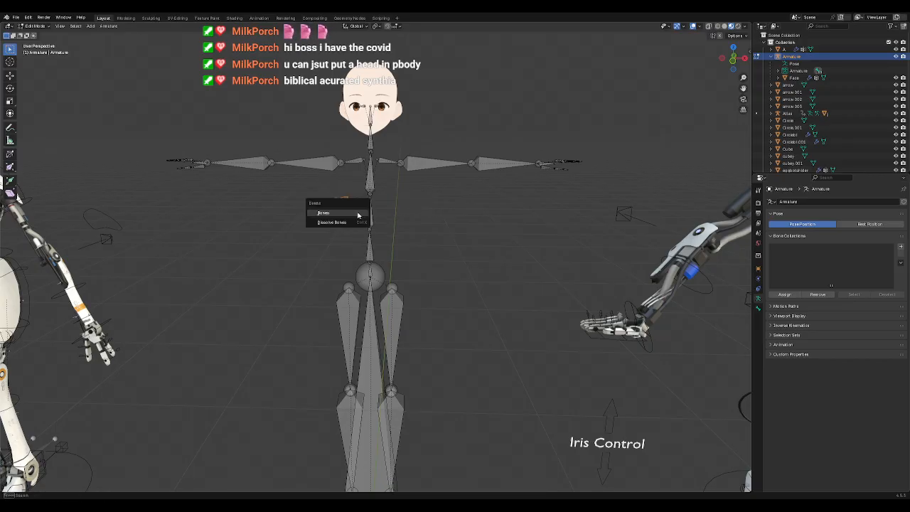
pyautogui.click(358, 213)
pyautogui.moveTo(393, 257); pyautogui.dragTo(414, 252, button='middle')
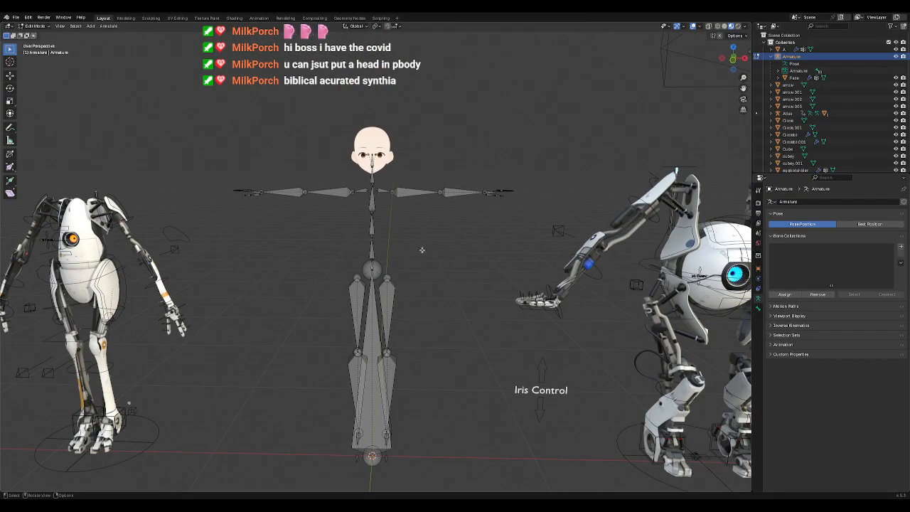
# Step: Hide the human character's Face mesh and collapse the Armature's hierarchy
pyautogui.click(839, 77)
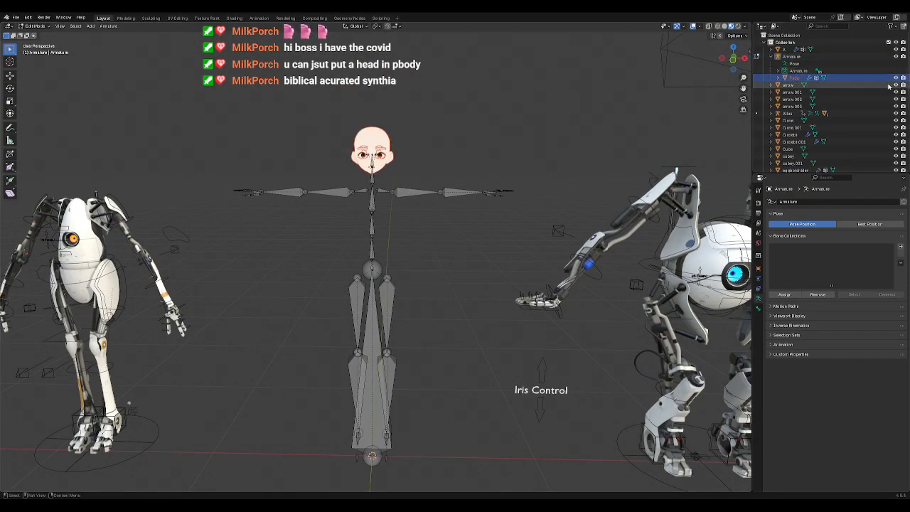
pyautogui.click(895, 77)
pyautogui.click(771, 57)
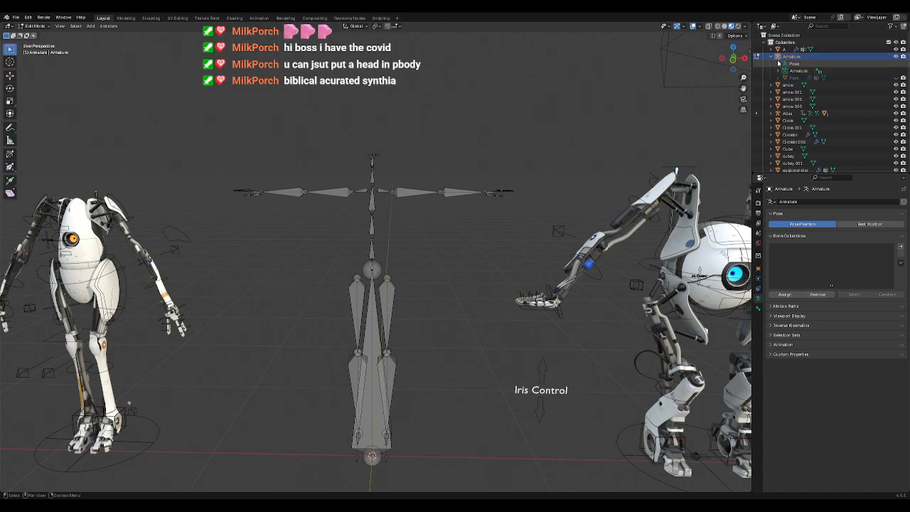
pyautogui.click(771, 57)
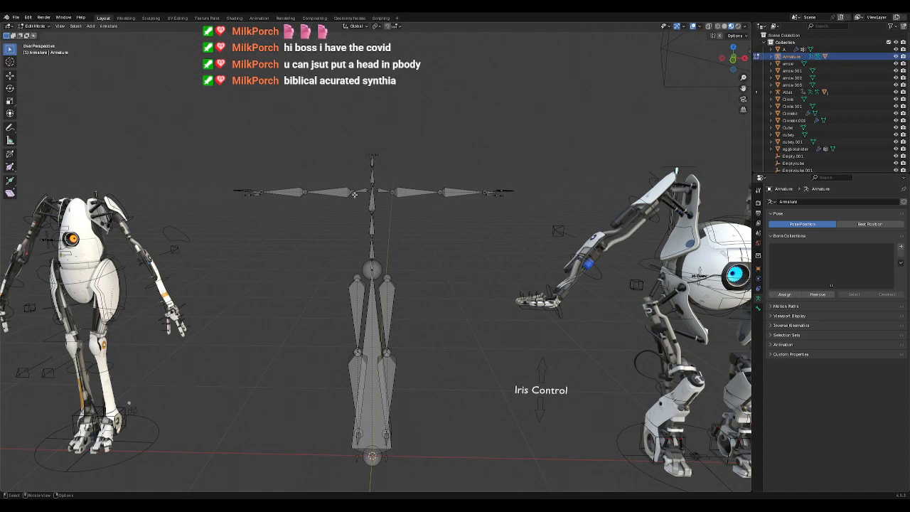
# Step: Save the file and return the human Armature to Object Mode
pyautogui.moveTo(450, 268); pyautogui.dragTo(431, 322, button='middle')
pyautogui.hotkey('ctrl', 's')
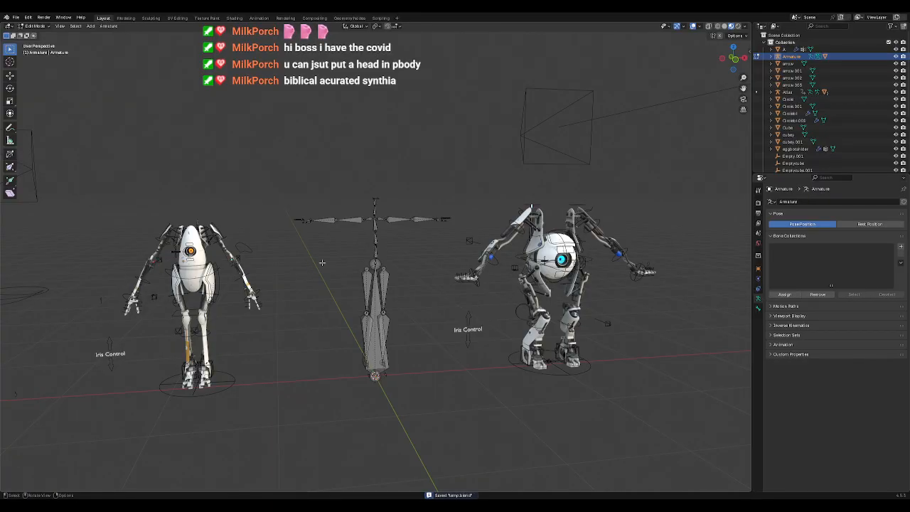
pyautogui.moveTo(469, 383); pyautogui.dragTo(420, 349, button='middle')
pyautogui.scroll(2, 455, 366)
pyautogui.scroll(1, 484, 364)
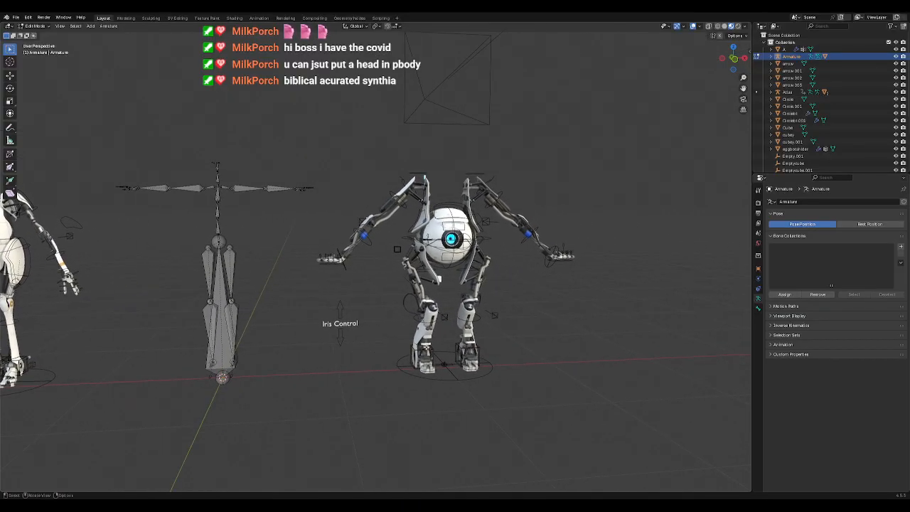
pyautogui.click(42, 26)
pyautogui.click(43, 33)
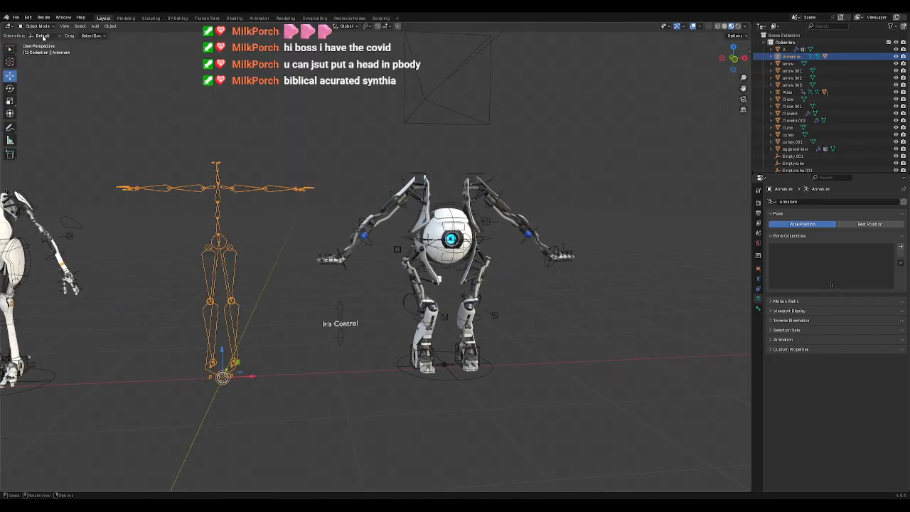
# Step: Select the Atlas rig and its model and examine the body, arms and leg joints up close from several angles
pyautogui.click(399, 179)
pyautogui.click(461, 236)
pyautogui.press('KP_Decimal')
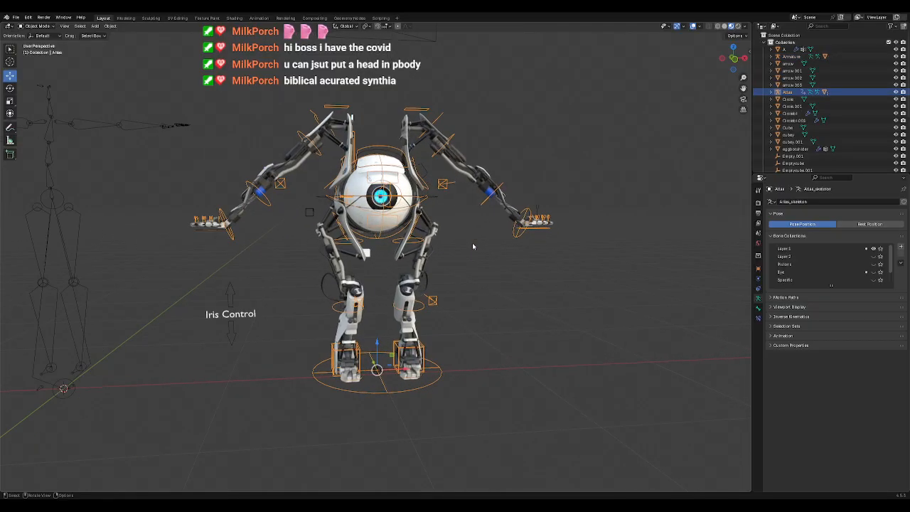
pyautogui.moveTo(484, 273)
pyautogui.mouseDown(button='middle')
pyautogui.moveTo(409, 282)
pyautogui.moveTo(450, 265)
pyautogui.moveTo(489, 283)
pyautogui.mouseUp(button='middle')
pyautogui.scroll(4, 489, 283)
pyautogui.moveTo(401, 293); pyautogui.dragTo(349, 274, button='middle')
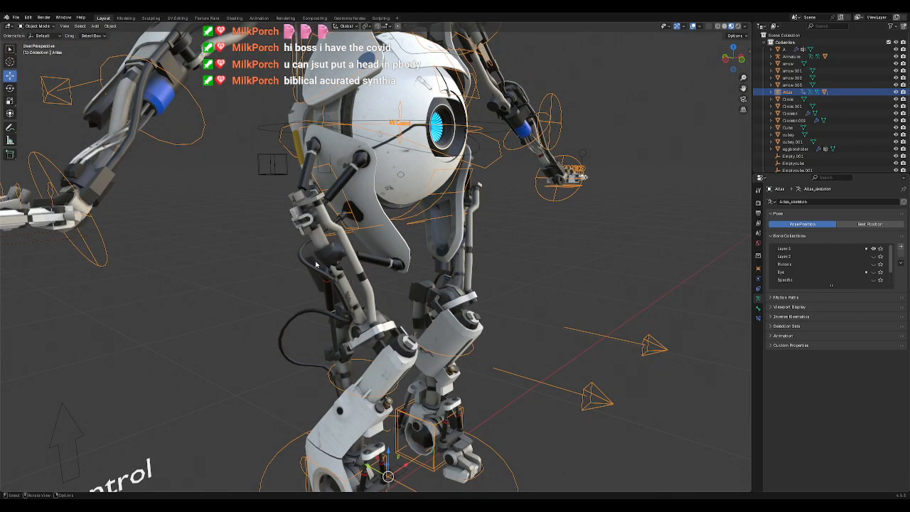
pyautogui.moveTo(490, 302); pyautogui.dragTo(425, 307, button='middle')
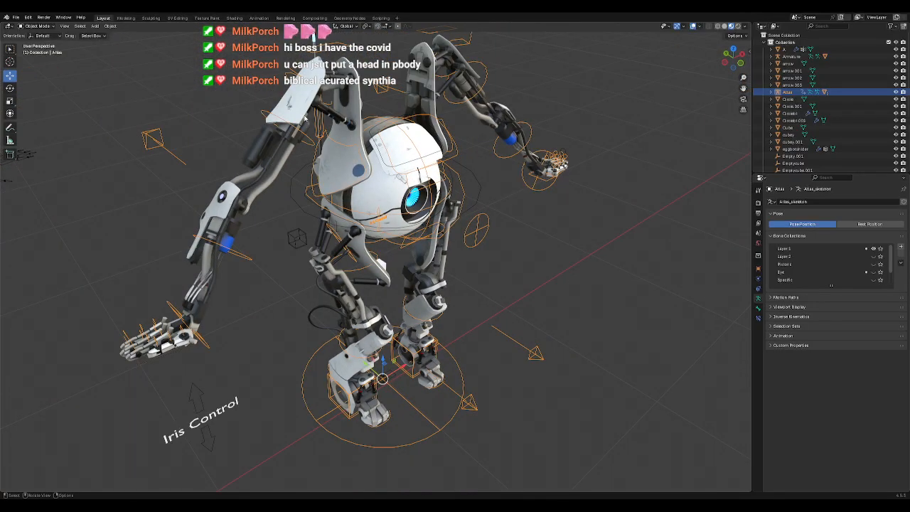
pyautogui.moveTo(532, 256); pyautogui.dragTo(408, 248, button='middle')
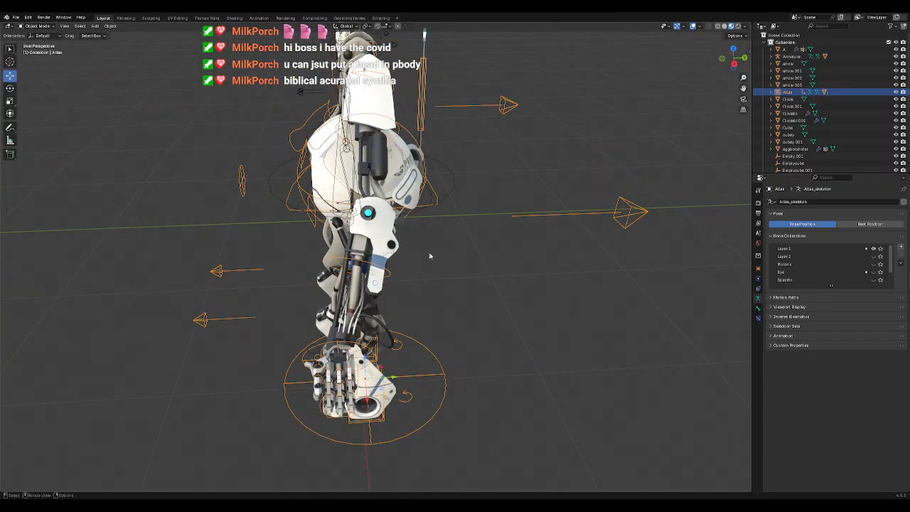
pyautogui.scroll(1, 421, 254)
pyautogui.moveTo(448, 270); pyautogui.dragTo(489, 267, button='middle')
pyautogui.moveTo(620, 235); pyautogui.dragTo(591, 243, button='middle')
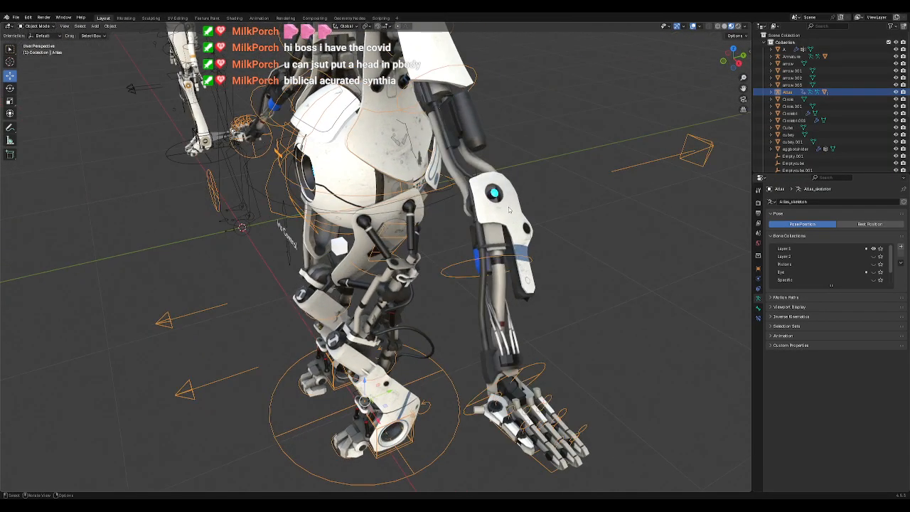
pyautogui.click(509, 209)
pyautogui.moveTo(510, 299); pyautogui.dragTo(482, 274, button='middle')
pyautogui.scroll(4, 482, 274)
pyautogui.moveTo(448, 326); pyautogui.dragTo(517, 333, button='middle')
pyautogui.scroll(-8, 517, 332)
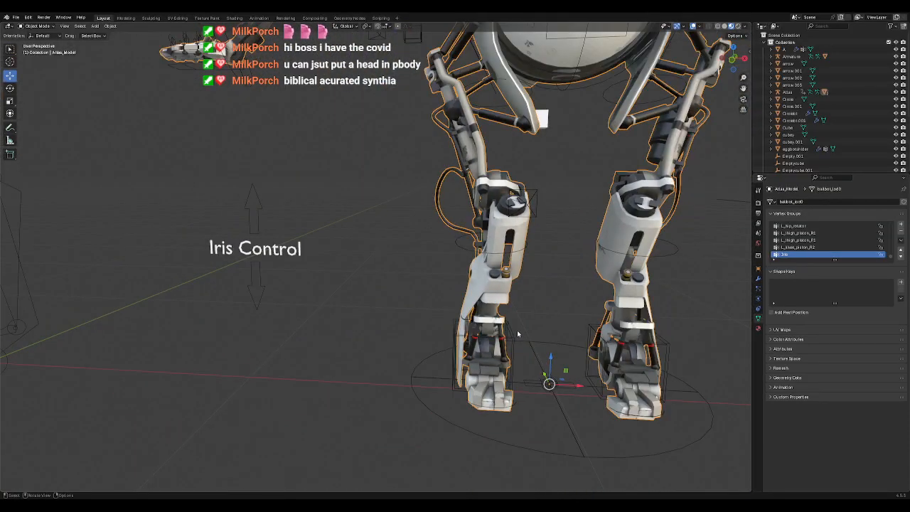
# Step: Select the slim robot's PBody model, examine its body and limbs from several angles, and reselect the Atlas model
pyautogui.keyDown('shift'); pyautogui.moveTo(295, 293); pyautogui.dragTo(627, 325, button='middle'); pyautogui.keyUp('shift')
pyautogui.scroll(3, 448, 270)
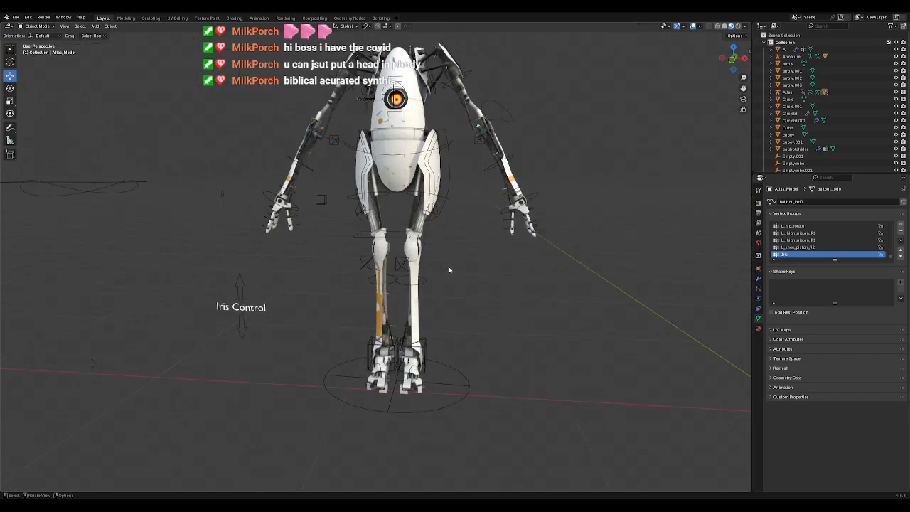
pyautogui.moveTo(430, 272); pyautogui.dragTo(484, 271, button='middle')
pyautogui.click(385, 223)
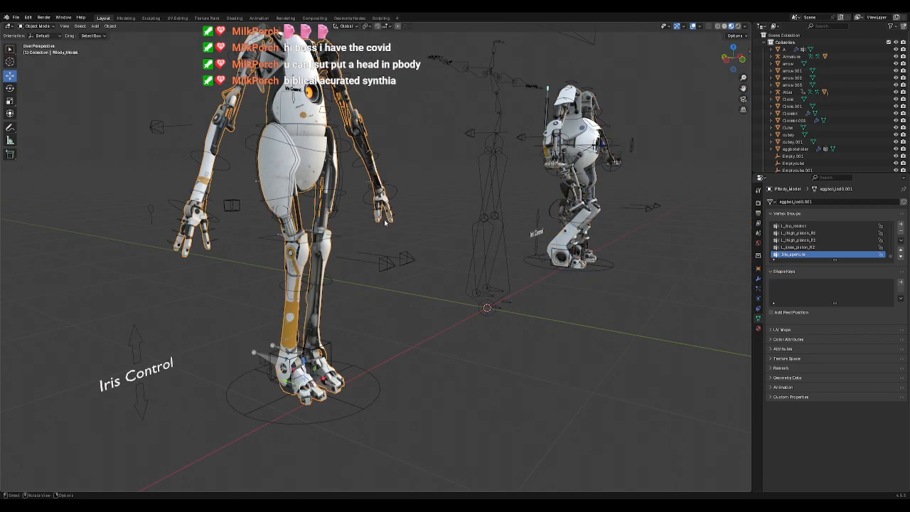
pyautogui.press('KP_Decimal')
pyautogui.scroll(3, 455, 249)
pyautogui.moveTo(538, 271); pyautogui.dragTo(538, 291, button='middle')
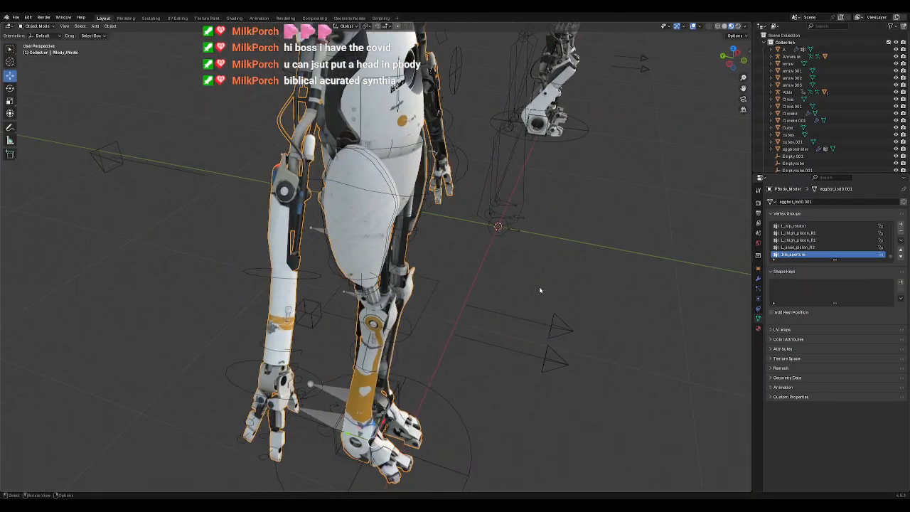
pyautogui.scroll(-2, 269, 299)
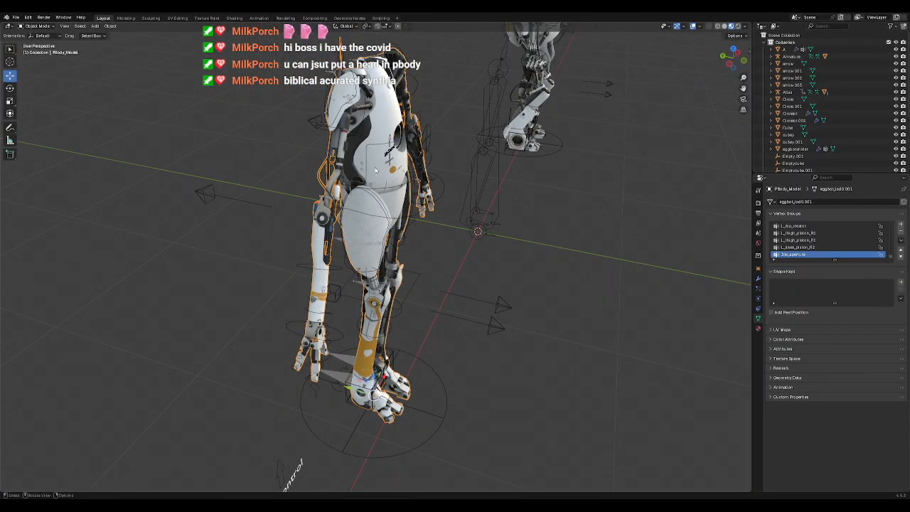
pyautogui.moveTo(531, 347); pyautogui.dragTo(461, 271, button='middle')
pyautogui.scroll(3, 446, 288)
pyautogui.scroll(-8, 461, 271)
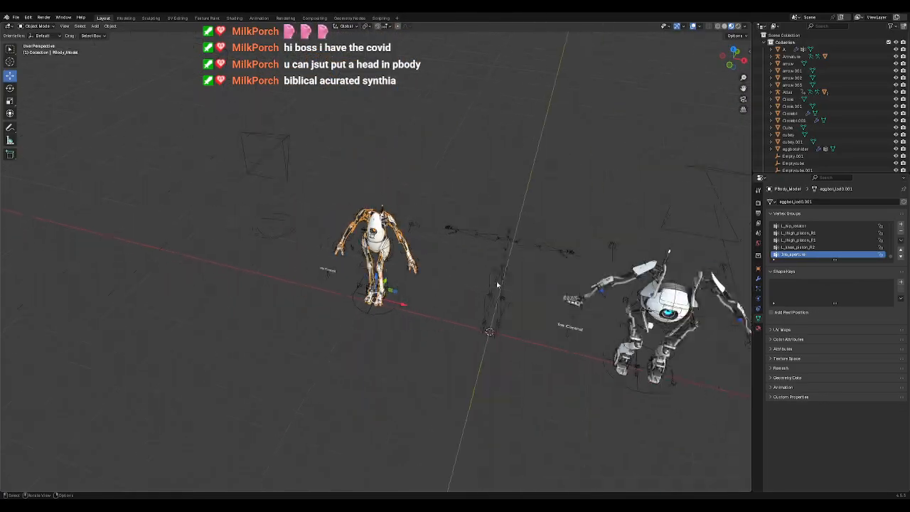
pyautogui.click(670, 297)
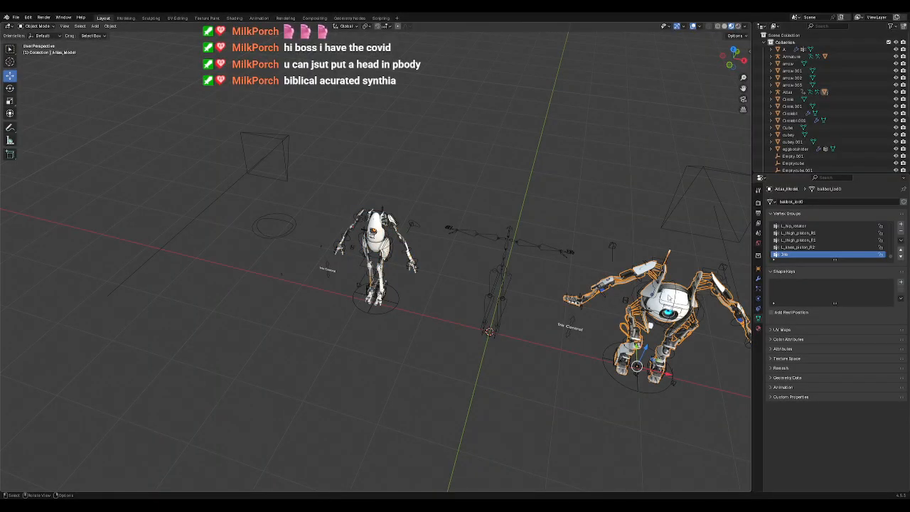
# Step: Frame the human Armature and then the Atlas rig and model, and examine Atlas's body, hips and legs up close
pyautogui.click(523, 245)
pyautogui.press('KP_Decimal')
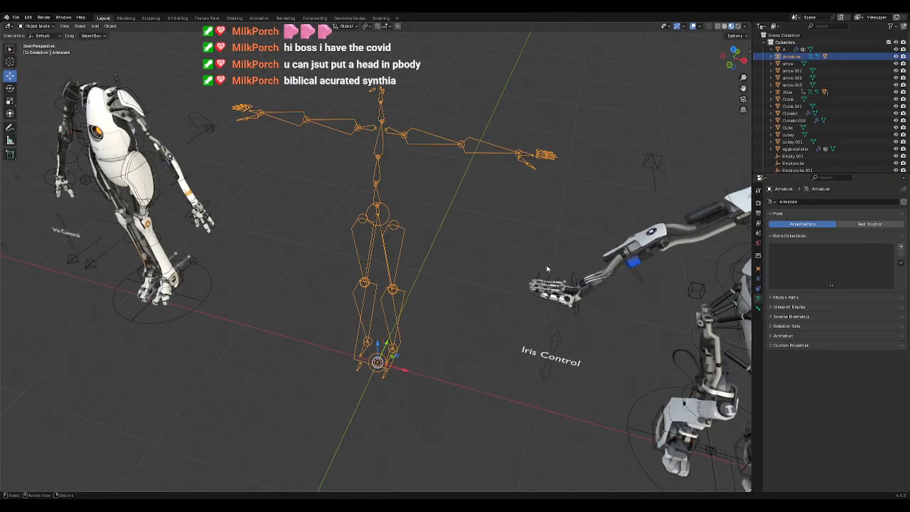
pyautogui.moveTo(424, 274); pyautogui.dragTo(428, 332, button='middle')
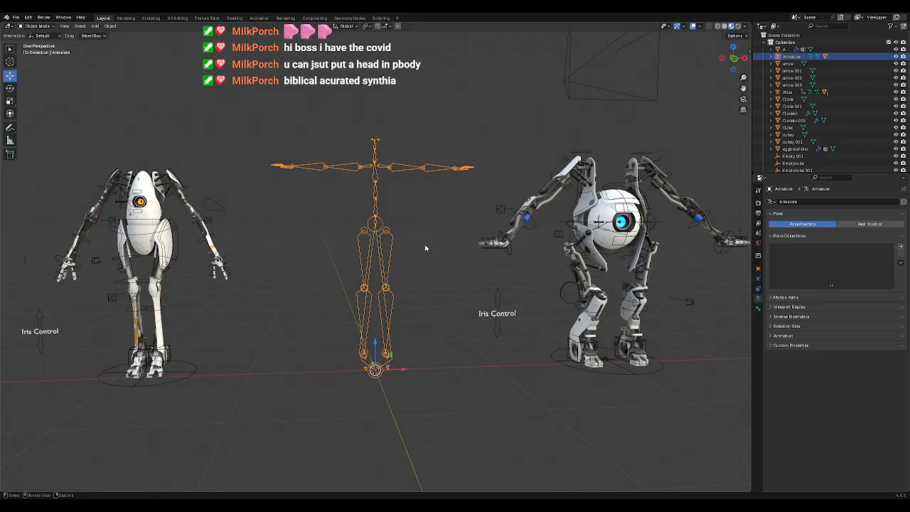
pyautogui.click(613, 239)
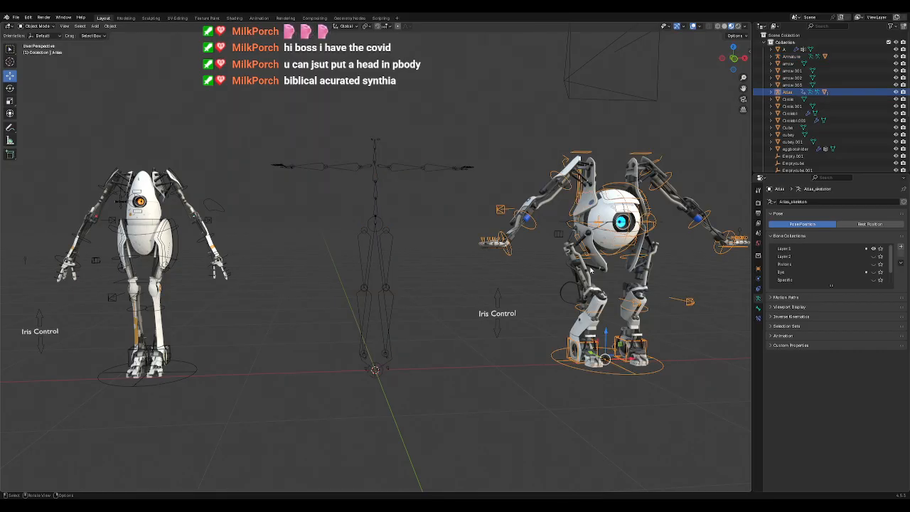
pyautogui.press('KP_Decimal')
pyautogui.click(487, 273)
pyautogui.moveTo(452, 278); pyautogui.dragTo(403, 245, button='middle')
pyautogui.scroll(7, 403, 245)
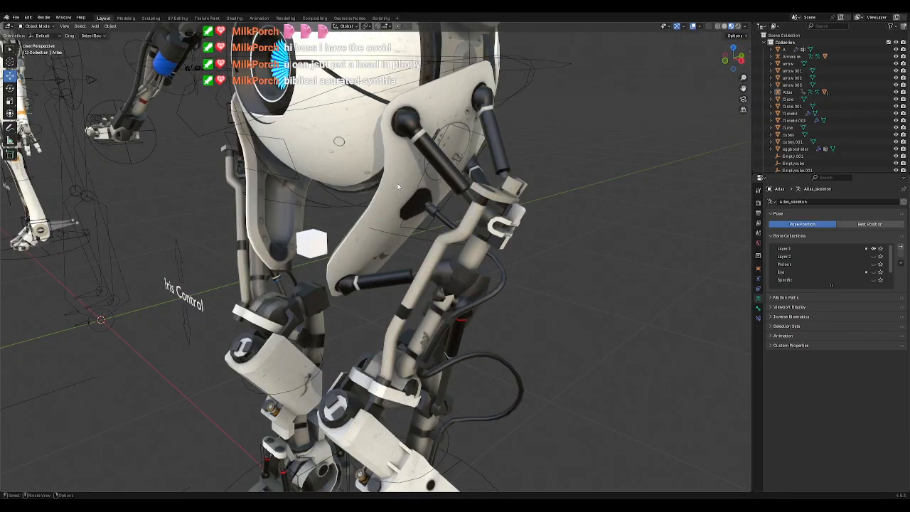
pyautogui.click(398, 187)
pyautogui.moveTo(400, 148); pyautogui.dragTo(478, 228, button='middle')
pyautogui.scroll(-5, 476, 225)
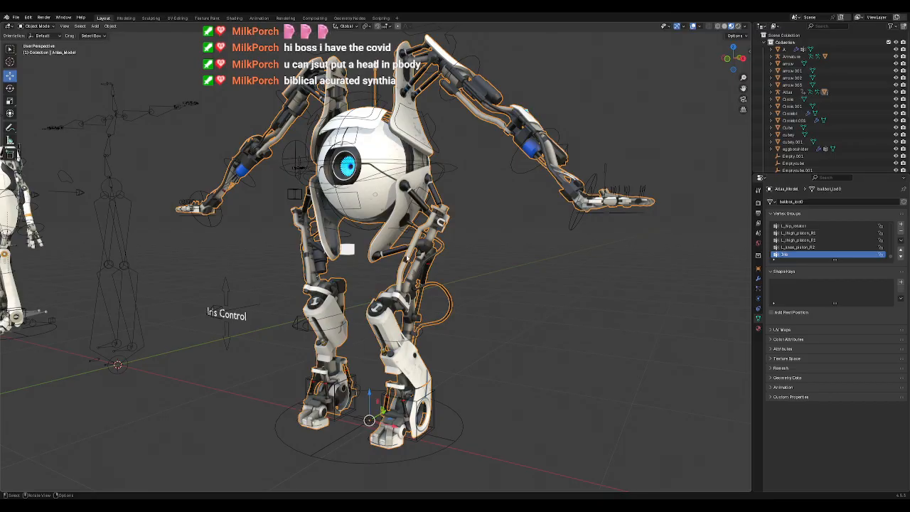
pyautogui.moveTo(421, 336); pyautogui.dragTo(439, 356, button='middle')
pyautogui.scroll(-4, 439, 356)
# Step: Compare the human Armature's proportions with both robots, deselect it and save the file
pyautogui.click(181, 235)
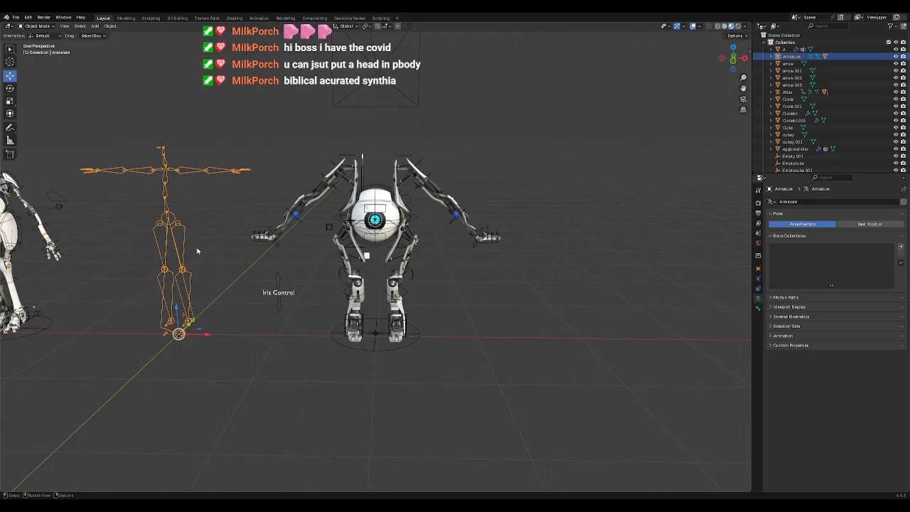
pyautogui.press('KP_Decimal')
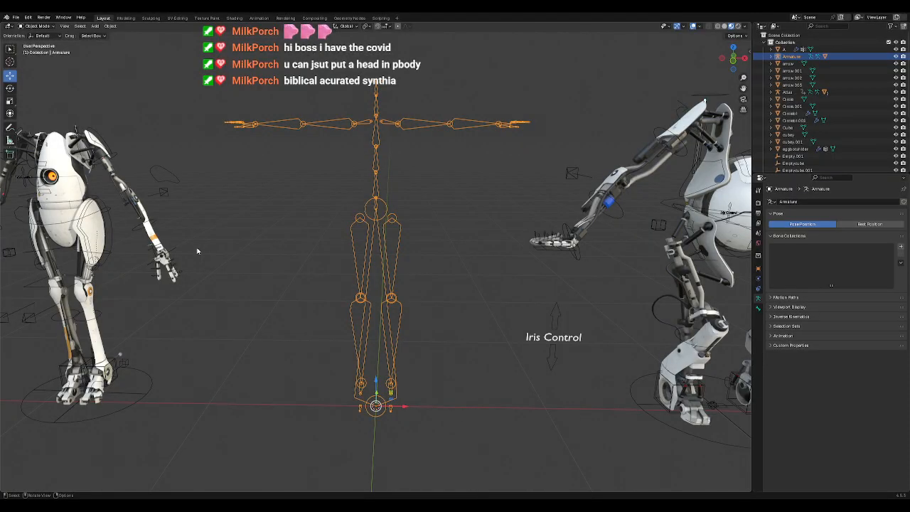
pyautogui.moveTo(274, 287); pyautogui.dragTo(249, 308, button='middle')
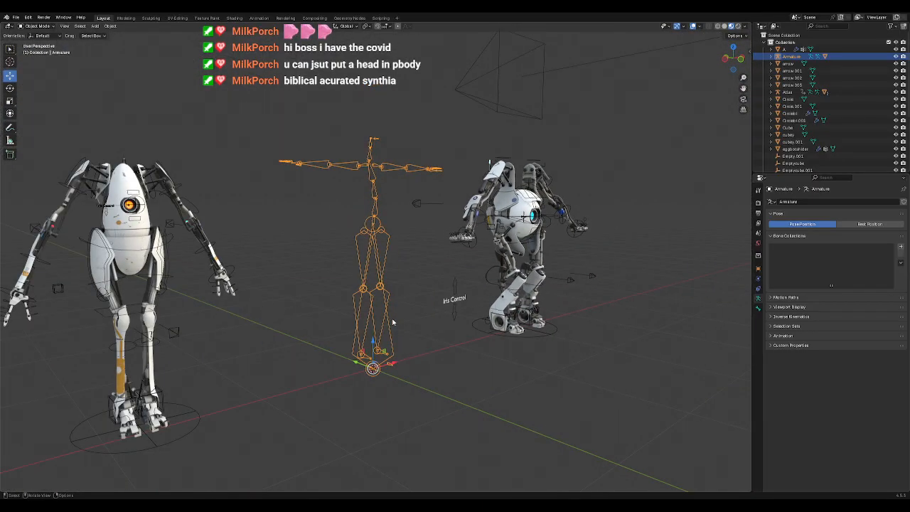
pyautogui.moveTo(409, 321); pyautogui.dragTo(430, 324, button='middle')
pyautogui.click(433, 324)
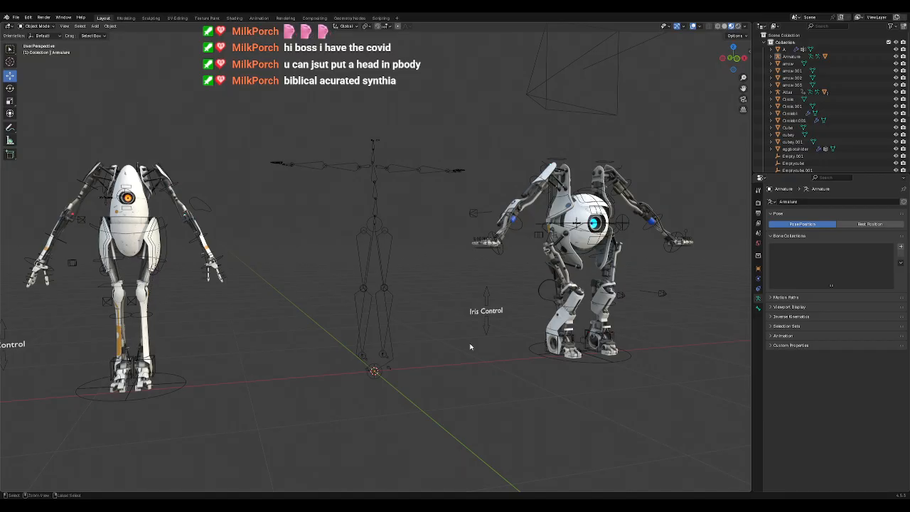
pyautogui.hotkey('ctrl', 's')
pyautogui.moveTo(437, 331); pyautogui.dragTo(384, 352, button='middle')
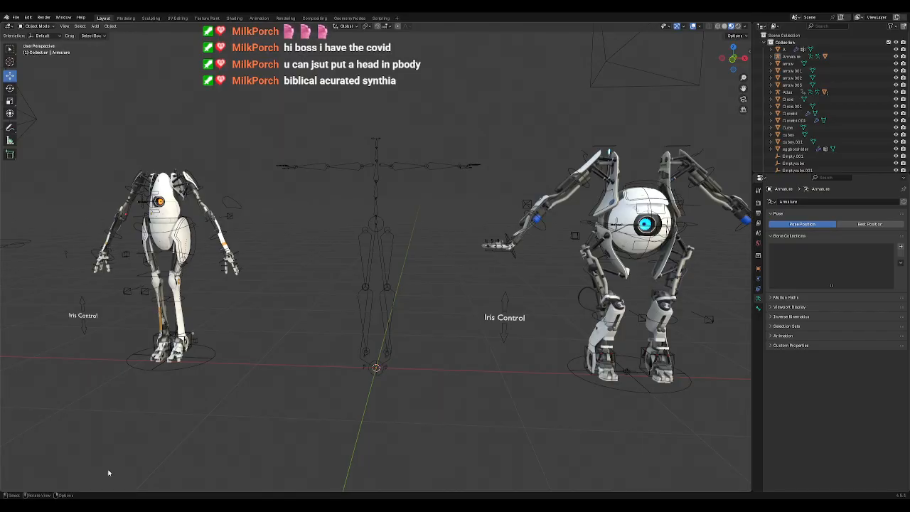
# Step: Paste the copied GLaDOS rig with its control objects into the scene
pyautogui.scroll(-4, 429, 346)
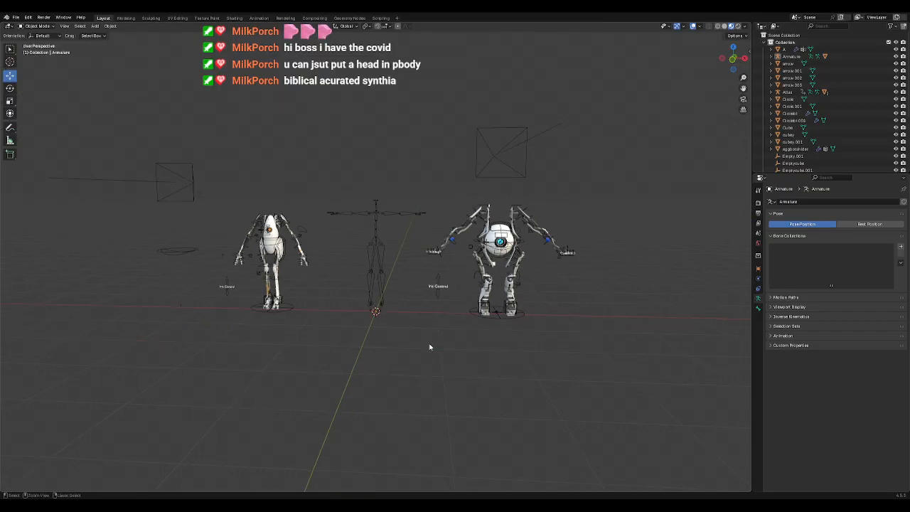
pyautogui.hotkey('ctrl', 'v')
pyautogui.moveTo(494, 345); pyautogui.dragTo(329, 308, button='middle')
pyautogui.moveTo(417, 305); pyautogui.dragTo(455, 342, button='middle')
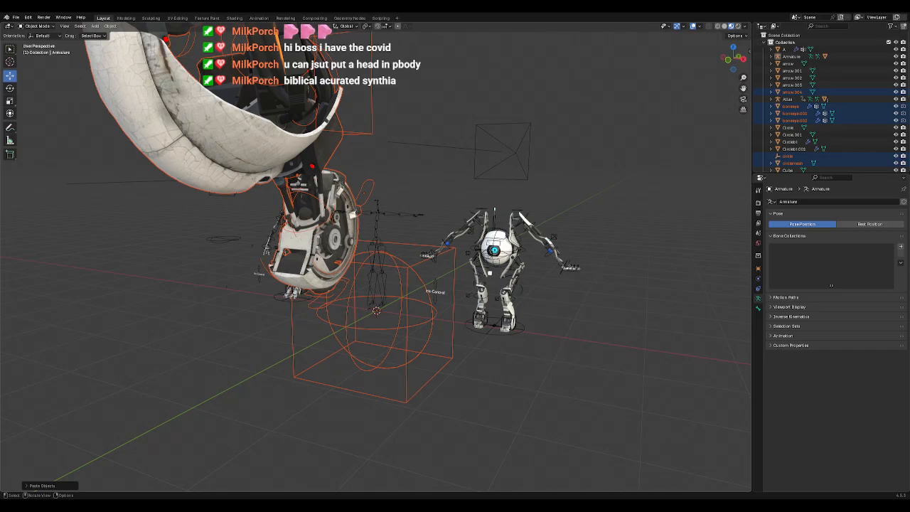
pyautogui.click(249, 162)
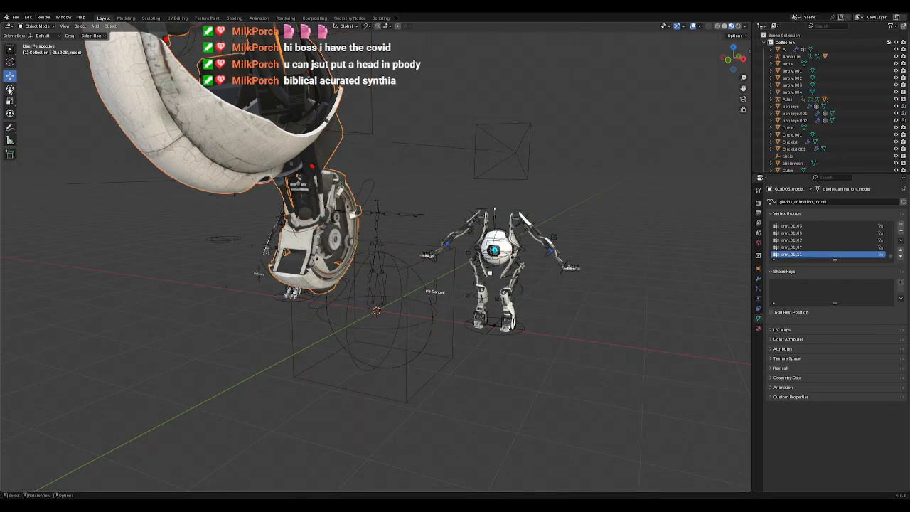
pyautogui.moveTo(473, 118); pyautogui.dragTo(485, 209, button='middle')
pyautogui.scroll(-4, 485, 209)
pyautogui.scroll(-3, 486, 211)
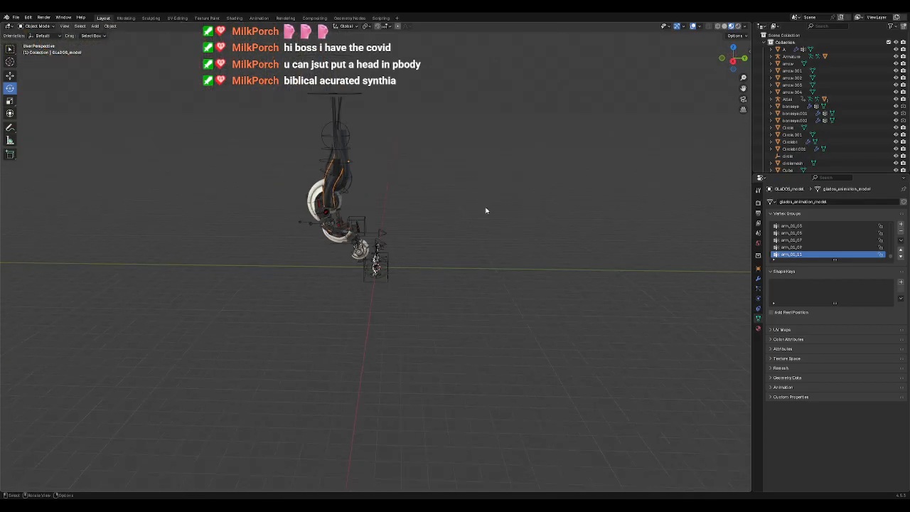
pyautogui.scroll(1, 487, 210)
pyautogui.hotkey('ctrl', 'z')
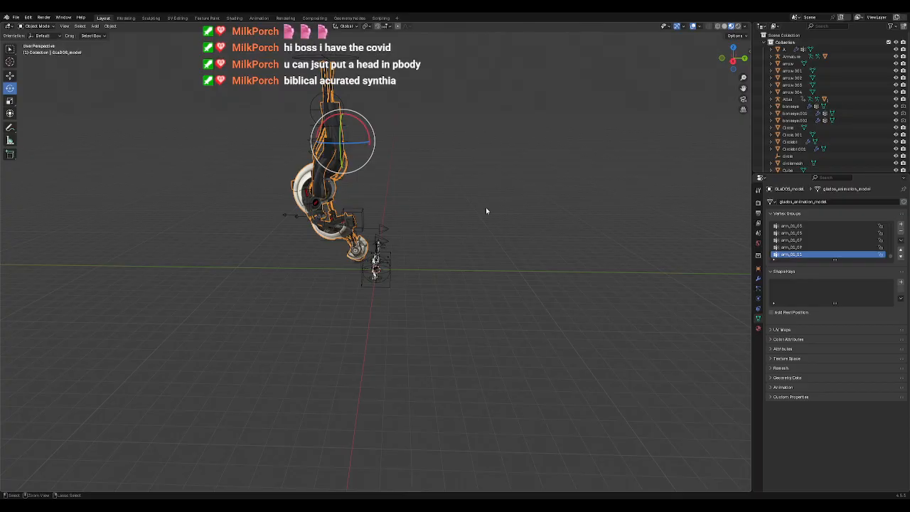
pyautogui.hotkey('ctrl', 'z')
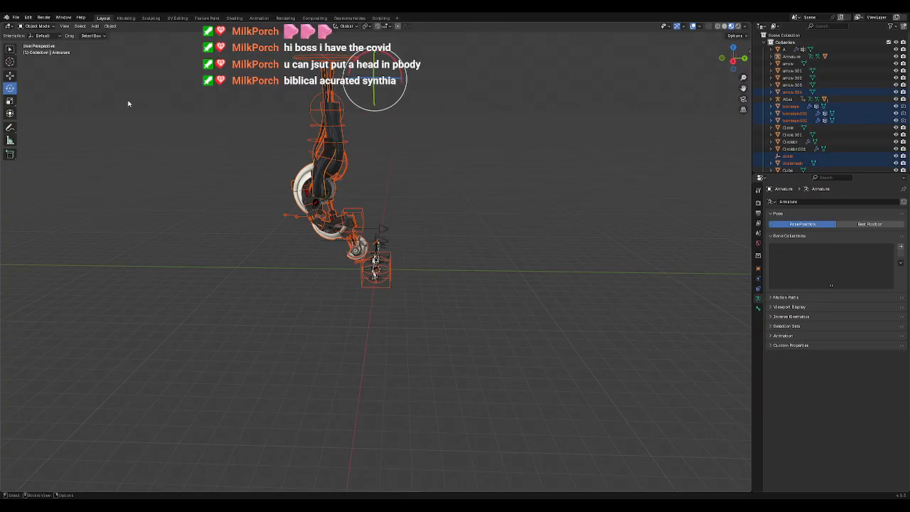
# Step: Move the whole pasted GLaDOS rig along the Y axis, clear of the robots, and deselect it
pyautogui.click(11, 76)
pyautogui.moveTo(404, 82); pyautogui.dragTo(297, 85)
pyautogui.click(316, 214)
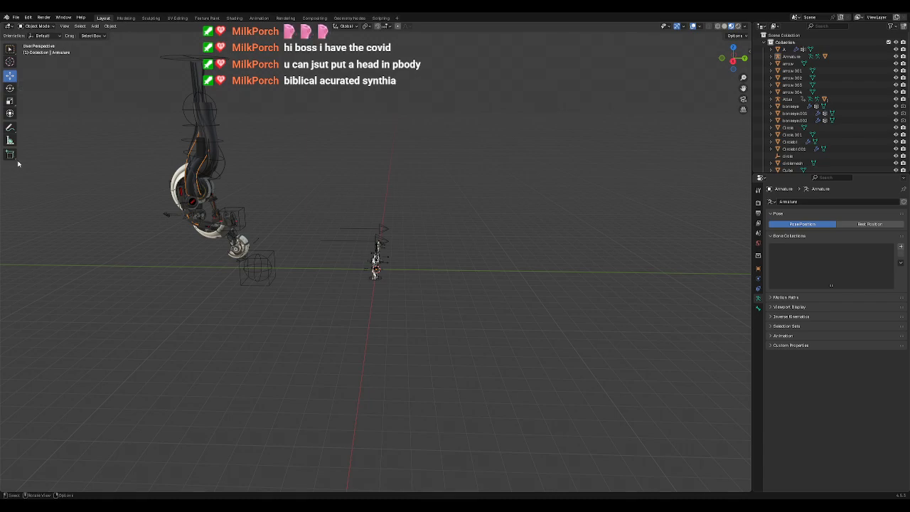
pyautogui.moveTo(296, 291); pyautogui.dragTo(427, 235, button='middle')
pyautogui.moveTo(452, 219); pyautogui.dragTo(364, 305)
pyautogui.moveTo(423, 290); pyautogui.dragTo(469, 264, button='middle')
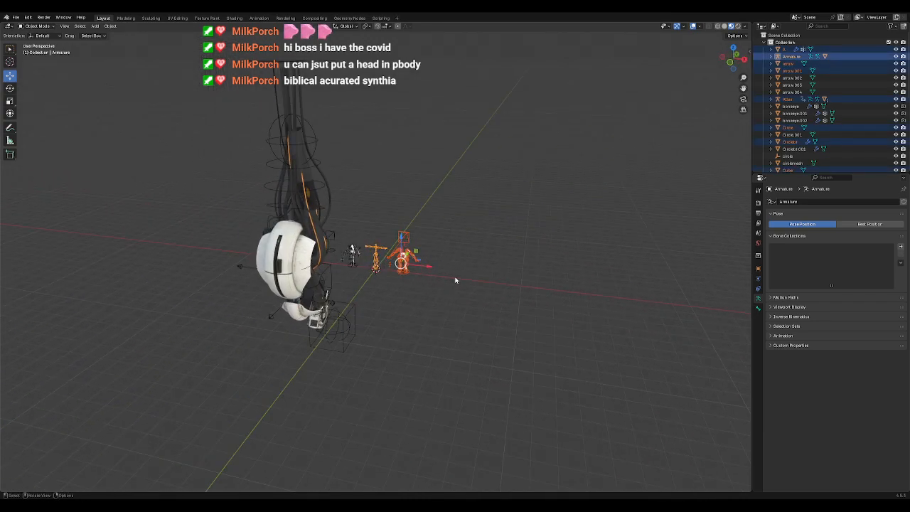
pyautogui.click(482, 255)
pyautogui.click(796, 71)
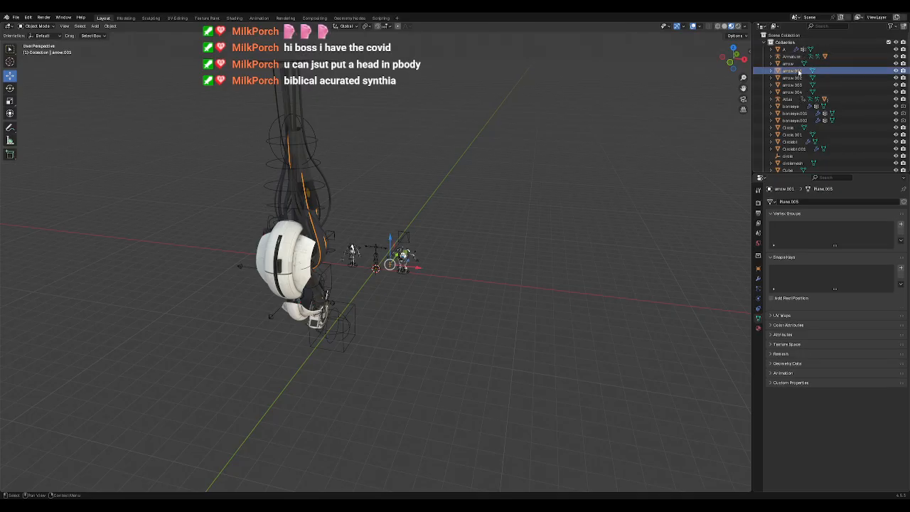
pyautogui.moveTo(502, 115); pyautogui.dragTo(475, 138, button='middle')
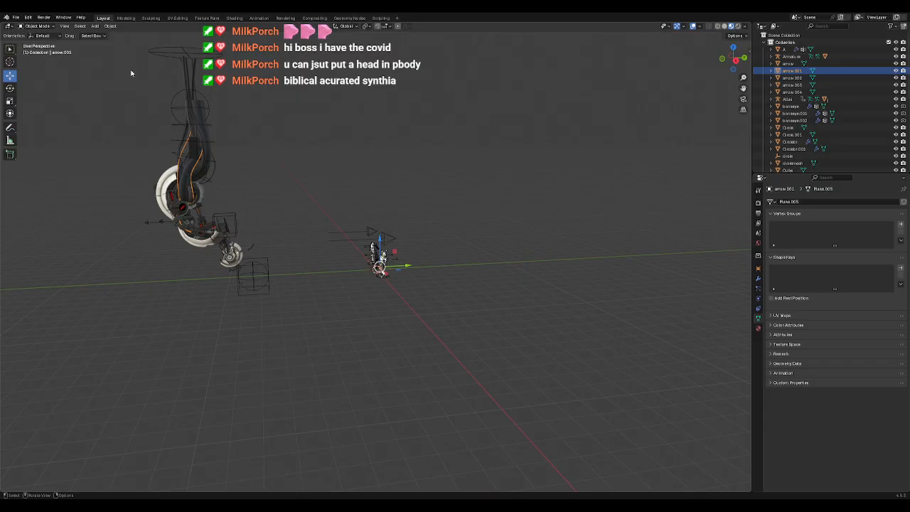
# Step: Select the GLaDOS rig with all its control objects and rotate it about the Z axis to face the opposite way
pyautogui.moveTo(139, 84); pyautogui.dragTo(106, 62, button='middle')
pyautogui.moveTo(102, 57); pyautogui.dragTo(278, 319)
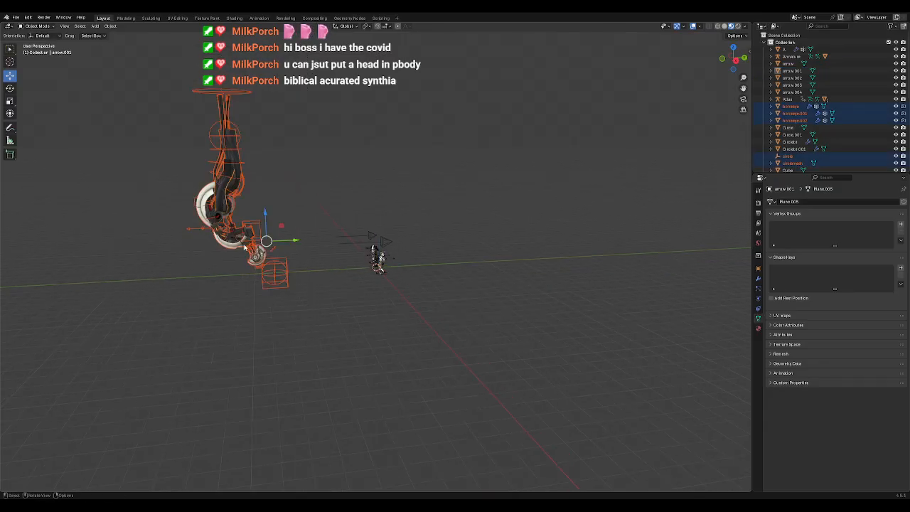
pyautogui.click(11, 88)
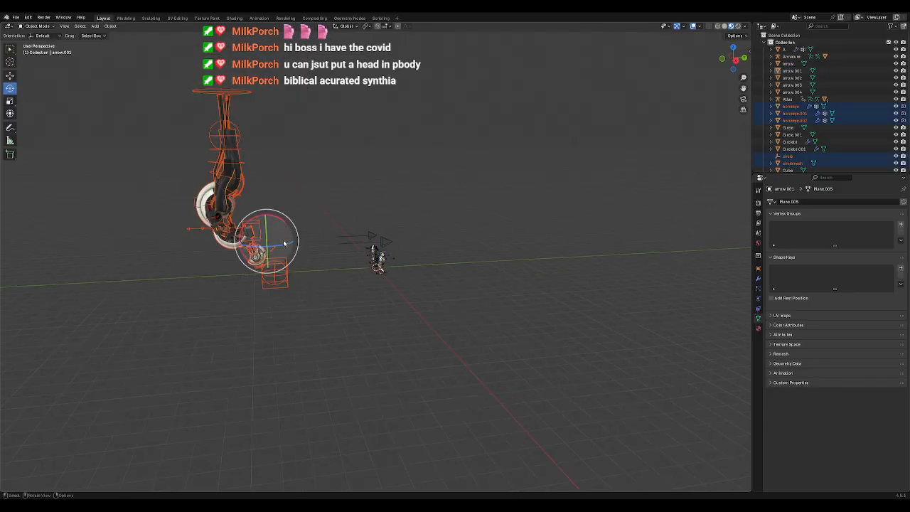
pyautogui.moveTo(283, 246); pyautogui.dragTo(249, 257)
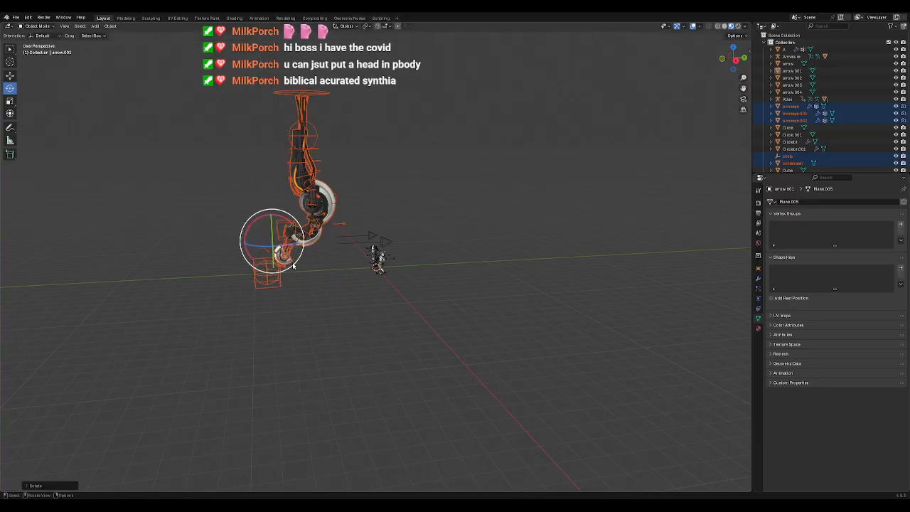
# Step: Move the rotated GLaDOS rig along the Y axis to behind the robots and the human Armature
pyautogui.scroll(3, 294, 260)
pyautogui.moveTo(256, 335); pyautogui.dragTo(164, 144, button='middle')
pyautogui.scroll(2, 417, 325)
pyautogui.click(10, 75)
pyautogui.moveTo(446, 290); pyautogui.dragTo(120, 252)
pyautogui.moveTo(284, 312); pyautogui.dragTo(214, 315, button='middle')
pyautogui.moveTo(464, 271); pyautogui.dragTo(359, 148, button='middle')
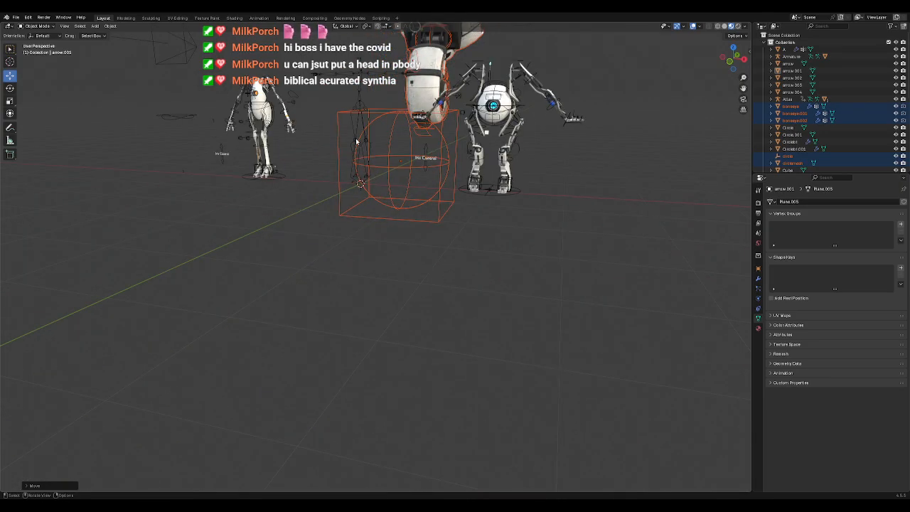
# Step: Select the sphere empty beneath GLaDOS's head and delete it
pyautogui.click(359, 80)
pyautogui.press('KP_Decimal')
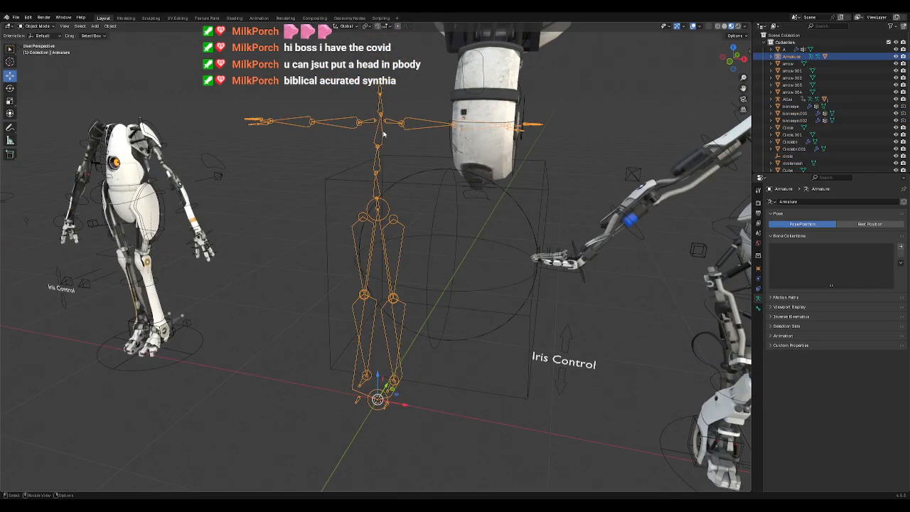
pyautogui.moveTo(370, 225); pyautogui.dragTo(384, 297, button='middle')
pyautogui.click(282, 174)
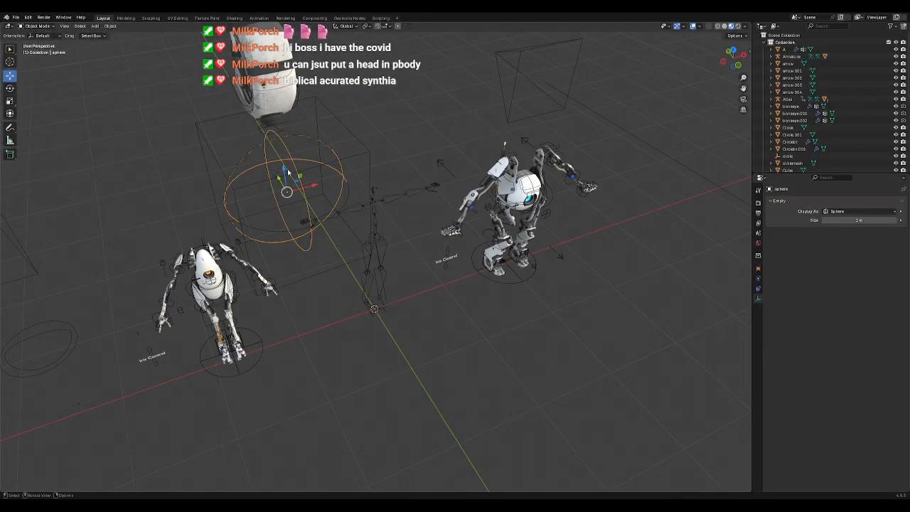
pyautogui.scroll(-8, 808, 143)
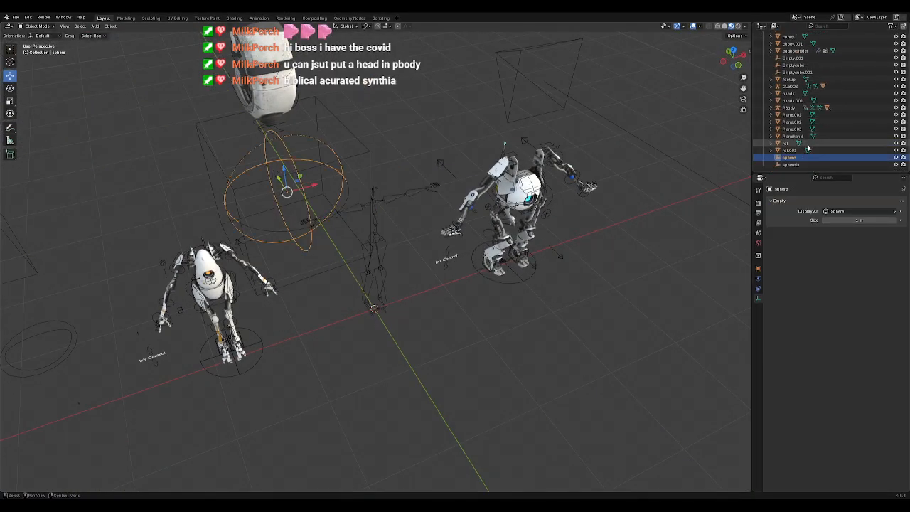
pyautogui.click(790, 165)
pyautogui.click(789, 158)
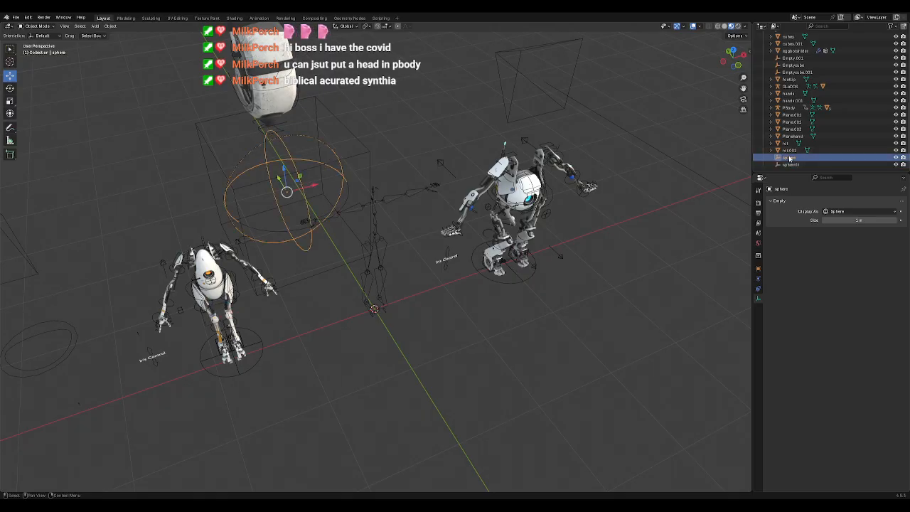
pyautogui.moveTo(440, 202); pyautogui.dragTo(431, 179, button='middle')
pyautogui.press('Delete')
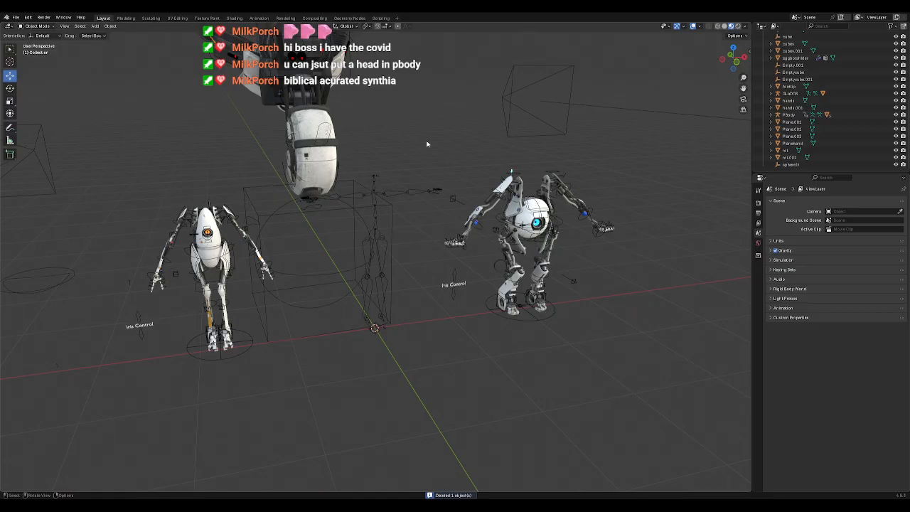
# Step: Locate the remaining sphere empty near the slim robot's knee and delete it
pyautogui.click(789, 164)
pyautogui.scroll(-3, 501, 209)
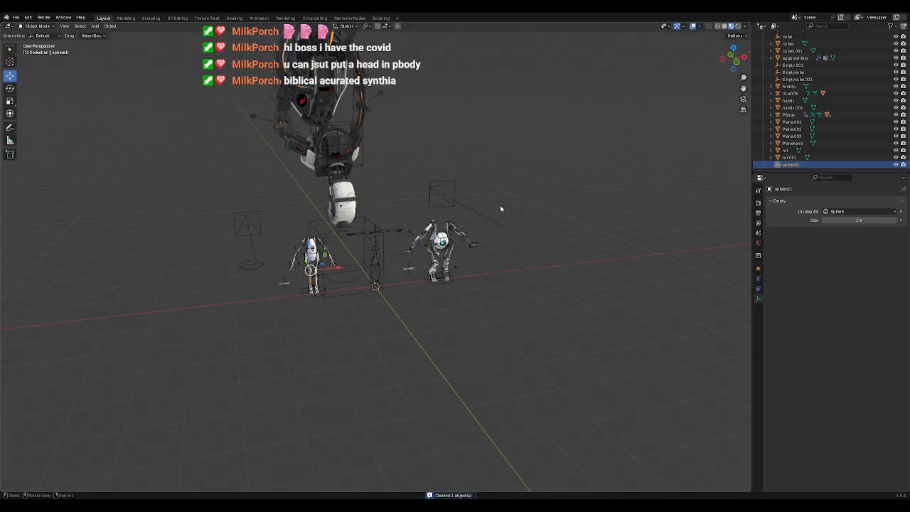
pyautogui.press('KP_Decimal')
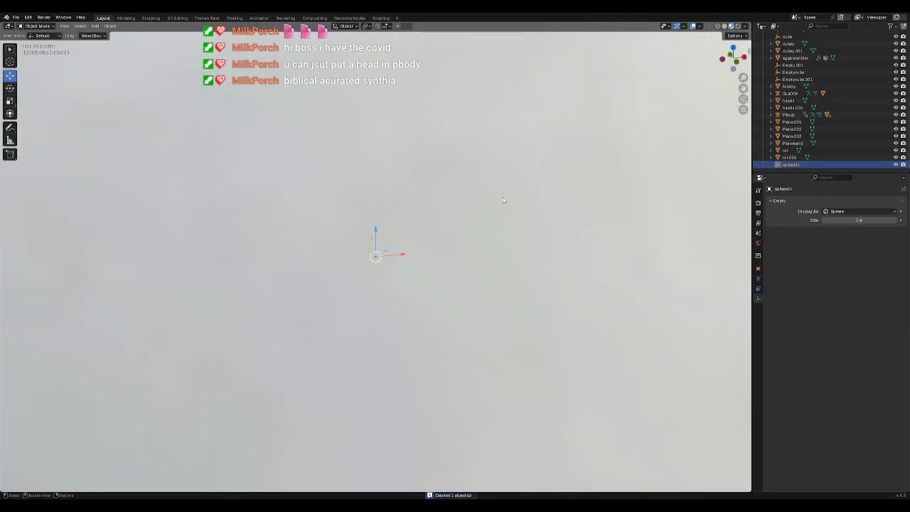
pyautogui.scroll(-10, 503, 199)
pyautogui.moveTo(426, 275); pyautogui.dragTo(584, 261, button='middle')
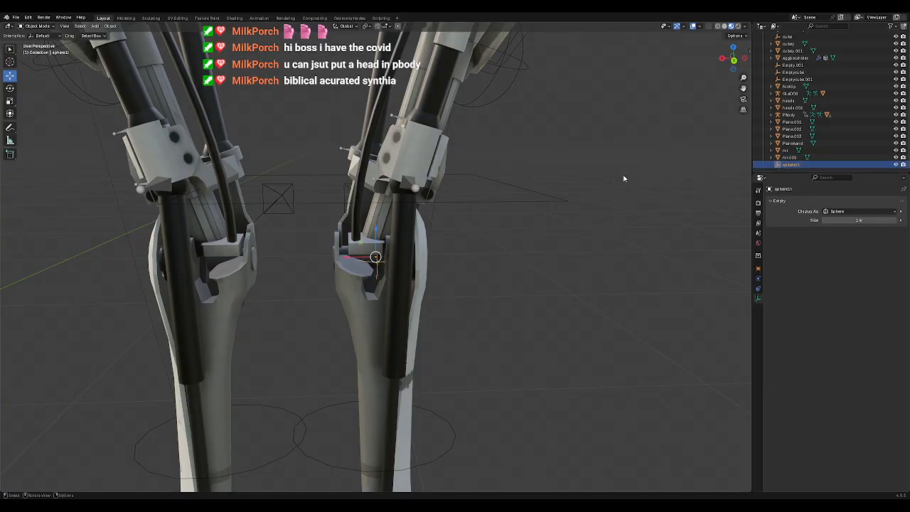
pyautogui.press('Delete')
# Step: Delete the rot.001 and rot helper meshes
pyautogui.moveTo(674, 207); pyautogui.dragTo(281, 288, button='middle')
pyautogui.scroll(-5, 462, 213)
pyautogui.scroll(-3, 487, 231)
pyautogui.click(282, 289)
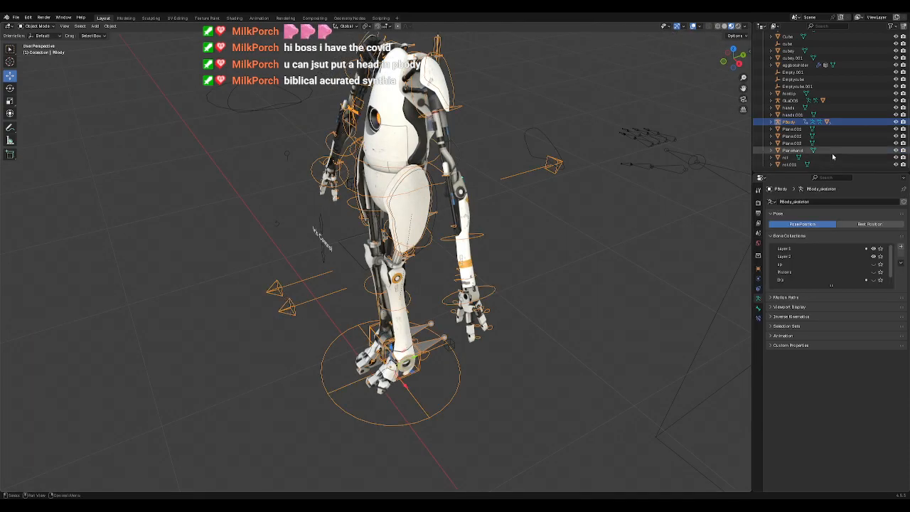
pyautogui.click(785, 164)
pyautogui.moveTo(548, 204); pyautogui.dragTo(629, 190, button='middle')
pyautogui.press('Delete')
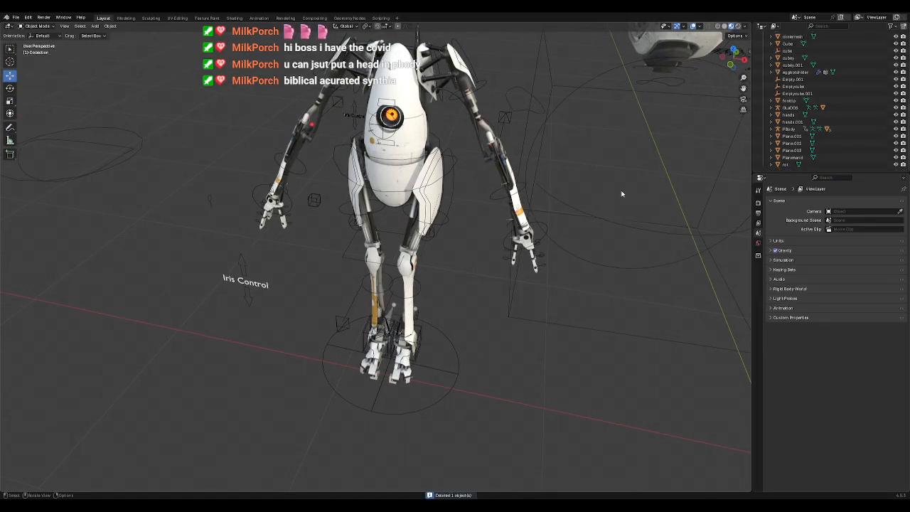
pyautogui.click(784, 164)
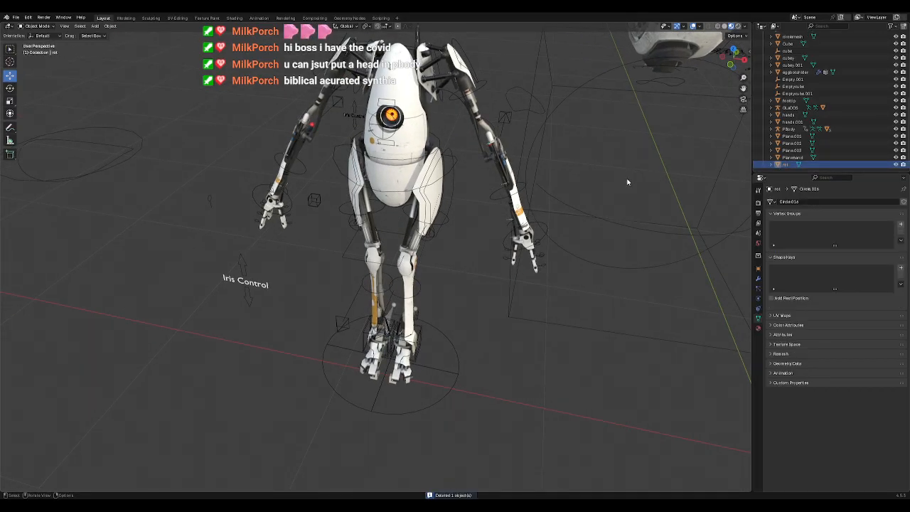
pyautogui.scroll(-6, 627, 183)
pyautogui.moveTo(579, 220); pyautogui.dragTo(585, 197, button='middle')
pyautogui.press('Delete')
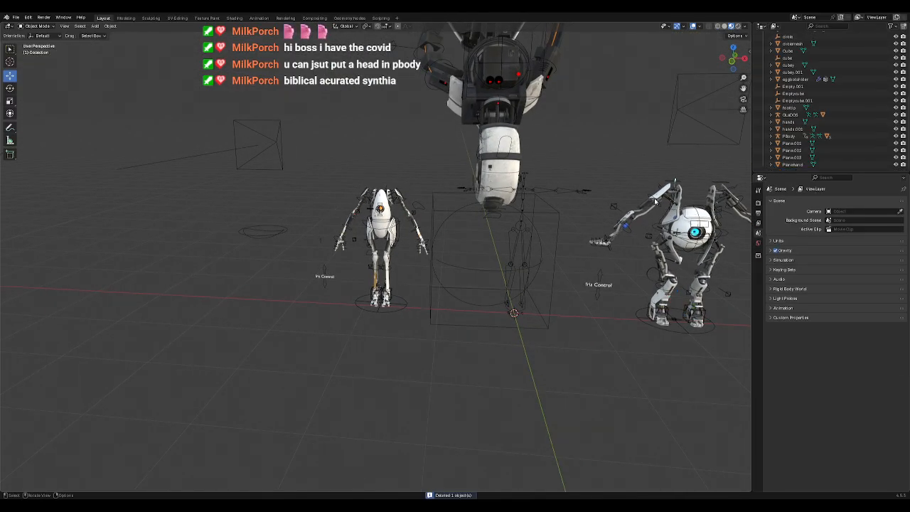
# Step: Check the plane and hands helpers in the object list and delete hands.001 beside PBody's hand
pyautogui.click(791, 165)
pyautogui.click(794, 157)
pyautogui.click(795, 152)
pyautogui.click(795, 145)
pyautogui.click(793, 136)
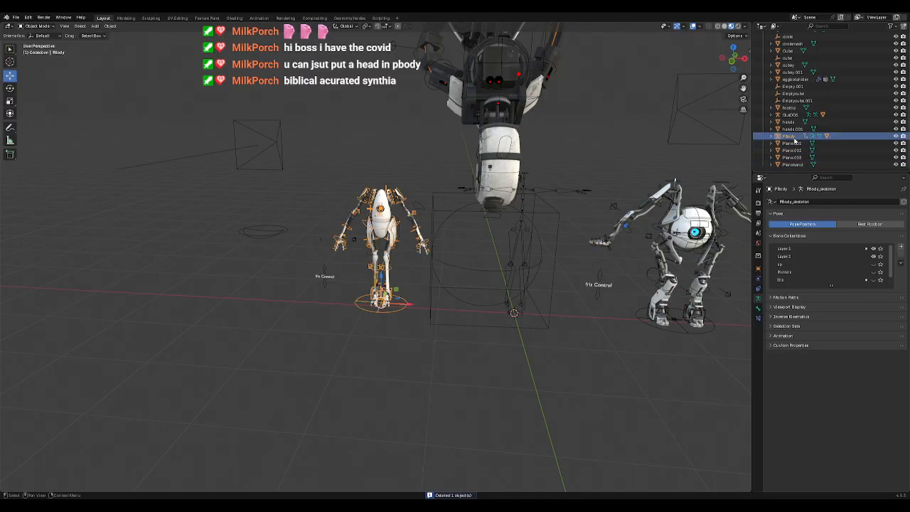
pyautogui.click(793, 129)
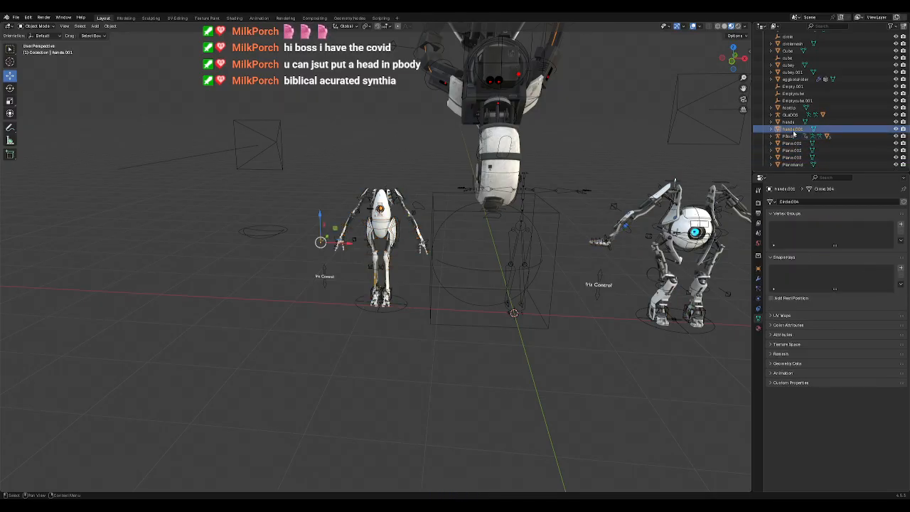
pyautogui.moveTo(410, 256); pyautogui.dragTo(444, 289, button='middle')
pyautogui.press('Delete')
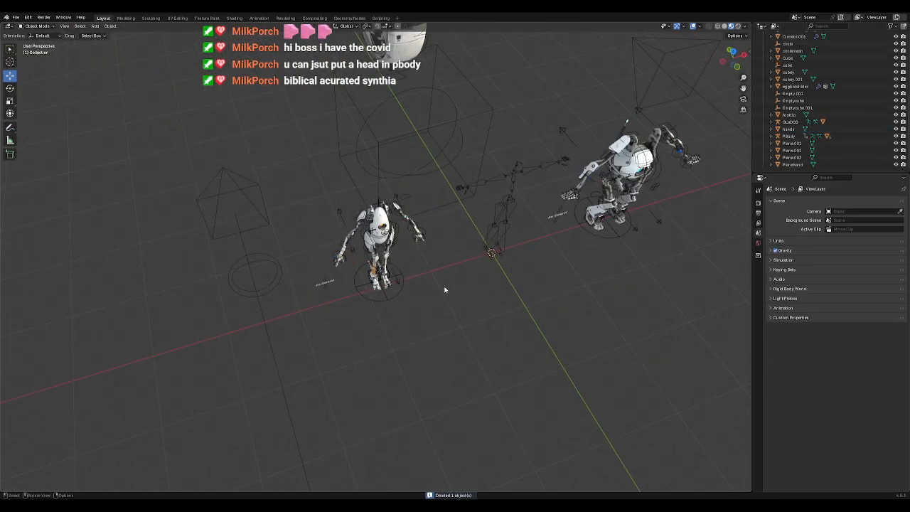
# Step: Select the large circle empty located behind PBody near GLaDOS and delete it
pyautogui.click(789, 136)
pyautogui.click(789, 129)
pyautogui.click(789, 122)
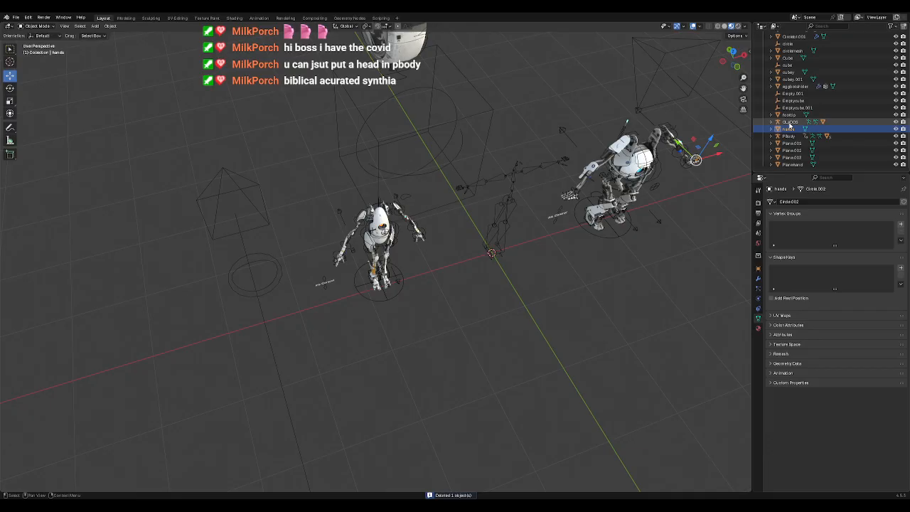
pyautogui.click(431, 138)
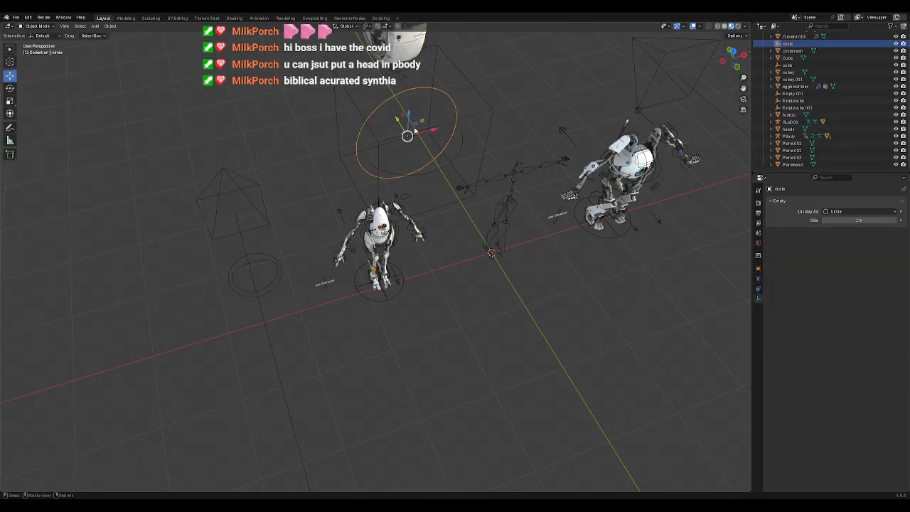
pyautogui.scroll(4, 803, 86)
pyautogui.click(789, 93)
pyautogui.click(782, 101)
pyautogui.press('x')
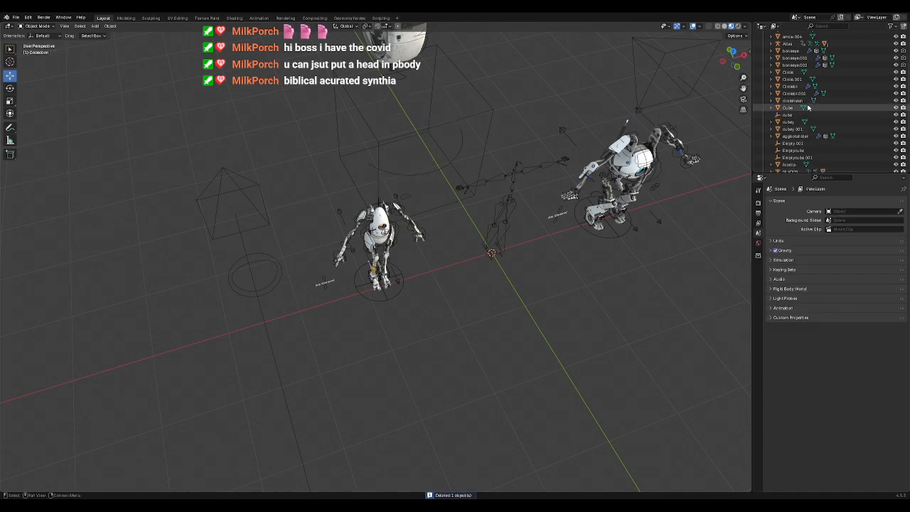
# Step: Move the A mesh along the Y axis away from Atlas to inspect its shape, and delete it
pyautogui.scroll(4, 801, 113)
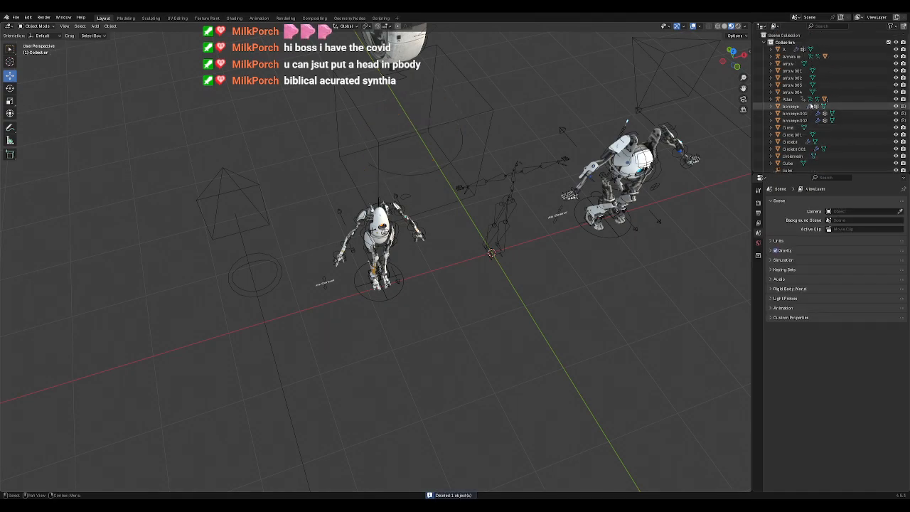
pyautogui.click(782, 50)
pyautogui.moveTo(670, 228); pyautogui.dragTo(467, 233, button='middle')
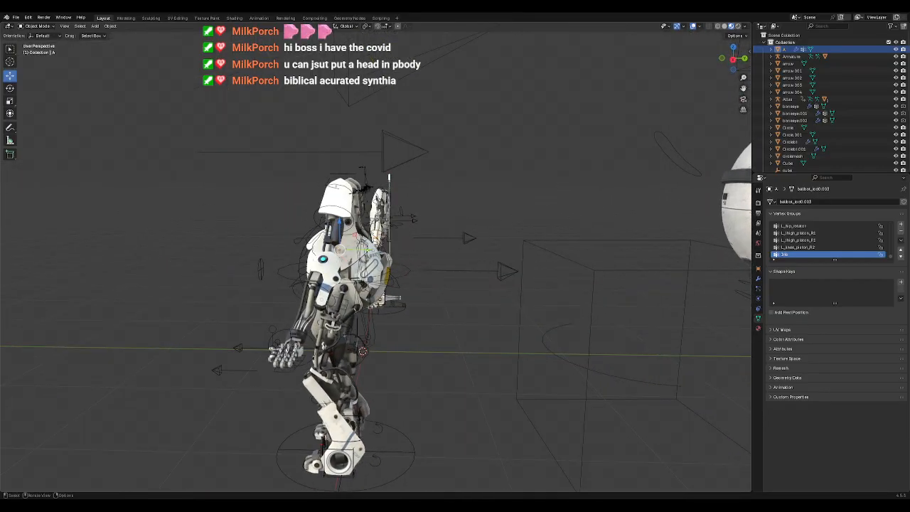
pyautogui.press('g')
pyautogui.press('y')
pyautogui.moveTo(431, 250); pyautogui.dragTo(480, 252)
pyautogui.moveTo(477, 256); pyautogui.dragTo(468, 277, button='middle')
pyautogui.scroll(3, 468, 277)
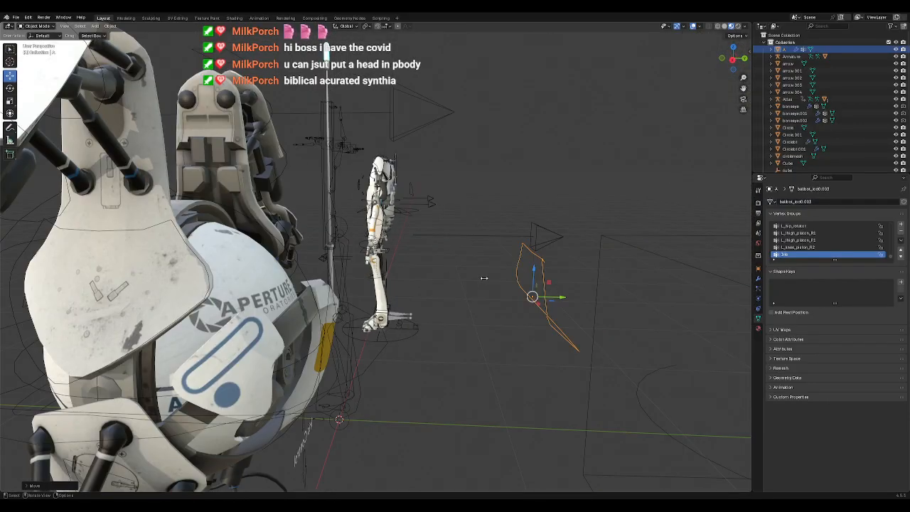
pyautogui.press('KP_Decimal')
pyautogui.moveTo(406, 317)
pyautogui.mouseDown(button='middle')
pyautogui.moveTo(628, 322)
pyautogui.moveTo(408, 327)
pyautogui.mouseUp(button='middle')
pyautogui.scroll(-6, 404, 323)
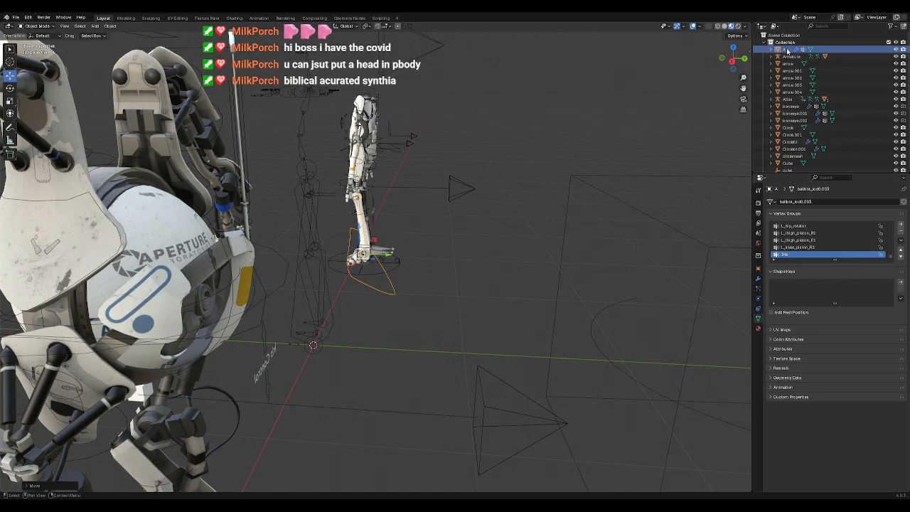
pyautogui.press('Delete')
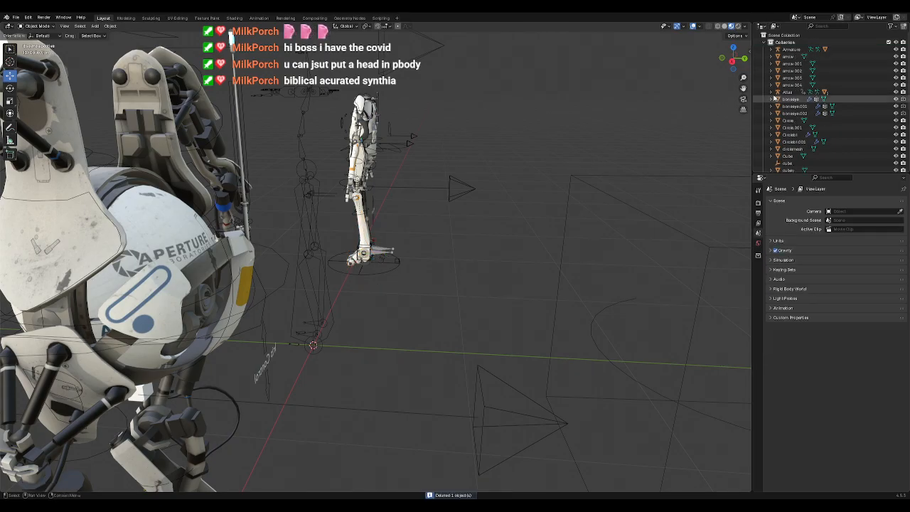
# Step: Check the Armature and delete the large arrow helper mesh above Atlas
pyautogui.click(793, 50)
pyautogui.moveTo(405, 202); pyautogui.dragTo(512, 191, button='middle')
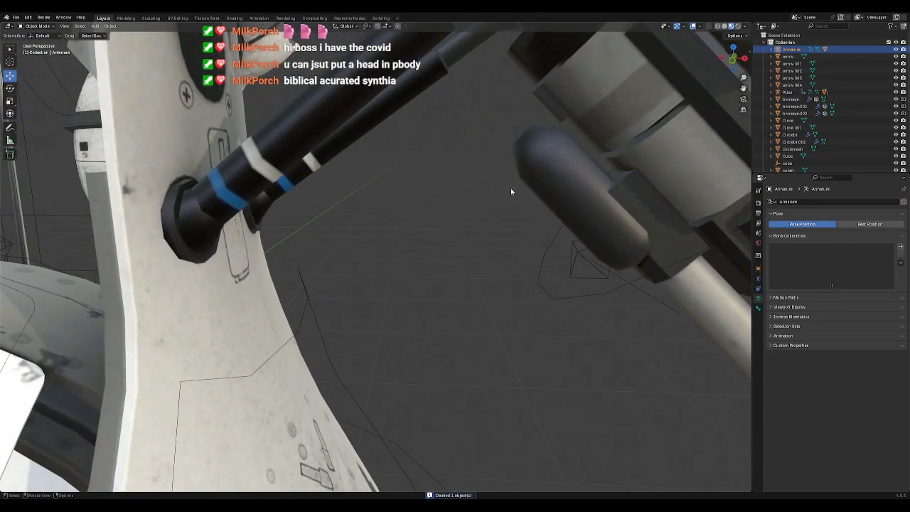
pyautogui.scroll(-7, 512, 190)
pyautogui.click(787, 56)
pyautogui.scroll(-6, 587, 144)
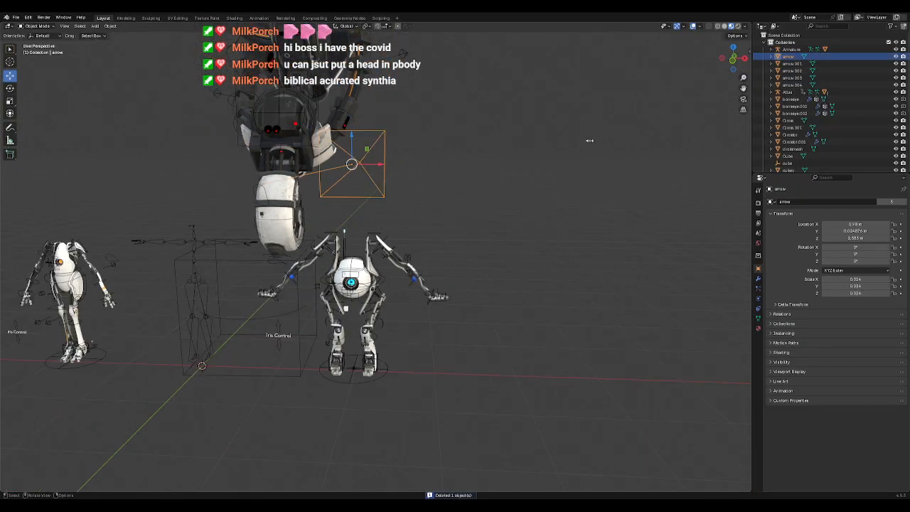
pyautogui.press('Delete')
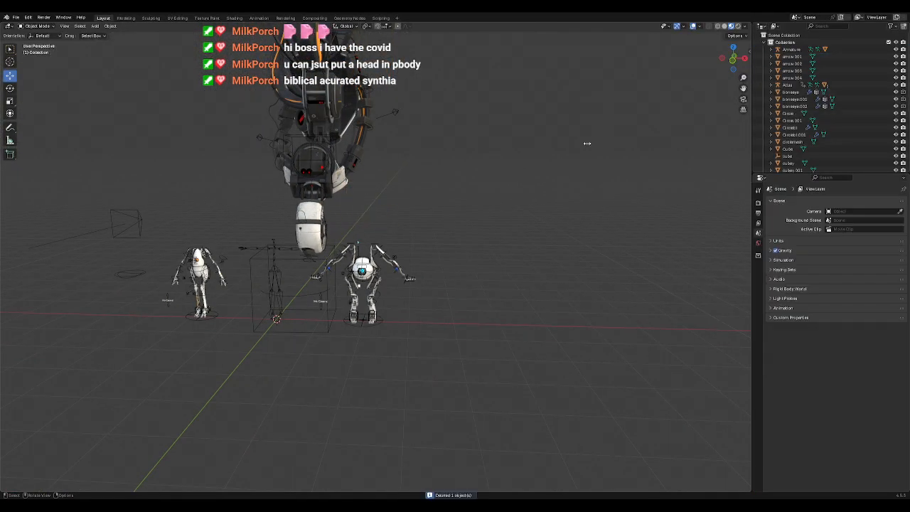
# Step: Delete the remaining arrow helper meshes arrow.001, arrow.002, arrow.003 and arrow.004
pyautogui.click(800, 57)
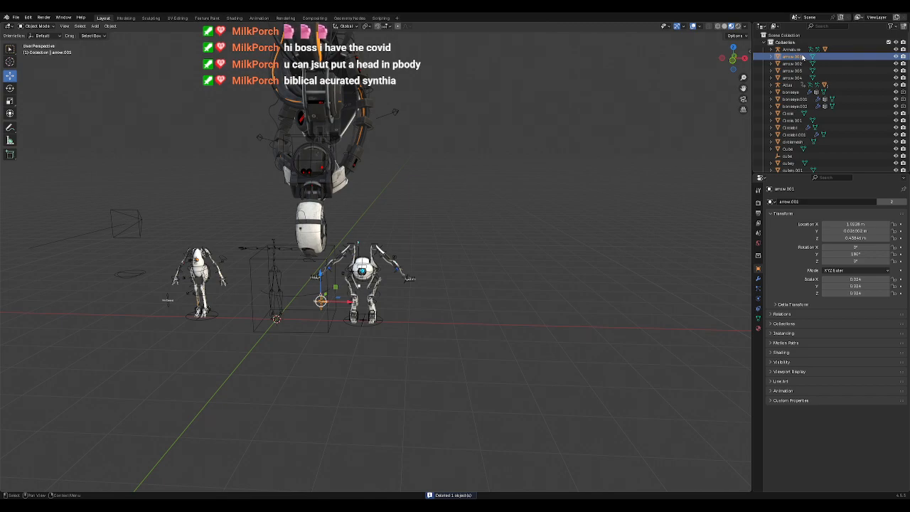
pyautogui.press('Delete')
pyautogui.click(793, 56)
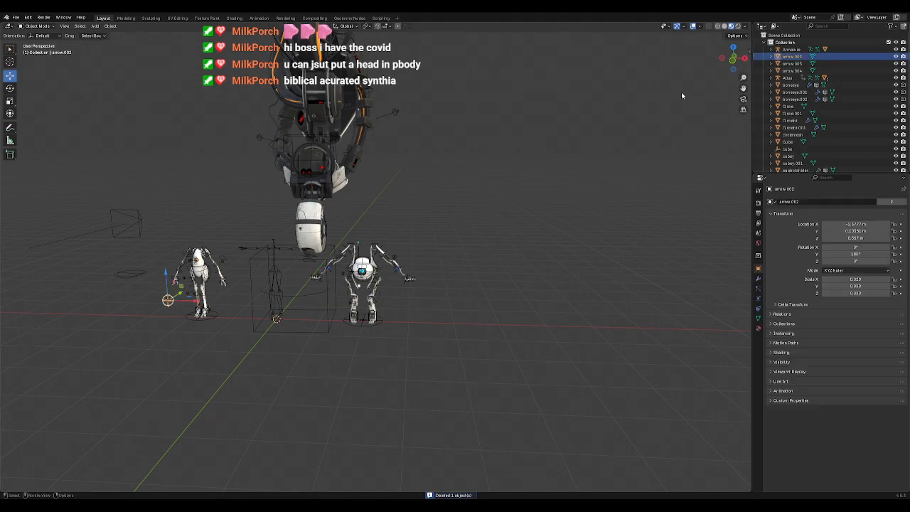
pyautogui.press('Delete')
pyautogui.click(793, 56)
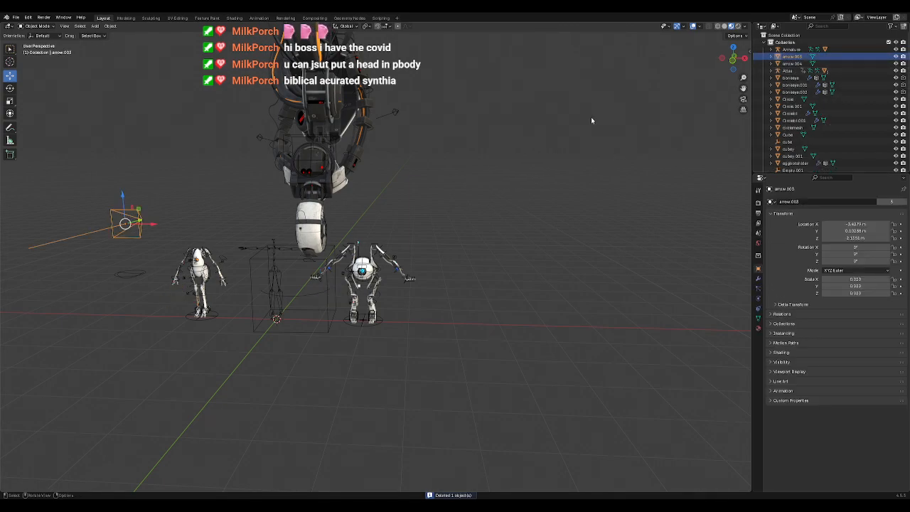
pyautogui.press('Delete')
pyautogui.click(793, 56)
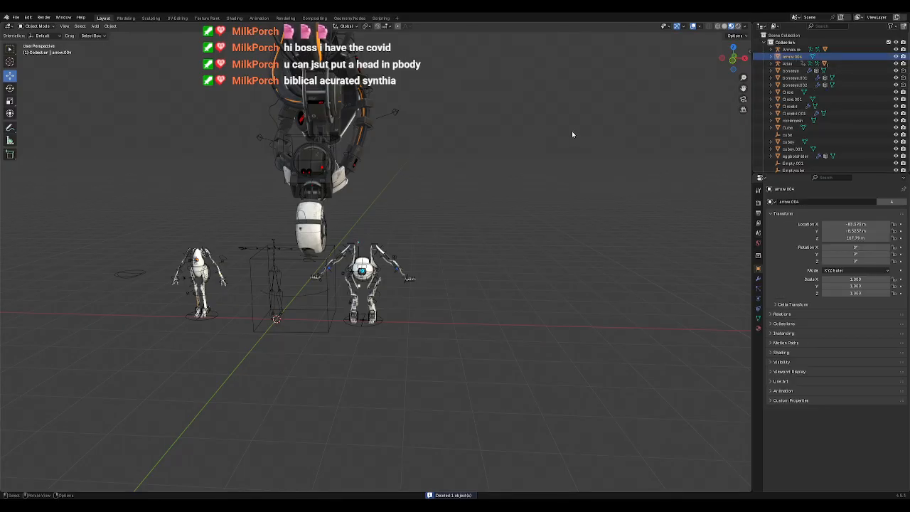
pyautogui.press('KP_Decimal')
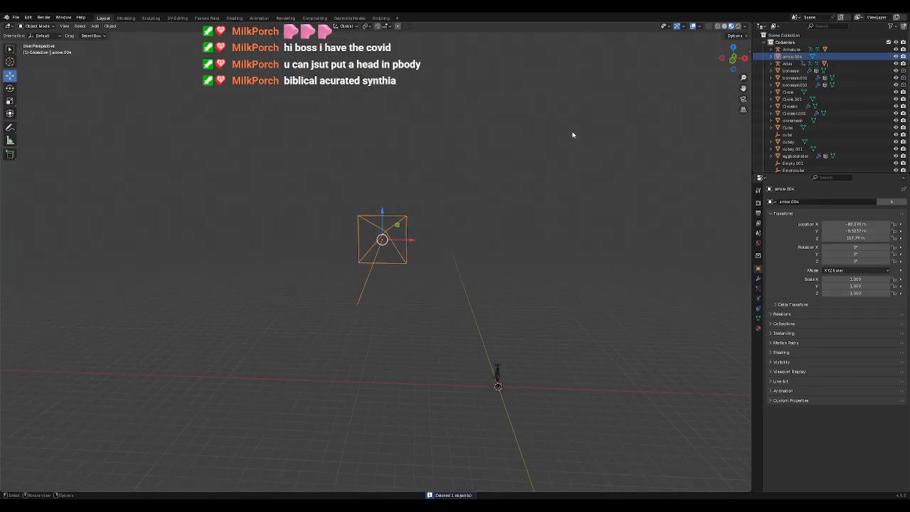
pyautogui.press('Delete')
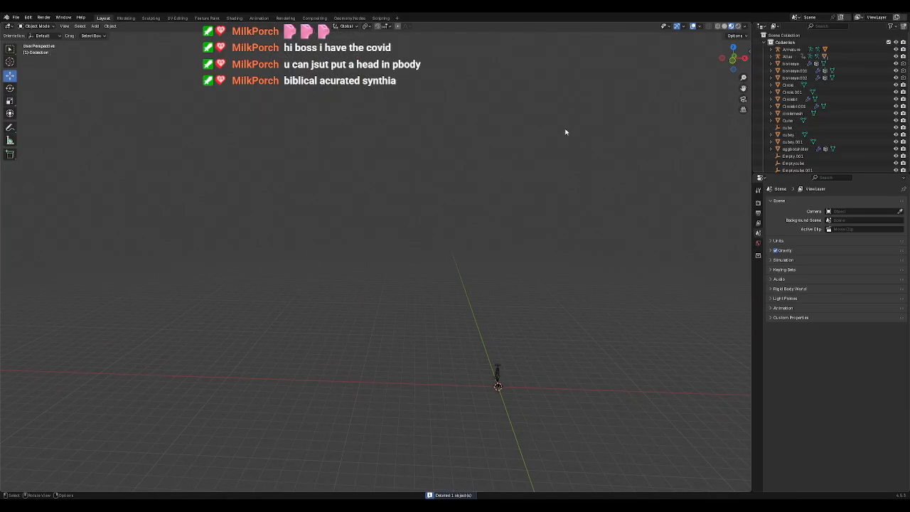
# Step: Locate the curved boneeye helper mesh in front of GLaDOS's head and delete it
pyautogui.click(790, 64)
pyautogui.press('KP_Decimal')
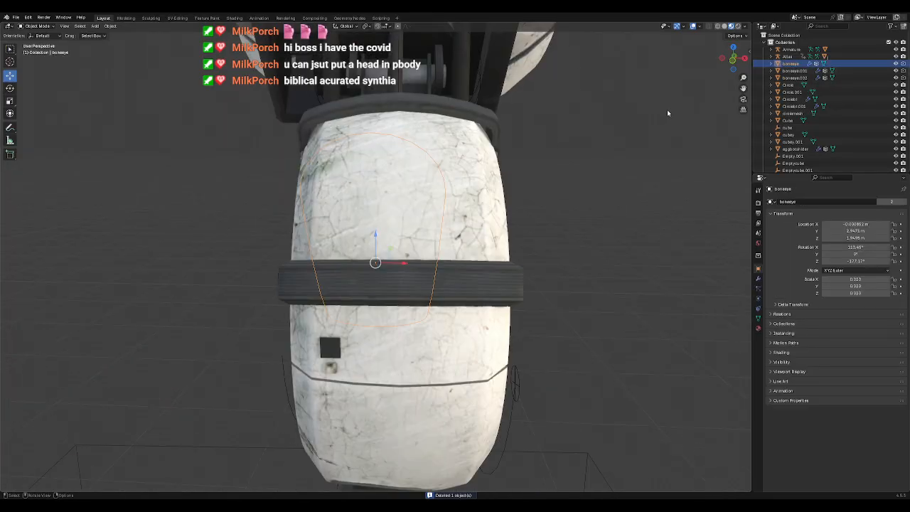
pyautogui.moveTo(460, 189)
pyautogui.mouseDown(button='middle')
pyautogui.moveTo(406, 199)
pyautogui.moveTo(426, 240)
pyautogui.moveTo(380, 232)
pyautogui.mouseUp(button='middle')
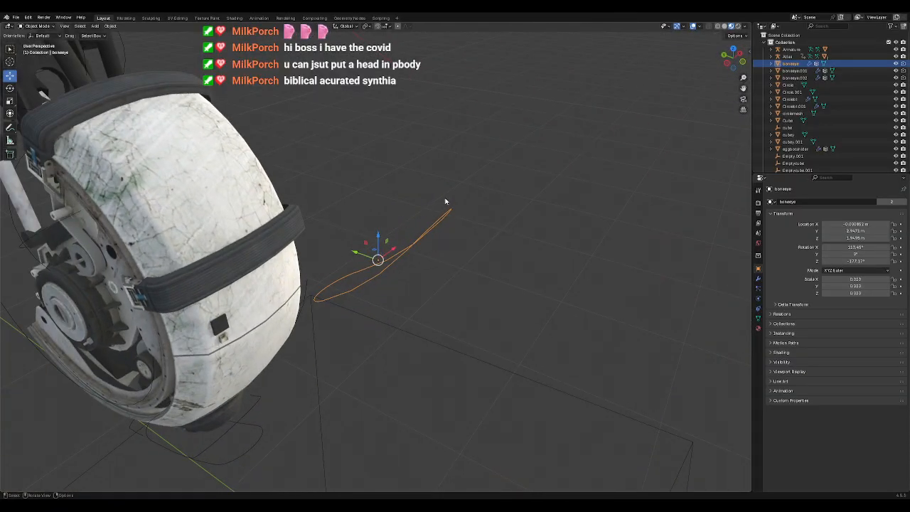
pyautogui.press('Delete')
# Step: Delete the Circle helper mesh and the smaller rounded control shape surrounding Atlas's body
pyautogui.click(781, 79)
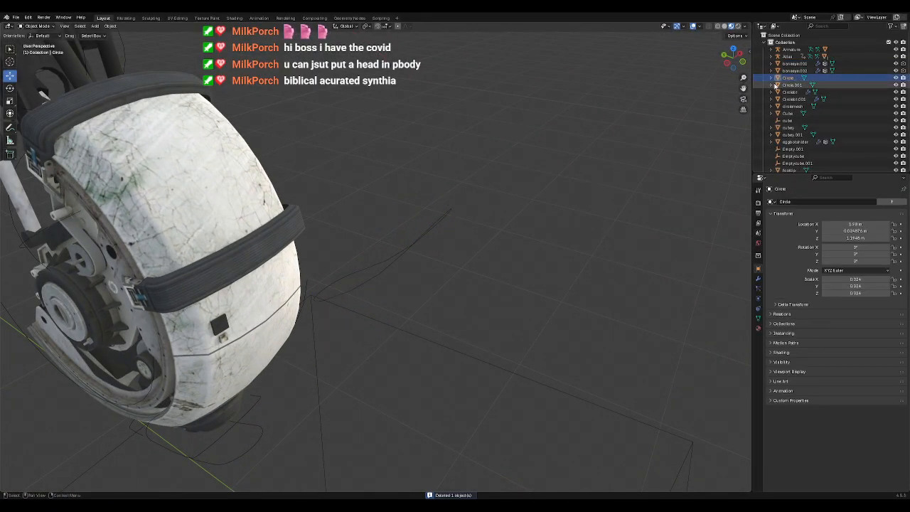
pyautogui.press('KP_Decimal')
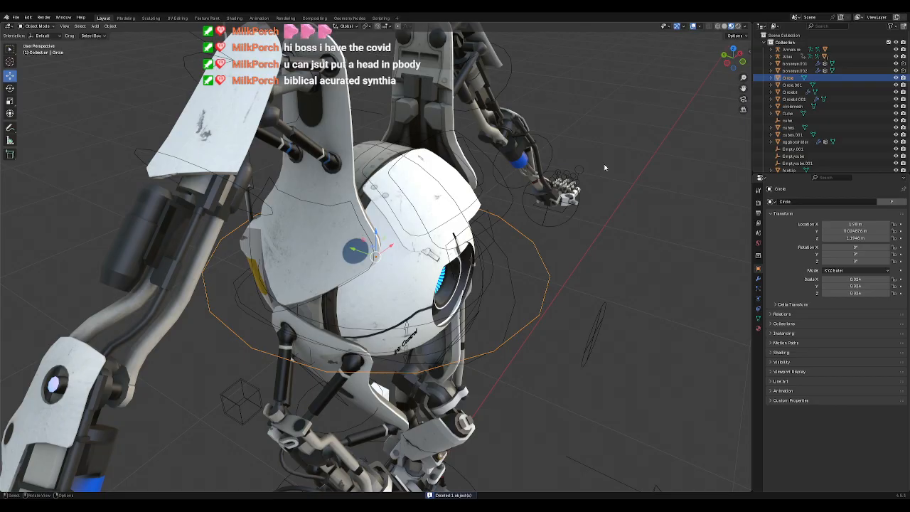
pyautogui.press('Delete')
pyautogui.click(789, 85)
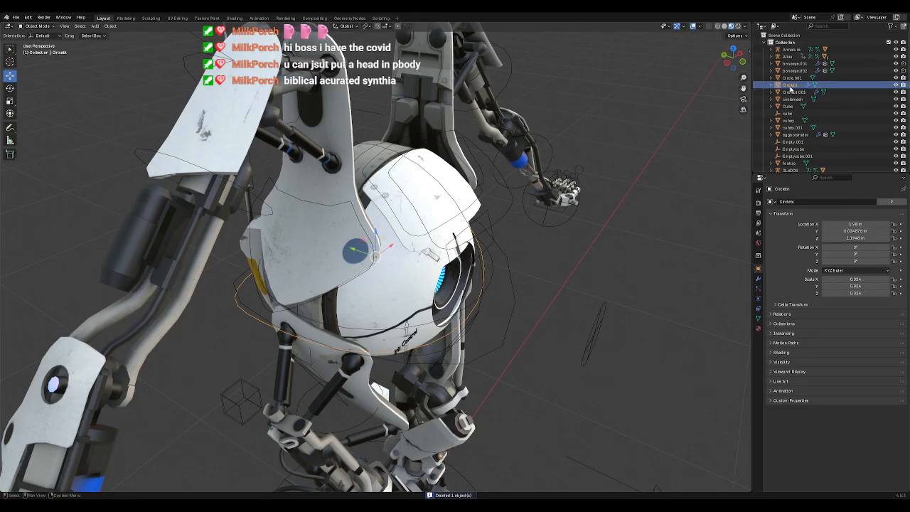
pyautogui.press('Delete')
# Step: Delete the Circle.001 helper mesh beside PBody and the circlemesh helper near GLaDOS
pyautogui.click(790, 77)
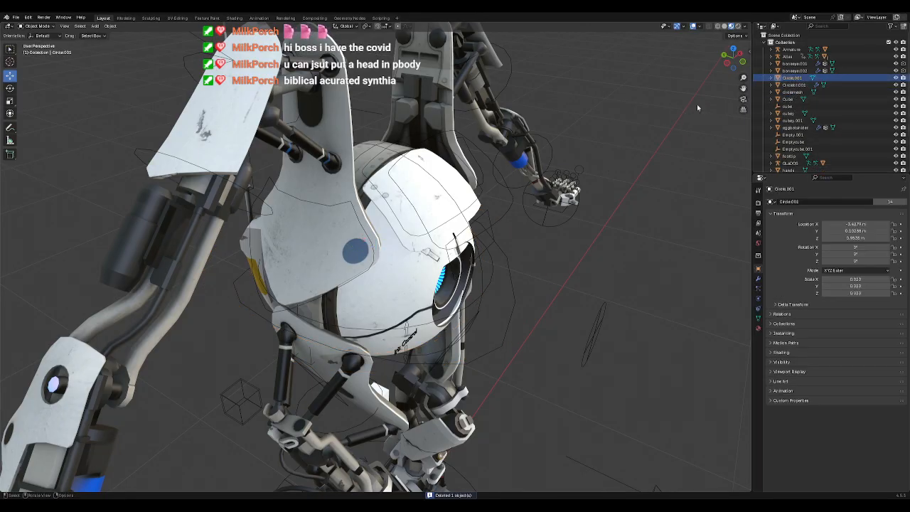
pyautogui.press('KP_Decimal')
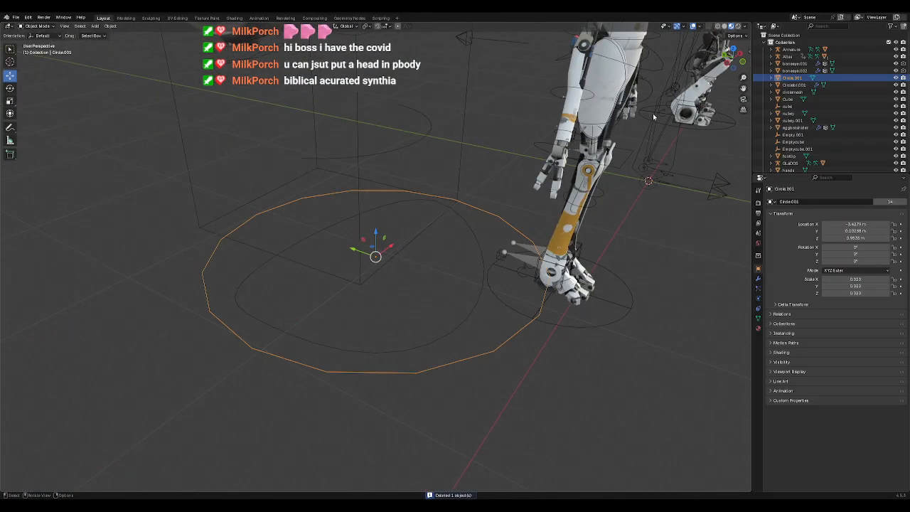
pyautogui.press('Delete')
pyautogui.click(790, 84)
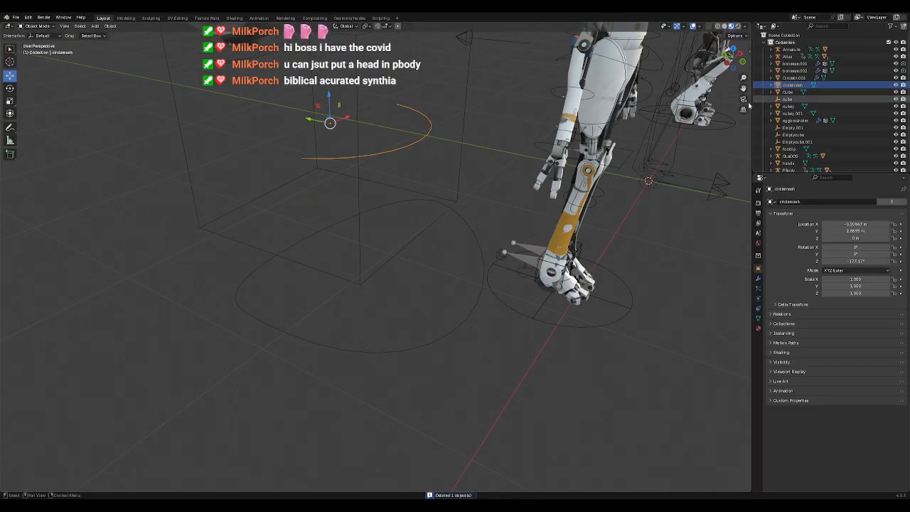
pyautogui.press('Delete')
# Step: Delete the Cube helper mesh and the separate cube empty standing around the human armature
pyautogui.click(788, 84)
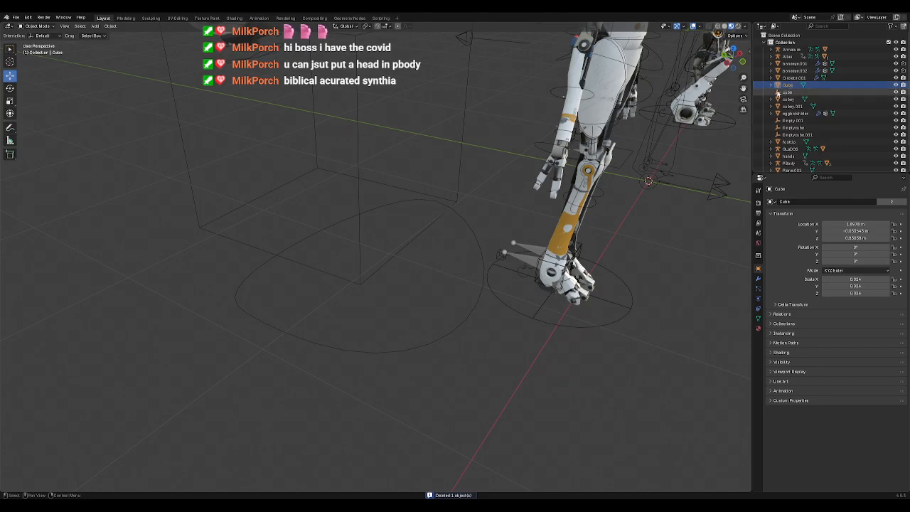
pyautogui.press('KP_Decimal')
pyautogui.moveTo(710, 101); pyautogui.dragTo(479, 169, button='middle')
pyautogui.press('Delete')
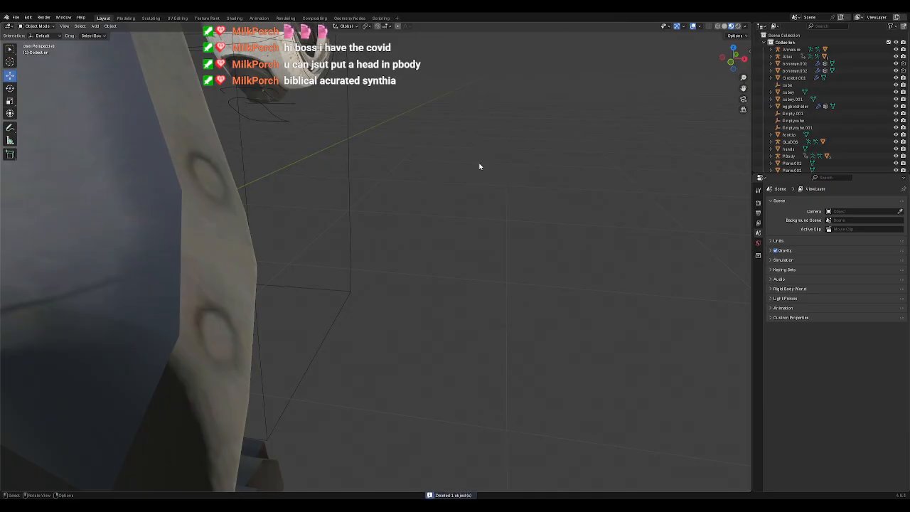
pyautogui.click(787, 86)
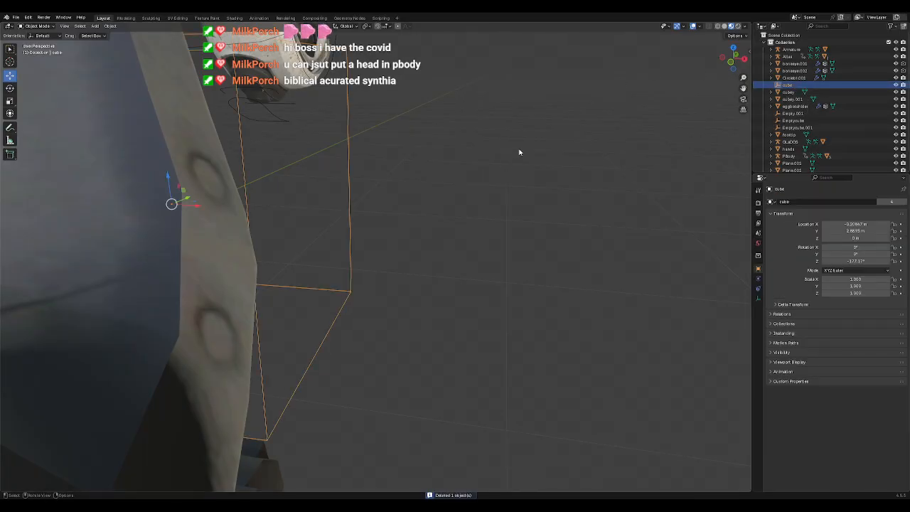
pyautogui.press('KP_Decimal')
pyautogui.scroll(-6, 546, 184)
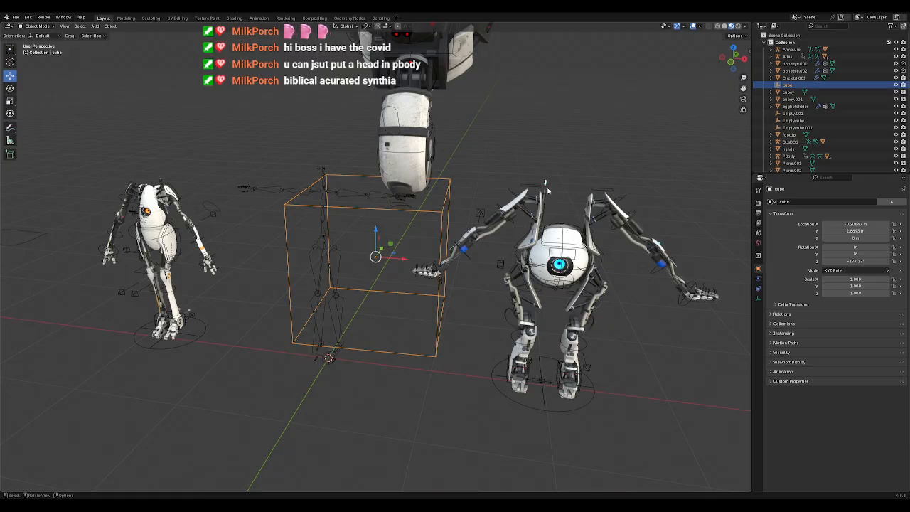
pyautogui.press('Delete')
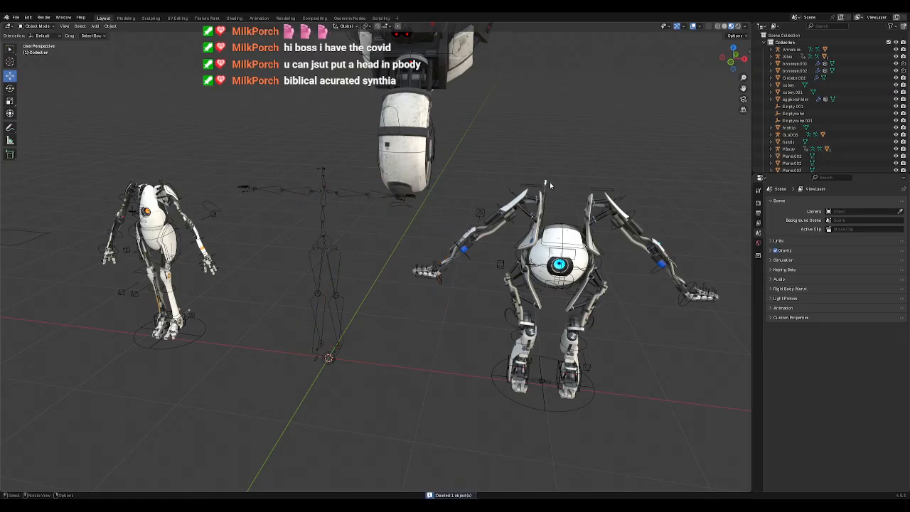
# Step: Delete the cubey and cubey.001 helper meshes
pyautogui.click(790, 88)
pyautogui.press('Delete')
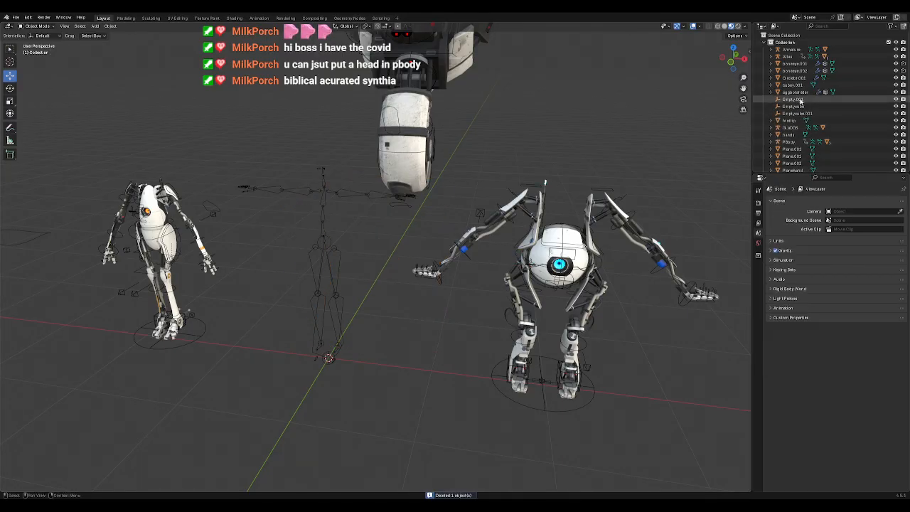
pyautogui.click(798, 86)
pyautogui.press('Delete')
# Step: Delete the remaining empties Empty.001, Emptycube and Emptycube.001
pyautogui.click(796, 93)
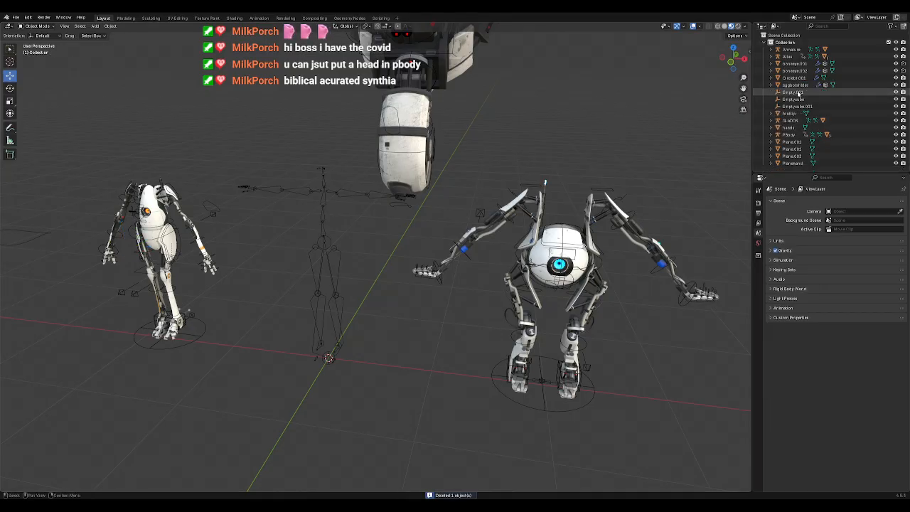
pyautogui.press('Delete')
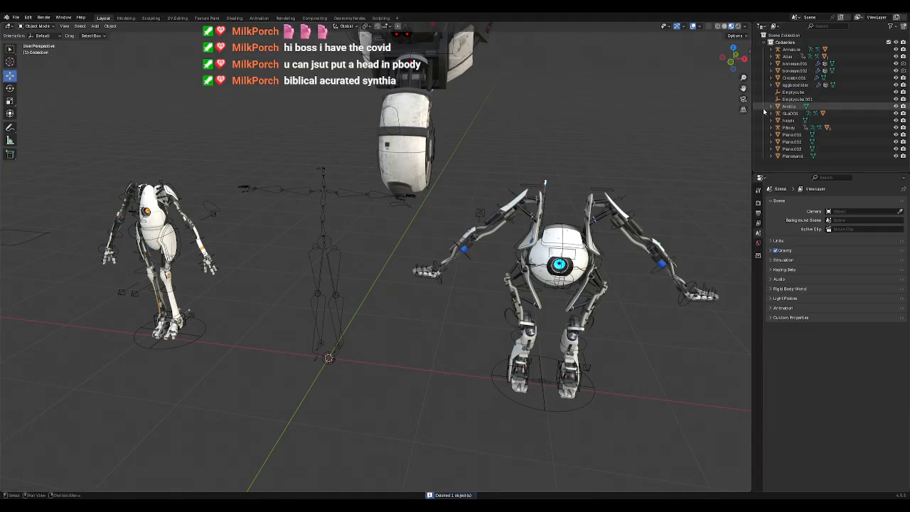
pyautogui.click(795, 93)
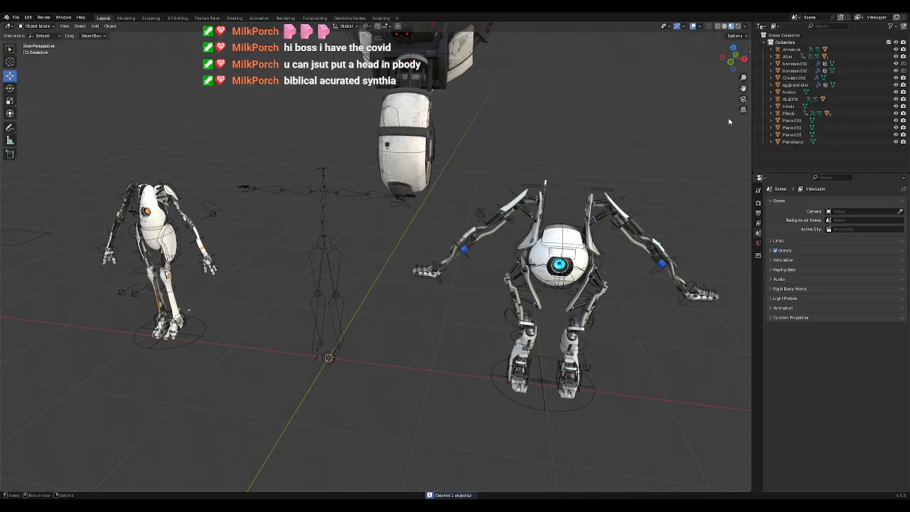
# Step: Delete the lip-shaped helper mesh and the egg holder helper mesh listed just before GLaDOS
pyautogui.click(794, 93)
pyautogui.press('Delete')
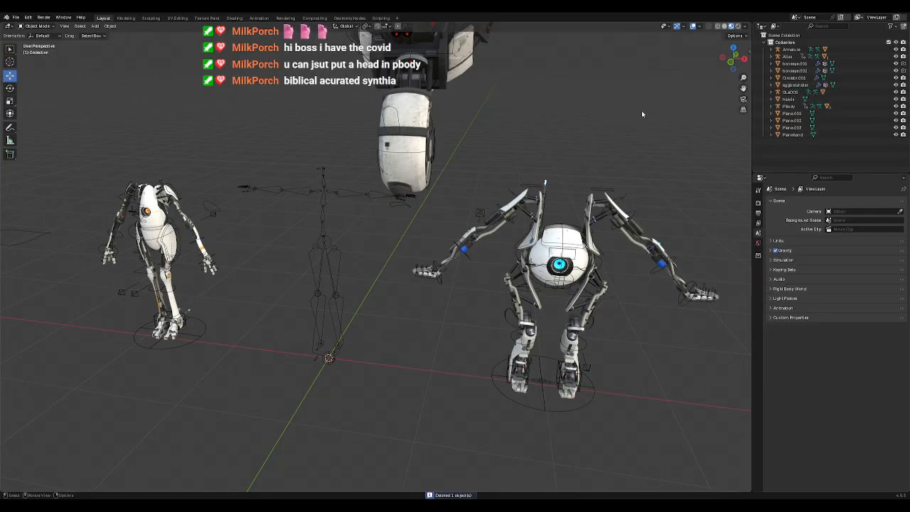
pyautogui.click(795, 85)
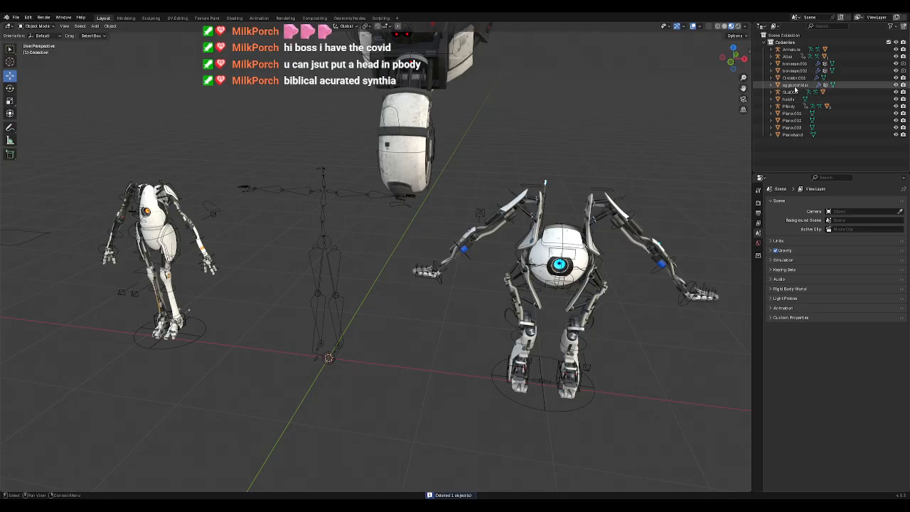
pyautogui.press('Delete')
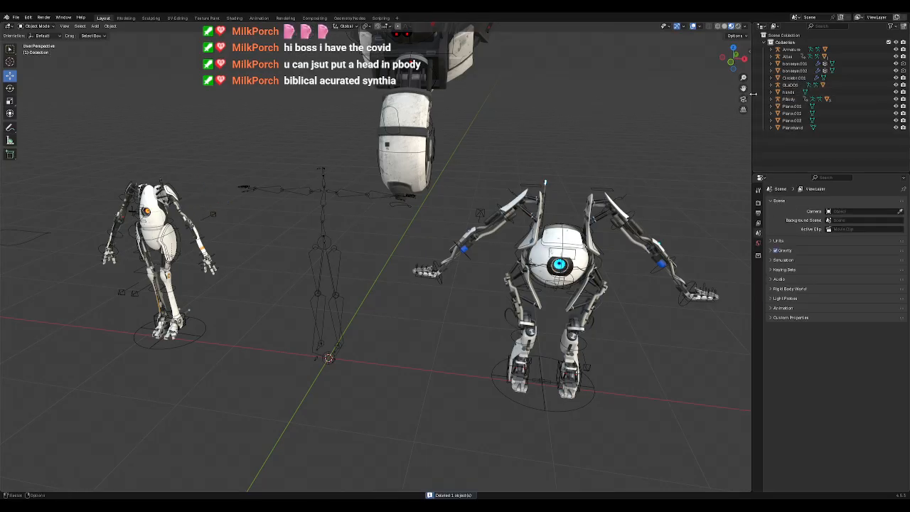
# Step: Delete the boneeye.002 and boneeye.001 helper meshes near GLaDOS's head
pyautogui.click(795, 71)
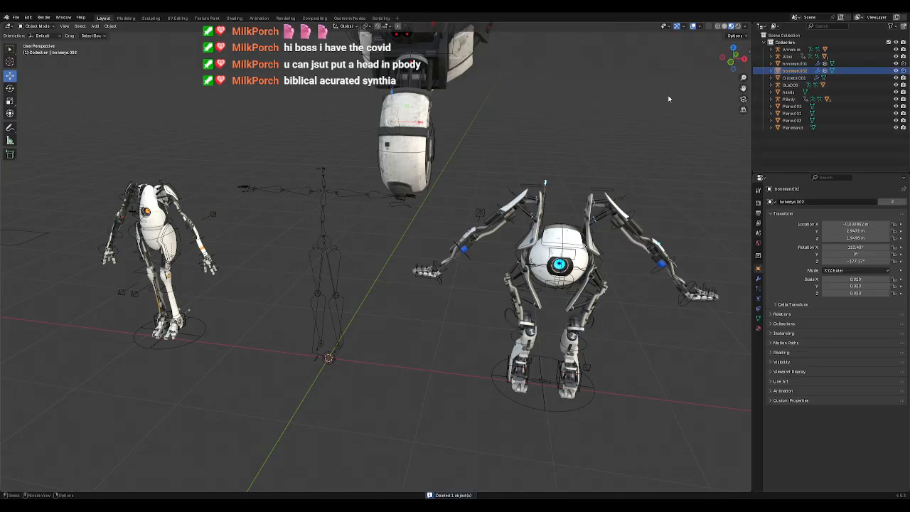
pyautogui.press('KP_Decimal')
pyautogui.moveTo(413, 204); pyautogui.dragTo(483, 204, button='middle')
pyautogui.press('Delete')
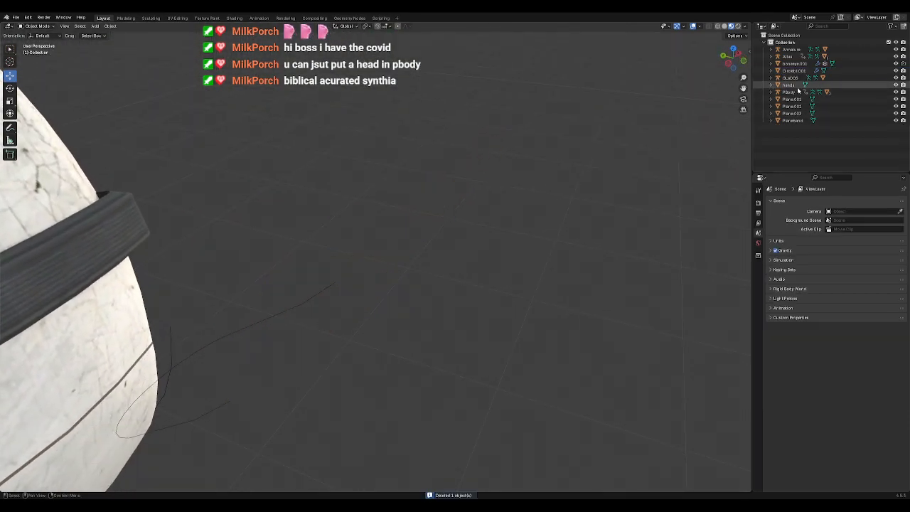
pyautogui.click(794, 63)
pyautogui.press('Delete')
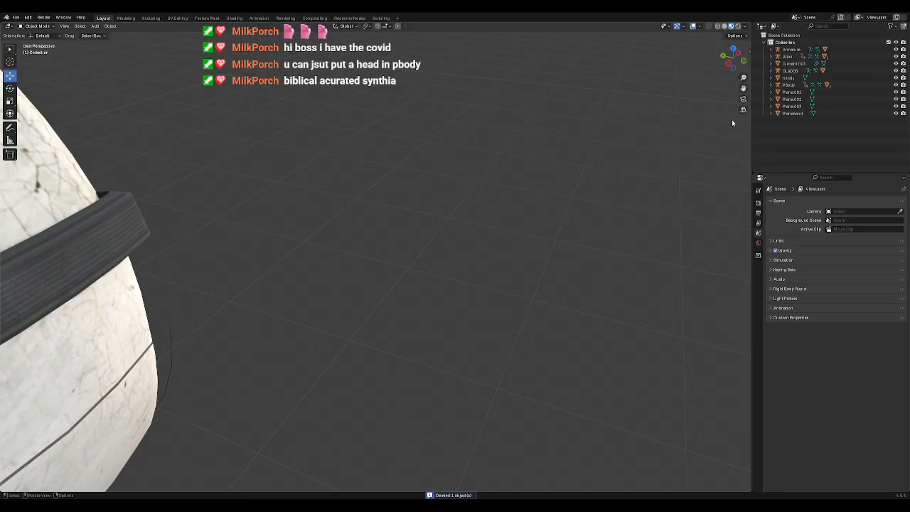
# Step: Locate the circular hands helper mesh above Atlas's fingers and delete it
pyautogui.click(789, 78)
pyautogui.press('KP_Decimal')
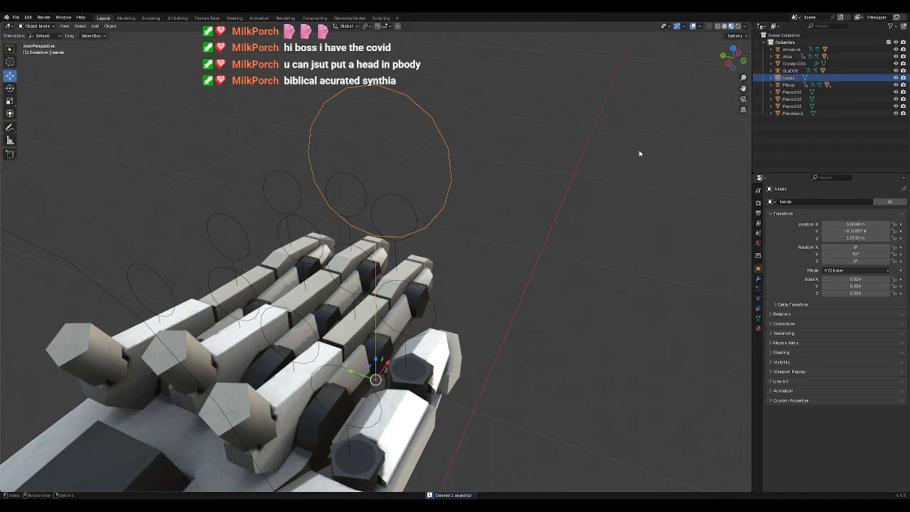
pyautogui.moveTo(471, 202); pyautogui.dragTo(449, 192, button='middle')
pyautogui.press('Delete')
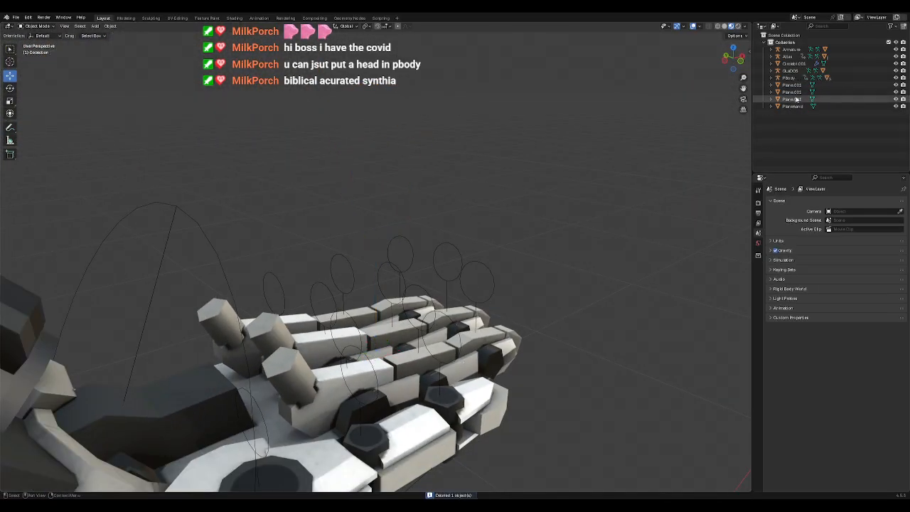
# Step: Locate the D-shaped circle helper mesh on the floor beside PBody and delete it
pyautogui.click(792, 79)
pyautogui.click(792, 71)
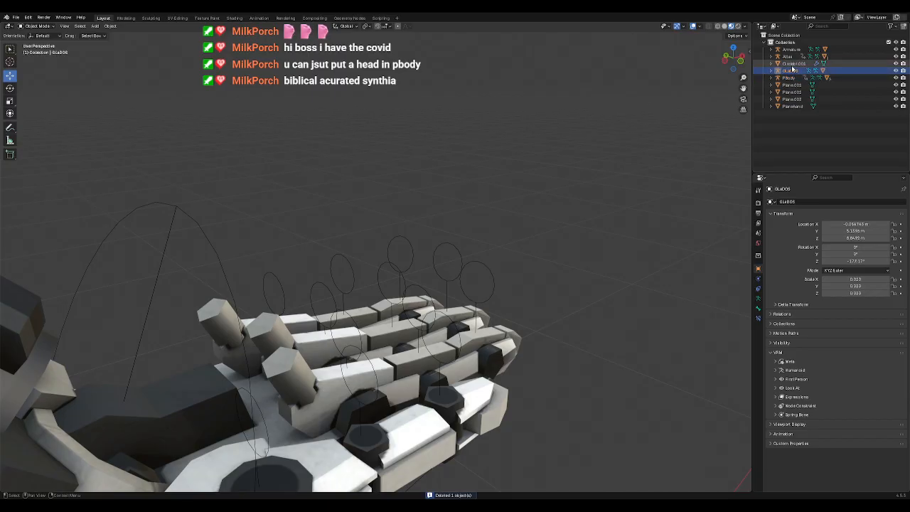
pyautogui.click(792, 65)
pyautogui.press('KP_Decimal')
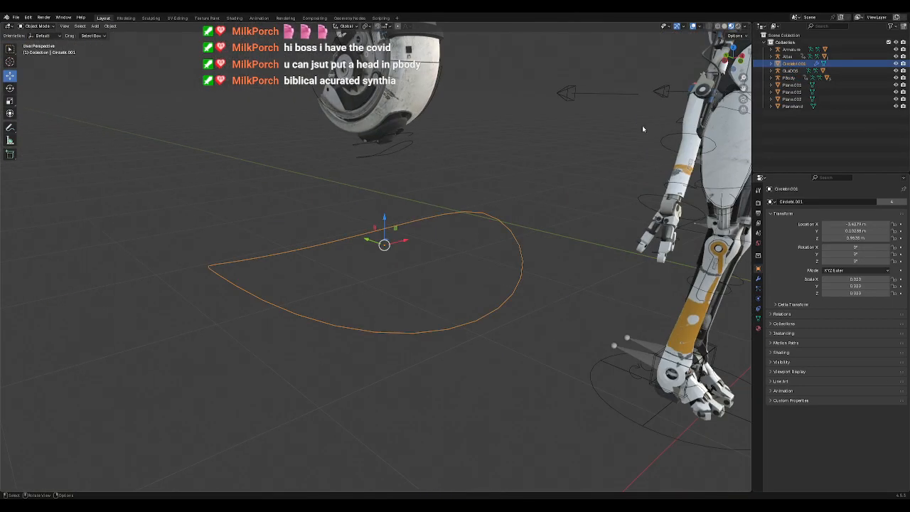
pyautogui.press('Delete')
# Step: Delete the Plane.001 helper mesh at Atlas's feet and the Planehand helper mesh near its hand
pyautogui.click(791, 77)
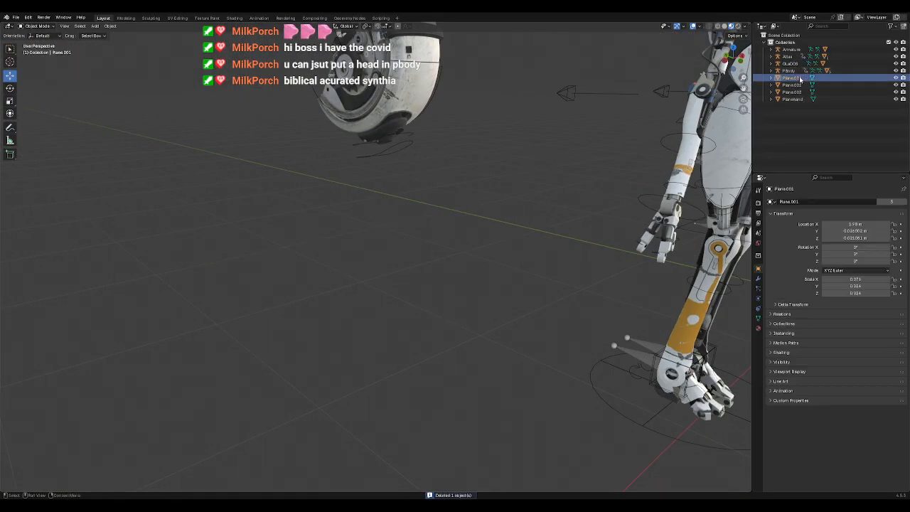
pyautogui.press('KP_Decimal')
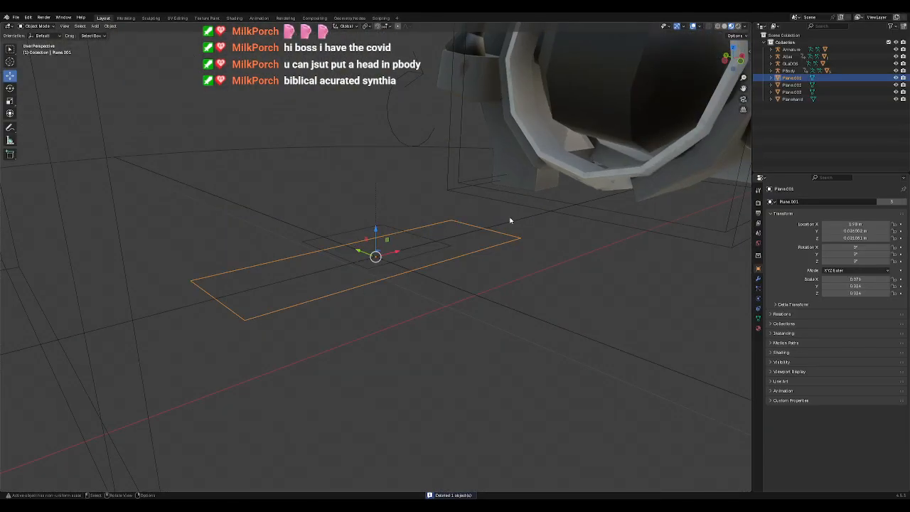
pyautogui.press('Delete')
pyautogui.click(793, 93)
pyautogui.press('KP_Decimal')
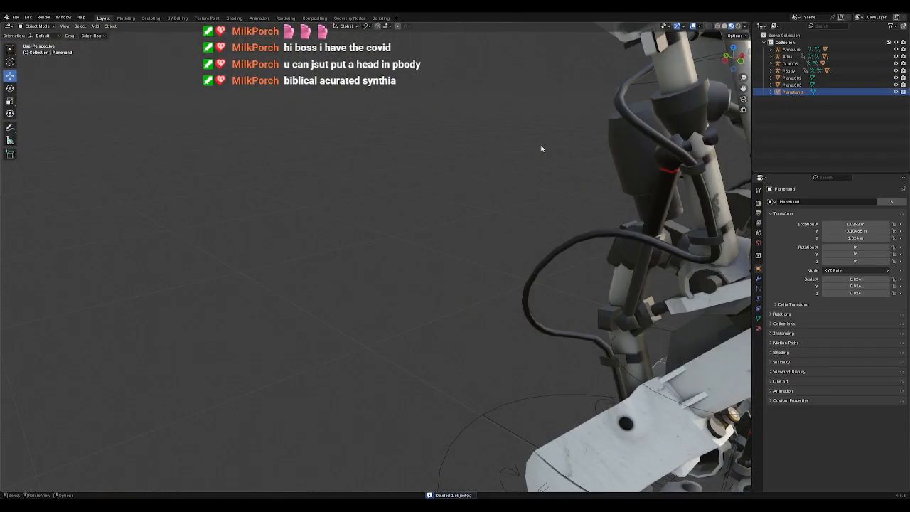
pyautogui.press('Delete')
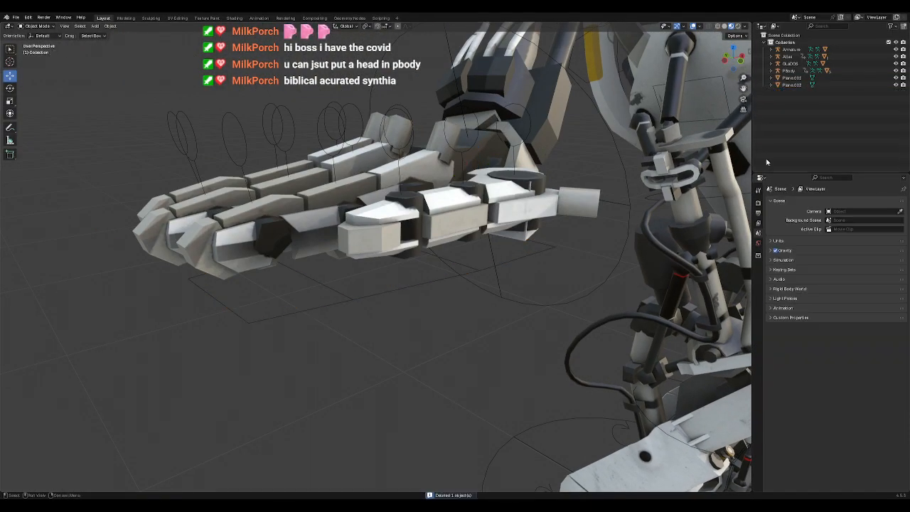
# Step: Delete the last two plane helper meshes, Plane.003 and Plane.002
pyautogui.click(794, 86)
pyautogui.press('KP_Decimal')
pyautogui.press('Delete')
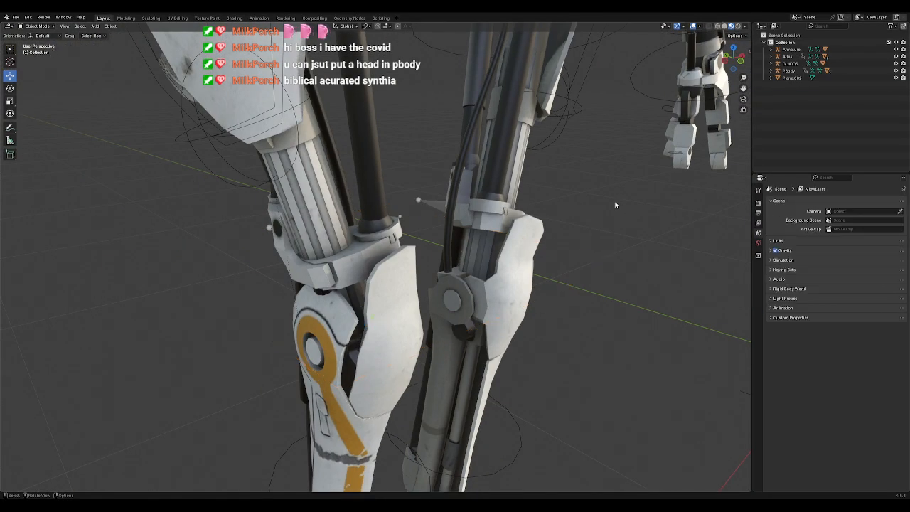
pyautogui.click(800, 80)
pyautogui.press('KP_Decimal')
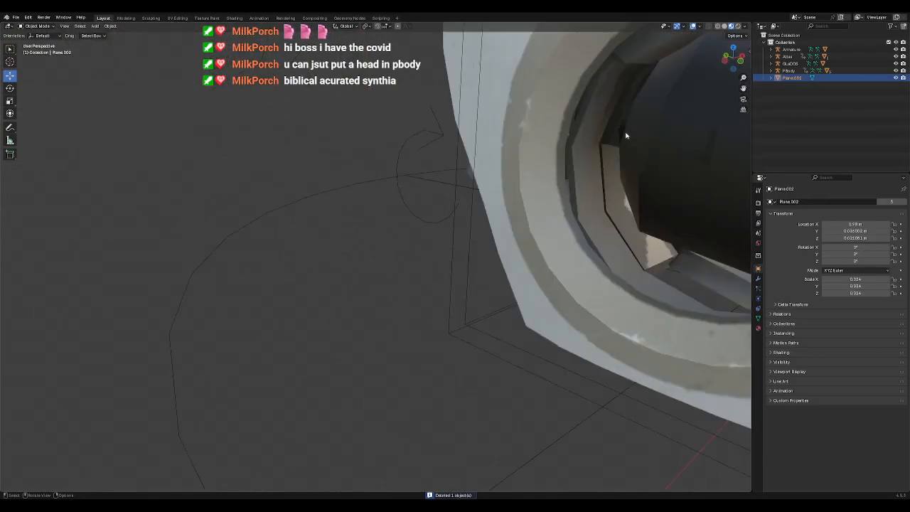
pyautogui.press('Delete')
# Step: Look over the remaining PBody, Atlas and GLaDOS rigs and focus on the human armature between them
pyautogui.click(792, 71)
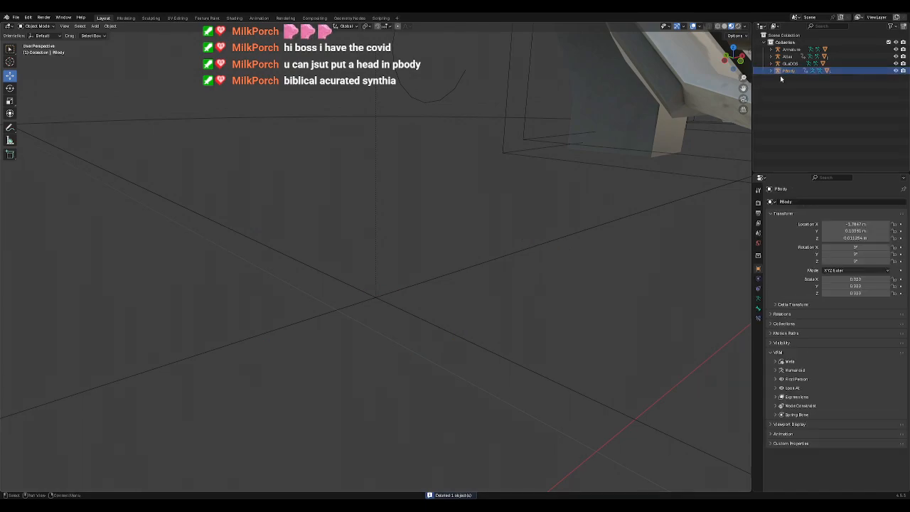
pyautogui.click(769, 72)
pyautogui.click(770, 71)
pyautogui.moveTo(521, 144); pyautogui.dragTo(481, 155, button='middle')
pyautogui.scroll(-12, 481, 158)
pyautogui.scroll(1, 338, 249)
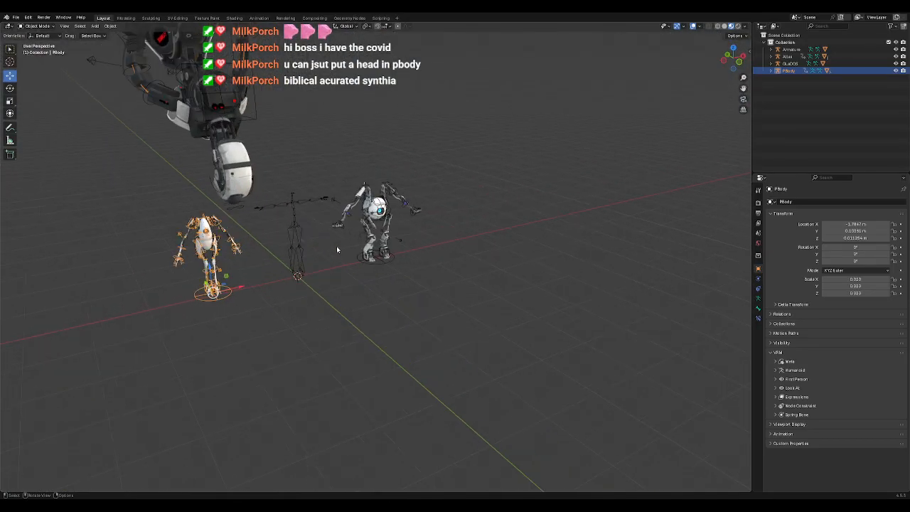
pyautogui.click(299, 230)
pyautogui.press('KP_Decimal')
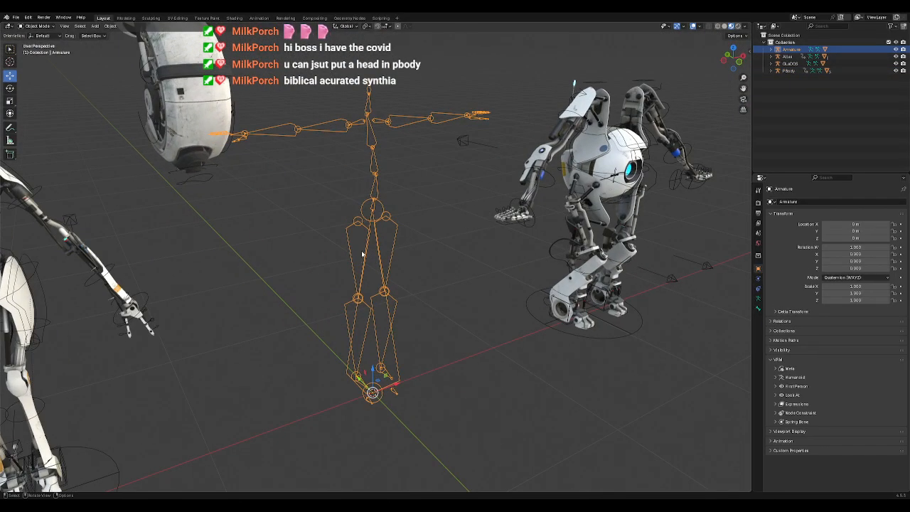
# Step: Select the Atlas rig and examine its hierarchy, including the Atlas_Model mesh and the Atlas_skeleton bones
pyautogui.click(468, 143)
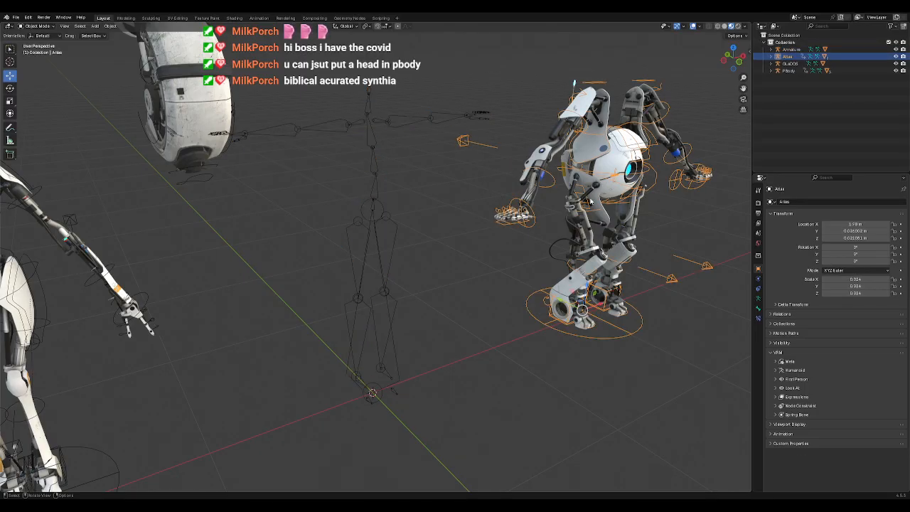
pyautogui.click(771, 57)
pyautogui.click(782, 92)
pyautogui.click(782, 92)
pyautogui.click(782, 85)
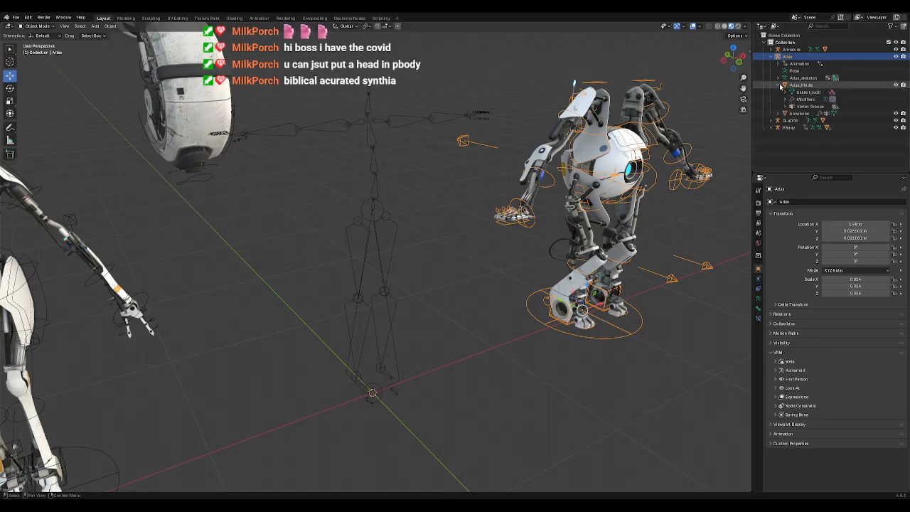
pyautogui.click(782, 85)
pyautogui.click(779, 78)
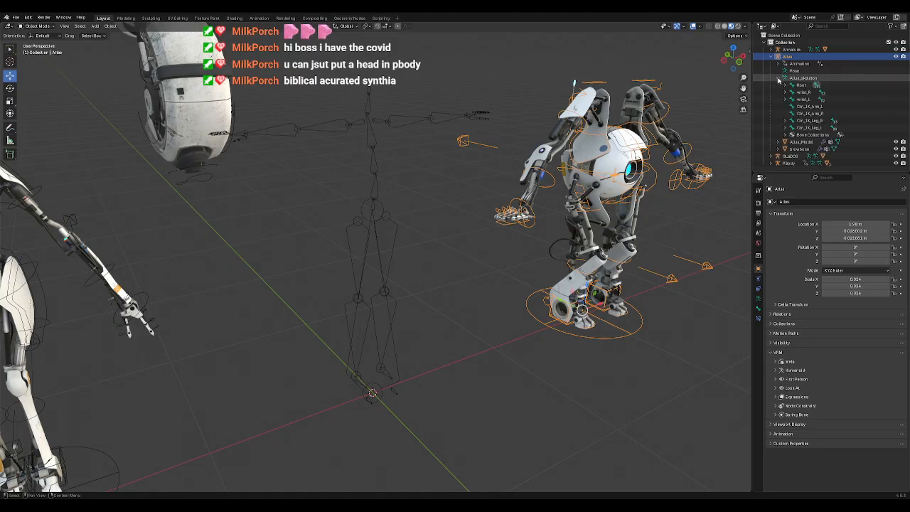
pyautogui.click(802, 86)
pyautogui.click(804, 91)
pyautogui.click(804, 78)
pyautogui.click(780, 79)
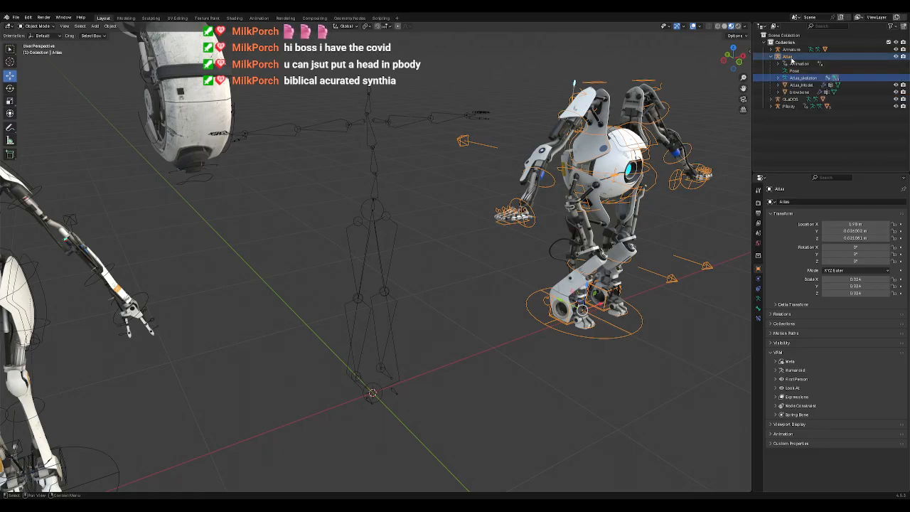
pyautogui.click(777, 57)
pyautogui.click(793, 64)
pyautogui.click(790, 59)
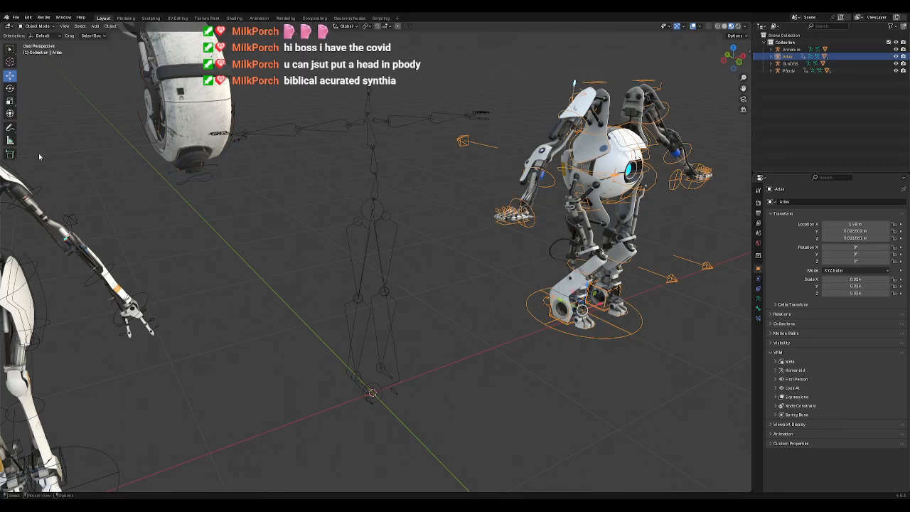
# Step: Put the Atlas rig into Pose Mode and select its right elbow target control
pyautogui.click(34, 27)
pyautogui.click(39, 51)
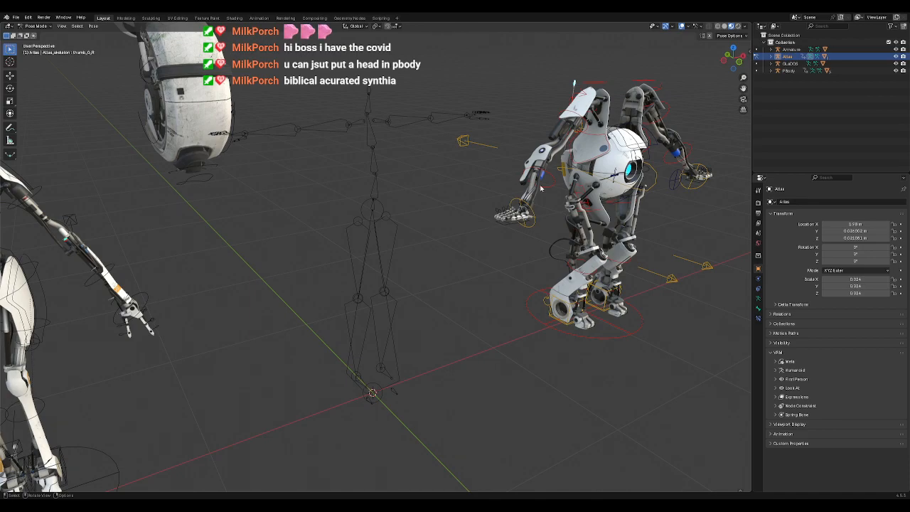
pyautogui.click(488, 150)
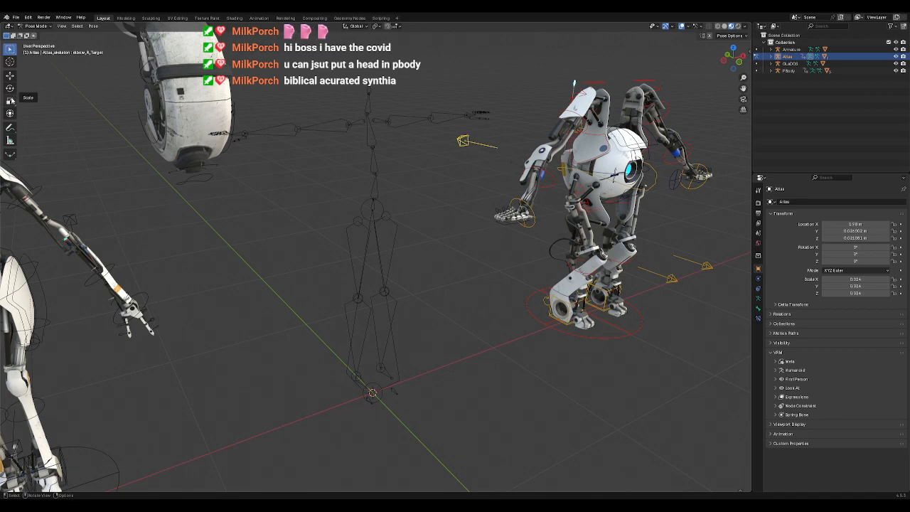
# Step: Switch to the Rotate tool, select the Atlas rig's Body_ball control and bring the whole robot into view
pyautogui.click(10, 88)
pyautogui.moveTo(456, 145); pyautogui.dragTo(455, 147)
pyautogui.click(641, 180)
pyautogui.moveTo(624, 157); pyautogui.dragTo(640, 172)
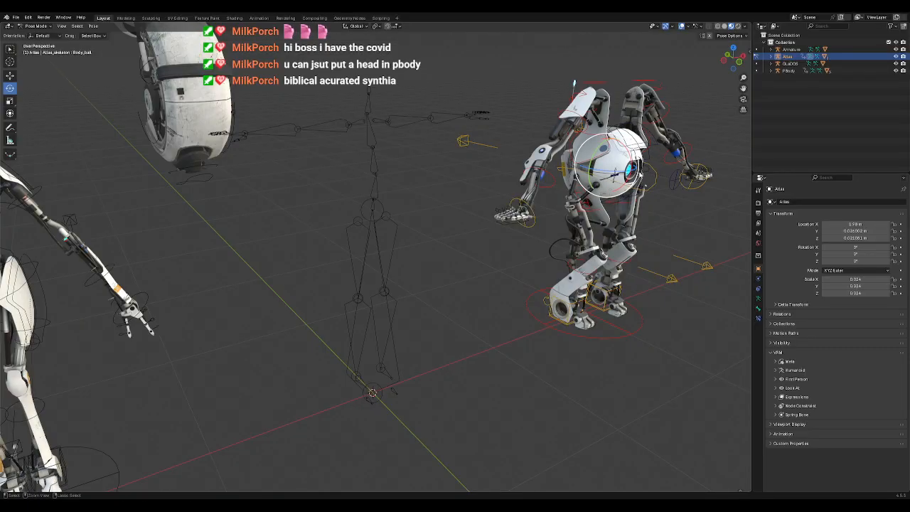
pyautogui.press('KP_Decimal')
pyautogui.scroll(-8, 501, 202)
pyautogui.scroll(-4, 478, 195)
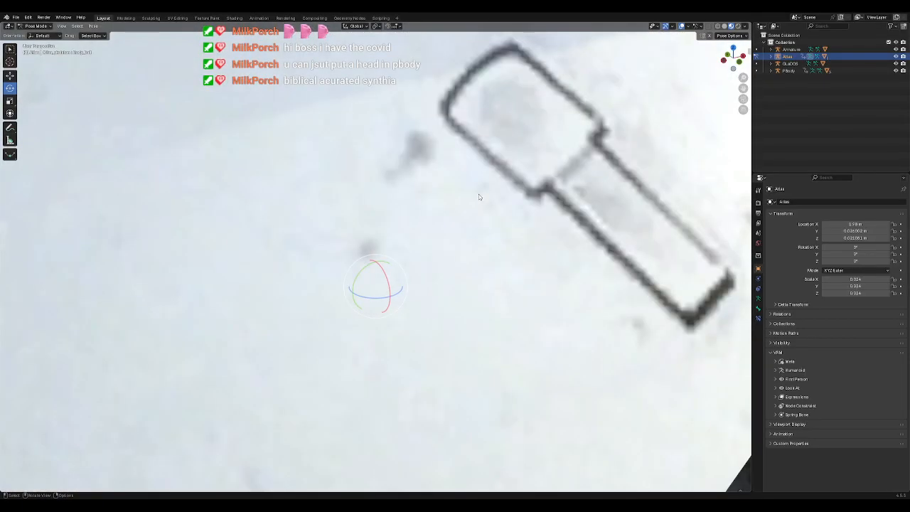
pyautogui.scroll(-8, 478, 195)
pyautogui.scroll(-5, 500, 197)
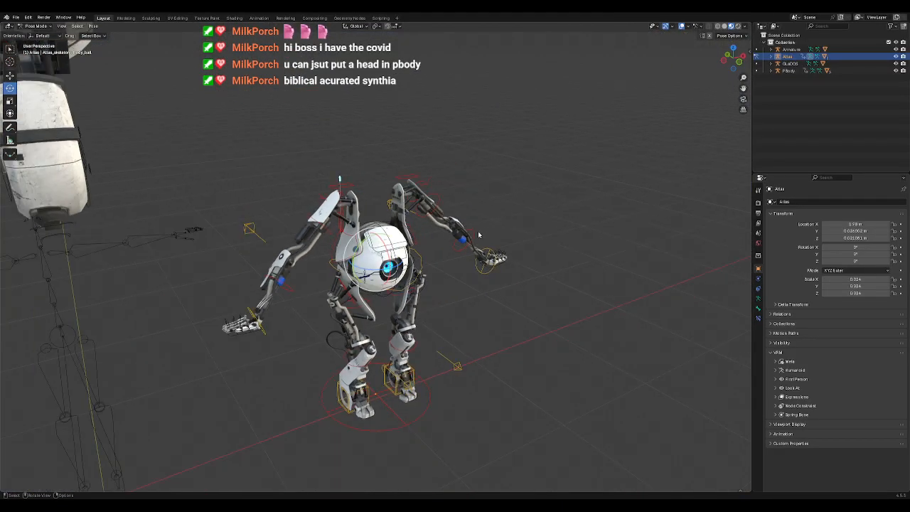
pyautogui.moveTo(499, 362); pyautogui.dragTo(509, 343, button='middle')
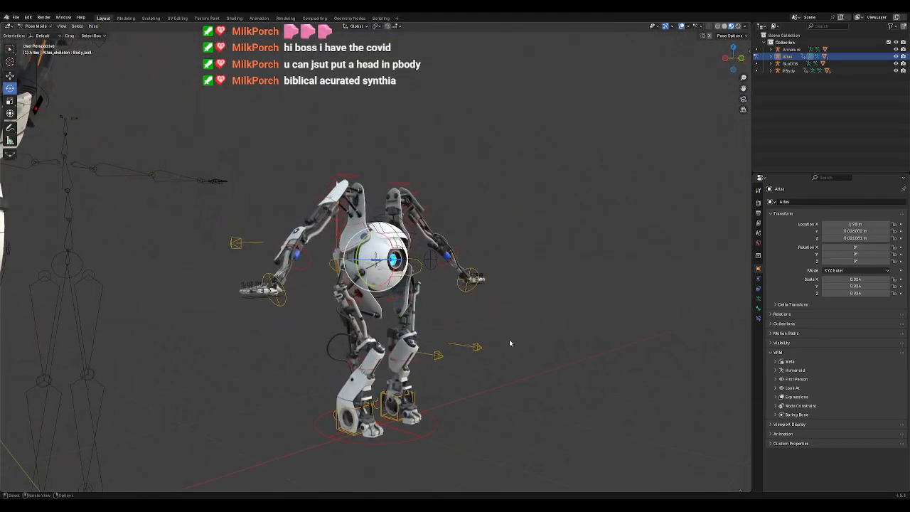
# Step: Try a free trackball rotation of the Atlas rig's Root control at its feet, and undo it
pyautogui.click(329, 438)
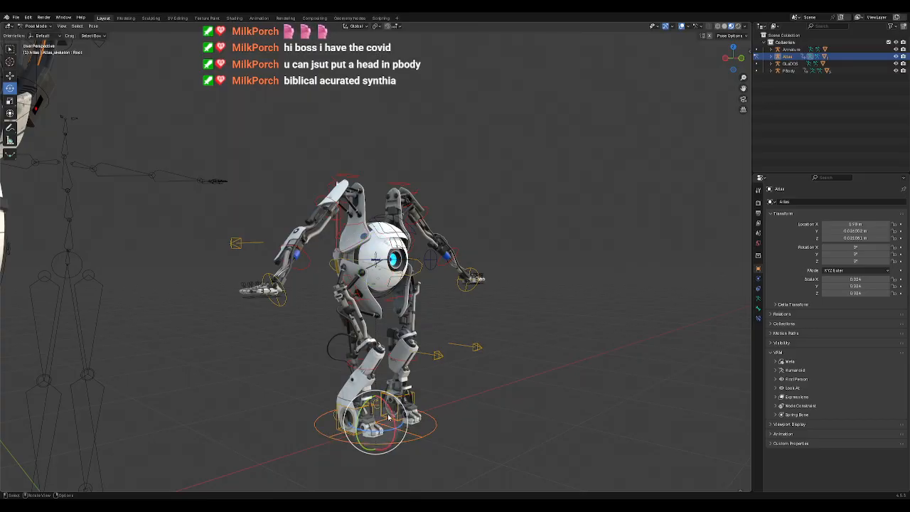
pyautogui.press('r')
pyautogui.press('r')
pyautogui.moveTo(388, 411); pyautogui.dragTo(463, 390)
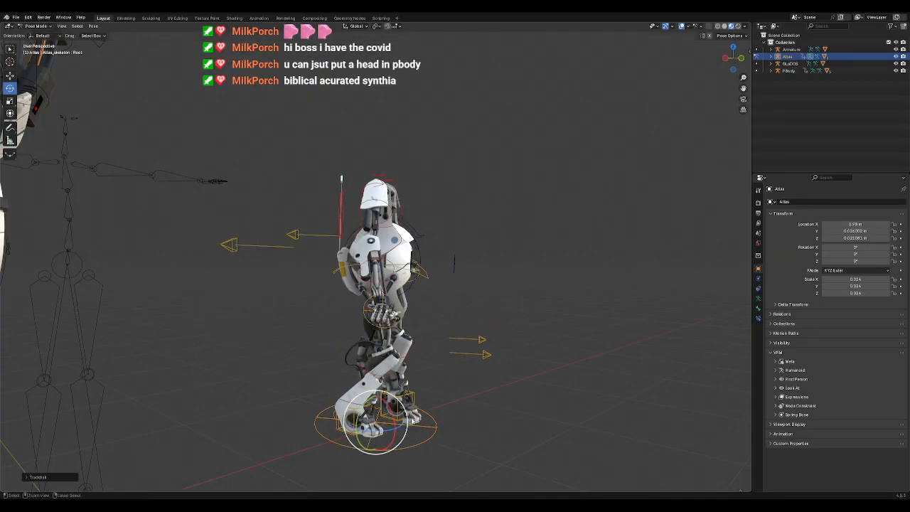
pyautogui.hotkey('ctrl', 'z')
# Step: Try a trackball rotation of the right knee target control on the Atlas rig, and undo it
pyautogui.click(438, 359)
pyautogui.press('r')
pyautogui.press('r')
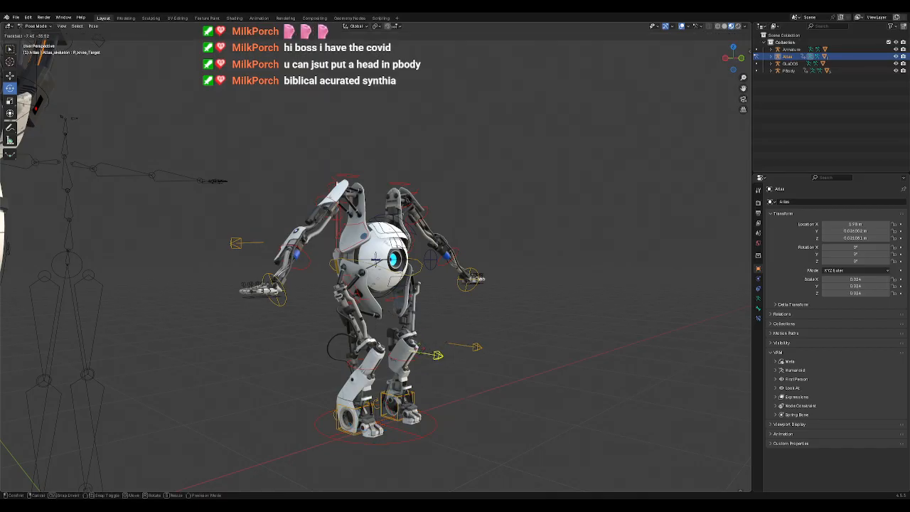
pyautogui.moveTo(445, 344); pyautogui.dragTo(452, 354)
pyautogui.hotkey('ctrl', 'z')
# Step: Try rotating the COG control around the Atlas body, and undo the rotation
pyautogui.click(415, 268)
pyautogui.moveTo(359, 265)
pyautogui.mouseDown()
pyautogui.moveTo(350, 249)
pyautogui.moveTo(373, 265)
pyautogui.mouseUp()
pyautogui.moveTo(417, 183); pyautogui.dragTo(459, 228)
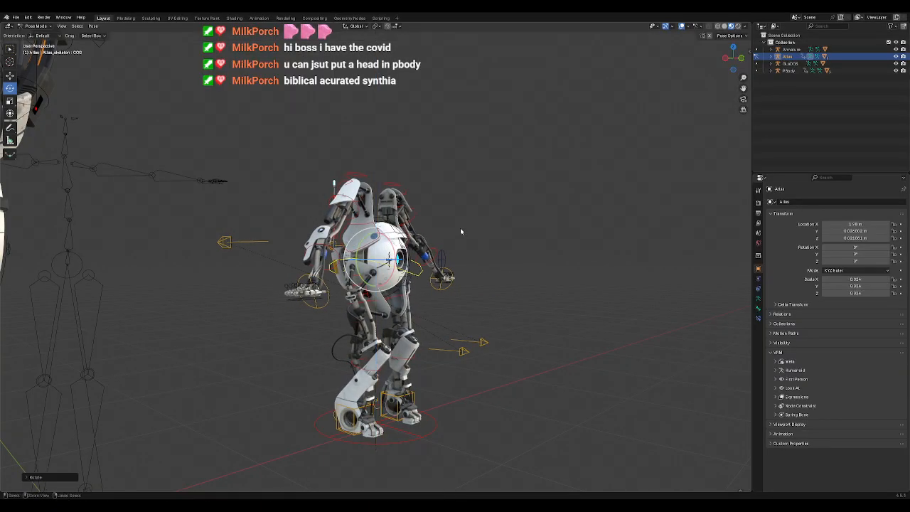
pyautogui.hotkey('ctrl', 'z')
# Step: Try trackball rotations of the left elbow control on the Atlas rig, and undo them
pyautogui.click(455, 264)
pyautogui.press('r')
pyautogui.press('r')
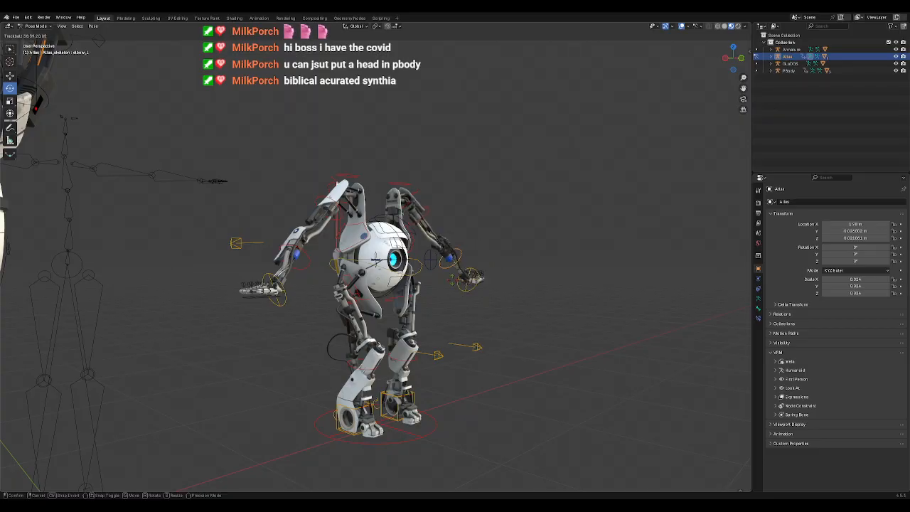
pyautogui.click(470, 310)
pyautogui.press('r')
pyautogui.press('r')
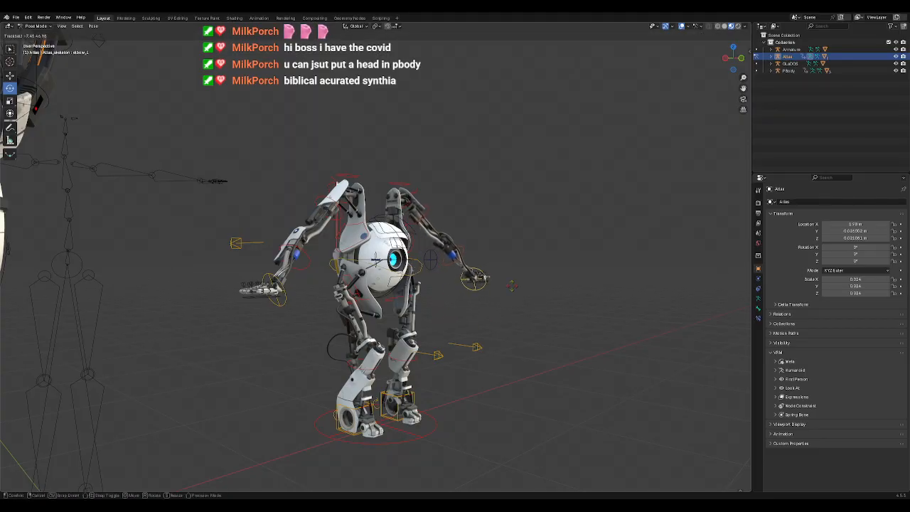
pyautogui.click(506, 290)
pyautogui.hotkey('ctrl', 'z')
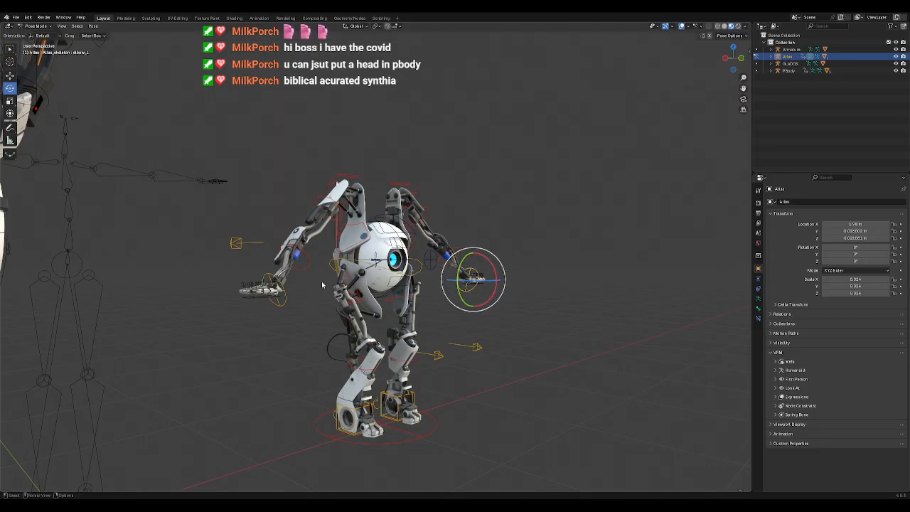
# Step: Try rotating the index finger bone of Atlas's right hand about the Y axis
pyautogui.click(262, 288)
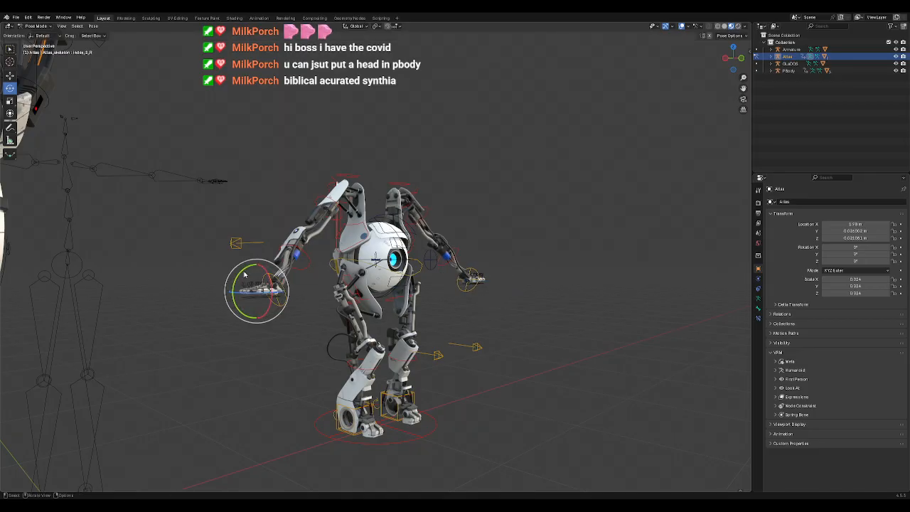
pyautogui.press('r')
pyautogui.press('y')
pyautogui.click(282, 296)
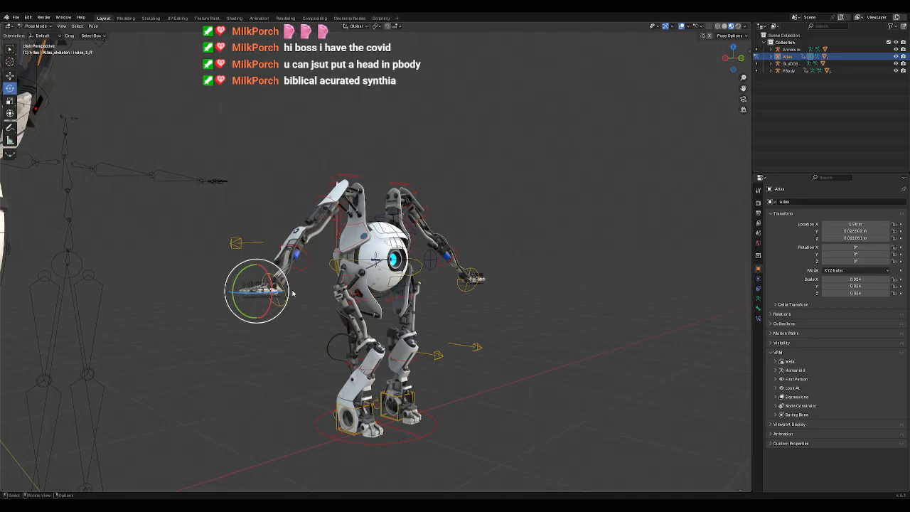
# Step: Try a trackball rotation of the Iris Control on the Atlas body, and undo it
pyautogui.click(393, 233)
pyautogui.click(377, 262)
pyautogui.press('r')
pyautogui.press('r')
pyautogui.click(380, 263)
pyautogui.hotkey('ctrl', 'z')
# Step: Try a trackball rotation of the eye aim control in front of Atlas, and undo it
pyautogui.click(429, 263)
pyautogui.press('r')
pyautogui.press('r')
pyautogui.click(464, 277)
pyautogui.hotkey('ctrl', 'z')
# Step: Try a trackball rotation of Atlas's right clavicle joint control, and cancel it
pyautogui.scroll(2, 349, 243)
pyautogui.scroll(3, 349, 244)
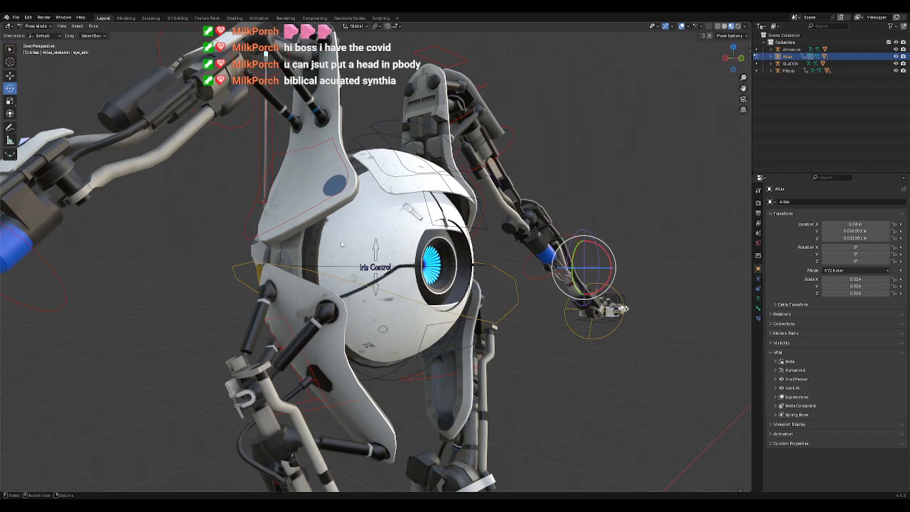
pyautogui.click(252, 215)
pyautogui.press('r')
pyautogui.press('r')
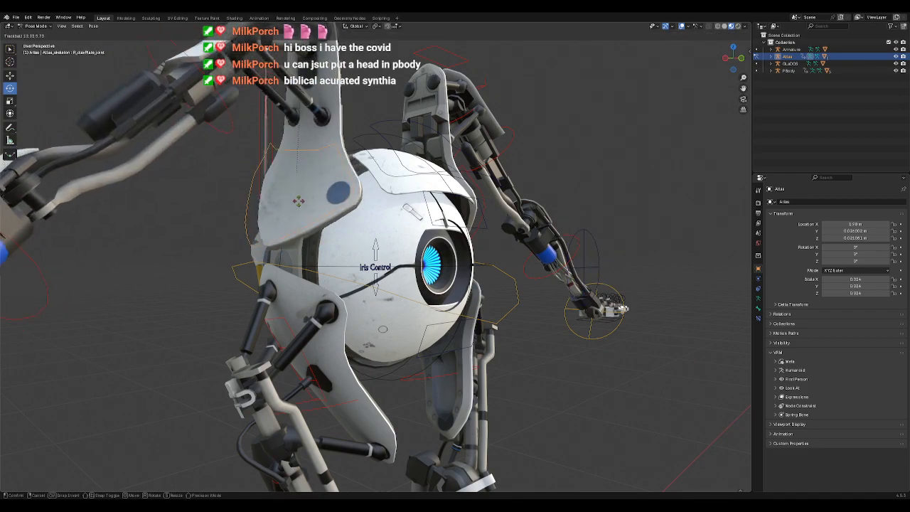
pyautogui.rightClick(420, 292)
pyautogui.scroll(-7, 420, 292)
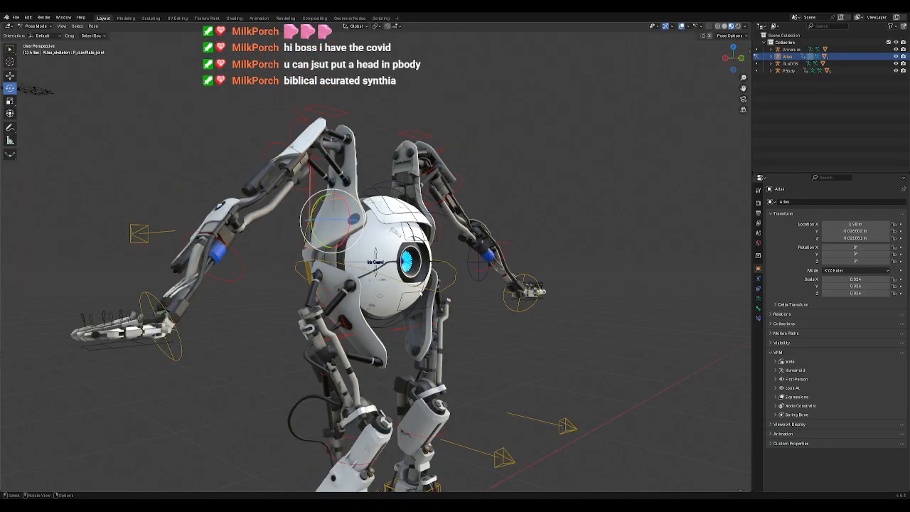
# Step: Leave Pose Mode for Object Mode, select the human armature and focus the view on it
pyautogui.click(545, 283)
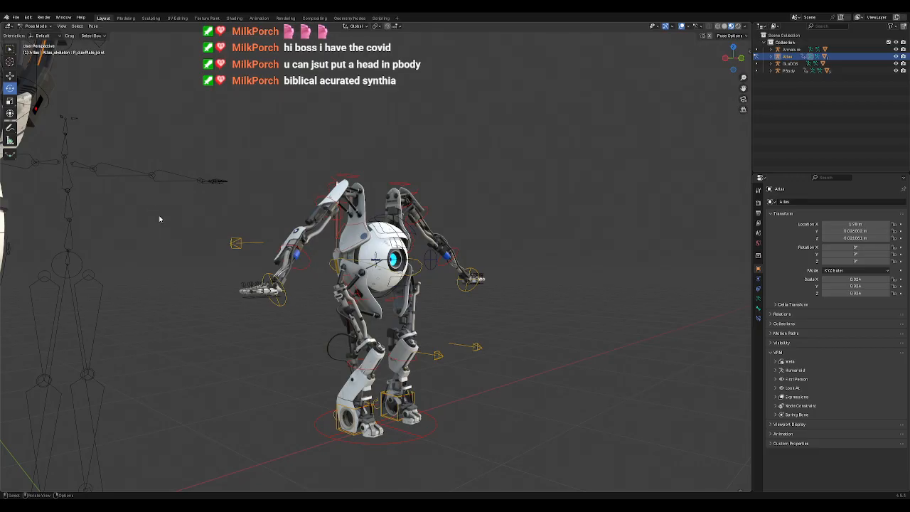
pyautogui.click(37, 26)
pyautogui.click(40, 33)
pyautogui.click(167, 136)
pyautogui.click(96, 177)
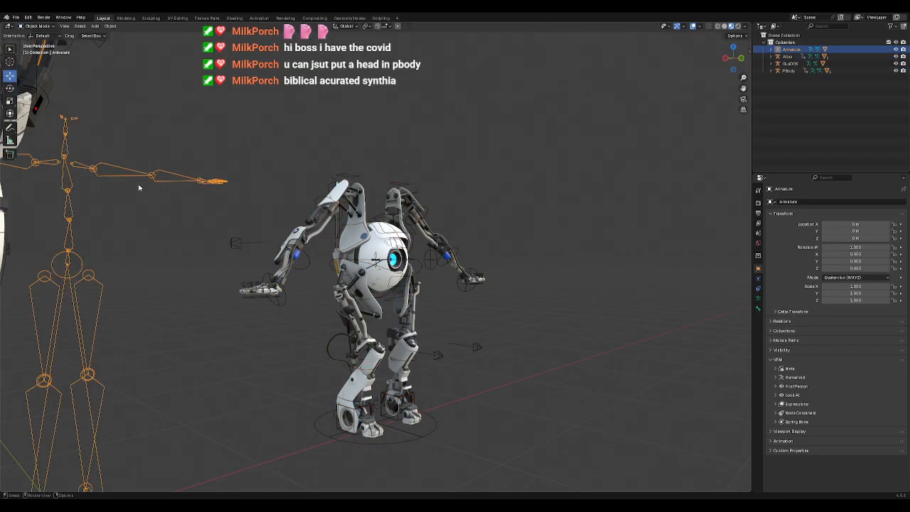
pyautogui.press('KP_Decimal')
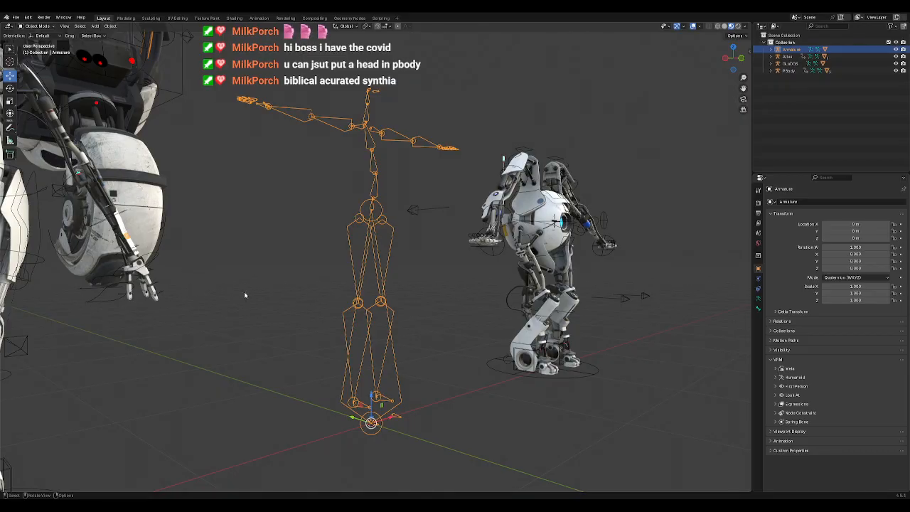
pyautogui.moveTo(372, 106); pyautogui.dragTo(402, 208, button='middle')
pyautogui.scroll(2, 384, 188)
pyautogui.moveTo(427, 170); pyautogui.dragTo(373, 155, button='middle')
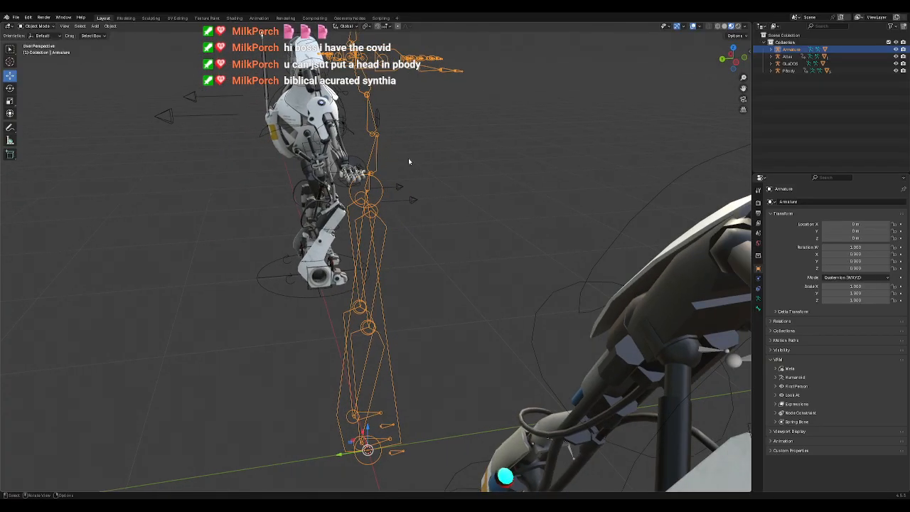
# Step: Put the human armature into Edit Mode and focus on its J_Bip_C_Spine bone
pyautogui.click(40, 27)
pyautogui.click(42, 42)
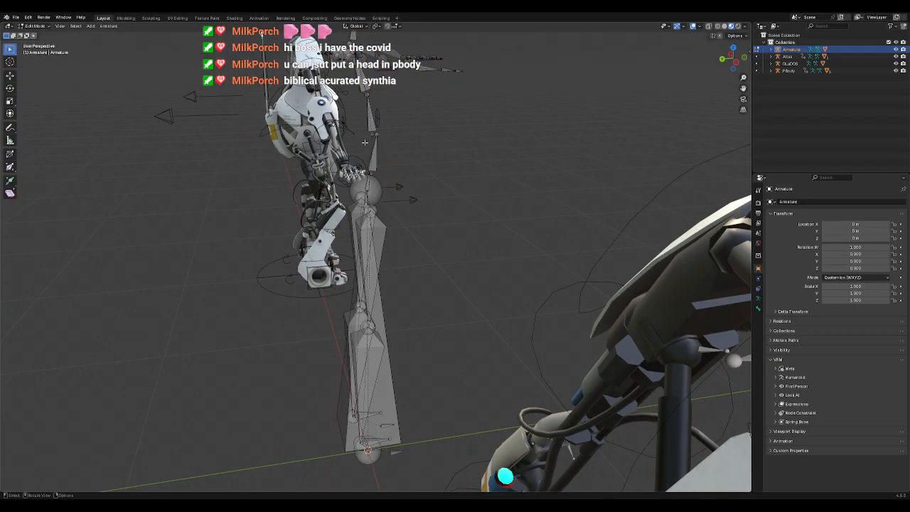
pyautogui.click(377, 144)
pyautogui.scroll(3, 396, 148)
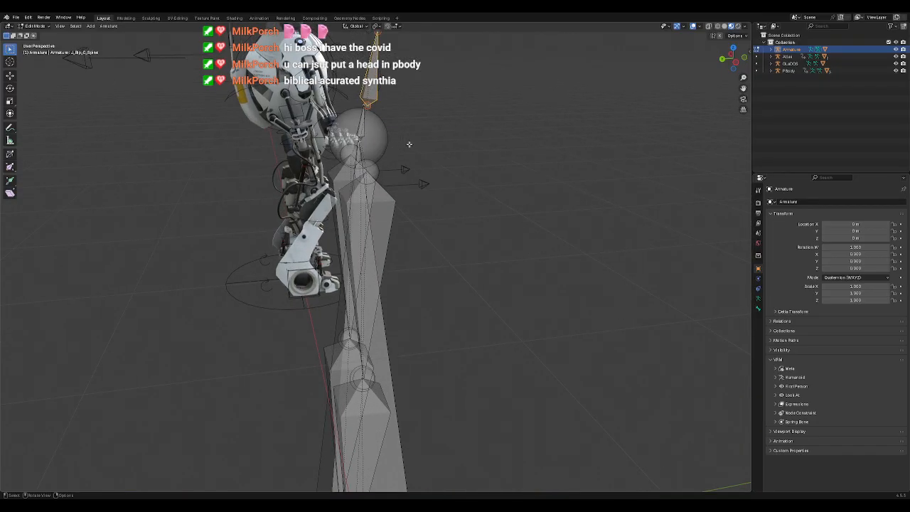
pyautogui.scroll(-2, 408, 144)
pyautogui.press('KP_Decimal')
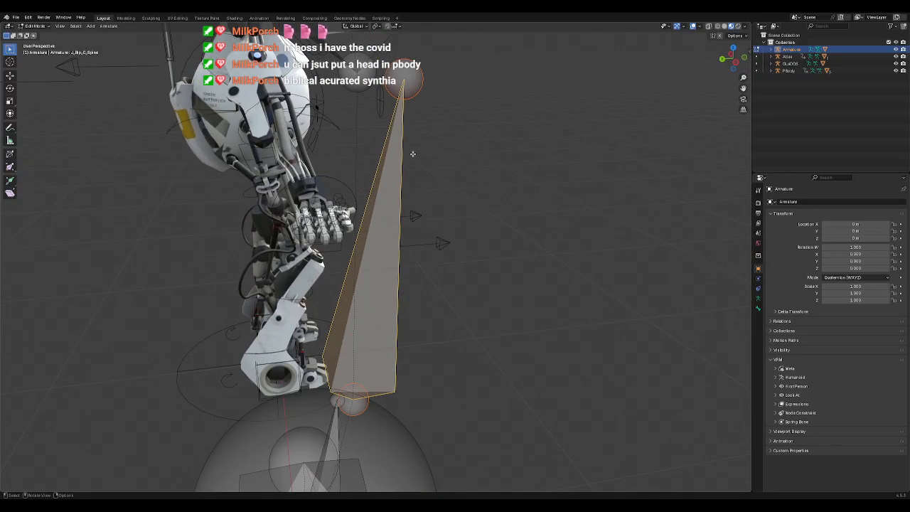
# Step: Select the joint at the chest bone and examine the armature's proportions beside the PBody, GLaDOS and Atlas rigs
pyautogui.moveTo(410, 157); pyautogui.dragTo(414, 245, button='middle')
pyautogui.click(389, 143)
pyautogui.click(368, 140)
pyautogui.moveTo(397, 179); pyautogui.dragTo(398, 185, button='middle')
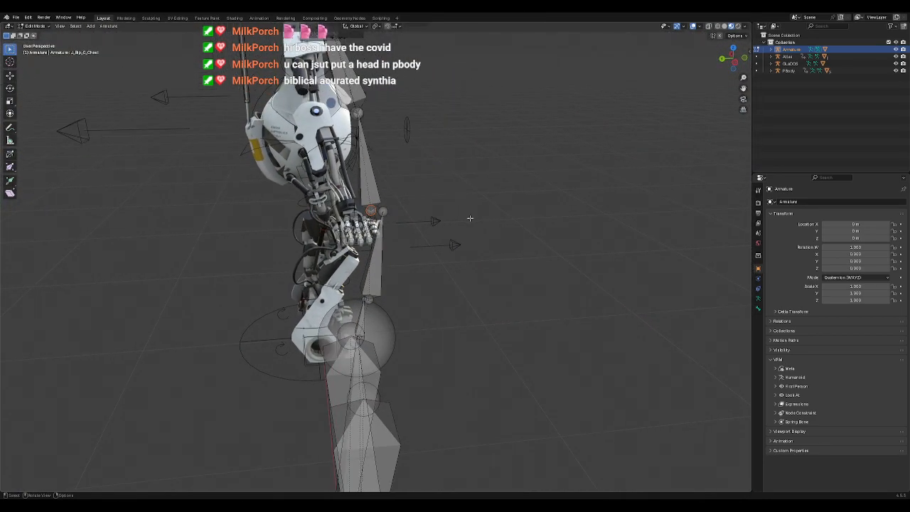
pyautogui.moveTo(471, 218); pyautogui.dragTo(413, 218, button='middle')
pyautogui.scroll(-8, 414, 218)
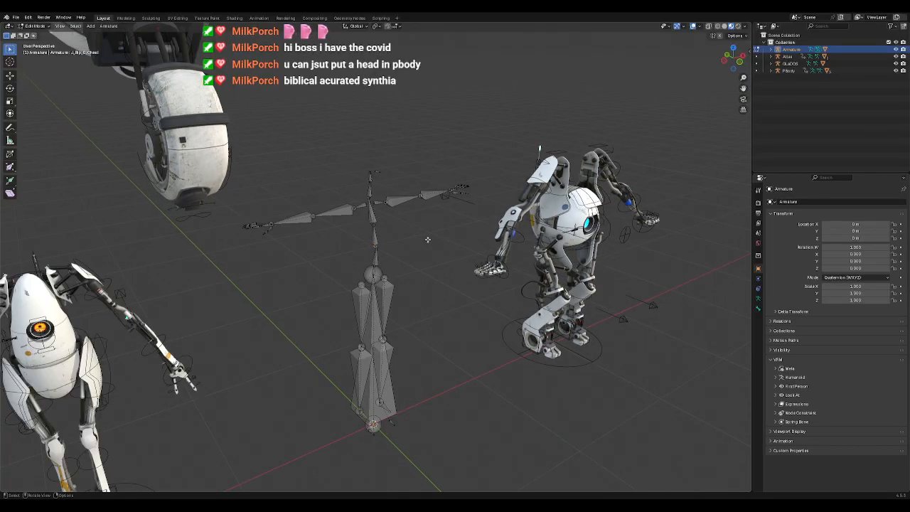
pyautogui.moveTo(396, 276); pyautogui.dragTo(376, 243, button='middle')
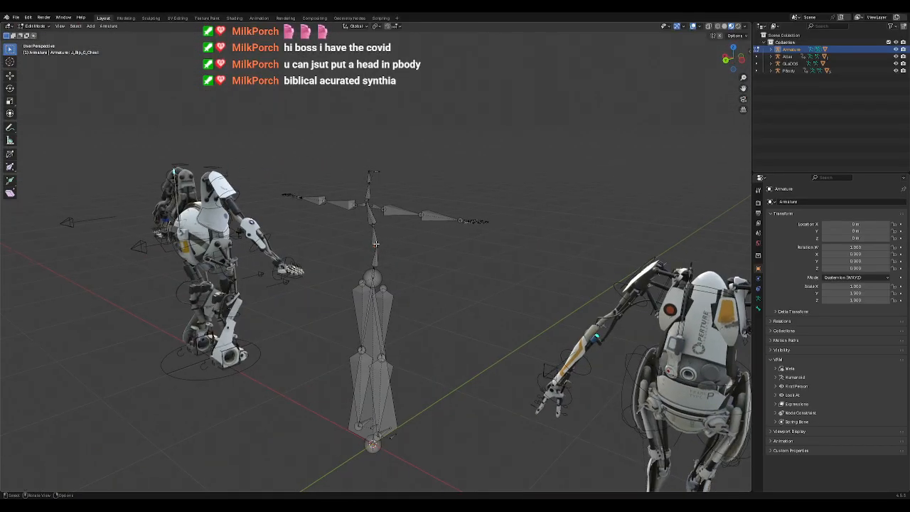
pyautogui.moveTo(439, 286); pyautogui.dragTo(373, 223, button='middle')
pyautogui.moveTo(406, 275); pyautogui.dragTo(377, 242, button='middle')
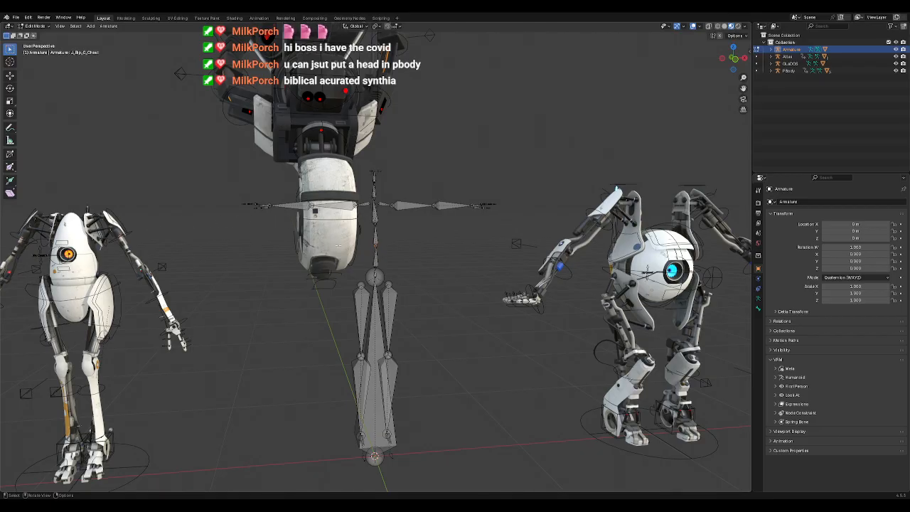
pyautogui.scroll(-4, 334, 249)
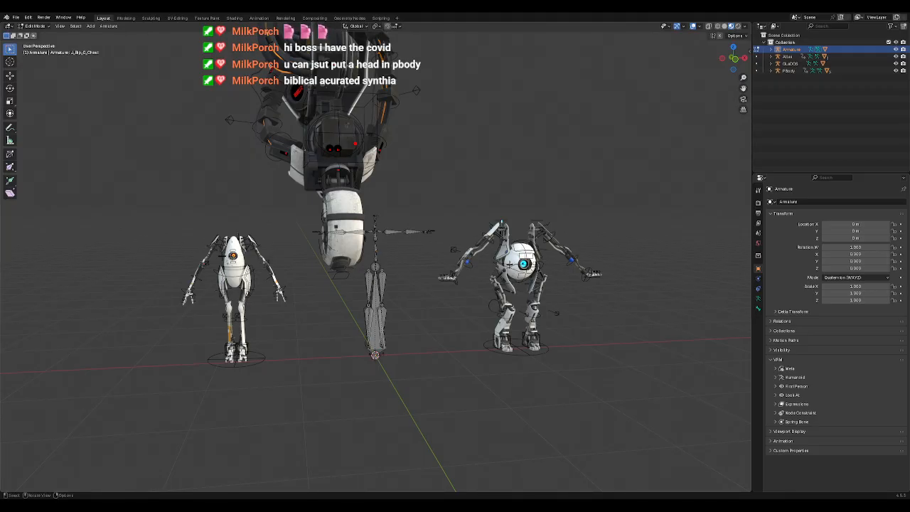
# Step: Return the human armature to Object Mode, deselect everything and save the file
pyautogui.click(34, 25)
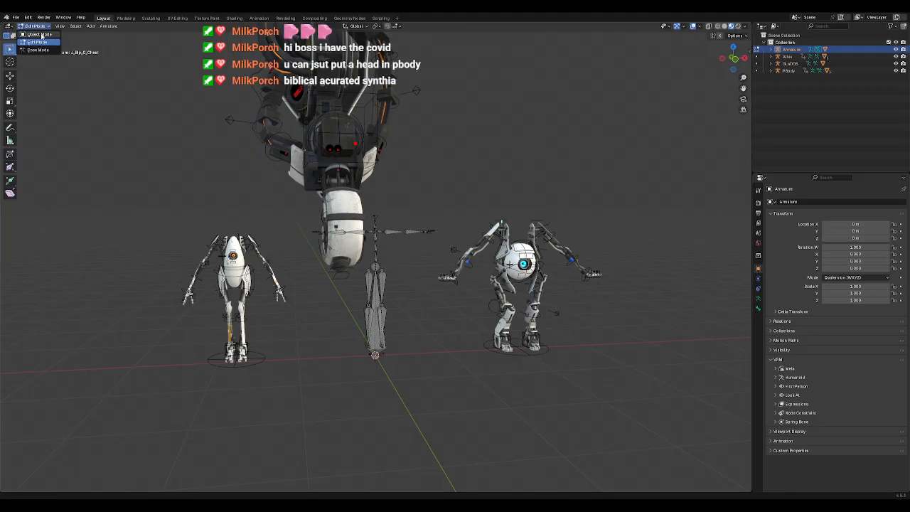
pyautogui.click(36, 34)
pyautogui.click(674, 165)
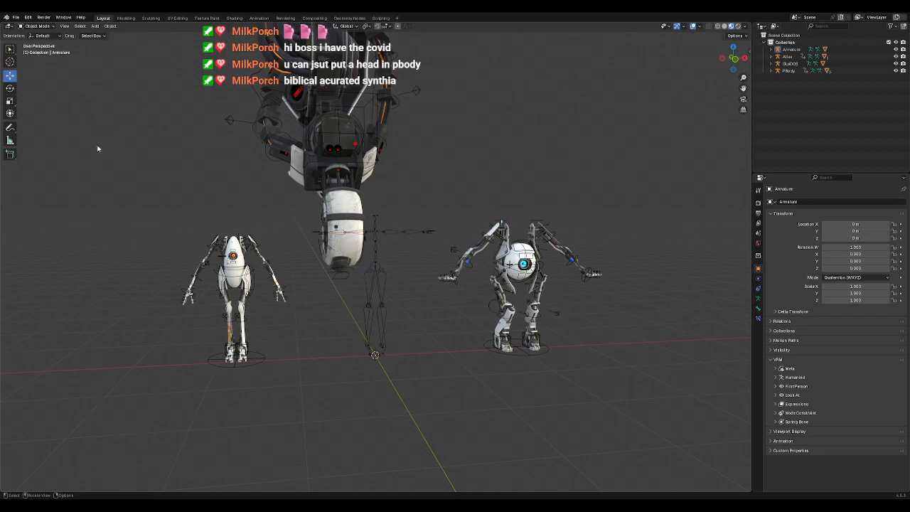
pyautogui.hotkey('ctrl', 's')
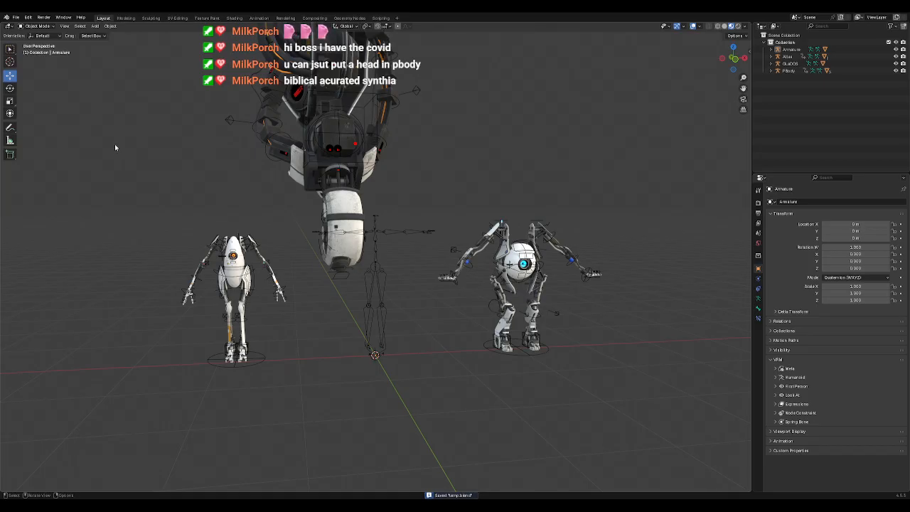
# Step: Select the PBody rig and examine its feet and ankle joints up close
pyautogui.scroll(5, 312, 352)
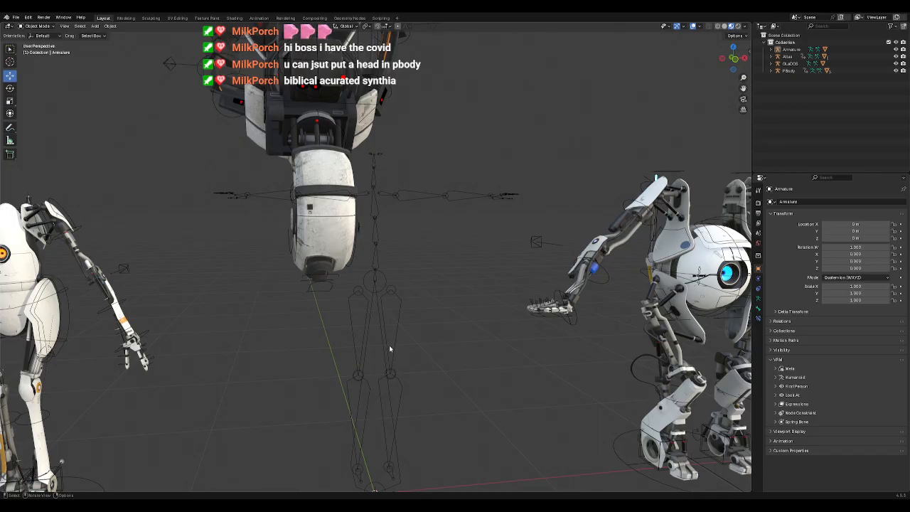
pyautogui.moveTo(357, 345); pyautogui.dragTo(380, 349, button='middle')
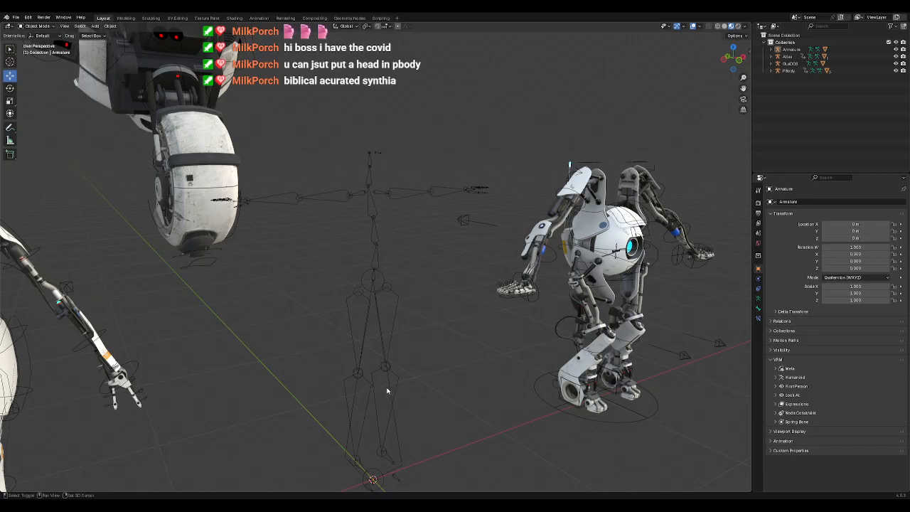
pyautogui.keyDown('shift'); pyautogui.moveTo(386, 386); pyautogui.dragTo(534, 136, button='middle'); pyautogui.keyUp('shift')
pyautogui.keyDown('shift'); pyautogui.moveTo(268, 310); pyautogui.dragTo(430, 376, button='middle'); pyautogui.keyUp('shift')
pyautogui.scroll(4, 429, 311)
pyautogui.moveTo(457, 349)
pyautogui.mouseDown(button='middle')
pyautogui.moveTo(417, 356)
pyautogui.moveTo(452, 353)
pyautogui.mouseUp(button='middle')
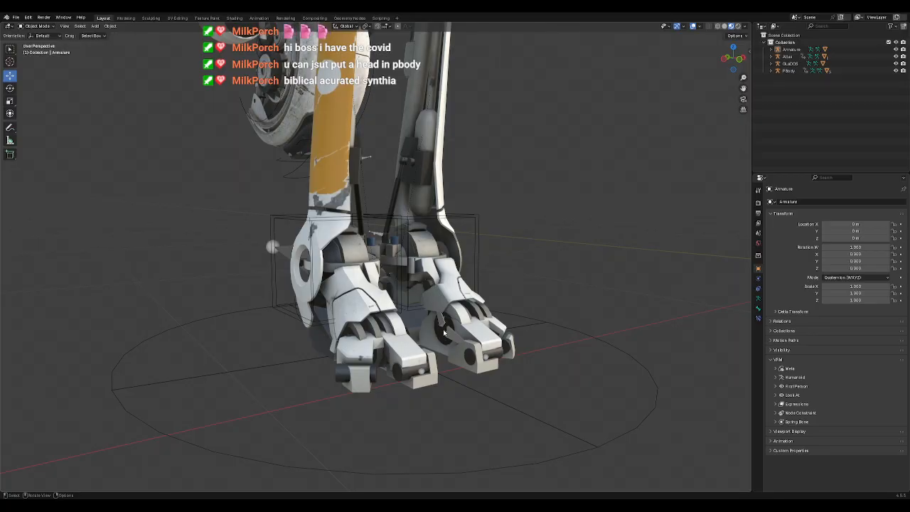
pyautogui.moveTo(441, 333); pyautogui.dragTo(464, 330, button='middle')
pyautogui.click(483, 317)
pyautogui.moveTo(580, 307); pyautogui.dragTo(552, 316, button='middle')
pyautogui.scroll(4, 552, 320)
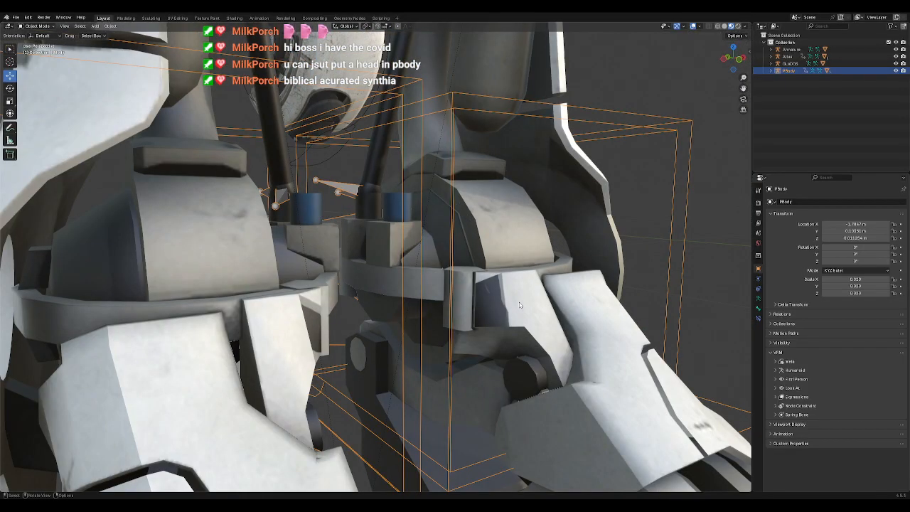
# Step: Select the human armature and examine its leg and foot bones beside the Atlas rig's legs
pyautogui.scroll(-4, 472, 275)
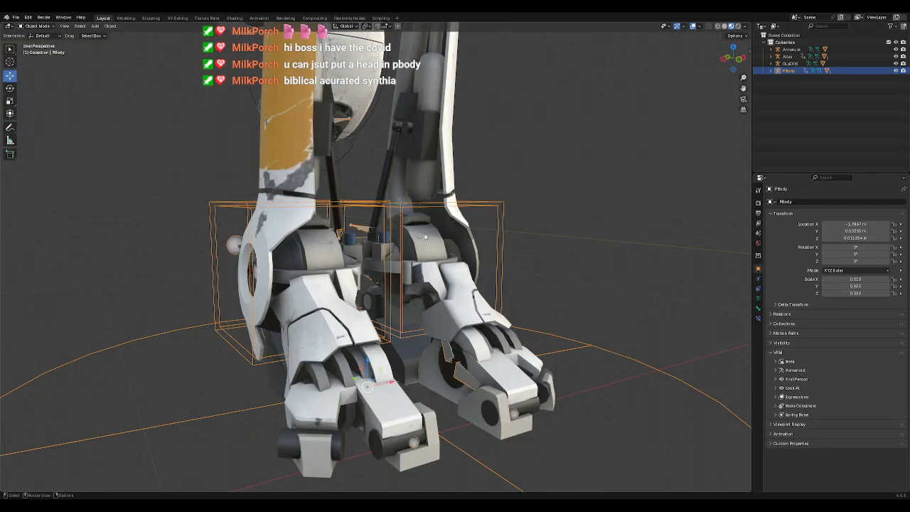
pyautogui.scroll(-6, 497, 281)
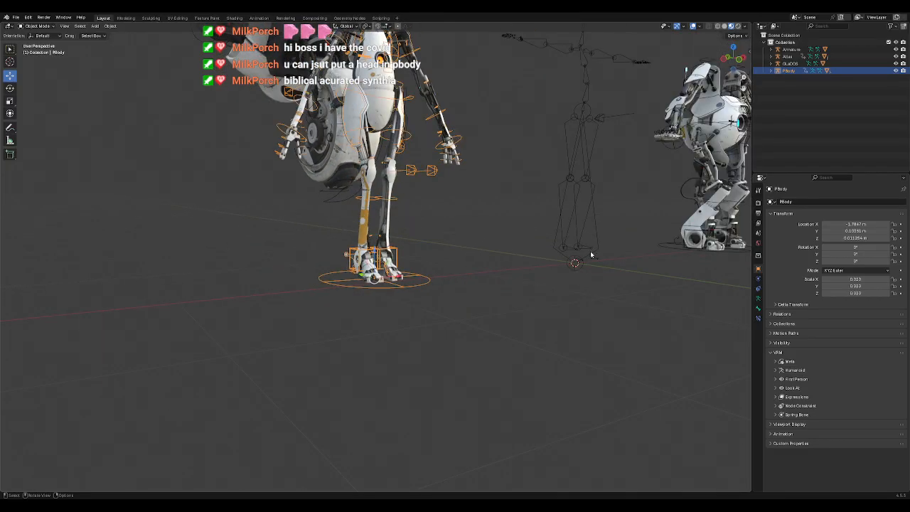
pyautogui.click(575, 260)
pyautogui.press('KP_Decimal')
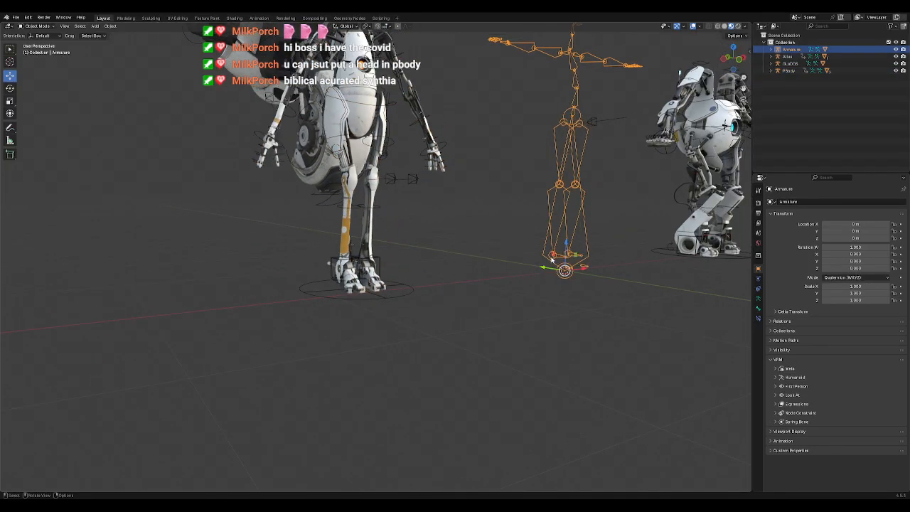
pyautogui.scroll(6, 437, 390)
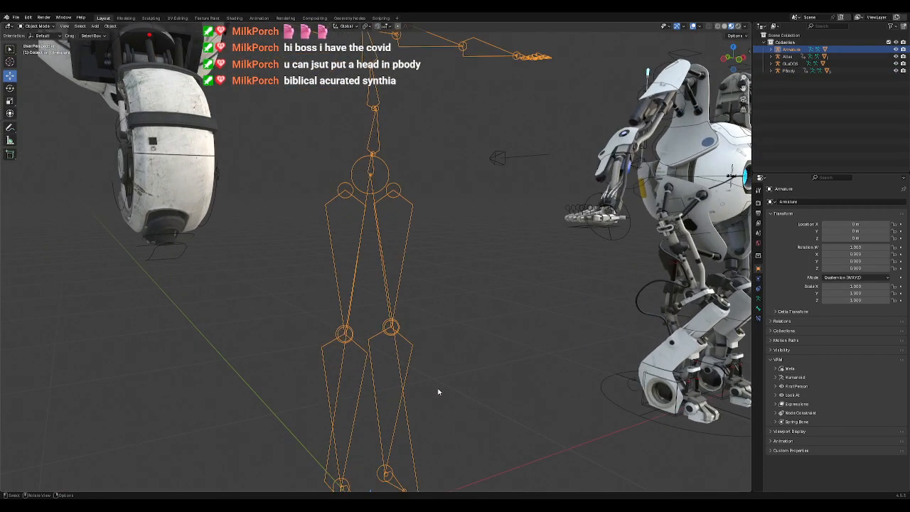
pyautogui.moveTo(440, 369); pyautogui.dragTo(459, 360, button='middle')
pyautogui.keyDown('shift'); pyautogui.moveTo(422, 461); pyautogui.dragTo(429, 362, button='middle'); pyautogui.keyUp('shift')
pyautogui.scroll(2, 428, 363)
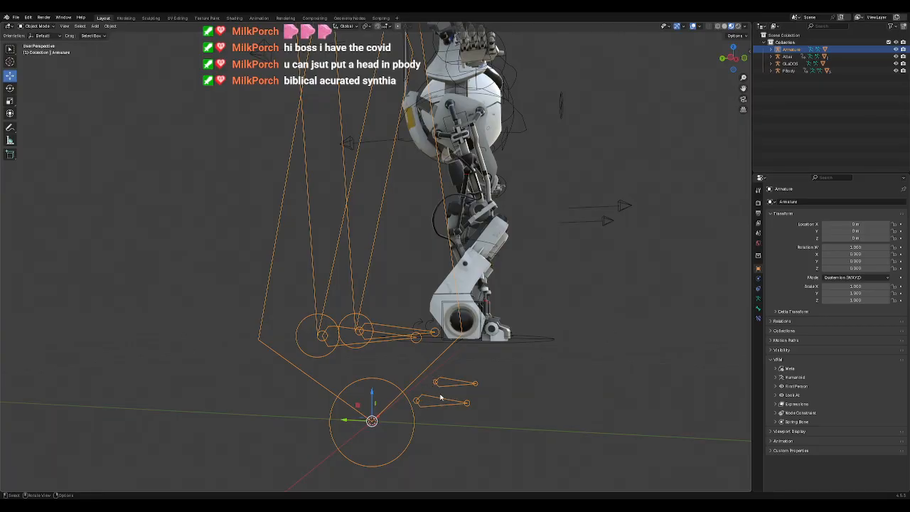
pyautogui.moveTo(439, 396); pyautogui.dragTo(482, 390, button='middle')
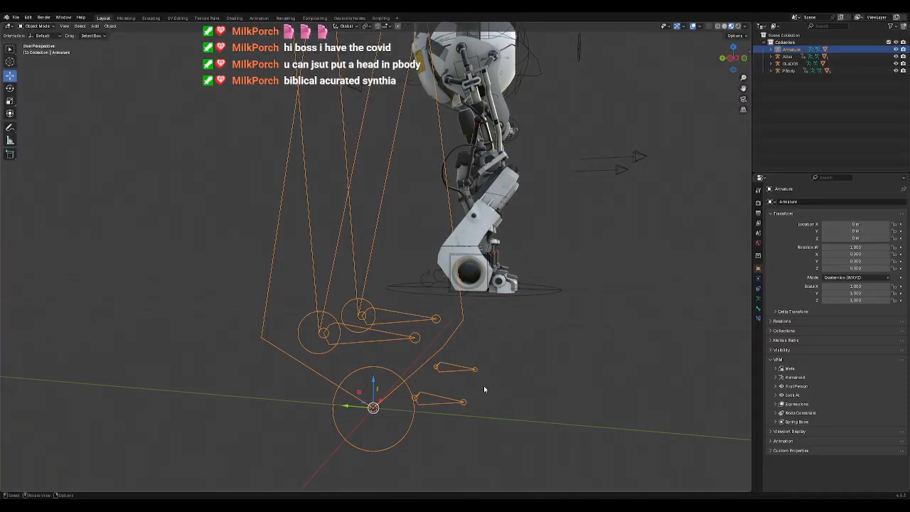
# Step: Delete the human armature standing between the PBody and Atlas rigs
pyautogui.scroll(-7, 483, 387)
pyautogui.moveTo(520, 315); pyautogui.dragTo(446, 339, button='middle')
pyautogui.scroll(-4, 448, 333)
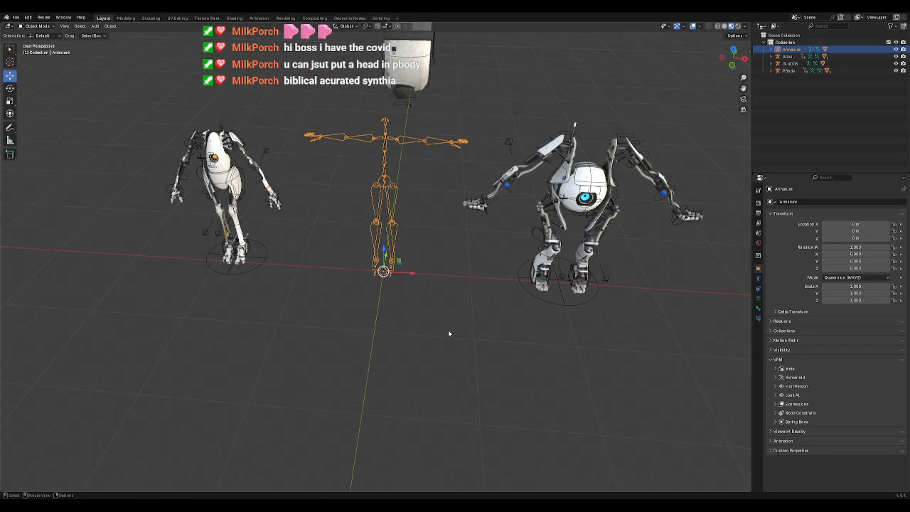
pyautogui.press('Delete')
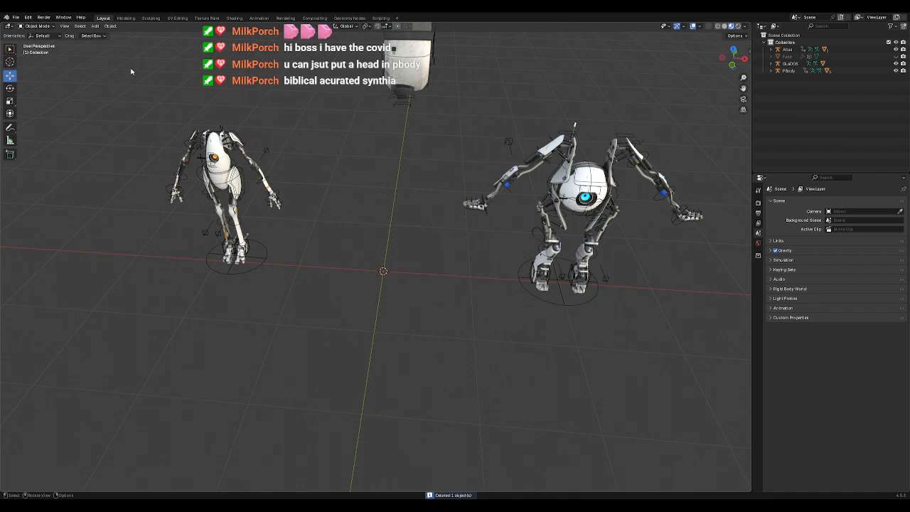
# Step: Import the human character as a VRM model and save the file
pyautogui.click(16, 17)
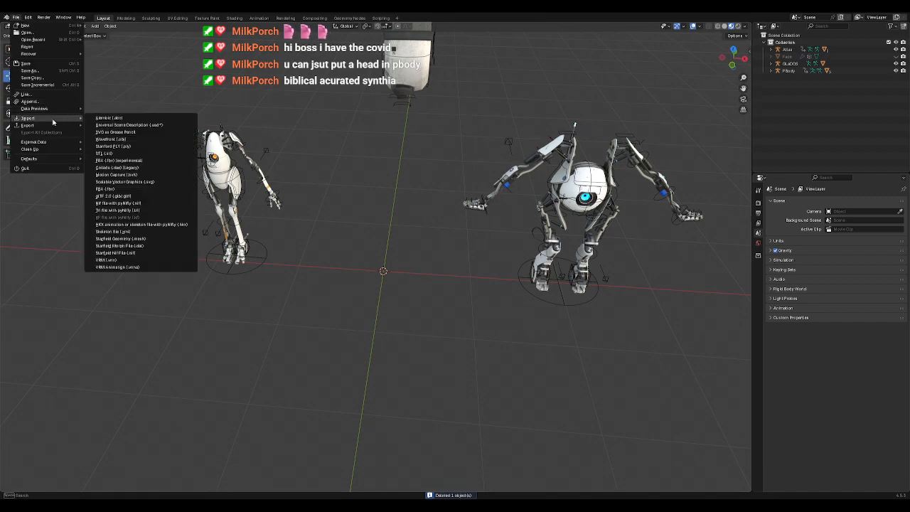
pyautogui.moveTo(60, 121)
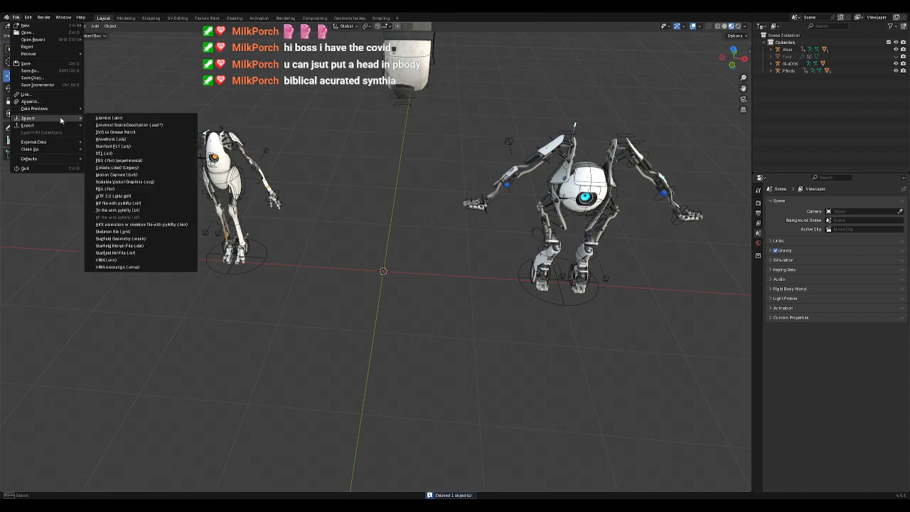
pyautogui.click(115, 262)
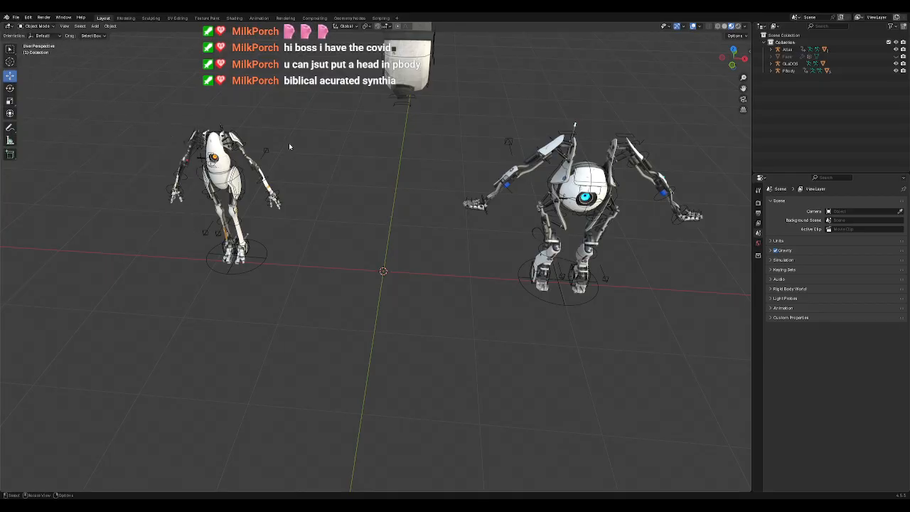
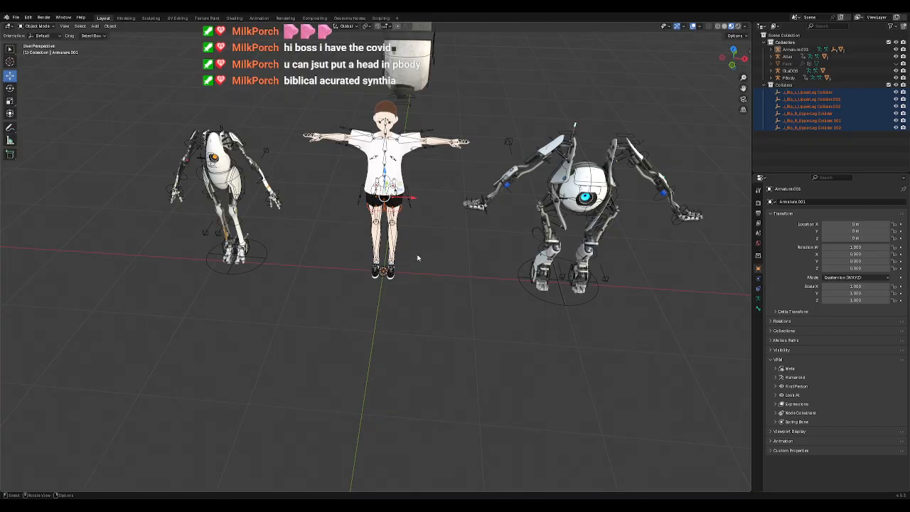
pyautogui.hotkey('ctrl', 's')
# Step: Compare the imported human with the robot rigs, examine its shoes and ankle bones up close, and select its Body mesh
pyautogui.moveTo(411, 276); pyautogui.dragTo(438, 300, button='middle')
pyautogui.scroll(9, 429, 279)
pyautogui.scroll(-6, 437, 297)
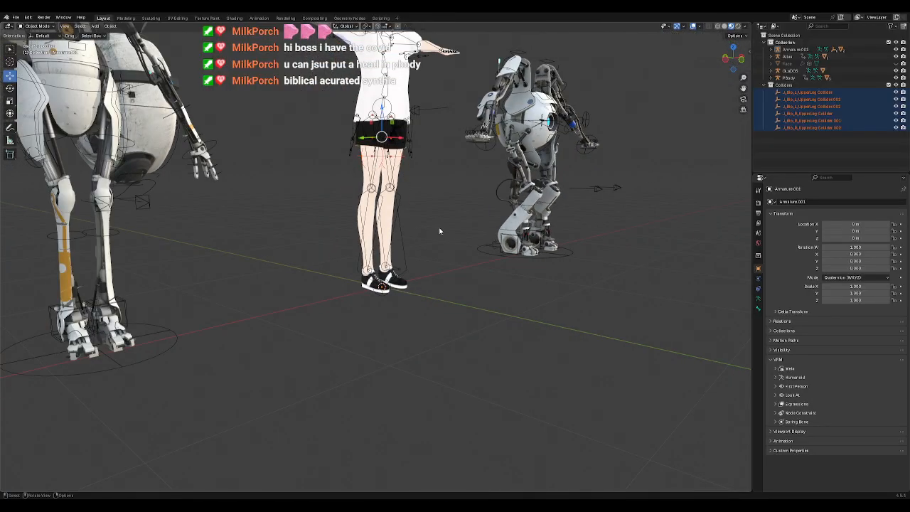
pyautogui.moveTo(429, 199); pyautogui.dragTo(416, 288, button='middle')
pyautogui.scroll(-3, 421, 211)
pyautogui.scroll(3, 421, 212)
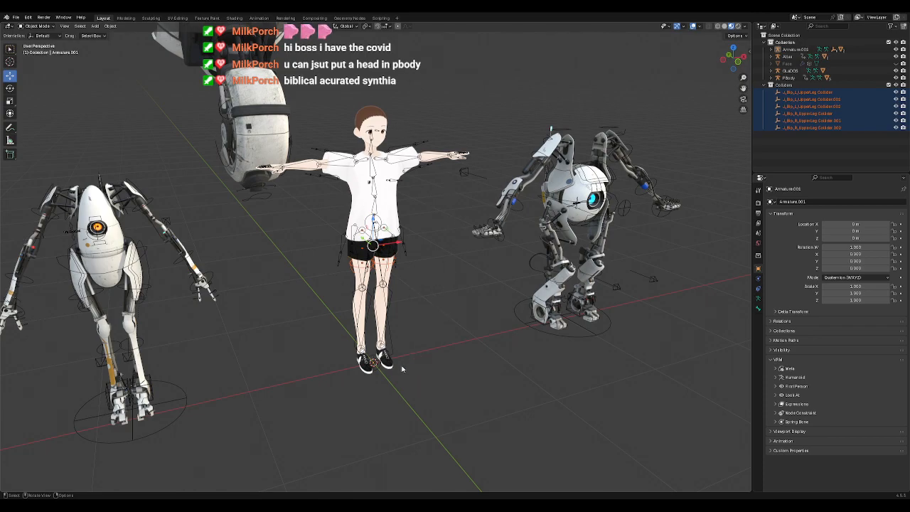
pyautogui.moveTo(398, 377); pyautogui.dragTo(441, 219, button='middle')
pyautogui.scroll(4, 412, 381)
pyautogui.scroll(4, 437, 302)
pyautogui.moveTo(441, 317); pyautogui.dragTo(488, 308, button='middle')
pyautogui.scroll(3, 482, 311)
pyautogui.click(297, 247)
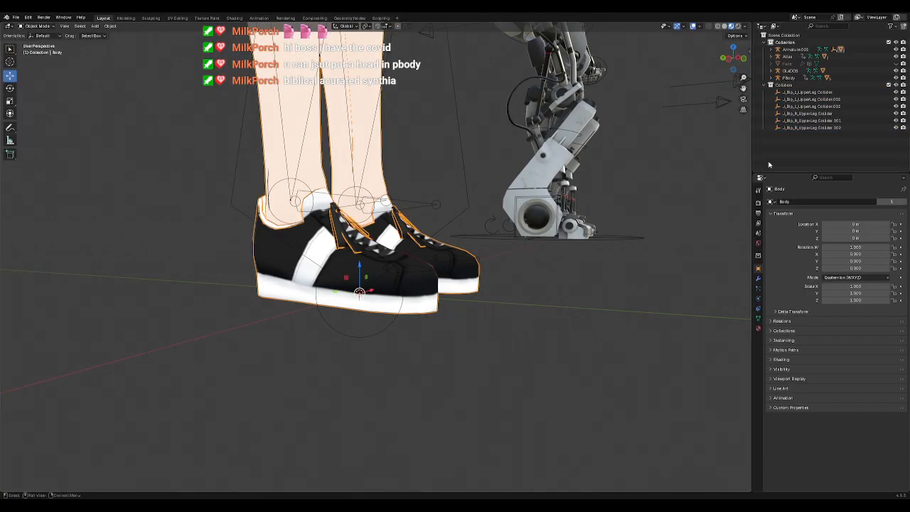
# Step: Delete the Colliders collection together with its six upper-leg collider objects
pyautogui.click(784, 85)
pyautogui.keyDown('shift'); pyautogui.click(793, 128); pyautogui.keyUp('shift')
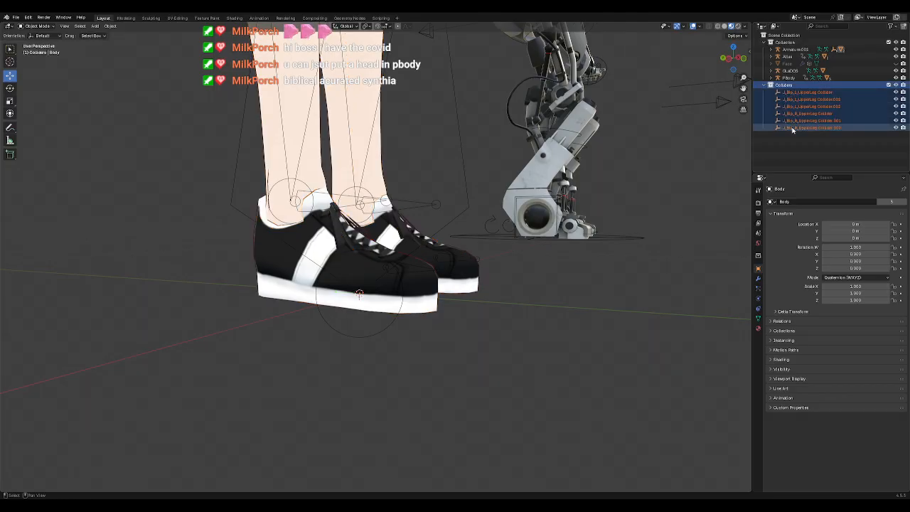
pyautogui.press('x')
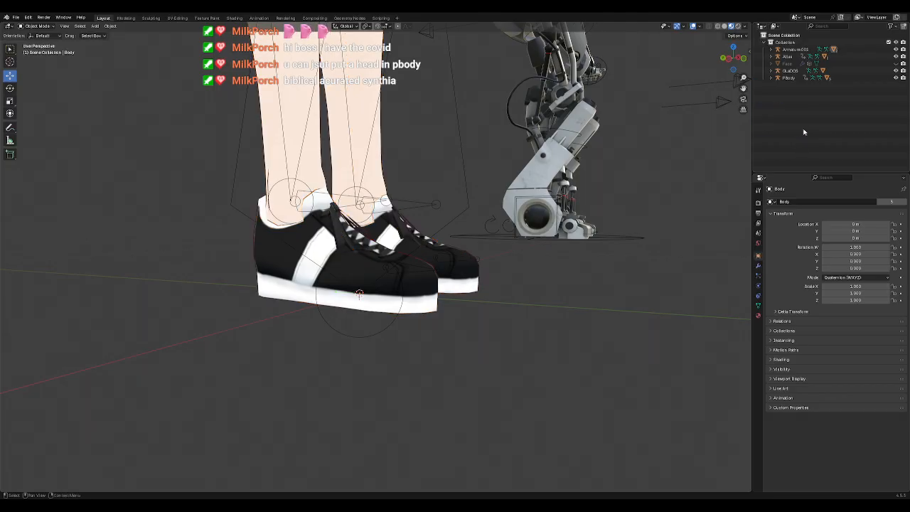
# Step: Expand the imported human armature's hierarchy to list the contents of its Body and Face meshes
pyautogui.click(788, 52)
pyautogui.click(770, 49)
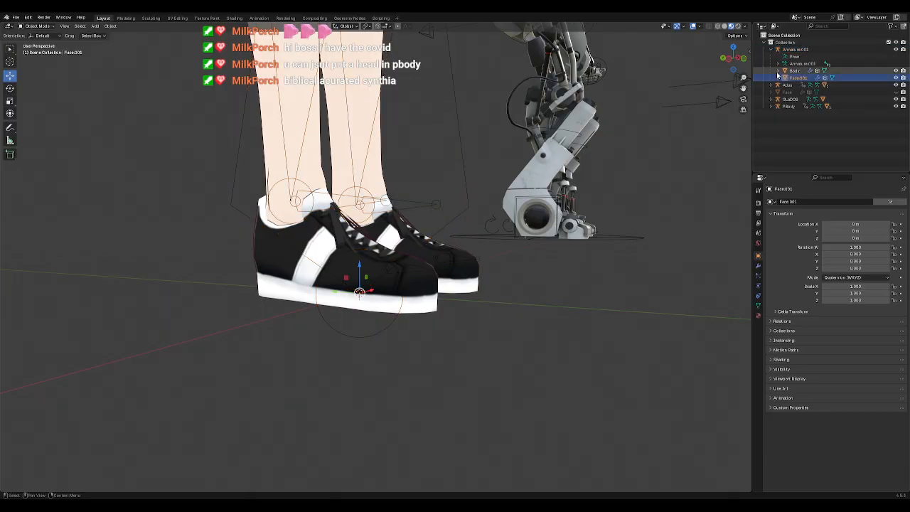
pyautogui.click(789, 72)
pyautogui.click(784, 71)
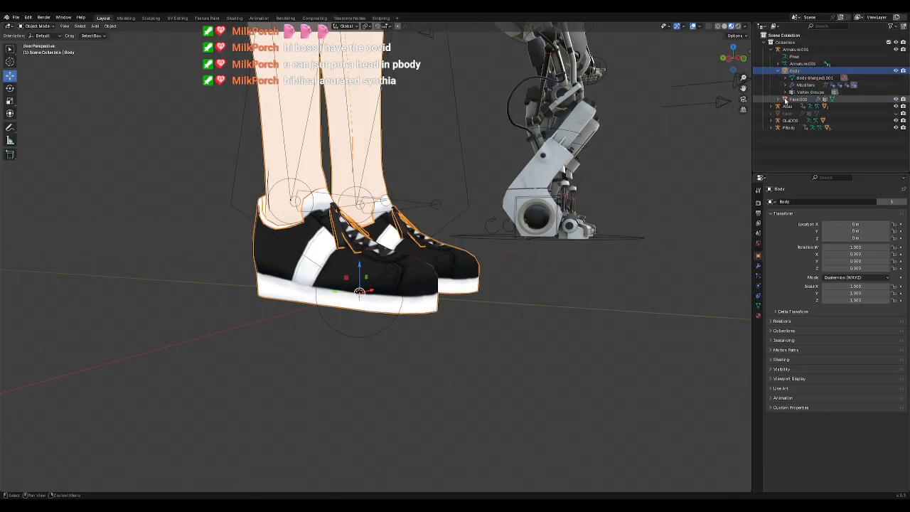
pyautogui.click(778, 72)
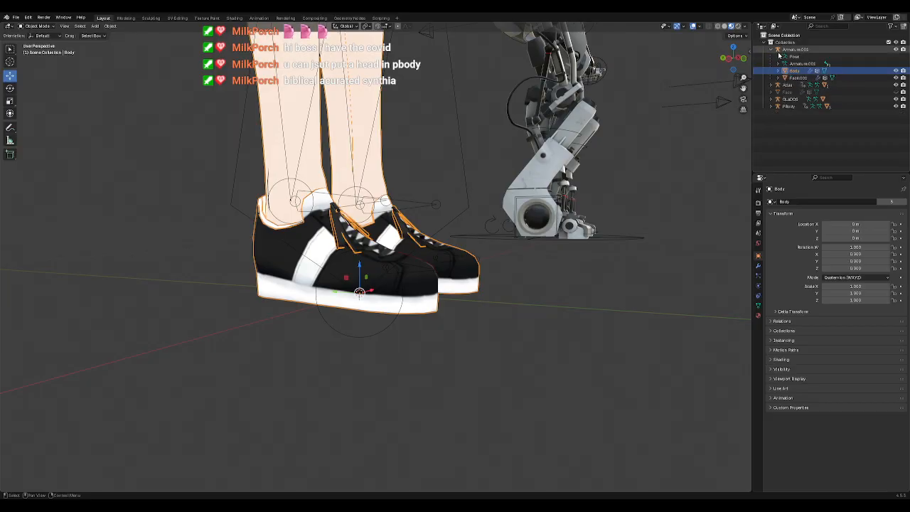
pyautogui.click(779, 78)
pyautogui.click(779, 71)
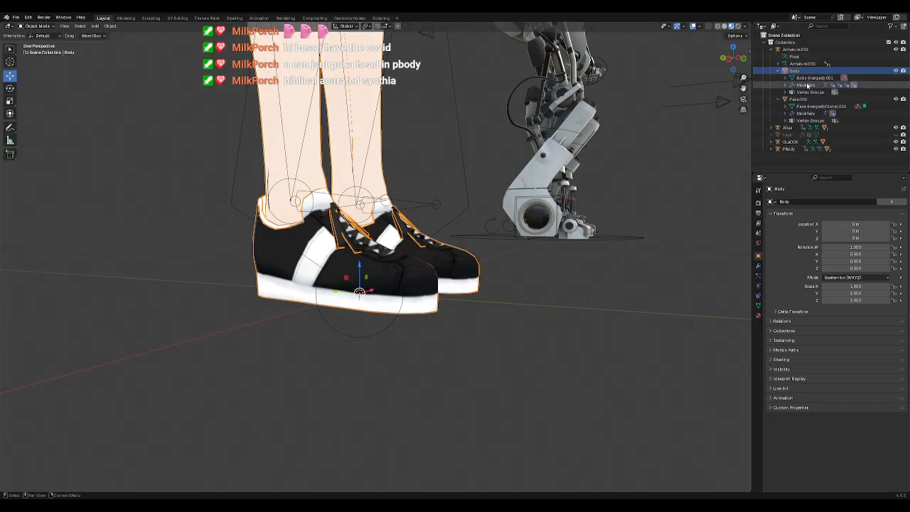
# Step: Examine the Body mesh's materials, modifiers and vertex groups, then collapse its hierarchy
pyautogui.click(785, 78)
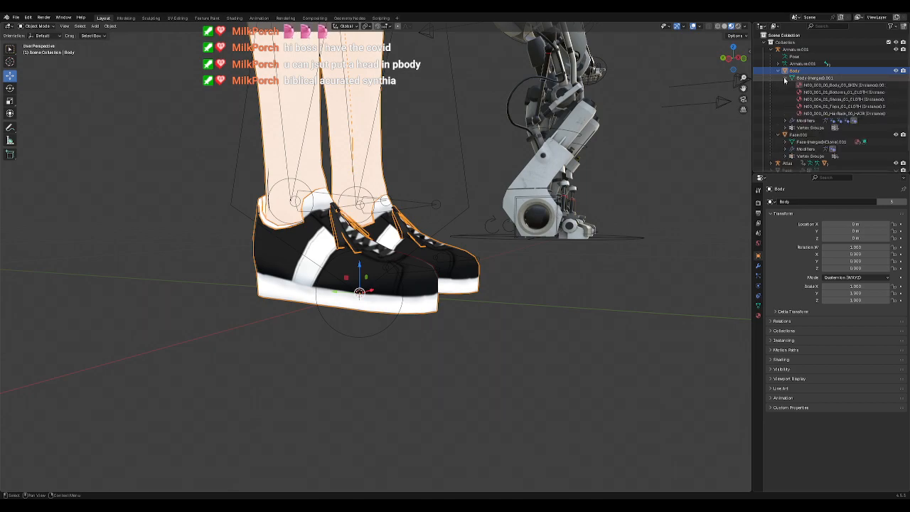
pyautogui.click(785, 78)
pyautogui.click(786, 85)
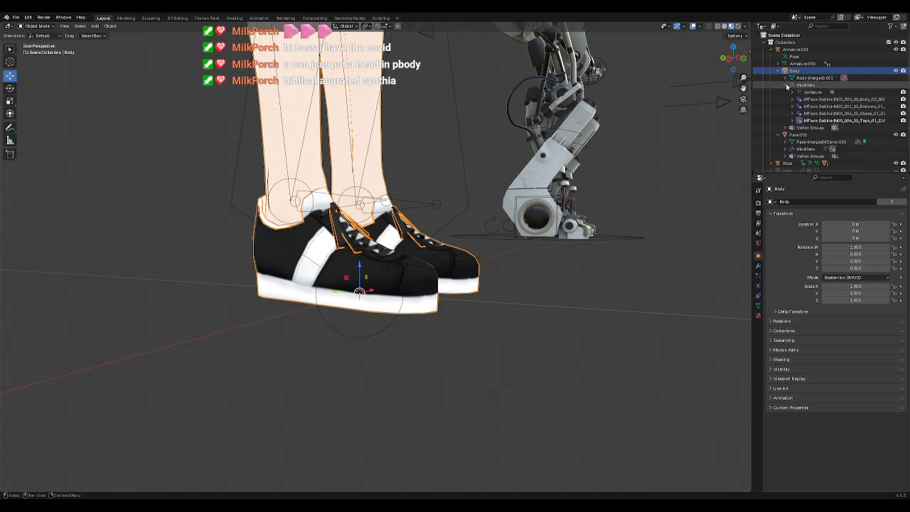
pyautogui.click(786, 85)
pyautogui.click(786, 92)
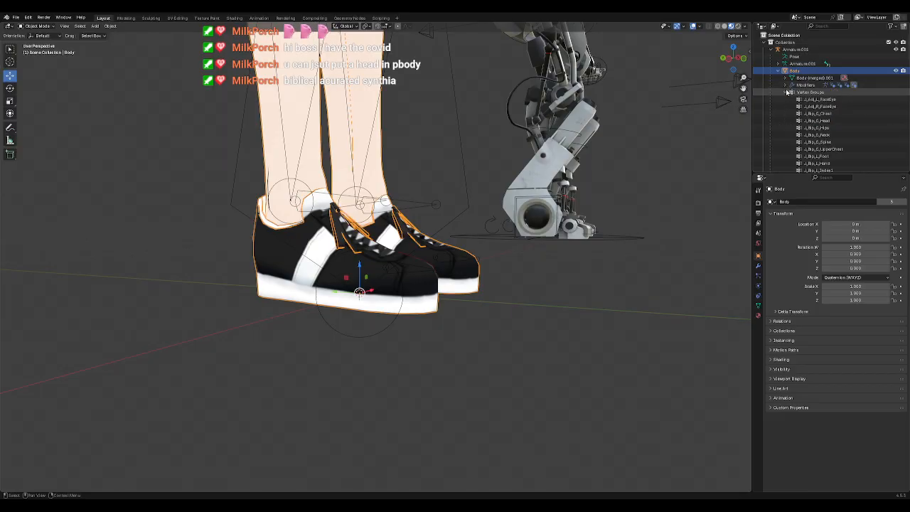
pyautogui.click(787, 92)
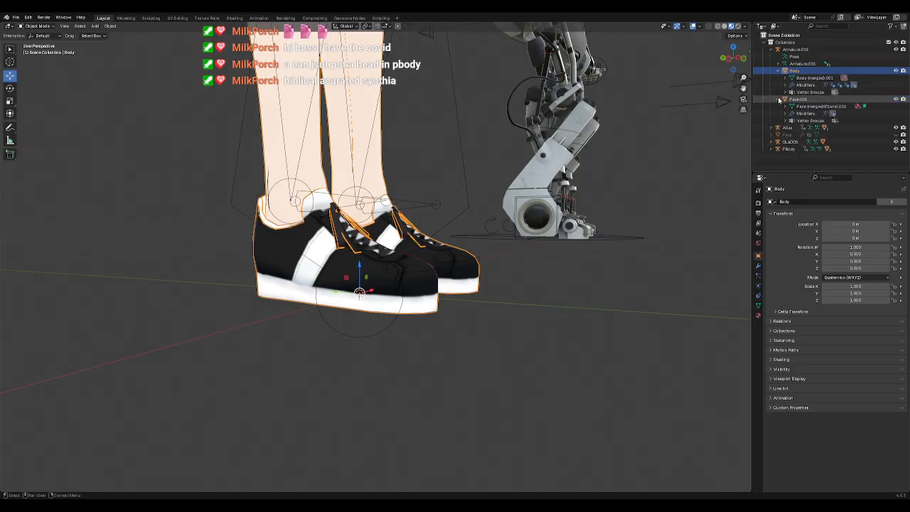
pyautogui.click(778, 72)
# Step: Disable the VRM MToon Material option on the Body mesh's skin material
pyautogui.moveTo(400, 156); pyautogui.dragTo(362, 191, button='middle')
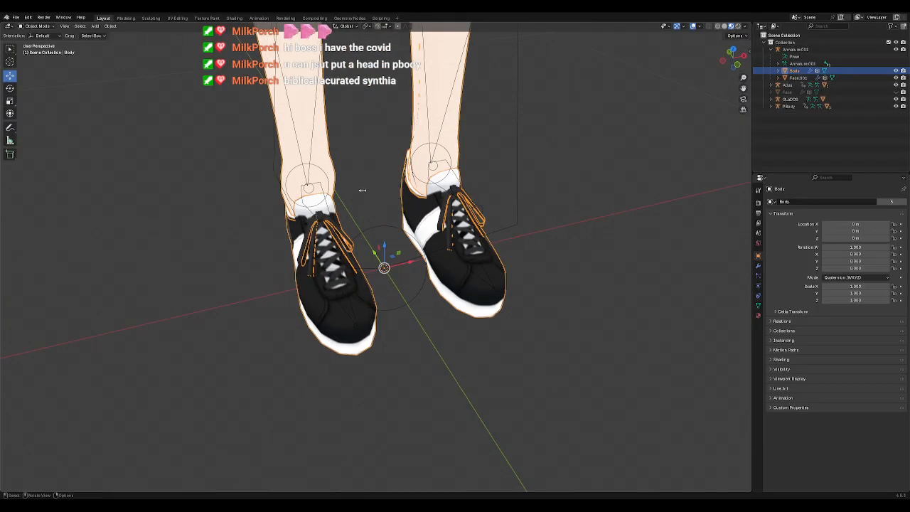
pyautogui.scroll(-12, 361, 191)
pyautogui.scroll(2, 351, 154)
pyautogui.scroll(2, 351, 154)
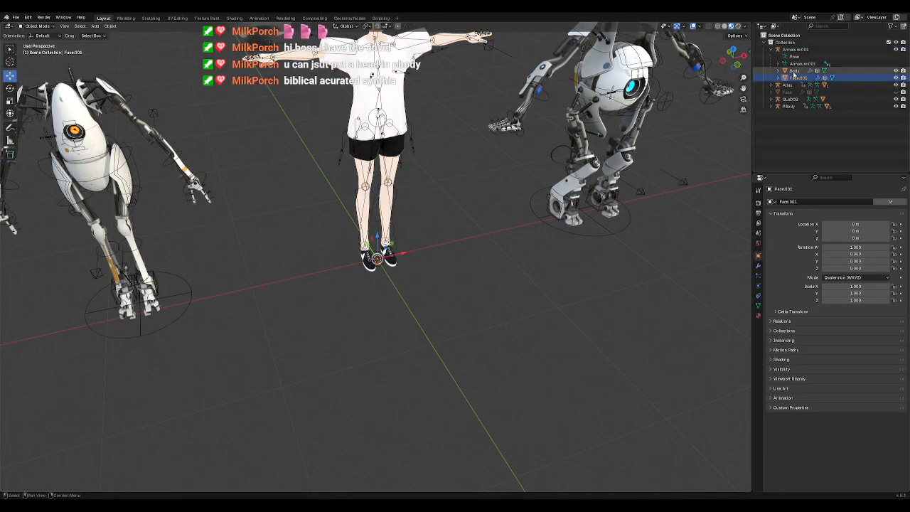
pyautogui.click(758, 315)
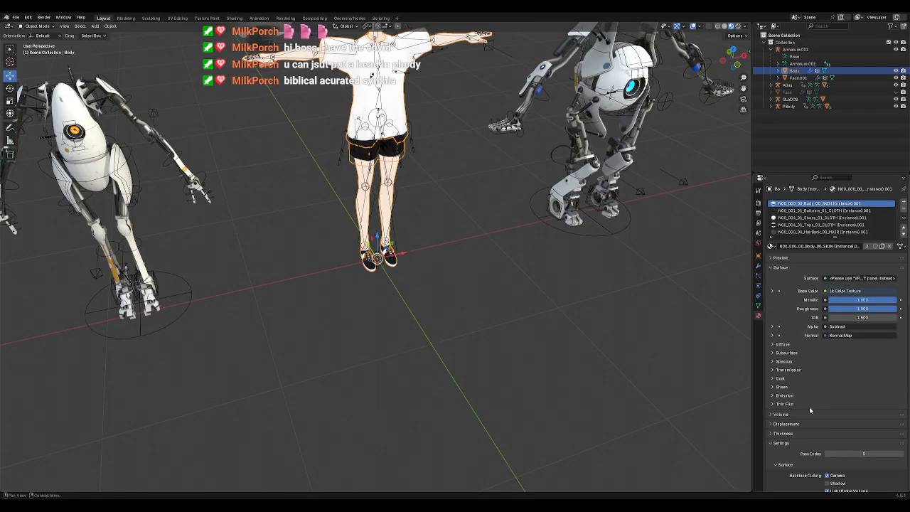
pyautogui.scroll(-6, 808, 408)
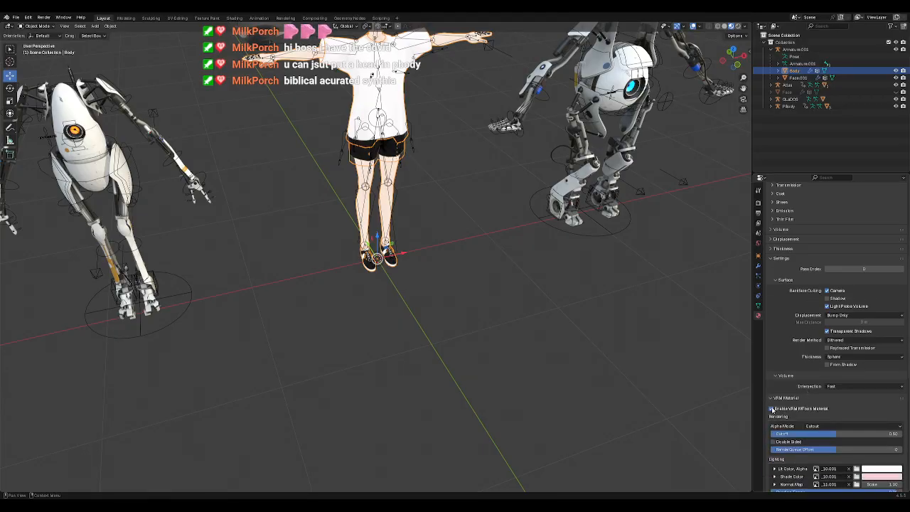
pyautogui.click(771, 408)
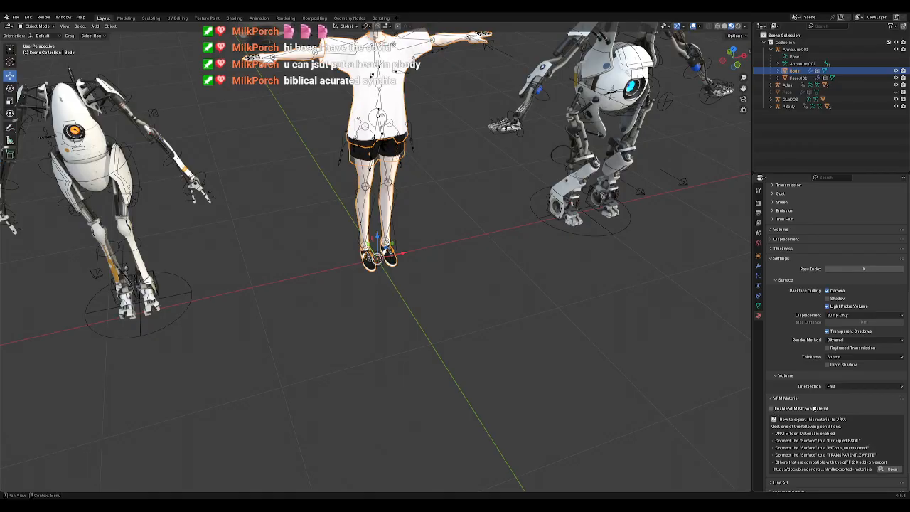
# Step: Examine the human's skin shading around the face, neck and arms
pyautogui.keyDown('shift'); pyautogui.moveTo(413, 186); pyautogui.dragTo(438, 251, button='middle'); pyautogui.keyUp('shift')
pyautogui.scroll(5, 489, 333)
pyautogui.scroll(-4, 558, 226)
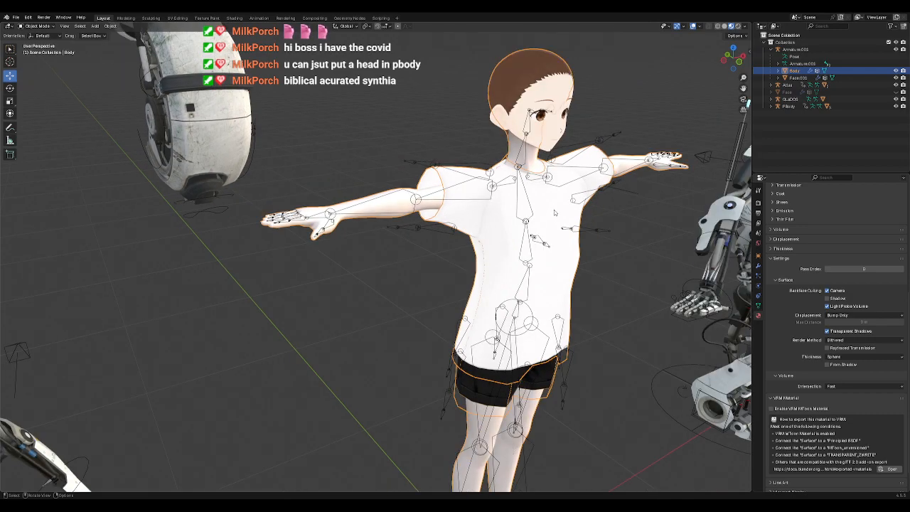
pyautogui.scroll(6, 518, 233)
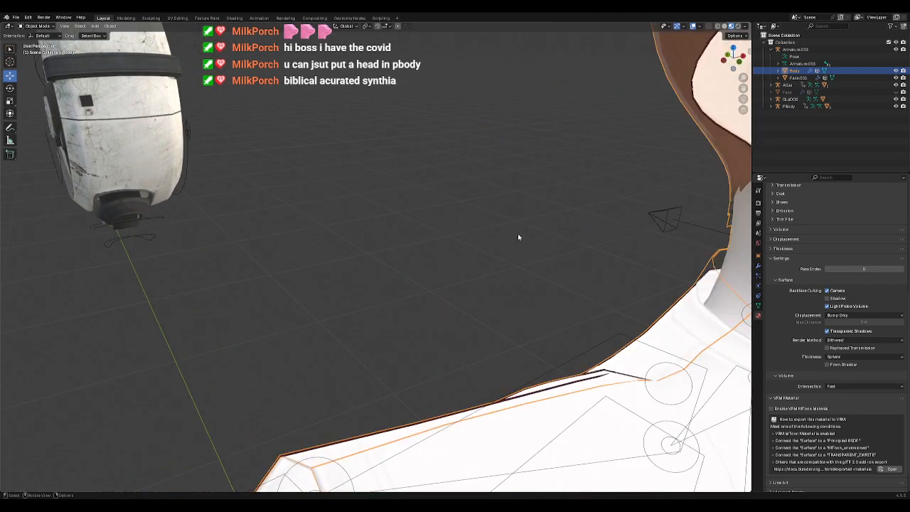
pyautogui.scroll(-3, 517, 233)
pyautogui.moveTo(603, 254); pyautogui.dragTo(403, 180, button='middle')
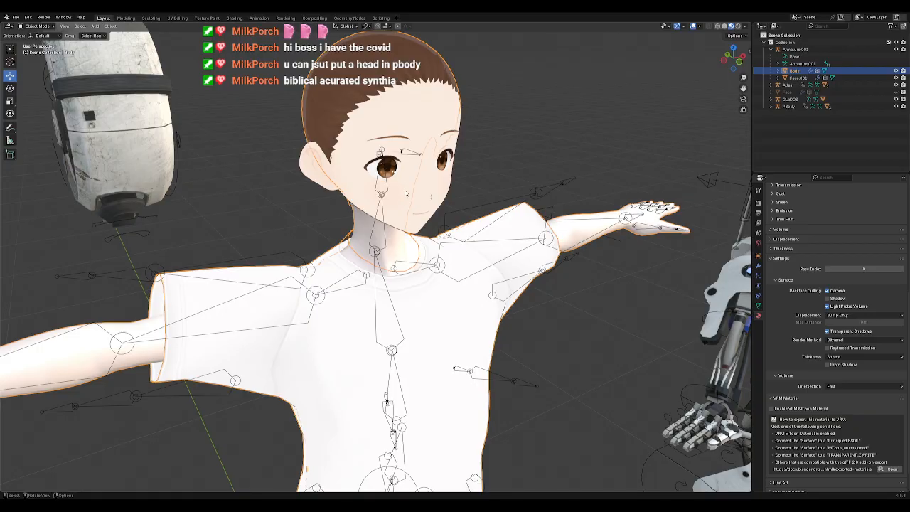
pyautogui.moveTo(416, 230); pyautogui.dragTo(409, 165, button='middle')
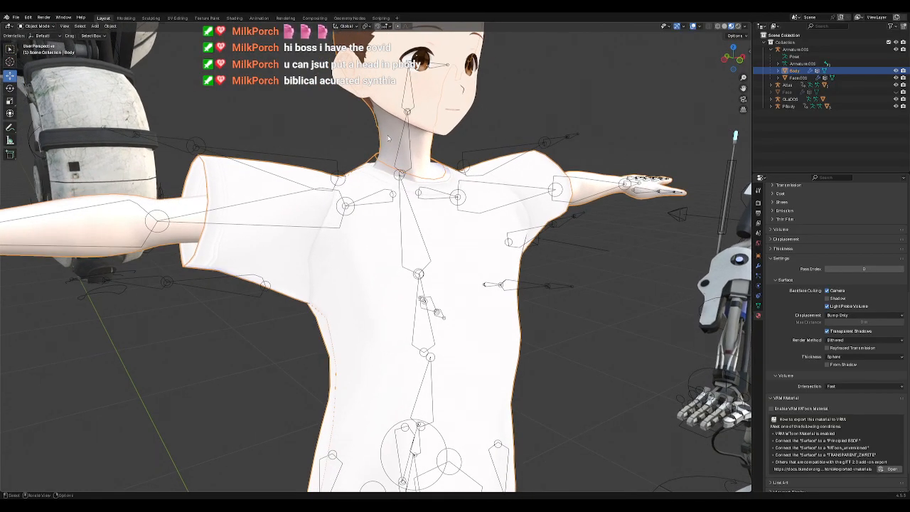
pyautogui.moveTo(472, 180)
pyautogui.mouseDown(button='middle')
pyautogui.moveTo(498, 189)
pyautogui.moveTo(477, 188)
pyautogui.mouseUp(button='middle')
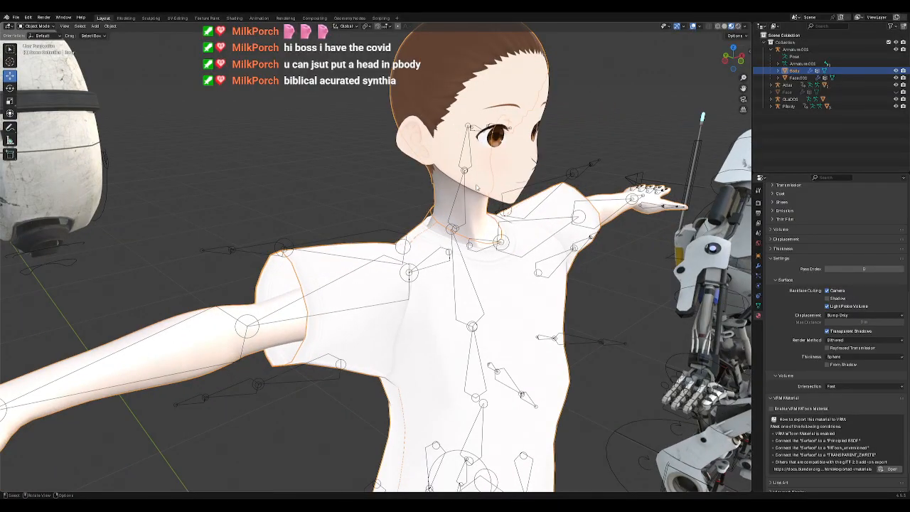
# Step: Disable the VRM MToon Material option on the active material of the human's Face mesh and check its shading
pyautogui.moveTo(516, 261); pyautogui.dragTo(430, 121, button='middle')
pyautogui.click(413, 128)
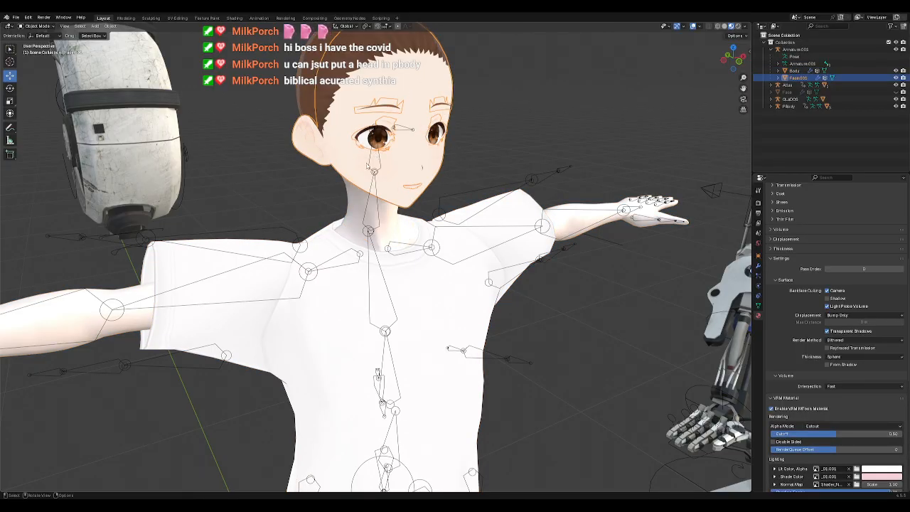
pyautogui.scroll(-8, 349, 155)
pyautogui.moveTo(457, 327); pyautogui.dragTo(457, 309, button='middle')
pyautogui.scroll(2, 459, 309)
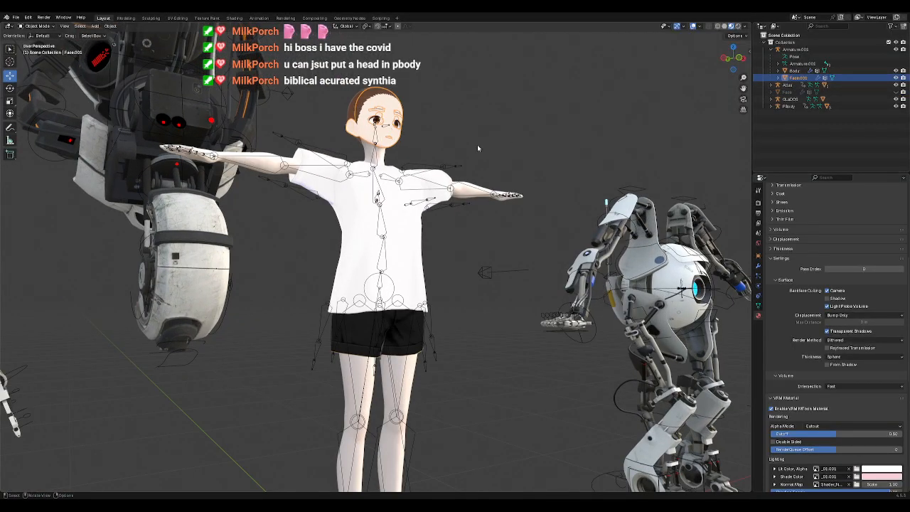
pyautogui.scroll(5, 480, 145)
pyautogui.press('KP_Decimal')
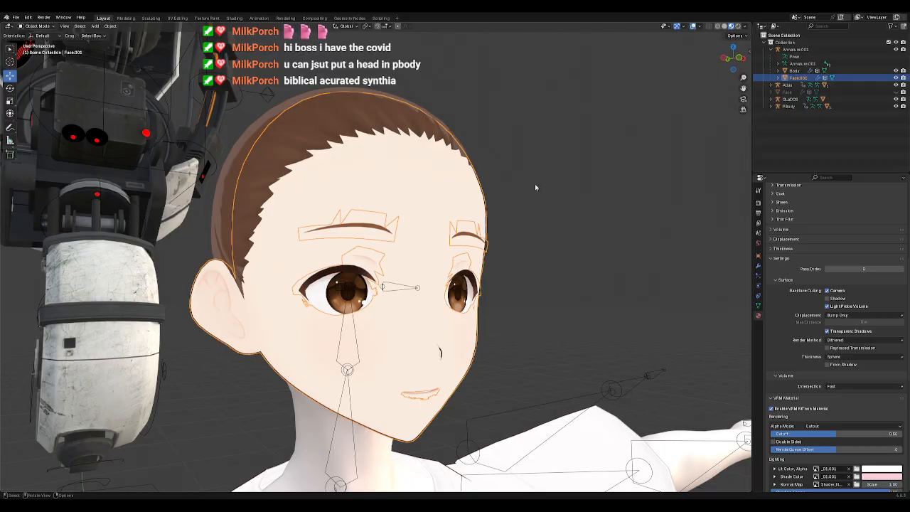
pyautogui.click(772, 409)
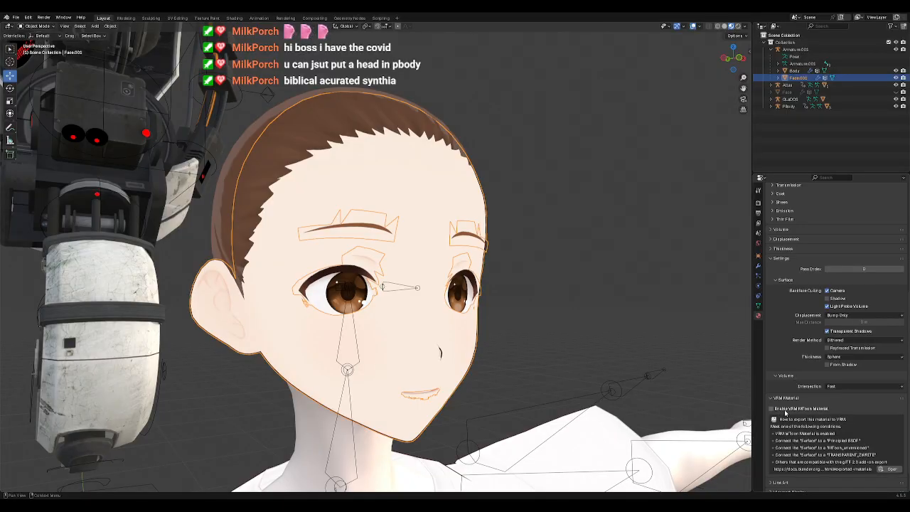
pyautogui.click(543, 291)
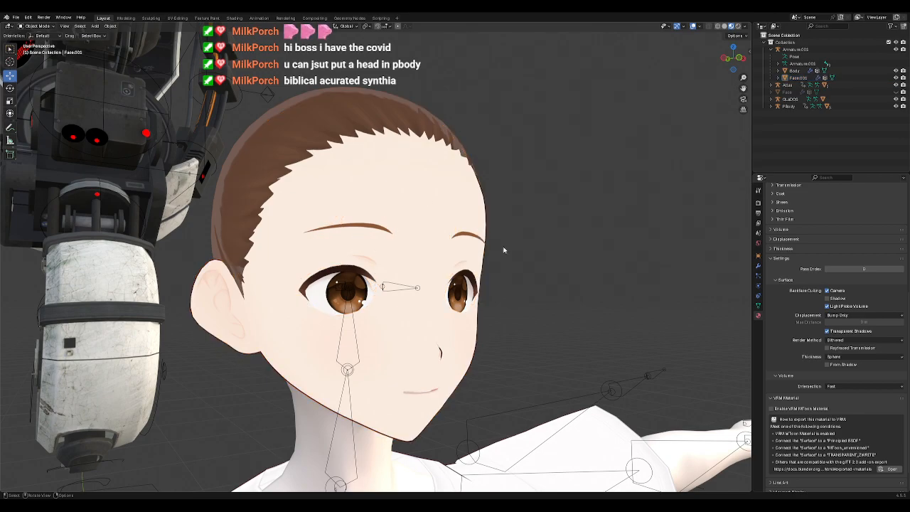
pyautogui.click(419, 194)
pyautogui.click(795, 71)
pyautogui.click(797, 78)
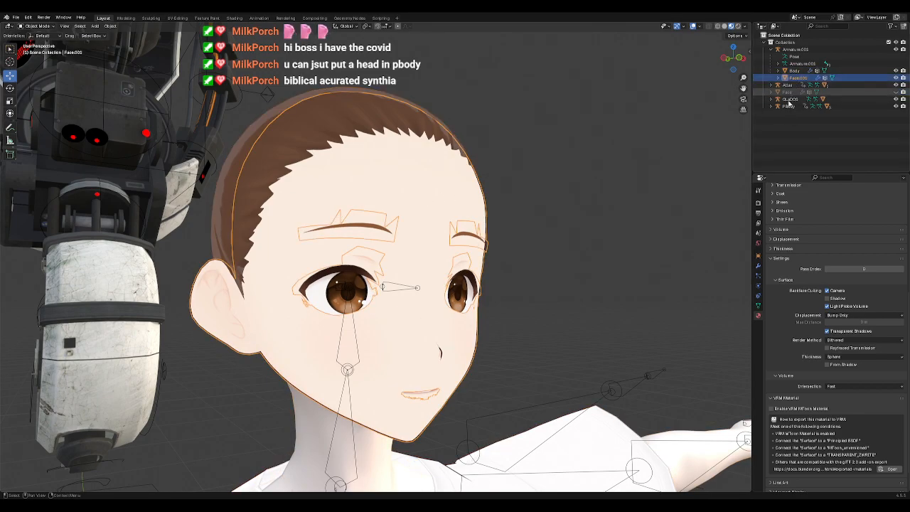
pyautogui.click(528, 331)
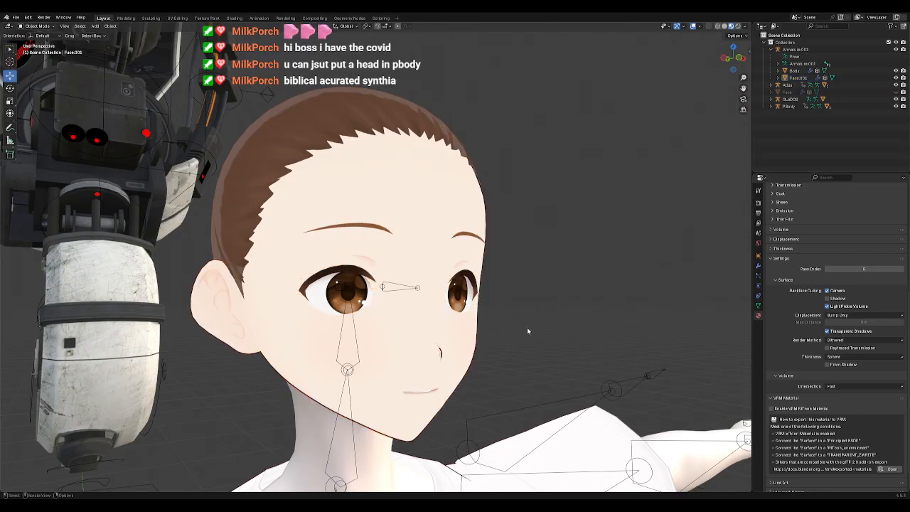
# Step: Examine the human's full figure from the head down to the shoes
pyautogui.scroll(-5, 536, 343)
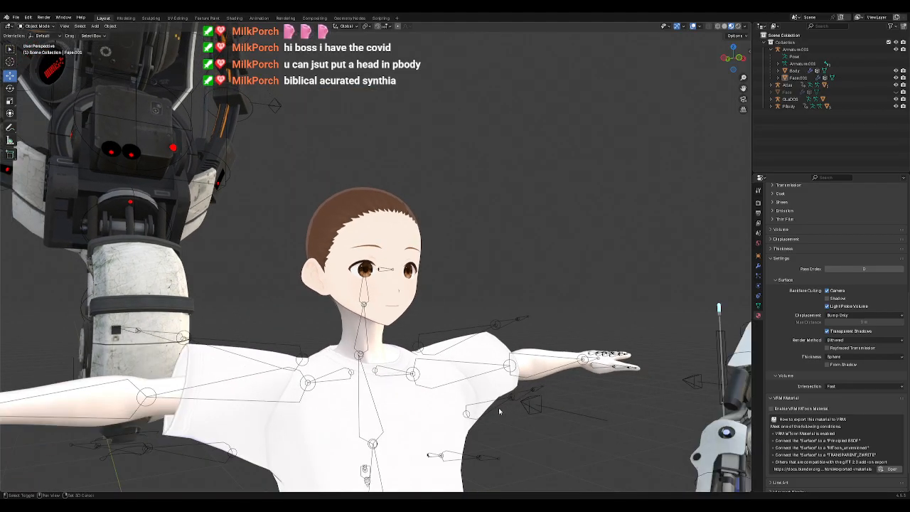
pyautogui.keyDown('shift'); pyautogui.moveTo(500, 413); pyautogui.dragTo(540, 226, button='middle'); pyautogui.keyUp('shift')
pyautogui.scroll(-3, 551, 370)
pyautogui.scroll(-2, 551, 371)
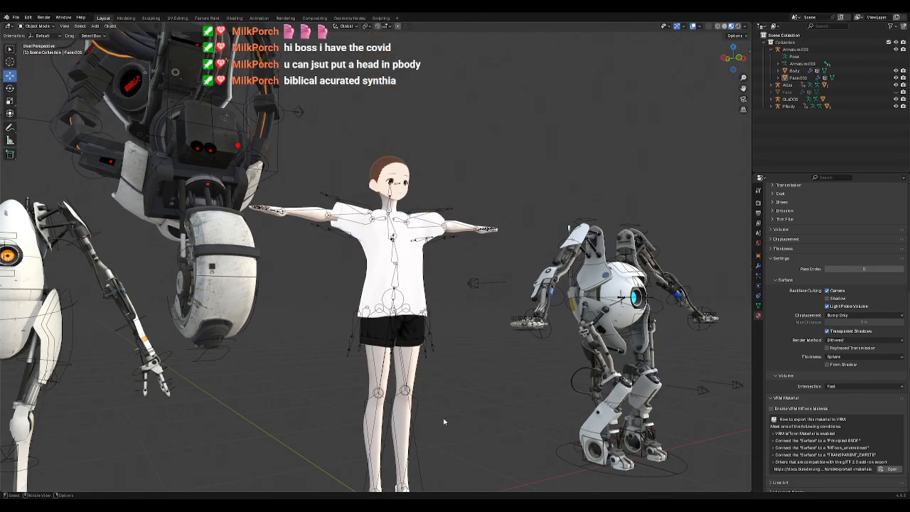
pyautogui.scroll(-2, 442, 420)
pyautogui.keyDown('shift'); pyautogui.moveTo(429, 471); pyautogui.dragTo(465, 327, button='middle'); pyautogui.keyUp('shift')
pyautogui.scroll(5, 491, 295)
pyautogui.moveTo(538, 275); pyautogui.dragTo(482, 308, button='middle')
pyautogui.scroll(3, 482, 302)
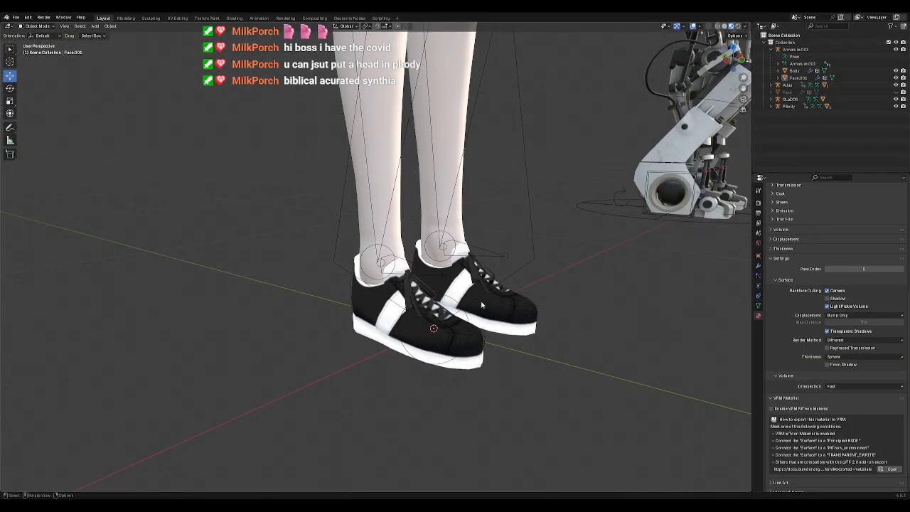
# Step: Merge all vertices of the human's Body mesh by distance in Edit Mode
pyautogui.click(405, 326)
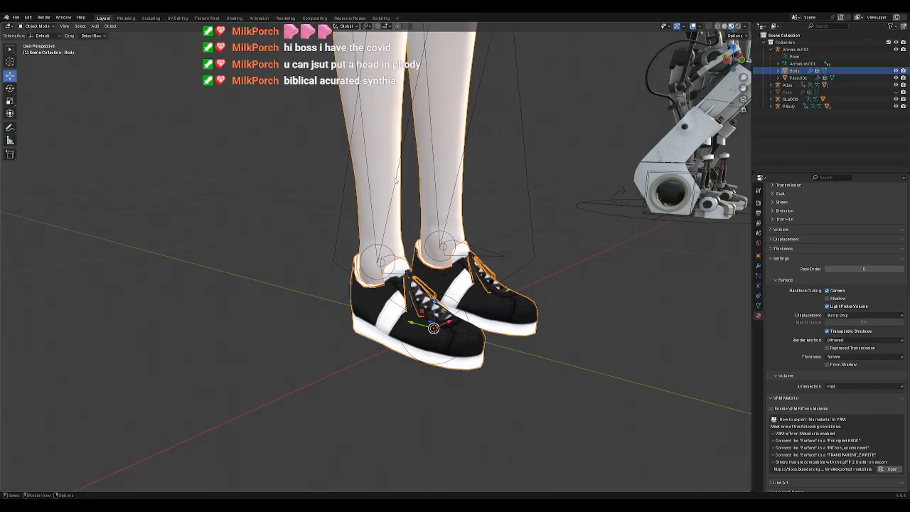
pyautogui.click(798, 64)
pyautogui.click(794, 71)
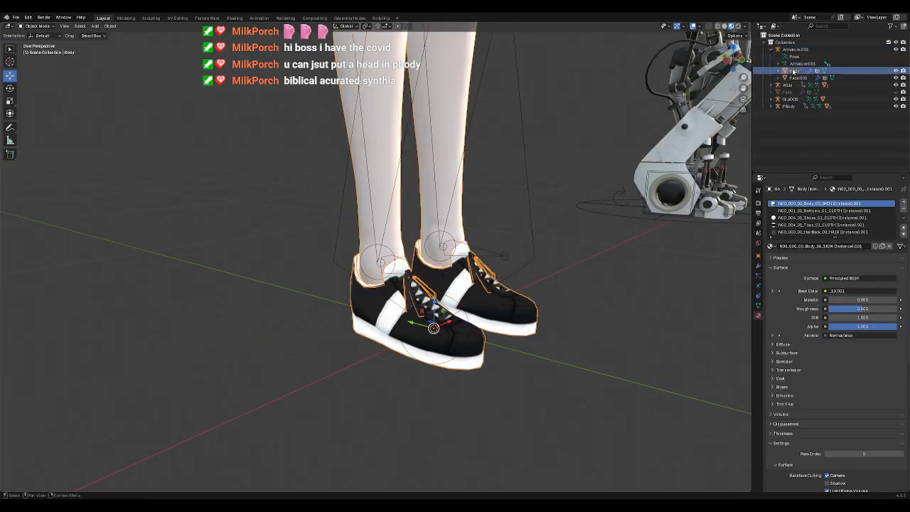
pyautogui.click(55, 26)
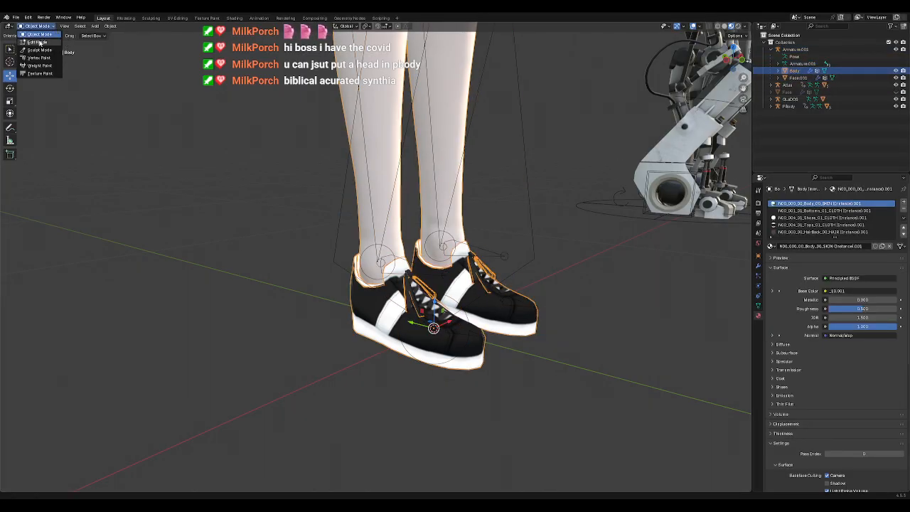
pyautogui.click(39, 43)
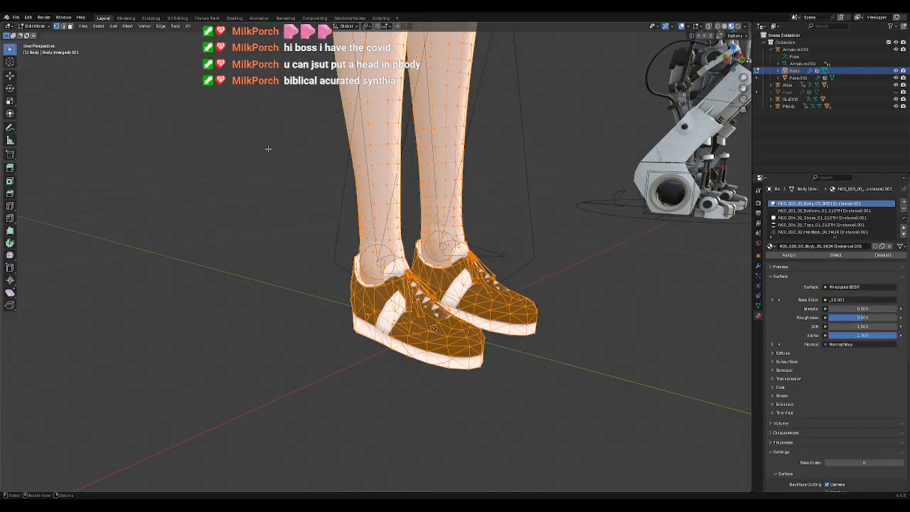
pyautogui.hotkey('ctrl', 'v')
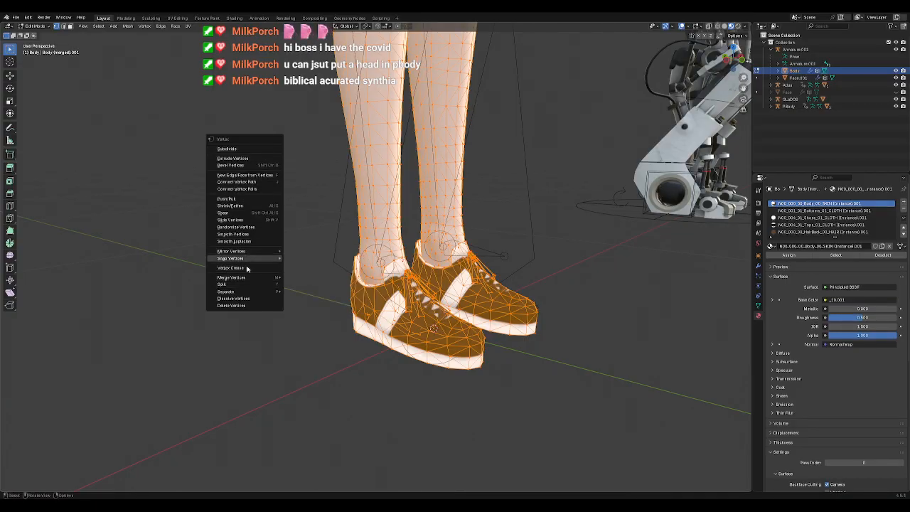
pyautogui.moveTo(248, 278)
pyautogui.click(310, 302)
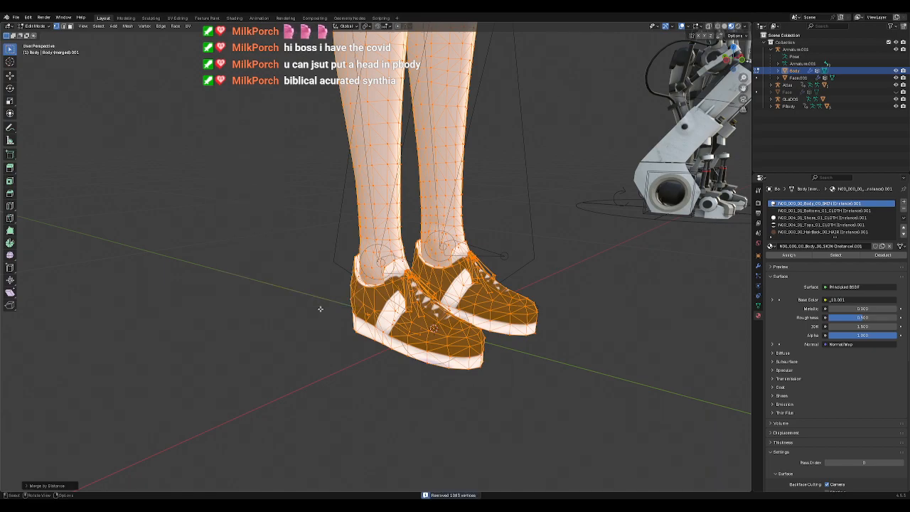
pyautogui.click(532, 226)
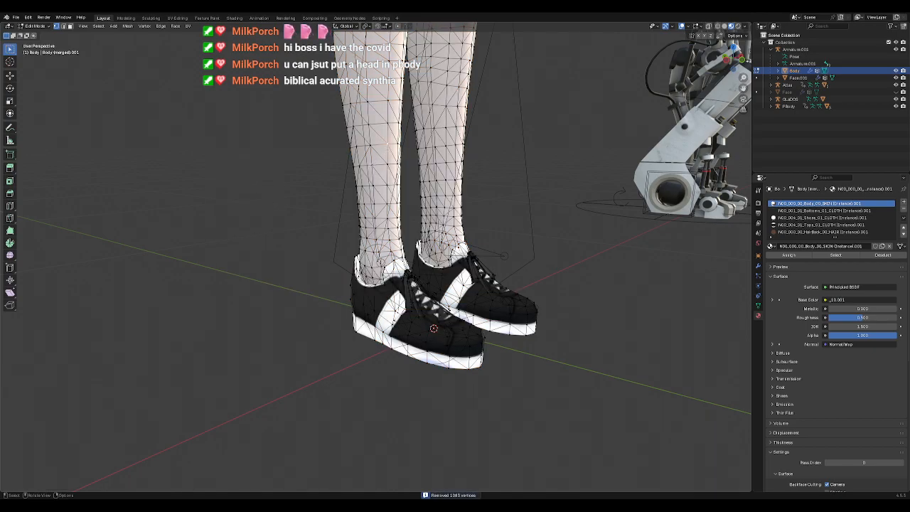
# Step: Separate the whole Body mesh by loose parts and return to Object Mode
pyautogui.press('a')
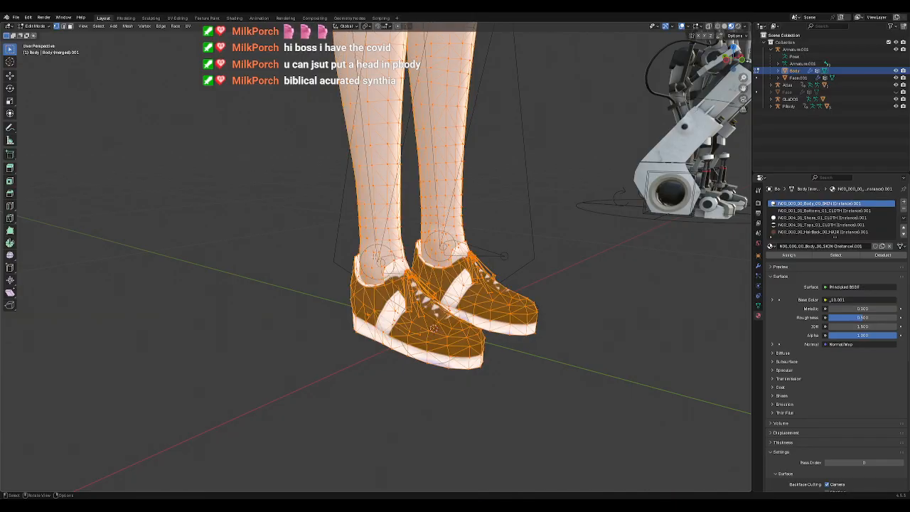
pyautogui.rightClick(375, 256)
pyautogui.moveTo(348, 222)
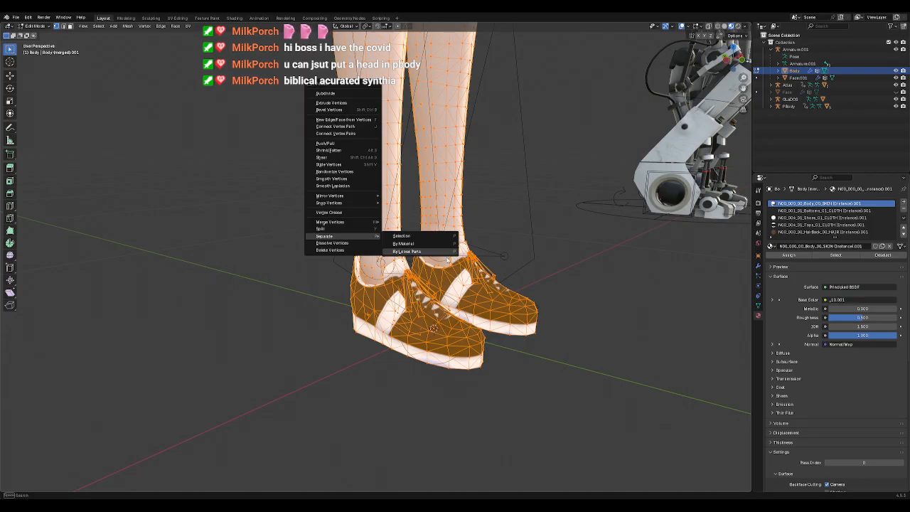
pyautogui.click(445, 252)
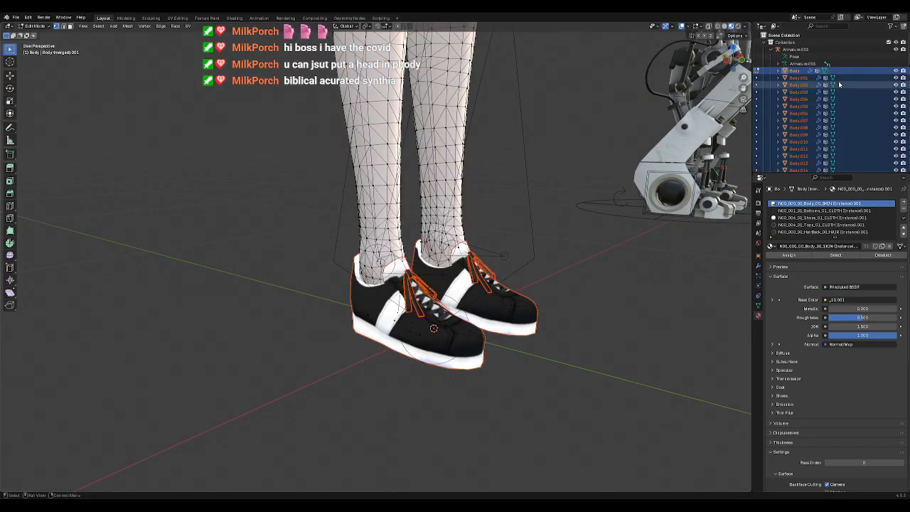
pyautogui.click(36, 26)
pyautogui.click(37, 34)
# Step: Delete the separated shoe mesh from the human's right foot
pyautogui.click(367, 306)
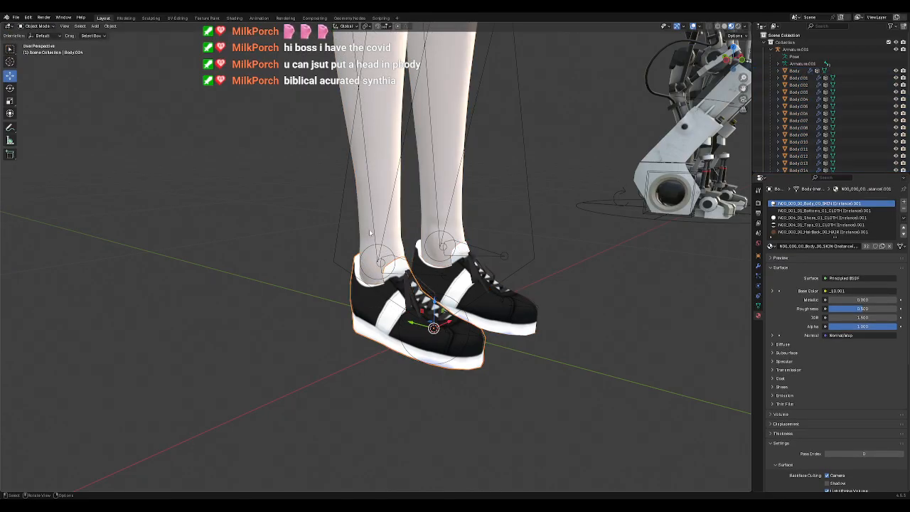
pyautogui.scroll(-5, 813, 135)
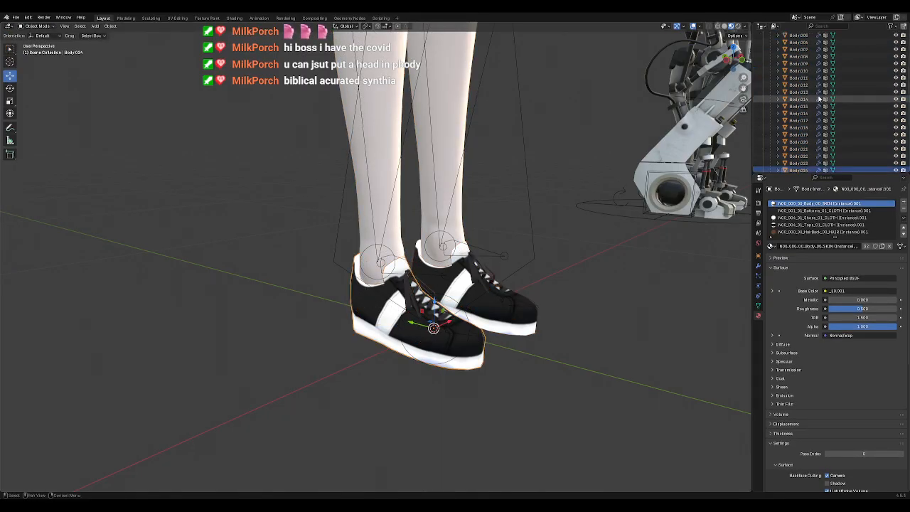
pyautogui.click(802, 134)
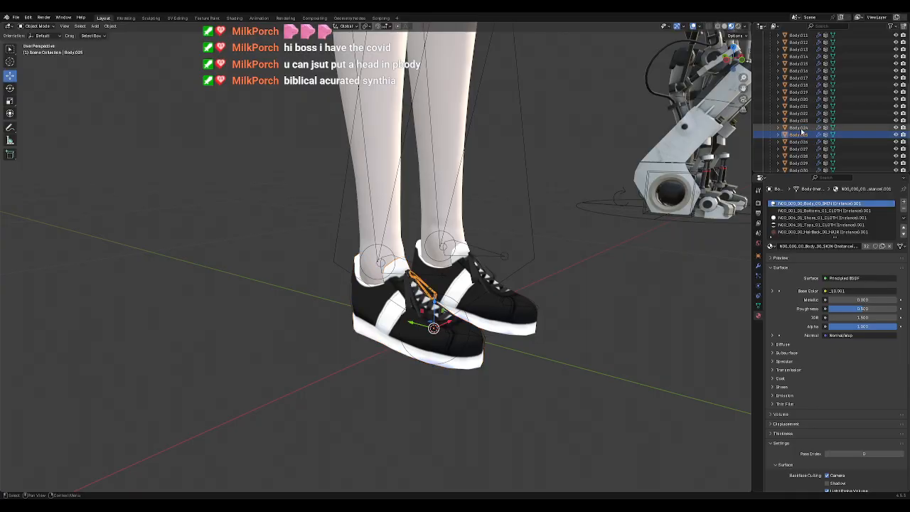
pyautogui.click(798, 128)
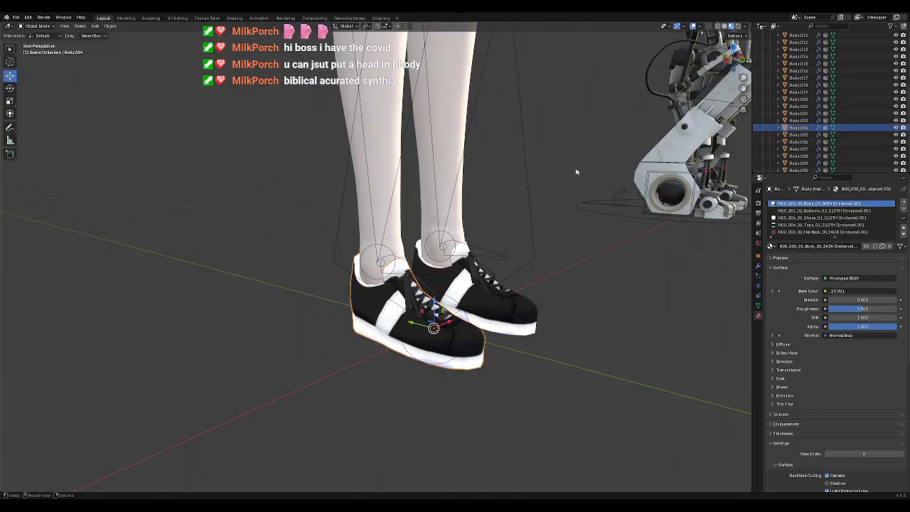
pyautogui.press('Delete')
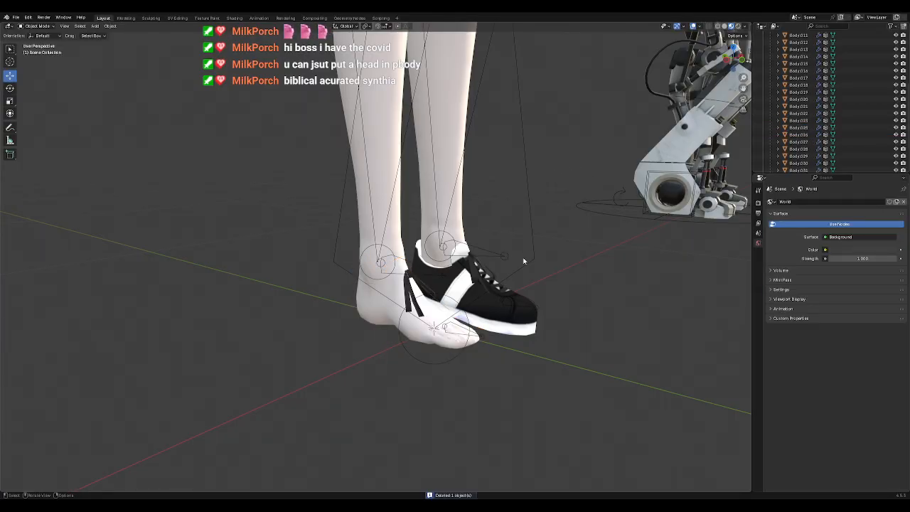
# Step: Delete the leftover lace loops, strands and knot from the human's right foot
pyautogui.moveTo(552, 323); pyautogui.dragTo(469, 313, button='middle')
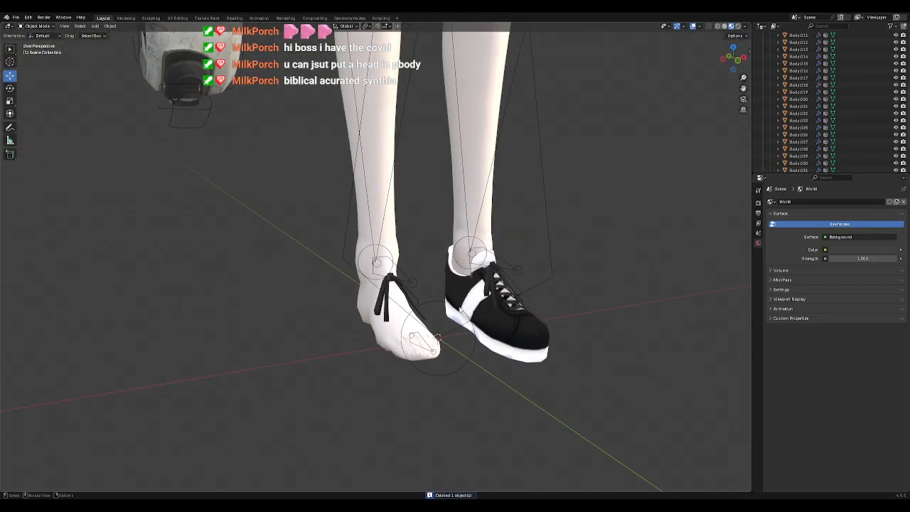
pyautogui.click(412, 298)
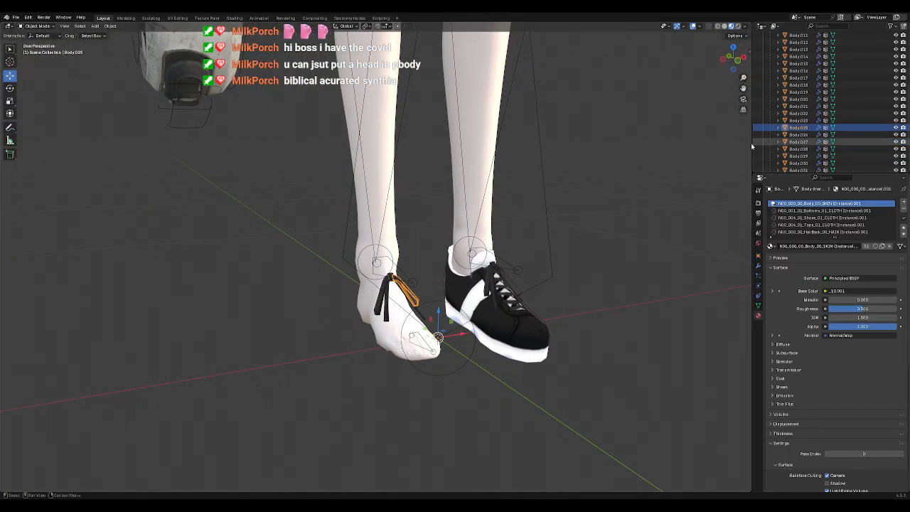
pyautogui.press('Delete')
pyautogui.scroll(4, 425, 267)
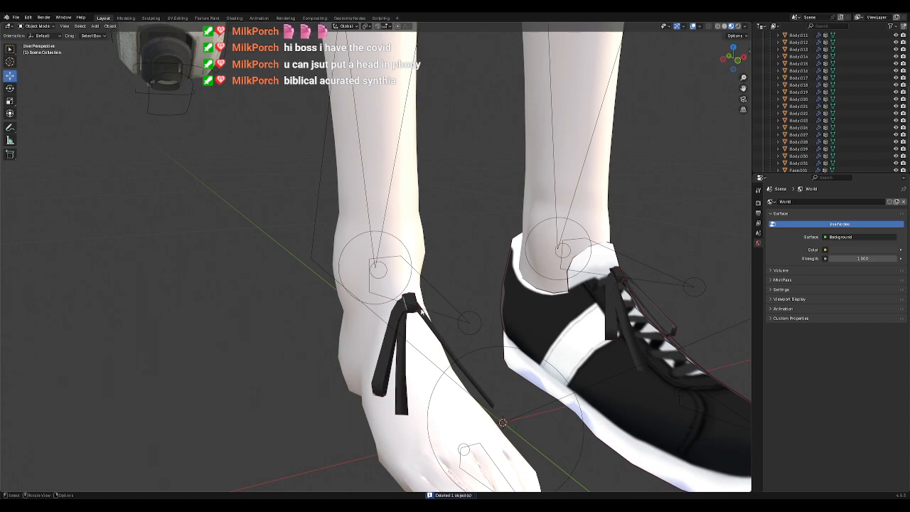
pyautogui.click(388, 347)
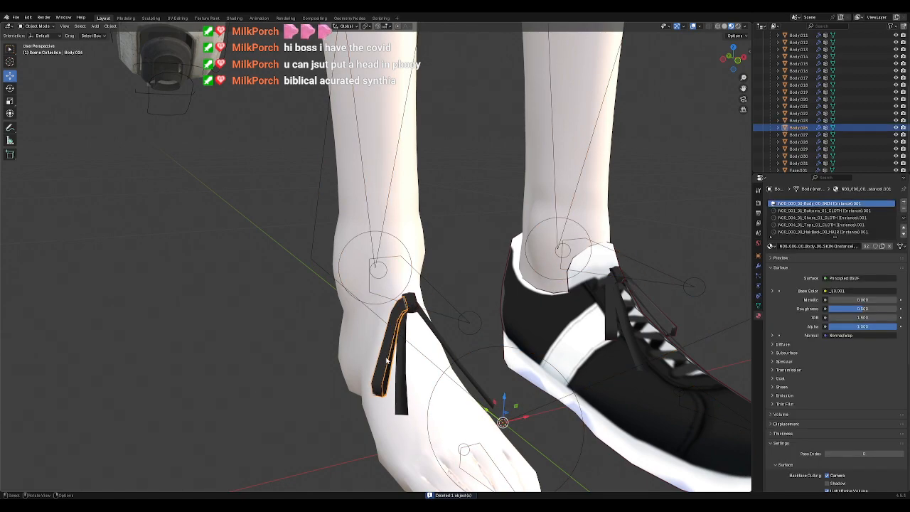
pyautogui.press('Delete')
pyautogui.click(404, 360)
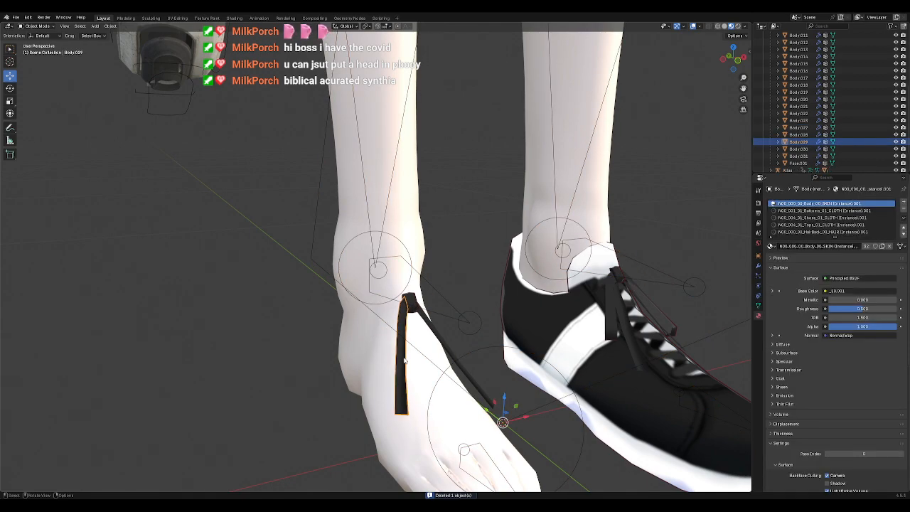
pyautogui.press('Delete')
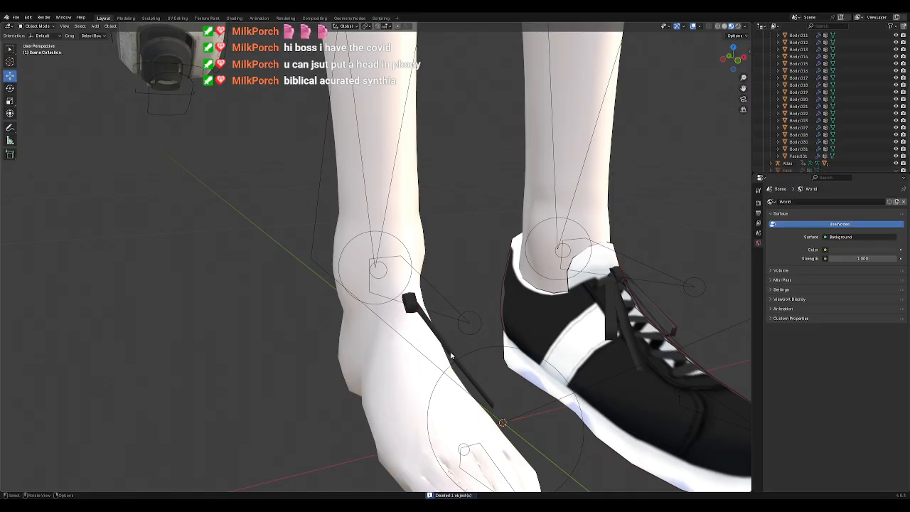
pyautogui.click(451, 355)
pyautogui.press('Delete')
pyautogui.click(429, 326)
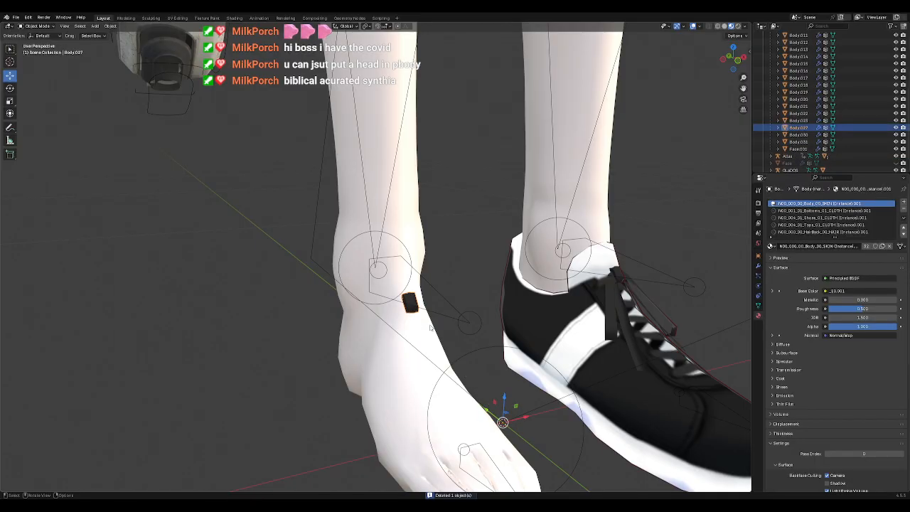
pyautogui.press('Delete')
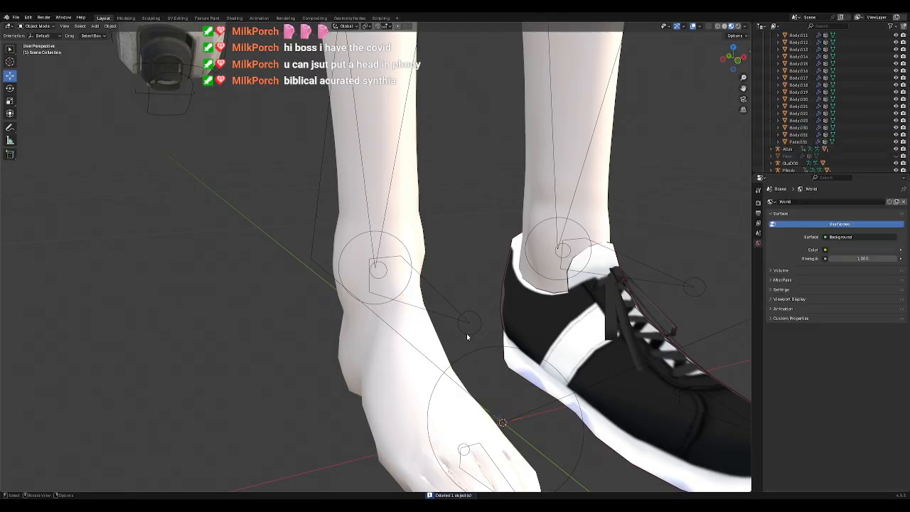
# Step: Delete the shoe mesh and every leftover lace strand and loop from the human's left foot
pyautogui.click(585, 347)
pyautogui.press('Delete')
pyautogui.click(615, 329)
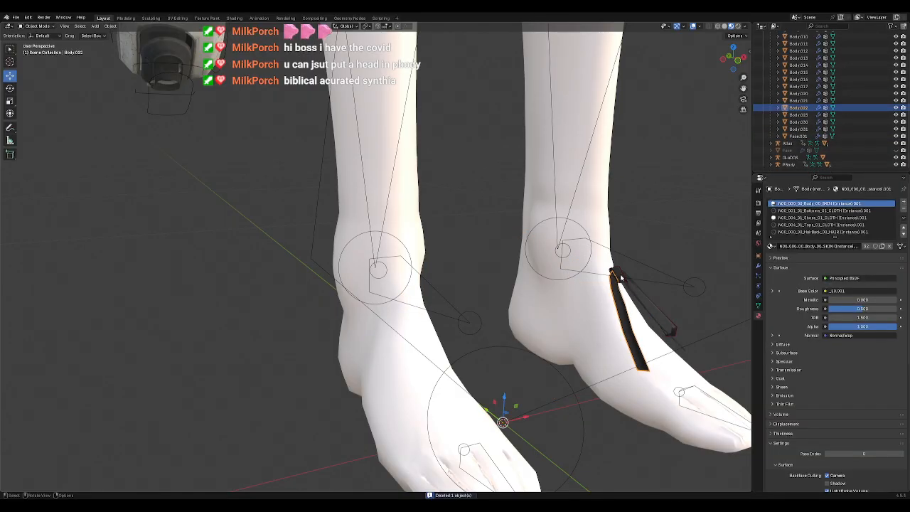
pyautogui.press('Delete')
pyautogui.click(640, 300)
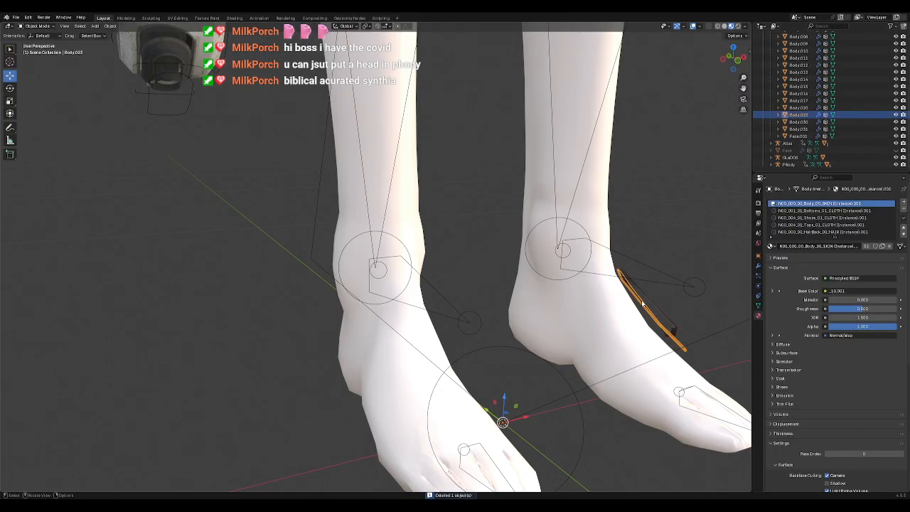
pyautogui.press('Delete')
pyautogui.click(653, 301)
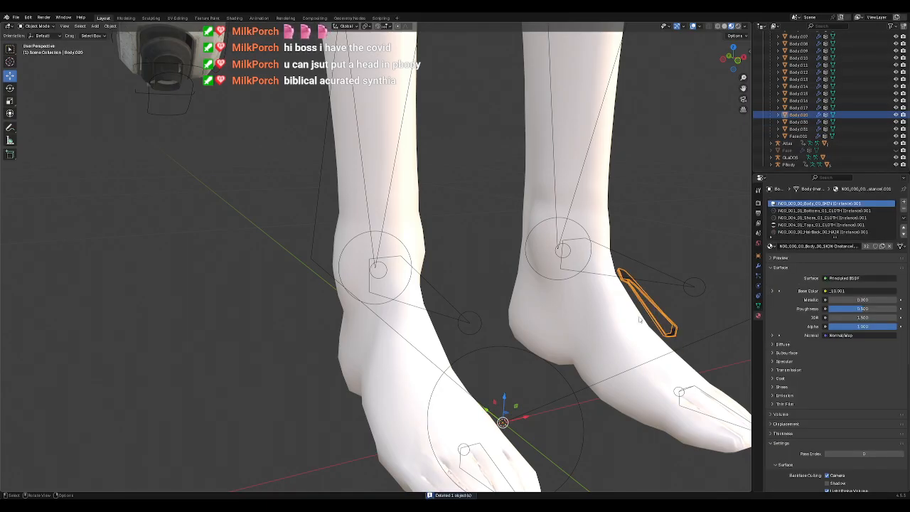
pyautogui.press('Delete')
pyautogui.scroll(-3, 501, 339)
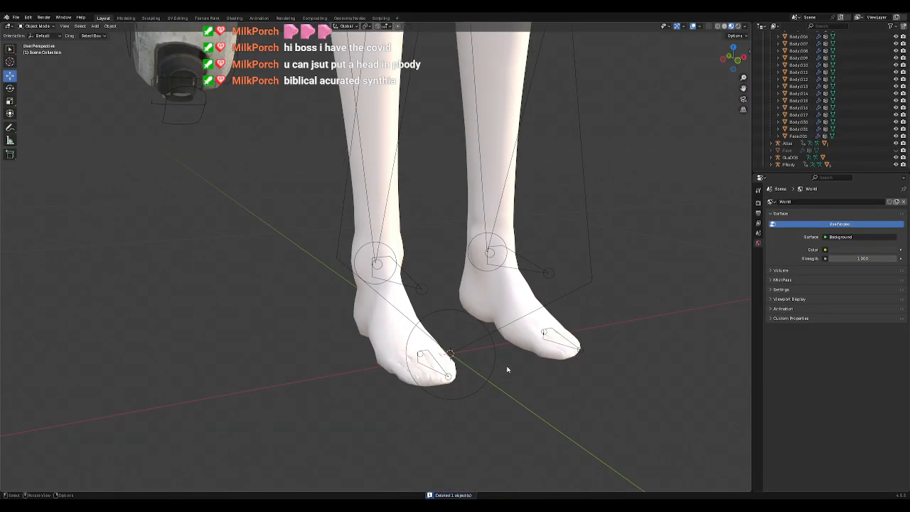
# Step: Examine both bare feet from the front, side and above for leftover shoe parts and foot shape
pyautogui.moveTo(495, 360); pyautogui.dragTo(475, 353, button='middle')
pyautogui.scroll(-3, 480, 343)
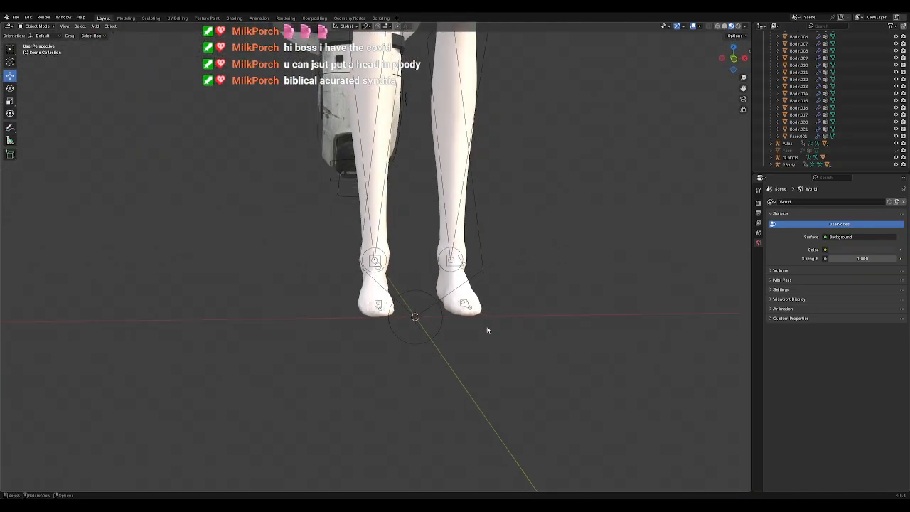
pyautogui.keyDown('shift'); pyautogui.moveTo(463, 125); pyautogui.dragTo(462, 387, button='middle'); pyautogui.keyUp('shift')
pyautogui.keyDown('shift'); pyautogui.moveTo(407, 314); pyautogui.dragTo(481, 136, button='middle'); pyautogui.keyUp('shift')
pyautogui.scroll(4, 472, 400)
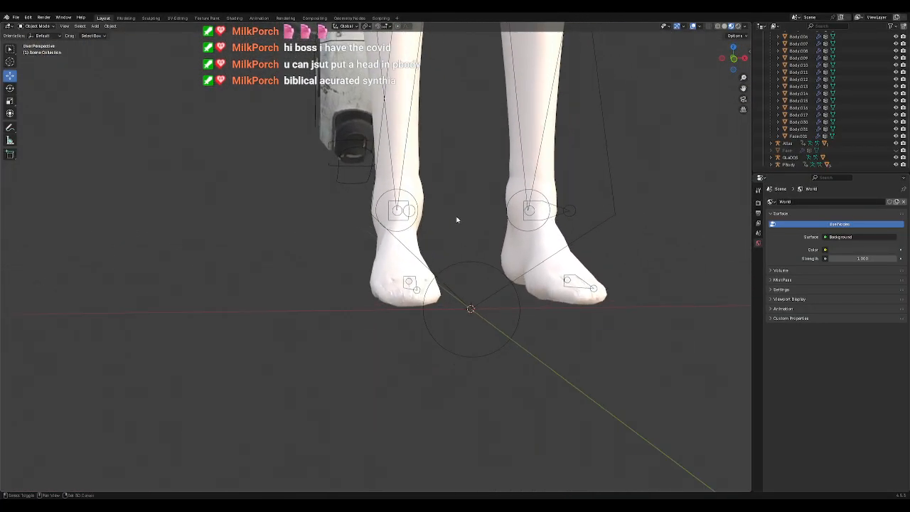
pyautogui.scroll(4, 457, 219)
pyautogui.moveTo(502, 304); pyautogui.dragTo(463, 294, button='middle')
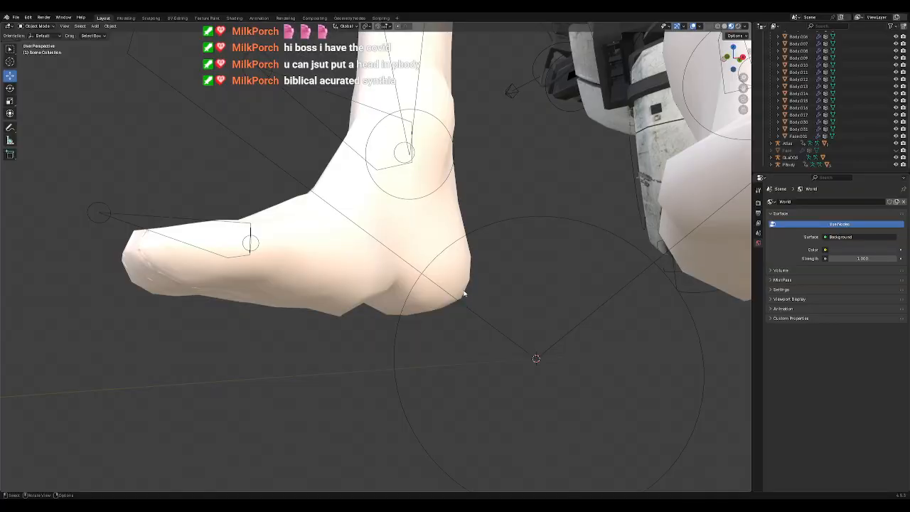
pyautogui.moveTo(403, 287); pyautogui.dragTo(512, 291, button='middle')
pyautogui.scroll(-2, 389, 223)
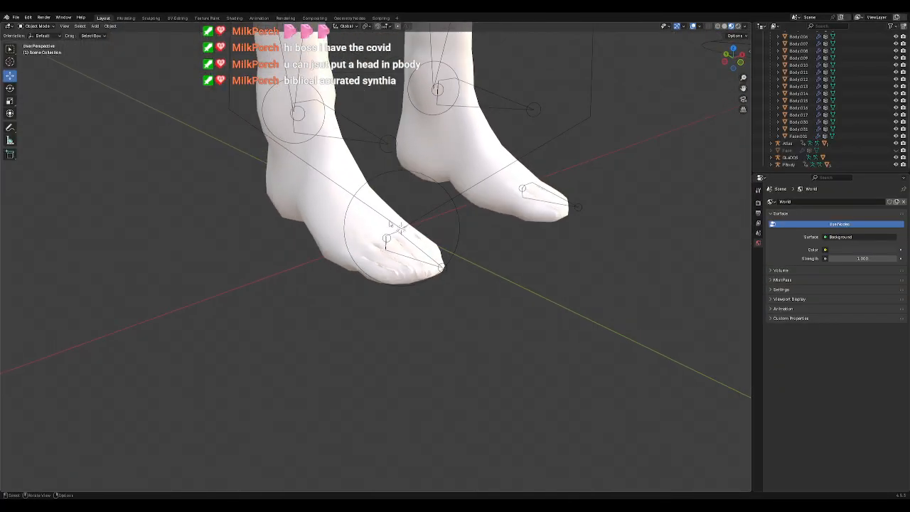
# Step: Try the VRM MToon Material option on the Body mesh's skin material
pyautogui.click(310, 186)
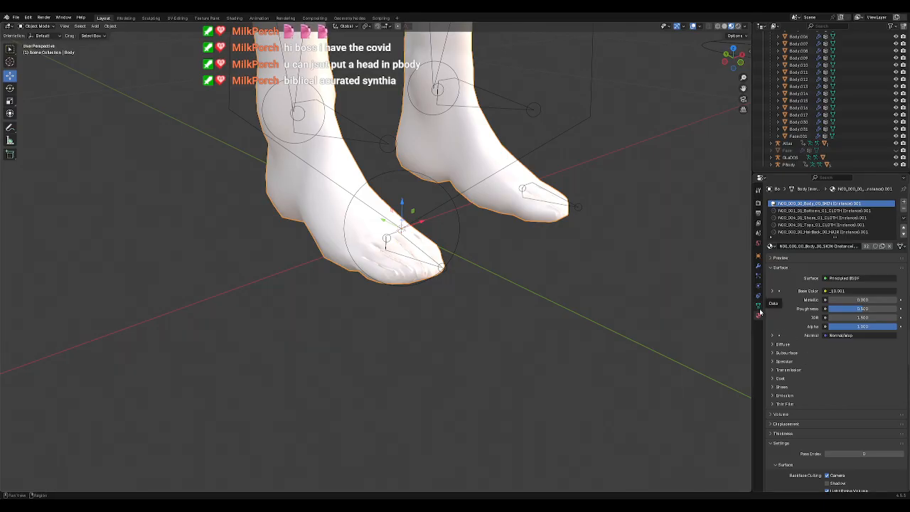
pyautogui.scroll(-6, 803, 377)
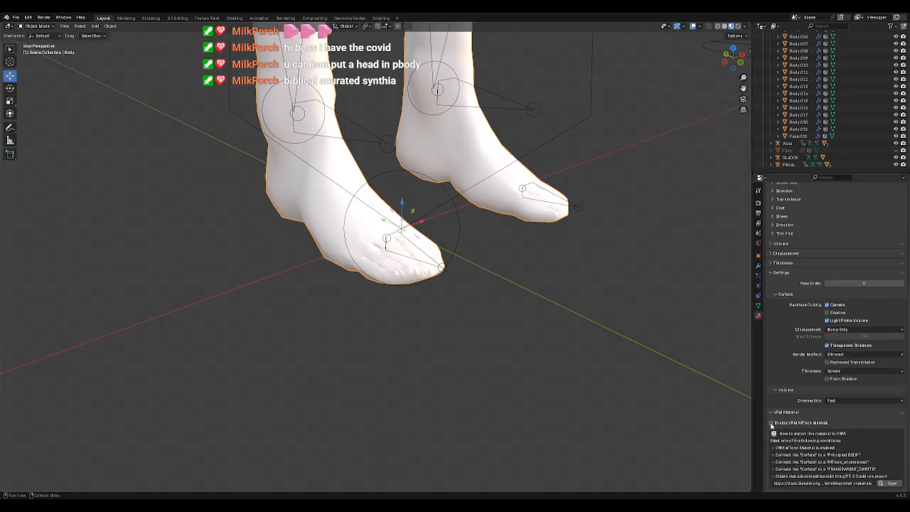
pyautogui.click(667, 319)
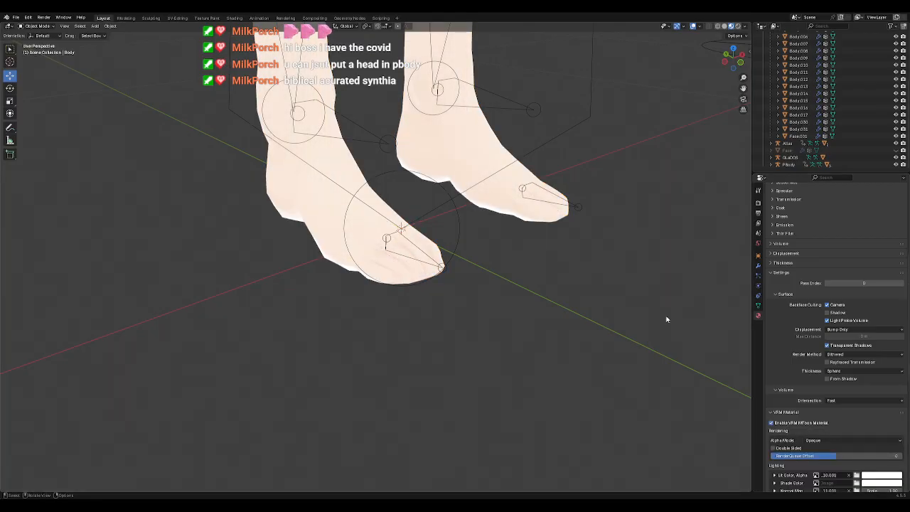
pyautogui.moveTo(603, 354); pyautogui.dragTo(654, 371, button='middle')
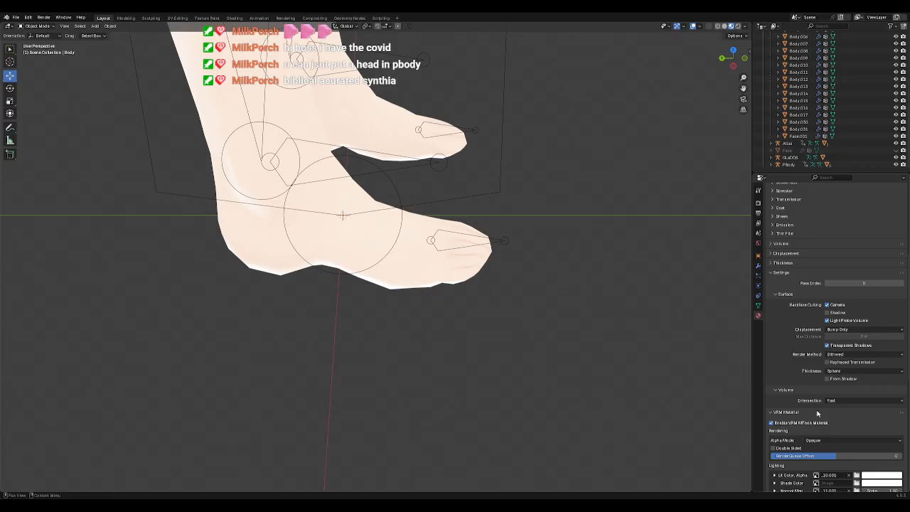
pyautogui.click(817, 420)
# Step: Save the file and clear the object selection
pyautogui.moveTo(507, 316); pyautogui.dragTo(534, 324, button='middle')
pyautogui.hotkey('ctrl', 's')
pyautogui.press('a')
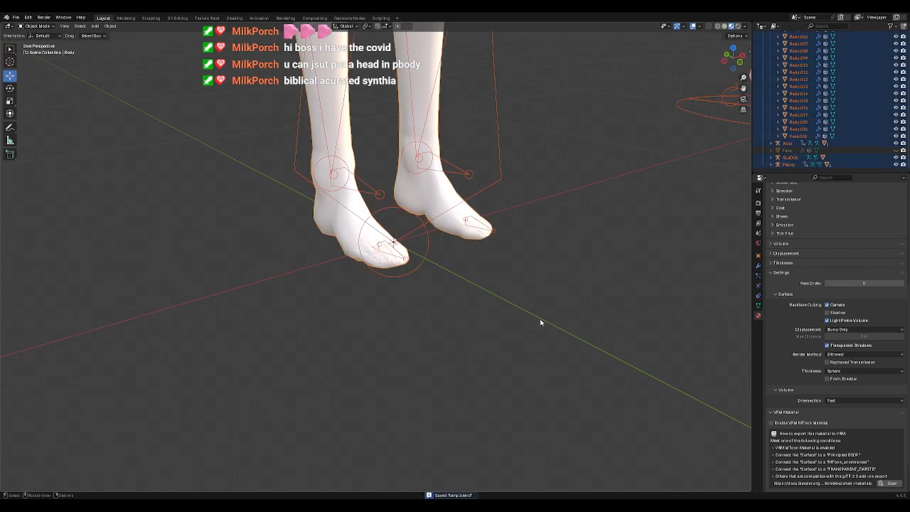
pyautogui.click(271, 205)
# Step: Add a mesh cube at the human's feet and scale it down uniformly to about the spacing between the feet
pyautogui.hotkey('shift', 'a')
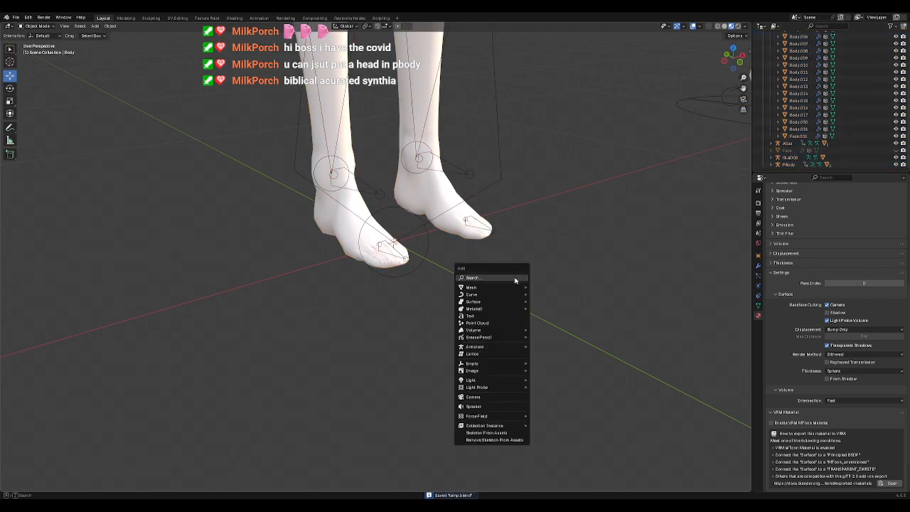
pyautogui.moveTo(486, 287)
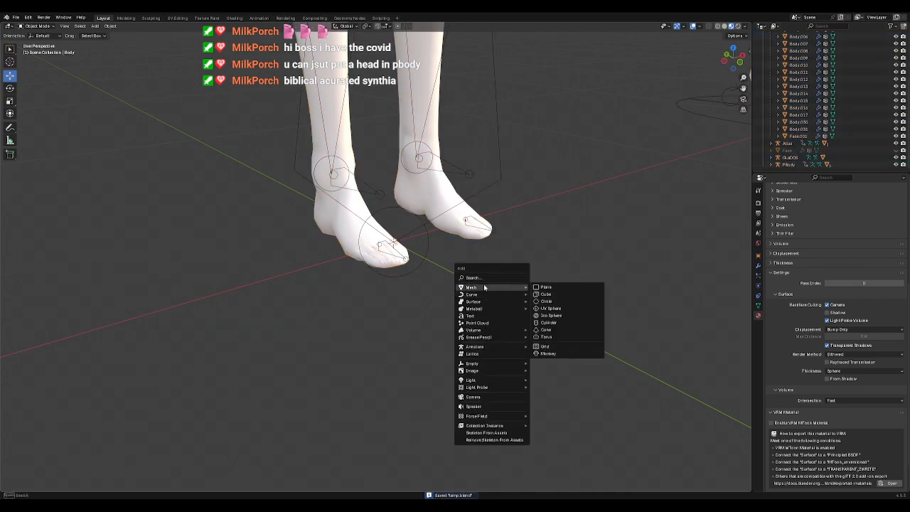
pyautogui.click(573, 295)
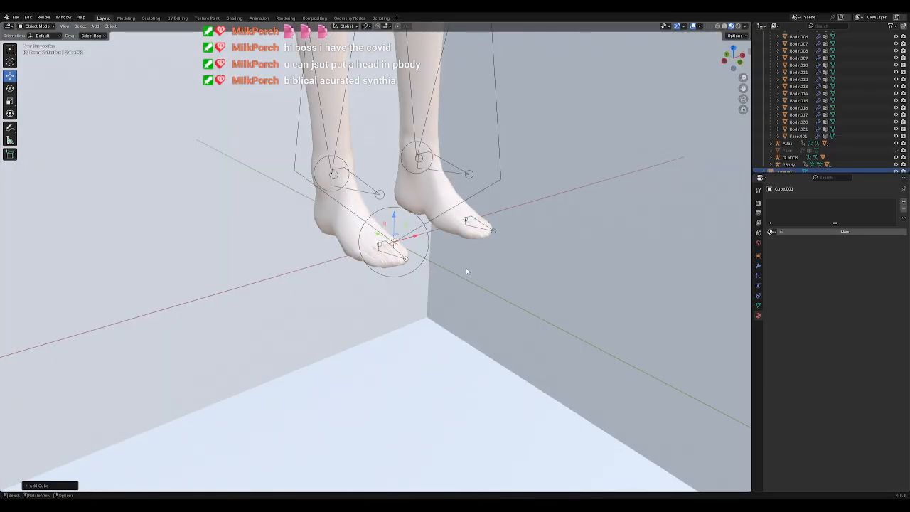
pyautogui.scroll(-10, 466, 269)
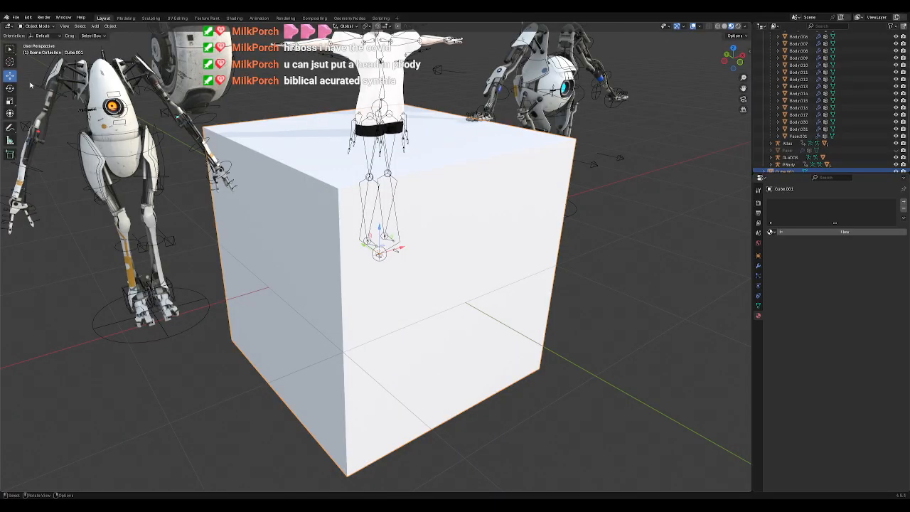
pyautogui.click(10, 100)
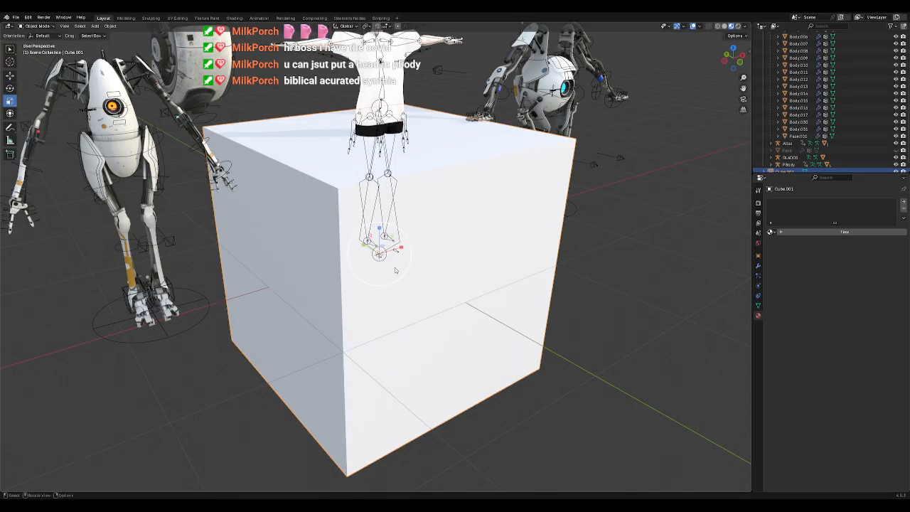
pyautogui.moveTo(404, 276); pyautogui.dragTo(381, 256)
pyautogui.scroll(8, 391, 257)
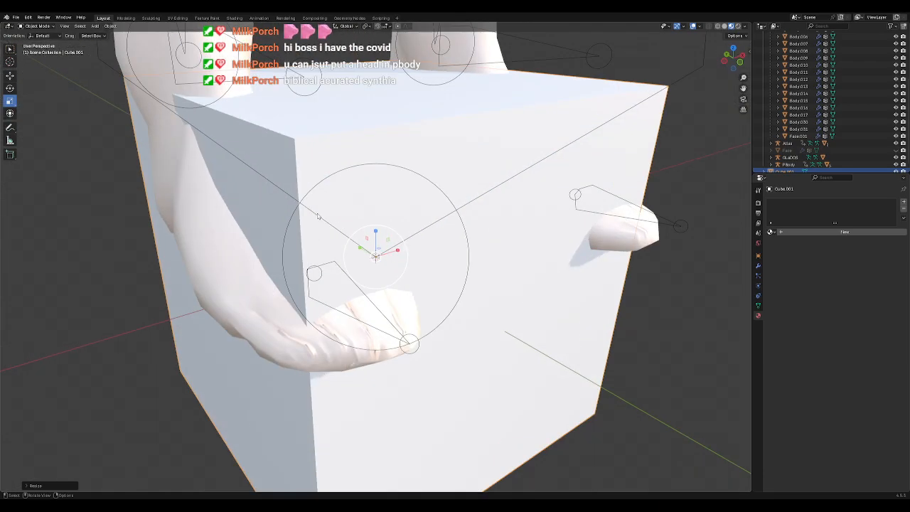
# Step: In front view, raise the cube along Z until it spans the ankles and soles
pyautogui.scroll(-3, 319, 216)
pyautogui.moveTo(357, 262); pyautogui.dragTo(242, 202, button='middle')
pyautogui.click(12, 77)
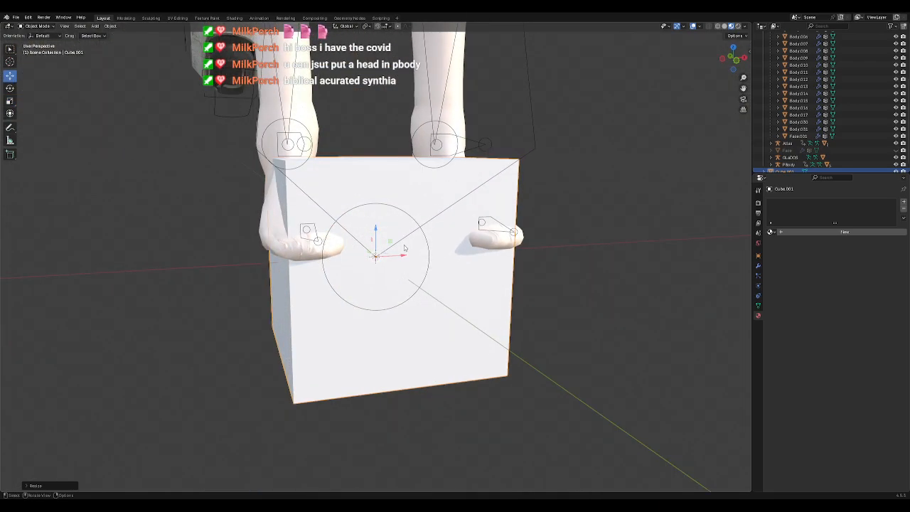
pyautogui.press('KP_1')
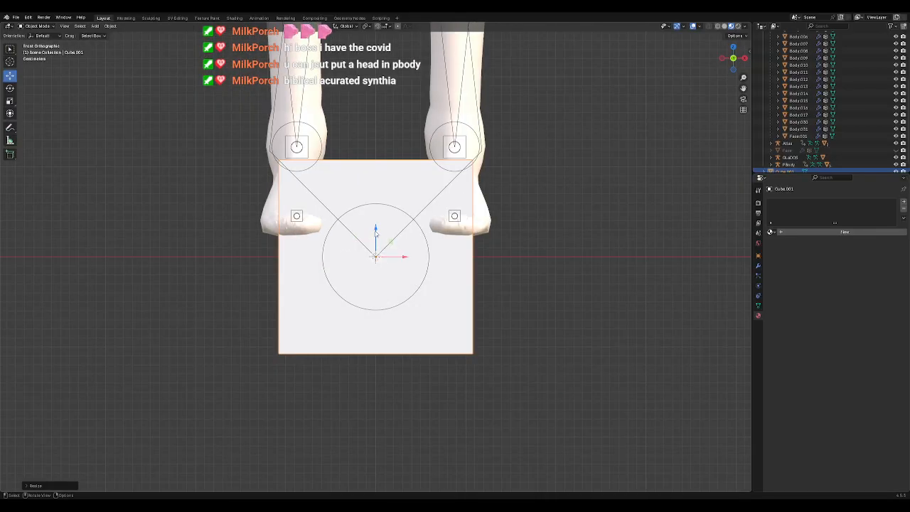
pyautogui.moveTo(376, 228); pyautogui.dragTo(377, 177)
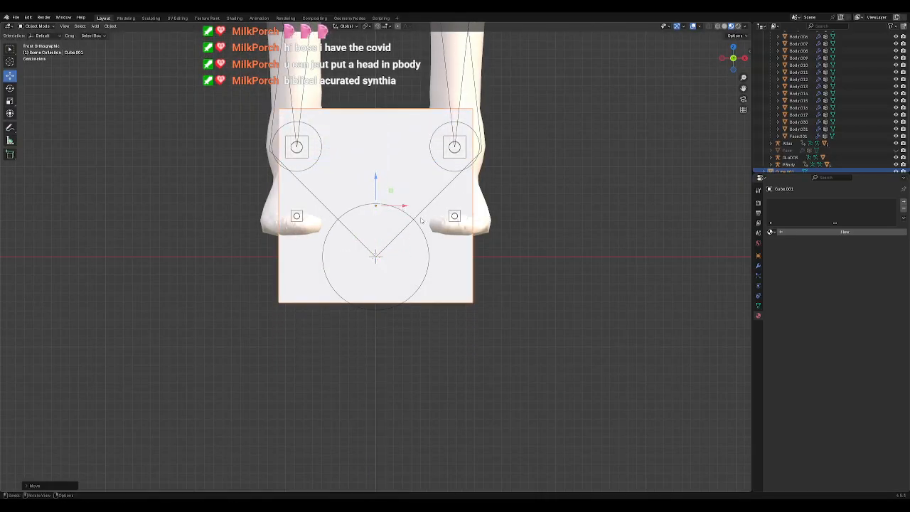
# Step: Flatten the cube to foot height, narrow it to about one foot's width and move it over the human's right foot
pyautogui.click(10, 88)
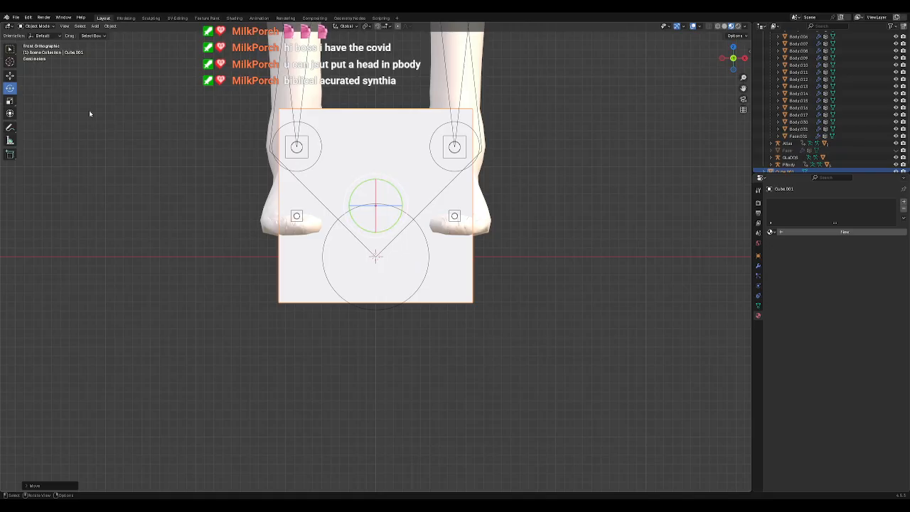
pyautogui.click(10, 101)
pyautogui.moveTo(377, 179); pyautogui.dragTo(403, 206)
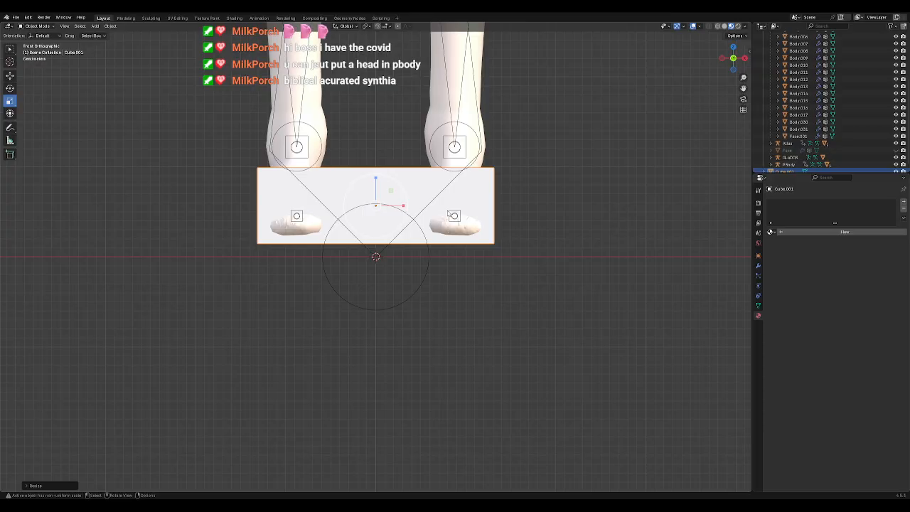
pyautogui.moveTo(403, 205); pyautogui.dragTo(310, 192)
pyautogui.click(10, 75)
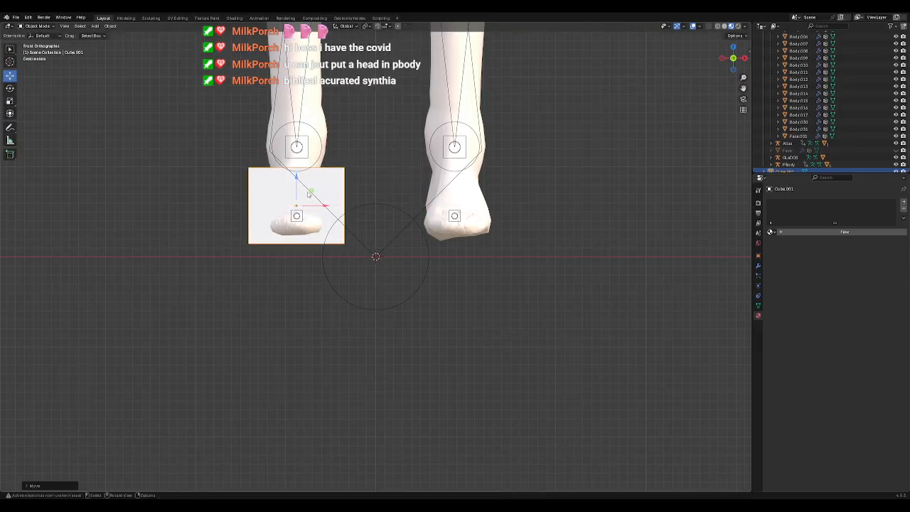
# Step: Shift the block along Y toward the heel of the human's right foot and deselect it
pyautogui.press('KP_3')
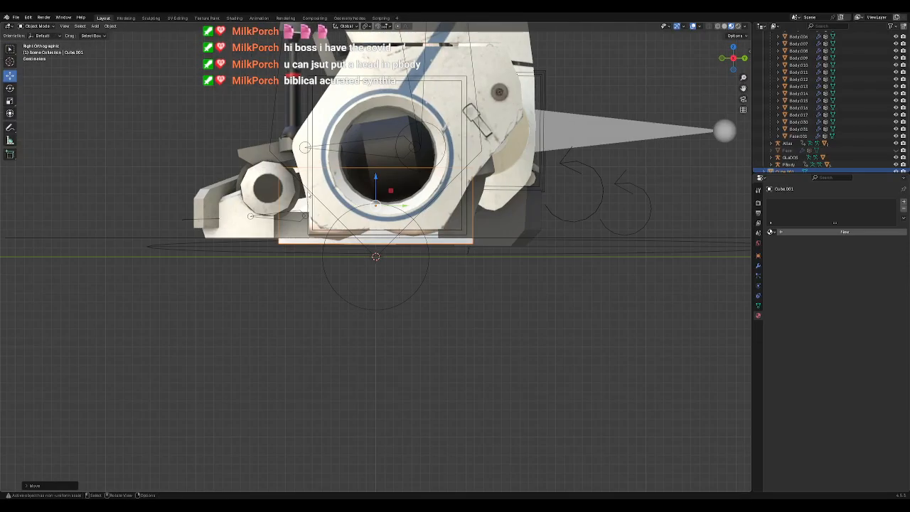
pyautogui.moveTo(277, 183); pyautogui.dragTo(324, 193, button='middle')
pyautogui.moveTo(340, 234); pyautogui.dragTo(361, 240)
pyautogui.moveTo(360, 240); pyautogui.dragTo(351, 259, button='middle')
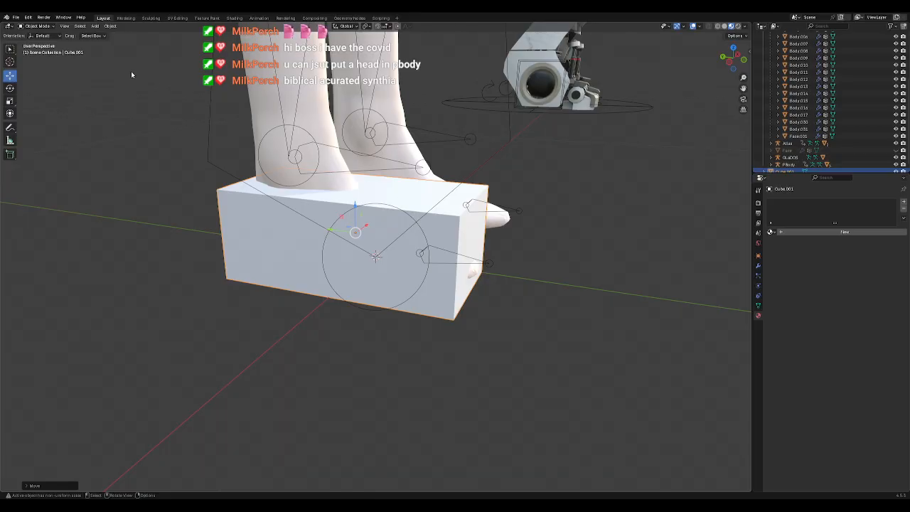
pyautogui.click(560, 262)
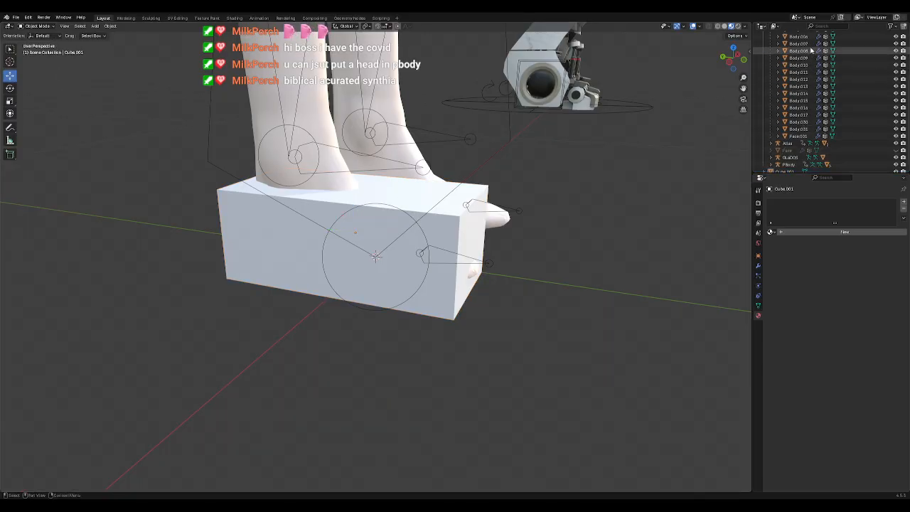
# Step: Examine the last separated body pieces in the object list to identify which part of the human each one is
pyautogui.click(802, 128)
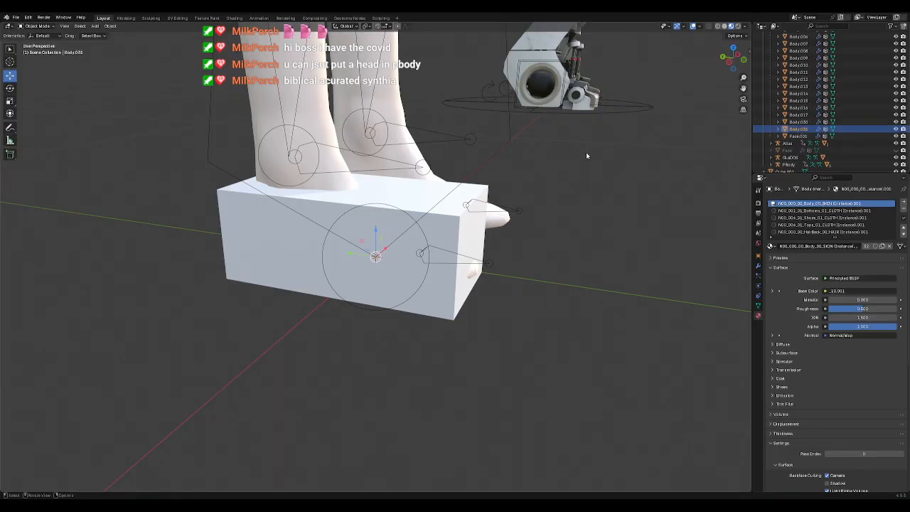
pyautogui.press('KP_Decimal')
pyautogui.moveTo(571, 292); pyautogui.dragTo(511, 269, button='middle')
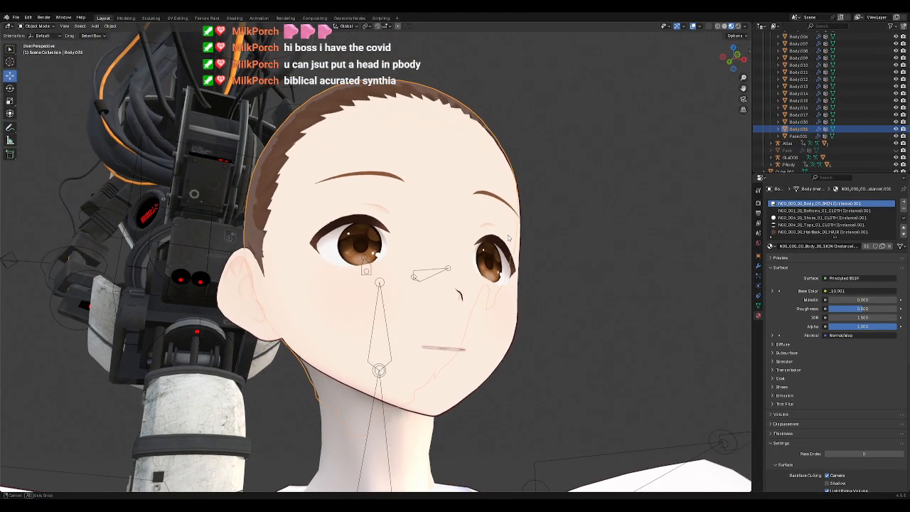
pyautogui.scroll(-5, 531, 264)
pyautogui.moveTo(487, 322)
pyautogui.mouseDown(button='middle')
pyautogui.moveTo(538, 320)
pyautogui.moveTo(497, 313)
pyautogui.moveTo(426, 327)
pyautogui.moveTo(541, 336)
pyautogui.moveTo(484, 331)
pyautogui.mouseUp(button='middle')
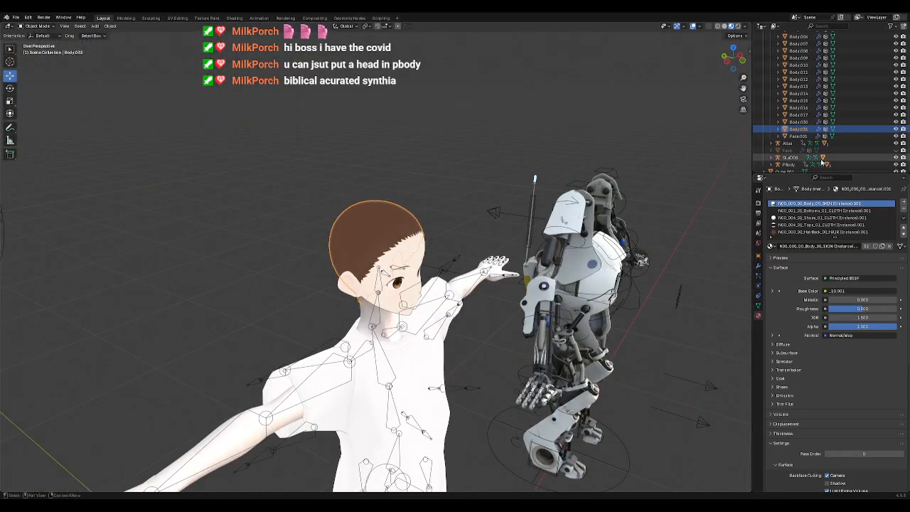
pyautogui.click(797, 122)
pyautogui.press('Up')
pyautogui.press('Up')
pyautogui.press('Up')
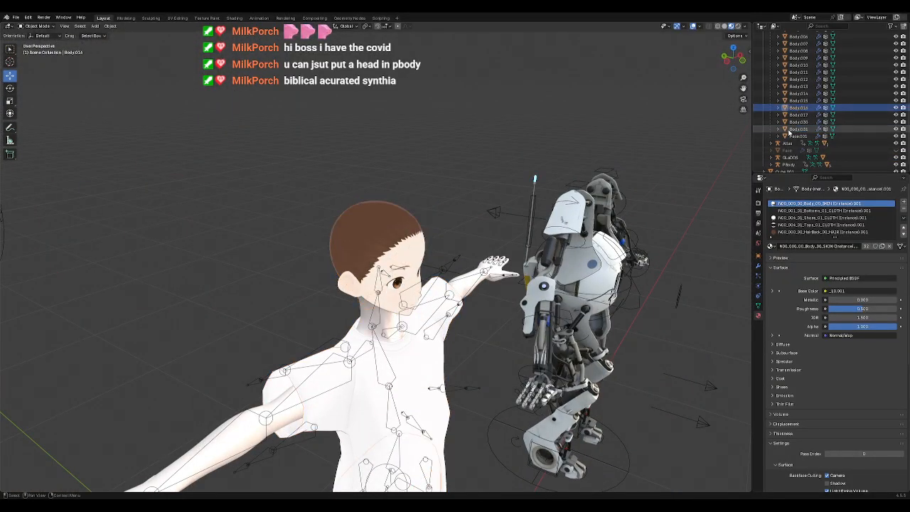
# Step: Join all the human's separated Body pieces back into one mesh, with the scalp hair piece as the active object
pyautogui.click(798, 131)
pyautogui.scroll(6, 800, 117)
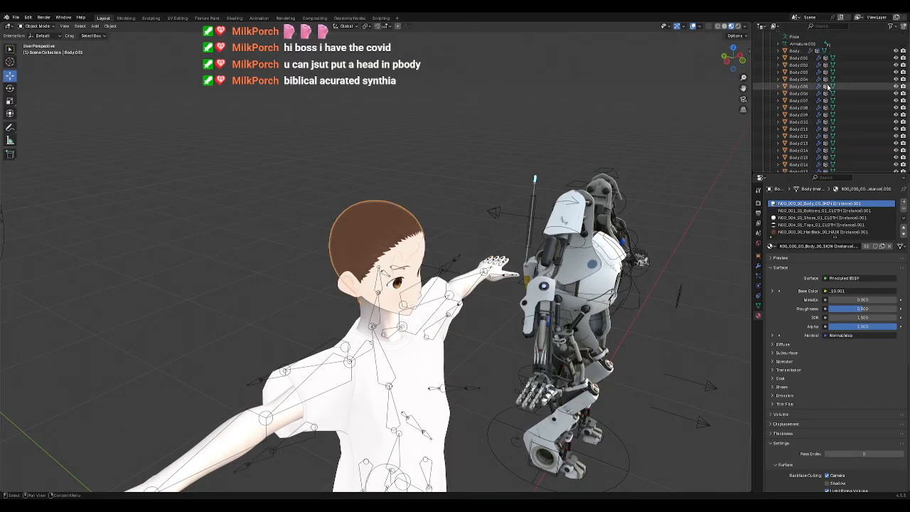
pyautogui.keyDown('shift'); pyautogui.click(800, 73); pyautogui.keyUp('shift')
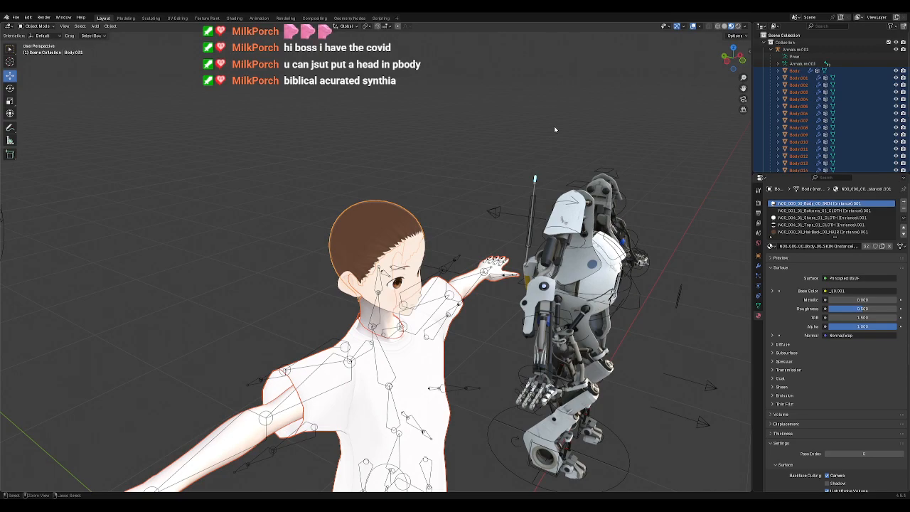
pyautogui.hotkey('ctrl', 'j')
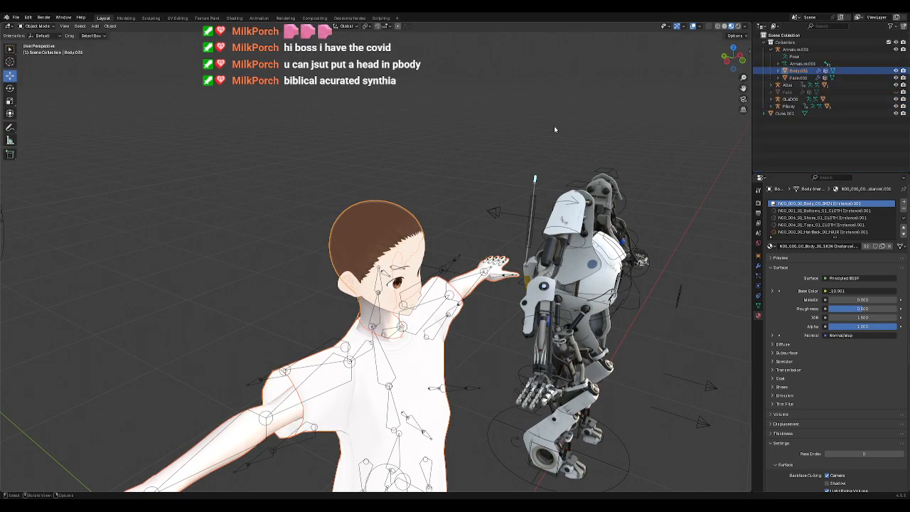
# Step: Inspect how the foot block fits around the human's right foot from several angles, including the side
pyautogui.click(785, 113)
pyautogui.press('KP_Decimal')
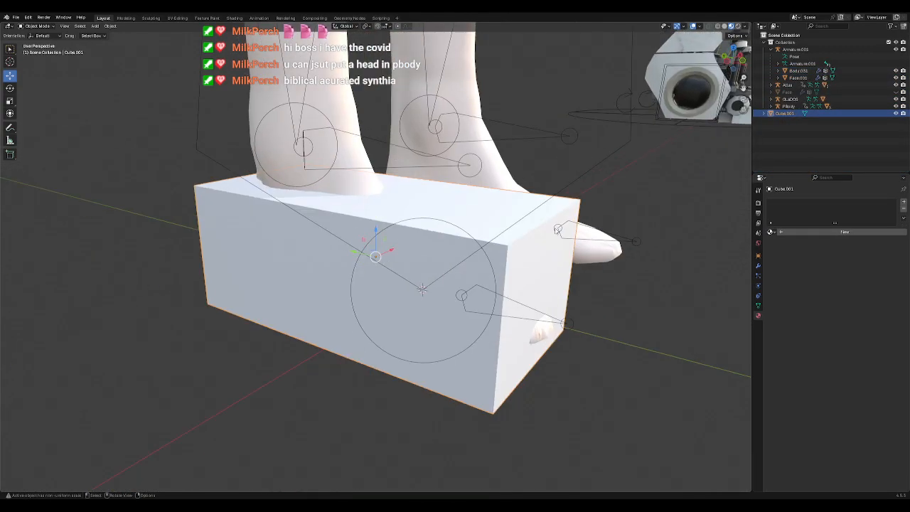
pyautogui.moveTo(514, 282); pyautogui.dragTo(553, 261, button='middle')
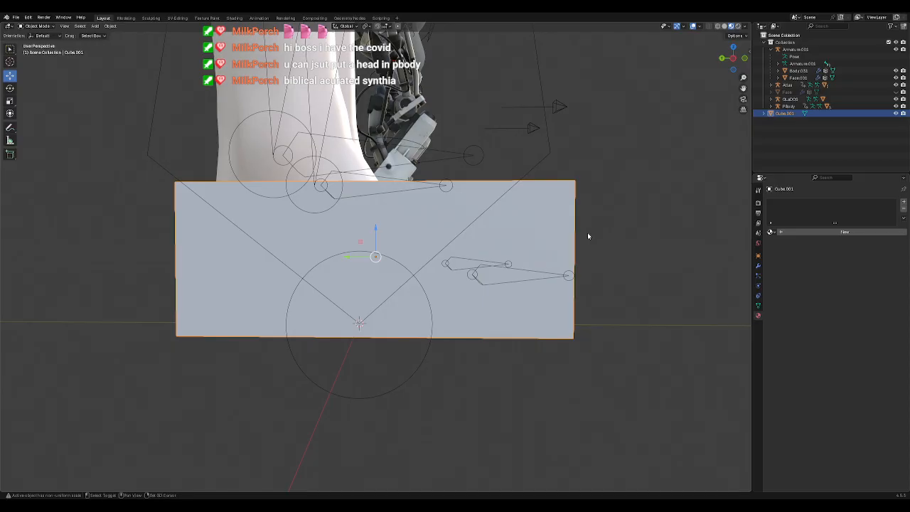
pyautogui.hotkey('shift', 'a')
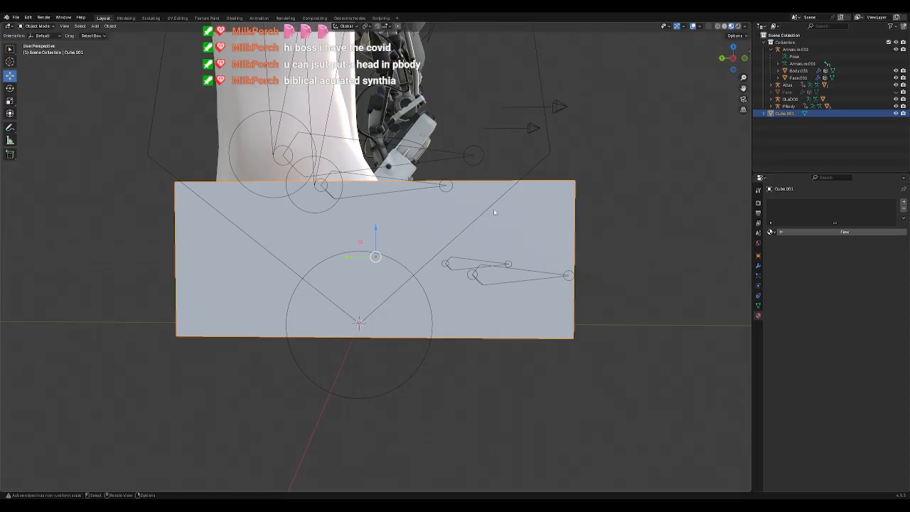
pyautogui.moveTo(594, 235); pyautogui.dragTo(576, 262, button='middle')
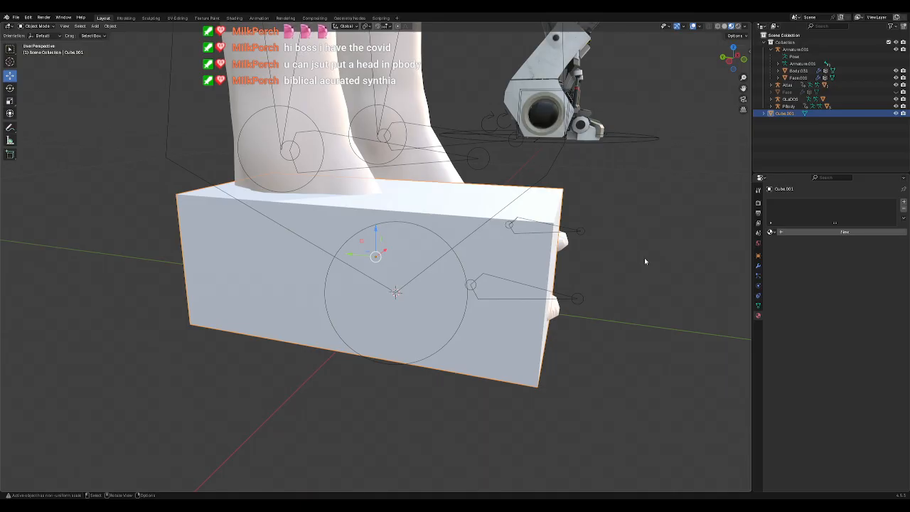
pyautogui.moveTo(588, 293); pyautogui.dragTo(601, 278, button='middle')
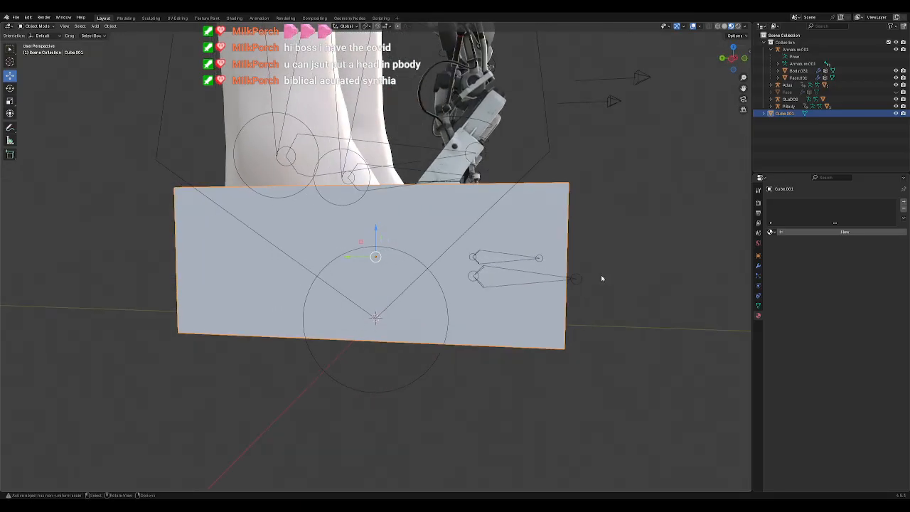
pyautogui.press('KP_3')
pyautogui.scroll(-2, 600, 275)
pyautogui.scroll(5, 601, 274)
pyautogui.scroll(-7, 601, 274)
pyautogui.scroll(-3, 548, 260)
pyautogui.moveTo(548, 260); pyautogui.dragTo(568, 261, button='middle')
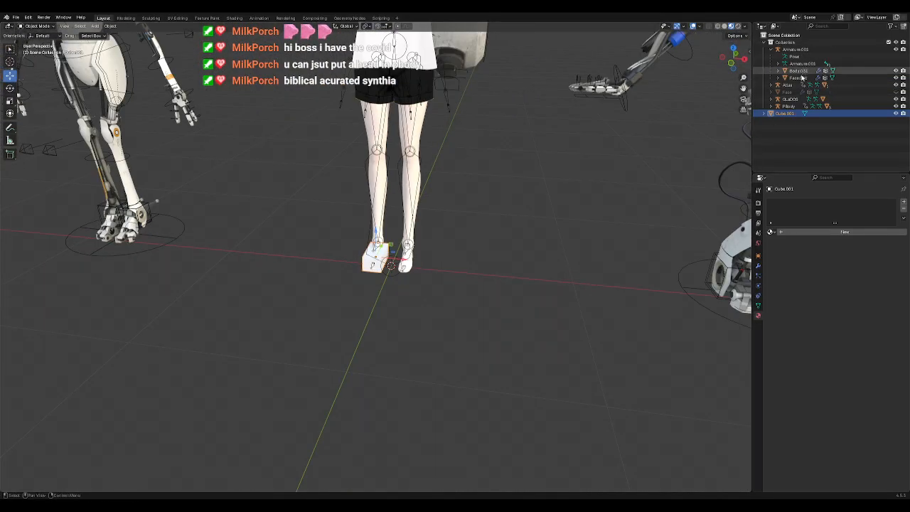
# Step: Hide the PBody armature and all three of its meshes, including both eggbot pieces
pyautogui.click(791, 106)
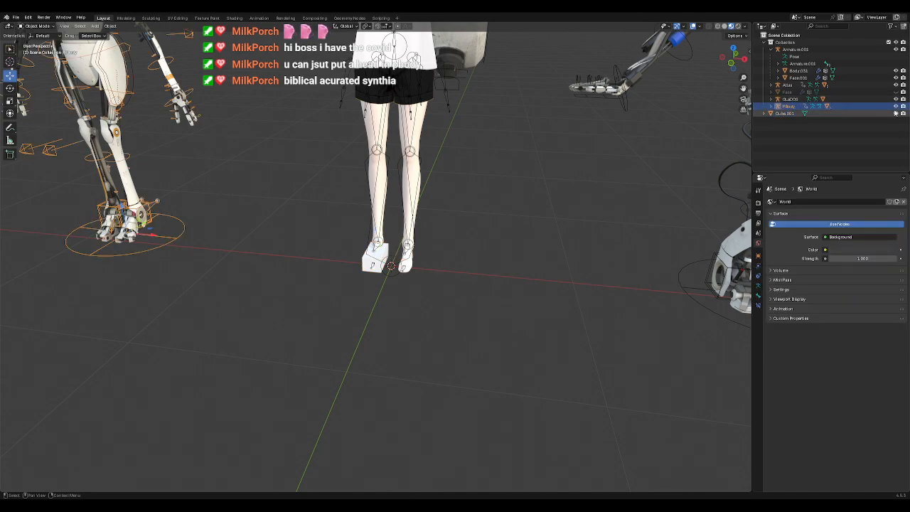
pyautogui.press('h')
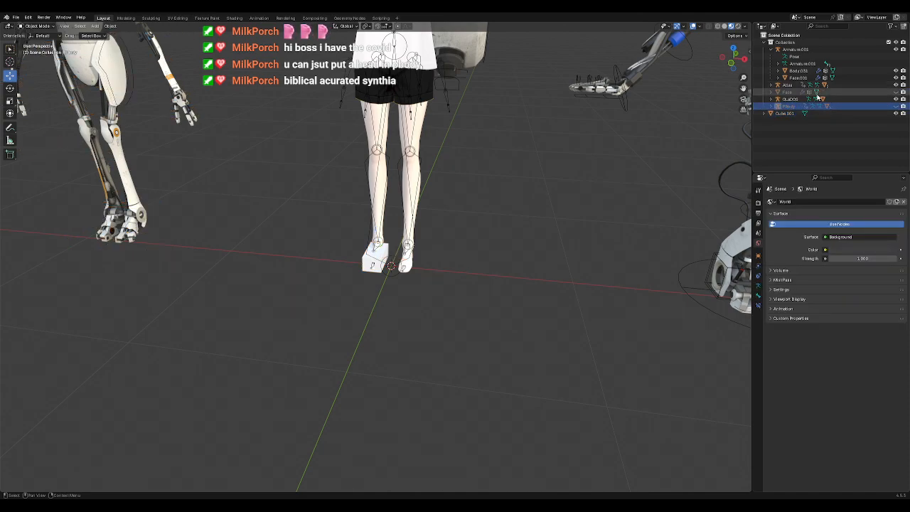
pyautogui.click(771, 106)
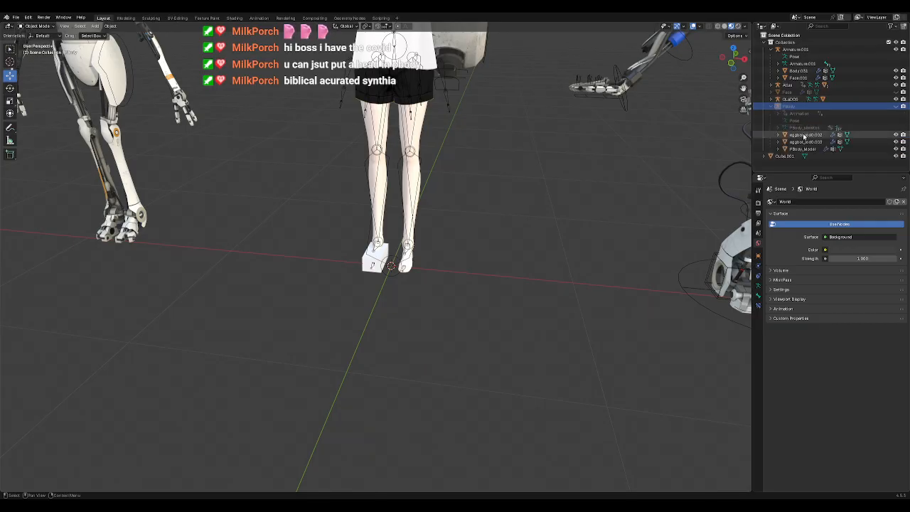
pyautogui.click(847, 135)
pyautogui.click(895, 135)
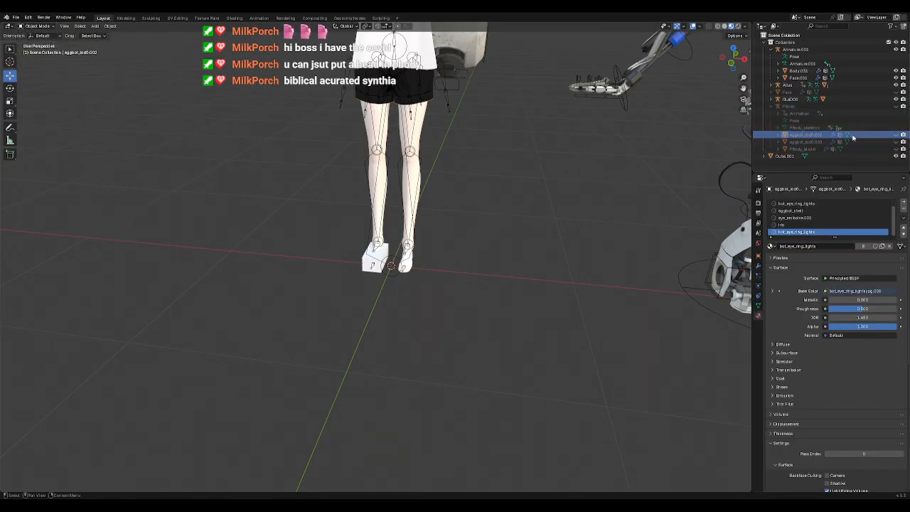
pyautogui.click(771, 108)
# Step: Hide the Atlas and GLaDOS armatures together with their model meshes so only the human and the foot block stay visible
pyautogui.click(770, 85)
pyautogui.click(896, 86)
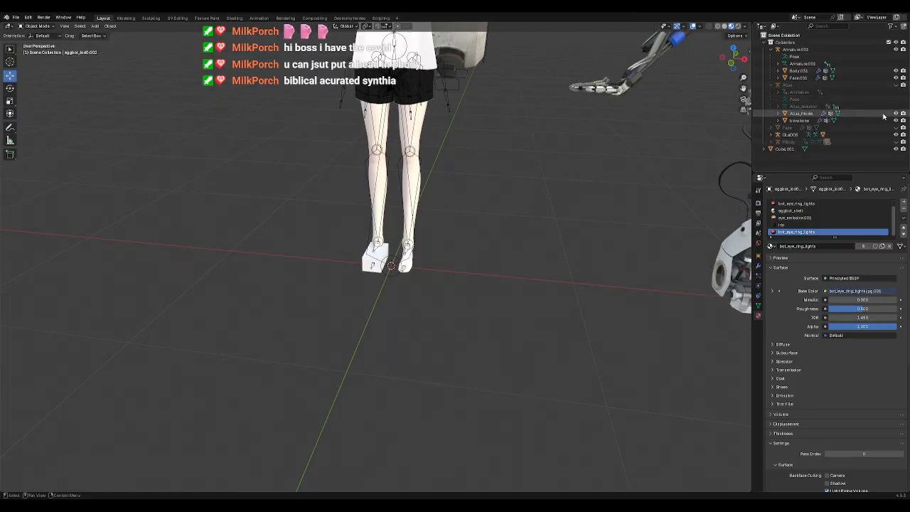
pyautogui.moveTo(896, 114); pyautogui.dragTo(894, 120)
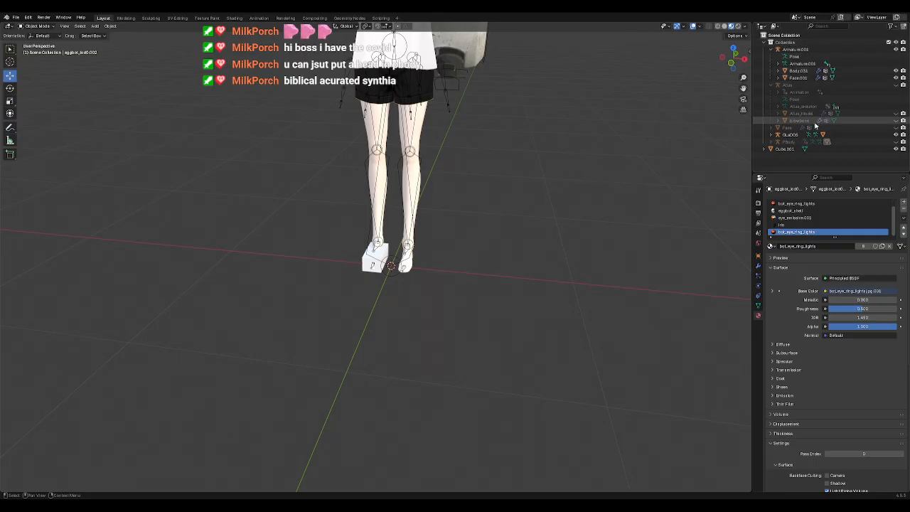
pyautogui.click(771, 135)
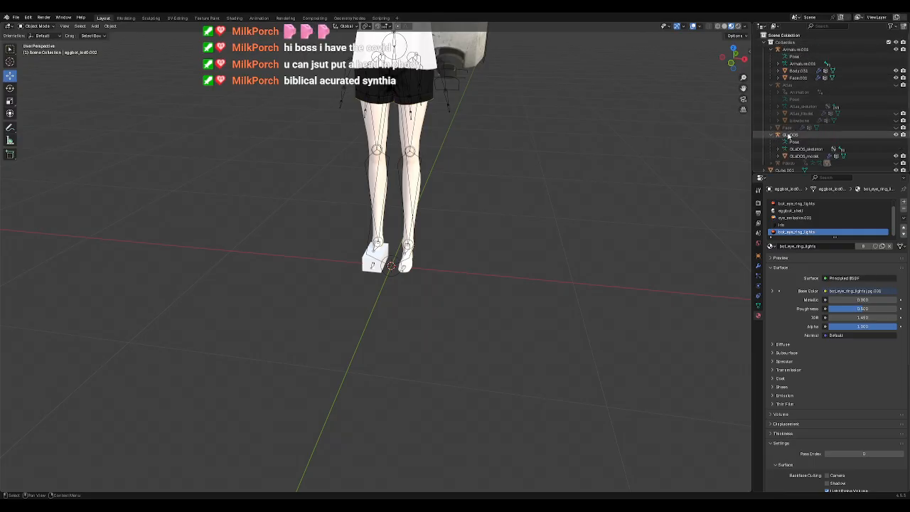
pyautogui.click(894, 156)
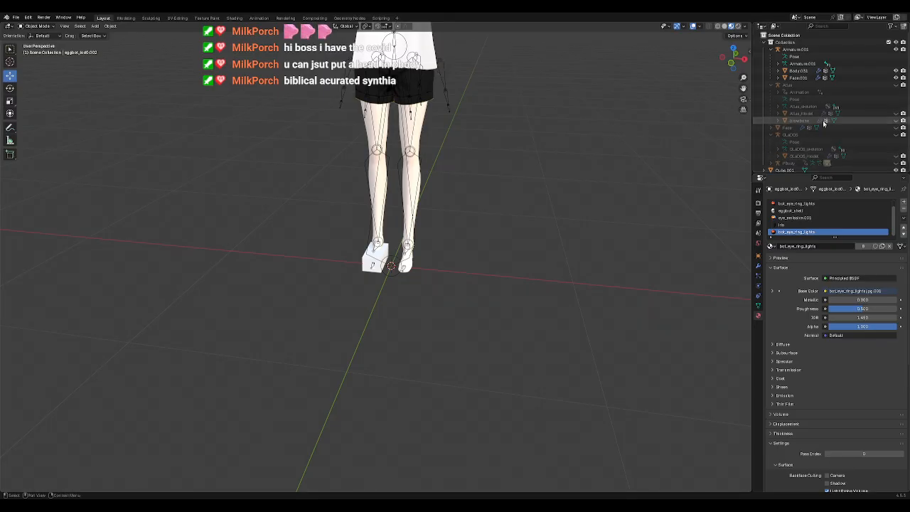
# Step: Move the foot block along X from the human's right foot onto the left foot
pyautogui.scroll(-1, 818, 135)
pyautogui.click(790, 45)
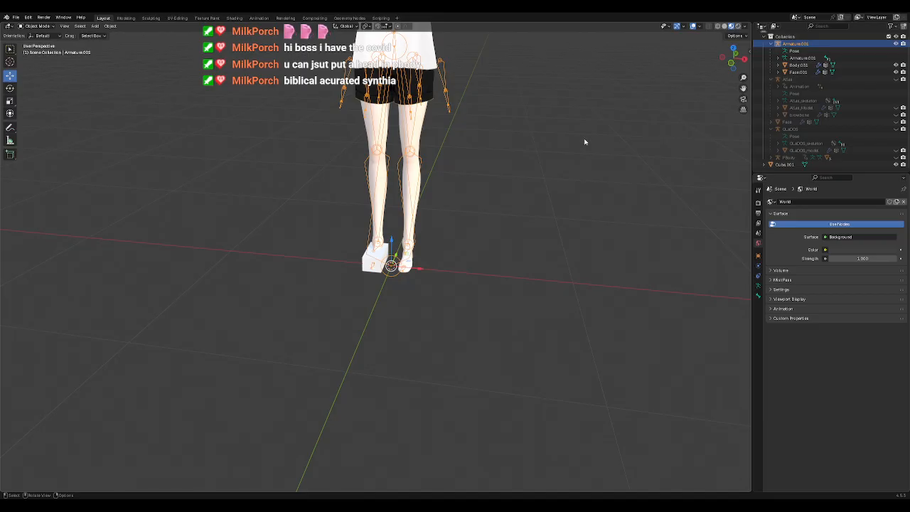
pyautogui.press('KP_Decimal')
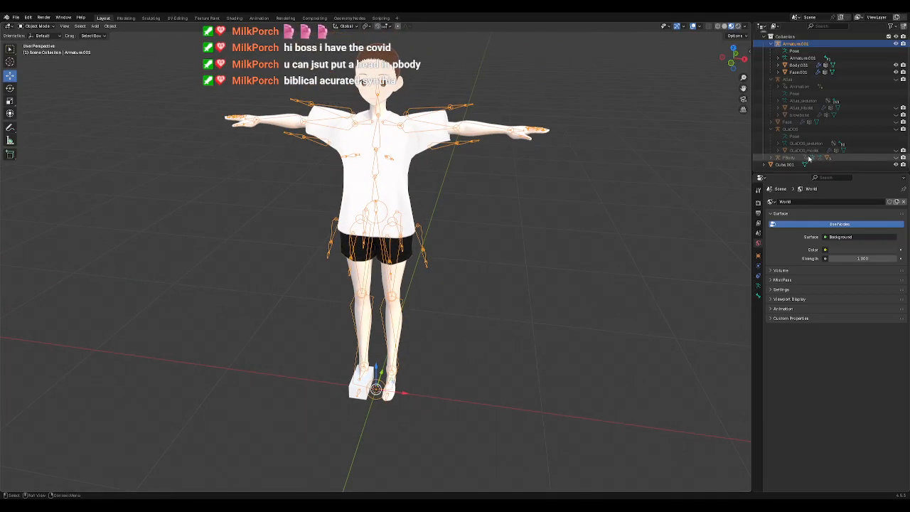
pyautogui.click(811, 164)
pyautogui.press('KP_Decimal')
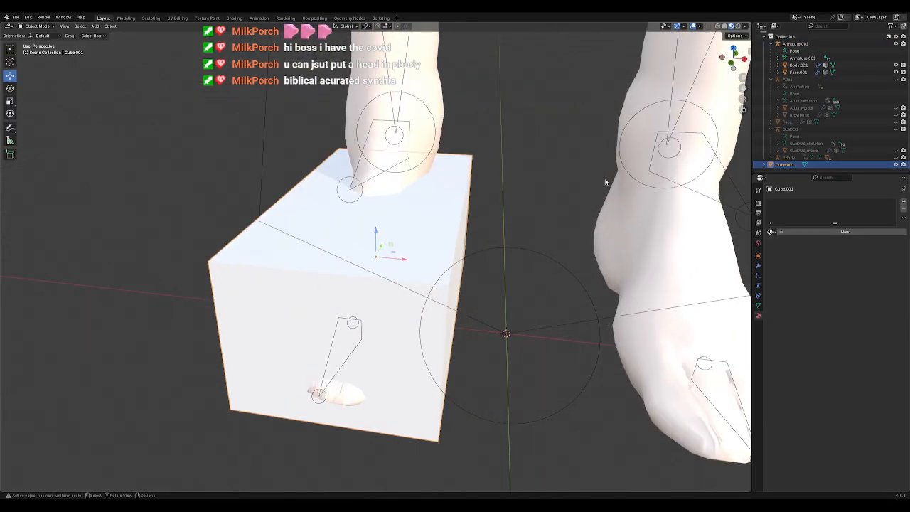
pyautogui.moveTo(606, 182); pyautogui.dragTo(523, 217, button='middle')
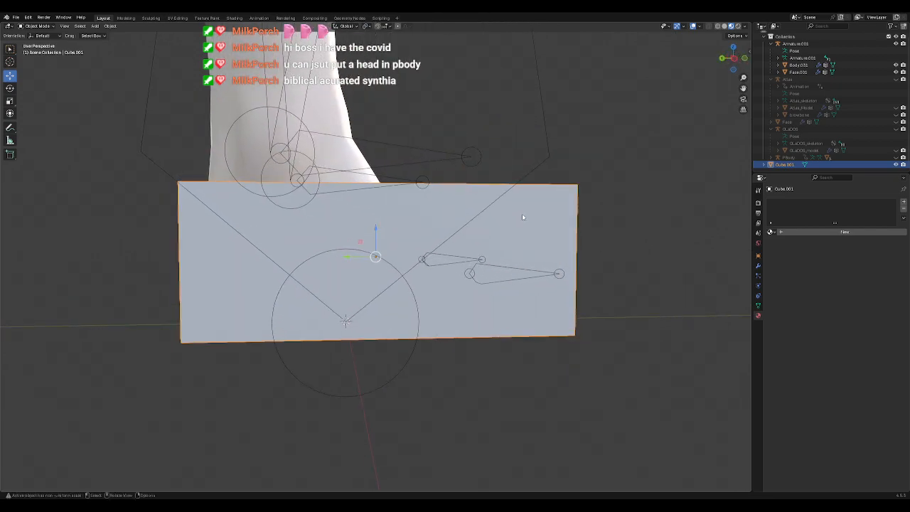
pyautogui.press('KP_1')
pyautogui.press('KP_3')
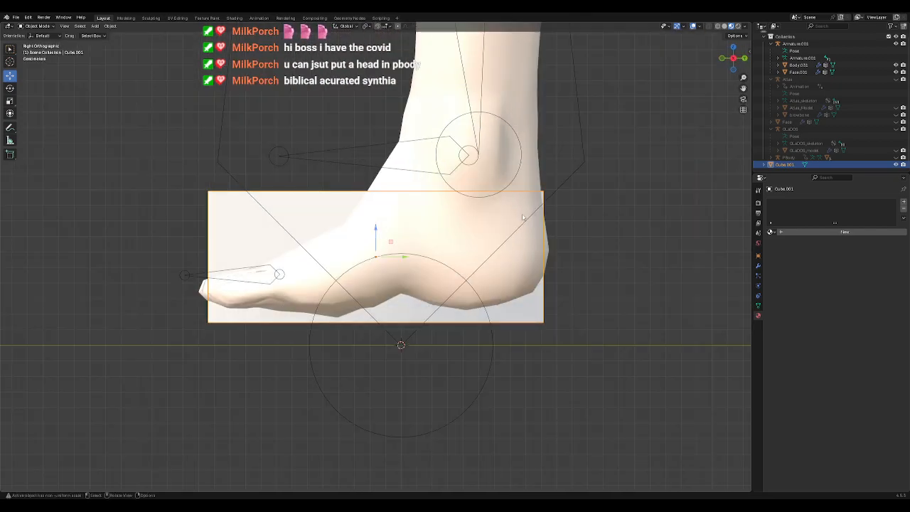
pyautogui.press('KP_1')
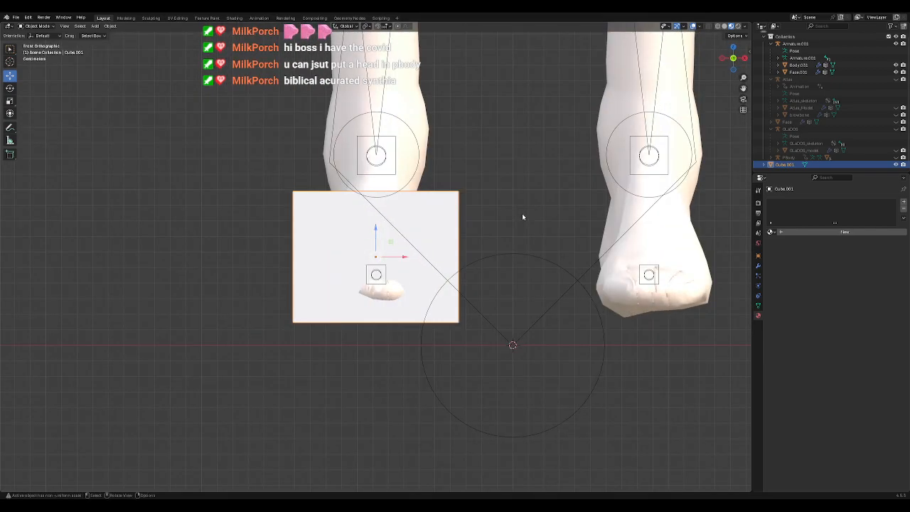
pyautogui.press('g')
pyautogui.press('x')
pyautogui.click(705, 262)
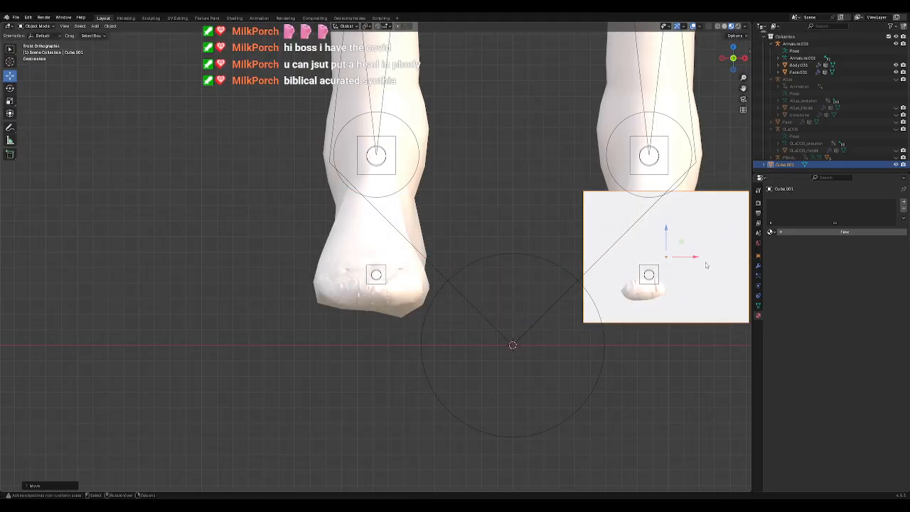
# Step: Nudge the block along Y until it covers the back of the left heel, and deselect it
pyautogui.press('KP_3')
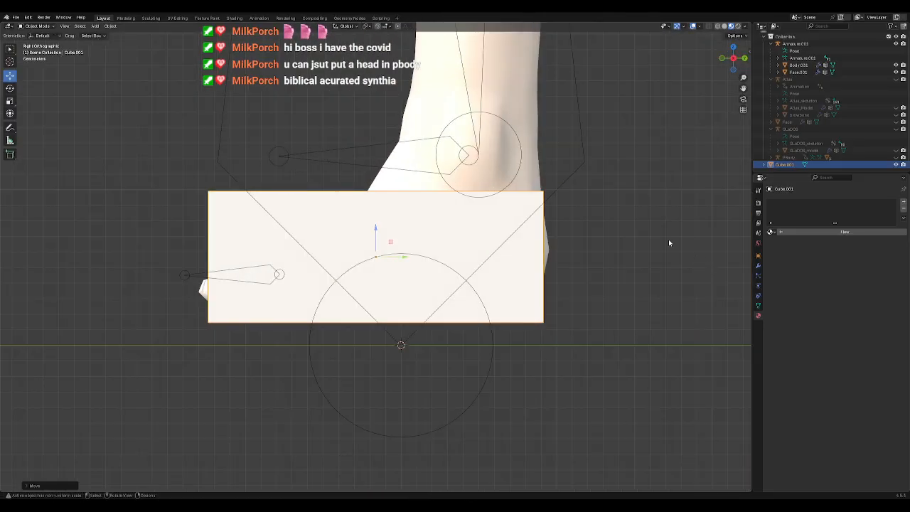
pyautogui.moveTo(404, 257); pyautogui.dragTo(416, 260)
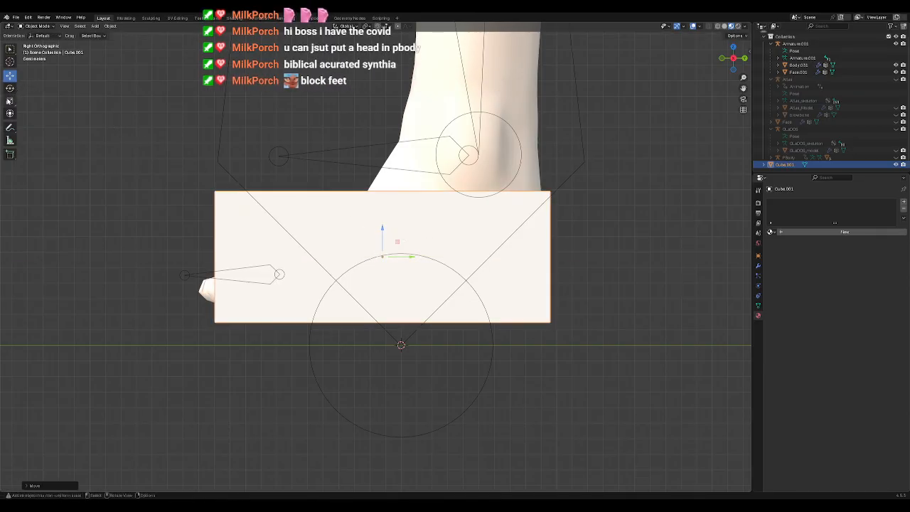
pyautogui.click(257, 144)
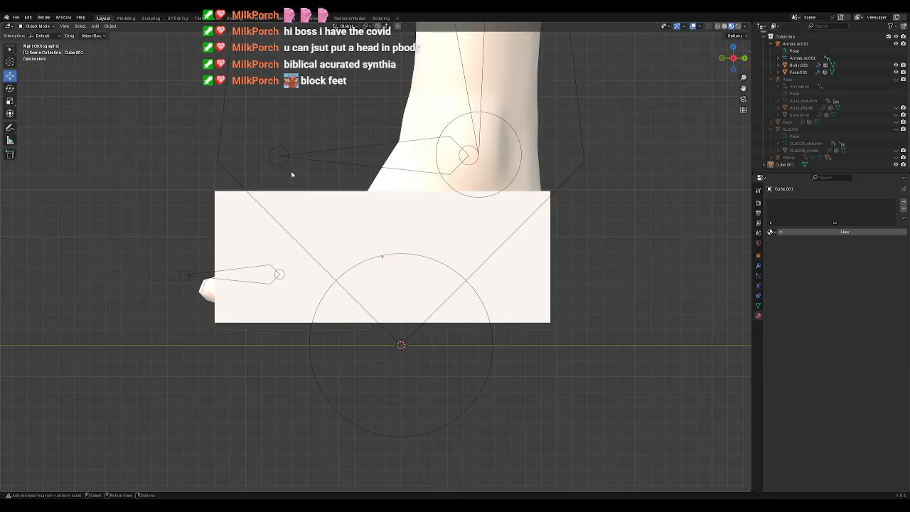
# Step: Switch the active transform tool to Rotate
pyautogui.hotkey('shift', 'space')
pyautogui.press('r')
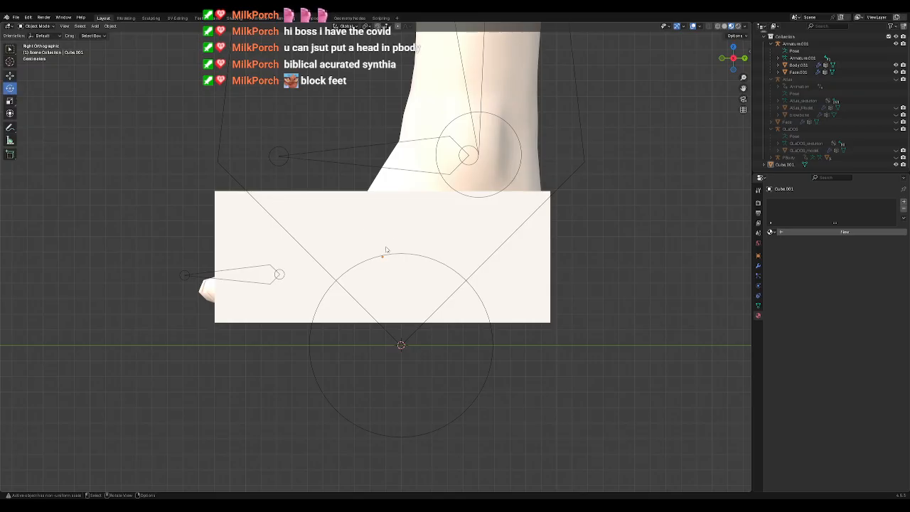
# Step: Lengthen the cube around the foot along the Y axis and shift it forward toward the toes
pyautogui.click(334, 222)
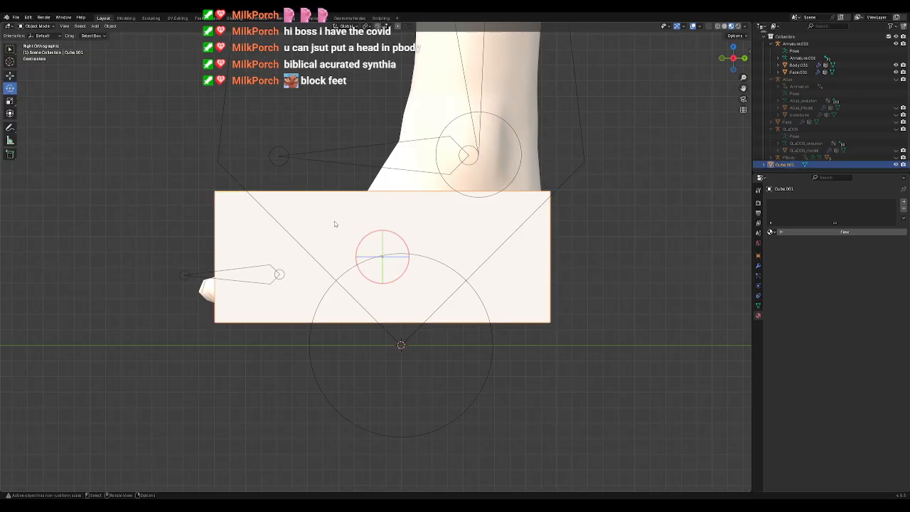
pyautogui.click(10, 101)
pyautogui.moveTo(411, 260); pyautogui.dragTo(416, 260)
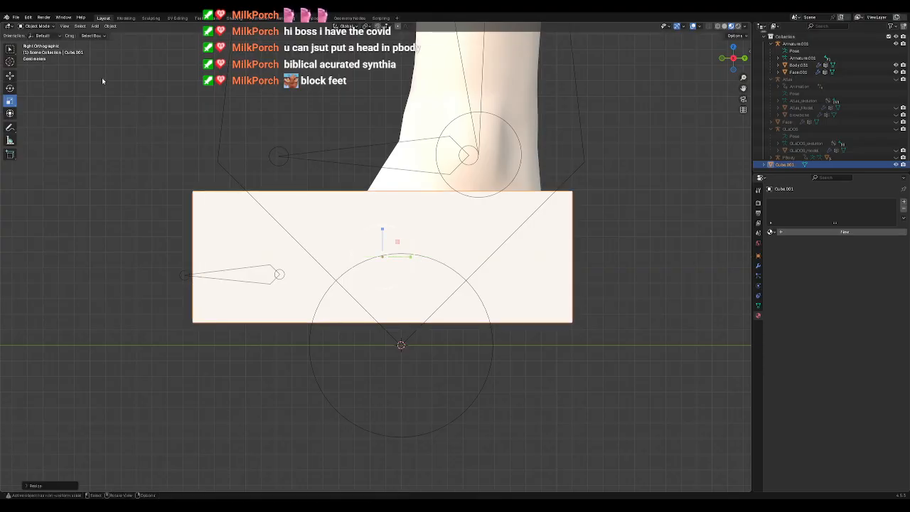
pyautogui.click(10, 74)
pyautogui.moveTo(411, 261); pyautogui.dragTo(397, 260)
pyautogui.click(124, 115)
pyautogui.moveTo(124, 117); pyautogui.dragTo(185, 162, button='middle')
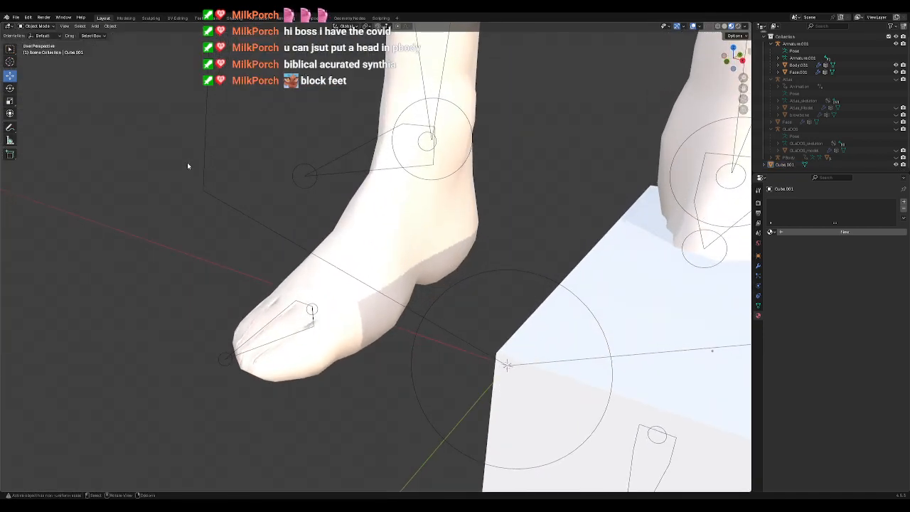
# Step: Examine from several angles how the cube encloses the foot
pyautogui.click(784, 164)
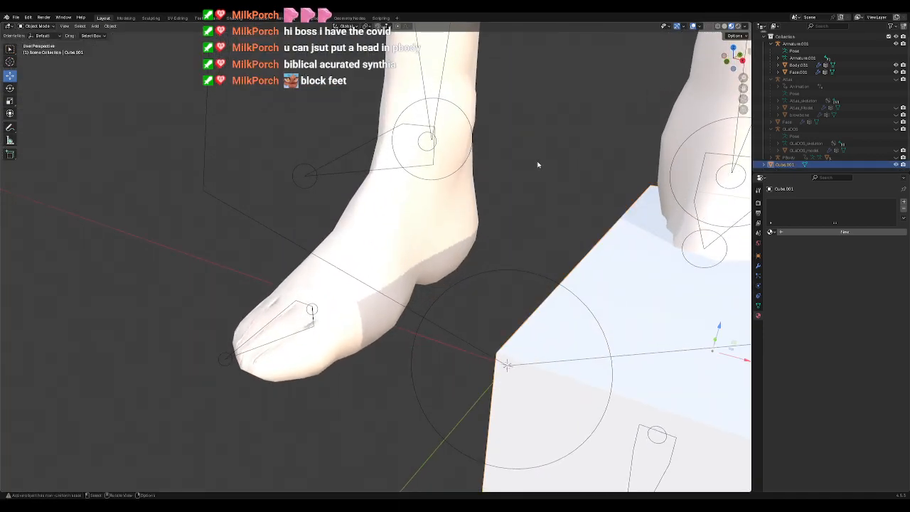
pyautogui.press('KP_Decimal')
pyautogui.moveTo(524, 159); pyautogui.dragTo(474, 224, button='middle')
pyautogui.scroll(-2, 475, 226)
pyautogui.scroll(1, 491, 238)
pyautogui.moveTo(428, 247); pyautogui.dragTo(441, 246, button='middle')
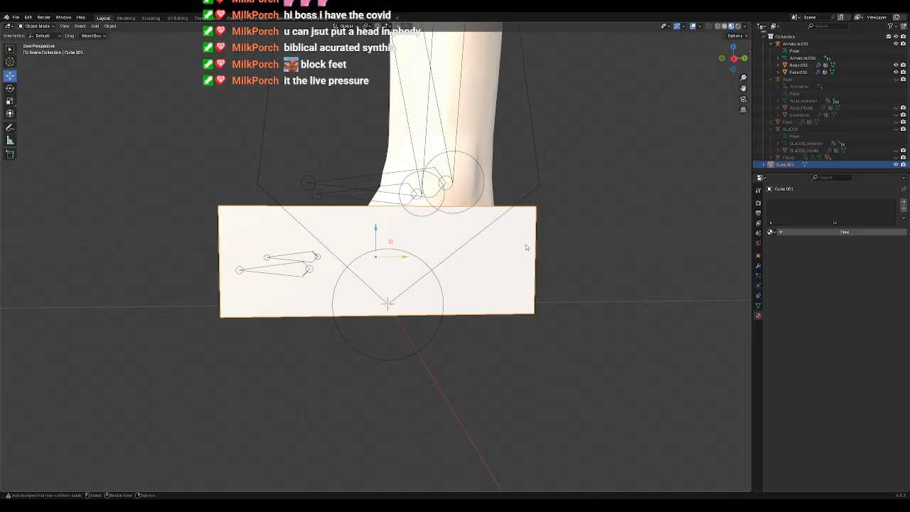
pyautogui.moveTo(525, 246); pyautogui.dragTo(331, 189, button='middle')
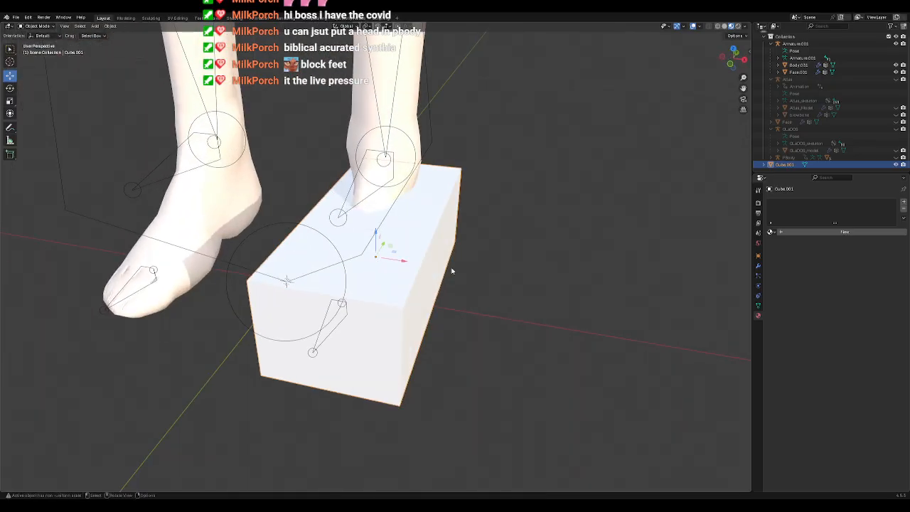
pyautogui.moveTo(448, 289); pyautogui.dragTo(365, 278, button='middle')
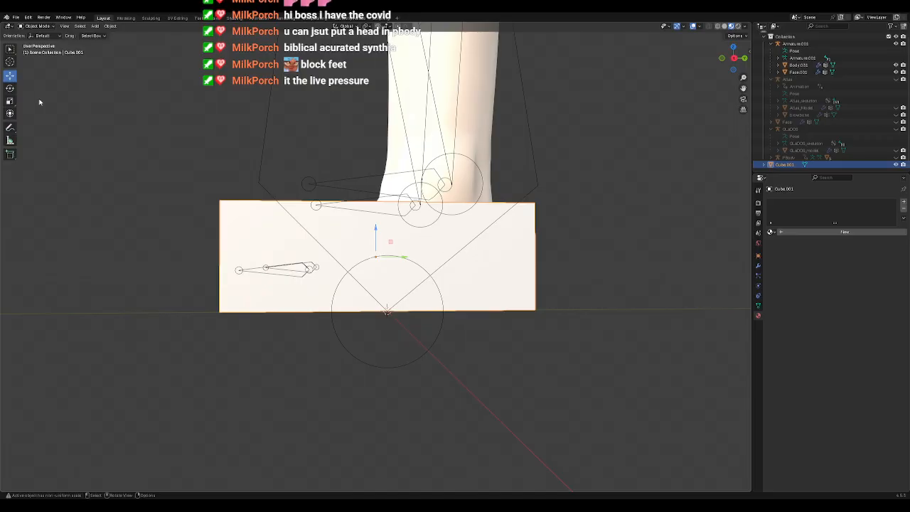
# Step: Tilt the cube in the right side view to follow the slope of the foot and scale it down
pyautogui.press('KP_3')
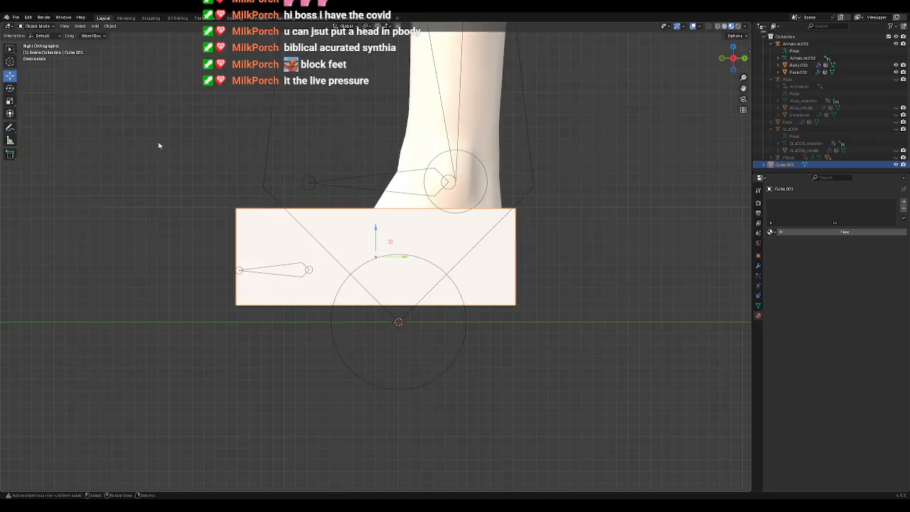
pyautogui.click(10, 88)
pyautogui.moveTo(398, 283); pyautogui.dragTo(402, 261)
pyautogui.hotkey('shift', 'space')
pyautogui.press('s')
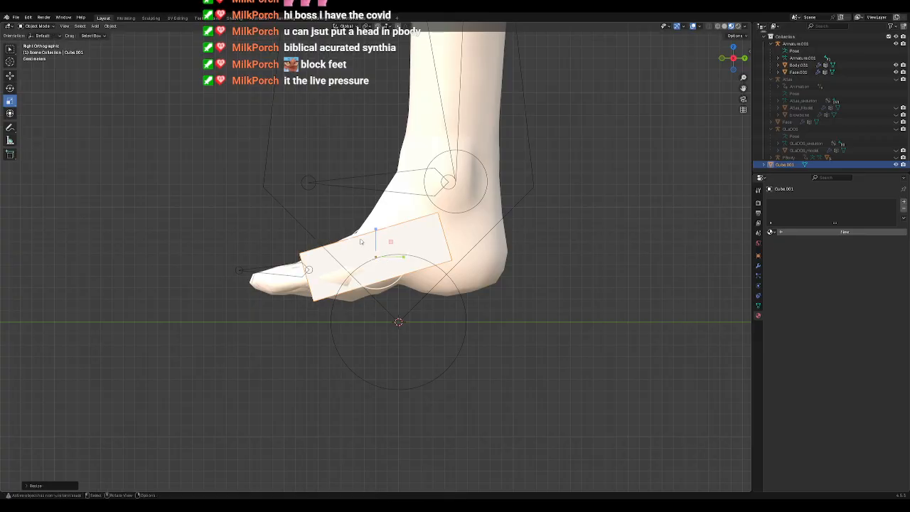
# Step: Set the Scale tool's orientation to Local and stretch the tilted cube along its own length from toes to heel
pyautogui.click(42, 36)
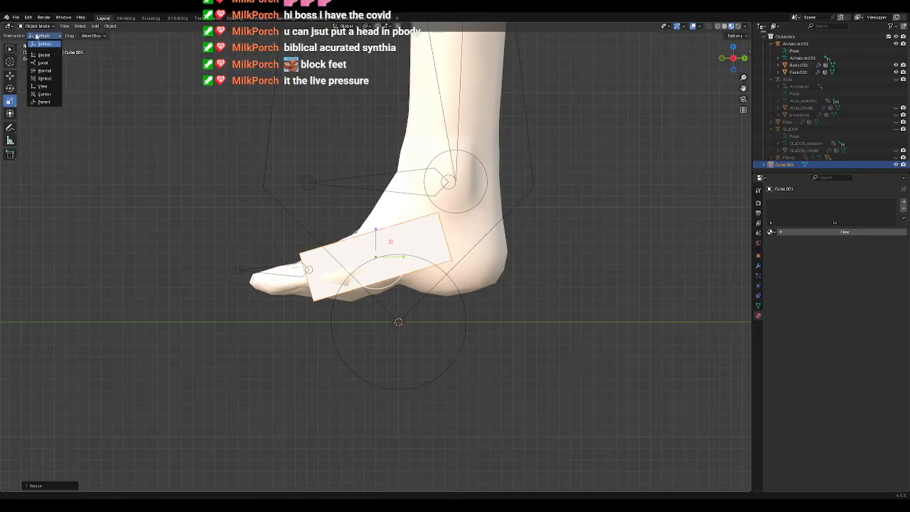
pyautogui.click(47, 65)
pyautogui.moveTo(405, 250); pyautogui.dragTo(425, 239)
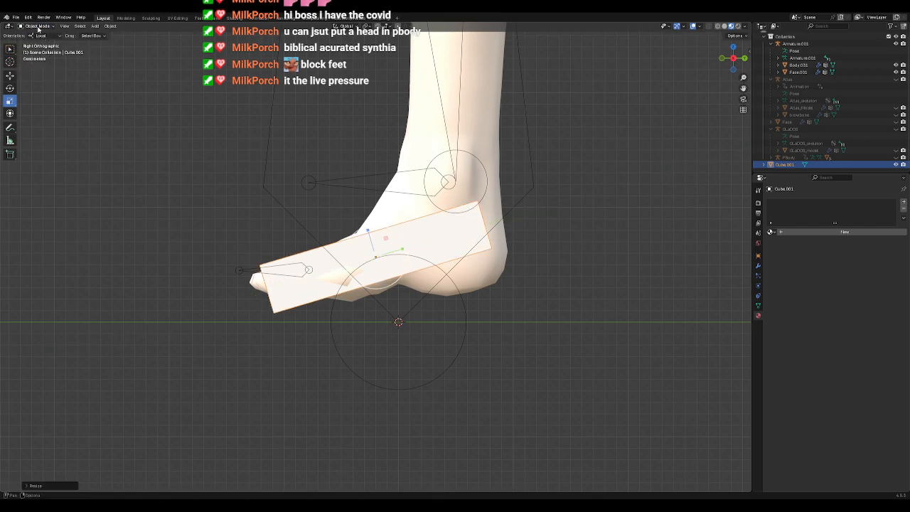
# Step: Move the tilted cube up and forward over the instep and flatten it along its local Z axis into a thin plank
pyautogui.click(10, 75)
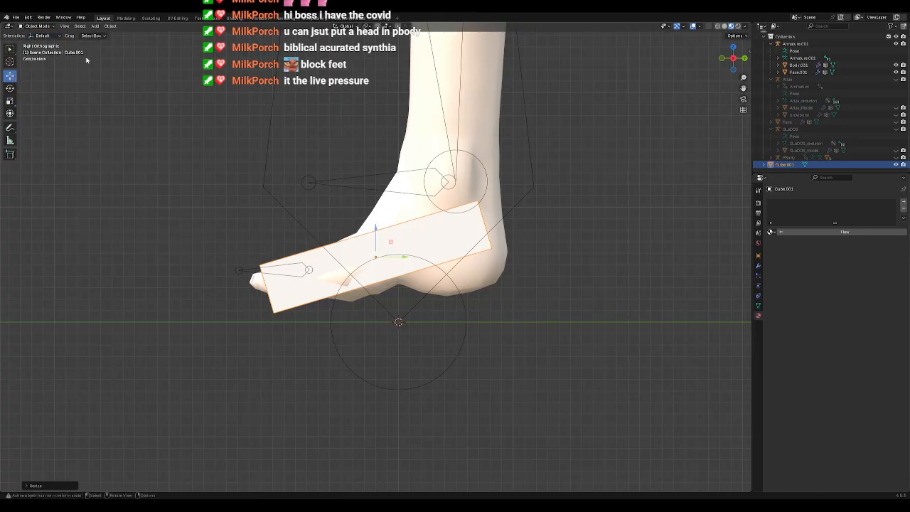
pyautogui.moveTo(391, 243); pyautogui.dragTo(364, 214)
pyautogui.click(10, 87)
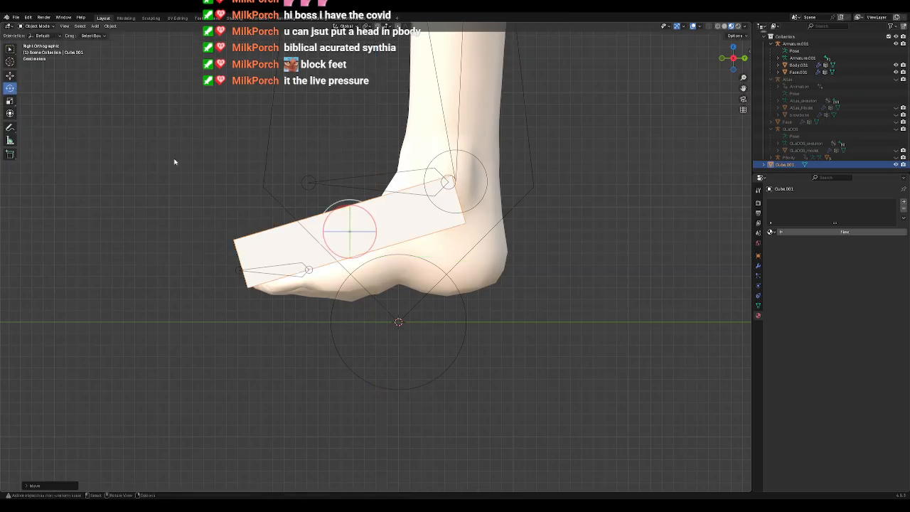
pyautogui.click(10, 101)
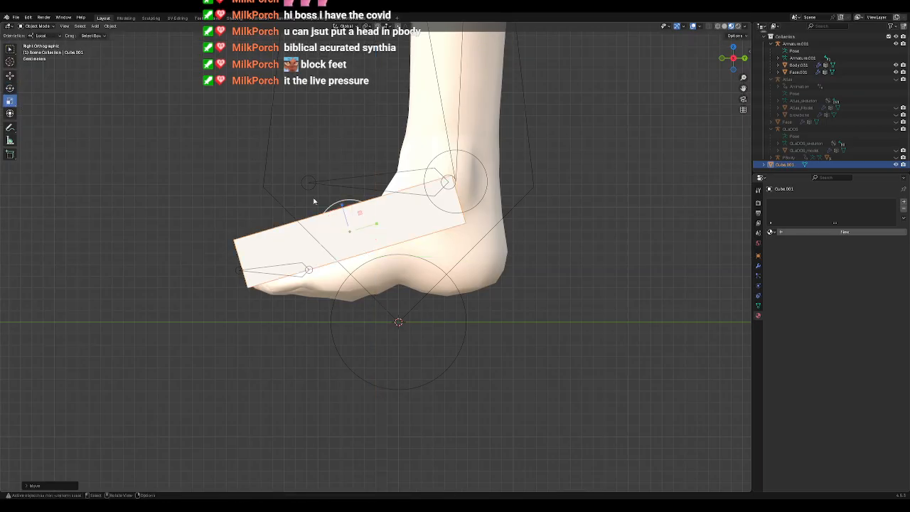
pyautogui.moveTo(345, 207); pyautogui.dragTo(349, 221)
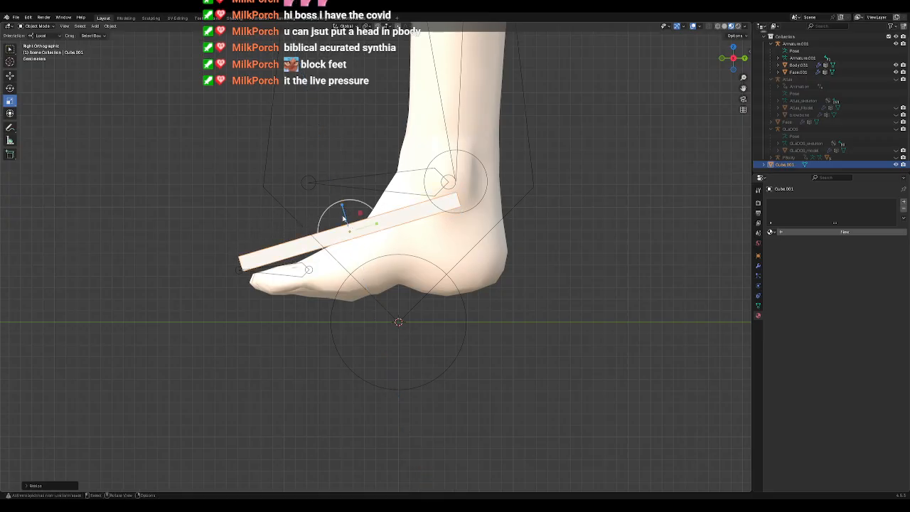
# Step: Shift the thin plank back toward the ankle and check how it lies on the foot
pyautogui.click(10, 75)
pyautogui.moveTo(364, 217); pyautogui.dragTo(394, 211)
pyautogui.click(10, 88)
pyautogui.moveTo(306, 243); pyautogui.dragTo(407, 270, button='middle')
pyautogui.moveTo(296, 264); pyautogui.dragTo(276, 273, button='middle')
# Step: Delete the flattened cube on the foot
pyautogui.click(226, 310)
pyautogui.click(233, 298)
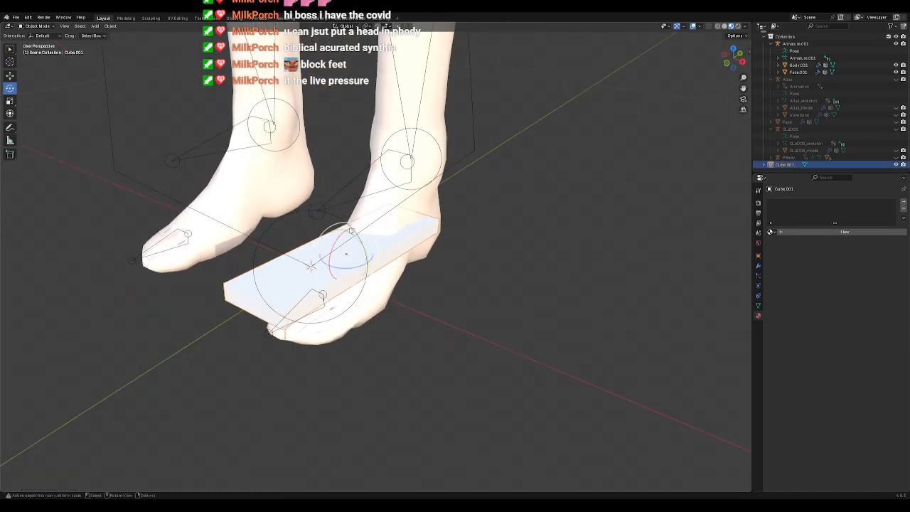
pyautogui.press('Delete')
# Step: Try deleting only the character's armature, check the remaining body mesh, and undo the deletion
pyautogui.scroll(-10, 395, 260)
pyautogui.scroll(-2, 508, 213)
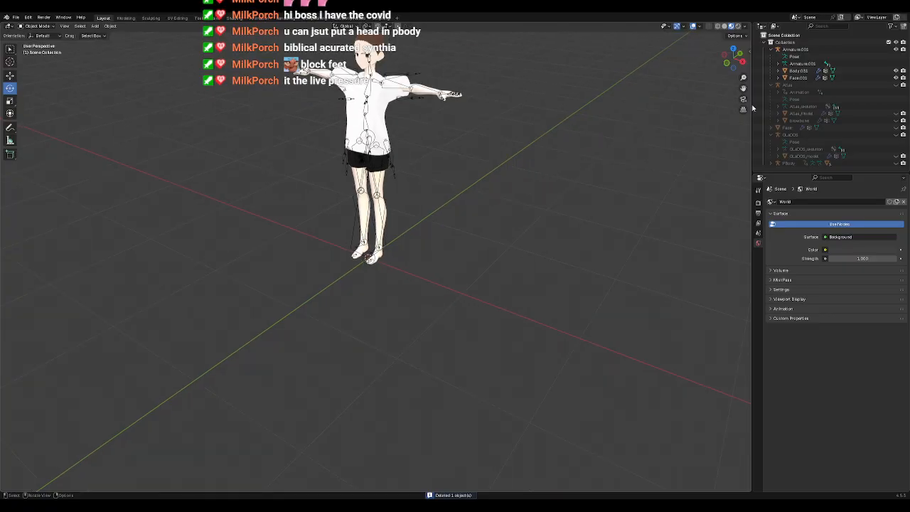
pyautogui.click(794, 50)
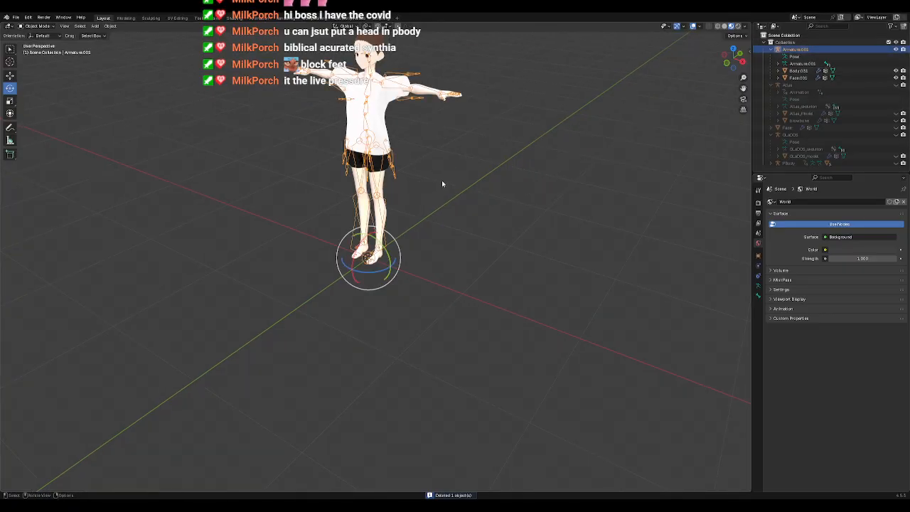
pyautogui.press('Delete')
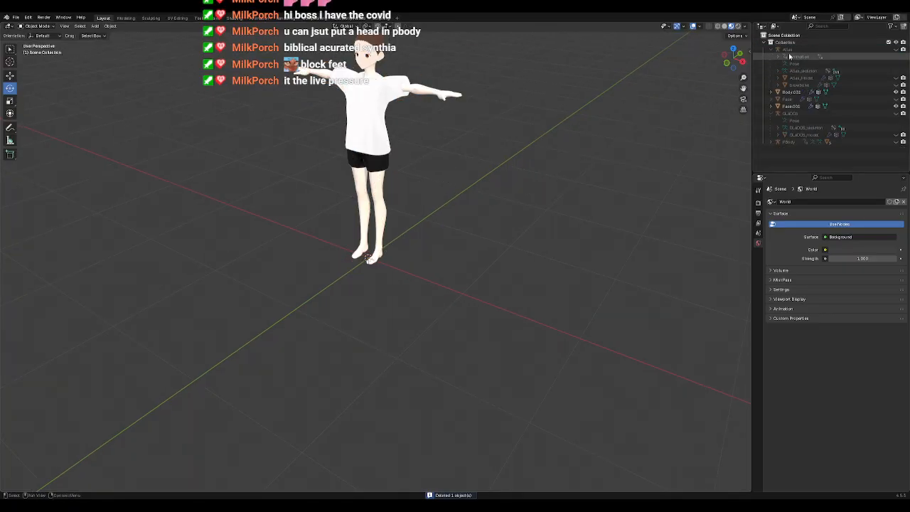
pyautogui.click(371, 115)
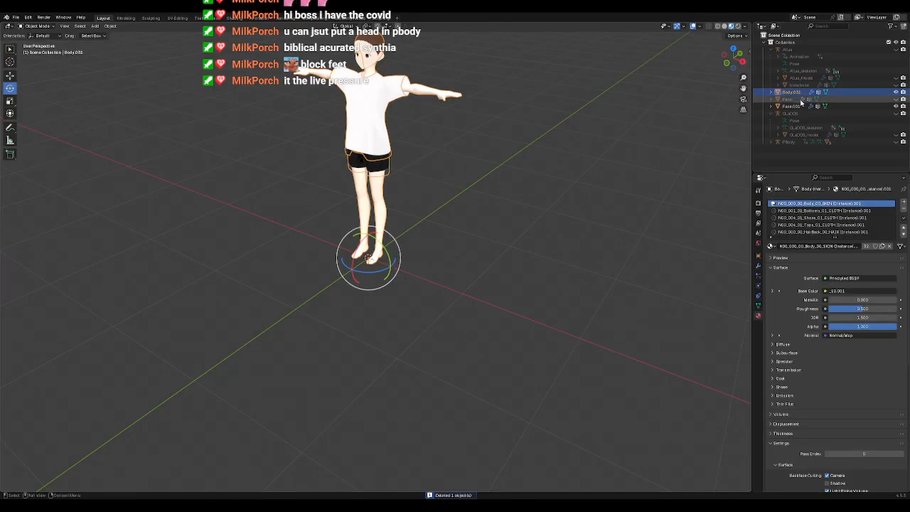
pyautogui.click(546, 104)
pyautogui.scroll(-4, 546, 106)
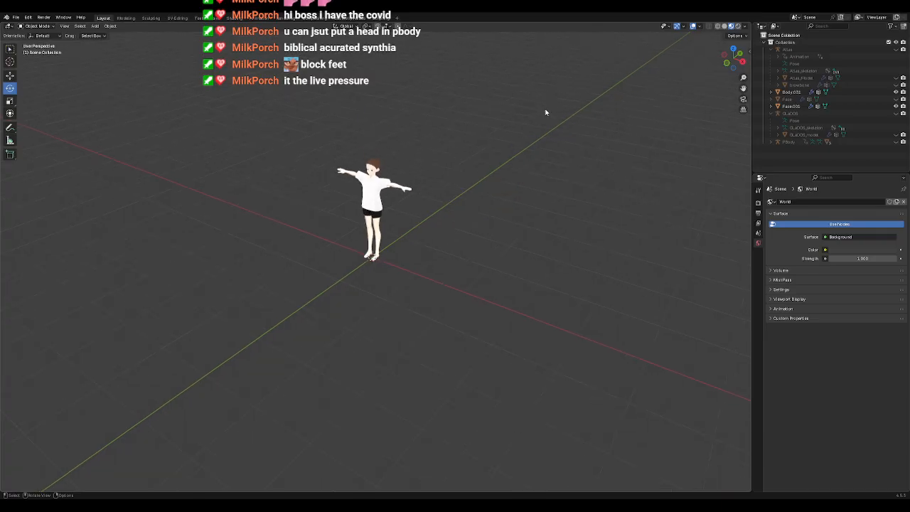
pyautogui.hotkey('ctrl', 'z')
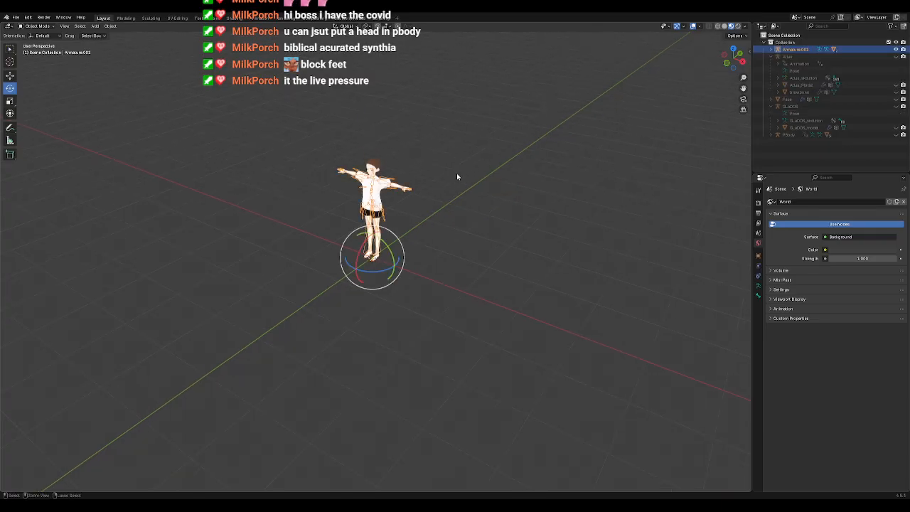
# Step: Delete the whole visible character with its armature and import a VRM character in its place
pyautogui.moveTo(469, 106); pyautogui.dragTo(307, 331)
pyautogui.press('Delete')
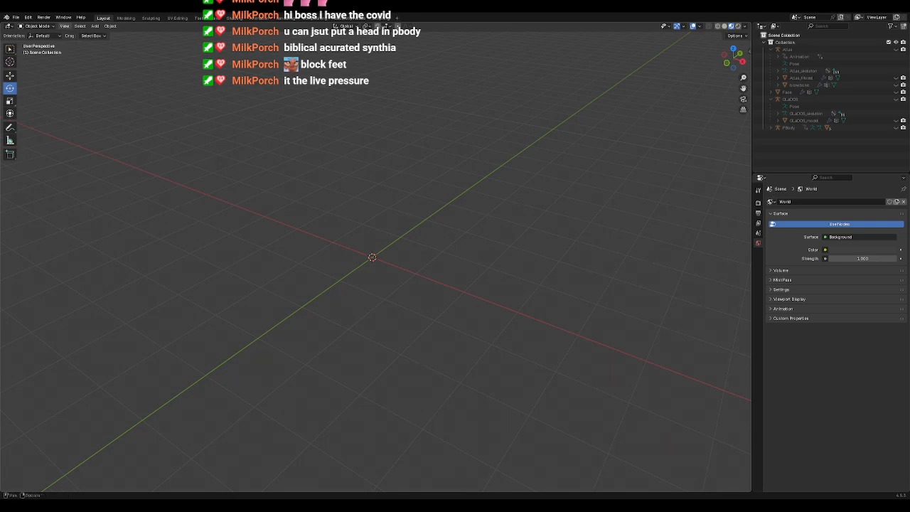
pyautogui.click(15, 17)
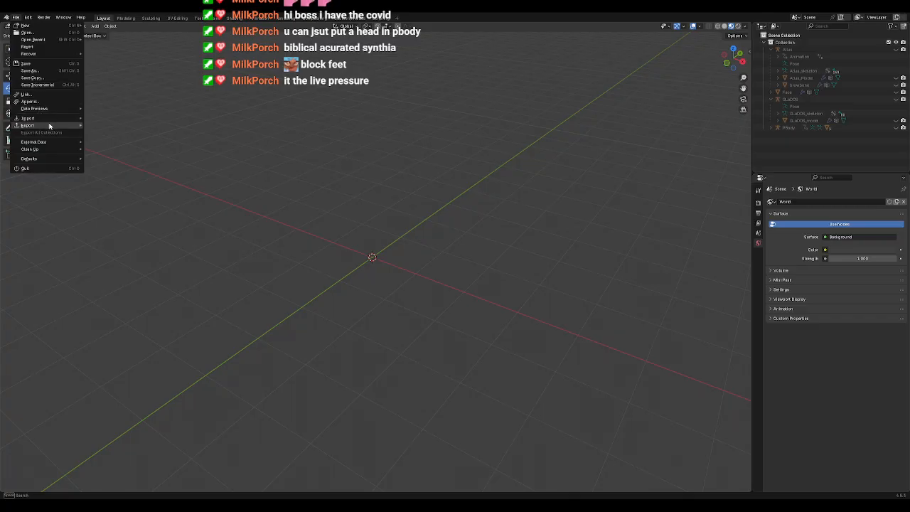
pyautogui.moveTo(36, 118)
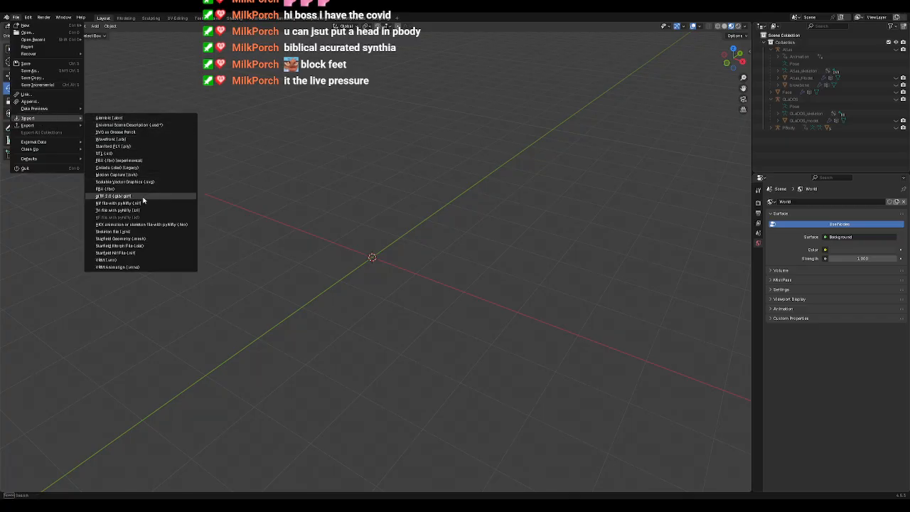
pyautogui.click(116, 262)
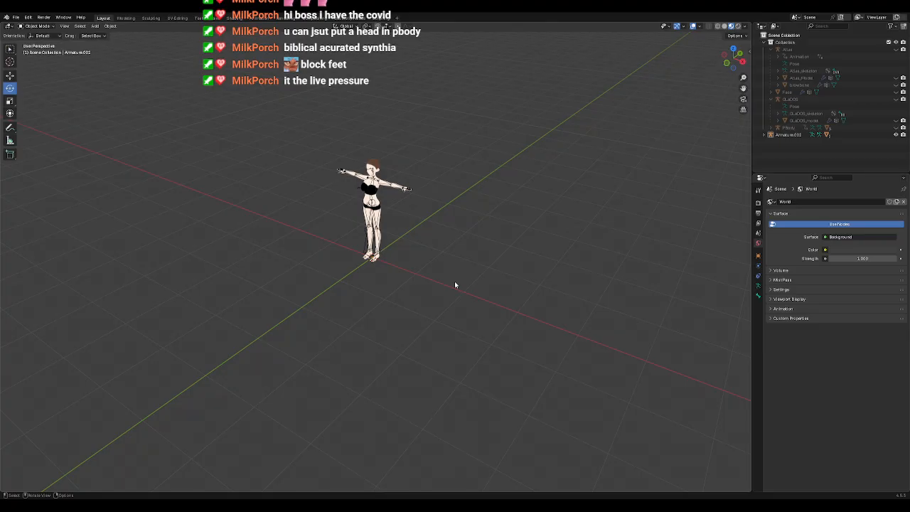
pyautogui.rightClick(359, 281)
# Step: Examine the imported character and the shape of its feet from both sides
pyautogui.moveTo(399, 274); pyautogui.dragTo(451, 259, button='middle')
pyautogui.scroll(5, 455, 258)
pyautogui.keyDown('shift'); pyautogui.moveTo(432, 225); pyautogui.dragTo(517, 355, button='middle'); pyautogui.keyUp('shift')
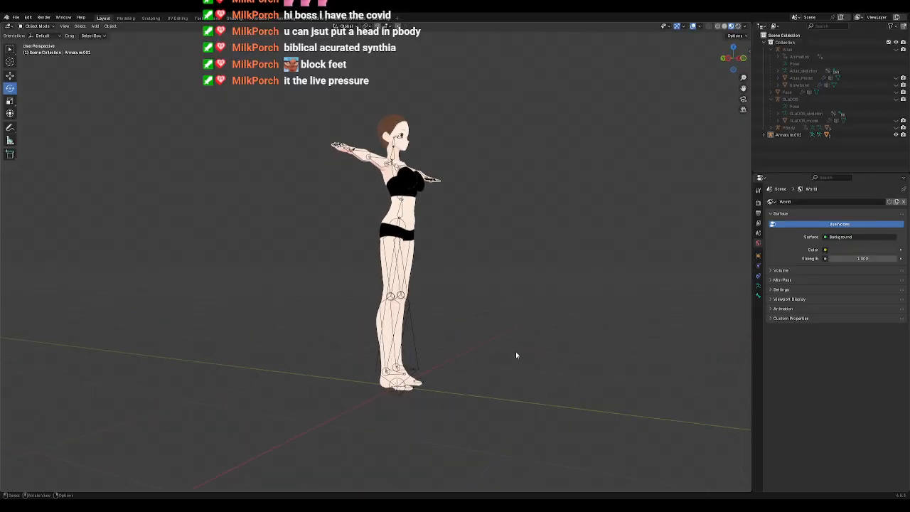
pyautogui.click(393, 359)
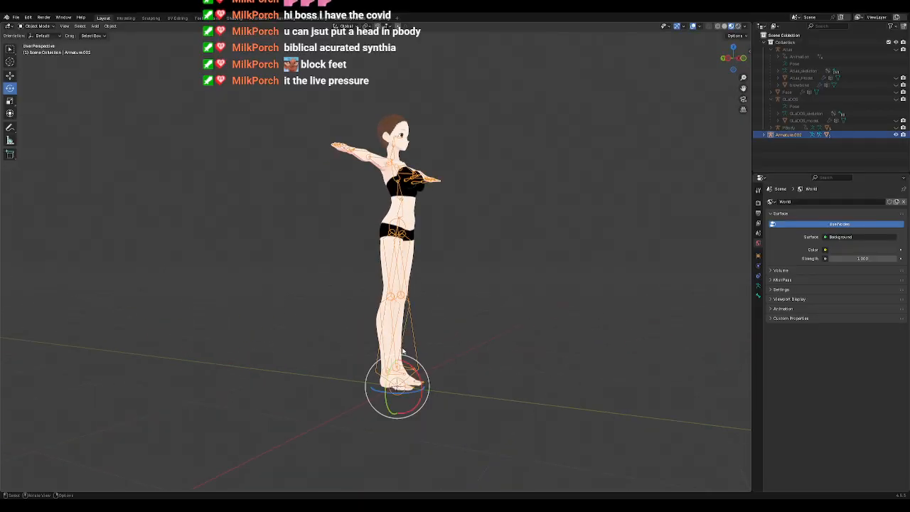
pyautogui.scroll(3, 402, 350)
pyautogui.scroll(-5, 383, 417)
pyautogui.scroll(6, 389, 415)
pyautogui.keyDown('shift'); pyautogui.moveTo(389, 415); pyautogui.dragTo(451, 274, button='middle'); pyautogui.keyUp('shift')
pyautogui.scroll(4, 469, 286)
pyautogui.moveTo(548, 264); pyautogui.dragTo(376, 233, button='middle')
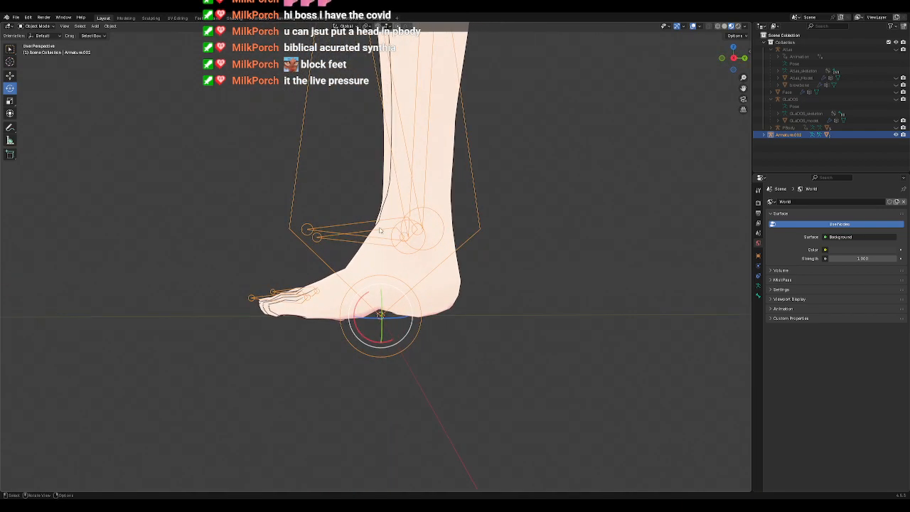
pyautogui.moveTo(346, 295); pyautogui.dragTo(491, 300, button='middle')
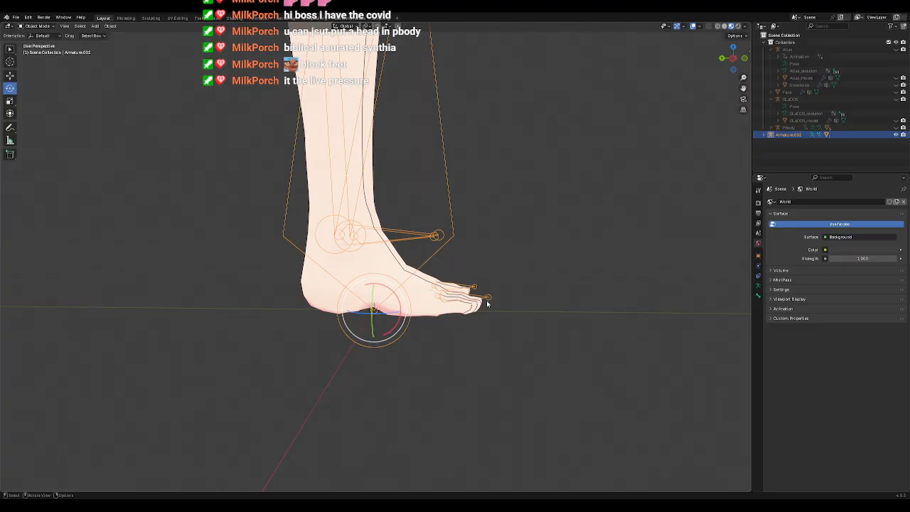
# Step: Select the Body.002 mesh under the new armature in the right side view and switch it to Sculpt Mode
pyautogui.press('KP_3')
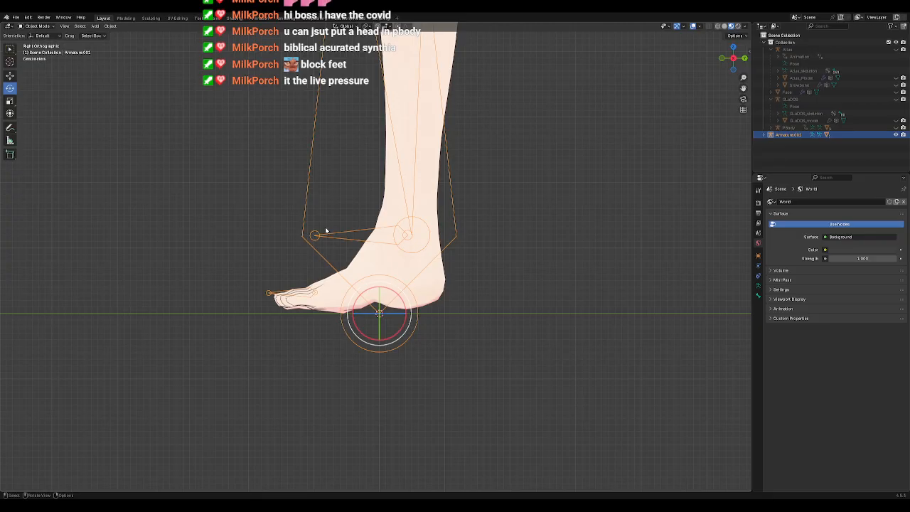
pyautogui.click(762, 135)
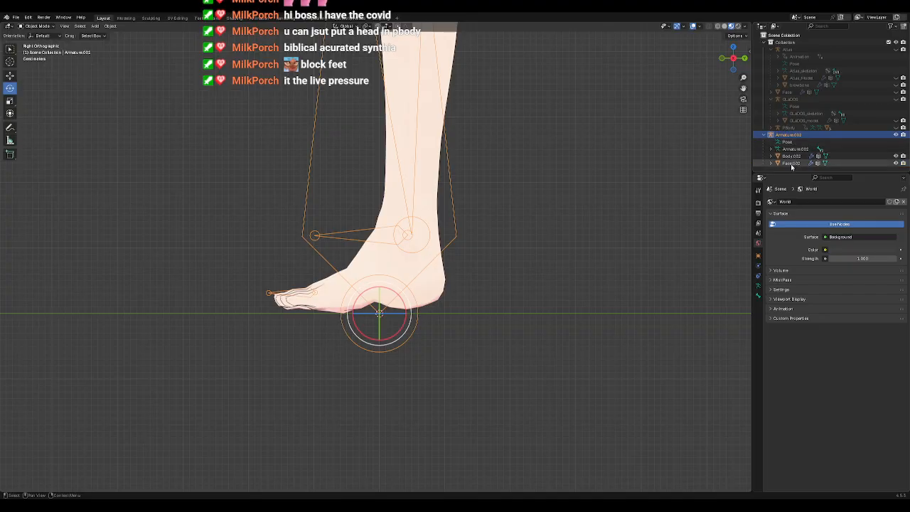
pyautogui.click(791, 157)
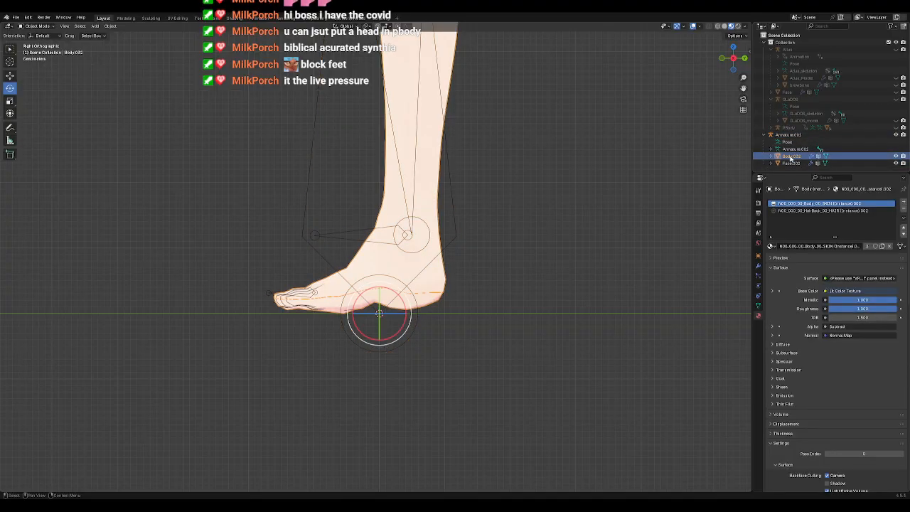
pyautogui.click(37, 26)
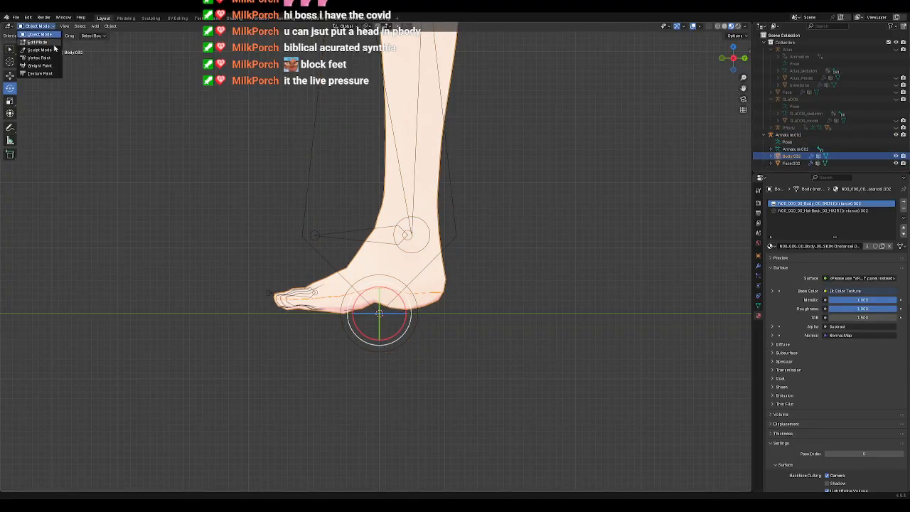
pyautogui.click(40, 50)
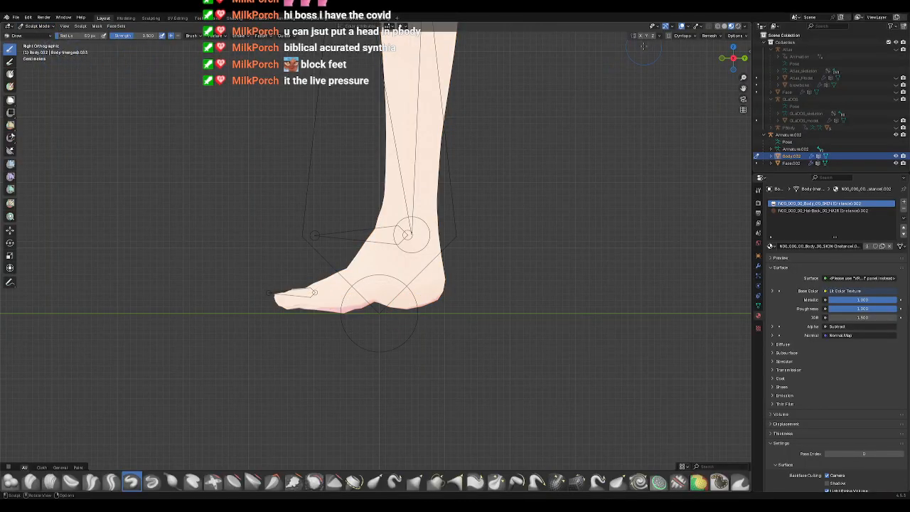
# Step: Enable X-axis symmetry for sculpting, enlarge the brush shelf and select the Elastic Grab brush
pyautogui.click(642, 37)
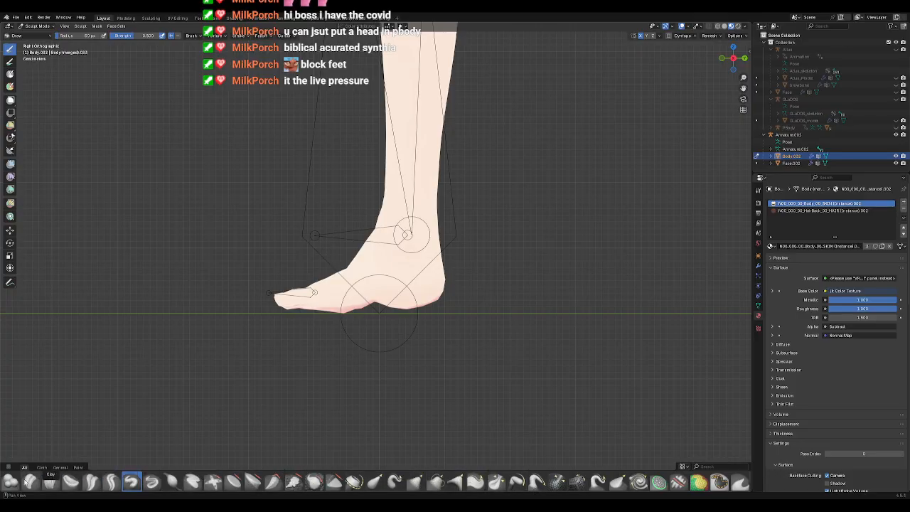
pyautogui.click(11, 468)
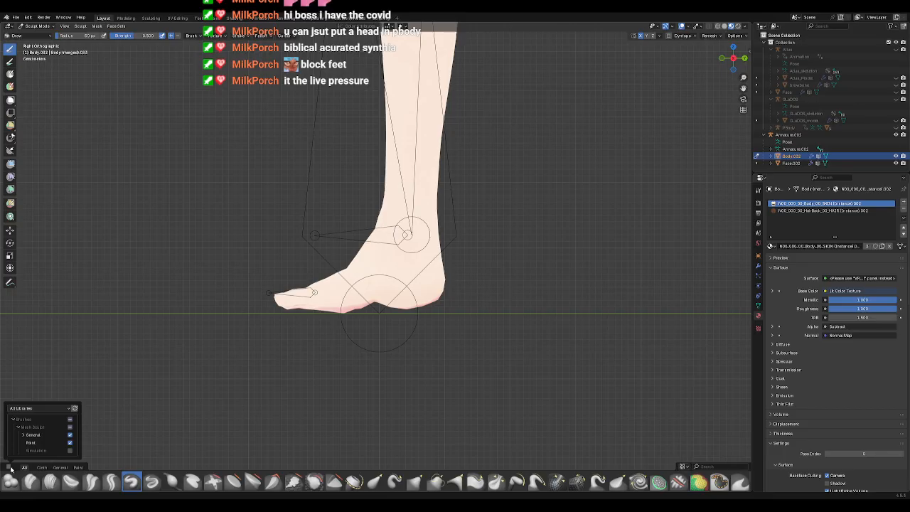
pyautogui.click(9, 468)
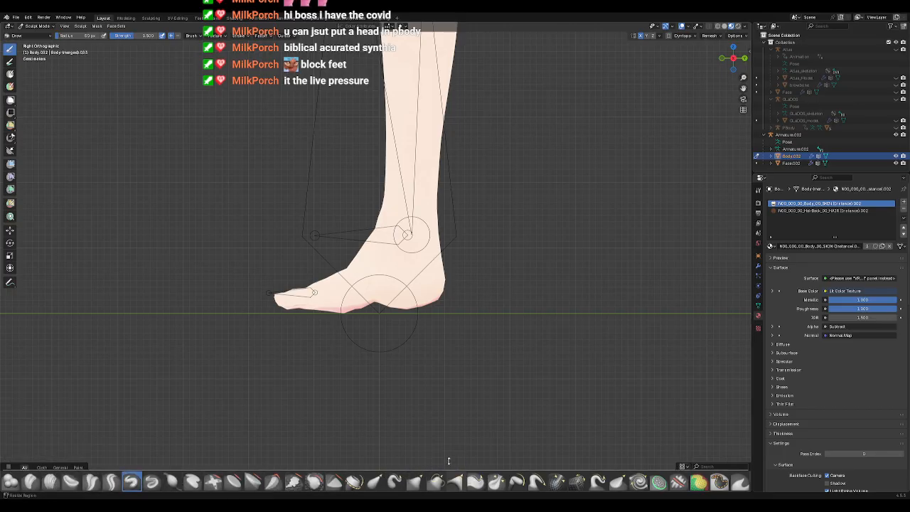
pyautogui.moveTo(450, 461); pyautogui.dragTo(450, 437)
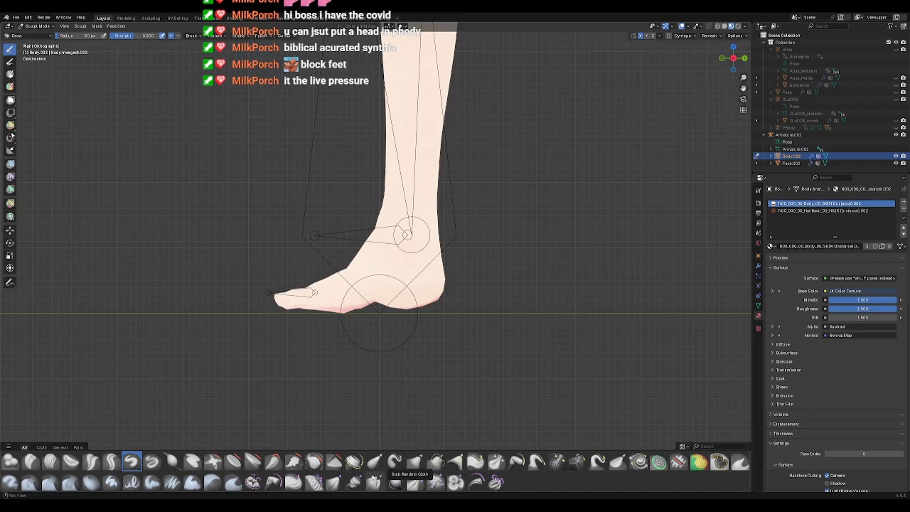
pyautogui.click(372, 461)
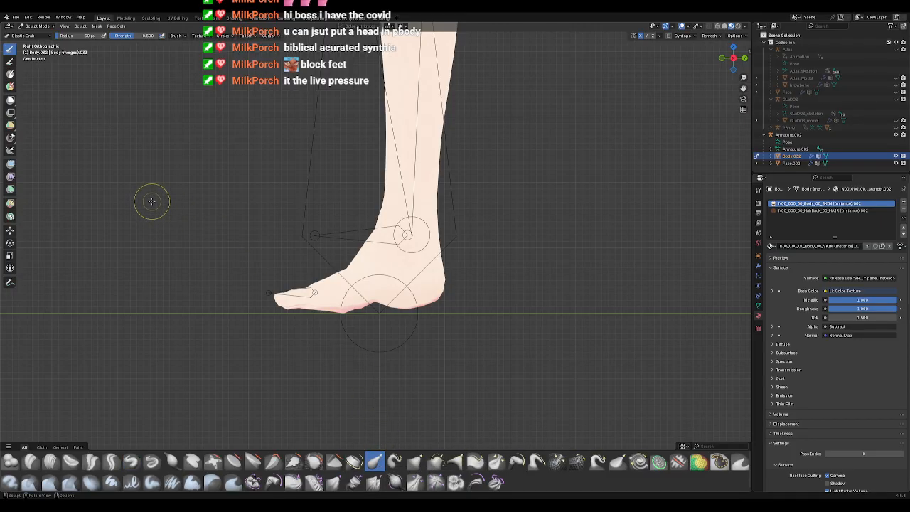
# Step: Push the front of the ankle and instep inward, and pull the heel, arch and ball of the sole down toward the ground line
pyautogui.moveTo(366, 247); pyautogui.dragTo(399, 264)
pyautogui.moveTo(370, 226)
pyautogui.mouseDown()
pyautogui.moveTo(387, 225)
pyautogui.moveTo(383, 254)
pyautogui.mouseUp()
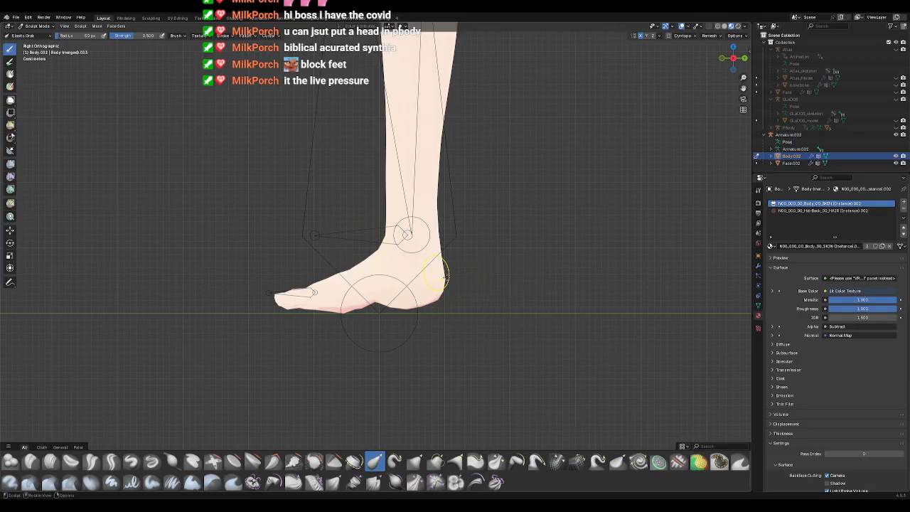
pyautogui.moveTo(435, 298); pyautogui.dragTo(404, 306)
pyautogui.moveTo(391, 304); pyautogui.dragTo(392, 308)
pyautogui.moveTo(378, 303); pyautogui.dragTo(378, 307)
pyautogui.moveTo(366, 307); pyautogui.dragTo(365, 311)
pyautogui.moveTo(346, 312); pyautogui.dragTo(295, 310)
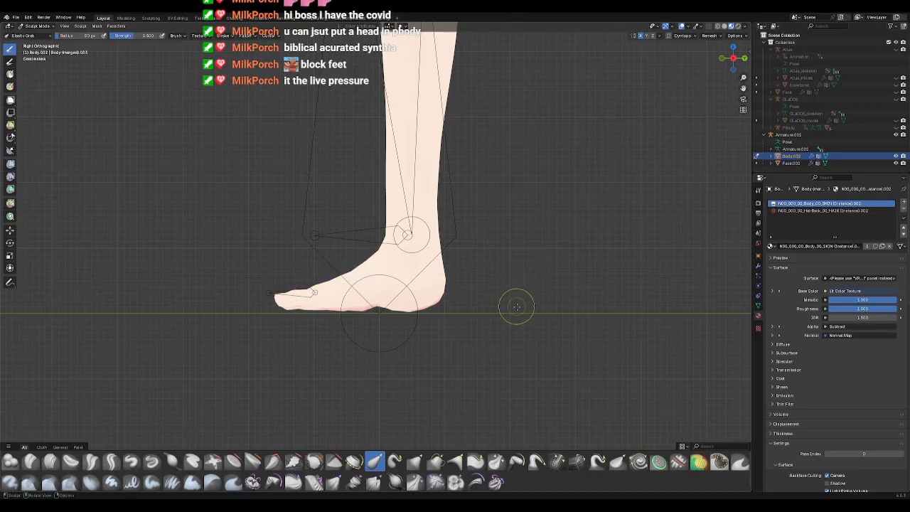
# Step: Return the body mesh to Object Mode and save the file
pyautogui.click(41, 26)
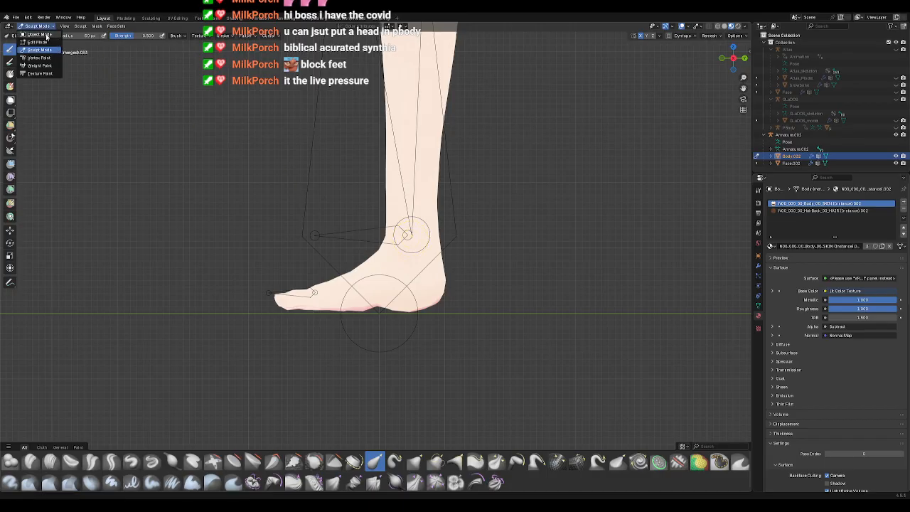
pyautogui.click(36, 34)
pyautogui.moveTo(463, 258)
pyautogui.mouseDown(button='middle')
pyautogui.moveTo(453, 253)
pyautogui.moveTo(475, 261)
pyautogui.mouseUp(button='middle')
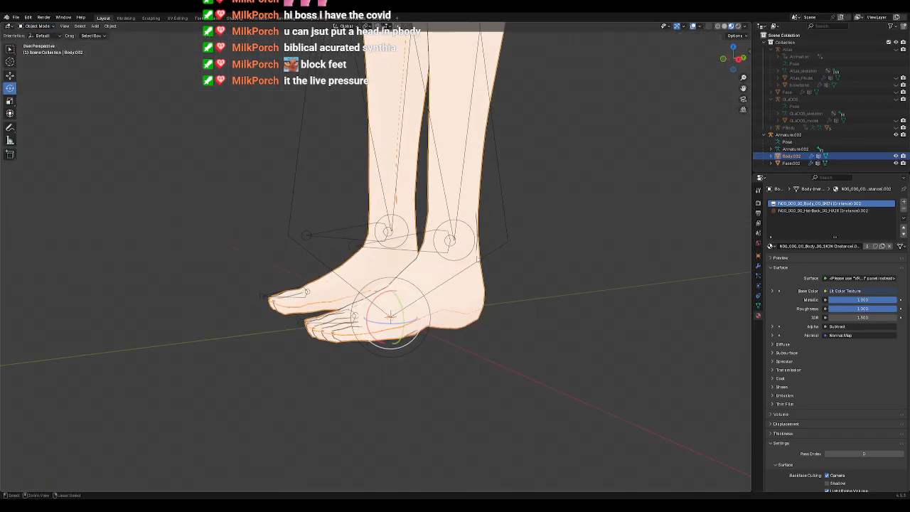
pyautogui.hotkey('ctrl', 's')
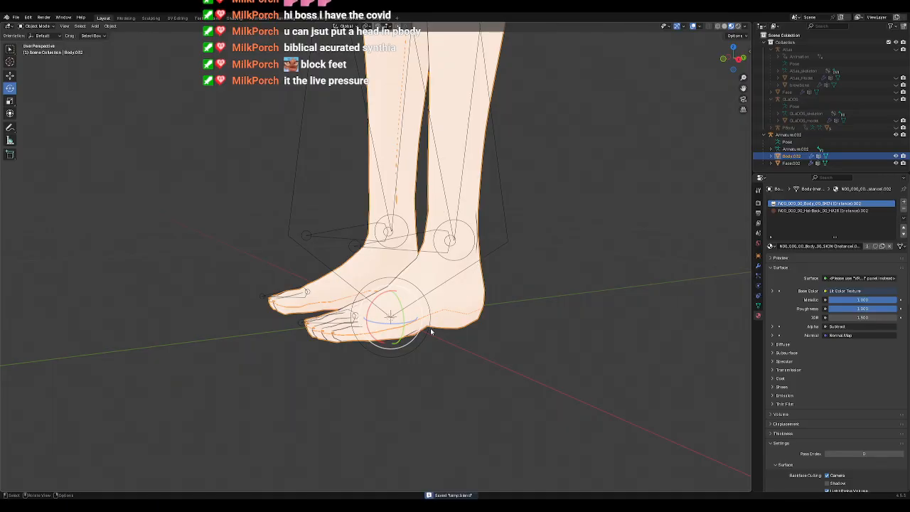
# Step: Deselect the body mesh and add a mesh cube at the world origin between the feet
pyautogui.moveTo(478, 257); pyautogui.dragTo(479, 342, button='middle')
pyautogui.scroll(2, 233, 154)
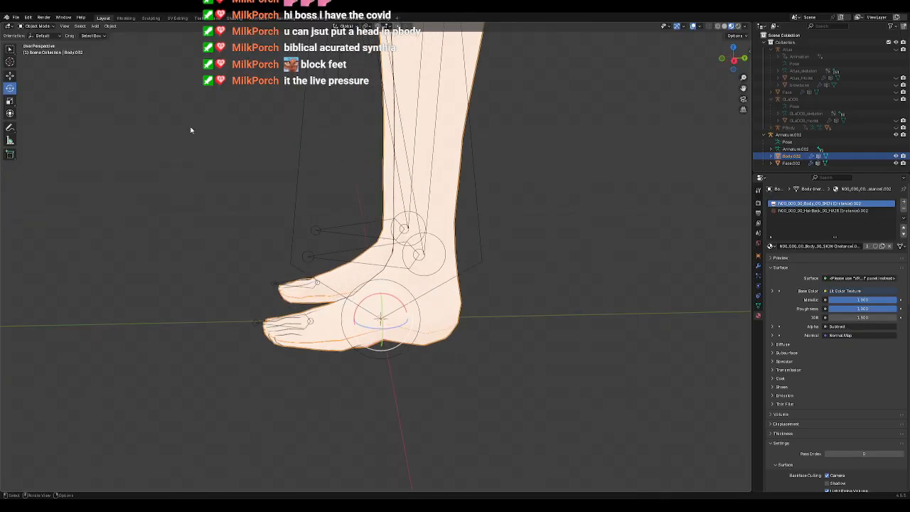
pyautogui.click(206, 229)
pyautogui.press('a')
pyautogui.click(204, 218)
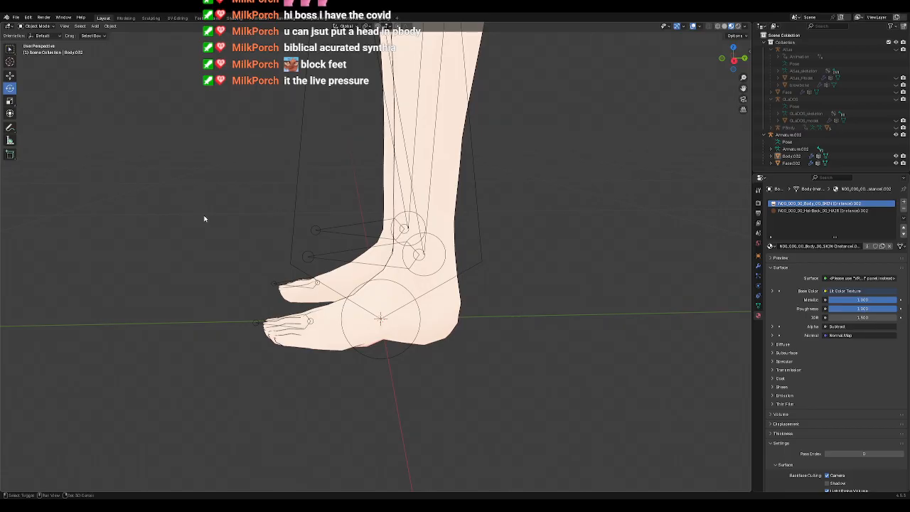
pyautogui.hotkey('shift', 'a')
pyautogui.moveTo(181, 215)
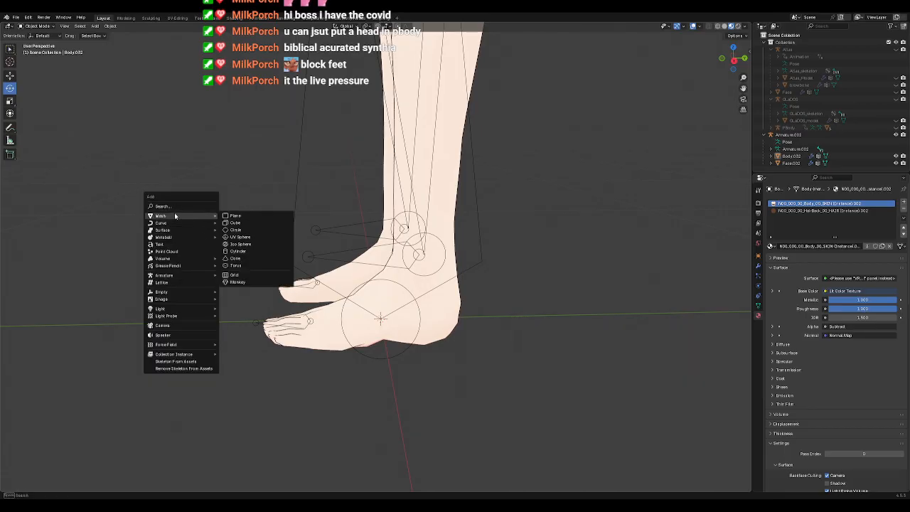
pyautogui.click(250, 225)
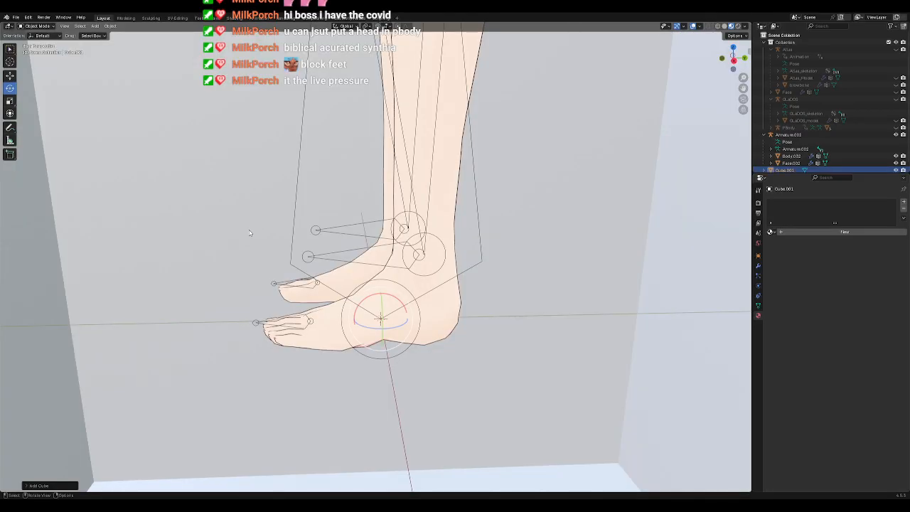
# Step: Scale the new cube down uniformly to about 0.077
pyautogui.scroll(-8, 249, 232)
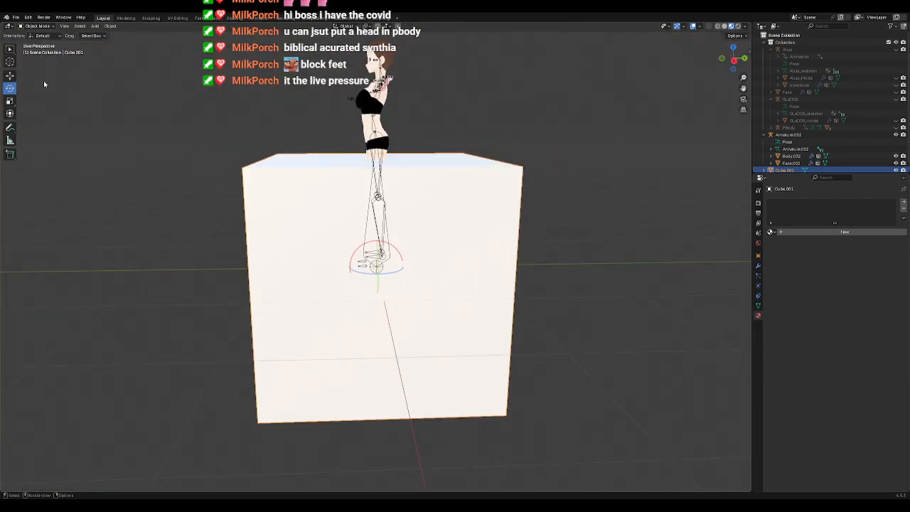
pyautogui.click(10, 100)
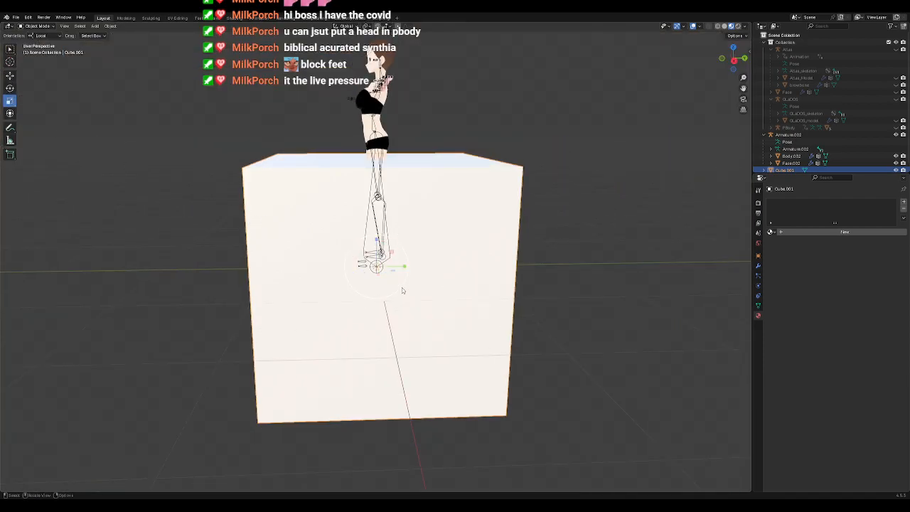
pyautogui.press('s')
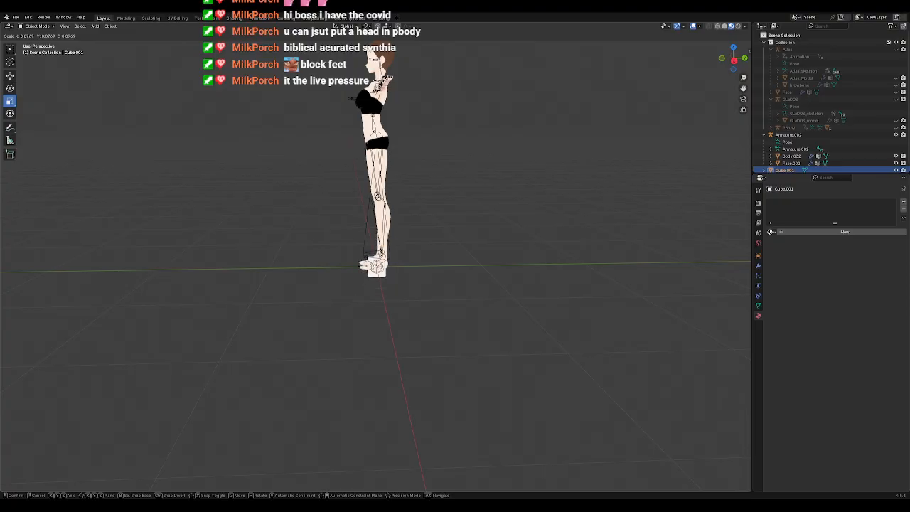
pyautogui.click(380, 287)
# Step: Move the cube sideways and slightly up in the front view onto the character's left foot
pyautogui.press('KP_Decimal')
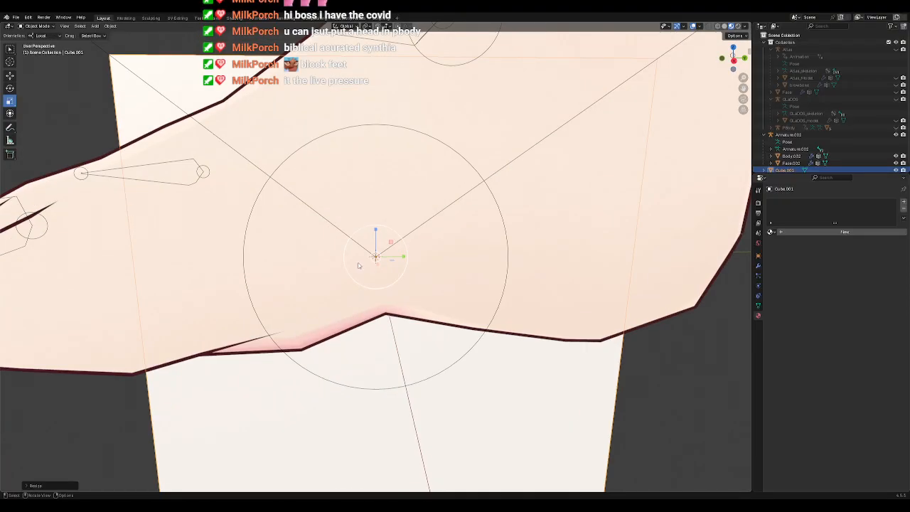
pyautogui.scroll(-7, 359, 265)
pyautogui.press('KP_1')
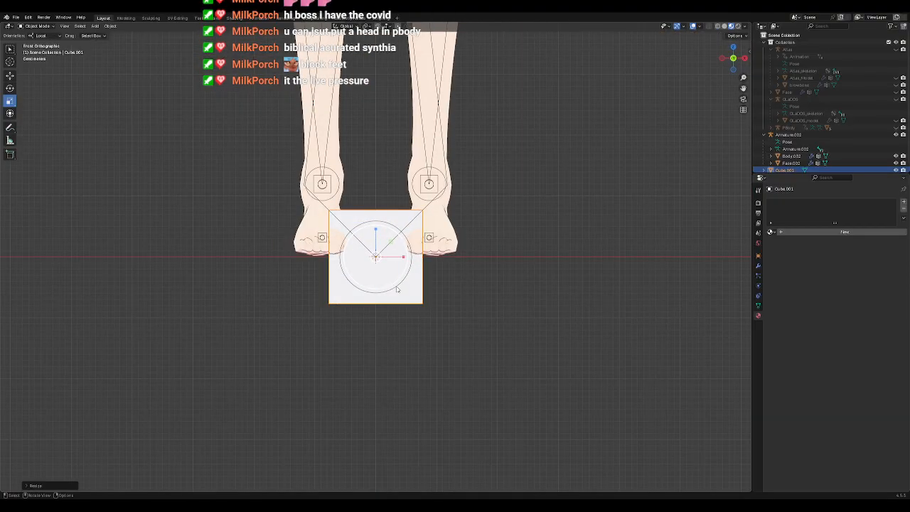
pyautogui.click(10, 77)
pyautogui.moveTo(389, 242); pyautogui.dragTo(450, 220)
# Step: Flatten the cube into a slab with Z scale about 0.005, tilt it about 22° around X and lay it along the instep
pyautogui.press('KP_3')
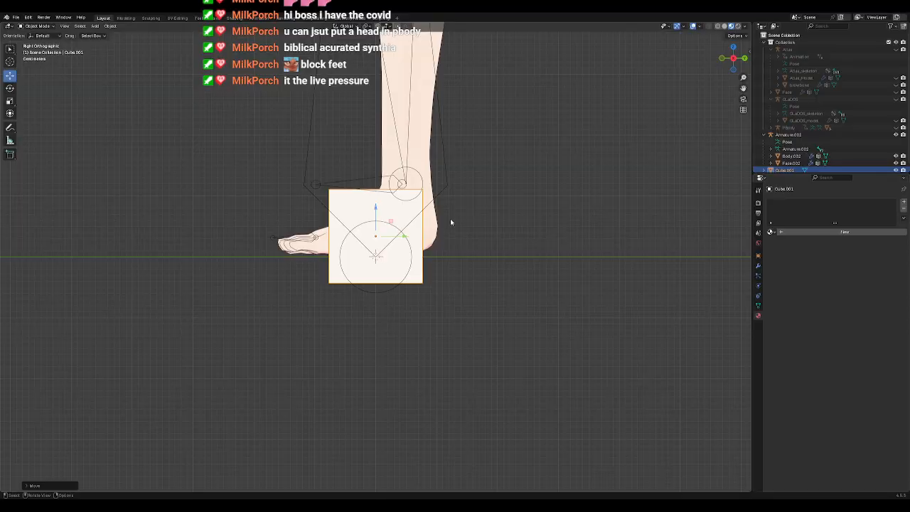
pyautogui.scroll(2, 450, 221)
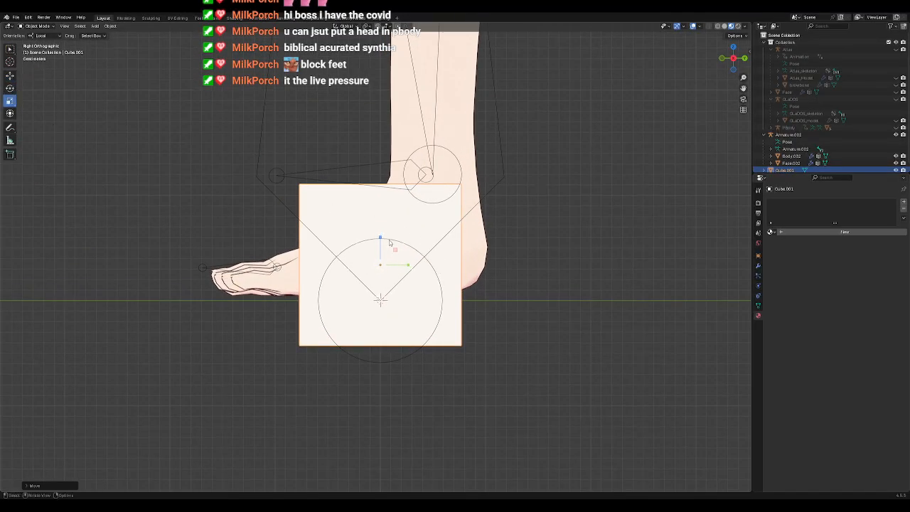
pyautogui.moveTo(382, 242); pyautogui.dragTo(327, 219)
pyautogui.click(13, 78)
pyautogui.click(11, 89)
pyautogui.click(10, 75)
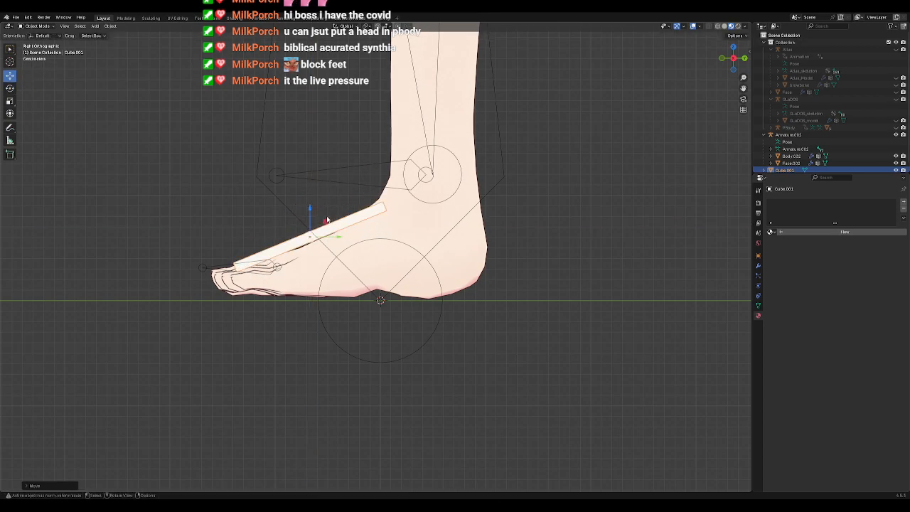
# Step: Narrow the slab to an X scale of about 0.041 and shift it slightly sideways over the left foot
pyautogui.press('KP_1')
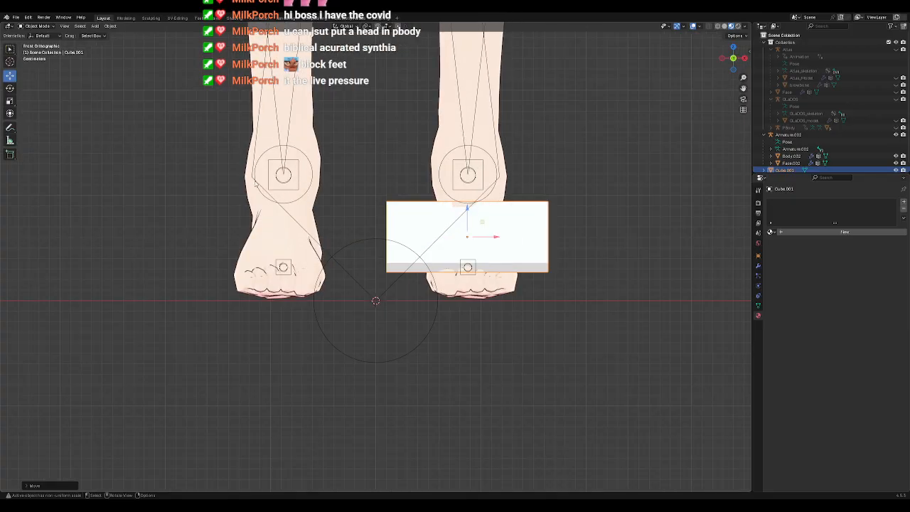
pyautogui.click(11, 101)
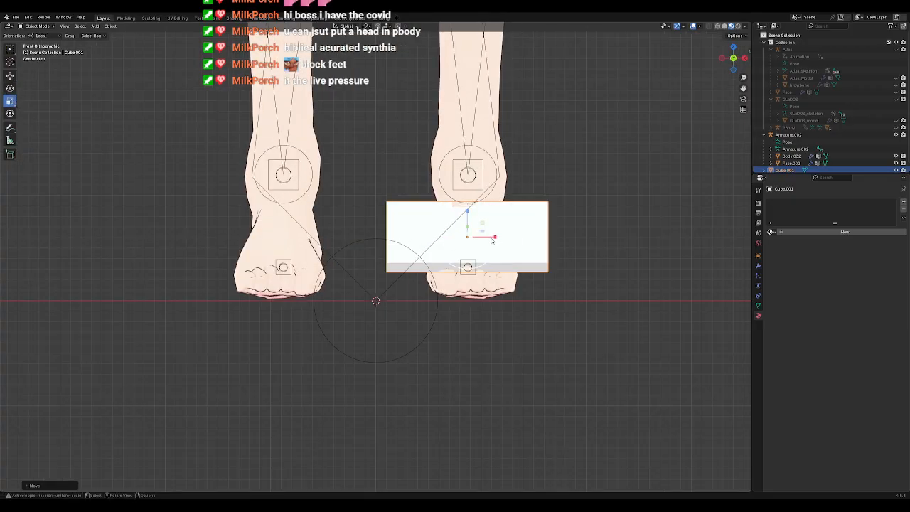
pyautogui.moveTo(497, 237); pyautogui.dragTo(479, 243)
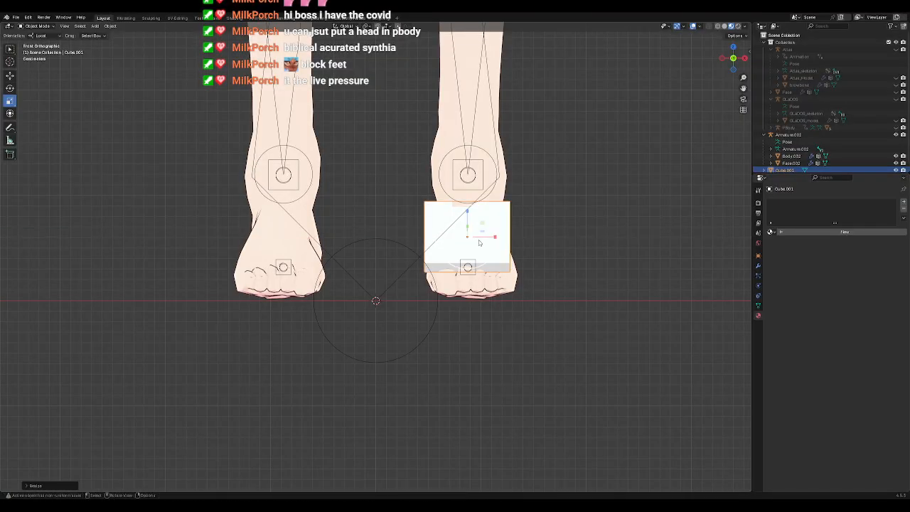
pyautogui.press('KP_3')
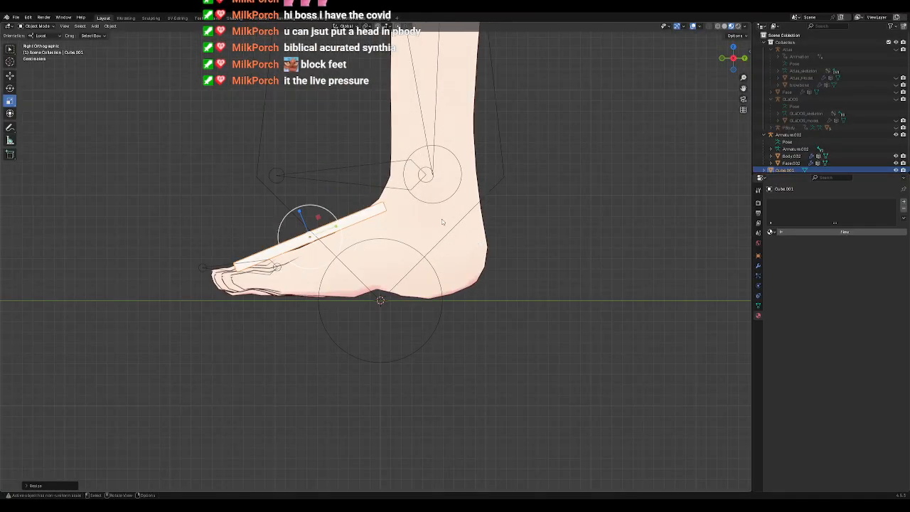
pyautogui.press('KP_1')
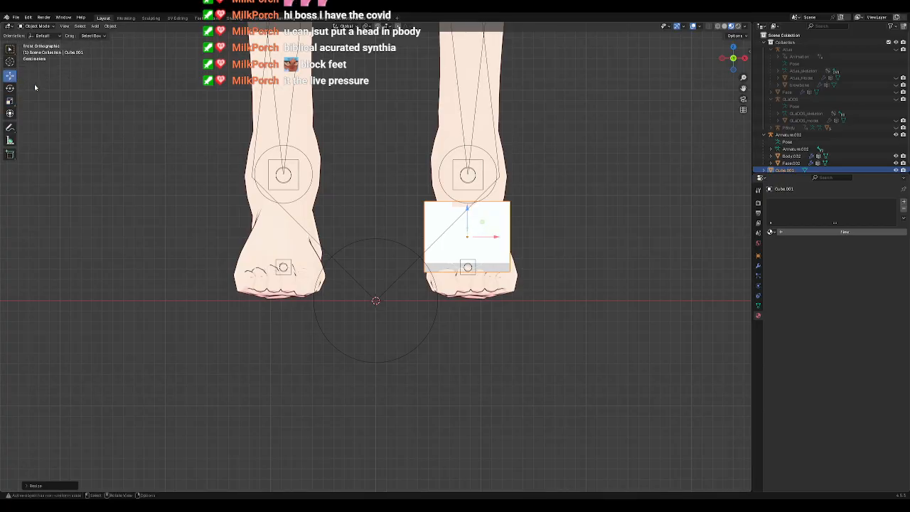
pyautogui.moveTo(501, 237)
pyautogui.mouseDown()
pyautogui.moveTo(513, 238)
pyautogui.moveTo(505, 237)
pyautogui.mouseUp()
# Step: Check the slab's fit on the instep in the side view and copy the slab to the clipboard
pyautogui.press('KP_3')
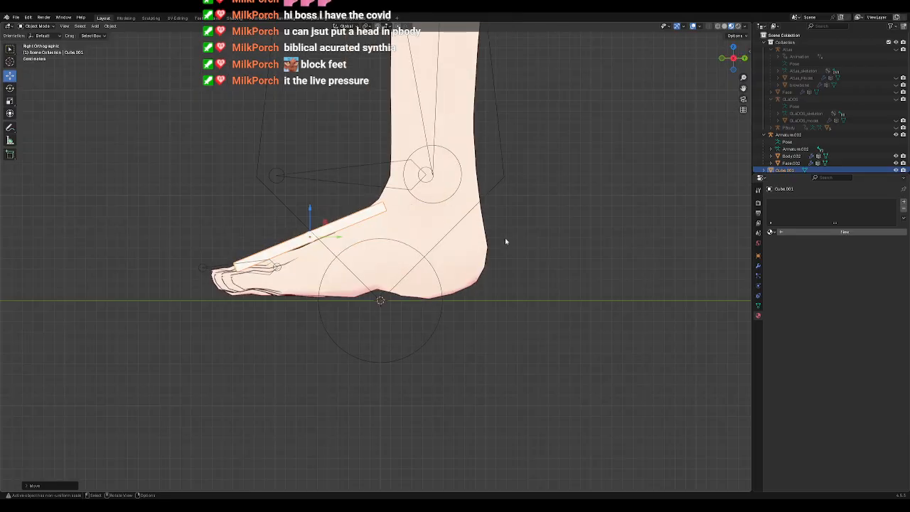
pyautogui.scroll(2, 458, 253)
pyautogui.keyDown('shift'); pyautogui.moveTo(406, 261); pyautogui.dragTo(473, 250, button='middle'); pyautogui.keyUp('shift')
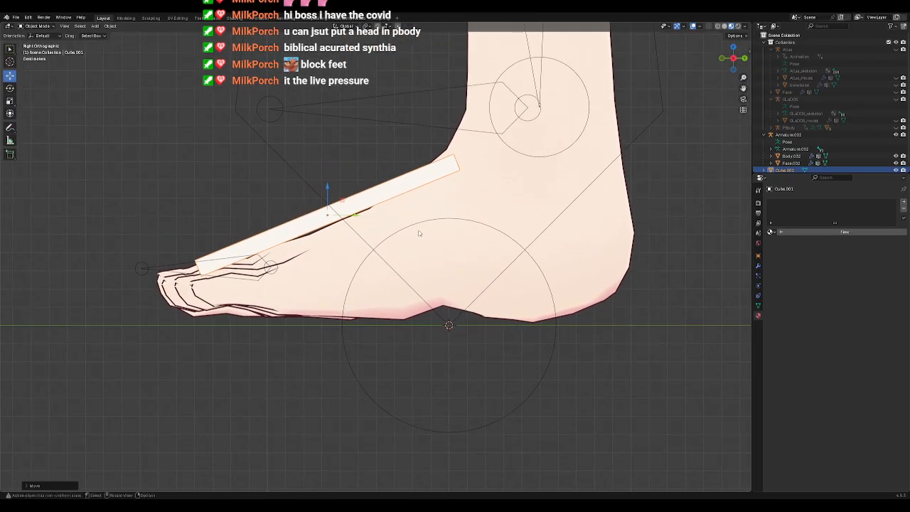
pyautogui.moveTo(387, 212); pyautogui.dragTo(491, 227, button='middle')
pyautogui.hotkey('ctrl', 'c')
# Step: Try pasting a copy of the slab, moving it outward beside the foot and rotating it, and undo all of these changes
pyautogui.hotkey('ctrl', 'v')
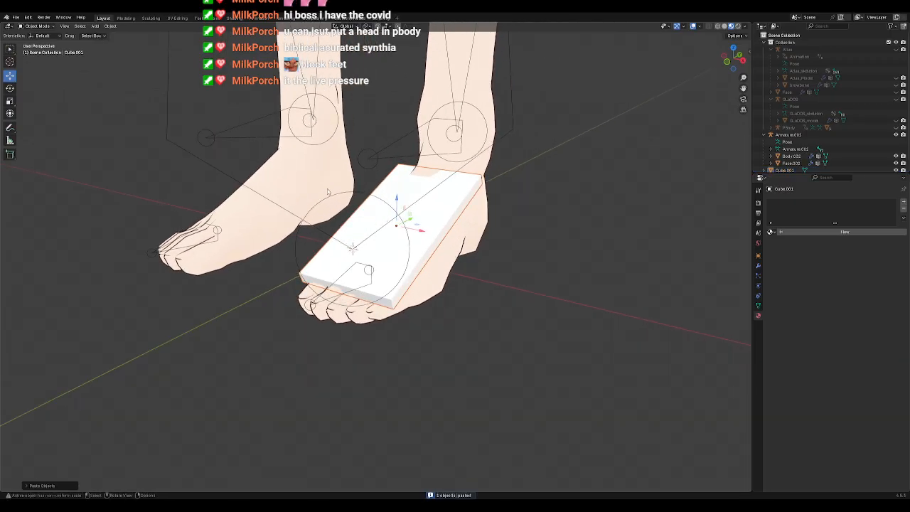
pyautogui.moveTo(421, 232); pyautogui.dragTo(524, 258)
pyautogui.press('KP_1')
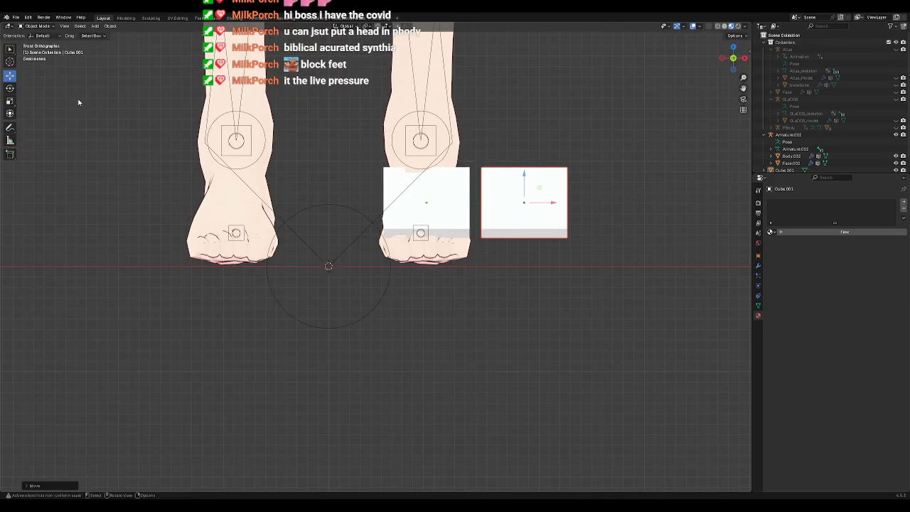
pyautogui.click(10, 88)
pyautogui.moveTo(545, 188); pyautogui.dragTo(528, 230)
pyautogui.hotkey('ctrl', 'z')
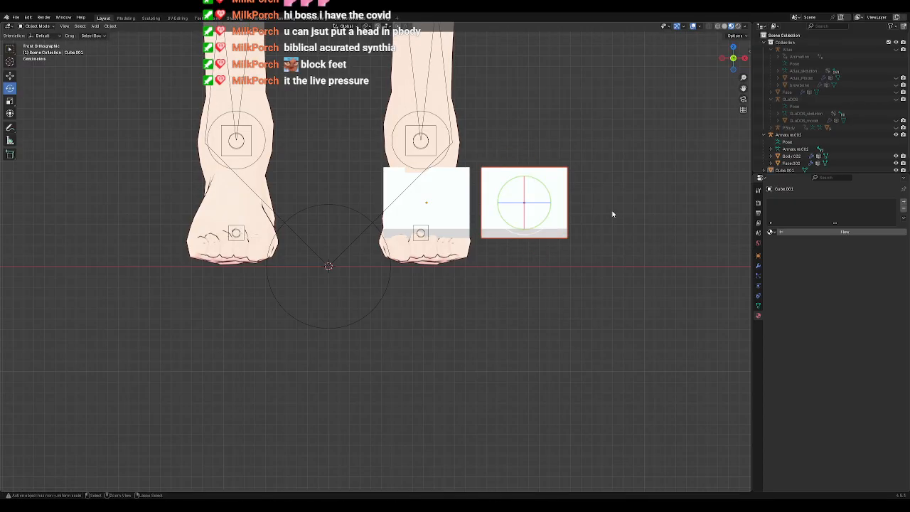
pyautogui.click(757, 254)
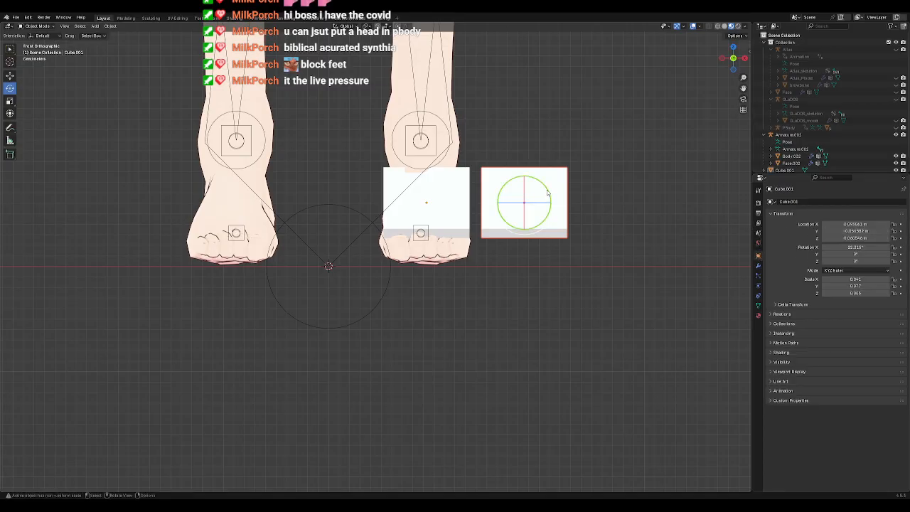
pyautogui.moveTo(547, 192); pyautogui.dragTo(549, 211)
pyautogui.hotkey('ctrl', 'z')
pyautogui.hotkey('ctrl', 'z')
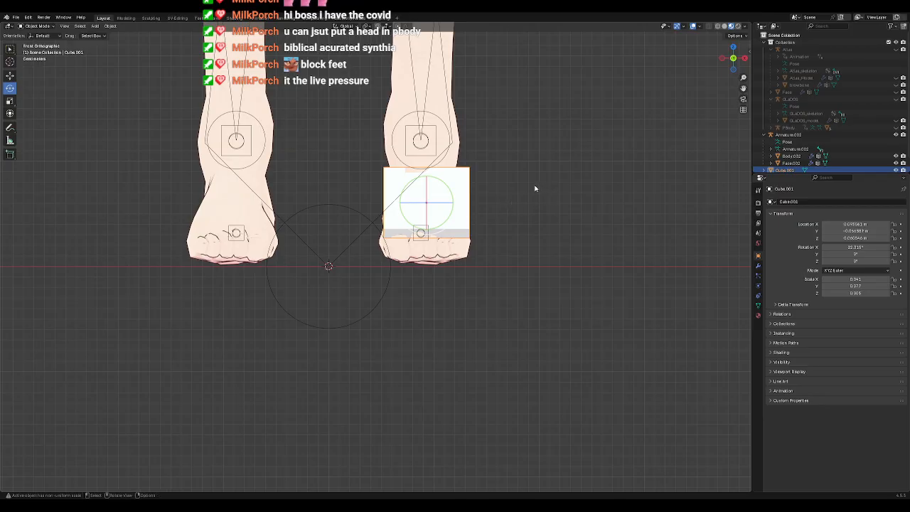
# Step: Paste a copy of the instep slab and move it outward beside the left foot, to about 0.178 m in X
pyautogui.hotkey('ctrl', 'v')
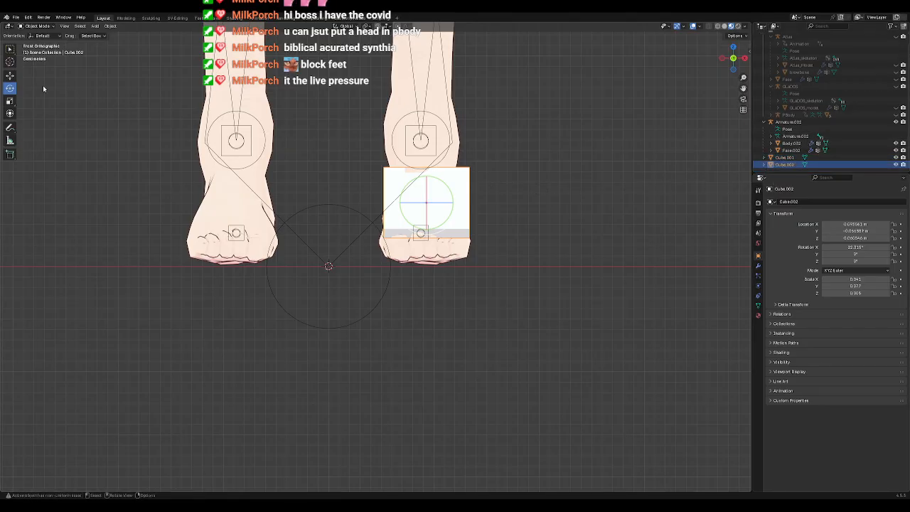
pyautogui.click(10, 76)
pyautogui.moveTo(453, 204); pyautogui.dragTo(541, 204)
pyautogui.click(455, 208)
pyautogui.click(513, 223)
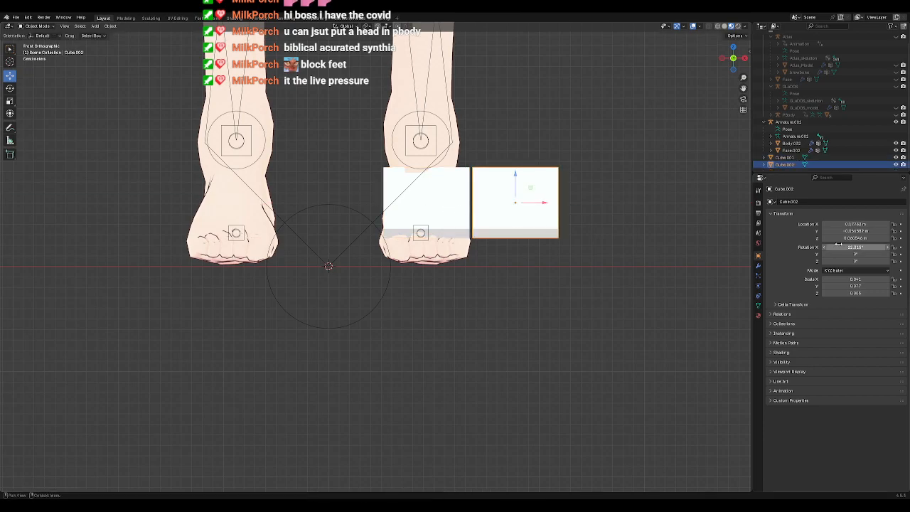
# Step: Stand the copied slab upright by setting its rotation to 90° around Y and 0° around X
pyautogui.click(9, 88)
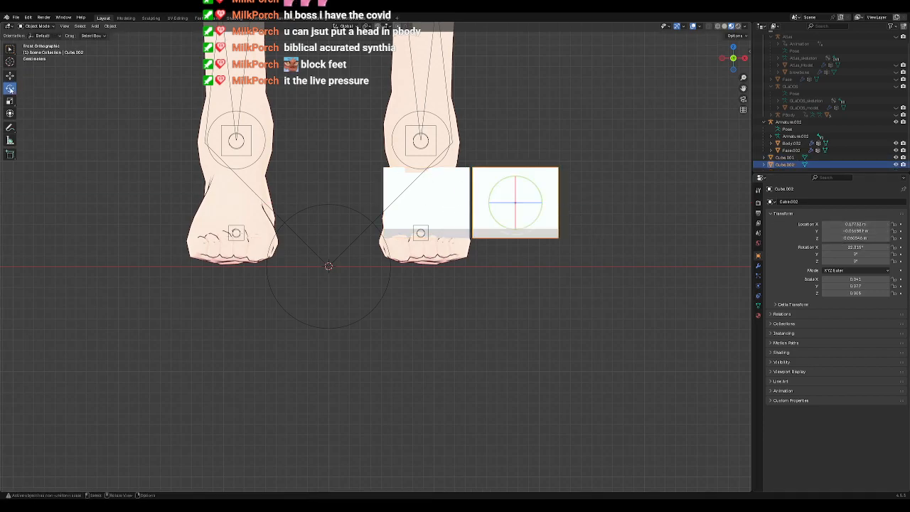
pyautogui.moveTo(525, 183); pyautogui.dragTo(544, 192)
pyautogui.click(833, 254)
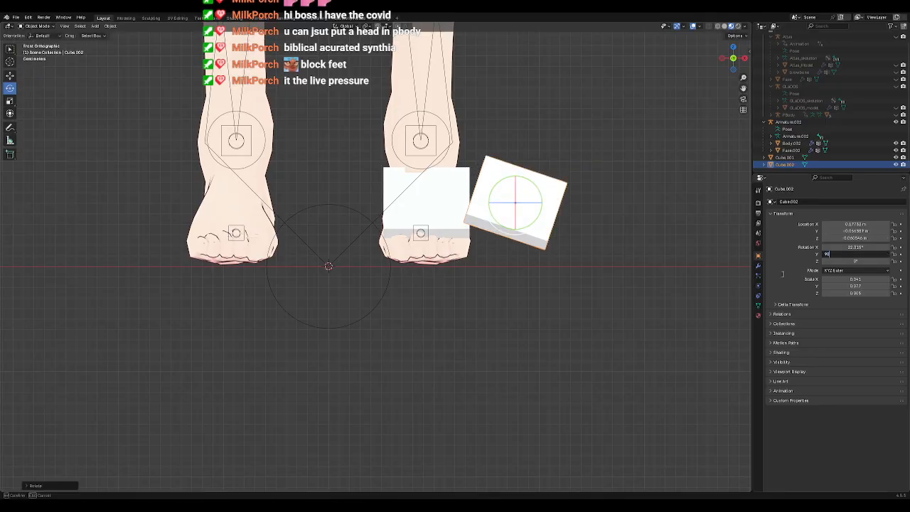
pyautogui.press('Return')
pyautogui.moveTo(624, 241)
pyautogui.mouseDown(button='middle')
pyautogui.moveTo(619, 278)
pyautogui.moveTo(618, 257)
pyautogui.mouseUp(button='middle')
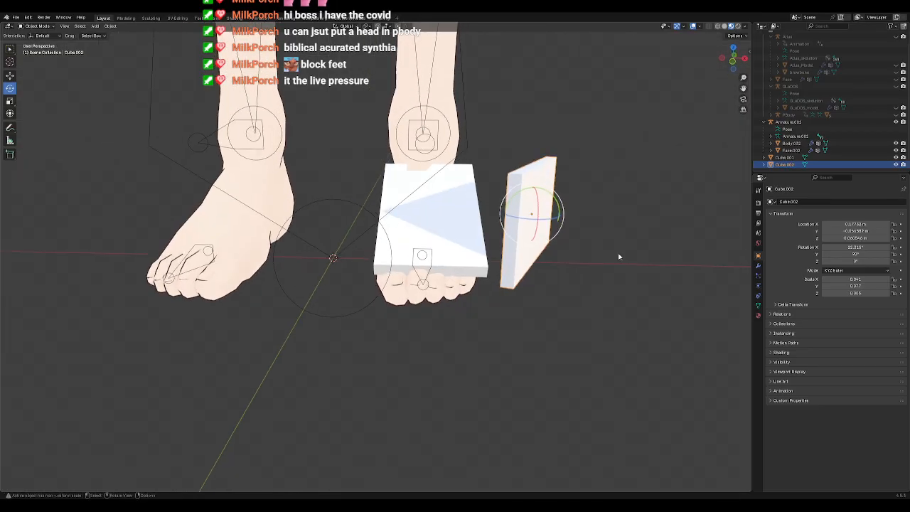
pyautogui.press('KP_Decimal')
pyautogui.moveTo(612, 263); pyautogui.dragTo(473, 306, button='middle')
pyautogui.moveTo(400, 275); pyautogui.dragTo(504, 258)
pyautogui.click(852, 249)
pyautogui.write('0')
pyautogui.press('Return')
# Step: Move the upright plate against the outer side of the left foot, to about 0.139 m in X and 0.043 m in Z
pyautogui.moveTo(563, 266); pyautogui.dragTo(501, 183, button='middle')
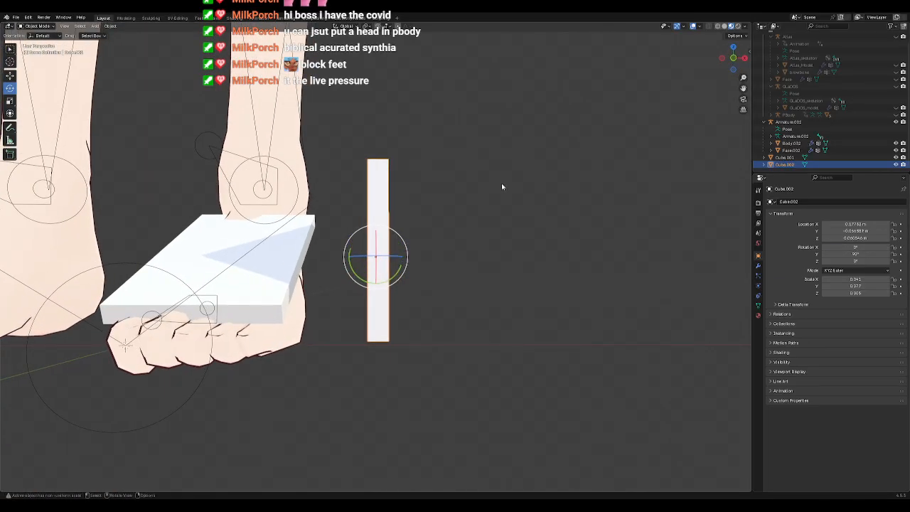
pyautogui.scroll(2, 501, 182)
pyautogui.scroll(-5, 489, 204)
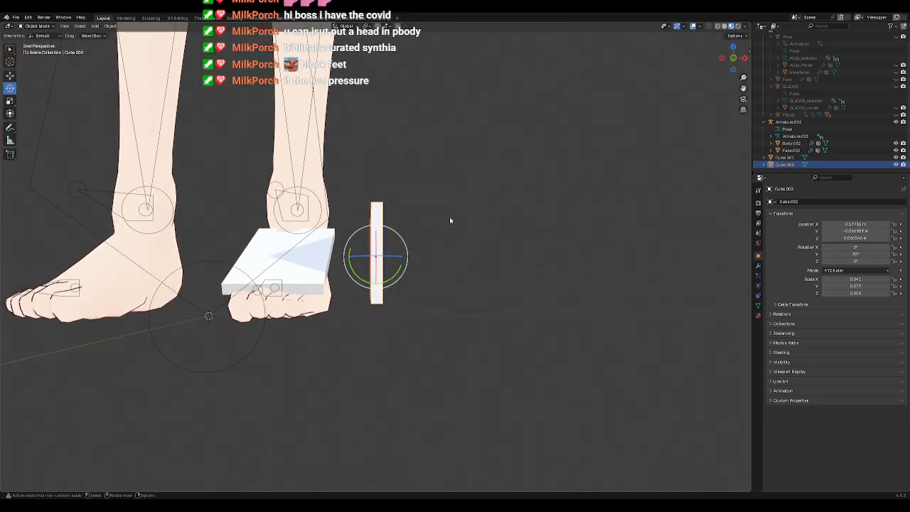
pyautogui.press('KP_1')
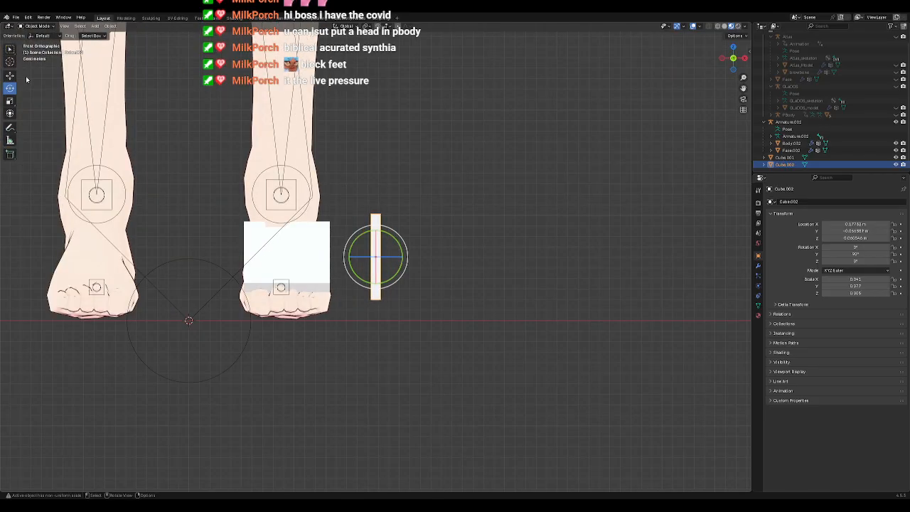
pyautogui.click(10, 75)
pyautogui.moveTo(389, 245); pyautogui.dragTo(347, 263)
pyautogui.press('KP_3')
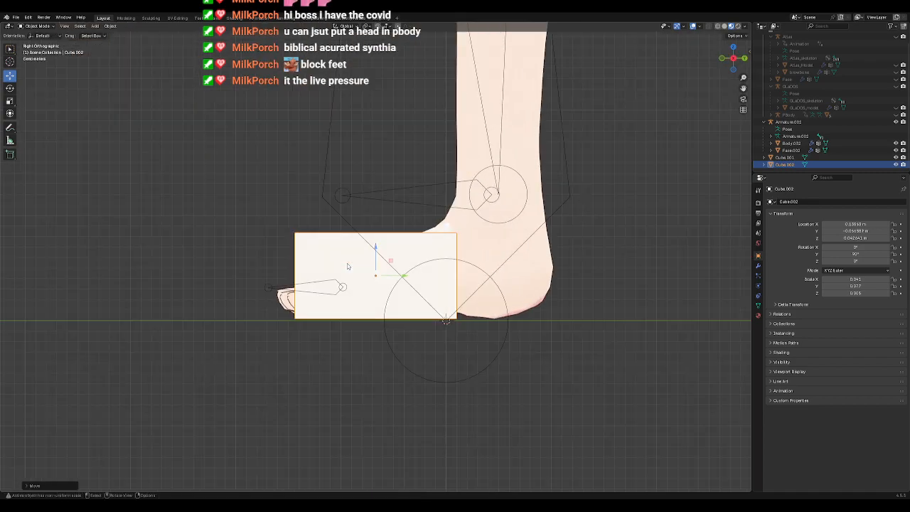
# Step: Tilt the side plate to match the instep slab's slope and shift it so their edges line up
pyautogui.click(11, 89)
pyautogui.moveTo(406, 265); pyautogui.dragTo(384, 298)
pyautogui.click(11, 75)
pyautogui.moveTo(383, 299); pyautogui.dragTo(431, 303, button='middle')
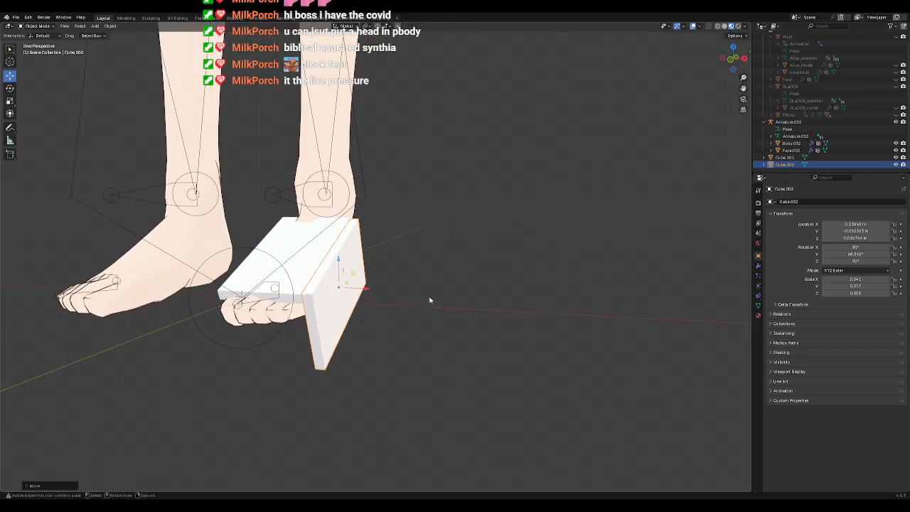
# Step: Delete the tilted side plate
pyautogui.click(429, 300)
pyautogui.click(347, 311)
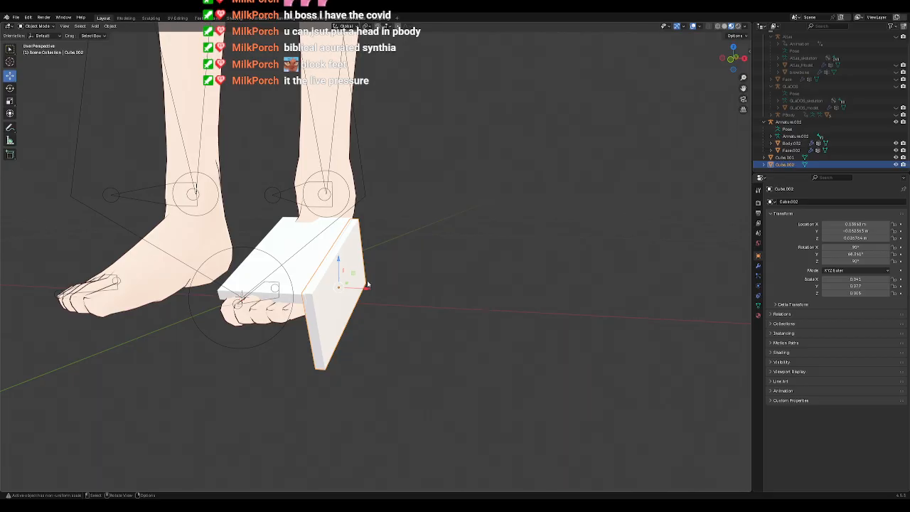
pyautogui.press('Delete')
# Step: Thicken the instep slab into a block with a Z scale of about 0.034
pyautogui.click(278, 235)
pyautogui.press('KP_3')
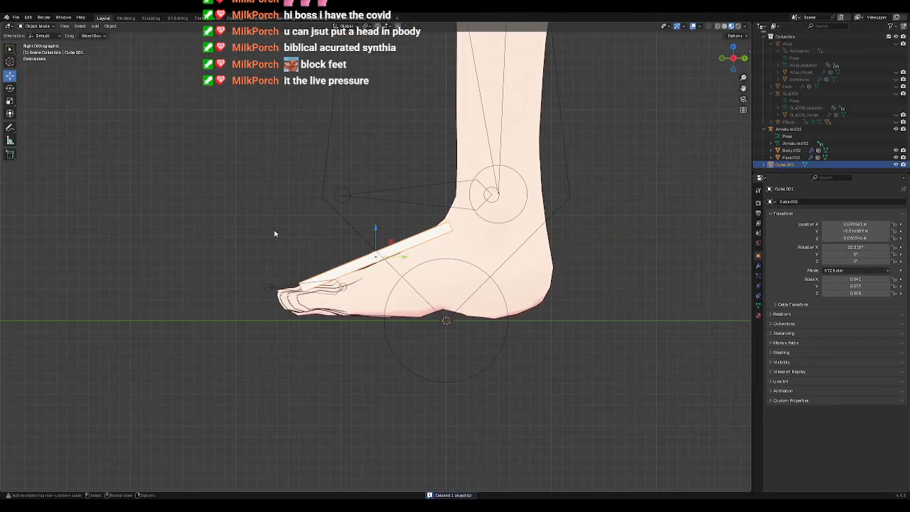
pyautogui.click(11, 100)
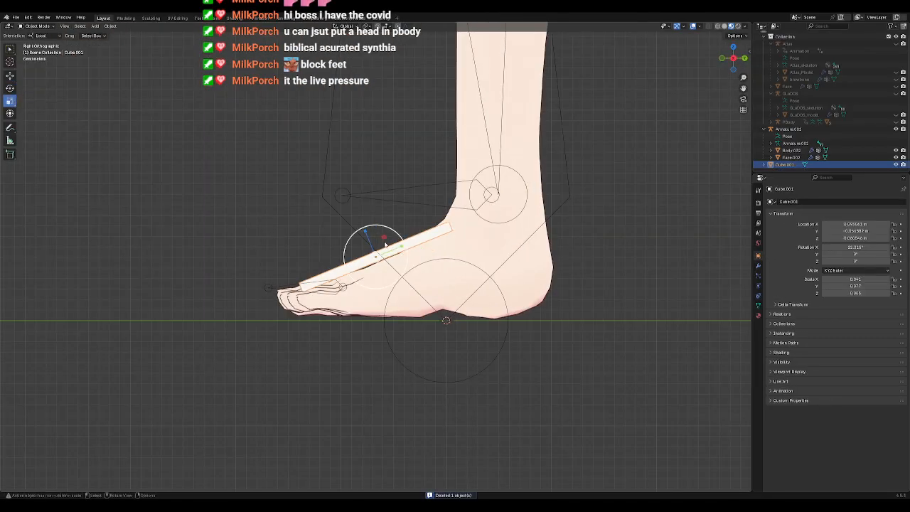
pyautogui.moveTo(366, 231); pyautogui.dragTo(326, 167)
pyautogui.click(234, 51)
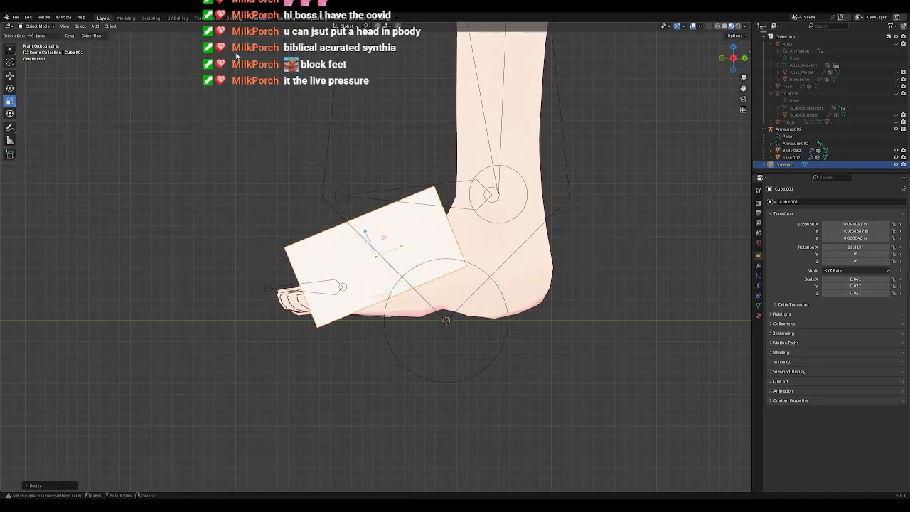
pyautogui.press('s')
pyautogui.press('z')
pyautogui.press('z')
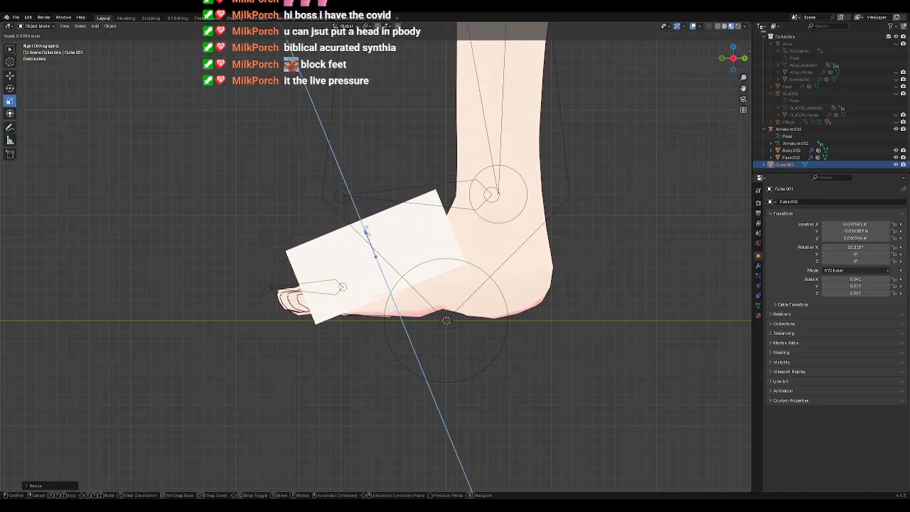
pyautogui.click(370, 237)
# Step: Move the tilted block down and back into the foot and thicken it to a Z scale of about 0.046
pyautogui.click(11, 74)
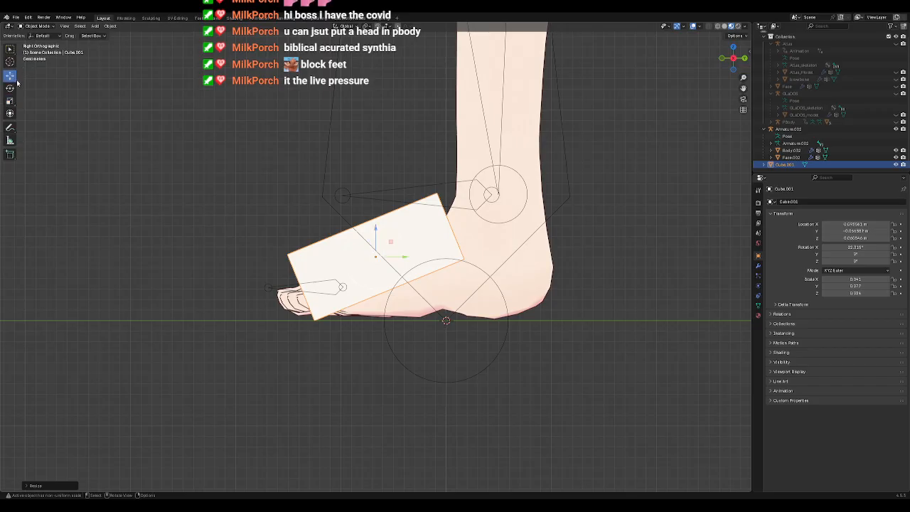
pyautogui.moveTo(390, 241); pyautogui.dragTo(407, 260)
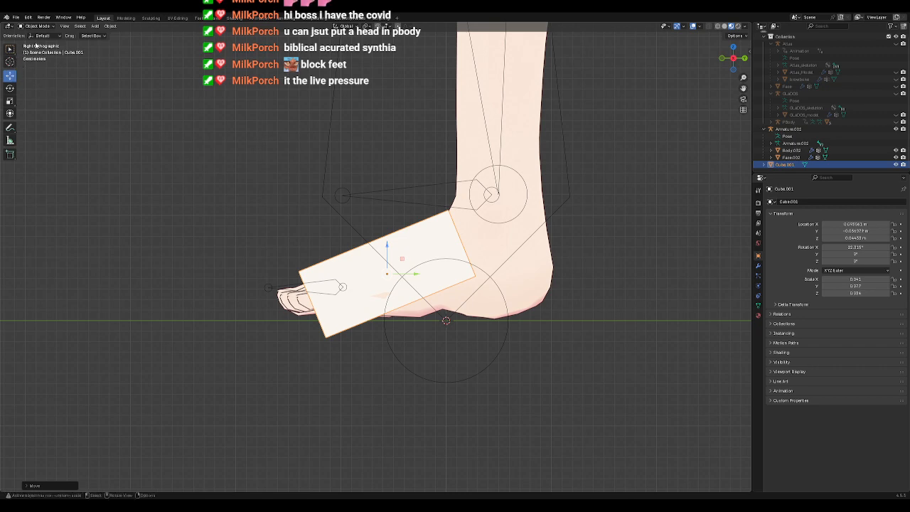
pyautogui.click(10, 101)
pyautogui.moveTo(377, 250)
pyautogui.mouseDown()
pyautogui.moveTo(375, 228)
pyautogui.moveTo(380, 240)
pyautogui.mouseUp()
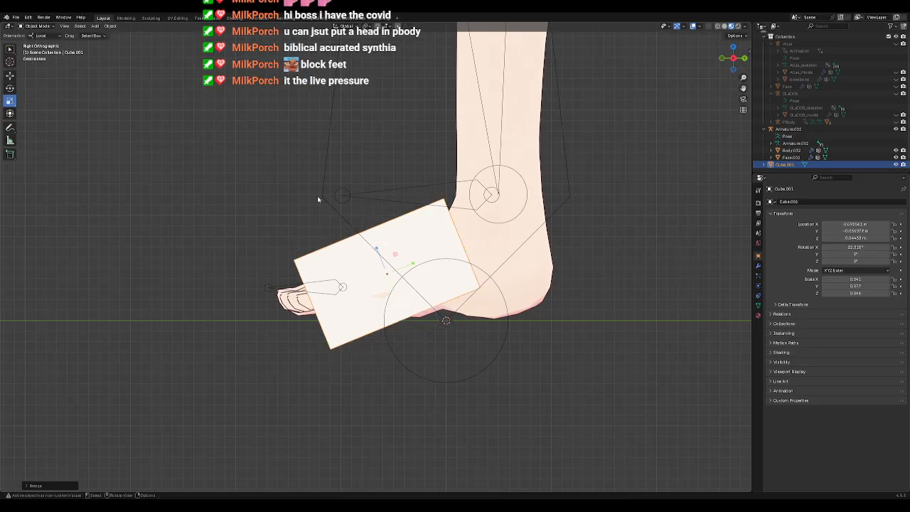
# Step: Try lengthening the tilted block along its local Y axis, and undo the stretch
pyautogui.moveTo(416, 265); pyautogui.dragTo(446, 260)
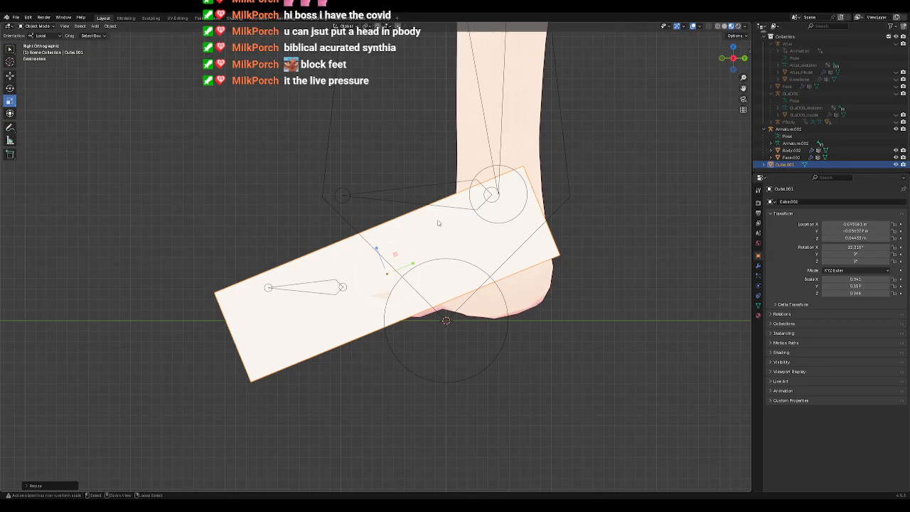
pyautogui.hotkey('ctrl', 'z')
pyautogui.scroll(-3, 442, 229)
pyautogui.scroll(2, 443, 228)
pyautogui.moveTo(359, 162); pyautogui.dragTo(419, 189, button='middle')
# Step: Delete the tilted block around the left foot
pyautogui.click(366, 304)
pyautogui.click(330, 330)
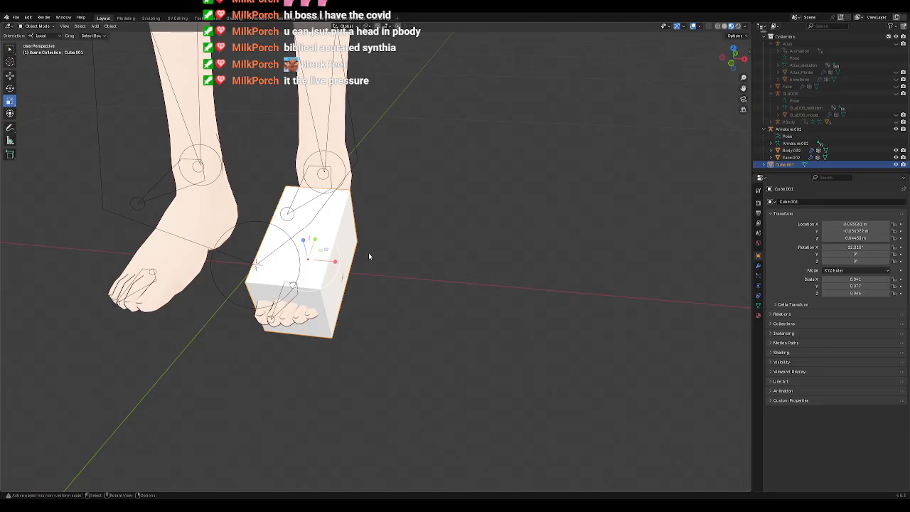
pyautogui.press('Delete')
# Step: Add a new cube and scale it down uniformly to about 0.09
pyautogui.hotkey('shift', 'a')
pyautogui.moveTo(401, 265)
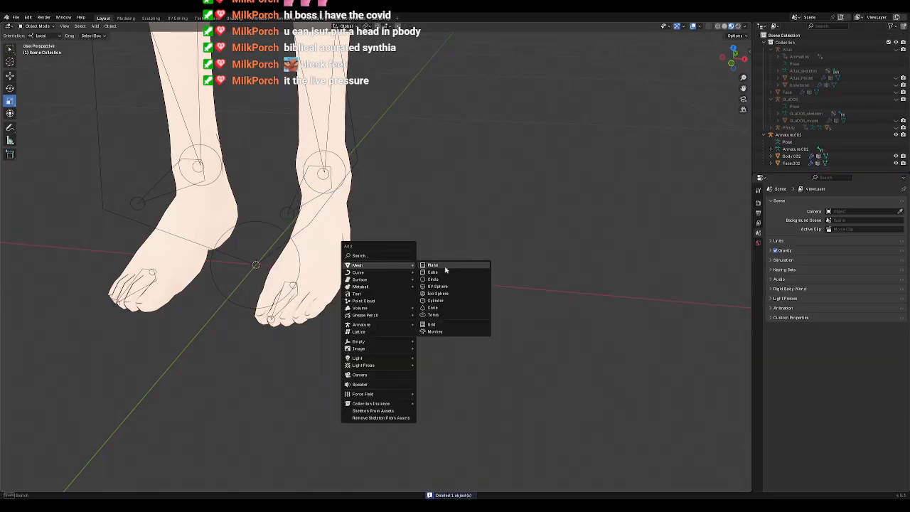
pyautogui.press('Return')
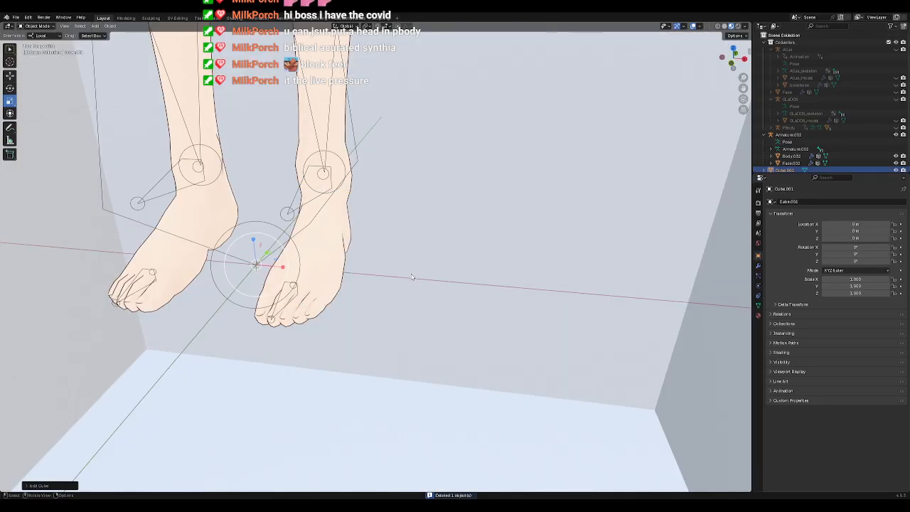
pyautogui.press('KP_1')
pyautogui.scroll(-8, 397, 277)
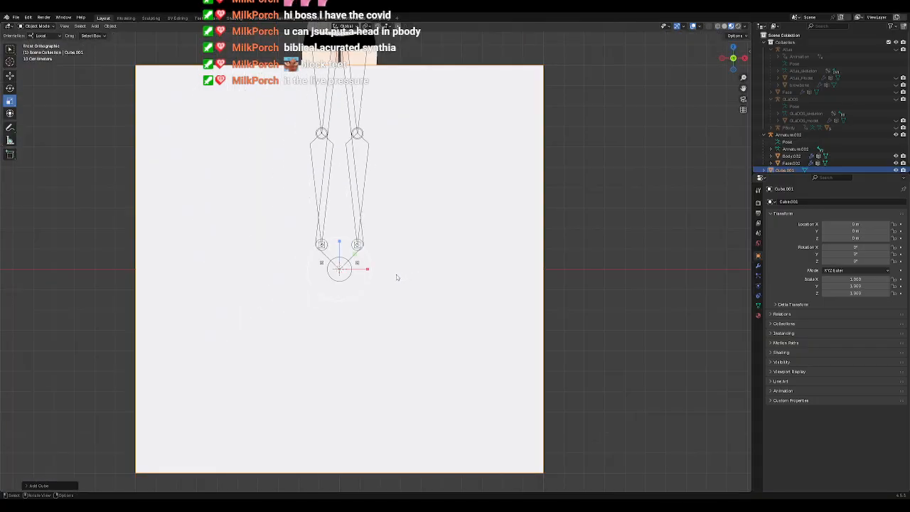
pyautogui.press('s')
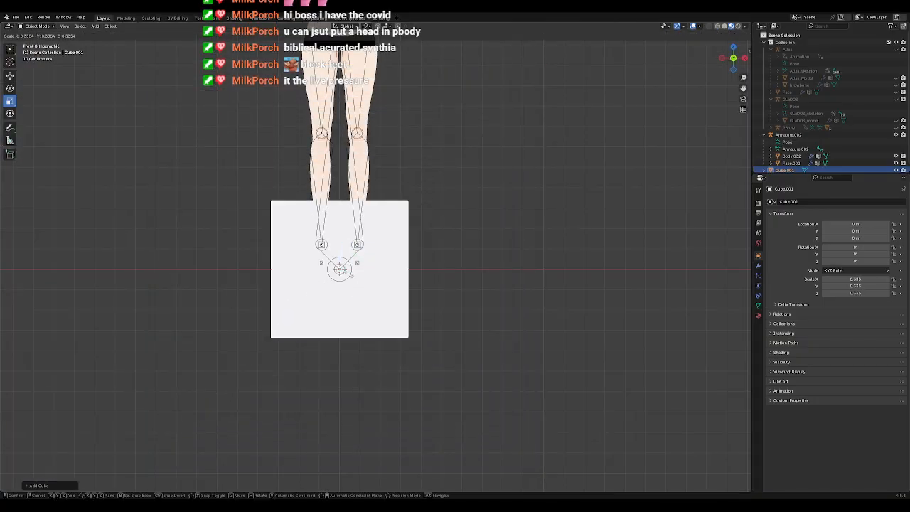
pyautogui.click(341, 271)
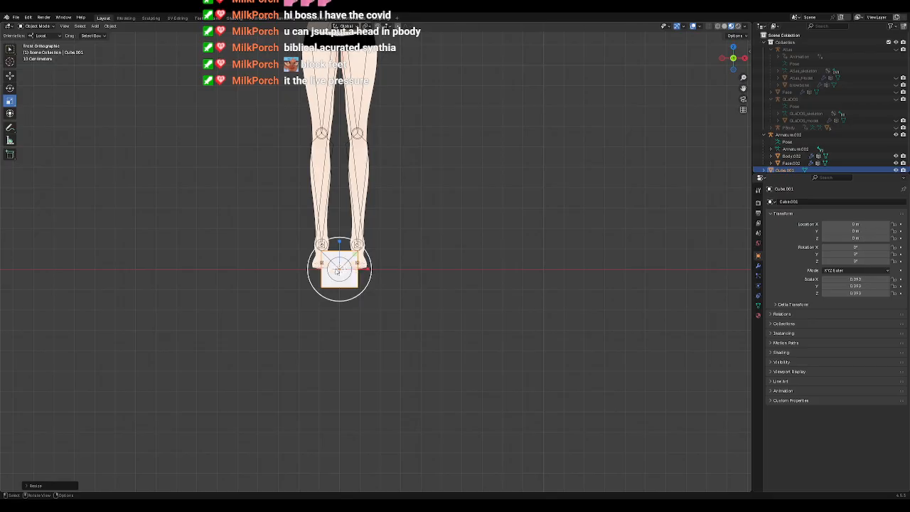
# Step: Move the cube over the left foot in the front view, to about 0.088 m in X
pyautogui.scroll(6, 262, 223)
pyautogui.click(9, 77)
pyautogui.moveTo(283, 278); pyautogui.dragTo(336, 260)
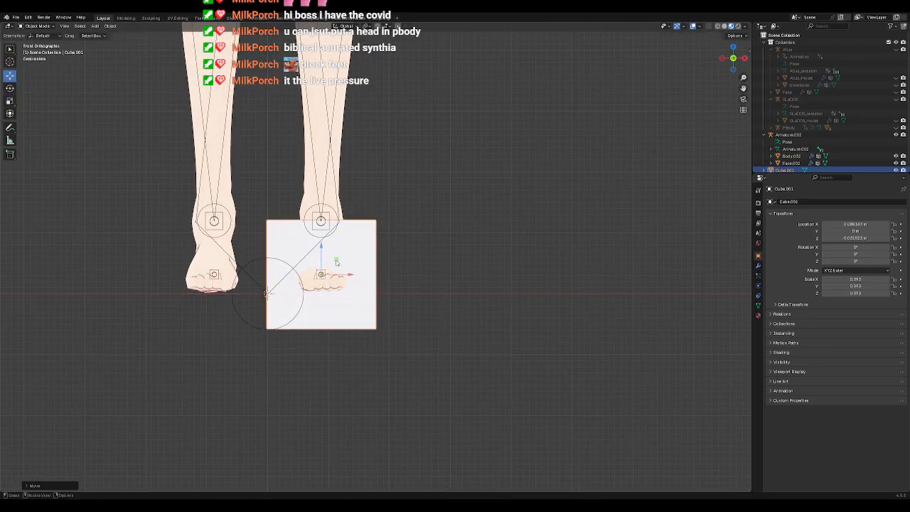
# Step: Stretch the cube to a Y scale of about 0.18, flatten it to about 0.052 in Z, and raise it to cover the foot
pyautogui.press('KP_3')
pyautogui.scroll(3, 440, 278)
pyautogui.scroll(1, 440, 278)
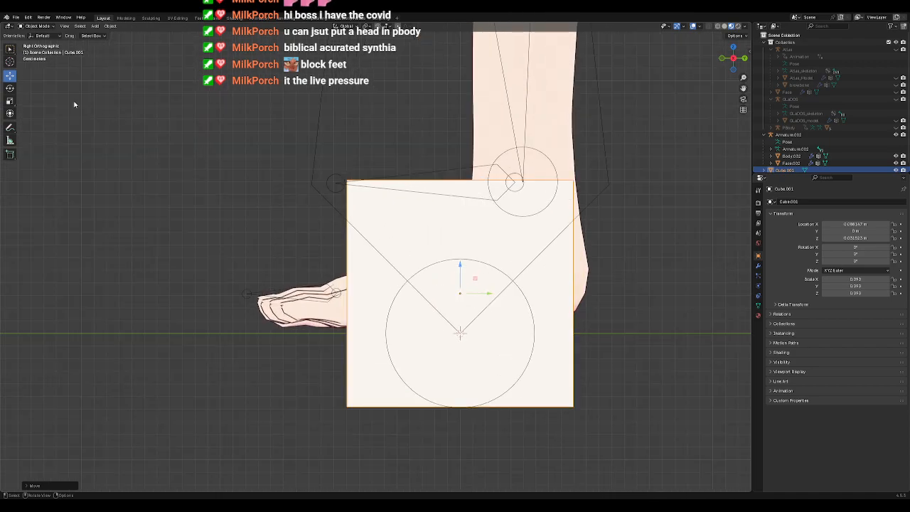
pyautogui.click(10, 101)
pyautogui.moveTo(489, 295); pyautogui.dragTo(518, 295)
pyautogui.moveTo(460, 265); pyautogui.dragTo(455, 245)
pyautogui.click(10, 75)
pyautogui.scroll(-1, 863, 157)
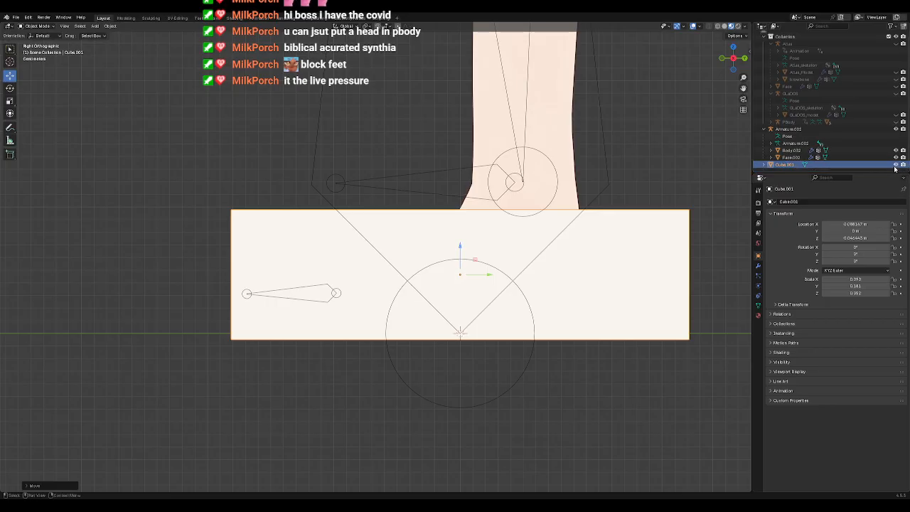
# Step: Toggle the block's visibility on and off to compare its extents with the foot inside it
pyautogui.click(896, 165)
pyautogui.click(895, 165)
pyautogui.click(896, 165)
pyautogui.click(896, 165)
pyautogui.click(896, 165)
pyautogui.click(896, 165)
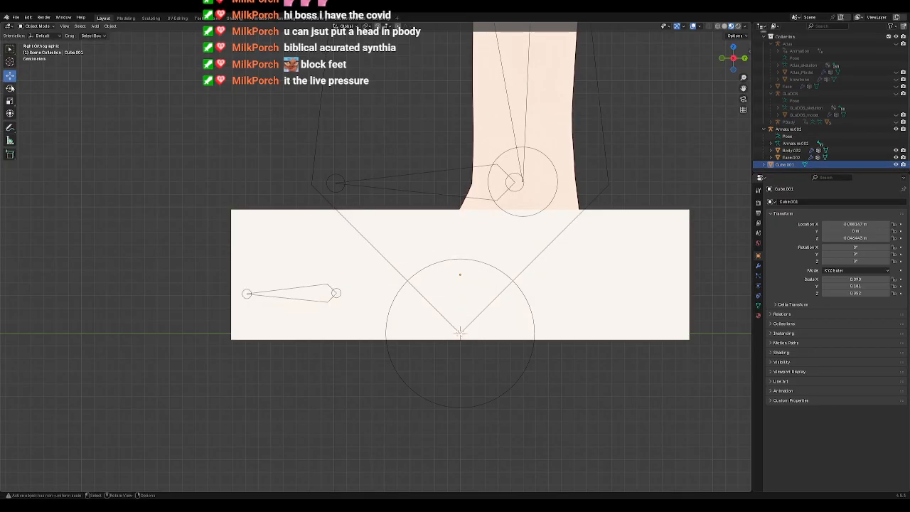
# Step: Shorten the foot block to a Y scale of about 0.157 and shift it toward the toes, to about -0.022 m in Y
pyautogui.click(10, 100)
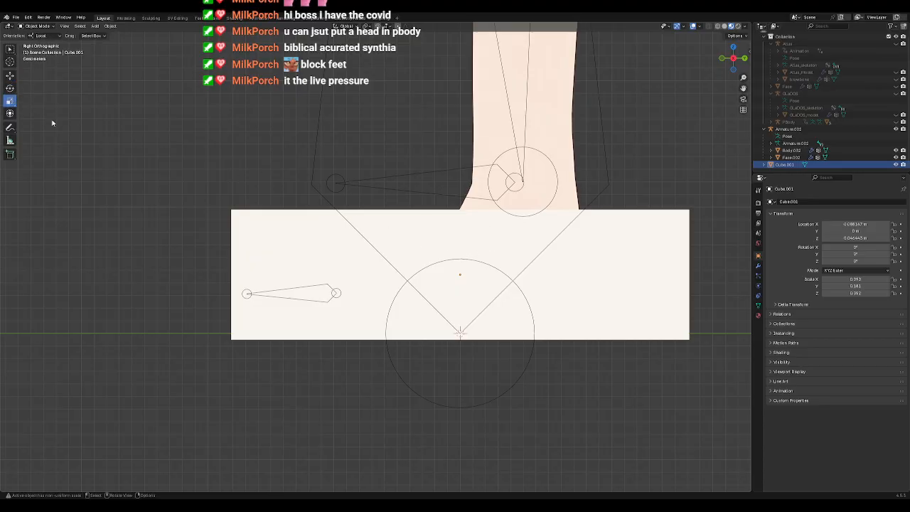
pyautogui.click(462, 246)
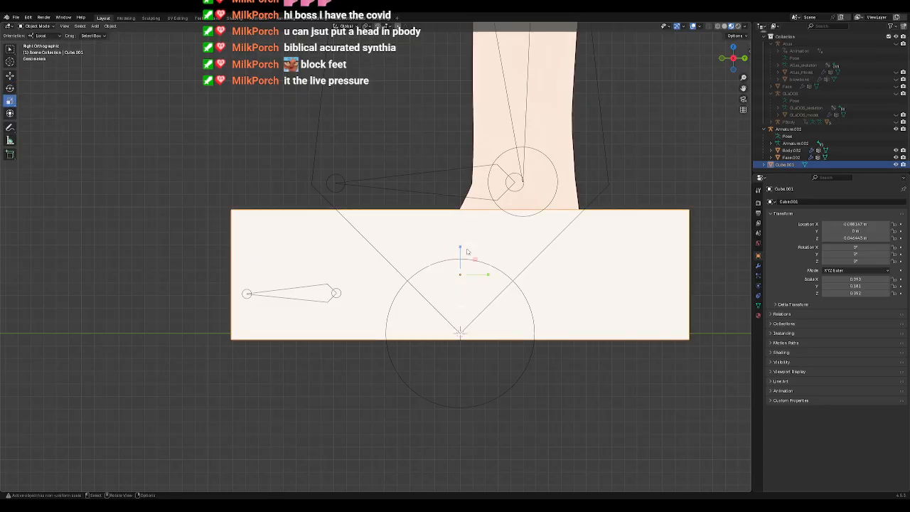
pyautogui.moveTo(488, 276); pyautogui.dragTo(468, 274)
pyautogui.click(10, 74)
pyautogui.click(10, 101)
pyautogui.click(10, 75)
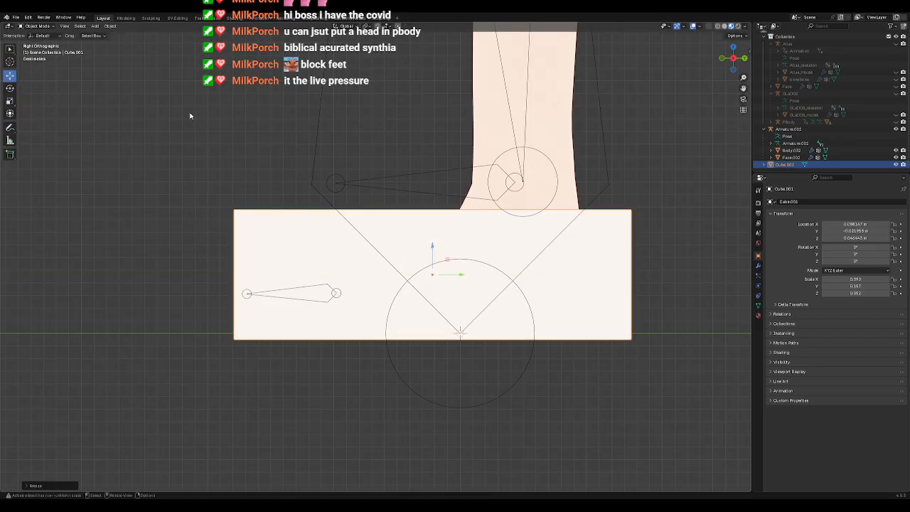
# Step: Deselect the foot block and add another cube to the scene
pyautogui.click(412, 173)
pyautogui.scroll(-5, 353, 163)
pyautogui.moveTo(352, 163); pyautogui.dragTo(463, 212, button='middle')
pyautogui.hotkey('shift', 'a')
pyautogui.moveTo(488, 218)
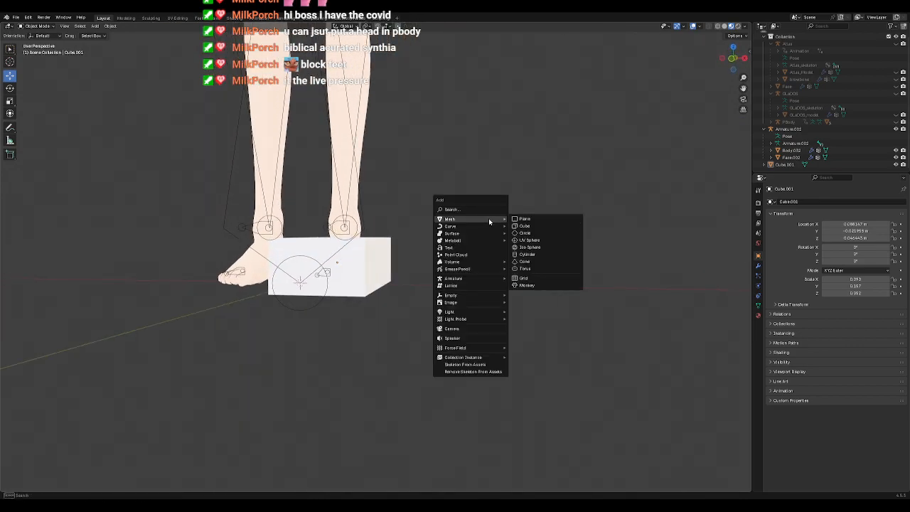
pyautogui.click(529, 226)
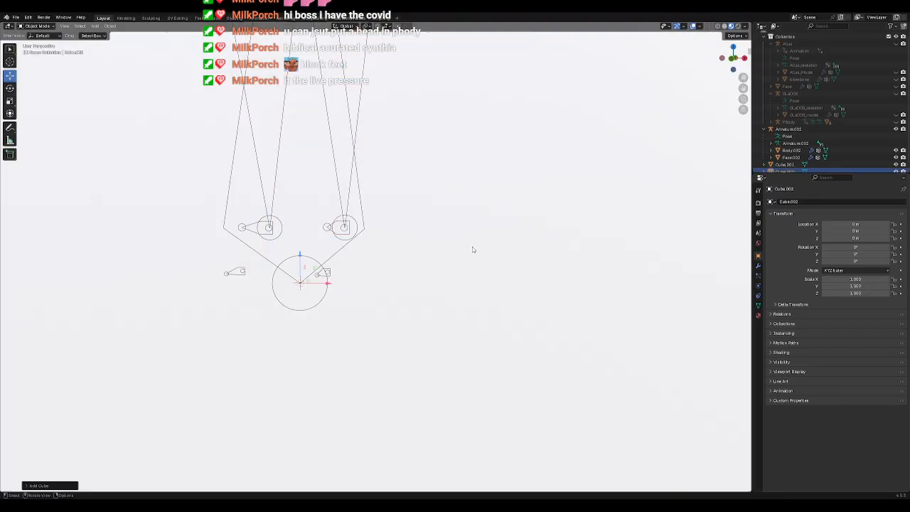
pyautogui.moveTo(457, 238); pyautogui.dragTo(441, 218, button='middle')
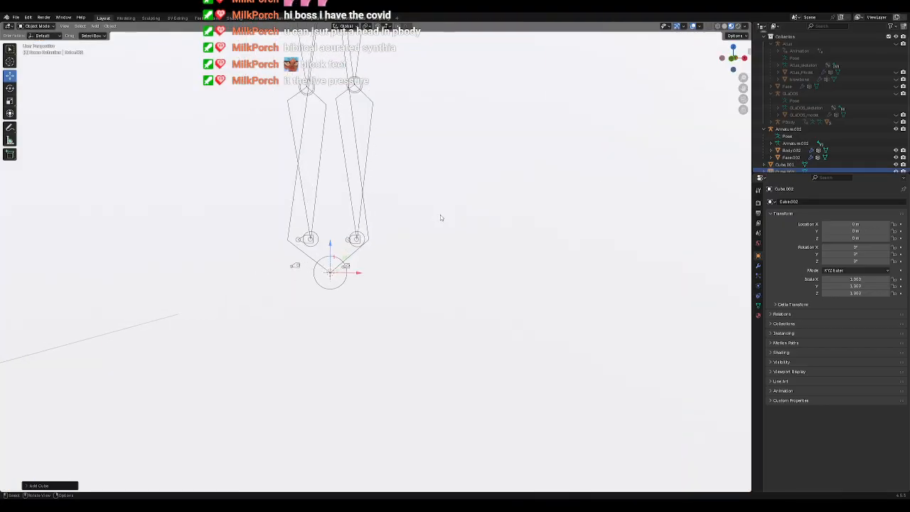
# Step: Undo the added cube, paste a copy of the foot block, and move the copy sideways to about 0.28 m in X
pyautogui.hotkey('ctrl', 'z')
pyautogui.scroll(5, 427, 267)
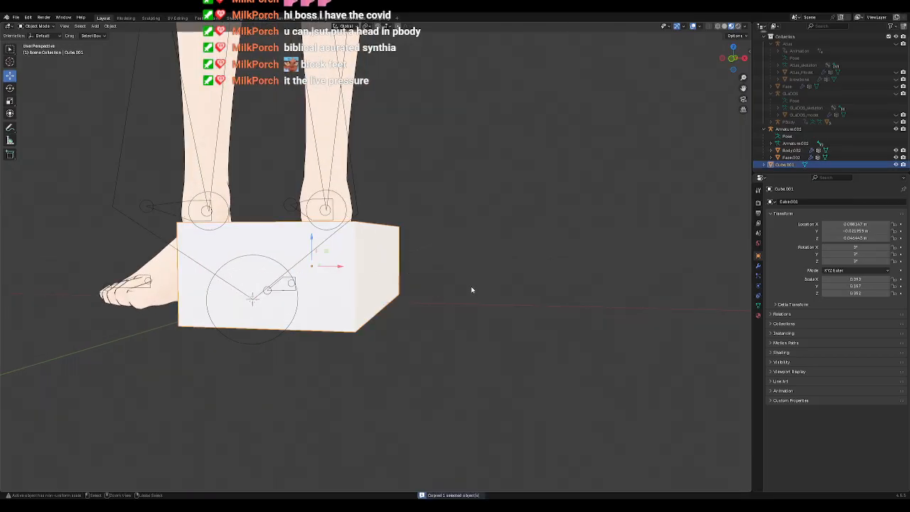
pyautogui.hotkey('ctrl', 'v')
pyautogui.scroll(-1, 860, 136)
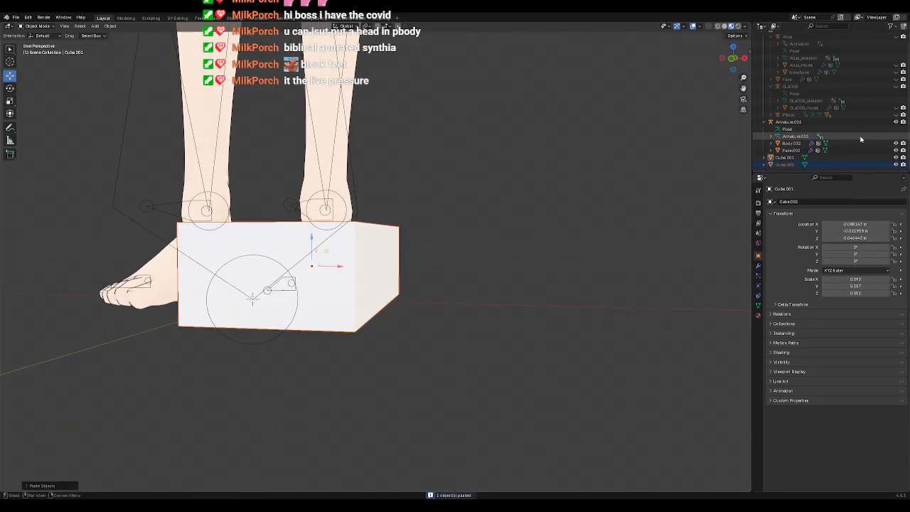
pyautogui.click(785, 164)
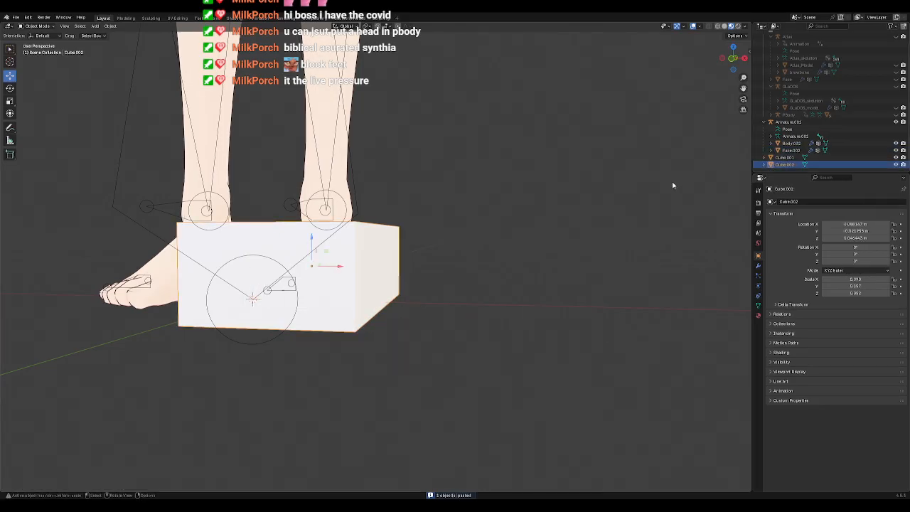
pyautogui.moveTo(339, 268); pyautogui.dragTo(488, 278)
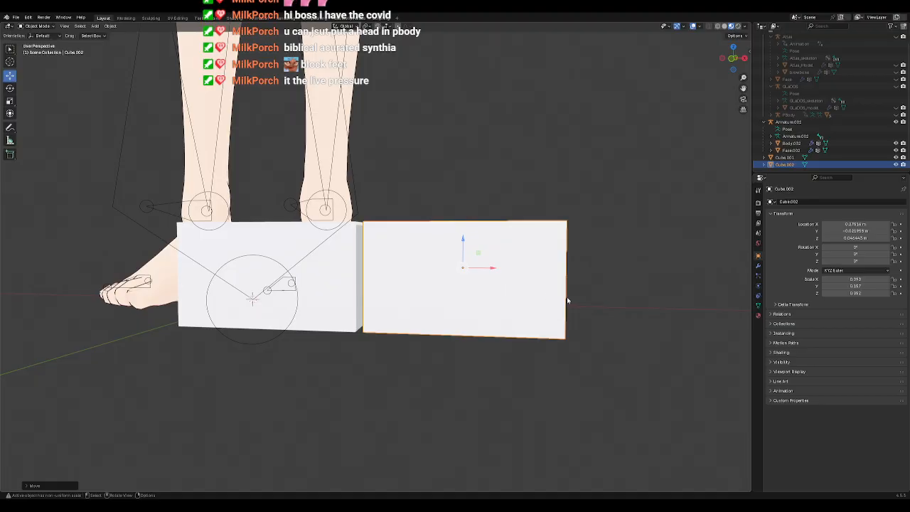
pyautogui.press('KP_3')
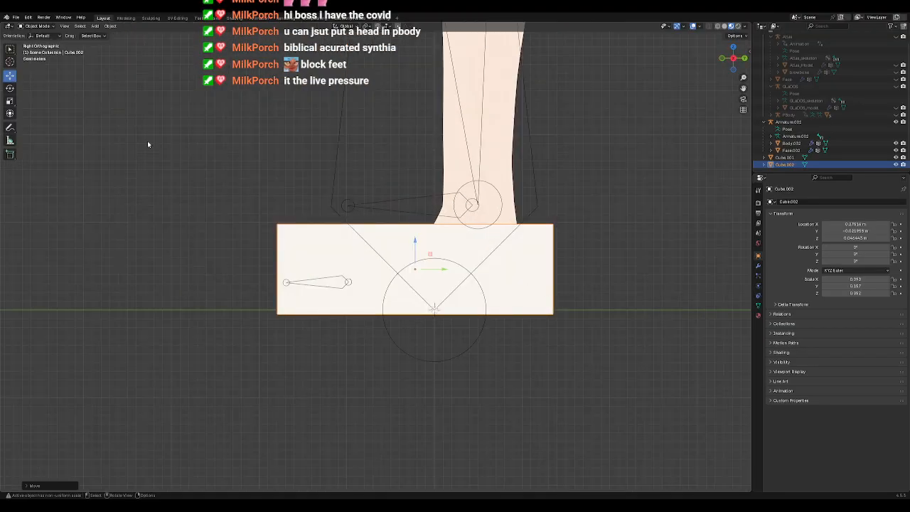
pyautogui.click(12, 103)
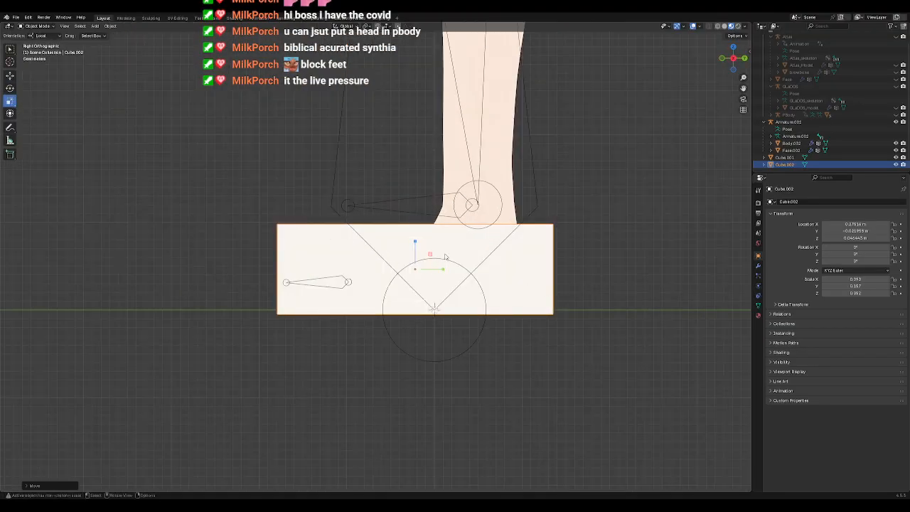
pyautogui.moveTo(445, 257); pyautogui.dragTo(424, 238)
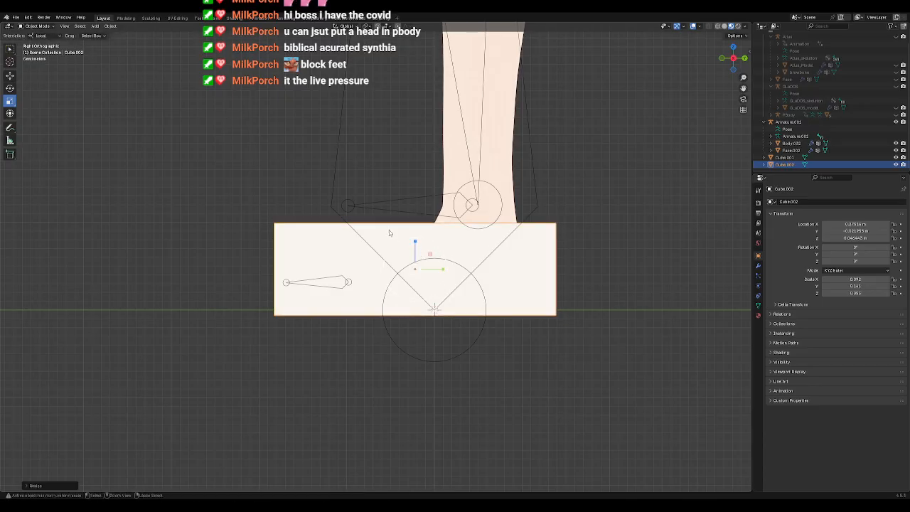
pyautogui.hotkey('ctrl', 'z')
# Step: Rotate the copied block about 117° around X and move it to the toe end, at about -0.177 m in Y
pyautogui.click(10, 88)
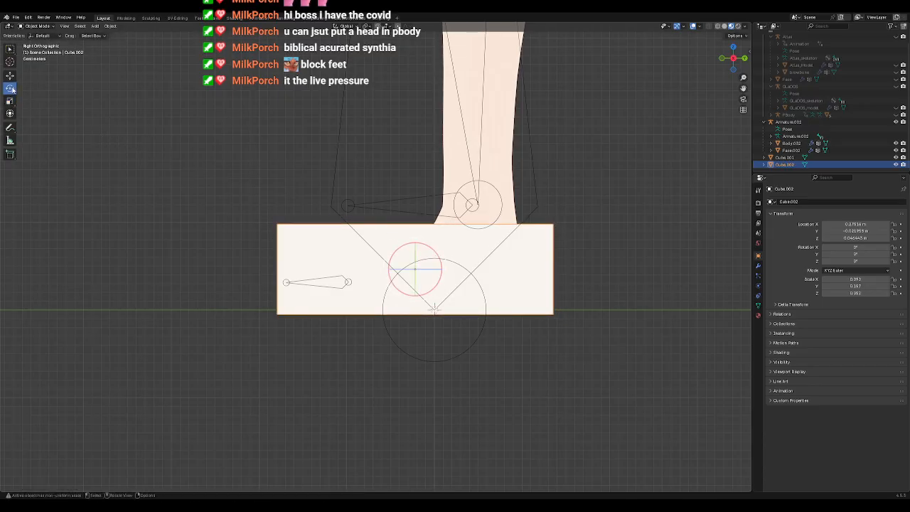
pyautogui.moveTo(438, 256); pyautogui.dragTo(374, 253)
pyautogui.click(10, 75)
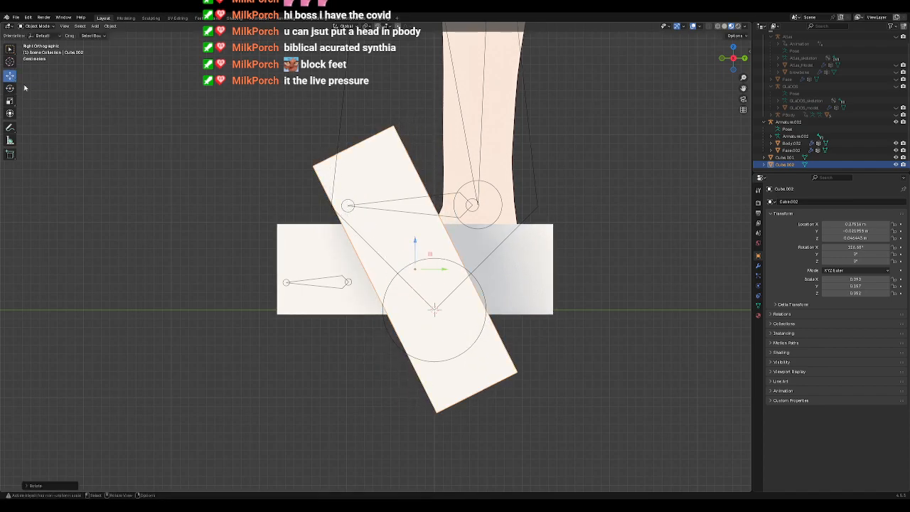
pyautogui.moveTo(429, 255); pyautogui.dragTo(284, 287)
# Step: Shift the tilted block along X to about 0.085 m so it lines up with the foot block
pyautogui.press('KP_1')
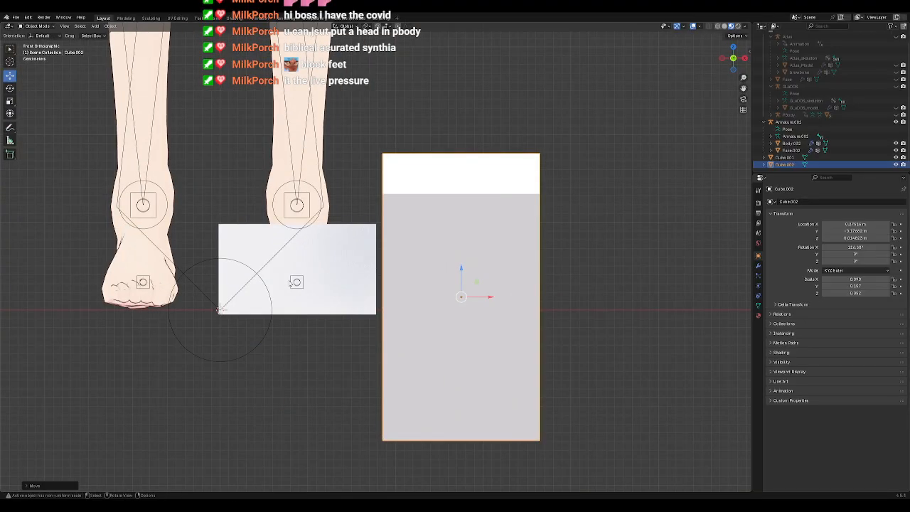
pyautogui.press('g')
pyautogui.press('x')
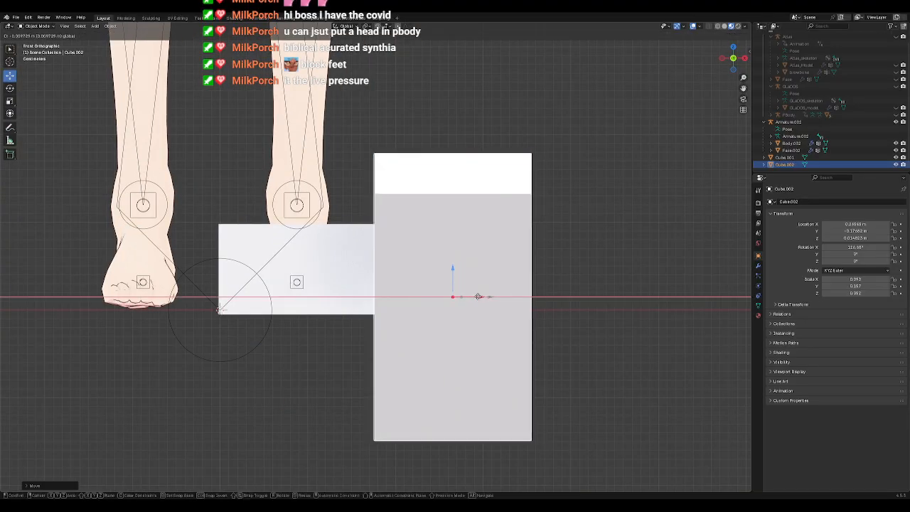
pyautogui.click(323, 294)
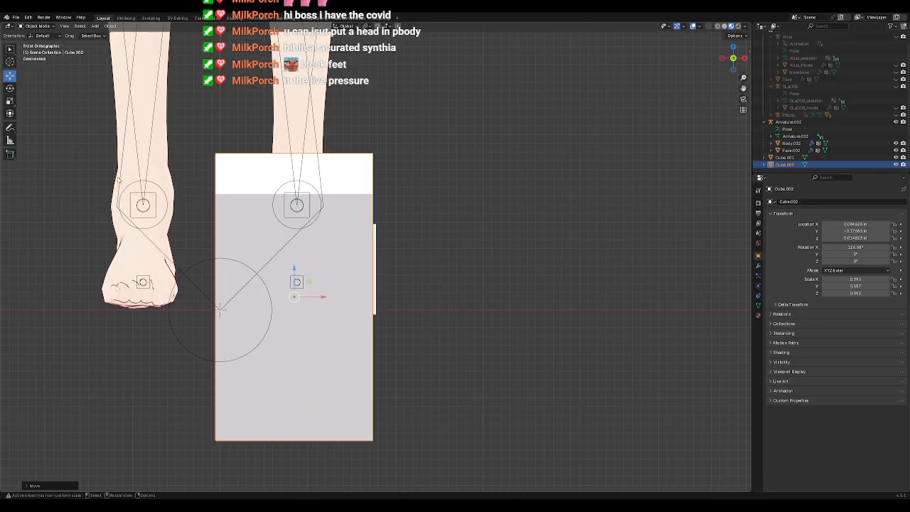
# Step: Enlarge the tilted block uniformly to an X scale of about 0.105 and move it to about -0.186 m in Y and -0.007 m in Z
pyautogui.click(11, 102)
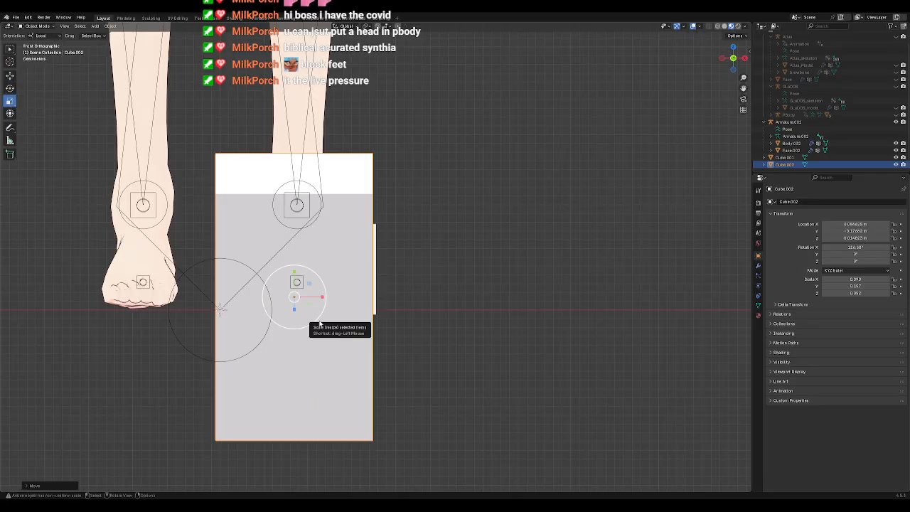
pyautogui.moveTo(318, 322); pyautogui.dragTo(326, 325)
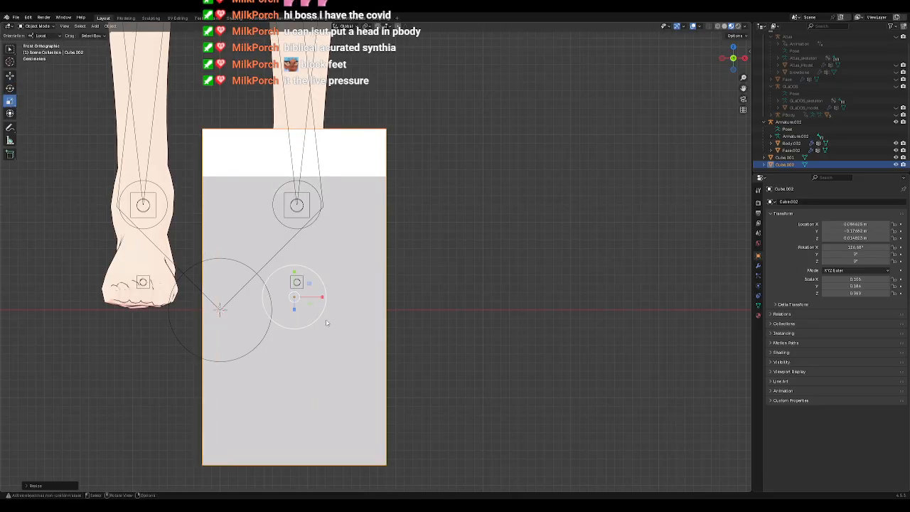
pyautogui.press('KP_3')
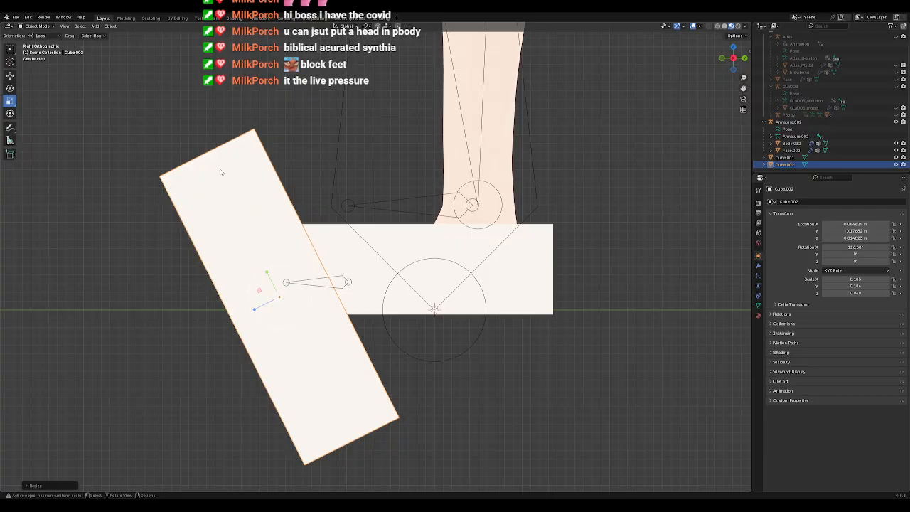
pyautogui.click(10, 75)
pyautogui.moveTo(296, 284); pyautogui.dragTo(288, 304)
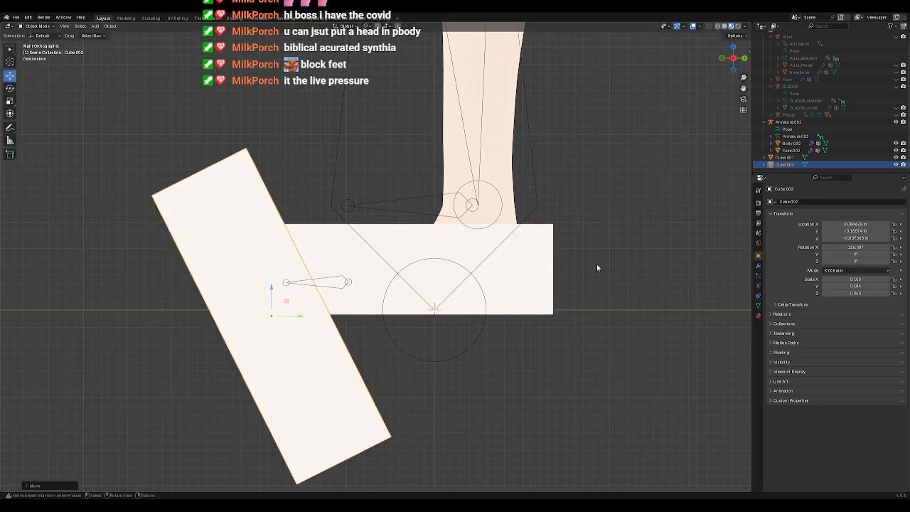
# Step: Add a Boolean modifier to the original foot block
pyautogui.click(529, 286)
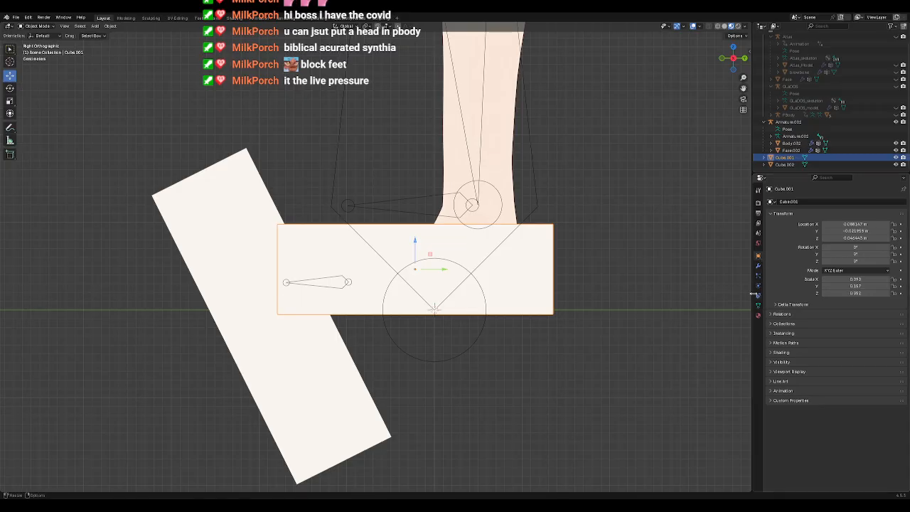
pyautogui.click(759, 315)
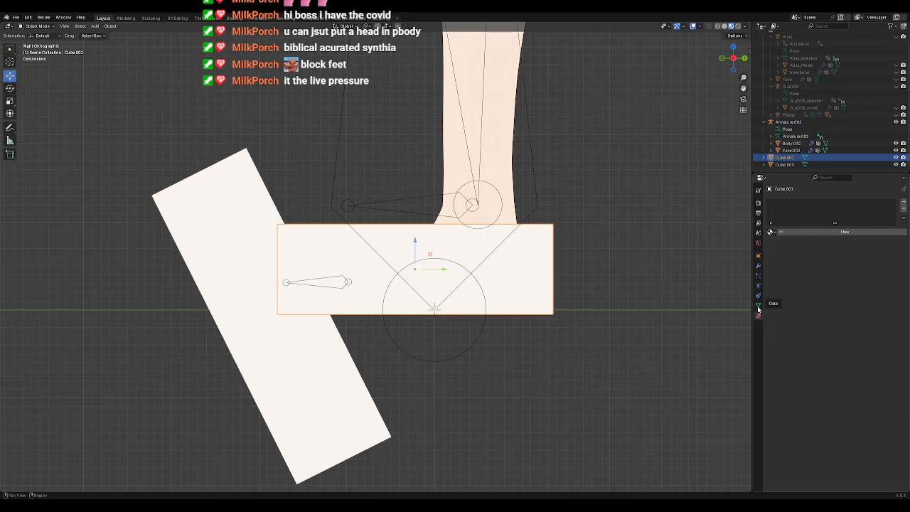
pyautogui.click(759, 295)
pyautogui.click(758, 266)
pyautogui.click(835, 204)
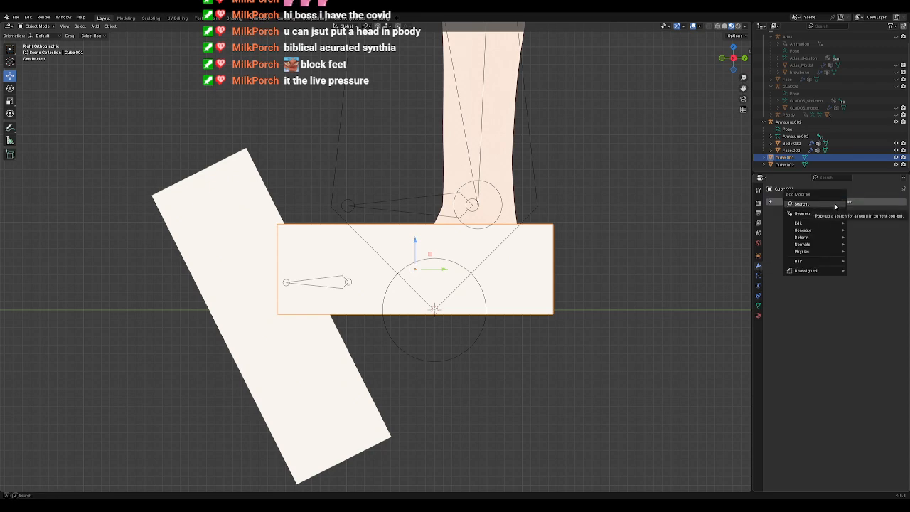
pyautogui.click(835, 205)
pyautogui.write('bo')
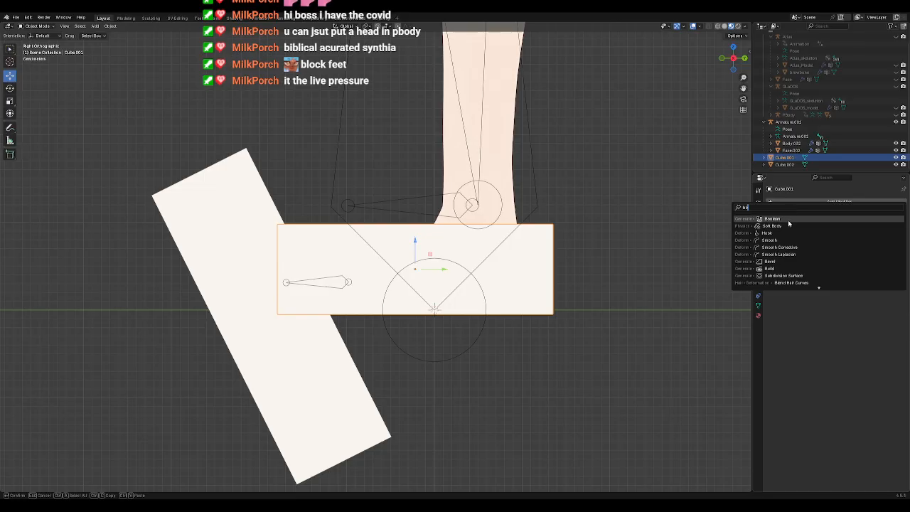
pyautogui.click(787, 221)
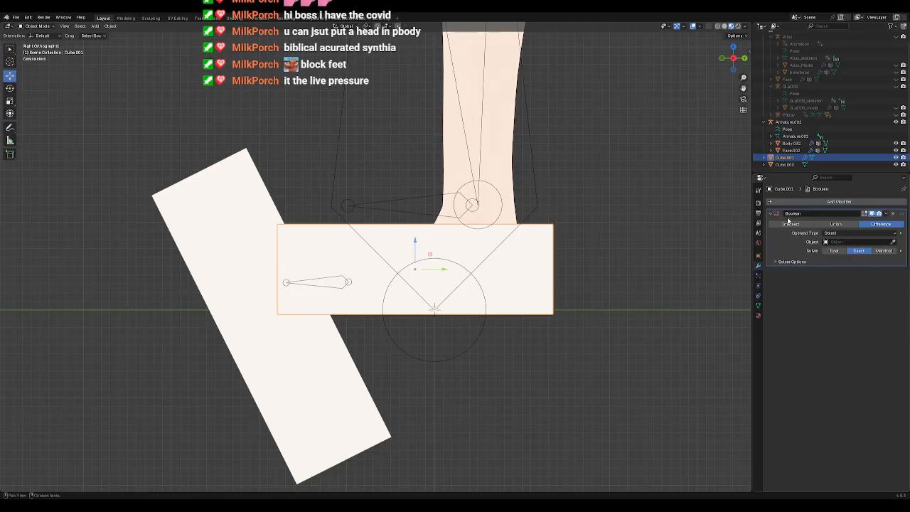
# Step: Use the tilted block as the Boolean Difference object and apply the modifier to slice off the foot block's toe end
pyautogui.click(855, 241)
pyautogui.click(893, 242)
pyautogui.click(256, 229)
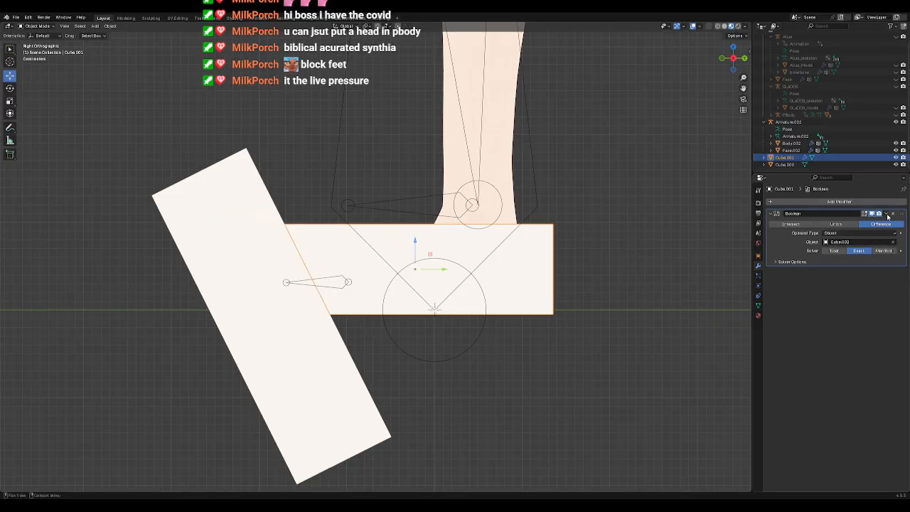
pyautogui.click(886, 215)
pyautogui.click(870, 223)
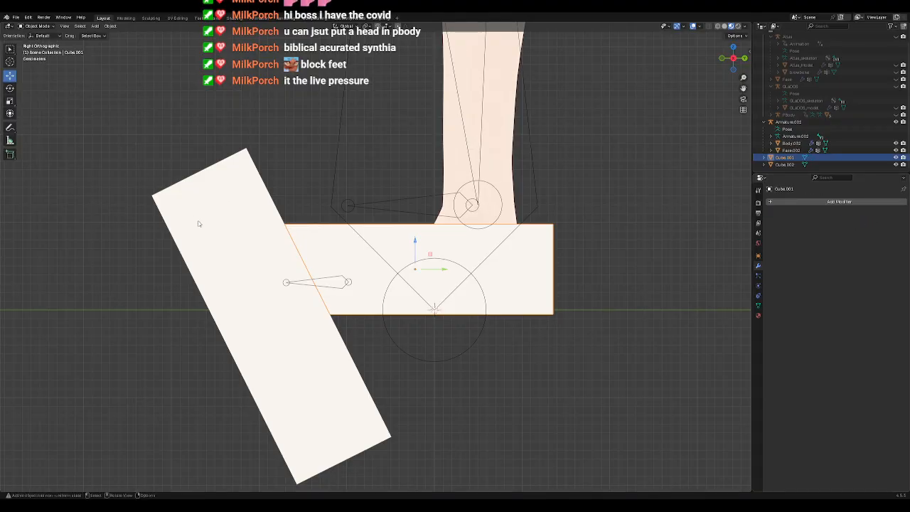
# Step: Move the tilted cutter block about 0.12 m forward along Y, clear of the cut foot block
pyautogui.click(183, 204)
pyautogui.moveTo(308, 325); pyautogui.dragTo(205, 325)
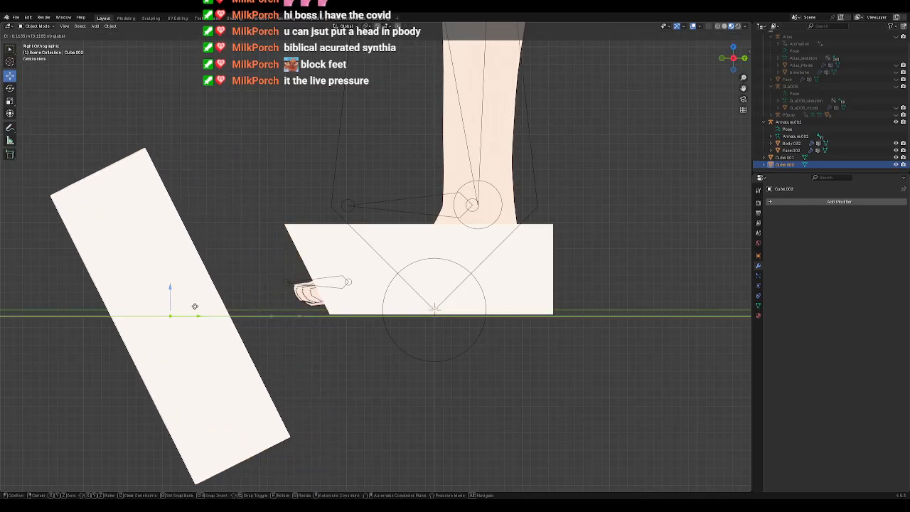
pyautogui.moveTo(264, 265)
pyautogui.mouseDown(button='middle')
pyautogui.moveTo(272, 254)
pyautogui.moveTo(264, 259)
pyautogui.mouseUp(button='middle')
pyautogui.press('KP_3')
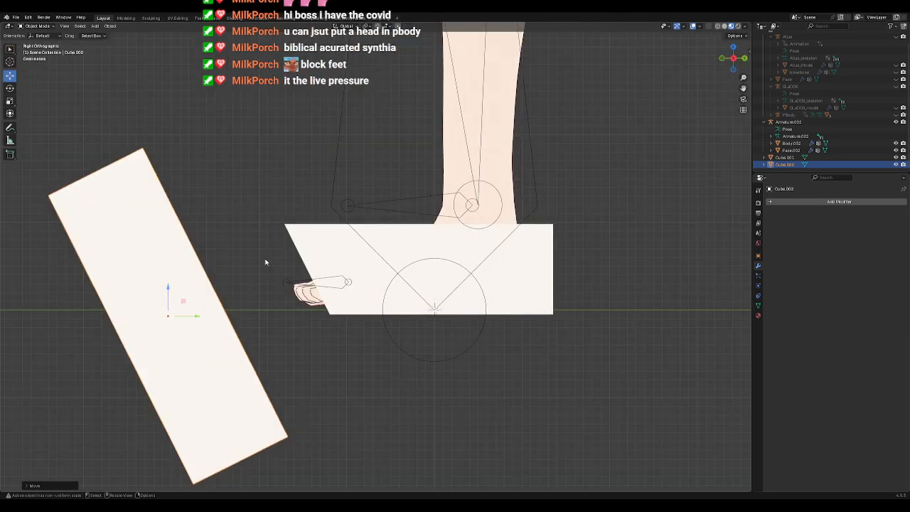
pyautogui.keyDown('shift'); pyautogui.moveTo(431, 213); pyautogui.dragTo(371, 195, button='middle'); pyautogui.keyUp('shift')
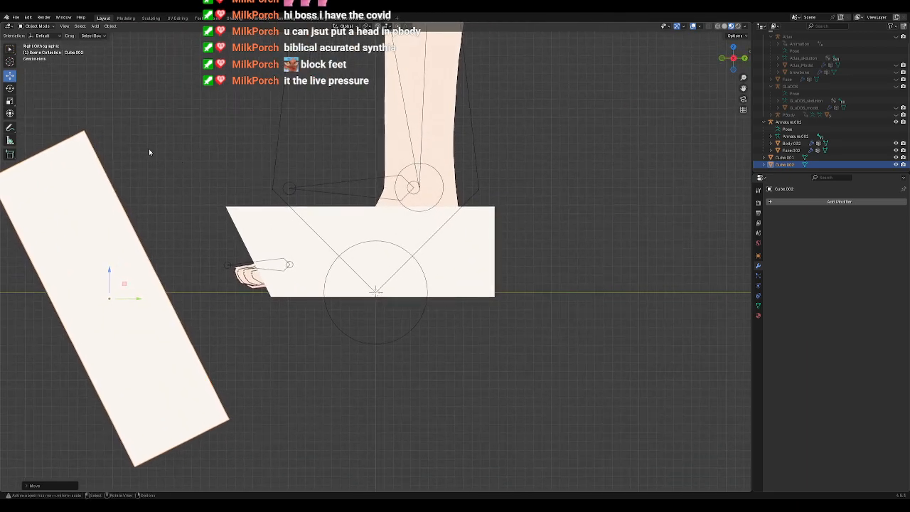
# Step: Rotate the cutter block to a shallow slope rising toward the heel and move it over the foot block's upper front
pyautogui.click(82, 200)
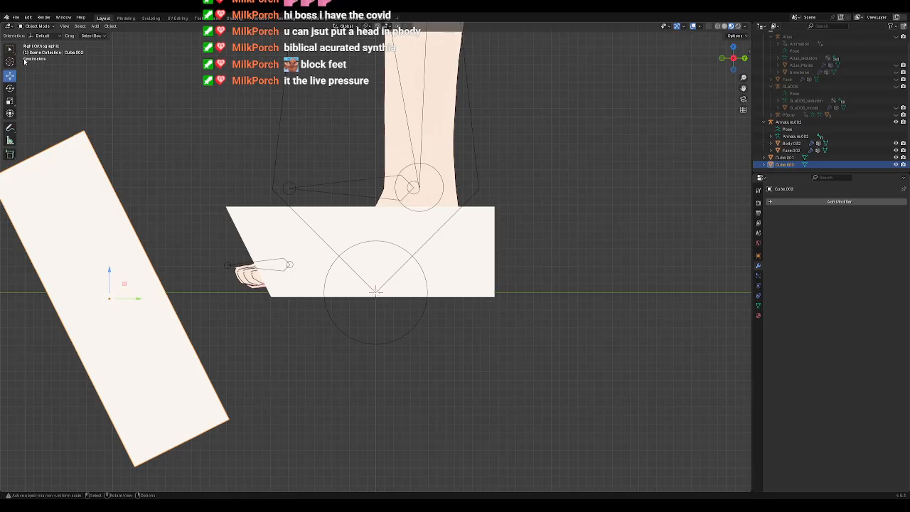
pyautogui.click(10, 87)
pyautogui.moveTo(130, 286); pyautogui.dragTo(164, 372)
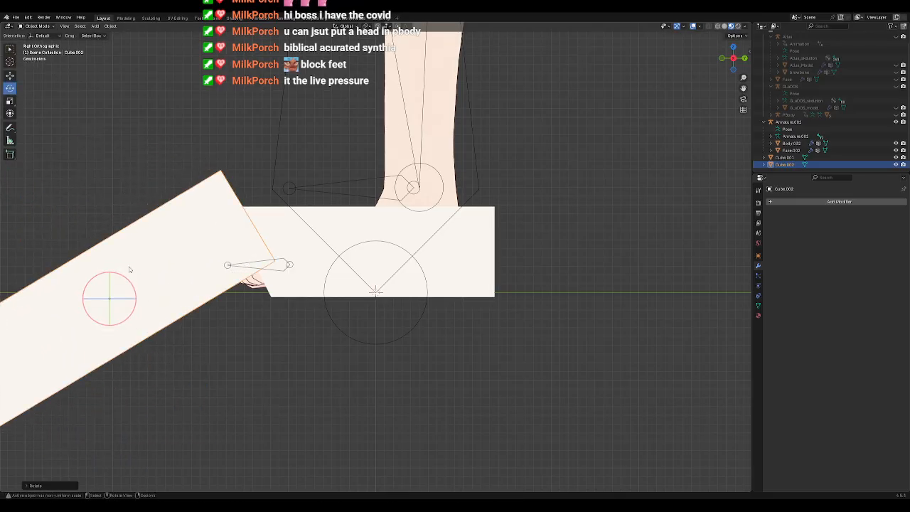
pyautogui.click(10, 76)
pyautogui.moveTo(143, 292); pyautogui.dragTo(253, 240)
# Step: Flatten the cutter's slope further and shift it back so its lower face runs from above the toes to the ankle
pyautogui.click(10, 87)
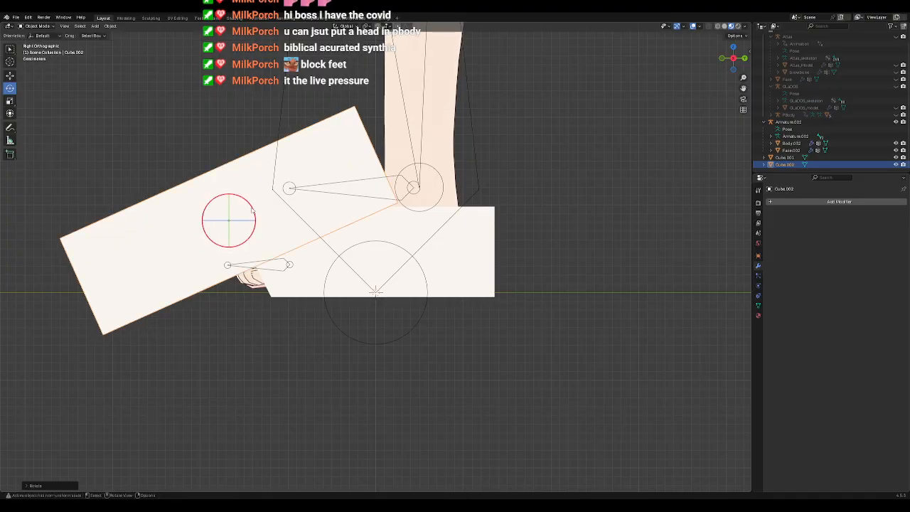
pyautogui.click(10, 76)
pyautogui.moveTo(244, 206); pyautogui.dragTo(275, 193)
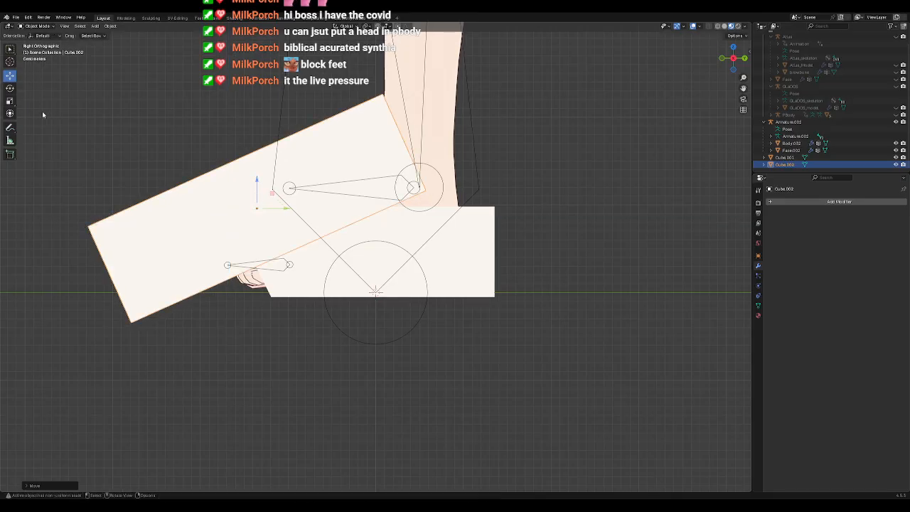
pyautogui.click(10, 87)
pyautogui.moveTo(280, 226); pyautogui.dragTo(177, 160)
pyautogui.click(10, 74)
pyautogui.moveTo(275, 197); pyautogui.dragTo(301, 189)
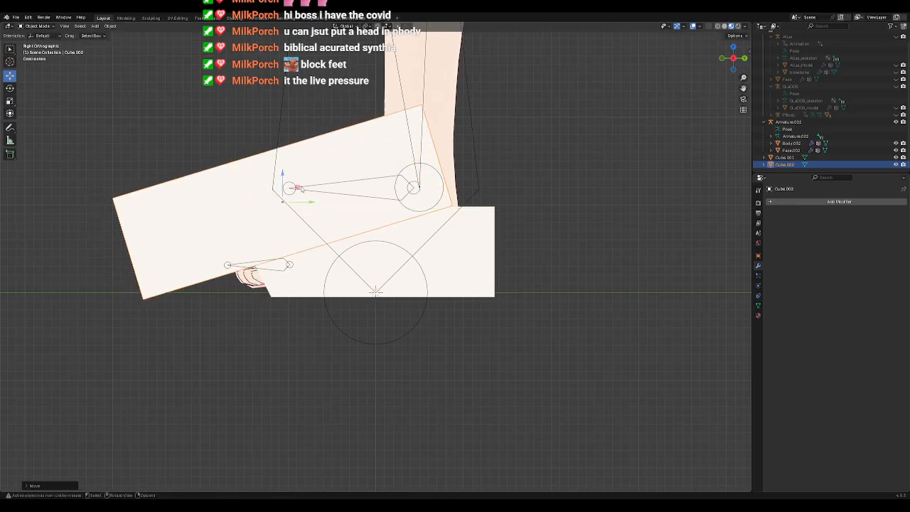
# Step: Add a Boolean Difference modifier to the foot block with the sloped cutter block as its object
pyautogui.click(452, 267)
pyautogui.click(828, 204)
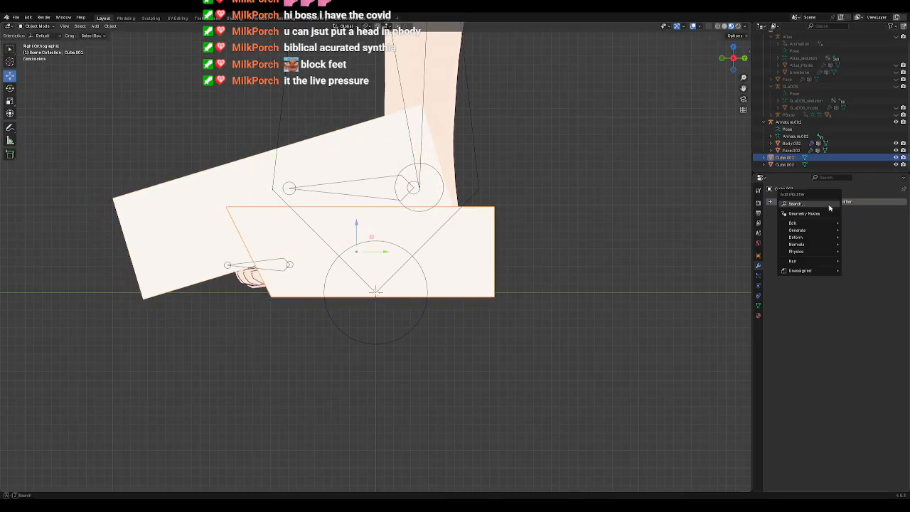
pyautogui.click(811, 204)
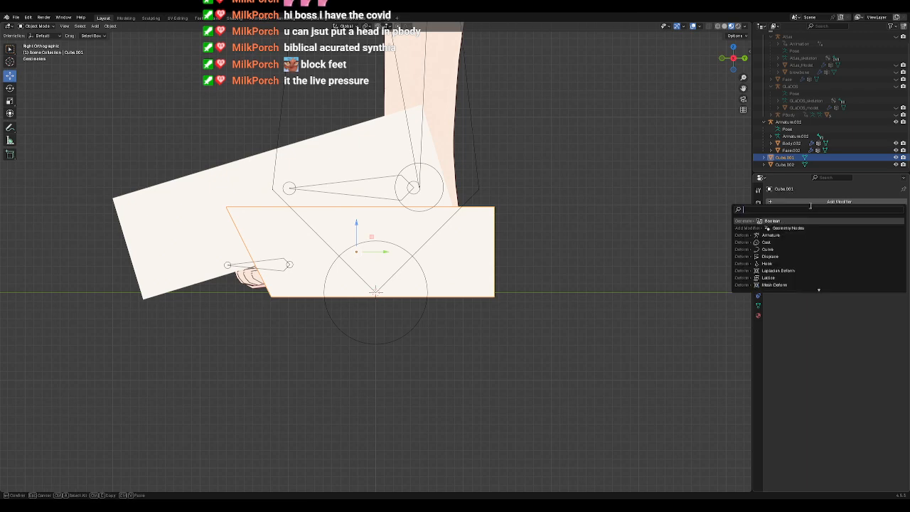
pyautogui.click(787, 225)
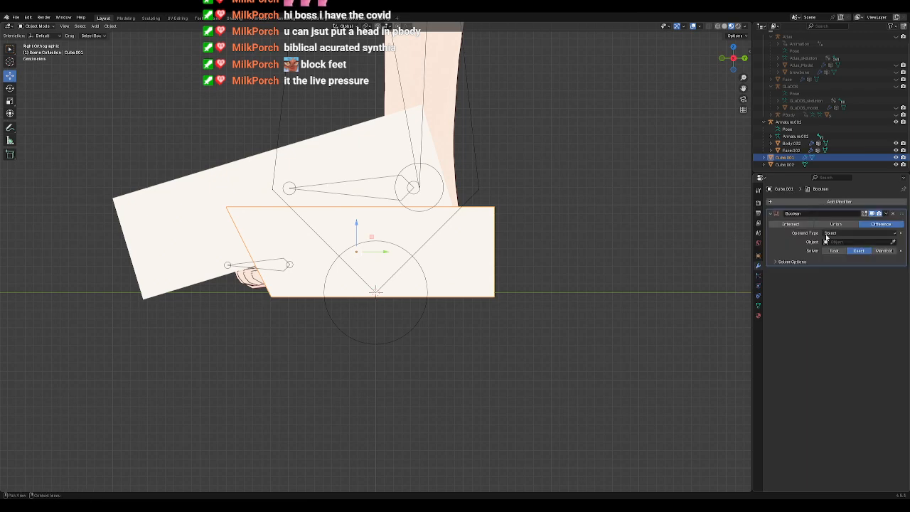
pyautogui.click(889, 243)
pyautogui.click(158, 208)
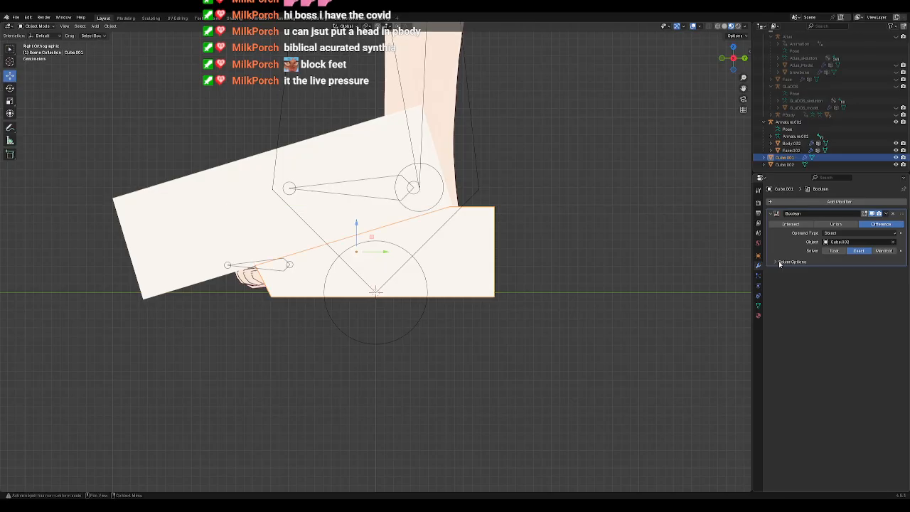
# Step: Apply the foot block's Boolean modifier to make the sloped top cut permanent
pyautogui.click(886, 213)
pyautogui.hotkey('ctrl', 'a')
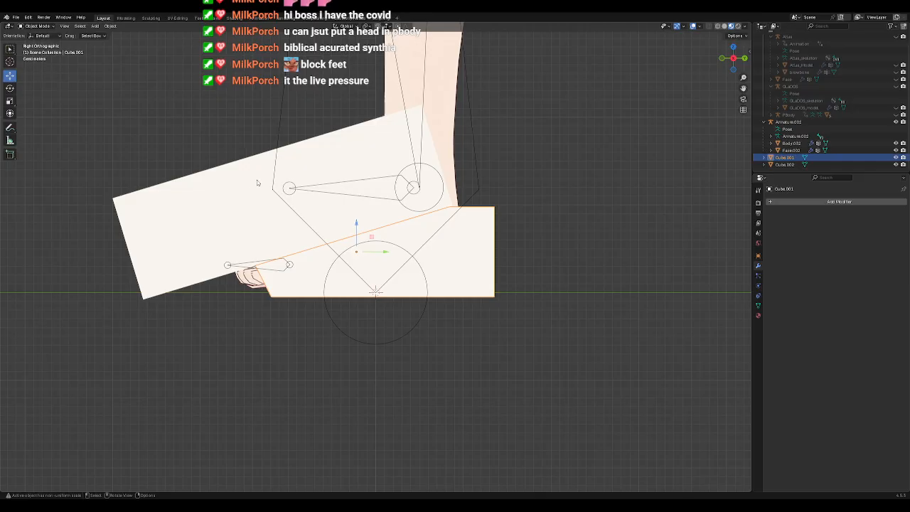
# Step: Rotate the cutter block to a steep slope descending toward the back and move it over the rear of the foot block
pyautogui.click(216, 187)
pyautogui.click(10, 89)
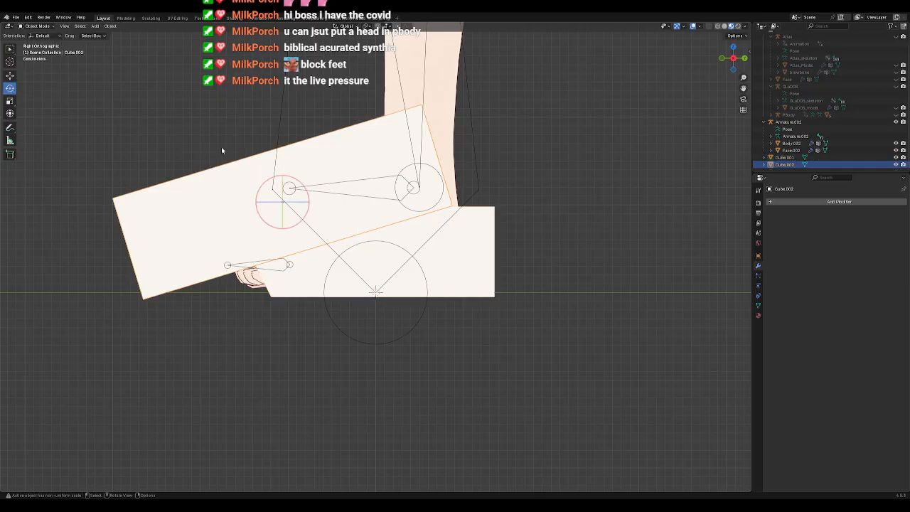
pyautogui.moveTo(307, 190); pyautogui.dragTo(486, 260)
pyautogui.click(11, 76)
pyautogui.click(10, 101)
pyautogui.click(10, 76)
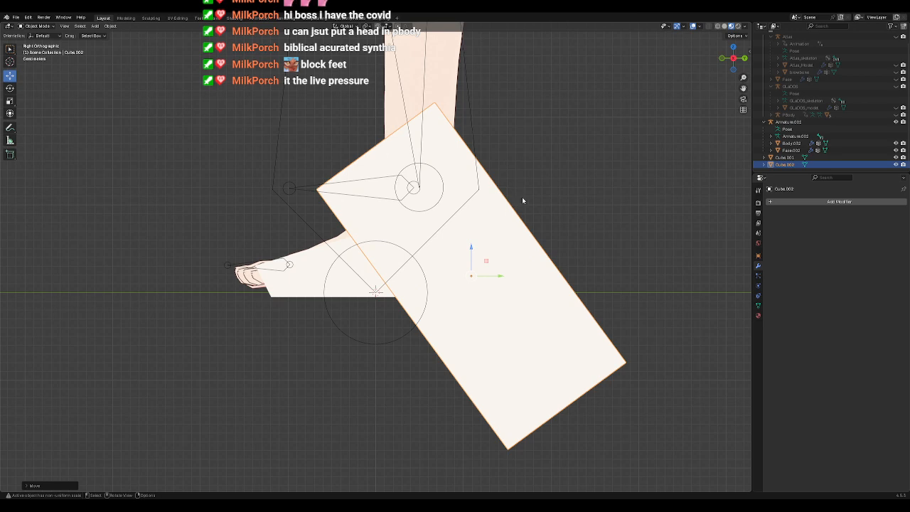
# Step: Add a Boolean Difference modifier to the foot block with the steep cutter block as its object, and apply it
pyautogui.click(288, 267)
pyautogui.click(839, 202)
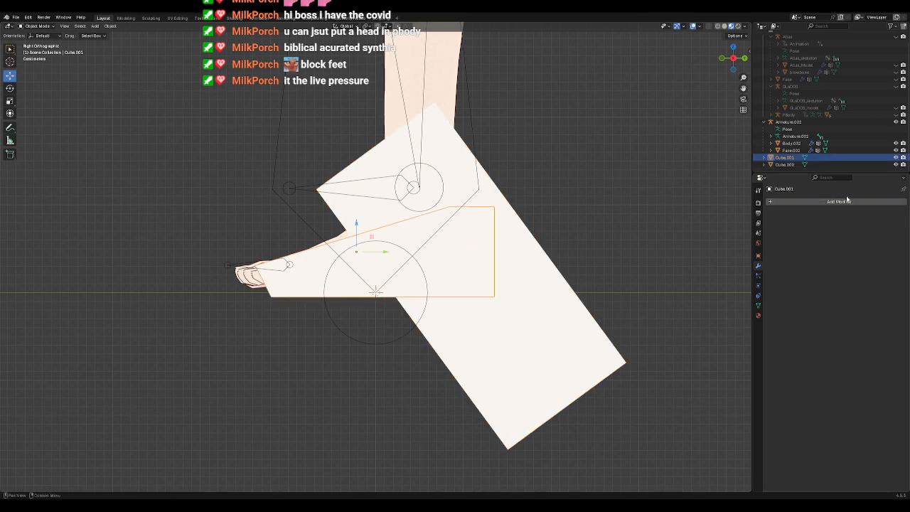
pyautogui.click(851, 204)
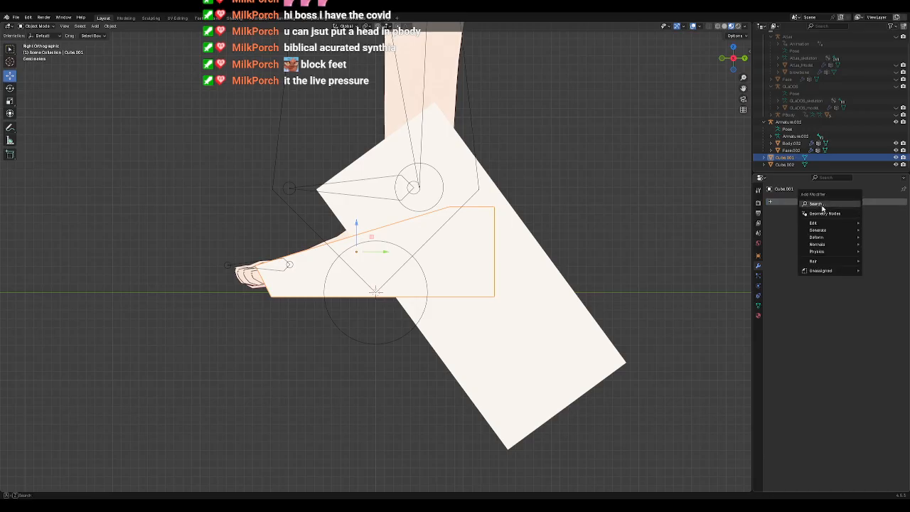
pyautogui.press('space')
pyautogui.click(778, 222)
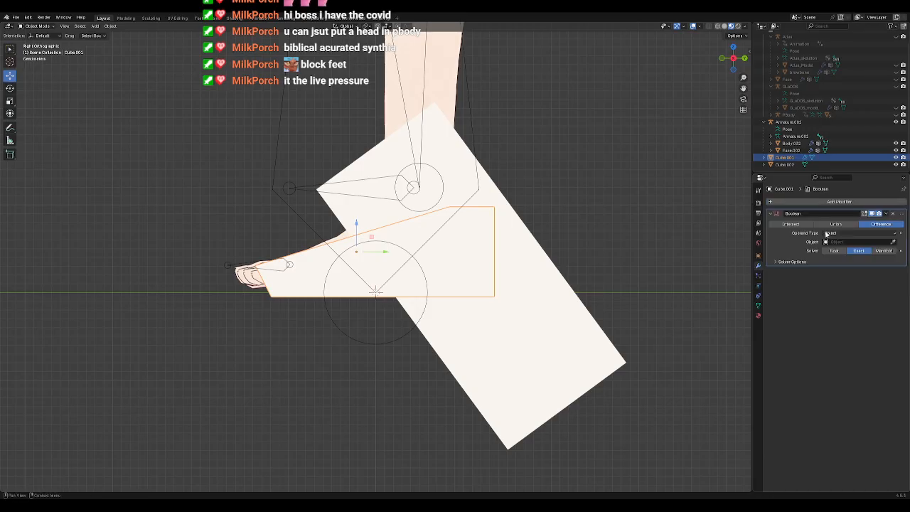
pyautogui.click(891, 242)
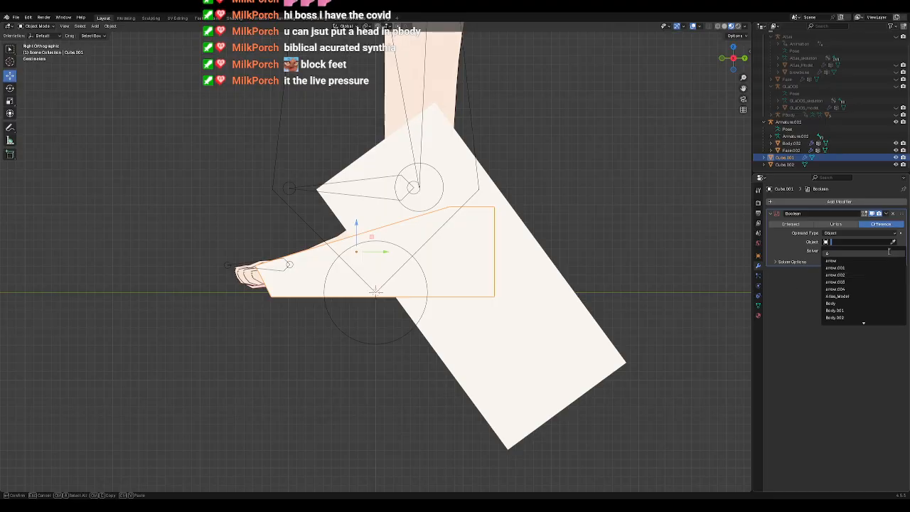
pyautogui.click(895, 240)
pyautogui.click(569, 347)
pyautogui.click(885, 214)
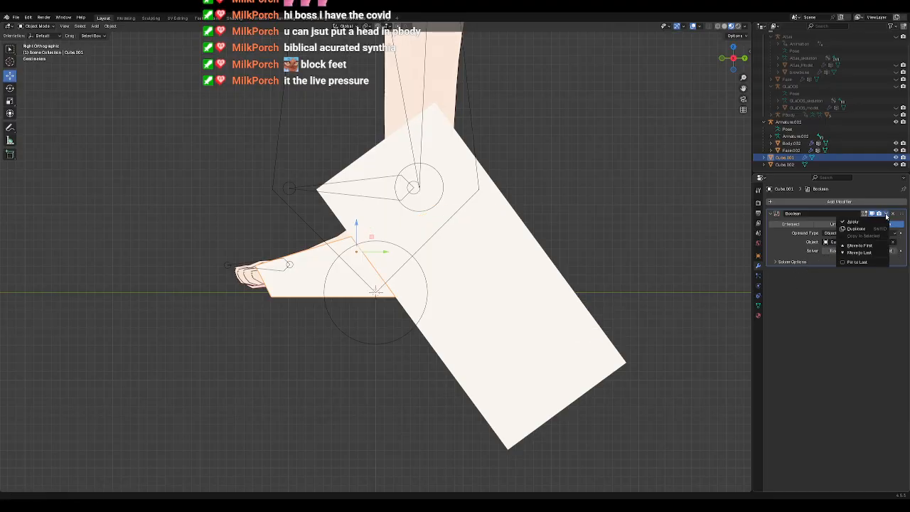
pyautogui.click(852, 221)
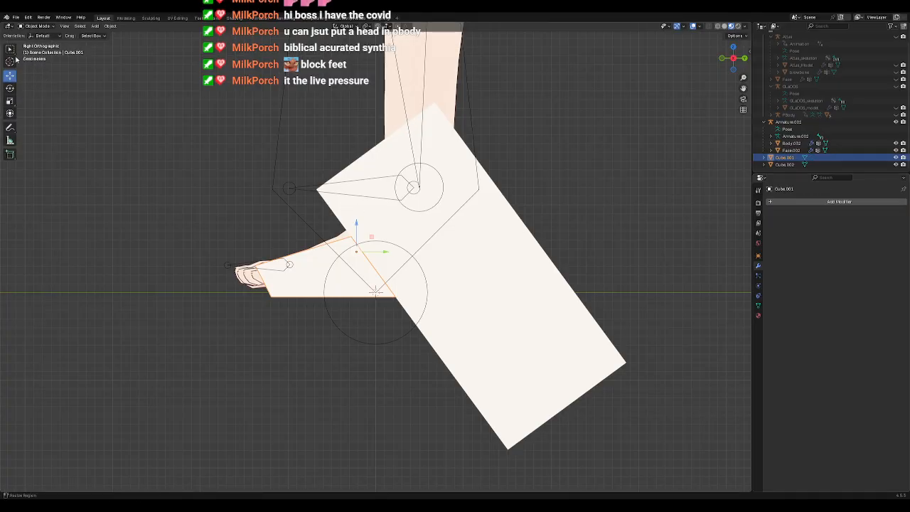
# Step: Rotate the cutter block about the X axis until it lies roughly level, and view it from the front
pyautogui.click(10, 87)
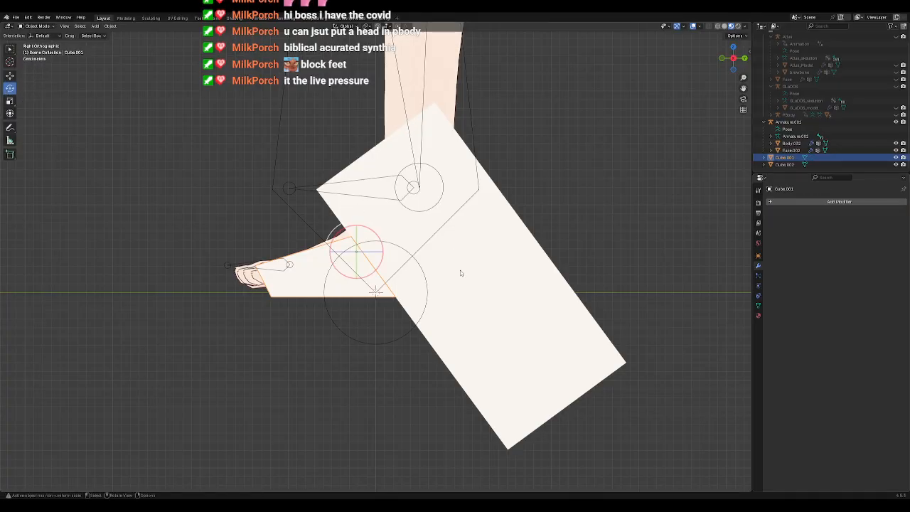
pyautogui.click(10, 74)
pyautogui.click(487, 278)
pyautogui.click(10, 87)
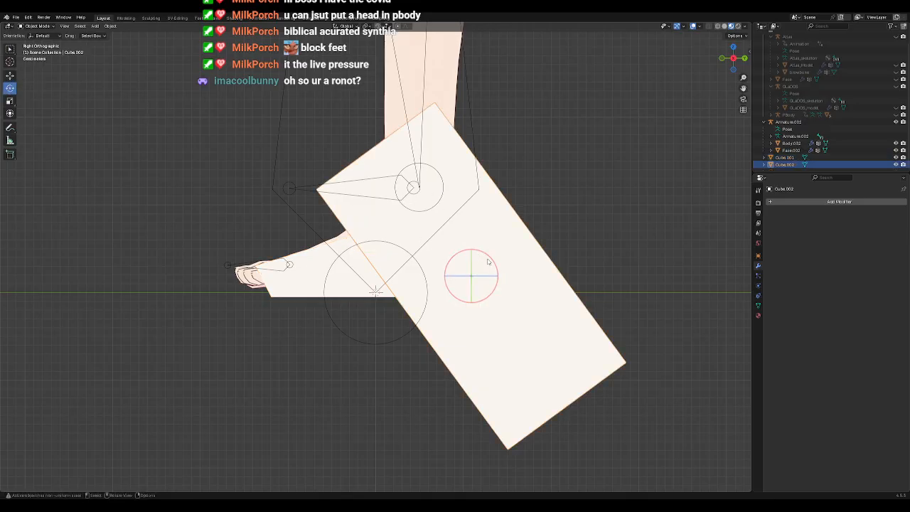
pyautogui.moveTo(491, 260); pyautogui.dragTo(480, 336)
pyautogui.moveTo(244, 254); pyautogui.dragTo(326, 281, button='middle')
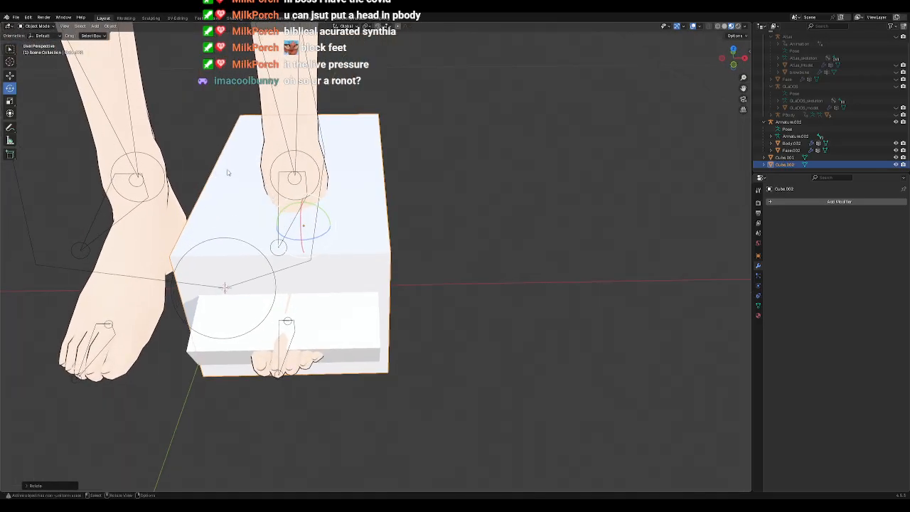
pyautogui.press('KP_1')
pyautogui.hotkey('shift', 'space')
pyautogui.press('g')
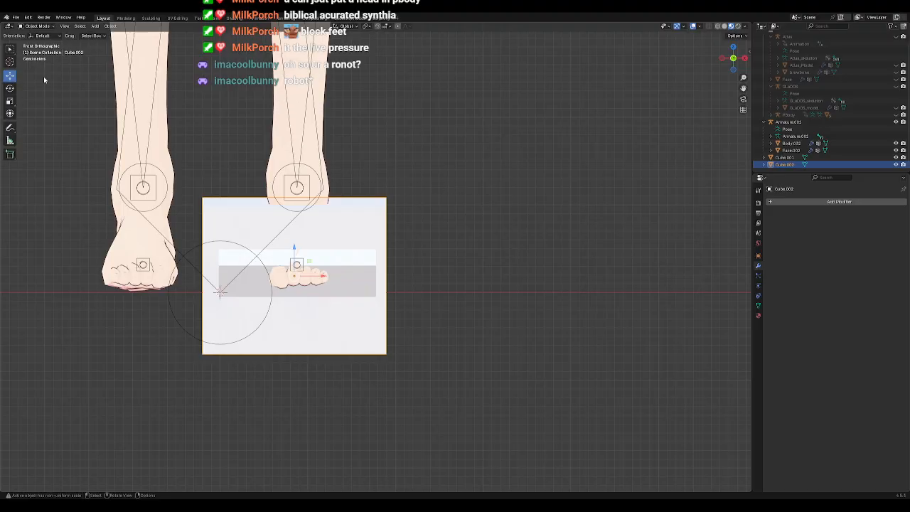
# Step: Tilt the cutter block sideways in front view and move it over the foot block's outer side
pyautogui.click(10, 88)
pyautogui.moveTo(320, 267); pyautogui.dragTo(296, 311)
pyautogui.click(10, 75)
pyautogui.moveTo(307, 261); pyautogui.dragTo(402, 283)
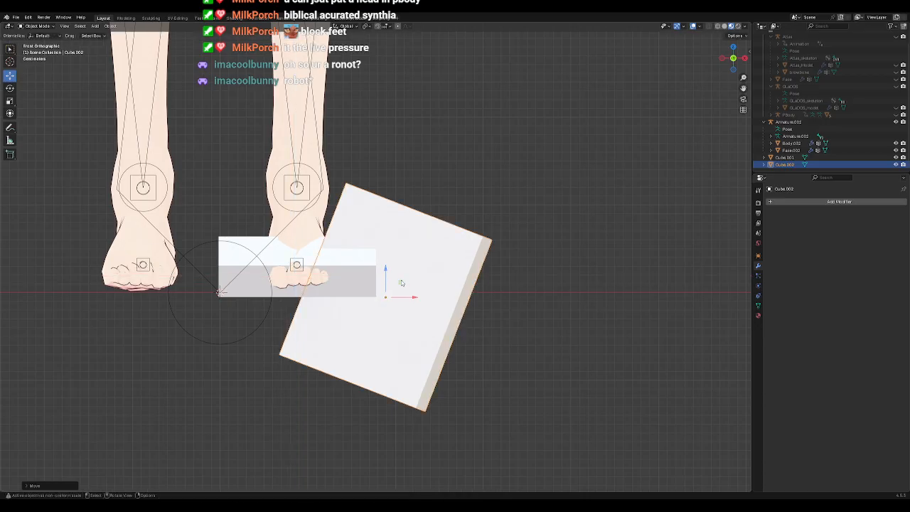
# Step: Shift the tilted cutter block forward along Y in side view, toward the toes
pyautogui.press('KP_3')
pyautogui.moveTo(501, 298); pyautogui.dragTo(406, 298)
pyautogui.press('KP_1')
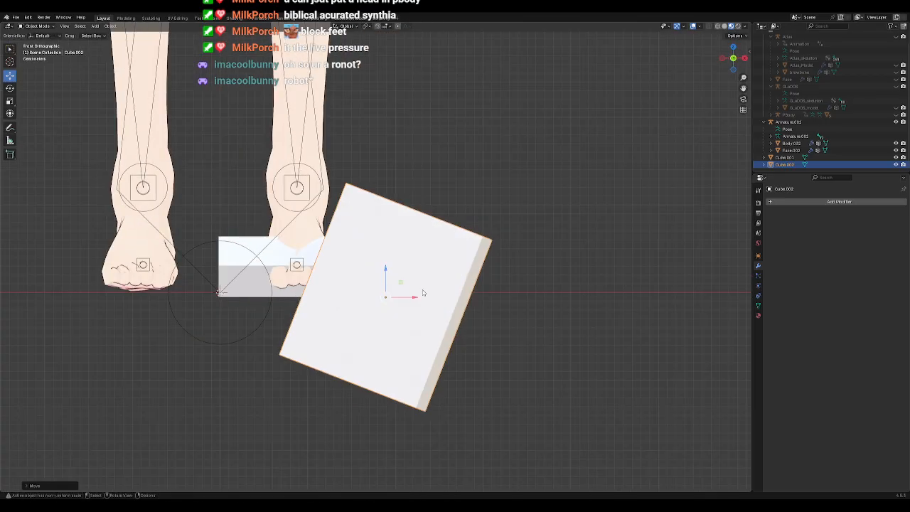
pyautogui.moveTo(423, 293); pyautogui.dragTo(372, 255, button='middle')
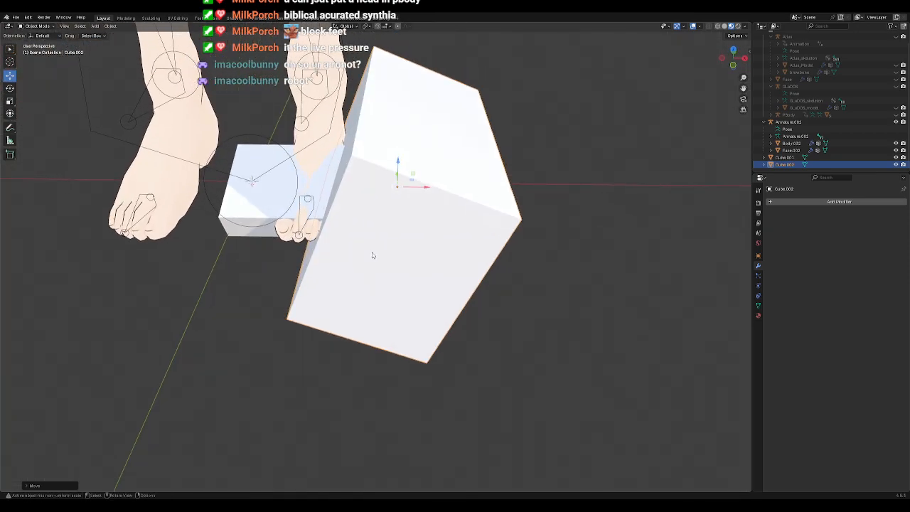
# Step: Unhide the PBody armature and its three child meshes so the robot stands beside the character
pyautogui.scroll(-10, 372, 255)
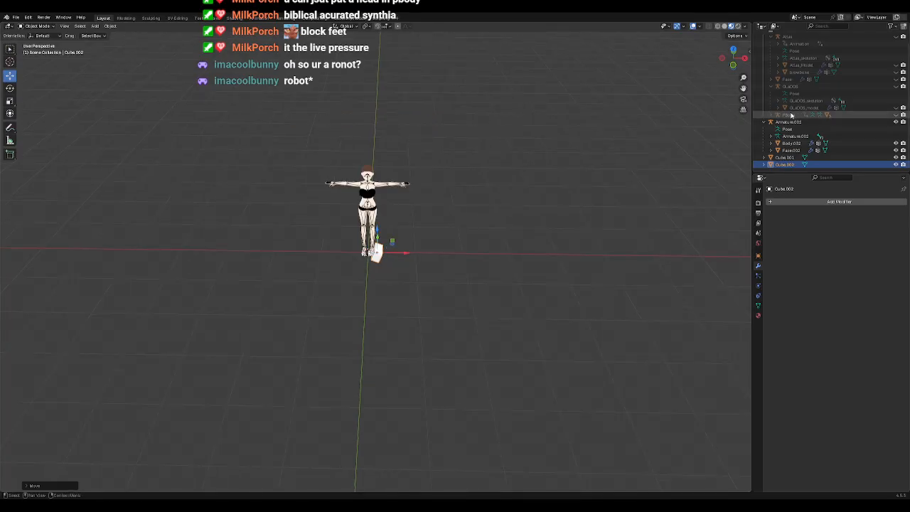
pyautogui.click(789, 114)
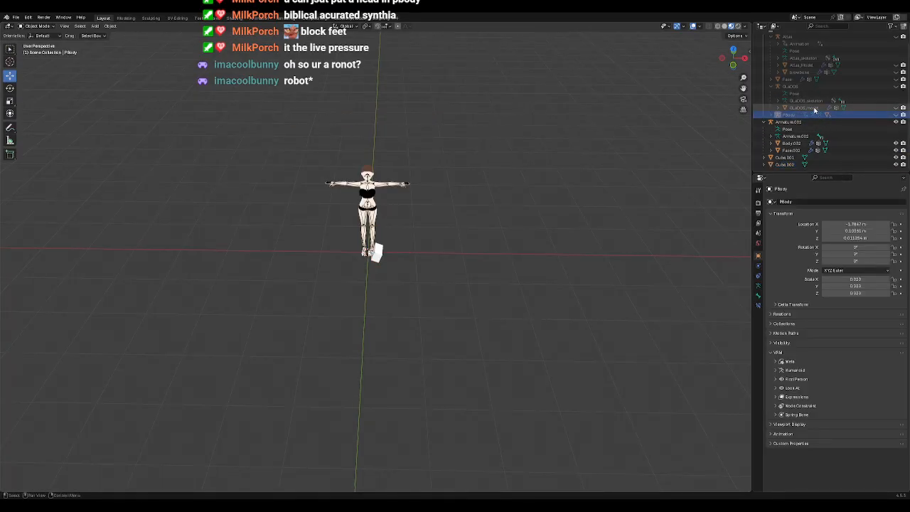
pyautogui.click(895, 116)
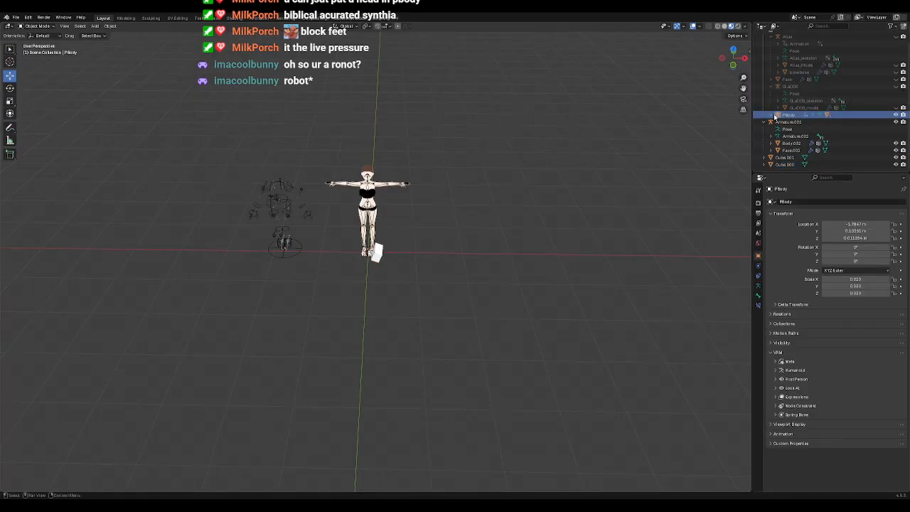
pyautogui.click(771, 116)
pyautogui.click(897, 157)
pyautogui.click(896, 150)
pyautogui.click(896, 145)
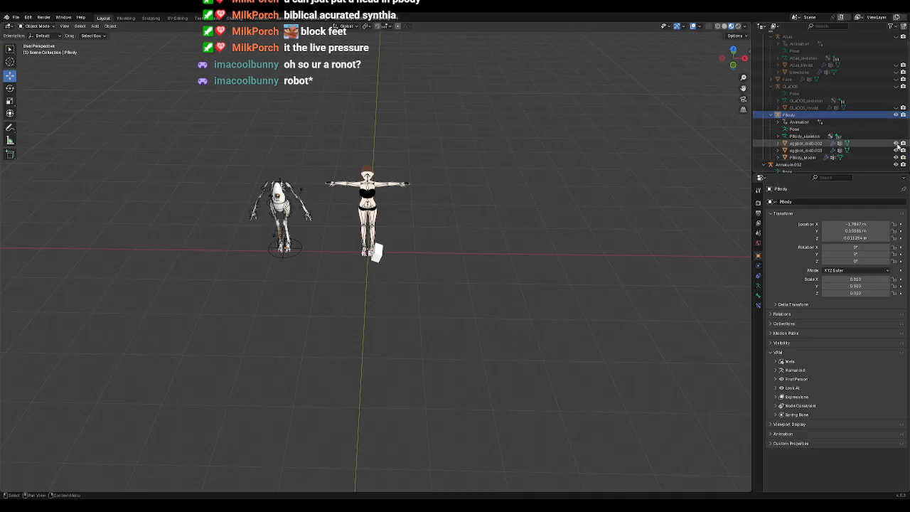
# Step: Examine the PBody robot model from the front, including its body, legs and feet
pyautogui.scroll(5, 327, 207)
pyautogui.keyDown('shift'); pyautogui.moveTo(298, 197); pyautogui.dragTo(507, 256, button='middle'); pyautogui.keyUp('shift')
pyautogui.scroll(4, 556, 228)
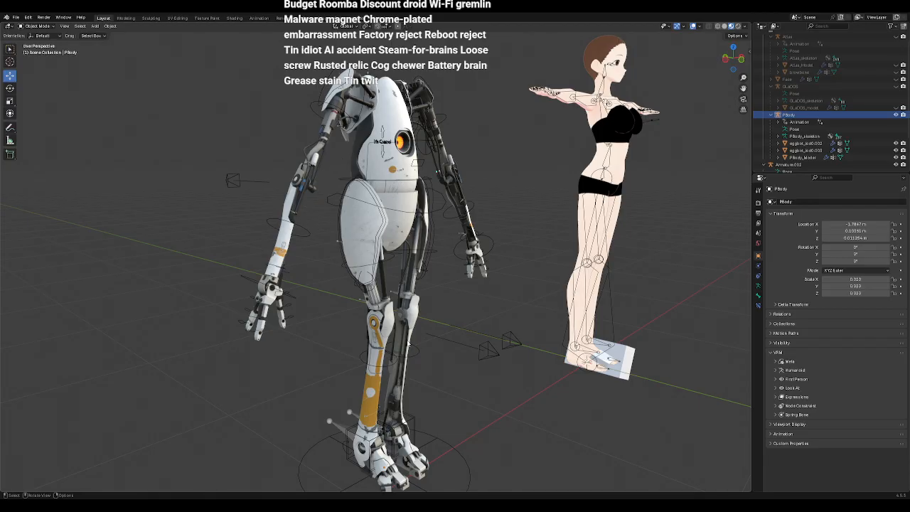
pyautogui.click(408, 347)
pyautogui.moveTo(467, 297); pyautogui.dragTo(430, 304, button='middle')
pyautogui.click(465, 305)
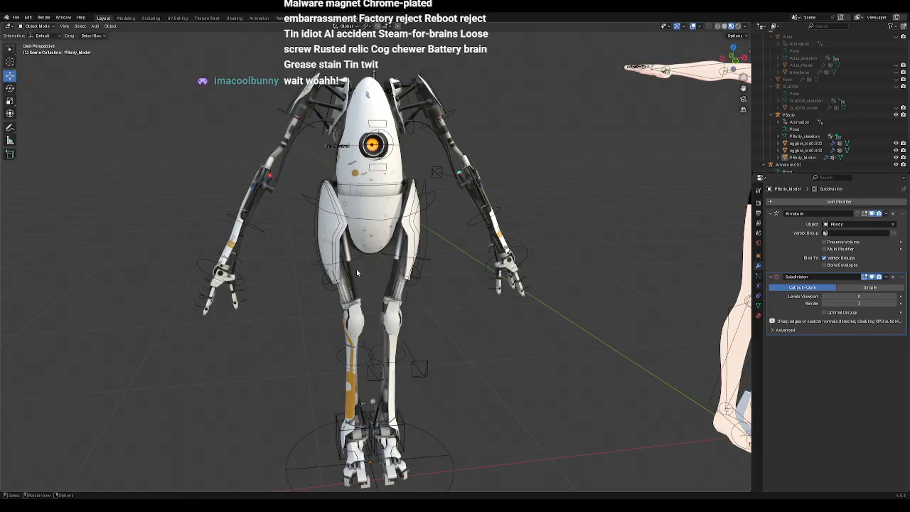
pyautogui.moveTo(534, 332); pyautogui.dragTo(511, 319, button='middle')
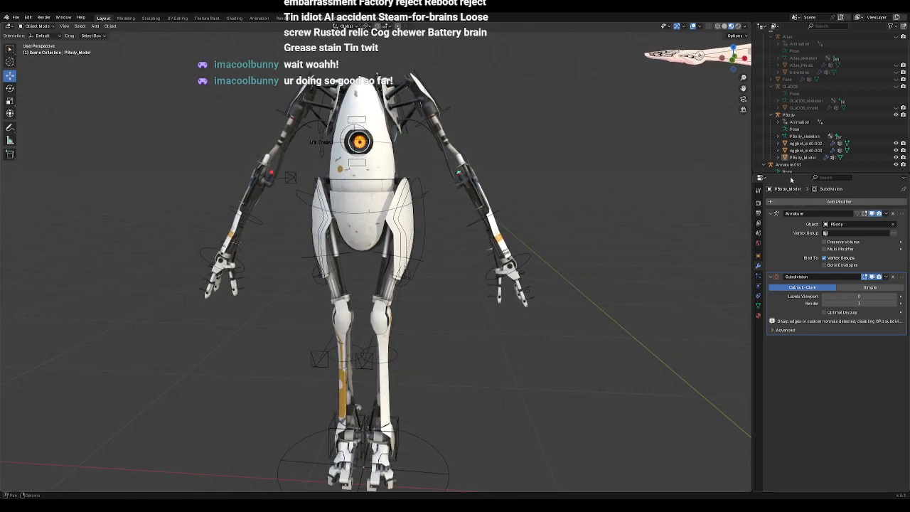
pyautogui.press('a')
pyautogui.hotkey('alt', 'a')
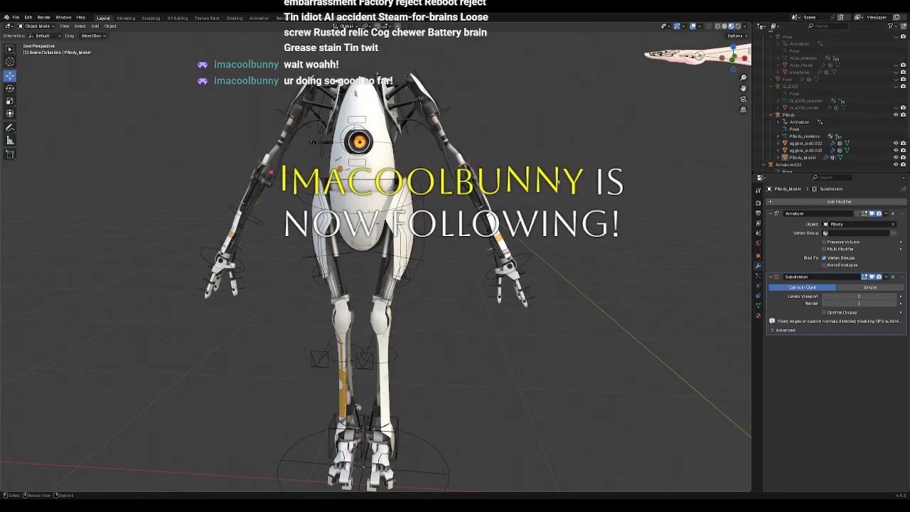
pyautogui.moveTo(495, 84); pyautogui.dragTo(364, 192)
pyautogui.hotkey('alt', 'a')
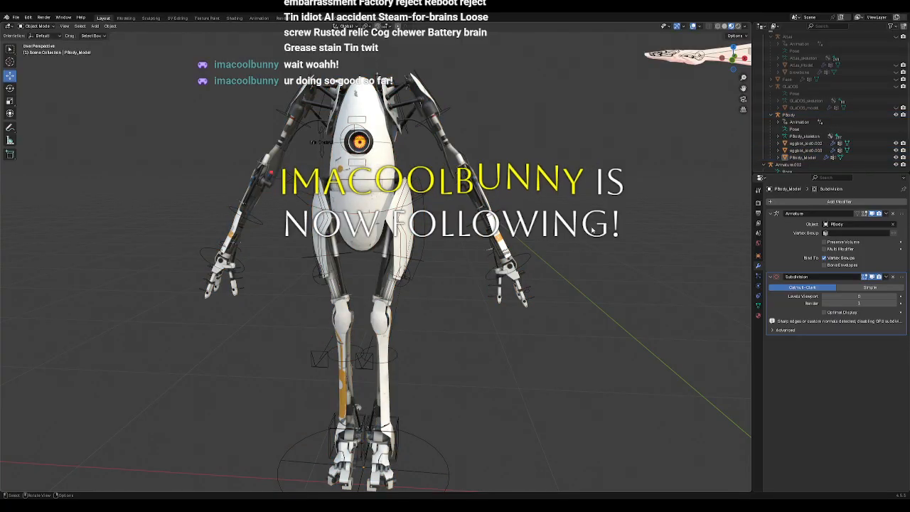
# Step: Inspect the VRM character and its block foot up close, and compare the whole figure with the PBody robot
pyautogui.keyDown('shift'); pyautogui.moveTo(595, 230); pyautogui.dragTo(313, 291, button='middle'); pyautogui.keyUp('shift')
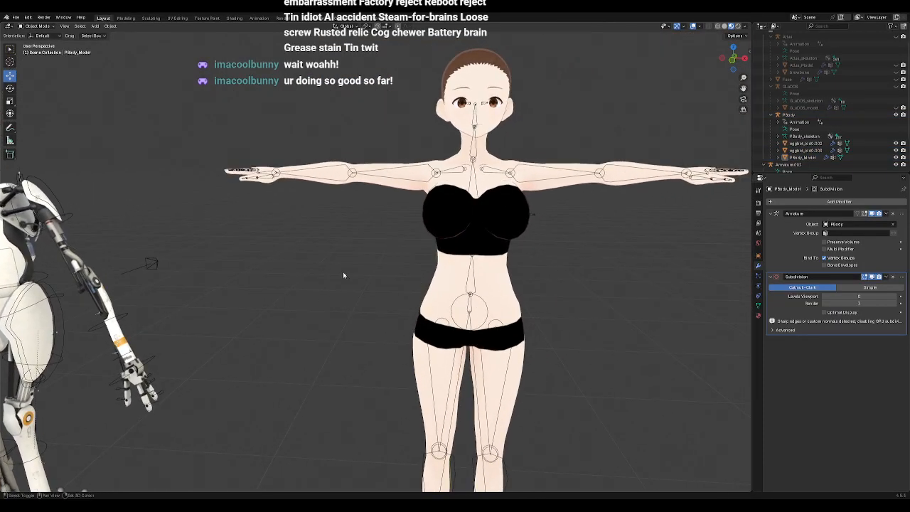
pyautogui.click(517, 204)
pyautogui.keyDown('shift'); pyautogui.moveTo(546, 348); pyautogui.dragTo(473, 489, button='middle'); pyautogui.keyUp('shift')
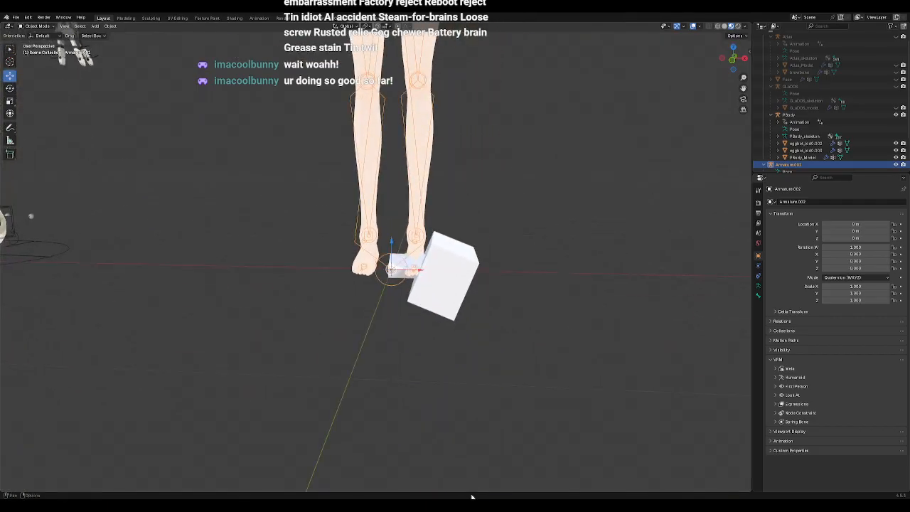
pyautogui.keyDown('ctrl'); pyautogui.moveTo(496, 441); pyautogui.dragTo(492, 283, button='middle'); pyautogui.keyUp('ctrl')
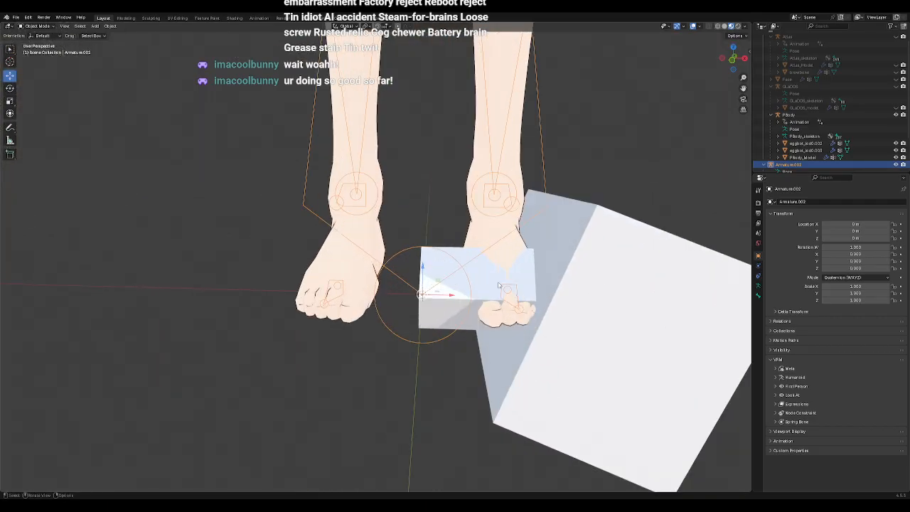
pyautogui.moveTo(530, 307); pyautogui.dragTo(485, 303, button='middle')
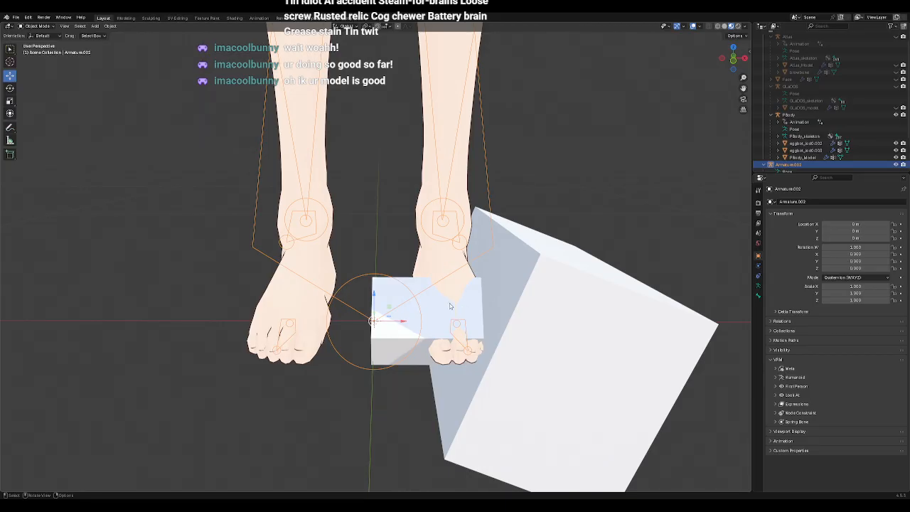
pyautogui.scroll(-8, 449, 303)
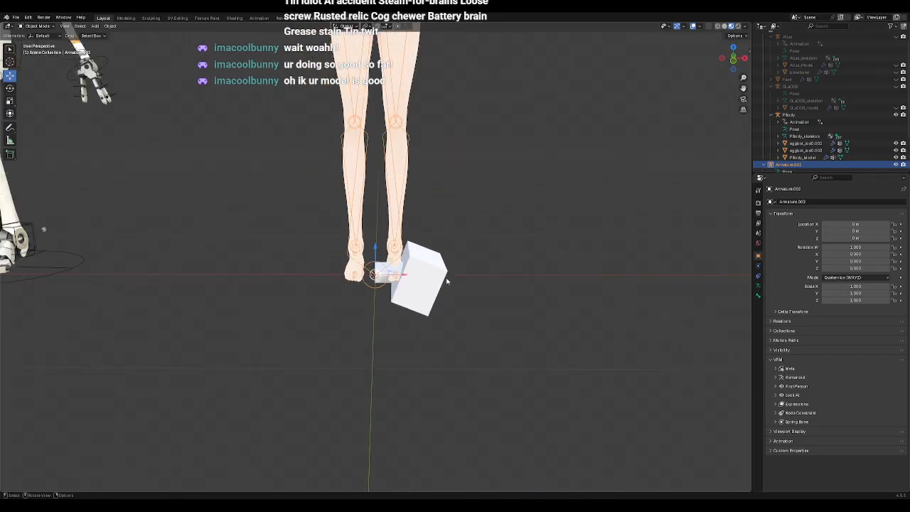
pyautogui.keyDown('shift'); pyautogui.moveTo(270, 198); pyautogui.dragTo(417, 298, button='middle'); pyautogui.keyUp('shift')
pyautogui.scroll(2, 416, 295)
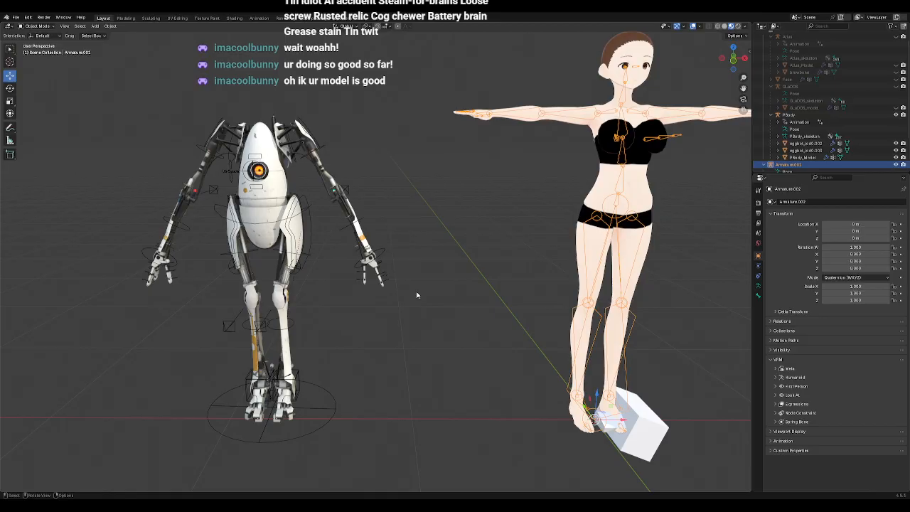
pyautogui.scroll(-1, 415, 288)
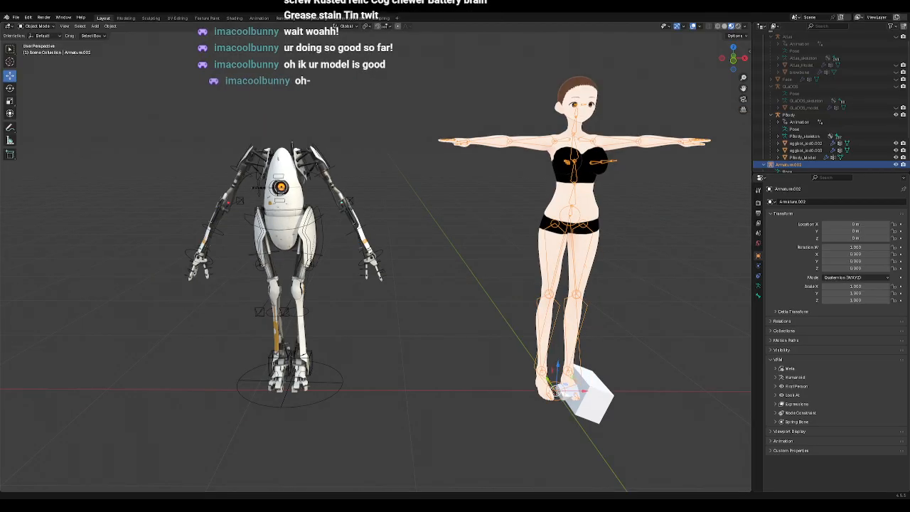
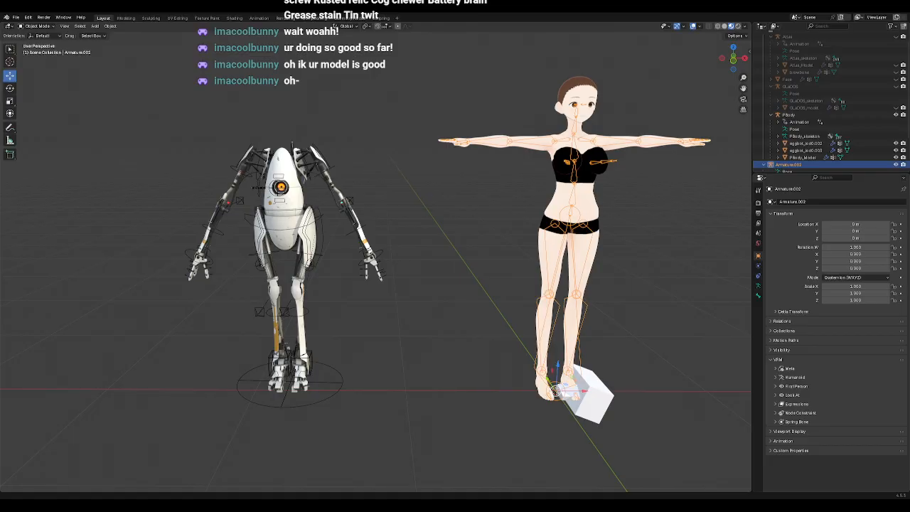
# Step: Clear the selection and paste the copied objects into the scene
pyautogui.click(532, 292)
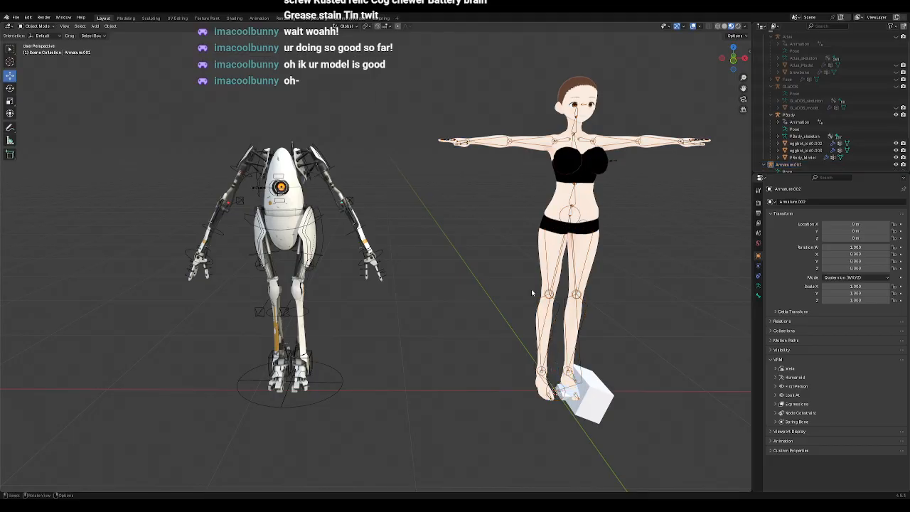
pyautogui.hotkey('ctrl', 'v')
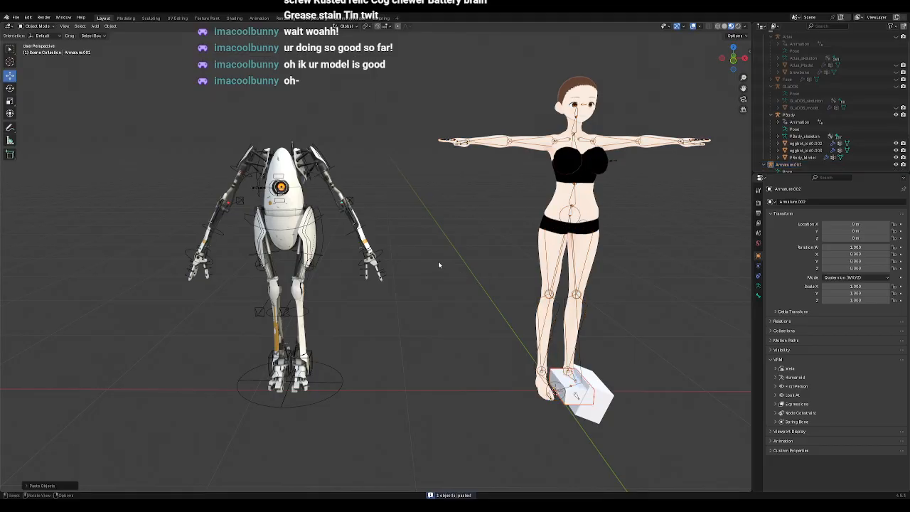
# Step: Clear the selection and bring the Floppy Knights robot character picture into the scene as a reference image
pyautogui.scroll(-4, 438, 261)
pyautogui.scroll(3, 448, 270)
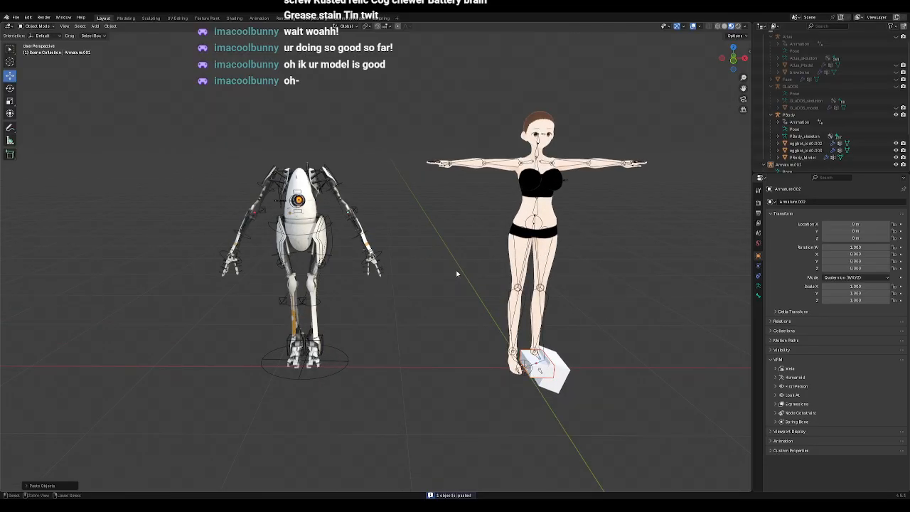
pyautogui.click(152, 417)
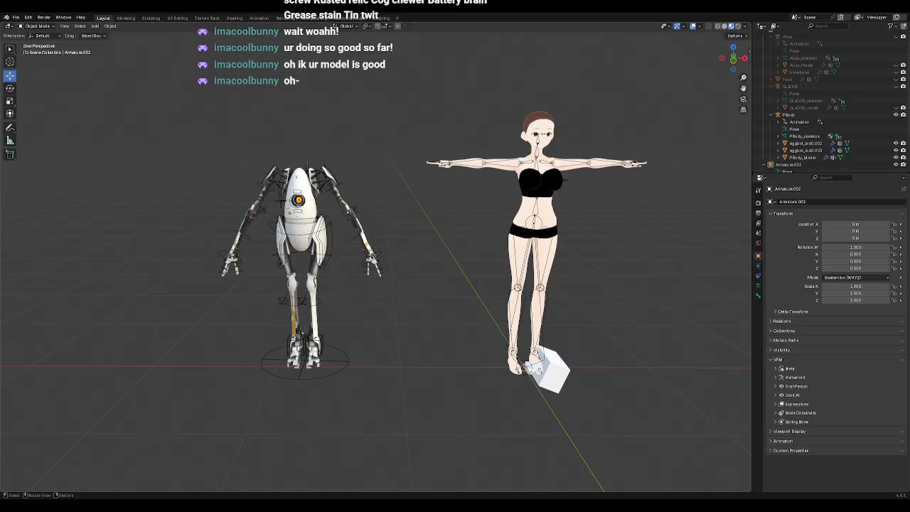
pyautogui.moveTo(199, 160); pyautogui.dragTo(204, 154)
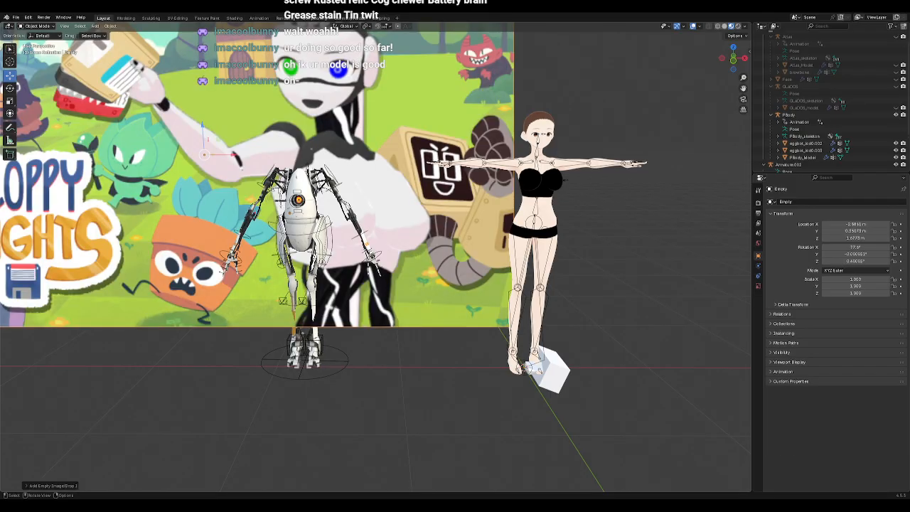
pyautogui.click(278, 186)
pyautogui.scroll(-4, 278, 186)
pyautogui.scroll(2, 278, 186)
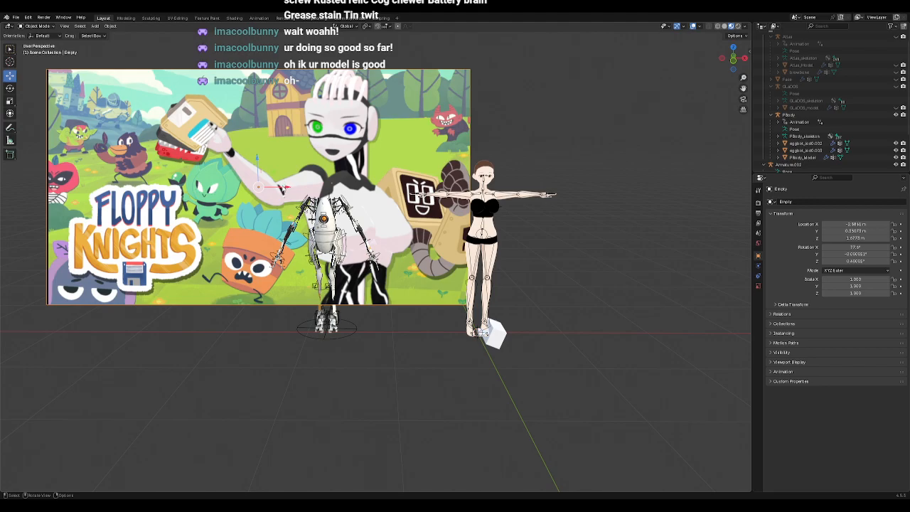
# Step: Move the reference image up and beyond the PBody robot so it is clear of the VRM character
pyautogui.press('g')
pyautogui.press('x')
pyautogui.click(347, 172)
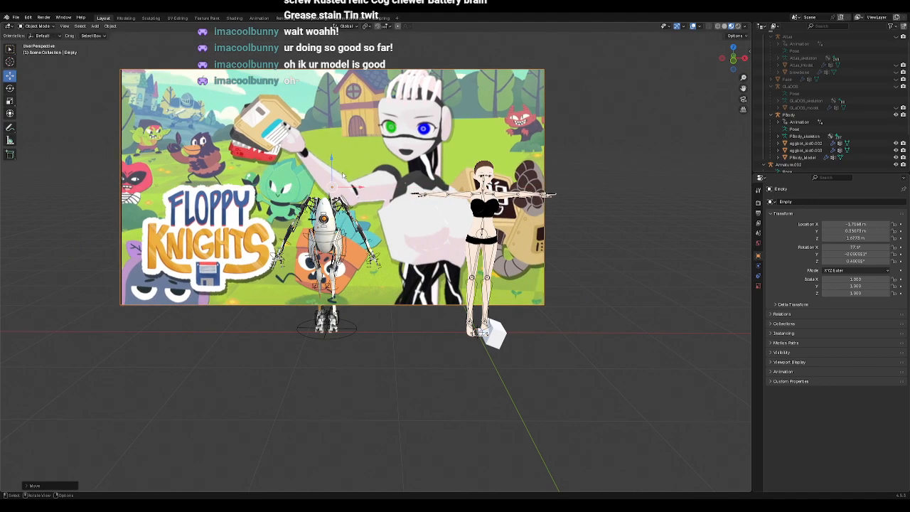
pyautogui.scroll(4, 350, 178)
pyautogui.moveTo(297, 92); pyautogui.dragTo(170, 2)
pyautogui.scroll(-5, 436, 341)
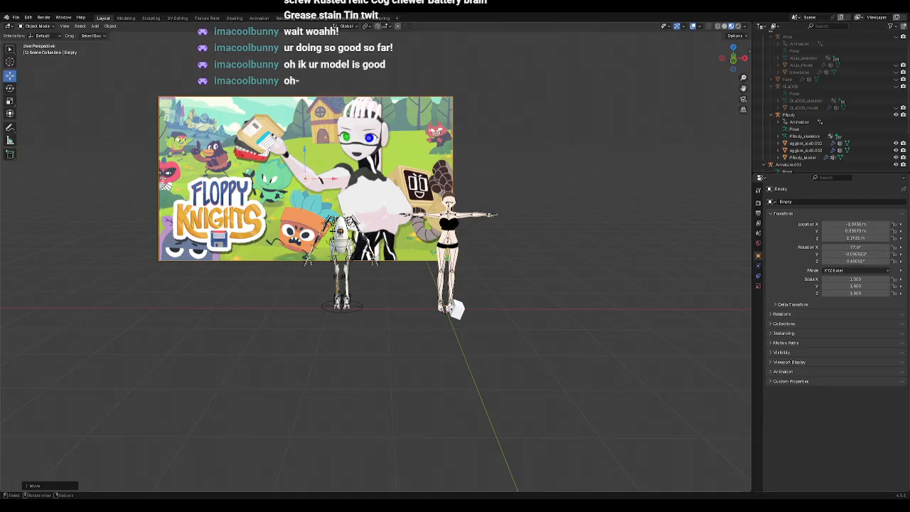
pyautogui.click(146, 192)
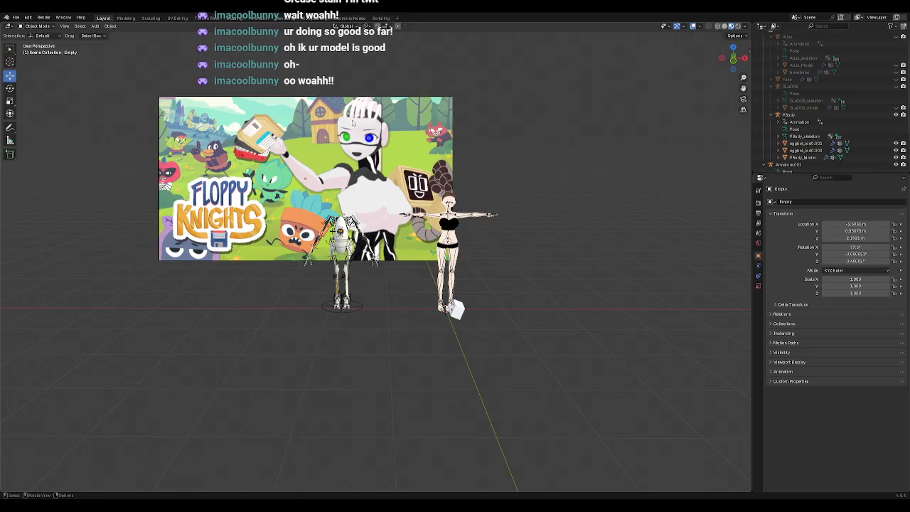
pyautogui.click(195, 151)
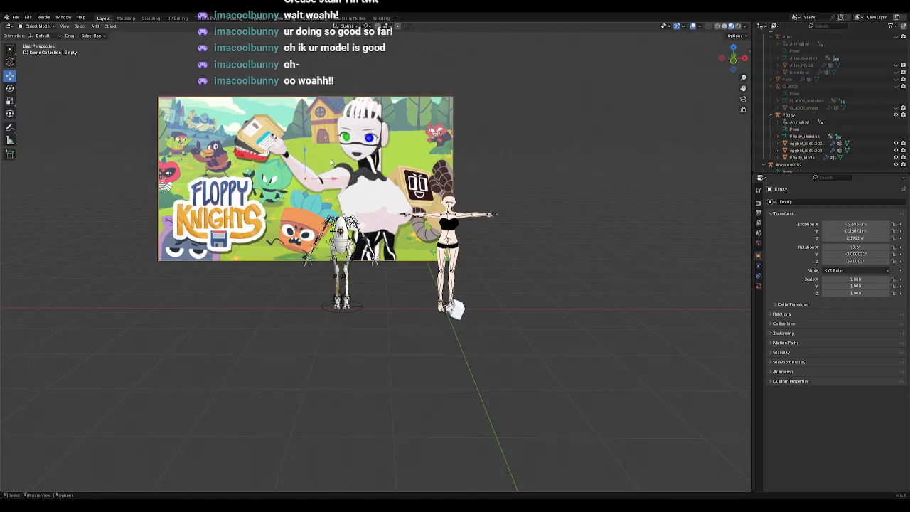
pyautogui.moveTo(321, 168); pyautogui.dragTo(217, 134)
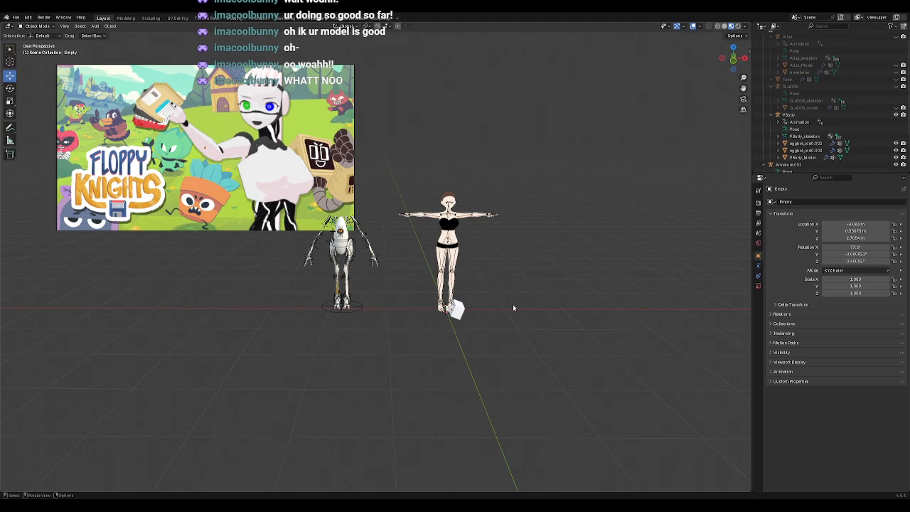
# Step: Tilt the large cutter cube closer to upright and position it over the outer side of the foot block in front view
pyautogui.scroll(6, 513, 305)
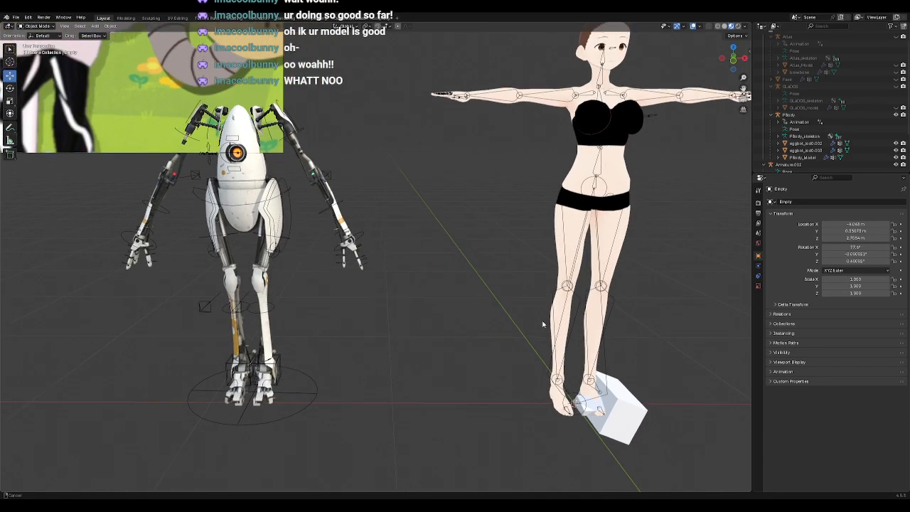
pyautogui.scroll(6, 502, 337)
pyautogui.keyDown('shift'); pyautogui.moveTo(599, 382); pyautogui.dragTo(488, 205, button='middle'); pyautogui.keyUp('shift')
pyautogui.scroll(4, 488, 228)
pyautogui.keyDown('shift'); pyautogui.moveTo(558, 283); pyautogui.dragTo(462, 261, button='middle'); pyautogui.keyUp('shift')
pyautogui.press('KP_1')
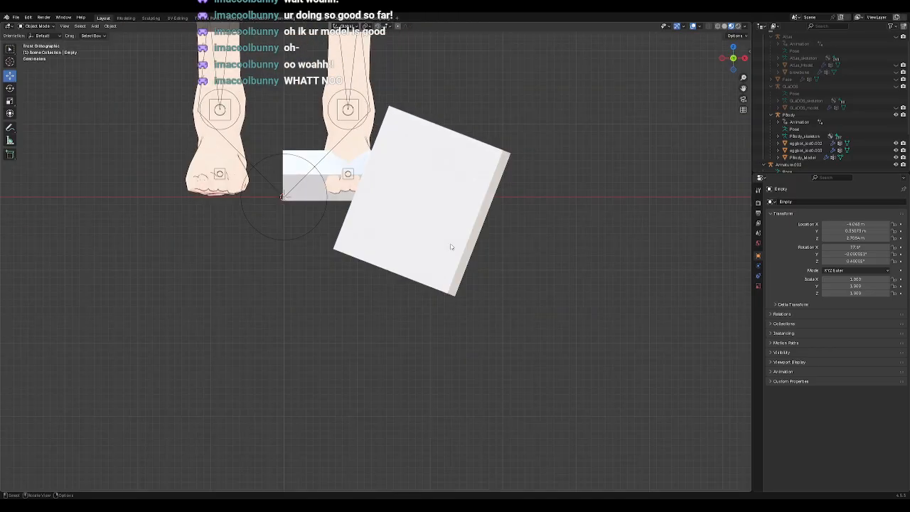
pyautogui.click(450, 247)
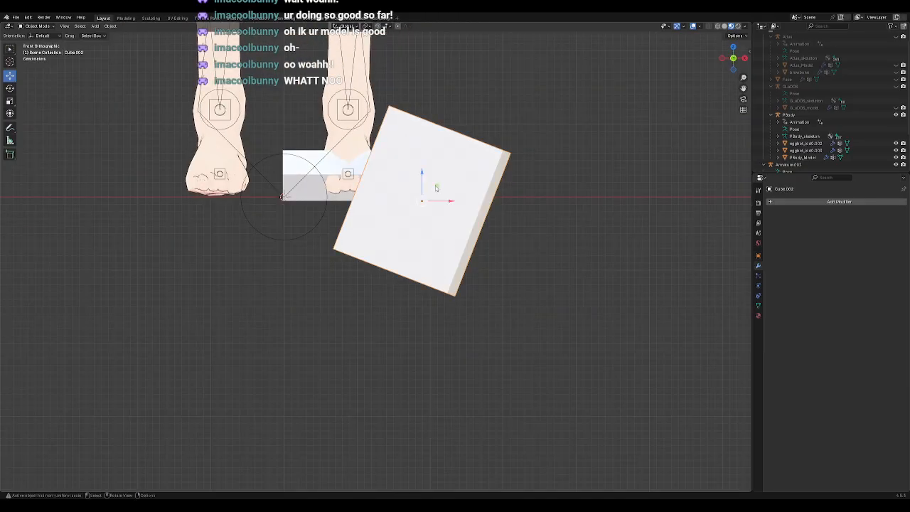
pyautogui.press('g')
pyautogui.click(447, 187)
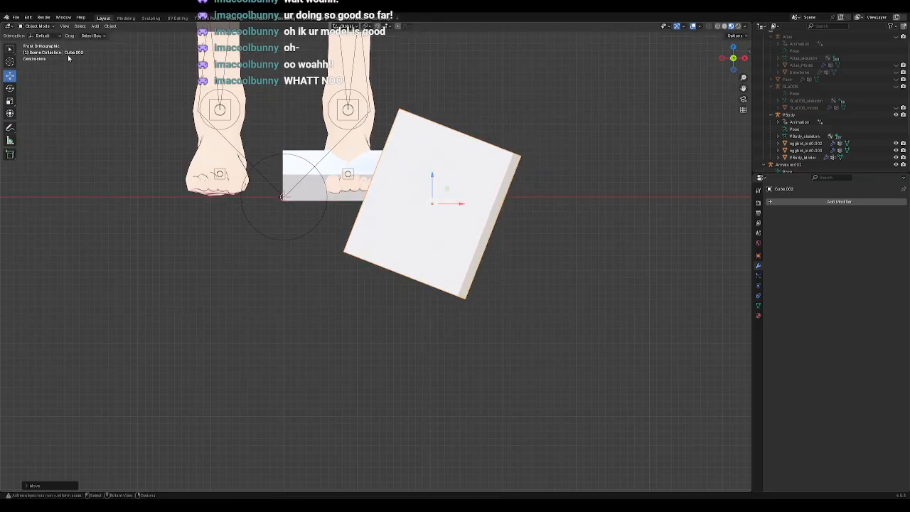
pyautogui.click(10, 88)
pyautogui.moveTo(451, 187); pyautogui.dragTo(436, 173)
pyautogui.click(10, 75)
pyautogui.moveTo(463, 204); pyautogui.dragTo(469, 204)
# Step: Cut the outer side of the foot block with a Boolean Difference modifier using the cutter cube, and apply it
pyautogui.click(295, 170)
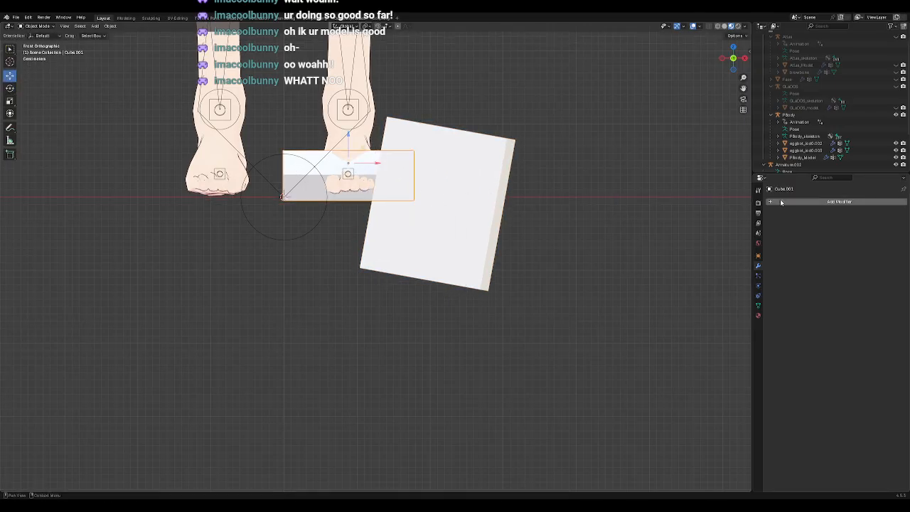
pyautogui.click(824, 202)
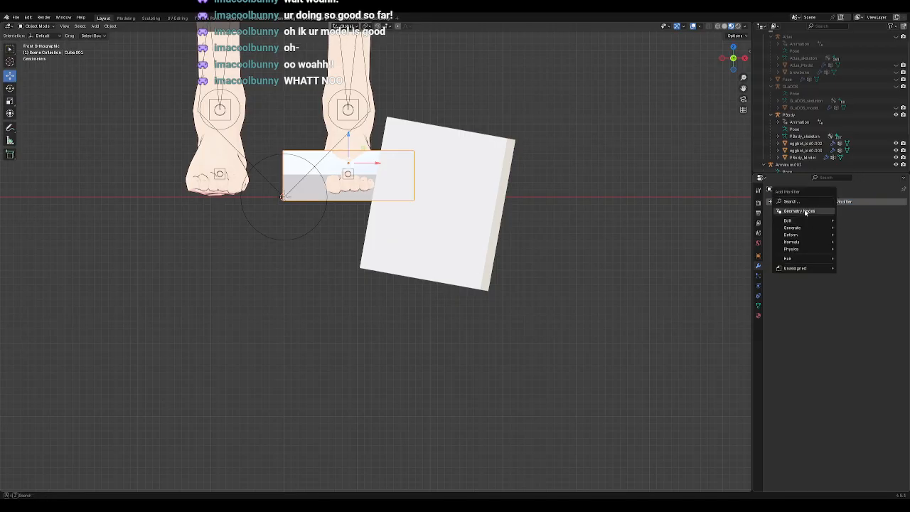
pyautogui.press('space')
pyautogui.press('Return')
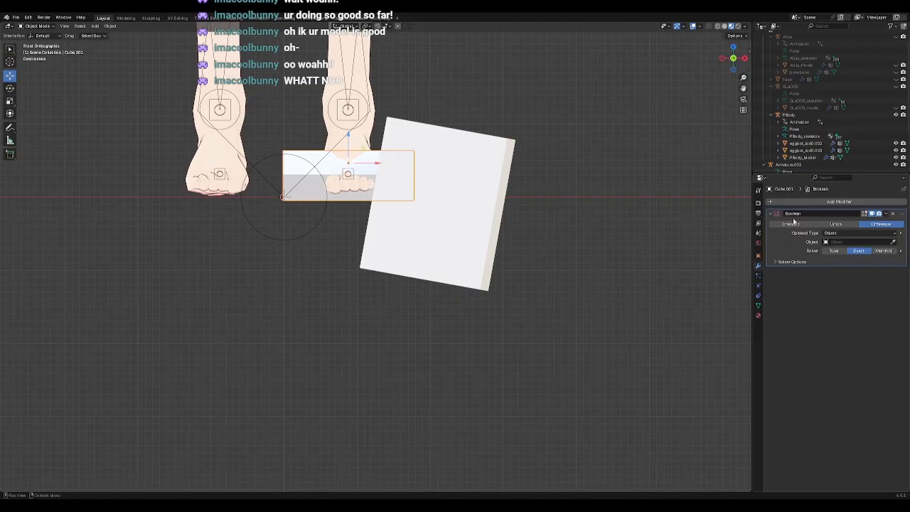
pyautogui.click(893, 241)
pyautogui.click(455, 216)
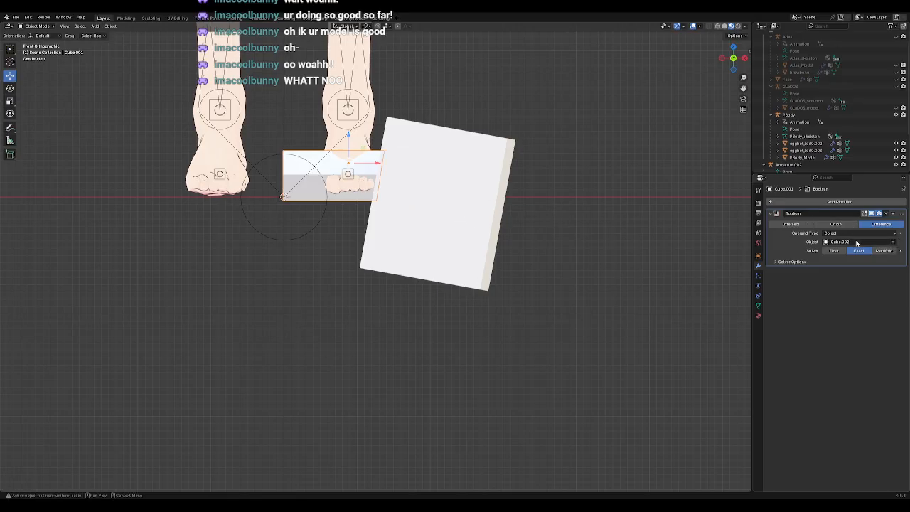
pyautogui.click(880, 217)
pyautogui.click(857, 223)
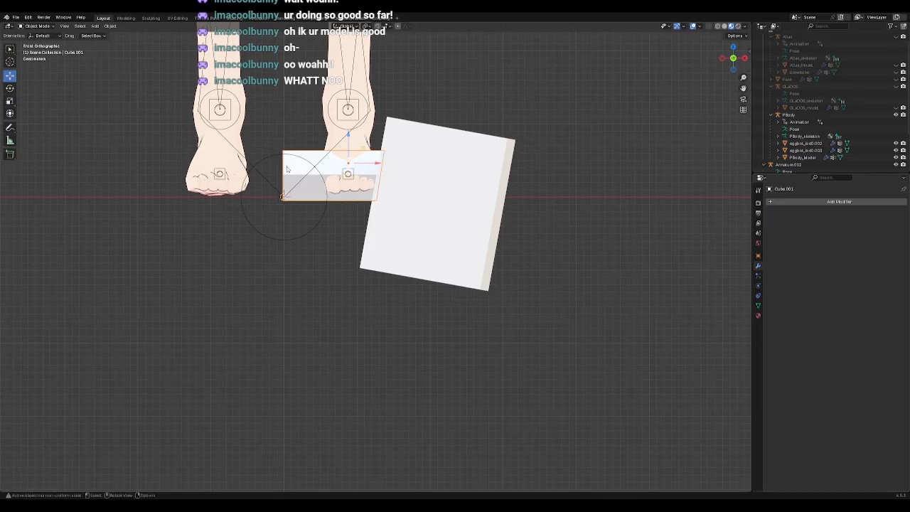
# Step: Move the cutter cube to the foot block's inner side and rotate it to the opposite slant in front view
pyautogui.click(433, 179)
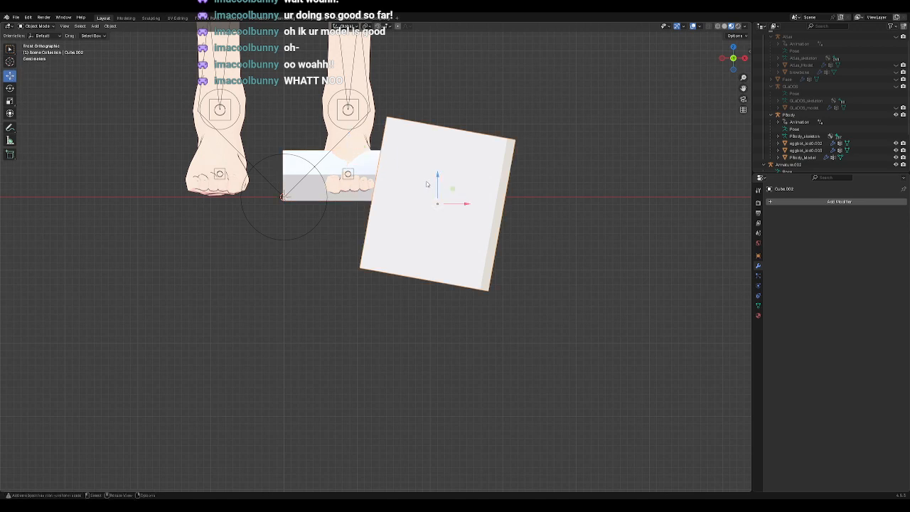
pyautogui.moveTo(453, 190); pyautogui.dragTo(281, 172)
pyautogui.click(10, 87)
pyautogui.click(10, 75)
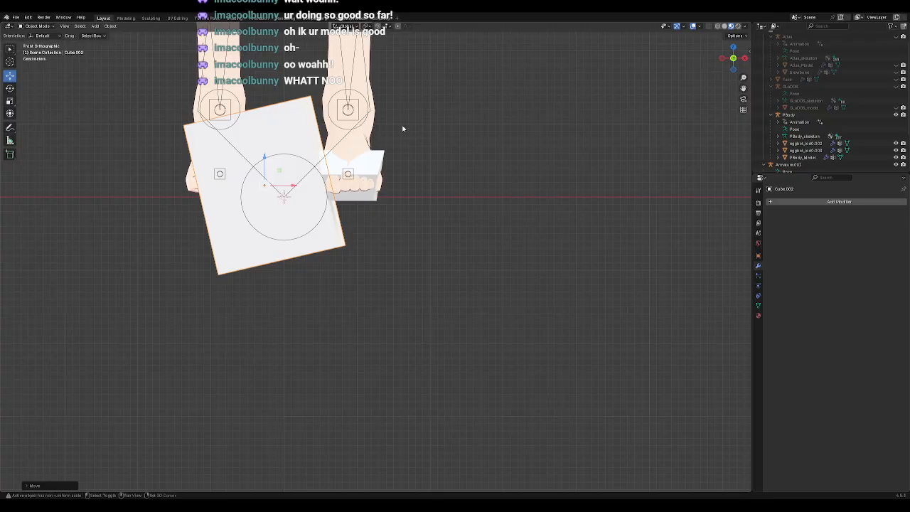
pyautogui.keyDown('shift'); pyautogui.moveTo(402, 125); pyautogui.dragTo(441, 182, button='middle'); pyautogui.keyUp('shift')
pyautogui.scroll(4, 433, 187)
pyautogui.scroll(-1, 419, 191)
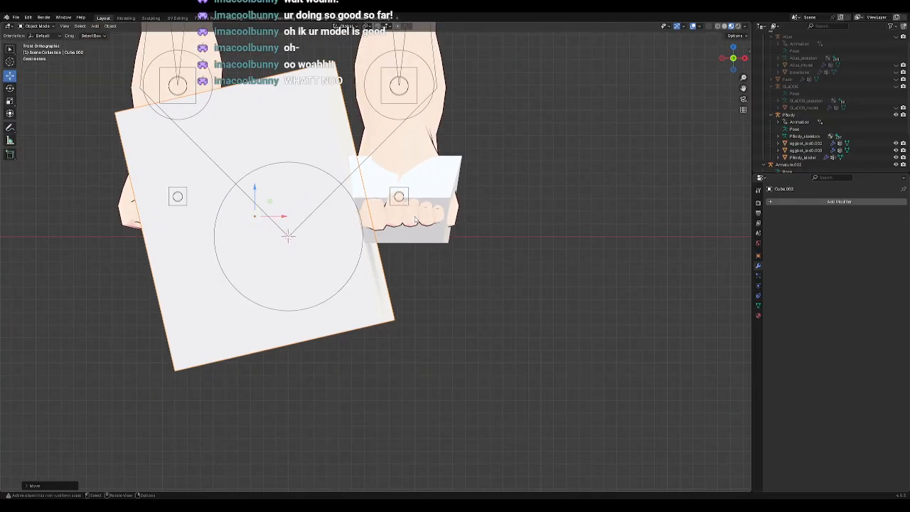
# Step: Cut the inner side of the foot block with a Boolean Difference modifier using the cutter cube, and apply it
pyautogui.click(418, 214)
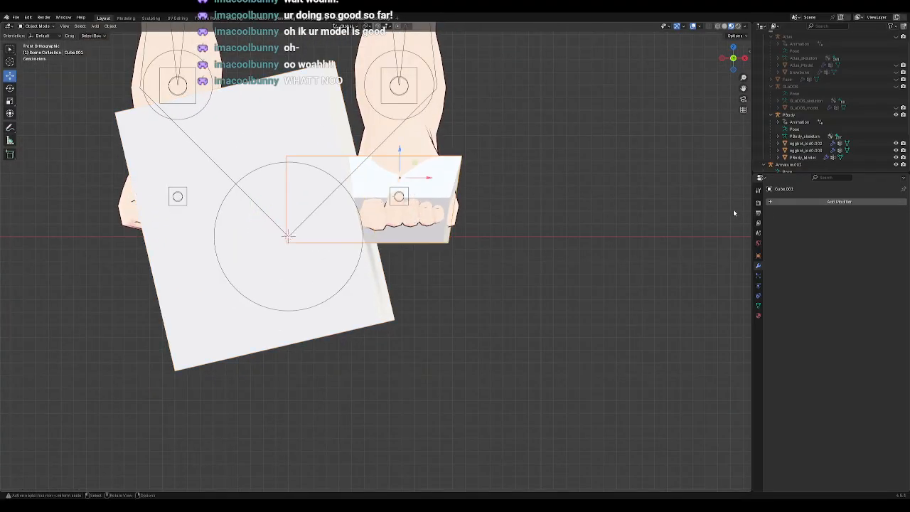
pyautogui.click(846, 202)
pyautogui.click(827, 204)
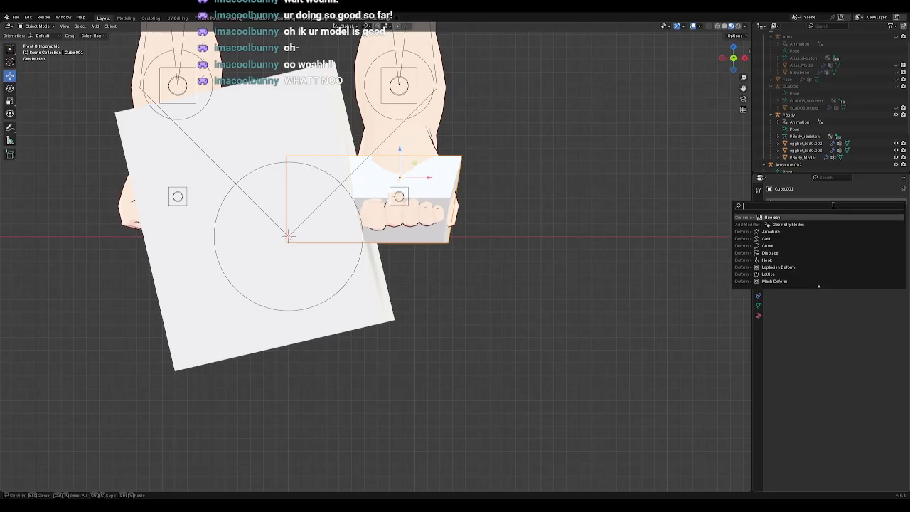
pyautogui.click(796, 217)
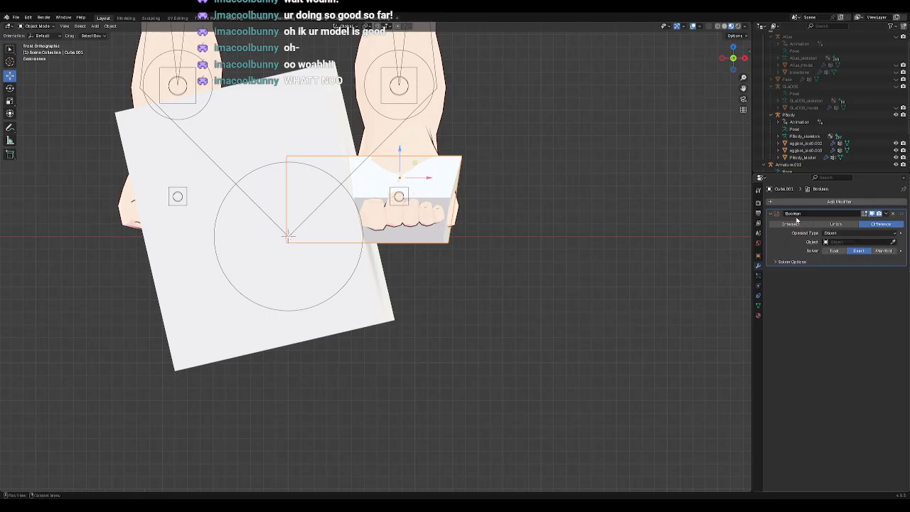
pyautogui.click(893, 242)
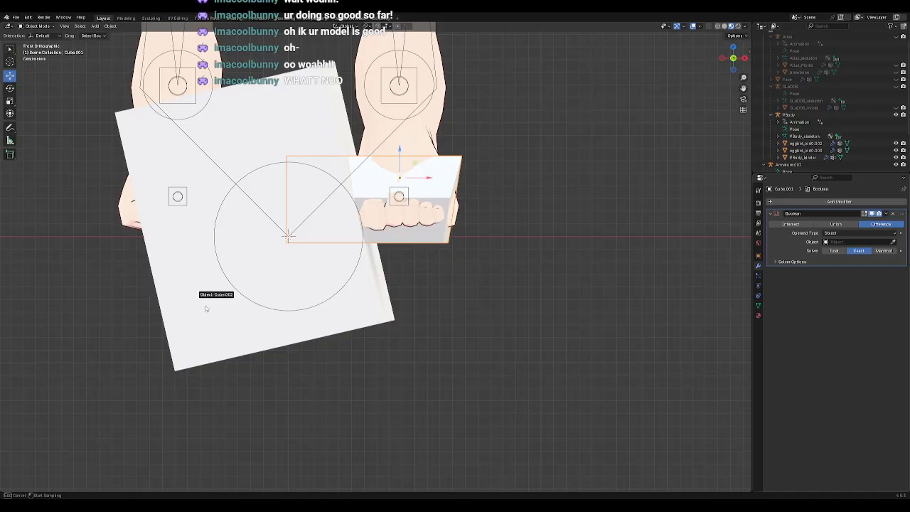
pyautogui.click(886, 214)
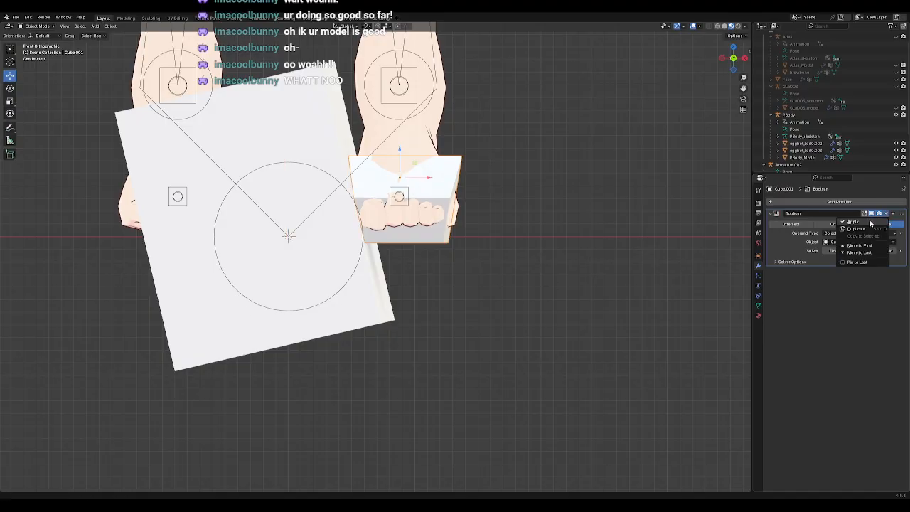
# Step: Move the cutter cube inward along the X axis, clear of the foot block
pyautogui.click(194, 278)
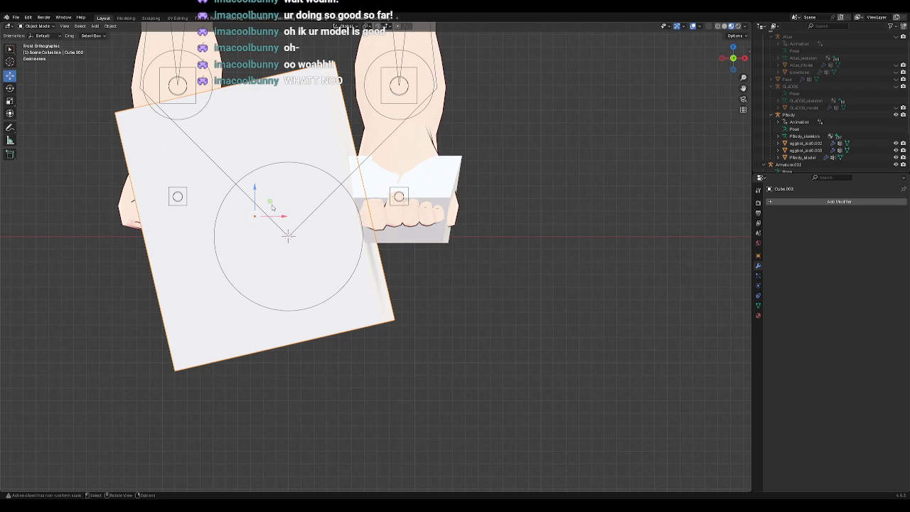
pyautogui.moveTo(281, 216); pyautogui.dragTo(206, 216)
pyautogui.moveTo(511, 248); pyautogui.dragTo(453, 254, button='middle')
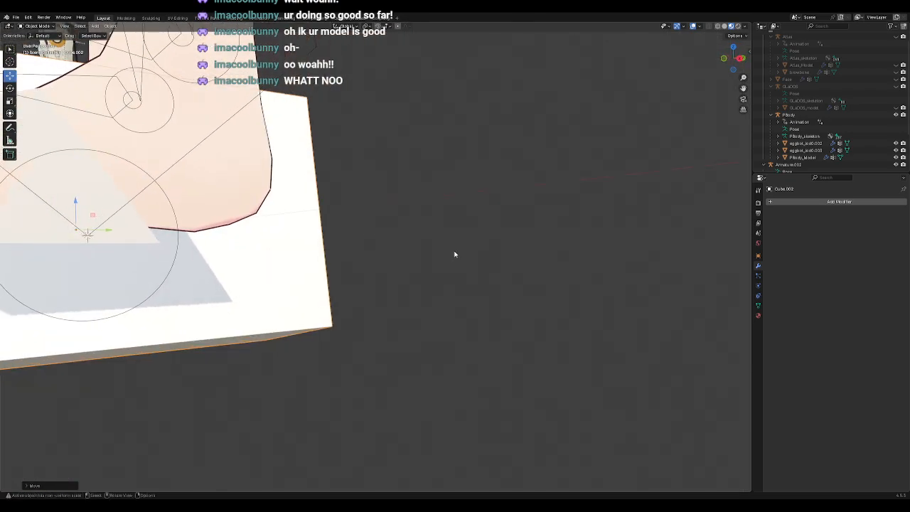
# Step: Move the foot block slightly forward toward the toes and up in the right side view
pyautogui.press('KP_1')
pyautogui.press('KP_3')
pyautogui.scroll(-4, 449, 248)
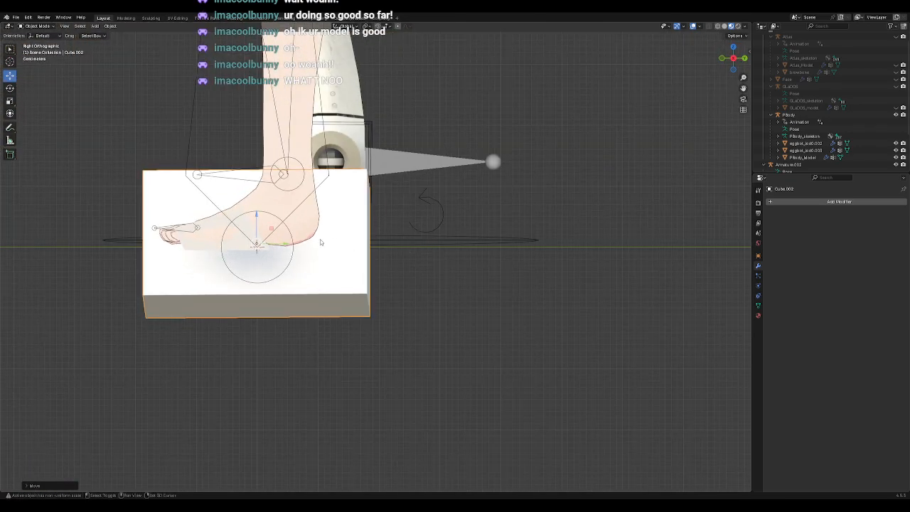
pyautogui.keyDown('shift'); pyautogui.moveTo(315, 233); pyautogui.dragTo(449, 251, button='middle'); pyautogui.keyUp('shift')
pyautogui.scroll(5, 449, 251)
pyautogui.click(333, 273)
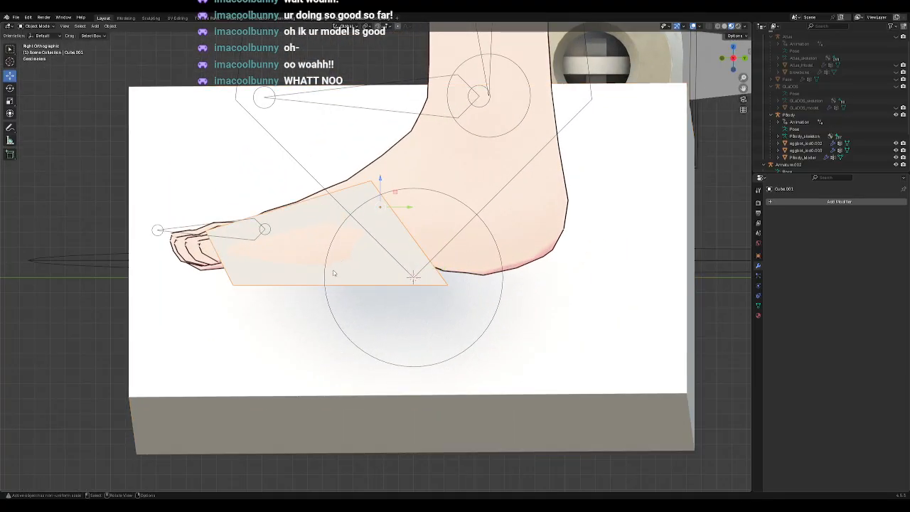
pyautogui.scroll(-1, 368, 270)
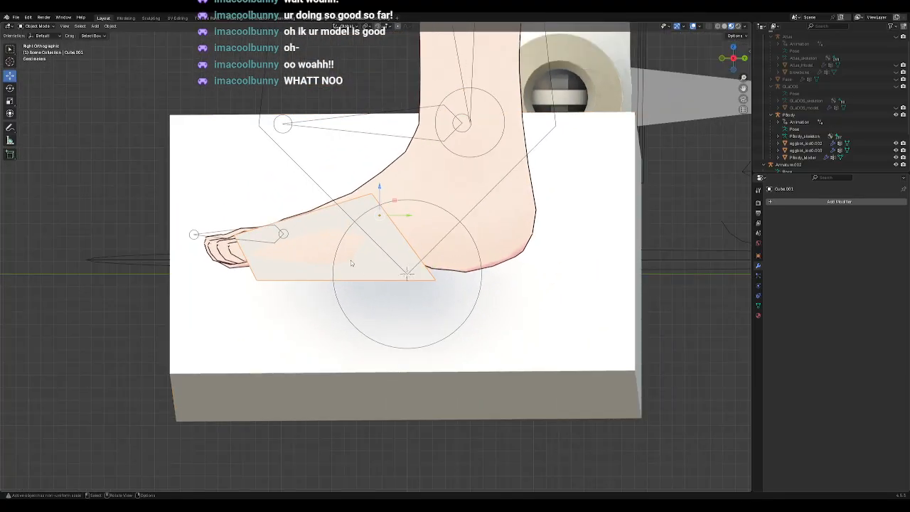
pyautogui.moveTo(394, 201); pyautogui.dragTo(368, 193)
# Step: Scale the cutter cube down and move it to the underside of the foot block
pyautogui.moveTo(239, 289); pyautogui.dragTo(215, 316, button='middle')
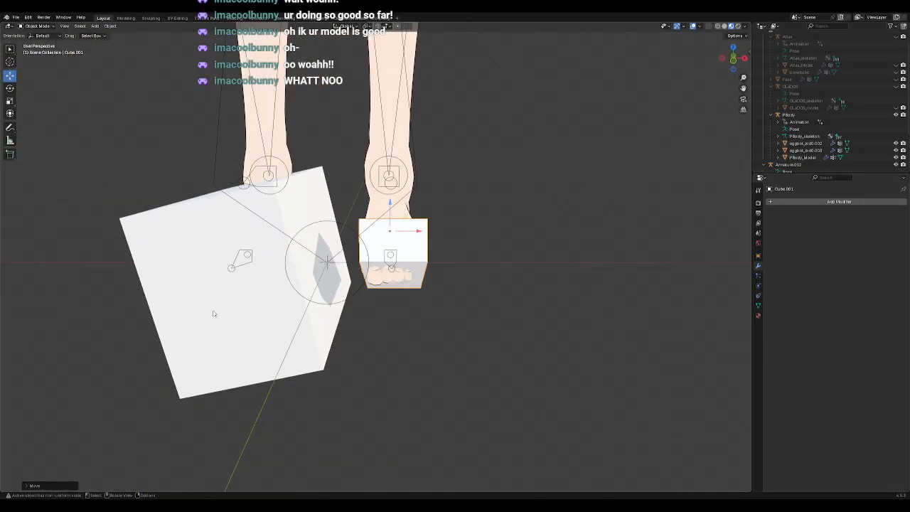
pyautogui.click(314, 327)
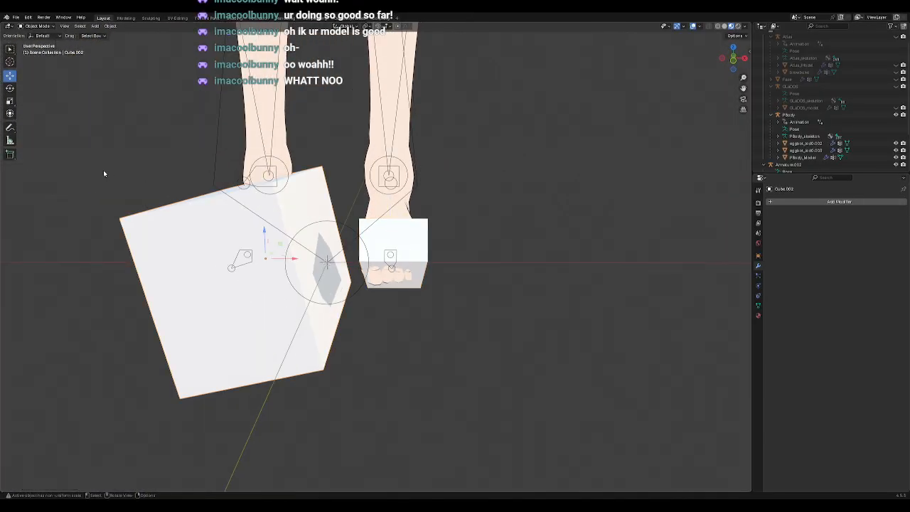
pyautogui.click(10, 89)
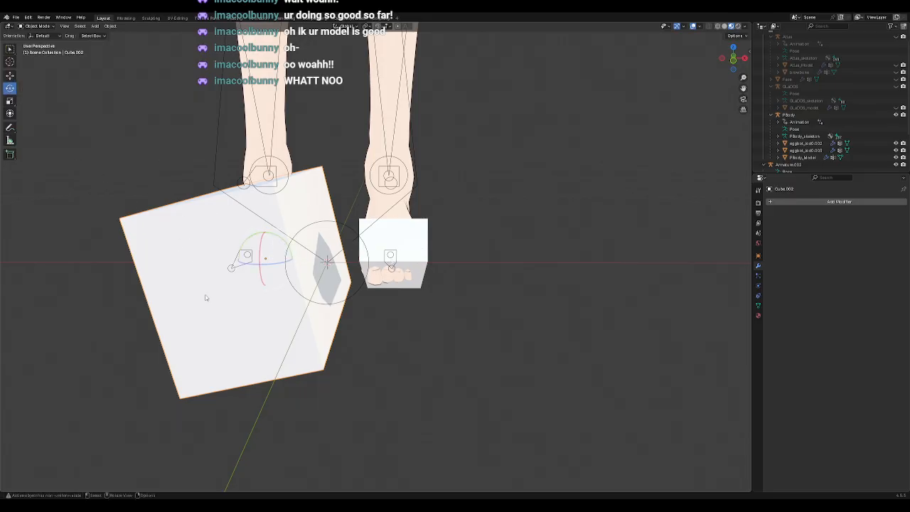
pyautogui.click(10, 100)
pyautogui.moveTo(293, 278); pyautogui.dragTo(429, 277)
pyautogui.click(10, 76)
pyautogui.press('KP_1')
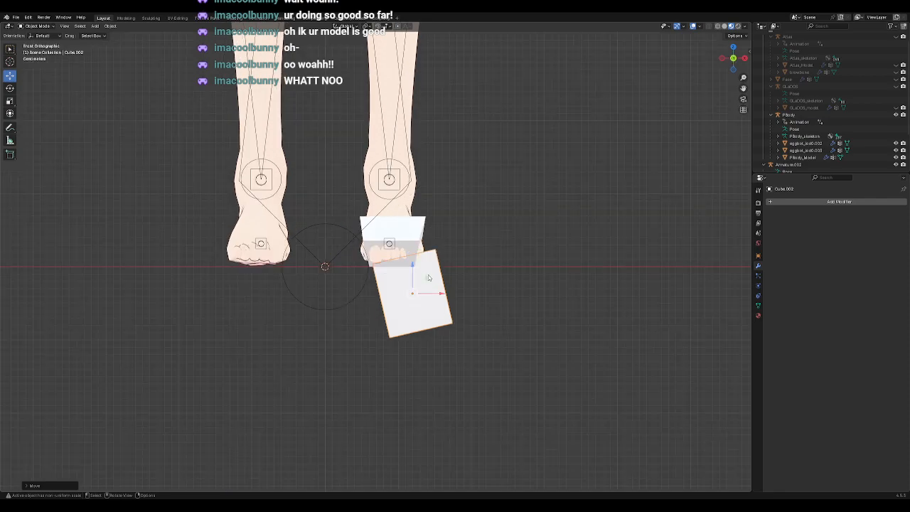
# Step: Delete the cutter cube beneath the foot block, and make a copy of the foot block in place
pyautogui.scroll(4, 437, 263)
pyautogui.scroll(2, 450, 235)
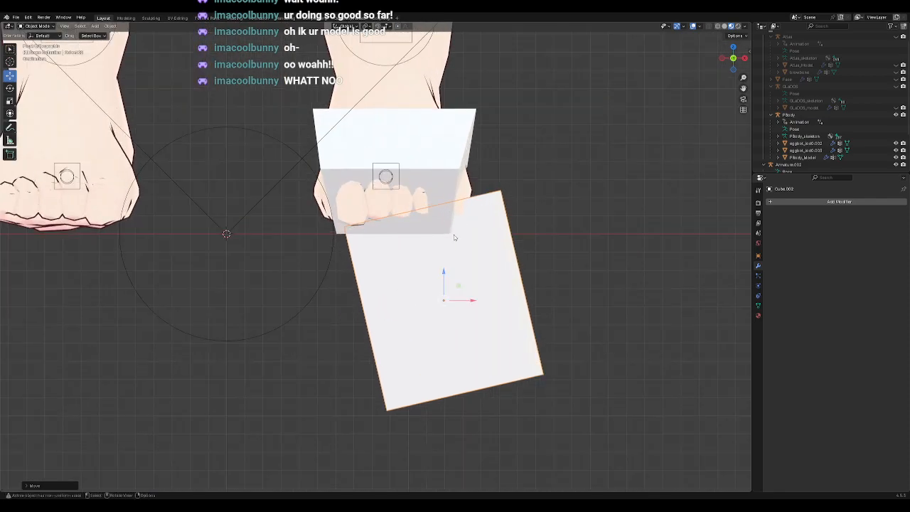
pyautogui.click(467, 347)
pyautogui.press('Delete')
pyautogui.click(435, 157)
pyautogui.hotkey('ctrl', 'c')
pyautogui.hotkey('ctrl', 'v')
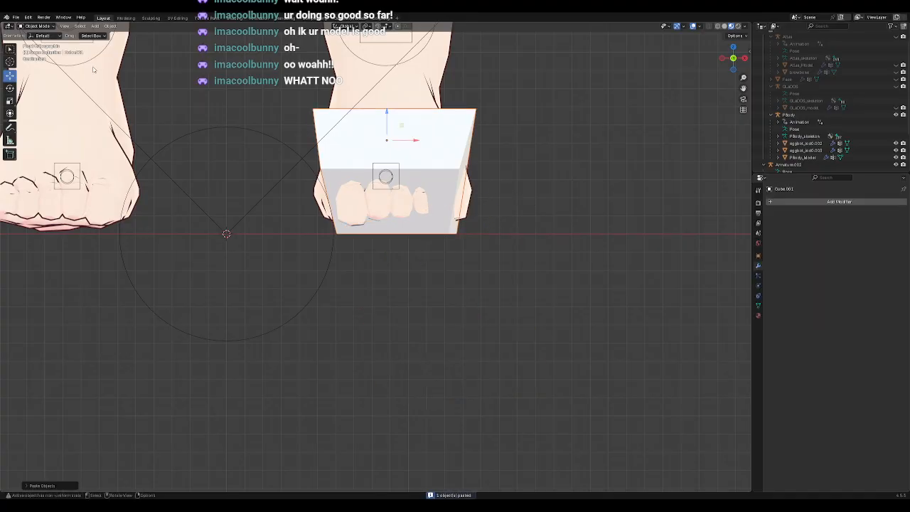
# Step: Scale the copied block down uniformly and lower it until its base lines up with the underside of the foot block
pyautogui.click(10, 87)
pyautogui.scroll(-3, 761, 151)
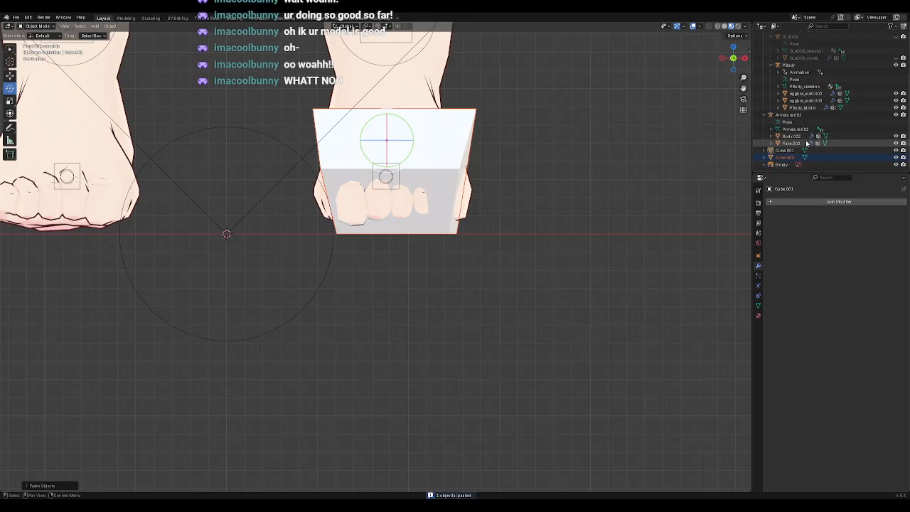
pyautogui.click(784, 157)
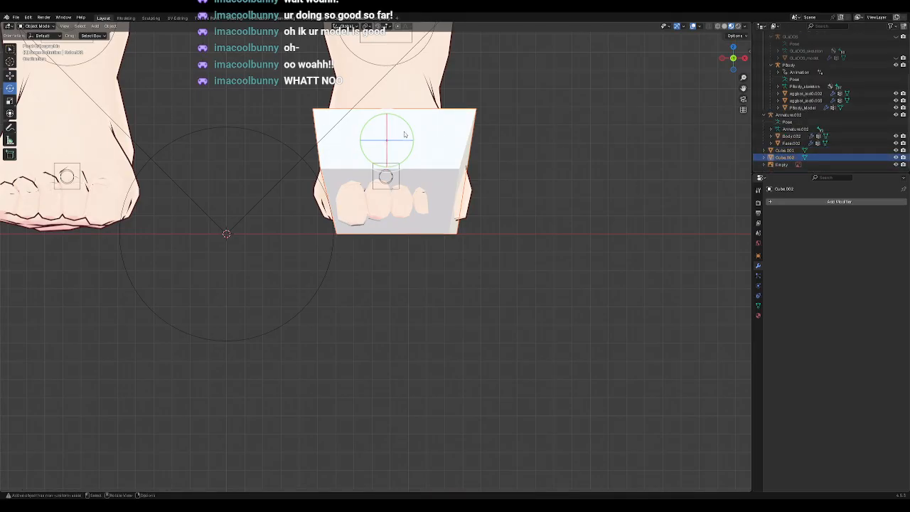
pyautogui.click(10, 100)
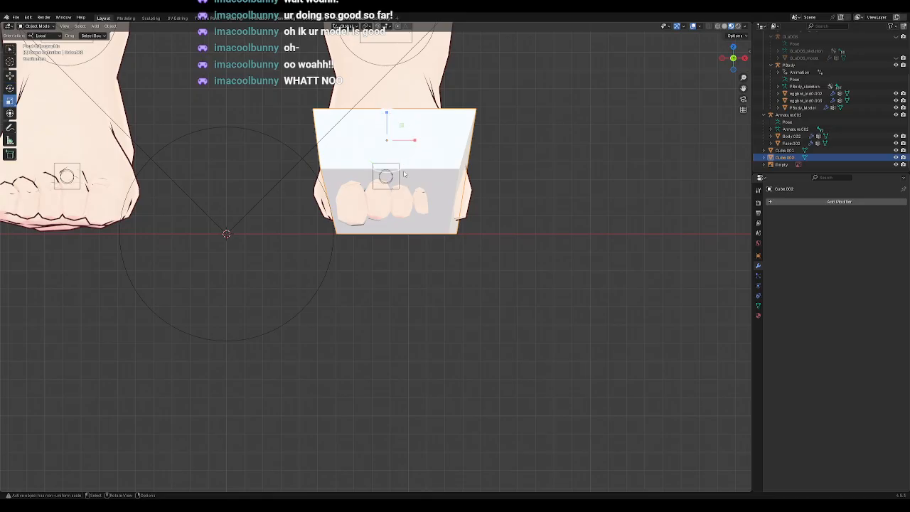
pyautogui.moveTo(396, 171); pyautogui.dragTo(396, 161)
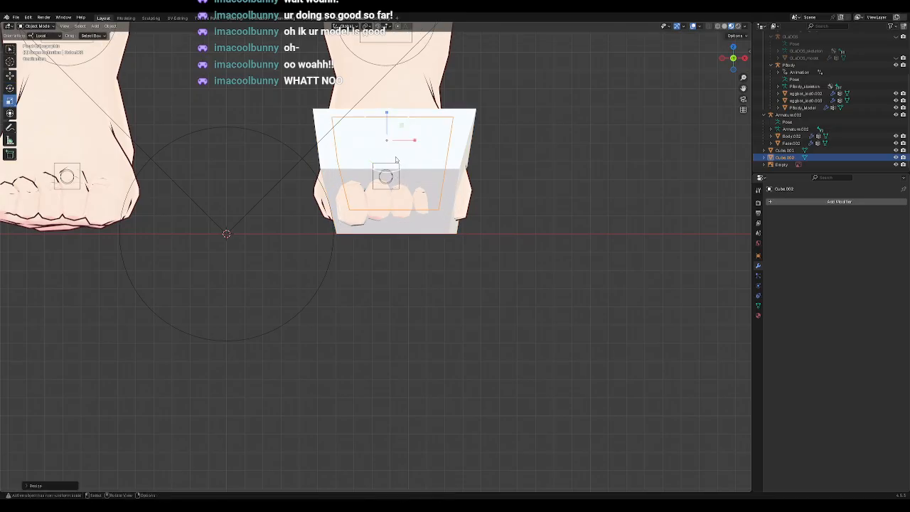
pyautogui.click(10, 75)
pyautogui.moveTo(386, 117); pyautogui.dragTo(390, 136)
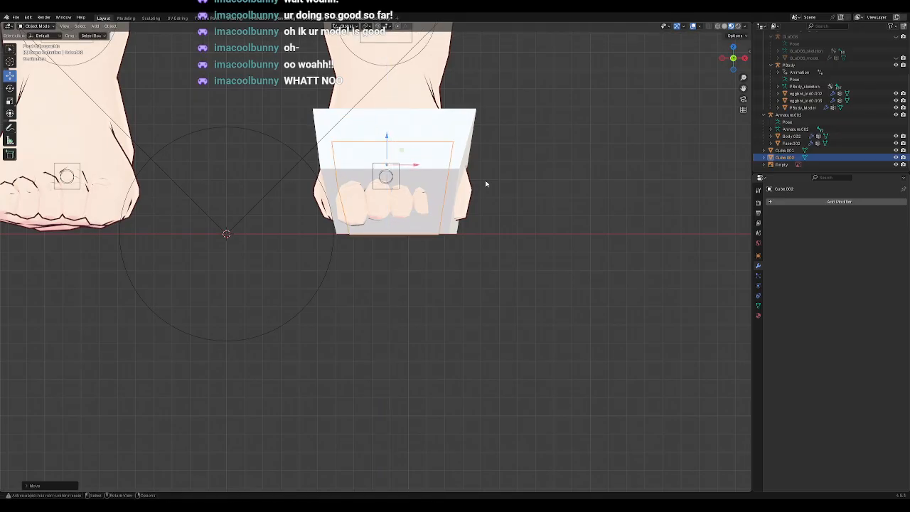
# Step: Stretch the smaller copy along the Y axis and position it so it extends past the toe and heel ends of the foot block
pyautogui.press('KP_3')
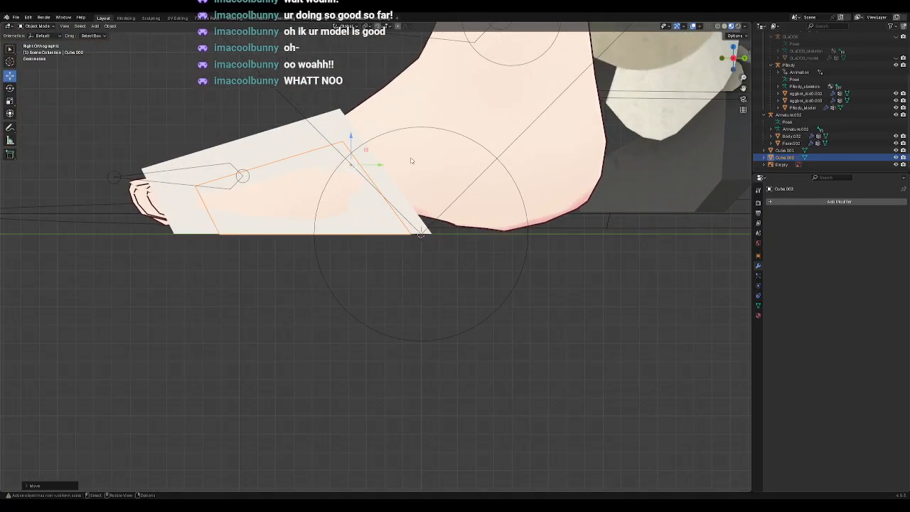
pyautogui.click(10, 88)
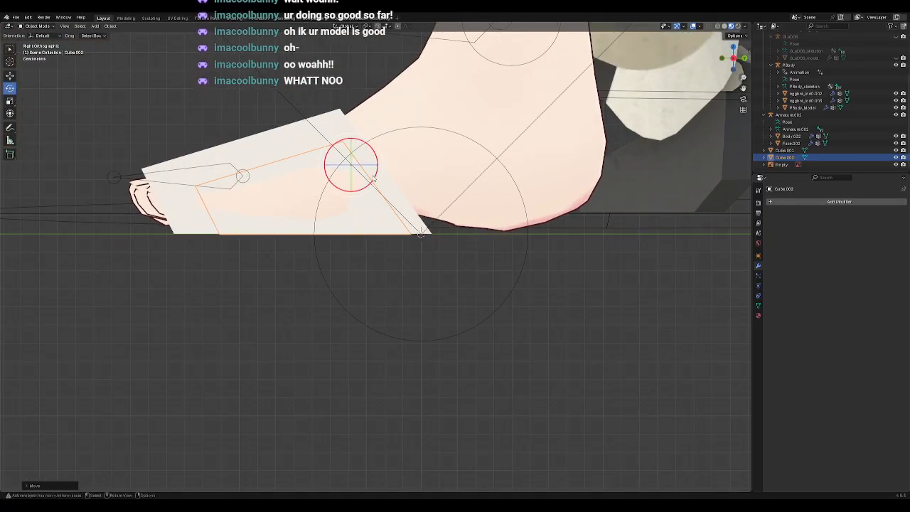
pyautogui.click(10, 100)
pyautogui.press('s')
pyautogui.press('y')
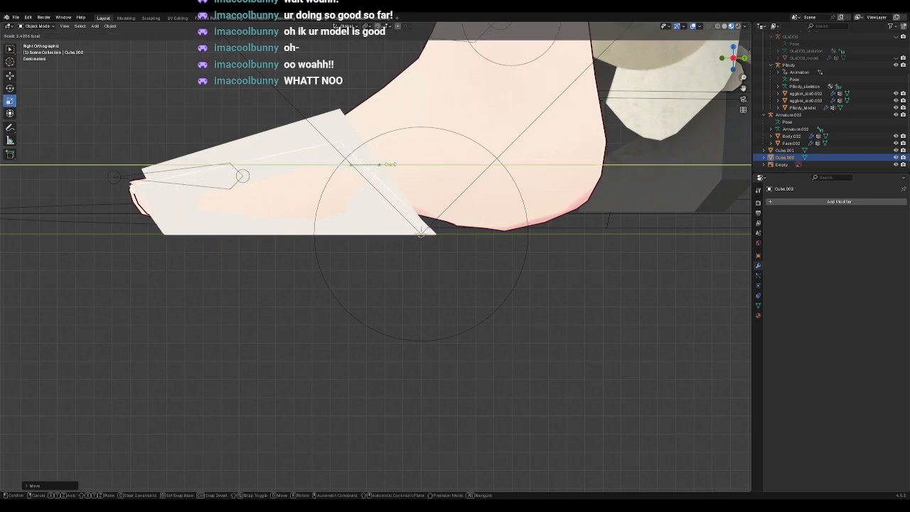
pyautogui.moveTo(392, 165); pyautogui.dragTo(414, 166)
pyautogui.click(10, 76)
pyautogui.click(11, 101)
pyautogui.click(10, 75)
pyautogui.press('KP_1')
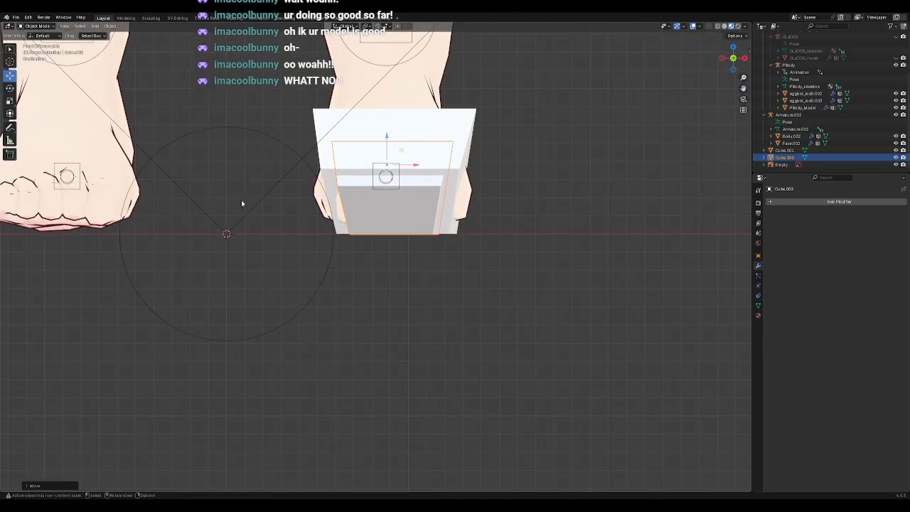
# Step: Hollow out the foot block with a Boolean Difference modifier using the stretched copy Cube.002, and apply it
pyautogui.press('KP_3')
pyautogui.click(277, 141)
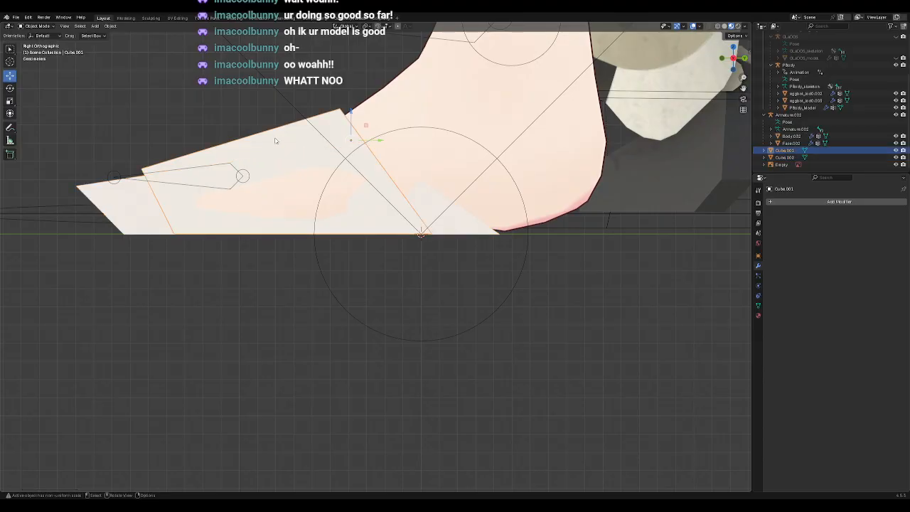
pyautogui.click(819, 201)
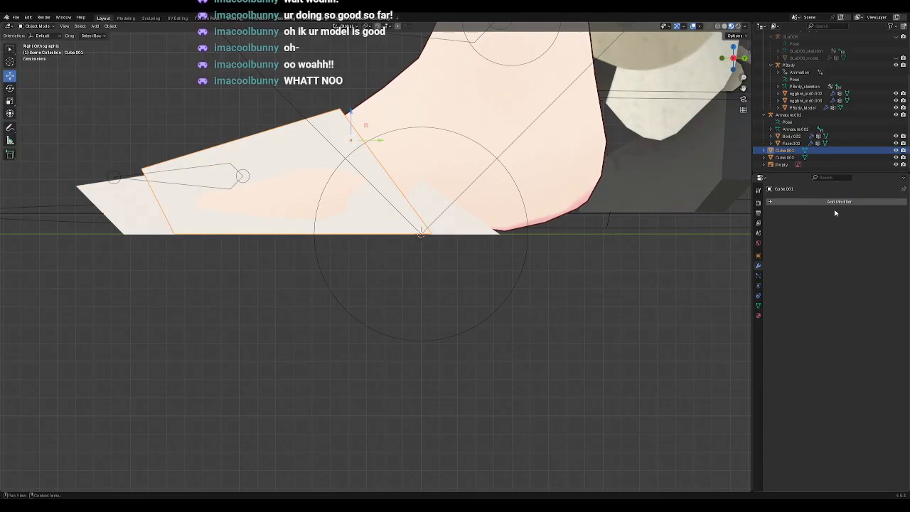
pyautogui.click(813, 202)
pyautogui.click(806, 201)
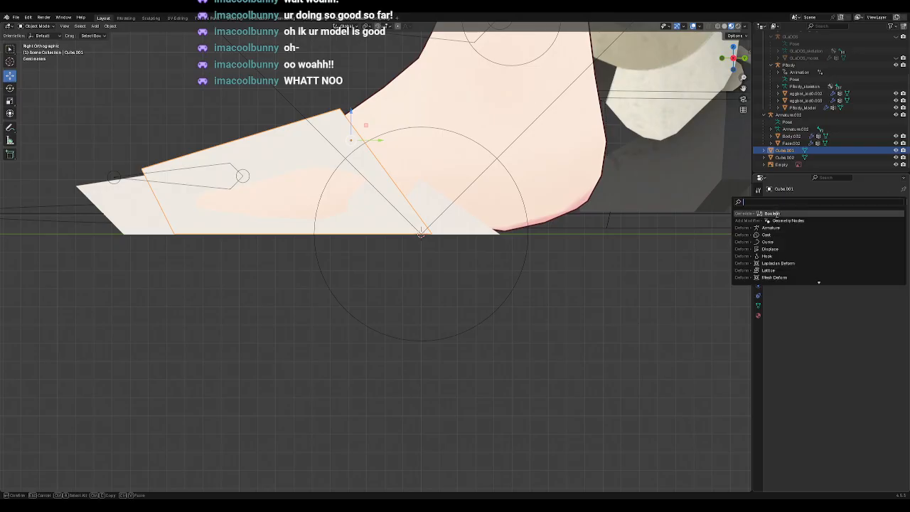
pyautogui.press('Return')
pyautogui.click(893, 241)
pyautogui.click(215, 237)
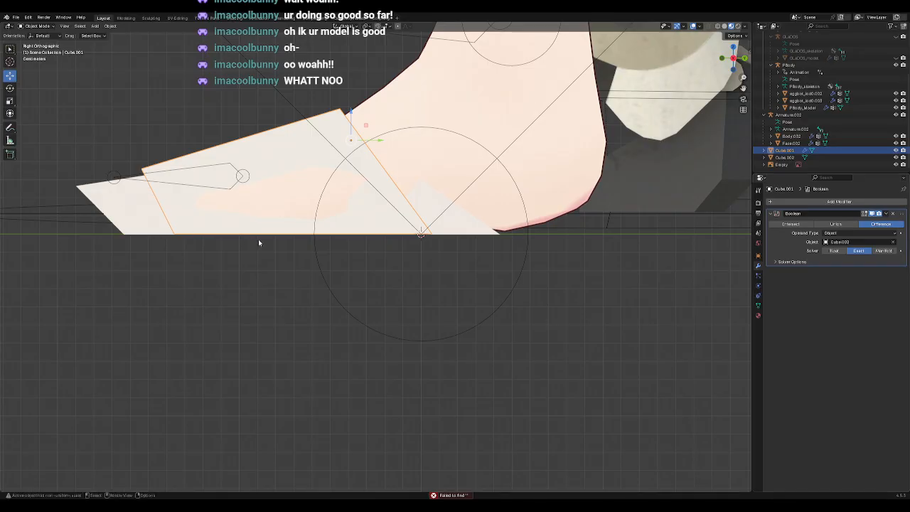
pyautogui.click(885, 215)
pyautogui.click(867, 223)
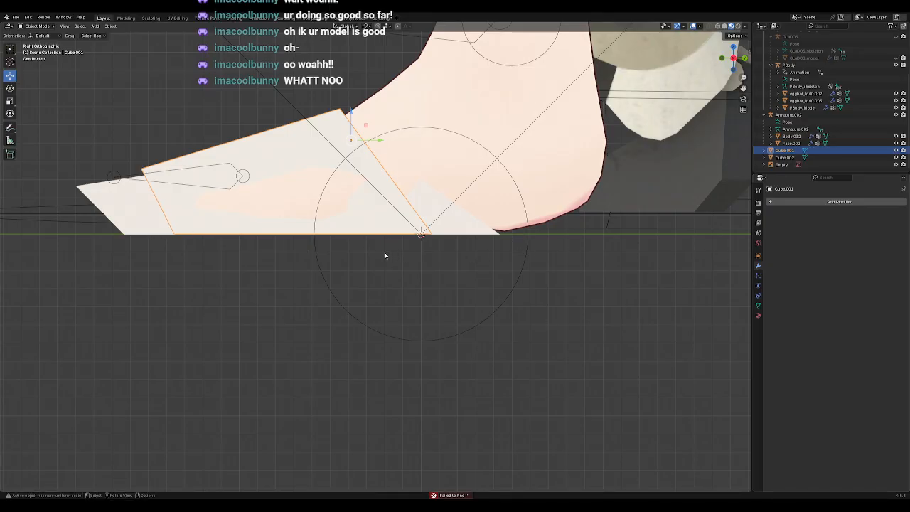
# Step: Hide the cutting copy to inspect the hollowed foot block, then unhide the copy and delete it
pyautogui.click(111, 205)
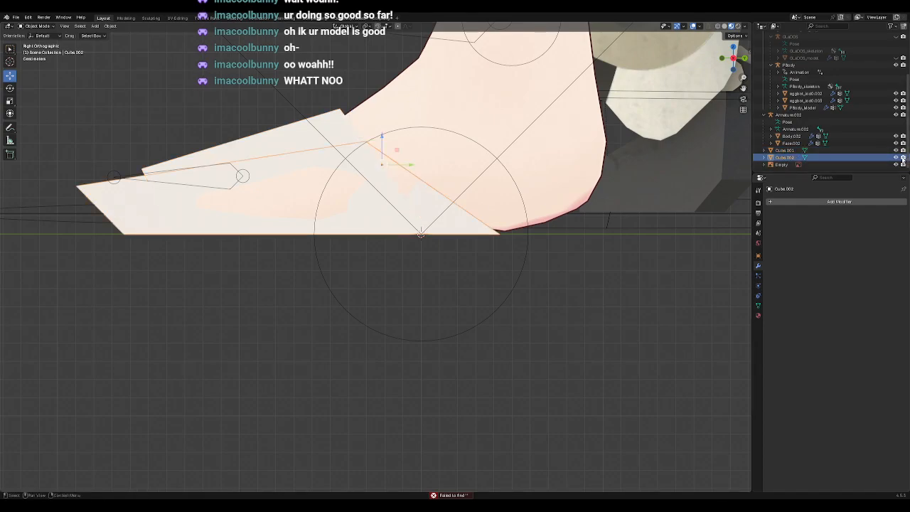
pyautogui.press('h')
pyautogui.moveTo(113, 213); pyautogui.dragTo(355, 245, button='middle')
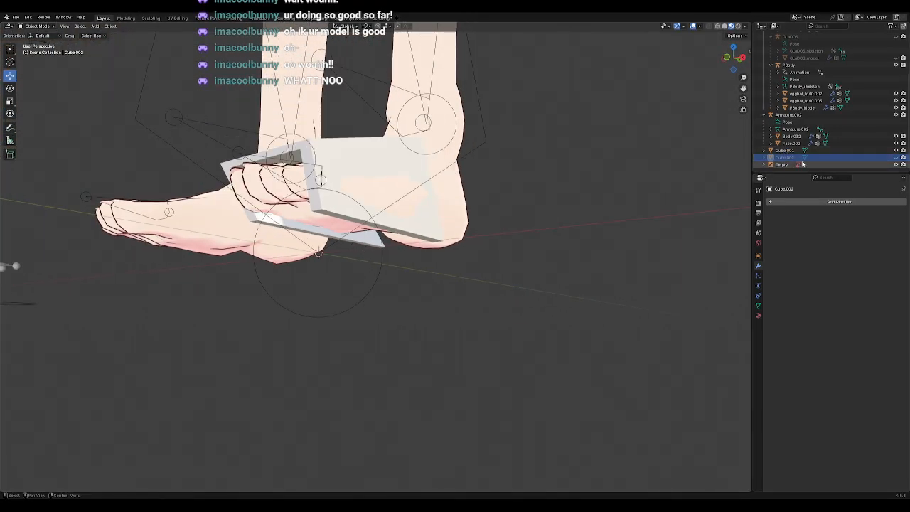
pyautogui.click(896, 158)
pyautogui.click(227, 191)
pyautogui.press('Delete')
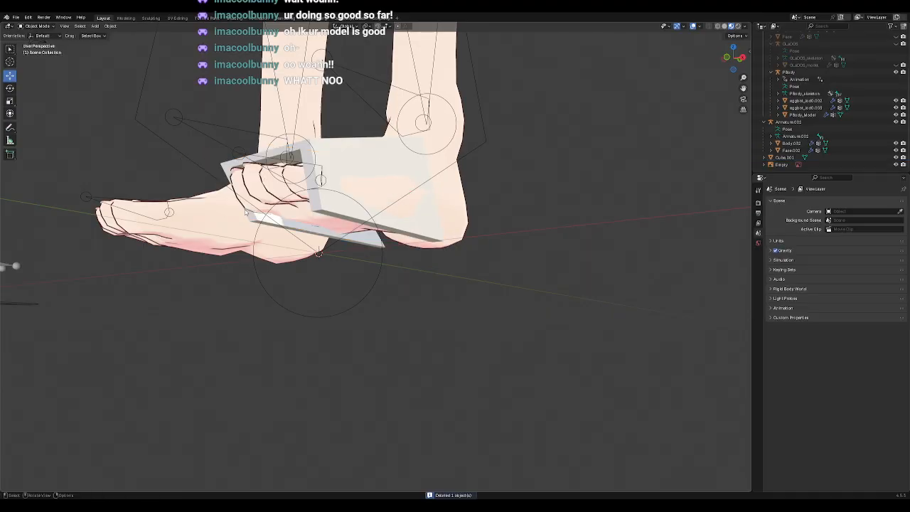
# Step: Add a new cube mesh and scale it down to roughly the size of a foot
pyautogui.moveTo(243, 208); pyautogui.dragTo(330, 233, button='middle')
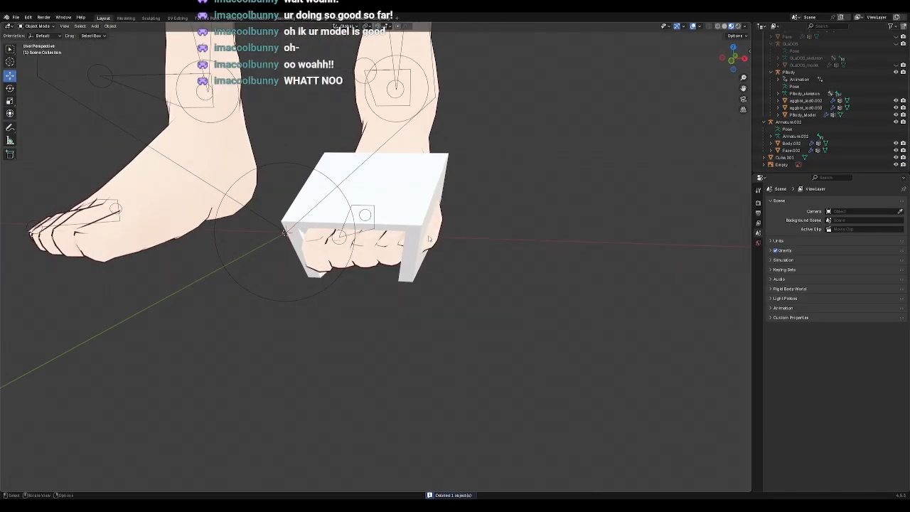
pyautogui.hotkey('shift', 'a')
pyautogui.moveTo(428, 235)
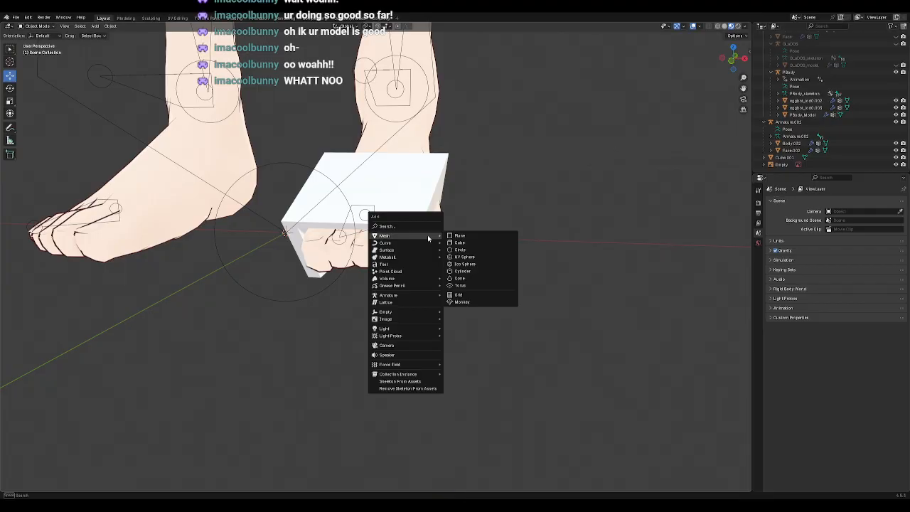
pyautogui.click(459, 243)
pyautogui.scroll(-6, 508, 255)
pyautogui.click(445, 230)
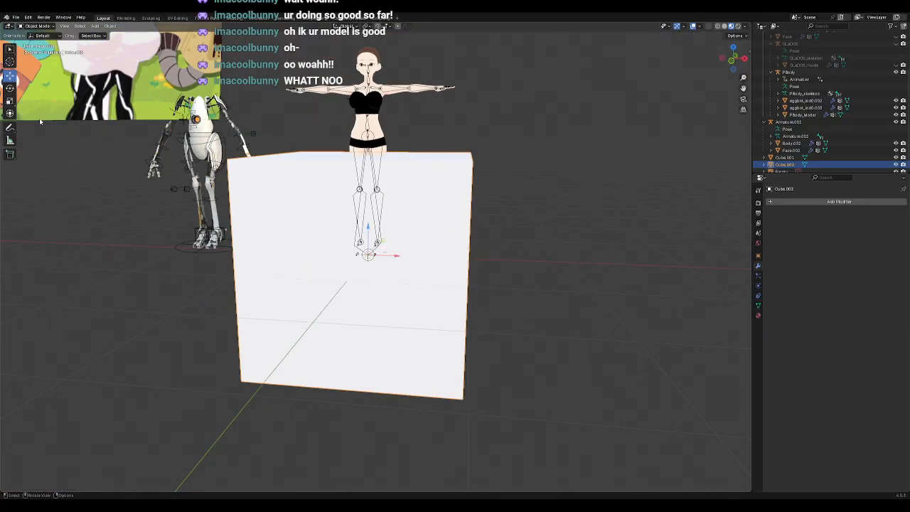
pyautogui.click(11, 102)
pyautogui.moveTo(398, 272); pyautogui.dragTo(375, 252)
pyautogui.press('KP_Decimal')
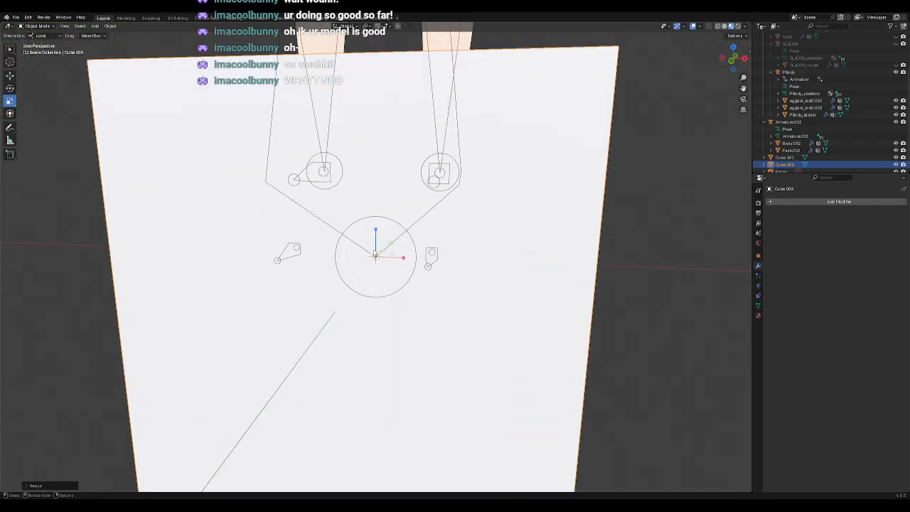
pyautogui.scroll(-3, 423, 248)
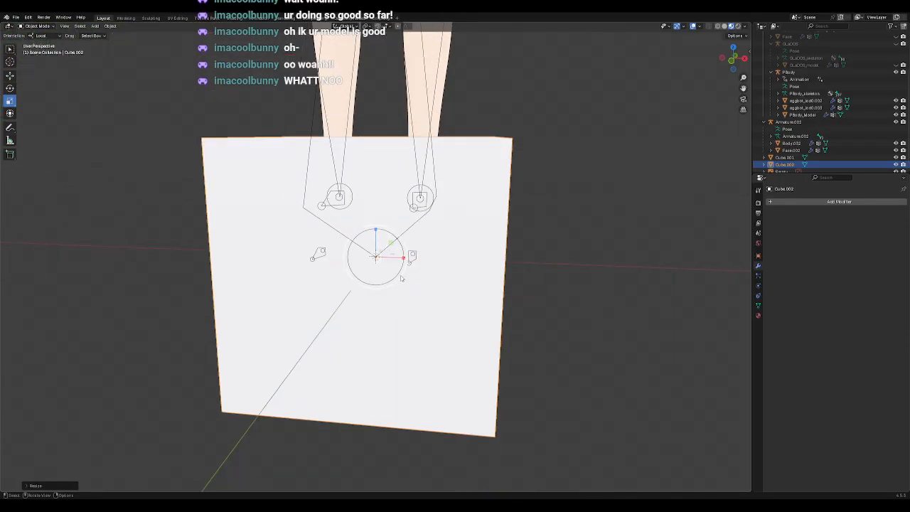
pyautogui.scroll(-4, 400, 278)
# Step: Move the new cube forward and up in the right side view so it sits in front of the toes
pyautogui.press('KP_1')
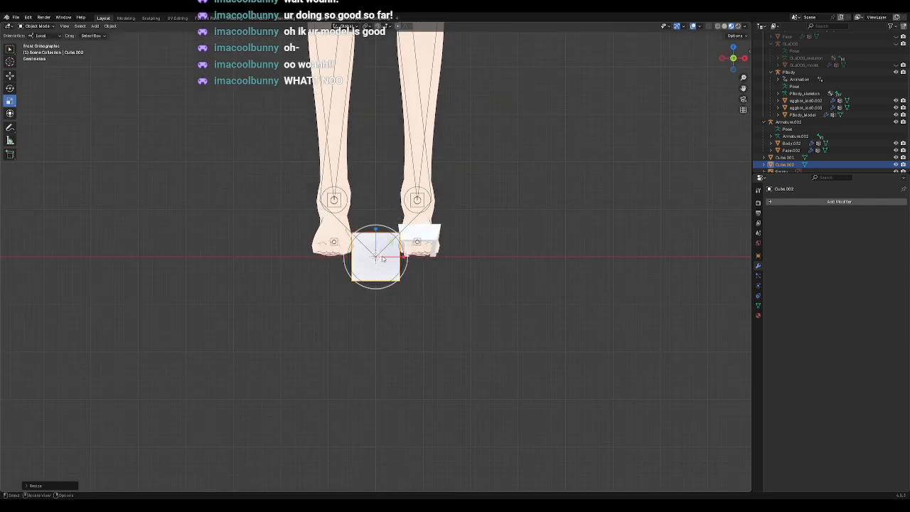
pyautogui.press('KP_3')
pyautogui.click(9, 74)
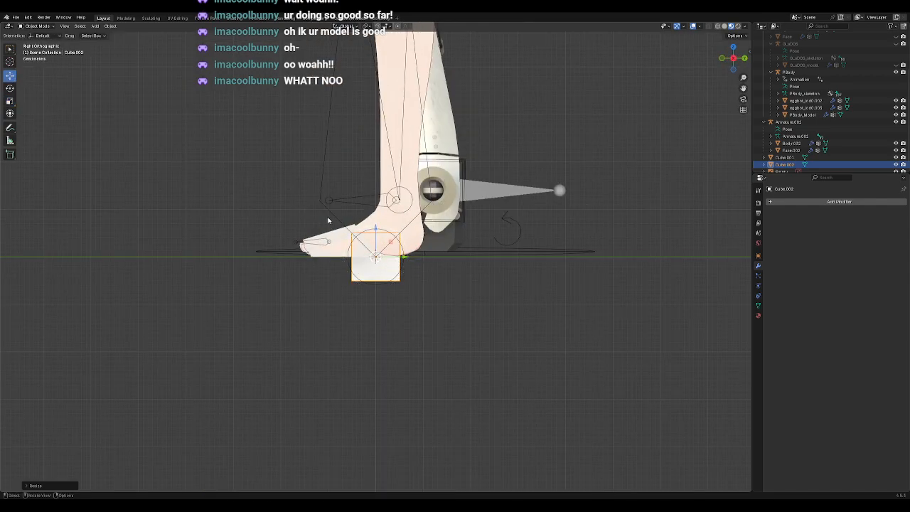
pyautogui.moveTo(394, 245); pyautogui.dragTo(276, 232)
pyautogui.scroll(6, 242, 240)
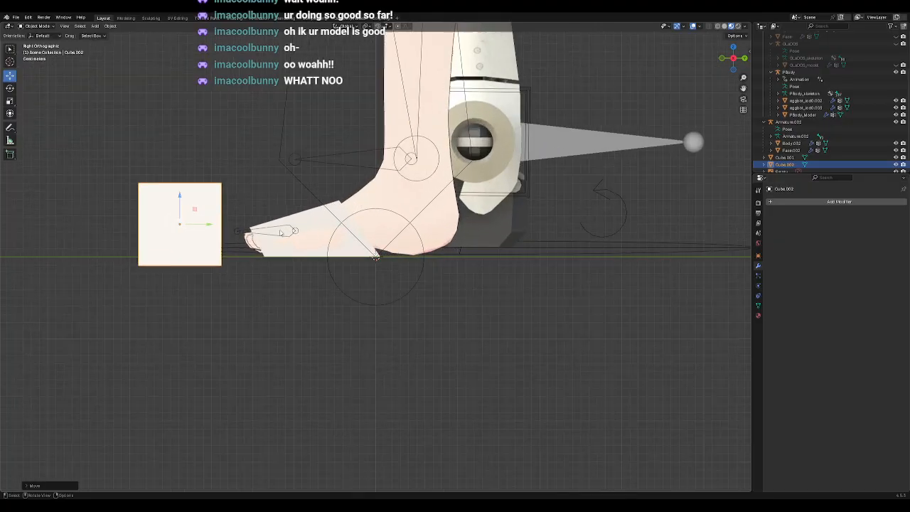
pyautogui.keyDown('shift'); pyautogui.moveTo(242, 240); pyautogui.dragTo(328, 205, button='middle'); pyautogui.keyUp('shift')
# Step: In Edit Mode with wireframe shading, move the cube's top edge nearest the toes onto the opposite top edge to form a wedge
pyautogui.click(43, 30)
pyautogui.click(35, 44)
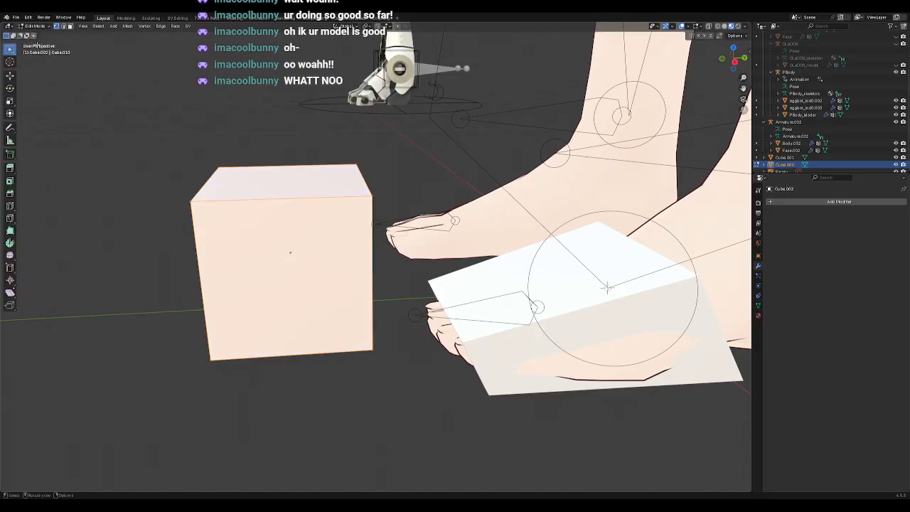
pyautogui.click(716, 27)
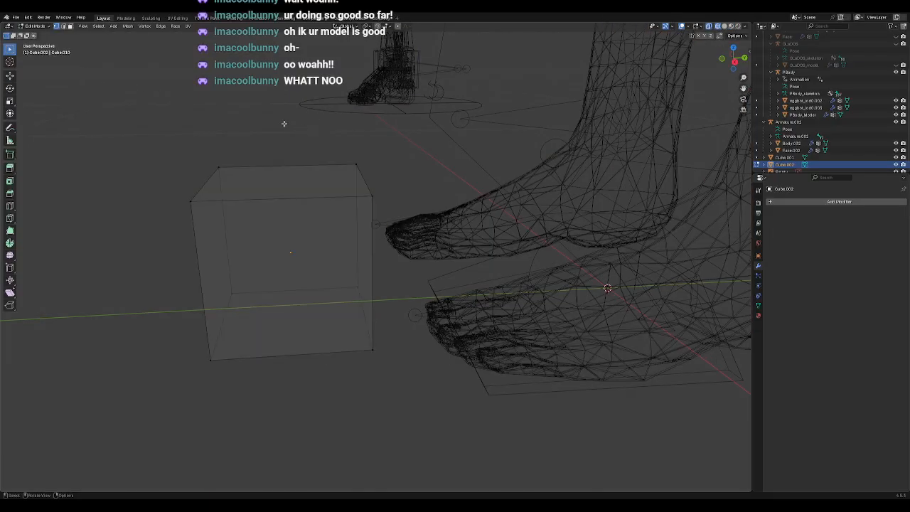
pyautogui.click(365, 181)
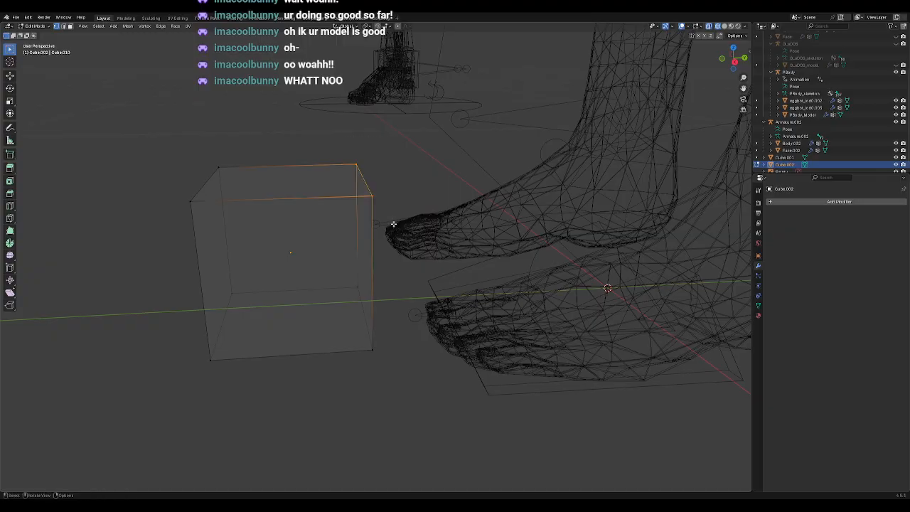
pyautogui.press('KP_3')
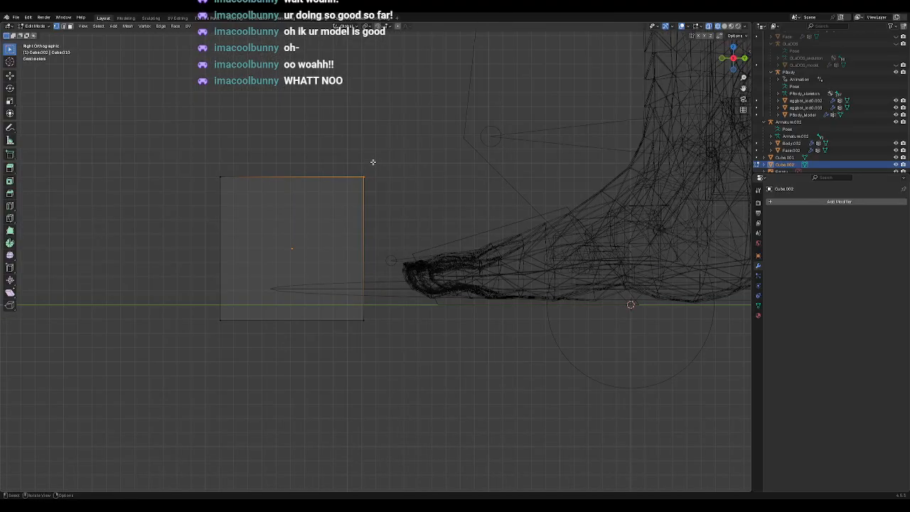
pyautogui.click(8, 76)
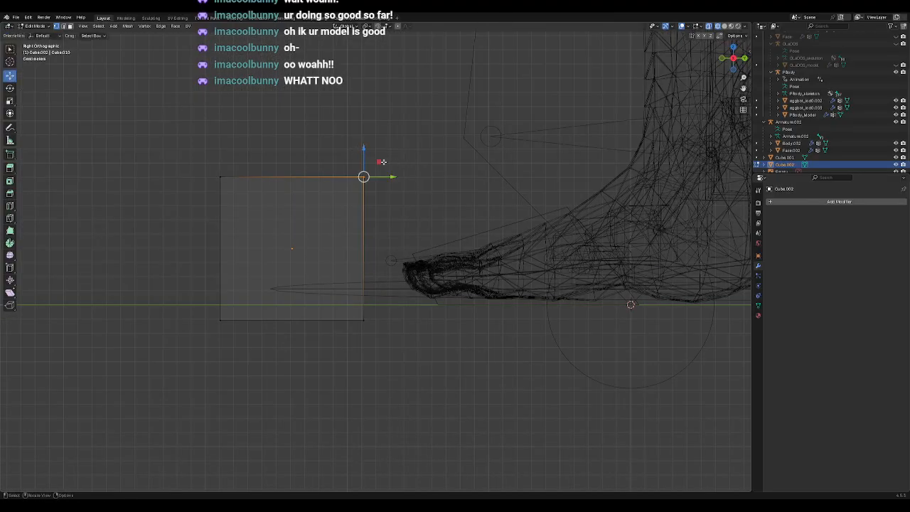
pyautogui.moveTo(382, 162); pyautogui.dragTo(222, 176)
# Step: Move the wedge's collapsed top edge along Y in the right side view until it lines up exactly with the opposite top edge
pyautogui.scroll(5, 236, 177)
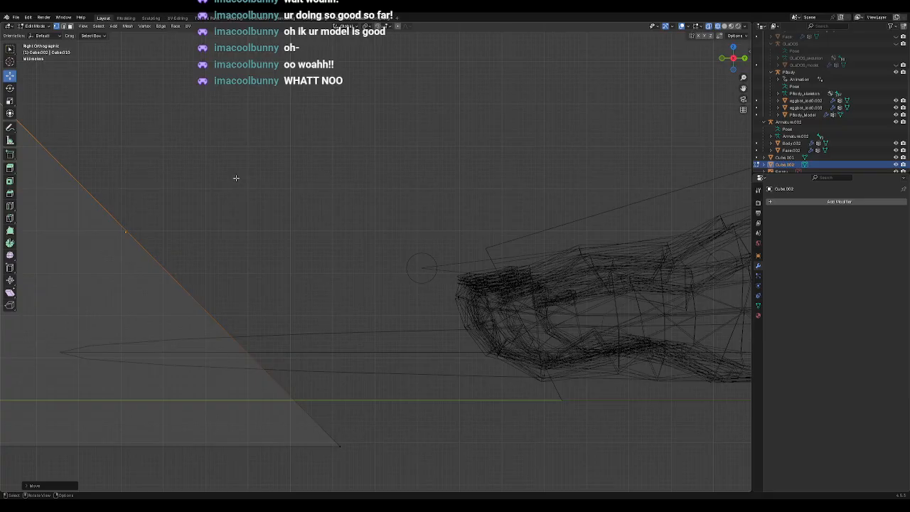
pyautogui.moveTo(143, 152); pyautogui.dragTo(192, 158, button='middle')
pyautogui.press('KP_Decimal')
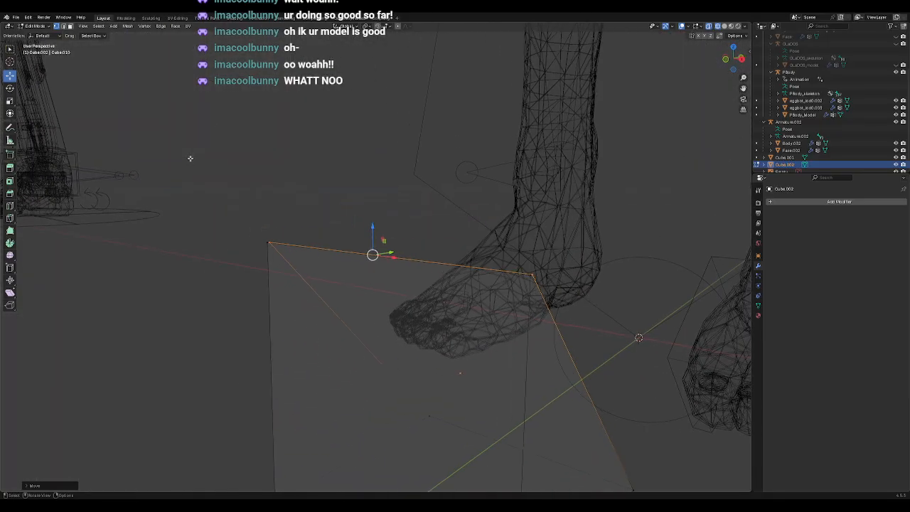
pyautogui.press('KP_3')
pyautogui.scroll(17, 346, 231)
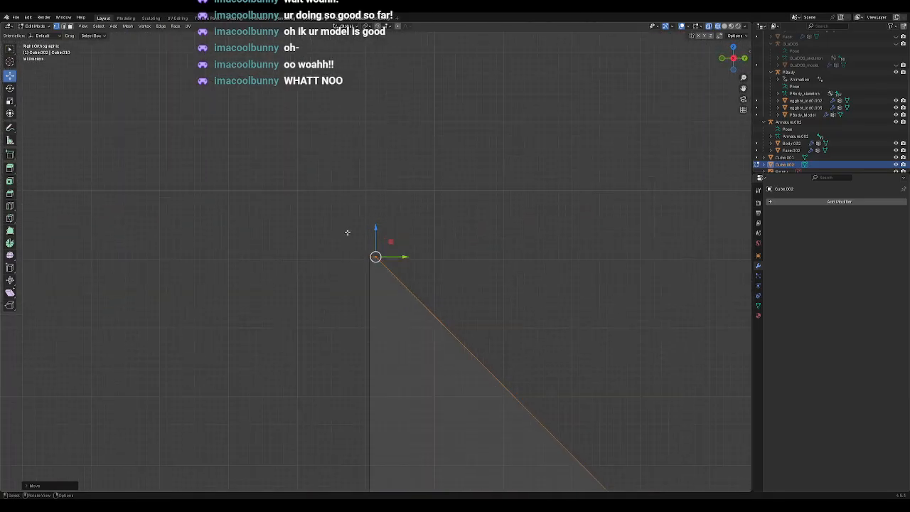
pyautogui.moveTo(406, 258); pyautogui.dragTo(339, 258)
pyautogui.scroll(6, 319, 263)
pyautogui.keyDown('shift'); pyautogui.moveTo(256, 269); pyautogui.dragTo(443, 266, button='middle'); pyautogui.keyUp('shift')
pyautogui.scroll(5, 388, 268)
pyautogui.press('g')
pyautogui.press('y')
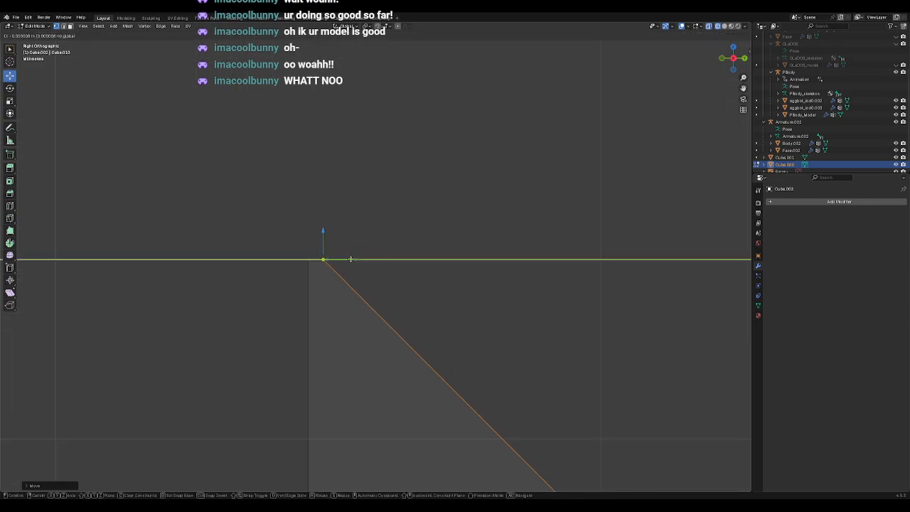
pyautogui.click(343, 259)
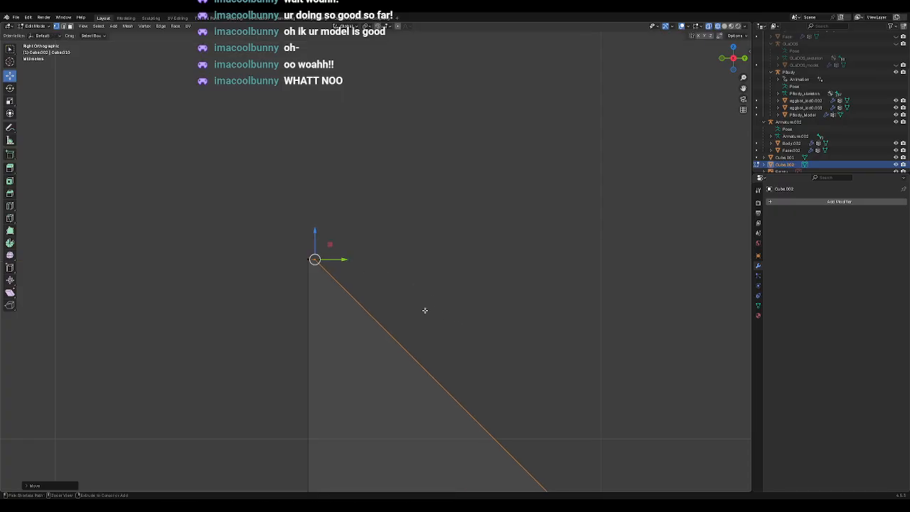
pyautogui.moveTo(345, 261); pyautogui.dragTo(336, 260)
# Step: Select the overlapping vertices at the wedge's near top corner and merge them by distance
pyautogui.moveTo(335, 301); pyautogui.dragTo(380, 257, button='middle')
pyautogui.click(469, 268)
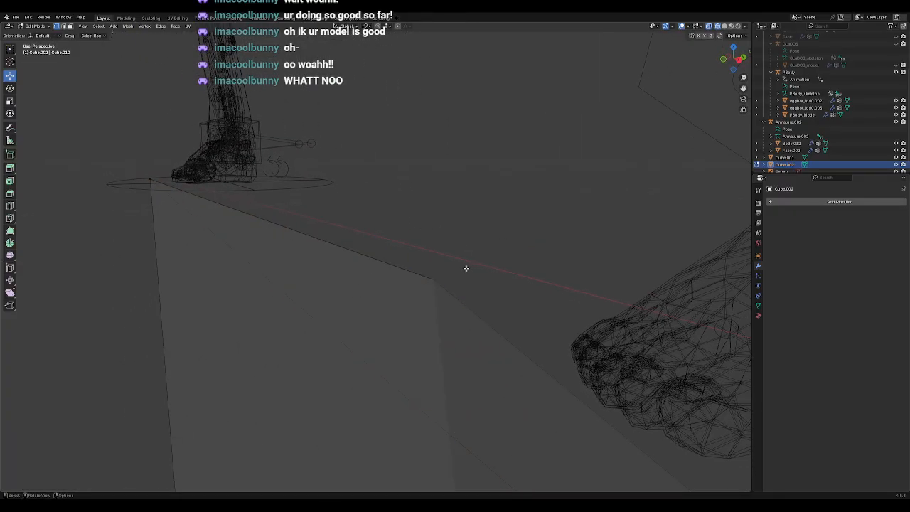
pyautogui.moveTo(473, 325); pyautogui.dragTo(400, 262, button='middle')
pyautogui.click(353, 242)
pyautogui.rightClick(402, 269)
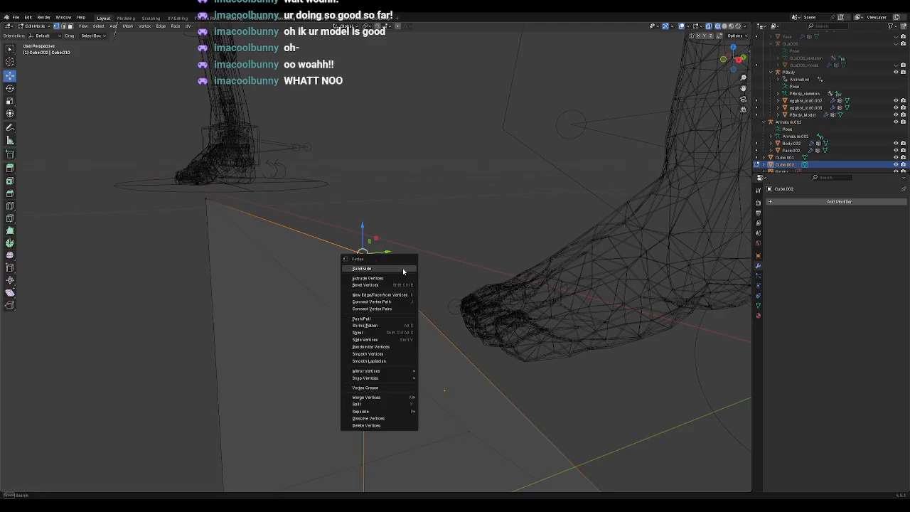
pyautogui.moveTo(394, 377)
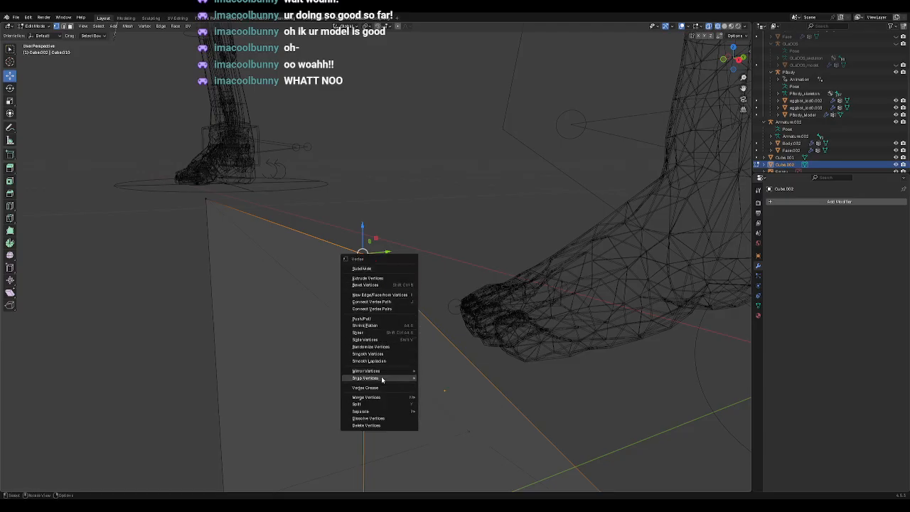
pyautogui.moveTo(381, 399)
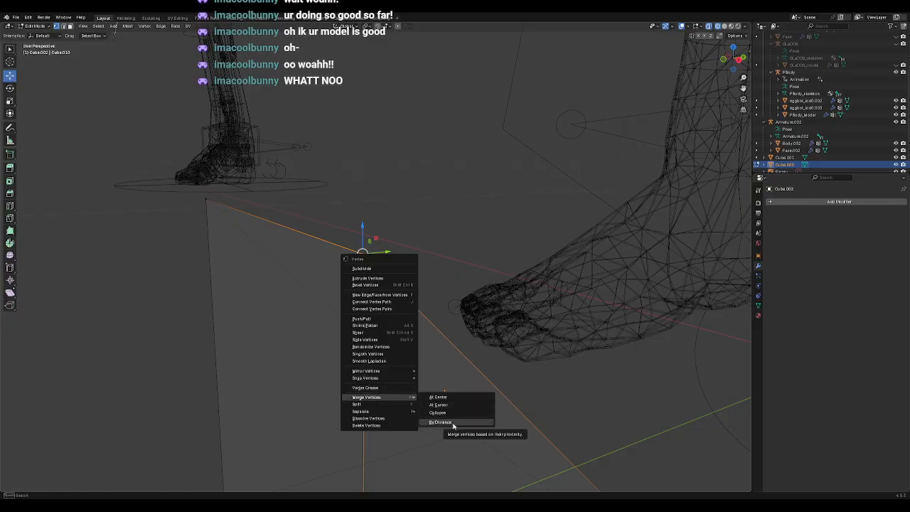
pyautogui.click(445, 397)
# Step: Merge the overlapping vertices at the wedge's far top corner by distance
pyautogui.moveTo(194, 191); pyautogui.dragTo(258, 229)
pyautogui.rightClick(265, 198)
pyautogui.moveTo(265, 198)
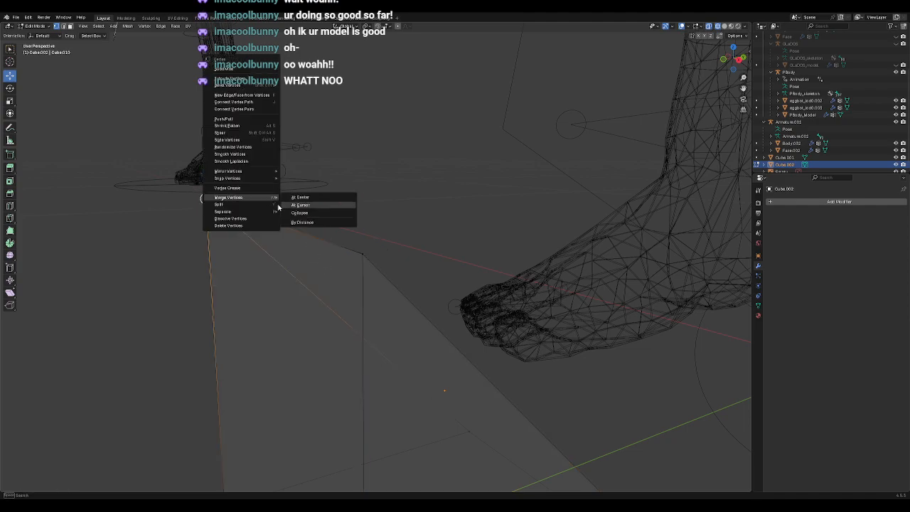
pyautogui.click(302, 222)
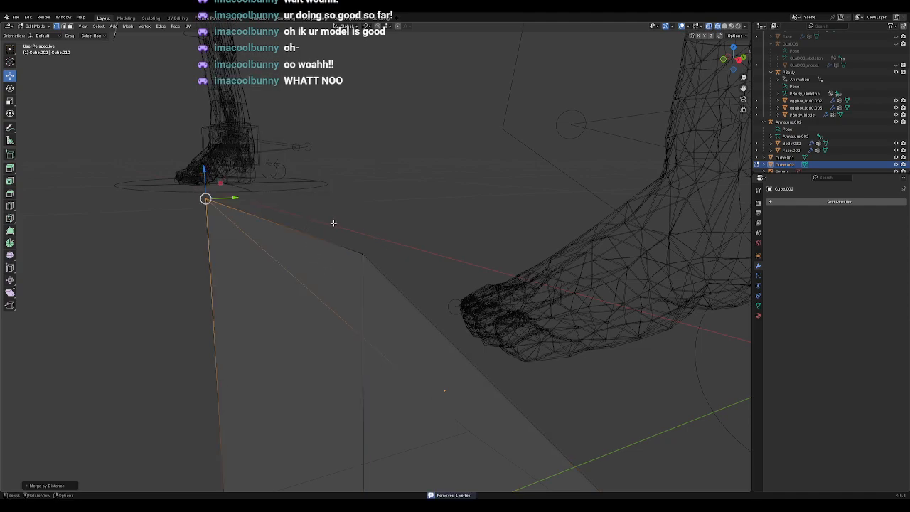
pyautogui.click(335, 216)
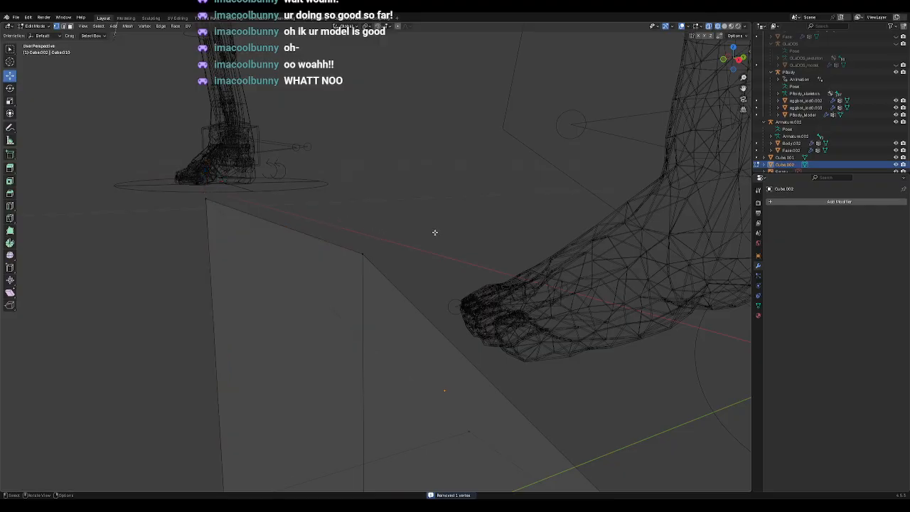
# Step: Return to Object Mode, deselect the wedge and switch the viewport to solid shading
pyautogui.scroll(-8, 389, 242)
pyautogui.scroll(2, 427, 279)
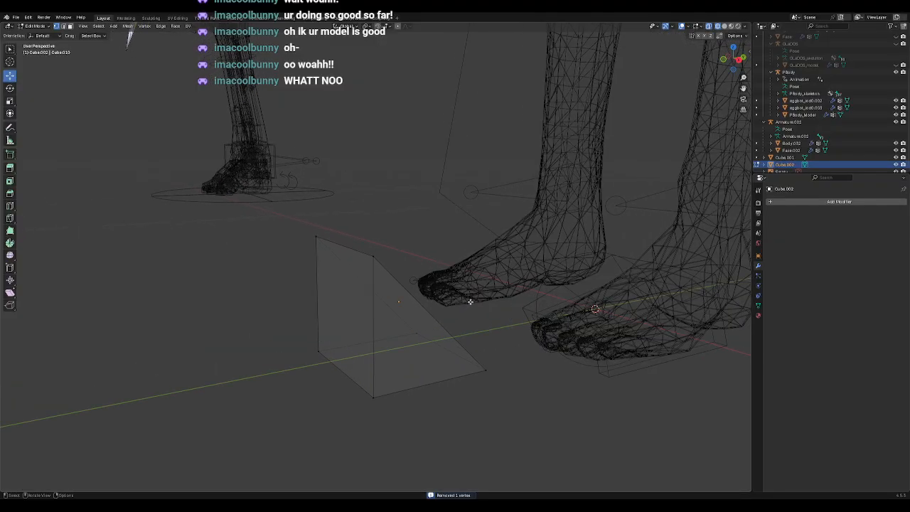
pyautogui.click(34, 26)
pyautogui.click(35, 34)
pyautogui.click(480, 229)
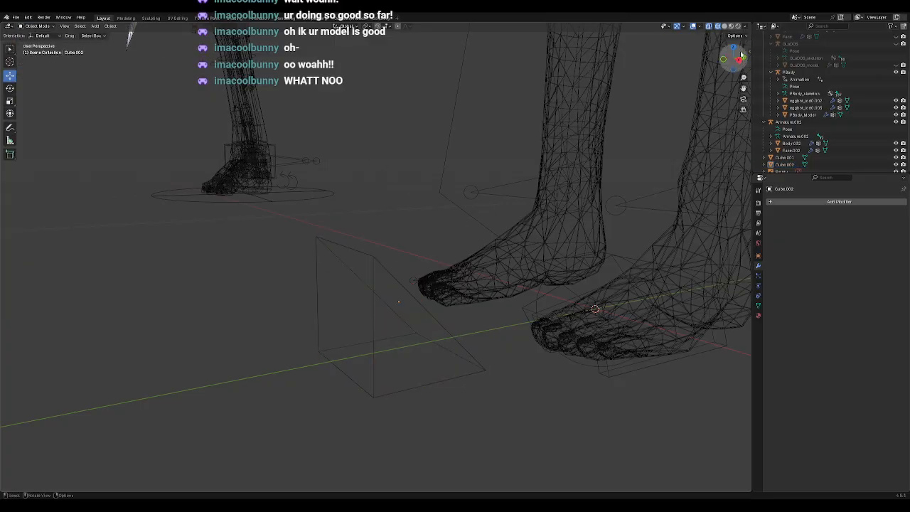
pyautogui.click(717, 25)
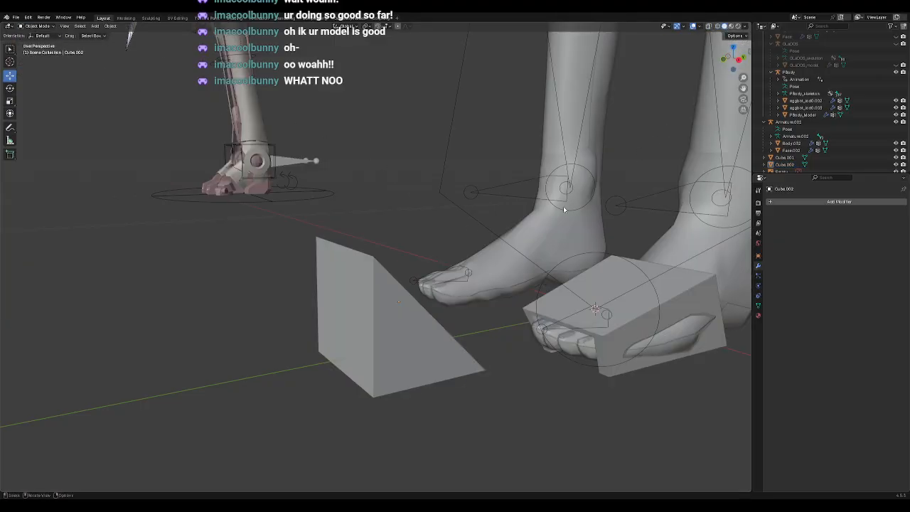
# Step: Rotate the wedge in the right side view so its long sloped face lies flat underneath and its right-angled edge points up
pyautogui.press('KP_3')
pyautogui.keyDown('shift'); pyautogui.moveTo(575, 229); pyautogui.dragTo(328, 186, button='middle'); pyautogui.keyUp('shift')
pyautogui.scroll(3, 379, 202)
pyautogui.scroll(-2, 378, 200)
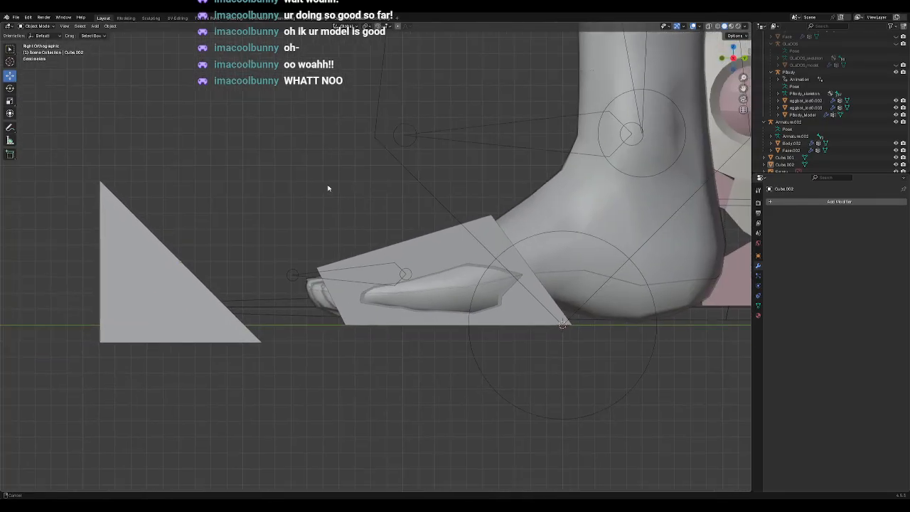
pyautogui.click(116, 275)
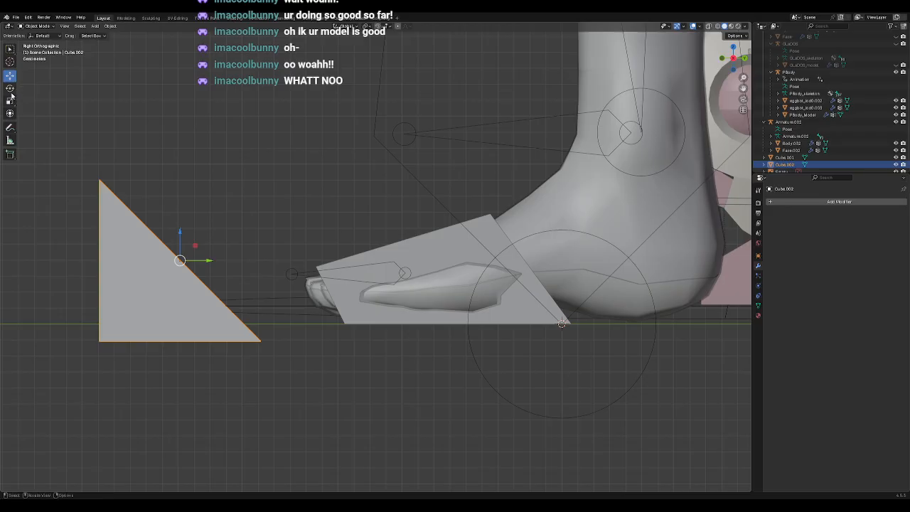
pyautogui.click(10, 87)
pyautogui.moveTo(199, 238); pyautogui.dragTo(181, 351)
# Step: Set the transform orientation back to default, scale the wedge down and move it level with the lower part of the foot block
pyautogui.click(15, 103)
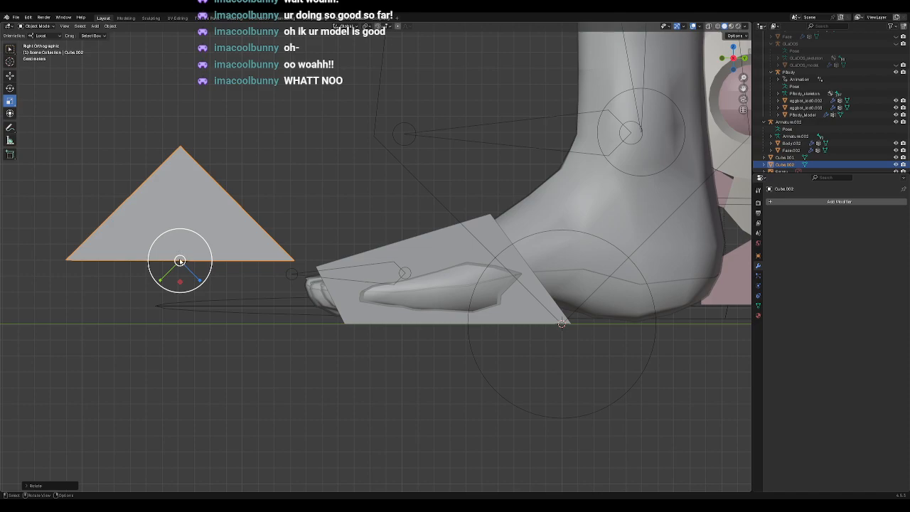
pyautogui.click(41, 36)
pyautogui.click(40, 44)
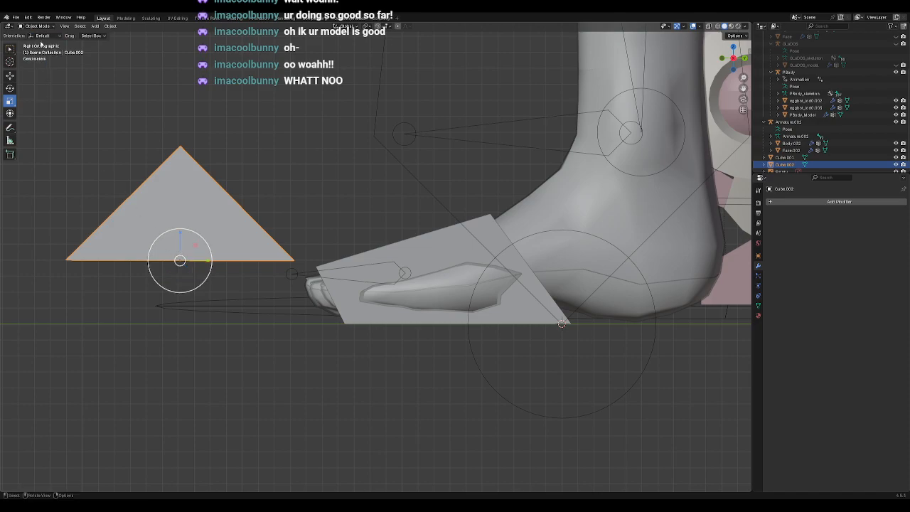
pyautogui.moveTo(204, 283); pyautogui.dragTo(456, 297)
pyautogui.click(10, 76)
pyautogui.scroll(4, 518, 319)
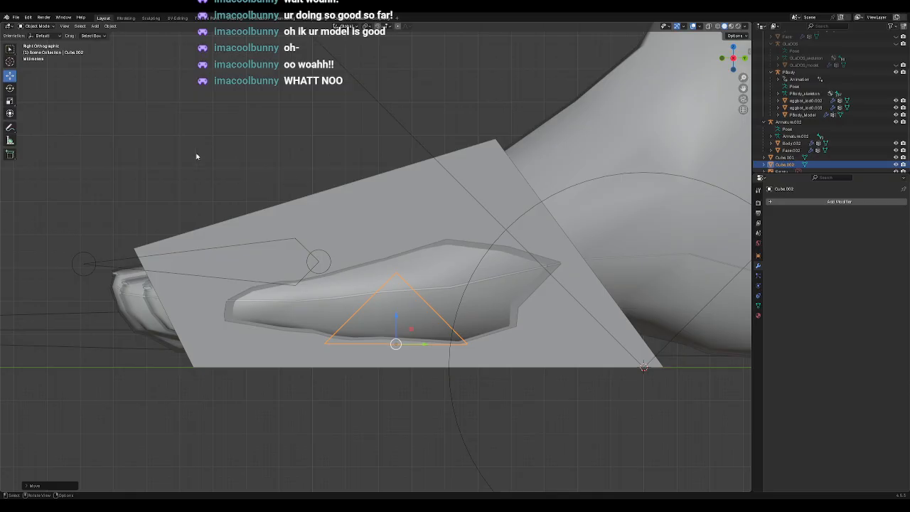
# Step: In the front view, widen the wedge along X and move it sideways into the hollowed foot block
pyautogui.moveTo(61, 129); pyautogui.dragTo(152, 142, button='middle')
pyautogui.scroll(-4, 151, 142)
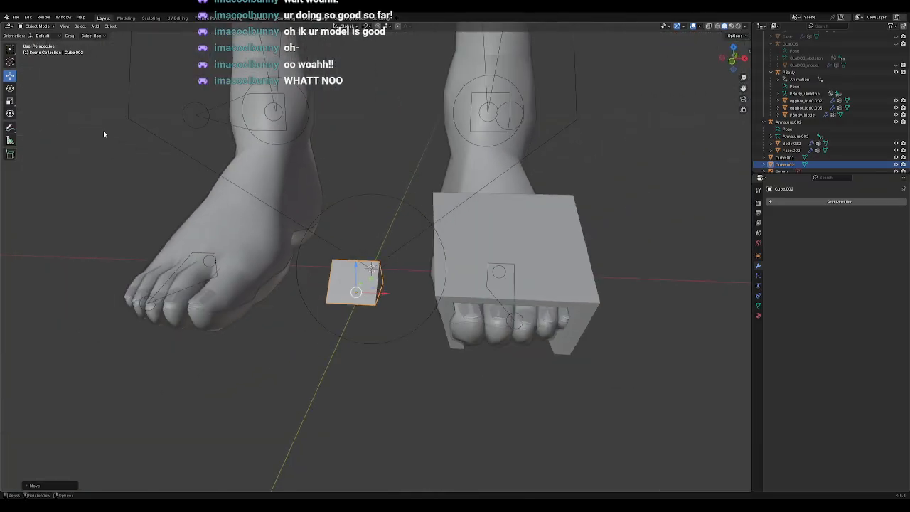
pyautogui.press('KP_1')
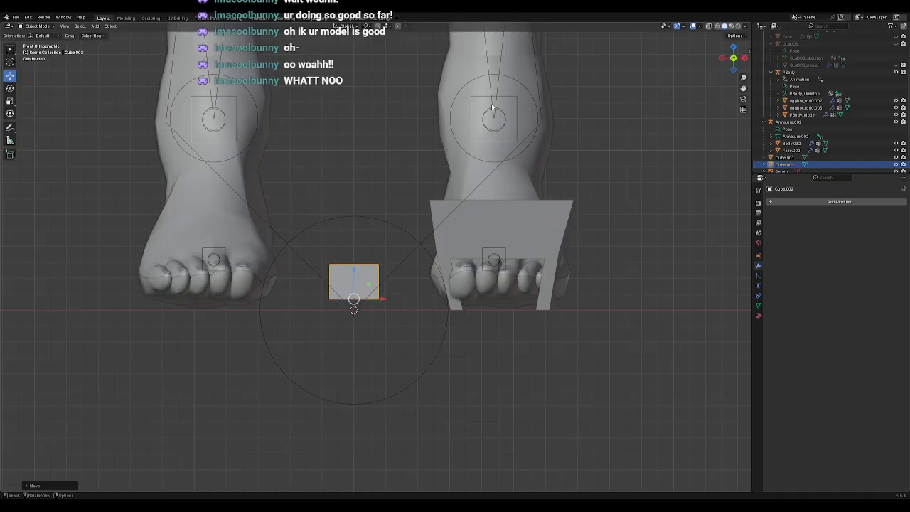
pyautogui.moveTo(396, 128)
pyautogui.keyDown('shift'); pyautogui.mouseDown(button='middle')
pyautogui.moveTo(405, 265)
pyautogui.moveTo(391, 144)
pyautogui.mouseUp(button='middle'); pyautogui.keyUp('shift')
pyautogui.scroll(4, 417, 268)
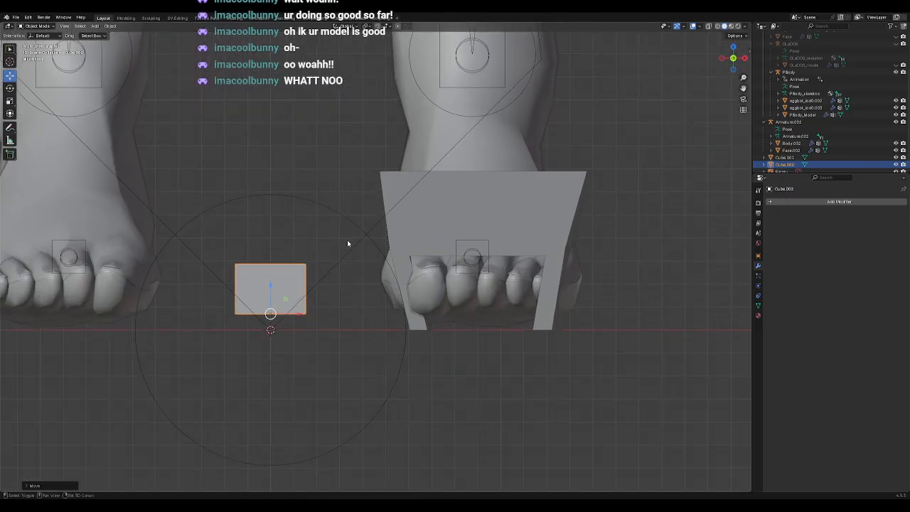
pyautogui.click(10, 89)
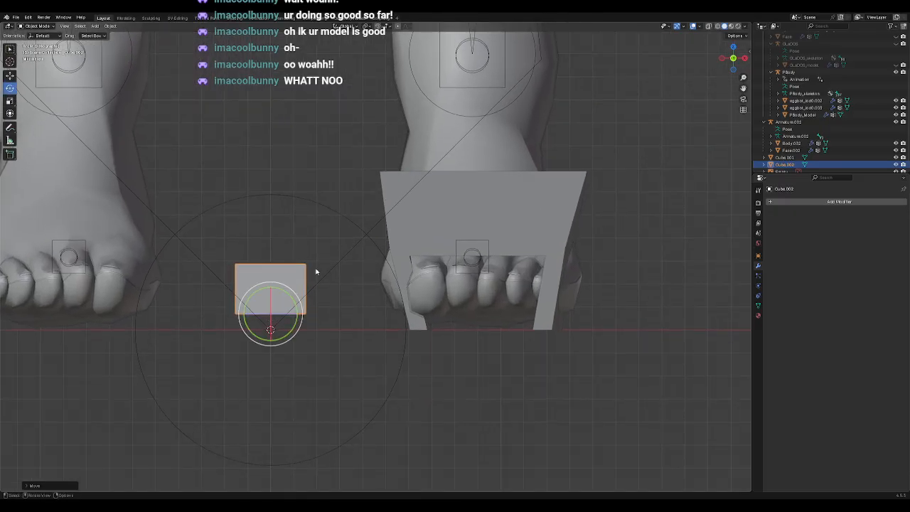
pyautogui.click(10, 100)
pyautogui.moveTo(298, 316); pyautogui.dragTo(478, 317)
pyautogui.click(10, 75)
pyautogui.moveTo(286, 300); pyautogui.dragTo(513, 300)
# Step: Enlarge the wedge's height and length in the right side view
pyautogui.press('KP_3')
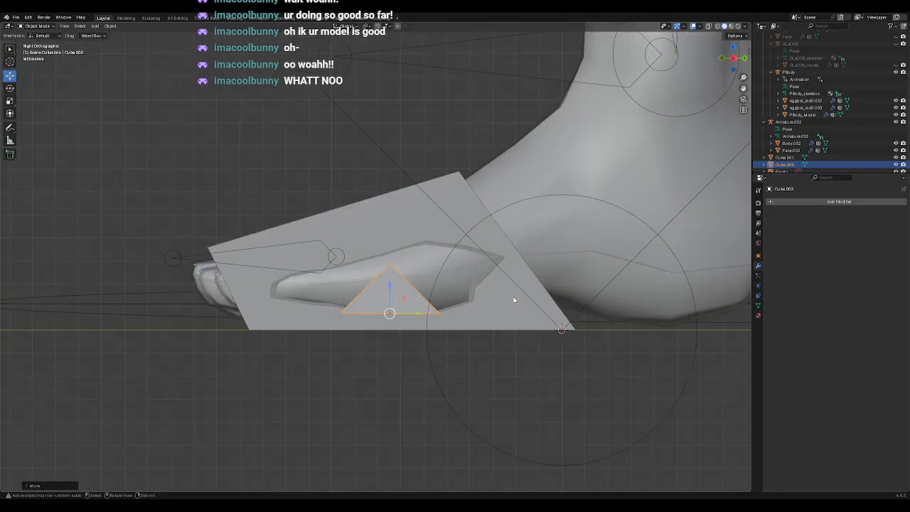
pyautogui.click(11, 88)
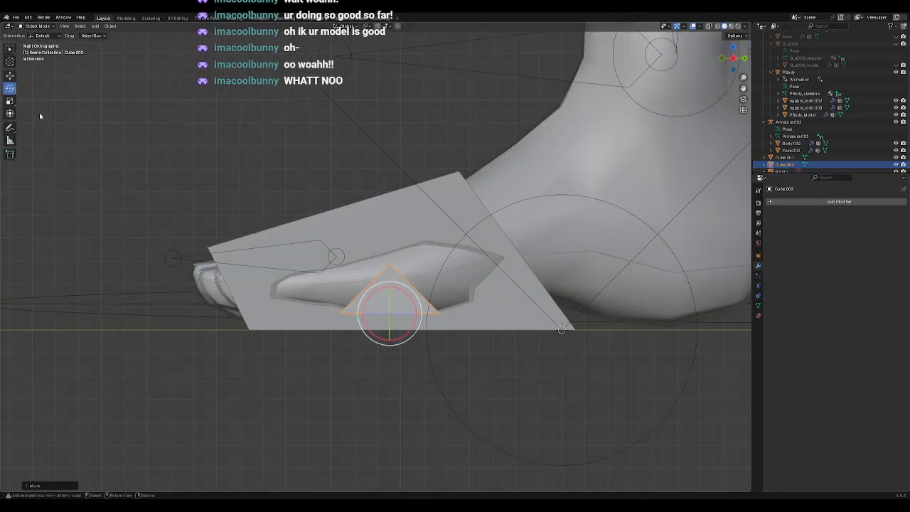
pyautogui.click(10, 100)
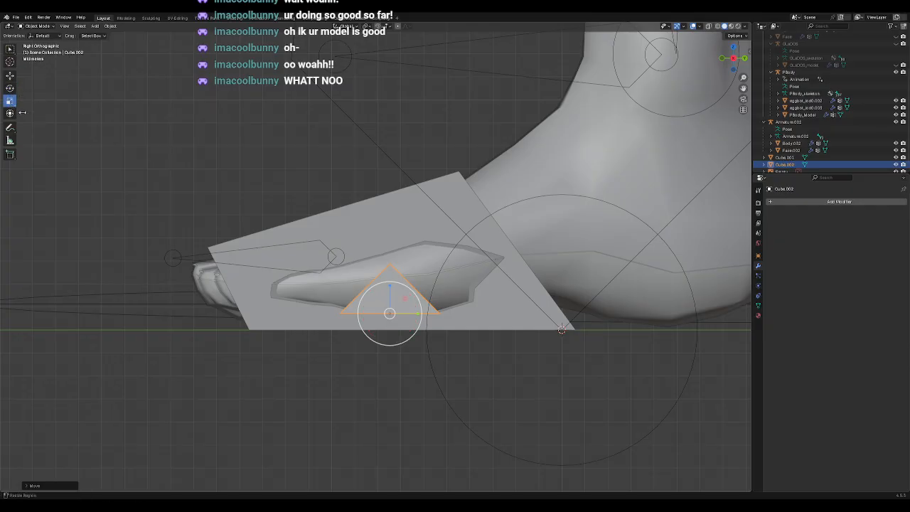
pyautogui.moveTo(390, 286)
pyautogui.mouseDown()
pyautogui.moveTo(388, 249)
pyautogui.moveTo(388, 270)
pyautogui.mouseUp()
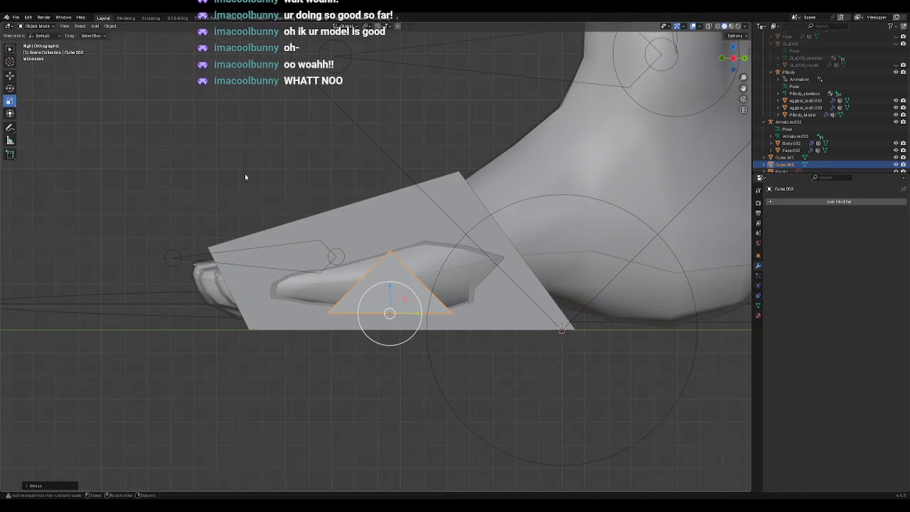
# Step: Move the wedge toward the foot block's slanted heel-side edge and tilt it slightly
pyautogui.click(11, 76)
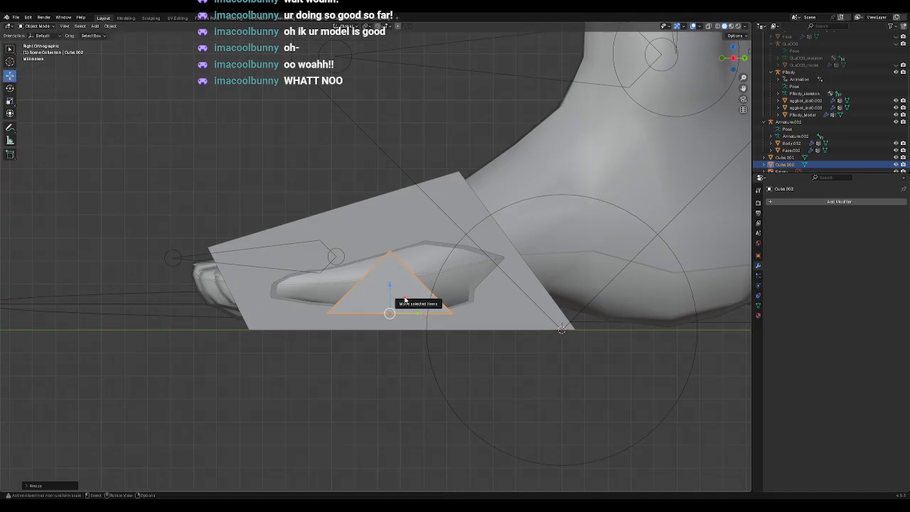
pyautogui.moveTo(405, 300)
pyautogui.mouseDown()
pyautogui.moveTo(508, 299)
pyautogui.moveTo(495, 299)
pyautogui.moveTo(513, 312)
pyautogui.moveTo(521, 277)
pyautogui.mouseUp()
pyautogui.click(10, 90)
pyautogui.click(9, 78)
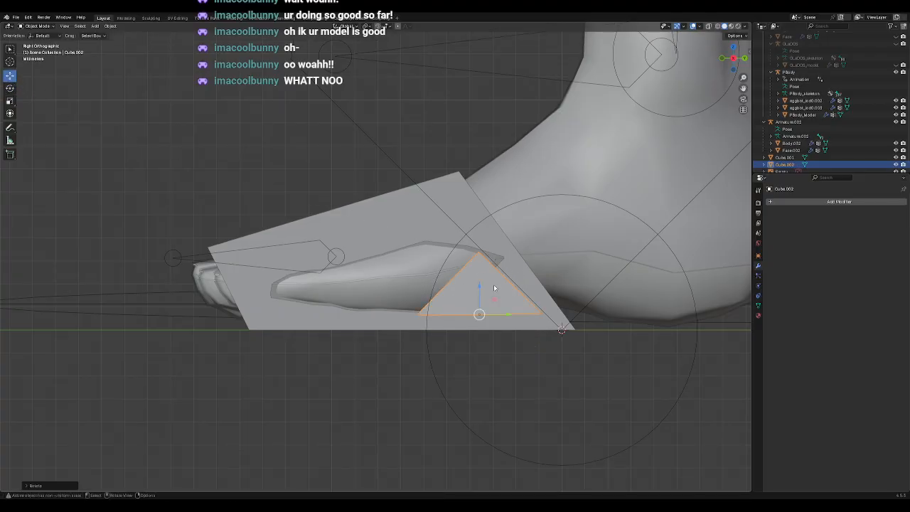
# Step: Edit the wedge's mesh and move its apex vertices up to just inside the foot block's upper heel-side corner
pyautogui.keyDown('shift'); pyautogui.moveTo(495, 280); pyautogui.dragTo(429, 241, button='middle'); pyautogui.keyUp('shift')
pyautogui.scroll(1, 464, 257)
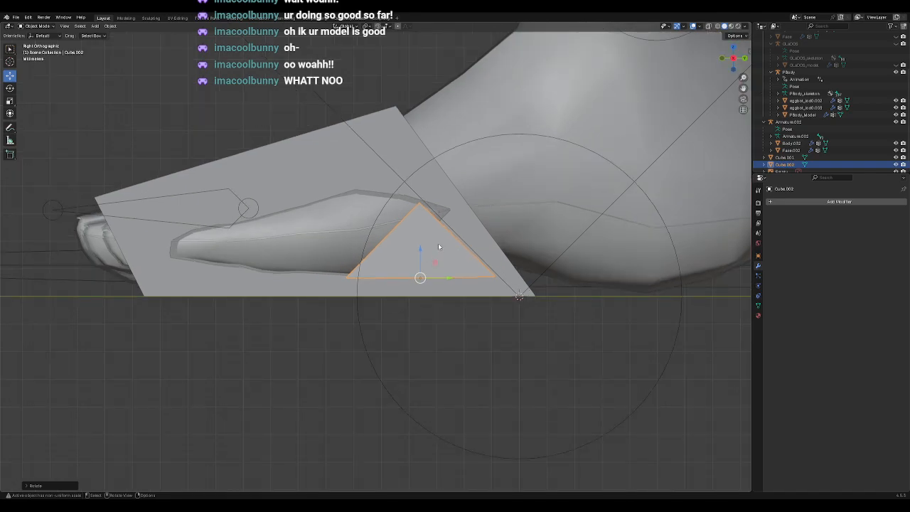
pyautogui.click(37, 26)
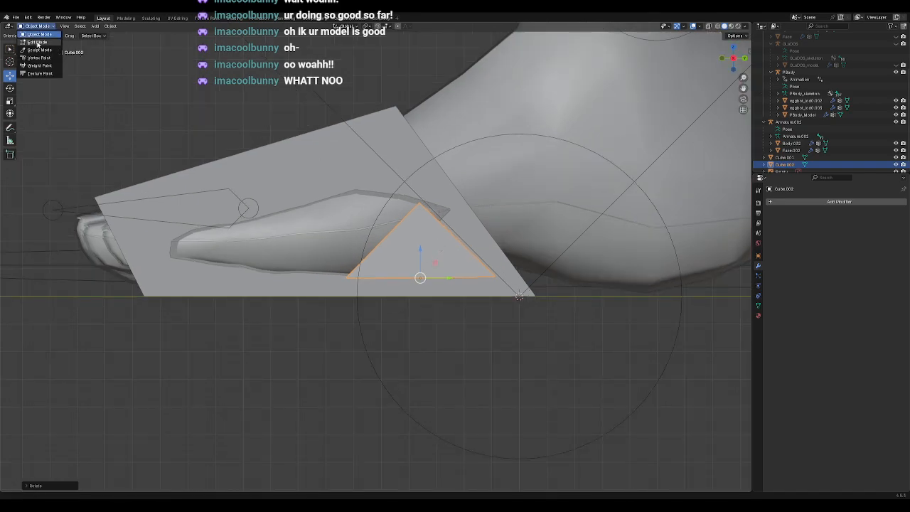
pyautogui.click(38, 44)
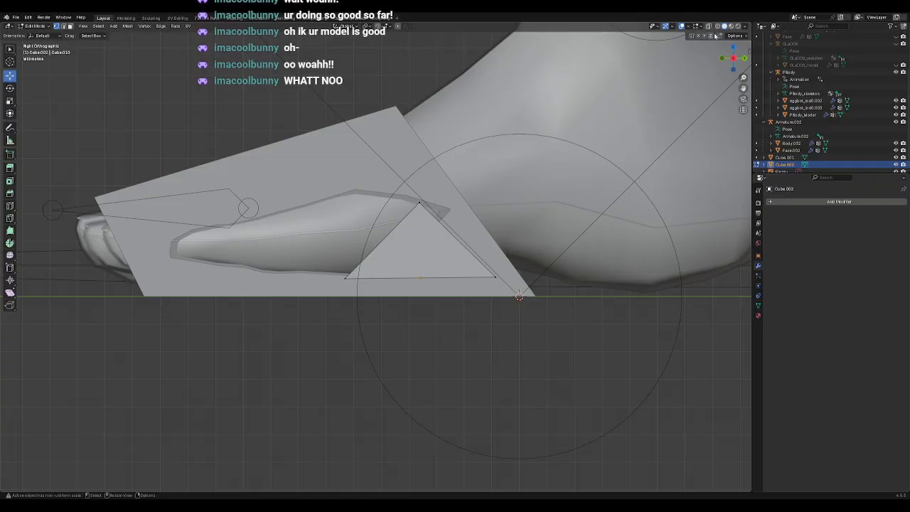
pyautogui.hotkey('shift', 'z')
pyautogui.moveTo(399, 188); pyautogui.dragTo(498, 245)
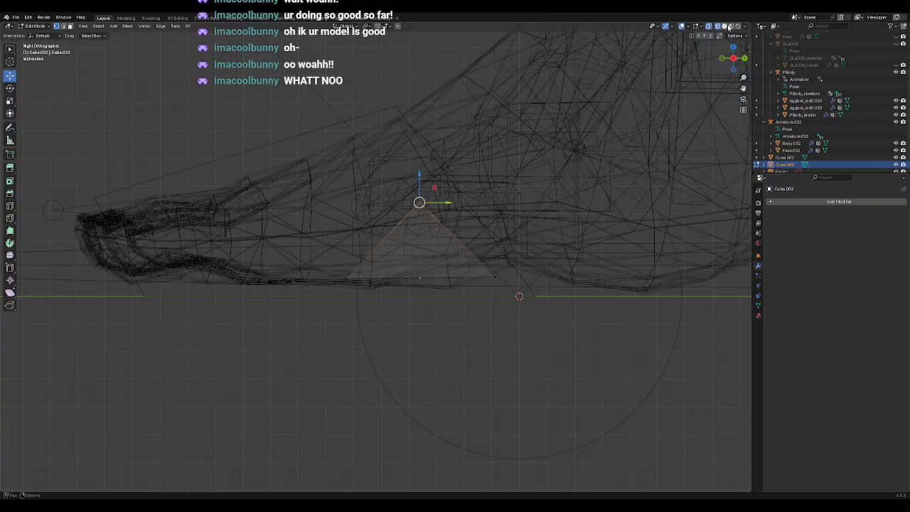
pyautogui.hotkey('shift', 'z')
pyautogui.press('g')
pyautogui.hotkey('shift', 'x')
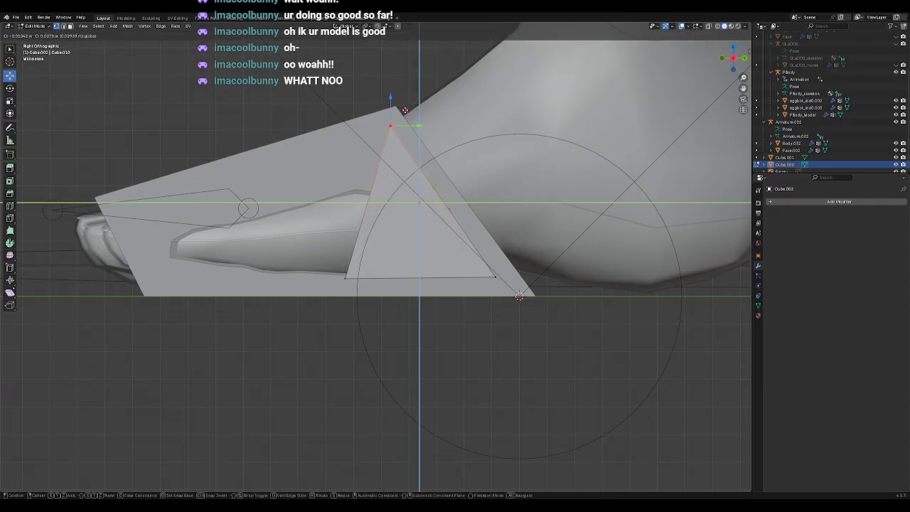
pyautogui.click(519, 295)
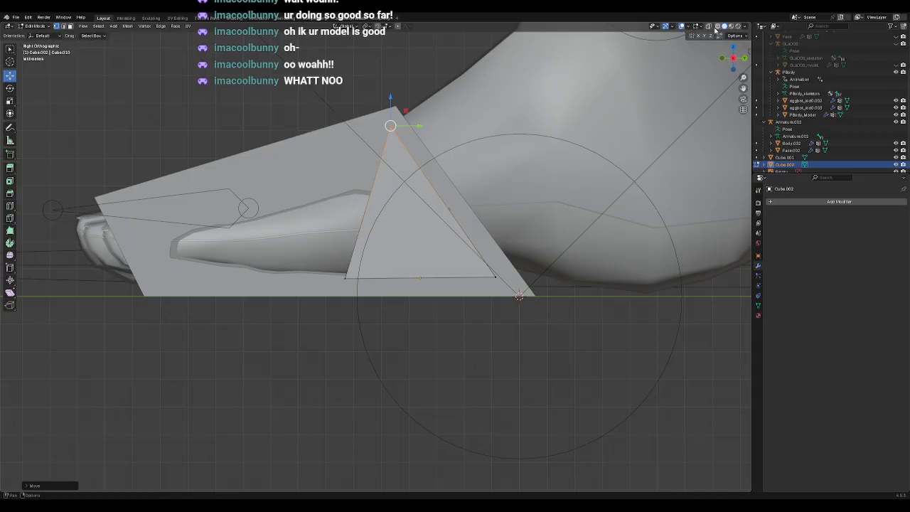
# Step: Move the wedge's heel-side base vertices outward and slightly down, toward the foot block's lower heel corner
pyautogui.hotkey('shift', 'z')
pyautogui.click(499, 263)
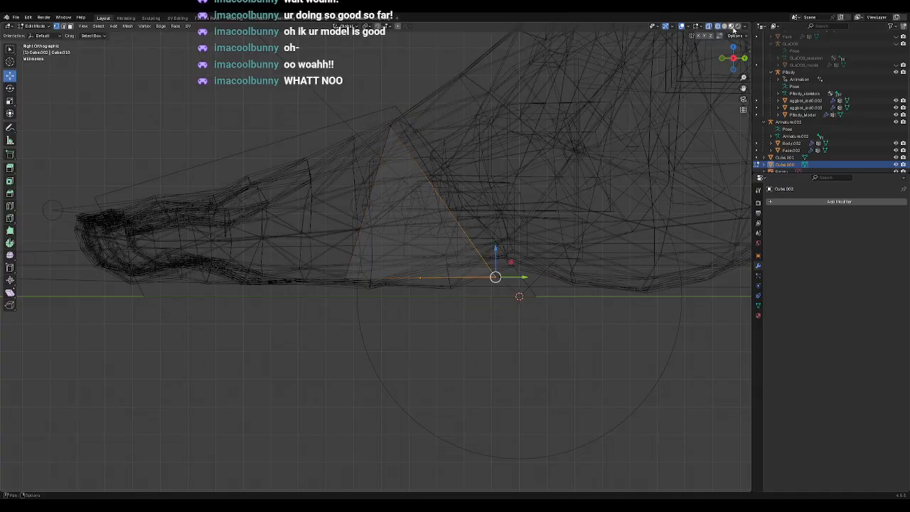
pyautogui.hotkey('shift', 'z')
pyautogui.press('g')
pyautogui.hotkey('shift', 'x')
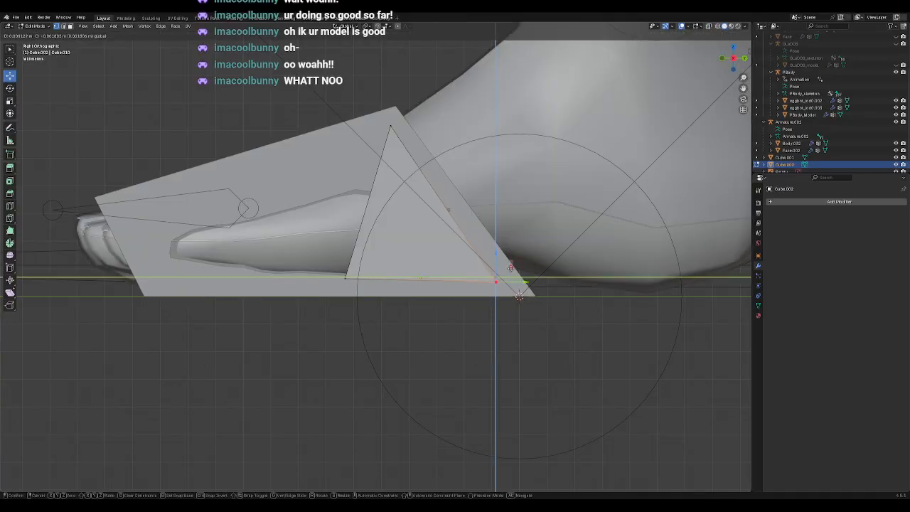
pyautogui.click(518, 268)
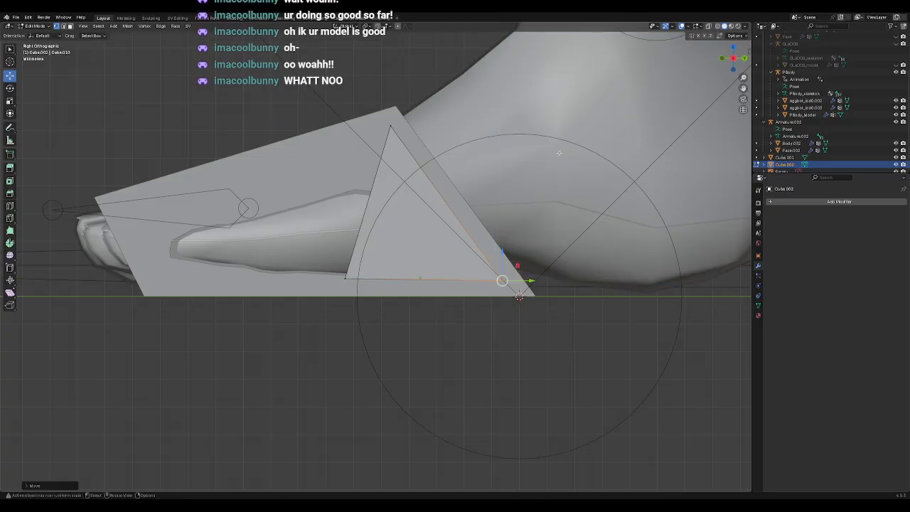
# Step: Move the wedge's toe-side base vertices toward the toes and return to Object Mode
pyautogui.hotkey('shift', 'z')
pyautogui.click(345, 278)
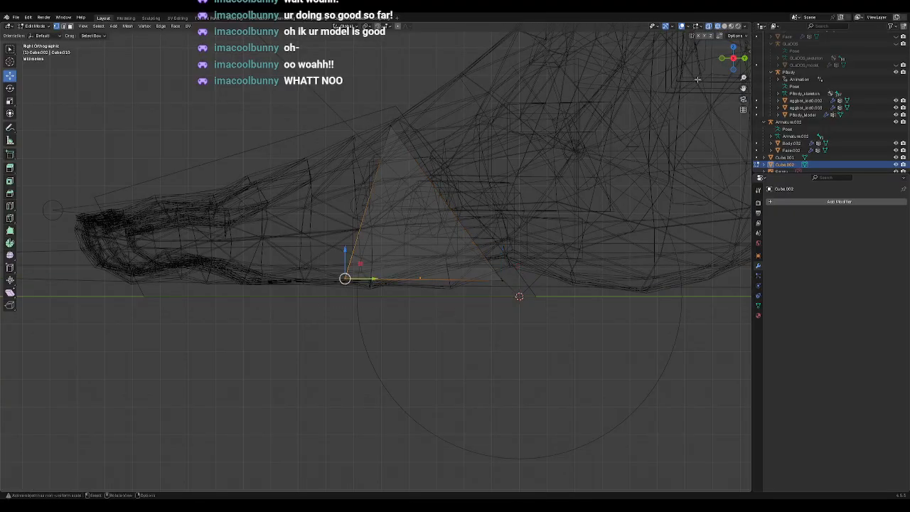
pyautogui.hotkey('shift', 'z')
pyautogui.press('g')
pyautogui.hotkey('shift', 'x')
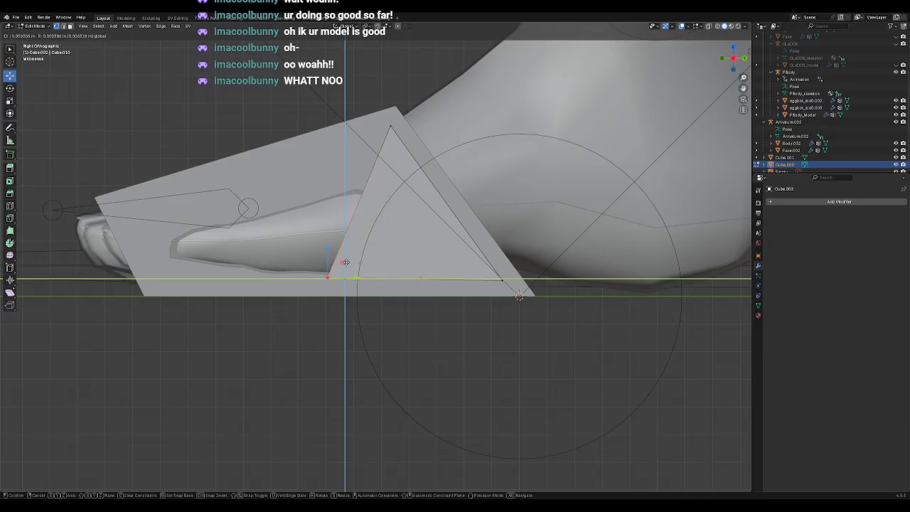
pyautogui.click(345, 262)
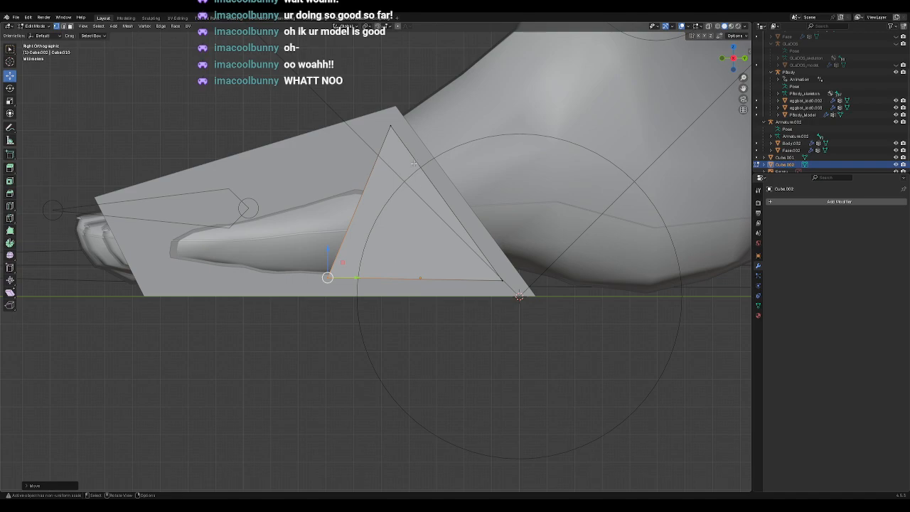
pyautogui.click(35, 26)
pyautogui.click(36, 32)
# Step: Set the foot block's origin to its geometry
pyautogui.click(304, 181)
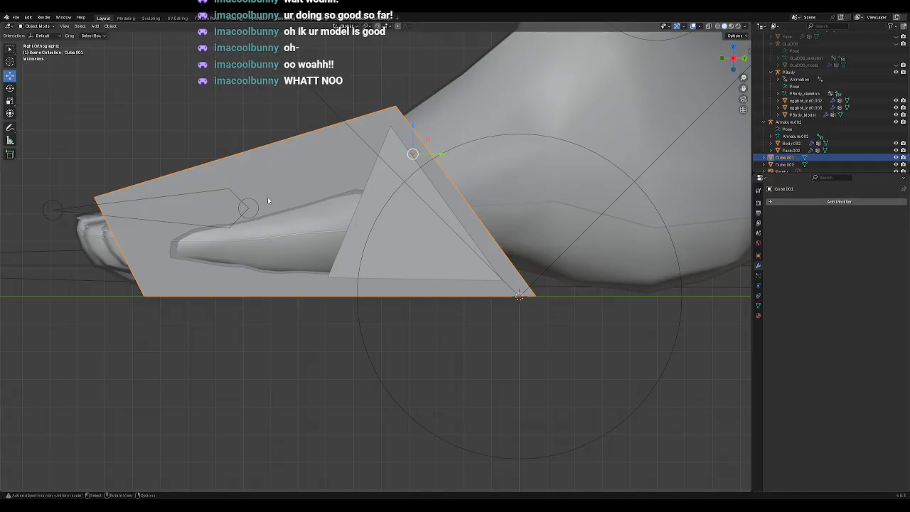
pyautogui.rightClick(178, 110)
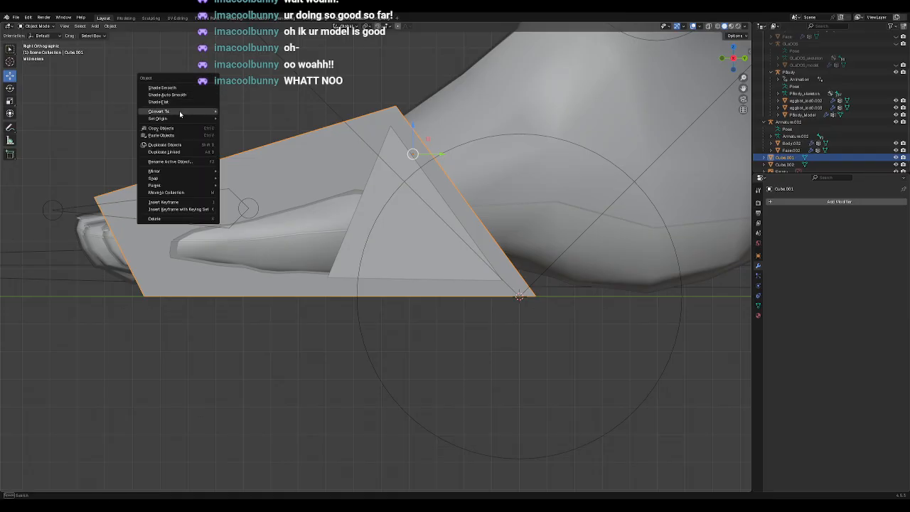
pyautogui.moveTo(178, 118)
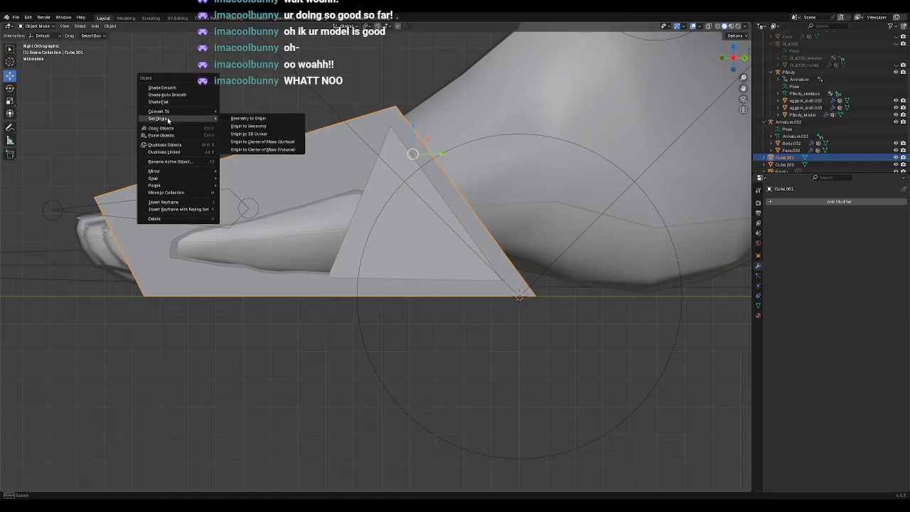
pyautogui.click(263, 126)
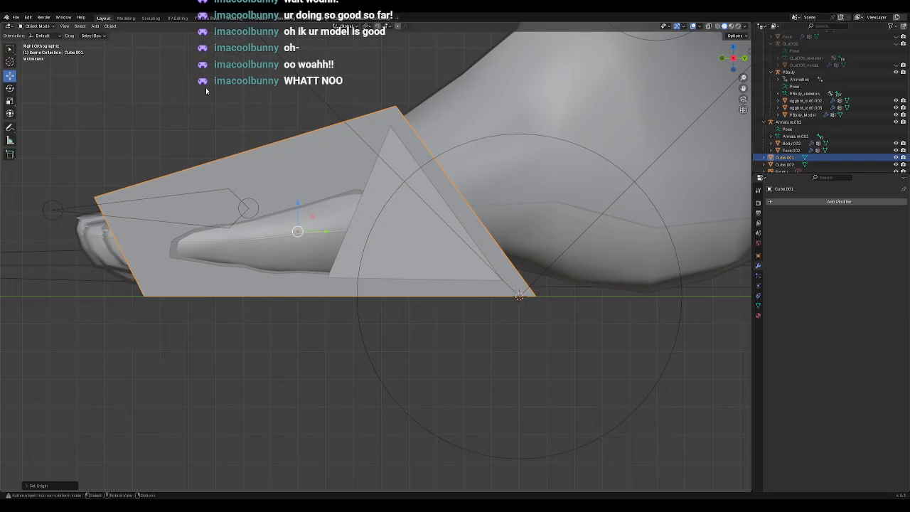
# Step: Add a Boolean Difference modifier to the foot block with the wedge as its object, and apply it
pyautogui.click(395, 226)
pyautogui.click(279, 158)
pyautogui.click(841, 202)
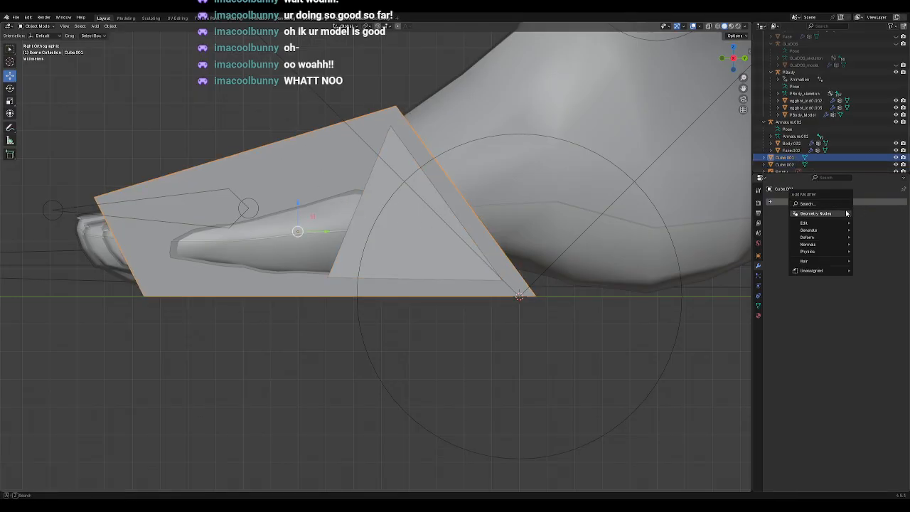
pyautogui.click(813, 206)
pyautogui.click(785, 221)
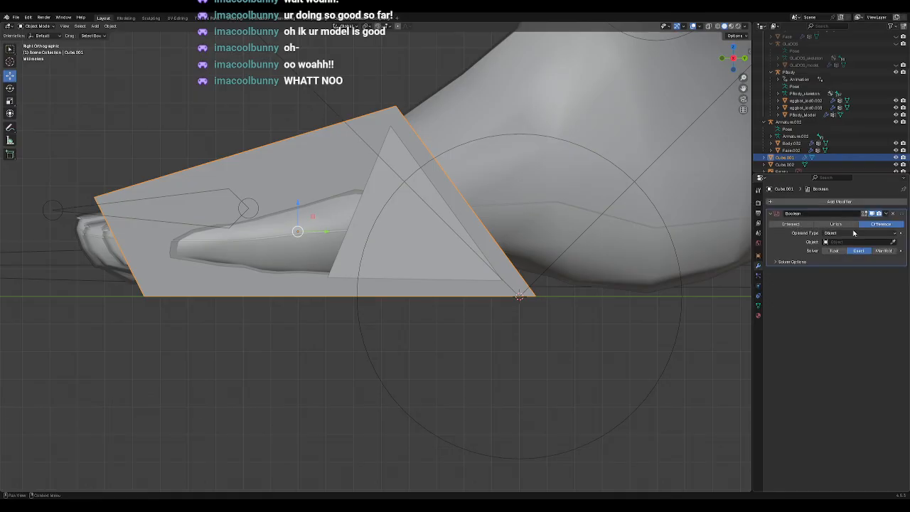
pyautogui.click(893, 241)
pyautogui.click(409, 235)
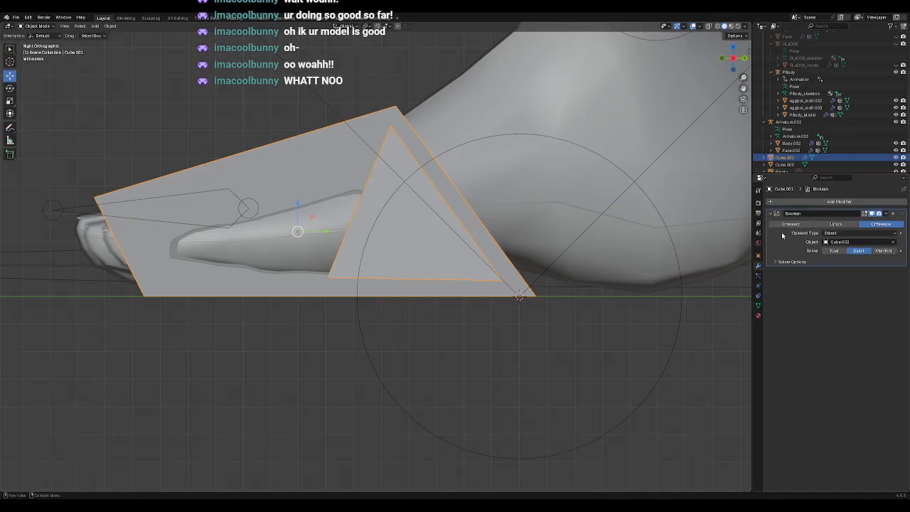
pyautogui.click(886, 214)
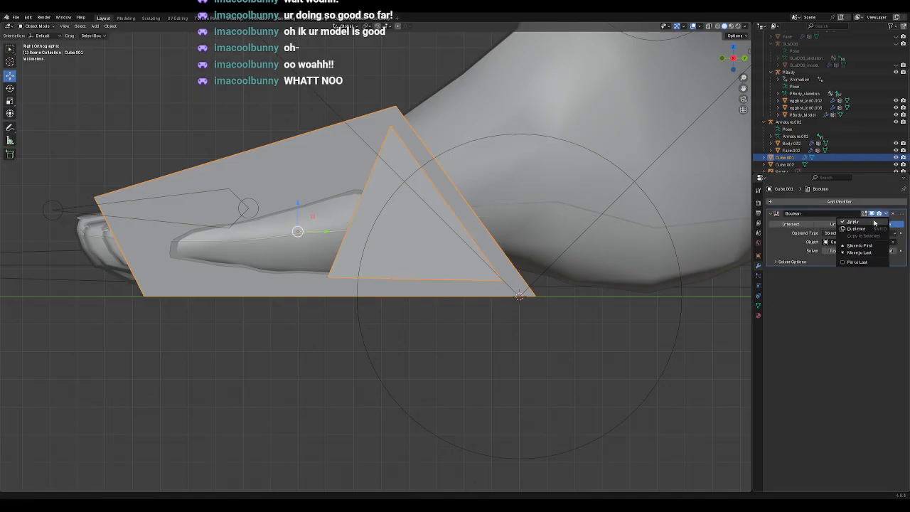
pyautogui.click(874, 221)
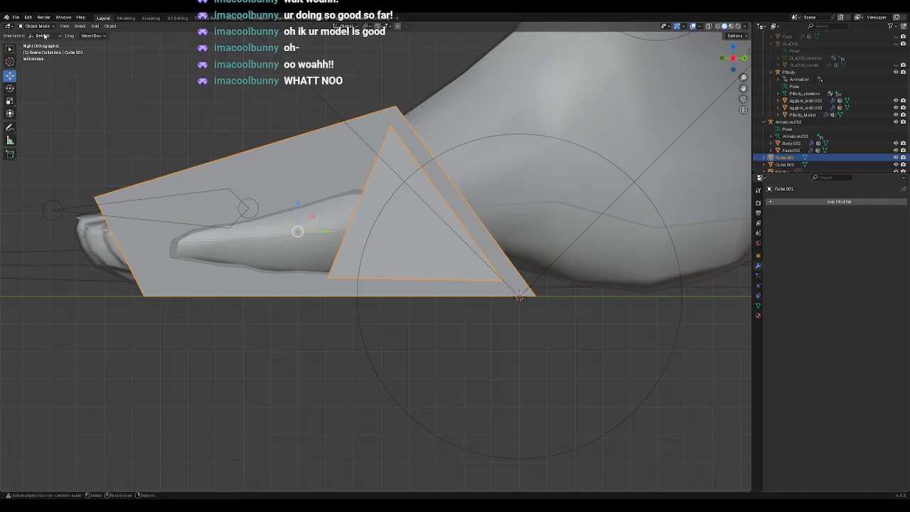
# Step: Set the wedge's origin to its geometry and move the wedge out of the cut toward the toes
pyautogui.click(421, 215)
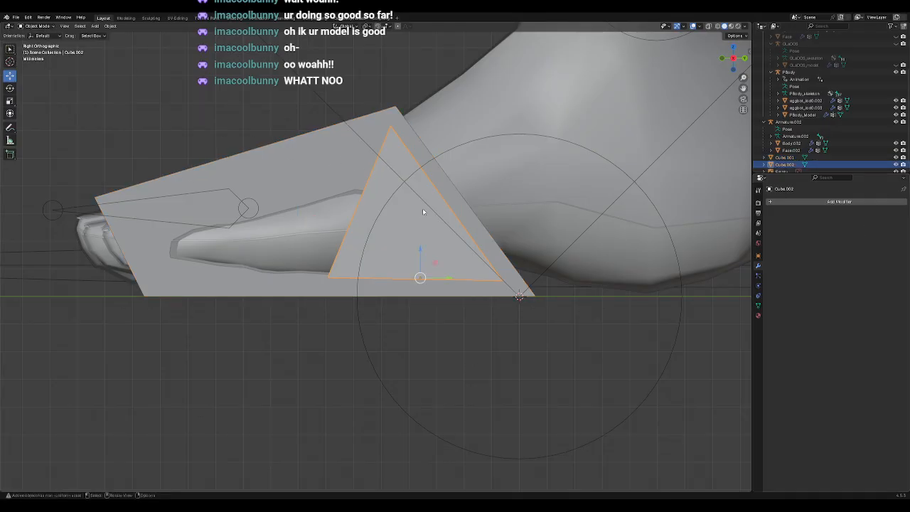
pyautogui.rightClick(308, 84)
pyautogui.moveTo(308, 85)
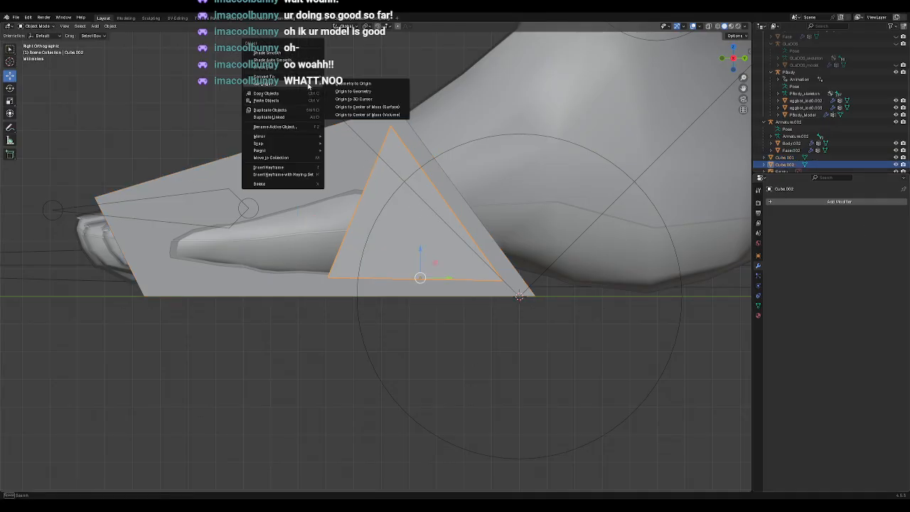
pyautogui.click(353, 91)
pyautogui.moveTo(425, 216)
pyautogui.mouseDown()
pyautogui.moveTo(276, 212)
pyautogui.moveTo(304, 222)
pyautogui.mouseUp()
# Step: Edit the wedge's mesh and move its apex vertices toward the heel, beside the top of the triangular cut
pyautogui.click(717, 26)
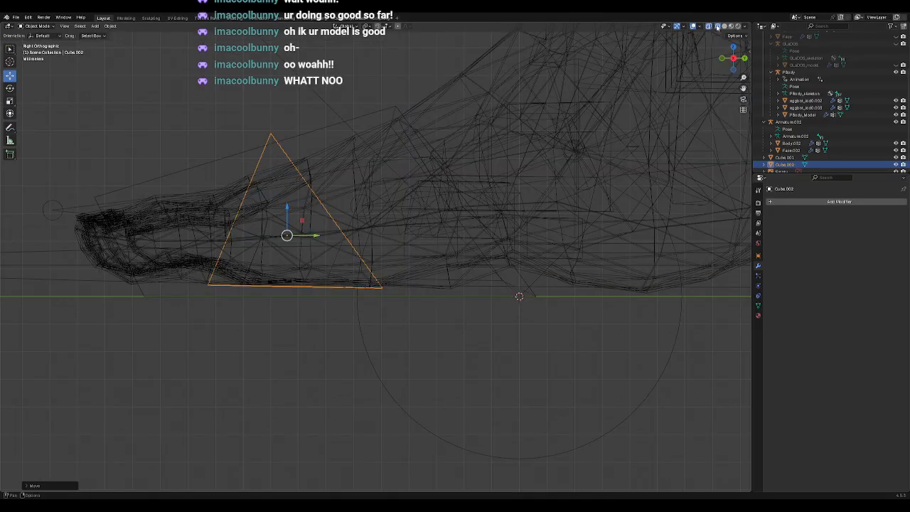
pyautogui.click(35, 26)
pyautogui.click(35, 40)
pyautogui.click(270, 133)
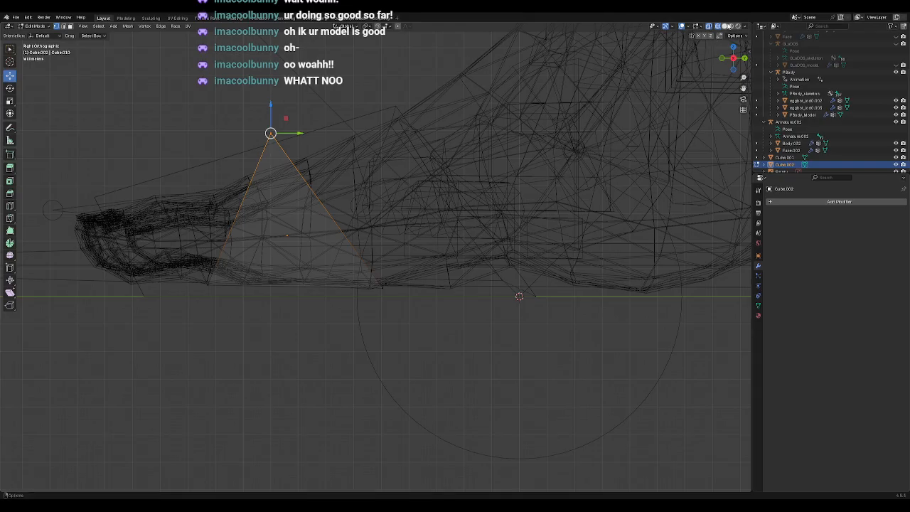
pyautogui.click(724, 26)
pyautogui.press('g')
pyautogui.click(384, 118)
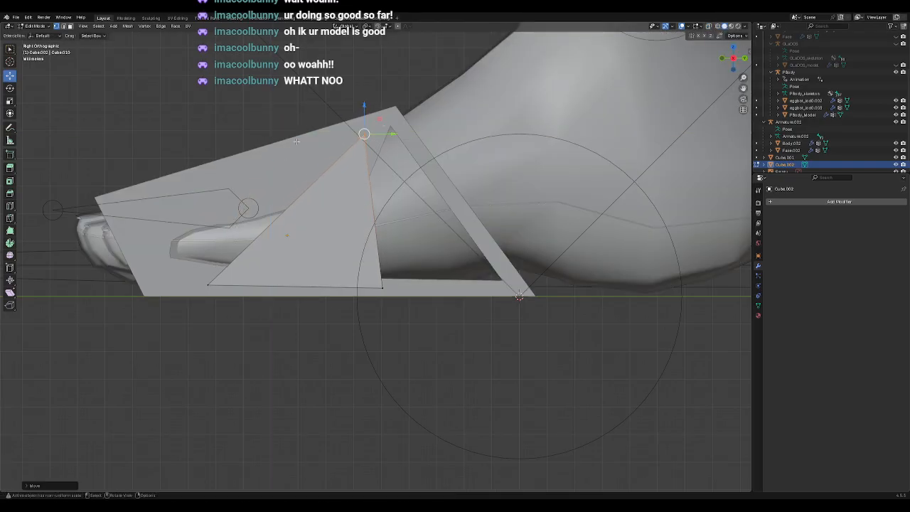
# Step: Move the wedge's heel-side base vertices up and toward the toes, near the triangular cut's lower toe-side corner
pyautogui.click(716, 27)
pyautogui.click(382, 287)
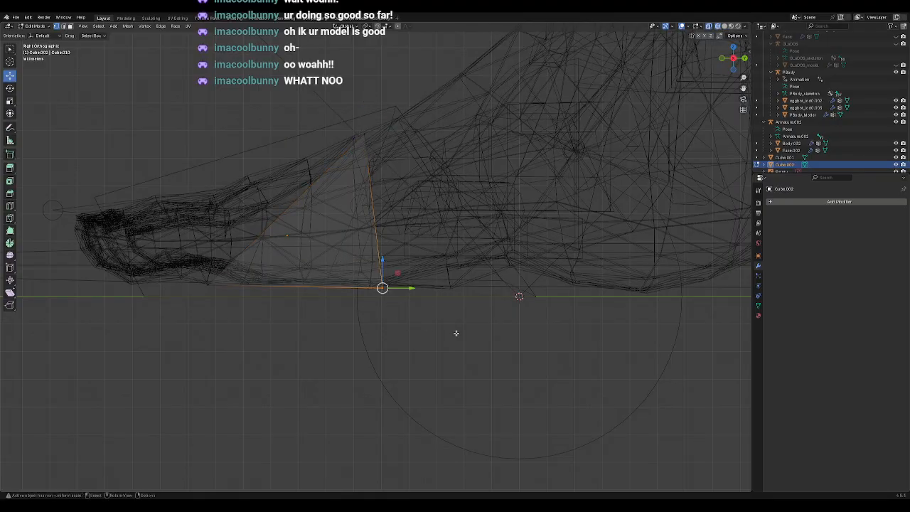
pyautogui.click(36, 26)
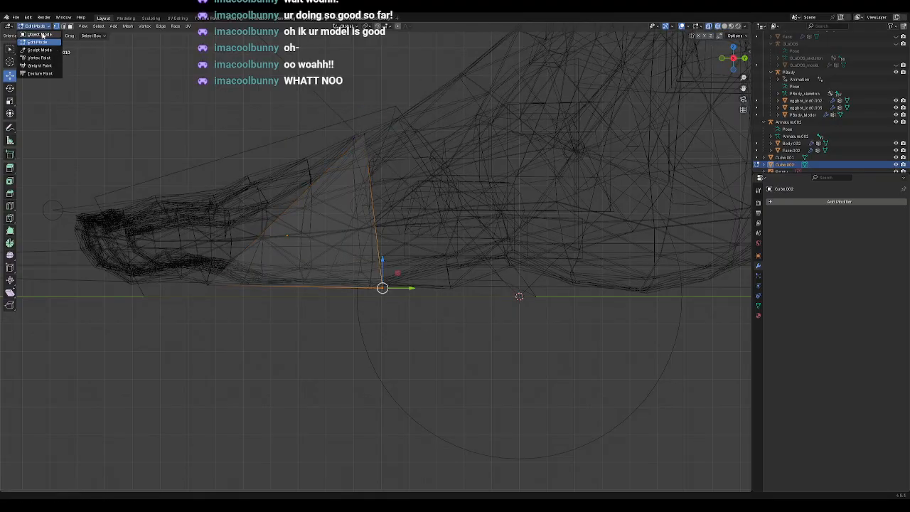
pyautogui.click(40, 33)
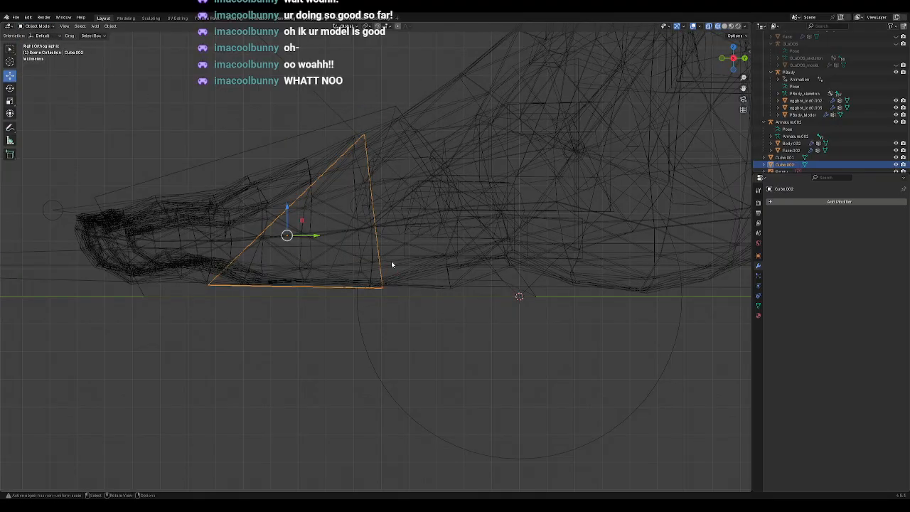
pyautogui.click(724, 26)
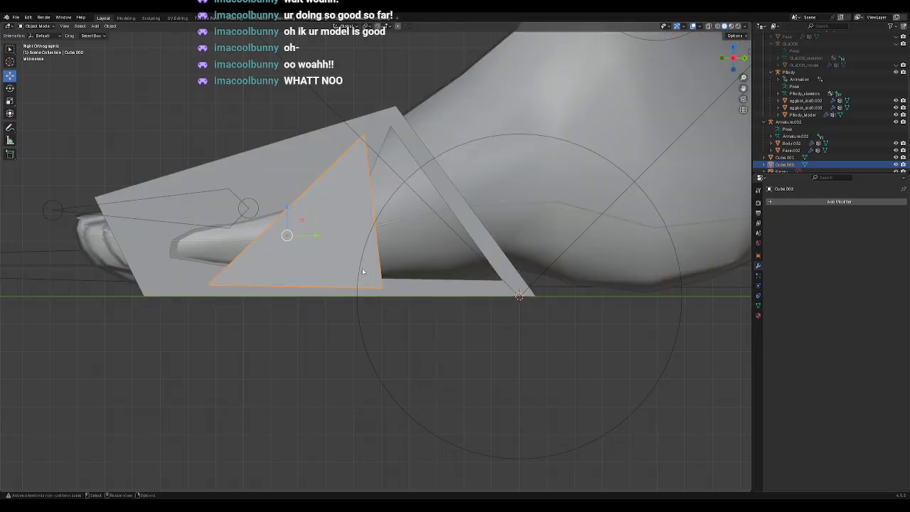
pyautogui.click(709, 26)
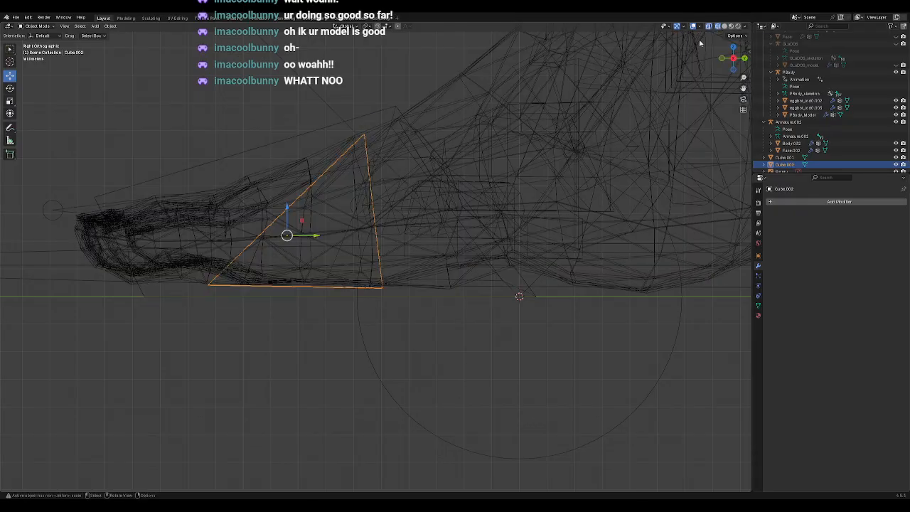
pyautogui.click(37, 26)
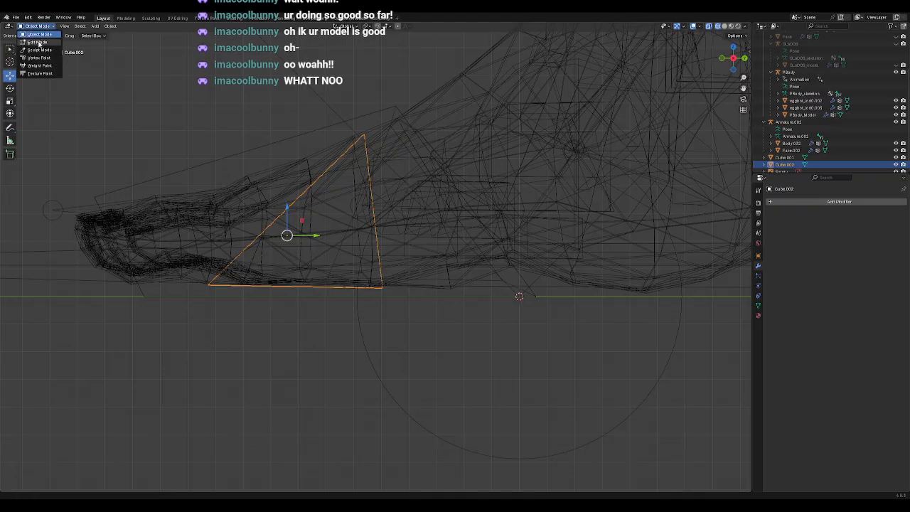
pyautogui.click(36, 42)
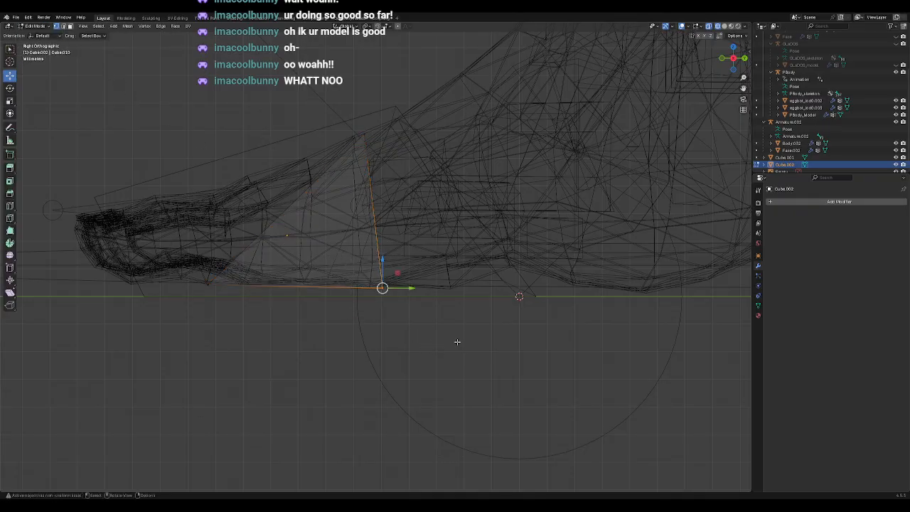
pyautogui.moveTo(405, 276); pyautogui.dragTo(356, 258)
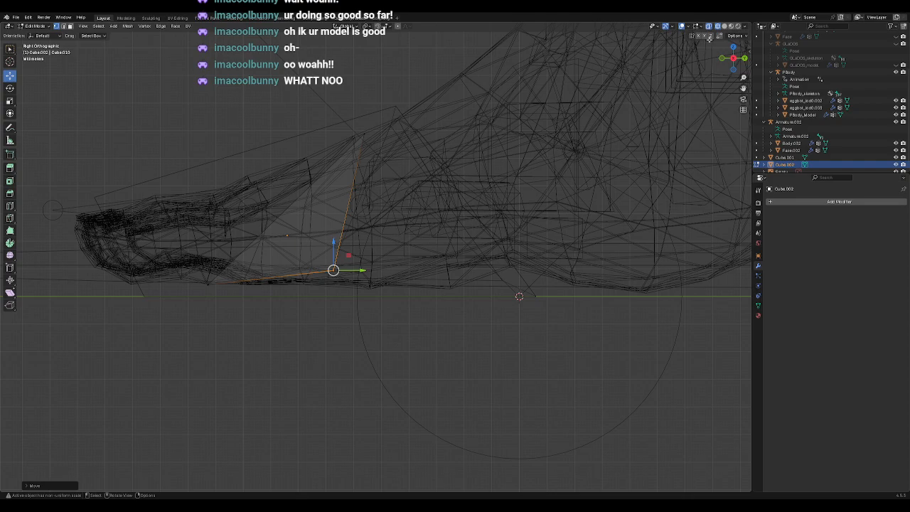
pyautogui.click(724, 26)
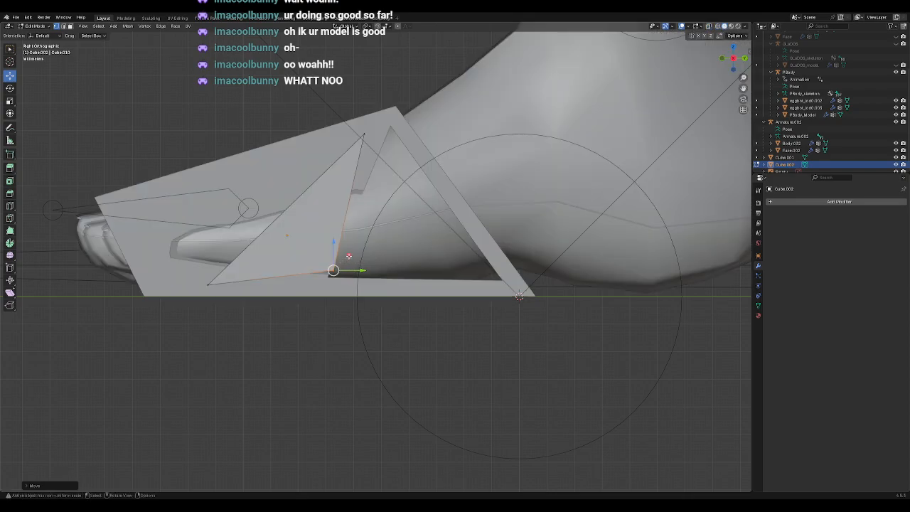
# Step: Shift the wedge's lower heel-side vertices toward the toes, and raise its toe-side vertices to just below the foot block's sloping upper edge
pyautogui.press('g')
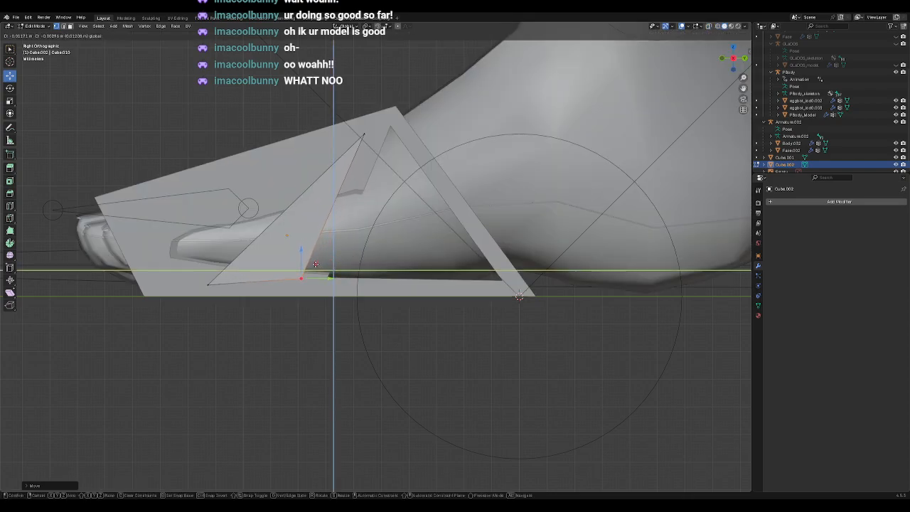
pyautogui.click(317, 263)
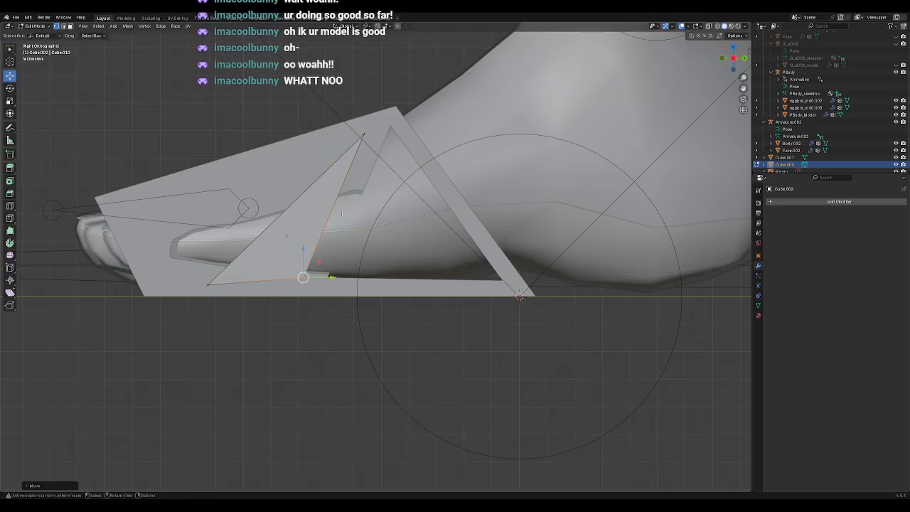
pyautogui.click(717, 26)
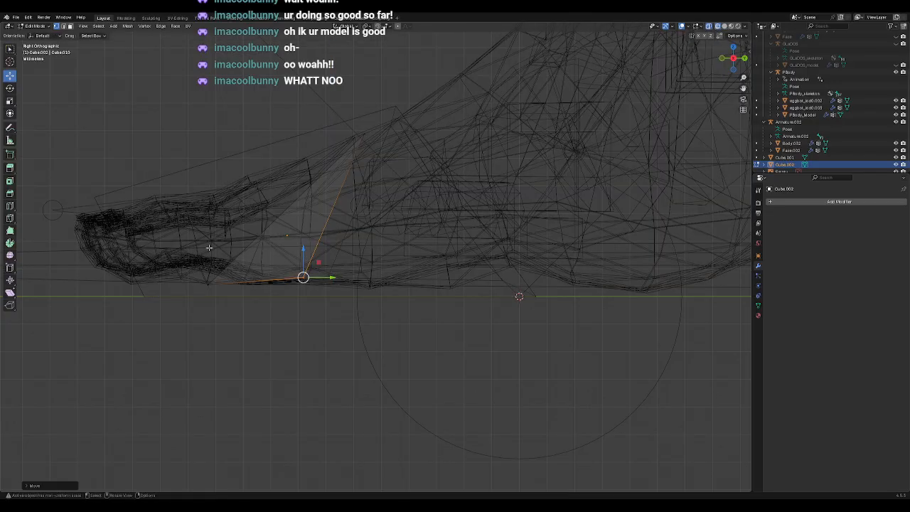
pyautogui.moveTo(150, 241); pyautogui.dragTo(278, 345)
pyautogui.hotkey('shift', 'z')
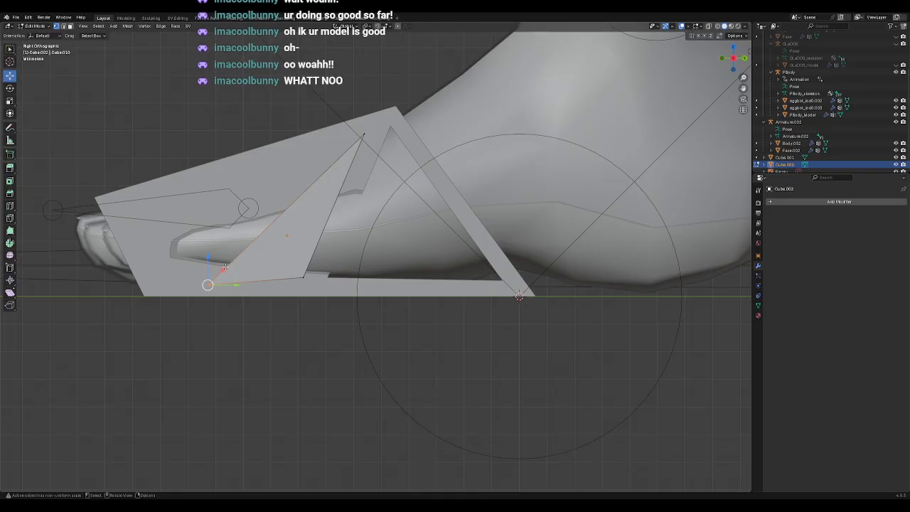
pyautogui.press('g')
pyautogui.press('z')
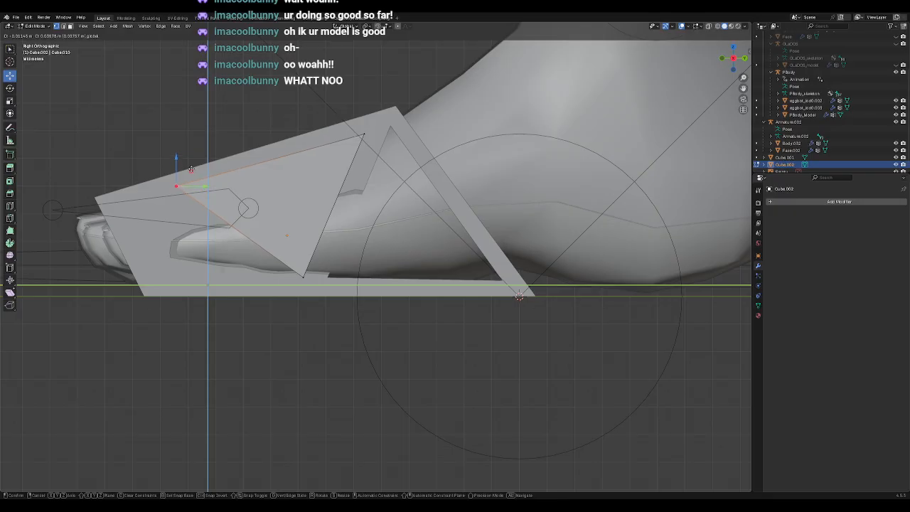
pyautogui.click(191, 169)
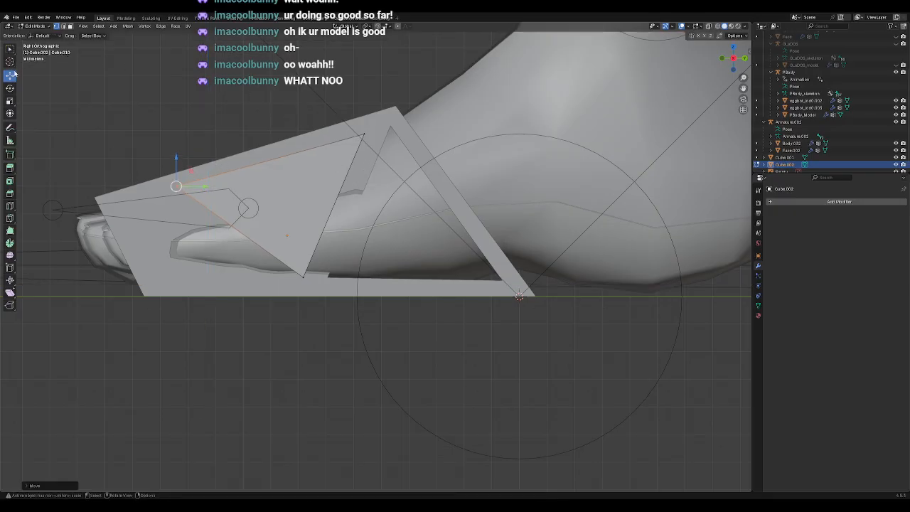
# Step: Leave mesh editing, add a Boolean Difference modifier to the foot block with the reshaped wedge as its object, and apply it
pyautogui.click(44, 27)
pyautogui.click(40, 35)
pyautogui.click(343, 182)
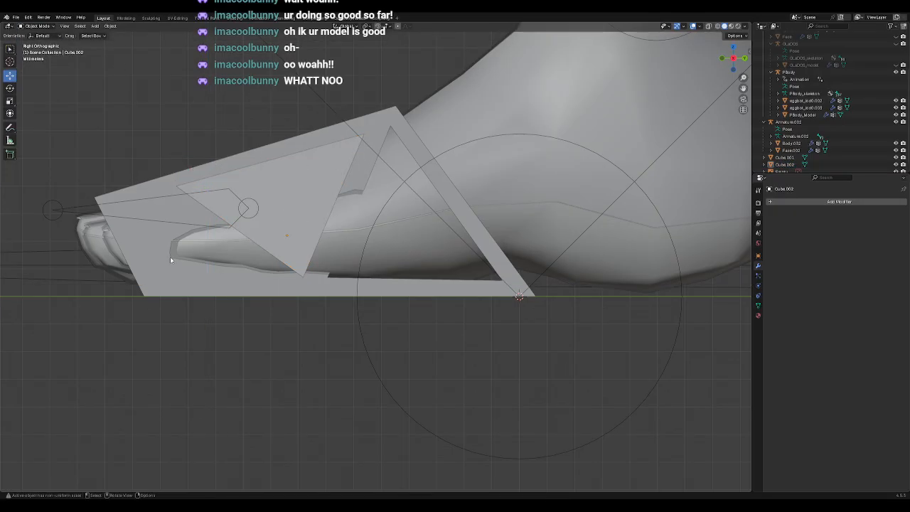
pyautogui.click(161, 290)
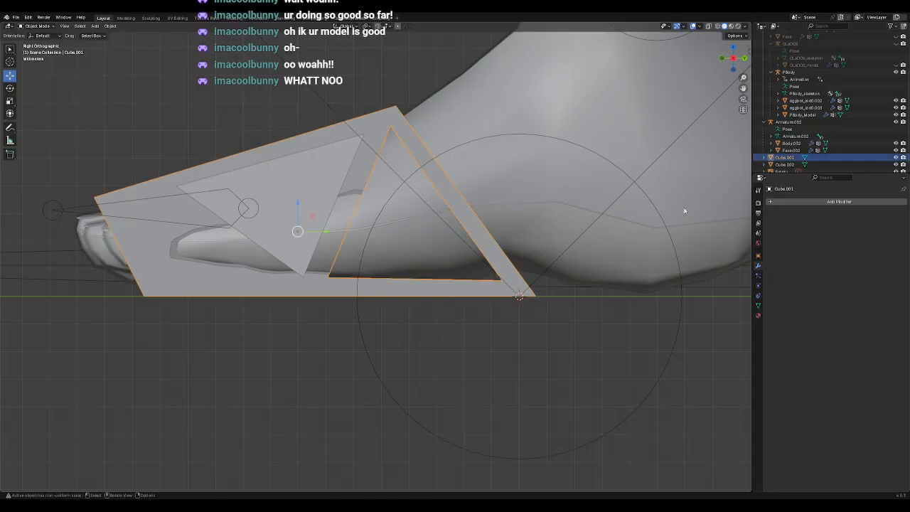
pyautogui.click(821, 203)
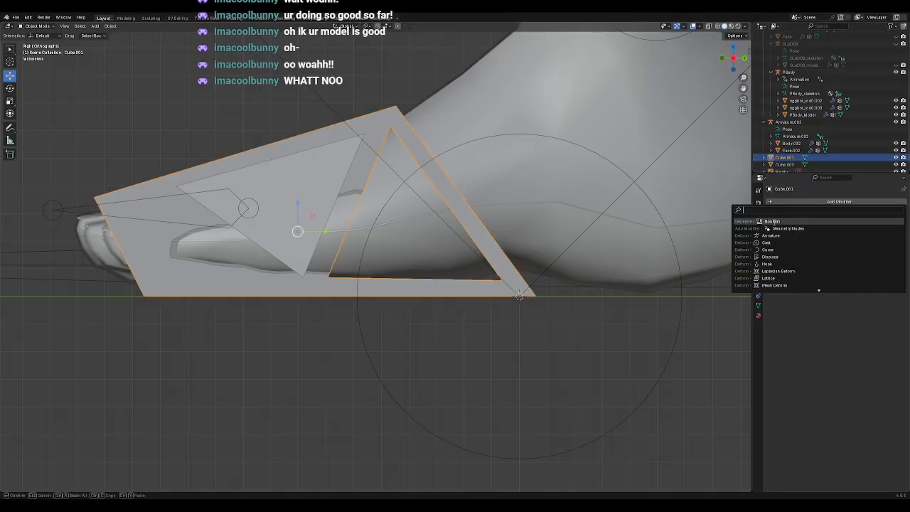
pyautogui.click(772, 222)
pyautogui.click(893, 241)
pyautogui.click(308, 221)
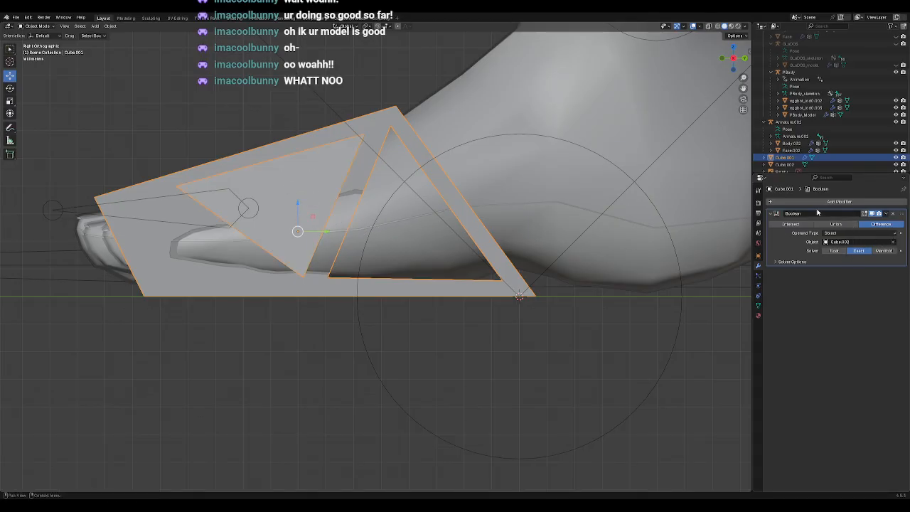
pyautogui.click(886, 214)
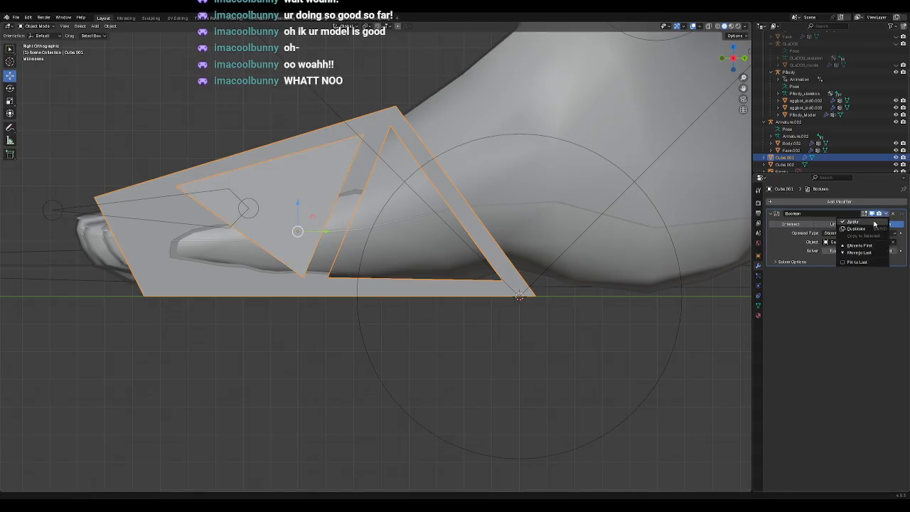
pyautogui.click(874, 221)
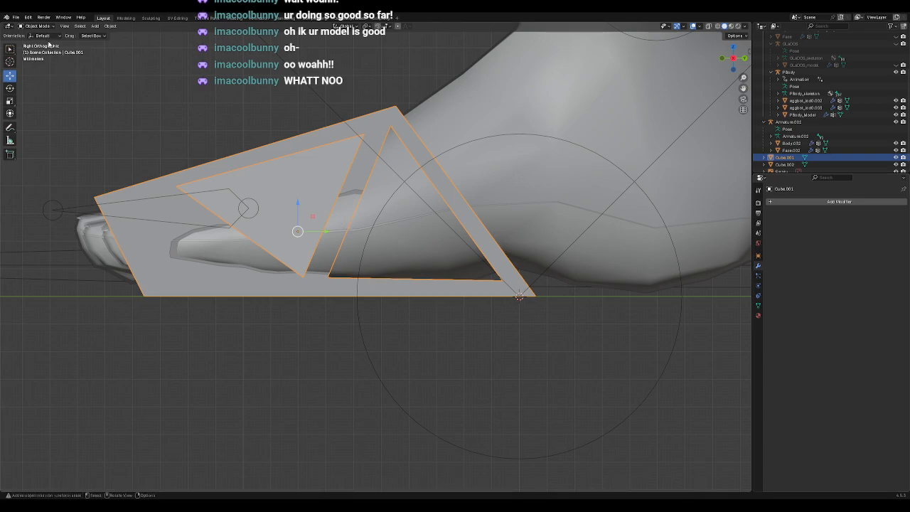
pyautogui.click(39, 26)
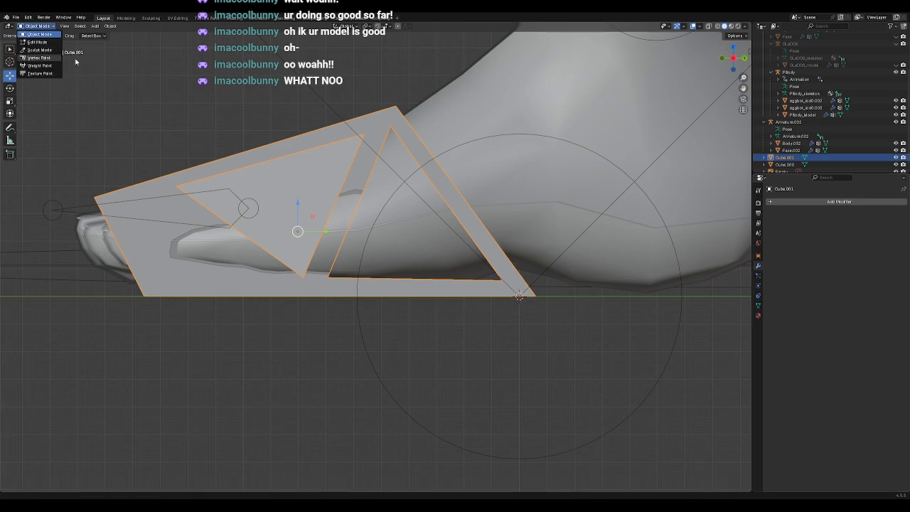
pyautogui.click(218, 90)
pyautogui.click(322, 192)
pyautogui.click(38, 26)
pyautogui.click(43, 40)
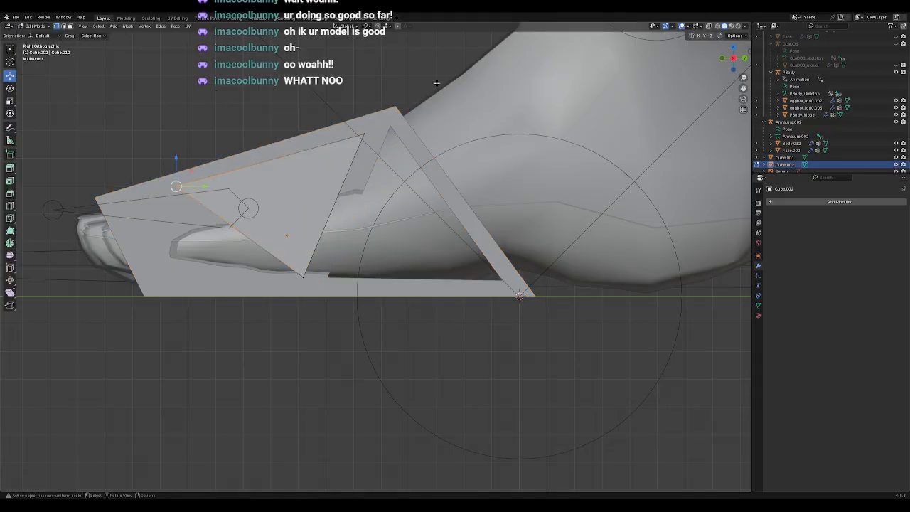
pyautogui.click(717, 25)
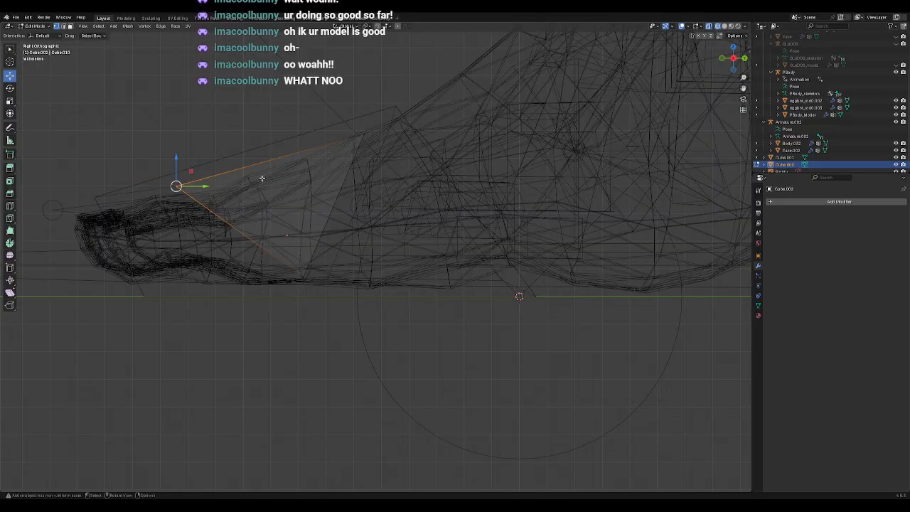
pyautogui.moveTo(311, 96); pyautogui.dragTo(402, 190)
pyautogui.click(34, 25)
pyautogui.click(37, 33)
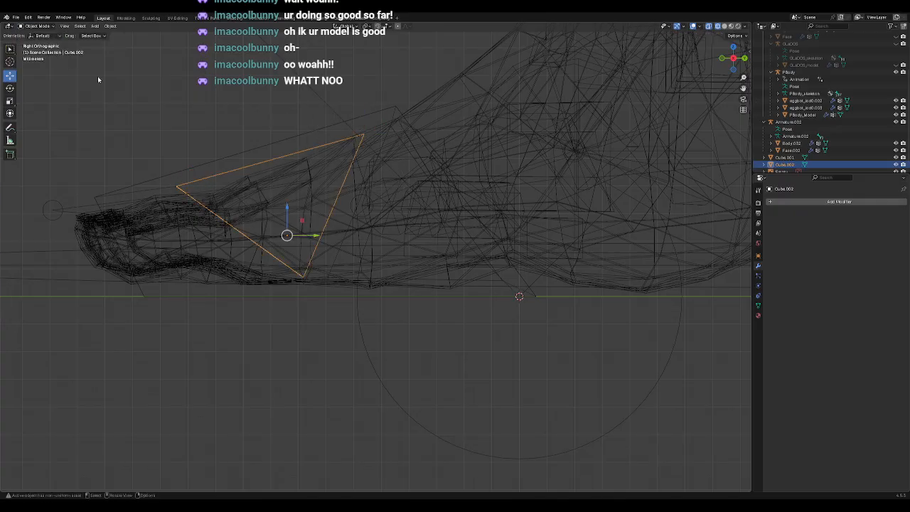
pyautogui.click(303, 218)
pyautogui.hotkey('shift', 'z')
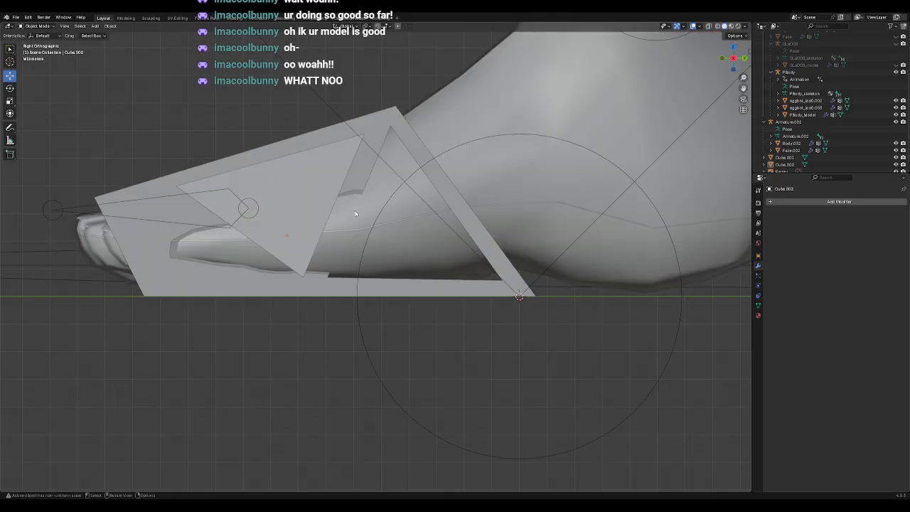
# Step: Move the wedge out of the new cut, down and toward the toes, over the foot block's lower front corner
pyautogui.click(322, 206)
pyautogui.press('g')
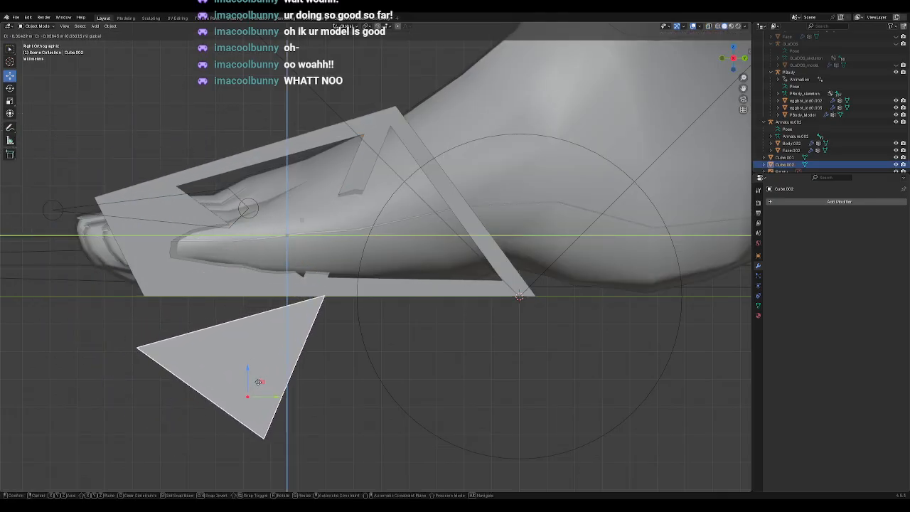
pyautogui.click(166, 290)
pyautogui.keyDown('shift'); pyautogui.moveTo(254, 286); pyautogui.dragTo(417, 274, button='middle'); pyautogui.keyUp('shift')
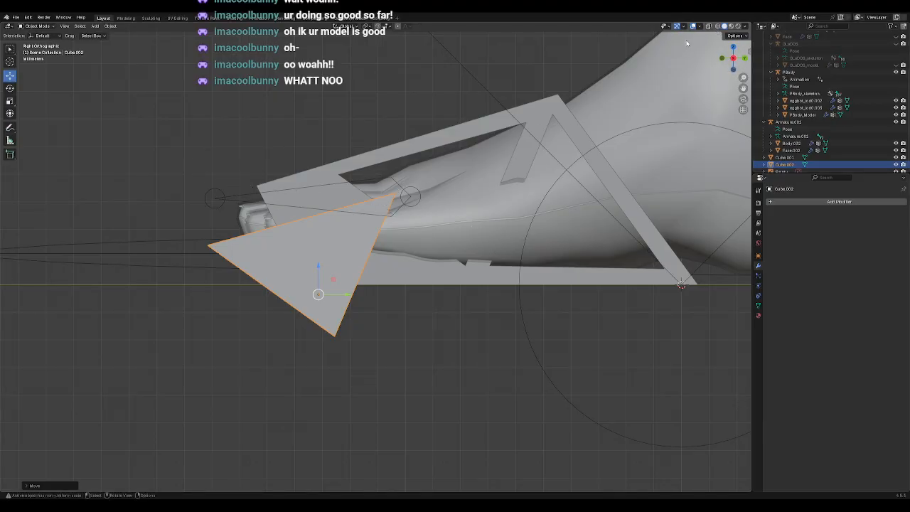
pyautogui.click(716, 25)
pyautogui.press('a')
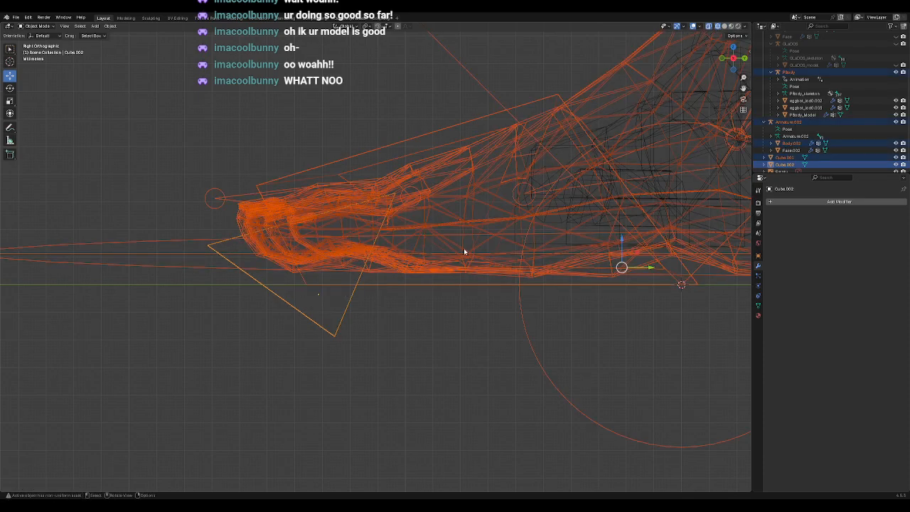
pyautogui.hotkey('alt', 'a')
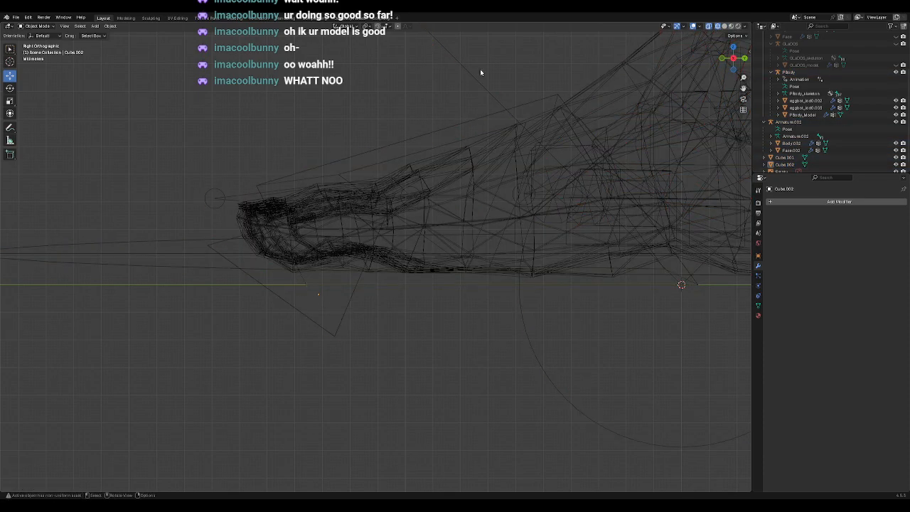
pyautogui.click(725, 27)
pyautogui.click(304, 309)
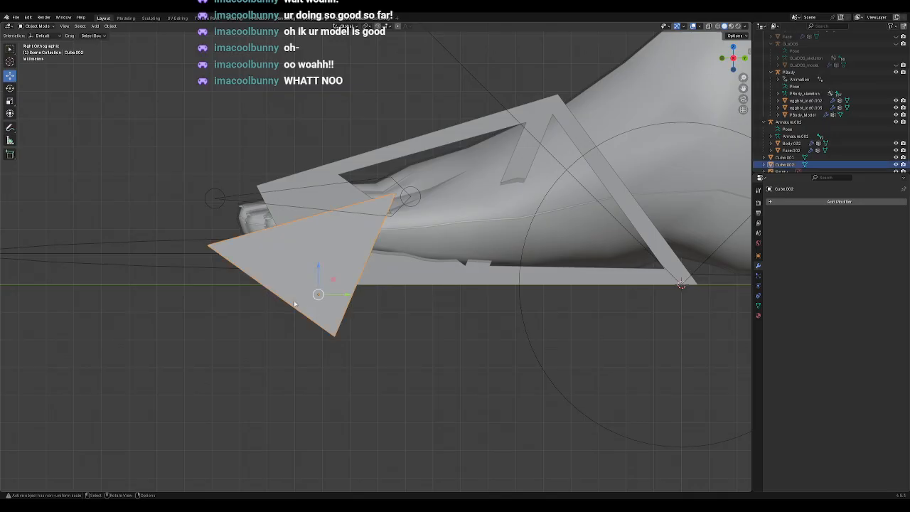
# Step: Edit the wedge's mesh and move its upper heel-side vertices down to the block's base strip, beside the second cut's lowest corner
pyautogui.click(37, 26)
pyautogui.click(36, 42)
pyautogui.click(333, 323)
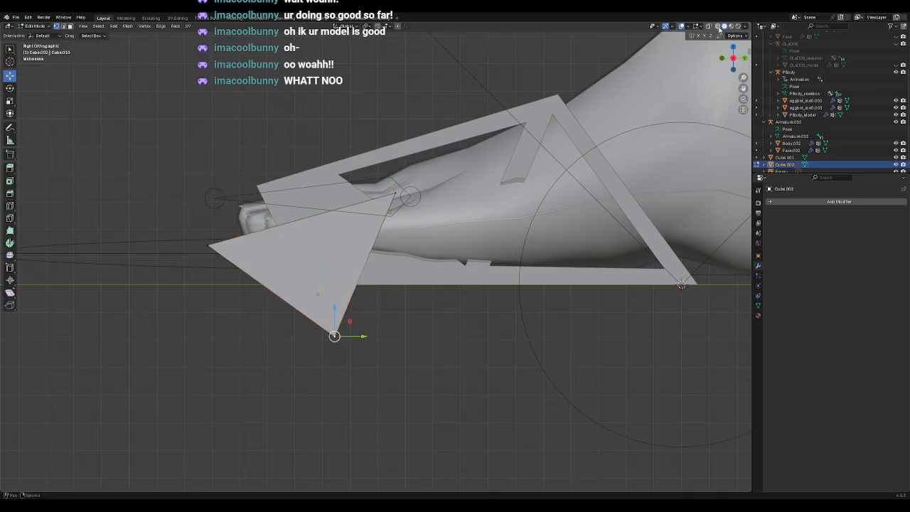
pyautogui.click(709, 26)
pyautogui.click(395, 193)
pyautogui.click(37, 25)
pyautogui.click(35, 34)
pyautogui.click(37, 26)
pyautogui.click(39, 41)
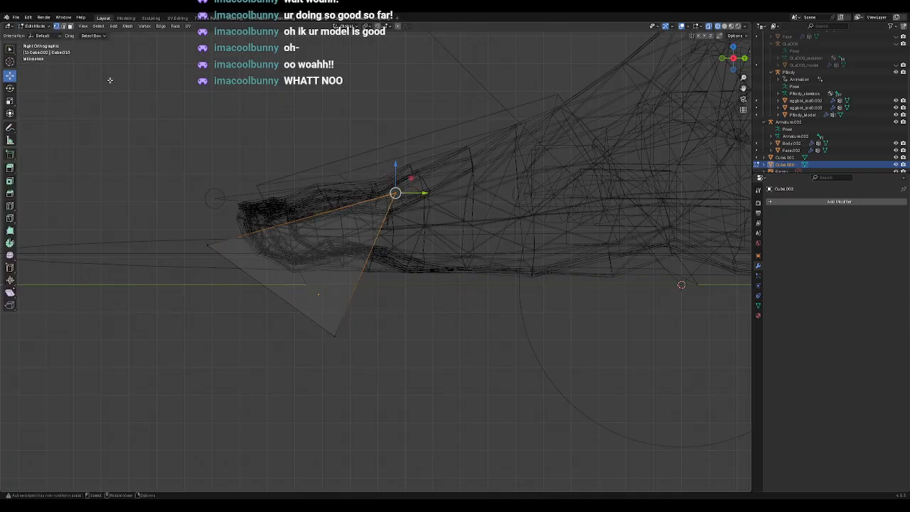
pyautogui.click(725, 27)
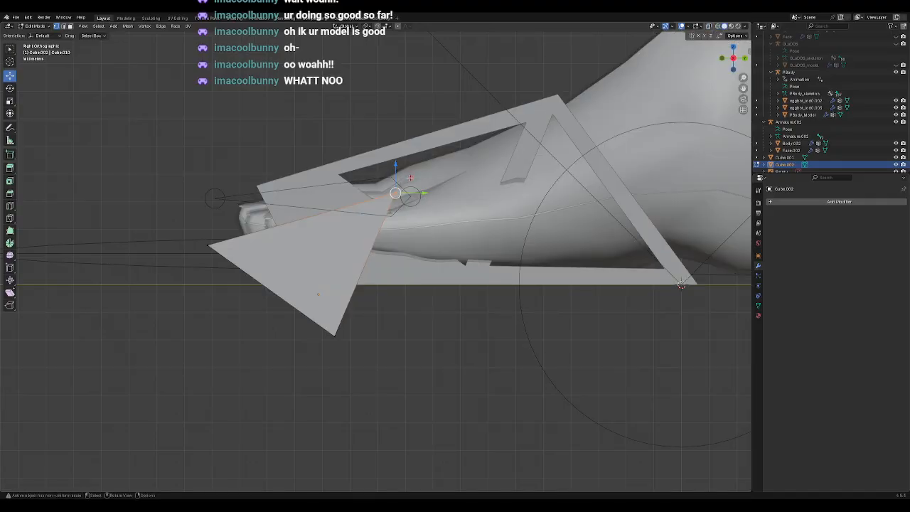
pyautogui.press('g')
pyautogui.hotkey('shift', 'x')
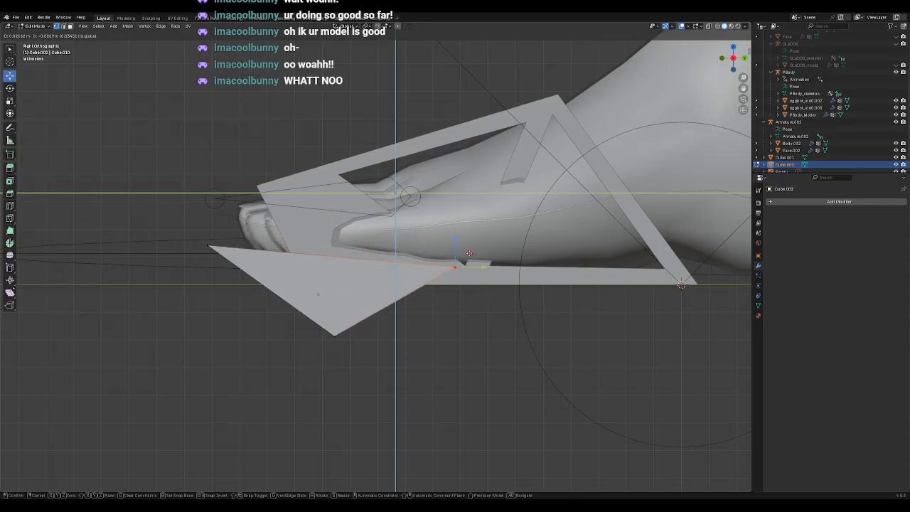
pyautogui.click(456, 253)
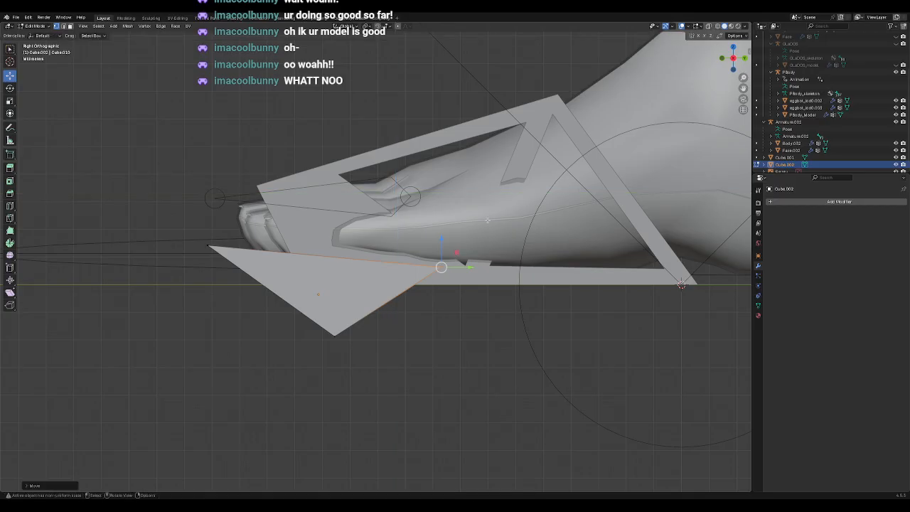
# Step: Move the wedge's toe-side vertices up and toward the heel, beside the second cut's upper toe-side corner
pyautogui.click(718, 27)
pyautogui.moveTo(165, 219); pyautogui.dragTo(296, 287)
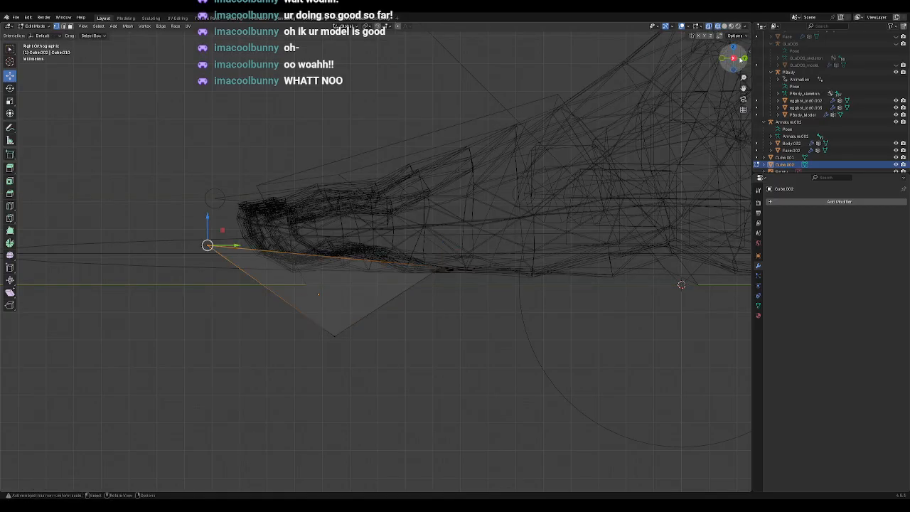
pyautogui.hotkey('shift', 'z')
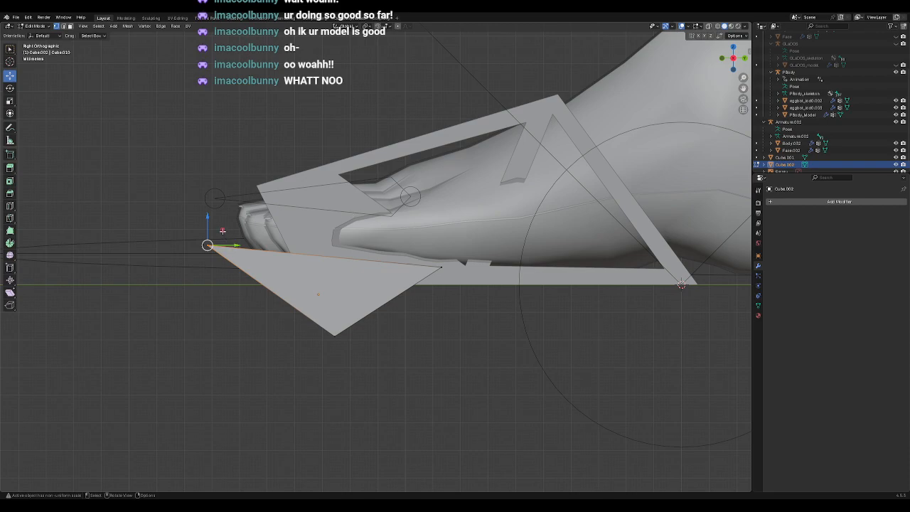
pyautogui.press('g')
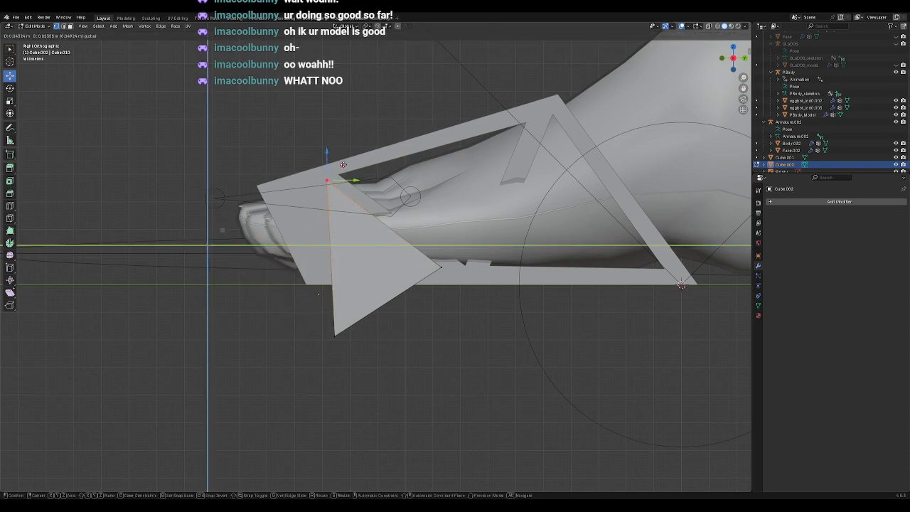
pyautogui.click(349, 171)
# Step: Move the wedge's lowest vertices up and toward the toes, just inside the foot block's lower front corner, and clear the selection
pyautogui.hotkey('shift', 'z')
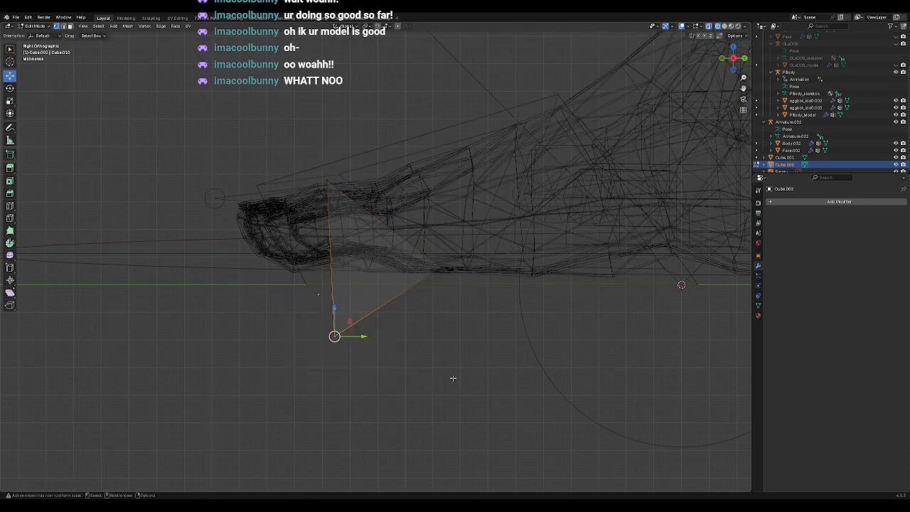
pyautogui.click(724, 26)
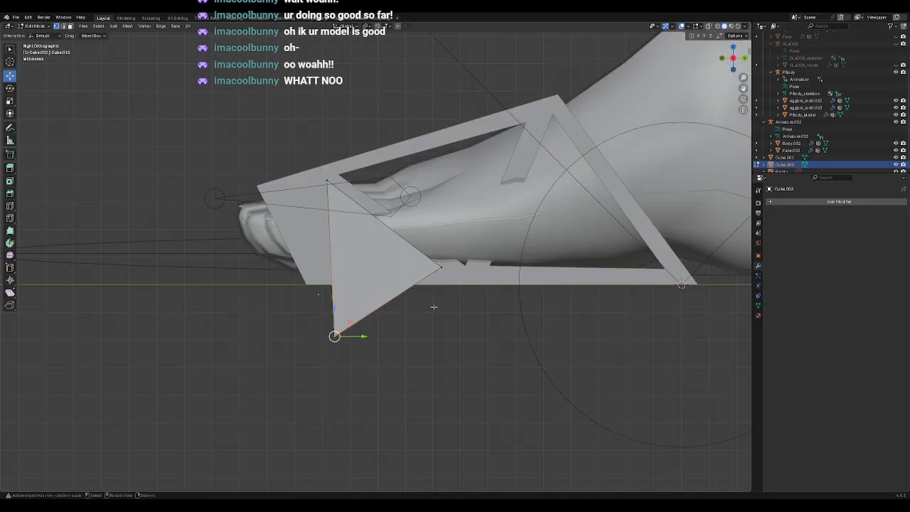
pyautogui.press('g')
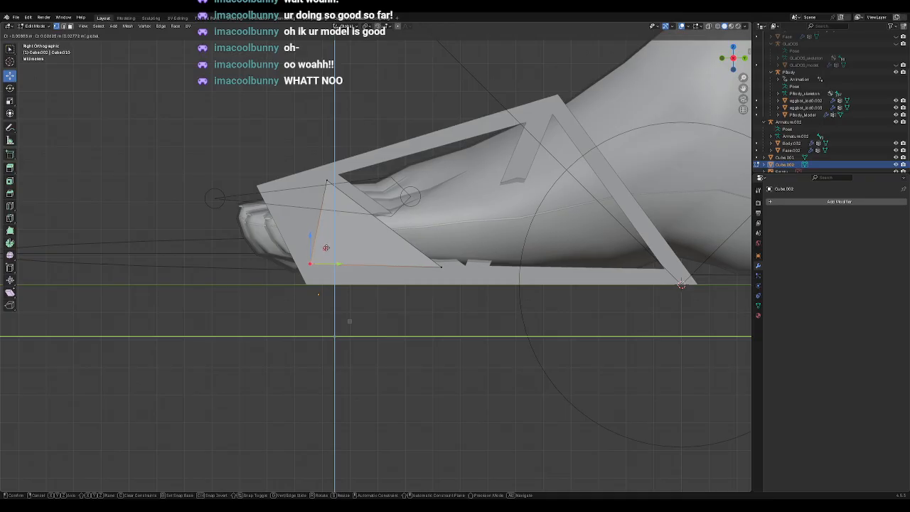
pyautogui.click(324, 251)
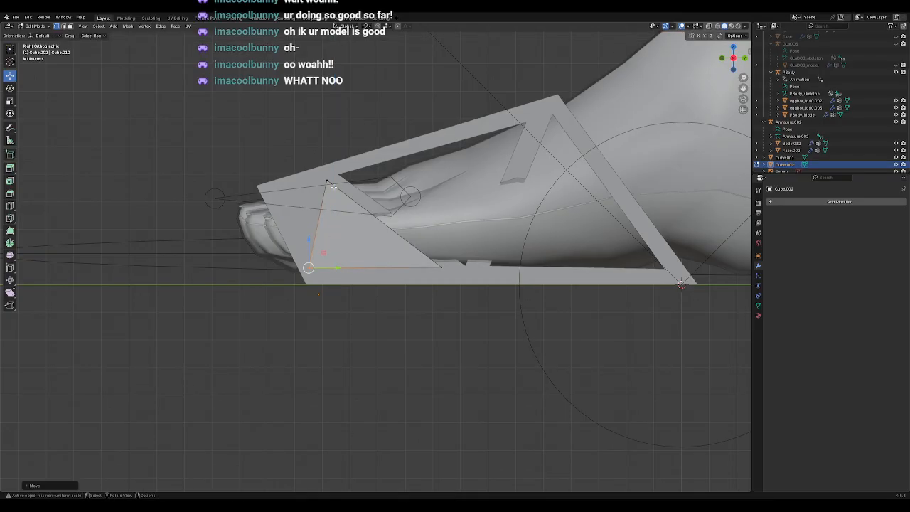
pyautogui.click(309, 126)
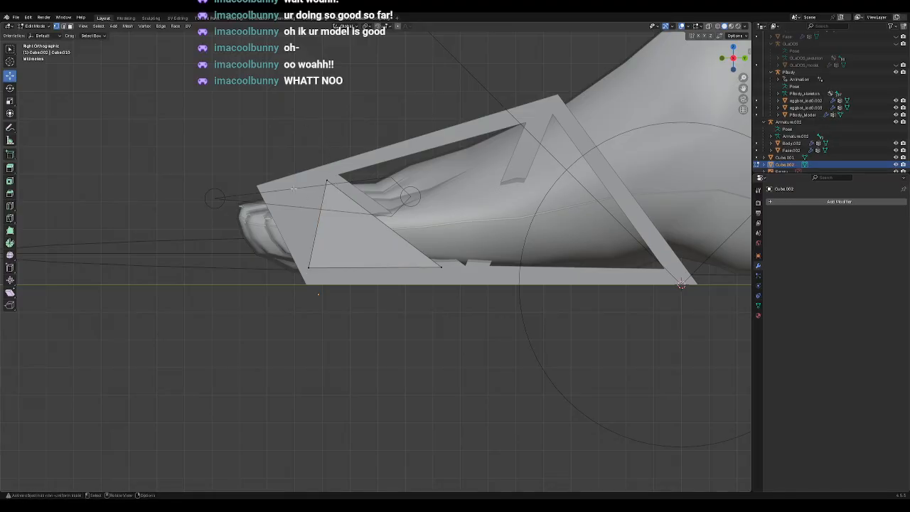
# Step: Return to Object Mode and give the foot block a Boolean Difference modifier that uses the wedge as its cutting object
pyautogui.click(32, 27)
pyautogui.click(32, 36)
pyautogui.click(472, 138)
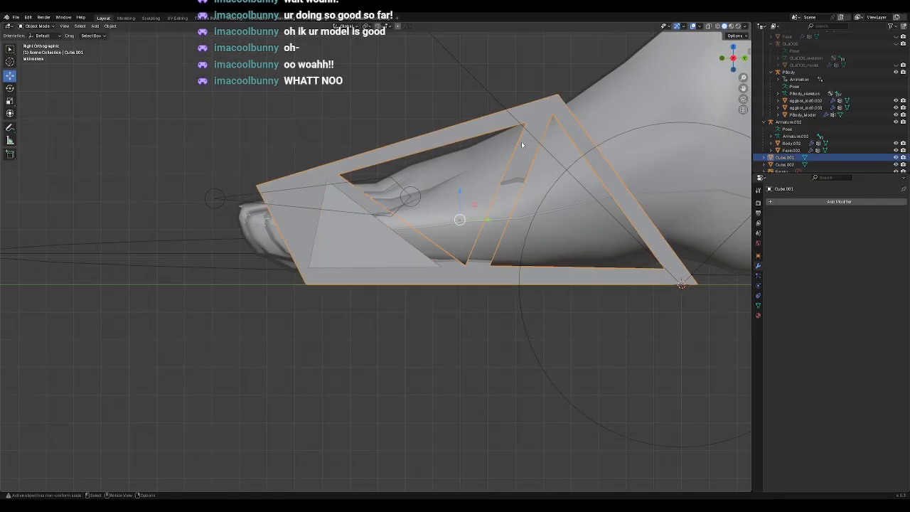
pyautogui.click(838, 201)
pyautogui.press('space')
pyautogui.click(793, 213)
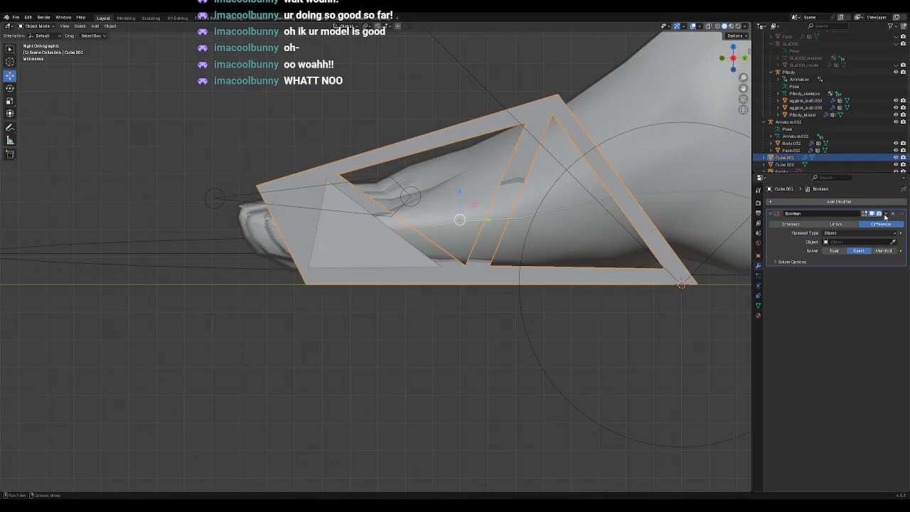
pyautogui.click(893, 241)
pyautogui.click(377, 243)
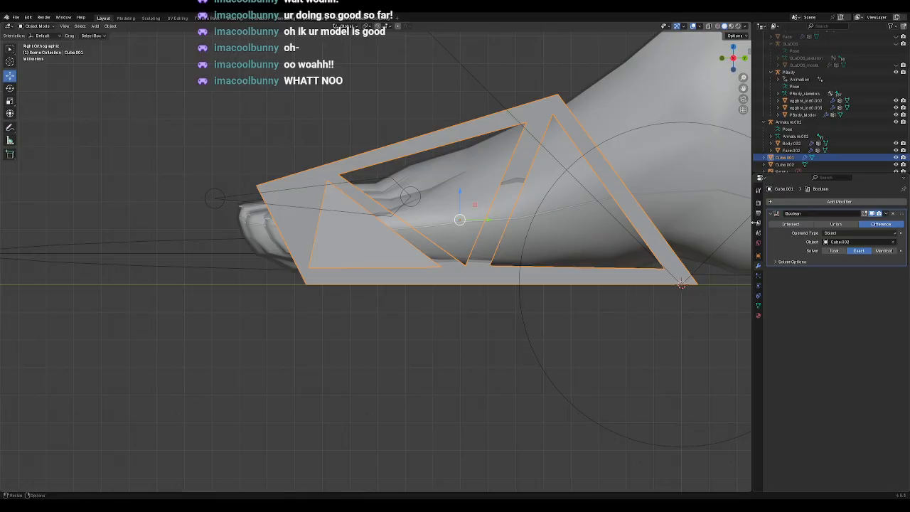
# Step: Apply the foot block's Boolean modifier, move the wedge out beyond the toes, and undo that move
pyautogui.click(886, 213)
pyautogui.click(861, 228)
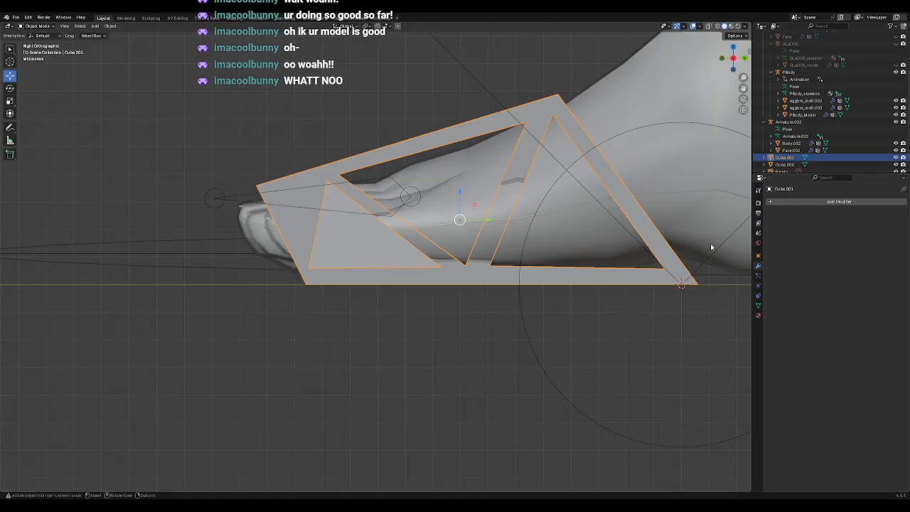
pyautogui.click(235, 174)
pyautogui.click(368, 246)
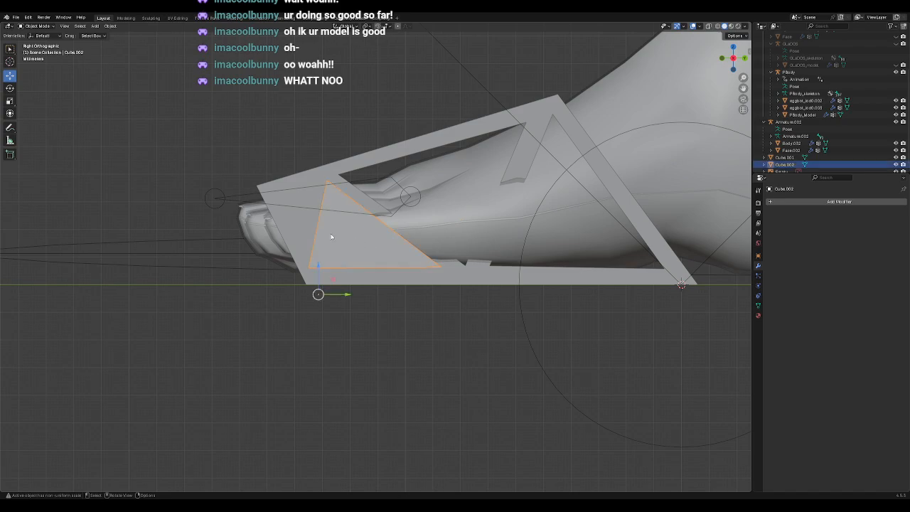
pyautogui.moveTo(338, 288); pyautogui.dragTo(283, 241)
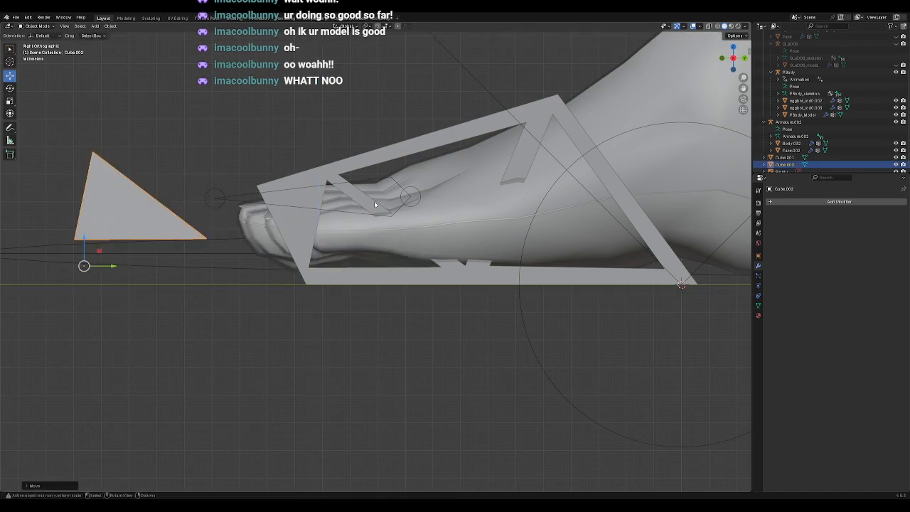
pyautogui.hotkey('ctrl', 'z')
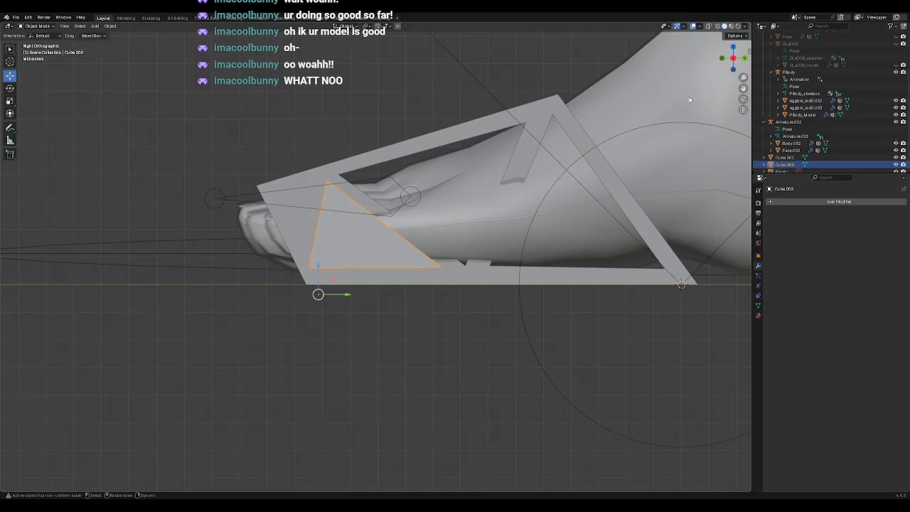
# Step: Edit the wedge's mesh and try to shift its lower toe-side vertices toward the heel along the Y axis
pyautogui.hotkey('shift', 'z')
pyautogui.click(36, 25)
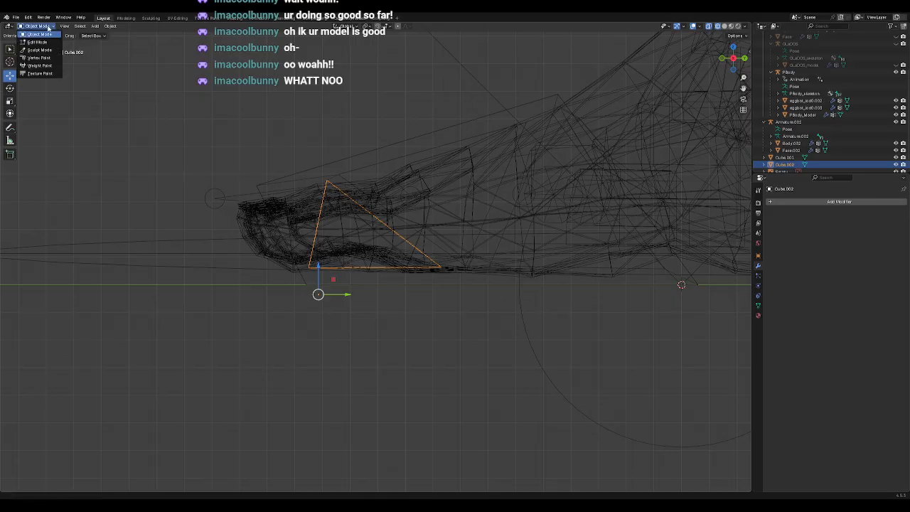
pyautogui.click(46, 43)
pyautogui.click(307, 267)
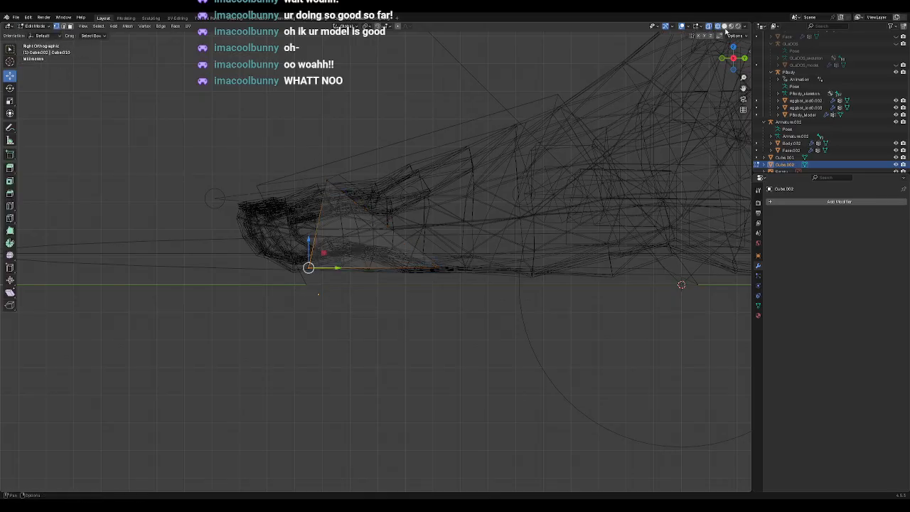
pyautogui.click(726, 27)
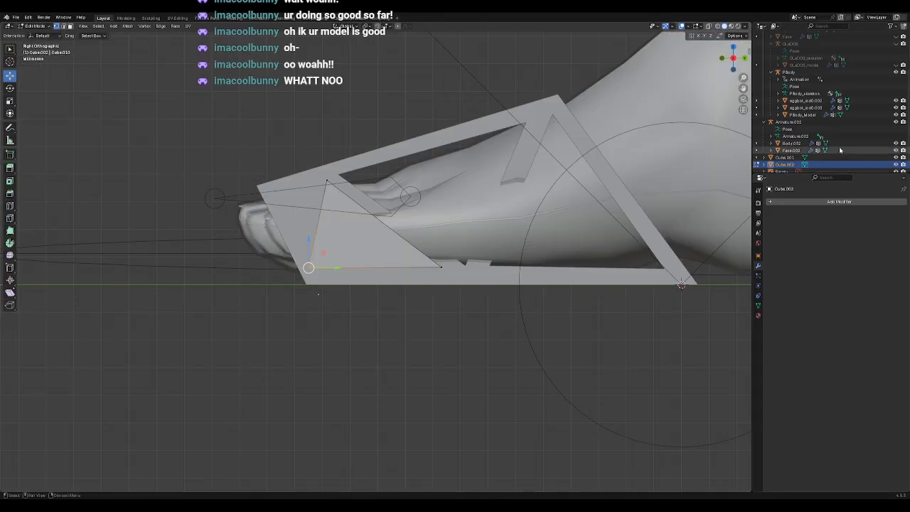
pyautogui.click(39, 26)
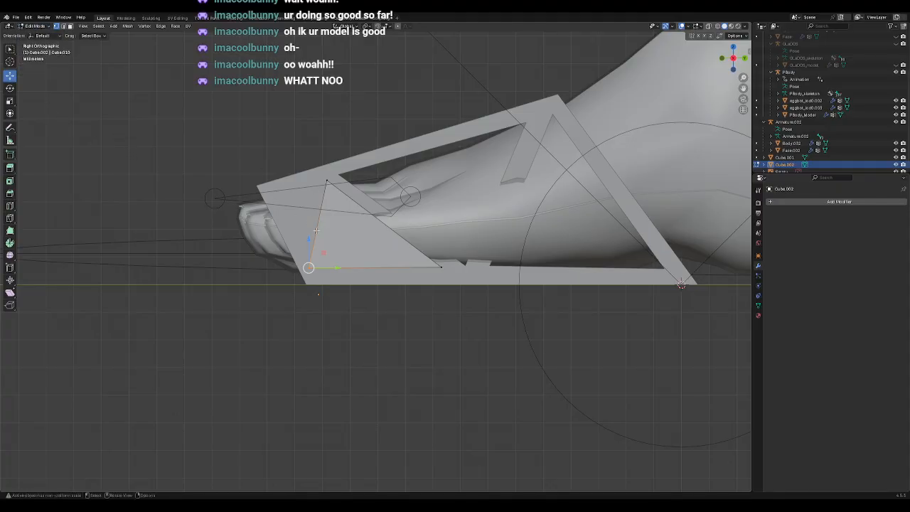
pyautogui.press('g')
pyautogui.press('y')
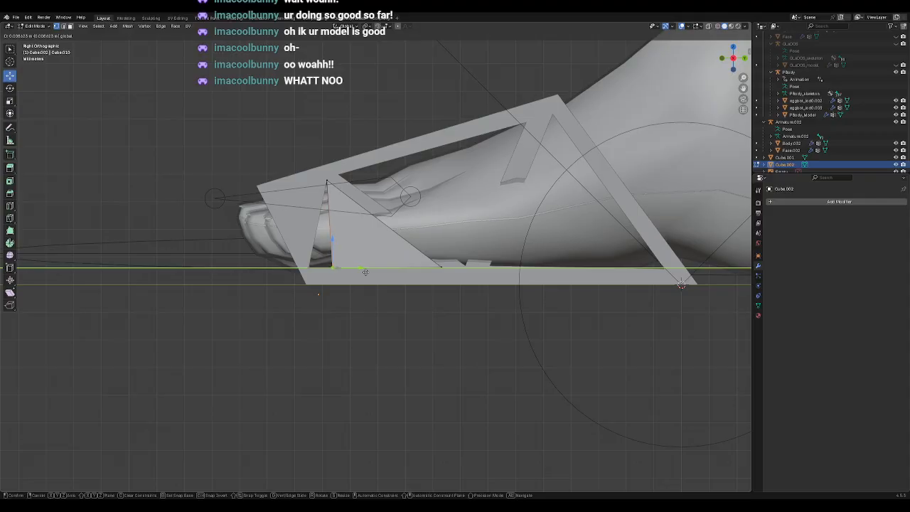
pyautogui.moveTo(365, 272); pyautogui.dragTo(365, 273)
pyautogui.hotkey('ctrl', 'z')
pyautogui.click(274, 124)
pyautogui.press('Tab')
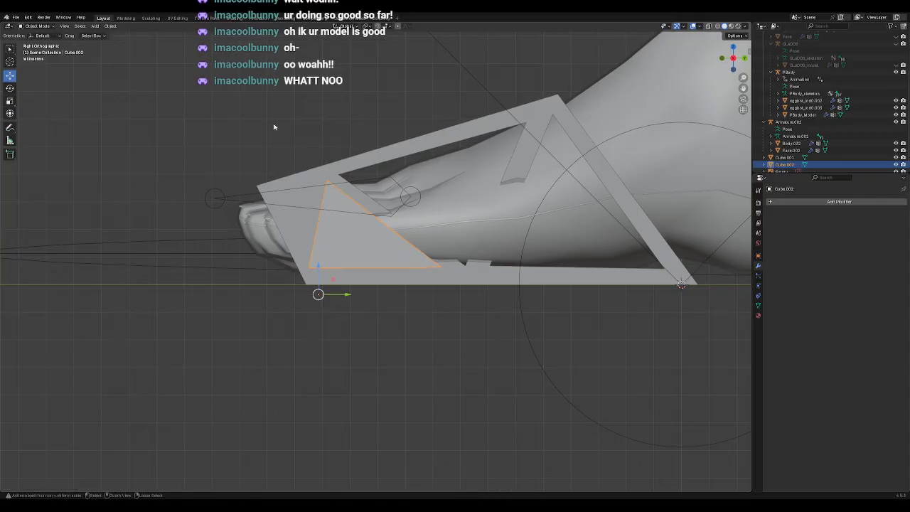
# Step: Undo back to before the foot block's Boolean modifier was applied, and try a wedge move toward the heel, undoing it as well
pyautogui.hotkey('ctrl', 'z')
pyautogui.hotkey('ctrl', 'z')
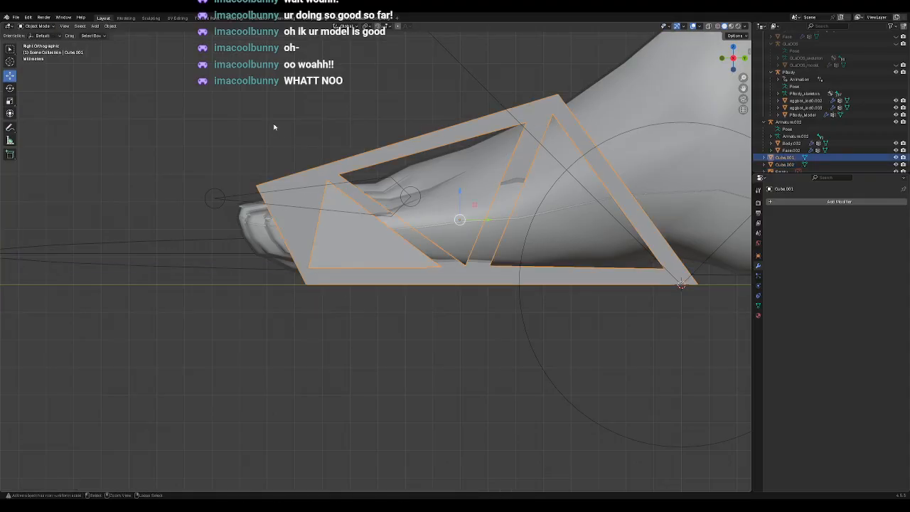
pyautogui.hotkey('ctrl', 'z')
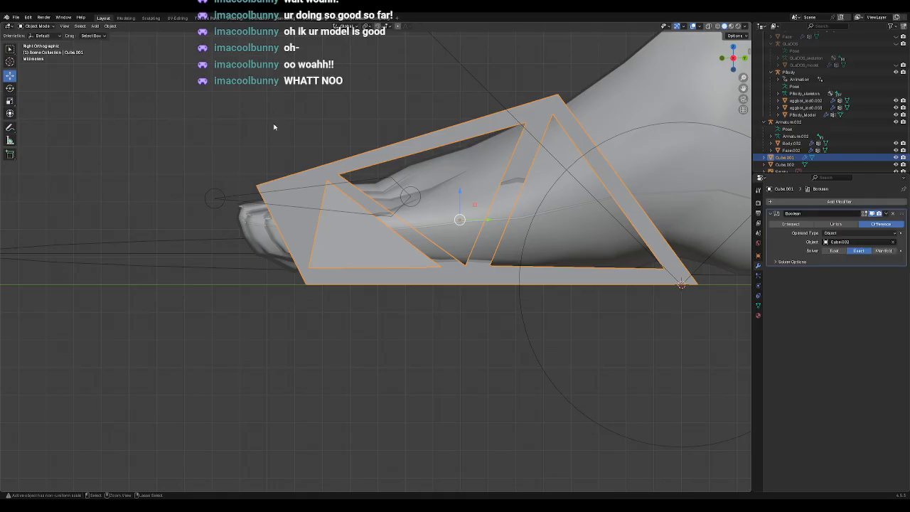
pyautogui.hotkey('ctrl', 'z')
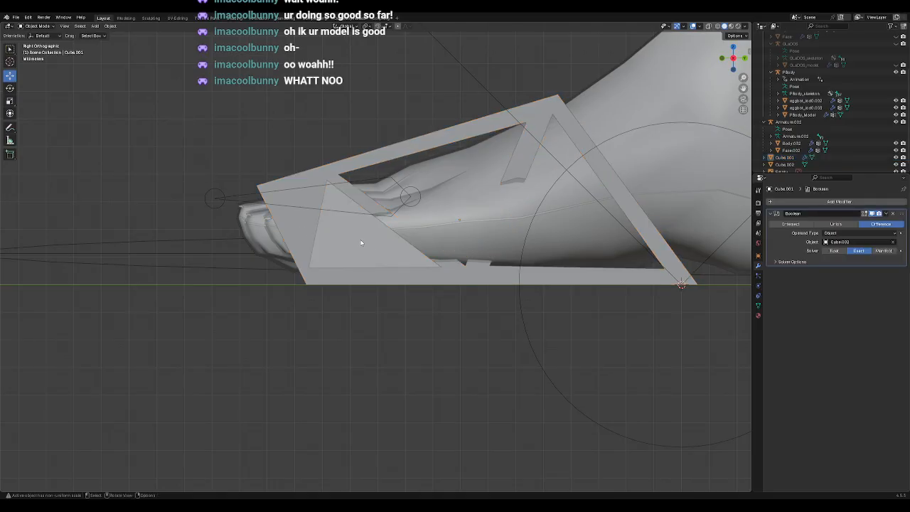
pyautogui.moveTo(334, 279); pyautogui.dragTo(499, 276)
pyautogui.hotkey('ctrl', 'z')
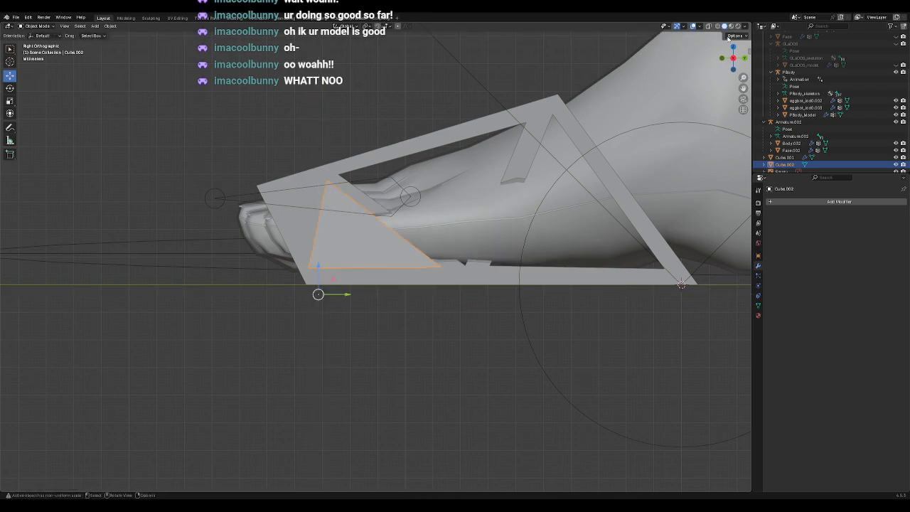
# Step: Move the wedge's lower toe-side vertices toward the heel, directly below its upper vertices, and return to Object Mode
pyautogui.click(36, 25)
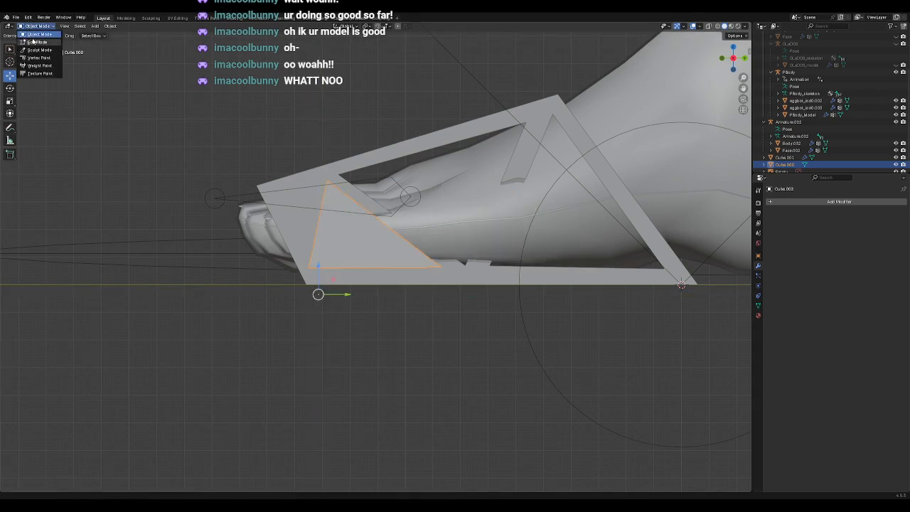
pyautogui.click(32, 41)
pyautogui.click(716, 26)
pyautogui.moveTo(261, 231); pyautogui.dragTo(436, 291)
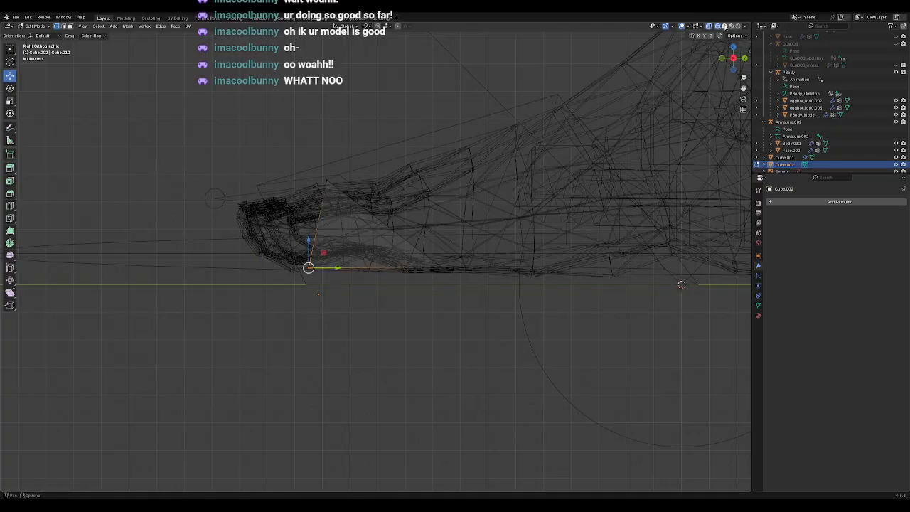
pyautogui.click(725, 26)
pyautogui.moveTo(324, 247); pyautogui.dragTo(345, 250)
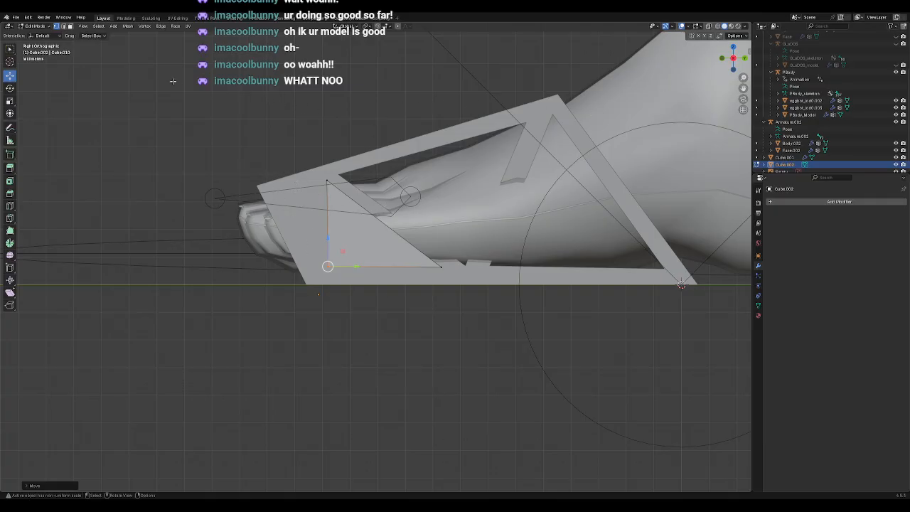
pyautogui.click(34, 26)
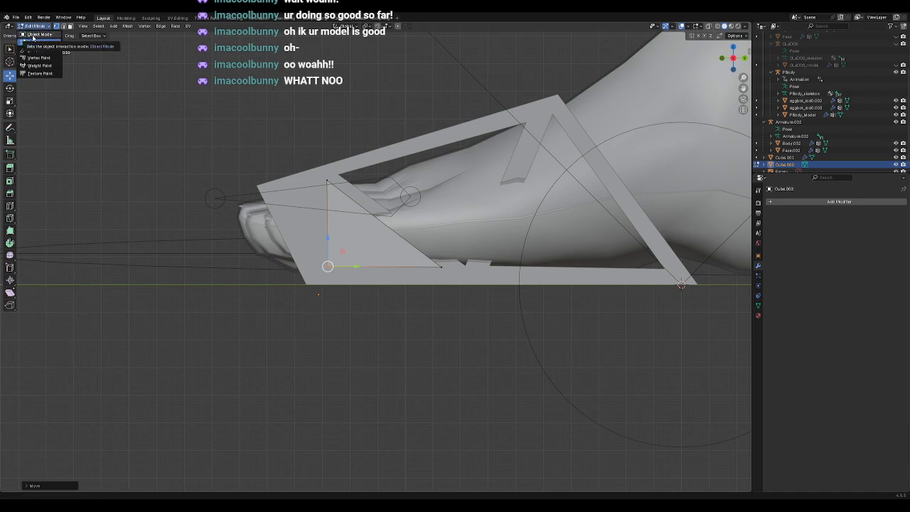
pyautogui.click(33, 35)
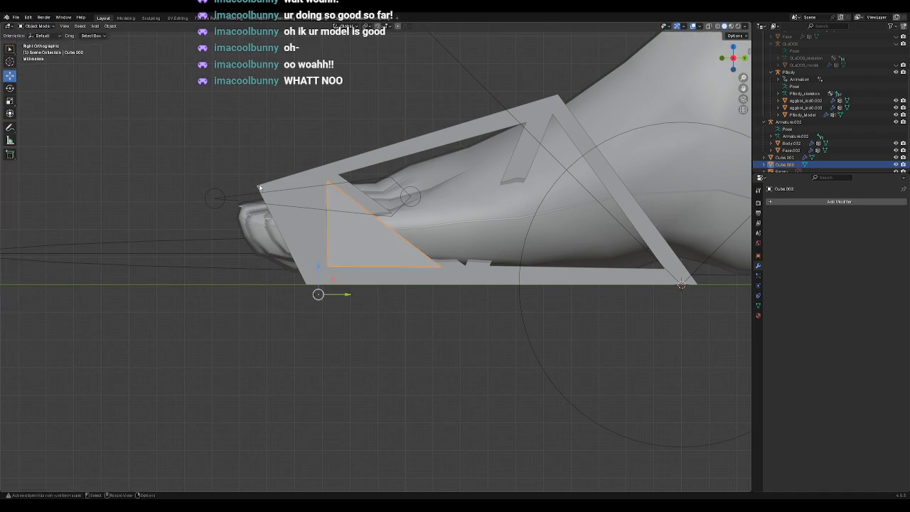
# Step: Apply the foot block's Boolean Difference modifier to cut the third triangular opening
pyautogui.click(259, 187)
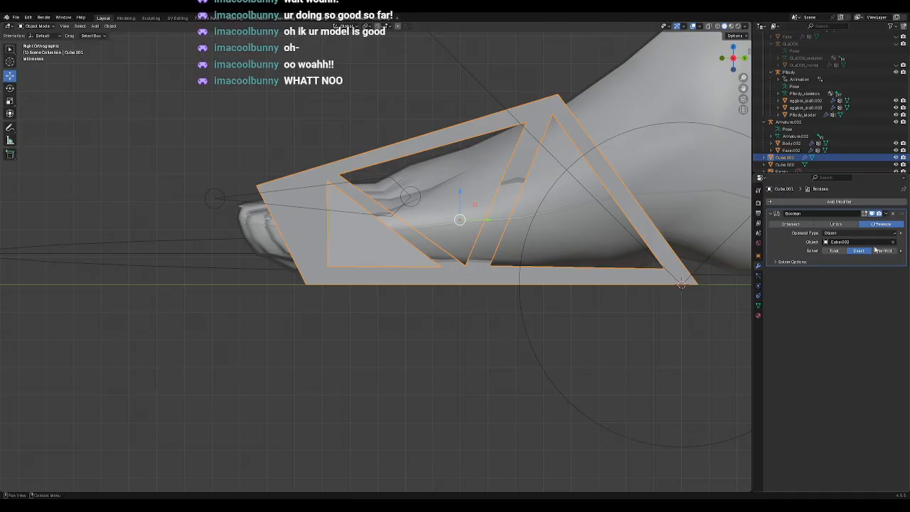
pyautogui.click(885, 214)
pyautogui.click(878, 221)
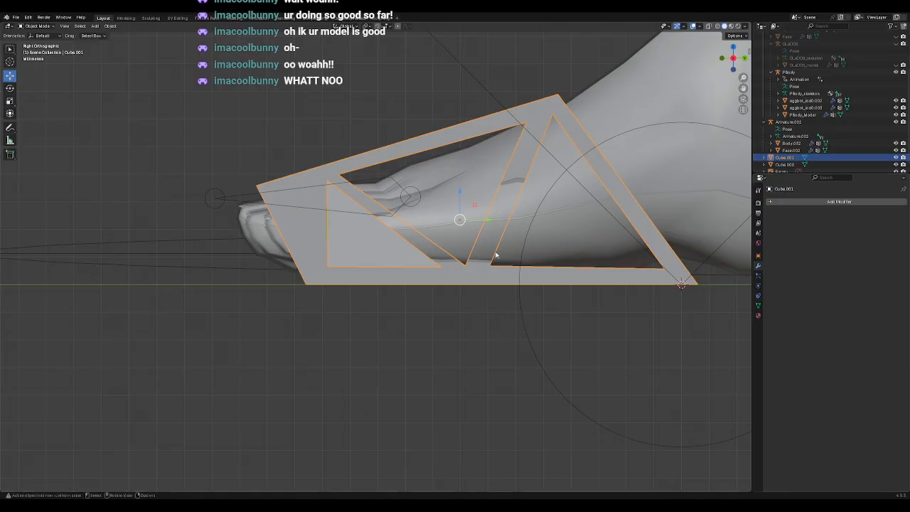
# Step: Move the wedge out of the new cut, down and well beyond the toes, and inspect the foot block in perspective
pyautogui.click(360, 238)
pyautogui.moveTo(336, 276); pyautogui.dragTo(80, 344)
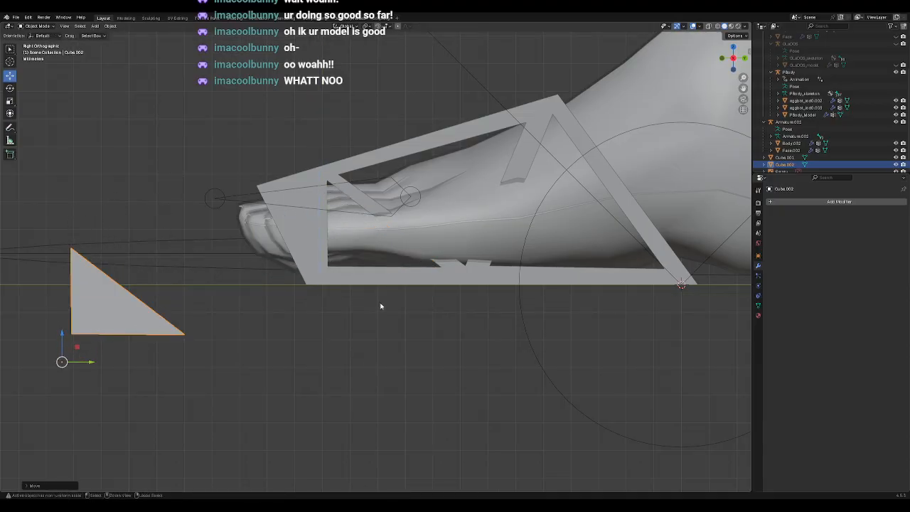
pyautogui.moveTo(353, 299); pyautogui.dragTo(397, 301, button='middle')
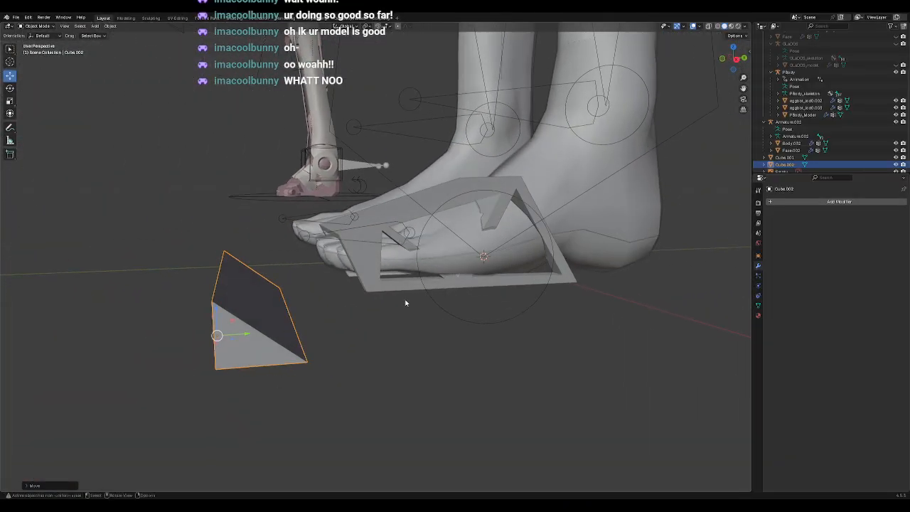
# Step: Hide the Body.002 mesh and examine the foot frame's inner struts from several angles
pyautogui.click(605, 211)
pyautogui.click(895, 142)
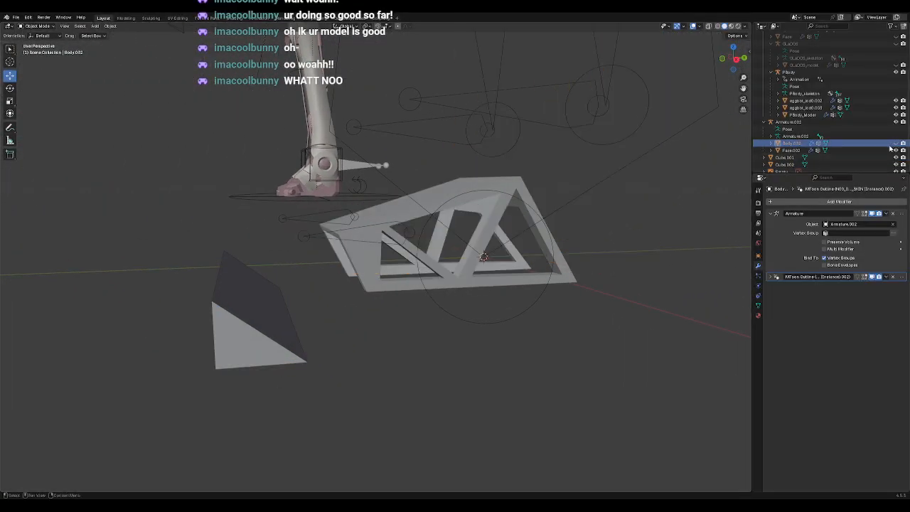
pyautogui.moveTo(512, 222)
pyautogui.mouseDown(button='middle')
pyautogui.moveTo(484, 219)
pyautogui.moveTo(512, 212)
pyautogui.moveTo(467, 211)
pyautogui.moveTo(492, 212)
pyautogui.moveTo(450, 226)
pyautogui.moveTo(491, 205)
pyautogui.moveTo(510, 207)
pyautogui.mouseUp(button='middle')
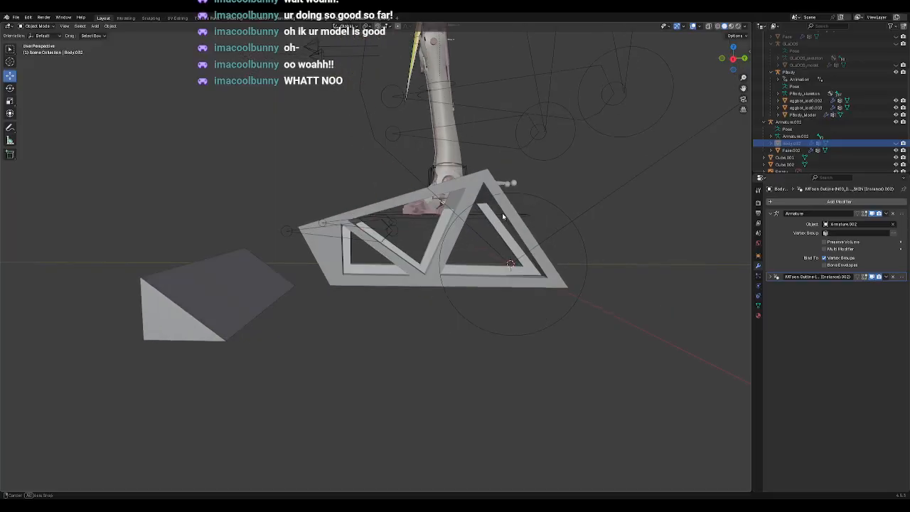
pyautogui.scroll(5, 511, 205)
pyautogui.moveTo(538, 148); pyautogui.dragTo(302, 179, button='middle')
pyautogui.moveTo(496, 145); pyautogui.dragTo(447, 178, button='middle')
pyautogui.moveTo(509, 193); pyautogui.dragTo(489, 217, button='middle')
pyautogui.scroll(-3, 398, 250)
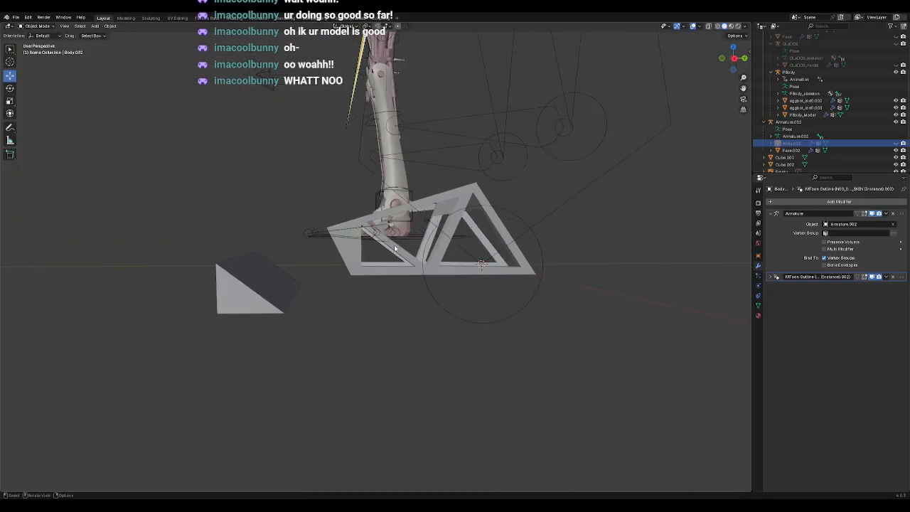
# Step: Unhide the Body.002 mesh and delete the loose wedge in front of the foot frame
pyautogui.moveTo(371, 284); pyautogui.dragTo(230, 290, button='middle')
pyautogui.click(229, 292)
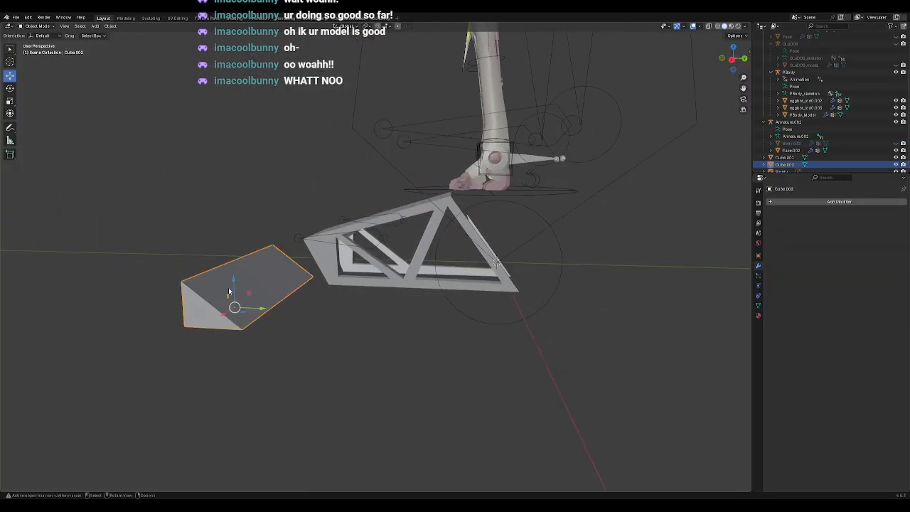
pyautogui.click(895, 143)
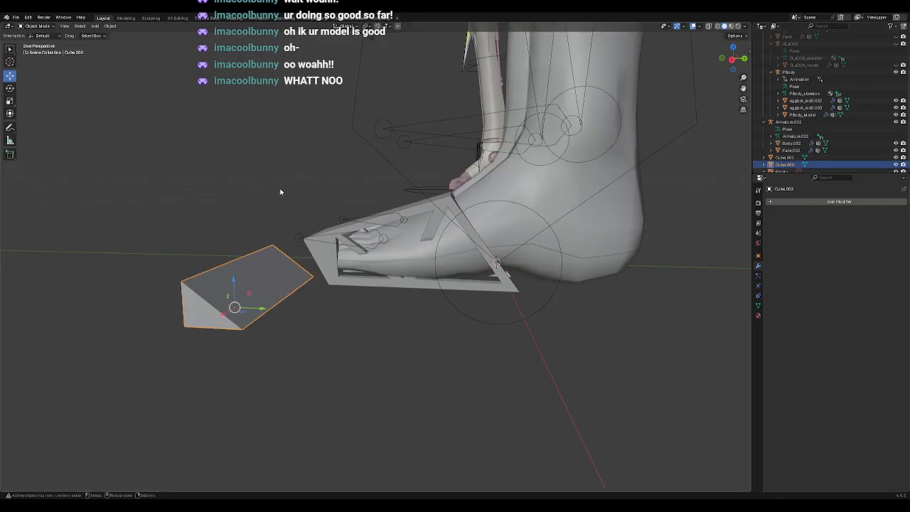
pyautogui.press('Delete')
# Step: Copy and paste the foot frame Cube.001, then select the pasted duplicate Cube.002
pyautogui.moveTo(280, 189); pyautogui.dragTo(444, 256, button='middle')
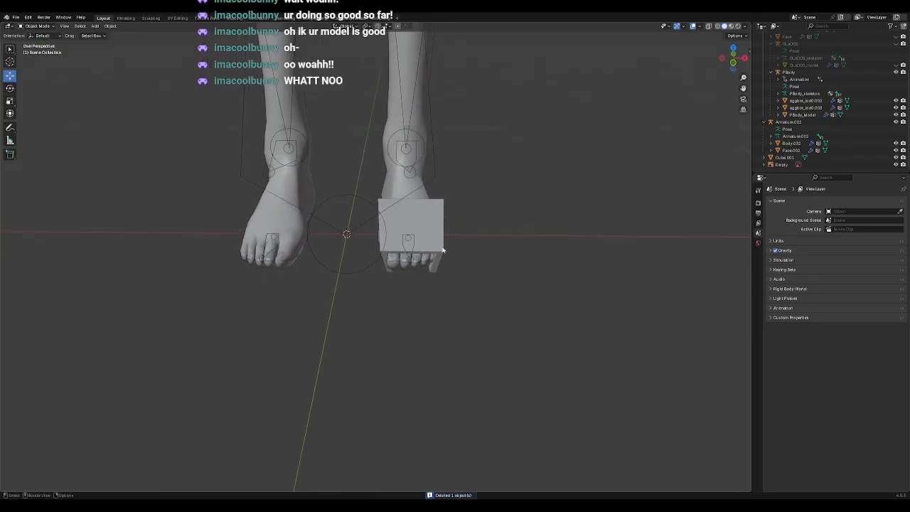
pyautogui.click(442, 252)
pyautogui.hotkey('ctrl', 'c')
pyautogui.hotkey('ctrl', 'v')
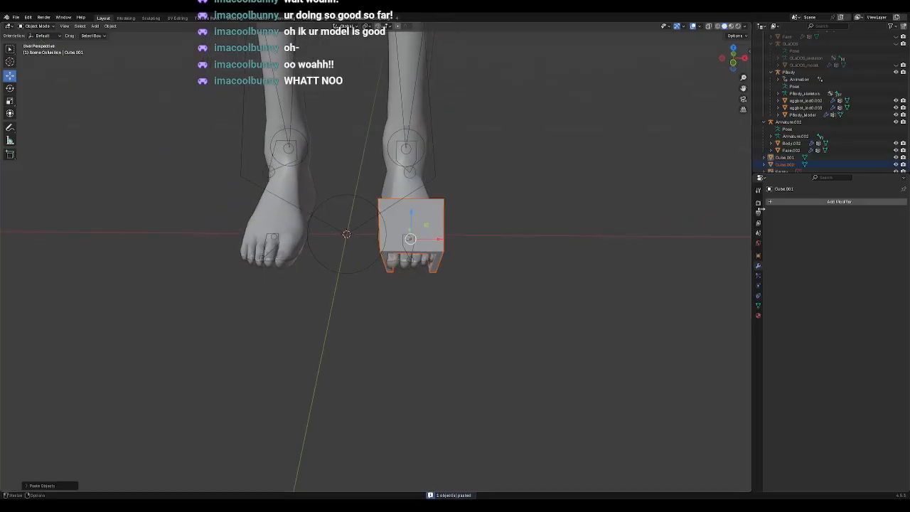
pyautogui.scroll(-1, 782, 158)
pyautogui.click(782, 158)
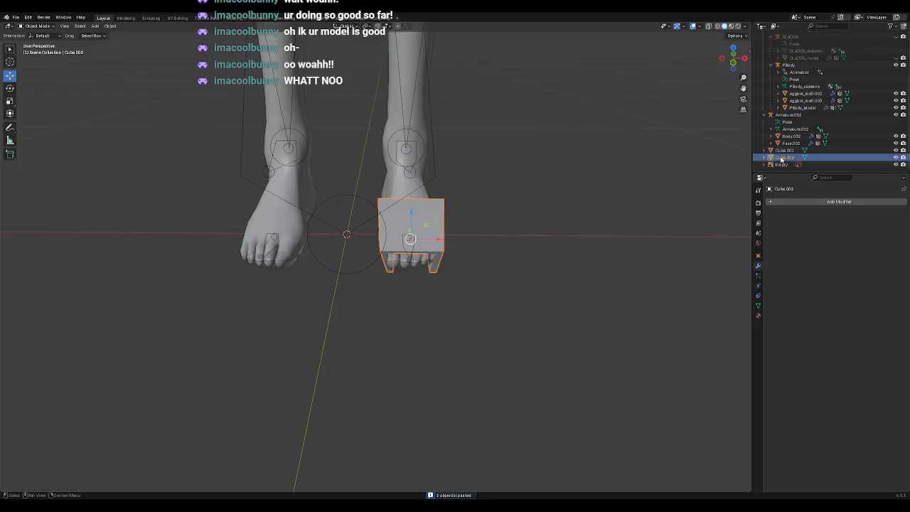
# Step: Negate the duplicate frame's X location to place it over the opposite foot
pyautogui.click(757, 255)
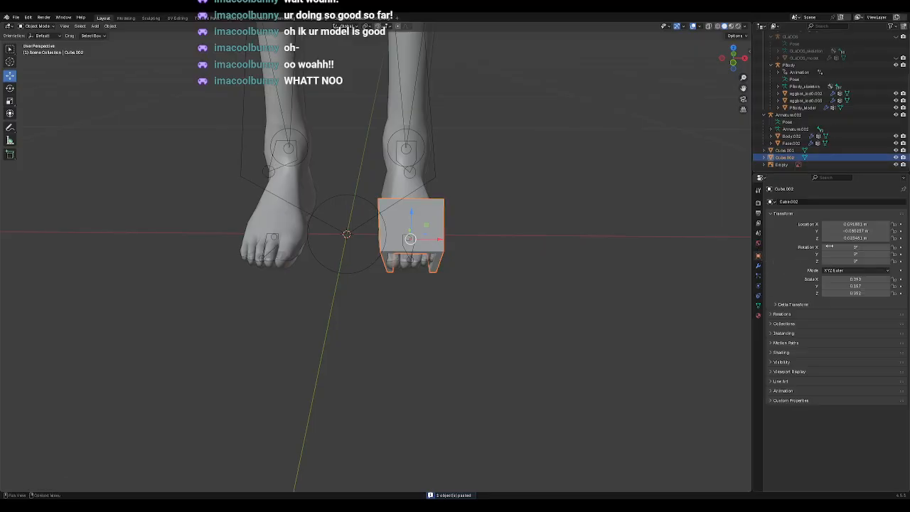
pyautogui.click(870, 223)
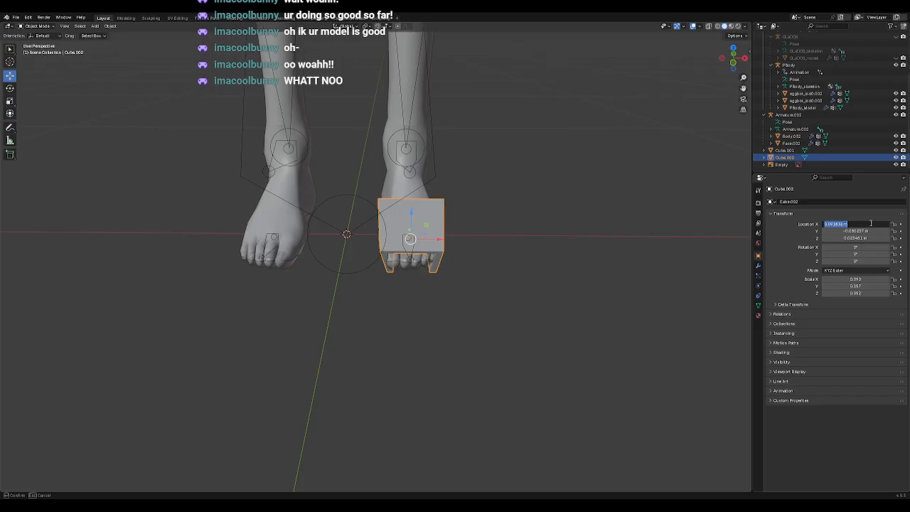
pyautogui.press('Home')
pyautogui.write('-')
pyautogui.press('Return')
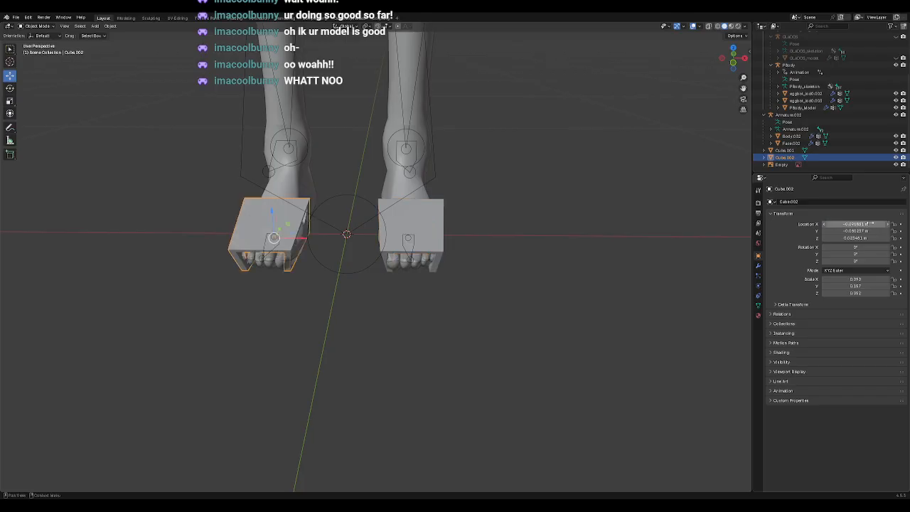
# Step: Mirror the duplicate foot frame along the global X axis and deselect it
pyautogui.rightClick(312, 284)
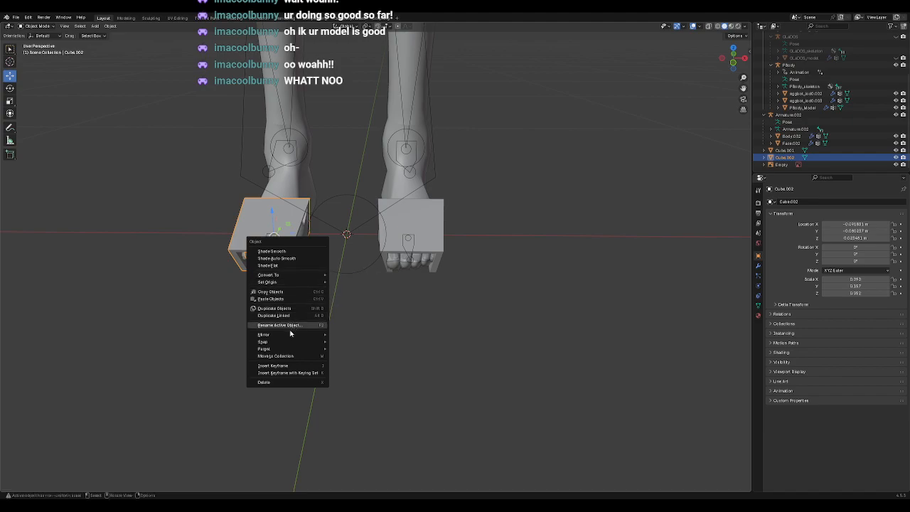
pyautogui.moveTo(289, 337)
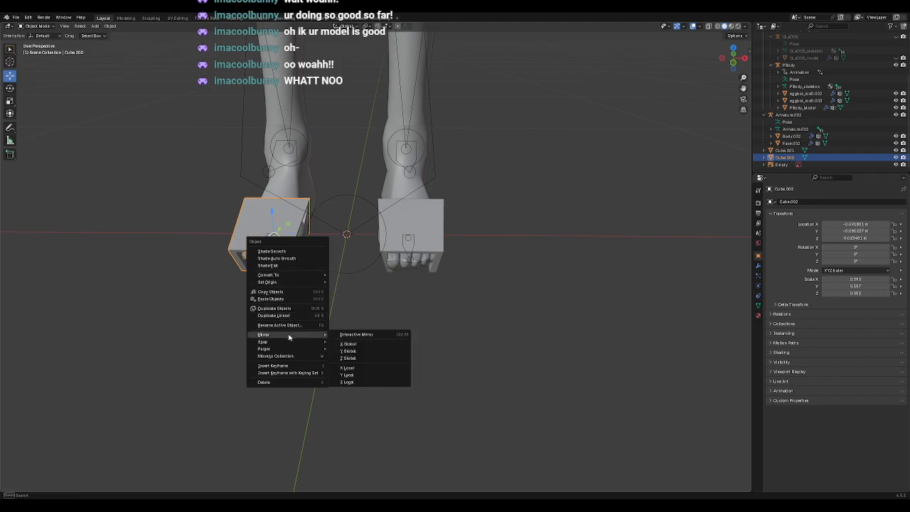
pyautogui.click(350, 345)
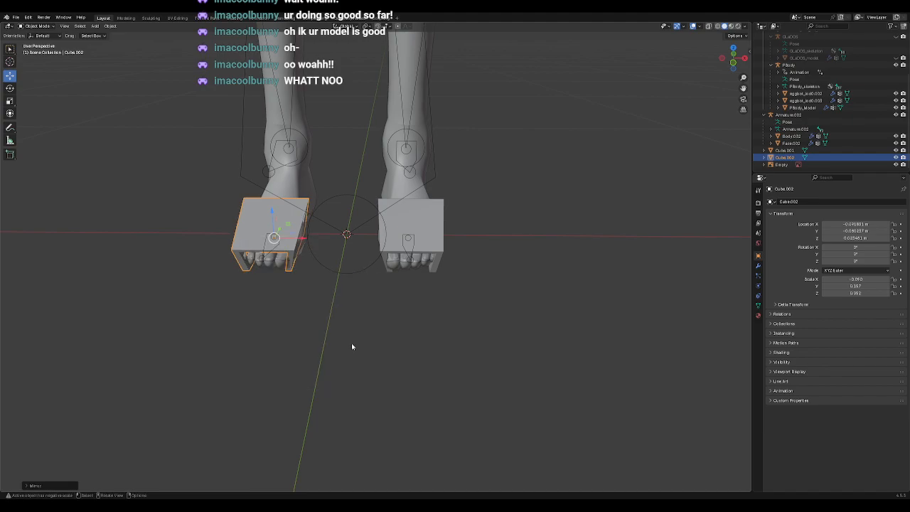
pyautogui.moveTo(345, 330); pyautogui.dragTo(319, 305, button='middle')
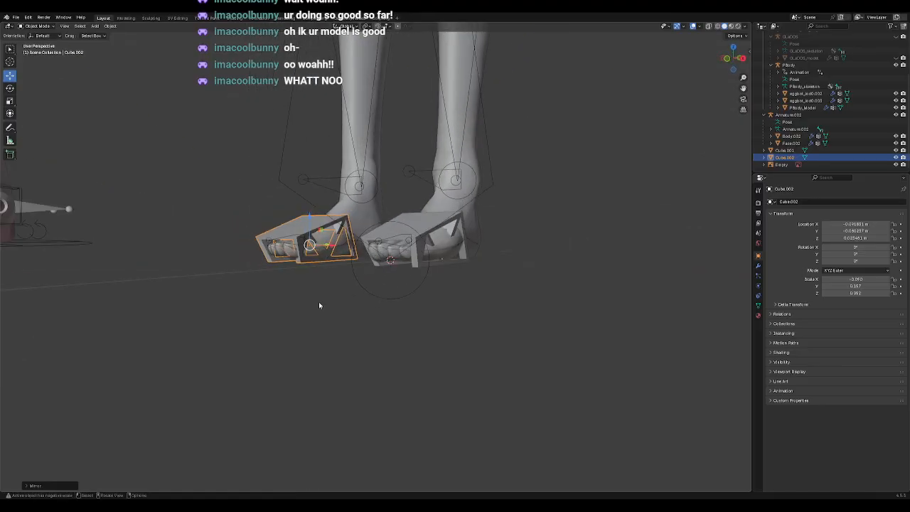
pyautogui.click(319, 305)
# Step: Examine how both foot frames sit over the feet from the front, side and above
pyautogui.moveTo(430, 315); pyautogui.dragTo(367, 319, button='middle')
pyautogui.moveTo(496, 301); pyautogui.dragTo(216, 289, button='middle')
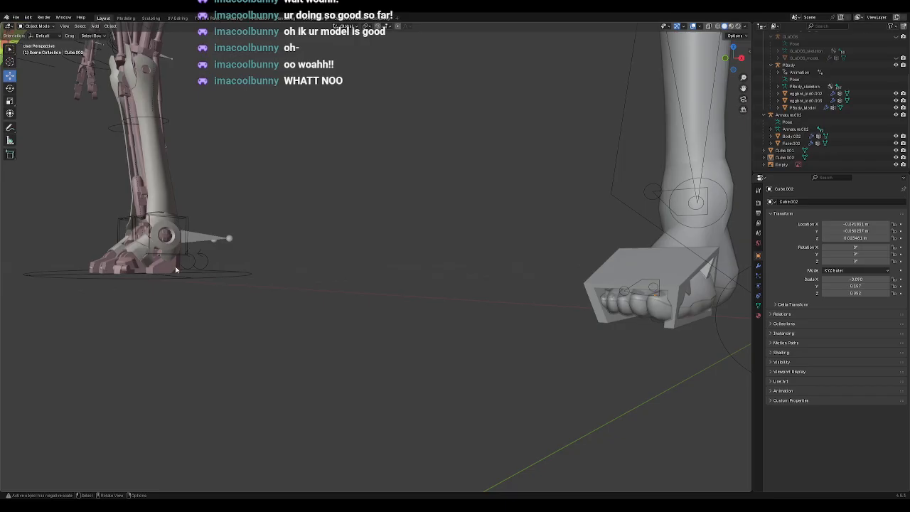
pyautogui.moveTo(178, 285); pyautogui.dragTo(381, 300, button='middle')
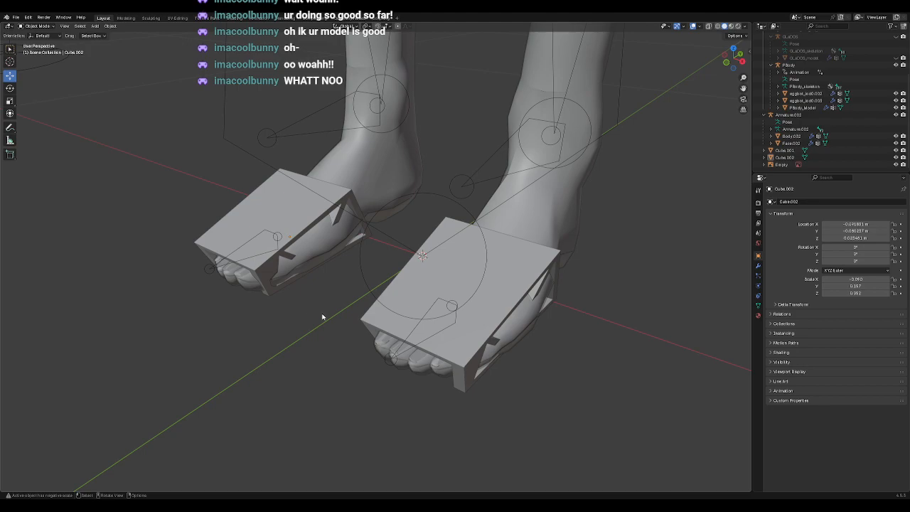
pyautogui.moveTo(296, 327); pyautogui.dragTo(274, 308, button='middle')
pyautogui.scroll(-2, 275, 308)
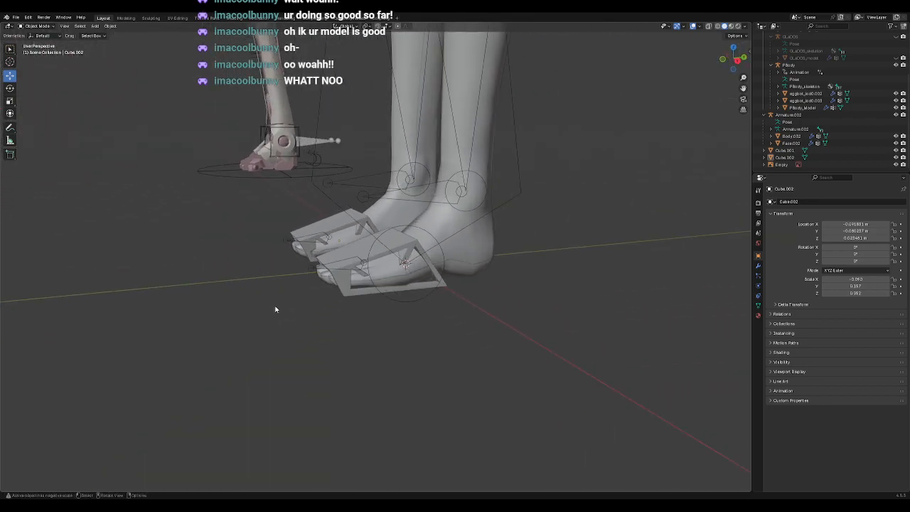
pyautogui.moveTo(282, 94); pyautogui.dragTo(396, 314, button='middle')
pyautogui.press('a')
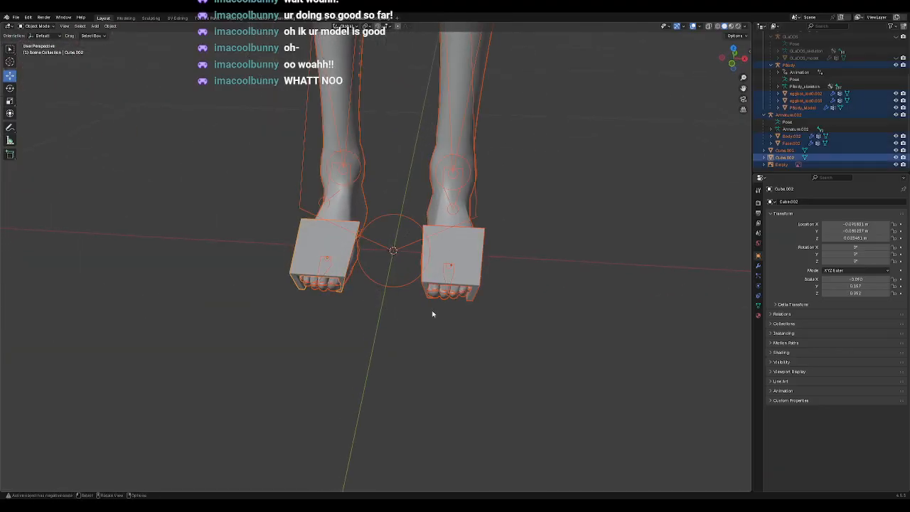
pyautogui.click(432, 313)
pyautogui.click(481, 284)
pyautogui.click(313, 218)
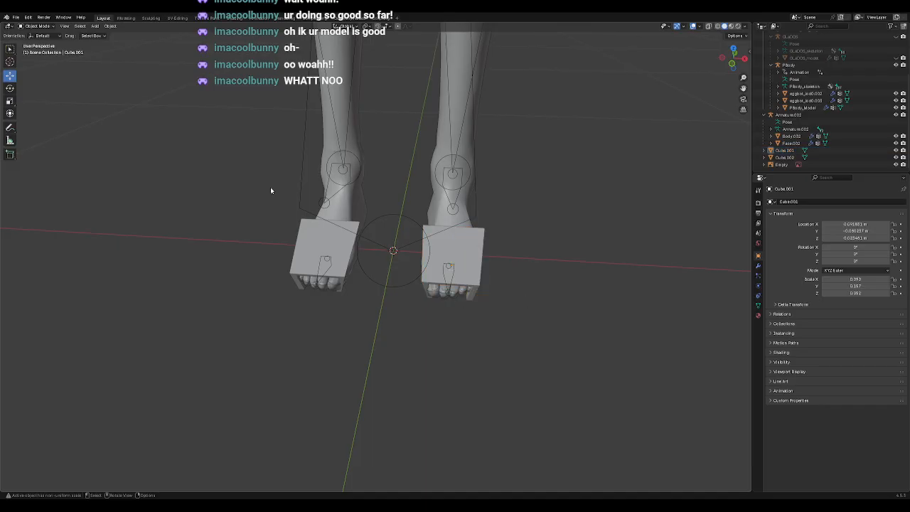
# Step: Add a NURBS surface patch at the world origin
pyautogui.hotkey('shift', 'a')
pyautogui.moveTo(394, 319)
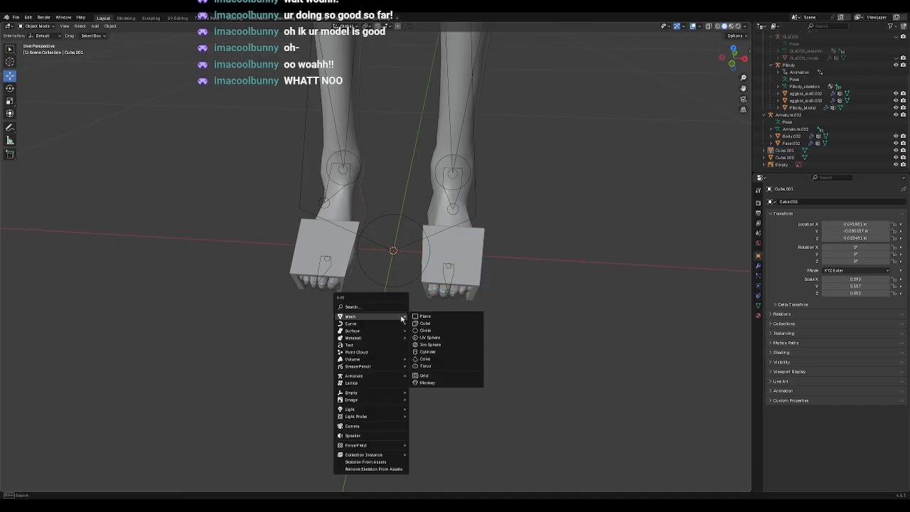
pyautogui.moveTo(371, 330)
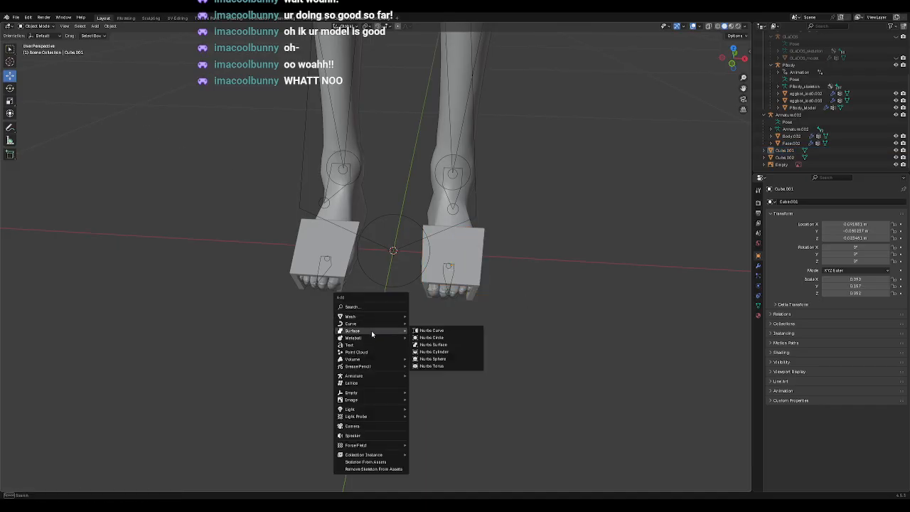
pyautogui.click(446, 345)
pyautogui.scroll(5, 409, 278)
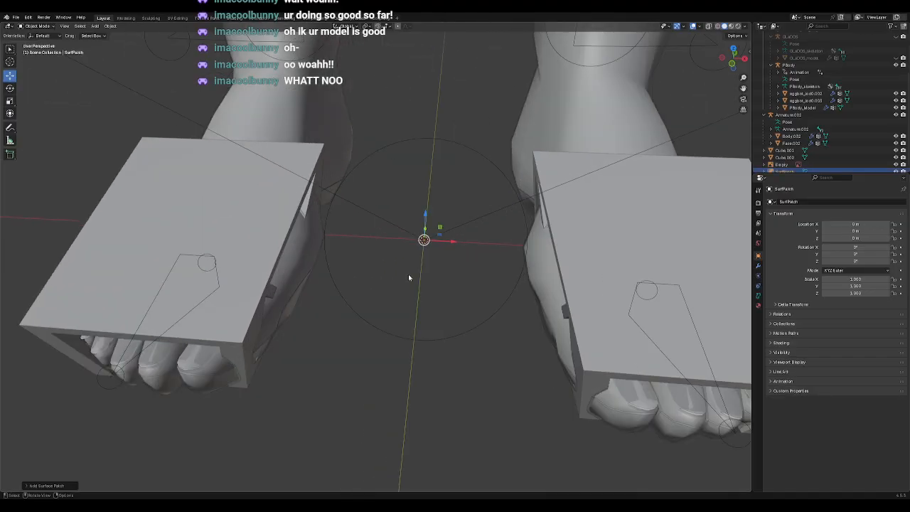
pyautogui.scroll(-3, 408, 277)
pyautogui.press('KP_Decimal')
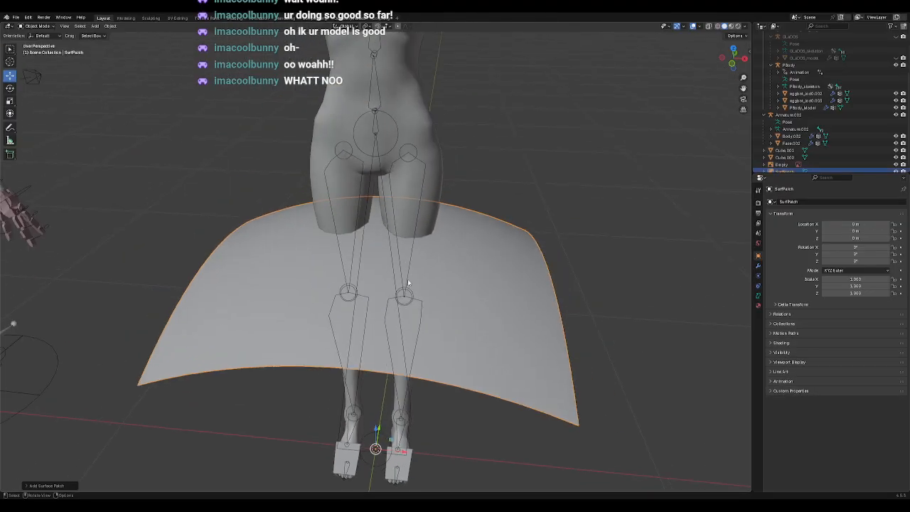
pyautogui.scroll(-5, 408, 279)
pyautogui.scroll(5, 121, 141)
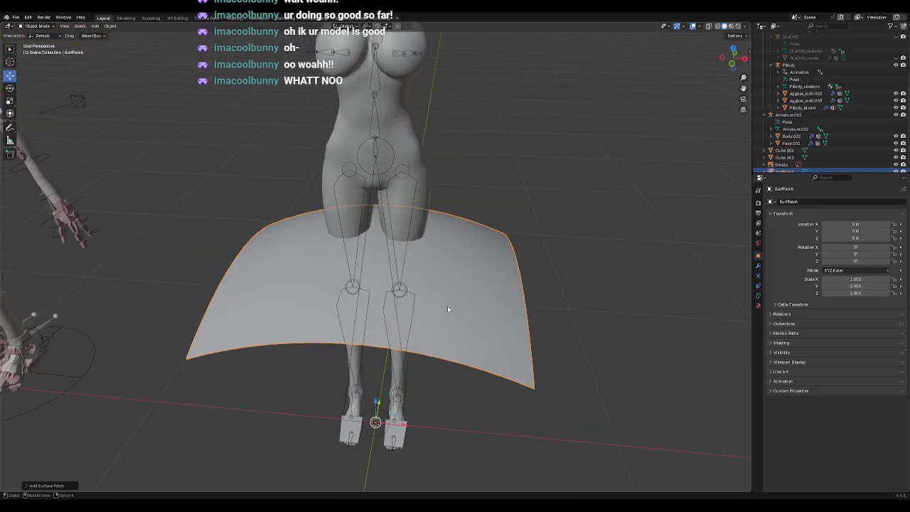
# Step: Set the surface patch's origin to its geometry
pyautogui.rightClick(568, 282)
pyautogui.moveTo(539, 225)
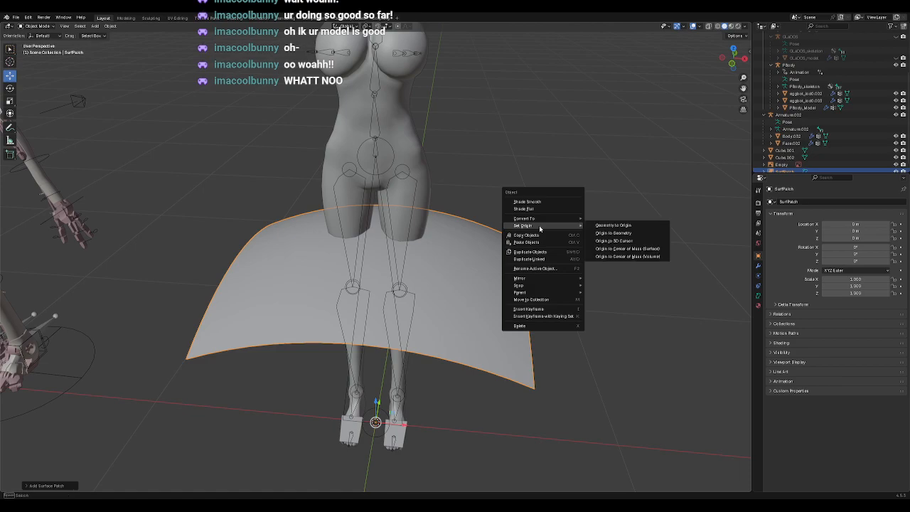
pyautogui.click(610, 233)
pyautogui.moveTo(587, 267); pyautogui.dragTo(466, 325, button='middle')
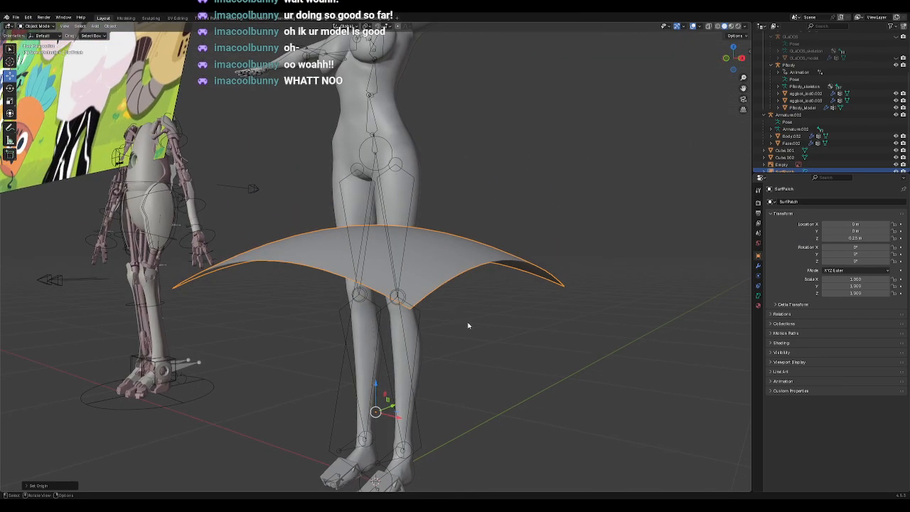
pyautogui.click(467, 326)
pyautogui.click(479, 274)
pyautogui.rightClick(475, 315)
pyautogui.moveTo(491, 319)
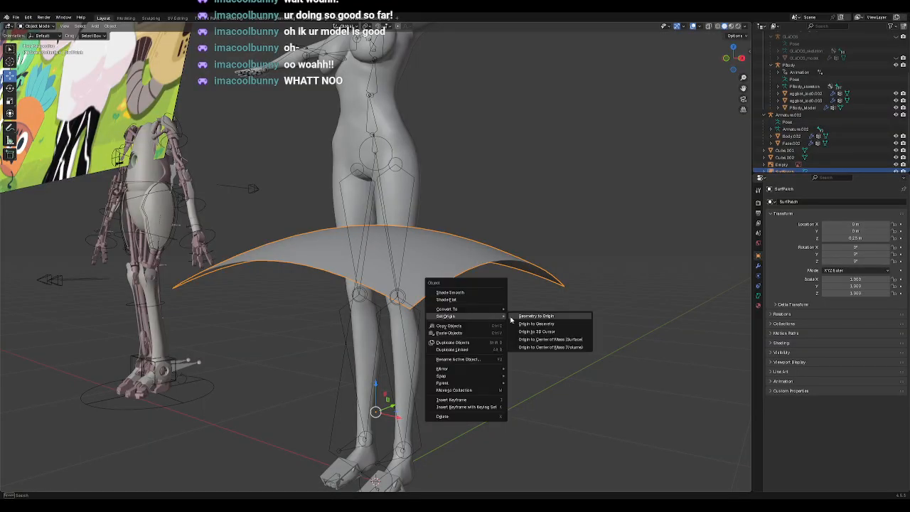
pyautogui.click(534, 323)
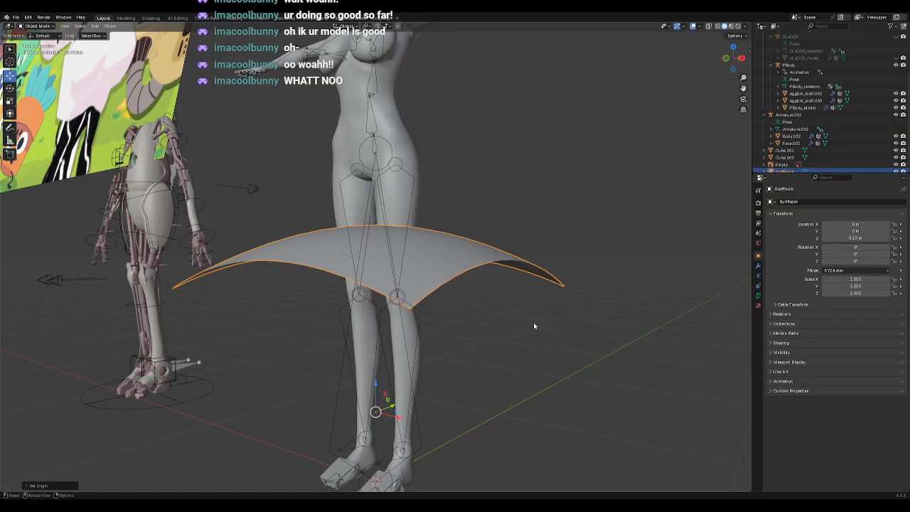
# Step: Lower the surface patch along Z to about -0.46 m, down to the character's feet
pyautogui.keyDown('shift'); pyautogui.moveTo(423, 362); pyautogui.dragTo(481, 262, button='middle'); pyautogui.keyUp('shift')
pyautogui.moveTo(425, 299); pyautogui.dragTo(456, 486)
pyautogui.moveTo(489, 393); pyautogui.dragTo(494, 325, button='middle')
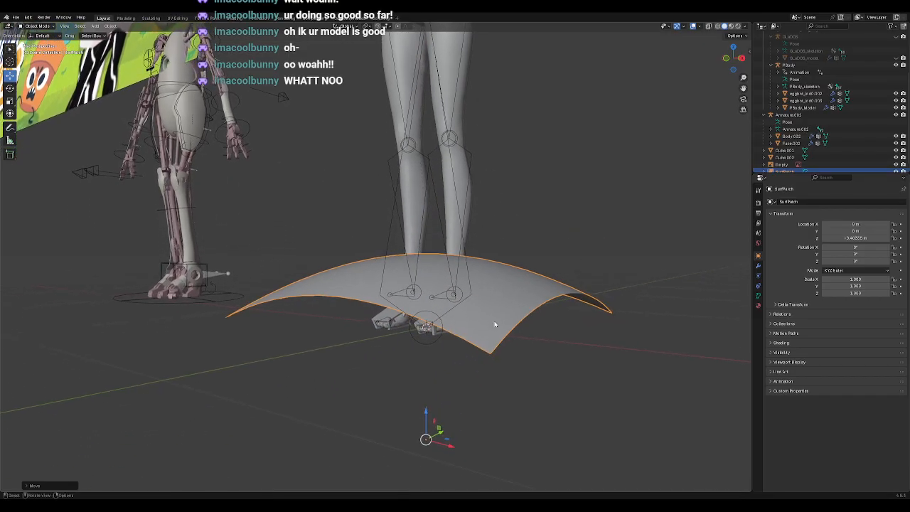
pyautogui.press('KP_1')
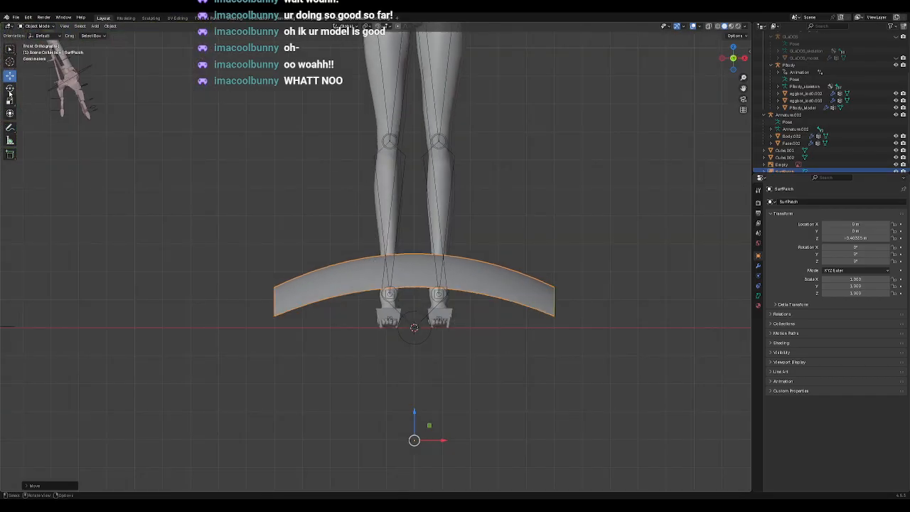
pyautogui.click(10, 88)
pyautogui.moveTo(439, 458); pyautogui.dragTo(420, 421)
pyautogui.hotkey('alt', 'r')
# Step: Scale the surface patch down uniformly to about 0.285 and move it over the foot on the positive X side
pyautogui.click(10, 101)
pyautogui.moveTo(441, 460); pyautogui.dragTo(462, 341)
pyautogui.click(10, 75)
pyautogui.press('KP_3')
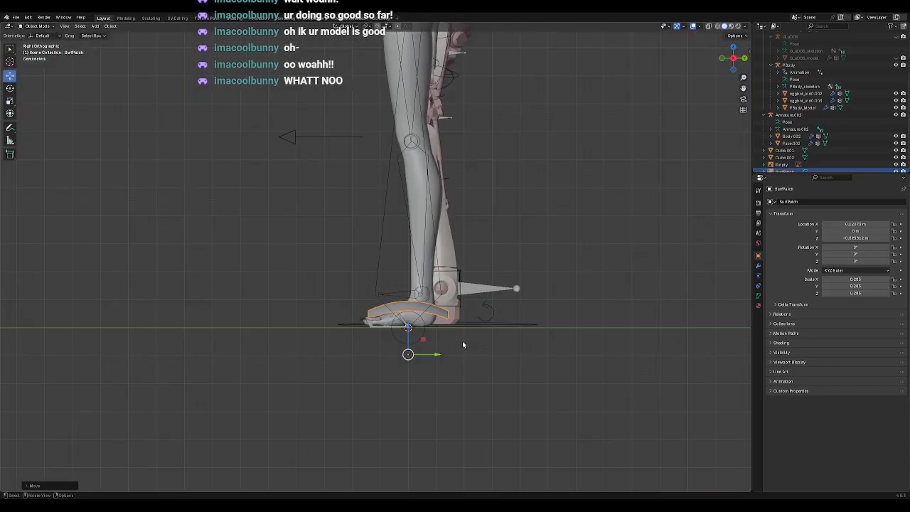
# Step: Scale the surface patch down uniformly to about 0.126 and move it over the foot frame on the positive X side
pyautogui.press('KP_1')
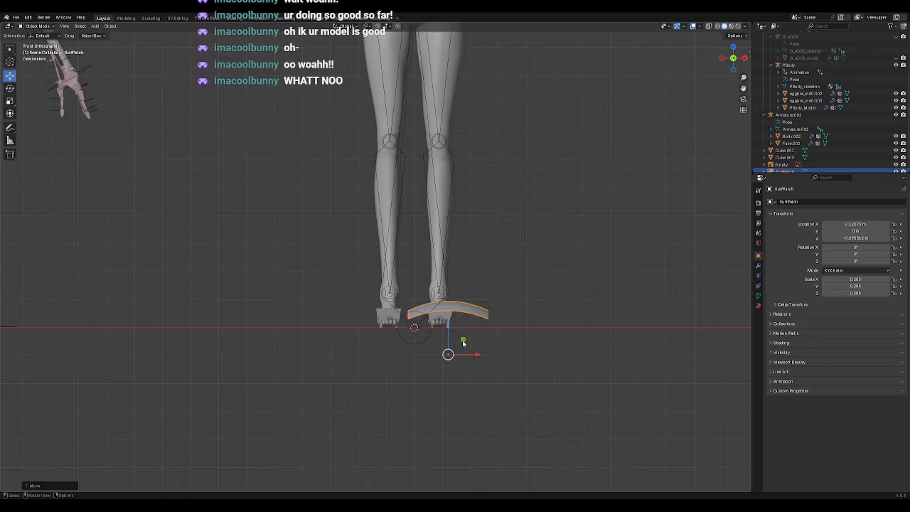
pyautogui.press('KP_Decimal')
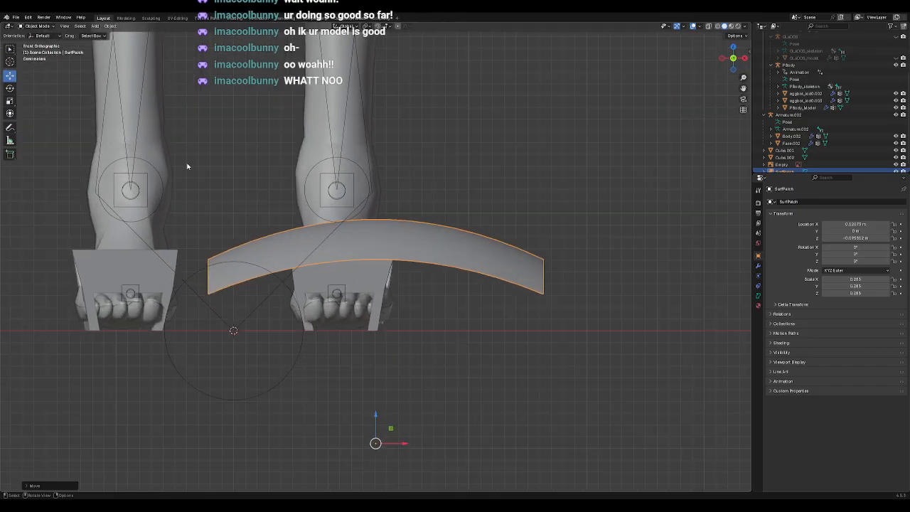
pyautogui.click(10, 101)
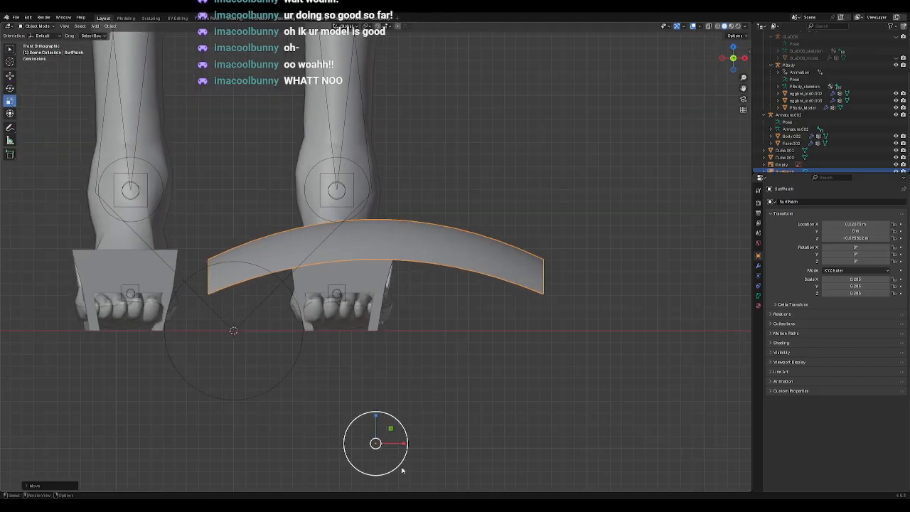
pyautogui.moveTo(401, 469); pyautogui.dragTo(354, 330)
pyautogui.click(11, 76)
pyautogui.moveTo(354, 330); pyautogui.dragTo(441, 318, button='middle')
pyautogui.moveTo(378, 325)
pyautogui.mouseDown(button='middle')
pyautogui.moveTo(363, 318)
pyautogui.moveTo(376, 320)
pyautogui.mouseUp(button='middle')
pyautogui.moveTo(392, 327); pyautogui.dragTo(325, 342)
# Step: Tilt the surface patch about 30° around X to follow the slope of the foot
pyautogui.click(10, 89)
pyautogui.click(10, 75)
pyautogui.moveTo(259, 328); pyautogui.dragTo(316, 340, button='middle')
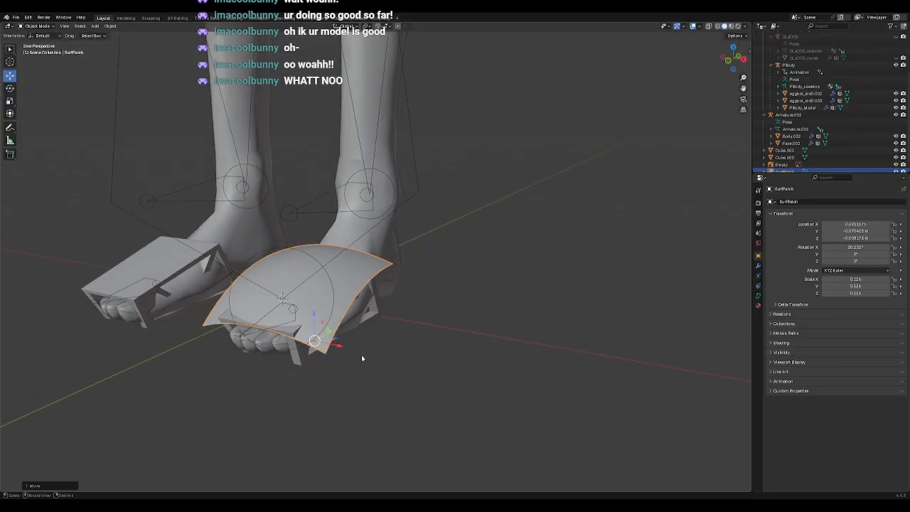
# Step: Examine the surface patch's data properties, including the texture space and shape key settings
pyautogui.click(758, 296)
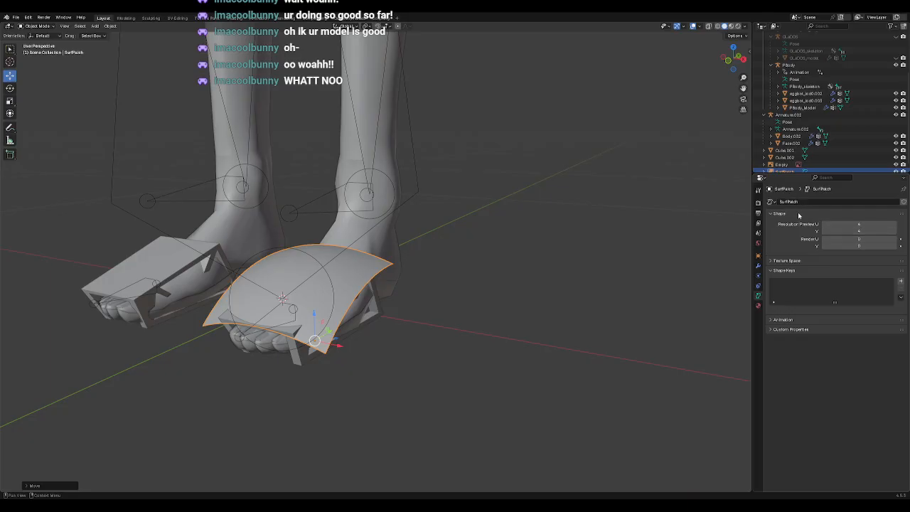
pyautogui.click(786, 261)
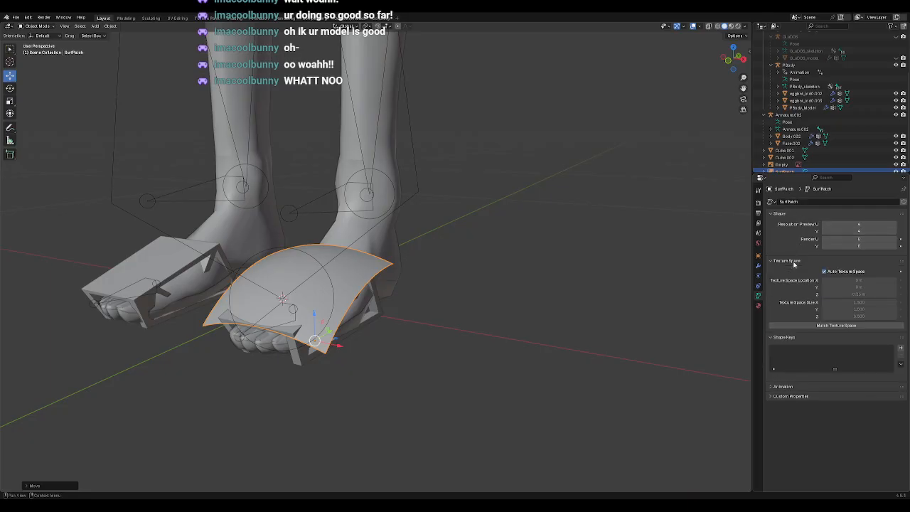
pyautogui.click(793, 262)
pyautogui.click(792, 271)
pyautogui.click(790, 281)
pyautogui.click(790, 281)
pyautogui.click(790, 291)
pyautogui.click(790, 291)
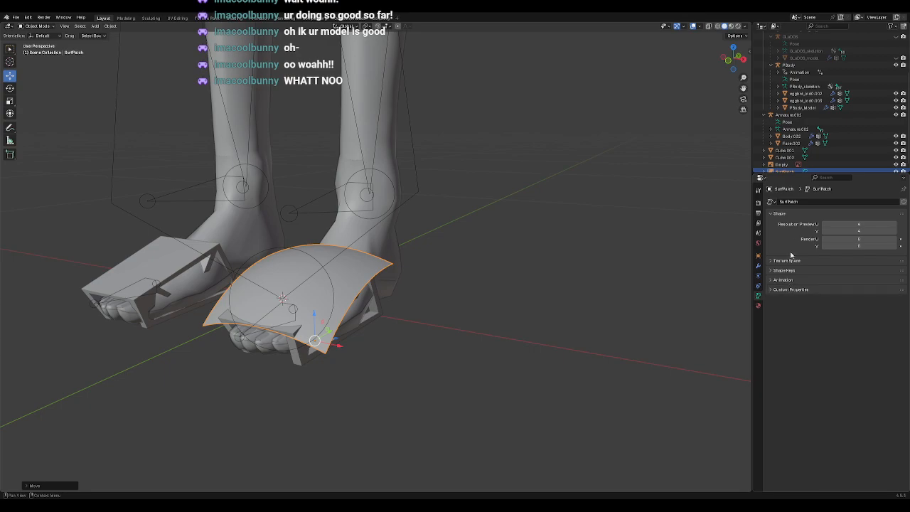
pyautogui.click(786, 270)
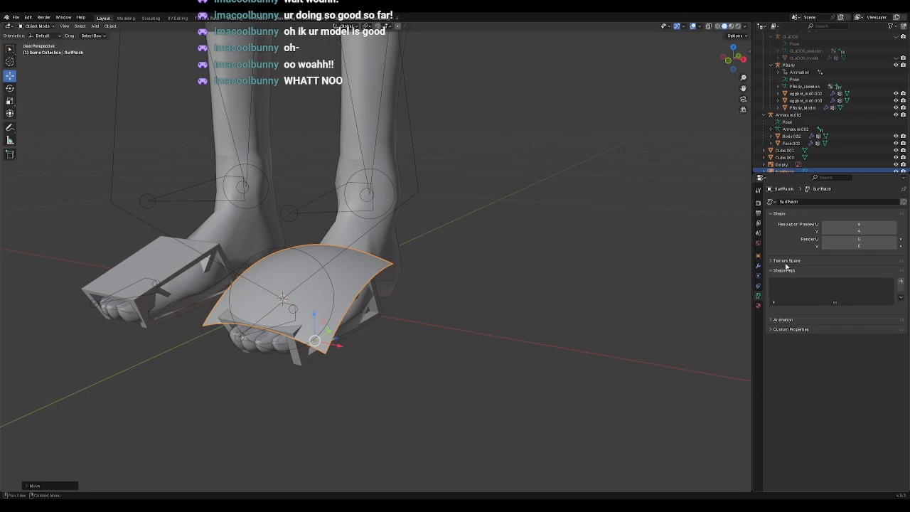
pyautogui.click(786, 268)
pyautogui.click(785, 262)
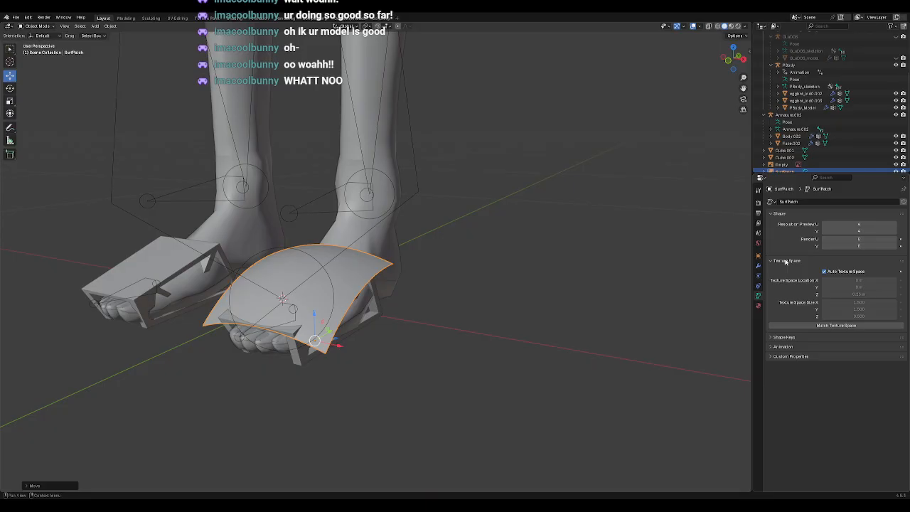
pyautogui.click(786, 261)
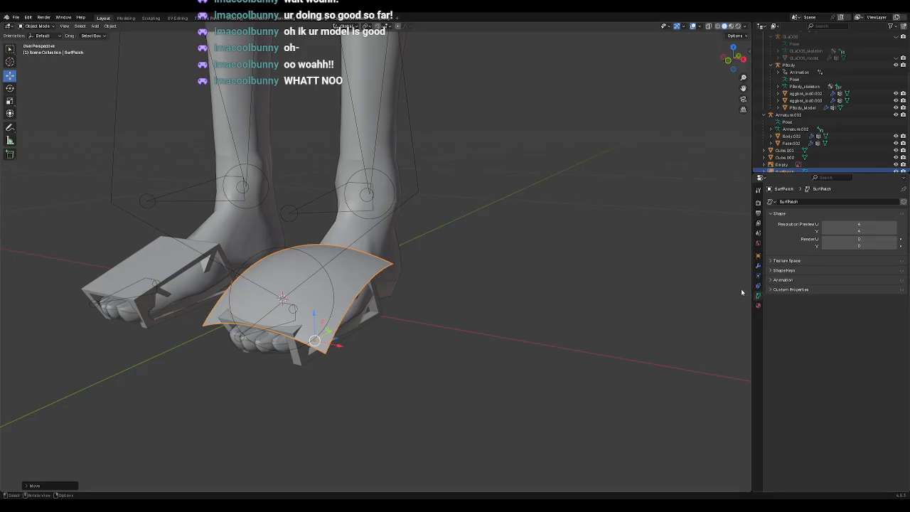
# Step: Tilt the surface patch slightly further around X in the side view to match the foot frame's slope
pyautogui.moveTo(528, 278); pyautogui.dragTo(452, 257, button='middle')
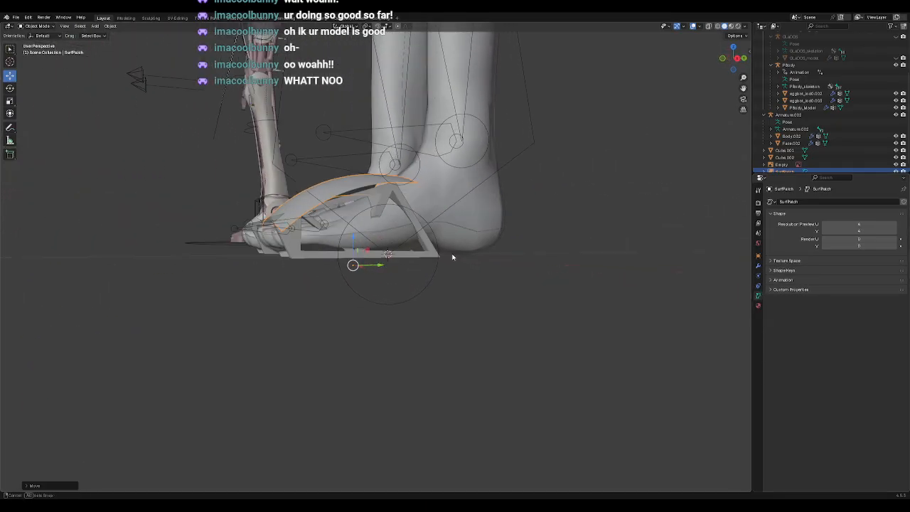
pyautogui.press('KP_3')
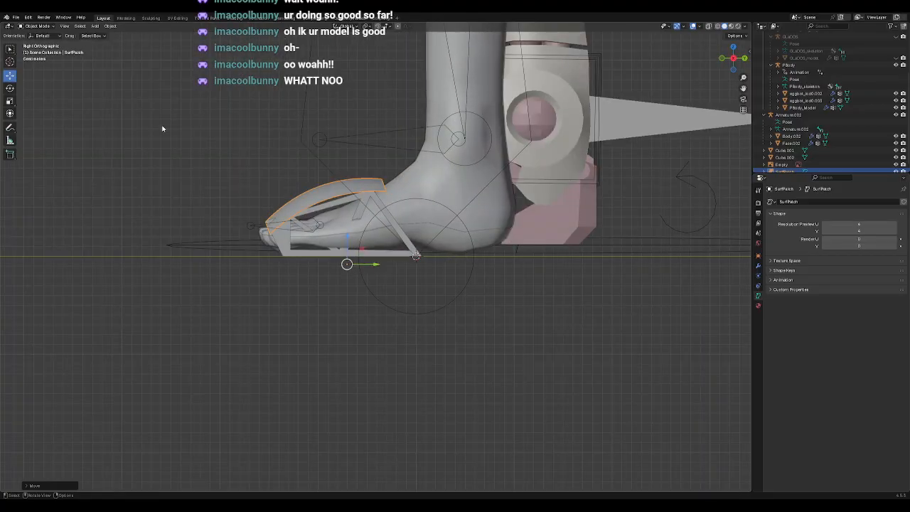
pyautogui.click(10, 88)
pyautogui.moveTo(369, 252); pyautogui.dragTo(366, 247)
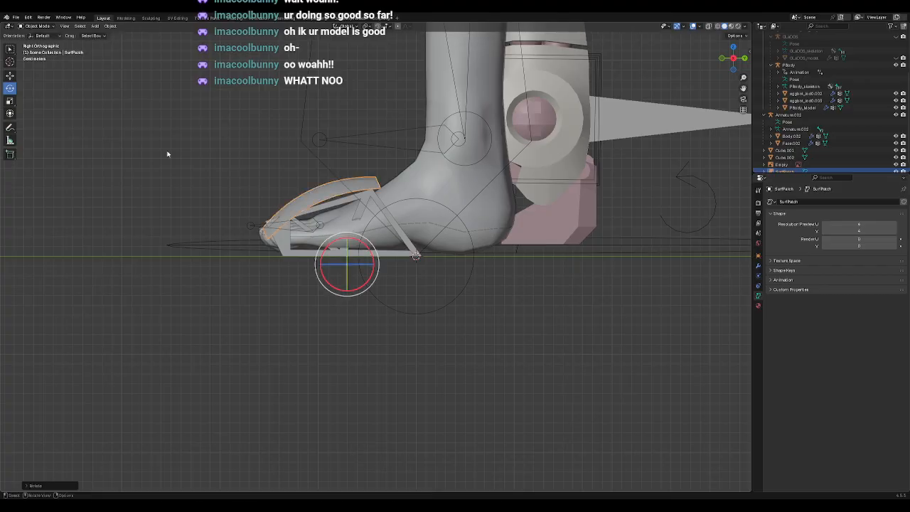
# Step: Lengthen the surface patch along its local Y axis and flatten it along its local Z axis
pyautogui.click(10, 100)
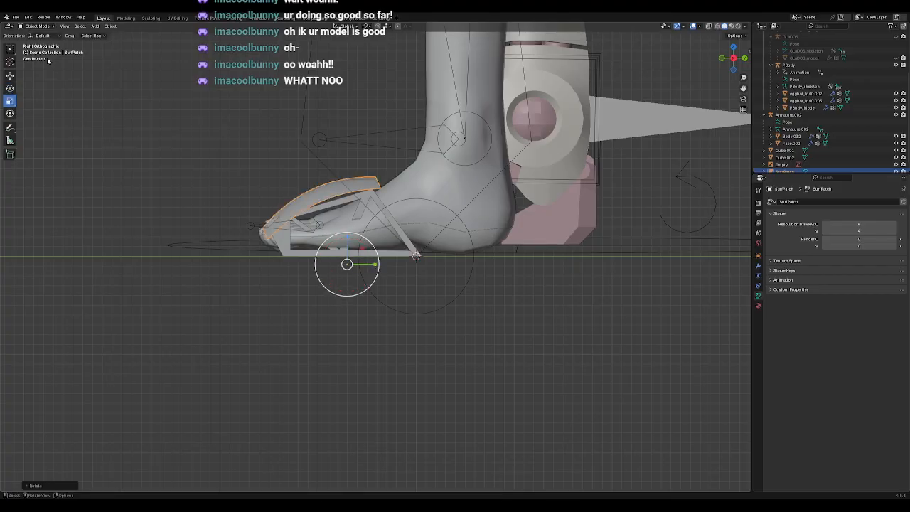
pyautogui.click(41, 35)
pyautogui.click(43, 63)
pyautogui.moveTo(375, 254); pyautogui.dragTo(386, 249)
pyautogui.moveTo(274, 237)
pyautogui.mouseDown(button='middle')
pyautogui.moveTo(266, 240)
pyautogui.moveTo(333, 233)
pyautogui.moveTo(331, 248)
pyautogui.moveTo(266, 236)
pyautogui.mouseUp(button='middle')
pyautogui.press('KP_3')
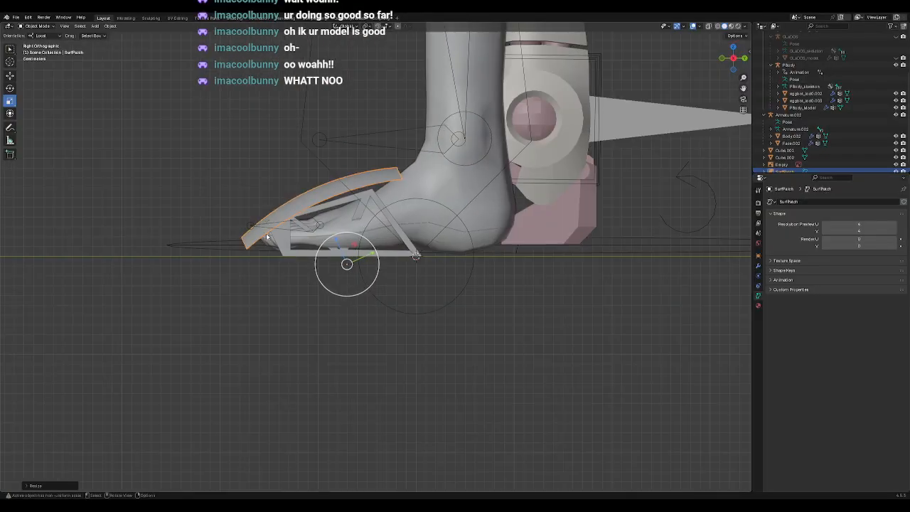
pyautogui.moveTo(336, 239); pyautogui.dragTo(344, 256)
# Step: Move the surface patch in Local orientation to sit over the top of the foot frame and adjust its rotation
pyautogui.click(10, 77)
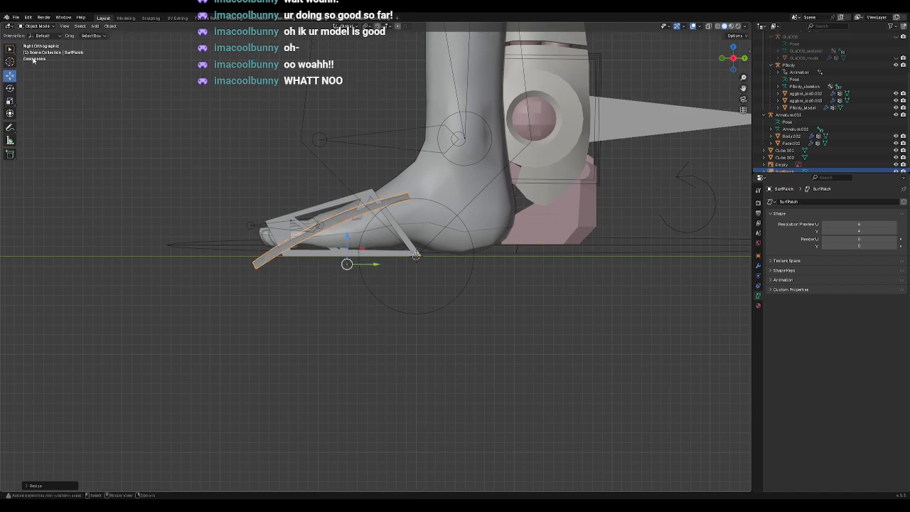
pyautogui.click(43, 36)
pyautogui.click(43, 63)
pyautogui.moveTo(354, 248); pyautogui.dragTo(322, 237)
pyautogui.click(10, 87)
pyautogui.moveTo(322, 237); pyautogui.dragTo(344, 247, button='middle')
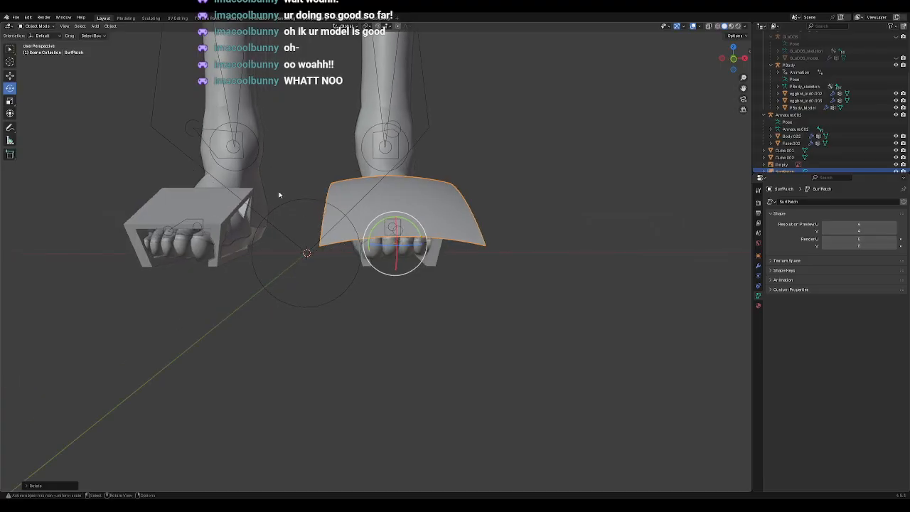
# Step: Add a mesh cube at the world origin and scale it down uniformly to roughly the size of a foot
pyautogui.click(474, 308)
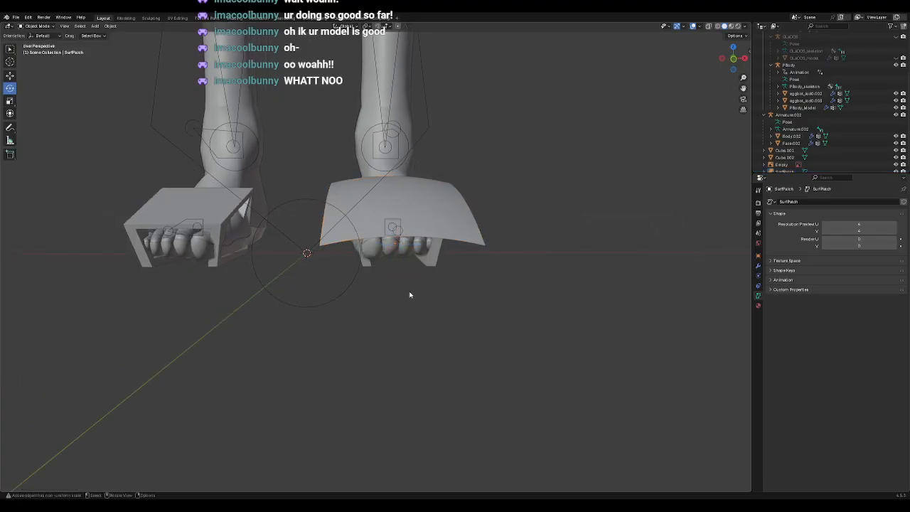
pyautogui.hotkey('shift', 'a')
pyautogui.moveTo(433, 304)
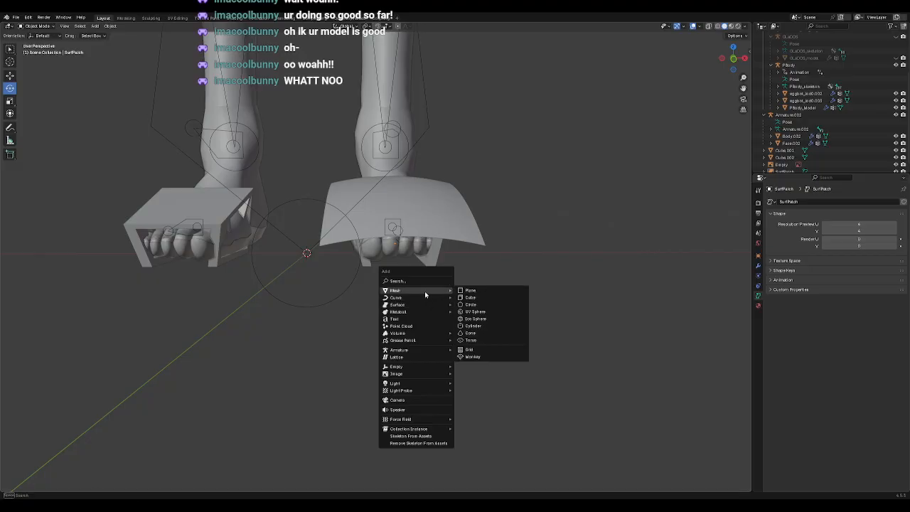
pyautogui.click(484, 297)
pyautogui.press('r')
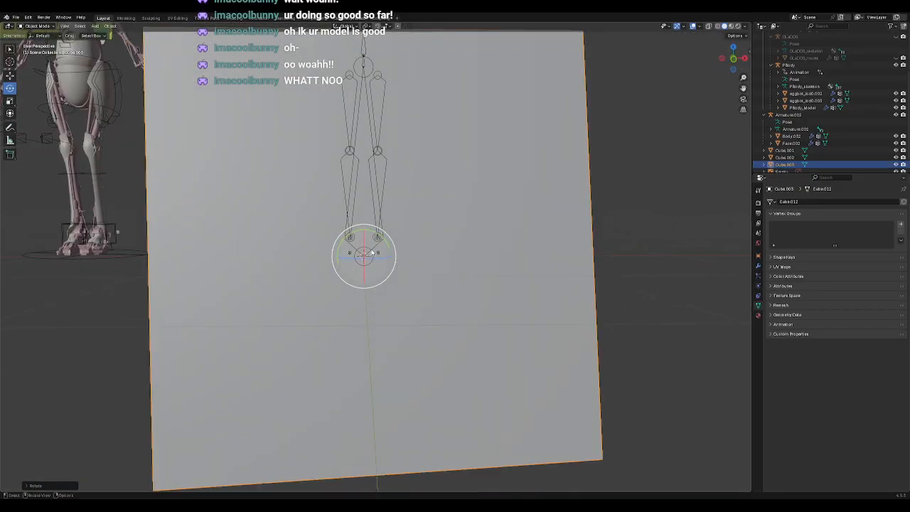
pyautogui.click(371, 248)
pyautogui.click(10, 74)
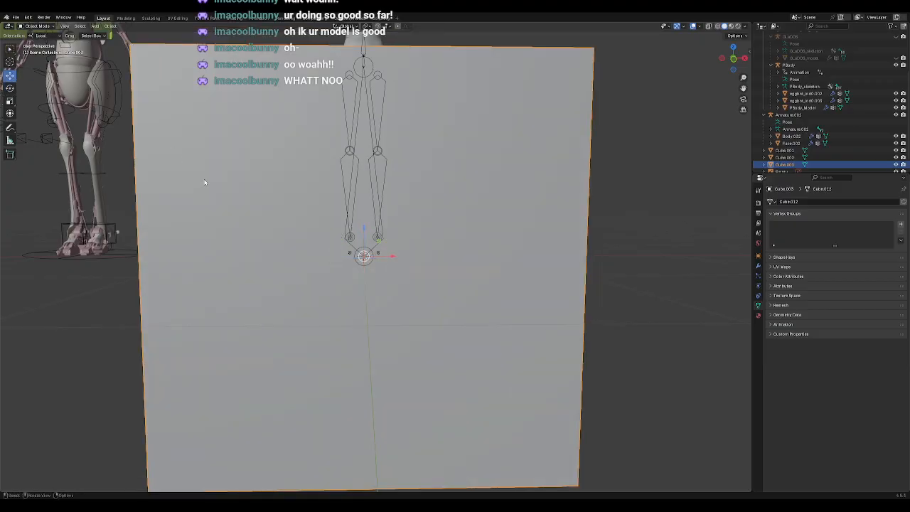
pyautogui.click(10, 101)
pyautogui.moveTo(390, 283); pyautogui.dragTo(363, 259)
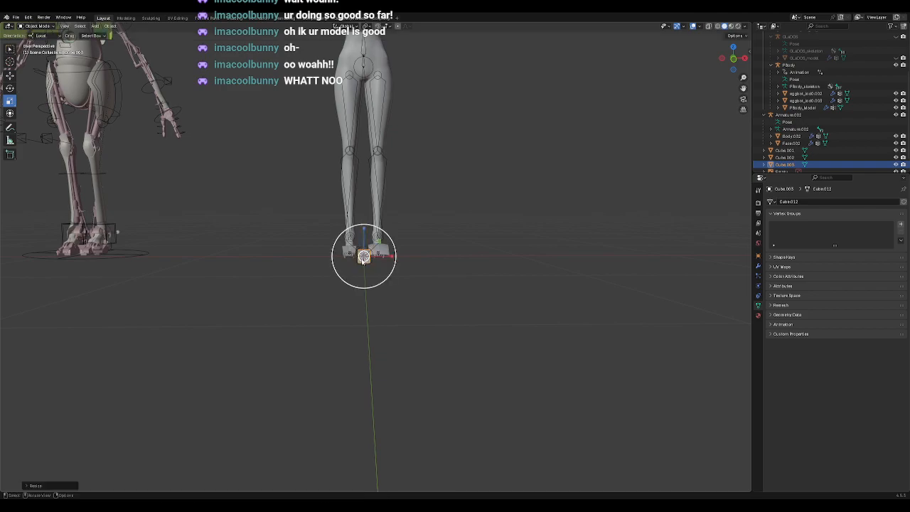
# Step: Raise the cube between the feet, shifted slightly toward positive X, and enlarge it uniformly
pyautogui.press('KP_Decimal')
pyautogui.scroll(-6, 366, 264)
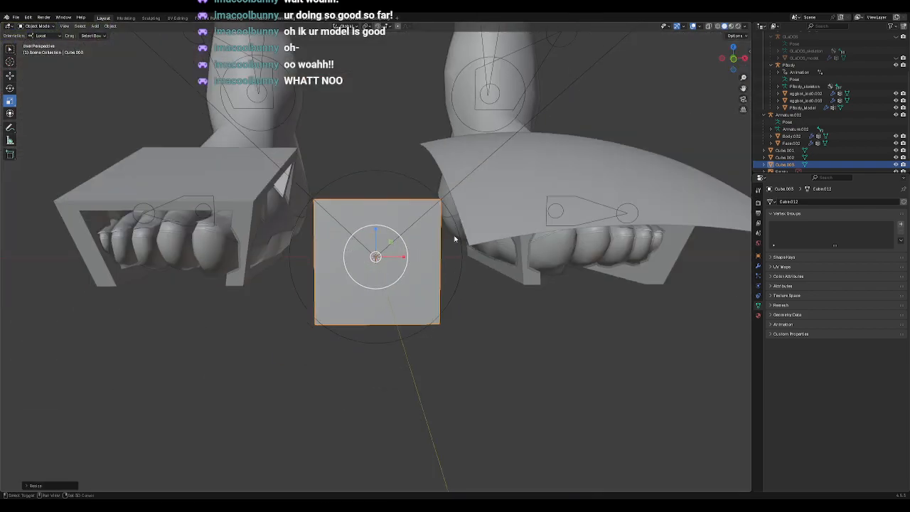
pyautogui.press('KP_1')
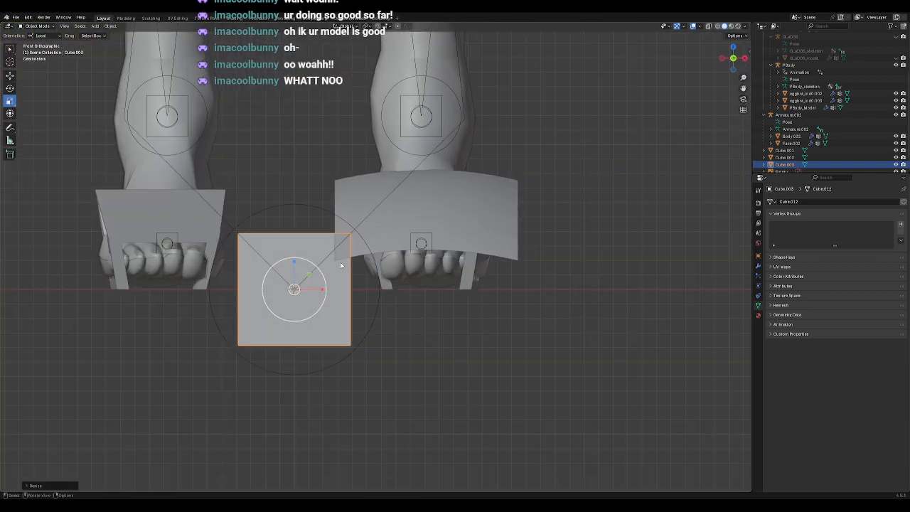
pyautogui.click(10, 75)
pyautogui.moveTo(309, 274); pyautogui.dragTo(332, 197)
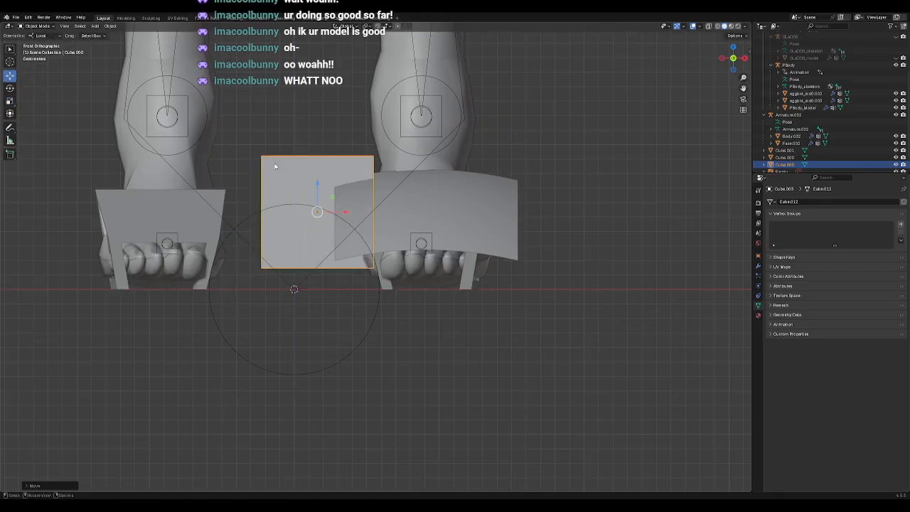
pyautogui.click(10, 101)
pyautogui.moveTo(347, 200); pyautogui.dragTo(353, 186)
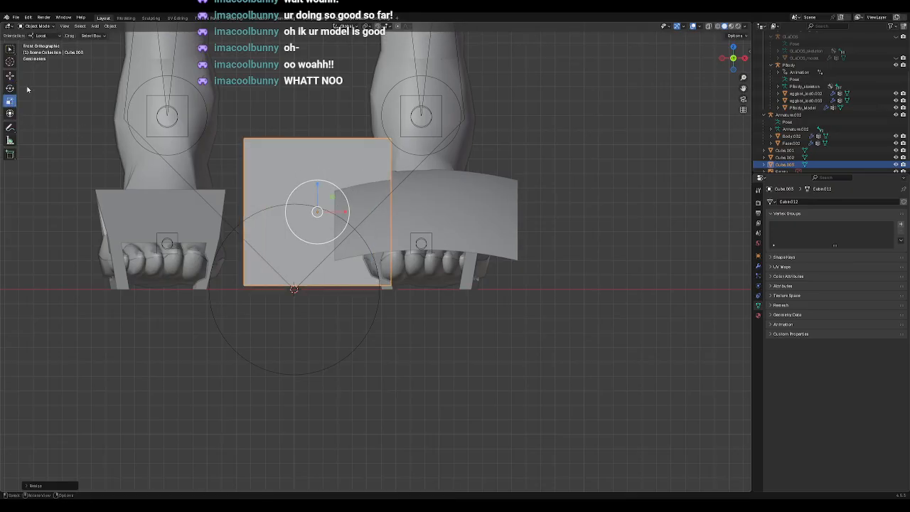
# Step: Tilt the cube around the Y axis in the front view and set the transform orientation back to Default
pyautogui.click(10, 88)
pyautogui.moveTo(343, 206); pyautogui.dragTo(344, 190)
pyautogui.click(10, 75)
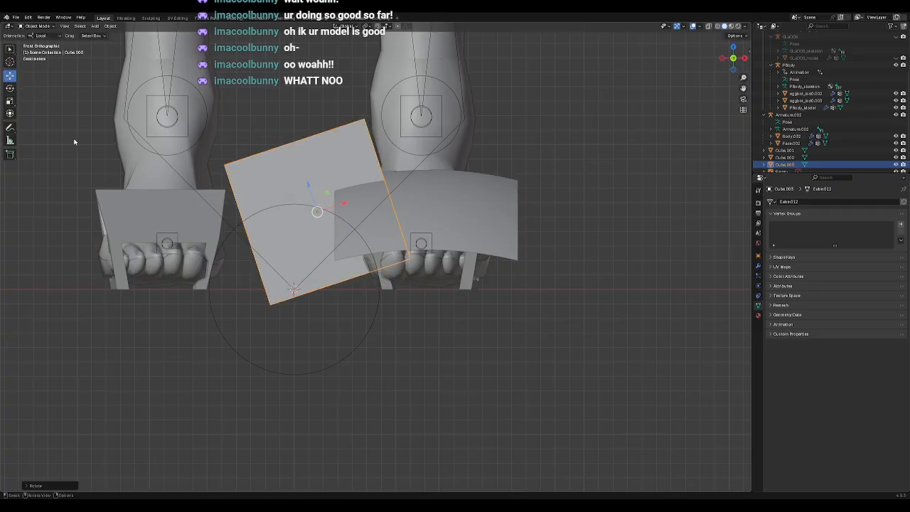
pyautogui.press('KP_3')
pyautogui.click(43, 36)
pyautogui.click(48, 36)
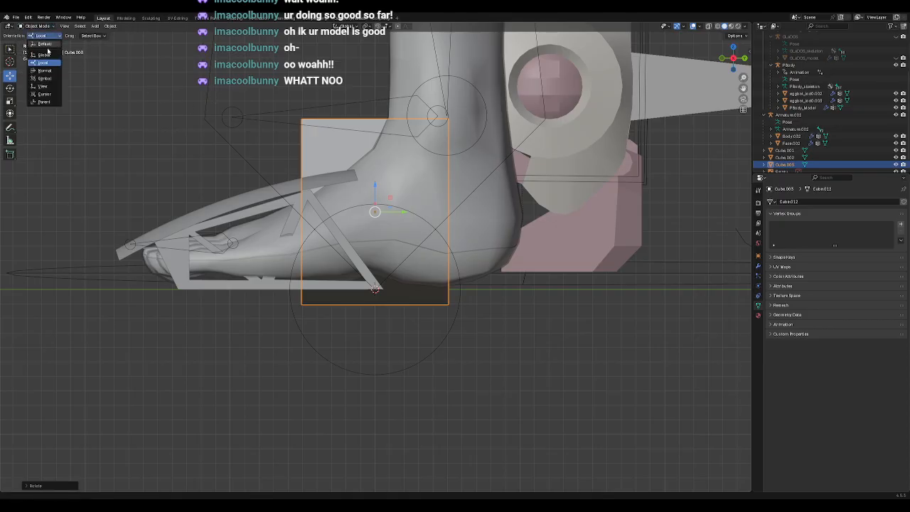
pyautogui.click(47, 45)
# Step: Stretch the cube along global Y so that it becomes a block longer than the foot
pyautogui.press('KP_1')
pyautogui.press('KP_3')
pyautogui.press('KP_1')
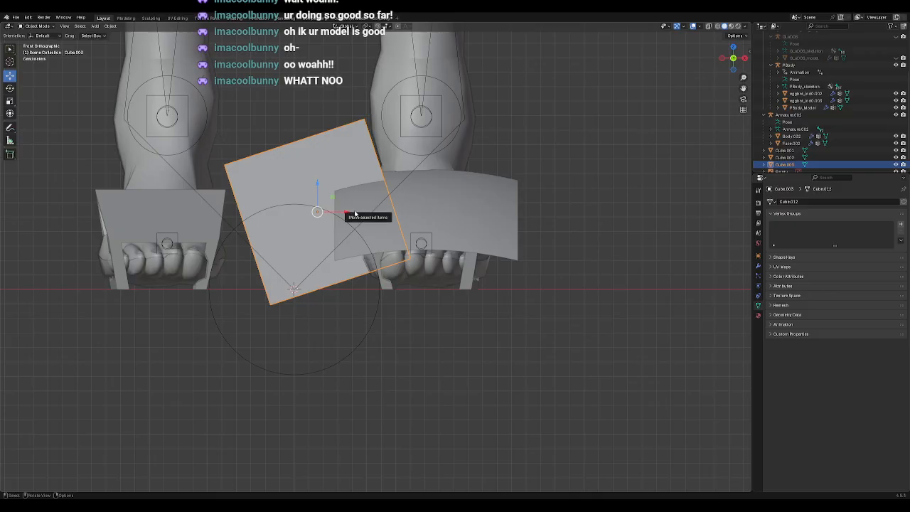
pyautogui.press('KP_3')
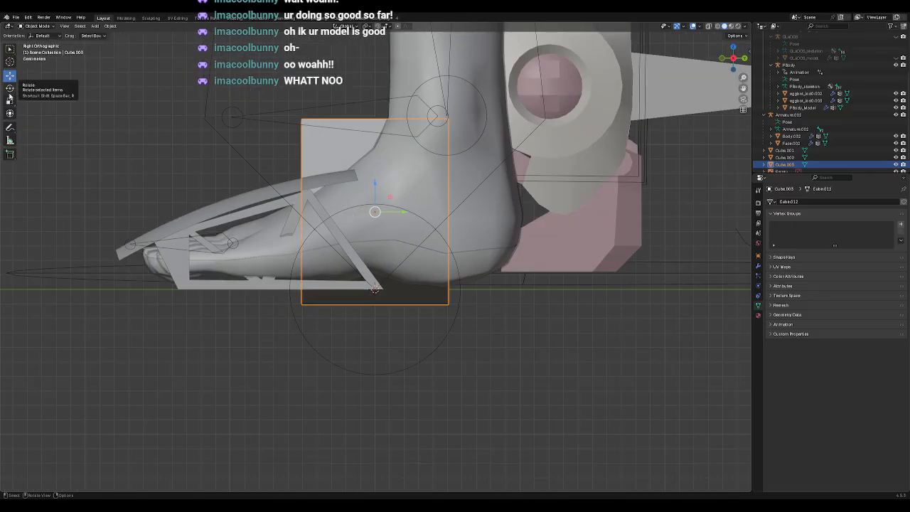
pyautogui.click(10, 100)
pyautogui.moveTo(403, 213); pyautogui.dragTo(474, 215)
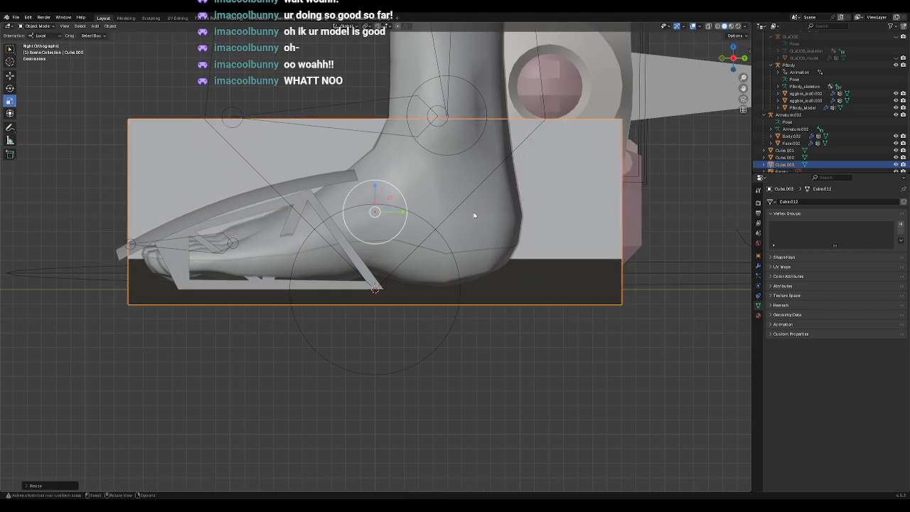
# Step: Shift the stretched block toward negative X, lower it slightly, and move it forward along Y beyond the toes
pyautogui.press('KP_1')
pyautogui.click(10, 76)
pyautogui.moveTo(349, 213); pyautogui.dragTo(329, 213)
pyautogui.moveTo(300, 185); pyautogui.dragTo(302, 204)
pyautogui.press('KP_3')
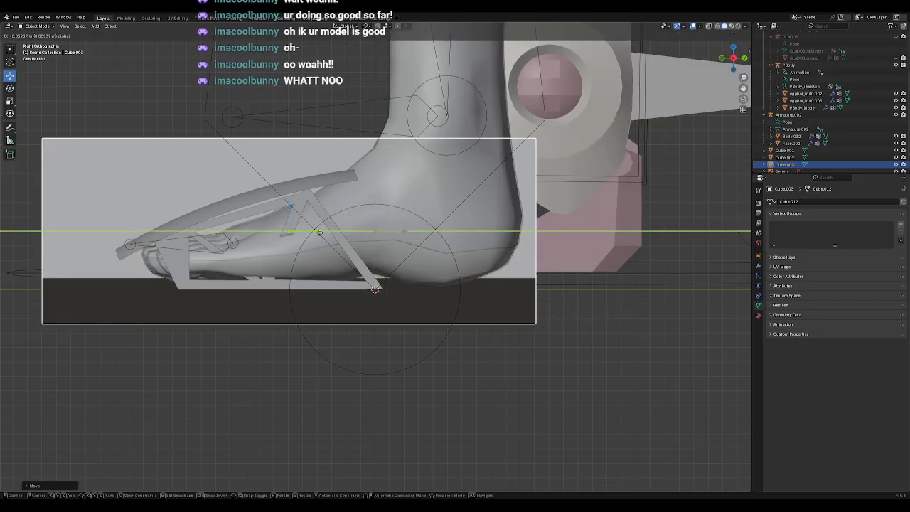
pyautogui.press('KP_1')
# Step: Nudge the stretched block along X and check its placement against the surface patch from several angles
pyautogui.moveTo(339, 207); pyautogui.dragTo(357, 241, button='middle')
pyautogui.scroll(-3, 363, 252)
pyautogui.keyDown('shift'); pyautogui.moveTo(415, 301); pyautogui.dragTo(407, 259, button='middle'); pyautogui.keyUp('shift')
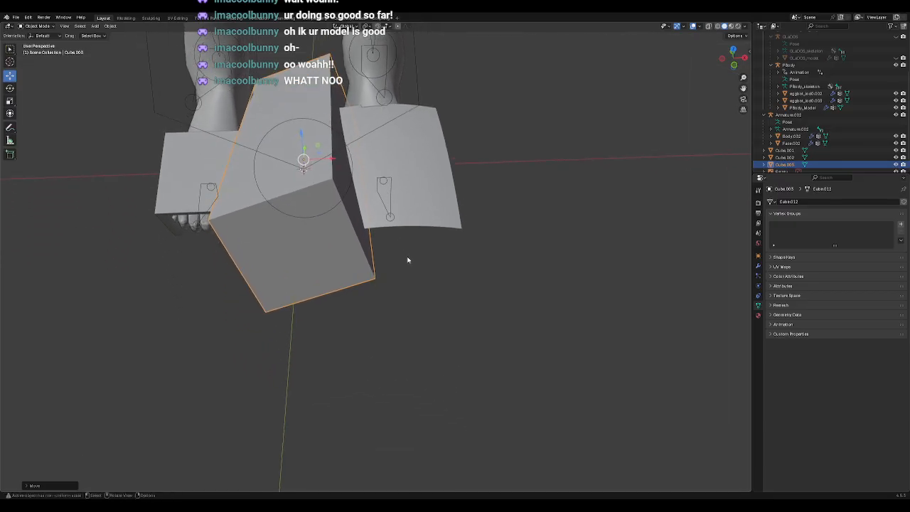
pyautogui.press('g')
pyautogui.press('x')
pyautogui.moveTo(326, 160); pyautogui.dragTo(330, 160)
pyautogui.moveTo(380, 244)
pyautogui.mouseDown(button='middle')
pyautogui.moveTo(375, 200)
pyautogui.moveTo(372, 212)
pyautogui.moveTo(389, 227)
pyautogui.mouseUp(button='middle')
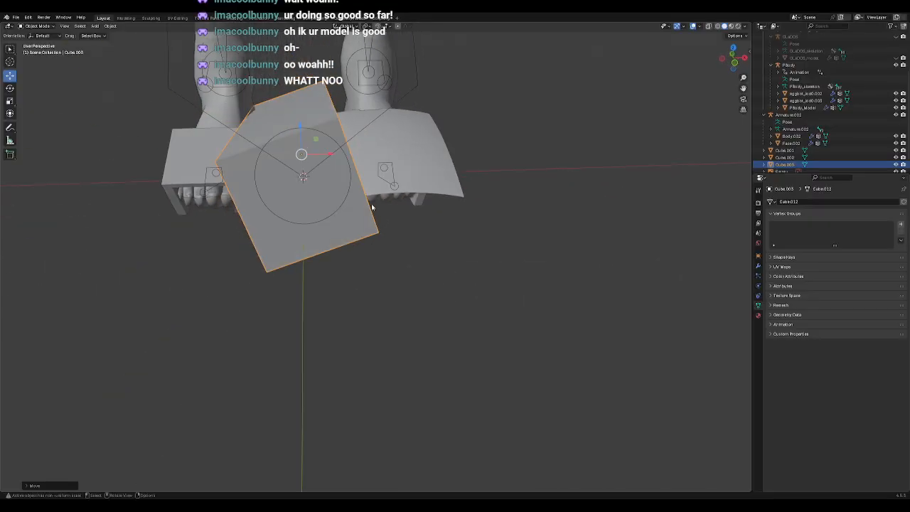
pyautogui.moveTo(334, 154); pyautogui.dragTo(378, 254, button='middle')
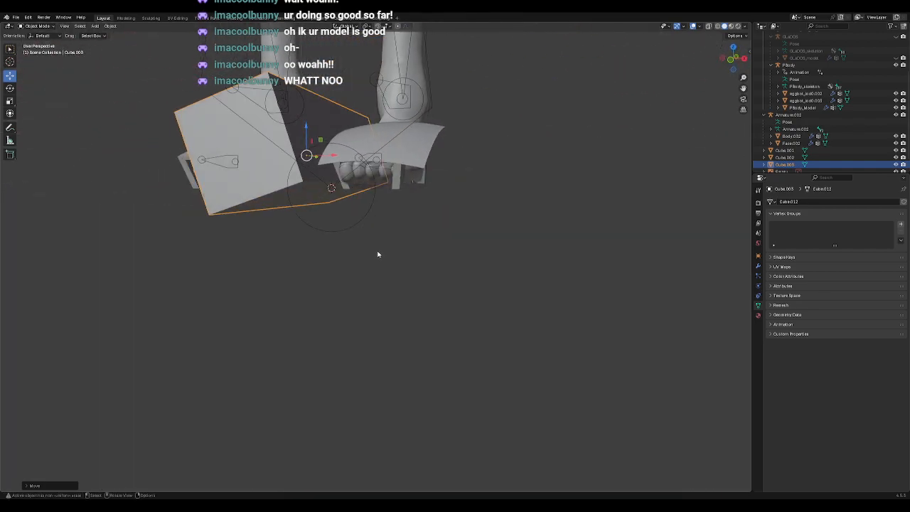
pyautogui.click(437, 147)
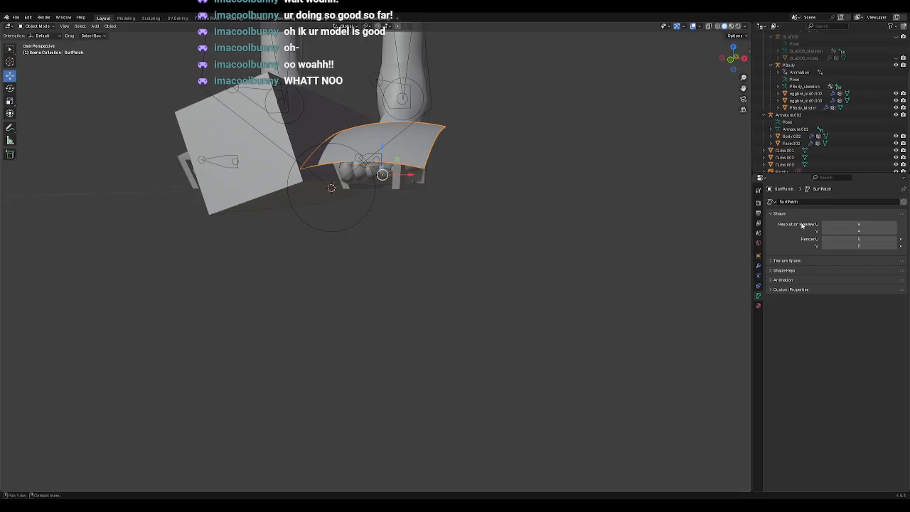
pyautogui.click(758, 266)
pyautogui.click(848, 202)
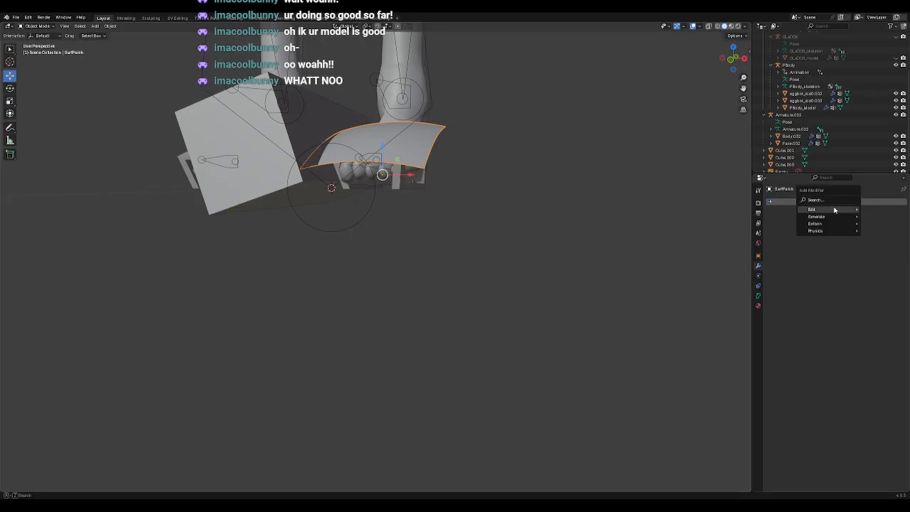
pyautogui.click(820, 201)
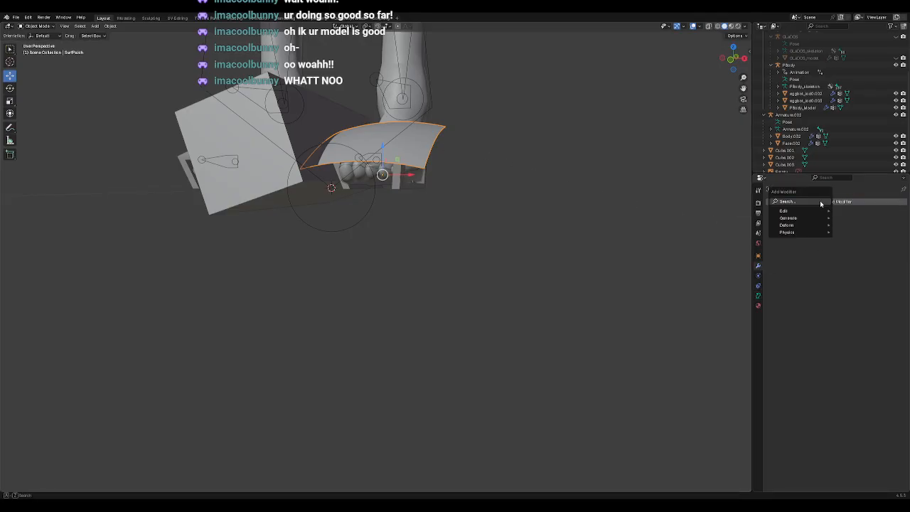
pyautogui.click(818, 201)
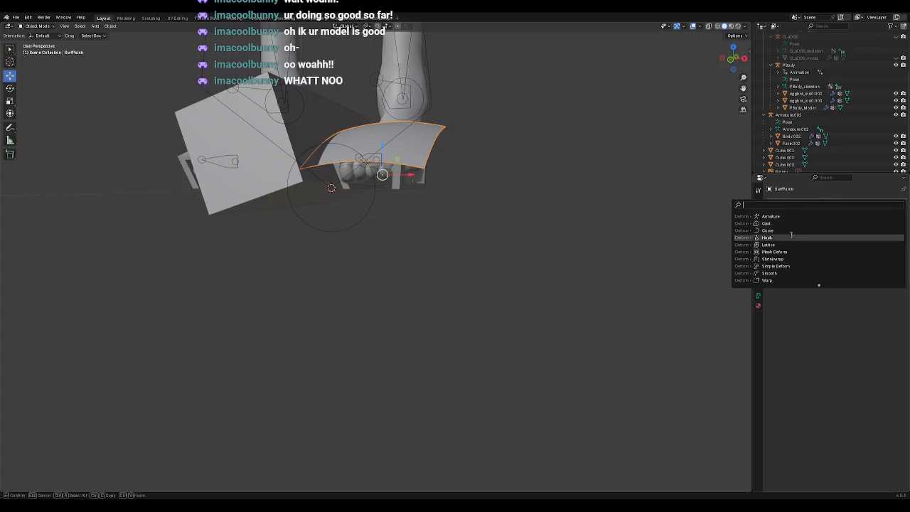
pyautogui.write('bod')
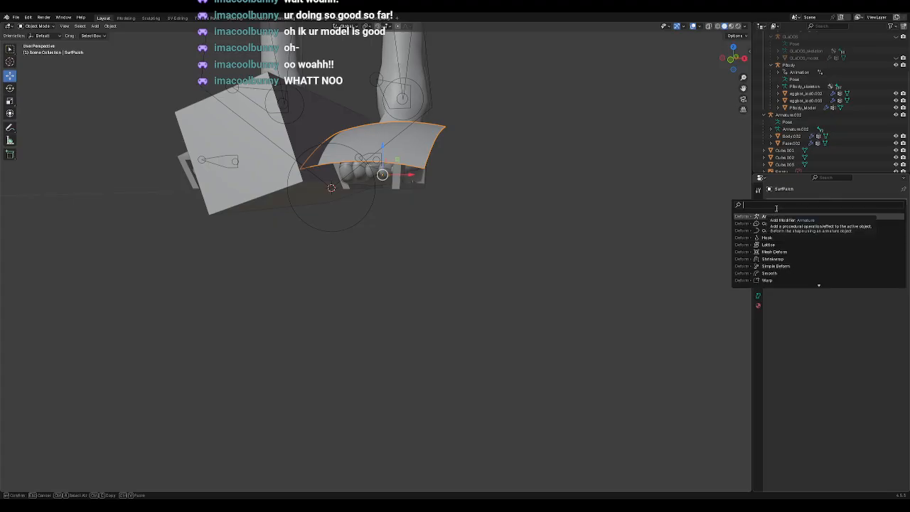
pyautogui.click(605, 218)
pyautogui.click(496, 183)
# Step: Convert the curved surface patch over the foot frame to a mesh
pyautogui.moveTo(496, 183); pyautogui.dragTo(480, 182, button='middle')
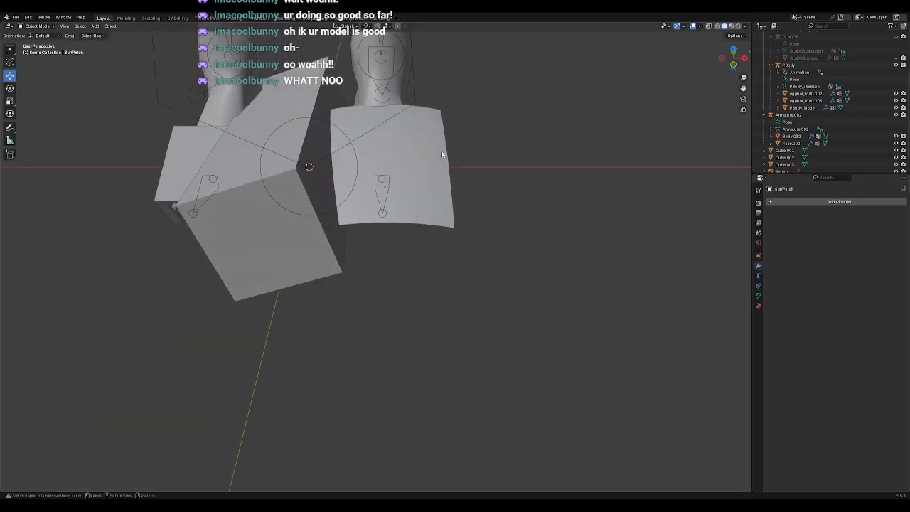
pyautogui.click(441, 154)
pyautogui.rightClick(445, 153)
pyautogui.moveTo(448, 154)
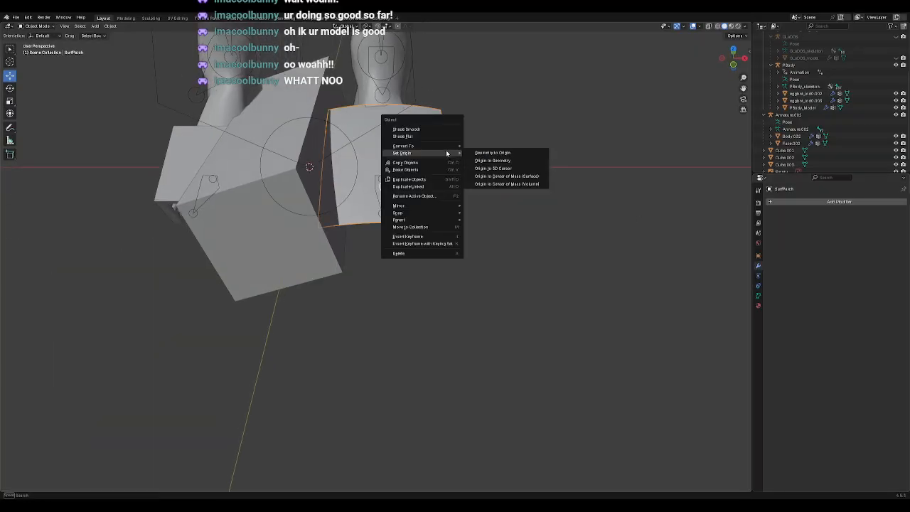
pyautogui.click(495, 151)
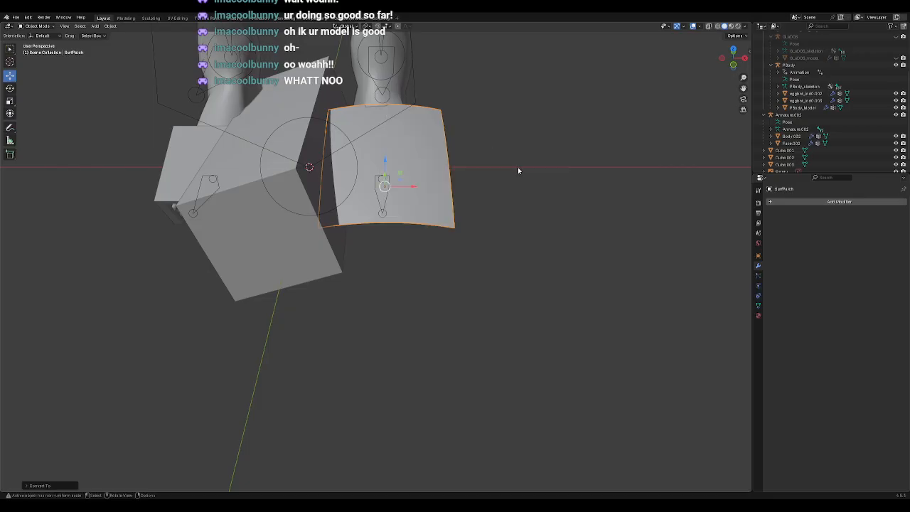
# Step: Cut the surface patch with a Boolean Difference modifier using the tilted block Cube.003 as cutter, and apply the modifier
pyautogui.click(815, 203)
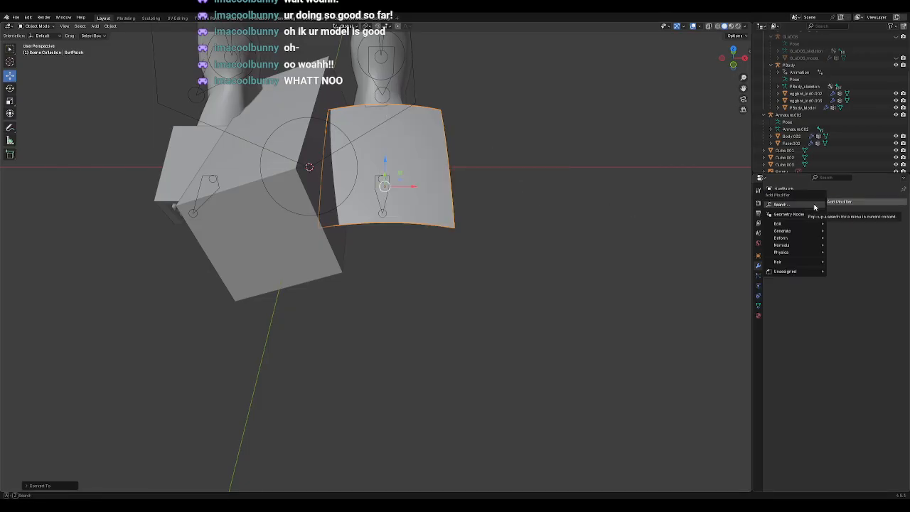
pyautogui.click(815, 205)
pyautogui.write('bo')
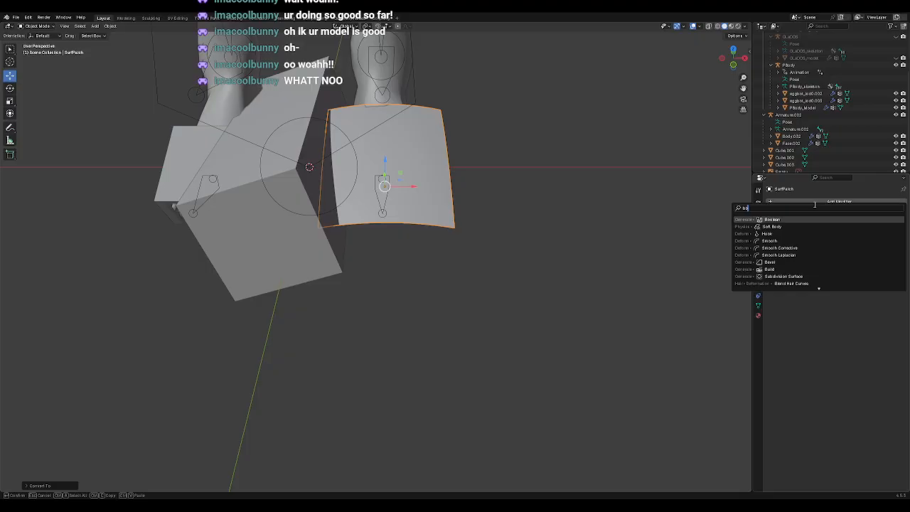
pyautogui.press('Return')
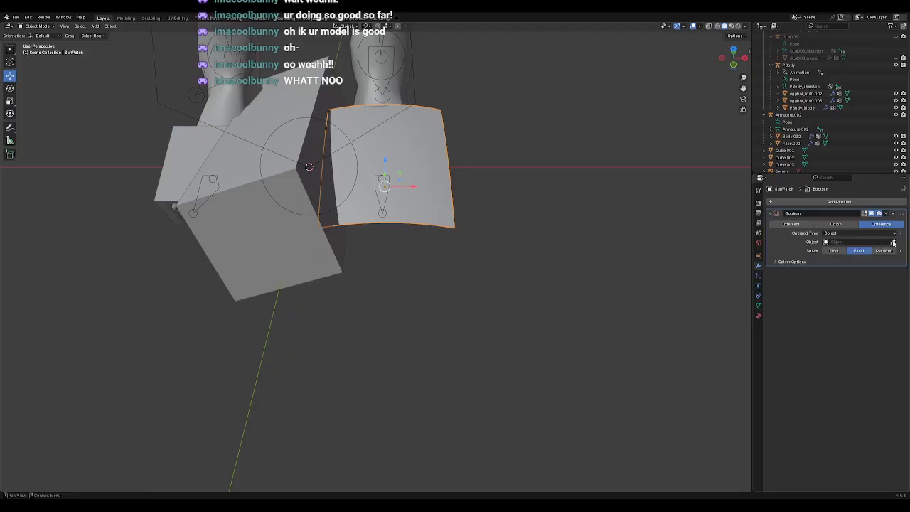
pyautogui.click(347, 253)
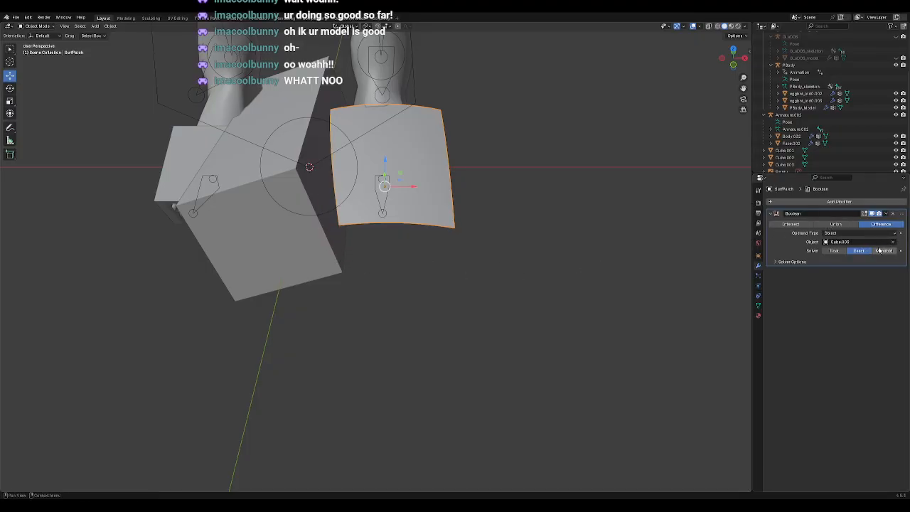
pyautogui.click(885, 213)
pyautogui.click(874, 221)
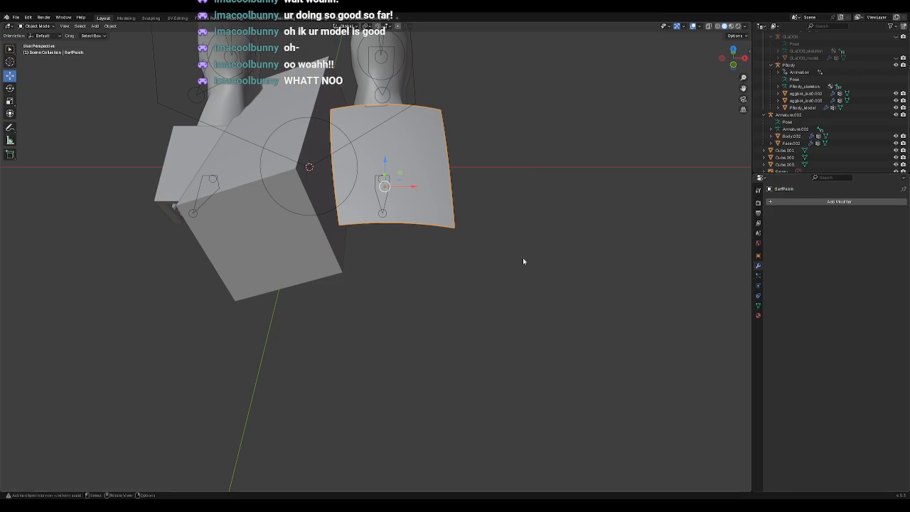
# Step: Move the tilted block along positive X to the opposite side of the surface patch and view it from the front
pyautogui.moveTo(524, 258); pyautogui.dragTo(507, 235, button='middle')
pyautogui.moveTo(473, 183); pyautogui.dragTo(281, 311, button='middle')
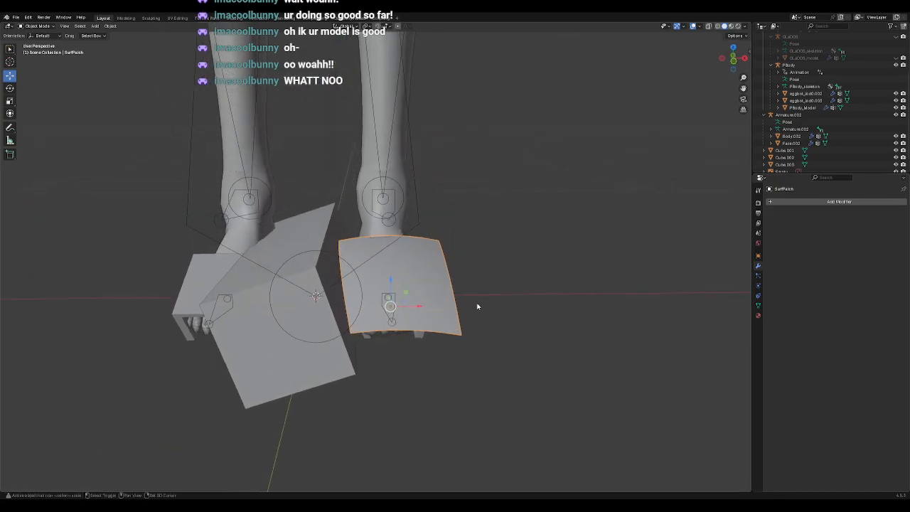
pyautogui.click(281, 311)
pyautogui.moveTo(332, 283); pyautogui.dragTo(540, 287)
pyautogui.press('KP_1')
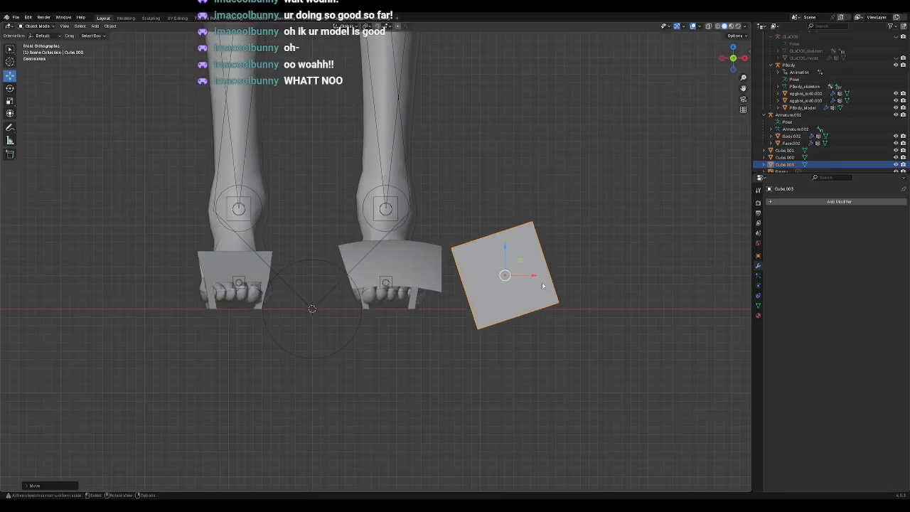
# Step: Rotate the block in the front view so it tilts the opposite way, and move it against the patch's uncut side edge
pyautogui.click(10, 88)
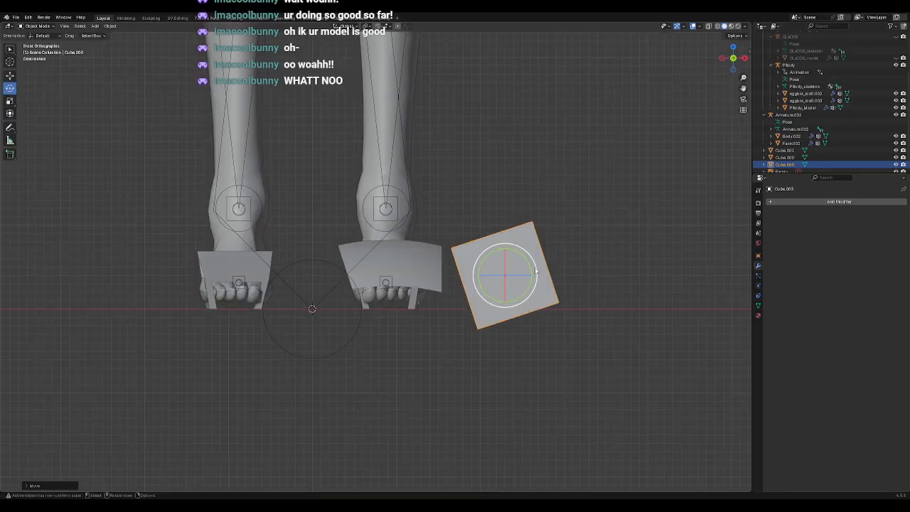
pyautogui.moveTo(525, 261); pyautogui.dragTo(494, 278)
pyautogui.click(10, 75)
pyautogui.moveTo(466, 245); pyautogui.dragTo(467, 253)
pyautogui.moveTo(470, 281)
pyautogui.mouseDown(button='middle')
pyautogui.moveTo(477, 332)
pyautogui.moveTo(464, 290)
pyautogui.mouseUp(button='middle')
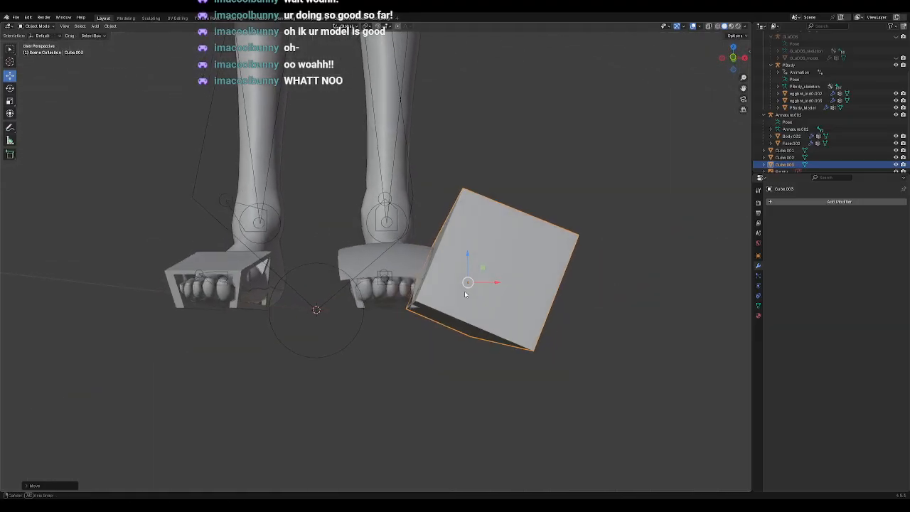
# Step: Add a Boolean modifier to the surface patch, keeping the Difference operation
pyautogui.click(396, 263)
pyautogui.click(824, 202)
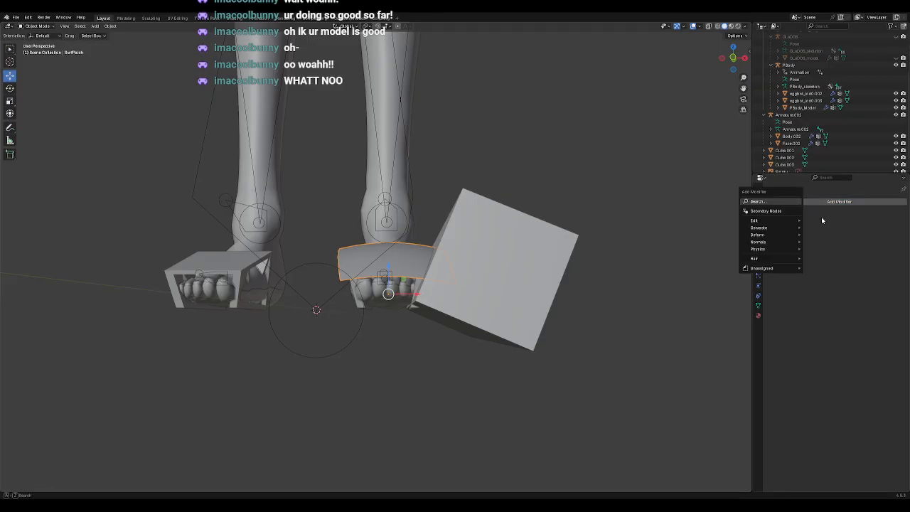
pyautogui.click(774, 202)
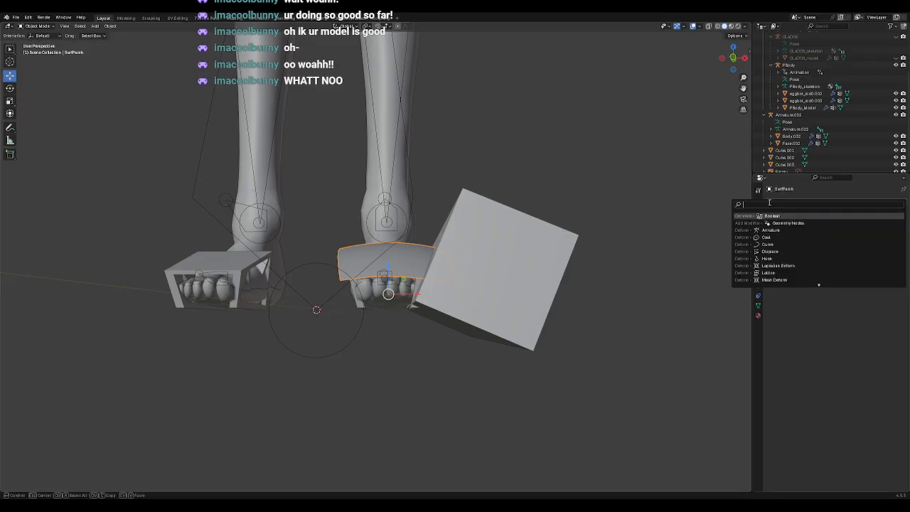
pyautogui.click(780, 214)
pyautogui.click(887, 213)
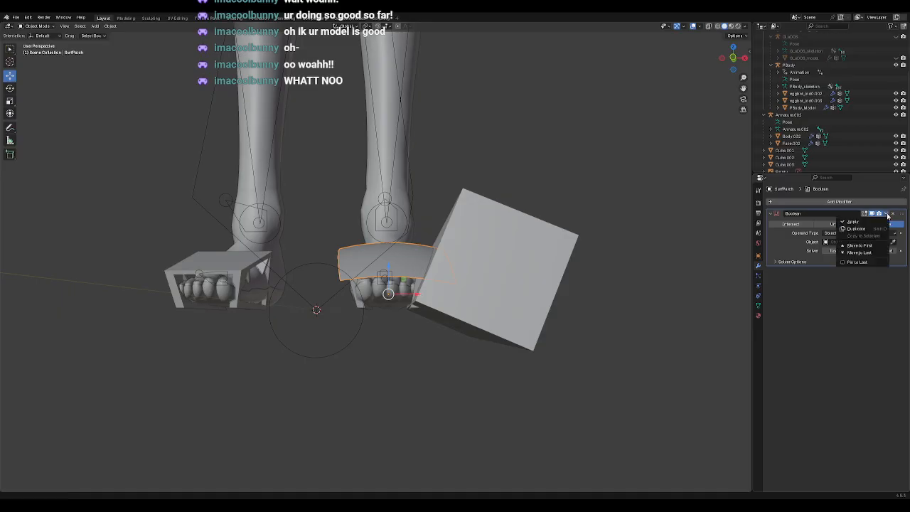
# Step: Try to cut the patch's second side by picking the repositioned block as the Boolean object and applying the modifier
pyautogui.click(892, 242)
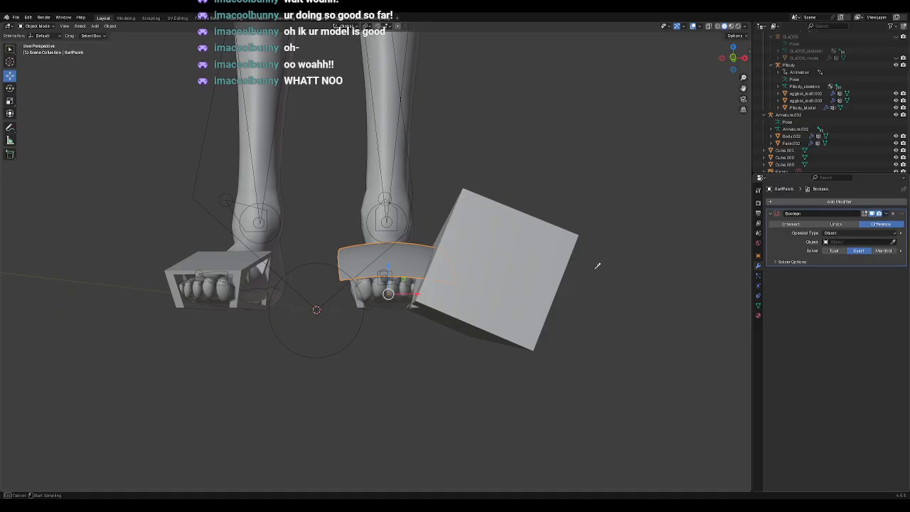
pyautogui.click(545, 261)
pyautogui.click(887, 213)
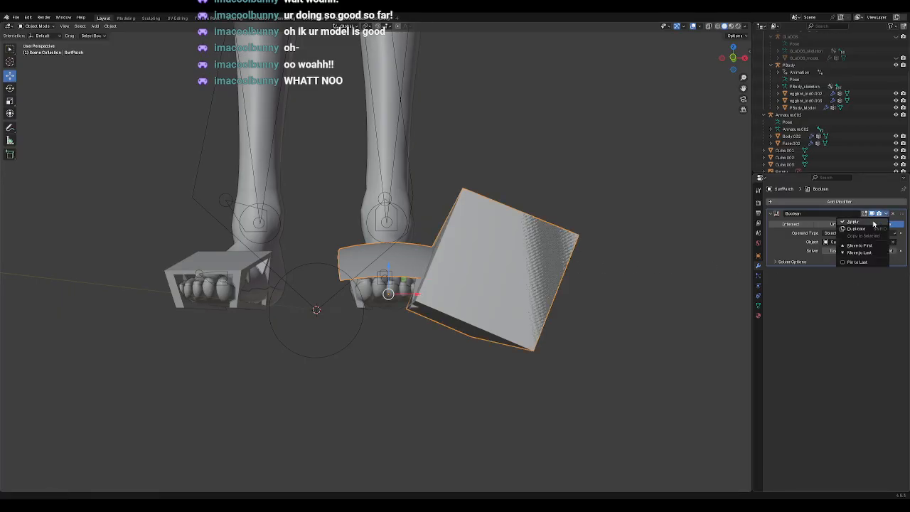
pyautogui.click(862, 221)
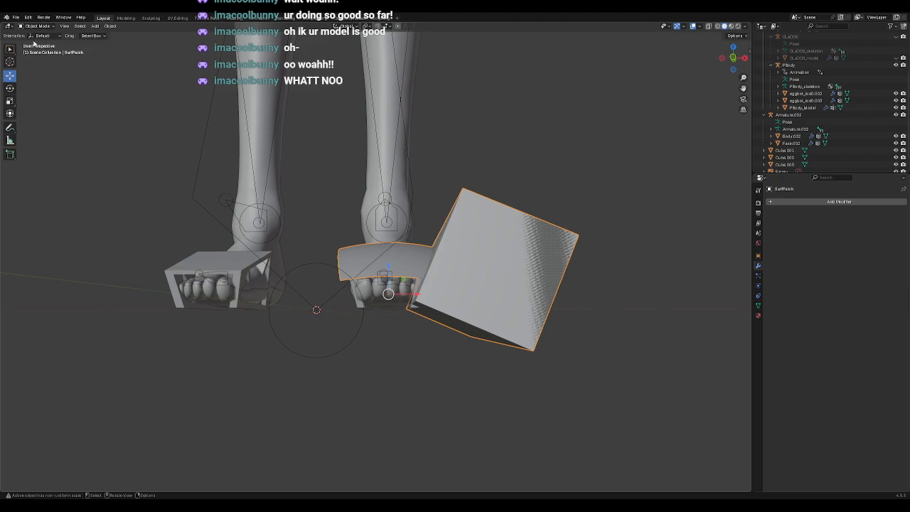
# Step: Shift the patch along X to check the cut, and undo back to the Boolean modifier without a cutter object
pyautogui.click(124, 158)
pyautogui.click(512, 247)
pyautogui.moveTo(422, 293); pyautogui.dragTo(501, 301)
pyautogui.hotkey('ctrl', 'z')
pyautogui.click(561, 165)
pyautogui.hotkey('ctrl', 'z')
pyautogui.hotkey('ctrl', 'z')
pyautogui.click(505, 257)
pyautogui.hotkey('ctrl', 'z')
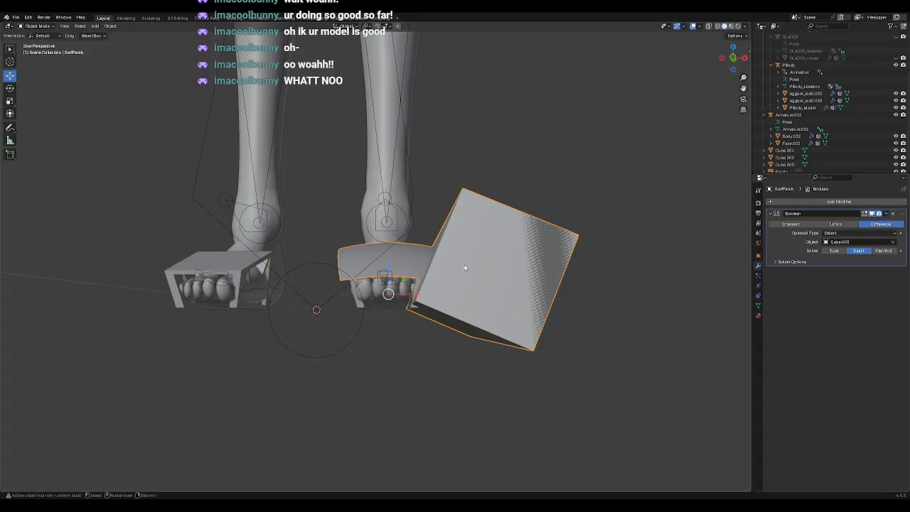
pyautogui.hotkey('ctrl', 'z')
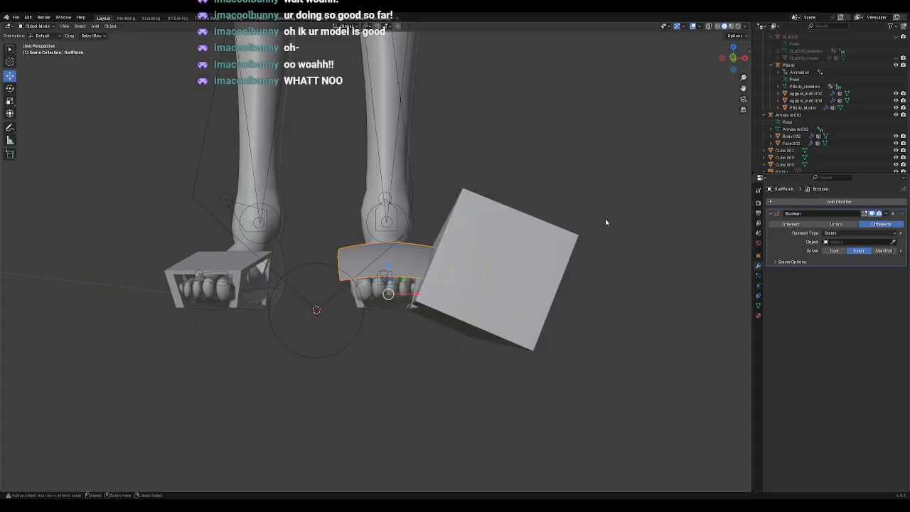
# Step: Reposition the tilted block slightly along X and lower it in the front view so it overlaps the patch's uncut side
pyautogui.click(531, 248)
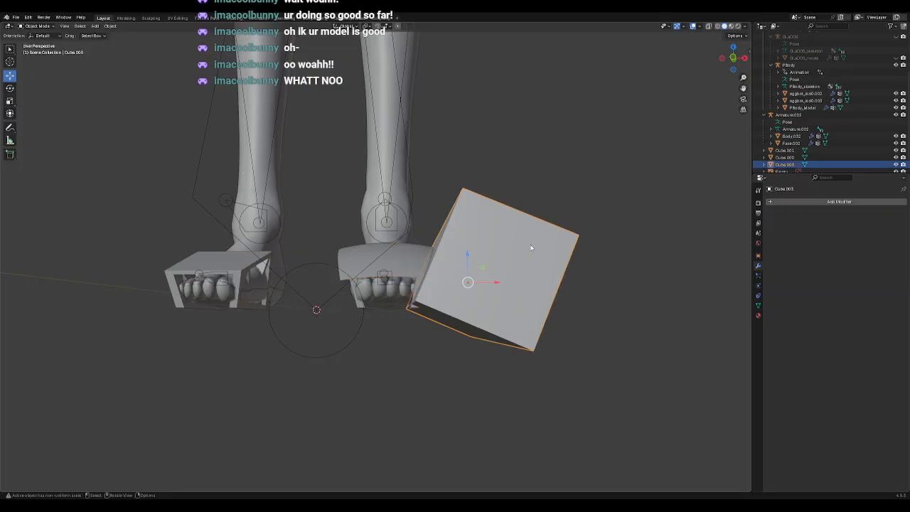
pyautogui.moveTo(493, 283)
pyautogui.mouseDown()
pyautogui.moveTo(602, 283)
pyautogui.moveTo(504, 284)
pyautogui.mouseUp()
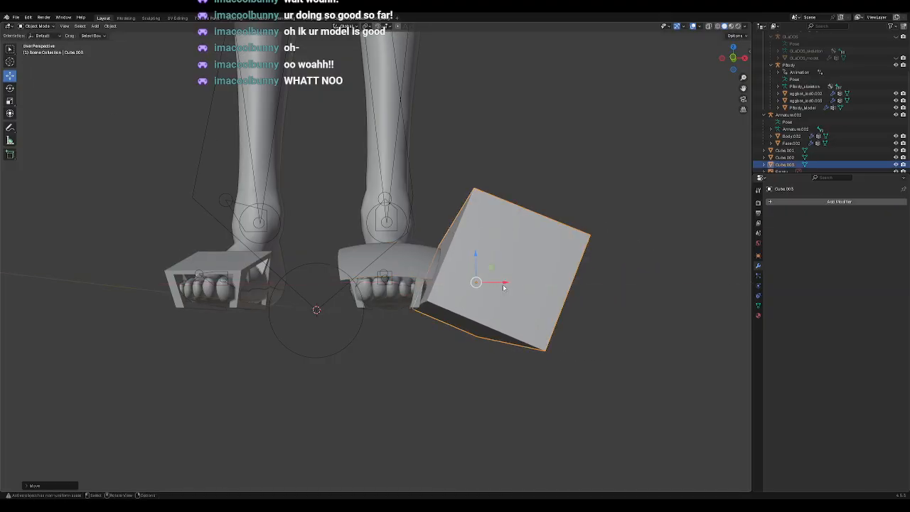
pyautogui.press('KP_1')
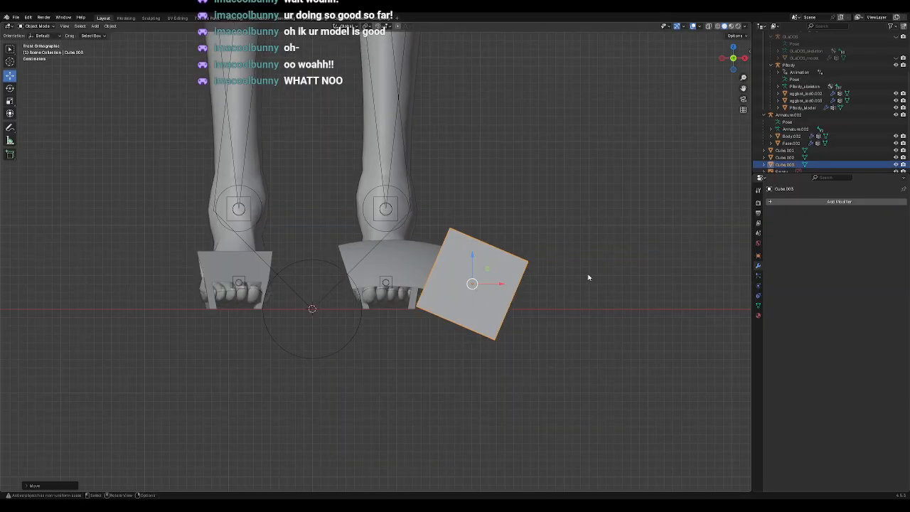
pyautogui.scroll(3, 589, 278)
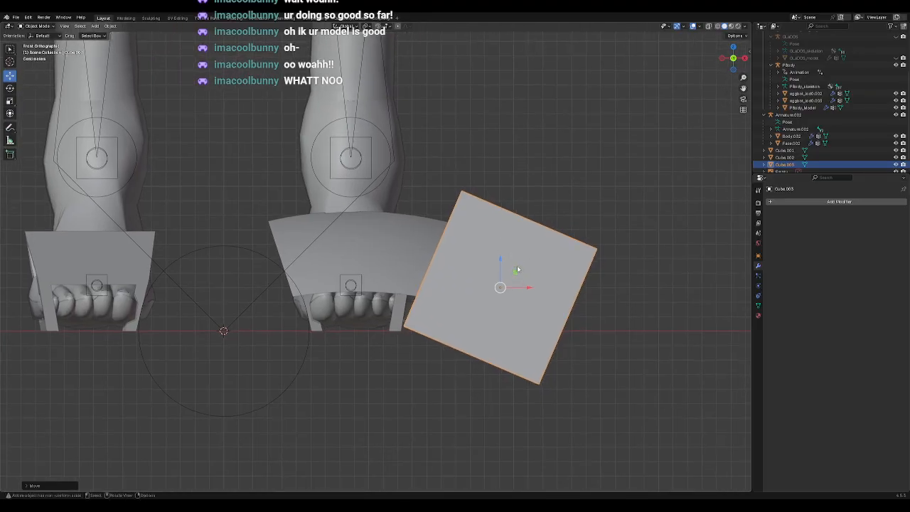
pyautogui.press('g')
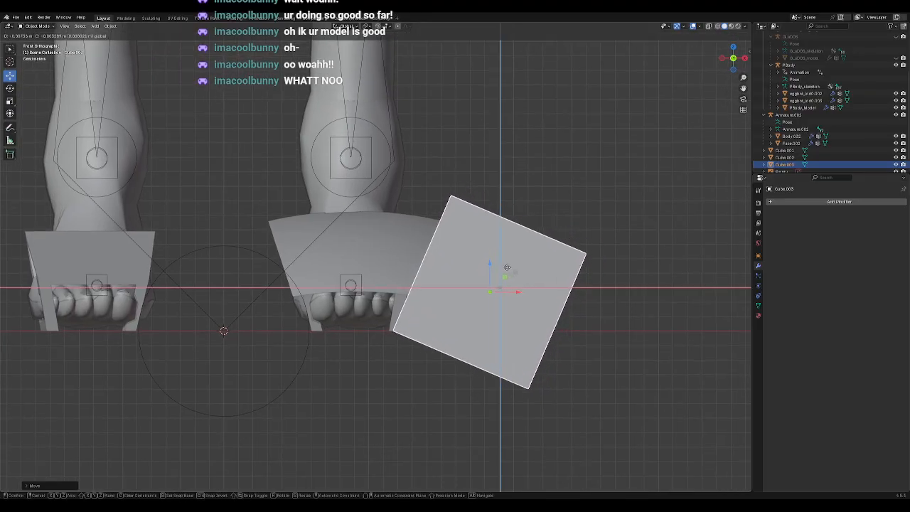
pyautogui.click(517, 273)
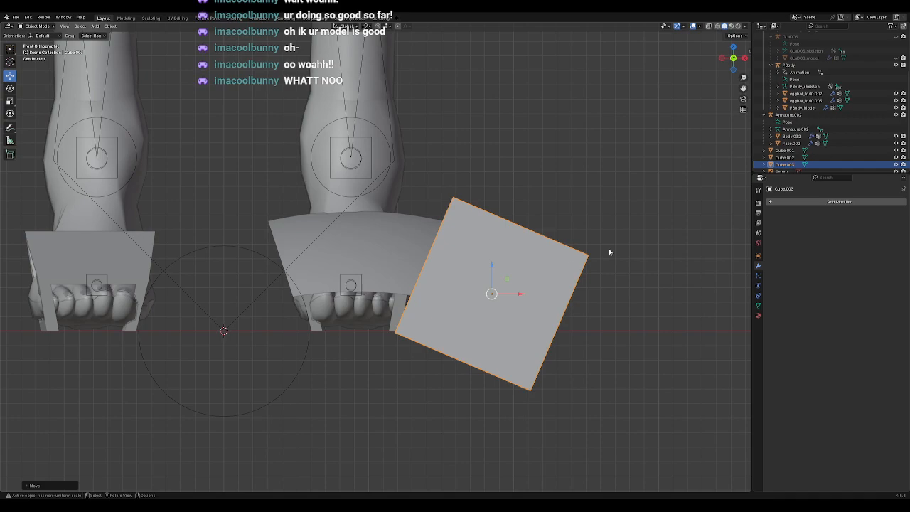
# Step: Pick the tilted block as the surface patch's Boolean Difference object and apply the modifier
pyautogui.keyDown('shift'); pyautogui.click(391, 244); pyautogui.keyUp('shift')
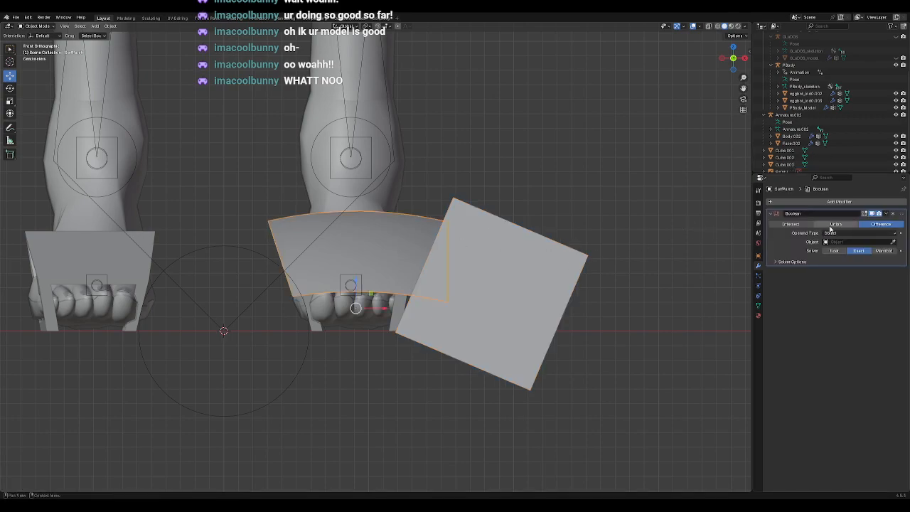
pyautogui.click(887, 240)
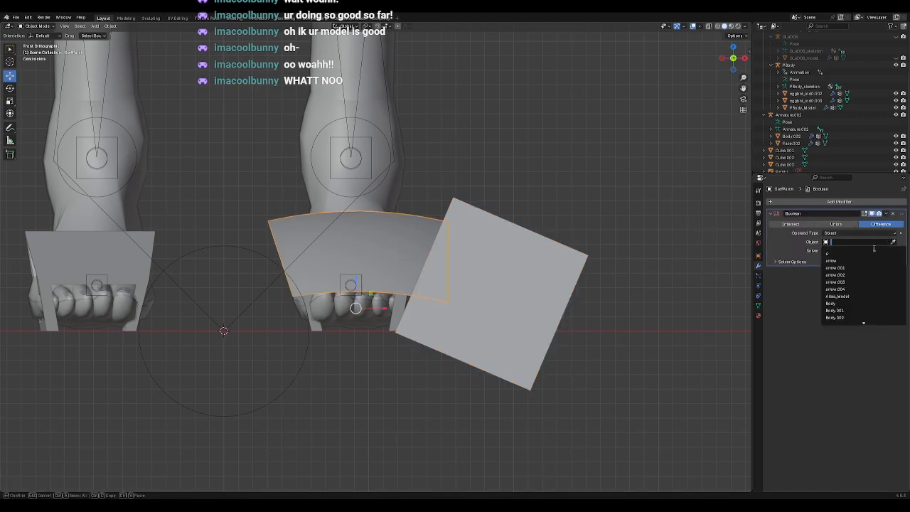
pyautogui.click(893, 242)
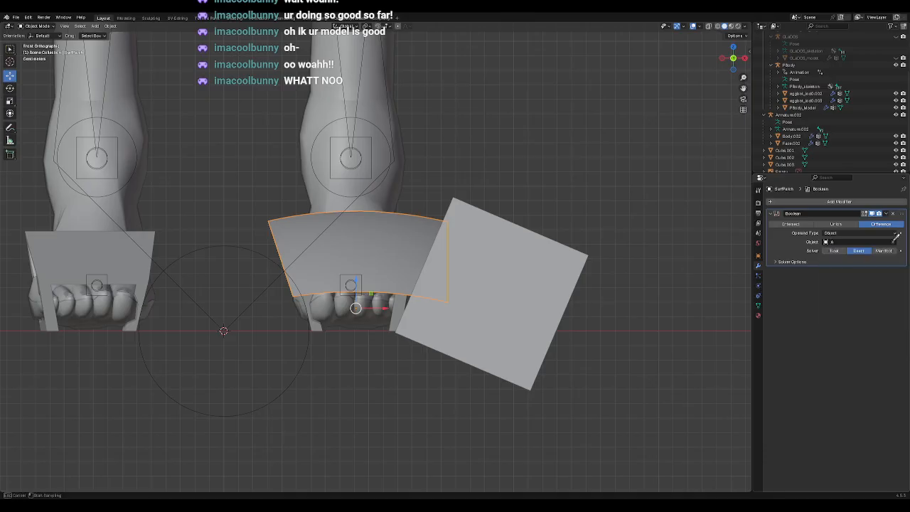
pyautogui.click(508, 257)
pyautogui.click(885, 213)
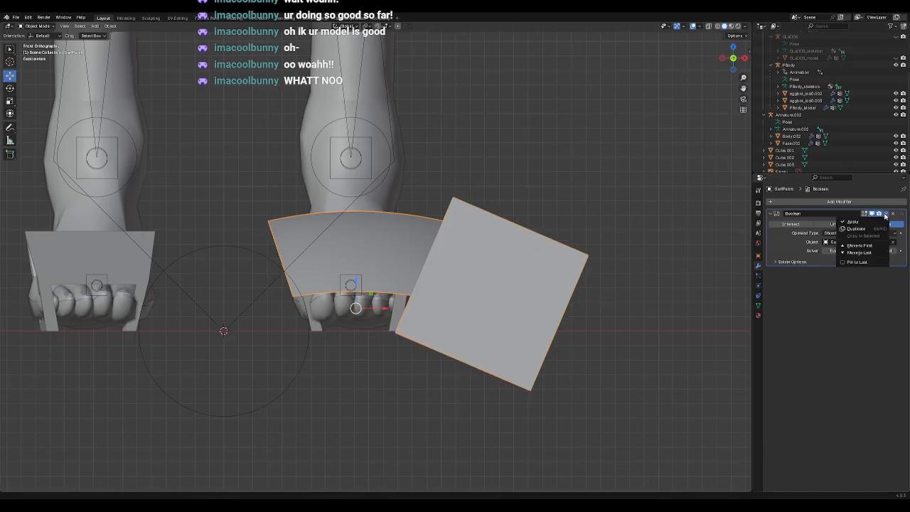
pyautogui.click(862, 220)
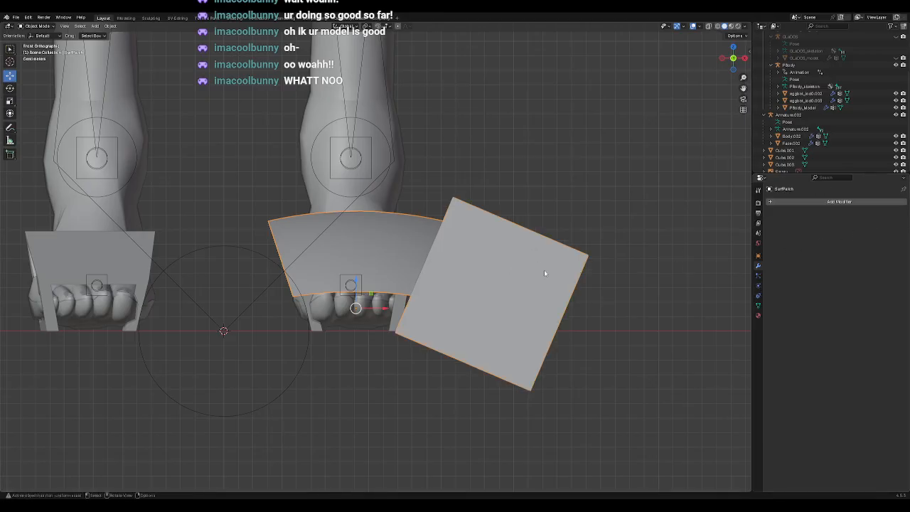
# Step: Move the patch along X to check the cut, and undo back to the unapplied Boolean modifier
pyautogui.click(37, 26)
pyautogui.click(35, 32)
pyautogui.click(221, 153)
pyautogui.click(463, 283)
pyautogui.moveTo(386, 308); pyautogui.dragTo(479, 307)
pyautogui.hotkey('ctrl', 'z')
pyautogui.click(632, 211)
pyautogui.click(498, 253)
pyautogui.click(492, 252)
pyautogui.click(491, 250)
pyautogui.click(490, 251)
pyautogui.click(491, 253)
pyautogui.hotkey('ctrl', 'z')
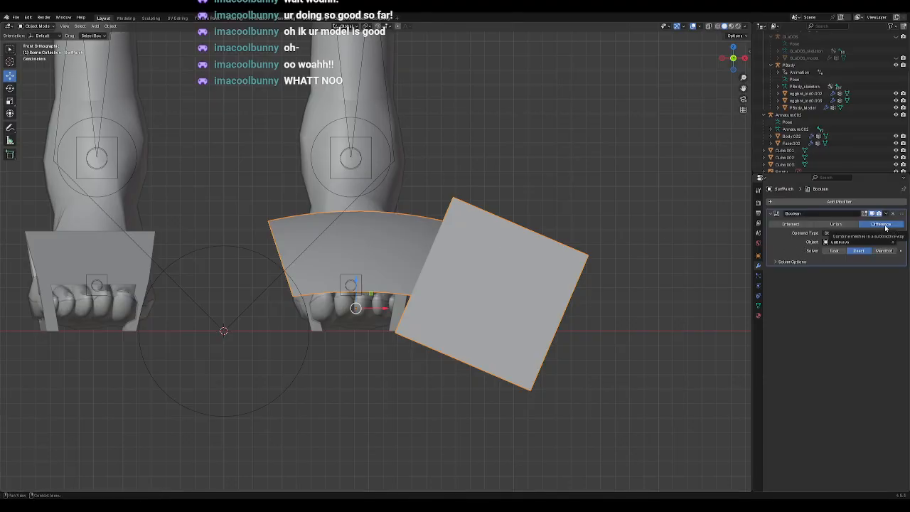
# Step: Try Union and Difference as the patch's Boolean operation, and undo back to Union
pyautogui.click(831, 226)
pyautogui.click(880, 224)
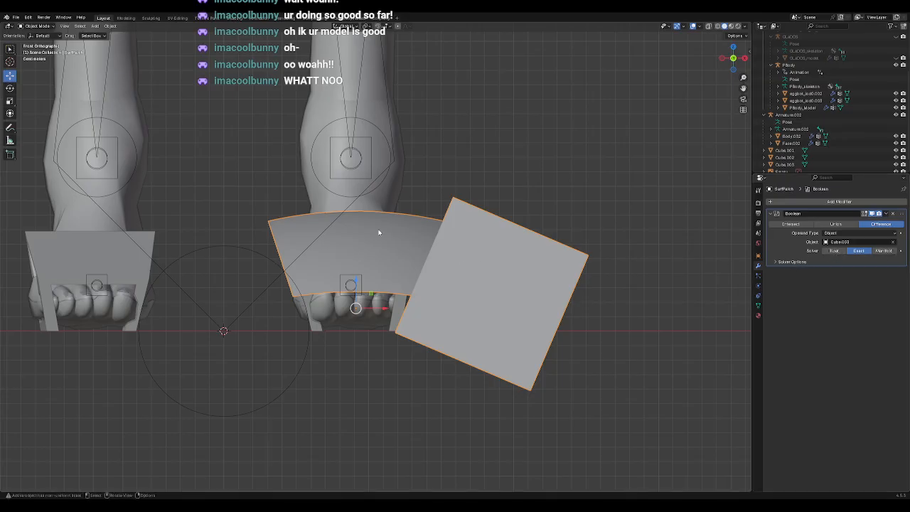
pyautogui.hotkey('ctrl', 'z')
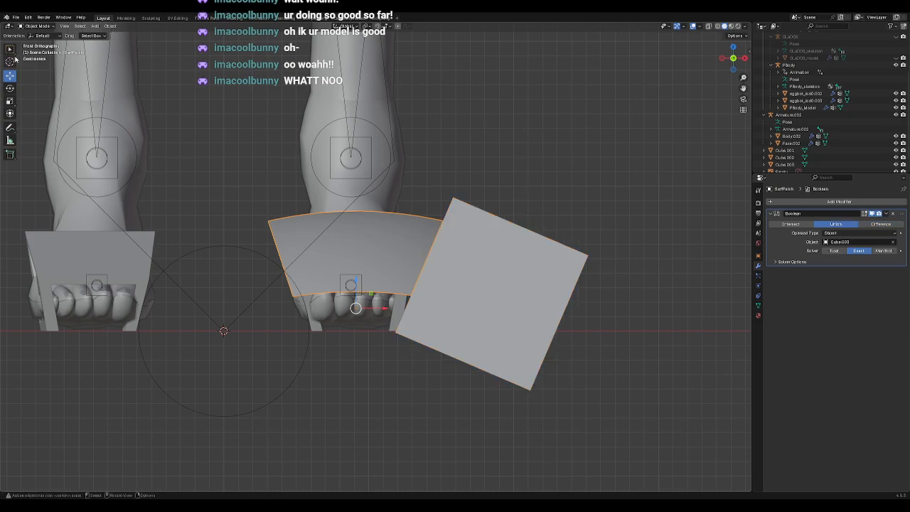
# Step: Rotate the tilted block to a slightly shallower angle against the patch's uncut side, and reselect the patch
pyautogui.click(486, 270)
pyautogui.moveTo(526, 295)
pyautogui.mouseDown()
pyautogui.moveTo(631, 292)
pyautogui.moveTo(514, 292)
pyautogui.moveTo(526, 293)
pyautogui.moveTo(509, 277)
pyautogui.moveTo(512, 291)
pyautogui.mouseUp()
pyautogui.click(10, 88)
pyautogui.click(10, 75)
pyautogui.keyDown('shift'); pyautogui.click(360, 237); pyautogui.keyUp('shift')
pyautogui.click(360, 237)
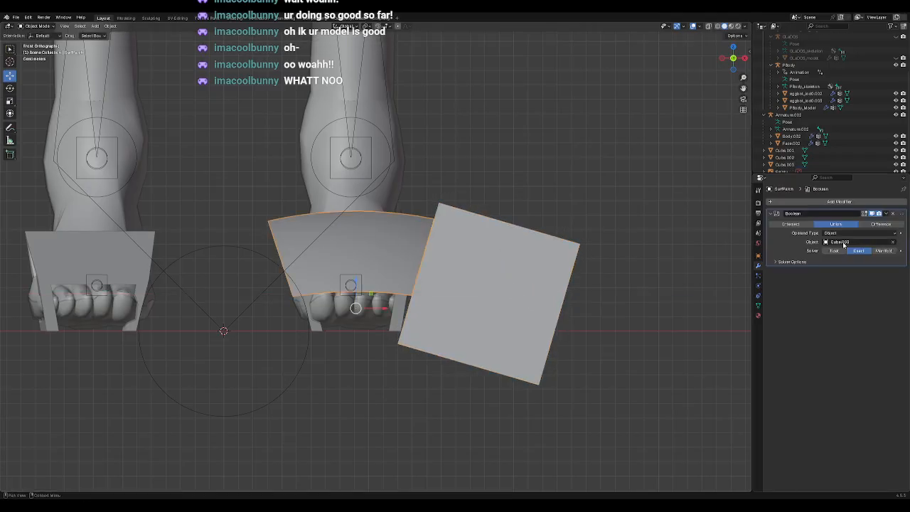
# Step: Try to cut the patch with the re-angled block by setting the Boolean to Difference and applying it
pyautogui.click(879, 224)
pyautogui.click(885, 214)
pyautogui.click(877, 224)
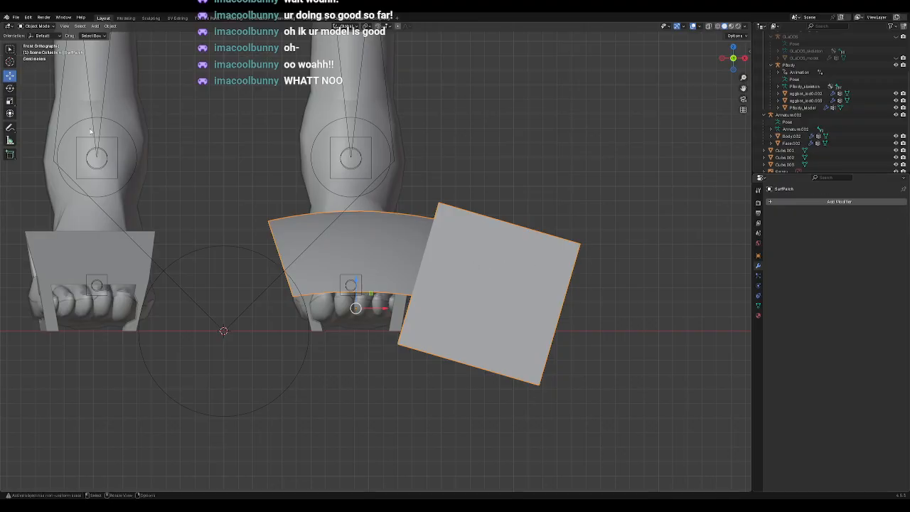
# Step: Shift the patch along X, inspect its cut side in perspective, and undo both the shift and the applied Boolean
pyautogui.moveTo(384, 304); pyautogui.dragTo(541, 306)
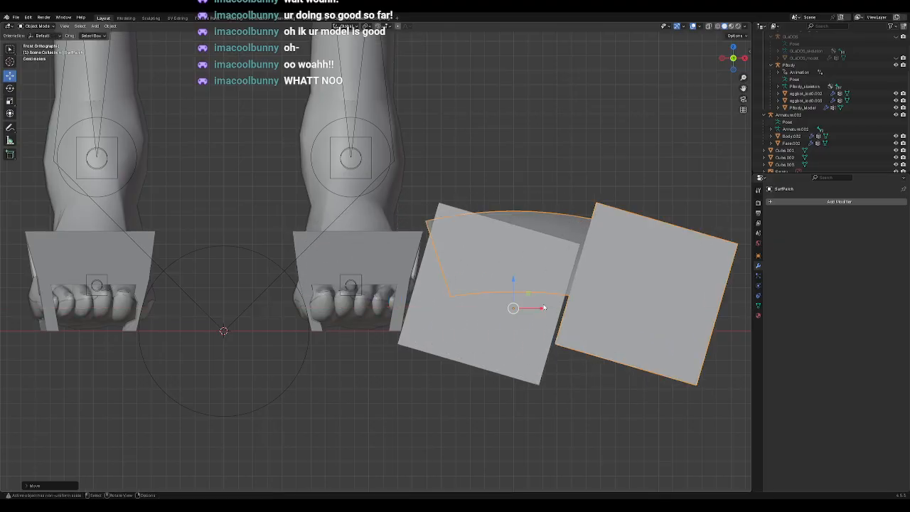
pyautogui.hotkey('ctrl', 'z')
pyautogui.hotkey('ctrl', 'z')
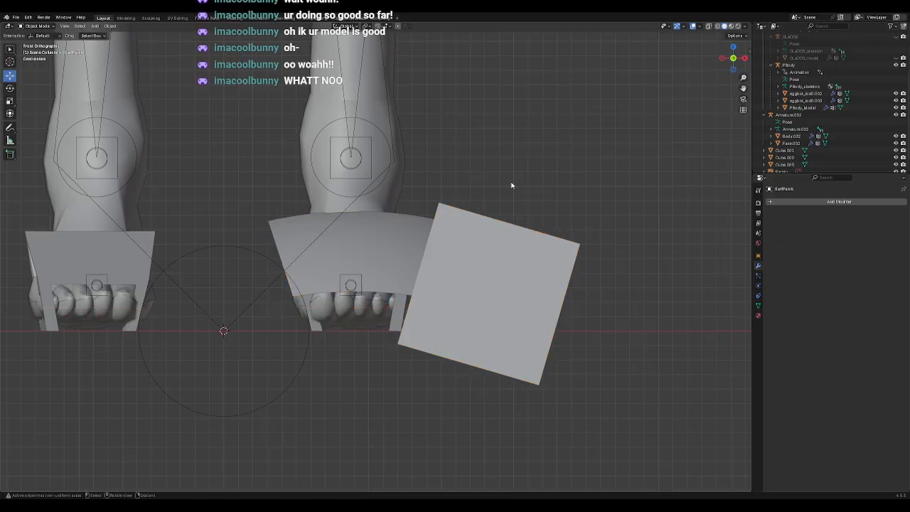
pyautogui.moveTo(499, 192); pyautogui.dragTo(462, 228, button='middle')
pyautogui.moveTo(473, 268); pyautogui.dragTo(477, 244, button='middle')
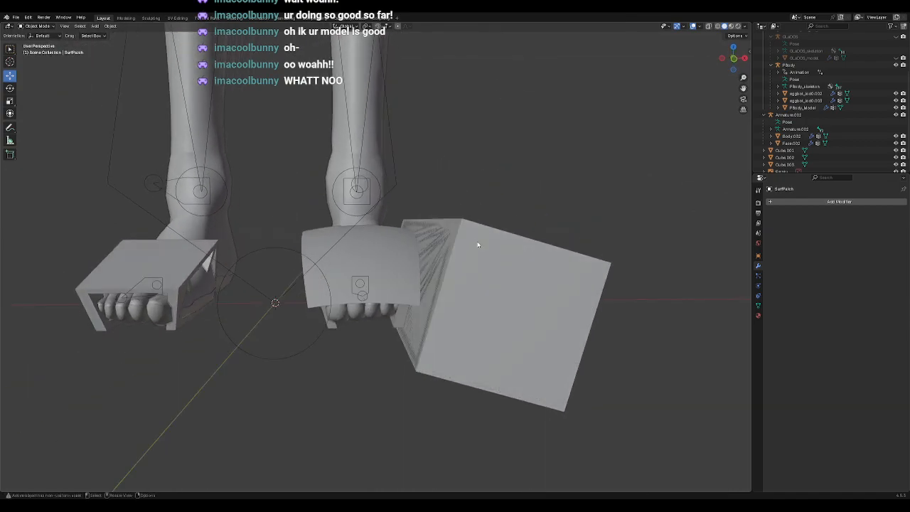
pyautogui.keyDown('ctrl'); pyautogui.click(477, 244); pyautogui.keyUp('ctrl')
pyautogui.hotkey('ctrl', 'z')
pyautogui.hotkey('ctrl', 'z')
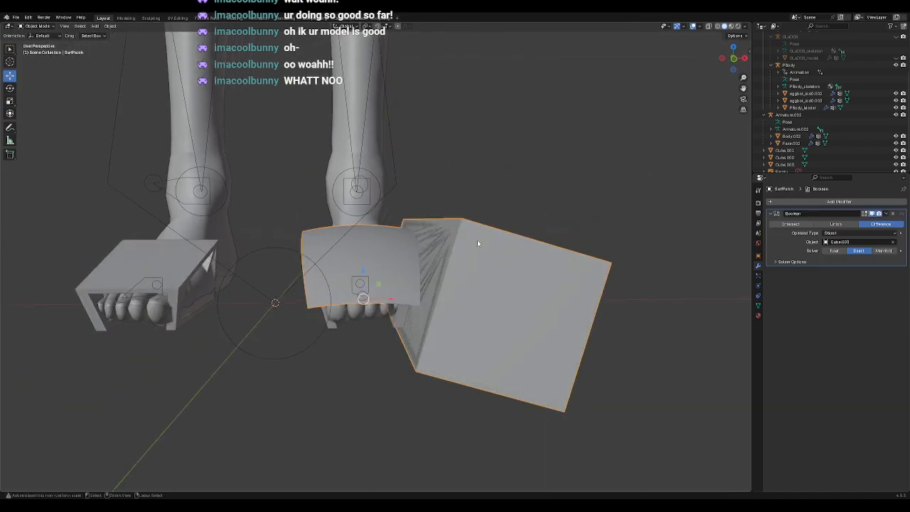
# Step: Move the tilted block along X clear of the patch, undoing the attempt to bring it back in the front view
pyautogui.click(503, 250)
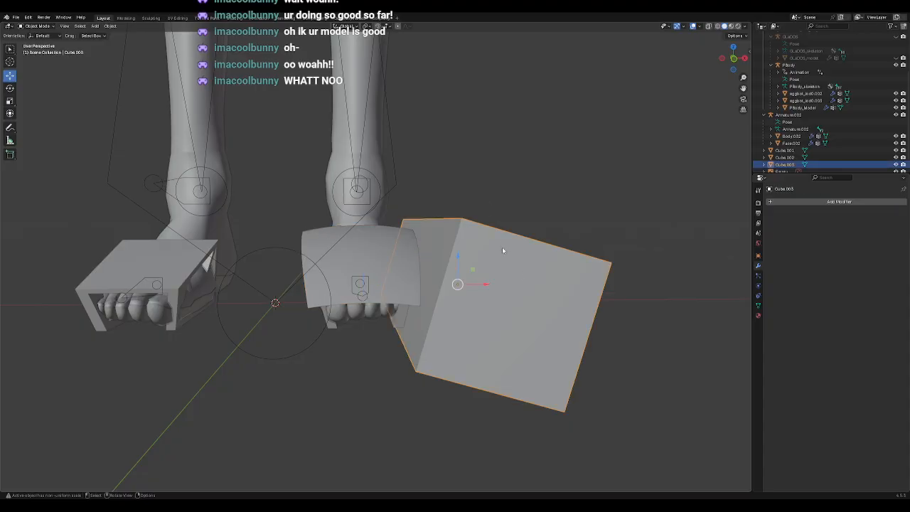
pyautogui.moveTo(484, 286); pyautogui.dragTo(551, 187)
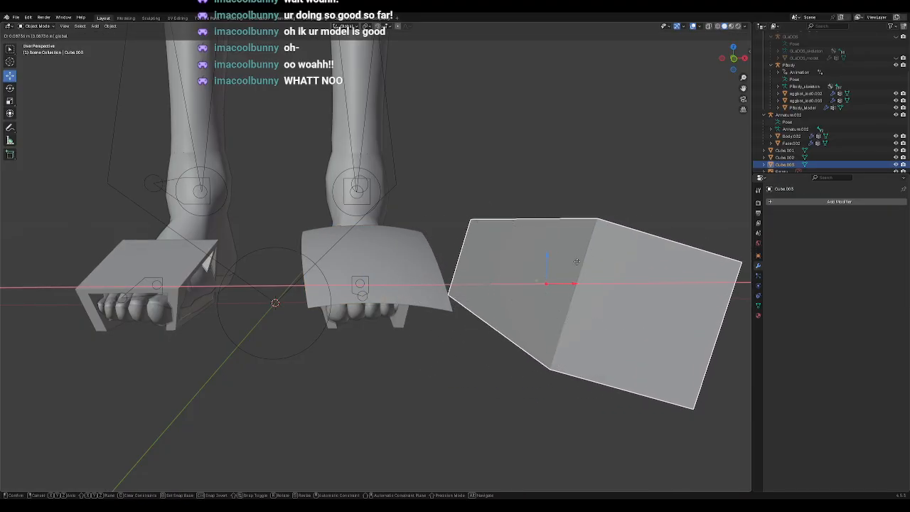
pyautogui.moveTo(469, 269)
pyautogui.mouseDown(button='middle')
pyautogui.moveTo(462, 239)
pyautogui.moveTo(464, 262)
pyautogui.mouseUp(button='middle')
pyautogui.press('KP_1')
pyautogui.press('KP_3')
pyautogui.press('KP_1')
pyautogui.moveTo(544, 284); pyautogui.dragTo(482, 285)
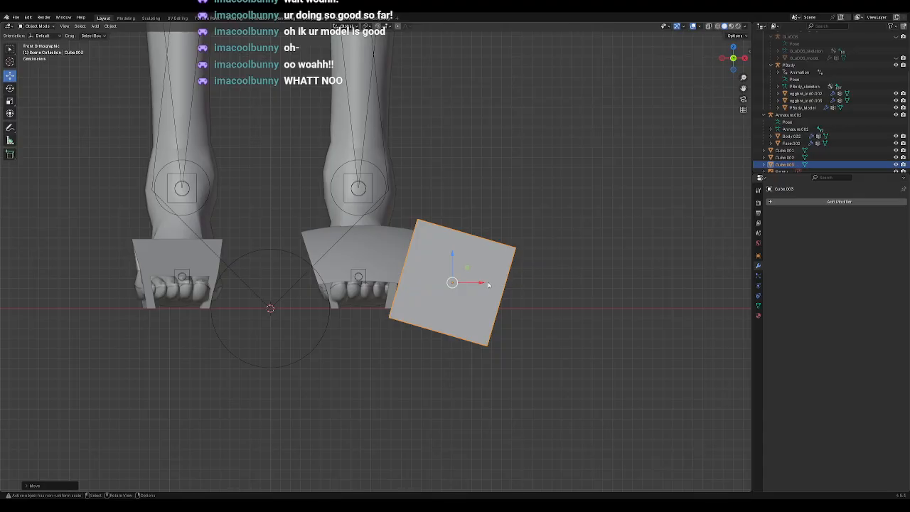
pyautogui.hotkey('ctrl', 'z')
# Step: Enter Edit Mode on the surface patch and examine its grid mesh from the front and from above
pyautogui.keyDown('shift'); pyautogui.click(423, 268); pyautogui.keyUp('shift')
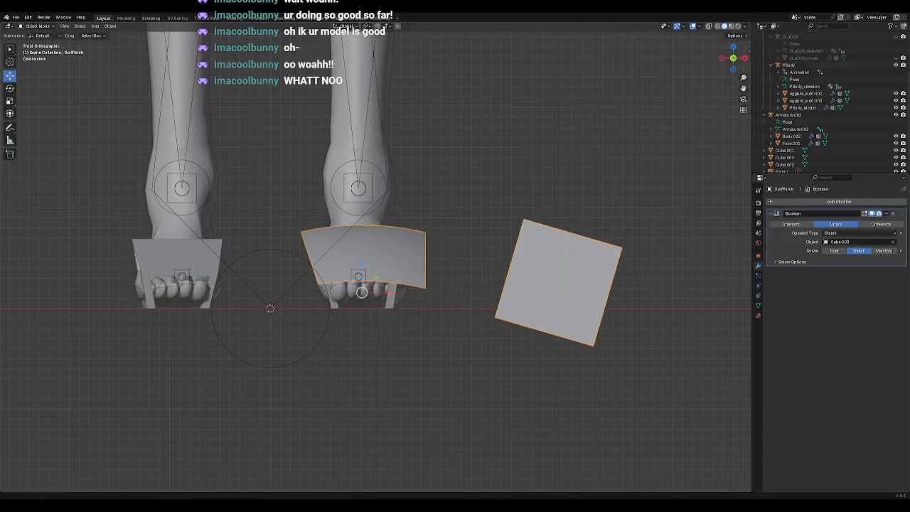
pyautogui.click(36, 26)
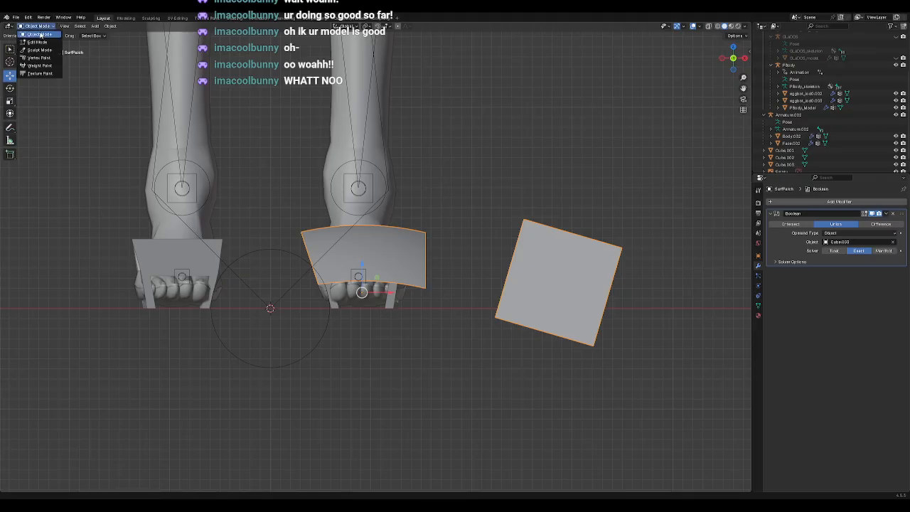
pyautogui.click(32, 40)
pyautogui.moveTo(401, 164); pyautogui.dragTo(352, 185, button='middle')
pyautogui.press('KP_1')
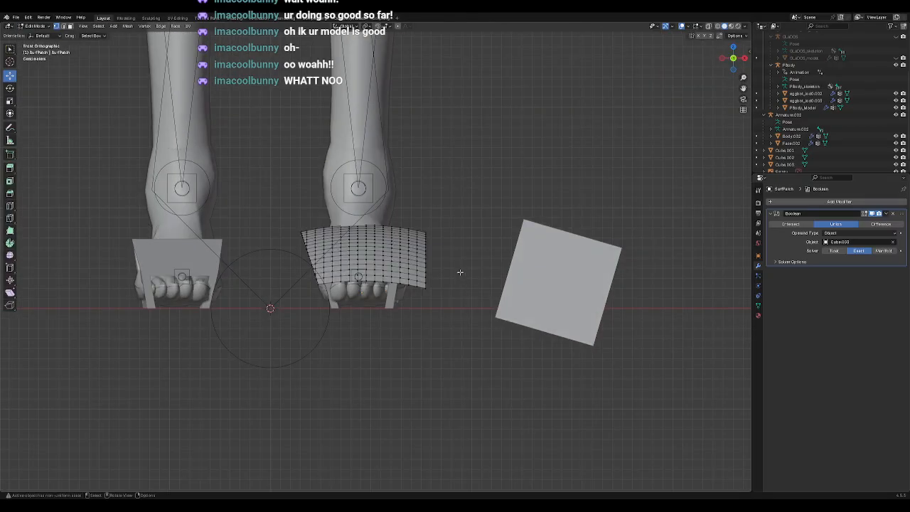
pyautogui.moveTo(460, 271); pyautogui.dragTo(467, 305, button='middle')
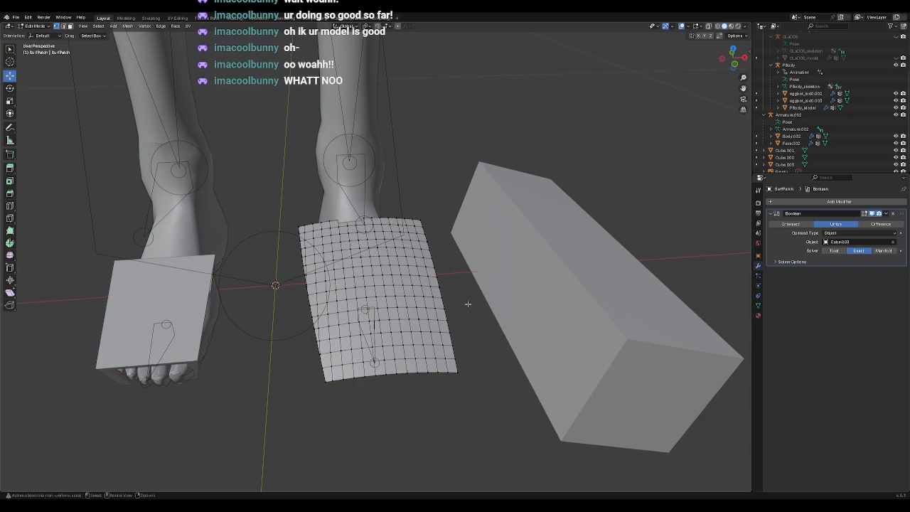
pyautogui.moveTo(467, 395); pyautogui.dragTo(455, 280, button='middle')
# Step: Try shifting an edge loop of the patch, undo it, and return to Object Mode
pyautogui.keyDown('alt'); pyautogui.click(421, 360); pyautogui.keyUp('alt')
pyautogui.moveTo(455, 301)
pyautogui.mouseDown()
pyautogui.moveTo(430, 301)
pyautogui.moveTo(468, 306)
pyautogui.mouseUp()
pyautogui.hotkey('ctrl', 'z')
pyautogui.moveTo(453, 350); pyautogui.dragTo(543, 287, button='middle')
pyautogui.click(463, 335)
pyautogui.click(35, 26)
pyautogui.click(37, 37)
# Step: Try to detach the block from the patch by clearing the parent, and check the selection through the scene's object list
pyautogui.keyDown('shift'); pyautogui.click(541, 266); pyautogui.keyUp('shift')
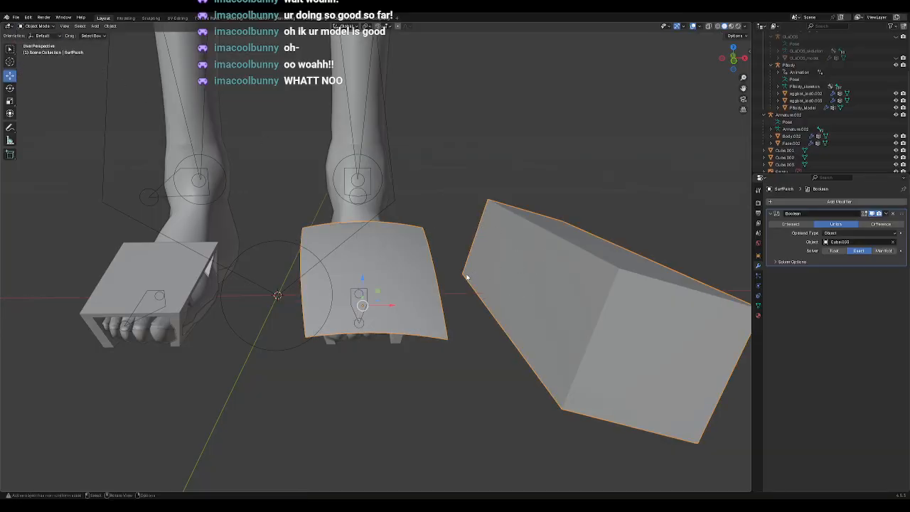
pyautogui.keyDown('shift'); pyautogui.click(496, 245); pyautogui.keyUp('shift')
pyautogui.keyDown('shift'); pyautogui.click(519, 265); pyautogui.keyUp('shift')
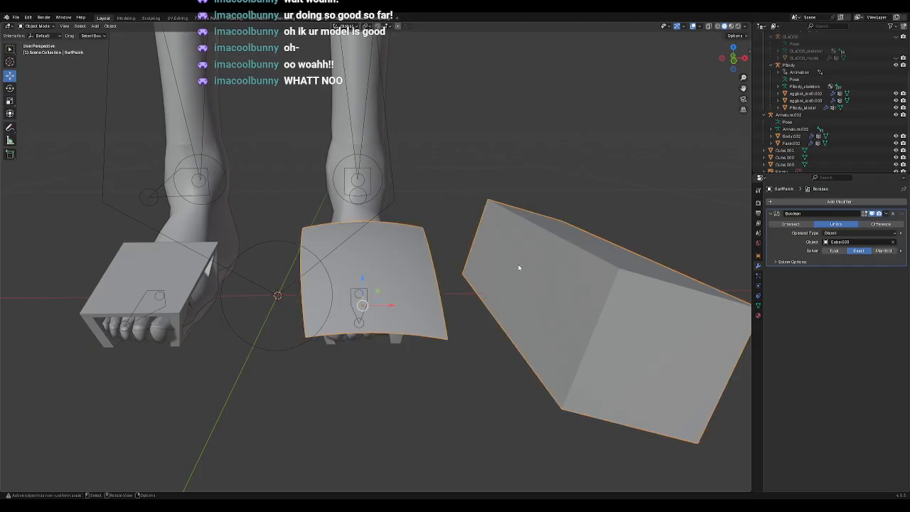
pyautogui.rightClick(473, 196)
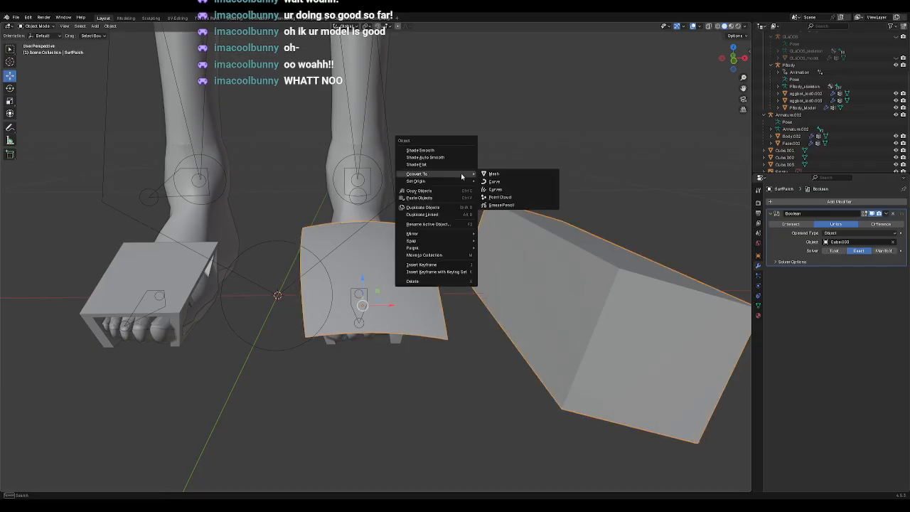
pyautogui.hotkey('alt', 'p')
pyautogui.click(526, 161)
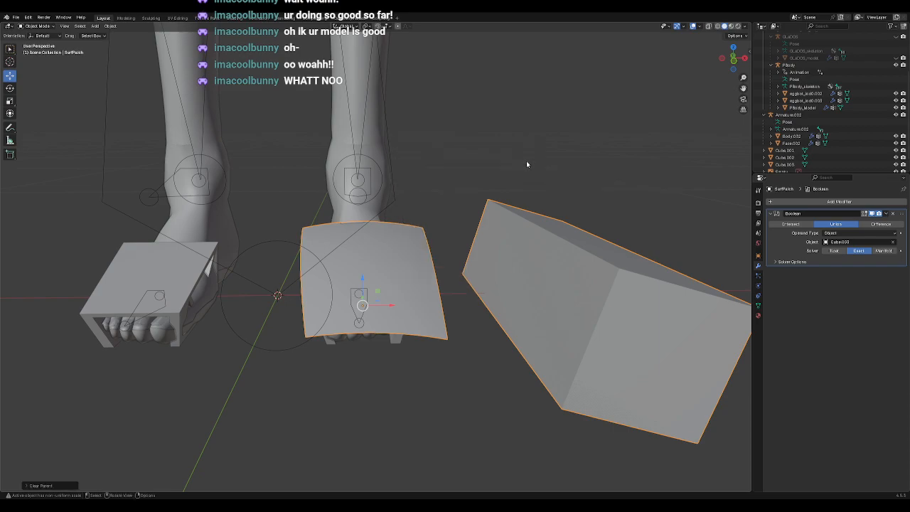
pyautogui.scroll(-1, 782, 143)
pyautogui.click(783, 157)
pyautogui.click(782, 164)
pyautogui.click(544, 163)
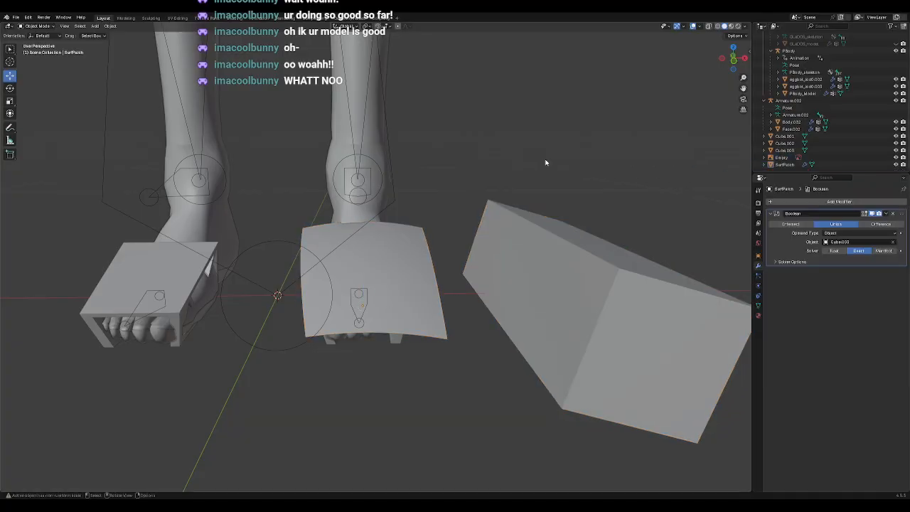
# Step: Undo the parent clearing and the earlier edits until the tilted block sits just beside the patch's uncut side
pyautogui.hotkey('ctrl', 'z')
pyautogui.hotkey('ctrl', 'z')
pyautogui.hotkey('ctrl', 'shift', 'z')
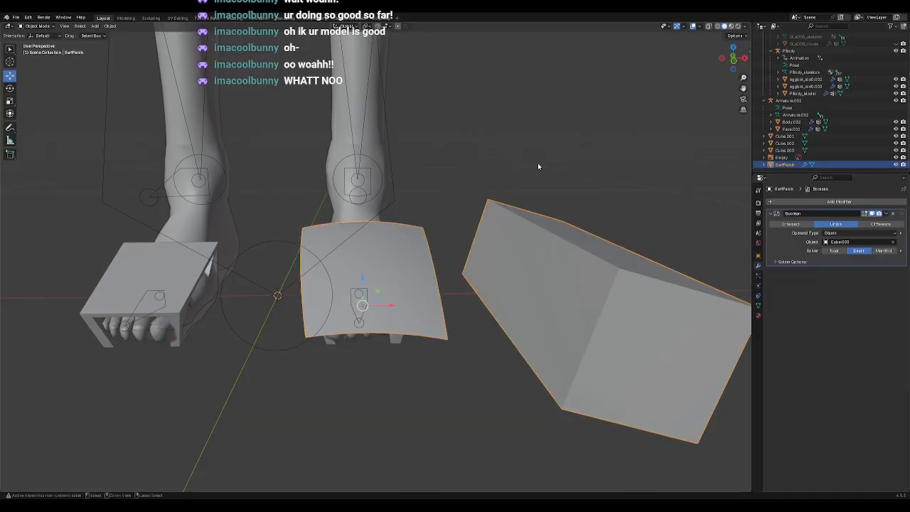
pyautogui.hotkey('ctrl', 'shift', 'z')
pyautogui.hotkey('ctrl', 'z')
pyautogui.hotkey('ctrl', 'shift', 'z')
pyautogui.hotkey('ctrl', 'z')
pyautogui.press('Tab')
pyautogui.hotkey('ctrl', 'z')
pyautogui.hotkey('ctrl', 'z')
pyautogui.hotkey('ctrl', 'z')
pyautogui.hotkey('ctrl', 'z')
pyautogui.hotkey('ctrl', 'z')
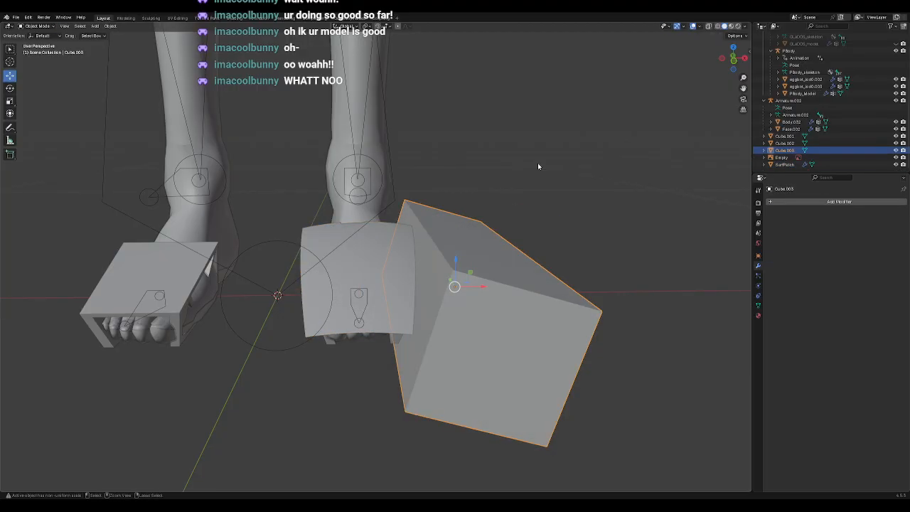
pyautogui.hotkey('ctrl', 'z')
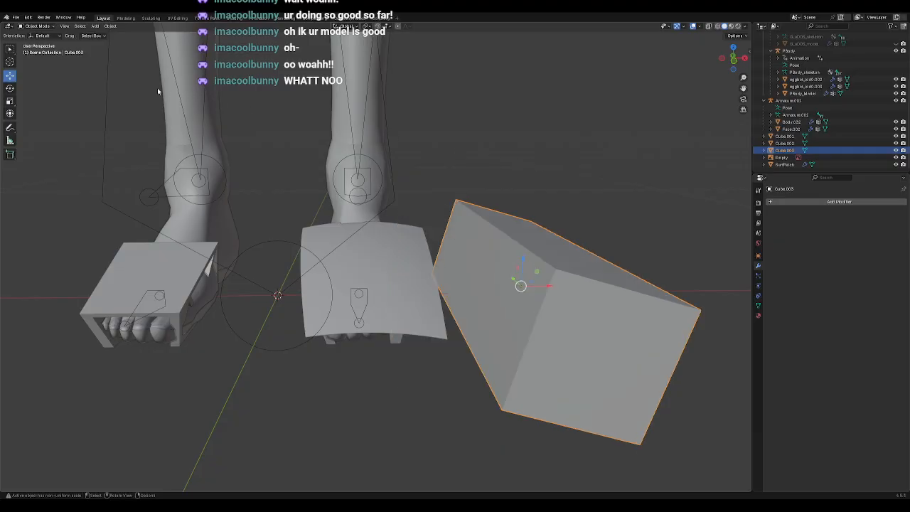
# Step: Examine which objects SurfPatch, Cube.003, Cube.002 and Cube.001 stand for by selecting them in turn and expanding SurfPatch's hierarchy
pyautogui.click(421, 285)
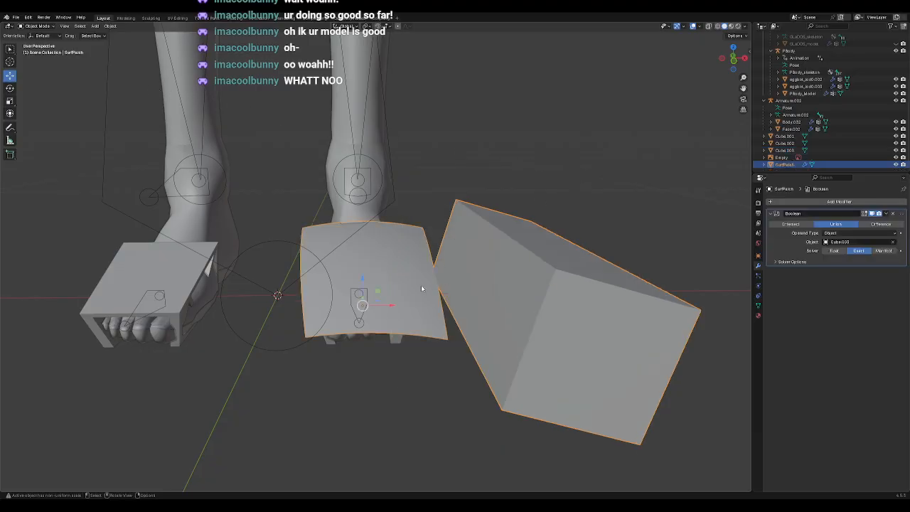
pyautogui.click(496, 159)
pyautogui.click(427, 301)
pyautogui.click(766, 164)
pyautogui.scroll(-1, 786, 151)
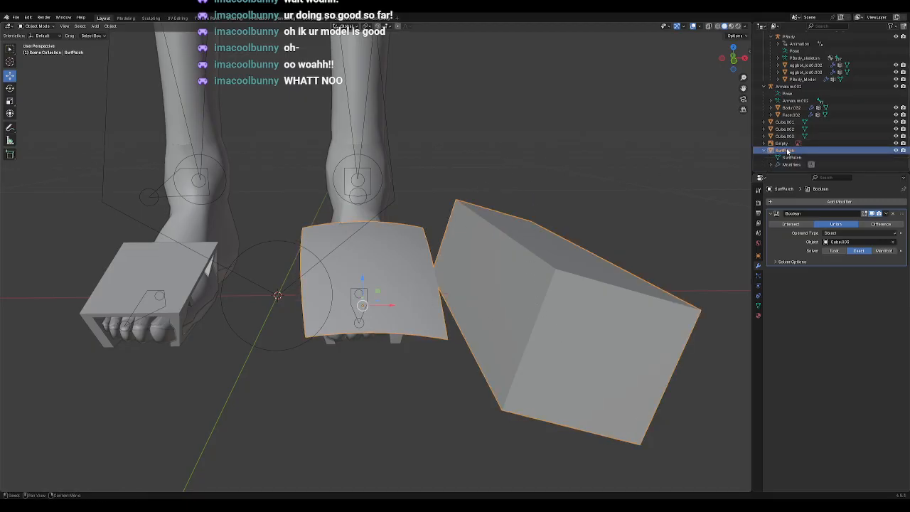
pyautogui.click(765, 151)
pyautogui.click(787, 151)
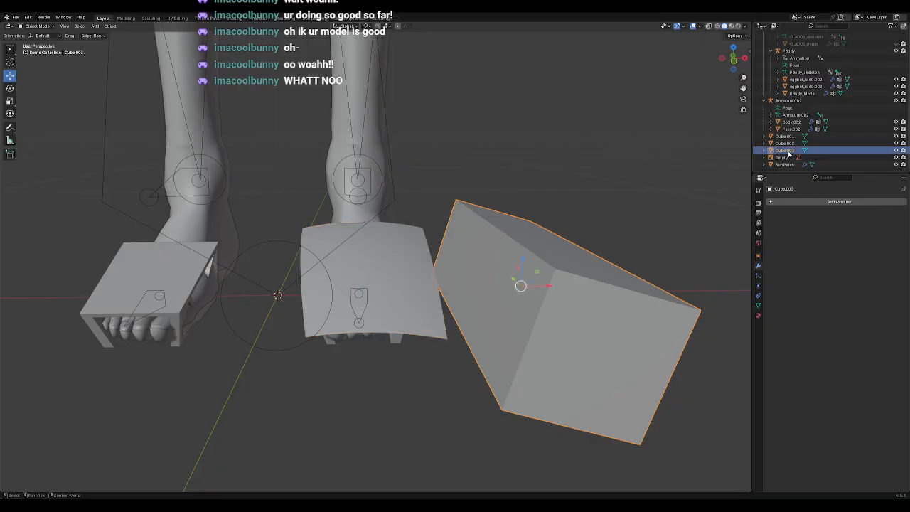
pyautogui.keyDown('ctrl'); pyautogui.click(782, 164); pyautogui.keyUp('ctrl')
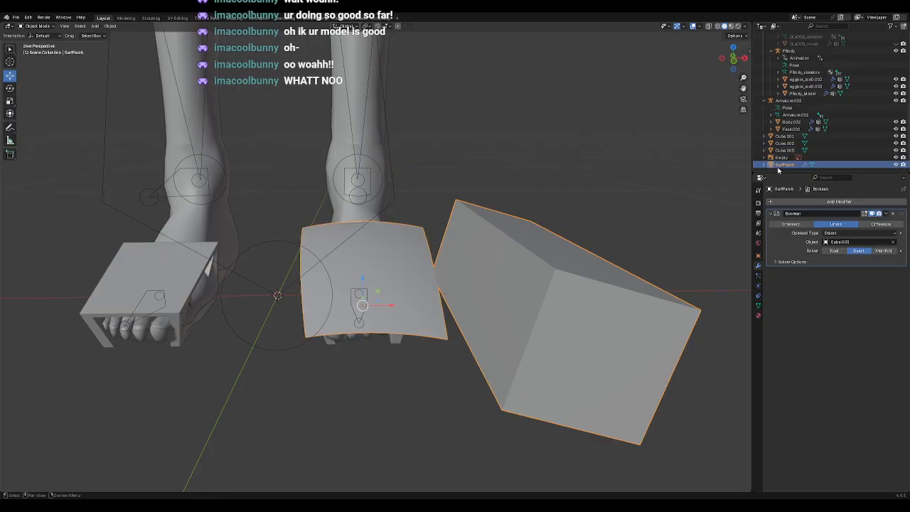
pyautogui.click(784, 151)
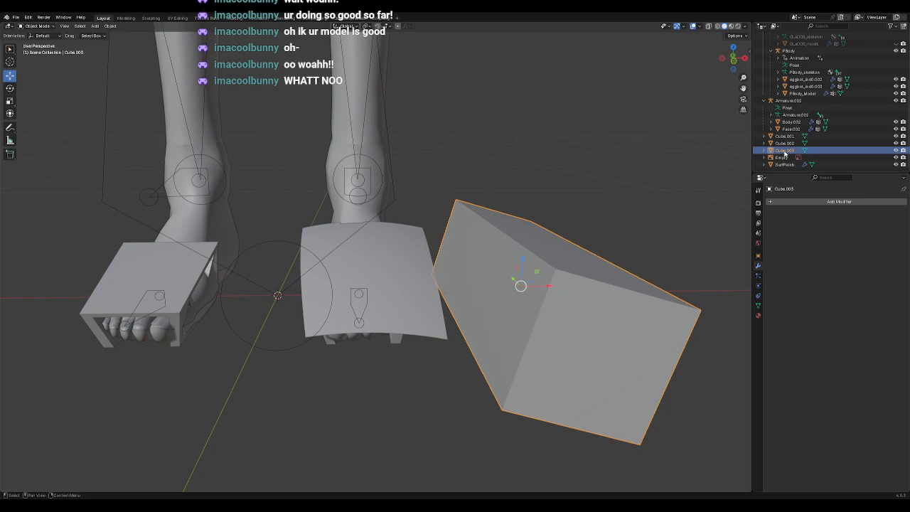
pyautogui.click(784, 143)
pyautogui.click(784, 136)
pyautogui.click(784, 143)
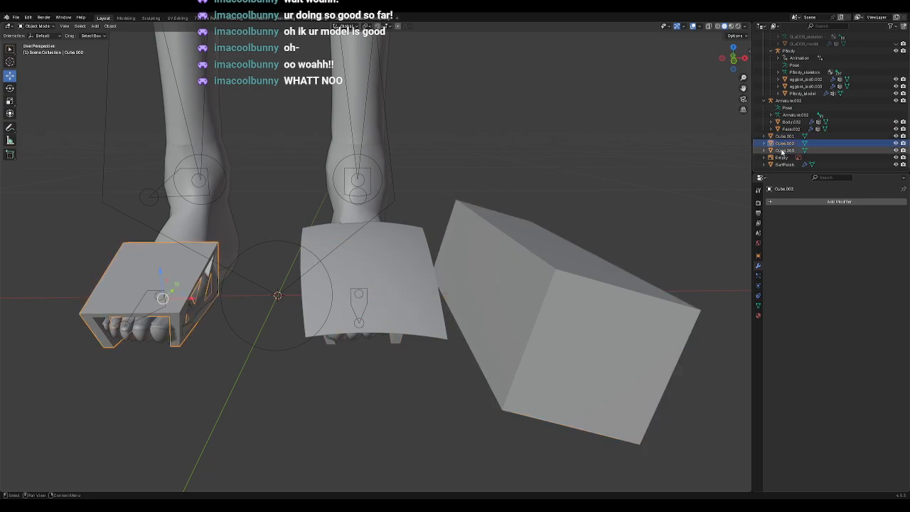
# Step: Remove the Boolean modifier from the SurfPatch object
pyautogui.click(781, 157)
pyautogui.click(780, 164)
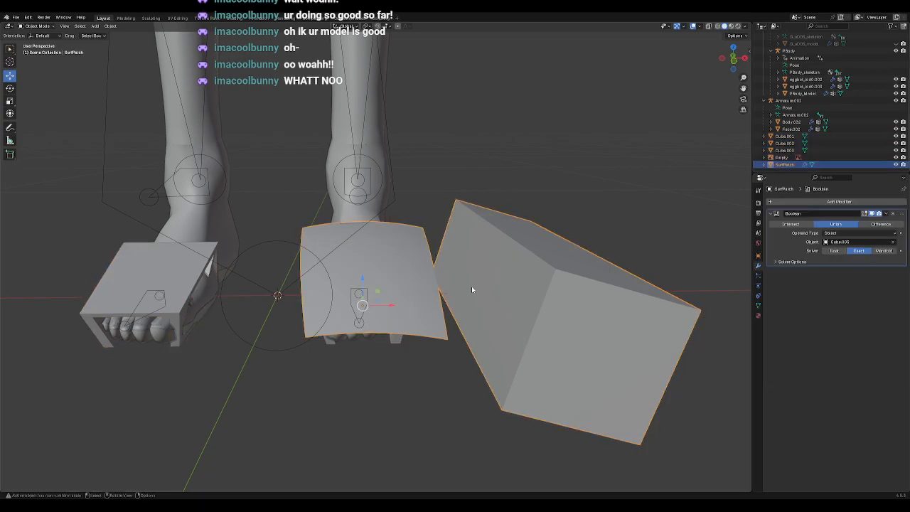
pyautogui.moveTo(391, 304)
pyautogui.mouseDown()
pyautogui.moveTo(345, 299)
pyautogui.moveTo(467, 288)
pyautogui.moveTo(389, 289)
pyautogui.mouseUp()
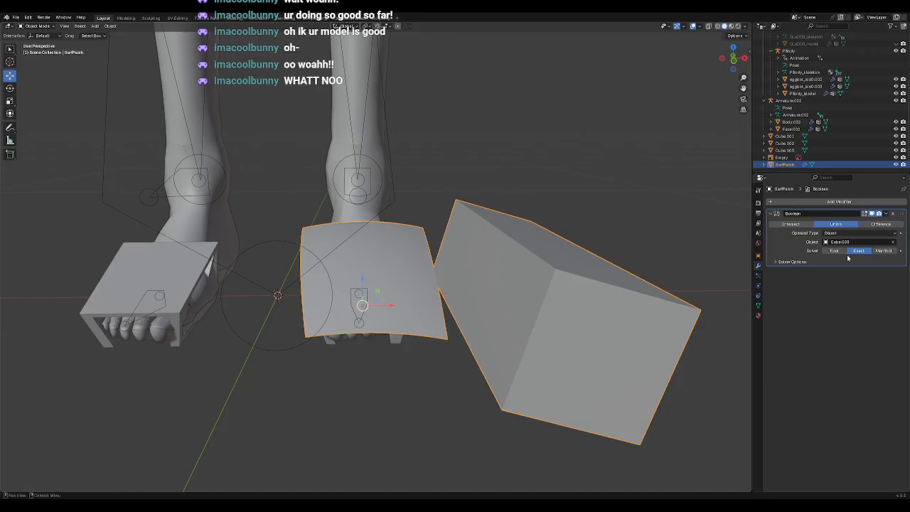
pyautogui.click(894, 214)
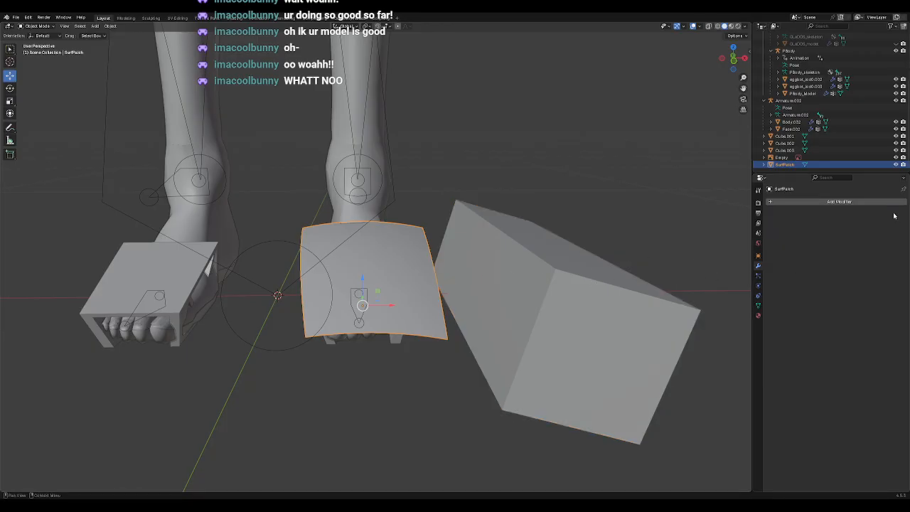
# Step: Move the tilted block sideways in front view until it overlaps the patch's uncut outer side
pyautogui.click(581, 293)
pyautogui.click(415, 297)
pyautogui.click(544, 308)
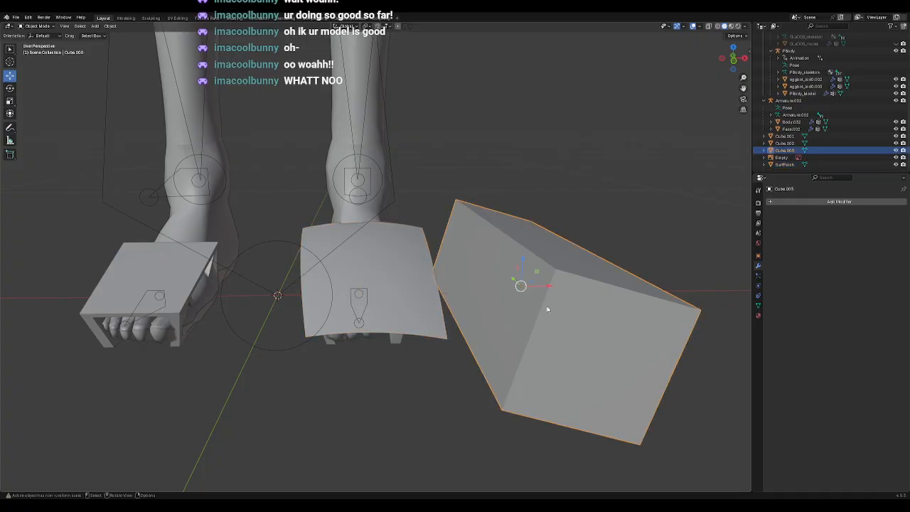
pyautogui.press('KP_1')
pyautogui.moveTo(549, 285); pyautogui.dragTo(483, 285)
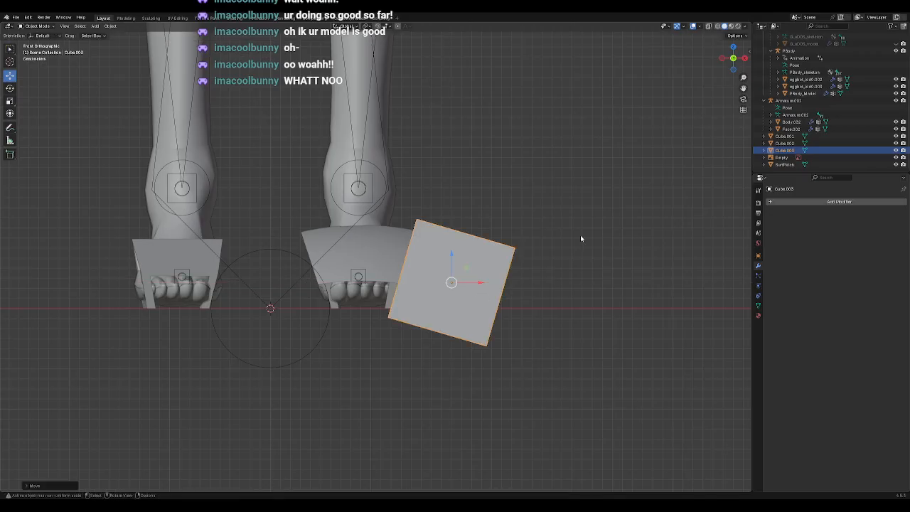
# Step: Add a Boolean modifier to the patch, set to Difference with Cube.003 as cutter, and apply it
pyautogui.click(374, 249)
pyautogui.click(834, 202)
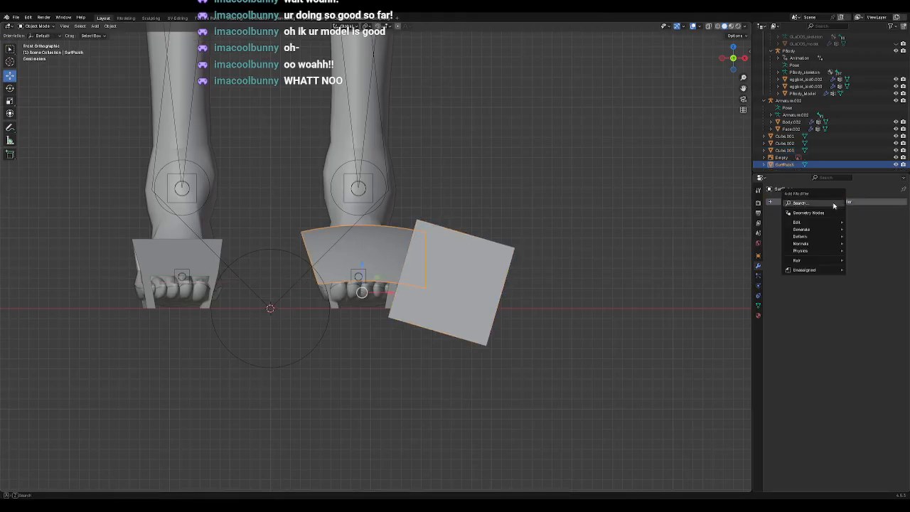
pyautogui.click(813, 207)
pyautogui.click(789, 221)
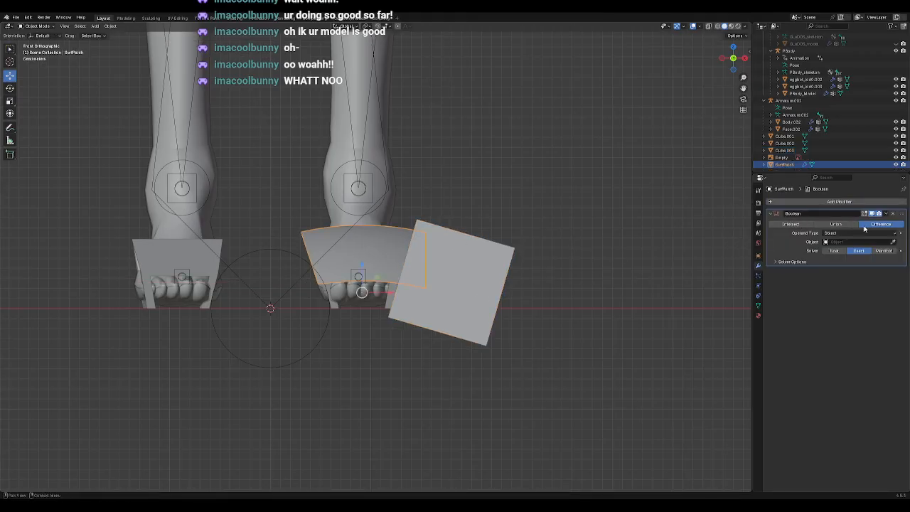
pyautogui.click(891, 243)
pyautogui.click(497, 288)
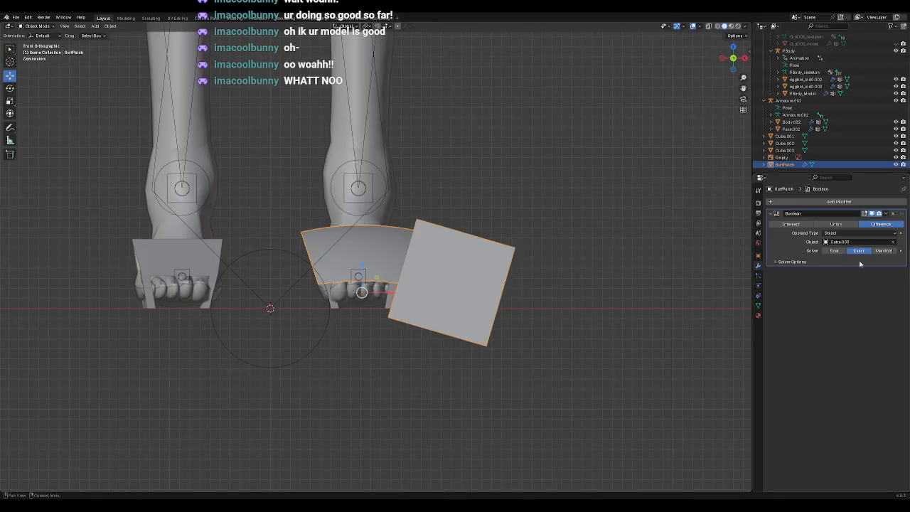
pyautogui.click(886, 213)
pyautogui.click(876, 225)
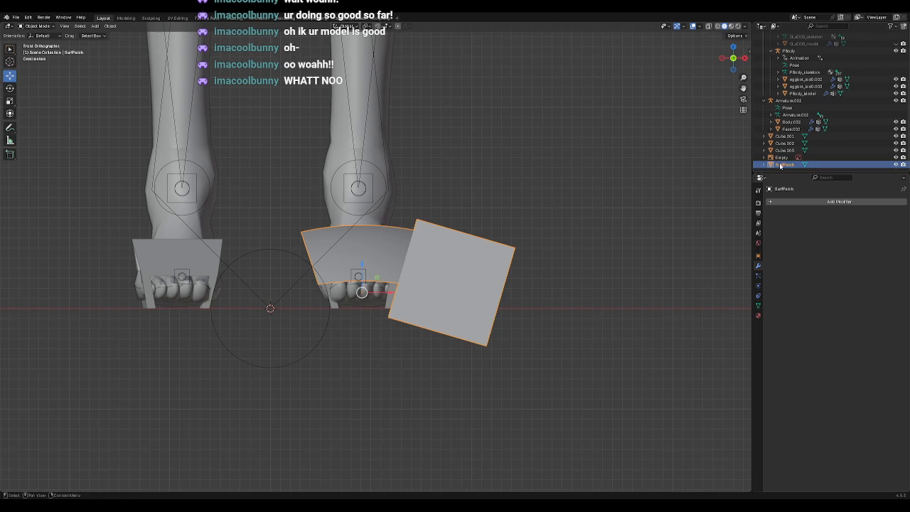
# Step: Slide the cutter block sideways well clear of the patch and select the patch to check the cut
pyautogui.click(451, 258)
pyautogui.moveTo(474, 285); pyautogui.dragTo(625, 291)
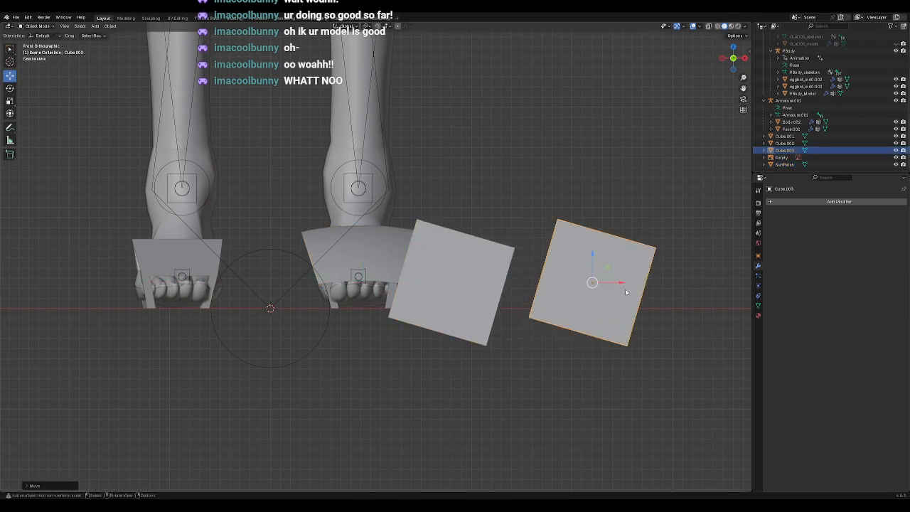
pyautogui.click(443, 270)
pyautogui.moveTo(400, 289)
pyautogui.mouseDown()
pyautogui.moveTo(445, 291)
pyautogui.moveTo(394, 293)
pyautogui.mouseUp()
# Step: Undo the block's move and the application of the Boolean, checking what is selected on the patch and block in between
pyautogui.hotkey('ctrl', 'z')
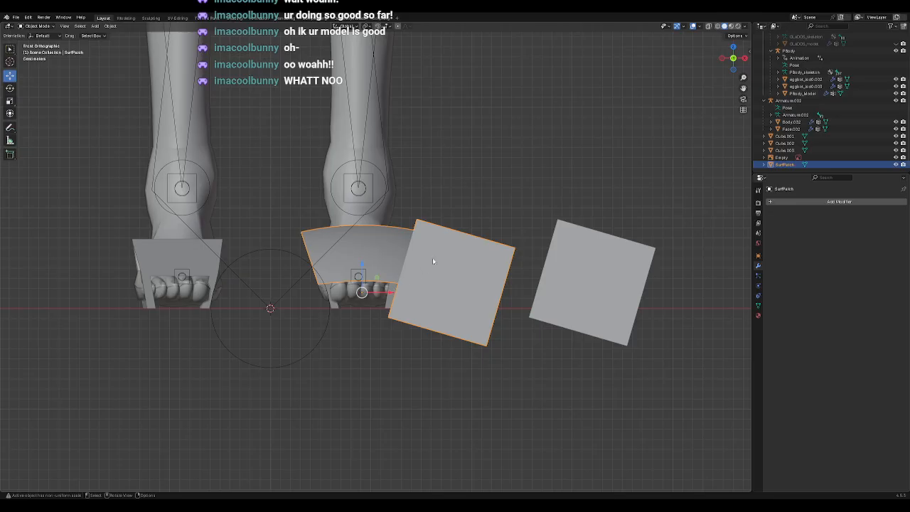
pyautogui.hotkey('ctrl', 'z')
pyautogui.hotkey('ctrl', 'z')
pyautogui.hotkey('ctrl', 'z')
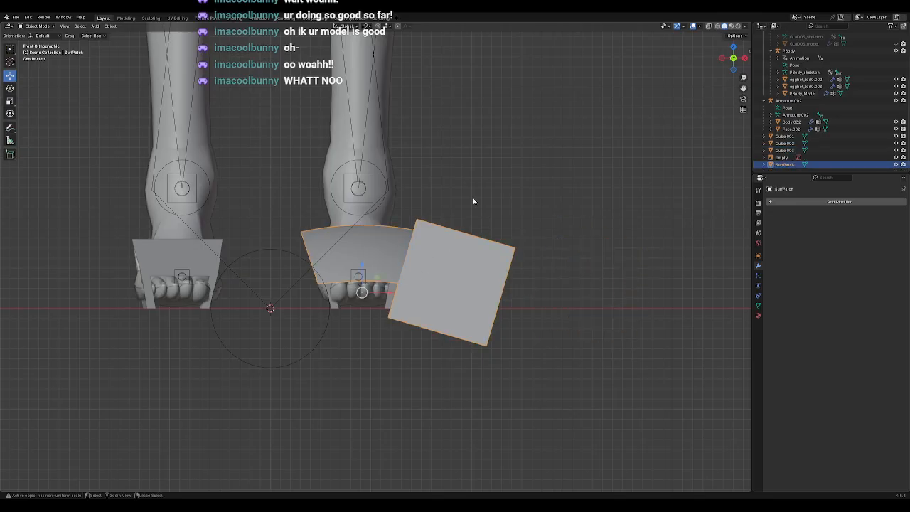
pyautogui.click(366, 268)
pyautogui.click(439, 257)
pyautogui.keyDown('shift'); pyautogui.click(454, 263); pyautogui.keyUp('shift')
pyautogui.click(453, 264)
pyautogui.click(476, 218)
pyautogui.hotkey('ctrl', 'z')
pyautogui.hotkey('ctrl', 'z')
pyautogui.hotkey('ctrl', 'z')
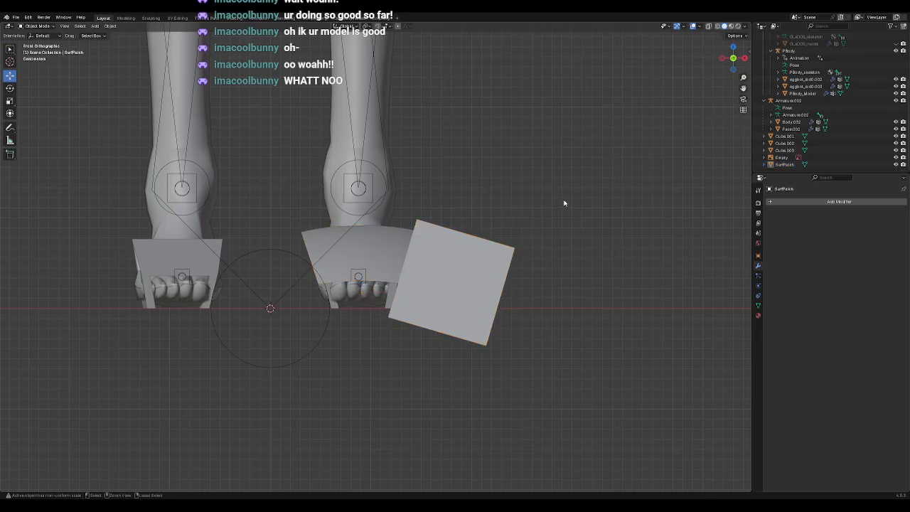
pyautogui.hotkey('ctrl', 'z')
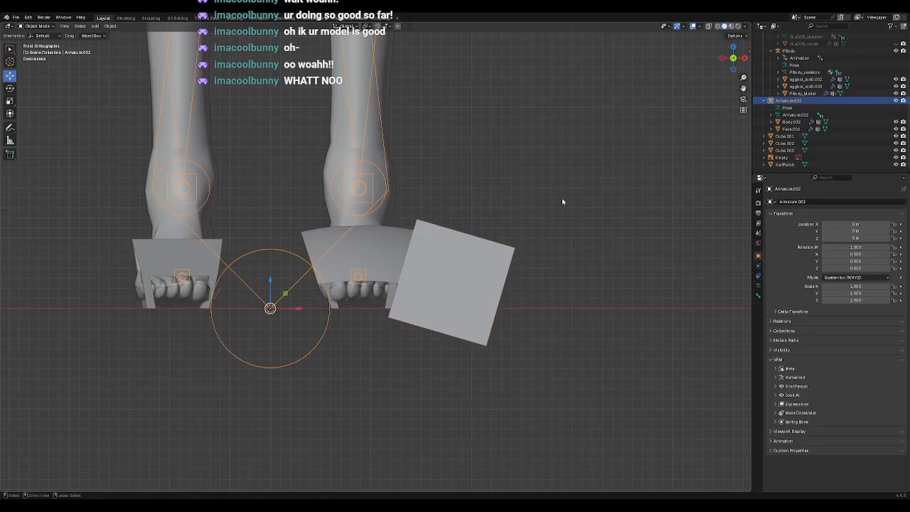
pyautogui.hotkey('ctrl', 'z')
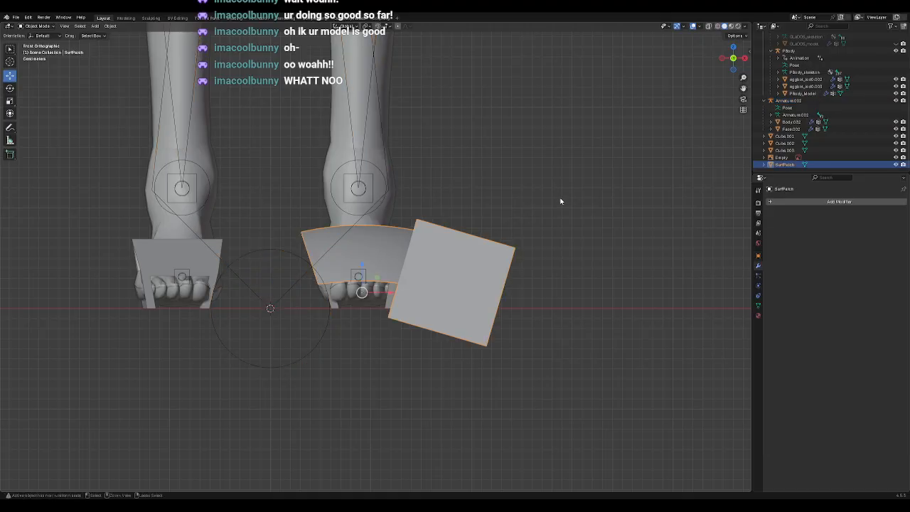
pyautogui.hotkey('ctrl', 'z')
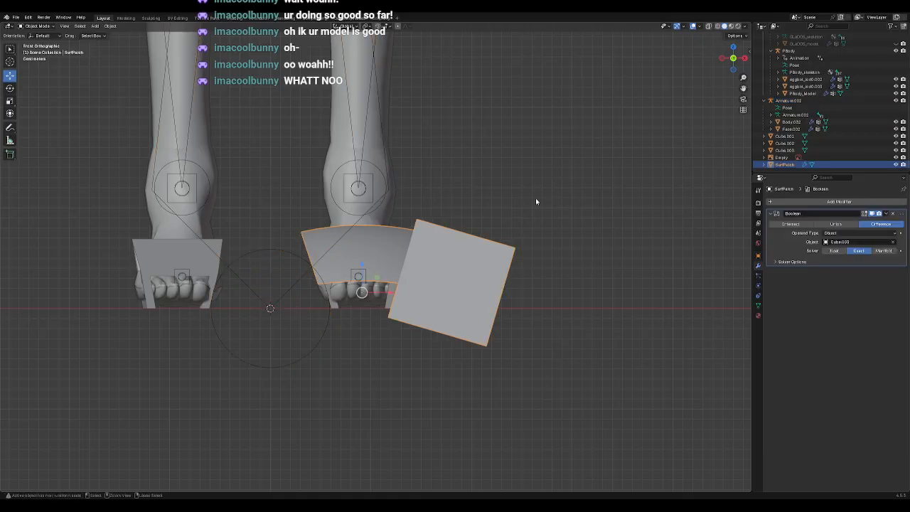
# Step: Remove the patch's Difference modifier and move the tilted block outward, clear of the patch
pyautogui.click(894, 215)
pyautogui.click(461, 282)
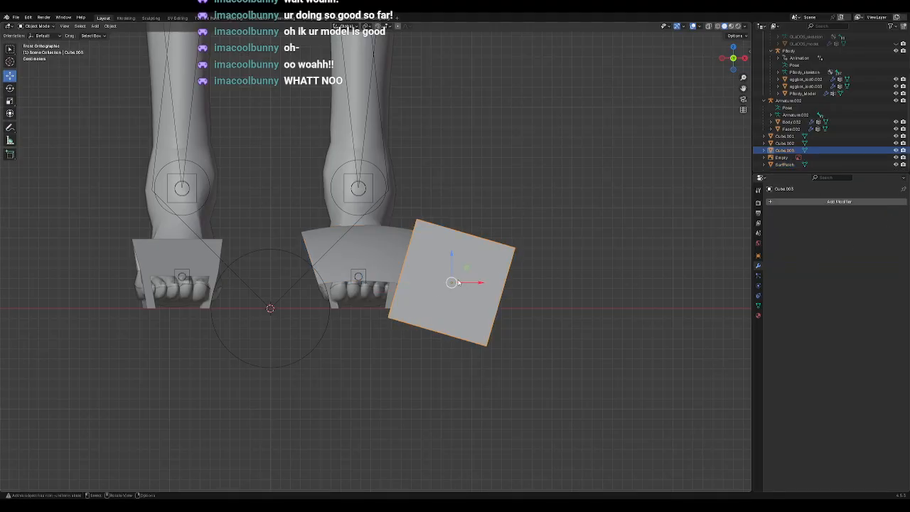
pyautogui.moveTo(489, 286); pyautogui.dragTo(516, 293)
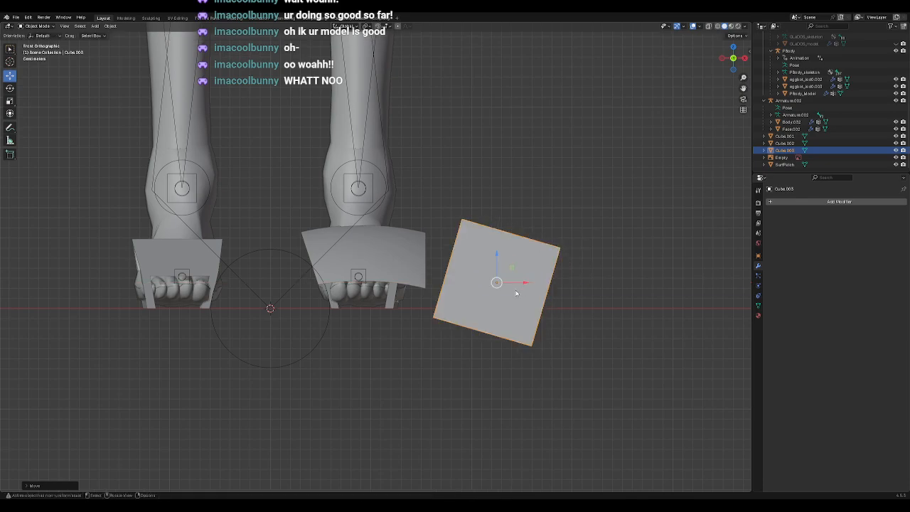
pyautogui.moveTo(441, 264); pyautogui.dragTo(441, 302, button='middle')
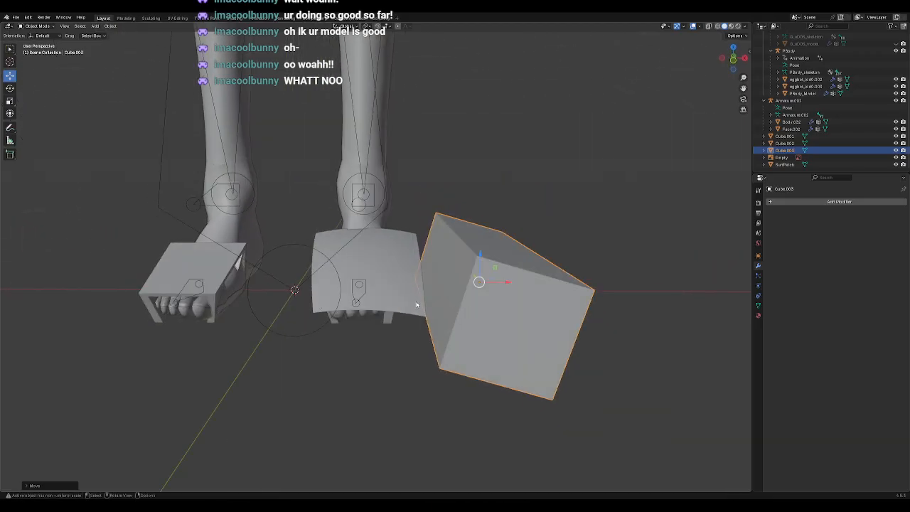
# Step: Delete the curved patch and the tilted cutter block
pyautogui.click(413, 296)
pyautogui.press('Delete')
pyautogui.click(491, 301)
pyautogui.press('Delete')
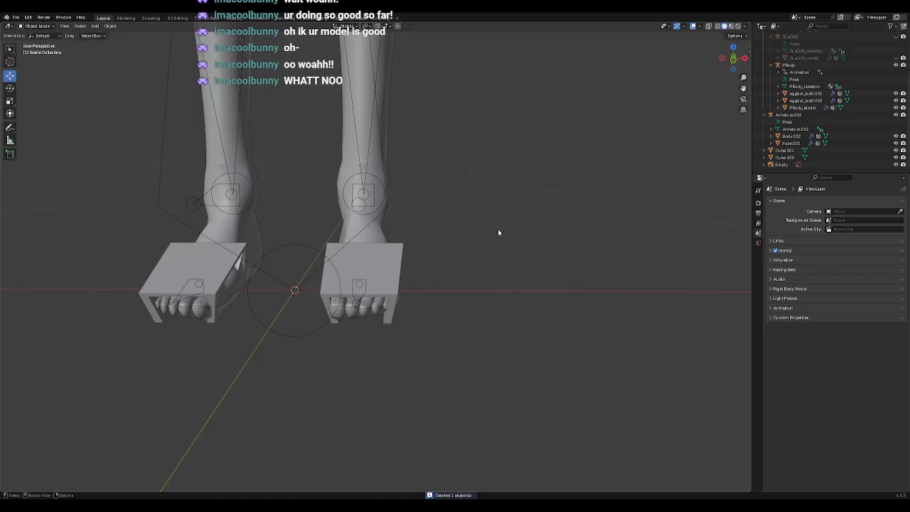
# Step: Examine both foot frames and the ankles from the side and other angles, next to the neighbouring robot model's legs
pyautogui.moveTo(493, 228); pyautogui.dragTo(475, 306, button='middle')
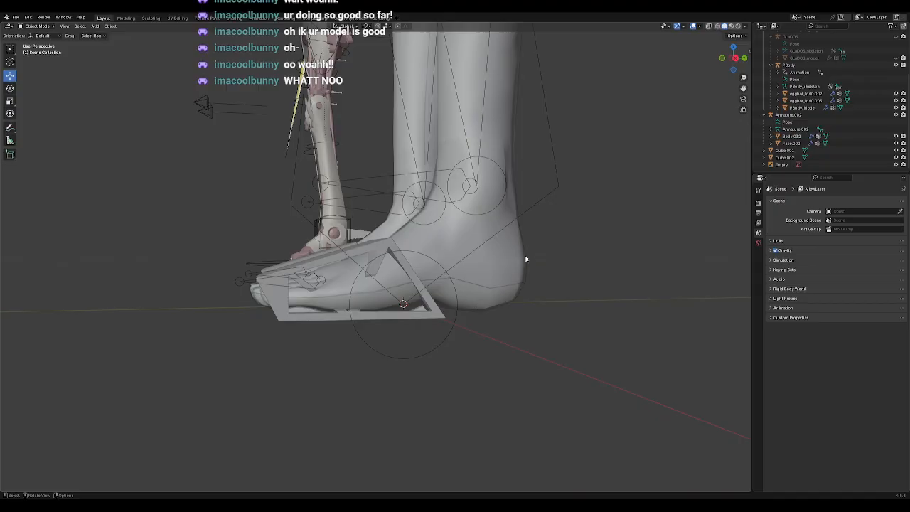
pyautogui.scroll(-3, 511, 256)
pyautogui.scroll(3, 510, 255)
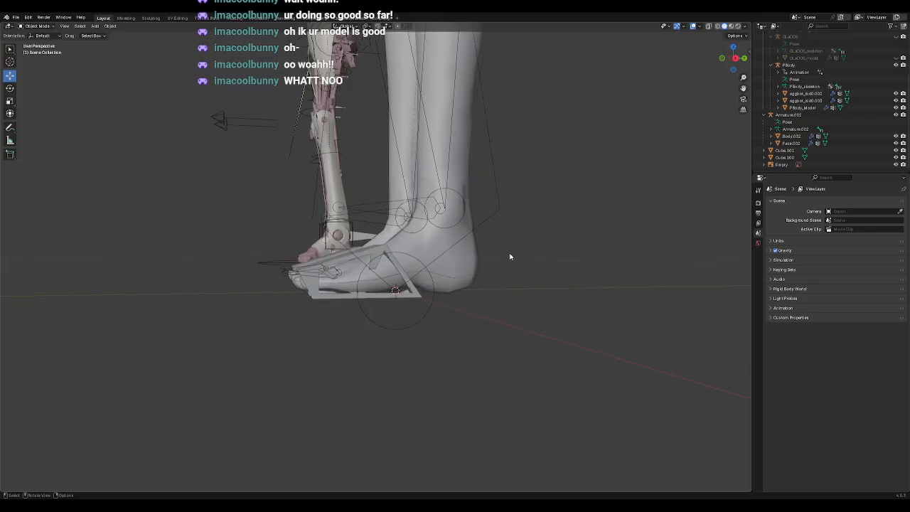
pyautogui.moveTo(462, 232); pyautogui.dragTo(488, 260, button='middle')
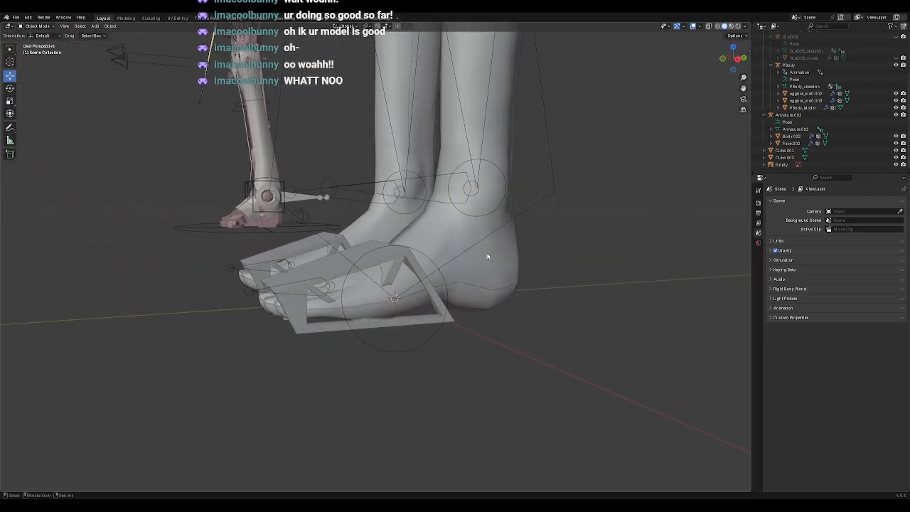
pyautogui.scroll(-4, 487, 256)
pyautogui.moveTo(487, 152); pyautogui.dragTo(496, 300, button='middle')
pyautogui.scroll(-3, 496, 301)
pyautogui.scroll(1, 479, 207)
pyautogui.scroll(5, 449, 228)
pyautogui.moveTo(570, 282)
pyautogui.mouseDown(button='middle')
pyautogui.moveTo(538, 291)
pyautogui.moveTo(569, 282)
pyautogui.mouseUp(button='middle')
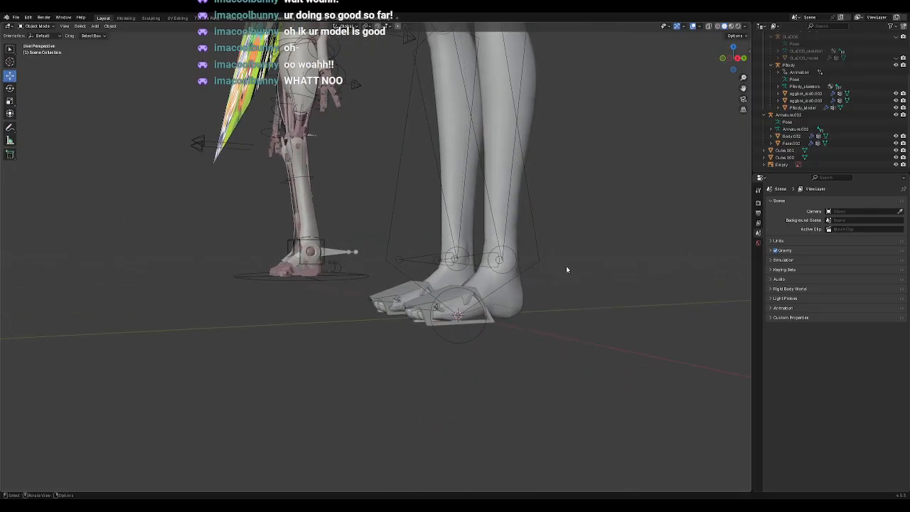
pyautogui.moveTo(408, 197); pyautogui.dragTo(387, 190, button='middle')
pyautogui.moveTo(583, 230); pyautogui.dragTo(539, 254, button='middle')
pyautogui.scroll(1, 510, 265)
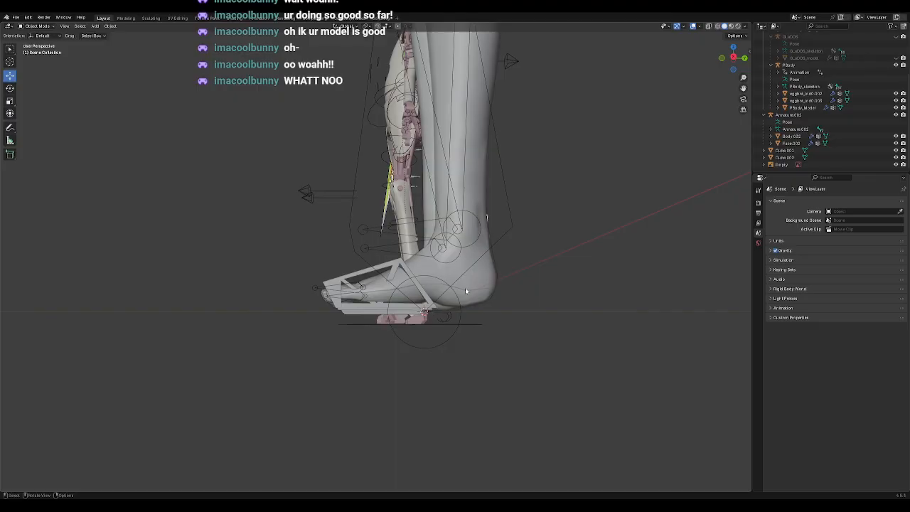
# Step: Add a cylinder mesh at the scene origin and scale it down uniformly to a small size between the character's feet
pyautogui.press('a')
pyautogui.hotkey('alt', 'a')
pyautogui.hotkey('shift', 'a')
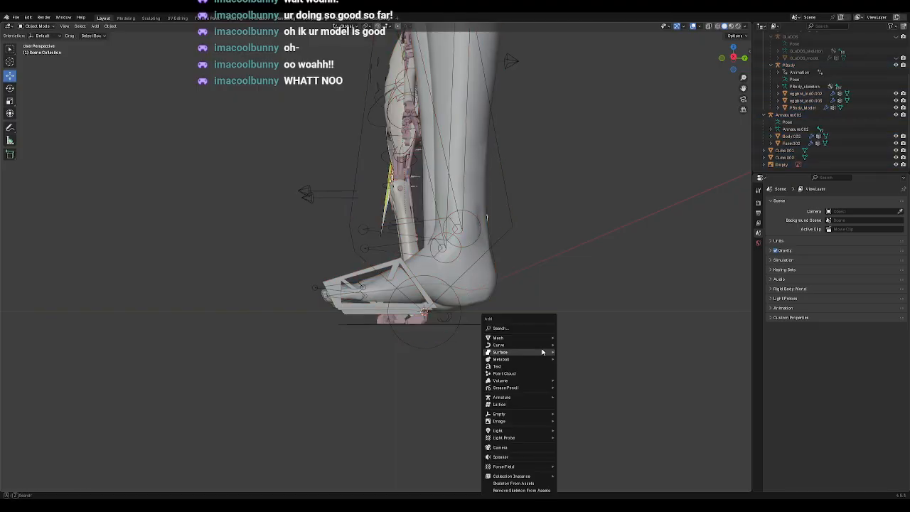
pyautogui.moveTo(541, 351)
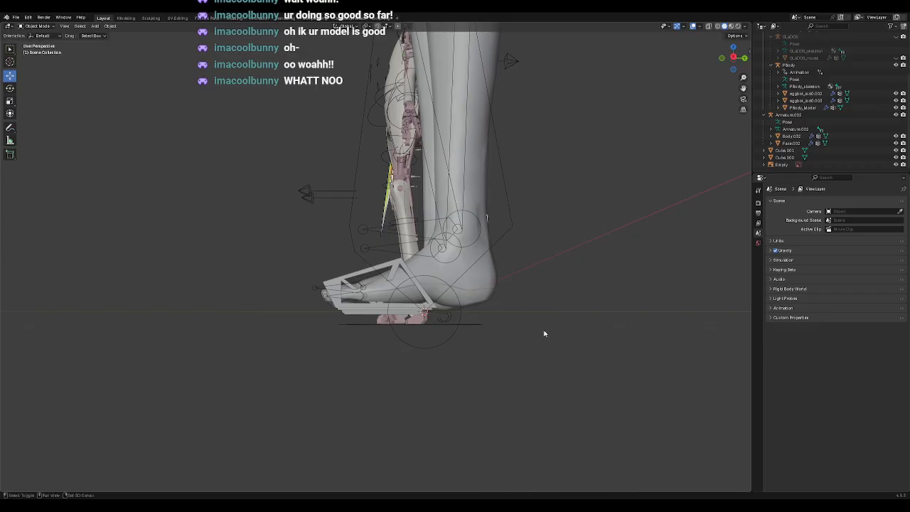
pyautogui.hotkey('shift', 'a')
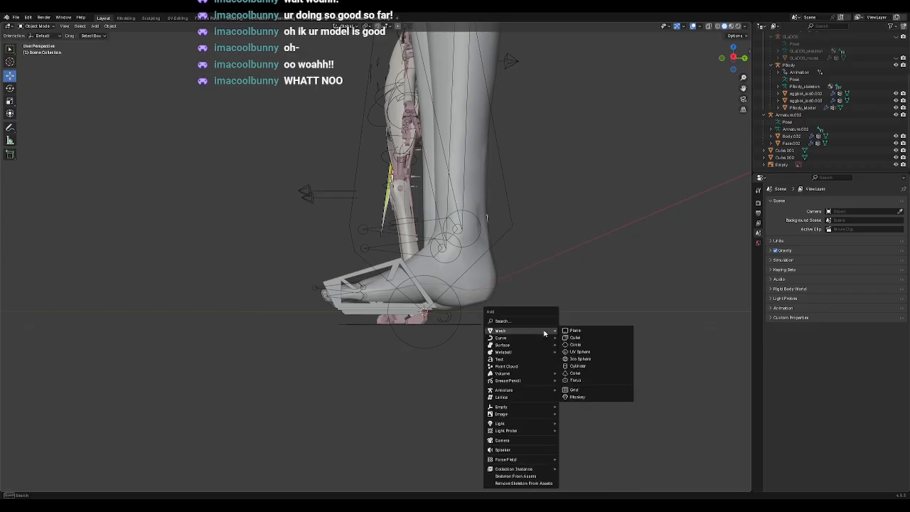
pyautogui.click(577, 365)
pyautogui.scroll(-10, 549, 337)
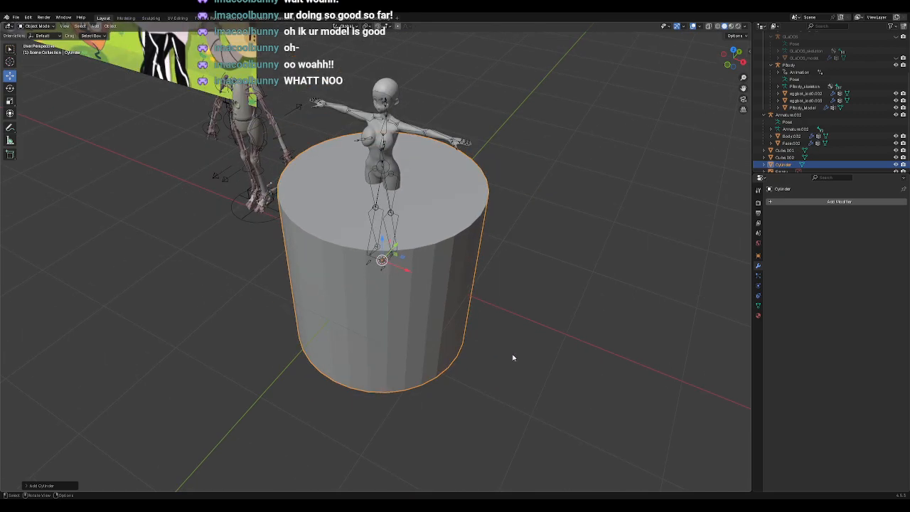
pyautogui.moveTo(512, 357); pyautogui.dragTo(511, 326, button='middle')
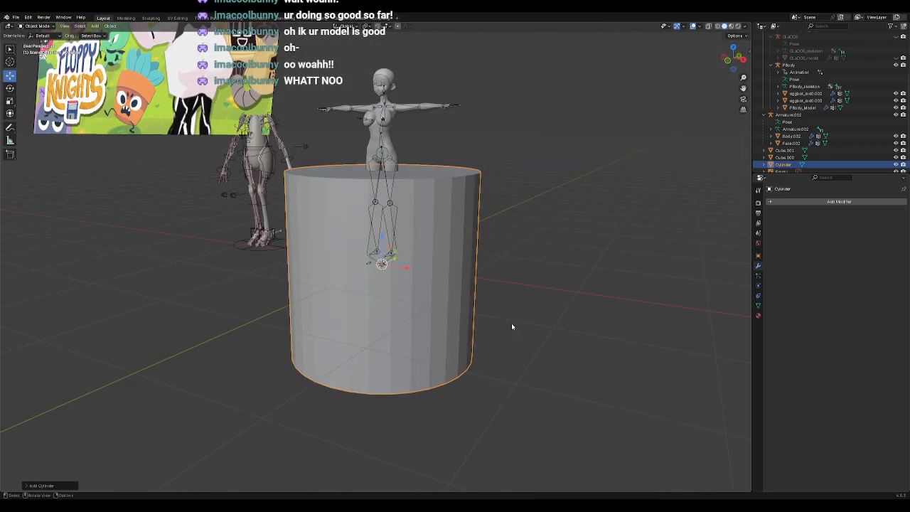
pyautogui.click(10, 100)
pyautogui.moveTo(397, 282); pyautogui.dragTo(383, 265)
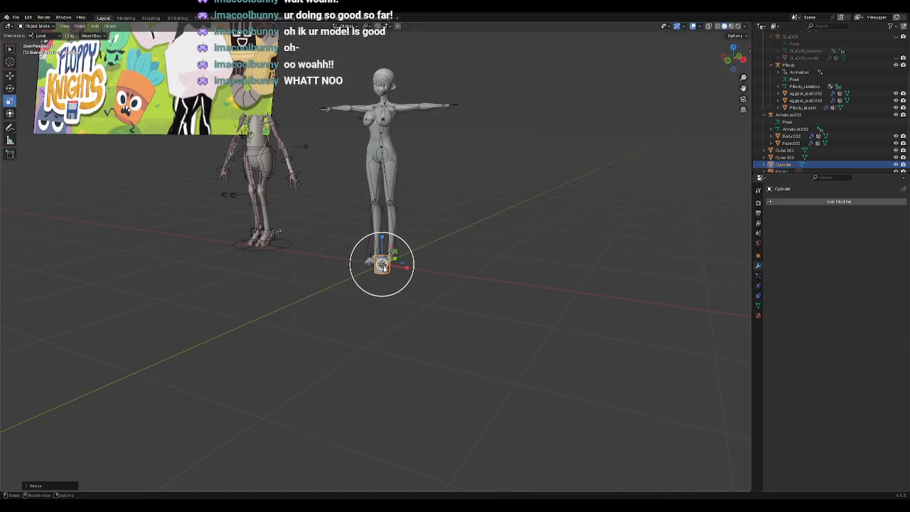
# Step: Move the cylinder sideways and up in front view so it surrounds the character's left foot frame
pyautogui.press('KP_Decimal')
pyautogui.scroll(-5, 383, 265)
pyautogui.moveTo(383, 265); pyautogui.dragTo(452, 262, button='middle')
pyautogui.press('KP_1')
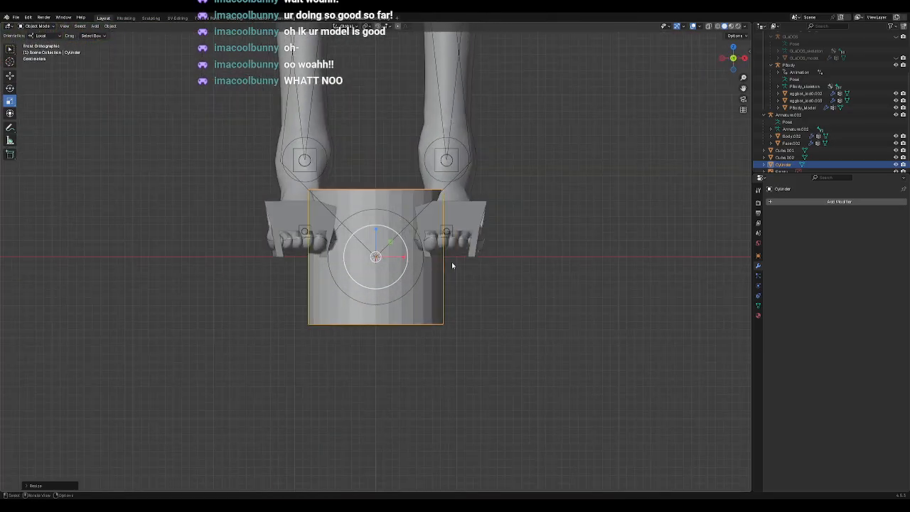
pyautogui.click(9, 75)
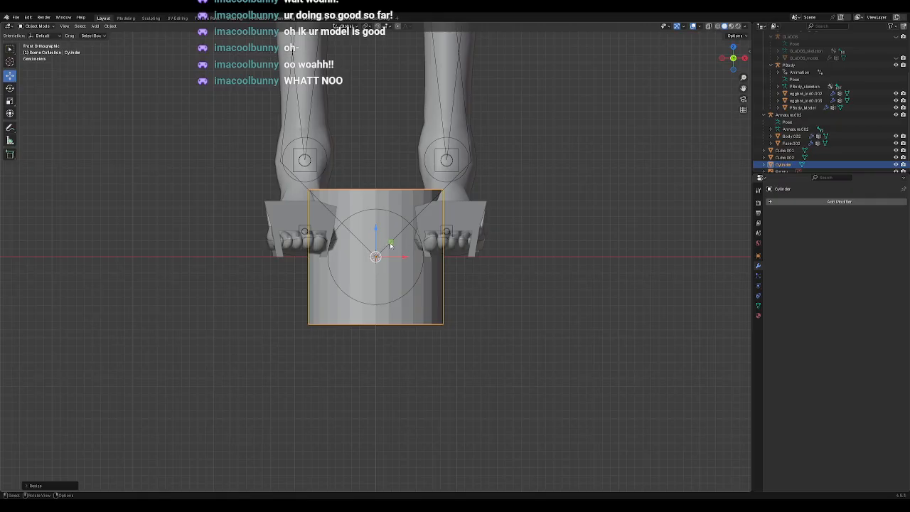
pyautogui.moveTo(390, 244); pyautogui.dragTo(473, 204)
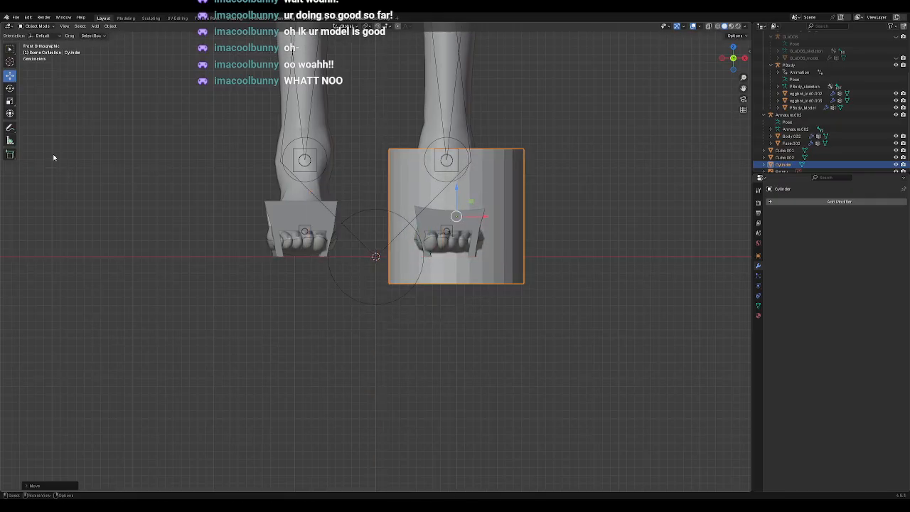
# Step: Stretch the cylinder to about three times its height, and shrink it uniformly until it is narrower than the foot frame
pyautogui.click(10, 101)
pyautogui.moveTo(456, 196); pyautogui.dragTo(463, 156)
pyautogui.moveTo(483, 240); pyautogui.dragTo(465, 216)
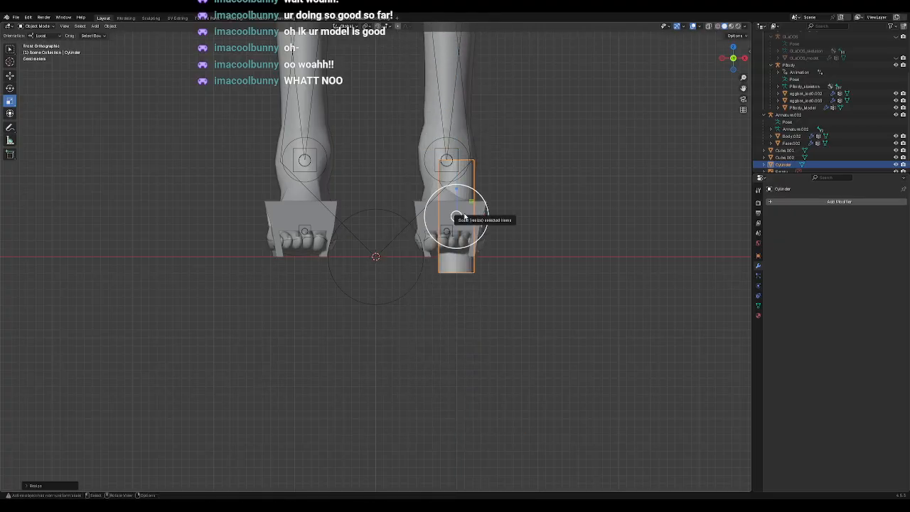
# Step: Shrink the cylinder uniformly to about 40% of its size in side view, making it a small peg inside the left foot
pyautogui.press('KP_3')
pyautogui.scroll(1, 446, 214)
pyautogui.keyDown('shift'); pyautogui.moveTo(442, 193); pyautogui.dragTo(424, 263, button='middle'); pyautogui.keyUp('shift')
pyautogui.moveTo(372, 262); pyautogui.dragTo(436, 231)
pyautogui.hotkey('ctrl', 'z')
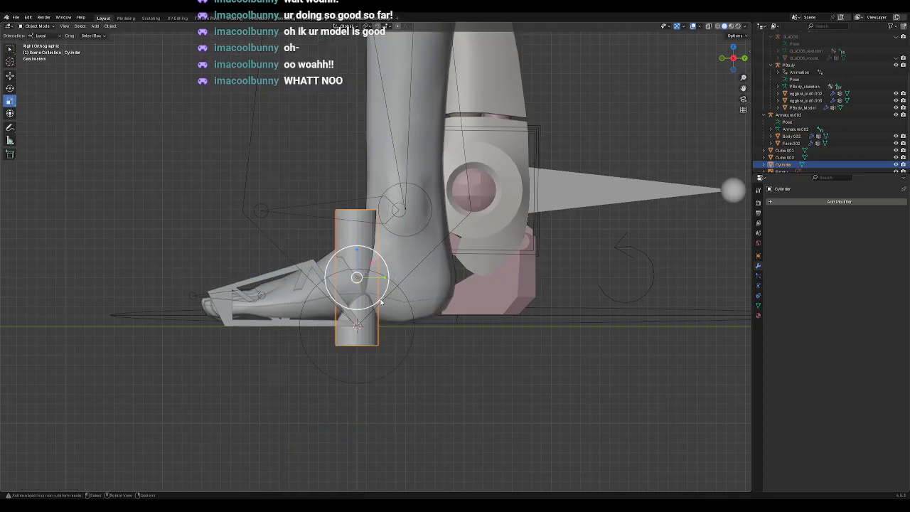
pyautogui.press('s')
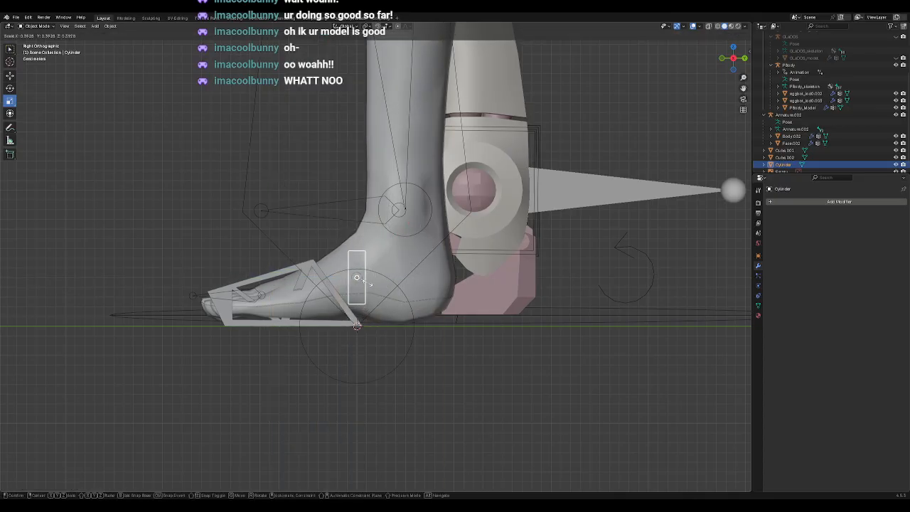
pyautogui.click(368, 283)
pyautogui.press('KP_1')
pyautogui.press('KP_3')
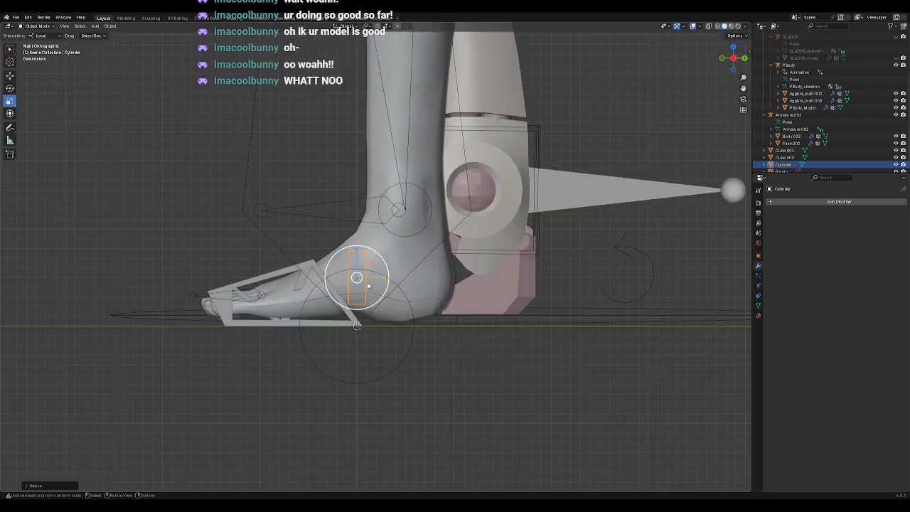
pyautogui.press('KP_1')
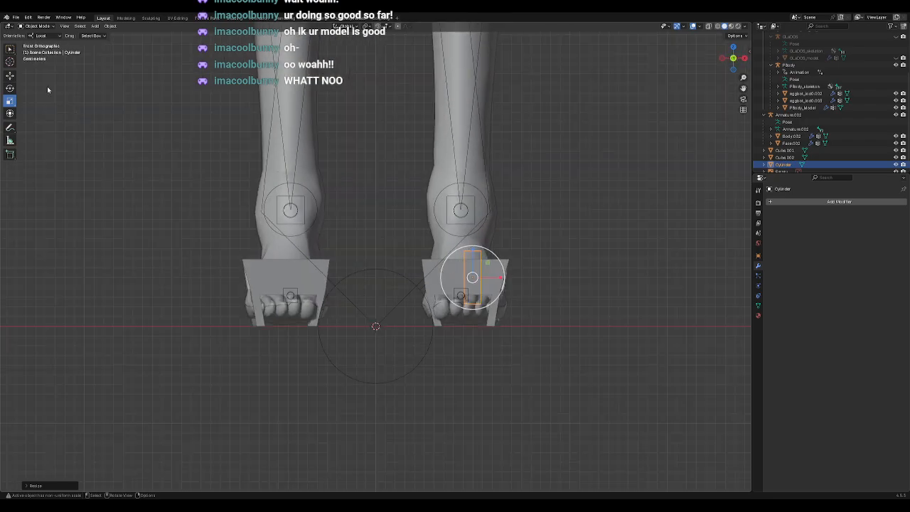
# Step: Move the cylinder up in front view and back in side view so it sits at the left ankle
pyautogui.click(11, 76)
pyautogui.moveTo(490, 266); pyautogui.dragTo(478, 226)
pyautogui.press('KP_3')
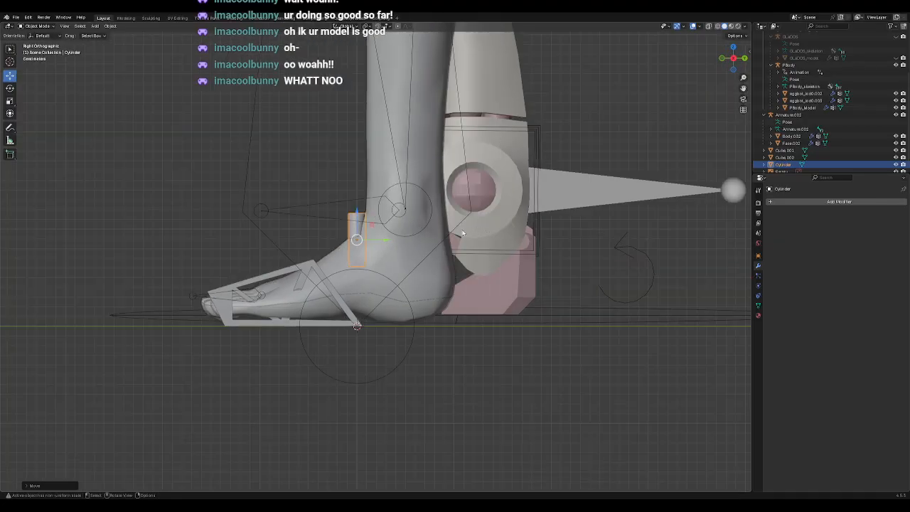
pyautogui.moveTo(388, 241); pyautogui.dragTo(431, 239)
# Step: Stretch the cylinder along its length to about nine times its height, forming a thin rod that reaches up the calf
pyautogui.scroll(-4, 442, 246)
pyautogui.keyDown('shift'); pyautogui.moveTo(455, 213); pyautogui.dragTo(458, 365, button='middle'); pyautogui.keyUp('shift')
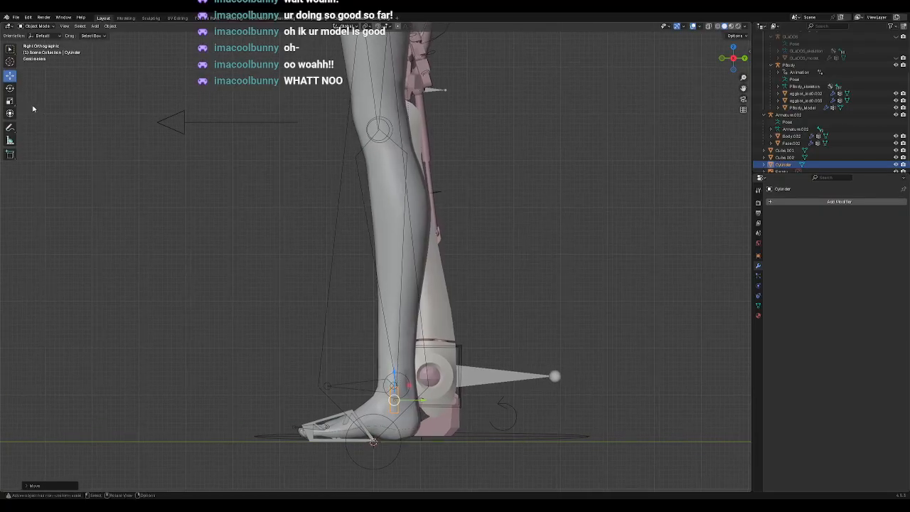
pyautogui.click(10, 100)
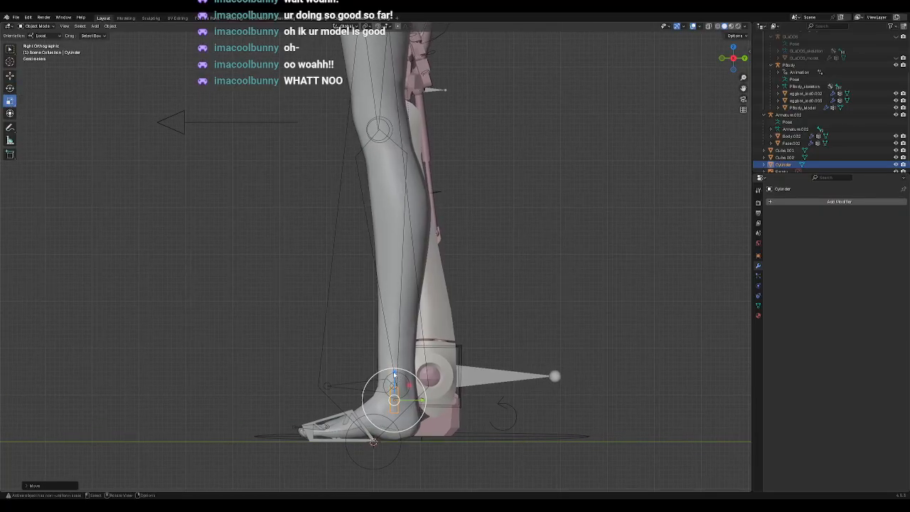
pyautogui.scroll(3, 409, 333)
pyautogui.scroll(-2, 409, 333)
pyautogui.scroll(1, 409, 332)
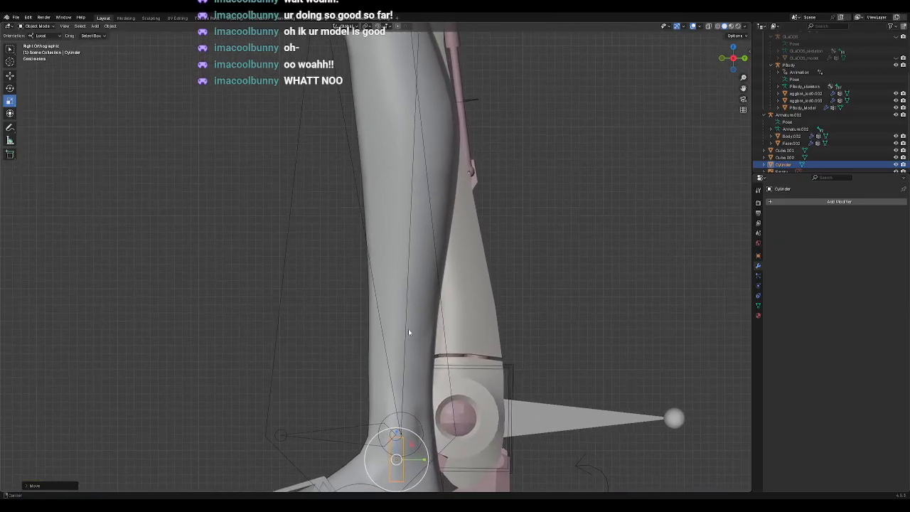
pyautogui.moveTo(396, 434); pyautogui.dragTo(416, 207)
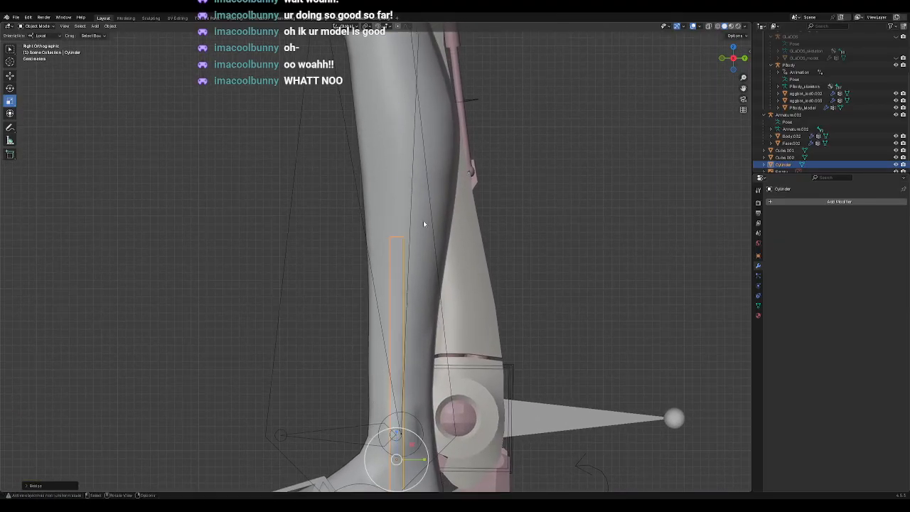
pyautogui.scroll(-4, 433, 270)
pyautogui.keyDown('shift'); pyautogui.moveTo(447, 300); pyautogui.dragTo(447, 327, button='middle'); pyautogui.keyUp('shift')
pyautogui.scroll(5, 812, 142)
pyautogui.scroll(-3, 809, 107)
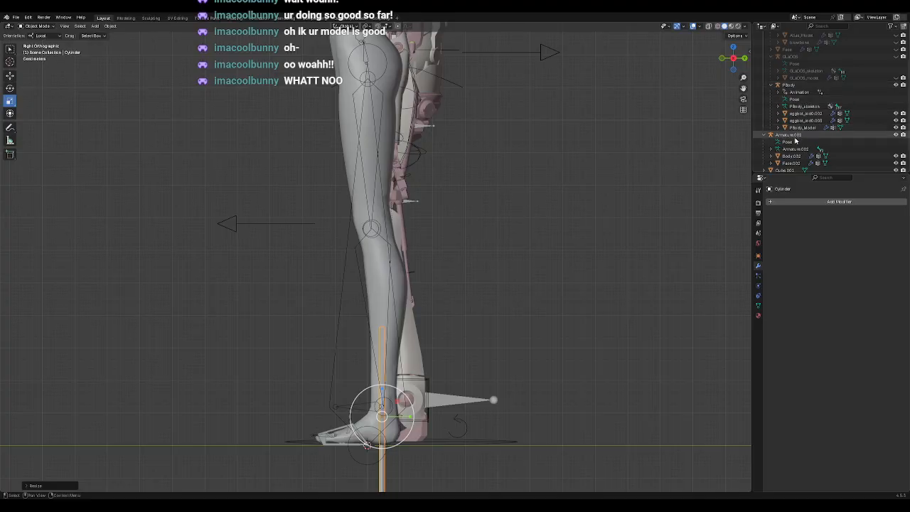
# Step: Hide the character's body mesh and the PBody robot with its meshes in the viewport
pyautogui.click(778, 86)
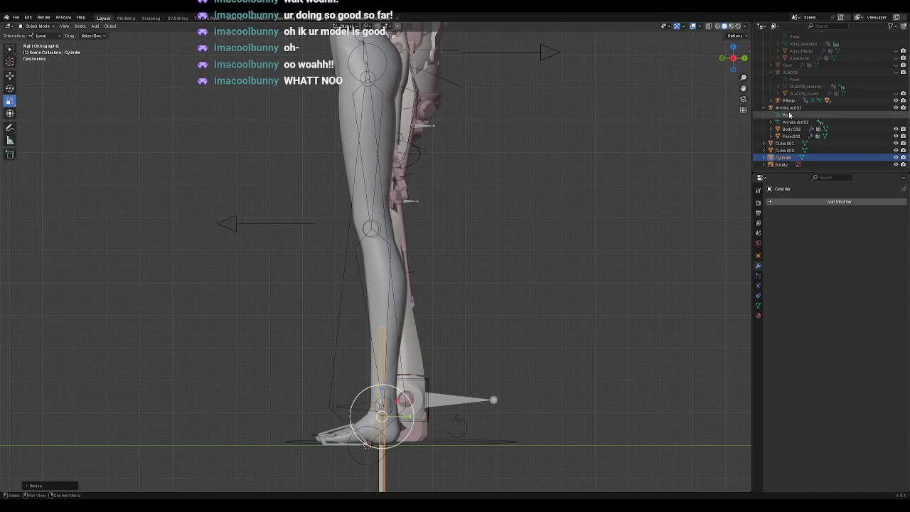
pyautogui.click(789, 108)
pyautogui.click(793, 130)
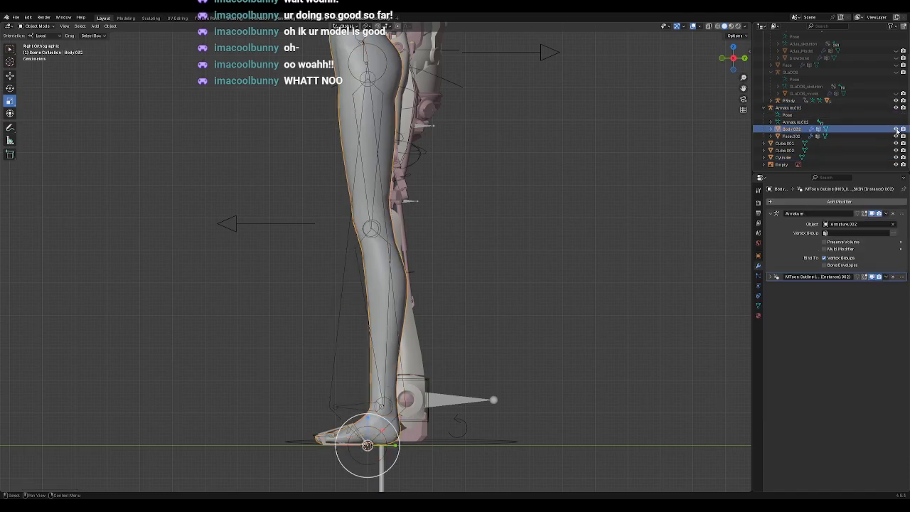
pyautogui.click(793, 123)
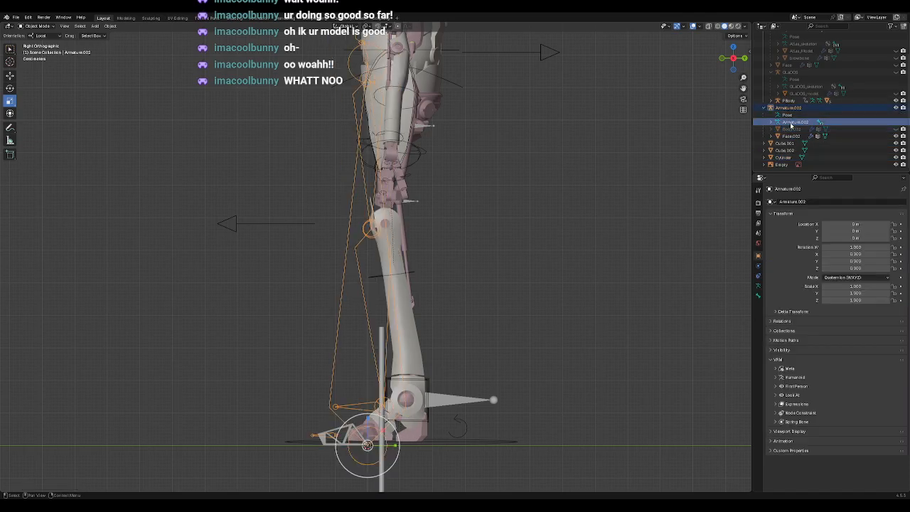
pyautogui.click(772, 102)
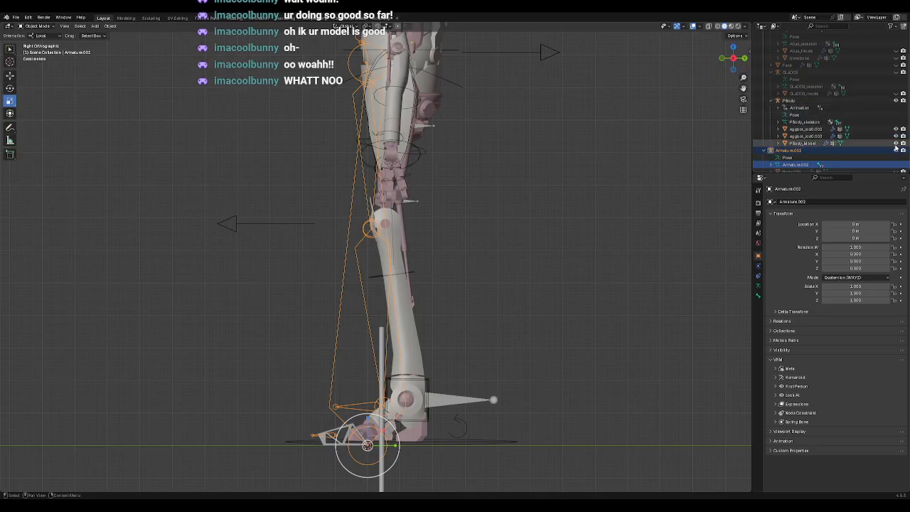
pyautogui.click(896, 144)
pyautogui.click(895, 137)
pyautogui.click(896, 130)
pyautogui.click(896, 95)
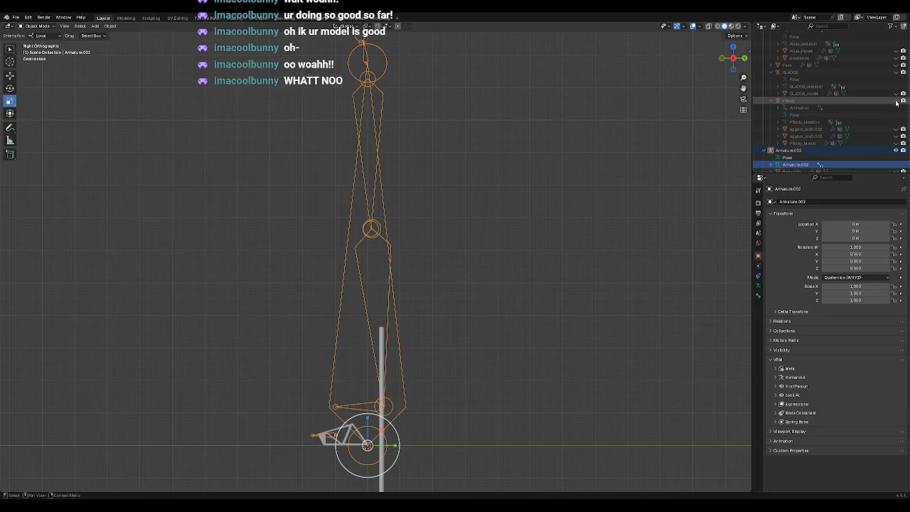
# Step: Collapse the PBody, GLaDOS and Atlas hierarchies in the outliner, and select the character's armature
pyautogui.click(772, 102)
pyautogui.click(771, 72)
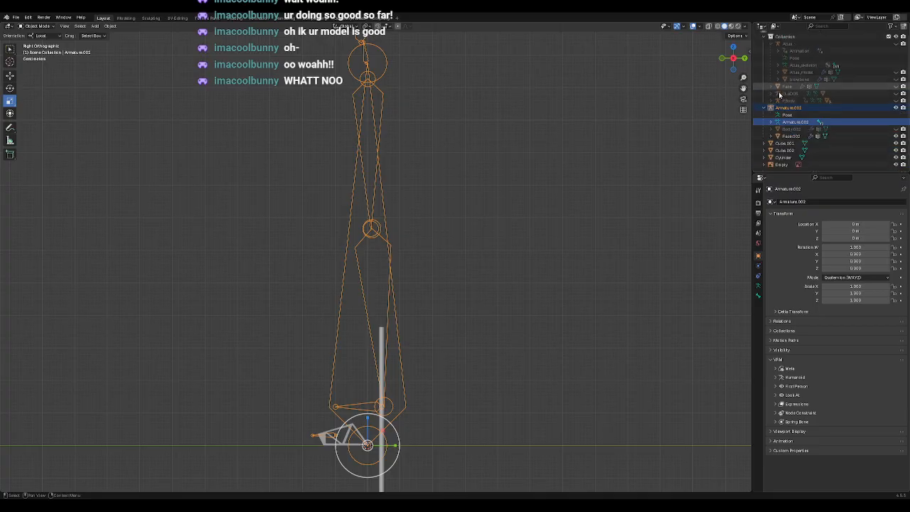
pyautogui.scroll(2, 777, 88)
pyautogui.click(771, 51)
pyautogui.click(789, 78)
pyautogui.scroll(5, 470, 238)
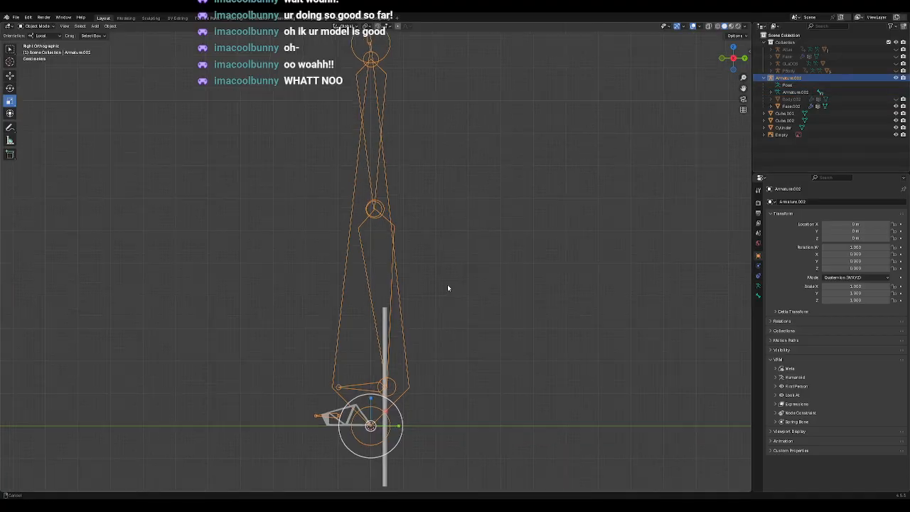
pyautogui.keyDown('shift'); pyautogui.moveTo(487, 160); pyautogui.dragTo(486, 159, button='middle'); pyautogui.keyUp('shift')
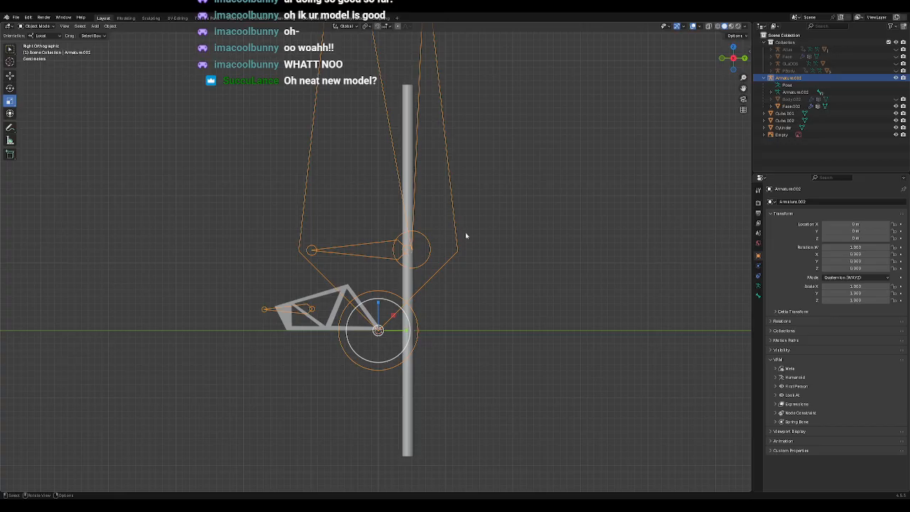
# Step: Show the character's body mesh again and select the cylinder rod below the heel
pyautogui.click(791, 100)
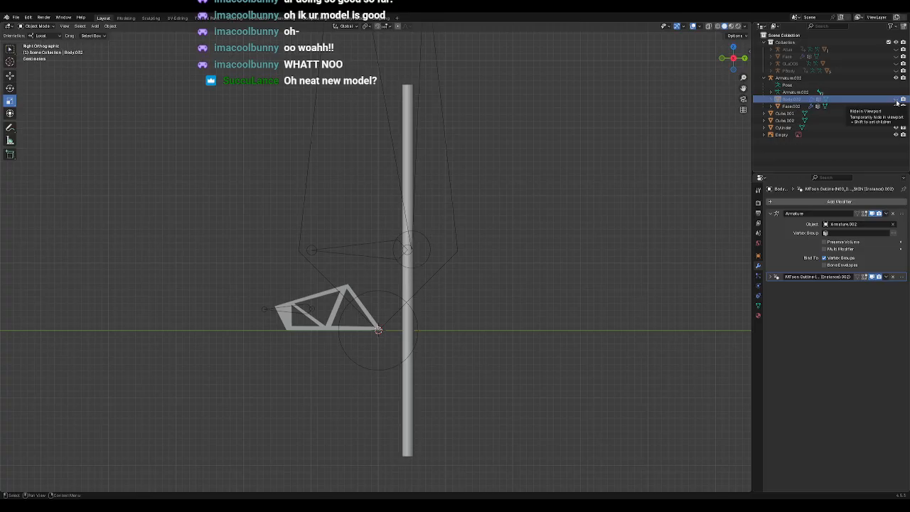
pyautogui.click(896, 100)
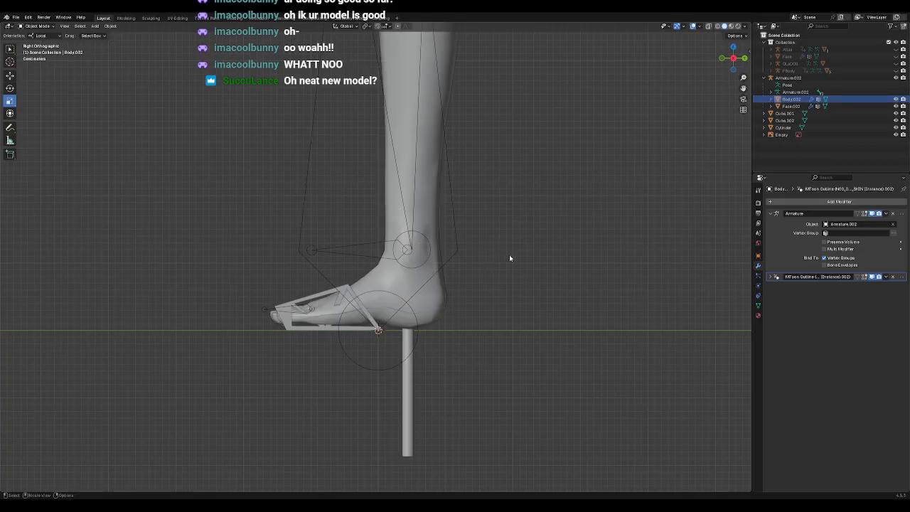
pyautogui.click(36, 26)
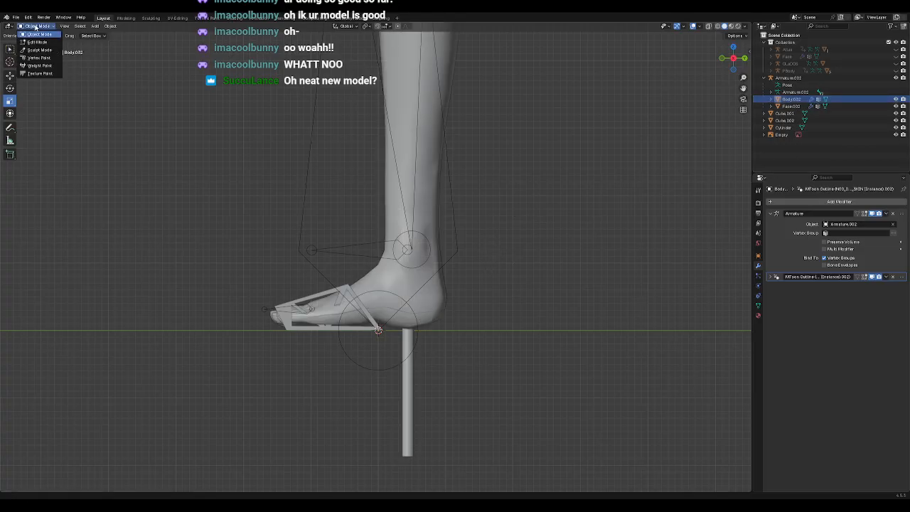
pyautogui.click(35, 27)
pyautogui.click(412, 392)
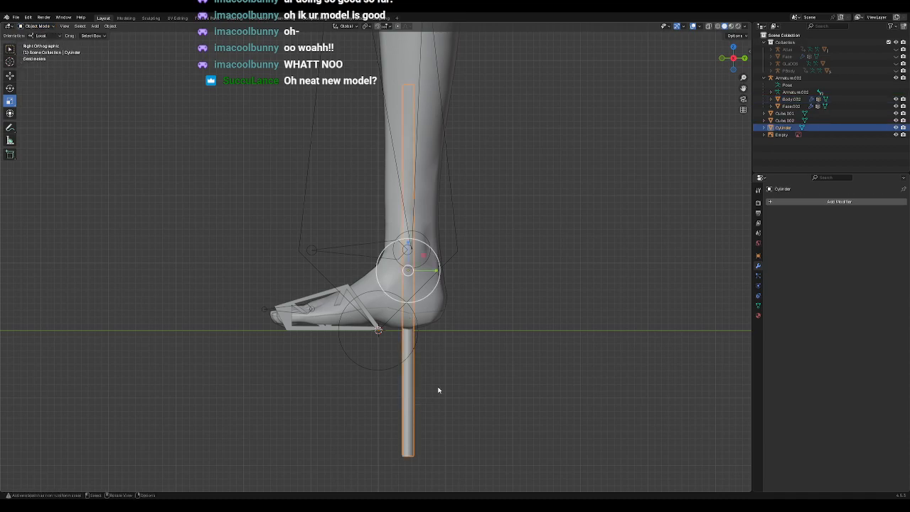
# Step: Move the rod straight up inside the lower leg so its lower end sits within the heel
pyautogui.scroll(2, 461, 346)
pyautogui.keyDown('shift'); pyautogui.moveTo(475, 332); pyautogui.dragTo(431, 313, button='middle'); pyautogui.keyUp('shift')
pyautogui.scroll(-4, 431, 310)
pyautogui.scroll(1, 433, 309)
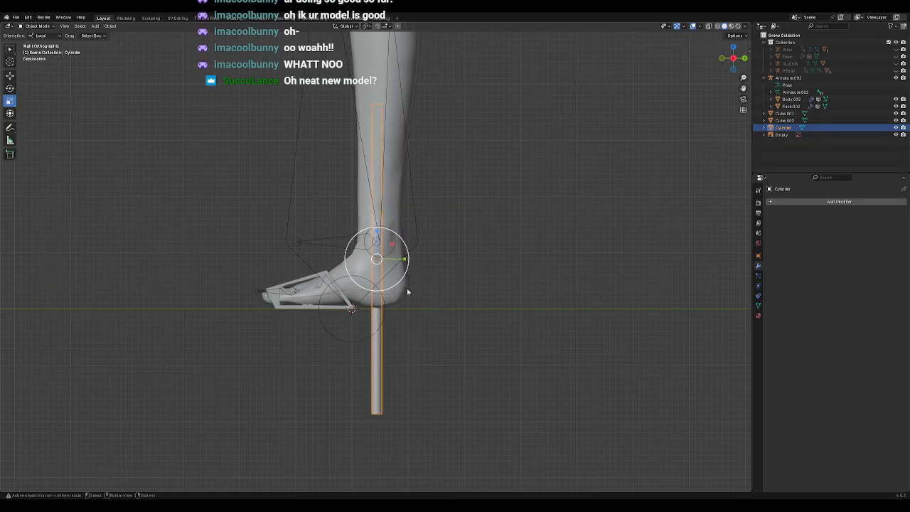
pyautogui.click(10, 74)
pyautogui.moveTo(375, 232); pyautogui.dragTo(378, 111)
pyautogui.keyDown('shift'); pyautogui.moveTo(452, 229); pyautogui.dragTo(457, 317, button='middle'); pyautogui.keyUp('shift')
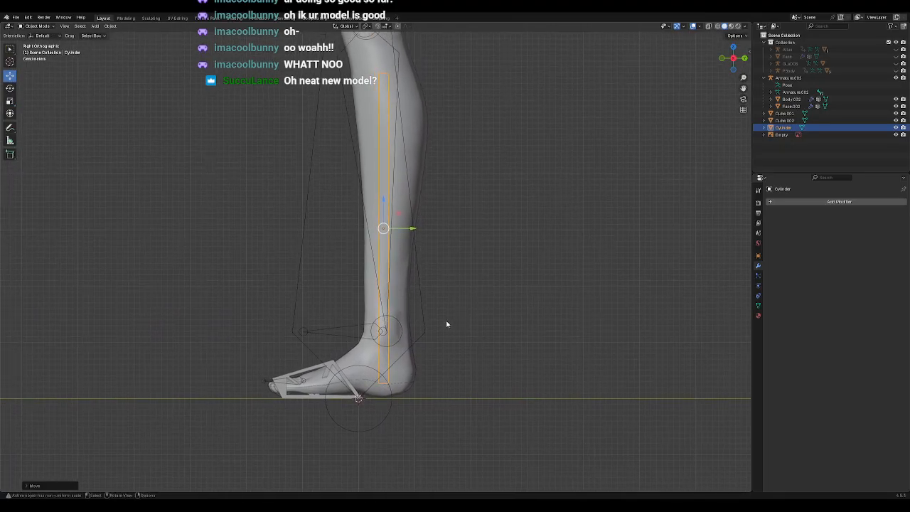
# Step: Shorten the rod slightly along its length, keeping it inside the lower leg between the heel and upper calf
pyautogui.scroll(3, 448, 321)
pyautogui.keyDown('shift'); pyautogui.moveTo(479, 363); pyautogui.dragTo(478, 241, button='middle'); pyautogui.keyUp('shift')
pyautogui.click(400, 271)
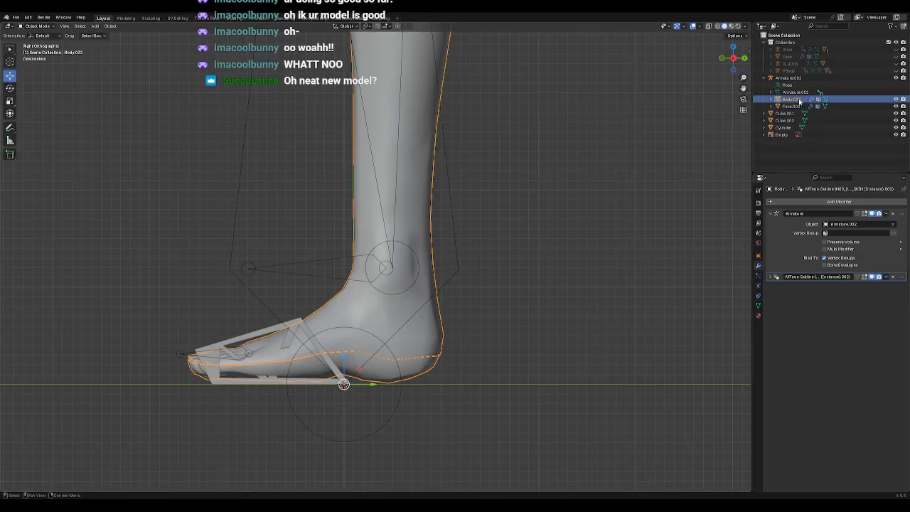
pyautogui.click(784, 127)
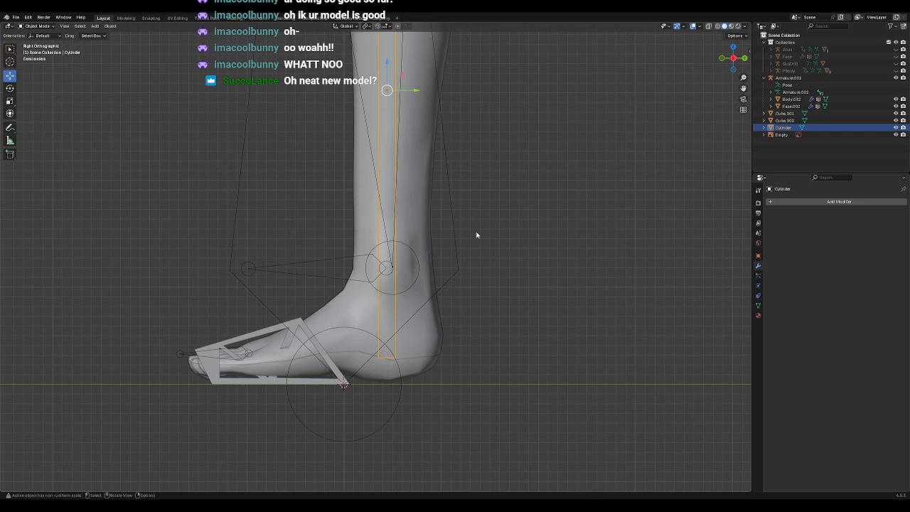
pyautogui.scroll(-2, 477, 232)
pyautogui.keyDown('shift'); pyautogui.moveTo(482, 207); pyautogui.dragTo(481, 265, button='middle'); pyautogui.keyUp('shift')
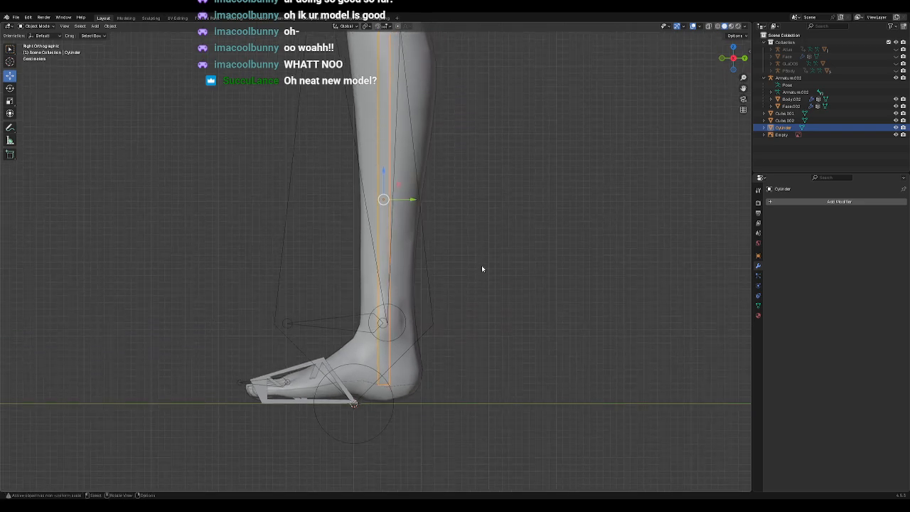
pyautogui.scroll(1, 481, 266)
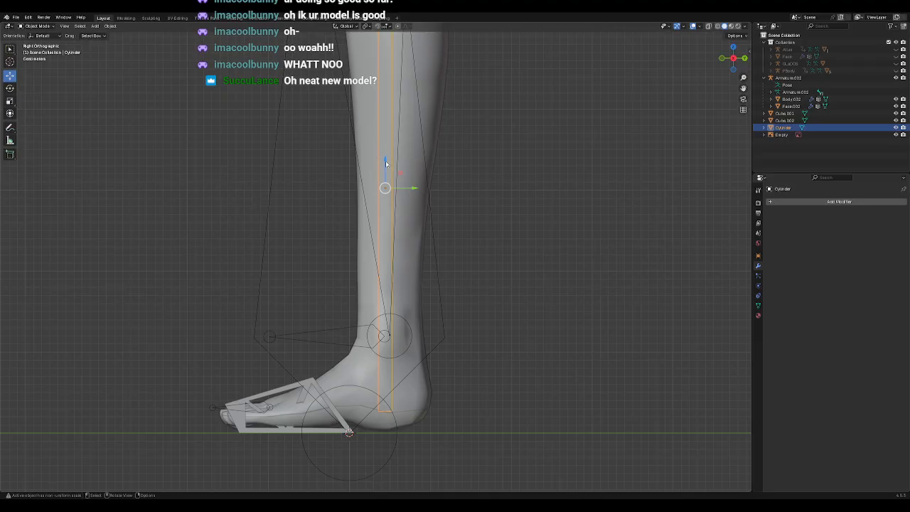
pyautogui.click(10, 100)
pyautogui.moveTo(385, 162); pyautogui.dragTo(387, 166)
pyautogui.keyDown('shift'); pyautogui.moveTo(443, 171); pyautogui.dragTo(438, 266, button='middle'); pyautogui.keyUp('shift')
pyautogui.scroll(-3, 439, 266)
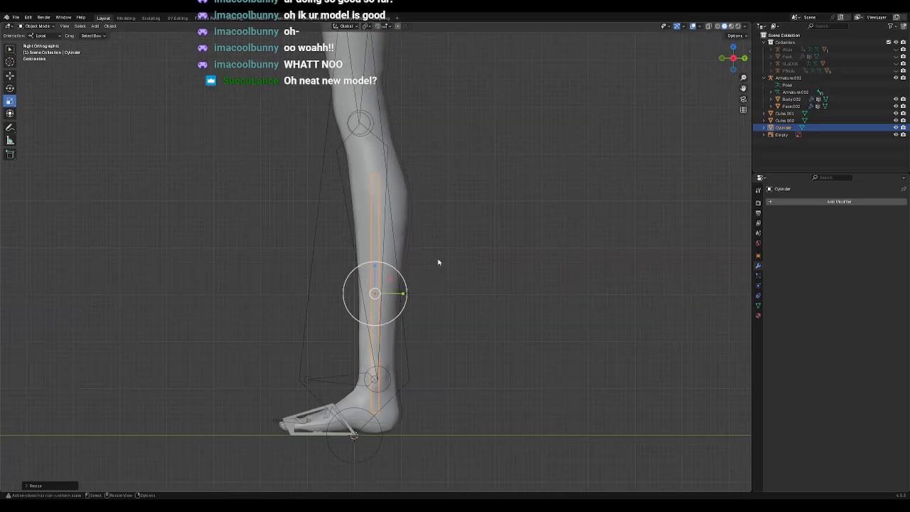
pyautogui.keyDown('shift'); pyautogui.moveTo(426, 195); pyautogui.dragTo(437, 176, button='middle'); pyautogui.keyUp('shift')
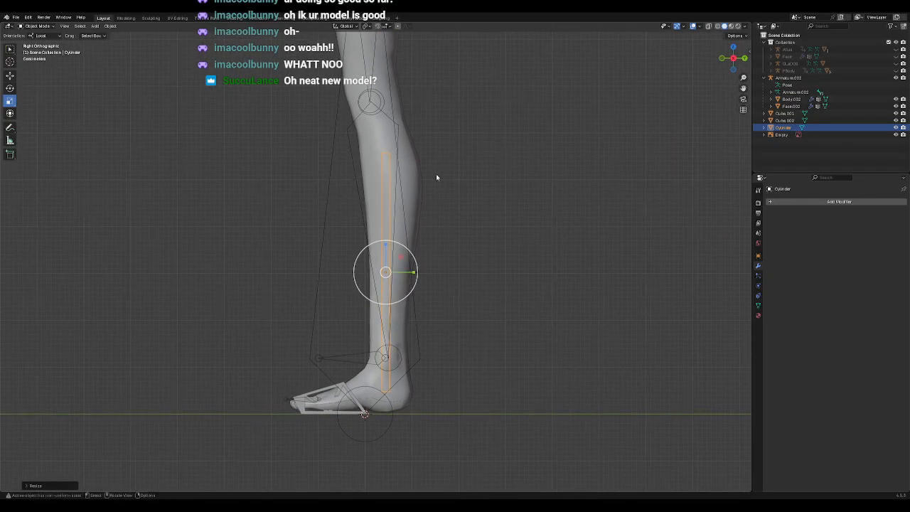
# Step: Hide the character's body mesh and tilt the rod slightly in side view so its upper end leans forward toward the knee
pyautogui.click(895, 100)
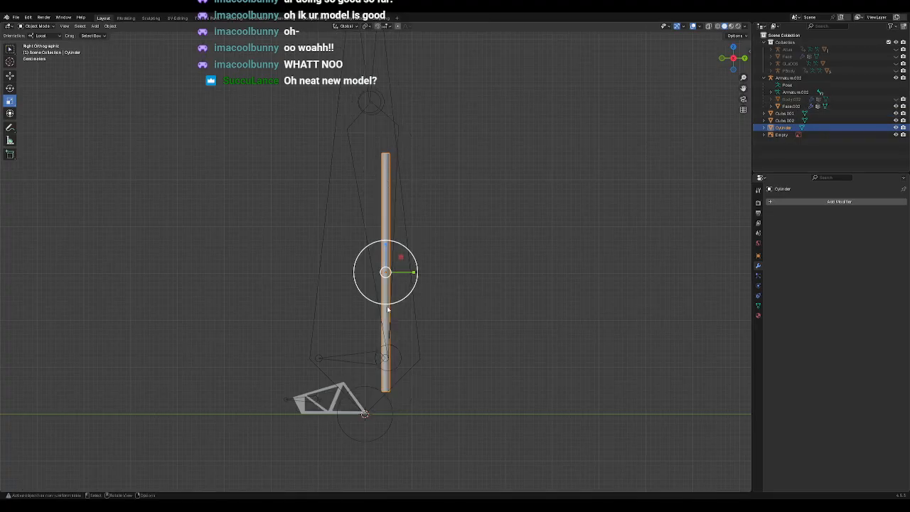
pyautogui.click(10, 88)
pyautogui.moveTo(407, 291); pyautogui.dragTo(405, 283)
# Step: Lengthen the rod to about 1.3 times and slide it up along its local axis until its upper end reaches the knee joint
pyautogui.click(9, 100)
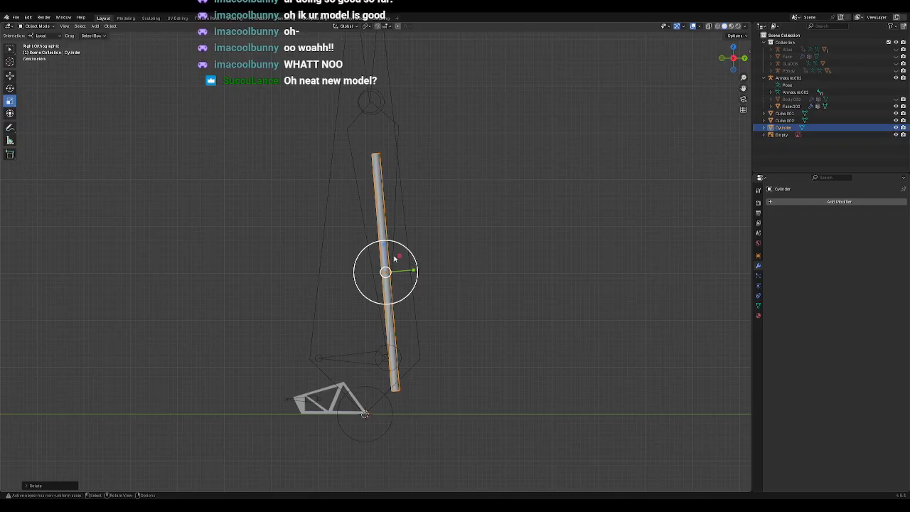
pyautogui.moveTo(383, 243); pyautogui.dragTo(379, 228)
pyautogui.click(9, 74)
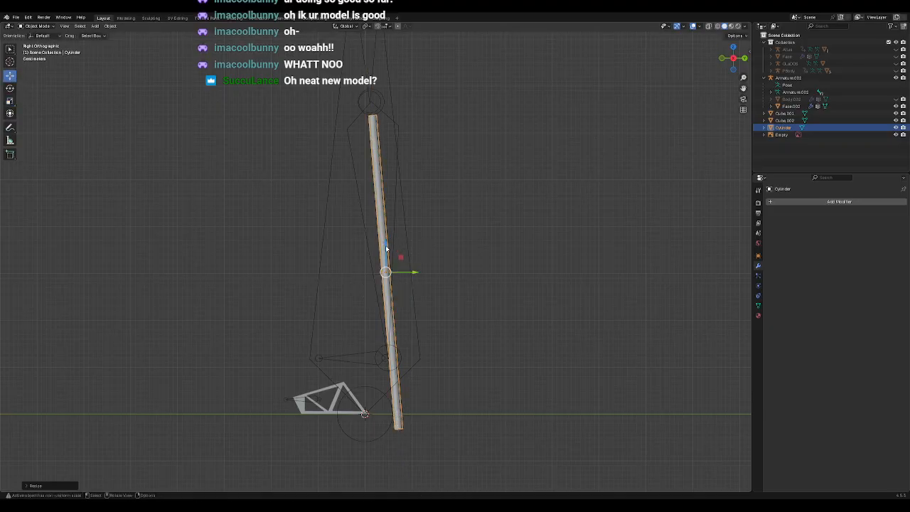
pyautogui.click(43, 36)
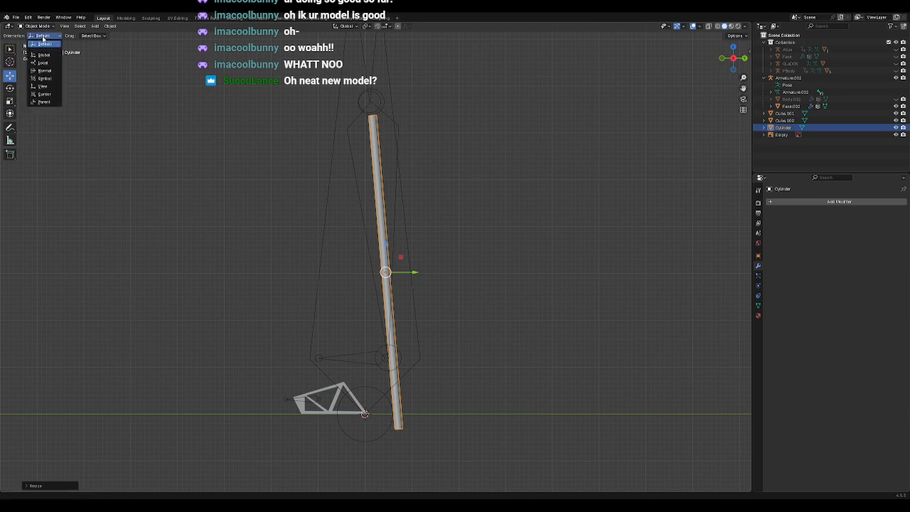
pyautogui.click(44, 63)
pyautogui.moveTo(381, 241); pyautogui.dragTo(379, 227)
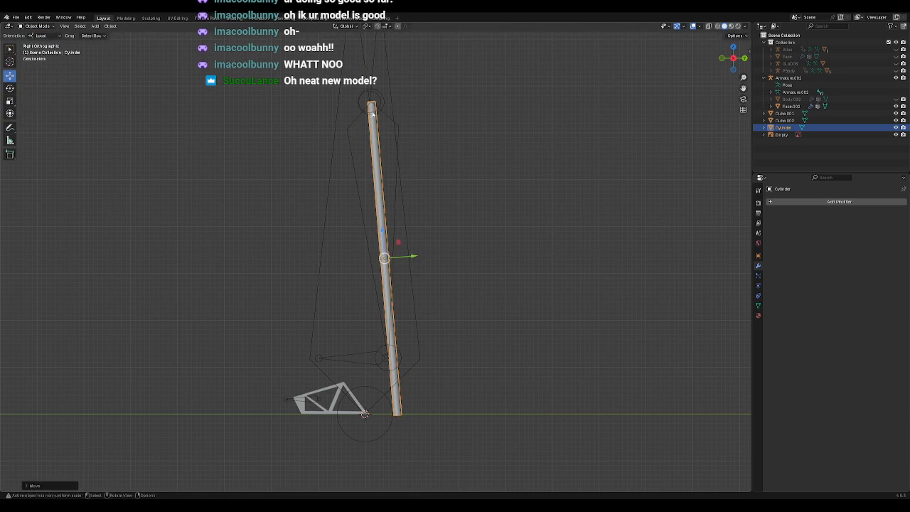
# Step: Shorten the lower-leg rod along its local length by trimming both ends equally toward its centre
pyautogui.scroll(2, 439, 357)
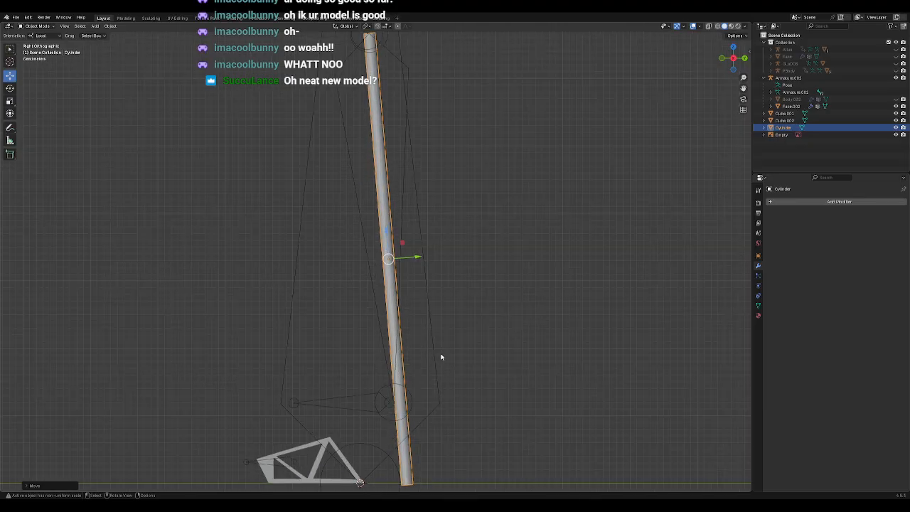
pyautogui.scroll(-1, 443, 322)
pyautogui.click(10, 101)
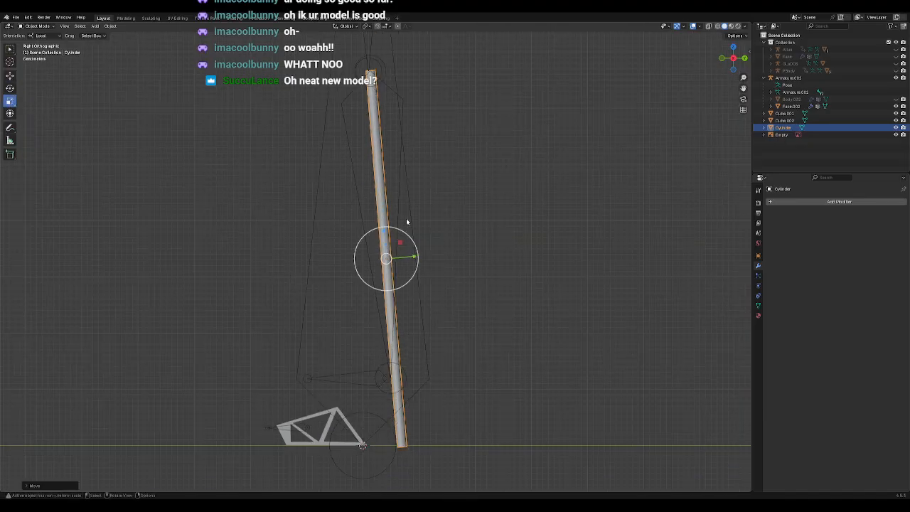
pyautogui.moveTo(384, 231); pyautogui.dragTo(385, 236)
pyautogui.click(10, 74)
pyautogui.click(442, 306)
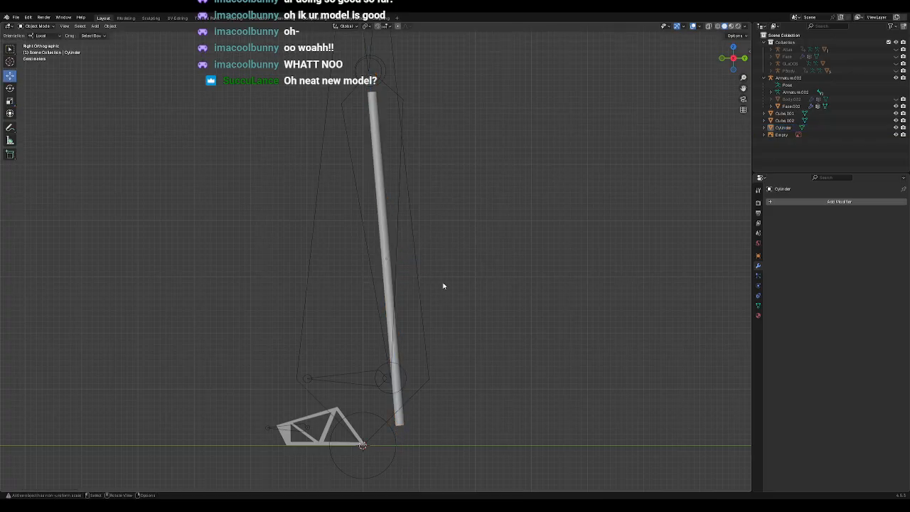
# Step: Slide the lower-leg rod up along its local axis until its upper end meets the knee joint
pyautogui.moveTo(457, 290)
pyautogui.keyDown('shift'); pyautogui.mouseDown(button='middle')
pyautogui.moveTo(473, 230)
pyautogui.moveTo(469, 285)
pyautogui.mouseUp(button='middle'); pyautogui.keyUp('shift')
pyautogui.scroll(1, 472, 290)
pyautogui.scroll(-1, 471, 289)
pyautogui.press('KP_1')
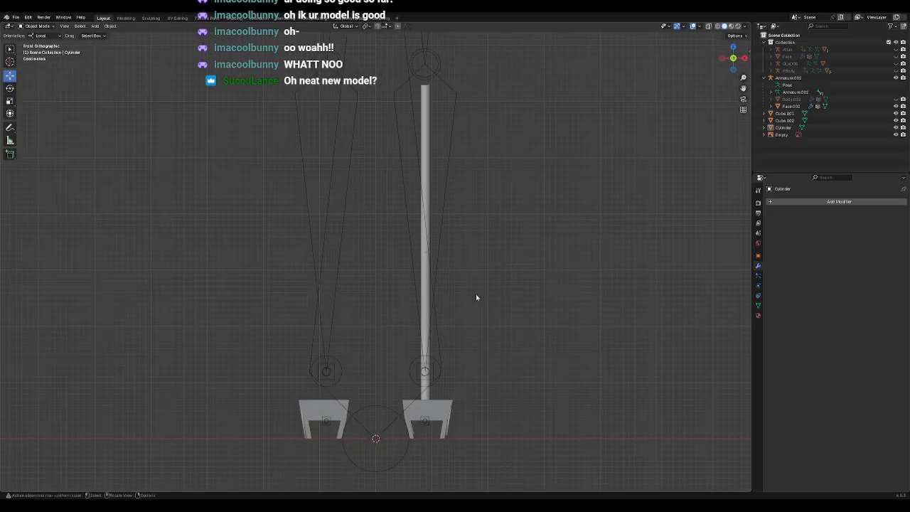
pyautogui.press('KP_3')
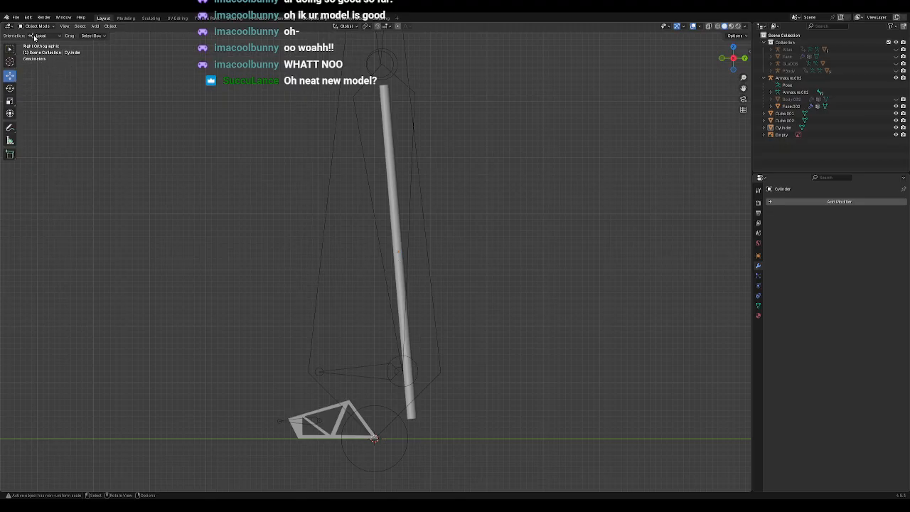
pyautogui.click(401, 268)
pyautogui.moveTo(396, 223); pyautogui.dragTo(396, 209)
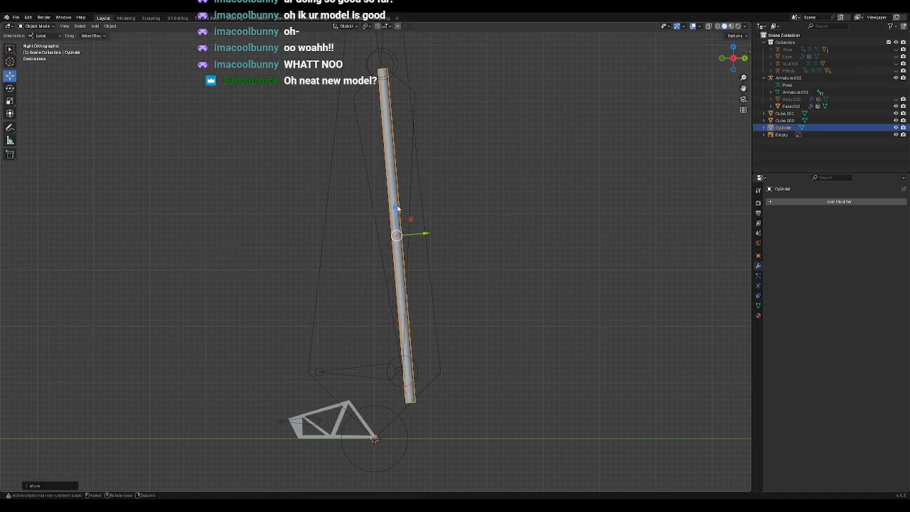
pyautogui.scroll(6, 443, 321)
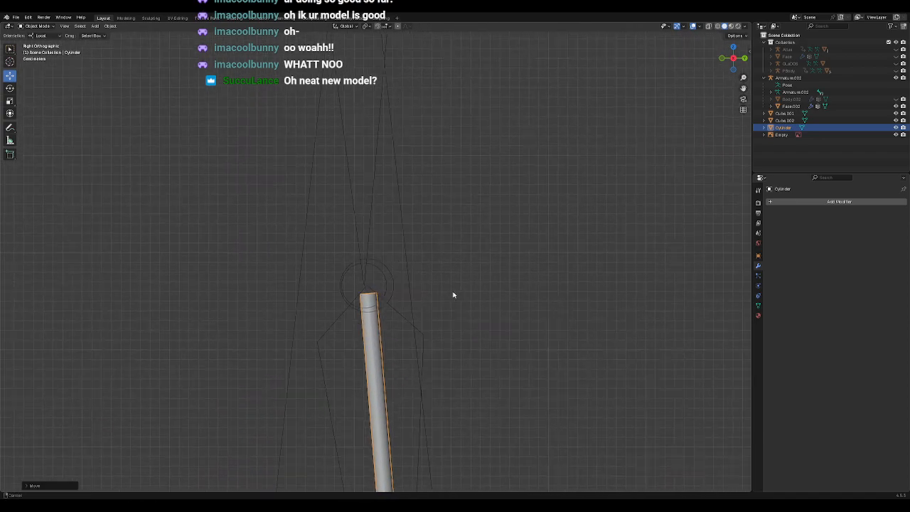
# Step: Scale the rod down slightly along its length so its upper end sits just below the knee joint
pyautogui.scroll(-5, 423, 298)
pyautogui.keyDown('shift'); pyautogui.moveTo(469, 252); pyautogui.dragTo(472, 263, button='middle'); pyautogui.keyUp('shift')
pyautogui.scroll(1, 471, 264)
pyautogui.scroll(-1, 471, 264)
pyautogui.click(10, 101)
pyautogui.moveTo(385, 275); pyautogui.dragTo(378, 276)
pyautogui.click(10, 75)
pyautogui.keyDown('shift'); pyautogui.moveTo(434, 199); pyautogui.dragTo(462, 186, button='middle'); pyautogui.keyUp('shift')
pyautogui.click(472, 321)
# Step: Duplicate the lower-leg rod and raise the copy along its axis into the thigh, between knee and hip
pyautogui.click(375, 283)
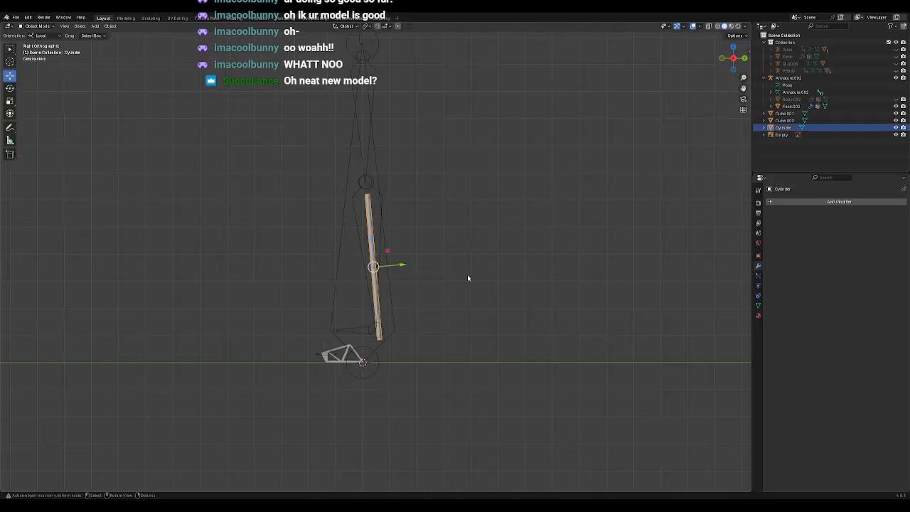
pyautogui.hotkey('ctrl', 'c')
pyautogui.hotkey('ctrl', 'v')
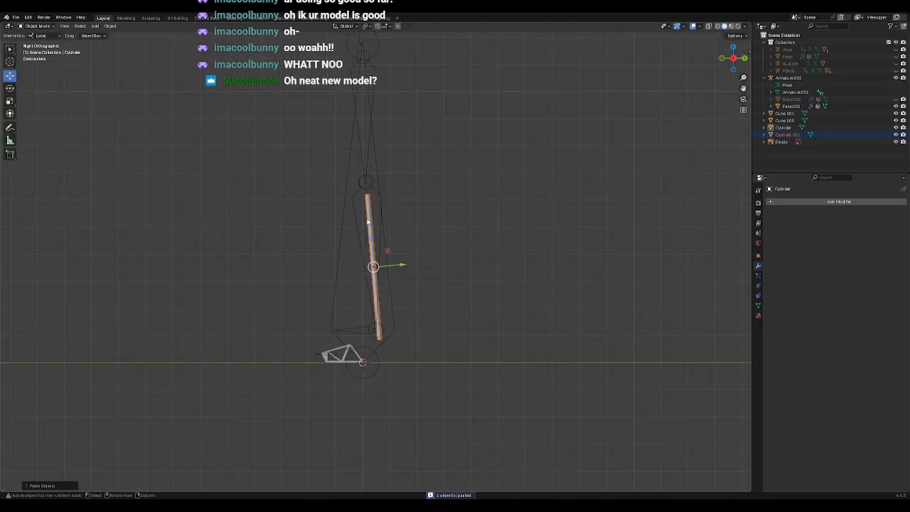
pyautogui.moveTo(370, 244); pyautogui.dragTo(360, 88)
pyautogui.keyDown('shift'); pyautogui.moveTo(450, 129); pyautogui.dragTo(473, 253, button='middle'); pyautogui.keyUp('shift')
pyautogui.scroll(2, 477, 252)
pyautogui.scroll(1, 478, 252)
pyautogui.keyDown('shift'); pyautogui.moveTo(492, 192); pyautogui.dragTo(476, 233, button='middle'); pyautogui.keyUp('shift')
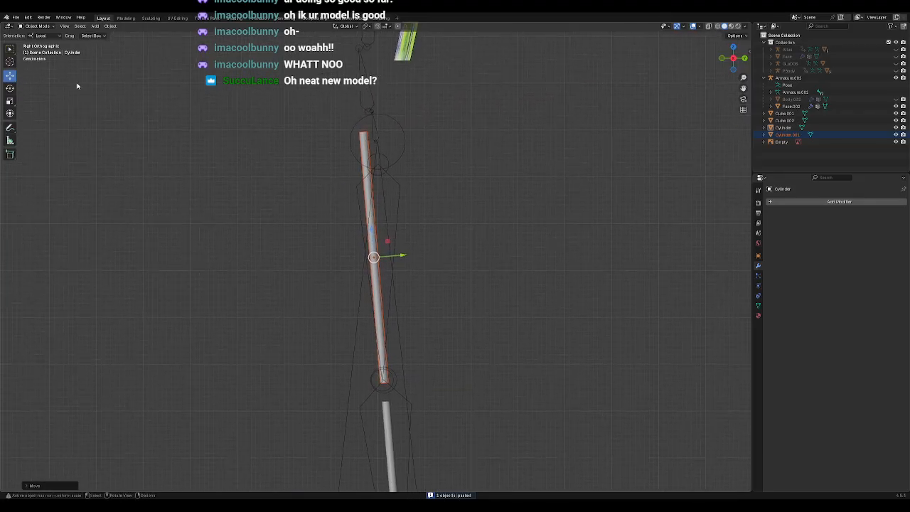
# Step: Rotate the thigh rod in side view, using Local orientation, until it stands almost vertical
pyautogui.click(9, 103)
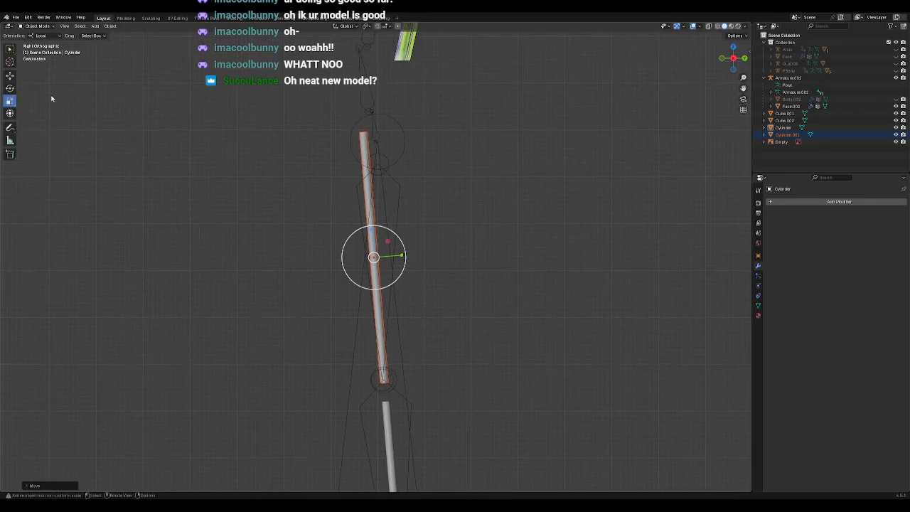
pyautogui.click(12, 89)
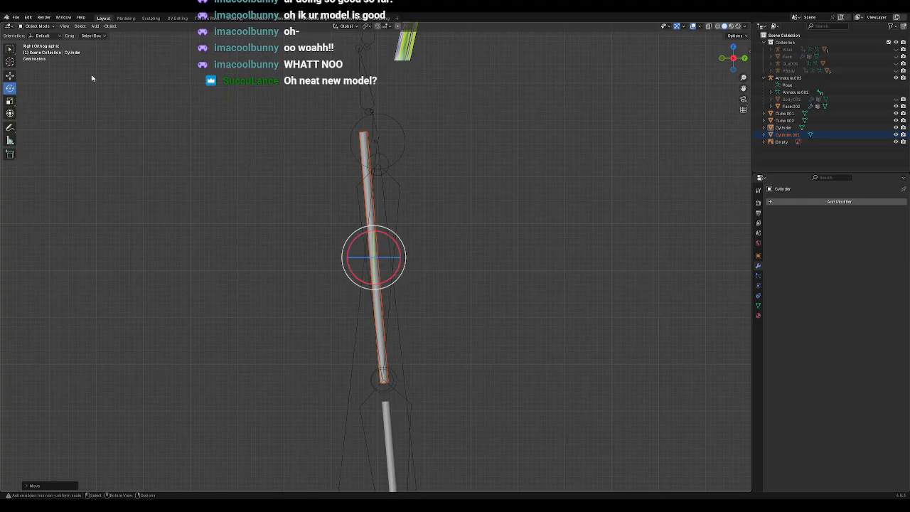
pyautogui.click(37, 35)
pyautogui.click(44, 62)
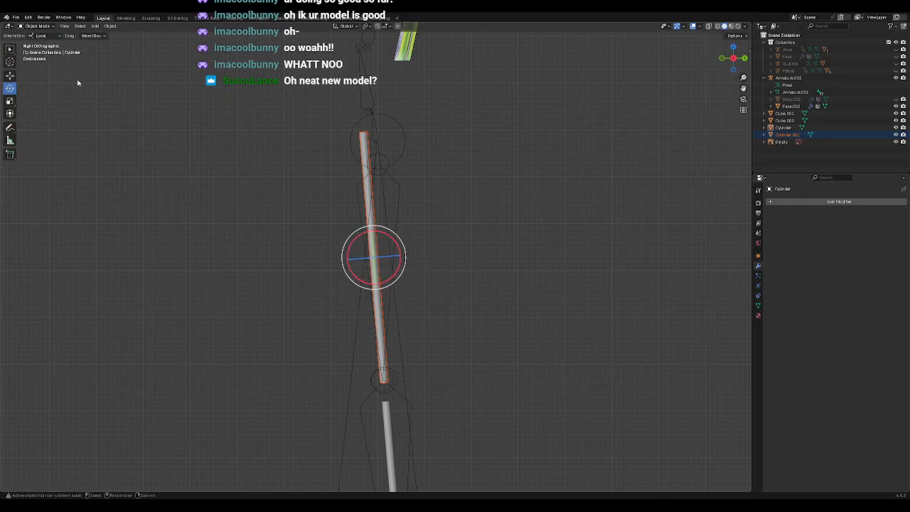
pyautogui.moveTo(408, 263)
pyautogui.mouseDown()
pyautogui.moveTo(399, 267)
pyautogui.moveTo(406, 255)
pyautogui.mouseUp()
# Step: Move the thigh rod slightly backward along the Global Y axis to line it up with the thigh bone
pyautogui.click(10, 75)
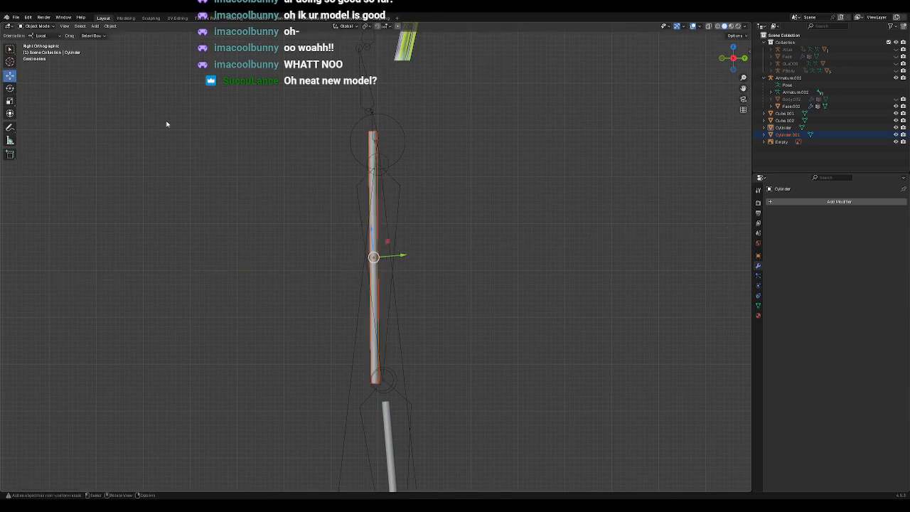
pyautogui.click(44, 36)
pyautogui.click(42, 39)
pyautogui.moveTo(403, 260); pyautogui.dragTo(408, 256)
# Step: Shorten the thigh rod slightly along its local Z axis, keeping it centred on the thigh bone
pyautogui.click(10, 100)
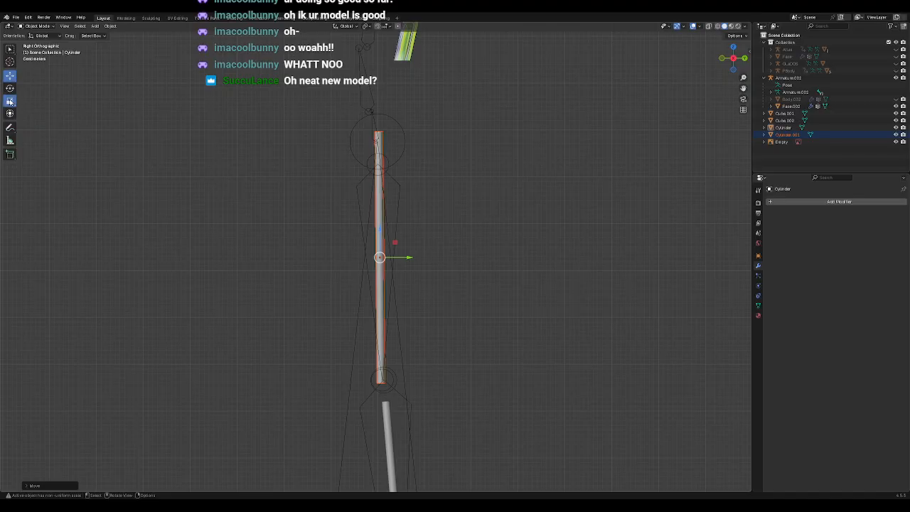
pyautogui.click(37, 27)
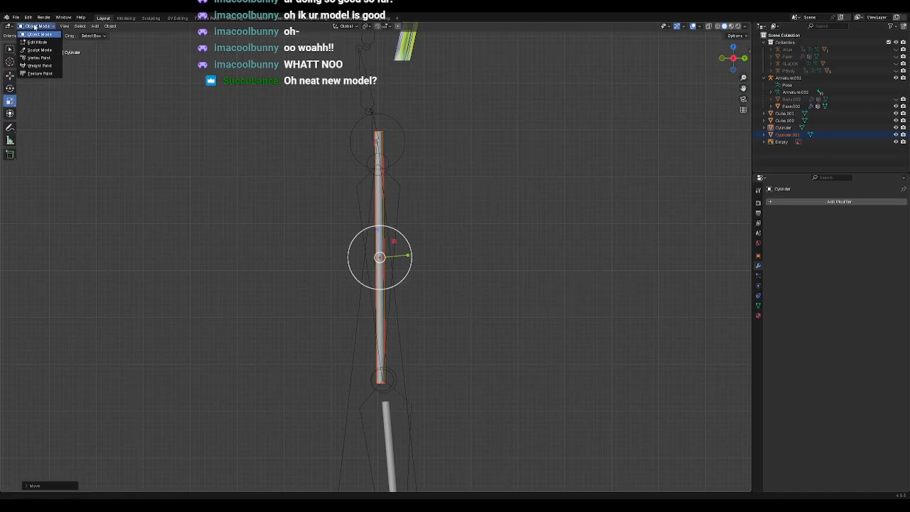
pyautogui.click(42, 27)
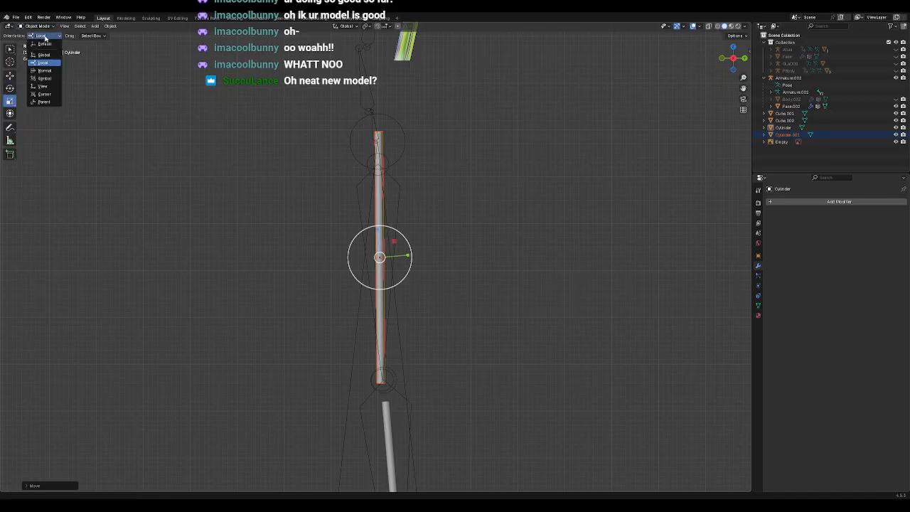
pyautogui.moveTo(395, 236); pyautogui.dragTo(403, 230)
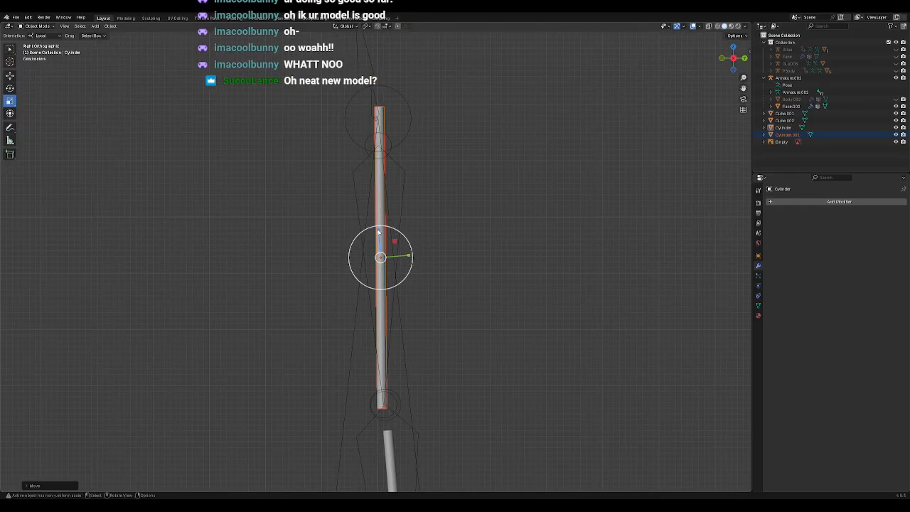
pyautogui.press('s')
pyautogui.press('z')
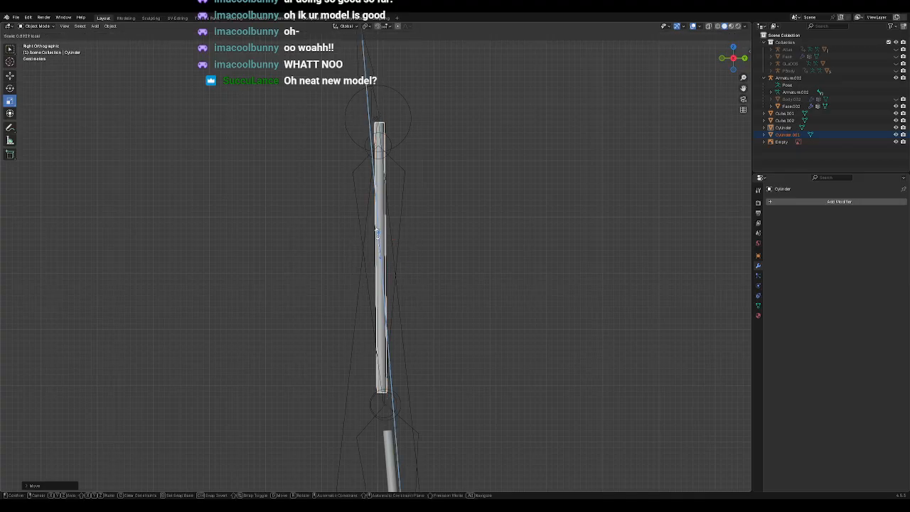
pyautogui.click(432, 244)
pyautogui.moveTo(432, 243); pyautogui.dragTo(455, 239, button='middle')
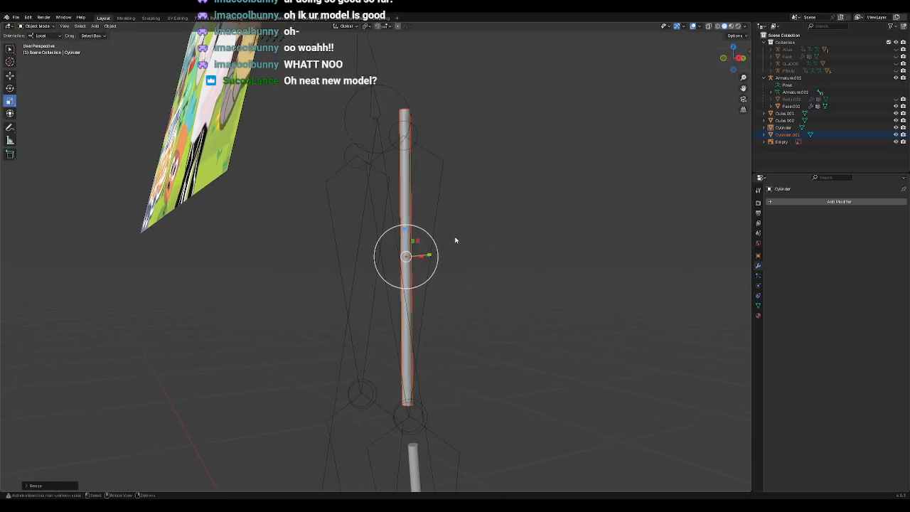
# Step: Examine how the thigh rod's ends line up with the hip and knee joints from several angles
pyautogui.press('KP_1')
pyautogui.press('KP_3')
pyautogui.scroll(2, 456, 239)
pyautogui.scroll(-1, 456, 239)
pyautogui.click(10, 87)
pyautogui.click(10, 100)
pyautogui.scroll(1, 420, 214)
pyautogui.scroll(-3, 426, 220)
pyautogui.moveTo(408, 249); pyautogui.dragTo(478, 270, button='middle')
pyautogui.click(520, 260)
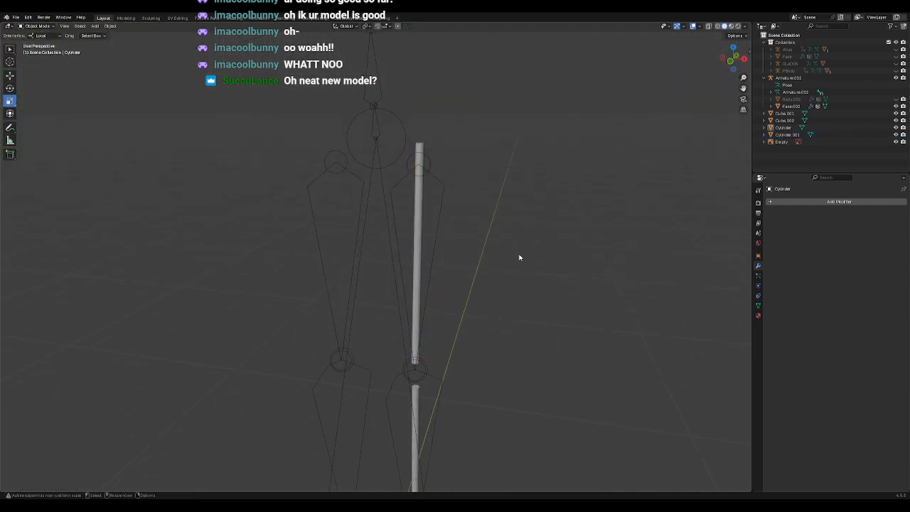
# Step: Shorten the thigh rod further along its length so it fits between the hip and knee joints
pyautogui.moveTo(485, 239); pyautogui.dragTo(411, 232, button='middle')
pyautogui.click(418, 230)
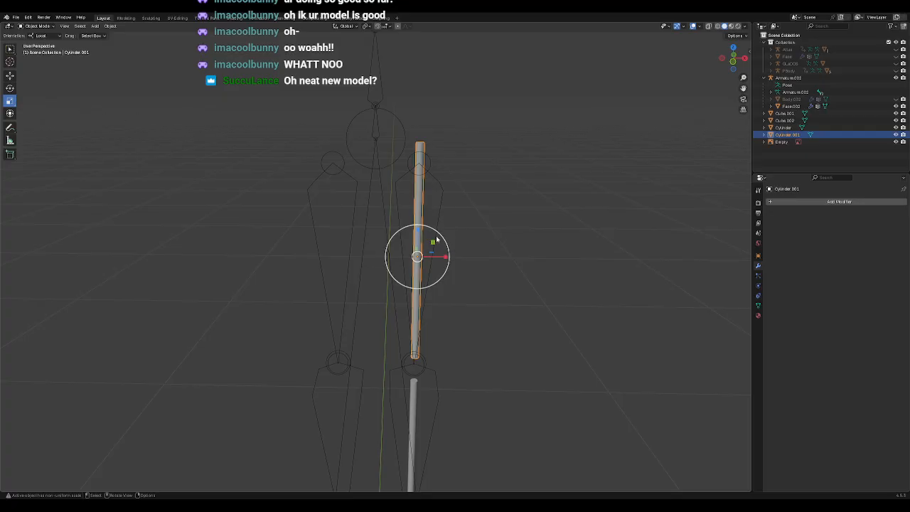
pyautogui.moveTo(418, 231); pyautogui.dragTo(421, 246)
pyautogui.click(12, 76)
pyautogui.moveTo(420, 246); pyautogui.dragTo(488, 277, button='middle')
pyautogui.click(472, 262)
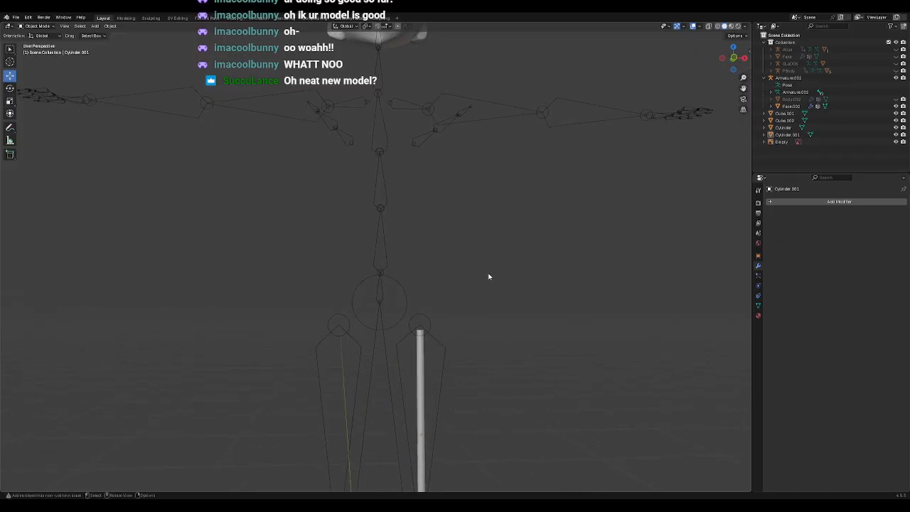
# Step: Hide the character's face mesh so that only the armature and the mechanical leg parts are displayed
pyautogui.scroll(-2, 492, 276)
pyautogui.scroll(1, 492, 277)
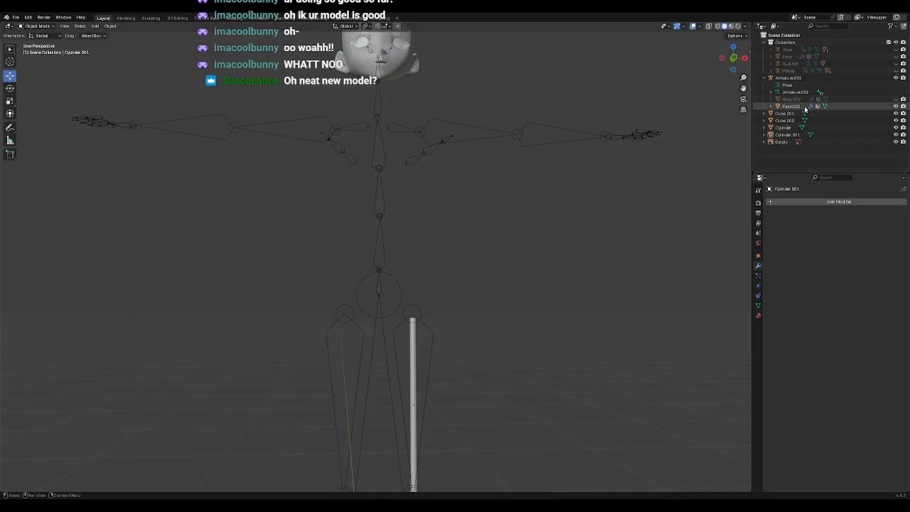
pyautogui.click(896, 107)
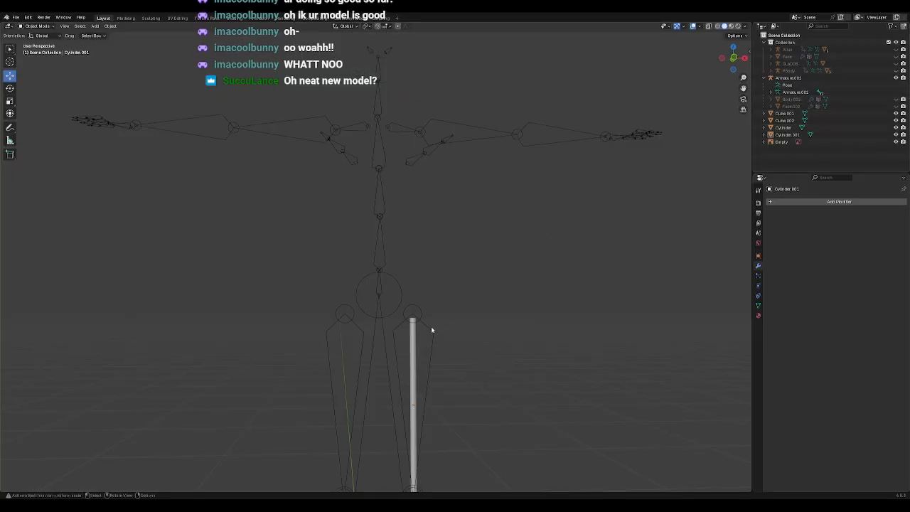
pyautogui.moveTo(506, 291); pyautogui.dragTo(478, 294, button='middle')
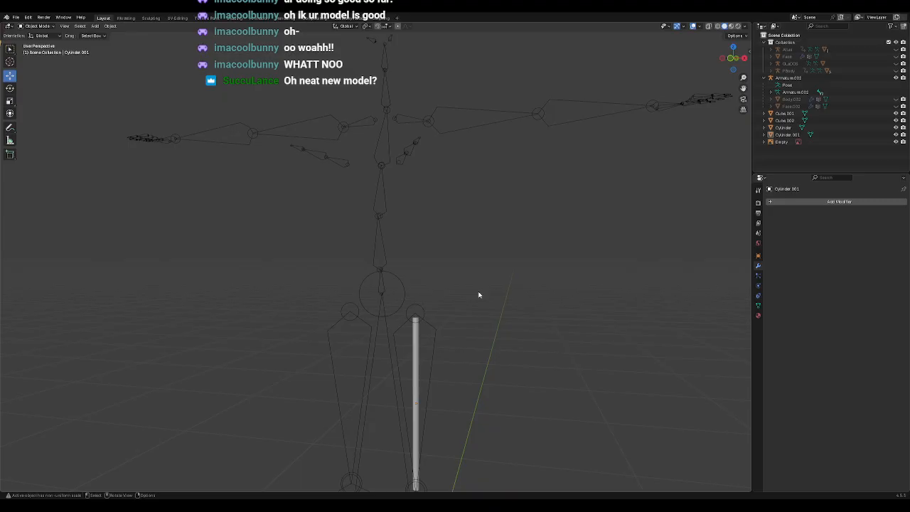
pyautogui.moveTo(462, 310); pyautogui.dragTo(492, 226, button='middle')
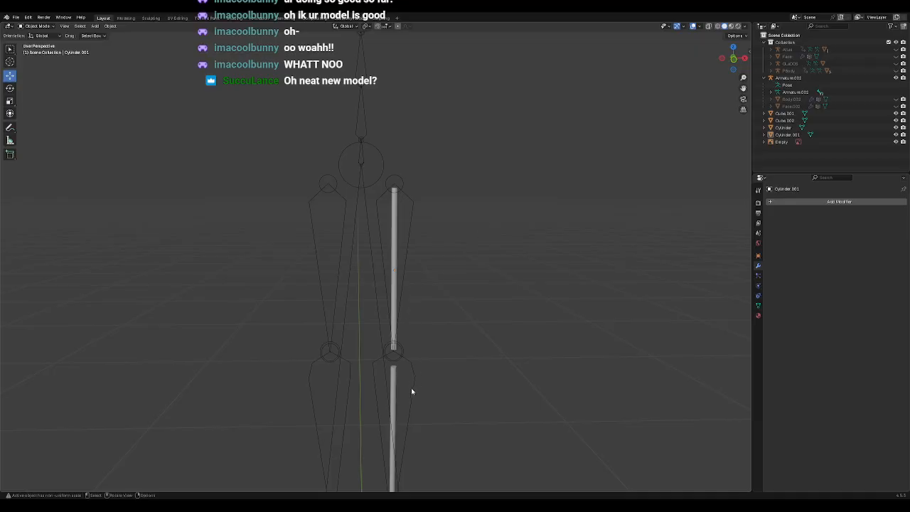
# Step: Duplicate the lower-leg rod and raise the copy to the upper body beside the spine
pyautogui.click(394, 401)
pyautogui.click(395, 304)
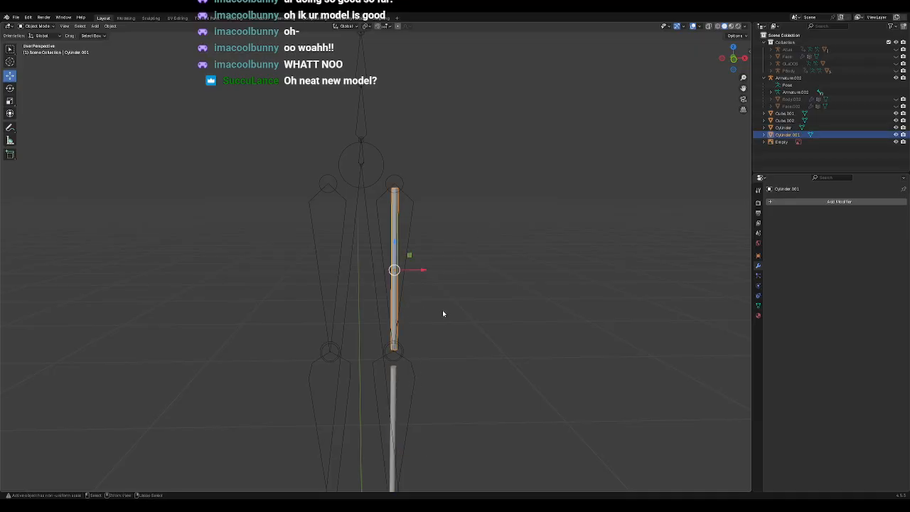
pyautogui.click(440, 292)
pyautogui.click(398, 291)
pyautogui.click(397, 384)
pyautogui.hotkey('ctrl', 'v')
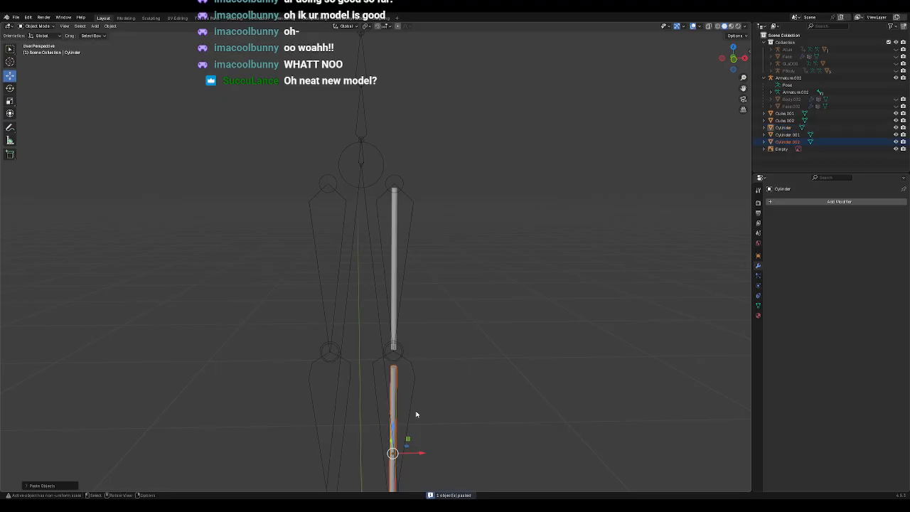
pyautogui.moveTo(393, 426); pyautogui.dragTo(467, 148)
pyautogui.moveTo(470, 144); pyautogui.dragTo(382, 311, button='middle')
# Step: Rotate the upper-body rod by about 90° in front view so that it lies horizontally
pyautogui.click(393, 216)
pyautogui.press('KP_1')
pyautogui.scroll(2, 396, 217)
pyautogui.keyDown('shift'); pyautogui.moveTo(477, 239); pyautogui.dragTo(450, 276, button='middle'); pyautogui.keyUp('shift')
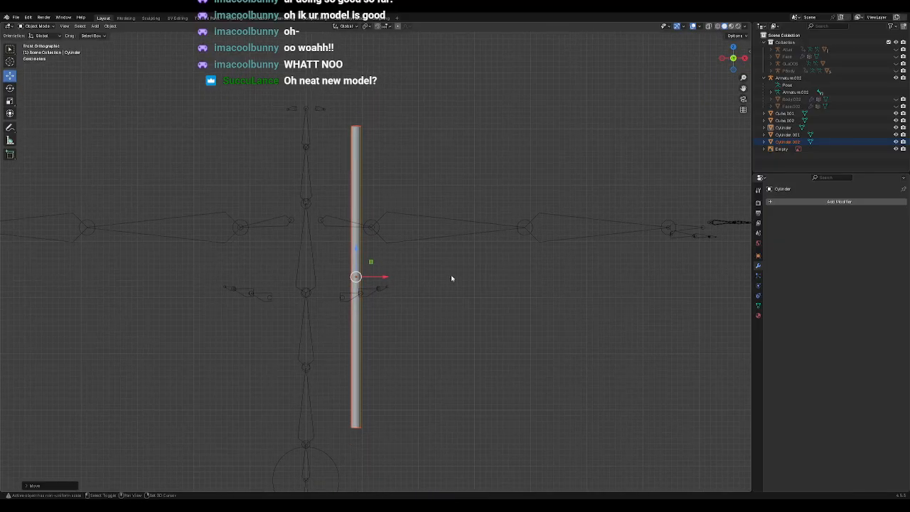
pyautogui.click(10, 87)
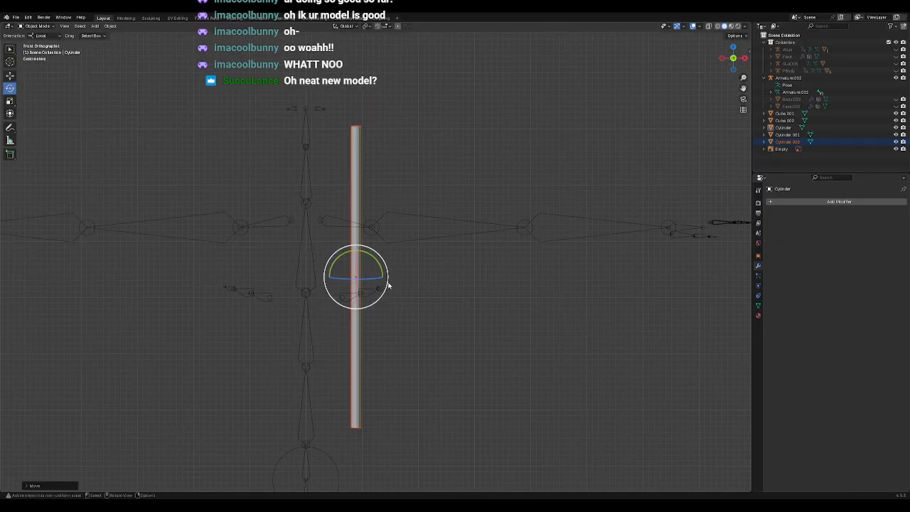
pyautogui.moveTo(382, 273); pyautogui.dragTo(343, 231)
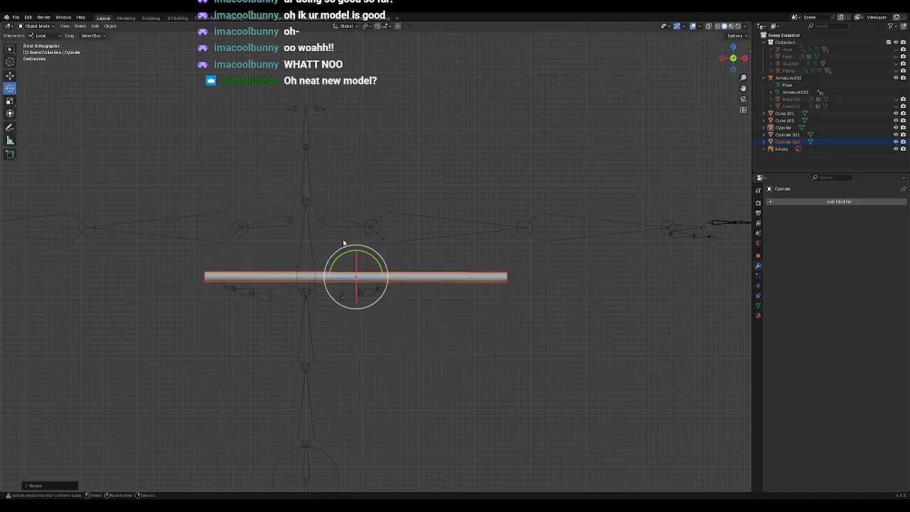
# Step: Move the horizontal rod outward and up to shoulder height so it lies along the upper-arm and forearm bones
pyautogui.press('KP_Decimal')
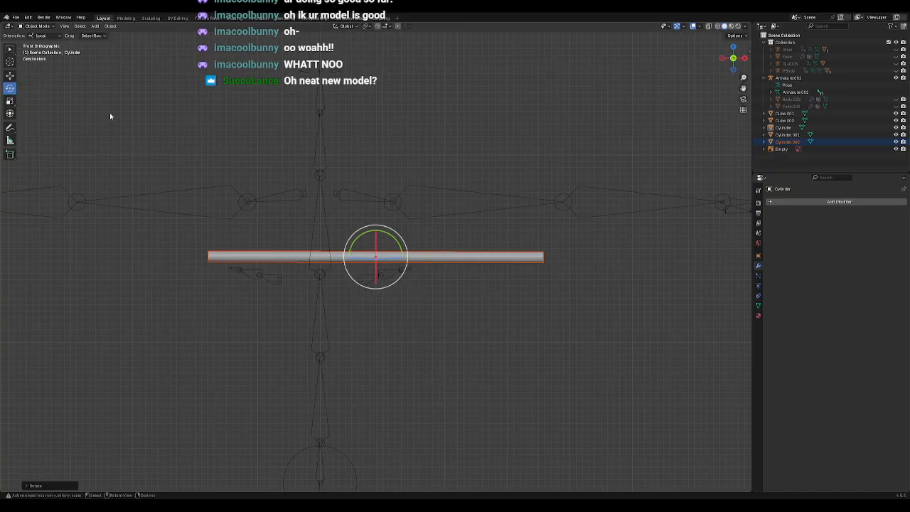
pyautogui.click(11, 78)
pyautogui.moveTo(390, 244); pyautogui.dragTo(540, 188)
pyautogui.keyDown('shift'); pyautogui.moveTo(561, 240); pyautogui.dragTo(459, 274, button='middle'); pyautogui.keyUp('shift')
pyautogui.scroll(3, 463, 273)
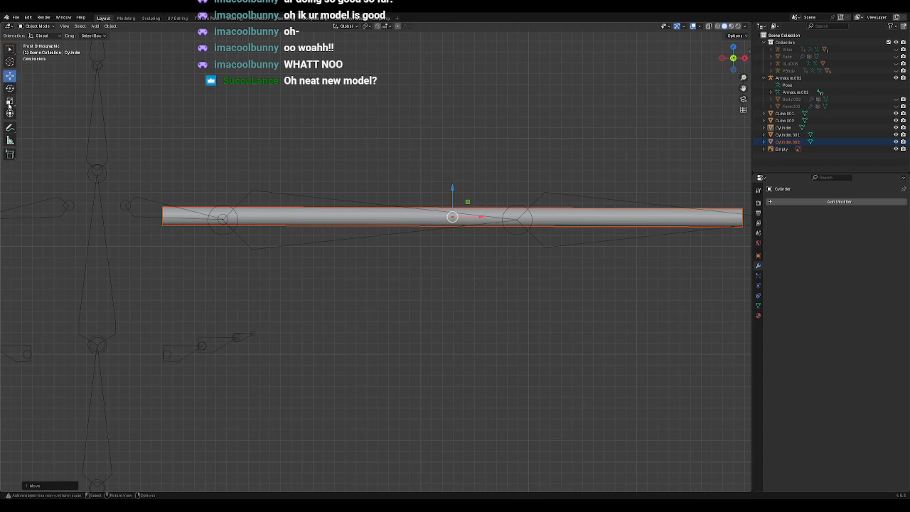
pyautogui.click(10, 100)
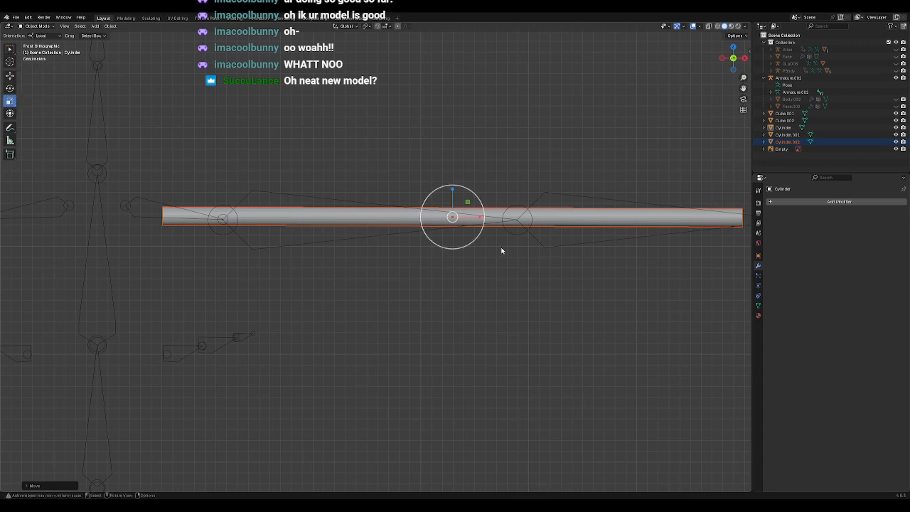
# Step: Shorten the horizontal rod and move it inward so it spans the upper-arm bone between the shoulder and elbow joints
pyautogui.moveTo(479, 220); pyautogui.dragTo(397, 217)
pyautogui.click(12, 76)
pyautogui.click(10, 101)
pyautogui.click(10, 75)
pyautogui.click(10, 100)
pyautogui.click(11, 76)
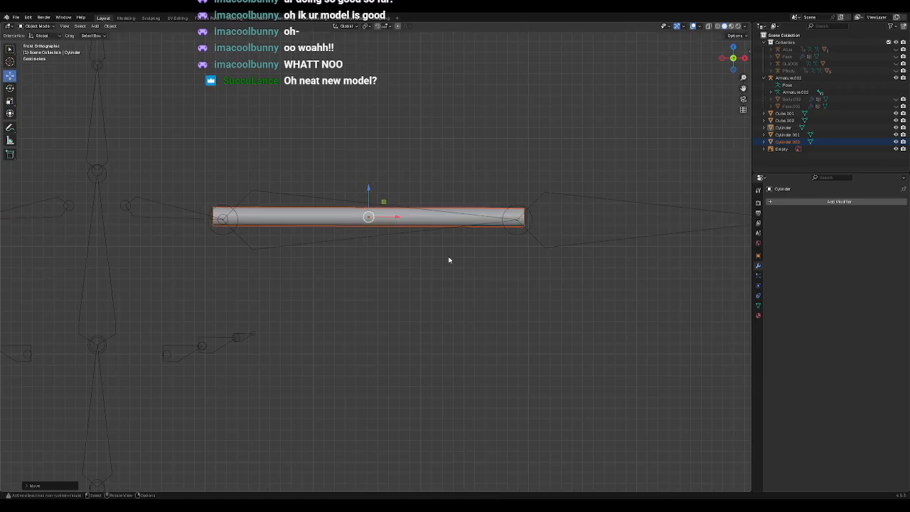
pyautogui.click(469, 252)
# Step: Shorten the upper-arm rod slightly more along its length so both ends sit inside the shoulder and elbow joints
pyautogui.keyDown('shift'); pyautogui.moveTo(566, 270); pyautogui.dragTo(382, 276, button='middle'); pyautogui.keyUp('shift')
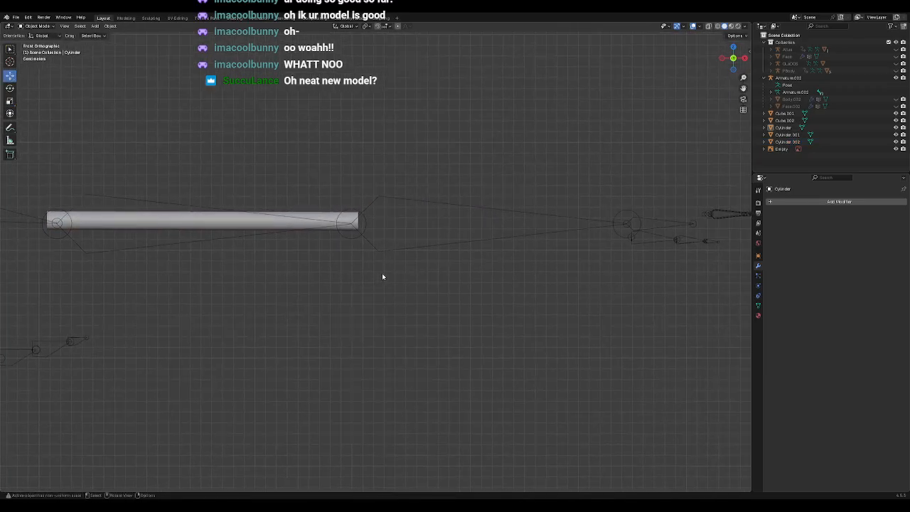
pyautogui.scroll(-2, 384, 276)
pyautogui.click(299, 234)
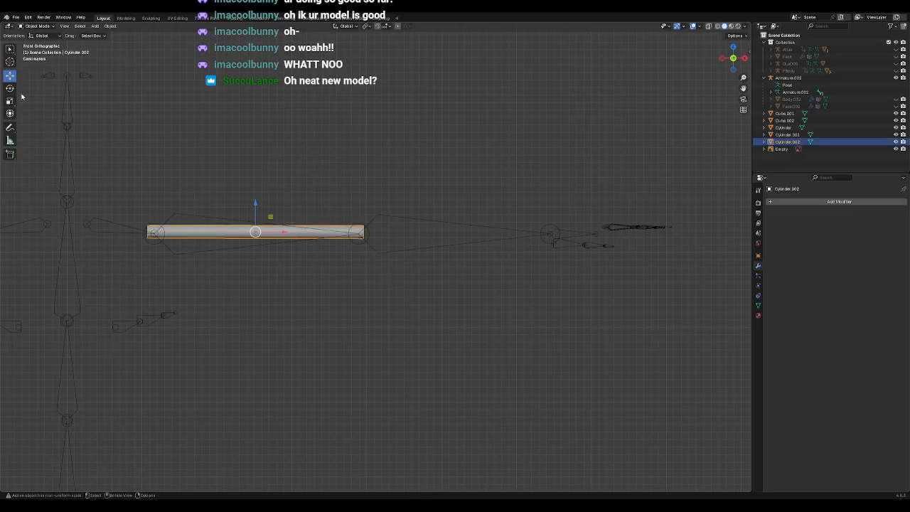
pyautogui.click(10, 101)
pyautogui.moveTo(232, 232); pyautogui.dragTo(230, 230)
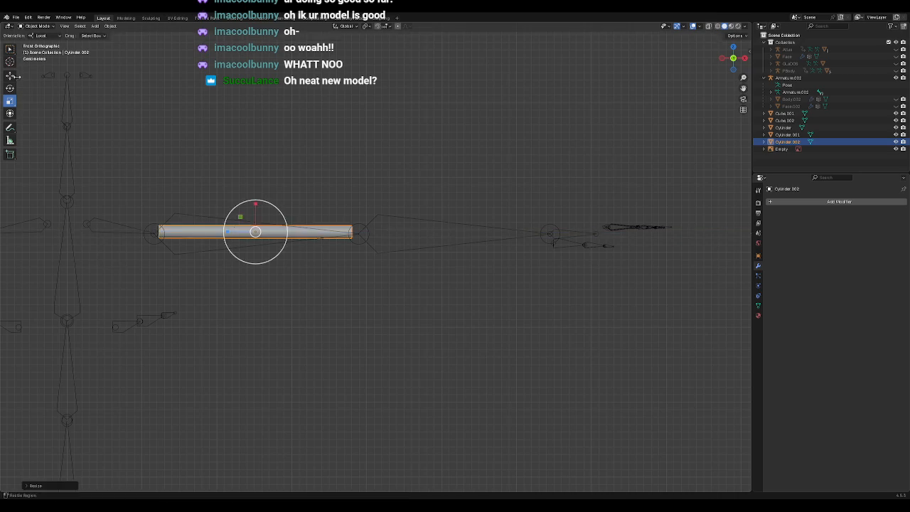
pyautogui.click(10, 75)
pyautogui.click(244, 164)
# Step: Duplicate the upper-arm rod and move the copy outward onto the forearm bone
pyautogui.click(317, 236)
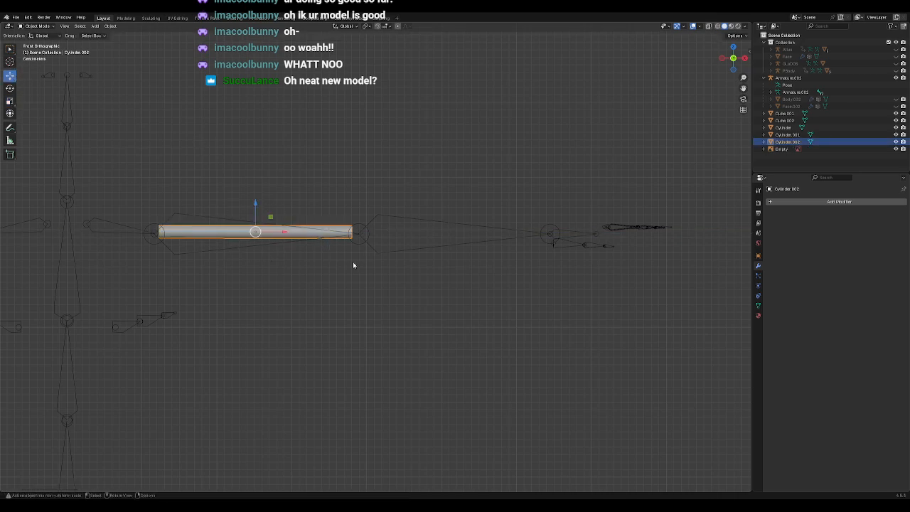
pyautogui.hotkey('ctrl', 'c')
pyautogui.hotkey('ctrl', 'v')
pyautogui.moveTo(287, 228); pyautogui.dragTo(487, 248)
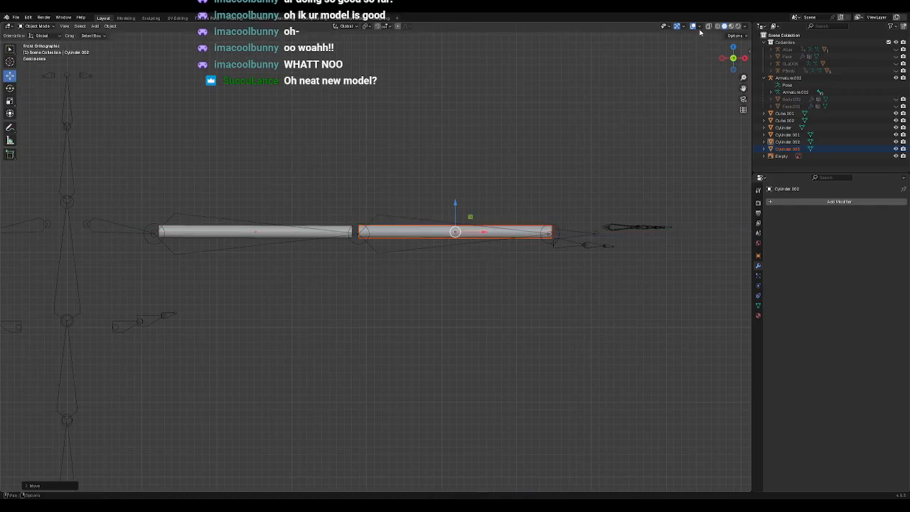
# Step: Hide the floor grid in the viewport overlays and clear the object selection
pyautogui.click(700, 27)
pyautogui.click(730, 62)
pyautogui.click(722, 61)
pyautogui.click(680, 62)
pyautogui.click(656, 62)
pyautogui.click(657, 69)
pyautogui.click(702, 69)
pyautogui.click(704, 76)
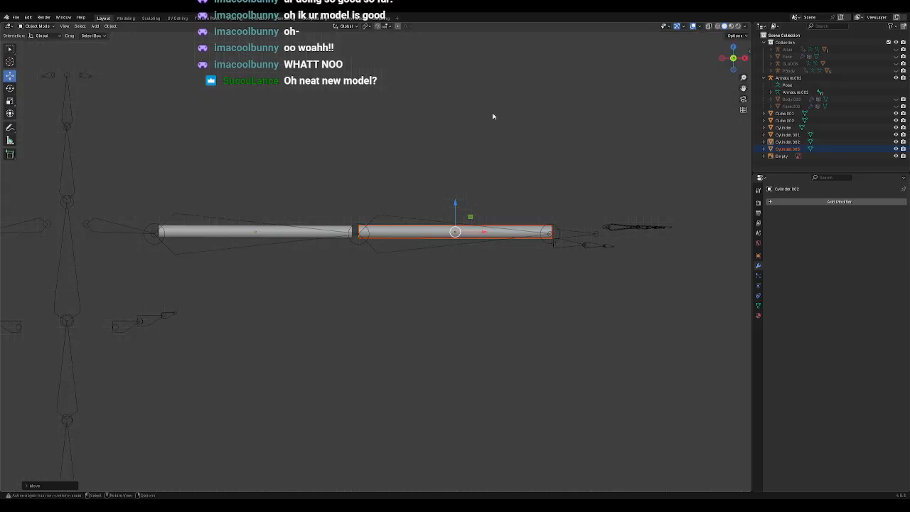
pyautogui.click(471, 177)
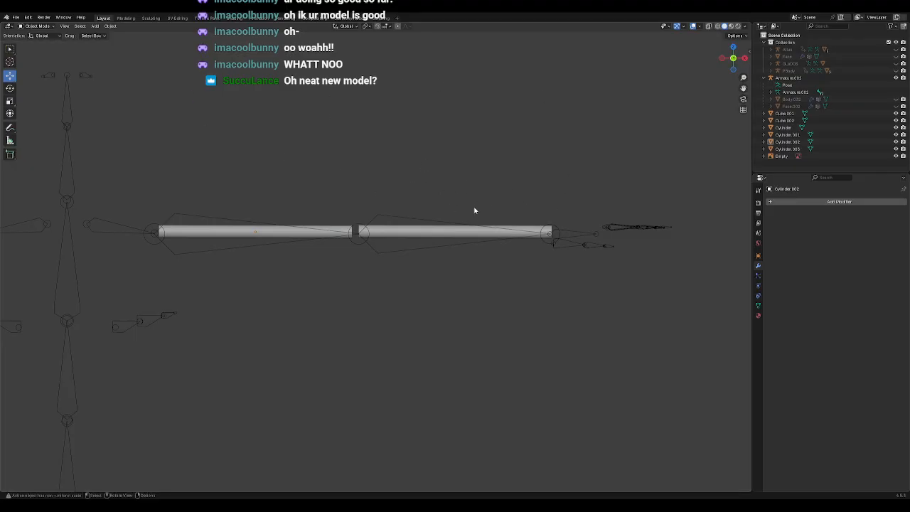
# Step: Move the forearm rod slightly outward along the X axis to widen the gap at the elbow
pyautogui.scroll(2, 476, 217)
pyautogui.scroll(-2, 519, 159)
pyautogui.scroll(3, 520, 162)
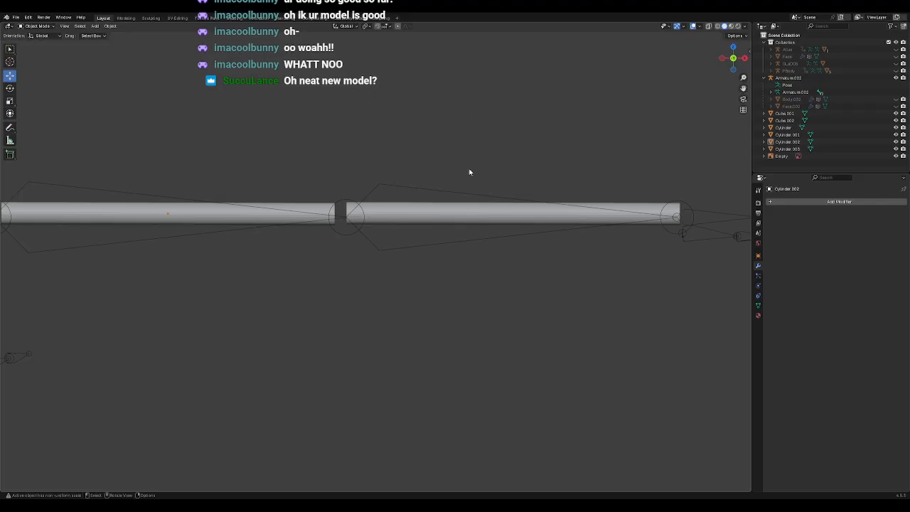
pyautogui.scroll(-2, 469, 171)
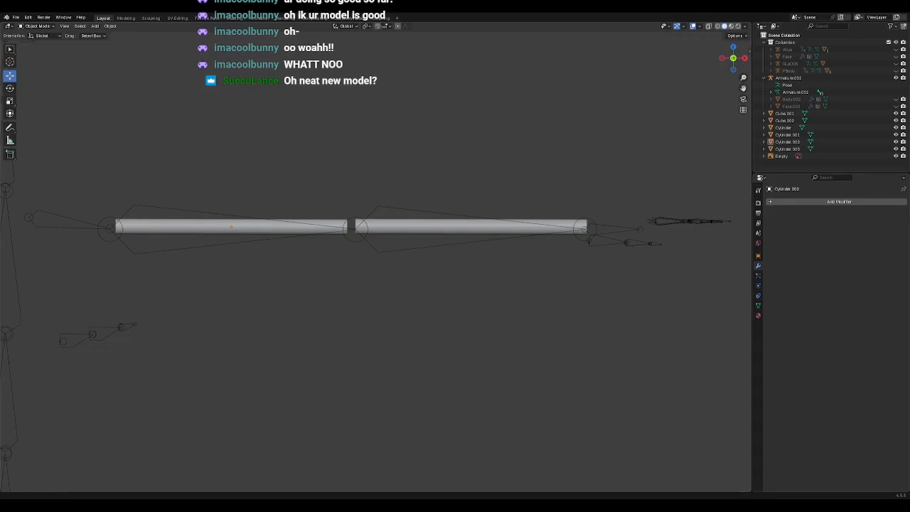
pyautogui.scroll(-13, 370, 183)
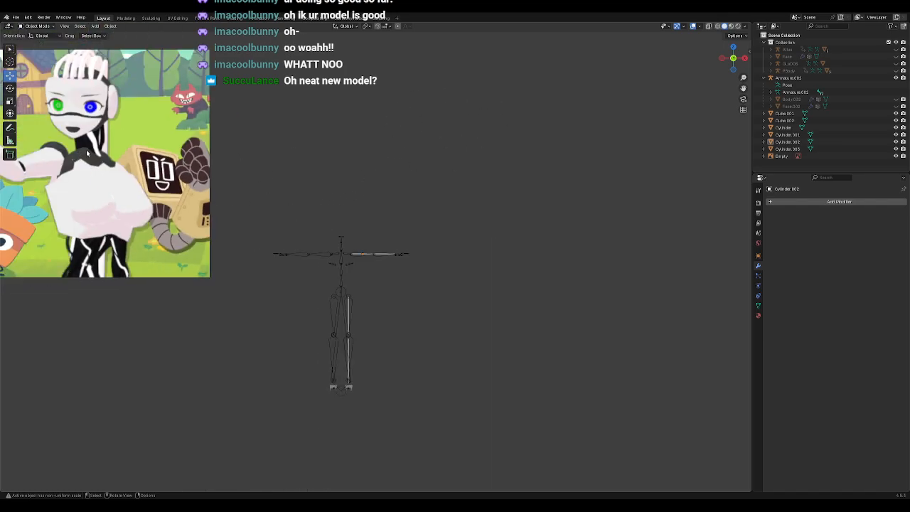
pyautogui.scroll(12, 432, 274)
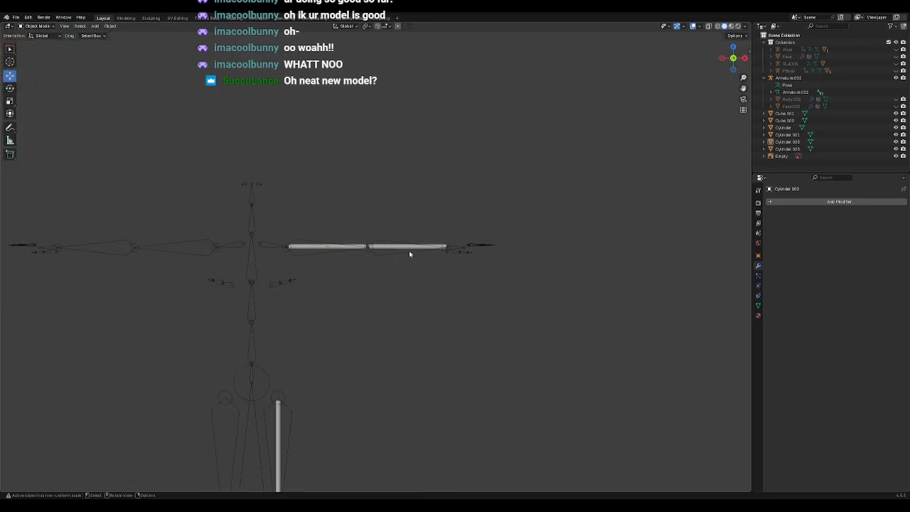
pyautogui.click(441, 223)
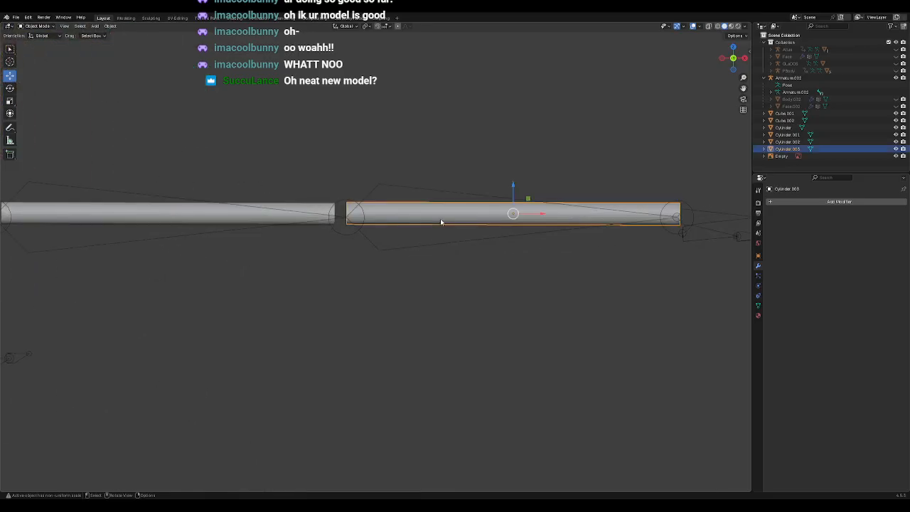
pyautogui.press('g')
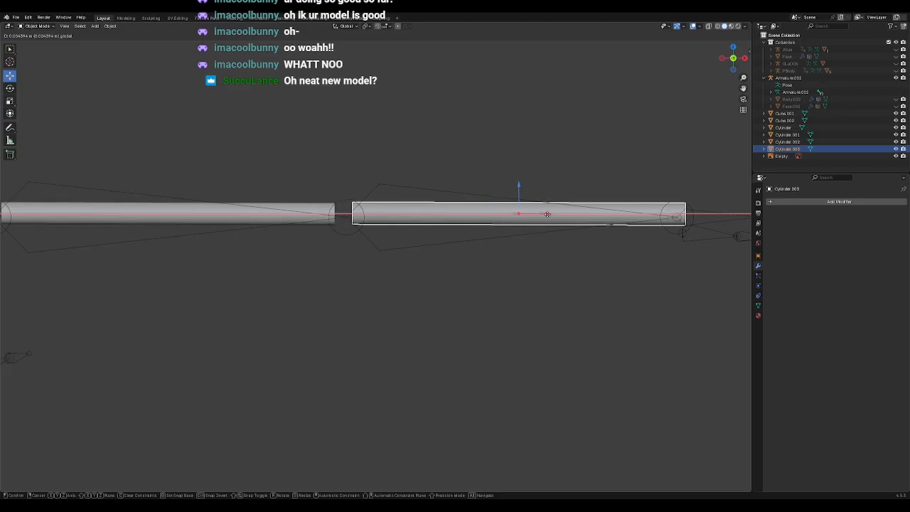
pyautogui.click(547, 214)
# Step: Scale down the forearm rod and shift it slightly inward so it fits between the elbow and wrist joints
pyautogui.keyDown('shift'); pyautogui.moveTo(628, 252); pyautogui.dragTo(439, 257, button='middle'); pyautogui.keyUp('shift')
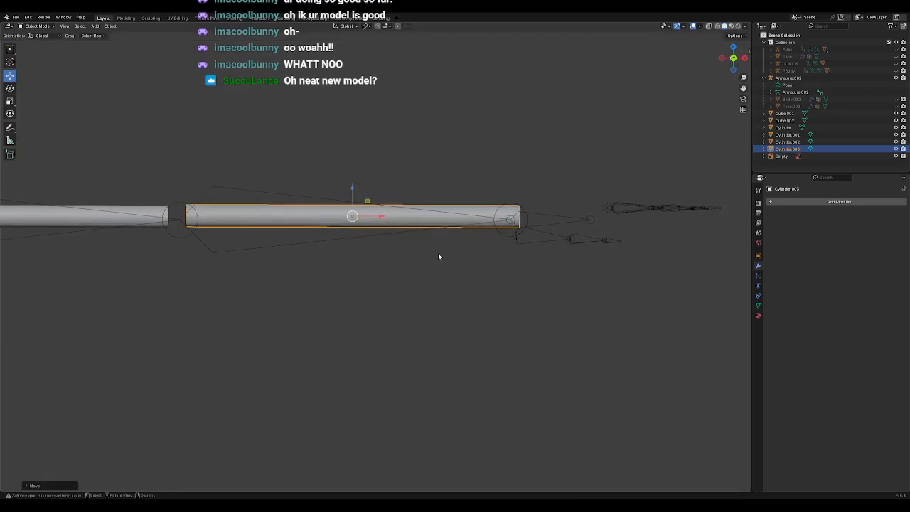
pyautogui.click(10, 88)
pyautogui.click(9, 100)
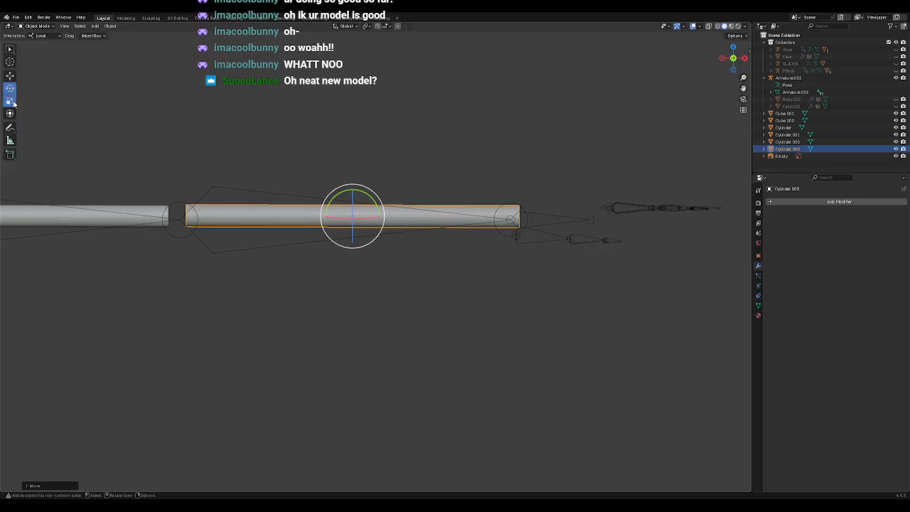
pyautogui.moveTo(369, 241); pyautogui.dragTo(366, 235)
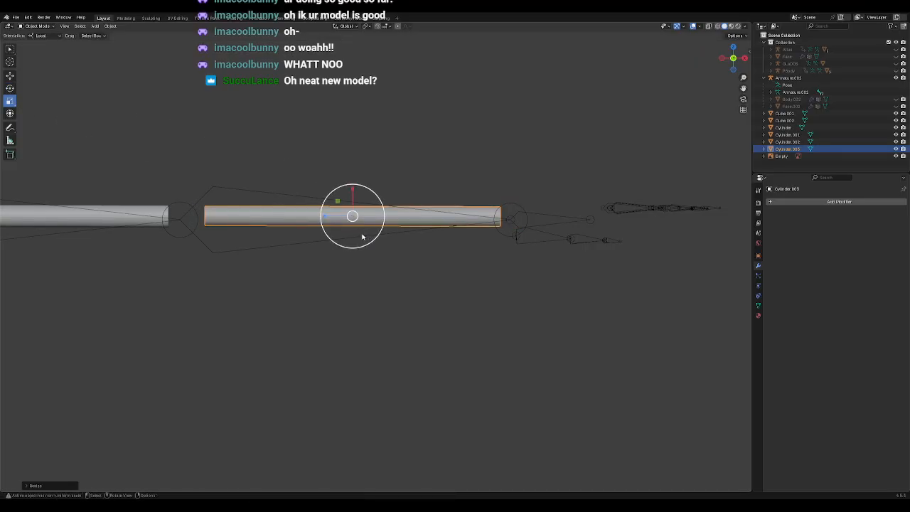
pyautogui.click(11, 76)
pyautogui.moveTo(368, 202); pyautogui.dragTo(359, 203)
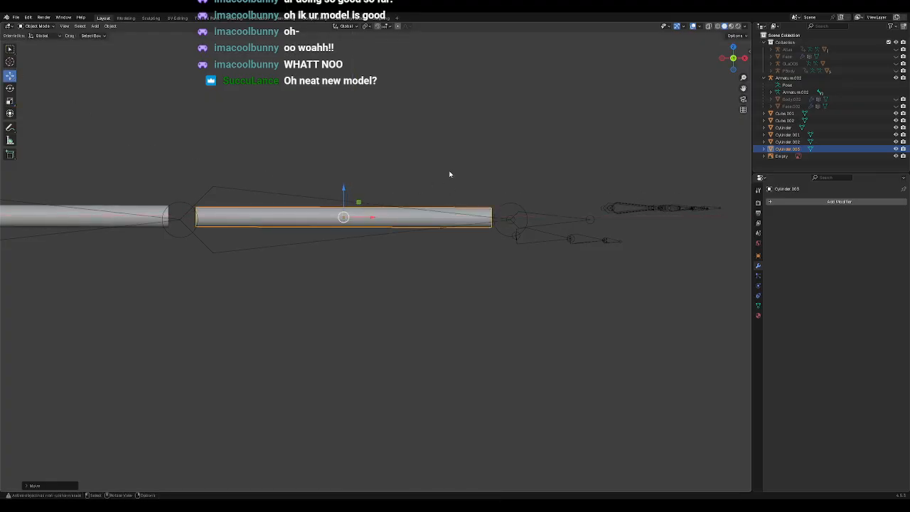
pyautogui.click(449, 174)
# Step: Switch to the side view and hide the reference image empty that blocks the arm
pyautogui.moveTo(452, 177); pyautogui.dragTo(504, 226, button='middle')
pyautogui.scroll(-3, 505, 226)
pyautogui.press('KP_1')
pyautogui.press('KP_3')
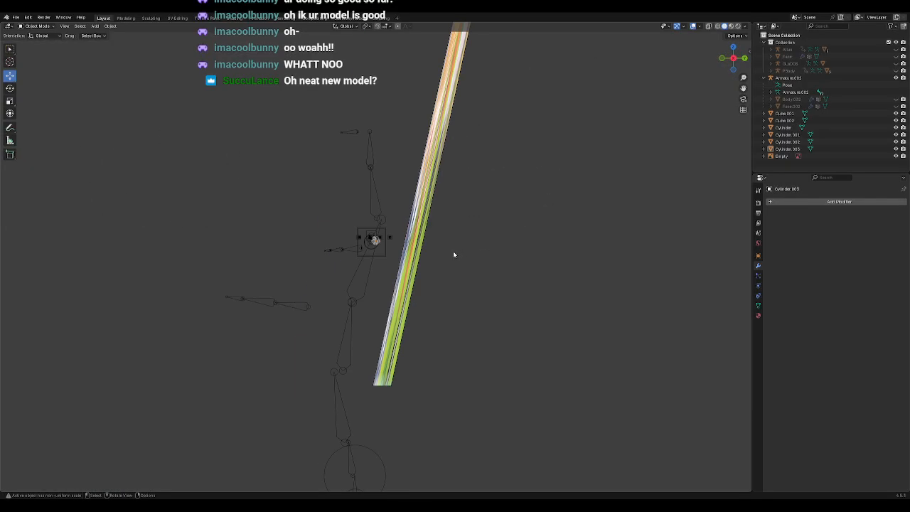
pyautogui.click(871, 156)
pyautogui.click(895, 157)
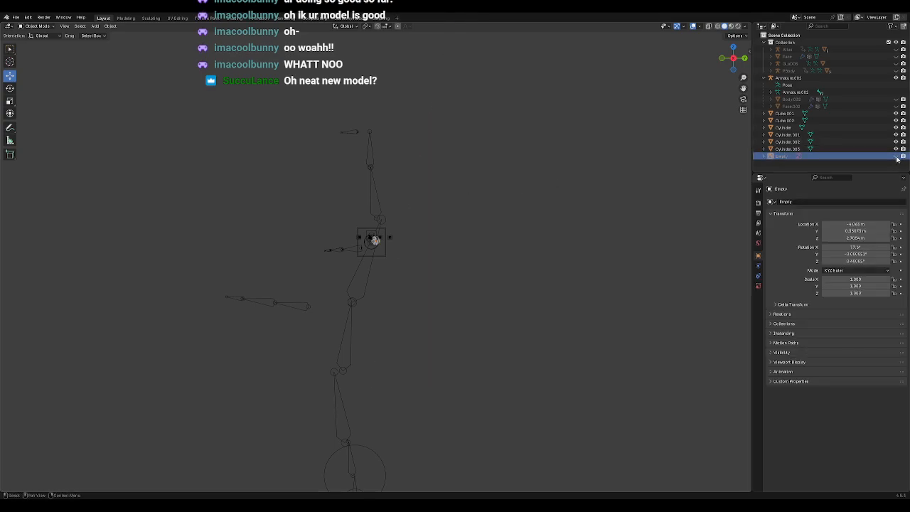
# Step: Select both arm rods without the armature and move them forward and slightly down onto the arm bones in side view
pyautogui.scroll(5, 418, 231)
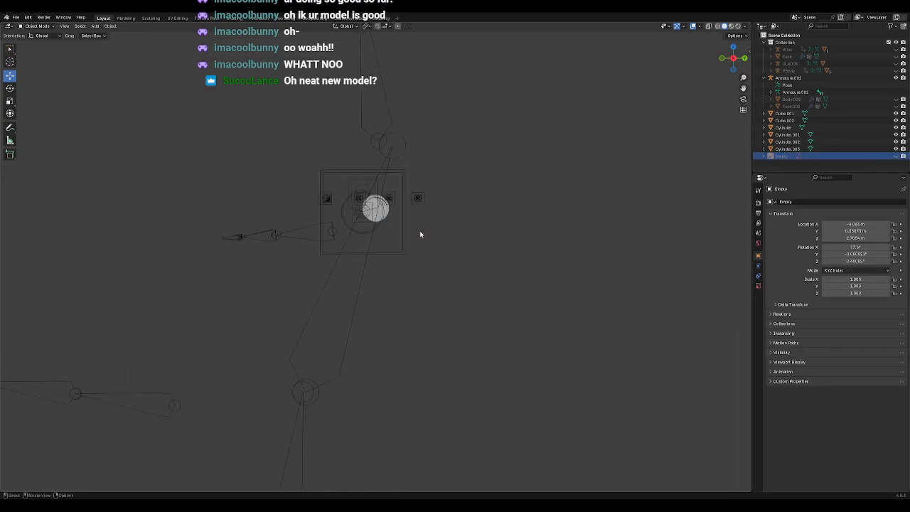
pyautogui.scroll(2, 434, 229)
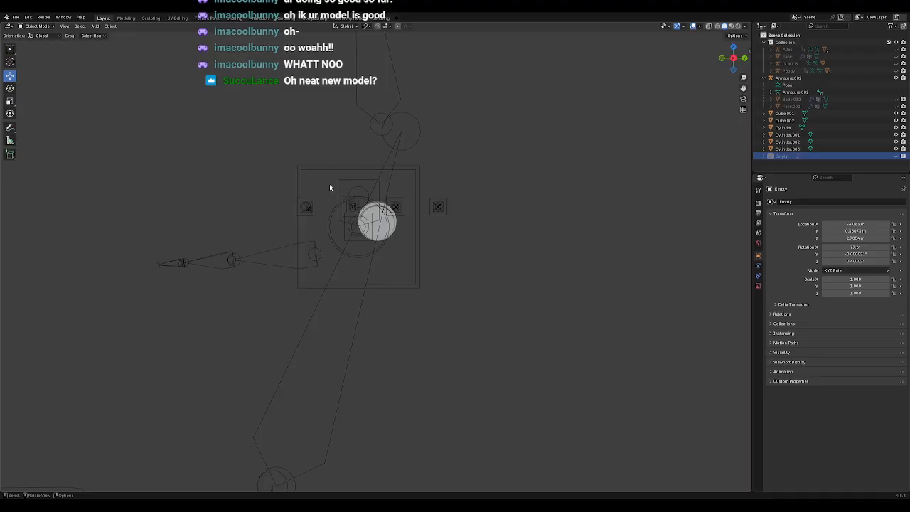
pyautogui.moveTo(333, 185); pyautogui.dragTo(513, 306)
pyautogui.click(479, 283)
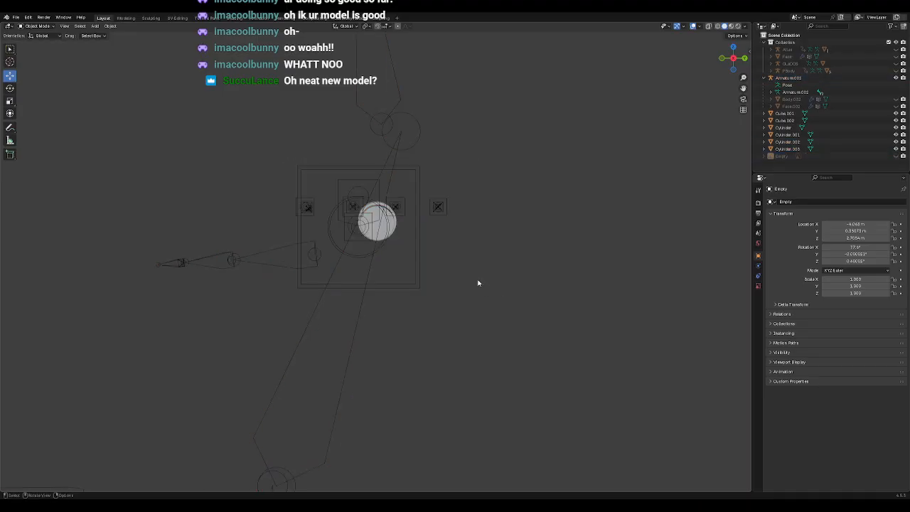
pyautogui.moveTo(270, 126); pyautogui.dragTo(526, 303)
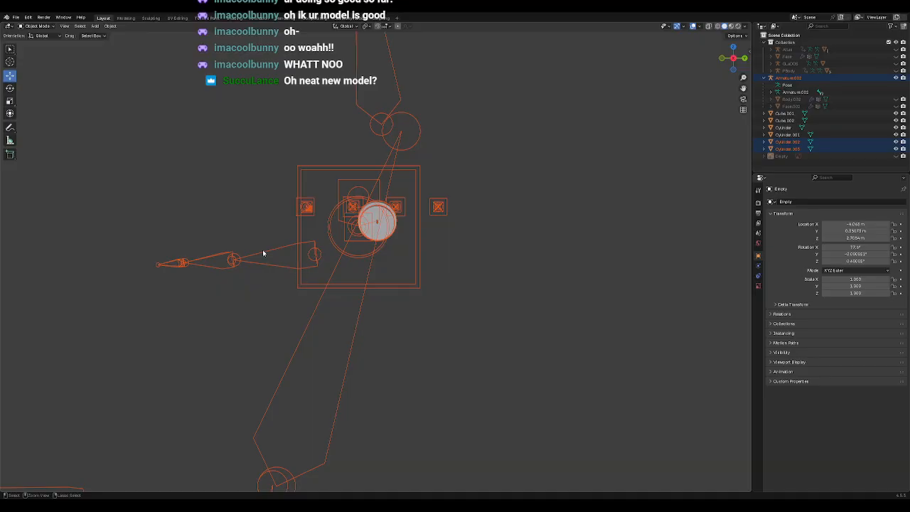
pyautogui.click(470, 226)
pyautogui.moveTo(252, 93); pyautogui.dragTo(325, 268)
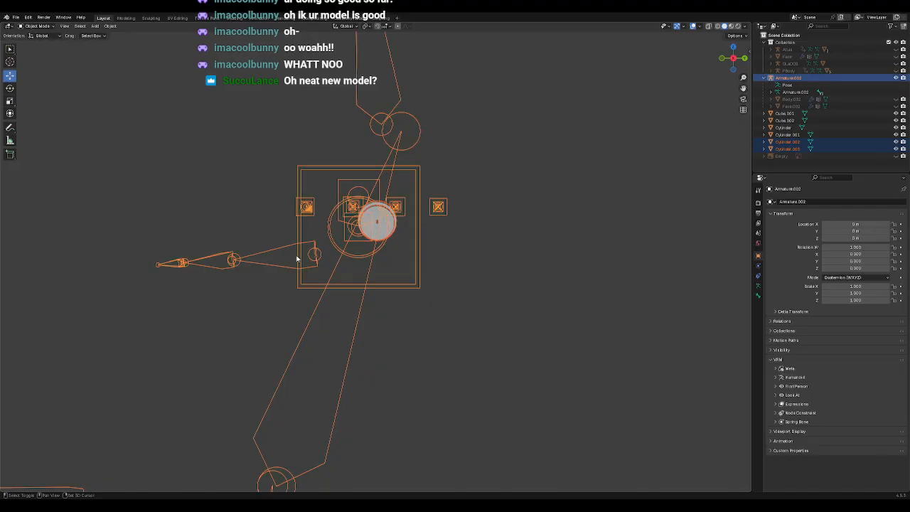
pyautogui.keyDown('shift'); pyautogui.click(297, 258); pyautogui.keyUp('shift')
pyautogui.moveTo(409, 224); pyautogui.dragTo(390, 223)
pyautogui.moveTo(361, 193); pyautogui.dragTo(361, 197)
pyautogui.click(415, 256)
pyautogui.moveTo(415, 256); pyautogui.dragTo(415, 279, button='middle')
# Step: Examine how the two arm rods line up with the arm bones from the front, top and intermediate angles
pyautogui.press('KP_1')
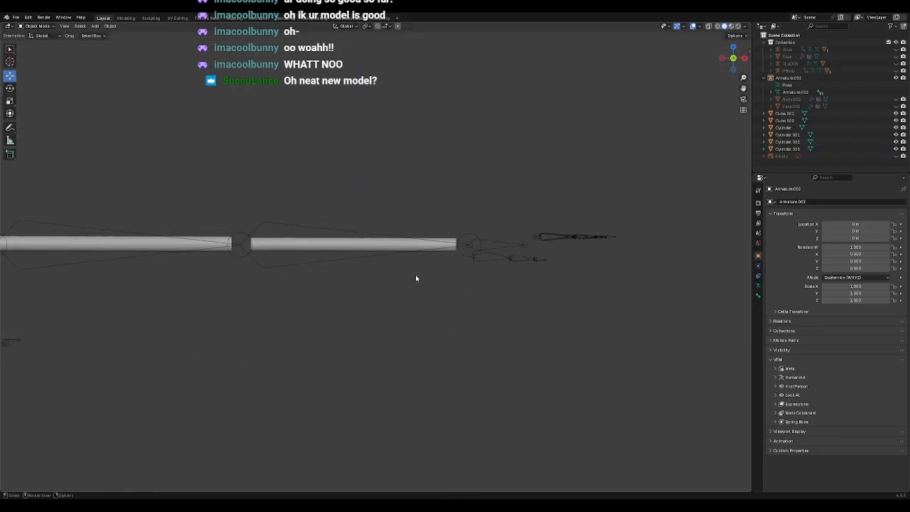
pyautogui.press('KP_8')
pyautogui.press('KP_8')
pyautogui.press('KP_8')
pyautogui.press('KP_8')
pyautogui.press('KP_8')
pyautogui.press('KP_8')
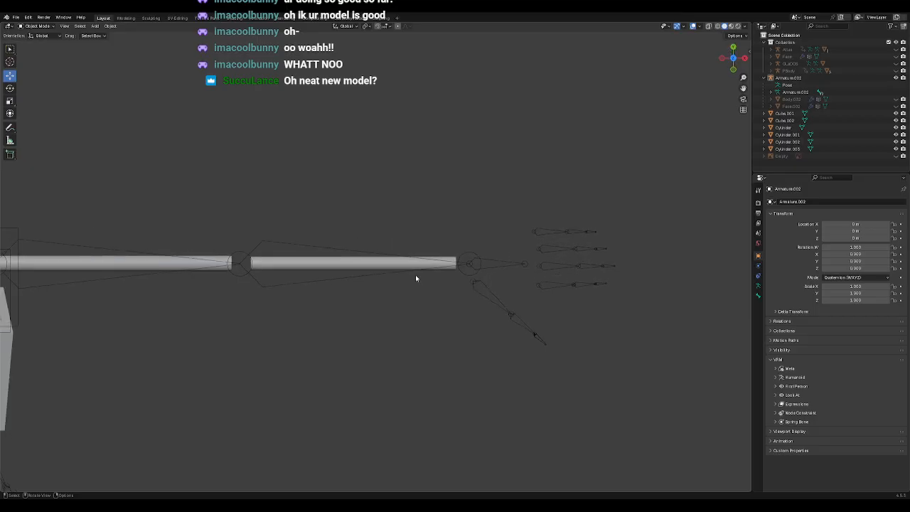
pyautogui.scroll(-2, 376, 288)
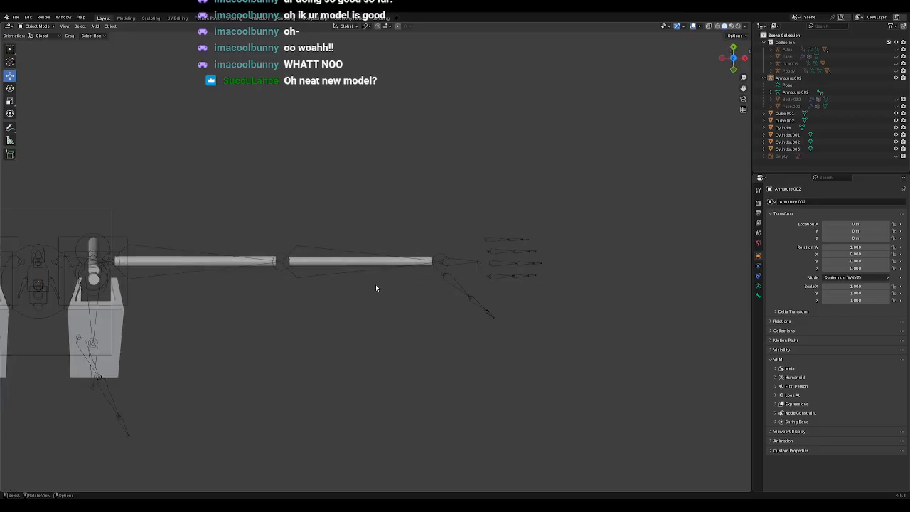
pyautogui.press('KP_1')
pyautogui.press('KP_7')
pyautogui.press('KP_1')
pyautogui.press('KP_7')
pyautogui.press('KP_2')
pyautogui.press('KP_2')
pyautogui.press('KP_2')
pyautogui.press('KP_2')
pyautogui.press('KP_2')
pyautogui.press('KP_2')
pyautogui.press('KP_2')
pyautogui.press('KP_2')
pyautogui.press('KP_2')
pyautogui.press('KP_2')
pyautogui.press('KP_2')
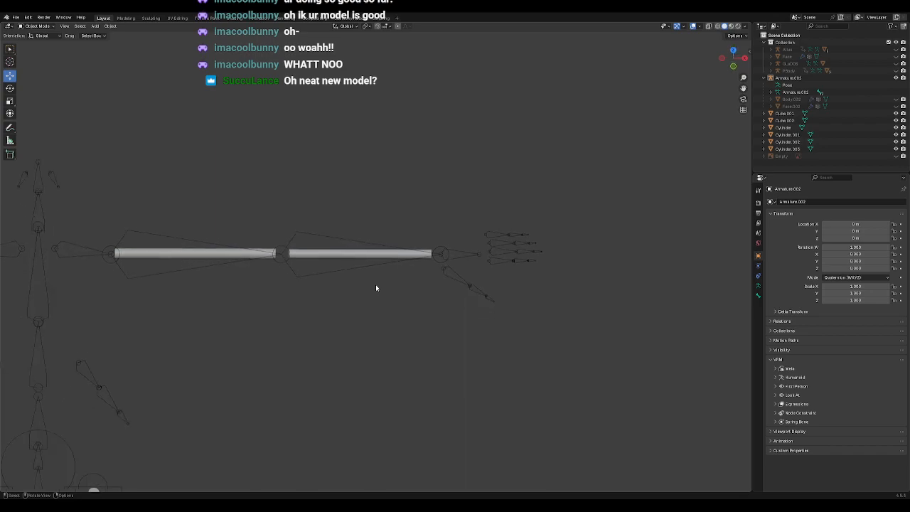
pyautogui.press('KP_2')
pyautogui.press('KP_2')
pyautogui.press('KP_2')
pyautogui.press('KP_2')
pyautogui.press('KP_8')
pyautogui.press('KP_8')
pyautogui.press('KP_8')
pyautogui.press('KP_8')
pyautogui.press('KP_8')
pyautogui.press('KP_8')
pyautogui.press('KP_8')
pyautogui.press('KP_8')
pyautogui.press('KP_8')
pyautogui.press('KP_8')
pyautogui.press('KP_8')
pyautogui.press('KP_8')
pyautogui.press('KP_8')
pyautogui.press('KP_8')
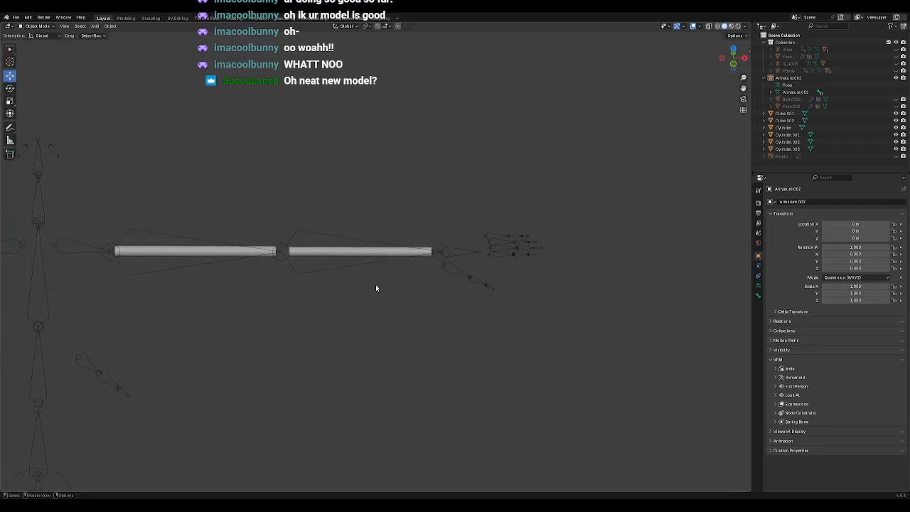
pyautogui.press('KP_2')
pyautogui.press('KP_2')
pyautogui.press('KP_2')
pyautogui.press('KP_2')
pyautogui.press('KP_2')
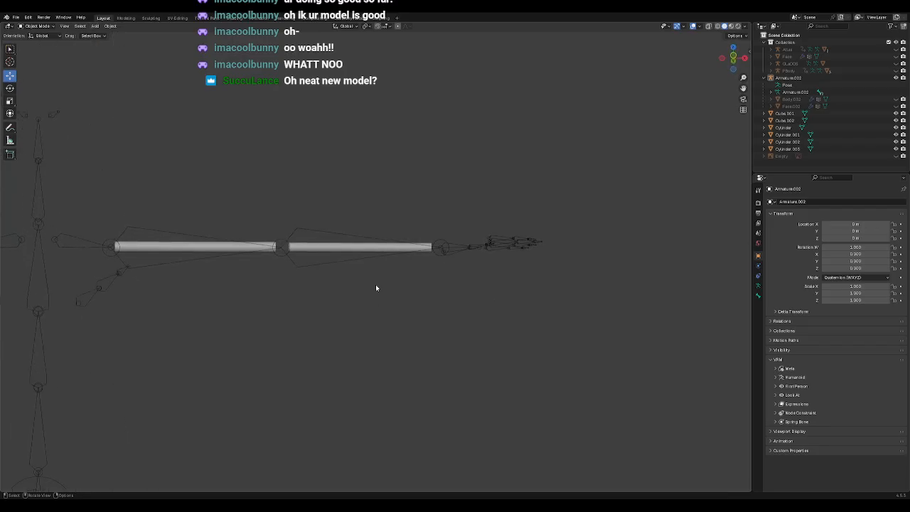
pyautogui.moveTo(302, 322); pyautogui.dragTo(346, 280, button='middle')
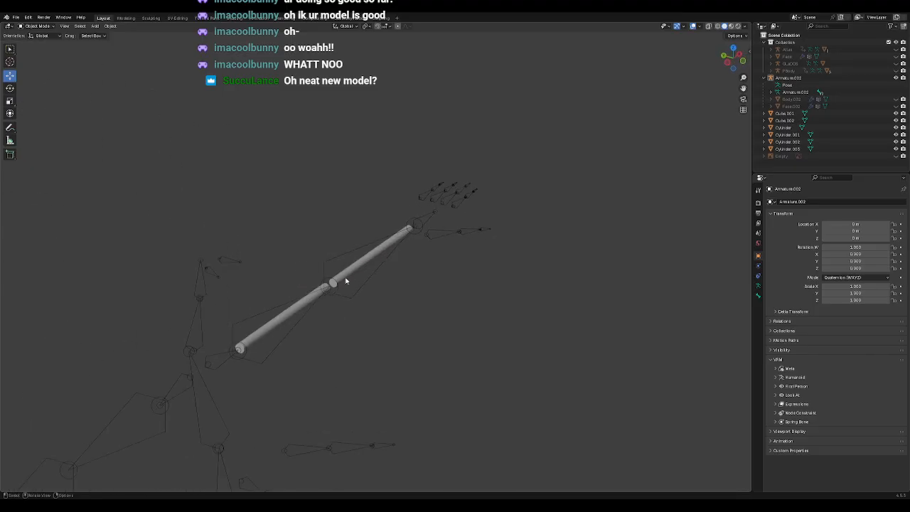
# Step: Paste a copy of the forearm rod and move it along X onto the hand bone in top view
pyautogui.click(349, 280)
pyautogui.scroll(4, 356, 288)
pyautogui.moveTo(386, 247); pyautogui.dragTo(443, 273, button='middle')
pyautogui.scroll(-2, 445, 275)
pyautogui.scroll(2, 445, 276)
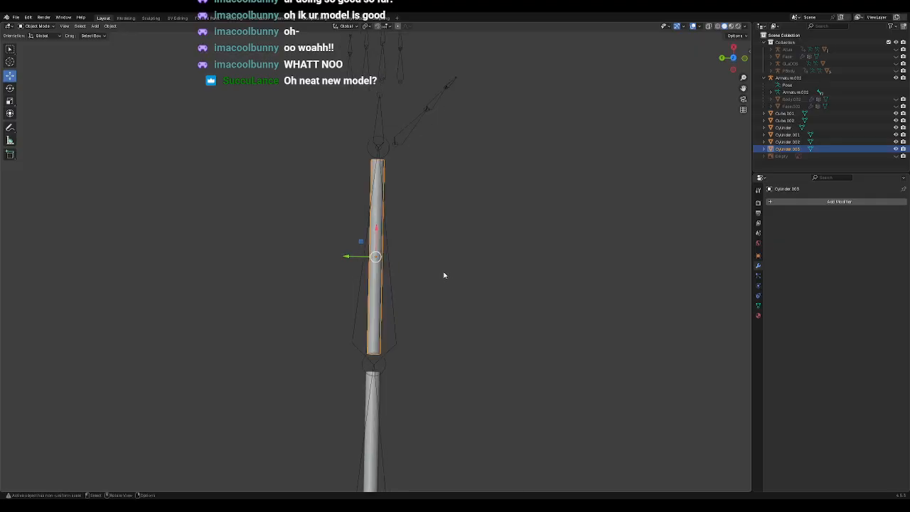
pyautogui.press('KP_1')
pyautogui.press('KP_7')
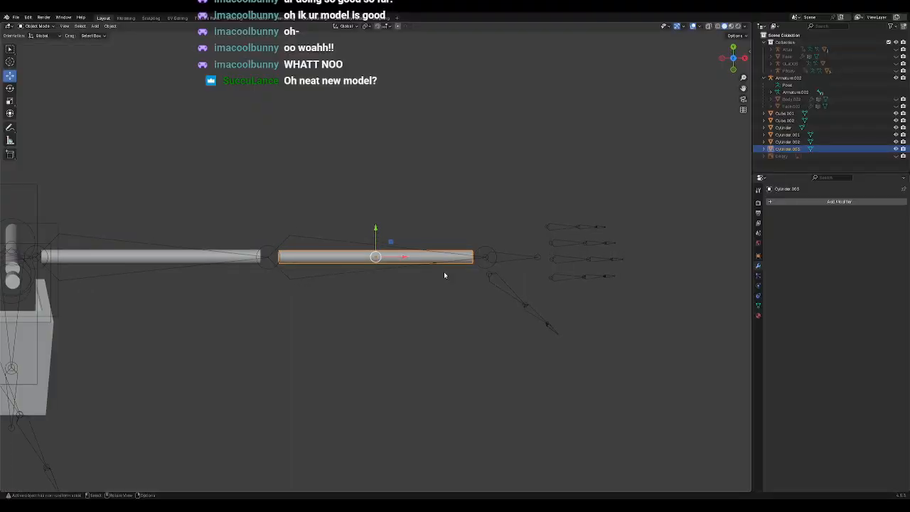
pyautogui.scroll(3, 445, 277)
pyautogui.keyDown('shift'); pyautogui.moveTo(446, 277); pyautogui.dragTo(363, 262, button='middle'); pyautogui.keyUp('shift')
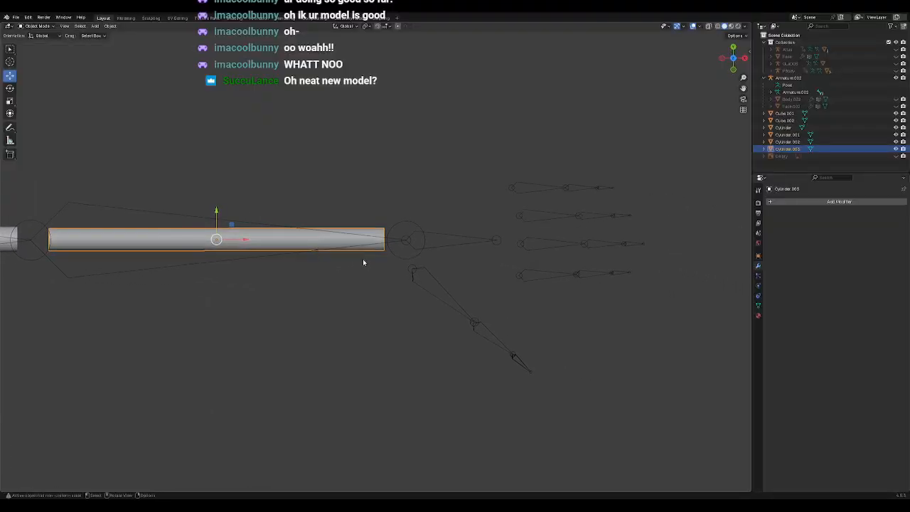
pyautogui.hotkey('ctrl', 'v')
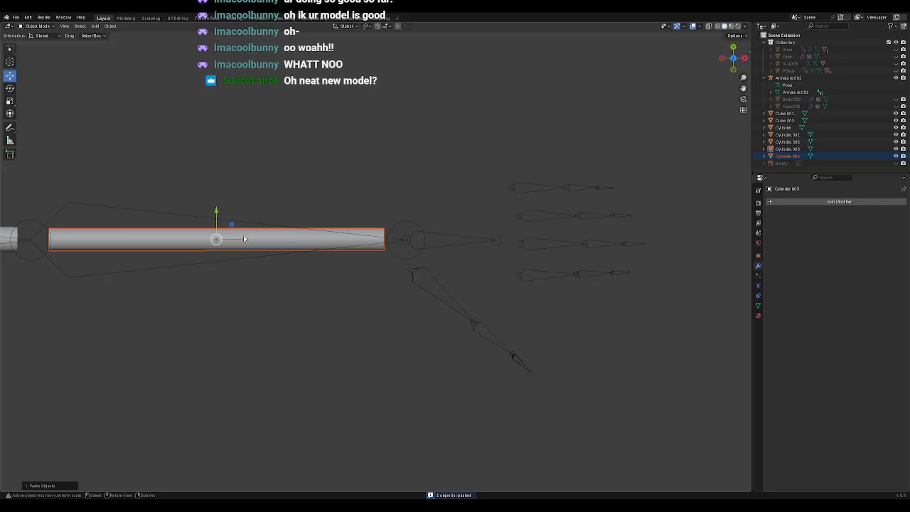
pyautogui.moveTo(244, 239); pyautogui.dragTo(479, 246)
# Step: Scale down the copied rod and move it onto the index finger bones nearest the thumb
pyautogui.click(10, 88)
pyautogui.hotkey('ctrl', 'z')
pyautogui.hotkey('ctrl', 'z')
pyautogui.click(10, 101)
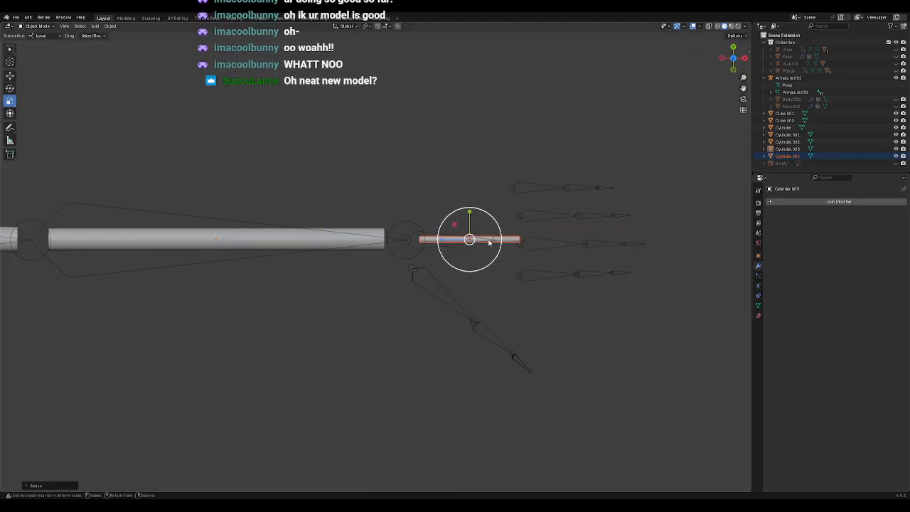
pyautogui.click(9, 75)
pyautogui.keyDown('shift'); pyautogui.moveTo(497, 234); pyautogui.dragTo(358, 194, button='middle'); pyautogui.keyUp('shift')
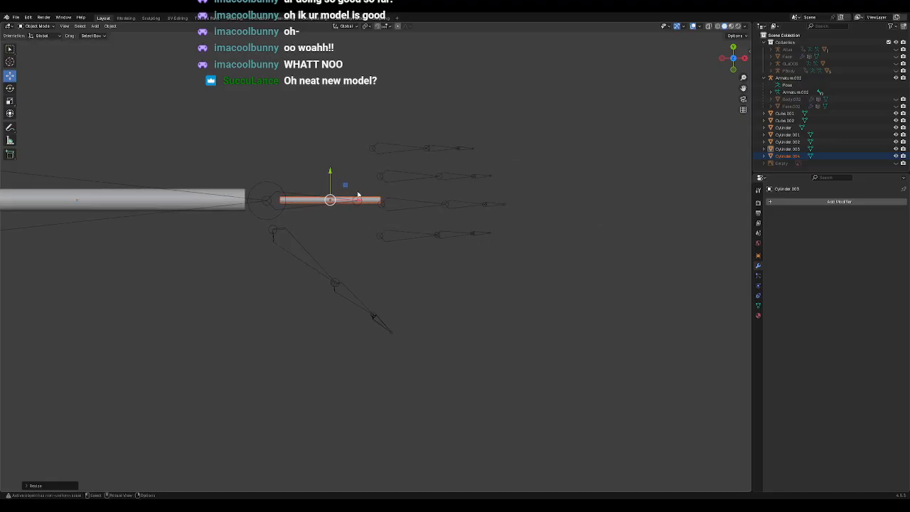
pyautogui.moveTo(346, 189); pyautogui.dragTo(416, 222)
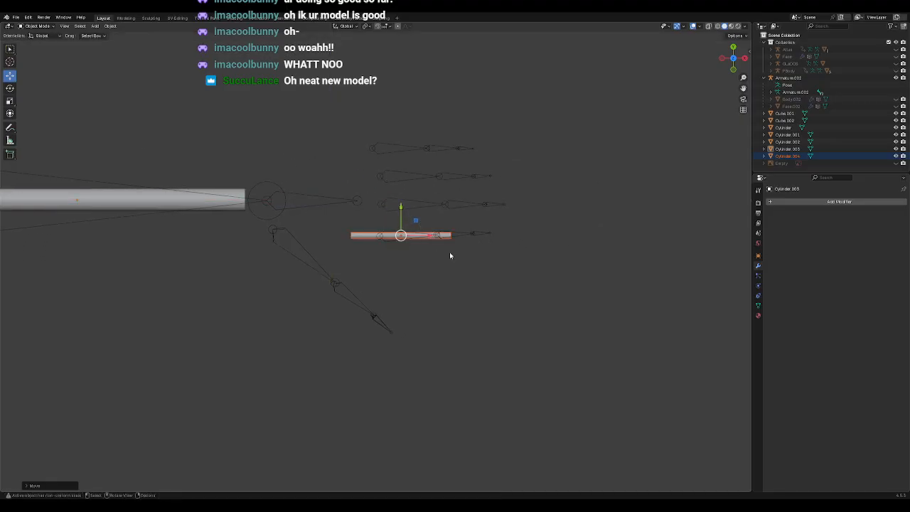
# Step: Scale the rod down further and shift it to fit the index finger's base bone
pyautogui.scroll(4, 450, 255)
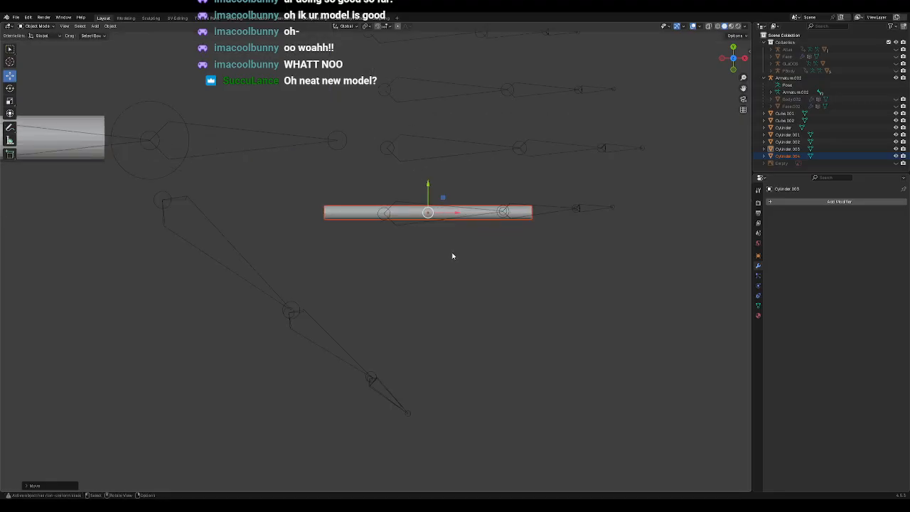
pyautogui.press('KP_Decimal')
pyautogui.scroll(-2, 453, 256)
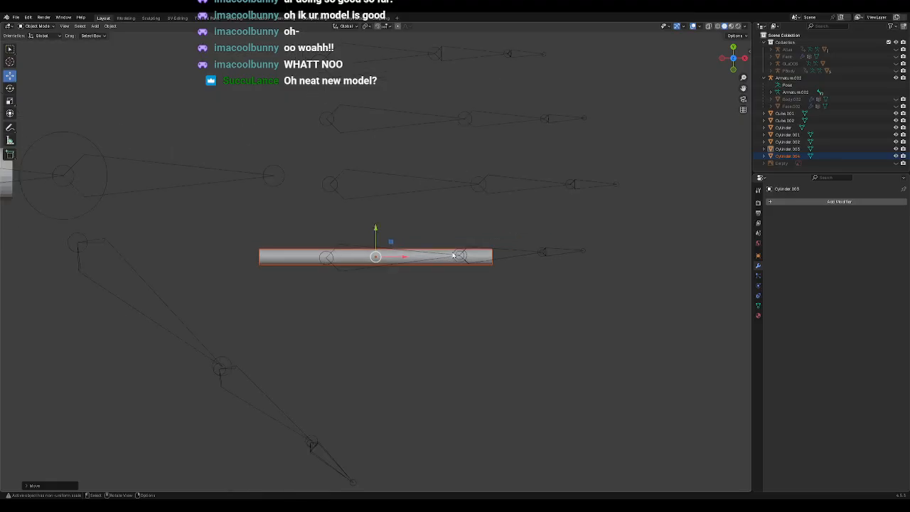
pyautogui.click(10, 101)
pyautogui.moveTo(400, 278); pyautogui.dragTo(417, 260)
pyautogui.click(10, 75)
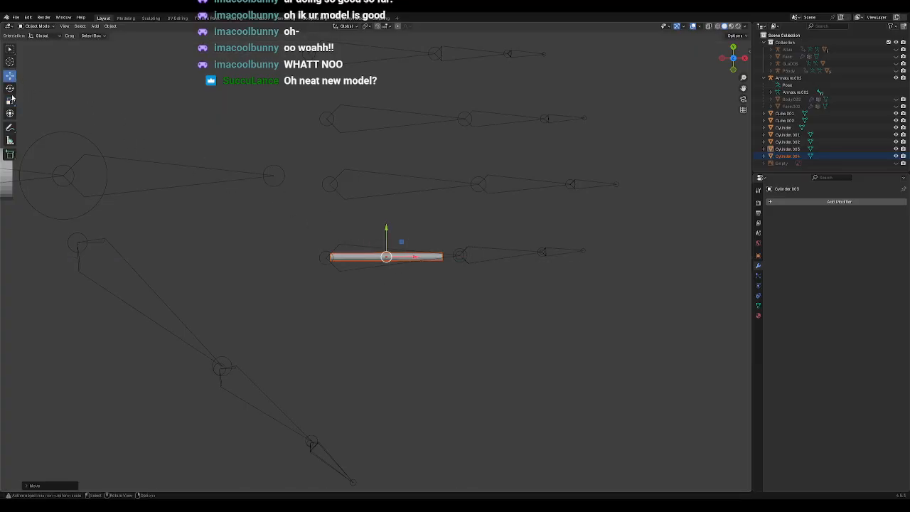
# Step: Duplicate the index finger's base rod and move the copy along X to the finger's middle bone
pyautogui.click(397, 269)
pyautogui.click(364, 258)
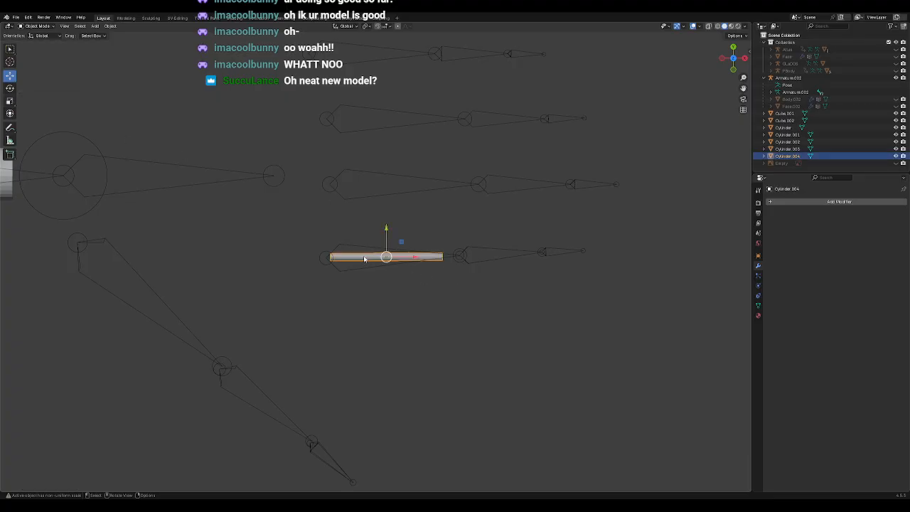
pyautogui.hotkey('ctrl', 'c')
pyautogui.hotkey('ctrl', 'v')
pyautogui.press('g')
pyautogui.press('x')
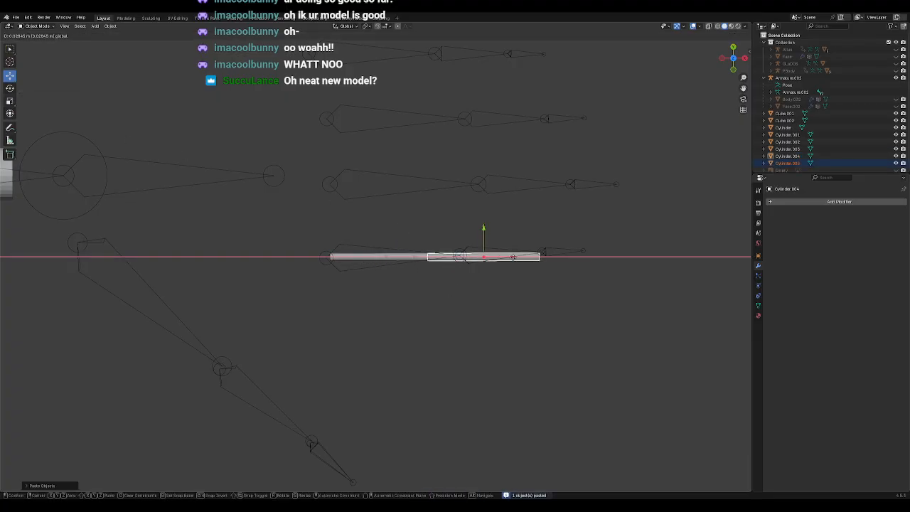
pyautogui.click(537, 257)
# Step: Shorten the copied rod and shift it to fit the index finger's middle bone
pyautogui.click(13, 99)
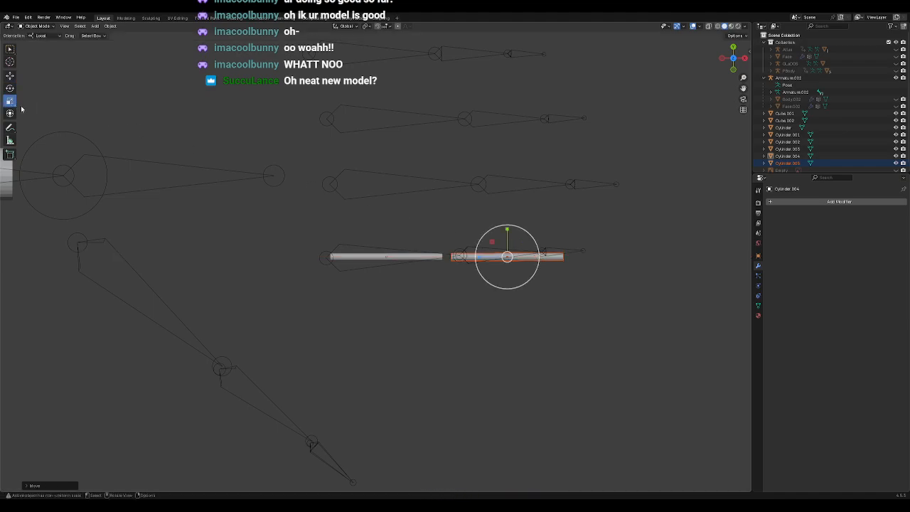
pyautogui.moveTo(484, 258); pyautogui.dragTo(523, 256)
pyautogui.click(10, 75)
pyautogui.click(385, 204)
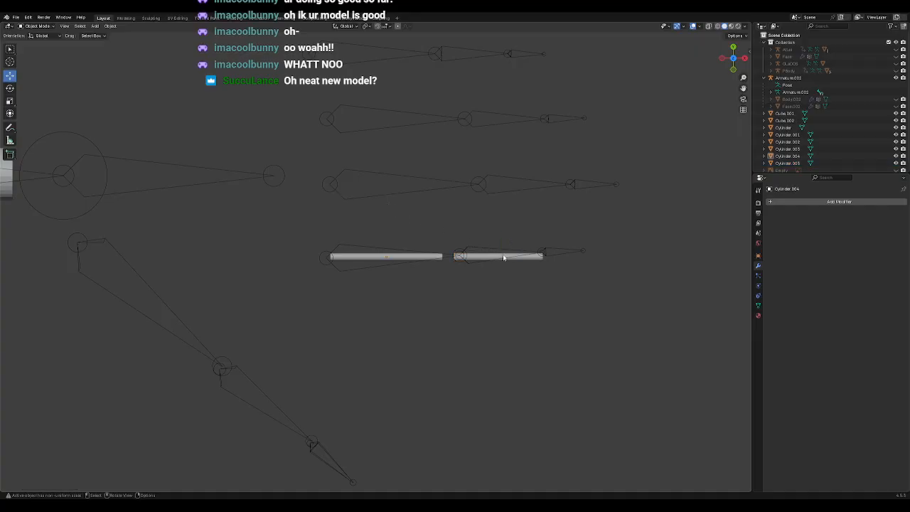
pyautogui.click(487, 259)
pyautogui.hotkey('ctrl', 'v')
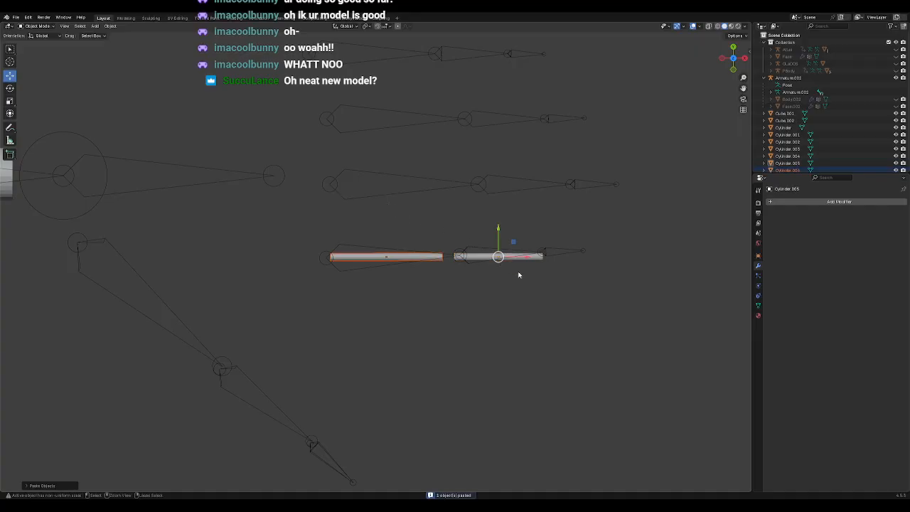
pyautogui.click(422, 257)
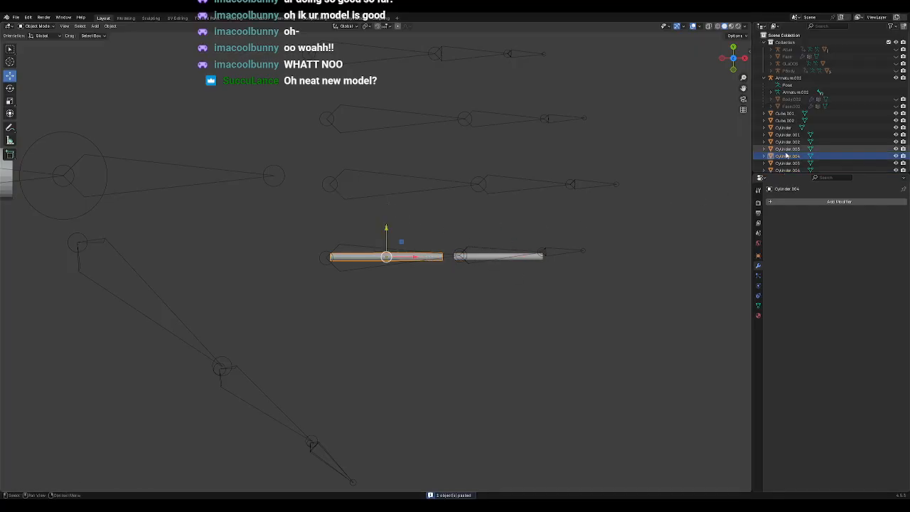
pyautogui.scroll(-1, 817, 152)
pyautogui.hotkey('ctrl', 'z')
pyautogui.hotkey('ctrl', 'z')
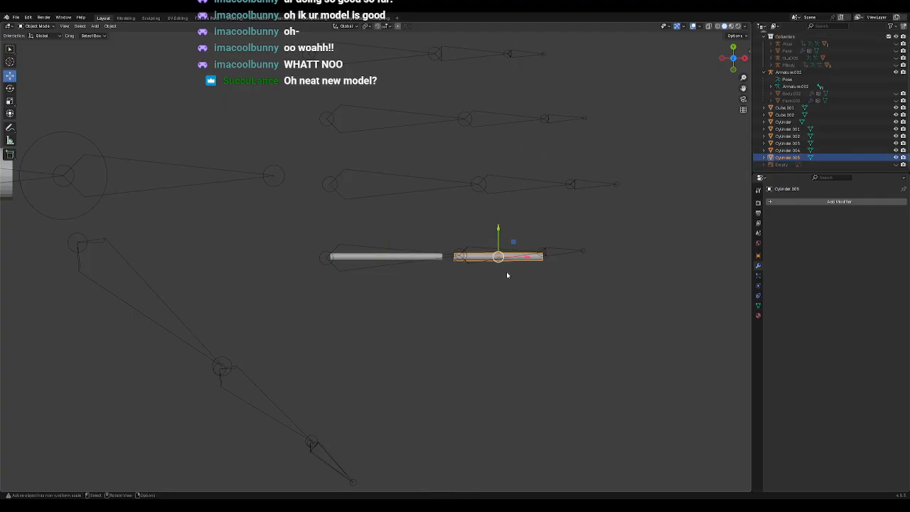
# Step: Duplicate the middle finger-segment rod and move the copy along X to the index fingertip bone
pyautogui.hotkey('ctrl', 'v')
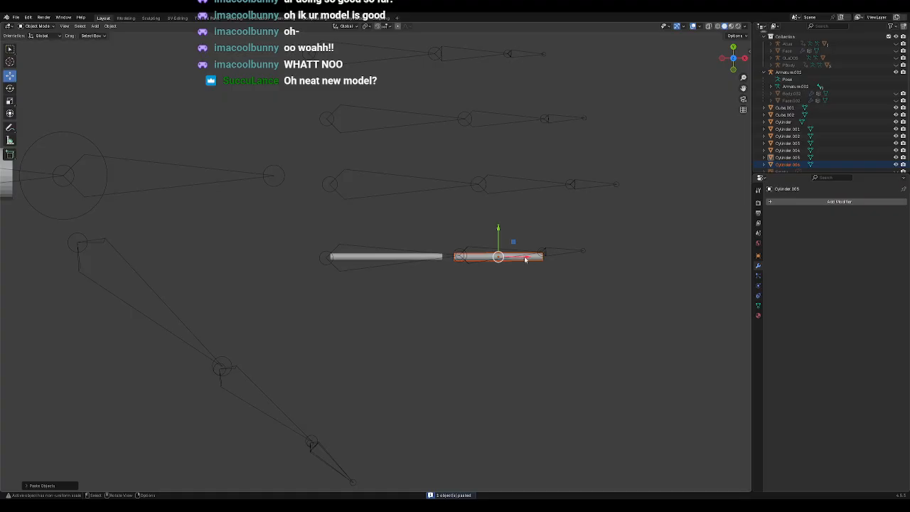
pyautogui.press('g')
pyautogui.press('x')
pyautogui.click(619, 253)
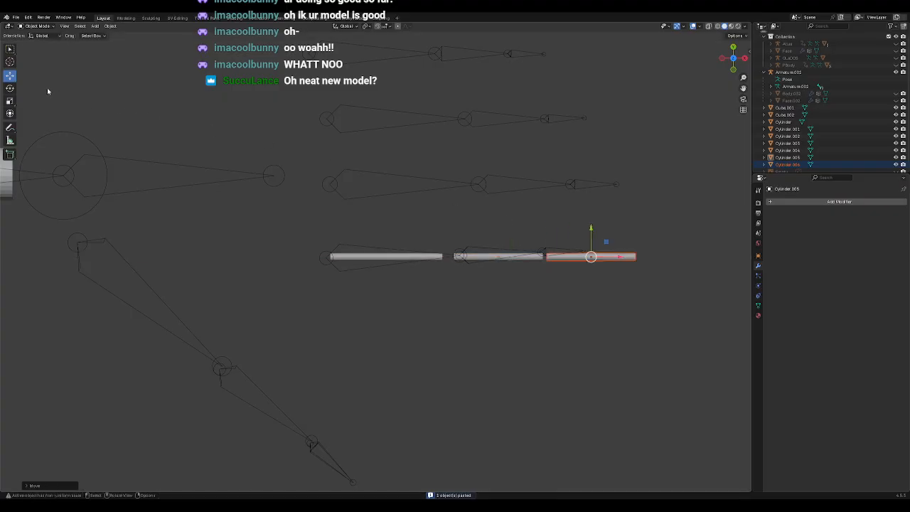
# Step: Scale down the outermost rod and shift it inward to sit at the index fingertip bone
pyautogui.click(10, 101)
pyautogui.keyDown('shift'); pyautogui.moveTo(568, 248); pyautogui.dragTo(446, 220, button='middle'); pyautogui.keyUp('shift')
pyautogui.scroll(2, 484, 234)
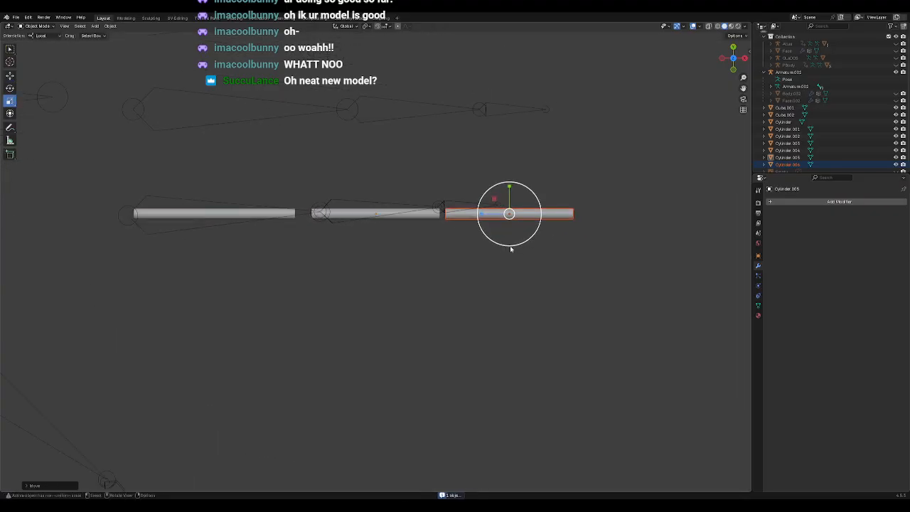
pyautogui.press('s')
pyautogui.click(523, 229)
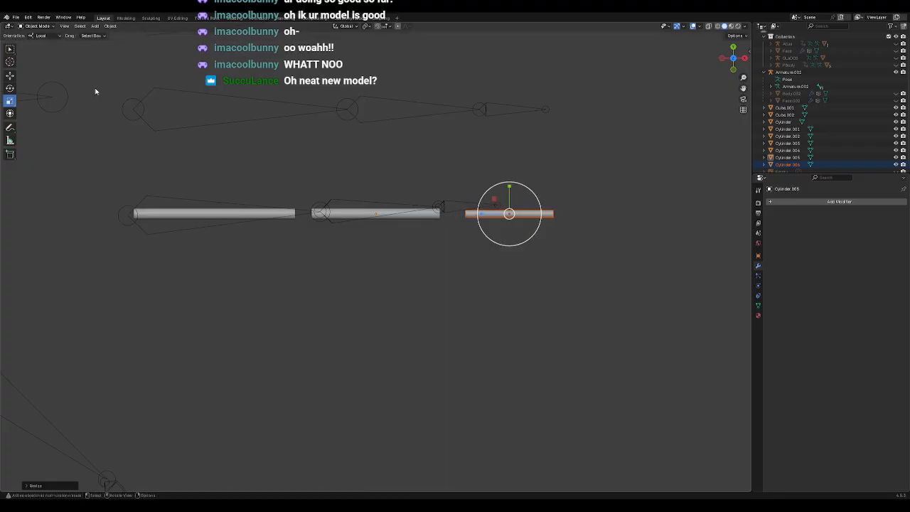
pyautogui.click(10, 75)
pyautogui.moveTo(525, 200); pyautogui.dragTo(504, 196)
pyautogui.scroll(-1, 409, 221)
pyautogui.scroll(-3, 408, 222)
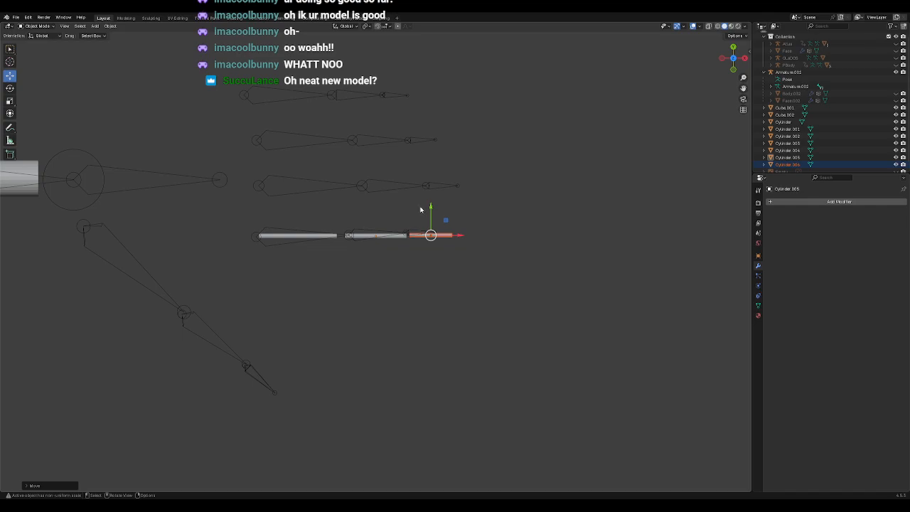
pyautogui.click(516, 211)
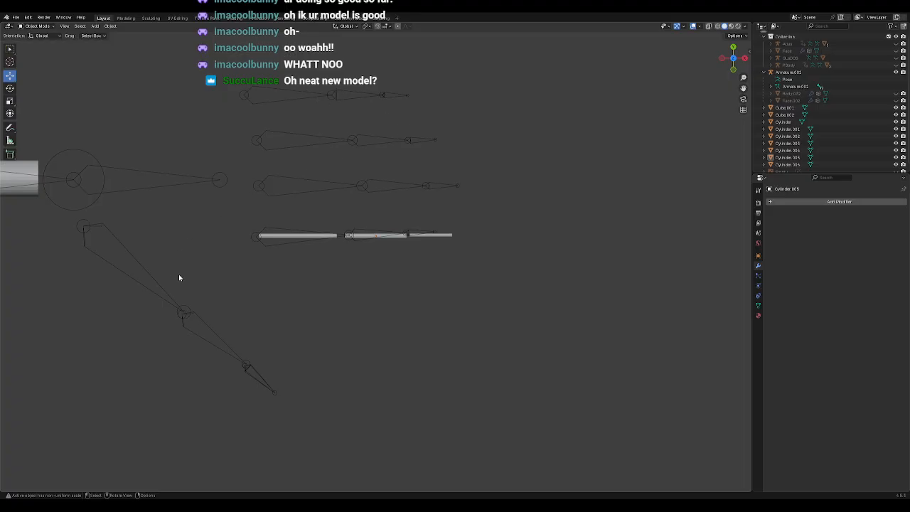
# Step: Expand the PBody armature and unhide its meshes as a reference beside the character rig
pyautogui.moveTo(477, 303); pyautogui.dragTo(376, 305, button='middle')
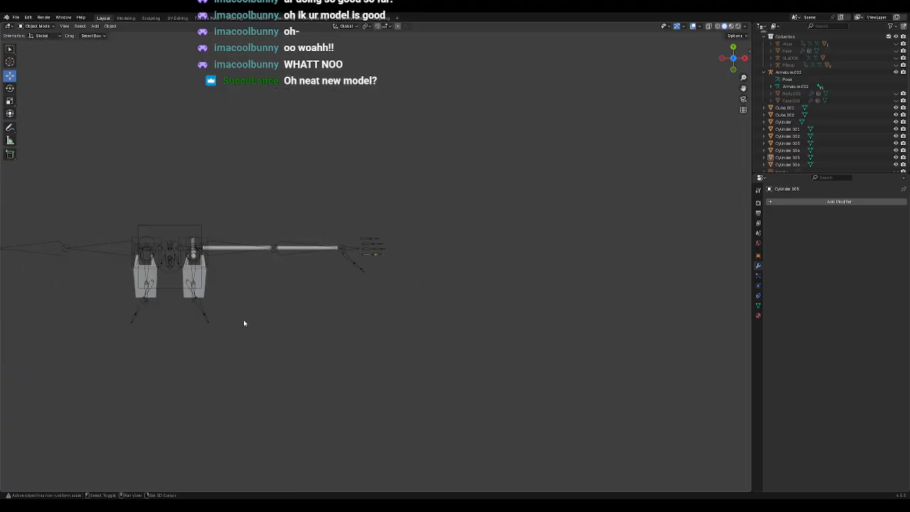
pyautogui.moveTo(283, 305); pyautogui.dragTo(282, 258, button='middle')
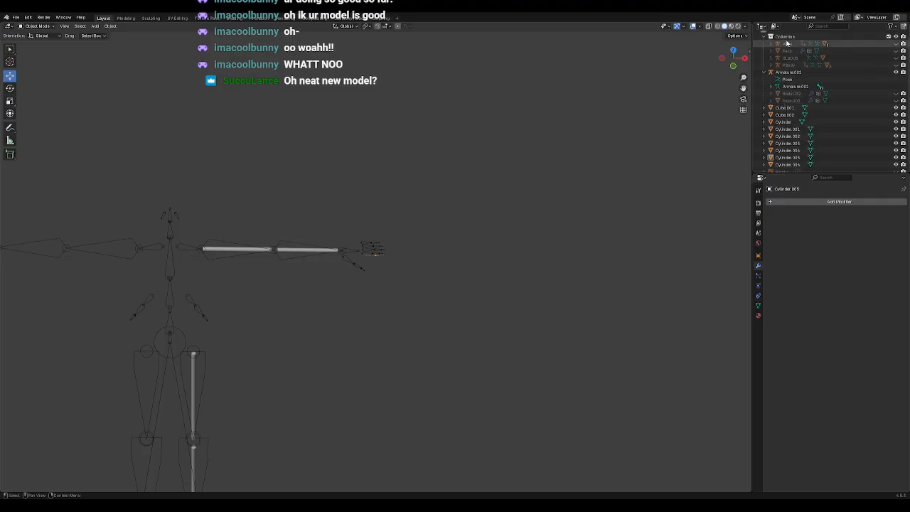
pyautogui.click(788, 64)
pyautogui.click(771, 65)
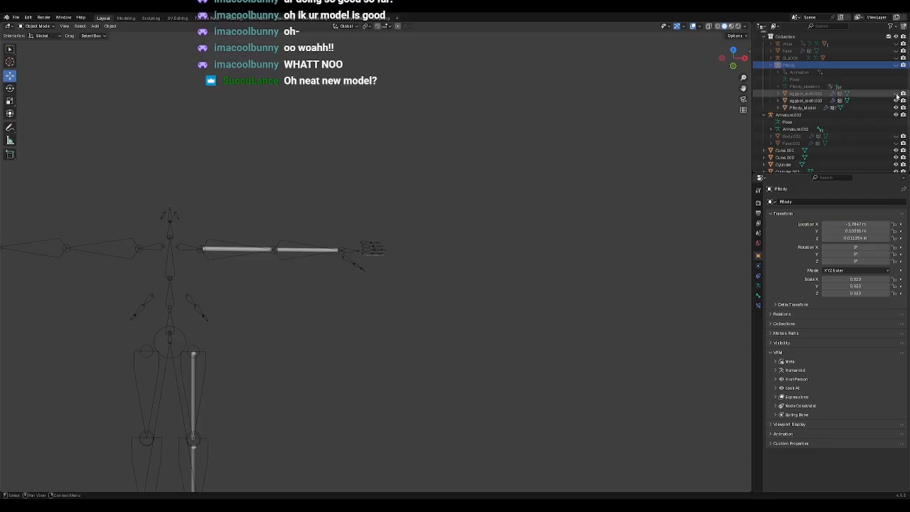
# Step: Examine the PBody model's body, arms, hands and legs up close and as a whole
pyautogui.keyDown('shift'); pyautogui.moveTo(288, 258); pyautogui.dragTo(514, 181, button='middle'); pyautogui.keyUp('shift')
pyautogui.scroll(2, 509, 244)
pyautogui.moveTo(561, 281); pyautogui.dragTo(460, 56, button='middle')
pyautogui.scroll(4, 547, 354)
pyautogui.moveTo(555, 299); pyautogui.dragTo(534, 309, button='middle')
pyautogui.scroll(-8, 534, 267)
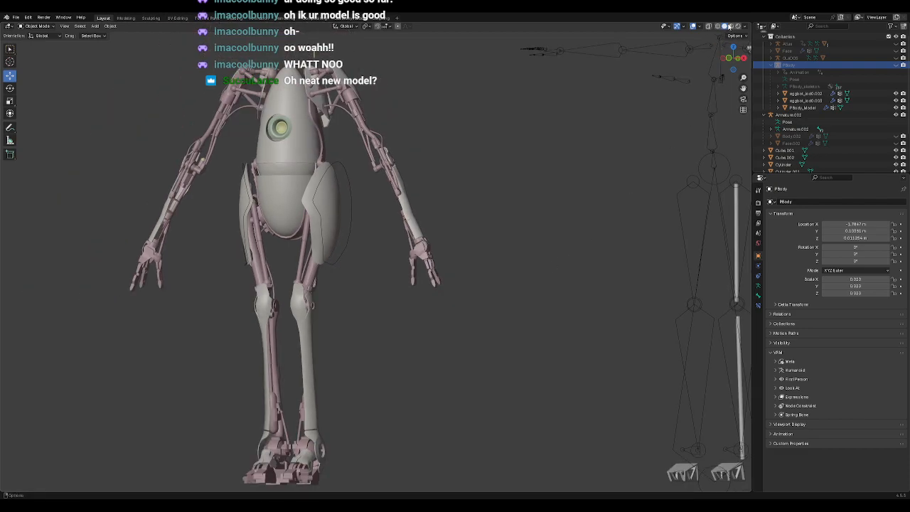
# Step: Switch to Material Preview shading and compare PBody's textured limbs with the rods on the rig
pyautogui.click(730, 25)
pyautogui.scroll(5, 483, 239)
pyautogui.moveTo(509, 267); pyautogui.dragTo(460, 277, button='middle')
pyautogui.scroll(-6, 555, 268)
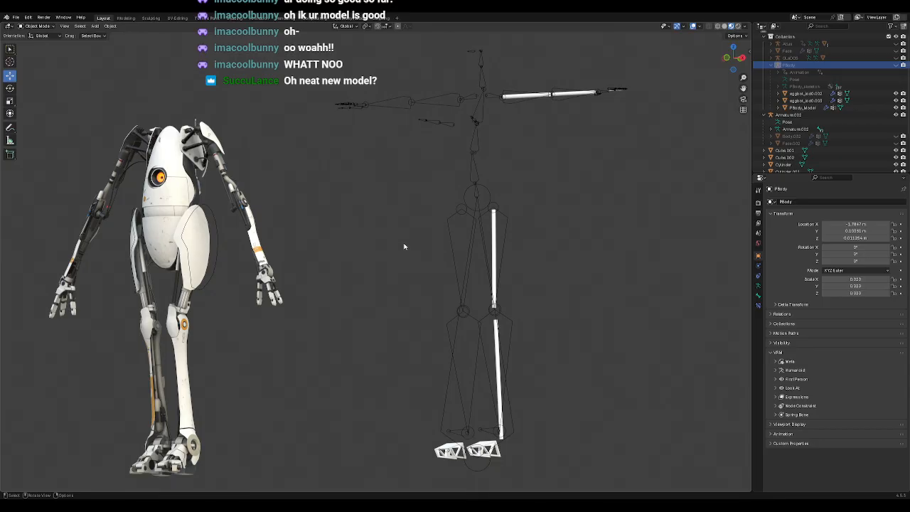
pyautogui.moveTo(317, 274); pyautogui.dragTo(344, 283, button='middle')
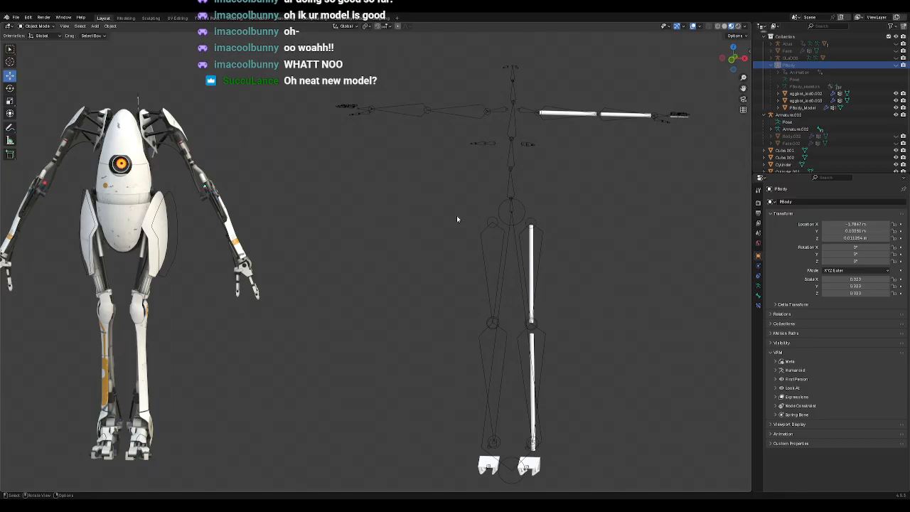
# Step: Delete the three small rods placed along the index finger, leaving the armature and arm rods in place
pyautogui.keyDown('shift'); pyautogui.moveTo(557, 183); pyautogui.dragTo(317, 291, button='middle'); pyautogui.keyUp('shift')
pyautogui.scroll(5, 434, 249)
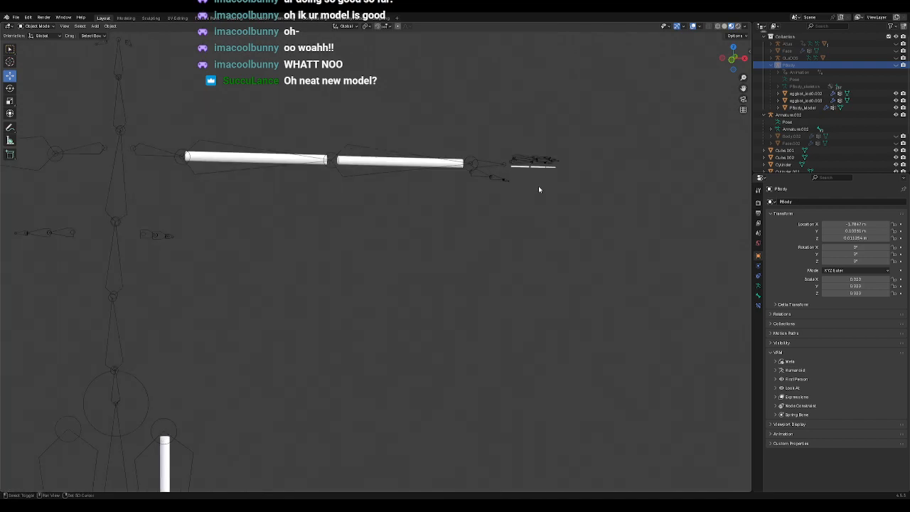
pyautogui.keyDown('shift'); pyautogui.moveTo(541, 188); pyautogui.dragTo(406, 288, button='middle'); pyautogui.keyUp('shift')
pyautogui.scroll(3, 405, 287)
pyautogui.moveTo(368, 188); pyautogui.dragTo(599, 315)
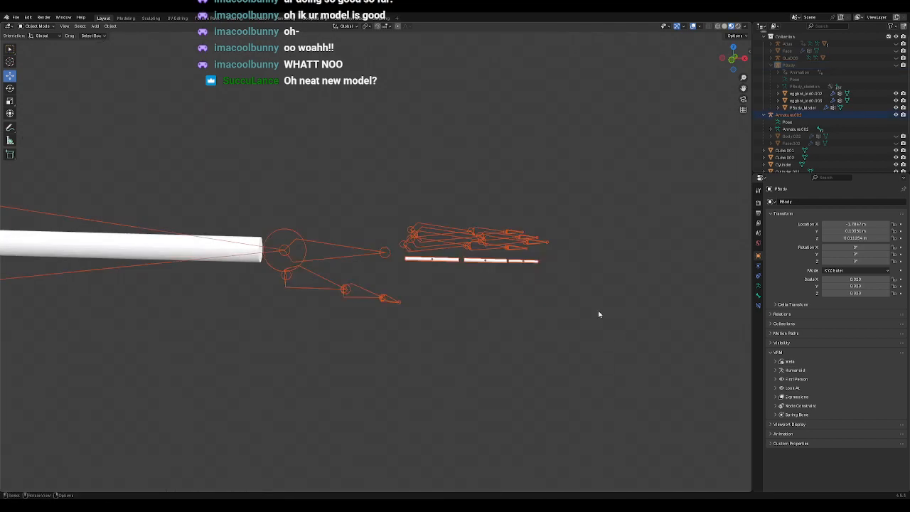
pyautogui.click(526, 298)
pyautogui.click(450, 265)
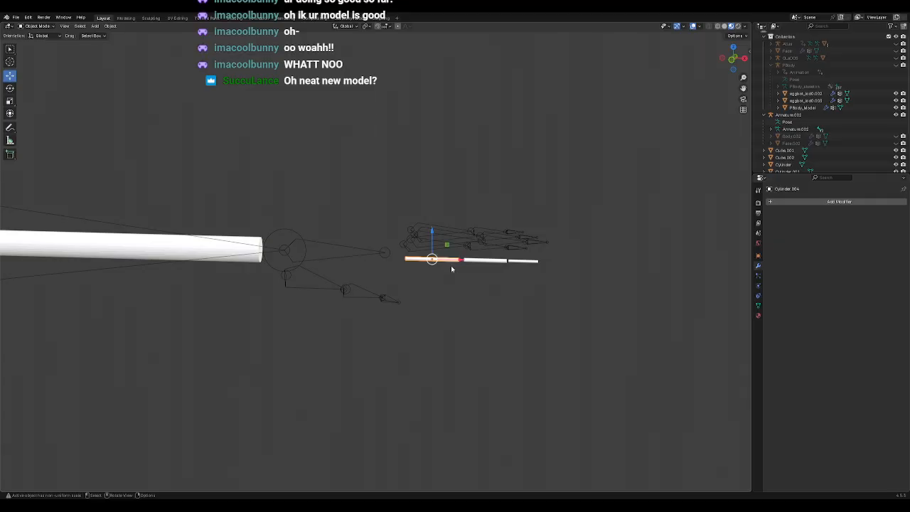
pyautogui.press('Delete')
pyautogui.click(486, 261)
pyautogui.press('Delete')
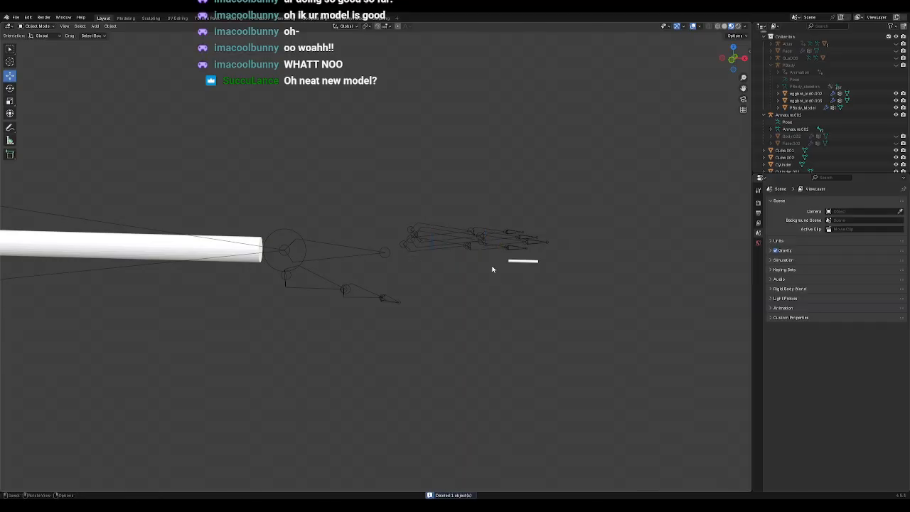
pyautogui.click(518, 262)
pyautogui.press('Delete')
# Step: Select the forearm rod and frame it together with the wrist and hand bones
pyautogui.moveTo(518, 266)
pyautogui.mouseDown(button='middle')
pyautogui.moveTo(506, 274)
pyautogui.moveTo(509, 299)
pyautogui.moveTo(503, 263)
pyautogui.mouseUp(button='middle')
pyautogui.click(418, 167)
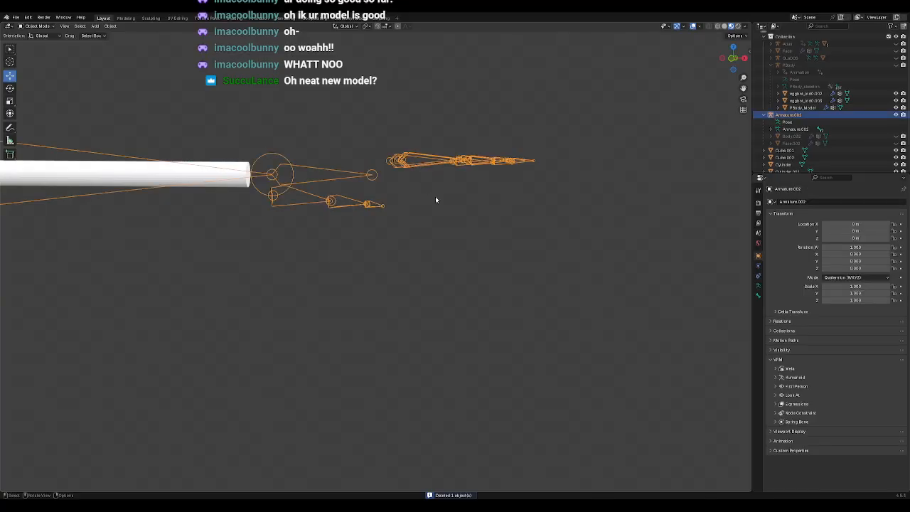
pyautogui.click(226, 179)
pyautogui.press('KP_Decimal')
pyautogui.scroll(-3, 305, 240)
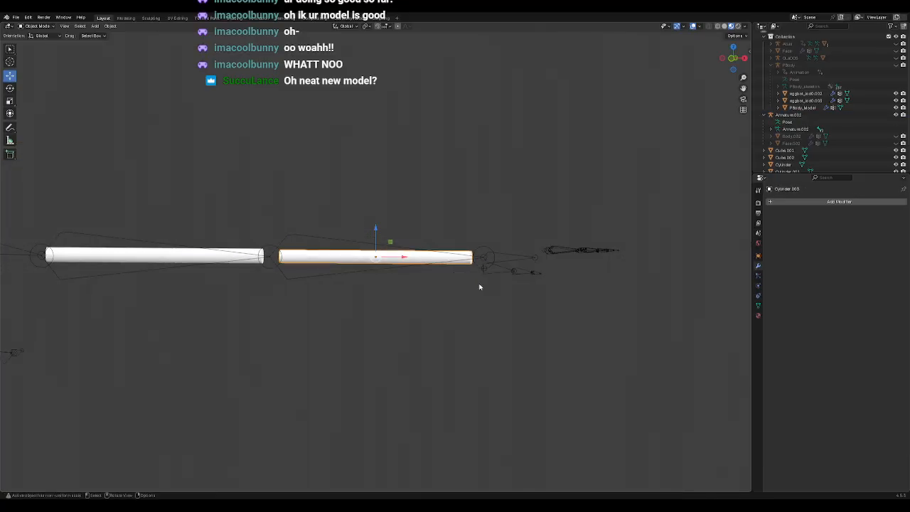
# Step: View the rig's legs from the front and select the left lower-leg rod
pyautogui.moveTo(545, 329); pyautogui.dragTo(556, 345, button='middle')
pyautogui.moveTo(404, 379); pyautogui.dragTo(415, 329, button='middle')
pyautogui.click(325, 329)
pyautogui.moveTo(325, 329); pyautogui.dragTo(433, 195, button='middle')
pyautogui.scroll(-3, 531, 334)
pyautogui.scroll(2, 411, 352)
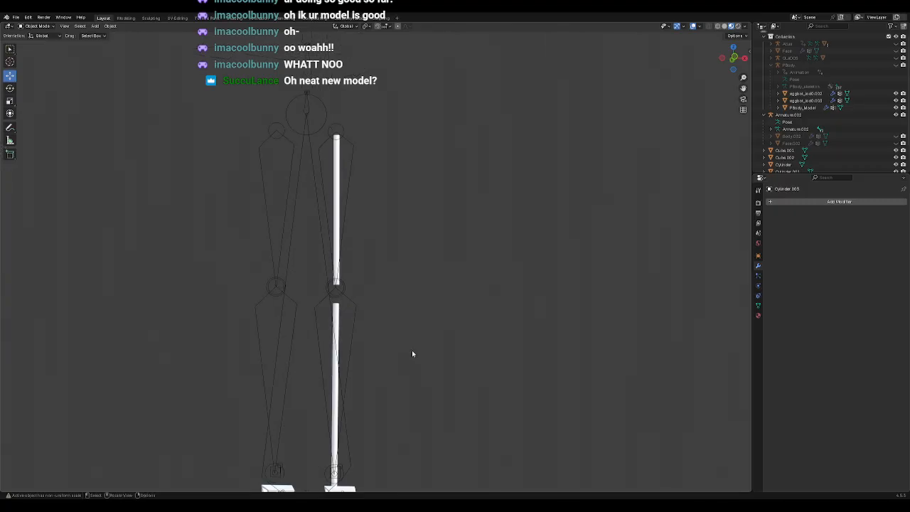
pyautogui.press('KP_1')
pyautogui.click(338, 305)
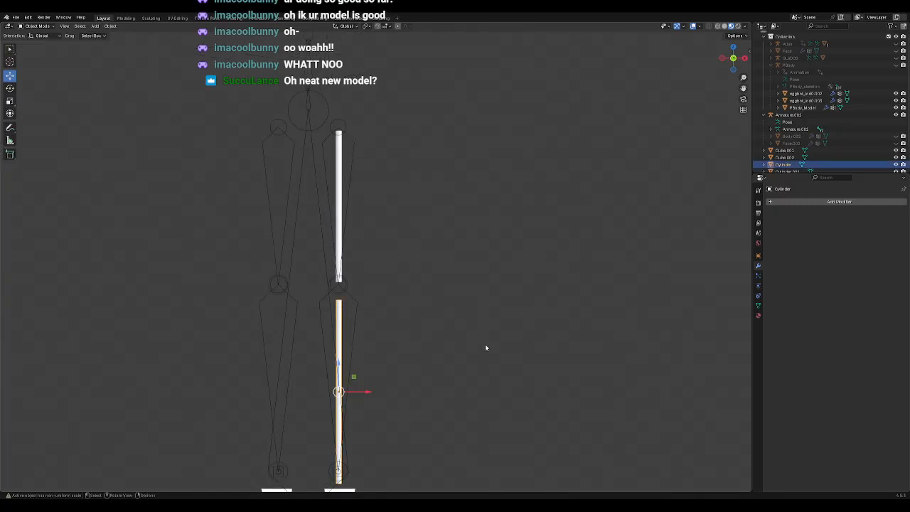
# Step: Hide PBody_Model and the two eggbot meshes, keeping the character's armature visible
pyautogui.scroll(-2, 836, 91)
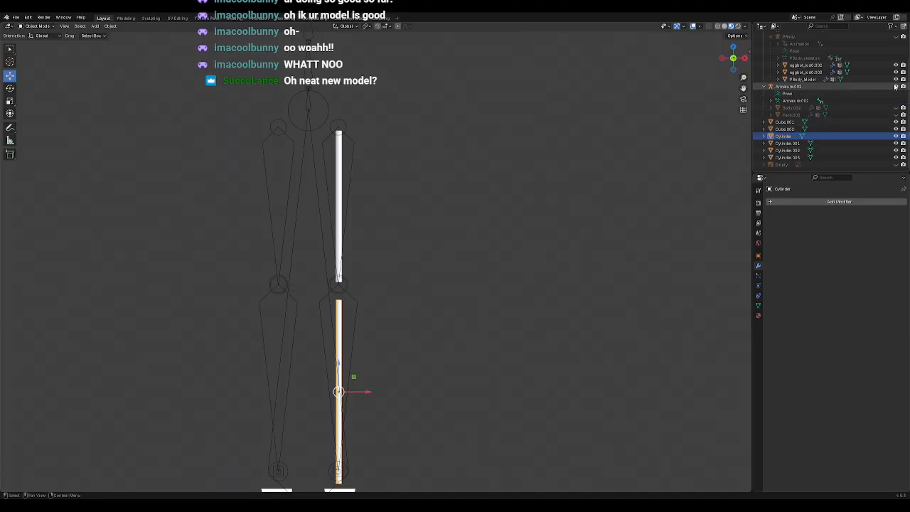
pyautogui.click(896, 80)
pyautogui.click(895, 72)
pyautogui.click(896, 65)
pyautogui.click(895, 86)
pyautogui.click(896, 86)
pyautogui.scroll(3, 855, 77)
pyautogui.scroll(-3, 855, 78)
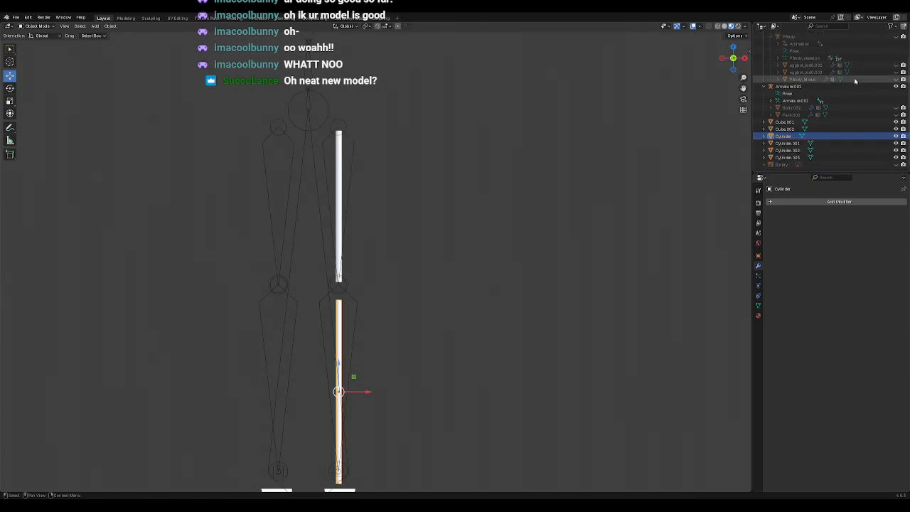
# Step: Select the left forearm cylinder and frame it with the upper-arm rod and hand bones around it
pyautogui.click(810, 157)
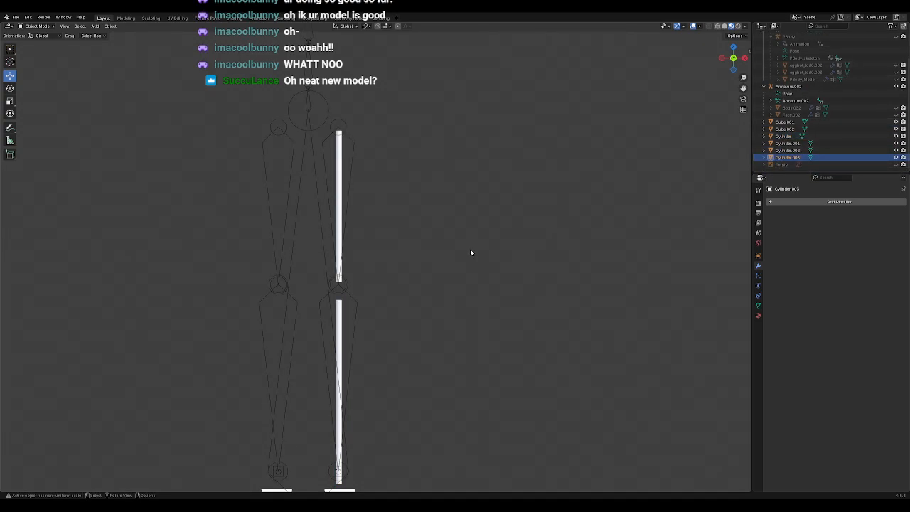
pyautogui.press('KP_Decimal')
pyautogui.scroll(-3, 472, 234)
pyautogui.moveTo(473, 224); pyautogui.dragTo(459, 235, button='middle')
pyautogui.scroll(2, 460, 236)
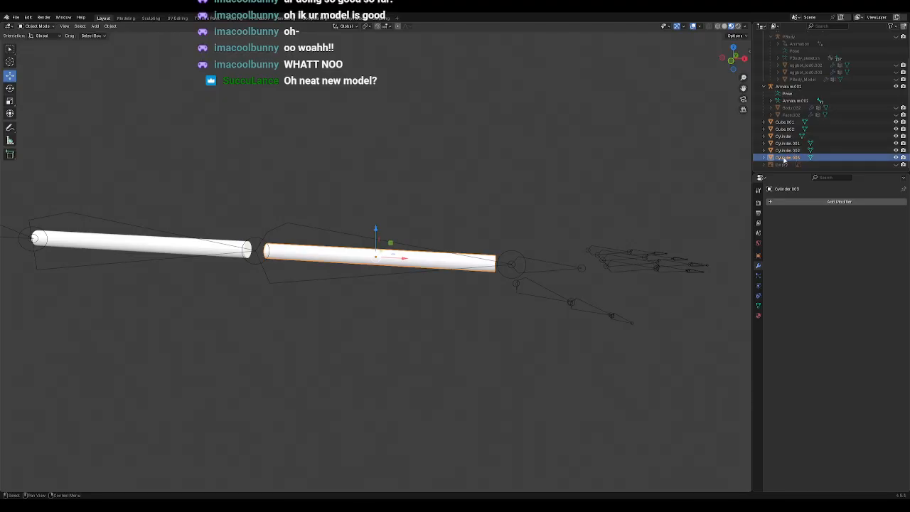
pyautogui.doubleClick(786, 158)
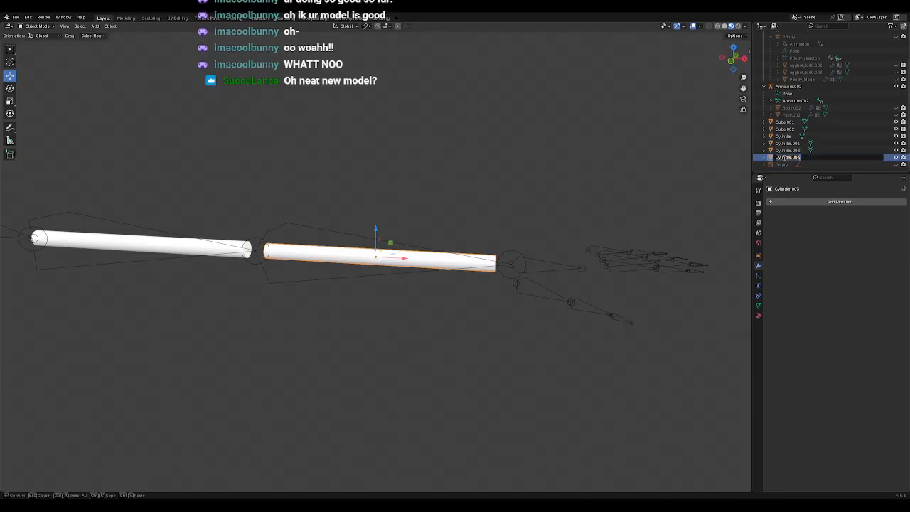
pyautogui.press('Escape')
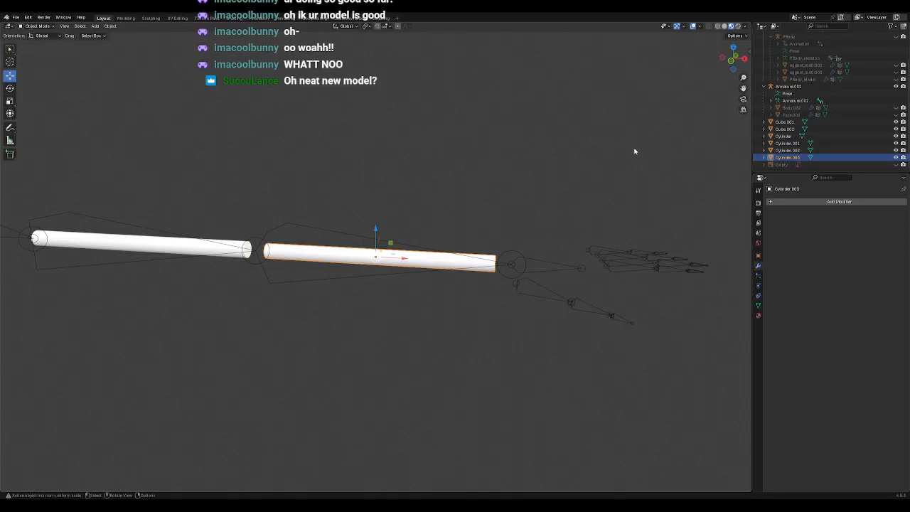
# Step: Rename the left forearm rod as ArmLeftBottom
pyautogui.keyDown('shift'); pyautogui.moveTo(421, 300); pyautogui.dragTo(501, 293, button='middle'); pyautogui.keyUp('shift')
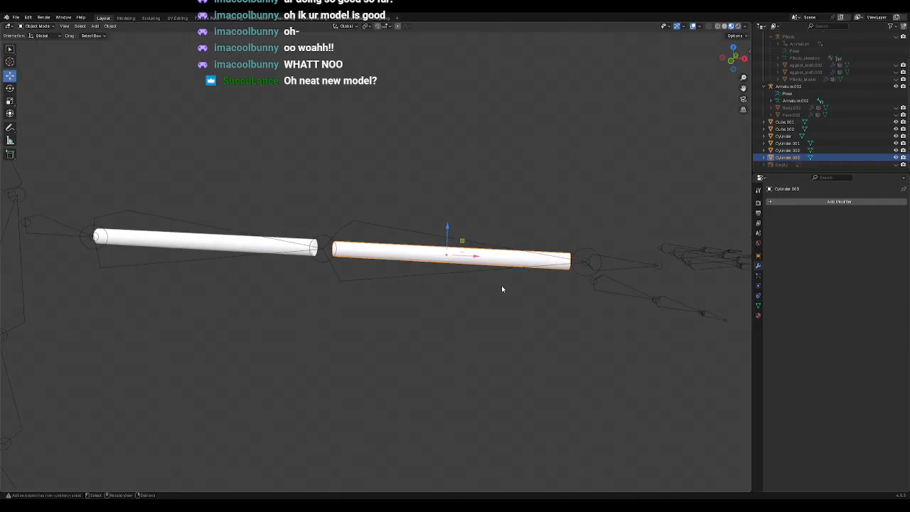
pyautogui.doubleClick(786, 158)
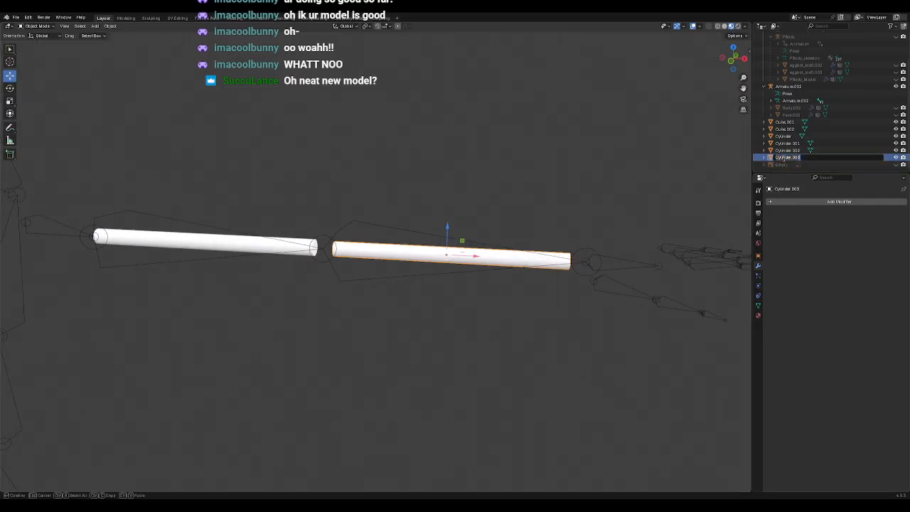
pyautogui.write('Lef')
pyautogui.write('tArm')
pyautogui.press('BackSpace')
pyautogui.press('BackSpace')
pyautogui.press('BackSpace')
pyautogui.press('BackSpace')
pyautogui.press('BackSpace')
pyautogui.press('BackSpace')
pyautogui.press('BackSpace')
pyautogui.write('Arm')
pyautogui.write('at')
pyautogui.write('ftBottom')
pyautogui.press('Return')
# Step: Rename the left upper-arm rod as ArmLeftTop
pyautogui.click(788, 158)
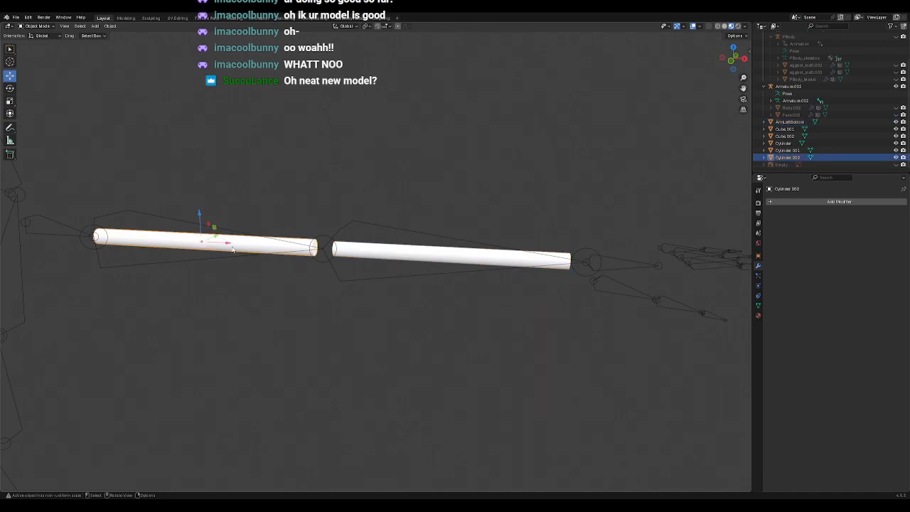
pyautogui.doubleClick(790, 161)
pyautogui.write('ArmLeft')
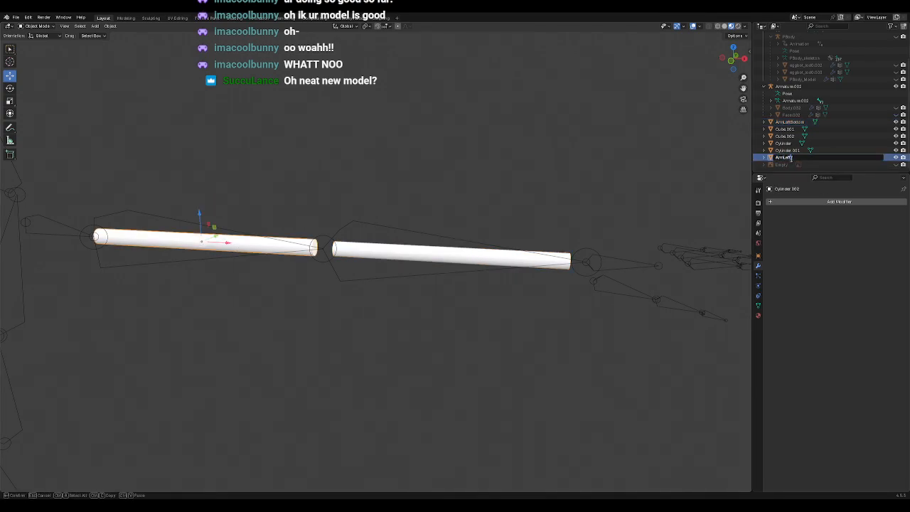
pyautogui.write('Top')
pyautogui.press('Return')
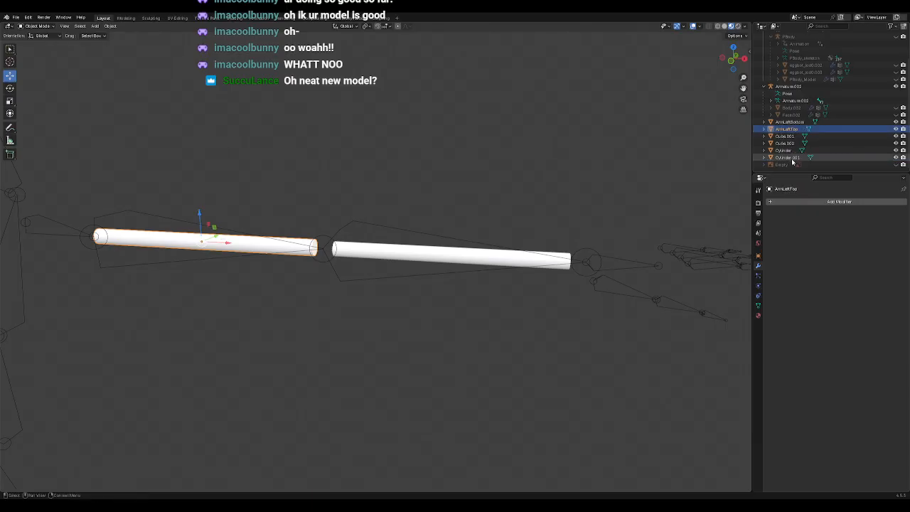
# Step: Locate the Cylinder.001 thigh rod and rename it as LegLeftTop
pyautogui.click(790, 158)
pyautogui.press('KP_Decimal')
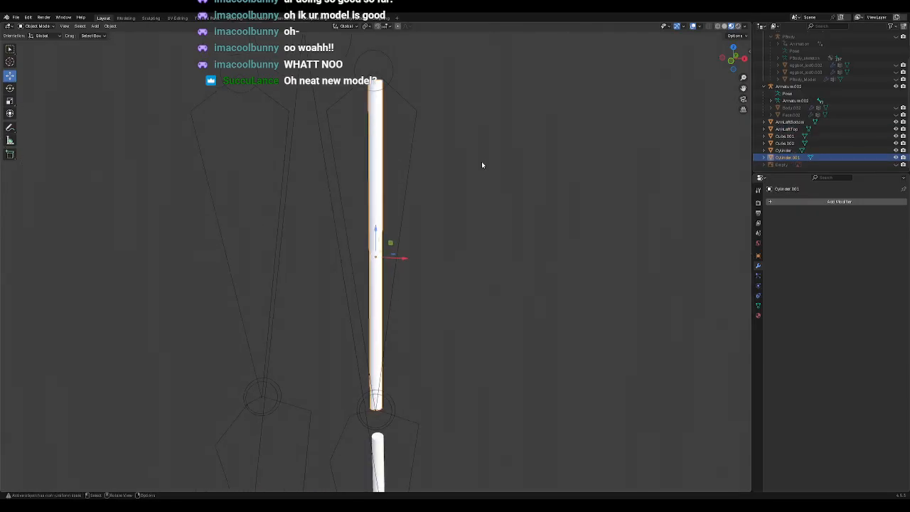
pyautogui.doubleClick(786, 157)
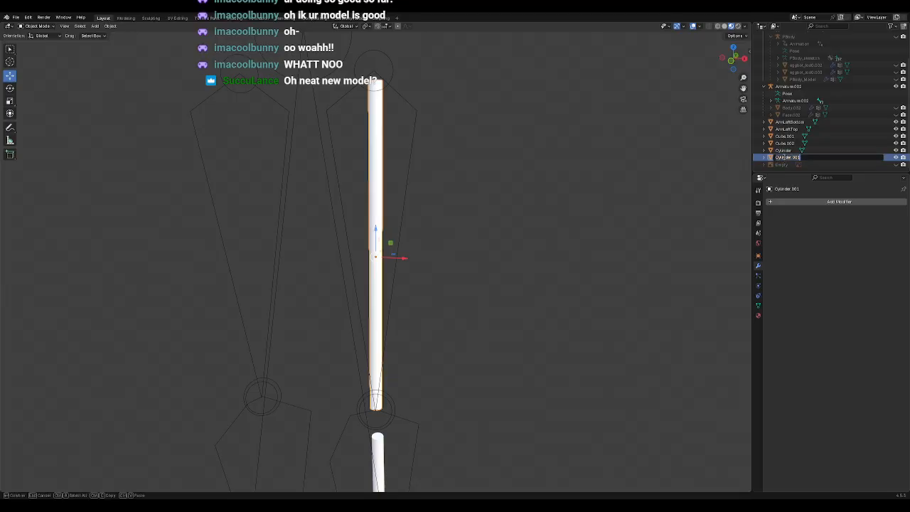
pyautogui.write('LegLeftTop')
pyautogui.press('Return')
# Step: Rename the left lower-leg rod as LegLeftBottom
pyautogui.click(785, 150)
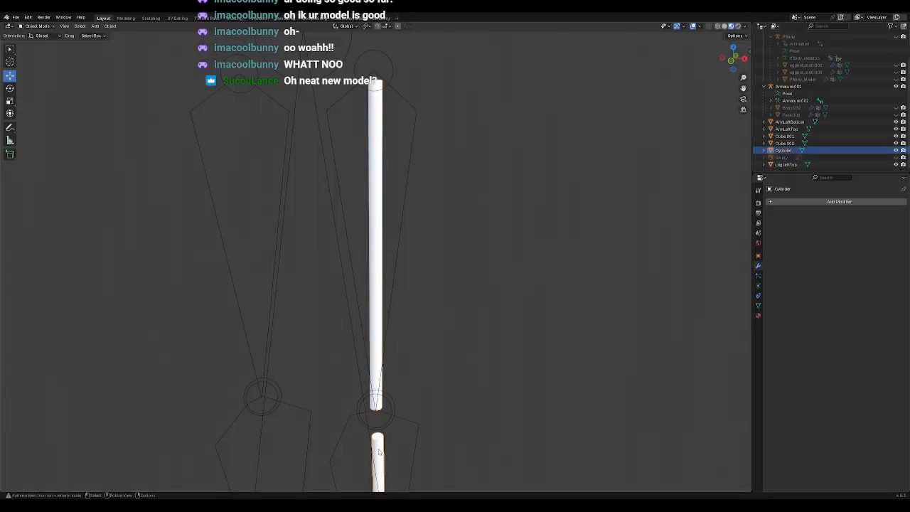
pyautogui.doubleClick(784, 150)
pyautogui.write('LegLeftBottom')
pyautogui.press('Return')
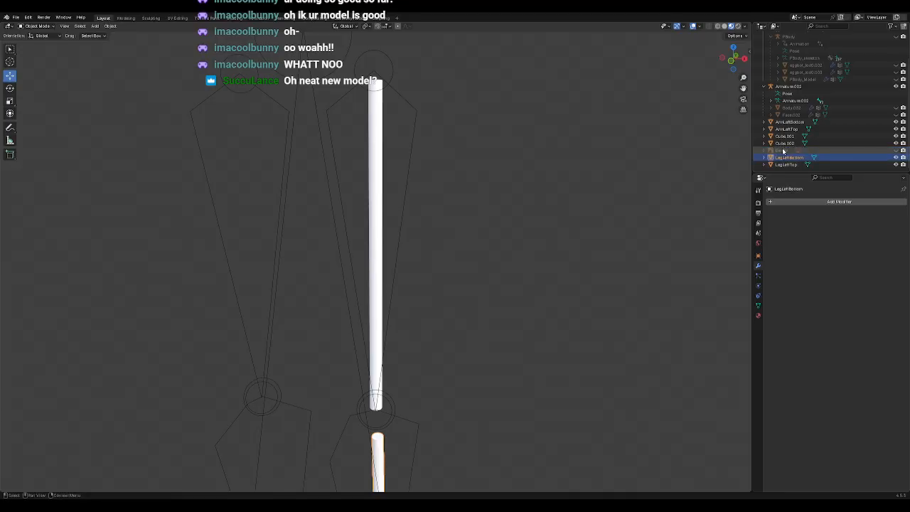
# Step: Frame the Cube.002 foot piece and rename it as FootRightFront
pyautogui.click(785, 143)
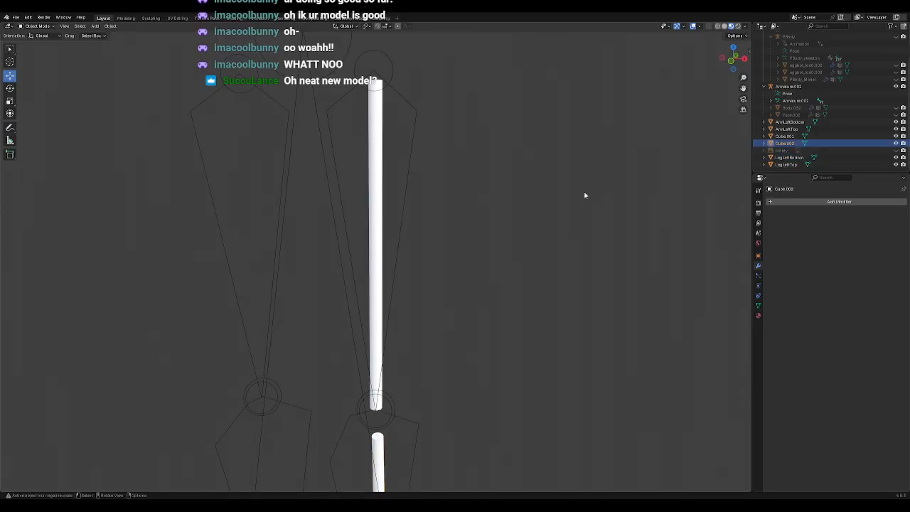
pyautogui.press('KP_Decimal')
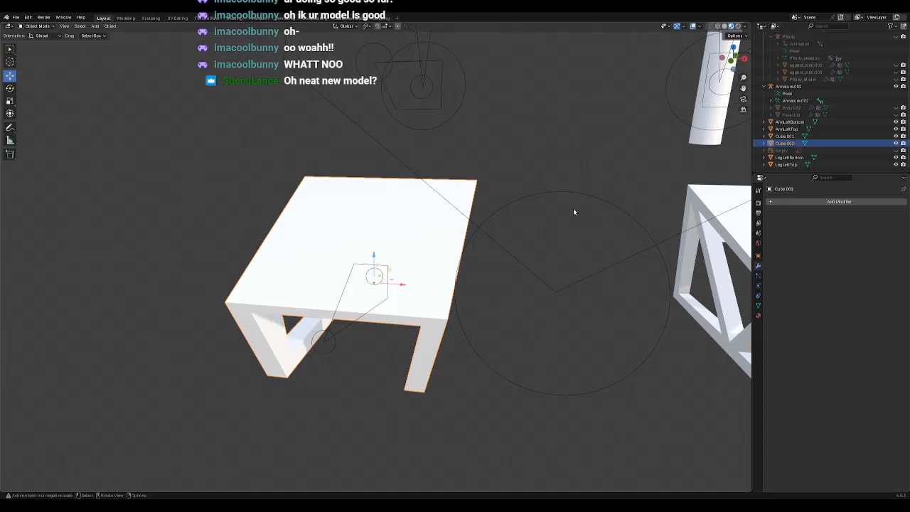
pyautogui.doubleClick(785, 143)
pyautogui.hotkey('ctrl', 'a')
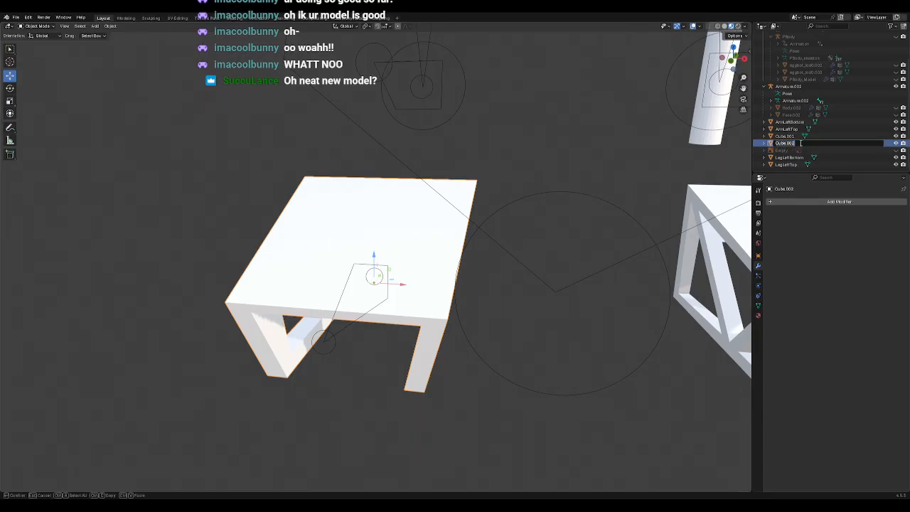
pyautogui.write('FootRight')
pyautogui.write('Front')
pyautogui.press('Return')
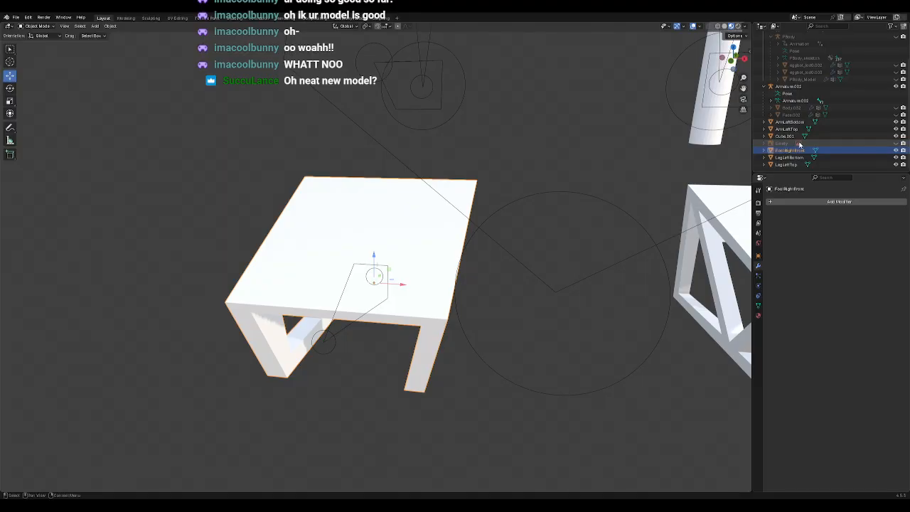
# Step: Frame the Cube.001 foot piece, rename it as FootLeftBack, and clear the selection
pyautogui.click(787, 137)
pyautogui.press('KP_Decimal')
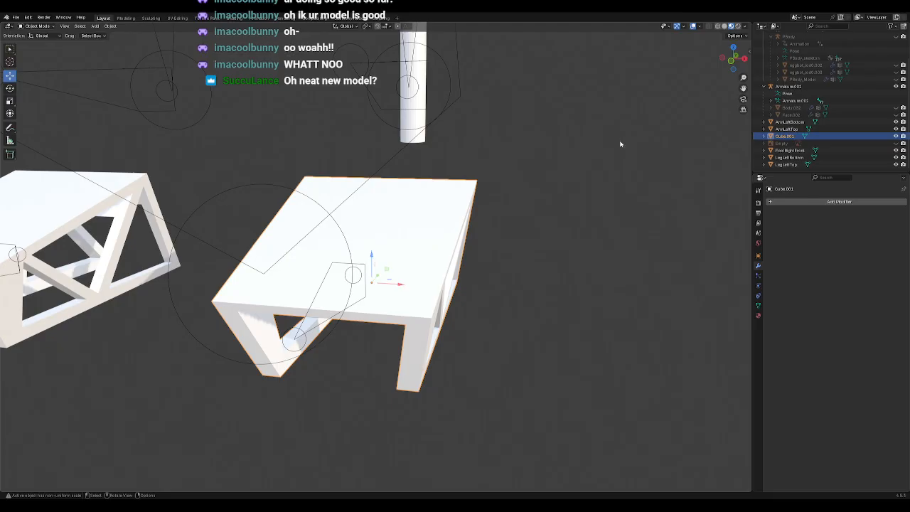
pyautogui.doubleClick(784, 136)
pyautogui.write('Foo')
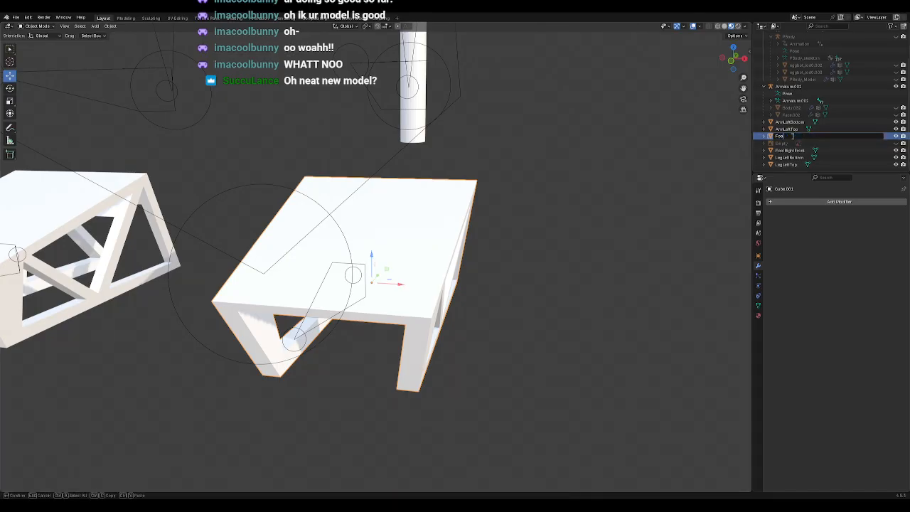
pyautogui.write('tLeftBack')
pyautogui.press('Return')
pyautogui.click(628, 169)
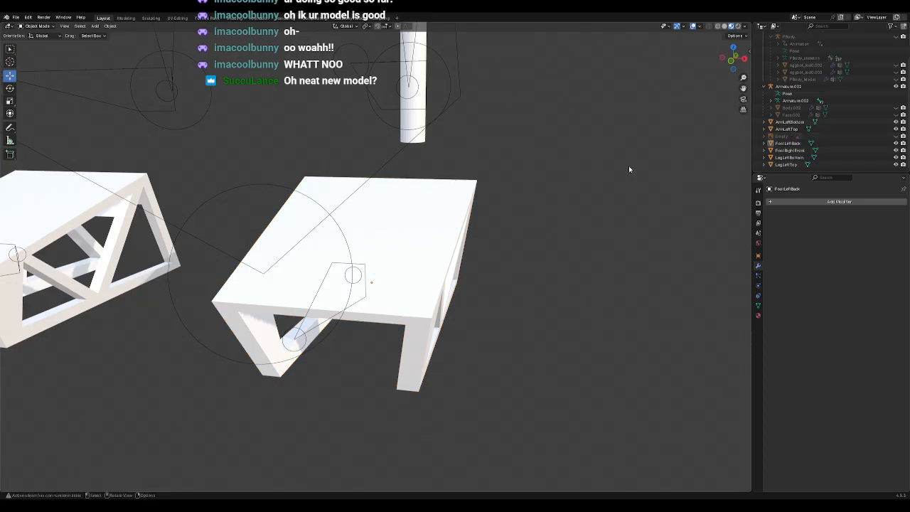
# Step: Copy and paste the LegLeftBottom rod in place, working in front view
pyautogui.scroll(-4, 567, 240)
pyautogui.moveTo(565, 236); pyautogui.dragTo(527, 270, button='middle')
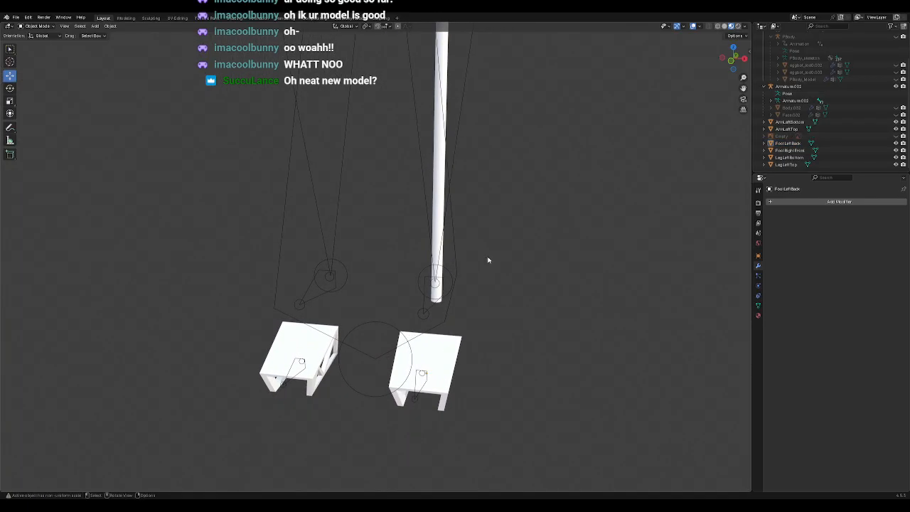
pyautogui.press('KP_1')
pyautogui.scroll(-6, 485, 256)
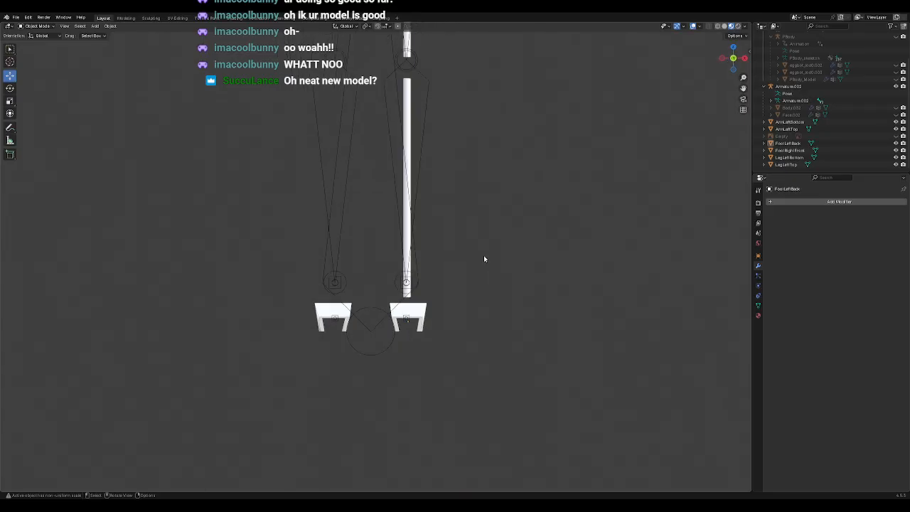
pyautogui.keyDown('shift'); pyautogui.moveTo(455, 135); pyautogui.dragTo(479, 187, button='middle'); pyautogui.keyUp('shift')
pyautogui.scroll(3, 475, 239)
pyautogui.click(453, 199)
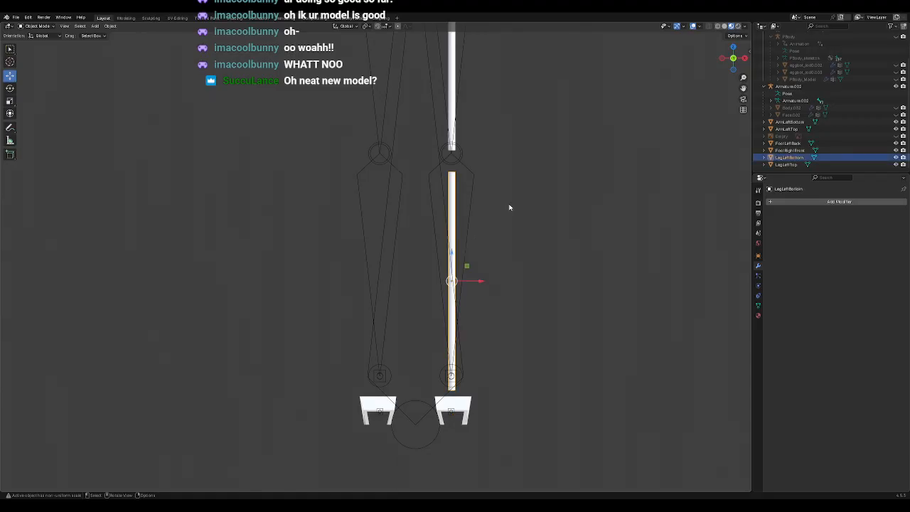
pyautogui.hotkey('ctrl', 'c')
pyautogui.hotkey('ctrl', 'v')
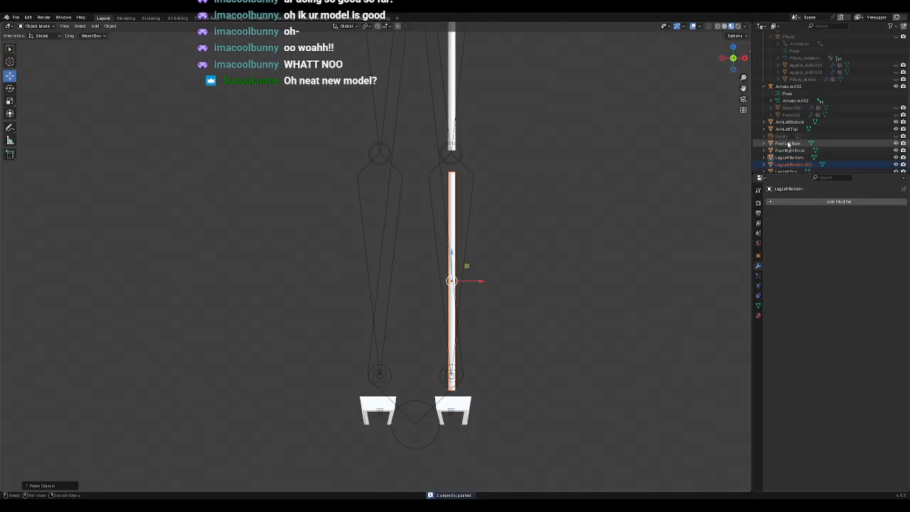
# Step: Move the lower-leg rod's copy onto the right leg by making its X location negative
pyautogui.click(788, 151)
pyautogui.click(787, 158)
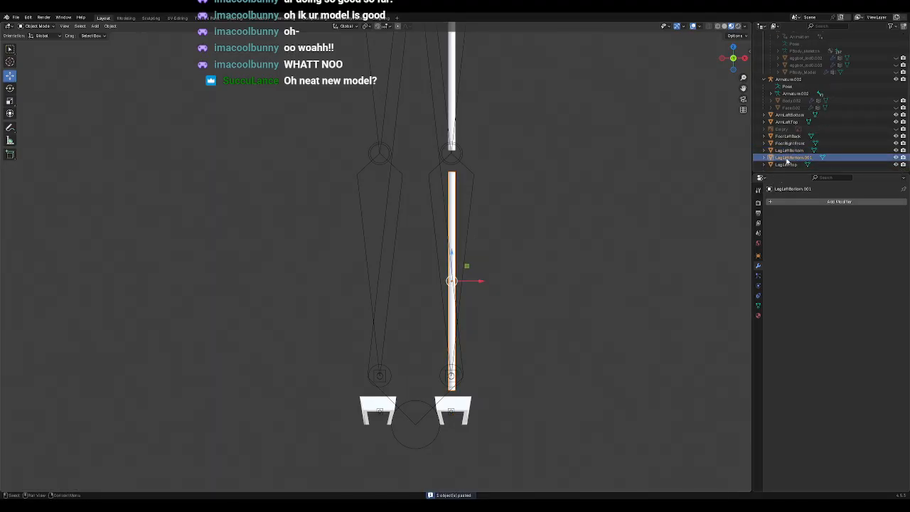
pyautogui.click(757, 255)
pyautogui.click(853, 224)
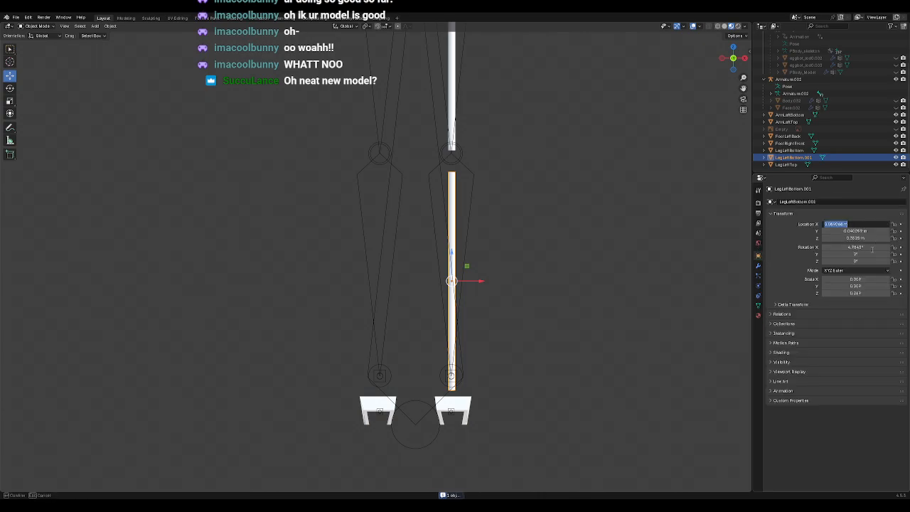
pyautogui.press('Return')
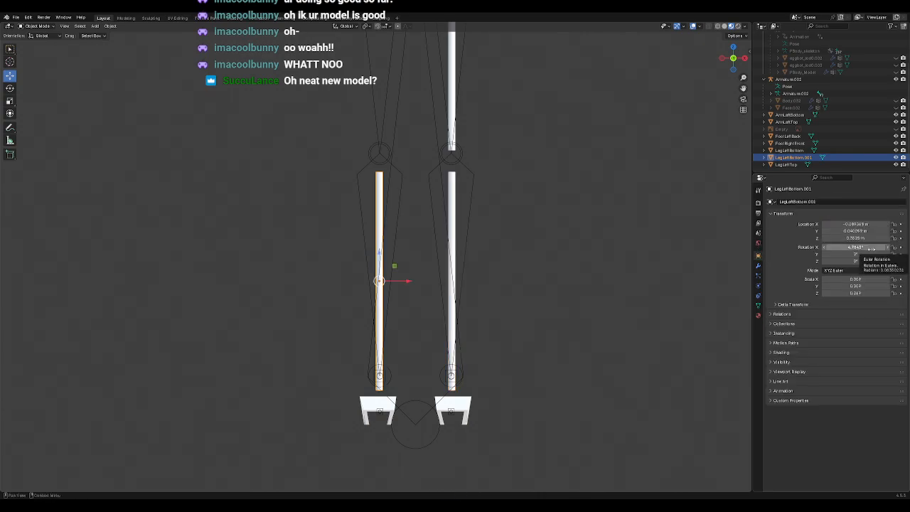
# Step: Duplicate the LegLeftTop rod and place the copy on the right thigh bone by making its X location negative
pyautogui.click(453, 98)
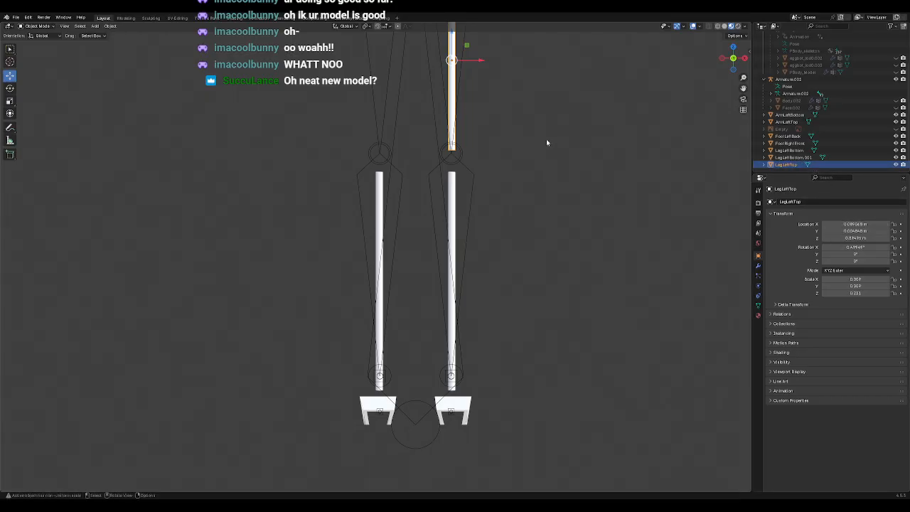
pyautogui.hotkey('ctrl', 'c')
pyautogui.hotkey('ctrl', 'v')
pyautogui.scroll(-1, 787, 158)
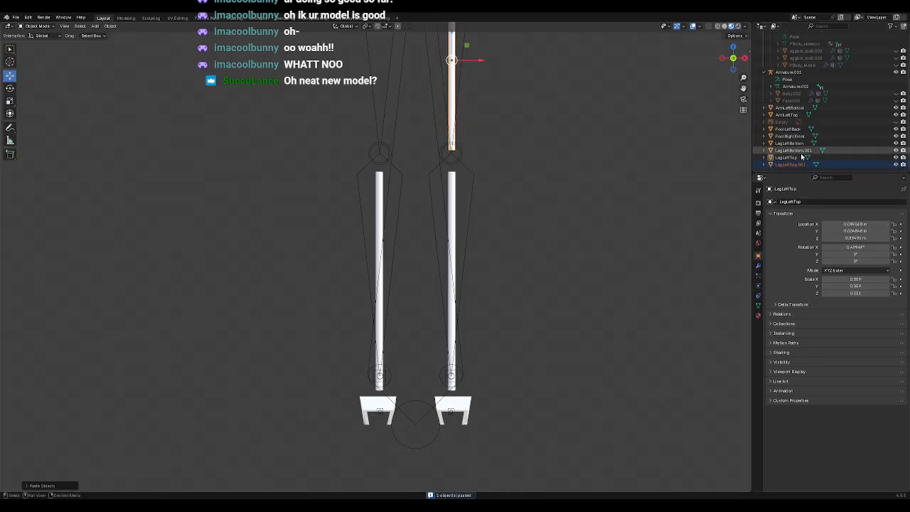
pyautogui.click(787, 165)
pyautogui.click(787, 158)
pyautogui.click(787, 165)
pyautogui.click(855, 224)
pyautogui.press('Home')
pyautogui.write('-')
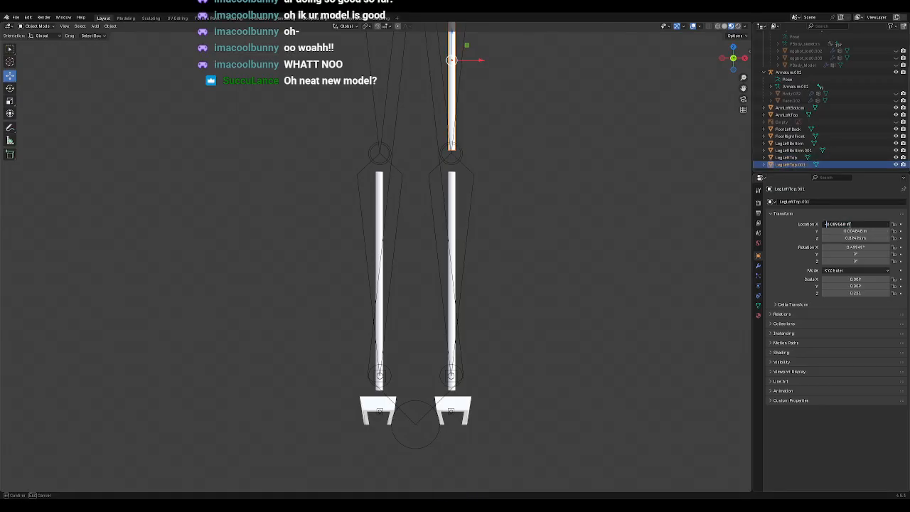
pyautogui.press('Return')
# Step: Rename the right thigh rod copy as LegRightTop and the right lower-leg rod copy as LegRightBottom, then clear the selection
pyautogui.doubleClick(786, 165)
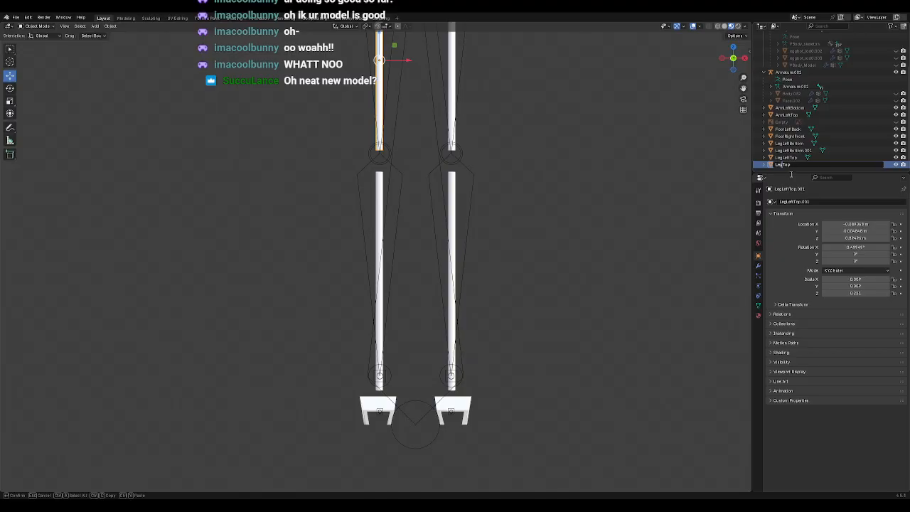
pyautogui.press('Return')
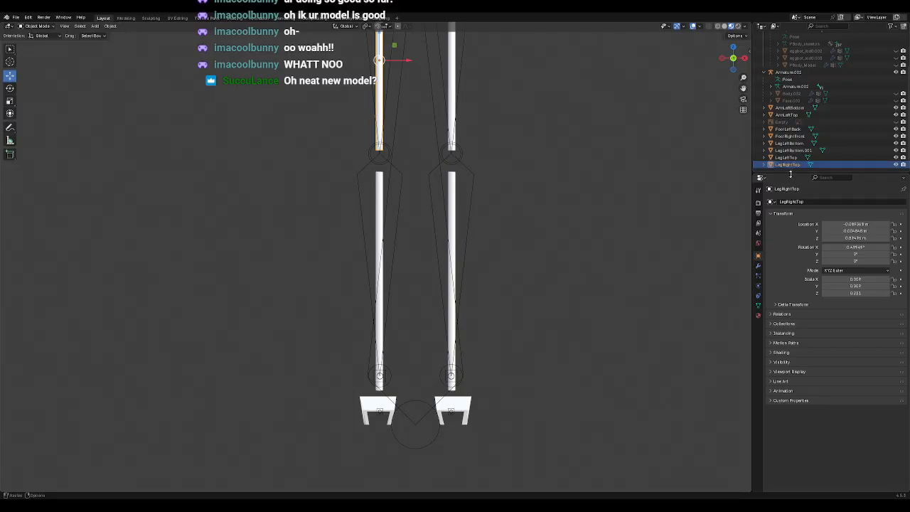
pyautogui.click(789, 151)
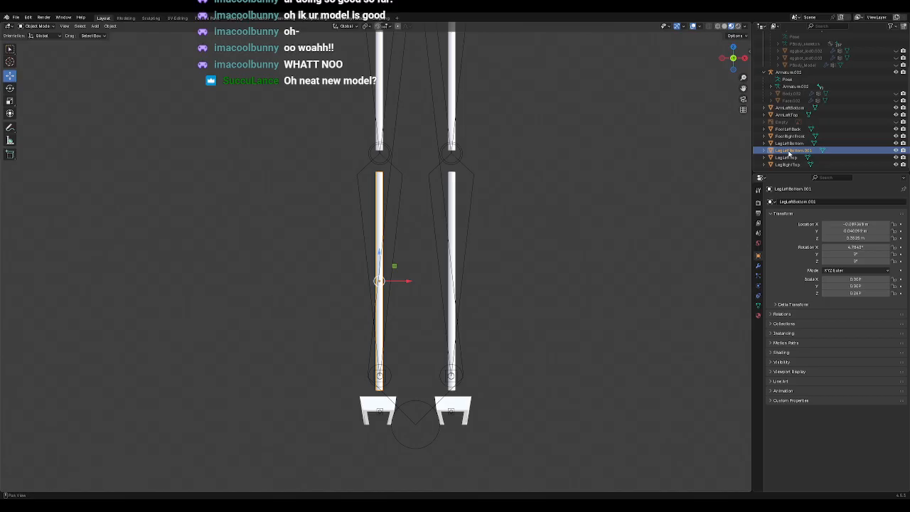
pyautogui.doubleClick(789, 151)
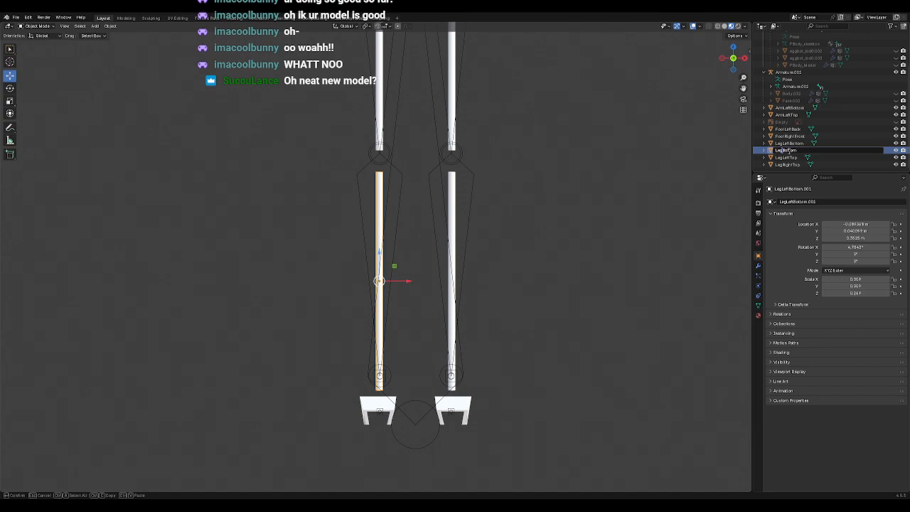
pyautogui.press('Return')
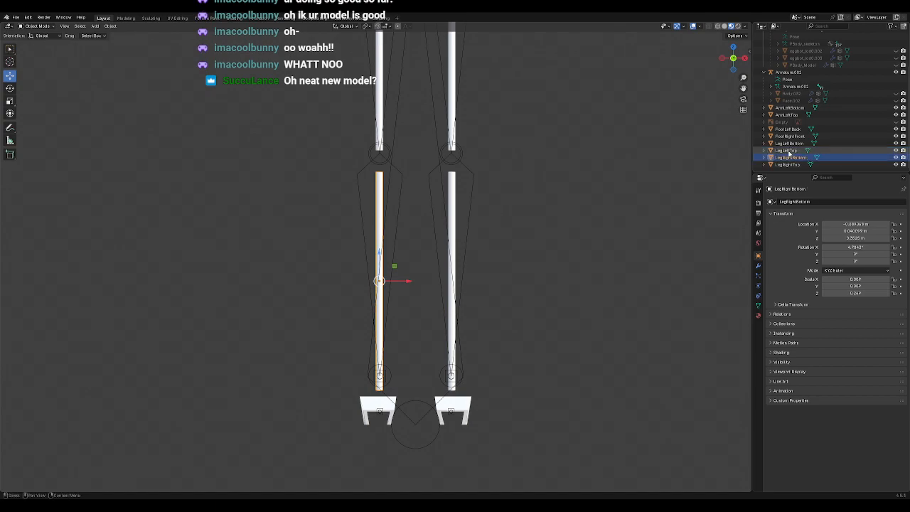
pyautogui.click(789, 166)
pyautogui.click(530, 229)
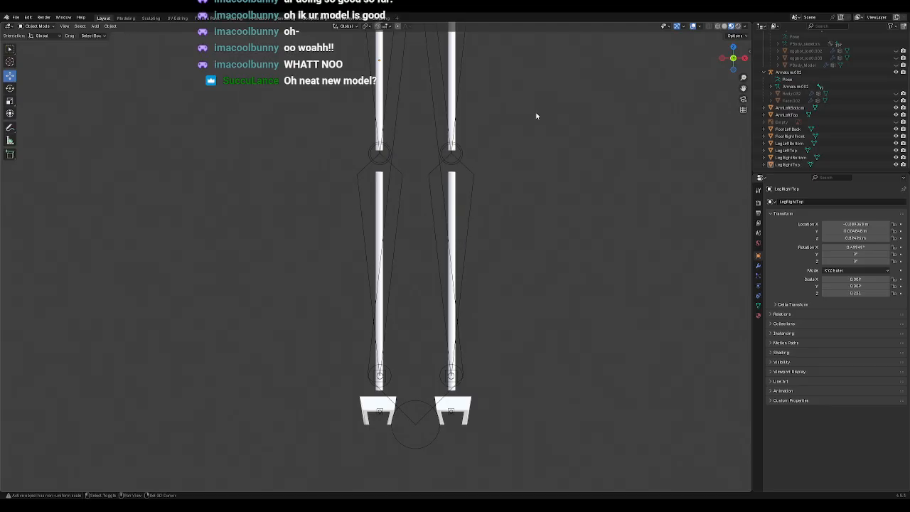
pyautogui.scroll(-6, 537, 111)
pyautogui.keyDown('shift'); pyautogui.moveTo(516, 345); pyautogui.dragTo(512, 230, button='middle'); pyautogui.keyUp('shift')
pyautogui.scroll(8, 512, 230)
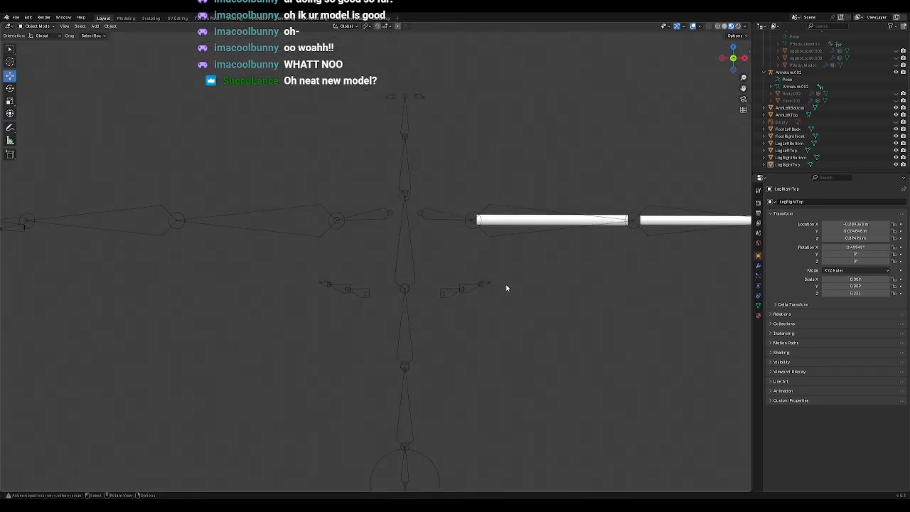
pyautogui.hotkey('ctrl', 'v')
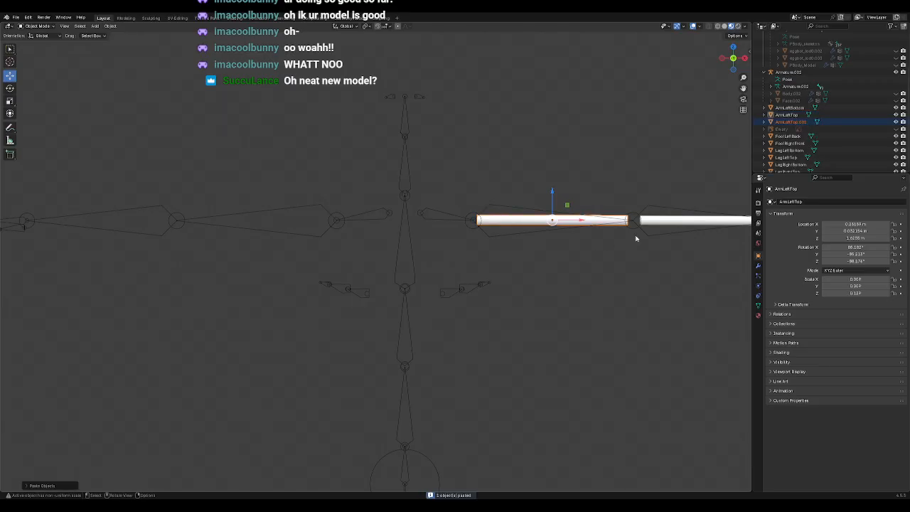
pyautogui.click(786, 123)
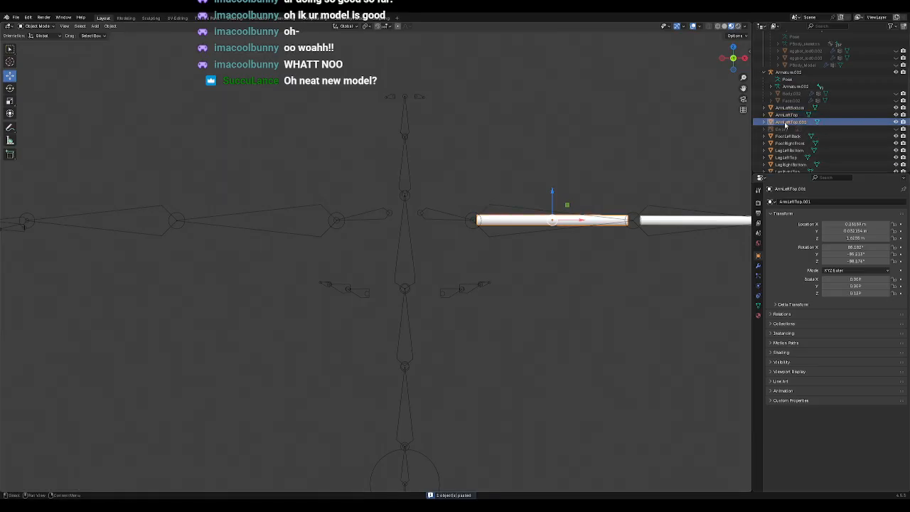
pyautogui.doubleClick(785, 123)
pyautogui.press('Return')
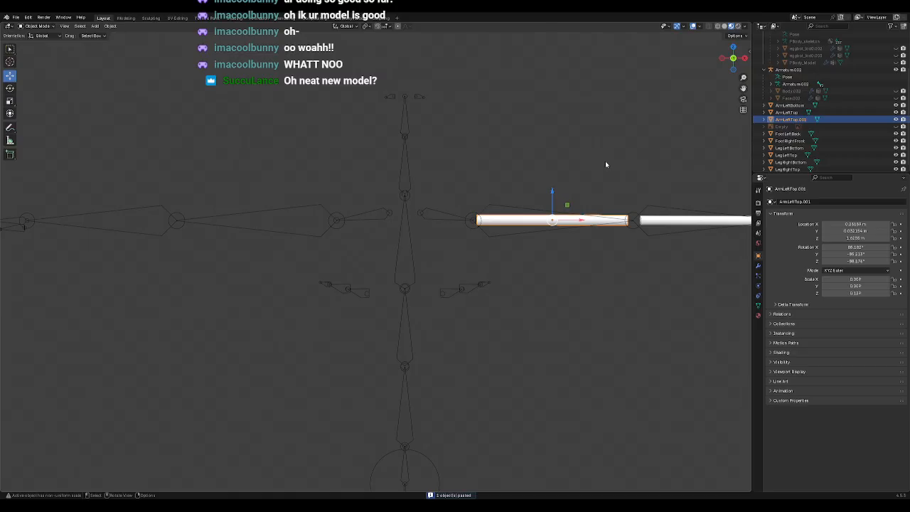
pyautogui.scroll(-1, 607, 163)
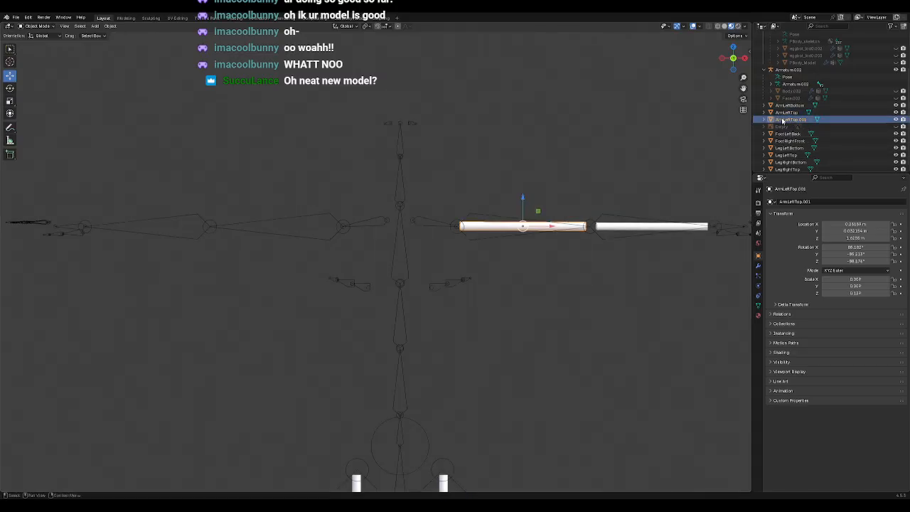
pyautogui.press('Delete')
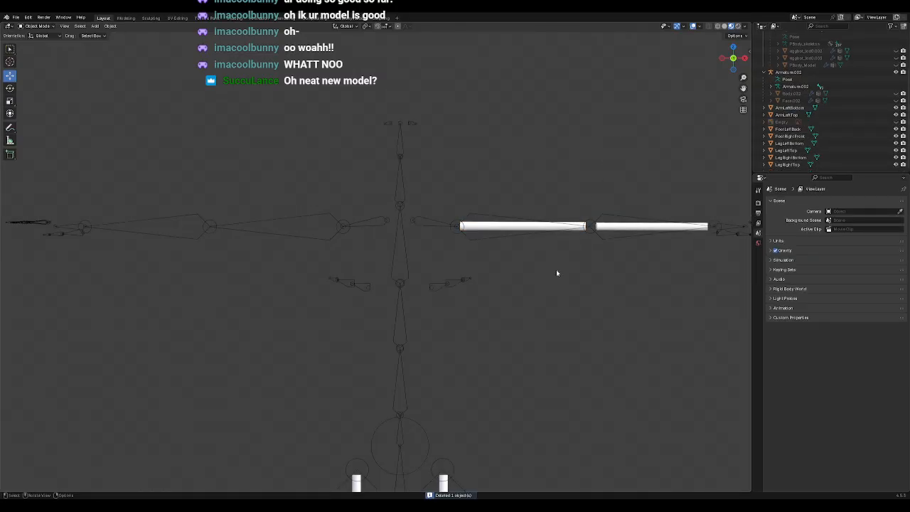
# Step: Delete the upper and lower rods of the right leg, keeping the left leg's rods and both feet
pyautogui.press('KP_3')
pyautogui.scroll(-3, 576, 427)
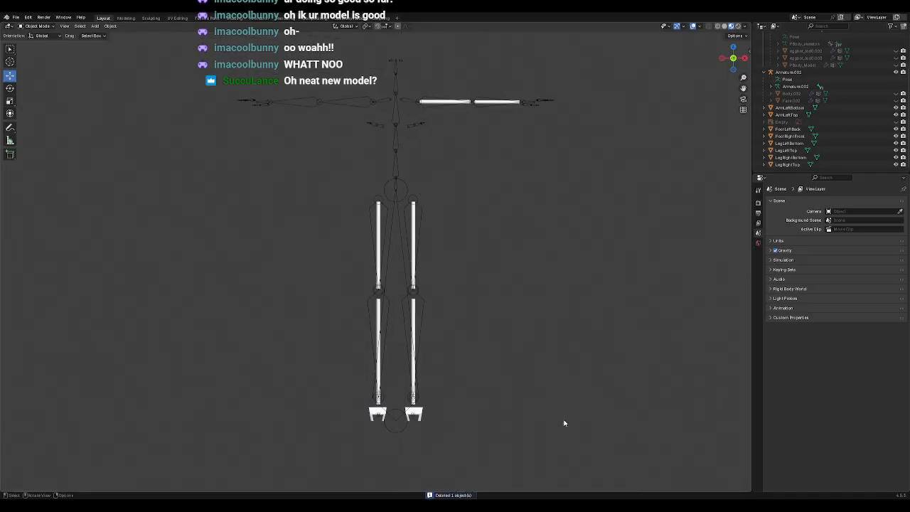
pyautogui.moveTo(327, 204); pyautogui.dragTo(398, 364)
pyautogui.click(431, 275)
pyautogui.click(377, 226)
pyautogui.press('Delete')
pyautogui.click(378, 311)
pyautogui.press('Delete')
# Step: Unhide the PBody_Model reference robot and bring its lower legs into view
pyautogui.moveTo(505, 346); pyautogui.dragTo(547, 380, button='middle')
pyautogui.scroll(5, 497, 417)
pyautogui.scroll(-2, 547, 378)
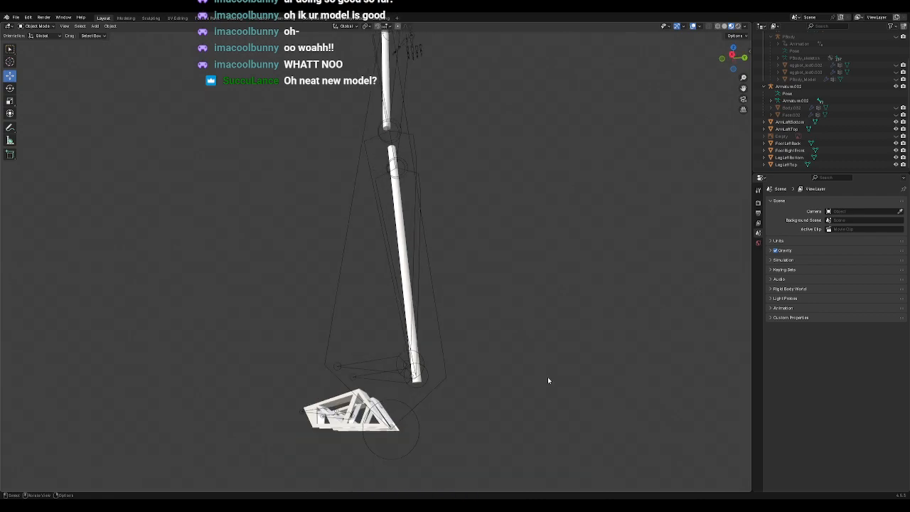
pyautogui.scroll(1, 546, 379)
pyautogui.moveTo(482, 370); pyautogui.dragTo(576, 391, button='middle')
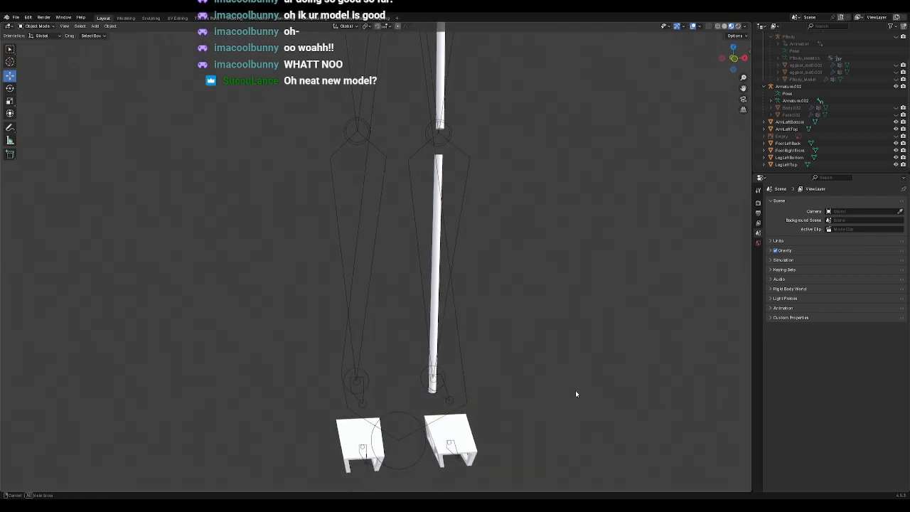
pyautogui.scroll(-8, 541, 356)
pyautogui.scroll(3, 811, 121)
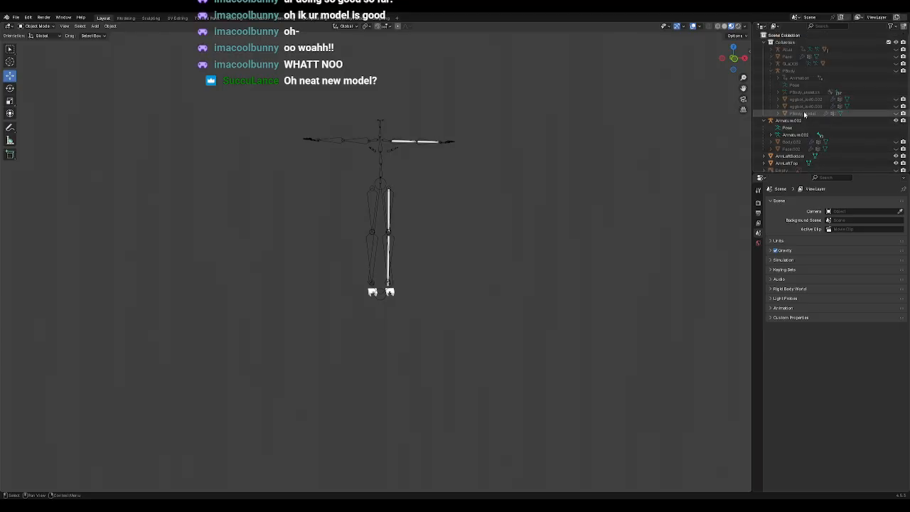
pyautogui.click(896, 115)
pyautogui.keyDown('shift'); pyautogui.moveTo(275, 242); pyautogui.dragTo(540, 220, button='middle'); pyautogui.keyUp('shift')
pyautogui.scroll(7, 522, 249)
pyautogui.keyDown('shift'); pyautogui.moveTo(636, 186); pyautogui.dragTo(320, 233, button='middle'); pyautogui.keyUp('shift')
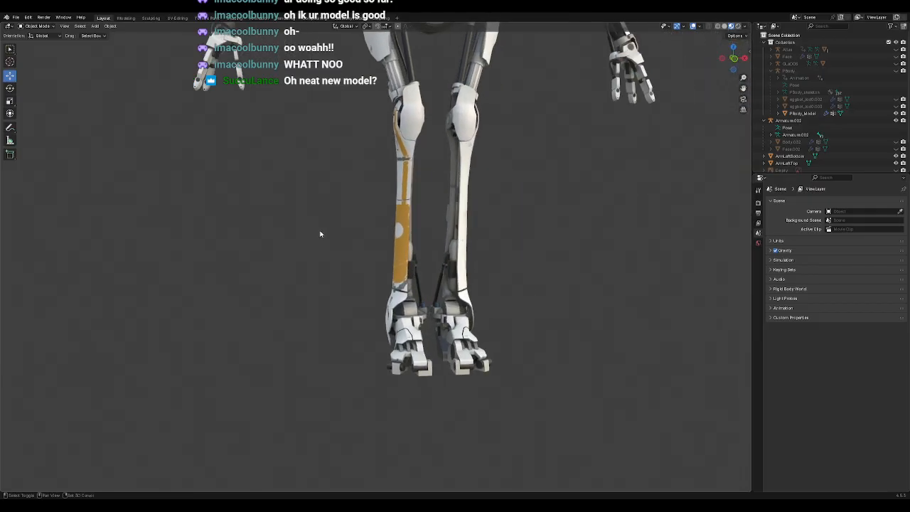
# Step: Examine how the reference robot's lower legs, knees and thighs are built from rods, pistons and joints
pyautogui.moveTo(499, 188); pyautogui.dragTo(461, 203, button='middle')
pyautogui.scroll(5, 418, 239)
pyautogui.scroll(2, 417, 239)
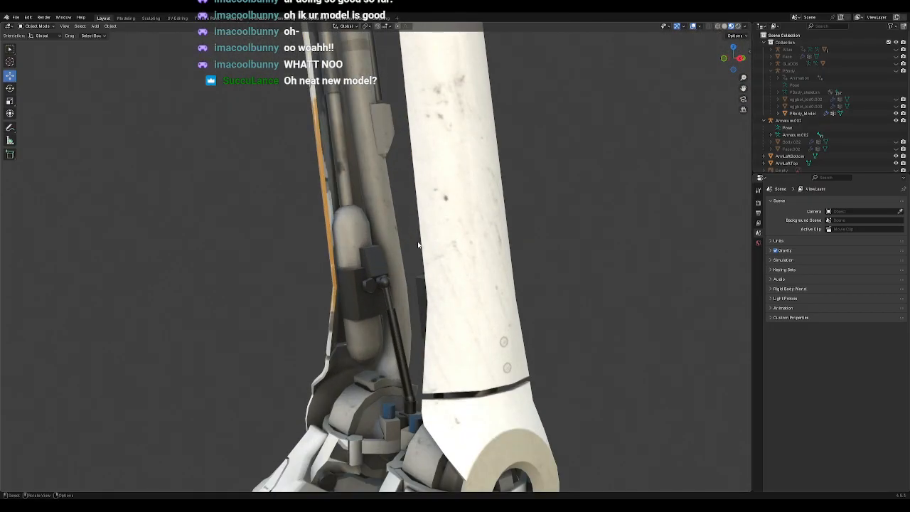
pyautogui.scroll(-4, 391, 232)
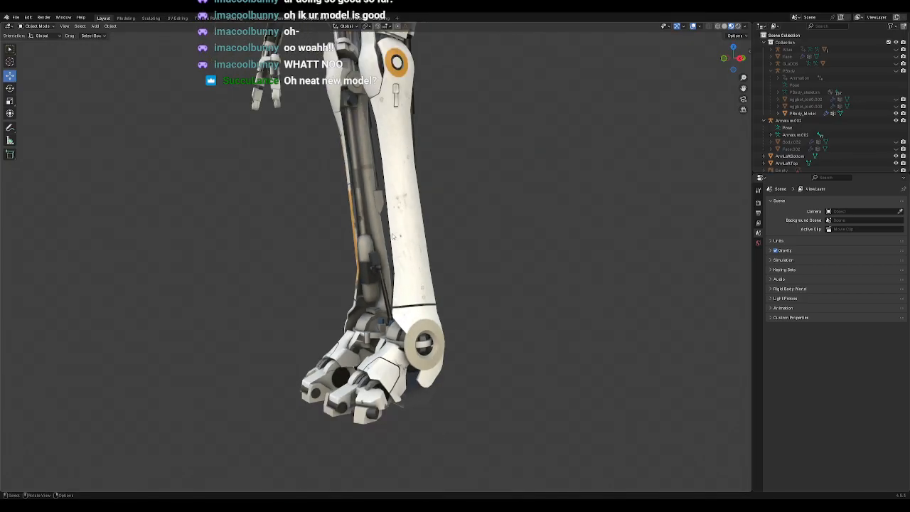
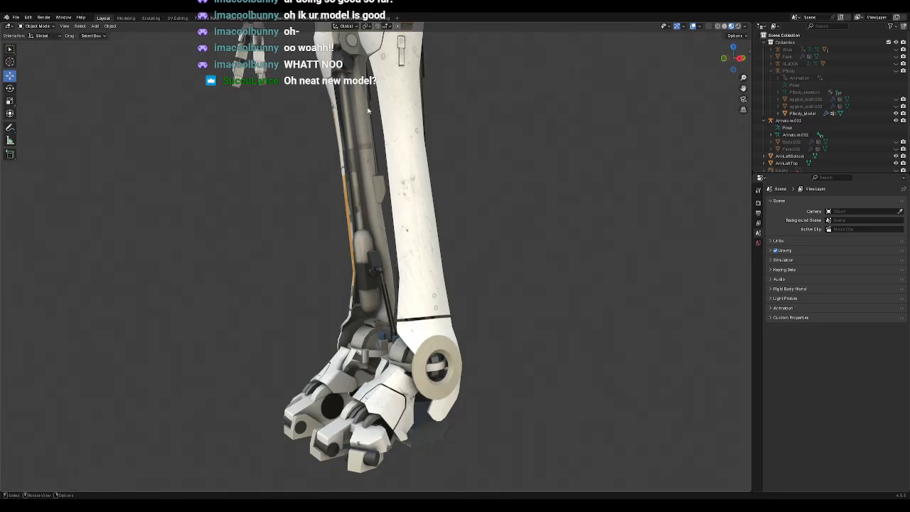
pyautogui.moveTo(382, 255); pyautogui.dragTo(535, 291, button='middle')
pyautogui.scroll(5, 416, 287)
pyautogui.moveTo(468, 249); pyautogui.dragTo(333, 236, button='middle')
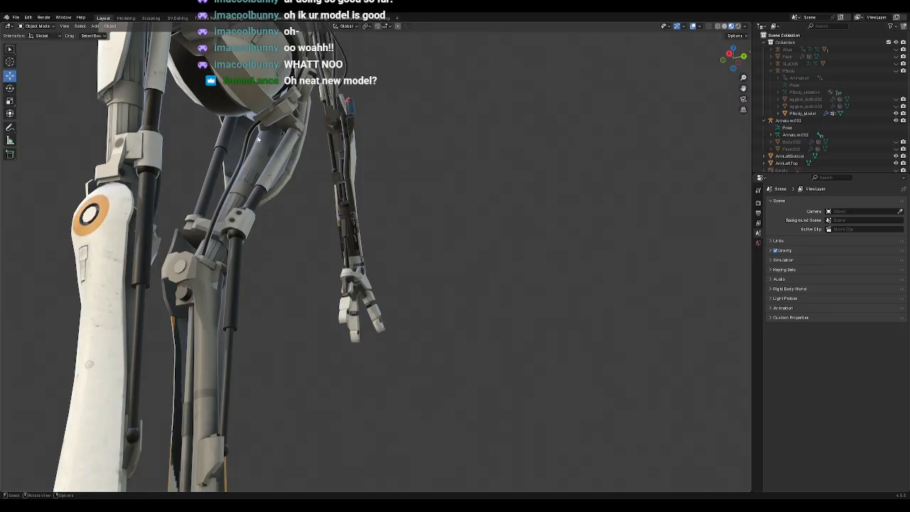
pyautogui.moveTo(252, 135); pyautogui.dragTo(426, 116, button='middle')
pyautogui.moveTo(461, 281)
pyautogui.mouseDown(button='middle')
pyautogui.moveTo(522, 275)
pyautogui.moveTo(456, 272)
pyautogui.mouseUp(button='middle')
pyautogui.scroll(-4, 456, 273)
pyautogui.scroll(2, 456, 274)
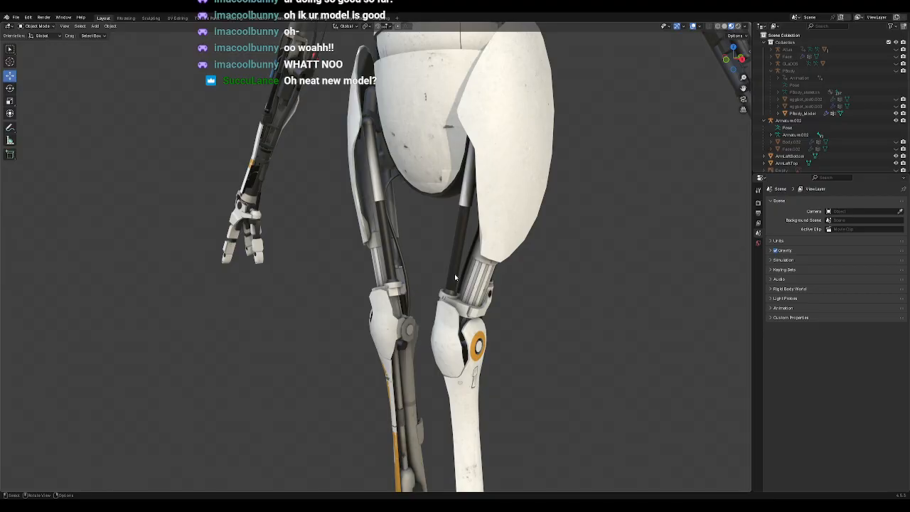
# Step: Frame Armature.002 and select the LegLeftBottom rod on the left lower leg
pyautogui.moveTo(432, 257); pyautogui.dragTo(689, 189, button='middle')
pyautogui.click(718, 166)
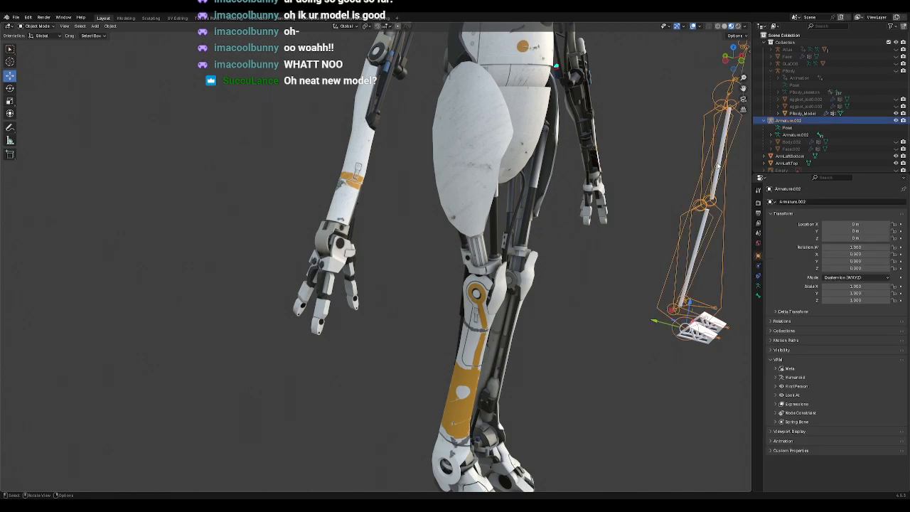
pyautogui.press('KP_Decimal')
pyautogui.moveTo(477, 271); pyautogui.dragTo(395, 275, button='middle')
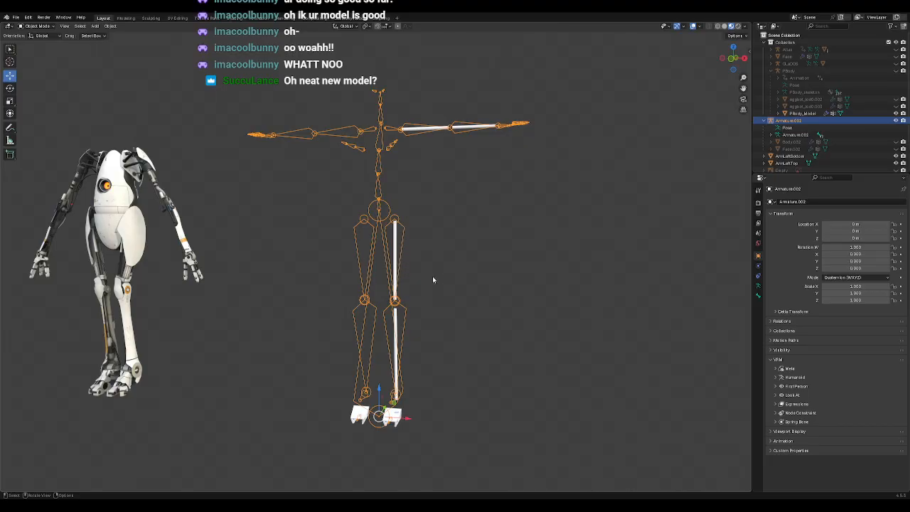
pyautogui.scroll(5, 413, 274)
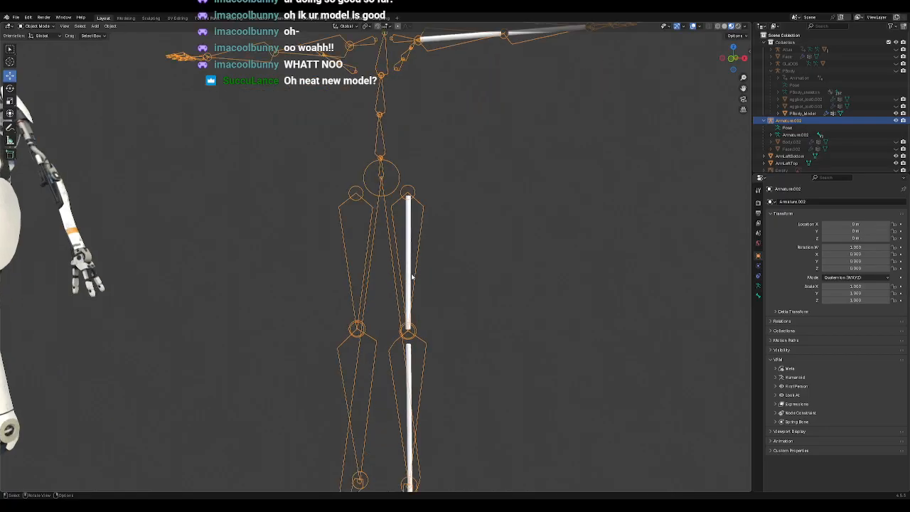
pyautogui.keyDown('shift'); pyautogui.moveTo(477, 313); pyautogui.dragTo(493, 109, button='middle'); pyautogui.keyUp('shift')
pyautogui.scroll(3, 534, 320)
pyautogui.scroll(-2, 562, 311)
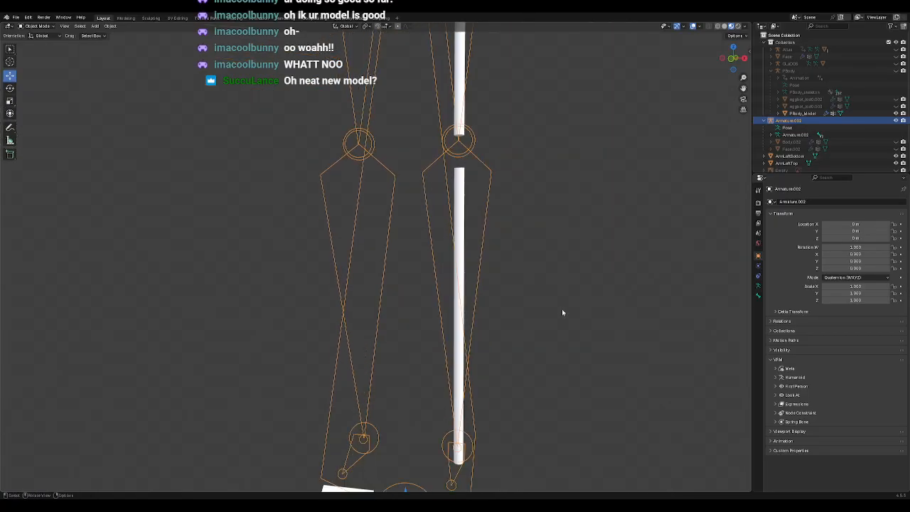
pyautogui.moveTo(561, 320); pyautogui.dragTo(487, 229, button='middle')
pyautogui.click(487, 230)
pyautogui.moveTo(515, 267); pyautogui.dragTo(528, 280, button='middle')
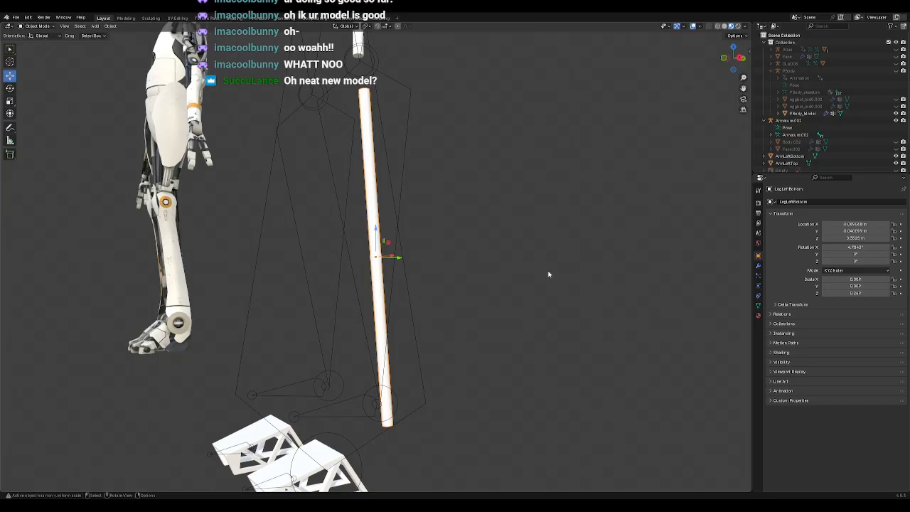
# Step: Examine the PBody reference robot's arm joints, cables and torso beside the armature and its leg rods
pyautogui.moveTo(548, 274); pyautogui.dragTo(460, 275, button='middle')
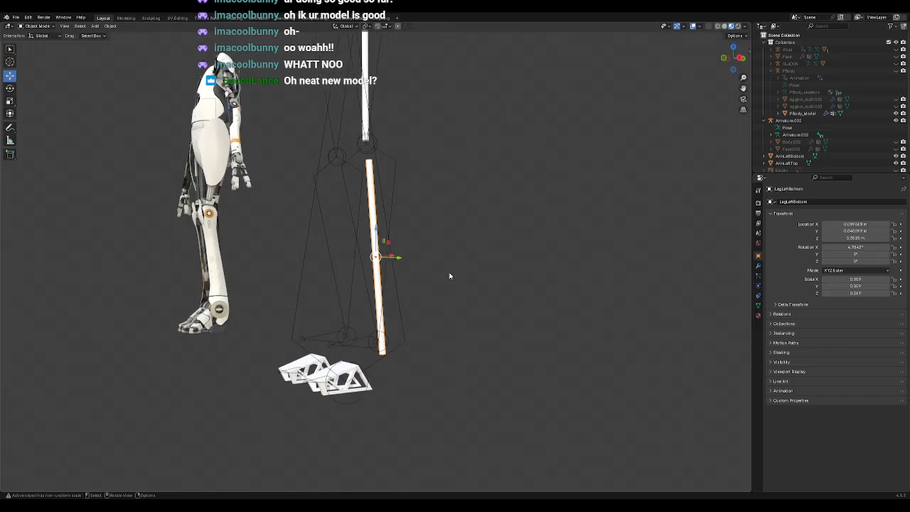
pyautogui.moveTo(453, 274); pyautogui.dragTo(503, 297, button='middle')
pyautogui.scroll(-7, 503, 297)
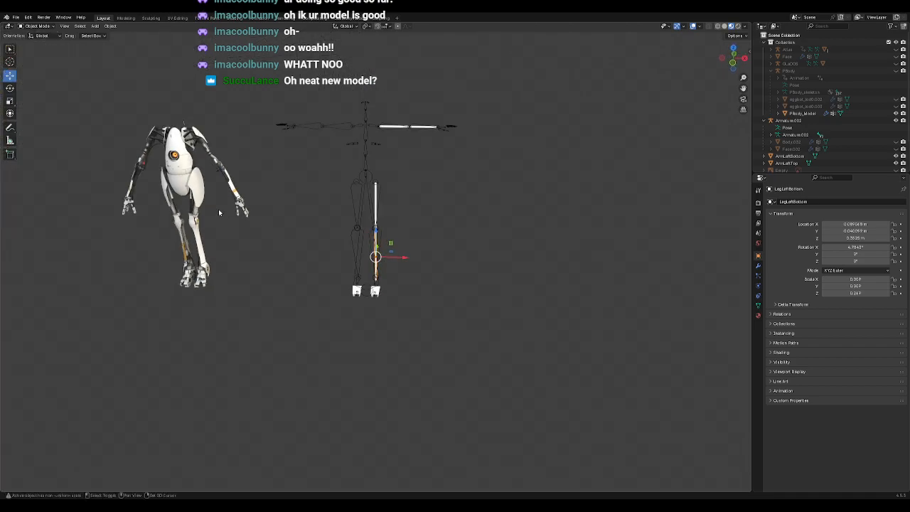
pyautogui.keyDown('shift'); pyautogui.moveTo(220, 211); pyautogui.dragTo(469, 286, button='middle'); pyautogui.keyUp('shift')
pyautogui.scroll(9, 498, 263)
pyautogui.moveTo(502, 259); pyautogui.dragTo(473, 258, button='middle')
pyautogui.scroll(4, 367, 263)
pyautogui.scroll(2, 470, 214)
pyautogui.scroll(-6, 470, 215)
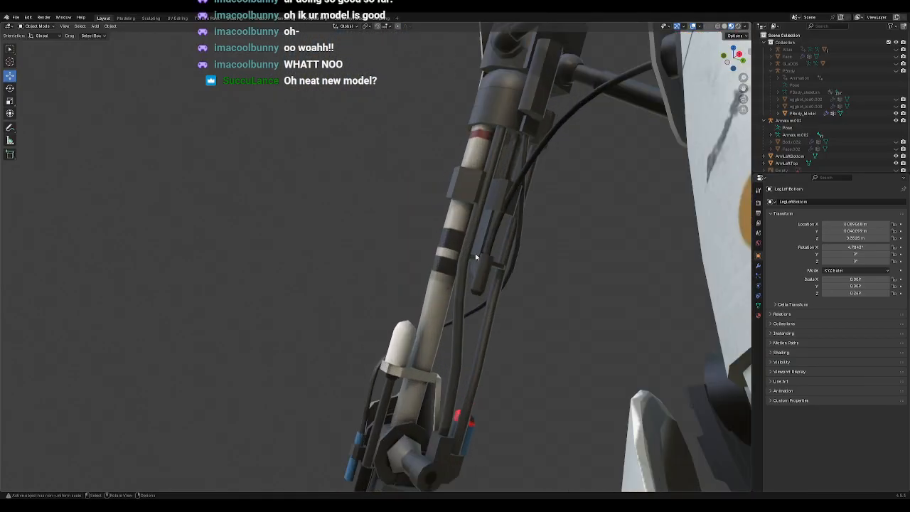
pyautogui.moveTo(519, 307); pyautogui.dragTo(477, 304, button='middle')
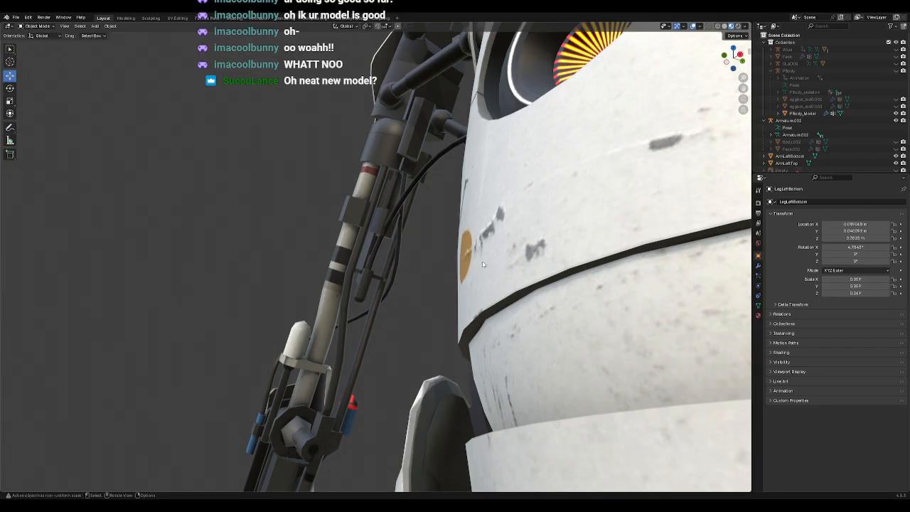
pyautogui.moveTo(390, 265); pyautogui.dragTo(460, 292, button='middle')
pyautogui.scroll(-4, 460, 292)
pyautogui.keyDown('shift'); pyautogui.moveTo(519, 314); pyautogui.dragTo(176, 226, button='middle'); pyautogui.keyUp('shift')
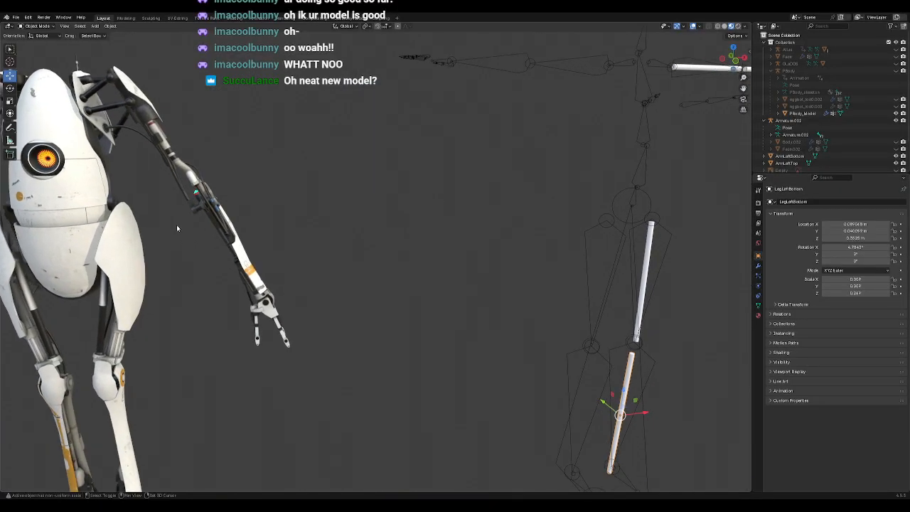
pyautogui.scroll(-1, 442, 270)
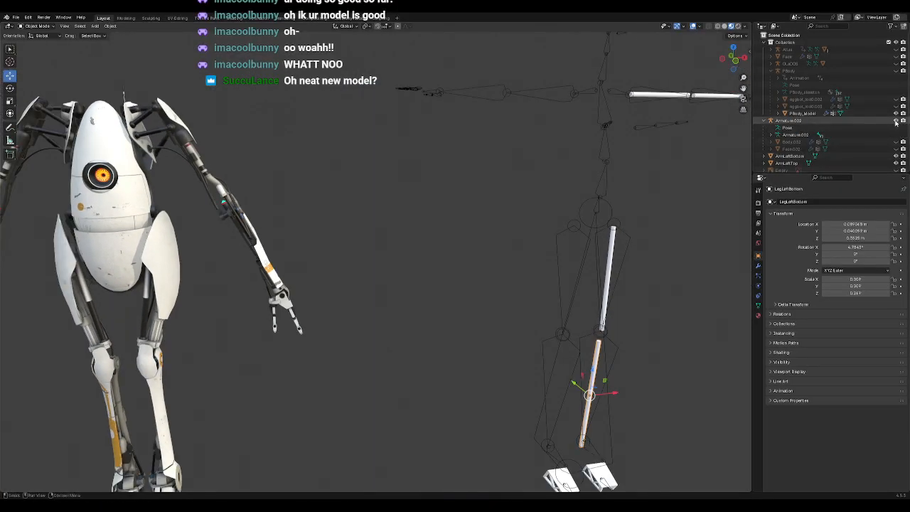
# Step: Hide PBody_Model and delete the browbone mesh from the Atlas hierarchy
pyautogui.click(896, 114)
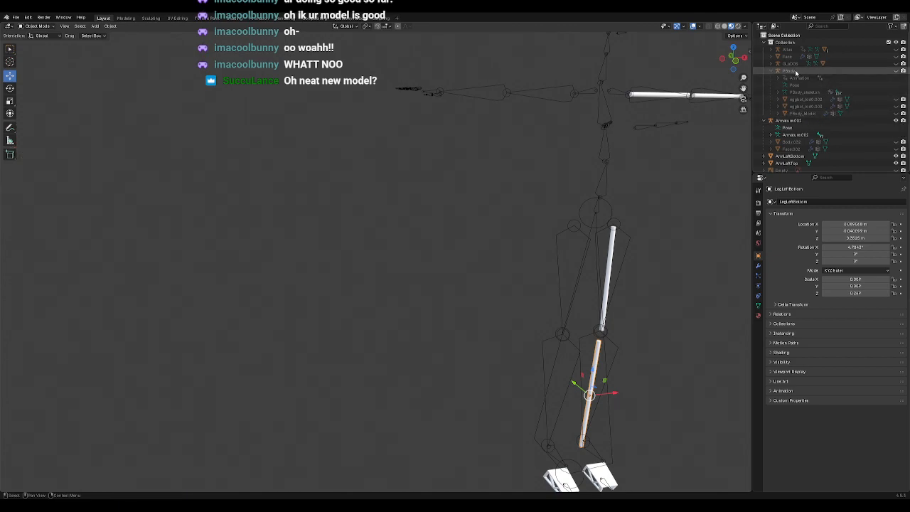
pyautogui.click(777, 50)
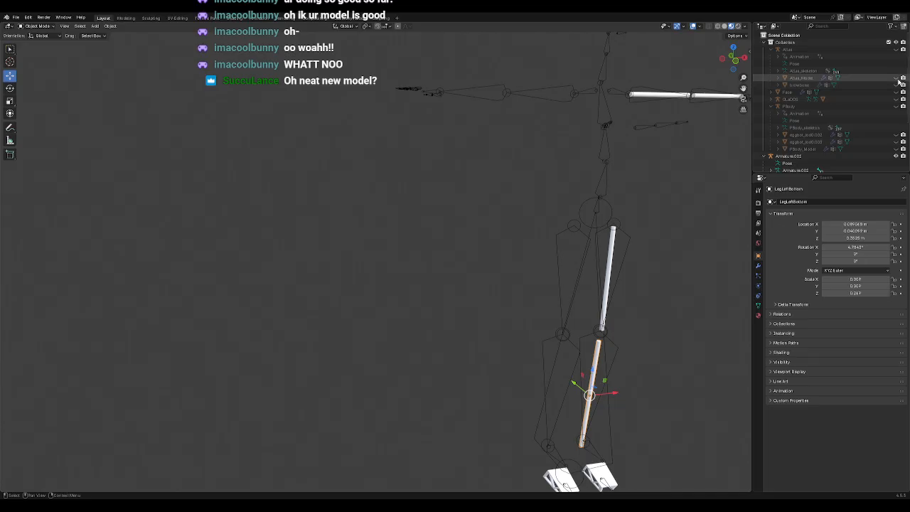
pyautogui.click(896, 85)
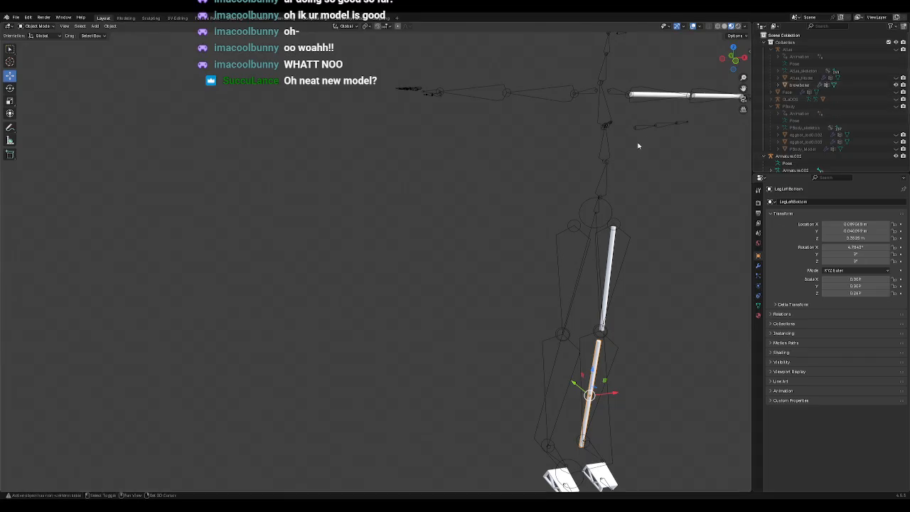
pyautogui.keyDown('shift'); pyautogui.moveTo(638, 145); pyautogui.dragTo(266, 134, button='middle'); pyautogui.keyUp('shift')
pyautogui.scroll(-6, 566, 148)
pyautogui.keyDown('shift'); pyautogui.moveTo(638, 167); pyautogui.dragTo(448, 168, button='middle'); pyautogui.keyUp('shift')
pyautogui.scroll(3, 502, 165)
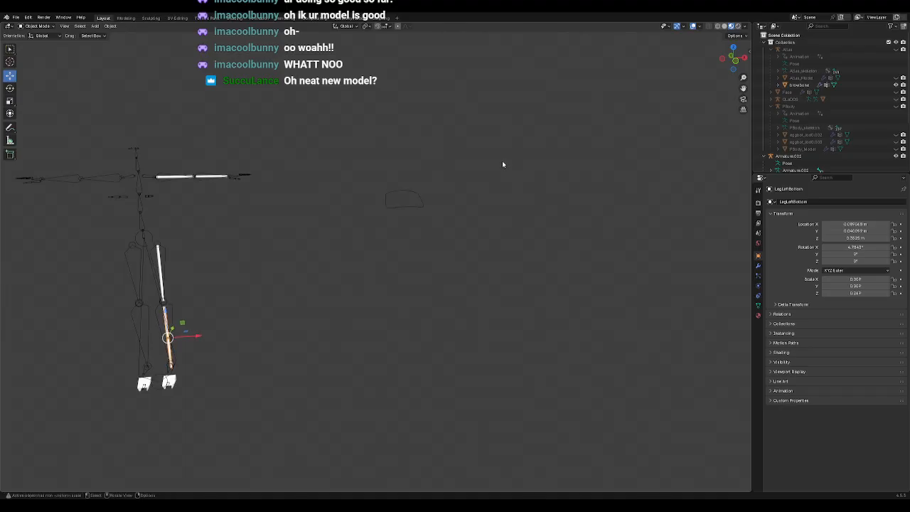
pyautogui.click(801, 86)
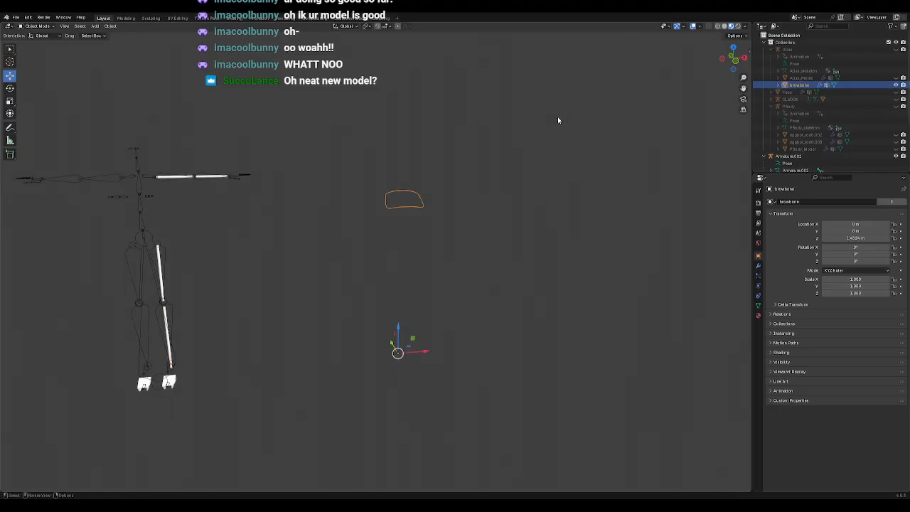
pyautogui.press('Delete')
# Step: Make Atlas_Model visible and frame the whole robot in the viewport
pyautogui.click(801, 78)
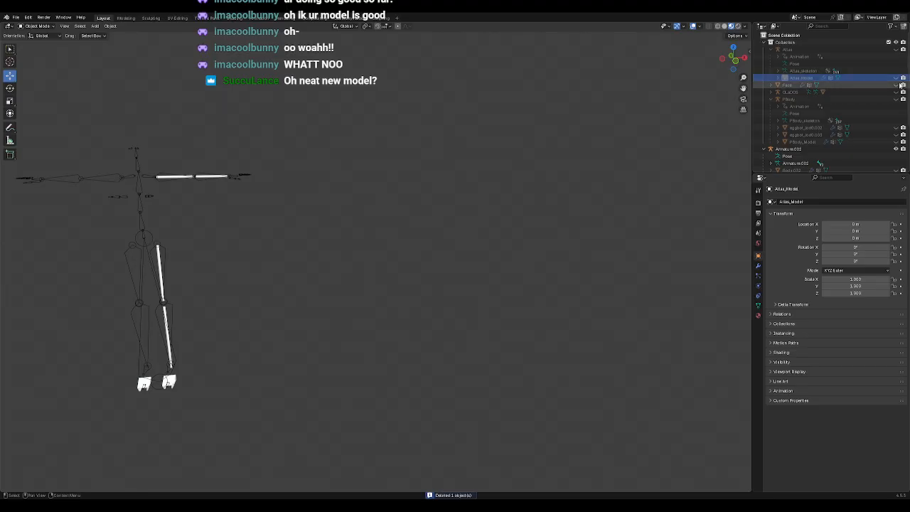
pyautogui.click(896, 78)
pyautogui.scroll(5, 446, 127)
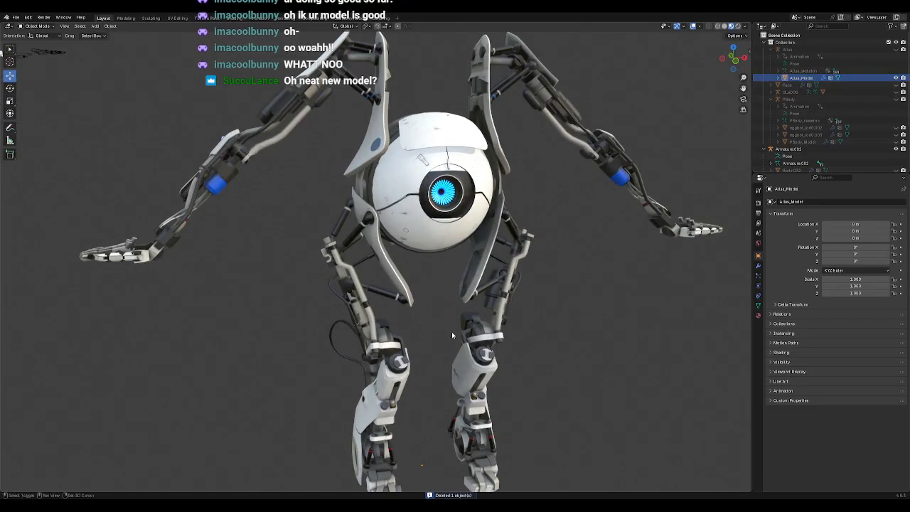
pyautogui.moveTo(447, 127); pyautogui.dragTo(504, 279, button='middle')
pyautogui.scroll(-5, 504, 279)
pyautogui.scroll(-2, 504, 279)
pyautogui.click(454, 203)
pyautogui.press('KP_Decimal')
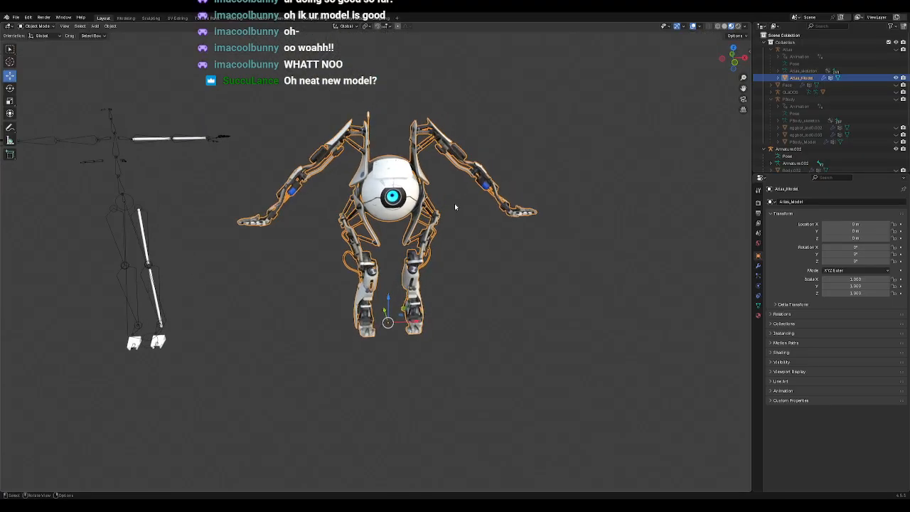
# Step: Examine the Atlas robot's feet, ankles, knees and hip connections from the front and back
pyautogui.moveTo(442, 359); pyautogui.dragTo(400, 352, button='middle')
pyautogui.scroll(4, 405, 405)
pyautogui.keyDown('shift'); pyautogui.moveTo(410, 461); pyautogui.dragTo(422, 269, button='middle'); pyautogui.keyUp('shift')
pyautogui.scroll(5, 440, 271)
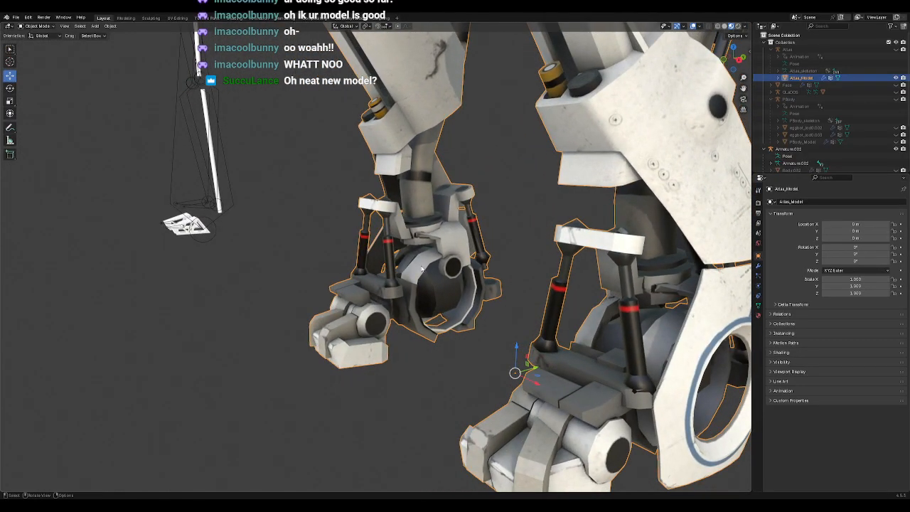
pyautogui.scroll(-4, 463, 222)
pyautogui.moveTo(625, 238); pyautogui.dragTo(473, 260, button='middle')
pyautogui.moveTo(311, 240); pyautogui.dragTo(321, 270, button='middle')
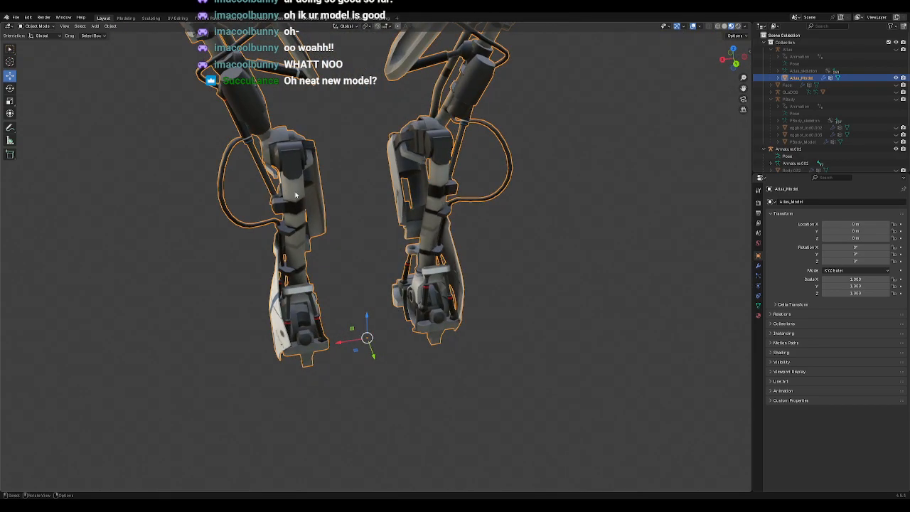
pyautogui.moveTo(276, 220); pyautogui.dragTo(465, 362, button='middle')
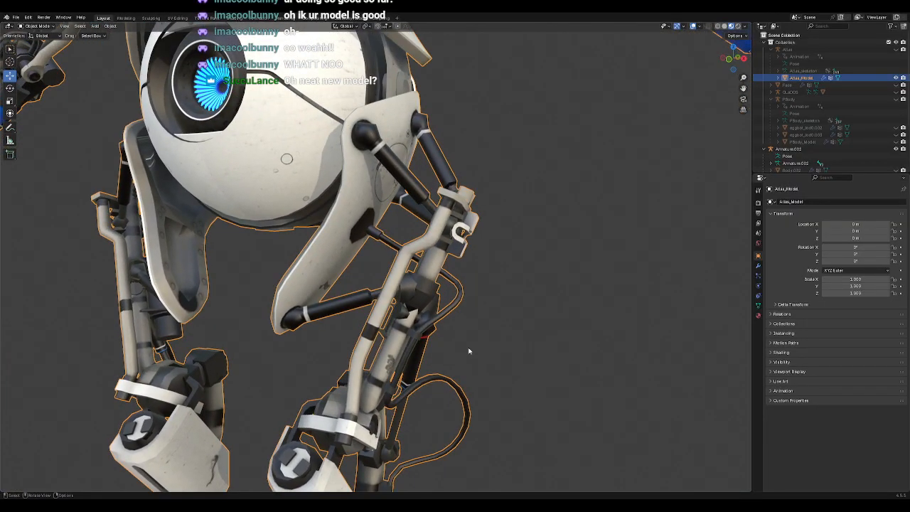
pyautogui.scroll(-5, 381, 248)
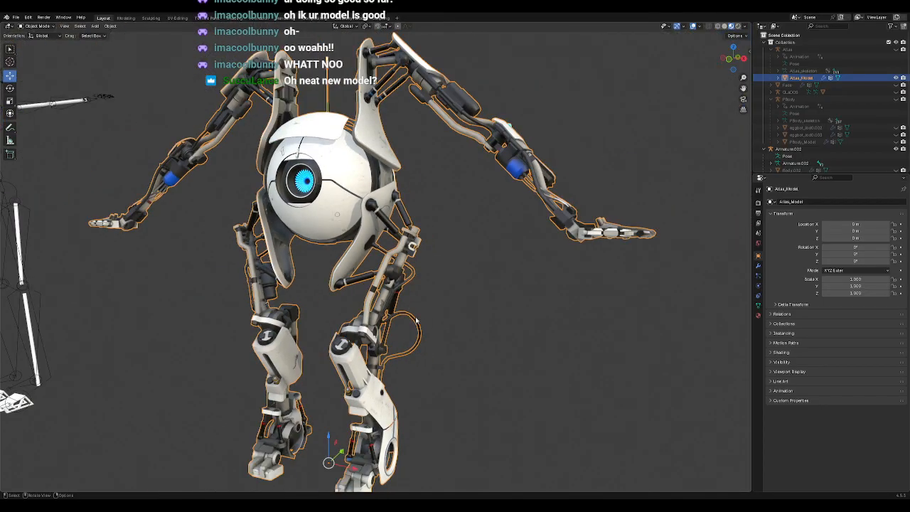
pyautogui.scroll(-3, 384, 327)
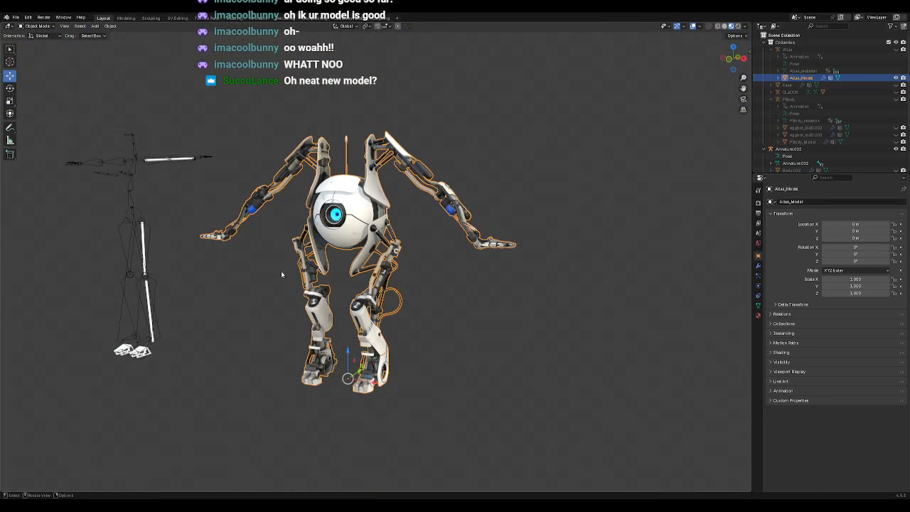
# Step: Examine the Atlas robot's shoulder, arm, palm and finger construction from several angles
pyautogui.scroll(9, 436, 290)
pyautogui.moveTo(465, 294); pyautogui.dragTo(360, 375, button='middle')
pyautogui.scroll(-3, 498, 331)
pyautogui.scroll(3, 355, 312)
pyautogui.scroll(-1, 337, 317)
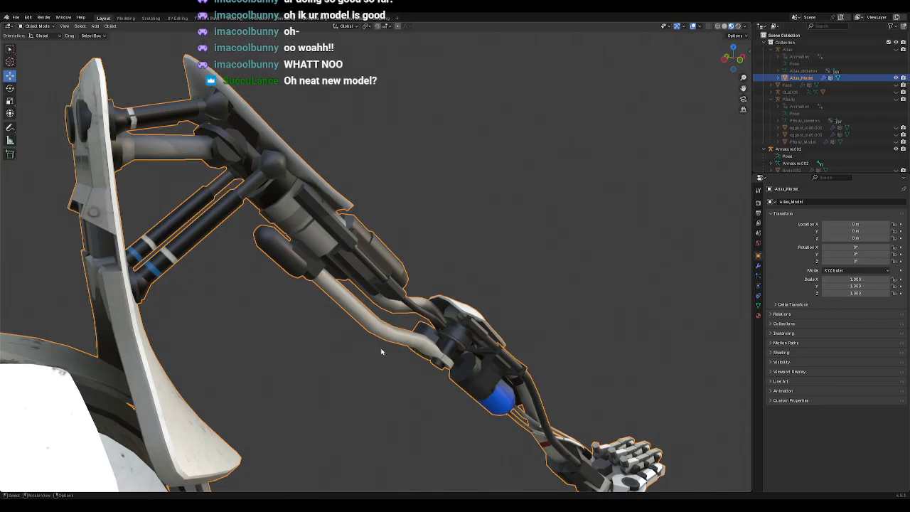
pyautogui.moveTo(426, 384)
pyautogui.mouseDown(button='middle')
pyautogui.moveTo(416, 380)
pyautogui.moveTo(450, 383)
pyautogui.moveTo(414, 379)
pyautogui.mouseUp(button='middle')
pyautogui.scroll(3, 413, 379)
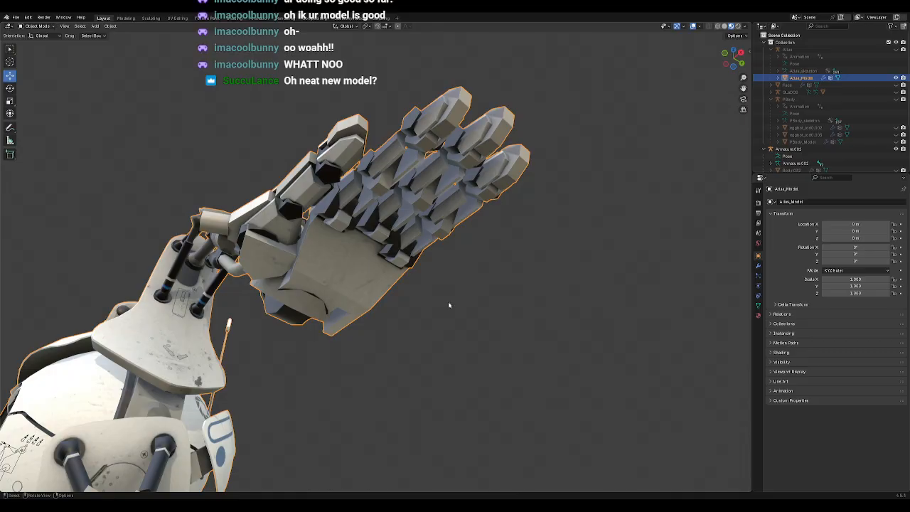
pyautogui.moveTo(242, 300)
pyautogui.mouseDown(button='middle')
pyautogui.moveTo(284, 319)
pyautogui.moveTo(256, 325)
pyautogui.moveTo(252, 286)
pyautogui.moveTo(236, 294)
pyautogui.moveTo(240, 304)
pyautogui.mouseUp(button='middle')
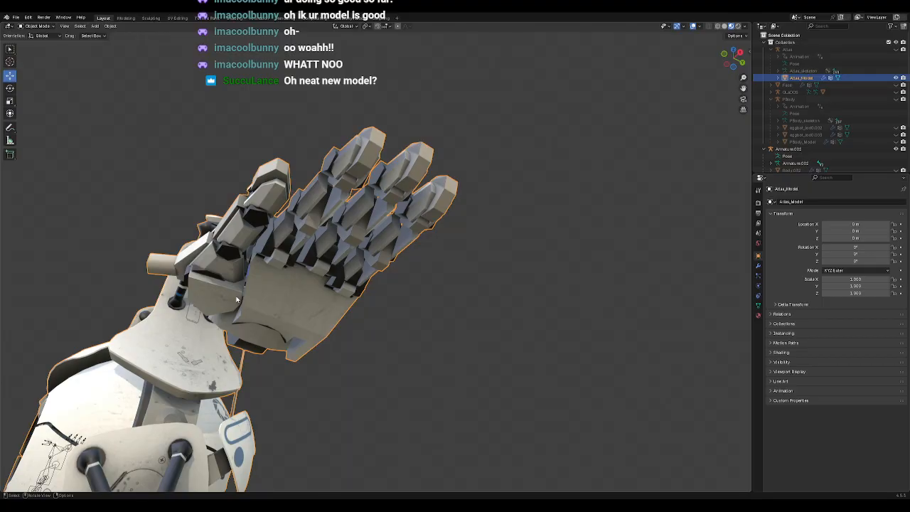
pyautogui.moveTo(237, 299); pyautogui.dragTo(255, 357, button='middle')
pyautogui.scroll(2, 398, 357)
pyautogui.scroll(-1, 398, 357)
pyautogui.keyDown('shift'); pyautogui.moveTo(398, 357); pyautogui.dragTo(428, 285, button='middle'); pyautogui.keyUp('shift')
pyautogui.scroll(-4, 434, 296)
pyautogui.moveTo(501, 317); pyautogui.dragTo(472, 287, button='middle')
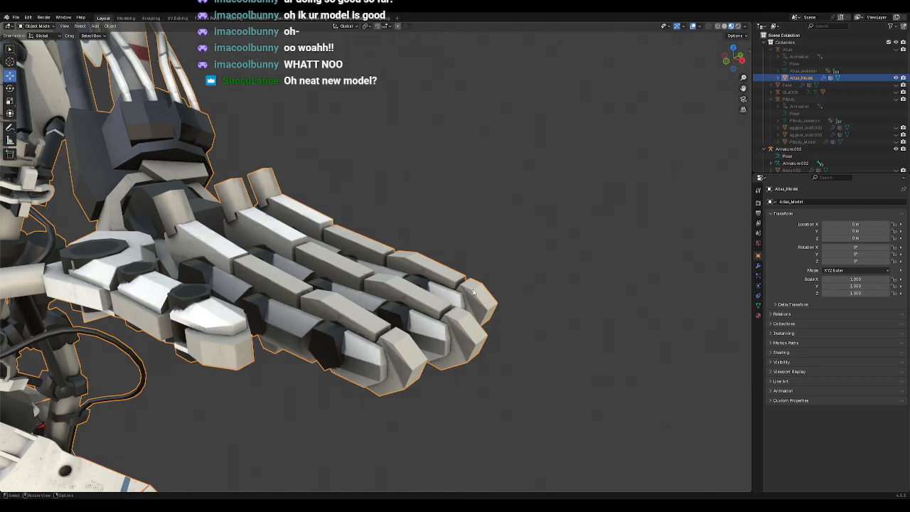
pyautogui.scroll(-10, 474, 292)
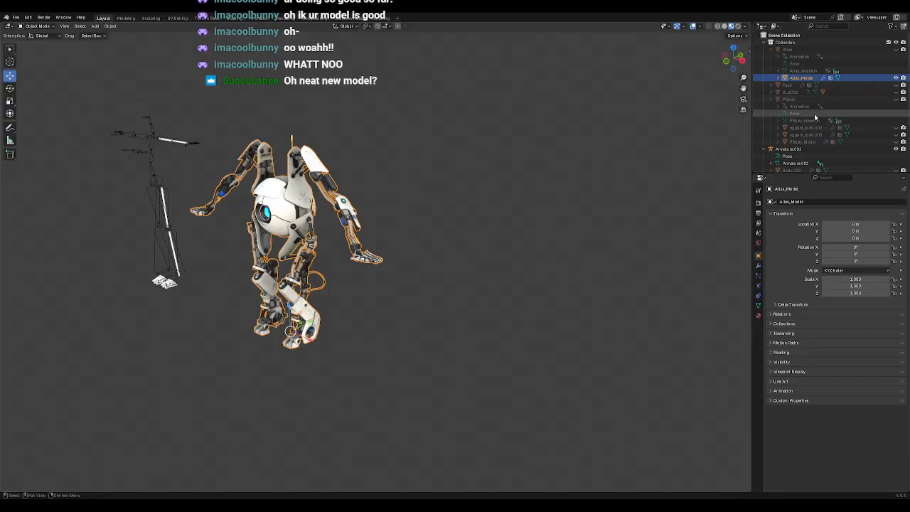
# Step: Make PBody_Model visible again and frame it in the viewport
pyautogui.click(894, 142)
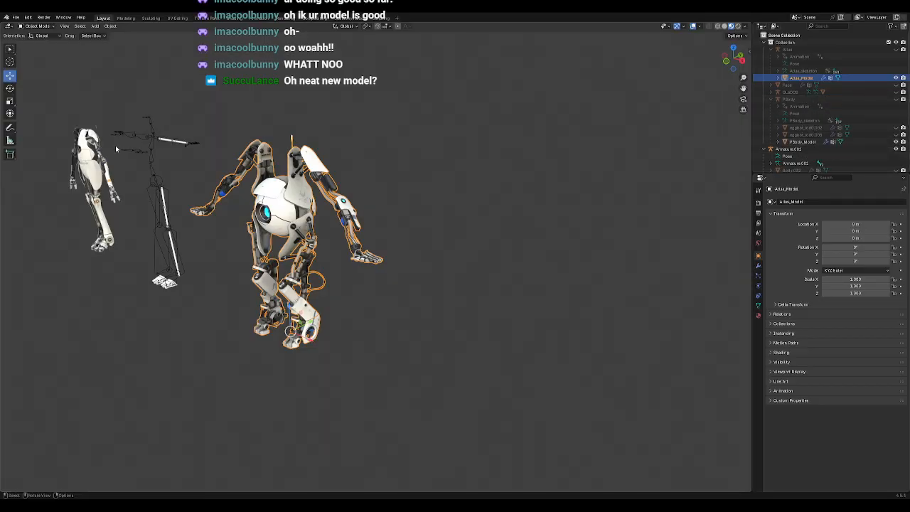
pyautogui.click(94, 162)
pyautogui.press('KP_Decimal')
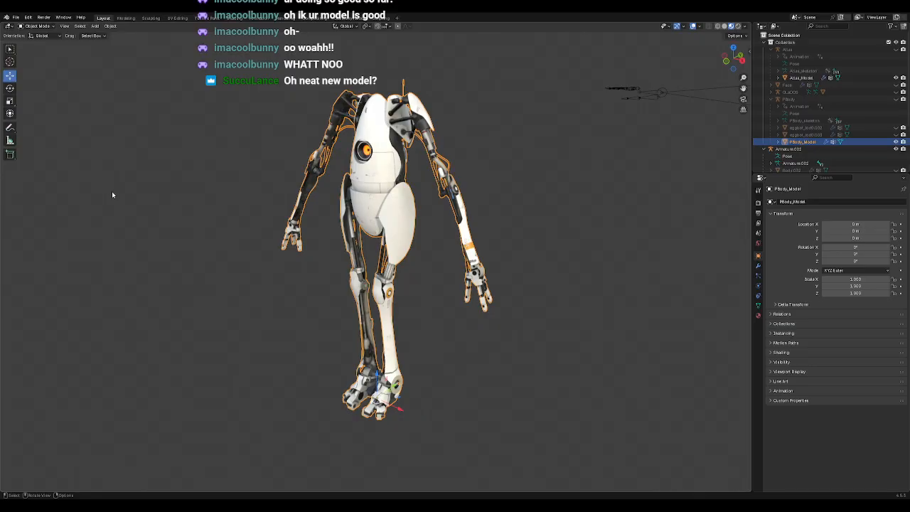
# Step: Examine the PBody robot's hand and fingers, and compare both robots with the armature between them
pyautogui.moveTo(446, 295); pyautogui.dragTo(400, 274, button='middle')
pyautogui.scroll(7, 456, 274)
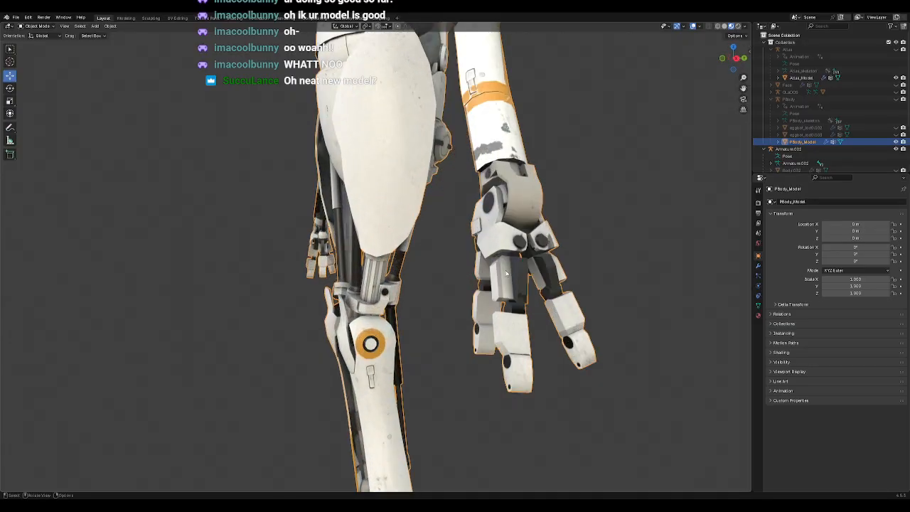
pyautogui.scroll(3, 508, 274)
pyautogui.moveTo(499, 292); pyautogui.dragTo(422, 277, button='middle')
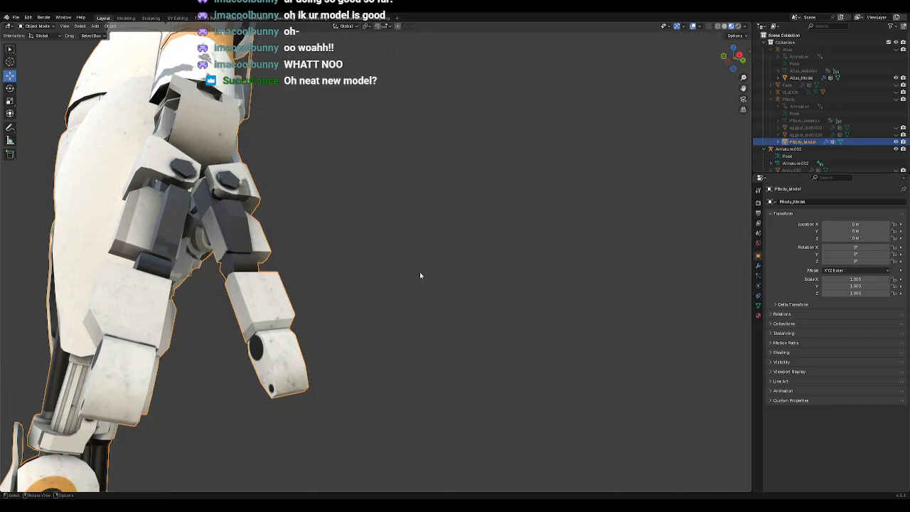
pyautogui.scroll(-4, 418, 274)
pyautogui.moveTo(355, 270); pyautogui.dragTo(400, 318, button='middle')
pyautogui.scroll(-3, 401, 318)
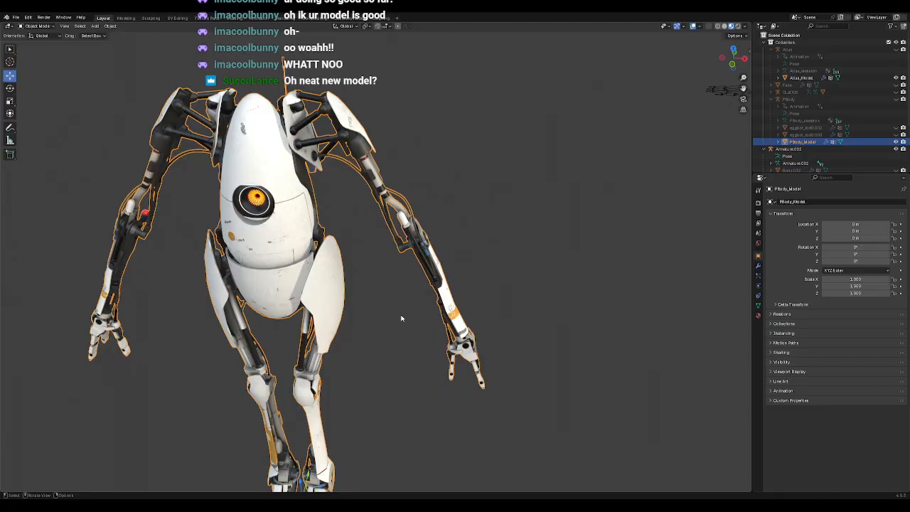
pyautogui.scroll(-3, 402, 317)
pyautogui.keyDown('shift'); pyautogui.moveTo(486, 333); pyautogui.dragTo(277, 290, button='middle'); pyautogui.keyUp('shift')
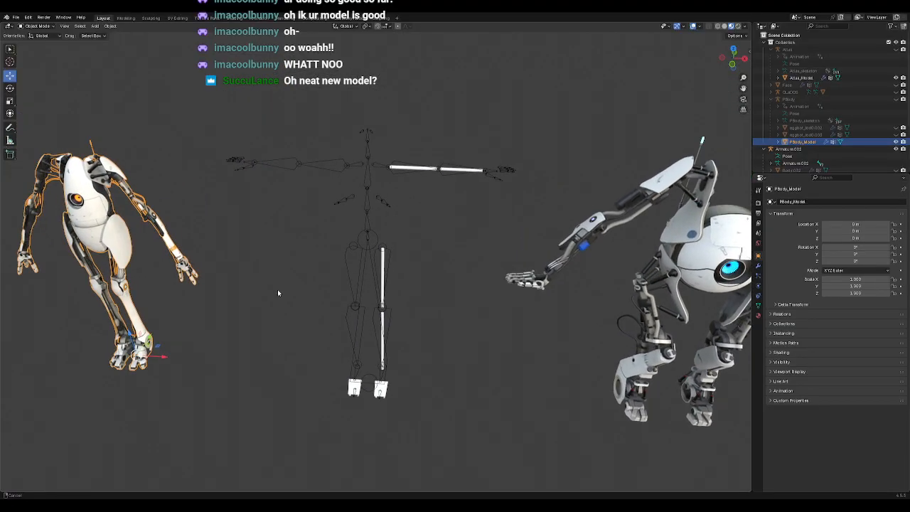
pyautogui.scroll(2, 446, 264)
pyautogui.scroll(-5, 427, 263)
# Step: Unhide the Empty reference image and inspect the robot character's raised hand and wrist holding the floppy disks
pyautogui.scroll(-4, 817, 101)
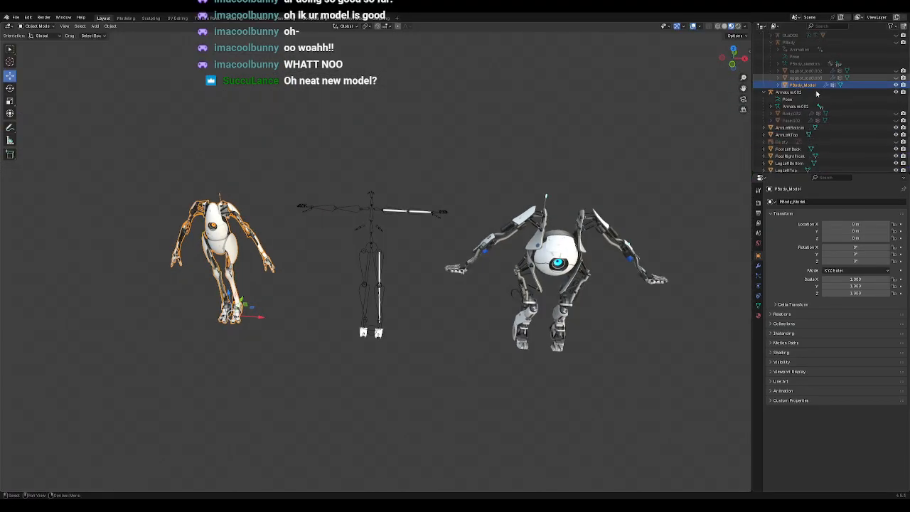
pyautogui.scroll(2, 817, 113)
pyautogui.scroll(-2, 817, 138)
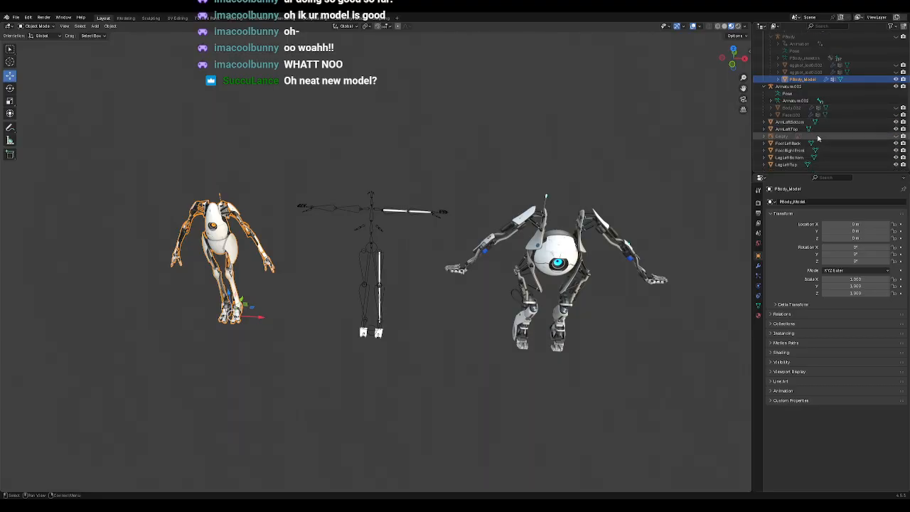
pyautogui.click(895, 136)
pyautogui.moveTo(313, 118); pyautogui.dragTo(427, 197, button='middle')
pyautogui.scroll(6, 444, 190)
pyautogui.scroll(4, 448, 188)
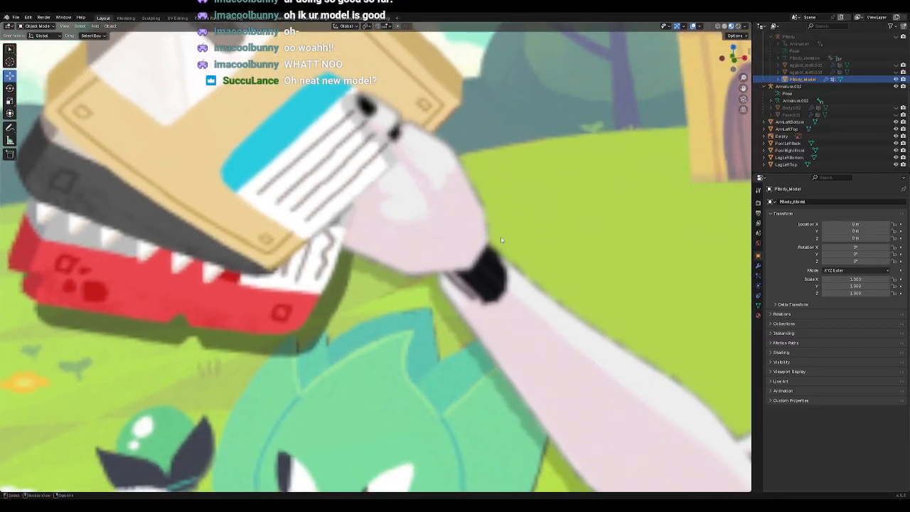
pyautogui.keyDown('shift'); pyautogui.moveTo(501, 240); pyautogui.dragTo(499, 306, button='middle'); pyautogui.keyUp('shift')
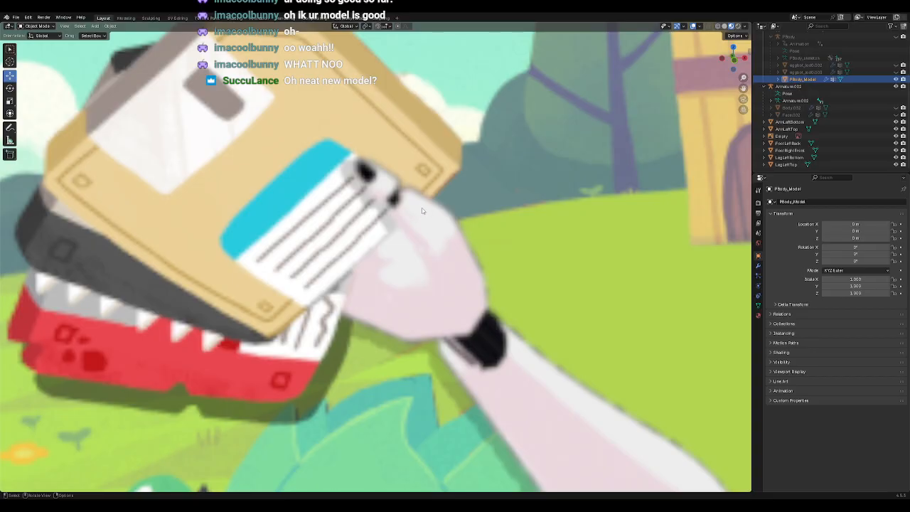
pyautogui.scroll(-10, 407, 173)
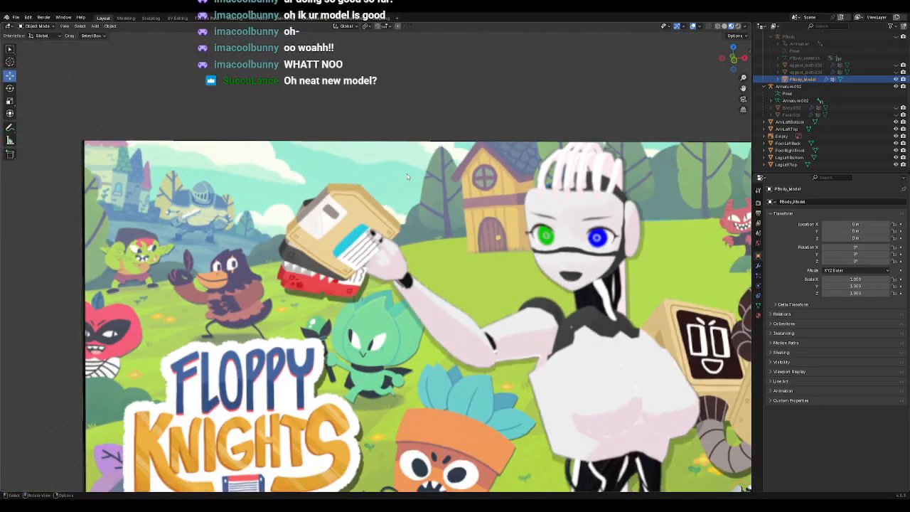
# Step: Hide the PBody_Model, Atlas_Model and Empty reference image so only the armature and its limb parts show
pyautogui.scroll(3, 481, 273)
pyautogui.keyDown('shift'); pyautogui.moveTo(650, 334); pyautogui.dragTo(405, 201, button='middle'); pyautogui.keyUp('shift')
pyautogui.scroll(3, 508, 286)
pyautogui.scroll(-3, 512, 276)
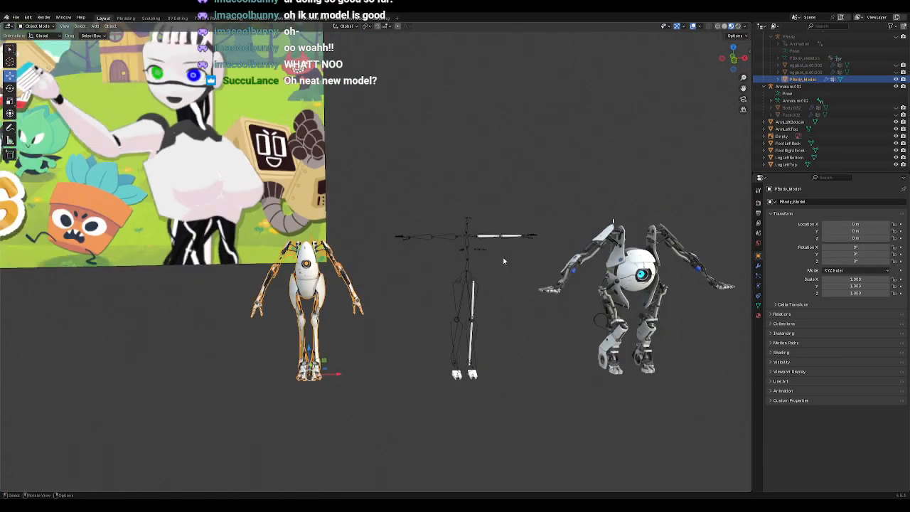
pyautogui.click(896, 79)
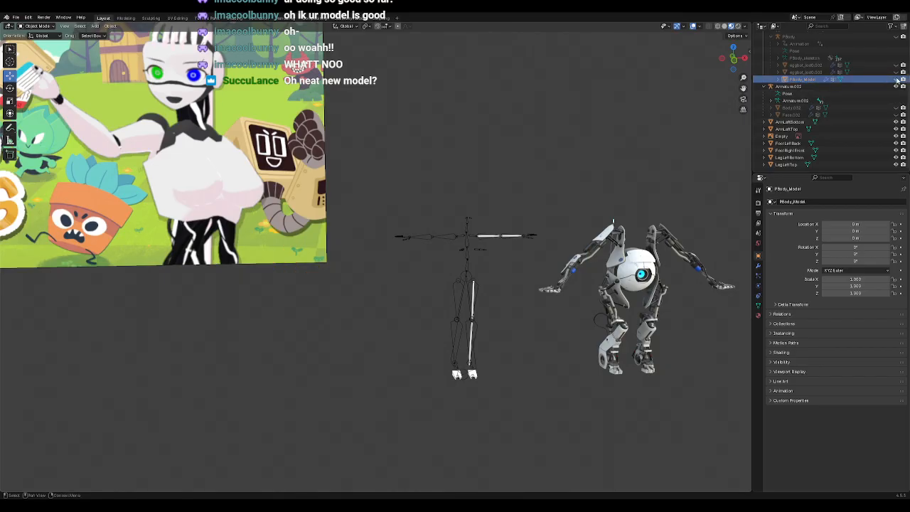
pyautogui.scroll(4, 892, 78)
pyautogui.click(895, 71)
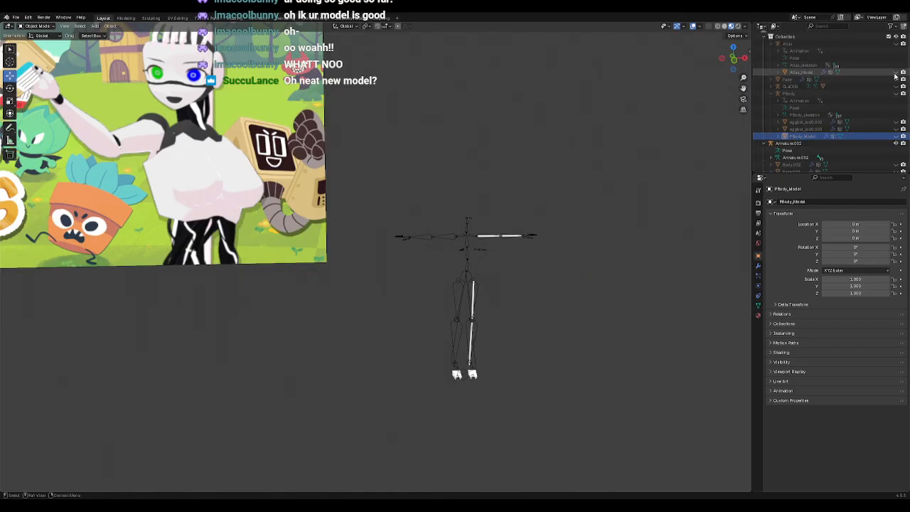
pyautogui.scroll(-4, 850, 113)
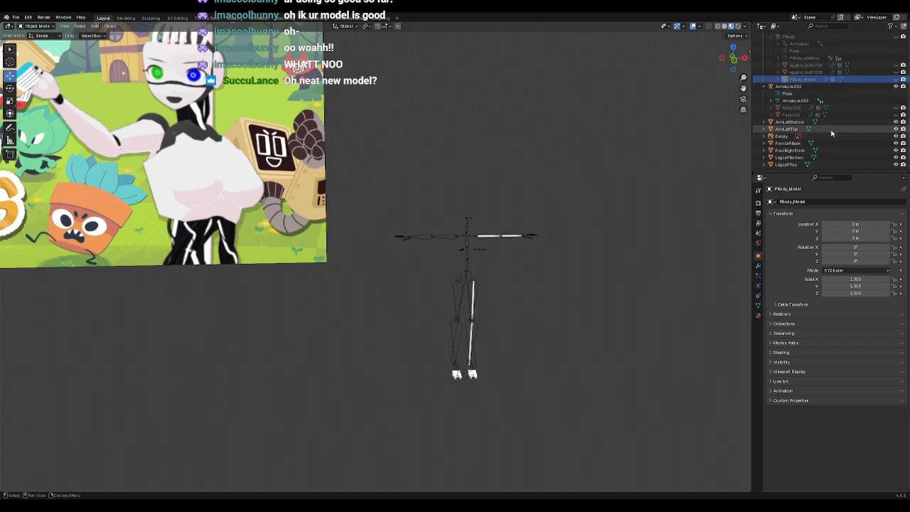
# Step: Inspect the LegLeftBottom cylinder against the lower leg bone and foot from the side and front
pyautogui.keyDown('shift'); pyautogui.moveTo(540, 303); pyautogui.dragTo(459, 213, button='middle'); pyautogui.keyUp('shift')
pyautogui.scroll(4, 459, 219)
pyautogui.click(408, 238)
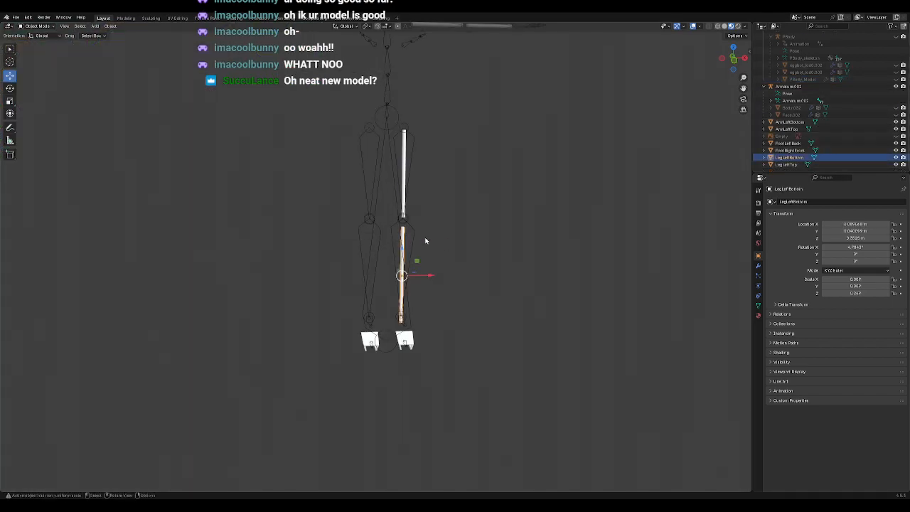
pyautogui.scroll(3, 491, 268)
pyautogui.moveTo(514, 268); pyautogui.dragTo(490, 229, button='middle')
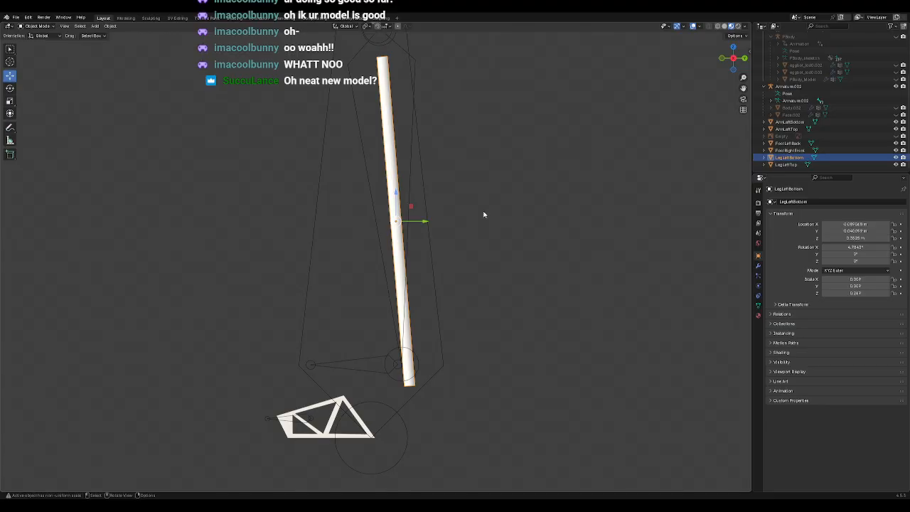
pyautogui.moveTo(353, 281); pyautogui.dragTo(471, 273, button='middle')
pyautogui.press('KP_1')
pyautogui.scroll(-5, 543, 273)
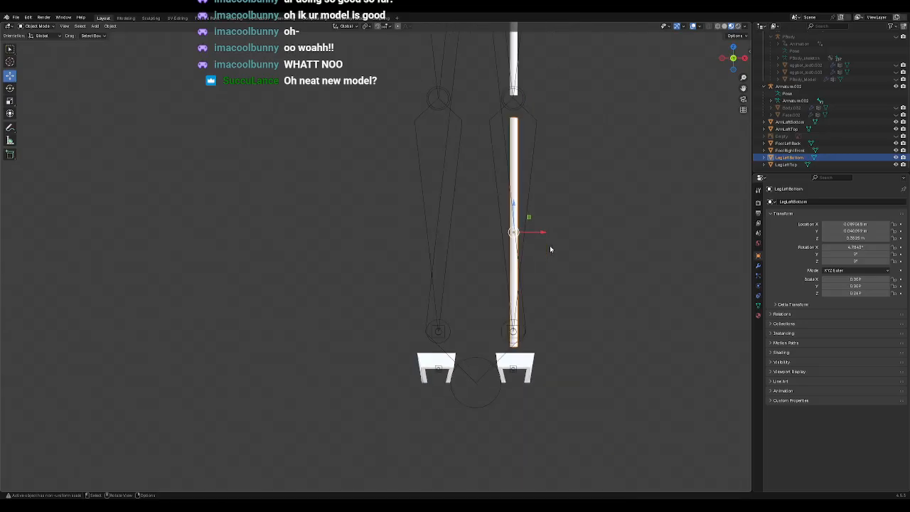
pyautogui.keyDown('shift'); pyautogui.moveTo(548, 140); pyautogui.dragTo(524, 305, button='middle'); pyautogui.keyUp('shift')
pyautogui.click(491, 311)
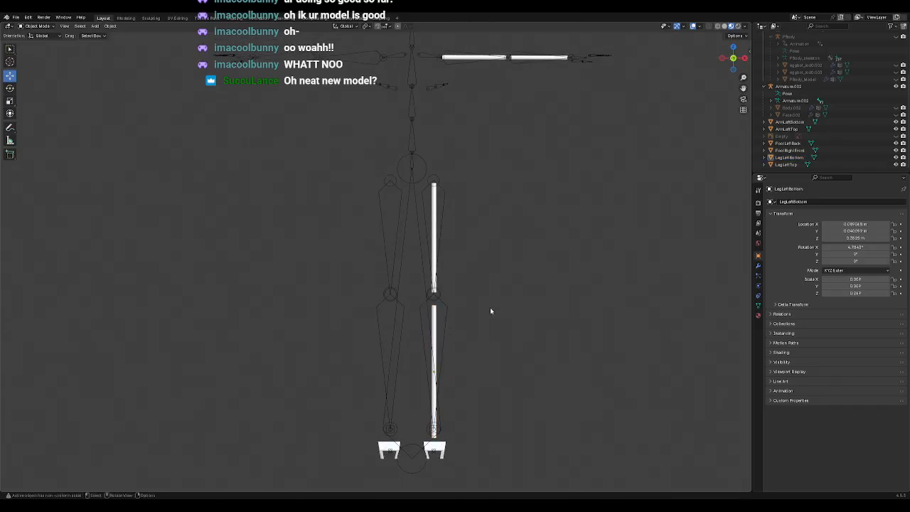
# Step: Duplicate LegLeftTop and LegLeftBottom in place by copying and pasting both objects
pyautogui.click(785, 165)
pyautogui.keyDown('ctrl'); pyautogui.click(785, 158); pyautogui.keyUp('ctrl')
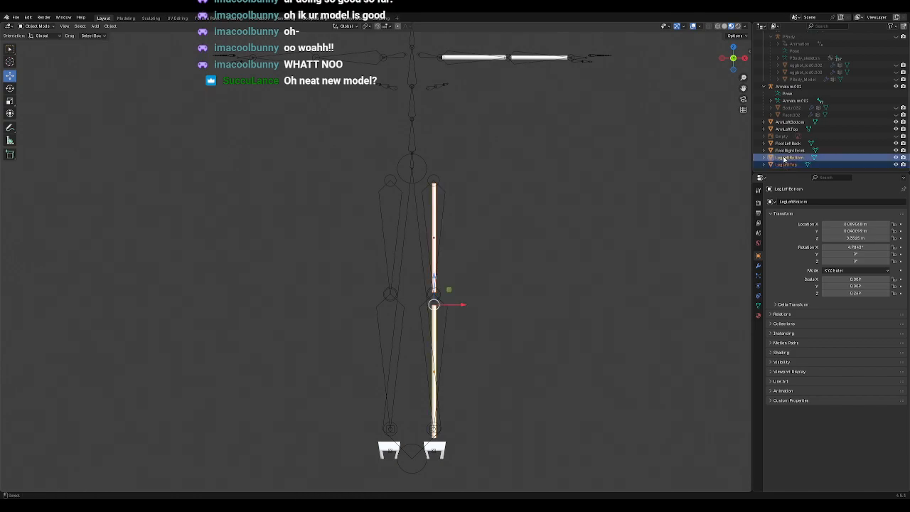
pyautogui.hotkey('ctrl', 'c')
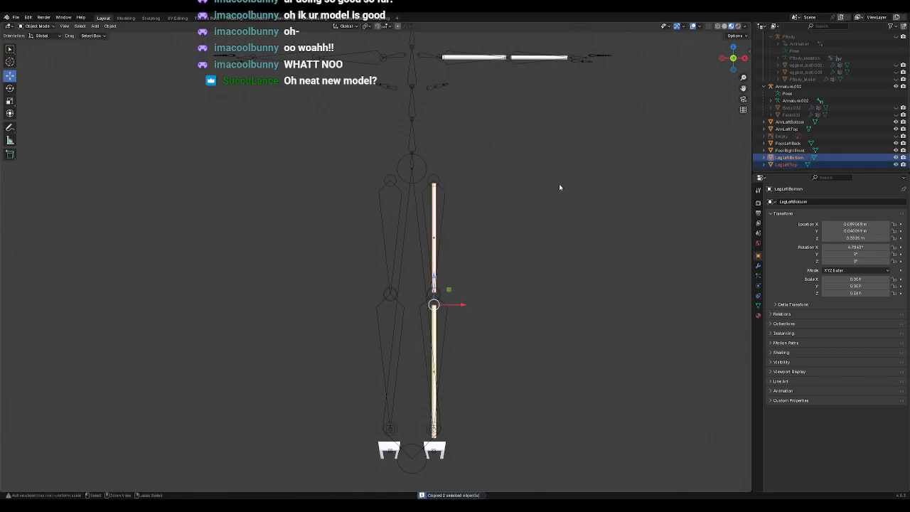
pyautogui.hotkey('ctrl', 'v')
pyautogui.scroll(-1, 805, 163)
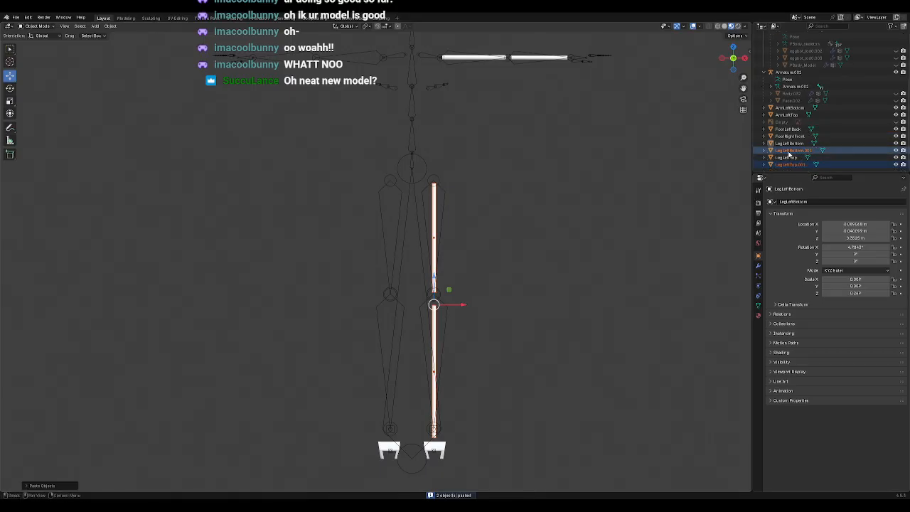
# Step: Negate the X location of LegLeftBottom.001 to place it on the opposite lower leg bone
pyautogui.click(795, 150)
pyautogui.click(853, 224)
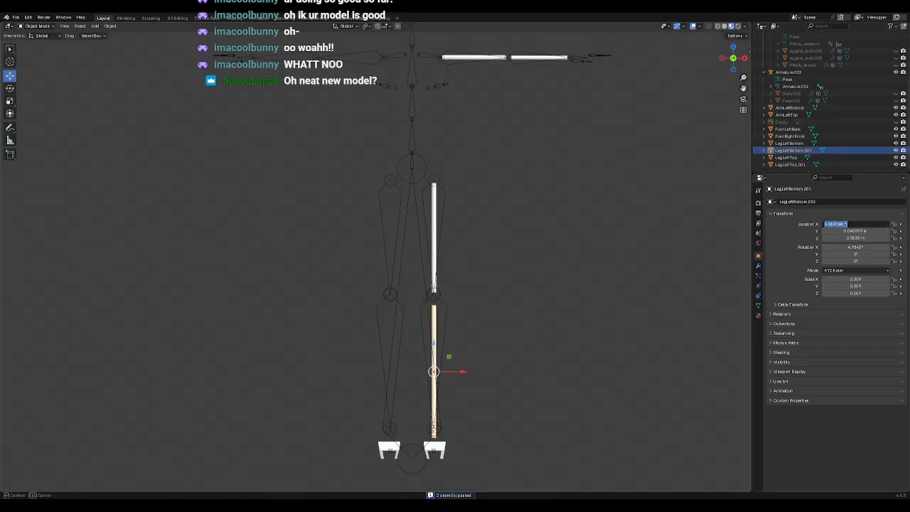
pyautogui.press('Left')
pyautogui.write('-')
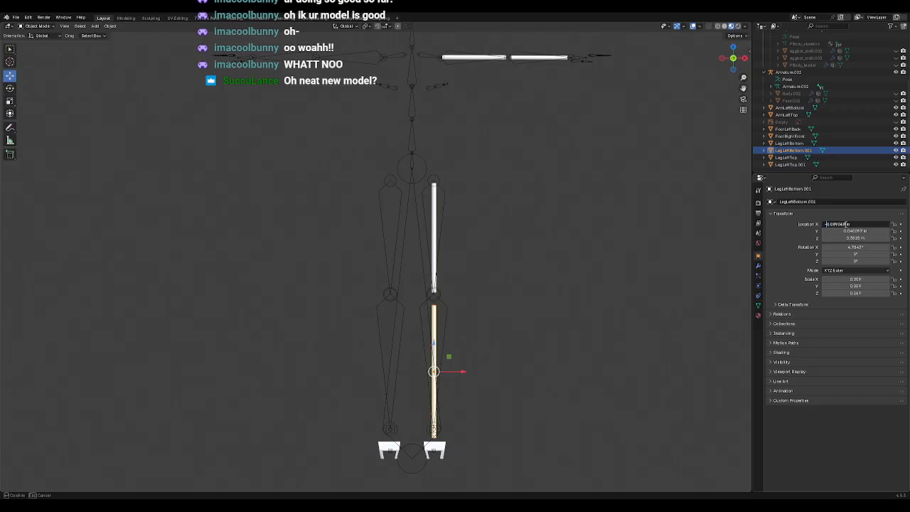
pyautogui.press('Return')
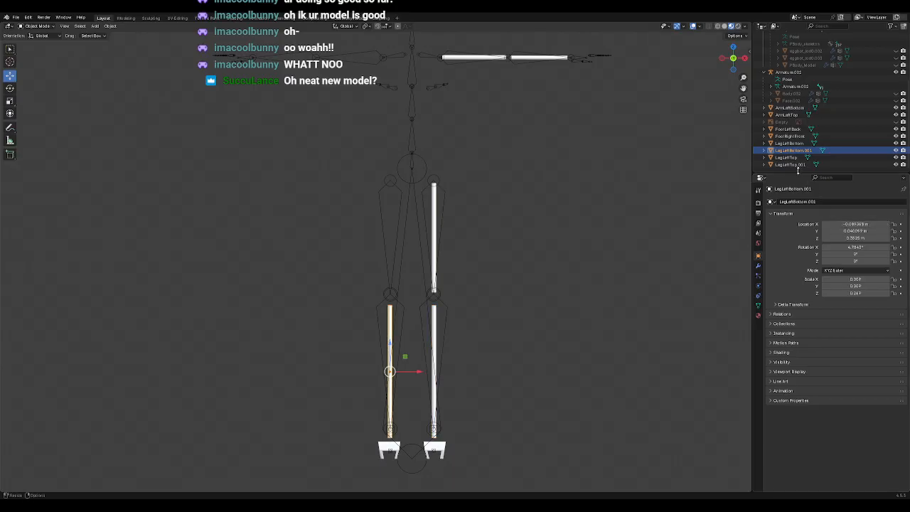
# Step: Negate the X location of LegLeftTop.001 to place it on the opposite upper leg bone
pyautogui.click(790, 165)
pyautogui.click(852, 224)
pyautogui.press('Left')
pyautogui.write('-')
pyautogui.press('Return')
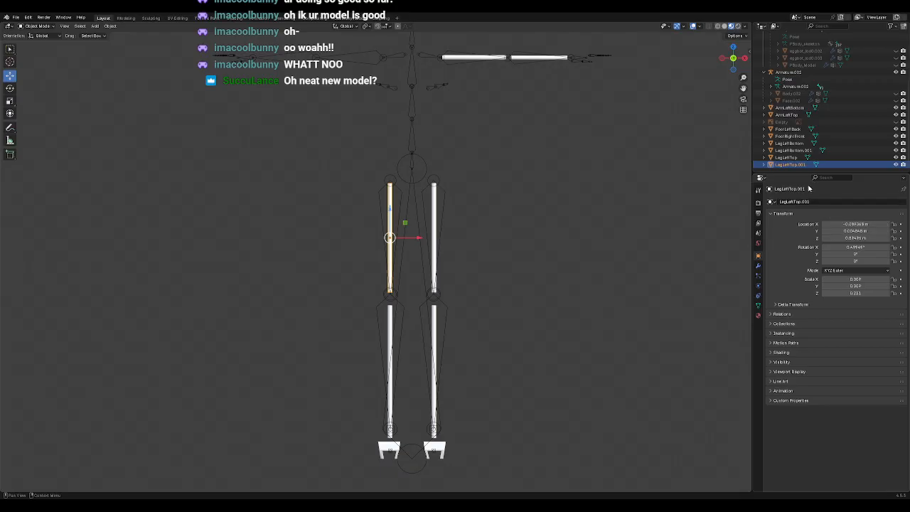
# Step: Rename LegLeftTop.001 to LegRightTop
pyautogui.doubleClick(791, 164)
pyautogui.press('BackSpace')
pyautogui.press('BackSpace')
pyautogui.press('BackSpace')
pyautogui.press('BackSpace')
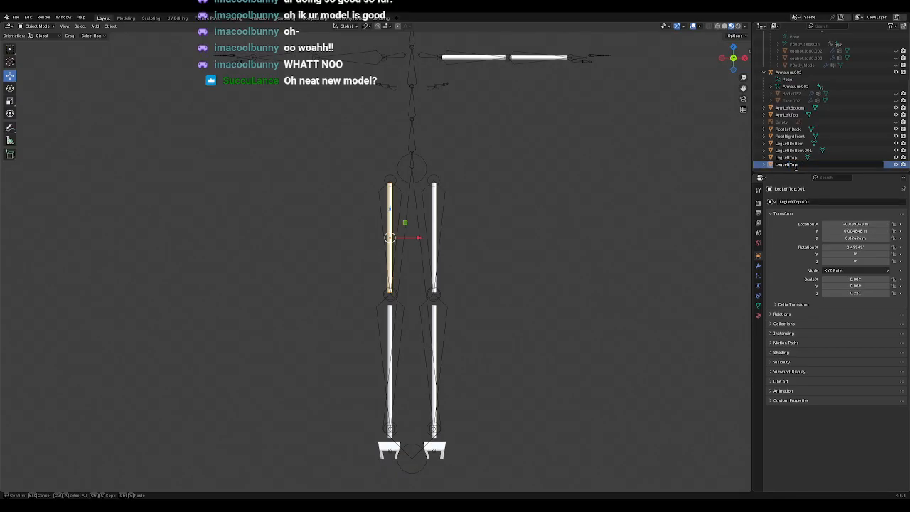
pyautogui.write('Right')
pyautogui.press('Return')
# Step: Rename LegLeftBottom.001 to LegRightBottom
pyautogui.doubleClick(789, 150)
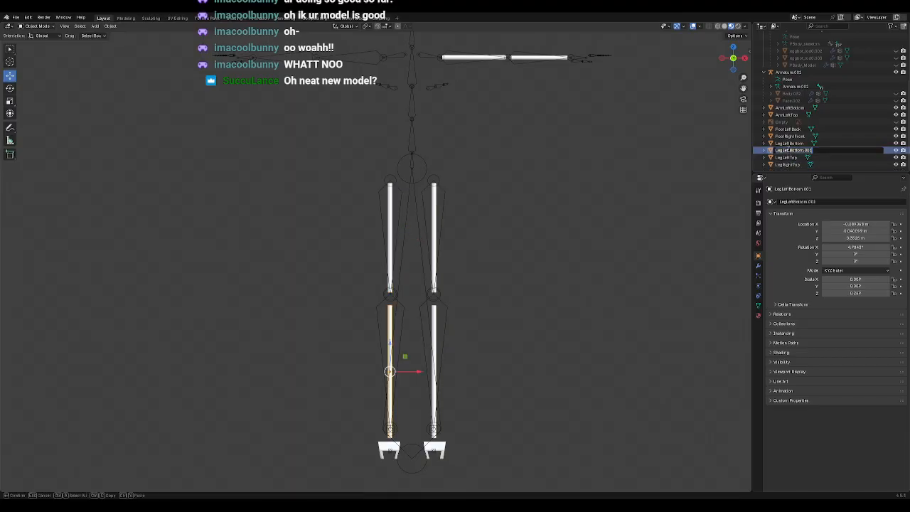
pyautogui.press('Right')
pyautogui.press('BackSpace')
pyautogui.press('BackSpace')
pyautogui.press('BackSpace')
pyautogui.press('BackSpace')
pyautogui.write('Right')
pyautogui.press('Return')
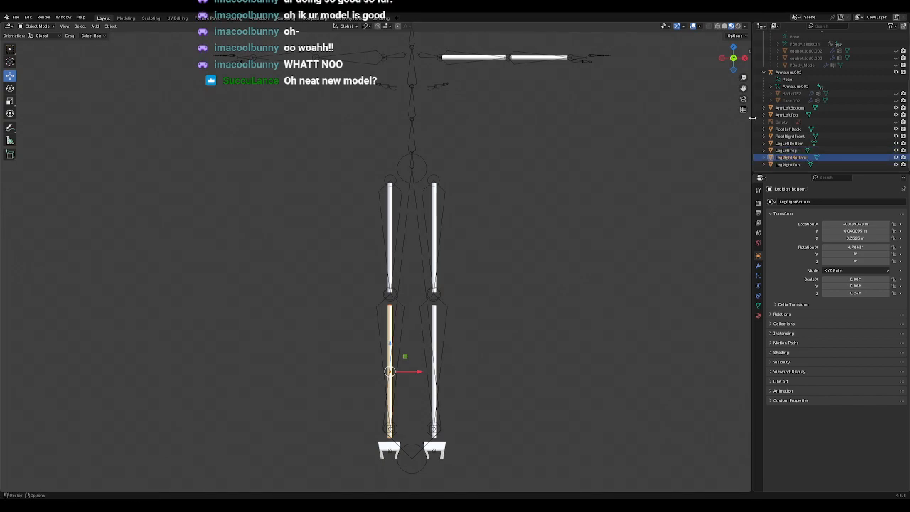
# Step: Duplicate the upper arm cylinder ArmLeftTop in place by copying and pasting it
pyautogui.keyDown('shift'); pyautogui.moveTo(490, 121); pyautogui.dragTo(472, 226, button='middle'); pyautogui.keyUp('shift')
pyautogui.click(471, 208)
pyautogui.press('KP_Decimal')
pyautogui.scroll(-5, 491, 243)
pyautogui.hotkey('ctrl', 'c')
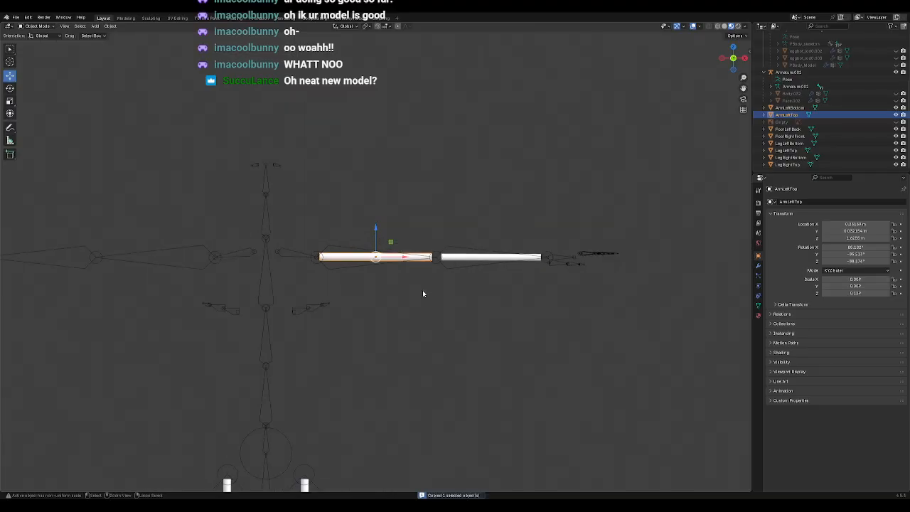
pyautogui.hotkey('ctrl', 'v')
# Step: Negate the X location of ArmLeftTop.001 to place it on the opposite upper arm bone
pyautogui.click(786, 123)
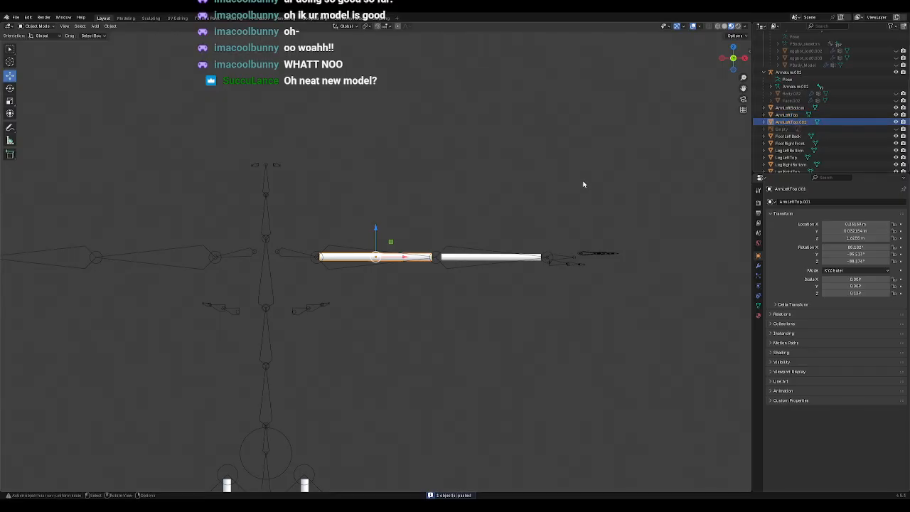
pyautogui.click(846, 226)
pyautogui.press('Left')
pyautogui.write('-')
pyautogui.press('Return')
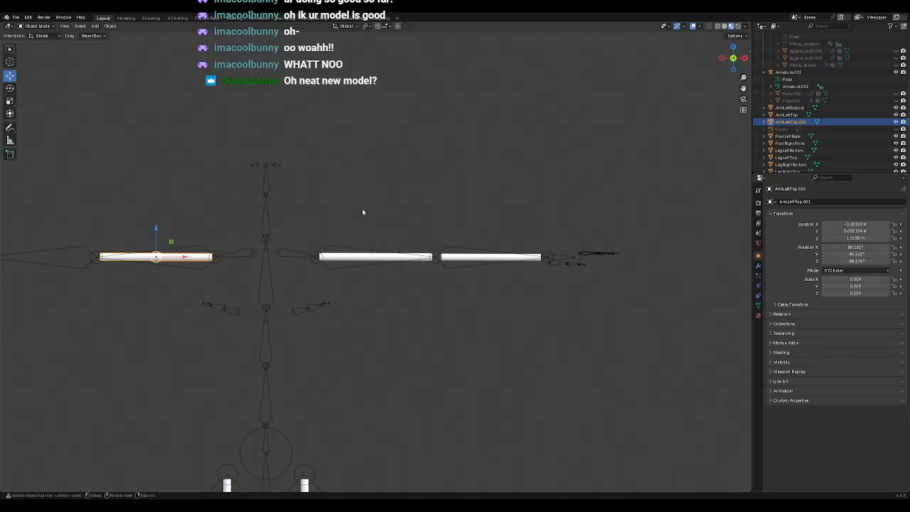
# Step: Rename ArmLeftTop.001 to ArmRightTop
pyautogui.scroll(-1, 797, 124)
pyautogui.doubleClick(795, 119)
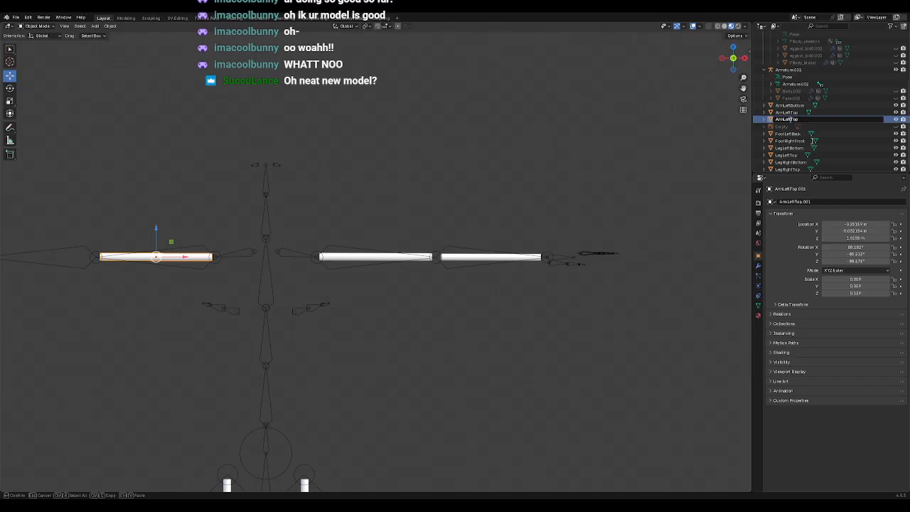
pyautogui.press('BackSpace')
pyautogui.press('BackSpace')
pyautogui.press('BackSpace')
pyautogui.press('BackSpace')
pyautogui.write('Right')
pyautogui.press('Return')
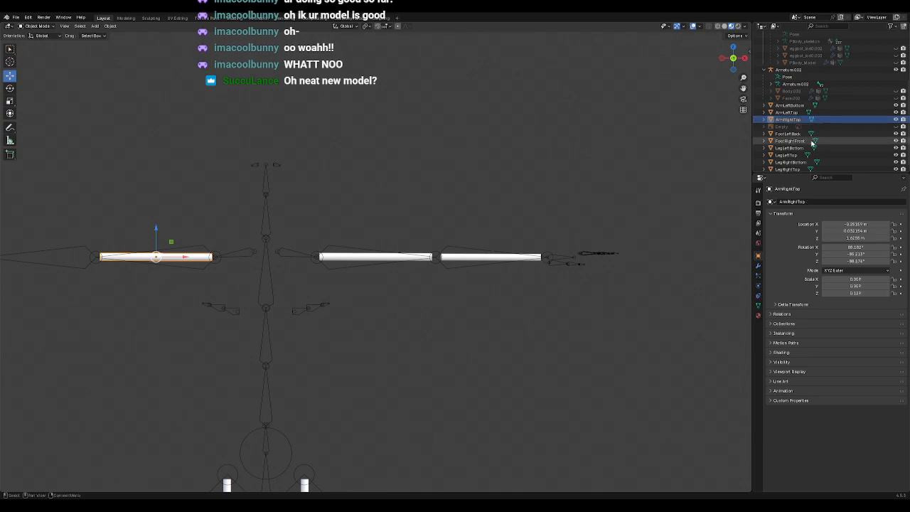
# Step: Duplicate the forearm cylinder ArmLeftBottom in place by copying and pasting it
pyautogui.click(789, 105)
pyautogui.hotkey('ctrl', 'c')
pyautogui.hotkey('ctrl', 'v')
# Step: Rename ArmLeftBottom.001 to ArmRightBottom
pyautogui.press('Right')
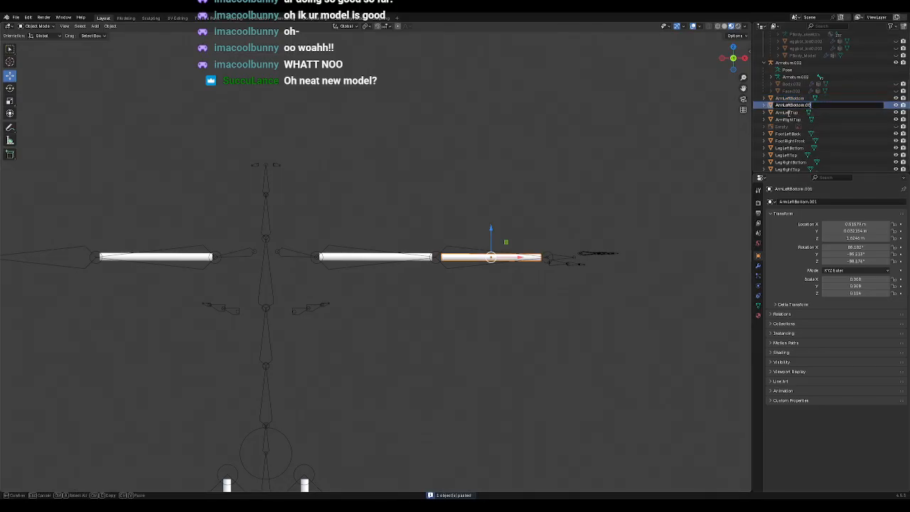
pyautogui.press('Left')
pyautogui.press('Left')
pyautogui.press('Left')
pyautogui.press('Left')
pyautogui.press('Left')
pyautogui.press('BackSpace')
pyautogui.press('BackSpace')
pyautogui.press('BackSpace')
pyautogui.press('BackSpace')
pyautogui.write('Right')
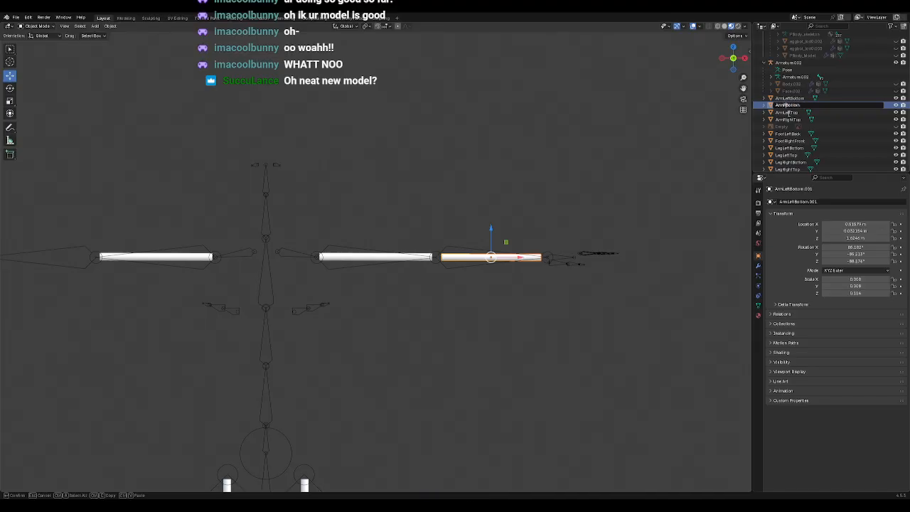
pyautogui.press('Return')
# Step: Negate the X location of ArmRightBottom to place it on the opposite forearm bone, and deselect it
pyautogui.click(518, 151)
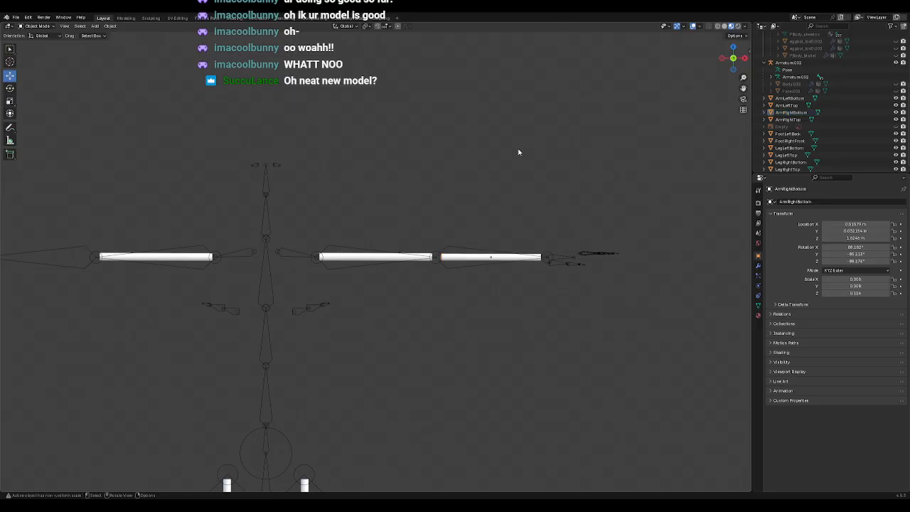
pyautogui.keyDown('shift'); pyautogui.moveTo(331, 209); pyautogui.dragTo(503, 176, button='middle'); pyautogui.keyUp('shift')
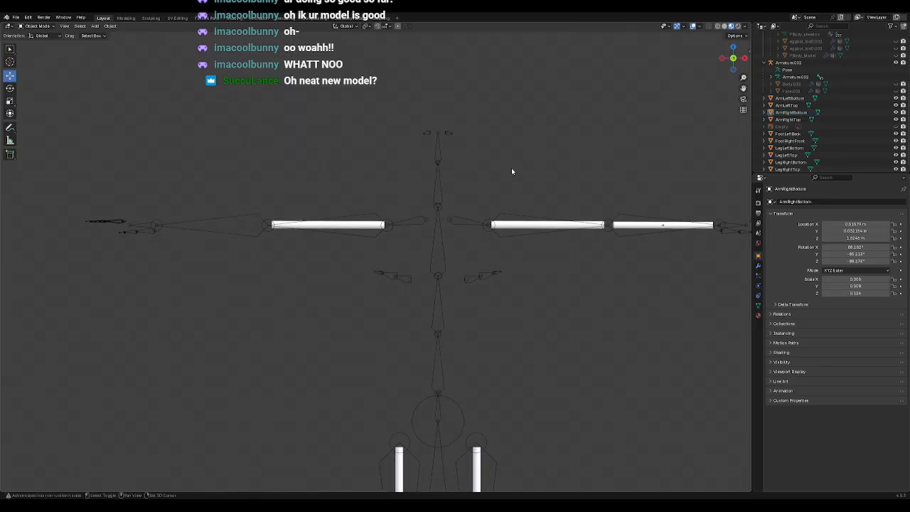
pyautogui.click(791, 114)
pyautogui.click(849, 224)
pyautogui.press('Home')
pyautogui.write('-')
pyautogui.press('Return')
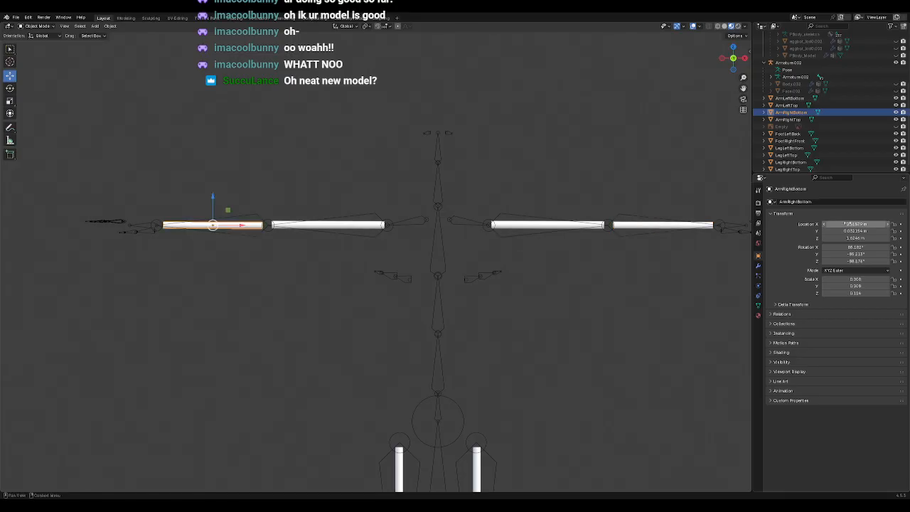
pyautogui.click(528, 166)
# Step: Unhide PBody_Model and bring its torso and arms into close view
pyautogui.keyDown('shift'); pyautogui.moveTo(607, 319); pyautogui.dragTo(552, 276, button='middle'); pyautogui.keyUp('shift')
pyautogui.scroll(1, 498, 263)
pyautogui.scroll(-6, 463, 253)
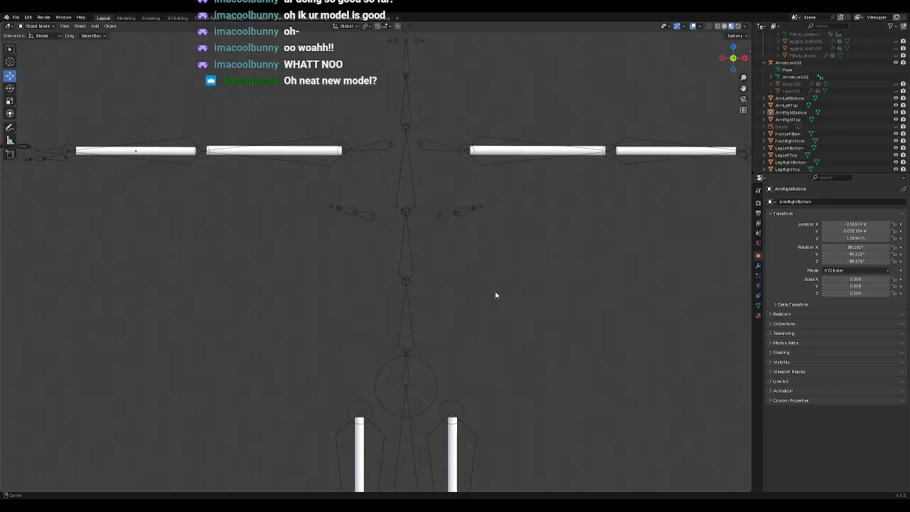
pyautogui.scroll(3, 862, 62)
pyautogui.click(895, 99)
pyautogui.keyDown('shift'); pyautogui.moveTo(223, 265); pyautogui.dragTo(500, 278, button='middle'); pyautogui.keyUp('shift')
pyautogui.scroll(2, 432, 256)
pyautogui.scroll(5, 432, 256)
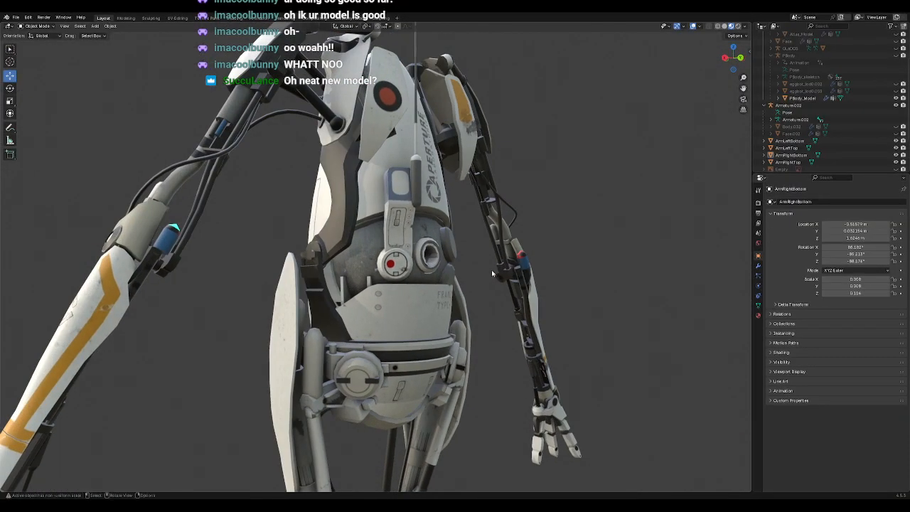
# Step: Examine the PBody robot's torso, shoulder joints, waist and rear fittings from the front, side and back
pyautogui.moveTo(555, 276); pyautogui.dragTo(374, 157, button='middle')
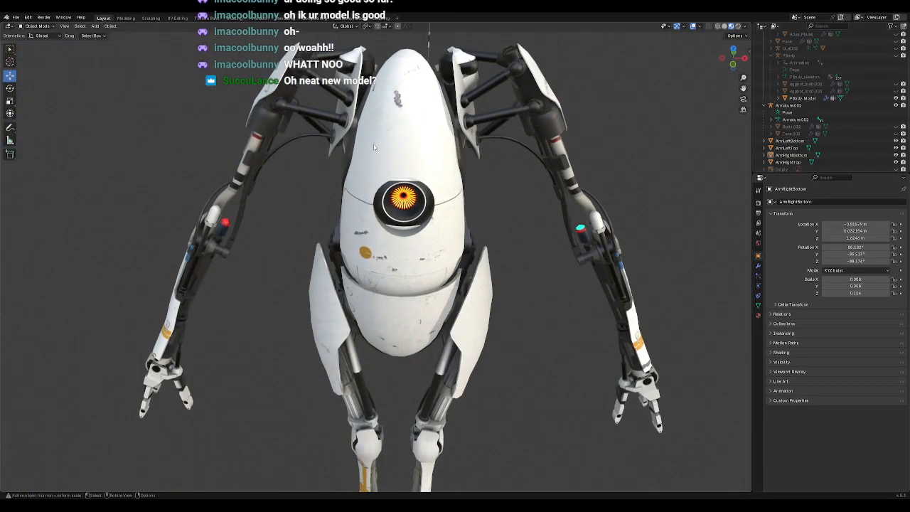
pyautogui.moveTo(479, 246); pyautogui.dragTo(459, 211, button='middle')
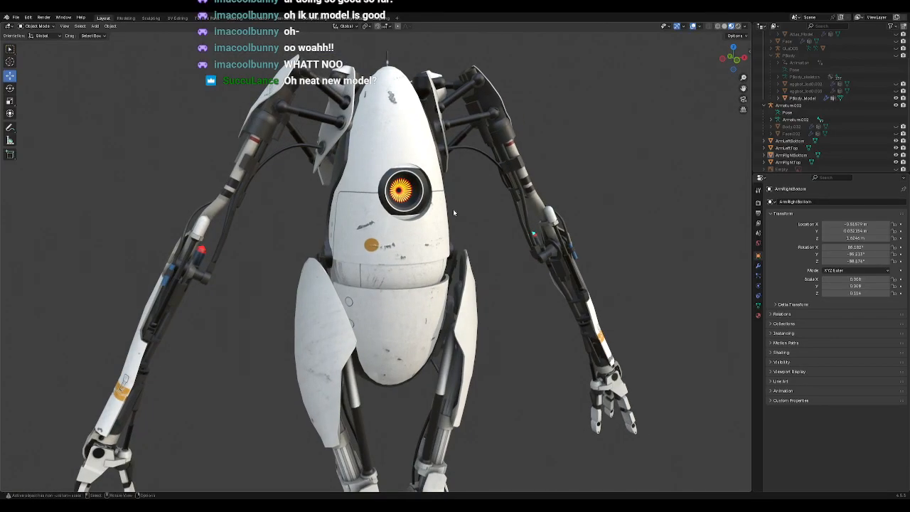
pyautogui.moveTo(360, 226); pyautogui.dragTo(470, 233, button='middle')
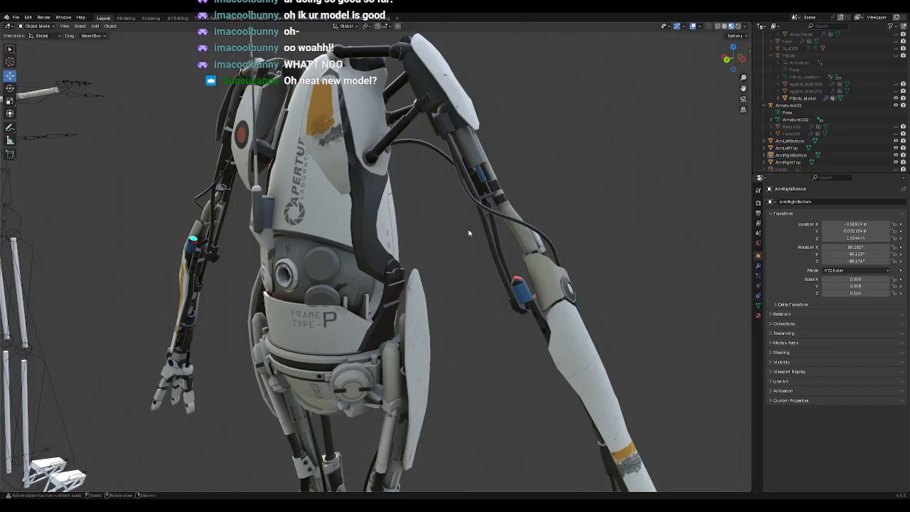
pyautogui.moveTo(407, 272); pyautogui.dragTo(428, 264, button='middle')
pyautogui.scroll(8, 429, 265)
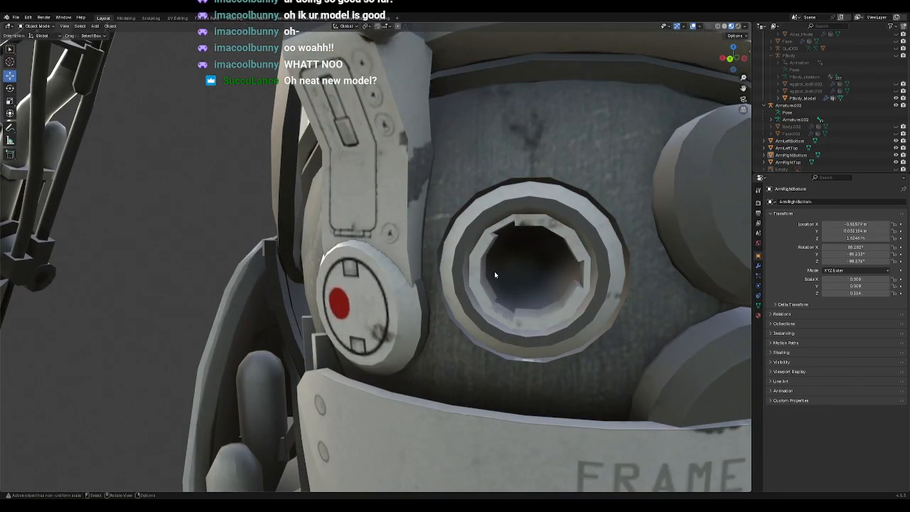
pyautogui.moveTo(495, 275); pyautogui.dragTo(553, 317, button='middle')
pyautogui.scroll(-6, 554, 315)
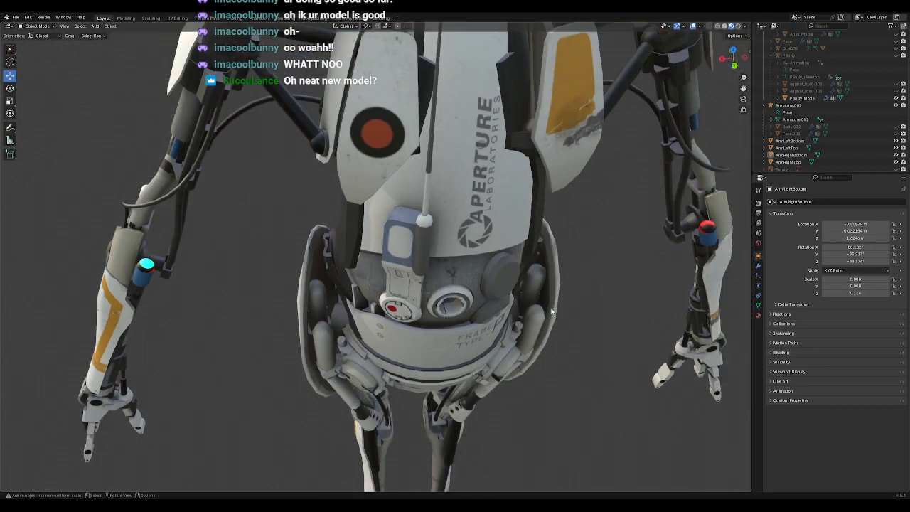
# Step: Hide PBody_Model and unhide Atlas_Model as the reference beside the armature
pyautogui.scroll(-2, 551, 312)
pyautogui.scroll(-4, 548, 308)
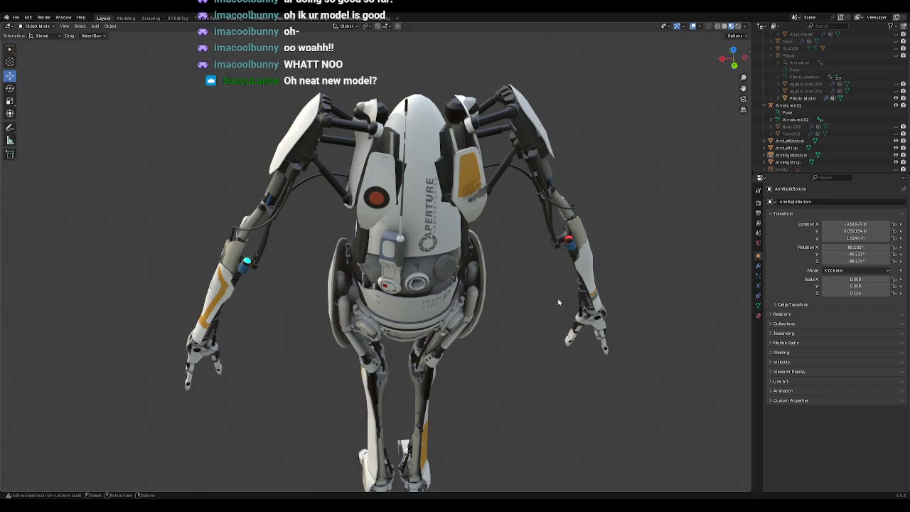
pyautogui.moveTo(526, 287); pyautogui.dragTo(331, 232, button='middle')
pyautogui.scroll(-4, 333, 232)
pyautogui.keyDown('shift'); pyautogui.moveTo(496, 303); pyautogui.dragTo(409, 244, button='middle'); pyautogui.keyUp('shift')
pyautogui.scroll(1, 427, 247)
pyautogui.scroll(-2, 443, 244)
pyautogui.keyDown('shift'); pyautogui.moveTo(614, 211); pyautogui.dragTo(419, 232, button='middle'); pyautogui.keyUp('shift')
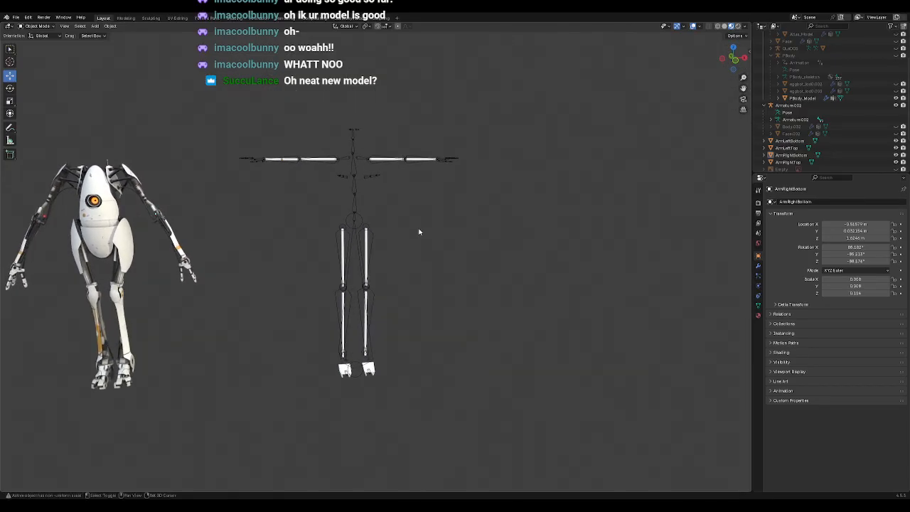
pyautogui.scroll(3, 868, 84)
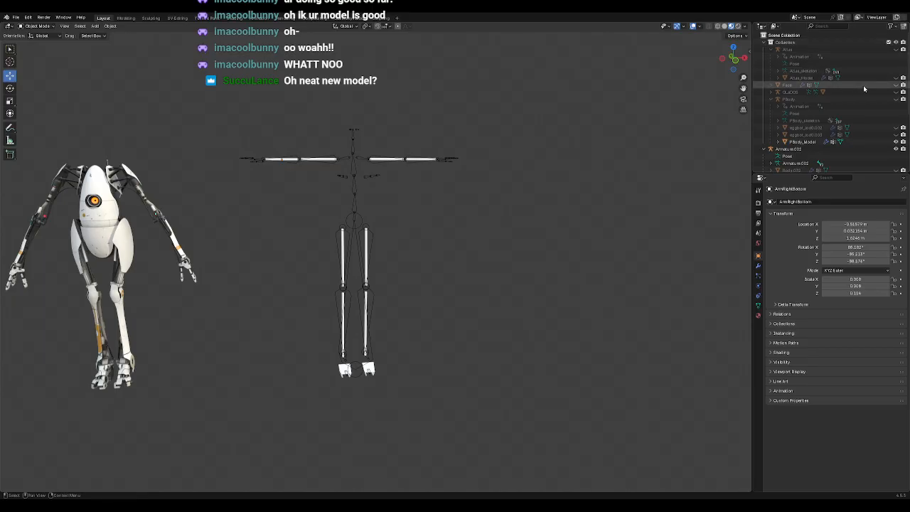
pyautogui.click(896, 142)
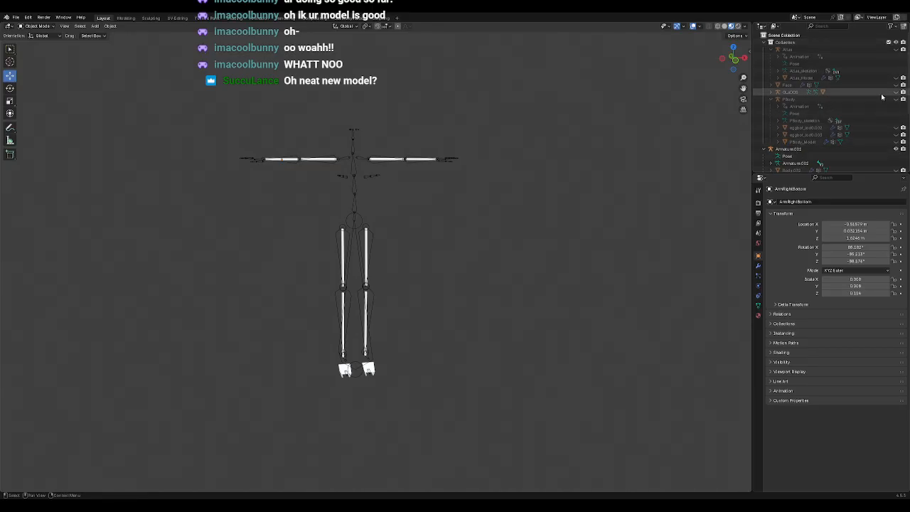
pyautogui.click(896, 79)
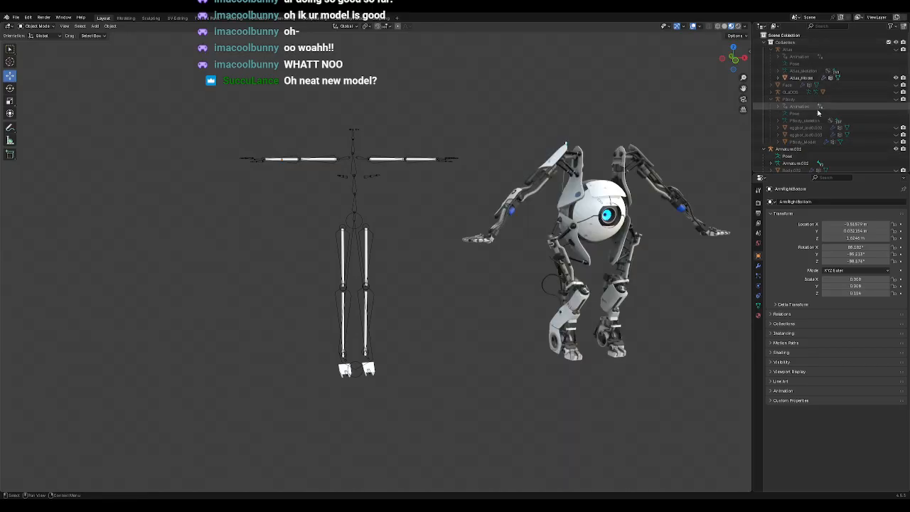
# Step: Examine the Atlas robot's spherical body, shoulder plates and rear fittings from the back and front
pyautogui.scroll(3, 611, 171)
pyautogui.keyDown('shift'); pyautogui.moveTo(611, 170); pyautogui.dragTo(424, 264, button='middle'); pyautogui.keyUp('shift')
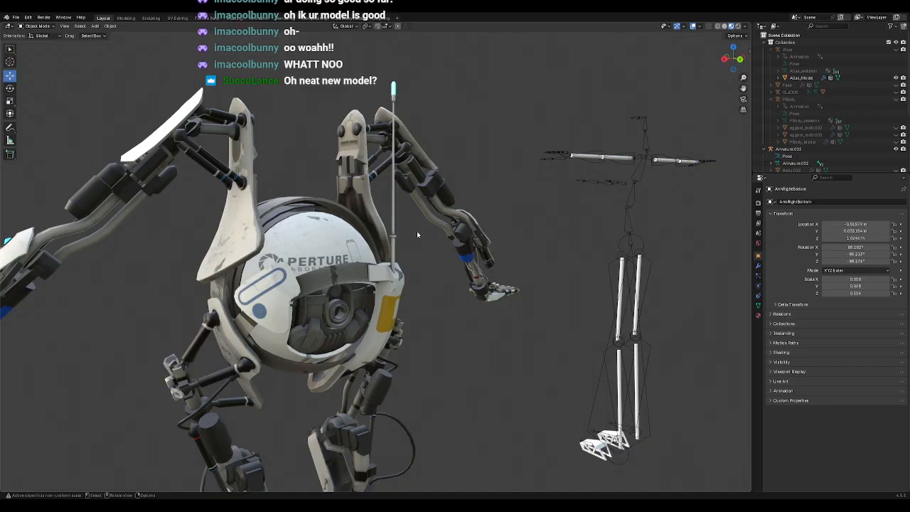
pyautogui.moveTo(394, 248); pyautogui.dragTo(393, 249, button='middle')
pyautogui.scroll(-5, 507, 256)
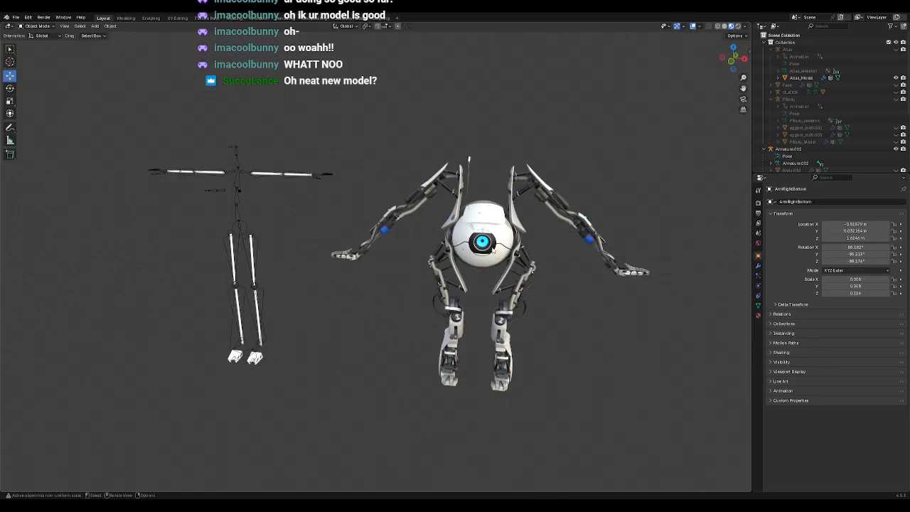
# Step: Hide Atlas_Model, unhide the Empty reference image and examine the illustrated robot character's torso, shoulders and arm
pyautogui.click(895, 79)
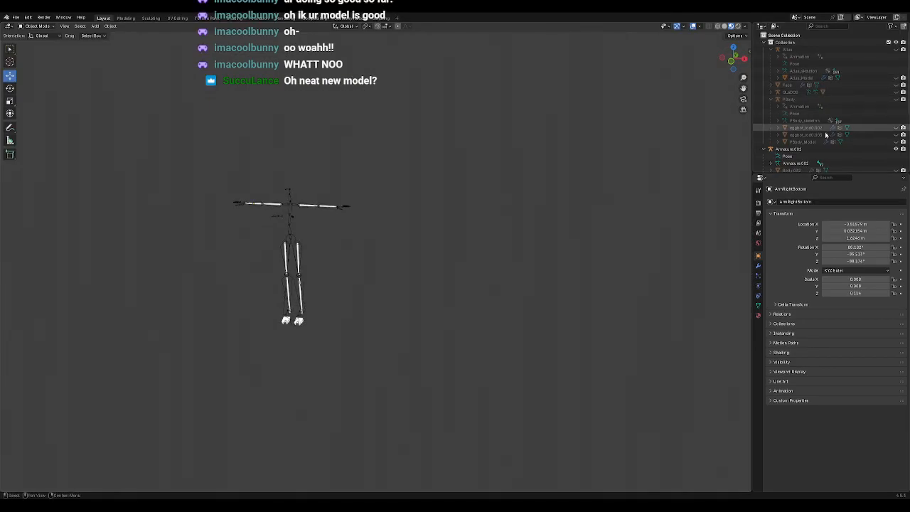
pyautogui.scroll(-4, 839, 140)
pyautogui.click(895, 121)
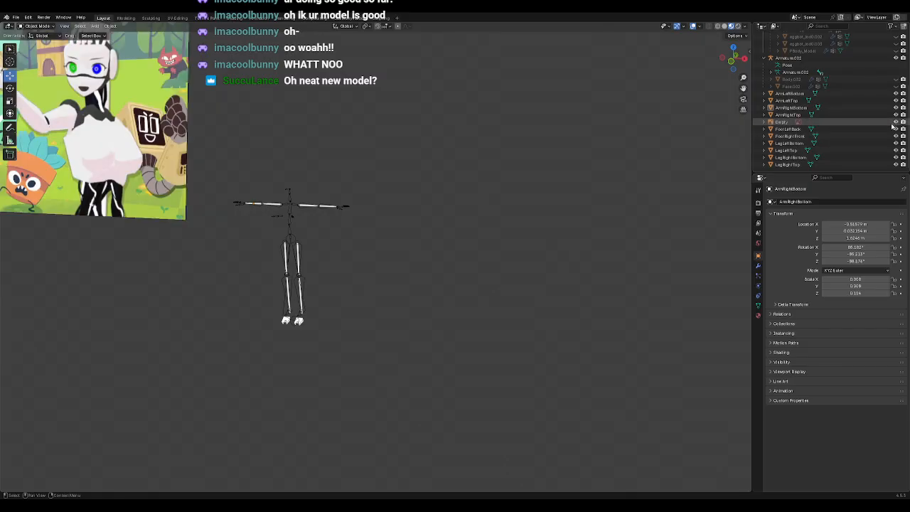
pyautogui.moveTo(211, 173); pyautogui.dragTo(408, 242, button='middle')
pyautogui.scroll(3, 408, 240)
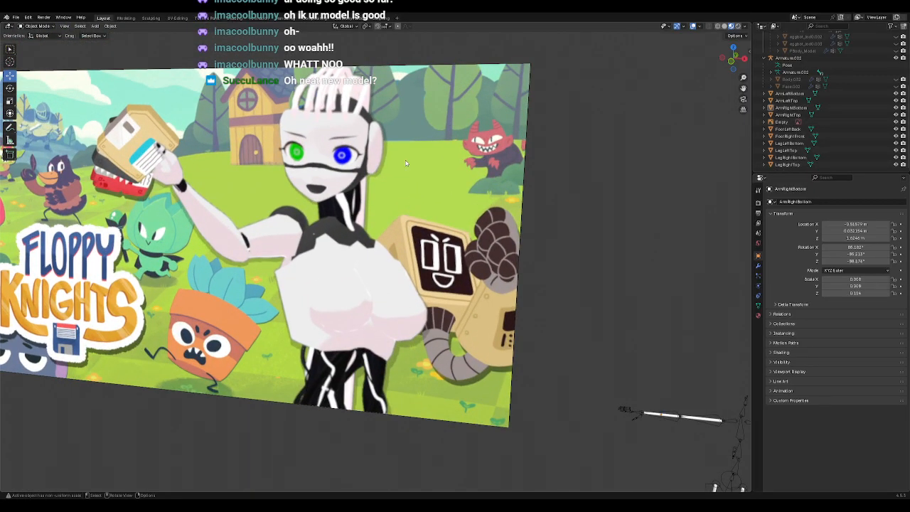
pyautogui.keyDown('shift'); pyautogui.moveTo(381, 168); pyautogui.dragTo(383, 224, button='middle'); pyautogui.keyUp('shift')
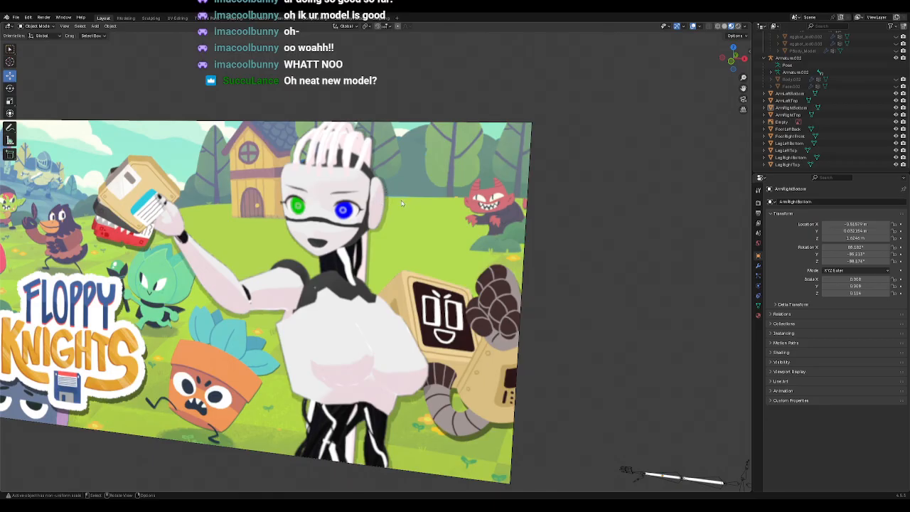
pyautogui.moveTo(369, 249); pyautogui.dragTo(471, 246, button='middle')
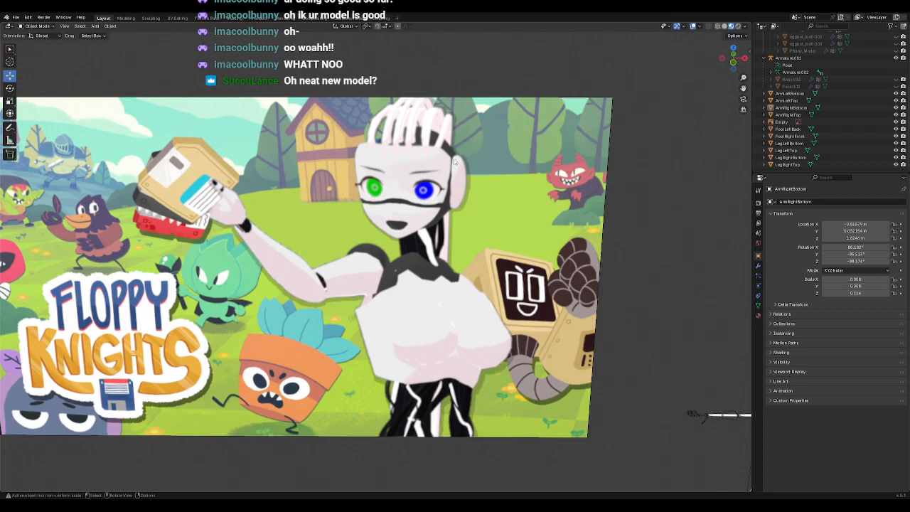
pyautogui.moveTo(497, 242); pyautogui.dragTo(437, 181, button='middle')
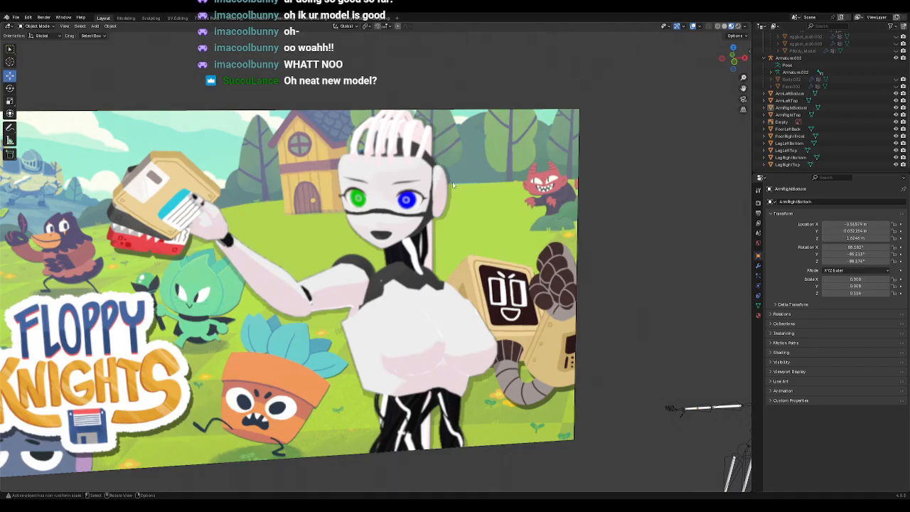
# Step: Hide the Empty reference image so only the armature and its limb parts are shown
pyautogui.scroll(-2, 462, 187)
pyautogui.keyDown('shift'); pyautogui.moveTo(569, 249); pyautogui.dragTo(396, 153, button='middle'); pyautogui.keyUp('shift')
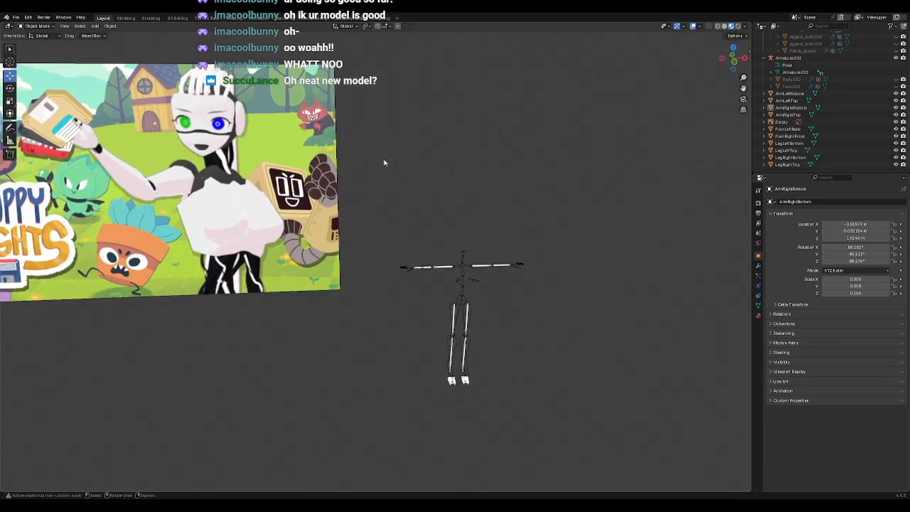
pyautogui.scroll(5, 848, 71)
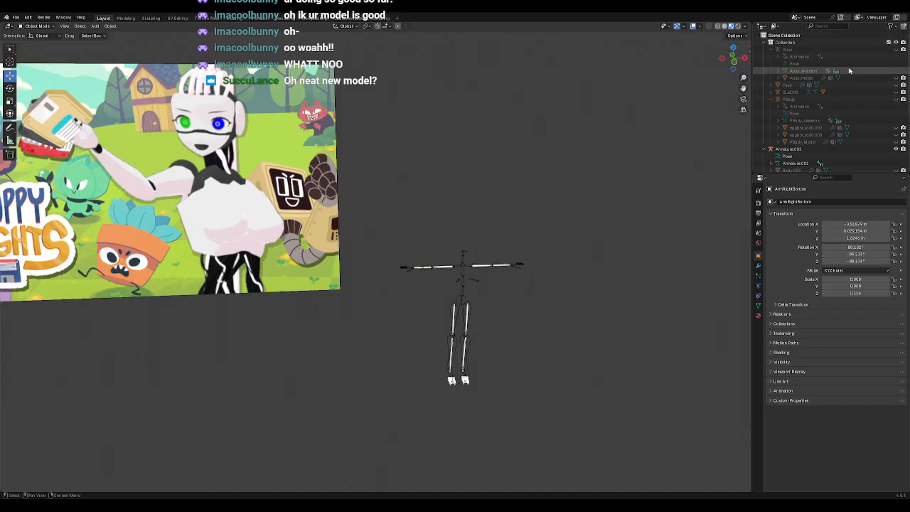
pyautogui.scroll(-5, 852, 91)
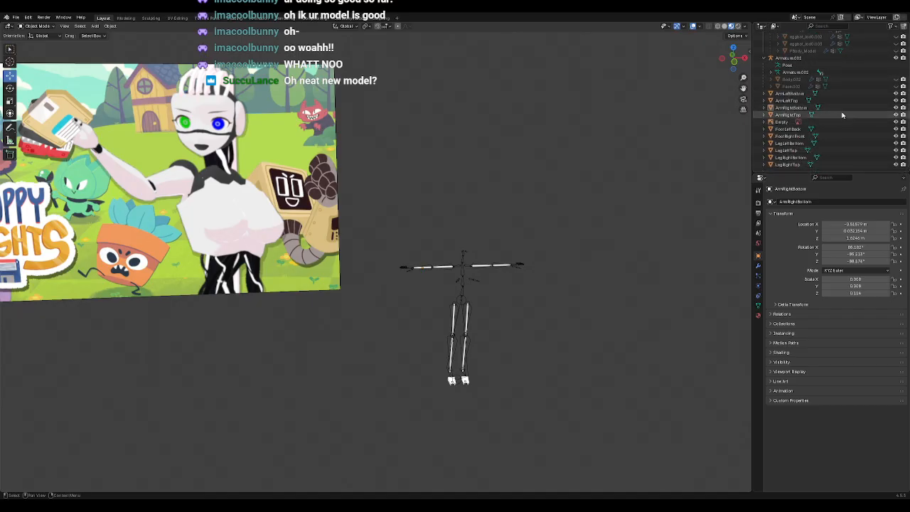
pyautogui.click(895, 122)
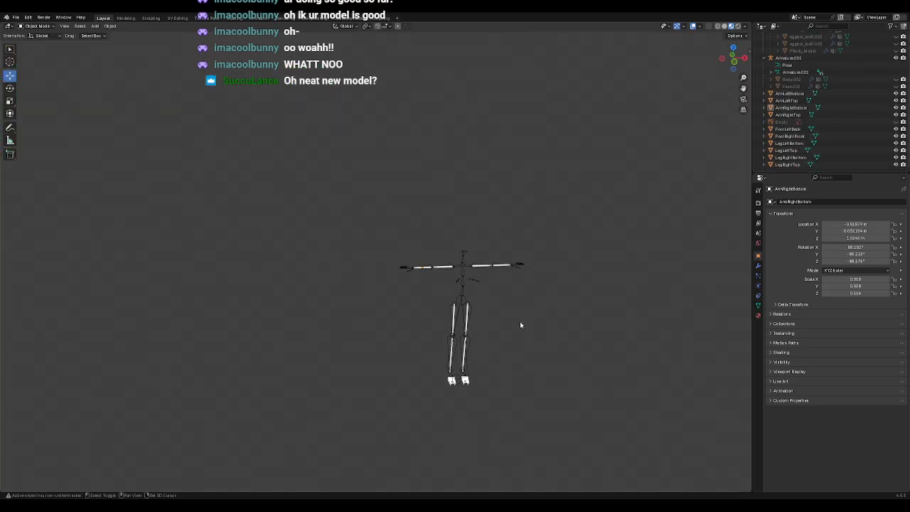
# Step: Frame LegLeftTop for orientation, clear the selection and save the file
pyautogui.keyDown('shift'); pyautogui.moveTo(464, 291); pyautogui.dragTo(432, 245, button='middle'); pyautogui.keyUp('shift')
pyautogui.click(435, 264)
pyautogui.press('KP_Decimal')
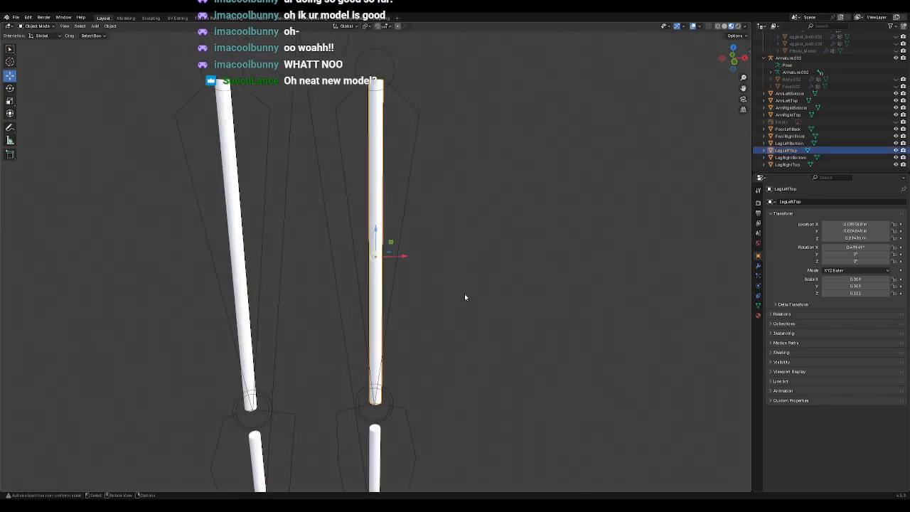
pyautogui.scroll(-5, 428, 283)
pyautogui.scroll(-2, 427, 282)
pyautogui.keyDown('shift'); pyautogui.moveTo(433, 351); pyautogui.dragTo(453, 282, button='middle'); pyautogui.keyUp('shift')
pyautogui.keyDown('shift'); pyautogui.moveTo(443, 205); pyautogui.dragTo(483, 362, button='middle'); pyautogui.keyUp('shift')
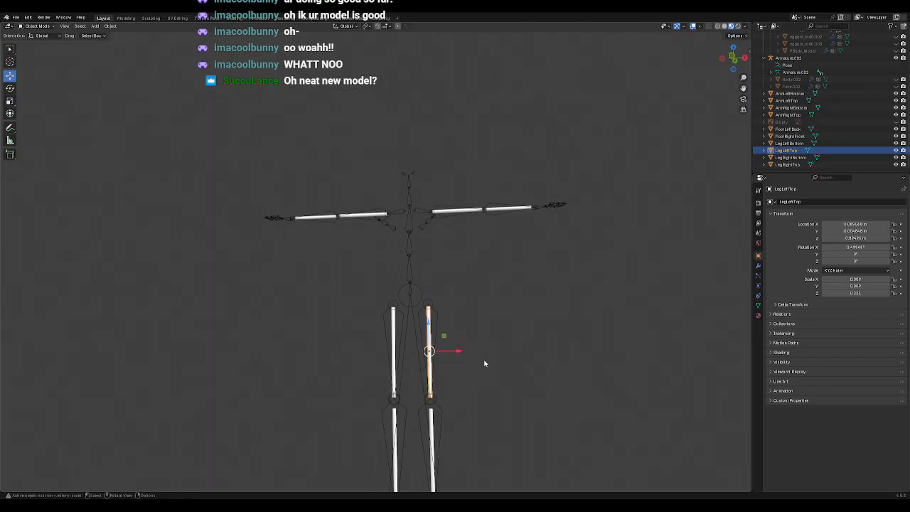
pyautogui.scroll(-2, 471, 307)
pyautogui.click(519, 297)
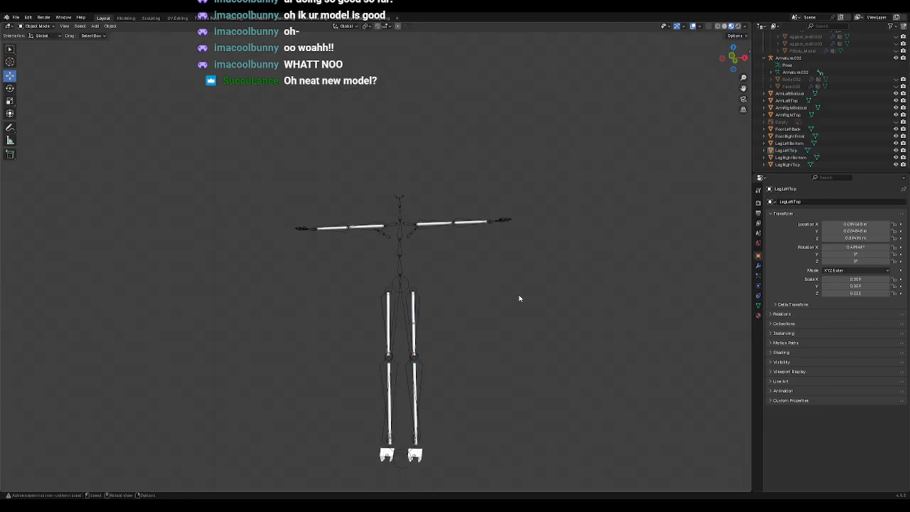
pyautogui.hotkey('ctrl', 's')
# Step: Examine the FootLeftBack truss frame and its gap to the lower leg in side view, leaving nothing selected
pyautogui.moveTo(441, 397); pyautogui.dragTo(474, 202, button='middle')
pyautogui.scroll(3, 463, 432)
pyautogui.scroll(4, 488, 359)
pyautogui.moveTo(489, 361); pyautogui.dragTo(505, 351, button='middle')
pyautogui.click(532, 376)
pyautogui.scroll(8, 532, 362)
pyautogui.scroll(-4, 489, 351)
pyautogui.moveTo(579, 325); pyautogui.dragTo(490, 364, button='middle')
pyautogui.press('KP_1')
pyautogui.press('KP_3')
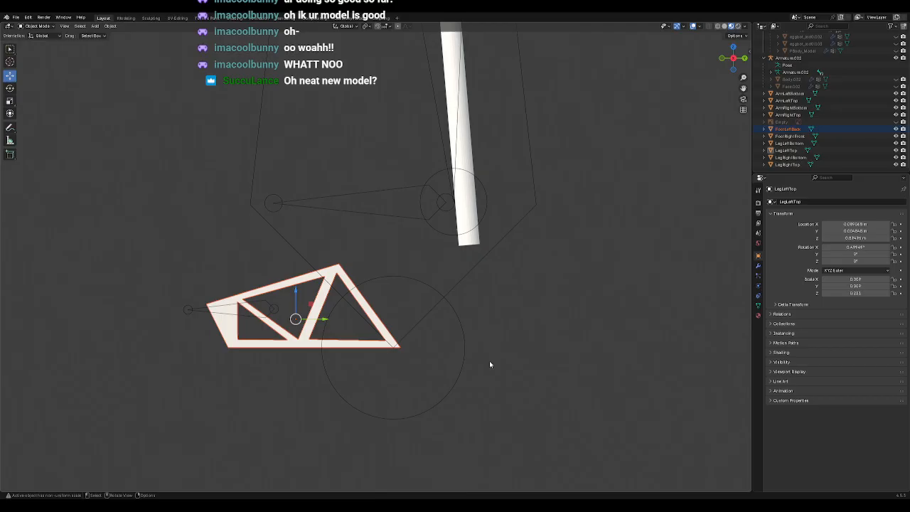
pyautogui.click(489, 364)
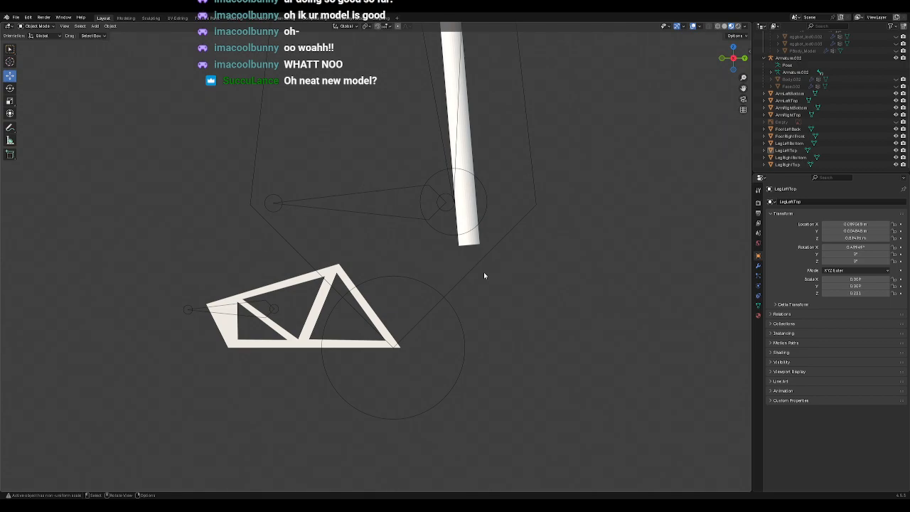
# Step: Add a cylinder mesh at the world origin between the feet
pyautogui.moveTo(484, 275); pyautogui.dragTo(494, 313, button='middle')
pyautogui.scroll(-3, 494, 313)
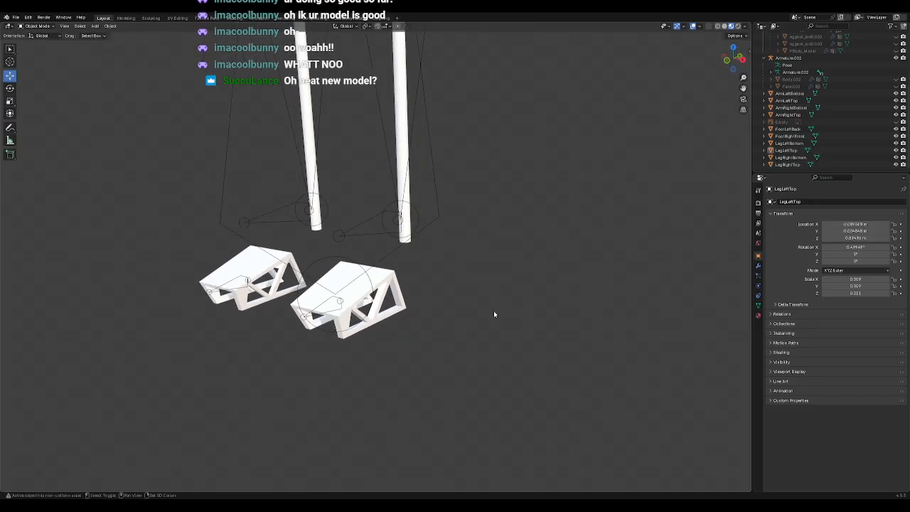
pyautogui.hotkey('shift', 'a')
pyautogui.moveTo(493, 312)
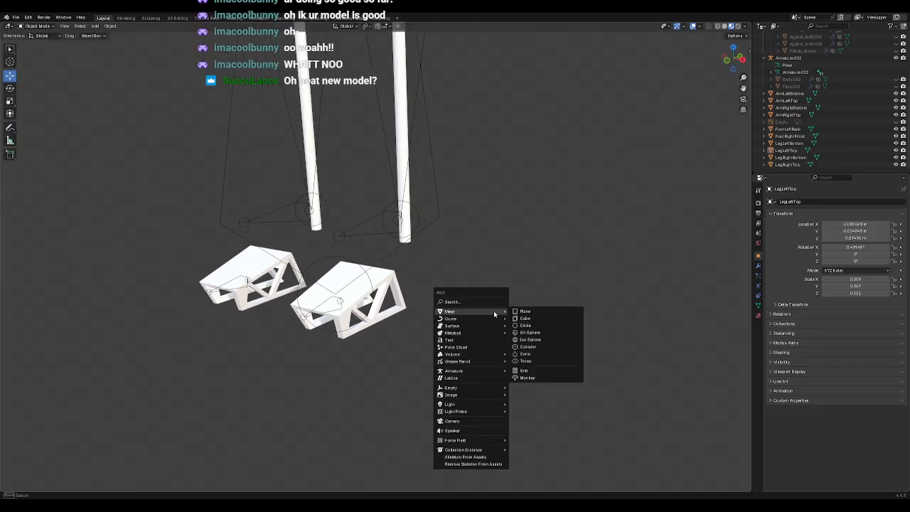
pyautogui.click(532, 349)
pyautogui.scroll(-7, 532, 319)
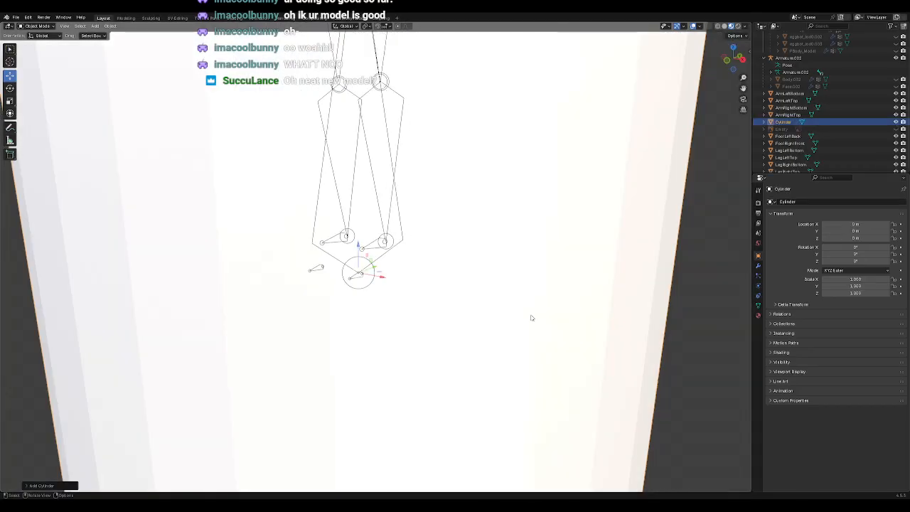
# Step: Scale the new cylinder down uniformly until it is roughly as wide as one foot frame
pyautogui.click(11, 102)
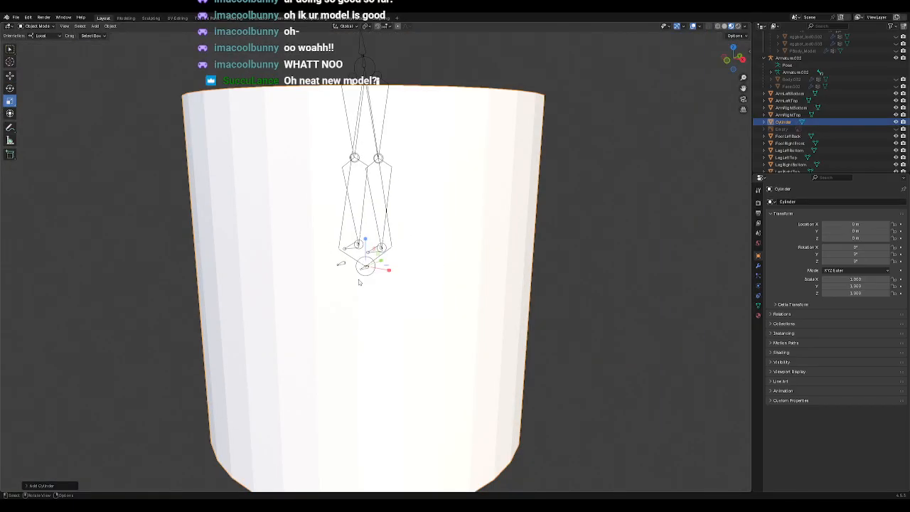
pyautogui.moveTo(380, 287); pyautogui.dragTo(480, 245, button='middle')
pyautogui.moveTo(383, 288); pyautogui.dragTo(363, 269)
pyautogui.press('KP_Decimal')
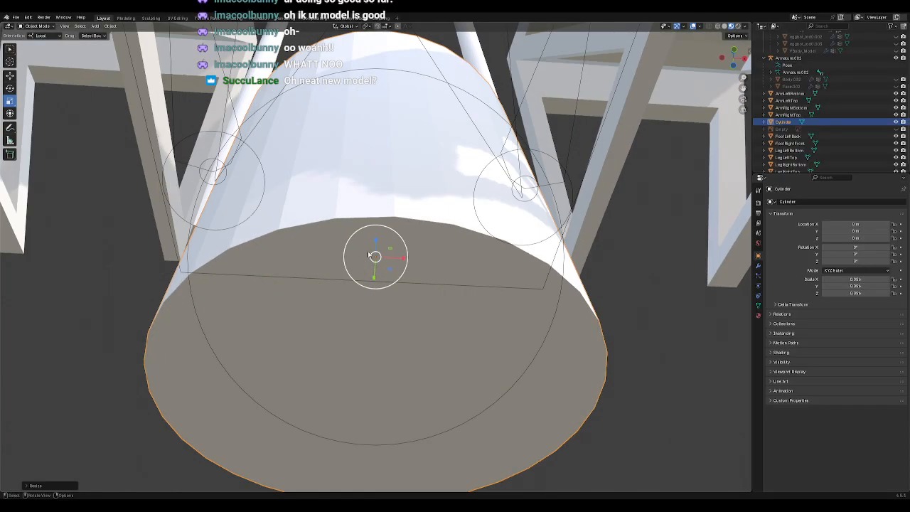
pyautogui.scroll(-4, 368, 261)
pyautogui.moveTo(452, 259); pyautogui.dragTo(445, 327, button='middle')
pyautogui.scroll(-3, 445, 327)
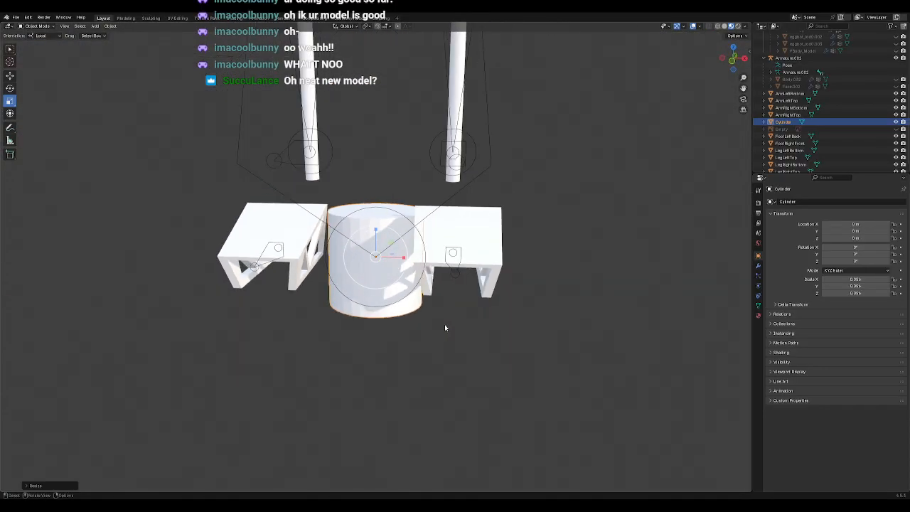
# Step: Unhide Atlas_Model and examine its feet, toes and round ankle openings from several sides
pyautogui.scroll(5, 880, 85)
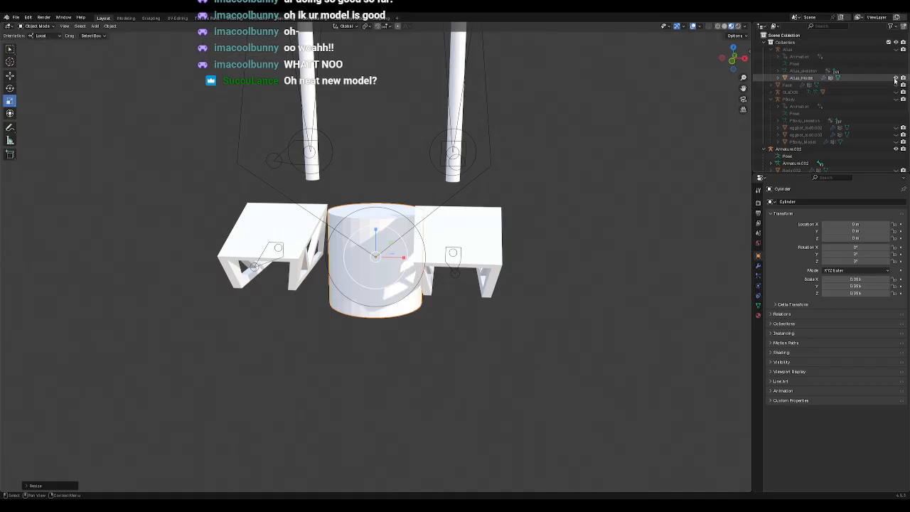
pyautogui.scroll(-3, 597, 130)
pyautogui.scroll(-3, 596, 136)
pyautogui.moveTo(649, 226); pyautogui.dragTo(523, 217, button='middle')
pyautogui.scroll(1, 492, 253)
pyautogui.moveTo(492, 253); pyautogui.dragTo(622, 236, button='middle')
pyautogui.scroll(-3, 489, 241)
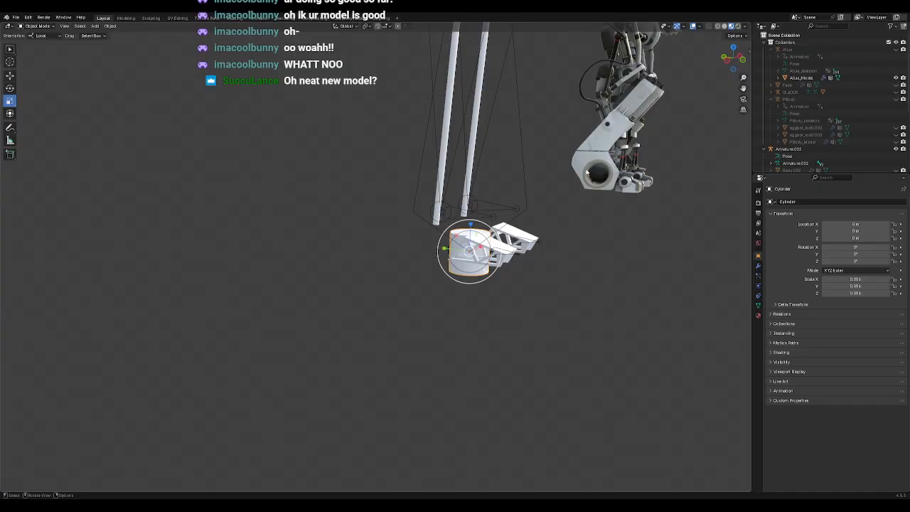
pyautogui.moveTo(701, 211); pyautogui.dragTo(538, 205, button='middle')
pyautogui.moveTo(421, 172)
pyautogui.mouseDown(button='middle')
pyautogui.moveTo(463, 183)
pyautogui.moveTo(431, 186)
pyautogui.mouseUp(button='middle')
pyautogui.scroll(2, 430, 187)
pyautogui.moveTo(470, 228); pyautogui.dragTo(430, 208, button='middle')
pyautogui.scroll(3, 400, 210)
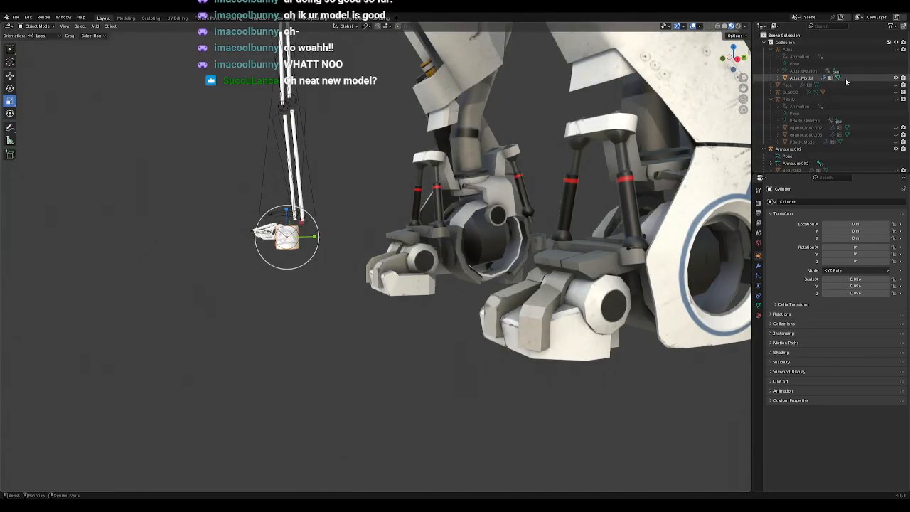
# Step: Swap the visible reference from Atlas_Model to PBody_Model and examine its feet, toes and ankle joints
pyautogui.click(895, 77)
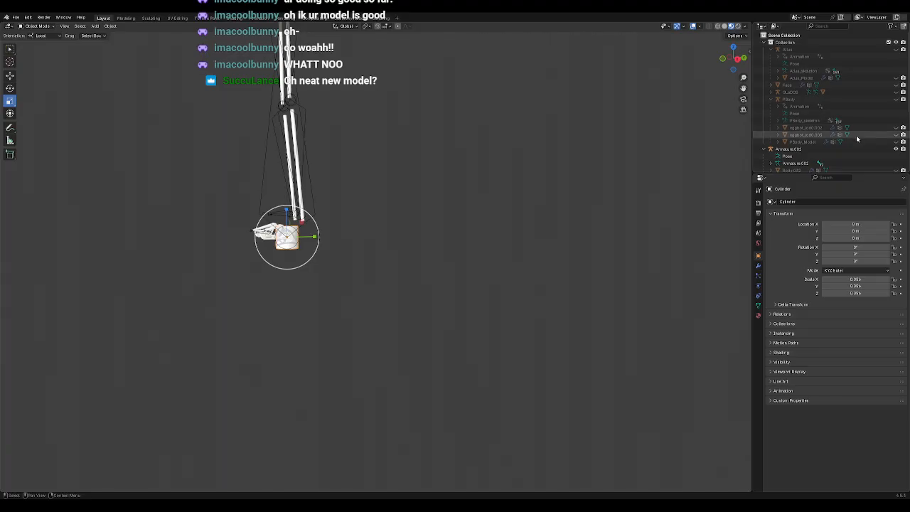
pyautogui.click(896, 142)
pyautogui.moveTo(371, 161)
pyautogui.mouseDown(button='middle')
pyautogui.moveTo(442, 149)
pyautogui.moveTo(372, 166)
pyautogui.mouseUp(button='middle')
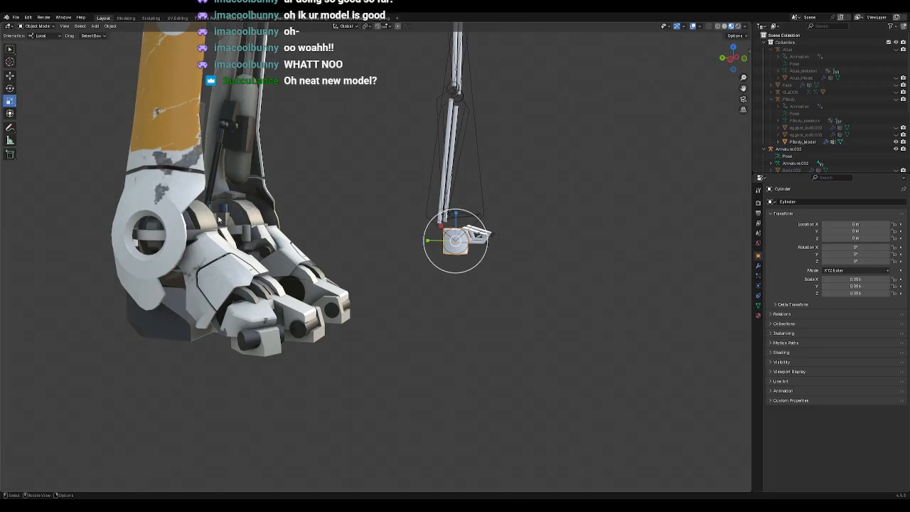
pyautogui.moveTo(260, 243); pyautogui.dragTo(407, 276, button='middle')
pyautogui.moveTo(281, 253); pyautogui.dragTo(418, 258, button='middle')
pyautogui.scroll(3, 435, 267)
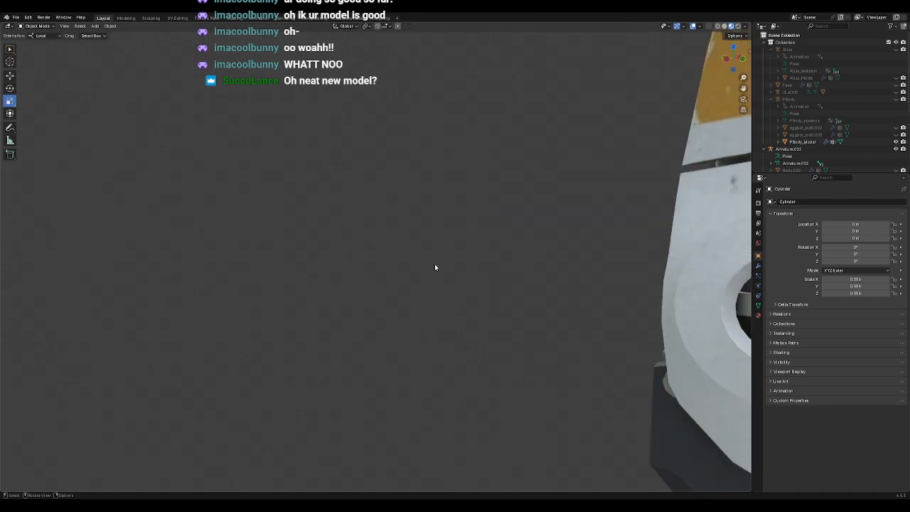
pyautogui.scroll(-4, 502, 282)
pyautogui.moveTo(502, 282); pyautogui.dragTo(484, 290, button='middle')
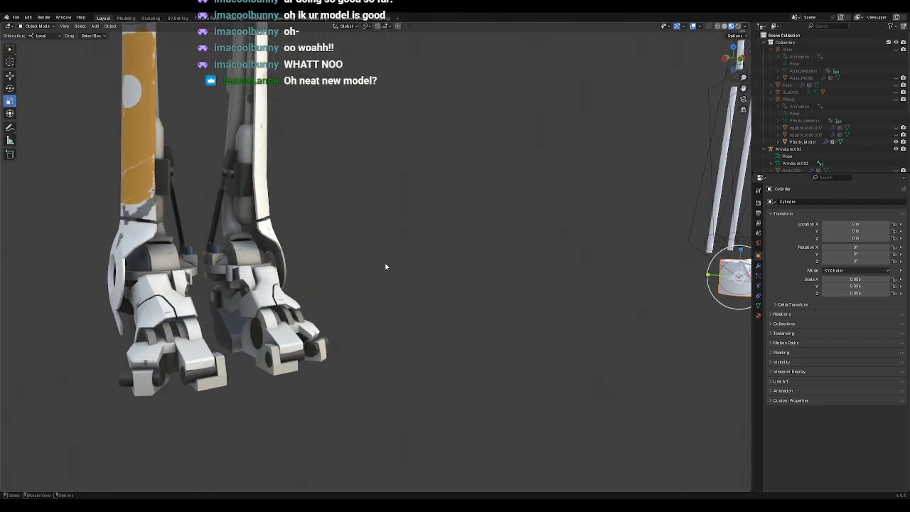
# Step: Move the cylinder sideways and up in front view so it overlaps the left foot frame, at about 0.09 m on X
pyautogui.moveTo(201, 232); pyautogui.dragTo(344, 310, button='middle')
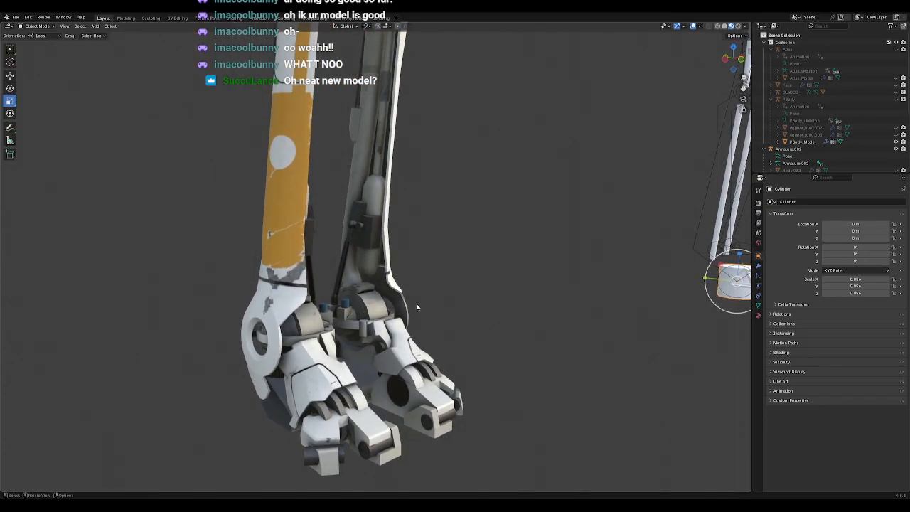
pyautogui.scroll(-4, 420, 302)
pyautogui.scroll(-4, 417, 301)
pyautogui.scroll(-4, 402, 302)
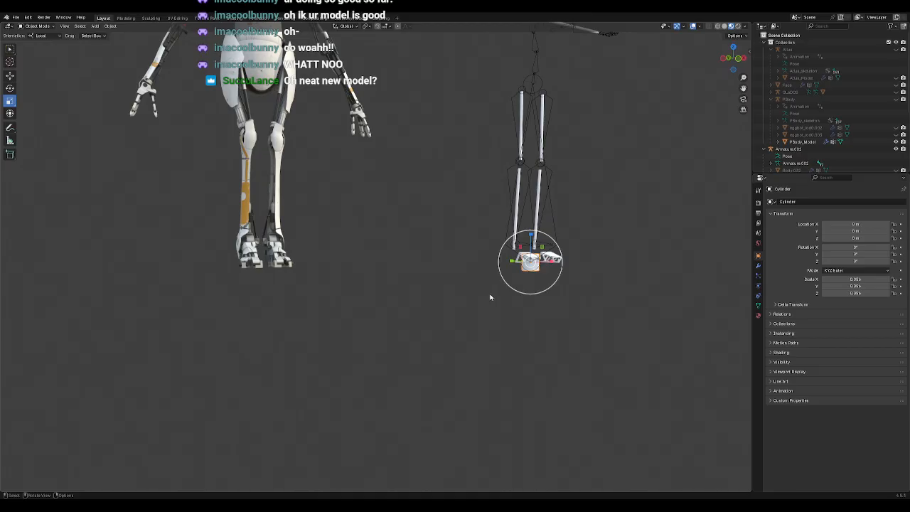
pyautogui.press('KP_Decimal')
pyautogui.press('KP_1')
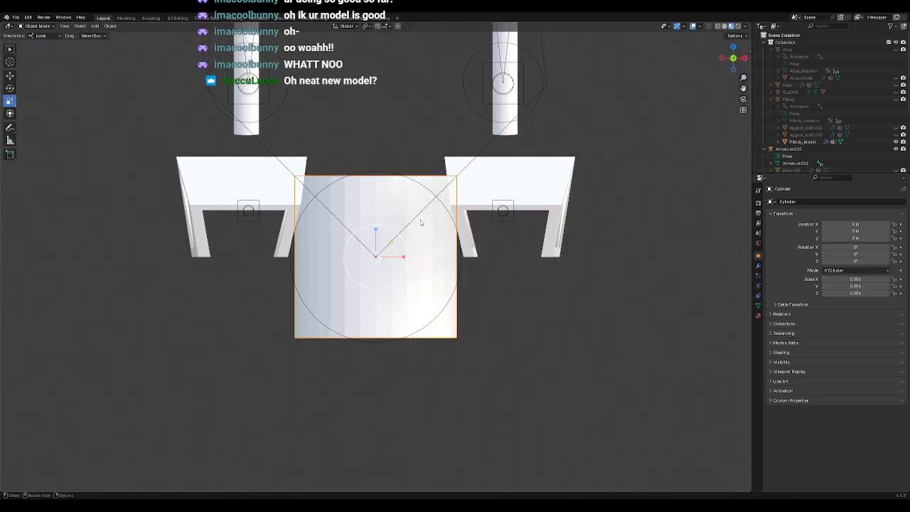
pyautogui.click(10, 76)
pyautogui.moveTo(395, 245); pyautogui.dragTo(527, 162)
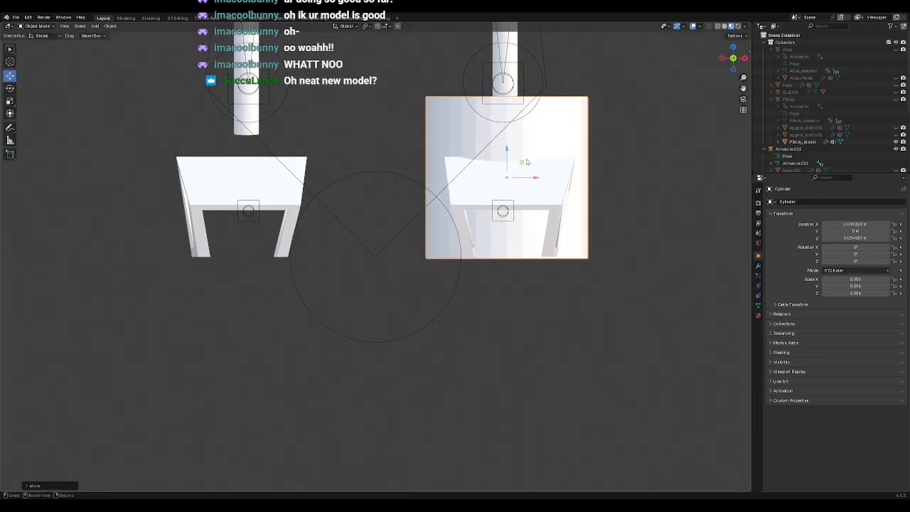
# Step: Hide PBody_Model and move the cylinder backward along Y until it sits just behind the left foot frame
pyautogui.press('KP_3')
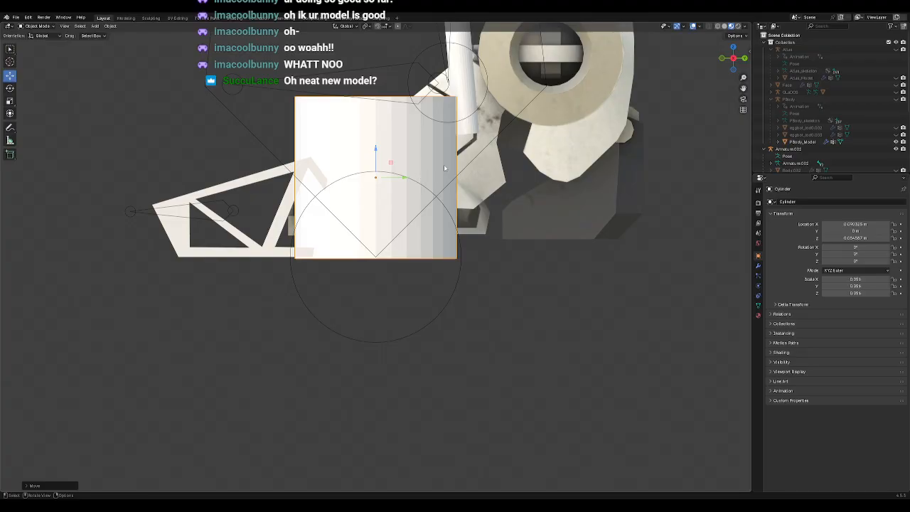
pyautogui.click(895, 142)
pyautogui.moveTo(408, 176); pyautogui.dragTo(501, 174)
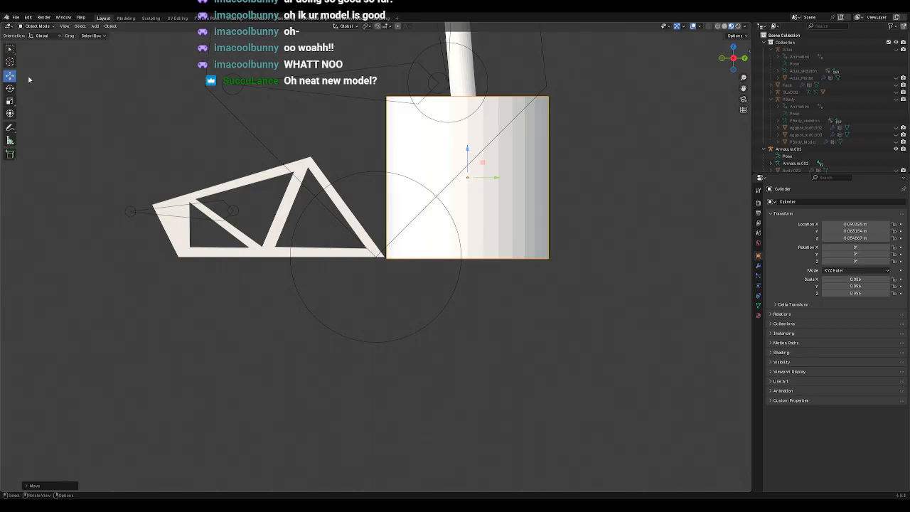
# Step: Scale the cylinder down uniformly to about 0.027 so it is noticeably narrower than the foot frame
pyautogui.click(10, 88)
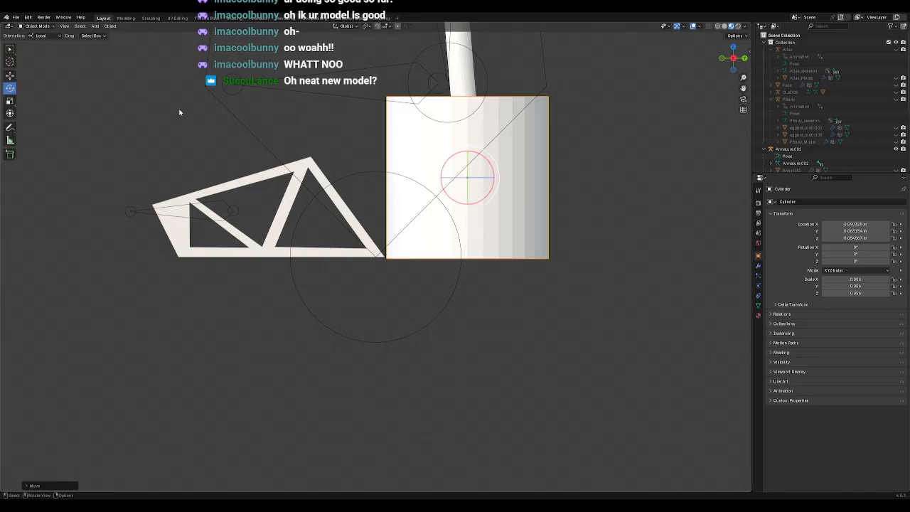
pyautogui.click(11, 101)
pyautogui.moveTo(488, 204); pyautogui.dragTo(478, 191)
pyautogui.moveTo(478, 190); pyautogui.dragTo(463, 232, button='middle')
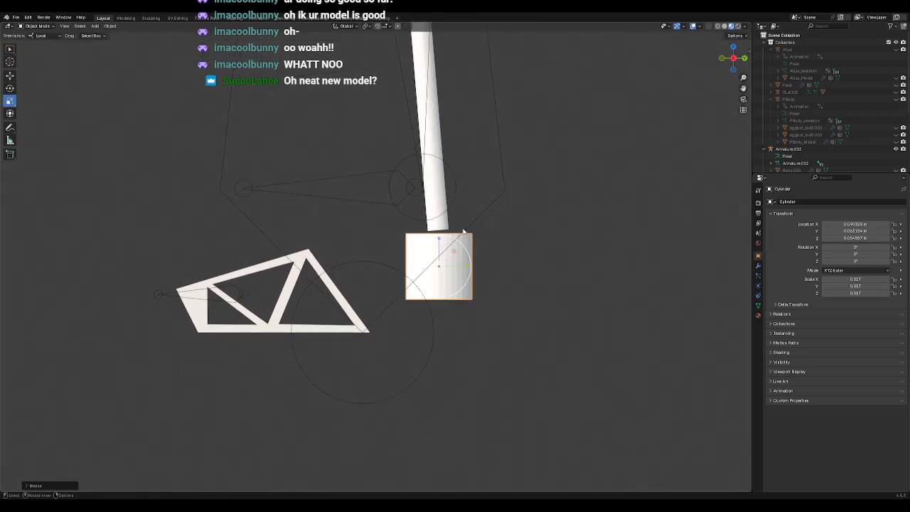
# Step: Set the cylinder's Y rotation to 90° so its round faces point sideways like an ankle joint
pyautogui.press('KP_1')
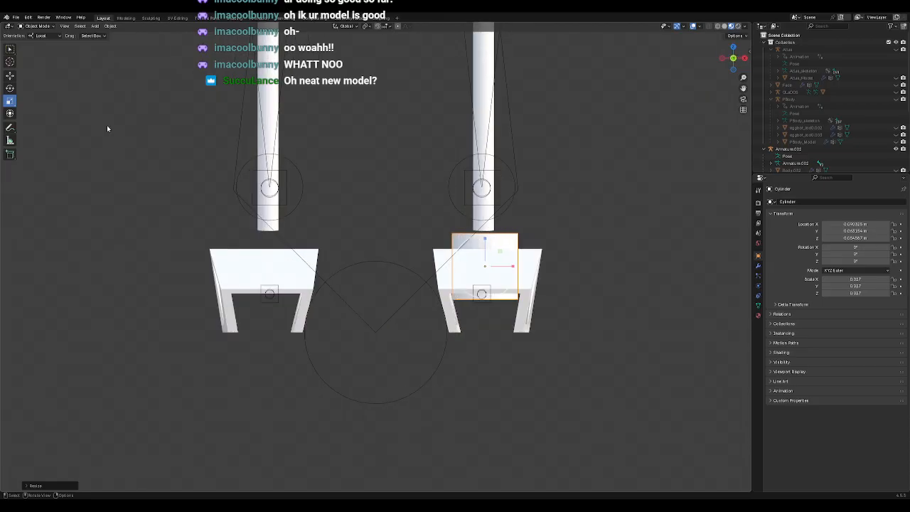
pyautogui.click(10, 88)
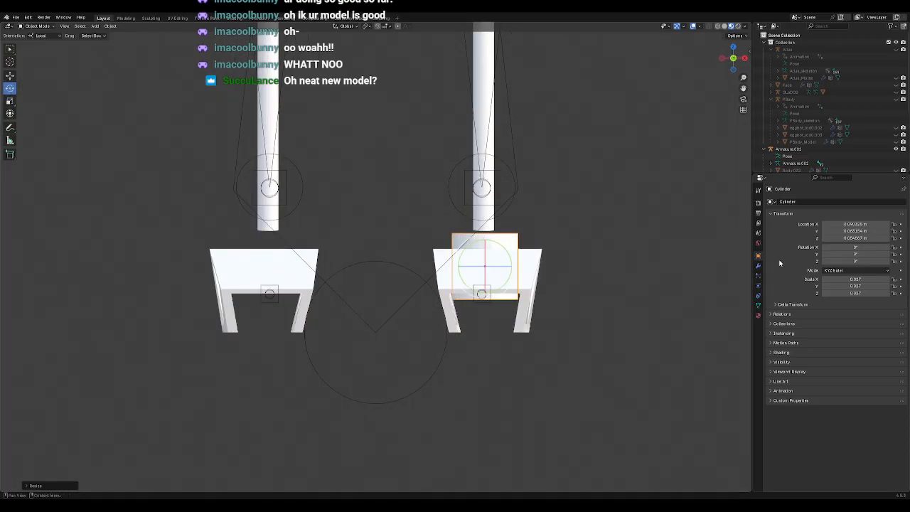
pyautogui.moveTo(511, 253); pyautogui.dragTo(510, 256)
pyautogui.click(864, 254)
pyautogui.write('90')
pyautogui.press('Return')
pyautogui.moveTo(633, 250); pyautogui.dragTo(499, 275, button='middle')
pyautogui.press('KP_3')
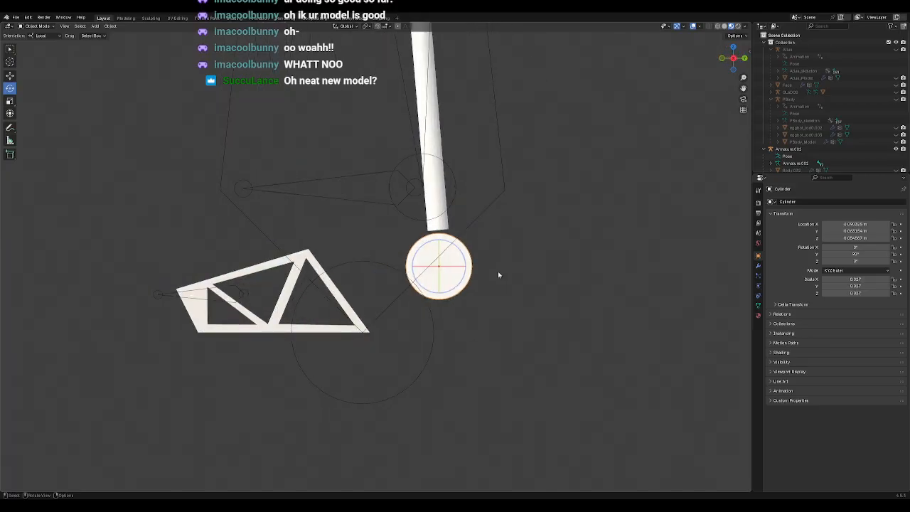
# Step: Position the ankle cylinder behind the foot frame, leaving a small gap below the lower end of the left leg
pyautogui.click(10, 75)
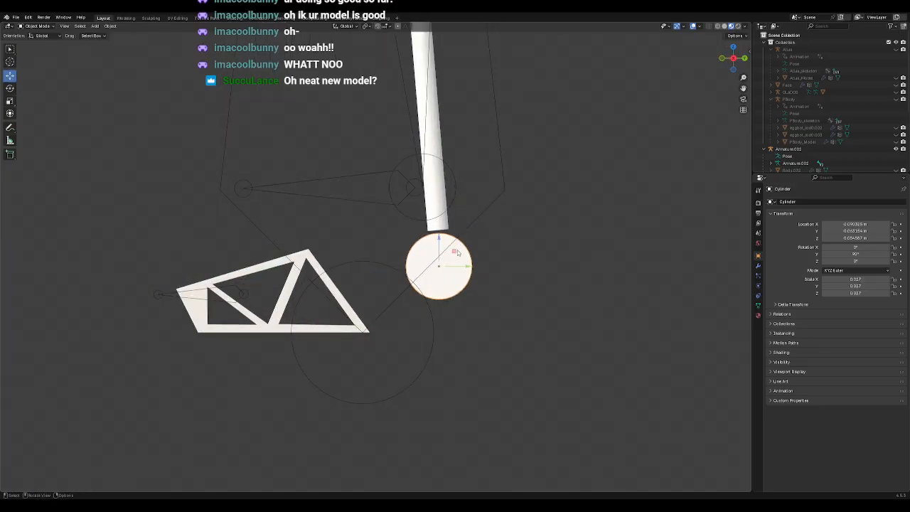
pyautogui.moveTo(452, 252)
pyautogui.mouseDown()
pyautogui.moveTo(437, 247)
pyautogui.moveTo(450, 207)
pyautogui.moveTo(447, 252)
pyautogui.moveTo(448, 240)
pyautogui.mouseUp()
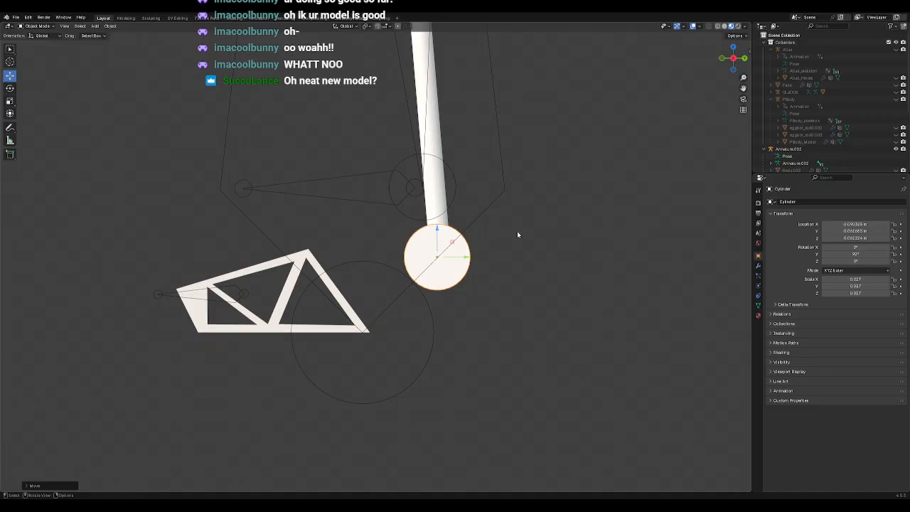
pyautogui.moveTo(517, 231); pyautogui.dragTo(482, 175, button='middle')
pyautogui.moveTo(490, 244); pyautogui.dragTo(509, 248, button='middle')
pyautogui.press('KP_3')
pyautogui.scroll(2, 512, 258)
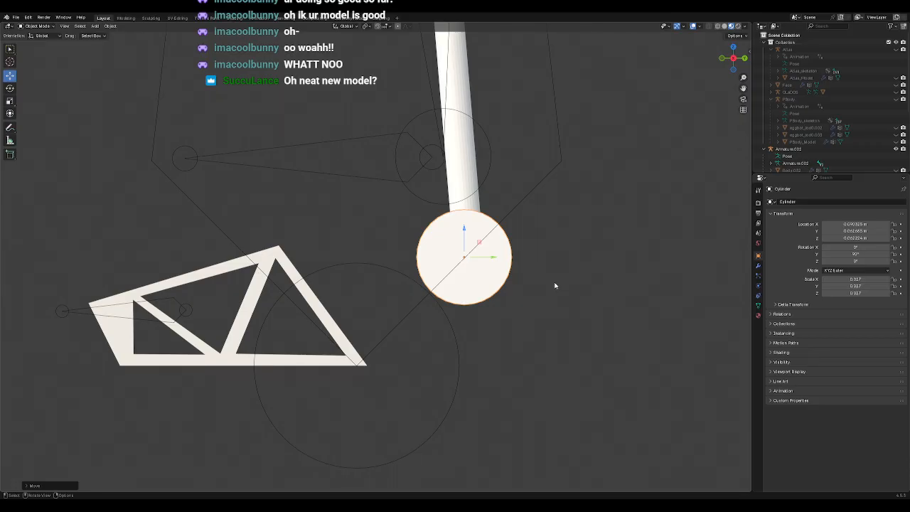
pyautogui.press('g')
pyautogui.press('z')
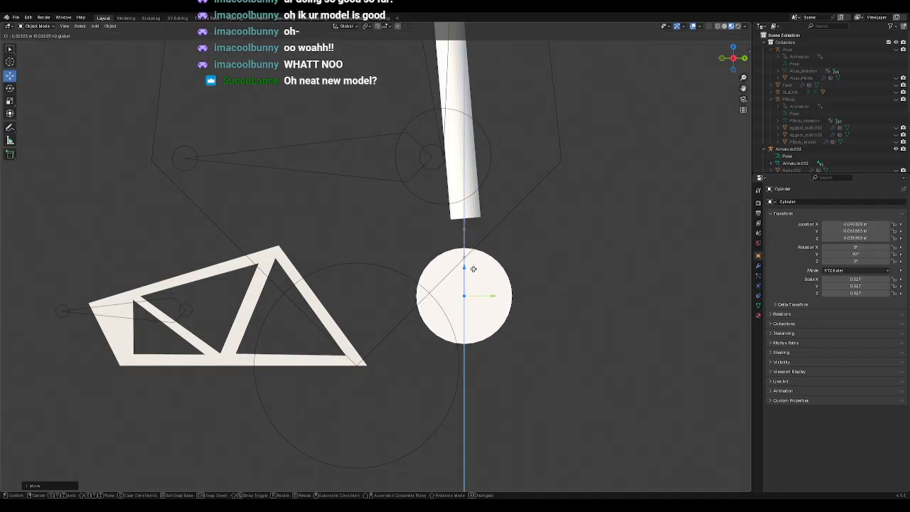
pyautogui.click(473, 267)
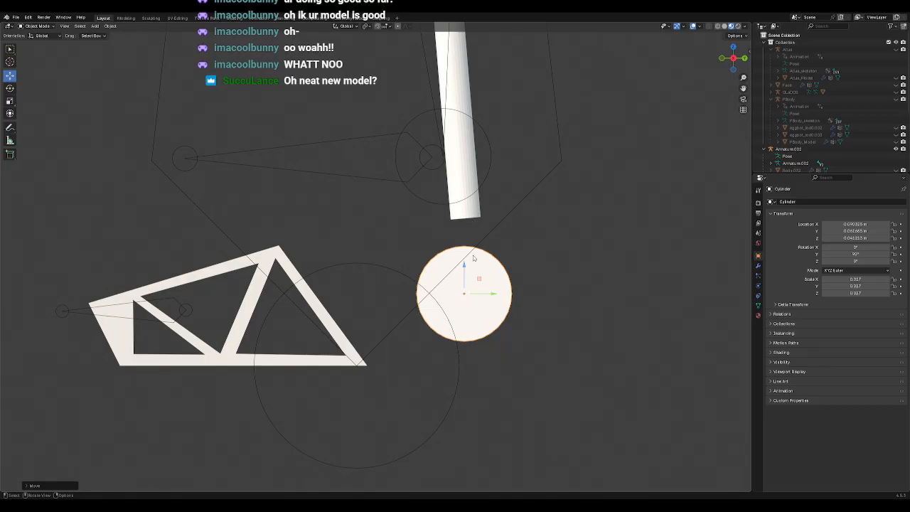
pyautogui.click(386, 273)
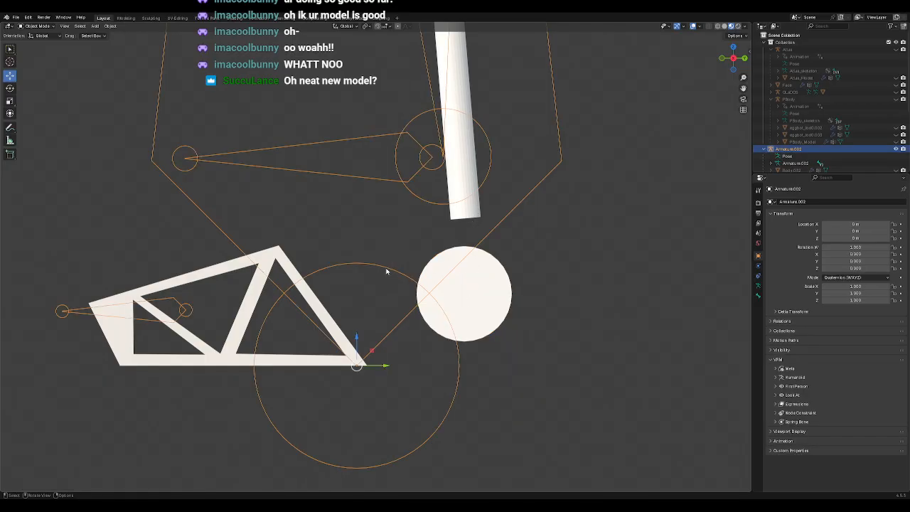
pyautogui.click(457, 210)
pyautogui.scroll(-5, 523, 258)
pyautogui.scroll(-2, 499, 249)
pyautogui.scroll(4, 496, 250)
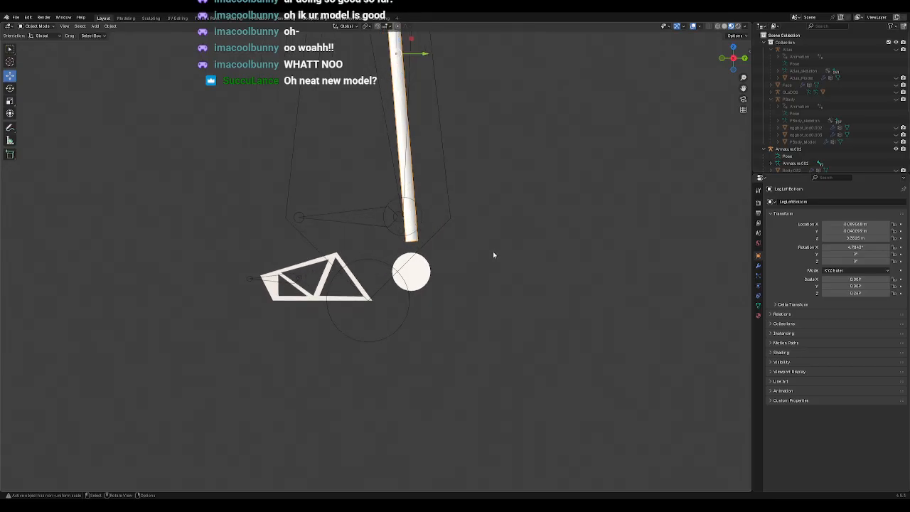
# Step: Rename the ankle cylinder object as AnkleLeft
pyautogui.click(442, 282)
pyautogui.scroll(-5, 808, 136)
pyautogui.doubleClick(782, 114)
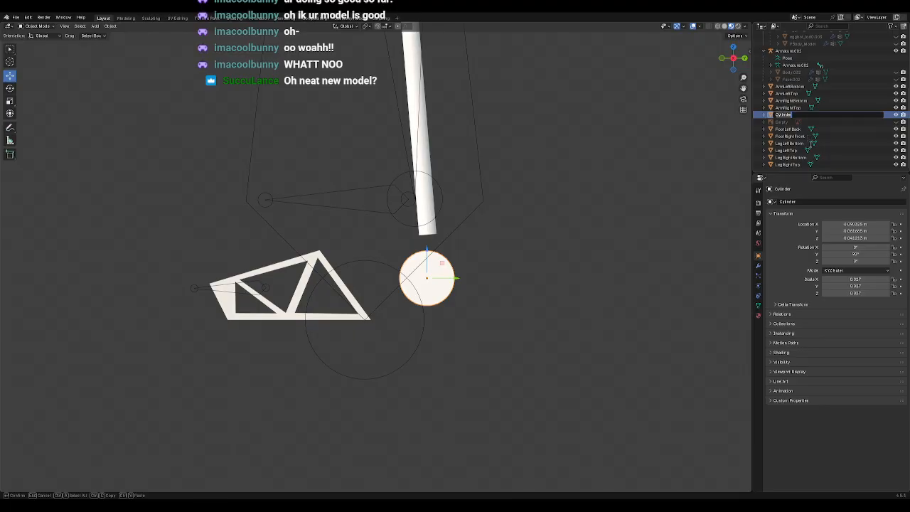
pyautogui.write('Ar')
pyautogui.write('kle')
pyautogui.write('Left')
pyautogui.press('Return')
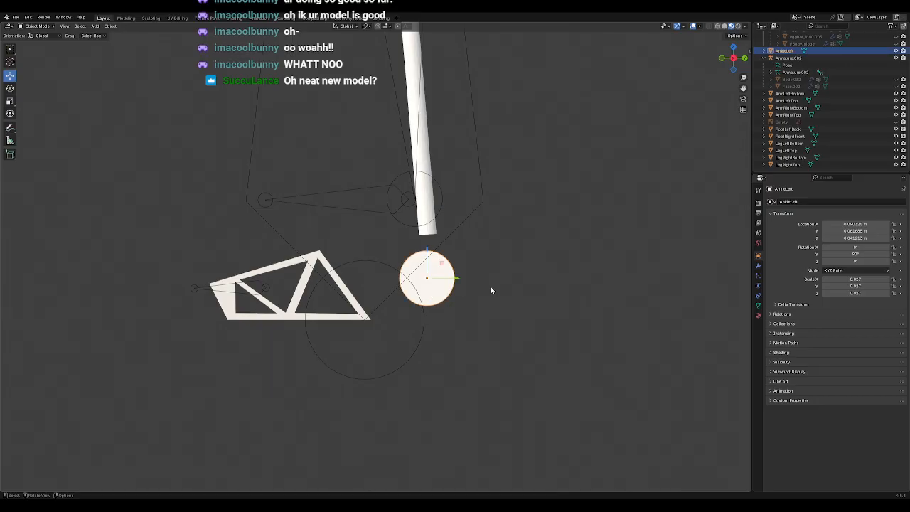
# Step: Duplicate LegLeftBottom and move the copy down and forward between the foot frame and the ankle
pyautogui.click(487, 264)
pyautogui.click(425, 224)
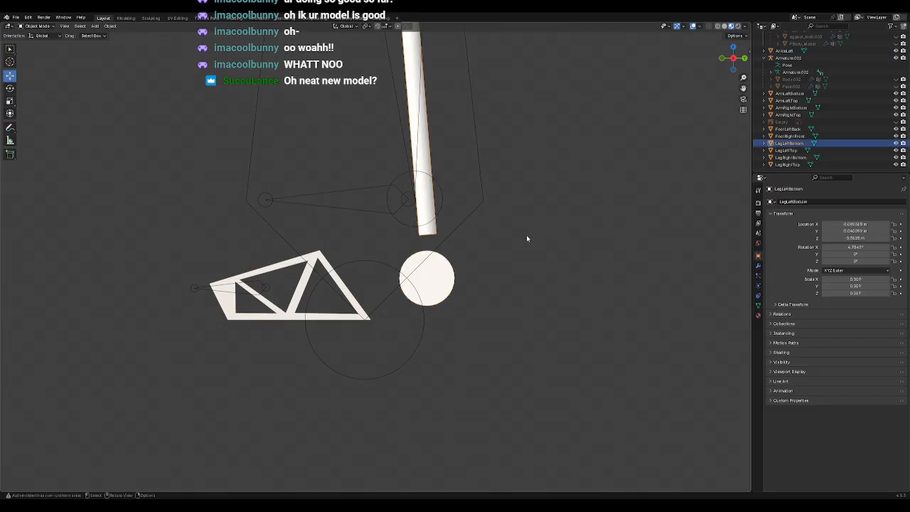
pyautogui.scroll(-5, 526, 235)
pyautogui.hotkey('ctrl', 'v')
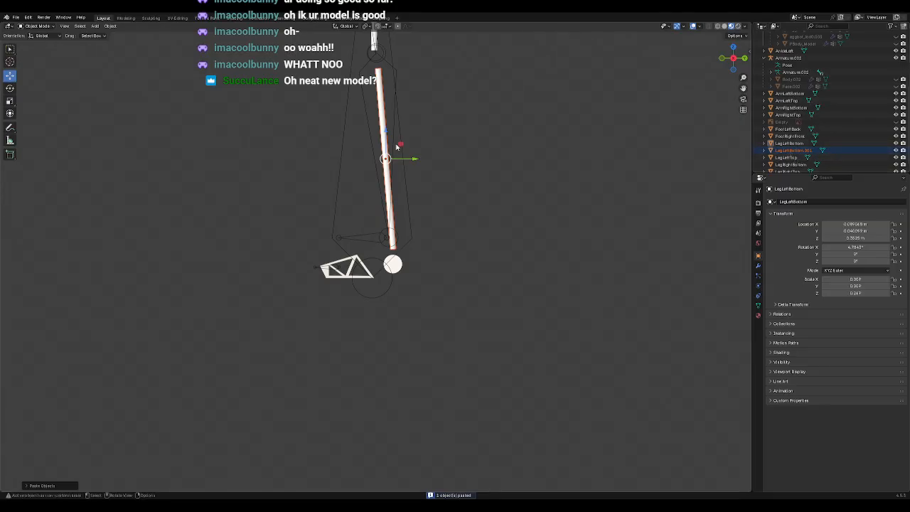
pyautogui.moveTo(387, 133); pyautogui.dragTo(341, 245)
# Step: Rotate the leg copy about X to about 92° so it lies nearly horizontal in side view
pyautogui.click(10, 87)
pyautogui.scroll(6, 432, 278)
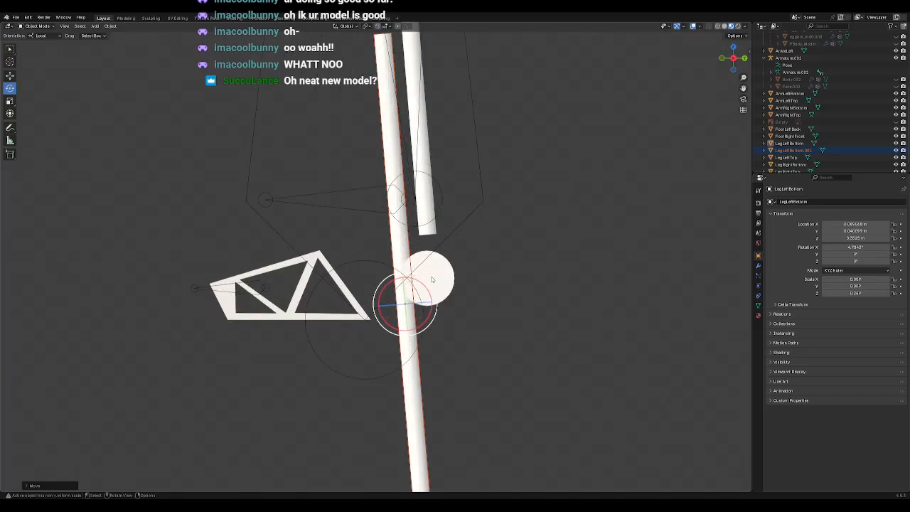
pyautogui.moveTo(420, 288); pyautogui.dragTo(357, 267)
# Step: Shorten the horizontal rod along its length and place it between the foot frame's rear half and the ankle cylinder
pyautogui.click(10, 101)
pyautogui.moveTo(433, 302); pyautogui.dragTo(364, 264)
pyautogui.click(10, 75)
pyautogui.scroll(3, 367, 294)
pyautogui.scroll(2, 367, 294)
pyautogui.keyDown('shift'); pyautogui.moveTo(366, 294); pyautogui.dragTo(460, 232, button='middle'); pyautogui.keyUp('shift')
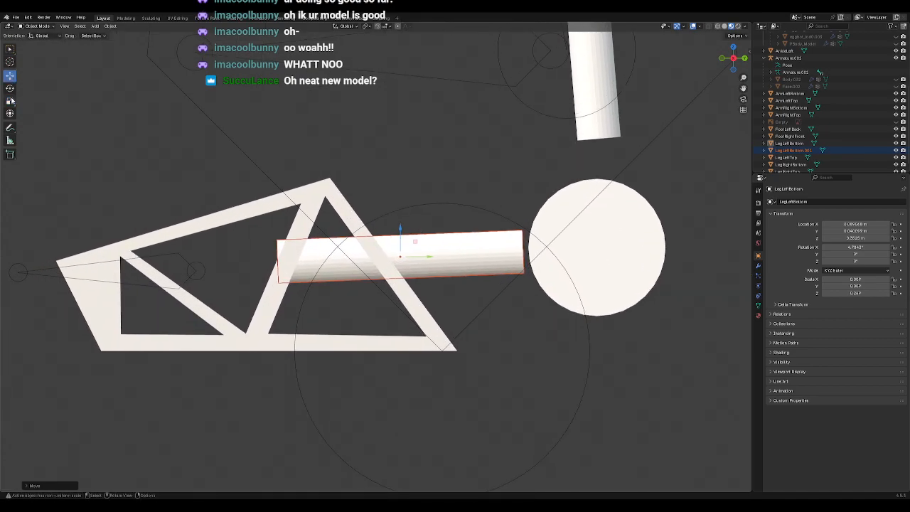
# Step: Scale the horizontal rod down uniformly to make it thinner and shorter, with a thickness scale of about 0.006
pyautogui.click(30, 109)
pyautogui.click(10, 103)
pyautogui.click(442, 260)
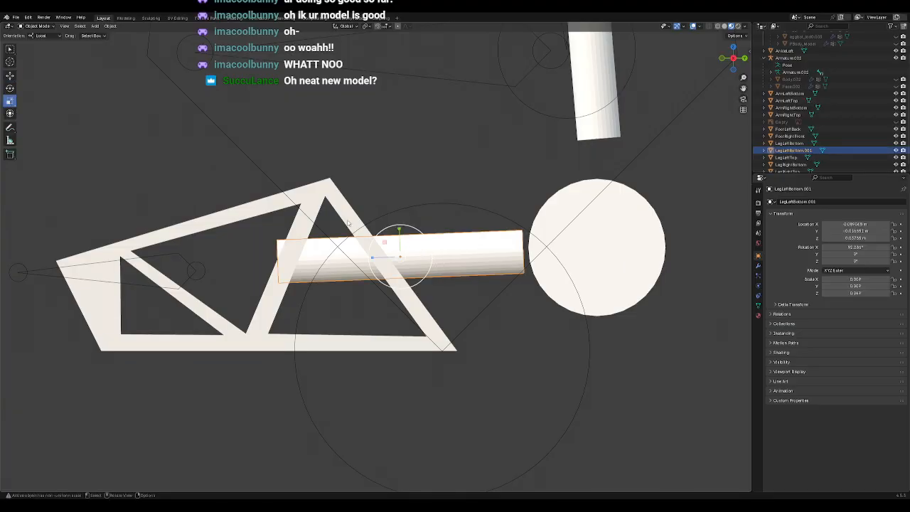
pyautogui.moveTo(425, 278); pyautogui.dragTo(415, 269)
# Step: Switch the transform orientation to Local and stretch the rod along its local Z axis until it reaches into the ankle cylinder
pyautogui.click(11, 74)
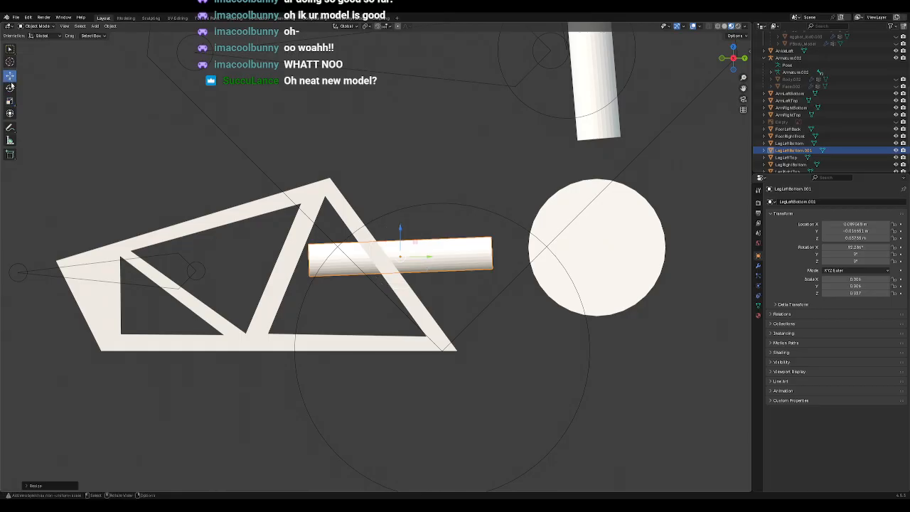
pyautogui.click(10, 88)
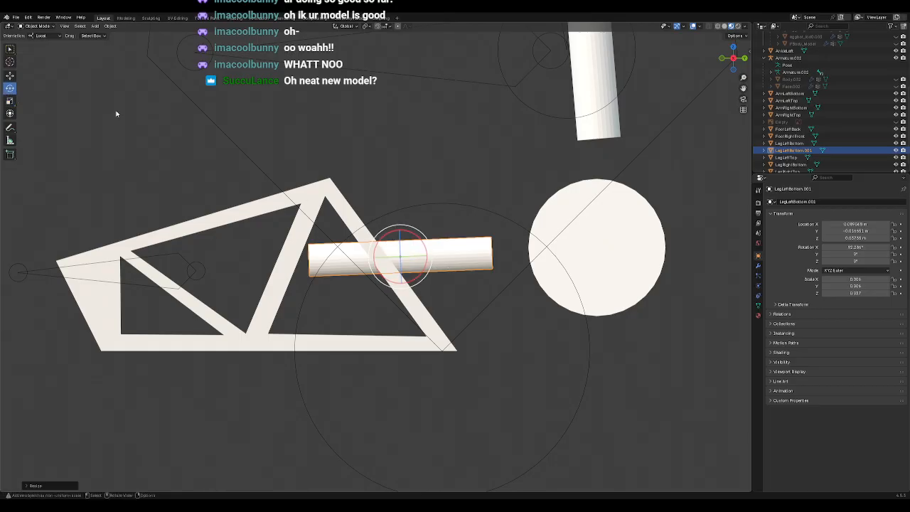
pyautogui.click(10, 113)
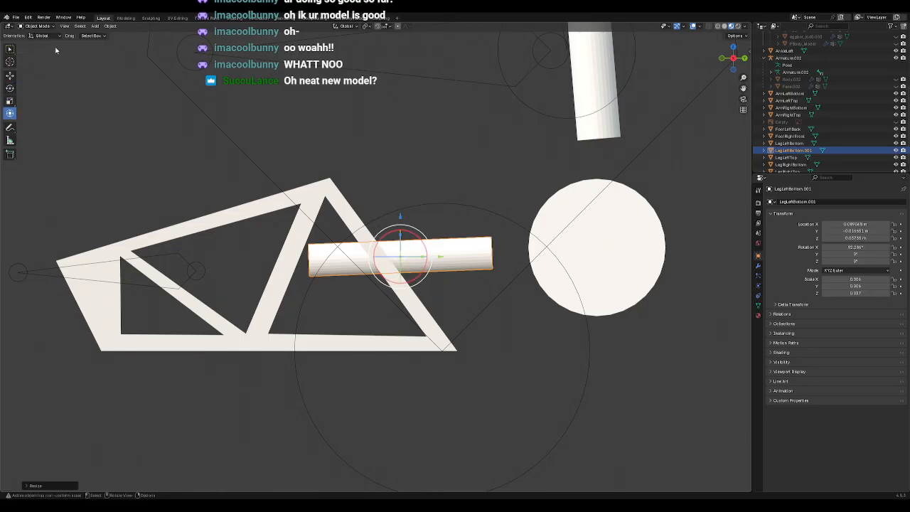
pyautogui.click(43, 36)
pyautogui.click(43, 62)
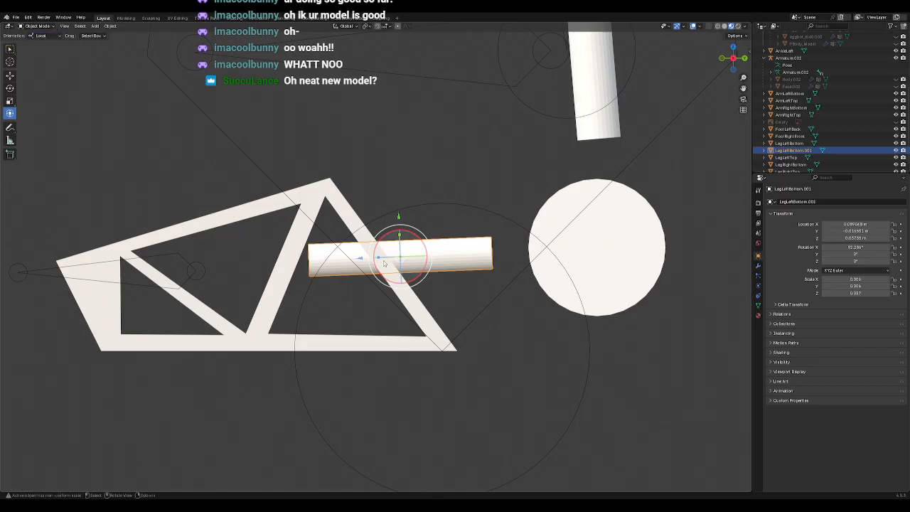
pyautogui.press('s')
pyautogui.press('z')
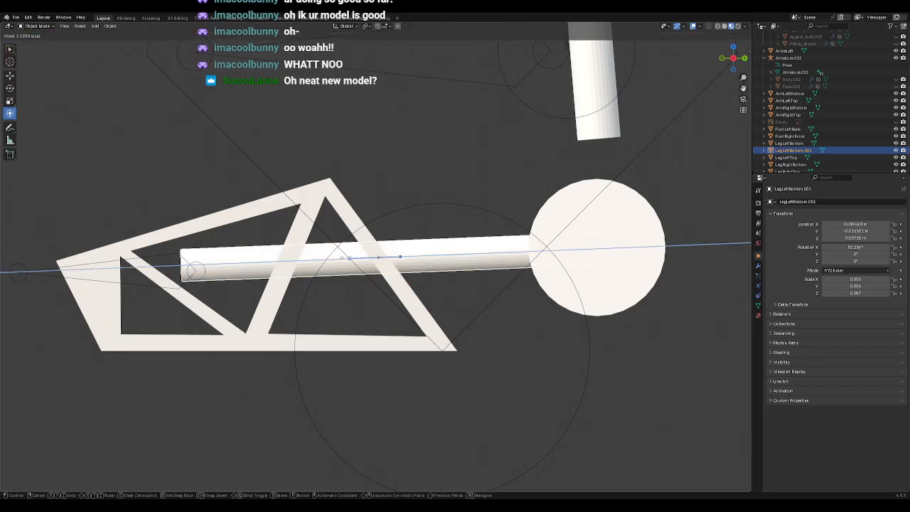
pyautogui.click(359, 258)
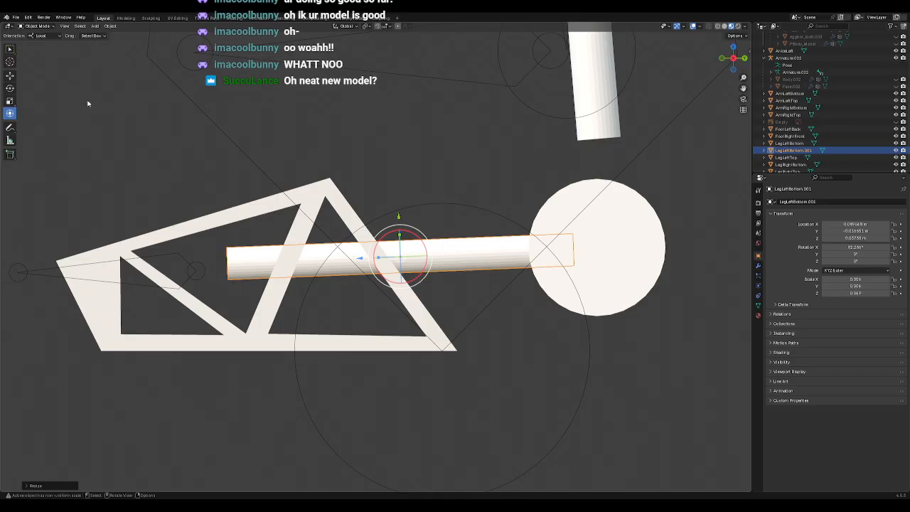
# Step: Raise the rod slightly, then thin it to a scale of about 0.005 and lengthen it to about 0.076 along local Z
pyautogui.click(9, 76)
pyautogui.moveTo(385, 244)
pyautogui.mouseDown()
pyautogui.moveTo(375, 228)
pyautogui.moveTo(387, 229)
pyautogui.mouseUp()
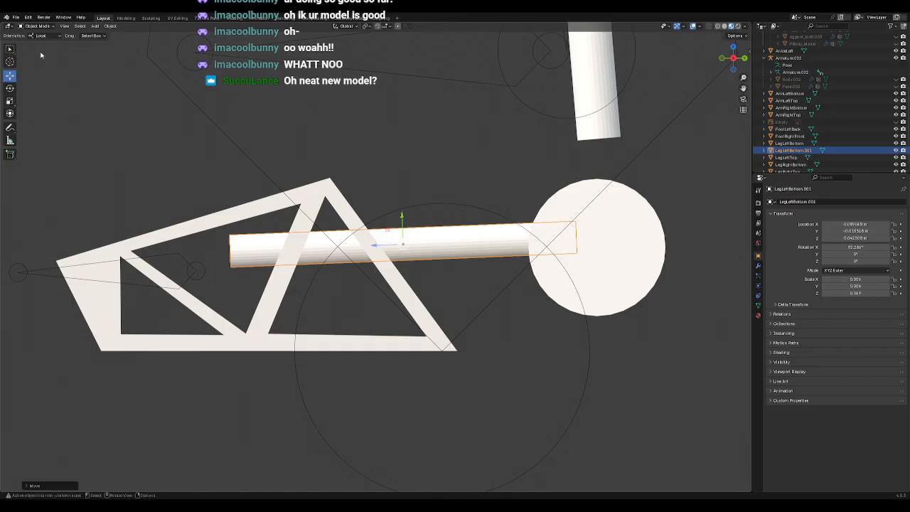
pyautogui.click(41, 27)
pyautogui.click(41, 27)
pyautogui.click(10, 100)
pyautogui.moveTo(428, 268); pyautogui.dragTo(358, 248)
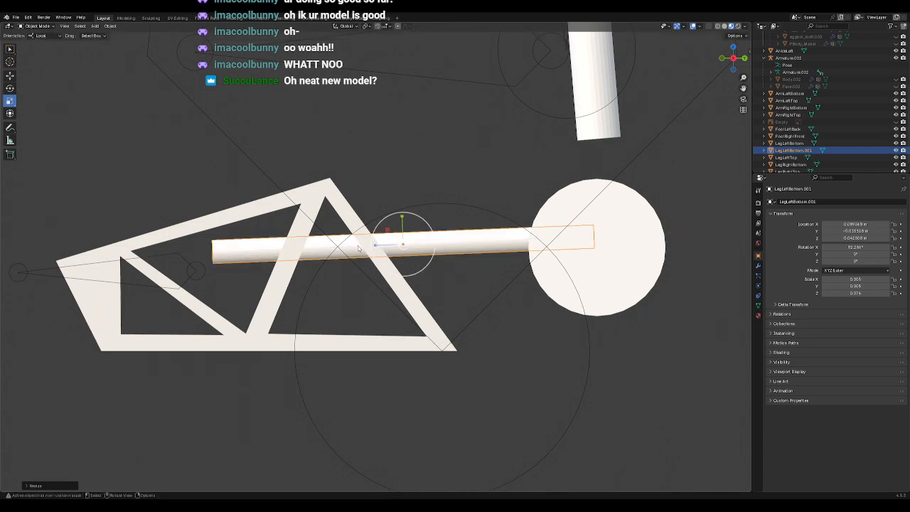
# Step: Check from an angle how the rod sits between the left foot frame and ankle, and select the rod
pyautogui.click(246, 148)
pyautogui.click(202, 168)
pyautogui.moveTo(241, 207)
pyautogui.mouseDown(button='middle')
pyautogui.moveTo(280, 201)
pyautogui.moveTo(251, 205)
pyautogui.mouseUp(button='middle')
pyautogui.scroll(-2, 251, 207)
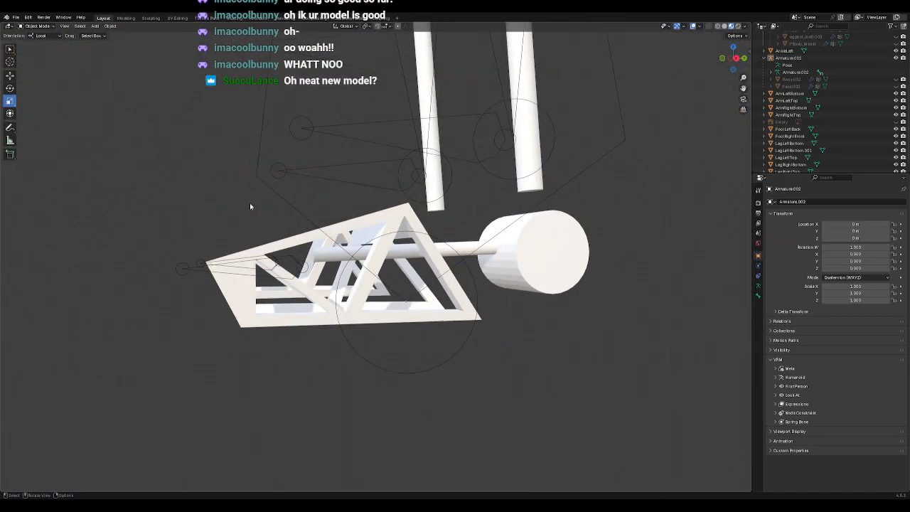
pyautogui.click(486, 251)
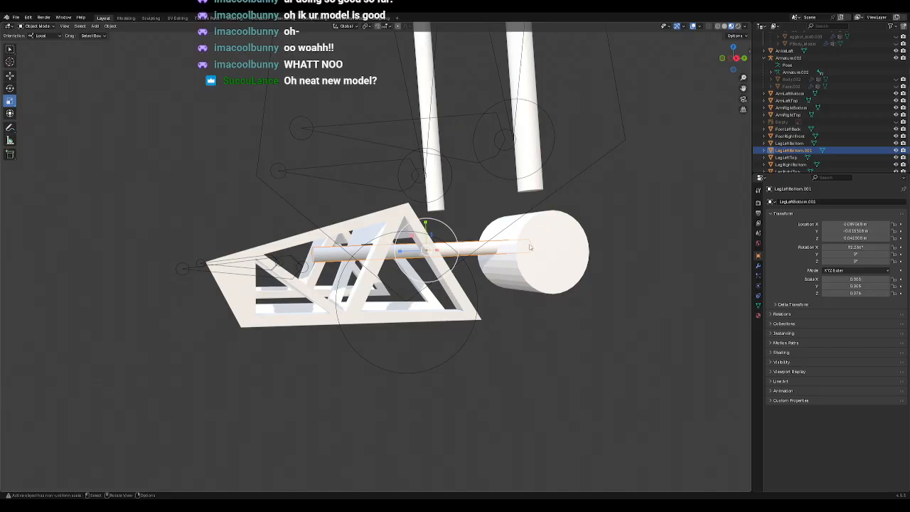
# Step: Rename the horizontal rod object as FootLeftBottom.001
pyautogui.press('Home')
pyautogui.press('Delete')
pyautogui.press('Delete')
pyautogui.press('Delete')
pyautogui.write('Foot')
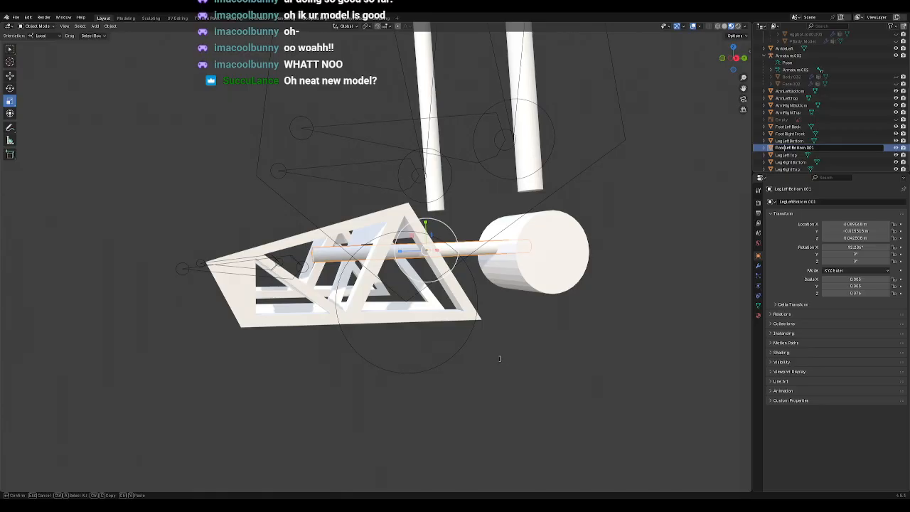
pyautogui.press('Return')
# Step: Copy the left ankle cylinder and paste a duplicate in the same place, checking it from the side
pyautogui.moveTo(517, 356); pyautogui.dragTo(499, 354, button='middle')
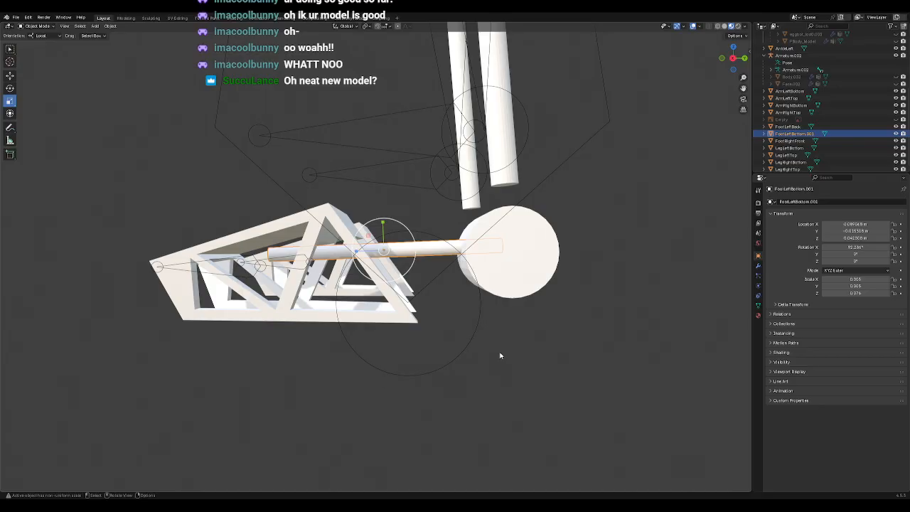
pyautogui.click(526, 268)
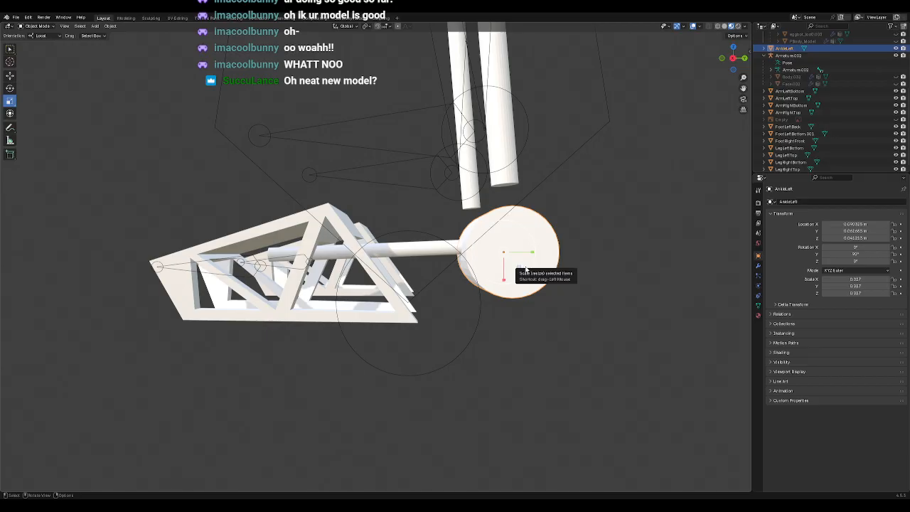
pyautogui.hotkey('ctrl', 'c')
pyautogui.hotkey('ctrl', 'v')
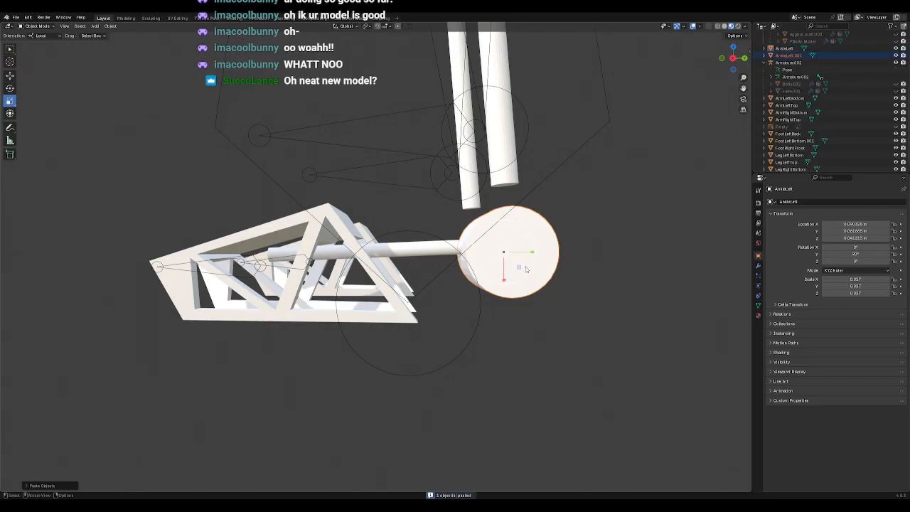
pyautogui.moveTo(539, 327)
pyautogui.mouseDown(button='middle')
pyautogui.moveTo(521, 330)
pyautogui.moveTo(534, 329)
pyautogui.mouseUp(button='middle')
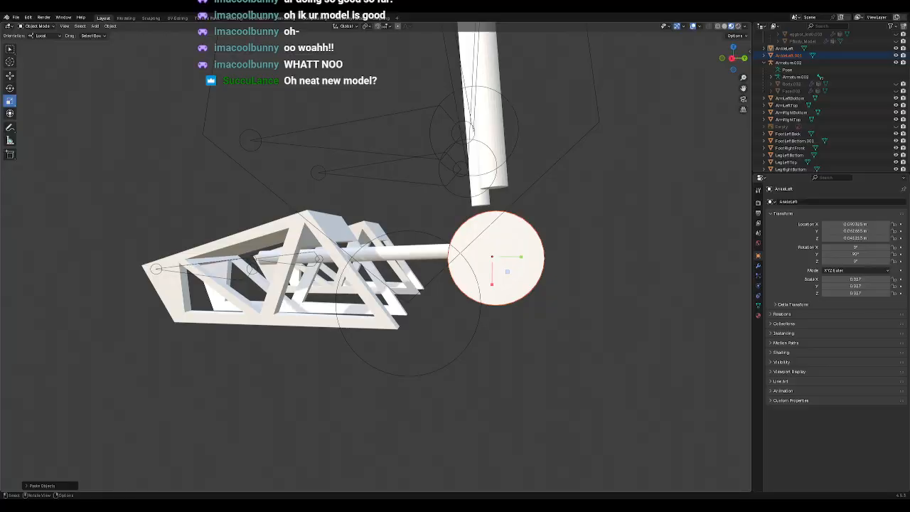
pyautogui.moveTo(506, 324); pyautogui.dragTo(491, 329, button='middle')
pyautogui.press('KP_3')
pyautogui.click(513, 279)
pyautogui.click(474, 249)
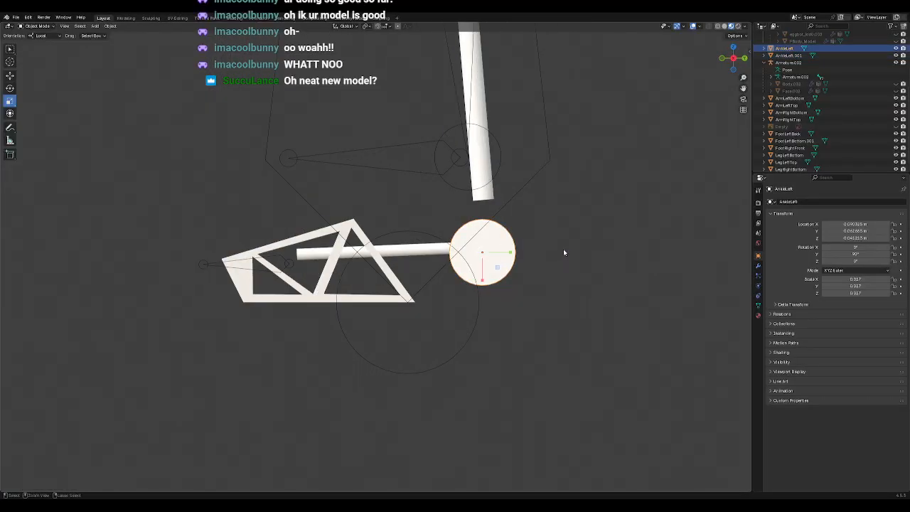
pyautogui.hotkey('ctrl', 'v')
pyautogui.doubleClick(785, 64)
pyautogui.press('Right')
pyautogui.press('Home')
pyautogui.press('Delete')
pyautogui.press('Delete')
pyautogui.press('Delete')
pyautogui.press('Delete')
pyautogui.press('Delete')
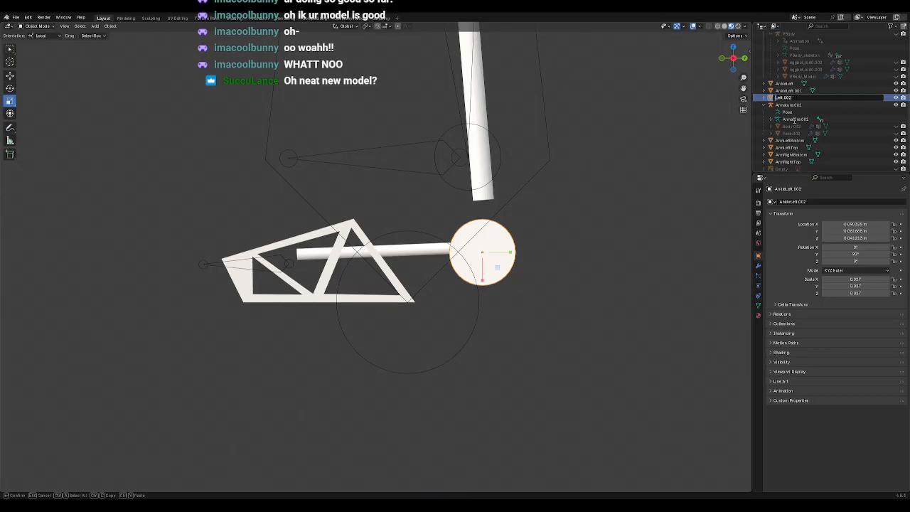
pyautogui.press('Escape')
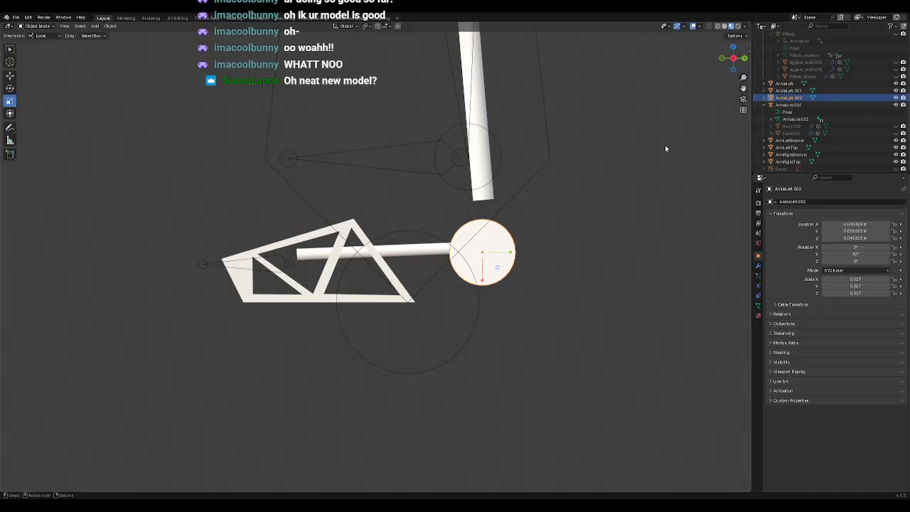
pyautogui.click(787, 91)
pyautogui.click(787, 97)
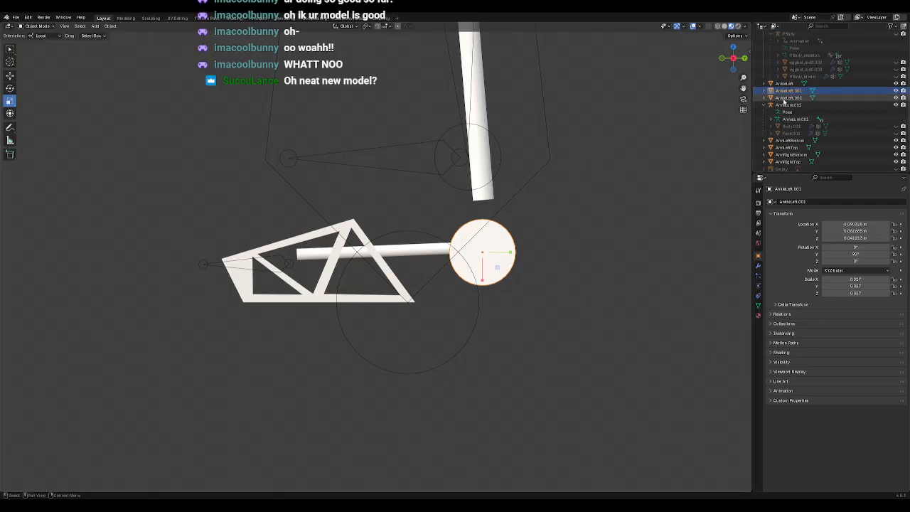
pyautogui.press('Delete')
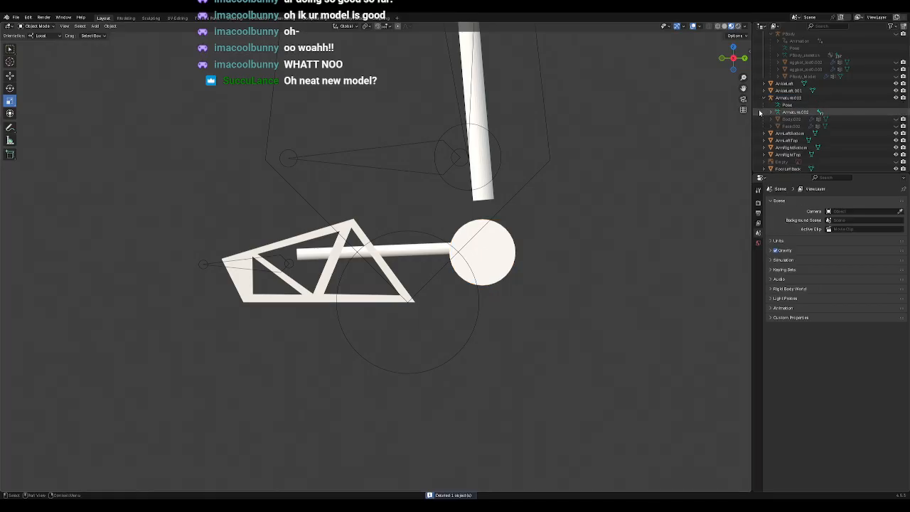
# Step: Move the duplicate ankle cylinder AnkleLeft.001 along its local Y axis to the rod's front end inside the foot frame
pyautogui.click(782, 90)
pyautogui.click(10, 75)
pyautogui.hotkey('shift', 'd')
pyautogui.press('y')
pyautogui.press('y')
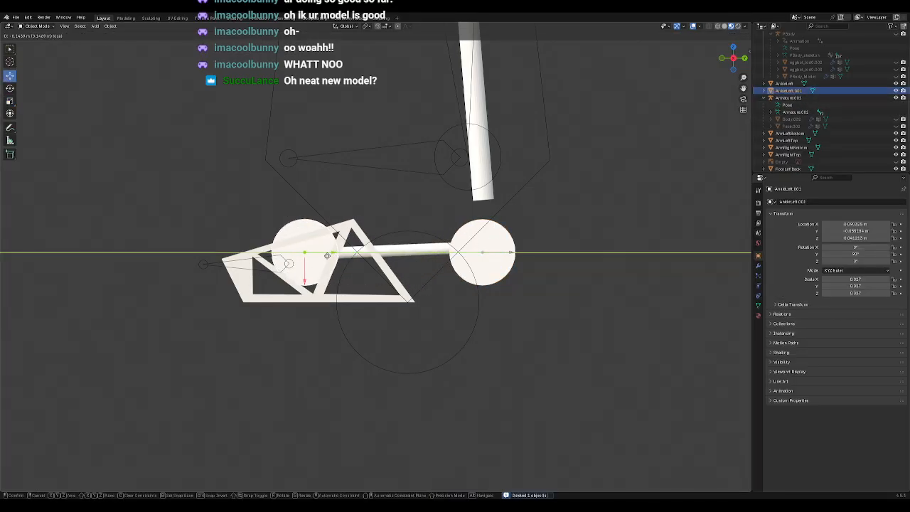
pyautogui.click(317, 261)
pyautogui.scroll(4, 317, 261)
pyautogui.keyDown('shift'); pyautogui.moveTo(307, 263); pyautogui.dragTo(429, 243, button='middle'); pyautogui.keyUp('shift')
pyautogui.scroll(3, 420, 264)
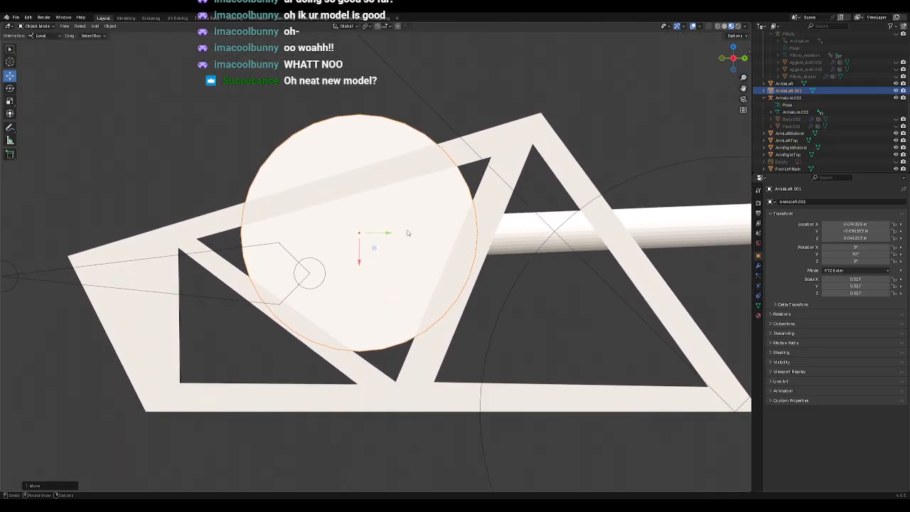
# Step: Scale the front cylinder down uniformly to about 0.014 and raise it slightly within the foot frame
pyautogui.click(10, 100)
pyautogui.moveTo(376, 262); pyautogui.dragTo(362, 242)
pyautogui.click(10, 75)
pyautogui.scroll(-4, 505, 250)
pyautogui.keyDown('shift'); pyautogui.moveTo(588, 265); pyautogui.dragTo(484, 269, button='middle'); pyautogui.keyUp('shift')
# Step: Rotate the rod to about 90.8° around X and slide it slightly along local Z toward the ankle cylinder
pyautogui.click(451, 245)
pyautogui.click(10, 87)
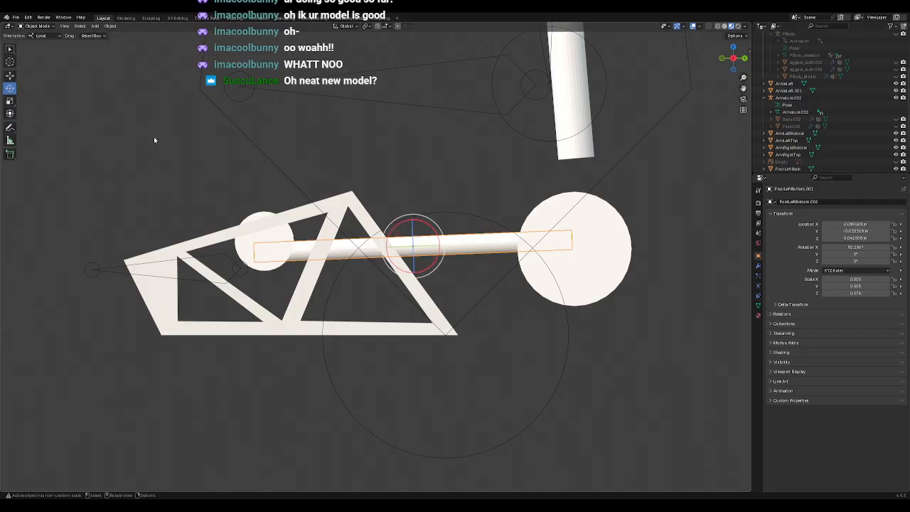
pyautogui.moveTo(431, 229); pyautogui.dragTo(419, 231)
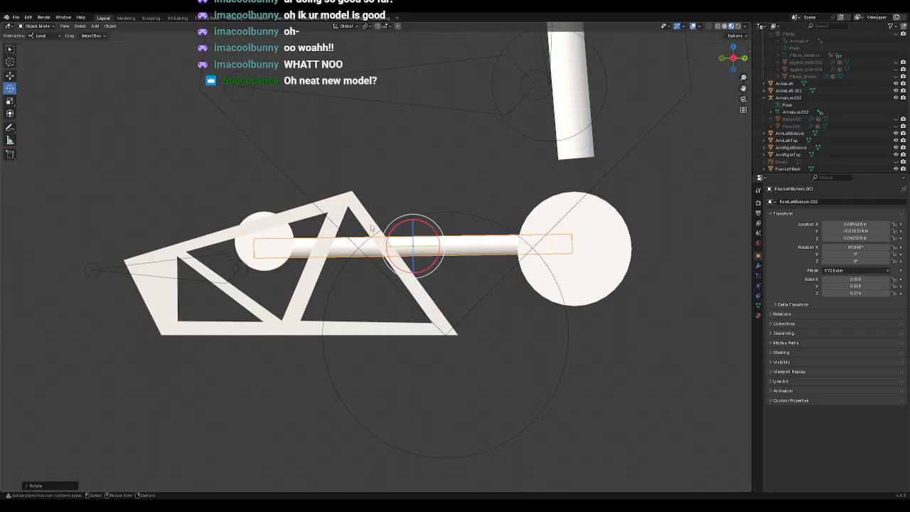
pyautogui.click(11, 77)
pyautogui.moveTo(386, 246); pyautogui.dragTo(393, 244)
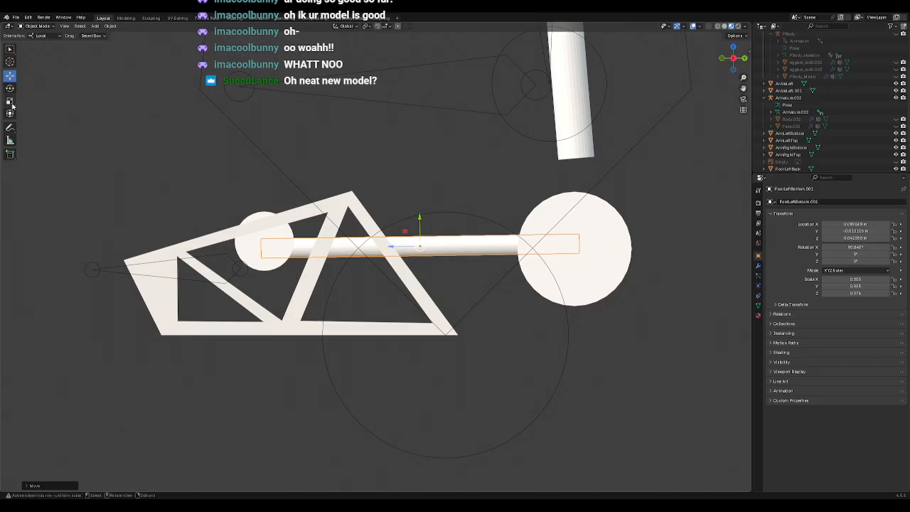
# Step: Tilt the rod in side view to an X rotation of about 87.6° so it slopes down toward the ankle cylinder
pyautogui.moveTo(270, 216); pyautogui.dragTo(379, 285, button='middle')
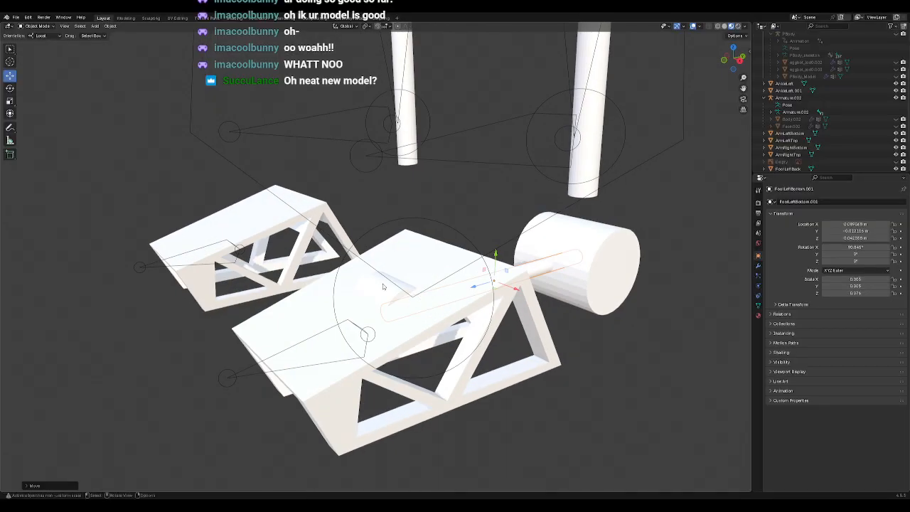
pyautogui.moveTo(452, 328); pyautogui.dragTo(349, 330, button='middle')
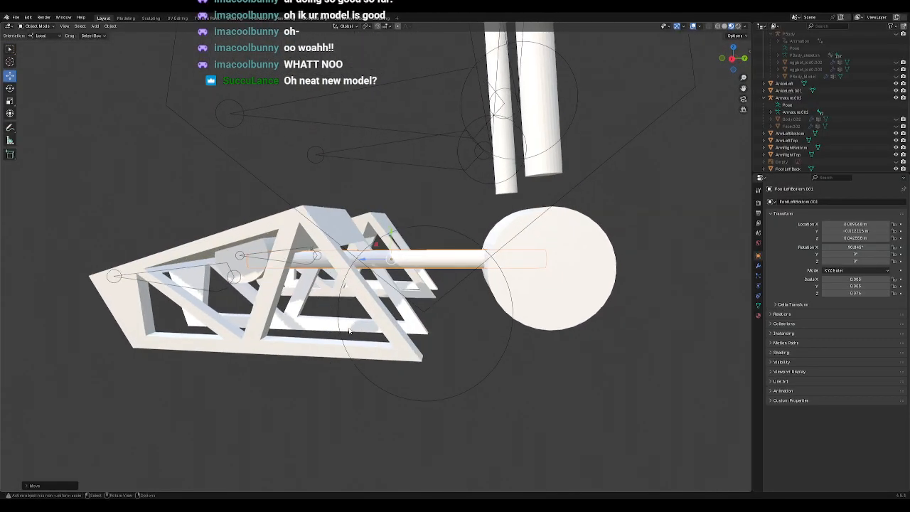
pyautogui.scroll(-3, 349, 330)
pyautogui.moveTo(562, 319); pyautogui.dragTo(517, 323, button='middle')
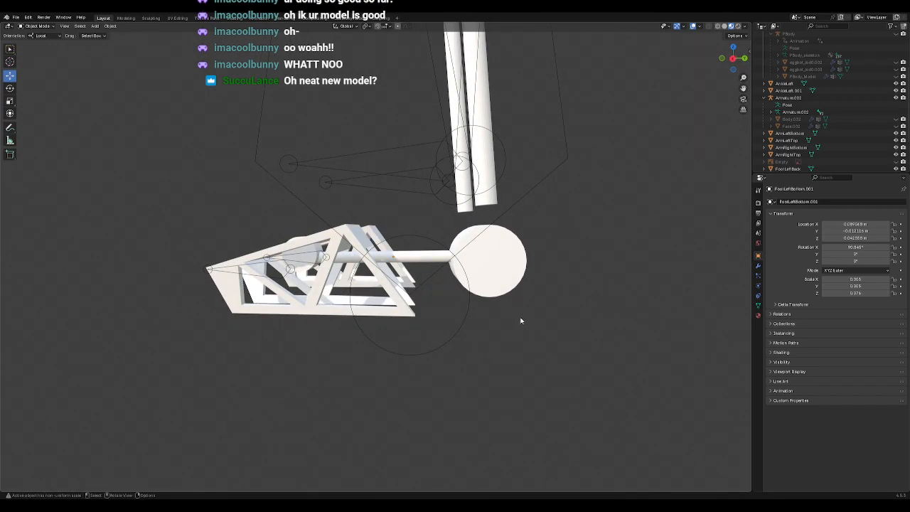
pyautogui.press('KP_3')
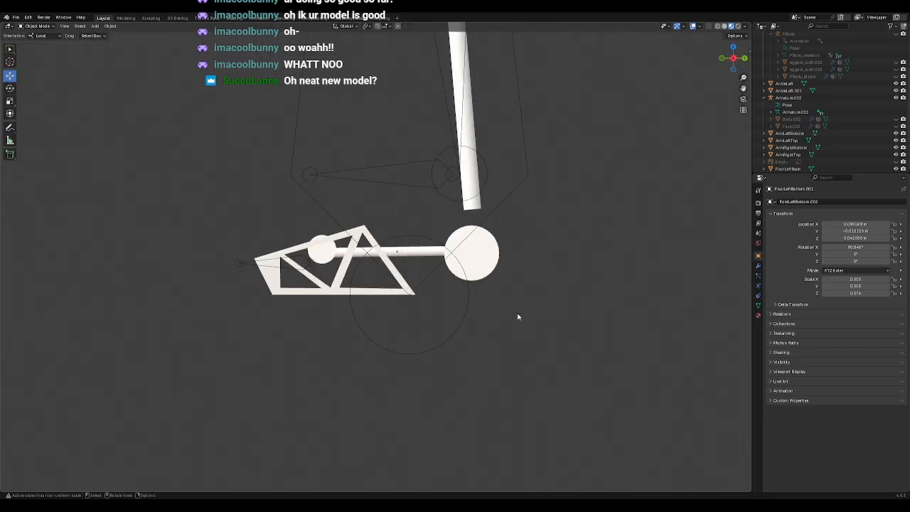
pyautogui.scroll(3, 504, 307)
pyautogui.click(449, 249)
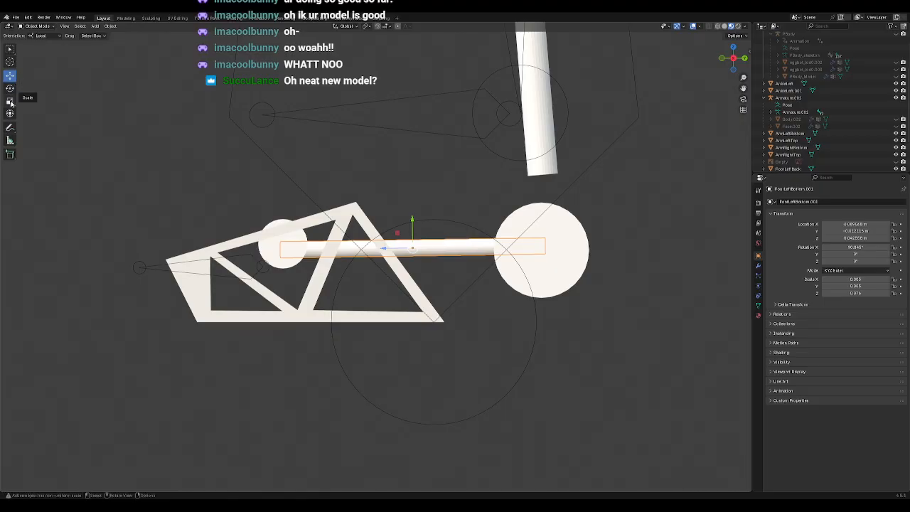
pyautogui.click(11, 88)
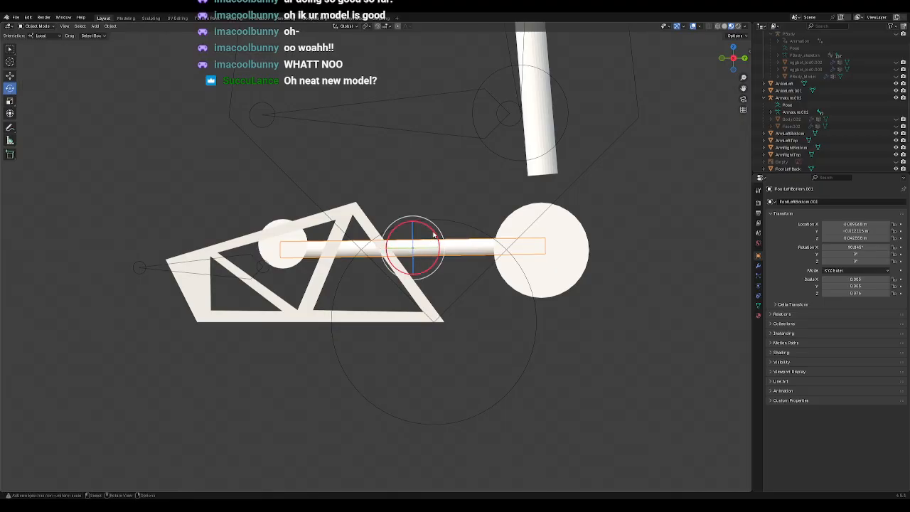
pyautogui.moveTo(433, 235); pyautogui.dragTo(432, 234)
pyautogui.click(493, 322)
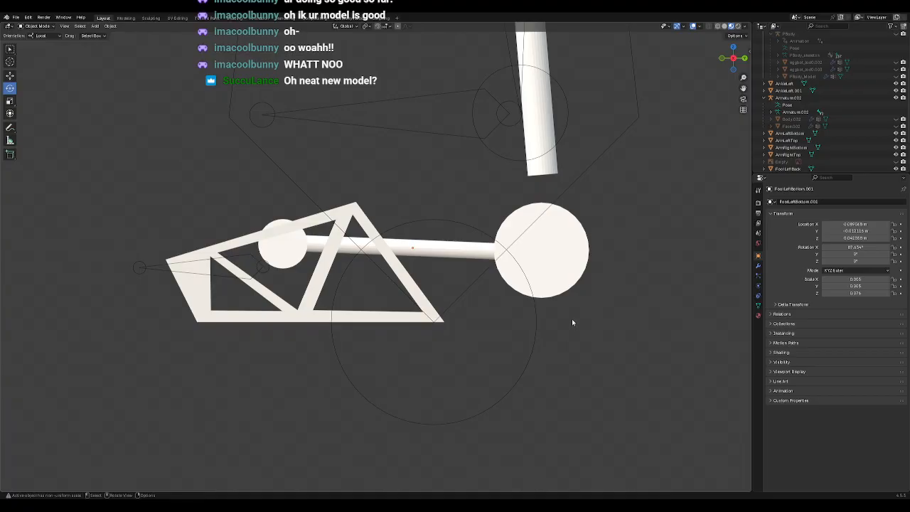
# Step: Examine how the rod and both cylinders fit the left foot frame from the side and from above the front
pyautogui.scroll(-5, 571, 317)
pyautogui.scroll(2, 531, 282)
pyautogui.scroll(1, 526, 275)
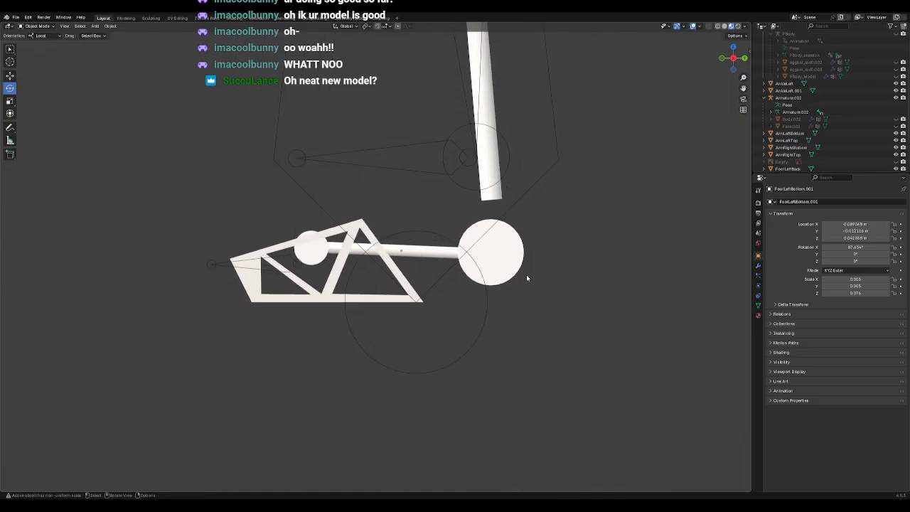
pyautogui.keyDown('shift'); pyautogui.moveTo(526, 275); pyautogui.dragTo(441, 302, button='middle'); pyautogui.keyUp('shift')
pyautogui.scroll(-1, 483, 290)
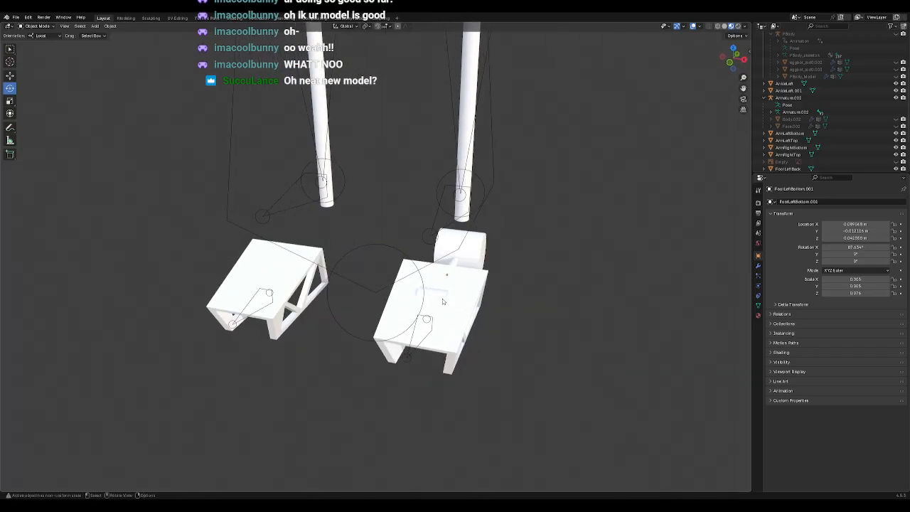
pyautogui.scroll(-1, 540, 300)
pyautogui.scroll(3, 540, 300)
pyautogui.scroll(-1, 544, 291)
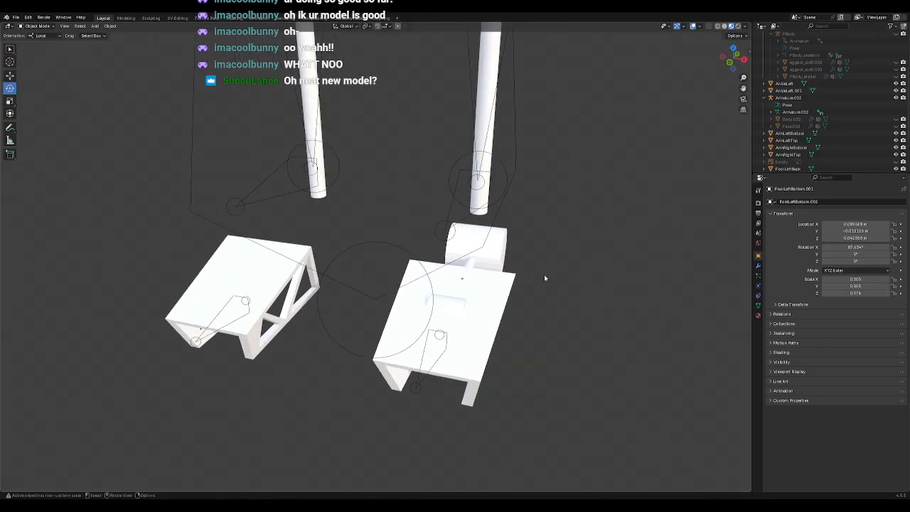
# Step: Narrow the left ankle cylinder along its local Z axis to a scale of about 0.016 in back view
pyautogui.click(476, 243)
pyautogui.press('KP_1')
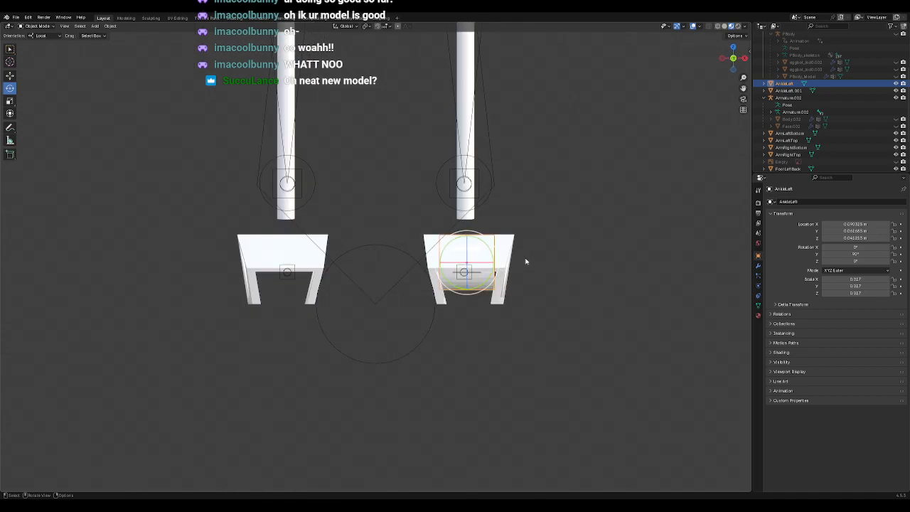
pyautogui.press('KP_6')
pyautogui.press('KP_6')
pyautogui.press('KP_6')
pyautogui.press('KP_6')
pyautogui.press('KP_6')
pyautogui.press('KP_6')
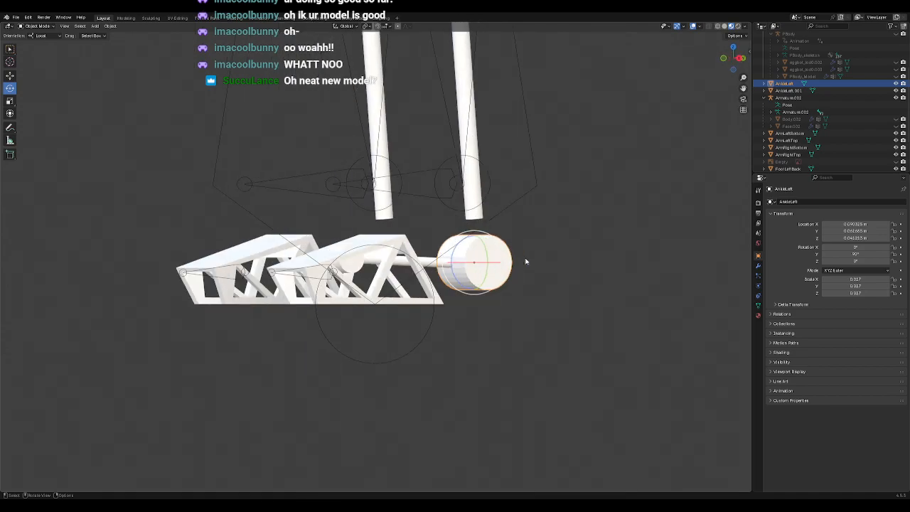
pyautogui.press('KP_4')
pyautogui.press('KP_4')
pyautogui.press('KP_4')
pyautogui.press('KP_4')
pyautogui.press('KP_4')
pyautogui.press('KP_4')
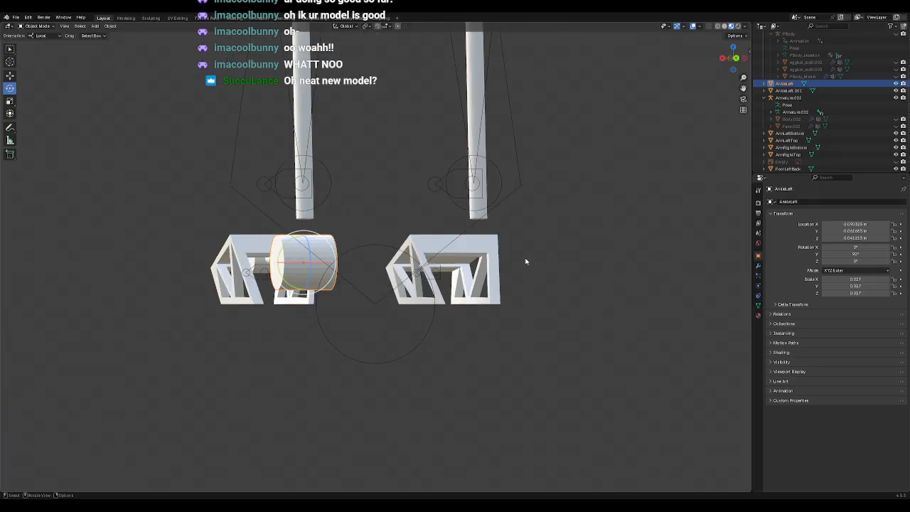
pyautogui.click(9, 101)
pyautogui.scroll(3, 233, 269)
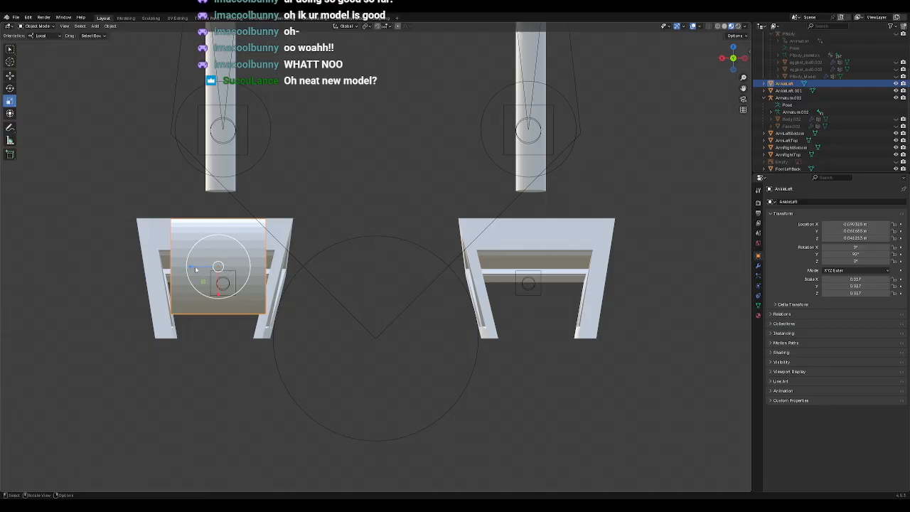
pyautogui.moveTo(192, 269); pyautogui.dragTo(203, 266)
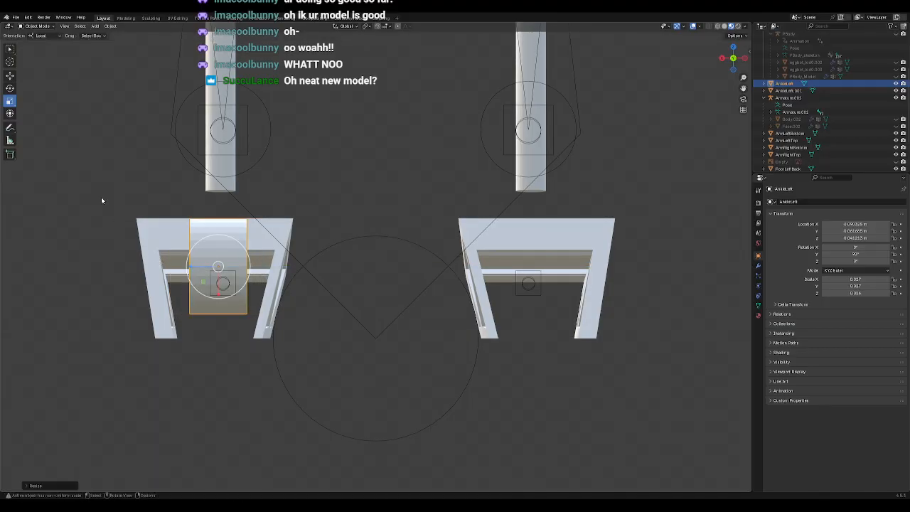
# Step: Shift the ankle cylinder slightly along its local Z axis in front view to an X location of about 0.0895 m
pyautogui.click(10, 75)
pyautogui.press('KP_1')
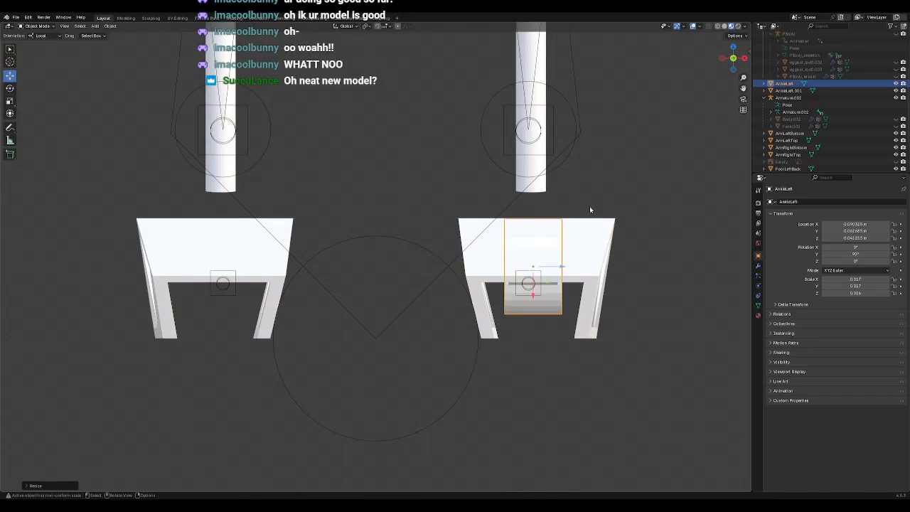
pyautogui.moveTo(562, 268); pyautogui.dragTo(560, 268)
# Step: Inspect the narrowed ankle cylinder's fit with the rod, foot and lower leg from several angles
pyautogui.moveTo(596, 244); pyautogui.dragTo(495, 297, button='middle')
pyautogui.scroll(-4, 516, 235)
pyautogui.scroll(3, 513, 240)
pyautogui.scroll(-3, 510, 252)
pyautogui.scroll(-5, 493, 290)
pyautogui.scroll(1, 492, 279)
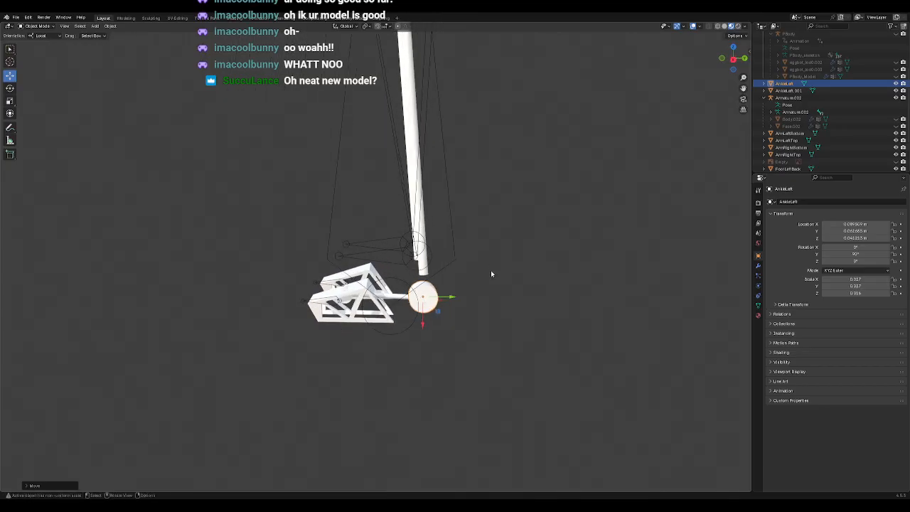
pyautogui.scroll(1, 492, 244)
pyautogui.moveTo(537, 237); pyautogui.dragTo(477, 268, button='middle')
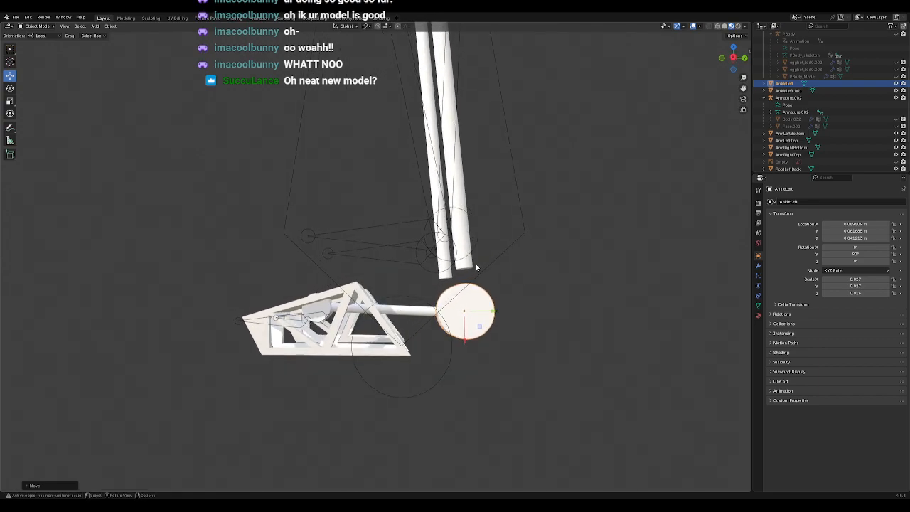
pyautogui.click(325, 310)
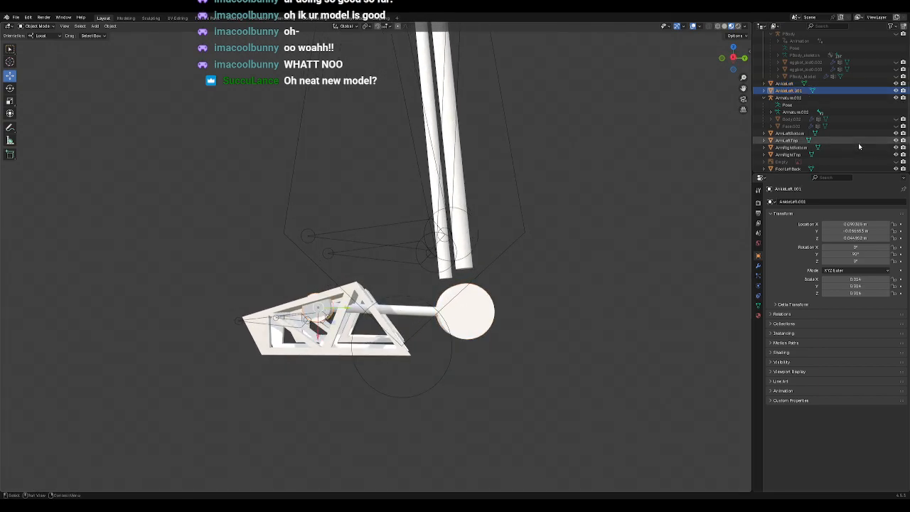
pyautogui.click(787, 84)
pyautogui.doubleClick(788, 86)
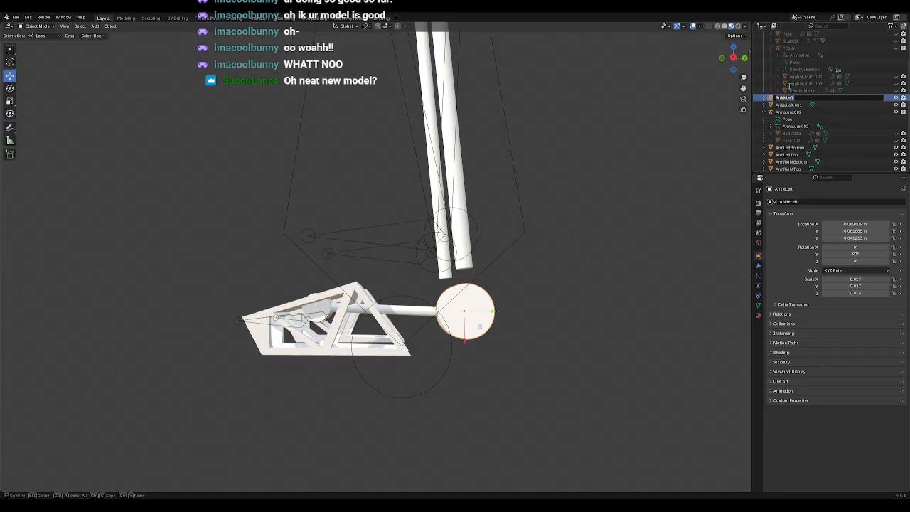
pyautogui.press('Right')
# Step: Rename the duplicate ankle object that forms the left foot's cylinder as FootCylinderLeft.001
pyautogui.click(791, 105)
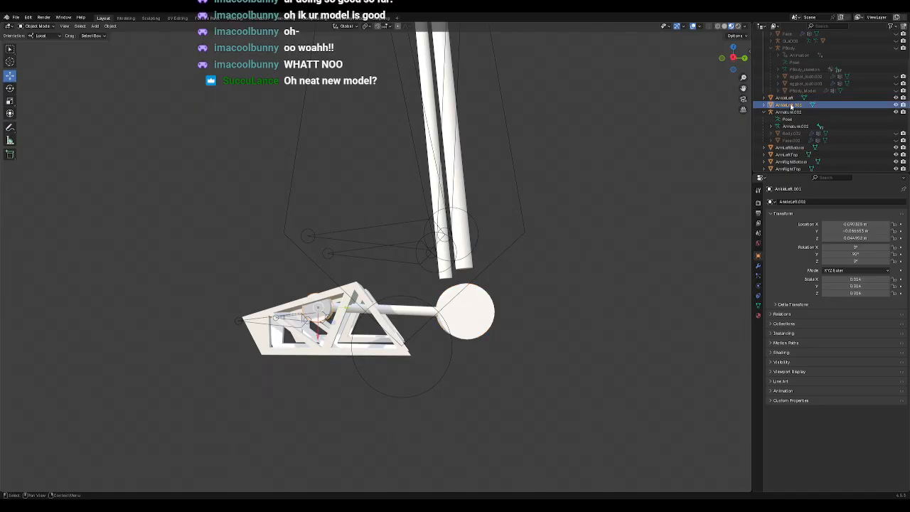
pyautogui.doubleClick(791, 105)
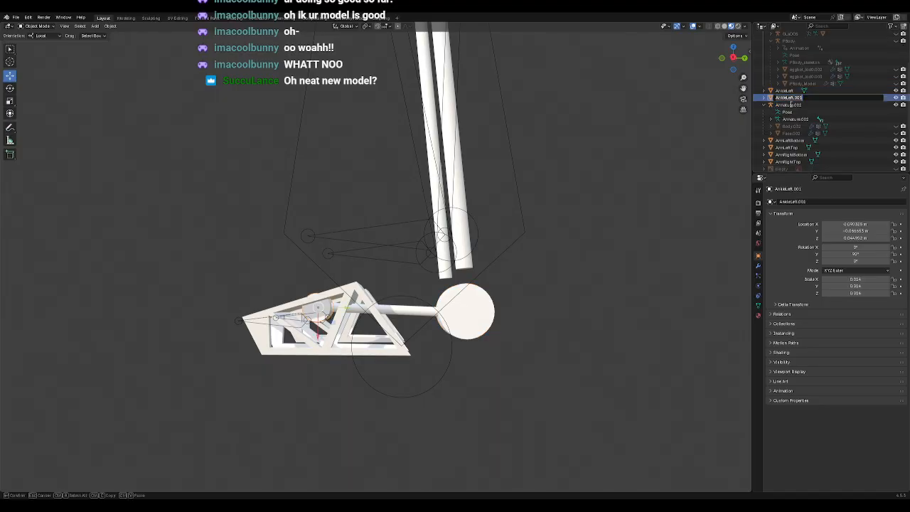
pyautogui.press('Right')
pyautogui.press('Left')
pyautogui.press('Left')
pyautogui.press('Left')
pyautogui.press('Left')
pyautogui.press('Left')
pyautogui.press('Left')
pyautogui.press('Left')
pyautogui.press('BackSpace')
pyautogui.press('BackSpace')
pyautogui.press('BackSpace')
pyautogui.press('BackSpace')
pyautogui.press('BackSpace')
pyautogui.write('Foot')
pyautogui.write('Cylinder')
pyautogui.press('BackSpace')
pyautogui.write('er')
pyautogui.press('BackSpace')
pyautogui.write('r')
pyautogui.press('Return')
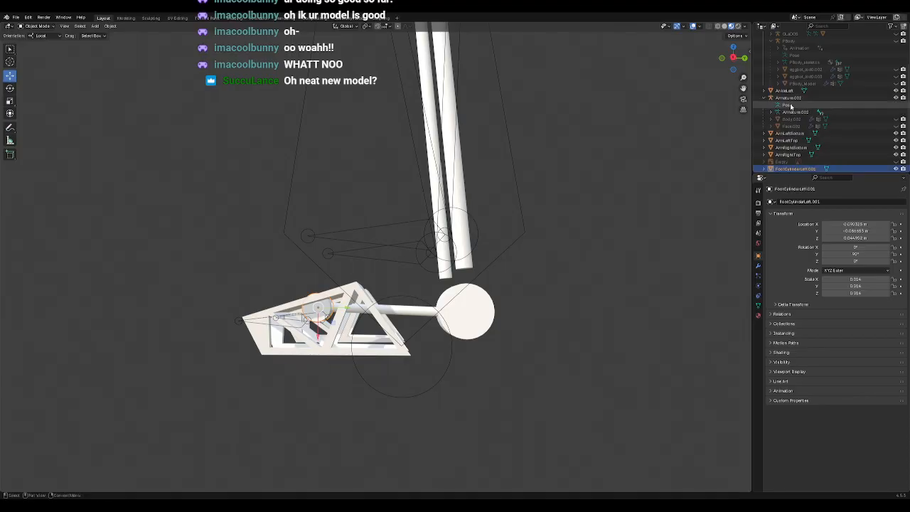
pyautogui.click(618, 220)
pyautogui.hotkey('shift', 'a')
pyautogui.moveTo(619, 216)
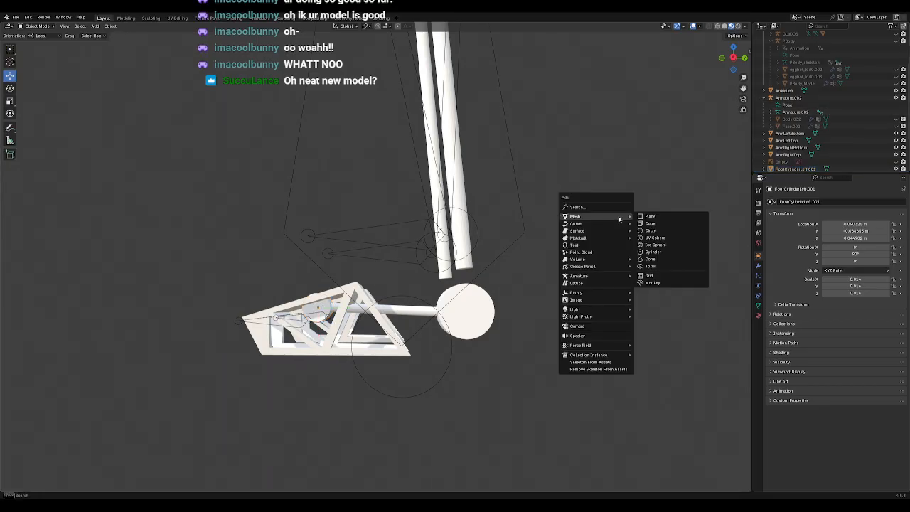
# Step: Remove the .001 suffix from the foot cylinder's name so it reads FootCylinderLeft
pyautogui.scroll(-3, 804, 150)
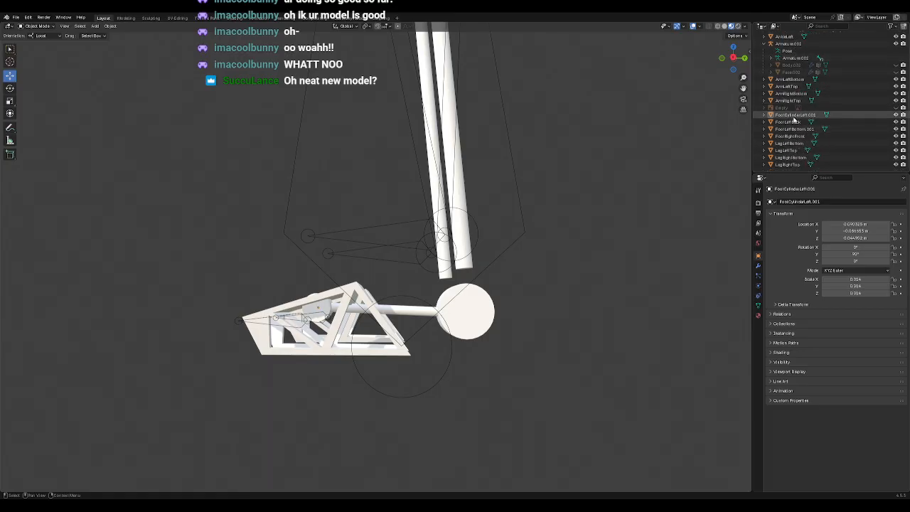
pyautogui.doubleClick(794, 114)
pyautogui.press('End')
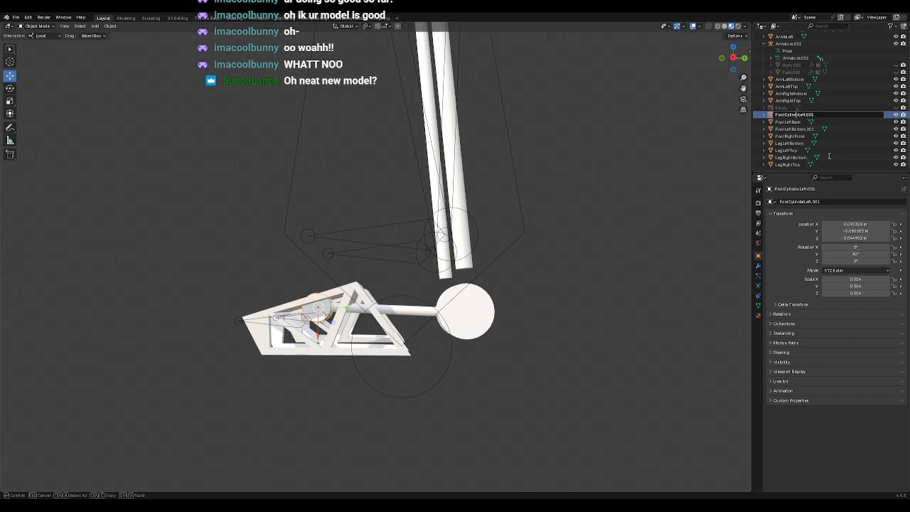
pyautogui.press('BackSpace')
pyautogui.press('BackSpace')
pyautogui.press('BackSpace')
pyautogui.press('BackSpace')
pyautogui.press('Return')
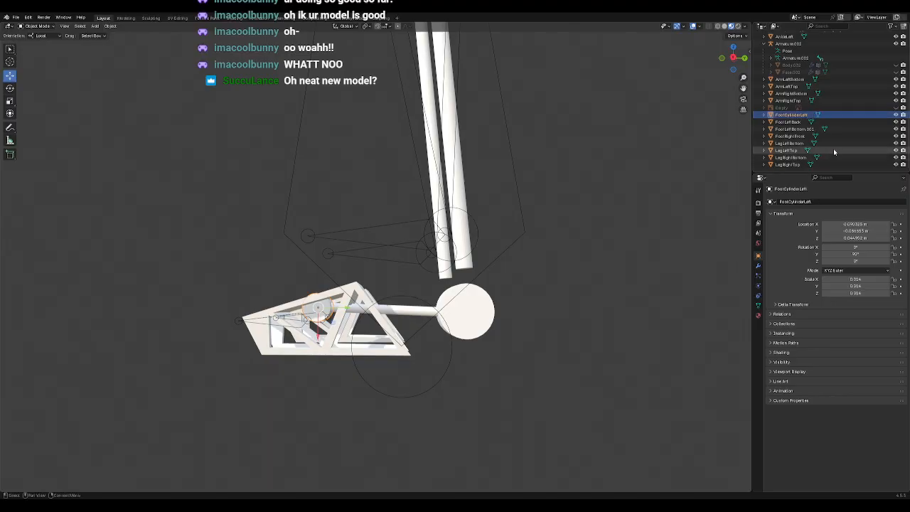
# Step: Rename the rod between the left foot frame and ankle as FootLeftPipe
pyautogui.click(419, 311)
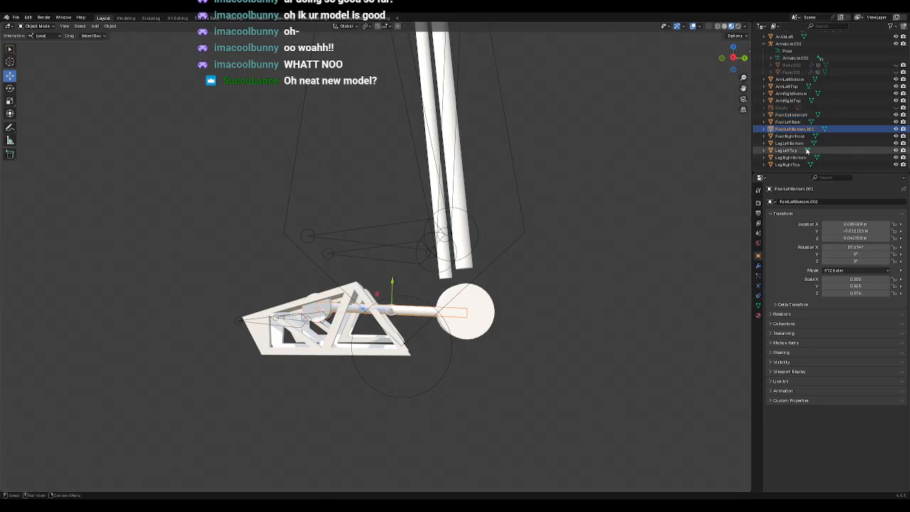
pyautogui.doubleClick(795, 129)
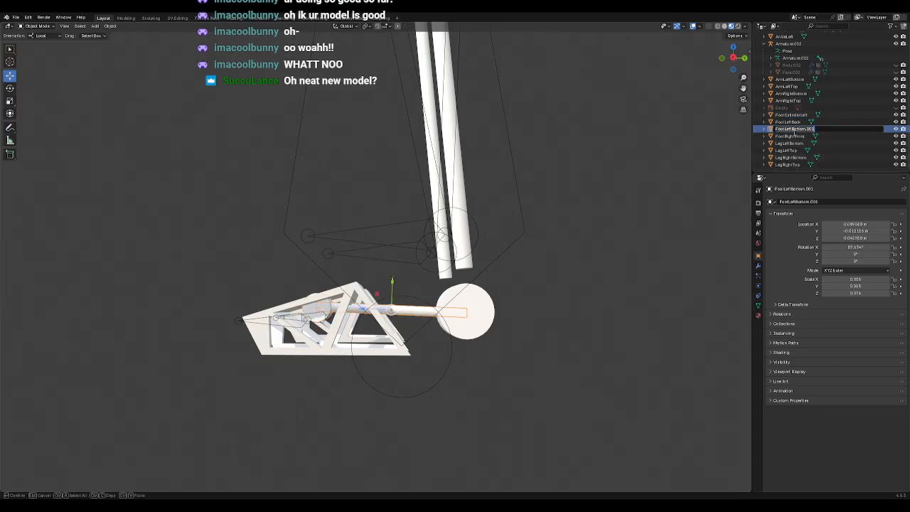
pyautogui.press('BackSpace')
pyautogui.press('BackSpace')
pyautogui.press('BackSpace')
pyautogui.press('BackSpace')
pyautogui.press('BackSpace')
pyautogui.press('BackSpace')
pyautogui.press('BackSpace')
pyautogui.press('BackSpace')
pyautogui.press('BackSpace')
pyautogui.press('BackSpace')
pyautogui.write('Pipe')
pyautogui.press('Return')
# Step: Rename the left foot's cylinder as FootLeftCylinder to match the naming order of the other foot parts
pyautogui.click(791, 114)
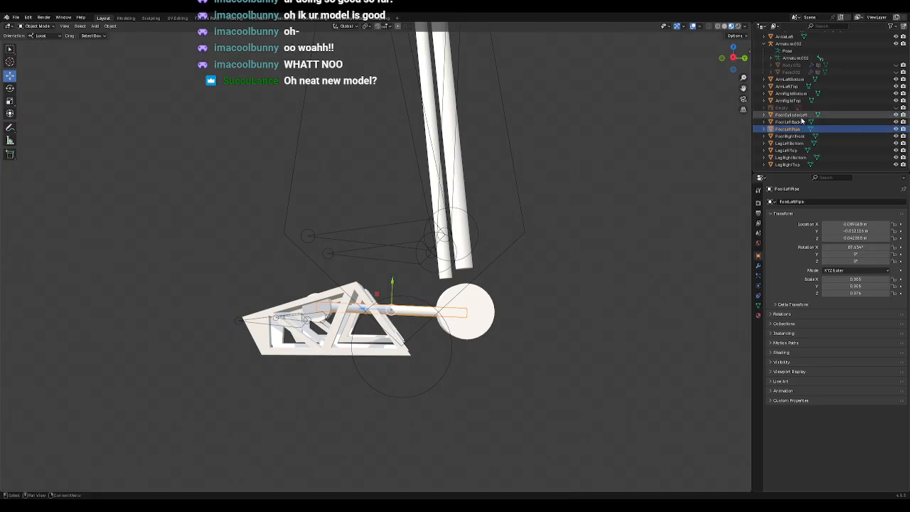
pyautogui.doubleClick(792, 115)
pyautogui.click(805, 114)
pyautogui.press('BackSpace')
pyautogui.press('BackSpace')
pyautogui.press('BackSpace')
pyautogui.press('BackSpace')
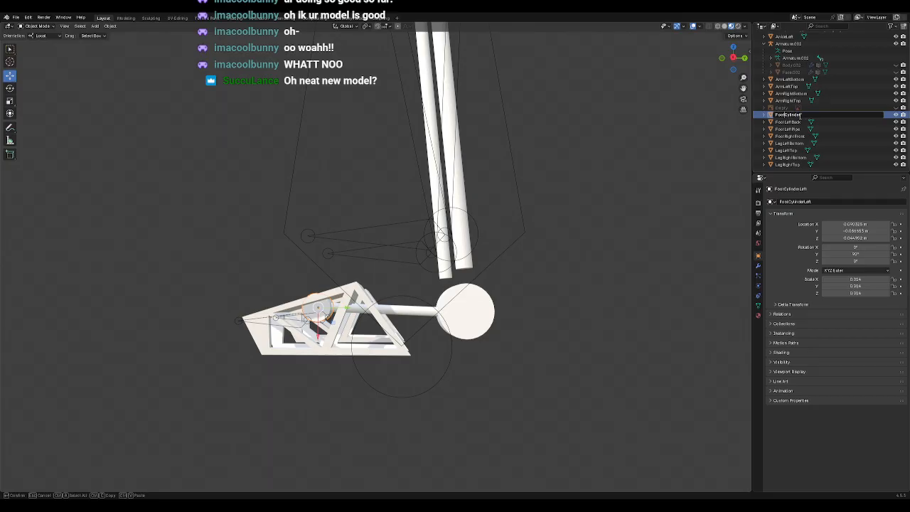
pyautogui.press('Left')
pyautogui.press('Left')
pyautogui.press('Left')
pyautogui.press('Left')
pyautogui.press('Left')
pyautogui.press('Left')
pyautogui.press('Left')
pyautogui.press('Left')
pyautogui.write('Left')
pyautogui.press('Return')
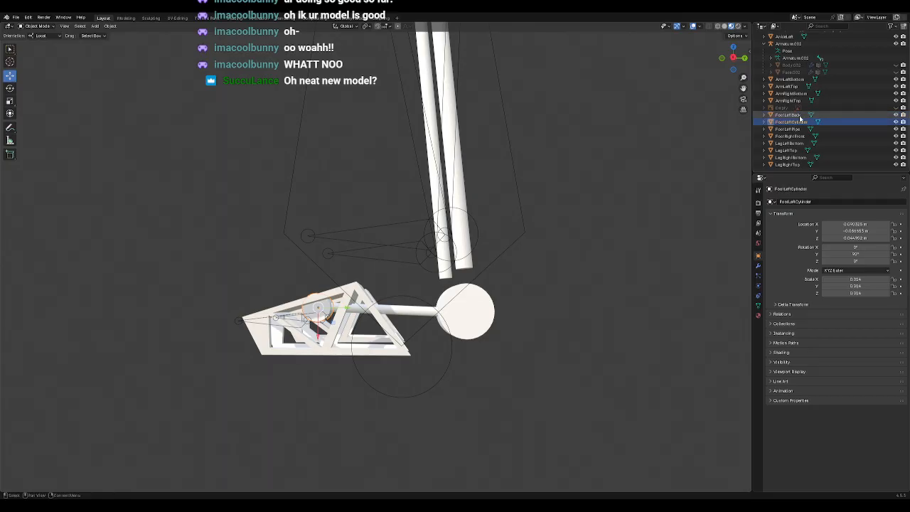
# Step: Rename the left foot frame, FootLeftBack, as FootLeftFront
pyautogui.click(675, 148)
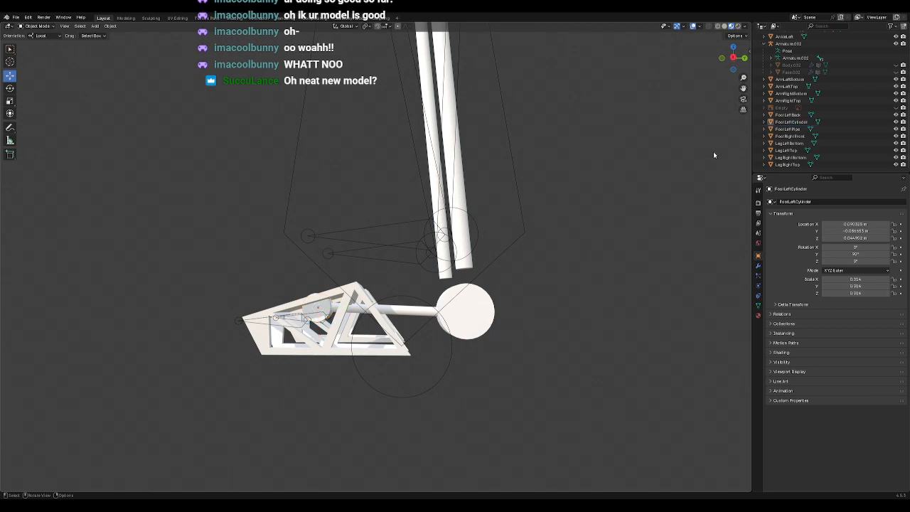
pyautogui.click(789, 130)
pyautogui.press('Up')
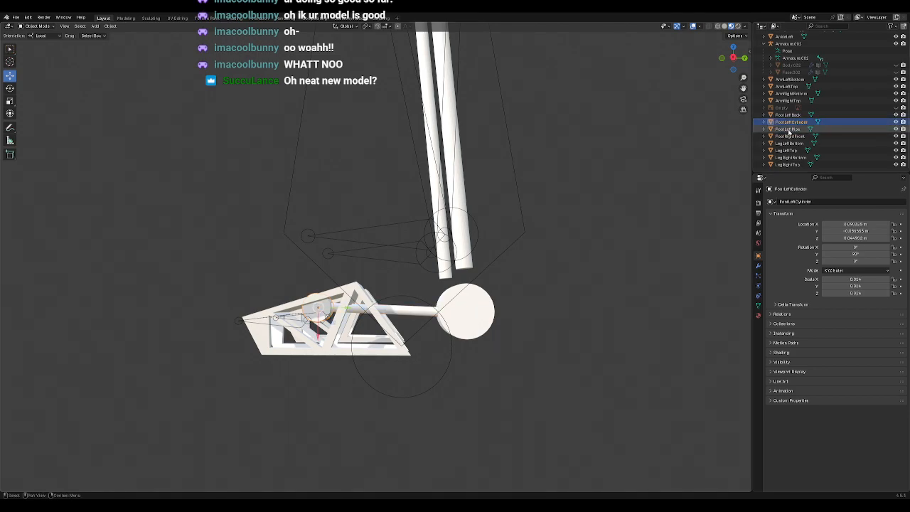
pyautogui.press('Up')
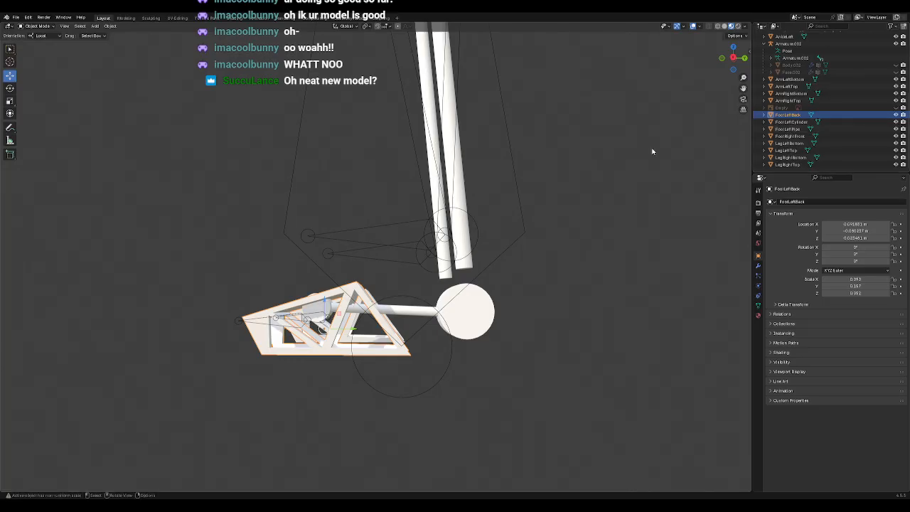
pyautogui.moveTo(534, 305)
pyautogui.mouseDown(button='middle')
pyautogui.moveTo(575, 307)
pyautogui.moveTo(526, 311)
pyautogui.mouseUp(button='middle')
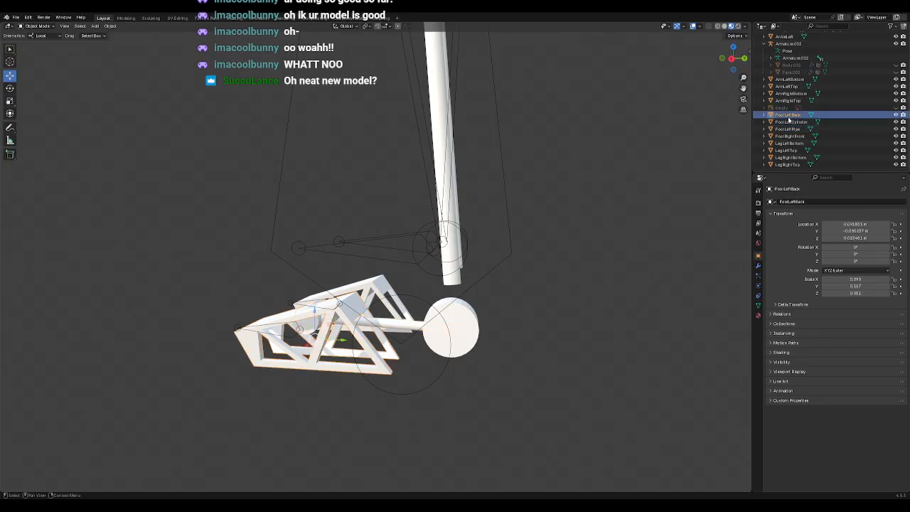
pyautogui.doubleClick(787, 115)
pyautogui.press('End')
pyautogui.press('BackSpace')
pyautogui.press('BackSpace')
pyautogui.press('BackSpace')
pyautogui.press('BackSpace')
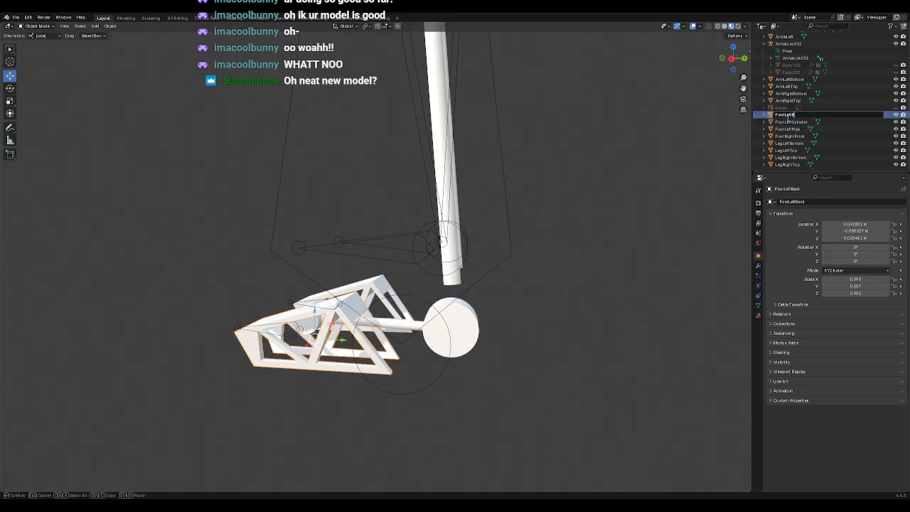
pyautogui.write('Front')
pyautogui.press('Return')
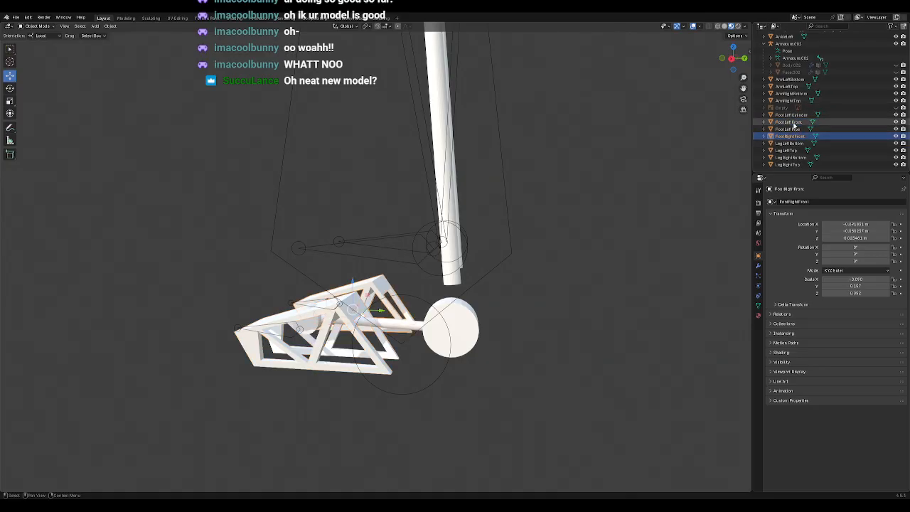
# Step: Check which foot and ankle parts in the model the object names belong to
pyautogui.click(794, 136)
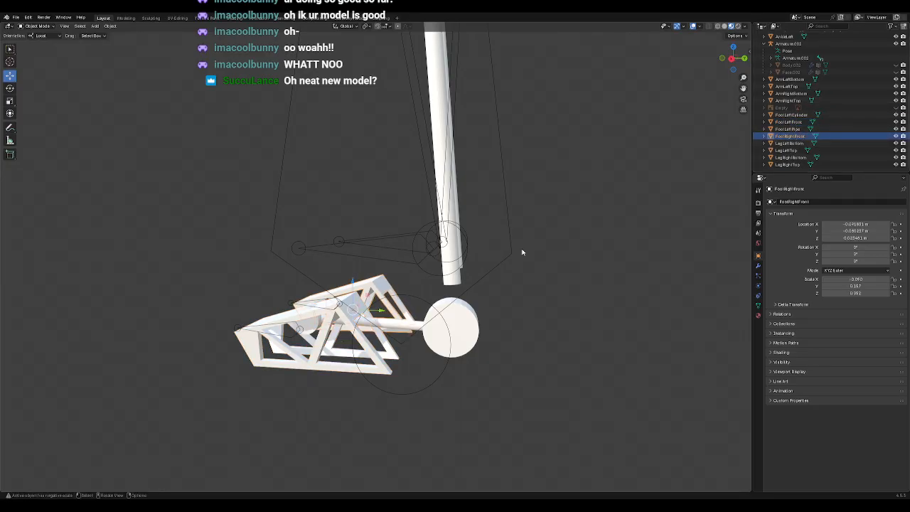
pyautogui.moveTo(523, 273); pyautogui.dragTo(535, 261, button='middle')
pyautogui.scroll(3, 534, 261)
pyautogui.scroll(-3, 533, 260)
pyautogui.click(409, 313)
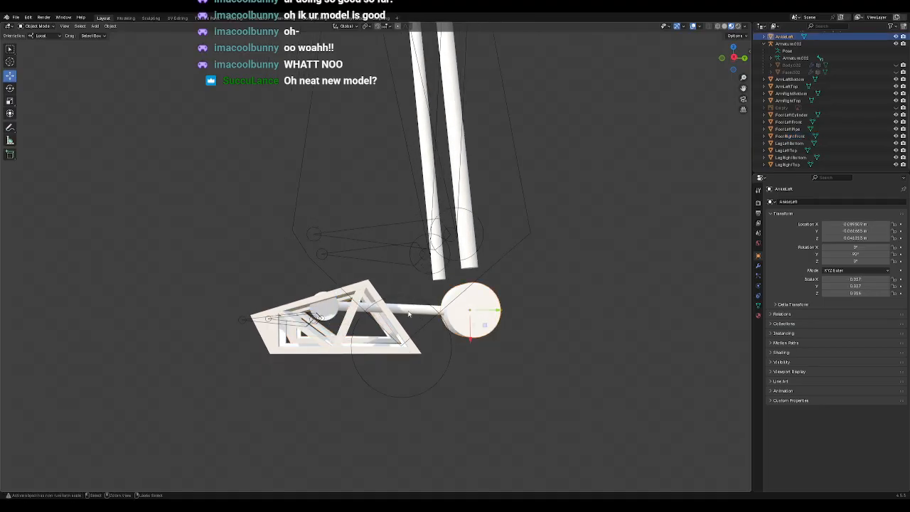
pyautogui.click(327, 316)
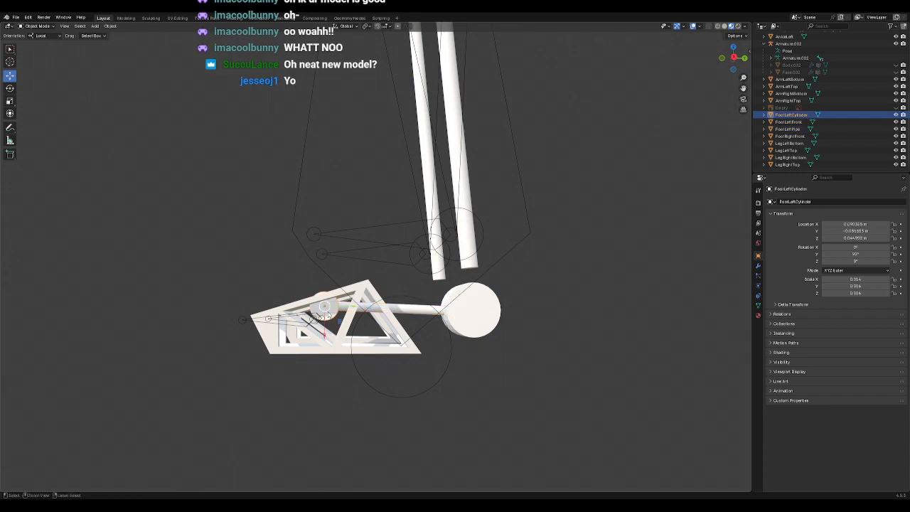
pyautogui.click(657, 233)
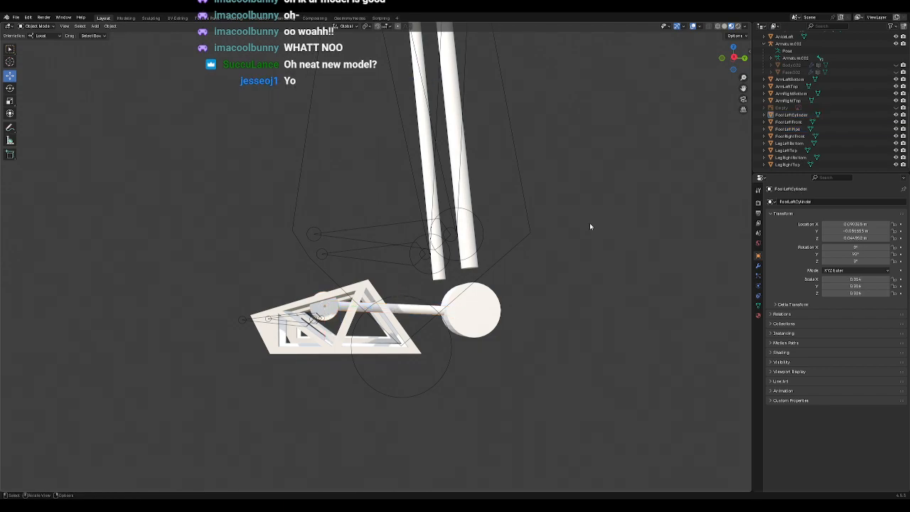
# Step: Copy and paste the left foot cylinder, foot pipe and ankle cylinder together
pyautogui.click(792, 115)
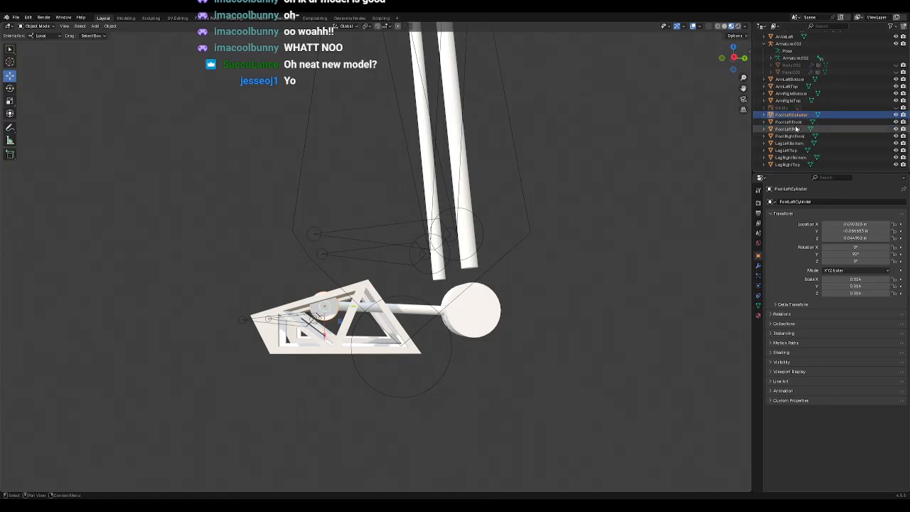
pyautogui.click(796, 130)
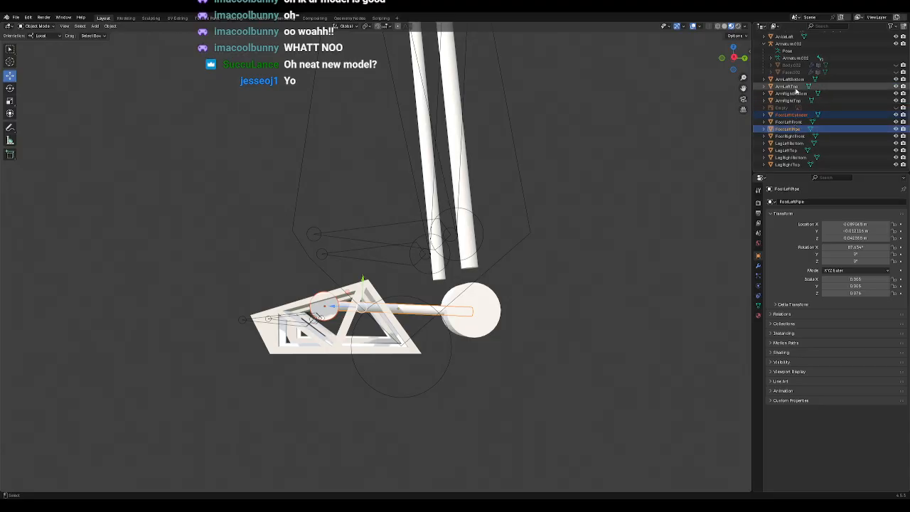
pyautogui.scroll(1, 797, 93)
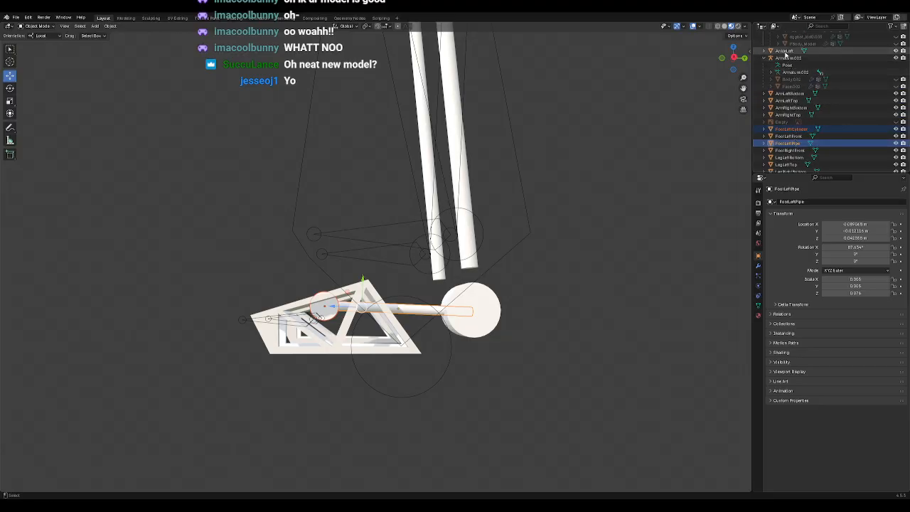
pyautogui.keyDown('ctrl'); pyautogui.click(785, 51); pyautogui.keyUp('ctrl')
pyautogui.hotkey('ctrl', 'c')
pyautogui.hotkey('ctrl', 'v')
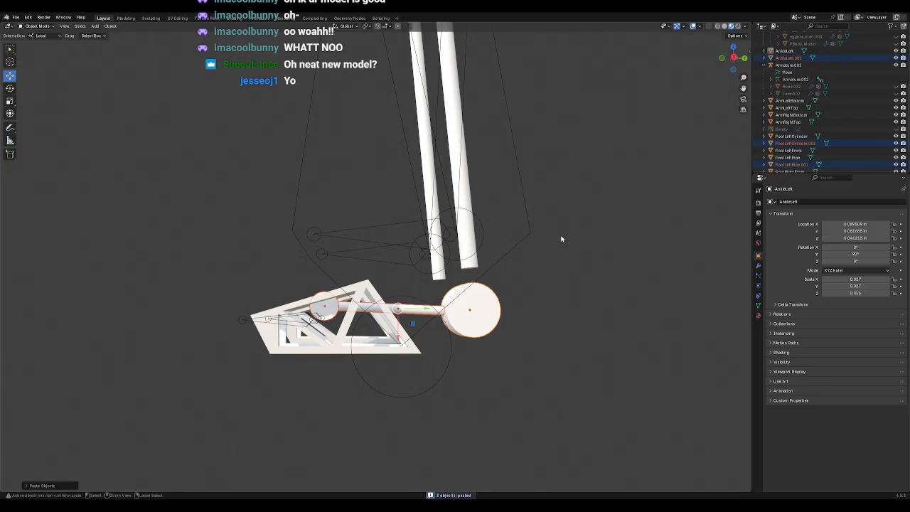
# Step: Move the pasted ankle cylinder to the right side by negating its X location to about -0.0895 m
pyautogui.click(787, 52)
pyautogui.click(788, 59)
pyautogui.doubleClick(851, 225)
pyautogui.press('Home')
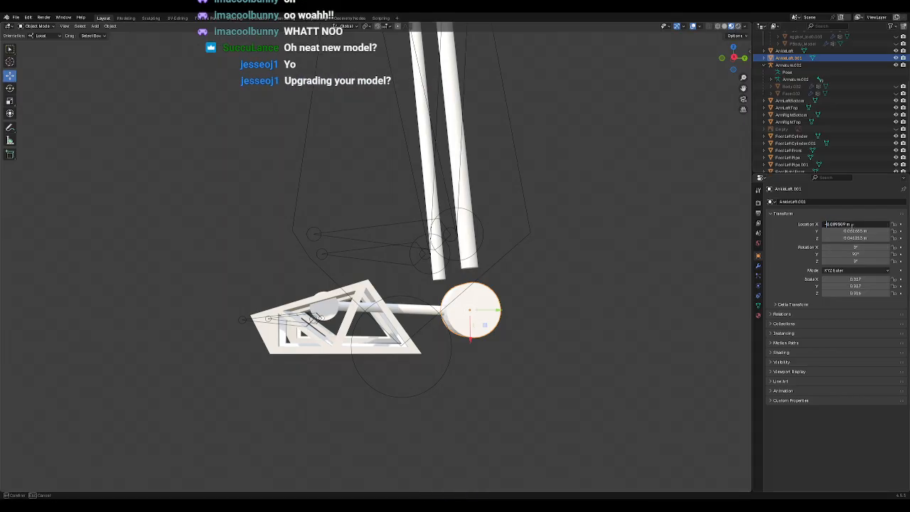
pyautogui.write('-')
pyautogui.press('Return')
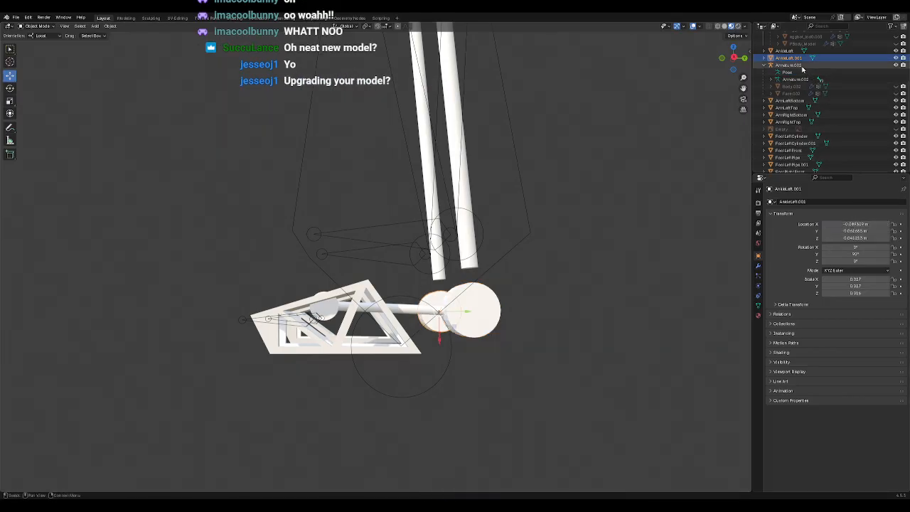
# Step: Rename the copied ankle cylinder as AnkleRight
pyautogui.scroll(3, 803, 69)
pyautogui.press('F2')
pyautogui.press('BackSpace')
pyautogui.press('BackSpace')
pyautogui.press('BackSpace')
pyautogui.press('BackSpace')
pyautogui.press('BackSpace')
pyautogui.press('BackSpace')
pyautogui.press('BackSpace')
pyautogui.press('BackSpace')
pyautogui.write('Right')
pyautogui.press('Return')
# Step: Move the pasted foot cylinder, FootLeftCylinder.001, to the right side by negating its X location to about -0.0903 m
pyautogui.scroll(-5, 793, 89)
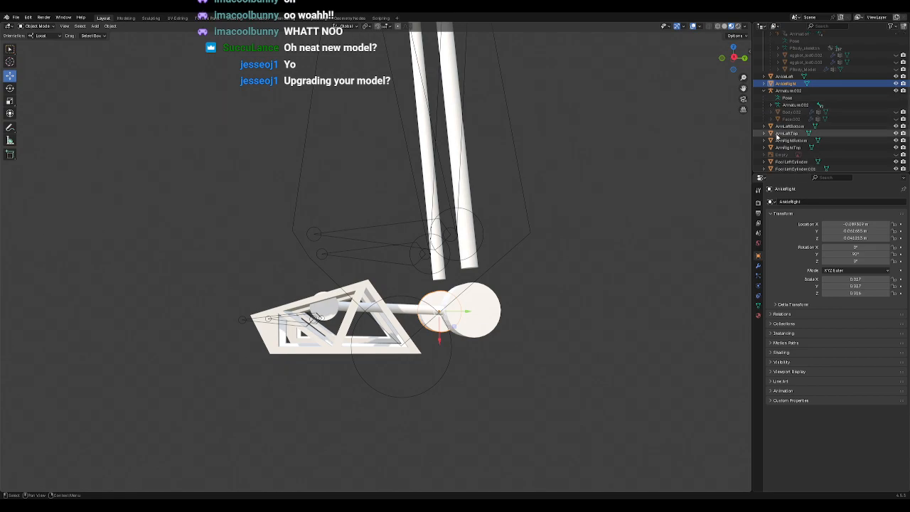
pyautogui.doubleClick(794, 114)
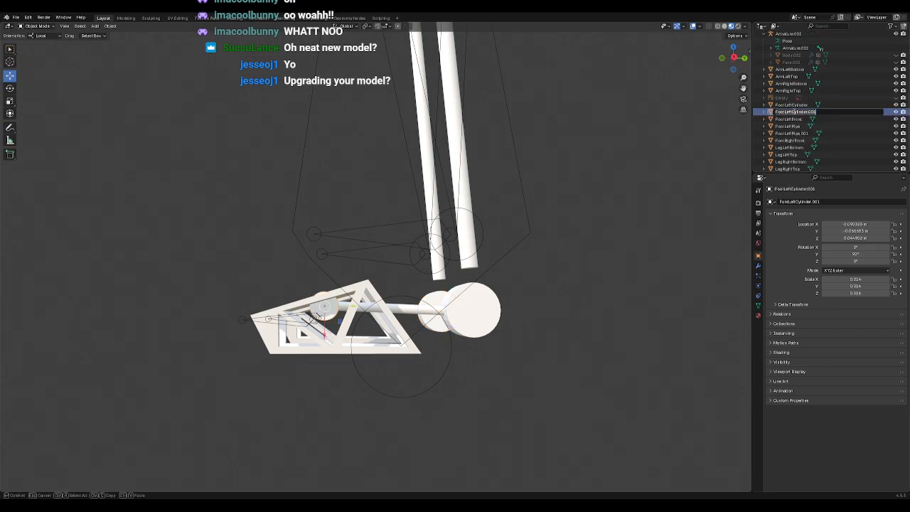
pyautogui.click(794, 104)
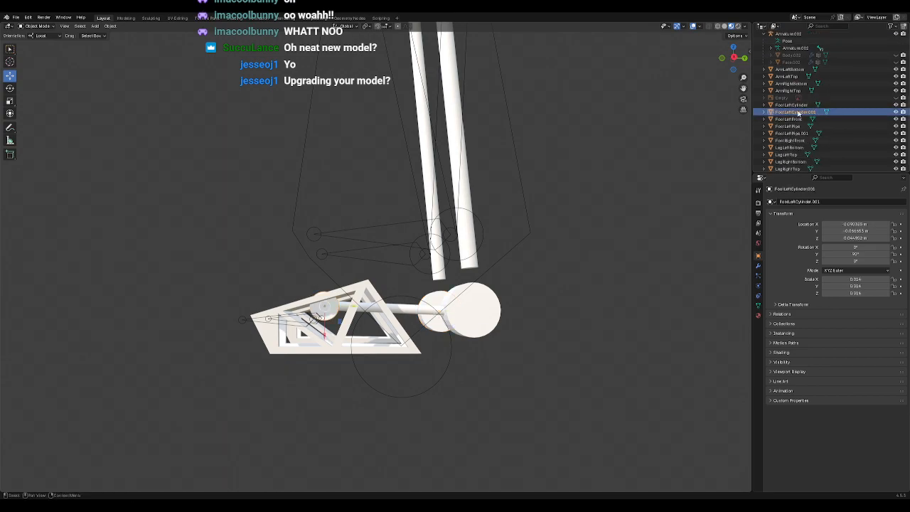
pyautogui.click(792, 112)
pyautogui.doubleClick(873, 223)
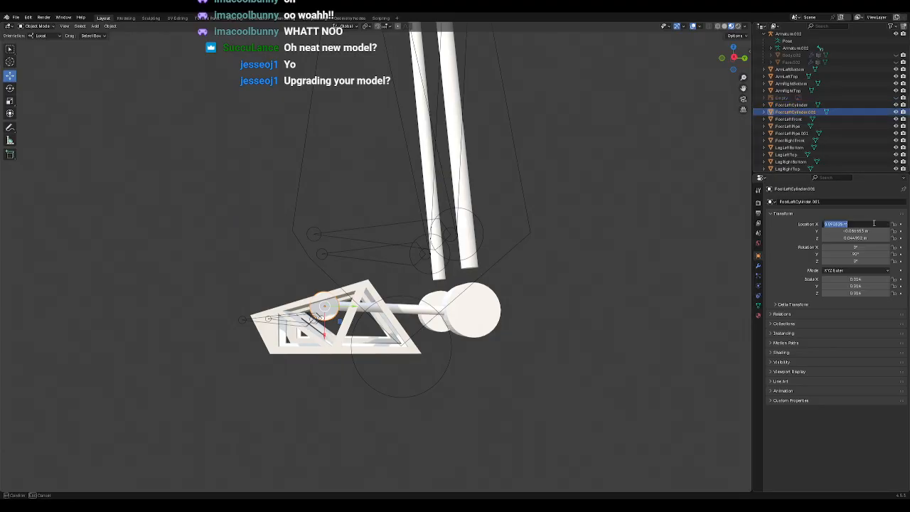
pyautogui.press('Home')
pyautogui.write('-')
pyautogui.press('Return')
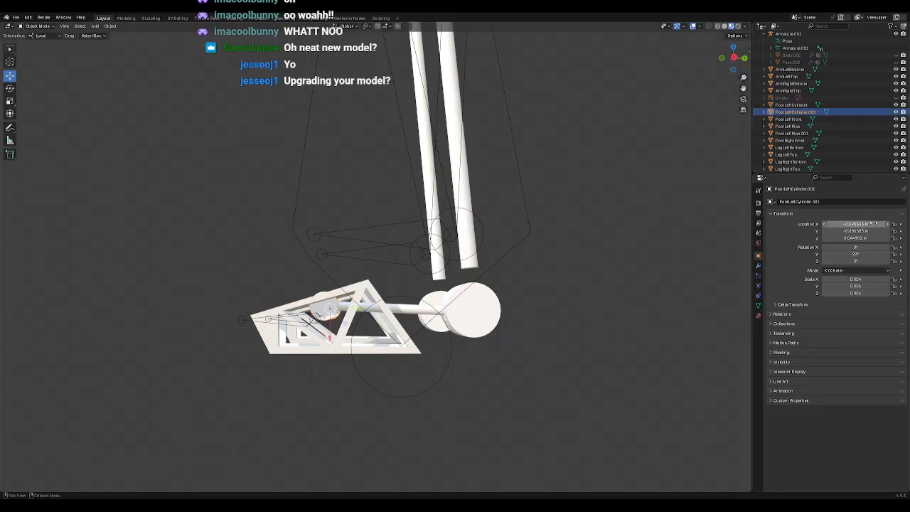
# Step: Rename the copied foot cylinder, FootLeftCylinder.001, as FootRightCylinder
pyautogui.doubleClick(795, 112)
pyautogui.press('End')
pyautogui.press('BackSpace')
pyautogui.press('BackSpace')
pyautogui.press('BackSpace')
pyautogui.press('BackSpace')
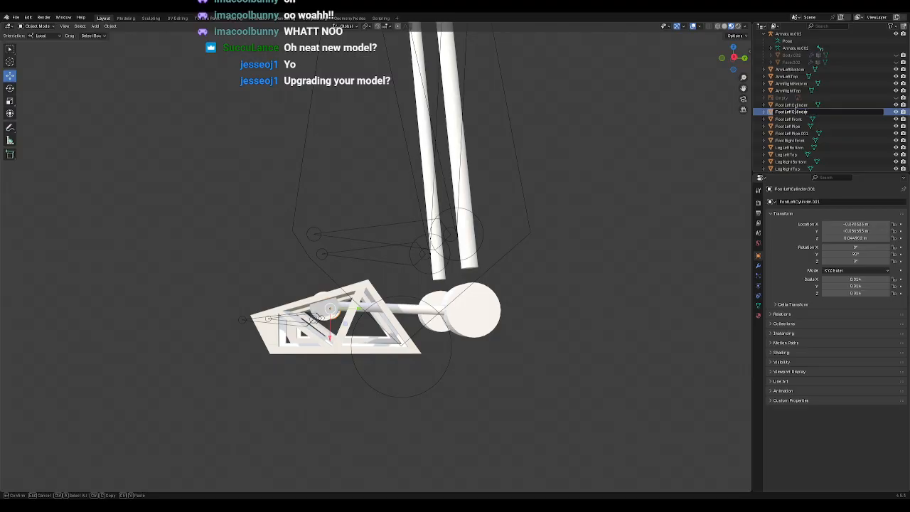
pyautogui.press('BackSpace')
pyautogui.press('BackSpace')
pyautogui.press('BackSpace')
pyautogui.press('BackSpace')
pyautogui.write('Right')
pyautogui.press('Return')
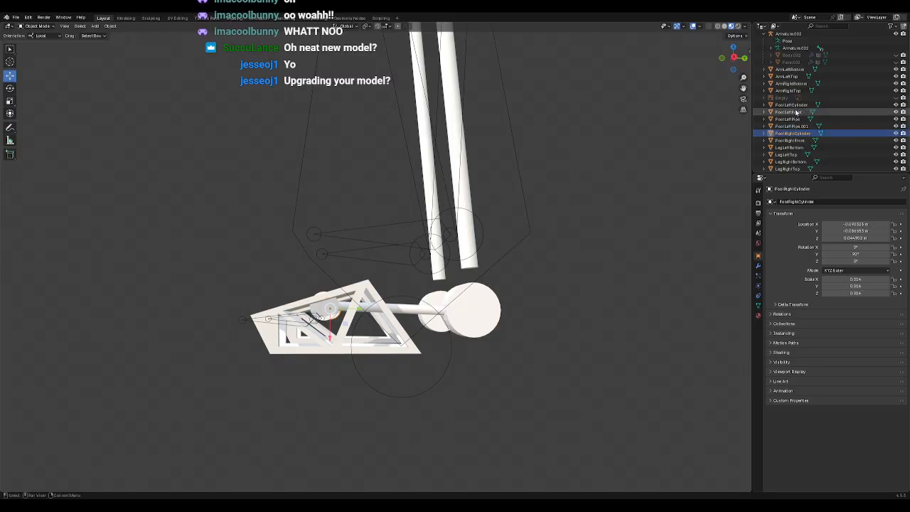
# Step: Move the copied foot pipe, FootLeftPipe.001, to the right foot by negating its X location
pyautogui.scroll(2, 789, 99)
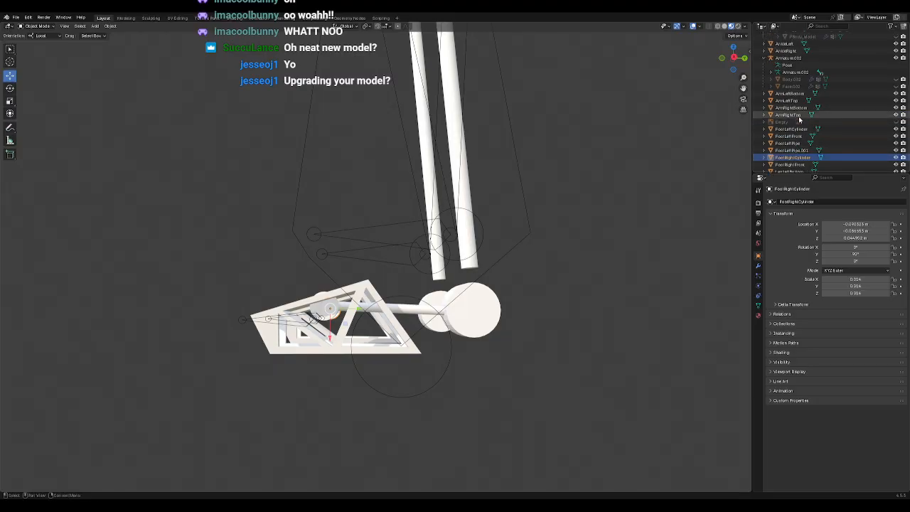
pyautogui.scroll(-1, 793, 82)
pyautogui.scroll(1, 793, 78)
pyautogui.scroll(-3, 793, 71)
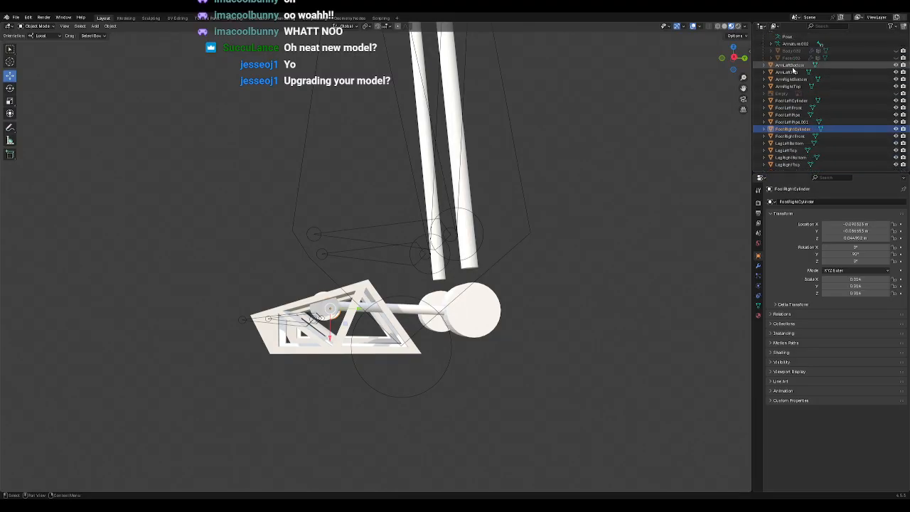
pyautogui.click(794, 121)
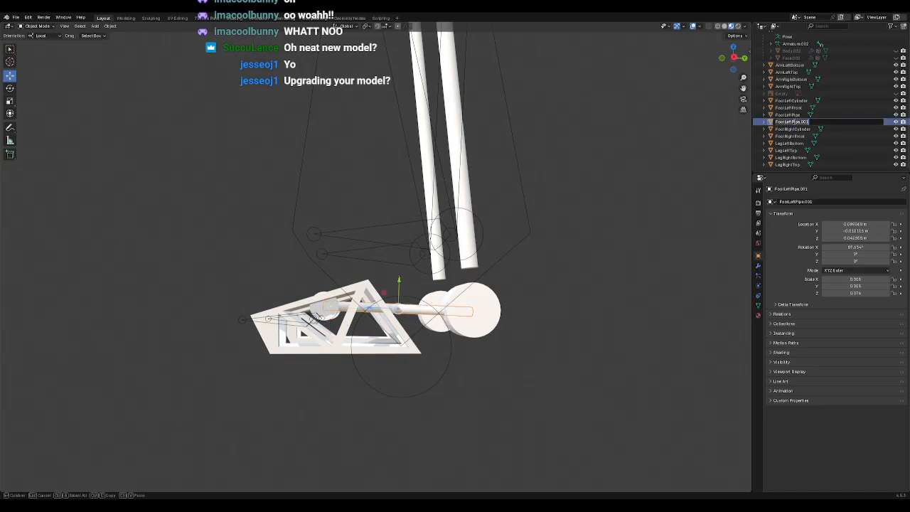
pyautogui.press('Right')
pyautogui.press('Return')
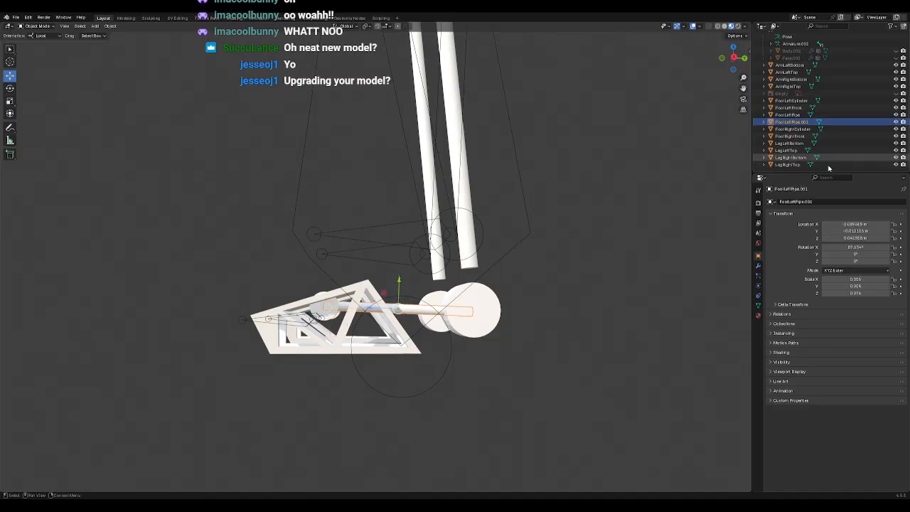
pyautogui.click(851, 223)
pyautogui.press('Home')
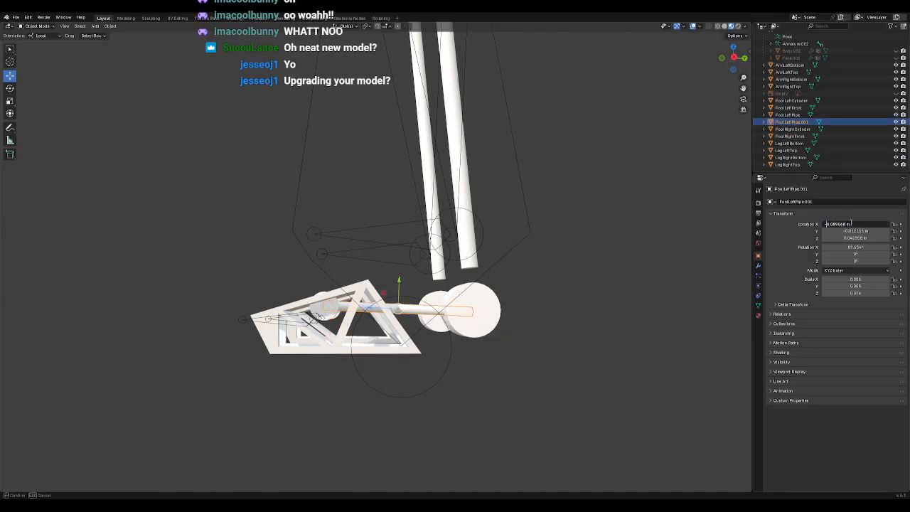
pyautogui.press('Escape')
# Step: Rename the copied foot pipe, FootLeftPipe.001, as FootRightPipe
pyautogui.doubleClick(789, 122)
pyautogui.press('End')
pyautogui.press('BackSpace')
pyautogui.press('BackSpace')
pyautogui.press('BackSpace')
pyautogui.press('BackSpace')
pyautogui.press('Left')
pyautogui.press('Left')
pyautogui.press('Left')
pyautogui.press('Left')
pyautogui.press('Left')
pyautogui.press('Left')
pyautogui.press('Left')
pyautogui.press('Left')
pyautogui.press('Delete')
pyautogui.press('Delete')
pyautogui.press('Delete')
pyautogui.press('Delete')
pyautogui.write('Right')
pyautogui.press('Return')
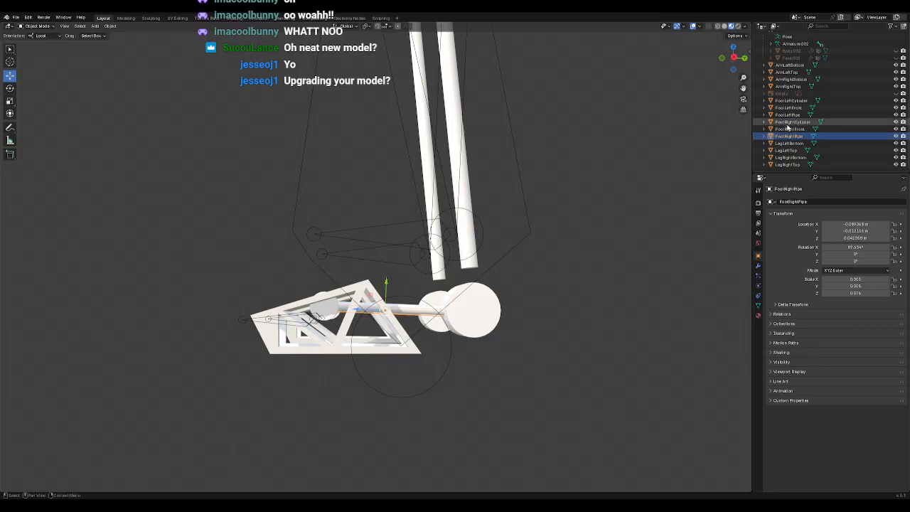
# Step: Examine both feet, the lower leg rods and the gaps at the knees from several angles
pyautogui.moveTo(519, 341); pyautogui.dragTo(547, 278, button='middle')
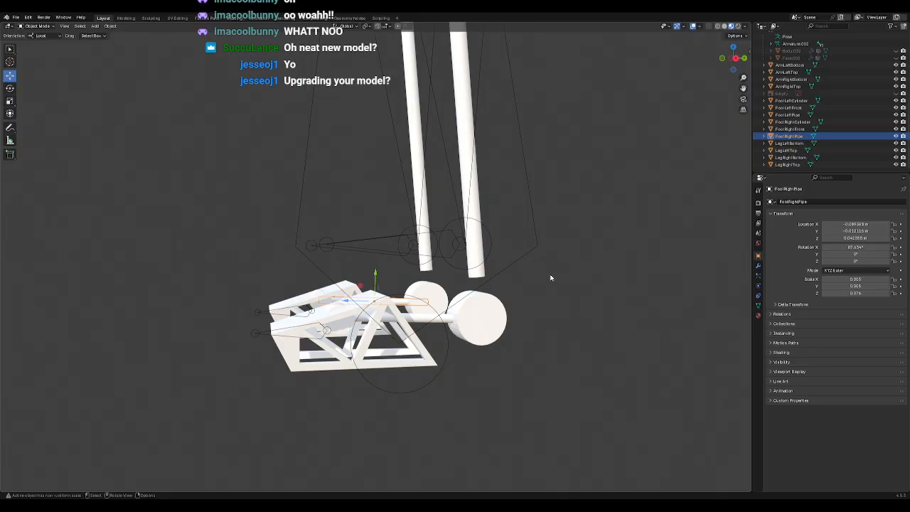
pyautogui.click(576, 281)
pyautogui.moveTo(549, 294); pyautogui.dragTo(537, 314, button='middle')
pyautogui.scroll(-4, 536, 314)
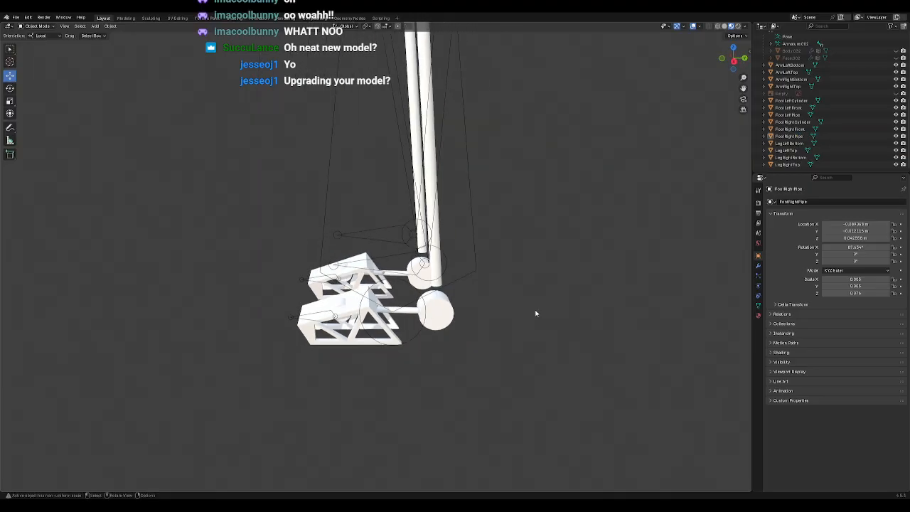
pyautogui.moveTo(522, 314); pyautogui.dragTo(504, 343, button='middle')
pyautogui.moveTo(547, 382); pyautogui.dragTo(465, 363, button='middle')
pyautogui.click(459, 342)
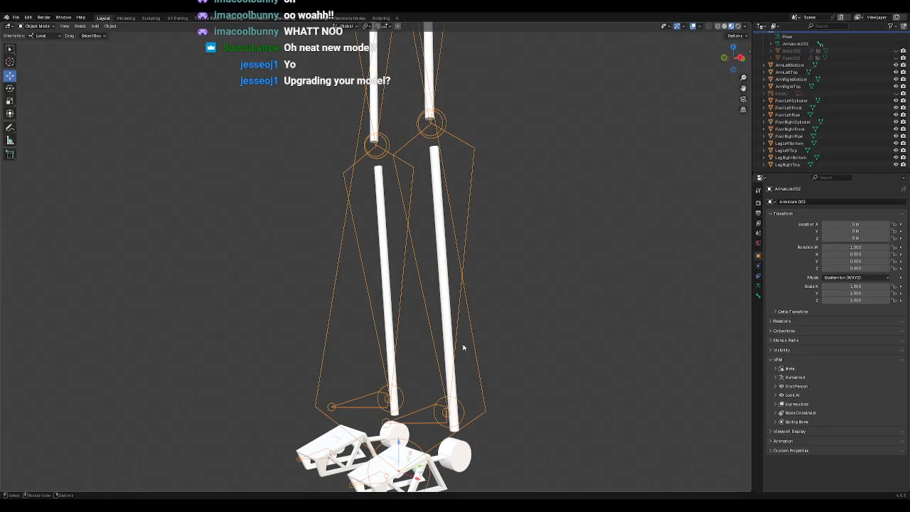
pyautogui.click(451, 323)
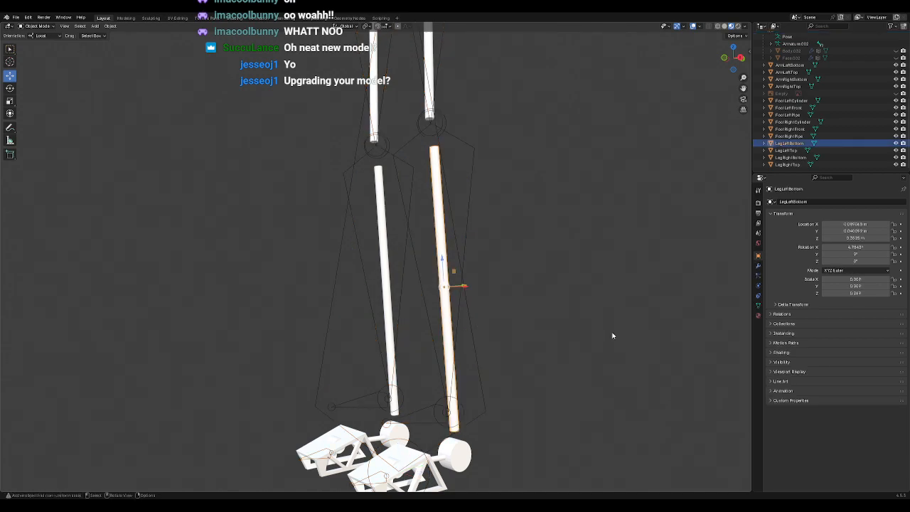
pyautogui.press('KP_Decimal')
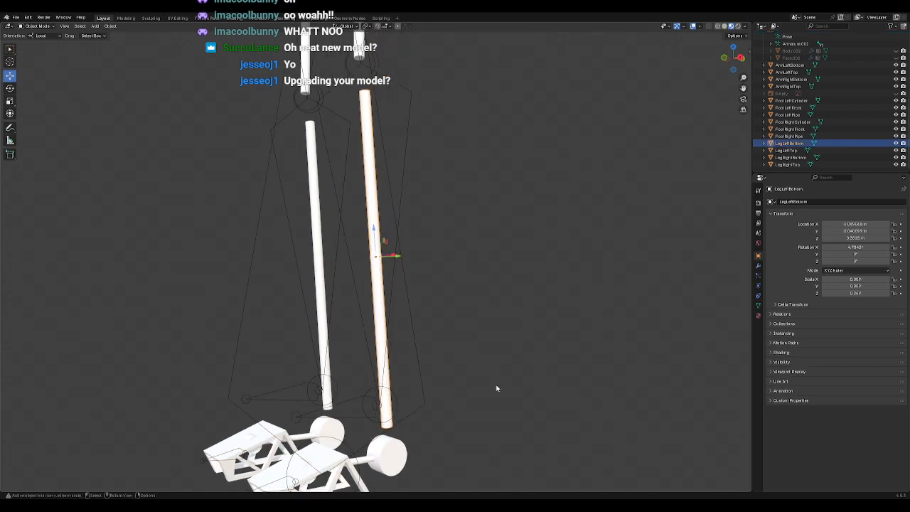
pyautogui.click(10, 100)
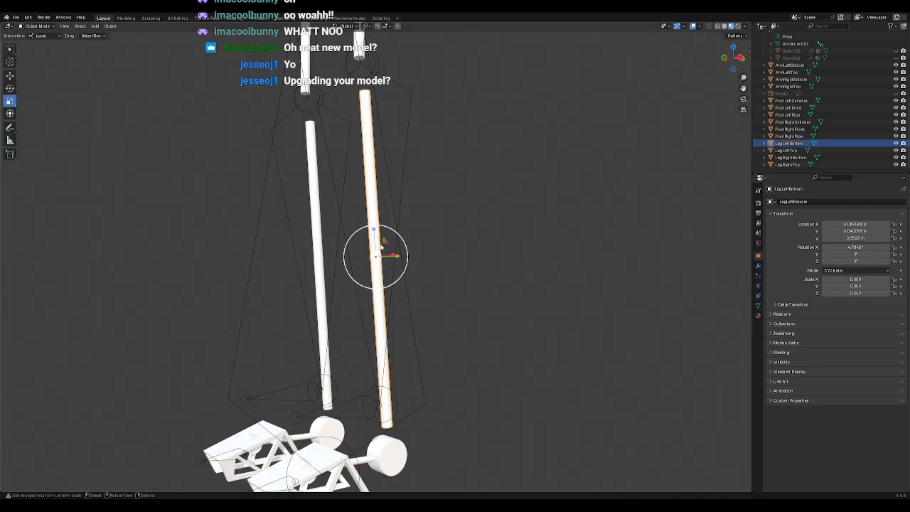
pyautogui.click(10, 75)
pyautogui.click(544, 254)
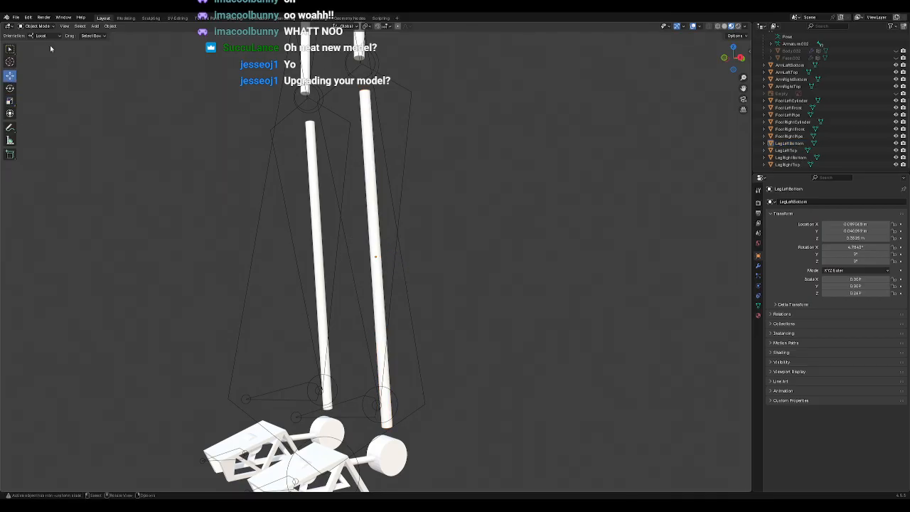
pyautogui.moveTo(315, 191); pyautogui.dragTo(461, 315, button='middle')
pyautogui.press('KP_1')
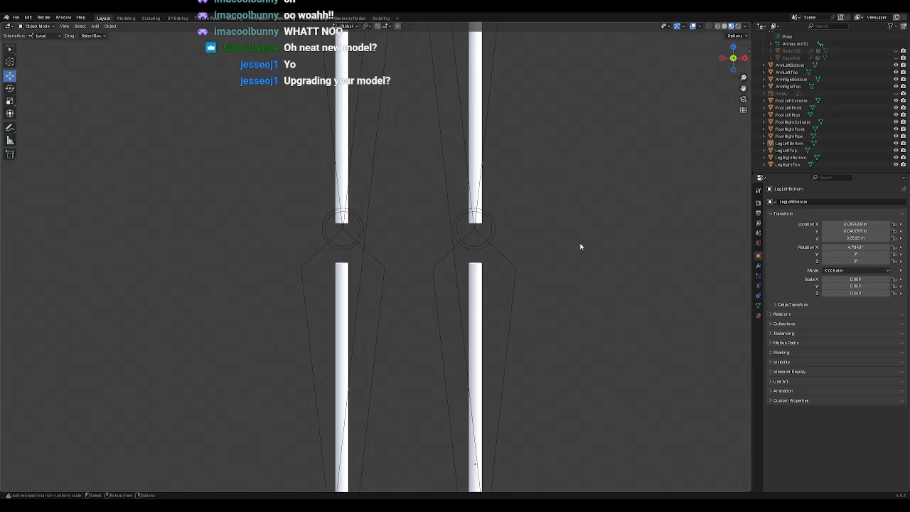
pyautogui.scroll(-6, 576, 263)
pyautogui.scroll(1, 567, 284)
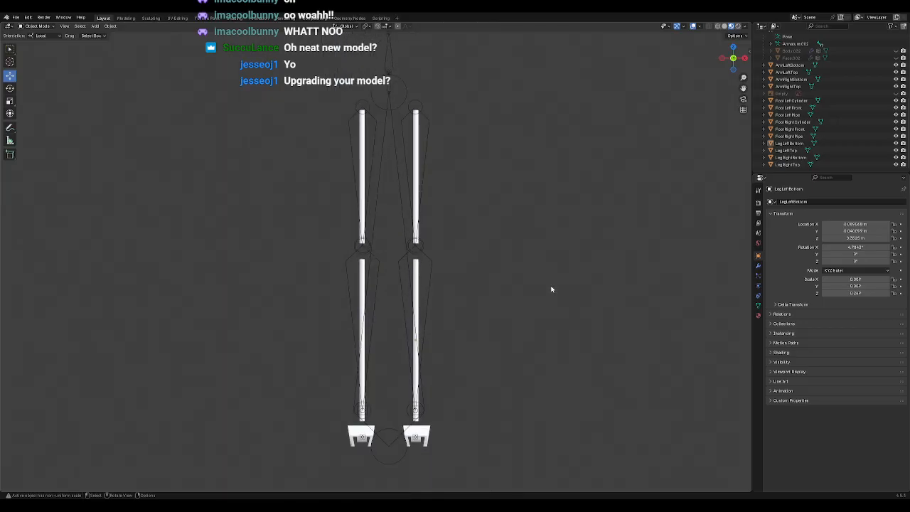
pyautogui.moveTo(538, 286); pyautogui.dragTo(484, 344, button='middle')
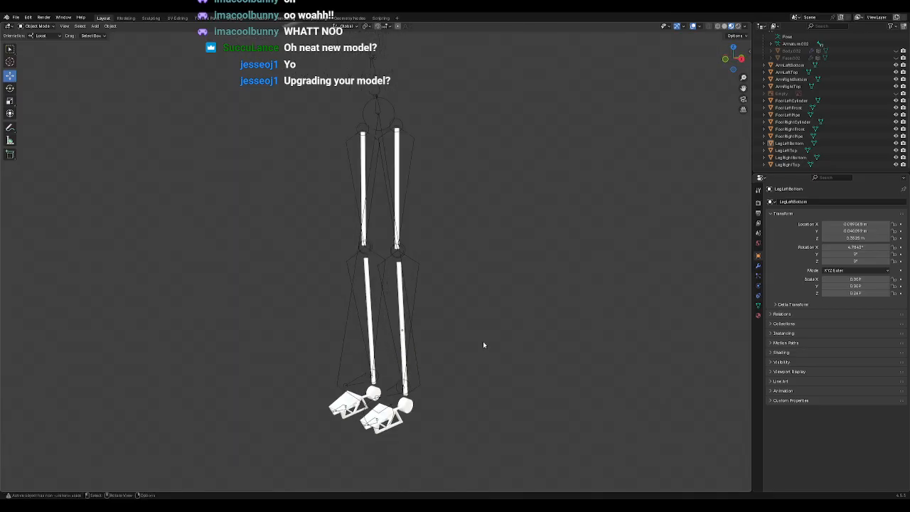
# Step: Duplicate the left ankle cylinder by copying and pasting it, and select the copy, AnkleLeft.001
pyautogui.click(405, 406)
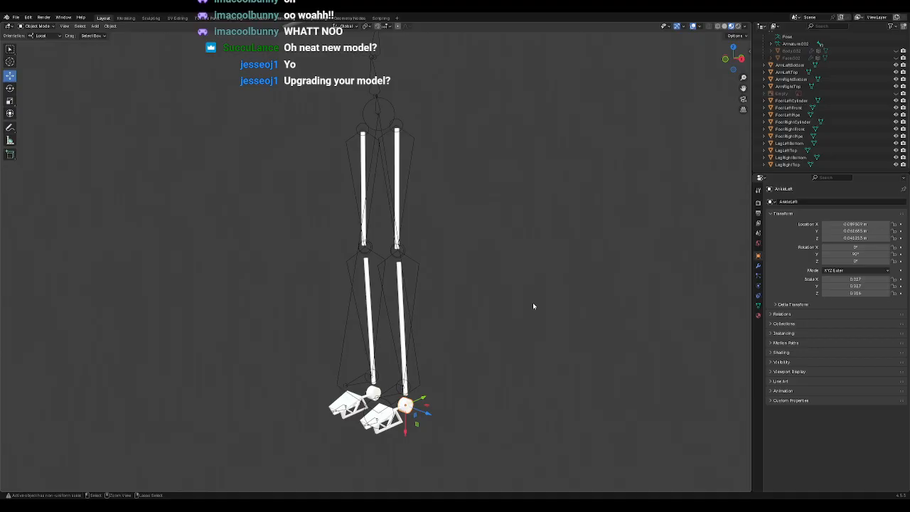
pyautogui.hotkey('ctrl', 'v')
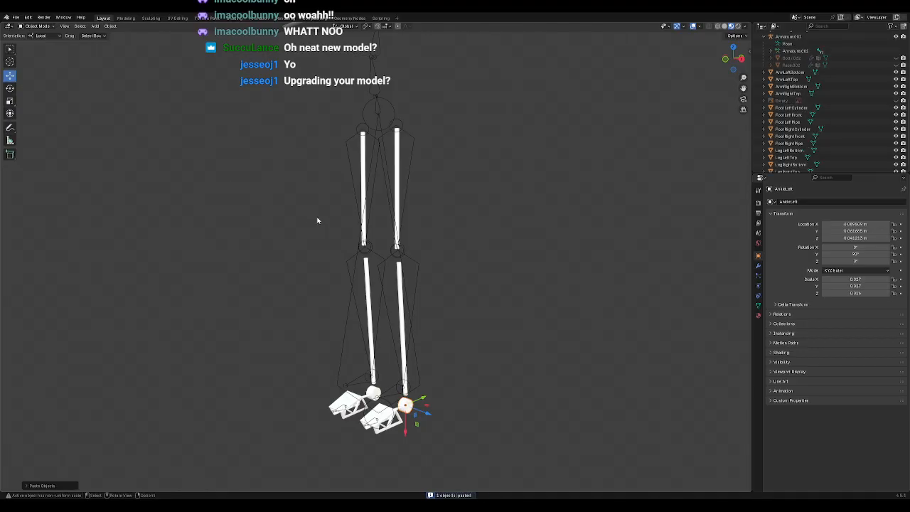
pyautogui.press('KP_3')
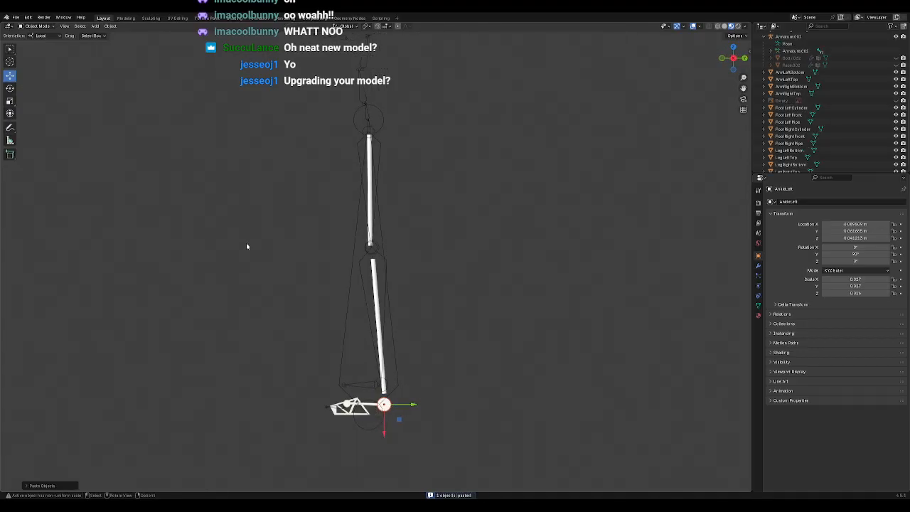
pyautogui.scroll(-1, 796, 92)
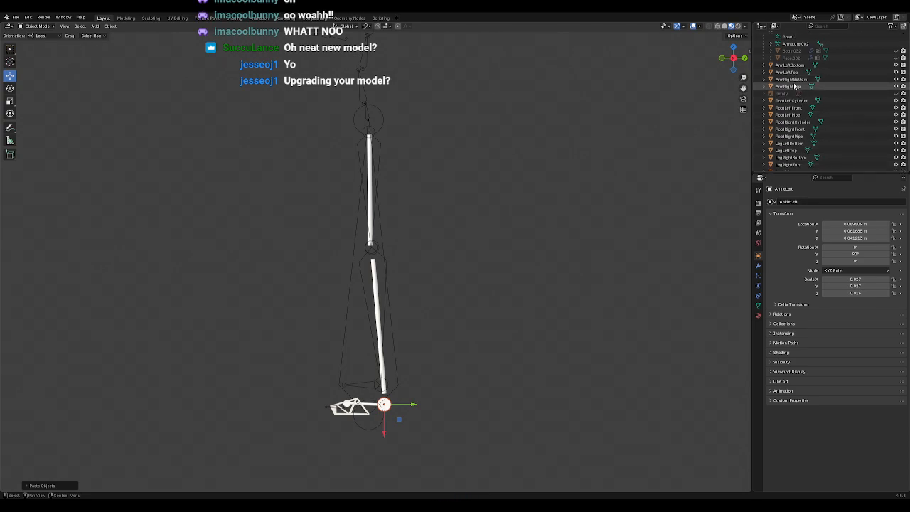
pyautogui.scroll(5, 800, 113)
pyautogui.click(784, 95)
pyautogui.click(784, 101)
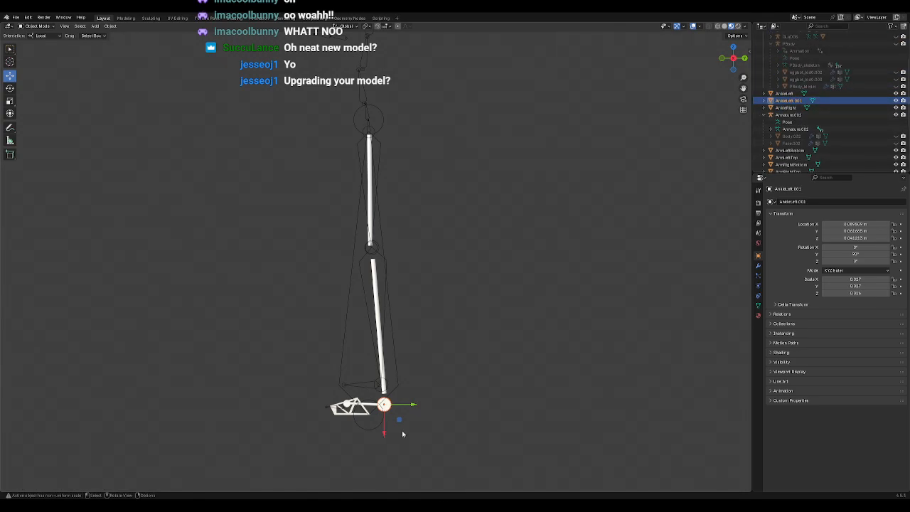
# Step: Move the copied cylinder in side view from the left ankle up to the left knee joint
pyautogui.moveTo(398, 420); pyautogui.dragTo(386, 260)
pyautogui.press('KP_1')
pyautogui.press('KP_3')
pyautogui.press('KP_Decimal')
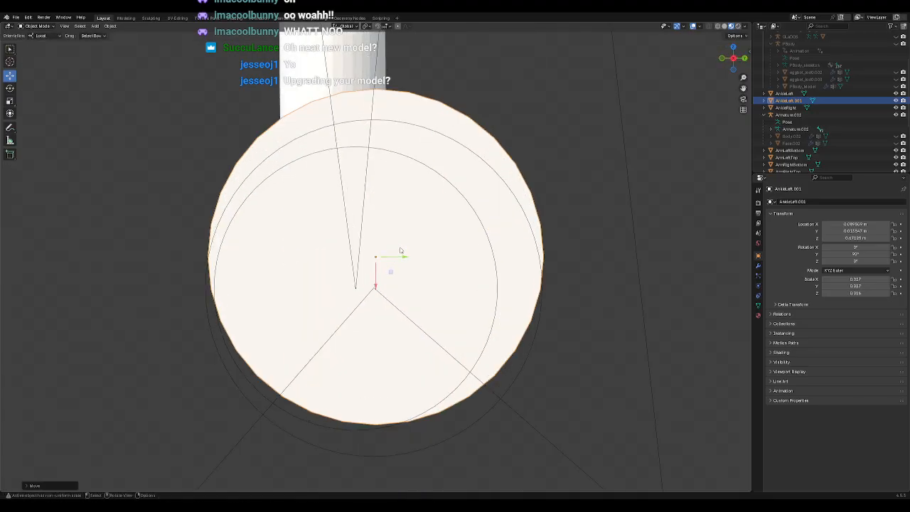
pyautogui.scroll(-5, 400, 250)
pyautogui.moveTo(391, 272); pyautogui.dragTo(404, 312)
pyautogui.scroll(-2, 421, 321)
pyautogui.scroll(-3, 421, 322)
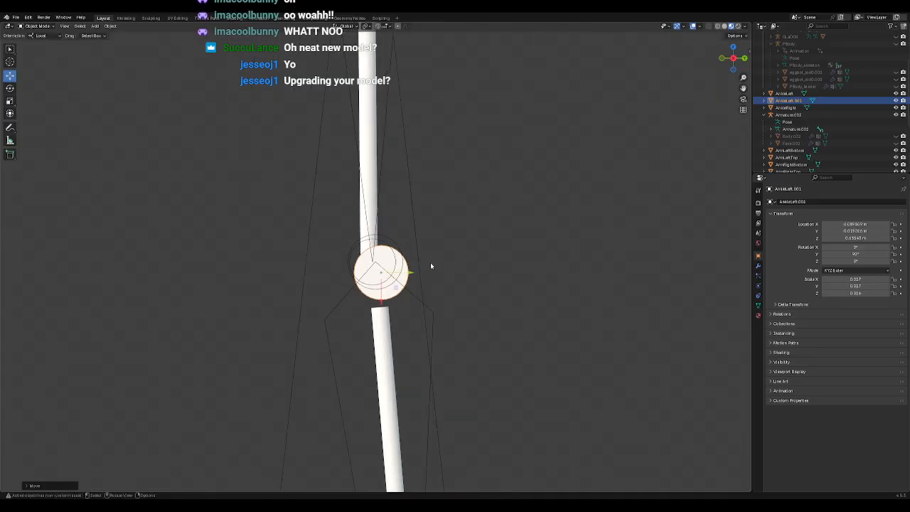
# Step: Pull the copied cylinder aside to expose the knee joint, and re-place it centred on the joint in side view
pyautogui.moveTo(396, 287); pyautogui.dragTo(545, 300)
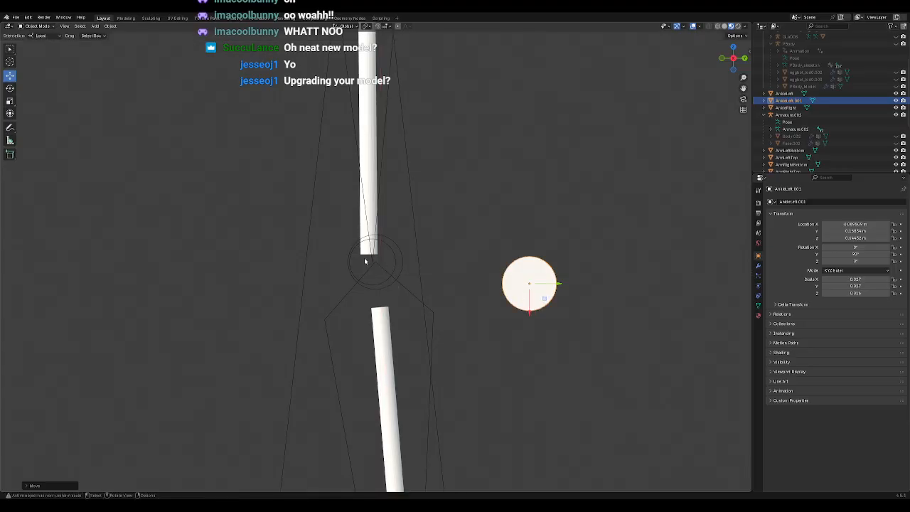
pyautogui.moveTo(416, 276); pyautogui.dragTo(432, 290, button='middle')
pyautogui.press('KP_3')
pyautogui.press('g')
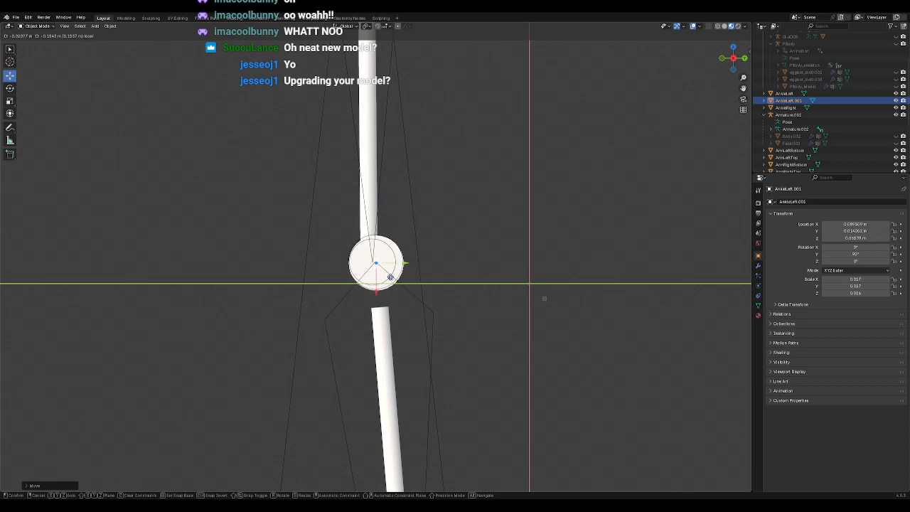
pyautogui.click(391, 278)
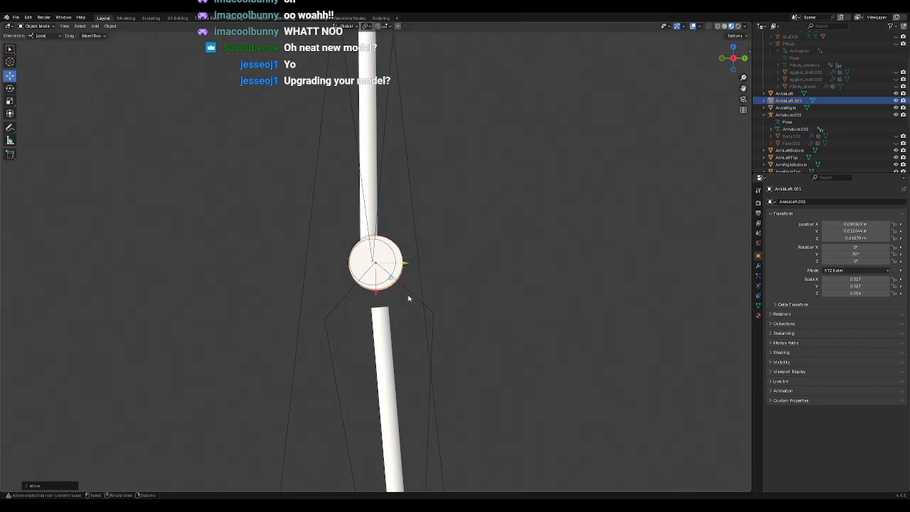
# Step: Scale up the left knee cylinder uniformly until its local X and Y scale is about 0.032
pyautogui.scroll(-6, 506, 309)
pyautogui.moveTo(508, 369)
pyautogui.mouseDown(button='middle')
pyautogui.moveTo(435, 370)
pyautogui.moveTo(492, 372)
pyautogui.mouseUp(button='middle')
pyautogui.scroll(4, 494, 364)
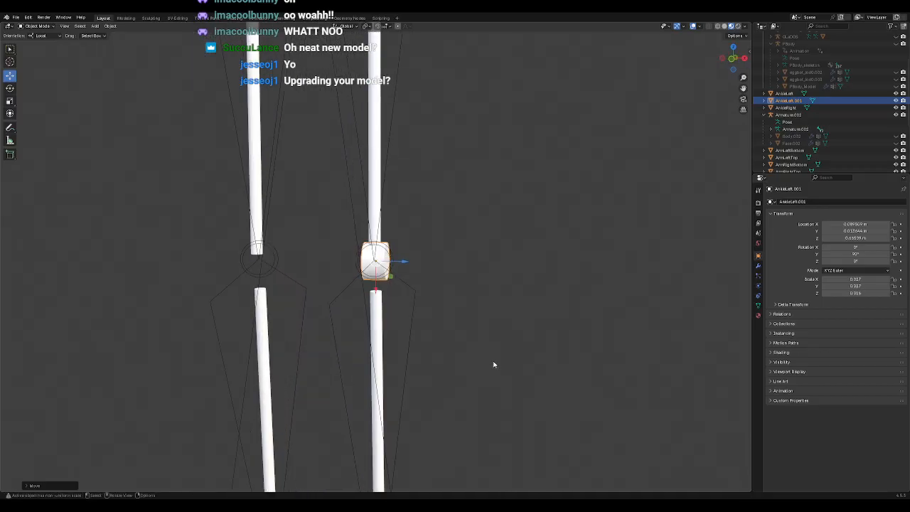
pyautogui.press('KP_1')
pyautogui.press('KP_3')
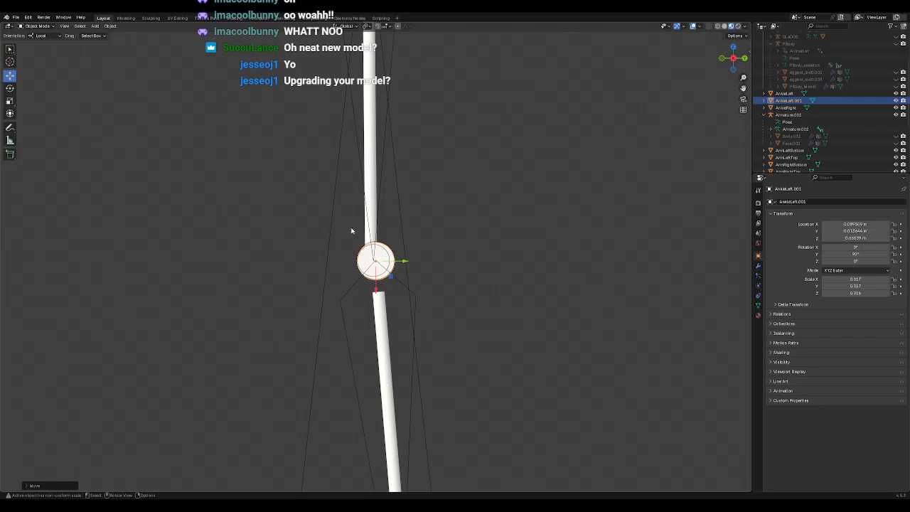
pyautogui.click(10, 101)
pyautogui.scroll(2, 439, 297)
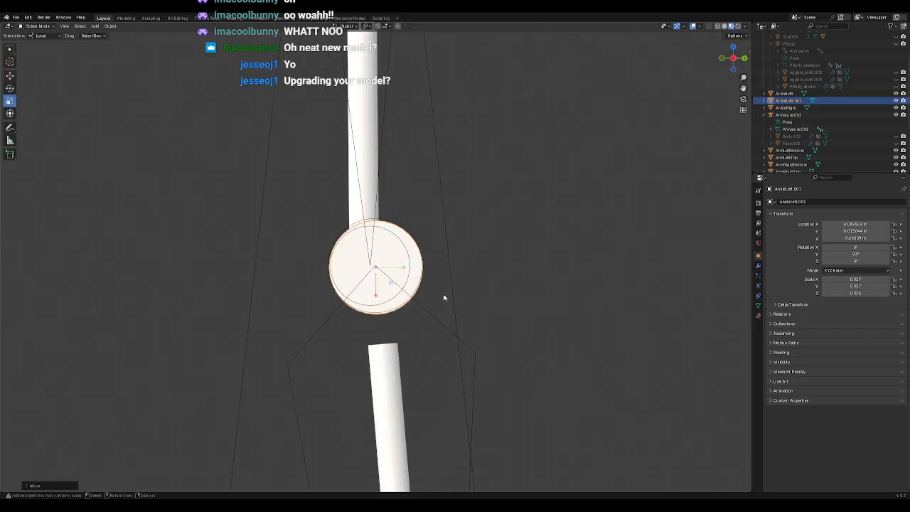
pyautogui.scroll(-3, 428, 320)
pyautogui.moveTo(399, 283); pyautogui.dragTo(404, 290)
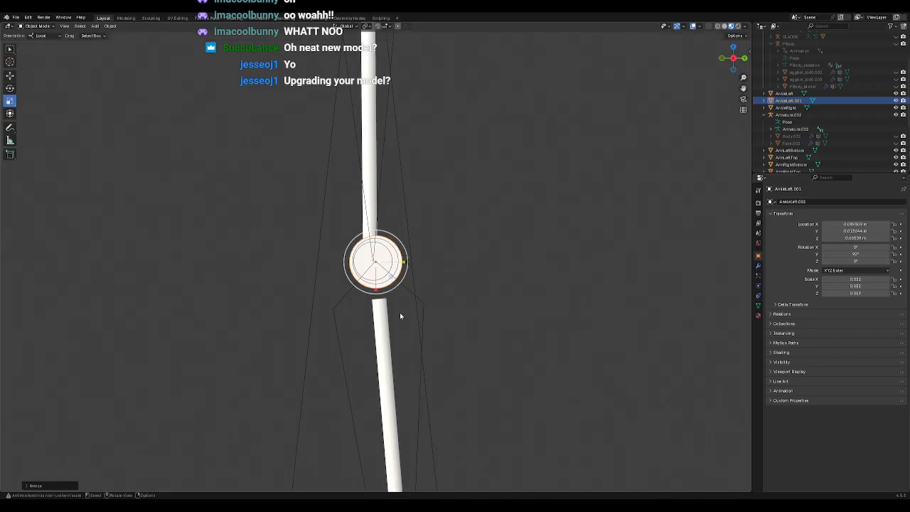
# Step: Narrow the left knee cylinder along its local Z axis to a scale of about 0.016, and deselect it
pyautogui.moveTo(401, 315); pyautogui.dragTo(463, 308, button='middle')
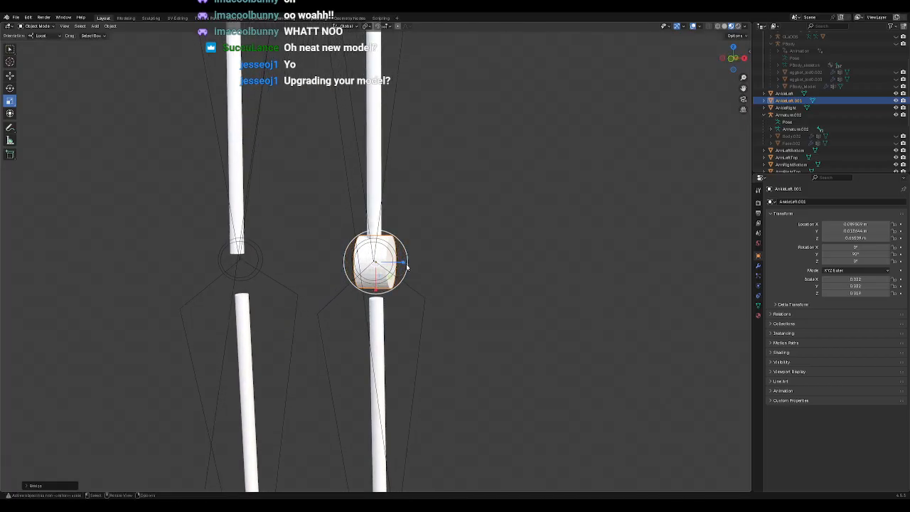
pyautogui.moveTo(403, 264); pyautogui.dragTo(398, 264)
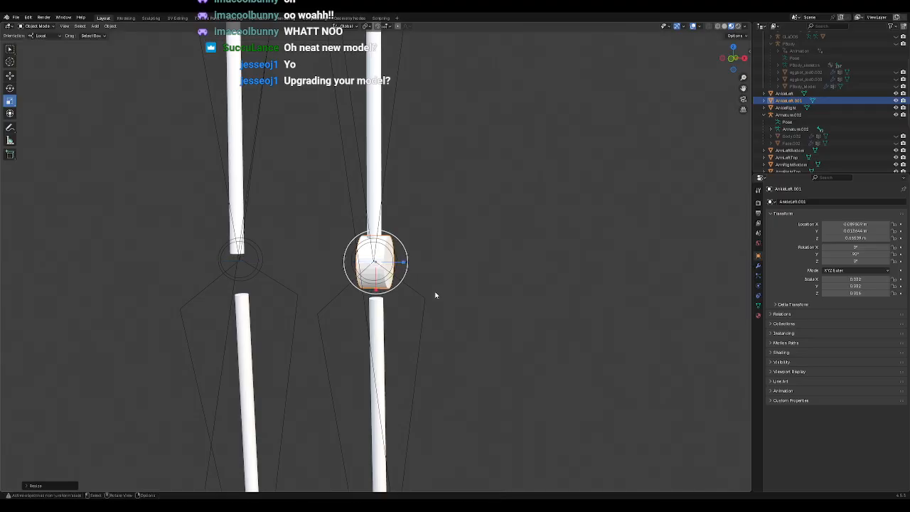
pyautogui.press('KP_5')
pyautogui.press('KP_3')
pyautogui.click(484, 269)
pyautogui.scroll(-6, 485, 279)
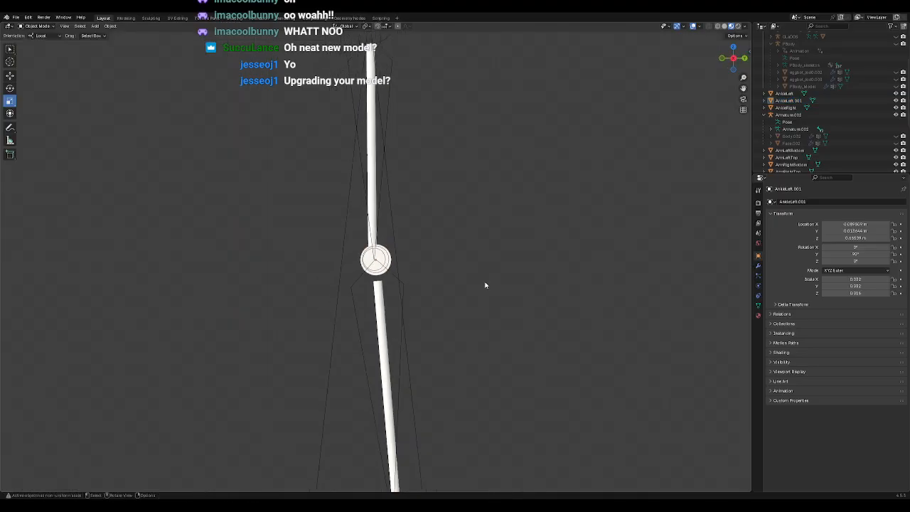
# Step: Nudge the left knee cylinder slightly in its local X-Y plane in side view to centre it on the knee joint, and deselect it
pyautogui.keyDown('shift'); pyautogui.moveTo(455, 329); pyautogui.dragTo(526, 285, button='middle'); pyautogui.keyUp('shift')
pyautogui.scroll(2, 472, 270)
pyautogui.keyDown('shift'); pyautogui.moveTo(463, 217); pyautogui.dragTo(471, 245, button='middle'); pyautogui.keyUp('shift')
pyautogui.scroll(2, 471, 245)
pyautogui.scroll(-6, 471, 244)
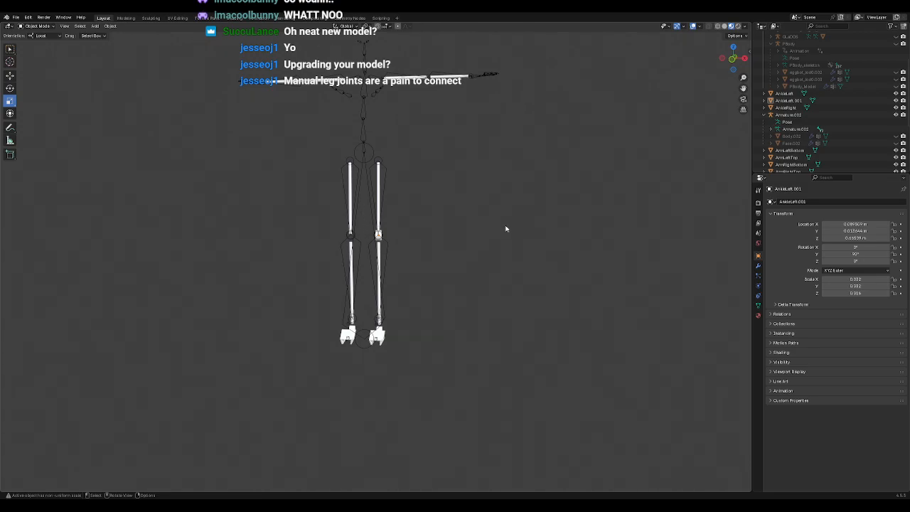
pyautogui.scroll(5, 486, 229)
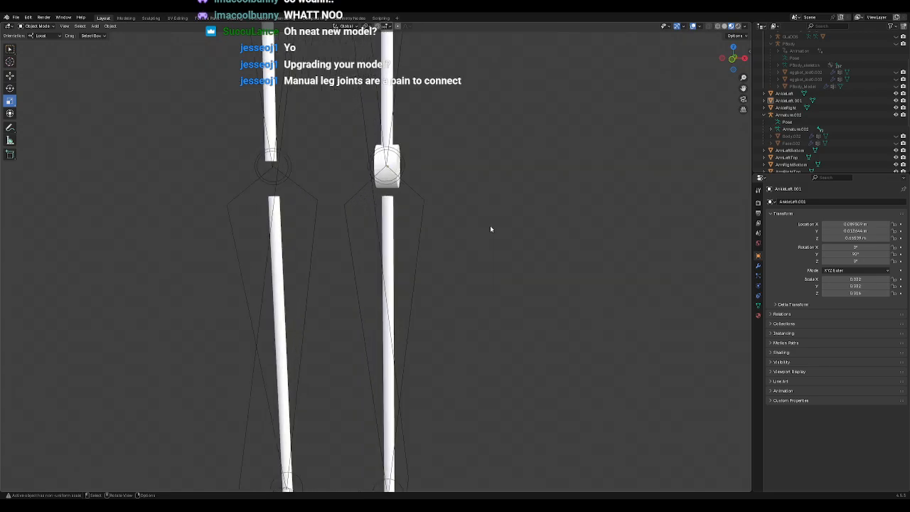
pyautogui.moveTo(489, 226); pyautogui.dragTo(435, 298, button='middle')
pyautogui.scroll(3, 434, 297)
pyautogui.click(384, 286)
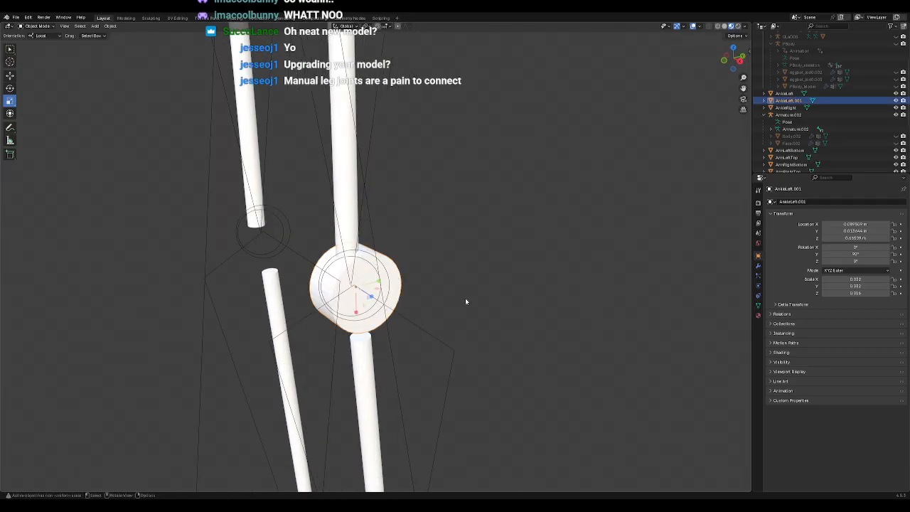
pyautogui.press('KP_1')
pyautogui.press('KP_3')
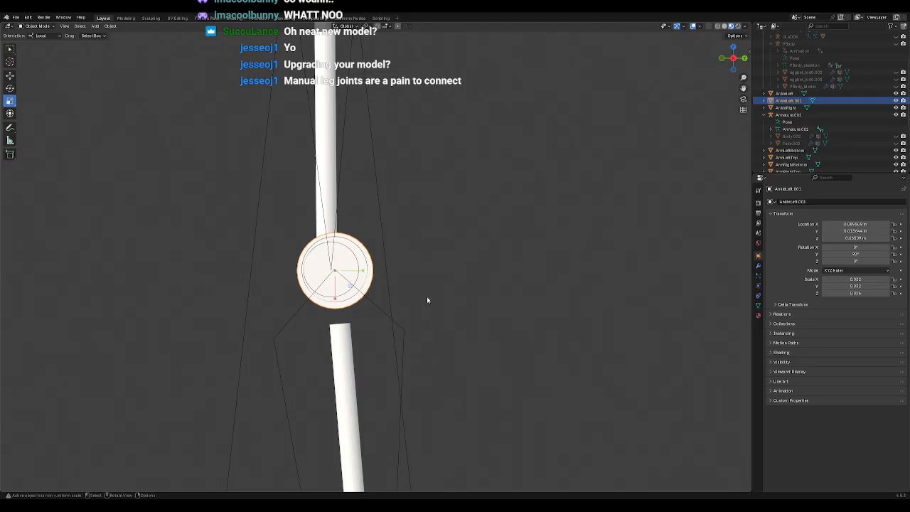
pyautogui.scroll(4, 437, 313)
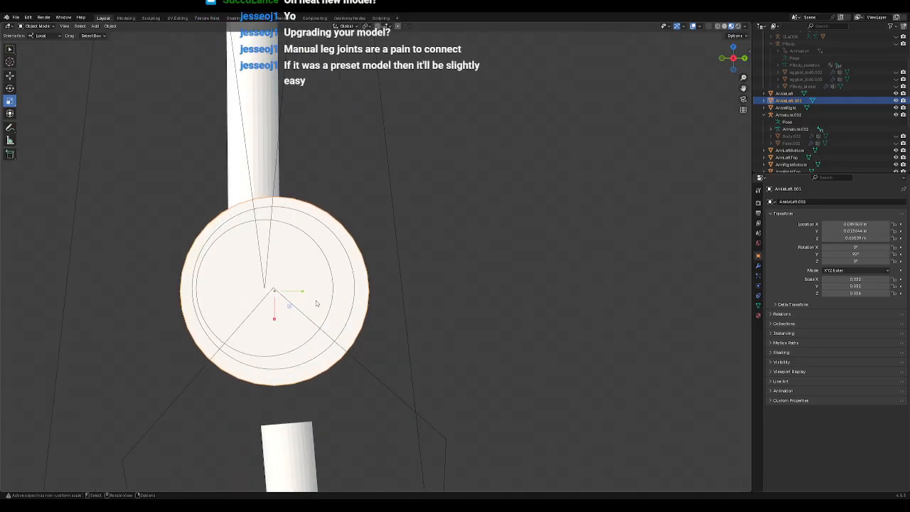
pyautogui.click(11, 76)
pyautogui.moveTo(289, 306); pyautogui.dragTo(286, 303)
pyautogui.click(458, 289)
# Step: Lengthen the left lower leg cylinder along its local Z axis to a scale of about 0.301 in side view
pyautogui.scroll(-9, 489, 309)
pyautogui.moveTo(376, 339); pyautogui.dragTo(453, 336, button='middle')
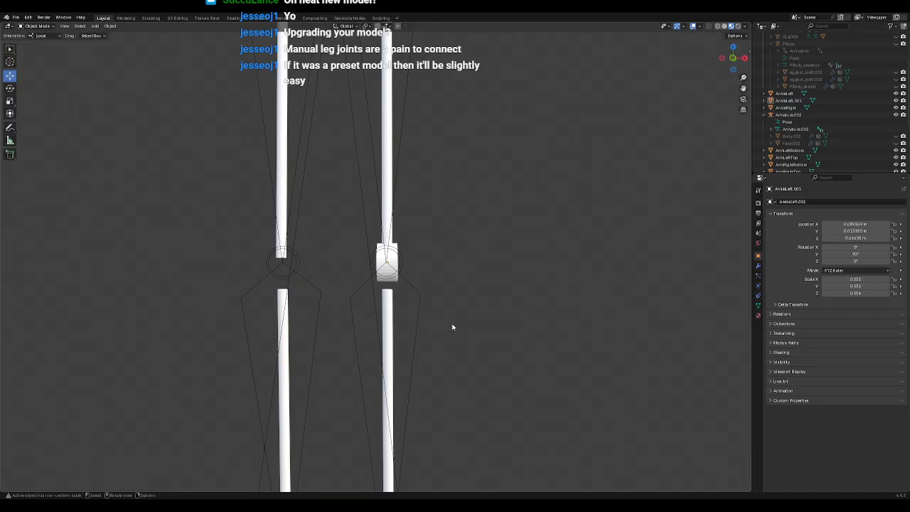
pyautogui.scroll(-4, 442, 327)
pyautogui.keyDown('shift'); pyautogui.moveTo(462, 376); pyautogui.dragTo(436, 366, button='middle'); pyautogui.keyUp('shift')
pyautogui.scroll(5, 457, 300)
pyautogui.click(361, 304)
pyautogui.click(10, 100)
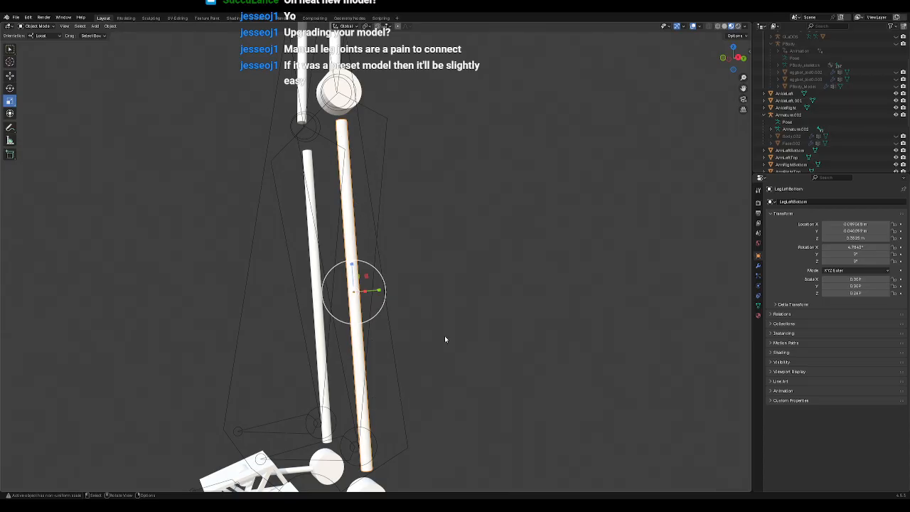
pyautogui.moveTo(445, 337); pyautogui.dragTo(428, 342, button='middle')
pyautogui.press('KP_3')
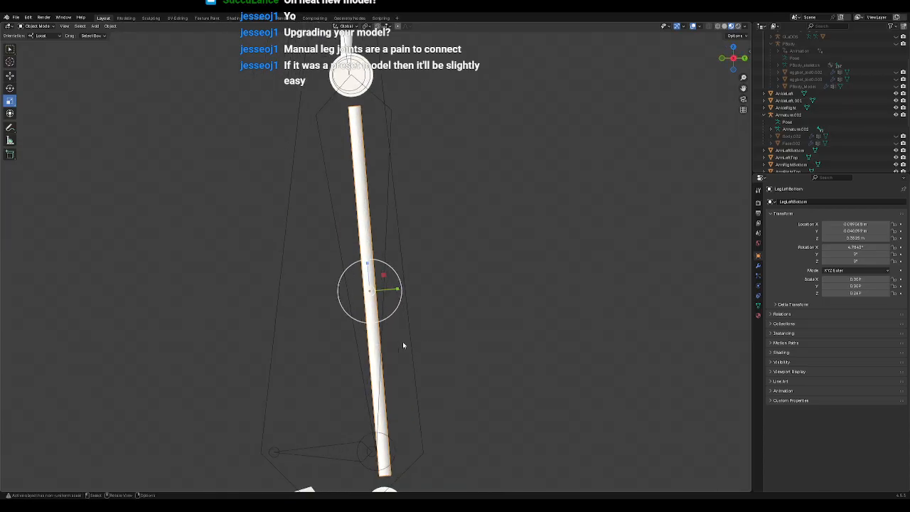
pyautogui.press('KP_Decimal')
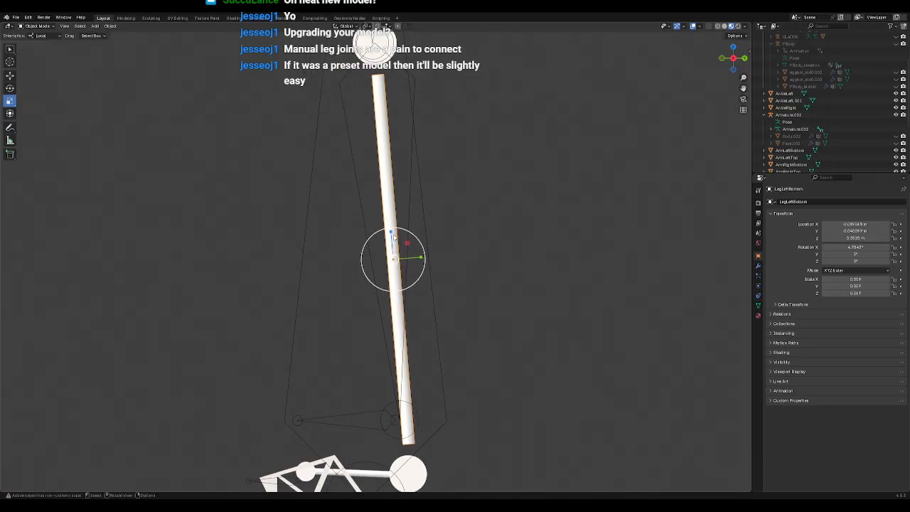
pyautogui.moveTo(391, 235); pyautogui.dragTo(447, 251)
pyautogui.scroll(-1, 447, 251)
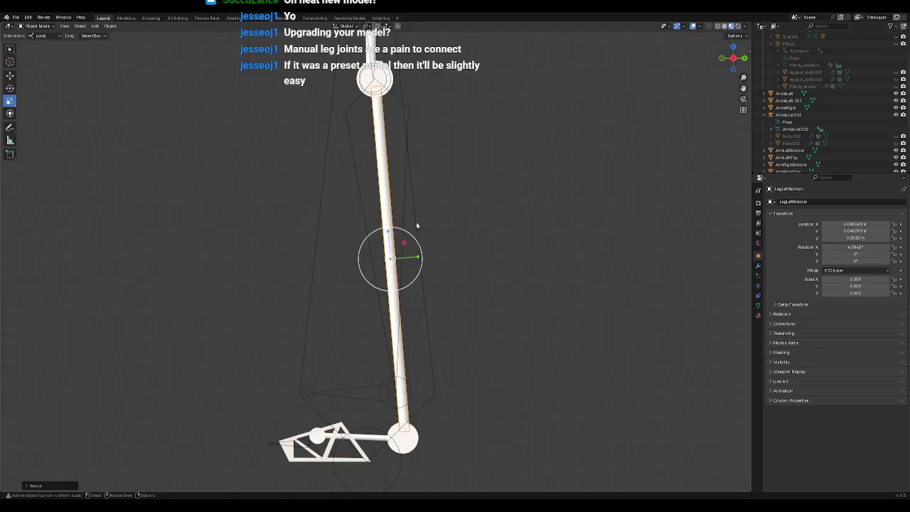
# Step: Extend the left lower leg cylinder along its local Z axis well past the knee and ankle, to a scale of about 0.407
pyautogui.moveTo(390, 233); pyautogui.dragTo(377, 185)
pyautogui.scroll(-1, 442, 216)
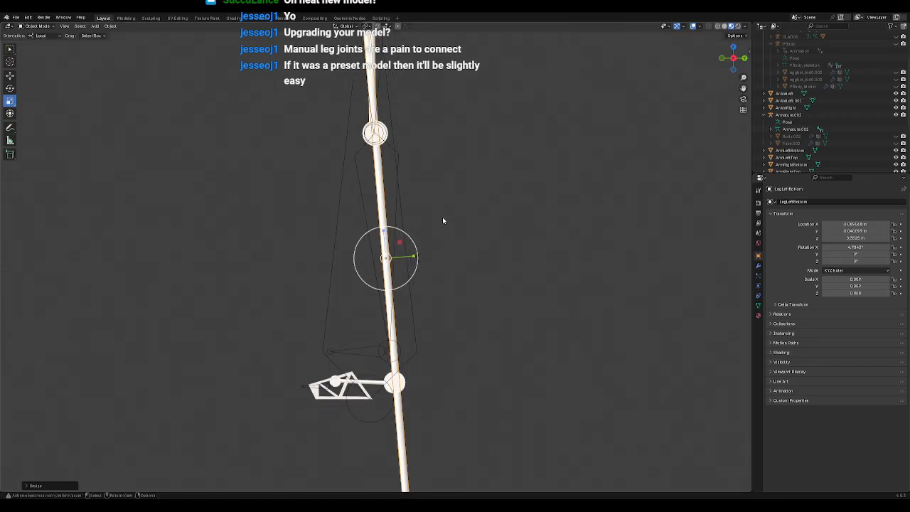
pyautogui.scroll(1, 442, 217)
pyautogui.moveTo(385, 230); pyautogui.dragTo(393, 251)
pyautogui.keyDown('shift'); pyautogui.moveTo(459, 342); pyautogui.dragTo(454, 283, button='middle'); pyautogui.keyUp('shift')
pyautogui.scroll(1, 454, 281)
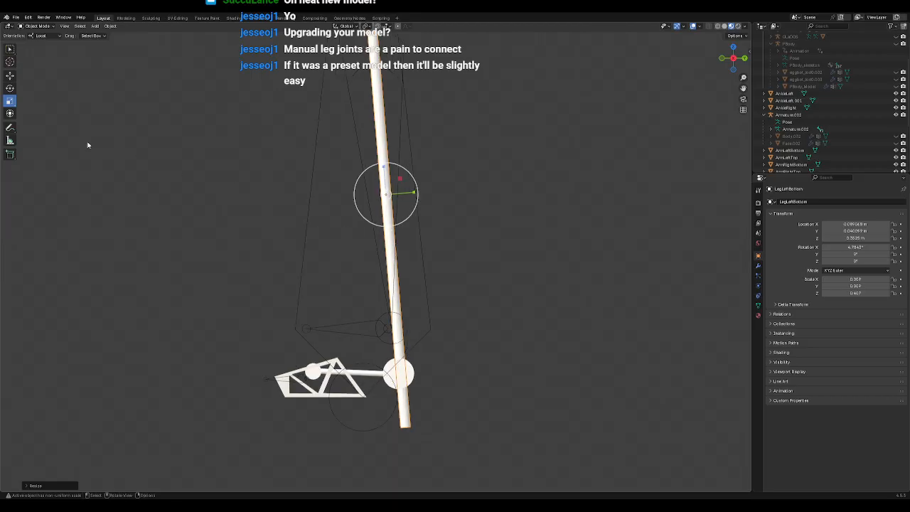
# Step: Shift the left lower leg cylinder slightly along its local Y axis to line it up with the knee and ankle centres
pyautogui.click(10, 89)
pyautogui.press('KP_Decimal')
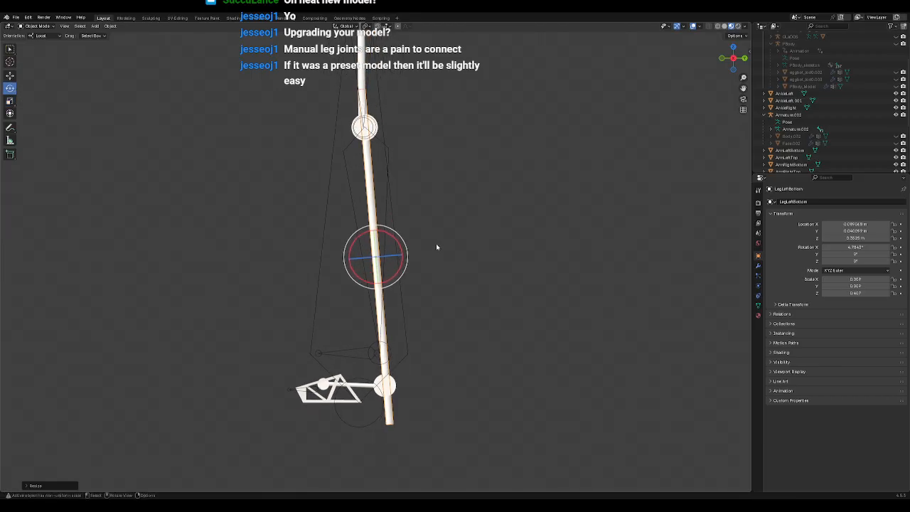
pyautogui.click(9, 75)
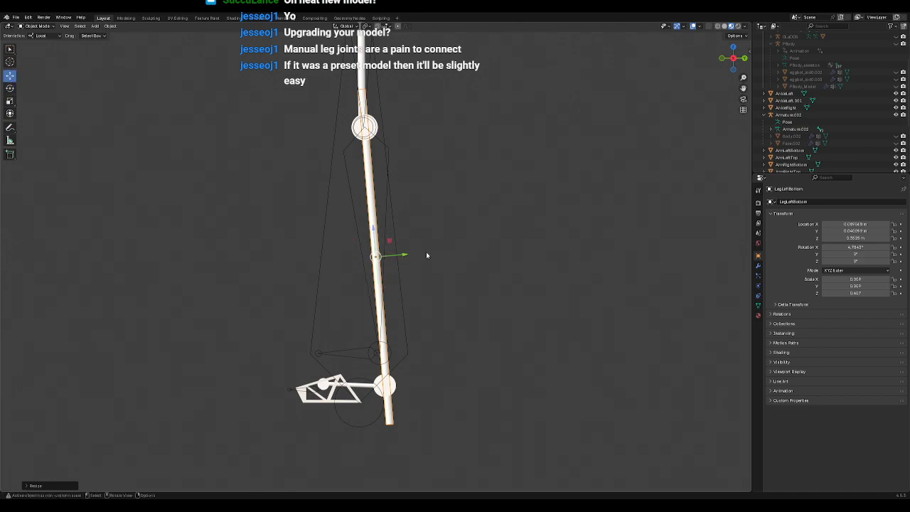
pyautogui.moveTo(402, 257); pyautogui.dragTo(401, 255)
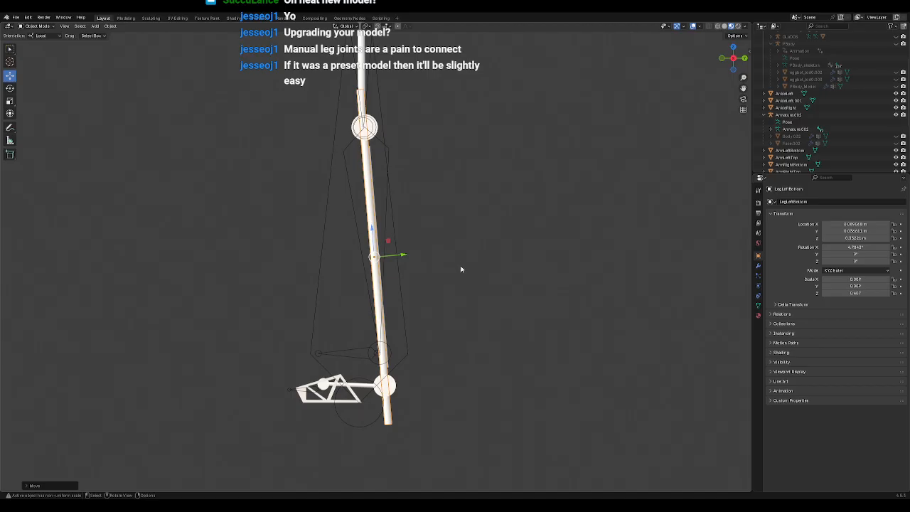
# Step: Shorten the left lower leg cylinder along its local Z axis to a scale of about 0.299, ending inside both joints, and deselect it
pyautogui.click(10, 101)
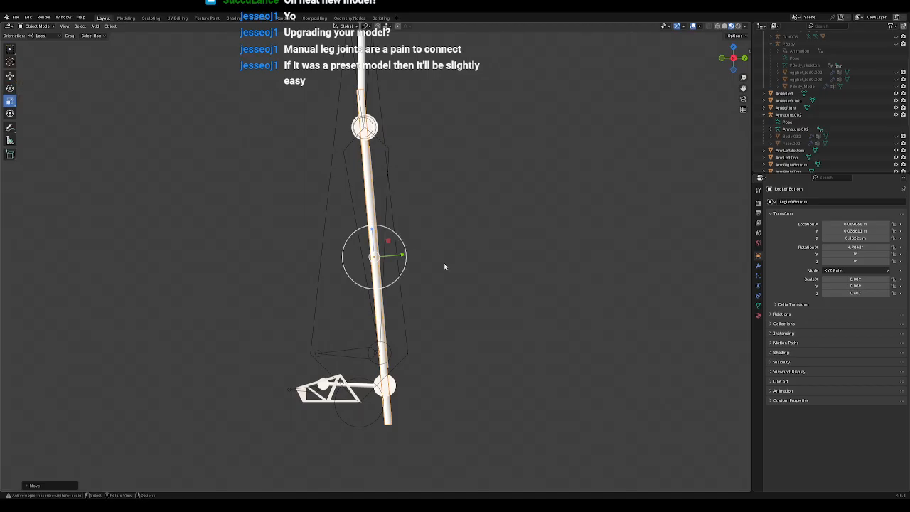
pyautogui.moveTo(371, 231); pyautogui.dragTo(372, 236)
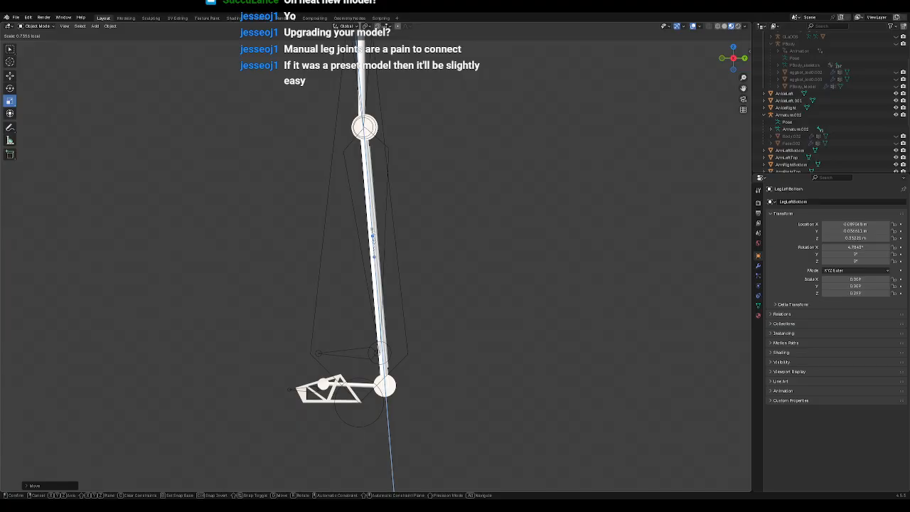
pyautogui.moveTo(373, 236); pyautogui.dragTo(373, 238)
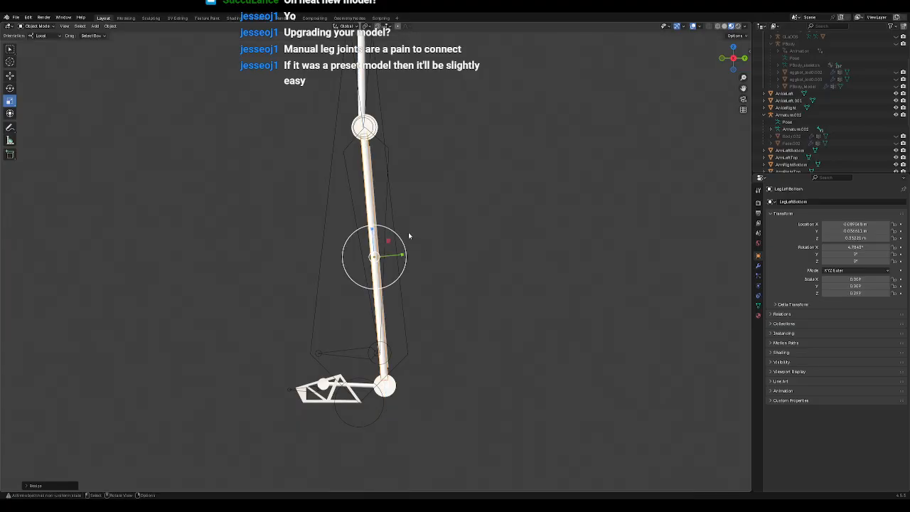
pyautogui.click(10, 76)
pyautogui.click(482, 242)
# Step: Rename the left knee cylinder as KneeLeft
pyautogui.moveTo(446, 273); pyautogui.dragTo(404, 221, button='middle')
pyautogui.click(370, 216)
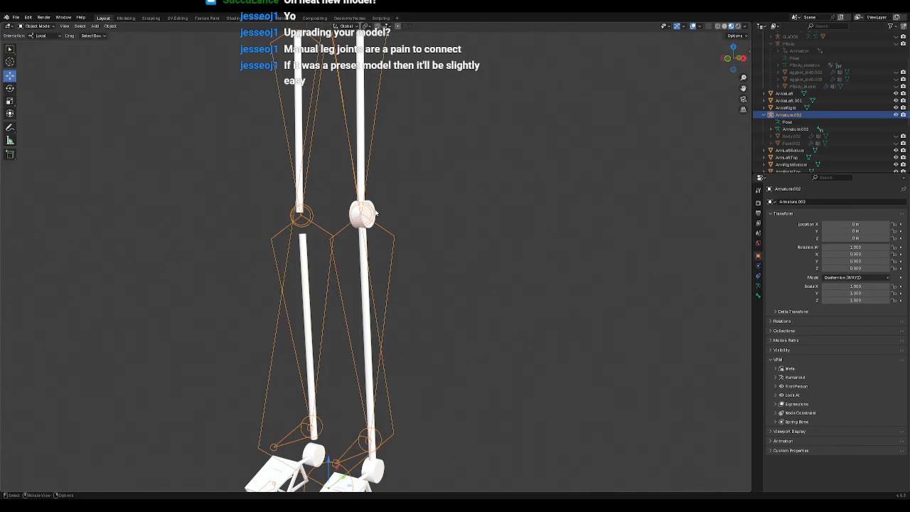
pyautogui.click(375, 214)
pyautogui.doubleClick(789, 99)
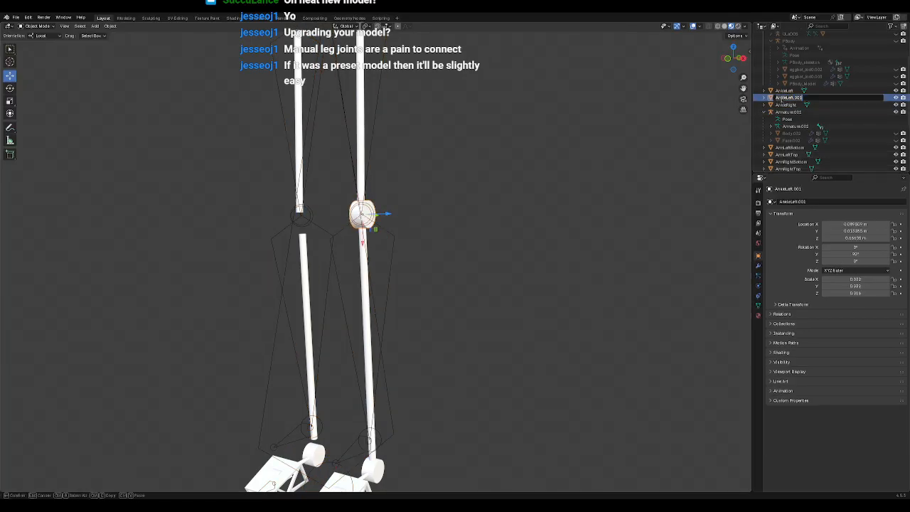
pyautogui.write('KneeLeft')
pyautogui.press('Return')
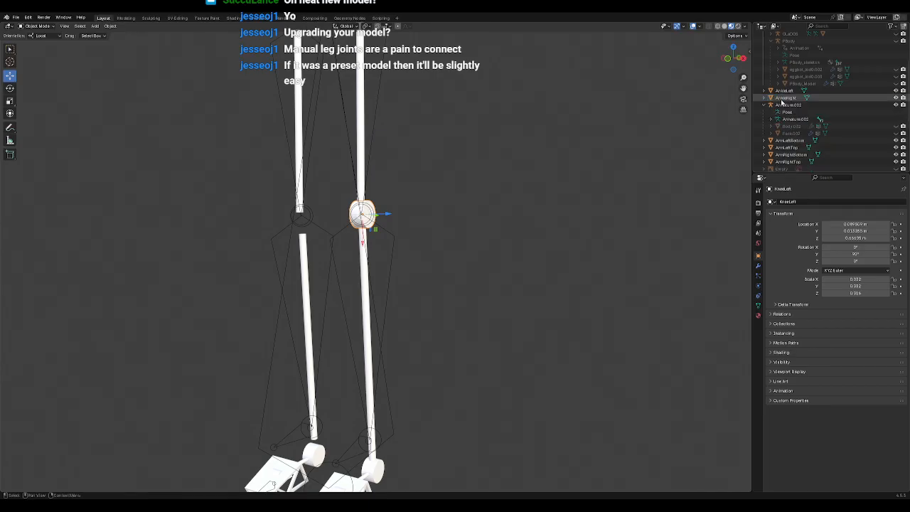
# Step: Delete the old right lower leg cylinder, LegRightBottom
pyautogui.moveTo(453, 313); pyautogui.dragTo(466, 283, button='middle')
pyautogui.click(338, 231)
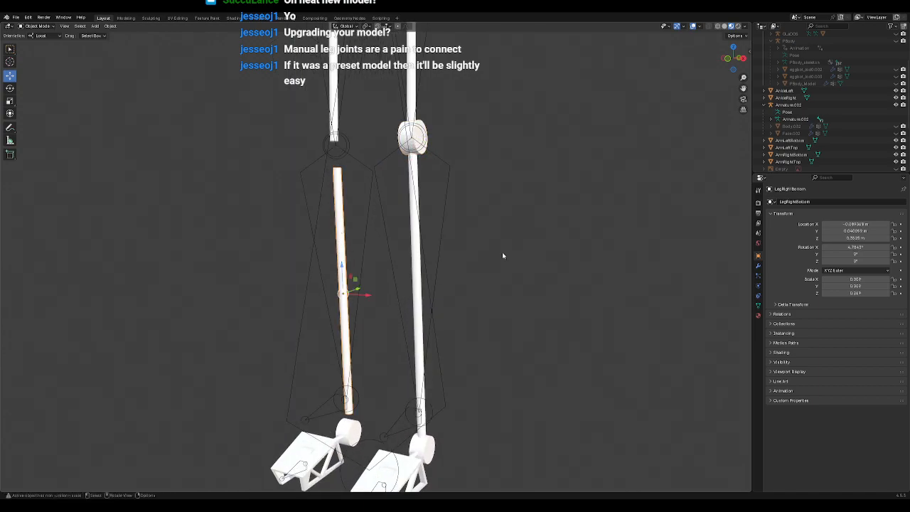
pyautogui.press('Delete')
# Step: Duplicate LegLeftBottom and place the copy on the right leg by making its X location negative
pyautogui.click(419, 226)
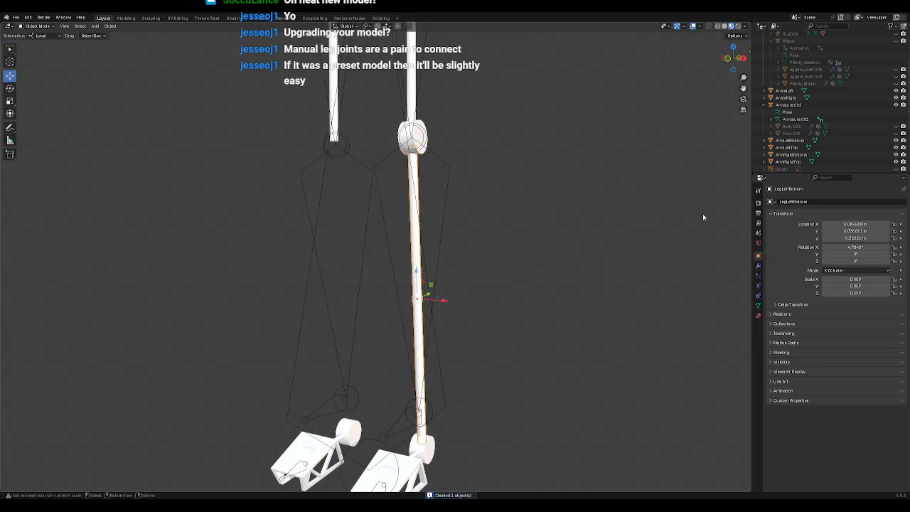
pyautogui.hotkey('ctrl', 'c')
pyautogui.hotkey('ctrl', 'v')
pyautogui.scroll(-5, 820, 127)
pyautogui.scroll(-2, 821, 131)
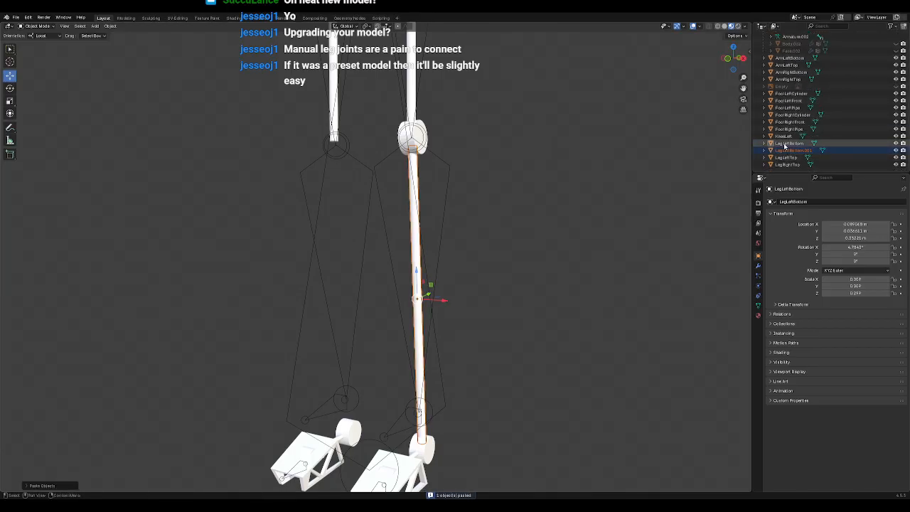
pyautogui.click(789, 151)
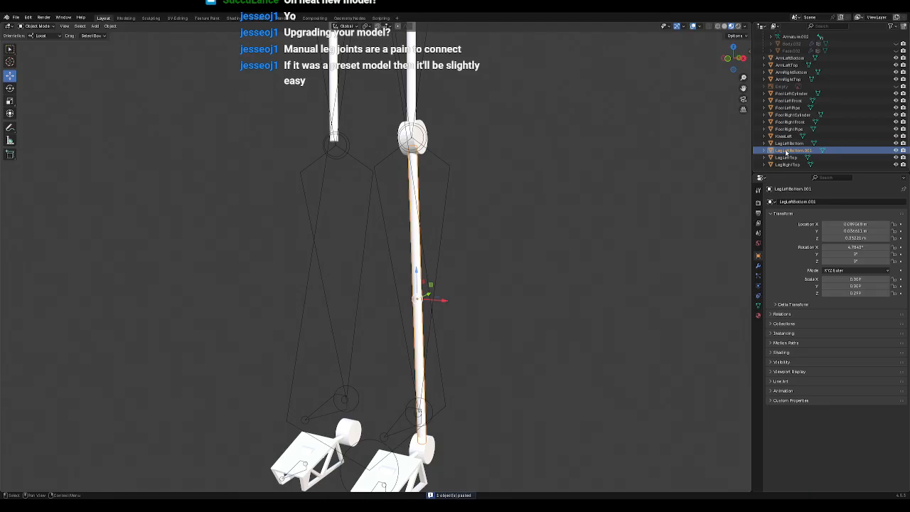
pyautogui.click(869, 227)
pyautogui.press('Home')
pyautogui.write('-')
pyautogui.press('Return')
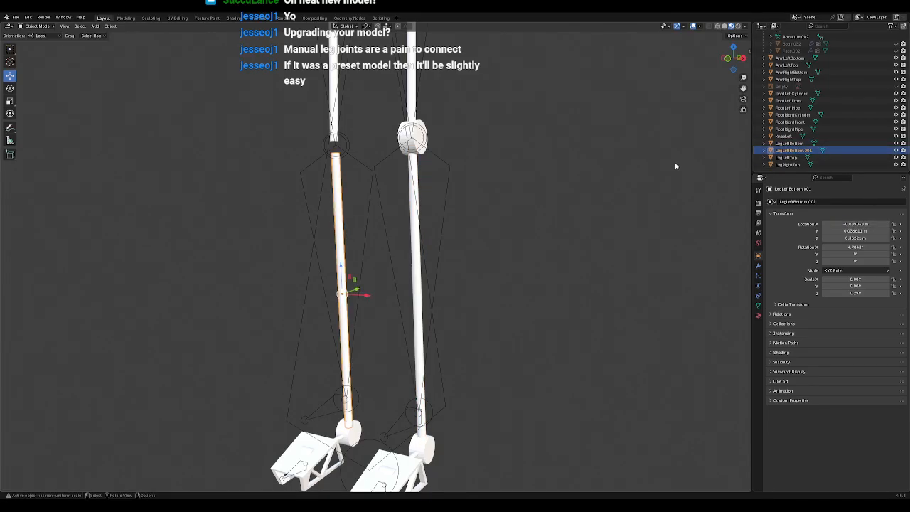
# Step: Rename the copied lower leg cylinder as LegRightBottom, deselect it and save the file
pyautogui.doubleClick(794, 151)
pyautogui.press('BackSpace')
pyautogui.press('BackSpace')
pyautogui.press('BackSpace')
pyautogui.press('BackSpace')
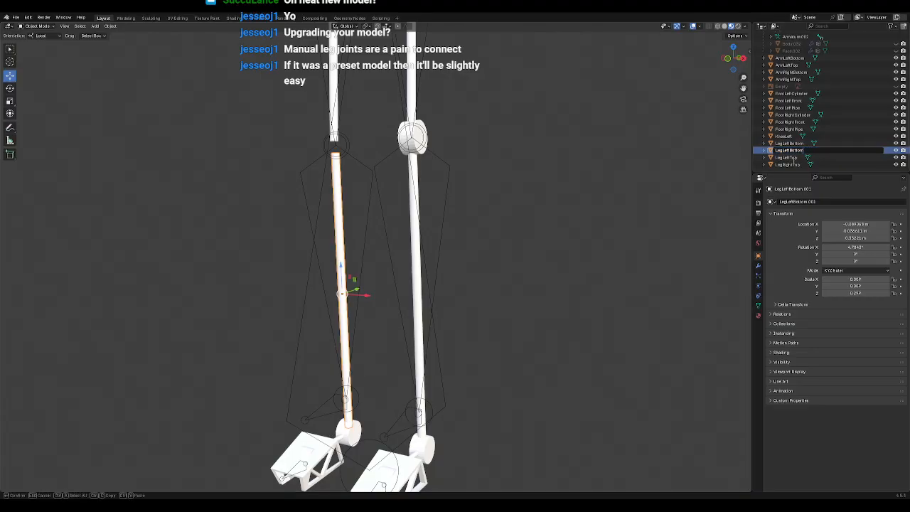
pyautogui.press('Left')
pyautogui.press('Left')
pyautogui.press('Left')
pyautogui.press('Left')
pyautogui.press('Delete')
pyautogui.press('Delete')
pyautogui.press('Delete')
pyautogui.press('Delete')
pyautogui.write('Right')
pyautogui.press('Return')
pyautogui.click(504, 226)
pyautogui.hotkey('ctrl', 's')
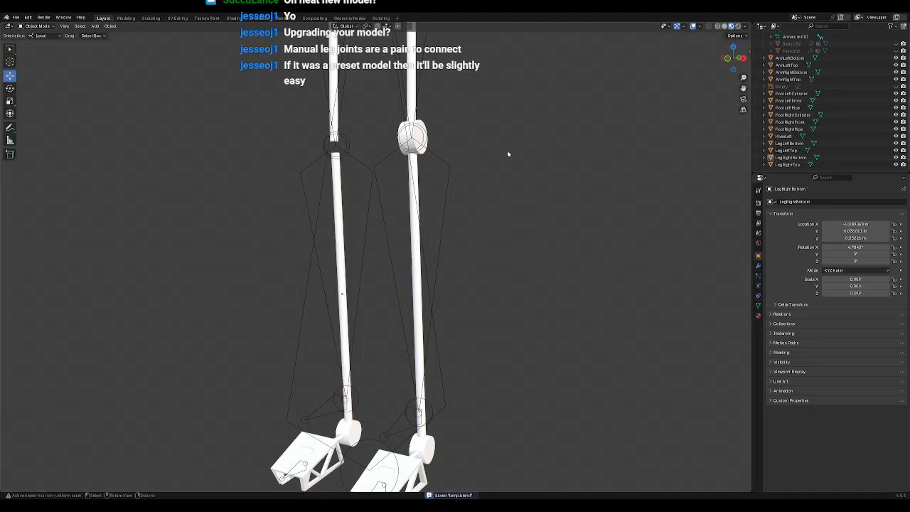
# Step: Duplicate the KneeLeft cylinder and rename the copy as KneeRight
pyautogui.click(415, 137)
pyautogui.hotkey('ctrl', 'c')
pyautogui.hotkey('ctrl', 'v')
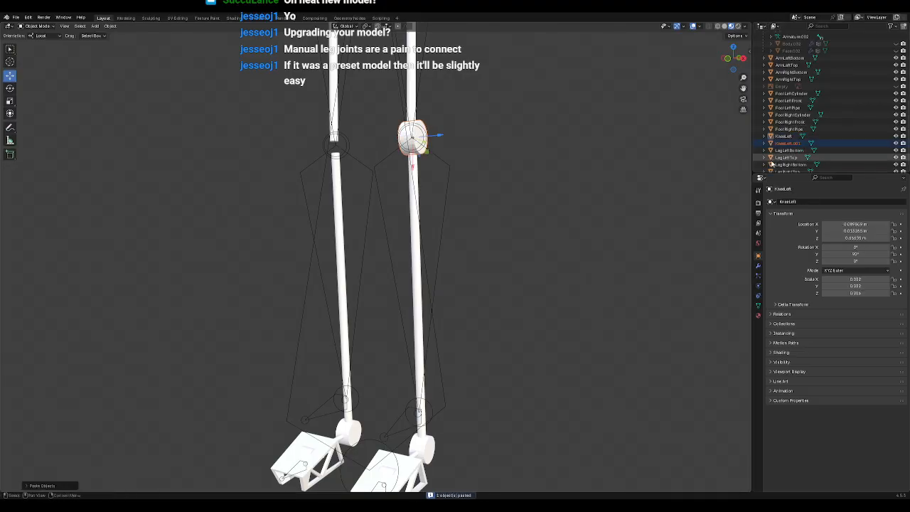
pyautogui.doubleClick(787, 141)
pyautogui.press('Right')
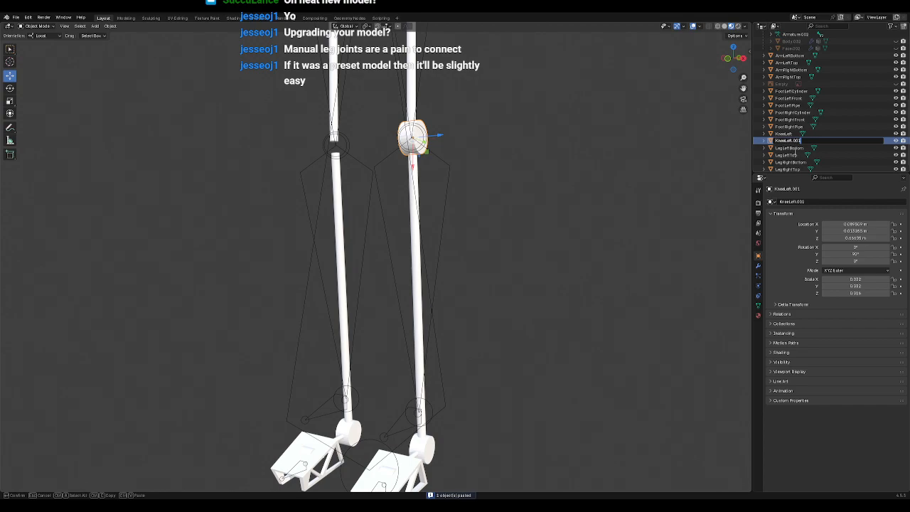
pyautogui.press('BackSpace')
pyautogui.press('BackSpace')
pyautogui.press('BackSpace')
pyautogui.press('BackSpace')
pyautogui.press('BackSpace')
pyautogui.press('BackSpace')
pyautogui.press('BackSpace')
pyautogui.press('BackSpace')
pyautogui.write('Right')
pyautogui.press('Return')
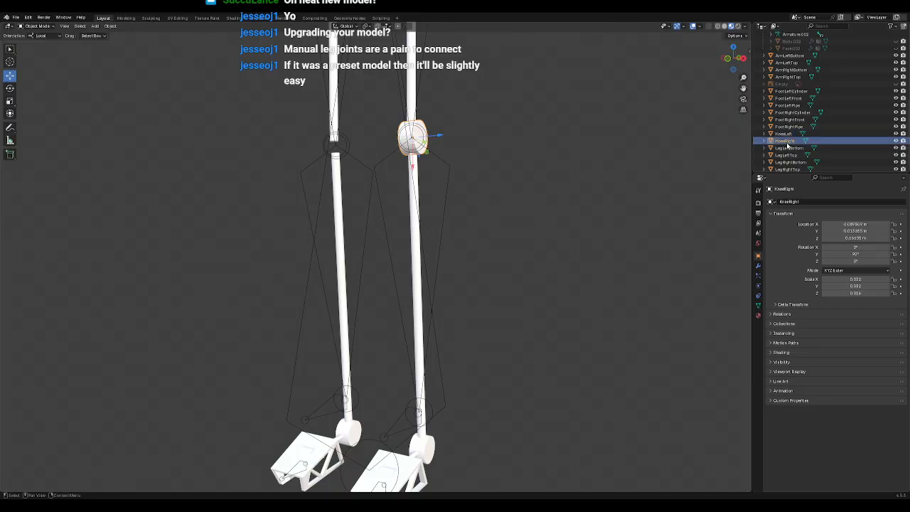
# Step: Place KneeRight on the right knee joint by making its X location negative, and deselect it
pyautogui.click(860, 224)
pyautogui.press('Left')
pyautogui.write('-')
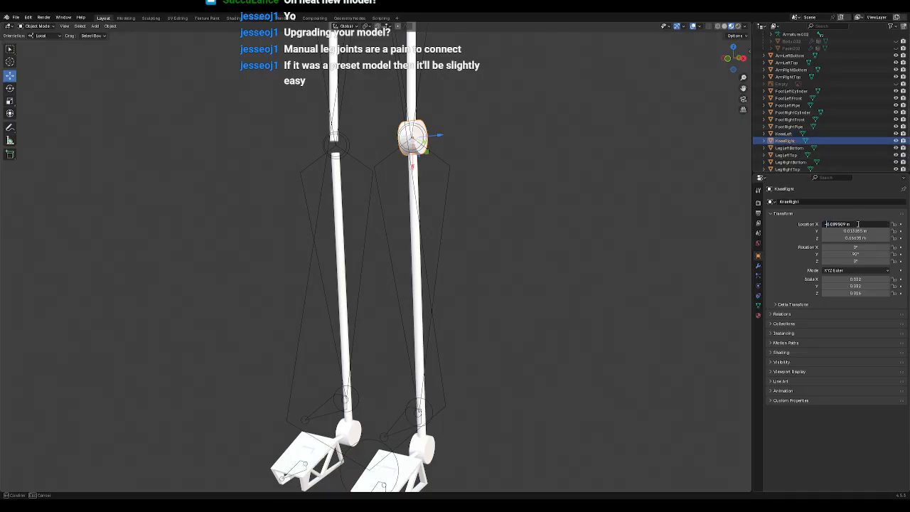
pyautogui.press('Return')
pyautogui.click(530, 193)
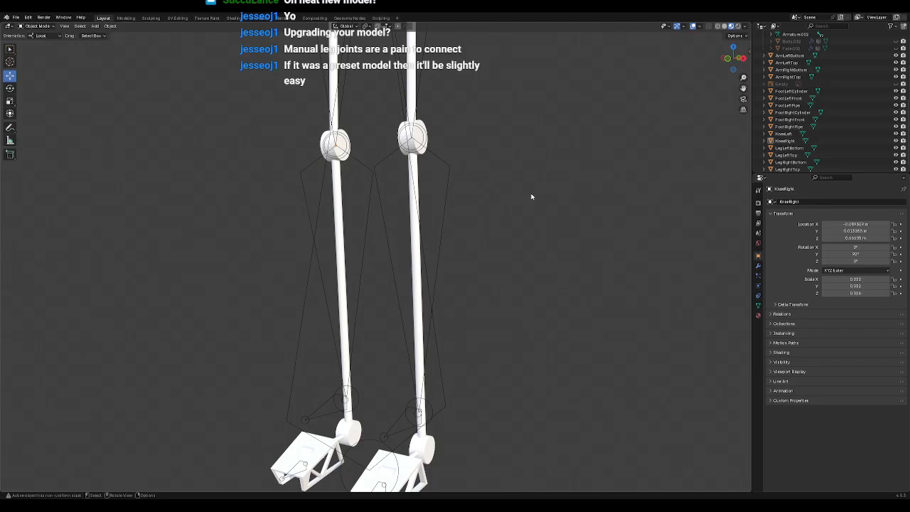
pyautogui.scroll(-3, 522, 201)
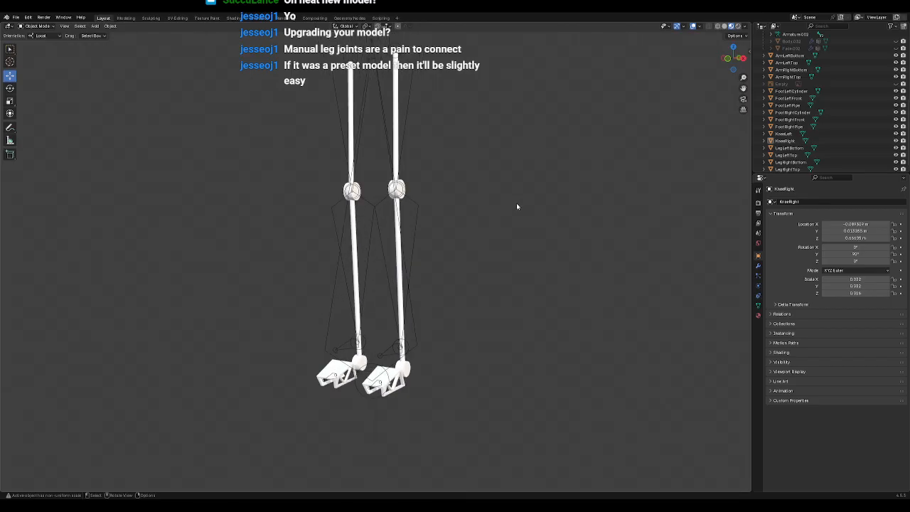
pyautogui.moveTo(504, 205); pyautogui.dragTo(476, 238, button='middle')
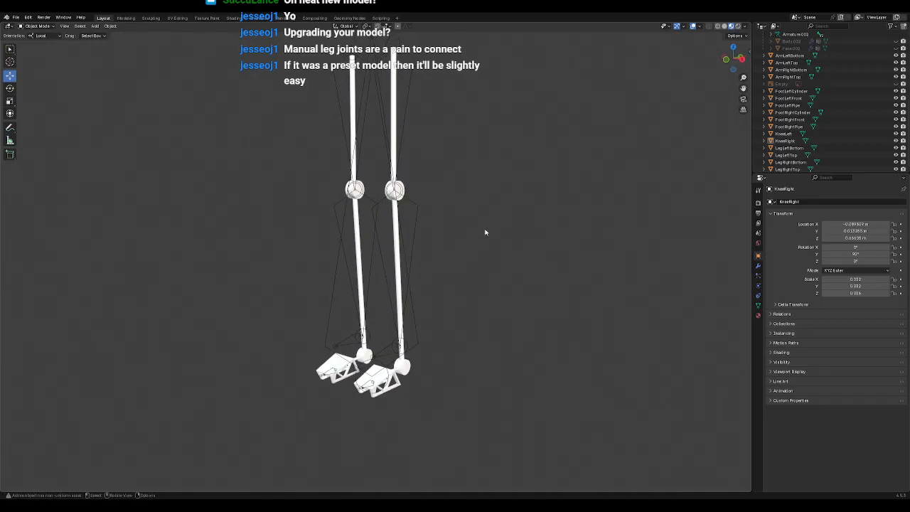
# Step: Unhide the PBody_Model reference robot and examine its arms, knees and feet beside the new limbs
pyautogui.scroll(6, 839, 91)
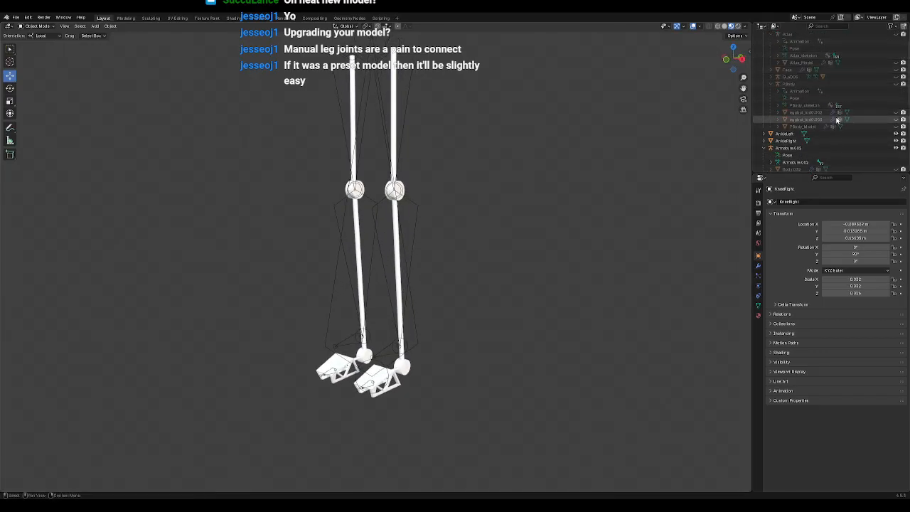
pyautogui.click(897, 126)
pyautogui.moveTo(241, 184); pyautogui.dragTo(314, 202, button='middle')
pyautogui.keyDown('shift'); pyautogui.moveTo(314, 202); pyautogui.dragTo(419, 172, button='middle'); pyautogui.keyUp('shift')
pyautogui.scroll(5, 417, 190)
pyautogui.scroll(-2, 416, 197)
pyautogui.moveTo(495, 226); pyautogui.dragTo(458, 195, button='middle')
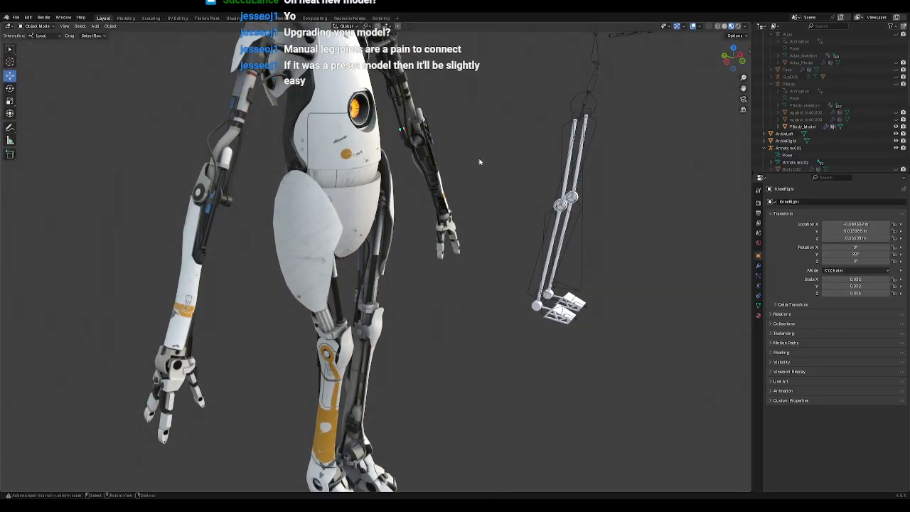
pyautogui.scroll(-2, 479, 160)
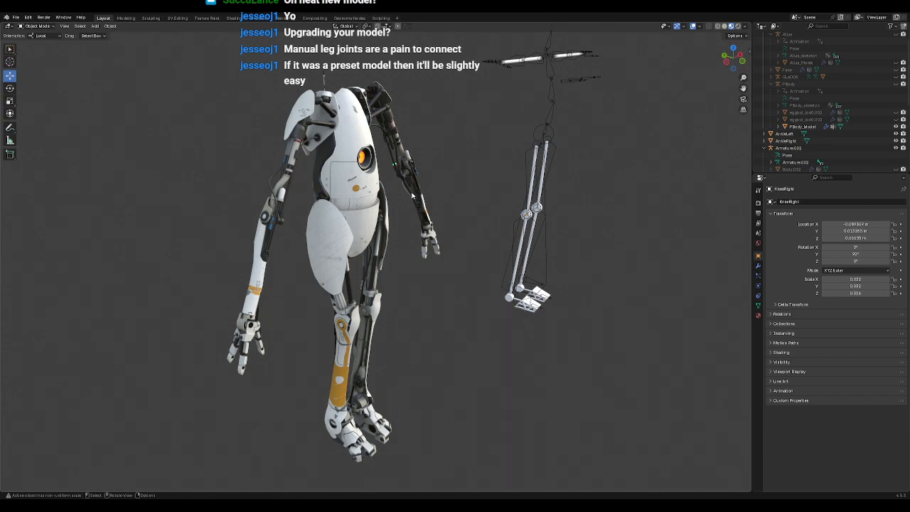
pyautogui.moveTo(278, 208); pyautogui.dragTo(400, 280, button='middle')
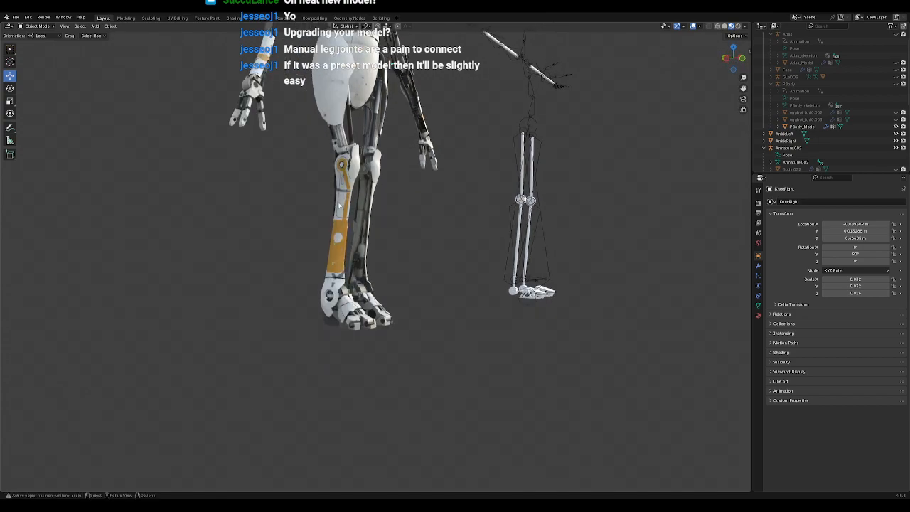
pyautogui.moveTo(373, 232); pyautogui.dragTo(407, 254, button='middle')
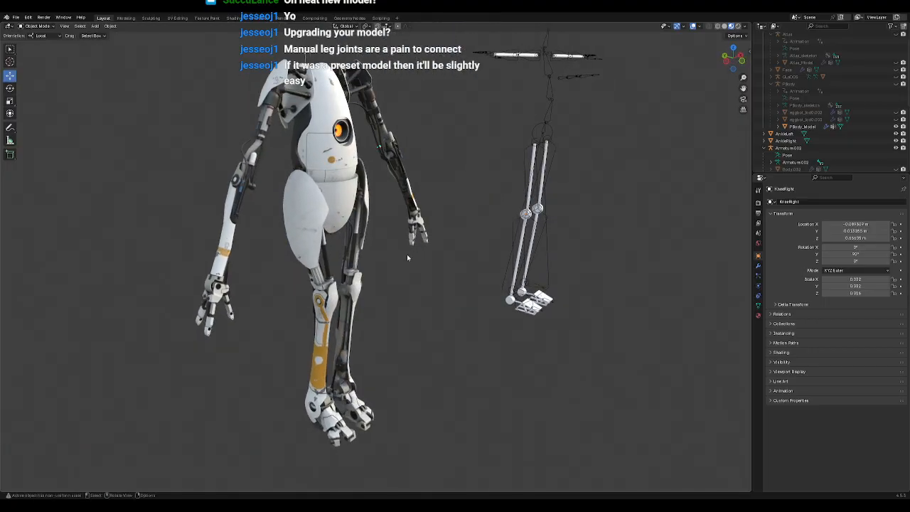
pyautogui.scroll(-5, 409, 257)
pyautogui.scroll(2, 849, 127)
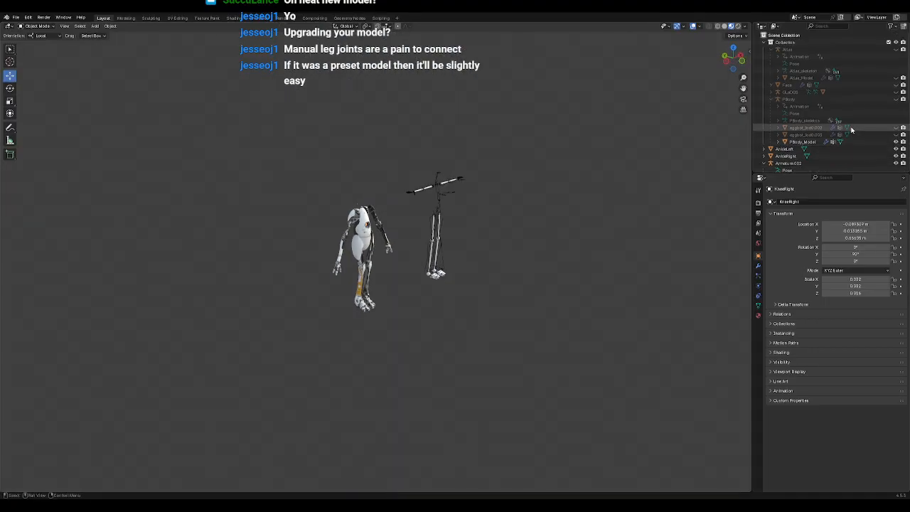
# Step: Show the Empty reference image to examine the robot character's artwork, and hide the image again
pyautogui.scroll(-5, 839, 130)
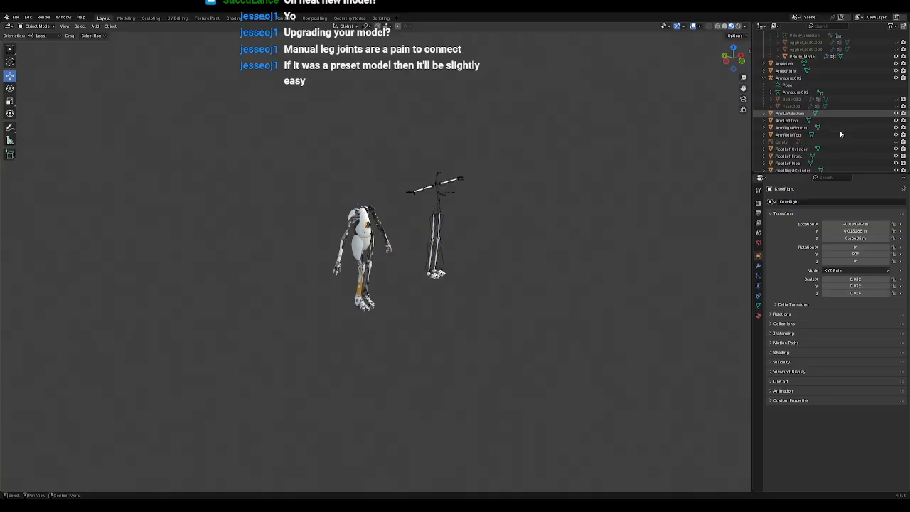
pyautogui.click(895, 113)
pyautogui.moveTo(381, 171)
pyautogui.mouseDown(button='middle')
pyautogui.moveTo(363, 185)
pyautogui.moveTo(377, 182)
pyautogui.mouseUp(button='middle')
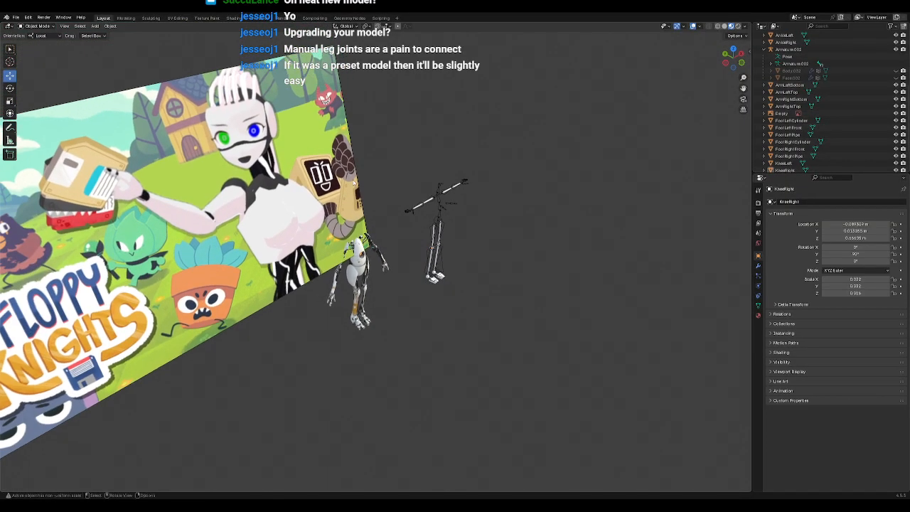
pyautogui.moveTo(286, 167); pyautogui.dragTo(403, 242, button='middle')
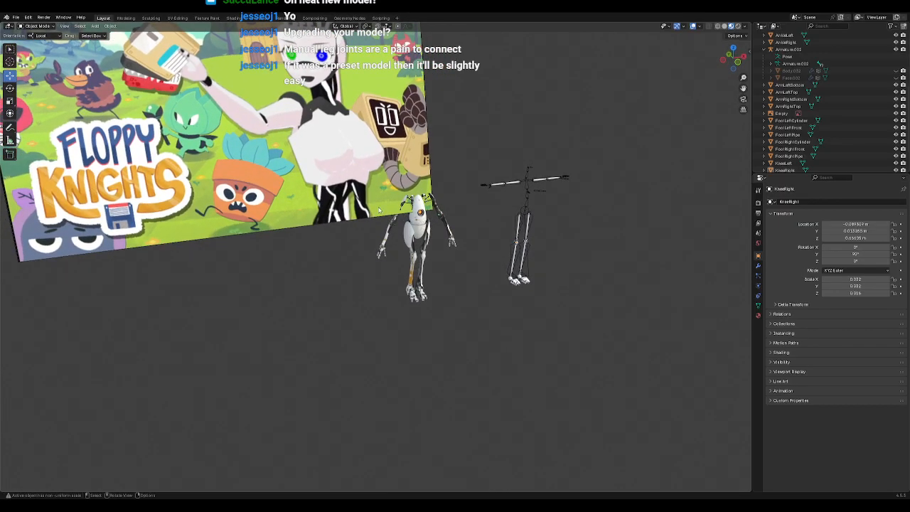
pyautogui.scroll(1, 390, 209)
pyautogui.scroll(1, 390, 209)
pyautogui.scroll(-1, 389, 210)
pyautogui.keyDown('shift'); pyautogui.moveTo(349, 108); pyautogui.dragTo(350, 234, button='middle'); pyautogui.keyUp('shift')
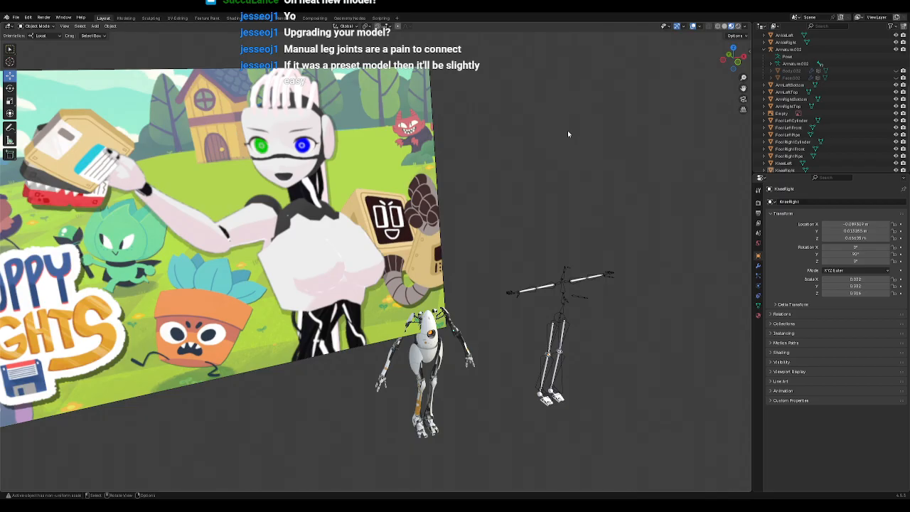
pyautogui.click(895, 113)
# Step: Examine the reference robot's torso, arm and leg joints up close and compare them with the new leg parts
pyautogui.scroll(8, 497, 235)
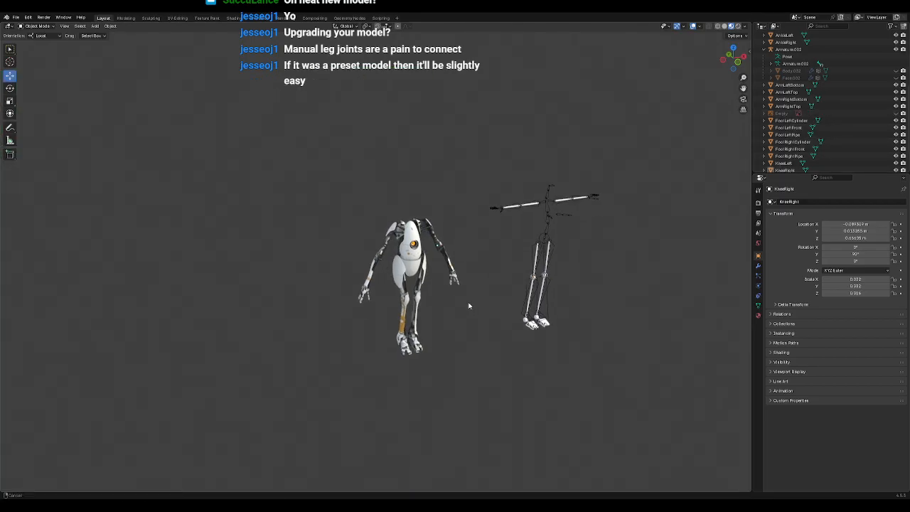
pyautogui.scroll(-8, 518, 234)
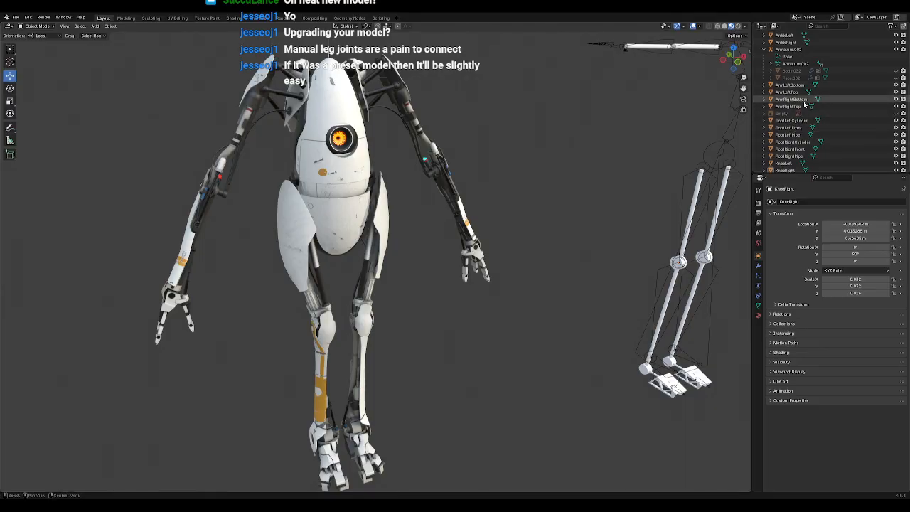
pyautogui.moveTo(278, 190); pyautogui.dragTo(319, 189, button='middle')
pyautogui.moveTo(678, 153); pyautogui.dragTo(575, 172, button='middle')
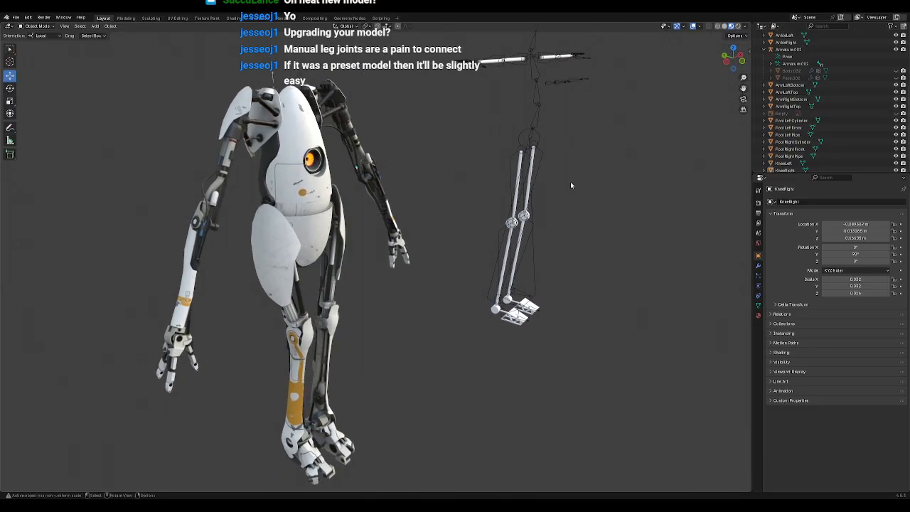
pyautogui.scroll(2, 244, 211)
pyautogui.moveTo(244, 212); pyautogui.dragTo(305, 128, button='middle')
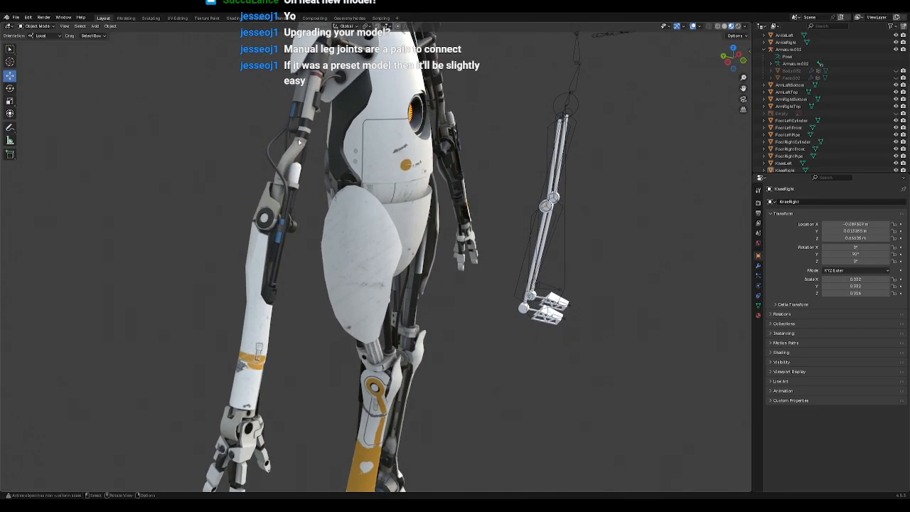
pyautogui.moveTo(311, 95); pyautogui.dragTo(361, 204, button='middle')
pyautogui.scroll(-3, 361, 205)
pyautogui.moveTo(455, 214); pyautogui.dragTo(447, 216, button='middle')
pyautogui.scroll(4, 446, 216)
pyautogui.scroll(-1, 402, 209)
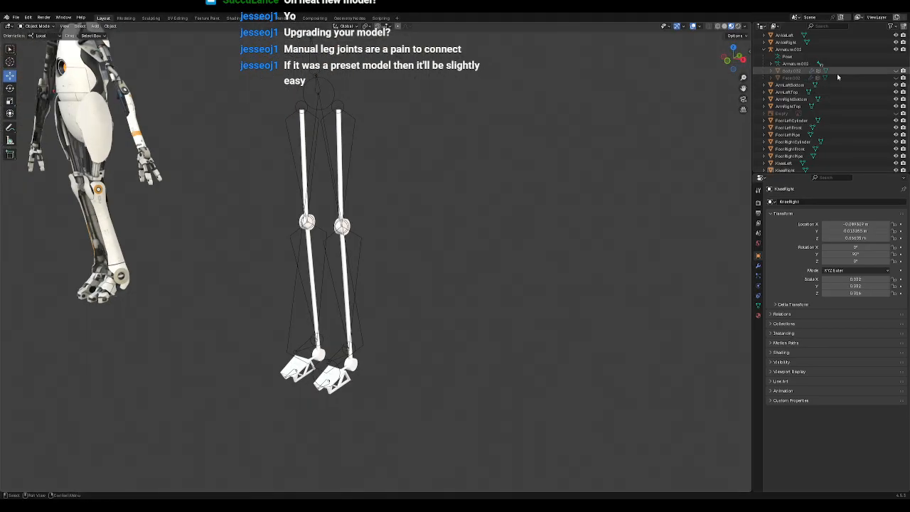
# Step: Hide PBody_Model and save the file
pyautogui.scroll(5, 815, 104)
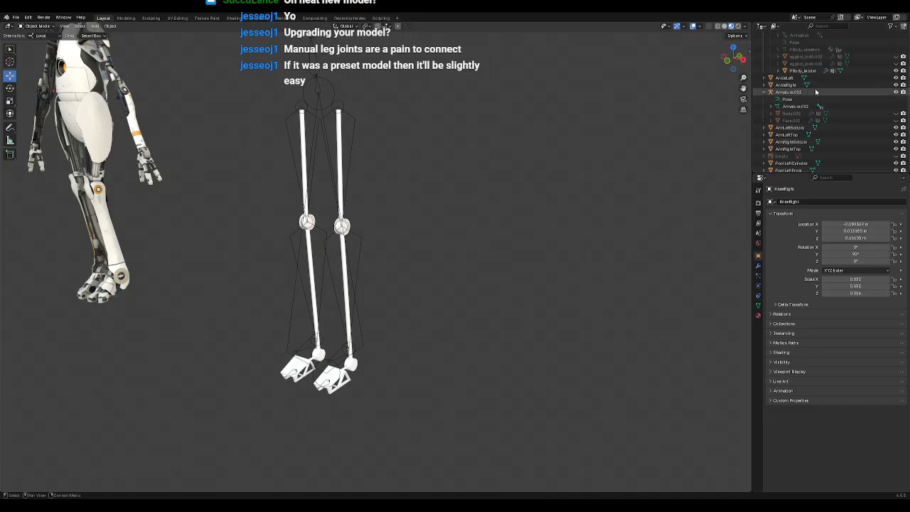
pyautogui.click(896, 84)
pyautogui.moveTo(376, 228); pyautogui.dragTo(453, 222, button='middle')
pyautogui.hotkey('ctrl', 's')
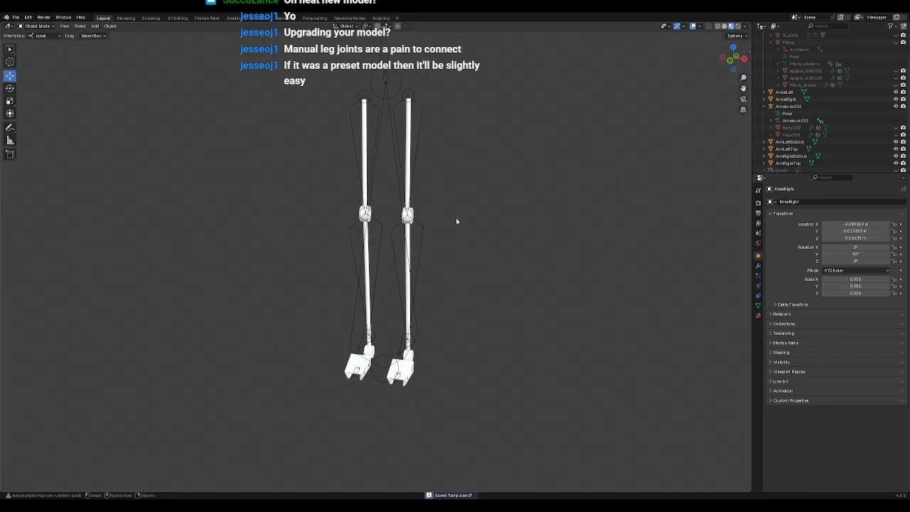
# Step: Examine the armature's spine, chest, shoulder and hip bones where body parts are still missing
pyautogui.keyDown('shift'); pyautogui.moveTo(472, 162); pyautogui.dragTo(477, 290, button='middle'); pyautogui.keyUp('shift')
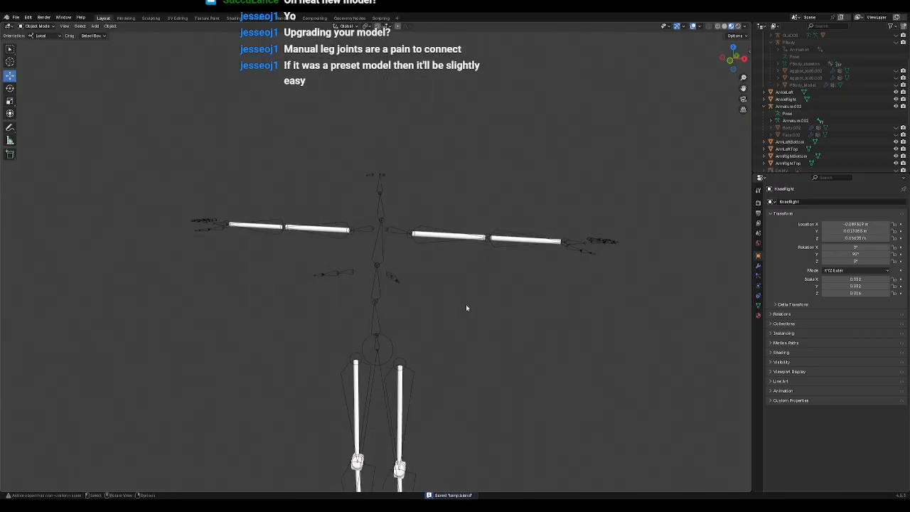
pyautogui.scroll(4, 466, 306)
pyautogui.scroll(-2, 467, 306)
pyautogui.moveTo(451, 359); pyautogui.dragTo(463, 343, button='middle')
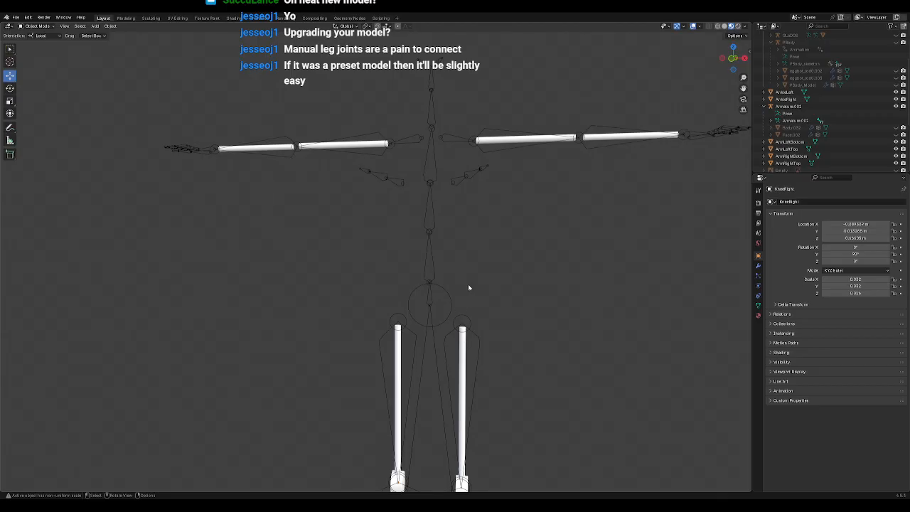
pyautogui.moveTo(498, 261)
pyautogui.mouseDown(button='middle')
pyautogui.moveTo(520, 273)
pyautogui.moveTo(499, 270)
pyautogui.mouseUp(button='middle')
pyautogui.scroll(-3, 497, 279)
pyautogui.keyDown('shift'); pyautogui.moveTo(496, 442); pyautogui.dragTo(493, 267, button='middle'); pyautogui.keyUp('shift')
pyautogui.keyDown('shift'); pyautogui.moveTo(486, 103); pyautogui.dragTo(470, 309, button='middle'); pyautogui.keyUp('shift')
pyautogui.scroll(7, 472, 310)
pyautogui.scroll(-5, 473, 309)
pyautogui.scroll(2, 473, 308)
pyautogui.keyDown('shift'); pyautogui.moveTo(526, 363); pyautogui.dragTo(487, 280, button='middle'); pyautogui.keyUp('shift')
pyautogui.keyDown('shift'); pyautogui.moveTo(507, 218); pyautogui.dragTo(492, 270, button='middle'); pyautogui.keyUp('shift')
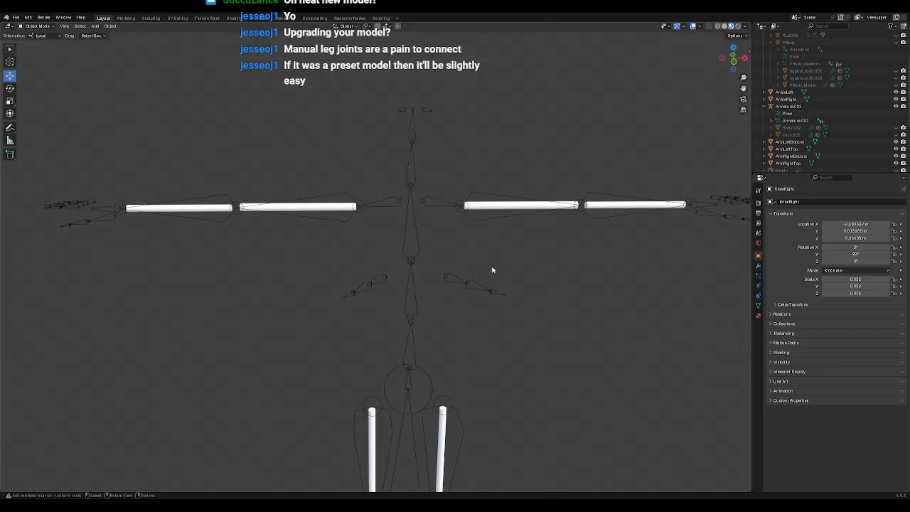
# Step: Put the armature in Edit Mode and delete the loose chest bones on the character's left side
pyautogui.click(460, 287)
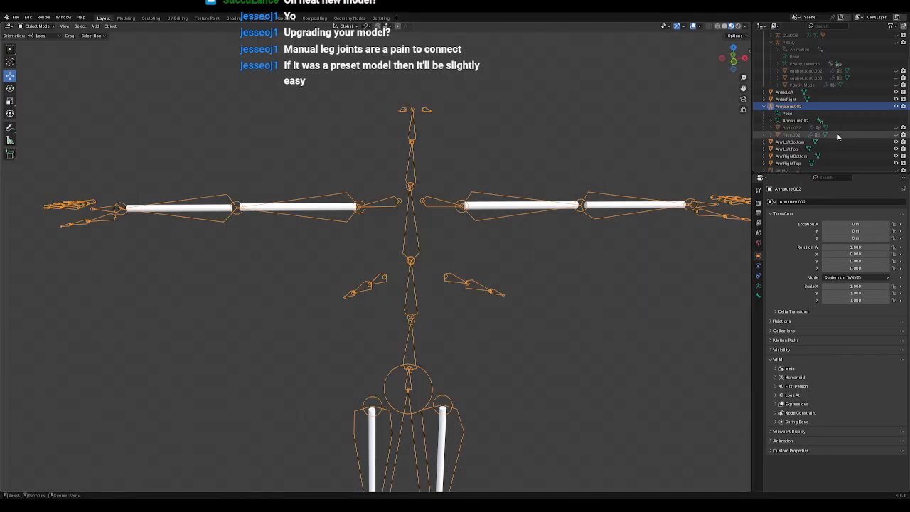
pyautogui.click(37, 26)
pyautogui.click(35, 42)
pyautogui.click(446, 274)
pyautogui.press('x')
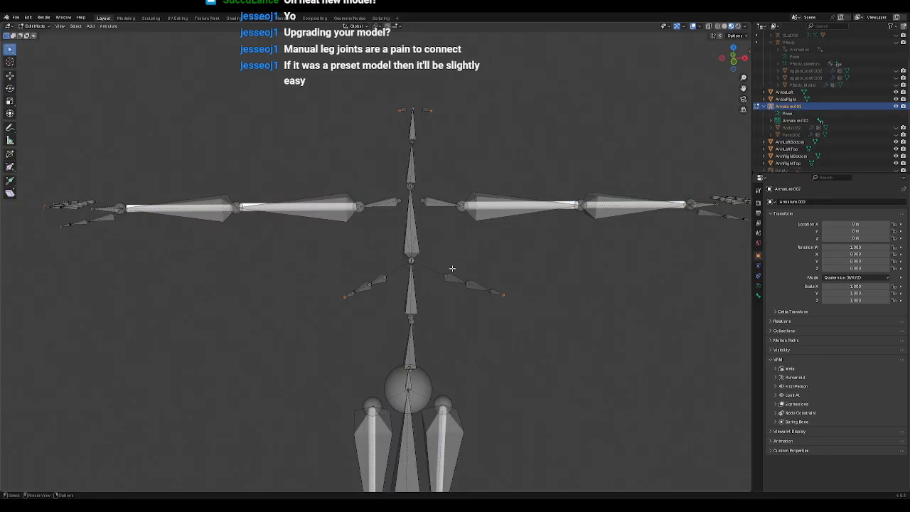
pyautogui.click(570, 341)
# Step: Delete the loose chest bones on the character's right side, return to Object Mode and deselect the armature
pyautogui.moveTo(324, 256); pyautogui.dragTo(396, 320)
pyautogui.press('x')
pyautogui.click(397, 320)
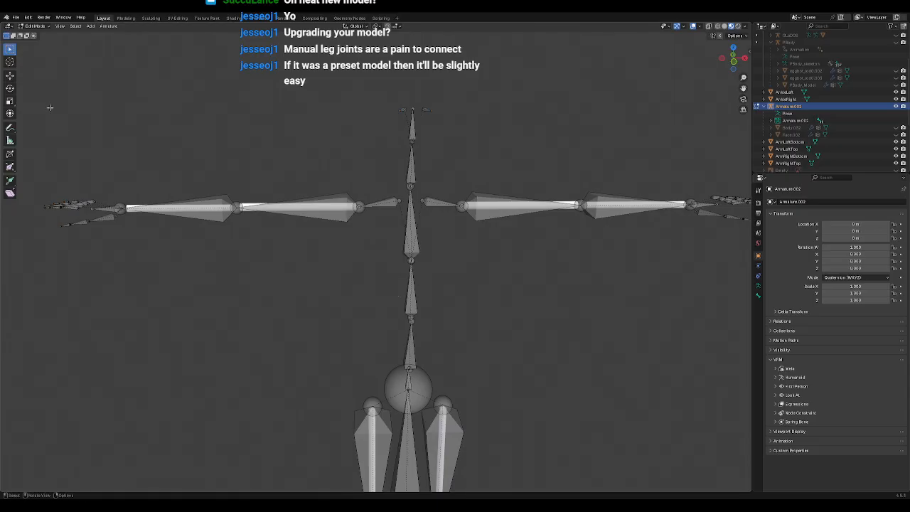
pyautogui.click(27, 27)
pyautogui.click(35, 34)
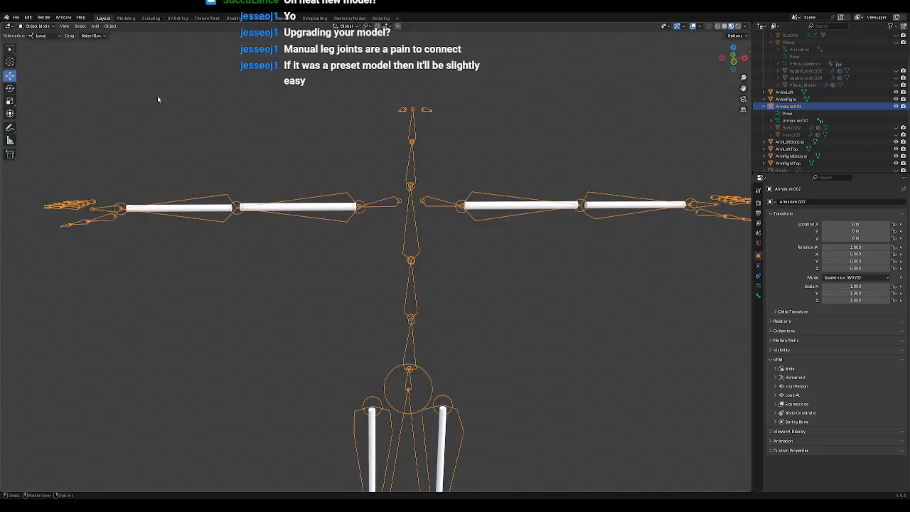
pyautogui.click(457, 252)
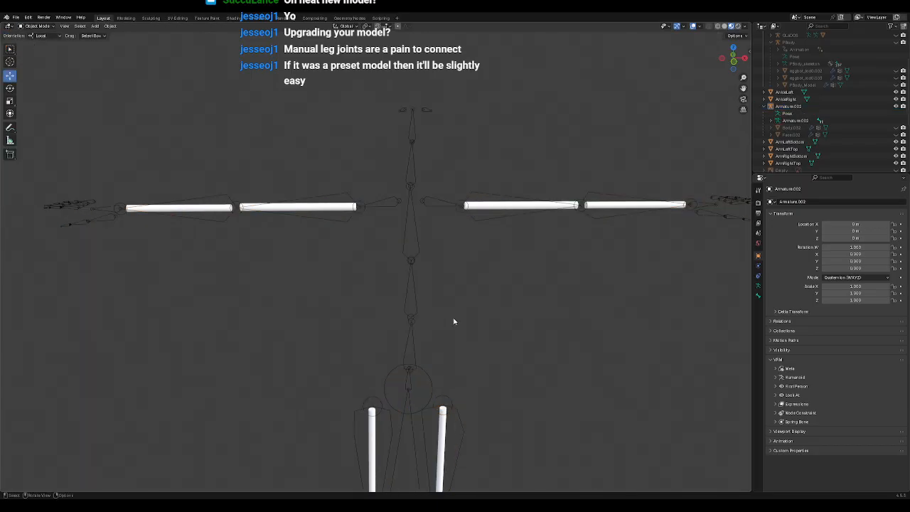
# Step: Inspect the armature's head bones, shoulders and torso from several angles after the chest bones' removal
pyautogui.scroll(-4, 489, 372)
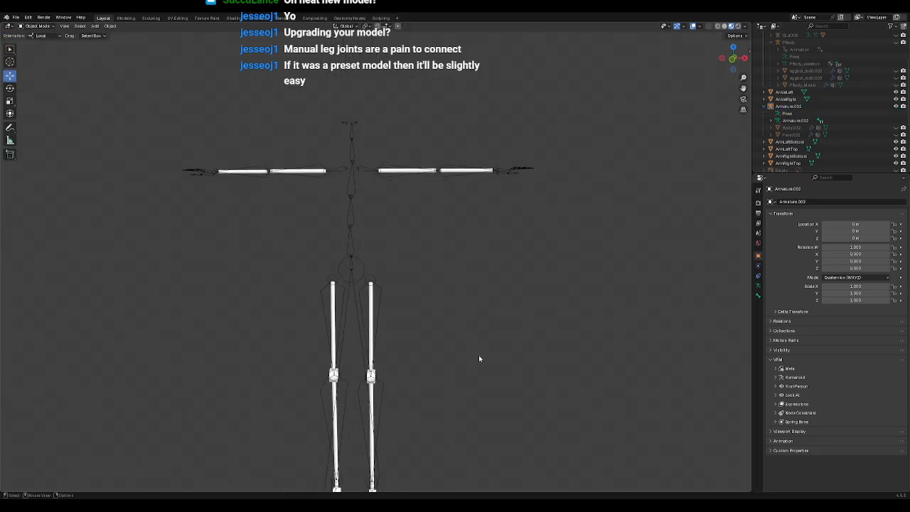
pyautogui.keyDown('shift'); pyautogui.moveTo(431, 358); pyautogui.dragTo(450, 346, button='middle'); pyautogui.keyUp('shift')
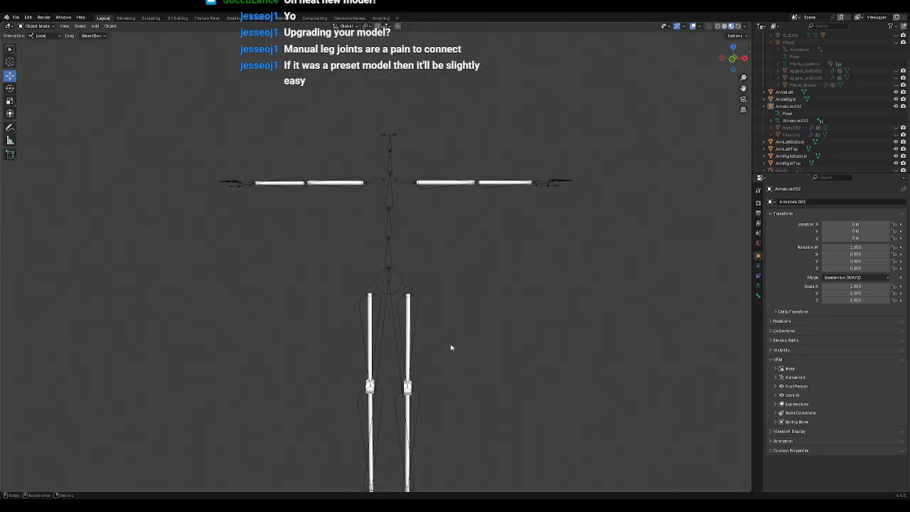
pyautogui.scroll(3, 454, 310)
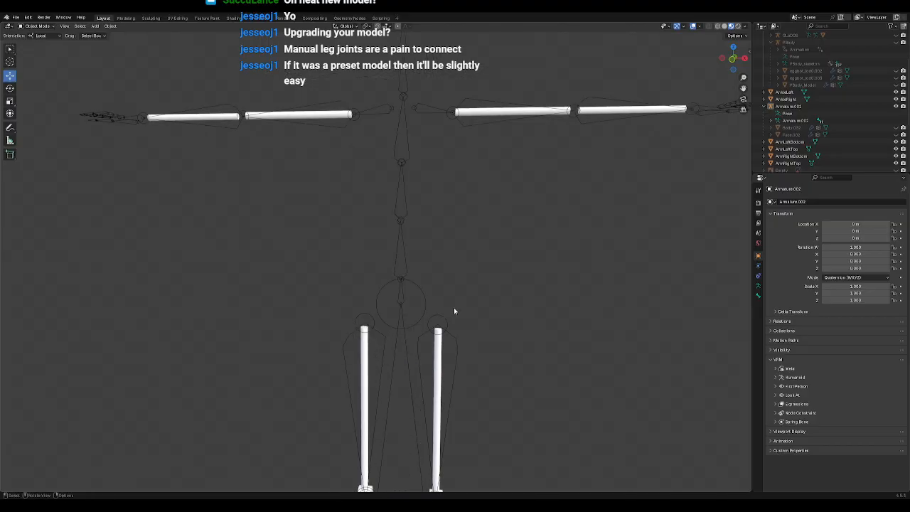
pyautogui.moveTo(455, 310); pyautogui.dragTo(419, 276, button='middle')
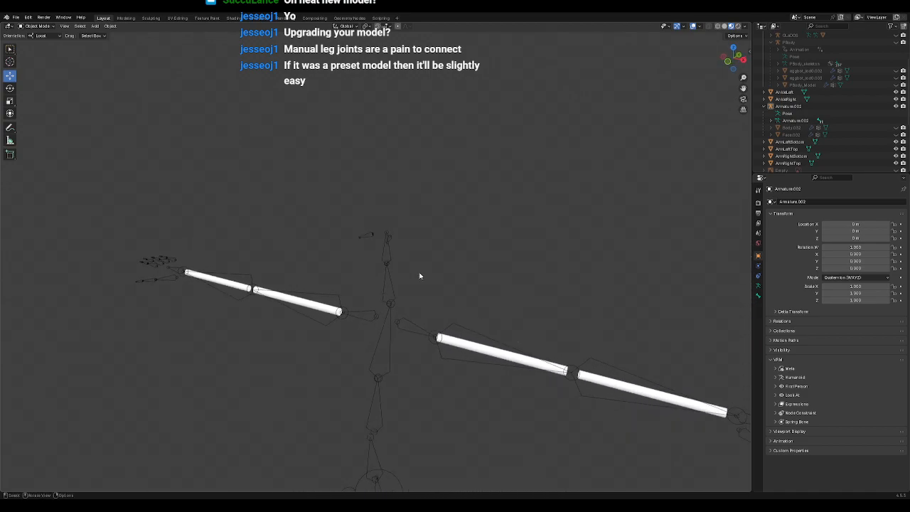
pyautogui.click(365, 236)
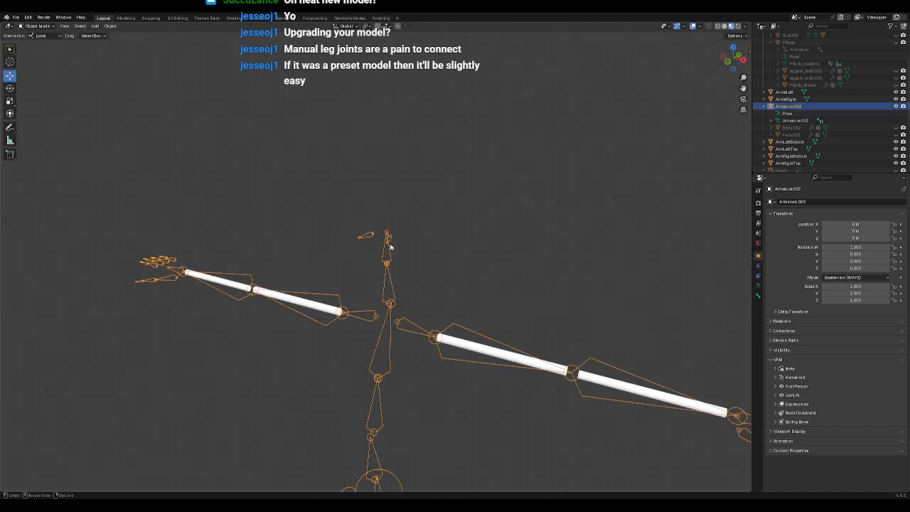
pyautogui.moveTo(406, 256)
pyautogui.mouseDown(button='middle')
pyautogui.moveTo(406, 240)
pyautogui.moveTo(408, 258)
pyautogui.mouseUp(button='middle')
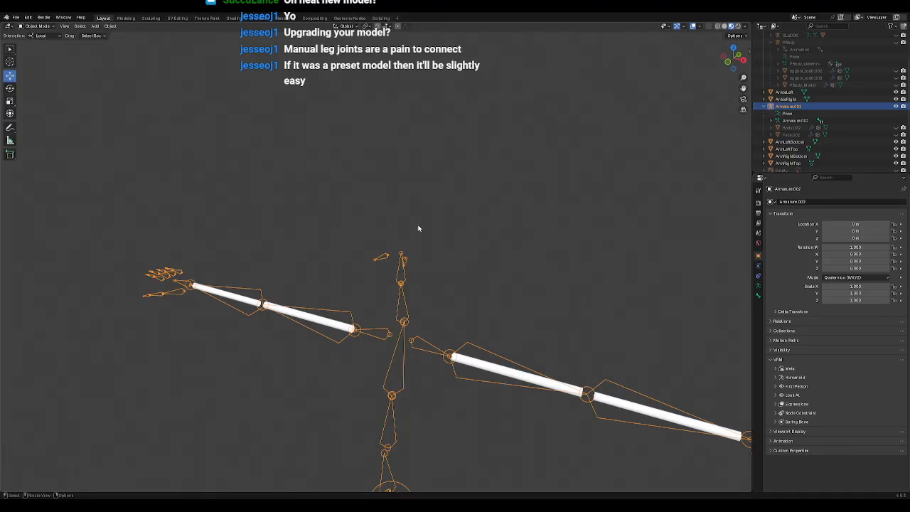
pyautogui.click(431, 276)
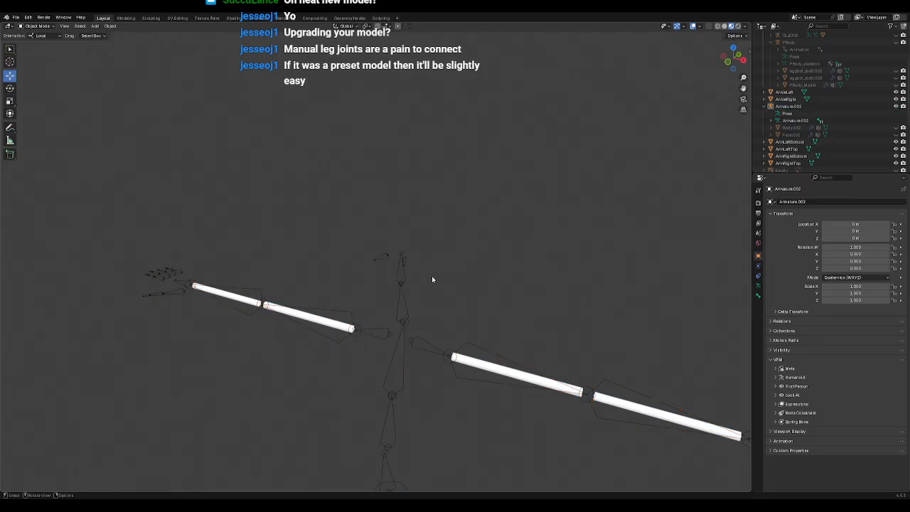
pyautogui.moveTo(438, 314); pyautogui.dragTo(455, 303, button='middle')
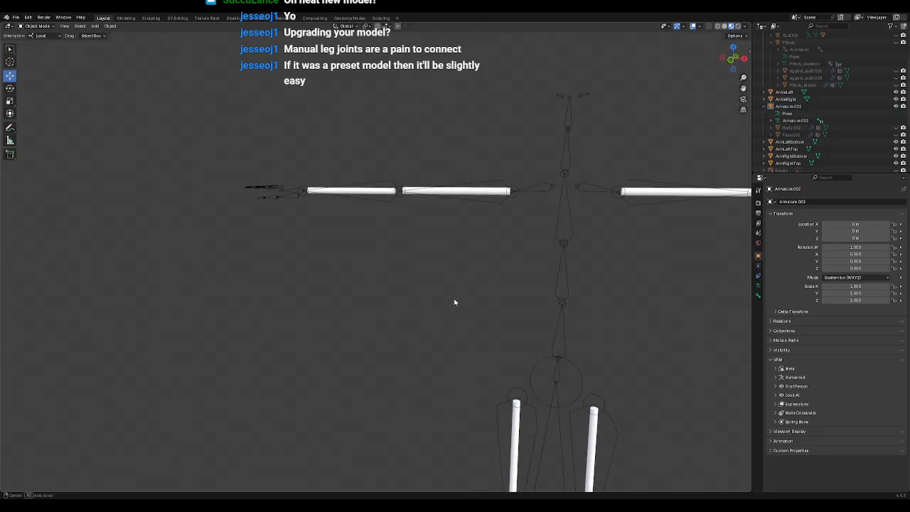
pyautogui.keyDown('shift'); pyautogui.moveTo(583, 296); pyautogui.dragTo(481, 307, button='middle'); pyautogui.keyUp('shift')
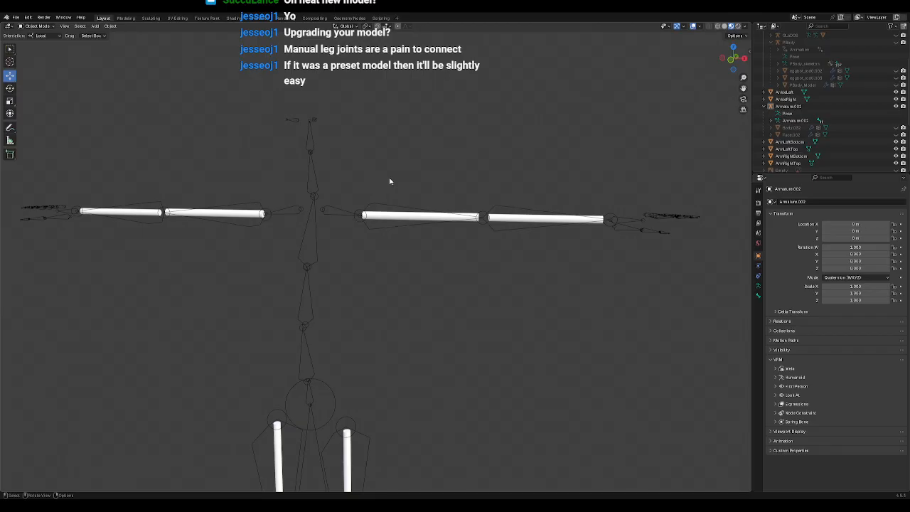
pyautogui.scroll(-7, 398, 197)
pyautogui.scroll(3, 410, 227)
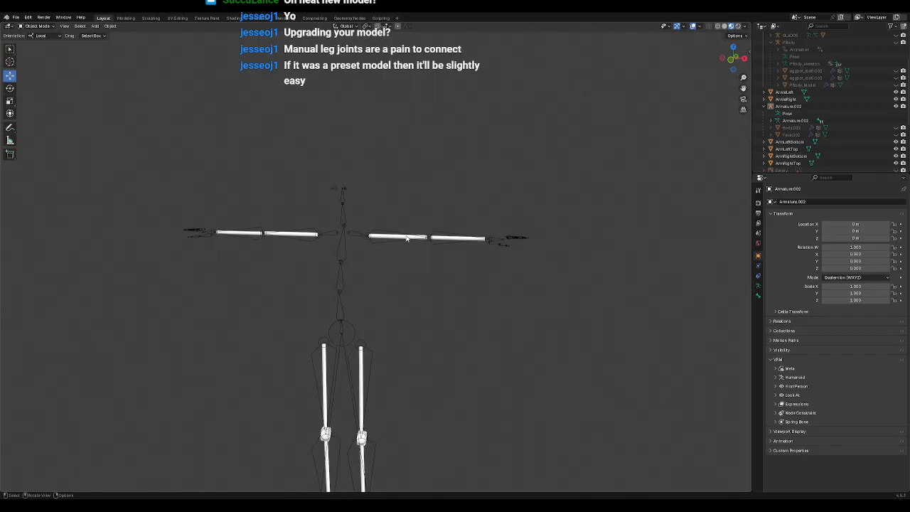
# Step: Show the Atlas_Model reference and examine its spherical body, eye and surrounding shell plates
pyautogui.scroll(4, 813, 41)
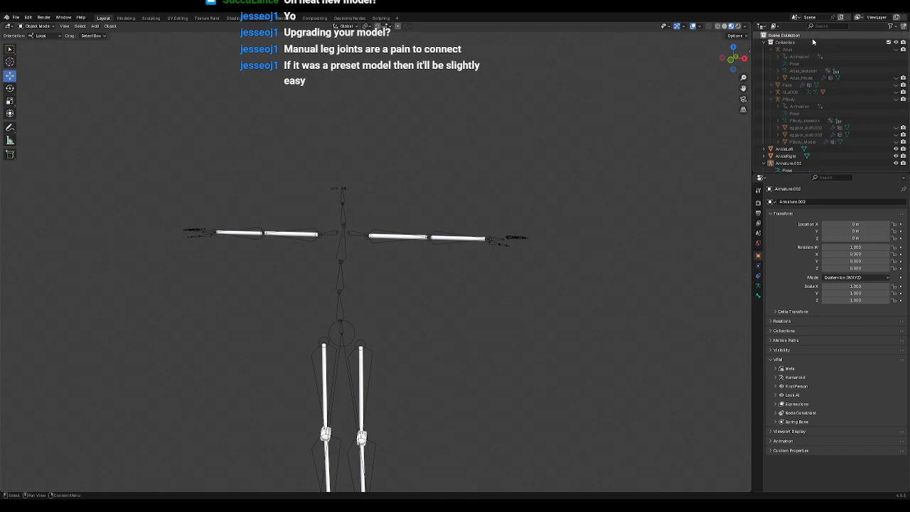
pyautogui.click(896, 79)
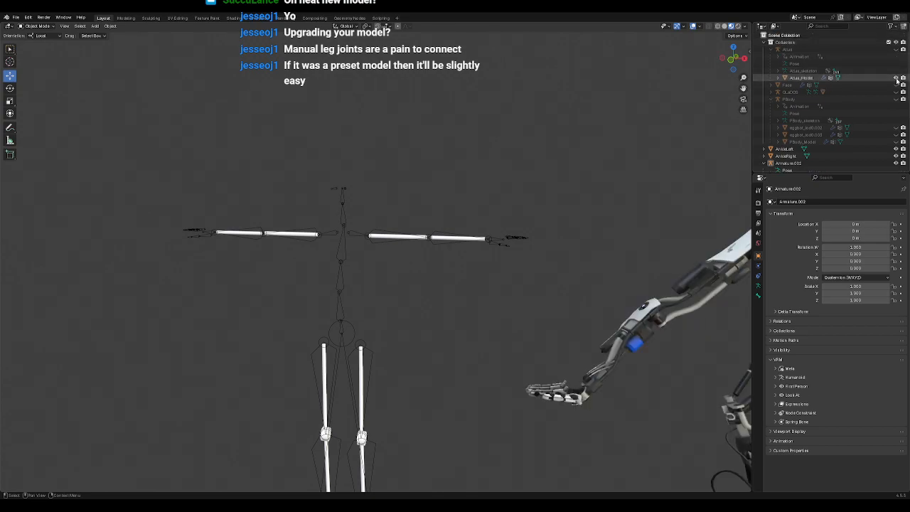
pyautogui.keyDown('shift'); pyautogui.moveTo(642, 202); pyautogui.dragTo(404, 122, button='middle'); pyautogui.keyUp('shift')
pyautogui.scroll(3, 410, 157)
pyautogui.keyDown('shift'); pyautogui.moveTo(419, 202); pyautogui.dragTo(520, 187, button='middle'); pyautogui.keyUp('shift')
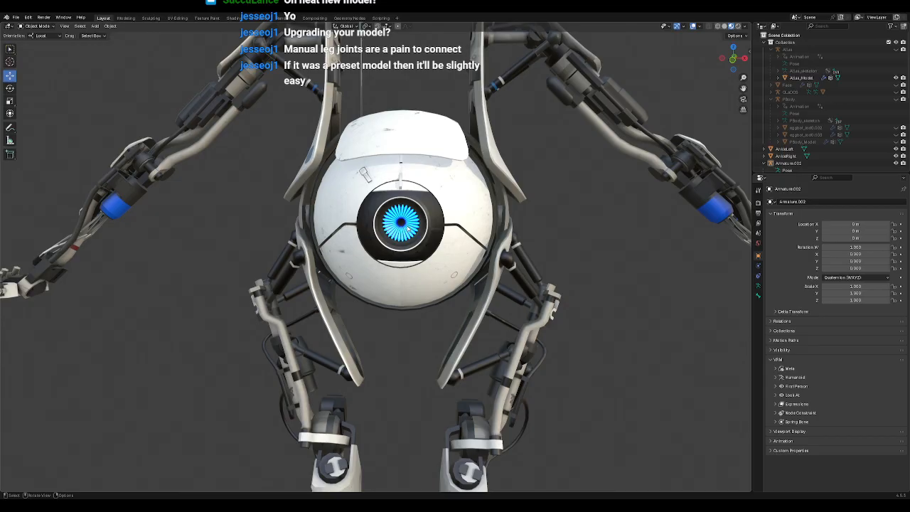
pyautogui.scroll(4, 410, 224)
pyautogui.scroll(-1, 410, 223)
pyautogui.scroll(-6, 409, 224)
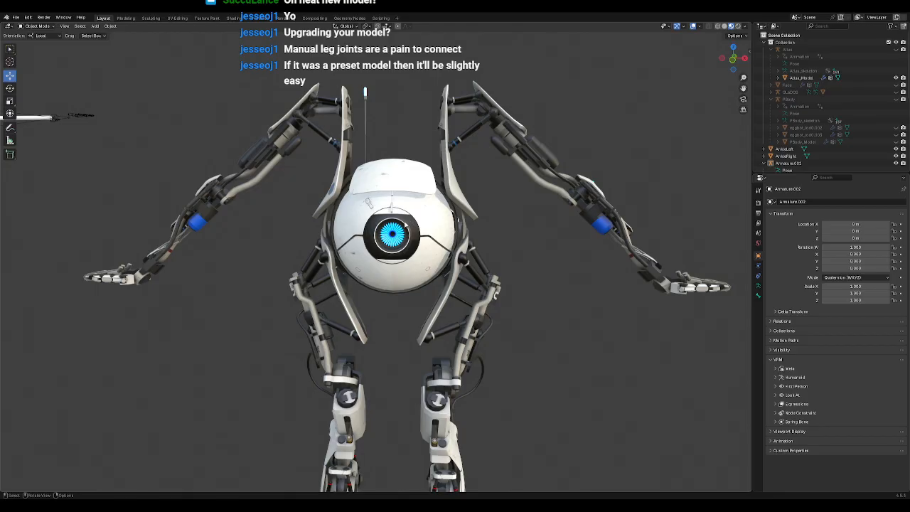
pyautogui.scroll(-4, 405, 222)
pyautogui.scroll(4, 403, 219)
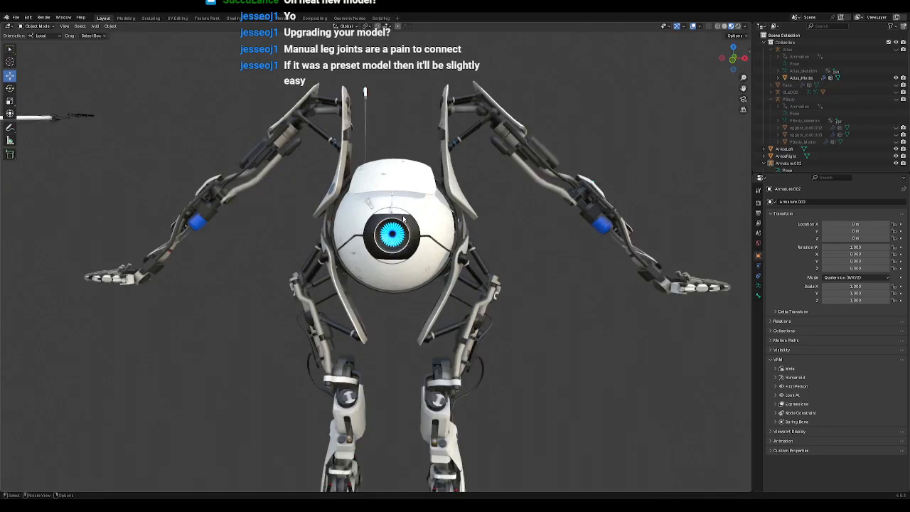
pyautogui.scroll(6, 403, 218)
pyautogui.scroll(-3, 402, 216)
pyautogui.scroll(1, 413, 210)
pyautogui.moveTo(426, 201); pyautogui.dragTo(355, 191, button='middle')
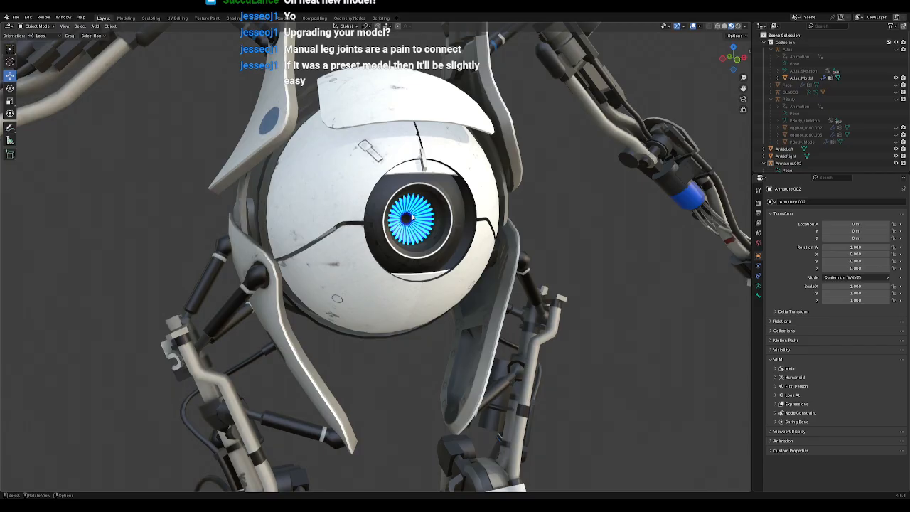
# Step: Compare the Atlas reference's overall build with the armature and the character's limbs
pyautogui.scroll(-5, 411, 221)
pyautogui.scroll(1, 404, 239)
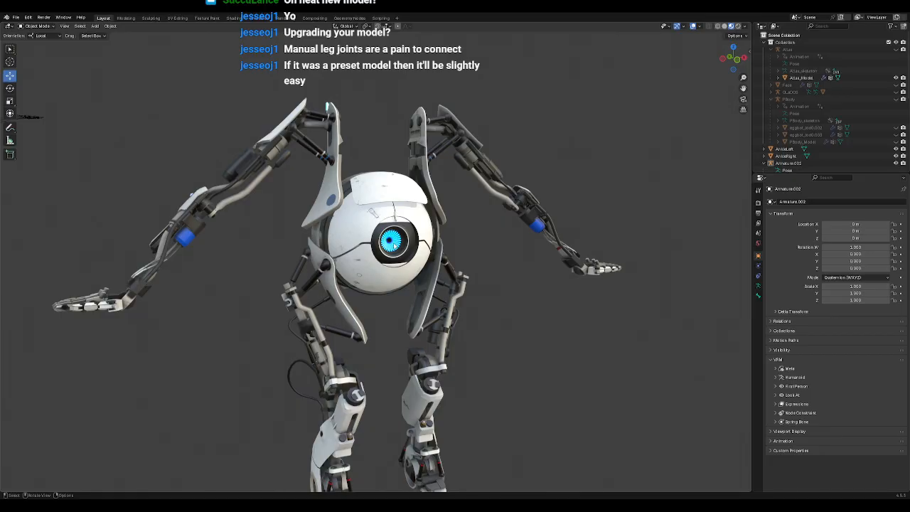
pyautogui.scroll(-4, 383, 245)
pyautogui.scroll(8, 403, 245)
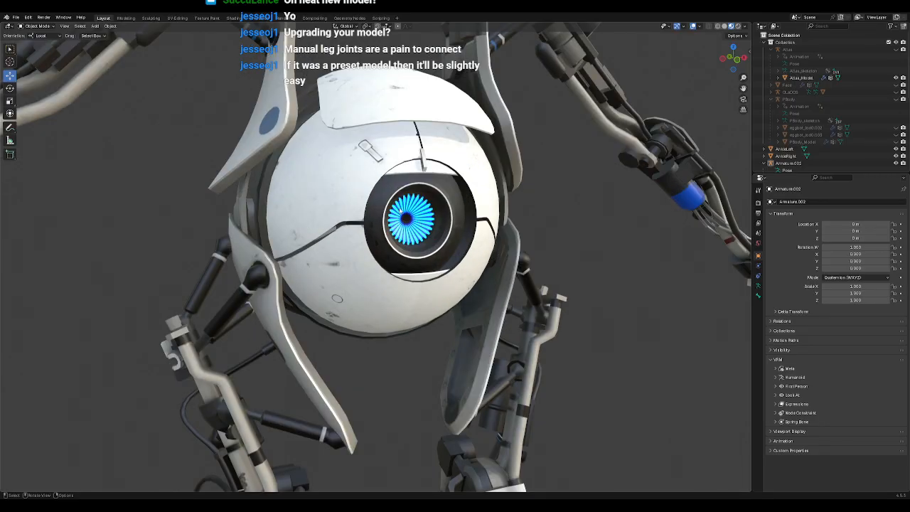
pyautogui.scroll(-7, 401, 211)
pyautogui.keyDown('shift'); pyautogui.moveTo(228, 224); pyautogui.dragTo(463, 236, button='middle'); pyautogui.keyUp('shift')
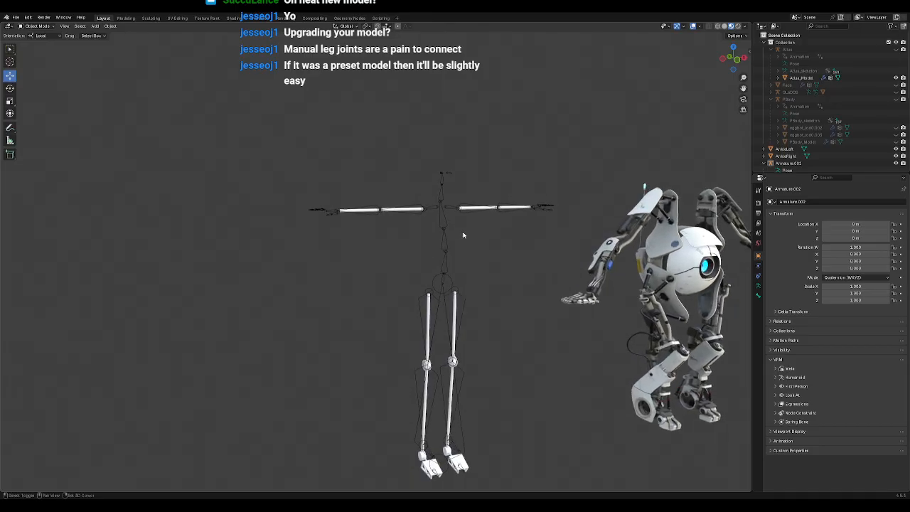
pyautogui.moveTo(513, 265); pyautogui.dragTo(455, 264, button='middle')
pyautogui.keyDown('shift'); pyautogui.moveTo(393, 263); pyautogui.dragTo(430, 264, button='middle'); pyautogui.keyUp('shift')
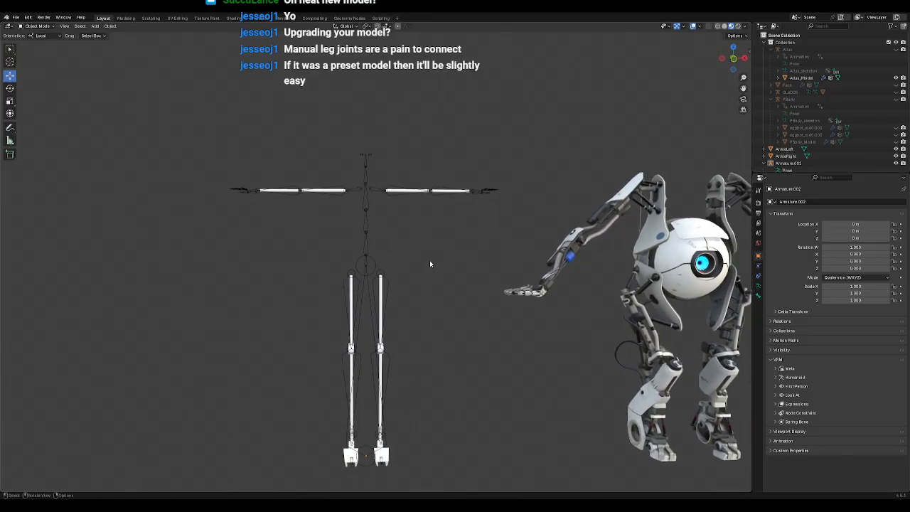
pyautogui.scroll(10, 427, 234)
pyautogui.scroll(-6, 425, 213)
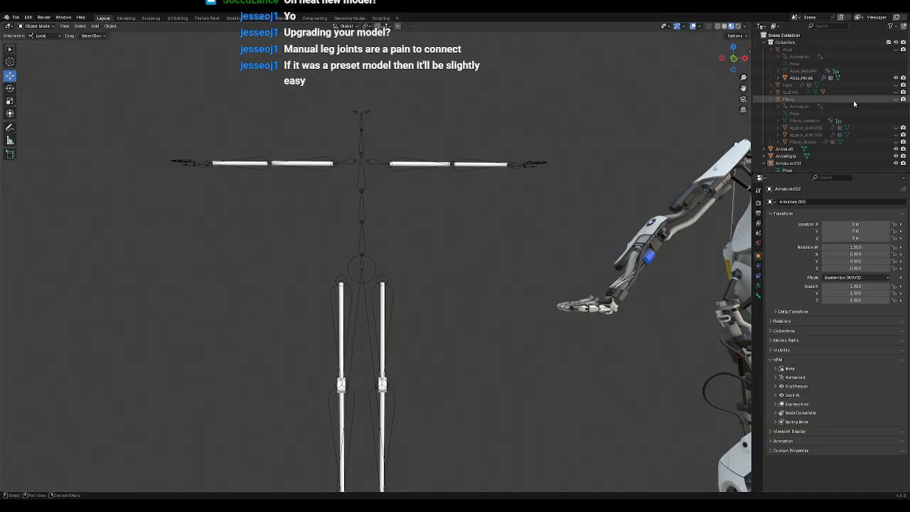
# Step: Hide the Atlas_Model reference and save the file
pyautogui.click(895, 78)
pyautogui.moveTo(493, 259); pyautogui.dragTo(321, 214, button='middle')
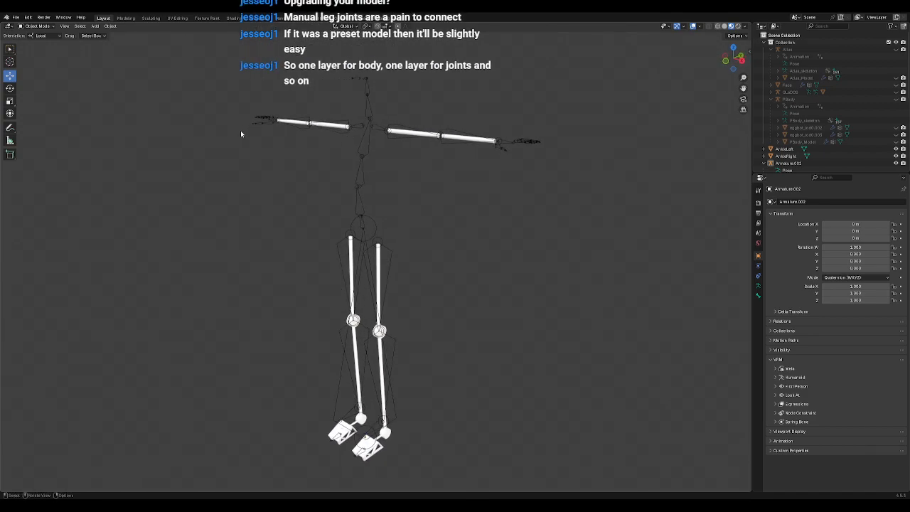
pyautogui.hotkey('ctrl', 's')
# Step: Show the Body.002 mesh briefly to compare it with the robot limbs, and hide it again
pyautogui.scroll(-5, 828, 110)
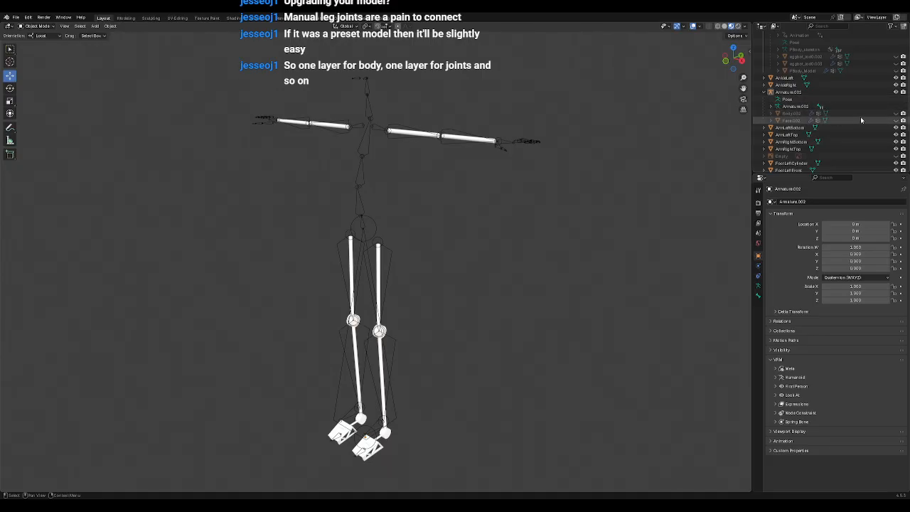
pyautogui.click(896, 114)
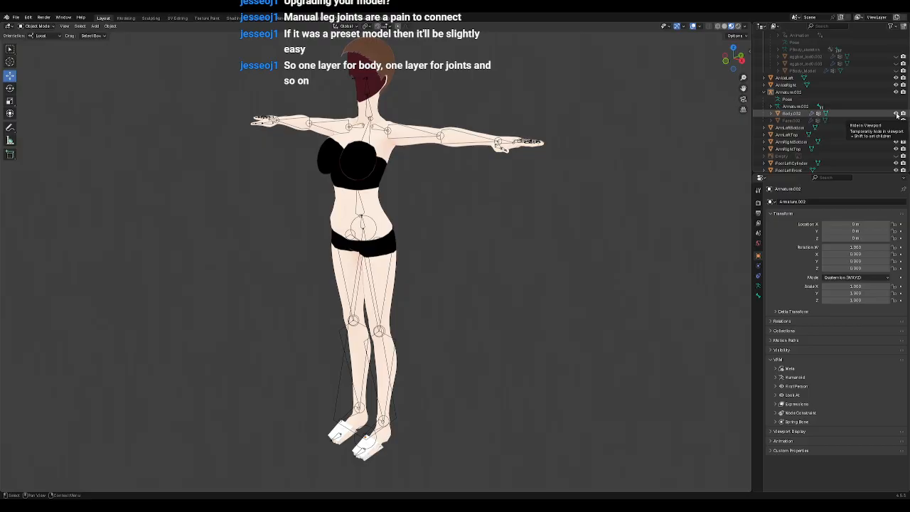
pyautogui.click(895, 114)
pyautogui.click(895, 114)
pyautogui.click(896, 113)
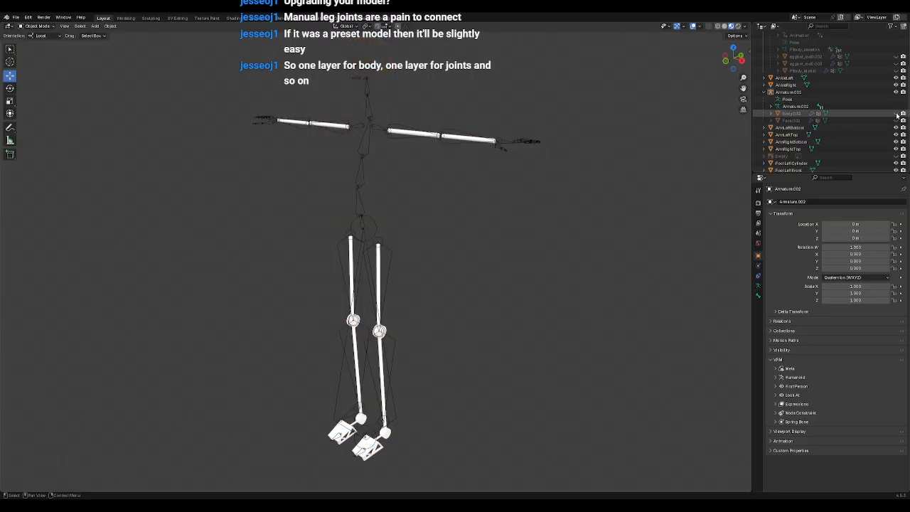
# Step: Review the character's legs, knee joints and feet from several angles and save the file
pyautogui.moveTo(420, 195); pyautogui.dragTo(484, 210, button='middle')
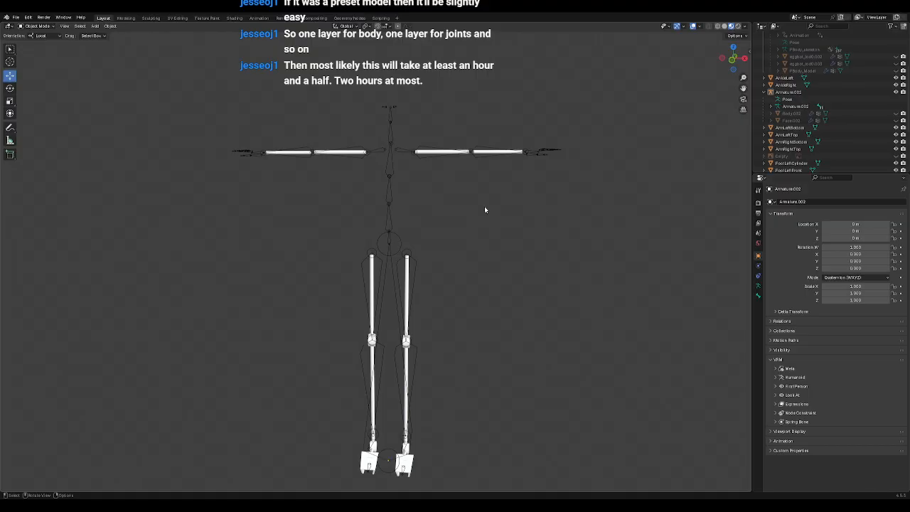
pyautogui.moveTo(479, 270); pyautogui.dragTo(457, 258, button='middle')
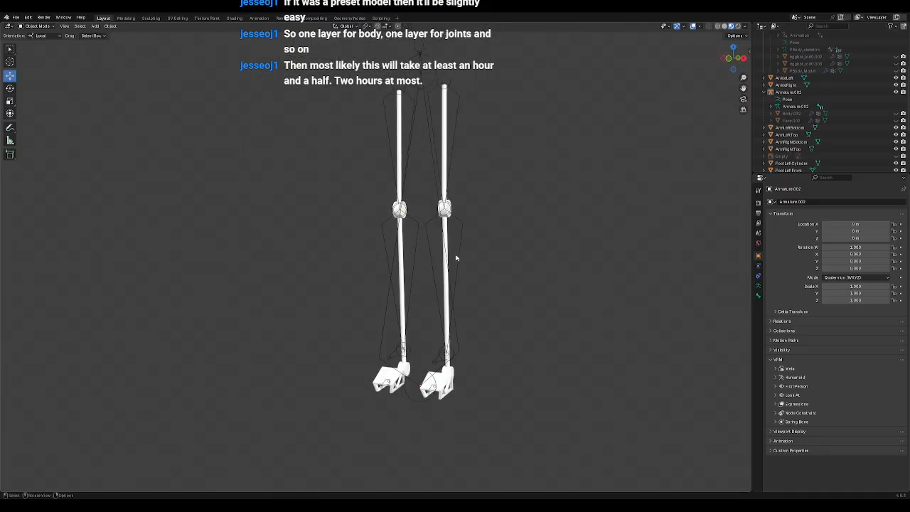
pyautogui.moveTo(503, 325); pyautogui.dragTo(426, 324, button='middle')
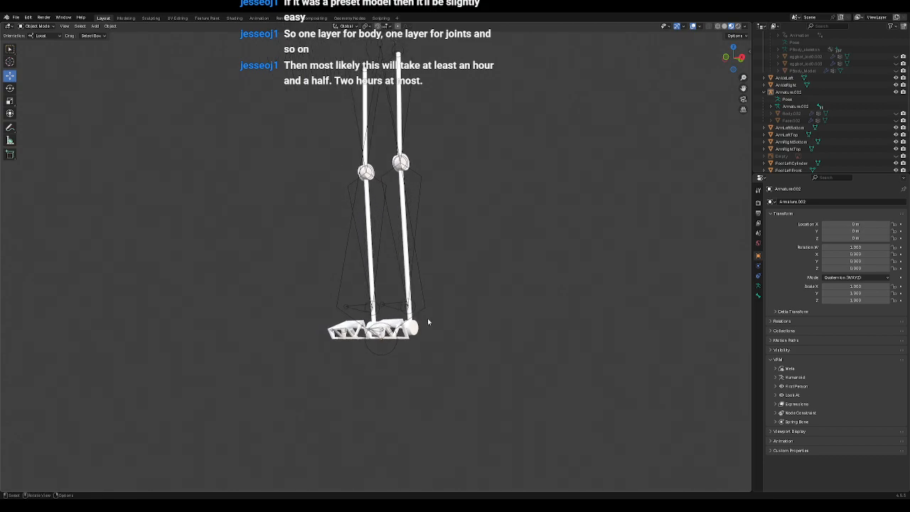
pyautogui.scroll(3, 429, 321)
pyautogui.moveTo(466, 461); pyautogui.dragTo(445, 375, button='middle')
pyautogui.scroll(1, 476, 402)
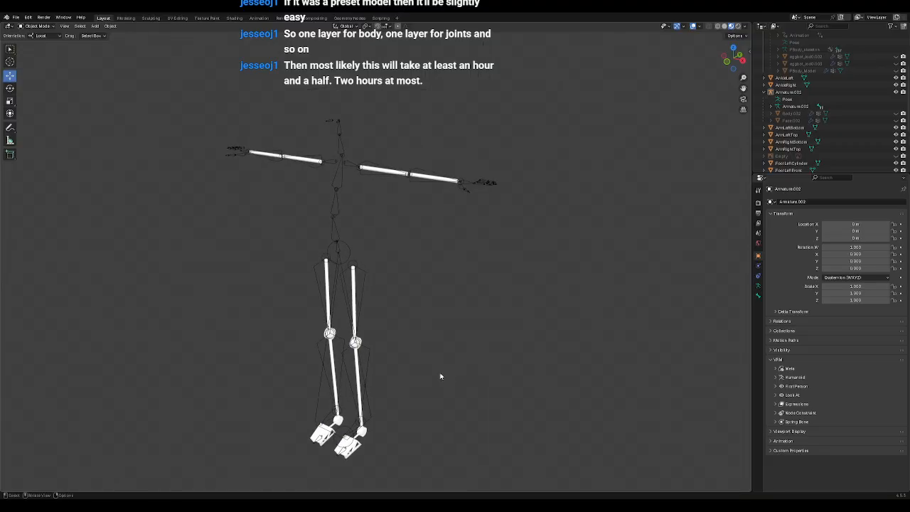
pyautogui.hotkey('ctrl', 's')
# Step: Examine the hand bones and arm cylinders on the character's right side, focusing on ArmRightBottom
pyautogui.moveTo(407, 290); pyautogui.dragTo(445, 298, button='middle')
pyautogui.scroll(4, 452, 281)
pyautogui.moveTo(457, 265); pyautogui.dragTo(456, 318, button='middle')
pyautogui.scroll(2, 461, 326)
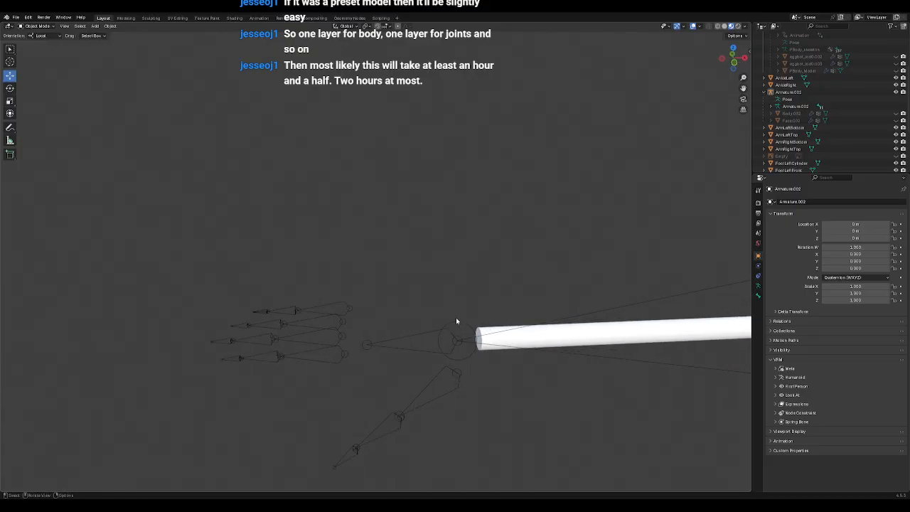
pyautogui.click(456, 321)
pyautogui.click(501, 339)
pyautogui.press('KP_Decimal')
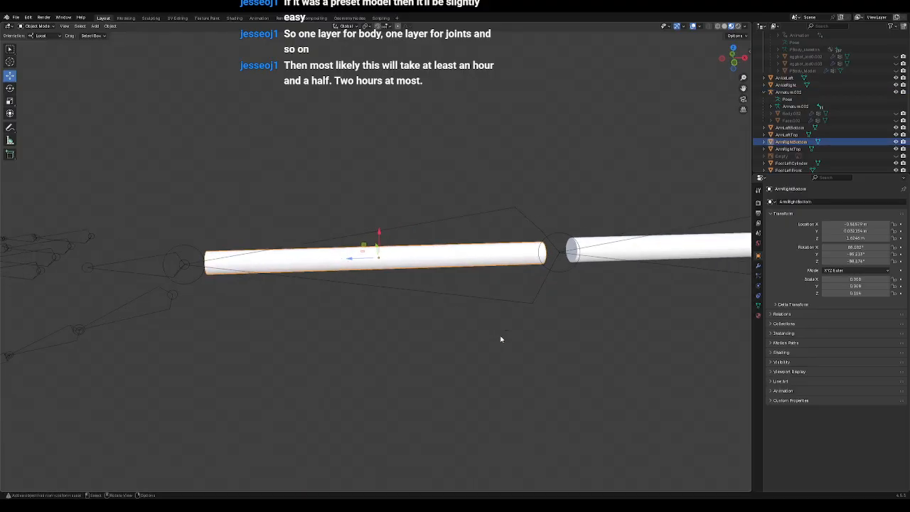
pyautogui.scroll(-2, 372, 344)
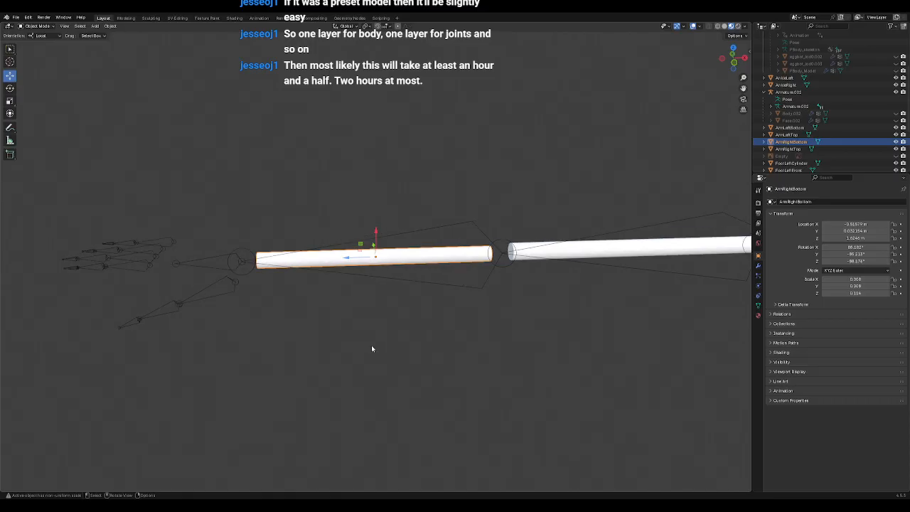
pyautogui.keyDown('shift'); pyautogui.moveTo(309, 327); pyautogui.dragTo(170, 336, button='middle'); pyautogui.keyUp('shift')
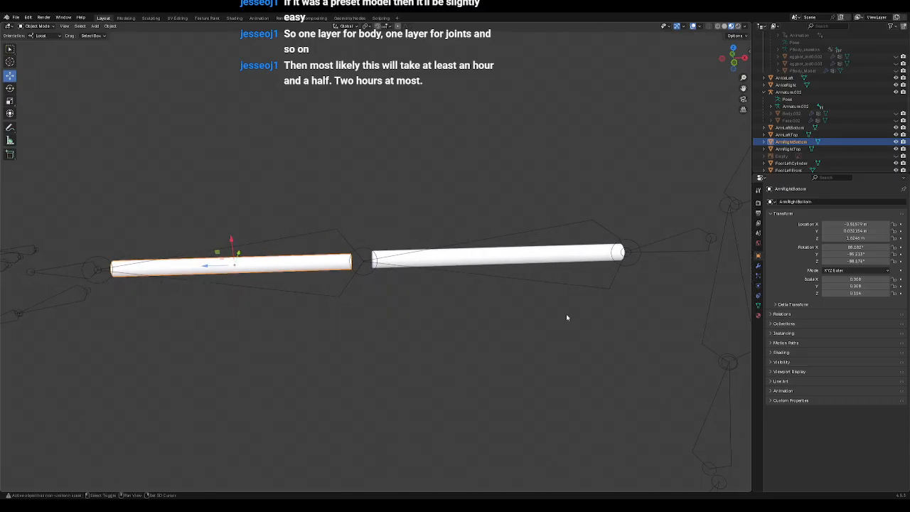
# Step: Select ArmLeftBottom and examine the finger and thumb bones beyond its wrist end
pyautogui.scroll(-7, 503, 317)
pyautogui.click(619, 253)
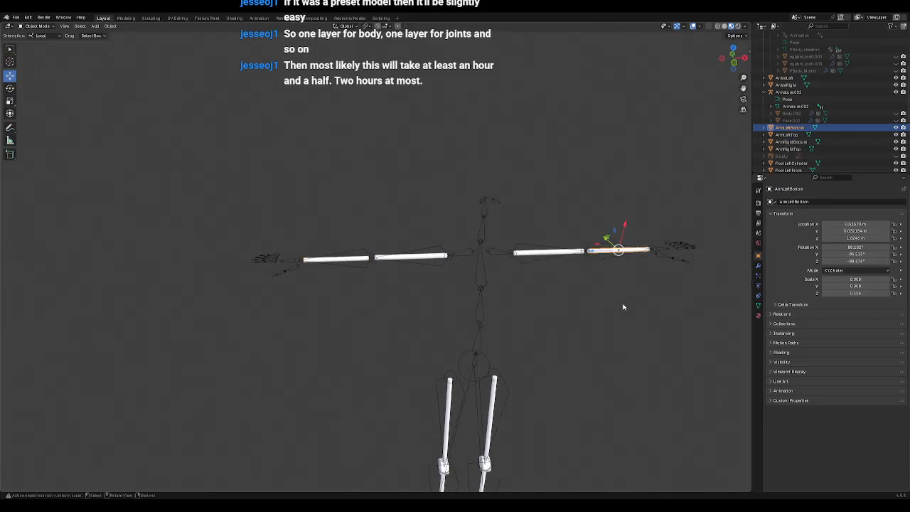
pyautogui.press('KP_Decimal')
pyautogui.keyDown('shift'); pyautogui.moveTo(544, 329); pyautogui.dragTo(471, 339, button='middle'); pyautogui.keyUp('shift')
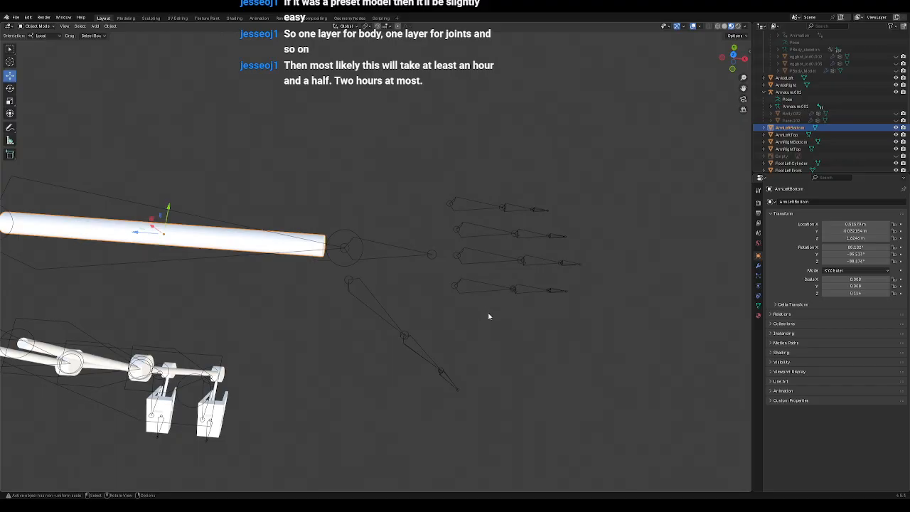
# Step: Show the PBody_Model reference and view its body and arms beside the armature
pyautogui.click(895, 72)
pyautogui.scroll(-6, 373, 183)
pyautogui.moveTo(314, 208); pyautogui.dragTo(557, 84, button='middle')
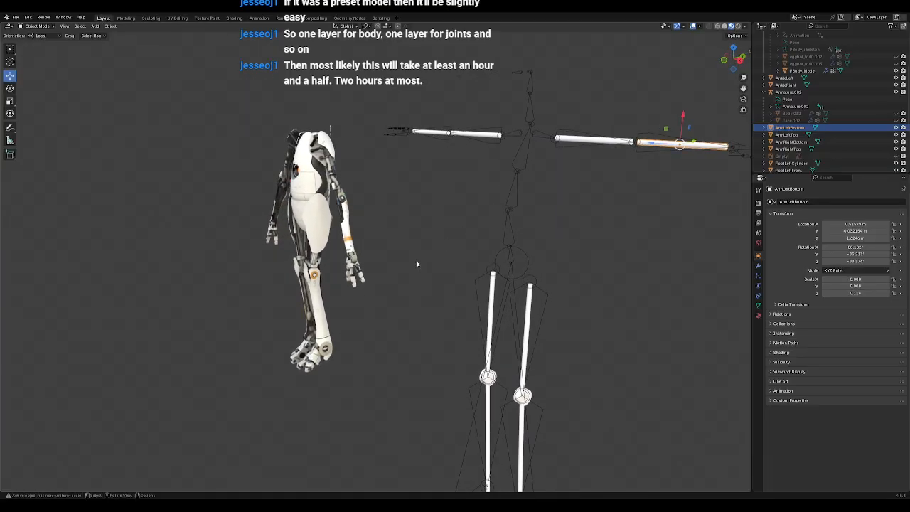
pyautogui.scroll(5, 345, 282)
pyautogui.moveTo(362, 287); pyautogui.dragTo(370, 291, button='middle')
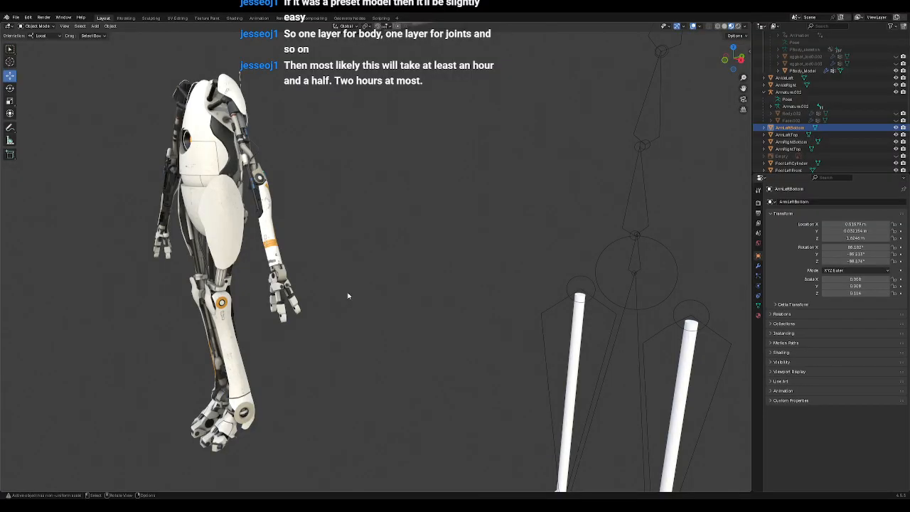
pyautogui.moveTo(349, 294); pyautogui.dragTo(475, 280, button='middle')
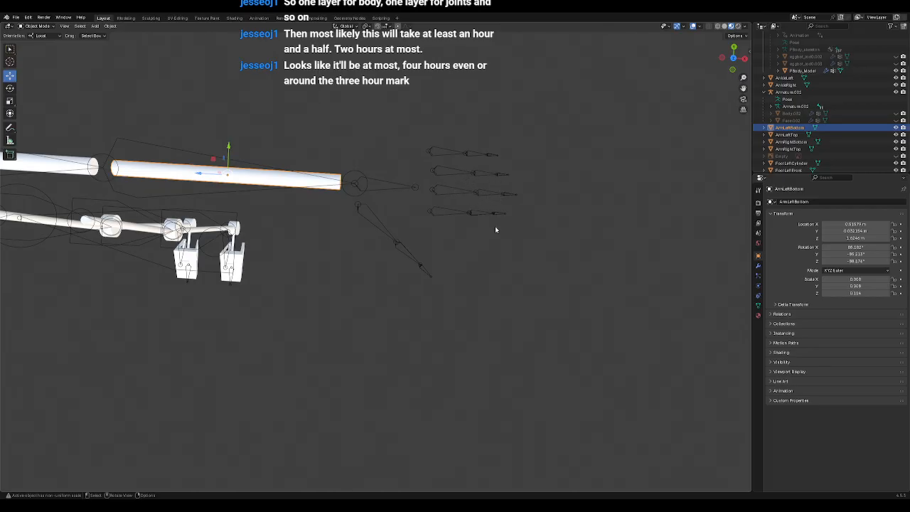
# Step: Examine the left wrist, thumb and finger bones around ArmLeftBottom, both up close and with the whole armature
pyautogui.moveTo(472, 264); pyautogui.dragTo(481, 238, button='middle')
pyautogui.press('KP_Decimal')
pyautogui.scroll(-2, 481, 238)
pyautogui.keyDown('shift'); pyautogui.moveTo(600, 251); pyautogui.dragTo(414, 243, button='middle'); pyautogui.keyUp('shift')
pyautogui.scroll(3, 471, 251)
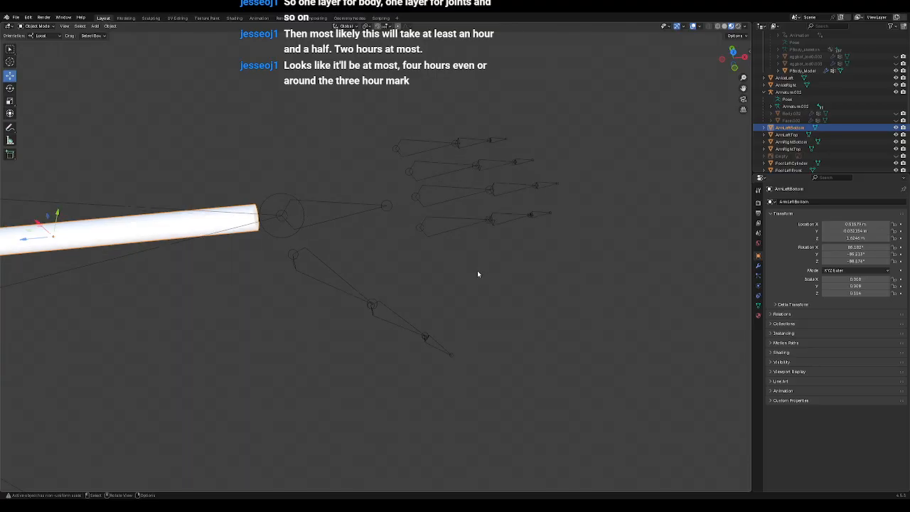
pyautogui.scroll(-6, 477, 274)
pyautogui.scroll(4, 401, 266)
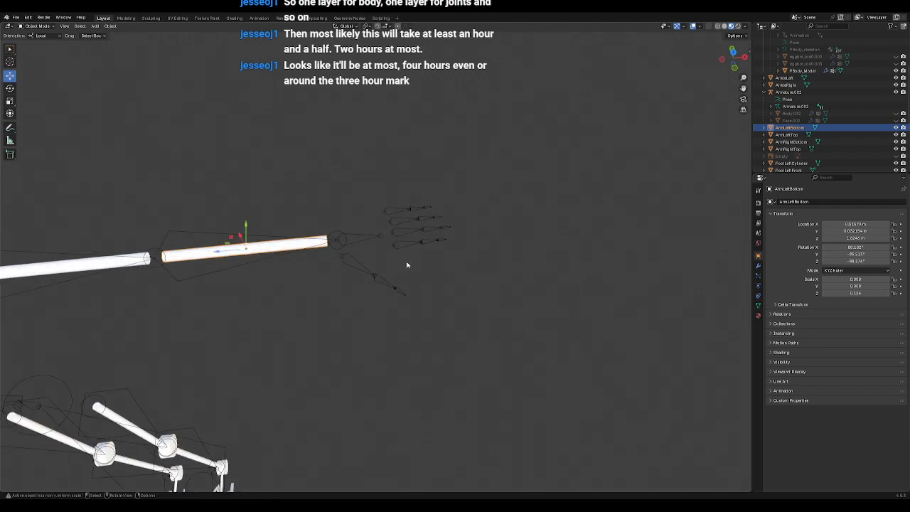
pyautogui.scroll(-5, 403, 270)
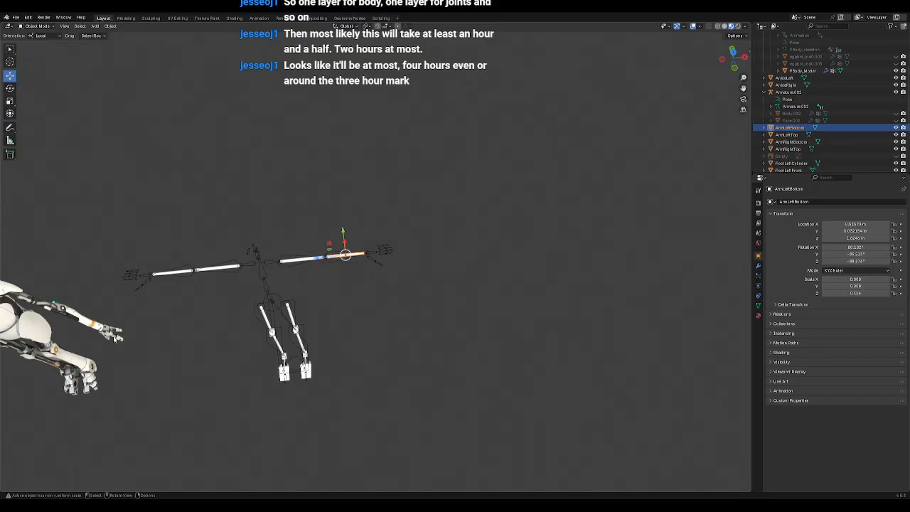
# Step: Select PBody_Model and examine its forearm and hand as a reference for the character's hands
pyautogui.moveTo(115, 345); pyautogui.dragTo(423, 302, button='middle')
pyautogui.scroll(4, 364, 330)
pyautogui.scroll(3, 364, 330)
pyautogui.moveTo(364, 329); pyautogui.dragTo(405, 306, button='middle')
pyautogui.scroll(3, 408, 319)
pyautogui.keyDown('shift'); pyautogui.moveTo(445, 365); pyautogui.dragTo(448, 413, button='middle'); pyautogui.keyUp('shift')
pyautogui.moveTo(447, 412); pyautogui.dragTo(430, 348, button='middle')
pyautogui.click(421, 306)
pyautogui.scroll(-2, 440, 331)
pyautogui.press('KP_Decimal')
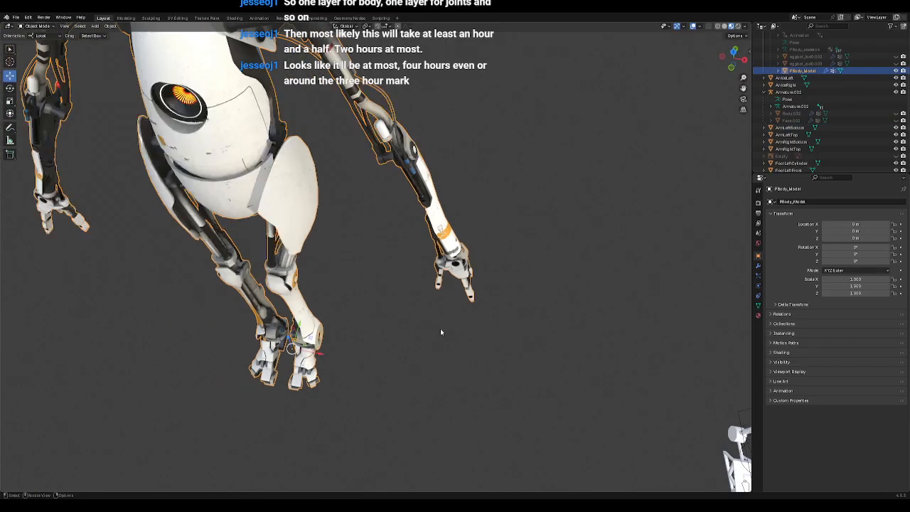
# Step: Examine the finger segments and joints of the PBody reference's hand up close
pyautogui.scroll(5, 441, 332)
pyautogui.keyDown('shift'); pyautogui.moveTo(613, 323); pyautogui.dragTo(167, 220, button='middle'); pyautogui.keyUp('shift')
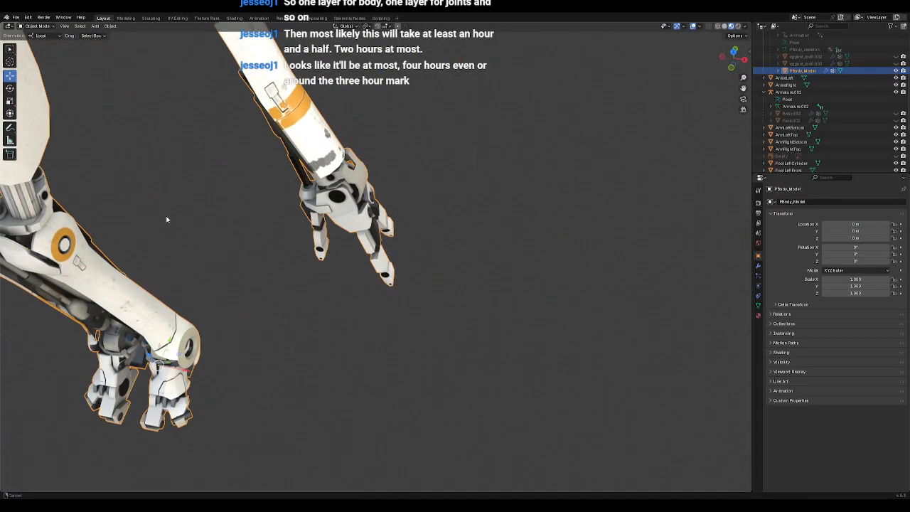
pyautogui.scroll(5, 344, 299)
pyautogui.moveTo(394, 309)
pyautogui.mouseDown(button='middle')
pyautogui.moveTo(319, 284)
pyautogui.moveTo(311, 266)
pyautogui.moveTo(451, 300)
pyautogui.moveTo(407, 315)
pyautogui.mouseUp(button='middle')
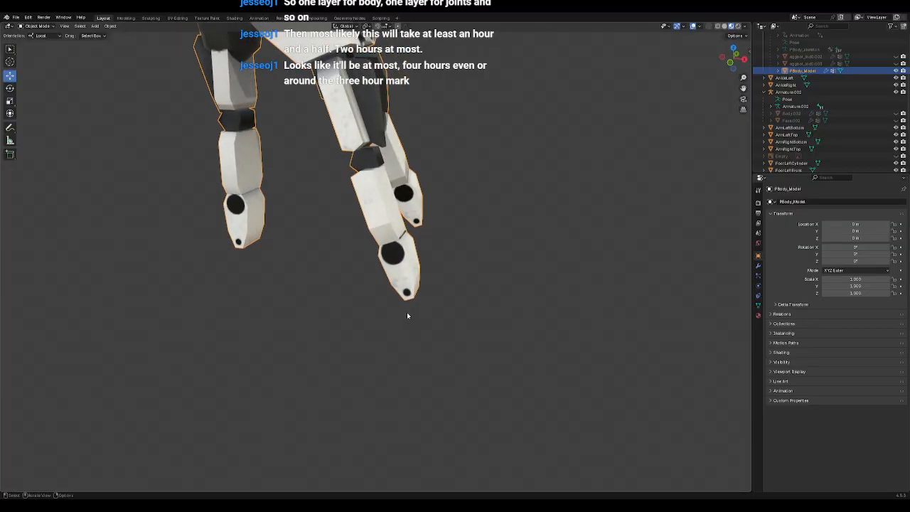
pyautogui.moveTo(408, 316); pyautogui.dragTo(418, 240, button='middle')
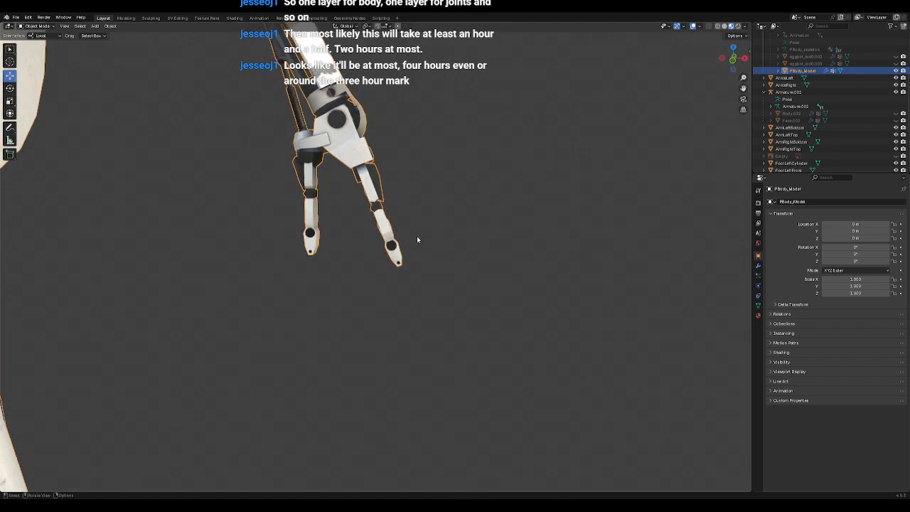
# Step: Try to separate the PBody reference's hand by moving its vertices along X in Edit Mode with wireframe shading
pyautogui.click(40, 26)
pyautogui.click(38, 44)
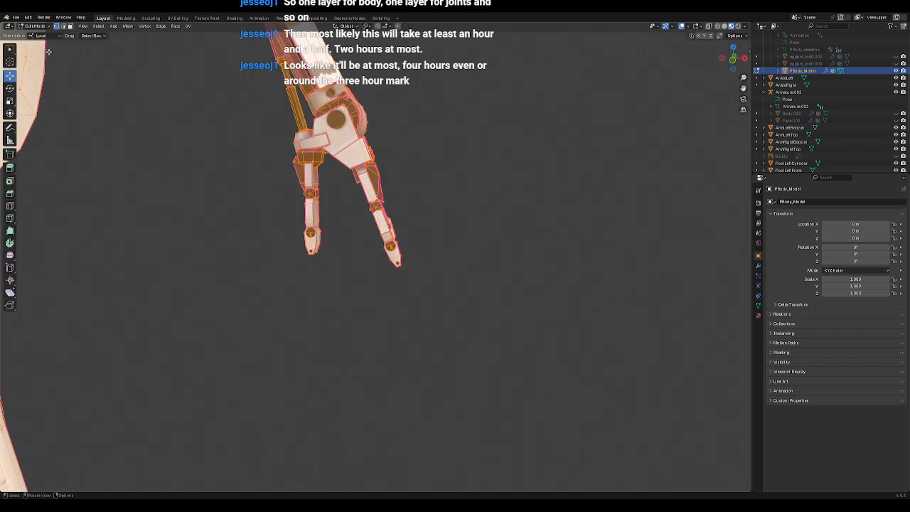
pyautogui.click(718, 26)
pyautogui.click(522, 149)
pyautogui.moveTo(460, 65); pyautogui.dragTo(182, 264)
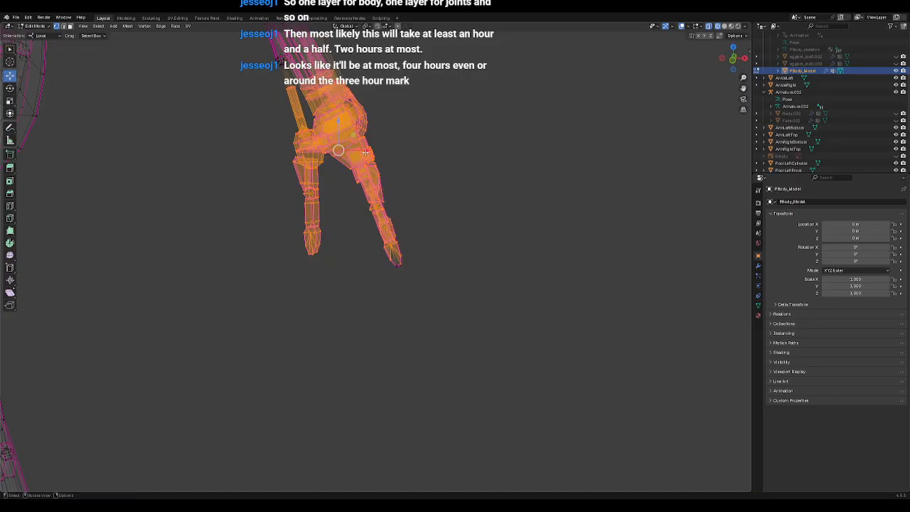
pyautogui.press('g')
pyautogui.press('x')
pyautogui.click(513, 193)
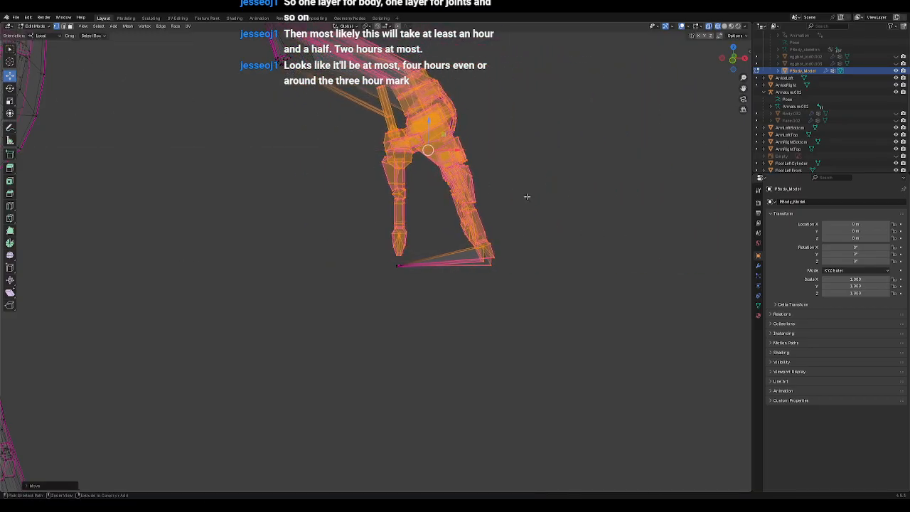
# Step: Undo the hand vertex move, clear the selection, and return PBody_Model to Object Mode with material preview shading
pyautogui.hotkey('ctrl', 'z')
pyautogui.click(457, 149)
pyautogui.click(34, 26)
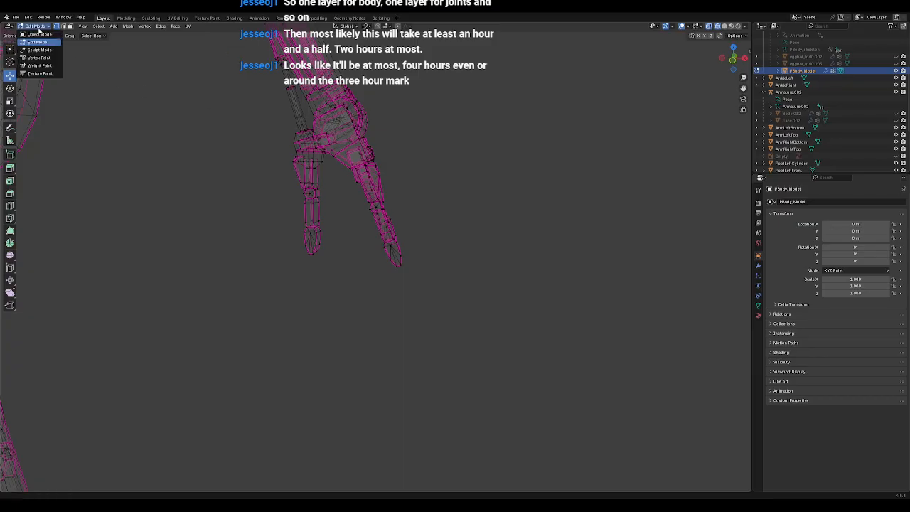
pyautogui.click(39, 36)
pyautogui.click(599, 112)
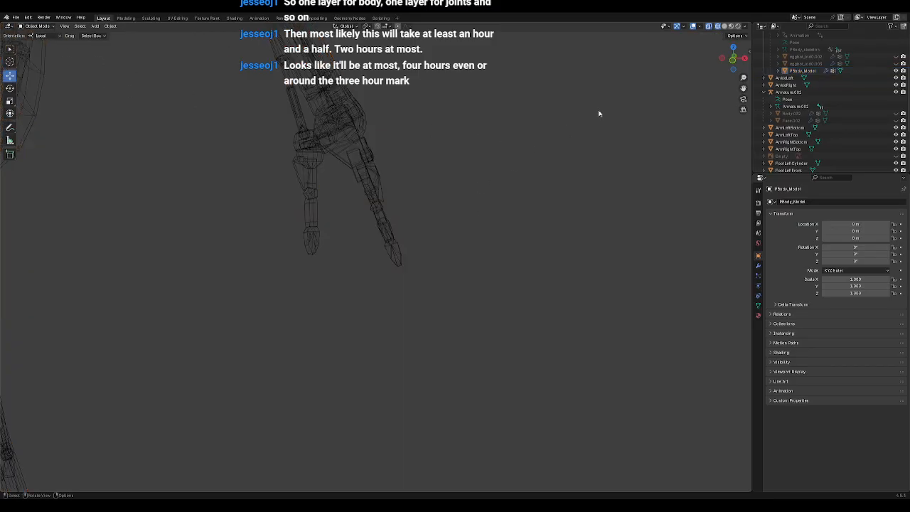
pyautogui.click(731, 27)
# Step: Examine the PBody reference's hands and legs, and compare its proportions with the armature's arms and finger bones
pyautogui.moveTo(520, 182)
pyautogui.mouseDown(button='middle')
pyautogui.moveTo(433, 192)
pyautogui.moveTo(427, 141)
pyautogui.moveTo(502, 184)
pyautogui.moveTo(578, 187)
pyautogui.moveTo(480, 218)
pyautogui.moveTo(449, 189)
pyautogui.moveTo(478, 181)
pyautogui.moveTo(473, 191)
pyautogui.mouseUp(button='middle')
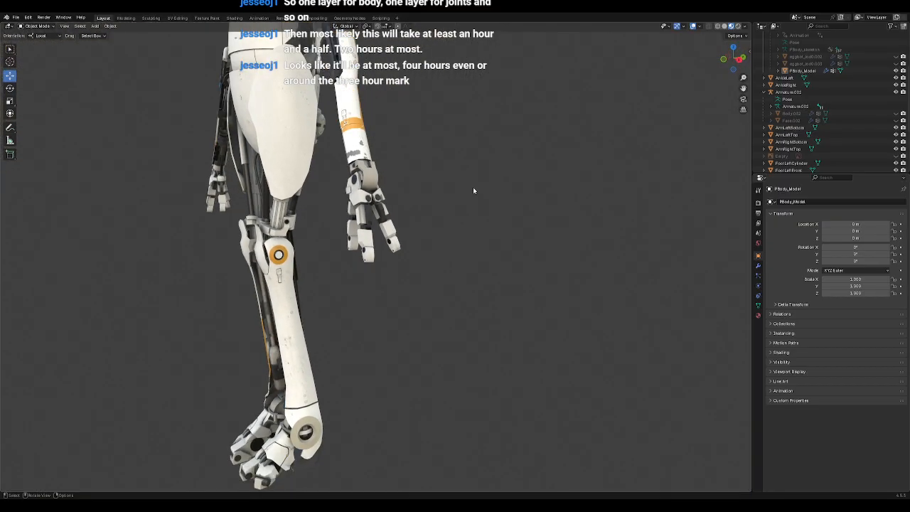
pyautogui.scroll(-5, 473, 187)
pyautogui.moveTo(567, 204)
pyautogui.mouseDown(button='middle')
pyautogui.moveTo(531, 186)
pyautogui.moveTo(581, 185)
pyautogui.moveTo(573, 201)
pyautogui.mouseUp(button='middle')
pyautogui.keyDown('shift'); pyautogui.moveTo(573, 201); pyautogui.dragTo(395, 140, button='middle'); pyautogui.keyUp('shift')
pyautogui.scroll(1, 361, 223)
pyautogui.scroll(4, 343, 232)
pyautogui.moveTo(512, 273)
pyautogui.mouseDown(button='middle')
pyautogui.moveTo(502, 253)
pyautogui.moveTo(500, 262)
pyautogui.mouseUp(button='middle')
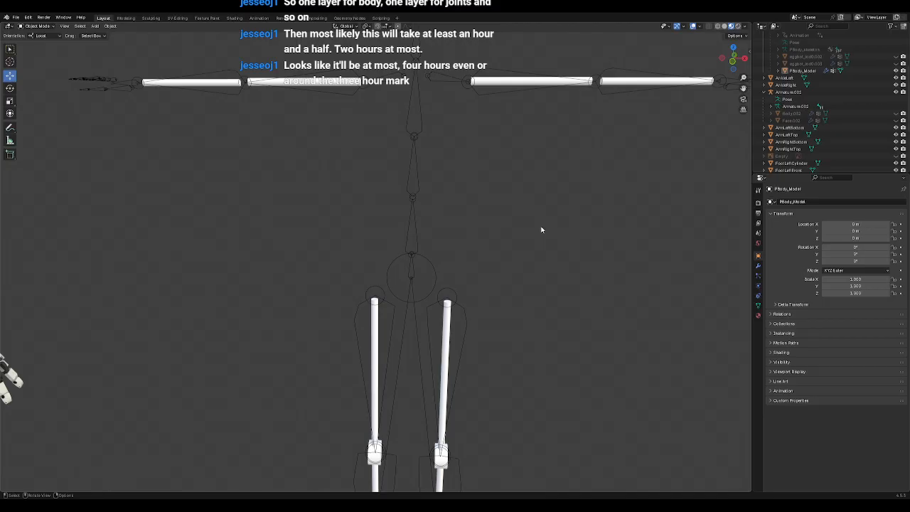
pyautogui.scroll(-2, 541, 229)
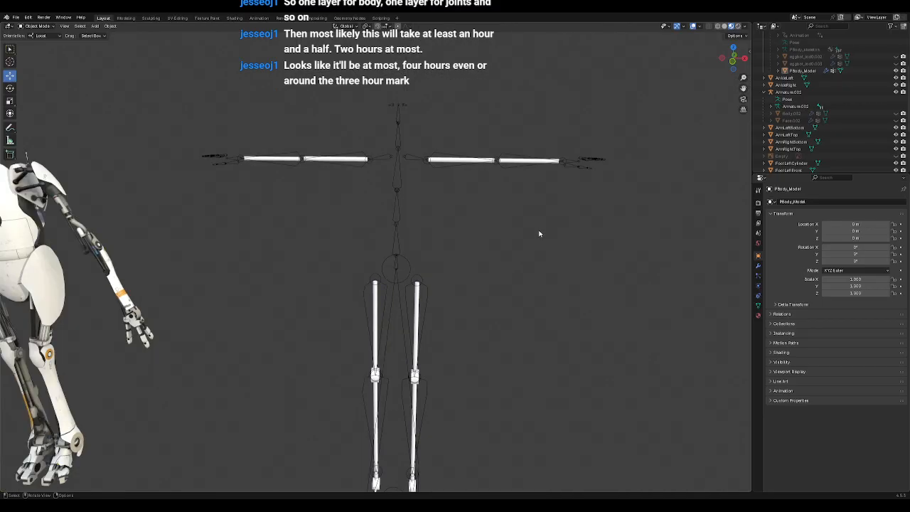
pyautogui.scroll(1, 542, 189)
pyautogui.keyDown('shift'); pyautogui.moveTo(541, 186); pyautogui.dragTo(443, 248, button='middle'); pyautogui.keyUp('shift')
pyautogui.scroll(5, 446, 244)
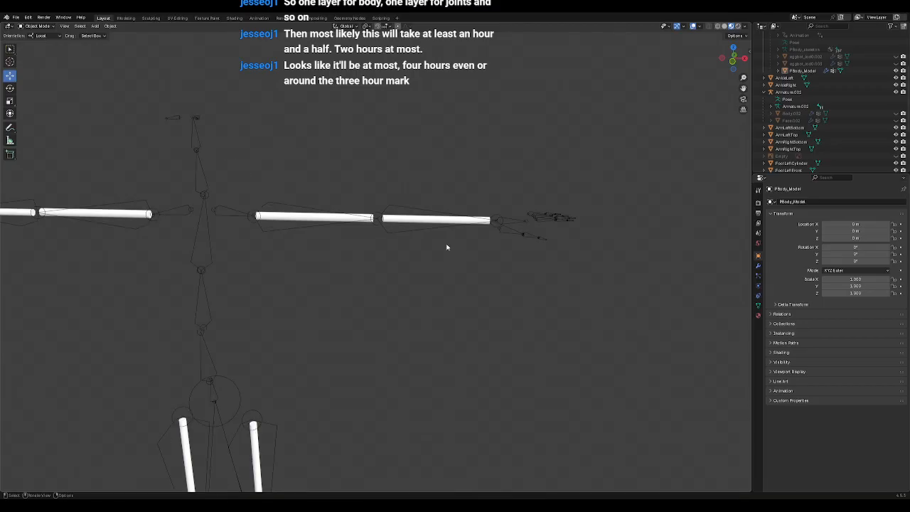
pyautogui.scroll(-4, 447, 246)
pyautogui.scroll(-5, 433, 240)
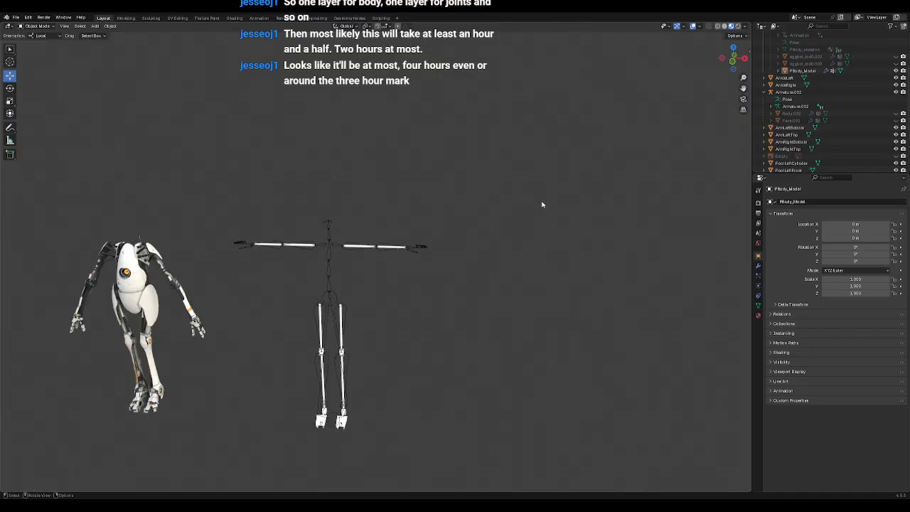
# Step: Hide the PBody_Model reference and inspect the armature's legs, feet and left arm without it
pyautogui.click(896, 71)
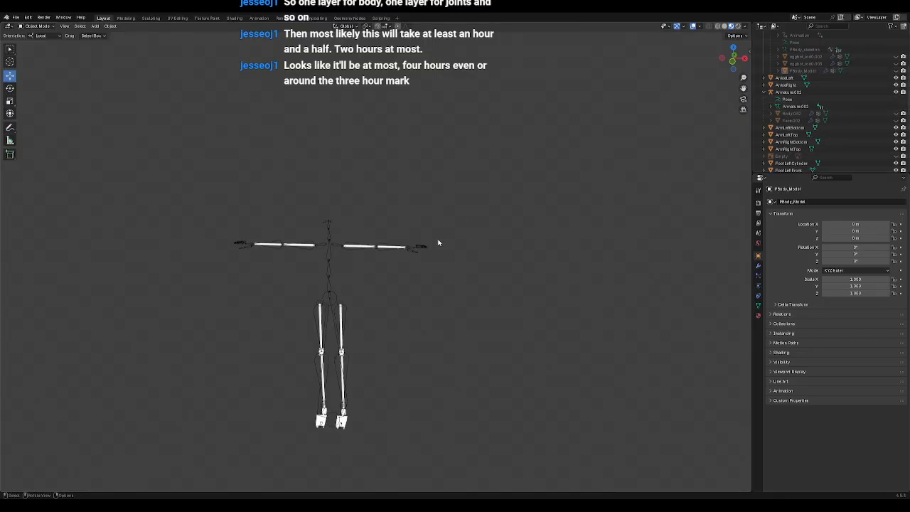
pyautogui.keyDown('shift'); pyautogui.moveTo(382, 301); pyautogui.dragTo(474, 304, button='middle'); pyautogui.keyUp('shift')
pyautogui.scroll(5, 490, 298)
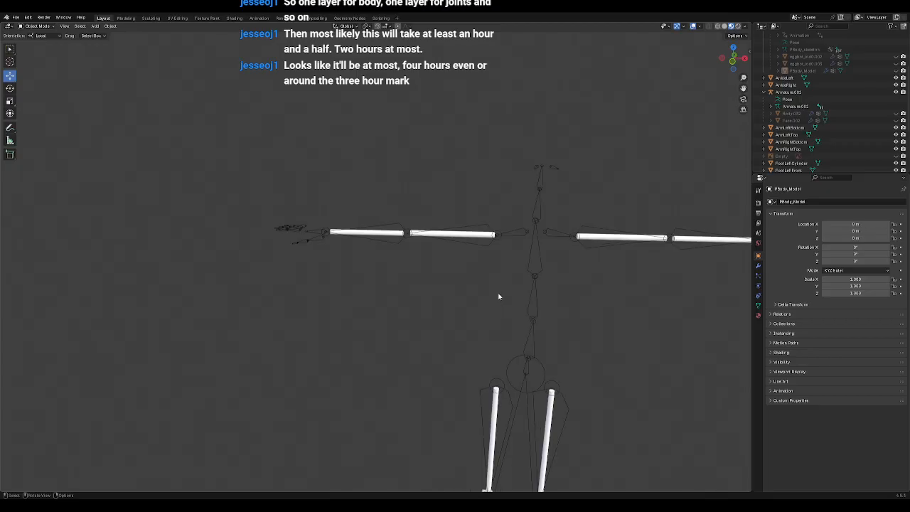
pyautogui.keyDown('shift'); pyautogui.moveTo(630, 298); pyautogui.dragTo(515, 96, button='middle'); pyautogui.keyUp('shift')
pyautogui.click(405, 407)
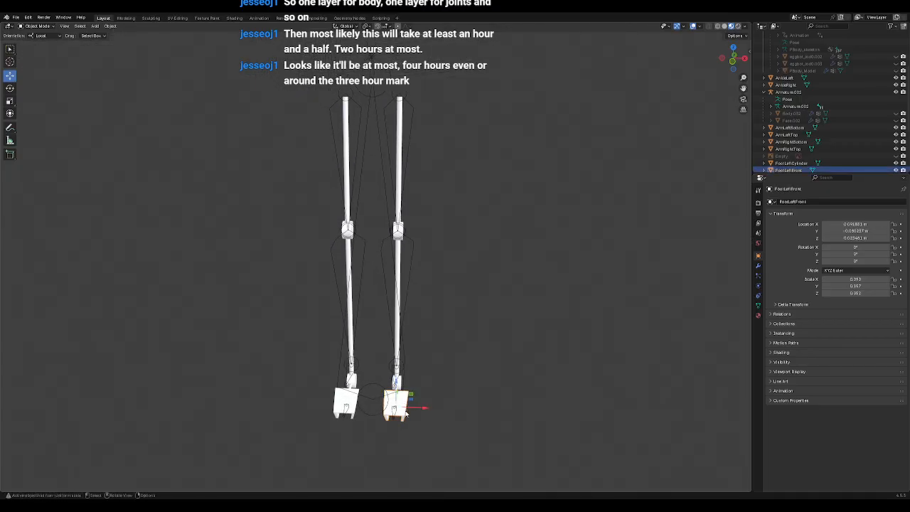
pyautogui.click(432, 342)
pyautogui.keyDown('shift'); pyautogui.moveTo(524, 138); pyautogui.dragTo(511, 382, button='middle'); pyautogui.keyUp('shift')
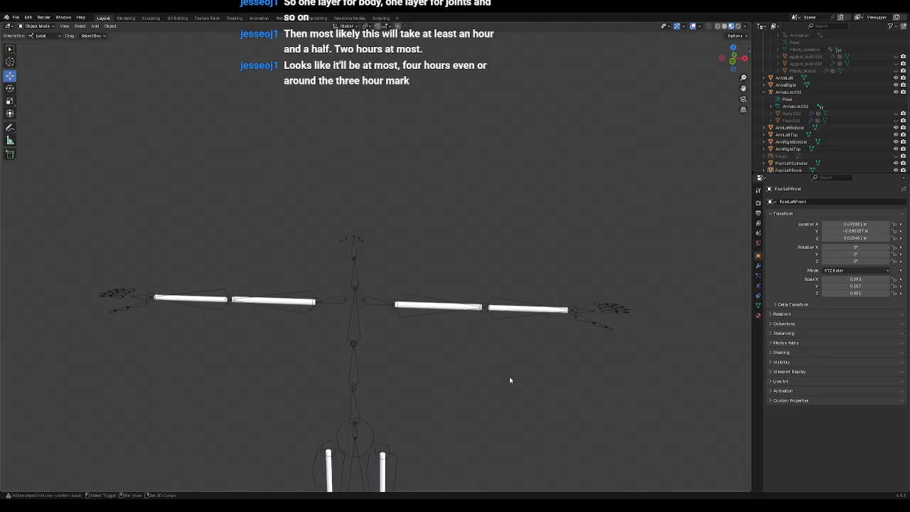
pyautogui.scroll(4, 524, 345)
pyautogui.moveTo(361, 281); pyautogui.dragTo(394, 266, button='middle')
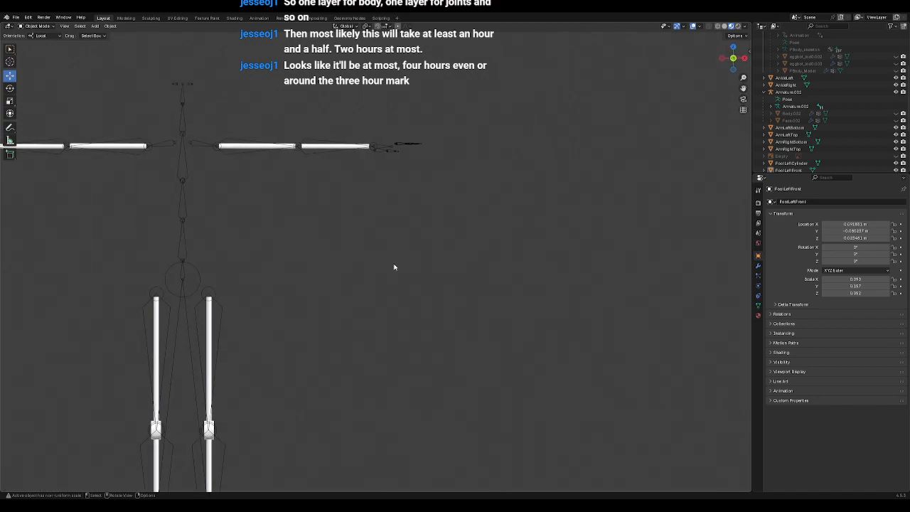
pyautogui.keyDown('shift'); pyautogui.moveTo(349, 208); pyautogui.dragTo(374, 295, button='middle'); pyautogui.keyUp('shift')
pyautogui.scroll(4, 374, 312)
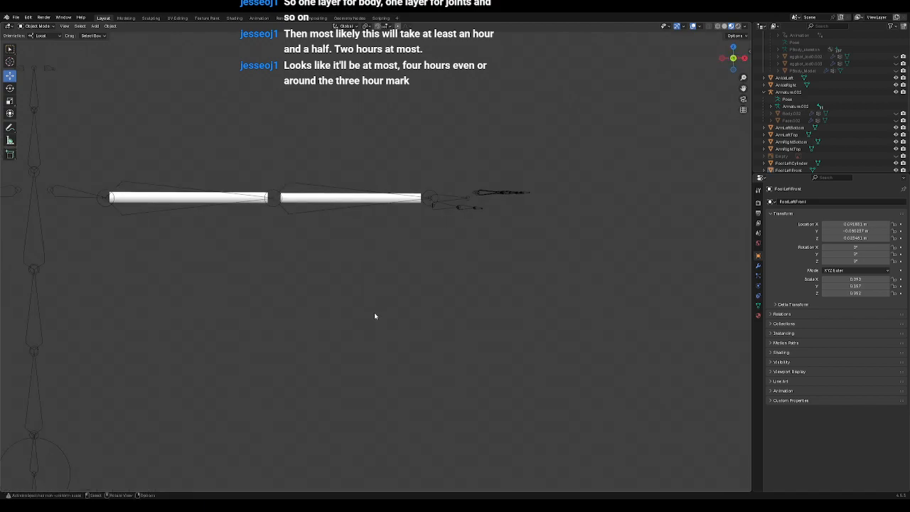
pyautogui.moveTo(454, 247); pyautogui.dragTo(435, 214, button='middle')
# Step: Focus on the left hand bones beyond ArmLeftBottom, clear the selection, and start adding a mesh primitive
pyautogui.click(358, 133)
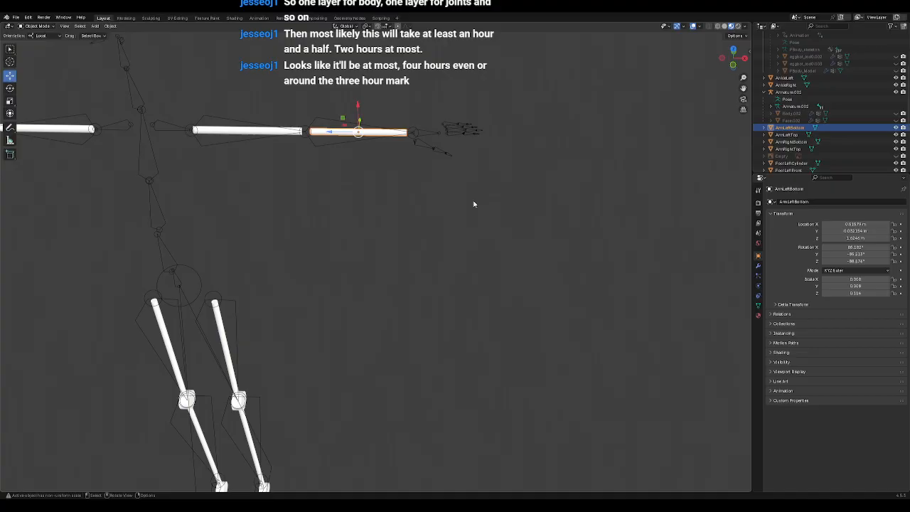
pyautogui.press('KP_Decimal')
pyautogui.scroll(-4, 478, 212)
pyautogui.keyDown('shift'); pyautogui.moveTo(572, 280); pyautogui.dragTo(403, 297, button='middle'); pyautogui.keyUp('shift')
pyautogui.scroll(4, 470, 266)
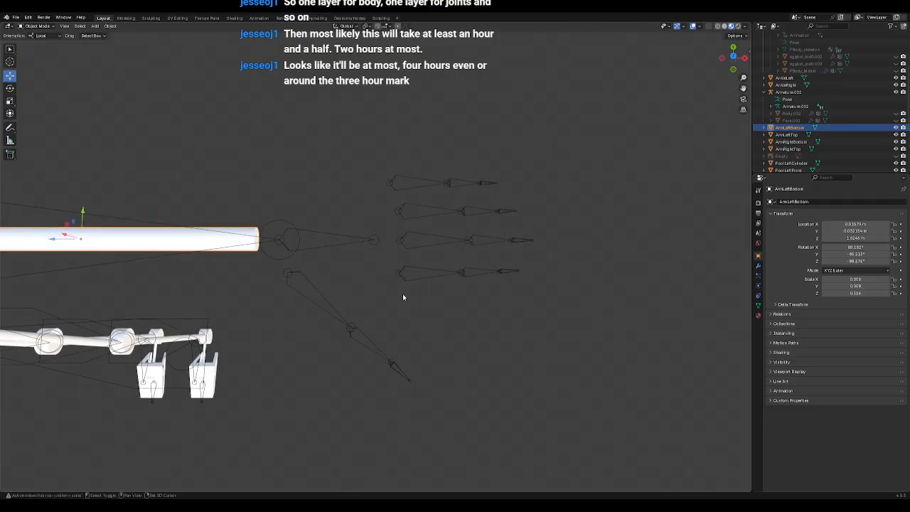
pyautogui.hotkey('alt', 'a')
pyautogui.hotkey('shift', 'a')
pyautogui.moveTo(443, 320)
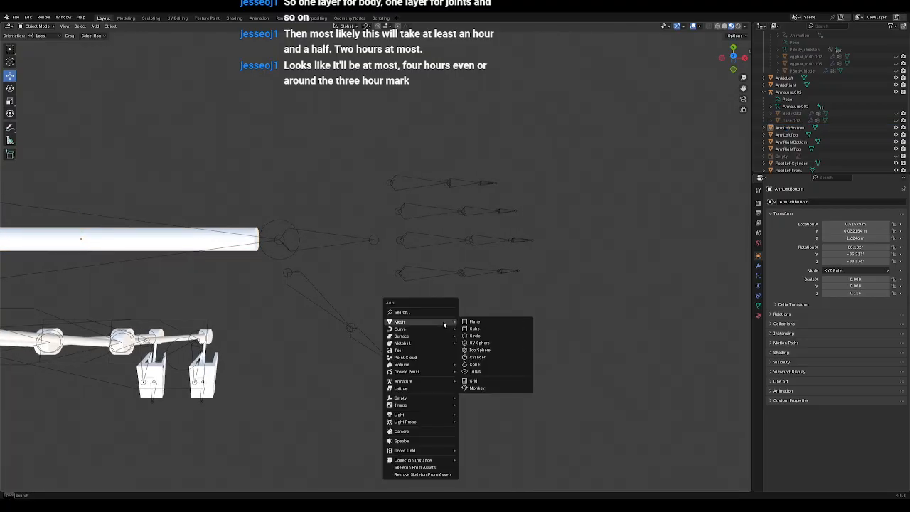
# Step: Add a cube mesh and scale it down uniformly until it is just wide enough to span both feet
pyautogui.click(474, 329)
pyautogui.scroll(-4, 408, 329)
pyautogui.scroll(-5, 410, 327)
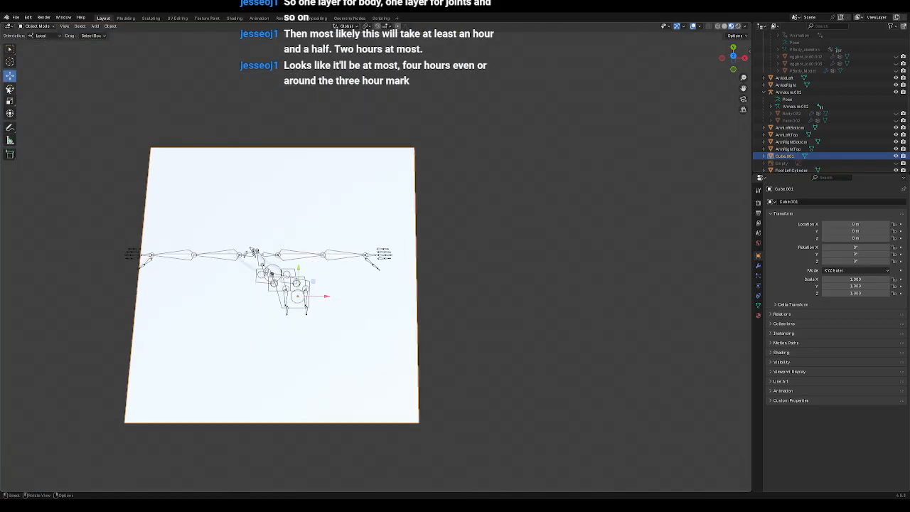
pyautogui.click(10, 101)
pyautogui.moveTo(325, 316); pyautogui.dragTo(301, 298)
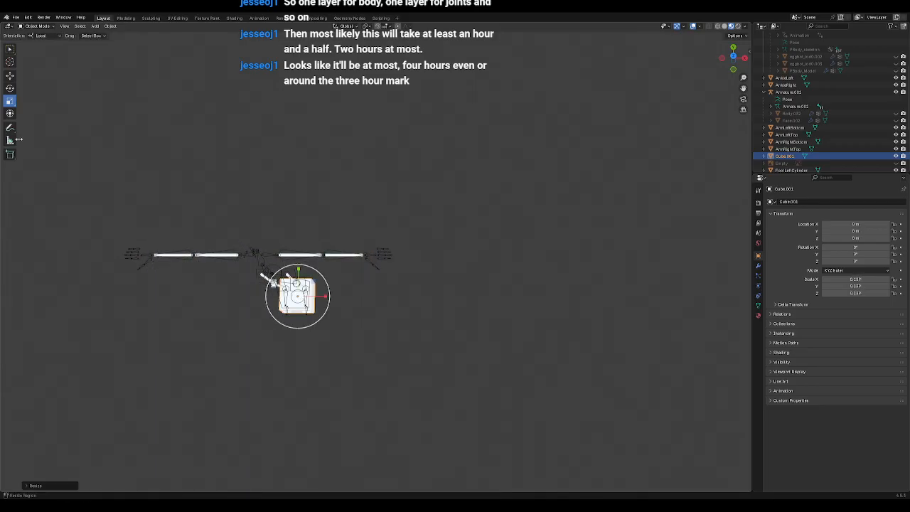
pyautogui.press('KP_Decimal')
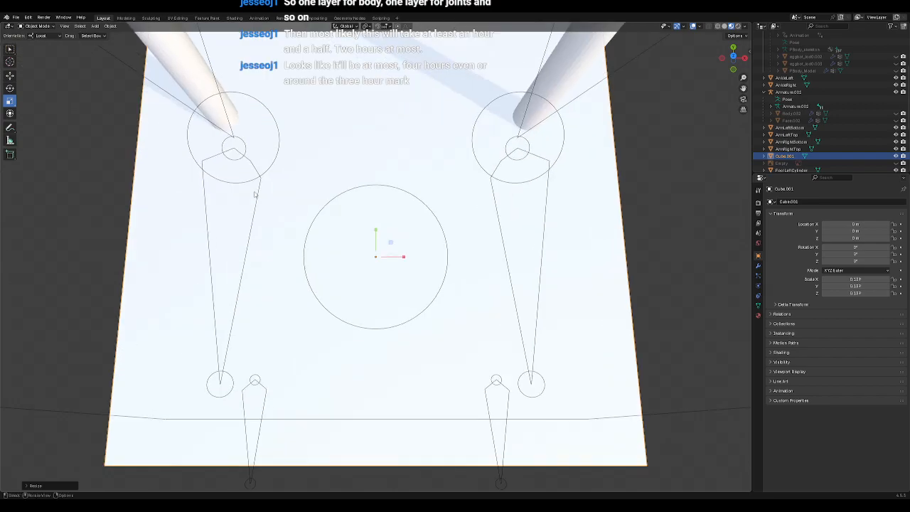
# Step: Move the cube up beside the finger bones at the end of the arm, about X 0.76 m and Z 1.645 m
pyautogui.press('KP_1')
pyautogui.scroll(-10, 249, 203)
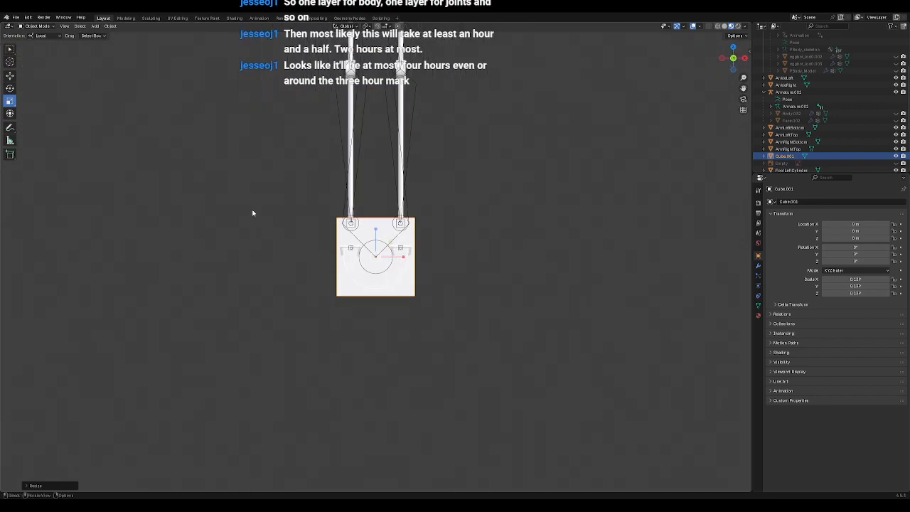
pyautogui.click(10, 75)
pyautogui.moveTo(391, 244); pyautogui.dragTo(478, 59)
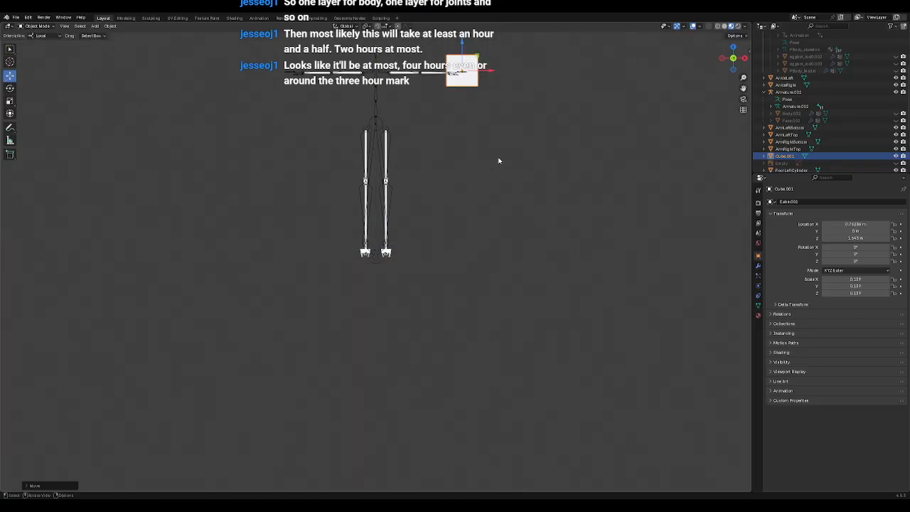
# Step: Scale the cube down uniformly until it is small compared with the hand's bones
pyautogui.press('KP_Decimal')
pyautogui.click(10, 101)
pyautogui.moveTo(400, 278); pyautogui.dragTo(379, 258)
pyautogui.moveTo(379, 258); pyautogui.dragTo(382, 310, button='middle')
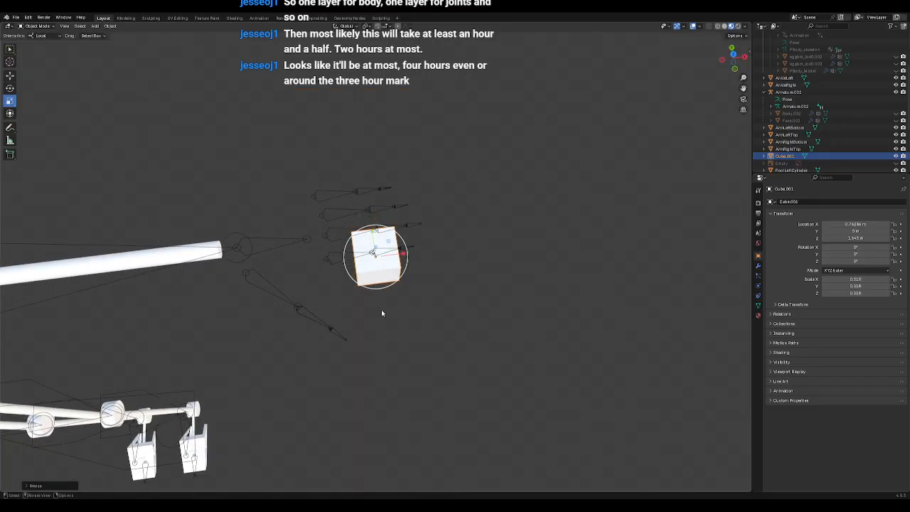
# Step: Reshape the cube into a slim elongated block by narrowing its height and depth and stretching its X scale to about 0.022
pyautogui.press('KP_1')
pyautogui.press('KP_3')
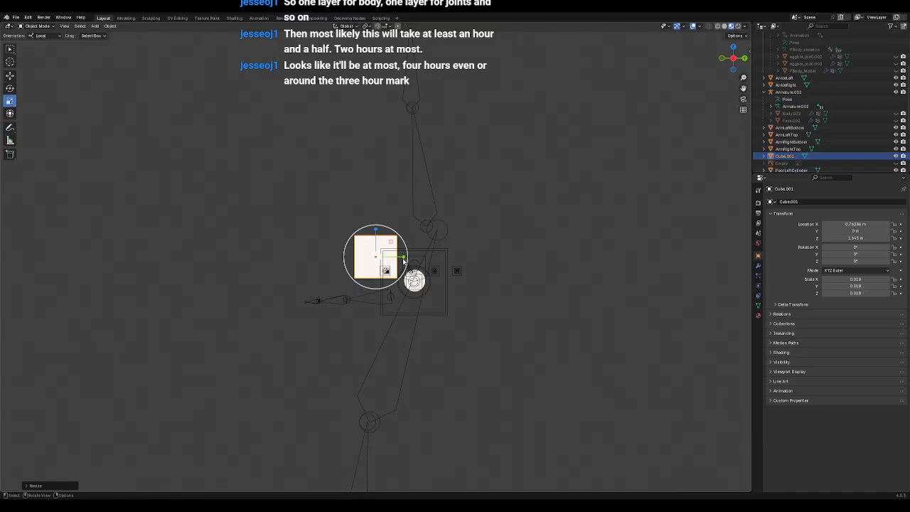
pyautogui.moveTo(377, 232); pyautogui.dragTo(412, 257)
pyautogui.press('KP_1')
pyautogui.moveTo(374, 236); pyautogui.dragTo(474, 301, button='middle')
pyautogui.moveTo(352, 264); pyautogui.dragTo(356, 258)
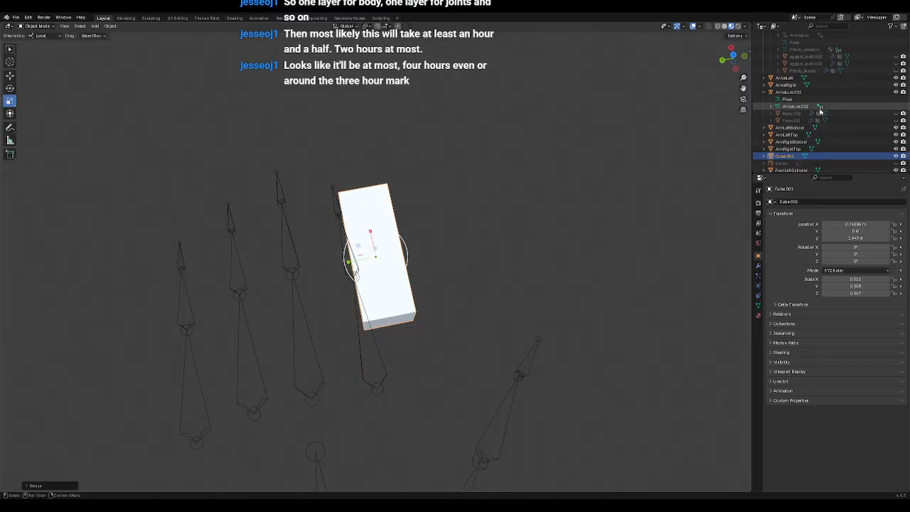
# Step: Show the Body.002 mesh and check the block's placement against the fingers from several angles
pyautogui.click(895, 114)
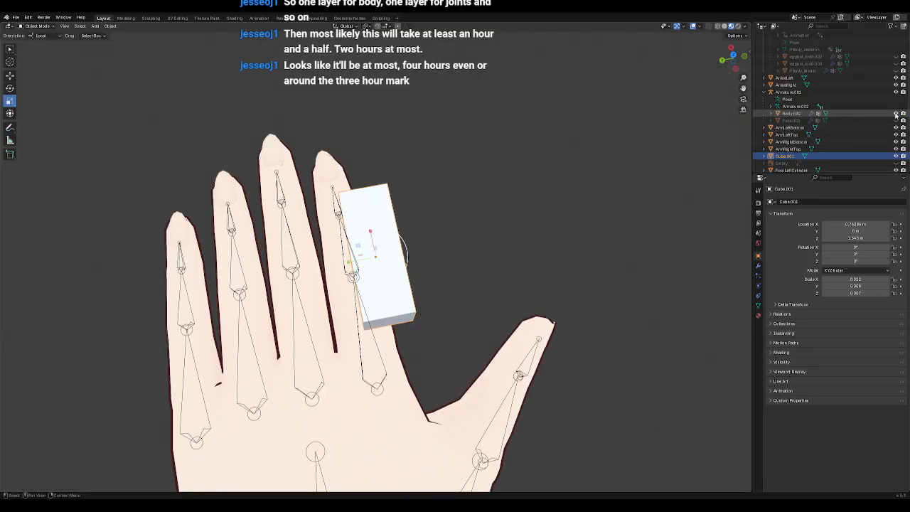
pyautogui.moveTo(474, 203); pyautogui.dragTo(388, 233, button='middle')
pyautogui.press('KP_1')
pyautogui.press('KP_3')
pyautogui.press('KP_1')
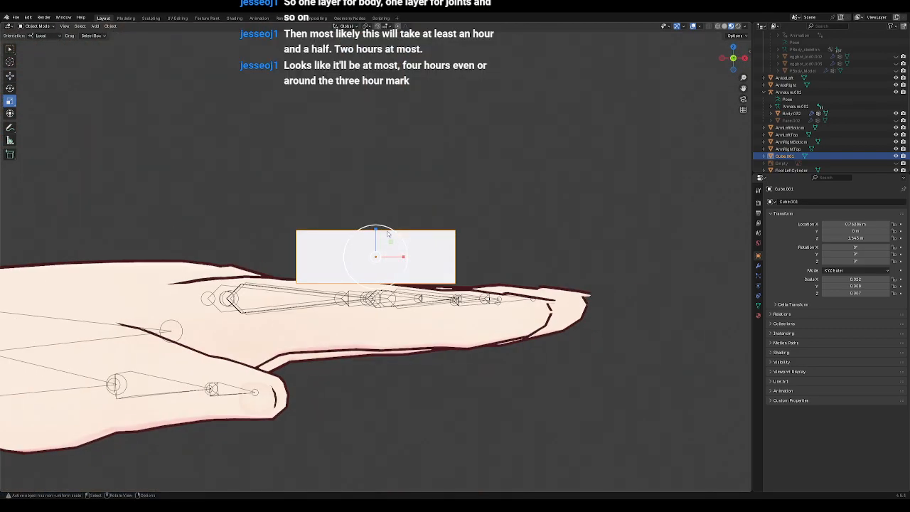
pyautogui.moveTo(387, 234); pyautogui.dragTo(452, 297, button='middle')
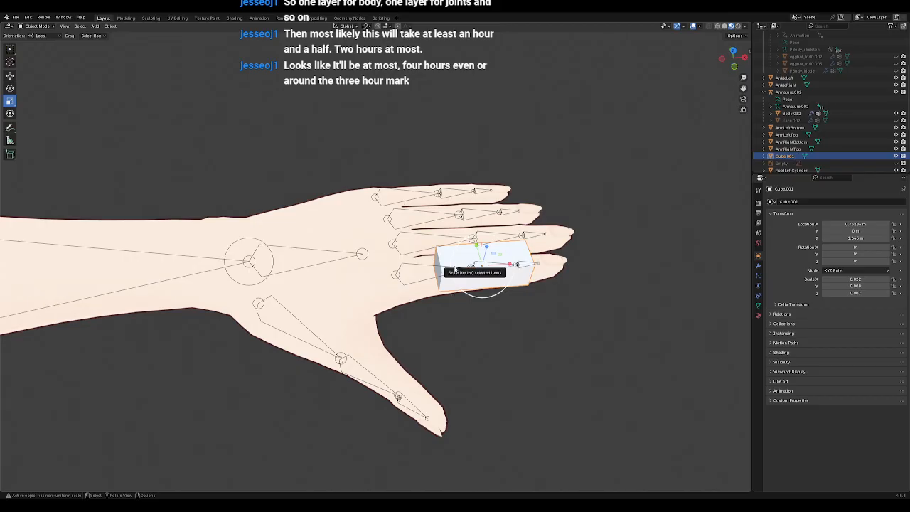
# Step: Move the block down and back to the index finger's base bone in the front view
pyautogui.press('KP_1')
pyautogui.click(10, 75)
pyautogui.moveTo(501, 255); pyautogui.dragTo(443, 286)
pyautogui.scroll(5, 498, 257)
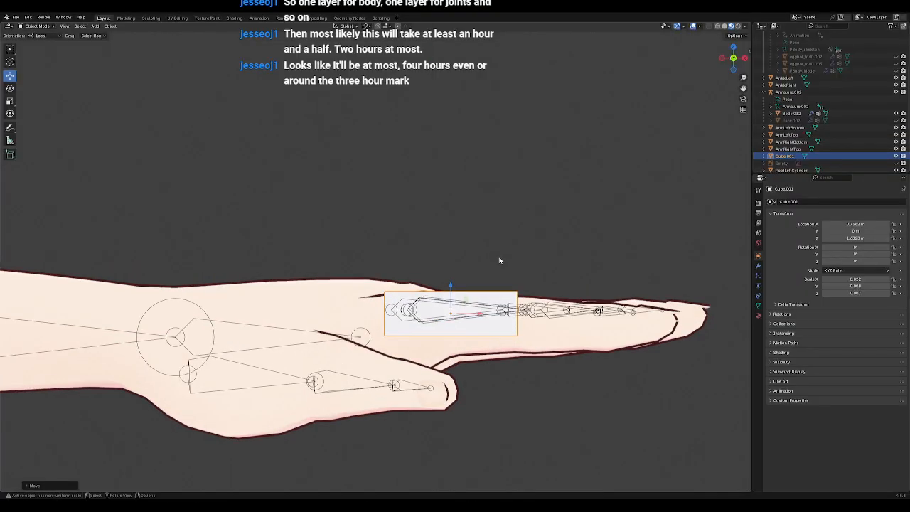
pyautogui.keyDown('shift'); pyautogui.moveTo(521, 248); pyautogui.dragTo(339, 151, button='middle'); pyautogui.keyUp('shift')
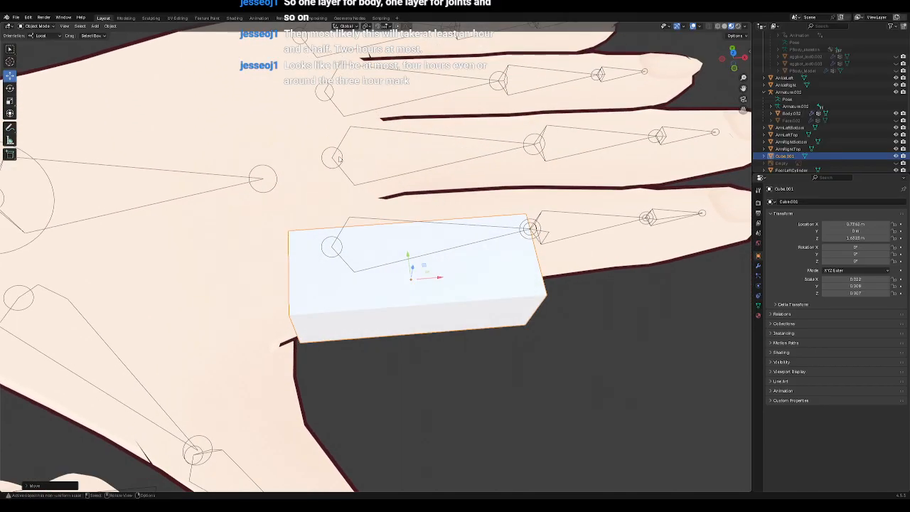
# Step: Centre the block over the index finger's base bone in the top view
pyautogui.click(348, 153)
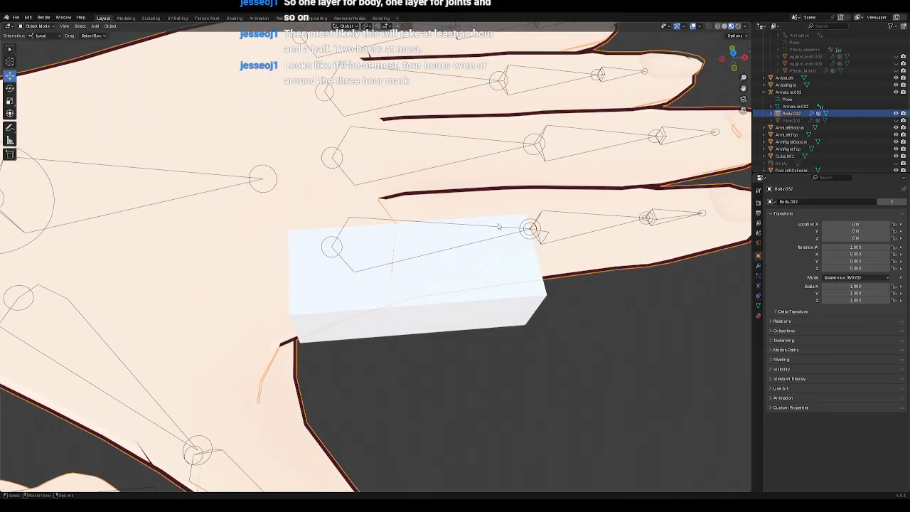
pyautogui.press('KP_1')
pyautogui.press('KP_8')
pyautogui.press('KP_8')
pyautogui.press('KP_8')
pyautogui.press('KP_8')
pyautogui.press('KP_8')
pyautogui.press('KP_8')
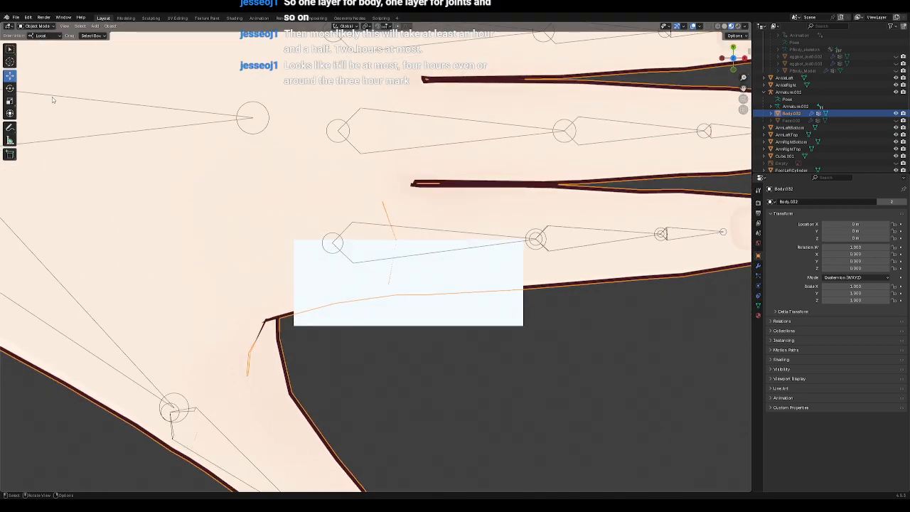
pyautogui.click(488, 303)
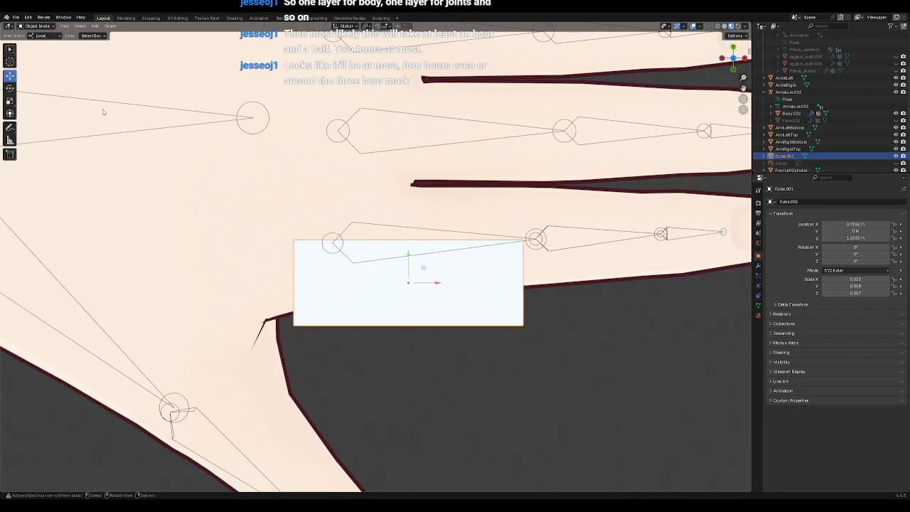
pyautogui.moveTo(431, 267); pyautogui.dragTo(455, 225)
# Step: Scale the block to fit inside the index finger's base segment, about 0.020 in X and 0.006 in Y and Z
pyautogui.click(11, 88)
pyautogui.click(10, 101)
pyautogui.moveTo(430, 213)
pyautogui.mouseDown()
pyautogui.moveTo(455, 239)
pyautogui.moveTo(430, 217)
pyautogui.mouseUp()
pyautogui.press('s')
pyautogui.press('x')
pyautogui.moveTo(473, 309); pyautogui.dragTo(476, 221, button='middle')
pyautogui.moveTo(430, 236); pyautogui.dragTo(432, 246)
pyautogui.moveTo(495, 224); pyautogui.dragTo(488, 290, button='middle')
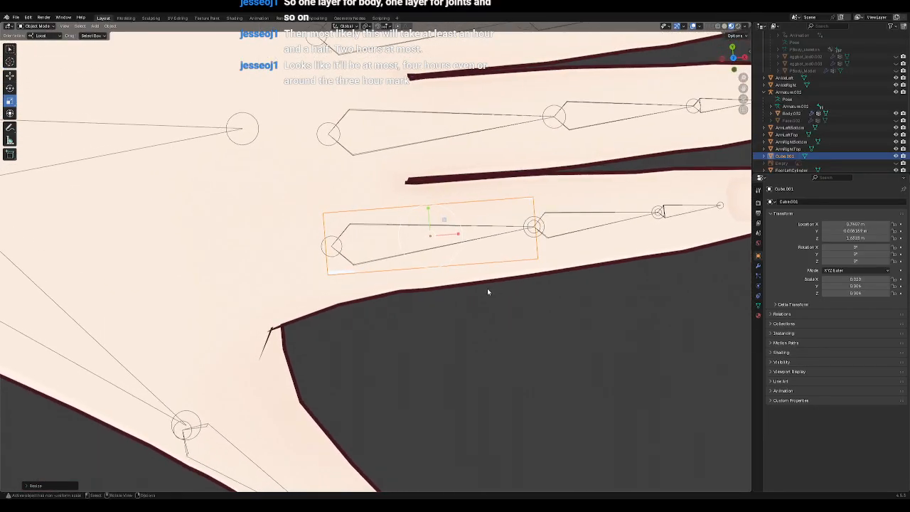
# Step: Duplicate the finger block and move the copy along X so it starts at the index finger's second joint
pyautogui.scroll(-3, 486, 284)
pyautogui.scroll(2, 486, 282)
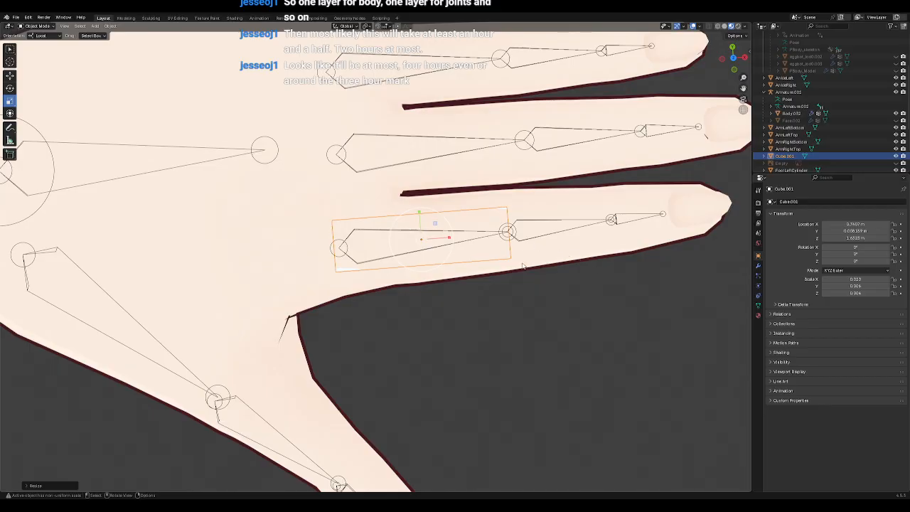
pyautogui.press('KP_1')
pyautogui.press('KP_8')
pyautogui.press('KP_8')
pyautogui.press('KP_8')
pyautogui.press('KP_8')
pyautogui.press('KP_8')
pyautogui.press('KP_8')
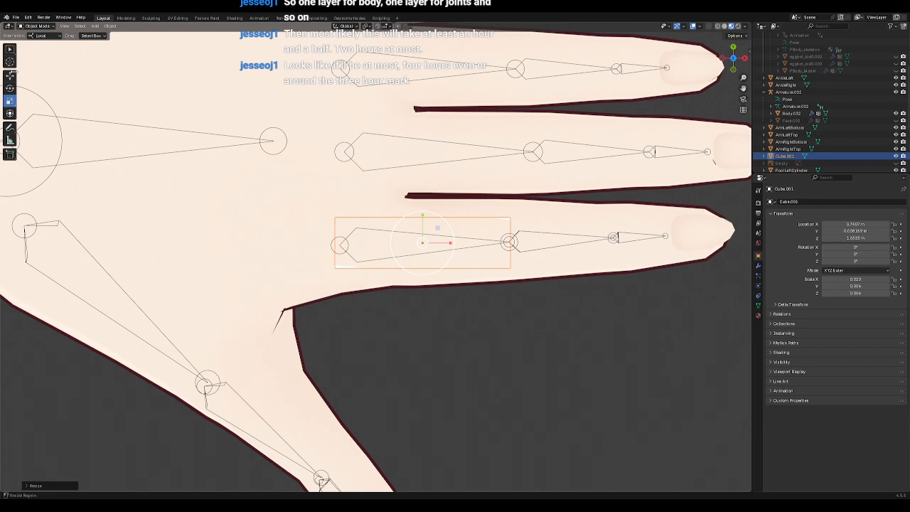
pyautogui.click(10, 75)
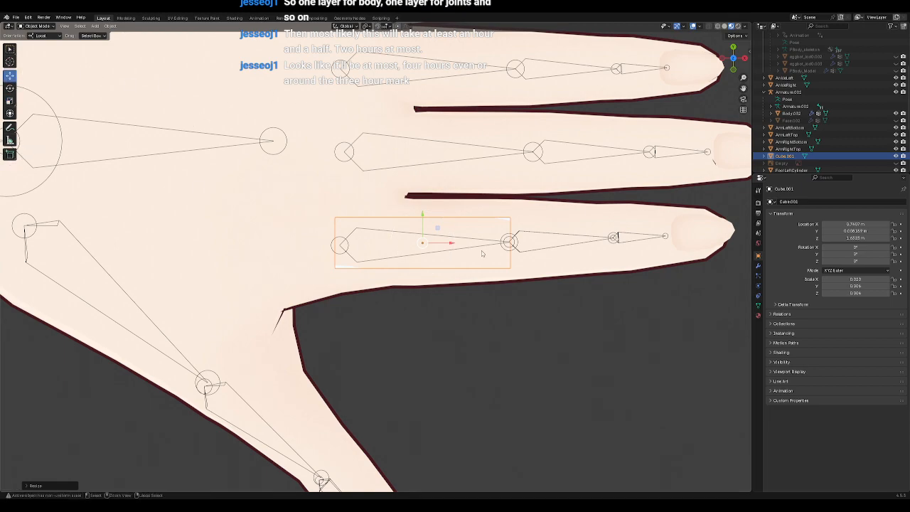
pyautogui.hotkey('ctrl', 'v')
pyautogui.moveTo(450, 243); pyautogui.dragTo(633, 244)
pyautogui.keyDown('shift'); pyautogui.moveTo(587, 274); pyautogui.dragTo(425, 283, button='middle'); pyautogui.keyUp('shift')
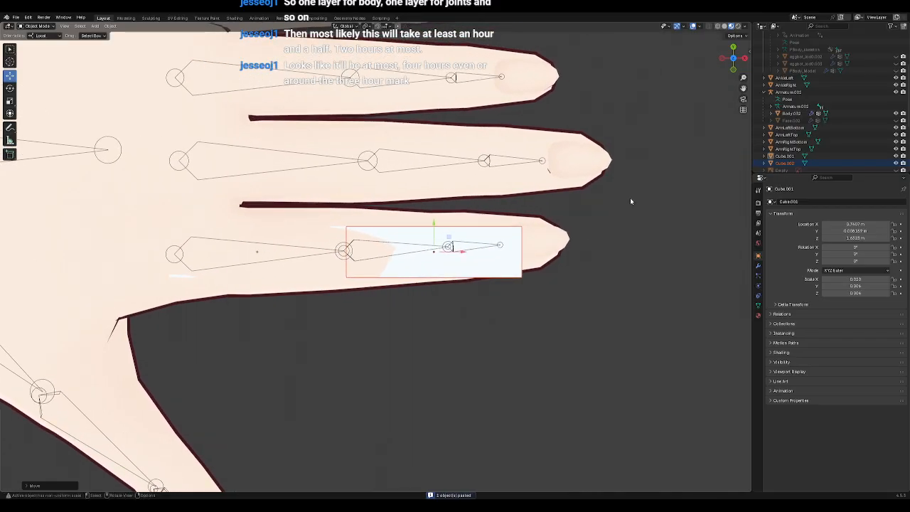
# Step: Try wireframe shading, return to the shaded view, and hide the Body.002 mesh to expose both finger blocks
pyautogui.hotkey('shift', 'z')
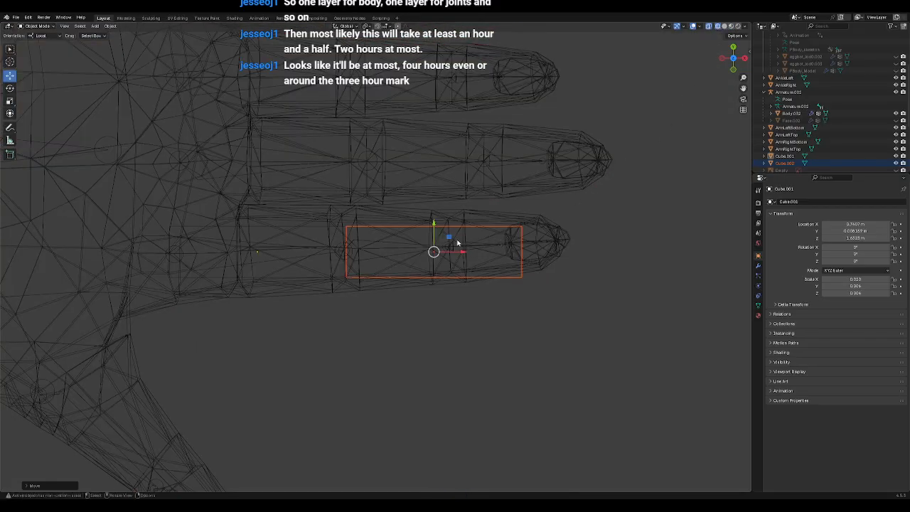
pyautogui.click(730, 26)
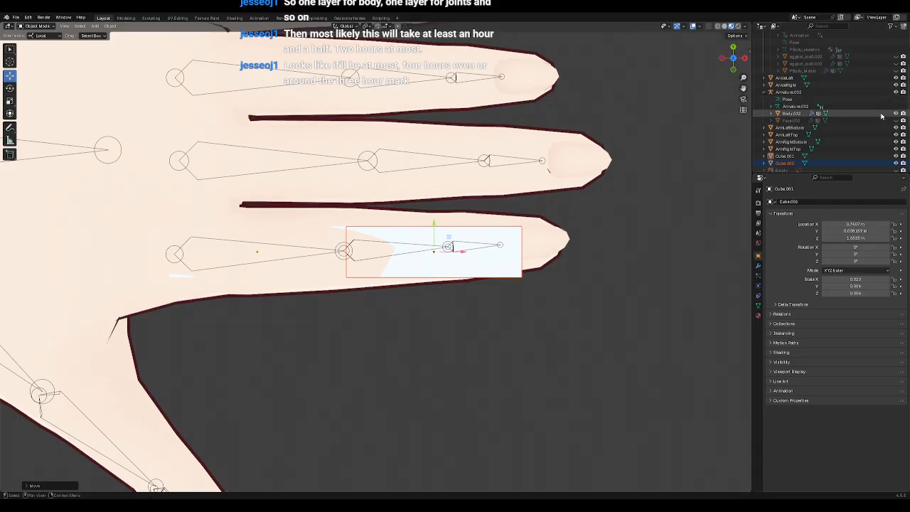
pyautogui.click(895, 114)
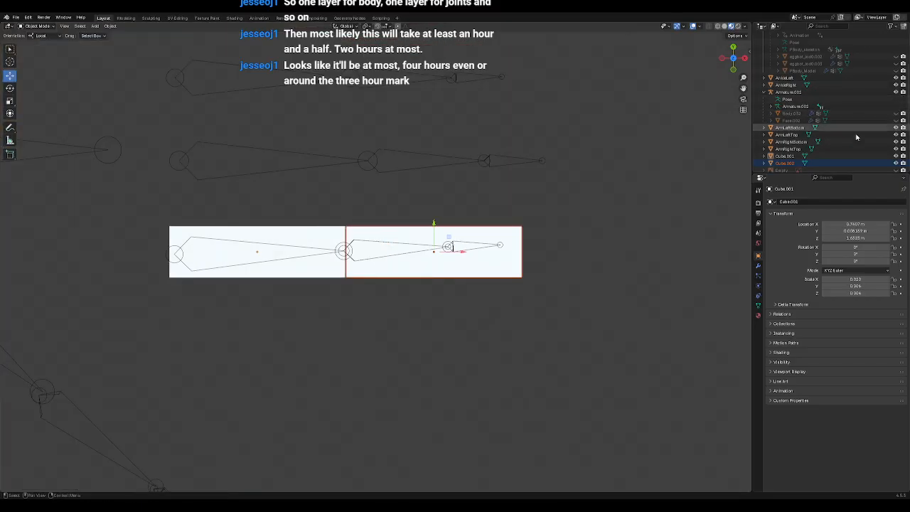
pyautogui.scroll(2, 402, 275)
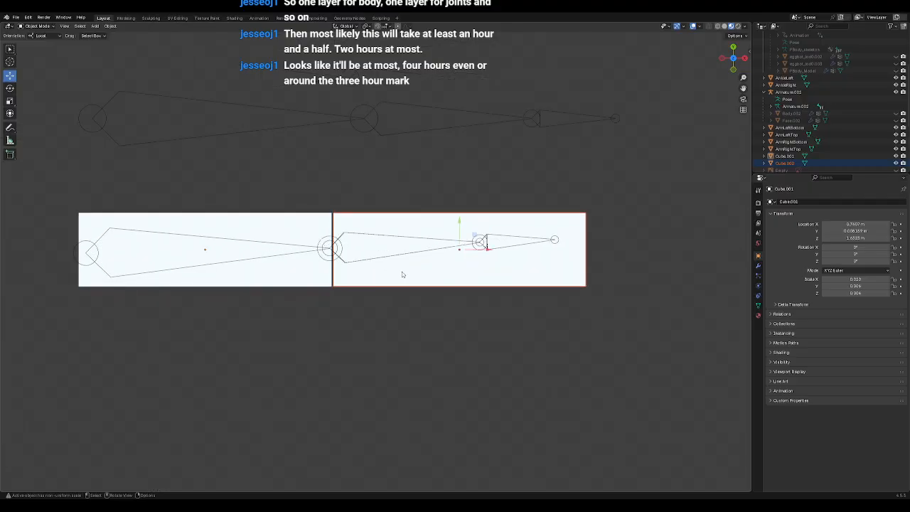
# Step: Scale the copied block down slightly and move it back against the end of the first block
pyautogui.click(11, 89)
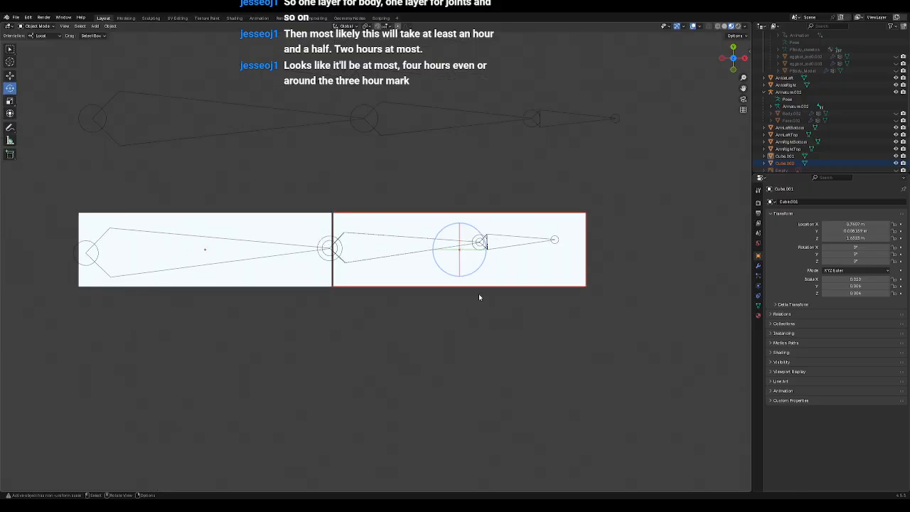
pyautogui.click(10, 101)
pyautogui.moveTo(485, 272); pyautogui.dragTo(455, 234)
pyautogui.click(10, 75)
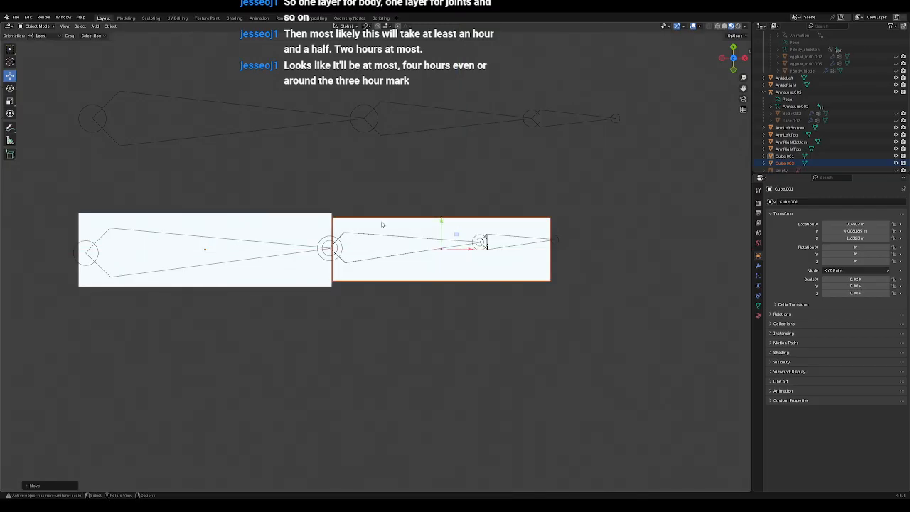
# Step: Shorten the first finger block along X to leave a gap before the second block
pyautogui.click(277, 283)
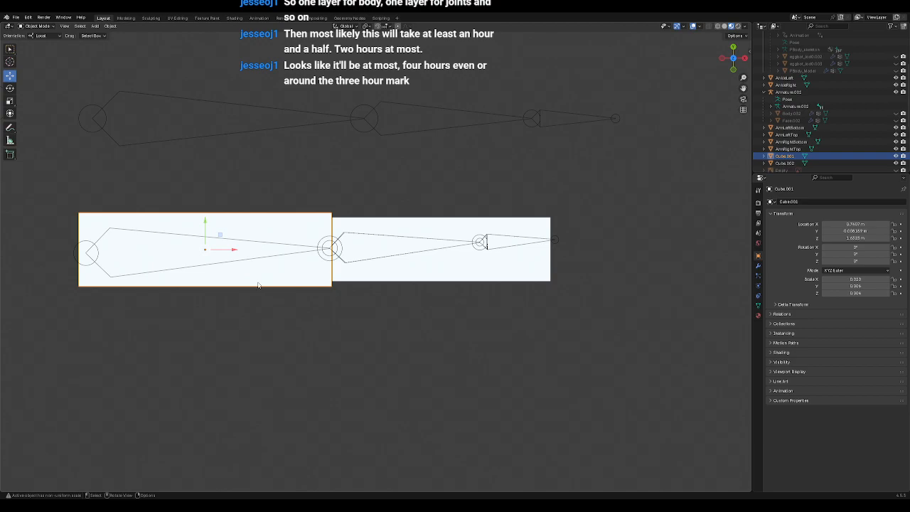
pyautogui.keyDown('shift'); pyautogui.moveTo(259, 284); pyautogui.dragTo(378, 298, button='middle'); pyautogui.keyUp('shift')
pyautogui.scroll(1, 379, 298)
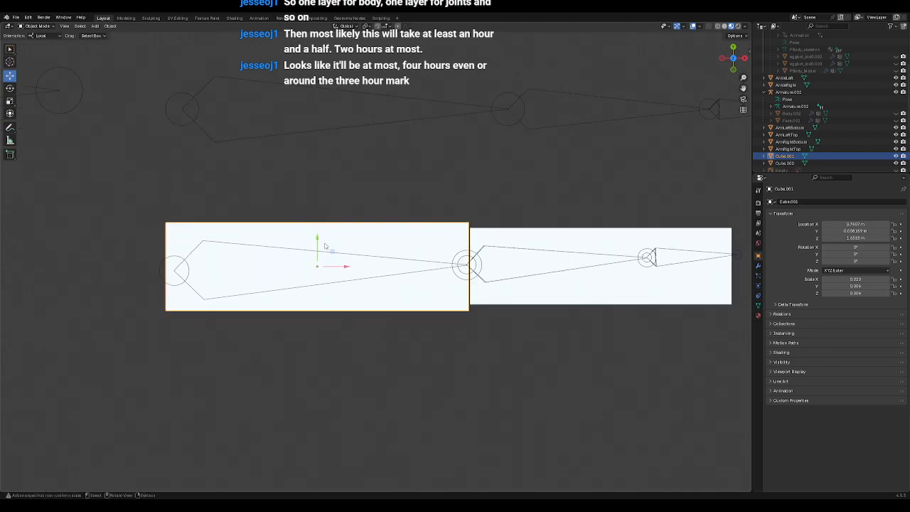
pyautogui.click(12, 90)
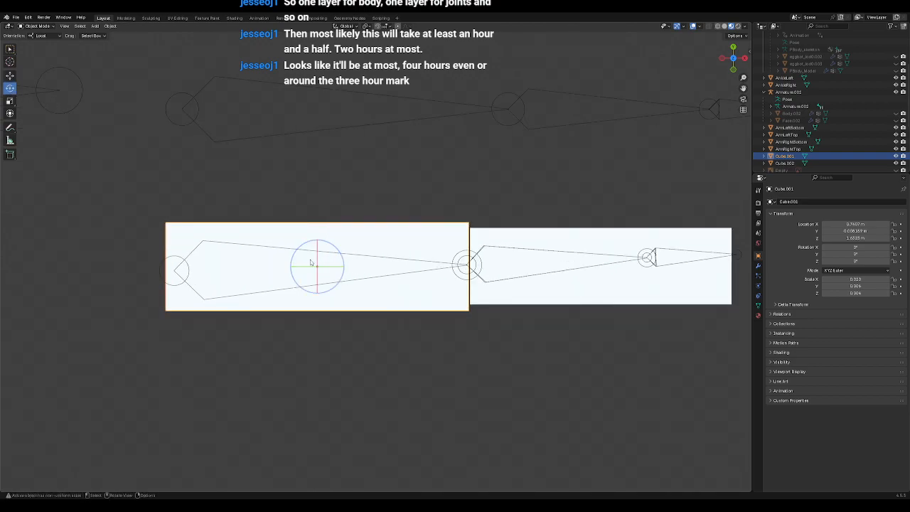
pyautogui.click(11, 101)
pyautogui.moveTo(344, 268); pyautogui.dragTo(349, 267)
pyautogui.keyDown('shift'); pyautogui.moveTo(252, 260); pyautogui.dragTo(315, 263, button='middle'); pyautogui.keyUp('shift')
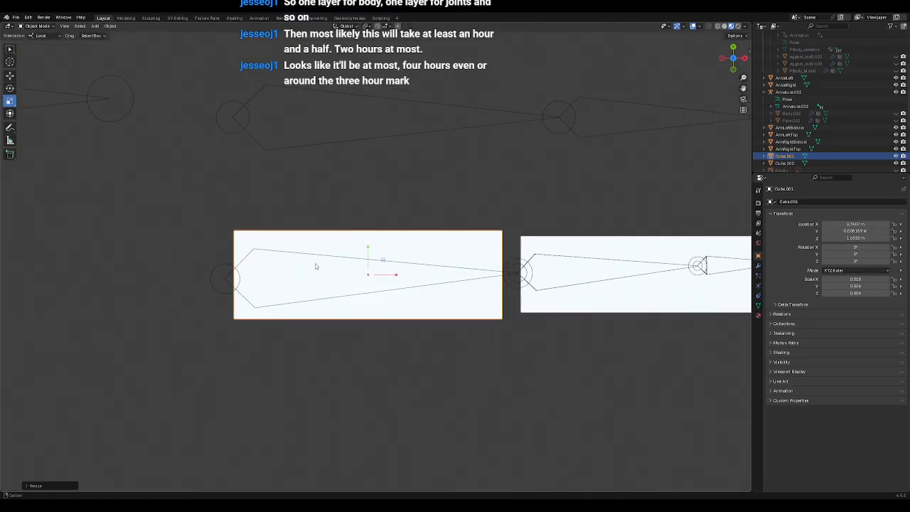
# Step: Shift the first block back along X to the base joint and lengthen it slightly along X
pyautogui.moveTo(383, 262); pyautogui.dragTo(377, 264)
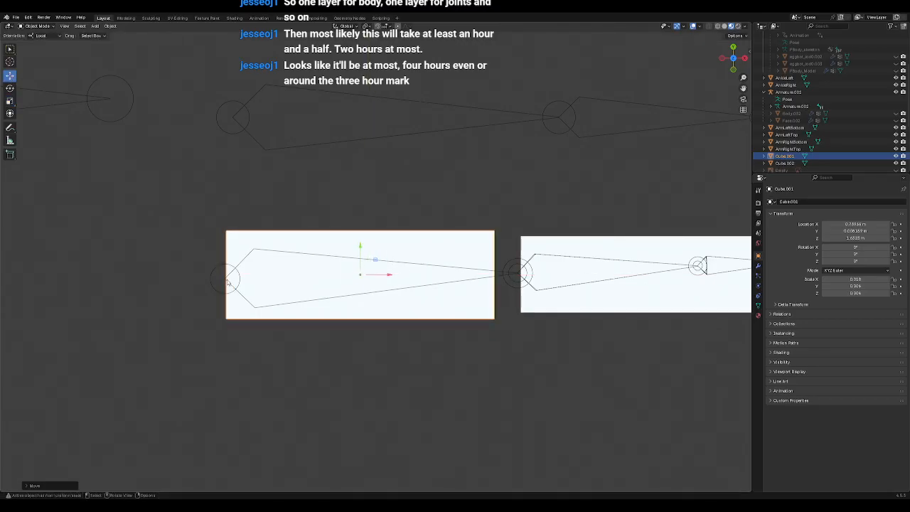
pyautogui.scroll(3, 459, 281)
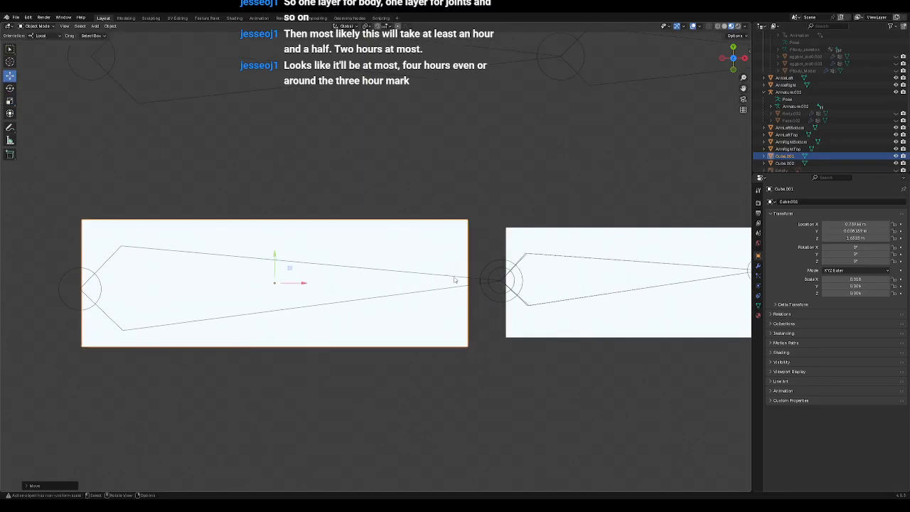
pyautogui.scroll(-2, 459, 281)
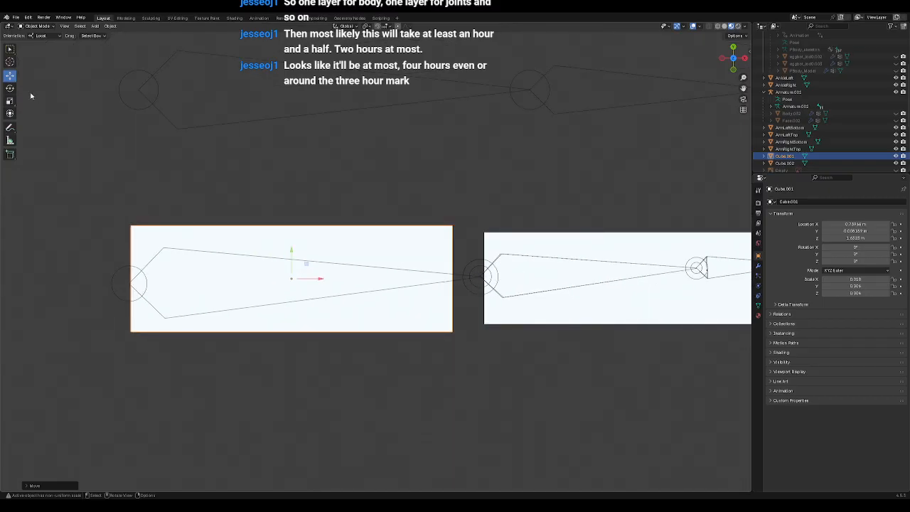
pyautogui.click(10, 88)
pyautogui.click(10, 101)
pyautogui.moveTo(322, 280); pyautogui.dragTo(323, 281)
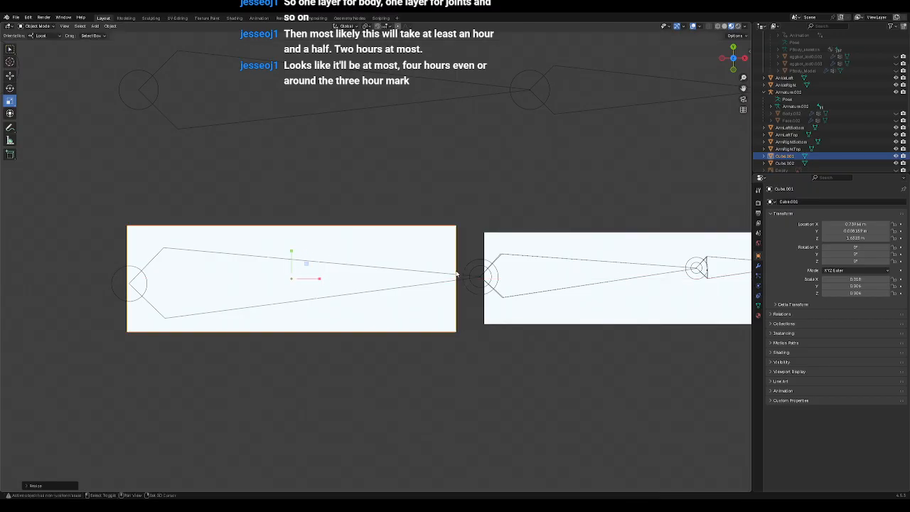
# Step: Try scaling the second finger block along X, undo it, then shrink the block uniformly and move it back toward the middle joint
pyautogui.keyDown('shift'); pyautogui.moveTo(458, 273); pyautogui.dragTo(266, 249, button='middle'); pyautogui.keyUp('shift')
pyautogui.click(423, 286)
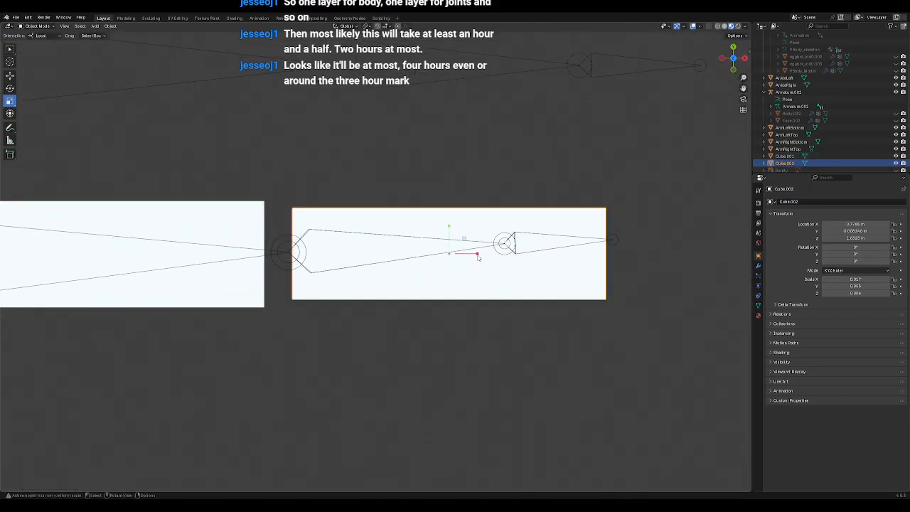
pyautogui.moveTo(477, 255); pyautogui.dragTo(465, 256)
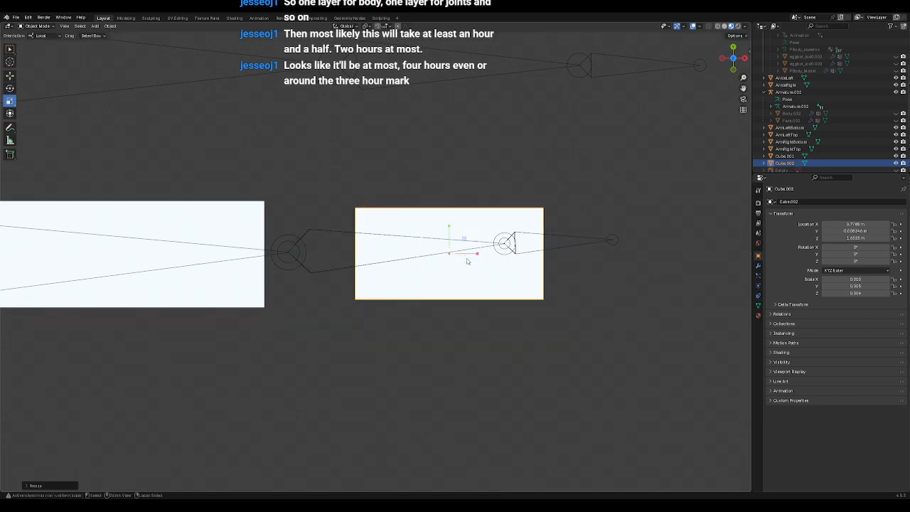
pyautogui.hotkey('ctrl', 'z')
pyautogui.press('s')
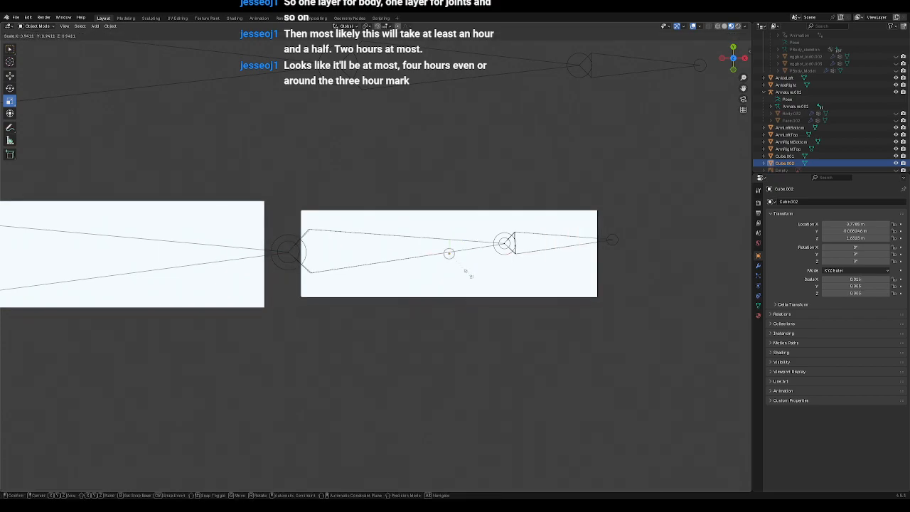
pyautogui.click(463, 266)
pyautogui.click(10, 75)
pyautogui.moveTo(464, 239); pyautogui.dragTo(419, 240)
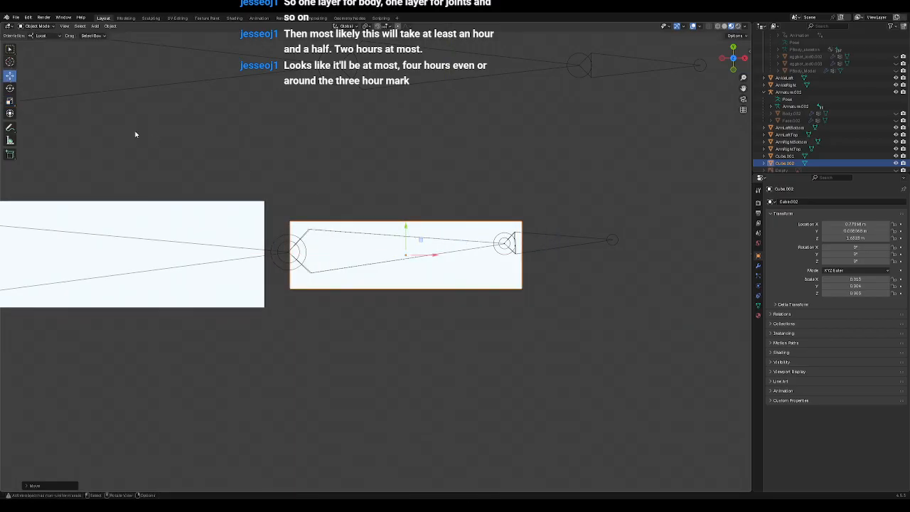
# Step: Scale the second block down further, lengthen it slightly along X, and shift it to span the middle finger bone
pyautogui.click(10, 88)
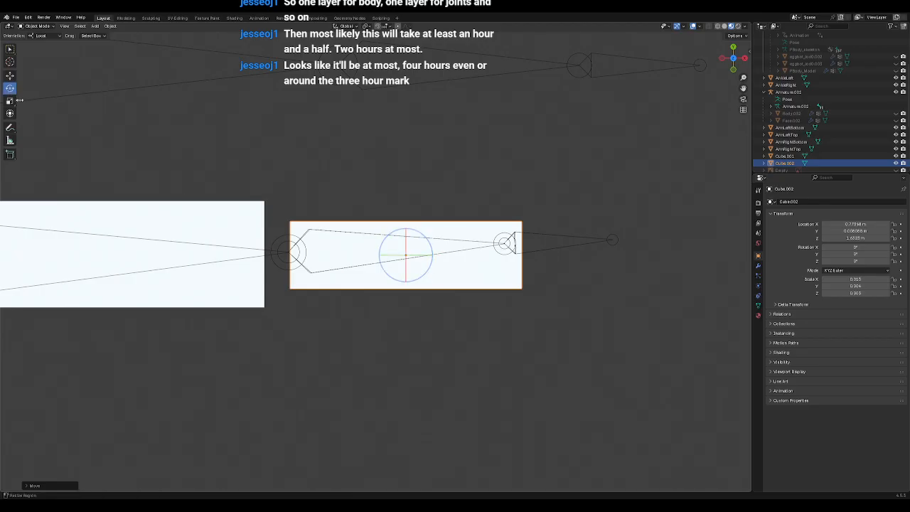
pyautogui.click(10, 101)
pyautogui.moveTo(429, 272); pyautogui.dragTo(404, 237)
pyautogui.click(10, 76)
pyautogui.click(10, 101)
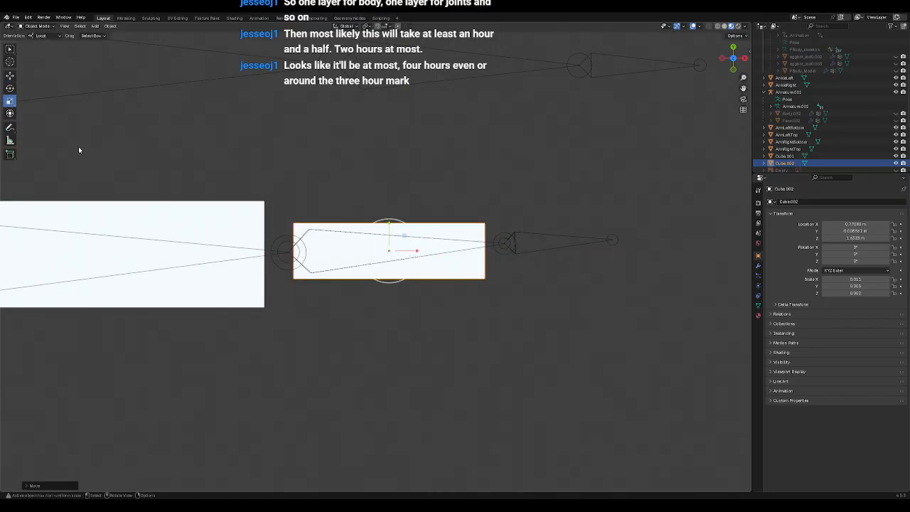
pyautogui.moveTo(417, 253); pyautogui.dragTo(425, 252)
pyautogui.click(10, 75)
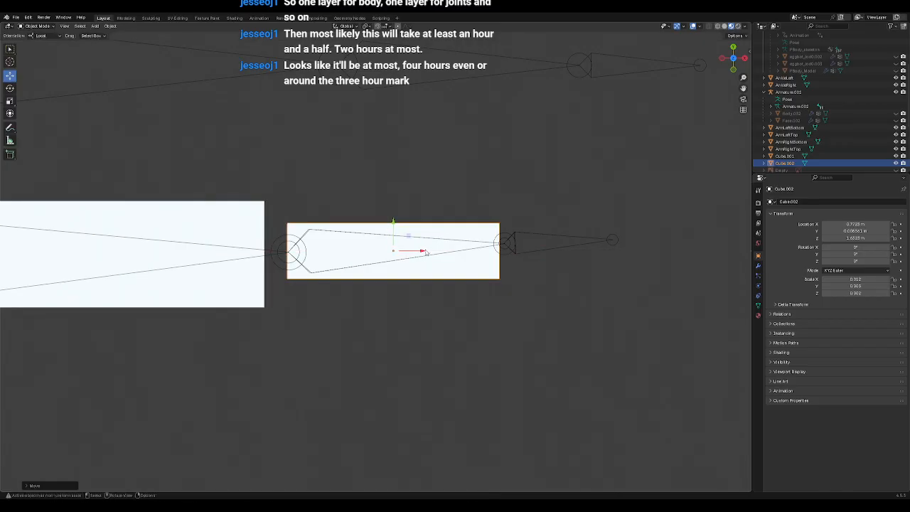
# Step: Shrink the second block slightly once more and reposition it between the two finger joints
pyautogui.click(35, 114)
pyautogui.click(10, 100)
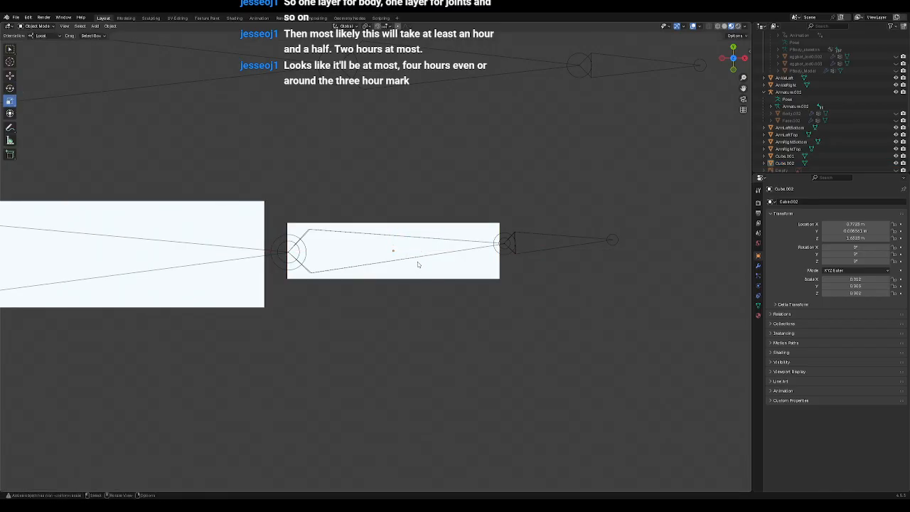
pyautogui.click(396, 264)
pyautogui.moveTo(421, 269); pyautogui.dragTo(420, 250)
pyautogui.click(11, 74)
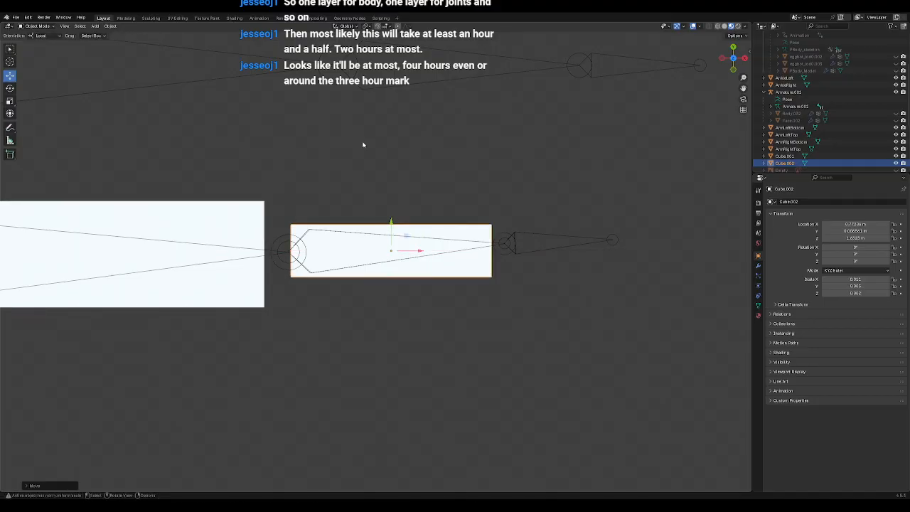
pyautogui.click(363, 143)
pyautogui.click(490, 273)
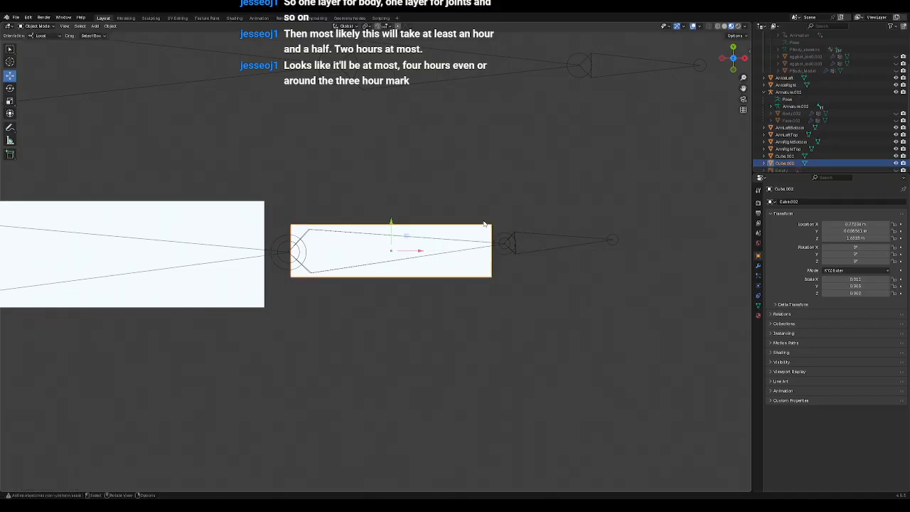
# Step: Examine both finger blocks from several angles and compare them with the hand by temporarily showing the Body.002 mesh
pyautogui.scroll(-5, 481, 227)
pyautogui.scroll(4, 479, 237)
pyautogui.scroll(-1, 463, 197)
pyautogui.scroll(-1, 463, 224)
pyautogui.moveTo(463, 224); pyautogui.dragTo(419, 258, button='middle')
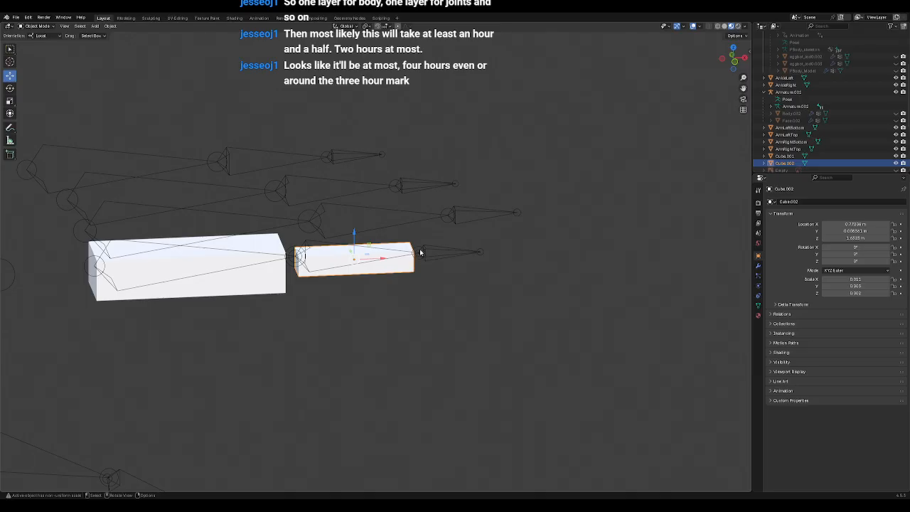
pyautogui.moveTo(423, 269); pyautogui.dragTo(398, 287, button='middle')
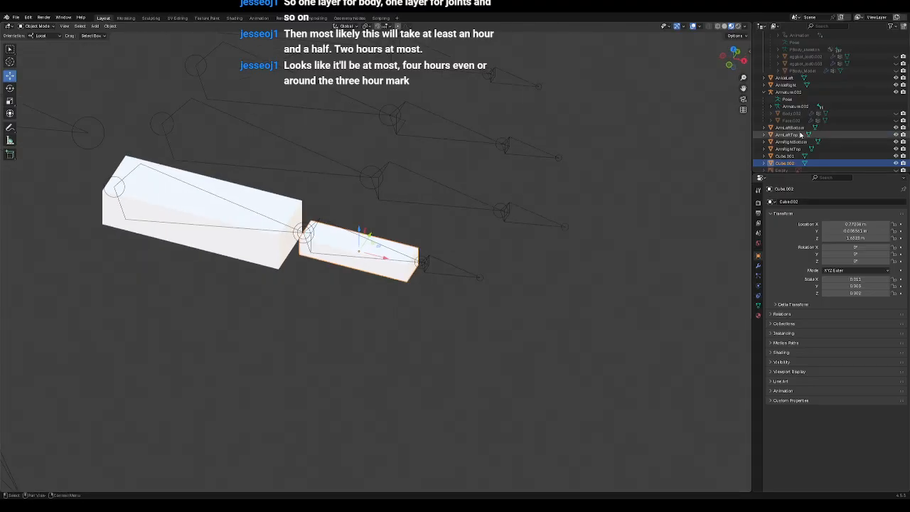
pyautogui.click(896, 113)
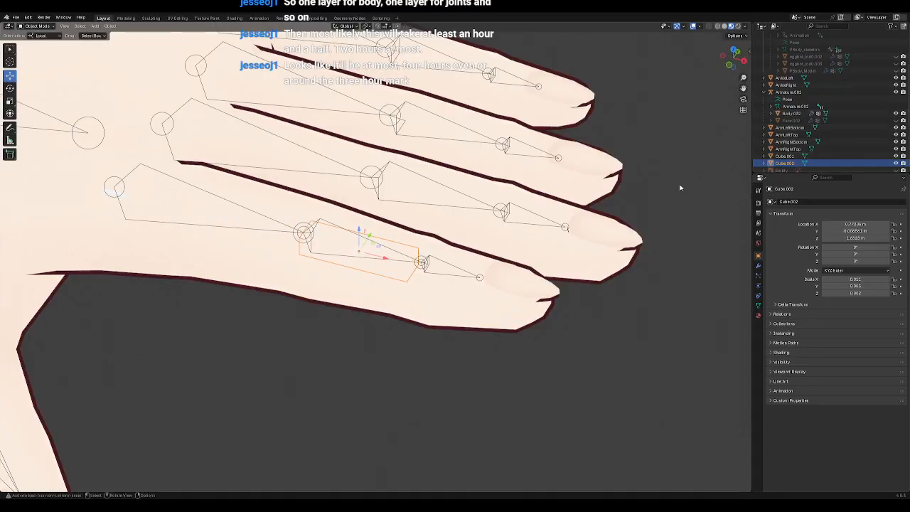
pyautogui.moveTo(469, 198); pyautogui.dragTo(492, 199, button='middle')
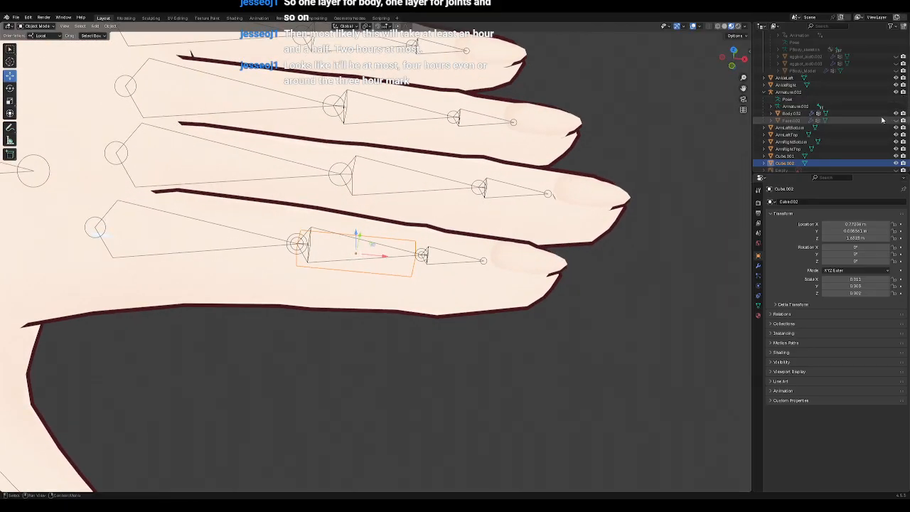
pyautogui.click(896, 114)
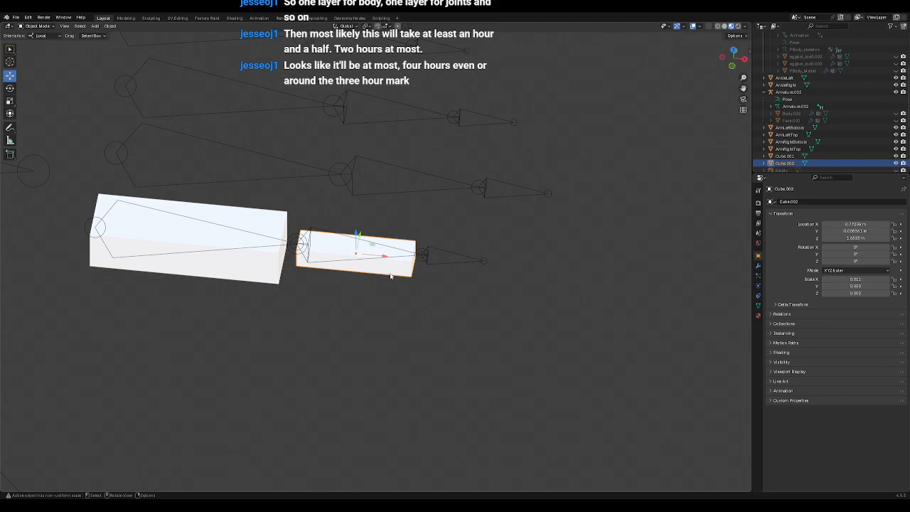
# Step: Duplicate the first finger block and, in front view, move the copy above the second block
pyautogui.click(239, 282)
pyautogui.hotkey('ctrl', 'c')
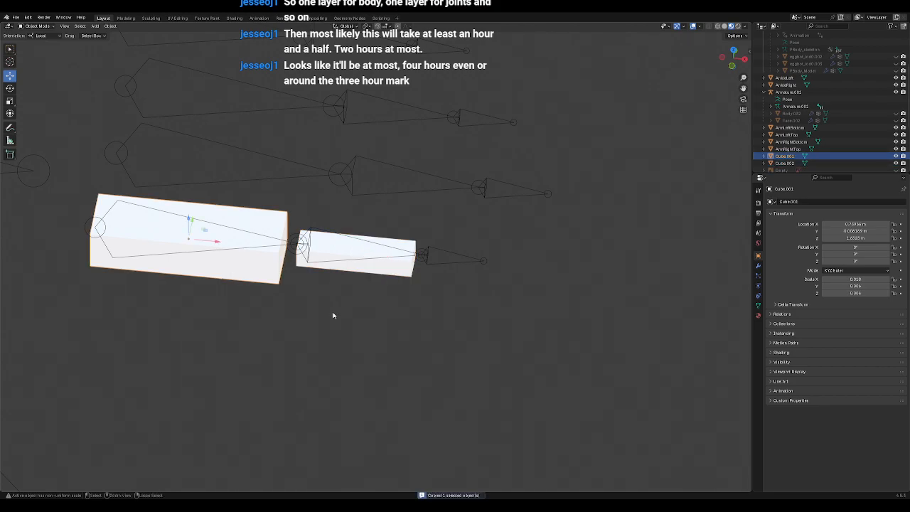
pyautogui.hotkey('ctrl', 'v')
pyautogui.scroll(-2, 803, 142)
pyautogui.click(803, 143)
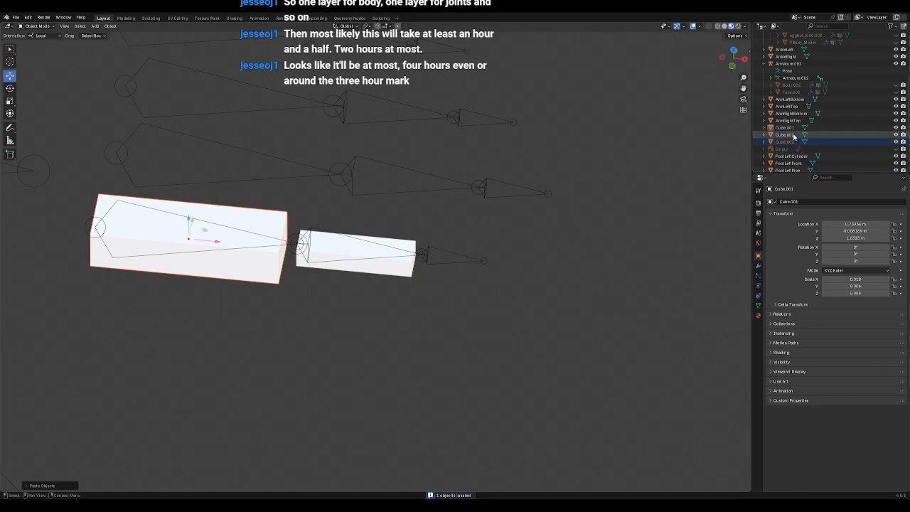
pyautogui.press('KP_Decimal')
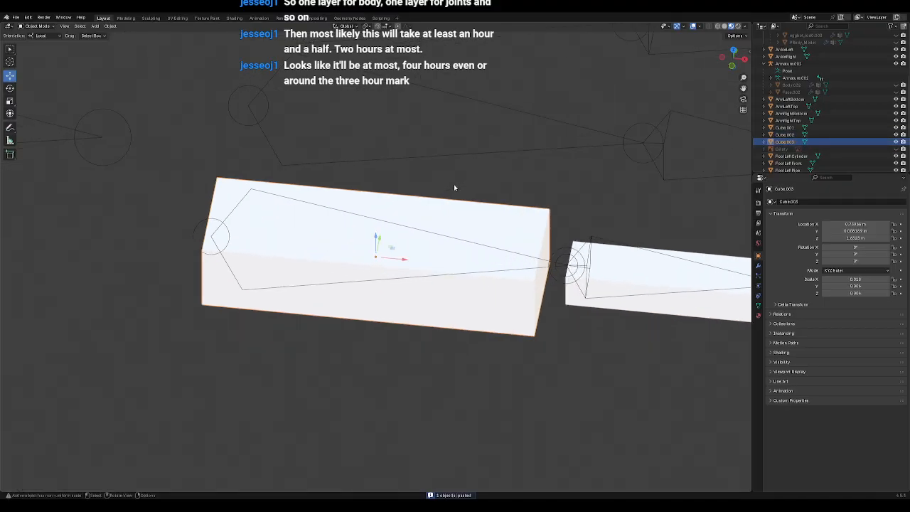
pyautogui.press('KP_1')
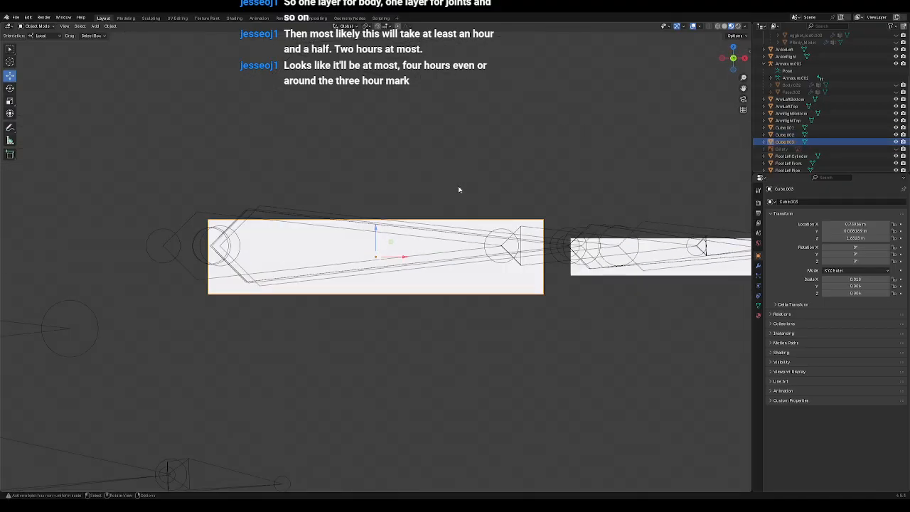
pyautogui.moveTo(398, 261); pyautogui.dragTo(403, 165)
pyautogui.press('z')
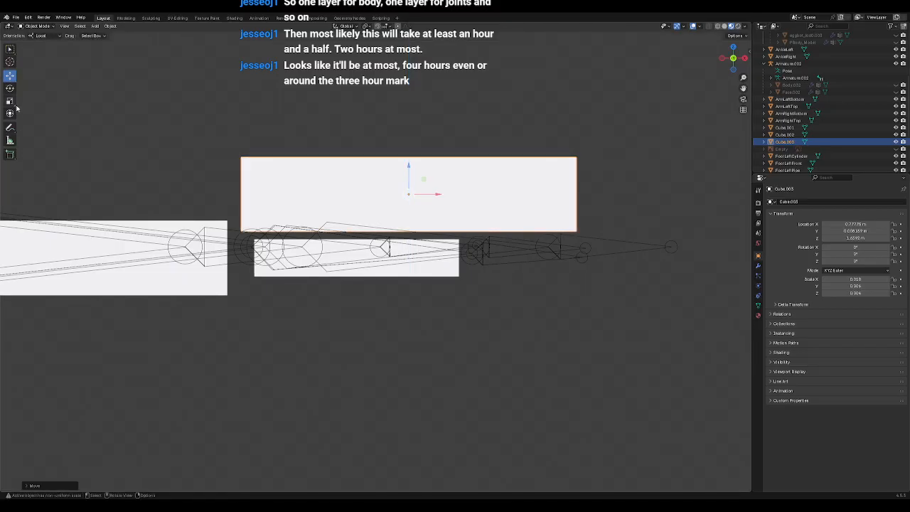
# Step: Replace the thin second block with the copy, shortened along X to fit the middle finger bone
pyautogui.click(10, 101)
pyautogui.moveTo(437, 198); pyautogui.dragTo(369, 246)
pyautogui.click(10, 75)
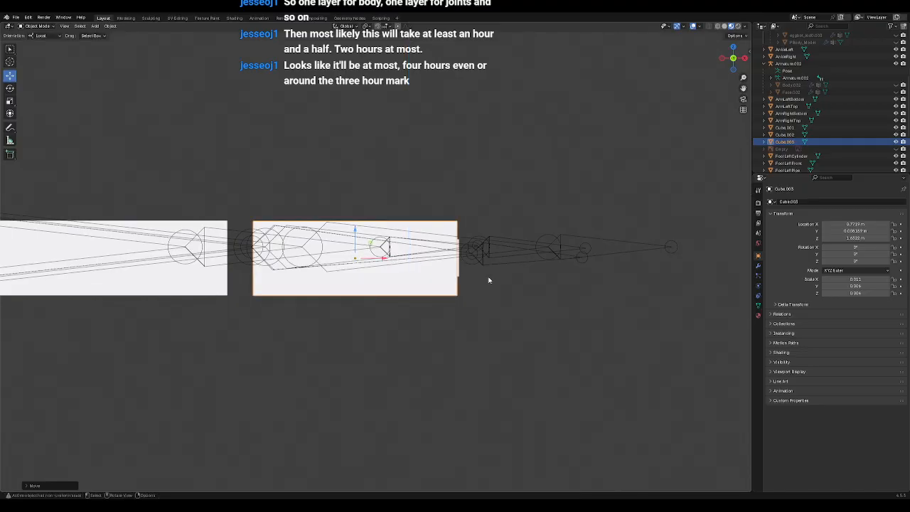
pyautogui.click(785, 135)
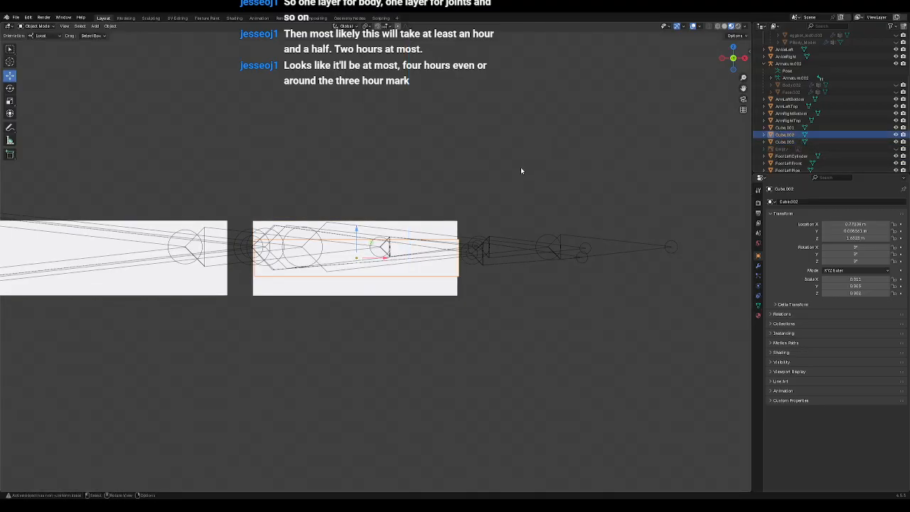
pyautogui.press('Delete')
# Step: Duplicate the new second block and move the copy along X over the fingertip bone, leaving a small gap
pyautogui.moveTo(354, 284); pyautogui.dragTo(410, 369, button='middle')
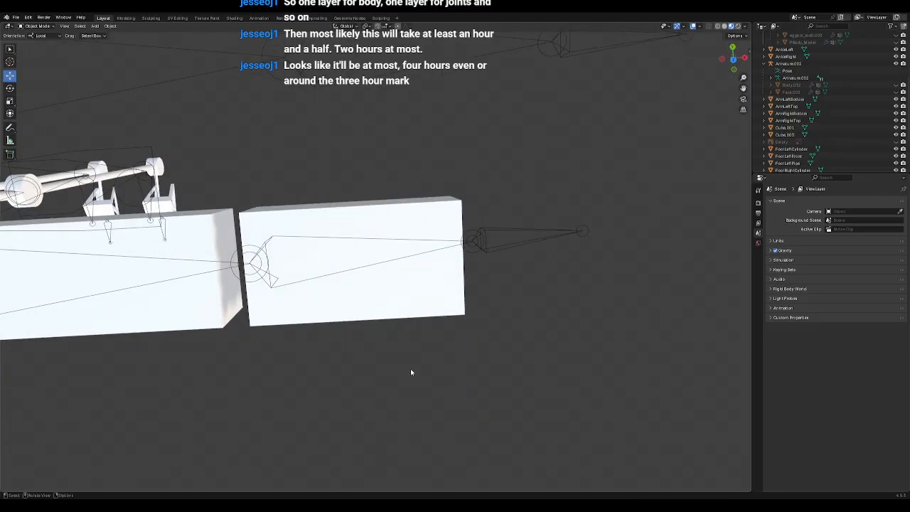
pyautogui.press('KP_1')
pyautogui.press('KP_8')
pyautogui.press('KP_8')
pyautogui.press('KP_8')
pyautogui.press('KP_8')
pyautogui.press('KP_2')
pyautogui.press('KP_2')
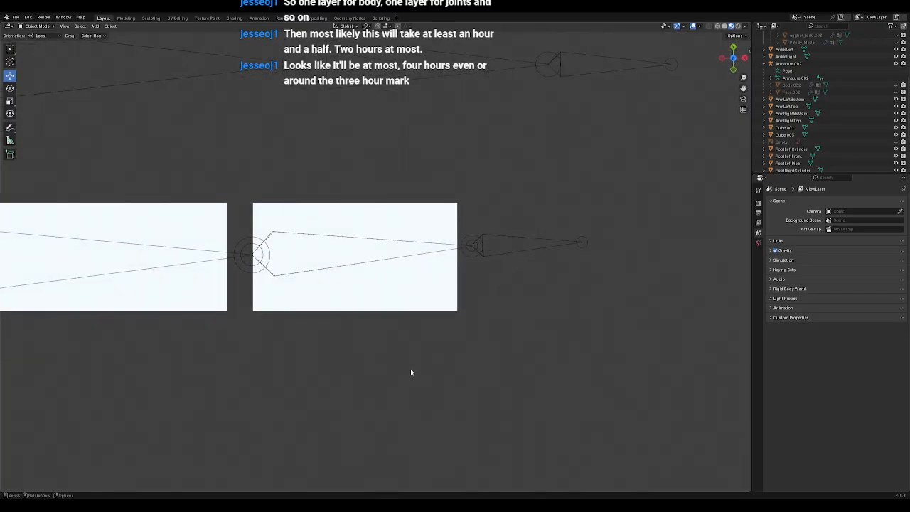
pyautogui.click(388, 287)
pyautogui.hotkey('ctrl', 'c')
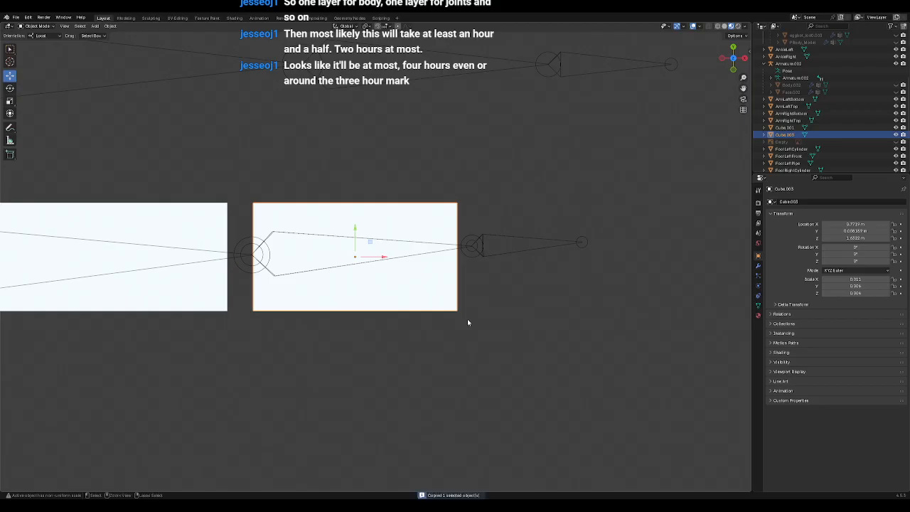
pyautogui.hotkey('ctrl', 'v')
pyautogui.press('g')
pyautogui.press('x')
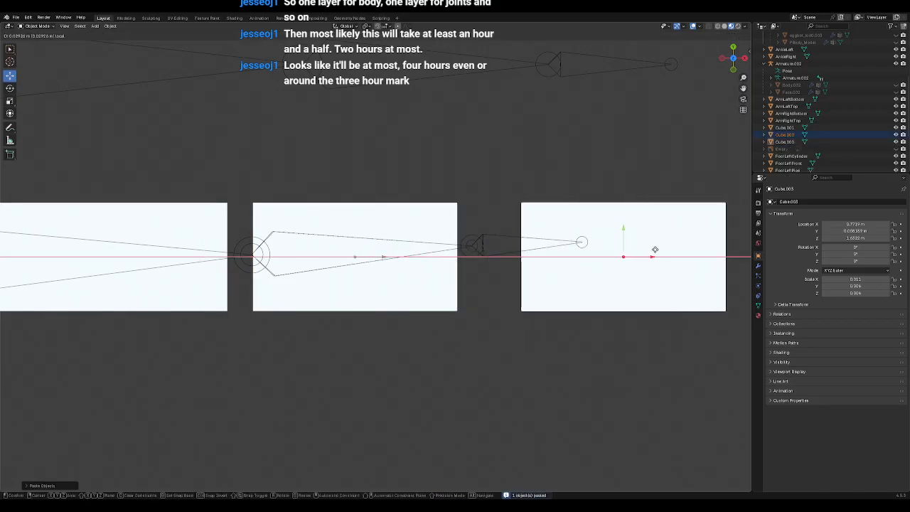
pyautogui.click(608, 250)
# Step: Rename the first finger block, Cube.001, as HandLeftIndex0
pyautogui.moveTo(607, 250); pyautogui.dragTo(430, 291, button='middle')
pyautogui.scroll(-8, 449, 291)
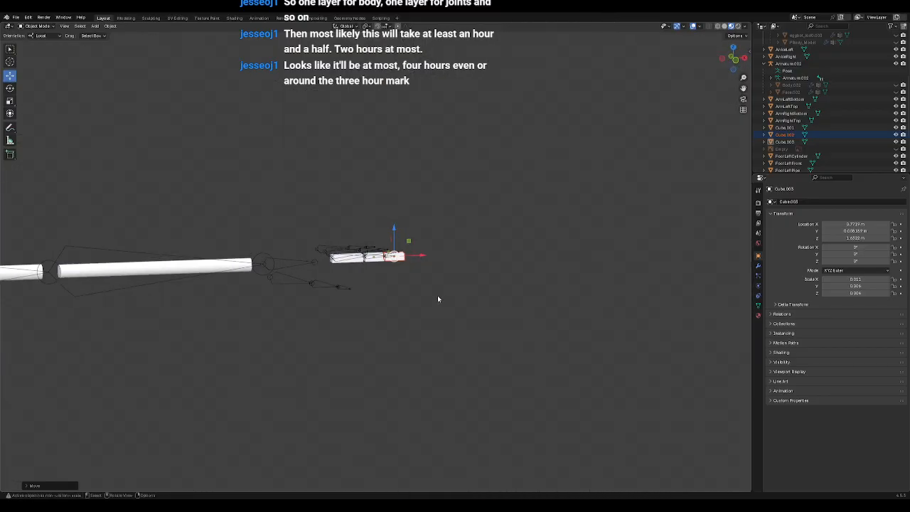
pyautogui.scroll(8, 435, 298)
pyautogui.moveTo(418, 284); pyautogui.dragTo(413, 337, button='middle')
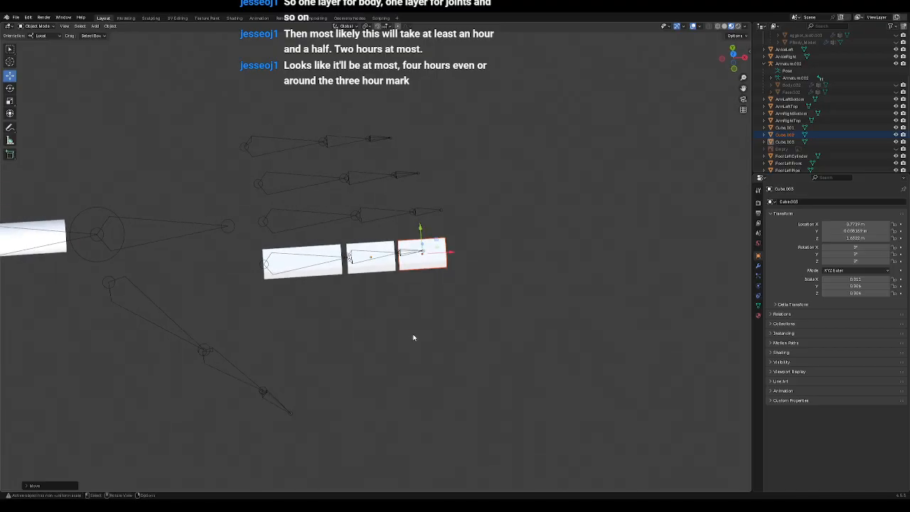
pyautogui.moveTo(212, 198); pyautogui.dragTo(548, 314)
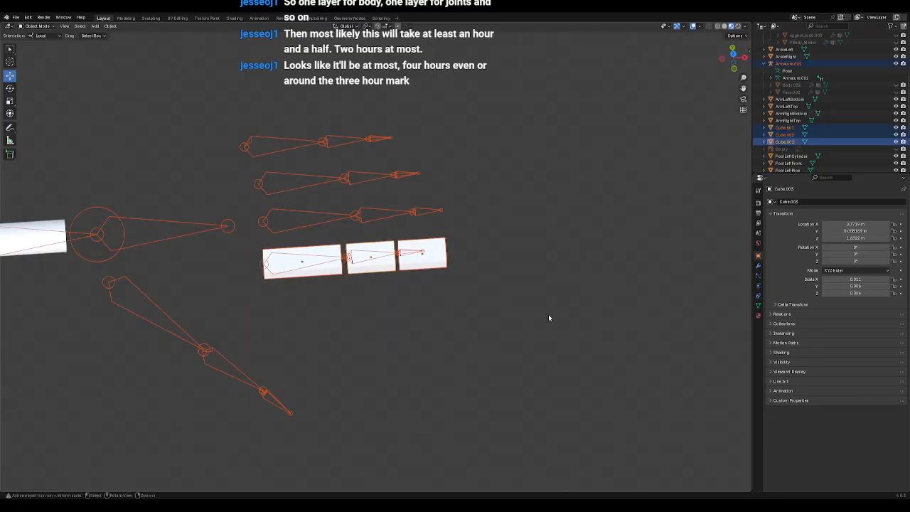
pyautogui.click(786, 128)
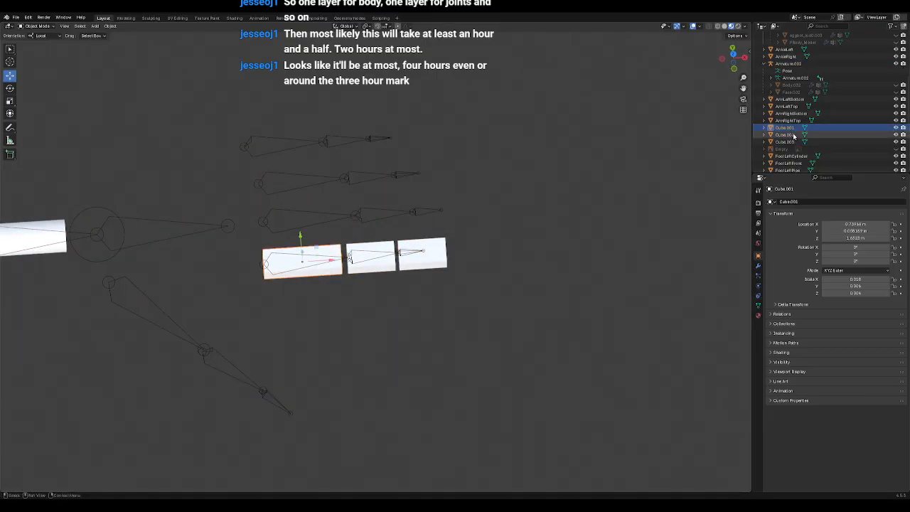
pyautogui.doubleClick(791, 130)
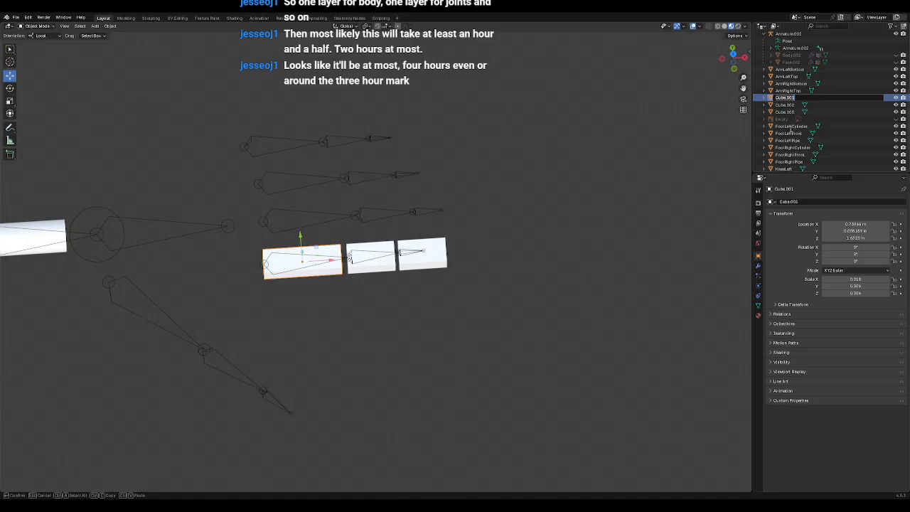
pyautogui.write('Hand')
pyautogui.press('BackSpace')
pyautogui.press('BackSpace')
pyautogui.press('BackSpace')
pyautogui.write('HandLeftIndex0')
pyautogui.press('Return')
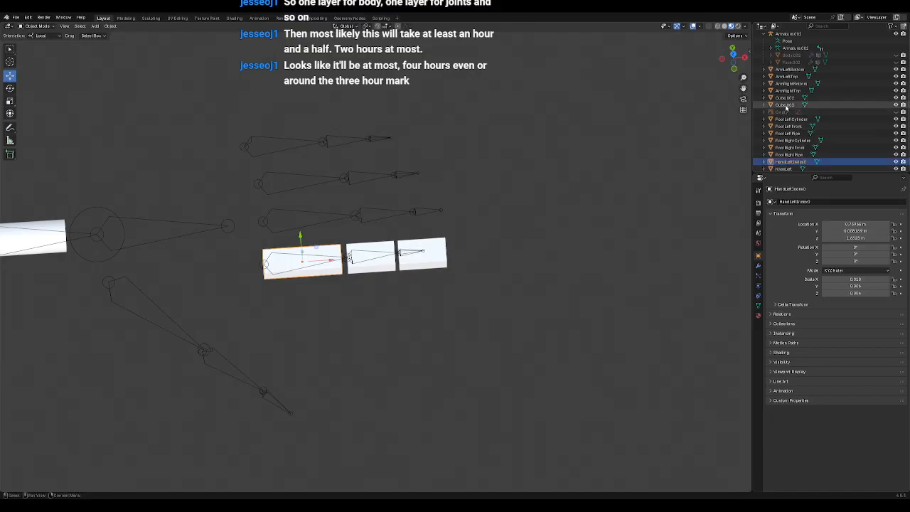
# Step: Rename the middle finger block, Cube.003, as HandLeftIndex1
pyautogui.click(785, 99)
pyautogui.click(785, 106)
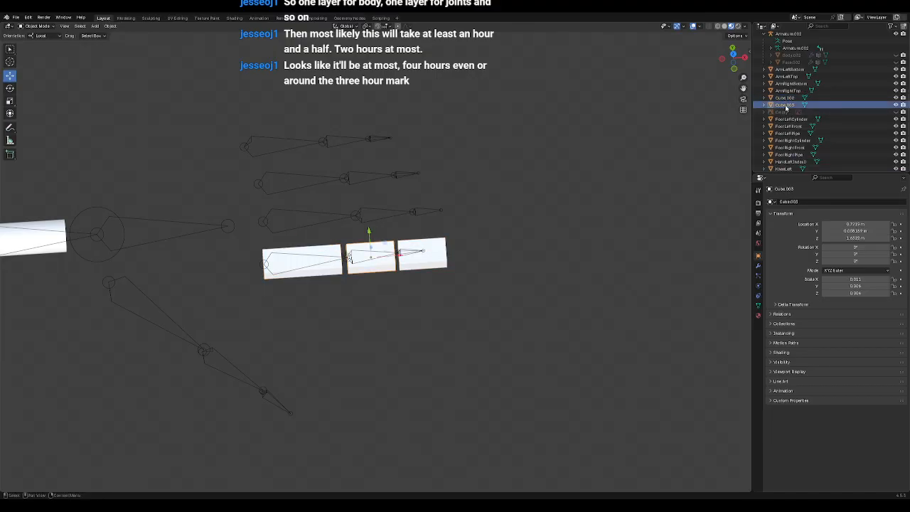
pyautogui.doubleClick(785, 106)
pyautogui.write('H')
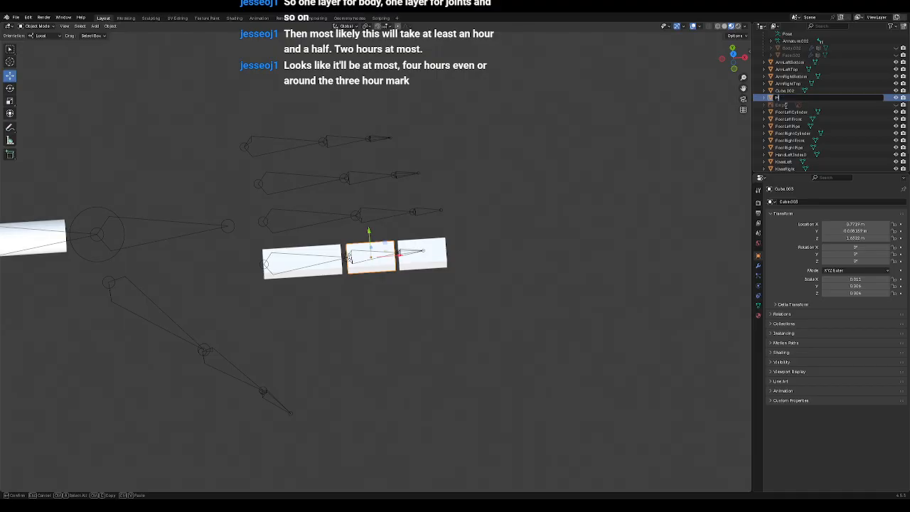
pyautogui.write('andLeftIndex1')
pyautogui.press('Return')
# Step: Rename the fingertip block, Cube.002, as HandLeftIndex2
pyautogui.doubleClick(787, 93)
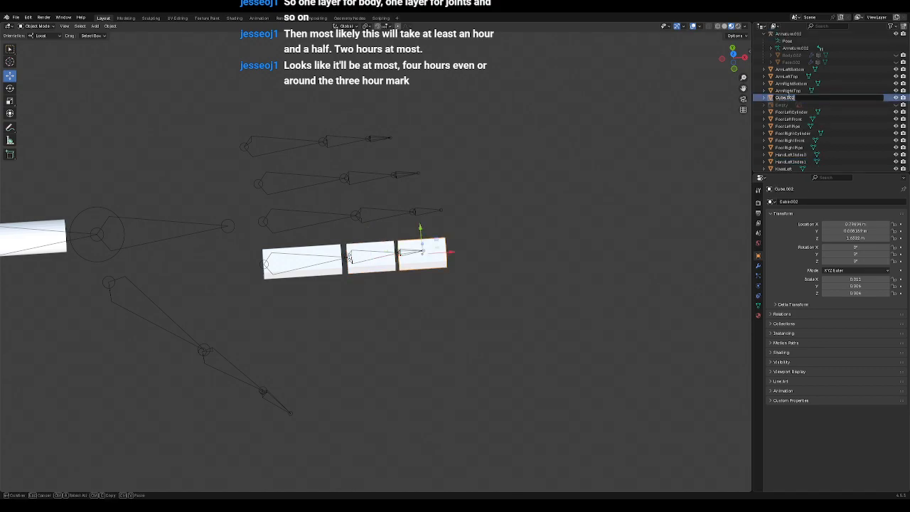
pyautogui.click(789, 96)
pyautogui.hotkey('ctrl', 'a')
pyautogui.press('BackSpace')
pyautogui.write('HandIndex2')
pyautogui.press('Return')
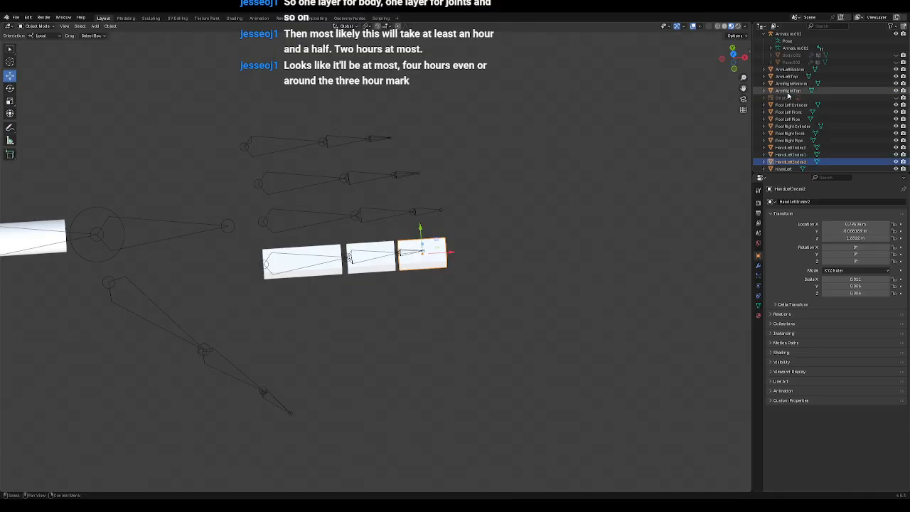
# Step: Duplicate the three HandLeftIndex blocks and move the copies along Y over the third row of finger bones, skipping the adjacent row
pyautogui.click(791, 147)
pyautogui.click(792, 155)
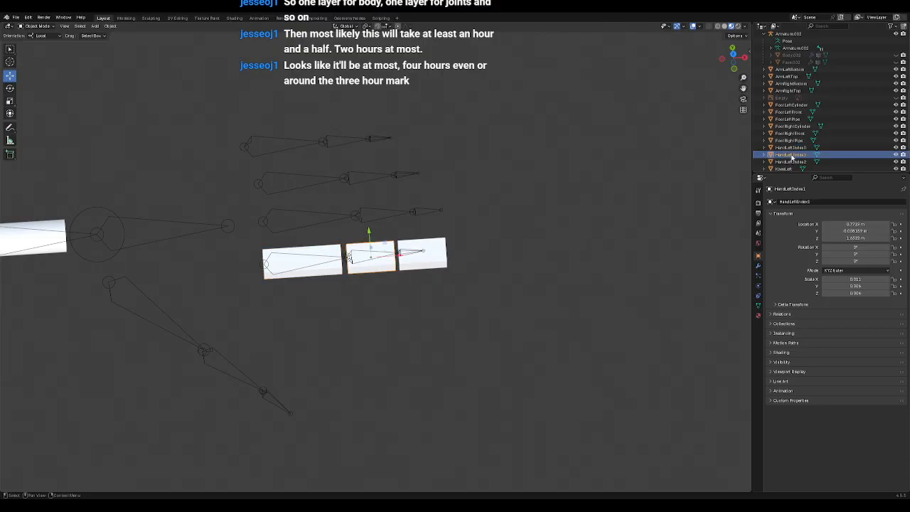
pyautogui.click(790, 162)
pyautogui.click(536, 190)
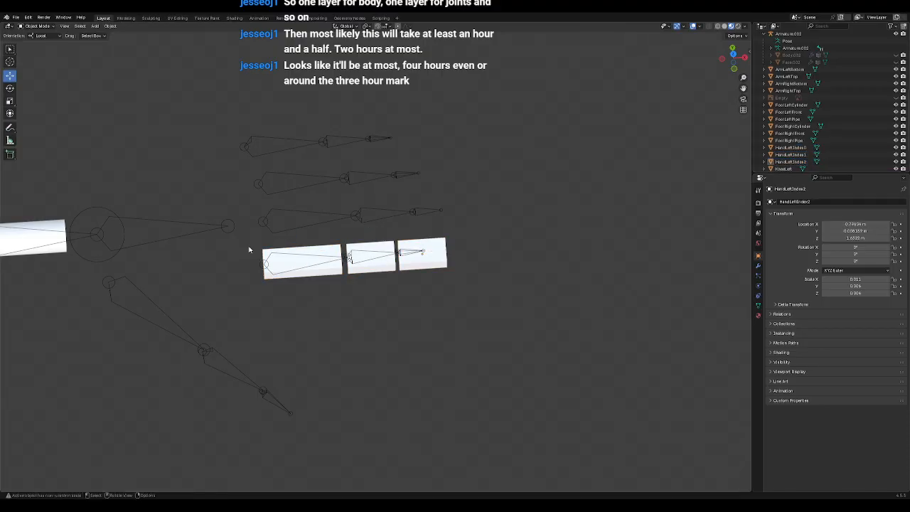
pyautogui.click(789, 148)
pyautogui.keyDown('shift'); pyautogui.click(789, 163); pyautogui.keyUp('shift')
pyautogui.hotkey('ctrl', 'c')
pyautogui.hotkey('ctrl', 'v')
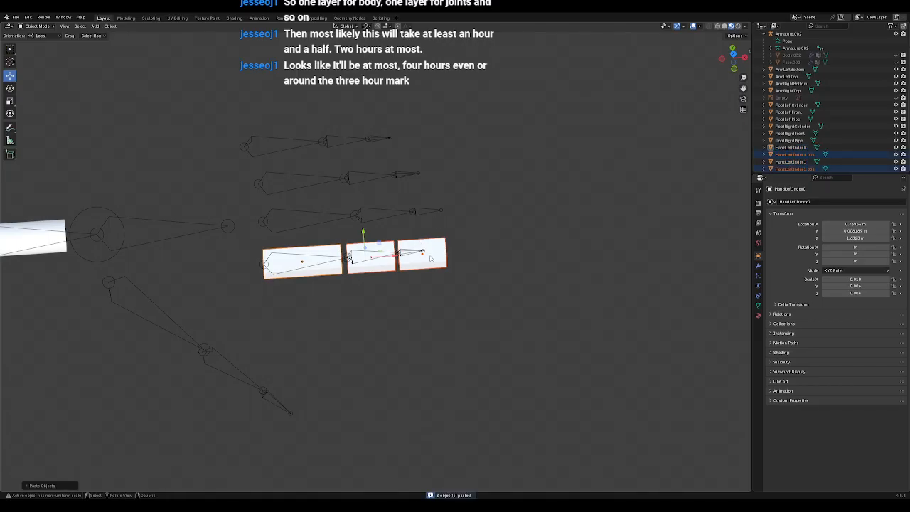
pyautogui.press('KP_1')
pyautogui.press('KP_8')
pyautogui.press('KP_8')
pyautogui.press('KP_8')
pyautogui.press('KP_8')
pyautogui.press('KP_8')
pyautogui.press('KP_8')
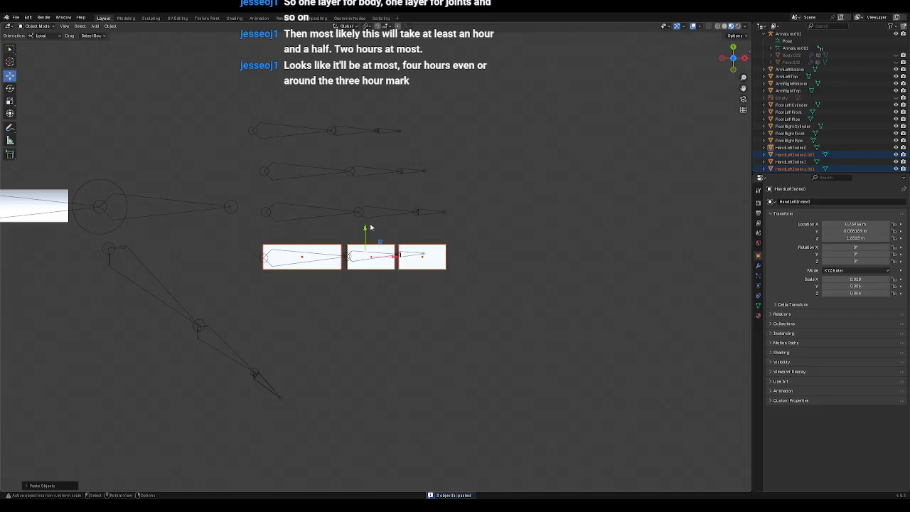
pyautogui.moveTo(365, 231); pyautogui.dragTo(363, 146)
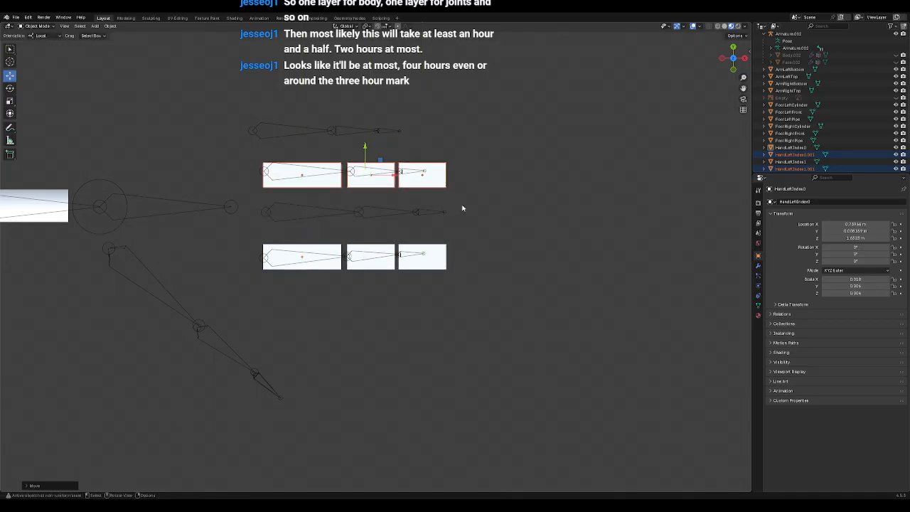
# Step: Rename the copied base block, HandLeftIndex0.001, as HandLeftMiddle0
pyautogui.scroll(-3, 797, 146)
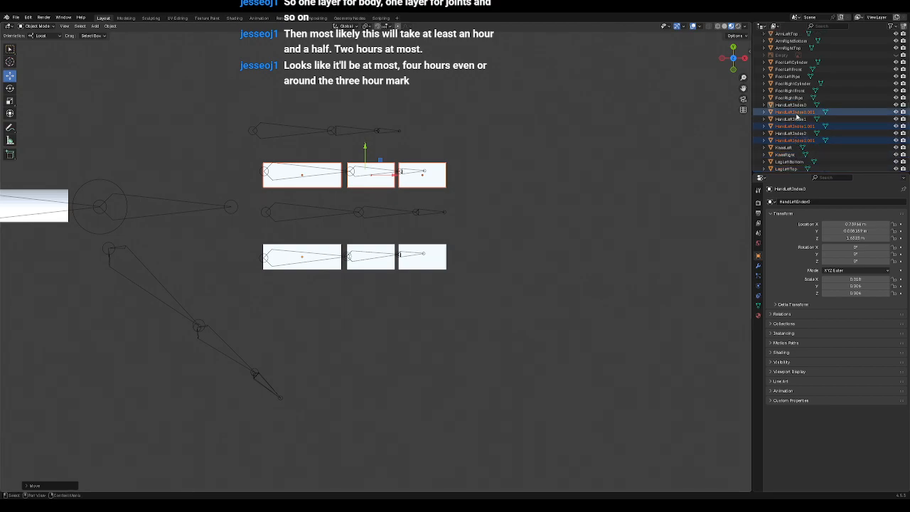
pyautogui.click(794, 112)
pyautogui.scroll(-2, 815, 142)
pyautogui.press('Right')
pyautogui.press('BackSpace')
pyautogui.press('BackSpace')
pyautogui.press('BackSpace')
pyautogui.press('BackSpace')
pyautogui.press('BackSpace')
pyautogui.press('BackSpace')
pyautogui.press('BackSpace')
pyautogui.press('BackSpace')
pyautogui.press('BackSpace')
pyautogui.press('BackSpace')
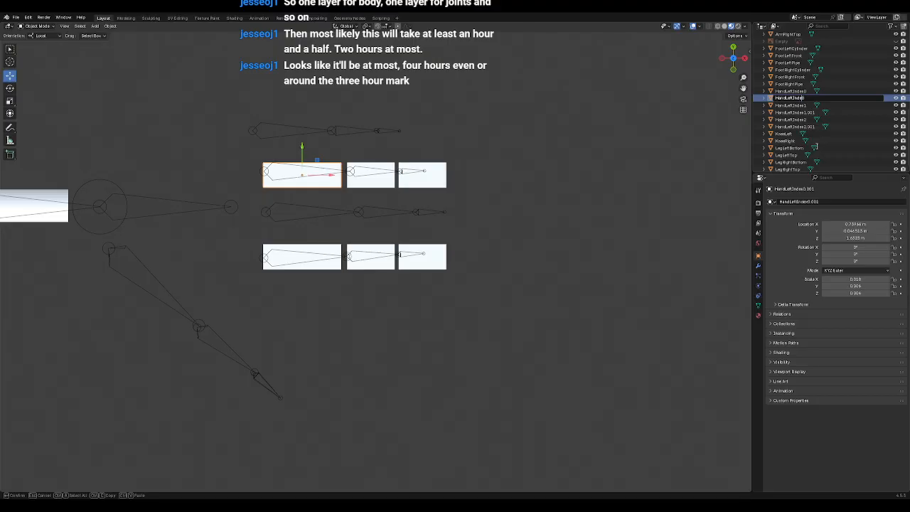
pyautogui.write('Middle0')
pyautogui.press('Return')
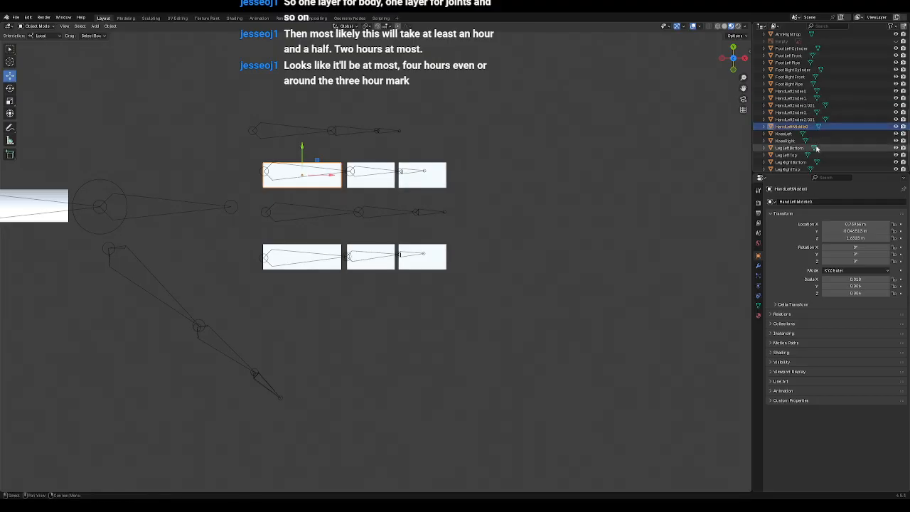
# Step: Rename the copied second block, HandLeftIndex1.001, as HandLeftMiddle1
pyautogui.doubleClick(799, 105)
pyautogui.press('Right')
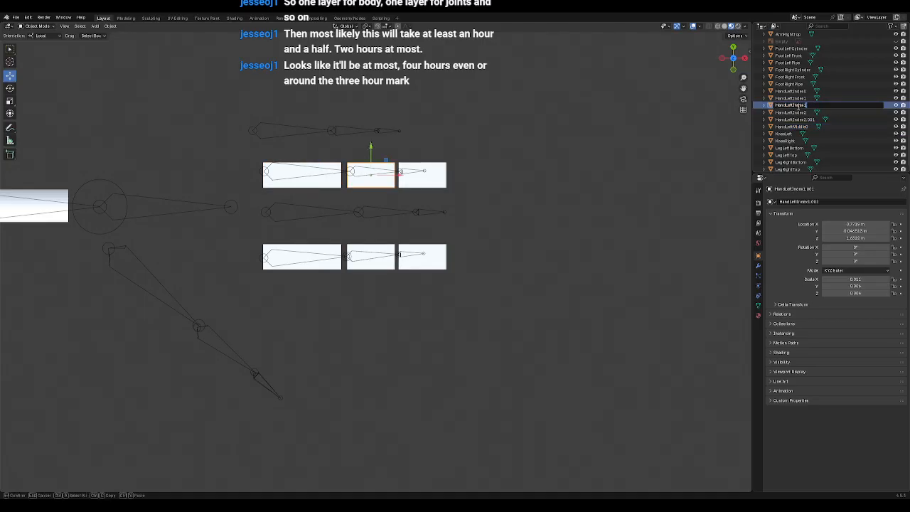
pyautogui.press('BackSpace')
pyautogui.press('BackSpace')
pyautogui.press('BackSpace')
pyautogui.press('BackSpace')
pyautogui.write('Mi')
pyautogui.press('BackSpace')
pyautogui.press('BackSpace')
pyautogui.press('BackSpace')
pyautogui.press('BackSpace')
pyautogui.press('BackSpace')
pyautogui.write('Left')
pyautogui.press('Delete')
pyautogui.press('Delete')
pyautogui.press('Delete')
pyautogui.write('Middle1')
pyautogui.press('Return')
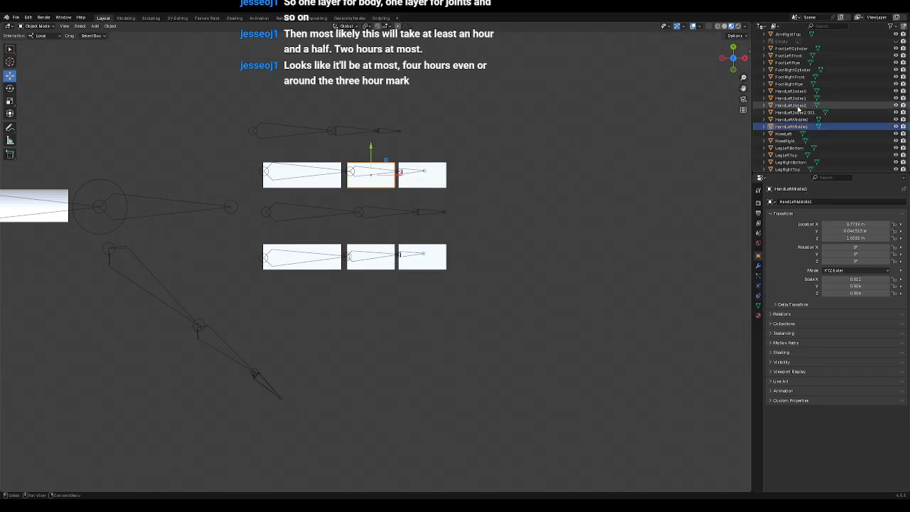
# Step: Rename the copied fingertip block, HandLeftIndex2.001, as HandLeftMiddle2
pyautogui.doubleClick(795, 112)
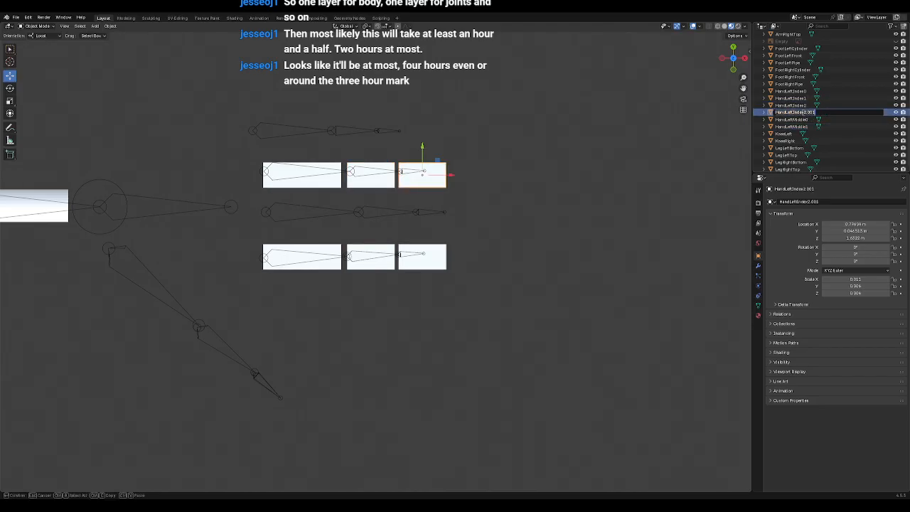
pyautogui.press('End')
pyautogui.press('BackSpace')
pyautogui.press('BackSpace')
pyautogui.press('BackSpace')
pyautogui.press('BackSpace')
pyautogui.press('Left')
pyautogui.press('BackSpace')
pyautogui.press('BackSpace')
pyautogui.press('BackSpace')
pyautogui.press('BackSpace')
pyautogui.press('BackSpace')
pyautogui.write('Middle')
pyautogui.press('Return')
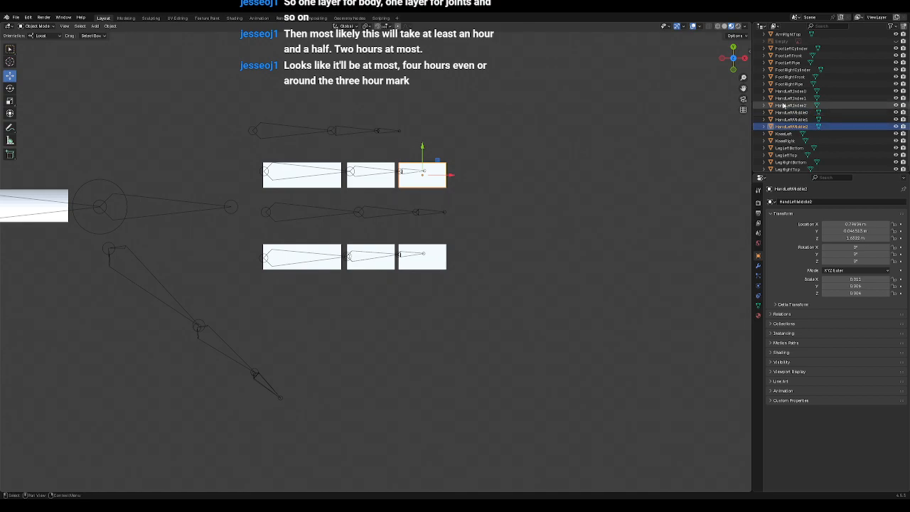
pyautogui.click(593, 176)
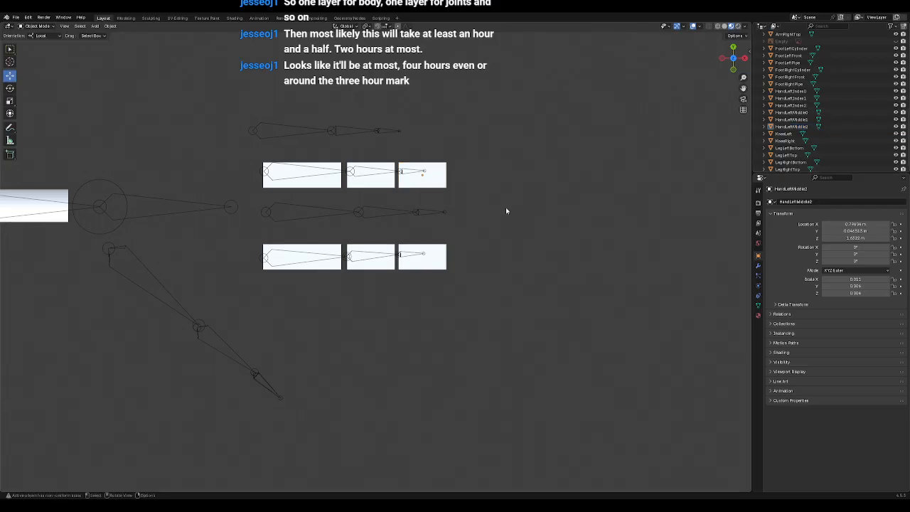
# Step: Duplicate the three HandLeftIndex blocks and move the copies over the thumb bones
pyautogui.keyDown('shift'); pyautogui.moveTo(398, 216); pyautogui.dragTo(451, 144, button='middle'); pyautogui.keyUp('shift')
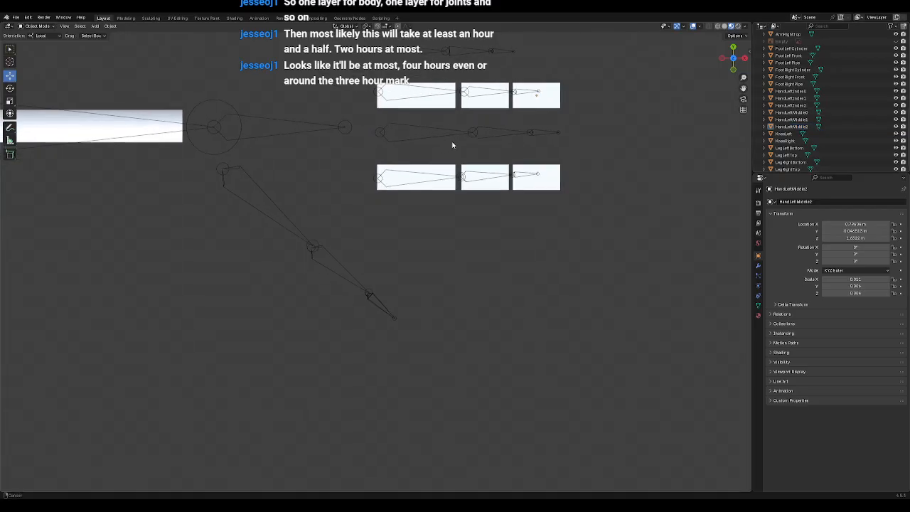
pyautogui.click(792, 112)
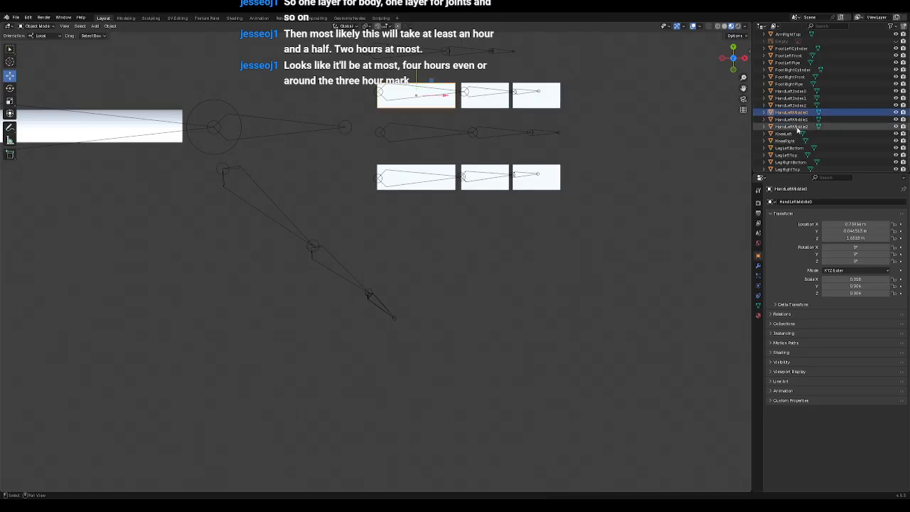
pyautogui.click(791, 91)
pyautogui.keyDown('shift'); pyautogui.click(790, 105); pyautogui.keyUp('shift')
pyautogui.hotkey('ctrl', 'c')
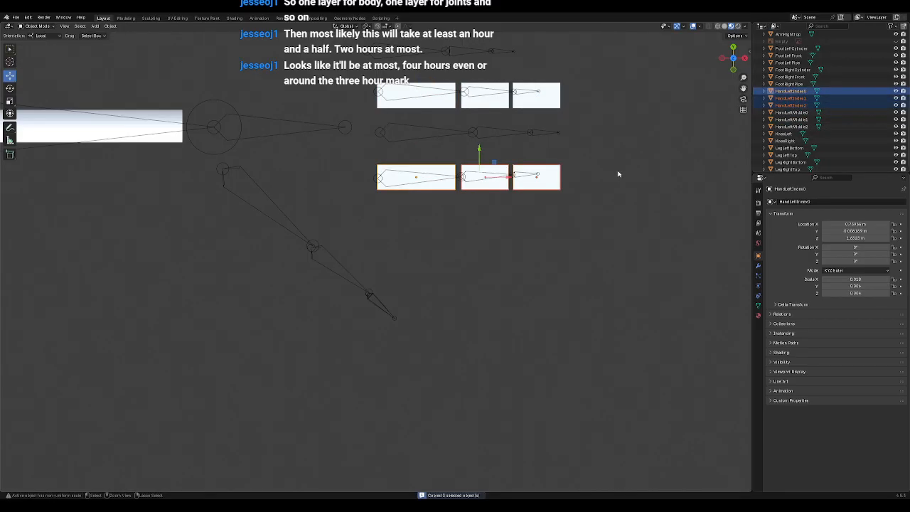
pyautogui.hotkey('ctrl', 'v')
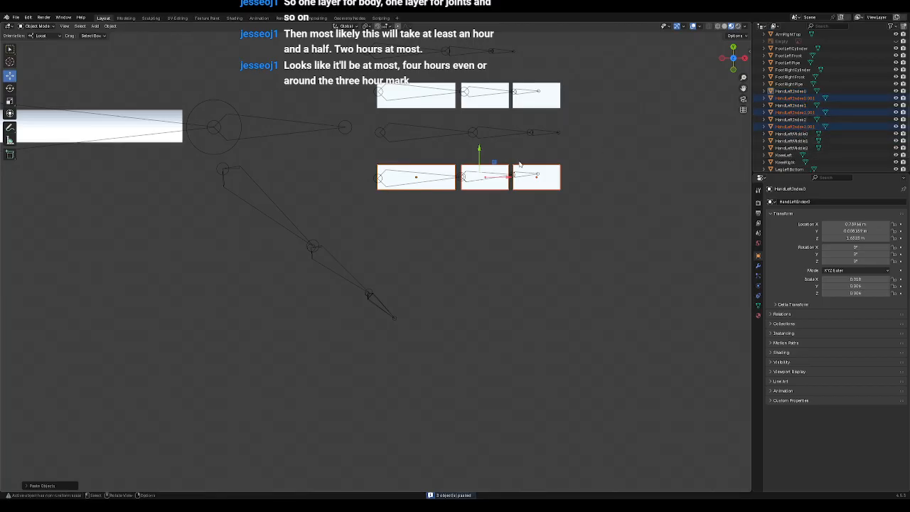
pyautogui.press('g')
pyautogui.click(325, 217)
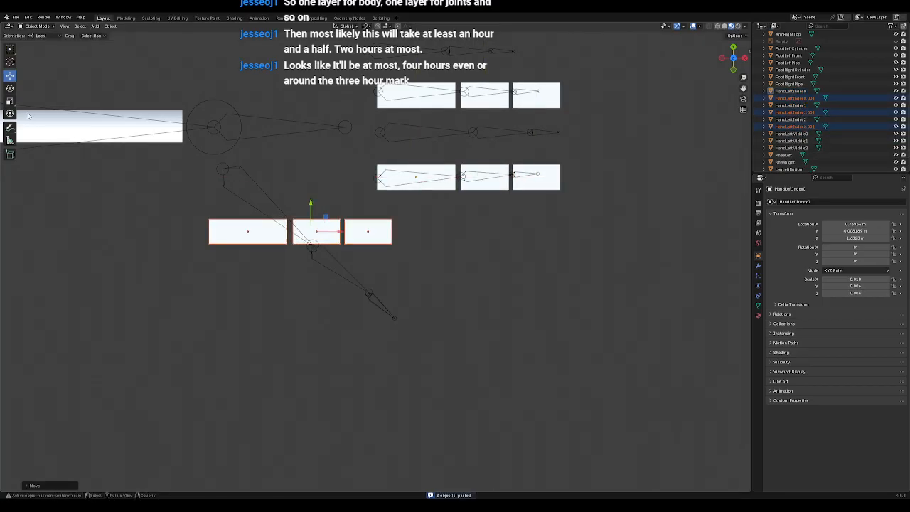
# Step: Rotate the three copied blocks about 41° clockwise around Z and position them along the slanted thumb bones
pyautogui.click(9, 89)
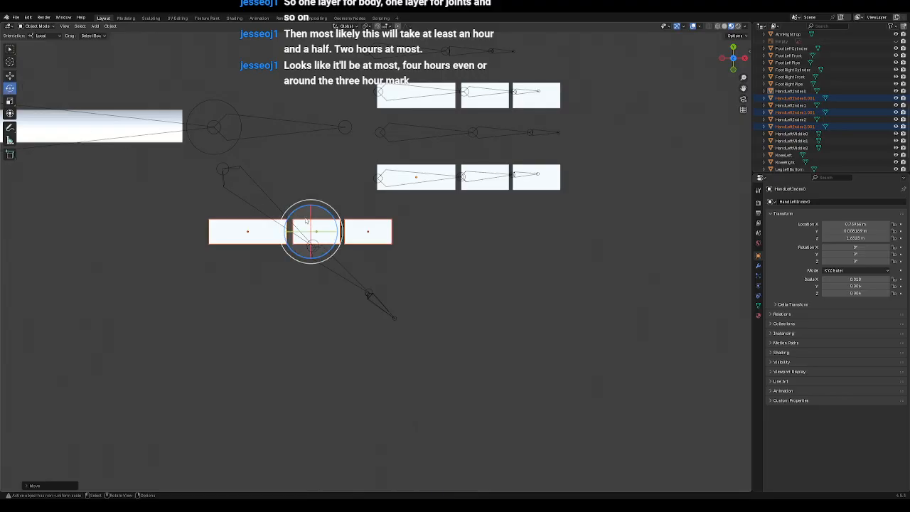
pyautogui.moveTo(325, 215)
pyautogui.mouseDown()
pyautogui.moveTo(338, 231)
pyautogui.moveTo(328, 230)
pyautogui.mouseUp()
pyautogui.click(9, 75)
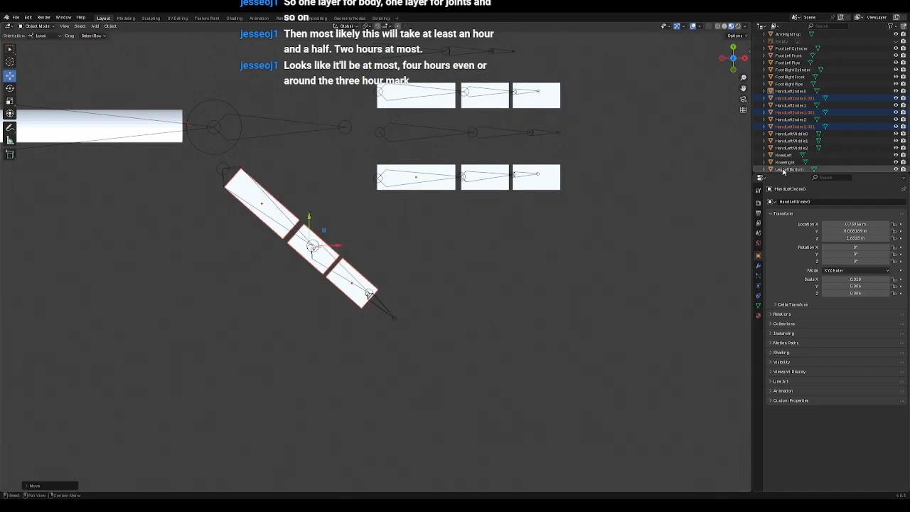
pyautogui.click(383, 248)
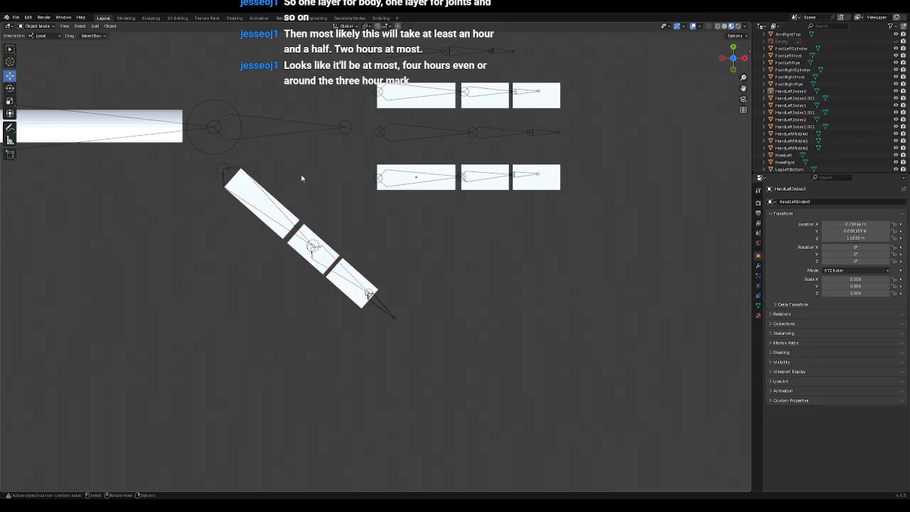
# Step: Rename the thumb's base block, HandLeftIndex0.001, as HandLeftThumb0
pyautogui.moveTo(326, 210); pyautogui.dragTo(363, 140, button='middle')
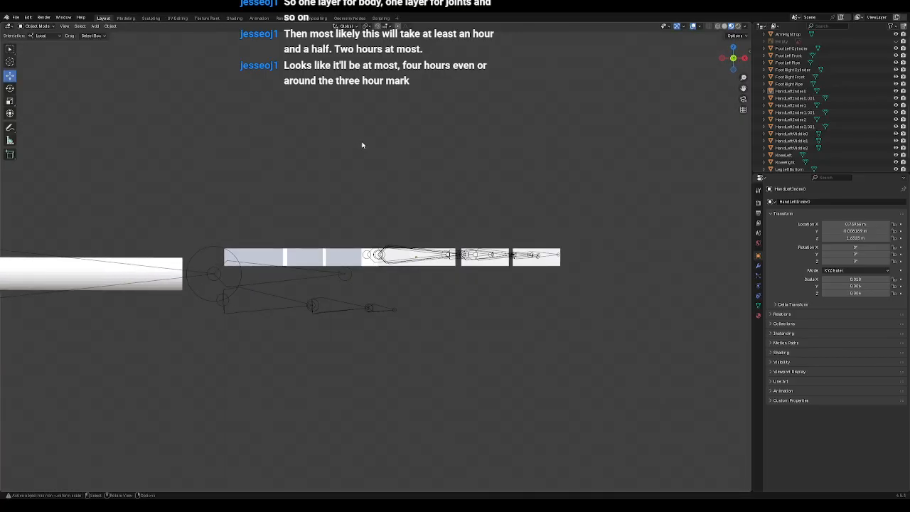
pyautogui.click(801, 99)
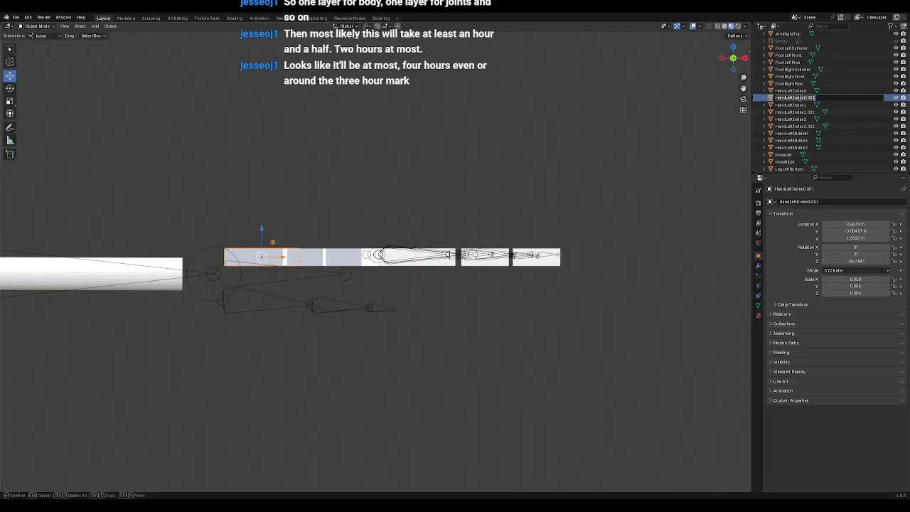
pyautogui.press('End')
pyautogui.press('BackSpace')
pyautogui.press('BackSpace')
pyautogui.press('BackSpace')
pyautogui.press('BackSpace')
pyautogui.press('BackSpace')
pyautogui.press('BackSpace')
pyautogui.press('BackSpace')
pyautogui.press('BackSpace')
pyautogui.press('BackSpace')
pyautogui.press('BackSpace')
pyautogui.write('Thumb0')
pyautogui.press('Return')
# Step: Rename the thumb's middle block, HandLeftIndex1.001, as HandLeftThumb1
pyautogui.doubleClick(800, 105)
pyautogui.scroll(-1, 801, 104)
pyautogui.press('End')
pyautogui.press('BackSpace')
pyautogui.press('BackSpace')
pyautogui.press('BackSpace')
pyautogui.press('BackSpace')
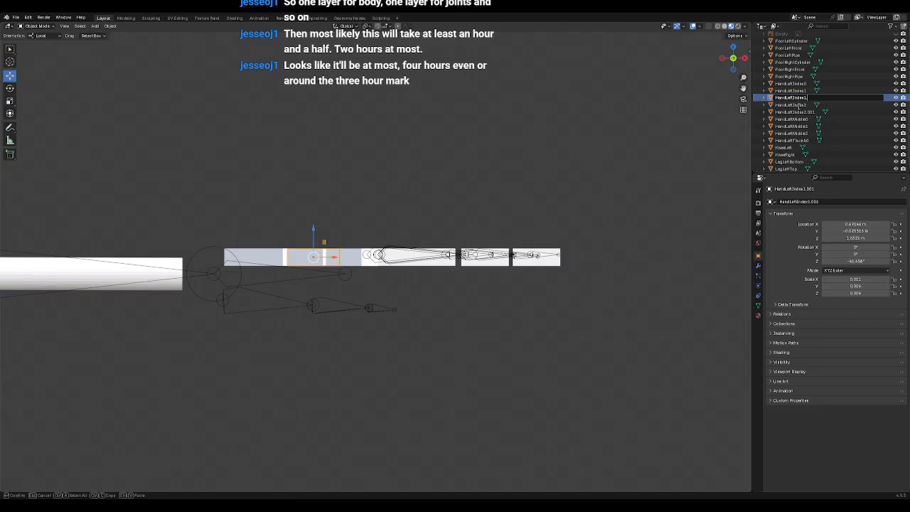
pyautogui.press('BackSpace')
pyautogui.press('BackSpace')
pyautogui.press('BackSpace')
pyautogui.press('BackSpace')
pyautogui.press('BackSpace')
pyautogui.press('BackSpace')
pyautogui.write('Thumb1')
pyautogui.press('Return')
# Step: Rename the thumb's tip block, HandLeftIndex2.001, as HandLeftThumb2
pyautogui.doubleClick(799, 105)
pyautogui.press('End')
pyautogui.press('BackSpace')
pyautogui.press('BackSpace')
pyautogui.press('BackSpace')
pyautogui.press('BackSpace')
pyautogui.press('BackSpace')
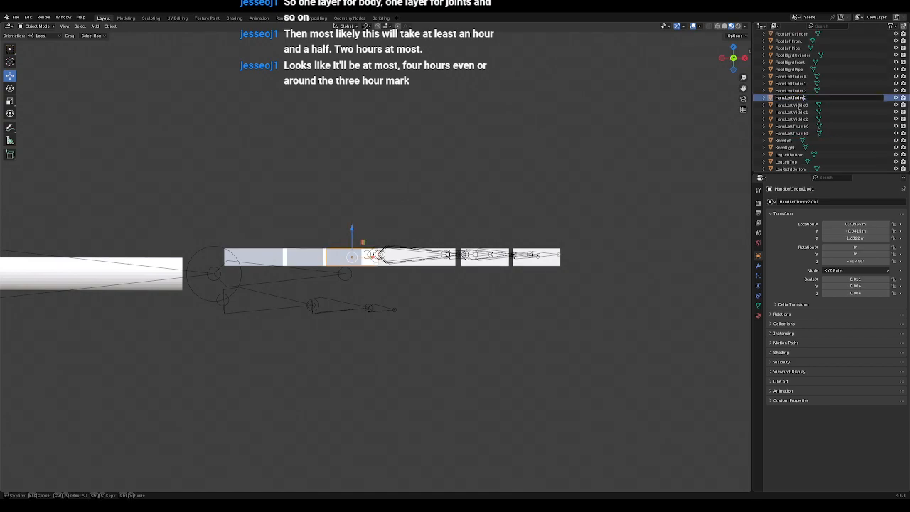
pyautogui.press('BackSpace')
pyautogui.press('BackSpace')
pyautogui.press('BackSpace')
pyautogui.press('BackSpace')
pyautogui.press('BackSpace')
pyautogui.write('Thumb2')
pyautogui.press('Return')
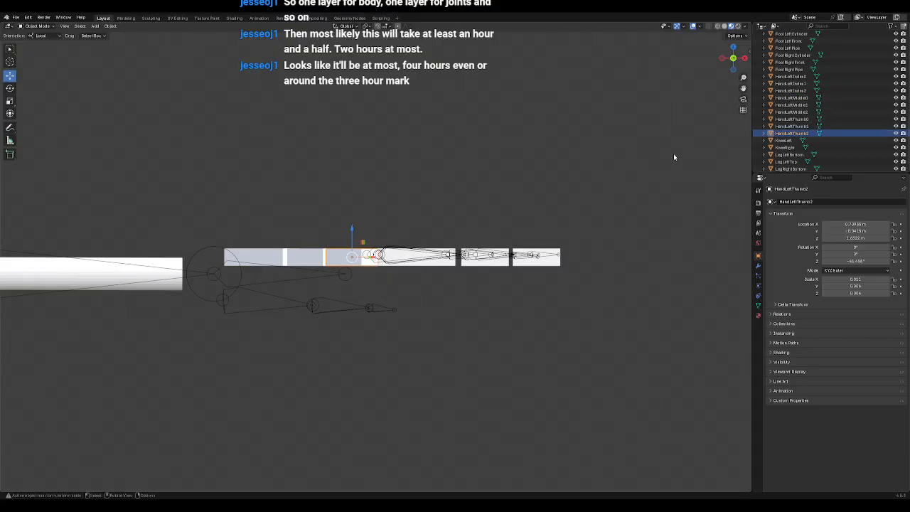
# Step: Lower the three HandLeftThumb blocks together along Z toward the height of the thumb bones
pyautogui.click(797, 120)
pyautogui.keyDown('shift'); pyautogui.click(792, 133); pyautogui.keyUp('shift')
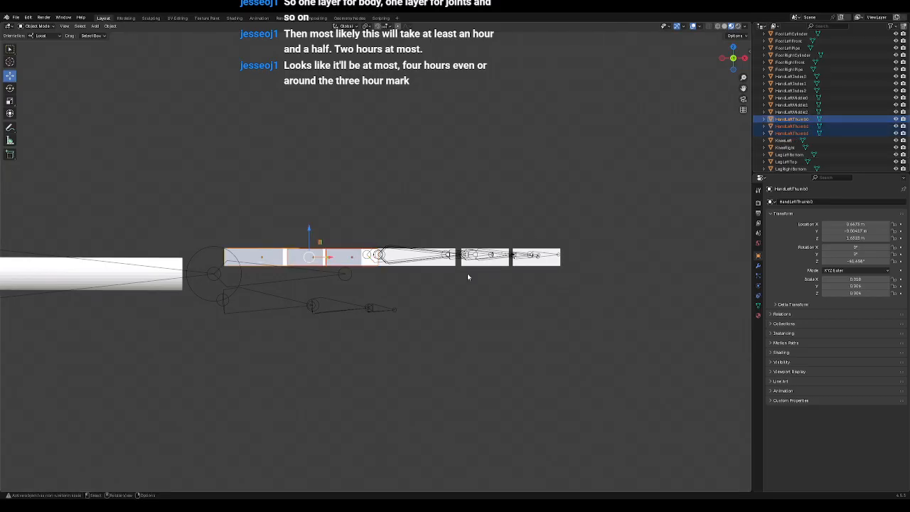
pyautogui.moveTo(420, 303); pyautogui.dragTo(430, 323, button='middle')
pyautogui.press('KP_1')
pyautogui.moveTo(309, 232); pyautogui.dragTo(317, 258)
# Step: Tilt the three thumb blocks together slightly downward toward the tip and check their alignment with the thumb bones from several angles
pyautogui.click(11, 90)
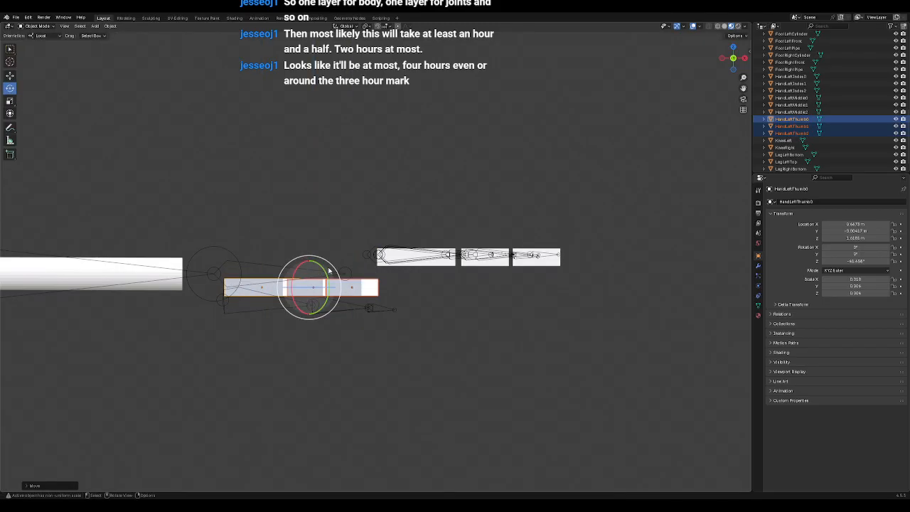
pyautogui.press('KP_3')
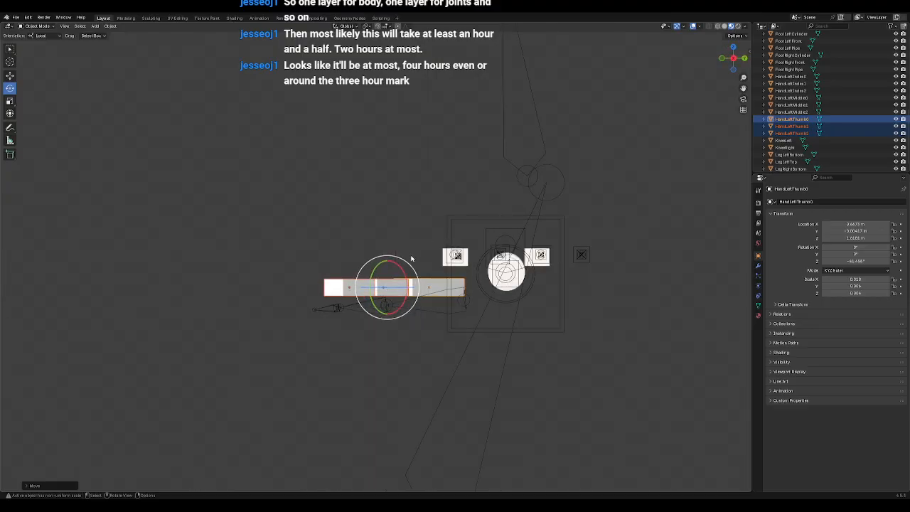
pyautogui.moveTo(380, 268); pyautogui.dragTo(376, 273)
pyautogui.press('KP_7')
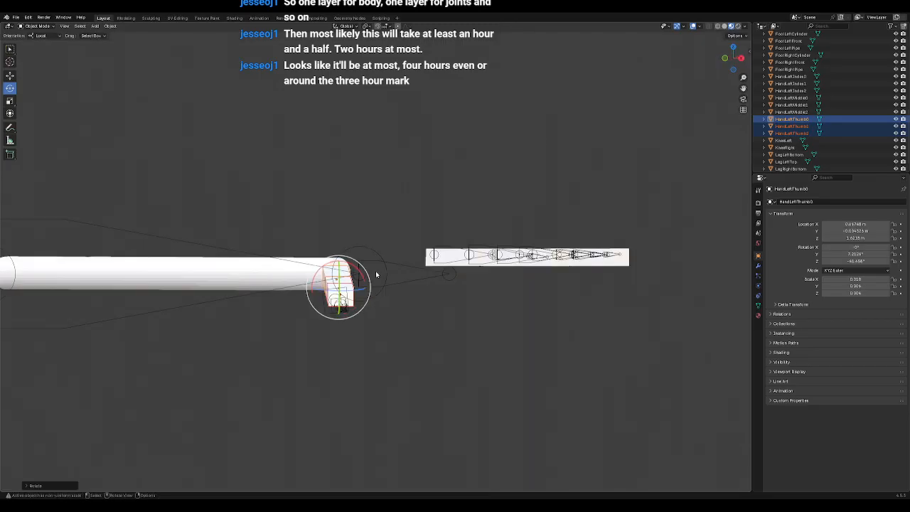
pyautogui.moveTo(420, 308)
pyautogui.keyDown('shift'); pyautogui.mouseDown(button='middle')
pyautogui.moveTo(527, 305)
pyautogui.moveTo(493, 284)
pyautogui.moveTo(528, 319)
pyautogui.moveTo(532, 341)
pyautogui.moveTo(445, 297)
pyautogui.moveTo(437, 315)
pyautogui.moveTo(410, 298)
pyautogui.mouseUp(button='middle'); pyautogui.keyUp('shift')
pyautogui.moveTo(423, 321); pyautogui.dragTo(372, 319, button='middle')
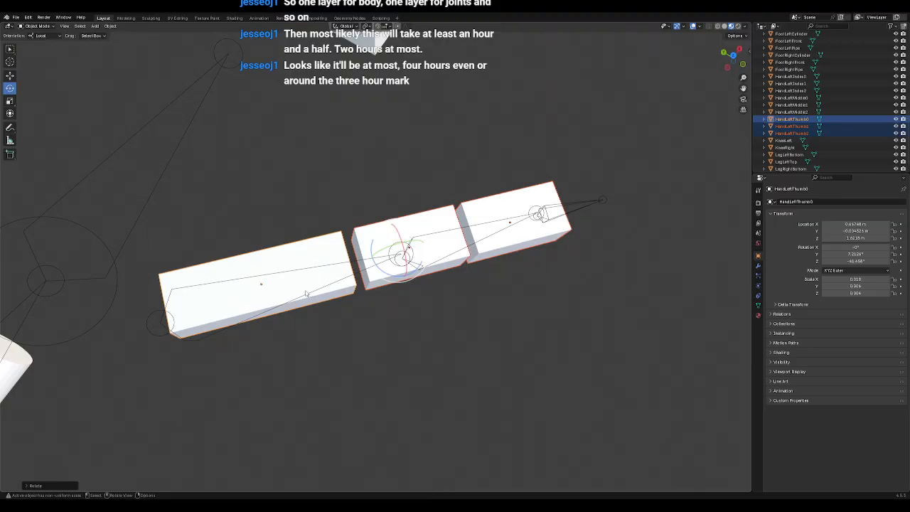
pyautogui.press('KP_1')
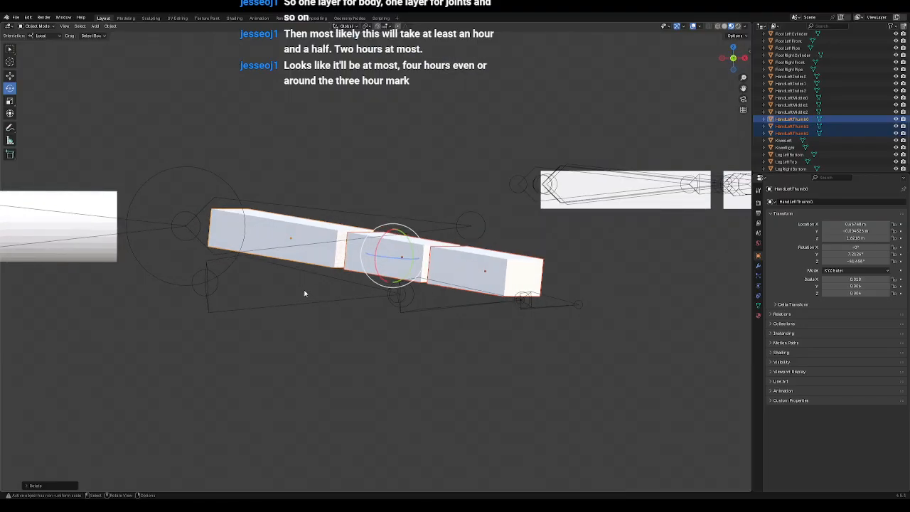
pyautogui.moveTo(292, 296); pyautogui.dragTo(333, 377, button='middle')
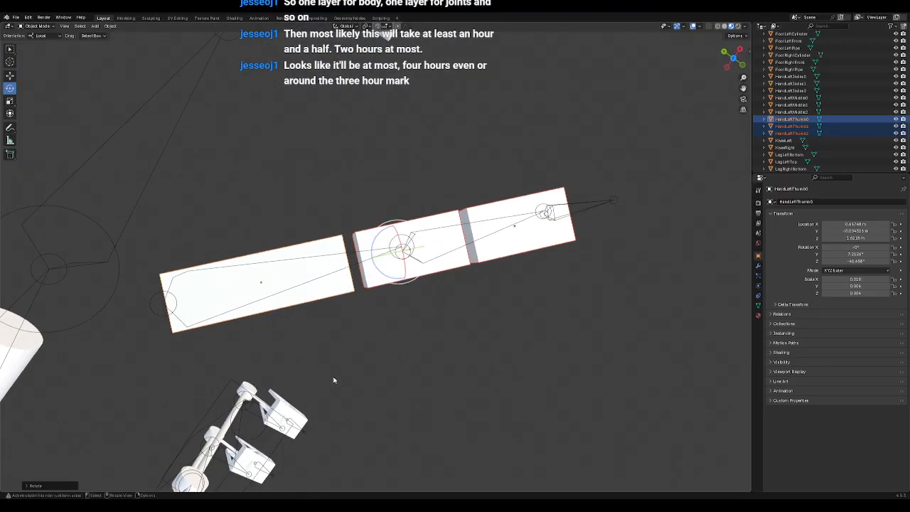
# Step: Examine the three thumb blocks against the thumb bones from the front and from above
pyautogui.press('KP_1')
pyautogui.press('KP_8')
pyautogui.press('KP_8')
pyautogui.press('KP_8')
pyautogui.press('KP_8')
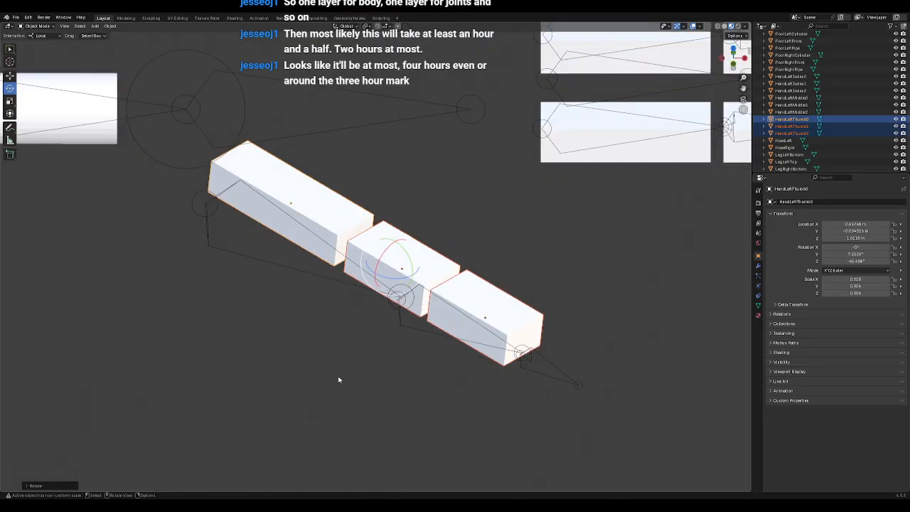
pyautogui.press('KP_8')
pyautogui.press('KP_8')
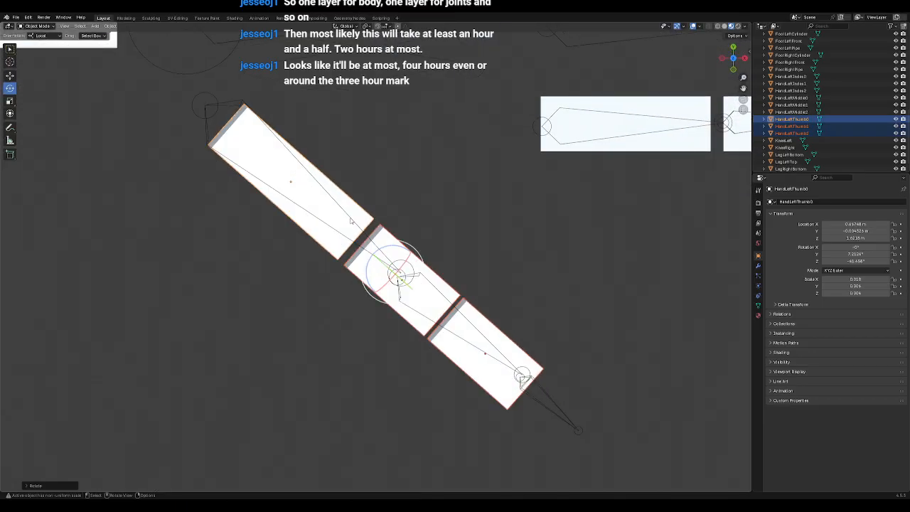
pyautogui.click(292, 174)
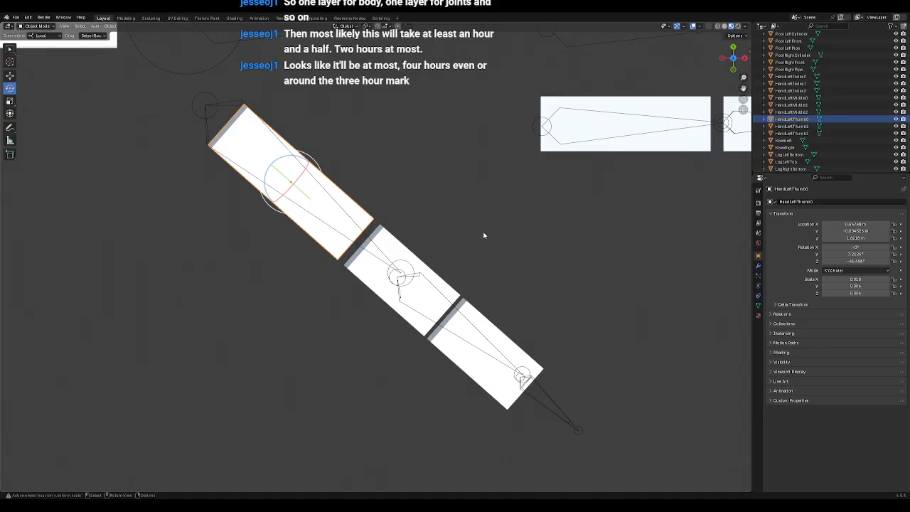
pyautogui.click(509, 260)
pyautogui.scroll(-5, 496, 243)
pyautogui.scroll(3, 488, 254)
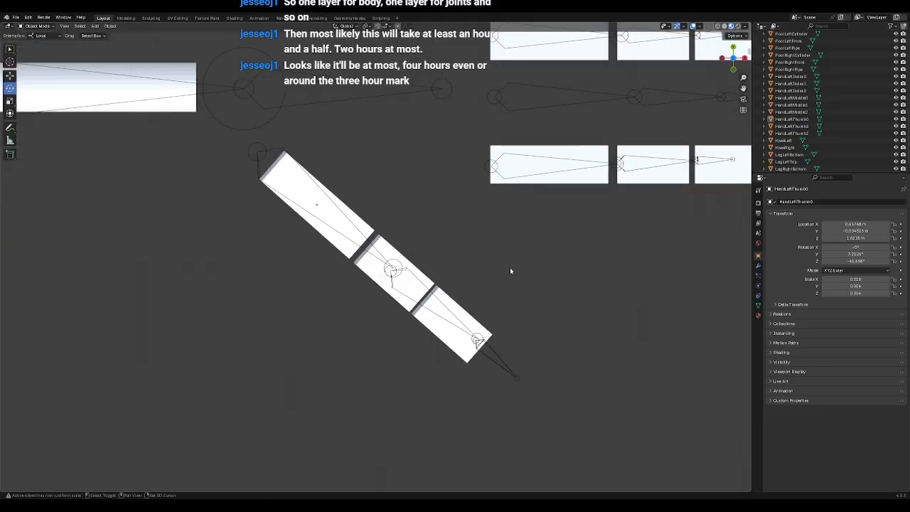
# Step: Move the tip block HandLeftThumb2 outward along its local X axis onto the thumb's last bone
pyautogui.click(476, 319)
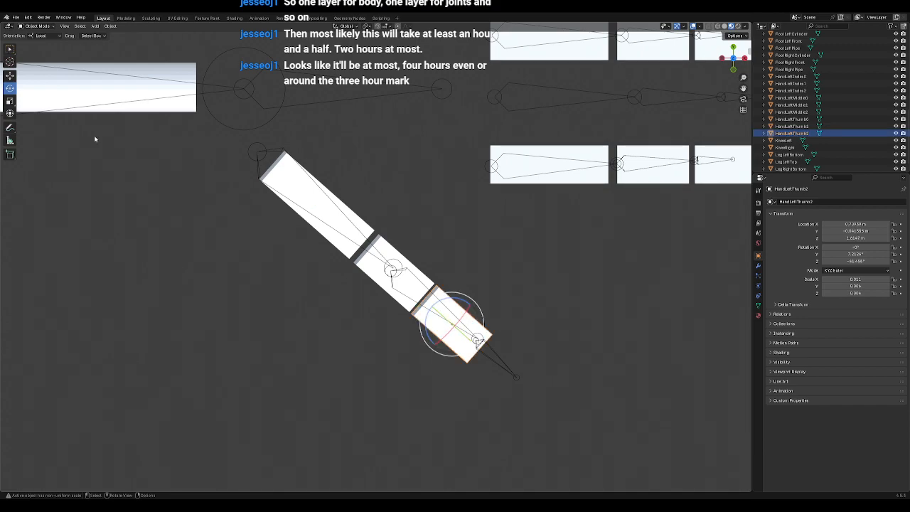
pyautogui.click(9, 75)
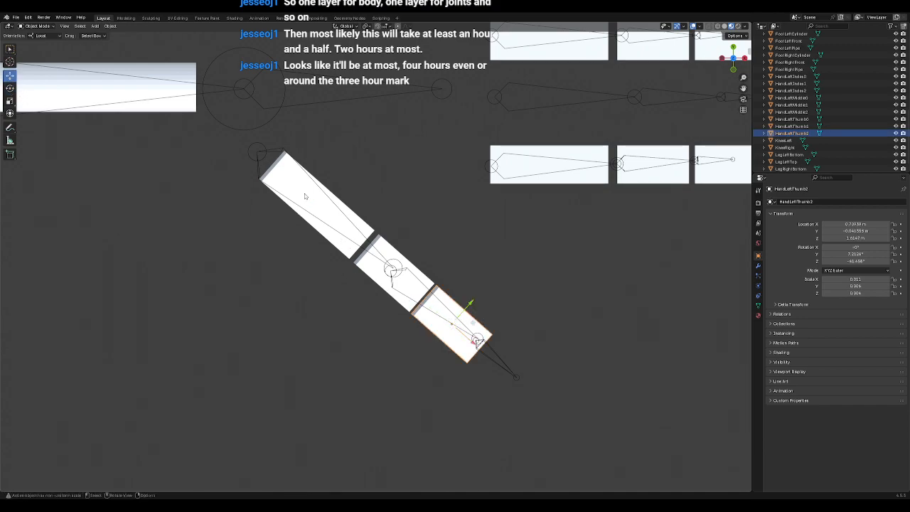
pyautogui.click(338, 205)
pyautogui.click(466, 333)
pyautogui.moveTo(475, 344); pyautogui.dragTo(540, 372)
pyautogui.keyDown('shift'); pyautogui.moveTo(529, 349); pyautogui.dragTo(518, 250, button='middle'); pyautogui.keyUp('shift')
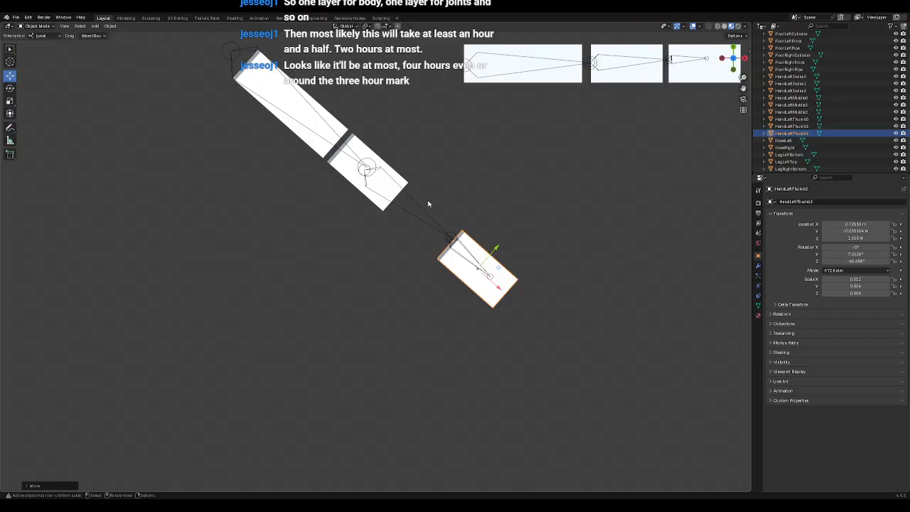
# Step: Lengthen HandLeftThumb1 to an X scale of about 0.016 and slide it along the thumb's middle bone to just before the tip block
pyautogui.click(391, 174)
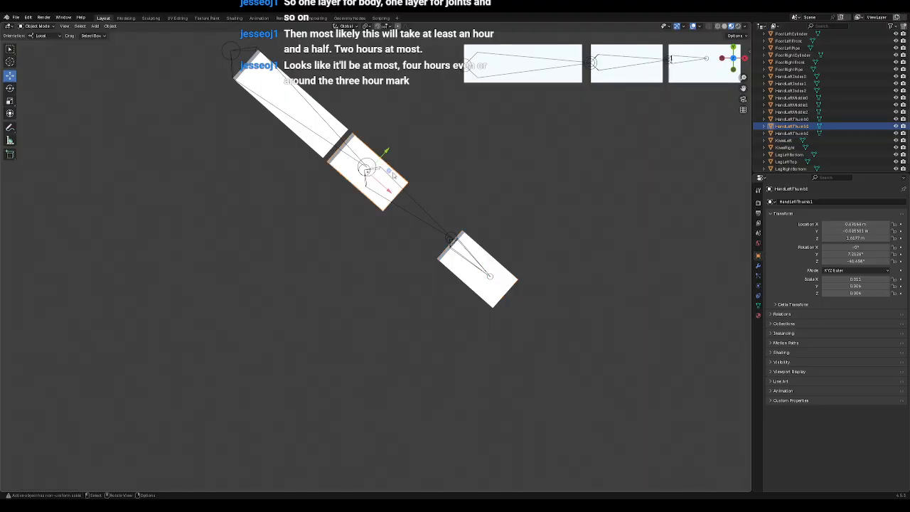
pyautogui.click(10, 100)
pyautogui.moveTo(389, 194); pyautogui.dragTo(427, 214)
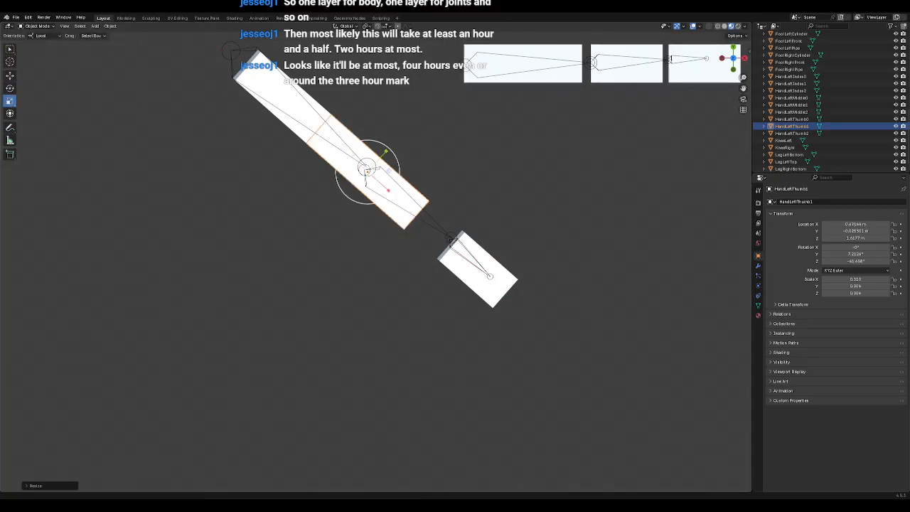
pyautogui.click(10, 75)
pyautogui.moveTo(391, 190); pyautogui.dragTo(440, 232)
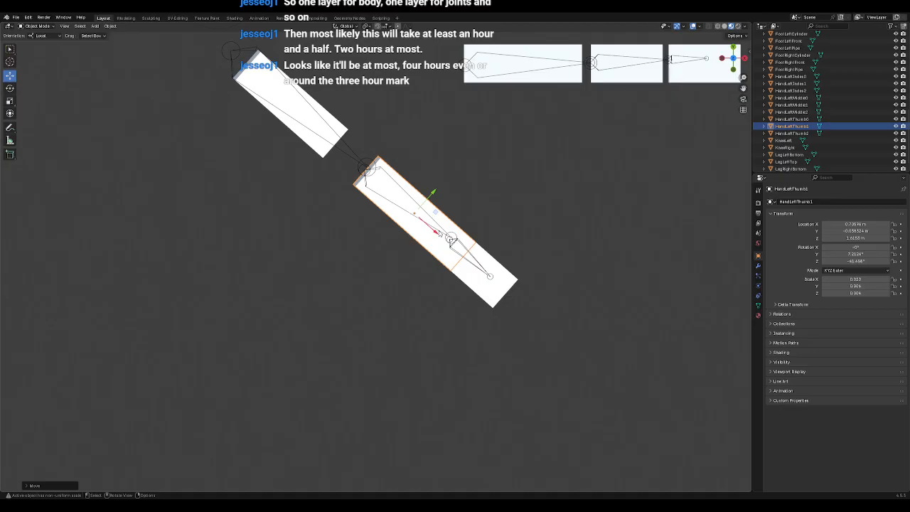
pyautogui.click(10, 101)
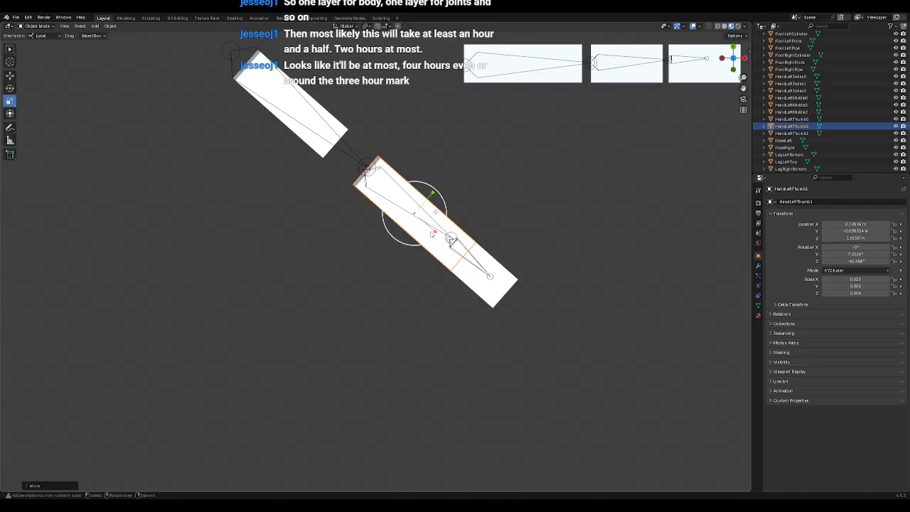
pyautogui.moveTo(437, 235)
pyautogui.mouseDown()
pyautogui.moveTo(450, 242)
pyautogui.moveTo(426, 224)
pyautogui.mouseUp()
pyautogui.click(11, 76)
# Step: Shorten the base block HandLeftThumb0 to an X scale of about 0.015 and adjust its position along the thumb's first bone
pyautogui.click(10, 100)
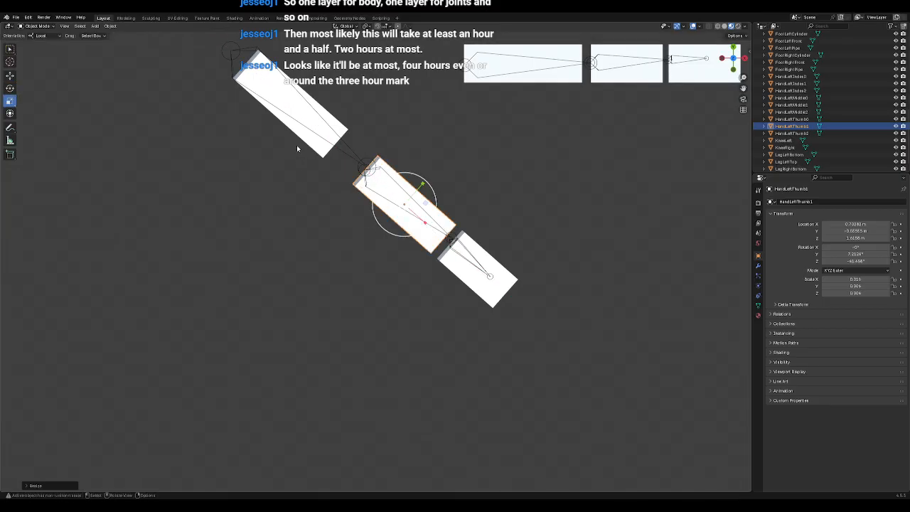
pyautogui.click(296, 119)
pyautogui.moveTo(310, 124); pyautogui.dragTo(317, 130)
pyautogui.click(9, 75)
pyautogui.click(354, 247)
pyautogui.moveTo(354, 247); pyautogui.dragTo(427, 232, button='middle')
pyautogui.moveTo(362, 171); pyautogui.dragTo(375, 201, button='middle')
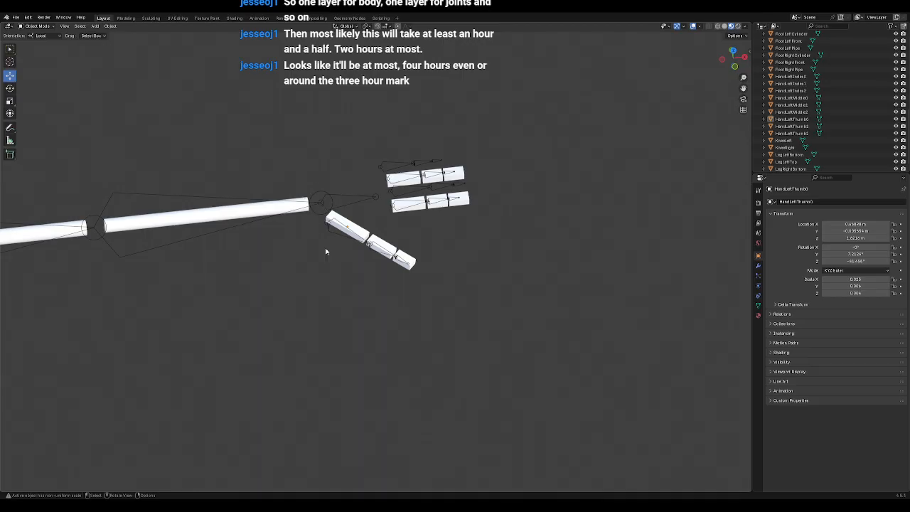
# Step: Unhide the reference mesh PBody_Model and frame the view on it
pyautogui.scroll(6, 847, 78)
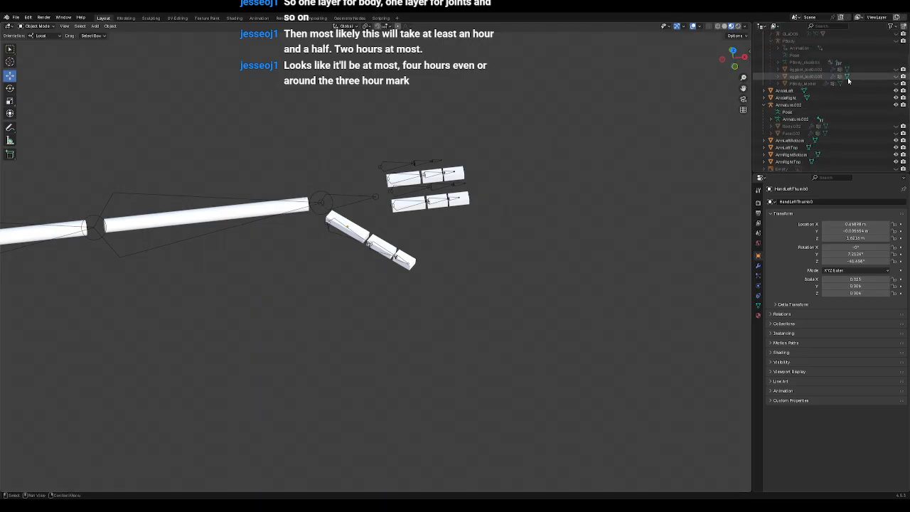
pyautogui.scroll(2, 849, 82)
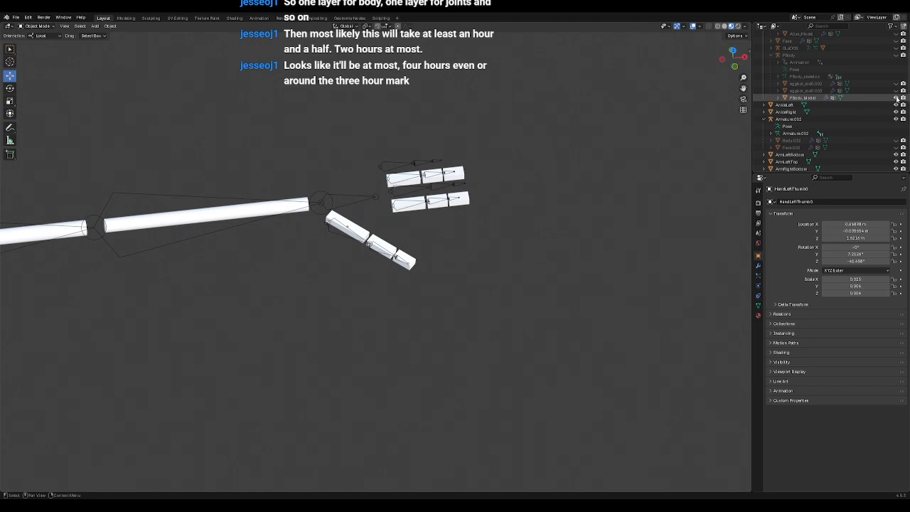
pyautogui.click(803, 97)
pyautogui.press('KP_Decimal')
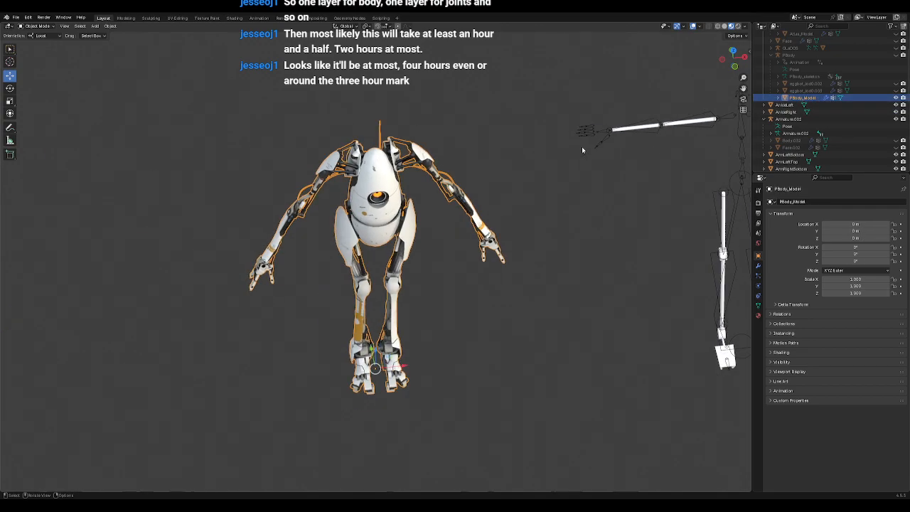
# Step: Examine how the reference robot's left palm, wrist and fingers are shaped and connected from several angles
pyautogui.moveTo(582, 149); pyautogui.dragTo(530, 203, button='middle')
pyautogui.scroll(5, 530, 203)
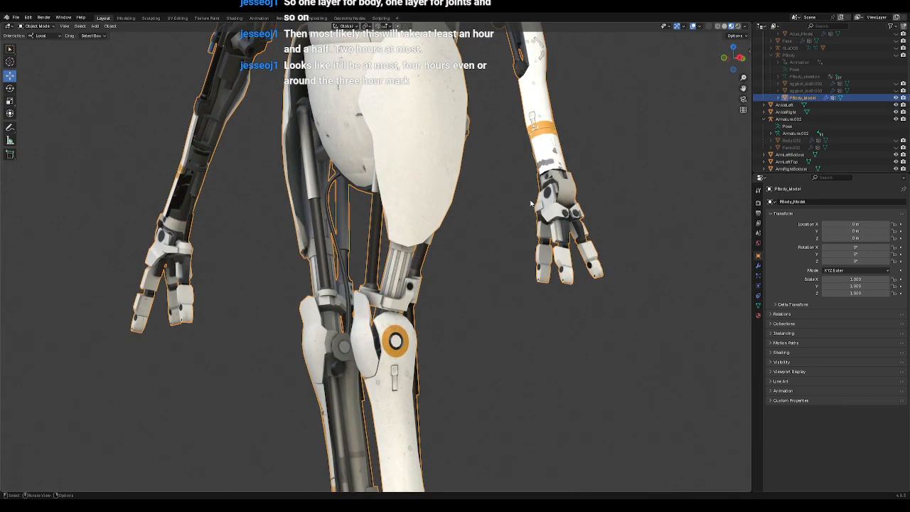
pyautogui.moveTo(627, 195); pyautogui.dragTo(140, 197, button='middle')
pyautogui.scroll(3, 613, 206)
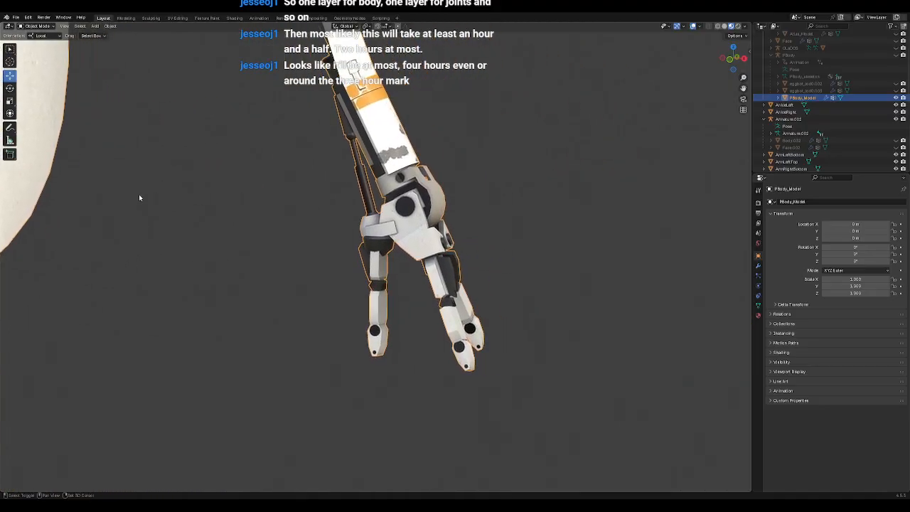
pyautogui.moveTo(430, 201)
pyautogui.mouseDown(button='middle')
pyautogui.moveTo(448, 154)
pyautogui.moveTo(447, 118)
pyautogui.moveTo(452, 202)
pyautogui.moveTo(434, 200)
pyautogui.mouseUp(button='middle')
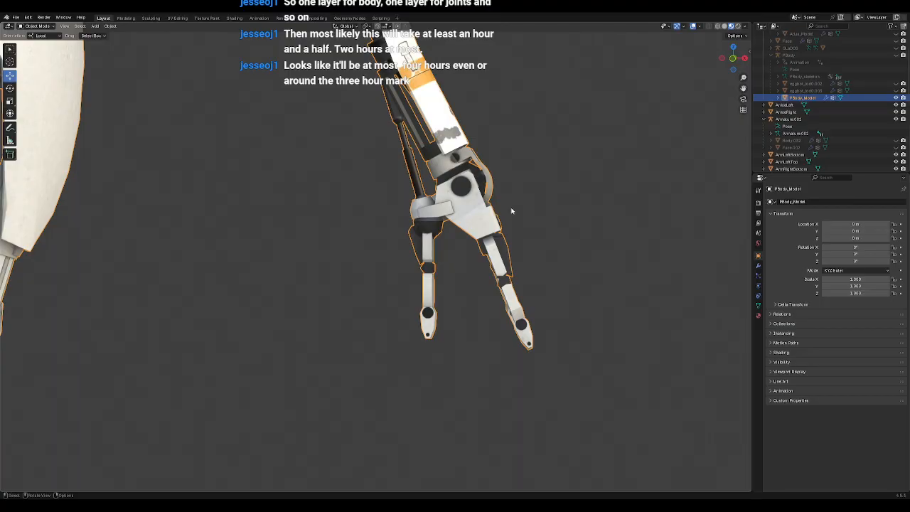
pyautogui.moveTo(501, 220); pyautogui.dragTo(454, 220, button='middle')
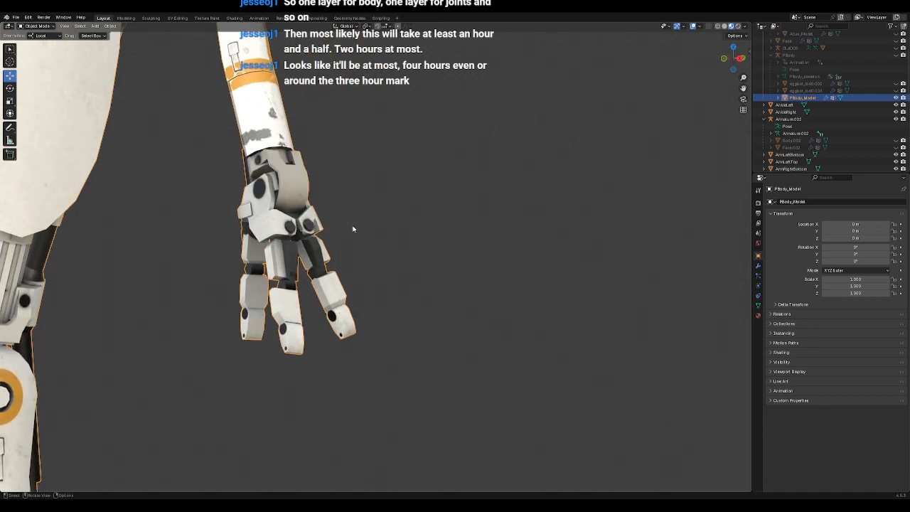
pyautogui.scroll(-6, 380, 184)
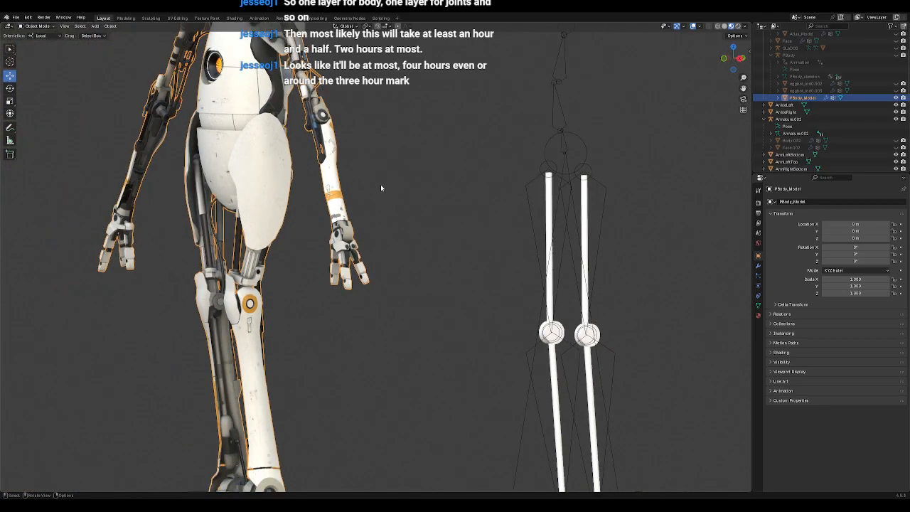
# Step: Return to the armature's left hand and examine the space between the wrist and the finger blocks
pyautogui.moveTo(599, 153); pyautogui.dragTo(209, 208, button='middle')
pyautogui.click(547, 148)
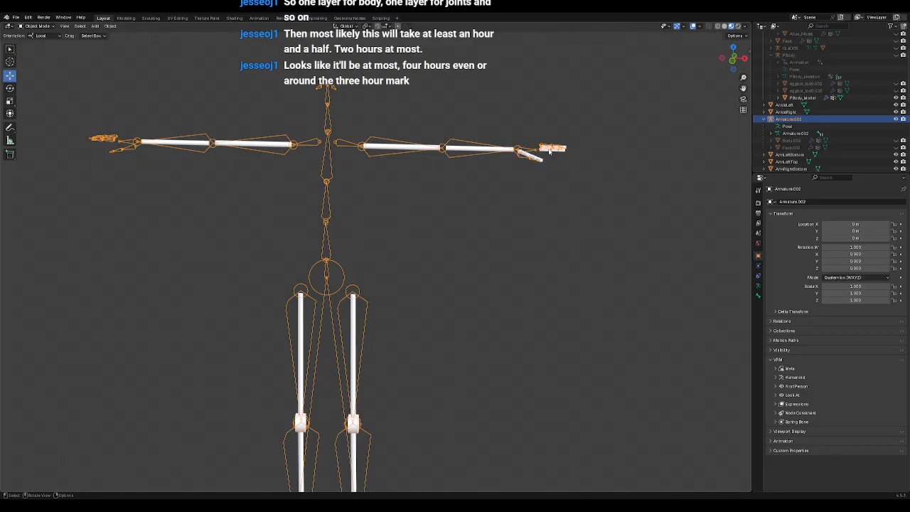
pyautogui.click(562, 152)
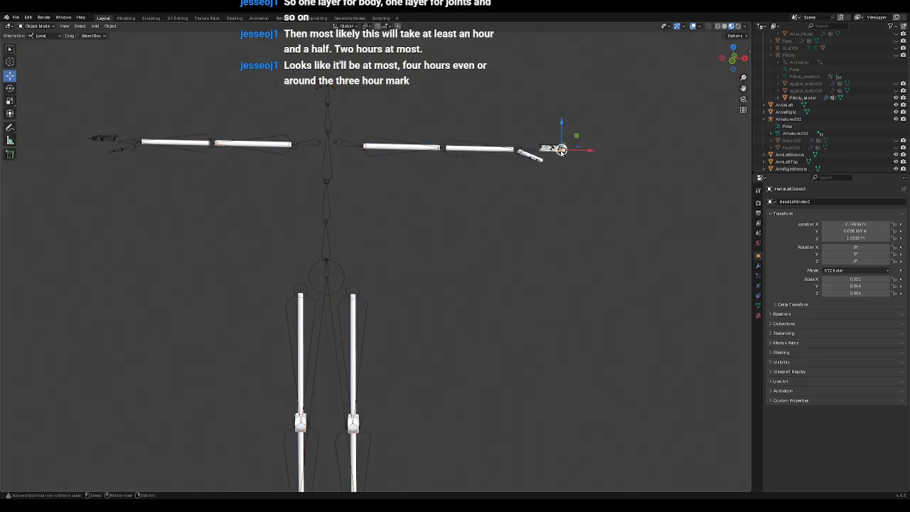
pyautogui.press('KP_Decimal')
pyautogui.scroll(-6, 540, 170)
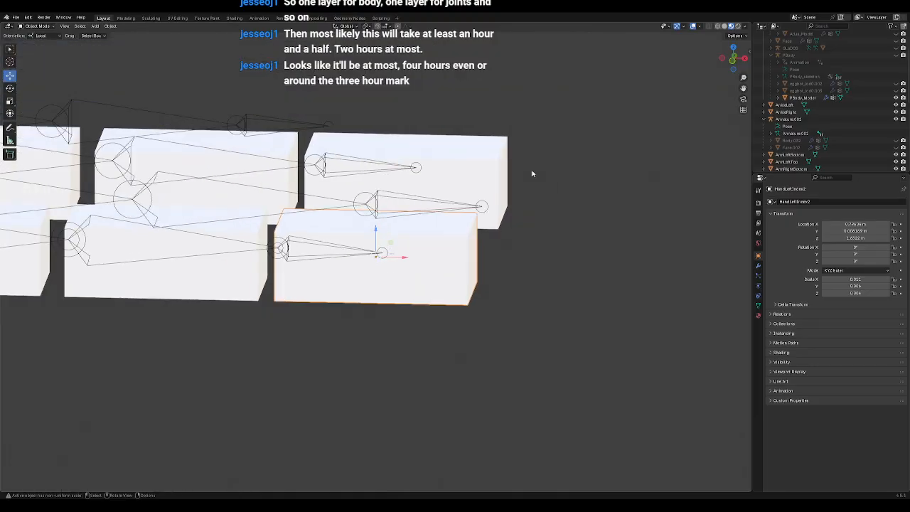
pyautogui.moveTo(511, 199); pyautogui.dragTo(669, 235, button='middle')
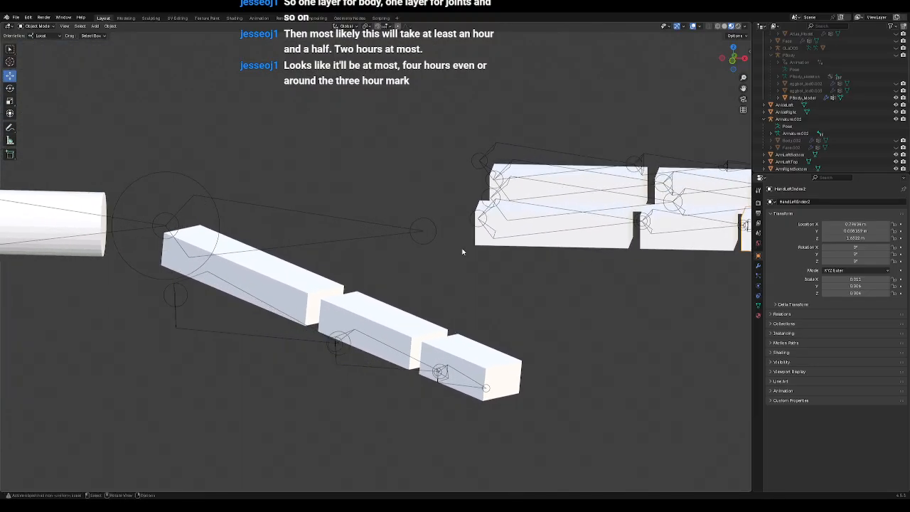
pyautogui.scroll(-3, 464, 252)
pyautogui.moveTo(464, 253); pyautogui.dragTo(470, 283, button='middle')
pyautogui.hotkey('shift', 'a')
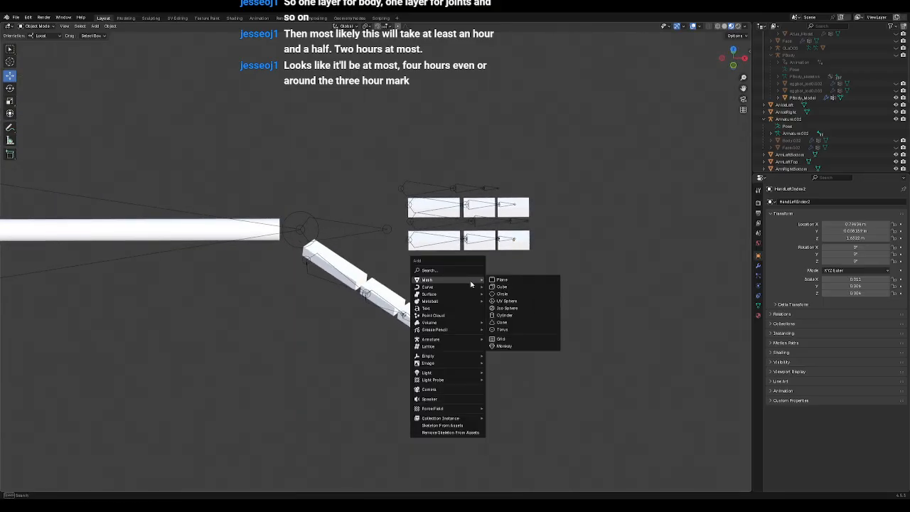
pyautogui.click(506, 297)
pyautogui.scroll(-2, 472, 314)
pyautogui.scroll(-5, 471, 311)
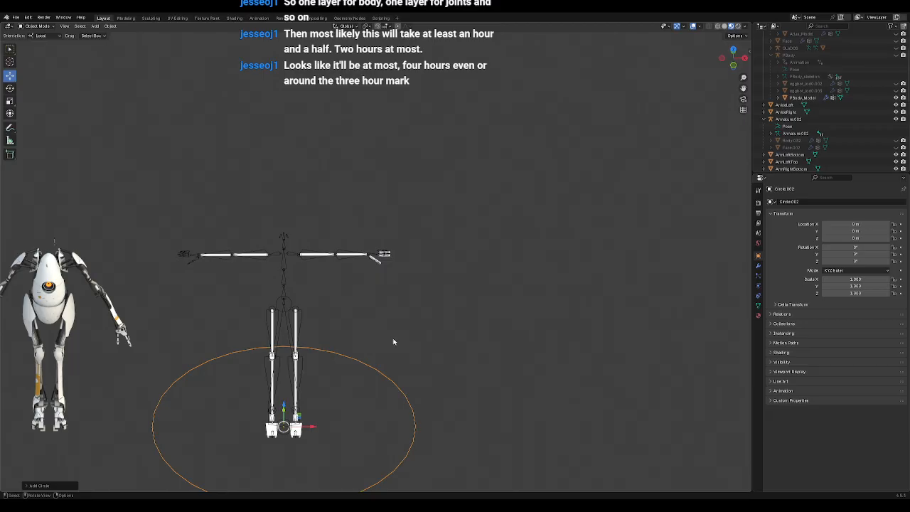
pyautogui.press('Delete')
# Step: Add a UV sphere and scale it uniformly to about 0.080
pyautogui.hotkey('shift', 'a')
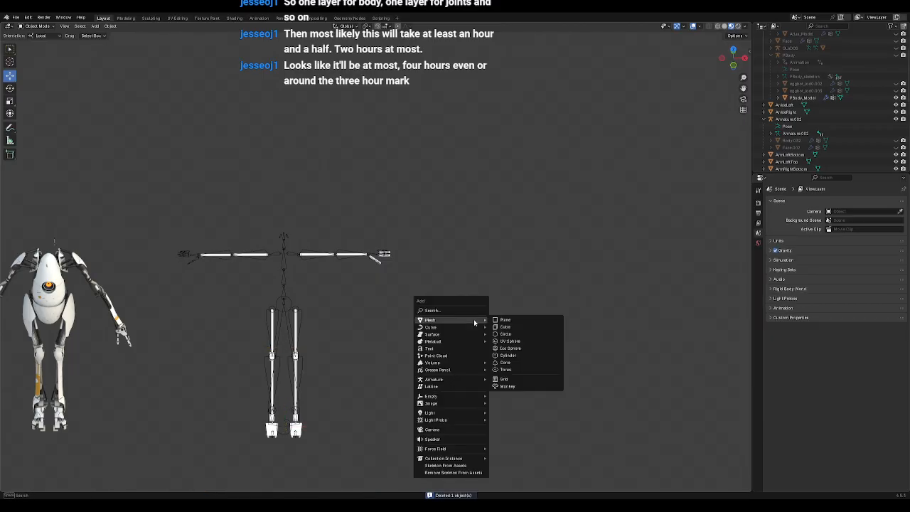
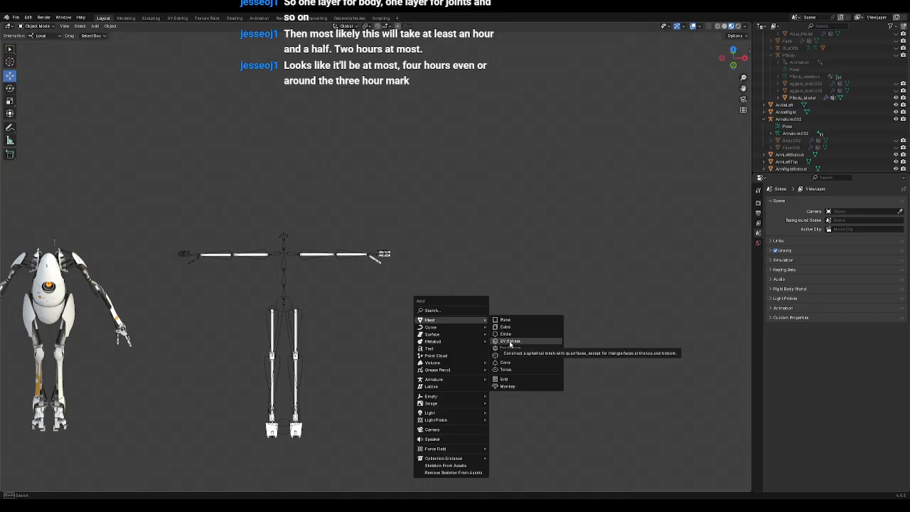
pyautogui.click(510, 342)
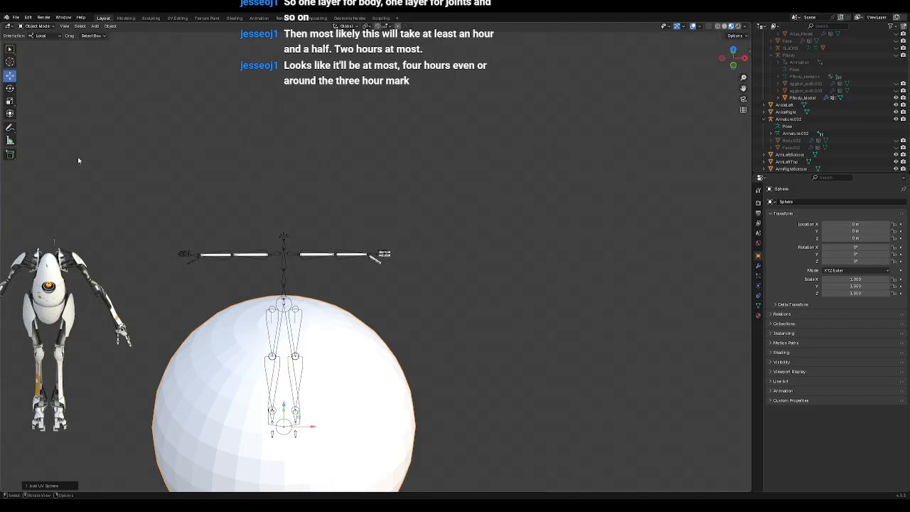
pyautogui.click(10, 100)
pyautogui.moveTo(341, 438); pyautogui.dragTo(329, 379, button='middle')
pyautogui.moveTo(316, 471); pyautogui.dragTo(284, 455)
# Step: Move the sphere in the front view from the armature's feet up to the left hand
pyautogui.click(11, 75)
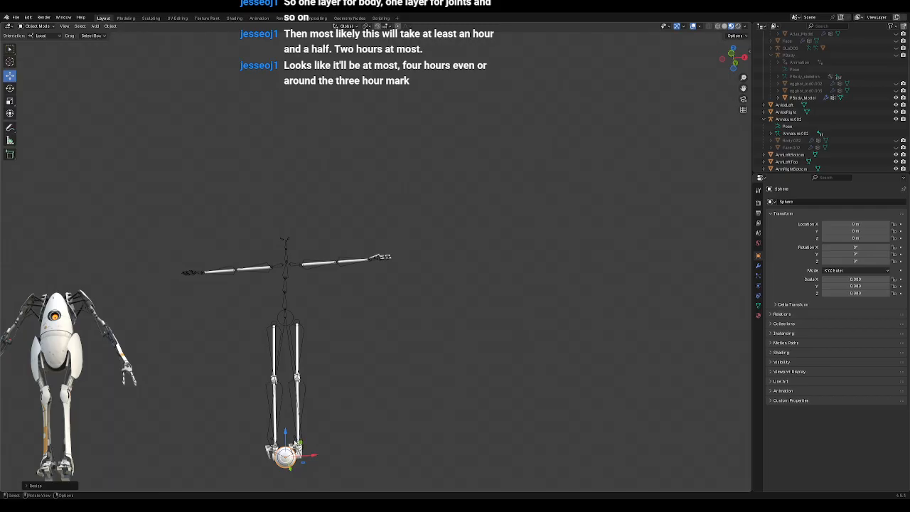
pyautogui.press('KP_1')
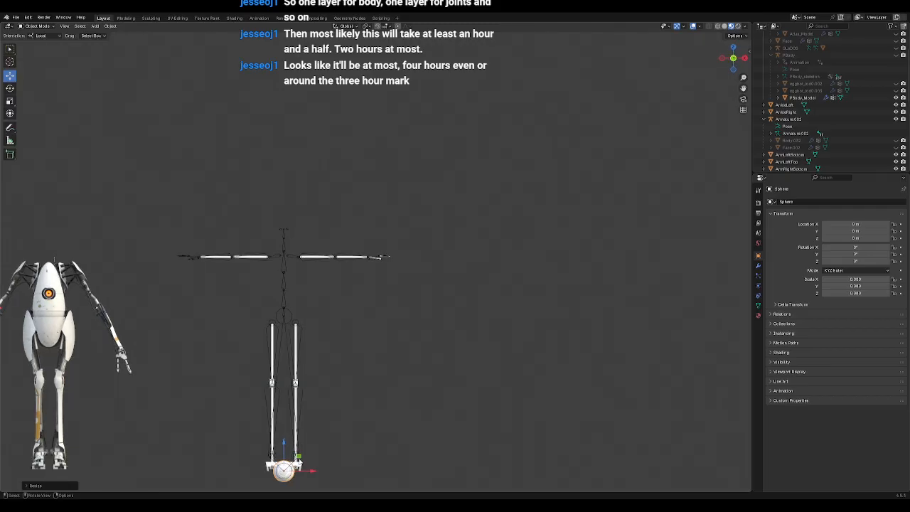
pyautogui.moveTo(298, 462); pyautogui.dragTo(381, 244)
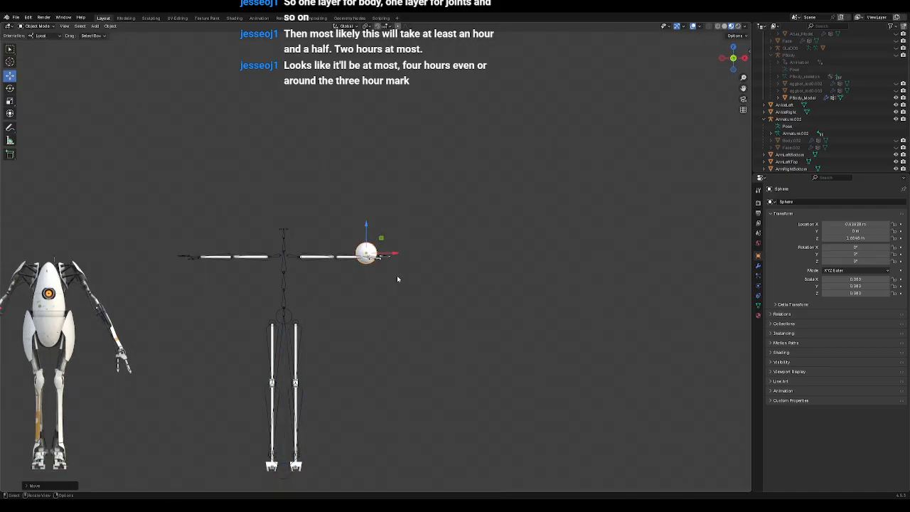
# Step: Scale the sphere uniformly to about 0.023 and place it beside the left wrist joint at the base of the hand
pyautogui.scroll(5, 398, 277)
pyautogui.scroll(6, 400, 278)
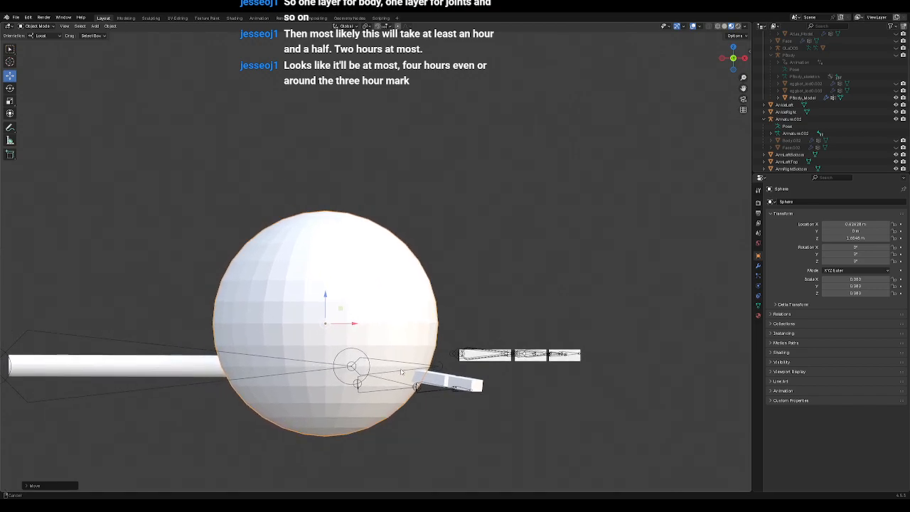
pyautogui.click(10, 100)
pyautogui.moveTo(346, 352); pyautogui.dragTo(385, 356)
pyautogui.click(10, 75)
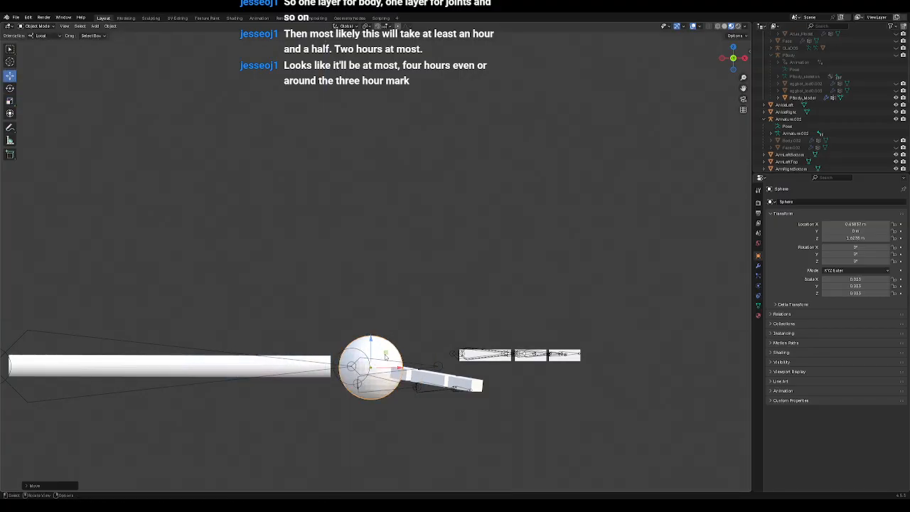
# Step: Scale the palm sphere uniformly down to about 0.015
pyautogui.press('KP_Decimal')
pyautogui.scroll(-5, 426, 323)
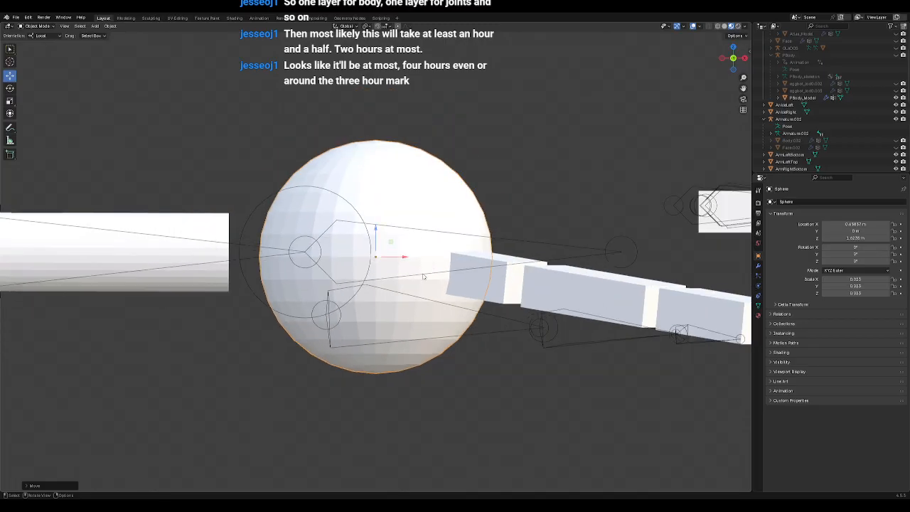
pyautogui.moveTo(426, 323); pyautogui.dragTo(468, 294, button='middle')
pyautogui.scroll(3, 462, 339)
pyautogui.scroll(-1, 462, 337)
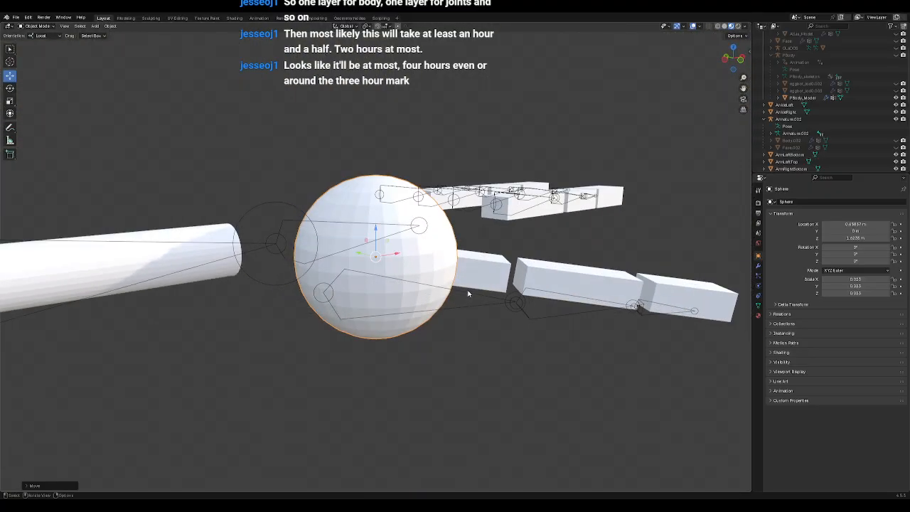
pyautogui.scroll(-1, 422, 294)
pyautogui.moveTo(498, 313); pyautogui.dragTo(458, 318, button='middle')
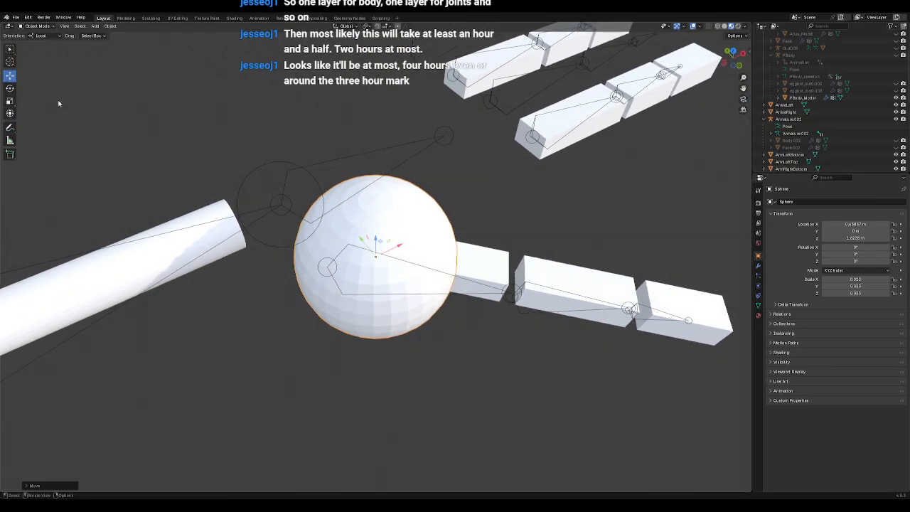
pyautogui.click(10, 100)
pyautogui.moveTo(401, 281); pyautogui.dragTo(387, 266)
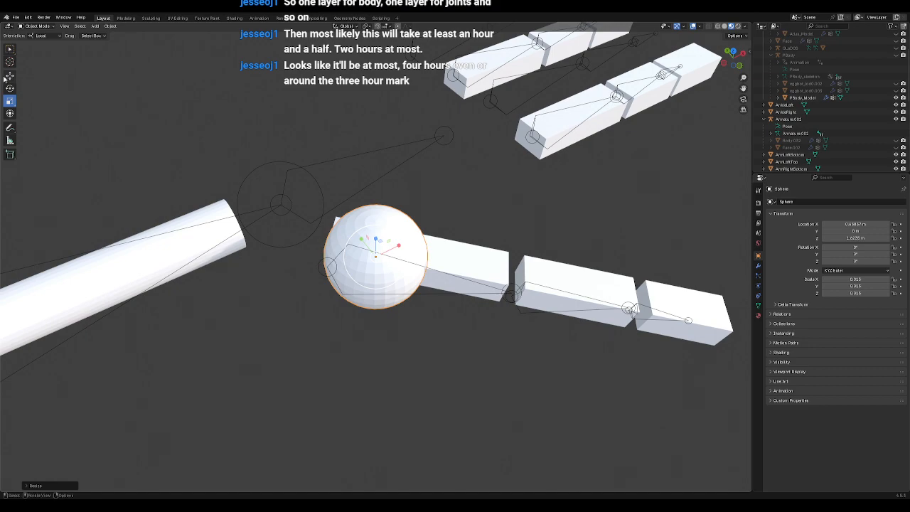
# Step: Centre the sphere on the left wrist joint, aligning it in the front view and then in the side view
pyautogui.click(10, 75)
pyautogui.press('KP_1')
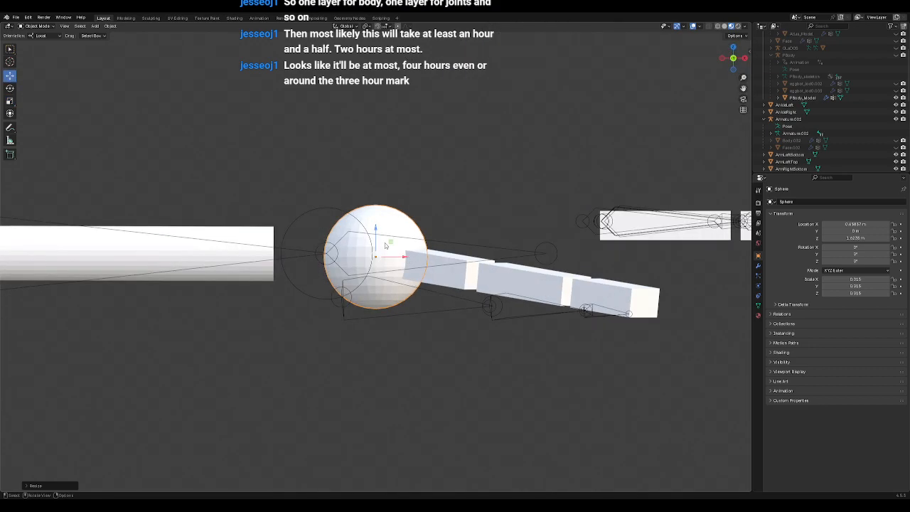
pyautogui.moveTo(390, 243); pyautogui.dragTo(341, 236)
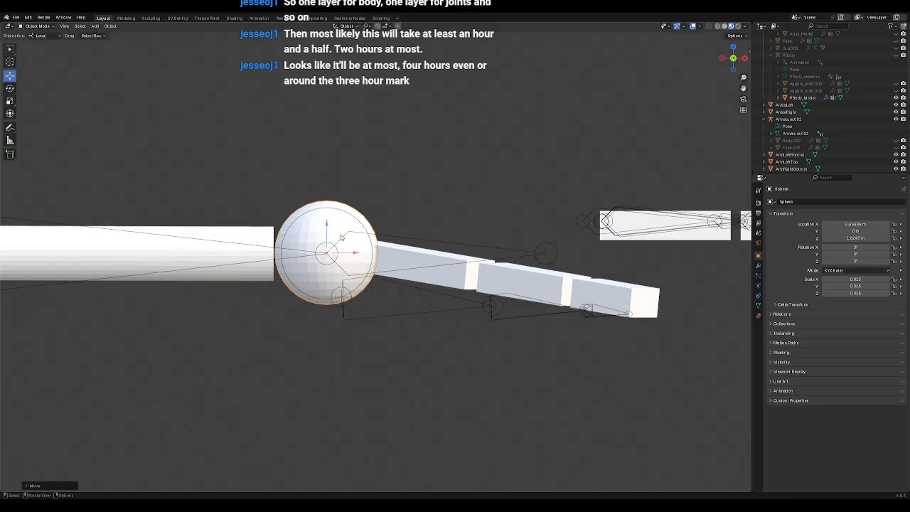
pyautogui.press('ctrl+KP_1')
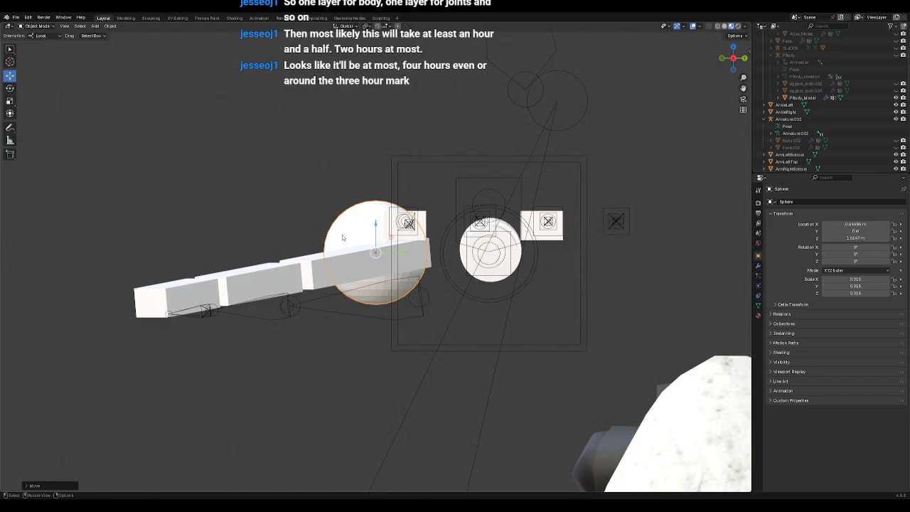
pyautogui.moveTo(403, 255); pyautogui.dragTo(488, 270)
pyautogui.moveTo(489, 270); pyautogui.dragTo(449, 356, button='middle')
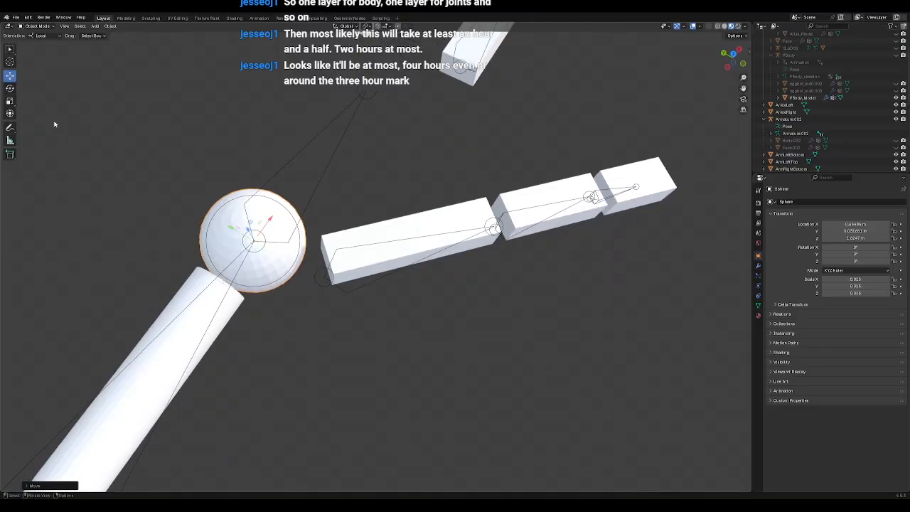
# Step: Try enlarging the sphere uniformly to about 0.028 and shifting it slightly from the wrist toward the fingers
pyautogui.click(12, 103)
pyautogui.moveTo(277, 263); pyautogui.dragTo(408, 302)
pyautogui.moveTo(408, 302); pyautogui.dragTo(471, 399, button='middle')
pyautogui.click(11, 76)
pyautogui.moveTo(382, 221); pyautogui.dragTo(398, 217)
pyautogui.moveTo(342, 286); pyautogui.dragTo(400, 254, button='middle')
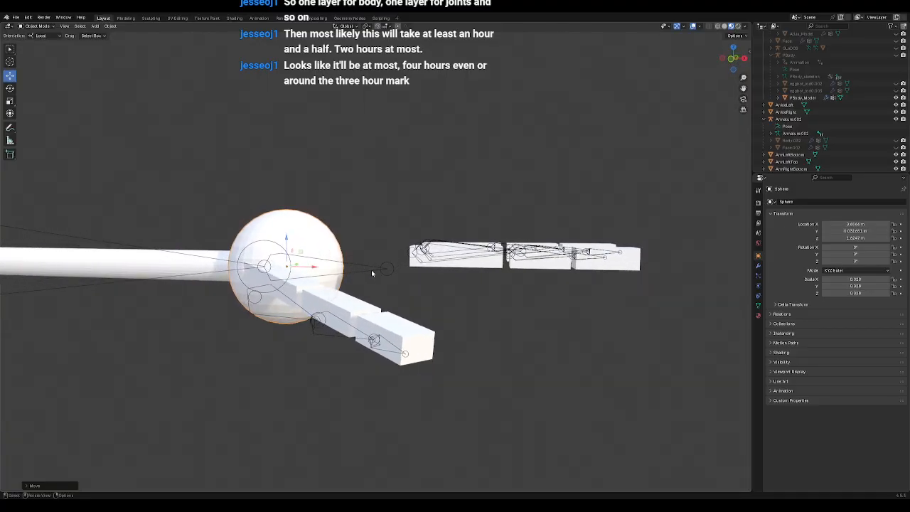
# Step: Shorten the lower left arm cylinder at the wrist end, leaving a gap between it and the wrist joint
pyautogui.moveTo(377, 267); pyautogui.dragTo(411, 298, button='middle')
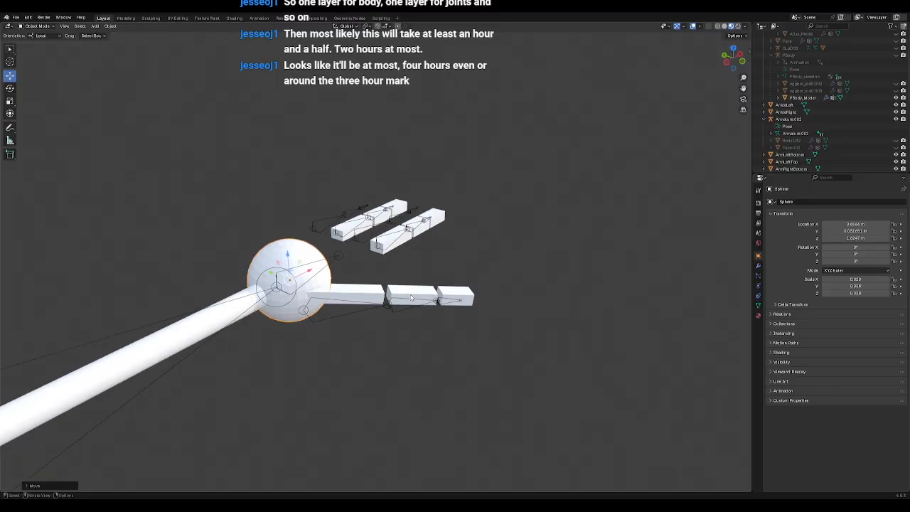
pyautogui.scroll(-3, 411, 298)
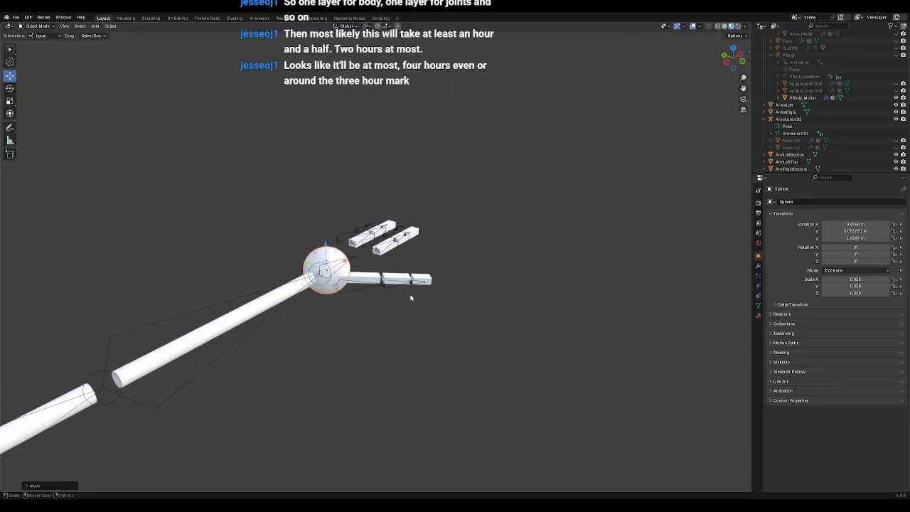
pyautogui.click(230, 321)
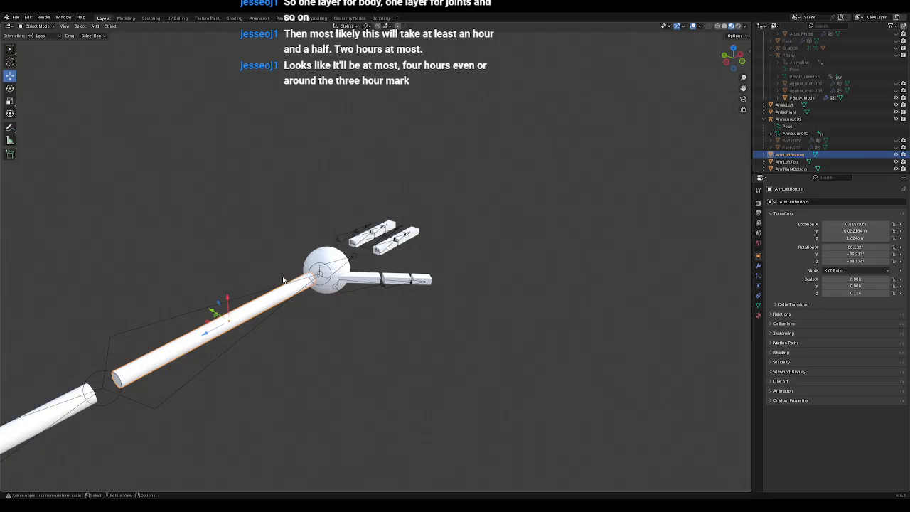
pyautogui.click(11, 101)
pyautogui.moveTo(206, 333); pyautogui.dragTo(181, 347)
pyautogui.click(10, 76)
pyautogui.moveTo(347, 337); pyautogui.dragTo(338, 325, button='middle')
pyautogui.scroll(4, 338, 325)
# Step: Scale the sphere uniformly to about 0.016 and move it from the wrist toward the base of the thumb
pyautogui.click(300, 219)
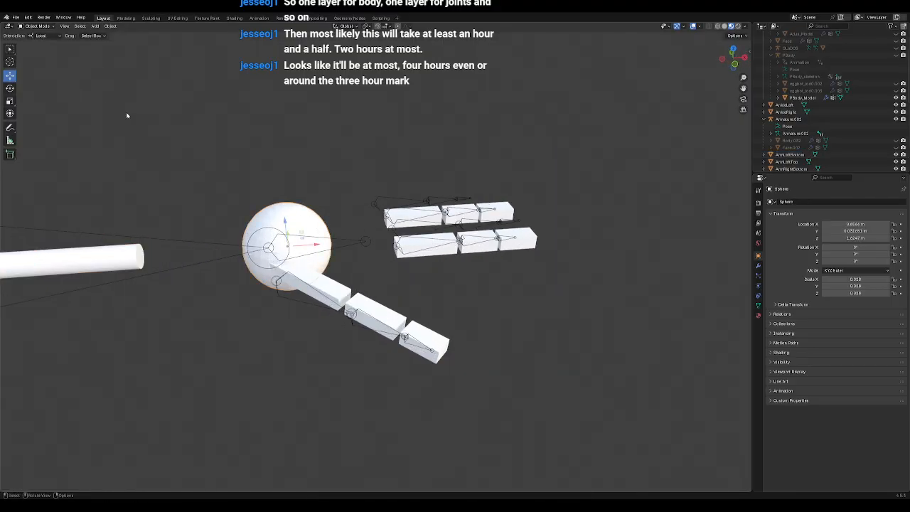
pyautogui.press('KP_1')
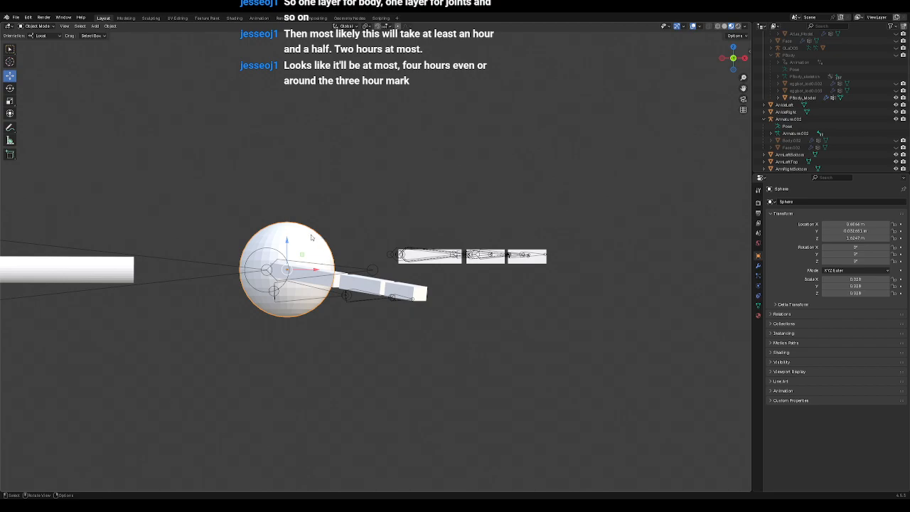
pyautogui.click(10, 100)
pyautogui.moveTo(306, 298); pyautogui.dragTo(297, 285)
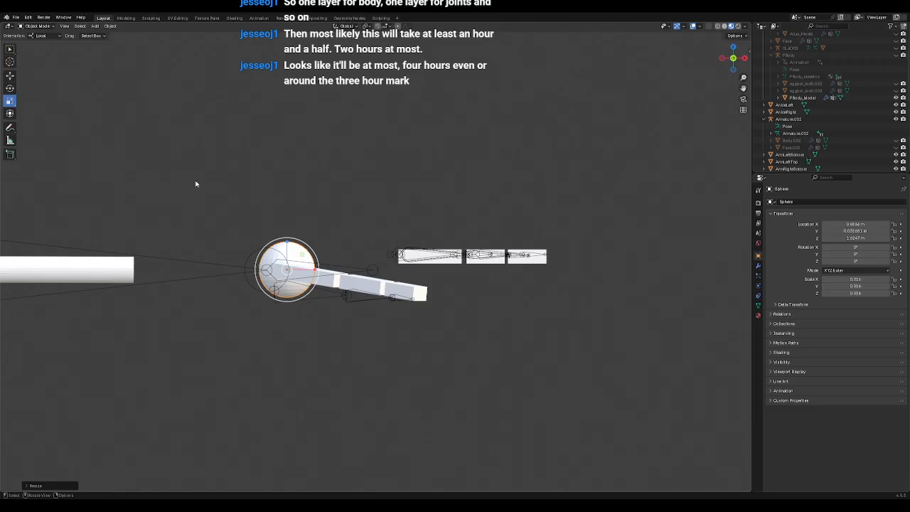
pyautogui.scroll(5, 224, 220)
pyautogui.hotkey('shift', 'space')
pyautogui.press('g')
pyautogui.moveTo(362, 267); pyautogui.dragTo(338, 266)
pyautogui.press('KP_3')
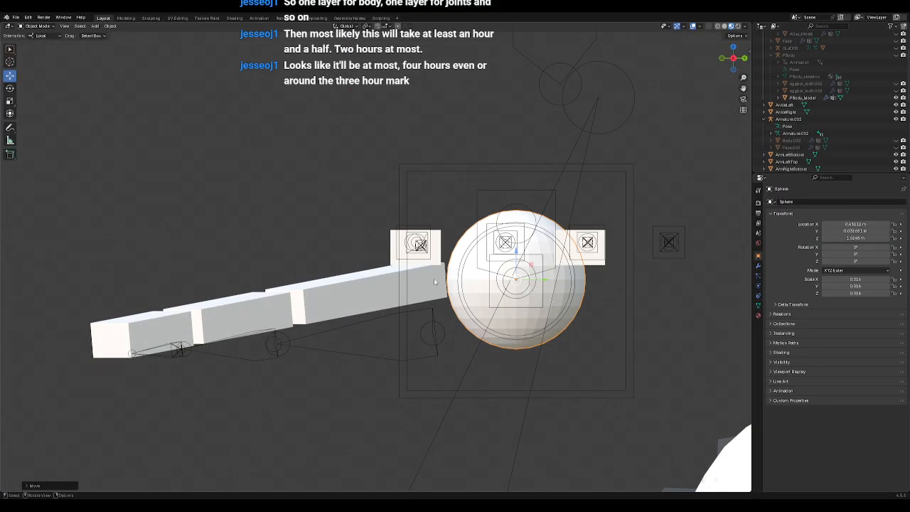
pyautogui.moveTo(544, 283); pyautogui.dragTo(466, 287)
# Step: Reduce the sphere's uniform scale to about 0.014 while checking it against the thumb base
pyautogui.press('KP_1')
pyautogui.moveTo(466, 286); pyautogui.dragTo(430, 329, button='middle')
pyautogui.click(10, 101)
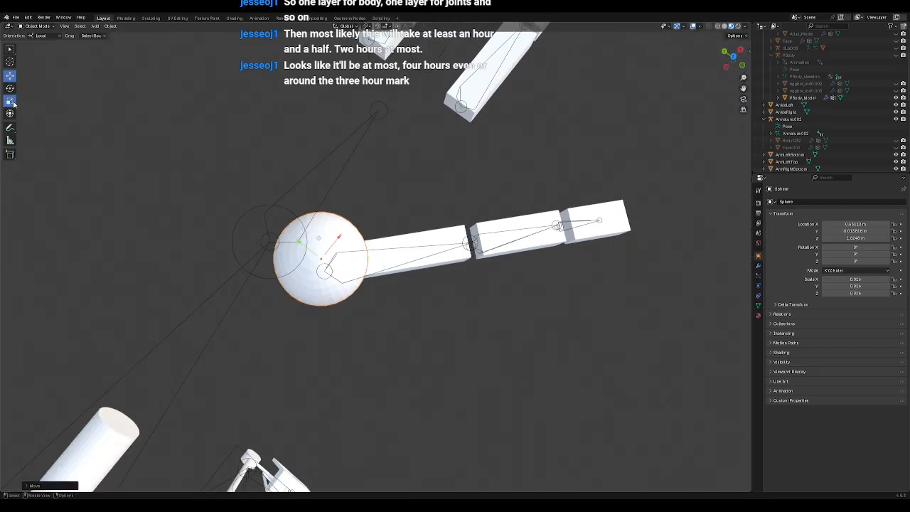
pyautogui.moveTo(329, 292); pyautogui.dragTo(325, 285)
# Step: Position the sphere on the thumb's base joint, adjusting it from above and then lowering it to the joint
pyautogui.press('KP_1')
pyautogui.press('KP_8')
pyautogui.press('KP_8')
pyautogui.press('KP_8')
pyautogui.press('KP_8')
pyautogui.press('KP_8')
pyautogui.press('KP_8')
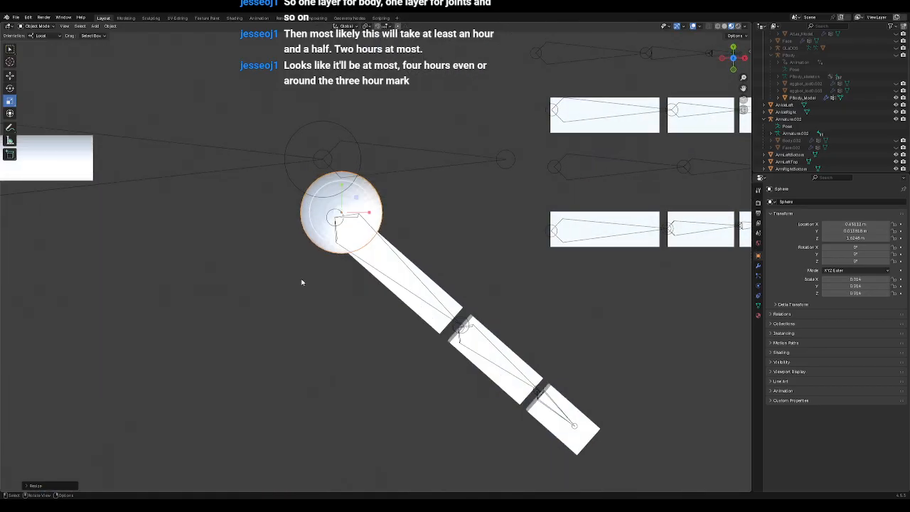
pyautogui.click(10, 77)
pyautogui.moveTo(357, 206); pyautogui.dragTo(349, 204)
pyautogui.press('KP_2')
pyautogui.press('KP_2')
pyautogui.press('KP_2')
pyautogui.press('KP_2')
pyautogui.press('KP_2')
pyautogui.press('KP_2')
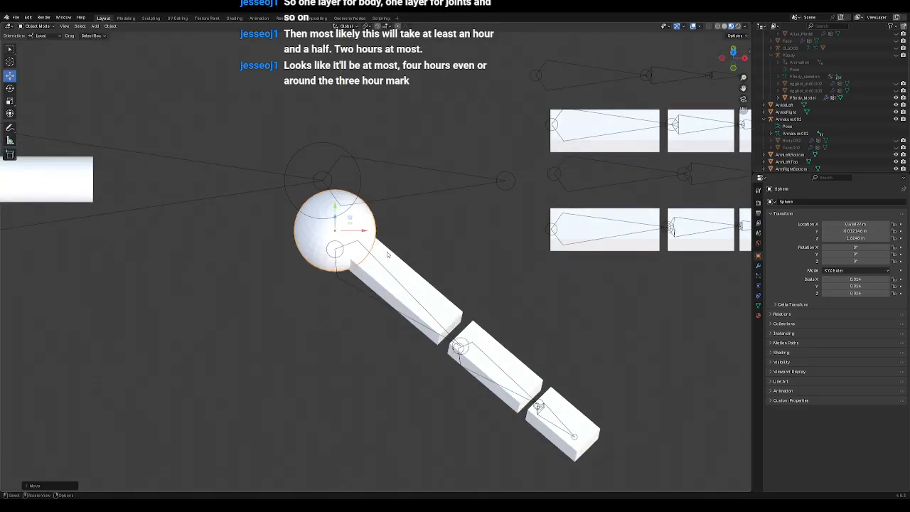
pyautogui.moveTo(342, 248); pyautogui.dragTo(340, 286)
pyautogui.press('KP_3')
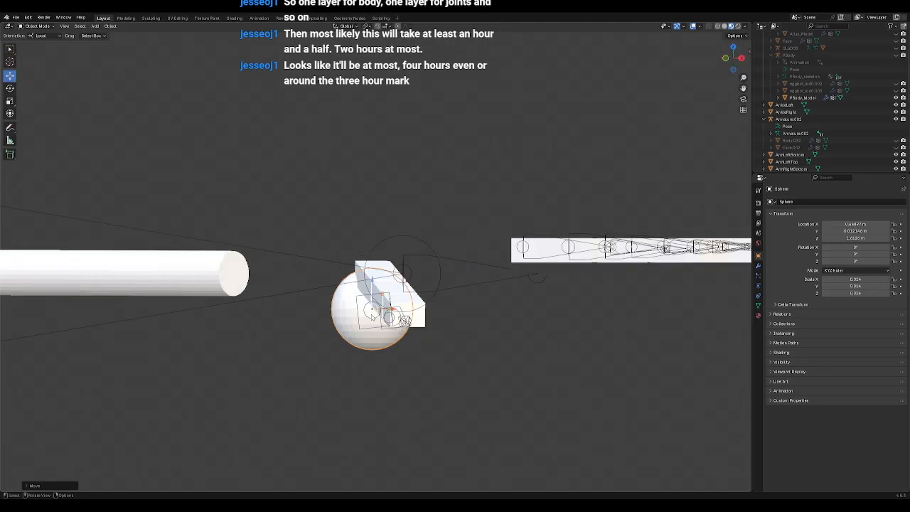
pyautogui.moveTo(417, 283); pyautogui.dragTo(415, 282)
# Step: Lower the first left thumb block (HandLeftThumb0) along Z so it lines up with its bone and the sphere
pyautogui.moveTo(415, 283); pyautogui.dragTo(434, 310, button='middle')
pyautogui.moveTo(523, 335); pyautogui.dragTo(427, 306, button='middle')
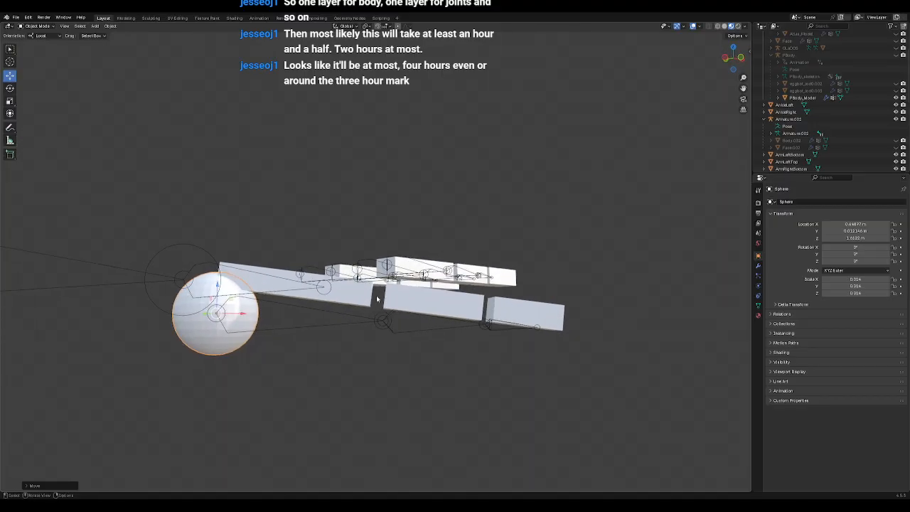
pyautogui.click(407, 297)
pyautogui.click(374, 304)
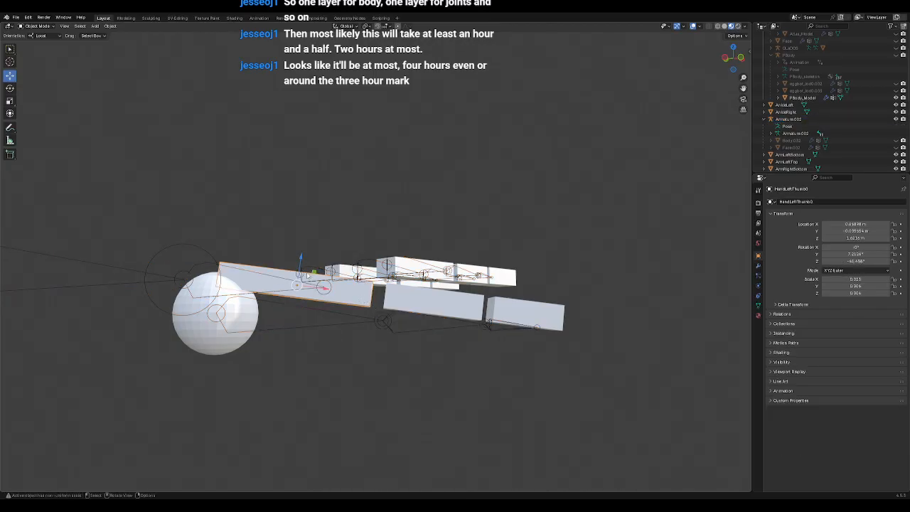
pyautogui.moveTo(318, 283); pyautogui.dragTo(377, 304, button='middle')
pyautogui.scroll(3, 400, 299)
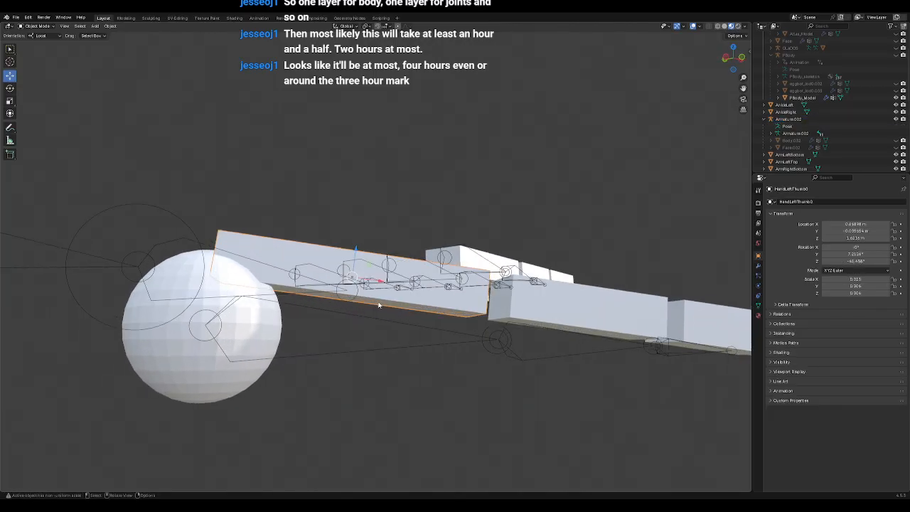
pyautogui.scroll(2, 376, 305)
pyautogui.scroll(-3, 371, 317)
pyautogui.moveTo(380, 228); pyautogui.dragTo(371, 313, button='middle')
pyautogui.press('g')
pyautogui.press('z')
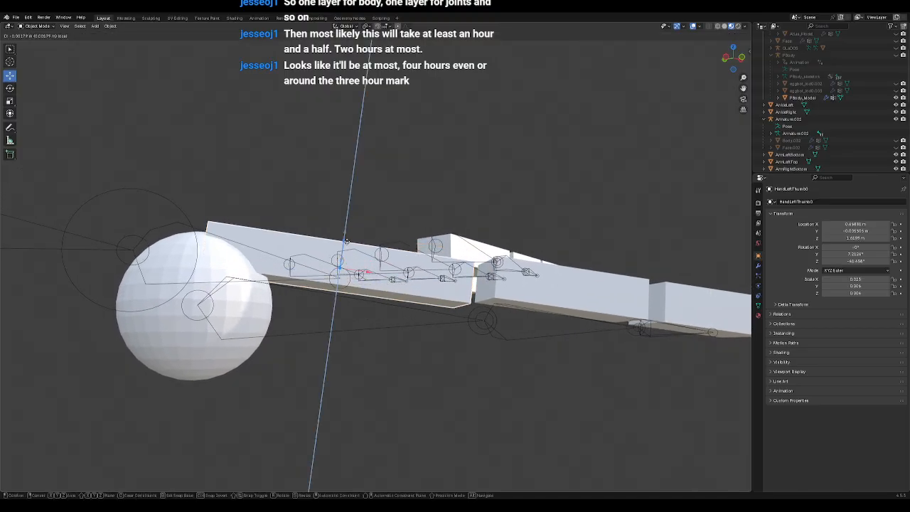
pyautogui.click(338, 284)
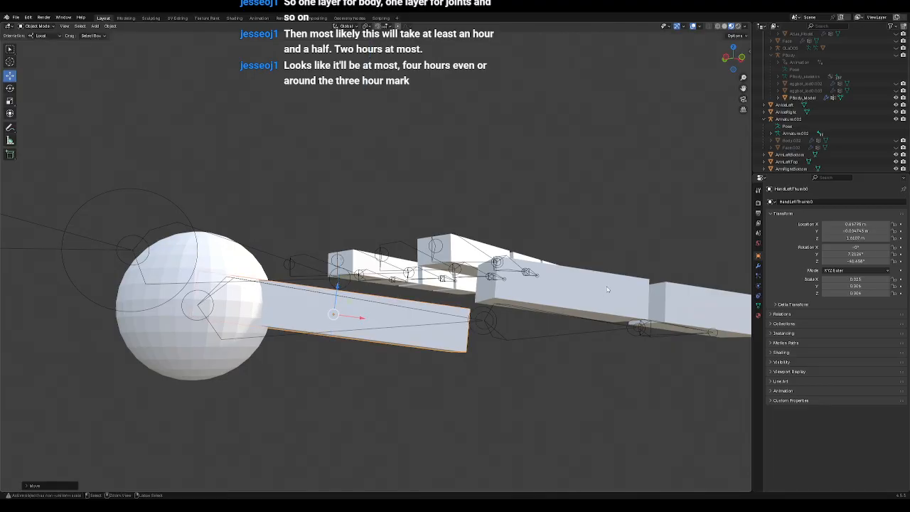
# Step: Select all three left thumb blocks and rotate them together to a flatter tilt of about 2.4° around Y
pyautogui.click(631, 292)
pyautogui.scroll(-5, 833, 108)
pyautogui.scroll(-5, 825, 105)
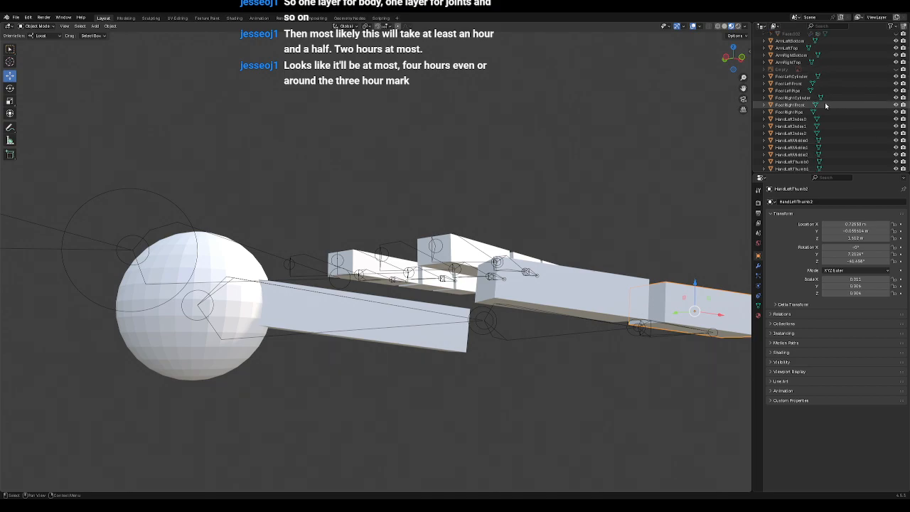
pyautogui.click(794, 134)
pyautogui.keyDown('ctrl'); pyautogui.click(794, 141); pyautogui.keyUp('ctrl')
pyautogui.keyDown('ctrl'); pyautogui.click(794, 148); pyautogui.keyUp('ctrl')
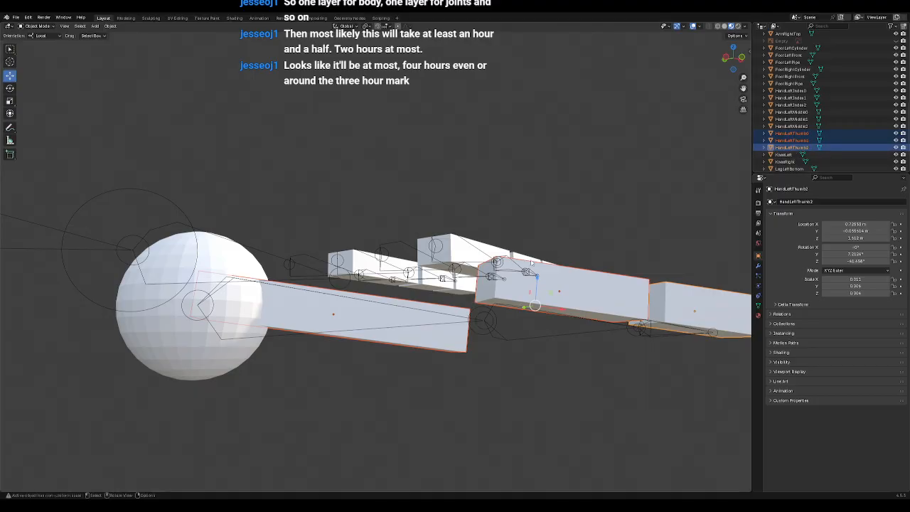
pyautogui.click(9, 91)
pyautogui.keyDown('shift'); pyautogui.moveTo(526, 273); pyautogui.dragTo(477, 255, button='middle'); pyautogui.keyUp('shift')
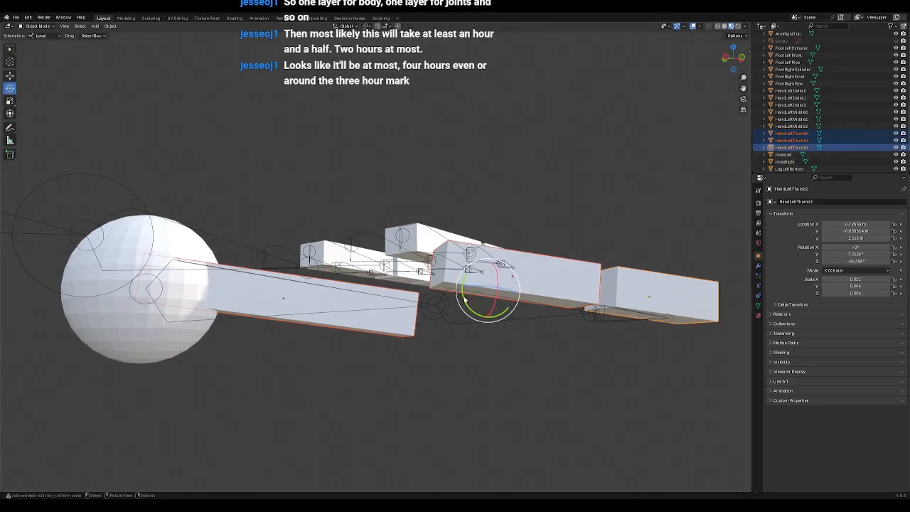
pyautogui.moveTo(463, 299); pyautogui.dragTo(463, 299)
# Step: Lower the middle and tip blocks of the left thumb to the level of the first block
pyautogui.click(458, 276)
pyautogui.click(11, 77)
pyautogui.moveTo(514, 245); pyautogui.dragTo(513, 292)
pyautogui.click(630, 264)
pyautogui.moveTo(647, 258); pyautogui.dragTo(646, 307)
# Step: Raise the first and middle left thumb blocks slightly to fit them to their bones
pyautogui.click(307, 323)
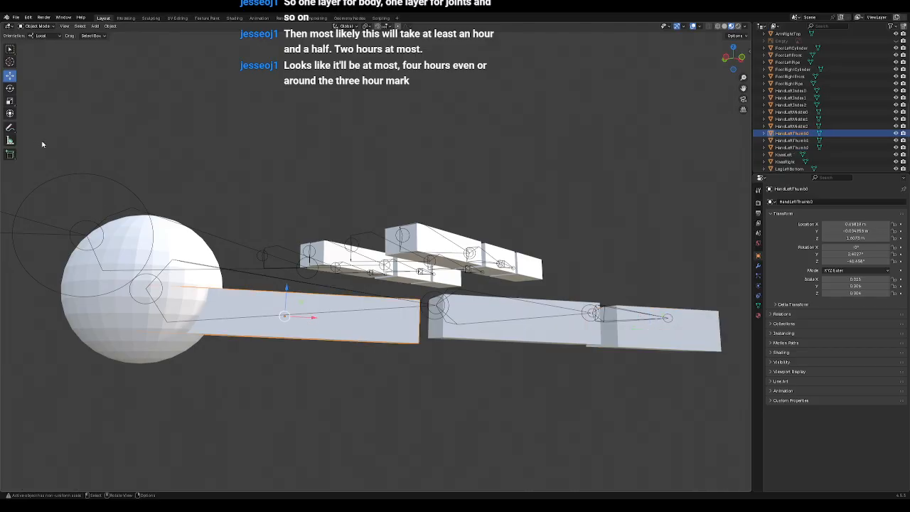
pyautogui.moveTo(291, 288); pyautogui.dragTo(291, 271)
pyautogui.click(518, 332)
pyautogui.moveTo(509, 293); pyautogui.dragTo(509, 286)
# Step: Raise the left thumb's tip block so it is centred on its bone and in line with the middle block
pyautogui.press('KP_Decimal')
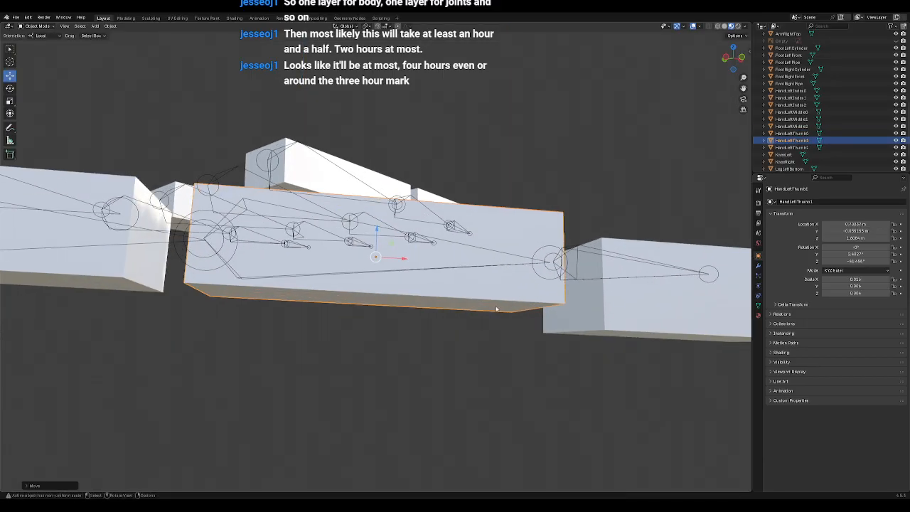
pyautogui.scroll(-5, 450, 302)
pyautogui.moveTo(449, 302); pyautogui.dragTo(431, 294, button='middle')
pyautogui.click(499, 295)
pyautogui.press('KP_Decimal')
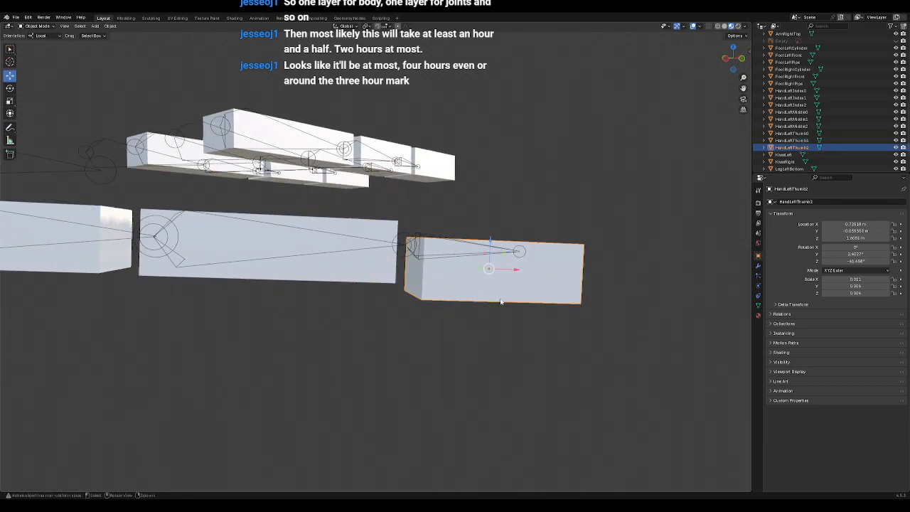
pyautogui.moveTo(426, 265); pyautogui.dragTo(414, 254, button='middle')
pyautogui.moveTo(379, 228); pyautogui.dragTo(379, 201)
# Step: Duplicate the lower left arm cylinder and move the copy along its length past the wrist, over the hand bones
pyautogui.scroll(-4, 329, 257)
pyautogui.moveTo(312, 262); pyautogui.dragTo(404, 231, button='middle')
pyautogui.scroll(-5, 396, 284)
pyautogui.click(105, 231)
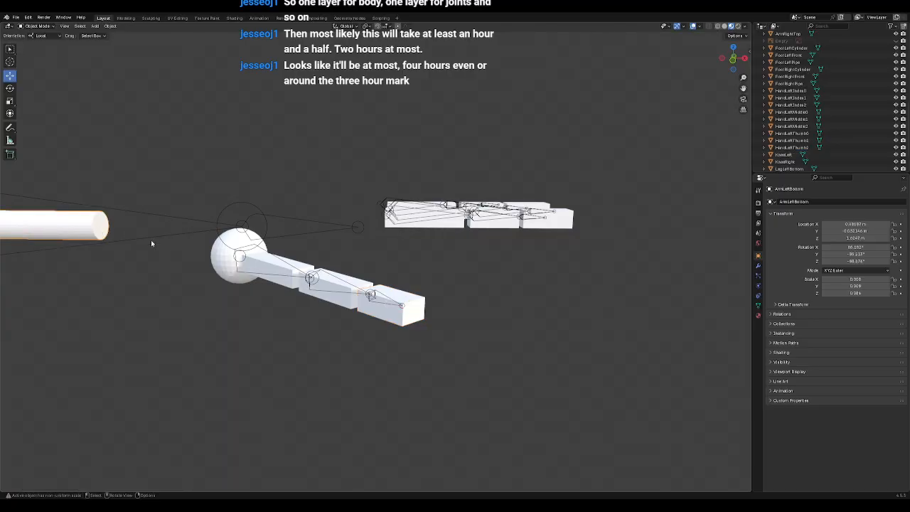
pyautogui.hotkey('ctrl', 'c')
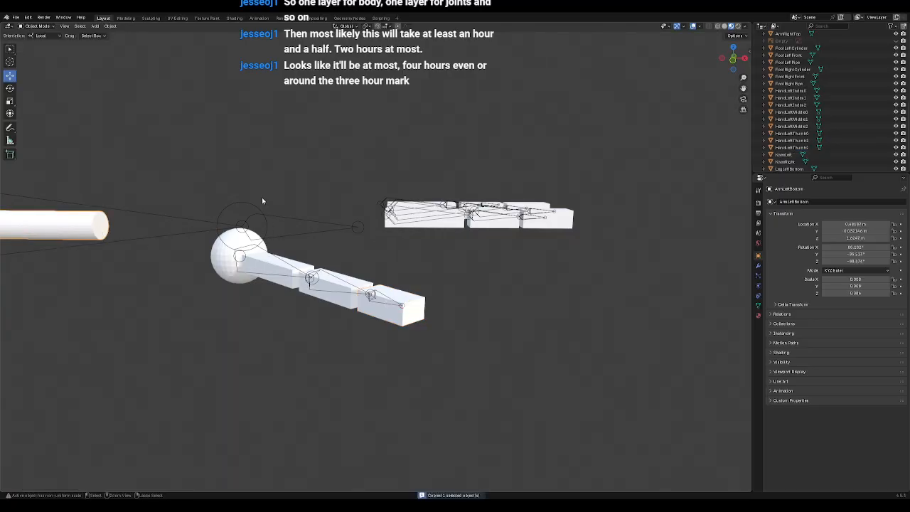
pyautogui.hotkey('ctrl', 'v')
pyautogui.scroll(-6, 305, 276)
pyautogui.scroll(1, 269, 262)
pyautogui.scroll(2, 269, 262)
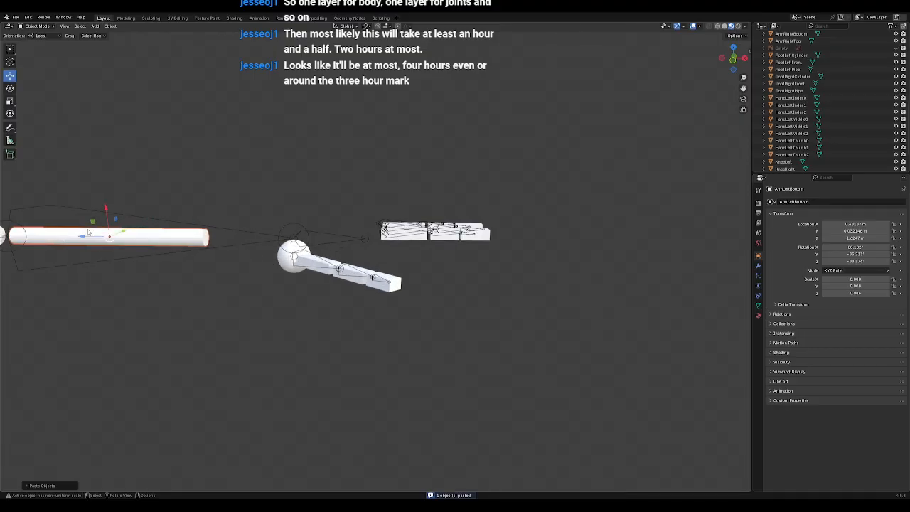
pyautogui.moveTo(82, 237); pyautogui.dragTo(355, 242)
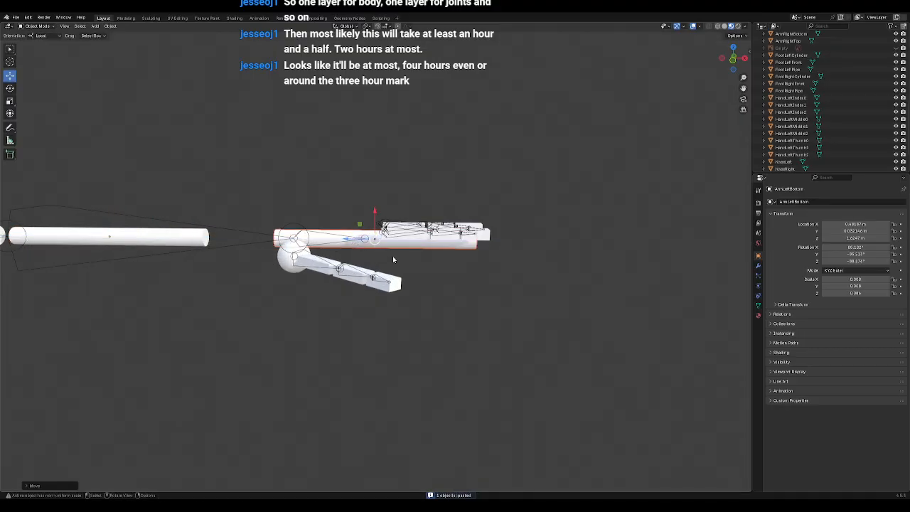
# Step: Select the copied left arm cylinder lying over the hand and set its X rotation to 0°
pyautogui.scroll(4, 392, 259)
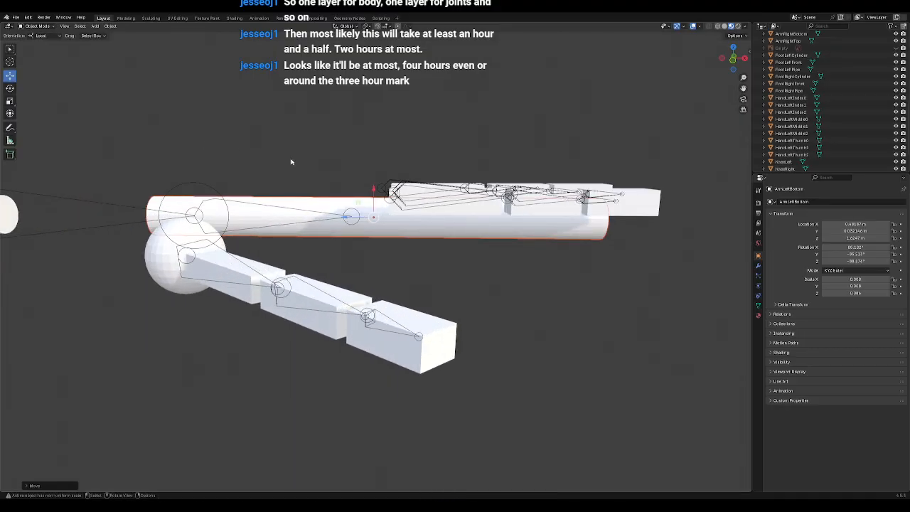
pyautogui.scroll(-2, 290, 162)
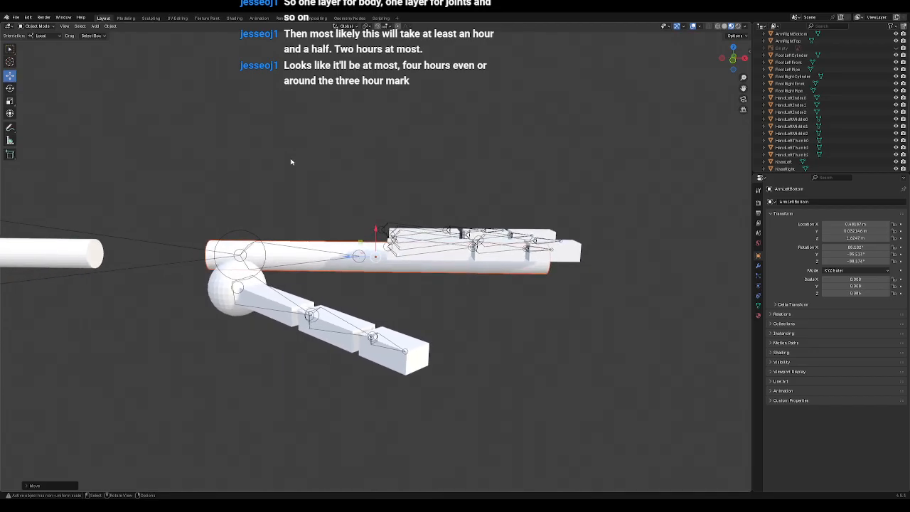
pyautogui.click(10, 89)
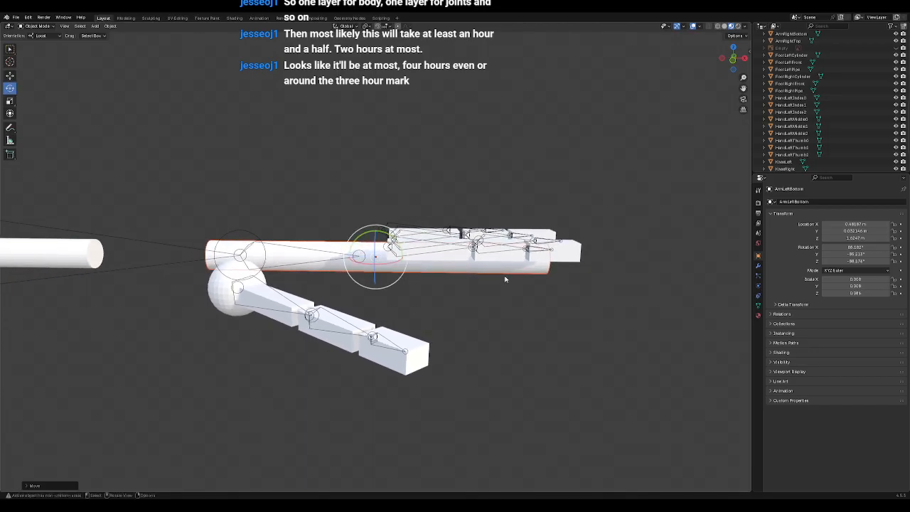
pyautogui.scroll(2, 821, 142)
pyautogui.scroll(3, 821, 143)
pyautogui.click(794, 108)
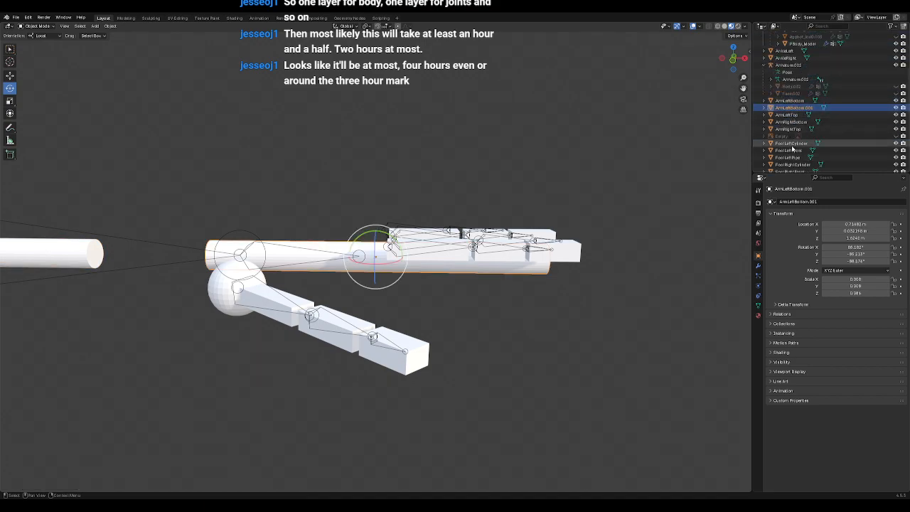
pyautogui.moveTo(390, 268); pyautogui.dragTo(369, 283)
pyautogui.doubleClick(835, 247)
pyautogui.press('Return')
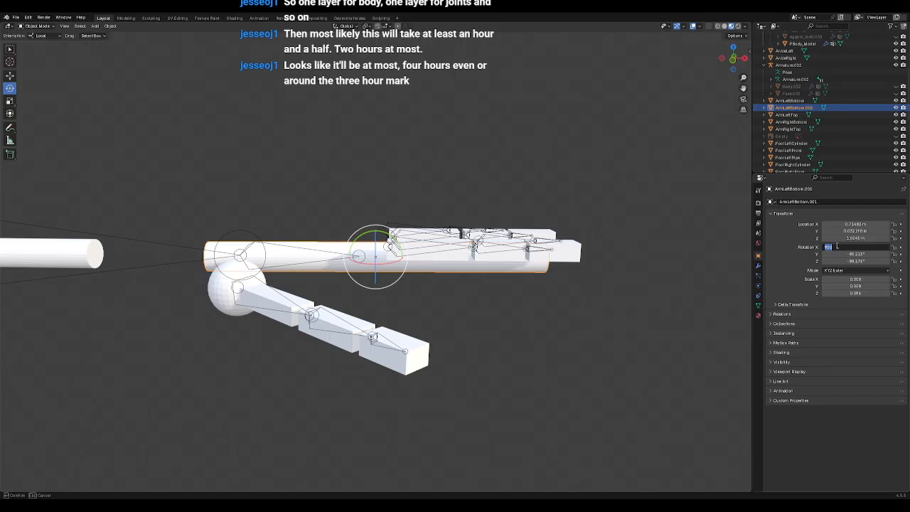
pyautogui.write('0')
pyautogui.press('Return')
# Step: Set the cylinder copy's Y and Z rotation to 0° as well
pyautogui.click(9, 74)
pyautogui.press('KP_1')
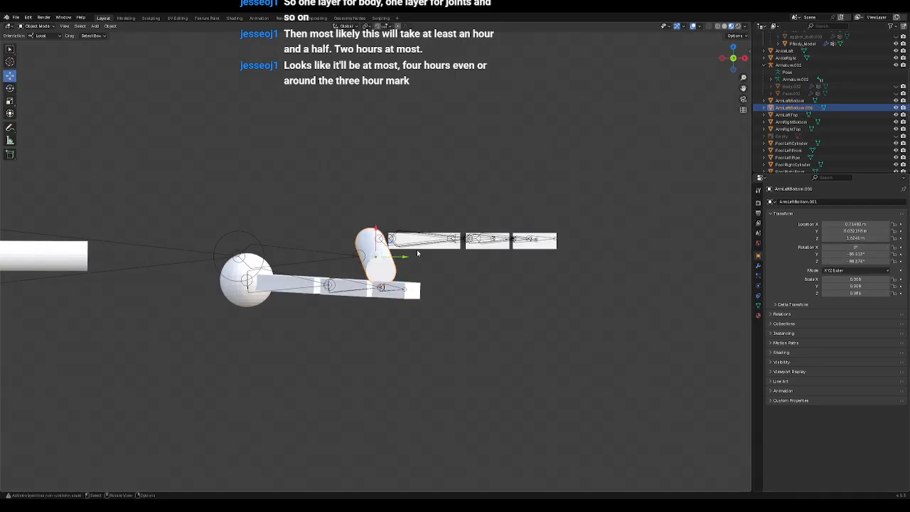
pyautogui.scroll(6, 424, 266)
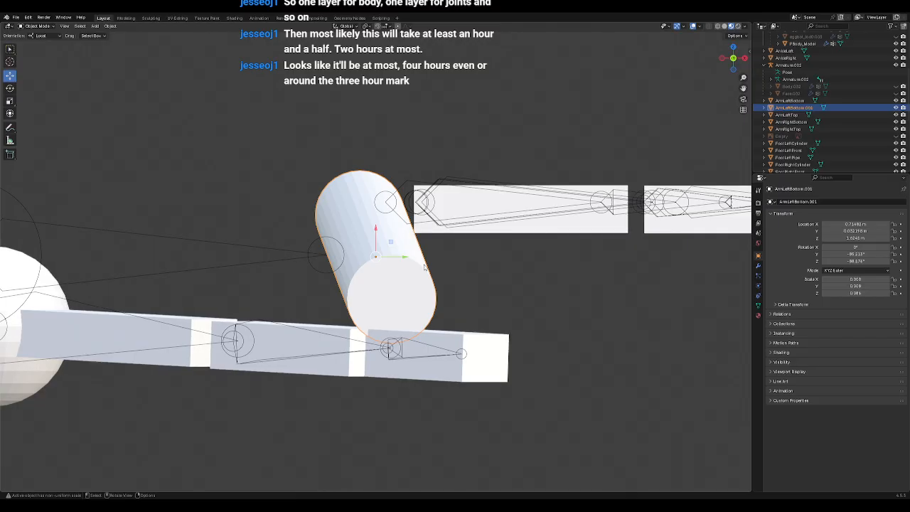
pyautogui.doubleClick(849, 254)
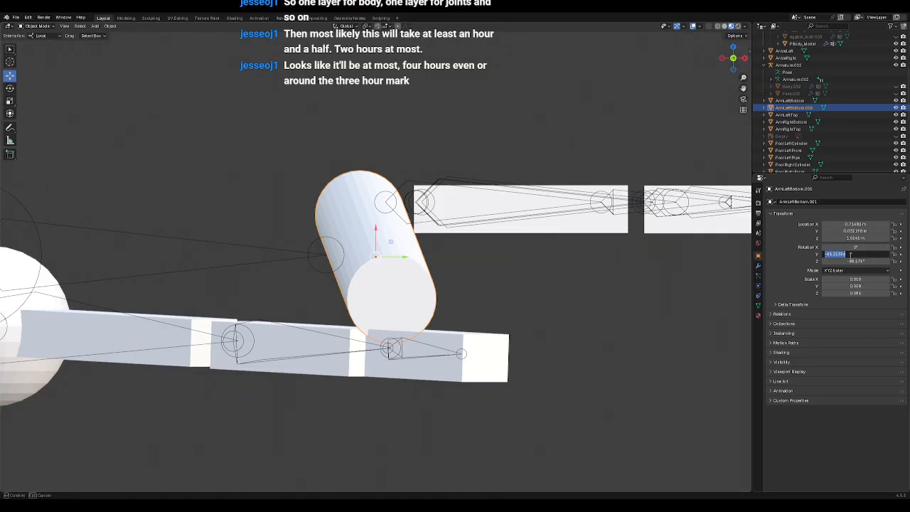
pyautogui.write('0')
pyautogui.press('Return')
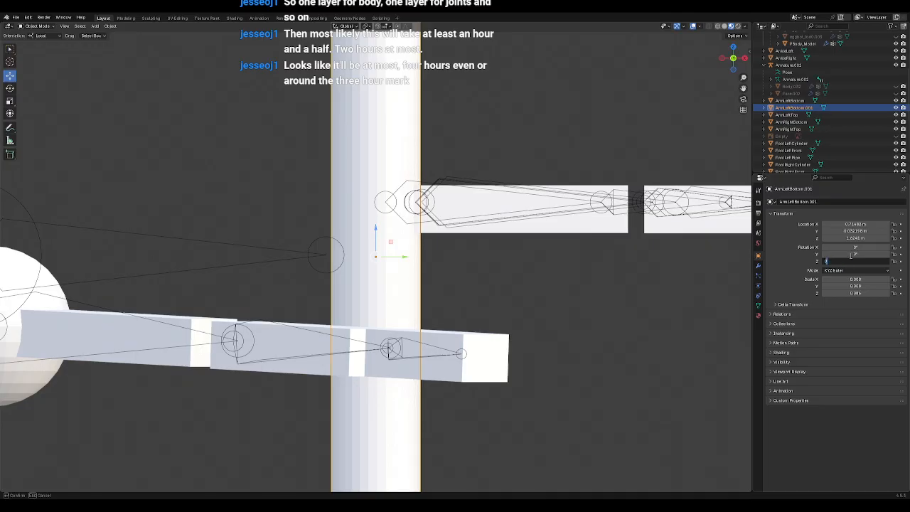
pyautogui.scroll(-6, 539, 260)
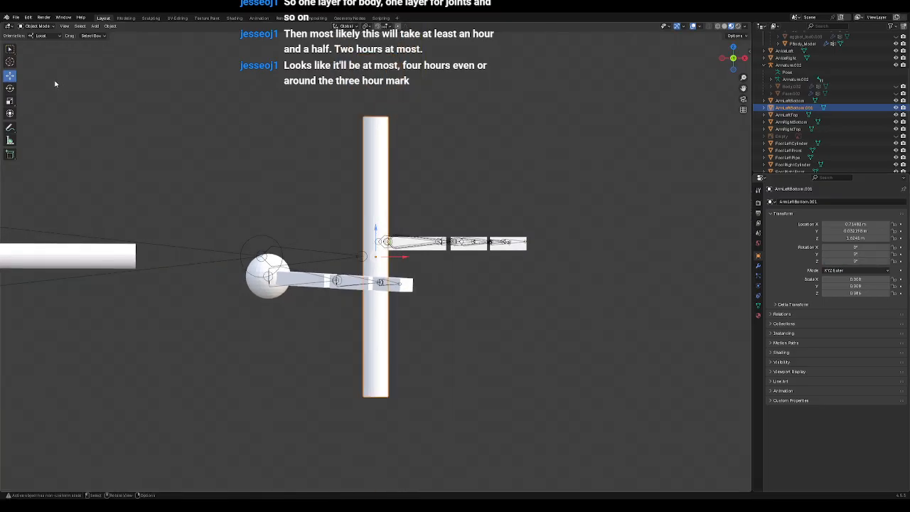
# Step: Set the cylinder copy's X rotation to 90° so it lies crosswise over the finger bases
pyautogui.click(10, 88)
pyautogui.moveTo(396, 243)
pyautogui.mouseDown(button='middle')
pyautogui.moveTo(504, 260)
pyautogui.moveTo(396, 243)
pyautogui.mouseUp(button='middle')
pyautogui.moveTo(396, 243); pyautogui.dragTo(421, 232)
pyautogui.click(857, 247)
pyautogui.write('90')
pyautogui.press('Return')
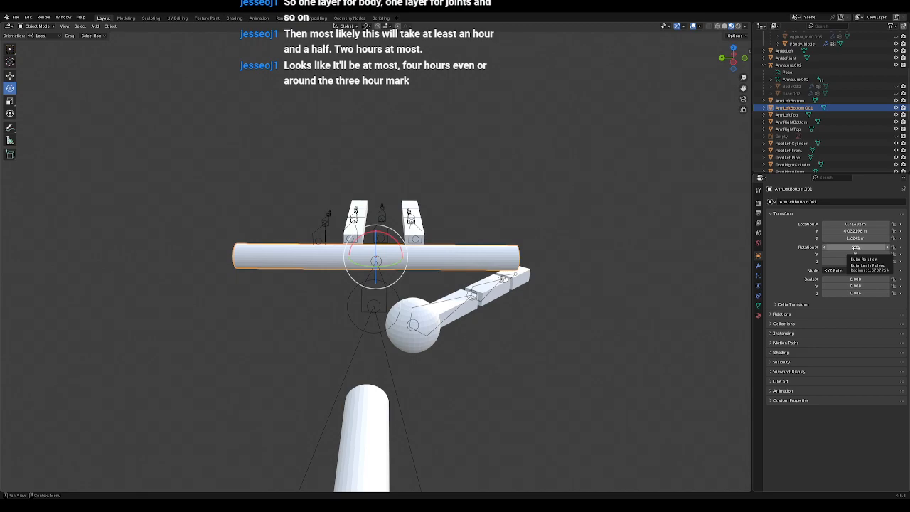
# Step: Move the crosswise cylinder in the front view so it is centred on the base joints of the finger bones
pyautogui.press('KP_7')
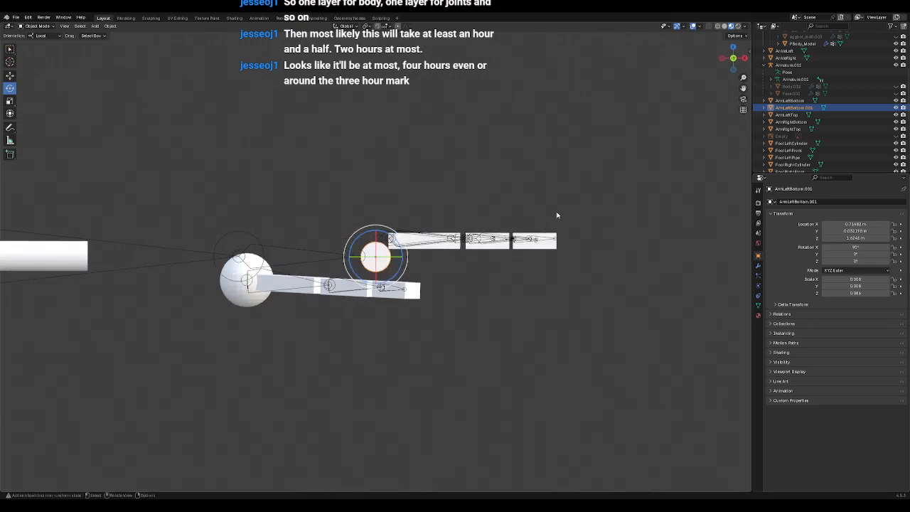
pyautogui.click(11, 76)
pyautogui.scroll(4, 406, 247)
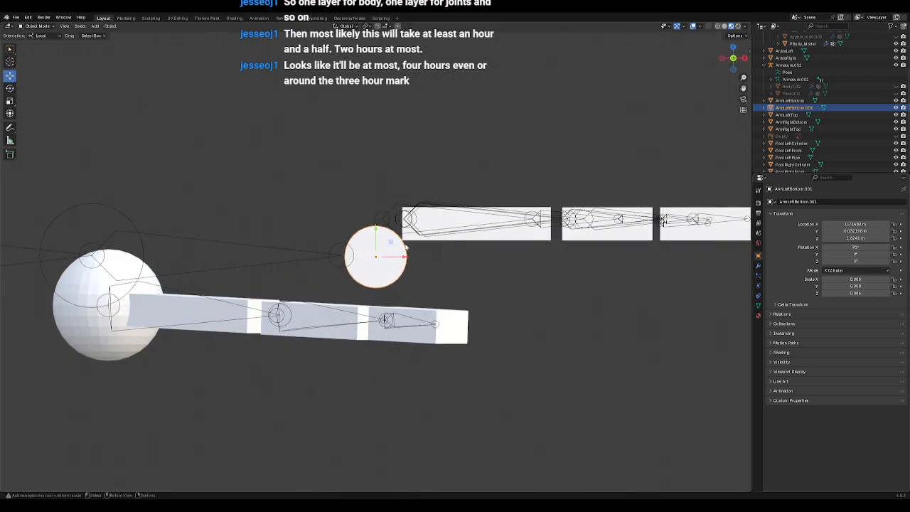
pyautogui.moveTo(390, 241); pyautogui.dragTo(414, 200)
pyautogui.moveTo(415, 200); pyautogui.dragTo(468, 272, button='middle')
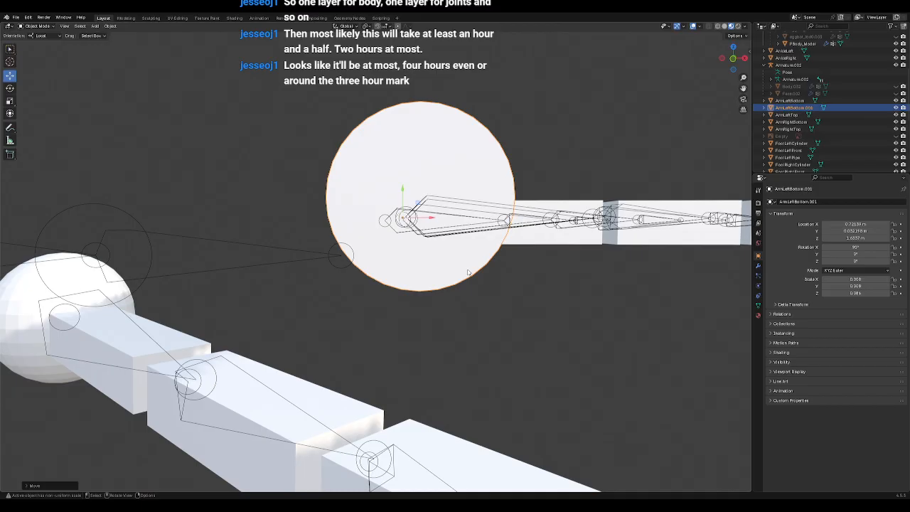
pyautogui.press('KP_1')
pyautogui.scroll(6, 479, 262)
pyautogui.keyDown('shift'); pyautogui.moveTo(521, 159); pyautogui.dragTo(396, 237, button='middle'); pyautogui.keyUp('shift')
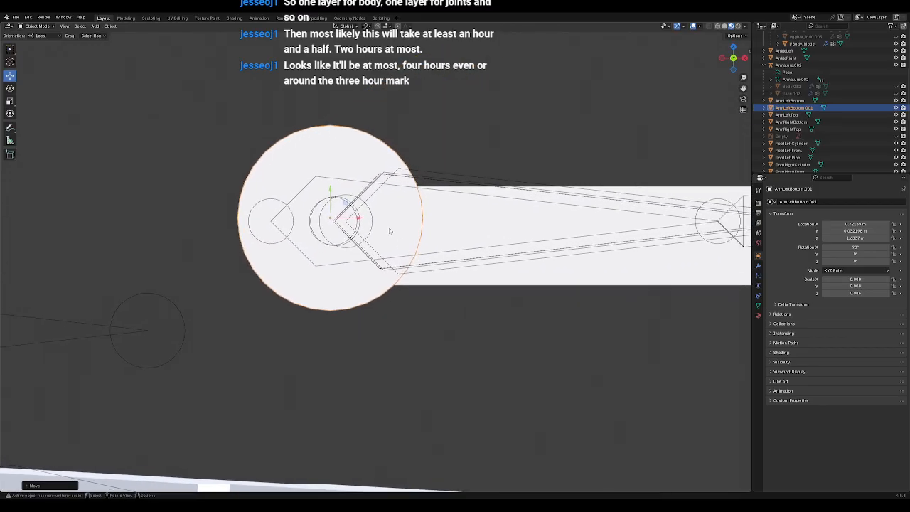
pyautogui.moveTo(346, 204); pyautogui.dragTo(362, 205)
# Step: Scale the crosswise cylinder down to 0.007 in thickness and shorten it to 0.010 along its length
pyautogui.moveTo(397, 270); pyautogui.dragTo(472, 310, button='middle')
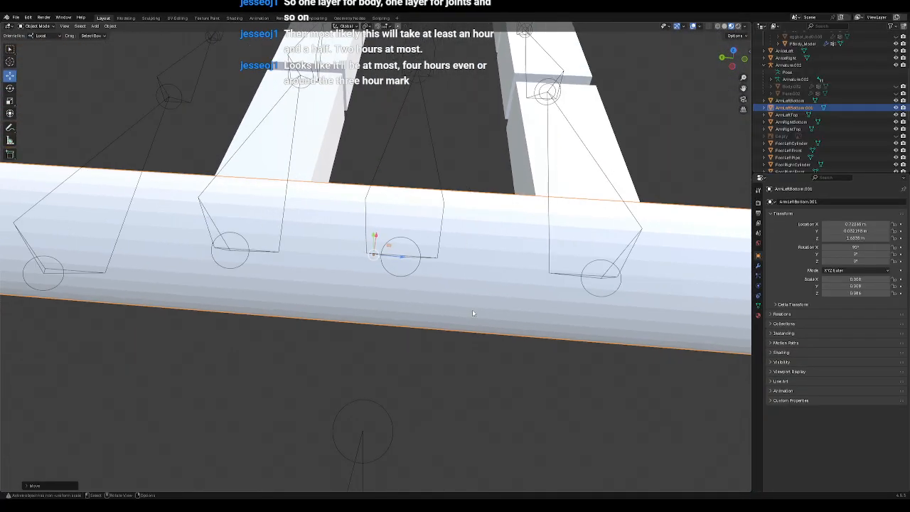
pyautogui.scroll(-3, 473, 310)
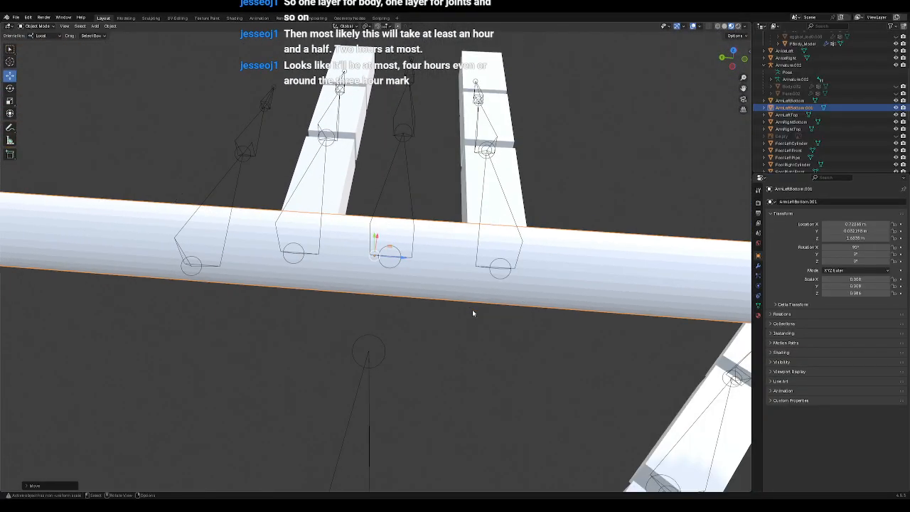
pyautogui.press('KP_3')
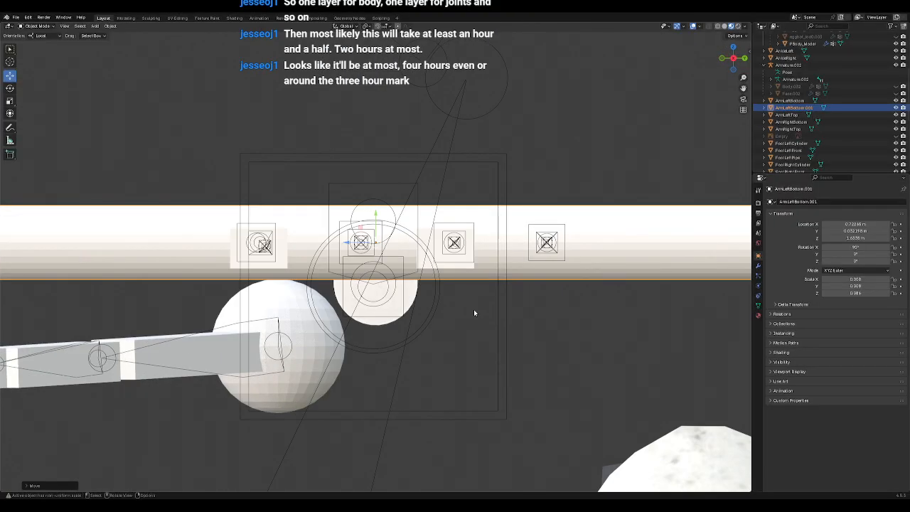
pyautogui.press('KP_1')
pyautogui.click(10, 101)
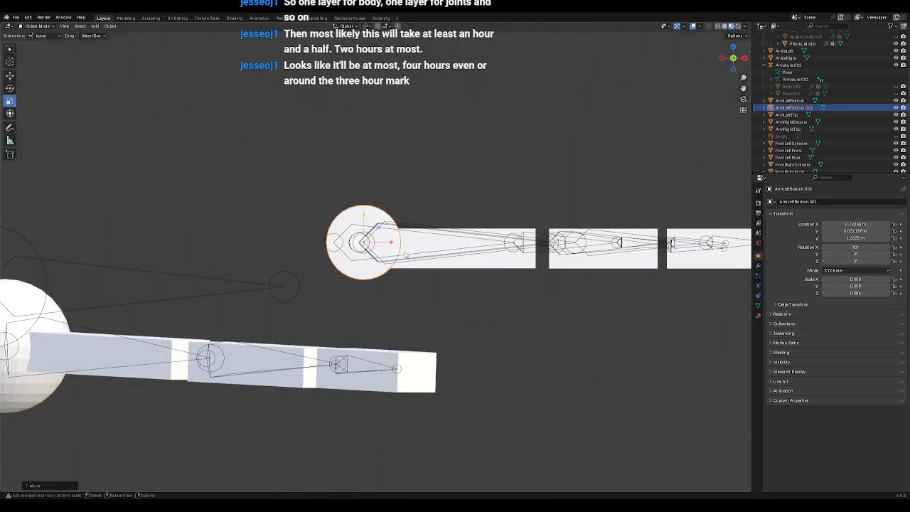
pyautogui.moveTo(383, 220); pyautogui.dragTo(363, 217)
pyautogui.click(9, 75)
pyautogui.moveTo(363, 217); pyautogui.dragTo(462, 328, button='middle')
pyautogui.click(10, 101)
pyautogui.moveTo(403, 260); pyautogui.dragTo(487, 270)
# Step: Move the shortened cylinder along its length onto the base joint of the left index finger
pyautogui.click(11, 75)
pyautogui.press('KP_3')
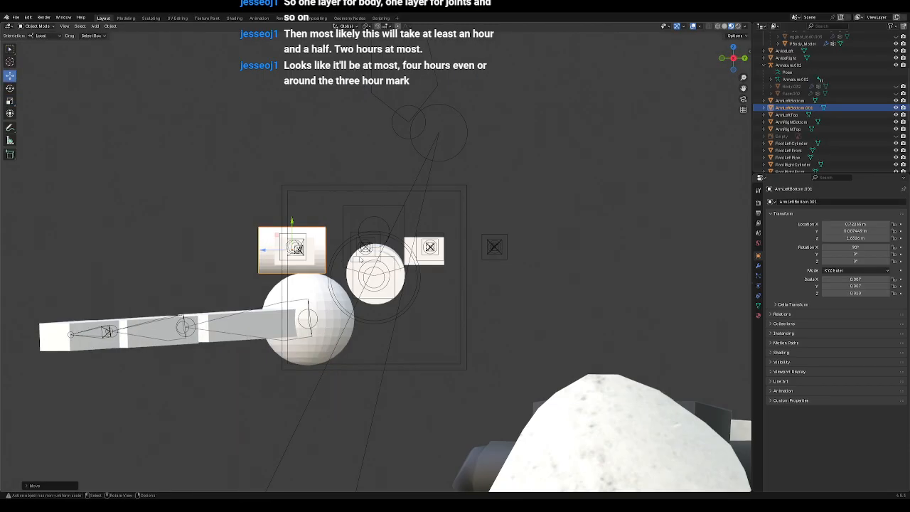
pyautogui.scroll(5, 309, 252)
pyautogui.keyDown('shift'); pyautogui.moveTo(308, 251); pyautogui.dragTo(470, 294, button='middle'); pyautogui.keyUp('shift')
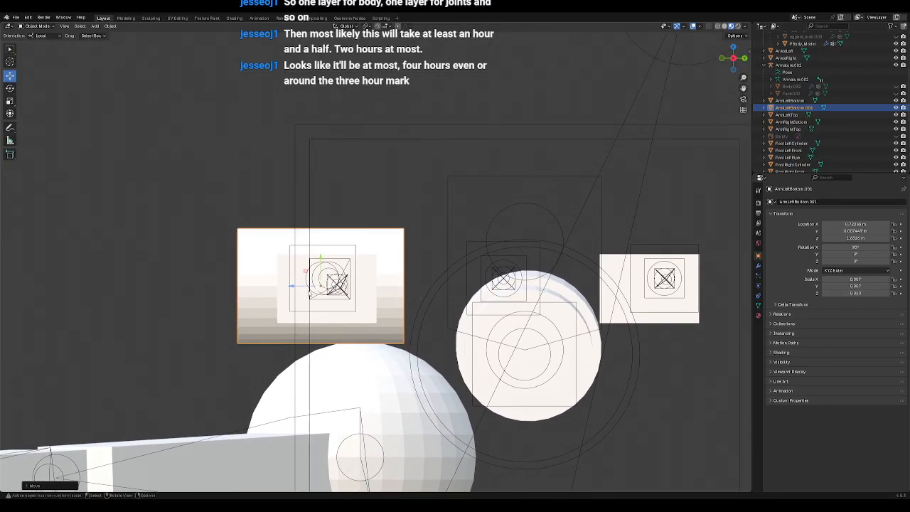
pyautogui.moveTo(292, 287); pyautogui.dragTo(378, 329)
pyautogui.moveTo(378, 332); pyautogui.dragTo(460, 285, button='middle')
pyautogui.scroll(-5, 493, 368)
# Step: Duplicate the index base cylinder and move the copy along its length onto the left middle finger's base joint
pyautogui.hotkey('ctrl', 'v')
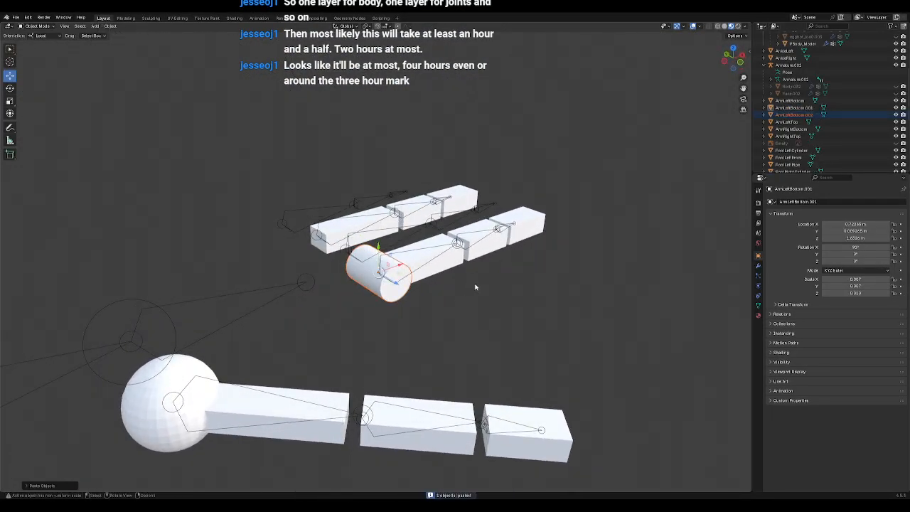
pyautogui.moveTo(397, 284); pyautogui.dragTo(320, 257)
pyautogui.moveTo(320, 257); pyautogui.dragTo(346, 324, button='middle')
pyautogui.moveTo(308, 271); pyautogui.dragTo(316, 268)
# Step: Nudge the index and middle base cylinders along their length until each is centred on its finger blocks
pyautogui.moveTo(317, 268); pyautogui.dragTo(499, 308, button='middle')
pyautogui.click(400, 285)
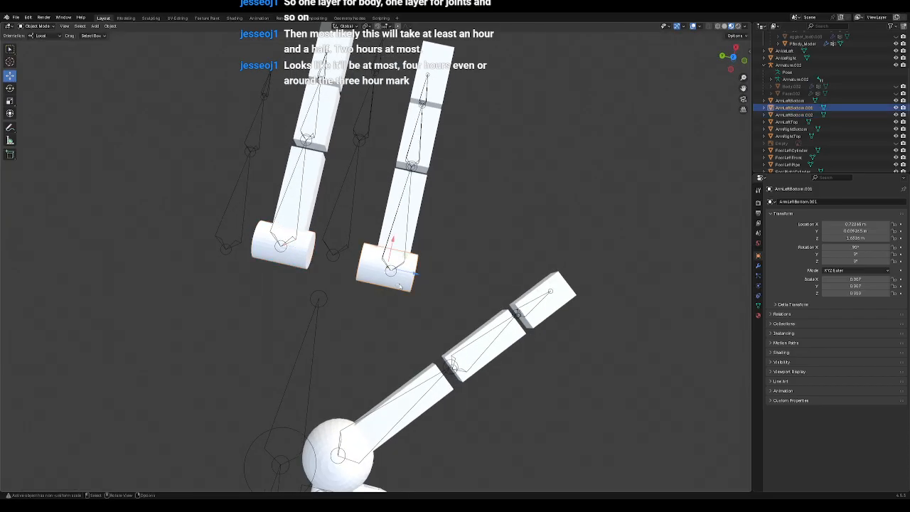
pyautogui.moveTo(418, 276); pyautogui.dragTo(418, 275)
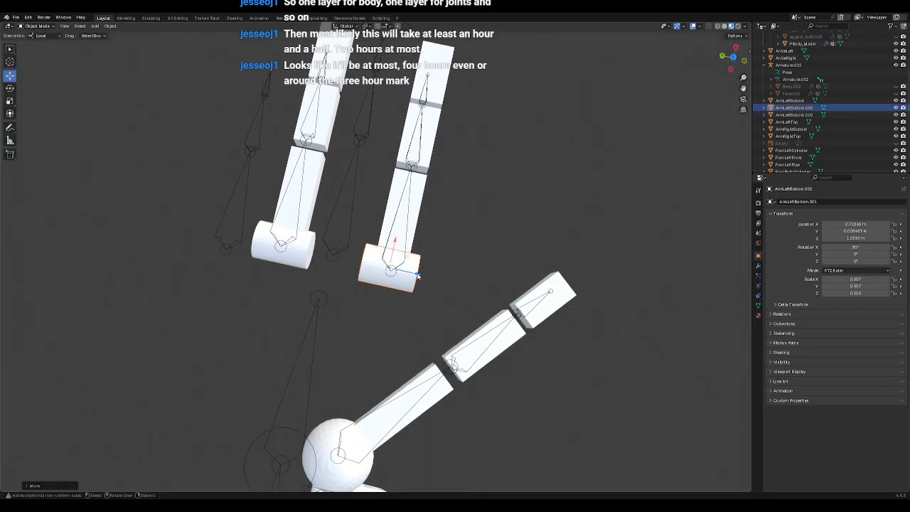
pyautogui.press('KP_3')
pyautogui.press('KP_8')
pyautogui.press('KP_8')
pyautogui.press('KP_8')
pyautogui.press('KP_8')
pyautogui.press('KP_8')
pyautogui.press('KP_8')
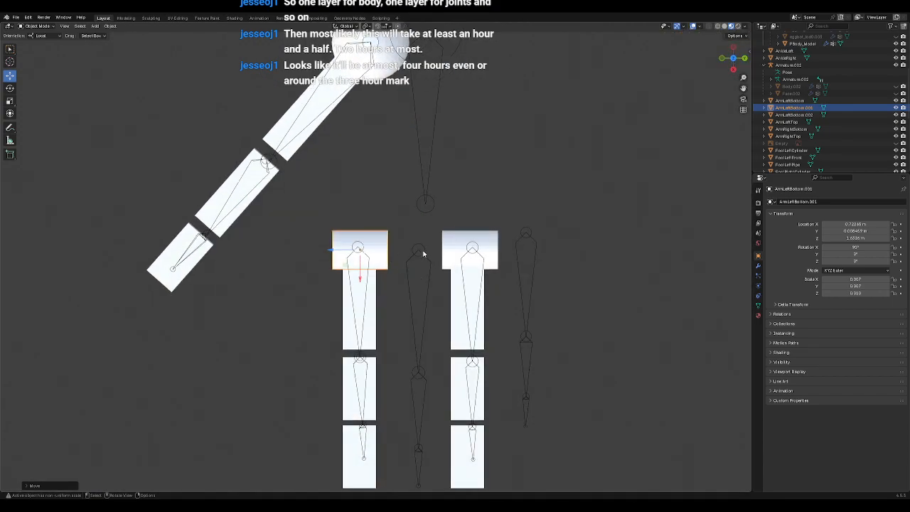
pyautogui.click(489, 250)
pyautogui.moveTo(438, 250); pyautogui.dragTo(435, 252)
pyautogui.click(375, 250)
pyautogui.moveTo(333, 249); pyautogui.dragTo(346, 209)
# Step: Select the sphere at the base of the left thumb and rename it HandLeftThumbBase
pyautogui.moveTo(346, 209); pyautogui.dragTo(424, 326, button='middle')
pyautogui.click(221, 265)
pyautogui.click(237, 244)
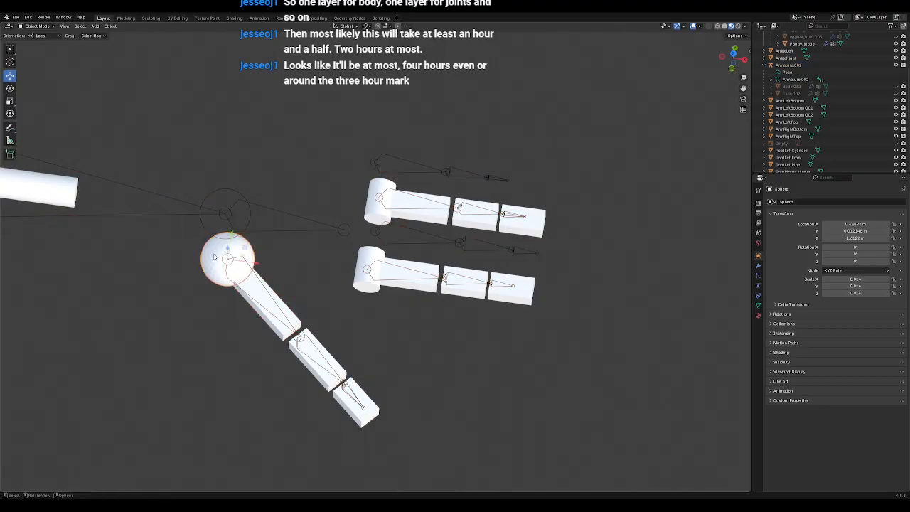
pyautogui.scroll(-4, 806, 107)
pyautogui.scroll(-5, 806, 106)
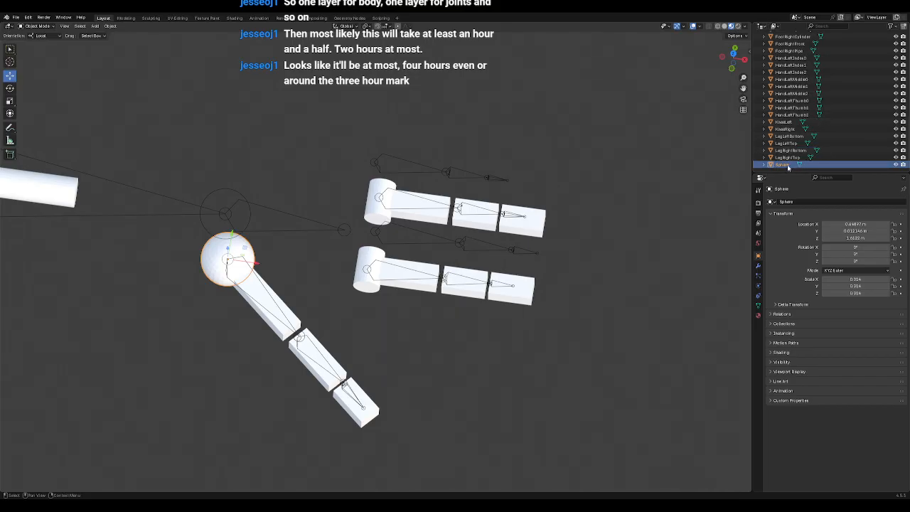
pyautogui.doubleClick(785, 165)
pyautogui.write('HandLeftThumb0')
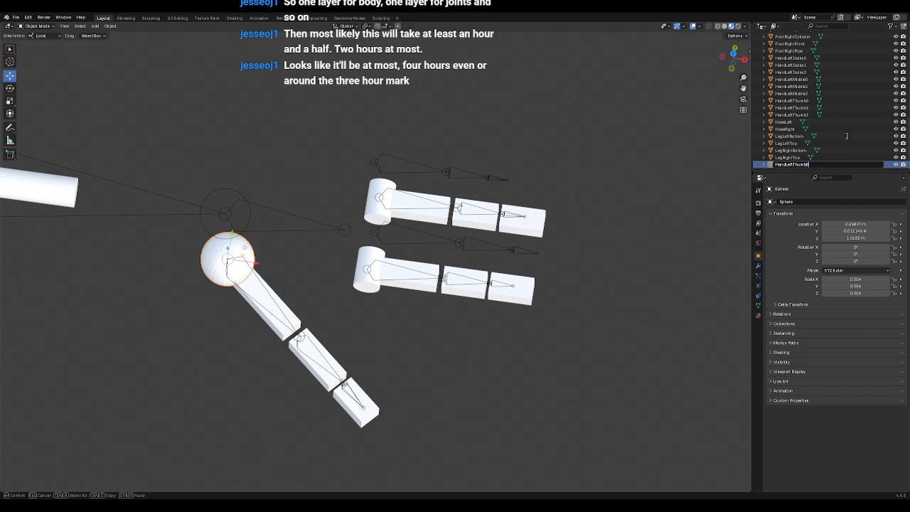
pyautogui.press('Return')
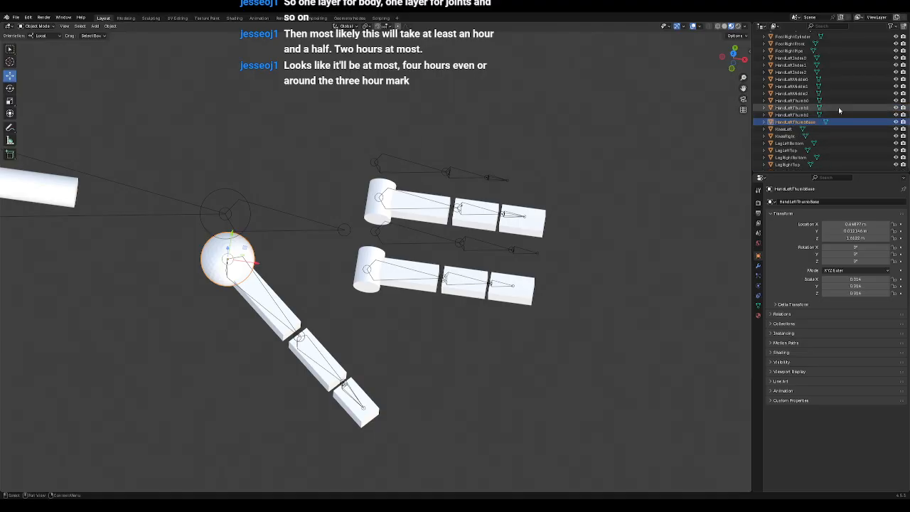
# Step: Rename the cylinder at the base of the left index finger as HandLeftIndexBase
pyautogui.scroll(2, 838, 107)
pyautogui.click(367, 288)
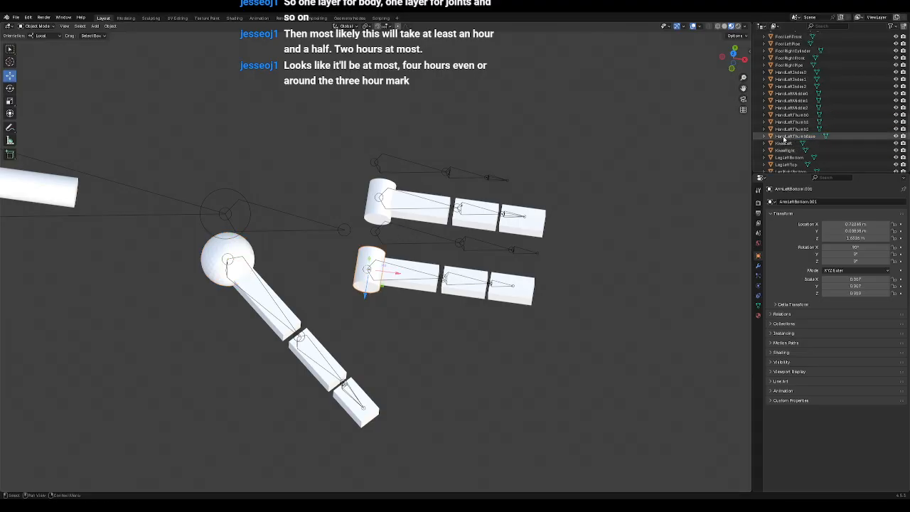
pyautogui.scroll(5, 801, 130)
pyautogui.press('F2')
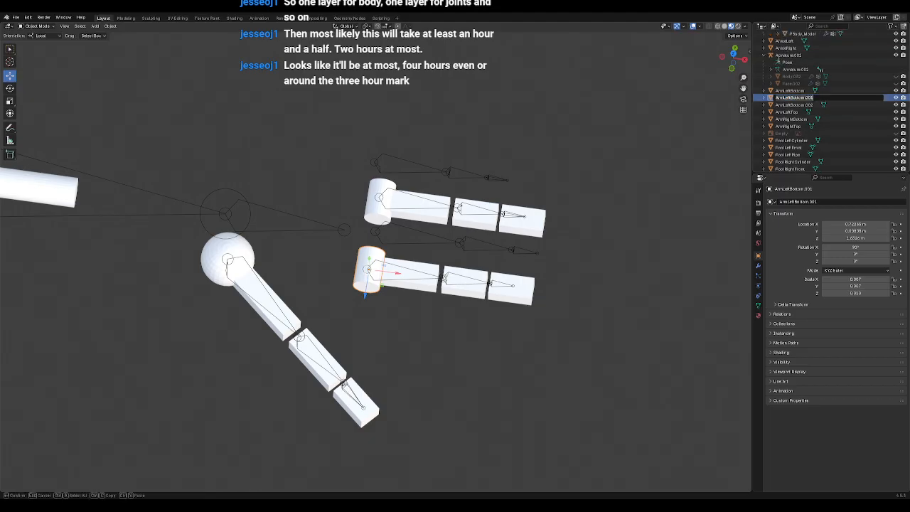
pyautogui.write('Han')
pyautogui.write('dLeftIndexBase')
pyautogui.press('Return')
# Step: Rename the cylinder at the base of the left middle finger as HandLeftMiddleBase
pyautogui.click(369, 217)
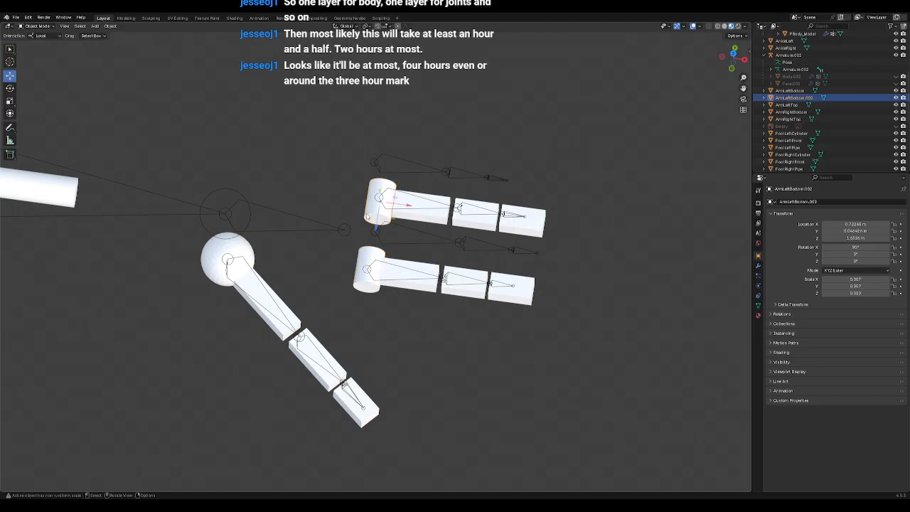
pyautogui.doubleClick(794, 97)
pyautogui.write('HandLeft')
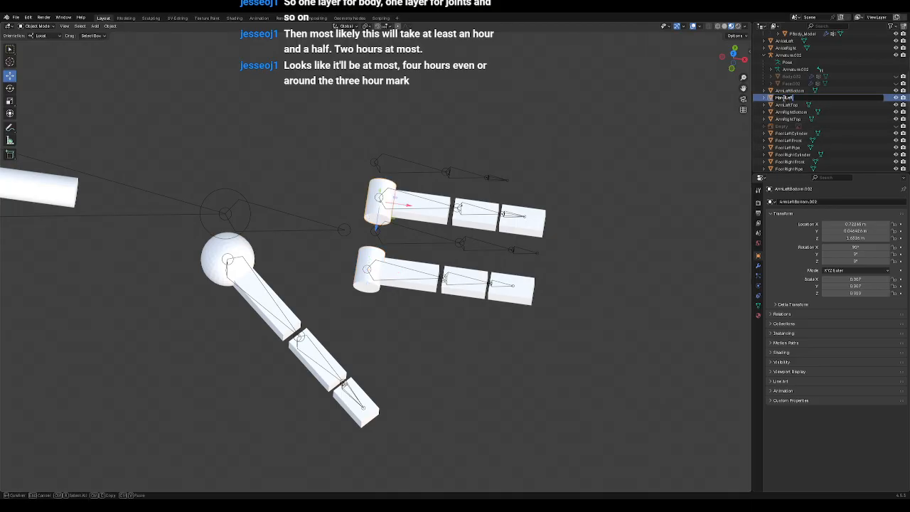
pyautogui.write('MiddleBase')
pyautogui.press('Return')
# Step: Deselect all objects and save the Blender file
pyautogui.scroll(-5, 798, 135)
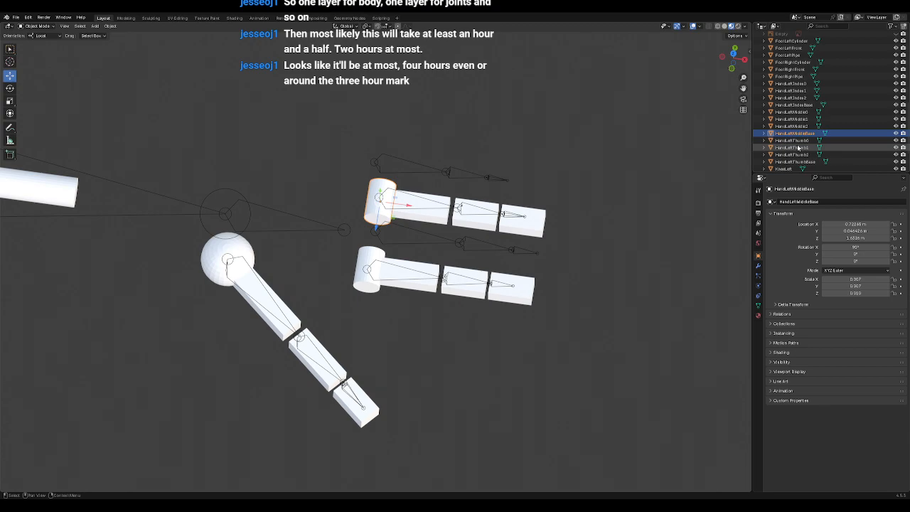
pyautogui.click(376, 117)
pyautogui.hotkey('ctrl', 's')
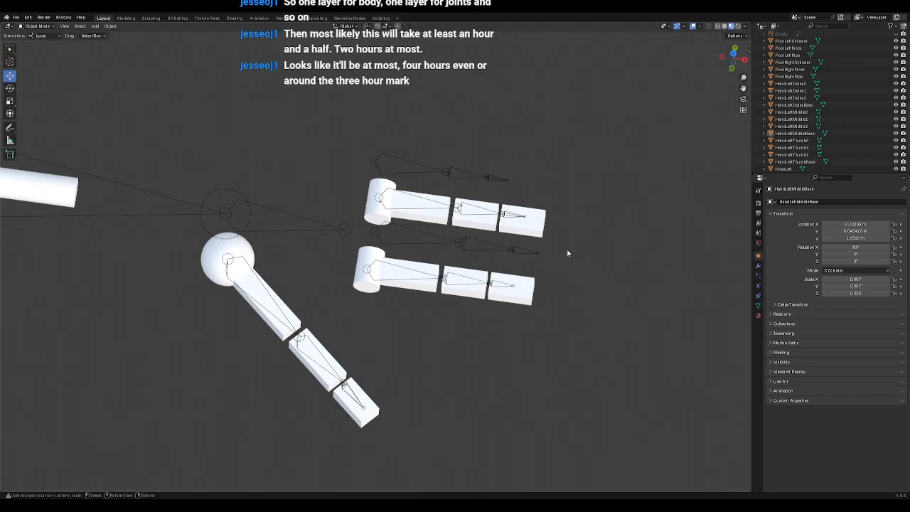
# Step: Duplicate the cylinder at the base of the left index finger and shrink the copy to about 0.004 scale in X and Y
pyautogui.moveTo(435, 249); pyautogui.dragTo(404, 263, button='middle')
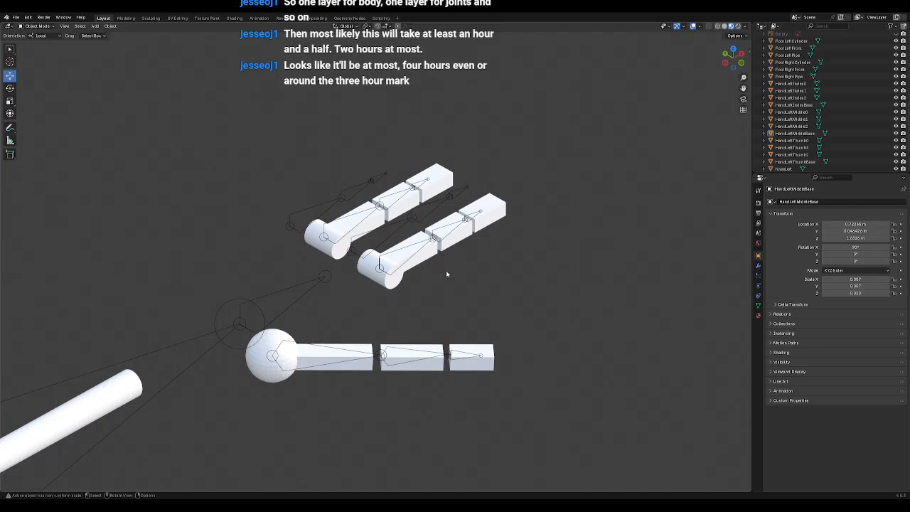
pyautogui.click(379, 280)
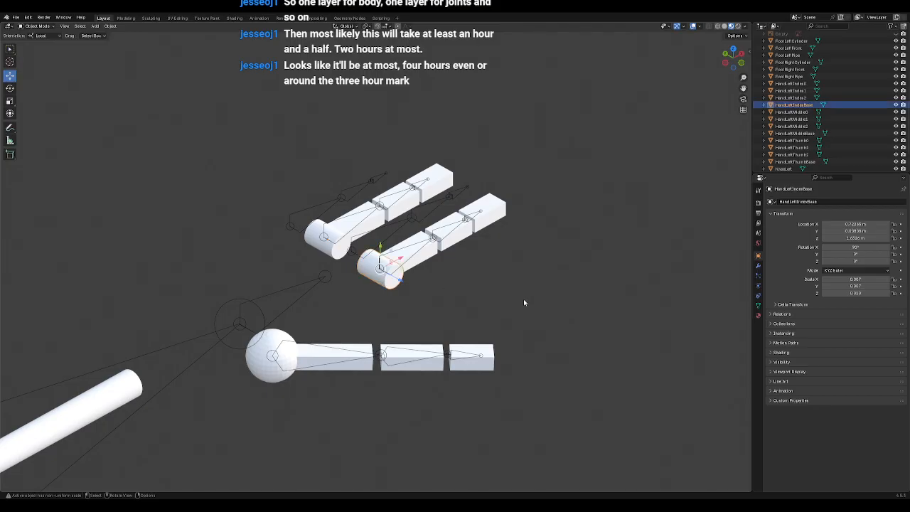
pyautogui.hotkey('ctrl', 'c')
pyautogui.hotkey('ctrl', 'v')
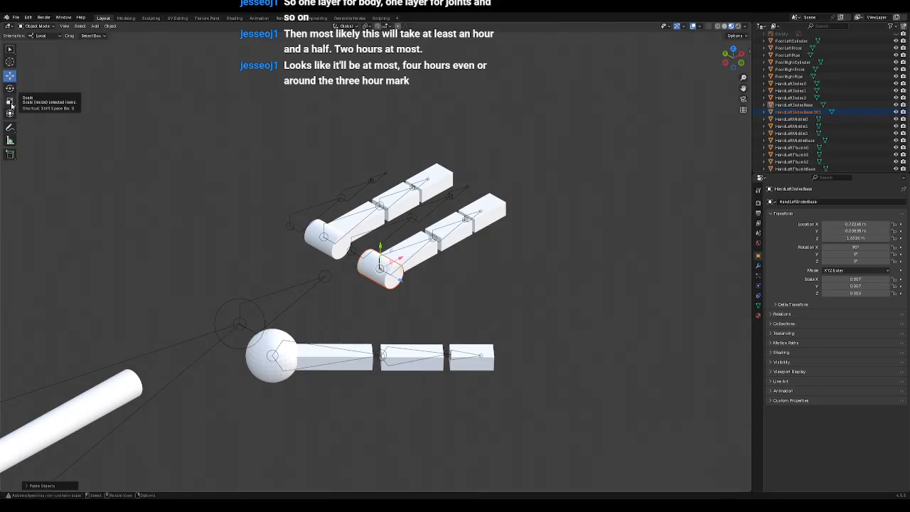
pyautogui.press('KP_Decimal')
pyautogui.press('KP_1')
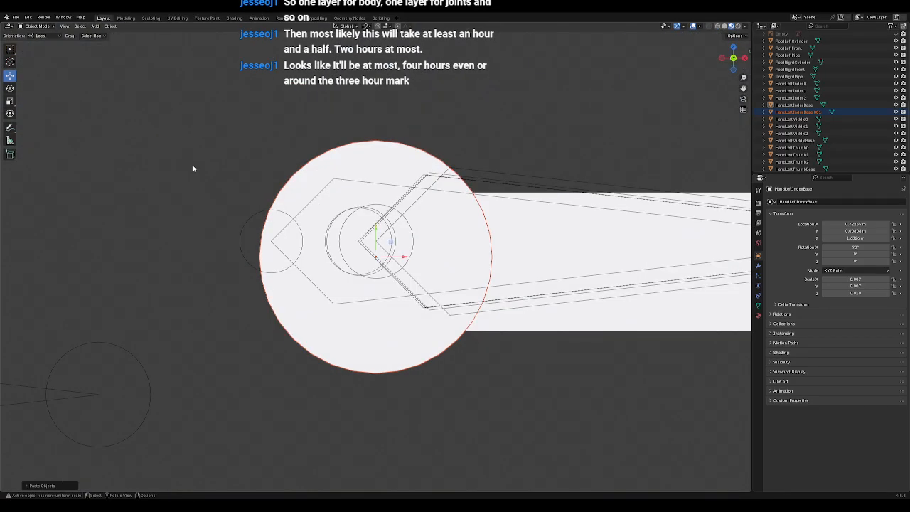
pyautogui.scroll(-5, 211, 173)
pyautogui.click(10, 100)
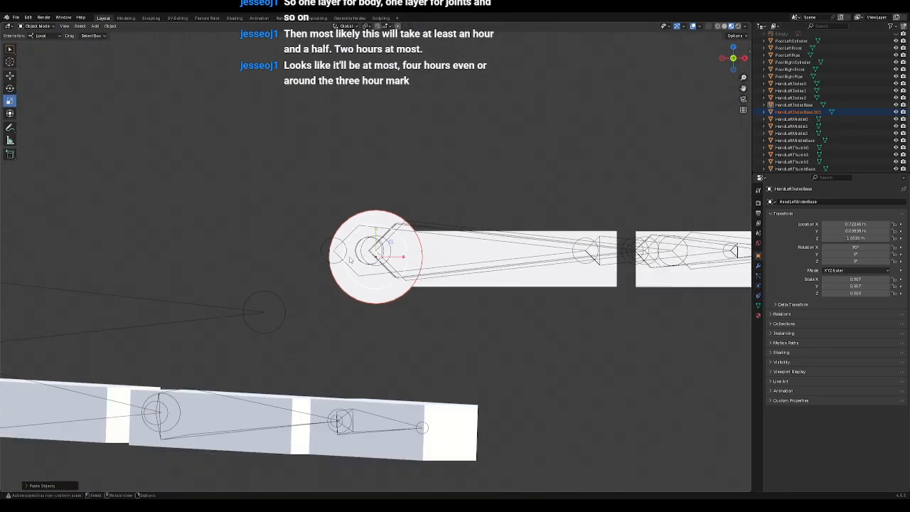
pyautogui.moveTo(396, 284); pyautogui.dragTo(384, 273)
# Step: Lengthen the thin cylinder and centre it along its axis through both finger base cylinders, and save the file
pyautogui.moveTo(377, 275); pyautogui.dragTo(400, 338, button='middle')
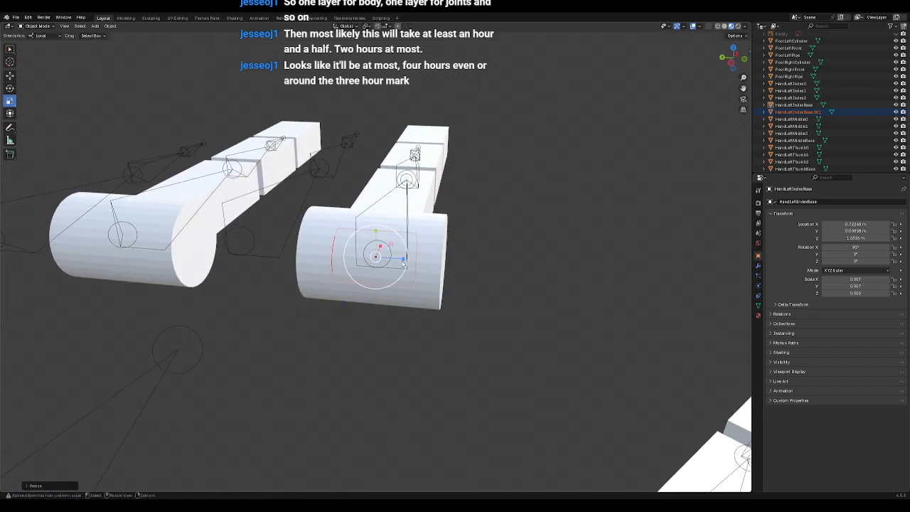
pyautogui.moveTo(403, 265); pyautogui.dragTo(565, 277)
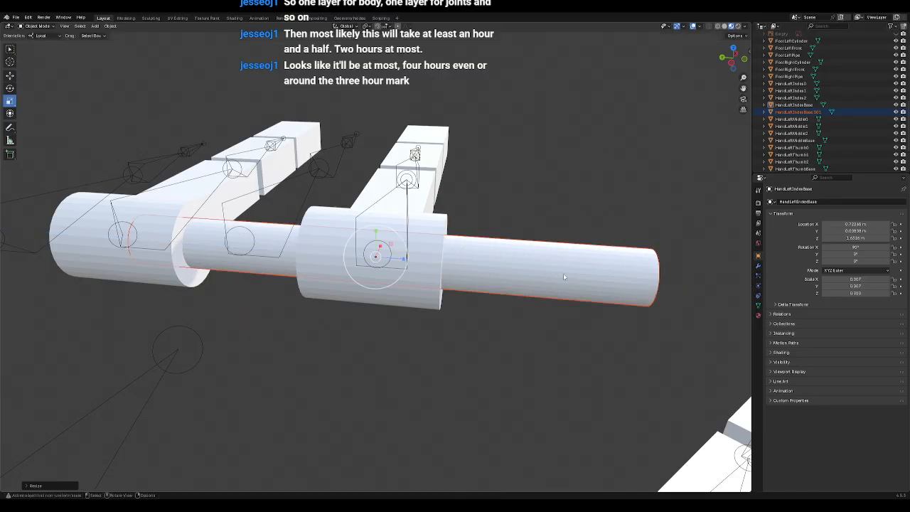
pyautogui.scroll(-5, 566, 277)
pyautogui.click(10, 75)
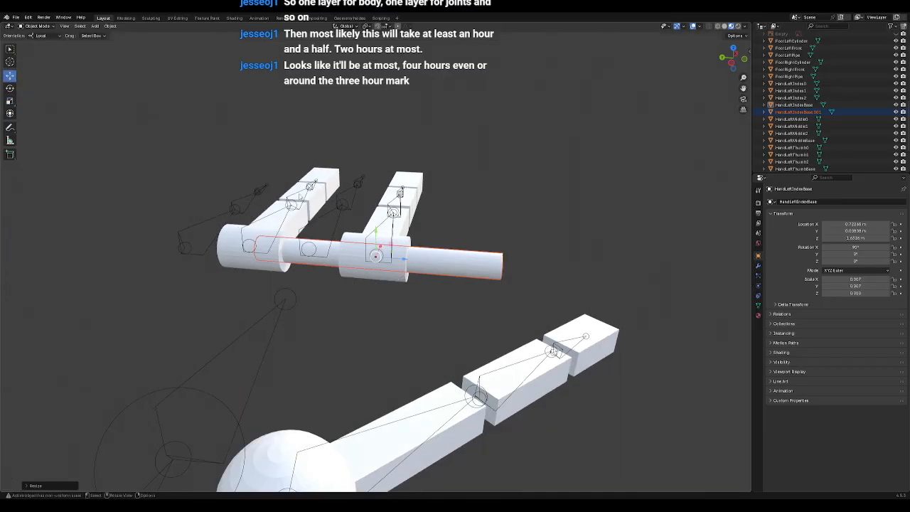
pyautogui.moveTo(410, 260); pyautogui.dragTo(354, 271)
pyautogui.moveTo(354, 271); pyautogui.dragTo(363, 328, button='middle')
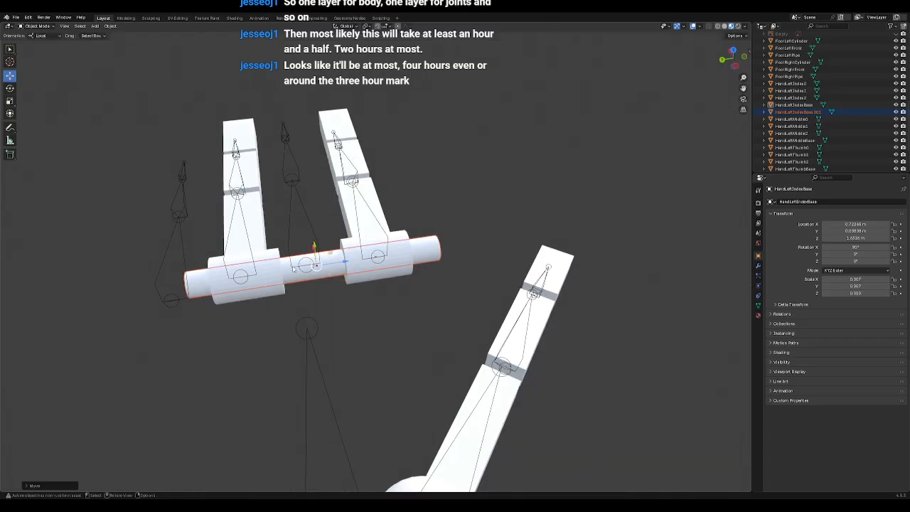
pyautogui.moveTo(450, 251); pyautogui.dragTo(353, 378, button='middle')
pyautogui.moveTo(349, 347); pyautogui.dragTo(350, 277, button='middle')
pyautogui.moveTo(374, 194); pyautogui.dragTo(409, 303, button='middle')
pyautogui.hotkey('ctrl', 's')
# Step: Rename the thin cylinder connecting the two finger bases as HandLeftFingerBar and deselect it
pyautogui.scroll(-2, 460, 323)
pyautogui.moveTo(453, 321); pyautogui.dragTo(432, 314, button='middle')
pyautogui.click(381, 284)
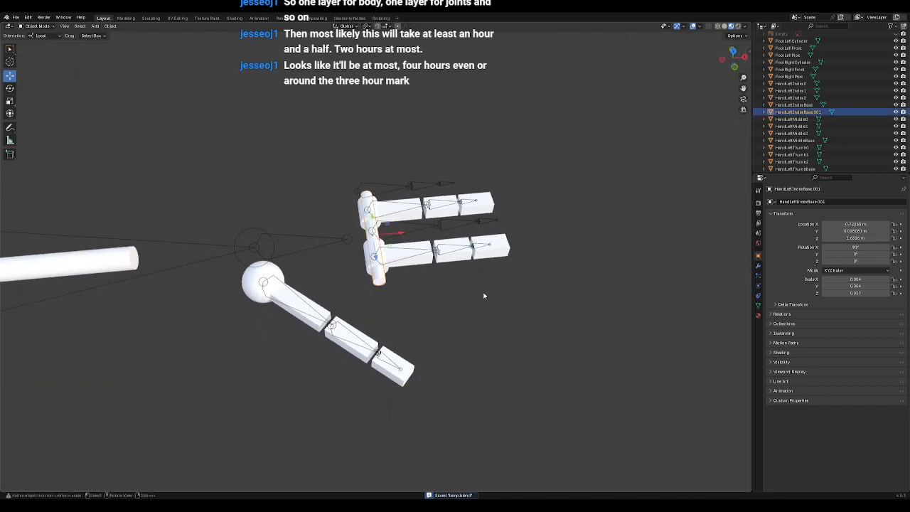
pyautogui.doubleClick(789, 112)
pyautogui.scroll(-1, 787, 112)
pyautogui.press('Right')
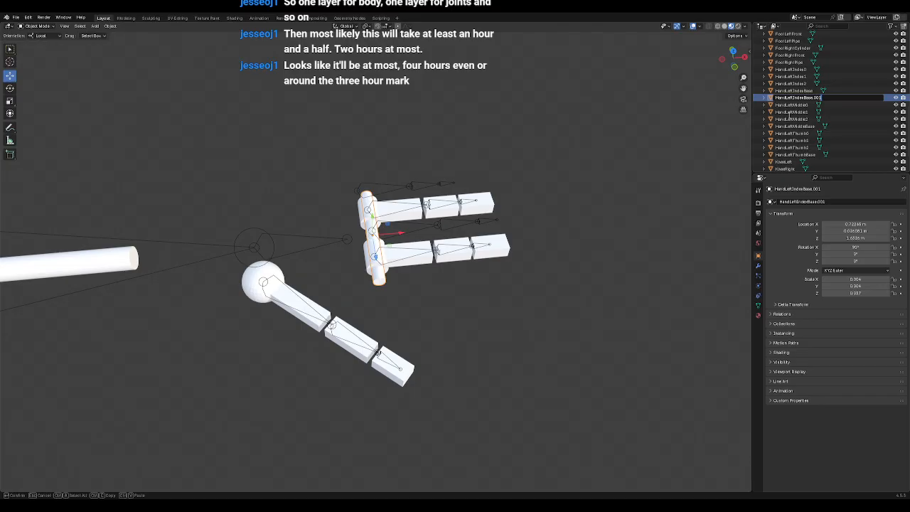
pyautogui.press('BackSpace')
pyautogui.press('BackSpace')
pyautogui.press('BackSpace')
pyautogui.press('BackSpace')
pyautogui.press('BackSpace')
pyautogui.press('BackSpace')
pyautogui.press('BackSpace')
pyautogui.press('BackSpace')
pyautogui.press('BackSpace')
pyautogui.press('BackSpace')
pyautogui.press('BackSpace')
pyautogui.press('BackSpace')
pyautogui.press('BackSpace')
pyautogui.write('FingerBar')
pyautogui.press('Return')
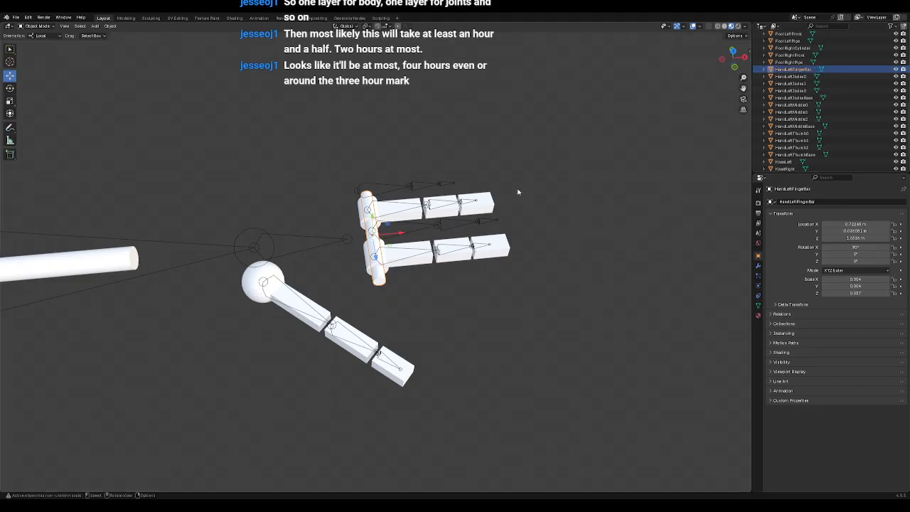
pyautogui.click(433, 322)
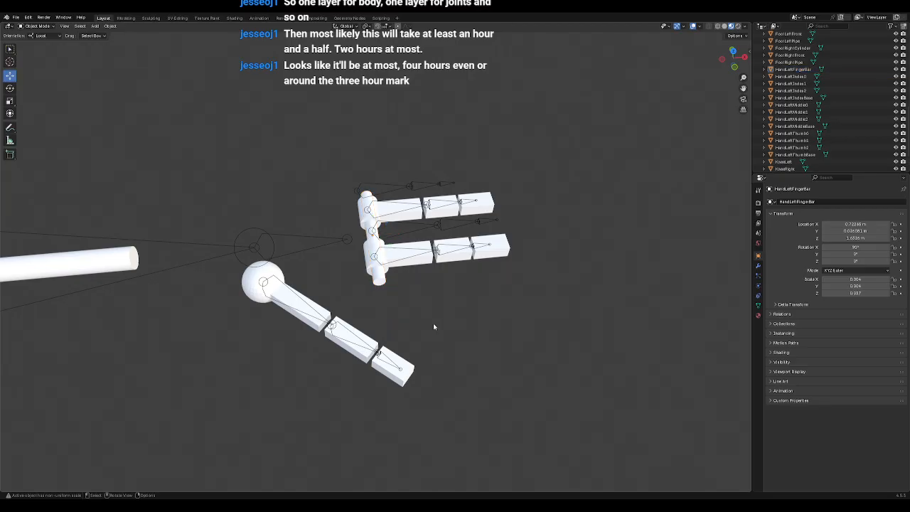
# Step: Inspect the left hand's thumb, fingers and connecting bar from several angles, and review the whole armature
pyautogui.moveTo(430, 337); pyautogui.dragTo(461, 301, button='middle')
pyautogui.scroll(-2, 471, 292)
pyautogui.moveTo(542, 280); pyautogui.dragTo(546, 307, button='middle')
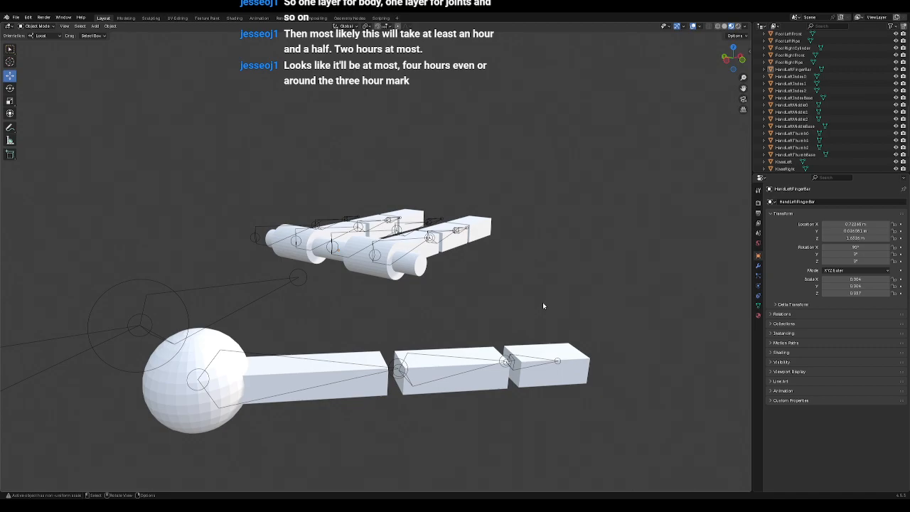
pyautogui.moveTo(543, 306); pyautogui.dragTo(554, 287, button='middle')
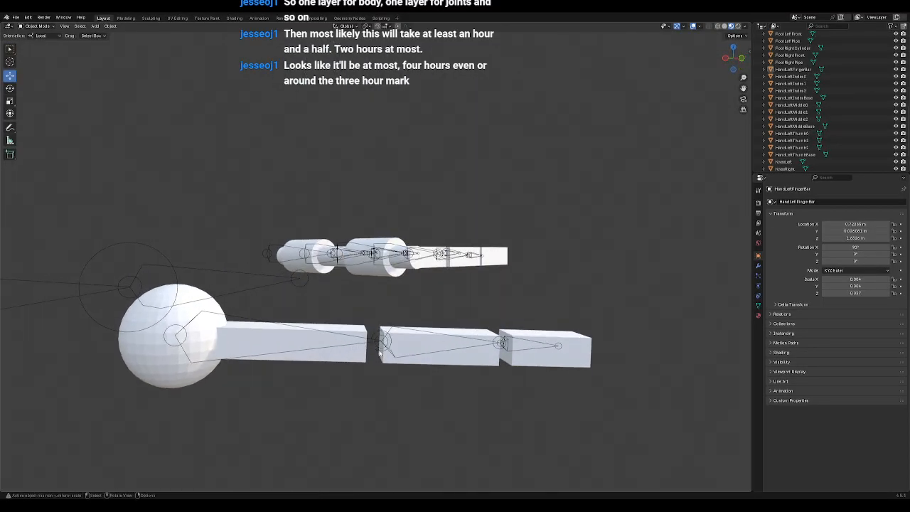
pyautogui.moveTo(473, 291); pyautogui.dragTo(420, 333, button='middle')
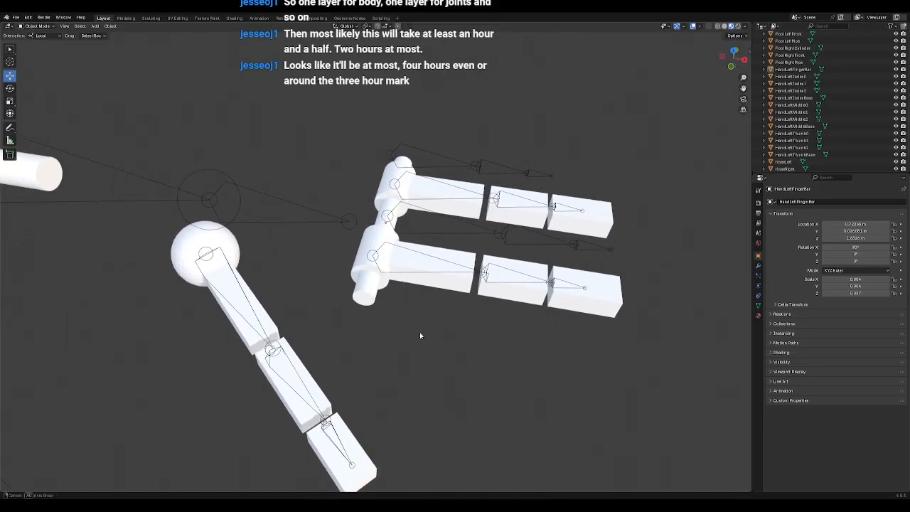
pyautogui.scroll(-5, 421, 332)
pyautogui.scroll(-3, 420, 334)
pyautogui.moveTo(286, 307); pyautogui.dragTo(512, 280, button='middle')
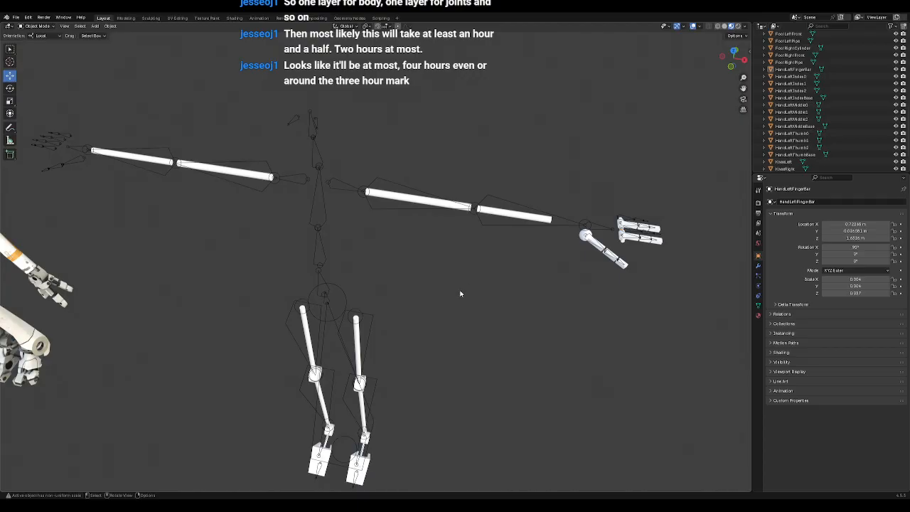
pyautogui.moveTo(380, 289); pyautogui.dragTo(390, 268, button='middle')
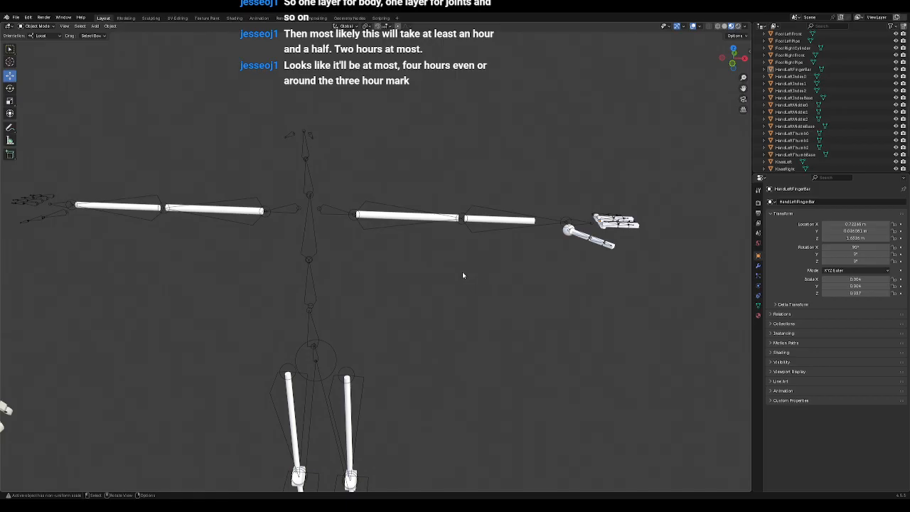
pyautogui.moveTo(336, 295); pyautogui.dragTo(445, 252, button='middle')
# Step: Save the file, select the left upper leg cylinder and frame it together with the armature's hips
pyautogui.hotkey('ctrl', 's')
pyautogui.moveTo(432, 341); pyautogui.dragTo(433, 364, button='middle')
pyautogui.click(394, 370)
pyautogui.press('KP_Decimal')
pyautogui.scroll(-5, 475, 410)
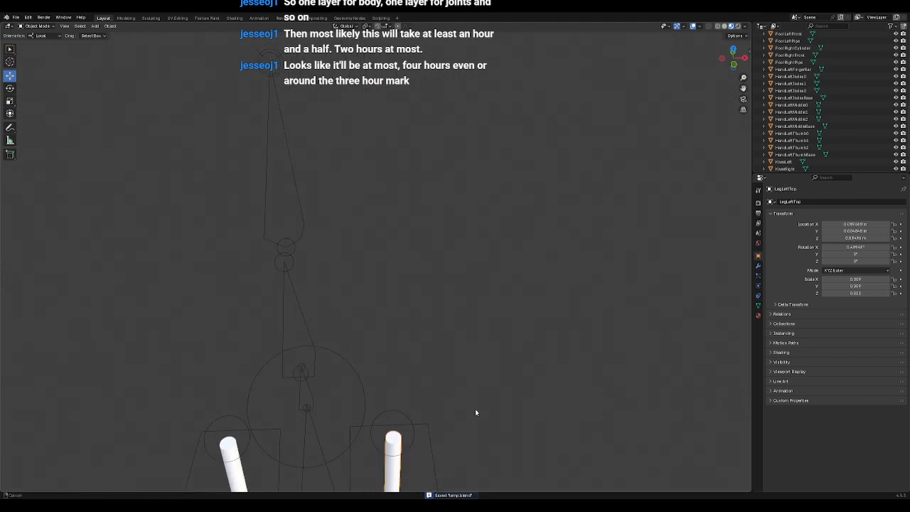
pyautogui.moveTo(447, 322); pyautogui.dragTo(442, 297, button='middle')
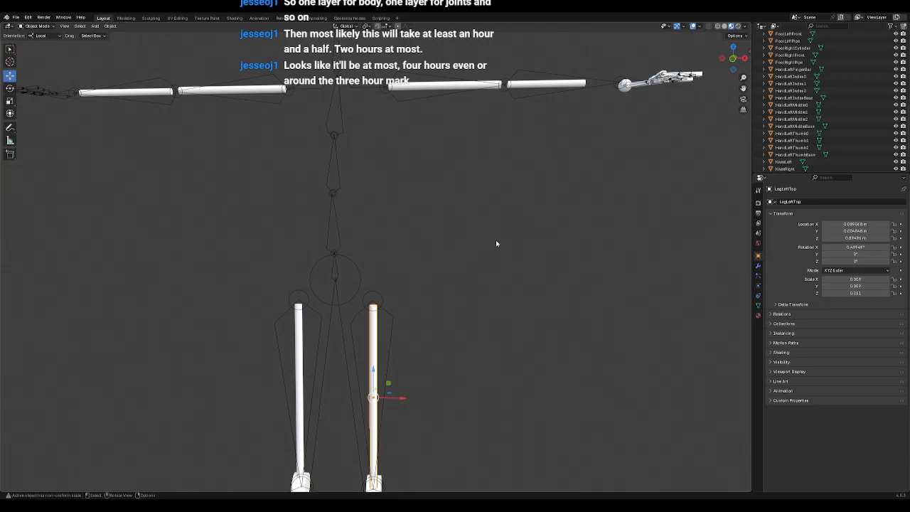
pyautogui.scroll(-3, 496, 244)
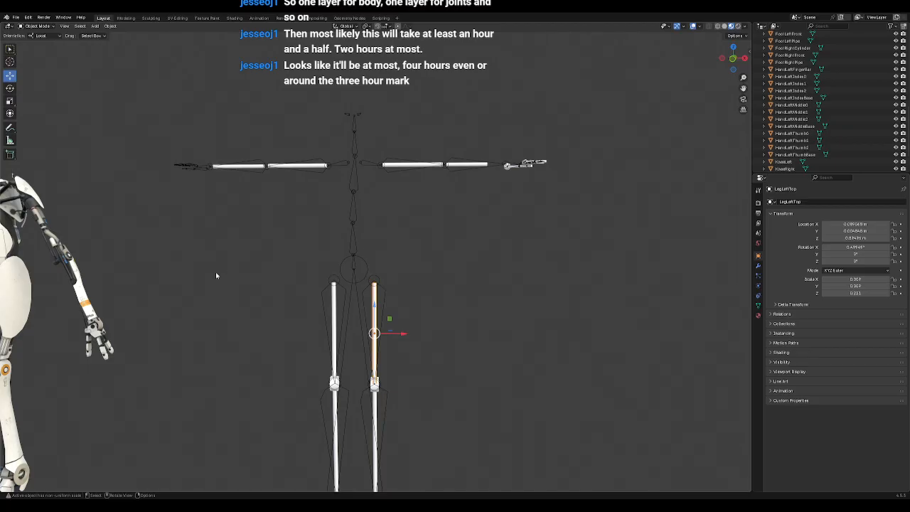
# Step: Examine the reference robot's torso, pelvis and hip joint from the front and side, and compare its proportions with the armature
pyautogui.keyDown('shift'); pyautogui.moveTo(196, 267); pyautogui.dragTo(474, 283, button='middle'); pyautogui.keyUp('shift')
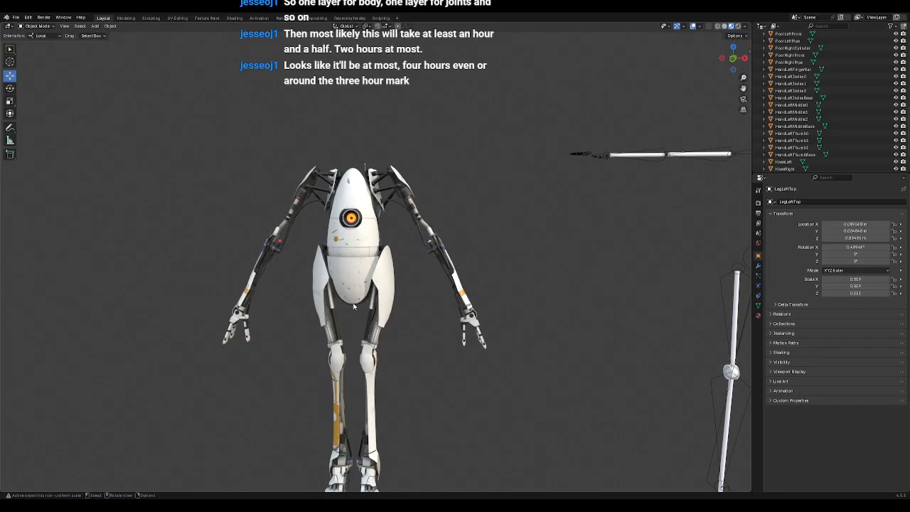
pyautogui.moveTo(403, 283); pyautogui.dragTo(403, 303, button='middle')
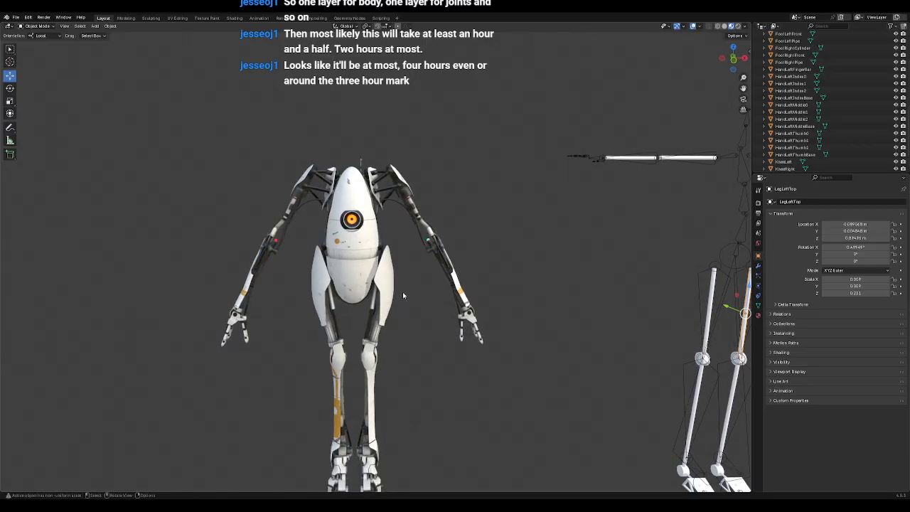
pyautogui.moveTo(333, 242); pyautogui.dragTo(364, 295, button='middle')
pyautogui.scroll(4, 391, 277)
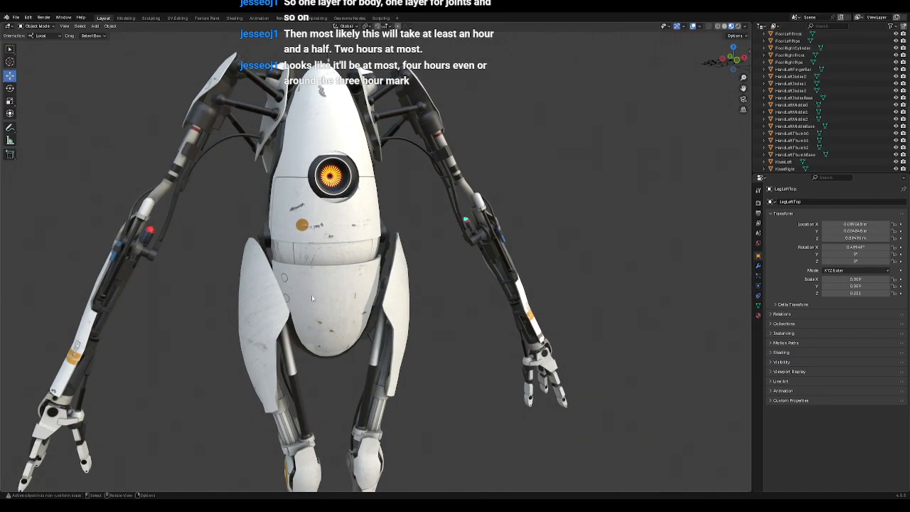
pyautogui.moveTo(307, 317)
pyautogui.mouseDown(button='middle')
pyautogui.moveTo(445, 315)
pyautogui.moveTo(418, 304)
pyautogui.moveTo(314, 314)
pyautogui.mouseUp(button='middle')
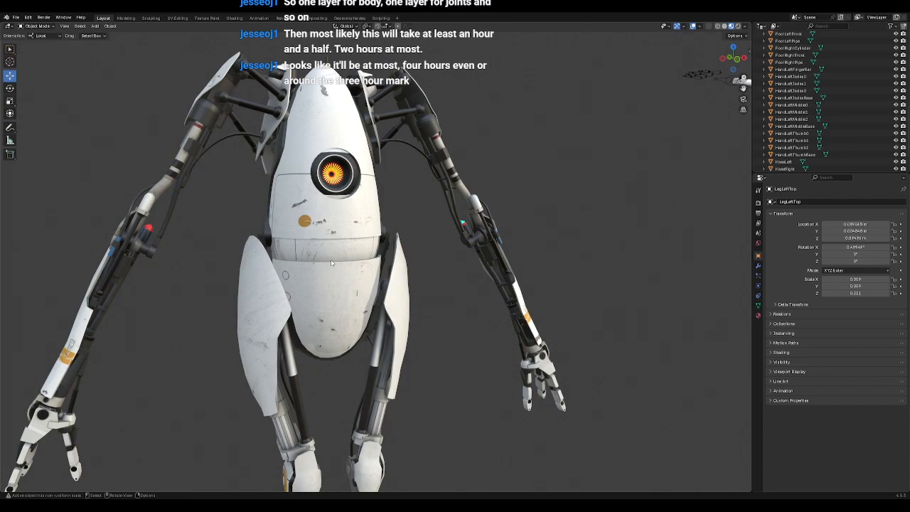
pyautogui.moveTo(332, 263); pyautogui.dragTo(441, 264, button='middle')
pyautogui.scroll(3, 441, 265)
pyautogui.moveTo(378, 246); pyautogui.dragTo(387, 266, button='middle')
pyautogui.scroll(5, 387, 265)
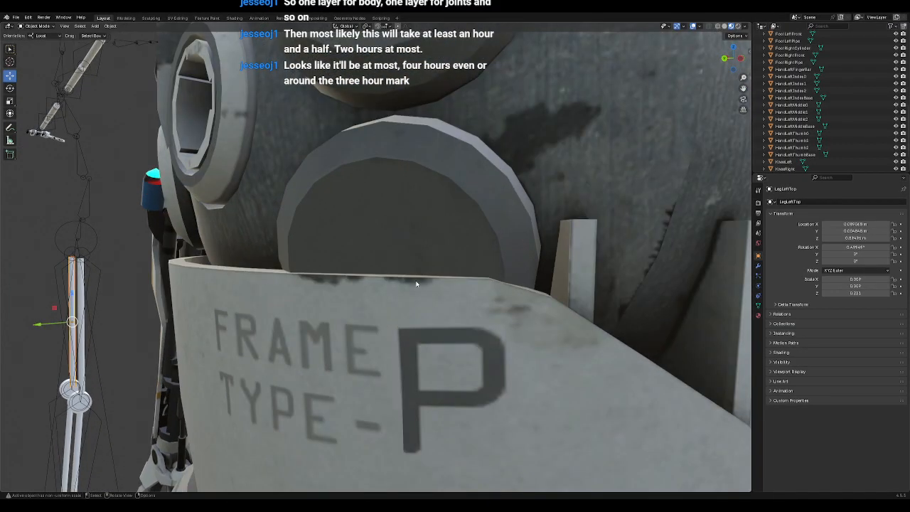
pyautogui.moveTo(356, 287); pyautogui.dragTo(418, 301, button='middle')
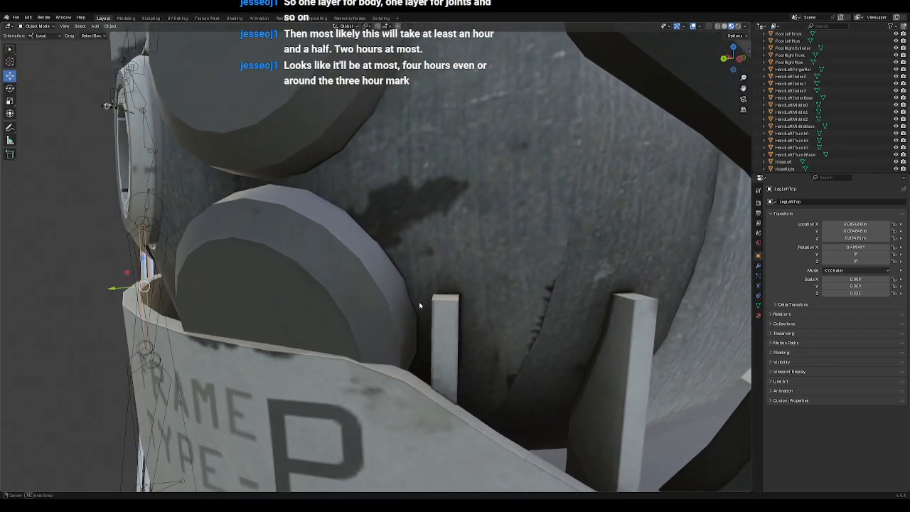
pyautogui.moveTo(243, 342); pyautogui.dragTo(349, 325, button='middle')
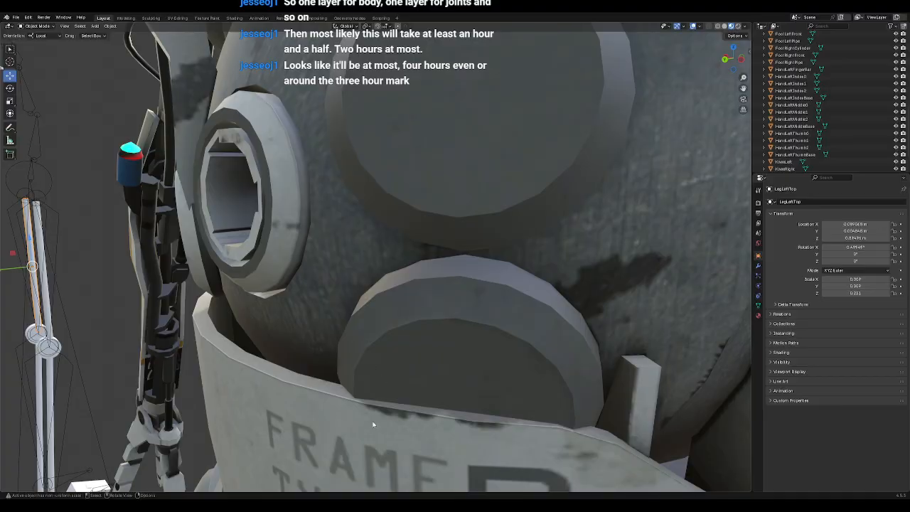
pyautogui.scroll(-7, 406, 403)
pyautogui.moveTo(435, 384); pyautogui.dragTo(351, 290, button='middle')
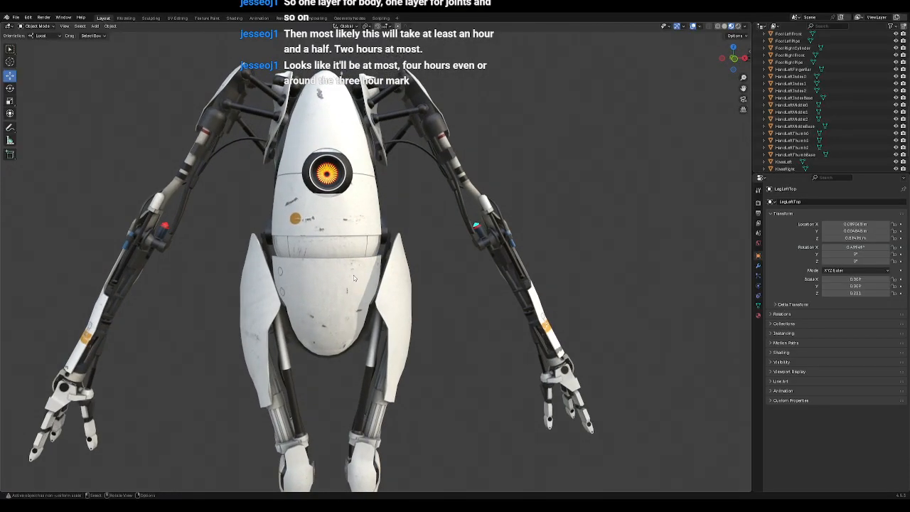
pyautogui.scroll(-5, 353, 275)
pyautogui.keyDown('shift'); pyautogui.moveTo(502, 279); pyautogui.dragTo(293, 298, button='middle'); pyautogui.keyUp('shift')
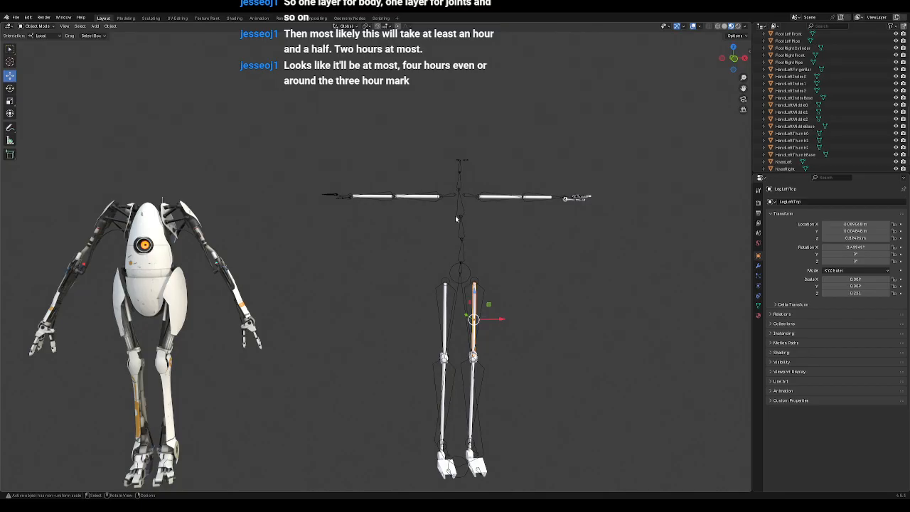
pyautogui.keyDown('shift'); pyautogui.moveTo(145, 268); pyautogui.dragTo(365, 266, button='middle'); pyautogui.keyUp('shift')
pyautogui.scroll(5, 371, 288)
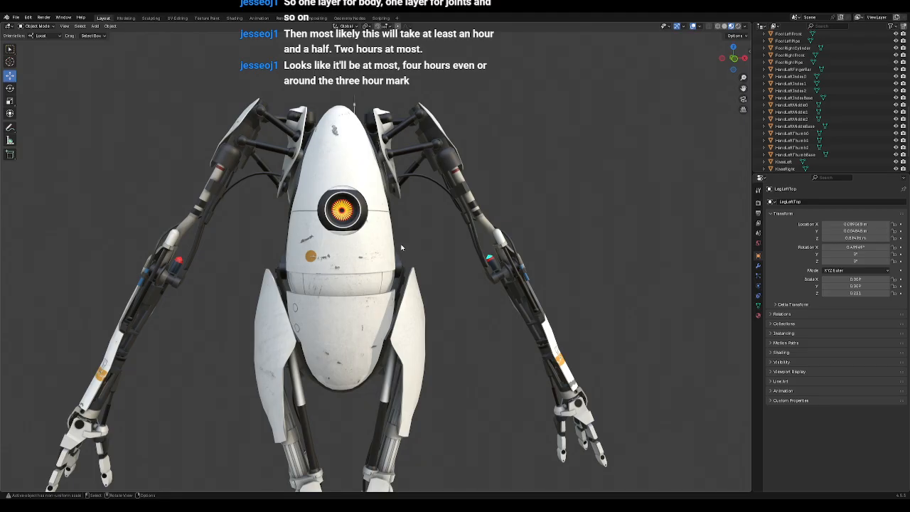
pyautogui.scroll(-5, 401, 248)
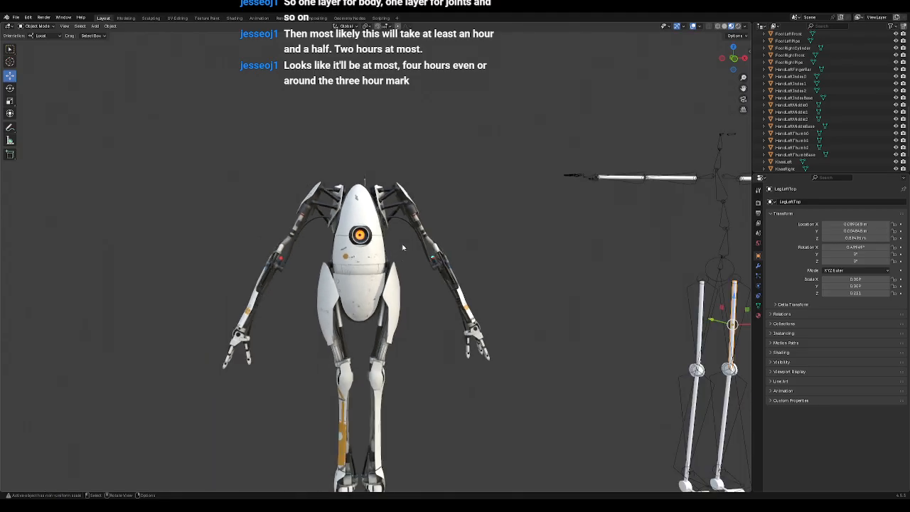
# Step: Return to the armature, deselect the left upper leg cylinder and save the file
pyautogui.keyDown('shift'); pyautogui.moveTo(559, 264); pyautogui.dragTo(289, 249, button='middle'); pyautogui.keyUp('shift')
pyautogui.scroll(4, 490, 247)
pyautogui.click(538, 234)
pyautogui.keyDown('shift'); pyautogui.moveTo(537, 235); pyautogui.dragTo(425, 262, button='middle'); pyautogui.keyUp('shift')
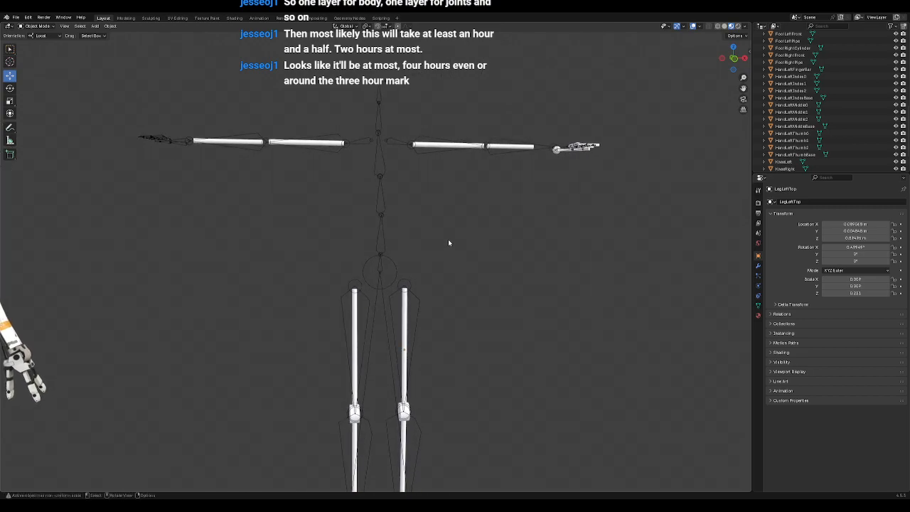
pyautogui.hotkey('ctrl', 's')
pyautogui.scroll(8, 839, 95)
pyautogui.scroll(2, 833, 67)
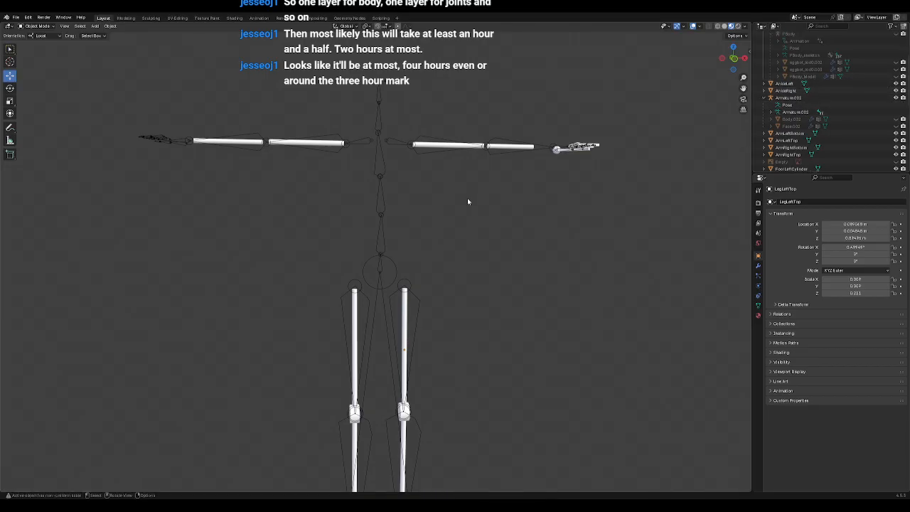
pyautogui.moveTo(467, 199); pyautogui.dragTo(480, 213, button='middle')
pyautogui.scroll(-4, 480, 213)
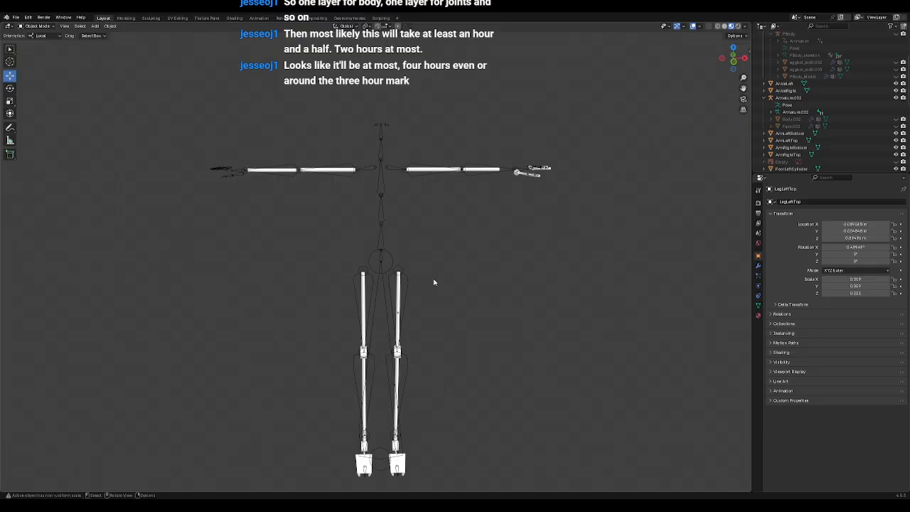
pyautogui.moveTo(595, 127); pyautogui.dragTo(435, 254)
pyautogui.click(500, 260)
pyautogui.scroll(2, 467, 287)
pyautogui.moveTo(459, 334)
pyautogui.mouseDown(button='middle')
pyautogui.moveTo(487, 266)
pyautogui.moveTo(474, 322)
pyautogui.moveTo(460, 321)
pyautogui.mouseUp(button='middle')
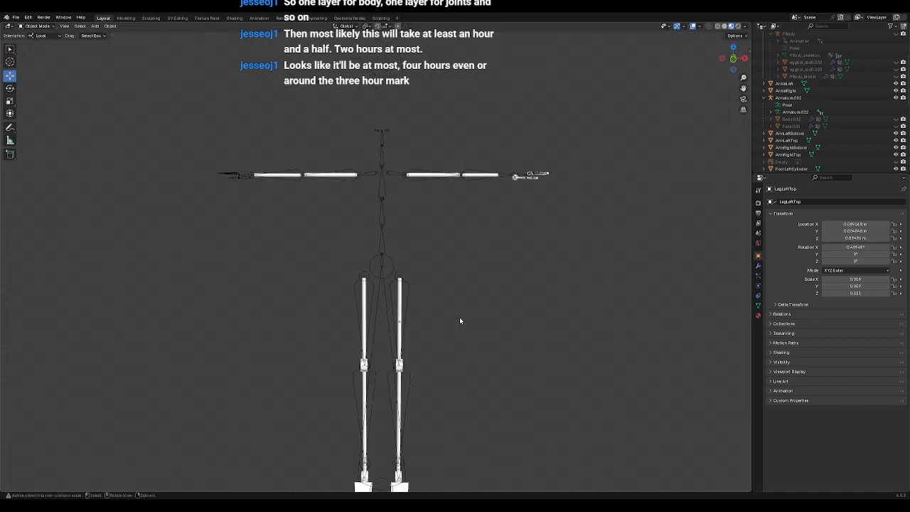
pyautogui.scroll(-3, 460, 321)
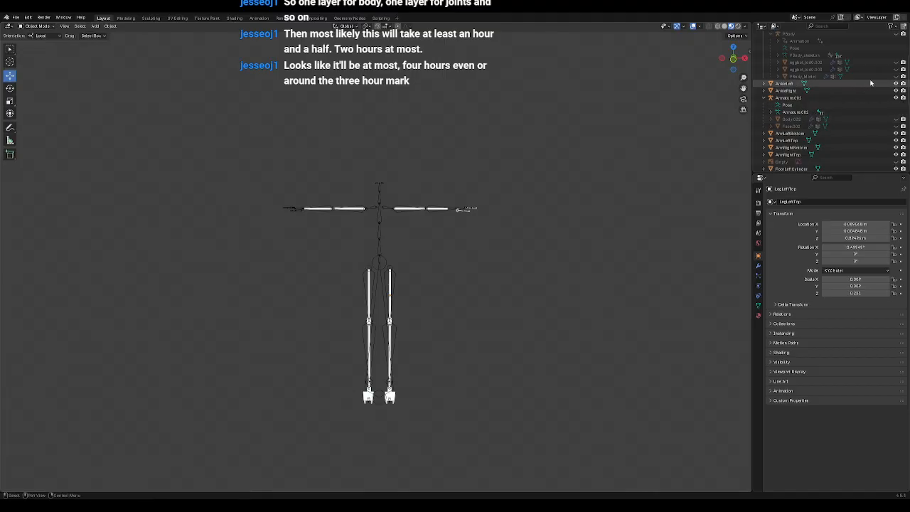
# Step: Show PBody_Model and examine its shoulder joints, egg-shaped torso and hip plates beside the armature
pyautogui.click(895, 77)
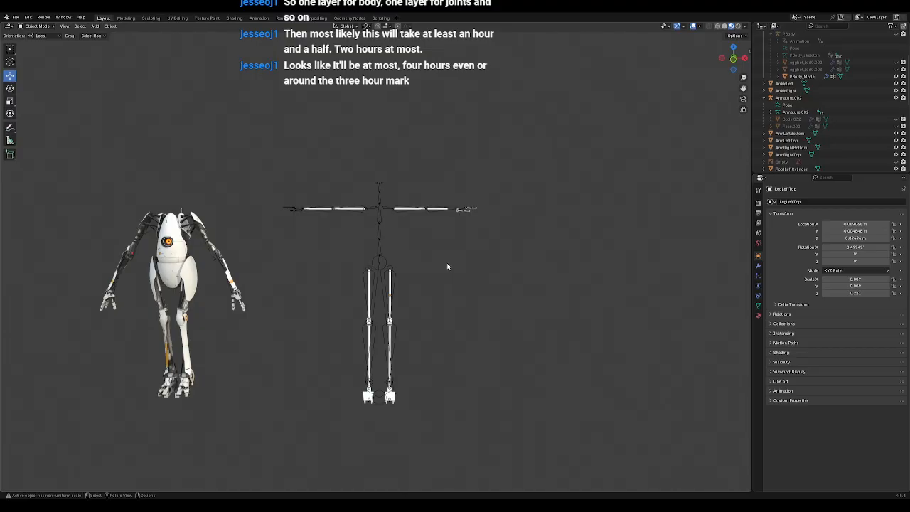
pyautogui.keyDown('shift'); pyautogui.moveTo(237, 259); pyautogui.dragTo(422, 305, button='middle'); pyautogui.keyUp('shift')
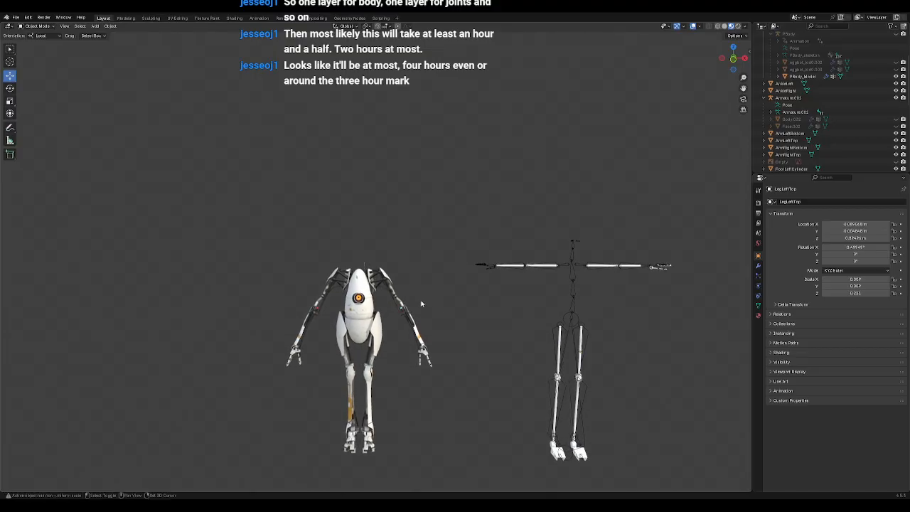
pyautogui.scroll(10, 422, 293)
pyautogui.scroll(-1, 432, 403)
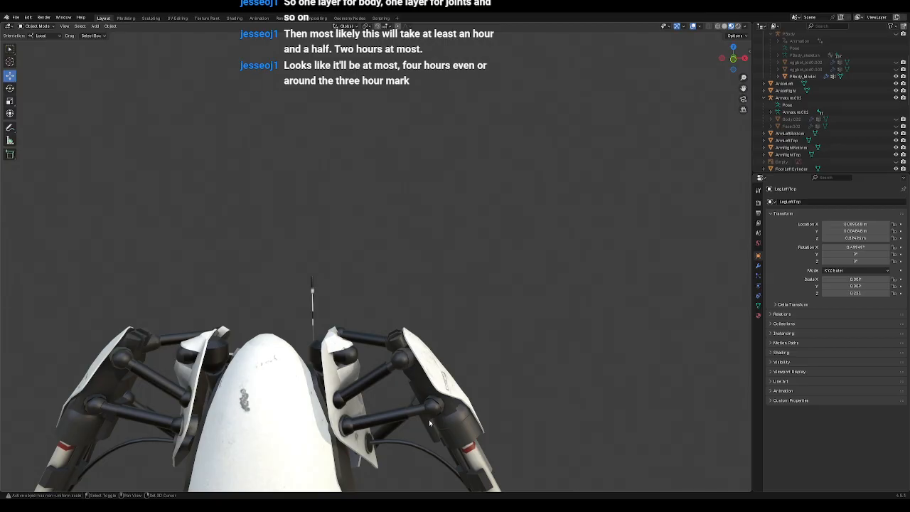
pyautogui.keyDown('shift'); pyautogui.moveTo(429, 419); pyautogui.dragTo(410, 313, button='middle'); pyautogui.keyUp('shift')
pyautogui.scroll(2, 404, 318)
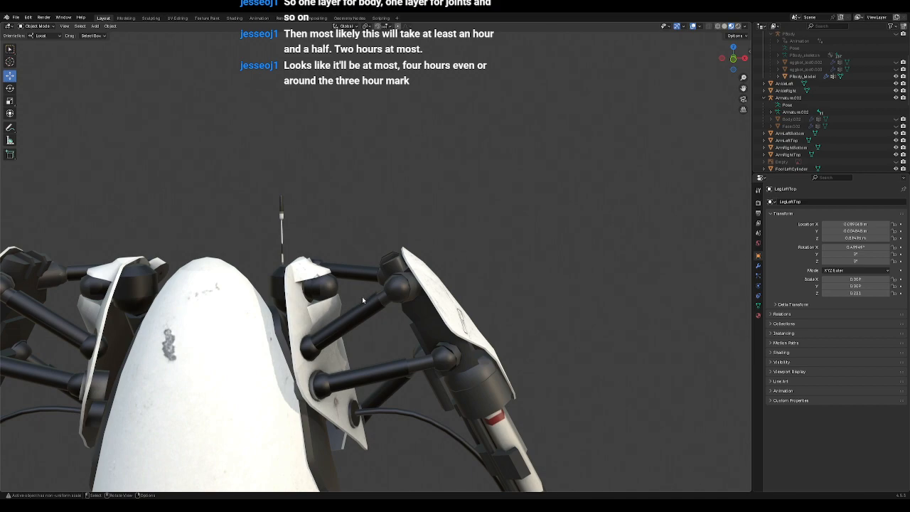
pyautogui.scroll(-5, 362, 296)
pyautogui.keyDown('shift'); pyautogui.moveTo(388, 380); pyautogui.dragTo(403, 236, button='middle'); pyautogui.keyUp('shift')
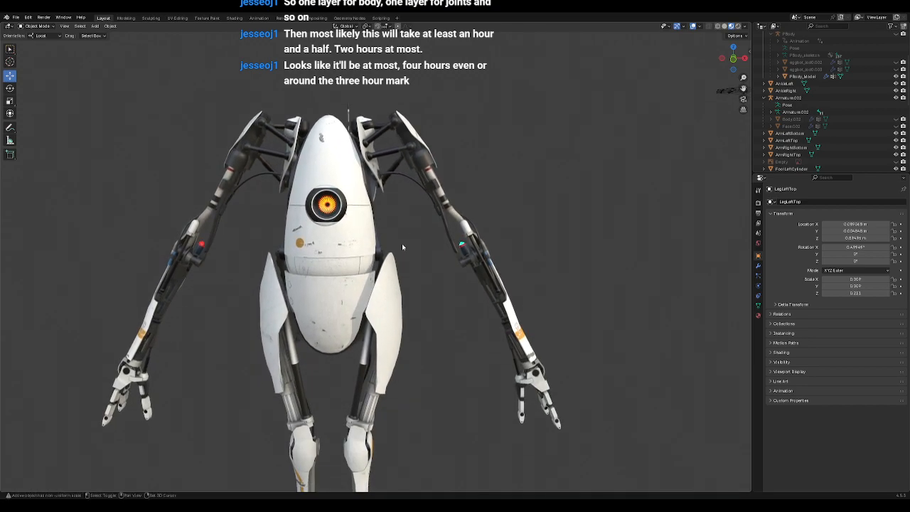
pyautogui.scroll(3, 397, 299)
pyautogui.moveTo(384, 317); pyautogui.dragTo(288, 331, button='middle')
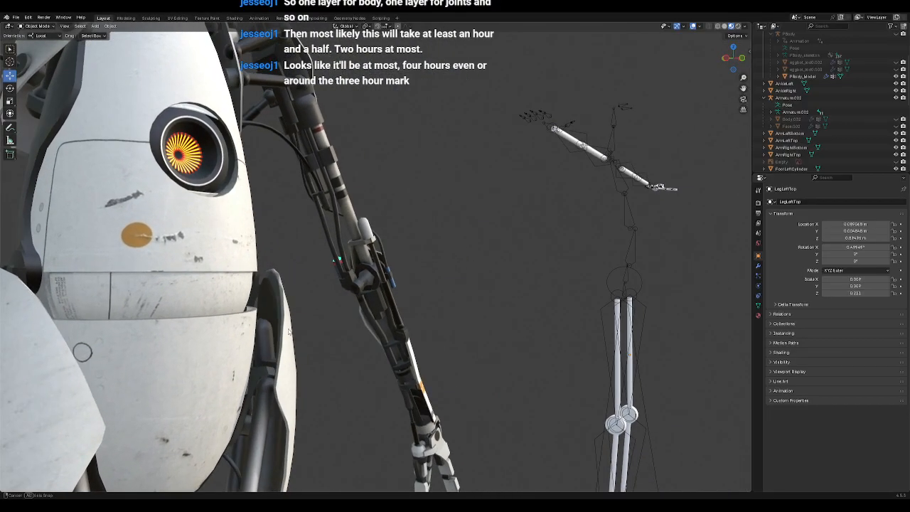
pyautogui.scroll(-8, 288, 331)
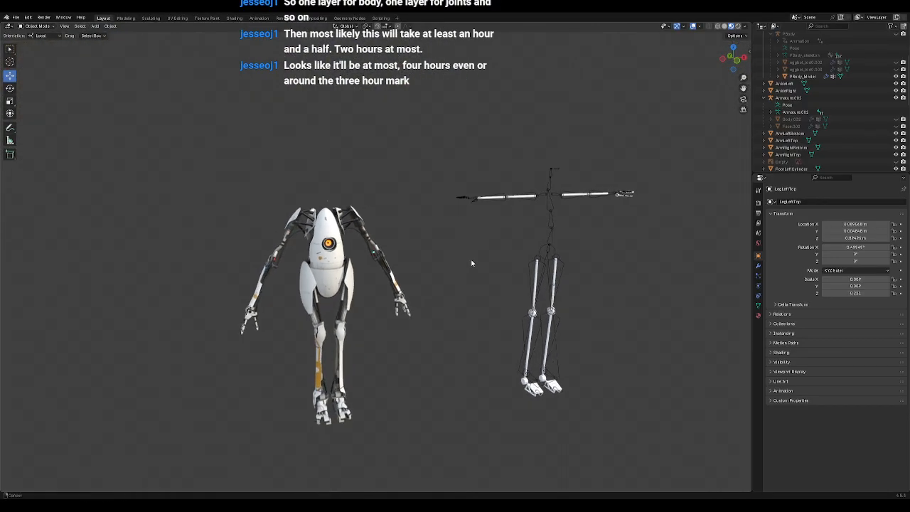
# Step: Hide PBody_Model, show Atlas_Model in its place and select it for a closer look
pyautogui.keyDown('shift'); pyautogui.moveTo(483, 261); pyautogui.dragTo(293, 299, button='middle'); pyautogui.keyUp('shift')
pyautogui.click(896, 78)
pyautogui.scroll(3, 845, 105)
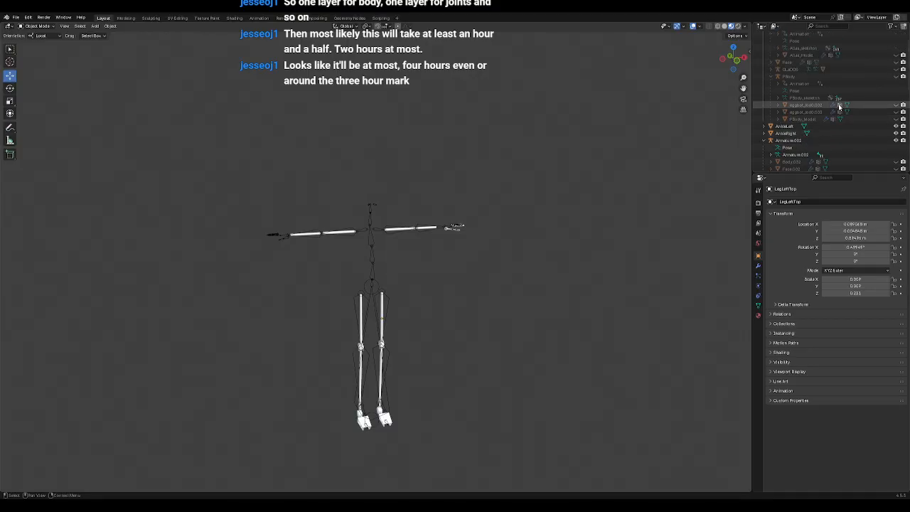
pyautogui.scroll(3, 839, 106)
pyautogui.click(894, 78)
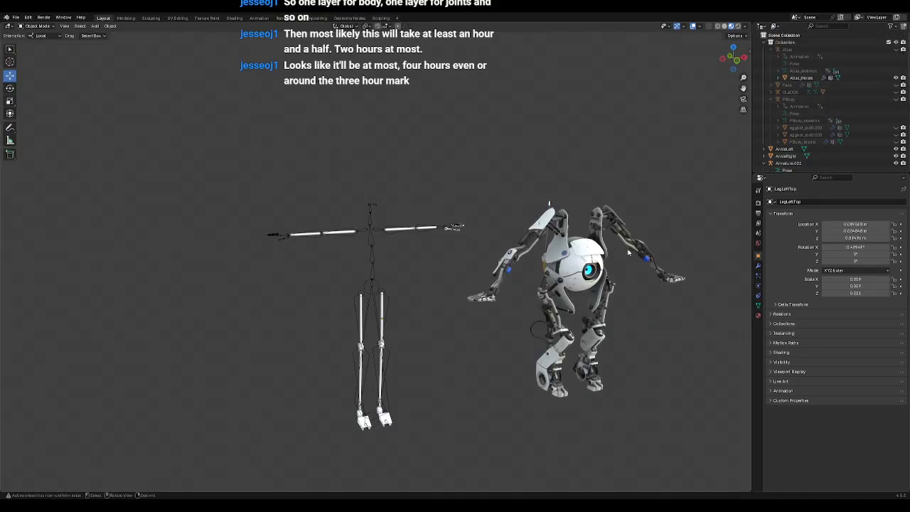
pyautogui.keyDown('shift'); pyautogui.moveTo(642, 321); pyautogui.dragTo(455, 293, button='middle'); pyautogui.keyUp('shift')
pyautogui.scroll(4, 455, 294)
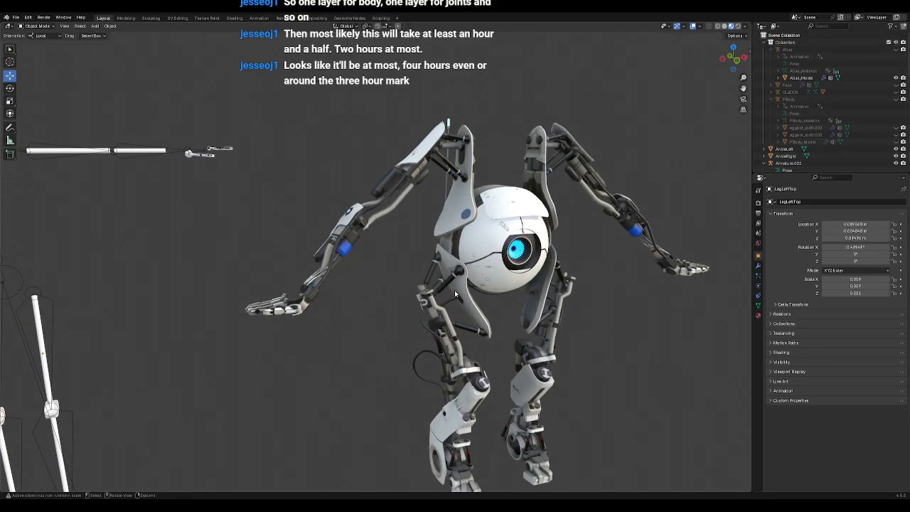
pyautogui.keyDown('shift'); pyautogui.moveTo(519, 295); pyautogui.dragTo(455, 310, button='middle'); pyautogui.keyUp('shift')
pyautogui.scroll(3, 417, 292)
pyautogui.click(454, 310)
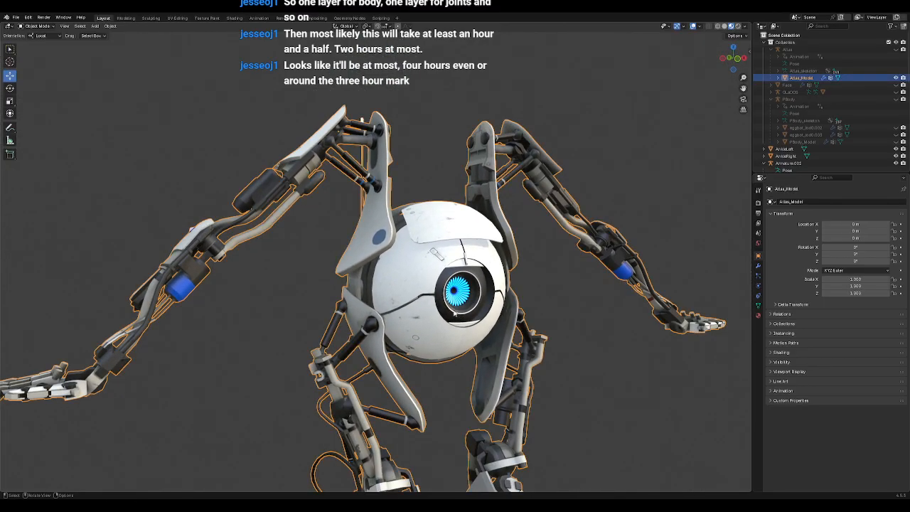
# Step: Examine the Atlas robot's spherical body, shoulders and legs, and compare its proportions with the armature
pyautogui.press('KP_Decimal')
pyautogui.scroll(7, 454, 310)
pyautogui.moveTo(378, 285); pyautogui.dragTo(335, 287, button='middle')
pyautogui.scroll(-6, 334, 284)
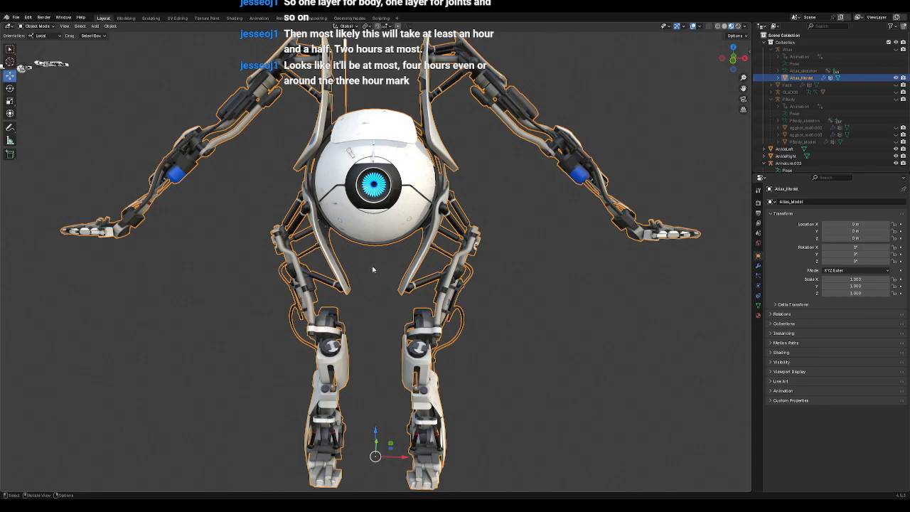
pyautogui.moveTo(367, 270)
pyautogui.mouseDown(button='middle')
pyautogui.moveTo(334, 277)
pyautogui.moveTo(358, 280)
pyautogui.mouseUp(button='middle')
pyautogui.scroll(-4, 361, 280)
pyautogui.keyDown('shift'); pyautogui.moveTo(266, 276); pyautogui.dragTo(378, 281, button='middle'); pyautogui.keyUp('shift')
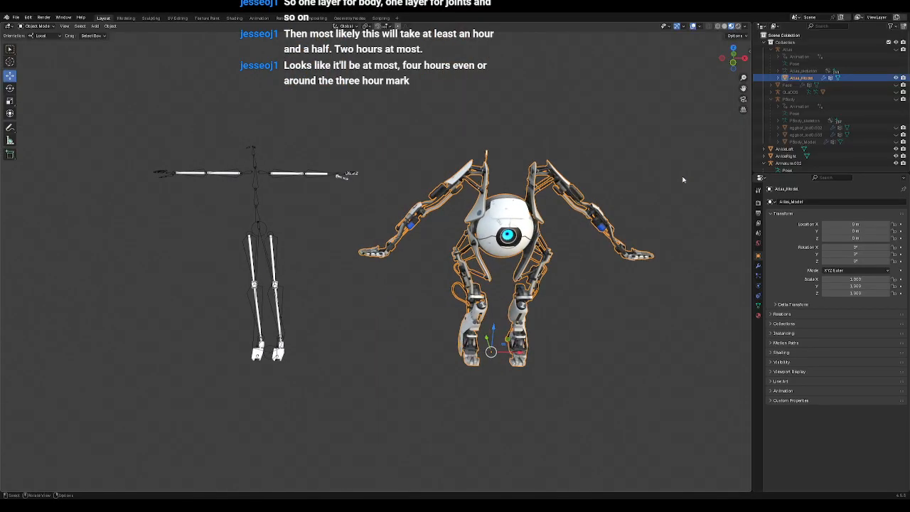
# Step: Hide Atlas_Model, frame the armature, deselect it and review its arms, spine and legs from several angles
pyautogui.click(896, 77)
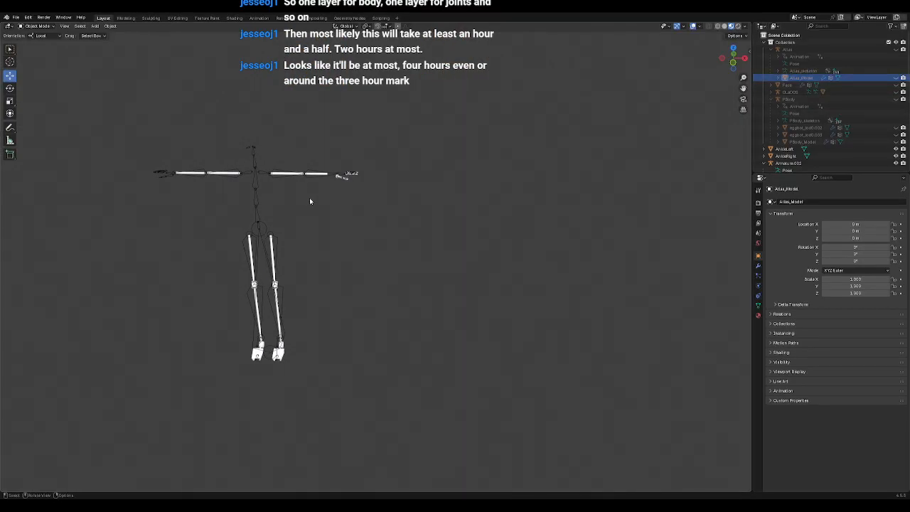
pyautogui.click(298, 176)
pyautogui.press('KP_Decimal')
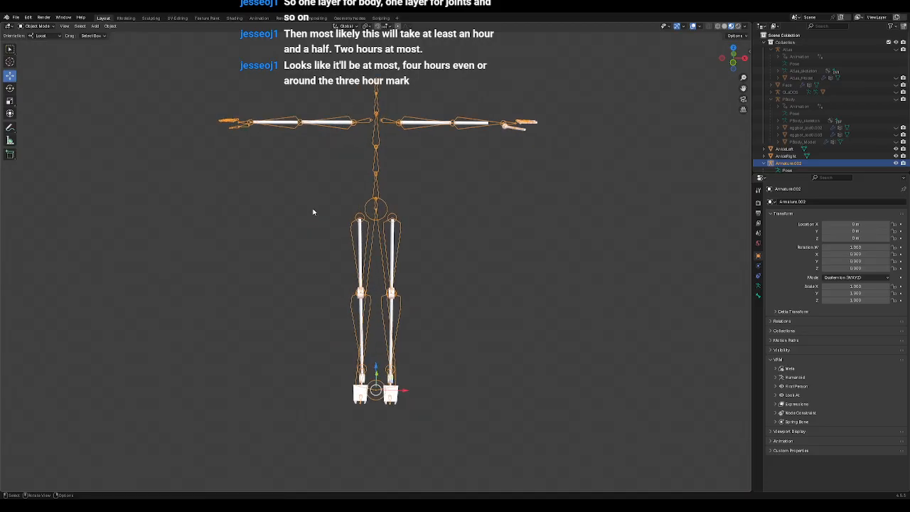
pyautogui.click(466, 161)
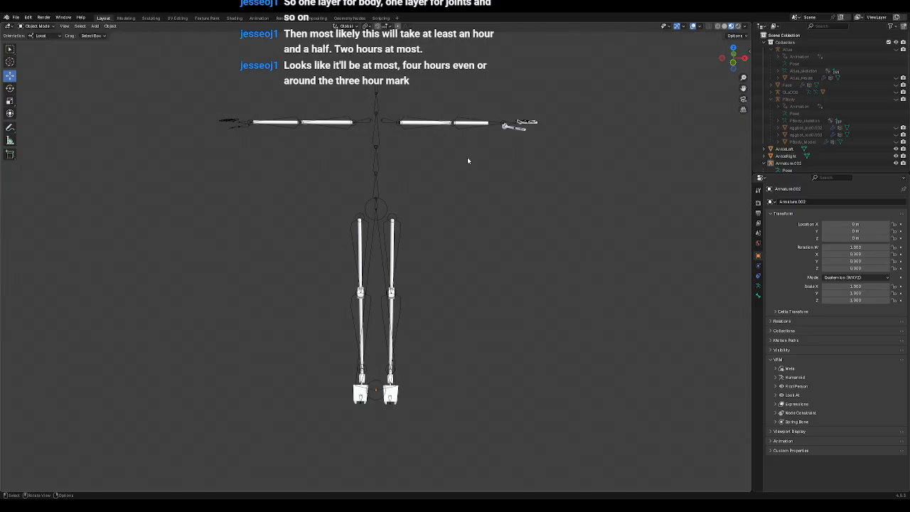
pyautogui.moveTo(400, 225); pyautogui.dragTo(425, 264, button='middle')
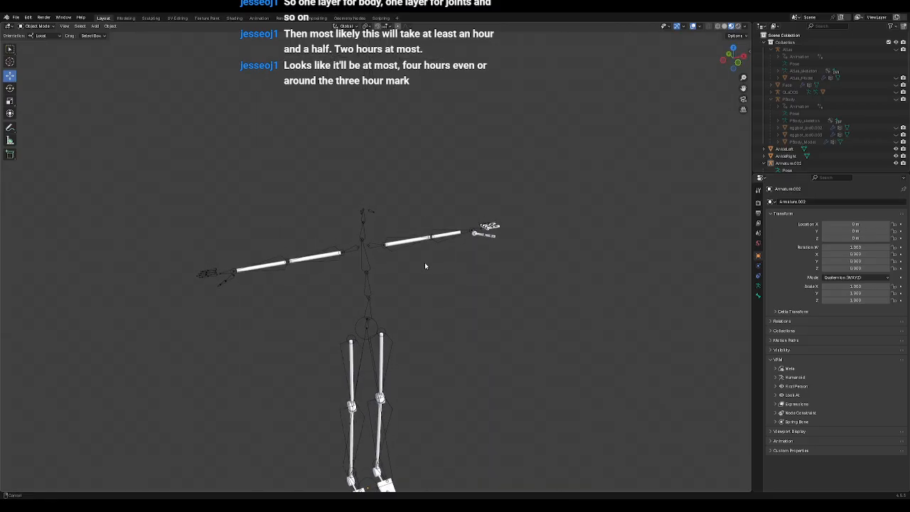
pyautogui.scroll(3, 427, 245)
pyautogui.scroll(-2, 443, 266)
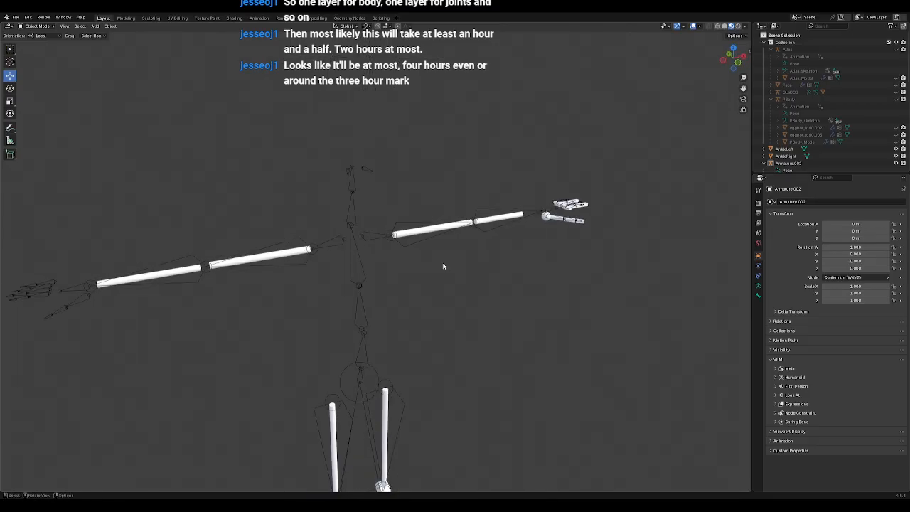
pyautogui.moveTo(499, 290); pyautogui.dragTo(533, 142, button='middle')
pyautogui.moveTo(532, 238); pyautogui.dragTo(498, 283, button='middle')
# Step: Select the left foot cylinder and inspect the foot, ankle and lower leg from the front and side
pyautogui.click(462, 286)
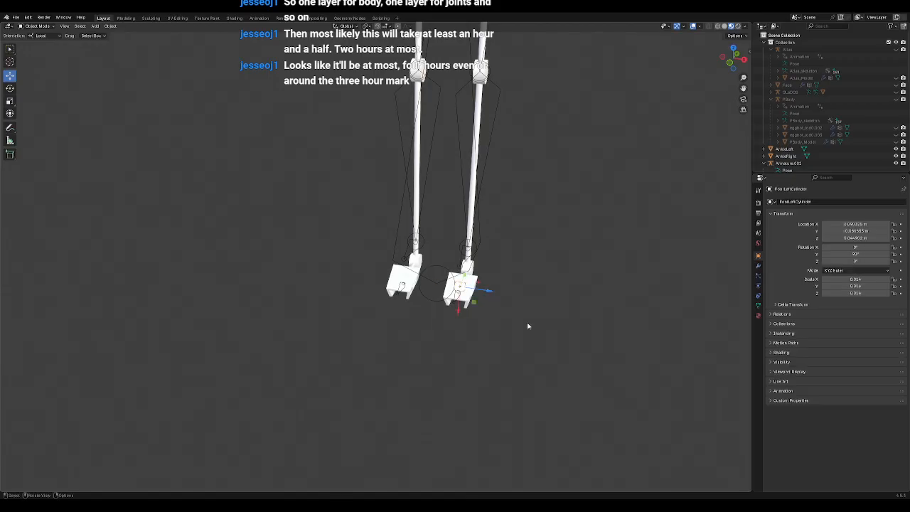
pyautogui.press('KP_Decimal')
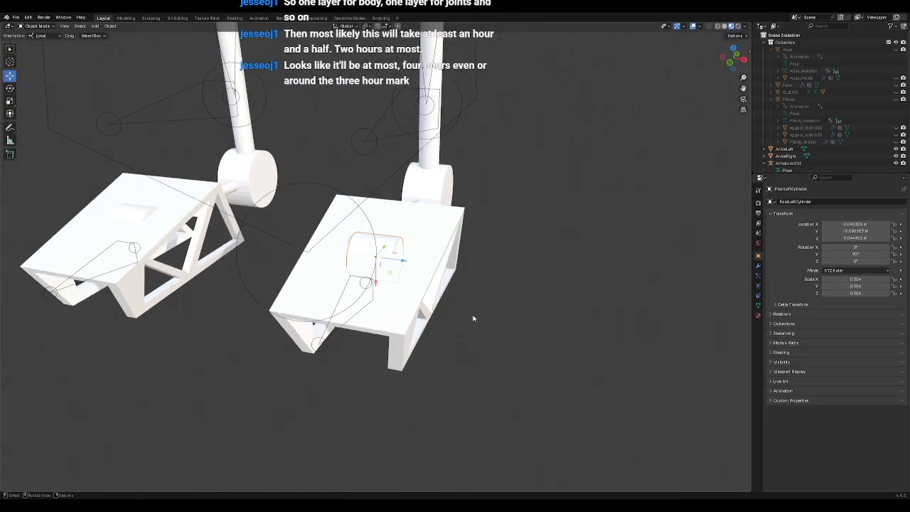
pyautogui.moveTo(496, 313); pyautogui.dragTo(422, 301, button='middle')
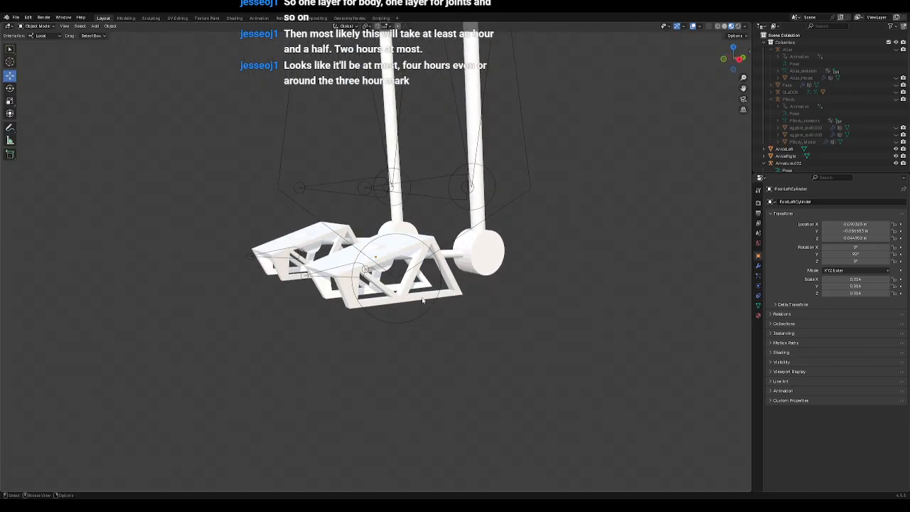
pyautogui.scroll(-2, 430, 293)
pyautogui.scroll(1, 433, 291)
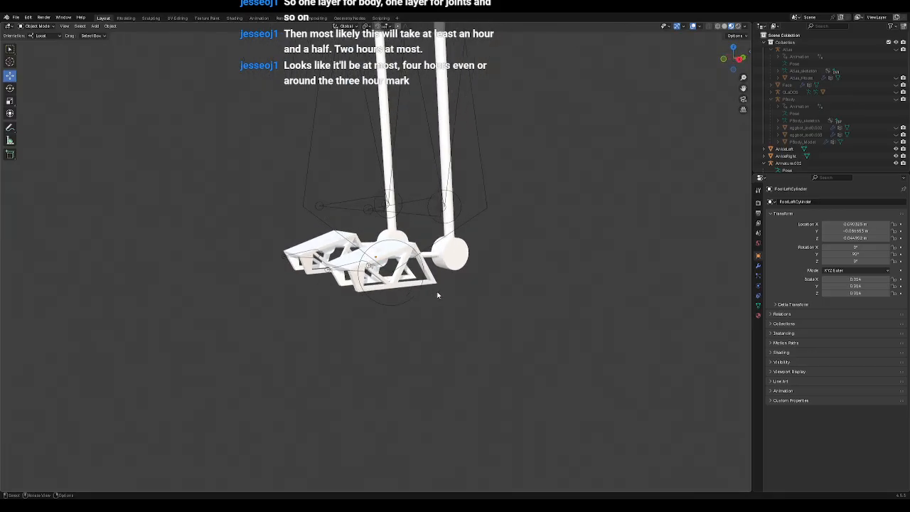
pyautogui.press('KP_1')
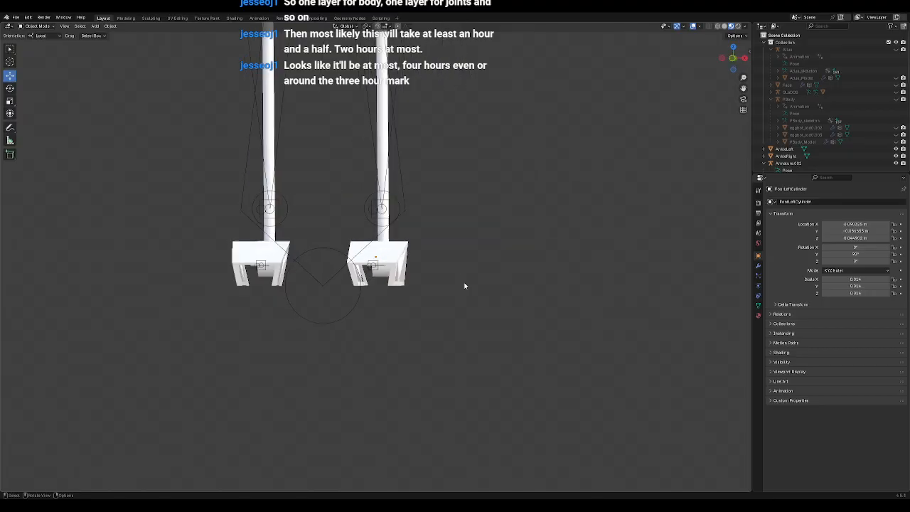
pyautogui.press('KP_3')
pyautogui.keyDown('shift'); pyautogui.moveTo(537, 240); pyautogui.dragTo(502, 330, button='middle'); pyautogui.keyUp('shift')
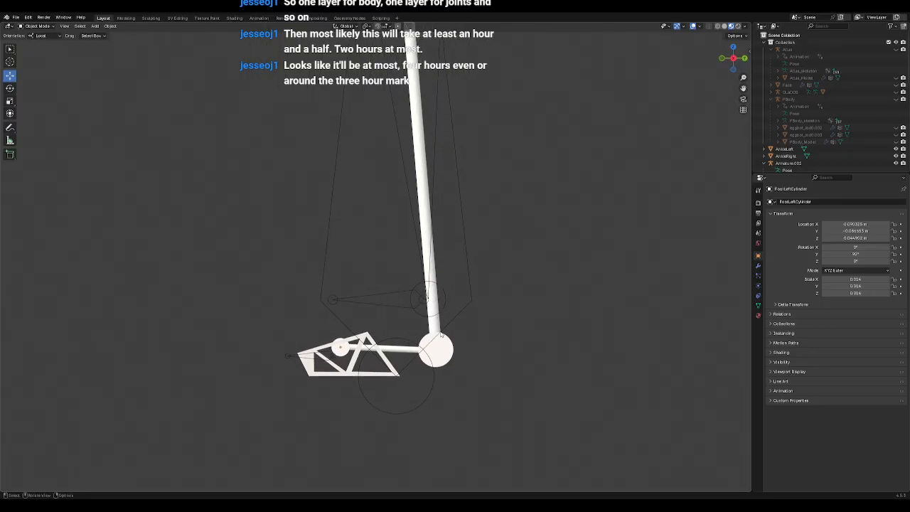
pyautogui.moveTo(440, 167); pyautogui.dragTo(472, 293, button='middle')
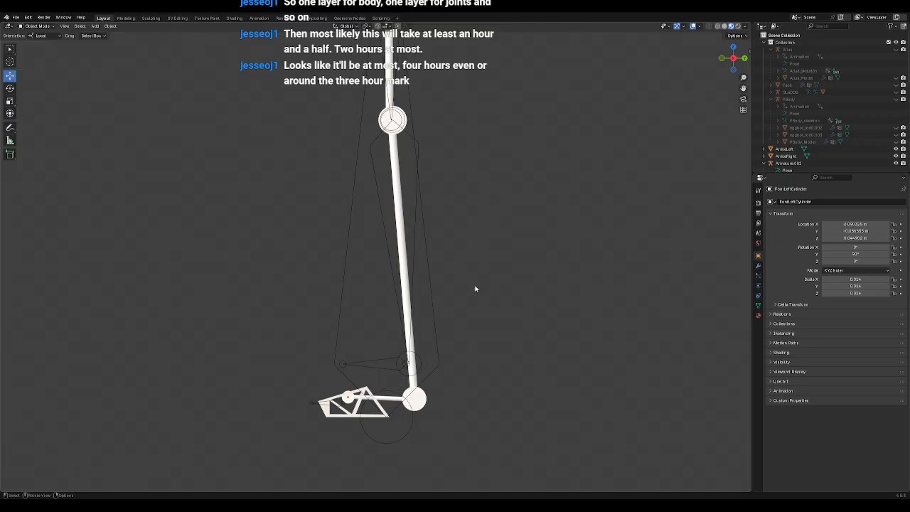
pyautogui.moveTo(476, 287); pyautogui.dragTo(495, 281, button='middle')
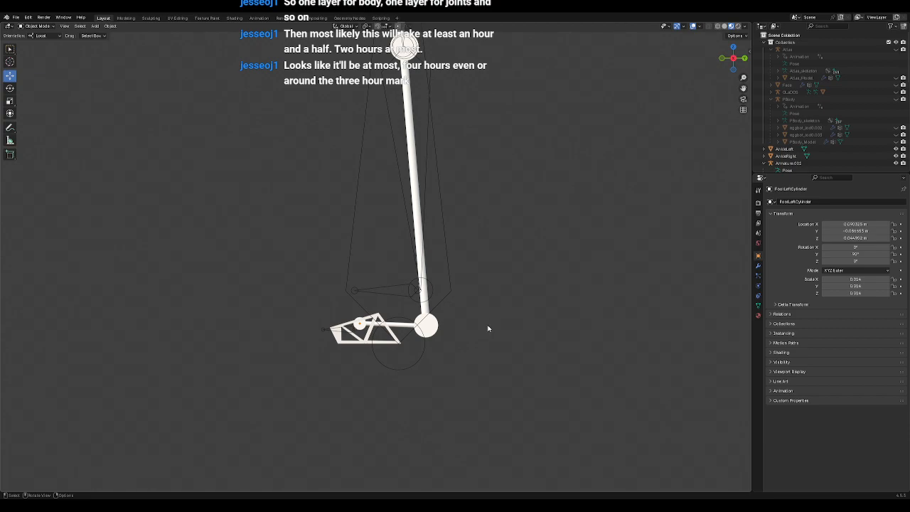
# Step: Add a mesh plane at the origin between the armature's feet
pyautogui.hotkey('shift', 'a')
pyautogui.moveTo(488, 329)
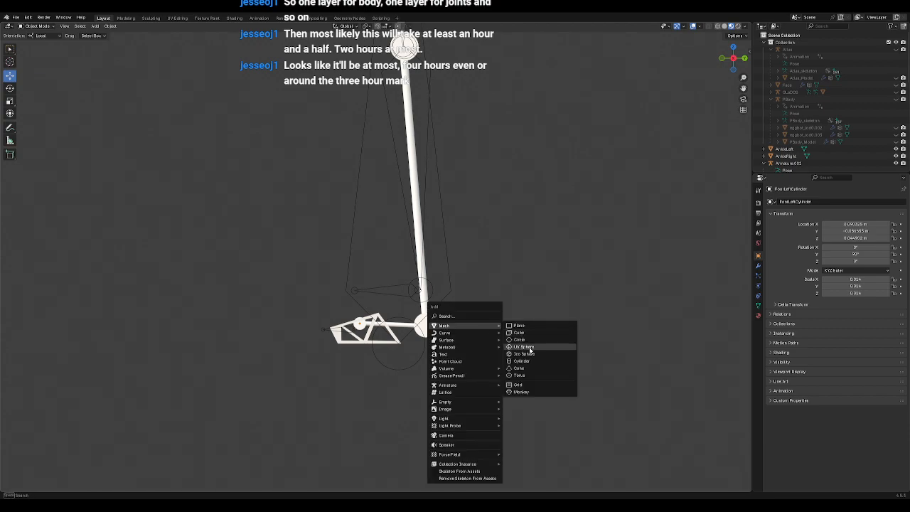
pyautogui.moveTo(459, 342)
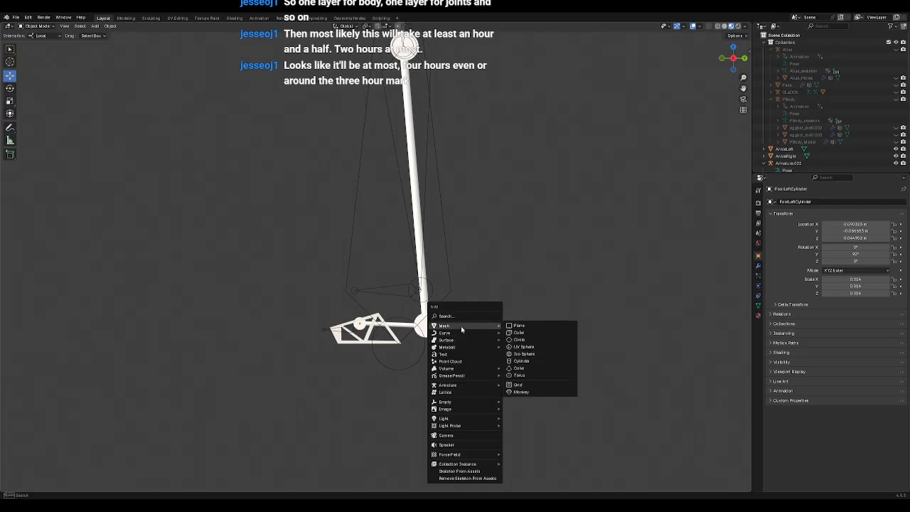
pyautogui.click(541, 325)
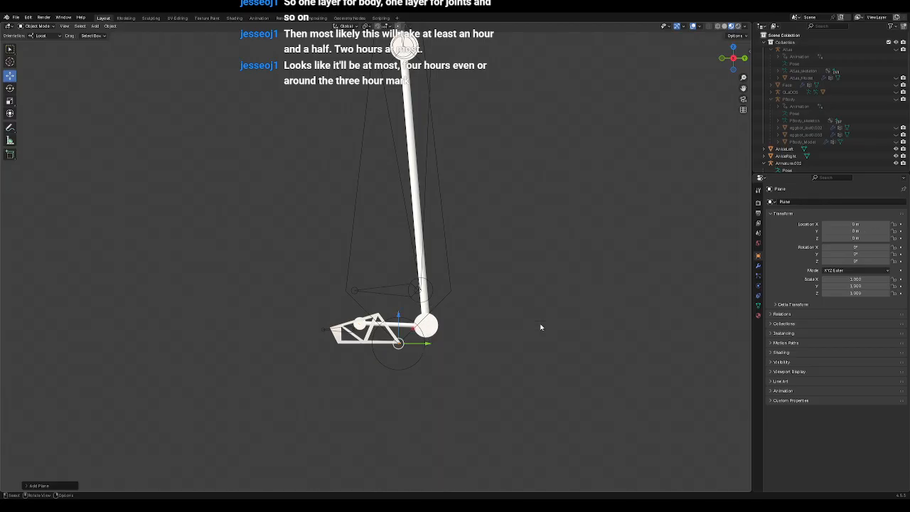
pyautogui.moveTo(465, 351); pyautogui.dragTo(528, 375, button='middle')
pyautogui.scroll(-4, 528, 375)
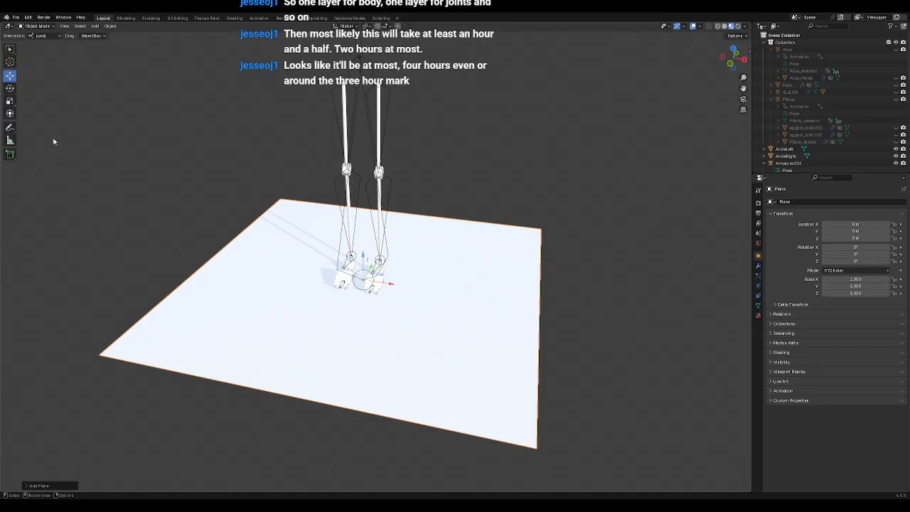
# Step: Set the new plane's Y rotation to 90° and return to the Move tool in the side view
pyautogui.click(10, 88)
pyautogui.moveTo(382, 268); pyautogui.dragTo(407, 275)
pyautogui.click(853, 254)
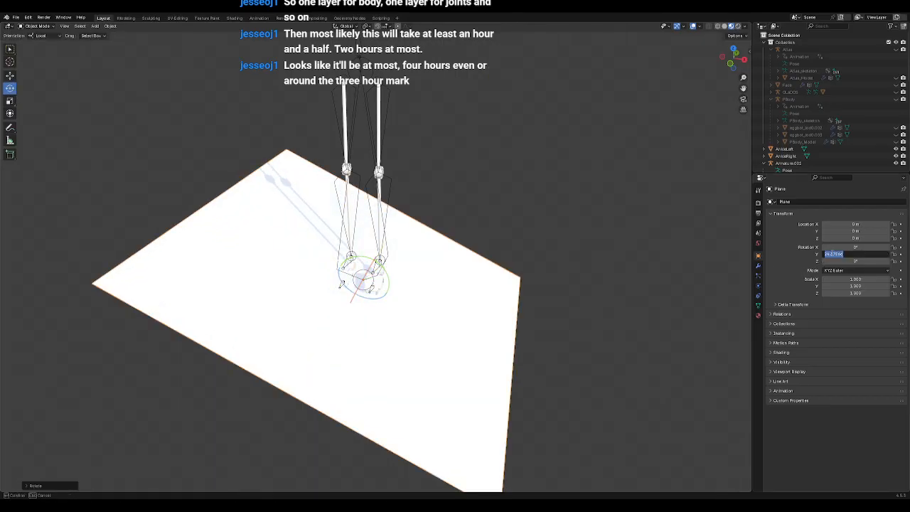
pyautogui.write('90')
pyautogui.press('Return')
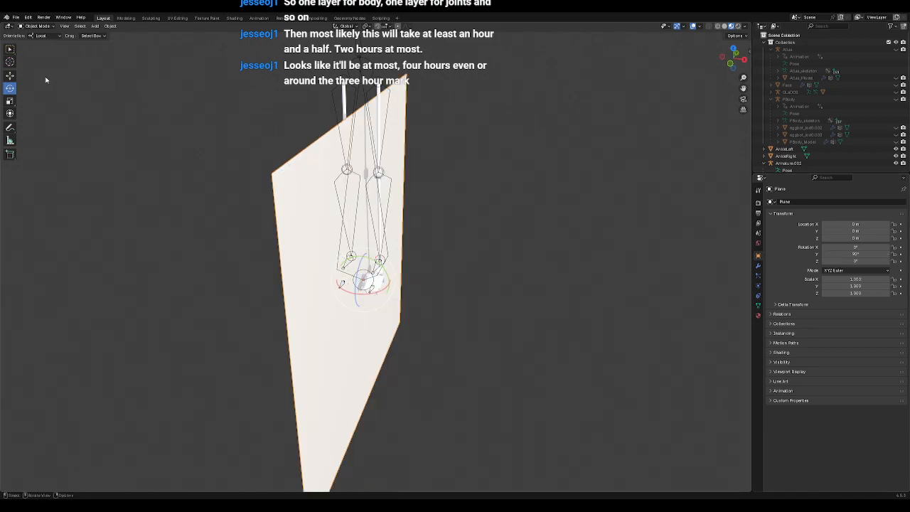
pyautogui.click(10, 75)
pyautogui.press('KP_1')
pyautogui.press('KP_3')
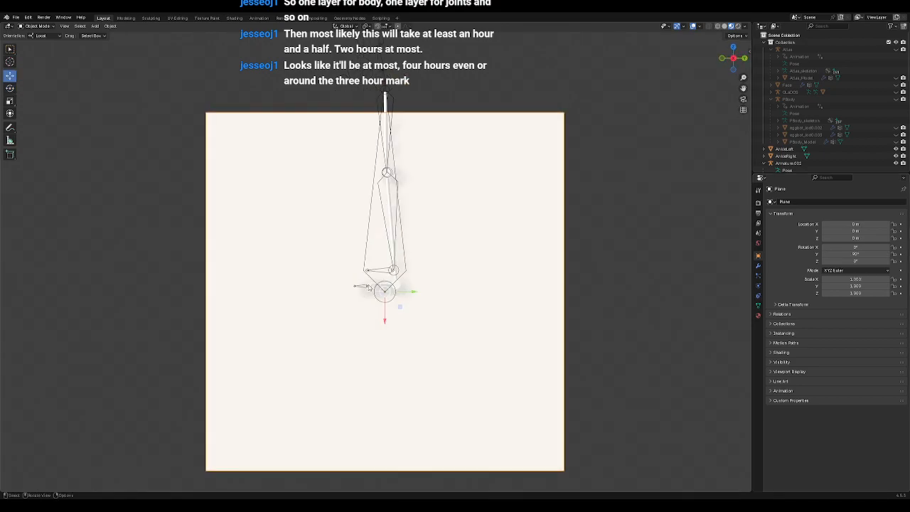
# Step: Scale the plane uniformly down to about 0.081 and check it against the feet from the front
pyautogui.click(10, 88)
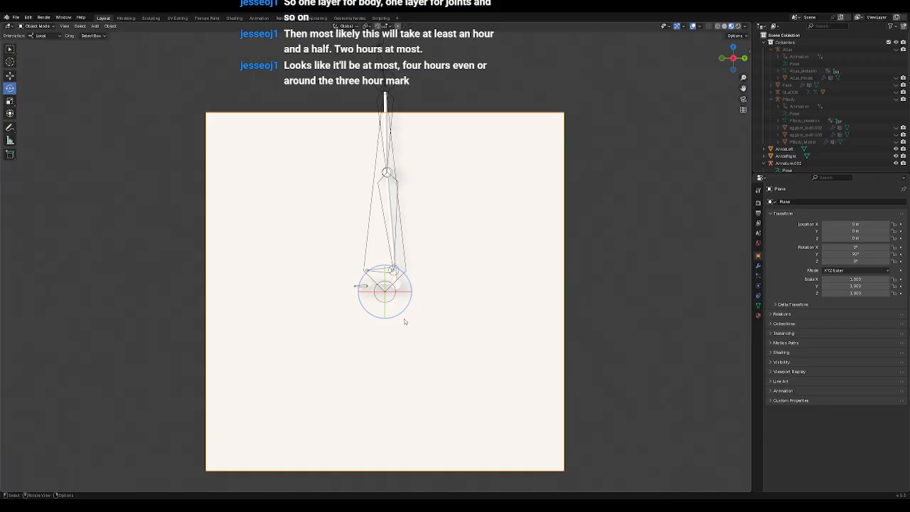
pyautogui.press('r')
pyautogui.rightClick(400, 309)
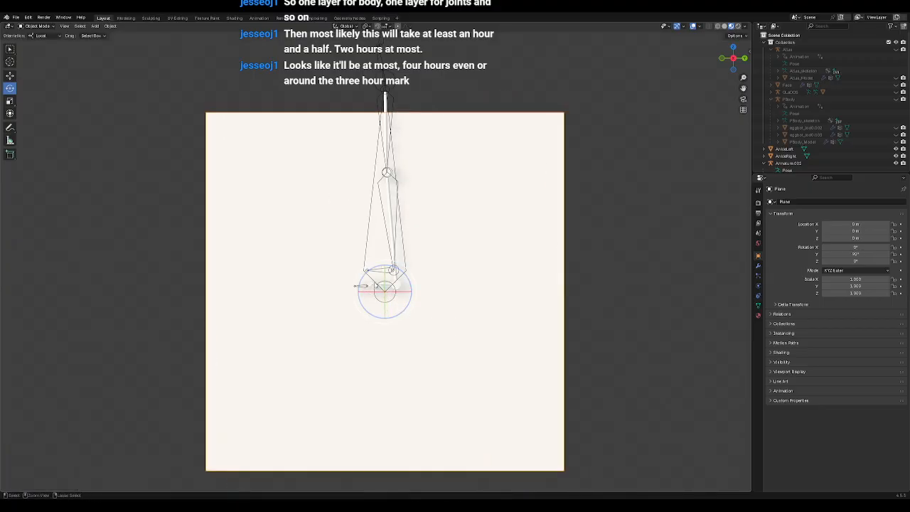
pyautogui.click(9, 102)
pyautogui.moveTo(407, 316); pyautogui.dragTo(386, 293)
pyautogui.press('KP_1')
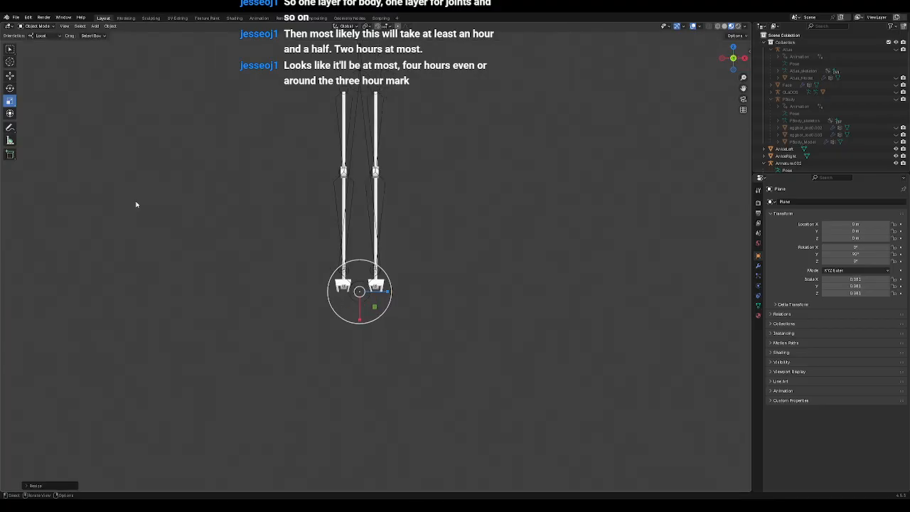
# Step: Move the plane up to ankle height and out to the far side of the legs, at X about -0.51 m
pyautogui.click(9, 75)
pyautogui.moveTo(386, 291); pyautogui.dragTo(451, 297)
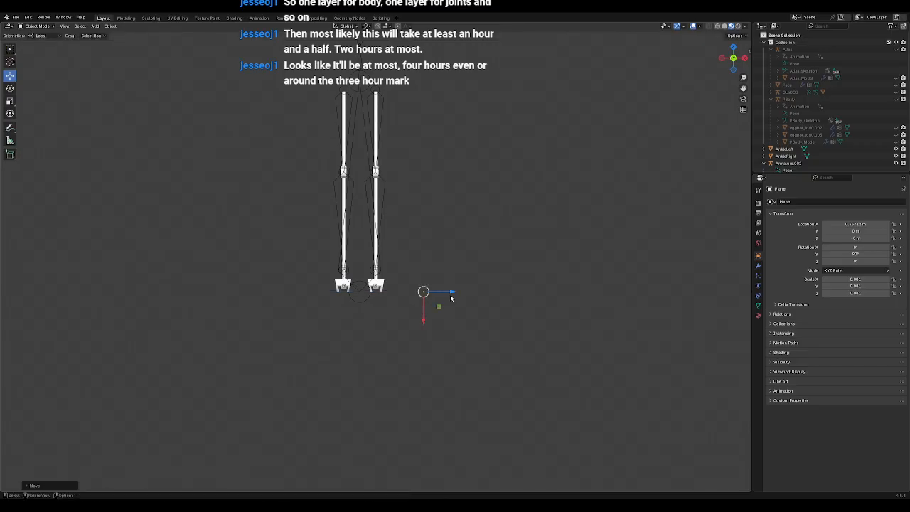
pyautogui.press('KP_3')
pyautogui.scroll(7, 408, 330)
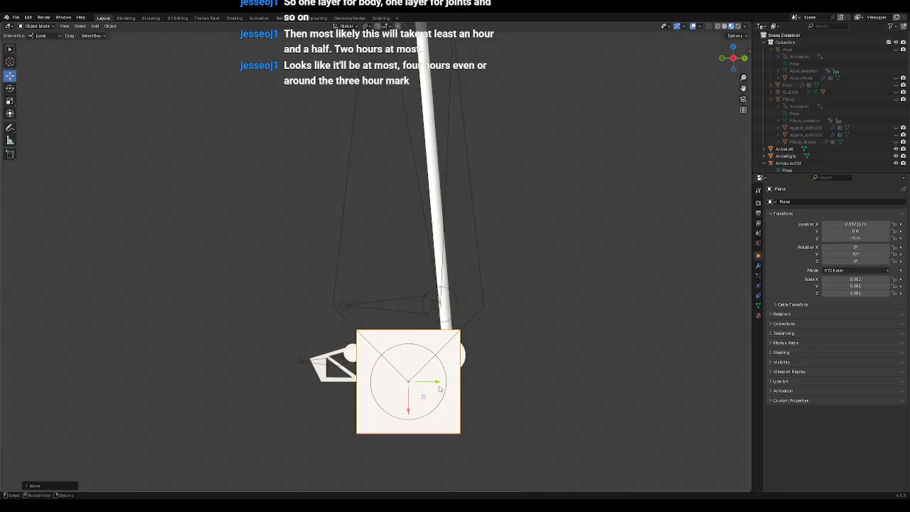
pyautogui.press('g')
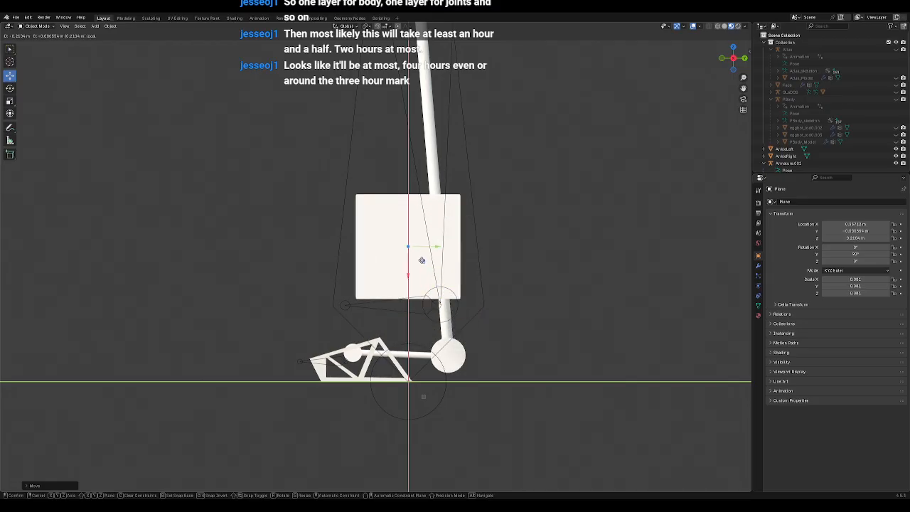
pyautogui.click(435, 304)
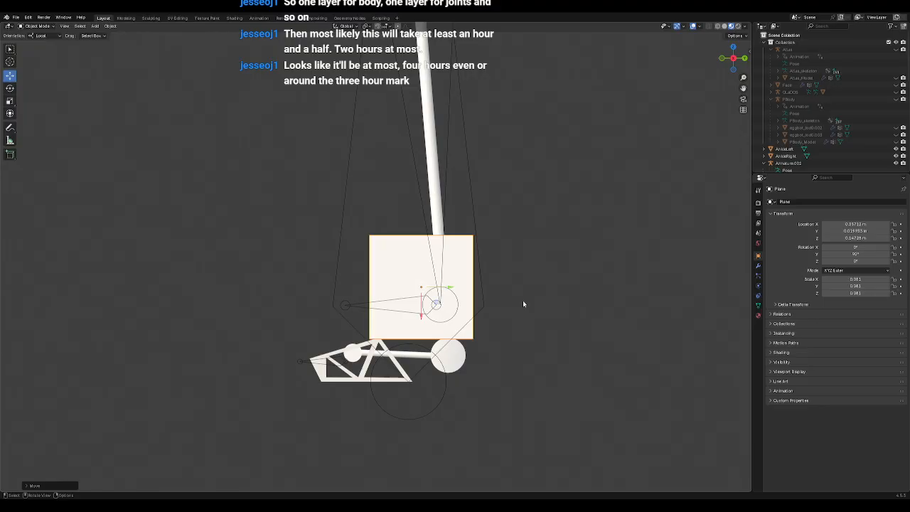
pyautogui.moveTo(523, 300); pyautogui.dragTo(511, 339, button='middle')
pyautogui.moveTo(575, 285); pyautogui.dragTo(196, 265)
pyautogui.press('KP_3')
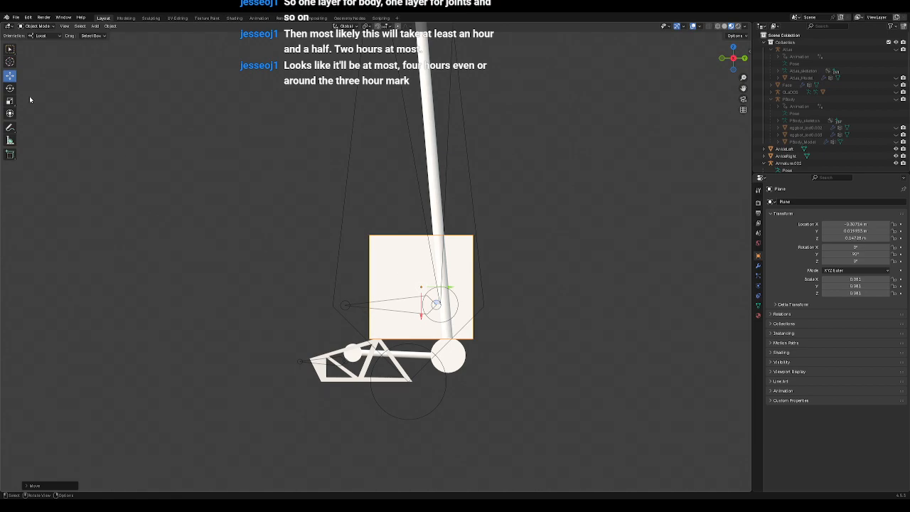
# Step: Enlarge the plane to about 0.187, stretch its local X scale to about 0.392, and raise it over the lower leg
pyautogui.click(10, 101)
pyautogui.scroll(-2, 426, 297)
pyautogui.moveTo(426, 298); pyautogui.dragTo(458, 332)
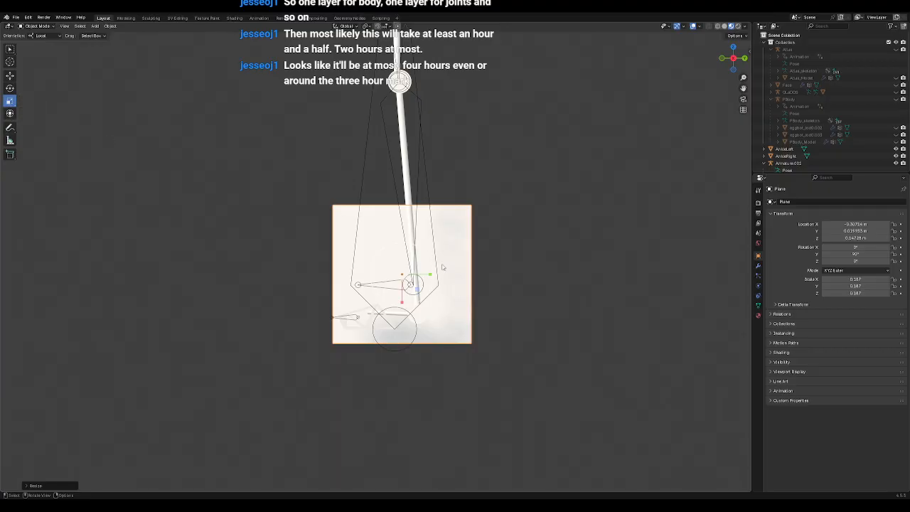
pyautogui.moveTo(403, 307); pyautogui.dragTo(406, 337)
pyautogui.click(10, 75)
pyautogui.moveTo(401, 301); pyautogui.dragTo(400, 238)
# Step: Preview the plane and lower leg in Rendered shading, return to Material Preview and deselect the plane
pyautogui.press('KP_Decimal')
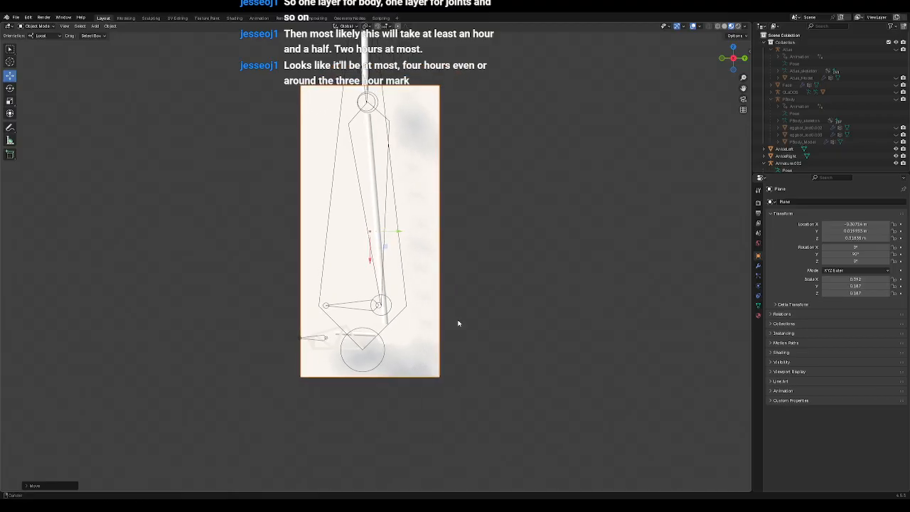
pyautogui.scroll(-1, 457, 315)
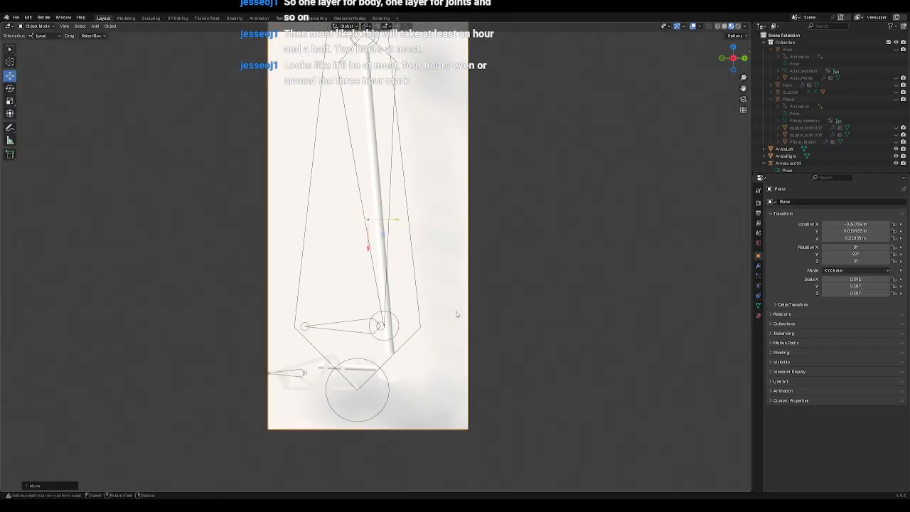
pyautogui.click(736, 28)
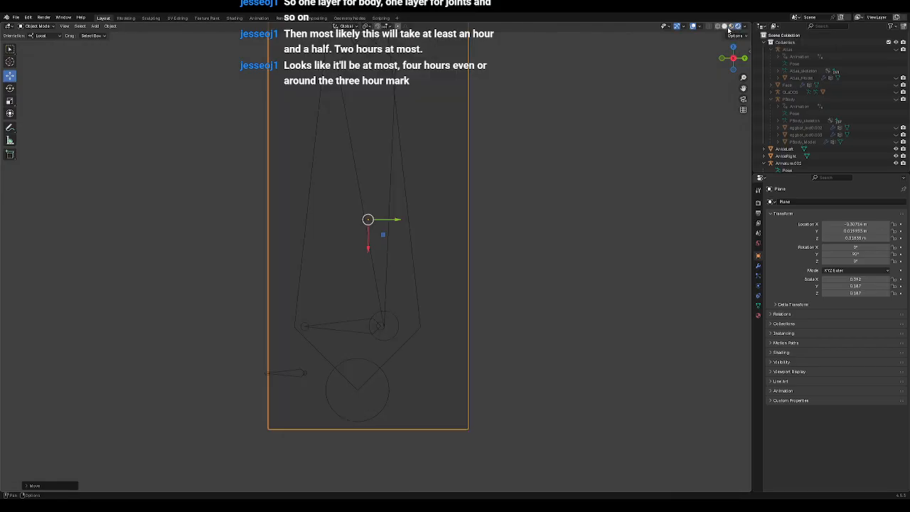
pyautogui.click(730, 27)
pyautogui.keyDown('shift'); pyautogui.moveTo(406, 249); pyautogui.dragTo(443, 261, button='middle'); pyautogui.keyUp('shift')
pyautogui.click(563, 218)
pyautogui.scroll(-1, 563, 221)
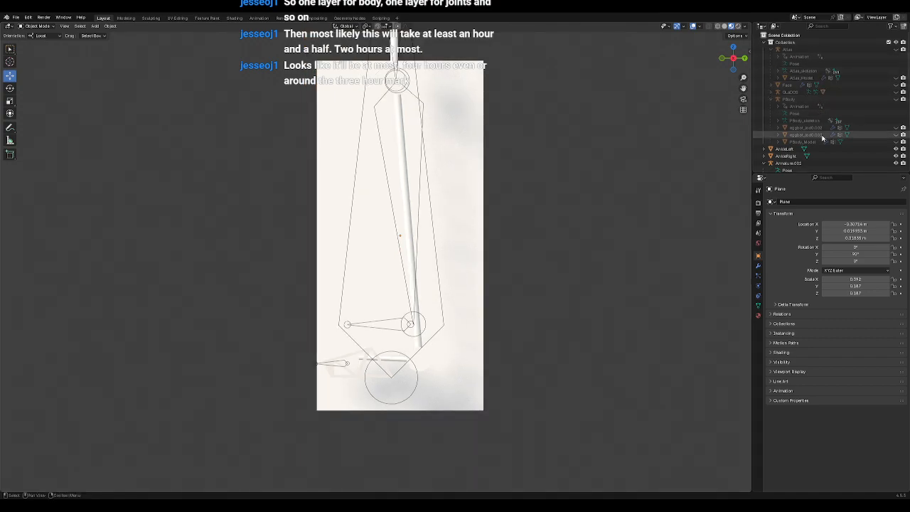
# Step: Unhide the Body.002 mesh as a leg outline reference against the plane
pyautogui.scroll(-4, 822, 109)
pyautogui.scroll(-3, 822, 109)
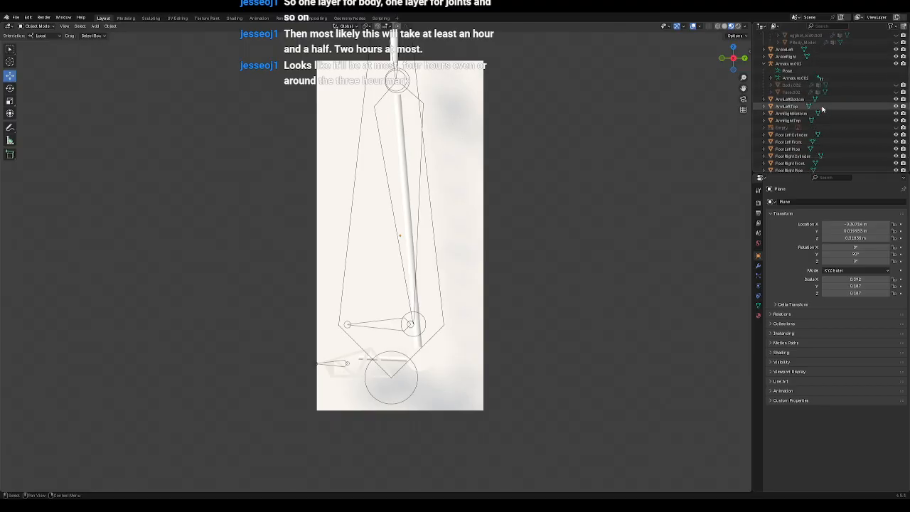
pyautogui.click(896, 84)
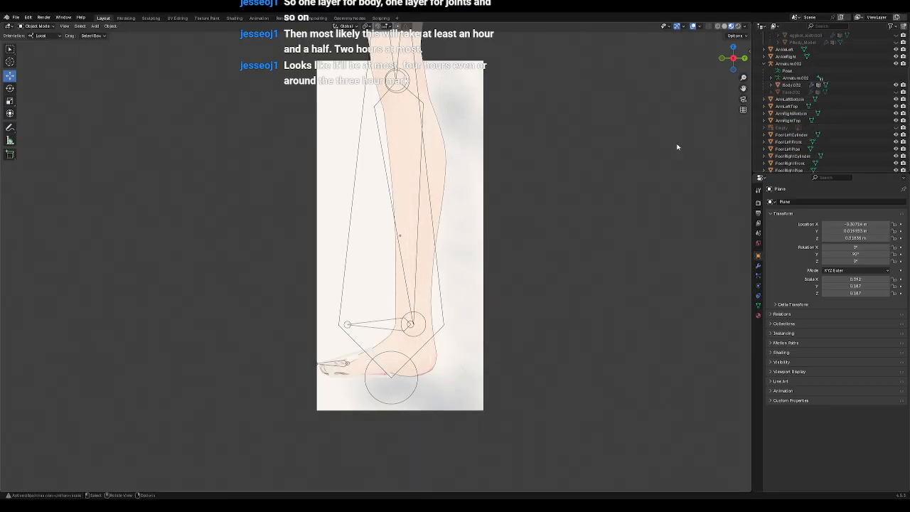
pyautogui.scroll(2, 569, 154)
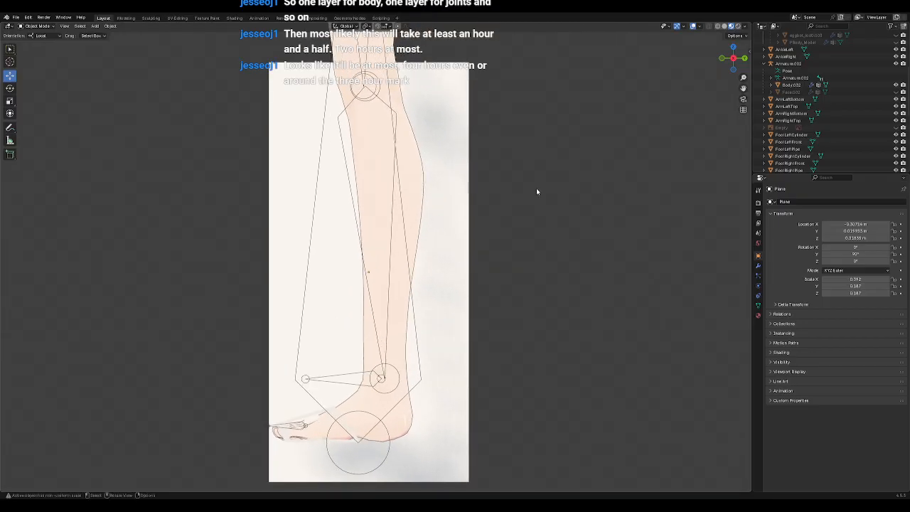
pyautogui.scroll(-1, 536, 191)
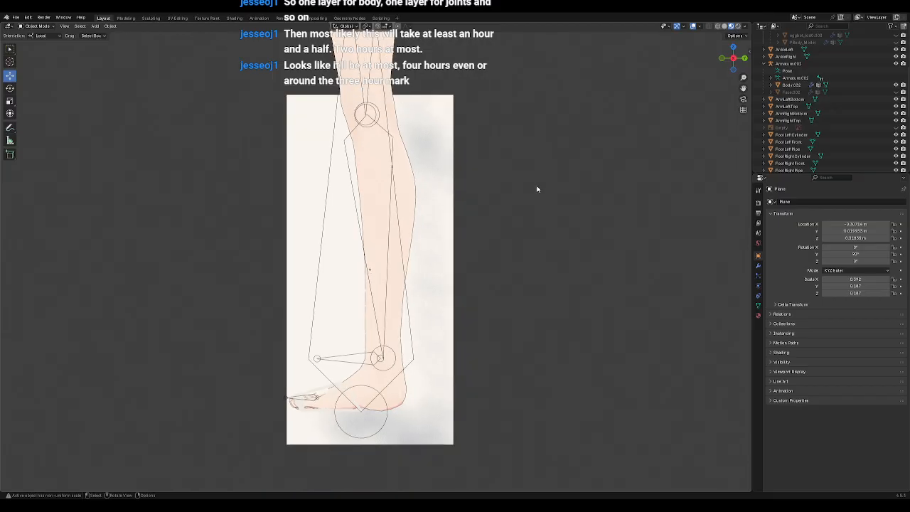
# Step: Switch the plane to Edit Mode and select all of its vertices
pyautogui.click(37, 25)
pyautogui.click(38, 40)
pyautogui.click(538, 186)
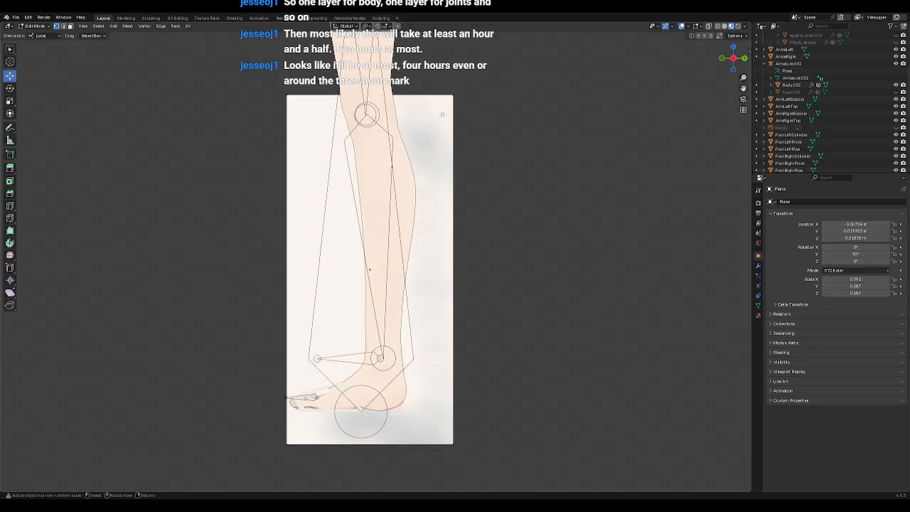
pyautogui.press('a')
pyautogui.rightClick(514, 128)
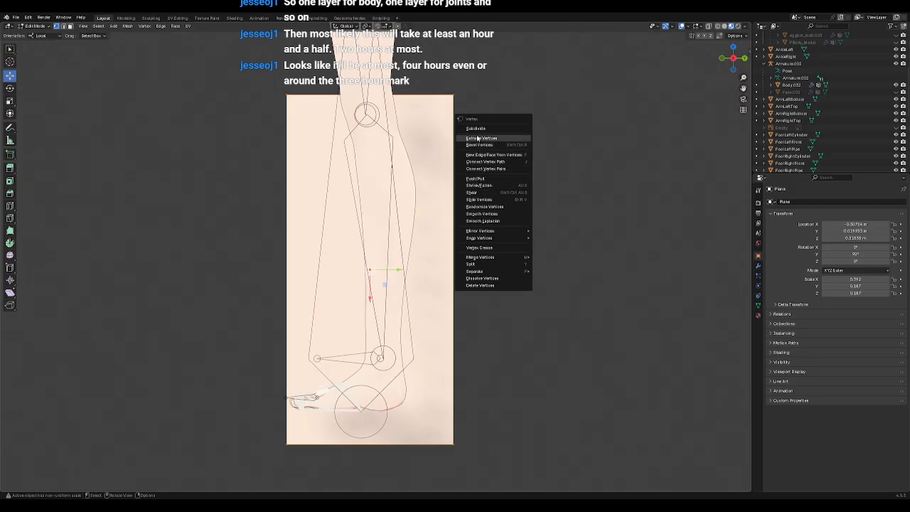
# Step: Subdivide the whole plane seven times into a dense grid and deselect all vertices
pyautogui.rightClick(461, 152)
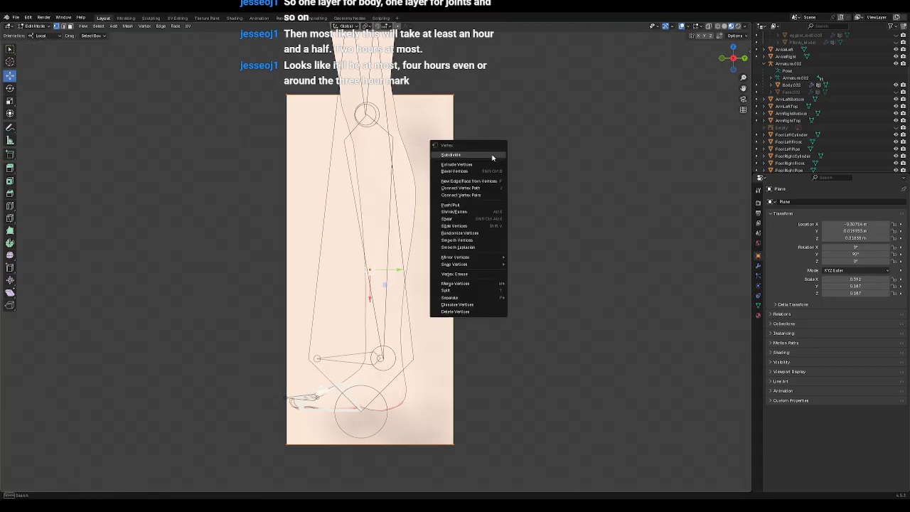
pyautogui.click(492, 155)
pyautogui.rightClick(483, 152)
pyautogui.click(483, 153)
pyautogui.rightClick(484, 152)
pyautogui.click(484, 154)
pyautogui.rightClick(485, 155)
pyautogui.click(484, 155)
pyautogui.rightClick(484, 153)
pyautogui.click(484, 154)
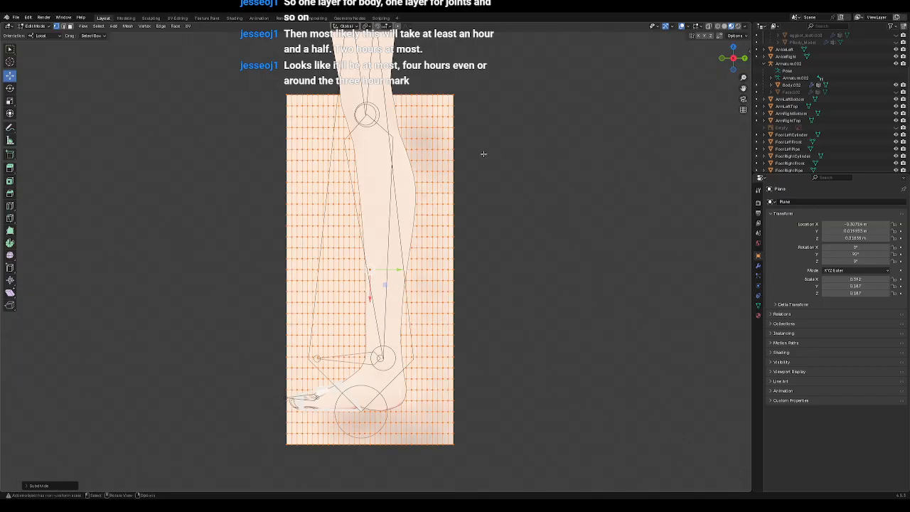
pyautogui.rightClick(483, 153)
pyautogui.click(484, 154)
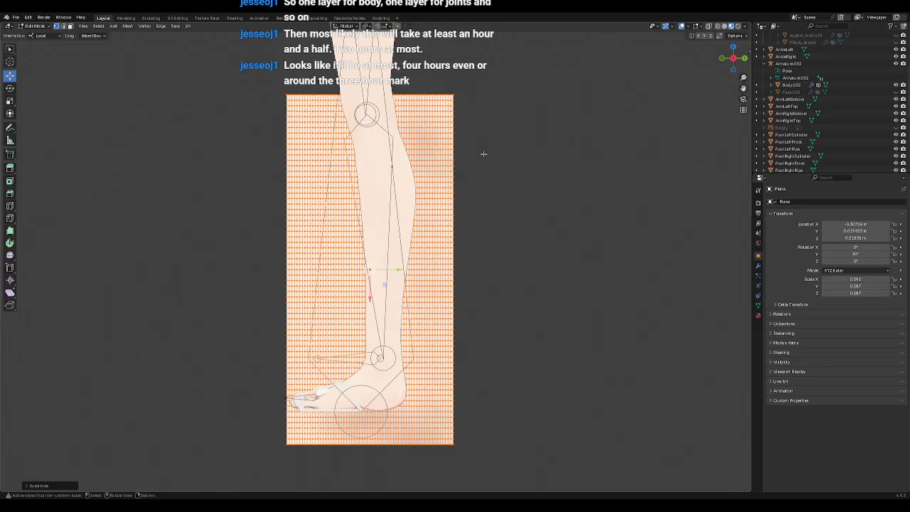
pyautogui.rightClick(483, 153)
pyautogui.click(484, 155)
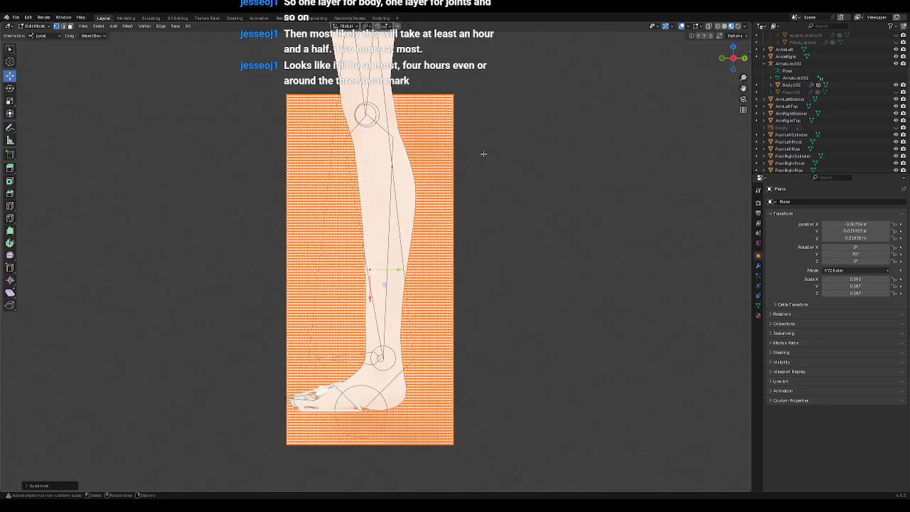
pyautogui.hotkey('alt', 'a')
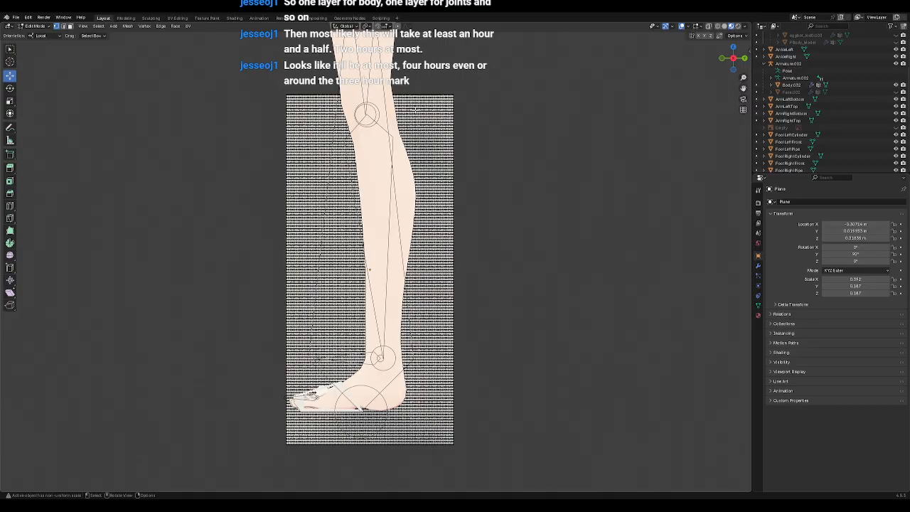
# Step: Try a lasso selection on the grid's upper corner behind the knee and clear it
pyautogui.keyDown('shift'); pyautogui.moveTo(487, 261); pyautogui.dragTo(504, 241, button='middle'); pyautogui.keyUp('shift')
pyautogui.scroll(1, 503, 238)
pyautogui.scroll(-1, 502, 236)
pyautogui.rightClick(414, 69)
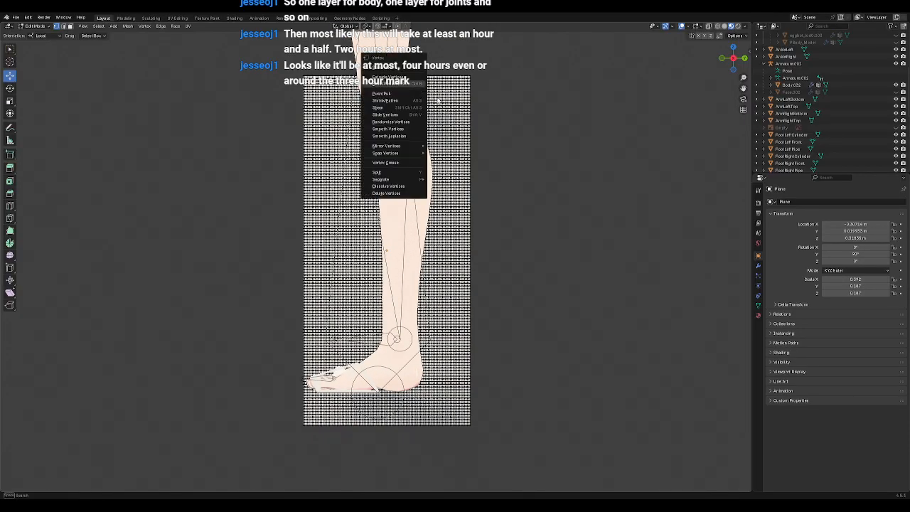
pyautogui.press('g')
pyautogui.click(469, 125)
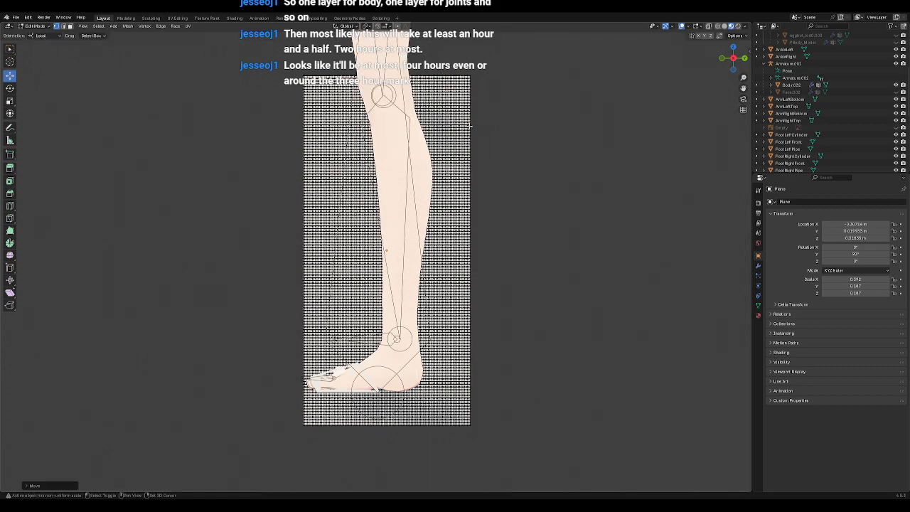
pyautogui.moveTo(505, 79)
pyautogui.keyDown('ctrl'); pyautogui.mouseDown(button='right')
pyautogui.moveTo(529, 134)
pyautogui.moveTo(597, 54)
pyautogui.moveTo(565, 84)
pyautogui.mouseUp(button='right'); pyautogui.keyUp('ctrl')
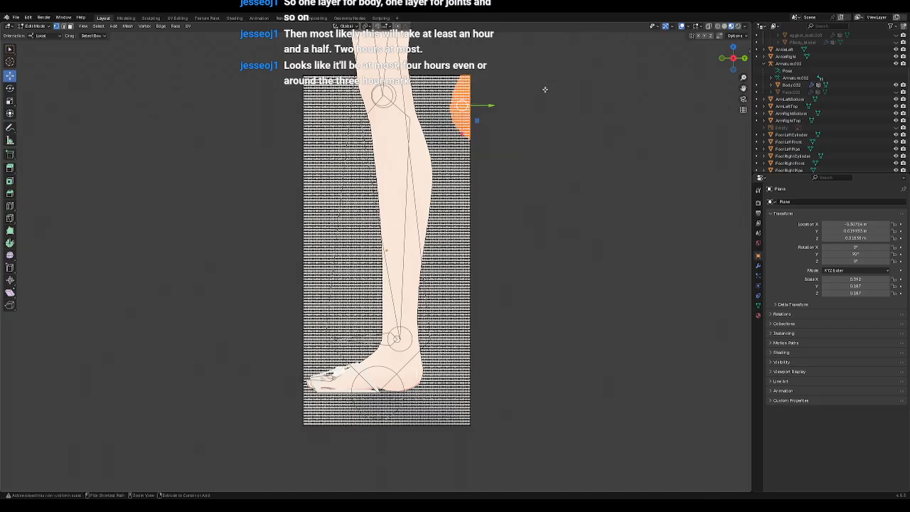
pyautogui.click(548, 135)
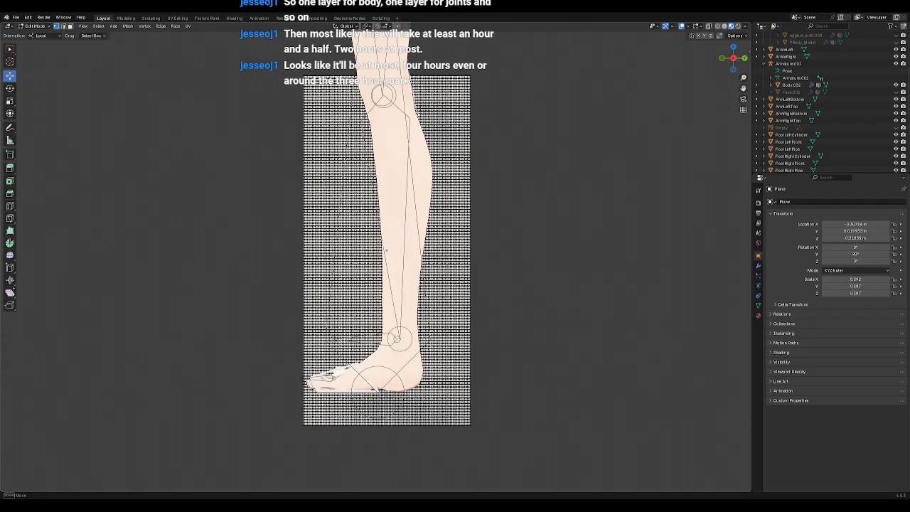
pyautogui.keyDown('ctrl'); pyautogui.moveTo(433, 155); pyautogui.dragTo(441, 179, button='right'); pyautogui.keyUp('ctrl')
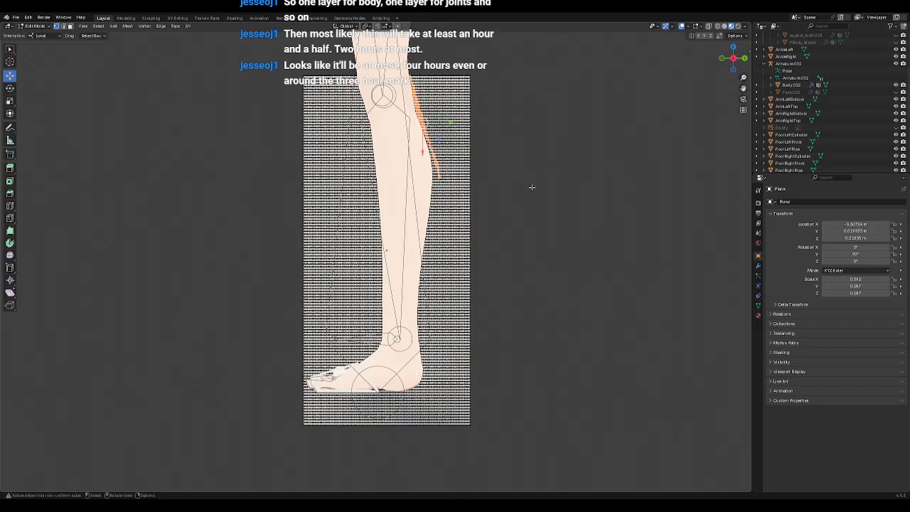
pyautogui.click(528, 137)
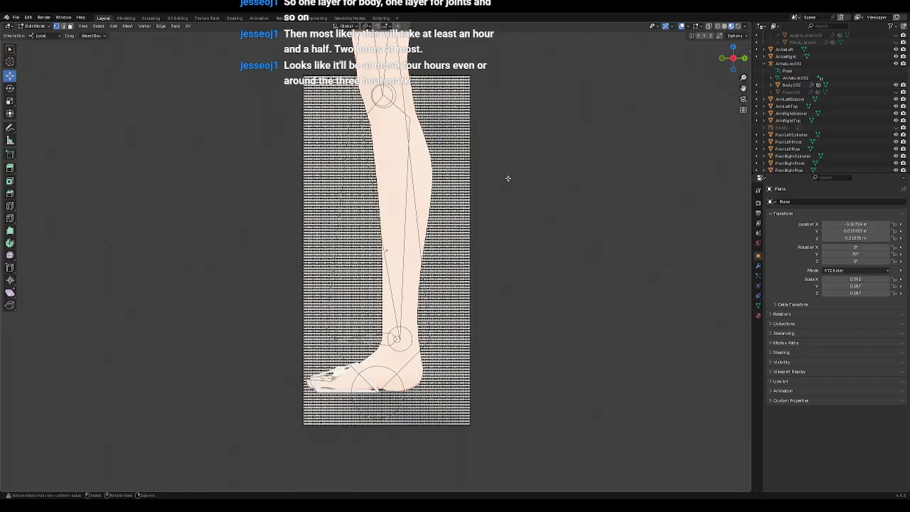
pyautogui.scroll(1, 507, 178)
pyautogui.scroll(-2, 412, 93)
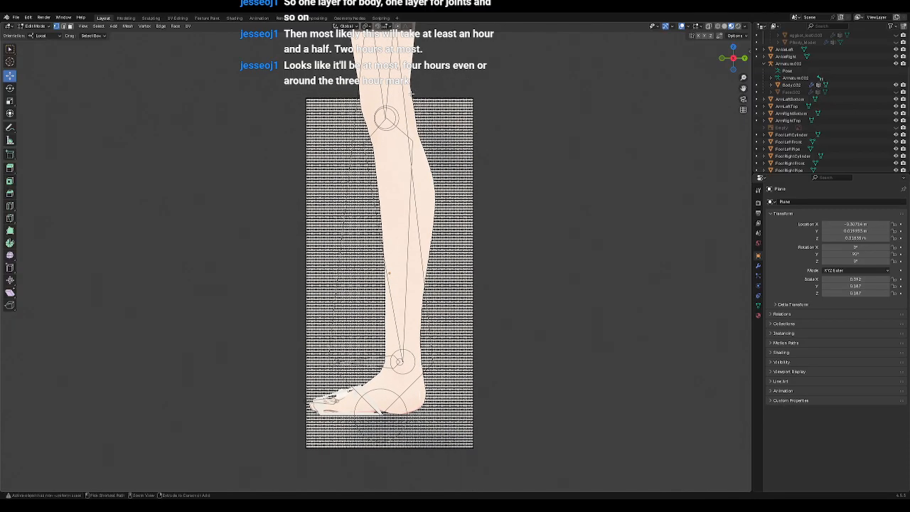
pyautogui.keyDown('ctrl'); pyautogui.moveTo(413, 95); pyautogui.dragTo(429, 137, button='right'); pyautogui.keyUp('ctrl')
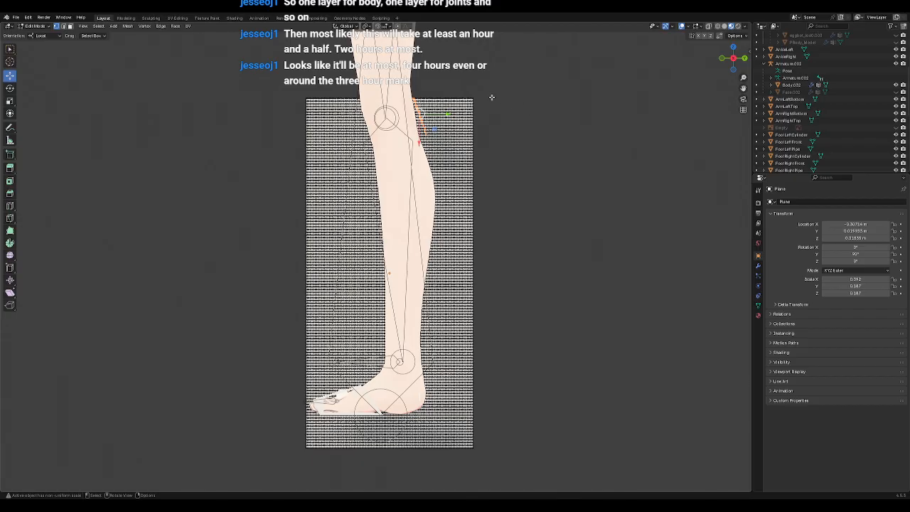
pyautogui.keyDown('ctrl'); pyautogui.moveTo(414, 96); pyautogui.dragTo(413, 105, button='right'); pyautogui.keyUp('ctrl')
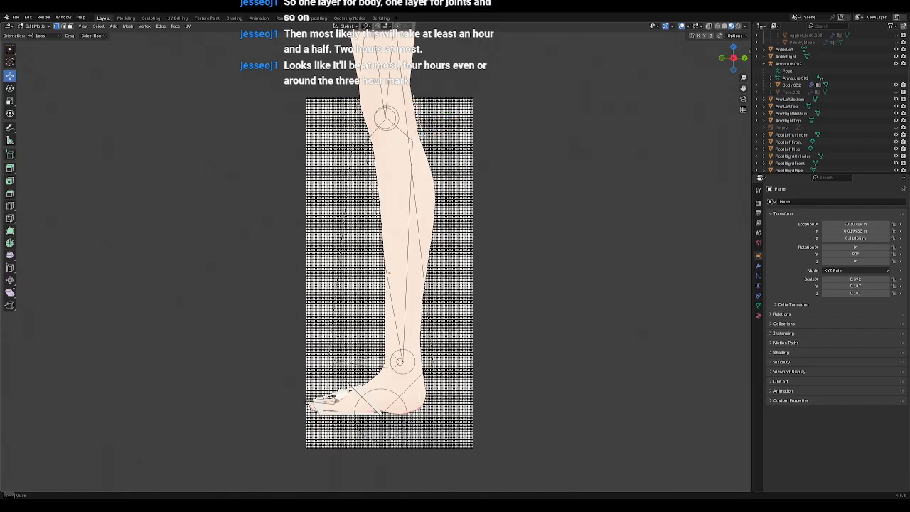
pyautogui.keyDown('ctrl'); pyautogui.moveTo(432, 168); pyautogui.dragTo(430, 244, button='right'); pyautogui.keyUp('ctrl')
pyautogui.click(520, 174)
pyautogui.scroll(3, 495, 157)
pyautogui.scroll(-1, 520, 167)
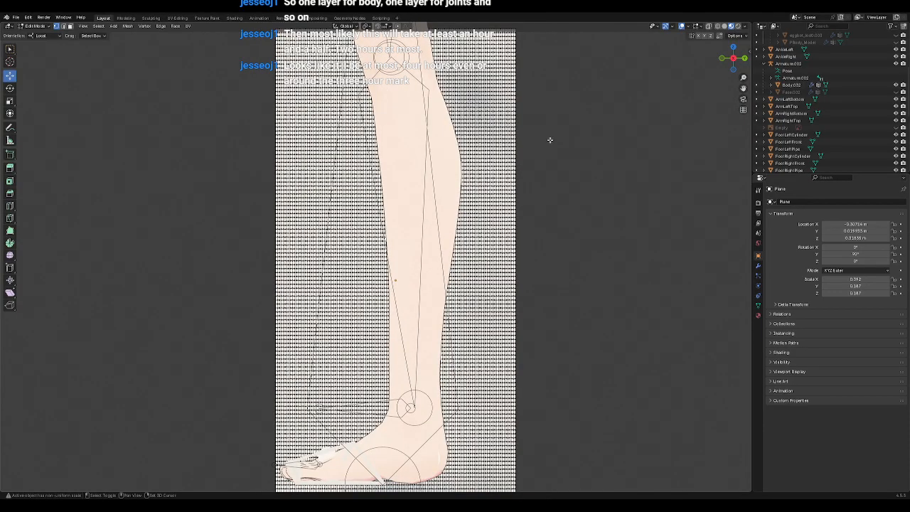
# Step: Lasso-select and delete the plane's grid vertices behind the knee and upper calf, following the leg outline
pyautogui.keyDown('shift'); pyautogui.moveTo(548, 138); pyautogui.dragTo(459, 184, button='middle'); pyautogui.keyUp('shift')
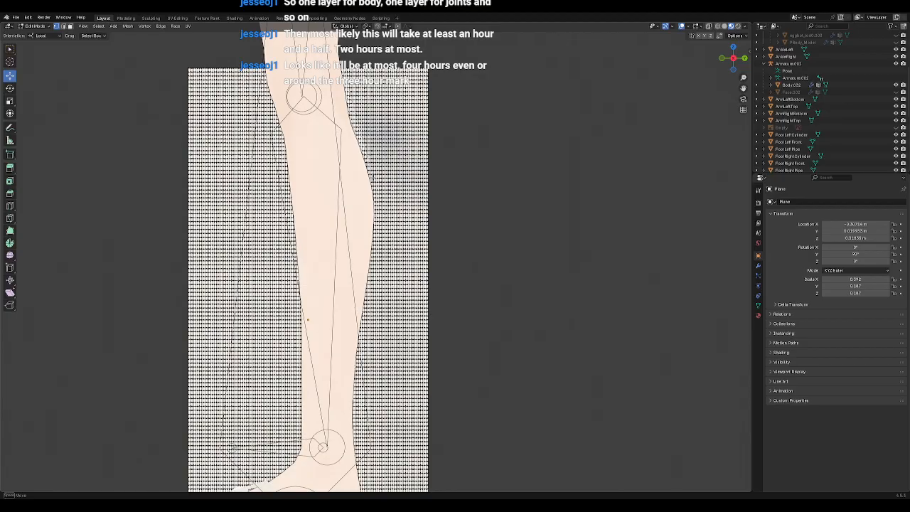
pyautogui.moveTo(376, 193)
pyautogui.keyDown('ctrl'); pyautogui.mouseDown(button='right')
pyautogui.moveTo(377, 207)
pyautogui.moveTo(509, 200)
pyautogui.moveTo(516, 60)
pyautogui.mouseUp(button='right'); pyautogui.keyUp('ctrl')
pyautogui.press('x')
pyautogui.click(514, 61)
pyautogui.moveTo(471, 235); pyautogui.dragTo(488, 114, button='middle')
pyautogui.press('KP_3')
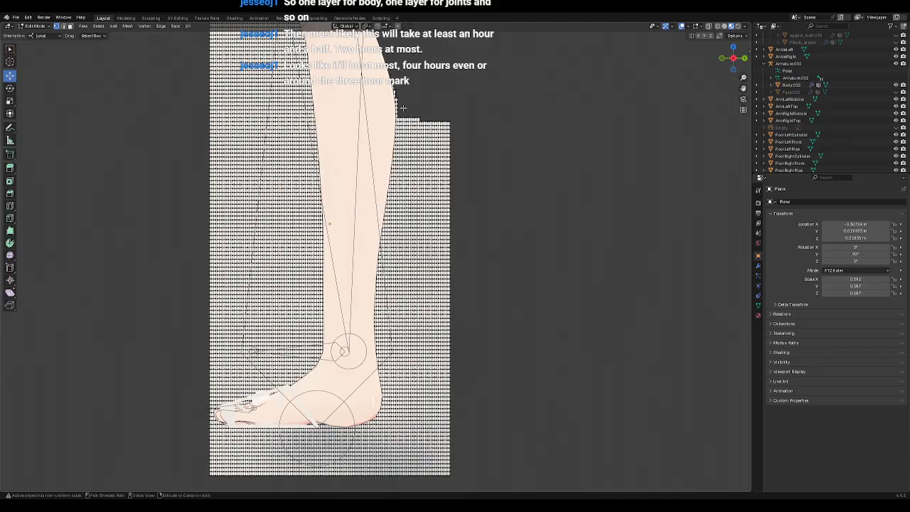
pyautogui.keyDown('ctrl'); pyautogui.moveTo(400, 113); pyautogui.dragTo(395, 144, button='right'); pyautogui.keyUp('ctrl')
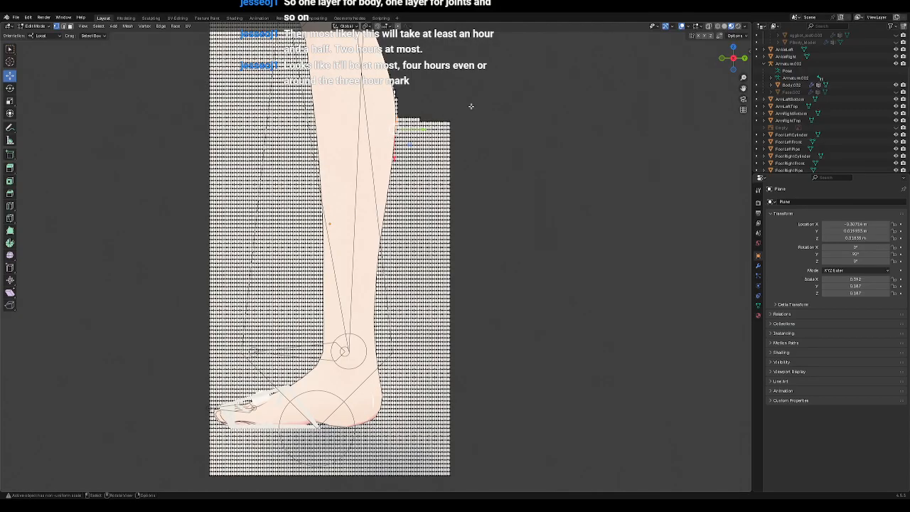
pyautogui.click(460, 93)
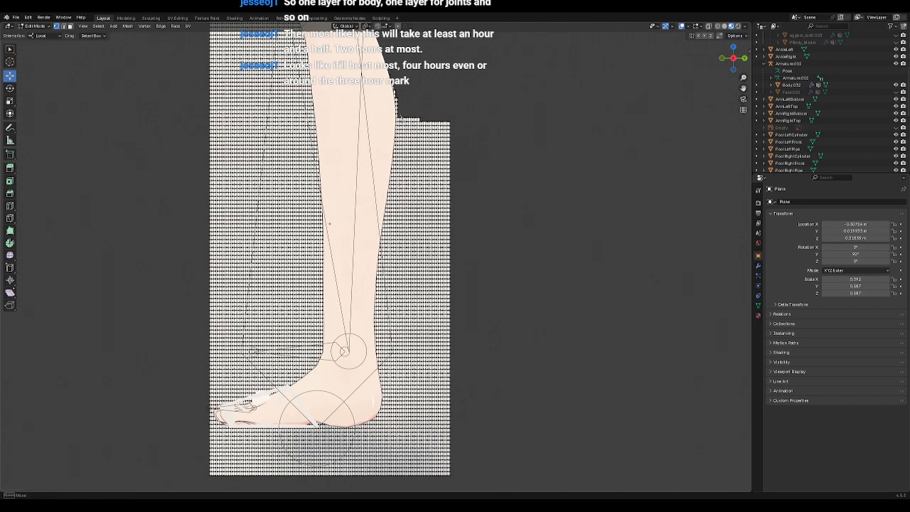
pyautogui.keyDown('ctrl'); pyautogui.moveTo(402, 122); pyautogui.dragTo(404, 116, button='right'); pyautogui.keyUp('ctrl')
pyautogui.click(465, 118)
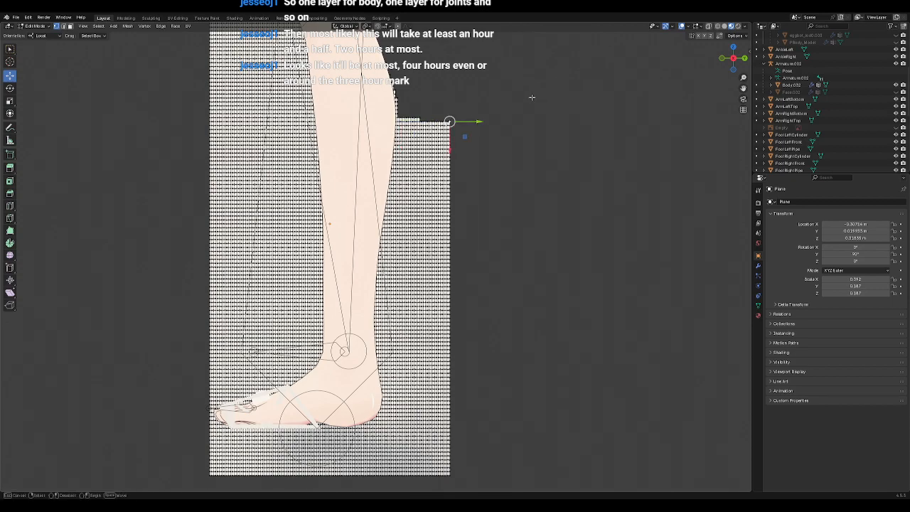
pyautogui.click(476, 131)
# Step: Lasso-select and delete the plane's grid vertices behind the lower calf, following the leg outline
pyautogui.keyDown('shift'); pyautogui.moveTo(475, 131); pyautogui.dragTo(509, 137, button='middle'); pyautogui.keyUp('shift')
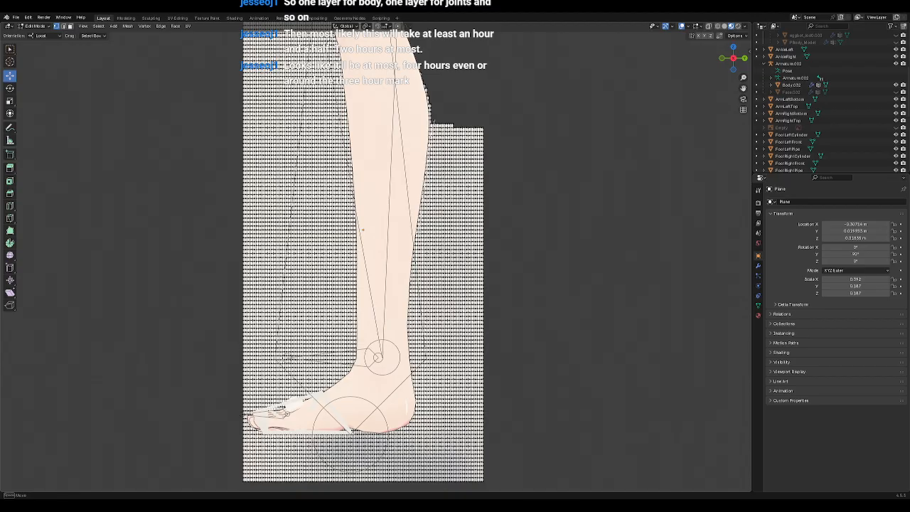
pyautogui.moveTo(415, 270); pyautogui.dragTo(610, 76)
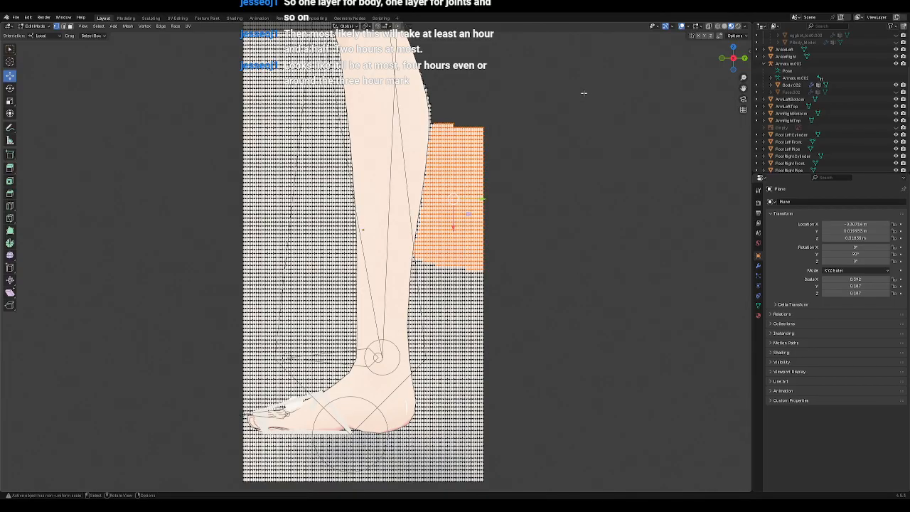
pyautogui.press('x')
pyautogui.click(575, 94)
# Step: Lasso-select and delete the grid vertices behind the leg from below the calf down to the ankle
pyautogui.keyDown('shift'); pyautogui.moveTo(514, 205); pyautogui.dragTo(501, 142, button='middle'); pyautogui.keyUp('shift')
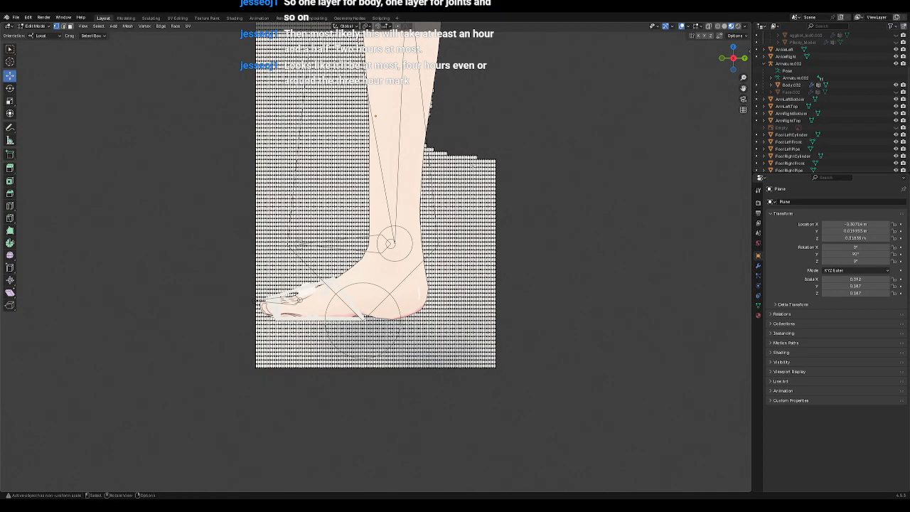
pyautogui.scroll(3, 500, 143)
pyautogui.scroll(-1, 472, 164)
pyautogui.keyDown('shift'); pyautogui.moveTo(456, 89); pyautogui.dragTo(420, 141, button='middle'); pyautogui.keyUp('shift')
pyautogui.keyDown('ctrl'); pyautogui.moveTo(418, 140); pyautogui.dragTo(415, 142, button='right'); pyautogui.keyUp('ctrl')
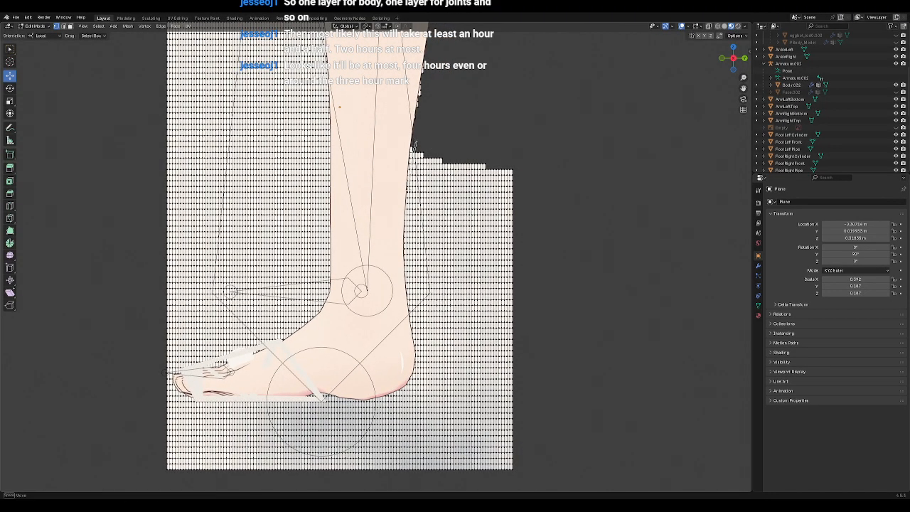
pyautogui.moveTo(415, 142)
pyautogui.keyDown('ctrl'); pyautogui.mouseDown(button='right')
pyautogui.moveTo(406, 272)
pyautogui.moveTo(427, 313)
pyautogui.moveTo(633, 205)
pyautogui.moveTo(618, 101)
pyautogui.mouseUp(button='right'); pyautogui.keyUp('ctrl')
pyautogui.press('x')
pyautogui.click(613, 103)
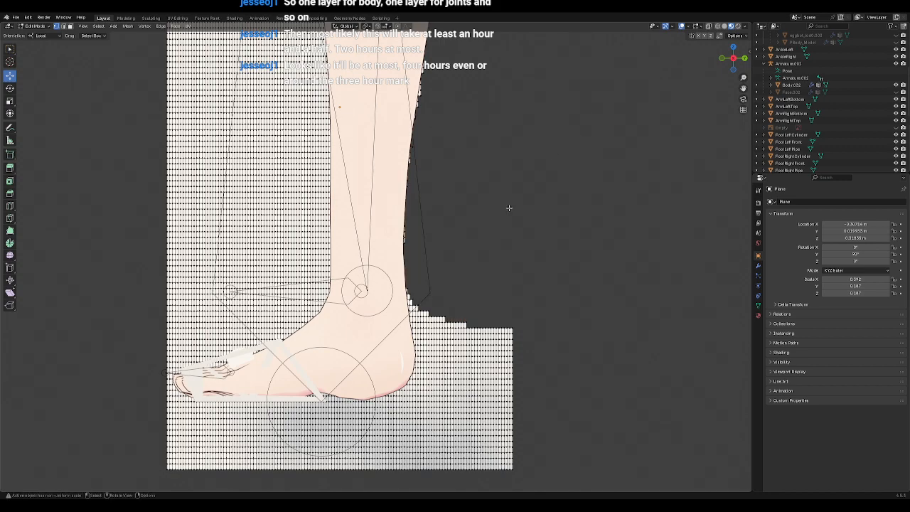
# Step: Lasso-select and delete the grid vertices in front of the knee and upper shin
pyautogui.keyDown('shift'); pyautogui.moveTo(488, 234); pyautogui.dragTo(509, 146, button='middle'); pyautogui.keyUp('shift')
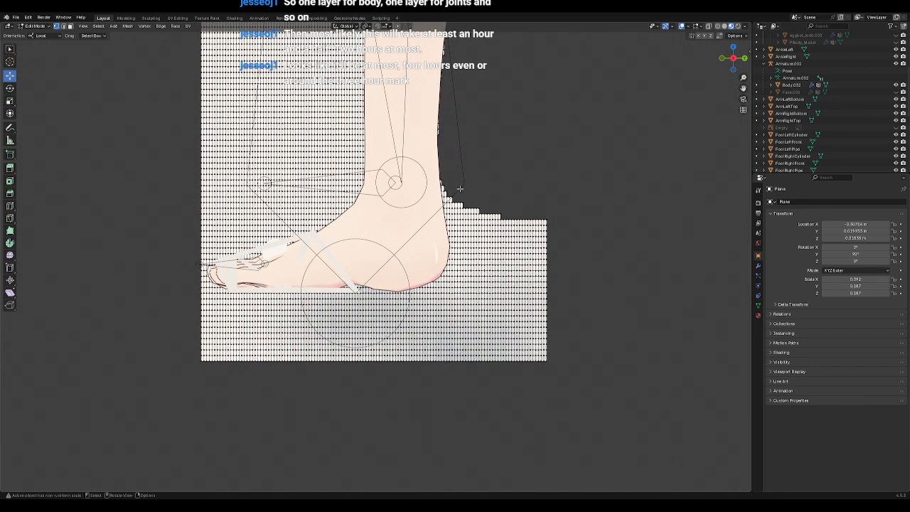
pyautogui.keyDown('shift'); pyautogui.scroll(10, 389, 172); pyautogui.keyUp('shift')
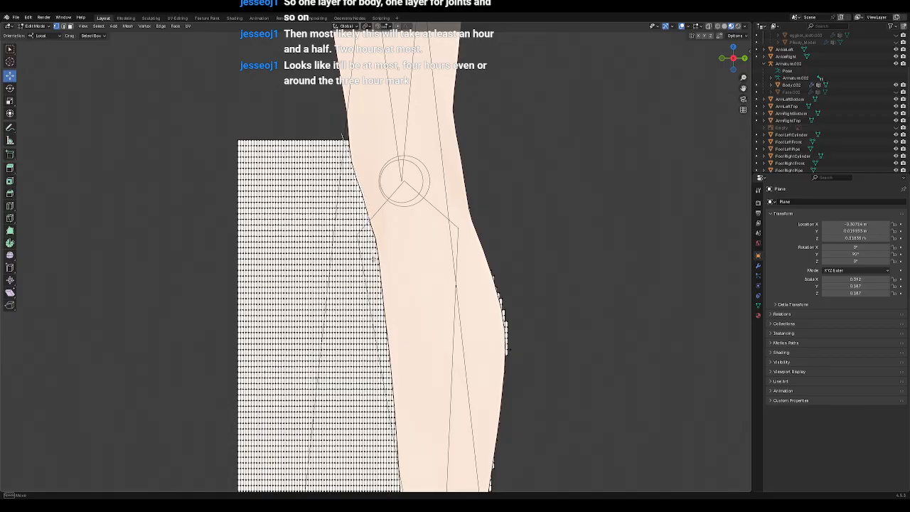
pyautogui.moveTo(375, 279)
pyautogui.keyDown('ctrl'); pyautogui.mouseDown(button='right')
pyautogui.moveTo(334, 326)
pyautogui.moveTo(107, 135)
pyautogui.moveTo(152, 96)
pyautogui.mouseUp(button='right'); pyautogui.keyUp('ctrl')
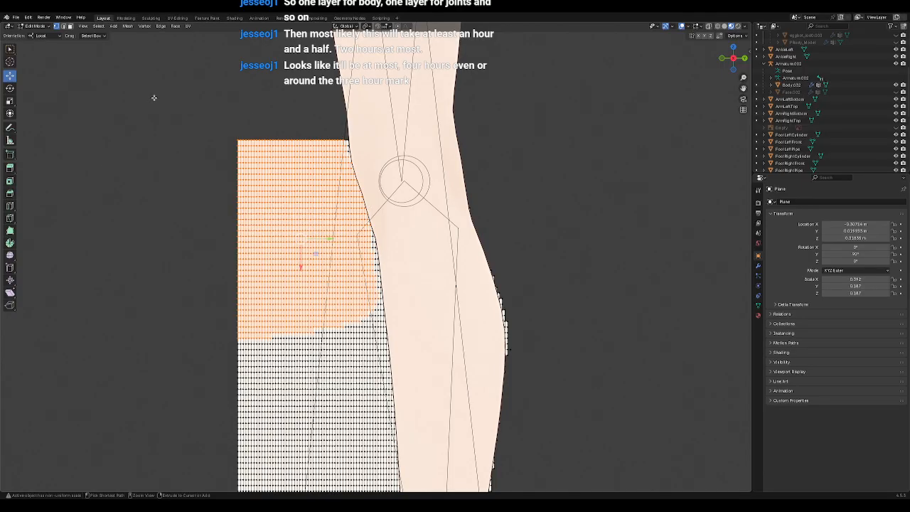
pyautogui.press('x')
pyautogui.click(154, 97)
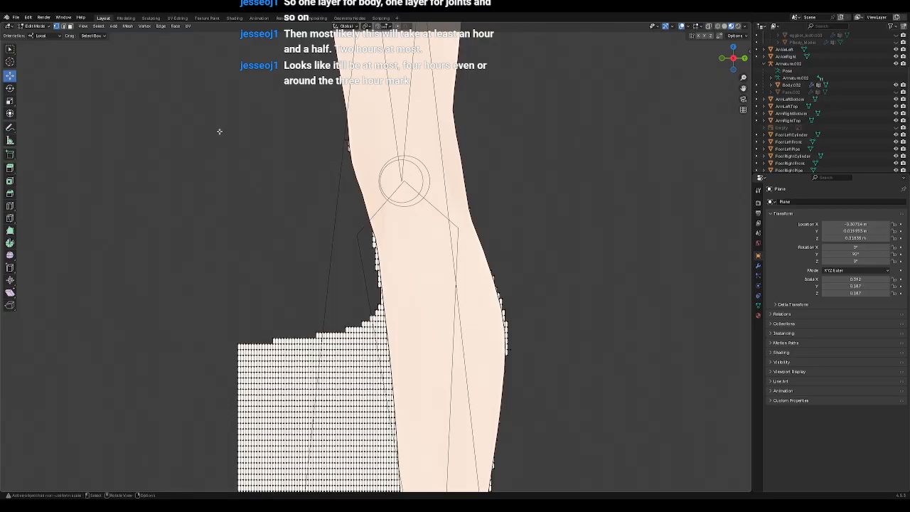
# Step: Delete the grid vertices in front of the middle shin, including a leftover vertex along the trimmed front edge
pyautogui.keyDown('ctrl'); pyautogui.scroll(-5, 341, 230); pyautogui.keyUp('ctrl')
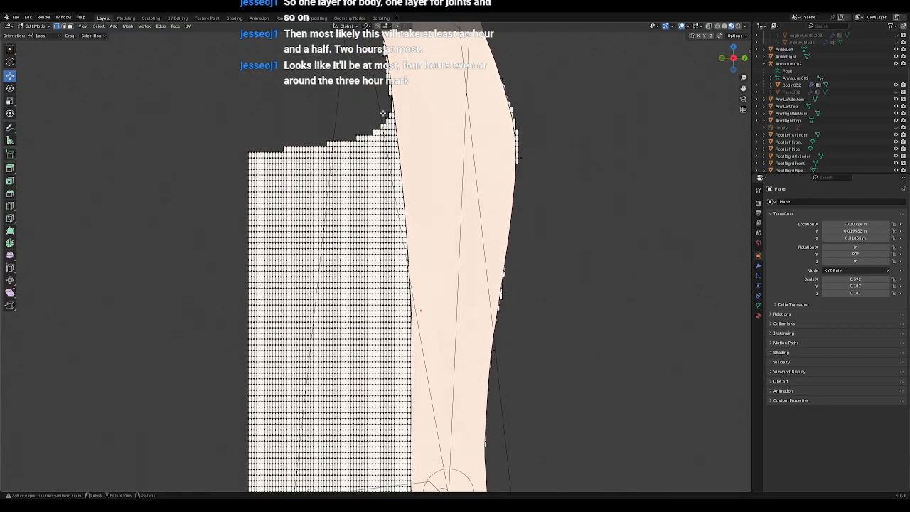
pyautogui.moveTo(382, 103)
pyautogui.keyDown('ctrl'); pyautogui.mouseDown(button='right')
pyautogui.moveTo(407, 278)
pyautogui.moveTo(229, 341)
pyautogui.mouseUp(button='right'); pyautogui.keyUp('ctrl')
pyautogui.press('x')
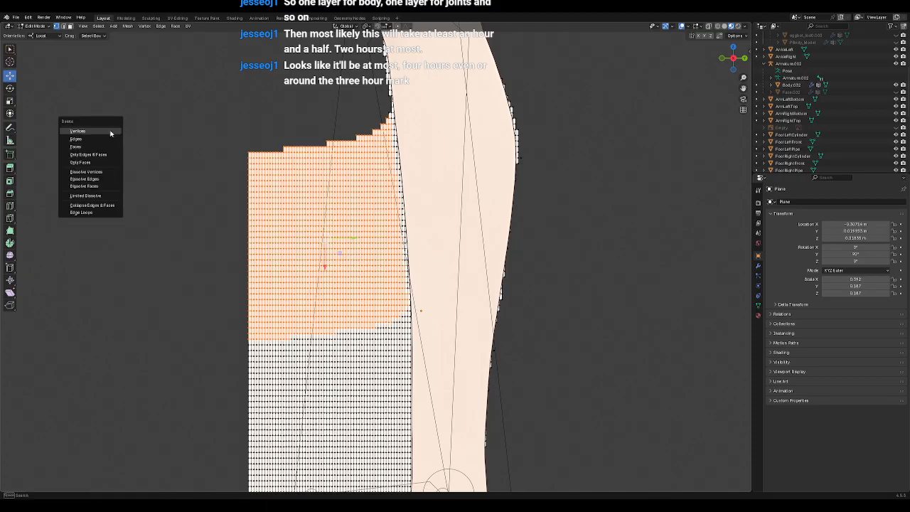
pyautogui.click(110, 131)
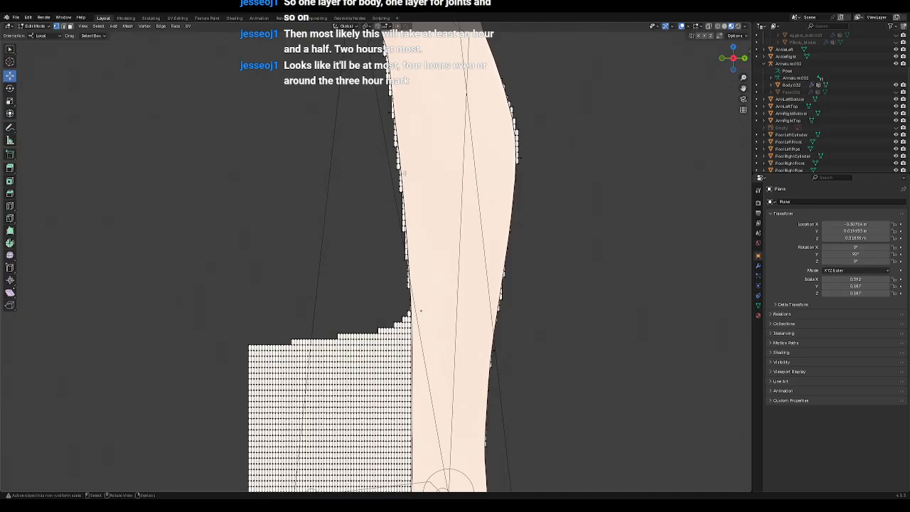
pyautogui.click(388, 113)
pyautogui.press('x')
pyautogui.click(337, 141)
# Step: Lasso-select and delete the grid vertices in front of the lower shin down to the instep
pyautogui.keyDown('shift'); pyautogui.moveTo(404, 318); pyautogui.dragTo(375, 131, button='middle'); pyautogui.keyUp('shift')
pyautogui.moveTo(374, 115)
pyautogui.keyDown('ctrl'); pyautogui.mouseDown(button='right')
pyautogui.moveTo(383, 153)
pyautogui.moveTo(374, 286)
pyautogui.moveTo(223, 341)
pyautogui.moveTo(101, 122)
pyautogui.moveTo(111, 124)
pyautogui.mouseUp(button='right'); pyautogui.keyUp('ctrl')
pyautogui.press('x')
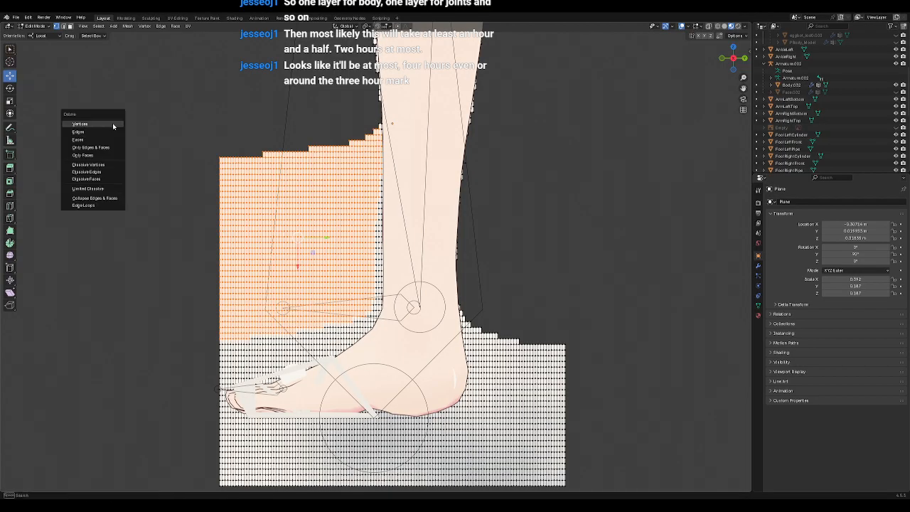
pyautogui.click(112, 125)
pyautogui.scroll(-2, 510, 215)
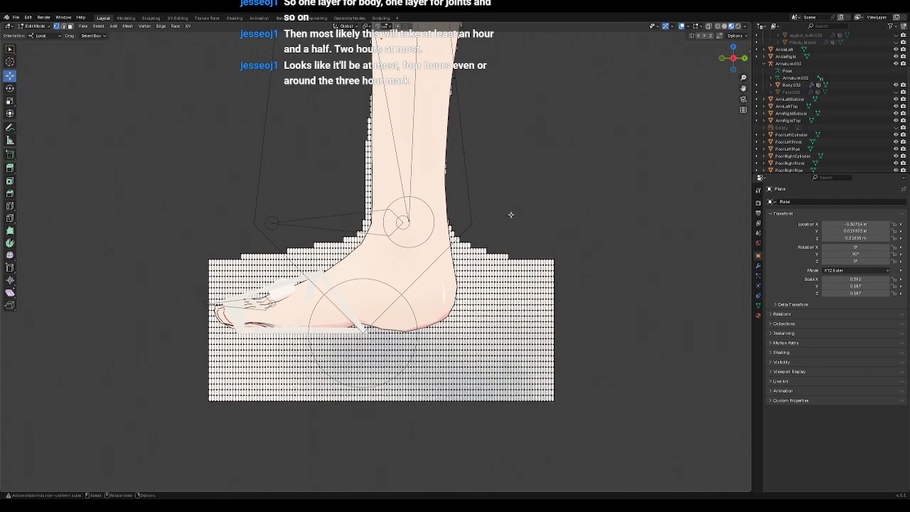
# Step: Hide the Body.002 mesh to reveal the robot's leg rod, joints and foot frame against the trimmed plane
pyautogui.scroll(-3, 511, 217)
pyautogui.keyDown('shift'); pyautogui.moveTo(493, 160); pyautogui.dragTo(499, 319, button='middle'); pyautogui.keyUp('shift')
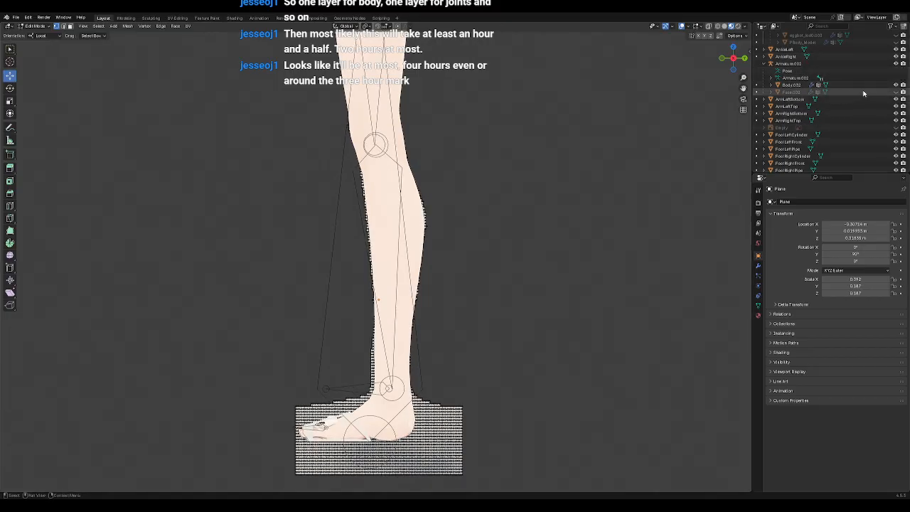
pyautogui.click(896, 85)
pyautogui.keyDown('shift'); pyautogui.moveTo(498, 223); pyautogui.dragTo(509, 168, button='middle'); pyautogui.keyUp('shift')
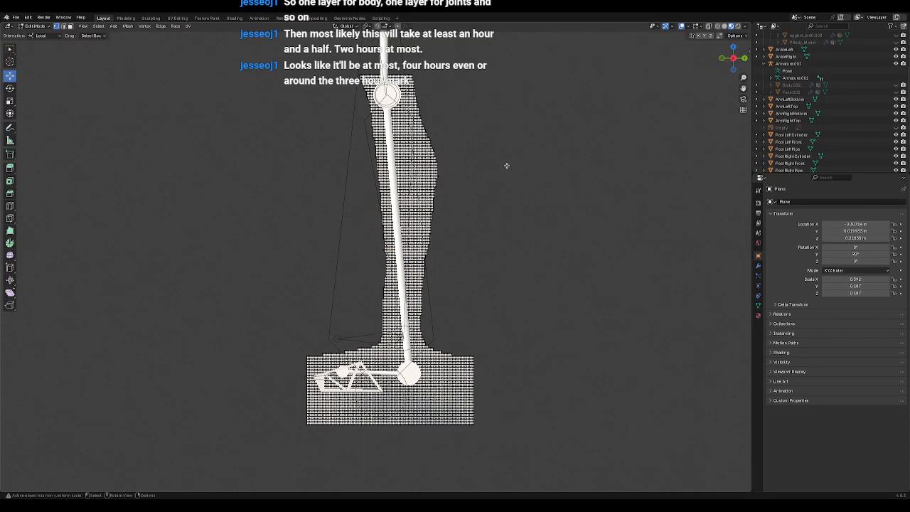
# Step: Delete the grid vertices above and around the knee joint, cutting the upper edge down to a slope behind it
pyautogui.keyDown('shift'); pyautogui.moveTo(475, 134); pyautogui.dragTo(479, 211, button='middle'); pyautogui.keyUp('shift')
pyautogui.scroll(4, 484, 206)
pyautogui.keyDown('shift'); pyautogui.moveTo(543, 133); pyautogui.dragTo(515, 246, button='middle'); pyautogui.keyUp('shift')
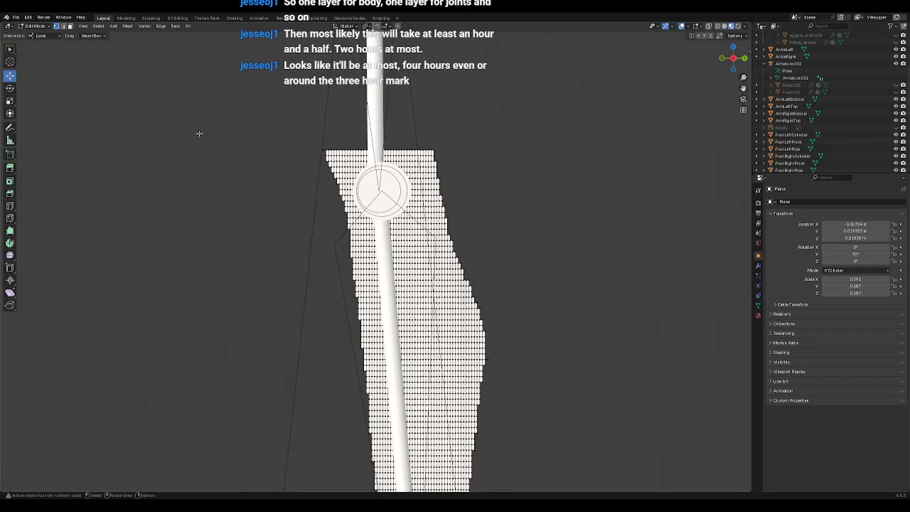
pyautogui.moveTo(337, 258)
pyautogui.keyDown('ctrl'); pyautogui.mouseDown(button='right')
pyautogui.moveTo(502, 195)
pyautogui.moveTo(370, 84)
pyautogui.moveTo(207, 252)
pyautogui.mouseUp(button='right'); pyautogui.keyUp('ctrl')
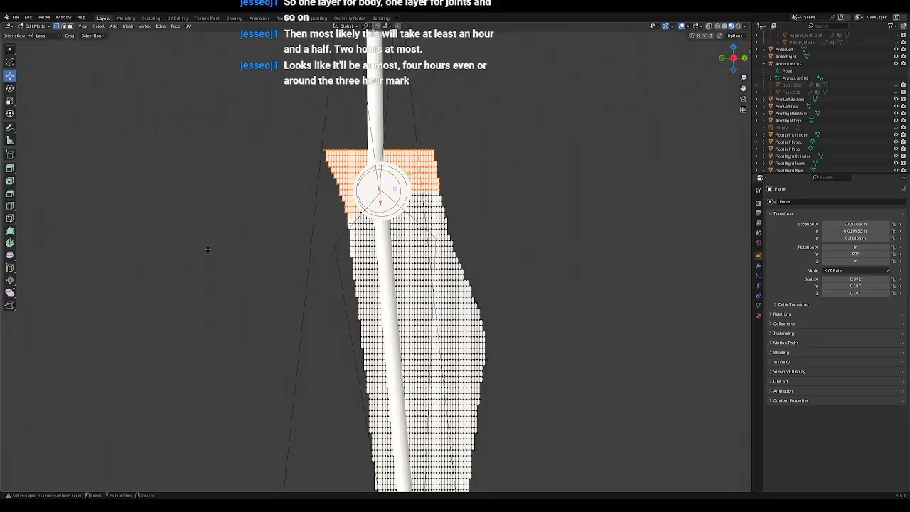
pyautogui.press('x')
pyautogui.click(216, 249)
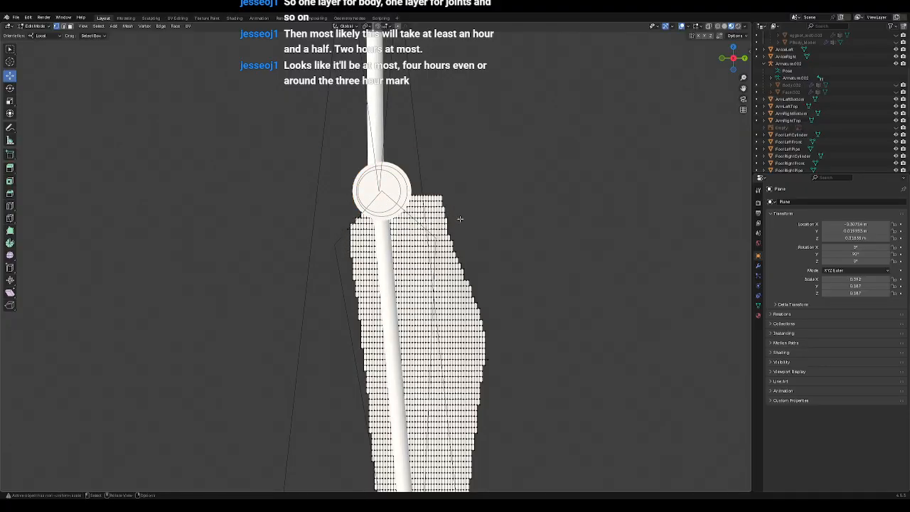
pyautogui.moveTo(416, 166)
pyautogui.keyDown('ctrl'); pyautogui.mouseDown(button='right')
pyautogui.moveTo(491, 235)
pyautogui.moveTo(503, 212)
pyautogui.mouseUp(button='right'); pyautogui.keyUp('ctrl')
pyautogui.press('x')
pyautogui.click(502, 213)
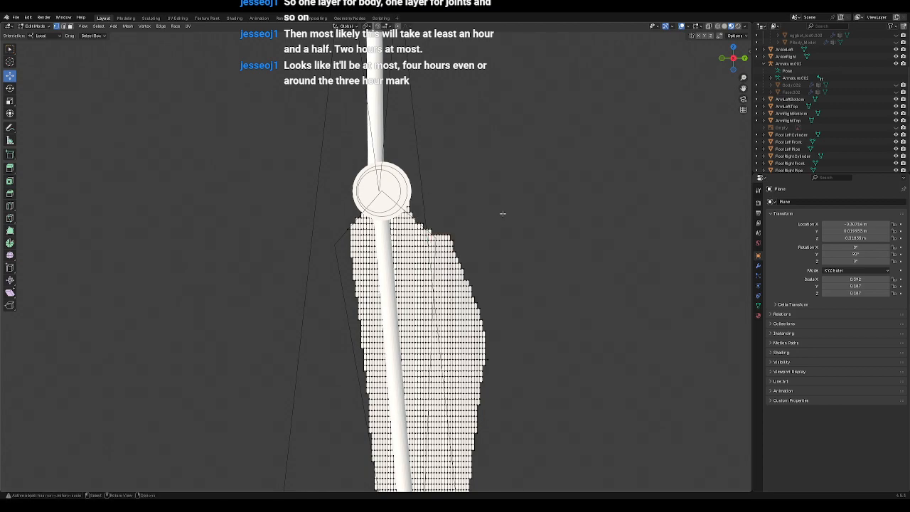
# Step: Lasso-select and delete the grid vertices behind and below the ankle joint, leaving a rounded heel outline
pyautogui.scroll(-4, 503, 224)
pyautogui.keyDown('shift'); pyautogui.moveTo(463, 322); pyautogui.dragTo(475, 96, button='middle'); pyautogui.keyUp('shift')
pyautogui.scroll(2, 480, 276)
pyautogui.scroll(3, 480, 275)
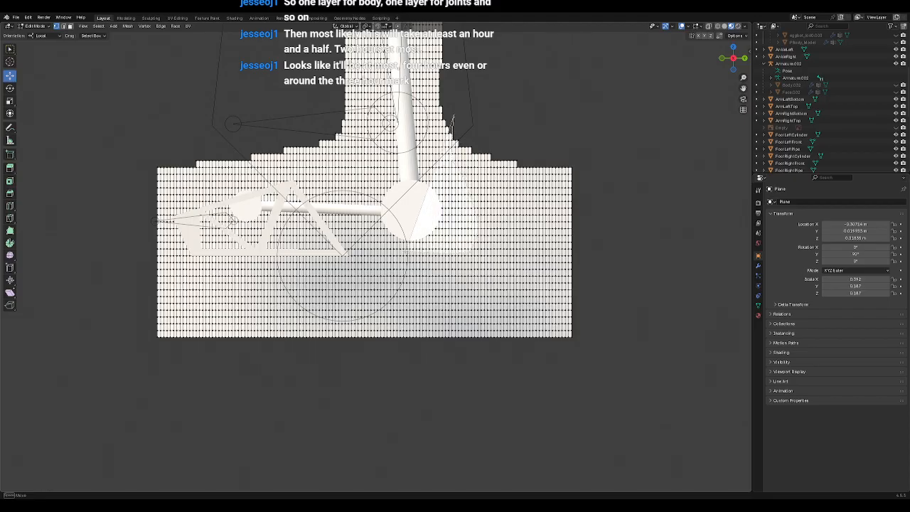
pyautogui.moveTo(390, 251)
pyautogui.keyDown('ctrl'); pyautogui.mouseDown(button='right')
pyautogui.moveTo(372, 251)
pyautogui.moveTo(342, 358)
pyautogui.moveTo(623, 359)
pyautogui.moveTo(670, 90)
pyautogui.moveTo(655, 89)
pyautogui.mouseUp(button='right'); pyautogui.keyUp('ctrl')
pyautogui.press('x')
pyautogui.click(649, 92)
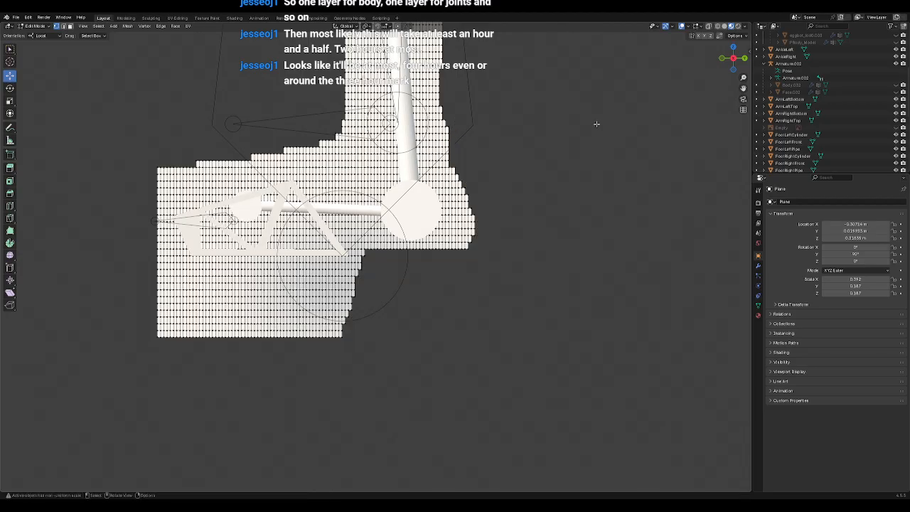
# Step: Delete the grid vertices over the foot frame, in front of and below the ankle, leaving a curved ankle outline
pyautogui.keyDown('shift'); pyautogui.moveTo(483, 113); pyautogui.dragTo(504, 178, button='middle'); pyautogui.keyUp('shift')
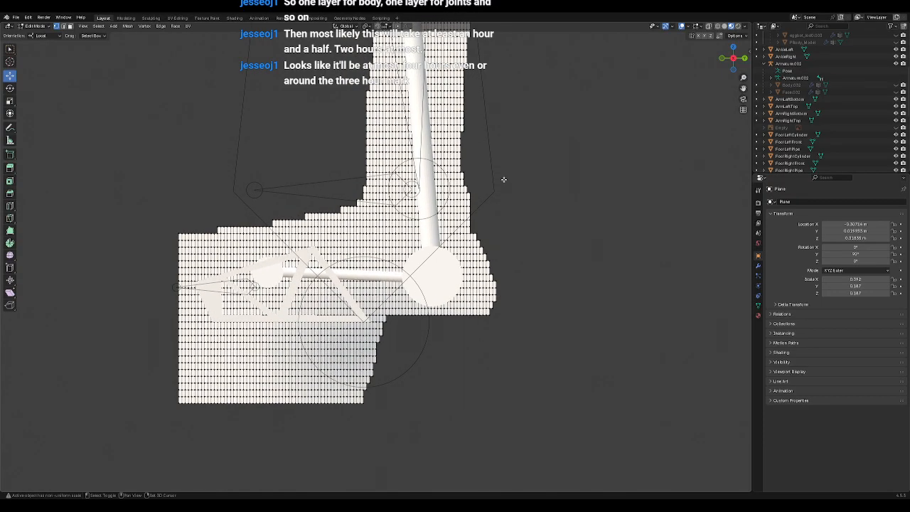
pyautogui.rightClick(404, 319)
pyautogui.press('Escape')
pyautogui.moveTo(402, 318)
pyautogui.keyDown('ctrl'); pyautogui.mouseDown(button='right')
pyautogui.moveTo(367, 286)
pyautogui.moveTo(360, 253)
pyautogui.moveTo(373, 242)
pyautogui.moveTo(376, 186)
pyautogui.moveTo(167, 166)
pyautogui.moveTo(248, 489)
pyautogui.moveTo(462, 412)
pyautogui.mouseUp(button='right'); pyautogui.keyUp('ctrl')
pyautogui.press('x')
pyautogui.click(465, 416)
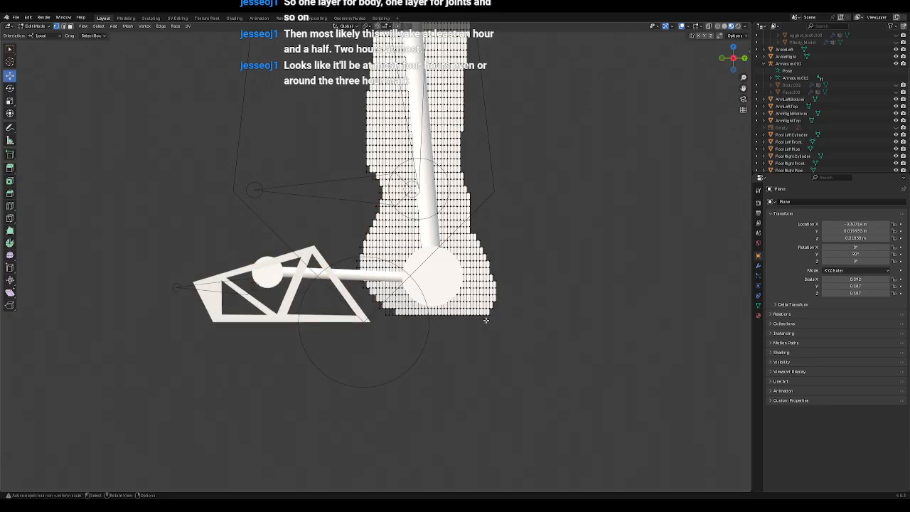
# Step: Return to Object Mode and delete the trimmed lower-leg plane
pyautogui.scroll(-7, 490, 326)
pyautogui.keyDown('shift'); pyautogui.moveTo(460, 232); pyautogui.dragTo(487, 332, button='middle'); pyautogui.keyUp('shift')
pyautogui.scroll(2, 488, 332)
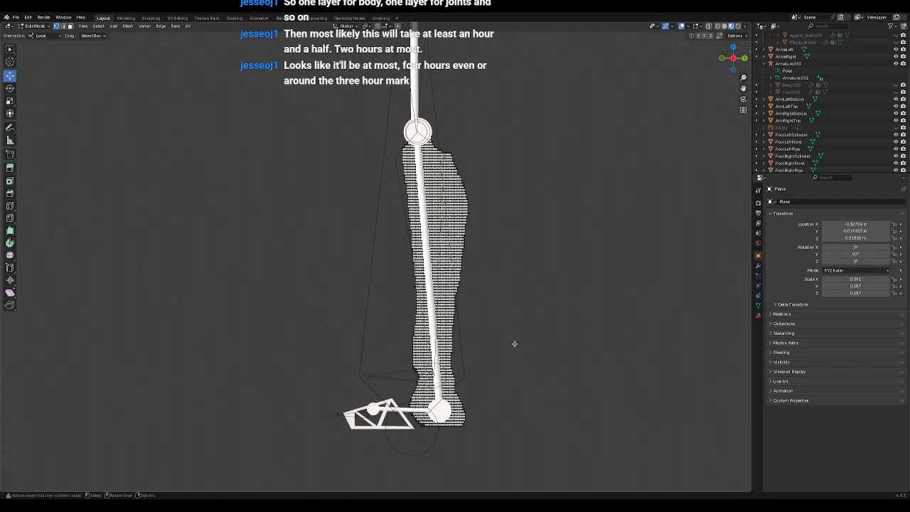
pyautogui.scroll(4, 474, 298)
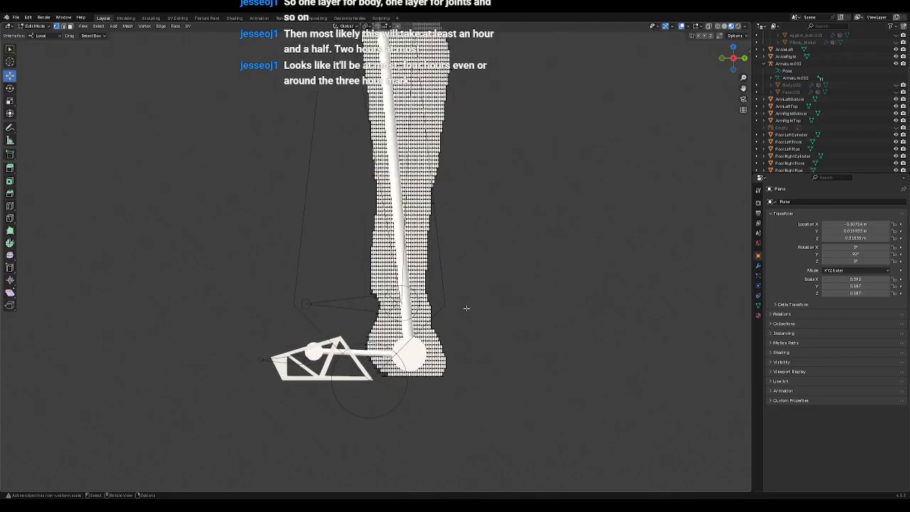
pyautogui.scroll(-3, 469, 313)
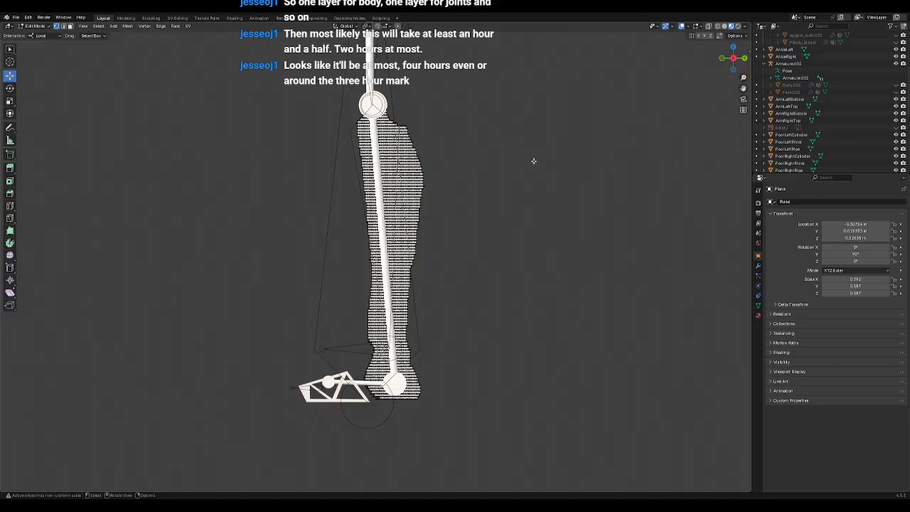
pyautogui.scroll(-6, 822, 108)
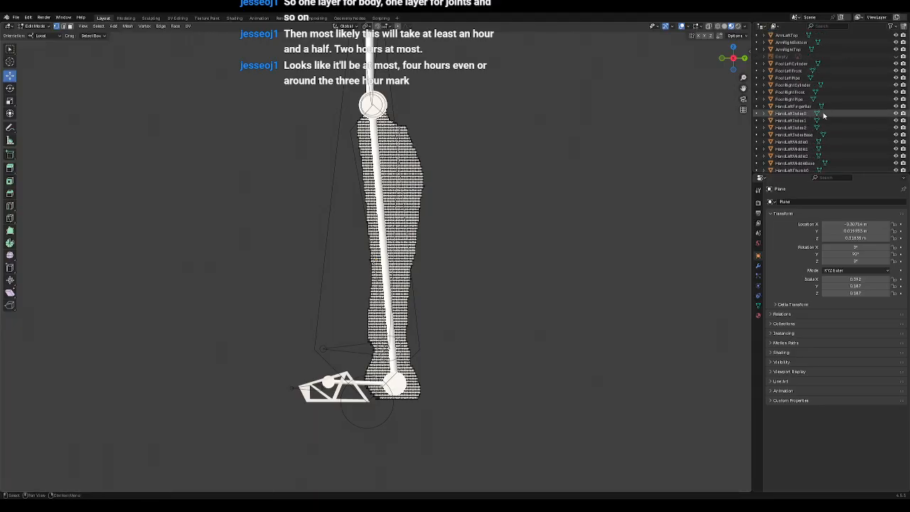
pyautogui.click(34, 25)
pyautogui.click(40, 34)
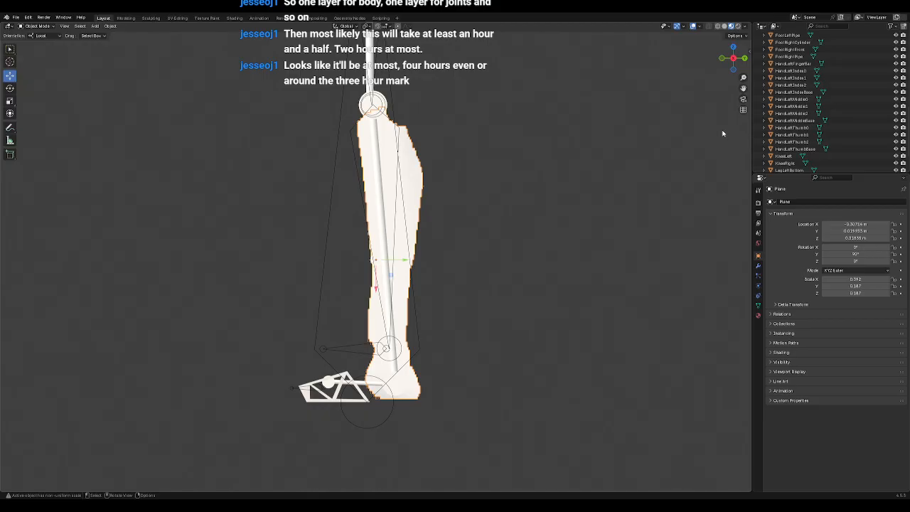
pyautogui.scroll(-3, 782, 132)
pyautogui.click(431, 178)
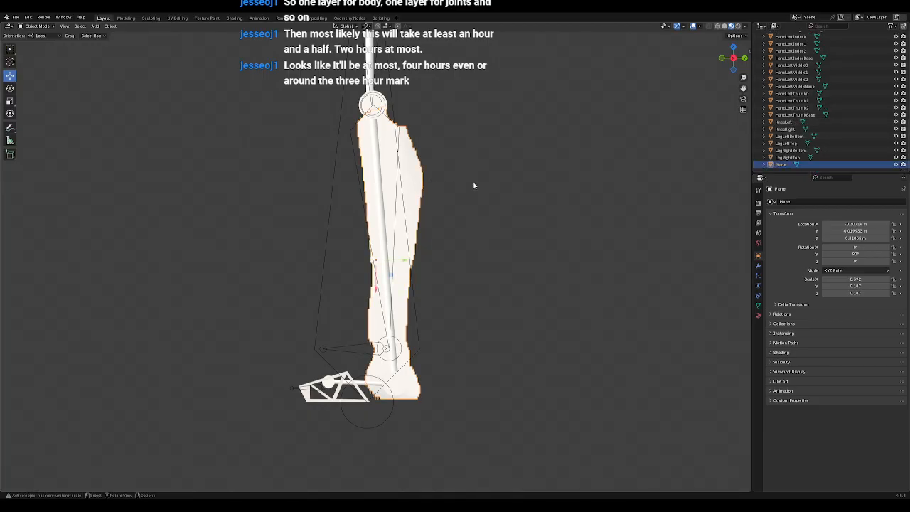
pyautogui.press('x')
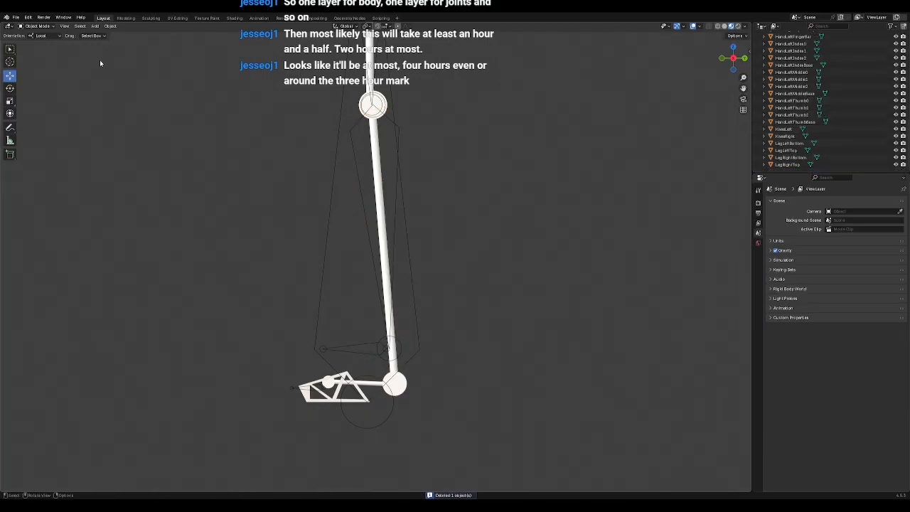
# Step: Add a new mesh plane and set its Y rotation to 90° so it stands upright along the leg's side profile
pyautogui.hotkey('shift', 'a')
pyautogui.moveTo(229, 198)
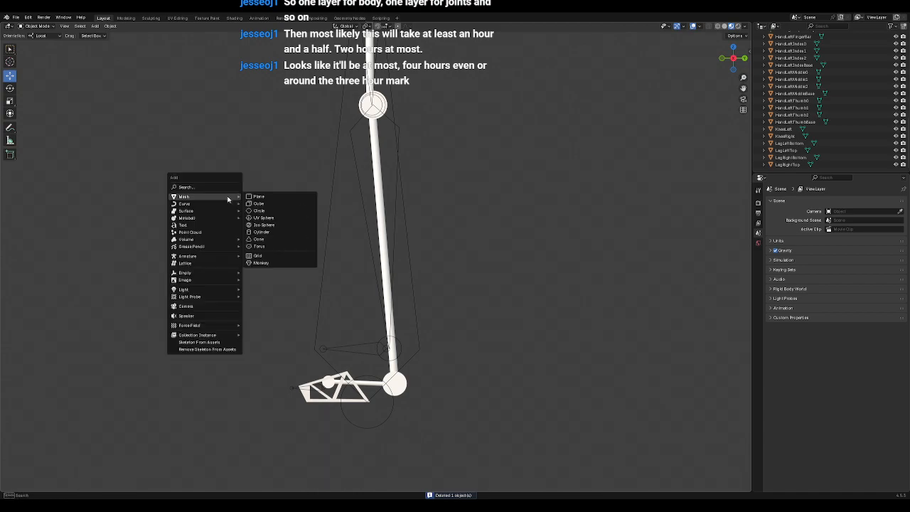
pyautogui.click(280, 196)
pyautogui.moveTo(448, 261); pyautogui.dragTo(526, 286, button='middle')
pyautogui.scroll(-5, 526, 287)
pyautogui.scroll(1, 526, 287)
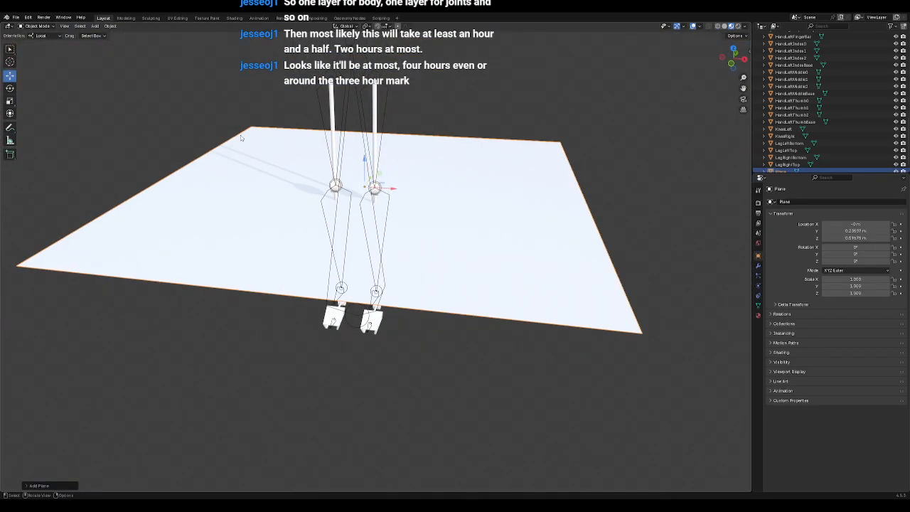
pyautogui.click(9, 88)
pyautogui.moveTo(383, 172); pyautogui.dragTo(388, 177)
pyautogui.click(856, 254)
pyautogui.write('90')
pyautogui.press('Return')
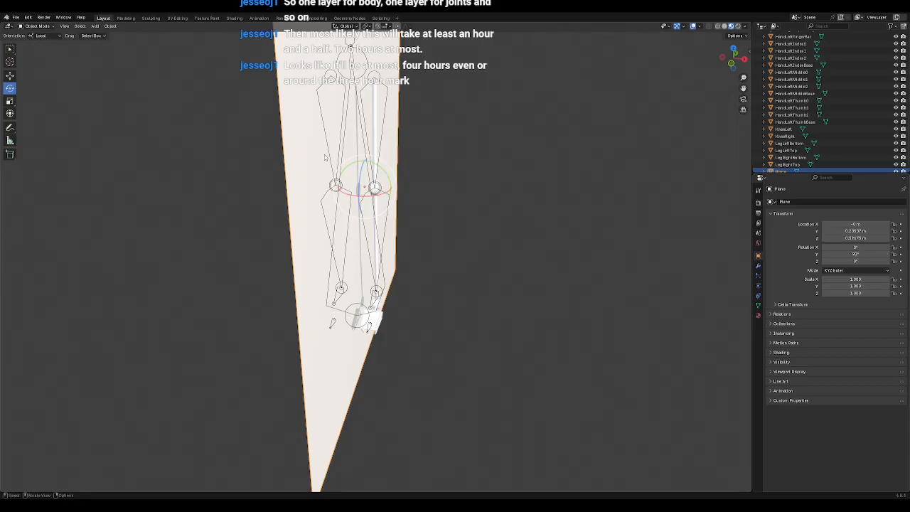
# Step: Move the upright plane sideways along X, from between the legs to just outside one leg
pyautogui.click(10, 76)
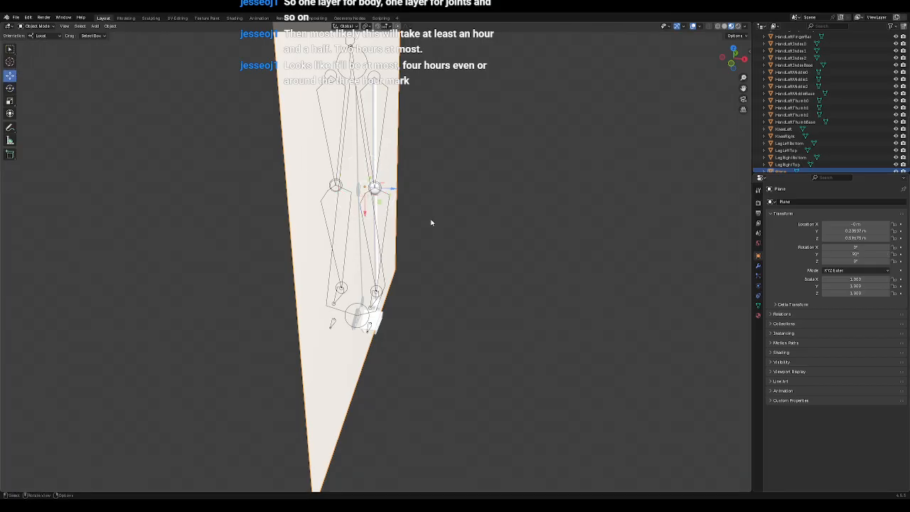
pyautogui.press('KP_3')
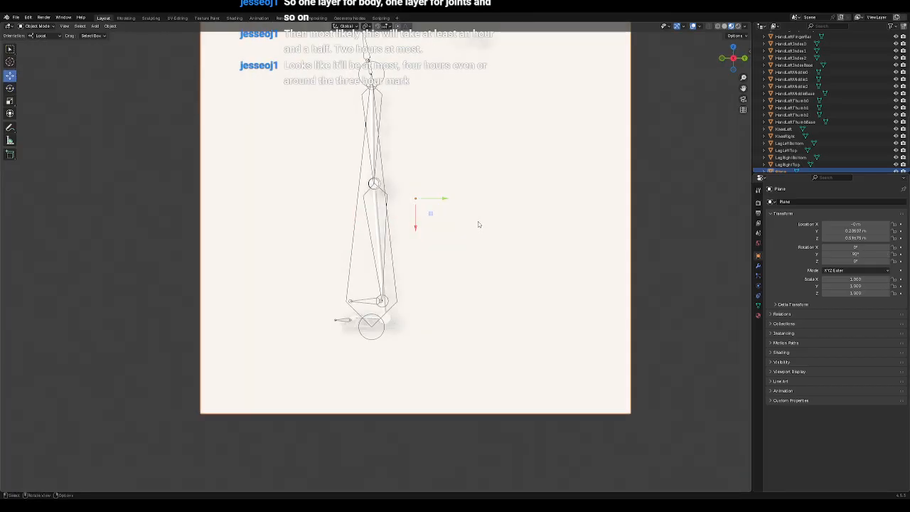
pyautogui.press('KP_1')
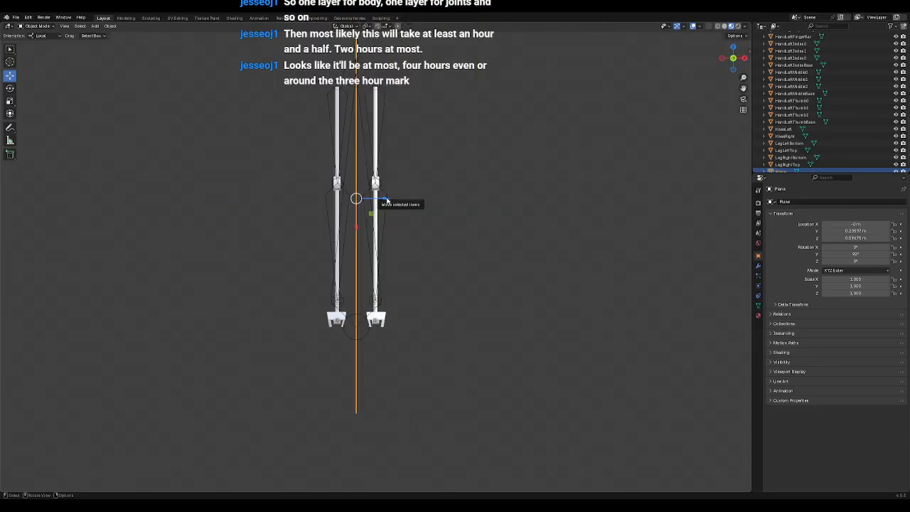
pyautogui.moveTo(386, 201); pyautogui.dragTo(307, 196)
pyautogui.press('KP_3')
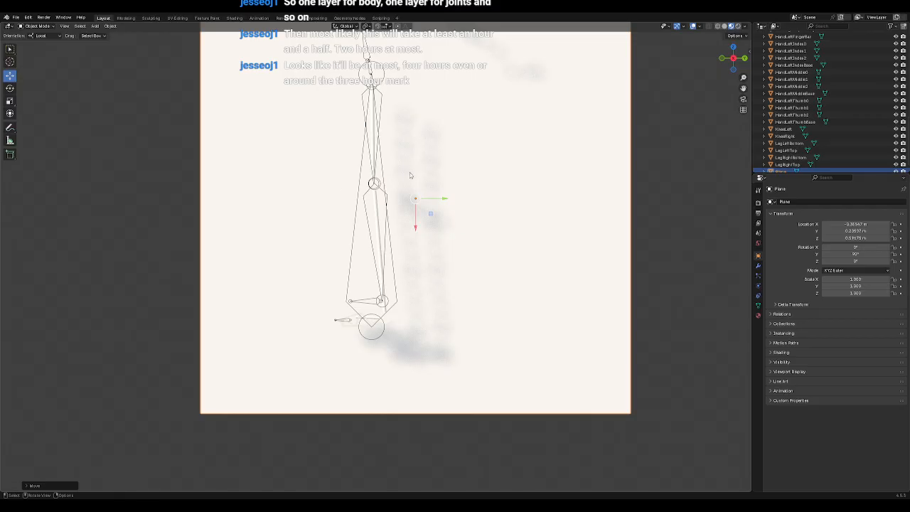
# Step: Unhide the Body.002 mesh to use the leg's side outline as a reference
pyautogui.scroll(8, 856, 102)
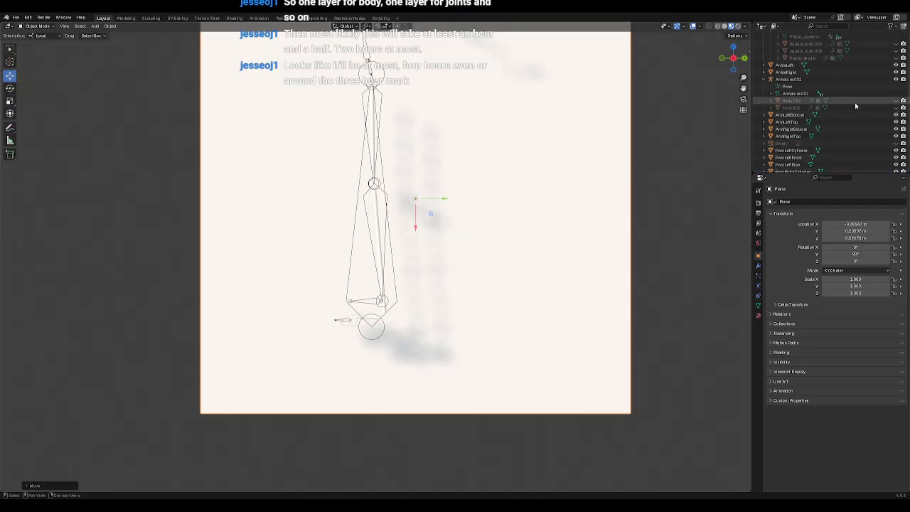
pyautogui.scroll(2, 853, 101)
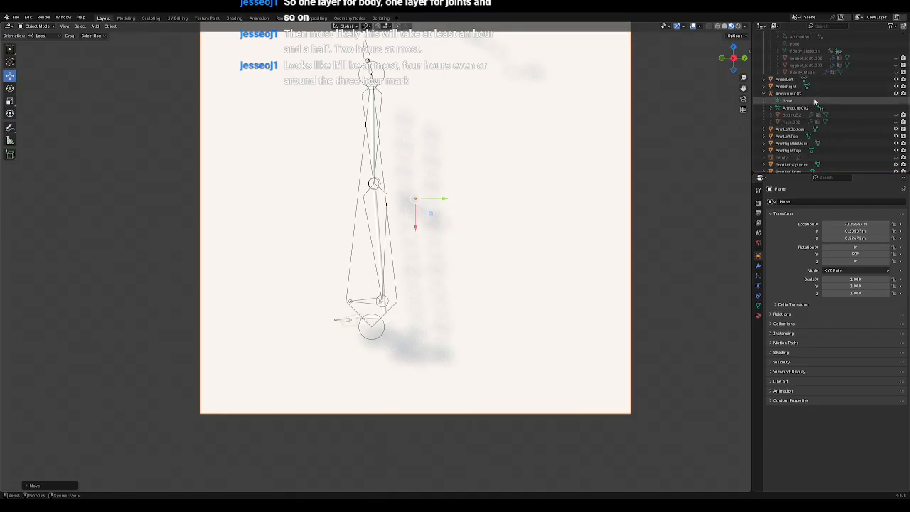
pyautogui.scroll(-4, 815, 126)
pyautogui.scroll(-4, 815, 128)
pyautogui.scroll(7, 814, 128)
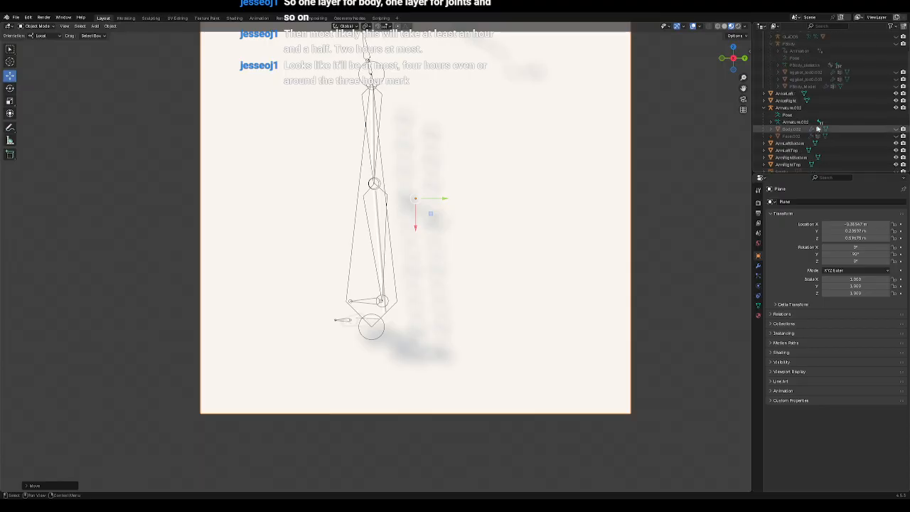
pyautogui.scroll(-1, 818, 124)
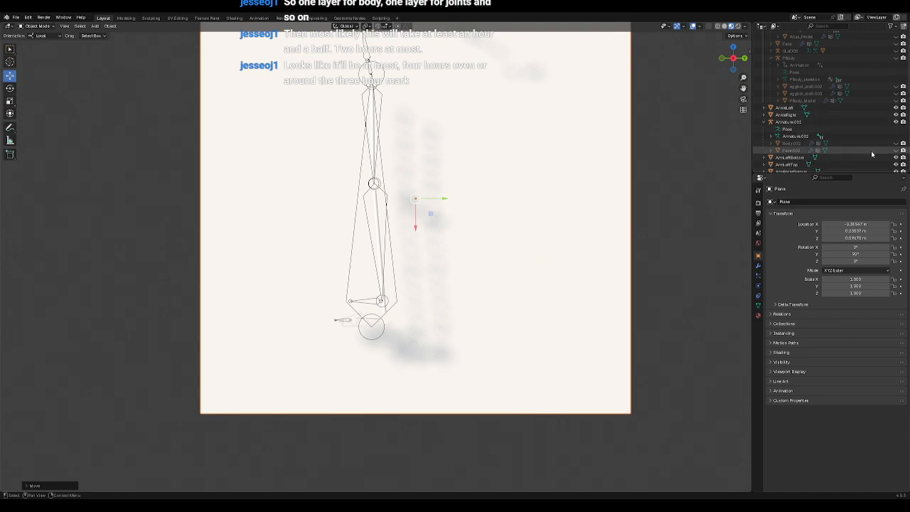
pyautogui.click(895, 144)
pyautogui.keyDown('shift'); pyautogui.moveTo(422, 169); pyautogui.dragTo(431, 233, button='middle'); pyautogui.keyUp('shift')
pyautogui.scroll(4, 451, 137)
pyautogui.scroll(-1, 455, 172)
pyautogui.scroll(1, 456, 172)
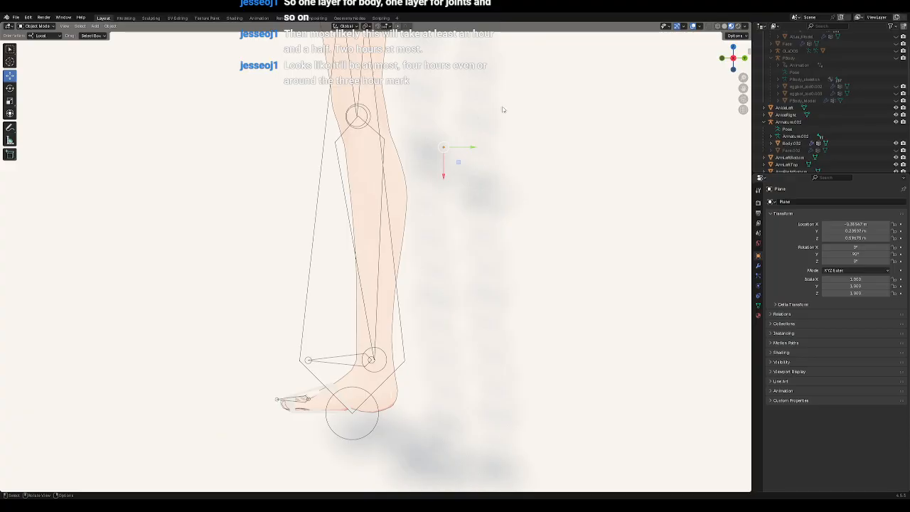
# Step: Scale the plane into a narrow strip, about 0.66 on X and 0.17 on Y, and move it over the leg
pyautogui.press('KP_0')
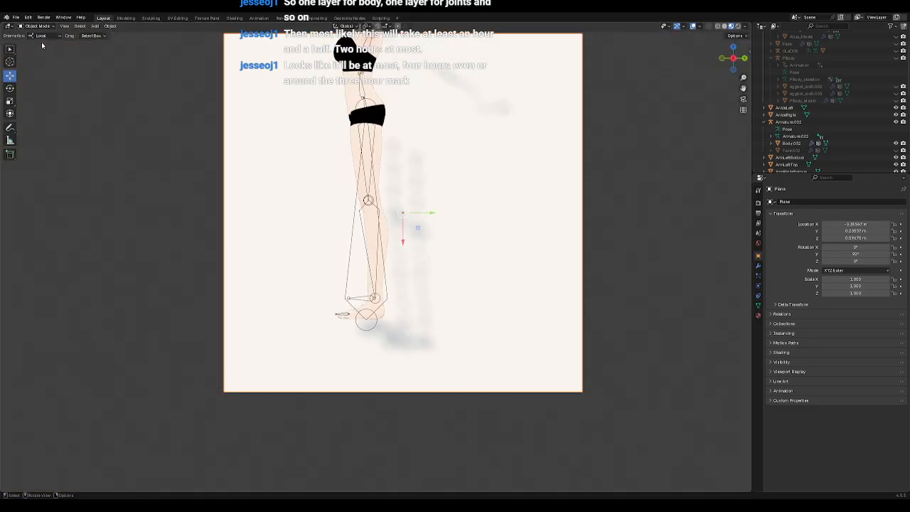
pyautogui.click(10, 100)
pyautogui.scroll(3, 437, 201)
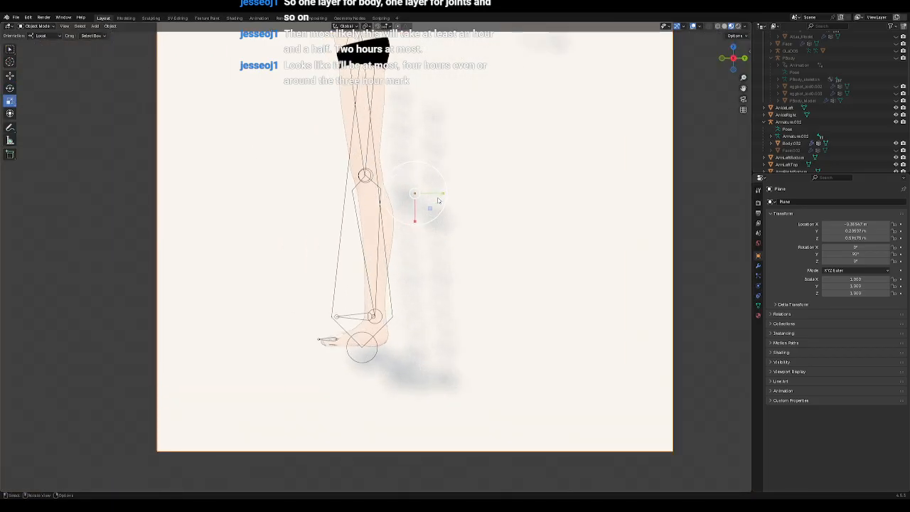
pyautogui.moveTo(420, 211); pyautogui.dragTo(385, 260)
pyautogui.click(8, 75)
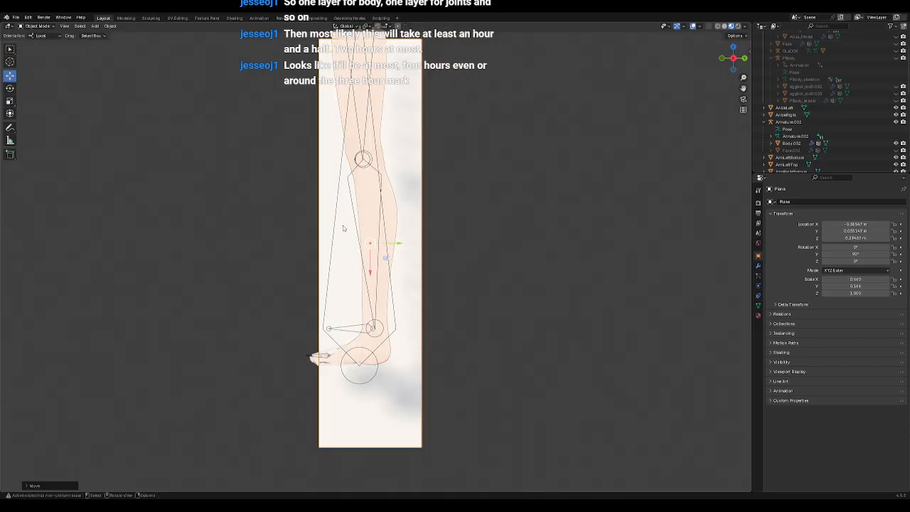
# Step: Shorten the plane to an X scale of about 0.45 and shift it to frame the knee, calf and heel
pyautogui.scroll(-1, 344, 227)
pyautogui.click(10, 101)
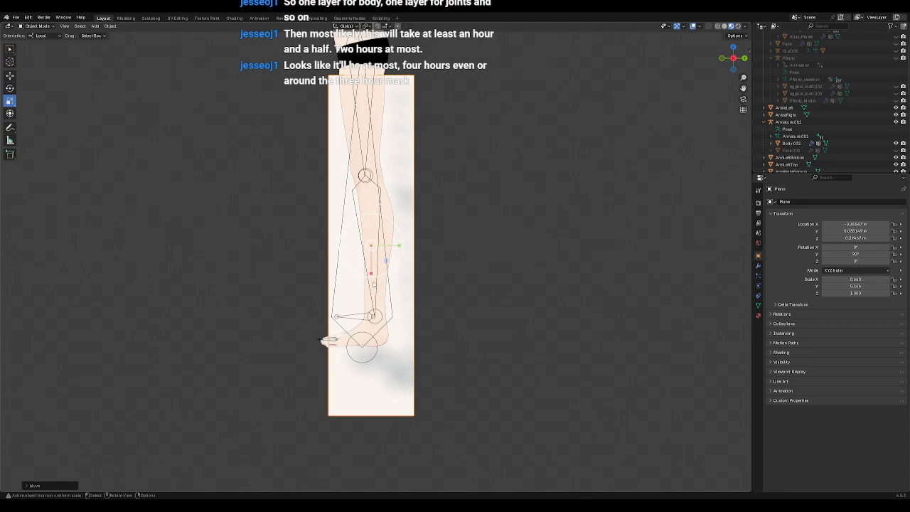
pyautogui.moveTo(370, 273)
pyautogui.mouseDown()
pyautogui.moveTo(370, 264)
pyautogui.moveTo(370, 280)
pyautogui.mouseUp()
pyautogui.click(10, 80)
pyautogui.scroll(4, 406, 295)
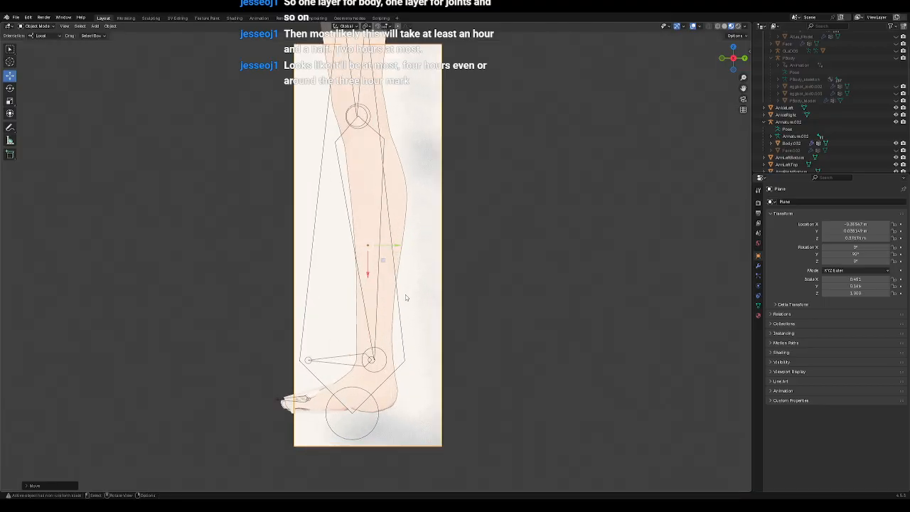
pyautogui.moveTo(398, 246); pyautogui.dragTo(391, 243)
pyautogui.scroll(-1, 414, 257)
pyautogui.keyDown('shift'); pyautogui.moveTo(431, 204); pyautogui.dragTo(442, 242, button='middle'); pyautogui.keyUp('shift')
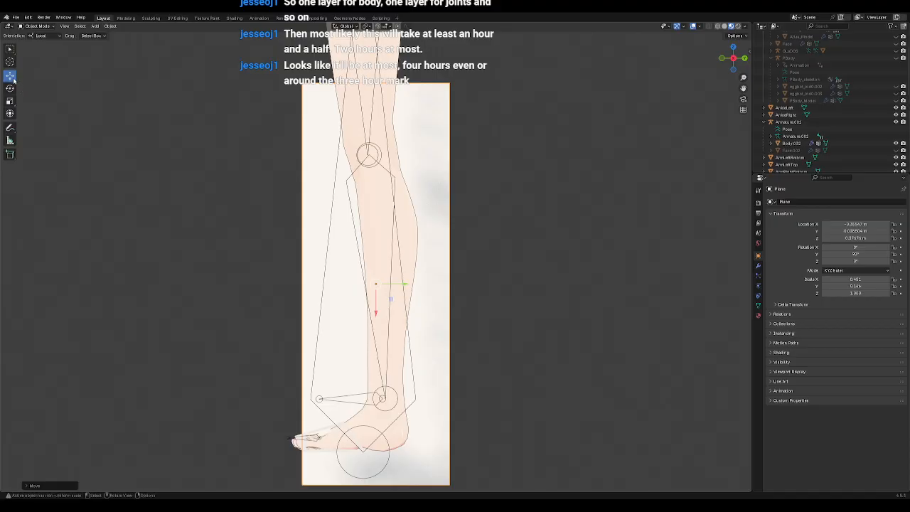
# Step: Move the plane sideways along the X axis until it cuts through the middle of the character's left leg
pyautogui.click(190, 130)
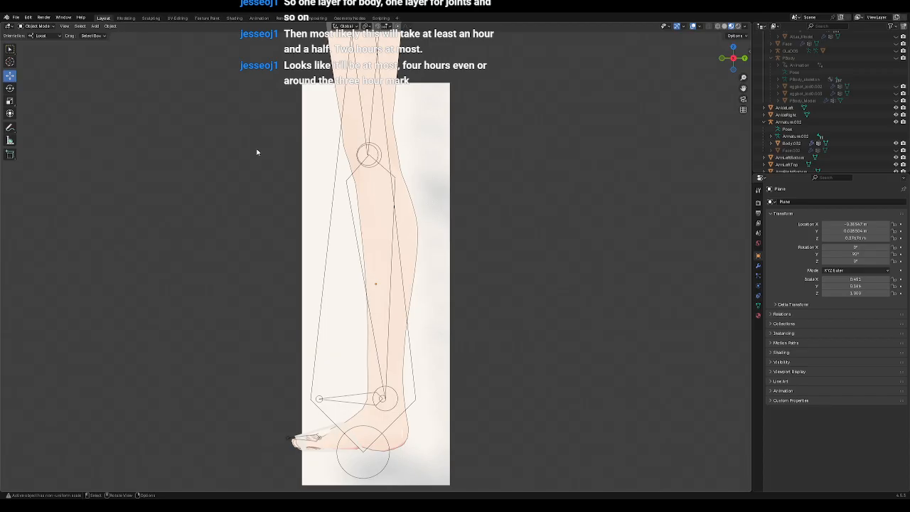
pyautogui.moveTo(258, 152); pyautogui.dragTo(328, 163, button='middle')
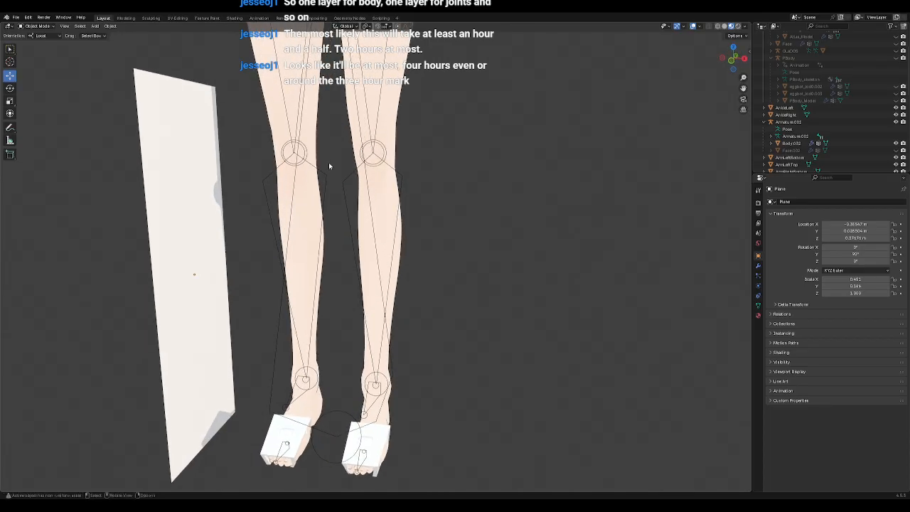
pyautogui.press('KP_3')
pyautogui.press('KP_1')
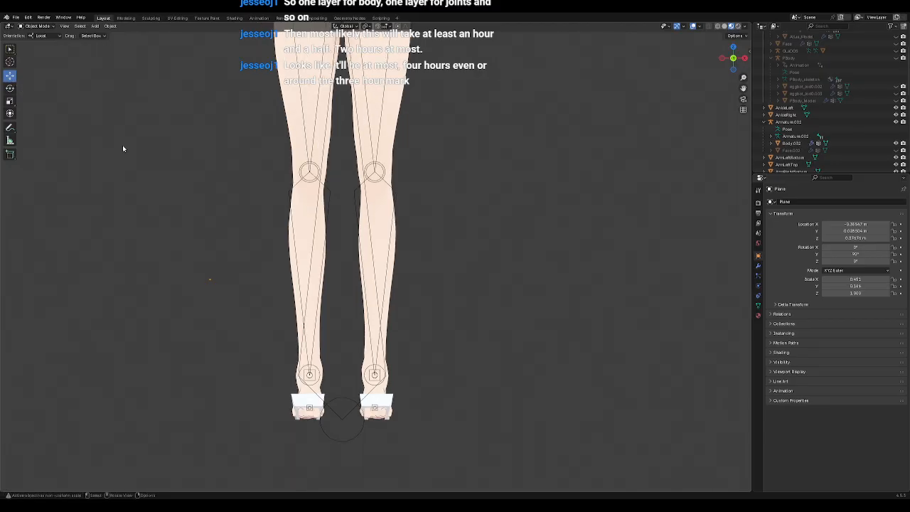
pyautogui.press('KP_3')
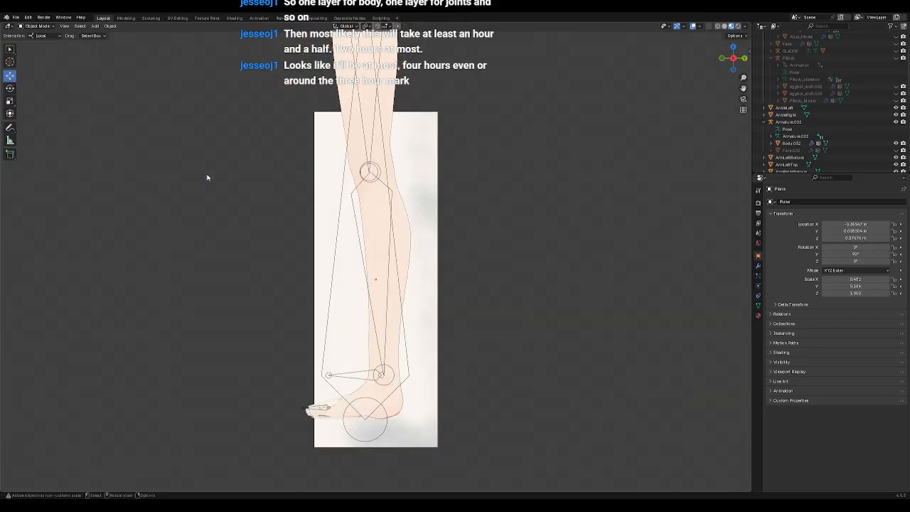
pyautogui.click(327, 150)
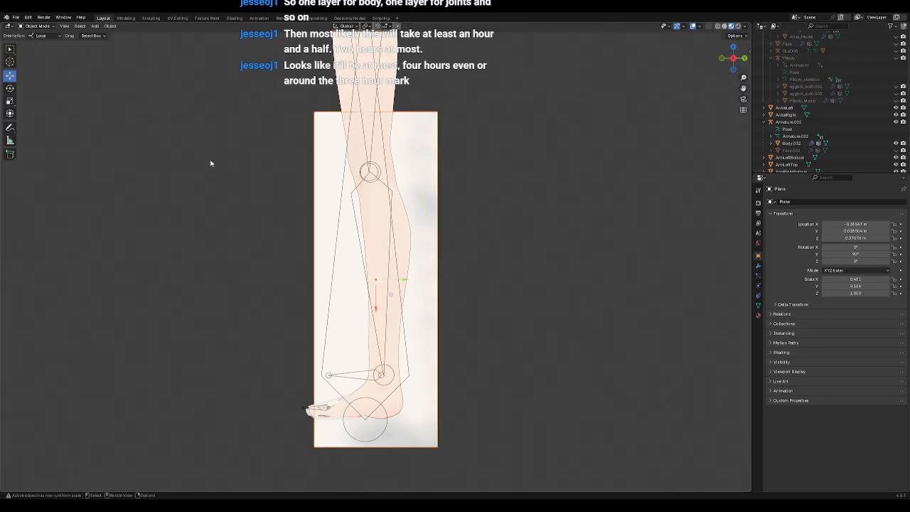
pyautogui.press('KP_1')
pyautogui.moveTo(247, 279); pyautogui.dragTo(411, 283)
pyautogui.moveTo(456, 294); pyautogui.dragTo(417, 302, button='middle')
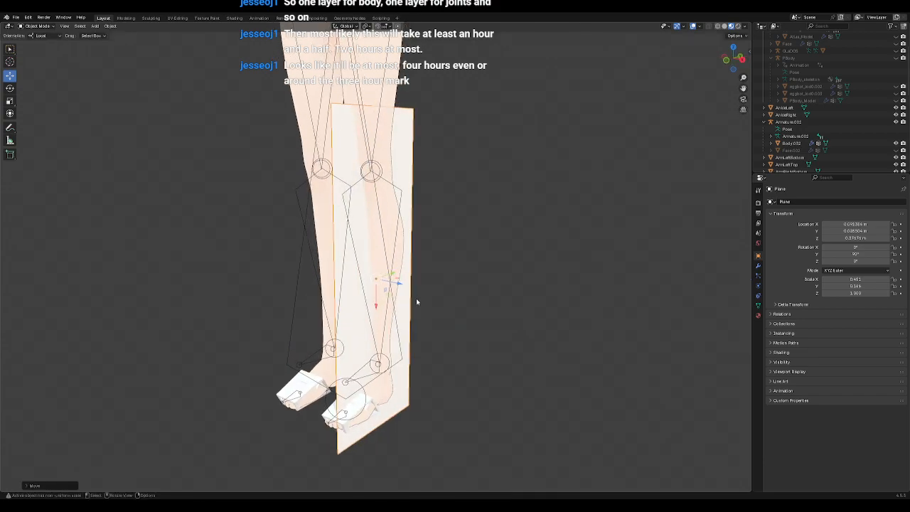
# Step: Add a Boolean modifier to the plane in Difference mode with Body.002 as the operand object
pyautogui.click(757, 265)
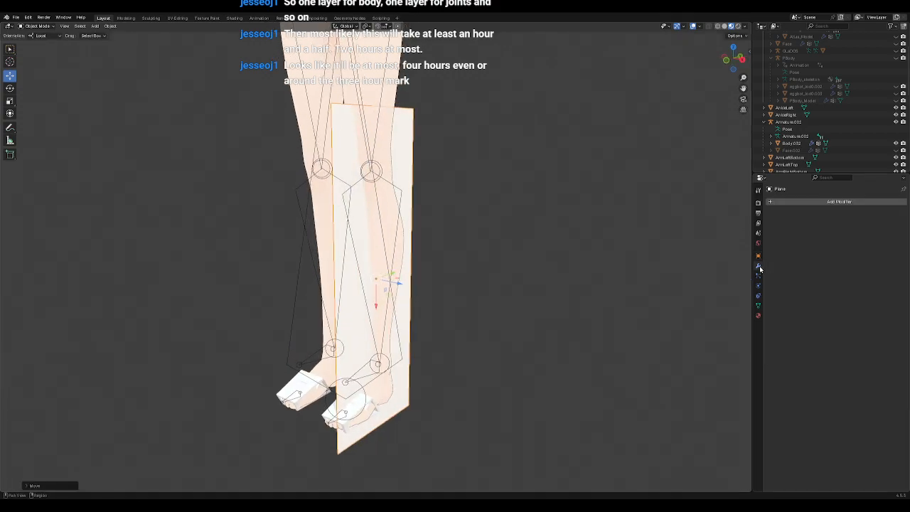
pyautogui.click(841, 203)
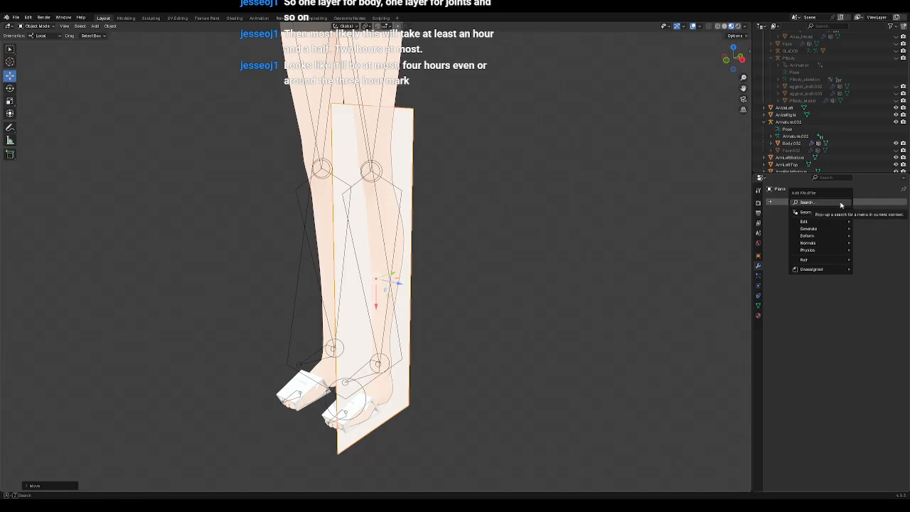
pyautogui.moveTo(832, 223)
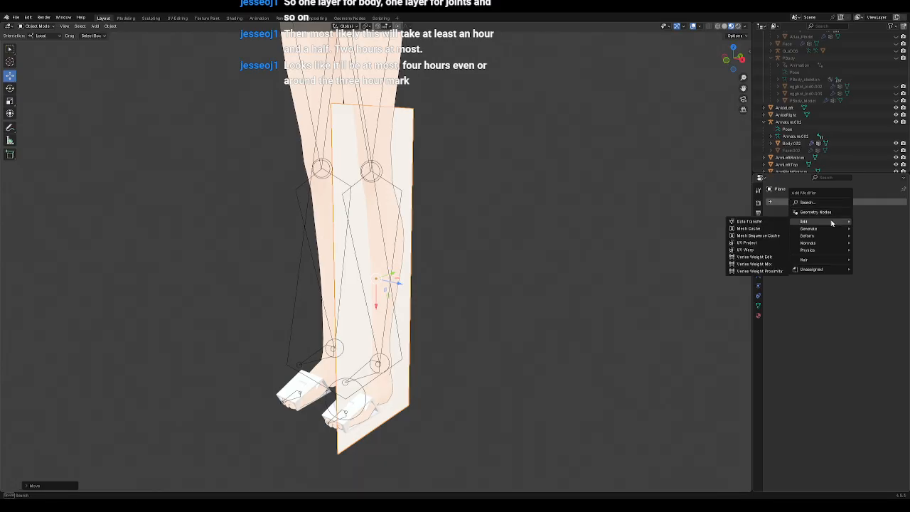
pyautogui.click(866, 204)
pyautogui.click(859, 204)
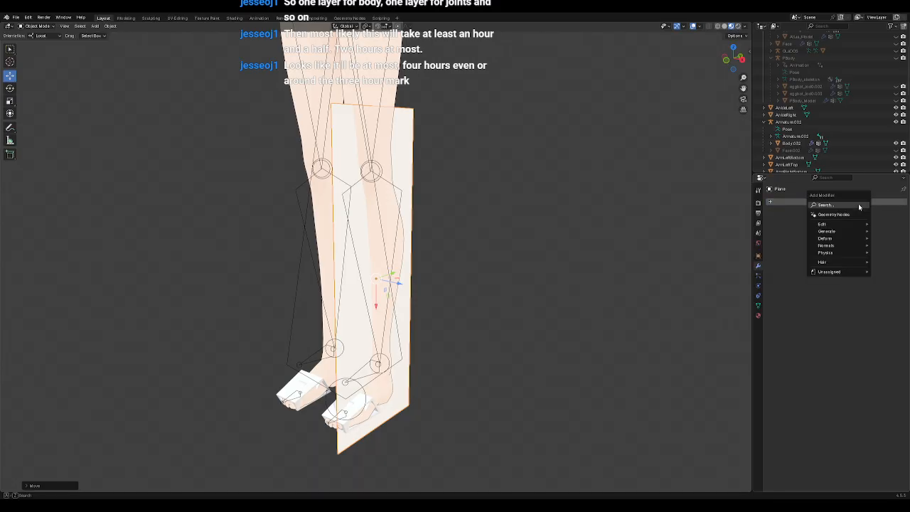
pyautogui.click(844, 205)
pyautogui.click(794, 223)
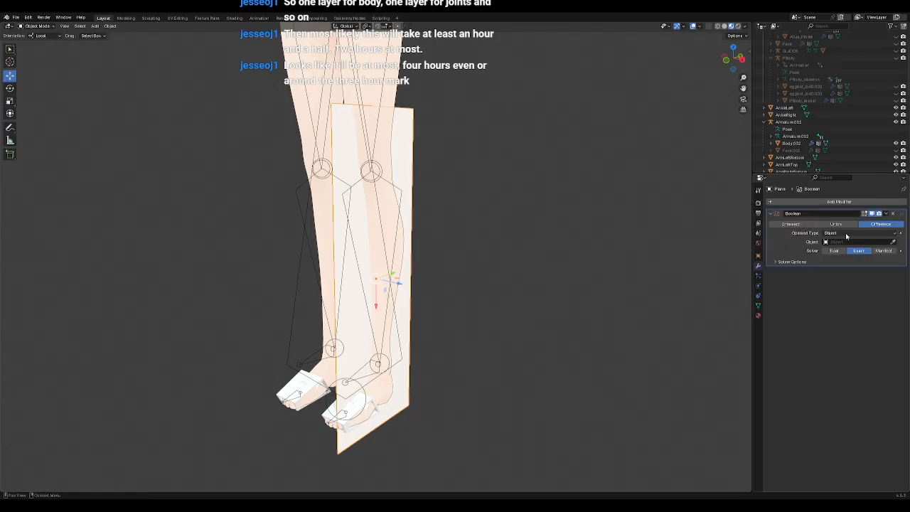
pyautogui.click(894, 243)
pyautogui.click(399, 71)
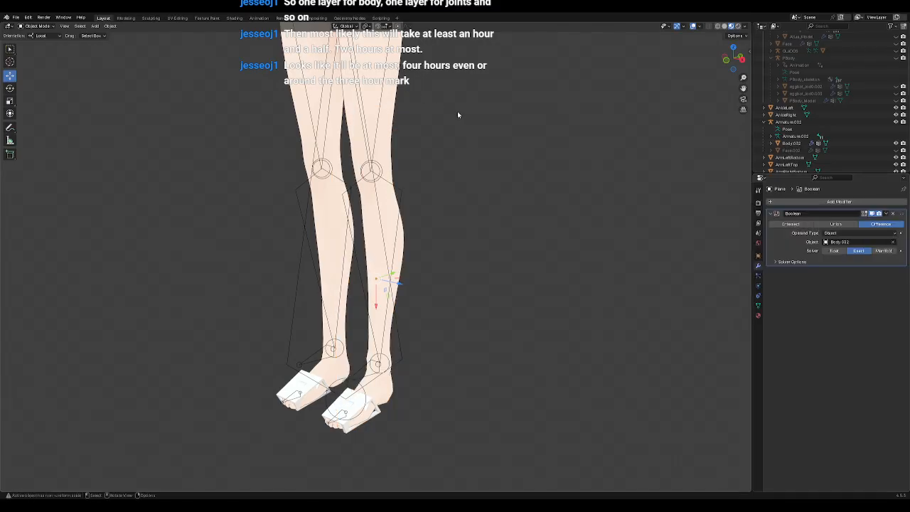
# Step: Apply the Boolean modifier and move the plane along its local Y axis behind the legs
pyautogui.click(885, 213)
pyautogui.click(876, 222)
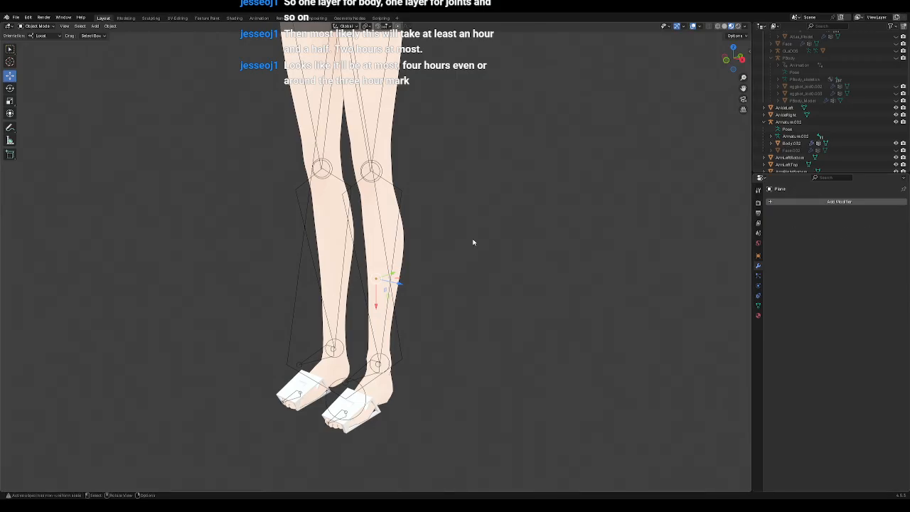
pyautogui.moveTo(542, 240); pyautogui.dragTo(439, 235, button='middle')
pyautogui.press('g')
pyautogui.press('y')
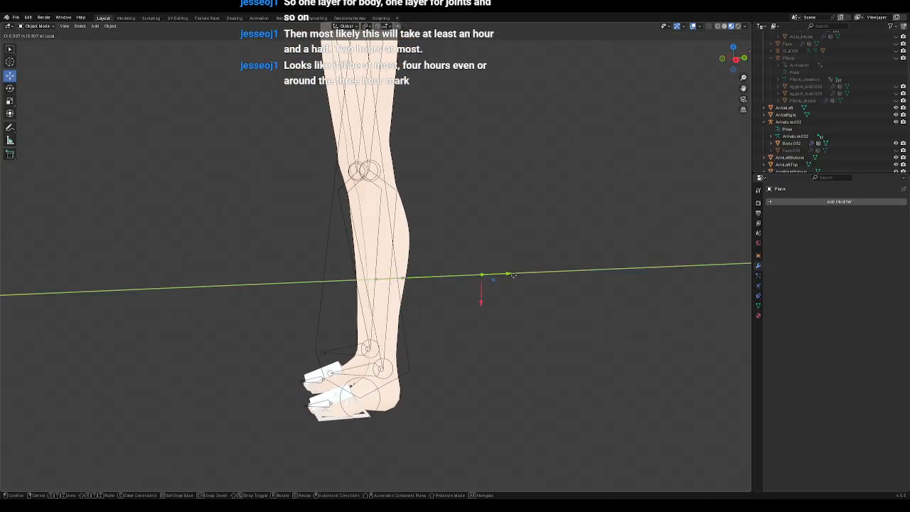
pyautogui.click(517, 275)
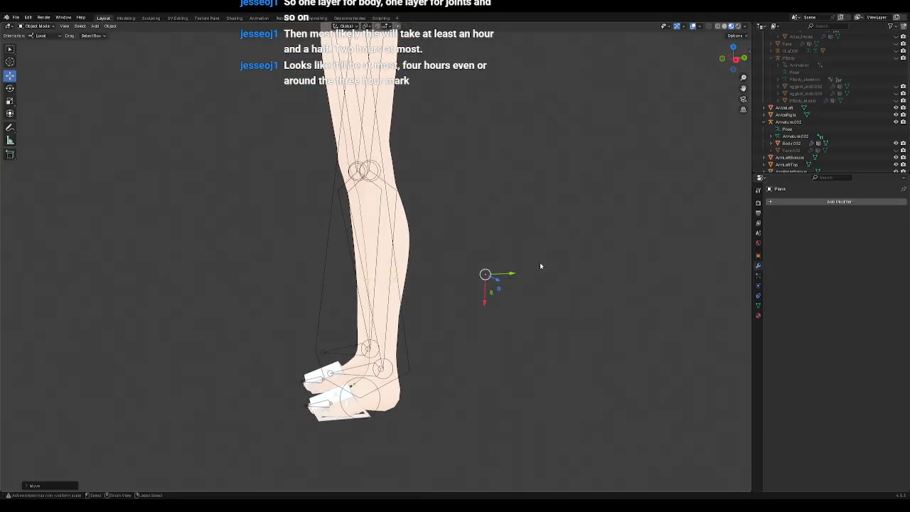
# Step: Undo the plane's move, the applied Boolean and the modifier's object choice
pyautogui.hotkey('ctrl', 'z')
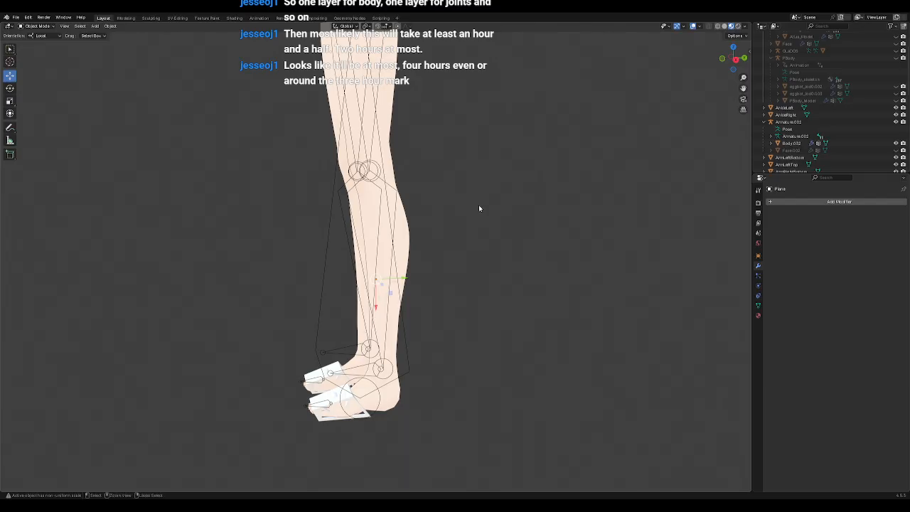
pyautogui.hotkey('ctrl', 'z')
pyautogui.hotkey('ctrl', 'z')
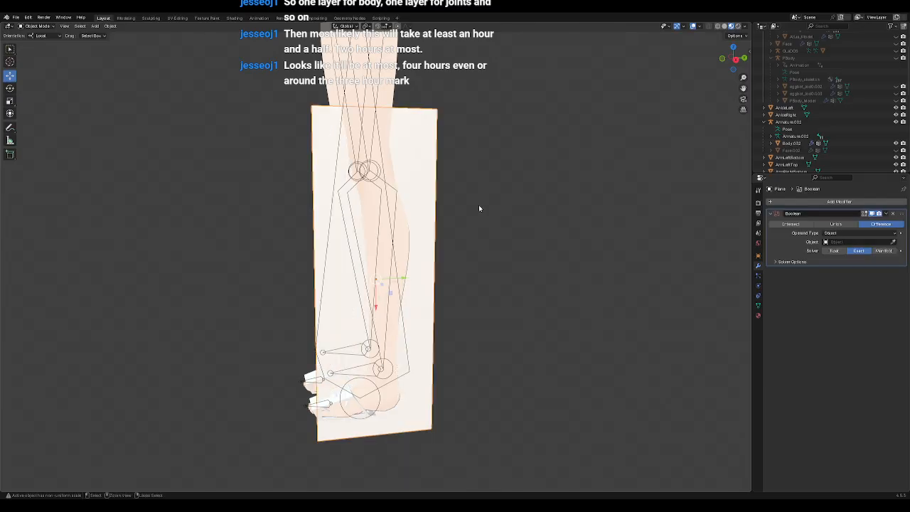
# Step: Subdivide the plane's whole mesh repeatedly into a very dense grid in Edit Mode and return to Object Mode
pyautogui.click(36, 26)
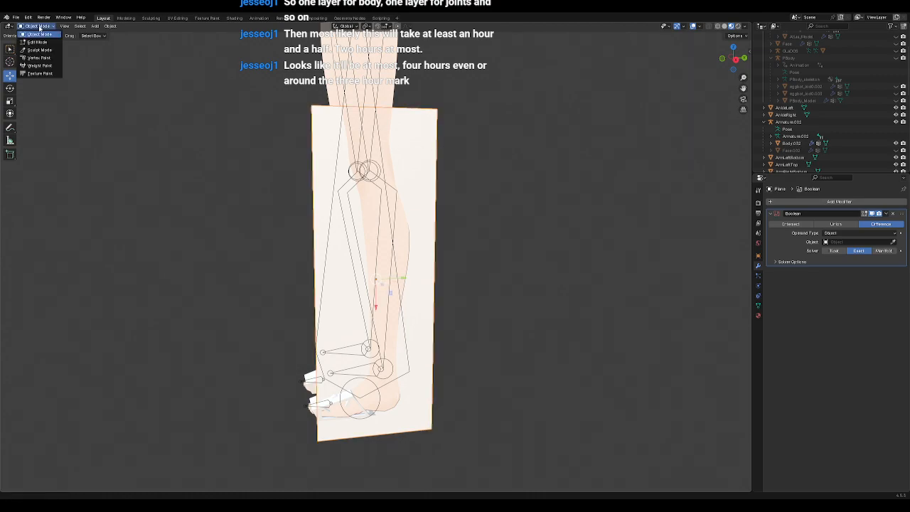
pyautogui.click(36, 40)
pyautogui.click(489, 179)
pyautogui.rightClick(431, 162)
pyautogui.click(477, 161)
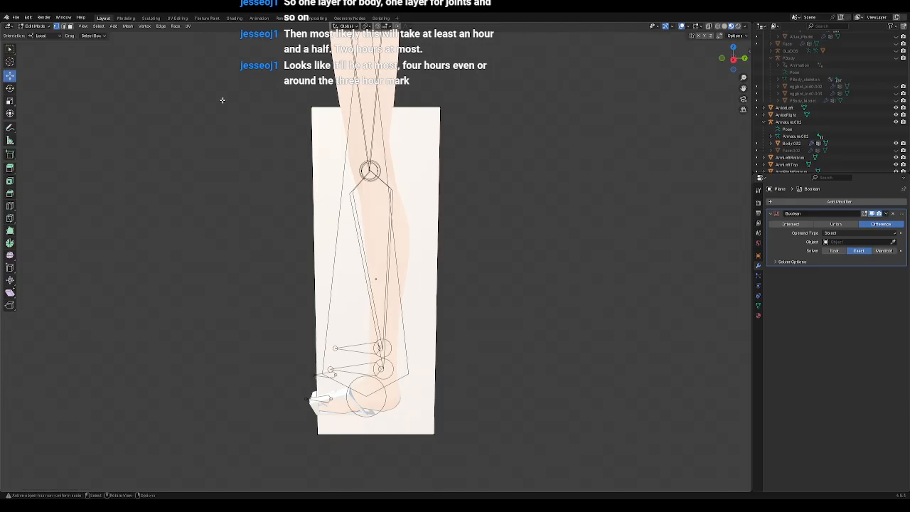
pyautogui.press('a')
pyautogui.rightClick(511, 169)
pyautogui.click(510, 170)
pyautogui.rightClick(510, 169)
pyautogui.click(510, 170)
pyautogui.rightClick(511, 170)
pyautogui.click(511, 170)
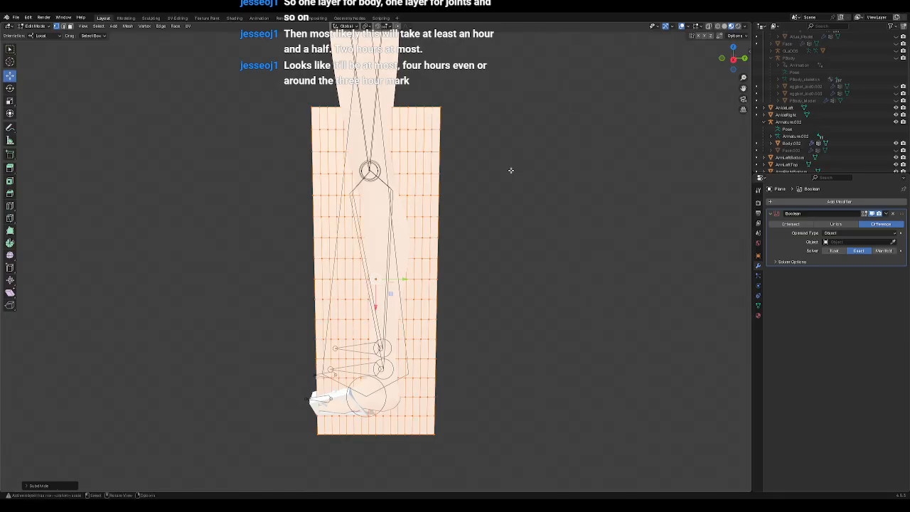
pyautogui.rightClick(510, 170)
pyautogui.click(510, 170)
pyautogui.rightClick(511, 170)
pyautogui.click(510, 170)
pyautogui.rightClick(510, 170)
pyautogui.click(510, 169)
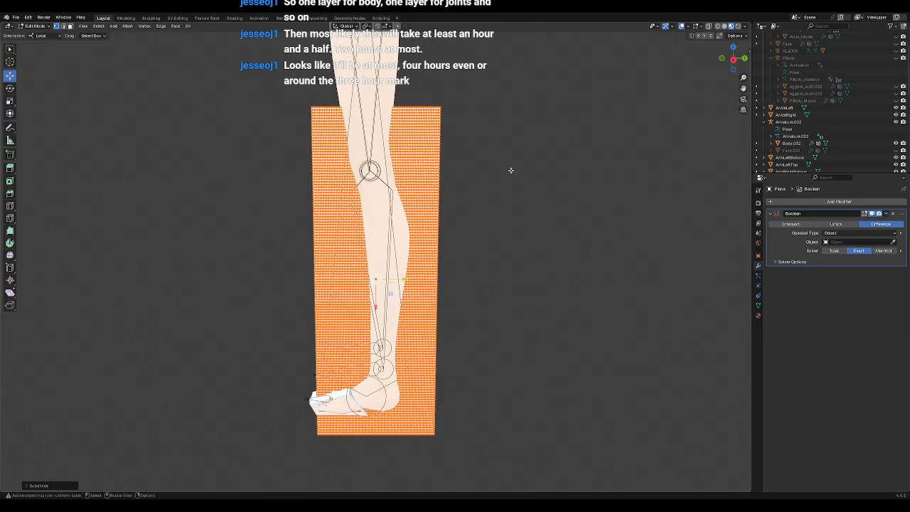
pyautogui.click(476, 198)
pyautogui.moveTo(479, 201)
pyautogui.mouseDown(button='middle')
pyautogui.moveTo(500, 197)
pyautogui.moveTo(484, 194)
pyautogui.mouseUp(button='middle')
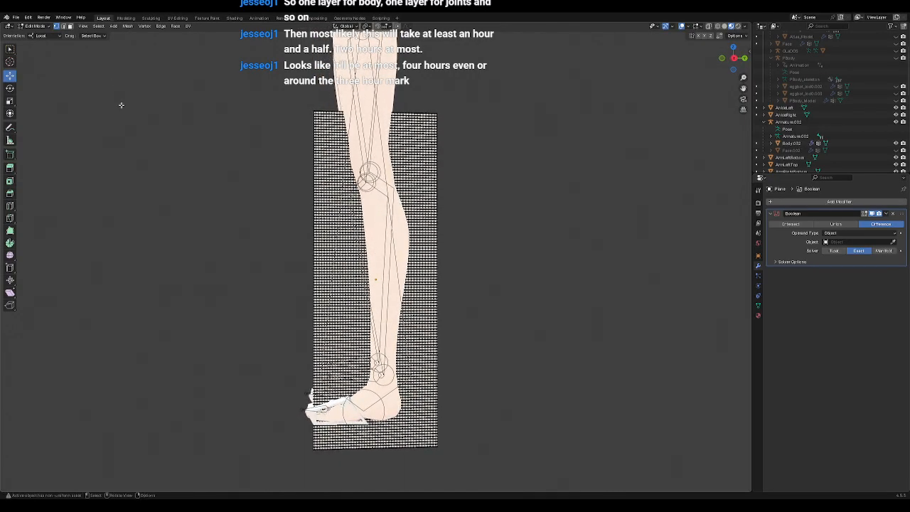
pyautogui.click(35, 26)
pyautogui.click(37, 39)
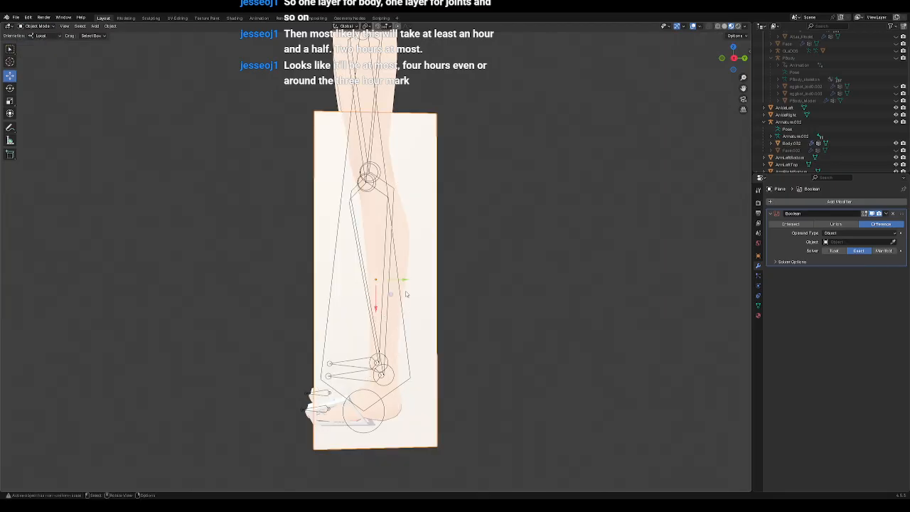
# Step: Move the plane about 0.03 m along its local Y axis toward the toes
pyautogui.press('g')
pyautogui.press('y')
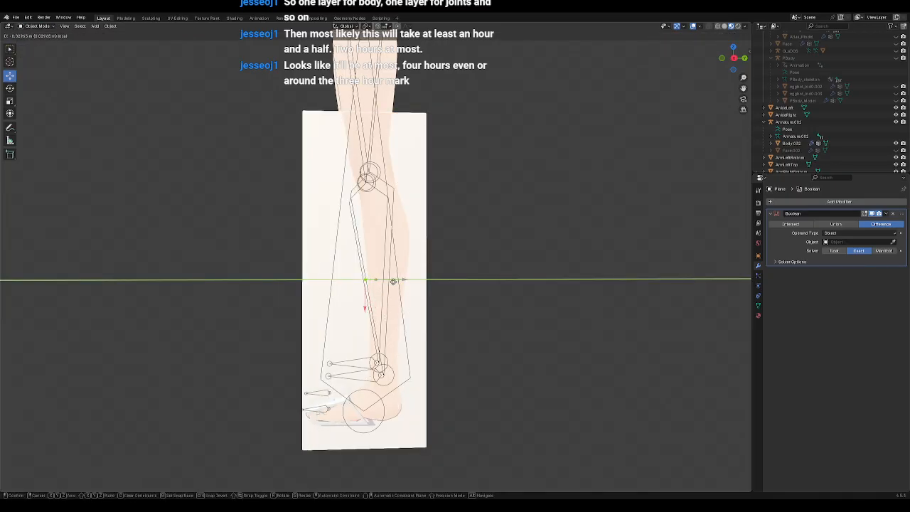
pyautogui.click(428, 294)
pyautogui.click(486, 319)
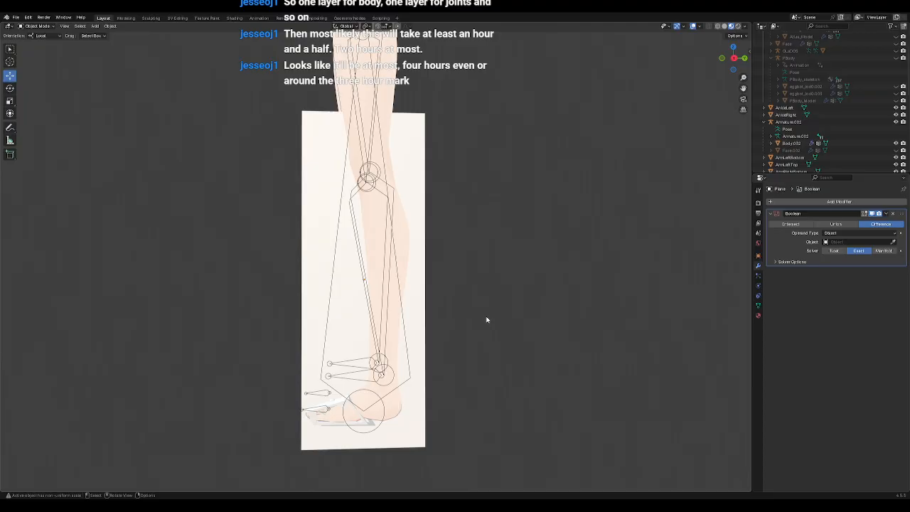
# Step: Replace the plane's Boolean modifier with a new one in Difference mode that uses Body.002 as the object
pyautogui.click(413, 135)
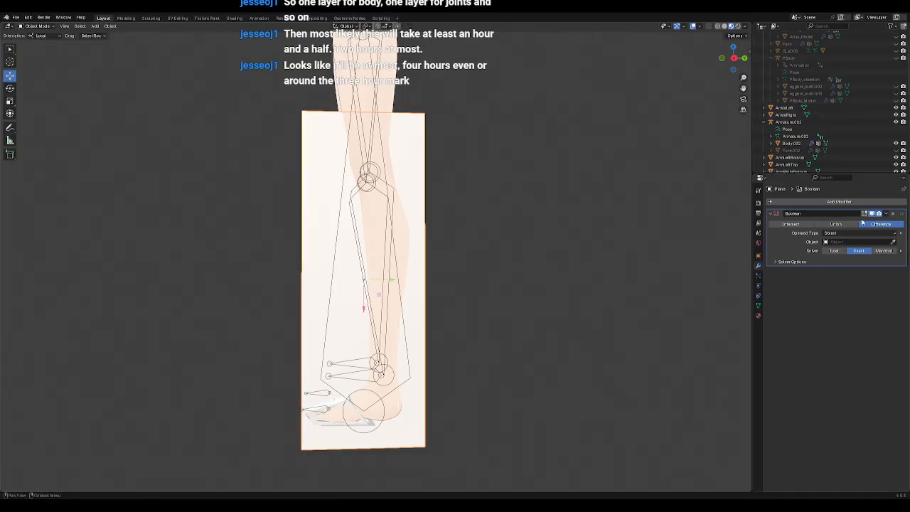
pyautogui.click(893, 214)
pyautogui.click(822, 202)
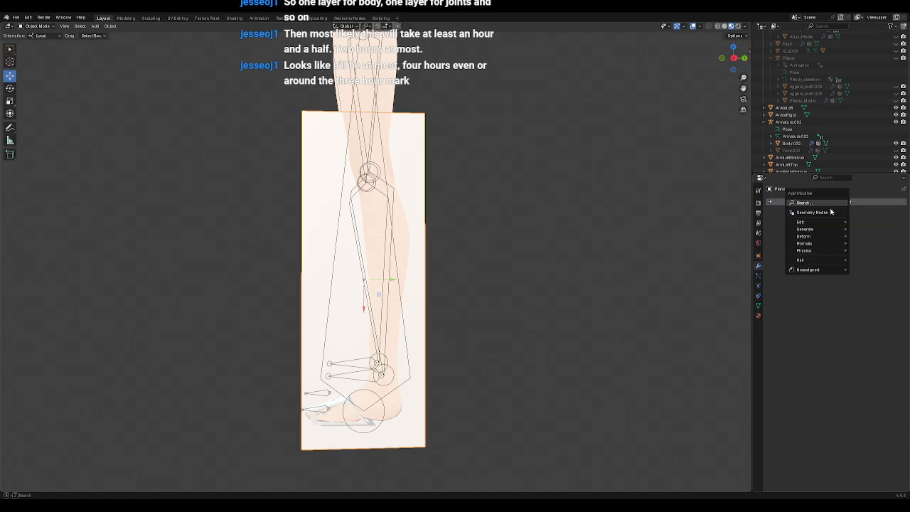
pyautogui.click(822, 205)
pyautogui.click(789, 219)
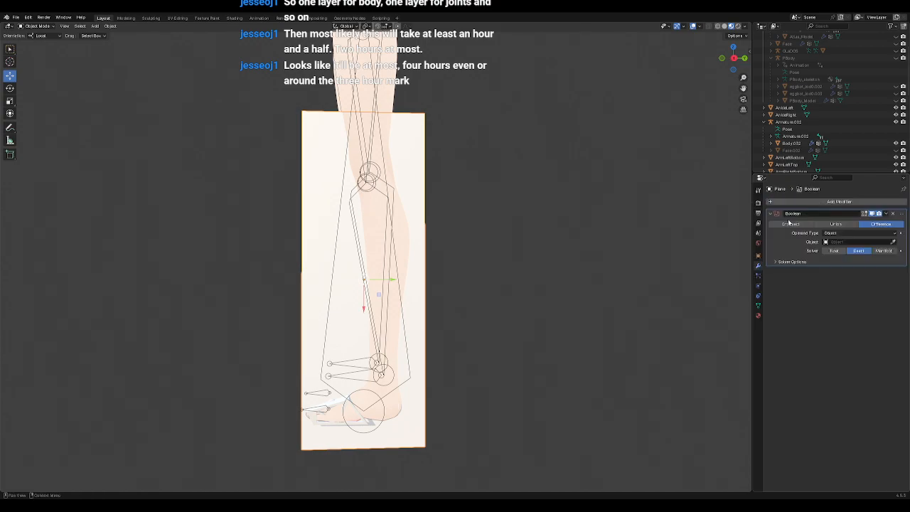
pyautogui.click(893, 243)
pyautogui.click(391, 89)
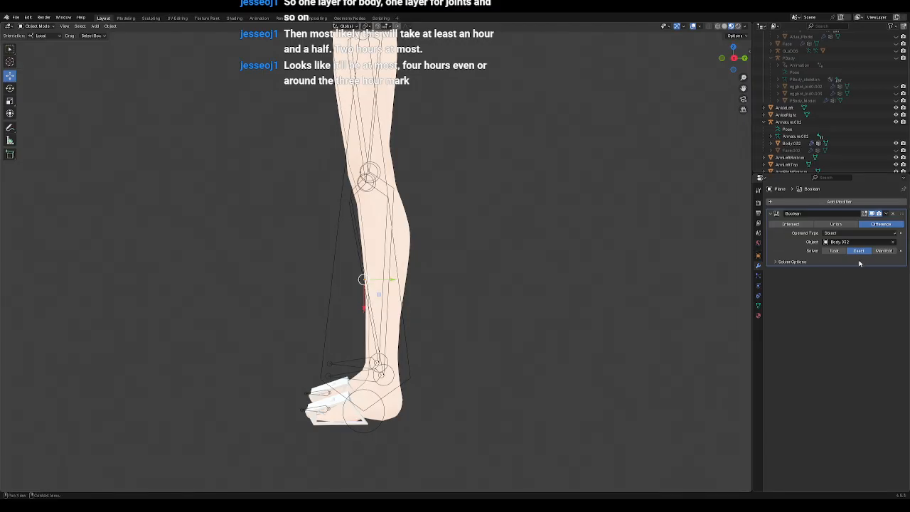
# Step: Try moving the plane along its local Y axis behind the legs, and undo the move
pyautogui.moveTo(470, 267)
pyautogui.mouseDown(button='middle')
pyautogui.moveTo(519, 263)
pyautogui.moveTo(552, 274)
pyautogui.moveTo(469, 274)
pyautogui.mouseUp(button='middle')
pyautogui.press('g')
pyautogui.press('x')
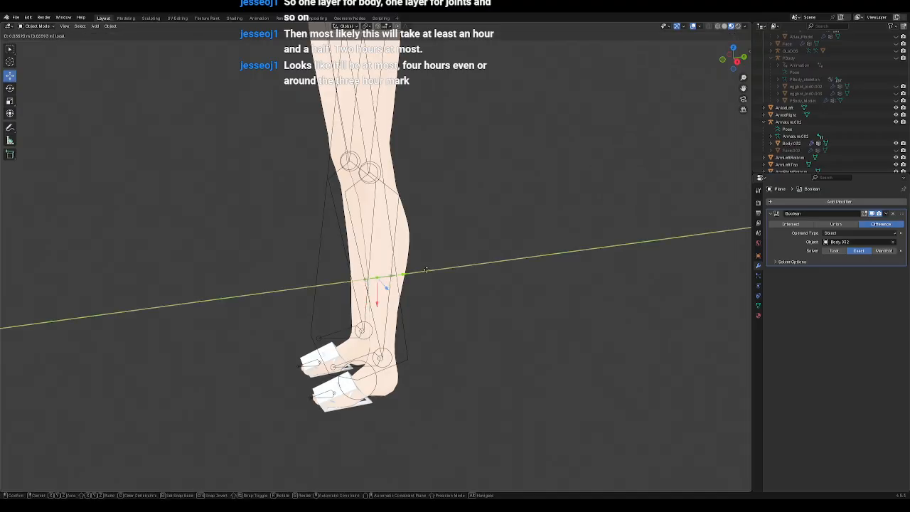
pyautogui.click(484, 263)
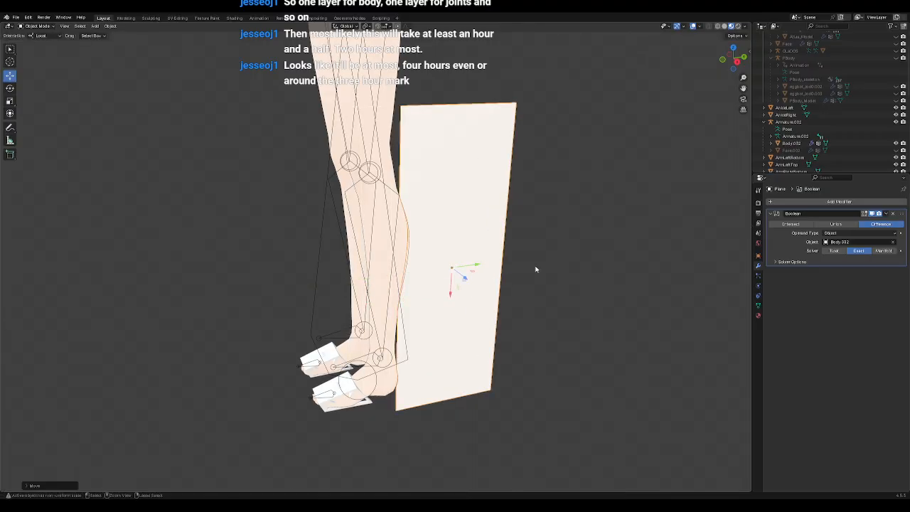
pyautogui.press('h')
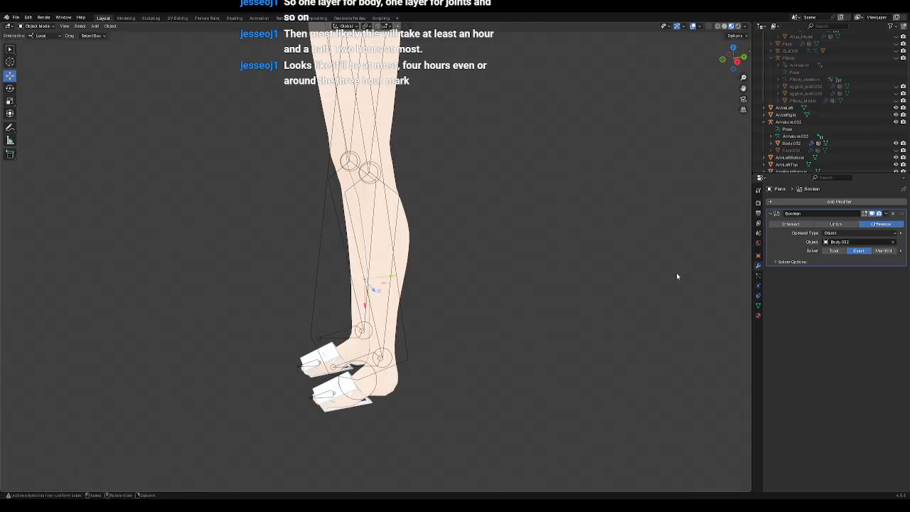
# Step: Apply the Boolean modifier and move the plane along its local Y axis to the front of the legs
pyautogui.click(886, 213)
pyautogui.click(876, 223)
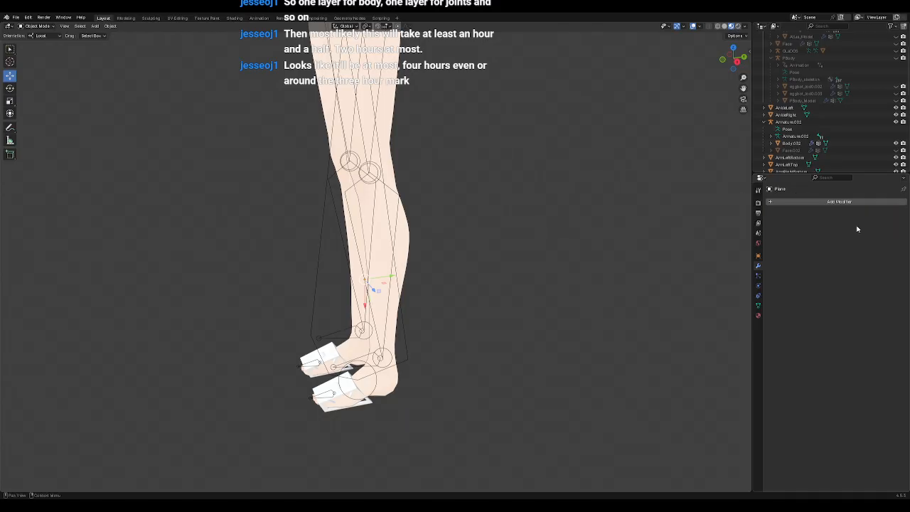
pyautogui.press('g')
pyautogui.press('y')
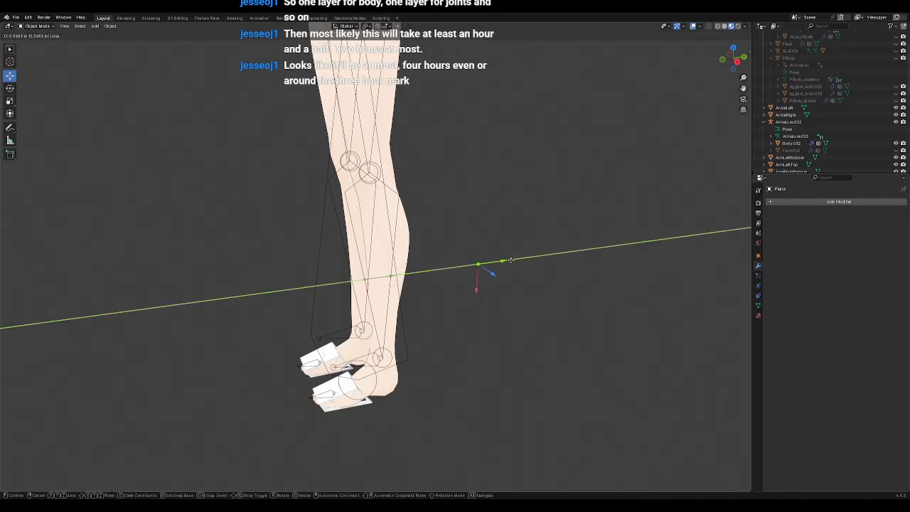
pyautogui.click(510, 261)
pyautogui.moveTo(510, 262); pyautogui.dragTo(295, 273)
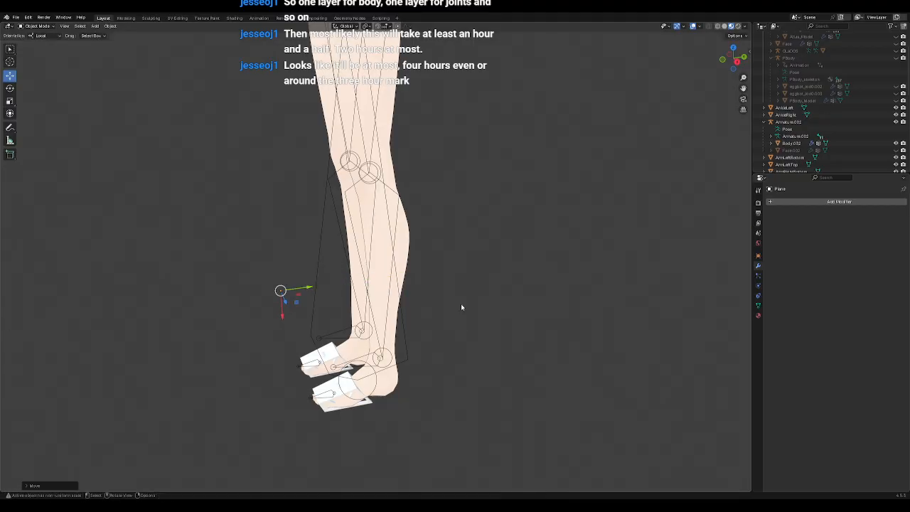
# Step: Try moving the plane along its local Y axis from in front of the legs to behind them
pyautogui.scroll(-8, 810, 142)
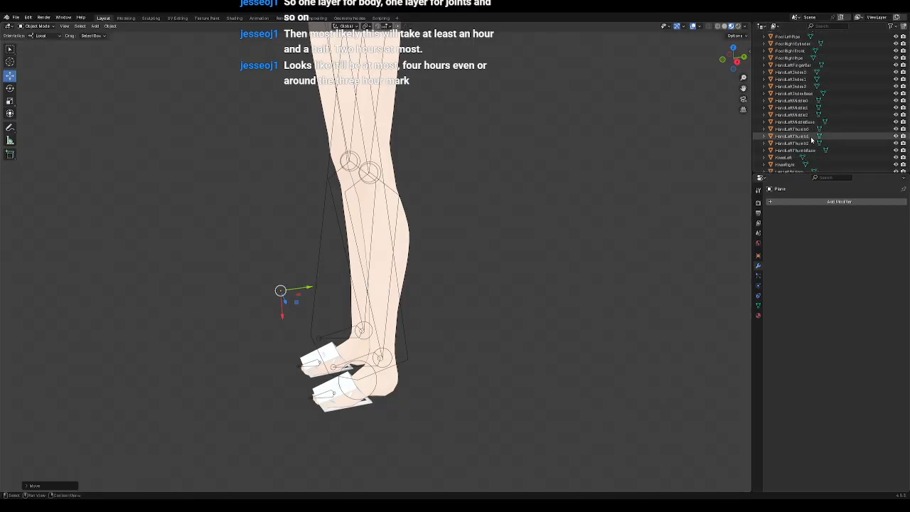
pyautogui.click(780, 165)
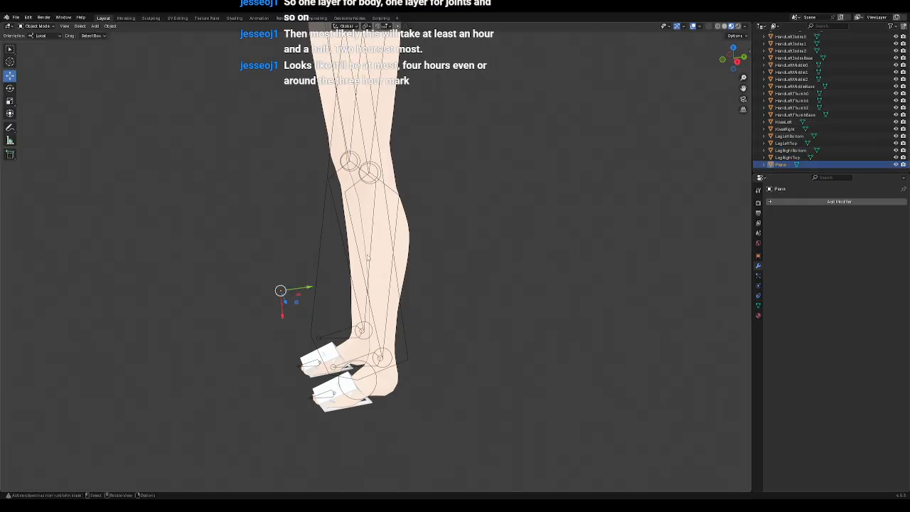
pyautogui.moveTo(310, 288); pyautogui.dragTo(522, 272)
pyautogui.moveTo(377, 319); pyautogui.dragTo(378, 283, button='middle')
# Step: Step back through the history to undo the plane's moves, the applied Boolean and the assignment of Body.002 as its object
pyautogui.hotkey('ctrl', 'z')
pyautogui.hotkey('ctrl', 'z')
pyautogui.hotkey('ctrl', 'shift', 'z')
pyautogui.hotkey('ctrl', 'shift', 'z')
pyautogui.hotkey('ctrl', 'shift', 'z')
pyautogui.hotkey('ctrl', 'shift', 'z')
pyautogui.hotkey('ctrl', 'shift', 'z')
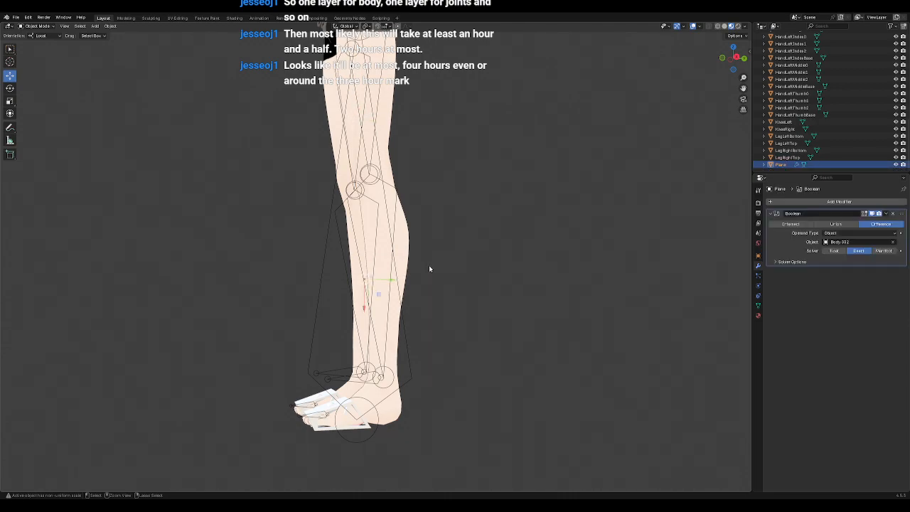
pyautogui.hotkey('ctrl', 'z')
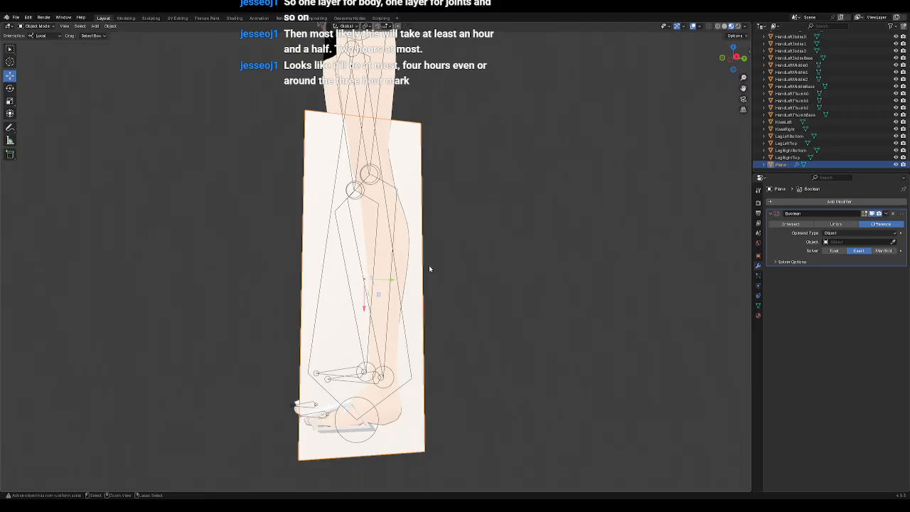
# Step: Remove the Boolean modifier from the uncut plane and reselect the plane
pyautogui.click(894, 214)
pyautogui.click(472, 191)
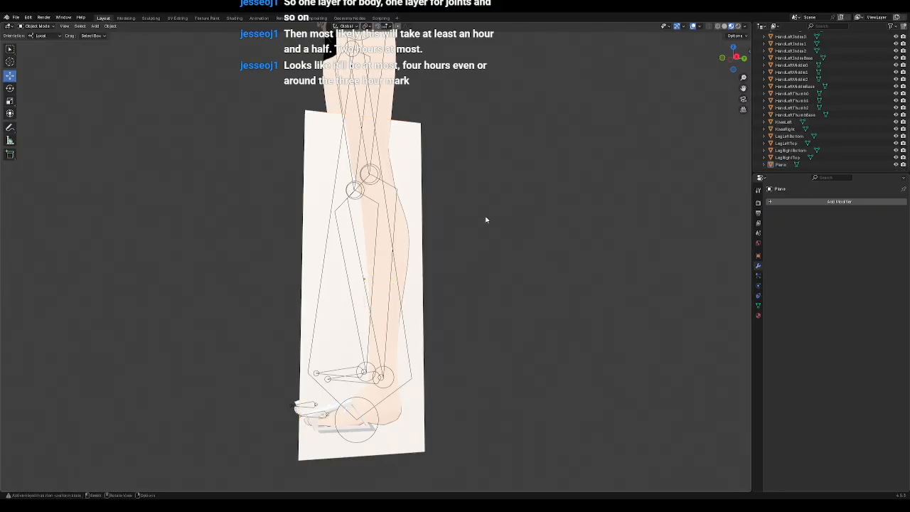
pyautogui.moveTo(481, 217); pyautogui.dragTo(474, 233, button='middle')
pyautogui.click(417, 184)
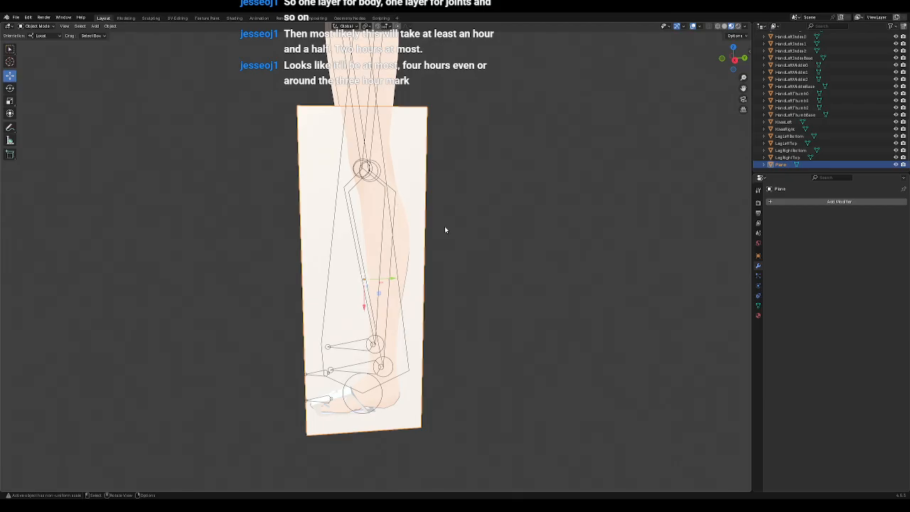
# Step: Select all of the plane's vertices in Edit Mode and return to Object Mode
pyautogui.click(796, 202)
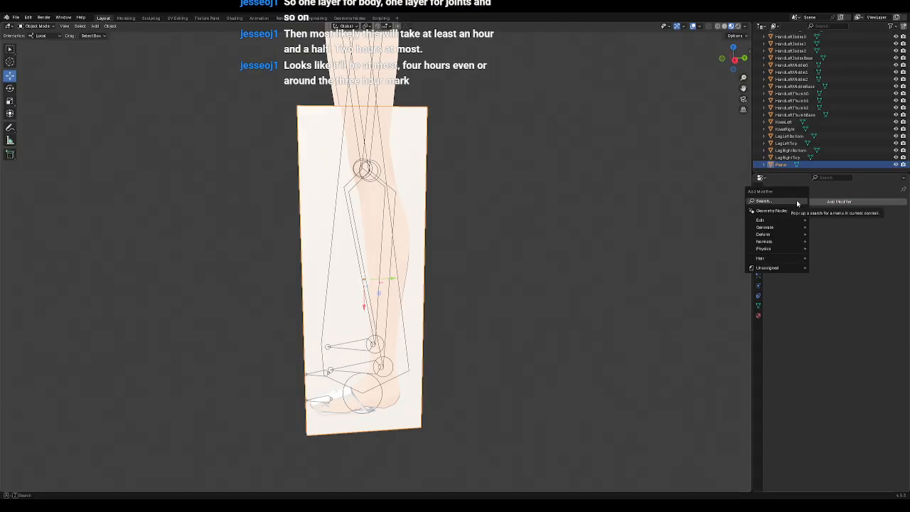
pyautogui.click(35, 25)
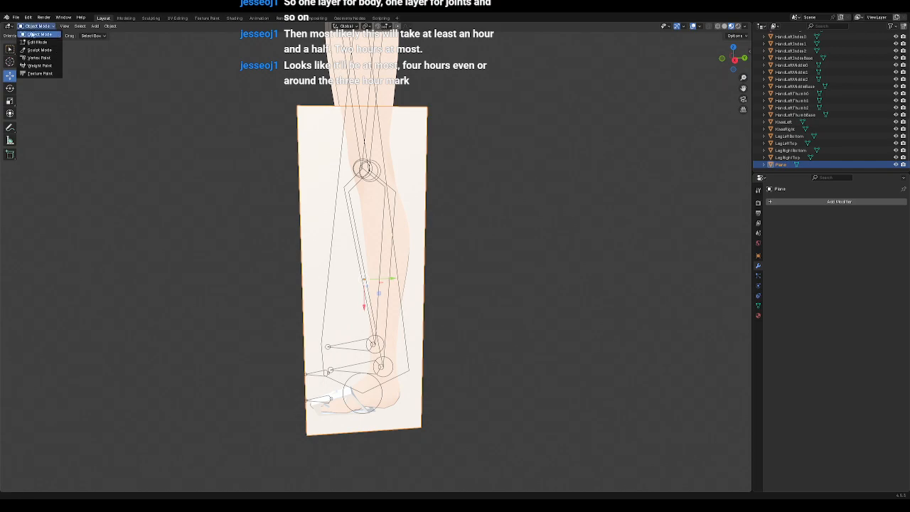
pyautogui.click(29, 43)
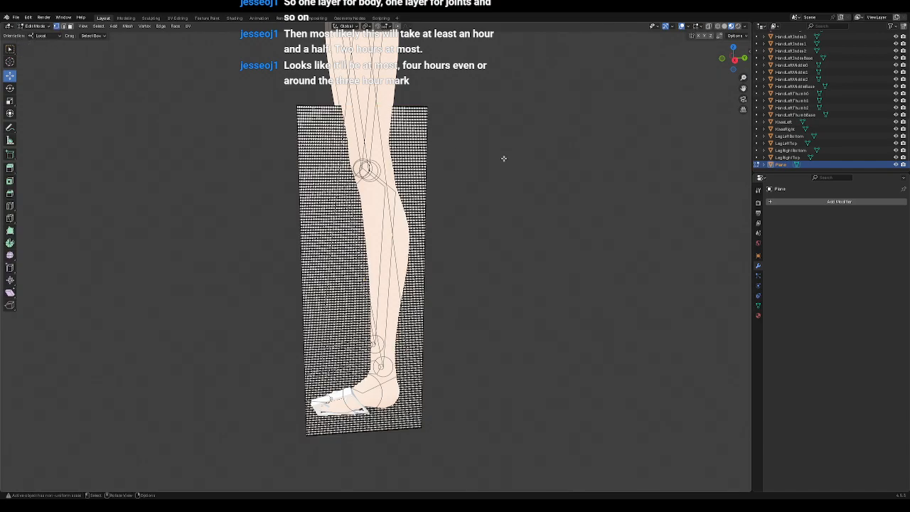
pyautogui.press('a')
pyautogui.click(36, 26)
pyautogui.click(29, 35)
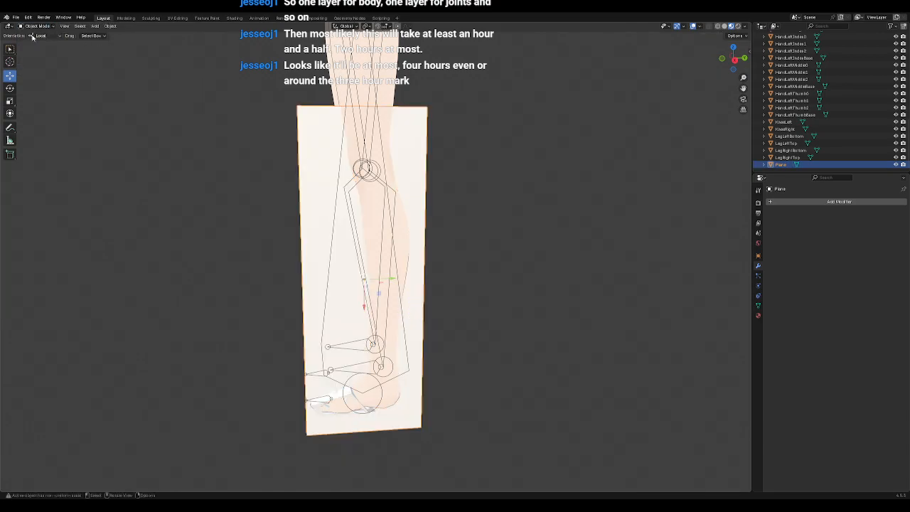
# Step: Add a new Boolean modifier to the plane and set its operation to Intersect
pyautogui.click(810, 204)
pyautogui.click(803, 205)
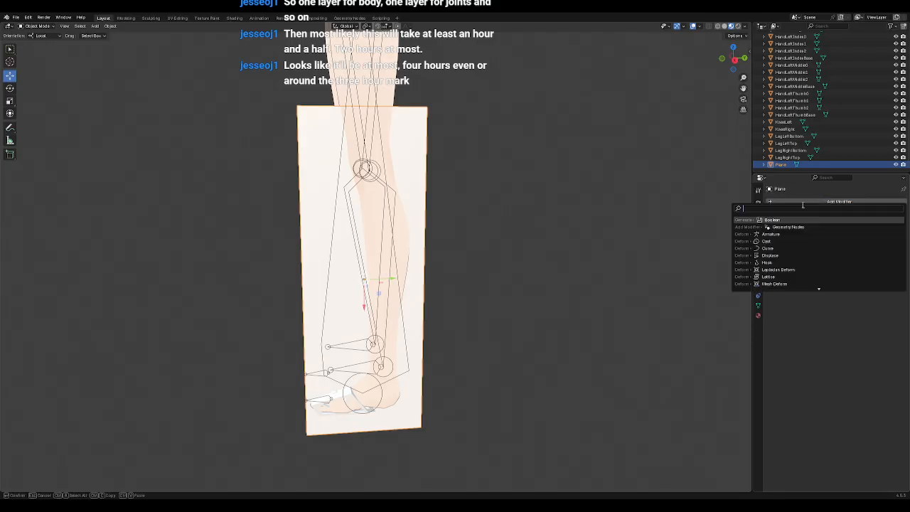
pyautogui.click(770, 220)
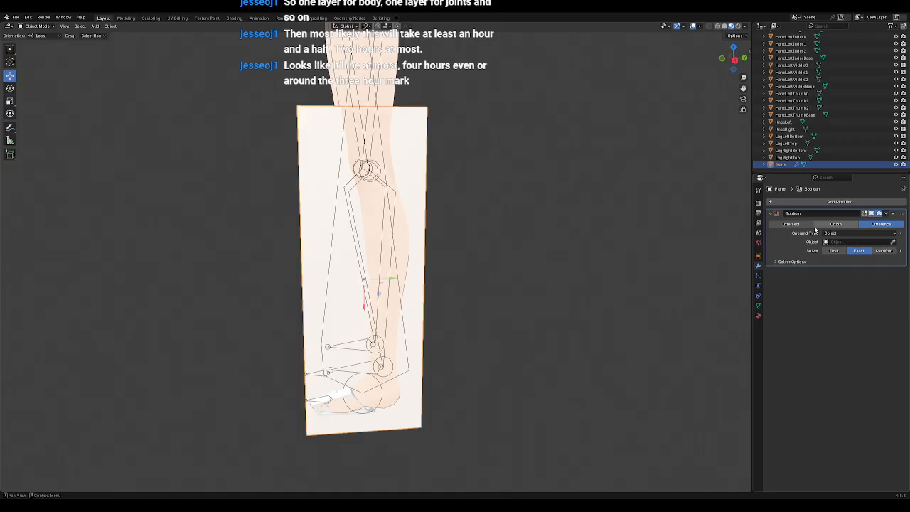
pyautogui.click(804, 226)
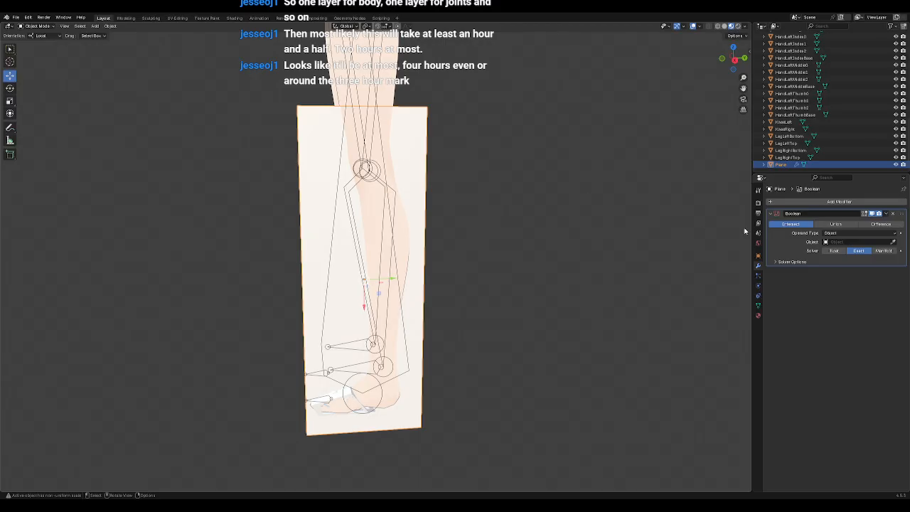
# Step: Set Body.002 as the object of the plane's Intersect Boolean and apply the modifier
pyautogui.click(885, 214)
pyautogui.click(867, 222)
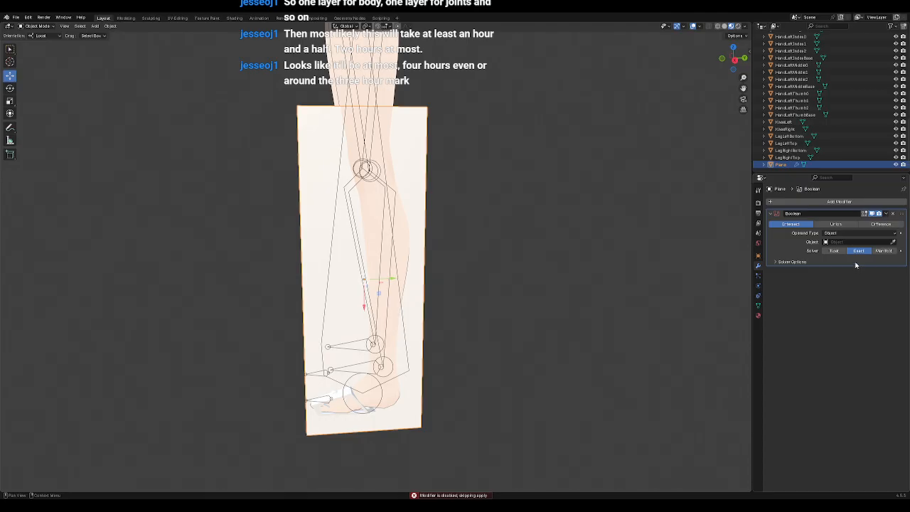
pyautogui.click(893, 242)
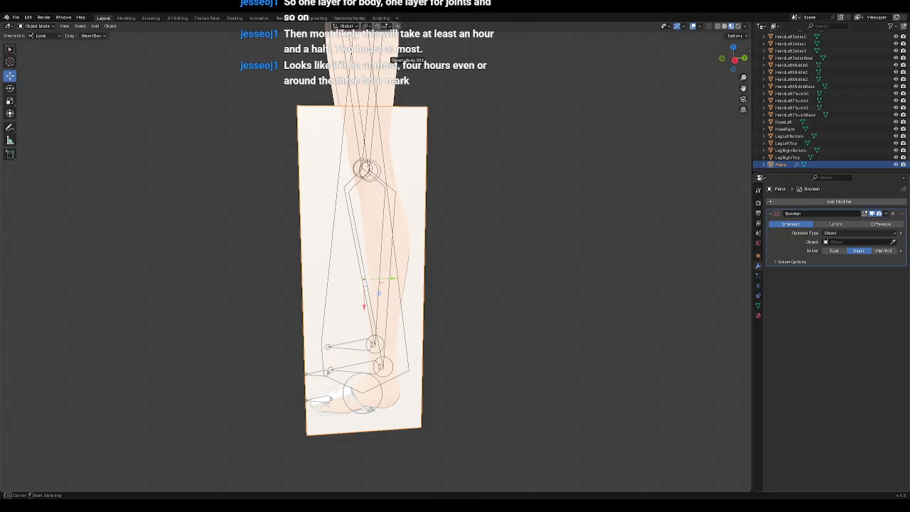
pyautogui.click(391, 68)
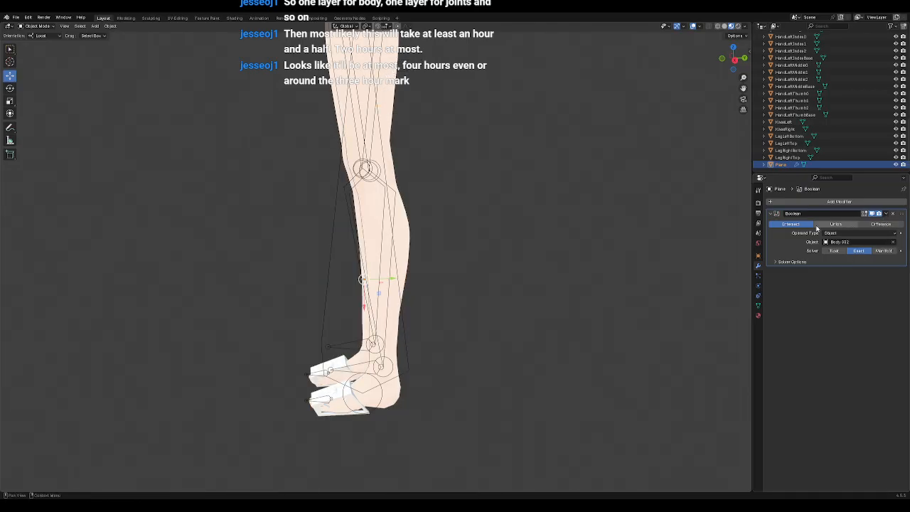
pyautogui.click(886, 213)
pyautogui.click(853, 222)
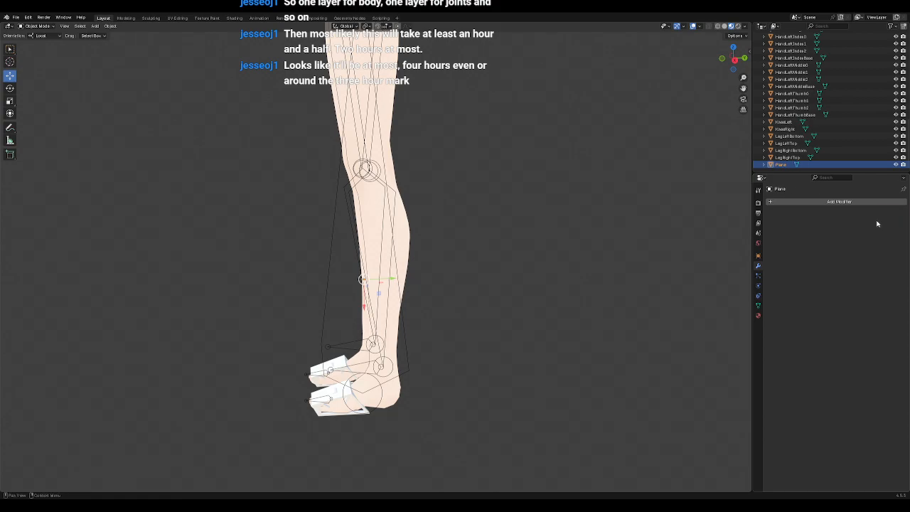
# Step: Check the plane's remaining mesh in Edit Mode, and try moving it along its local Y axis behind the legs
pyautogui.click(37, 25)
pyautogui.click(36, 41)
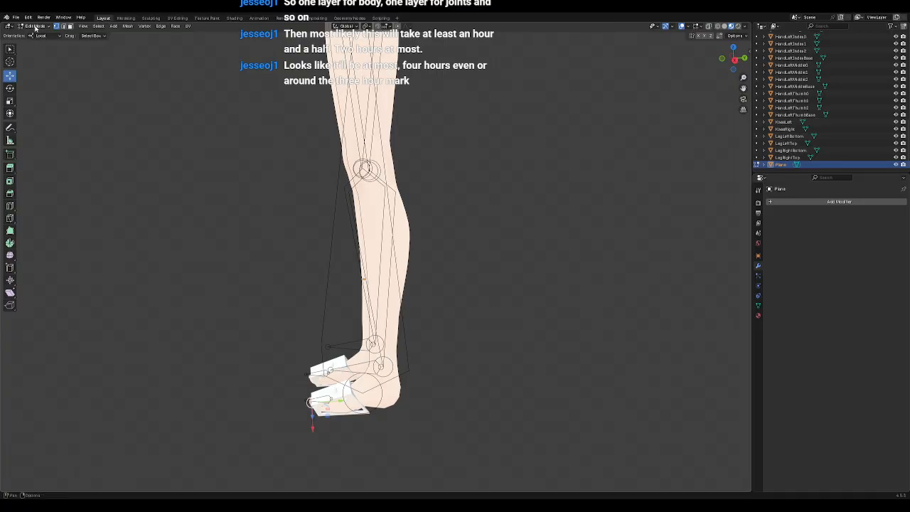
pyautogui.click(37, 26)
pyautogui.click(36, 34)
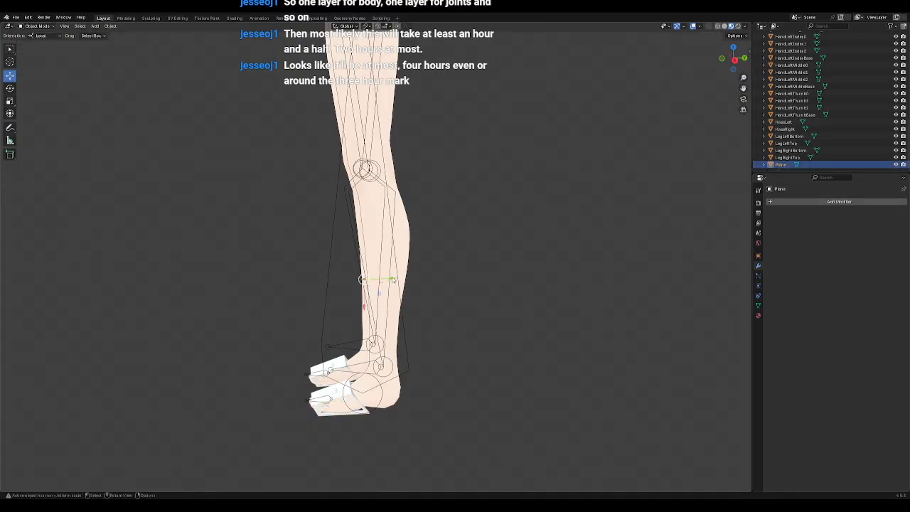
pyautogui.moveTo(394, 278); pyautogui.dragTo(540, 272)
pyautogui.moveTo(394, 276); pyautogui.dragTo(443, 303, button='middle')
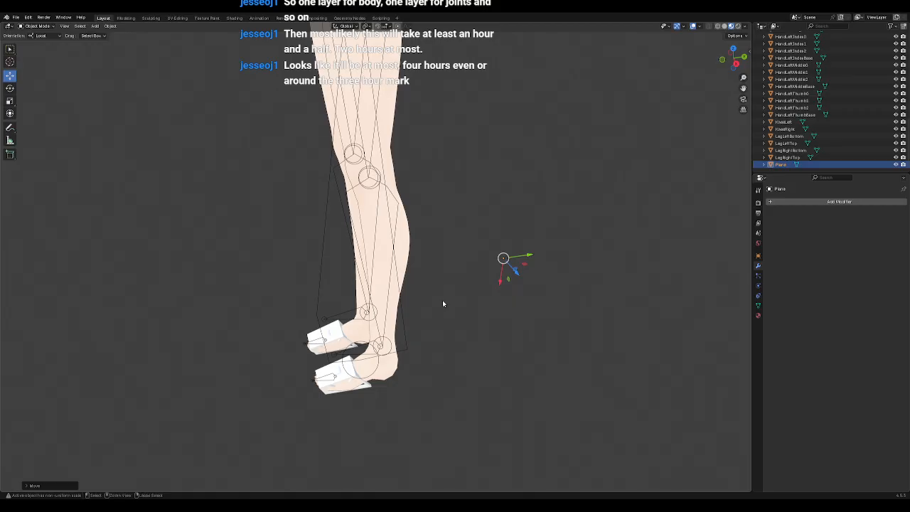
pyautogui.hotkey('ctrl', 'z')
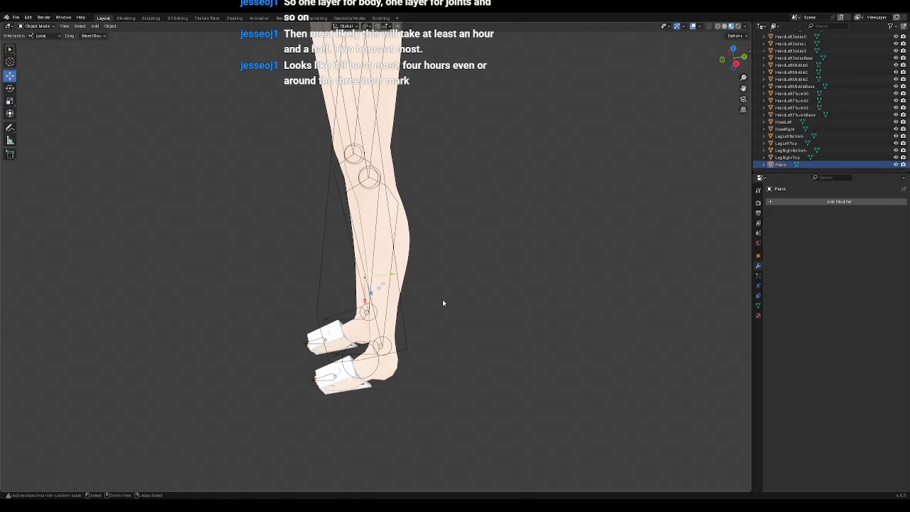
# Step: Undo the applied Intersect Boolean and the assignment of Body.002 as its object
pyautogui.press('Tab')
pyautogui.press('Tab')
pyautogui.hotkey('ctrl', 'z')
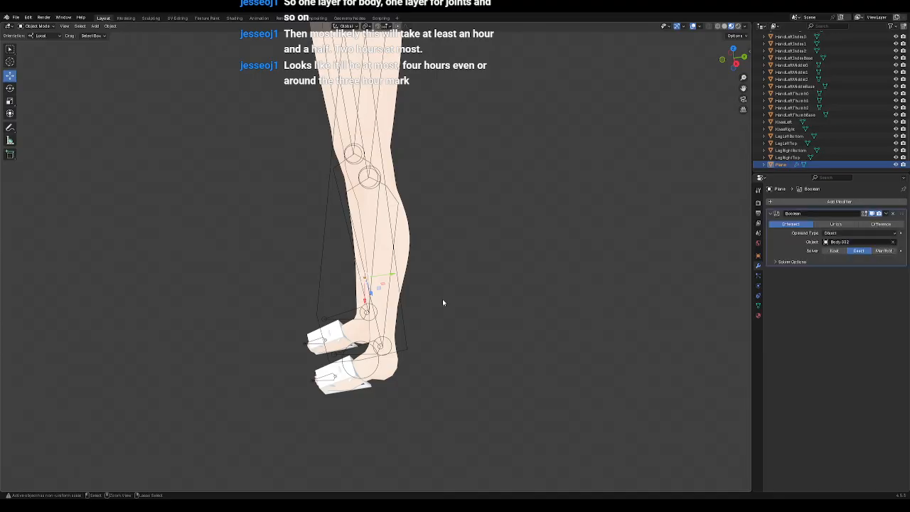
pyautogui.moveTo(443, 303); pyautogui.dragTo(429, 278, button='middle')
pyautogui.hotkey('ctrl', 'z')
pyautogui.hotkey('ctrl', 'z')
# Step: Reselect the plane and check its mesh in Edit Mode before returning to Object Mode
pyautogui.click(467, 185)
pyautogui.click(416, 178)
pyautogui.click(36, 25)
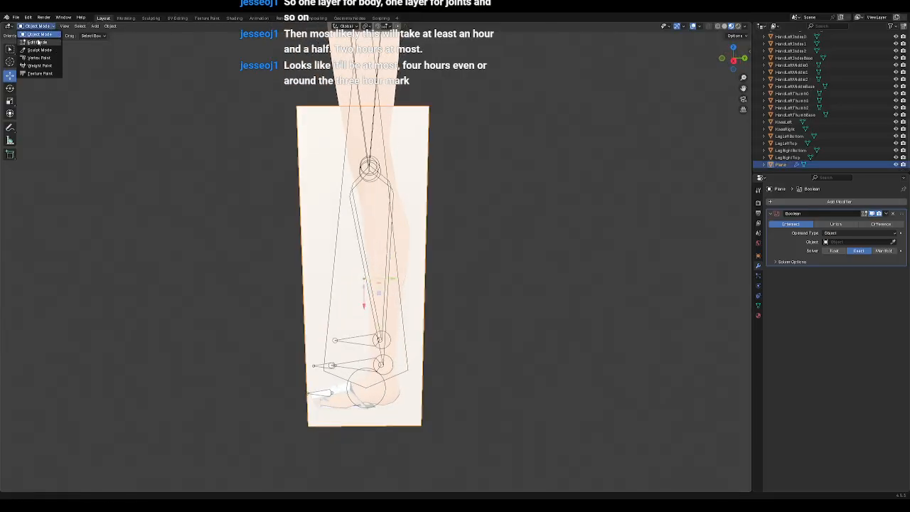
pyautogui.click(36, 42)
pyautogui.click(35, 26)
pyautogui.click(35, 34)
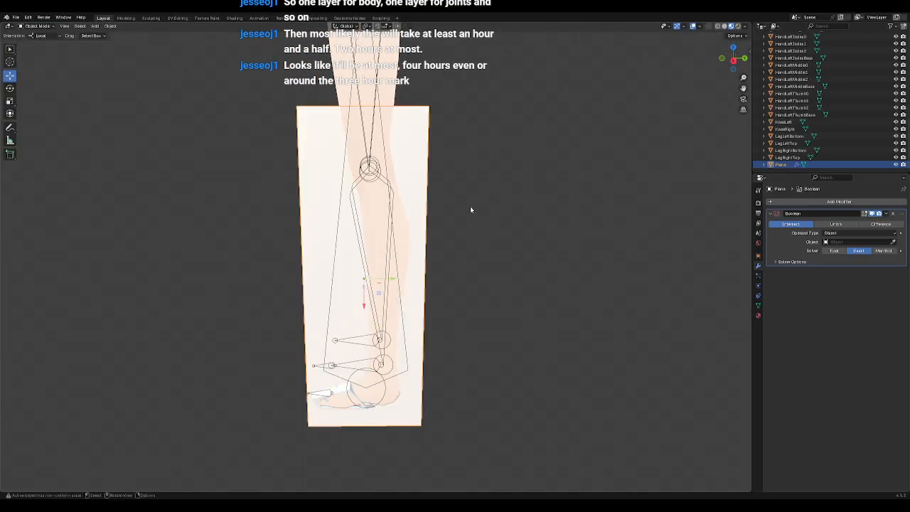
# Step: Check the plane's placement through the leg, and open the character's body mesh in Edit Mode
pyautogui.moveTo(458, 280); pyautogui.dragTo(489, 287, button='middle')
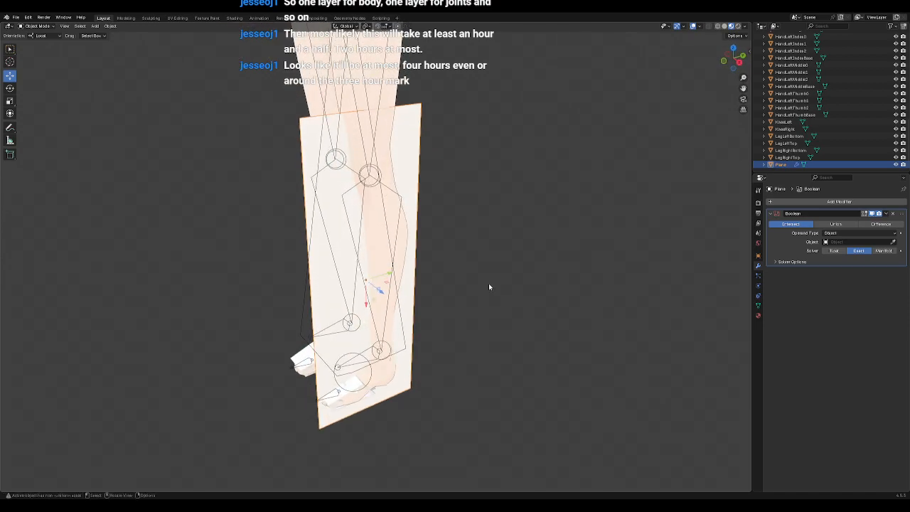
pyautogui.press('KP_1')
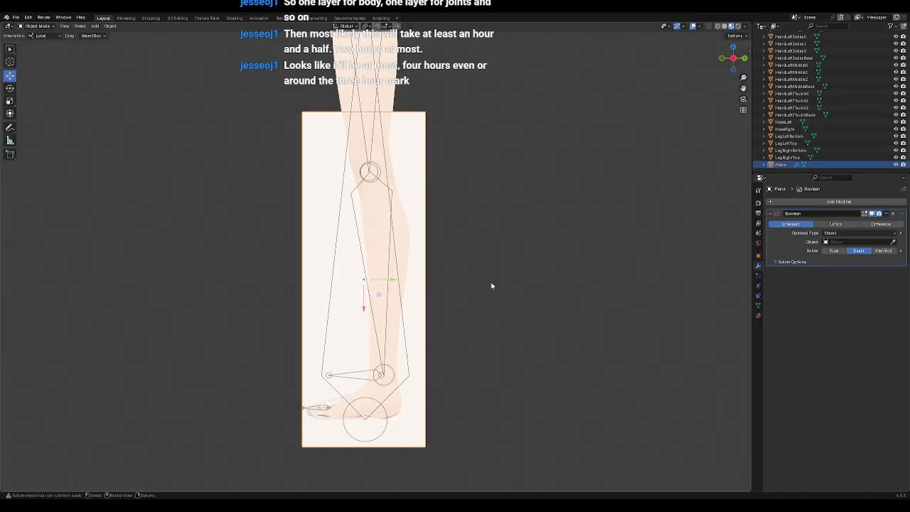
pyautogui.scroll(2, 493, 267)
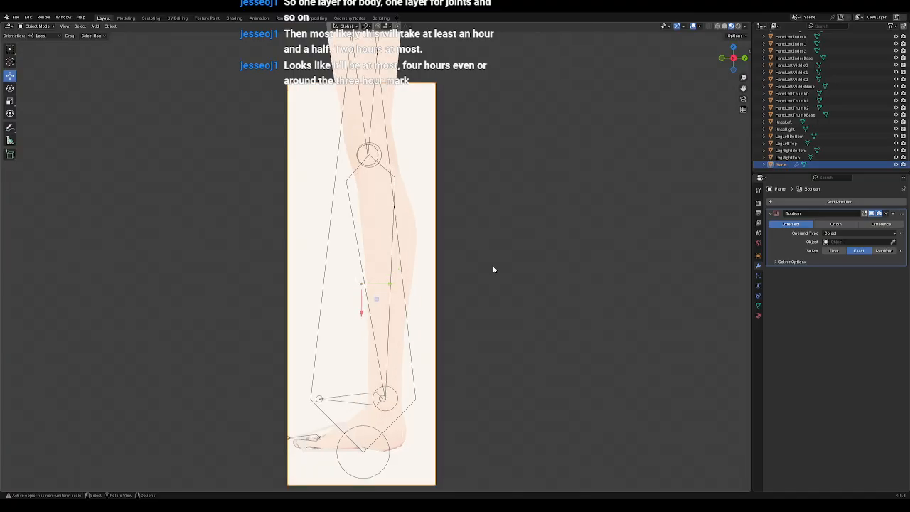
pyautogui.scroll(-1, 486, 266)
pyautogui.keyDown('shift'); pyautogui.moveTo(502, 327); pyautogui.dragTo(557, 289, button='middle'); pyautogui.keyUp('shift')
pyautogui.scroll(-2, 557, 288)
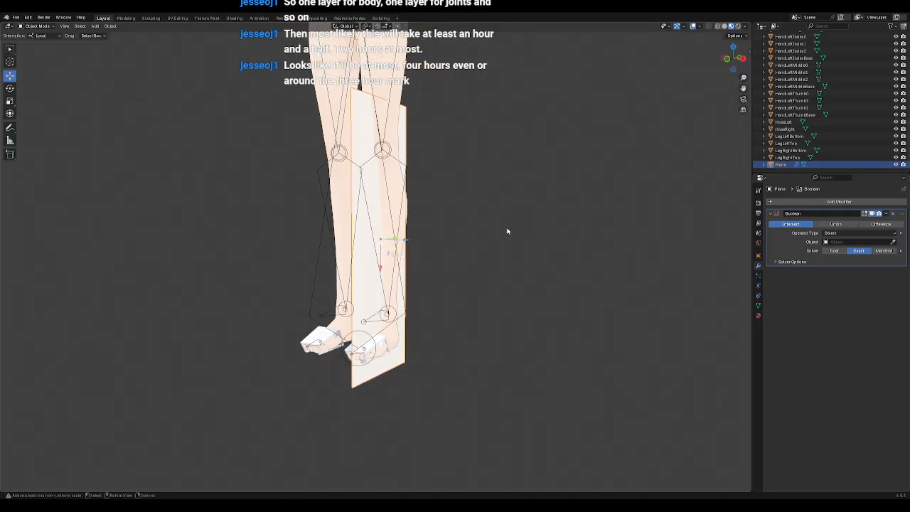
pyautogui.keyDown('shift'); pyautogui.moveTo(490, 191); pyautogui.dragTo(534, 329, button='middle'); pyautogui.keyUp('shift')
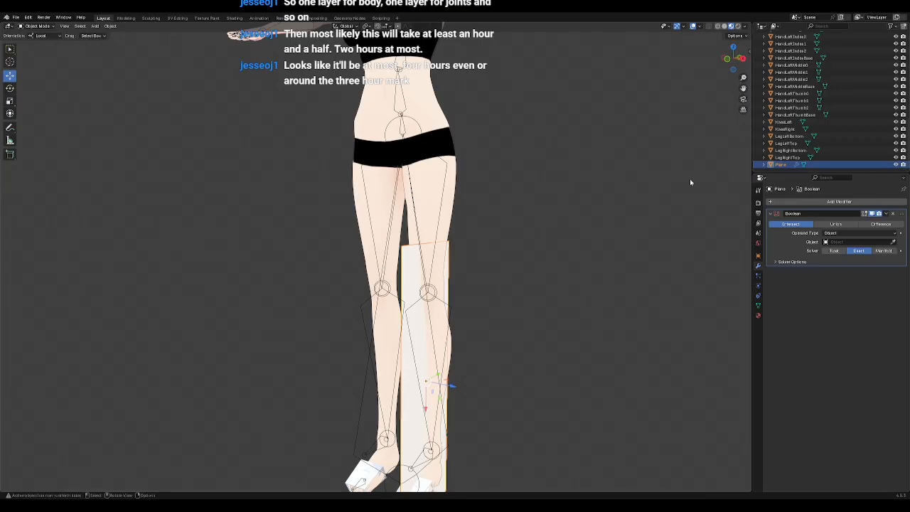
pyautogui.click(452, 193)
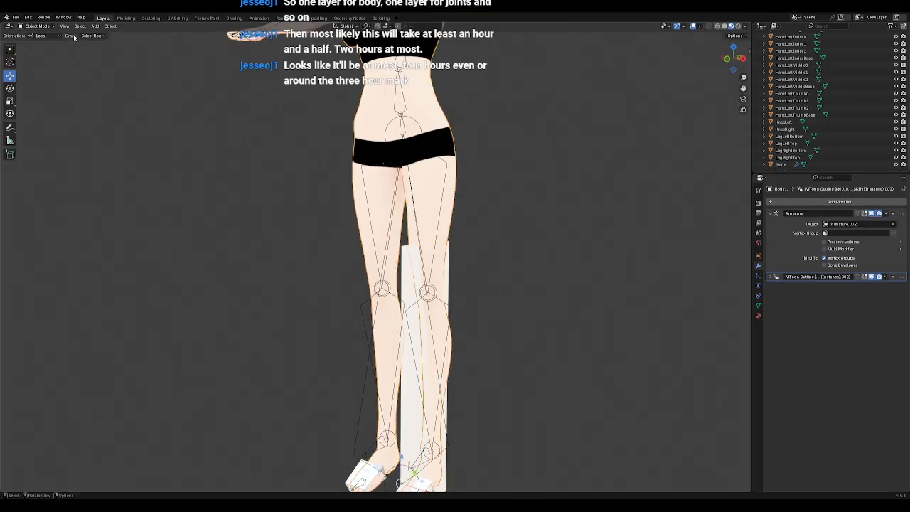
pyautogui.click(42, 26)
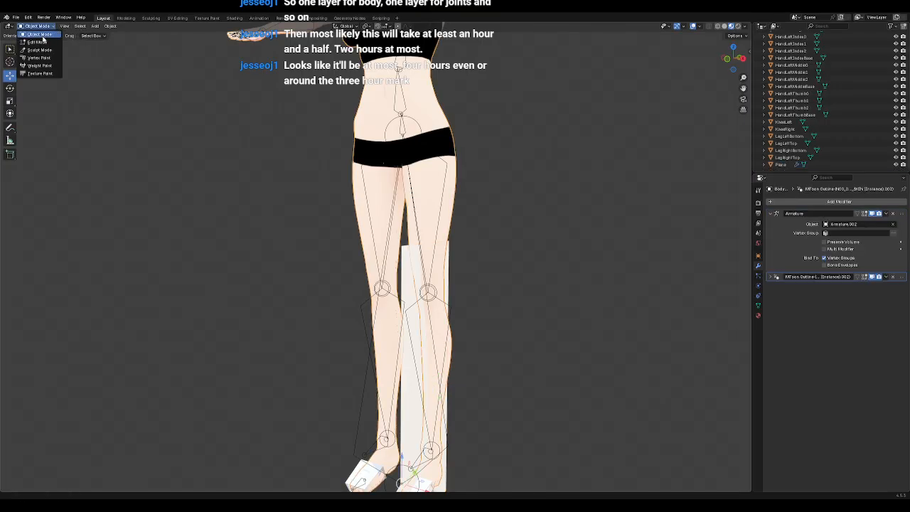
pyautogui.click(38, 41)
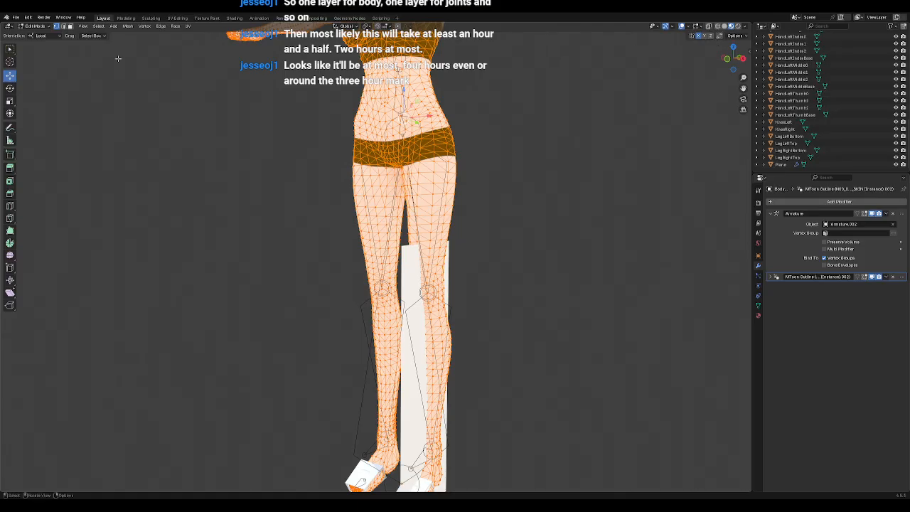
# Step: Clear the body mesh selection and select all of its non-manifold geometry
pyautogui.click(257, 96)
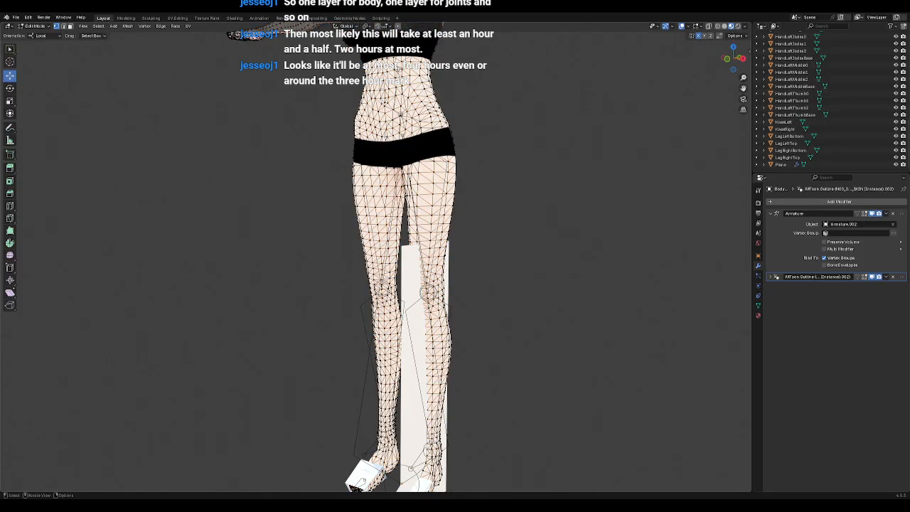
pyautogui.press('a')
pyautogui.click(100, 26)
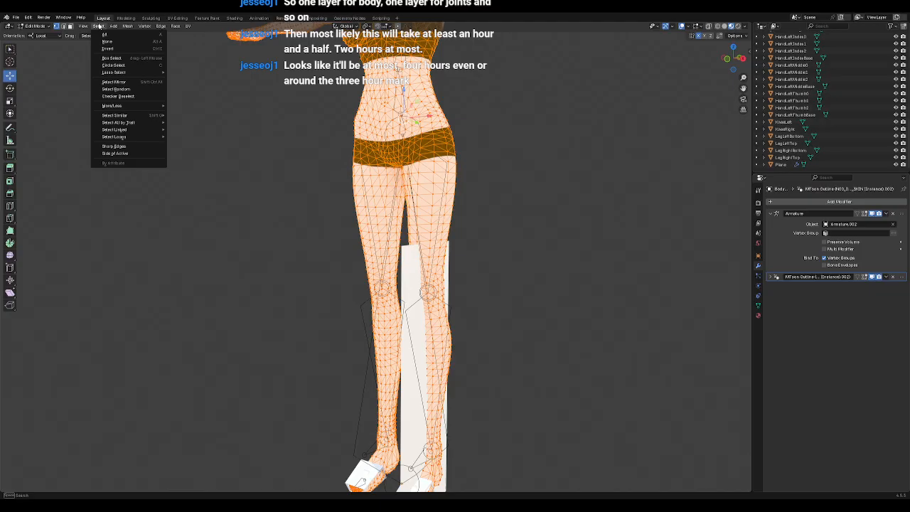
pyautogui.click(108, 41)
pyautogui.click(97, 26)
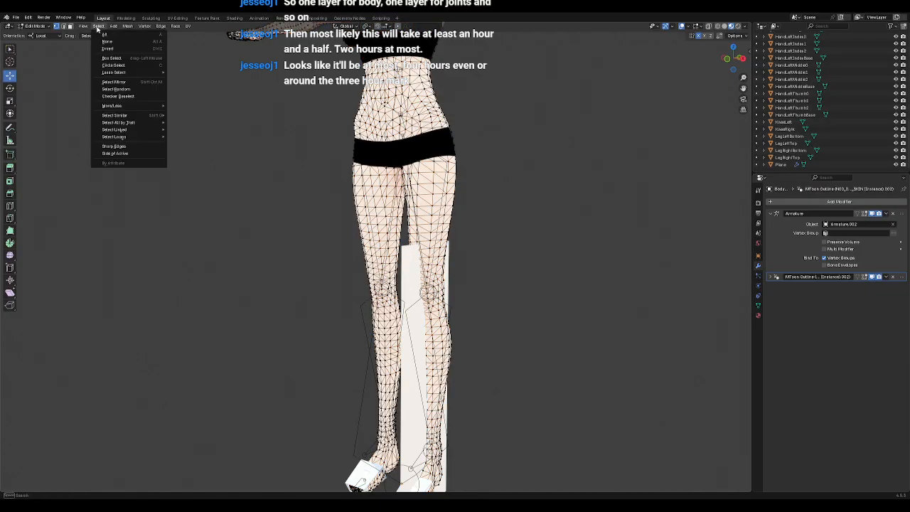
pyautogui.moveTo(131, 122)
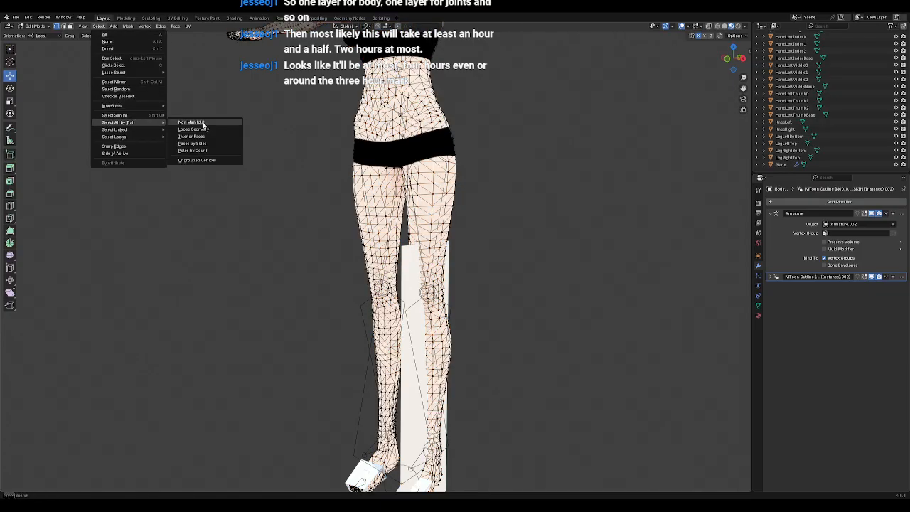
pyautogui.click(204, 123)
# Step: Examine the selected non-manifold geometry along the lower legs, ankles and feet
pyautogui.moveTo(246, 178); pyautogui.dragTo(284, 145, button='middle')
pyautogui.moveTo(337, 161); pyautogui.dragTo(299, 162, button='middle')
pyautogui.keyDown('shift'); pyautogui.moveTo(409, 324); pyautogui.dragTo(386, 145, button='middle'); pyautogui.keyUp('shift')
pyautogui.scroll(6, 386, 149)
pyautogui.moveTo(341, 199); pyautogui.dragTo(337, 240, button='middle')
pyautogui.scroll(3, 320, 236)
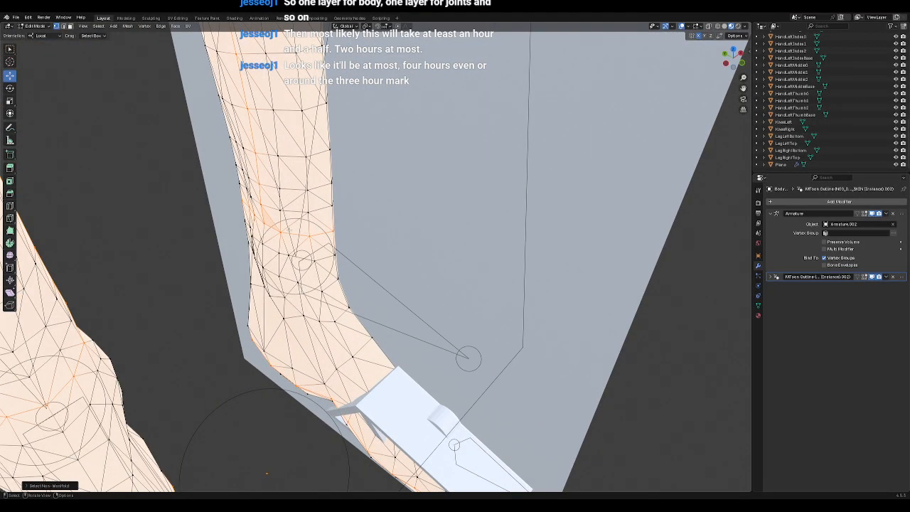
pyautogui.scroll(-4, 320, 215)
pyautogui.moveTo(429, 206); pyautogui.dragTo(439, 242, button='middle')
pyautogui.scroll(-6, 390, 231)
pyautogui.scroll(4, 415, 209)
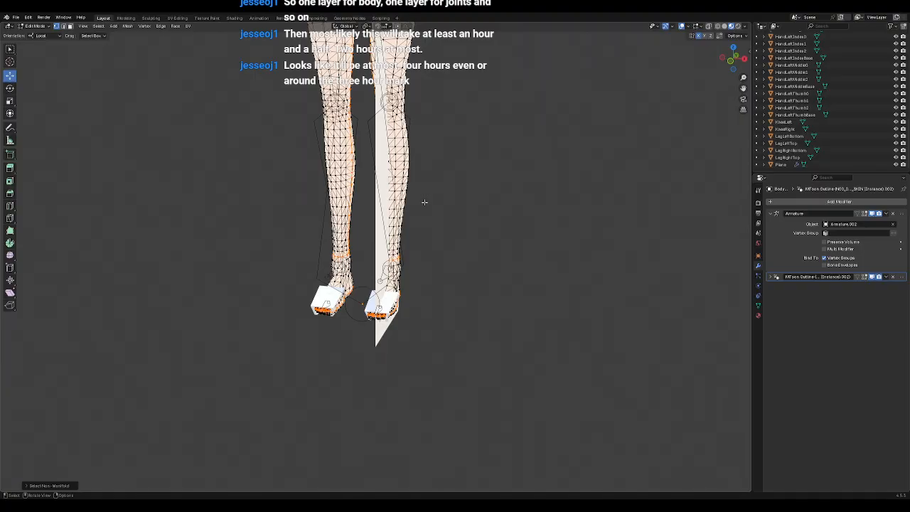
pyautogui.moveTo(440, 189); pyautogui.dragTo(515, 209, button='middle')
pyautogui.moveTo(489, 200); pyautogui.dragTo(504, 214, button='middle')
# Step: Merge the selected non-manifold vertices by distance and clear the selection
pyautogui.rightClick(504, 214)
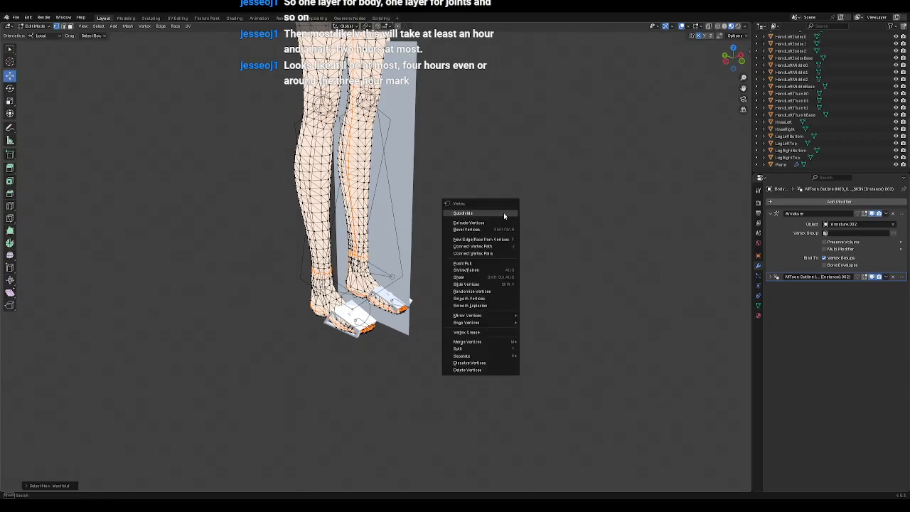
pyautogui.moveTo(499, 342)
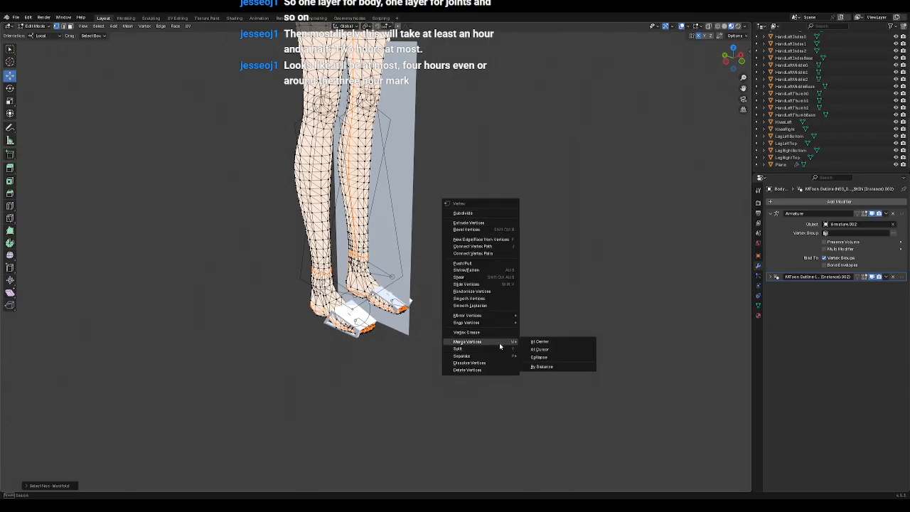
pyautogui.click(540, 367)
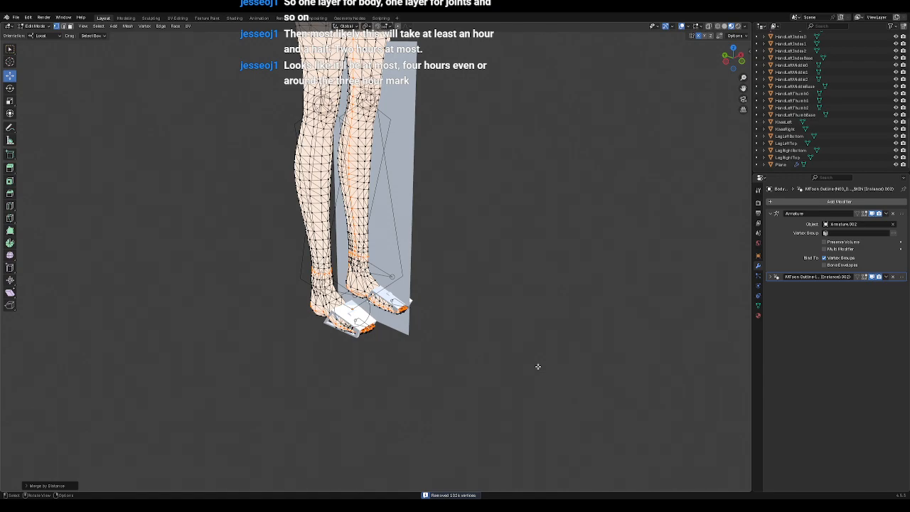
pyautogui.click(507, 332)
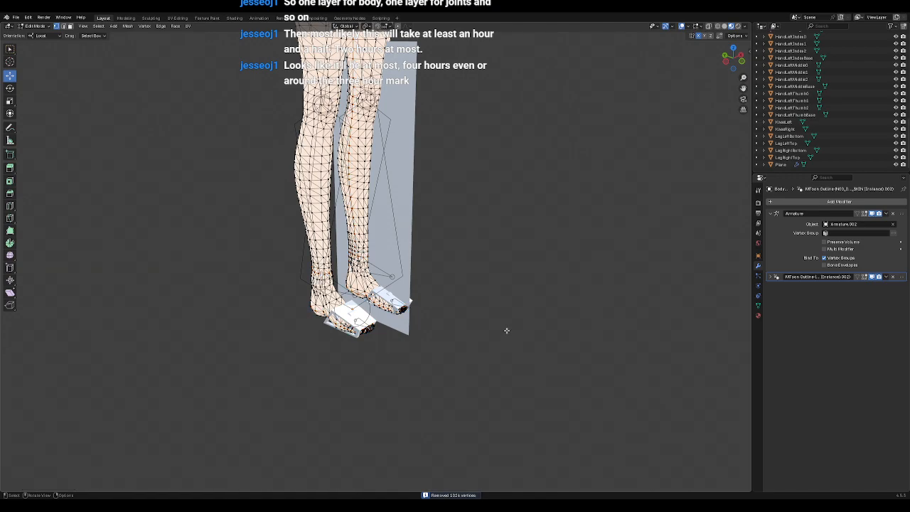
# Step: Select the mesh's non-manifold geometry again and check the legs and feet for open edges
pyautogui.click(98, 25)
pyautogui.moveTo(121, 117)
pyautogui.click(187, 122)
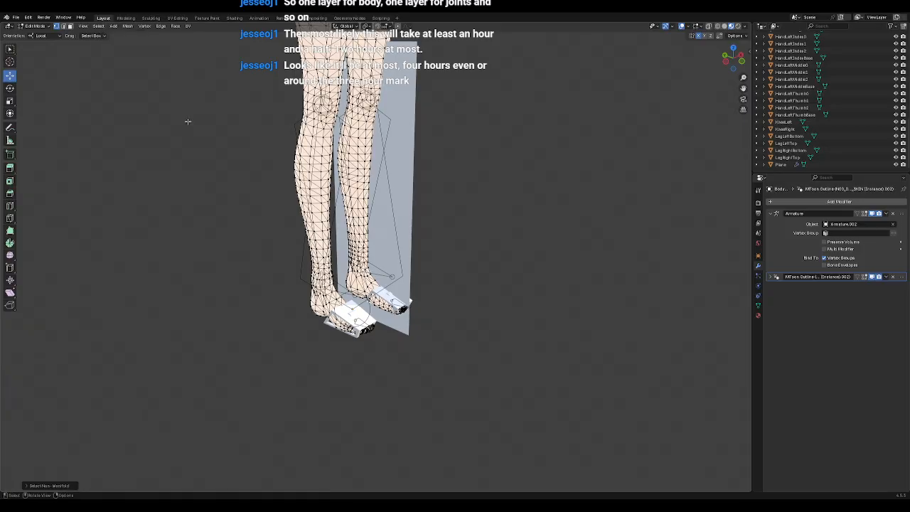
pyautogui.moveTo(443, 316)
pyautogui.mouseDown(button='middle')
pyautogui.moveTo(487, 278)
pyautogui.moveTo(319, 252)
pyautogui.moveTo(417, 372)
pyautogui.moveTo(457, 320)
pyautogui.moveTo(404, 337)
pyautogui.moveTo(437, 319)
pyautogui.mouseUp(button='middle')
pyautogui.scroll(-4, 426, 259)
pyautogui.scroll(4, 427, 259)
# Step: Frame the whole body, clear the selection, then select the non-manifold geometry and locate it
pyautogui.press('a')
pyautogui.moveTo(426, 195); pyautogui.dragTo(401, 149, button='middle')
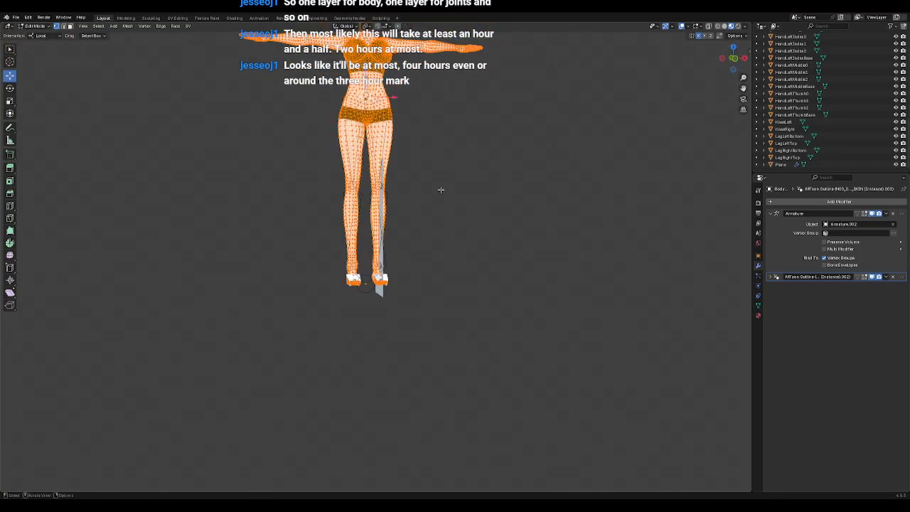
pyautogui.press('KP_Decimal')
pyautogui.hotkey('alt', 'a')
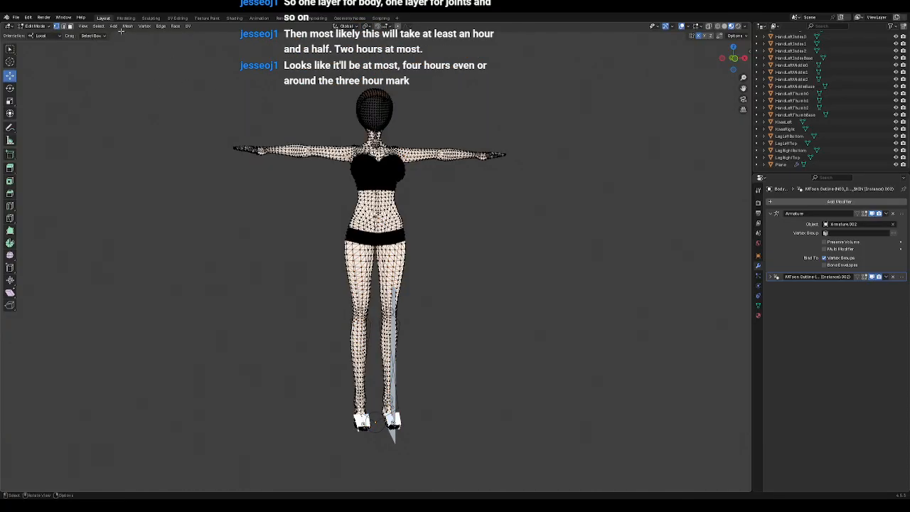
pyautogui.click(98, 26)
pyautogui.moveTo(118, 123)
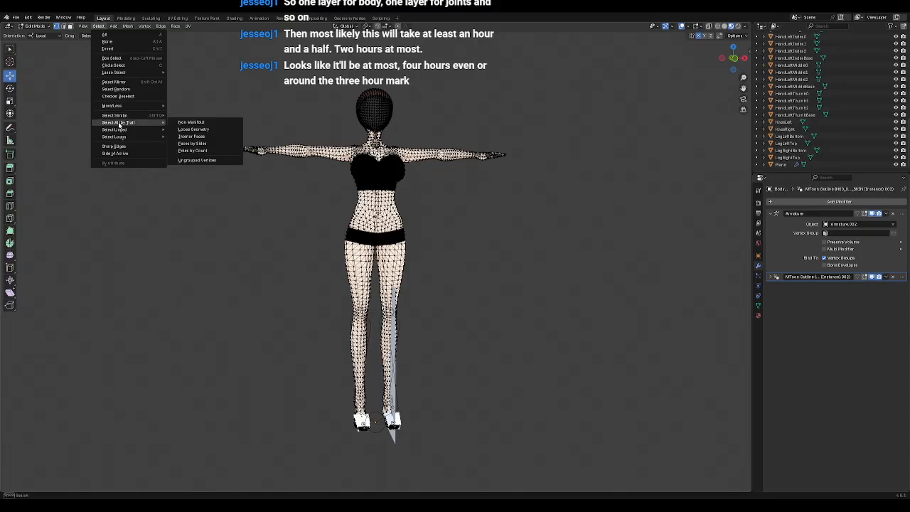
pyautogui.click(186, 123)
pyautogui.moveTo(191, 120); pyautogui.dragTo(233, 159, button='middle')
pyautogui.press('KP_Decimal')
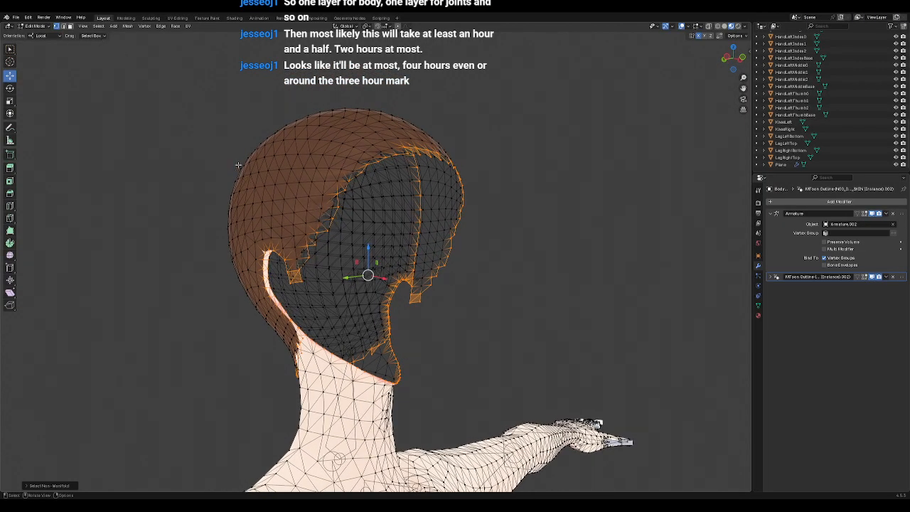
# Step: Try merging the non-manifold vertices around the head opening at their center
pyautogui.hotkey('ctrl', 'v')
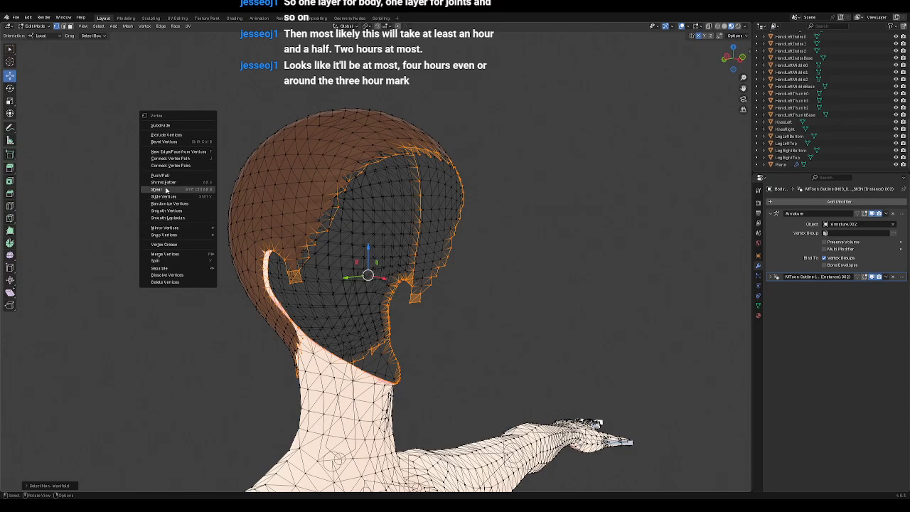
pyautogui.moveTo(174, 254)
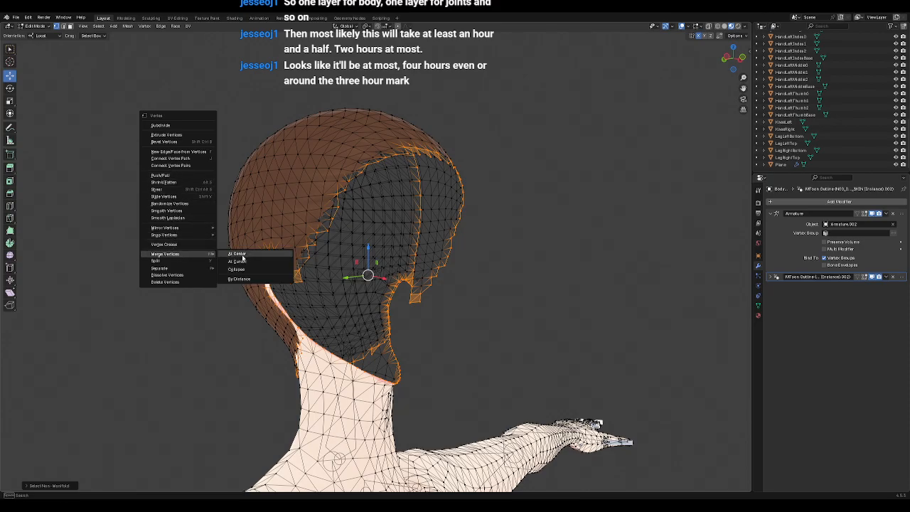
pyautogui.click(238, 255)
pyautogui.moveTo(538, 304); pyautogui.dragTo(509, 304, button='middle')
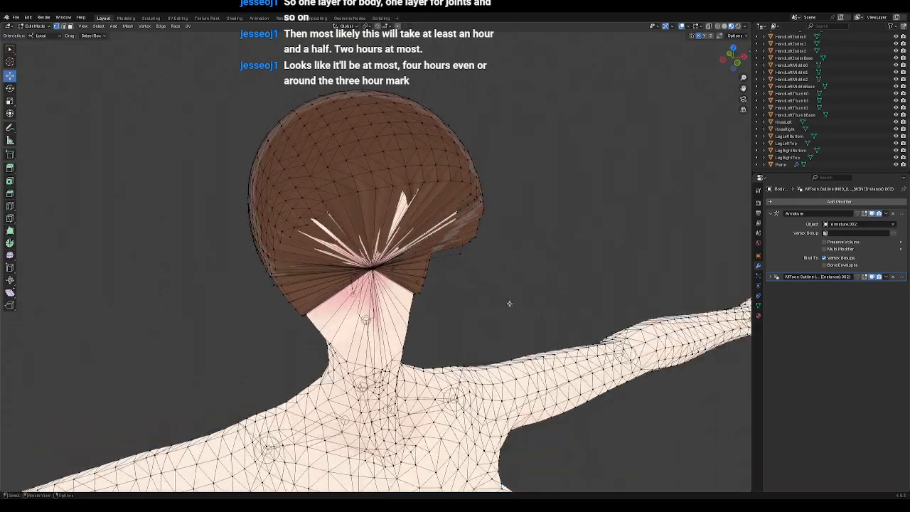
# Step: Select the non-manifold vertices left on the collapsed head and try merging them at center again
pyautogui.click(98, 25)
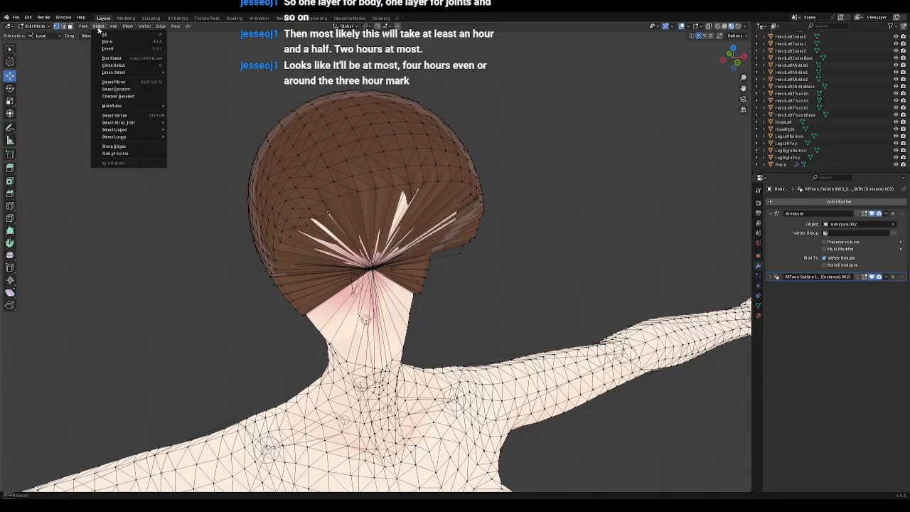
pyautogui.moveTo(127, 123)
pyautogui.click(180, 125)
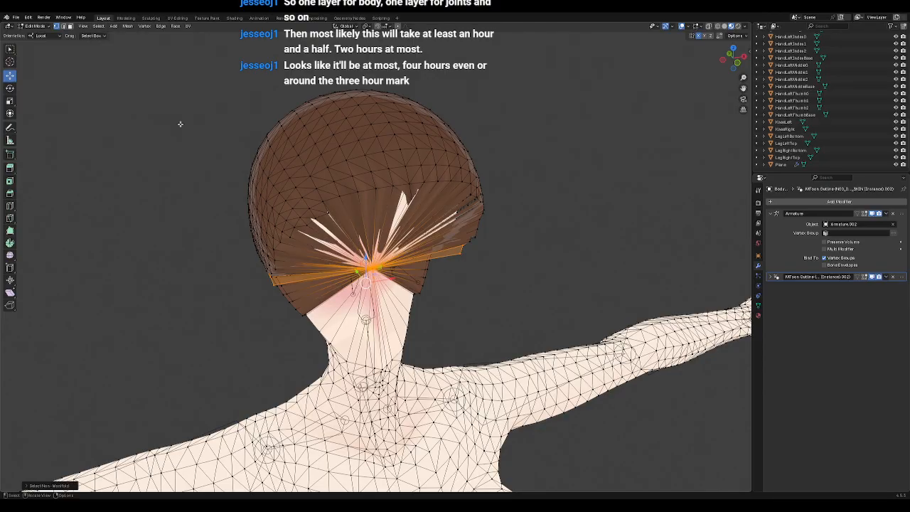
pyautogui.hotkey('ctrl', 'v')
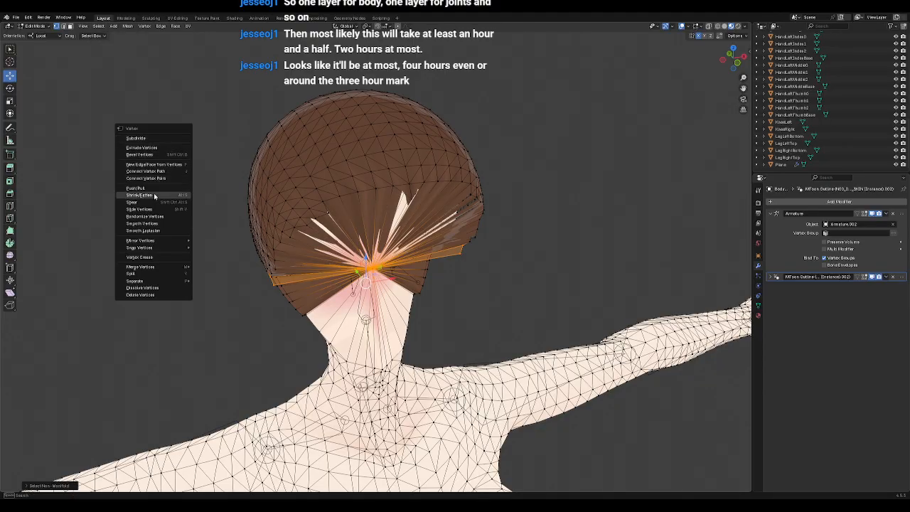
pyautogui.moveTo(152, 269)
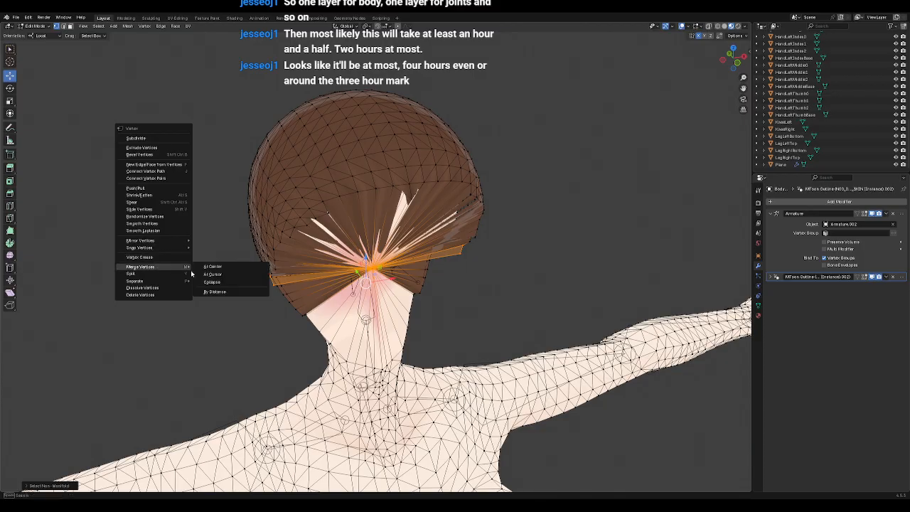
pyautogui.click(209, 270)
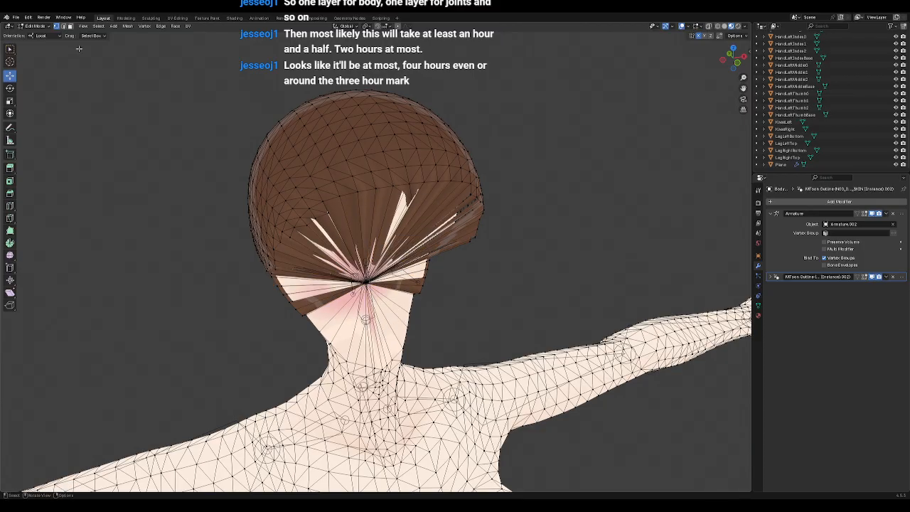
# Step: Reselect the head's non-manifold geometry and check the vertex operations available for it, including the snapping options
pyautogui.click(98, 25)
pyautogui.moveTo(134, 122)
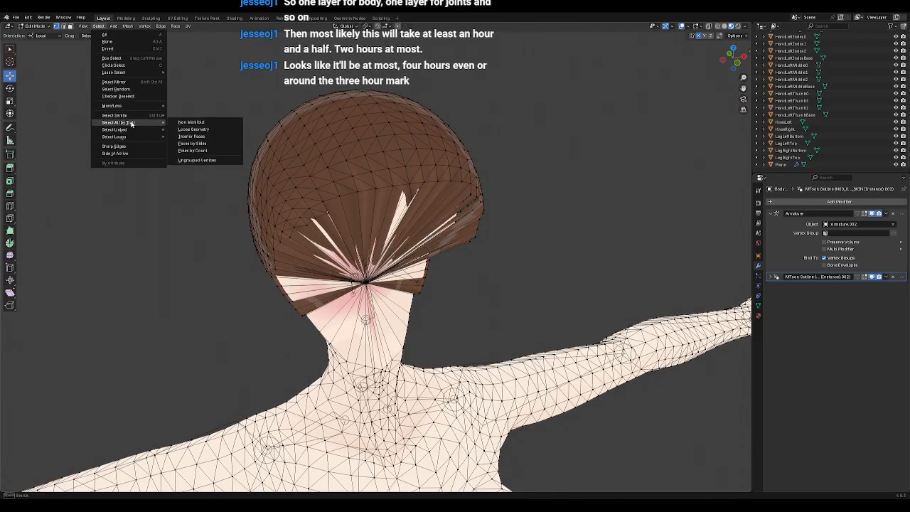
pyautogui.click(189, 122)
pyautogui.rightClick(177, 121)
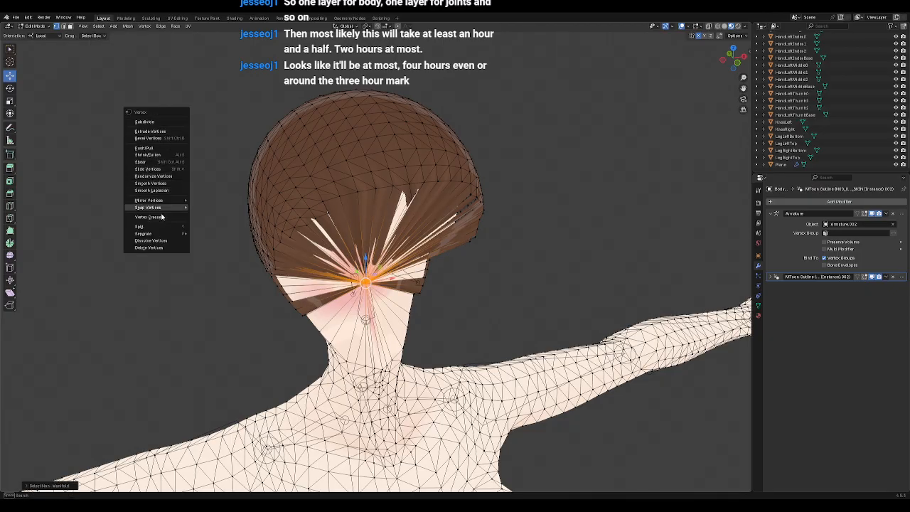
pyautogui.moveTo(155, 202)
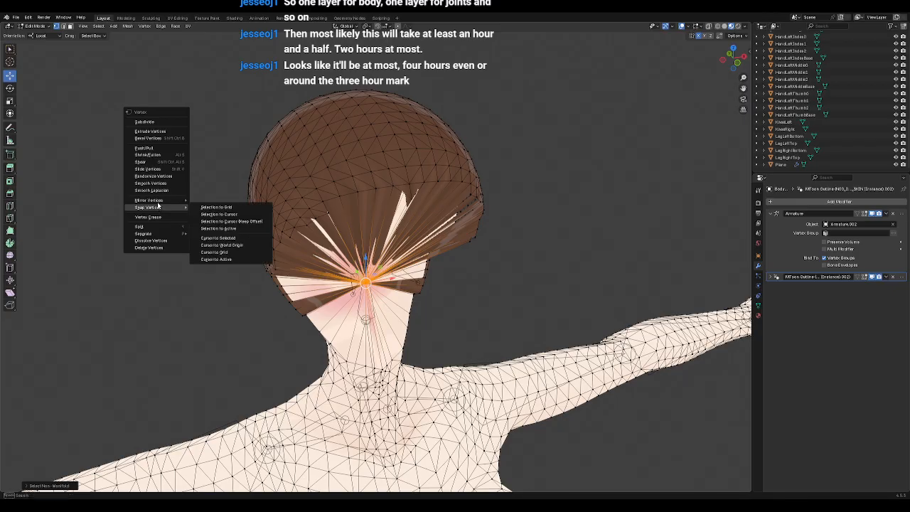
pyautogui.click(213, 214)
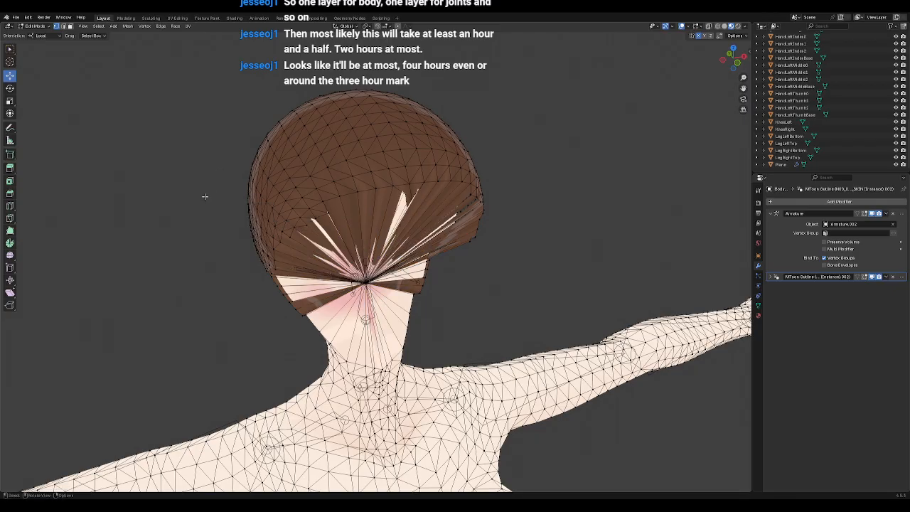
pyautogui.rightClick(206, 193)
# Step: Select the head's non-manifold geometry and try moving it along the Y axis
pyautogui.click(98, 26)
pyautogui.moveTo(152, 123)
pyautogui.click(199, 122)
pyautogui.rightClick(194, 218)
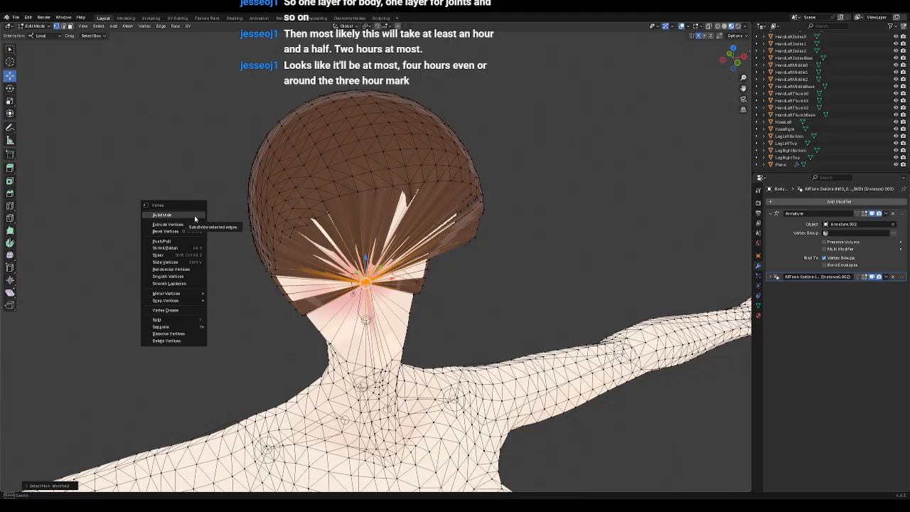
pyautogui.moveTo(419, 288); pyautogui.dragTo(479, 263, button='middle')
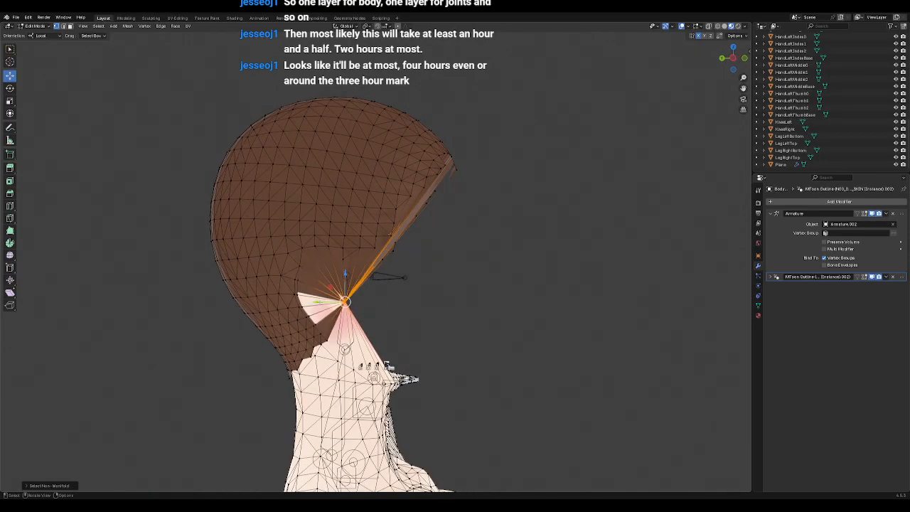
pyautogui.press('g')
pyautogui.press('y')
pyautogui.click(475, 313)
pyautogui.moveTo(476, 313); pyautogui.dragTo(419, 326, button='middle')
pyautogui.click(184, 242)
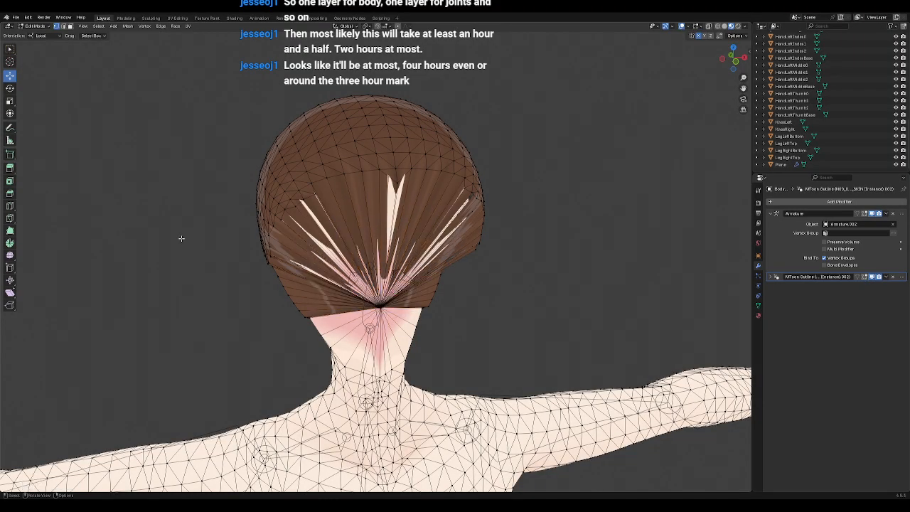
pyautogui.rightClick(183, 241)
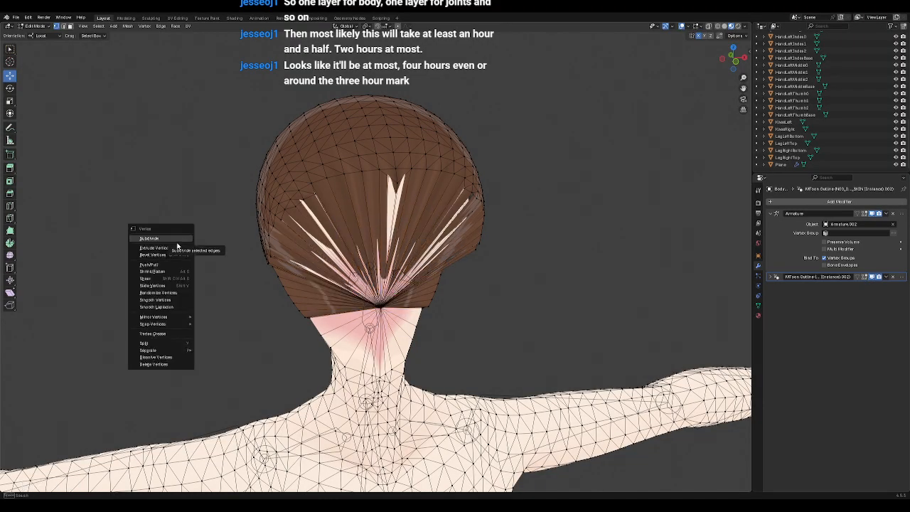
pyautogui.moveTo(384, 249); pyautogui.dragTo(486, 245, button='middle')
# Step: Undo the vertex move and the merges at center, back to the selected open head boundary
pyautogui.hotkey('ctrl', 'z')
pyautogui.hotkey('ctrl', 'z')
pyautogui.hotkey('ctrl', 'z')
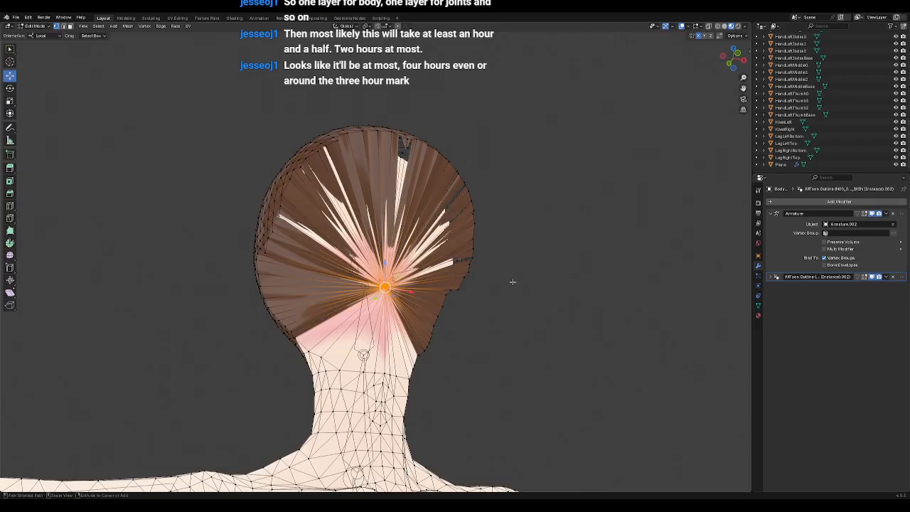
pyautogui.hotkey('ctrl', 'z')
pyautogui.hotkey('ctrl', 'z')
pyautogui.hotkey('ctrl', 'z')
pyautogui.hotkey('ctrl', 'z')
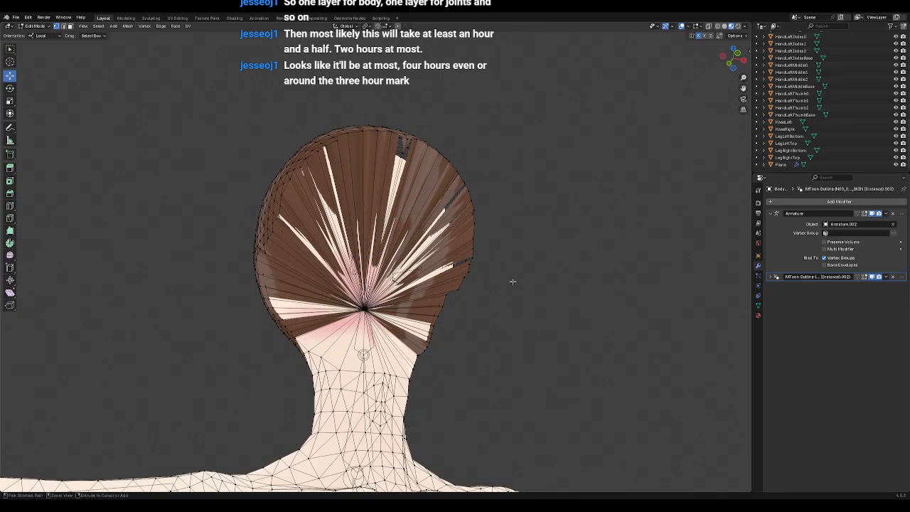
pyautogui.hotkey('ctrl', 'z')
pyautogui.hotkey('ctrl', 'z')
pyautogui.hotkey('ctrl', 'z')
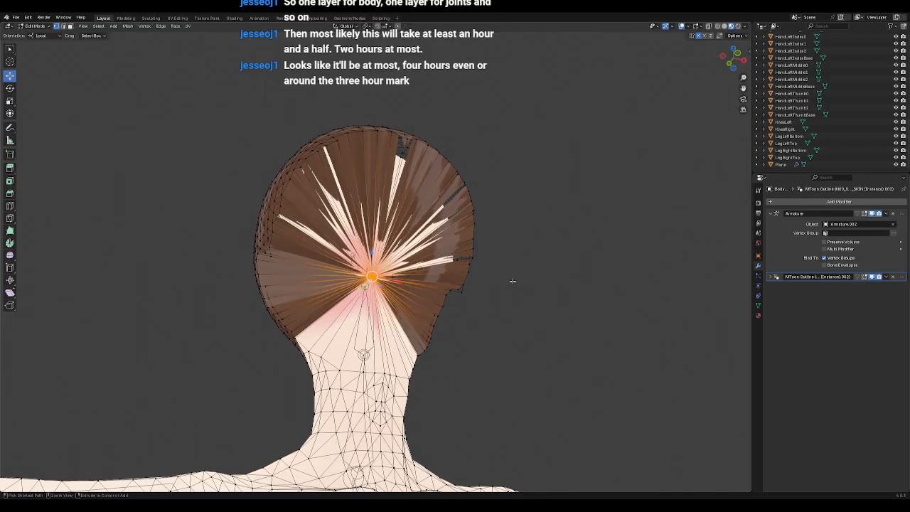
pyautogui.moveTo(511, 289); pyautogui.dragTo(530, 302, button='middle')
pyautogui.rightClick(479, 290)
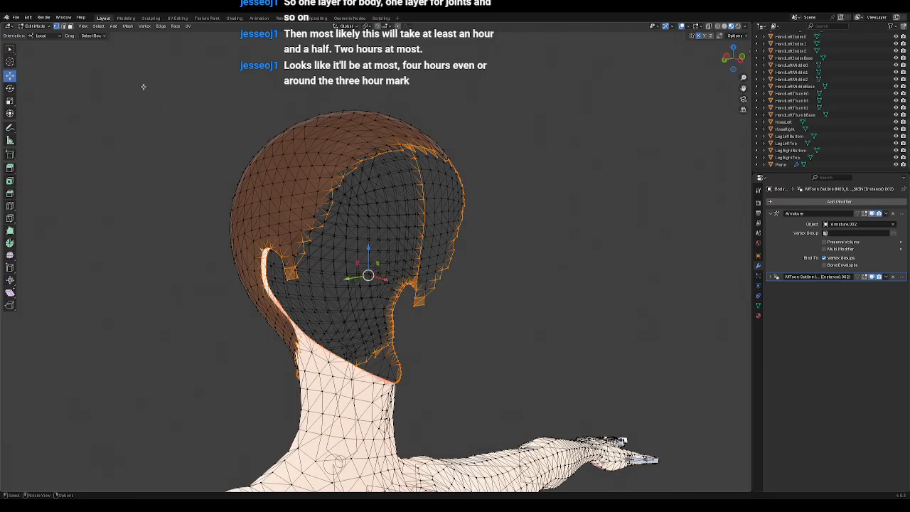
# Step: Close the open head boundary with a Convex Hull, then clear the selection
pyautogui.click(126, 26)
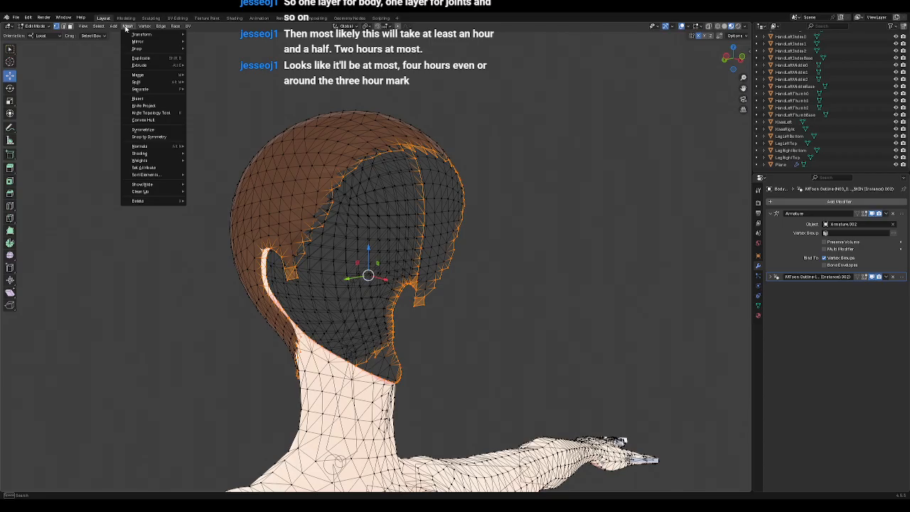
pyautogui.click(150, 121)
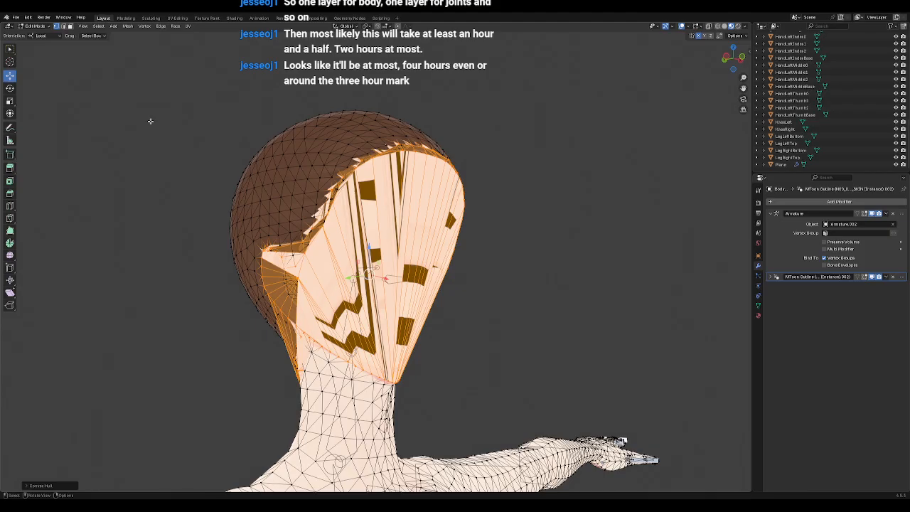
pyautogui.click(204, 149)
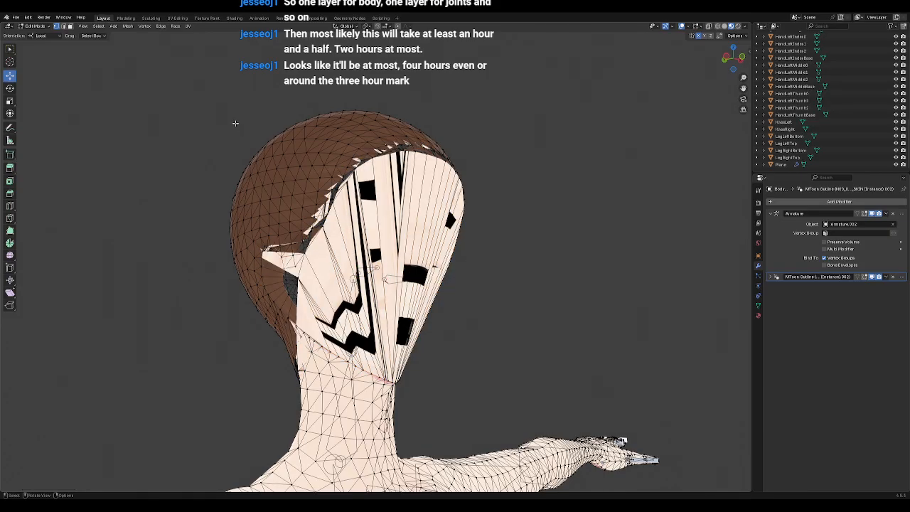
# Step: Select the head's non-manifold geometry again and try moving it away from the head, then undo the move
pyautogui.click(98, 26)
pyautogui.moveTo(116, 122)
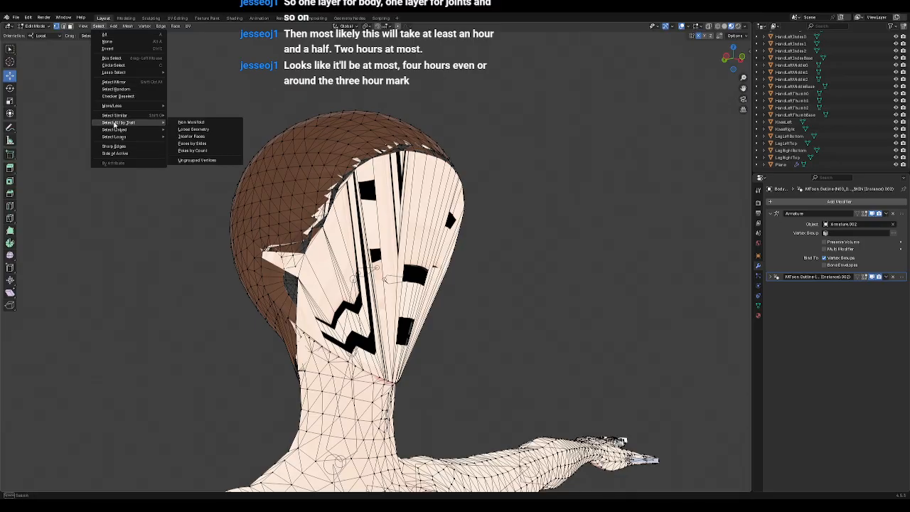
pyautogui.click(189, 122)
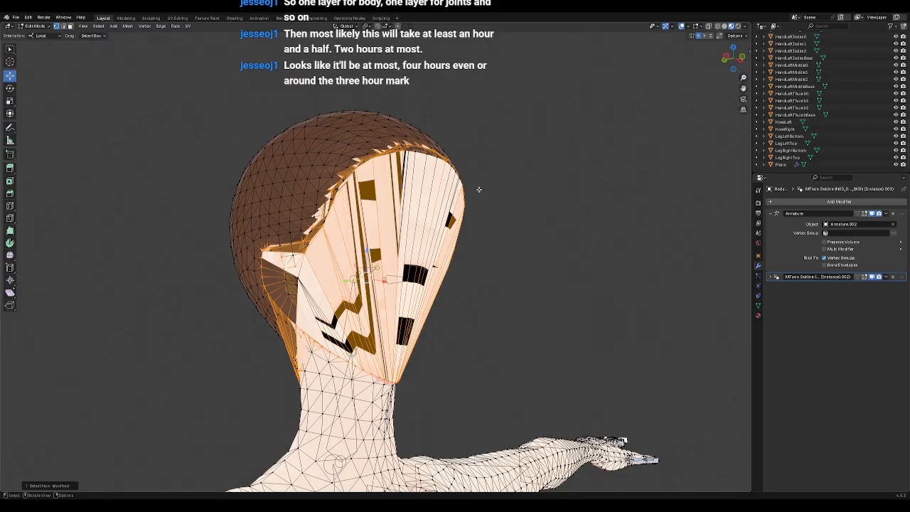
pyautogui.moveTo(482, 284)
pyautogui.mouseDown(button='middle')
pyautogui.moveTo(562, 291)
pyautogui.moveTo(584, 258)
pyautogui.moveTo(605, 271)
pyautogui.moveTo(449, 278)
pyautogui.moveTo(485, 296)
pyautogui.mouseUp(button='middle')
pyautogui.moveTo(339, 279); pyautogui.dragTo(484, 259)
pyautogui.hotkey('ctrl', 'z')
pyautogui.moveTo(525, 310); pyautogui.dragTo(484, 278, button='middle')
pyautogui.scroll(4, 477, 264)
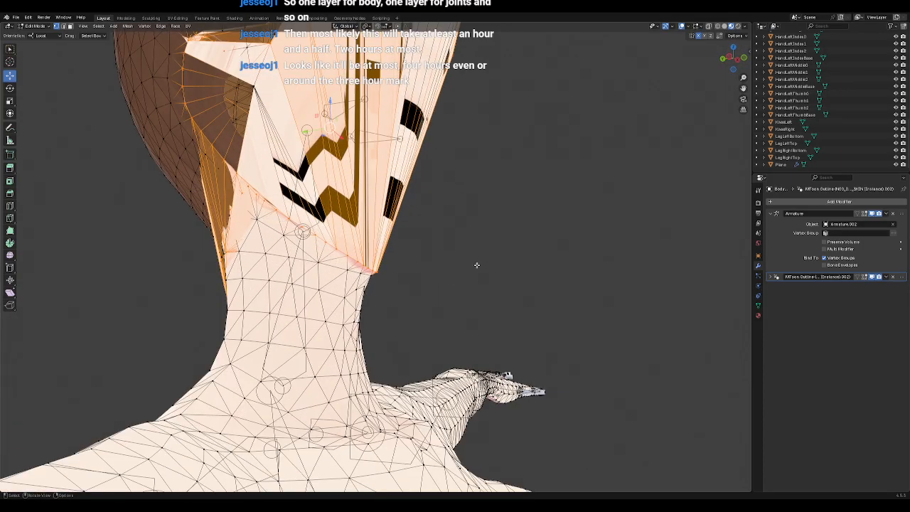
# Step: View the body from the front in see-through wireframe and try a selection of the upper neck vertices
pyautogui.press('KP_1')
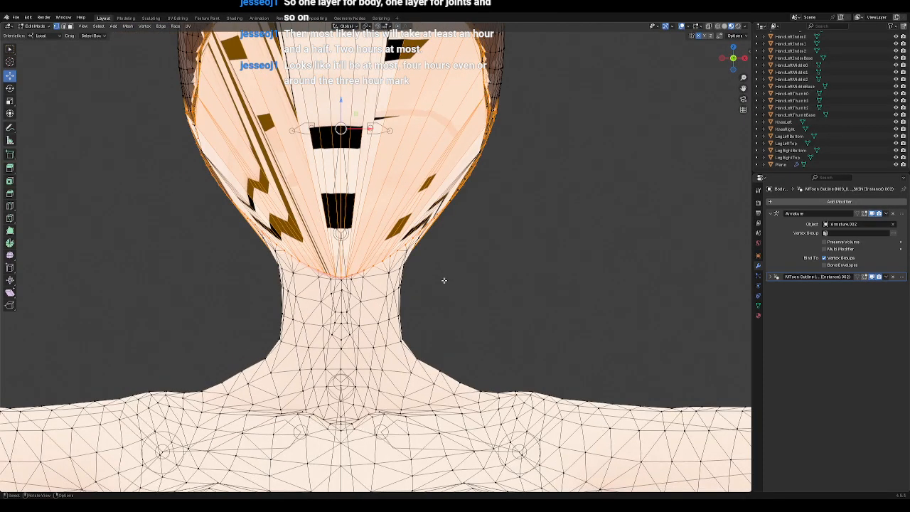
pyautogui.click(710, 26)
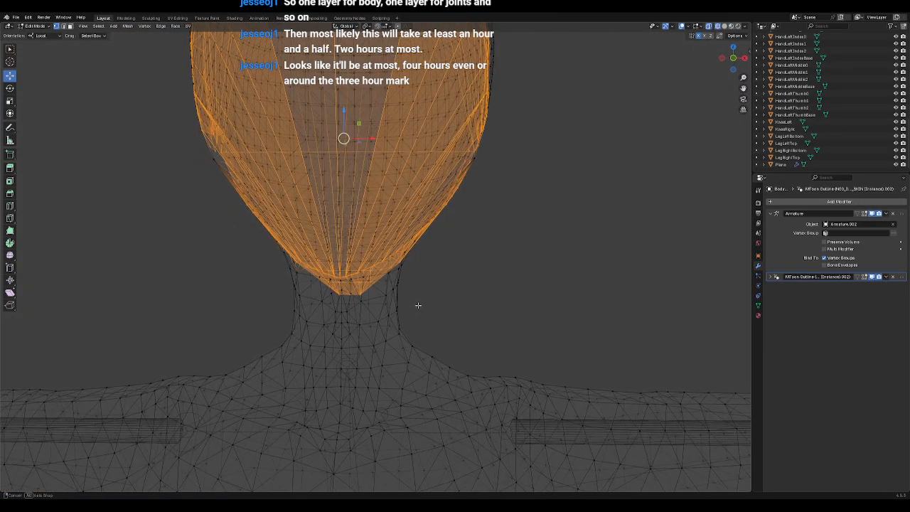
pyautogui.moveTo(265, 300); pyautogui.dragTo(447, 340)
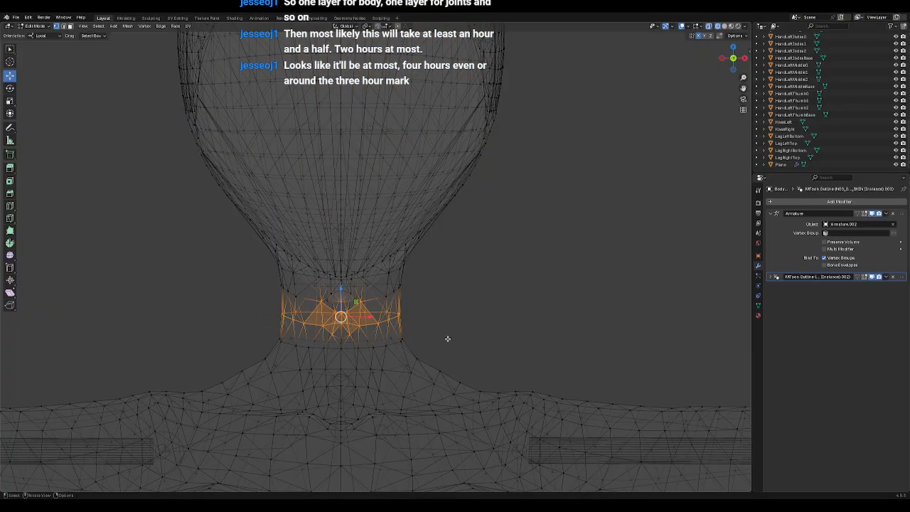
pyautogui.moveTo(241, 280); pyautogui.dragTo(431, 336)
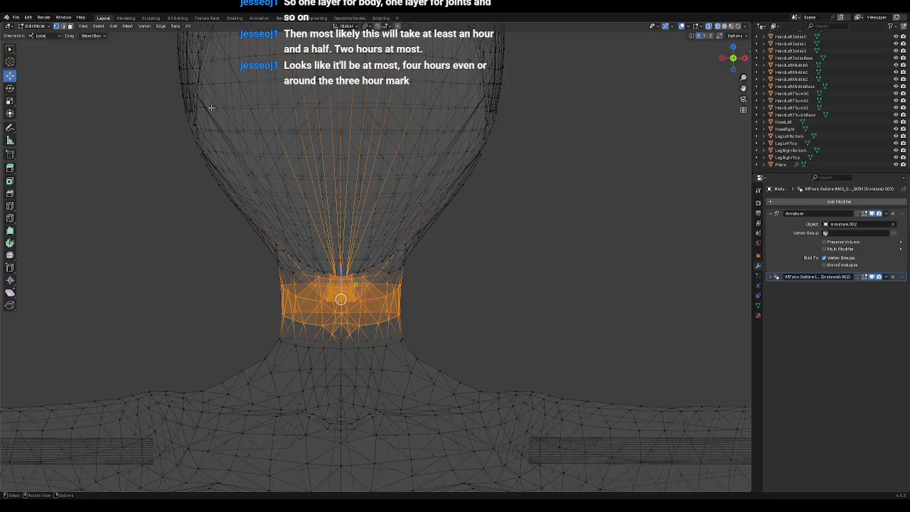
pyautogui.click(127, 26)
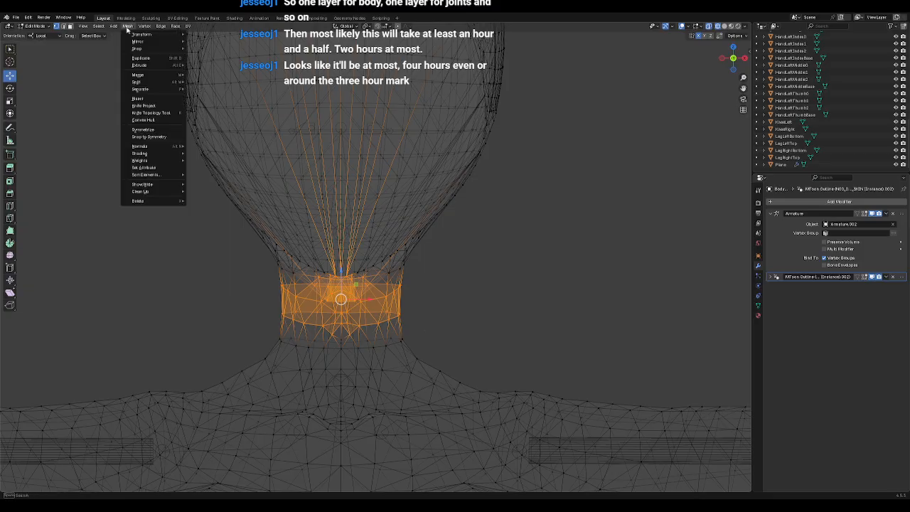
pyautogui.press('b')
pyautogui.press('Escape')
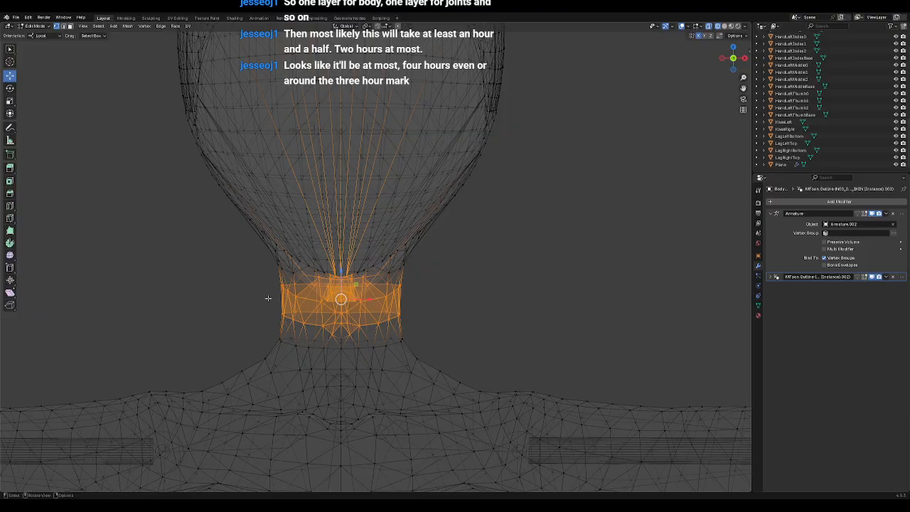
pyautogui.hotkey('alt', 'a')
# Step: Select the ring of vertices around the middle of the neck and merge them at center
pyautogui.scroll(3, 300, 347)
pyautogui.keyDown('shift'); pyautogui.moveTo(304, 350); pyautogui.dragTo(375, 263, button='middle'); pyautogui.keyUp('shift')
pyautogui.scroll(1, 372, 281)
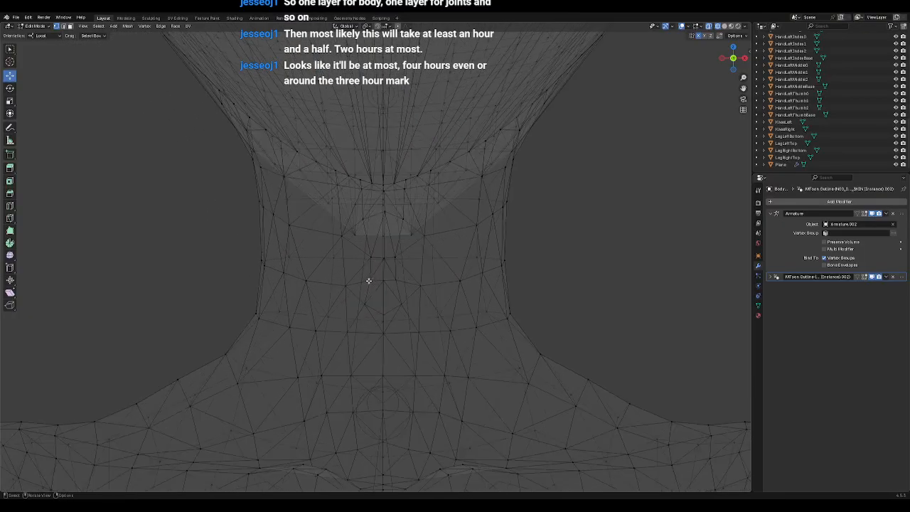
pyautogui.moveTo(238, 252); pyautogui.dragTo(524, 287)
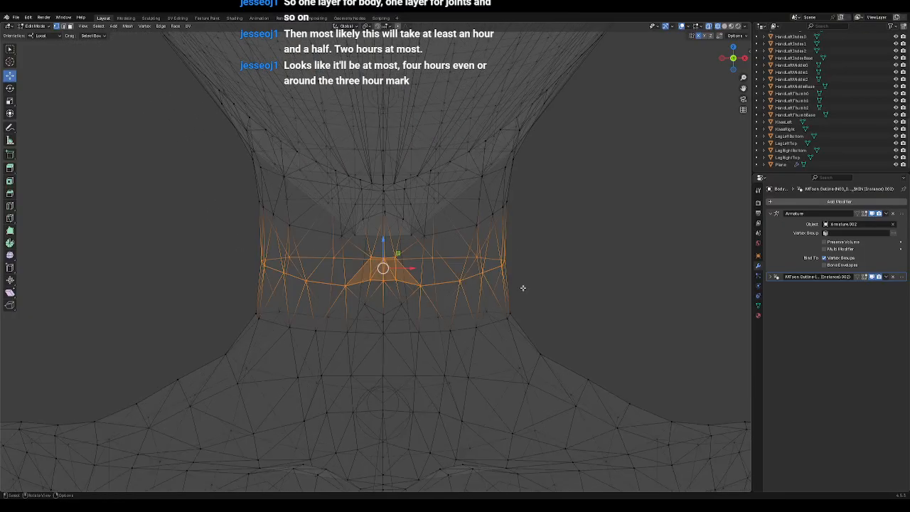
pyautogui.rightClick(524, 276)
pyautogui.moveTo(508, 401)
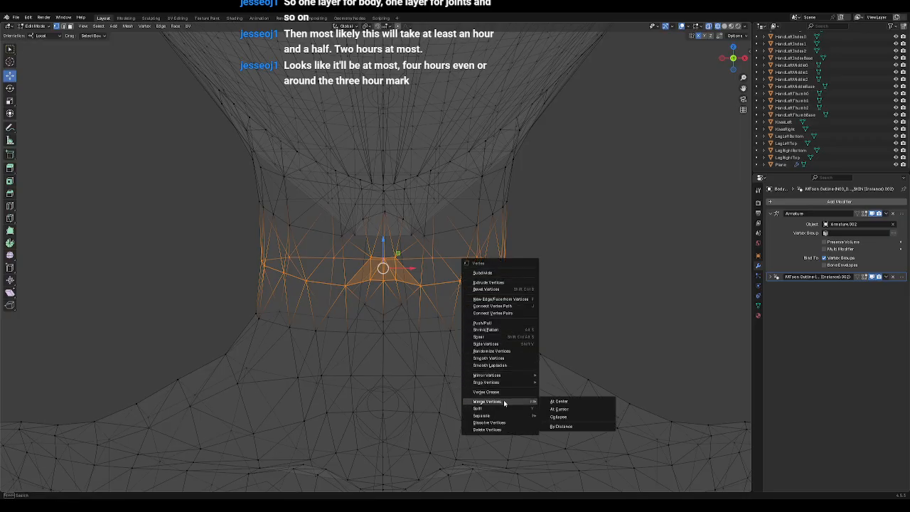
pyautogui.click(569, 402)
pyautogui.click(507, 272)
pyautogui.scroll(-4, 509, 298)
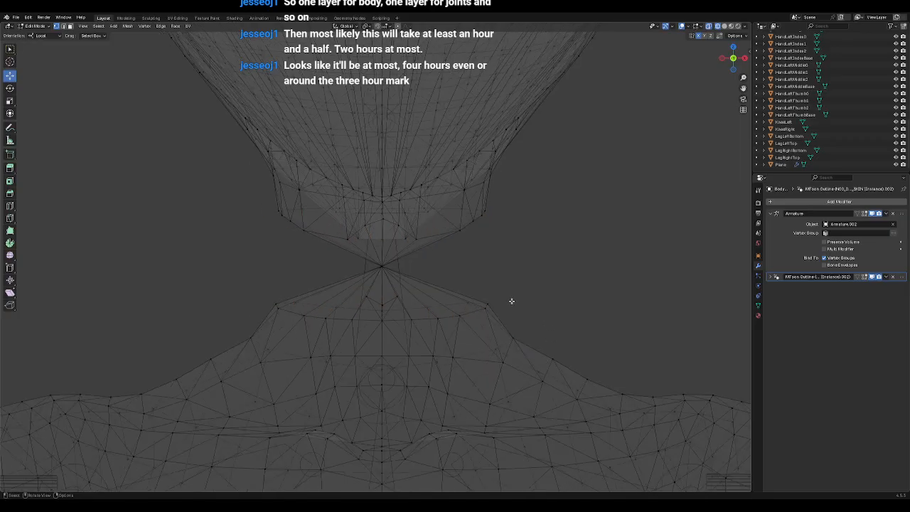
# Step: Select all non-manifold geometry and examine the body from the neck down to the feet for remaining problem areas
pyautogui.click(98, 26)
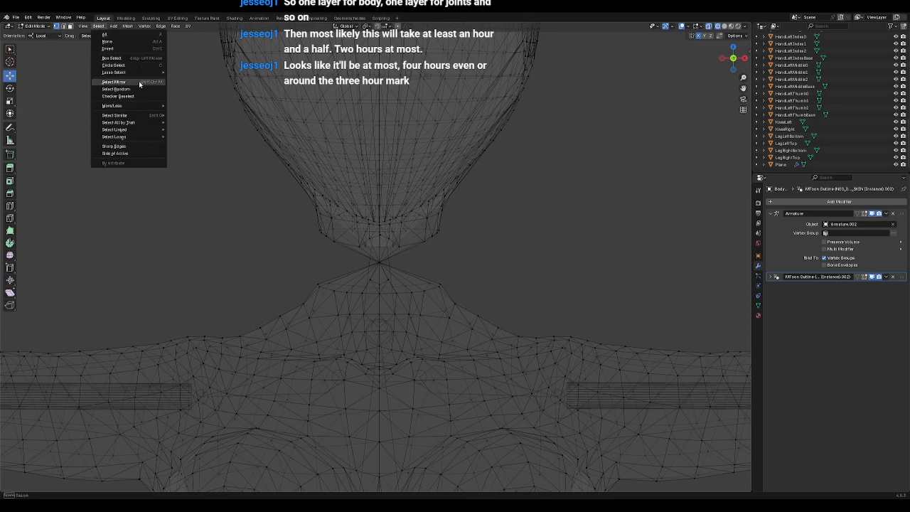
pyautogui.moveTo(148, 123)
pyautogui.click(187, 123)
pyautogui.scroll(-3, 403, 268)
pyautogui.keyDown('shift'); pyautogui.scroll(-10, 433, 320); pyautogui.keyUp('shift')
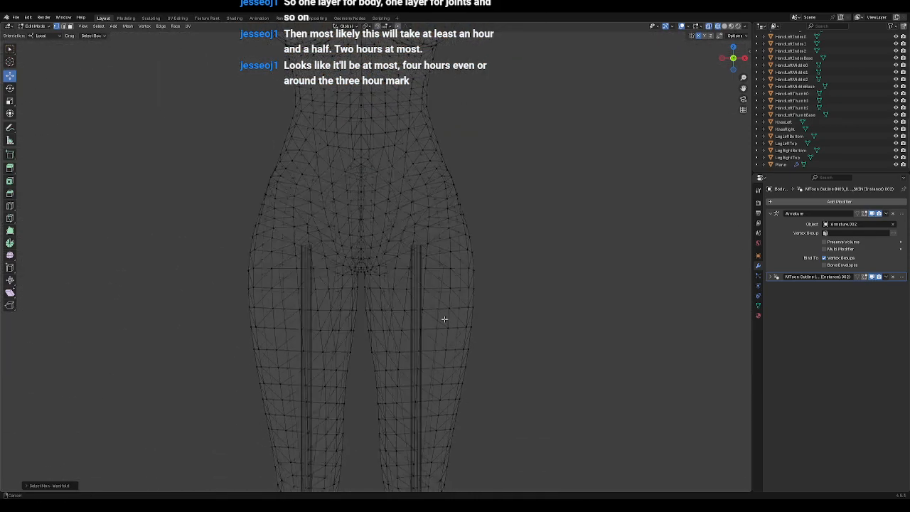
pyautogui.keyDown('shift'); pyautogui.moveTo(447, 381); pyautogui.dragTo(384, 242, button='middle'); pyautogui.keyUp('shift')
pyautogui.scroll(-5, 424, 326)
# Step: Return to Object Mode with shaded display and check the plane's mesh briefly in Edit Mode
pyautogui.click(37, 25)
pyautogui.click(39, 33)
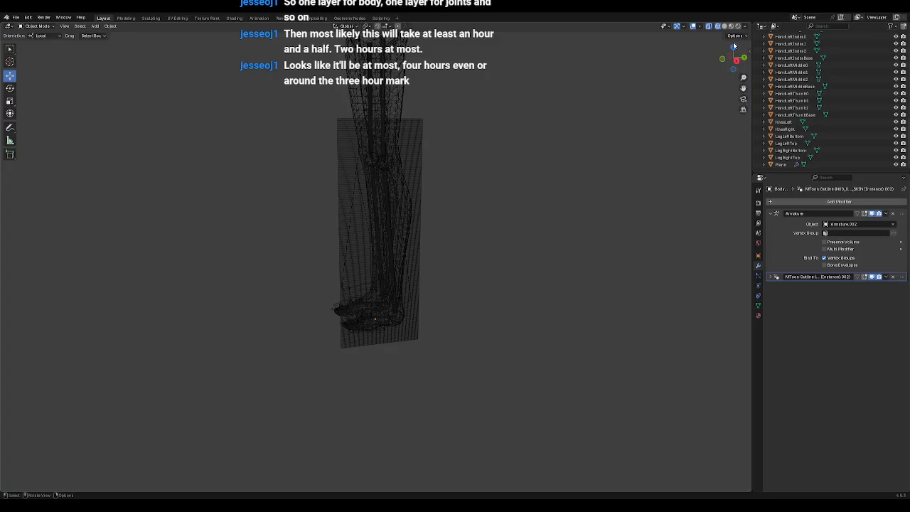
pyautogui.click(731, 26)
pyautogui.click(337, 133)
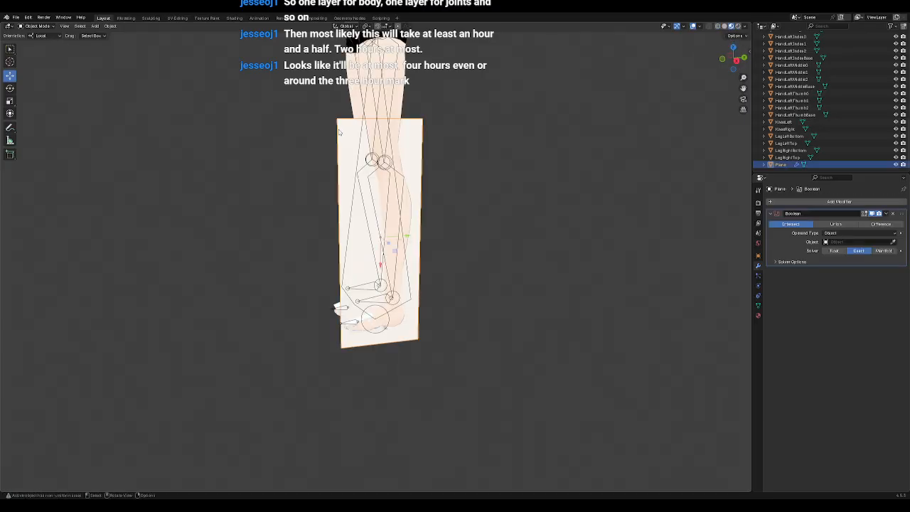
pyautogui.click(37, 26)
pyautogui.click(37, 42)
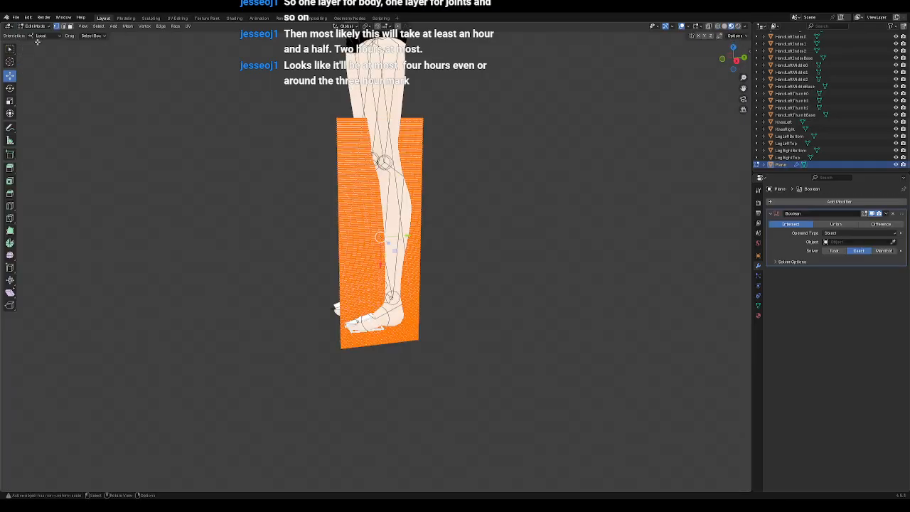
pyautogui.click(37, 25)
pyautogui.click(35, 36)
pyautogui.click(228, 160)
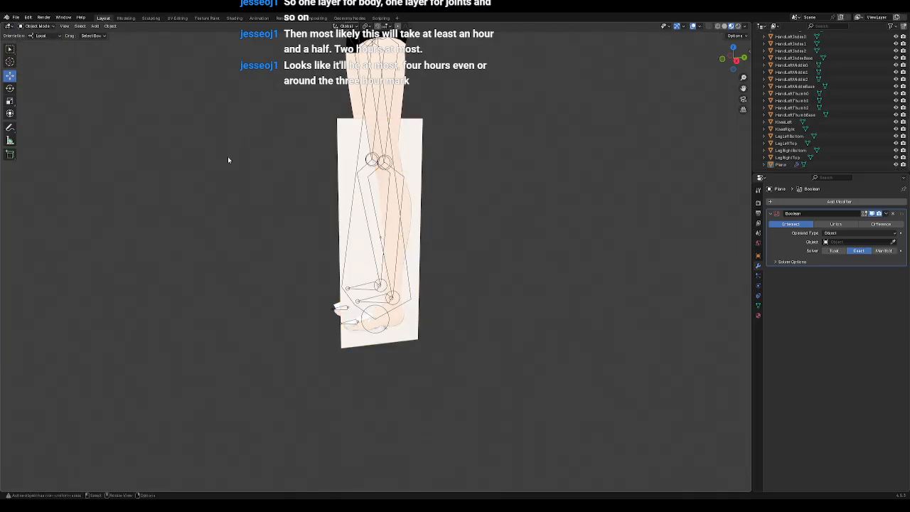
# Step: Save the file and remove the existing Boolean modifier from the plane
pyautogui.hotkey('ctrl', 's')
pyautogui.click(346, 140)
pyautogui.scroll(4, 487, 240)
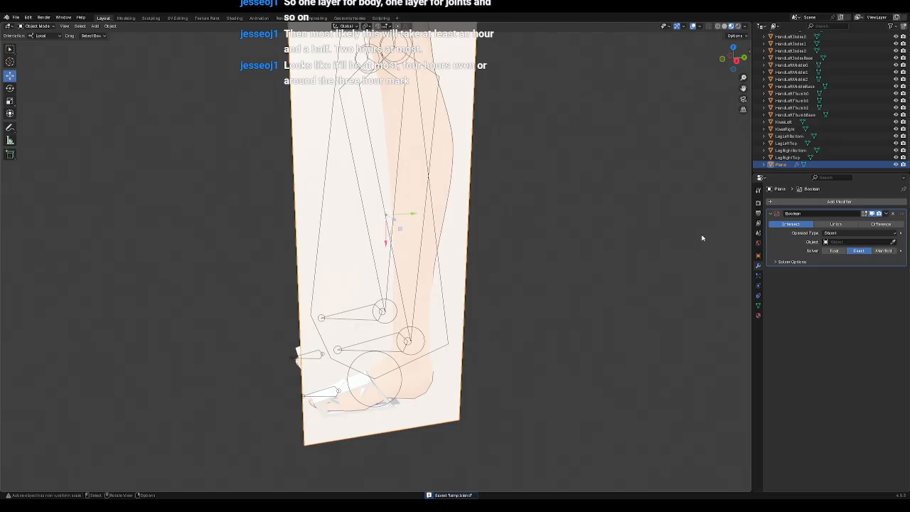
pyautogui.click(893, 214)
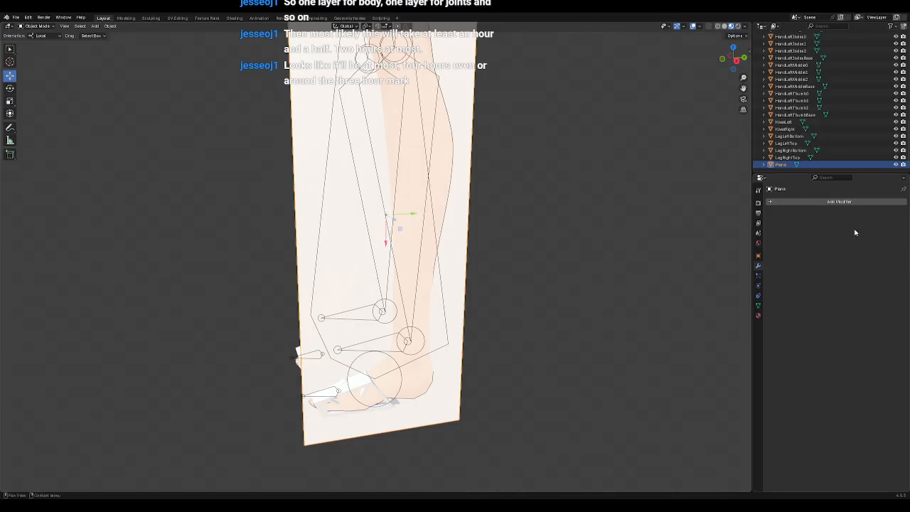
# Step: Add a new Boolean modifier to the plane and pick the body mesh, Body.002, as its object
pyautogui.click(838, 201)
pyautogui.moveTo(820, 221)
pyautogui.click(810, 200)
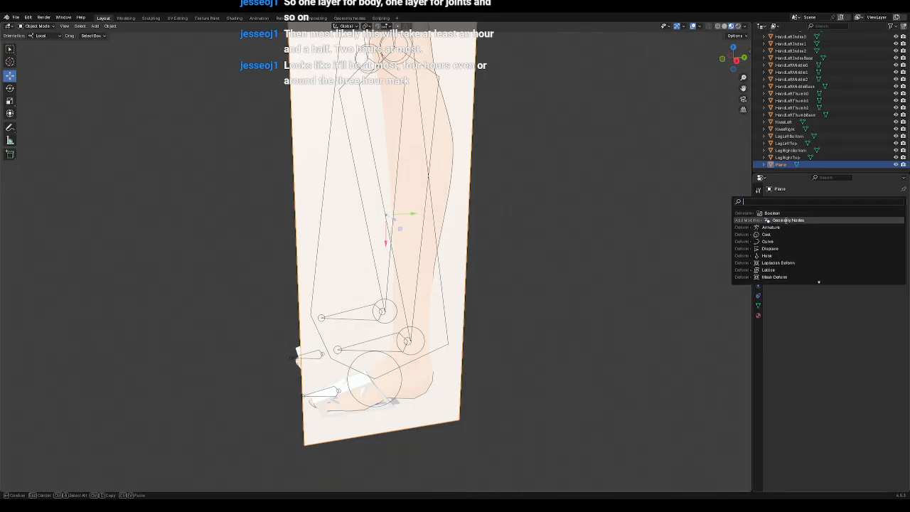
pyautogui.click(796, 215)
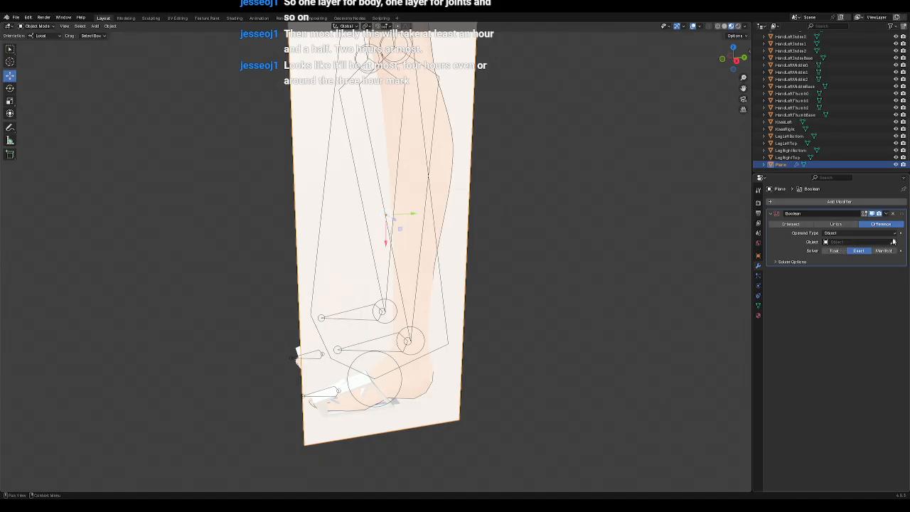
pyautogui.click(443, 166)
pyautogui.moveTo(606, 243); pyautogui.dragTo(489, 244, button='middle')
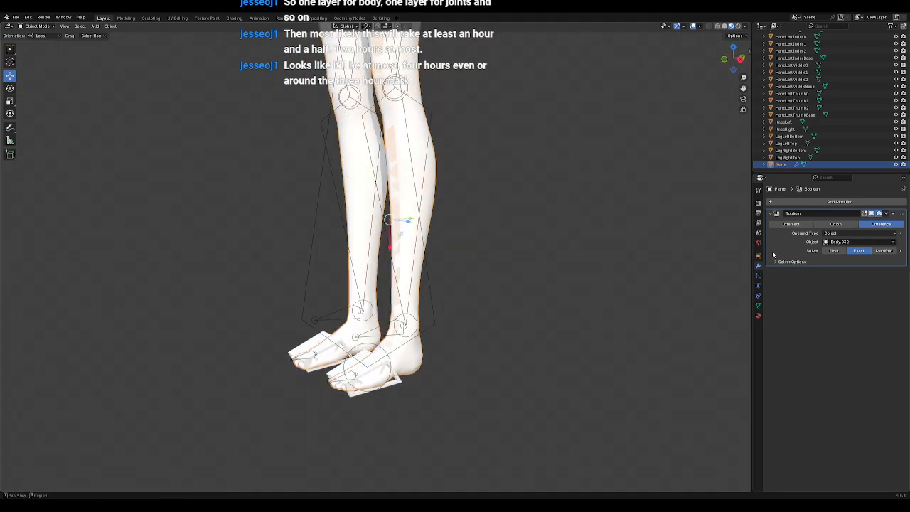
# Step: Set the plane's Boolean operation to Intersect and apply the modifier
pyautogui.click(789, 224)
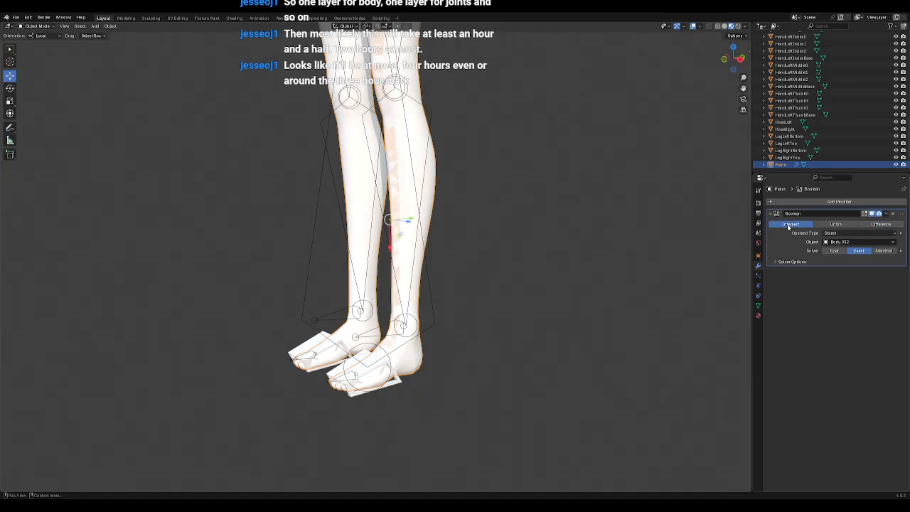
pyautogui.click(886, 214)
pyautogui.click(875, 224)
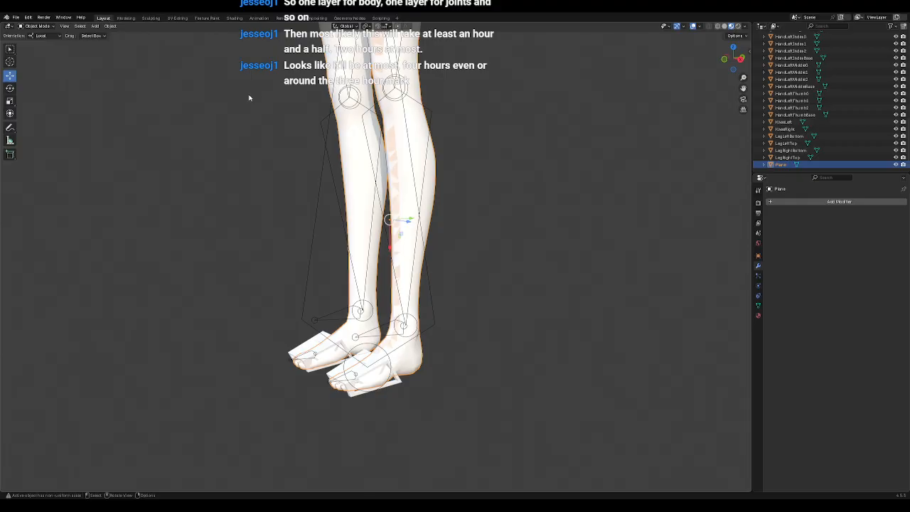
# Step: Move the plane's Boolean result away from the original body and inspect its shape
pyautogui.click(781, 166)
pyautogui.moveTo(411, 217); pyautogui.dragTo(514, 212)
pyautogui.scroll(-3, 544, 241)
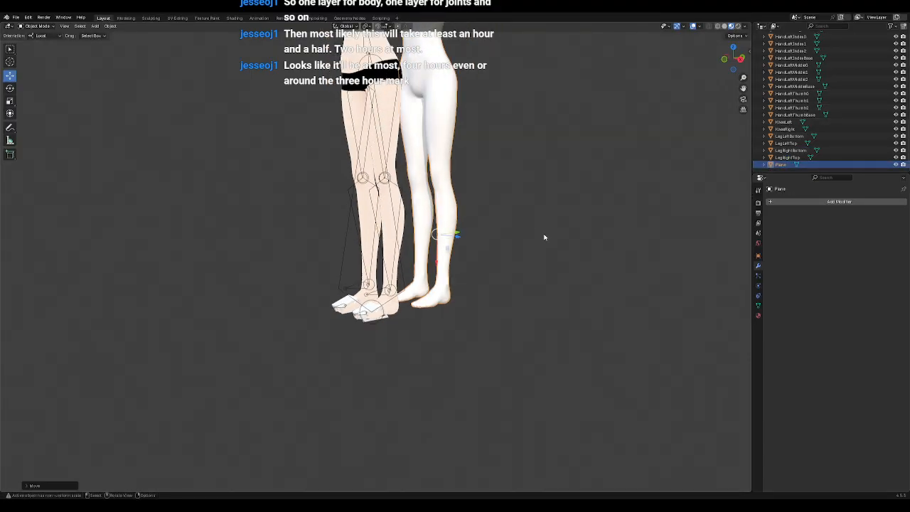
pyautogui.scroll(-3, 544, 237)
pyautogui.scroll(3, 545, 235)
pyautogui.moveTo(532, 246); pyautogui.dragTo(529, 219, button='middle')
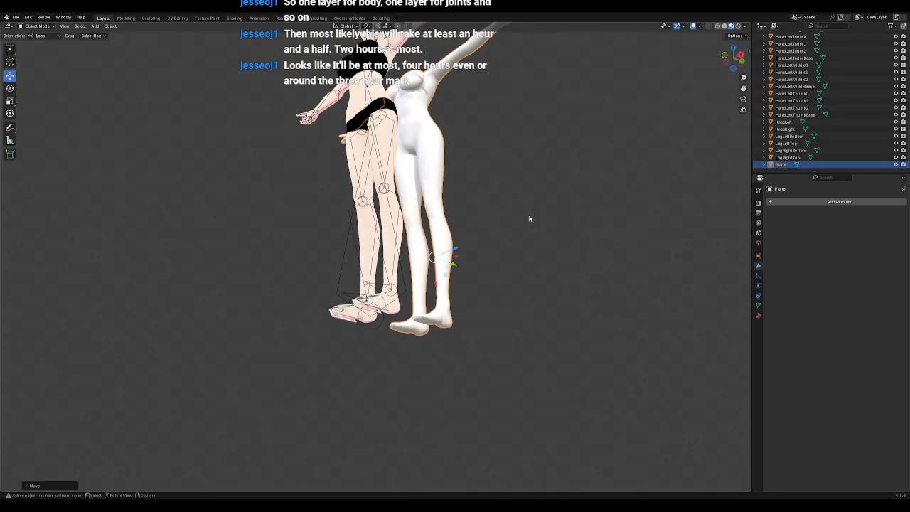
# Step: Undo the move, the applied modifier, the Intersect setting and the picked object, back to the plane's empty Difference Boolean
pyautogui.press('ctrl')
pyautogui.hotkey('ctrl', 'z')
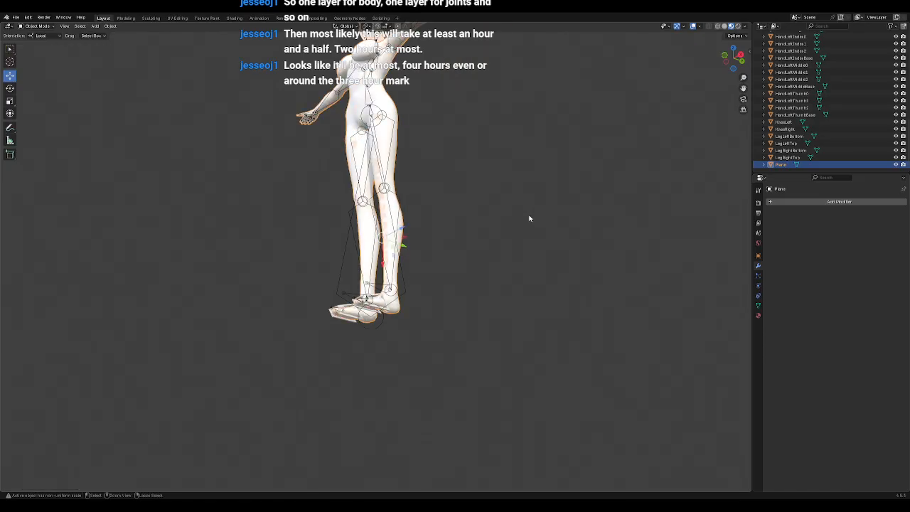
pyautogui.hotkey('ctrl', 'z')
pyautogui.hotkey('ctrl', 'z')
pyautogui.hotkey('ctrl', 'z')
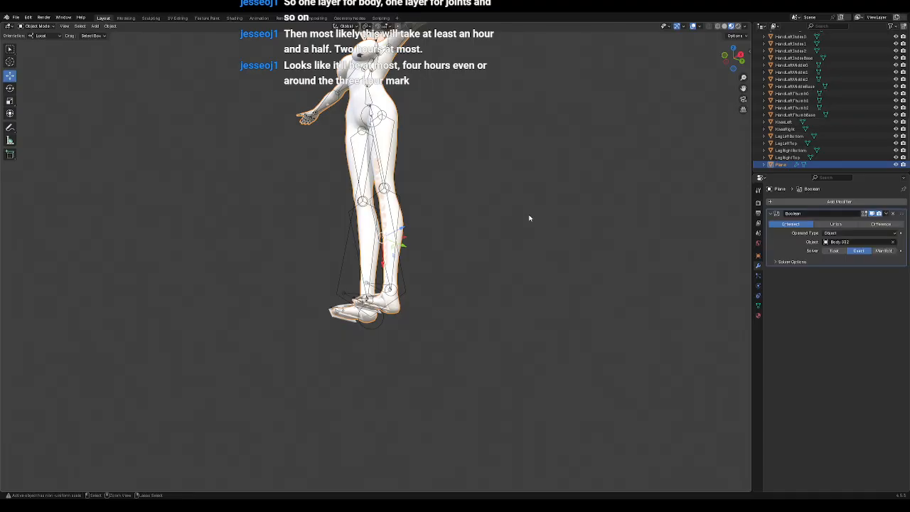
pyautogui.hotkey('ctrl', 'z')
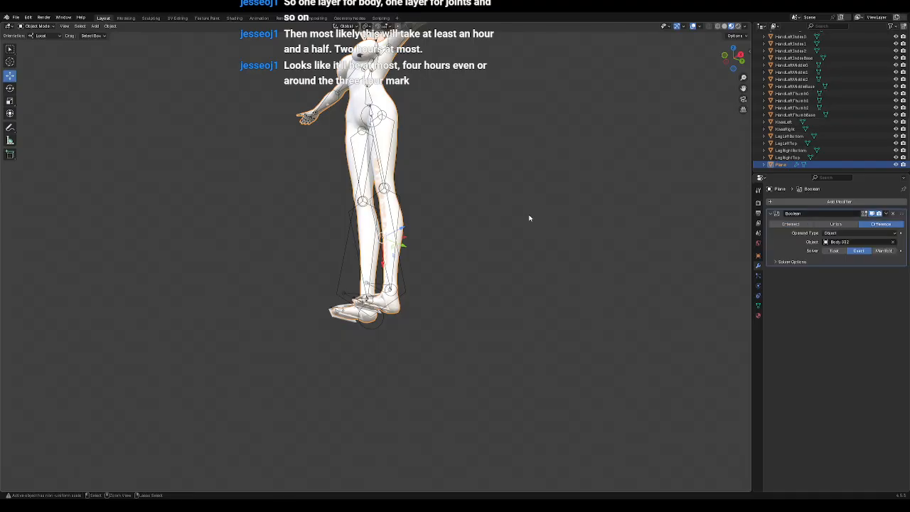
pyautogui.hotkey('ctrl', 'z')
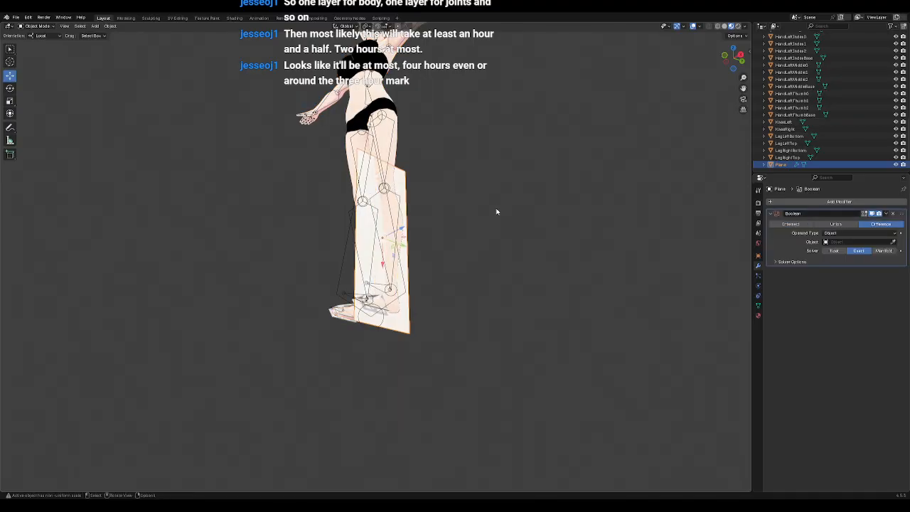
# Step: Delete the plane carrying the empty Boolean and add a mesh cube in its place
pyautogui.moveTo(468, 212); pyautogui.dragTo(517, 263, button='middle')
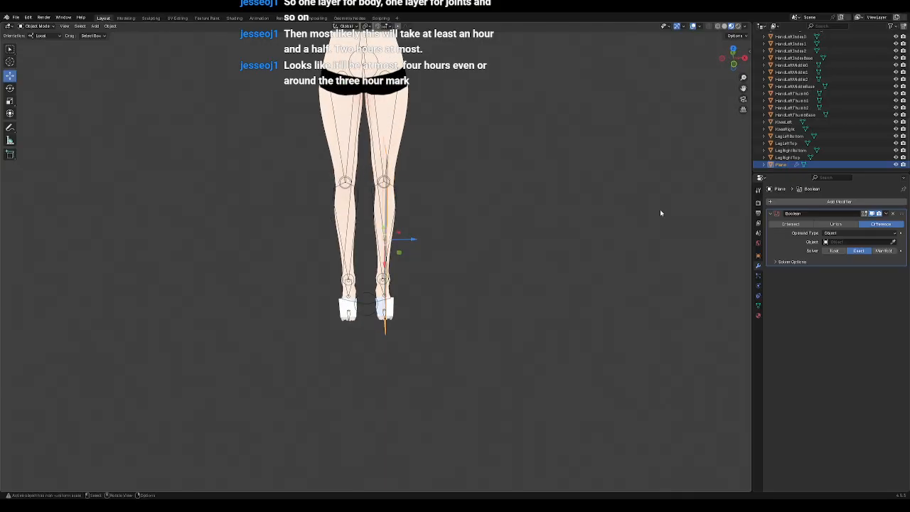
pyautogui.press('Delete')
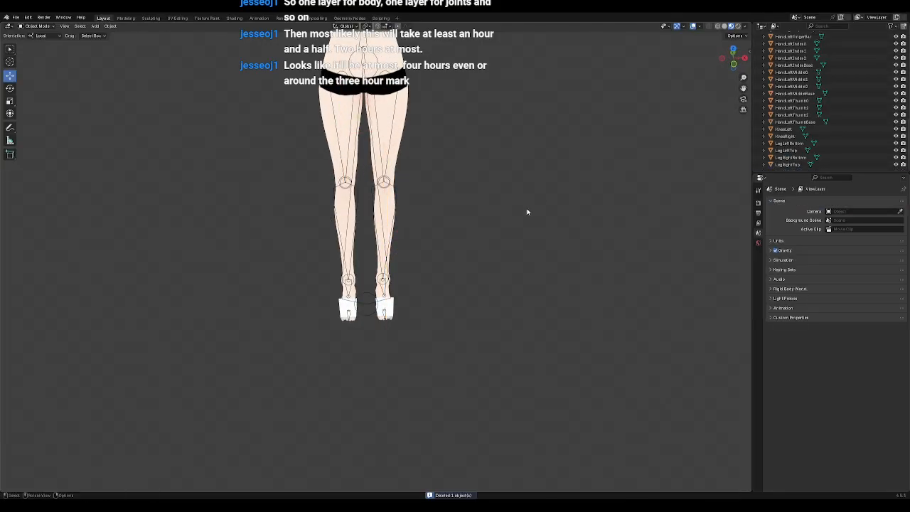
pyautogui.moveTo(534, 206); pyautogui.dragTo(466, 250, button='middle')
pyautogui.hotkey('shift', 'a')
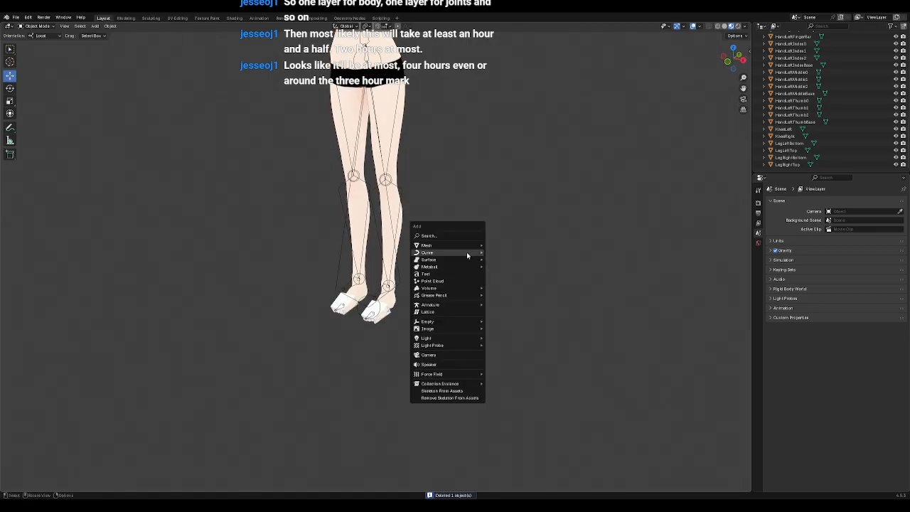
pyautogui.moveTo(455, 246)
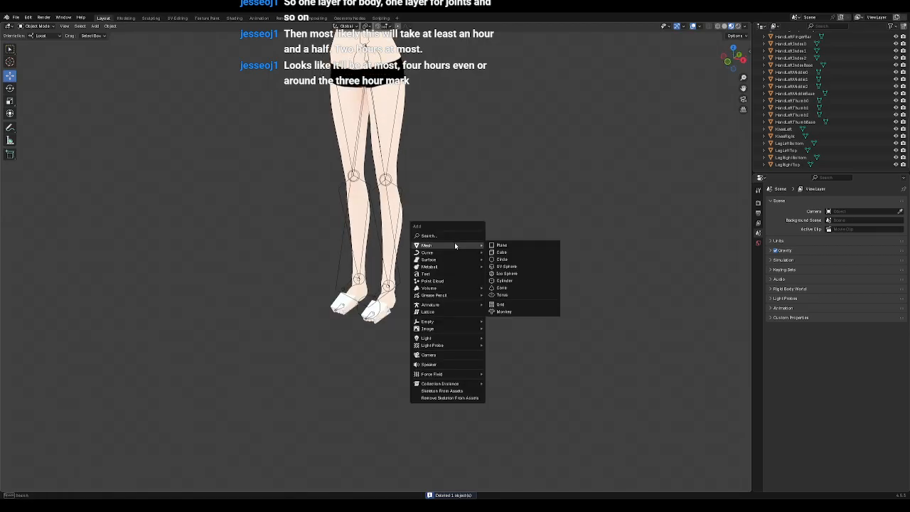
pyautogui.click(501, 253)
pyautogui.scroll(-5, 509, 267)
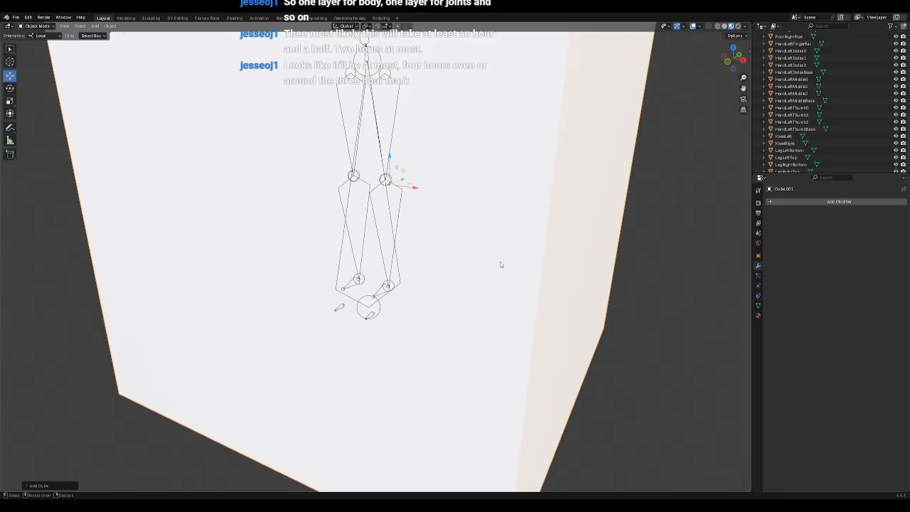
pyautogui.scroll(2, 441, 263)
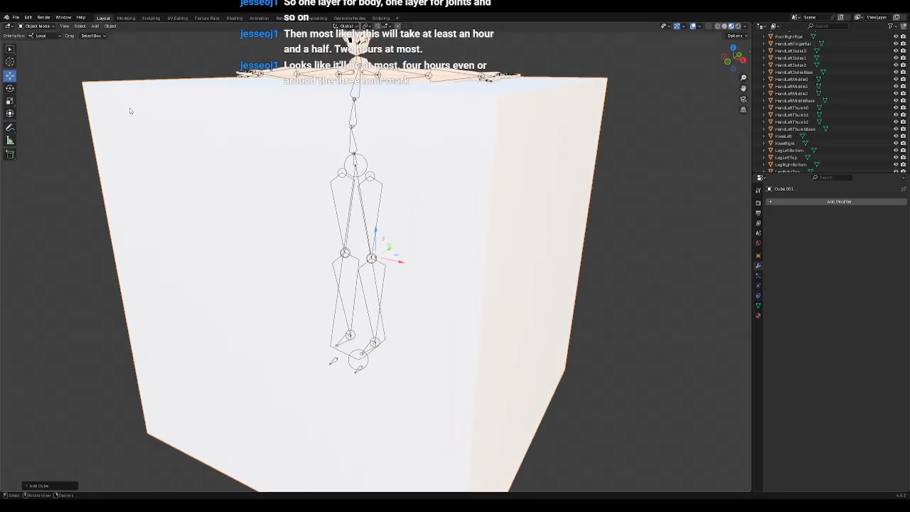
# Step: Scale the new cube down uniformly and lower it onto the lower leg
pyautogui.click(10, 101)
pyautogui.moveTo(395, 285); pyautogui.dragTo(382, 263)
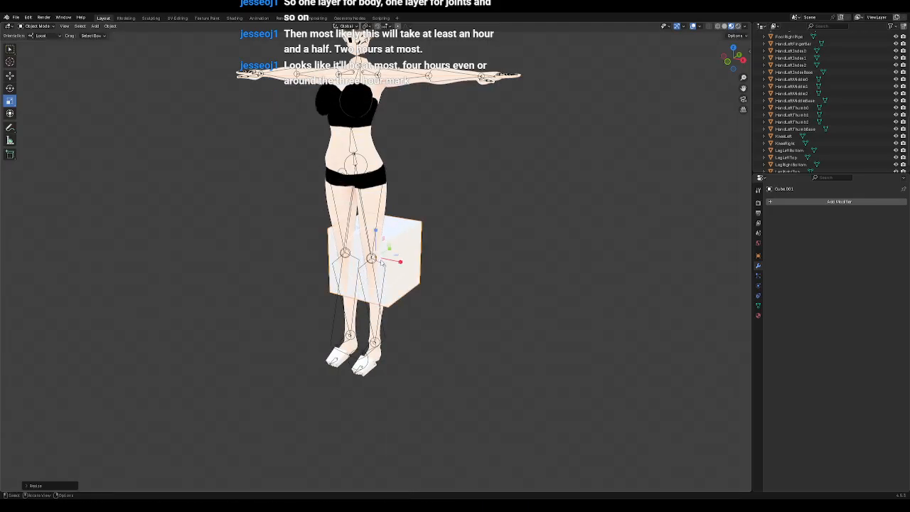
pyautogui.press('KP_1')
pyautogui.click(10, 76)
pyautogui.scroll(4, 434, 258)
pyautogui.moveTo(390, 243); pyautogui.dragTo(348, 341)
# Step: Stretch the cube vertically from above the knee to below the foot and flatten it along X into a thin slab
pyautogui.press('KP_3')
pyautogui.hotkey('shift', 'space')
pyautogui.press('s')
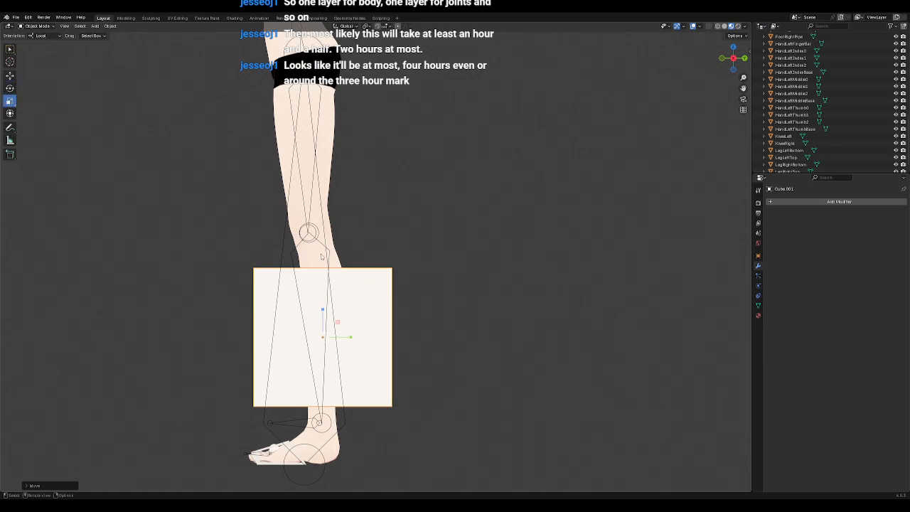
pyautogui.moveTo(323, 309); pyautogui.dragTo(323, 277)
pyautogui.press('KP_1')
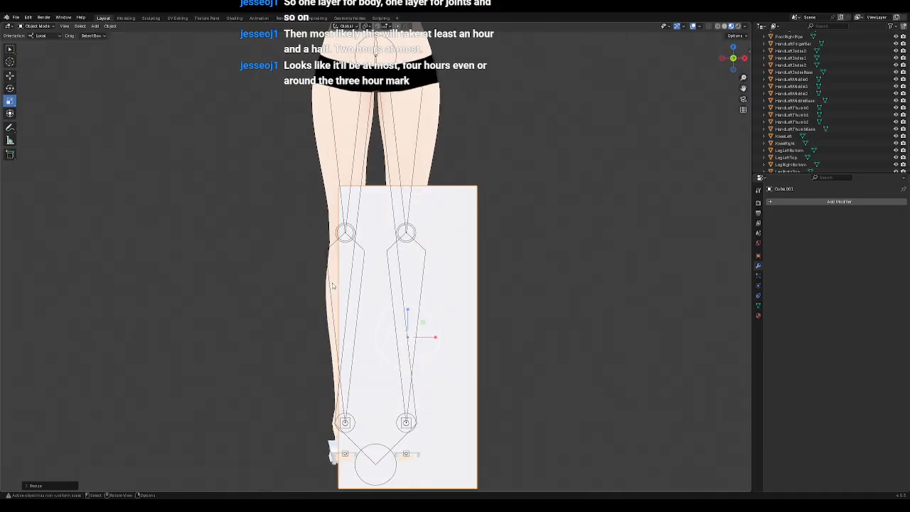
pyautogui.keyDown('shift'); pyautogui.moveTo(332, 285); pyautogui.dragTo(257, 193, button='middle'); pyautogui.keyUp('shift')
pyautogui.moveTo(363, 246); pyautogui.dragTo(333, 246)
# Step: Move the slab along Y toward the toes so it covers the whole foot
pyautogui.press('KP_3')
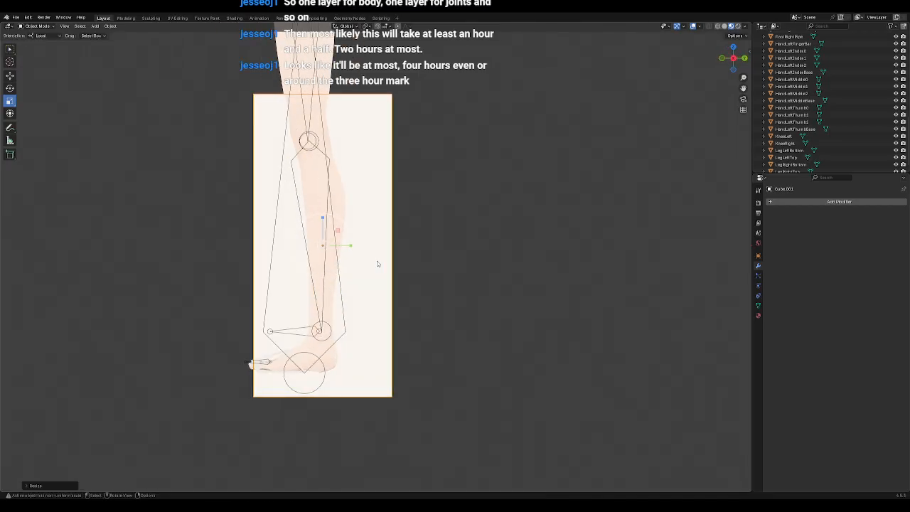
pyautogui.click(10, 74)
pyautogui.moveTo(351, 246); pyautogui.dragTo(329, 247)
pyautogui.moveTo(391, 240); pyautogui.dragTo(253, 230, button='middle')
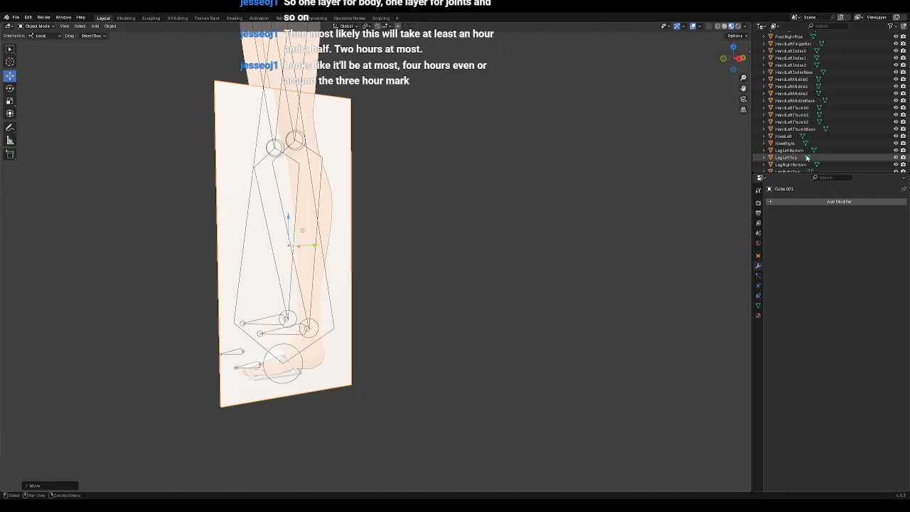
# Step: Add a Boolean modifier to the slab and pick the body mesh, Body.002, as its object
pyautogui.scroll(5, 816, 133)
pyautogui.scroll(4, 816, 134)
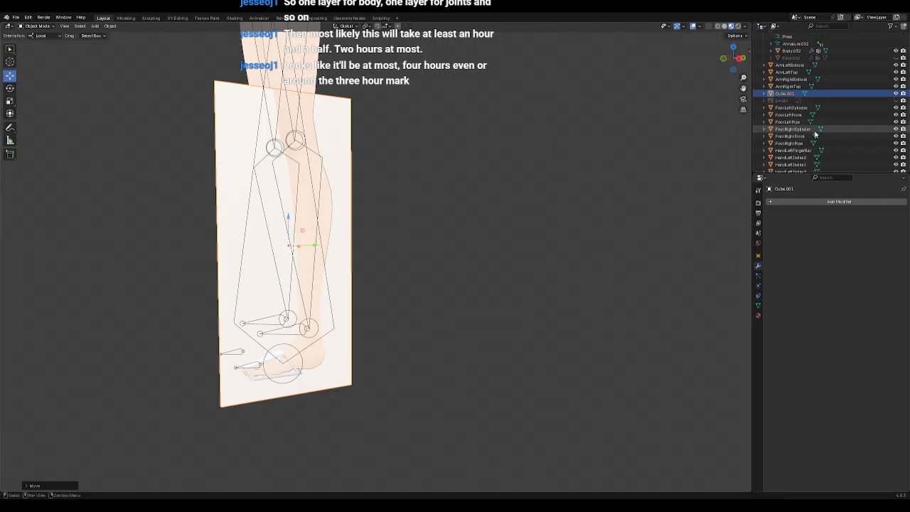
pyautogui.click(808, 202)
pyautogui.press('space')
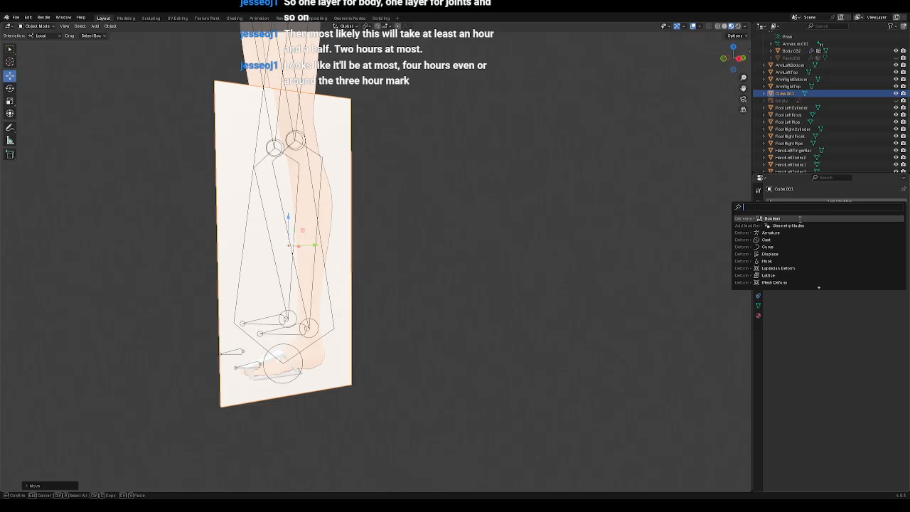
pyautogui.click(788, 218)
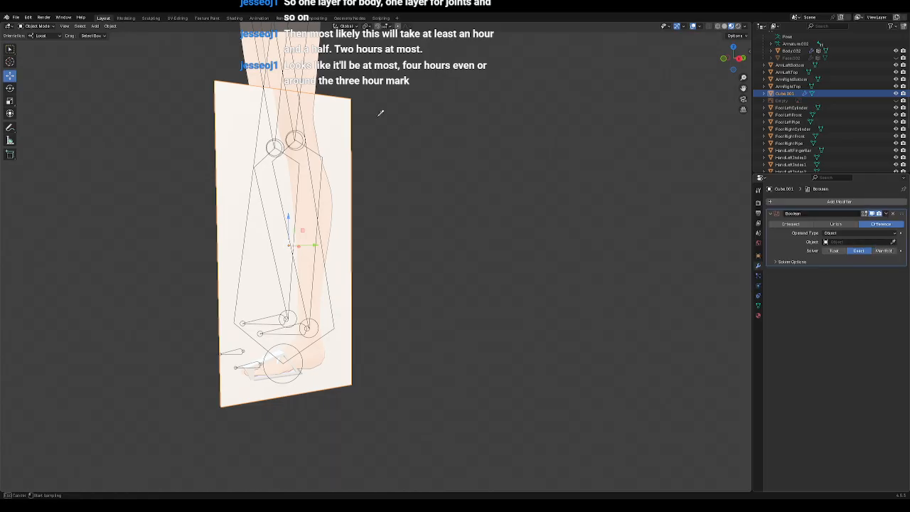
pyautogui.click(317, 70)
# Step: Set the slab's Boolean operation to Intersect and apply the modifier
pyautogui.click(790, 224)
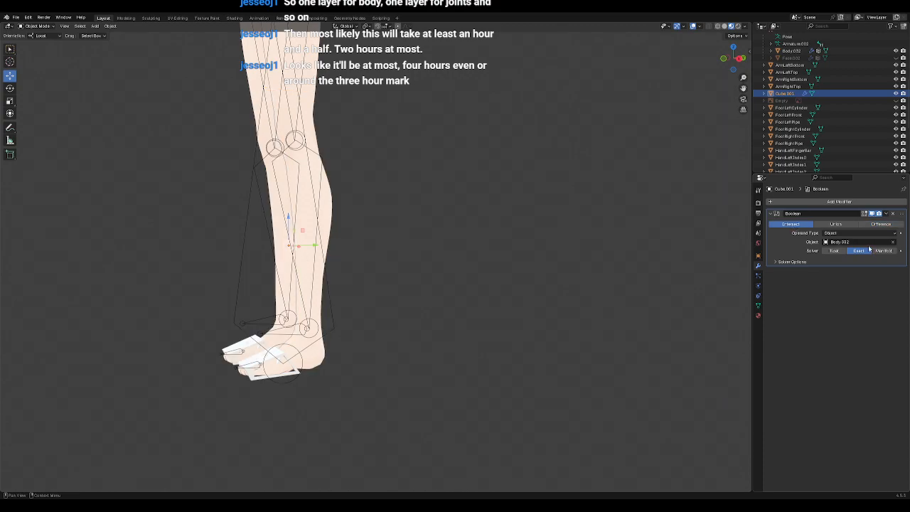
pyautogui.click(885, 214)
pyautogui.click(857, 223)
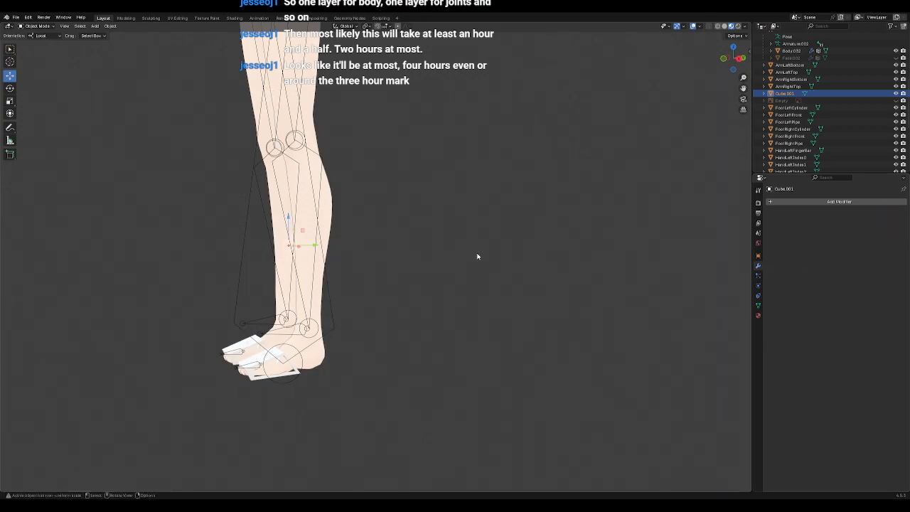
# Step: Move the applied Intersect result along Y away from the leg and reselect Cube.001 to check it
pyautogui.moveTo(315, 246); pyautogui.dragTo(394, 244)
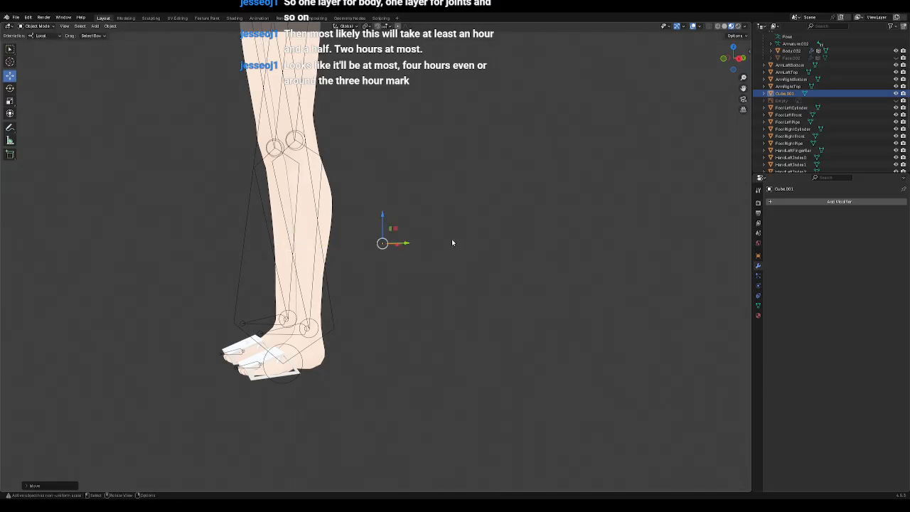
pyautogui.scroll(2, 830, 111)
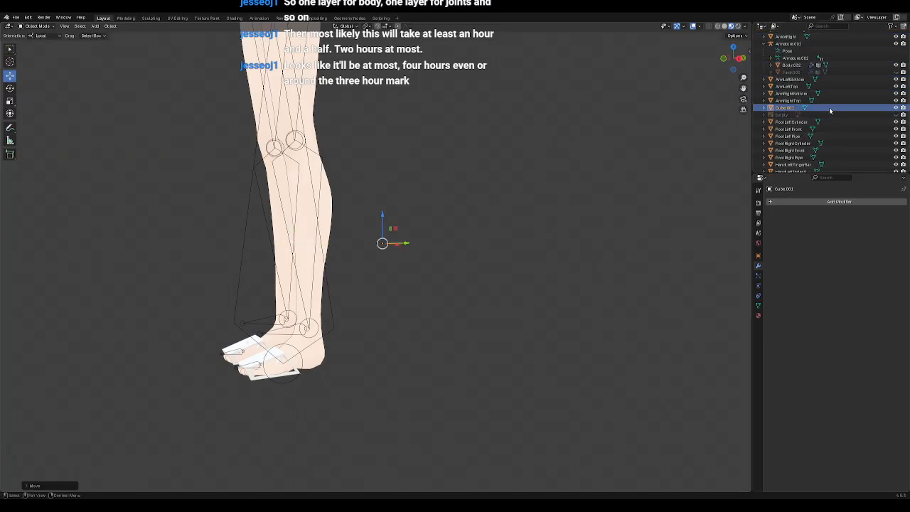
pyautogui.click(783, 101)
pyautogui.click(782, 108)
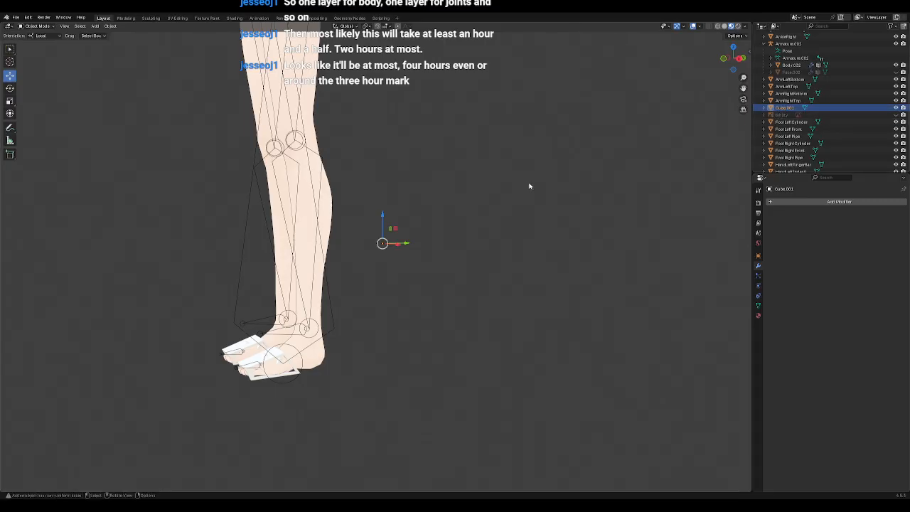
# Step: Undo the move, the applied modifier and the Intersect setting, back to the slab's Difference Boolean with Body.002
pyautogui.hotkey('ctrl', 'z')
pyautogui.hotkey('ctrl', 'z')
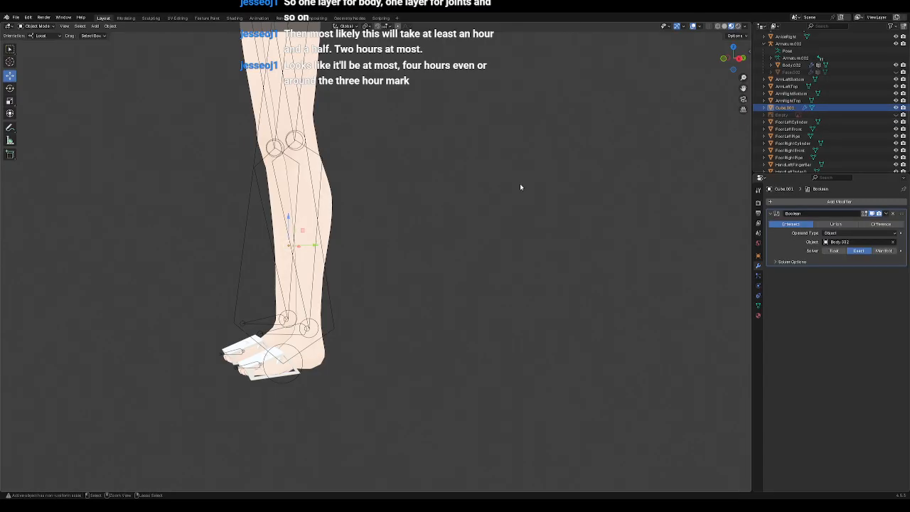
pyautogui.hotkey('ctrl', 'z')
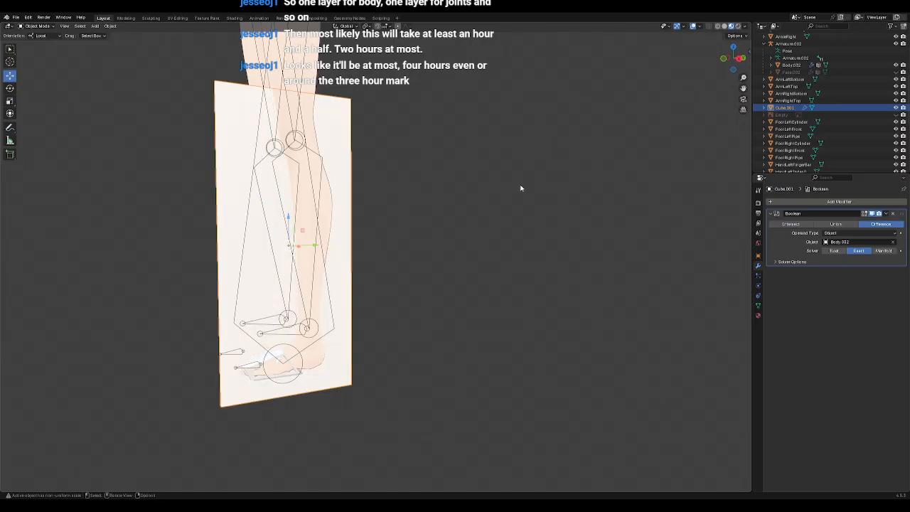
# Step: Try applying the Difference Boolean and moving the slab clear of the leg, and undo both
pyautogui.moveTo(504, 216); pyautogui.dragTo(464, 268, button='middle')
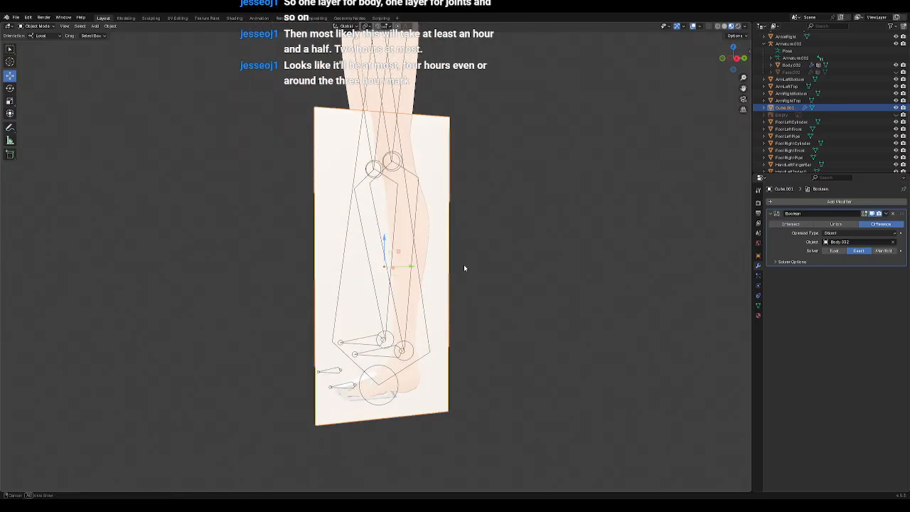
pyautogui.click(886, 213)
pyautogui.click(873, 222)
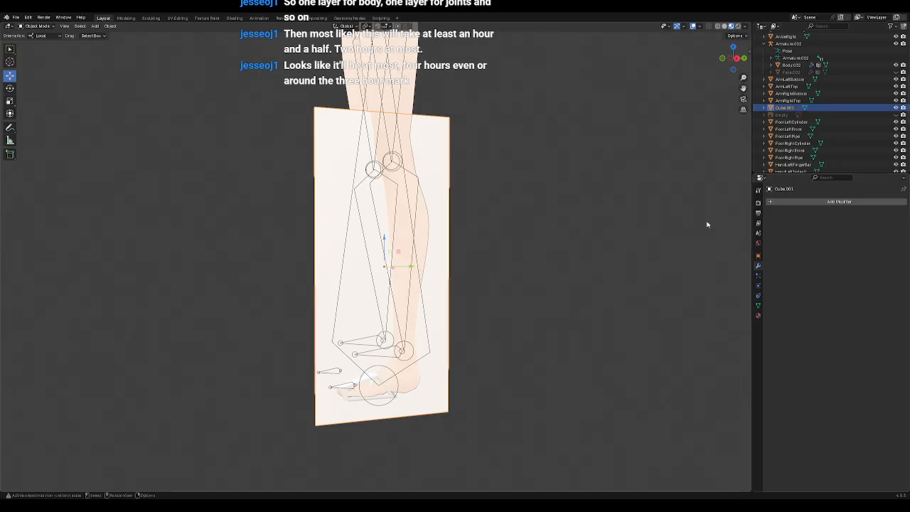
pyautogui.moveTo(413, 267); pyautogui.dragTo(535, 266)
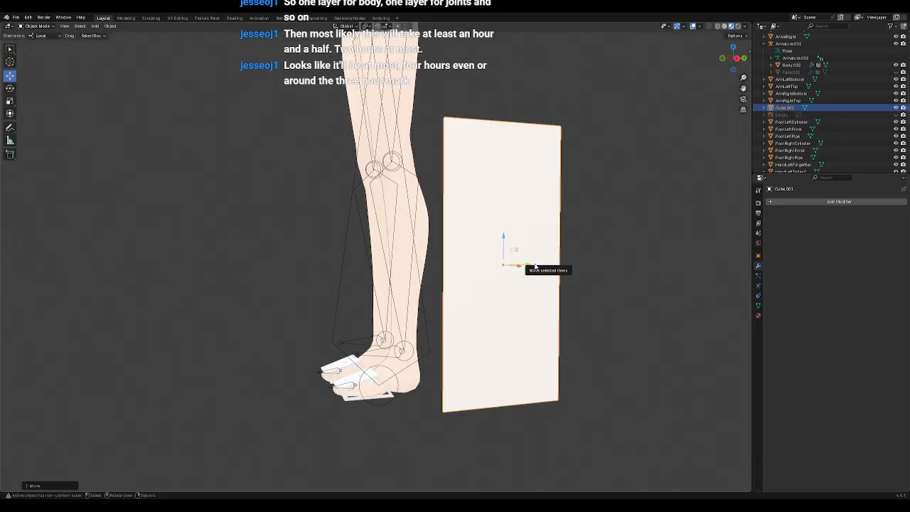
pyautogui.hotkey('ctrl', 'z')
pyautogui.hotkey('ctrl', 'z')
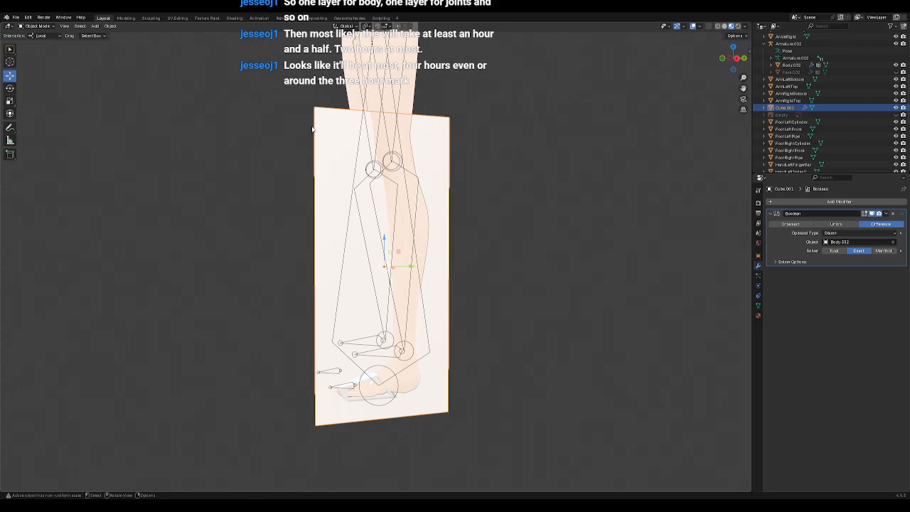
# Step: Enter Edit Mode on the slab and subdivide its entire mesh repeatedly into a very dense grid
pyautogui.click(37, 26)
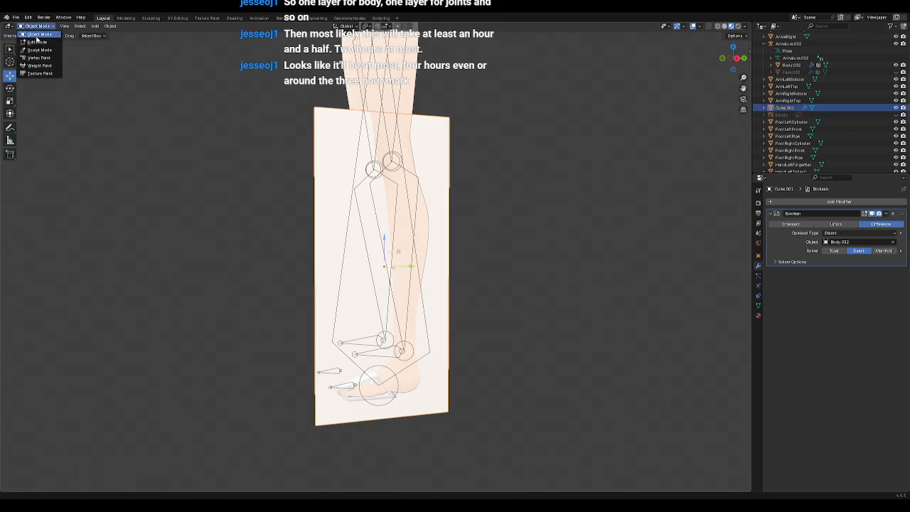
pyautogui.click(37, 41)
pyautogui.hotkey('ctrl', 'v')
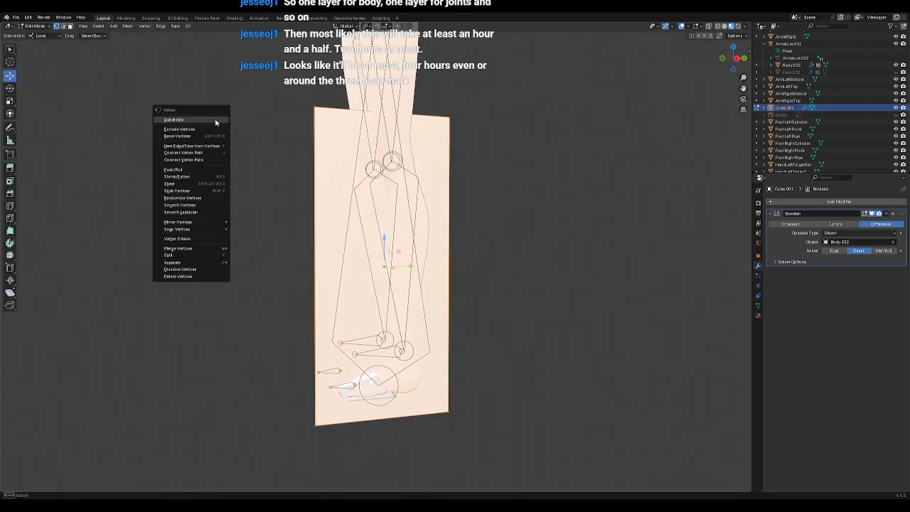
pyautogui.click(216, 122)
pyautogui.click(216, 122)
pyautogui.hotkey('ctrl', 'v')
pyautogui.click(217, 120)
pyautogui.hotkey('ctrl', 'v')
pyautogui.click(218, 121)
pyautogui.hotkey('ctrl', 'v')
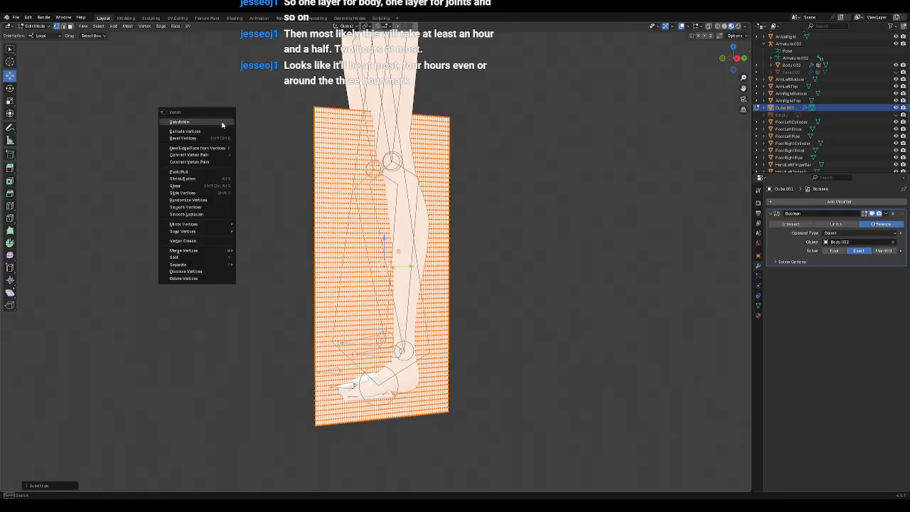
pyautogui.click(222, 123)
pyautogui.hotkey('ctrl', 'v')
pyautogui.click(222, 123)
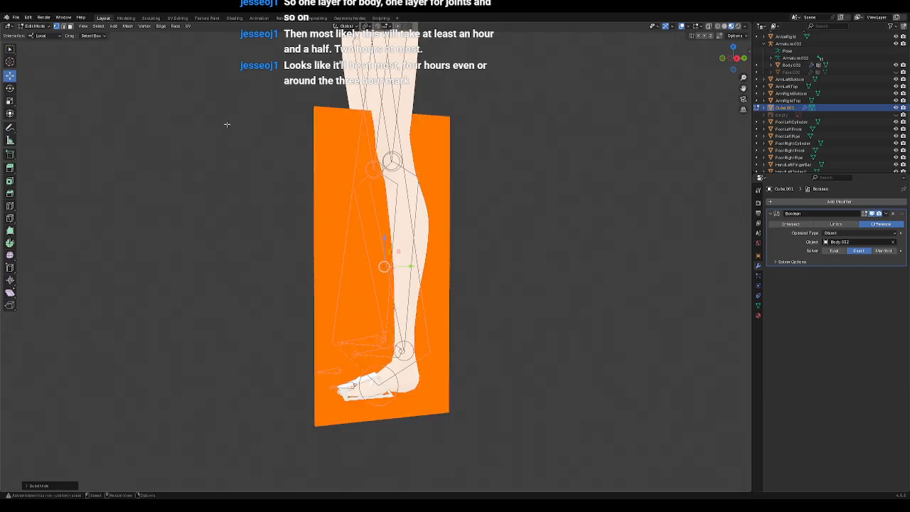
# Step: Undo the last subdivision and examine the grid's density around the lower leg
pyautogui.hotkey('ctrl', 'z')
pyautogui.moveTo(549, 275)
pyautogui.mouseDown(button='middle')
pyautogui.moveTo(503, 280)
pyautogui.moveTo(549, 278)
pyautogui.mouseUp(button='middle')
pyautogui.scroll(4, 549, 278)
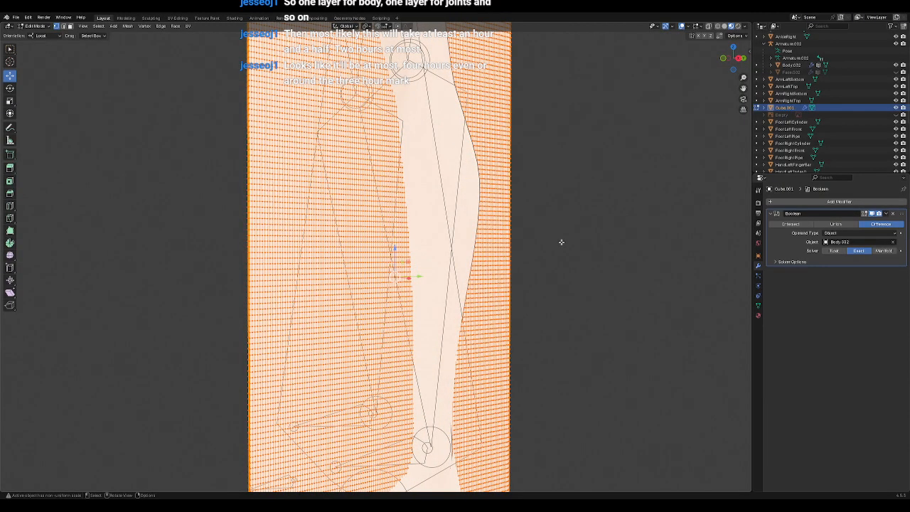
pyautogui.scroll(-4, 564, 240)
pyautogui.moveTo(562, 244); pyautogui.dragTo(595, 252, button='middle')
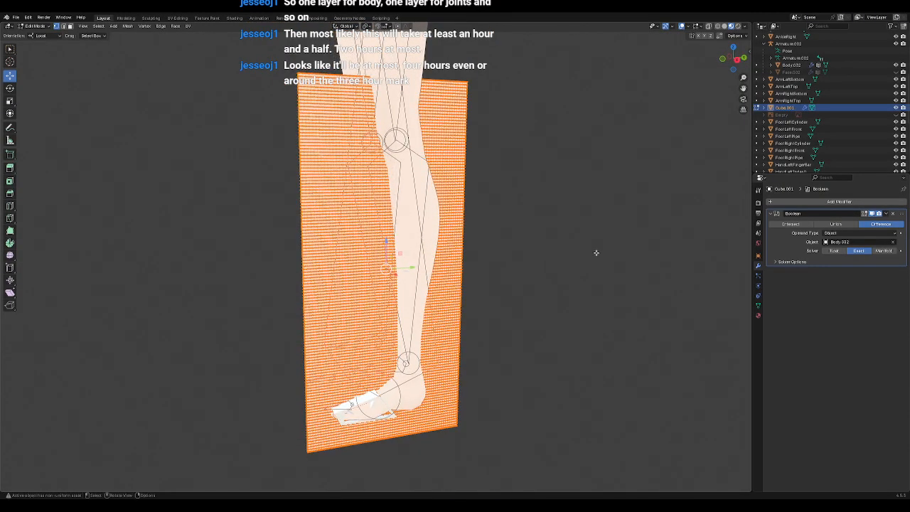
# Step: Clear the Boolean's object, pick Body.002 again, and set the operation to Intersect
pyautogui.click(892, 244)
pyautogui.click(893, 241)
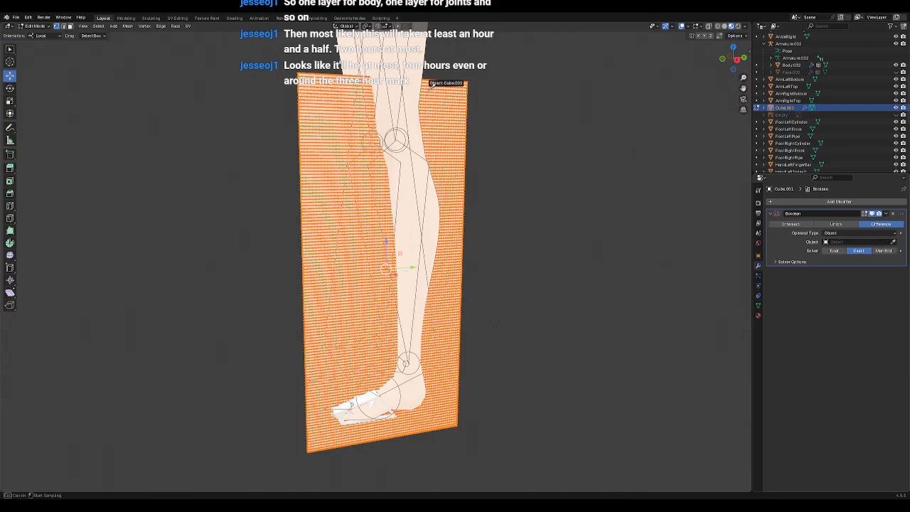
pyautogui.click(420, 55)
pyautogui.click(791, 224)
pyautogui.click(886, 214)
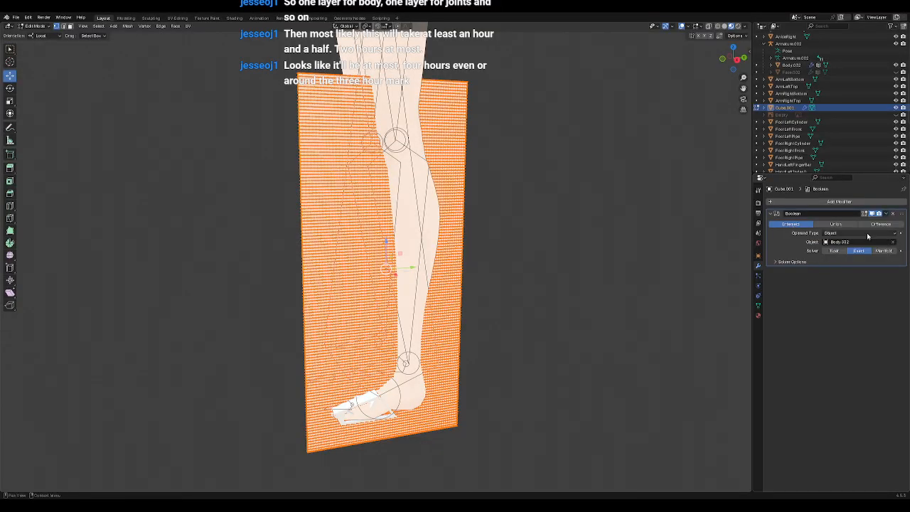
pyautogui.click(886, 213)
# Step: Deselect the slab's subdivided mesh and return to Object Mode
pyautogui.click(563, 204)
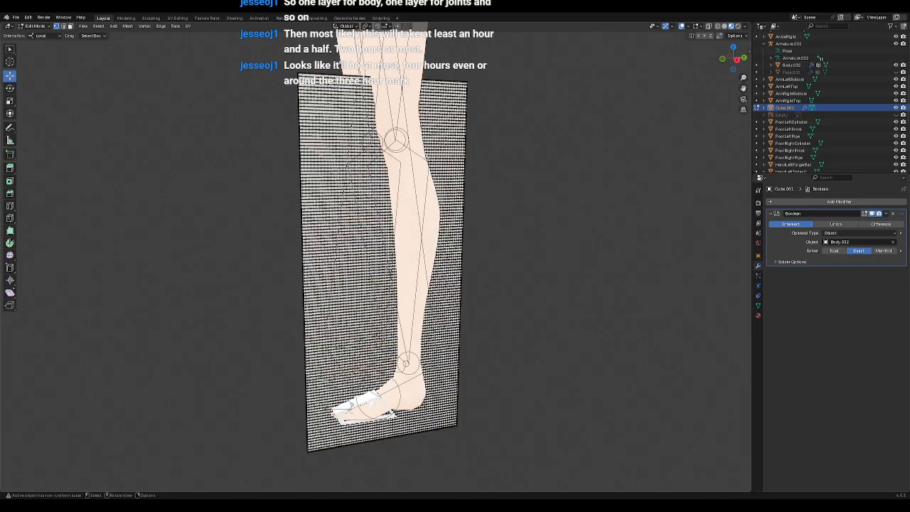
pyautogui.click(36, 26)
pyautogui.click(39, 34)
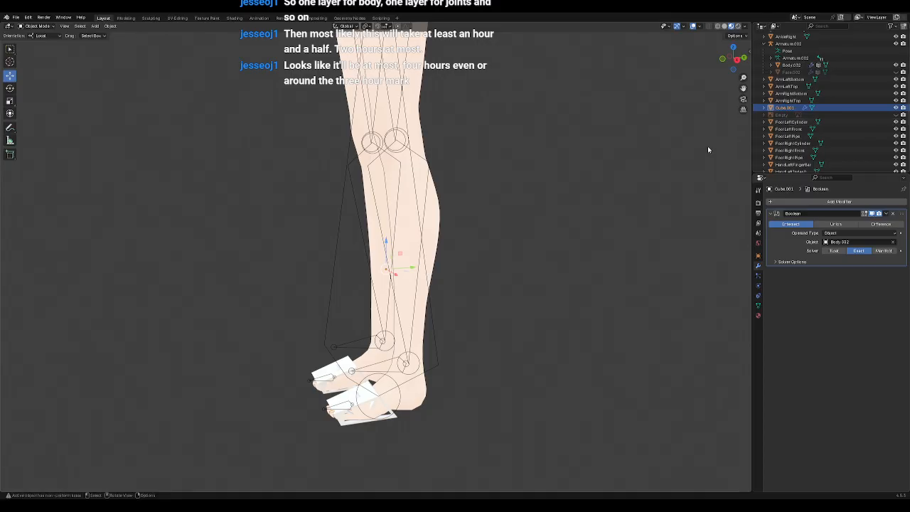
# Step: Try moving the slab's intersected section out of the leg, and undo back to Edit Mode
pyautogui.moveTo(417, 270); pyautogui.dragTo(517, 261)
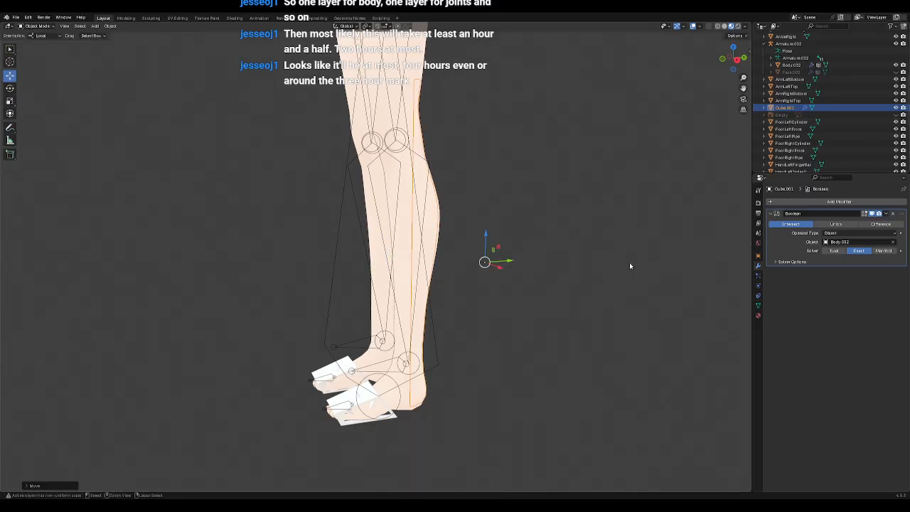
pyautogui.hotkey('ctrl', 'z')
pyautogui.hotkey('ctrl', 'z')
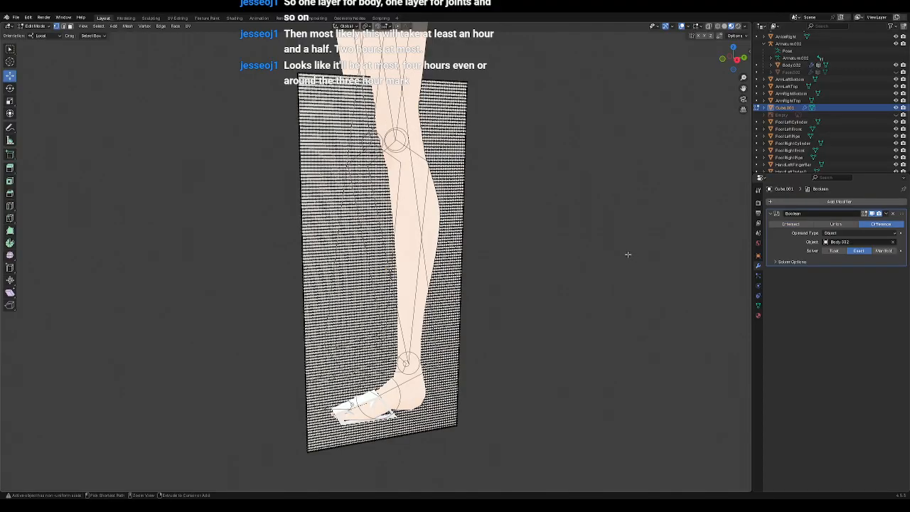
# Step: Examine the slab's narrow edges and broad faces up close to check how evenly they are subdivided
pyautogui.moveTo(543, 236); pyautogui.dragTo(622, 240, button='middle')
pyautogui.scroll(3, 623, 240)
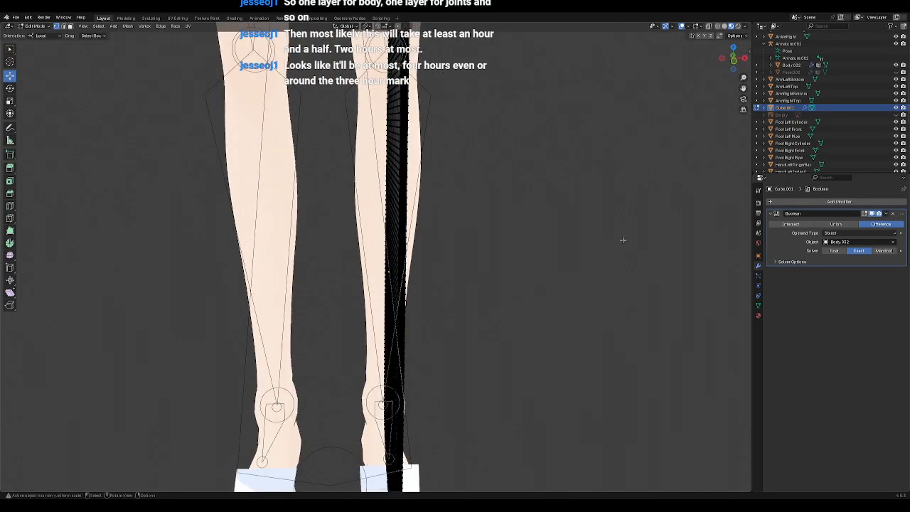
pyautogui.scroll(2, 622, 241)
pyautogui.scroll(3, 491, 235)
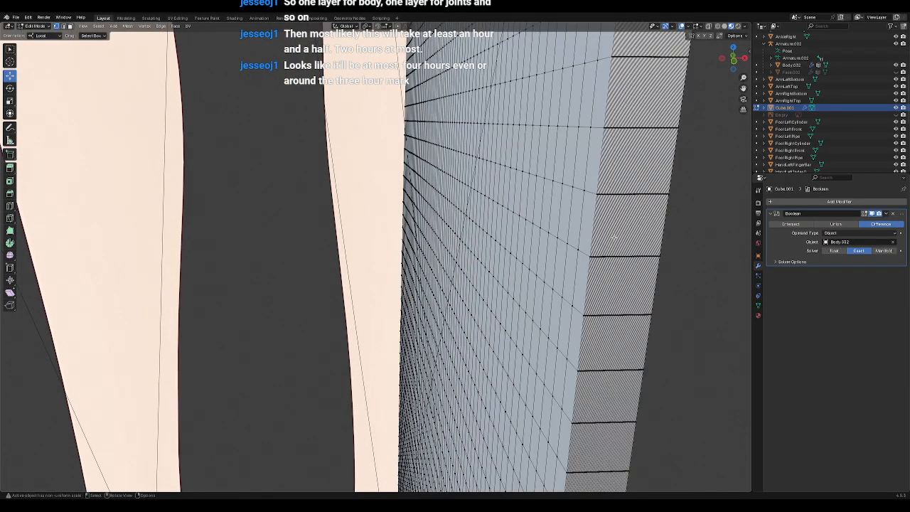
pyautogui.moveTo(587, 246); pyautogui.dragTo(686, 278)
pyautogui.click(687, 278)
pyautogui.scroll(-5, 678, 277)
pyautogui.scroll(-4, 678, 277)
pyautogui.moveTo(642, 264)
pyautogui.mouseDown(button='middle')
pyautogui.moveTo(632, 275)
pyautogui.moveTo(552, 268)
pyautogui.moveTo(568, 218)
pyautogui.moveTo(634, 277)
pyautogui.mouseUp(button='middle')
pyautogui.scroll(-2, 633, 277)
pyautogui.scroll(5, 633, 276)
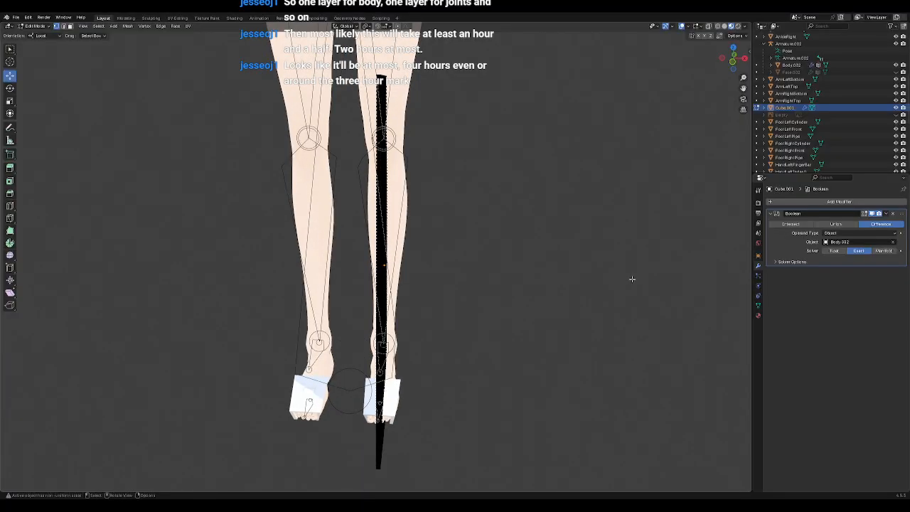
# Step: Undo the slab's subdivisions until its faces are plain again
pyautogui.hotkey('ctrl', 'z')
pyautogui.hotkey('ctrl', 'z')
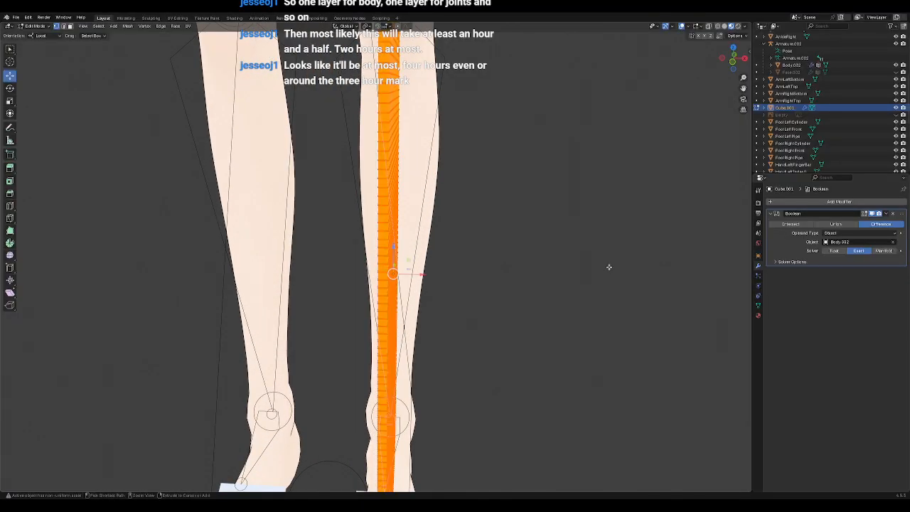
pyautogui.hotkey('ctrl', 'z')
pyautogui.hotkey('ctrl', 'z')
pyautogui.hotkey('ctrl', 'z')
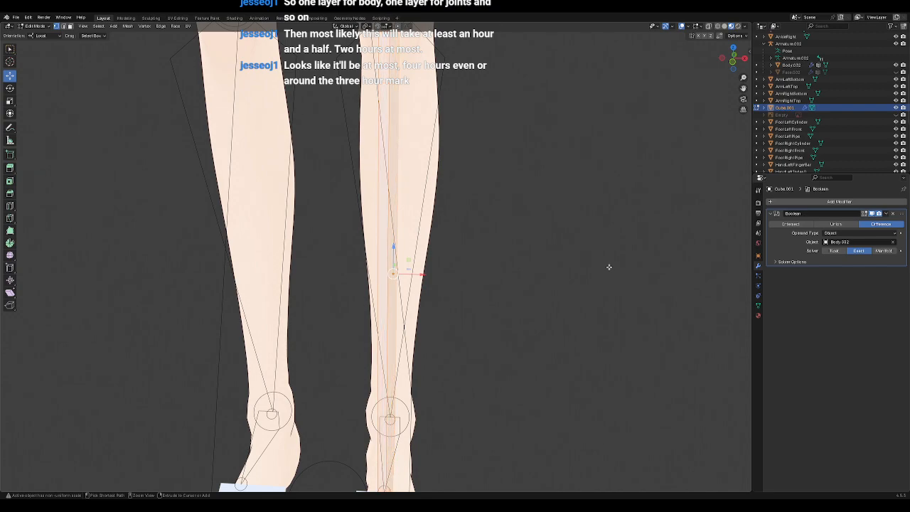
# Step: Box-select the slab's outer broad face in side view, subdivide it six times, and deselect it
pyautogui.scroll(-4, 609, 266)
pyautogui.moveTo(583, 271); pyautogui.dragTo(519, 272, button='middle')
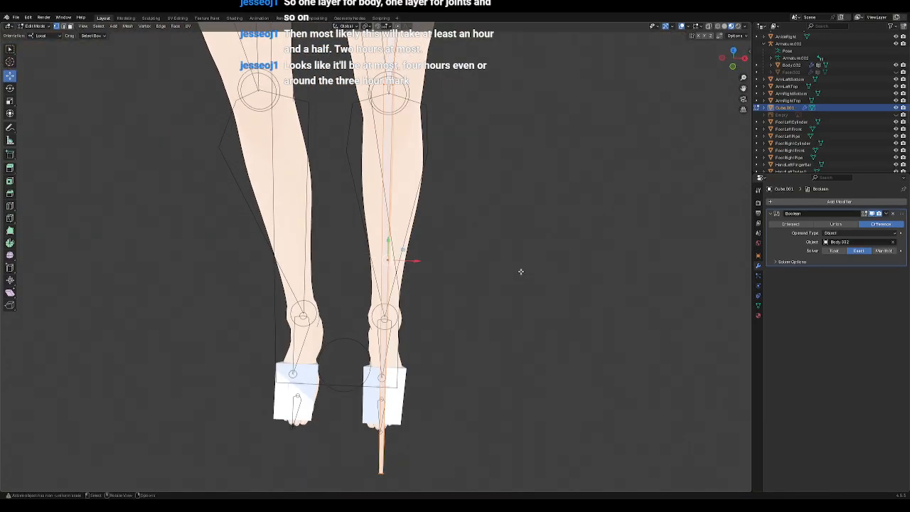
pyautogui.press('KP_1')
pyautogui.press('KP_3')
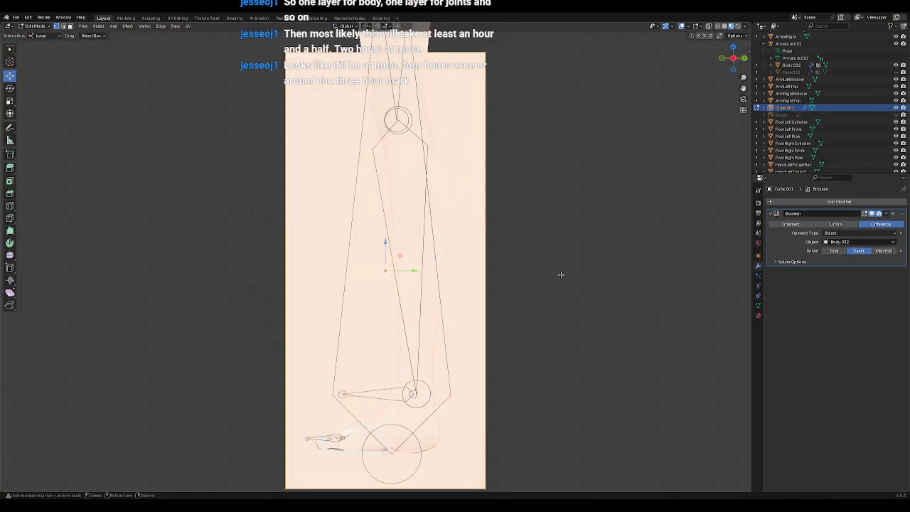
pyautogui.scroll(-1, 560, 279)
pyautogui.click(676, 127)
pyautogui.moveTo(210, 41); pyautogui.dragTo(565, 467)
pyautogui.moveTo(474, 298); pyautogui.dragTo(492, 282, button='middle')
pyautogui.rightClick(504, 203)
pyautogui.click(503, 202)
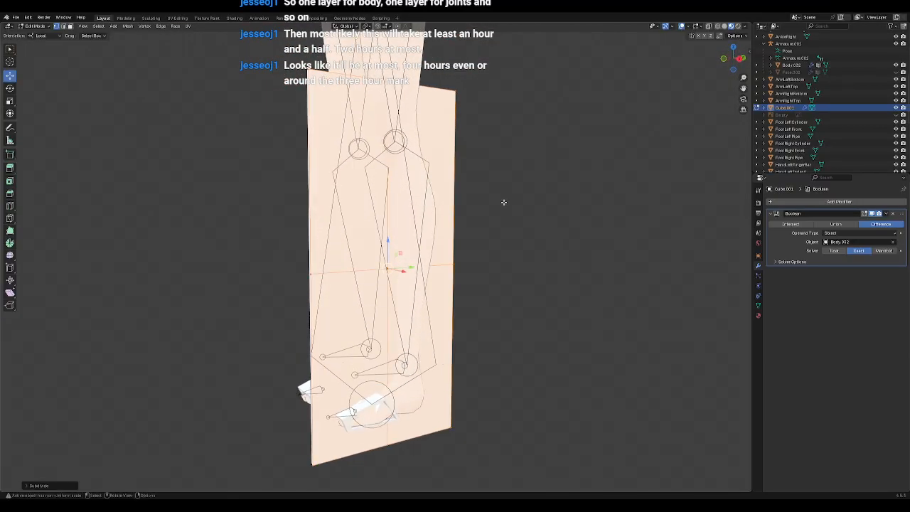
pyautogui.rightClick(504, 202)
pyautogui.click(503, 203)
pyautogui.rightClick(504, 202)
pyautogui.click(503, 202)
pyautogui.rightClick(504, 202)
pyautogui.click(504, 203)
pyautogui.rightClick(503, 202)
pyautogui.click(503, 203)
pyautogui.rightClick(503, 202)
pyautogui.click(503, 202)
pyautogui.click(499, 208)
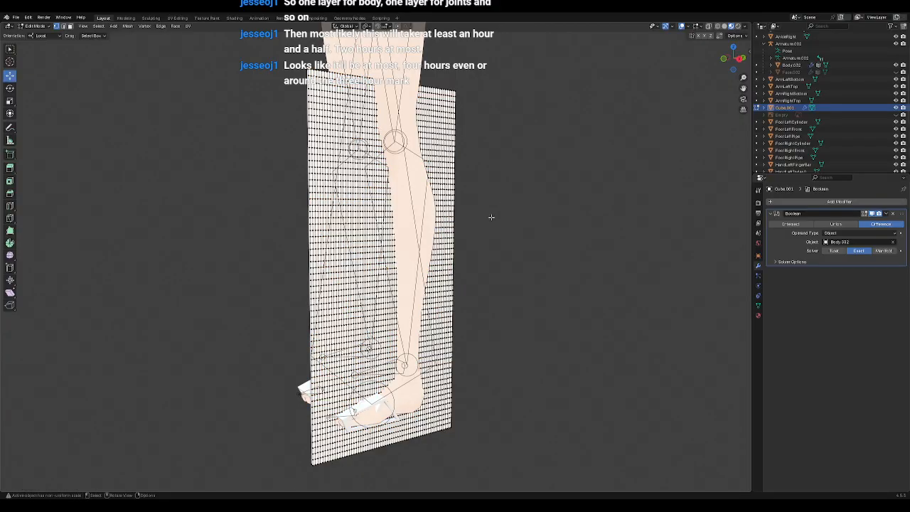
# Step: Examine the slab from its inner side to compare the subdivision of its two broad faces
pyautogui.press('KP_1')
pyautogui.press('KP_3')
pyautogui.press('KP_4')
pyautogui.press('KP_4')
pyautogui.press('KP_4')
pyautogui.press('KP_4')
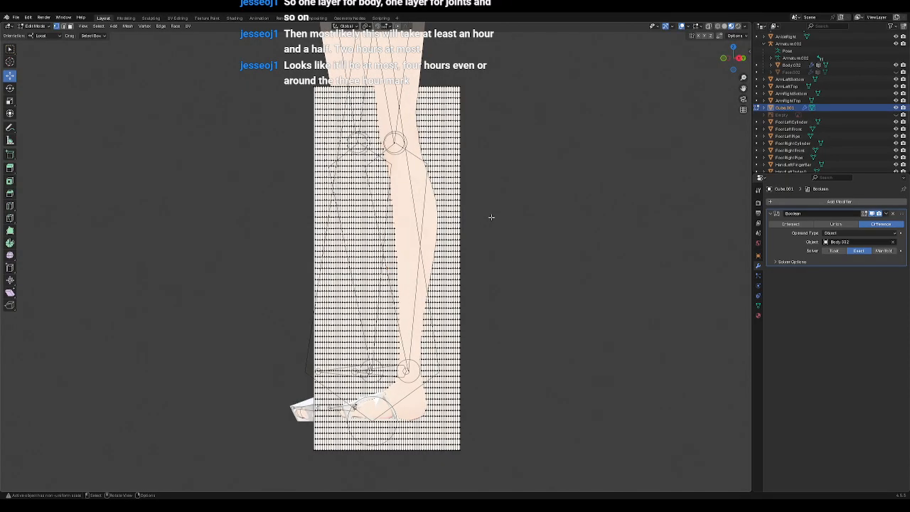
pyautogui.press('KP_4')
pyautogui.press('KP_4')
pyautogui.press('KP_4')
pyautogui.press('KP_4')
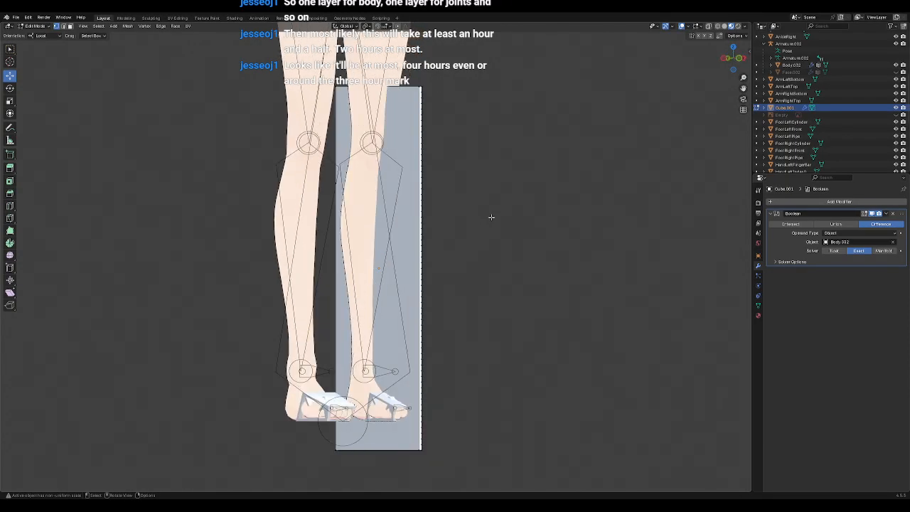
pyautogui.press('KP_4')
# Step: Box-select the slab from its inner side, inspect the selection from both sides, and deselect it
pyautogui.moveTo(223, 47); pyautogui.dragTo(507, 473)
pyautogui.moveTo(539, 302)
pyautogui.mouseDown(button='middle')
pyautogui.moveTo(423, 312)
pyautogui.moveTo(455, 270)
pyautogui.moveTo(535, 297)
pyautogui.mouseUp(button='middle')
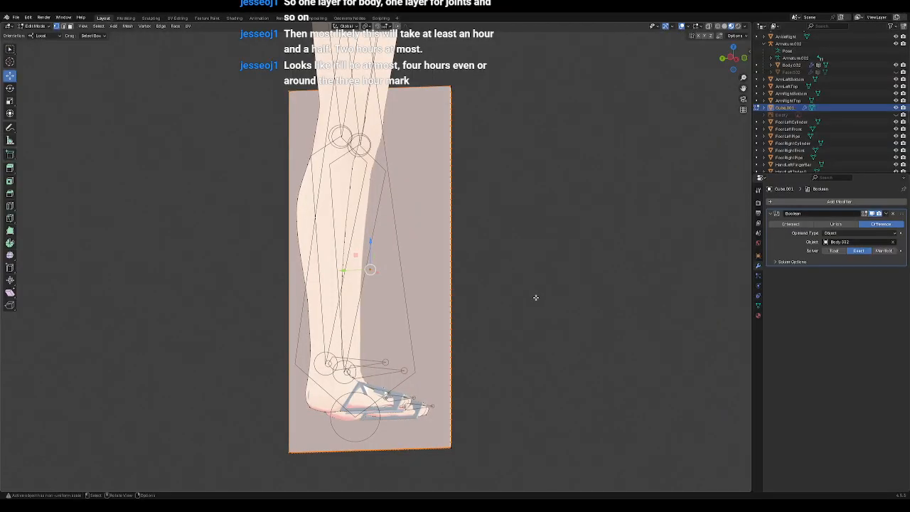
pyautogui.press('KP_3')
pyautogui.press('KP_4')
pyautogui.press('KP_4')
pyautogui.press('KP_4')
pyautogui.press('KP_4')
pyautogui.press('KP_4')
pyautogui.press('KP_4')
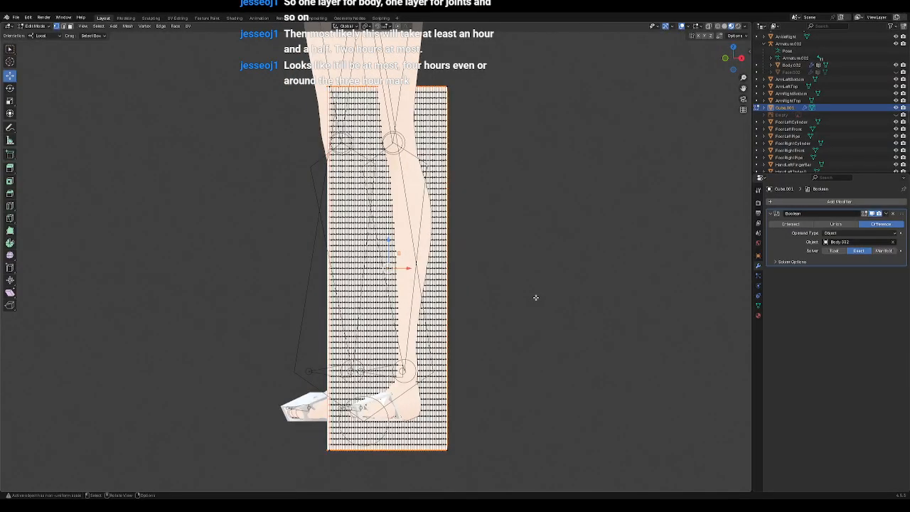
pyautogui.press('KP_4')
pyautogui.press('KP_4')
pyautogui.press('KP_4')
pyautogui.press('KP_4')
pyautogui.press('KP_4')
pyautogui.press('KP_4')
pyautogui.click(531, 294)
# Step: Select the border of the slab's unsubdivided inner face, extending the vertex selection corner to corner along shortest paths
pyautogui.click(450, 91)
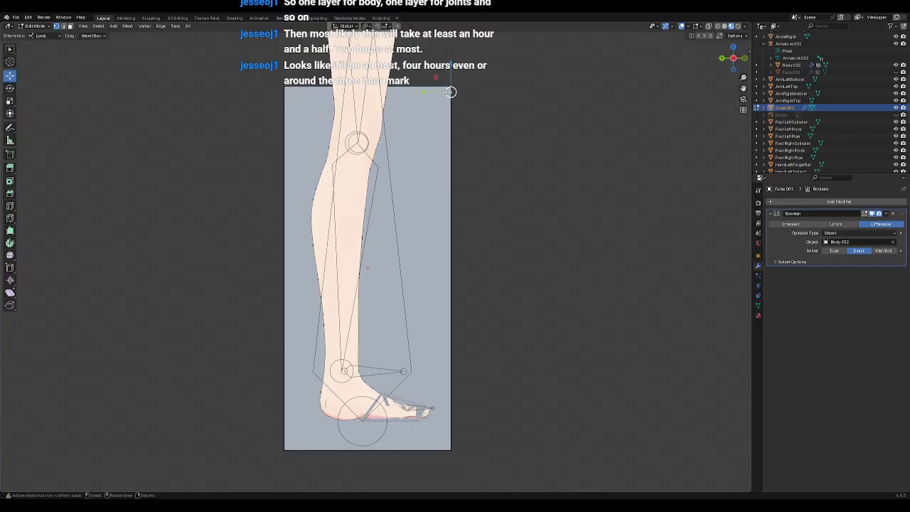
pyautogui.click(440, 98)
pyautogui.click(453, 109)
pyautogui.scroll(5, 469, 86)
pyautogui.keyDown('shift'); pyautogui.moveTo(478, 38); pyautogui.dragTo(337, 400, button='middle'); pyautogui.keyUp('shift')
pyautogui.scroll(6, 483, 244)
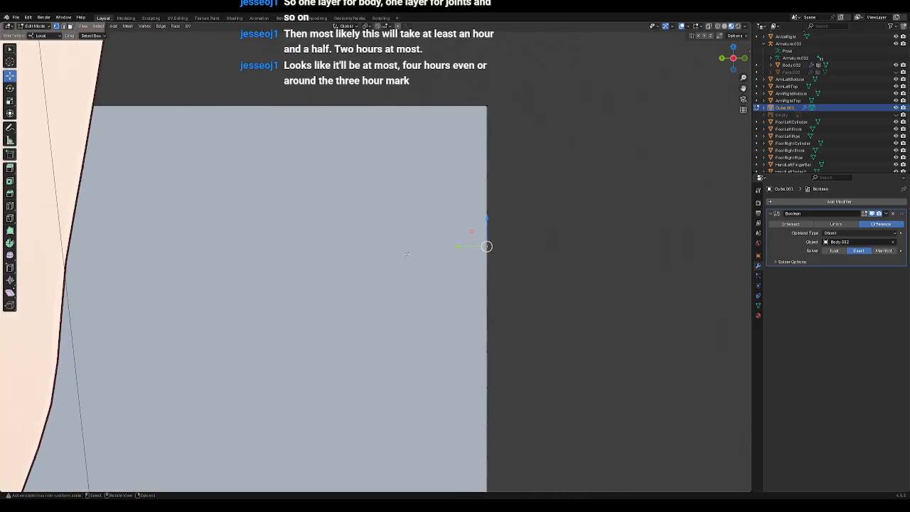
pyautogui.moveTo(509, 76); pyautogui.dragTo(511, 161, button='middle')
pyautogui.click(508, 149)
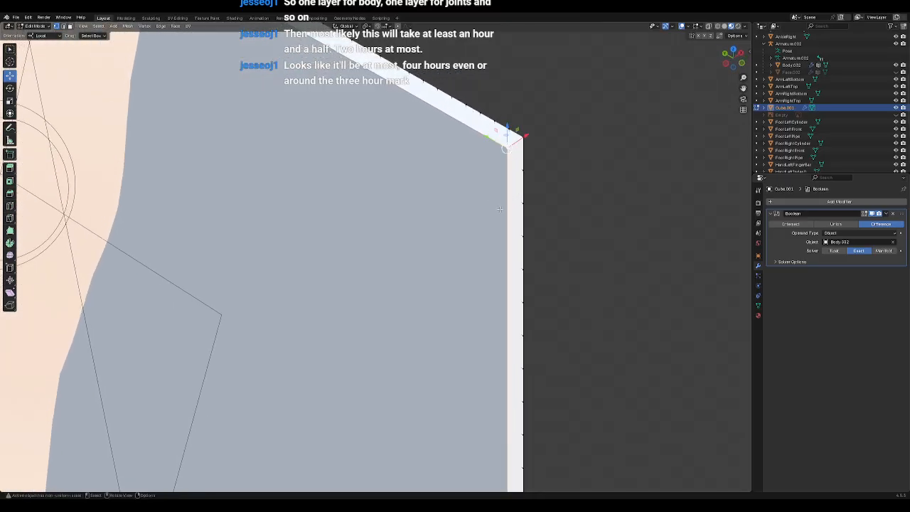
pyautogui.scroll(-7, 500, 213)
pyautogui.keyDown('shift'); pyautogui.moveTo(460, 298); pyautogui.dragTo(504, 43, button='middle'); pyautogui.keyUp('shift')
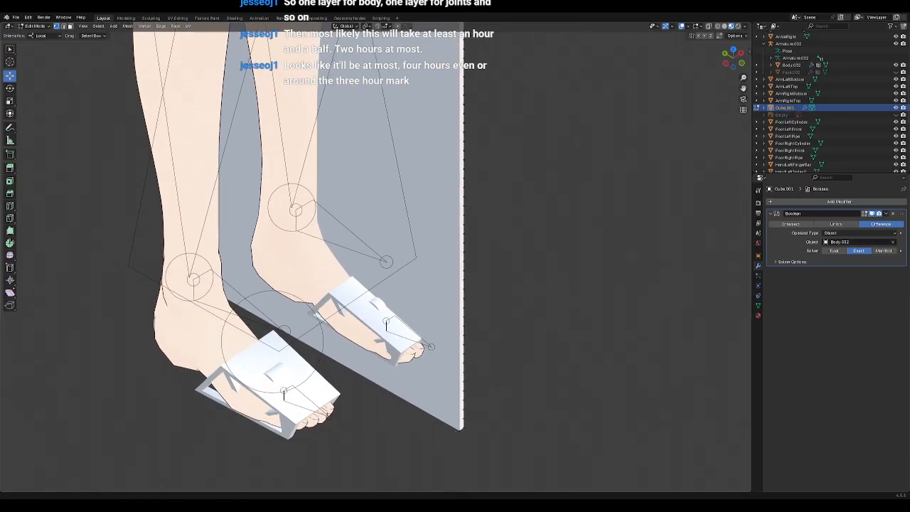
pyautogui.keyDown('ctrl'); pyautogui.click(460, 430); pyautogui.keyUp('ctrl')
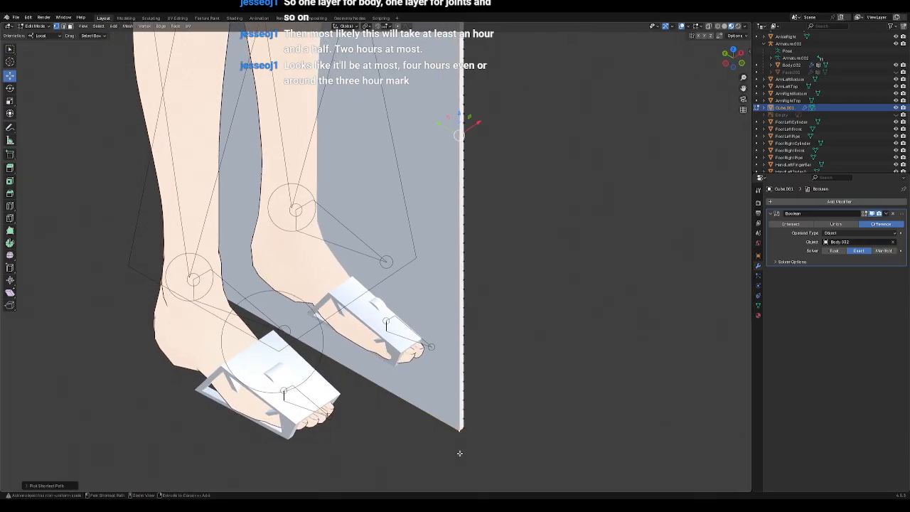
pyautogui.moveTo(349, 386); pyautogui.dragTo(566, 393, button='middle')
pyautogui.keyDown('ctrl'); pyautogui.click(366, 459); pyautogui.keyUp('ctrl')
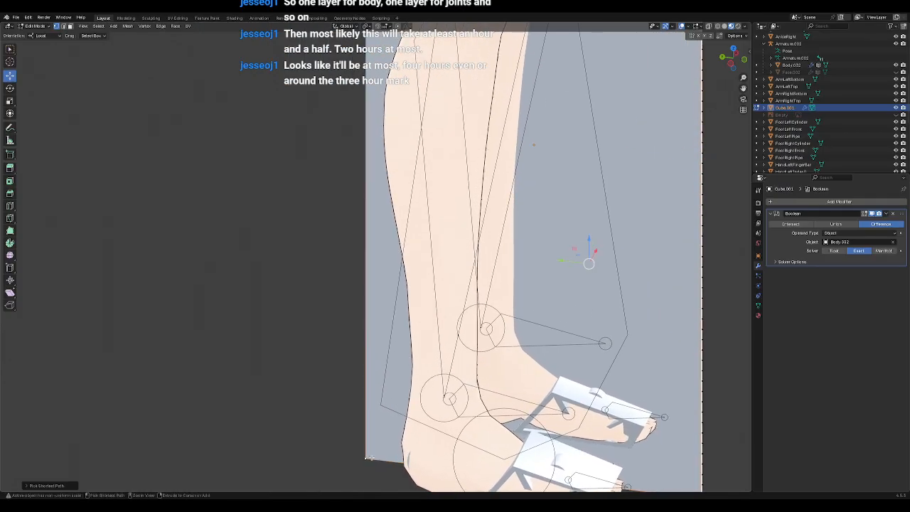
pyautogui.moveTo(300, 270); pyautogui.dragTo(488, 491, button='middle')
# Step: Subdivide the slab's inner broad face repeatedly into a dense grid
pyautogui.press('a')
pyautogui.rightClick(572, 152)
pyautogui.click(573, 153)
pyautogui.rightClick(572, 153)
pyautogui.click(572, 152)
pyautogui.rightClick(572, 152)
pyautogui.click(572, 153)
pyautogui.rightClick(572, 153)
pyautogui.click(572, 153)
pyautogui.rightClick(572, 153)
pyautogui.click(572, 153)
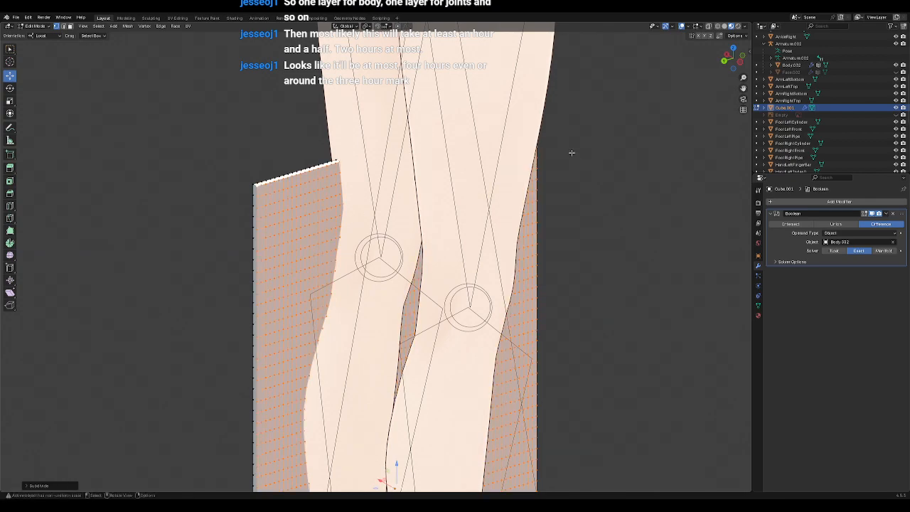
# Step: Deselect the slab's subdivided mesh and save the file
pyautogui.moveTo(620, 183); pyautogui.dragTo(471, 191, button='middle')
pyautogui.click(564, 195)
pyautogui.hotkey('ctrl', 's')
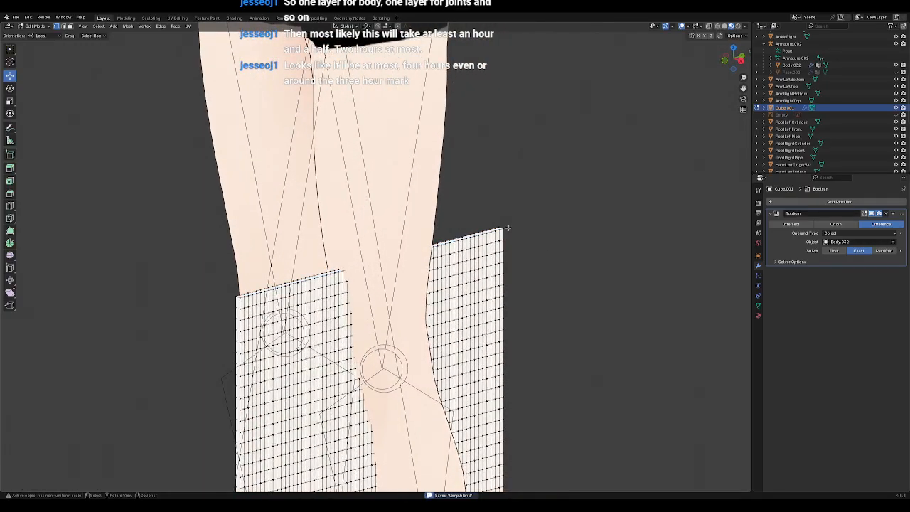
# Step: Remove the Boolean modifier from Cube.001 and save the file
pyautogui.scroll(-4, 508, 206)
pyautogui.moveTo(502, 306); pyautogui.dragTo(479, 130, button='middle')
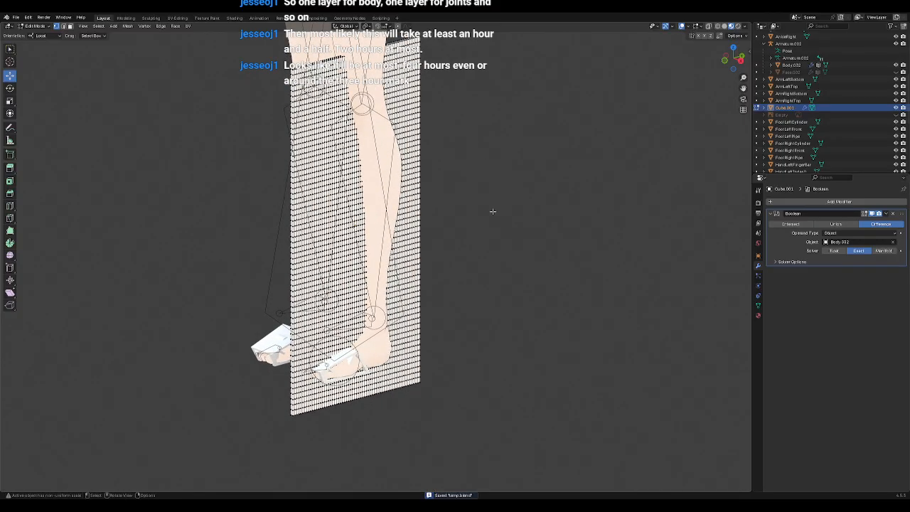
pyautogui.press('KP_1')
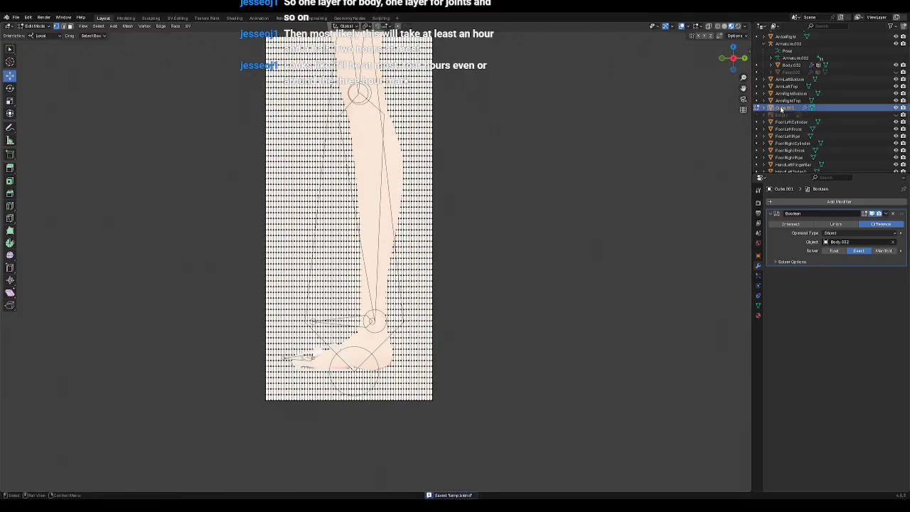
pyautogui.click(894, 214)
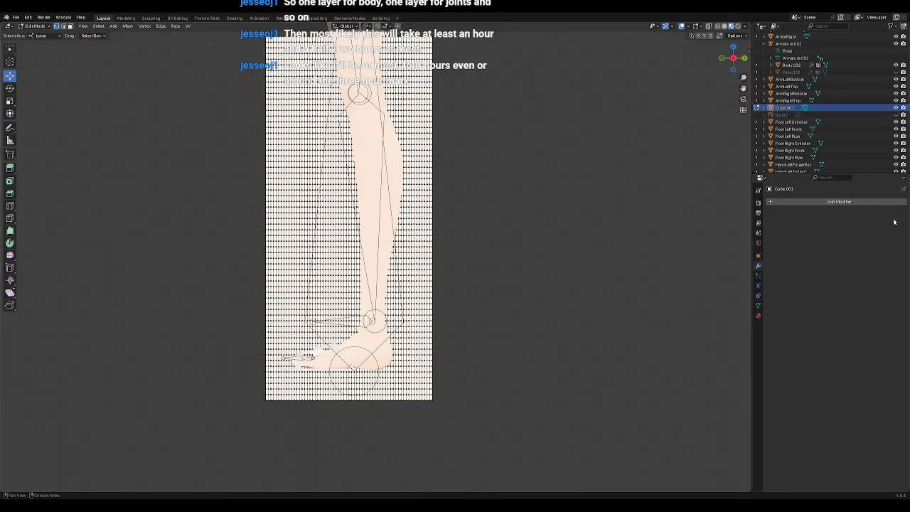
pyautogui.hotkey('ctrl', 's')
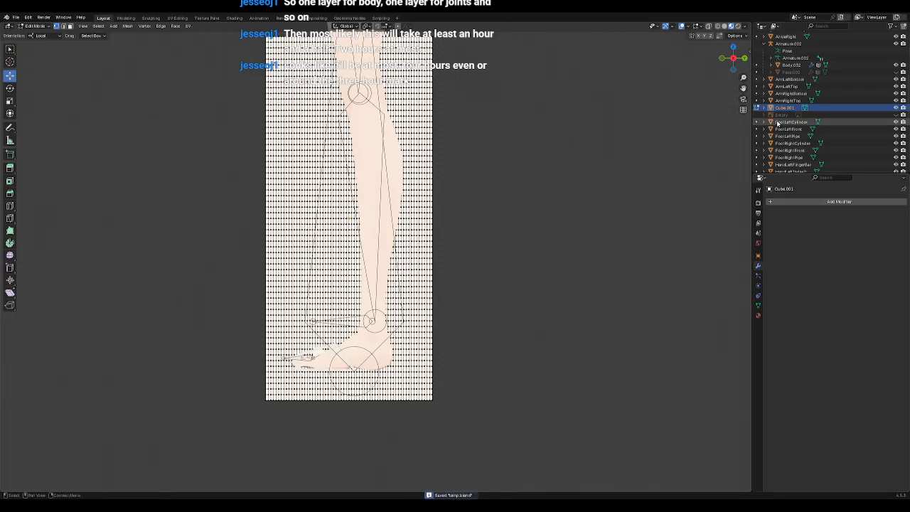
# Step: Add a new Boolean modifier to Cube.001 and pick Body.002 as its object
pyautogui.click(838, 202)
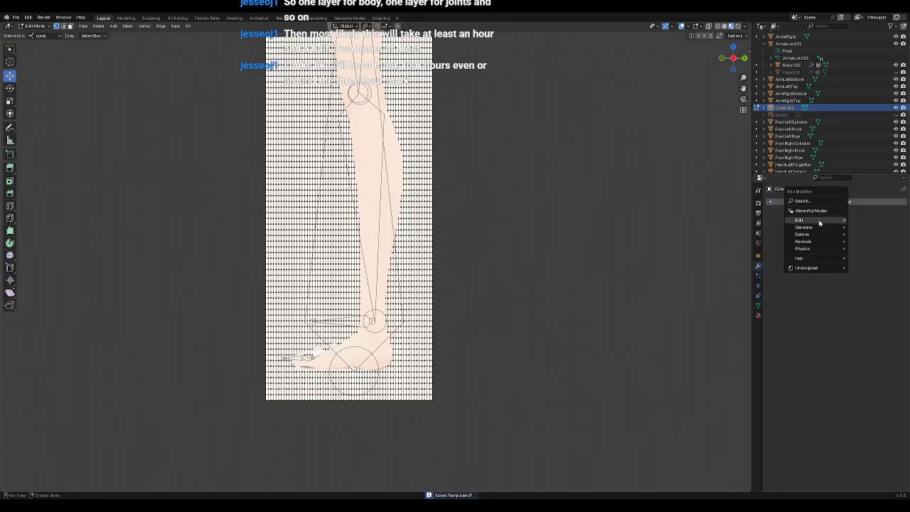
pyautogui.click(796, 207)
pyautogui.click(776, 217)
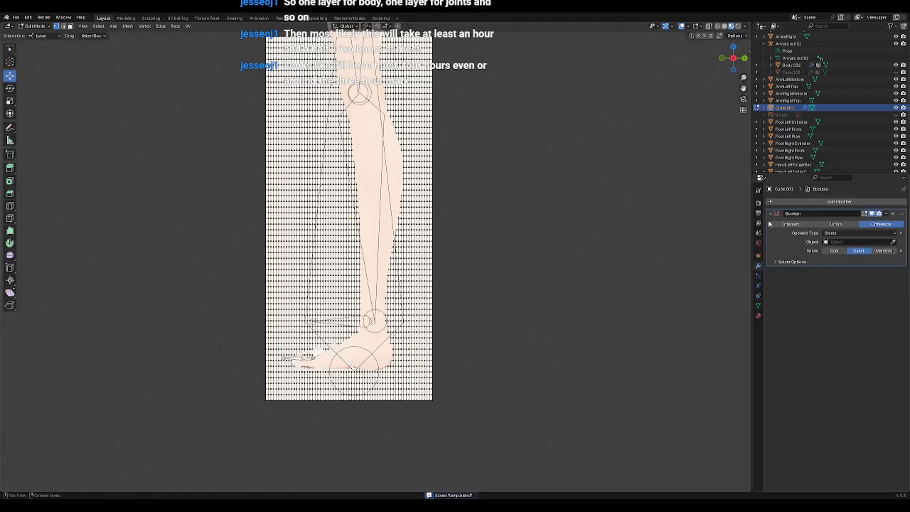
pyautogui.keyDown('shift'); pyautogui.moveTo(532, 173); pyautogui.dragTo(607, 300, button='middle'); pyautogui.keyUp('shift')
pyautogui.click(894, 243)
pyautogui.click(456, 84)
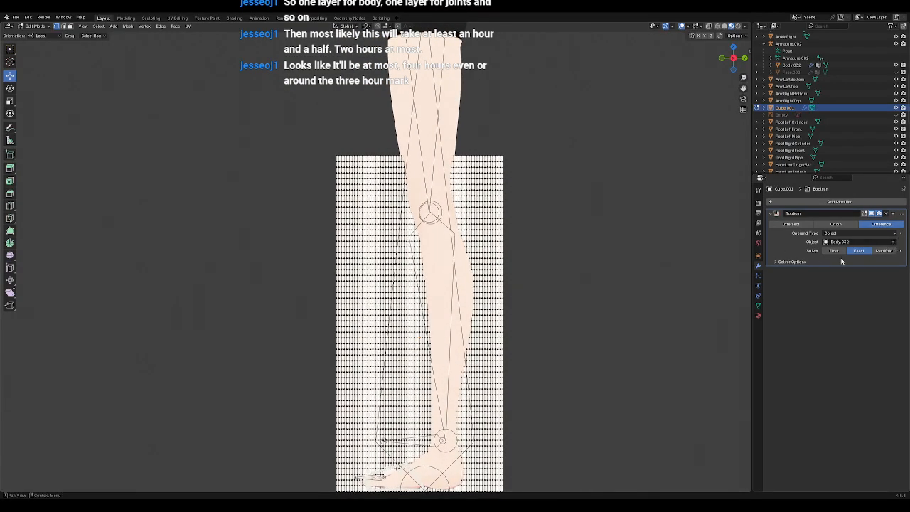
# Step: Set the Boolean operation to Intersect and return the slab to Object Mode
pyautogui.click(790, 224)
pyautogui.click(885, 213)
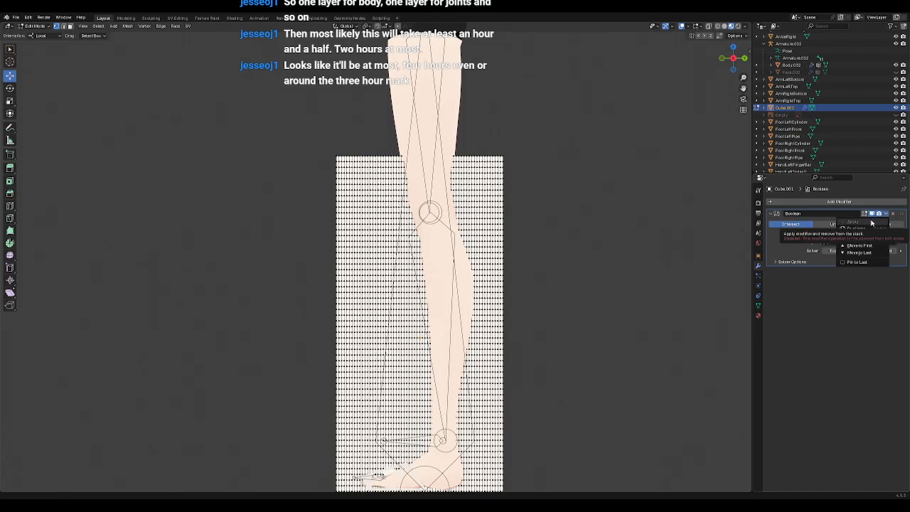
pyautogui.keyDown('shift'); pyautogui.moveTo(534, 272); pyautogui.dragTo(584, 252, button='middle'); pyautogui.keyUp('shift')
pyautogui.scroll(2, 584, 252)
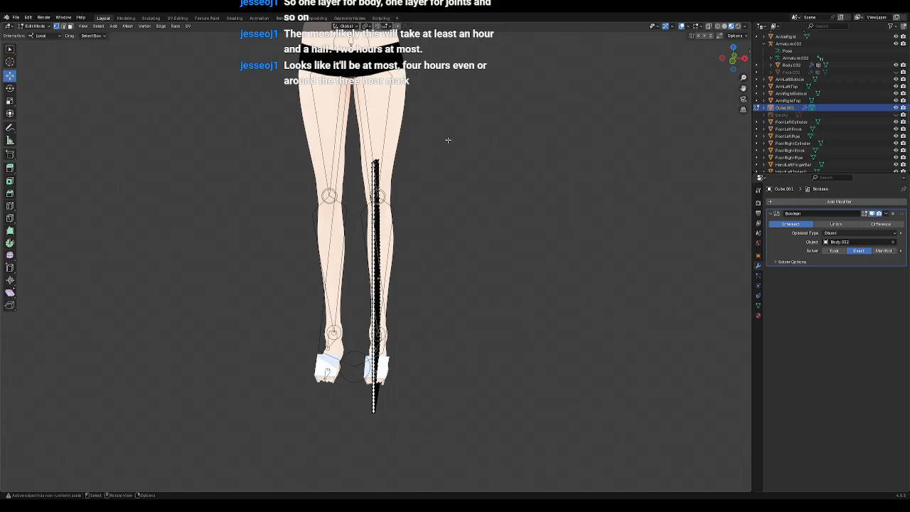
pyautogui.click(36, 25)
pyautogui.click(36, 37)
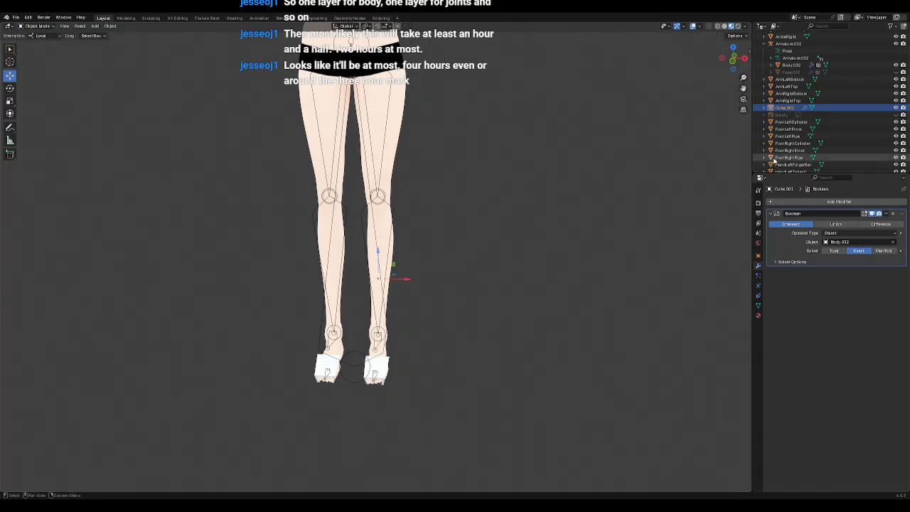
# Step: Undo back to Edit Mode with the Boolean on Difference, and select the slab's entire mesh
pyautogui.moveTo(496, 228); pyautogui.dragTo(430, 237, button='middle')
pyautogui.hotkey('ctrl', 'z')
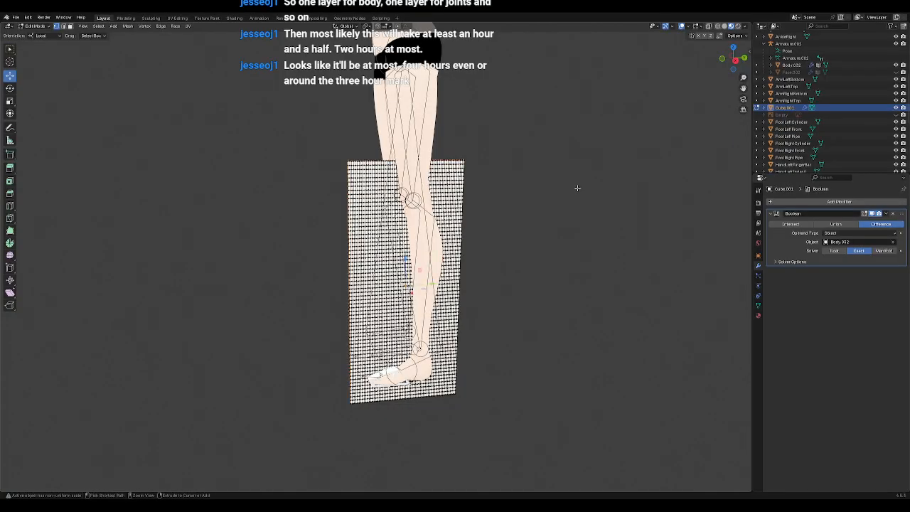
pyautogui.press('a')
pyautogui.moveTo(510, 230); pyautogui.dragTo(630, 237, button='middle')
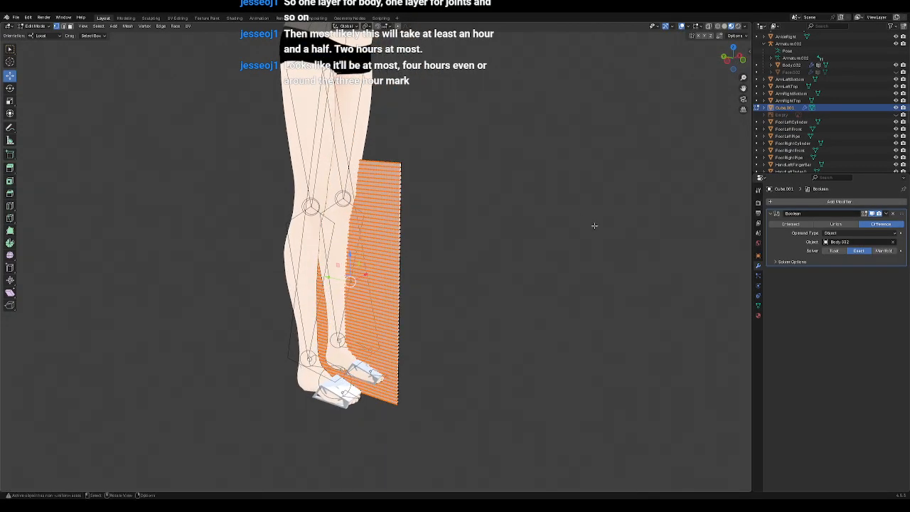
# Step: Deselect the slab's mesh, remove the Boolean modifier from Cube.001, and return the slab to Object Mode
pyautogui.scroll(5, 590, 222)
pyautogui.click(573, 213)
pyautogui.moveTo(573, 214); pyautogui.dragTo(675, 231, button='middle')
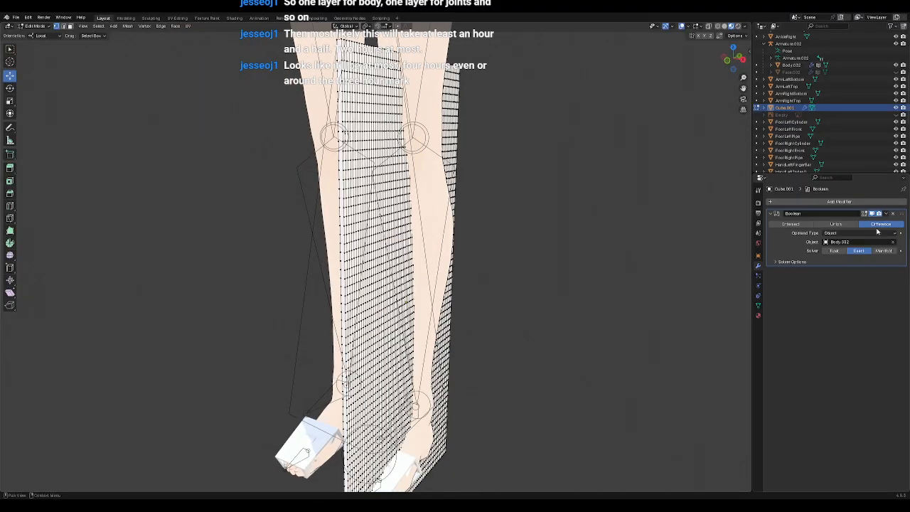
pyautogui.click(892, 214)
pyautogui.click(44, 27)
pyautogui.click(40, 34)
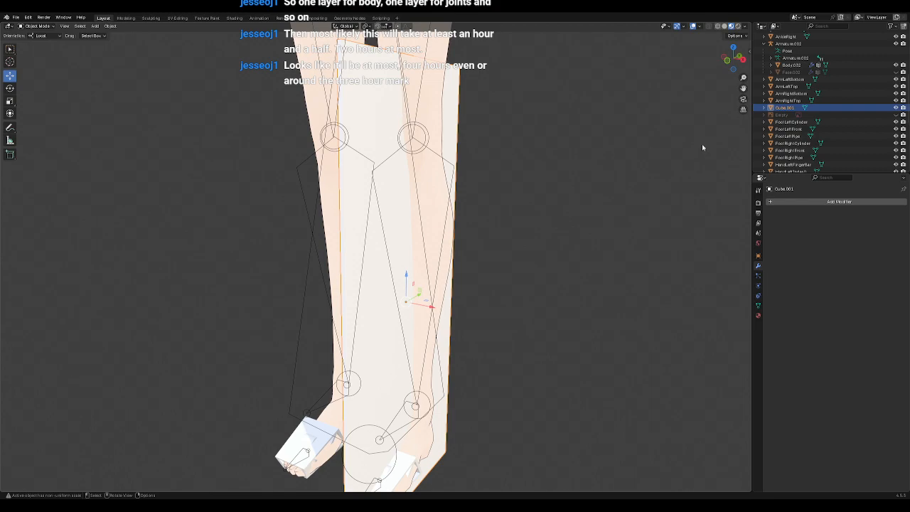
# Step: Add a new Boolean modifier to Cube.001 with Body.002 as its object and the operation set to Intersect
pyautogui.click(818, 202)
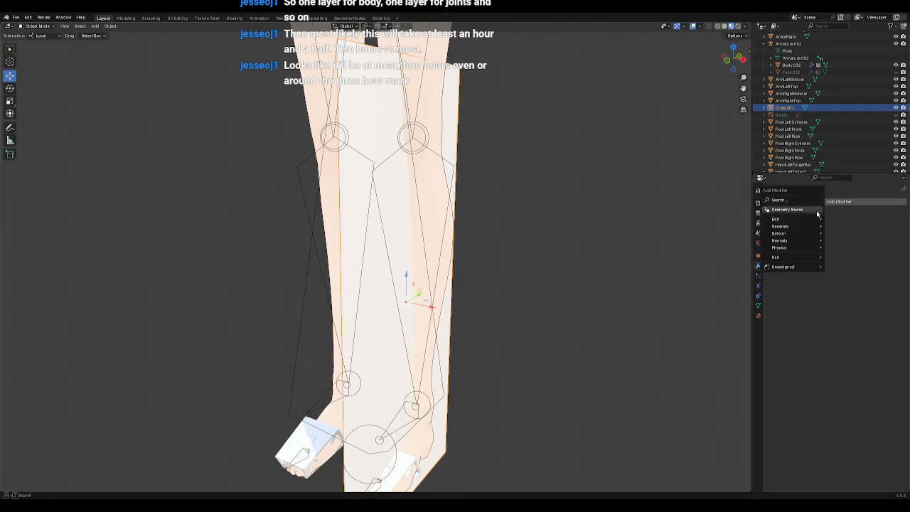
pyautogui.click(792, 204)
pyautogui.click(792, 218)
pyautogui.click(893, 242)
pyautogui.click(446, 48)
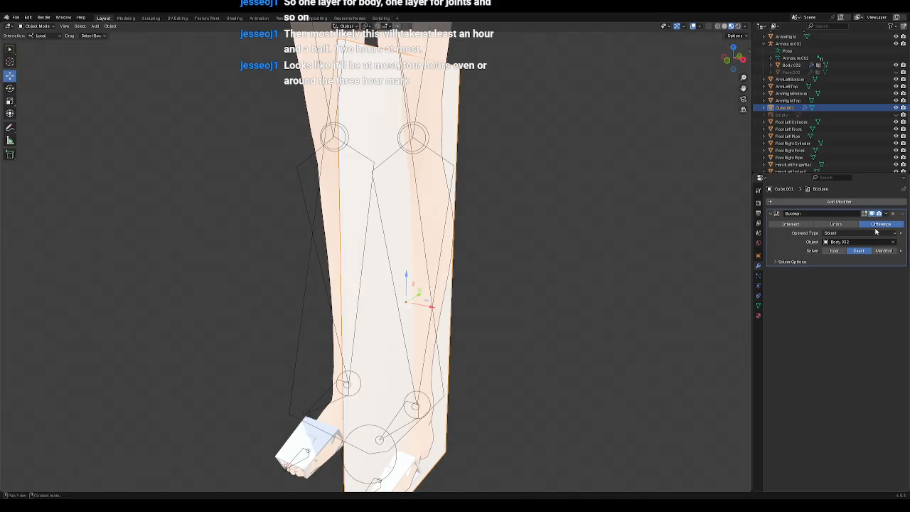
pyautogui.click(789, 224)
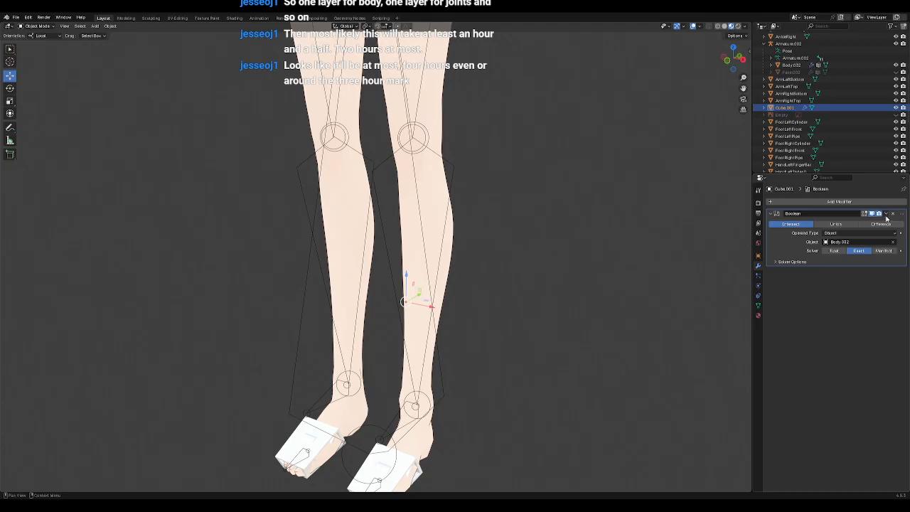
# Step: Apply the Boolean modifier and move the resulting Cube.001 piece along Y, clear of the legs
pyautogui.click(885, 213)
pyautogui.click(879, 223)
pyautogui.moveTo(536, 283); pyautogui.dragTo(490, 302, button='middle')
pyautogui.moveTo(462, 309); pyautogui.dragTo(572, 301)
pyautogui.scroll(-2, 573, 299)
pyautogui.moveTo(502, 282); pyautogui.dragTo(562, 275)
pyautogui.scroll(2, 521, 410)
pyautogui.keyDown('shift'); pyautogui.moveTo(541, 404); pyautogui.dragTo(376, 260, button='middle'); pyautogui.keyUp('shift')
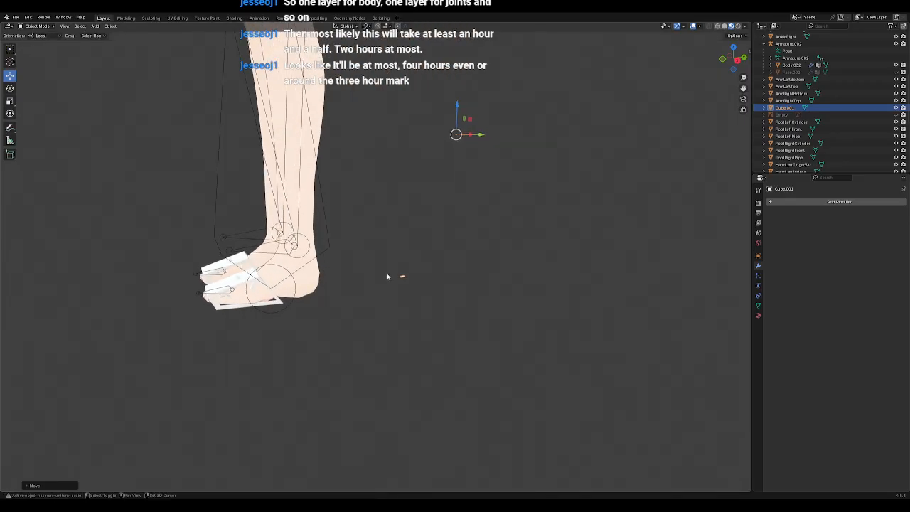
# Step: Examine the geometry left in Cube.001 near foot level up close and from farther back
pyautogui.scroll(5, 455, 299)
pyautogui.scroll(2, 423, 301)
pyautogui.keyDown('shift'); pyautogui.moveTo(460, 299); pyautogui.dragTo(414, 326, button='middle'); pyautogui.keyUp('shift')
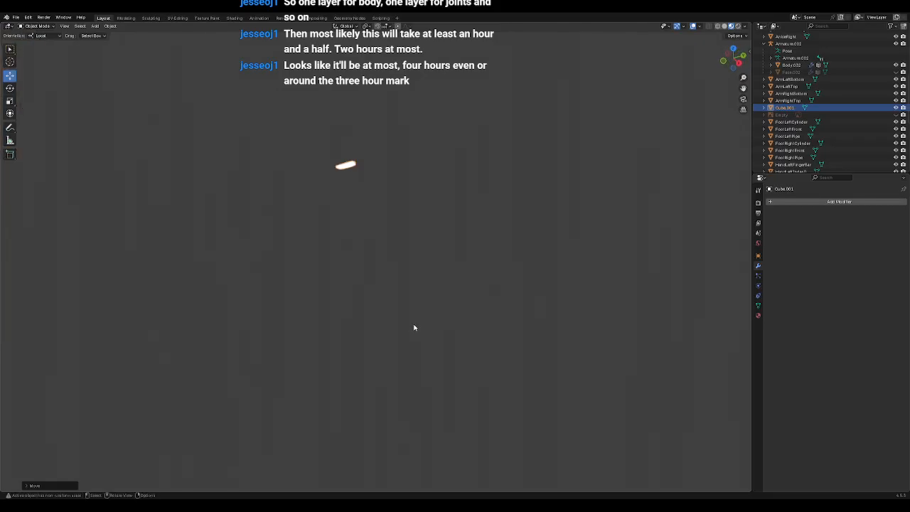
pyautogui.press('KP_Decimal')
pyautogui.moveTo(383, 242)
pyautogui.mouseDown(button='middle')
pyautogui.moveTo(417, 229)
pyautogui.moveTo(436, 195)
pyautogui.moveTo(477, 189)
pyautogui.moveTo(491, 202)
pyautogui.moveTo(315, 244)
pyautogui.moveTo(333, 214)
pyautogui.moveTo(309, 223)
pyautogui.moveTo(385, 226)
pyautogui.mouseUp(button='middle')
pyautogui.scroll(-10, 386, 227)
pyautogui.scroll(-13, 389, 227)
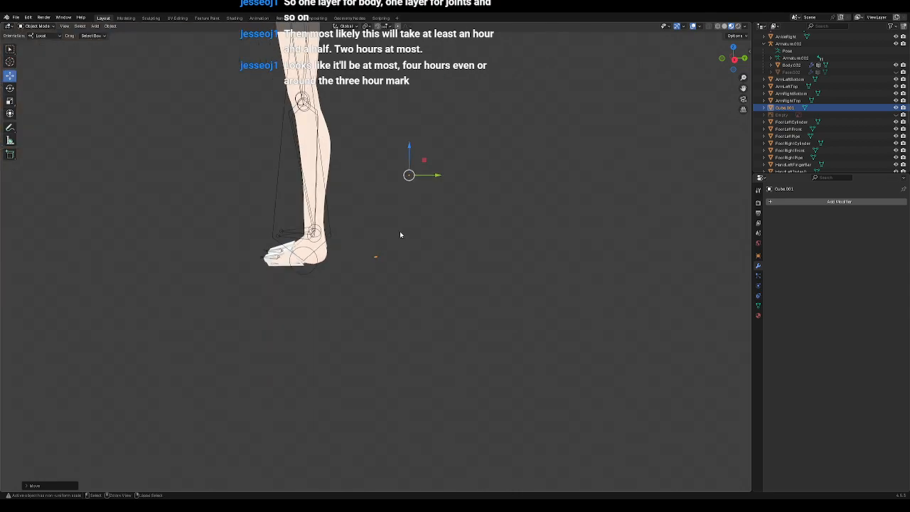
# Step: Undo the move of Cube.001, the applied Boolean, and the Intersect setting
pyautogui.hotkey('ctrl', 'z')
pyautogui.hotkey('ctrl', 'z')
pyautogui.hotkey('ctrl', 'z')
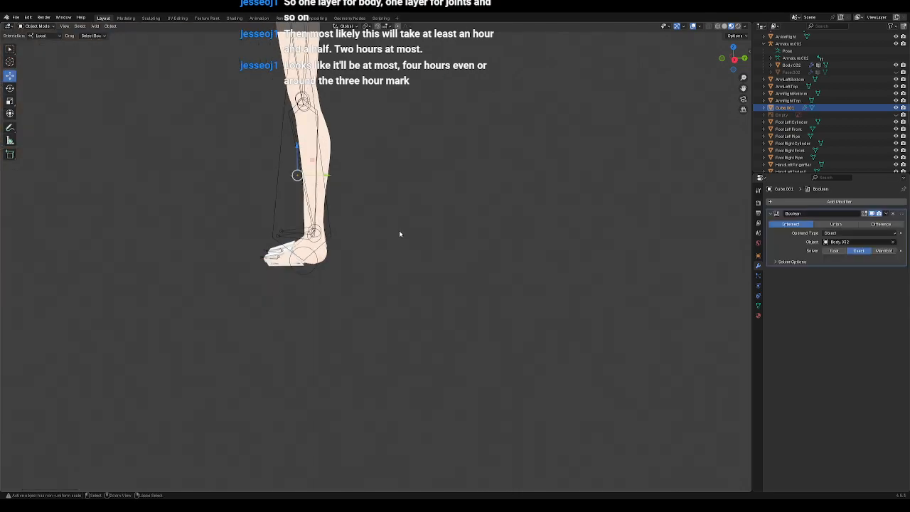
pyautogui.hotkey('ctrl', 'z')
# Step: Select Body.002, put it in Edit Mode, and select its entire mesh
pyautogui.moveTo(399, 234); pyautogui.dragTo(477, 369, button='middle')
pyautogui.click(403, 252)
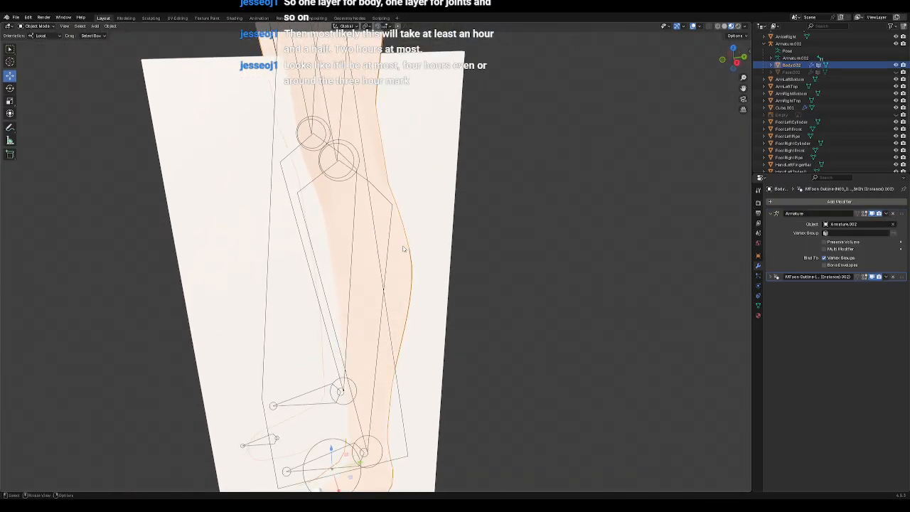
pyautogui.scroll(-5, 450, 251)
pyautogui.rightClick(455, 244)
pyautogui.moveTo(460, 167)
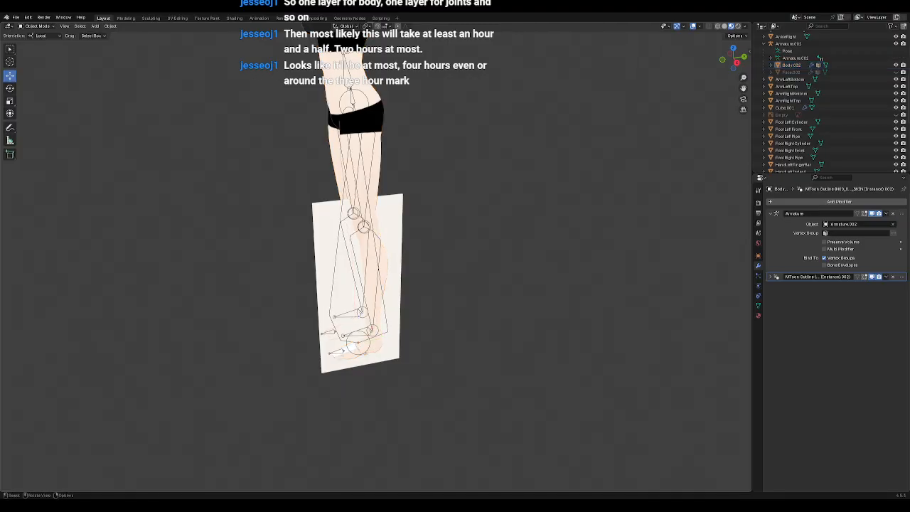
pyautogui.click(82, 28)
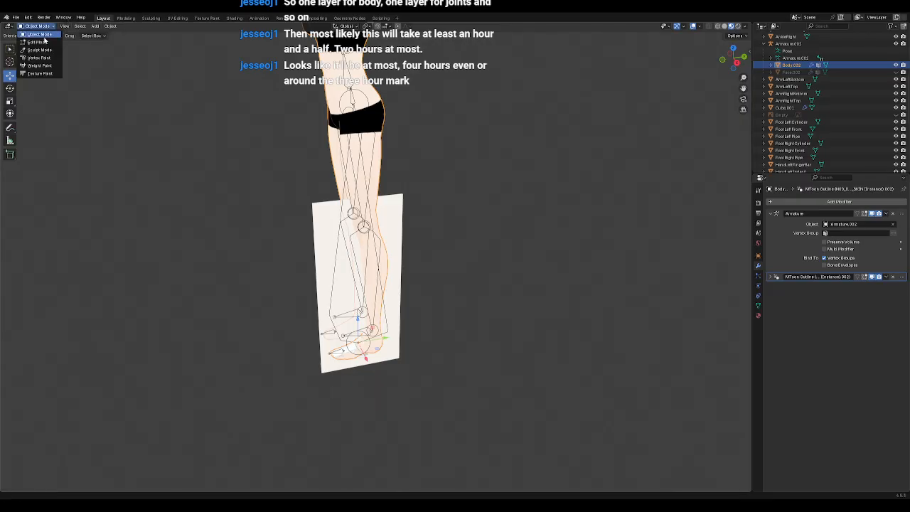
pyautogui.click(45, 42)
pyautogui.press('a')
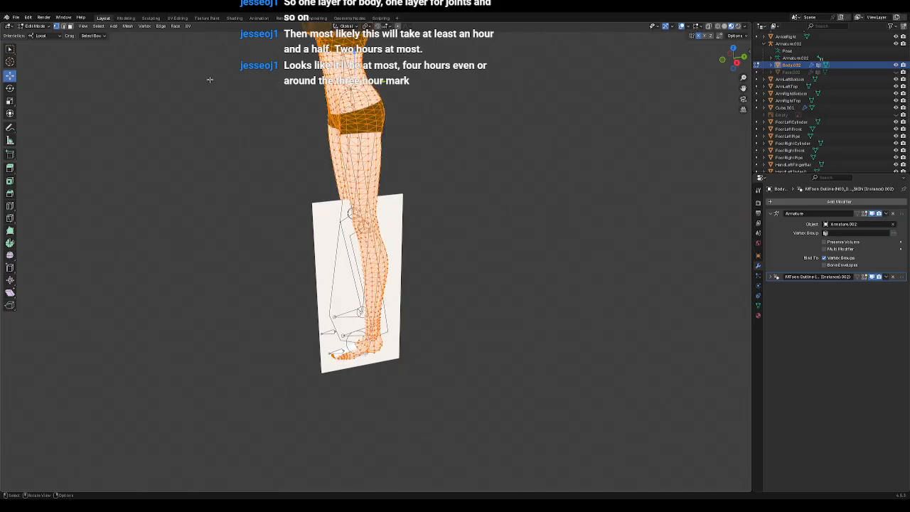
# Step: Separate the body mesh by loose parts, return to Object Mode, and select only the main body
pyautogui.click(99, 26)
pyautogui.moveTo(115, 32)
pyautogui.click(130, 27)
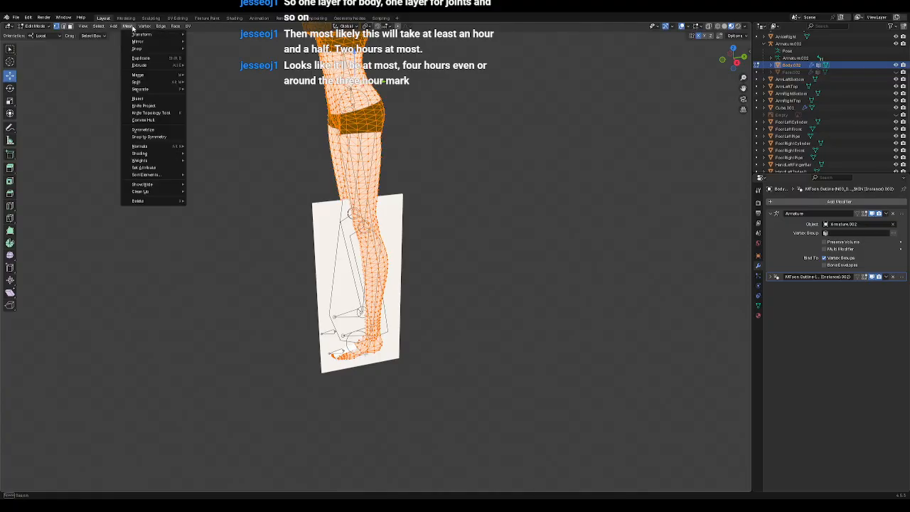
pyautogui.moveTo(142, 89)
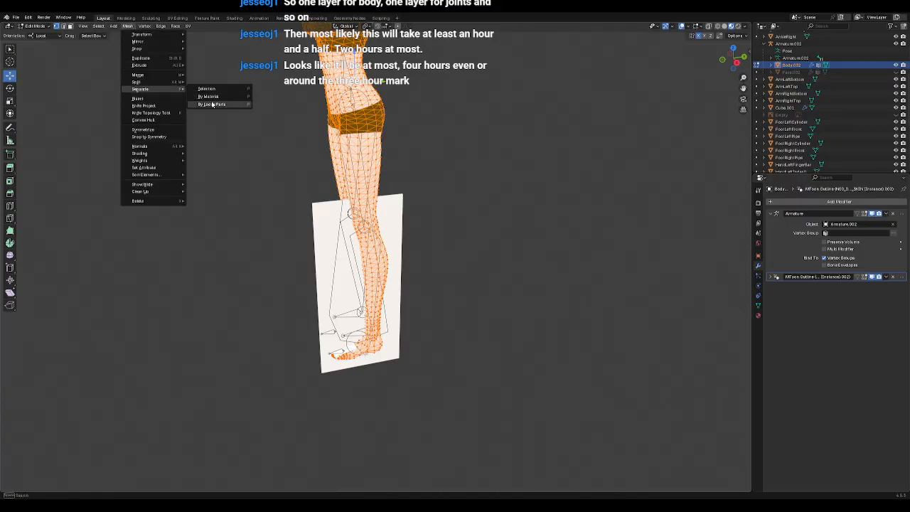
pyautogui.click(210, 105)
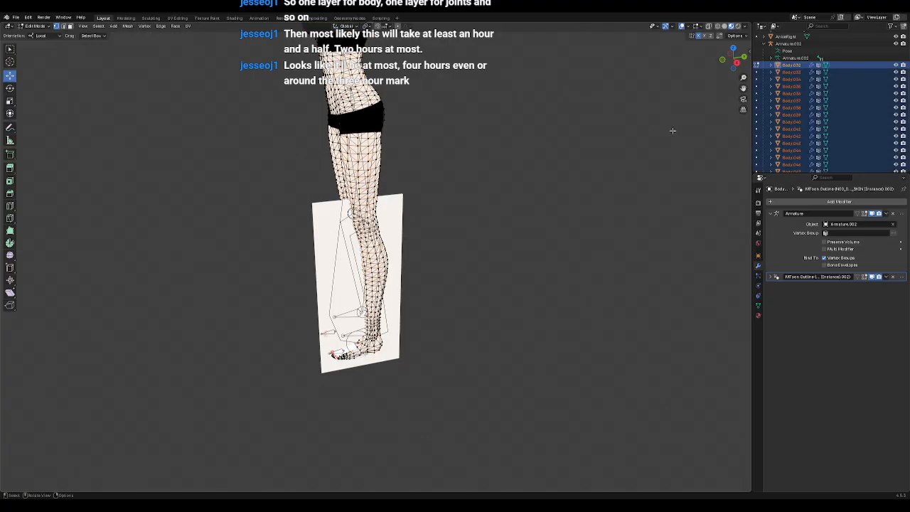
pyautogui.moveTo(447, 153); pyautogui.dragTo(501, 148, button='middle')
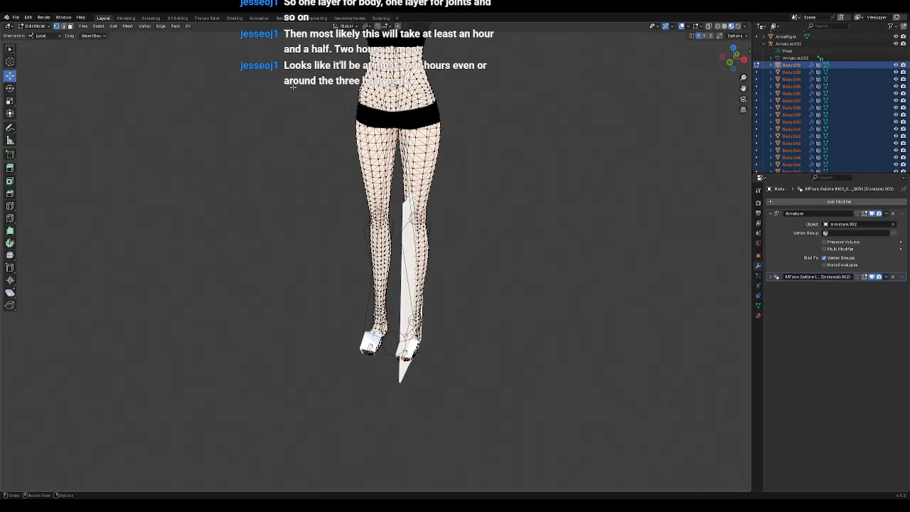
pyautogui.click(36, 26)
pyautogui.click(40, 36)
pyautogui.click(426, 90)
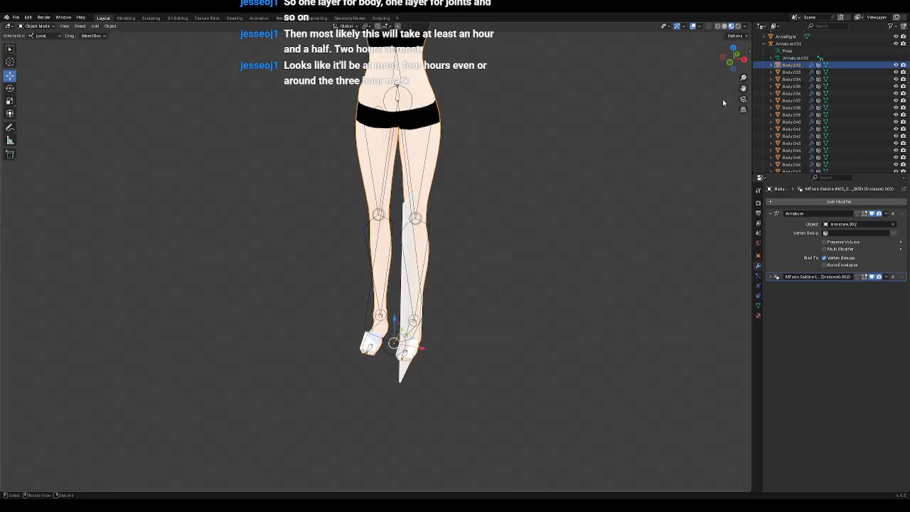
# Step: Examine the separated pieces Body.033 and Body.034 up close, along with a toenail piece on the other foot
pyautogui.click(795, 71)
pyautogui.press('KP_Decimal')
pyautogui.moveTo(556, 126); pyautogui.dragTo(528, 183, button='middle')
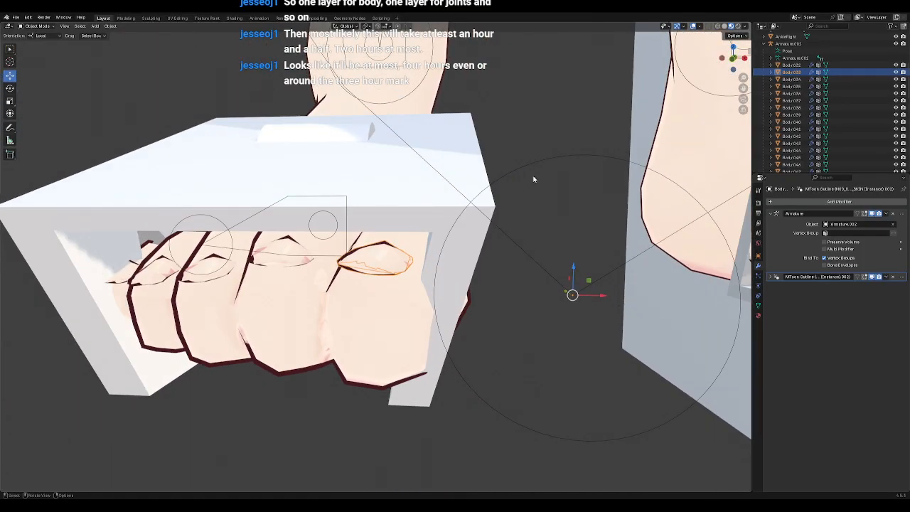
pyautogui.click(796, 80)
pyautogui.scroll(-1, 556, 164)
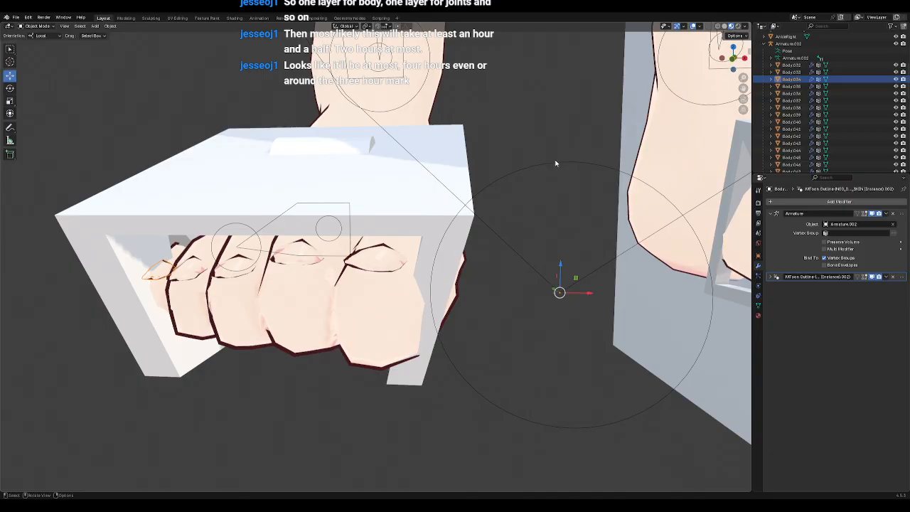
pyautogui.press('KP_Decimal')
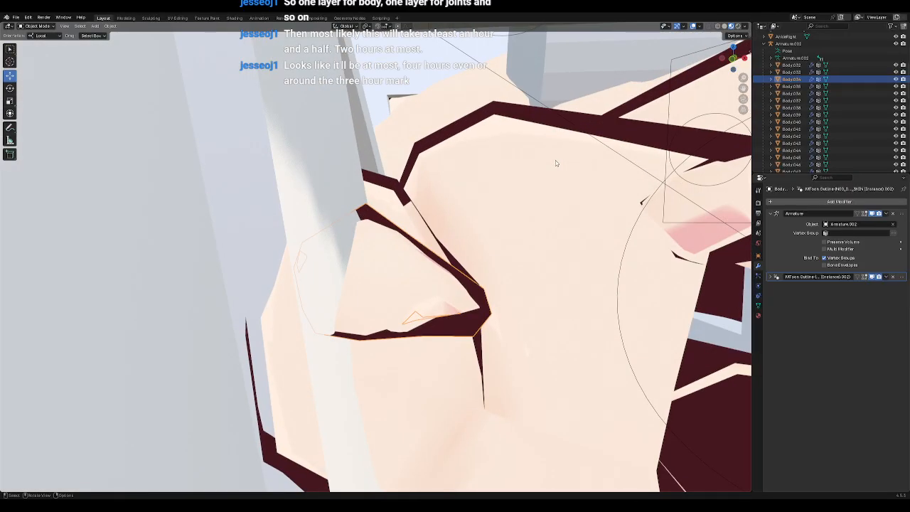
pyautogui.scroll(-10, 556, 160)
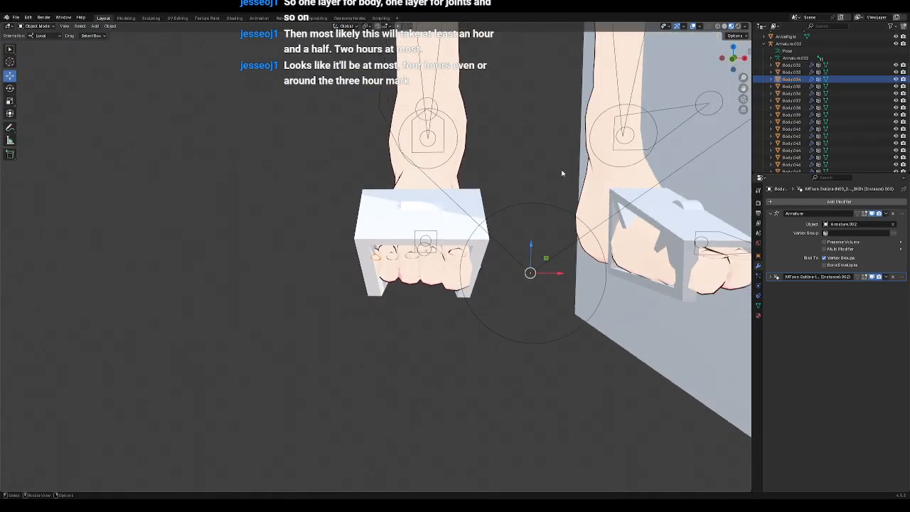
pyautogui.keyDown('shift'); pyautogui.moveTo(595, 148); pyautogui.dragTo(390, 146, button='middle'); pyautogui.keyUp('shift')
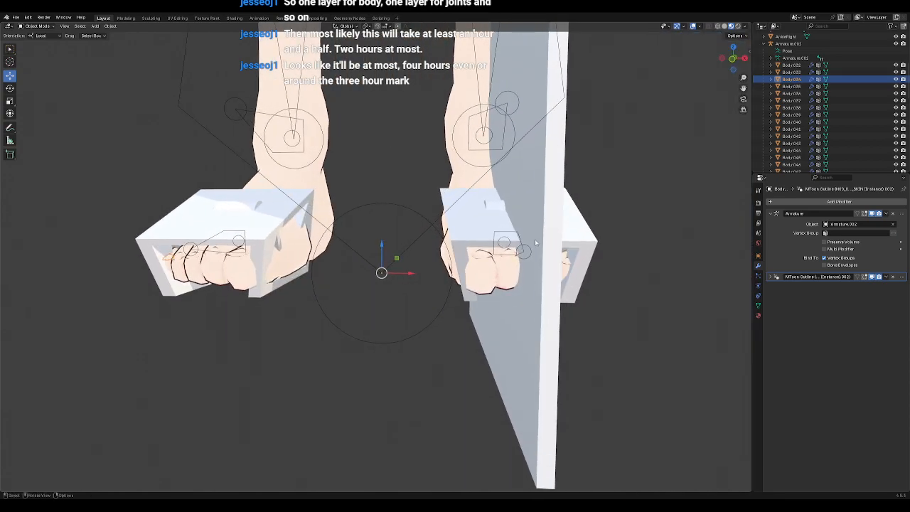
pyautogui.click(486, 258)
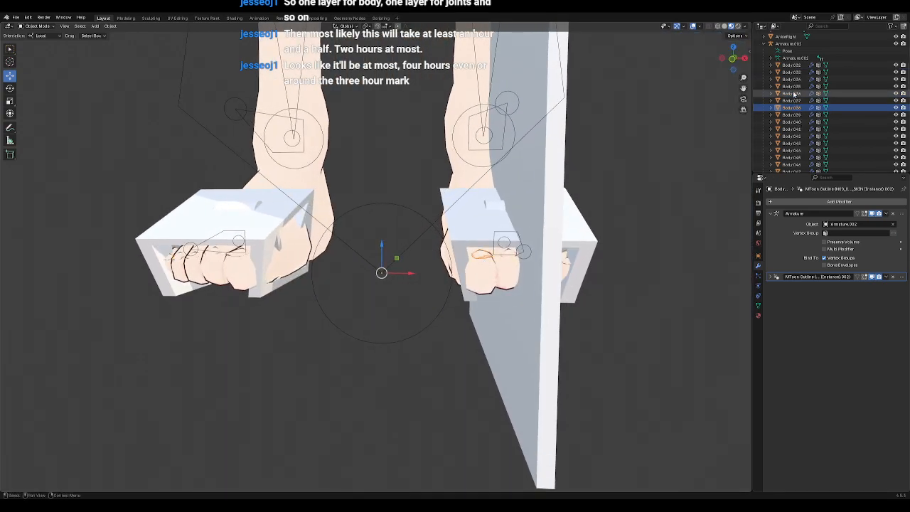
# Step: Select the toenail pieces Body.033 through Body.042 and delete them
pyautogui.click(791, 65)
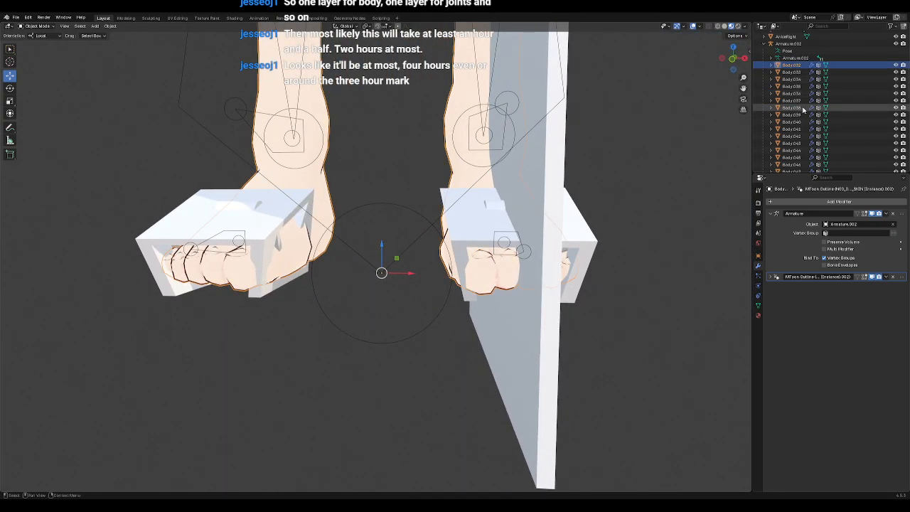
pyautogui.press('Down')
pyautogui.hotkey('shift', 'Down')
pyautogui.hotkey('shift', 'Down')
pyautogui.hotkey('shift', 'Down')
pyautogui.hotkey('shift', 'Down')
pyautogui.hotkey('shift', 'Down')
pyautogui.hotkey('shift', 'Down')
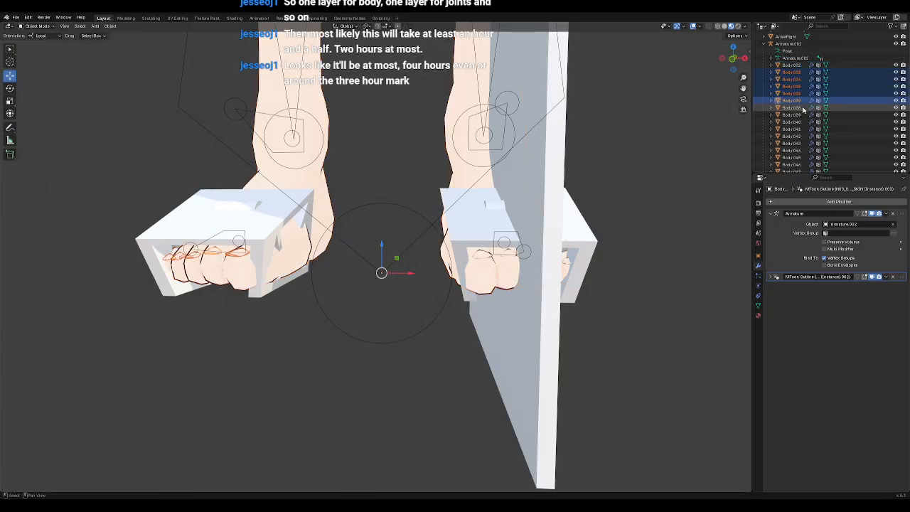
pyautogui.hotkey('shift', 'Down')
pyautogui.hotkey('shift', 'Down')
pyautogui.hotkey('shift', 'Down')
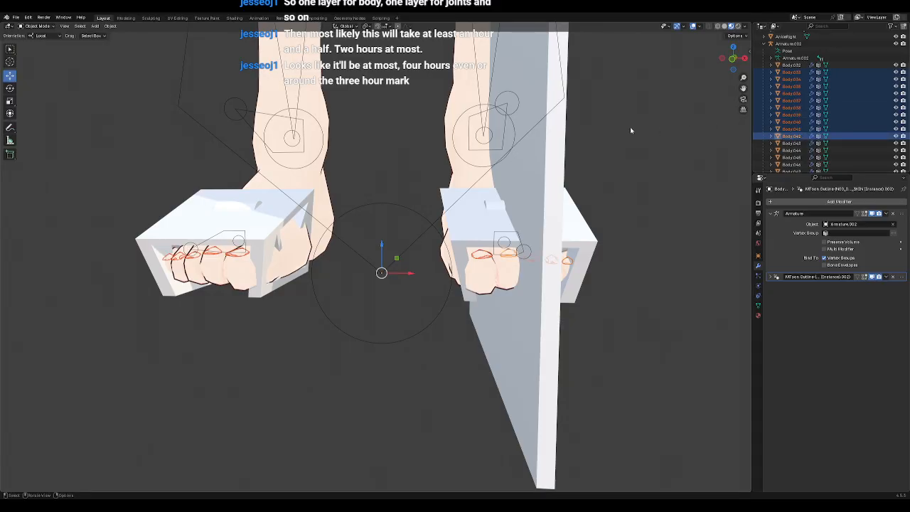
pyautogui.press('Delete')
# Step: Frame Body.043 in the view and examine where it sits on the body
pyautogui.click(790, 65)
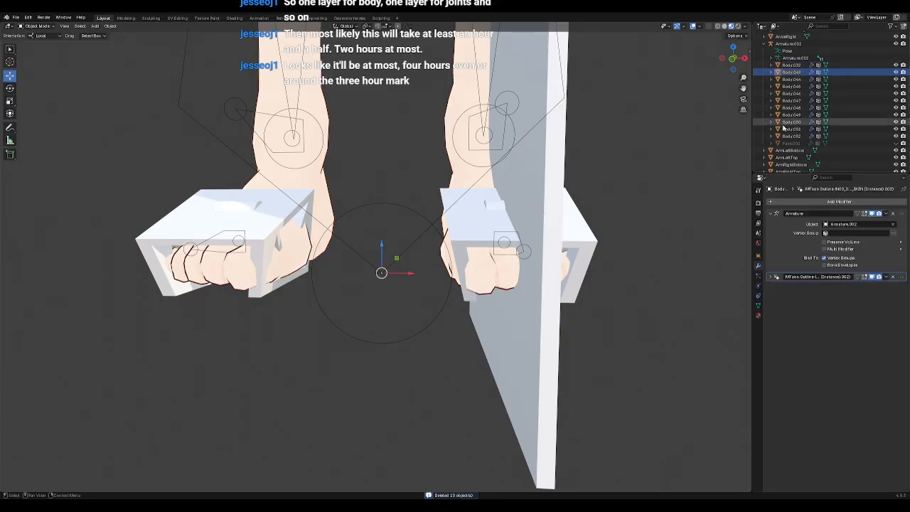
pyautogui.scroll(2, 783, 128)
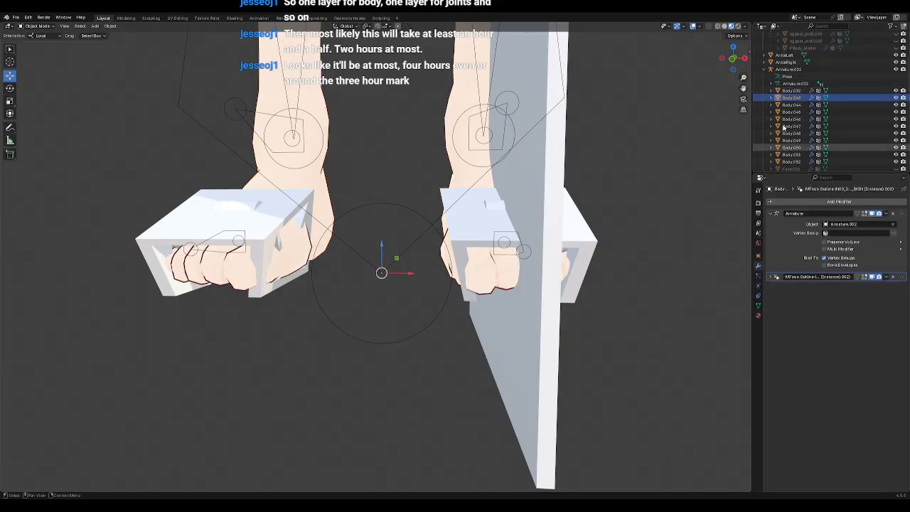
pyautogui.press('Up')
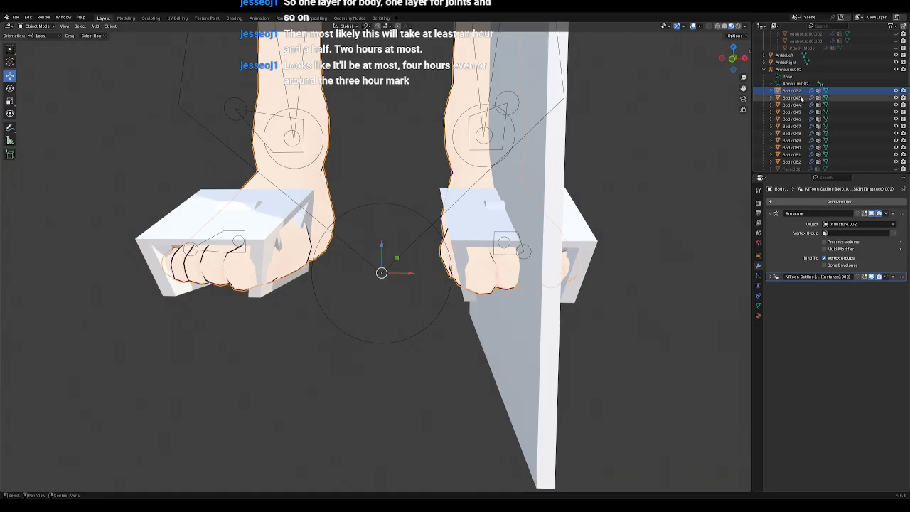
pyautogui.click(791, 98)
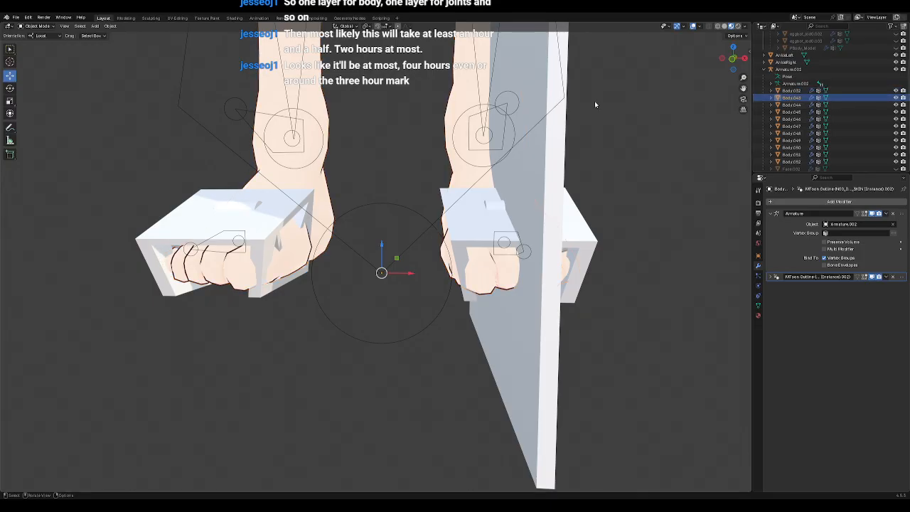
pyautogui.press('KP_Decimal')
pyautogui.scroll(-5, 485, 175)
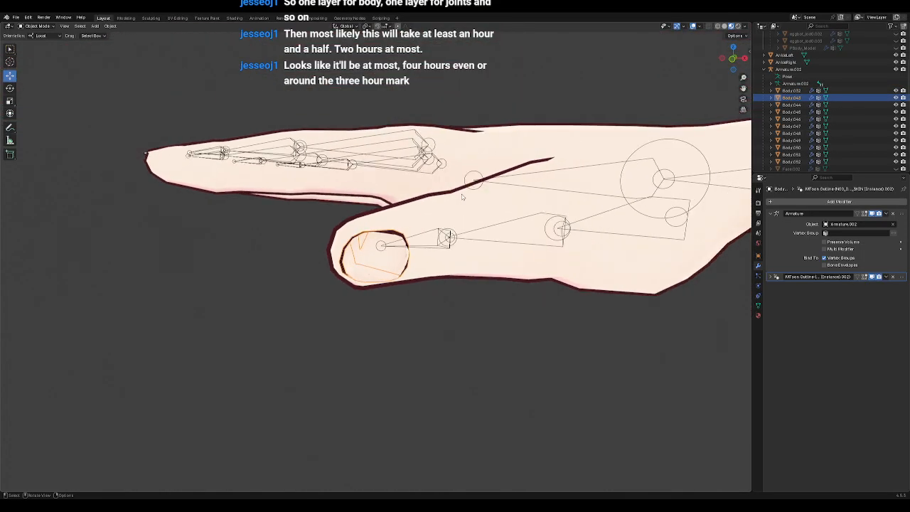
pyautogui.scroll(-3, 439, 202)
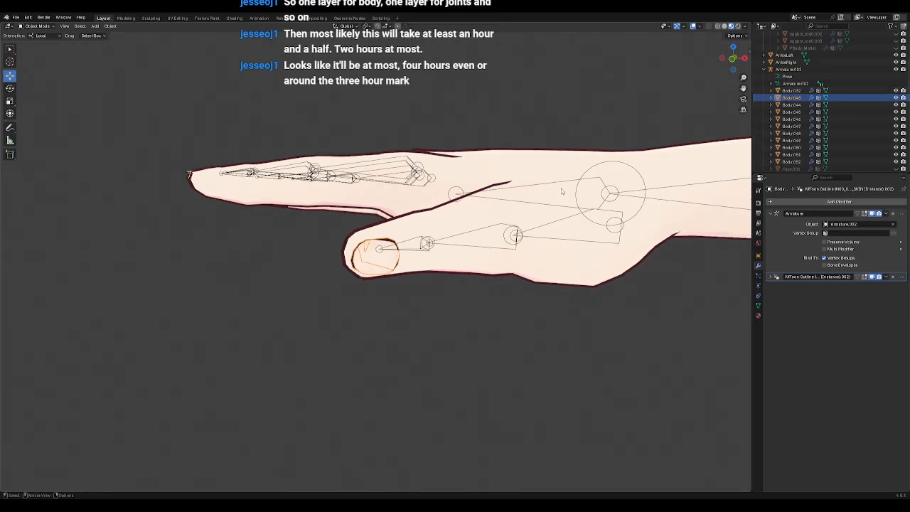
pyautogui.moveTo(439, 202); pyautogui.dragTo(491, 225, button='middle')
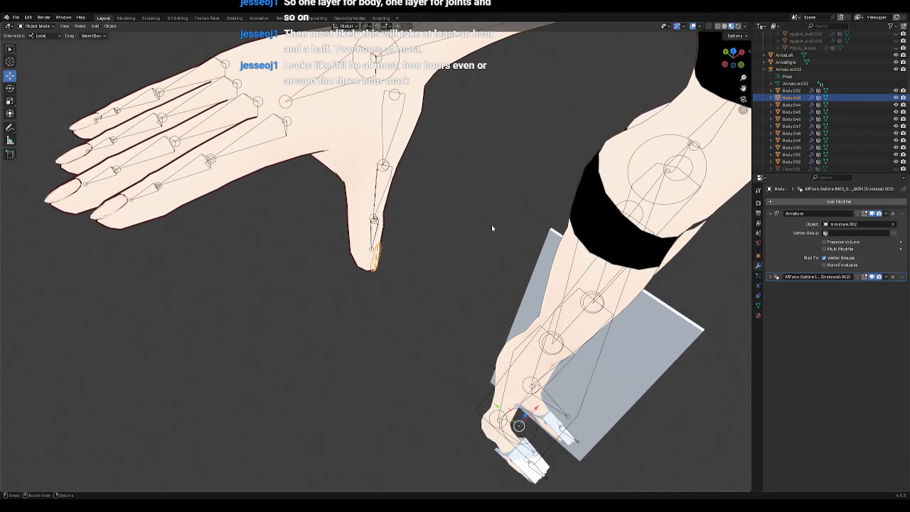
# Step: Select the fingernail pieces Body.043 through Body.052 on both hands and delete them
pyautogui.click(791, 93)
pyautogui.click(792, 98)
pyautogui.keyDown('ctrl'); pyautogui.click(792, 103); pyautogui.keyUp('ctrl')
pyautogui.hotkey('shift', 'Down')
pyautogui.hotkey('shift', 'Down')
pyautogui.hotkey('shift', 'Down')
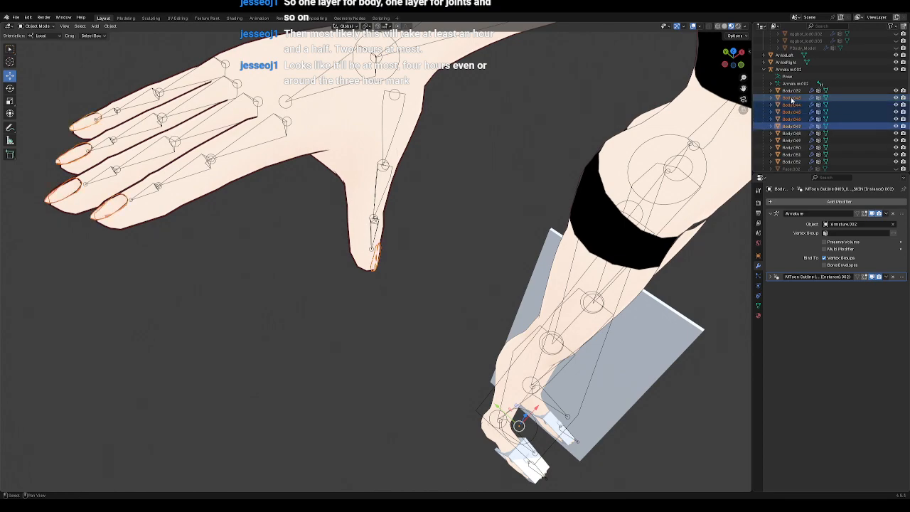
pyautogui.scroll(-5, 531, 154)
pyautogui.keyDown('shift'); pyautogui.moveTo(538, 167); pyautogui.dragTo(334, 256, button='middle'); pyautogui.keyUp('shift')
pyautogui.scroll(5, 372, 141)
pyautogui.keyDown('shift'); pyautogui.moveTo(372, 107); pyautogui.dragTo(417, 384, button='middle'); pyautogui.keyUp('shift')
pyautogui.scroll(2, 377, 184)
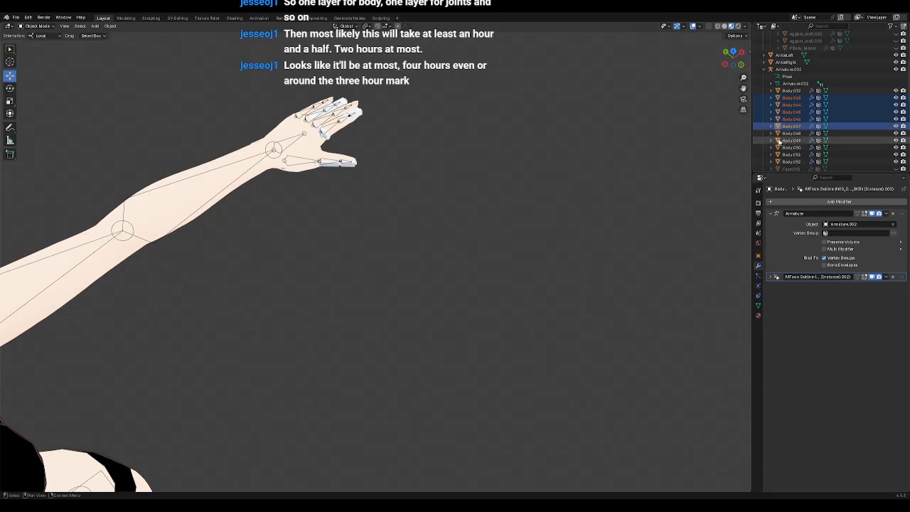
pyautogui.keyDown('ctrl'); pyautogui.click(791, 133); pyautogui.keyUp('ctrl')
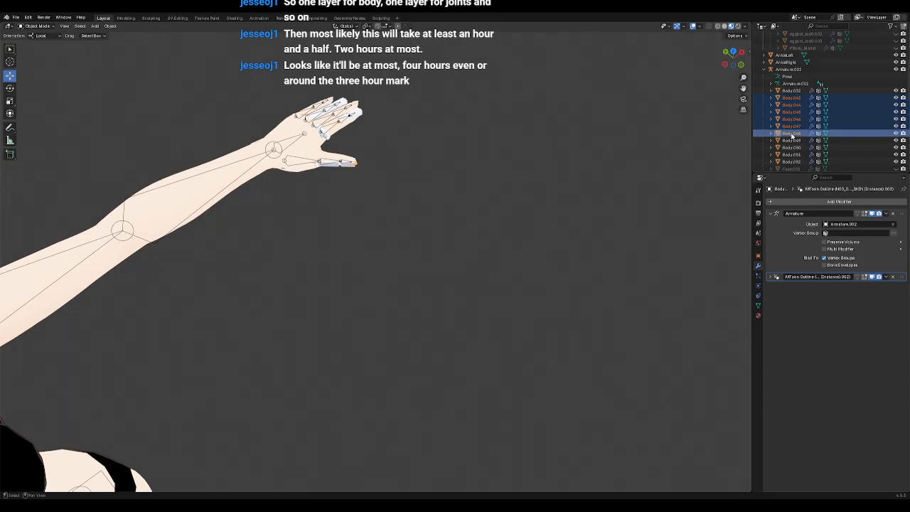
pyautogui.hotkey('shift', 'Down')
pyautogui.hotkey('shift', 'Down')
pyautogui.hotkey('shift', 'Down')
pyautogui.hotkey('shift', 'Down')
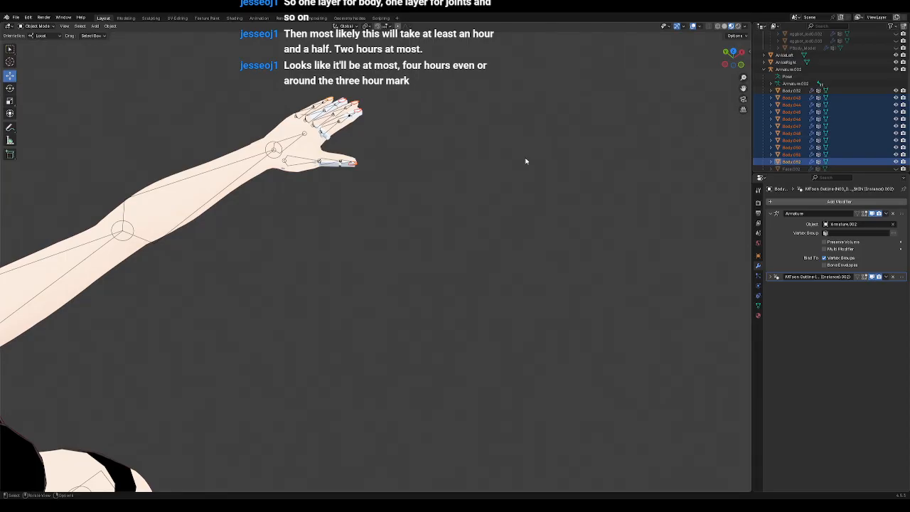
pyautogui.press('Delete')
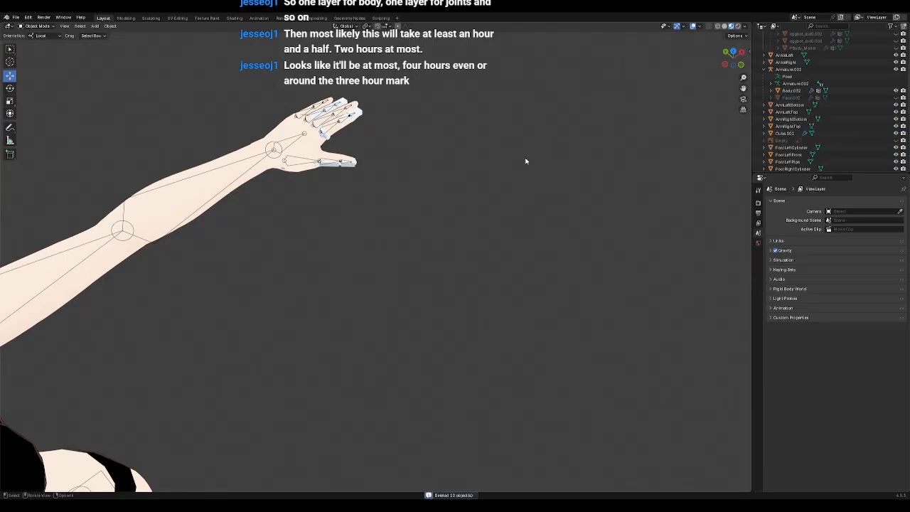
# Step: Remove the existing Boolean modifier from the slab Cube.001 around the lower leg and save the file
pyautogui.click(791, 90)
pyautogui.moveTo(347, 283); pyautogui.dragTo(268, 275, button='middle')
pyautogui.scroll(-5, 269, 275)
pyautogui.moveTo(439, 331); pyautogui.dragTo(420, 311, button='middle')
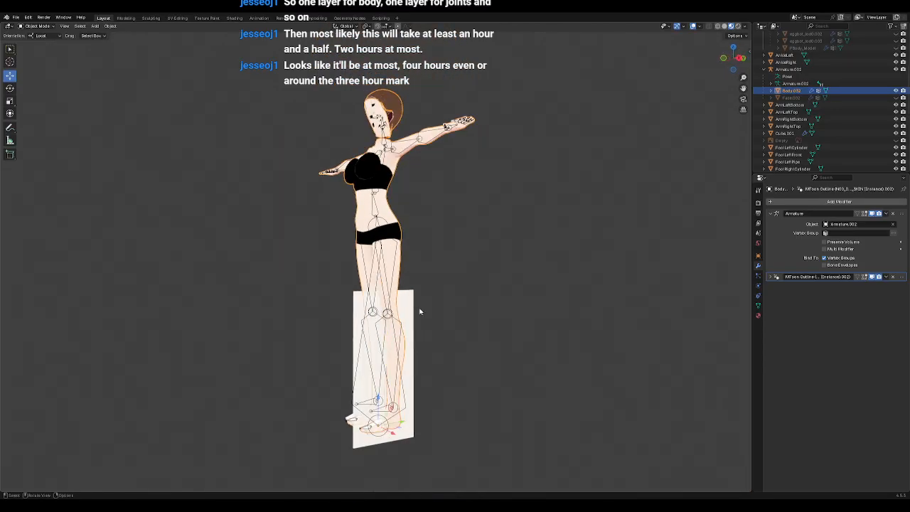
pyautogui.scroll(8, 420, 311)
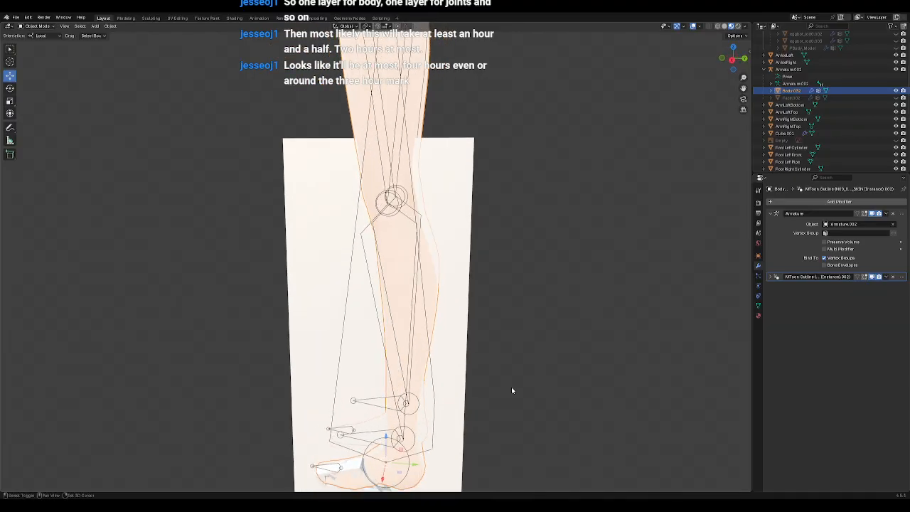
pyautogui.scroll(-3, 511, 391)
pyautogui.moveTo(547, 238)
pyautogui.mouseDown(button='middle')
pyautogui.moveTo(548, 282)
pyautogui.moveTo(542, 239)
pyautogui.mouseUp(button='middle')
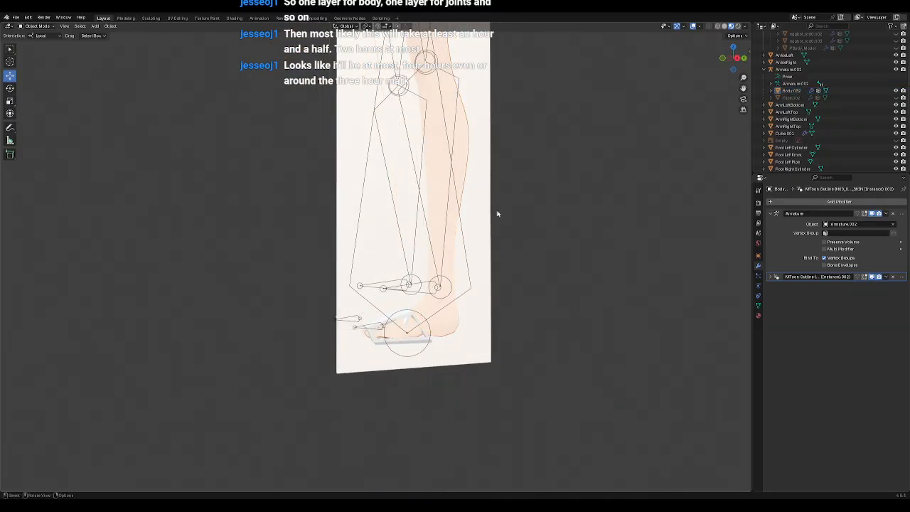
pyautogui.click(489, 190)
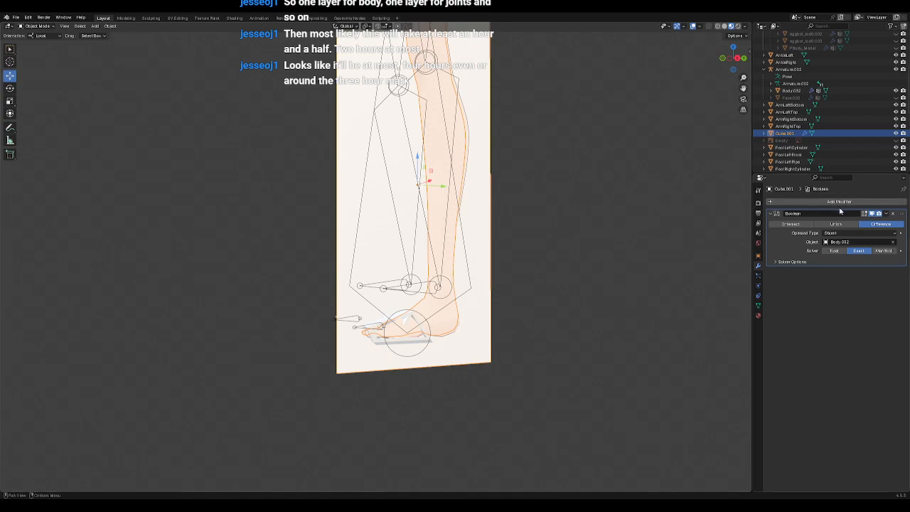
pyautogui.click(893, 214)
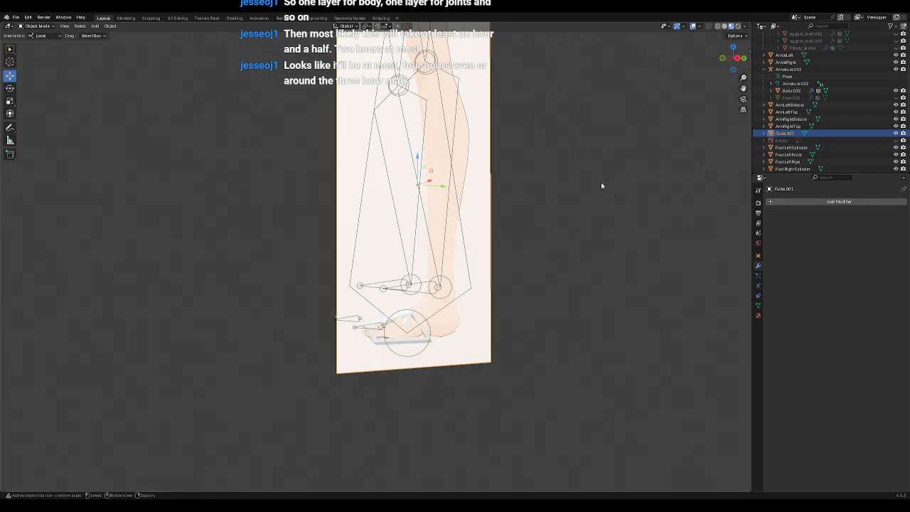
pyautogui.click(601, 182)
pyautogui.hotkey('ctrl', 's')
pyautogui.click(483, 91)
# Step: Add a Boolean modifier to the slab Cube.001, set it to Intersect with the main body mesh, and apply it
pyautogui.click(831, 201)
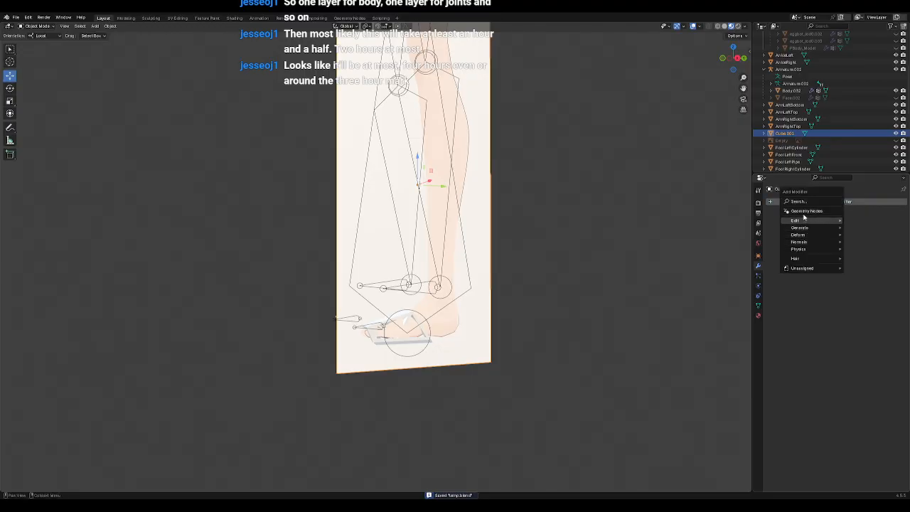
pyautogui.click(799, 202)
pyautogui.click(774, 214)
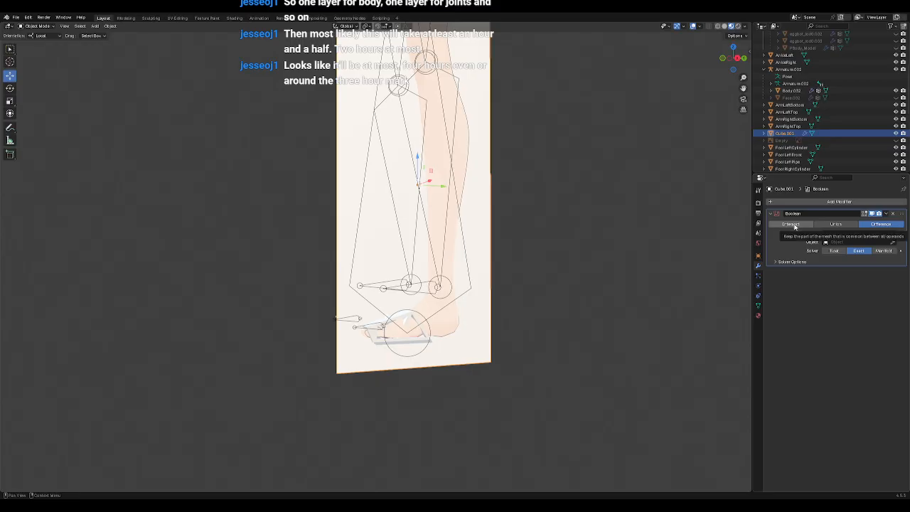
pyautogui.click(799, 224)
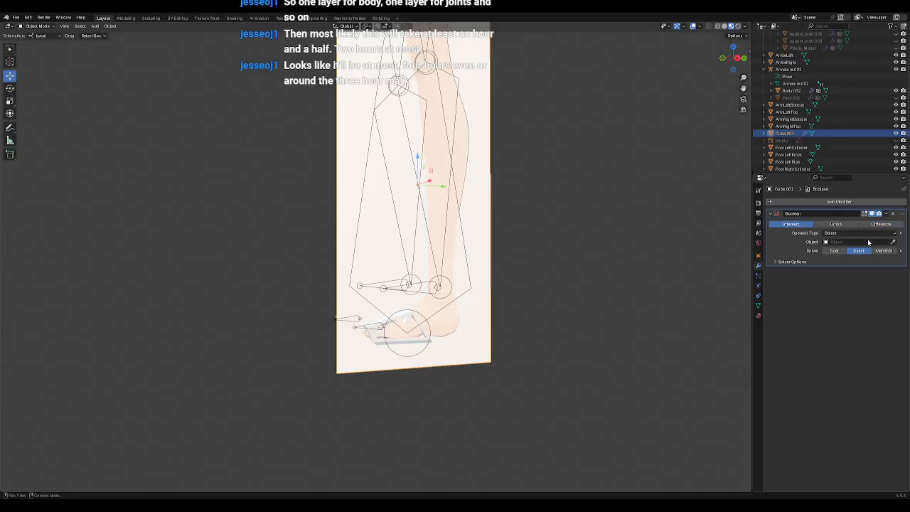
pyautogui.click(885, 214)
pyautogui.click(893, 241)
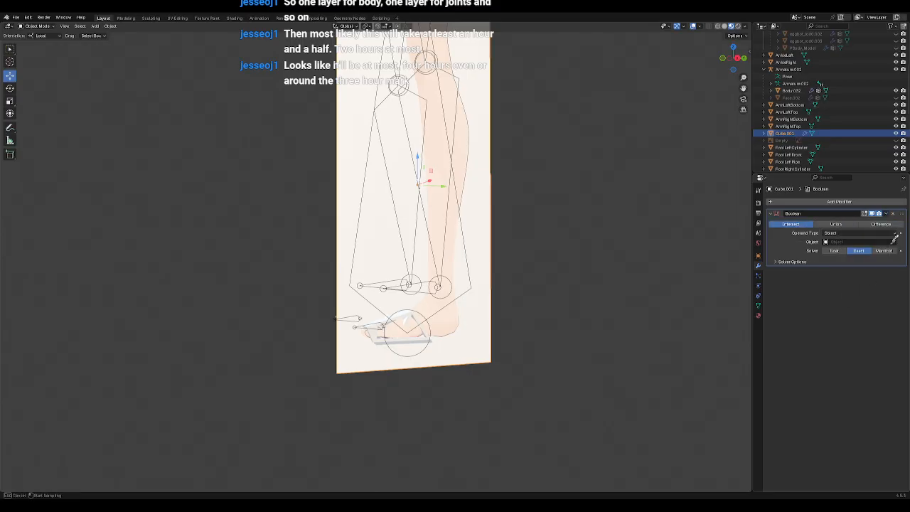
pyautogui.click(506, 160)
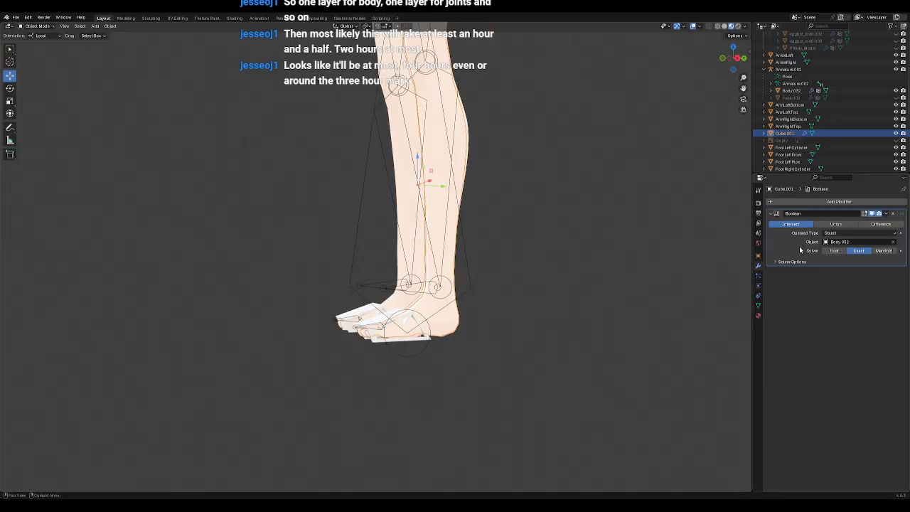
pyautogui.click(886, 213)
pyautogui.click(873, 221)
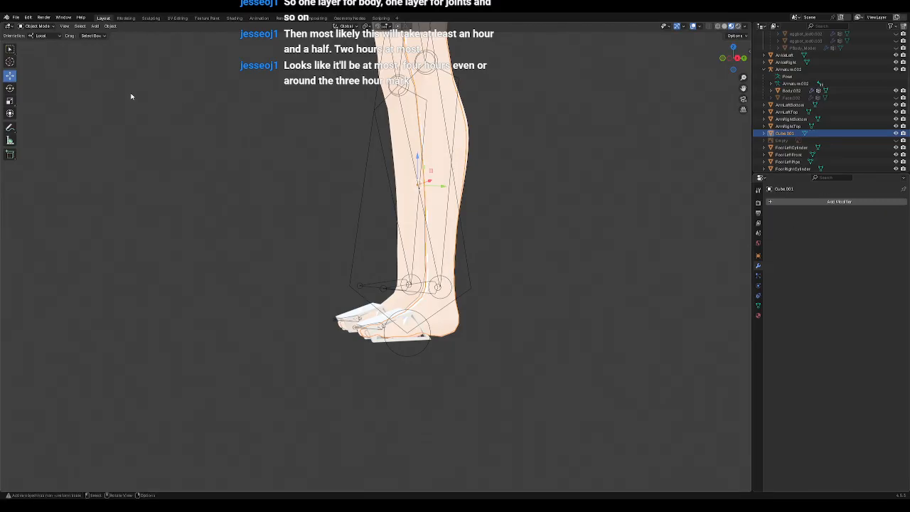
# Step: Move the leg cross-section along Y until it stands clear behind the body
pyautogui.moveTo(445, 187); pyautogui.dragTo(566, 190)
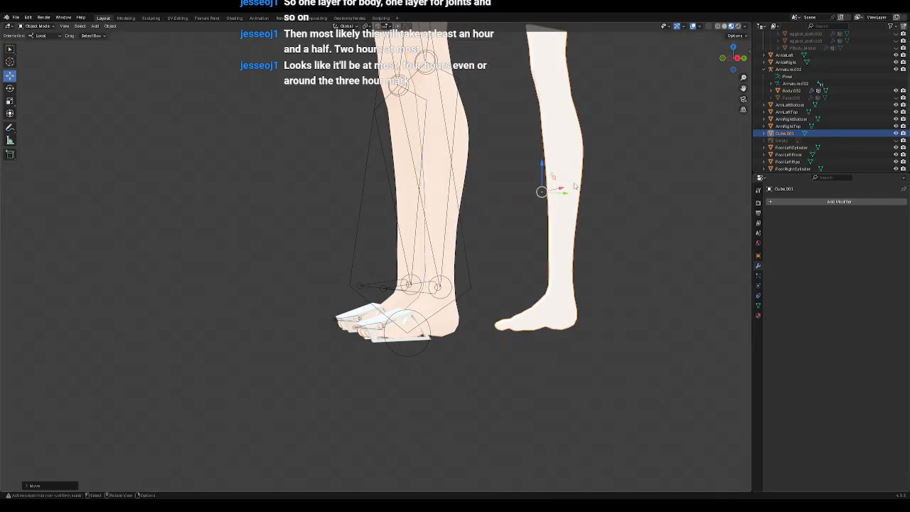
pyautogui.scroll(-2, 495, 171)
pyautogui.moveTo(494, 176); pyautogui.dragTo(449, 307, button='middle')
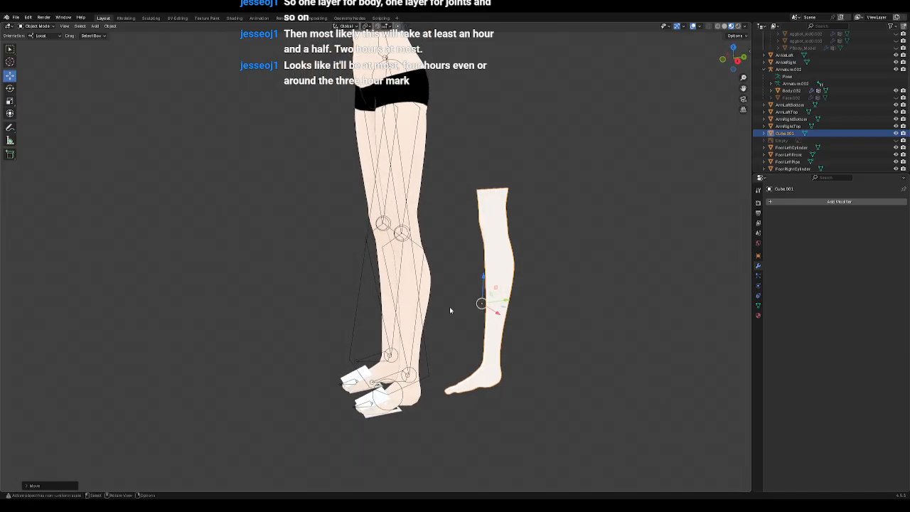
pyautogui.press('KP_1')
pyautogui.press('KP_3')
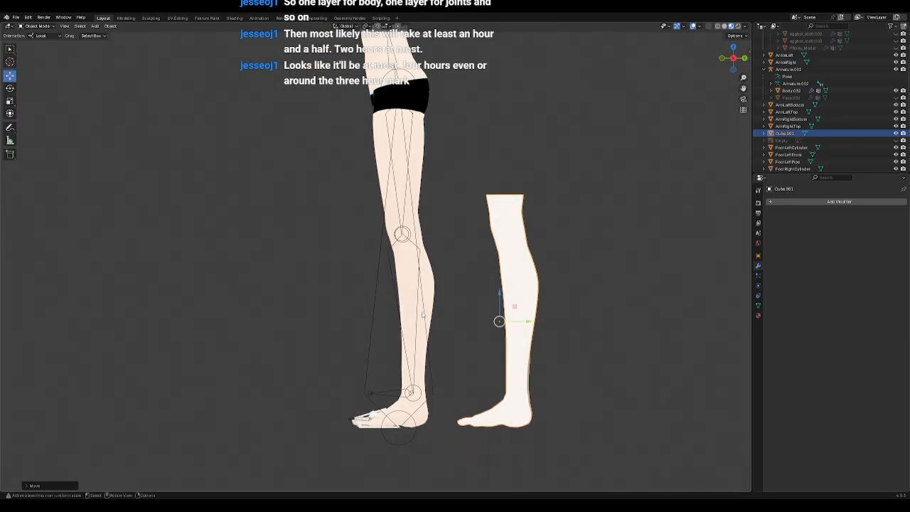
# Step: Move the cross-section along X to just outside the leg, and along Y so its profile overlays the leg from the side
pyautogui.press('KP_1')
pyautogui.press('g')
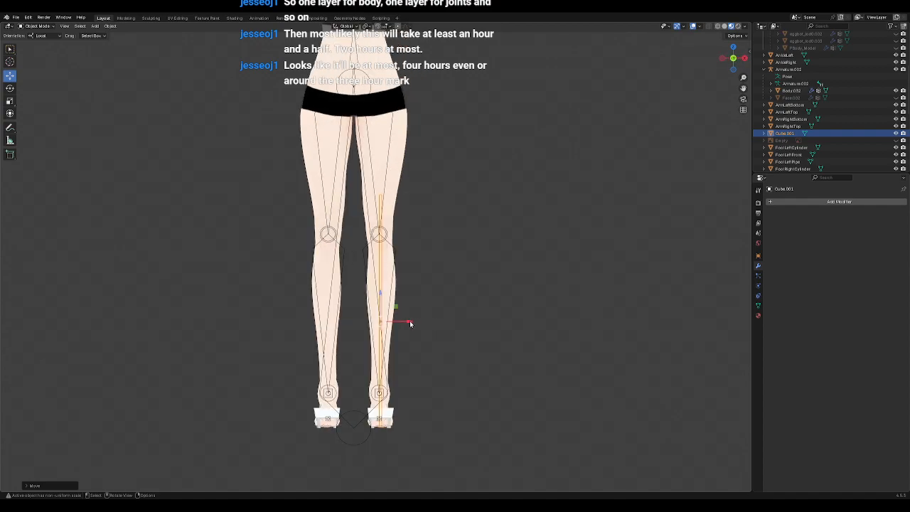
pyautogui.press('x')
pyautogui.click(425, 323)
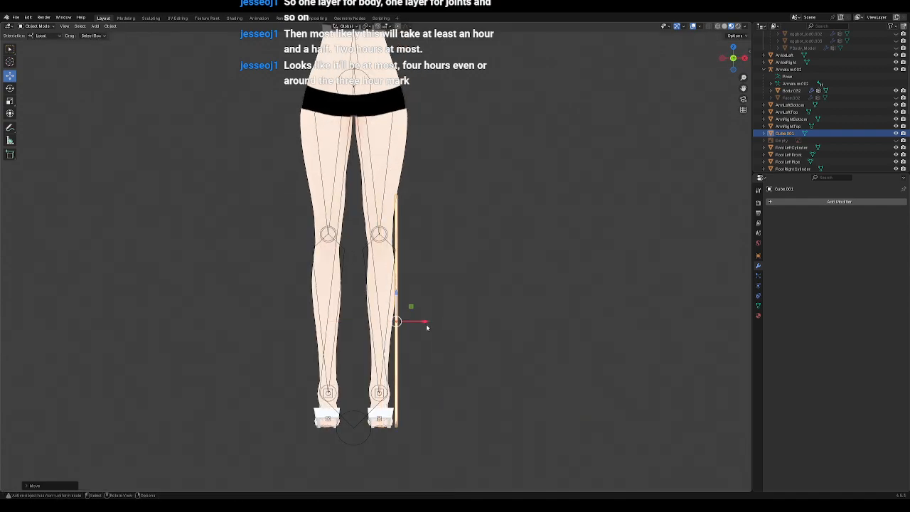
pyautogui.press('KP_3')
pyautogui.press('g')
pyautogui.press('y')
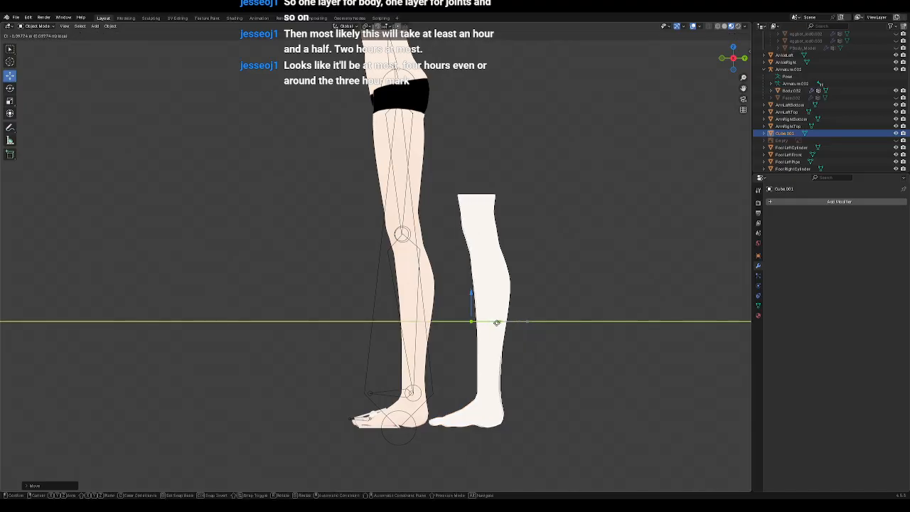
pyautogui.click(423, 324)
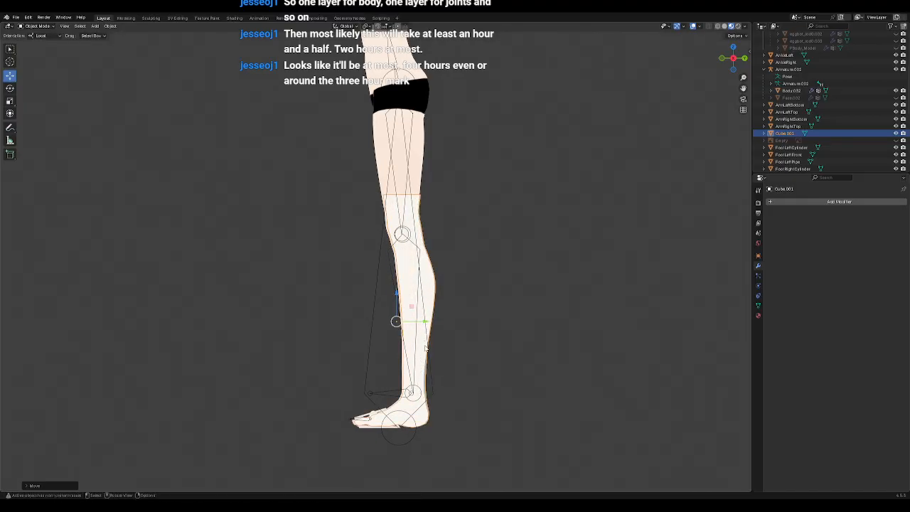
# Step: Compare the cross-section's outline with the actual leg and foot from the side, front and at an angle
pyautogui.scroll(5, 442, 335)
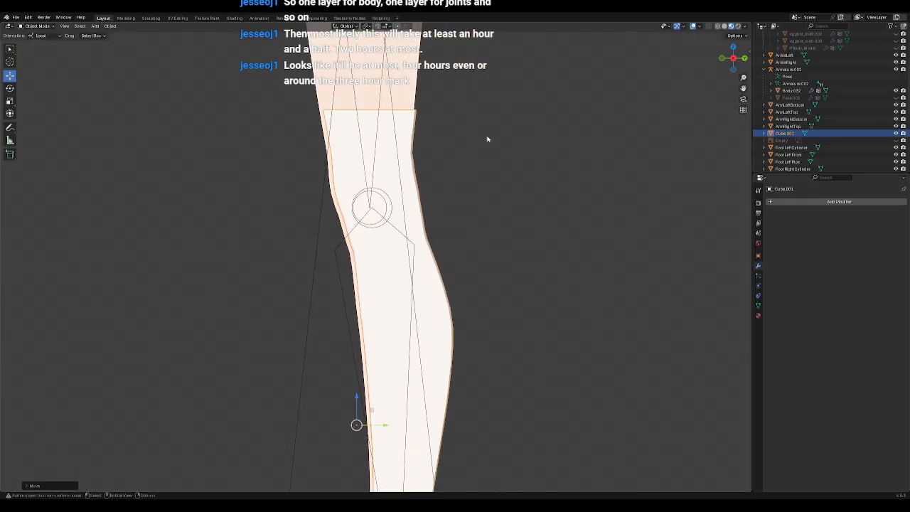
pyautogui.scroll(-6, 491, 305)
pyautogui.scroll(3, 469, 319)
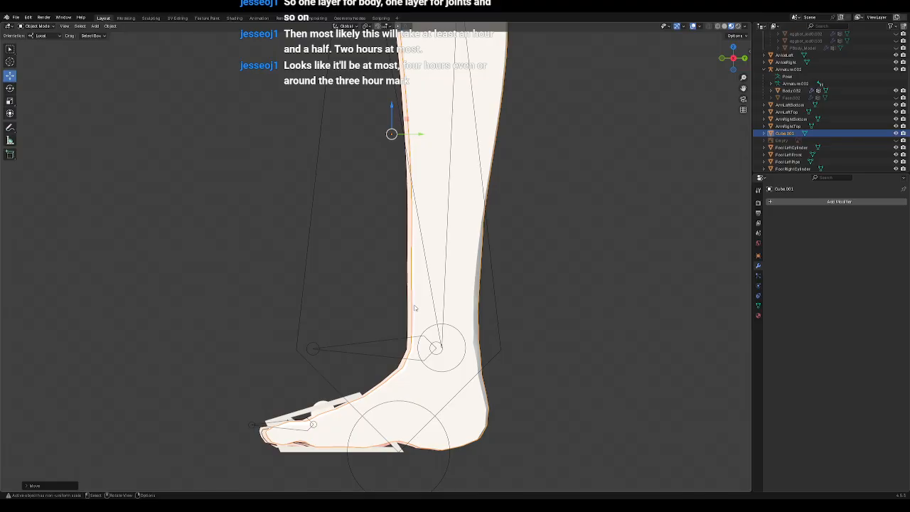
pyautogui.keyDown('shift'); pyautogui.moveTo(467, 285); pyautogui.dragTo(481, 304, button='middle'); pyautogui.keyUp('shift')
pyautogui.scroll(6, 481, 305)
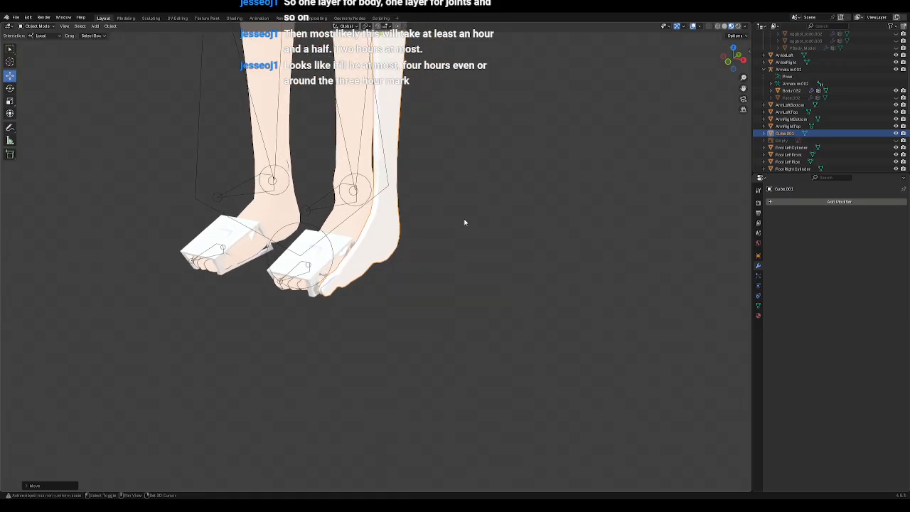
pyautogui.moveTo(445, 252); pyautogui.dragTo(423, 246, button='middle')
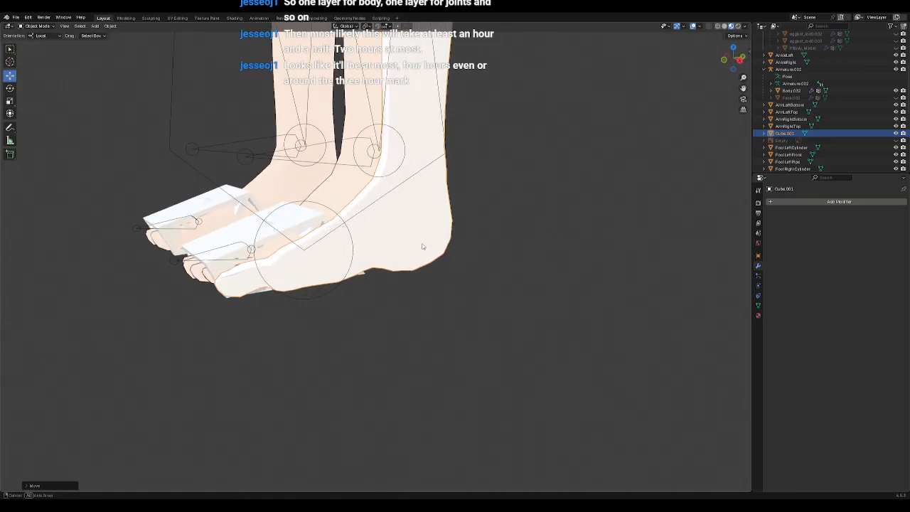
pyautogui.press('KP_3')
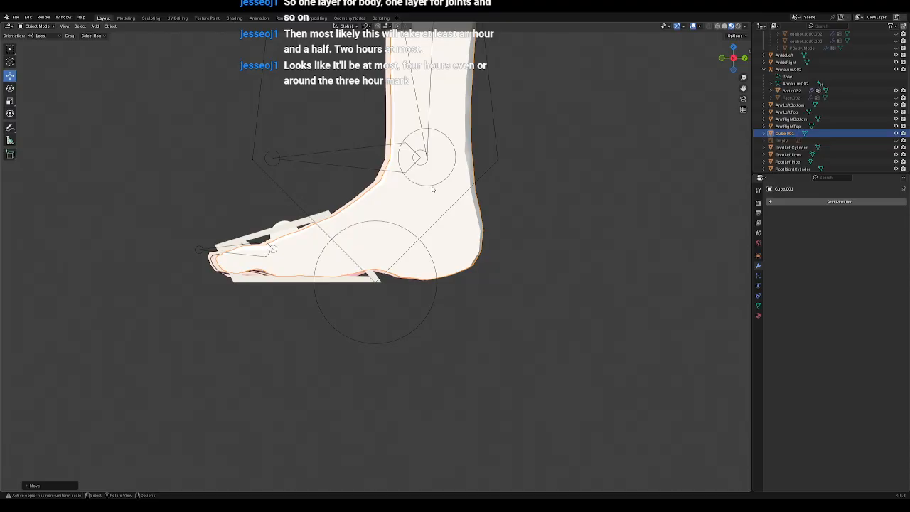
pyautogui.press('KP_1')
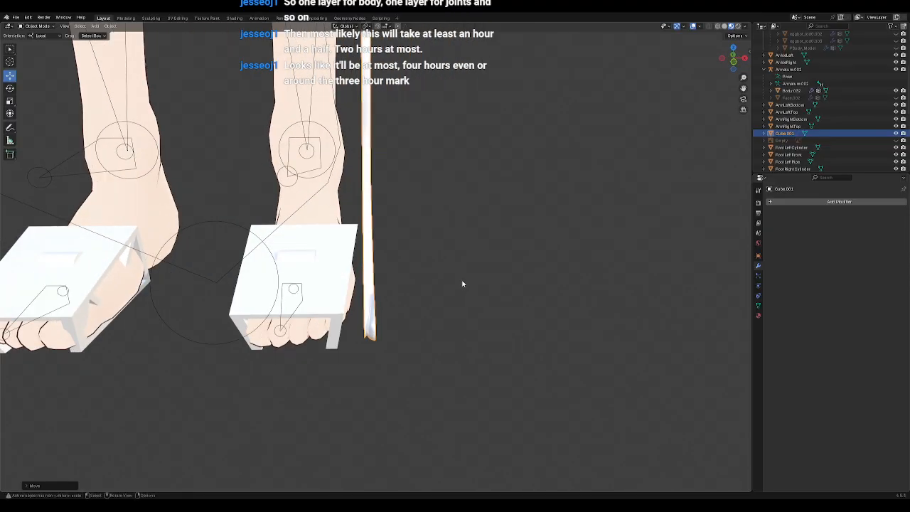
pyautogui.scroll(-4, 461, 282)
pyautogui.scroll(5, 458, 277)
pyautogui.keyDown('shift'); pyautogui.moveTo(438, 348); pyautogui.dragTo(453, 325, button='middle'); pyautogui.keyUp('shift')
pyautogui.scroll(4, 435, 254)
pyautogui.press('KP_3')
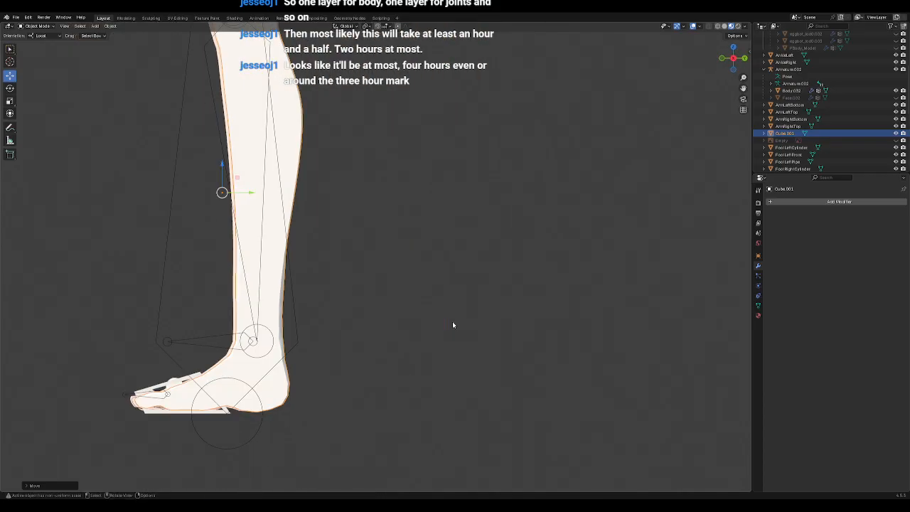
# Step: Hide the main body mesh and switch the leg cross-section Cube.001 to Edit Mode
pyautogui.click(896, 91)
pyautogui.keyDown('shift'); pyautogui.moveTo(330, 189); pyautogui.dragTo(506, 241, button='middle'); pyautogui.keyUp('shift')
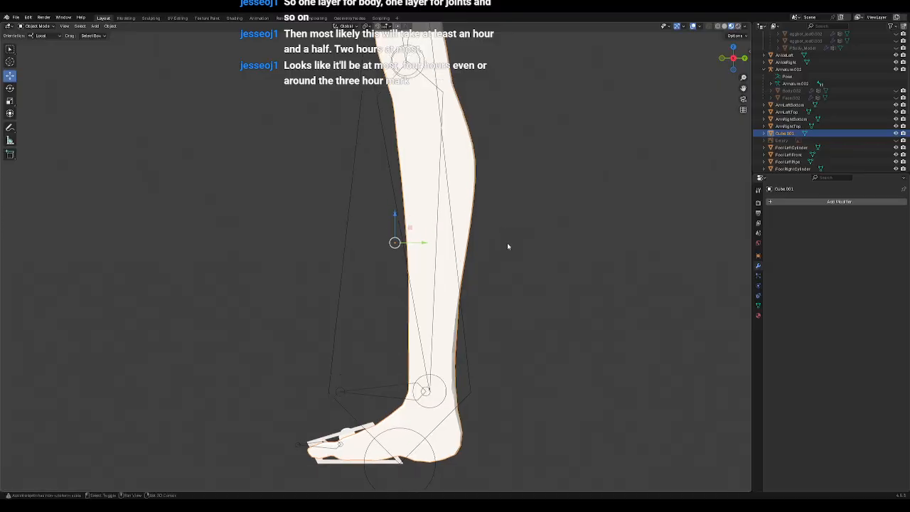
pyautogui.scroll(-2, 554, 206)
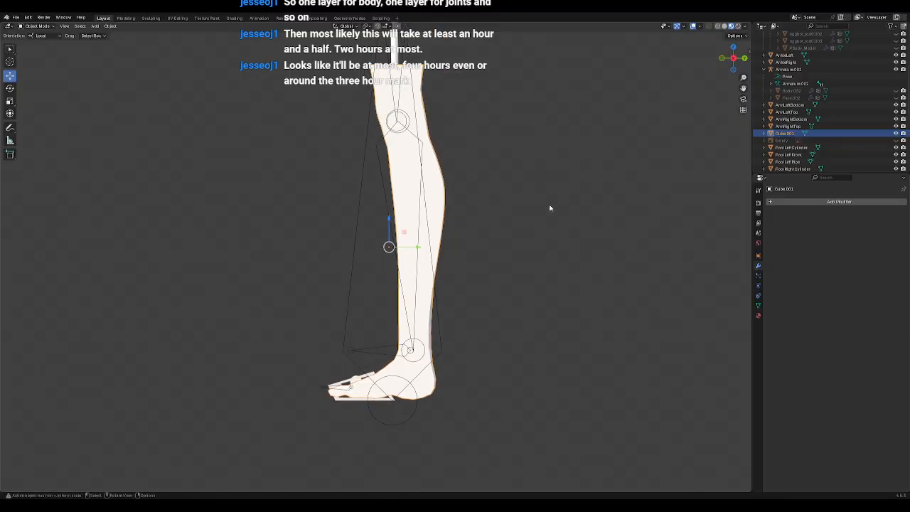
pyautogui.click(37, 25)
pyautogui.click(36, 43)
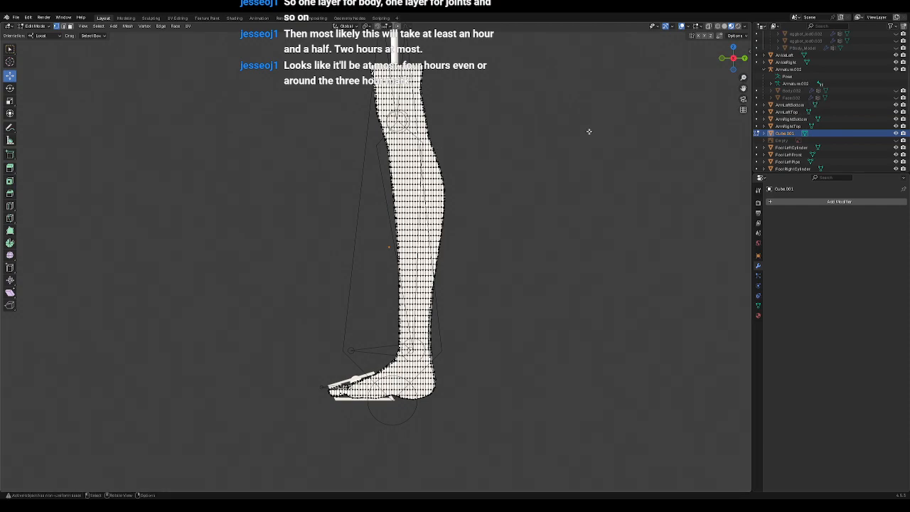
pyautogui.scroll(1, 474, 132)
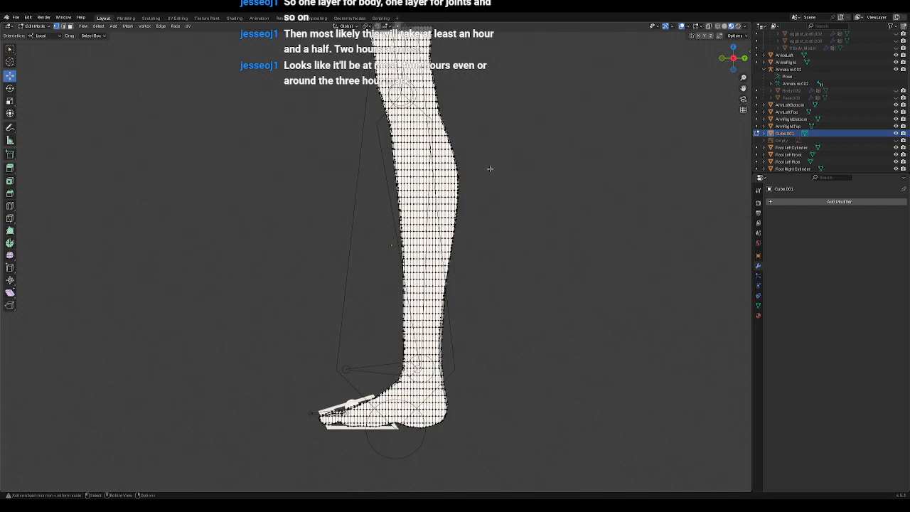
pyautogui.keyDown('shift'); pyautogui.moveTo(506, 236); pyautogui.dragTo(504, 296, button='middle'); pyautogui.keyUp('shift')
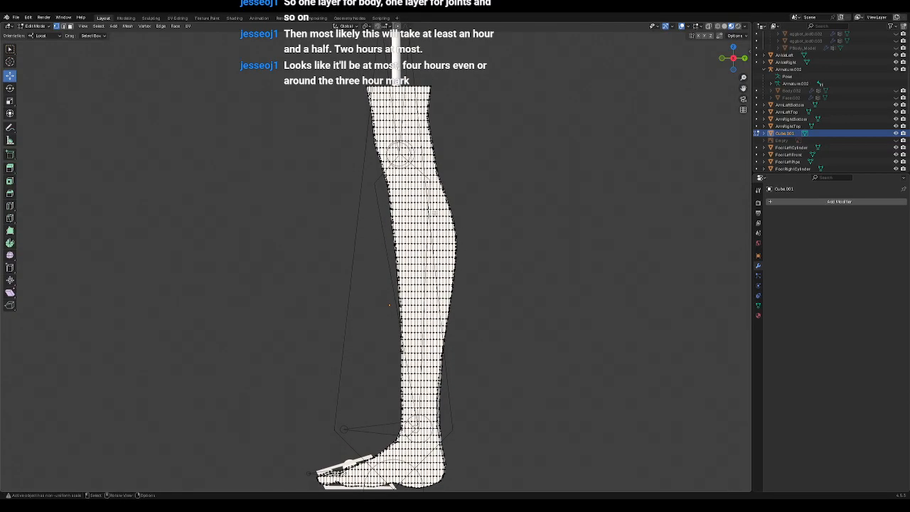
pyautogui.moveTo(372, 190); pyautogui.dragTo(473, 172)
pyautogui.hotkey('ctrl', 'z')
pyautogui.moveTo(354, 222)
pyautogui.keyDown('ctrl'); pyautogui.mouseDown(button='right')
pyautogui.moveTo(418, 165)
pyautogui.moveTo(524, 335)
pyautogui.moveTo(471, 451)
pyautogui.moveTo(459, 455)
pyautogui.moveTo(348, 387)
pyautogui.moveTo(330, 266)
pyautogui.moveTo(334, 235)
pyautogui.mouseUp(button='right'); pyautogui.keyUp('ctrl')
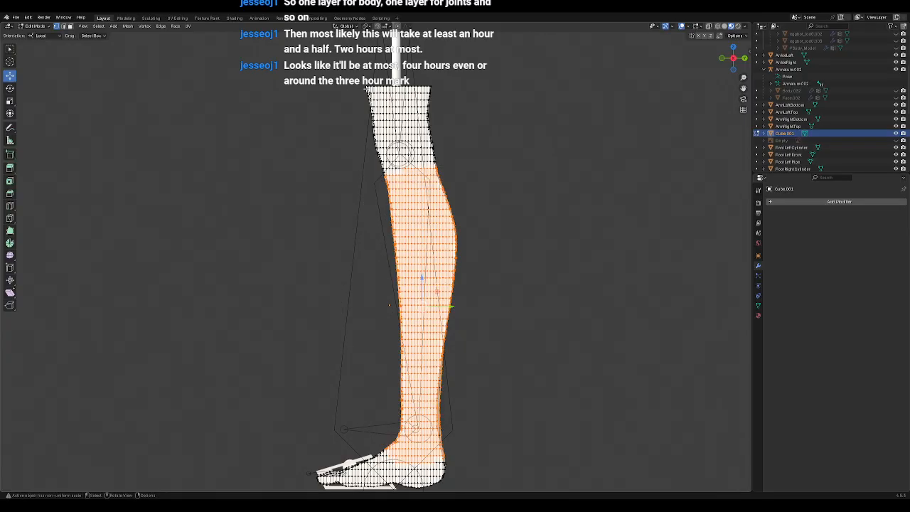
pyautogui.keyDown('shift'); pyautogui.moveTo(500, 277); pyautogui.dragTo(501, 152, button='middle'); pyautogui.keyUp('shift')
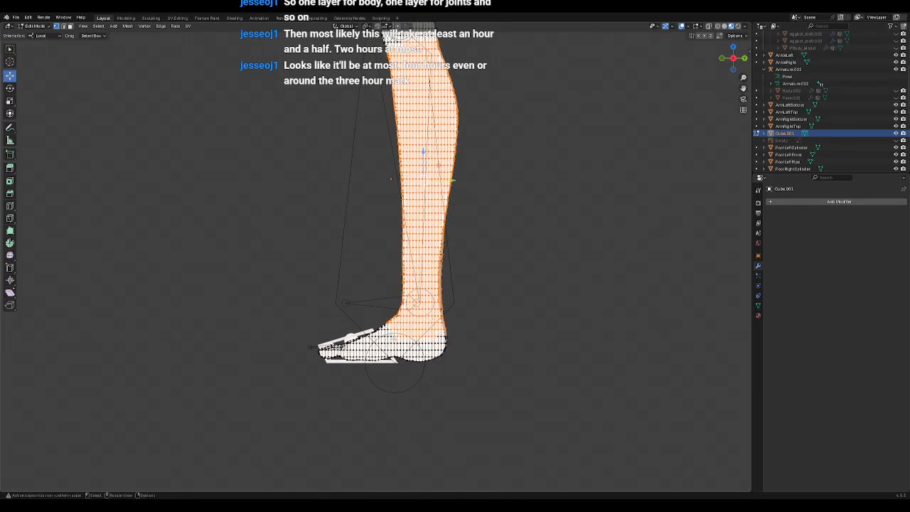
pyautogui.click(486, 318)
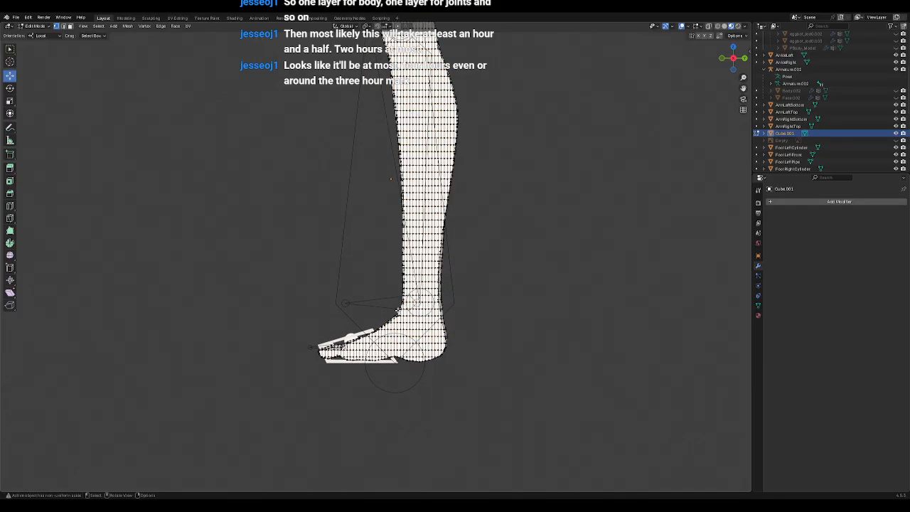
pyautogui.press('g')
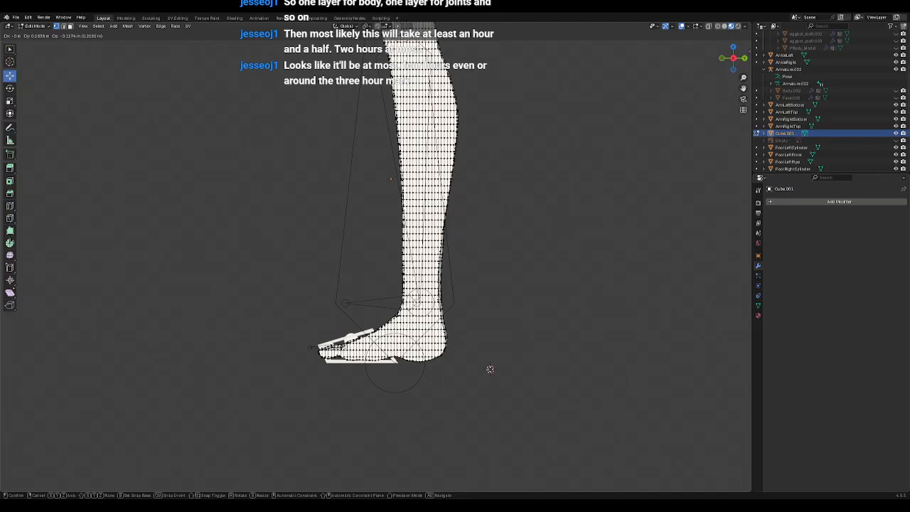
pyautogui.click(489, 369)
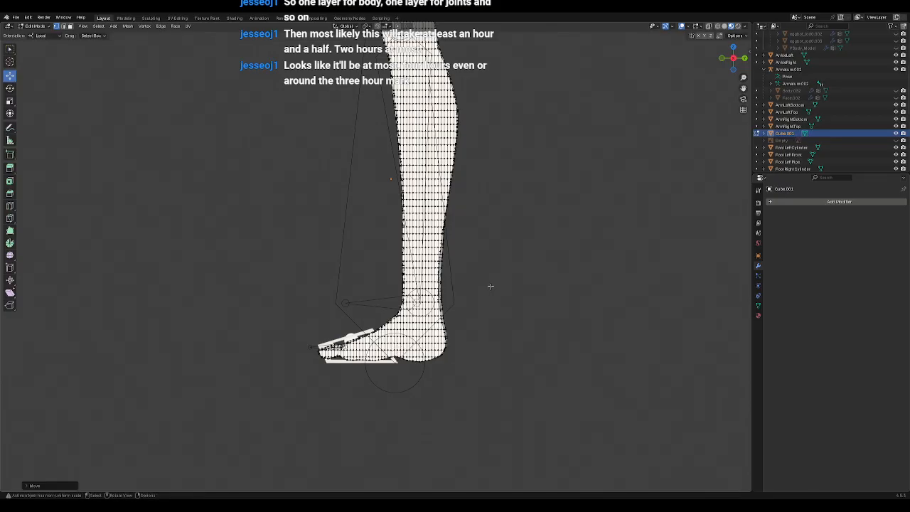
pyautogui.moveTo(388, 306)
pyautogui.keyDown('ctrl'); pyautogui.mouseDown(button='right')
pyautogui.moveTo(455, 352)
pyautogui.moveTo(471, 264)
pyautogui.moveTo(468, 183)
pyautogui.moveTo(473, 245)
pyautogui.moveTo(284, 359)
pyautogui.moveTo(315, 279)
pyautogui.mouseUp(button='right'); pyautogui.keyUp('ctrl')
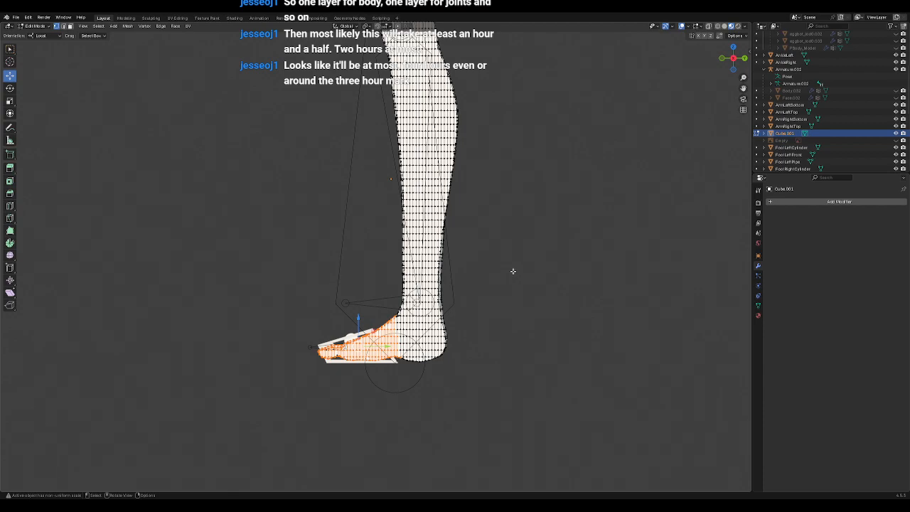
pyautogui.click(513, 270)
# Step: Save the file and switch the viewport to wireframe shading with the whole leg cross-section in view
pyautogui.scroll(-2, 513, 270)
pyautogui.keyDown('shift'); pyautogui.moveTo(482, 214); pyautogui.dragTo(484, 299, button='middle'); pyautogui.keyUp('shift')
pyautogui.scroll(2, 484, 304)
pyautogui.keyDown('shift'); pyautogui.moveTo(502, 352); pyautogui.dragTo(484, 272, button='middle'); pyautogui.keyUp('shift')
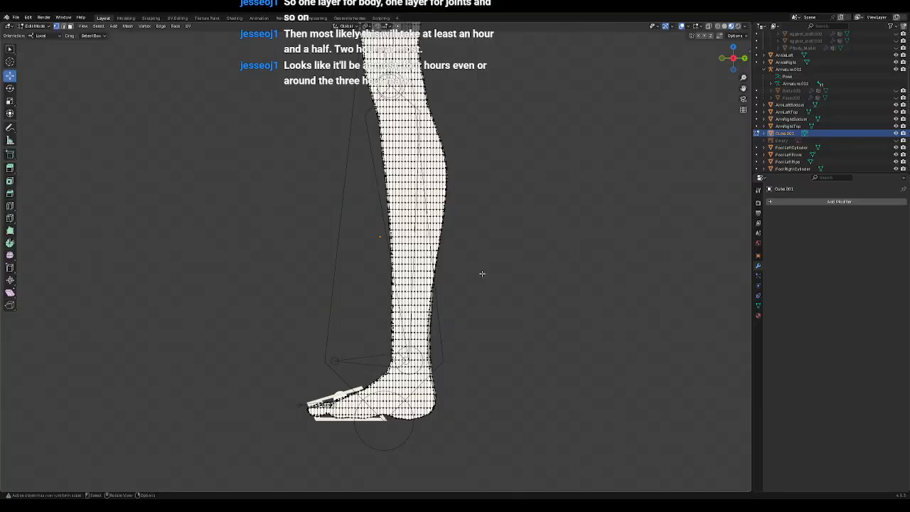
pyautogui.keyDown('shift'); pyautogui.moveTo(490, 197); pyautogui.dragTo(491, 325, button='middle'); pyautogui.keyUp('shift')
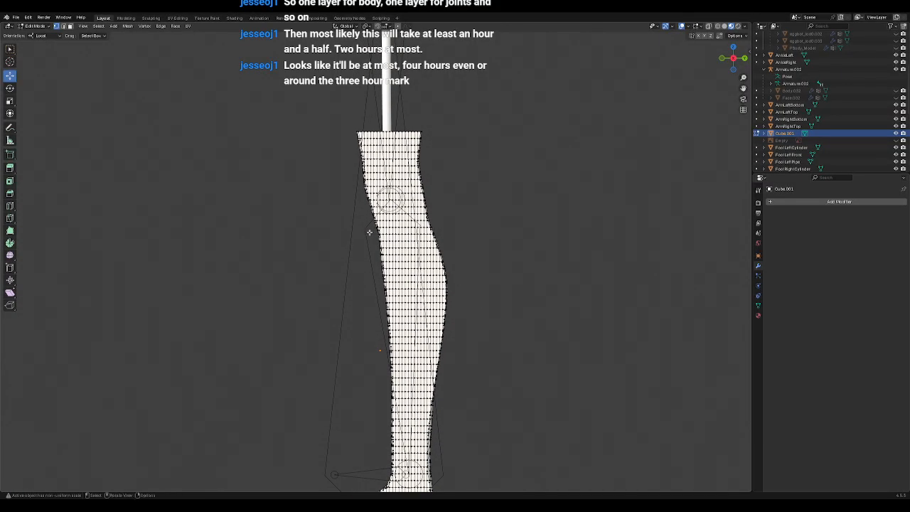
pyautogui.hotkey('ctrl', 's')
pyautogui.click(717, 27)
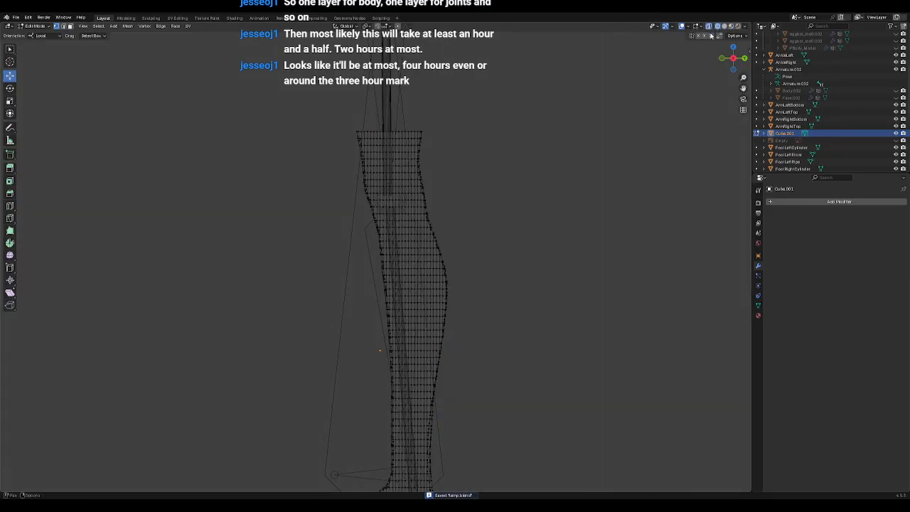
pyautogui.keyDown('shift'); pyautogui.moveTo(467, 246); pyautogui.dragTo(476, 199, button='middle'); pyautogui.keyUp('shift')
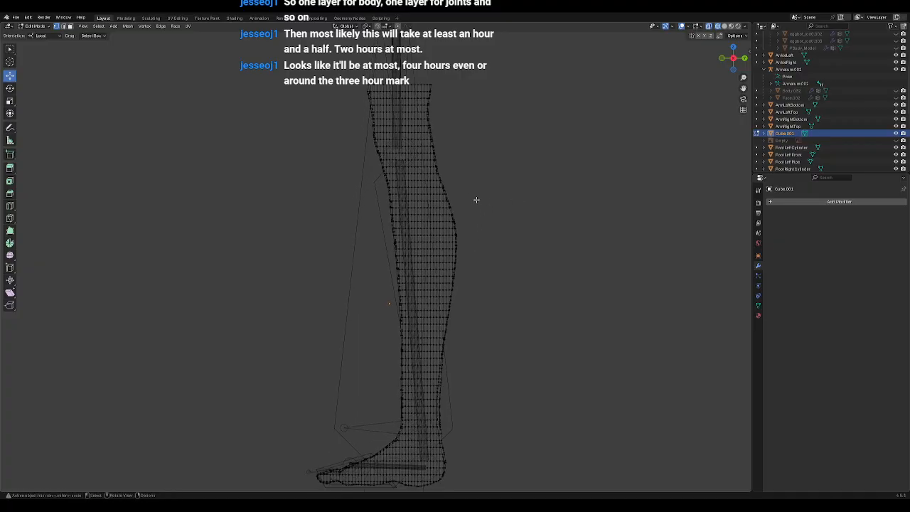
# Step: Try deleting the cross-section's vertices above the knee along a slanted cut, and undo the deletion
pyautogui.rightClick(387, 222)
pyautogui.moveTo(383, 207)
pyautogui.keyDown('ctrl'); pyautogui.mouseDown(button='right')
pyautogui.moveTo(402, 155)
pyautogui.moveTo(448, 110)
pyautogui.moveTo(288, 181)
pyautogui.moveTo(310, 225)
pyautogui.mouseUp(button='right'); pyautogui.keyUp('ctrl')
pyautogui.press('x')
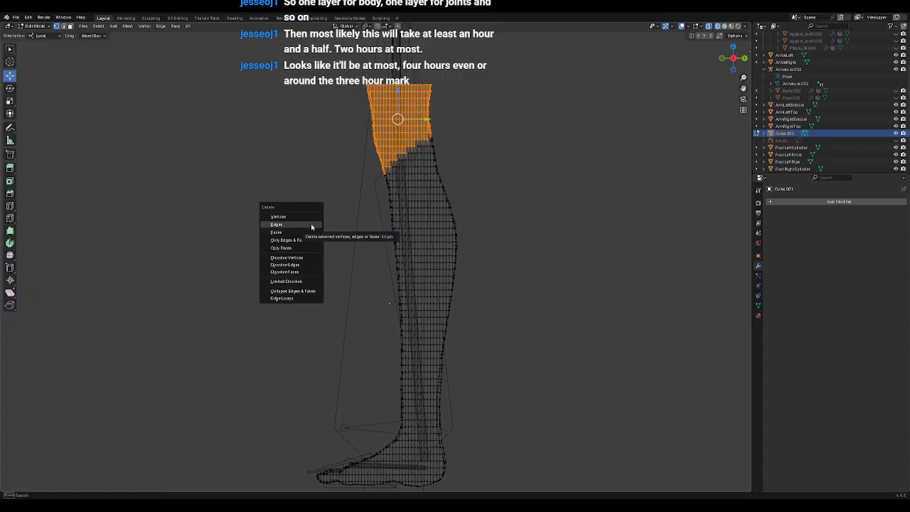
pyautogui.click(306, 216)
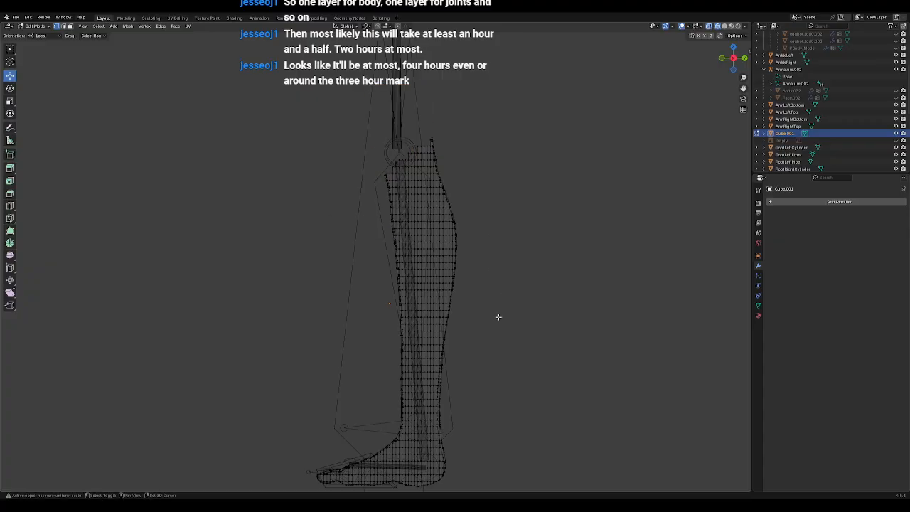
pyautogui.scroll(5, 442, 168)
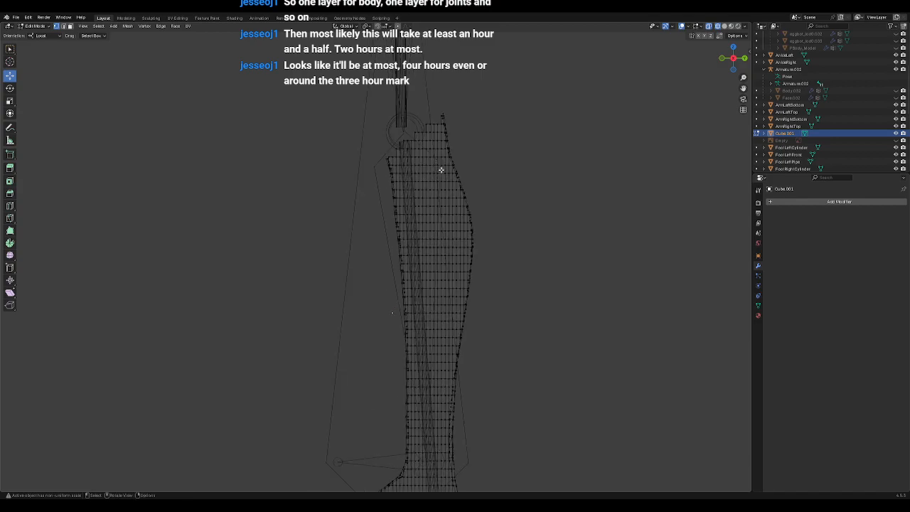
pyautogui.keyDown('shift'); pyautogui.moveTo(463, 106); pyautogui.dragTo(420, 361, button='middle'); pyautogui.keyUp('shift')
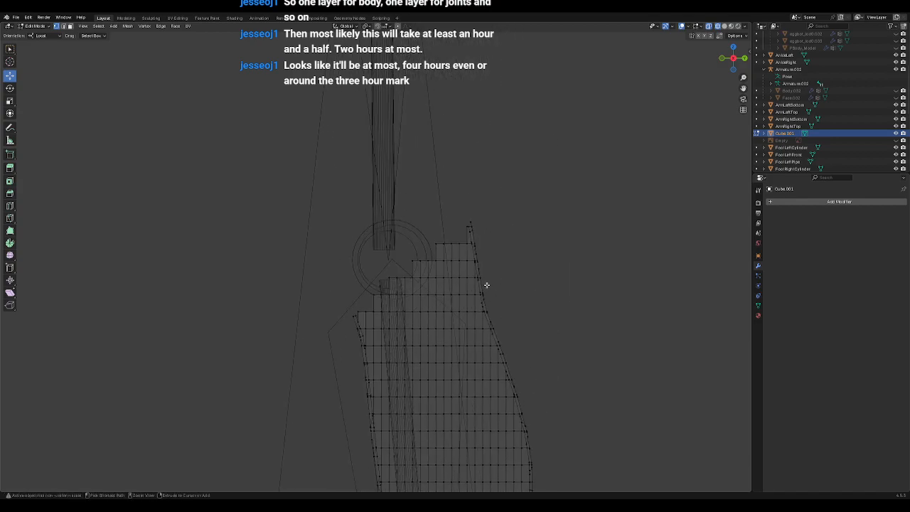
pyautogui.hotkey('ctrl', 'z')
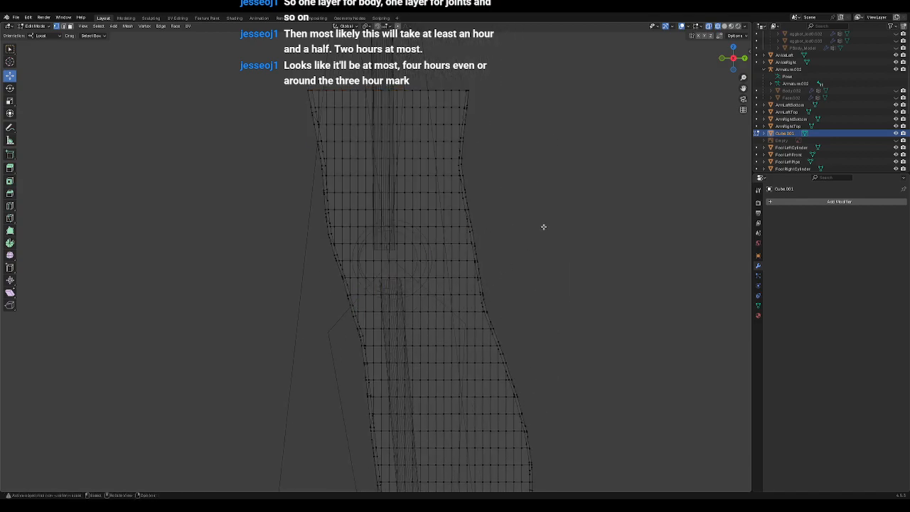
# Step: Examine the leg cross-section's wireframe against the leg bones and joints from the side and at an angle
pyautogui.scroll(-8, 403, 205)
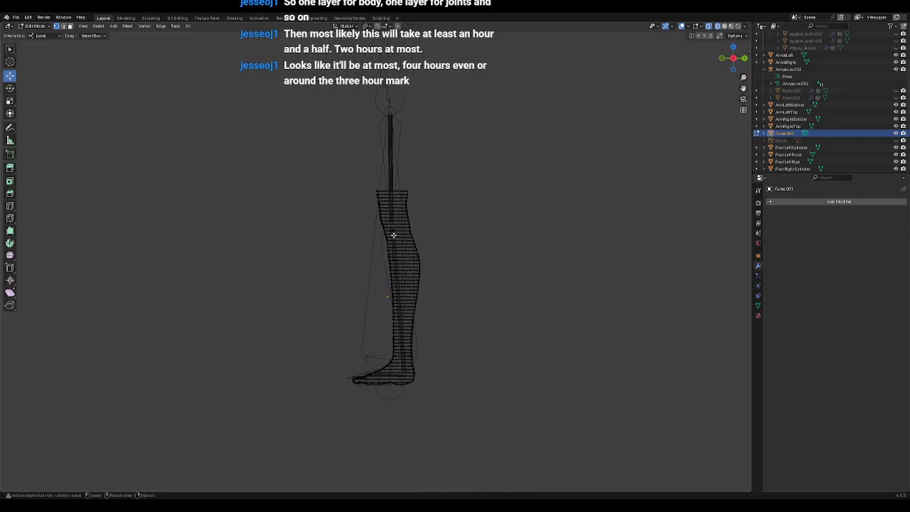
pyautogui.scroll(3, 390, 223)
pyautogui.moveTo(412, 341); pyautogui.dragTo(391, 307, button='middle')
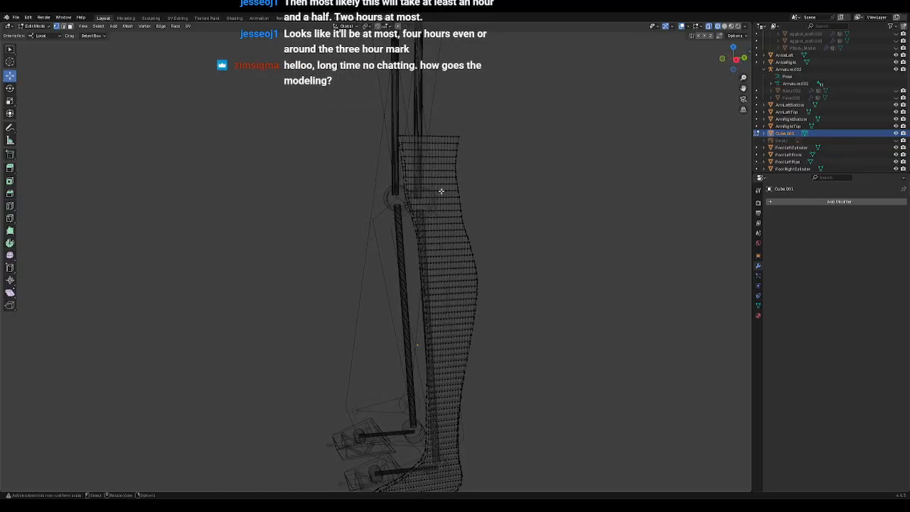
pyautogui.scroll(-2, 490, 344)
pyautogui.scroll(1, 490, 347)
pyautogui.keyDown('shift'); pyautogui.moveTo(493, 345); pyautogui.dragTo(506, 290, button='middle'); pyautogui.keyUp('shift')
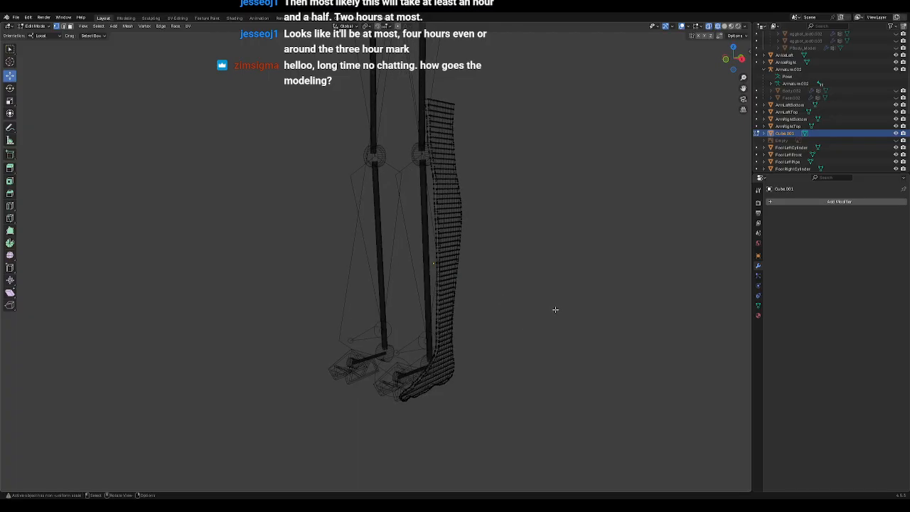
pyautogui.moveTo(522, 354); pyautogui.dragTo(471, 335, button='middle')
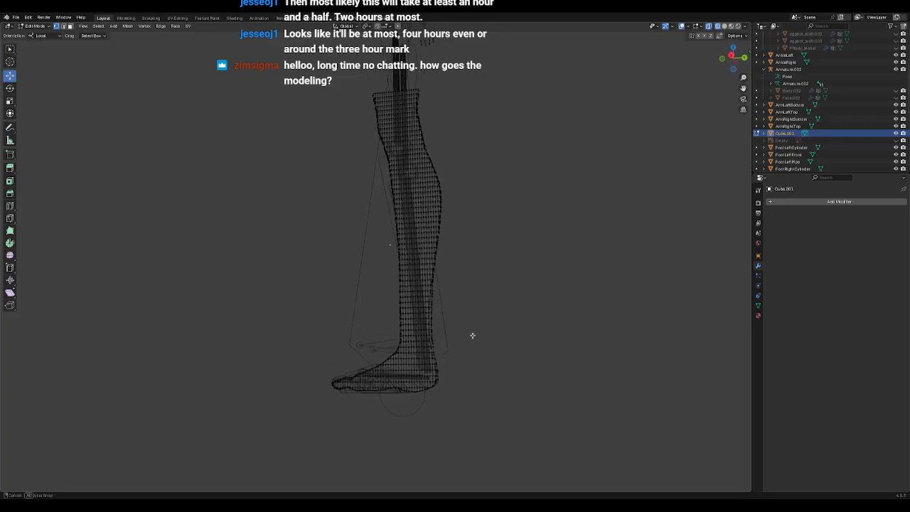
pyautogui.scroll(3, 474, 343)
pyautogui.moveTo(493, 367); pyautogui.dragTo(536, 329, button='middle')
# Step: In the side view, lasso-select all foot vertices below the ankle and delete them from the cross-section
pyautogui.press('KP_3')
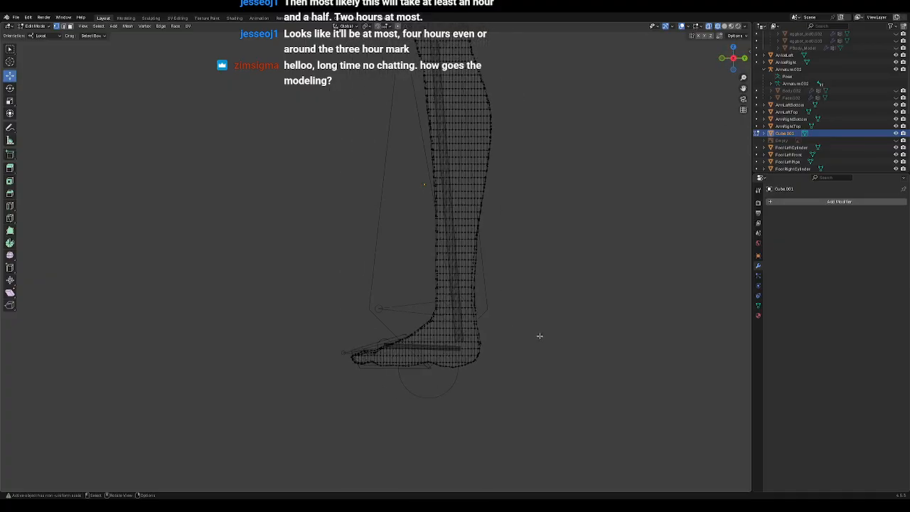
pyautogui.scroll(2, 522, 325)
pyautogui.scroll(-1, 494, 290)
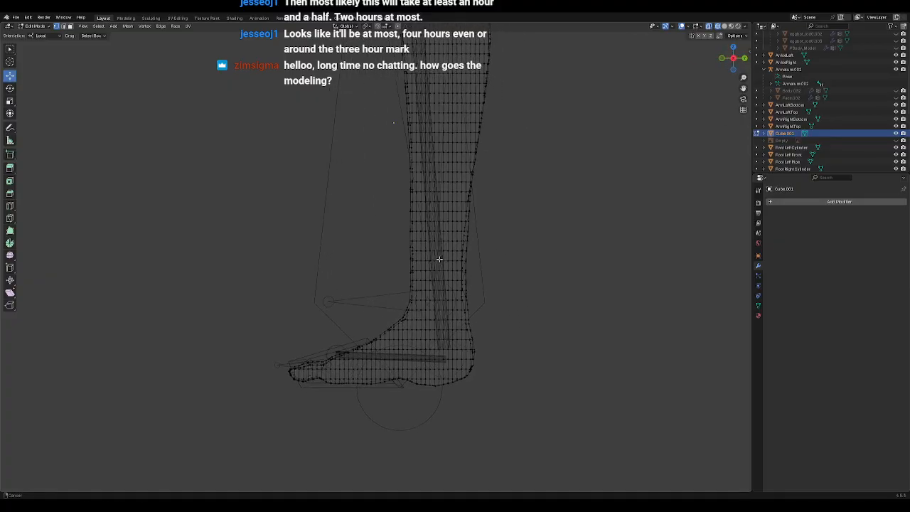
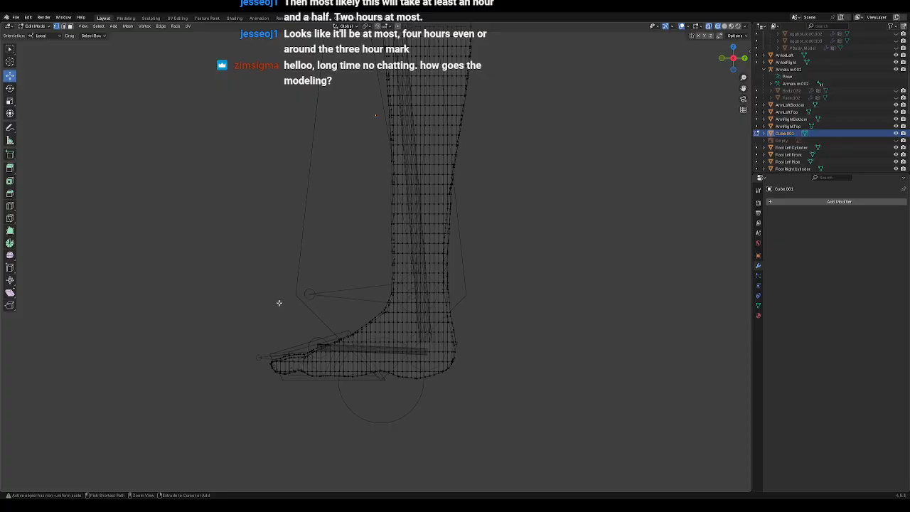
pyautogui.moveTo(343, 301)
pyautogui.keyDown('ctrl'); pyautogui.mouseDown(button='right')
pyautogui.moveTo(457, 298)
pyautogui.moveTo(457, 414)
pyautogui.moveTo(219, 431)
pyautogui.moveTo(208, 369)
pyautogui.mouseUp(button='right'); pyautogui.keyUp('ctrl')
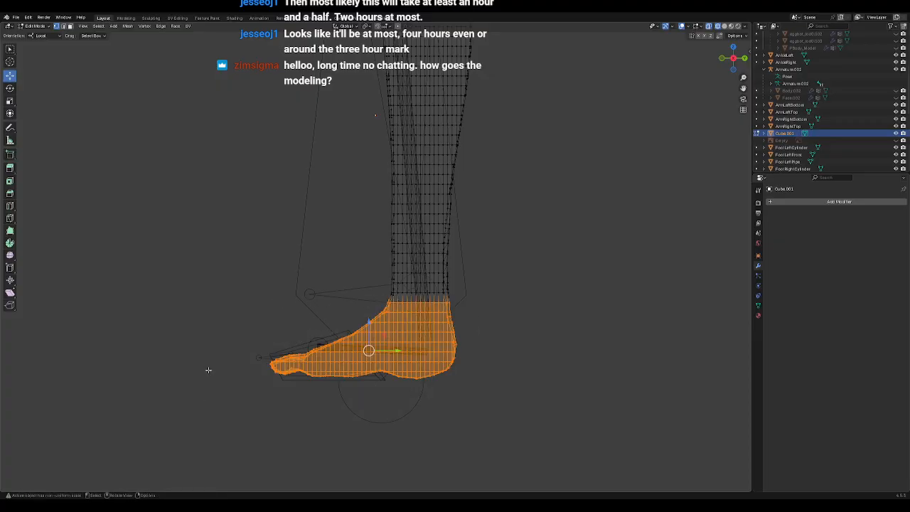
pyautogui.press('x')
pyautogui.click(236, 359)
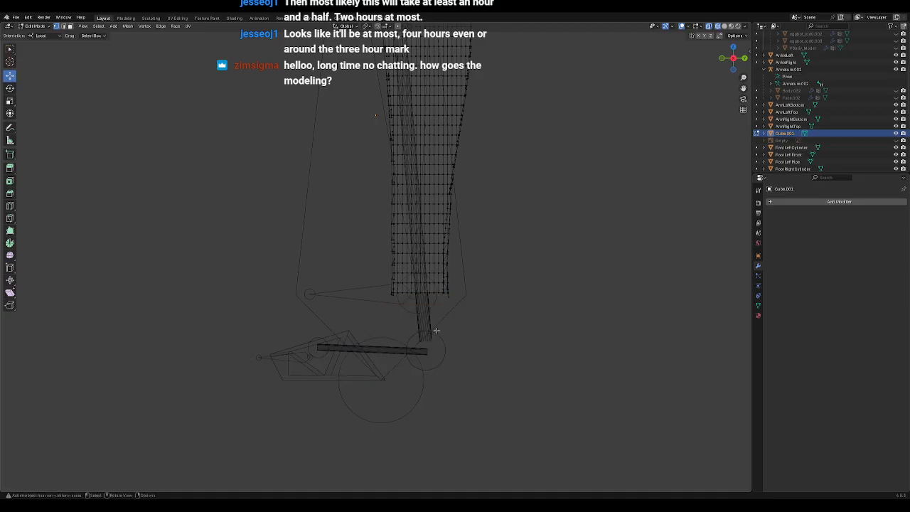
# Step: Lasso-select the cross-section's vertices above the knee joint along a level cut and delete them
pyautogui.scroll(-1, 466, 318)
pyautogui.keyDown('shift'); pyautogui.moveTo(479, 211); pyautogui.dragTo(471, 381, button='middle'); pyautogui.keyUp('shift')
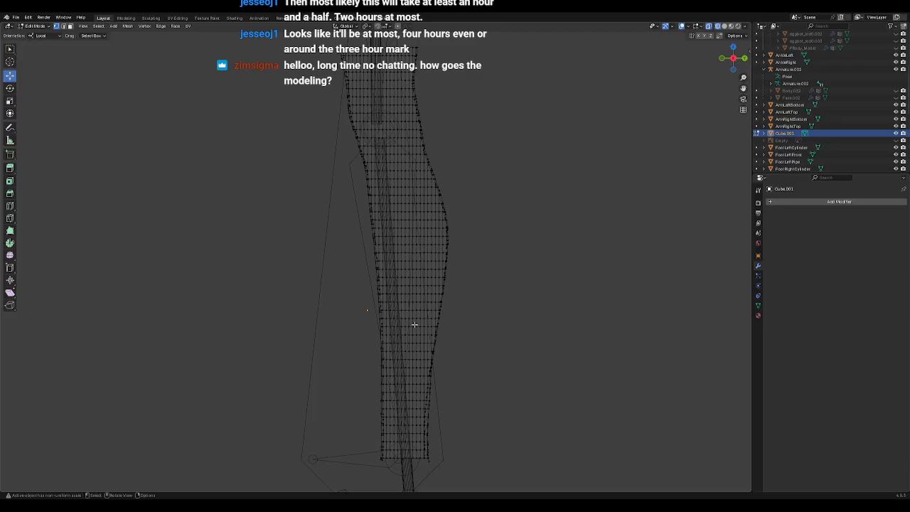
pyautogui.keyDown('shift'); pyautogui.moveTo(459, 175); pyautogui.dragTo(459, 319, button='middle'); pyautogui.keyUp('shift')
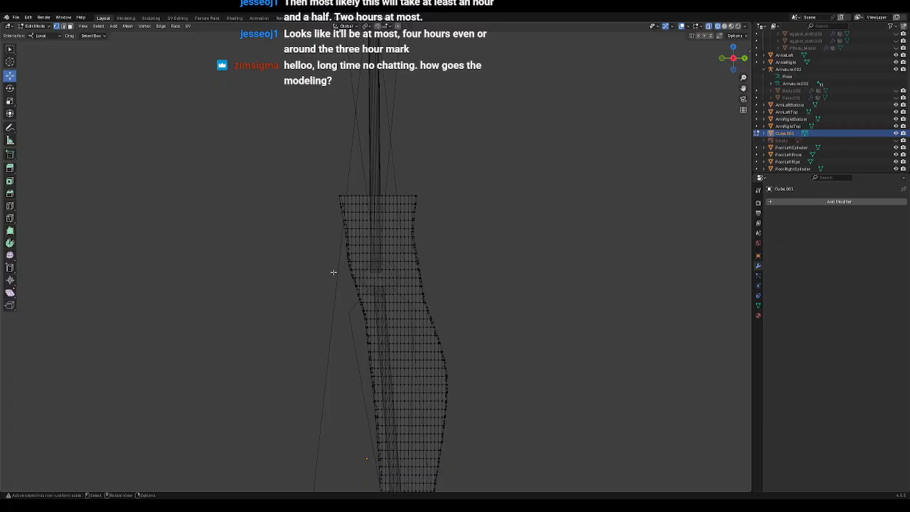
pyautogui.moveTo(333, 272)
pyautogui.keyDown('ctrl'); pyautogui.mouseDown(button='right')
pyautogui.moveTo(417, 268)
pyautogui.moveTo(437, 179)
pyautogui.moveTo(297, 182)
pyautogui.mouseUp(button='right'); pyautogui.keyUp('ctrl')
pyautogui.click(315, 245)
pyautogui.moveTo(337, 275)
pyautogui.keyDown('ctrl'); pyautogui.mouseDown(button='right')
pyautogui.moveTo(432, 272)
pyautogui.moveTo(381, 163)
pyautogui.moveTo(285, 237)
pyautogui.mouseUp(button='right'); pyautogui.keyUp('ctrl')
pyautogui.press('x')
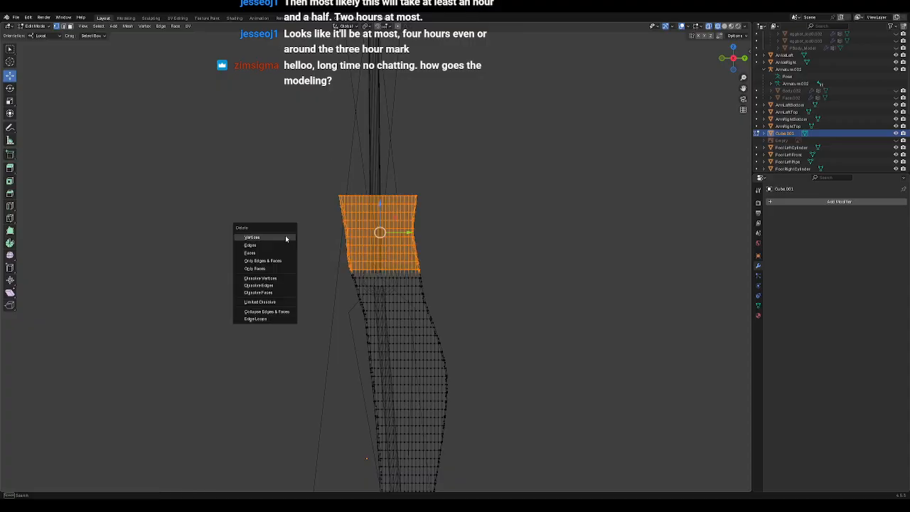
pyautogui.click(285, 235)
# Step: Delete the stray vertices left at the corners of the cross-section's cut edge at the knee
pyautogui.moveTo(411, 255); pyautogui.dragTo(455, 281, button='middle')
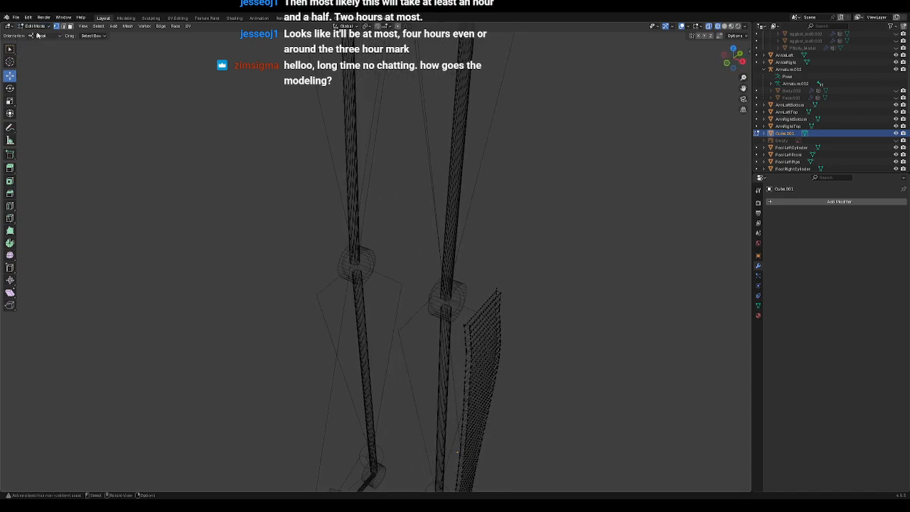
pyautogui.scroll(4, 556, 323)
pyautogui.keyDown('shift'); pyautogui.moveTo(560, 319); pyautogui.dragTo(286, 243, button='middle'); pyautogui.keyUp('shift')
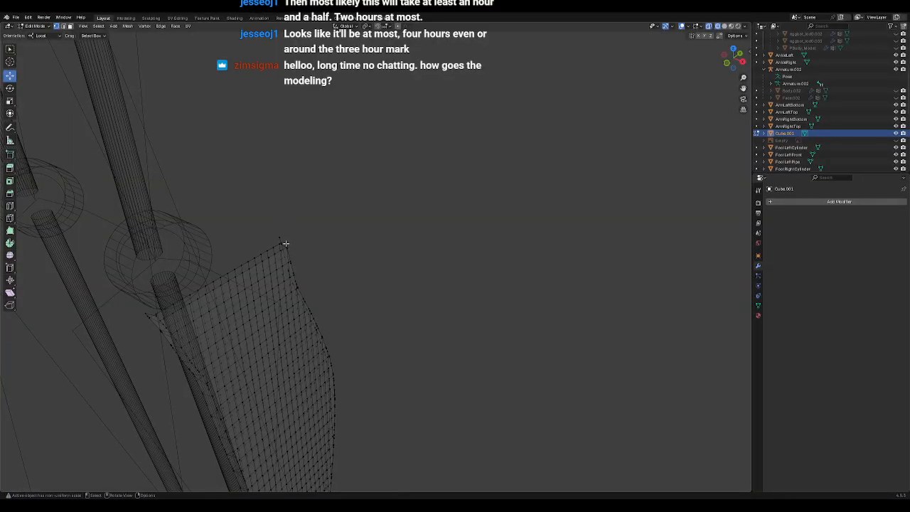
pyautogui.click(276, 236)
pyautogui.click(363, 241)
pyautogui.keyDown('shift'); pyautogui.moveTo(333, 303); pyautogui.dragTo(470, 226, button='middle'); pyautogui.keyUp('shift')
pyautogui.scroll(5, 413, 250)
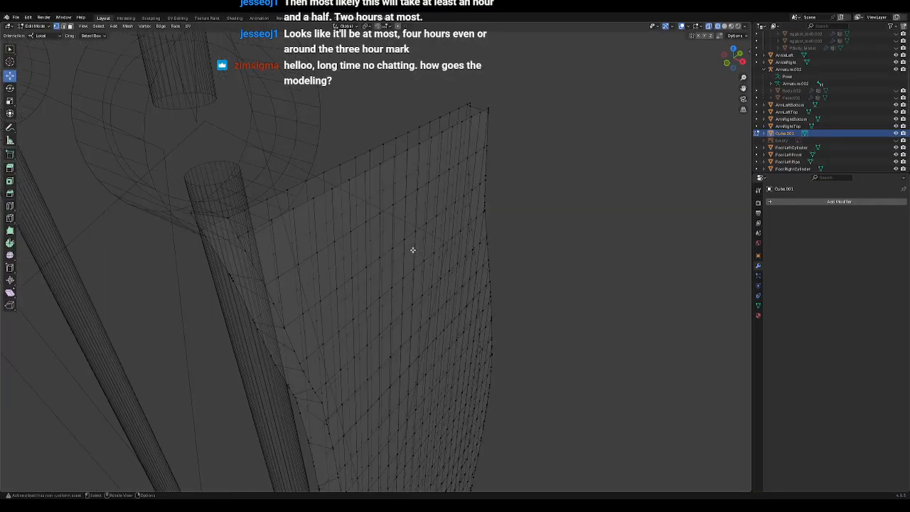
pyautogui.moveTo(306, 258)
pyautogui.mouseDown(button='middle')
pyautogui.moveTo(345, 253)
pyautogui.moveTo(319, 256)
pyautogui.mouseUp(button='middle')
pyautogui.click(331, 233)
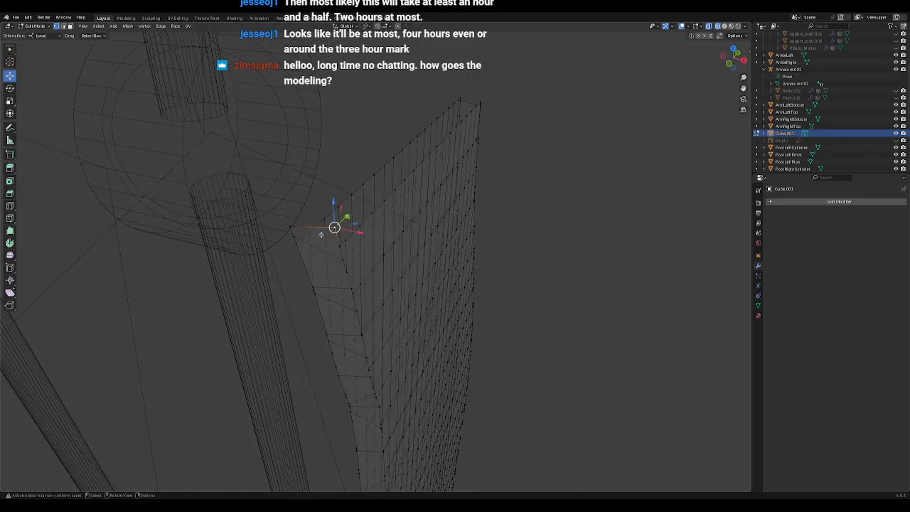
pyautogui.press('x')
pyautogui.click(320, 235)
pyautogui.press('x')
pyautogui.click(289, 227)
pyautogui.press('x')
pyautogui.click(289, 227)
# Step: Merge the close vertices at the front corner of the knee-end cut edge at their center
pyautogui.moveTo(422, 283); pyautogui.dragTo(426, 264, button='middle')
pyautogui.click(413, 211)
pyautogui.keyDown('ctrl'); pyautogui.click(413, 206); pyautogui.keyUp('ctrl')
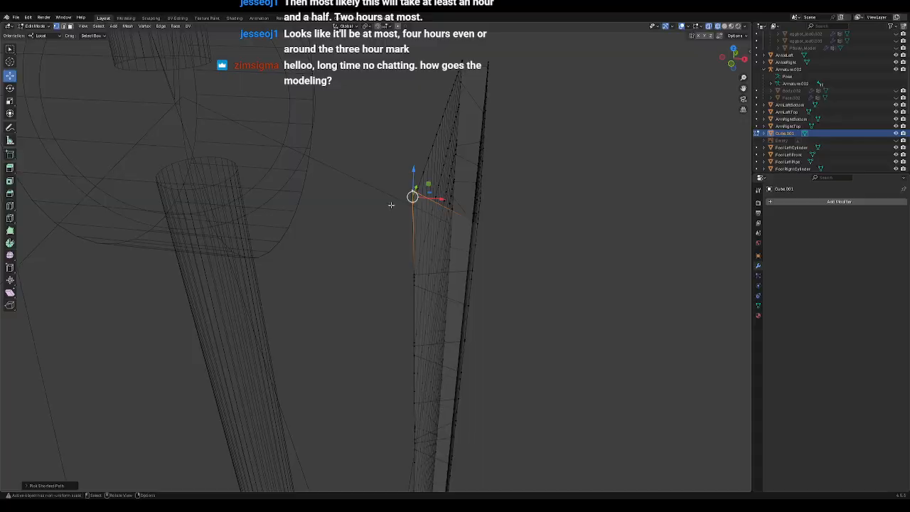
pyautogui.rightClick(390, 205)
pyautogui.moveTo(370, 333)
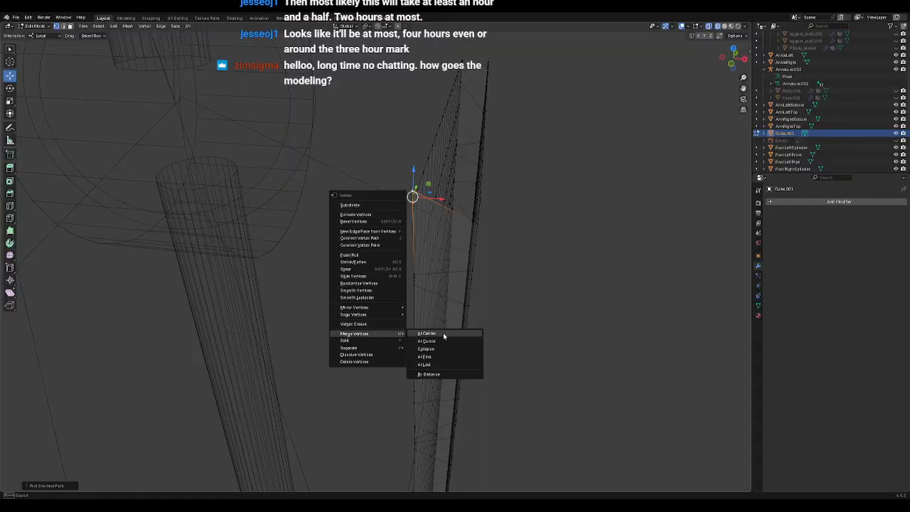
pyautogui.click(443, 332)
# Step: Merge the two close vertices at the next corner of the knee-end cut edge at their center
pyautogui.click(474, 228)
pyautogui.moveTo(517, 252); pyautogui.dragTo(490, 255, button='middle')
pyautogui.keyDown('ctrl'); pyautogui.click(186, 207); pyautogui.keyUp('ctrl')
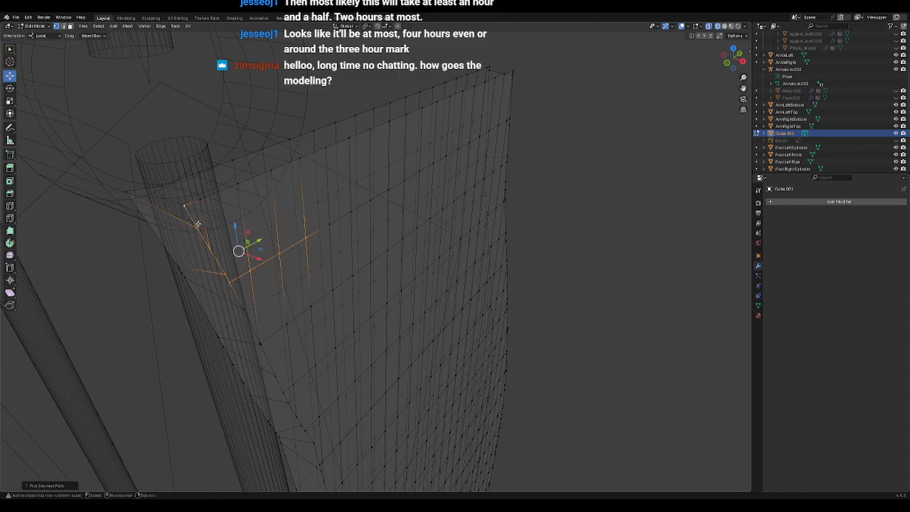
pyautogui.hotkey('alt', 'a')
pyautogui.click(189, 207)
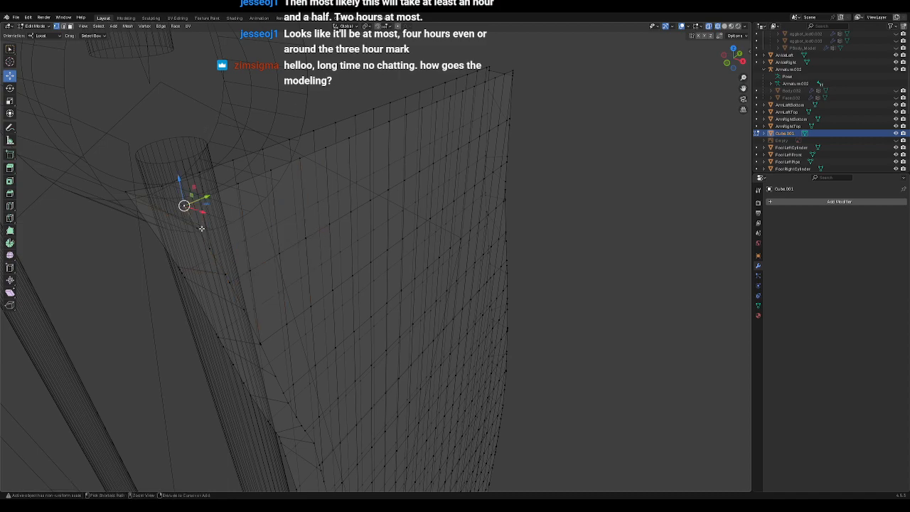
pyautogui.keyDown('ctrl'); pyautogui.click(199, 229); pyautogui.keyUp('ctrl')
pyautogui.rightClick(550, 200)
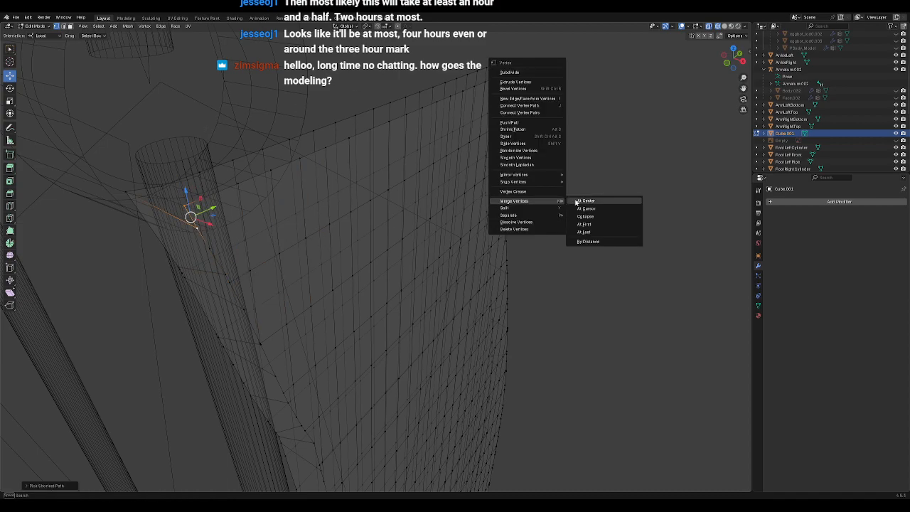
pyautogui.click(575, 201)
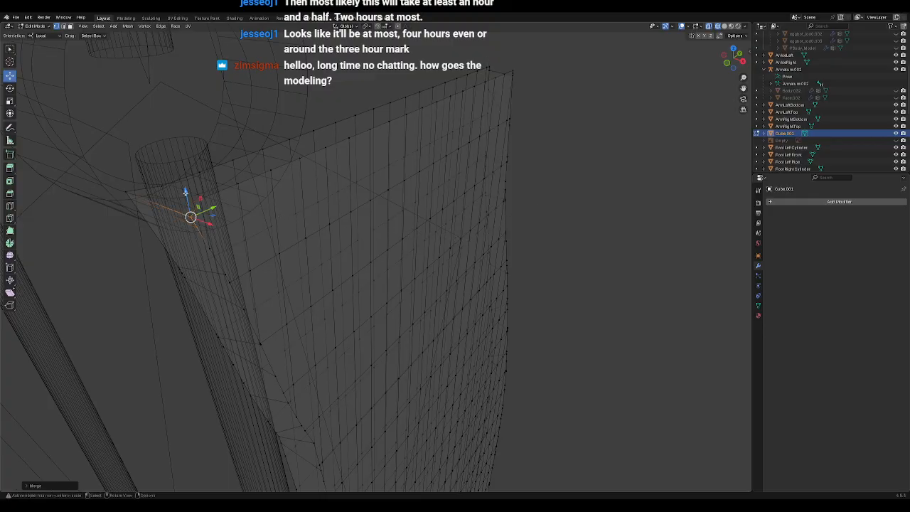
# Step: Adjust the height of the merged knee corner vertex along the Z axis
pyautogui.press('g')
pyautogui.press('z')
pyautogui.moveTo(184, 177); pyautogui.dragTo(185, 178)
pyautogui.click(579, 241)
pyautogui.moveTo(576, 189); pyautogui.dragTo(533, 192, button='middle')
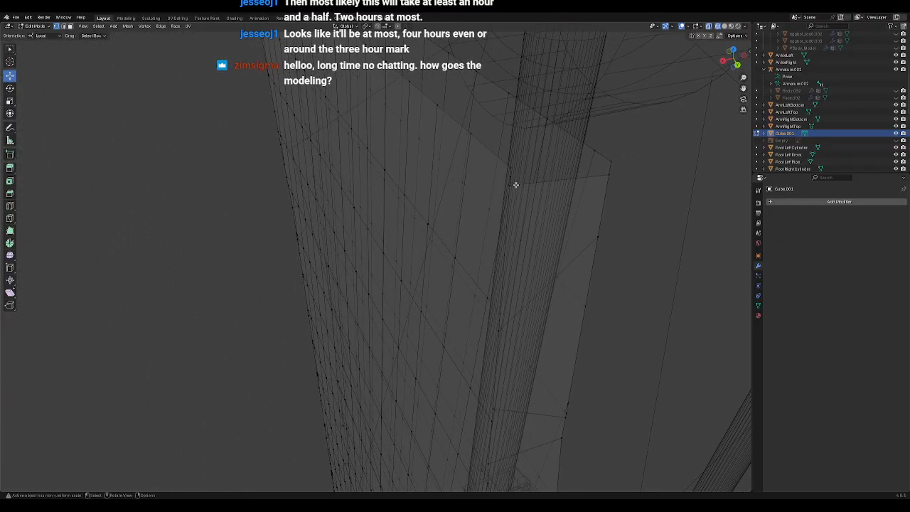
# Step: Merge each of the two close vertex pairs at the knee-end corners on the opposite side at its center
pyautogui.moveTo(504, 163); pyautogui.dragTo(516, 194)
pyautogui.rightClick(515, 194)
pyautogui.moveTo(515, 193)
pyautogui.click(555, 194)
pyautogui.moveTo(603, 159); pyautogui.dragTo(615, 187)
pyautogui.rightClick(615, 186)
pyautogui.moveTo(616, 185)
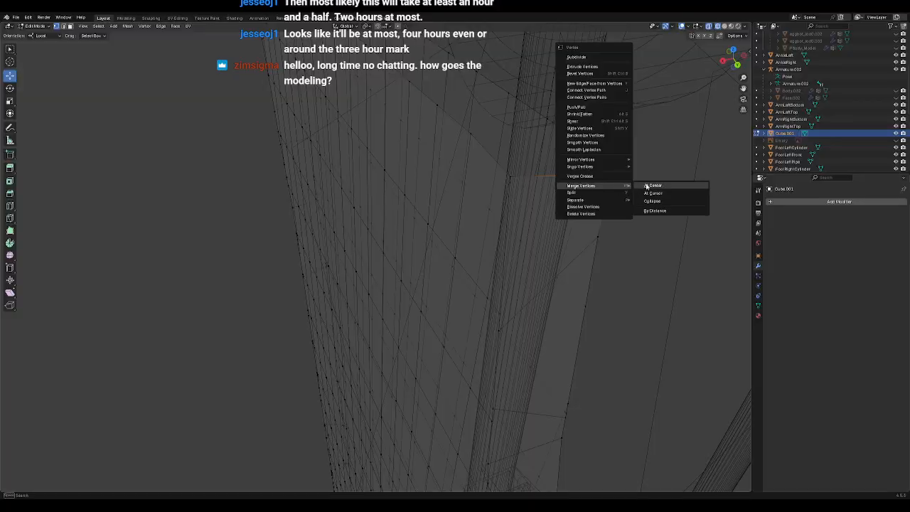
pyautogui.click(647, 186)
pyautogui.click(617, 215)
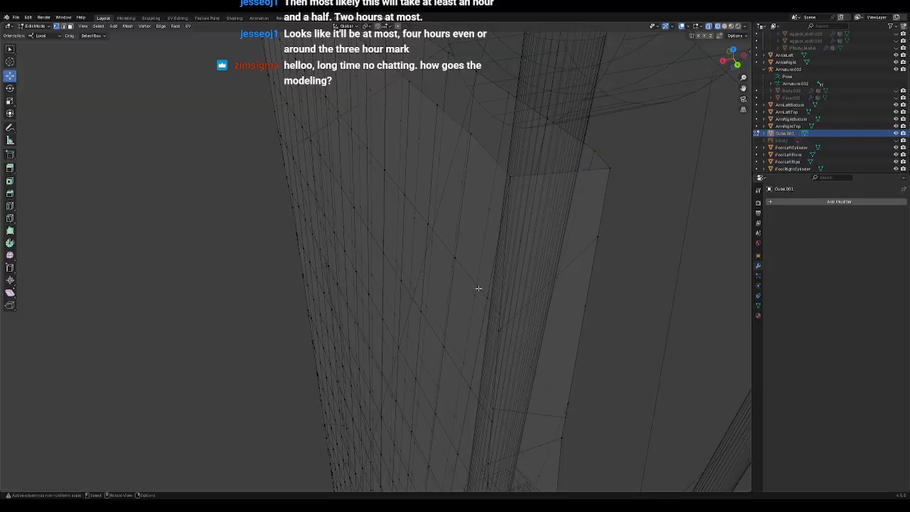
# Step: Select a corner vertex on the ankle-end cut edge and focus the view on it
pyautogui.scroll(-6, 479, 288)
pyautogui.moveTo(478, 292); pyautogui.dragTo(409, 448, button='middle')
pyautogui.click(404, 456)
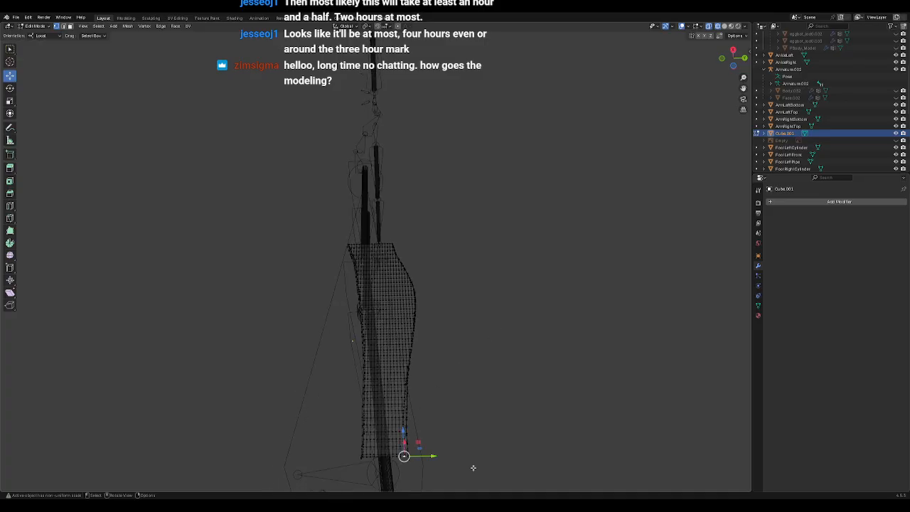
pyautogui.press('KP_Decimal')
pyautogui.moveTo(461, 361); pyautogui.dragTo(380, 283, button='middle')
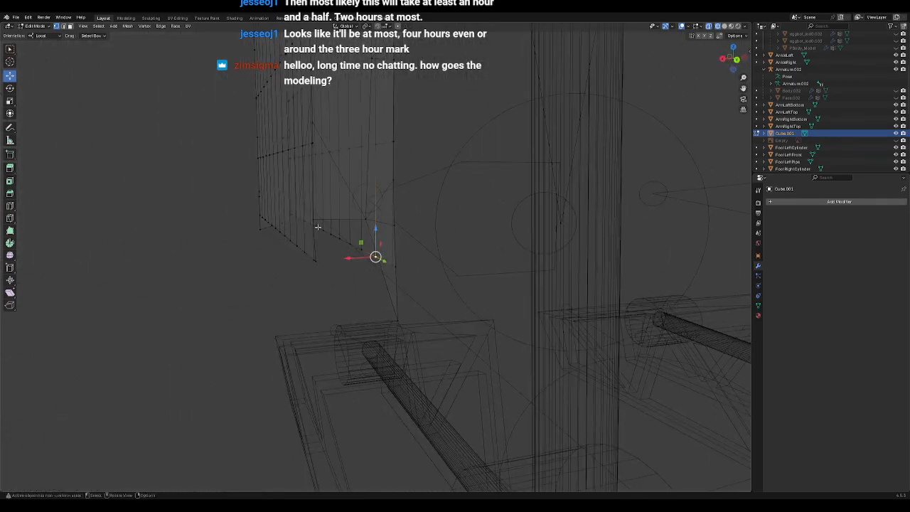
pyautogui.moveTo(331, 263); pyautogui.dragTo(338, 278, button='middle')
pyautogui.moveTo(307, 220); pyautogui.dragTo(327, 282)
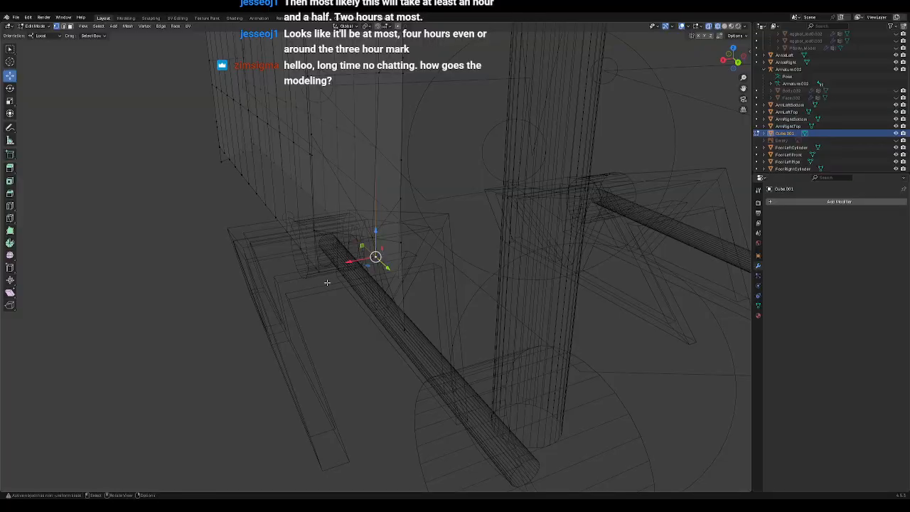
pyautogui.moveTo(325, 288); pyautogui.dragTo(347, 292, button='middle')
pyautogui.click(330, 292)
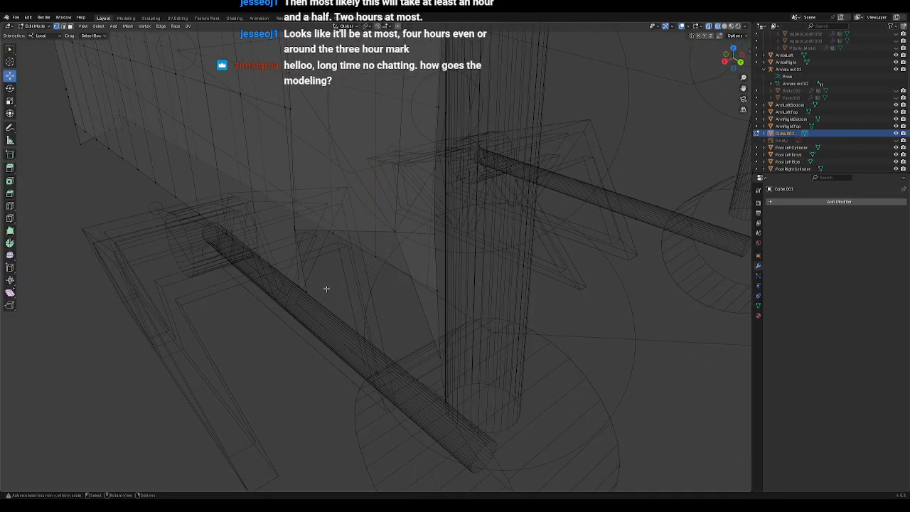
pyautogui.keyDown('ctrl'); pyautogui.moveTo(286, 223); pyautogui.dragTo(314, 311); pyautogui.keyUp('ctrl')
pyautogui.moveTo(320, 299)
pyautogui.mouseDown(button='middle')
pyautogui.moveTo(348, 302)
pyautogui.moveTo(303, 237)
pyautogui.mouseUp(button='middle')
pyautogui.moveTo(301, 229); pyautogui.dragTo(325, 304)
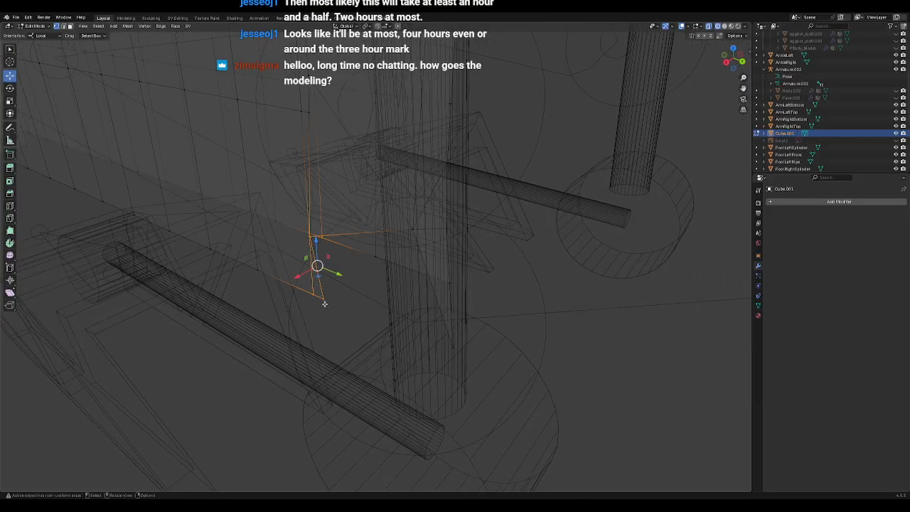
pyautogui.click(337, 301)
# Step: Merge the cluster of close vertices at this ankle-end corner of the cross-section at their center
pyautogui.moveTo(355, 299); pyautogui.dragTo(349, 299, button='middle')
pyautogui.moveTo(285, 220); pyautogui.dragTo(317, 311)
pyautogui.rightClick(317, 311)
pyautogui.moveTo(318, 311)
pyautogui.click(346, 308)
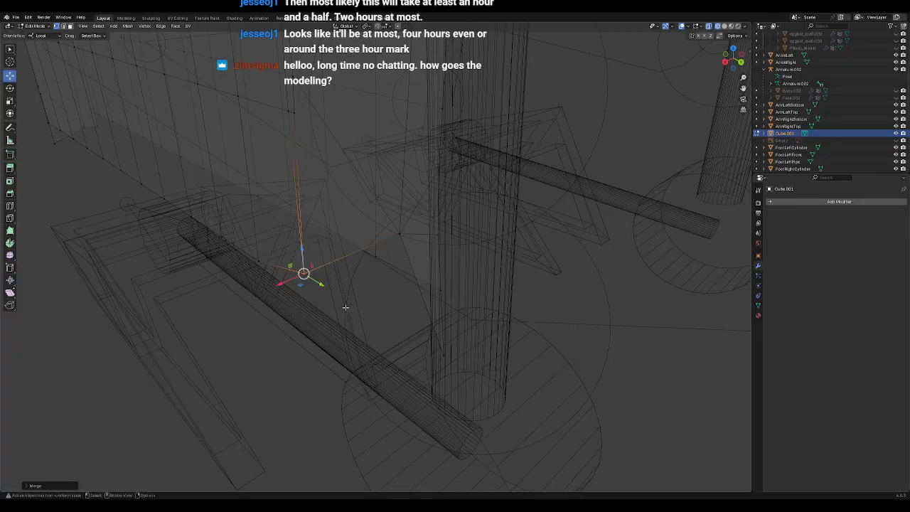
# Step: Delete the stray vertex hanging below the corner of the ankle-end cut edge
pyautogui.moveTo(388, 321); pyautogui.dragTo(332, 298, button='middle')
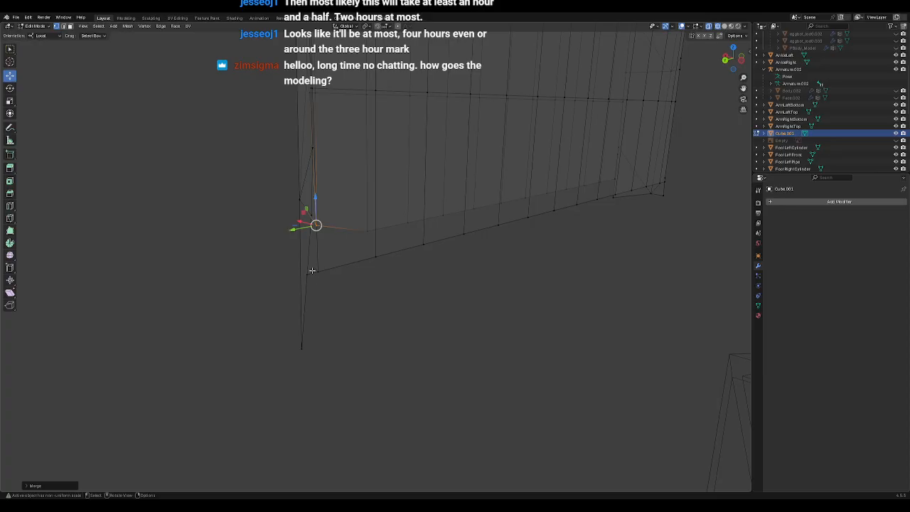
pyautogui.click(301, 348)
pyautogui.press('x')
pyautogui.click(354, 355)
pyautogui.moveTo(332, 328); pyautogui.dragTo(379, 271, button='middle')
# Step: Lower the merged ankle-end corner vertex along the Z axis to the level of the cut edge
pyautogui.click(369, 222)
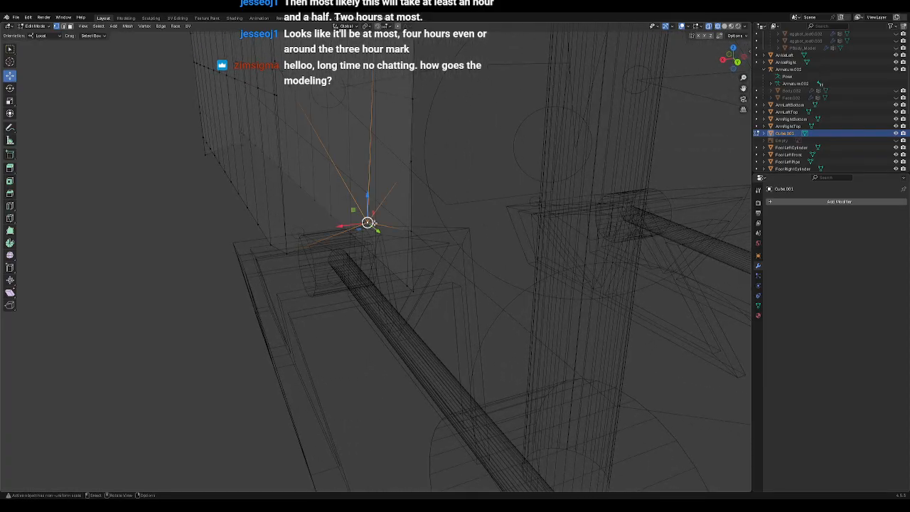
pyautogui.press('g')
pyautogui.press('z')
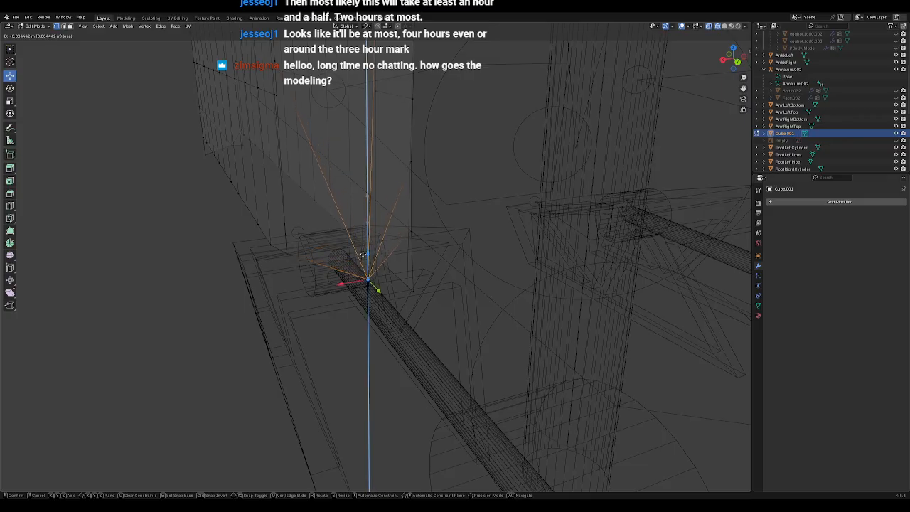
pyautogui.click(469, 292)
# Step: Merge the close vertices beside the lowered ankle-end corner vertex at their center
pyautogui.moveTo(470, 292); pyautogui.dragTo(330, 253, button='middle')
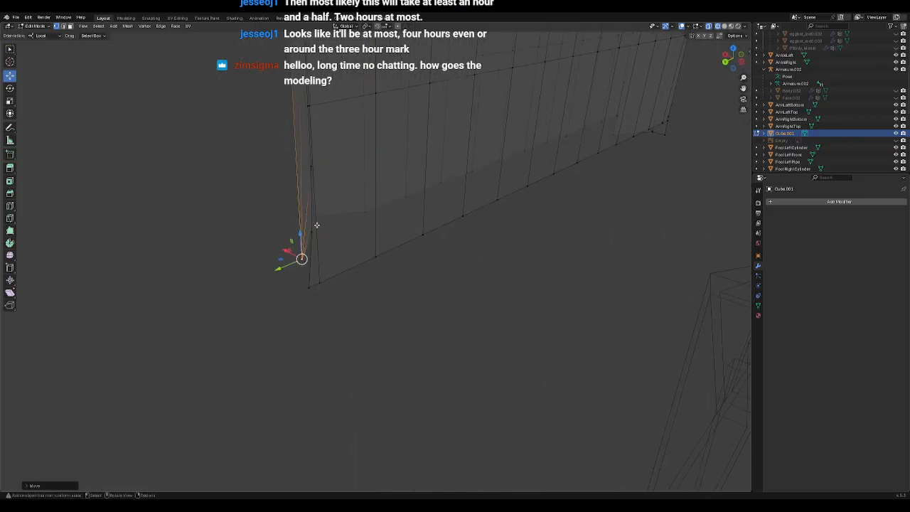
pyautogui.moveTo(316, 226); pyautogui.dragTo(305, 294)
pyautogui.rightClick(305, 294)
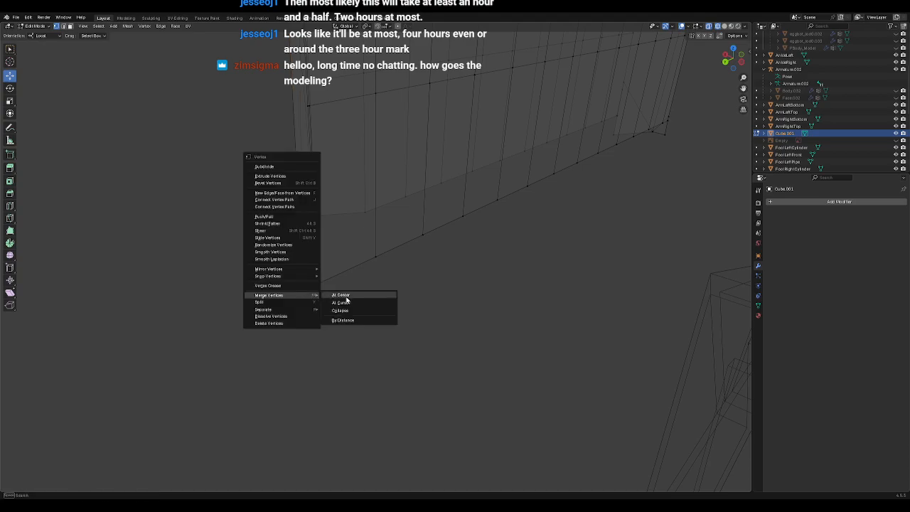
pyautogui.click(328, 299)
# Step: Adjust the newly merged ankle-end vertex vertically along the Z axis
pyautogui.press('KP_Decimal')
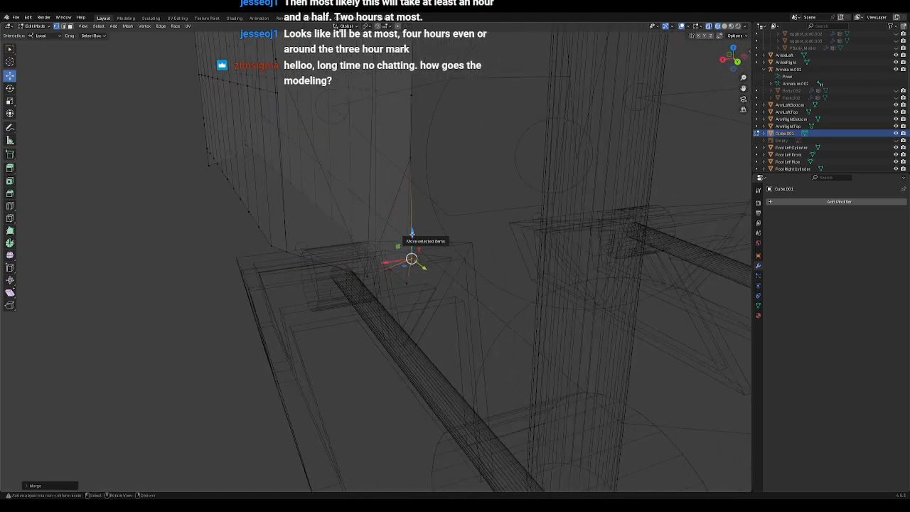
pyautogui.press('g')
pyautogui.press('z')
pyautogui.moveTo(410, 261); pyautogui.dragTo(410, 264)
# Step: Merge the remaining close vertices around the adjusted ankle-end vertex at their center
pyautogui.moveTo(457, 306); pyautogui.dragTo(343, 313, button='middle')
pyautogui.moveTo(315, 256); pyautogui.dragTo(312, 253)
pyautogui.click(310, 254)
pyautogui.rightClick(287, 277)
pyautogui.moveTo(287, 277)
pyautogui.click(331, 281)
pyautogui.click(317, 289)
# Step: At another ankle-end corner, raise the low-hanging vertex along Z until it sits beside its upper neighbour
pyautogui.moveTo(318, 289); pyautogui.dragTo(366, 273, button='middle')
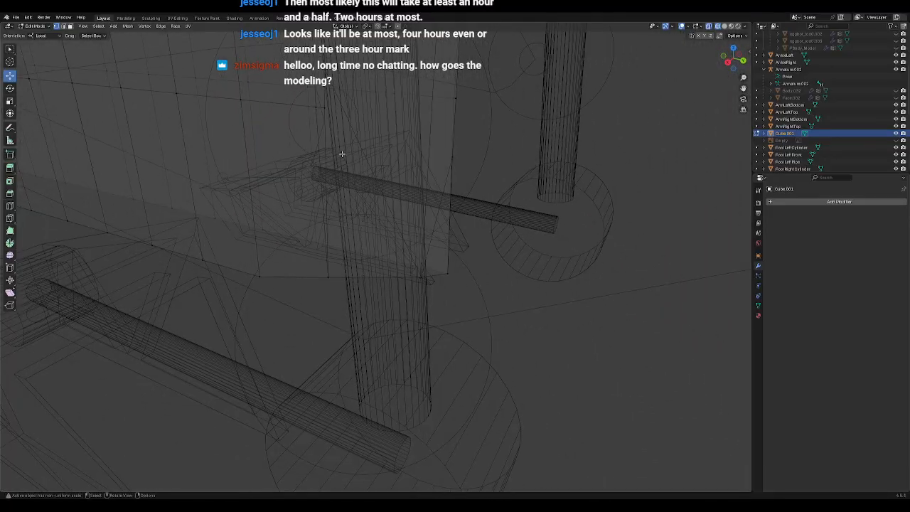
pyautogui.scroll(-1, 374, 280)
pyautogui.moveTo(322, 309); pyautogui.dragTo(360, 239, button='middle')
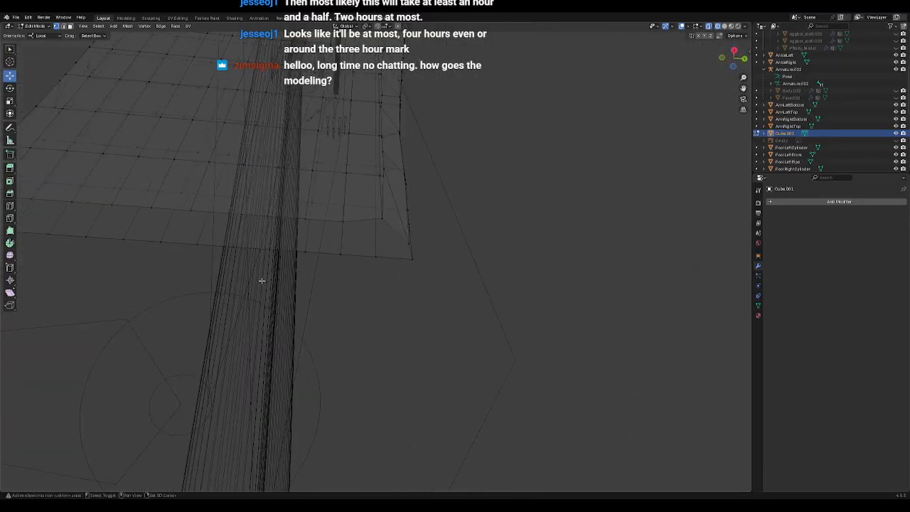
pyautogui.keyDown('shift'); pyautogui.moveTo(262, 280); pyautogui.dragTo(457, 332, button='middle'); pyautogui.keyUp('shift')
pyautogui.moveTo(202, 310); pyautogui.dragTo(270, 303, button='middle')
pyautogui.press('KP_Decimal')
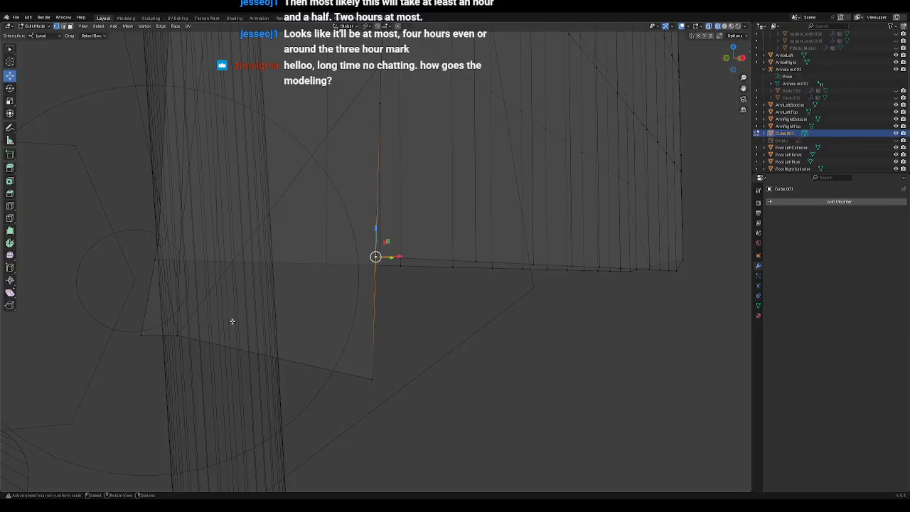
pyautogui.moveTo(433, 310); pyautogui.dragTo(408, 322, button='middle')
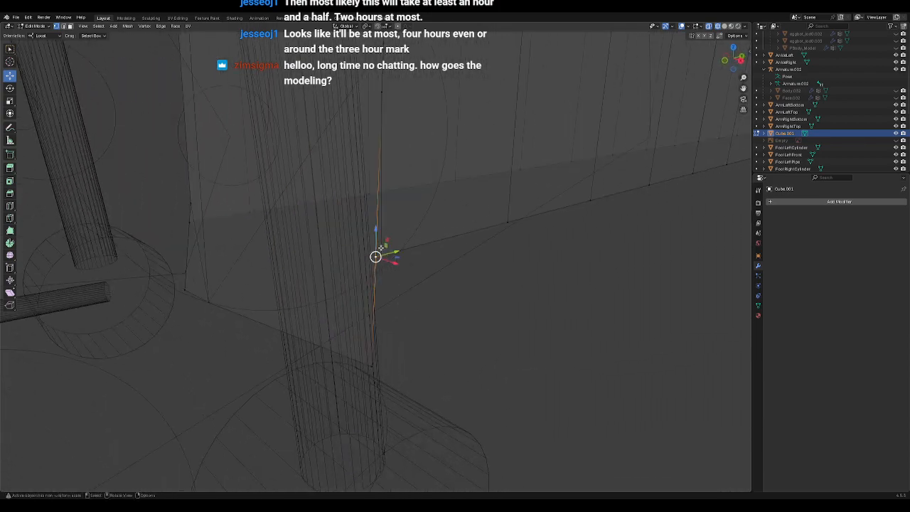
pyautogui.click(409, 362)
pyautogui.moveTo(371, 341); pyautogui.dragTo(387, 233)
pyautogui.moveTo(425, 308); pyautogui.dragTo(449, 297, button='middle')
pyautogui.click(440, 292)
pyautogui.scroll(-3, 419, 260)
# Step: Merge the raised corner vertex and its neighbour at their center
pyautogui.click(379, 249)
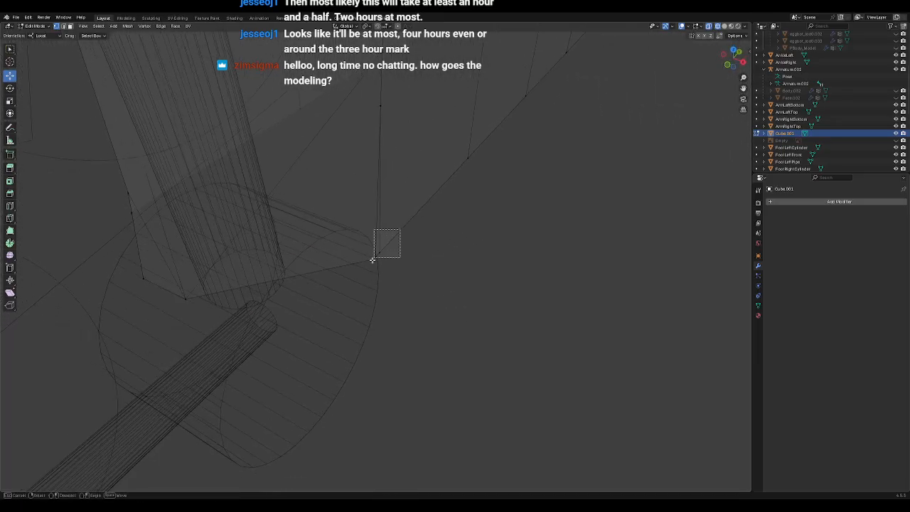
pyautogui.rightClick(402, 277)
pyautogui.click(435, 277)
# Step: Raise the two vertices hanging below the ankle-end corner along Z toward the cut edge
pyautogui.press('KP_Decimal')
pyautogui.moveTo(420, 311); pyautogui.dragTo(448, 298, button='middle')
pyautogui.moveTo(367, 352); pyautogui.dragTo(460, 374, button='middle')
pyautogui.click(419, 420)
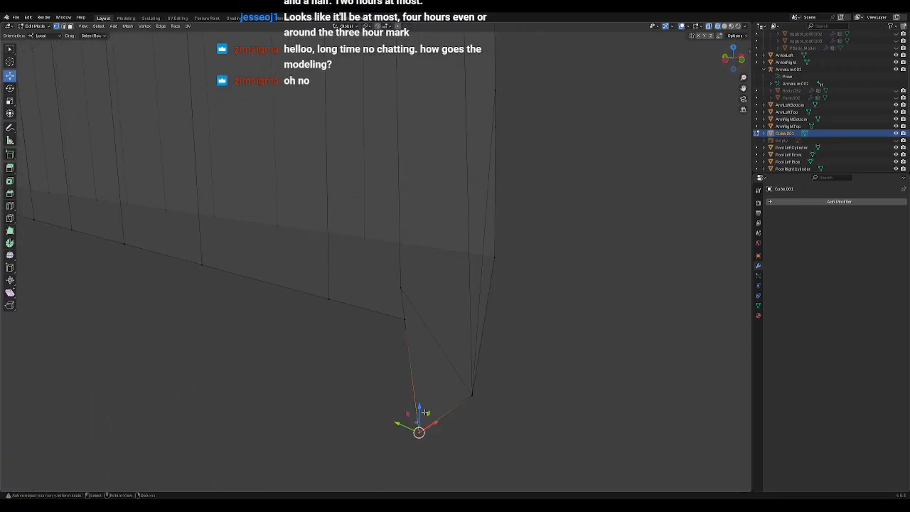
pyautogui.moveTo(419, 407); pyautogui.dragTo(431, 299)
pyautogui.click(472, 395)
pyautogui.moveTo(474, 370); pyautogui.dragTo(468, 292)
# Step: Box-select the clustered vertices at the ankle-end corner and merge them at their center
pyautogui.moveTo(538, 353); pyautogui.dragTo(524, 329, button='middle')
pyautogui.moveTo(523, 321); pyautogui.dragTo(388, 380)
pyautogui.rightClick(464, 379)
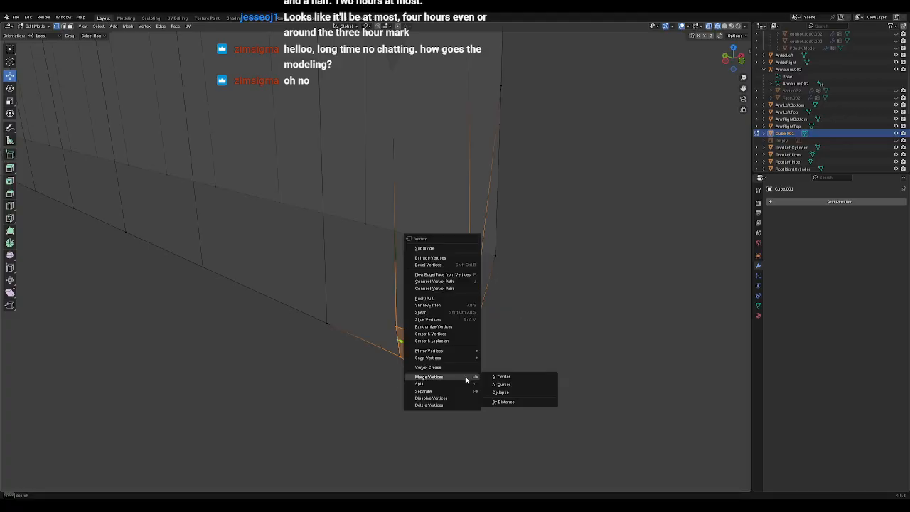
pyautogui.click(500, 377)
# Step: Select three adjacent vertices along the ankle-end cut edge and extend the selection to the full edge loop
pyautogui.moveTo(572, 356); pyautogui.dragTo(469, 334, button='middle')
pyautogui.scroll(-5, 493, 363)
pyautogui.scroll(1, 493, 364)
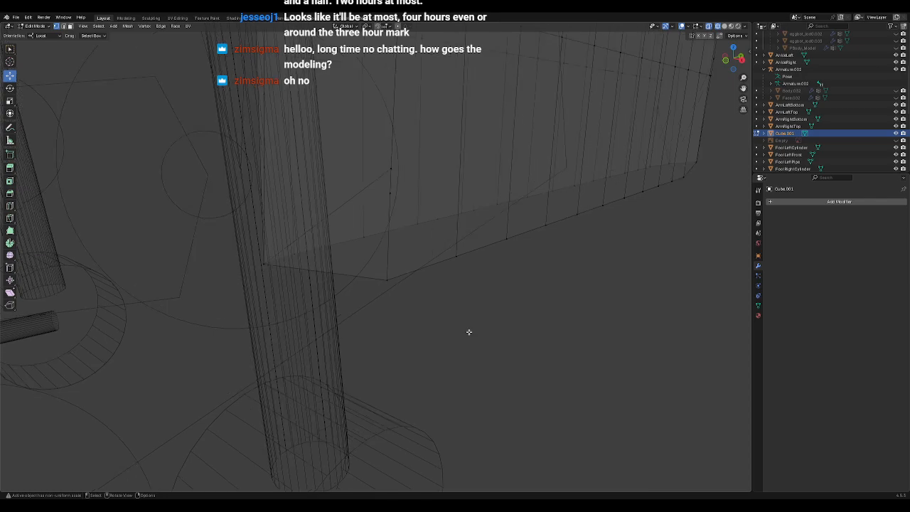
pyautogui.moveTo(518, 368); pyautogui.dragTo(495, 321, button='middle')
pyautogui.click(458, 241)
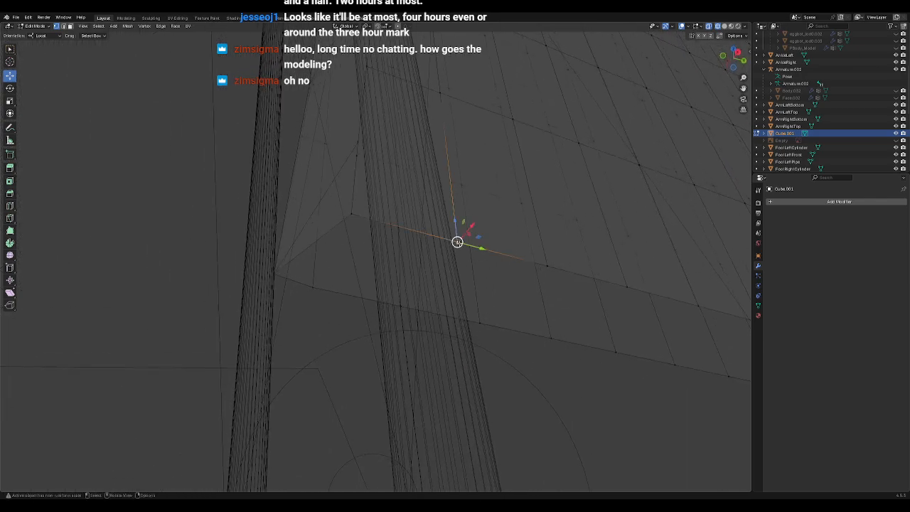
pyautogui.keyDown('ctrl'); pyautogui.click(544, 265); pyautogui.keyUp('ctrl')
pyautogui.keyDown('ctrl'); pyautogui.click(627, 286); pyautogui.keyUp('ctrl')
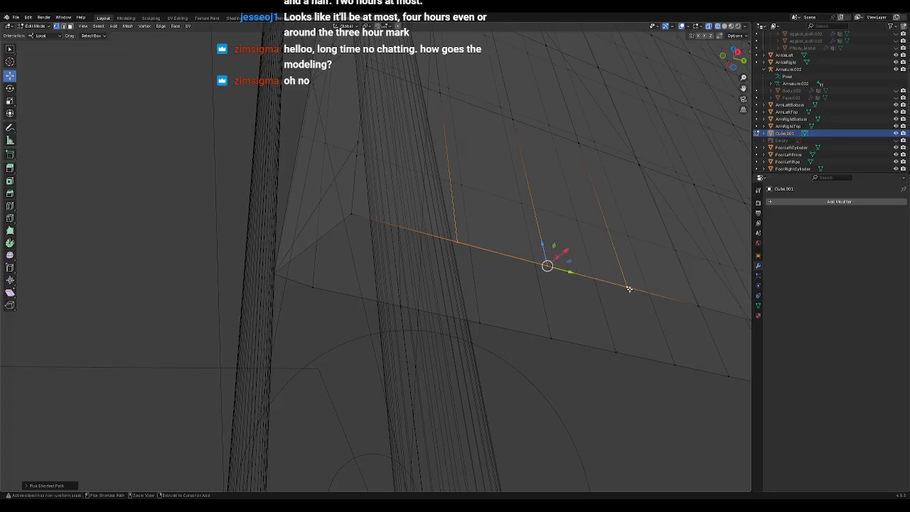
pyautogui.click(99, 26)
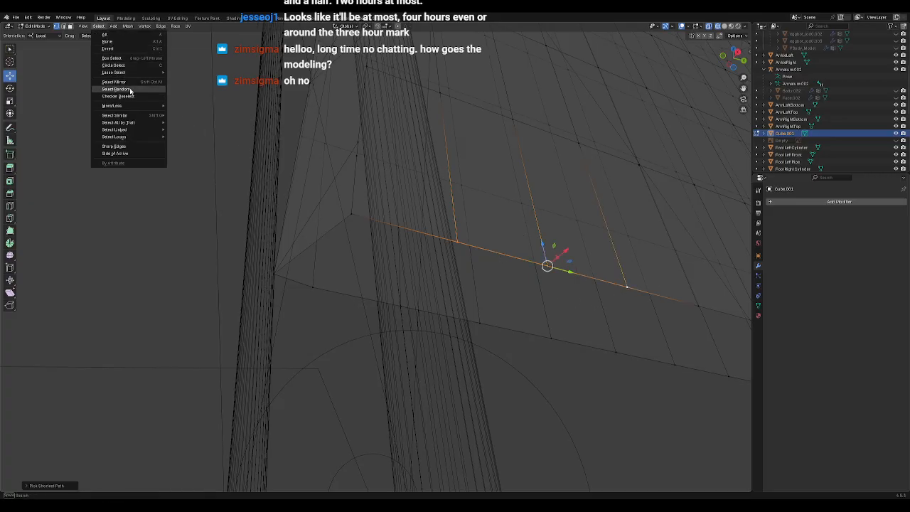
pyautogui.moveTo(129, 123)
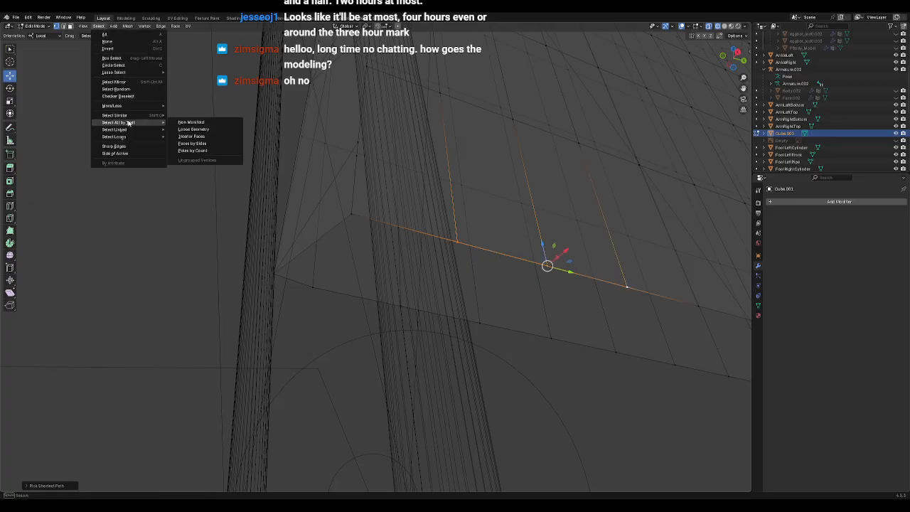
pyautogui.moveTo(122, 138)
pyautogui.click(180, 136)
pyautogui.moveTo(333, 241); pyautogui.dragTo(385, 254, button='middle')
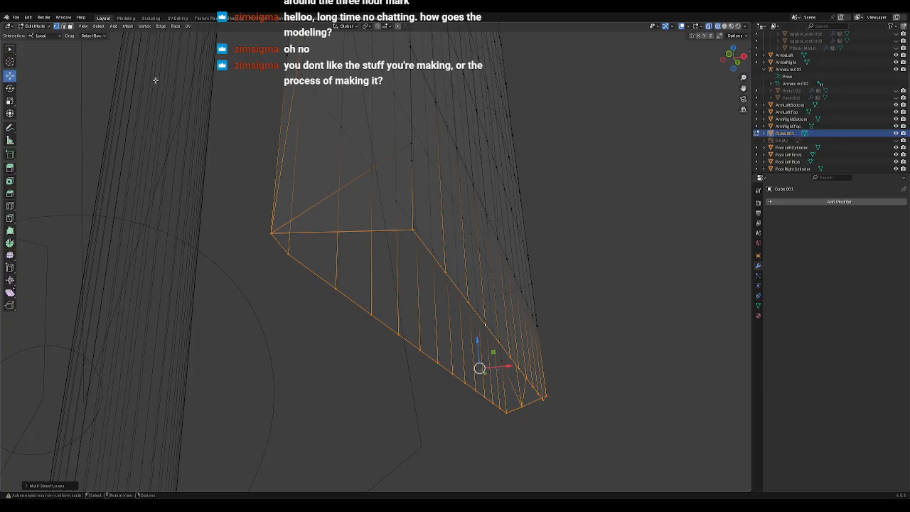
# Step: Cap the open ankle end of the shin piece by applying Convex Hull to the selected edge loop
pyautogui.click(127, 27)
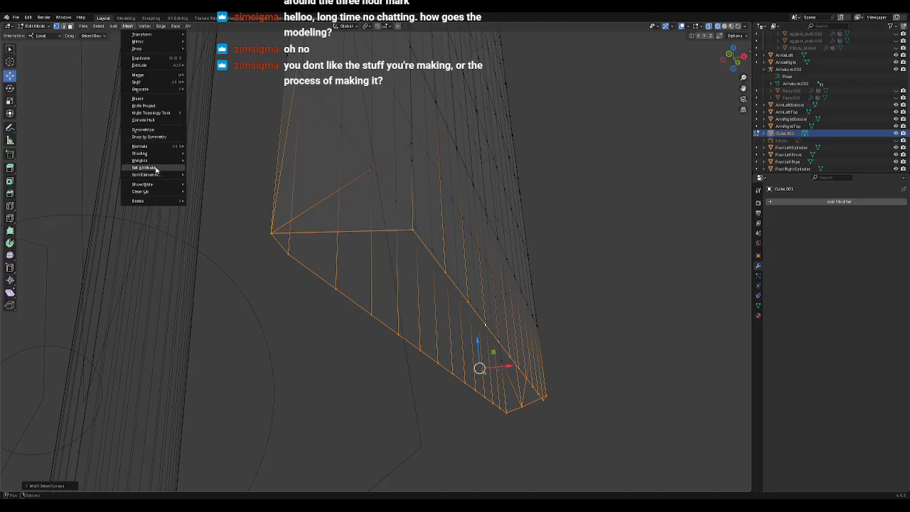
pyautogui.moveTo(156, 50)
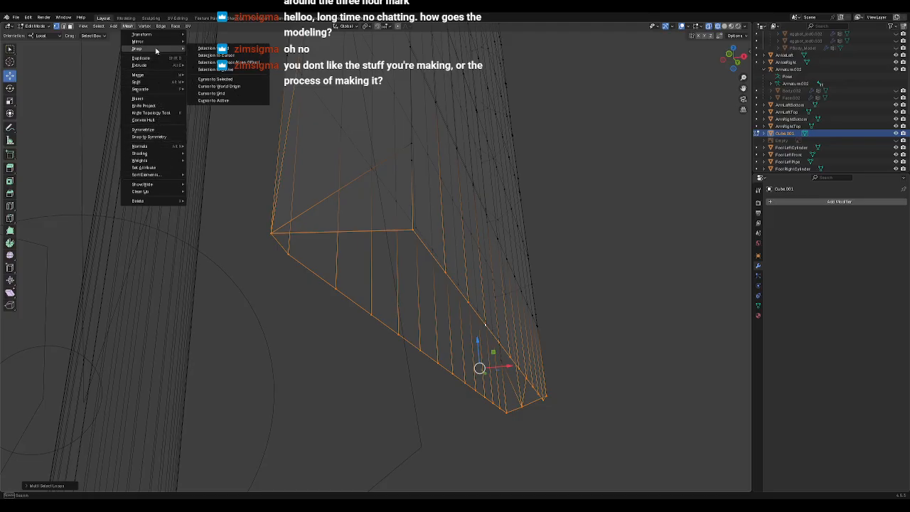
pyautogui.moveTo(148, 32)
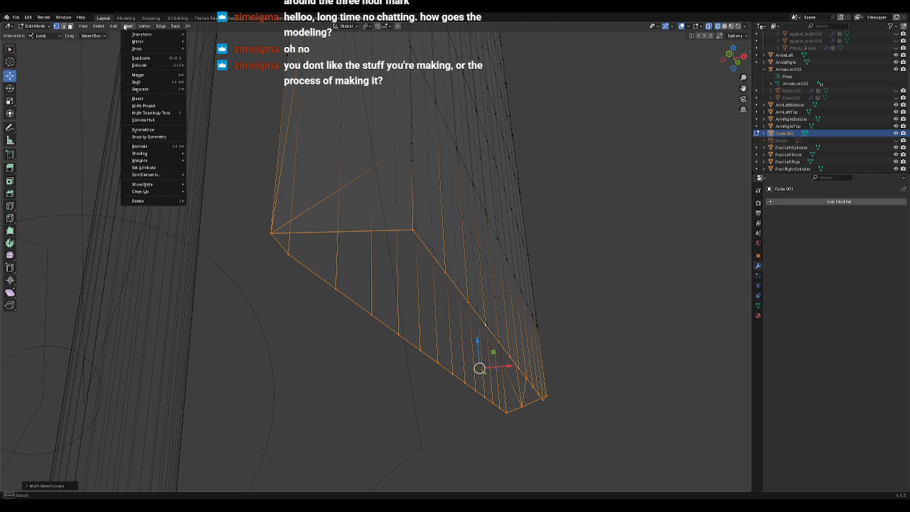
pyautogui.click(159, 119)
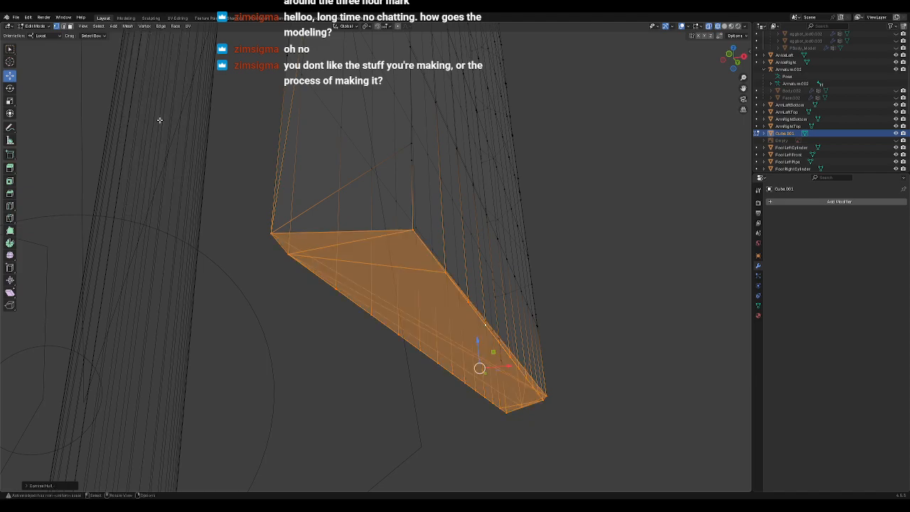
# Step: Select two adjacent vertices along the knee-end cut edge using the shortest path between them
pyautogui.moveTo(454, 293); pyautogui.dragTo(472, 299, button='middle')
pyautogui.scroll(-6, 471, 298)
pyautogui.keyDown('shift'); pyautogui.moveTo(442, 170); pyautogui.dragTo(453, 408, button='middle'); pyautogui.keyUp('shift')
pyautogui.scroll(2, 479, 380)
pyautogui.scroll(-5, 487, 218)
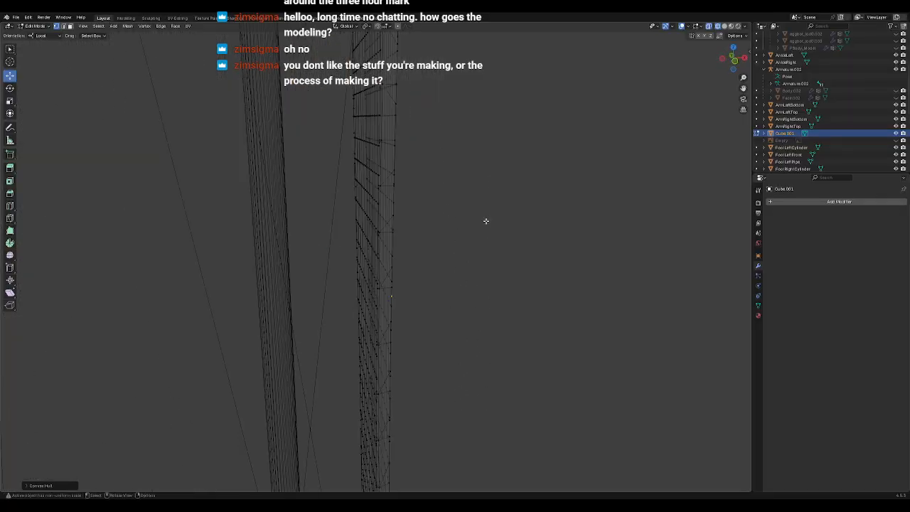
pyautogui.keyDown('shift'); pyautogui.moveTo(486, 205); pyautogui.dragTo(470, 401, button='middle'); pyautogui.keyUp('shift')
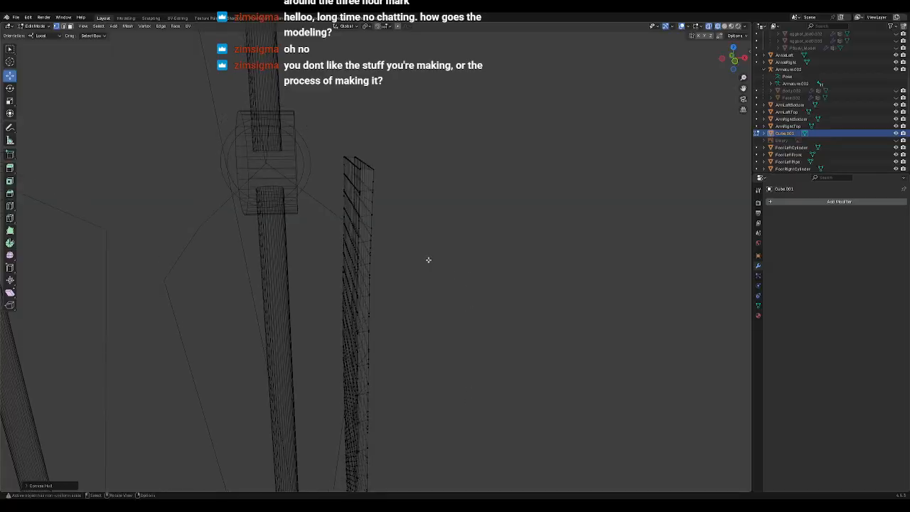
pyautogui.scroll(4, 428, 248)
pyautogui.keyDown('shift'); pyautogui.moveTo(426, 218); pyautogui.dragTo(437, 311, button='middle'); pyautogui.keyUp('shift')
pyautogui.scroll(2, 437, 310)
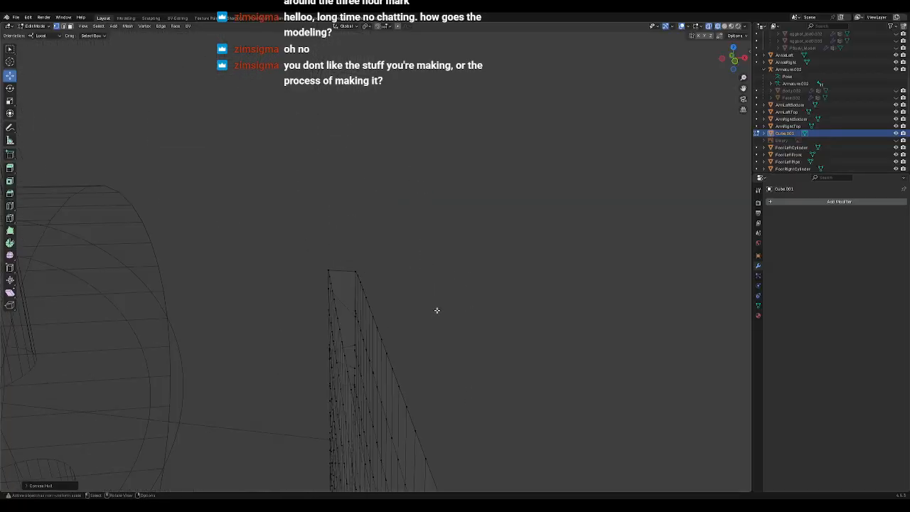
pyautogui.click(371, 307)
pyautogui.keyDown('ctrl'); pyautogui.click(374, 316); pyautogui.keyUp('ctrl')
# Step: Extend the two-vertex selection to the full edge loop around the open knee end of the shin piece
pyautogui.scroll(-5, 414, 317)
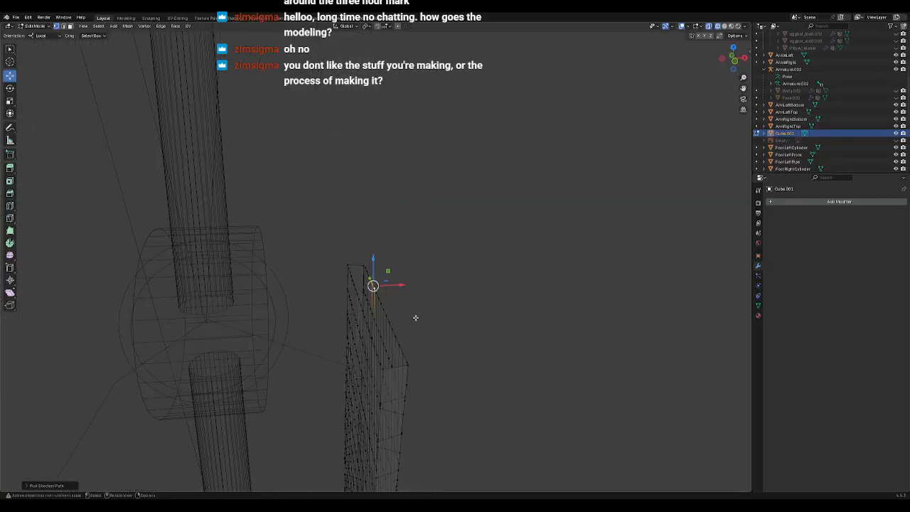
pyautogui.moveTo(452, 351)
pyautogui.mouseDown(button='middle')
pyautogui.moveTo(471, 335)
pyautogui.moveTo(446, 339)
pyautogui.mouseUp(button='middle')
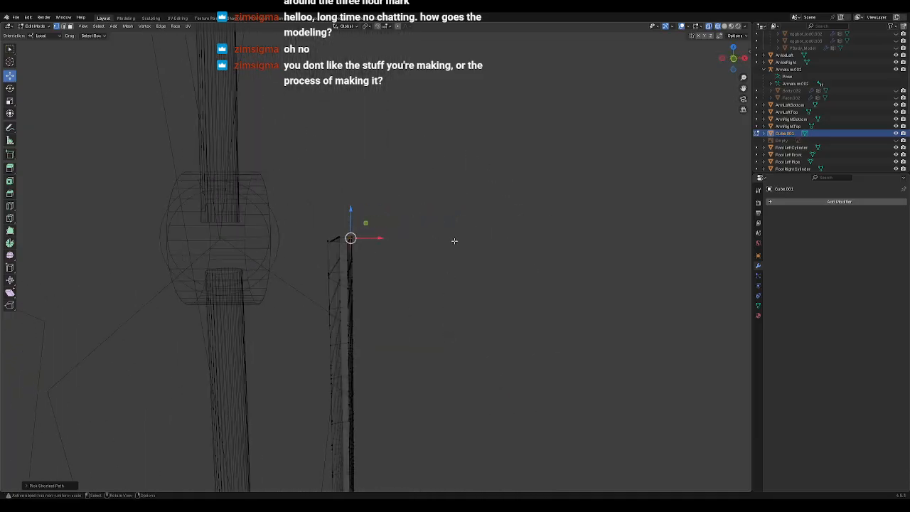
pyautogui.scroll(-6, 458, 244)
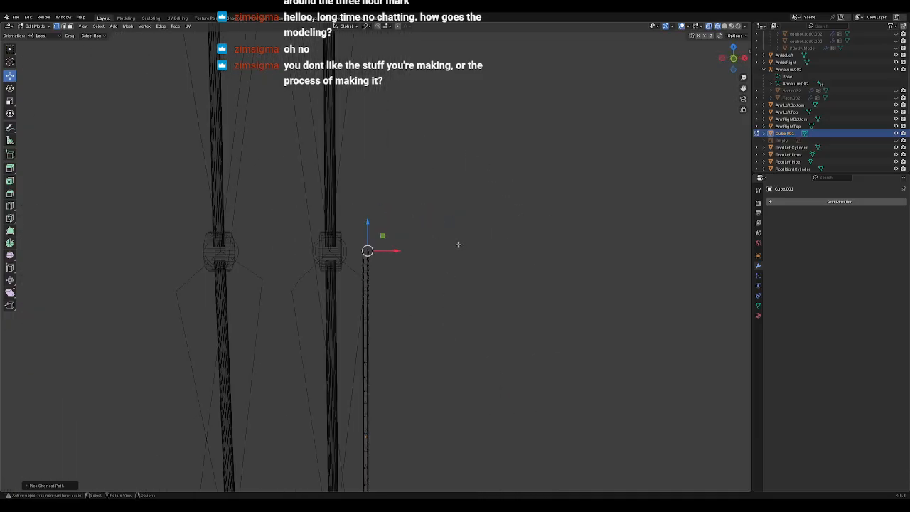
pyautogui.scroll(-7, 527, 260)
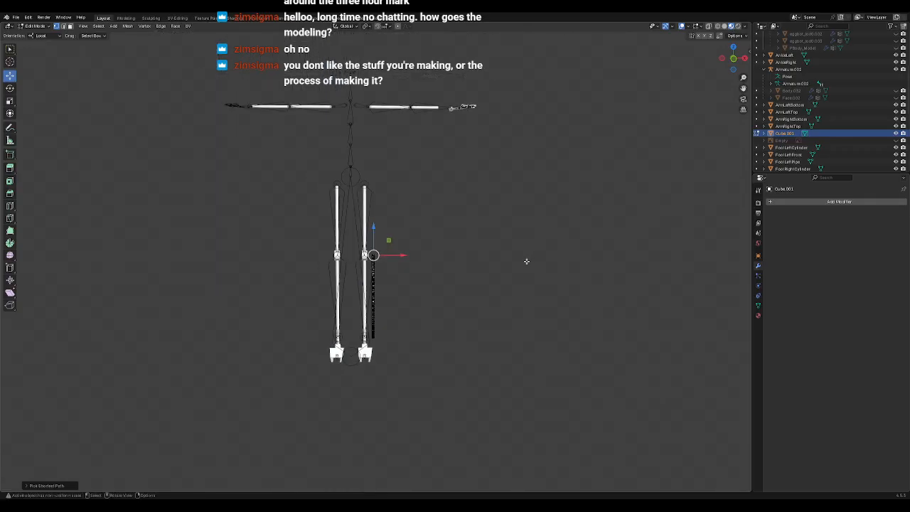
pyautogui.keyDown('shift'); pyautogui.moveTo(472, 255); pyautogui.dragTo(461, 377, button='middle'); pyautogui.keyUp('shift')
pyautogui.press('KP_Decimal')
pyautogui.scroll(-5, 462, 349)
pyautogui.scroll(2, 462, 378)
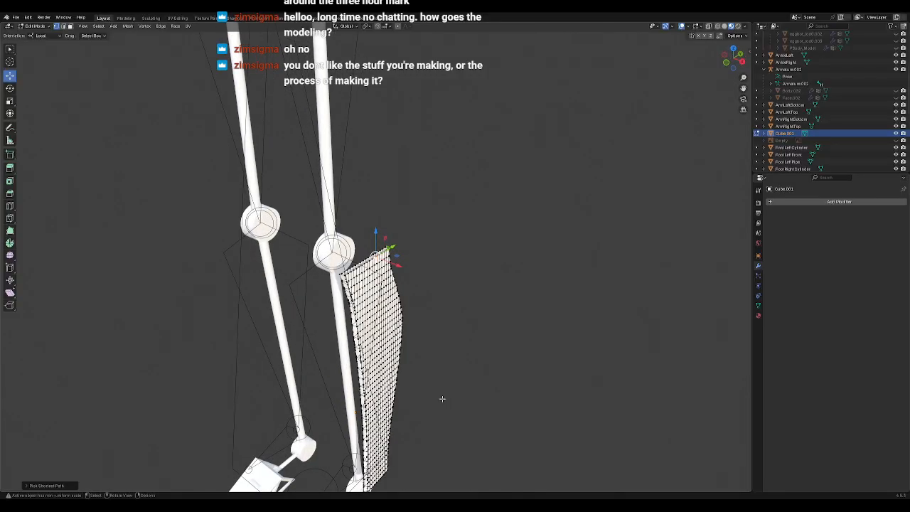
pyautogui.scroll(7, 437, 341)
pyautogui.moveTo(451, 296); pyautogui.dragTo(210, 116, button='middle')
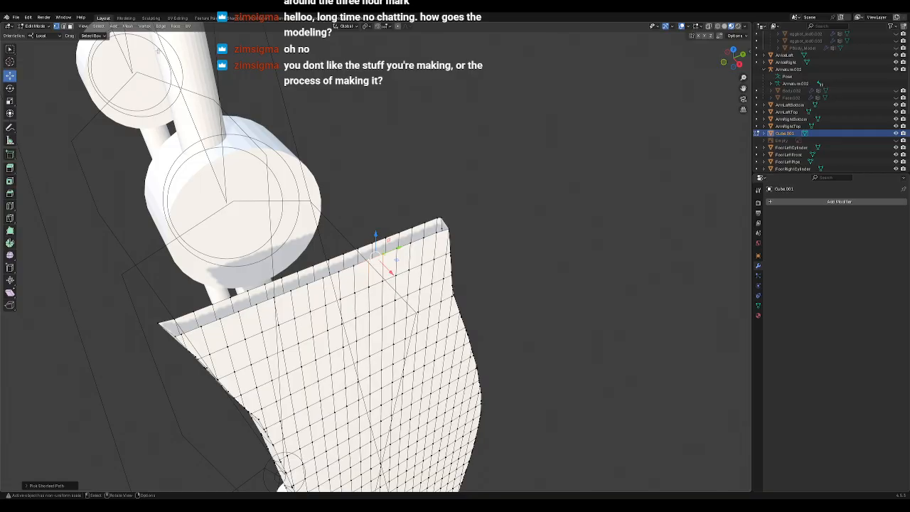
pyautogui.click(101, 27)
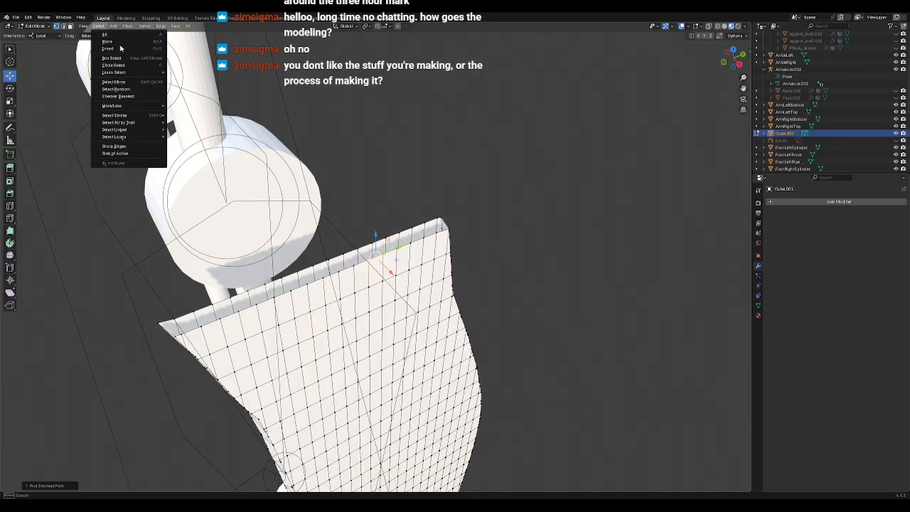
pyautogui.moveTo(118, 136)
pyautogui.click(190, 137)
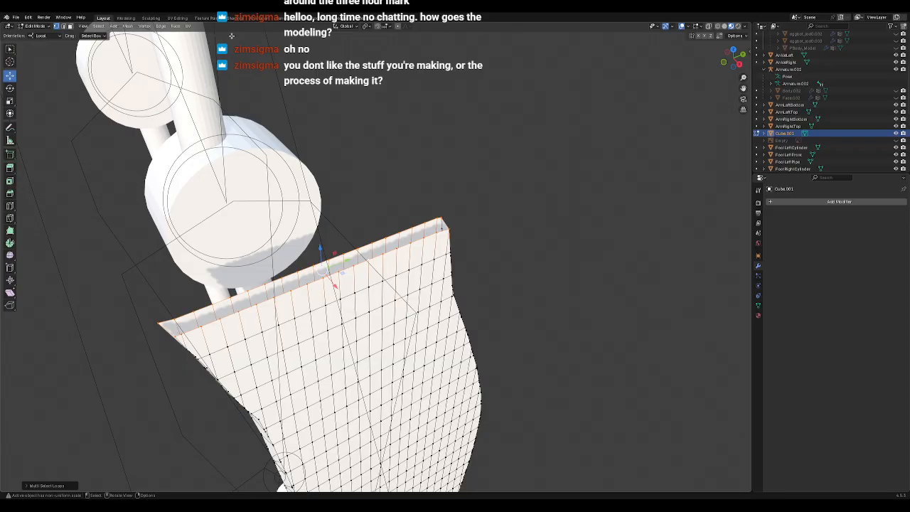
# Step: Cap the open knee end with Convex Hull and clear the selection
pyautogui.click(167, 27)
pyautogui.moveTo(146, 28)
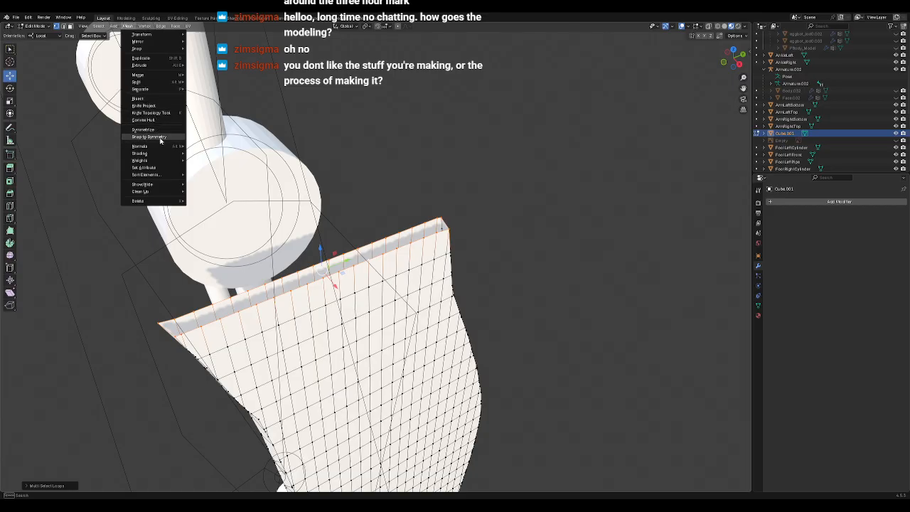
pyautogui.click(148, 120)
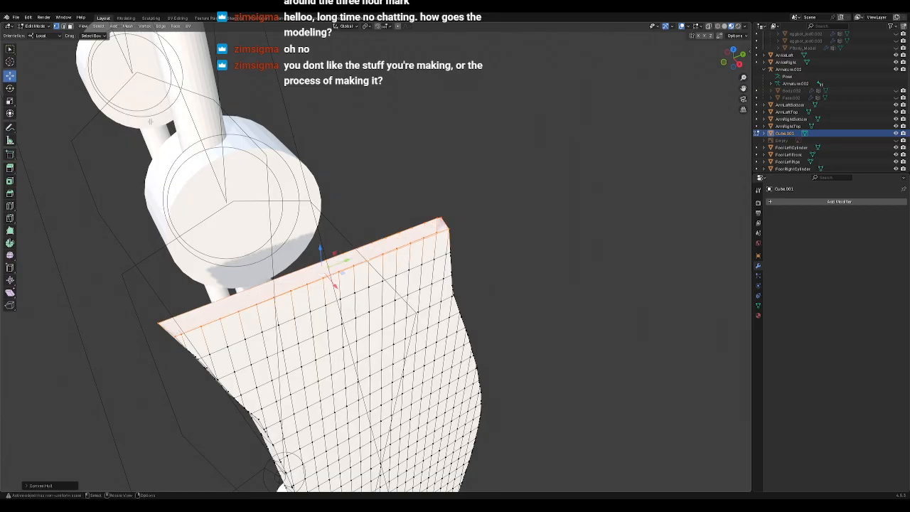
pyautogui.click(402, 158)
# Step: Examine the capped shin piece beside the leg from several angles between knee and foot
pyautogui.moveTo(345, 179); pyautogui.dragTo(392, 173, button='middle')
pyautogui.scroll(-4, 397, 180)
pyautogui.scroll(-5, 472, 282)
pyautogui.moveTo(475, 323); pyautogui.dragTo(420, 307, button='middle')
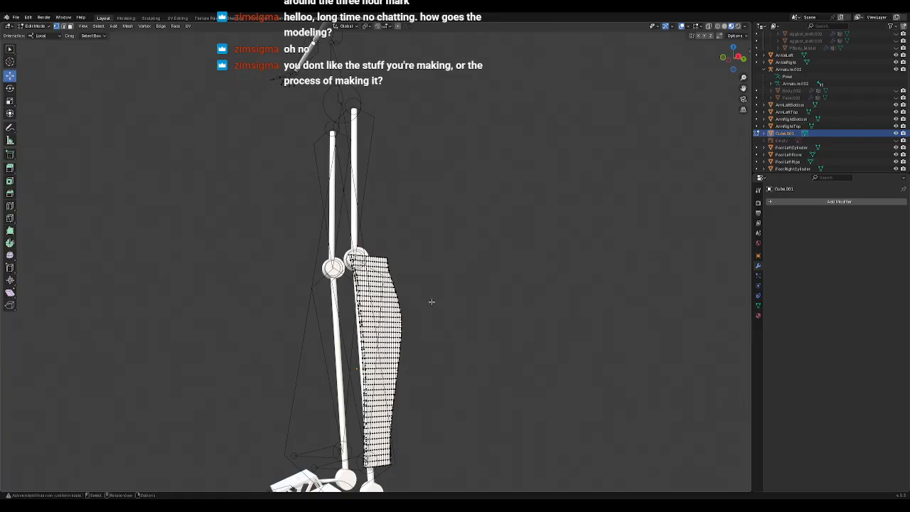
pyautogui.moveTo(465, 262); pyautogui.dragTo(487, 265, button='middle')
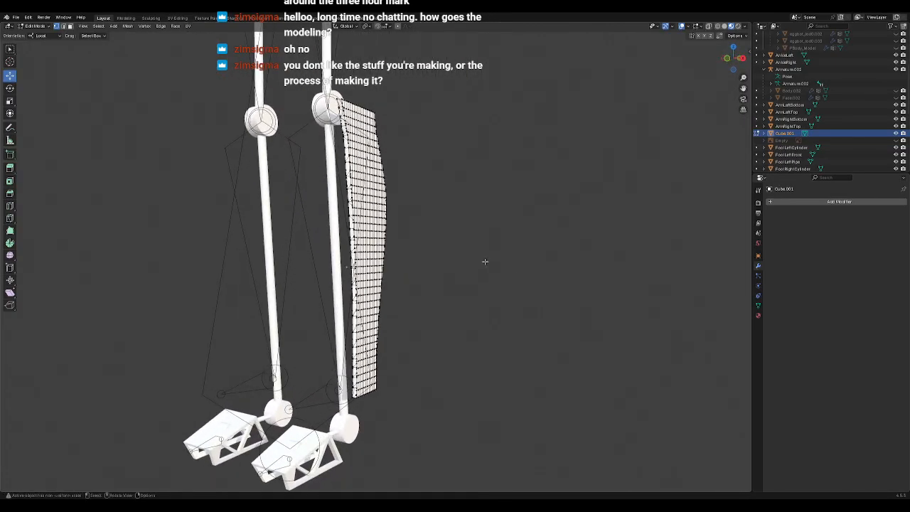
pyautogui.scroll(5, 346, 266)
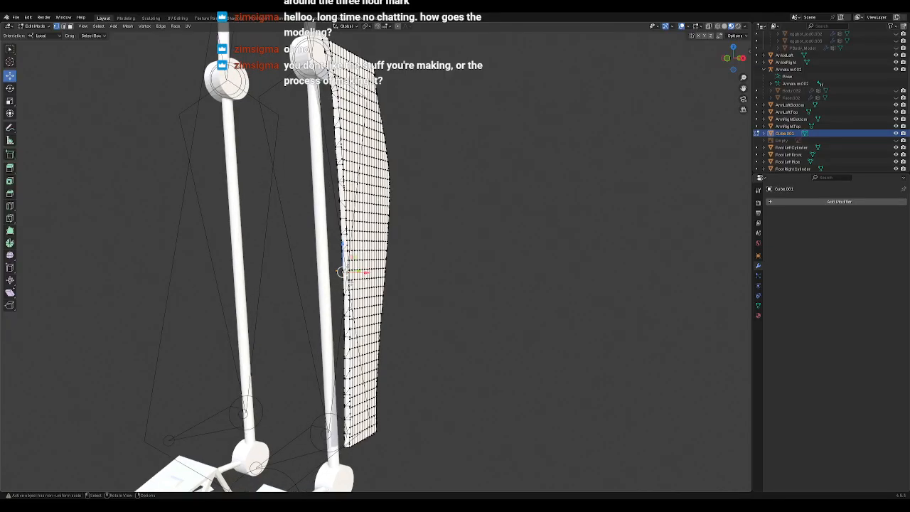
pyautogui.scroll(-5, 348, 277)
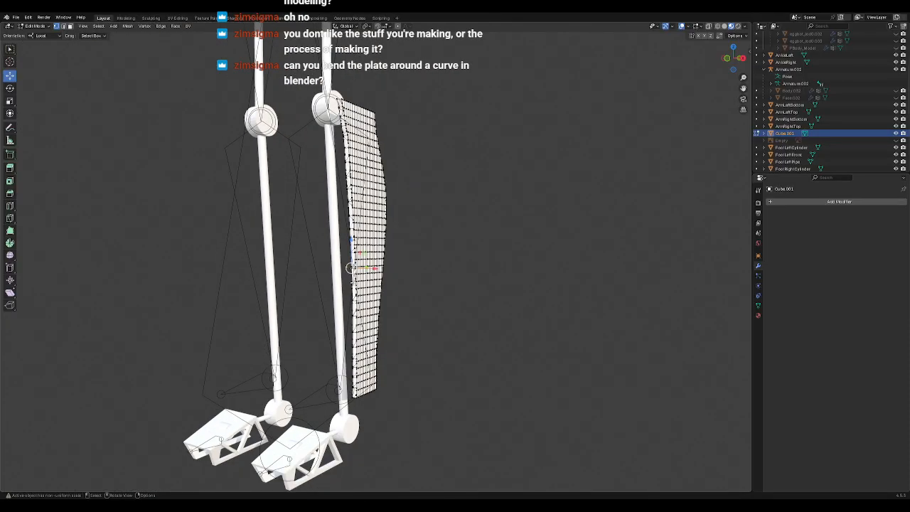
pyautogui.moveTo(478, 243)
pyautogui.mouseDown(button='middle')
pyautogui.moveTo(512, 247)
pyautogui.moveTo(471, 253)
pyautogui.mouseUp(button='middle')
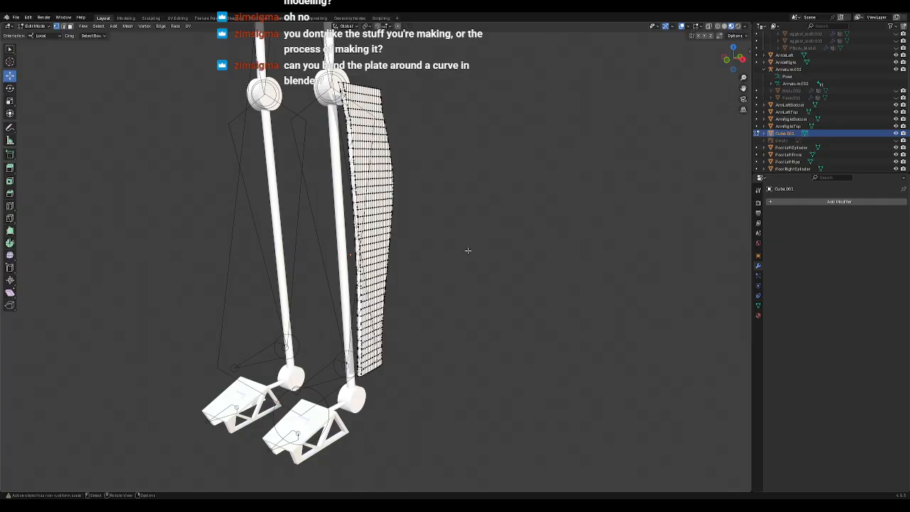
pyautogui.moveTo(424, 185); pyautogui.dragTo(443, 223, button='middle')
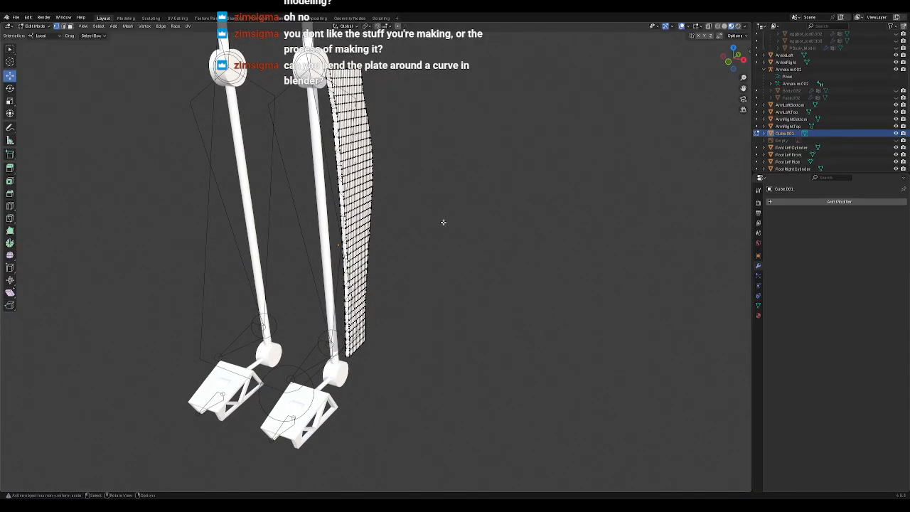
# Step: Leave Edit Mode for Object Mode and put the shin piece Cube.001 into Sculpt Mode, viewed from its edge
pyautogui.click(36, 26)
pyautogui.click(38, 34)
pyautogui.moveTo(417, 132); pyautogui.dragTo(341, 162, button='middle')
pyautogui.click(40, 26)
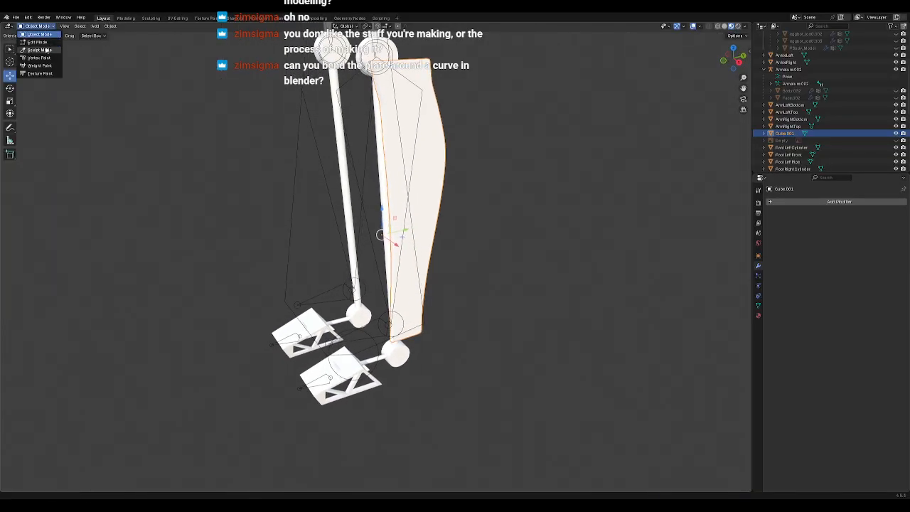
pyautogui.click(45, 51)
pyautogui.moveTo(561, 173)
pyautogui.mouseDown(button='middle')
pyautogui.moveTo(424, 182)
pyautogui.moveTo(414, 250)
pyautogui.mouseUp(button='middle')
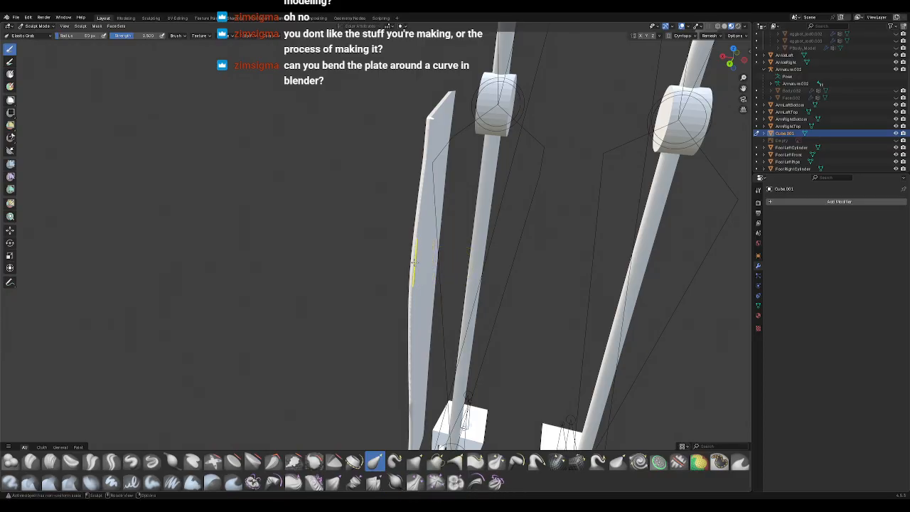
# Step: Enlarge the Elastic Grab brush and sculpt a curve into the plate beside the lower leg
pyautogui.moveTo(376, 298); pyautogui.dragTo(411, 293, button='middle')
pyautogui.scroll(4, 427, 282)
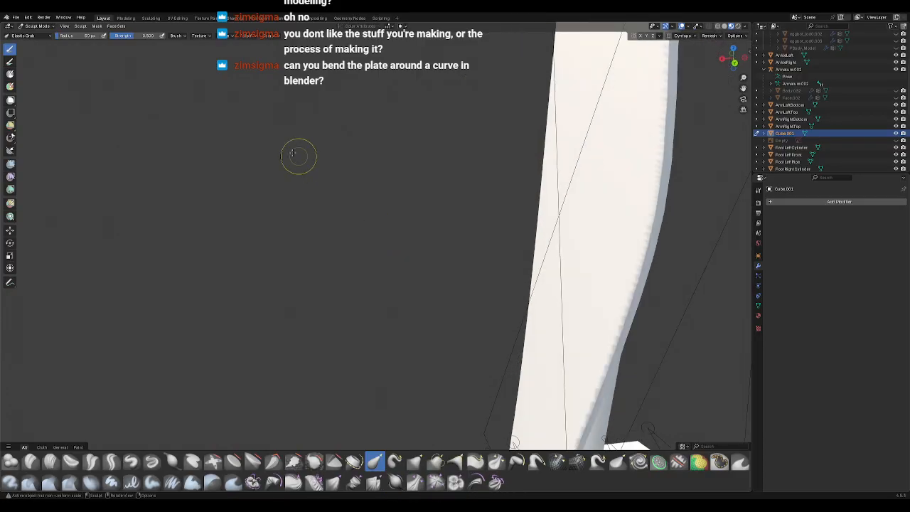
pyautogui.scroll(-3, 366, 206)
pyautogui.keyDown('shift'); pyautogui.moveTo(460, 239); pyautogui.dragTo(361, 250, button='middle'); pyautogui.keyUp('shift')
pyautogui.moveTo(69, 36); pyautogui.dragTo(93, 35)
pyautogui.moveTo(296, 220)
pyautogui.mouseDown(button='middle')
pyautogui.moveTo(311, 221)
pyautogui.moveTo(243, 228)
pyautogui.mouseUp(button='middle')
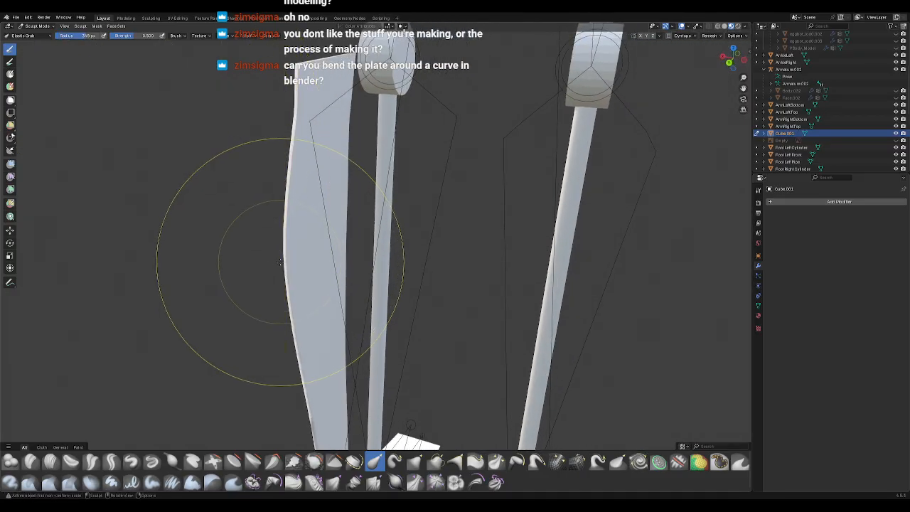
pyautogui.moveTo(283, 259); pyautogui.dragTo(343, 268)
pyautogui.moveTo(333, 272)
pyautogui.mouseDown(button='middle')
pyautogui.moveTo(371, 279)
pyautogui.moveTo(332, 384)
pyautogui.mouseUp(button='middle')
pyautogui.moveTo(345, 395); pyautogui.dragTo(371, 401)
pyautogui.moveTo(390, 377)
pyautogui.mouseDown(button='middle')
pyautogui.moveTo(401, 315)
pyautogui.moveTo(477, 321)
pyautogui.mouseUp(button='middle')
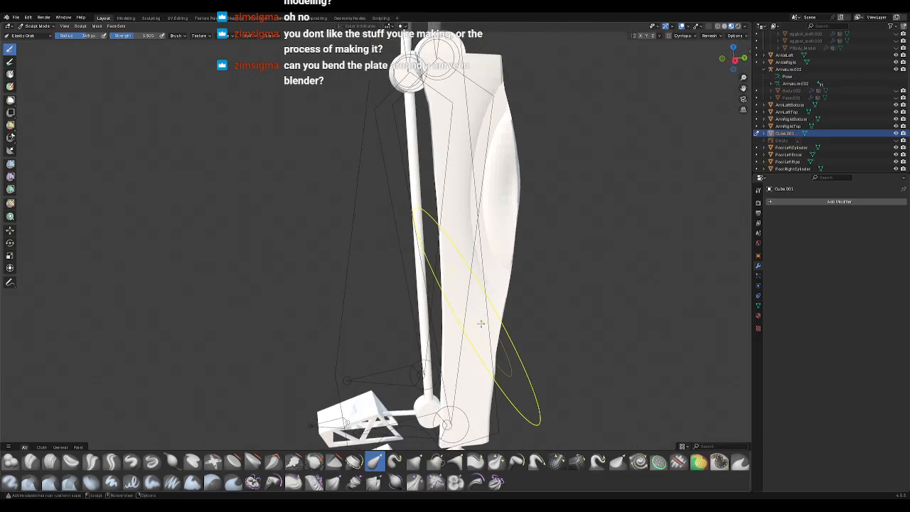
# Step: Return to Object Mode and delete the sculpted plate beside the lower leg
pyautogui.click(35, 25)
pyautogui.click(34, 44)
pyautogui.scroll(-3, 285, 189)
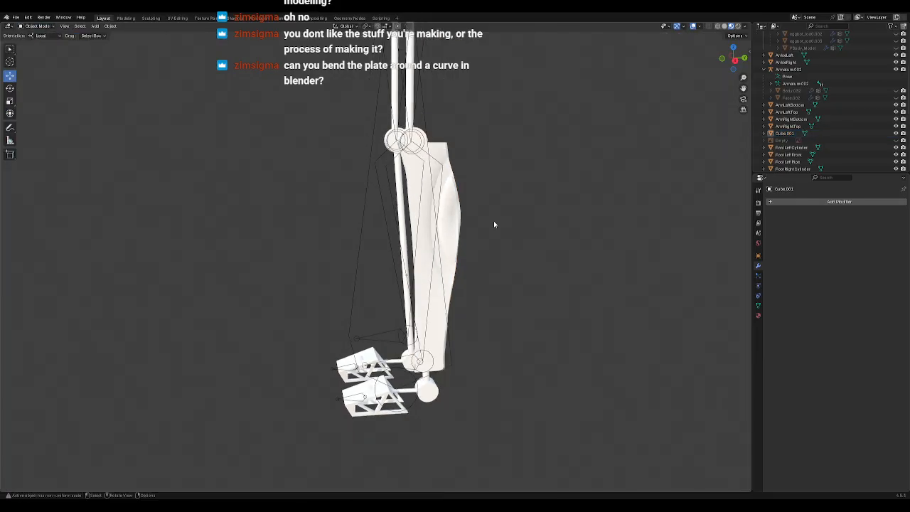
pyautogui.press('Delete')
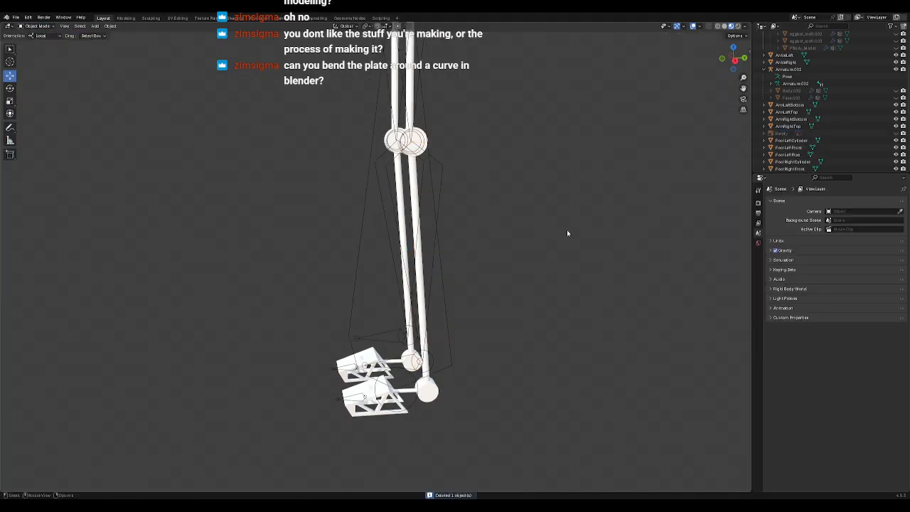
# Step: Add a NURBS surface patch and flatten its curvature by scaling it down along Z
pyautogui.moveTo(479, 258); pyautogui.dragTo(506, 263, button='middle')
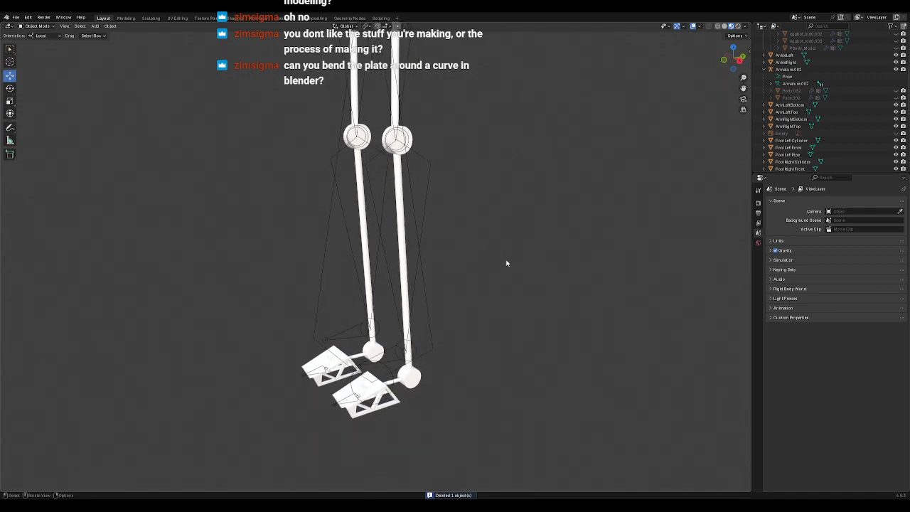
pyautogui.hotkey('shift', 'a')
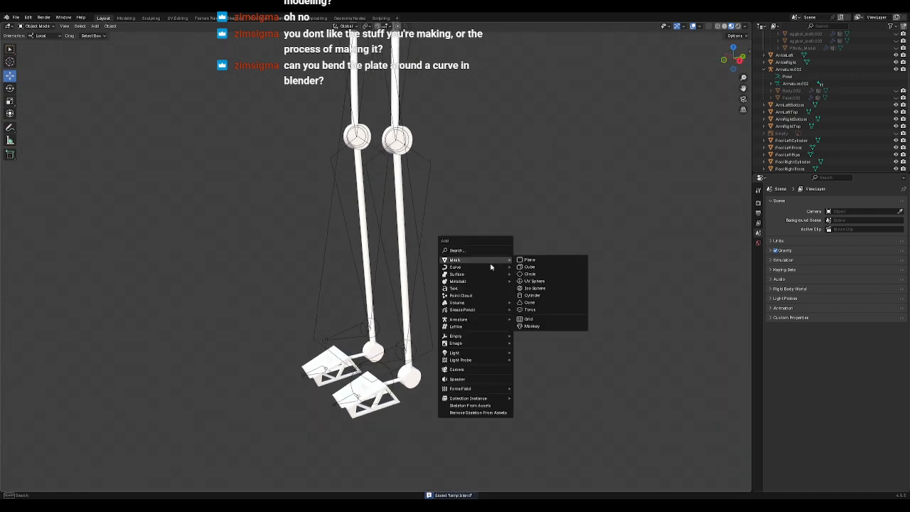
pyautogui.moveTo(476, 276)
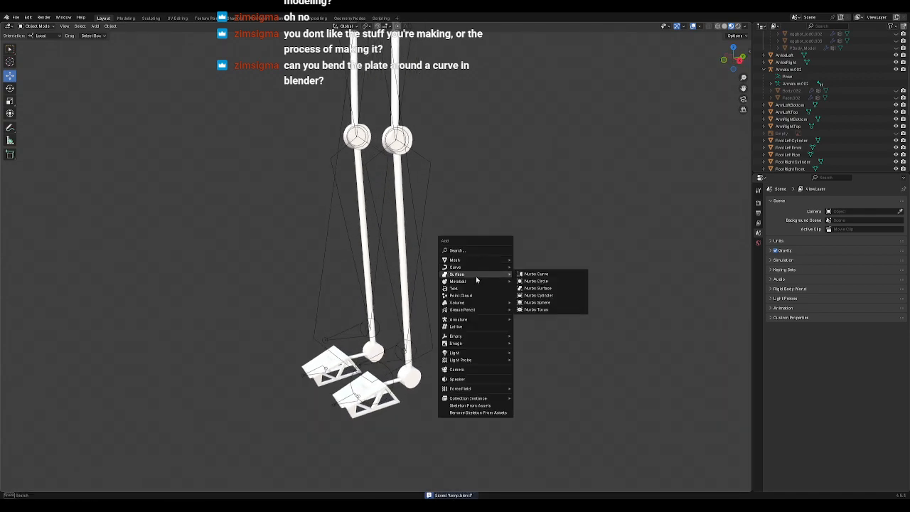
pyautogui.click(534, 290)
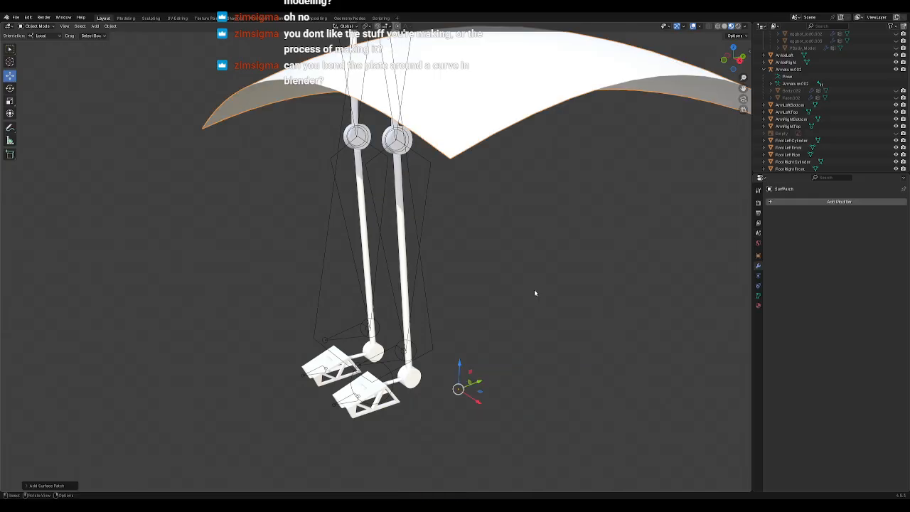
pyautogui.scroll(-1, 514, 276)
pyautogui.scroll(-1, 514, 278)
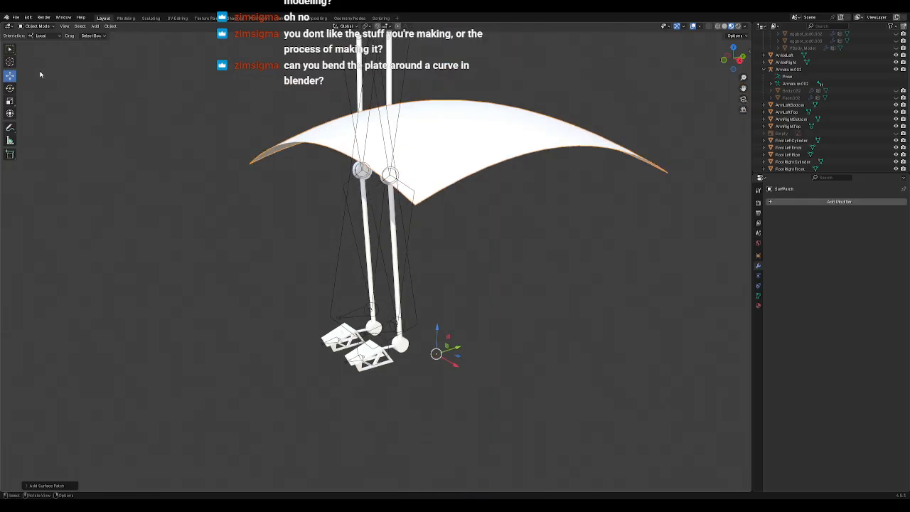
pyautogui.click(9, 102)
pyautogui.moveTo(438, 331); pyautogui.dragTo(441, 348)
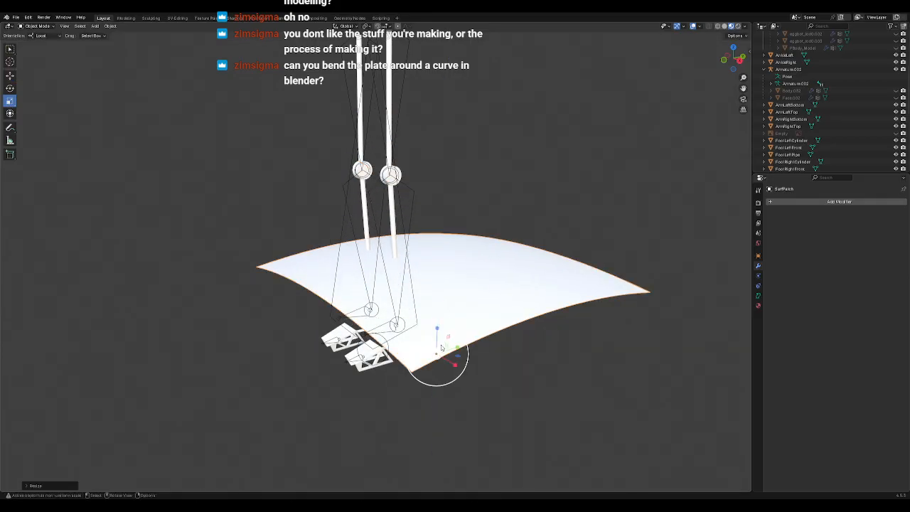
# Step: Stand the surface patch upright by setting its Y rotation to 90°
pyautogui.press('KP_1')
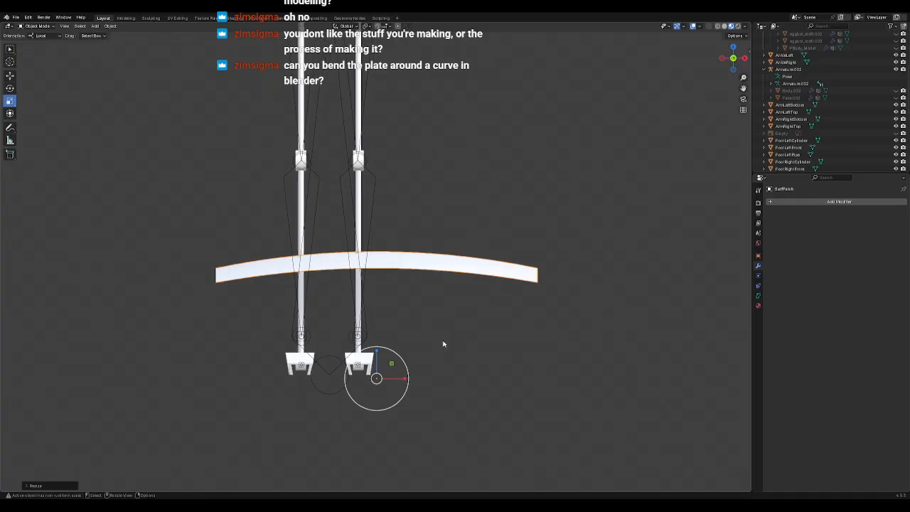
pyautogui.click(10, 87)
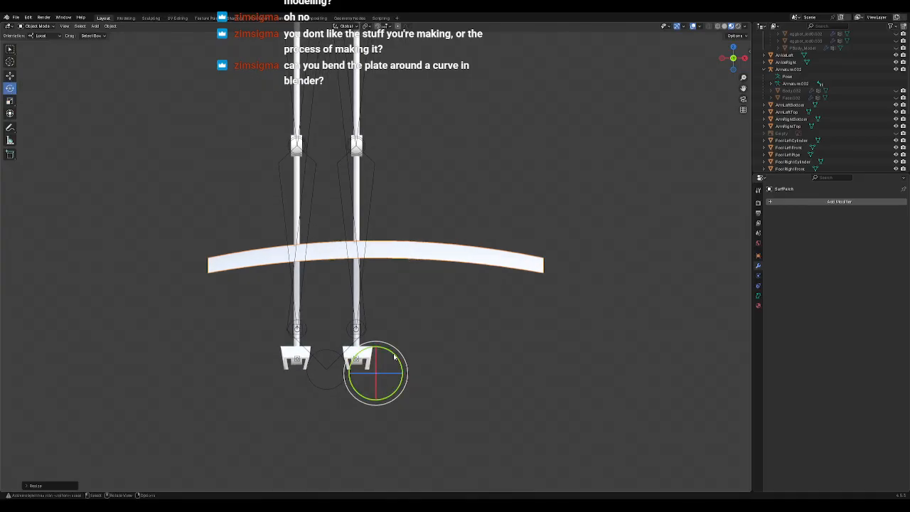
pyautogui.moveTo(394, 356); pyautogui.dragTo(504, 325)
pyautogui.click(757, 254)
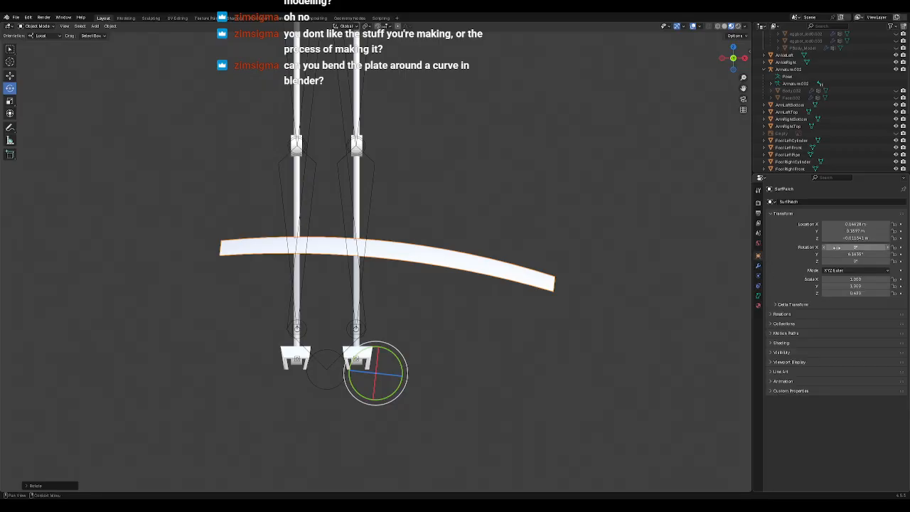
pyautogui.click(833, 253)
pyautogui.write('90')
pyautogui.press('Return')
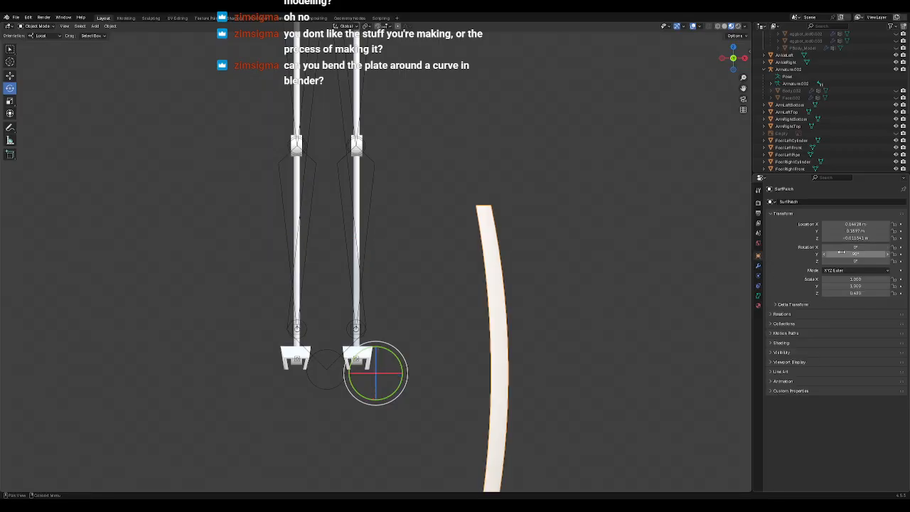
# Step: Move the upright patch beside the lower leg and scale it to about 0.666 in X and 0.273 in Z
pyautogui.click(10, 75)
pyautogui.moveTo(391, 389); pyautogui.dragTo(290, 272)
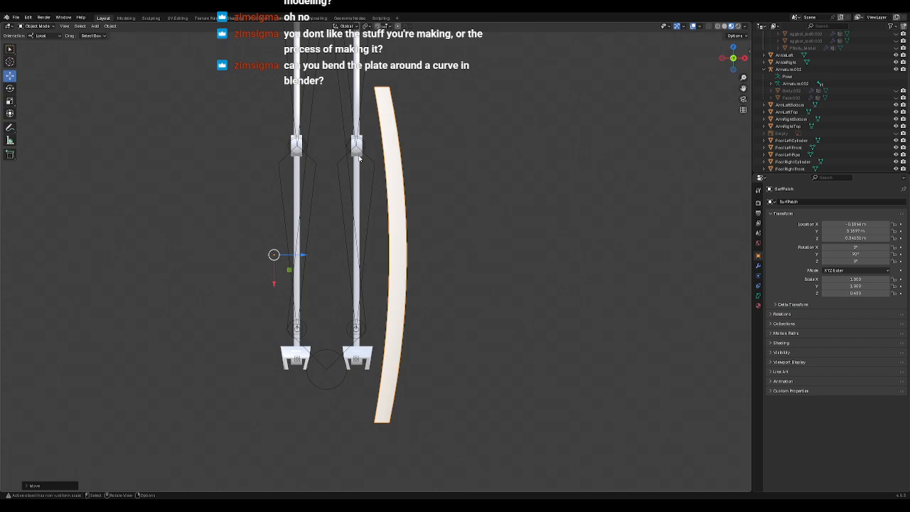
pyautogui.click(10, 100)
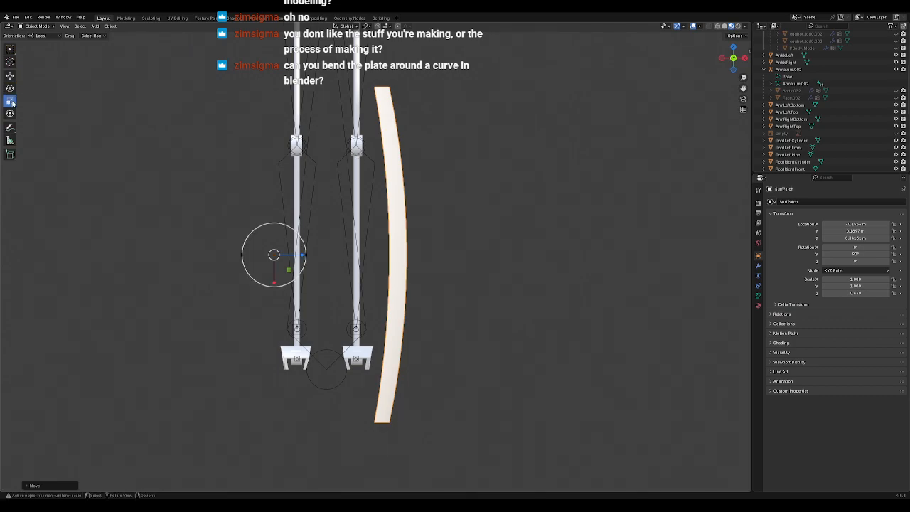
pyautogui.moveTo(274, 283); pyautogui.dragTo(289, 254)
pyautogui.moveTo(291, 254); pyautogui.dragTo(343, 259)
pyautogui.click(9, 76)
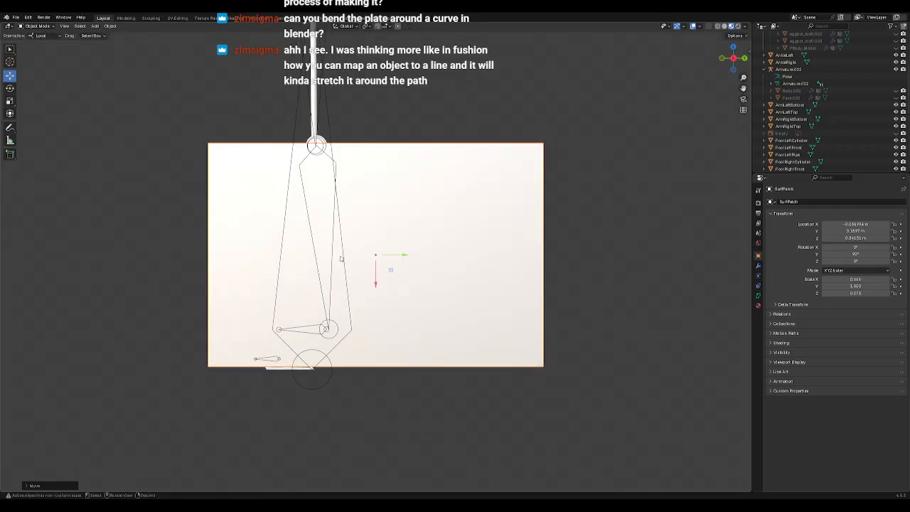
# Step: Scale the patch to about 0.206 in Y and 0.591 in X, and shift it along Y over the lower leg
pyautogui.click(10, 101)
pyautogui.moveTo(404, 256); pyautogui.dragTo(349, 255)
pyautogui.click(10, 76)
pyautogui.moveTo(229, 281); pyautogui.dragTo(220, 217, button='middle')
pyautogui.click(10, 101)
pyautogui.moveTo(289, 287)
pyautogui.mouseDown()
pyautogui.moveTo(313, 299)
pyautogui.moveTo(307, 285)
pyautogui.mouseUp()
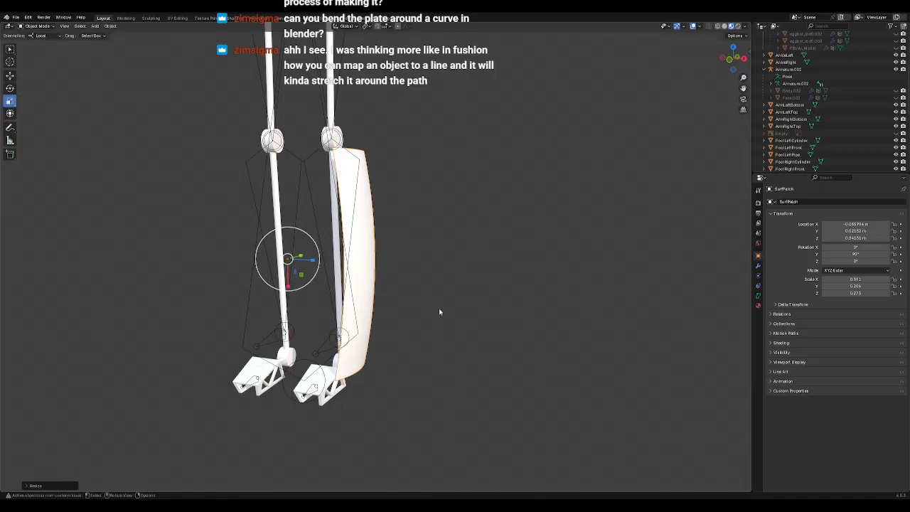
# Step: Tilt the patch in the side view to about 97.9° around Y to follow the lower leg's slant
pyautogui.press('KP_1')
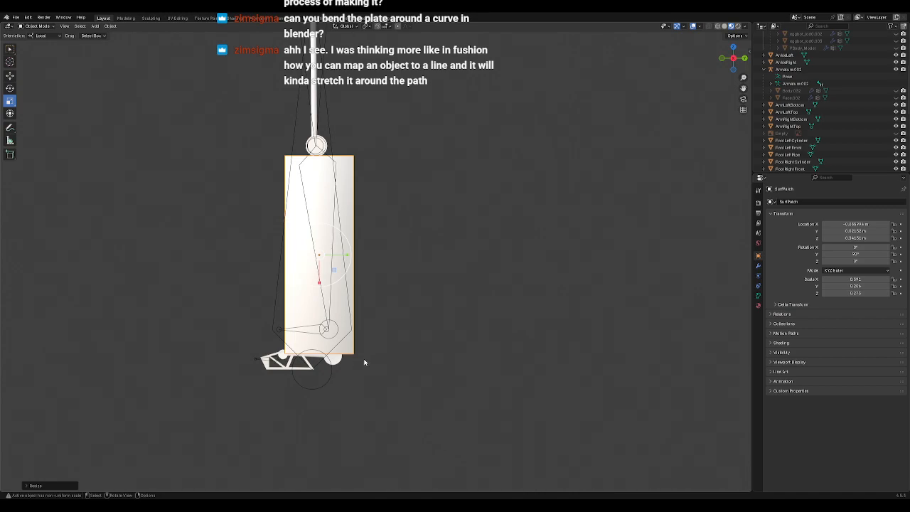
pyautogui.click(10, 88)
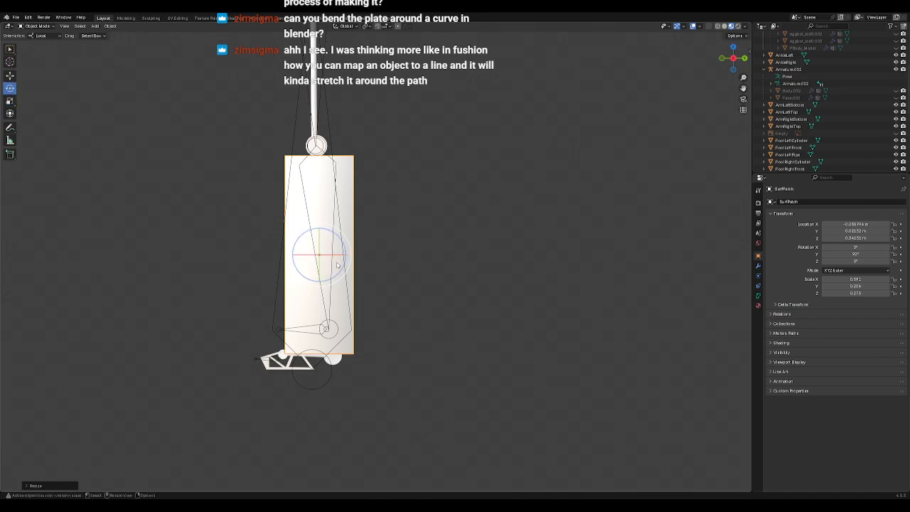
pyautogui.moveTo(342, 272); pyautogui.dragTo(345, 268)
# Step: Narrow the tilted patch along its local Y axis and shorten it to an X scale of about 0.497
pyautogui.click(9, 101)
pyautogui.moveTo(162, 245); pyautogui.dragTo(191, 242, button='middle')
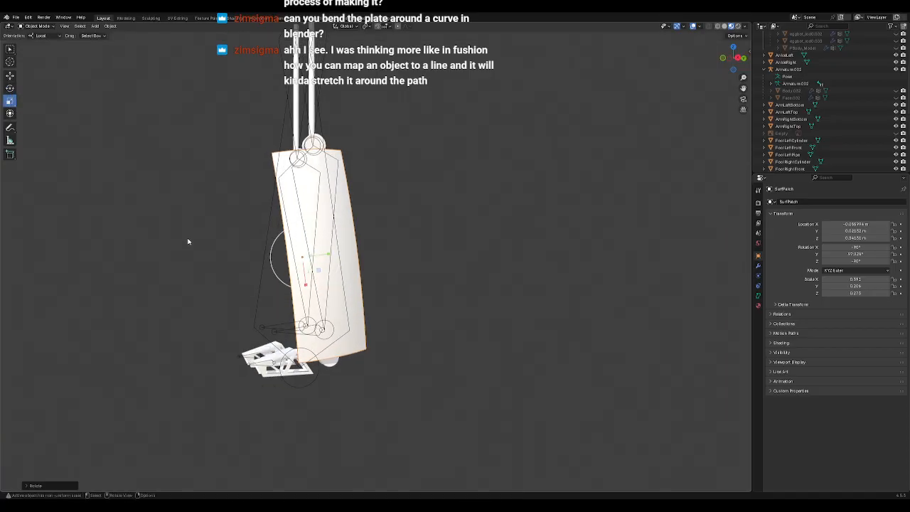
pyautogui.press('KP_1')
pyautogui.press('KP_3')
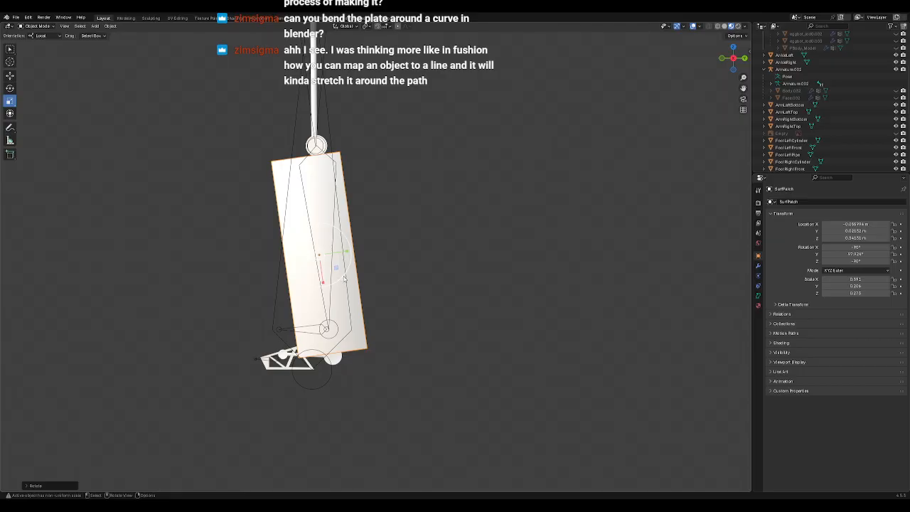
pyautogui.scroll(5, 335, 261)
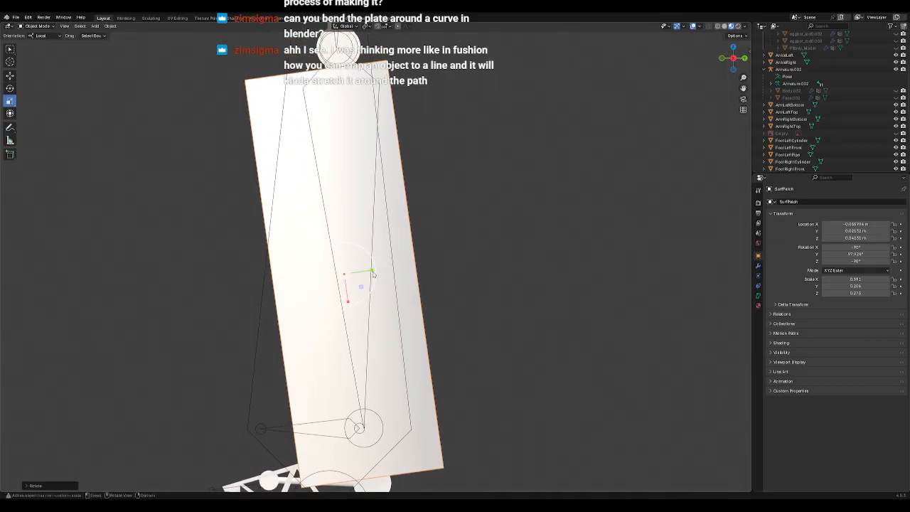
pyautogui.press('s')
pyautogui.press('y')
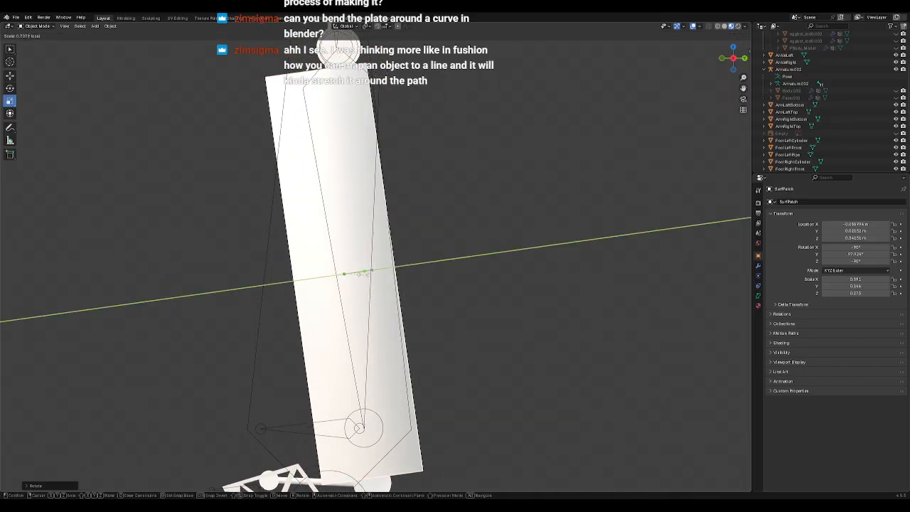
pyautogui.click(358, 277)
pyautogui.moveTo(348, 302); pyautogui.dragTo(348, 298)
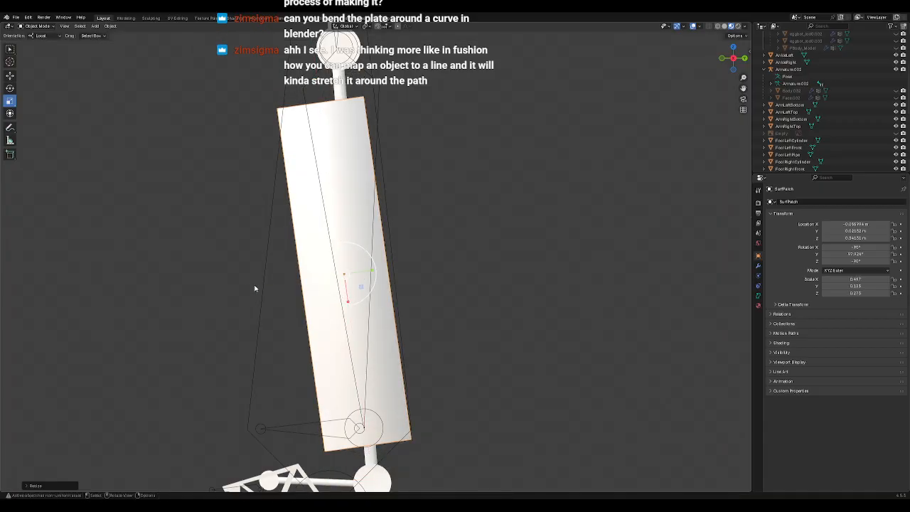
# Step: Reduce the patch's curve depth to a Z scale of about 0.171 and move it back outside the lower leg
pyautogui.press('KP_1')
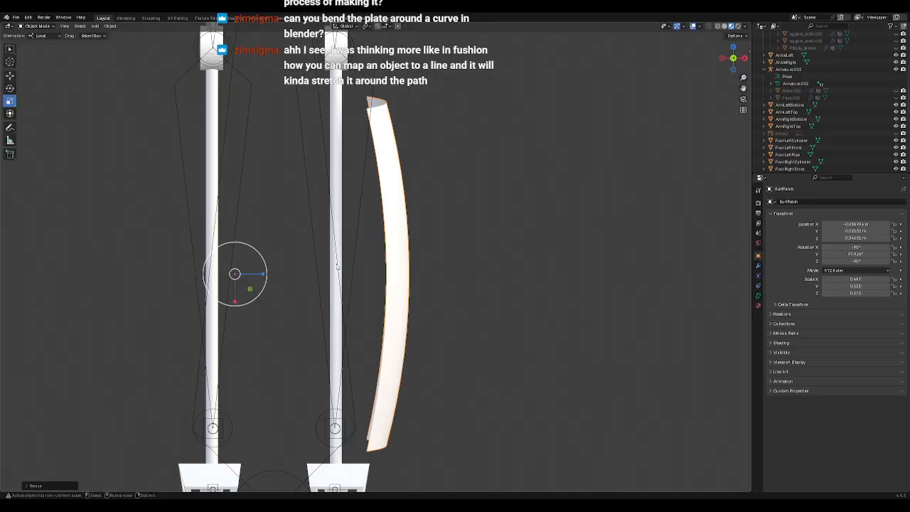
pyautogui.moveTo(264, 275); pyautogui.dragTo(304, 274)
pyautogui.click(10, 80)
# Step: Shift the patch slightly backwards along its local Y axis so it sits over the lower leg
pyautogui.moveTo(386, 305)
pyautogui.mouseDown(button='middle')
pyautogui.moveTo(401, 298)
pyautogui.moveTo(414, 314)
pyautogui.moveTo(489, 320)
pyautogui.moveTo(460, 324)
pyautogui.moveTo(442, 315)
pyautogui.moveTo(523, 311)
pyautogui.moveTo(342, 305)
pyautogui.moveTo(392, 300)
pyautogui.mouseUp(button='middle')
pyautogui.scroll(-4, 435, 326)
pyautogui.click(404, 327)
pyautogui.click(366, 278)
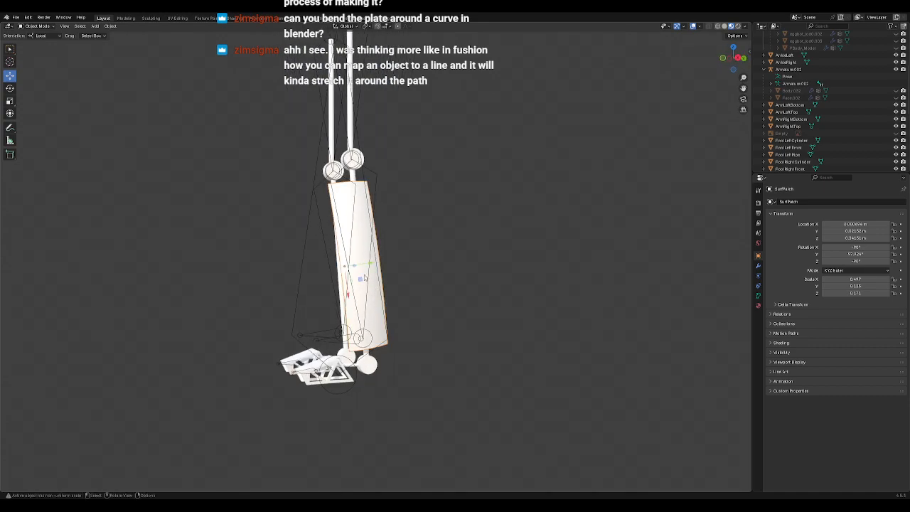
pyautogui.moveTo(370, 265); pyautogui.dragTo(375, 264)
pyautogui.click(420, 325)
pyautogui.moveTo(451, 348)
pyautogui.mouseDown(button='middle')
pyautogui.moveTo(589, 359)
pyautogui.moveTo(436, 352)
pyautogui.moveTo(439, 371)
pyautogui.moveTo(439, 349)
pyautogui.mouseUp(button='middle')
pyautogui.click(392, 314)
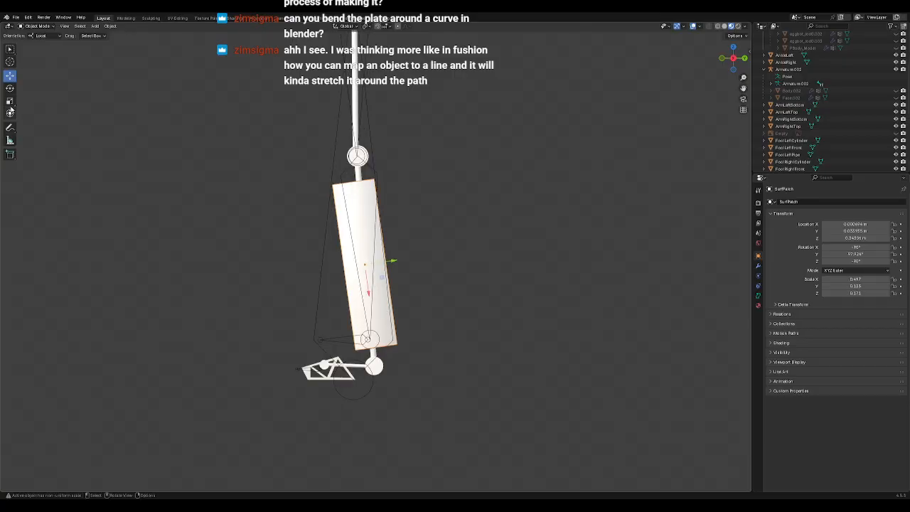
# Step: Rotate the patch slightly in the side view to bring it closer to the lower leg's angle
pyautogui.click(10, 88)
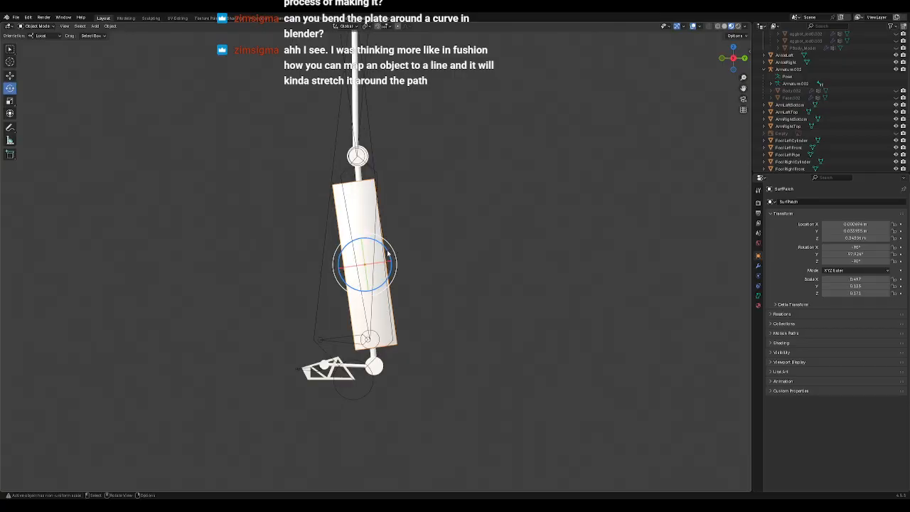
pyautogui.moveTo(387, 253); pyautogui.dragTo(387, 254)
pyautogui.keyDown('shift'); pyautogui.moveTo(437, 265); pyautogui.dragTo(456, 212, button='middle'); pyautogui.keyUp('shift')
pyautogui.scroll(3, 456, 240)
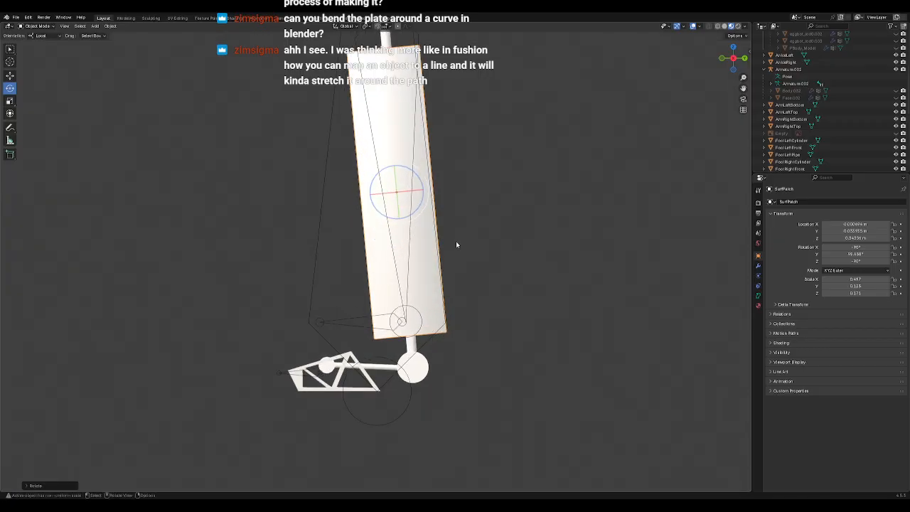
# Step: Match the patch's tilt to the lower leg pipe by setting its Y rotation to 94.784°
pyautogui.click(408, 349)
pyautogui.doubleClick(865, 248)
pyautogui.click(362, 124)
pyautogui.click(362, 124)
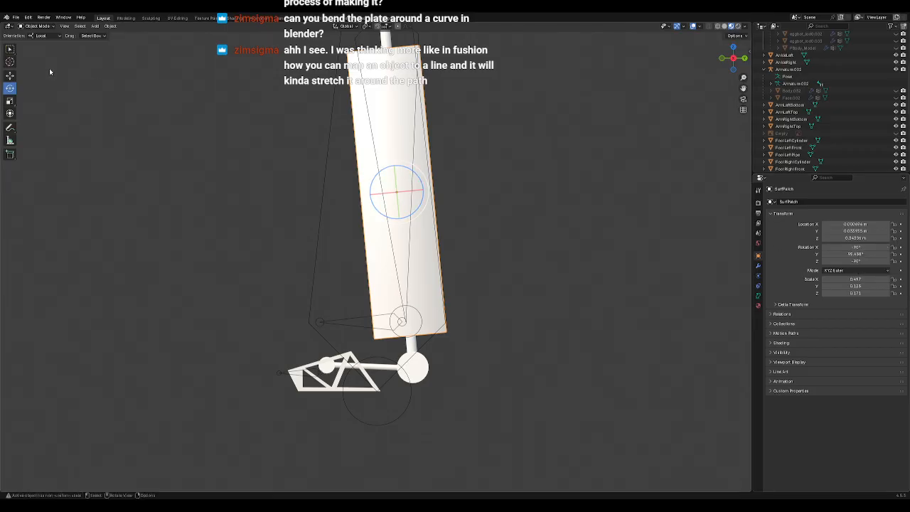
pyautogui.moveTo(416, 178); pyautogui.dragTo(413, 167)
pyautogui.click(857, 254)
pyautogui.press('Return')
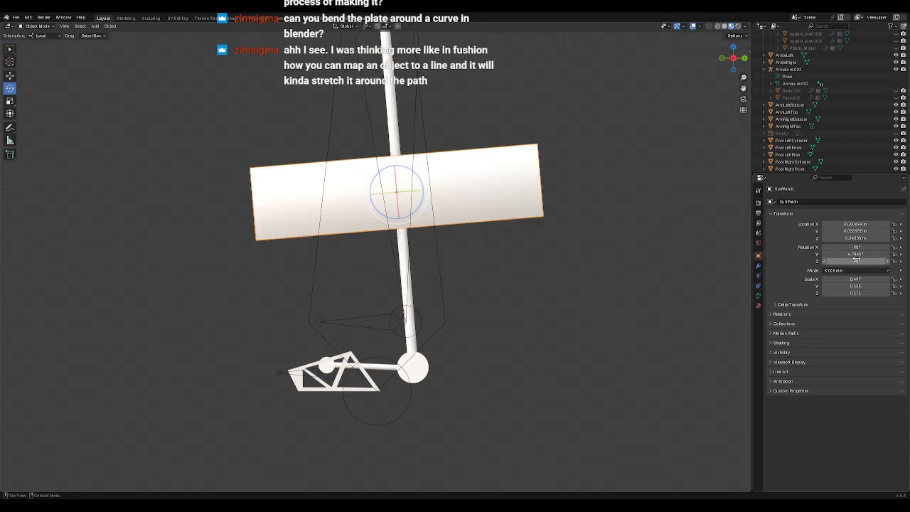
pyautogui.click(857, 254)
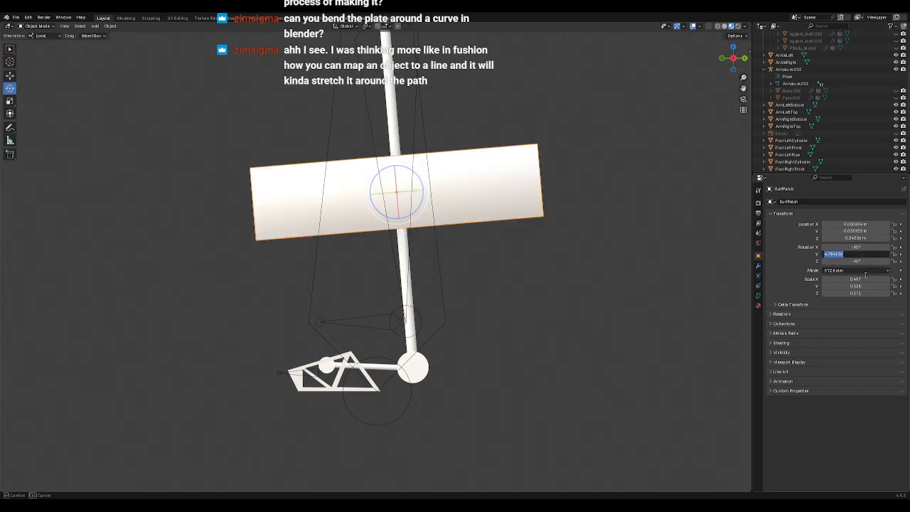
pyautogui.press('Home')
pyautogui.write('9')
pyautogui.press('Return')
pyautogui.moveTo(496, 235); pyautogui.dragTo(464, 269, button='middle')
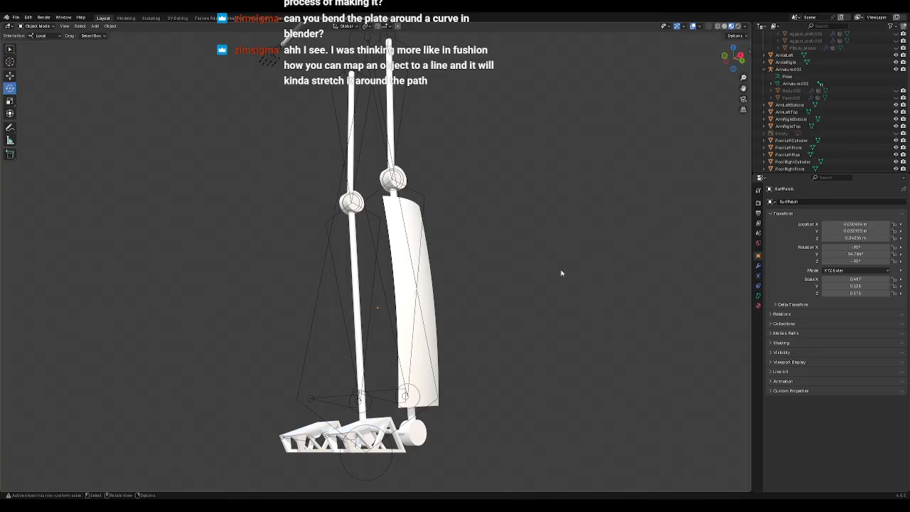
# Step: Rename the lower-leg surface patch as LeftLegPlateBottom
pyautogui.click(402, 273)
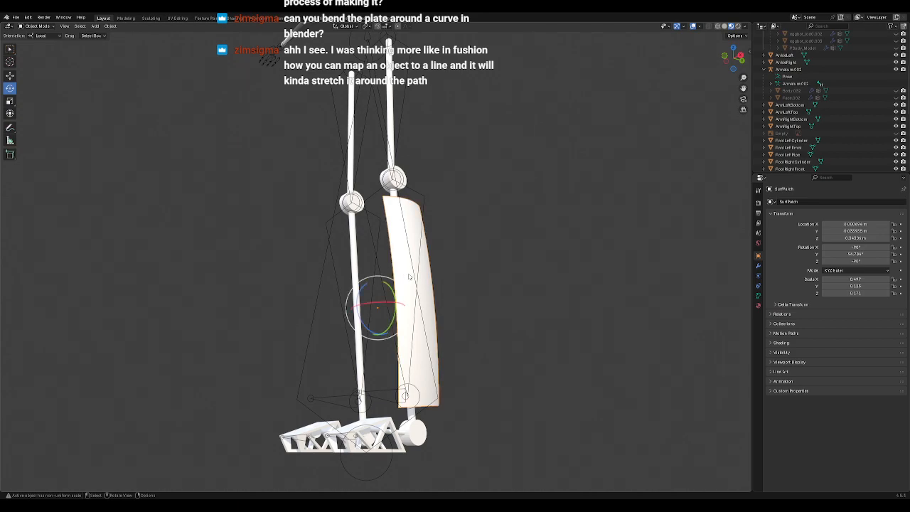
pyautogui.click(10, 75)
pyautogui.scroll(-10, 830, 126)
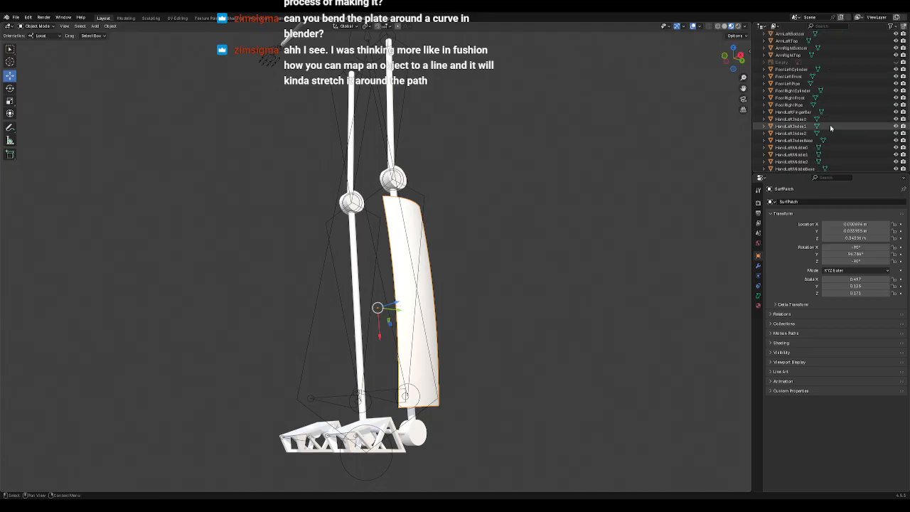
pyautogui.doubleClick(785, 164)
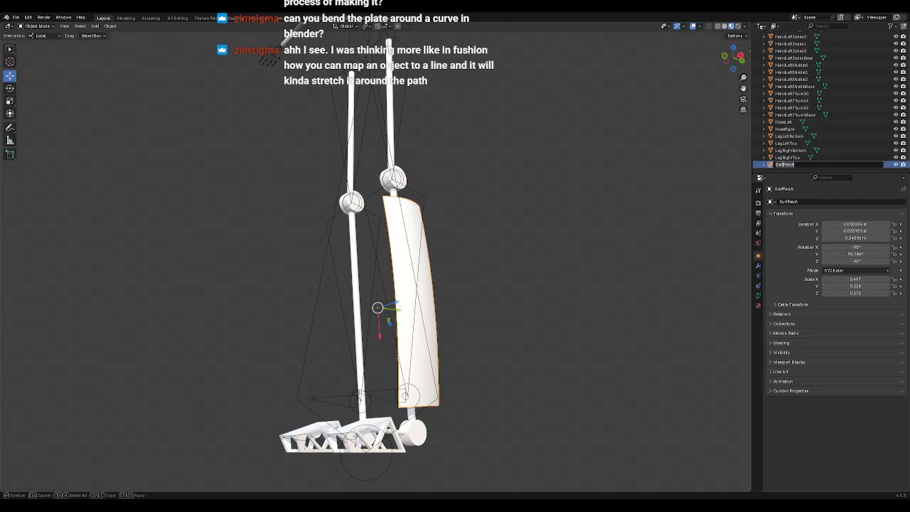
pyautogui.write('R')
pyautogui.press('BackSpace')
pyautogui.press('BackSpace')
pyautogui.press('BackSpace')
pyautogui.press('BackSpace')
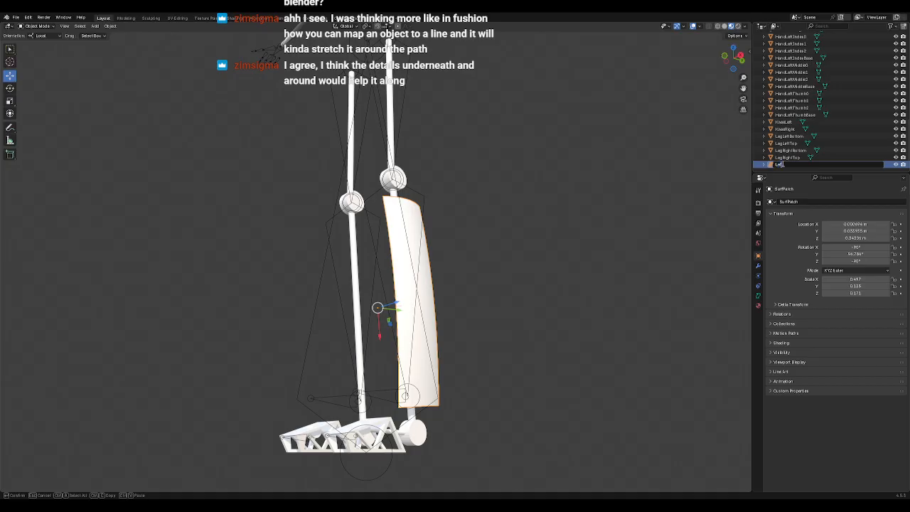
pyautogui.write('LegPlateBottom')
pyautogui.press('Return')
pyautogui.click(511, 284)
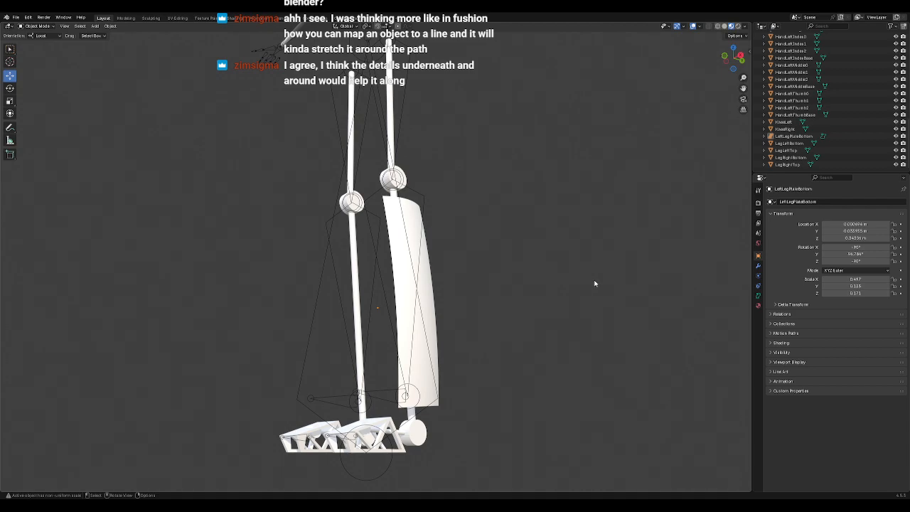
# Step: Duplicate the left lower-leg plate and move the copy up along its local X axis to beside the upper leg
pyautogui.moveTo(489, 300)
pyautogui.mouseDown(button='middle')
pyautogui.moveTo(564, 315)
pyautogui.moveTo(488, 289)
pyautogui.moveTo(578, 347)
pyautogui.moveTo(505, 333)
pyautogui.moveTo(499, 314)
pyautogui.mouseUp(button='middle')
pyautogui.scroll(2, 551, 341)
pyautogui.scroll(-4, 547, 337)
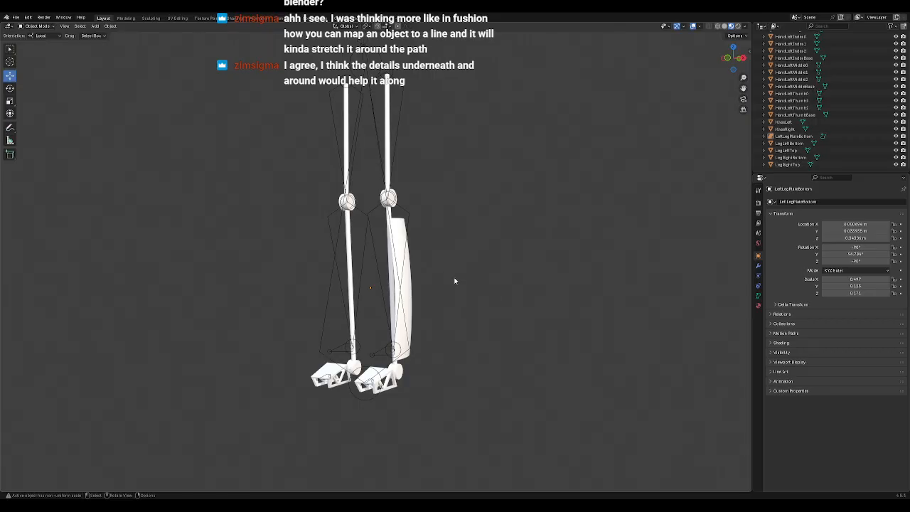
pyautogui.click(401, 242)
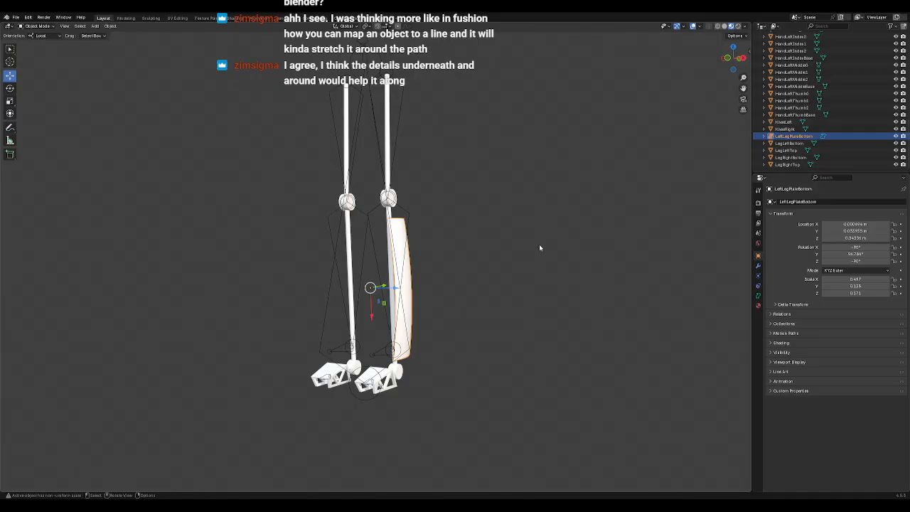
pyautogui.click(498, 242)
pyautogui.moveTo(455, 296); pyautogui.dragTo(497, 271, button='middle')
pyautogui.click(404, 290)
pyautogui.scroll(2, 471, 294)
pyautogui.hotkey('ctrl', 'c')
pyautogui.hotkey('ctrl', 'v')
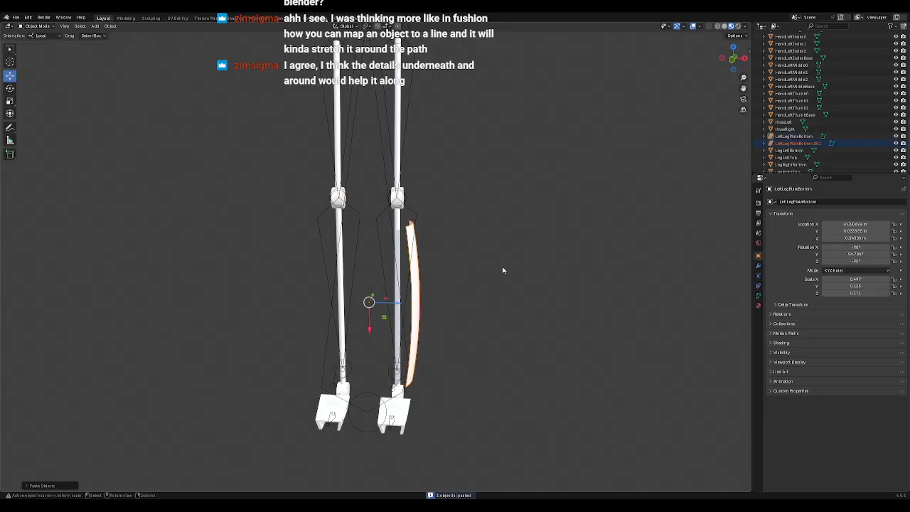
pyautogui.click(799, 143)
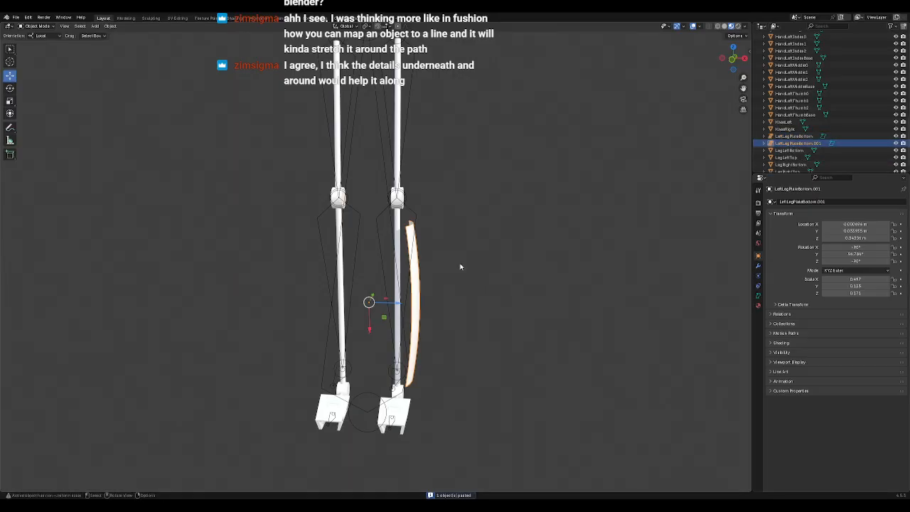
pyautogui.moveTo(369, 330); pyautogui.dragTo(369, 146)
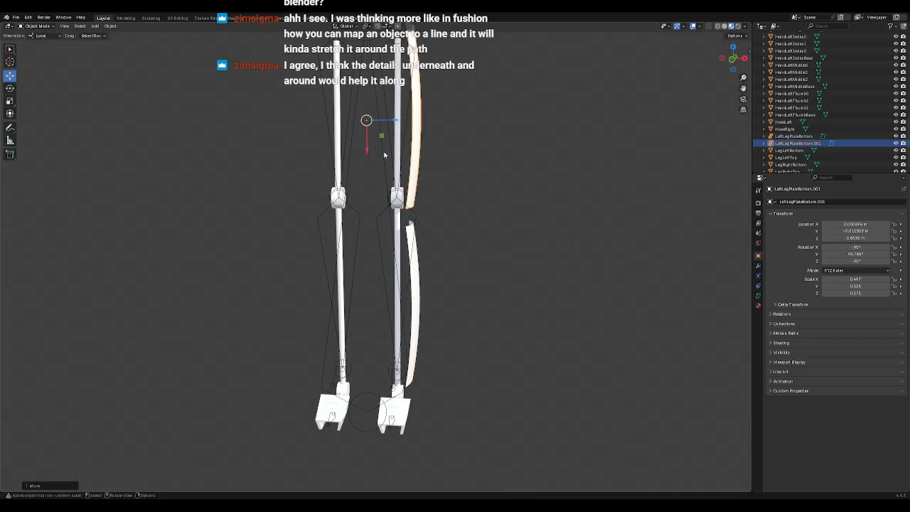
# Step: Tilt the copied plate about its local Y axis in the front view and shift it upward and outward from the upper leg
pyautogui.scroll(3, 493, 235)
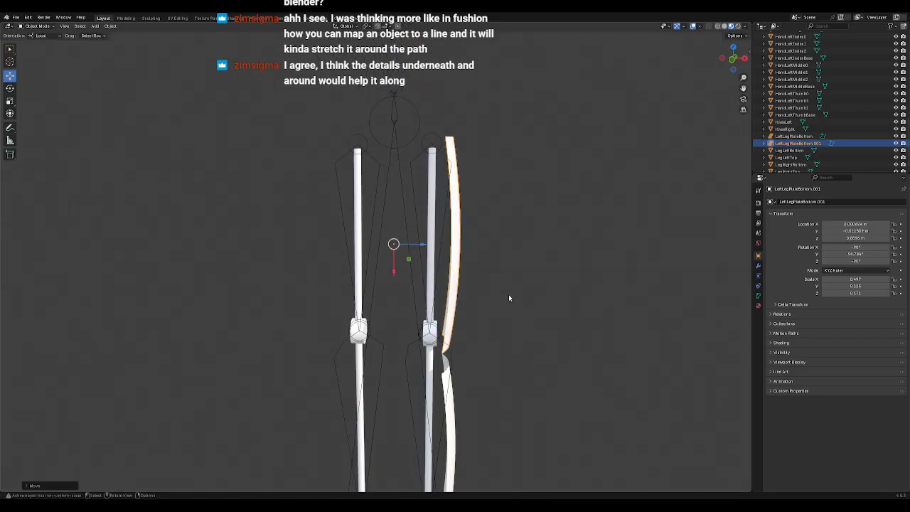
pyautogui.moveTo(509, 297); pyautogui.dragTo(510, 279, button='middle')
pyautogui.press('KP_1')
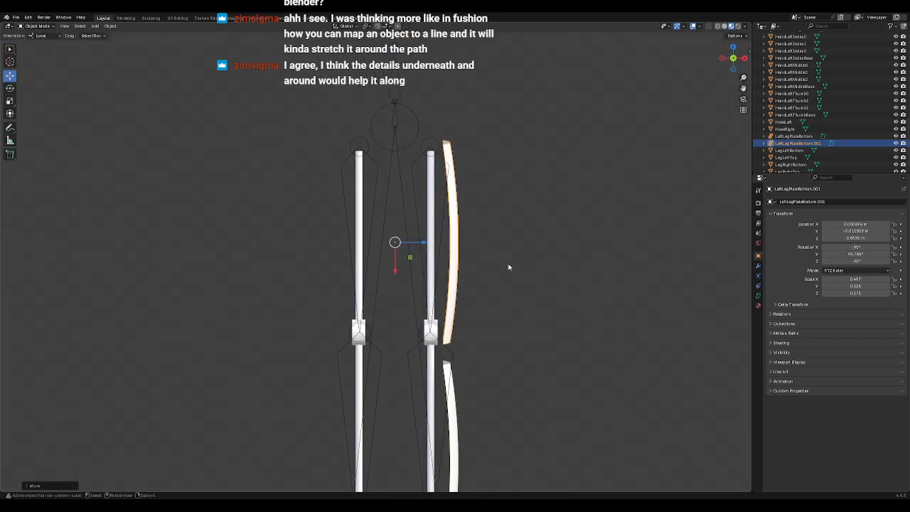
pyautogui.click(10, 89)
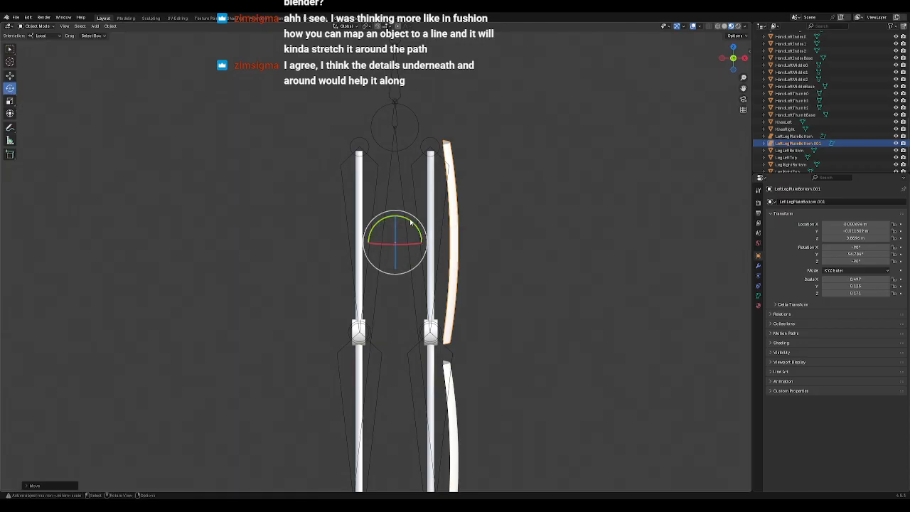
pyautogui.moveTo(410, 223); pyautogui.dragTo(418, 216)
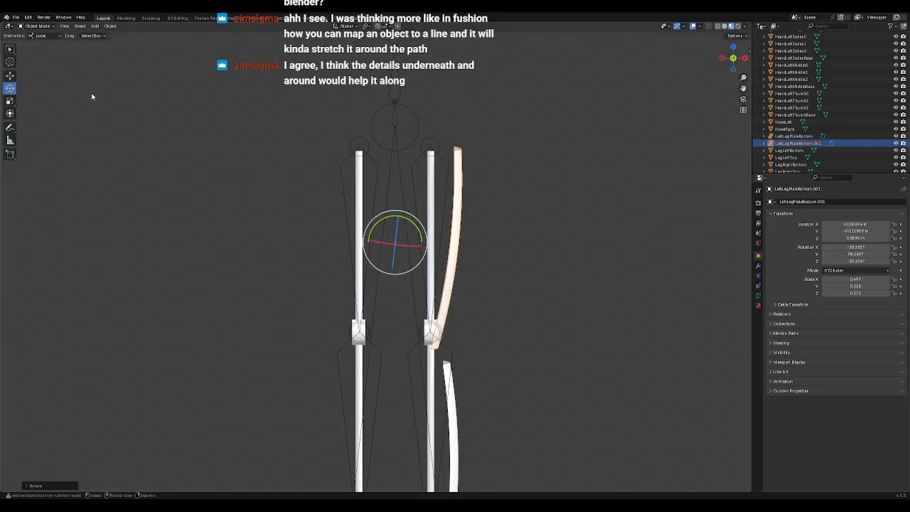
pyautogui.click(10, 75)
pyautogui.moveTo(411, 259); pyautogui.dragTo(426, 251)
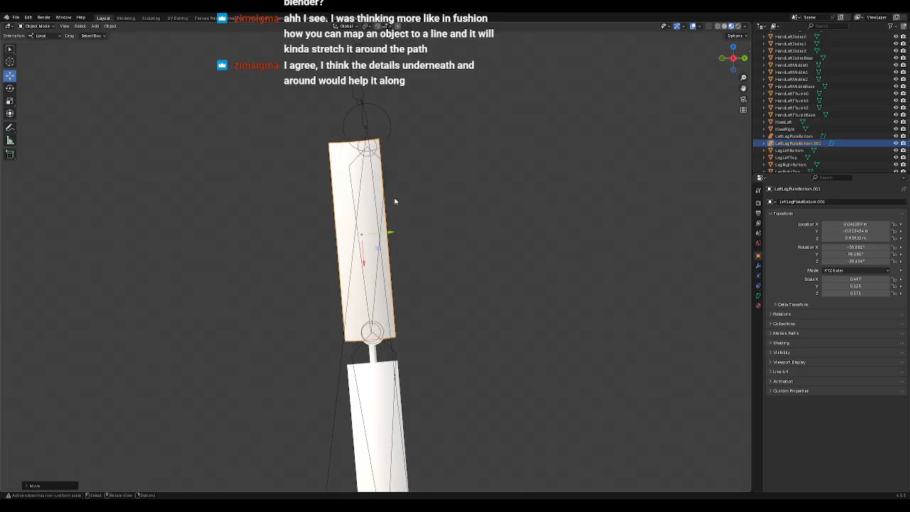
# Step: Widen the upper-leg plate by scaling it along its local Y axis to about 0.197
pyautogui.click(10, 101)
pyautogui.moveTo(395, 230); pyautogui.dragTo(404, 235)
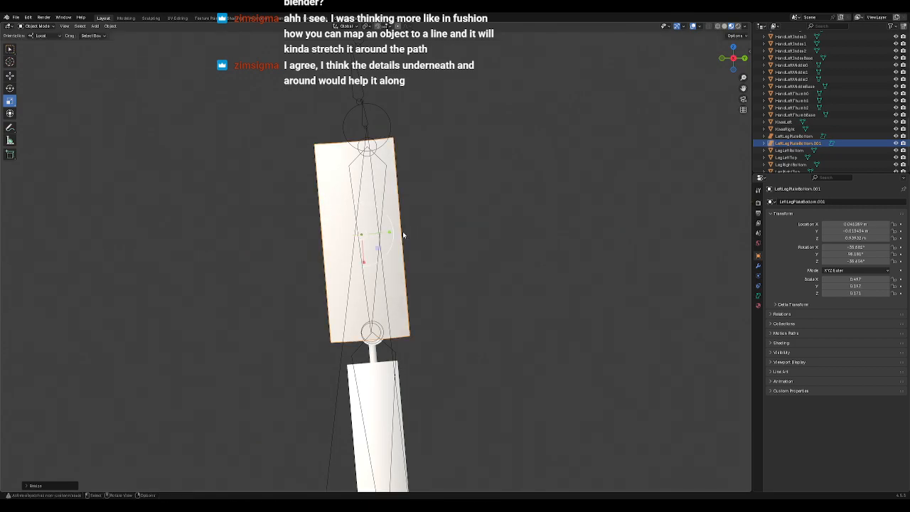
pyautogui.press('KP_1')
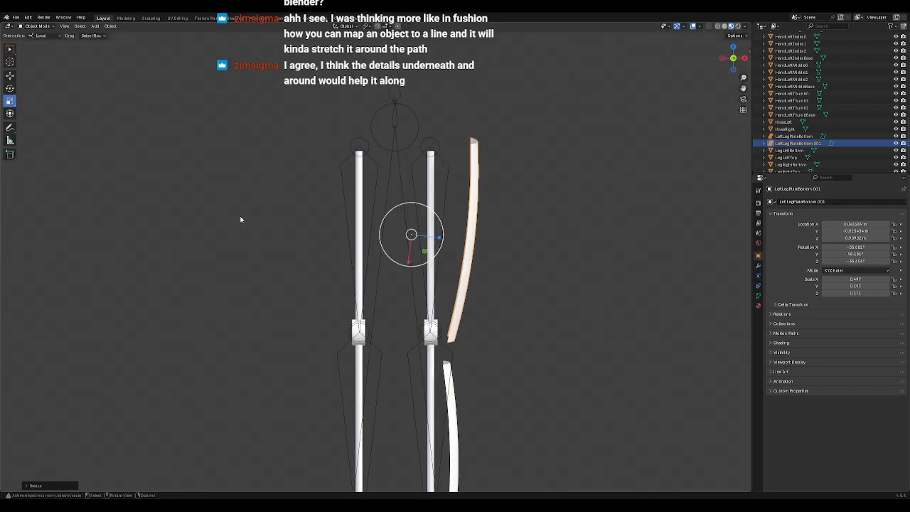
# Step: Try to match the copied plate's tilt to the upper leg pipe with a Y rotation of 90.499°, and undo it
pyautogui.click(433, 169)
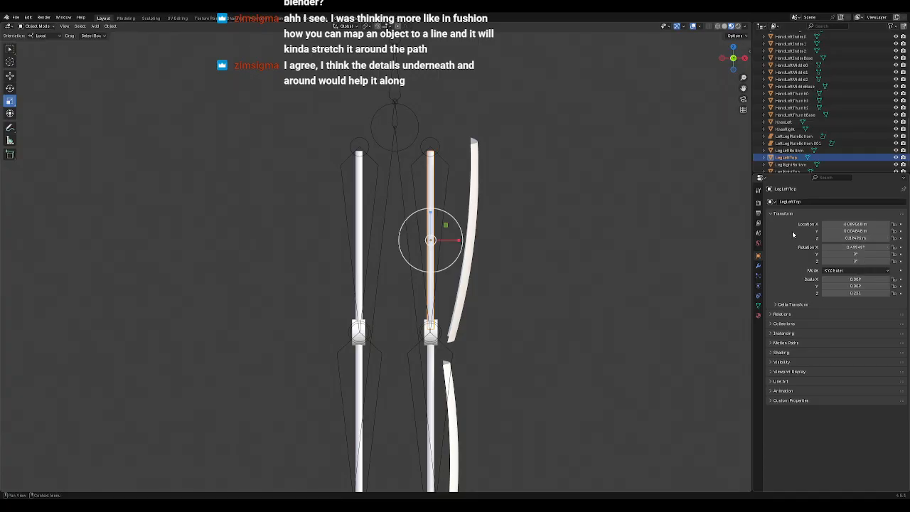
pyautogui.click(871, 247)
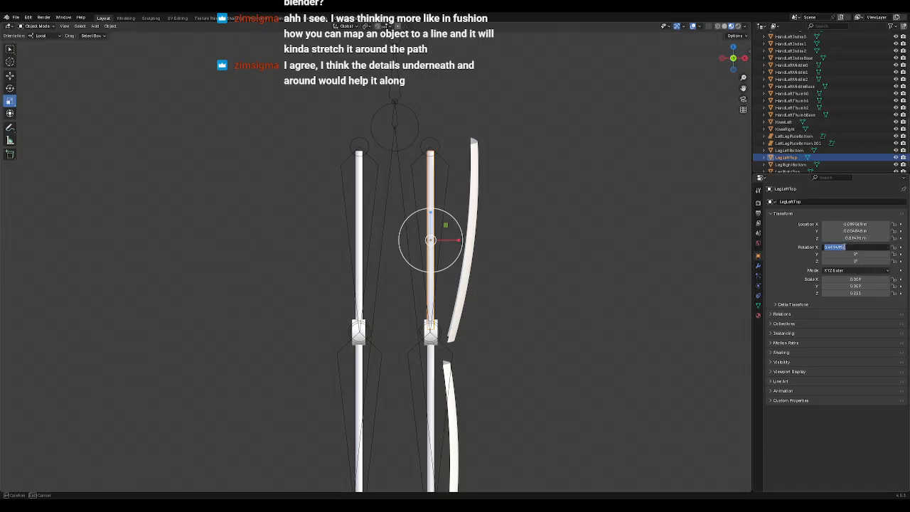
pyautogui.click(473, 160)
pyautogui.click(476, 164)
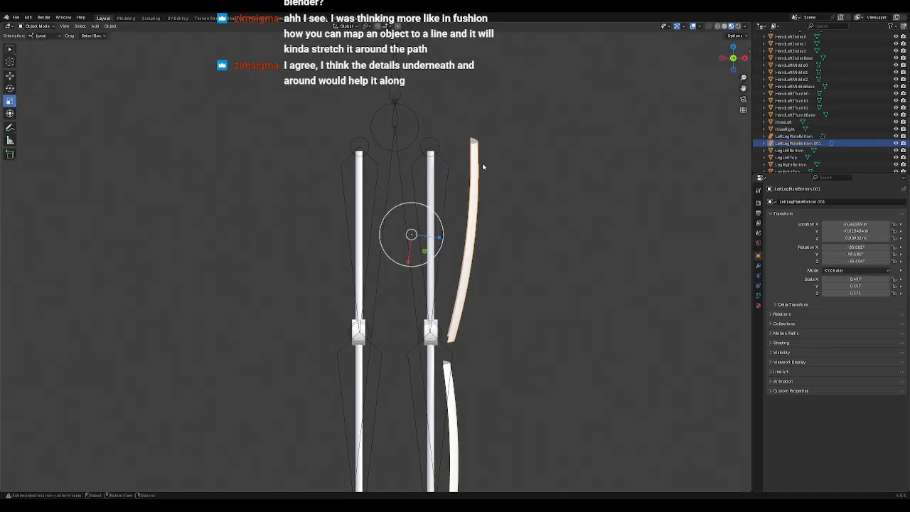
pyautogui.click(852, 254)
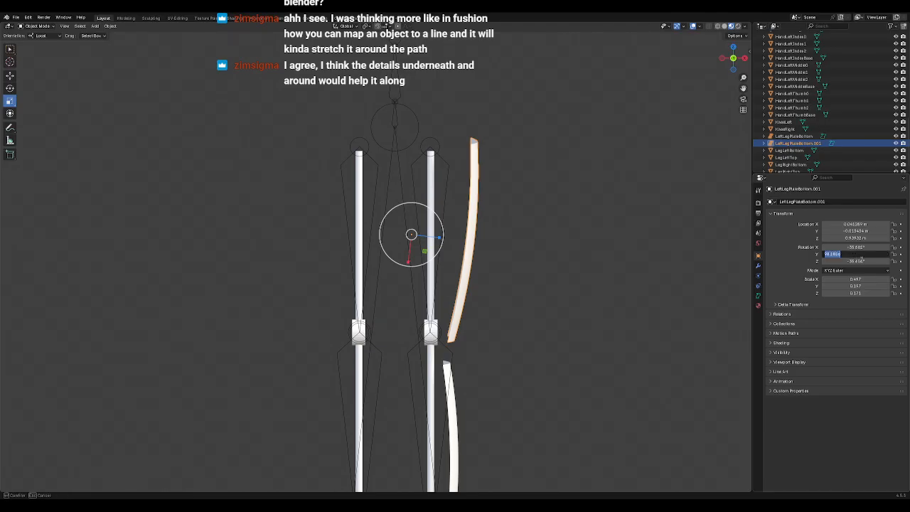
pyautogui.write('90.499496')
pyautogui.press('Return')
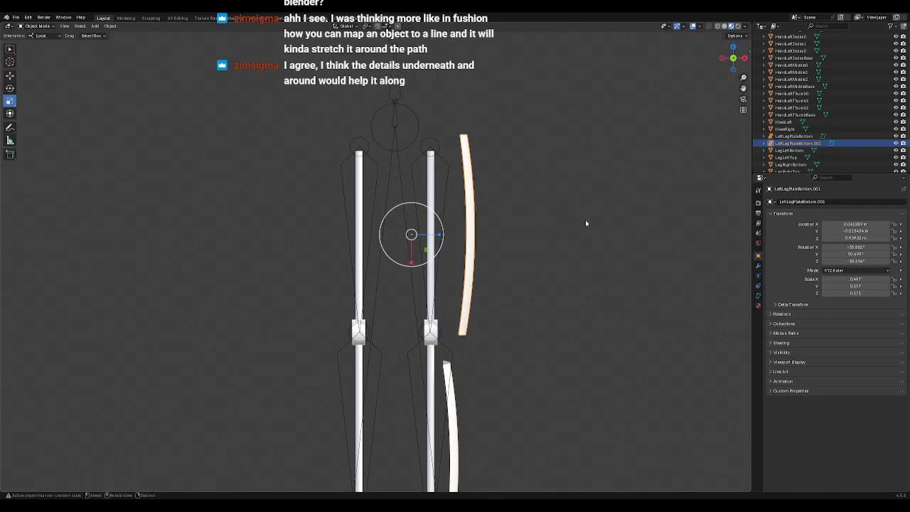
pyautogui.hotkey('ctrl', 'z')
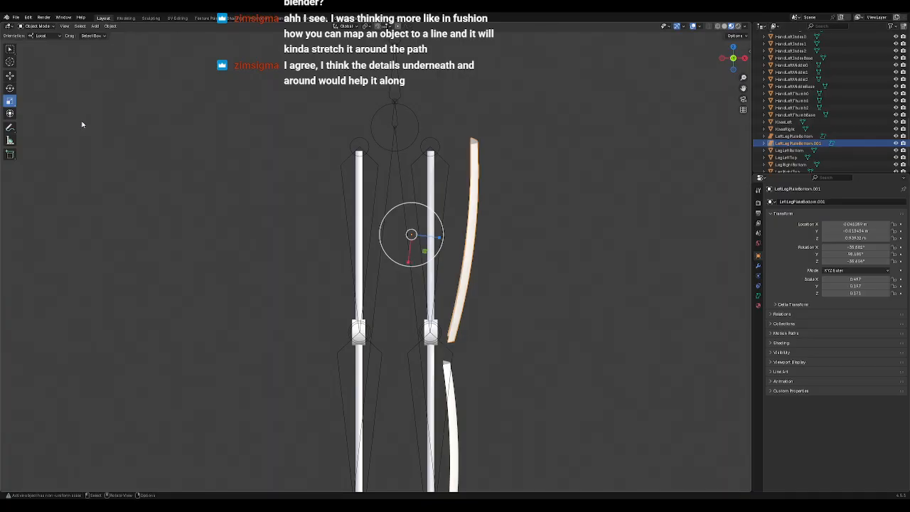
# Step: Try rotating the upper-leg plate freehand, including with Global orientation around the X axis, and undo the rotation
pyautogui.click(11, 87)
pyautogui.moveTo(554, 239); pyautogui.dragTo(455, 235, button='middle')
pyautogui.moveTo(375, 217); pyautogui.dragTo(389, 243)
pyautogui.moveTo(388, 242); pyautogui.dragTo(437, 236, button='middle')
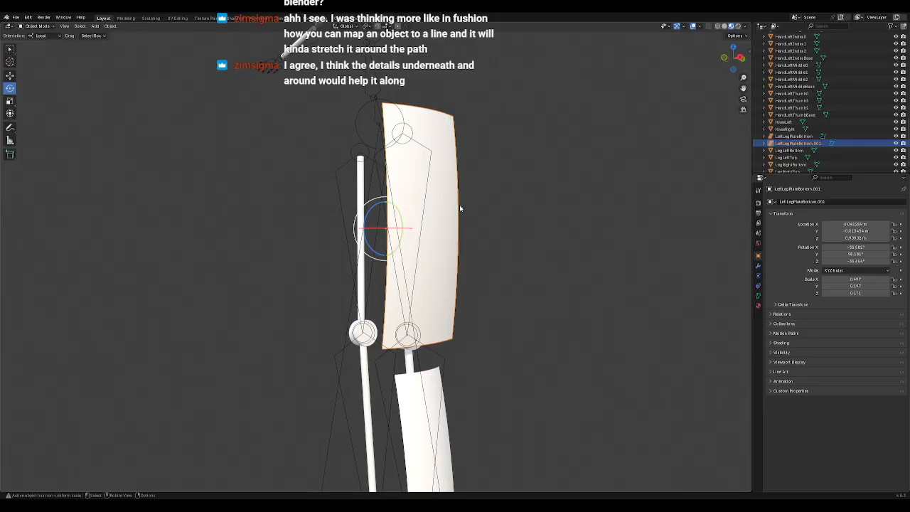
pyautogui.click(42, 36)
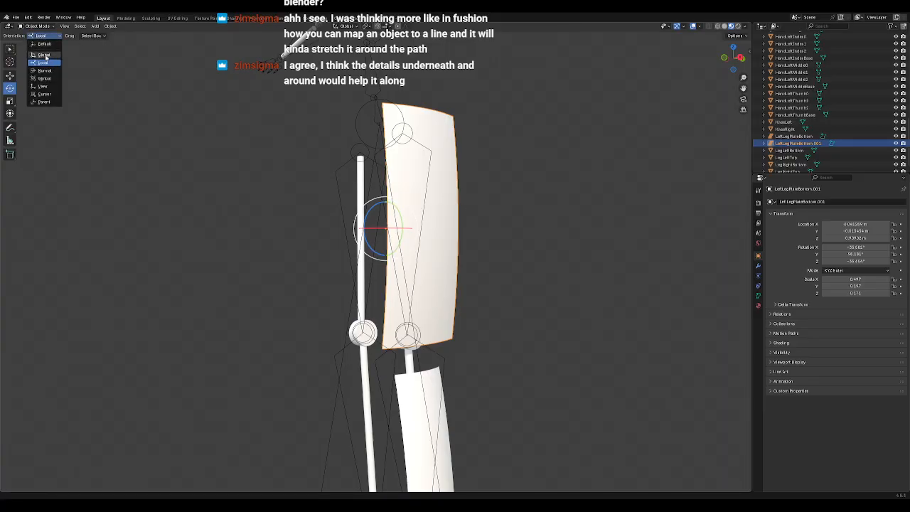
pyautogui.click(44, 56)
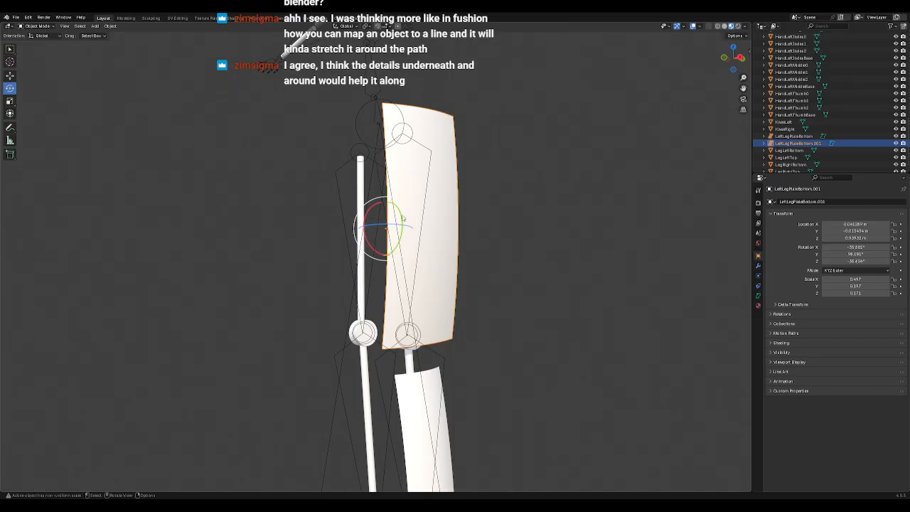
pyautogui.moveTo(371, 214)
pyautogui.mouseDown()
pyautogui.moveTo(368, 202)
pyautogui.moveTo(362, 207)
pyautogui.moveTo(369, 201)
pyautogui.mouseUp()
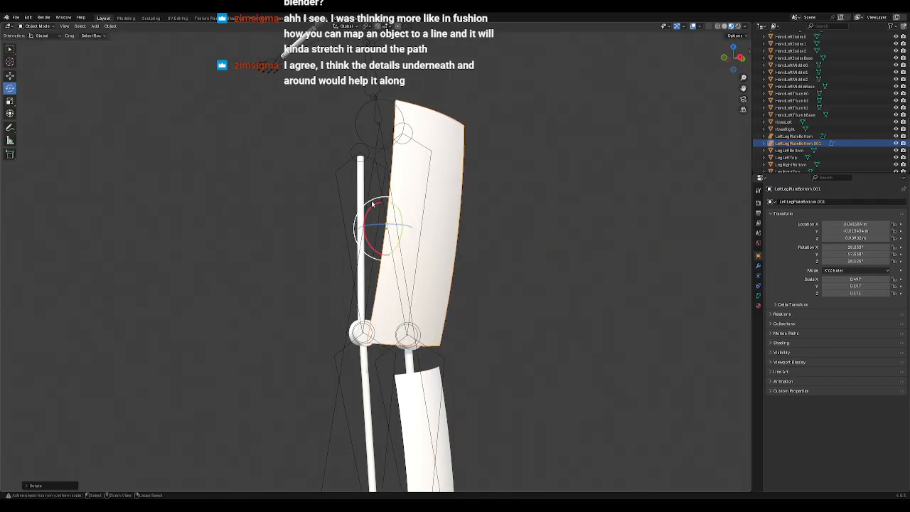
pyautogui.hotkey('ctrl', 'z')
# Step: Set the upper-leg plate's Y rotation to 90.499° to follow the upper leg pipe
pyautogui.doubleClick(867, 254)
pyautogui.write('0.699496')
pyautogui.write('-')
pyautogui.press('Return')
pyautogui.moveTo(547, 272); pyautogui.dragTo(534, 299, button='middle')
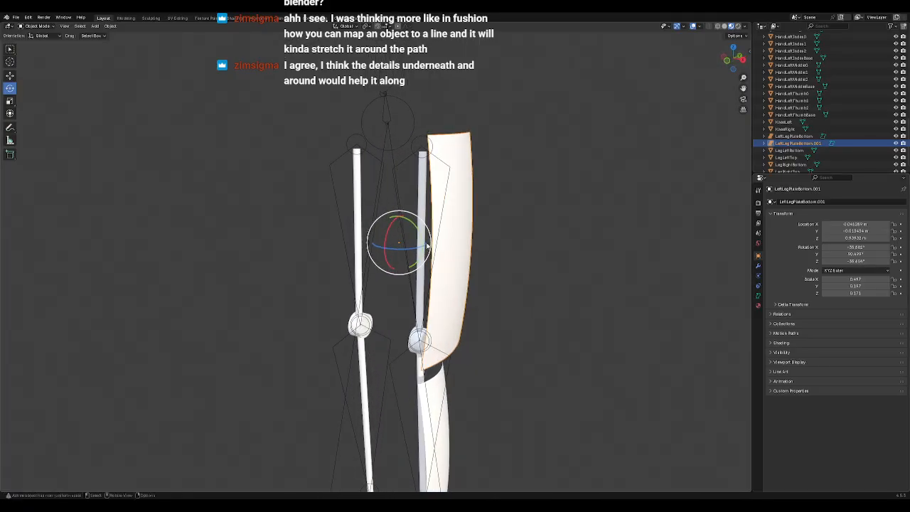
pyautogui.click(10, 76)
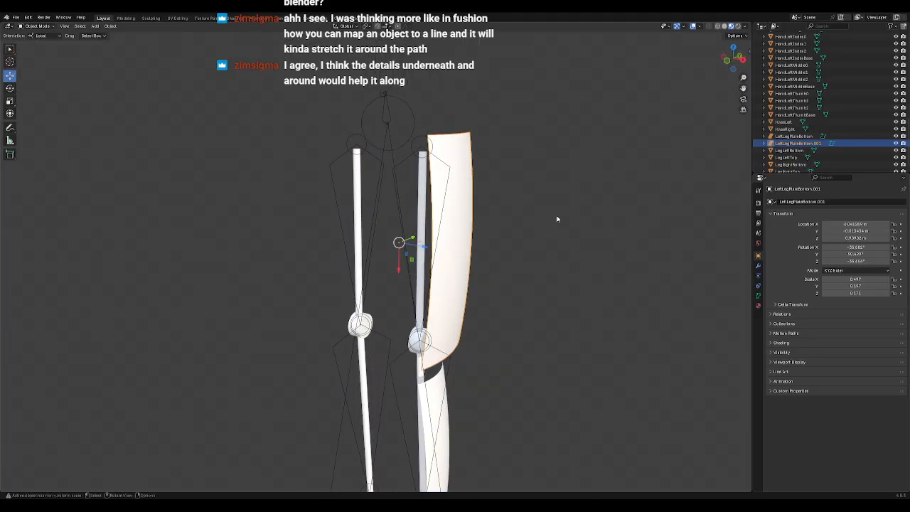
pyautogui.click(554, 211)
# Step: Open the upper-leg plate in Edit Mode to expose its surface control points
pyautogui.scroll(-3, 567, 305)
pyautogui.moveTo(568, 306); pyautogui.dragTo(474, 309, button='middle')
pyautogui.scroll(3, 477, 308)
pyautogui.scroll(1, 479, 304)
pyautogui.scroll(-1, 479, 303)
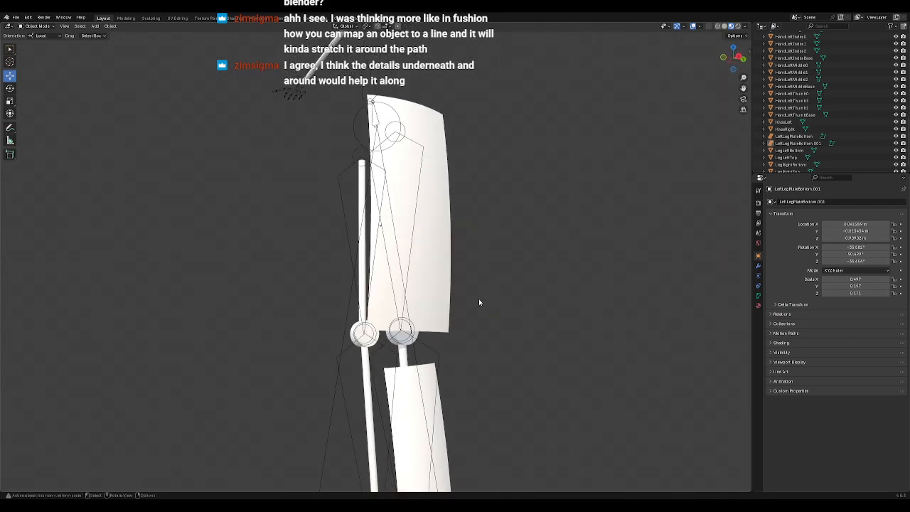
pyautogui.click(429, 307)
pyautogui.click(35, 26)
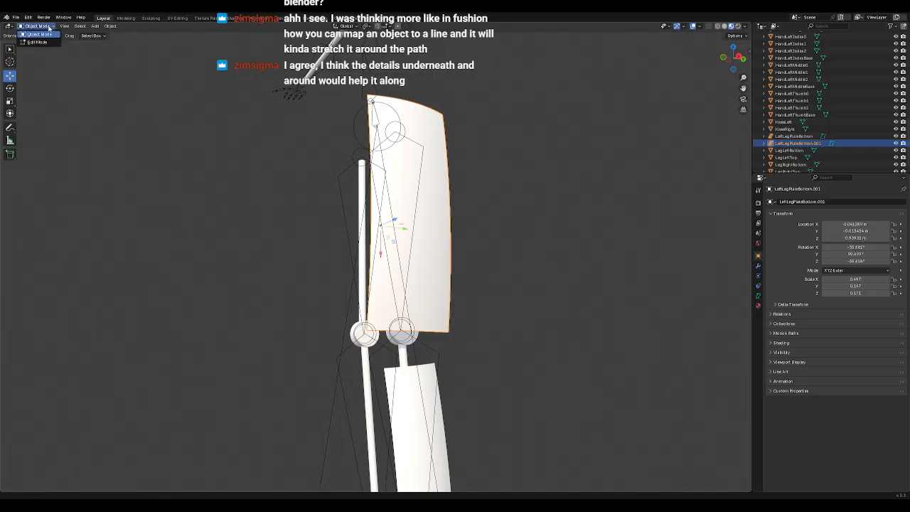
pyautogui.click(42, 42)
pyautogui.moveTo(528, 305); pyautogui.dragTo(540, 324, button='middle')
pyautogui.scroll(-2, 541, 323)
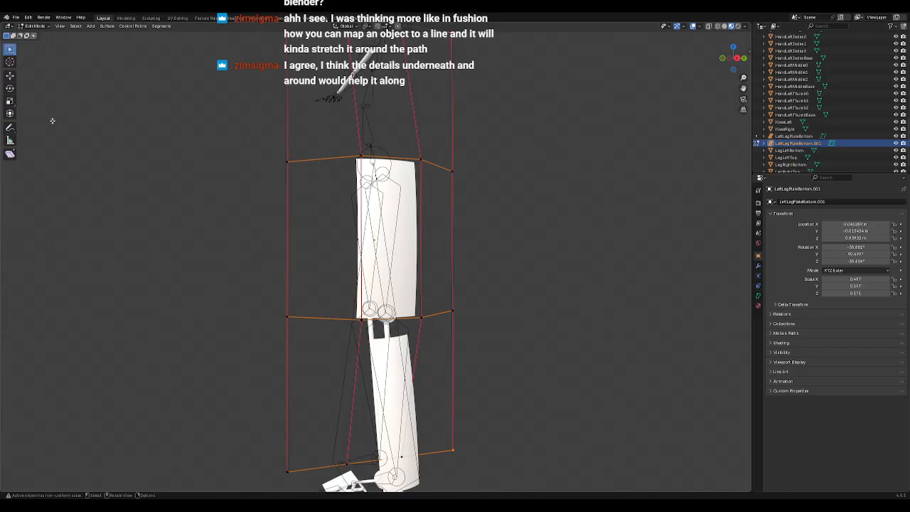
# Step: Try moving the upper-leg plate's lower corner and inner control points along the Y axis in the side view
pyautogui.click(12, 76)
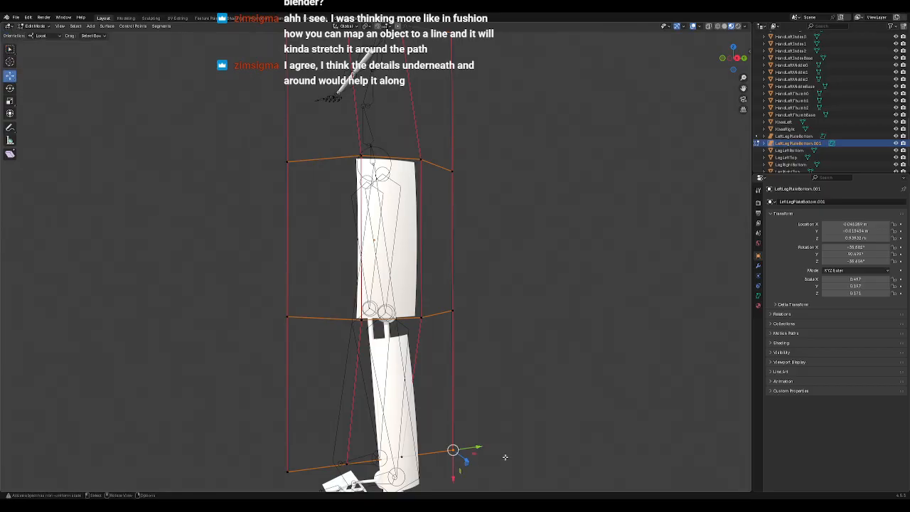
pyautogui.press('KP_1')
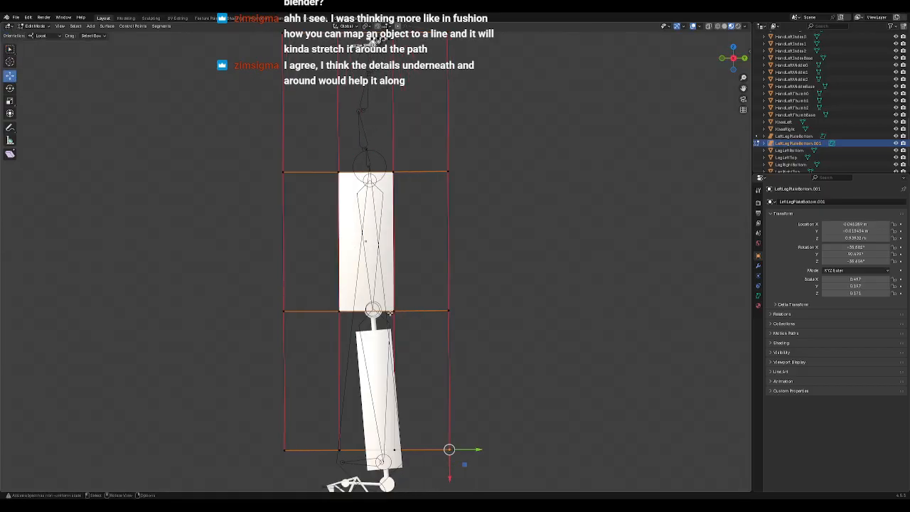
pyautogui.press('g')
pyautogui.press('y')
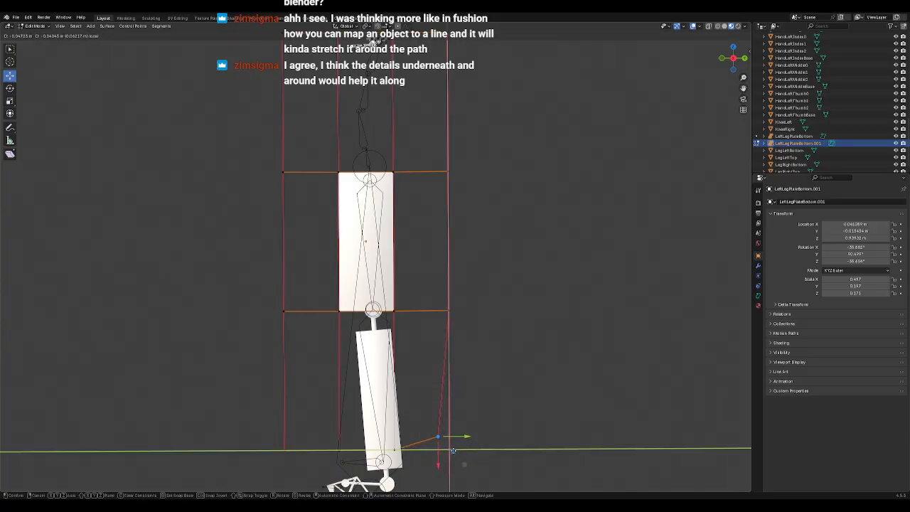
pyautogui.click(449, 448)
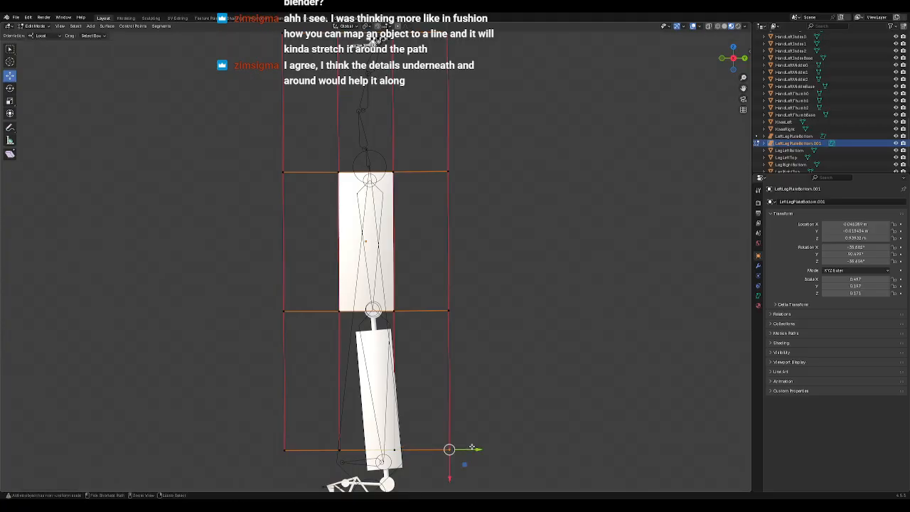
pyautogui.click(396, 311)
pyautogui.press('g')
pyautogui.press('y')
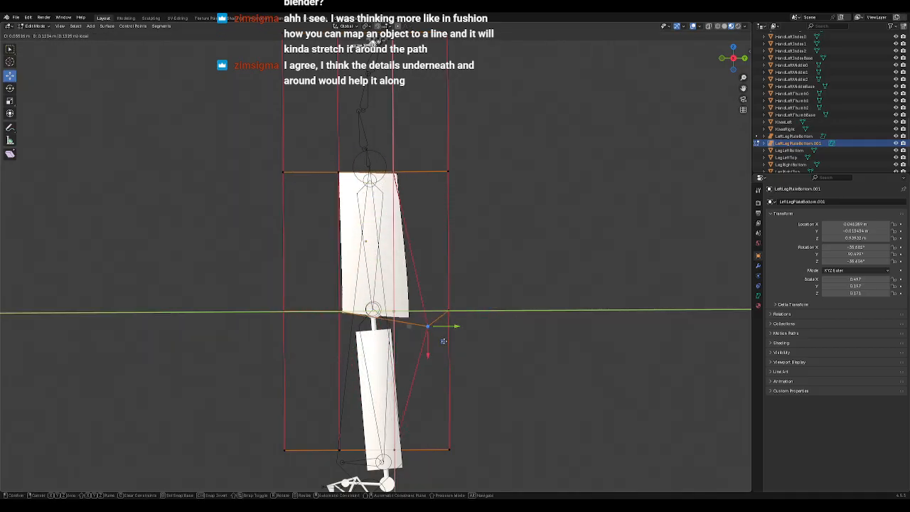
pyautogui.press('Escape')
# Step: Leave Edit Mode, tilt the upper-leg plate in the front view to about 97° Y so its lower end leans toward the knee, and reposition it
pyautogui.moveTo(503, 327); pyautogui.dragTo(582, 325, button='middle')
pyautogui.press('Tab')
pyautogui.click(483, 273)
pyautogui.click(444, 270)
pyautogui.press('KP_1')
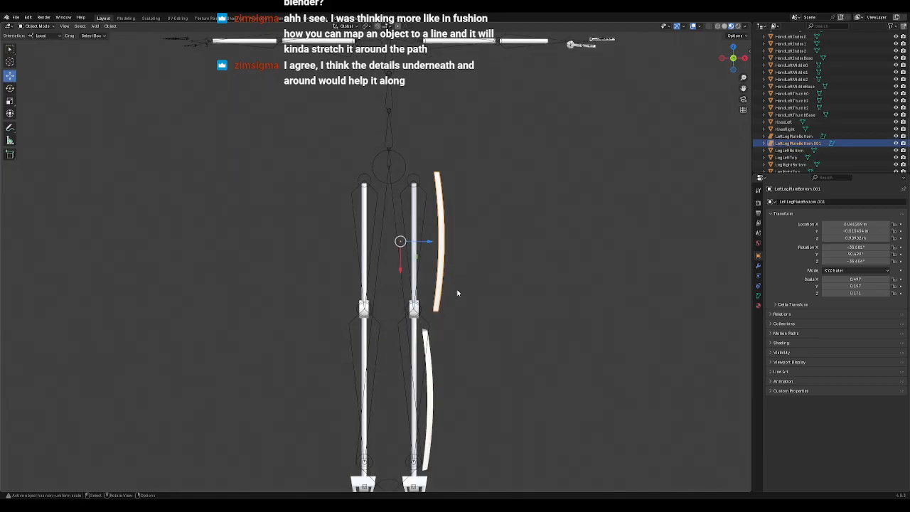
pyautogui.moveTo(428, 246); pyautogui.dragTo(420, 226)
pyautogui.click(10, 88)
pyautogui.click(10, 75)
pyautogui.moveTo(408, 261); pyautogui.dragTo(416, 256)
pyautogui.click(572, 361)
# Step: Rotate the upper-leg plate in the side view to about -35° X and 99° Y, and reposition it over the leg
pyautogui.scroll(-2, 557, 350)
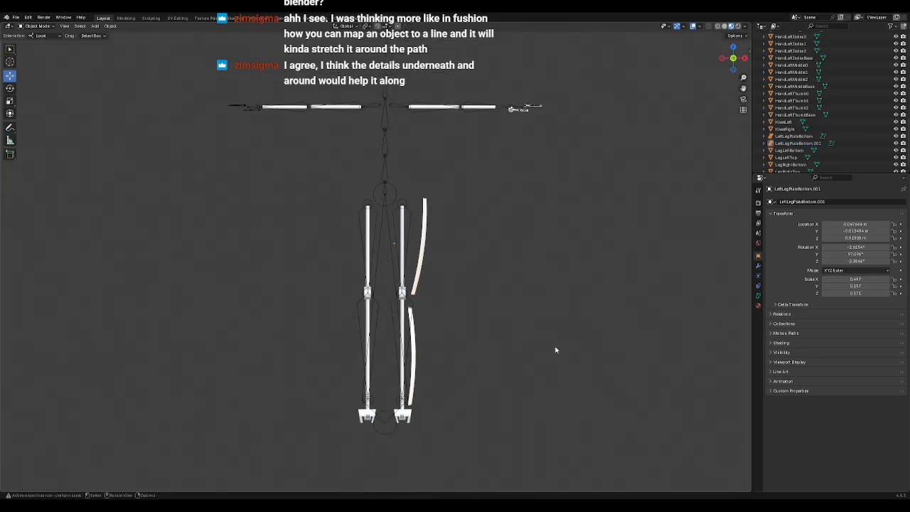
pyautogui.scroll(1, 556, 349)
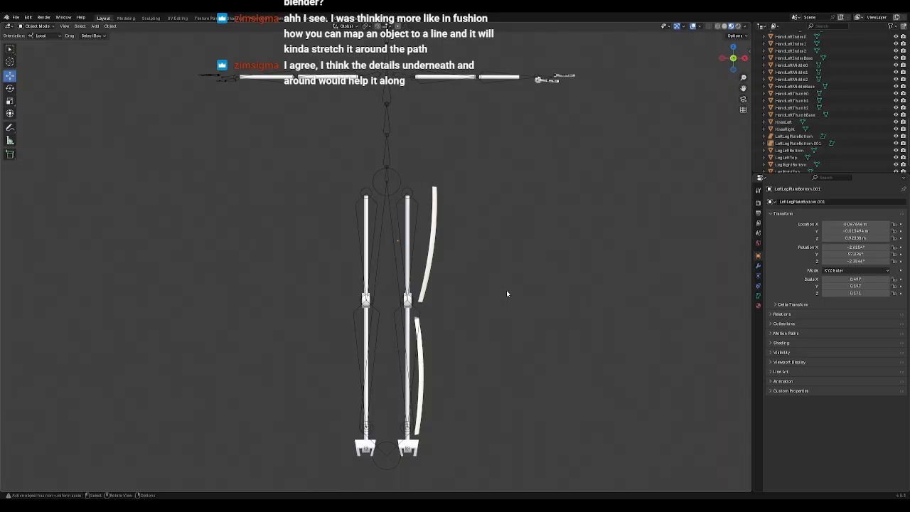
pyautogui.moveTo(510, 341); pyautogui.dragTo(432, 312, button='middle')
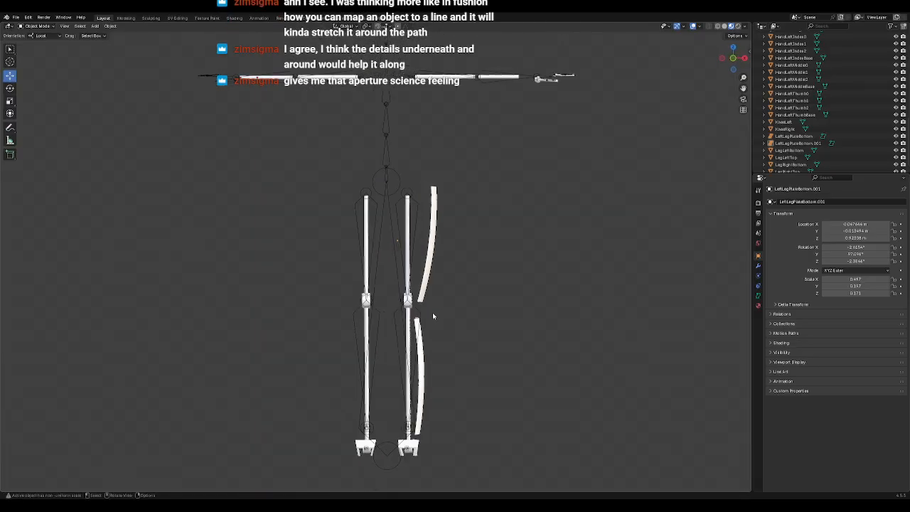
pyautogui.press('KP_3')
pyautogui.scroll(2, 436, 312)
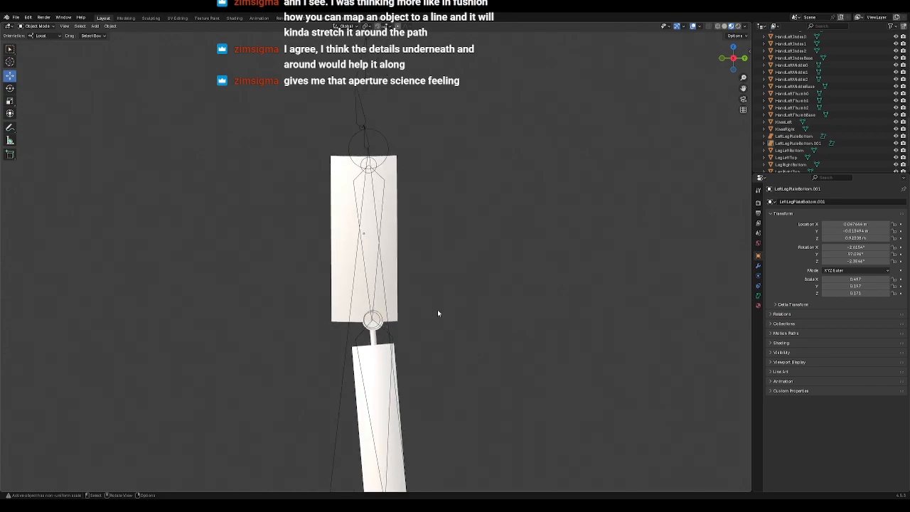
pyautogui.click(384, 245)
pyautogui.click(10, 88)
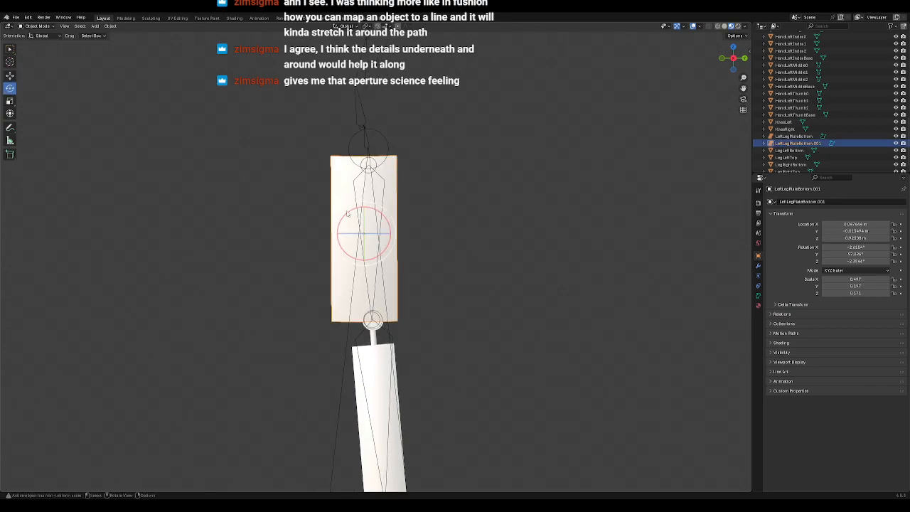
pyautogui.moveTo(382, 217); pyautogui.dragTo(397, 233)
pyautogui.click(10, 75)
pyautogui.click(465, 287)
# Step: Check the two leg plates from the front, and show PBody_Model to examine how its leg covers are shaped
pyautogui.moveTo(465, 285); pyautogui.dragTo(568, 312, button='middle')
pyautogui.scroll(-1, 517, 294)
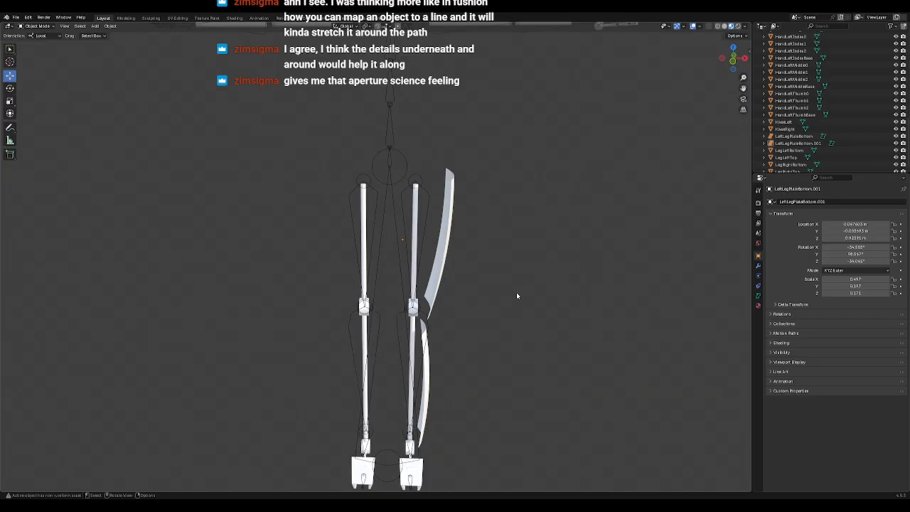
pyautogui.press('KP_1')
pyautogui.scroll(-3, 398, 355)
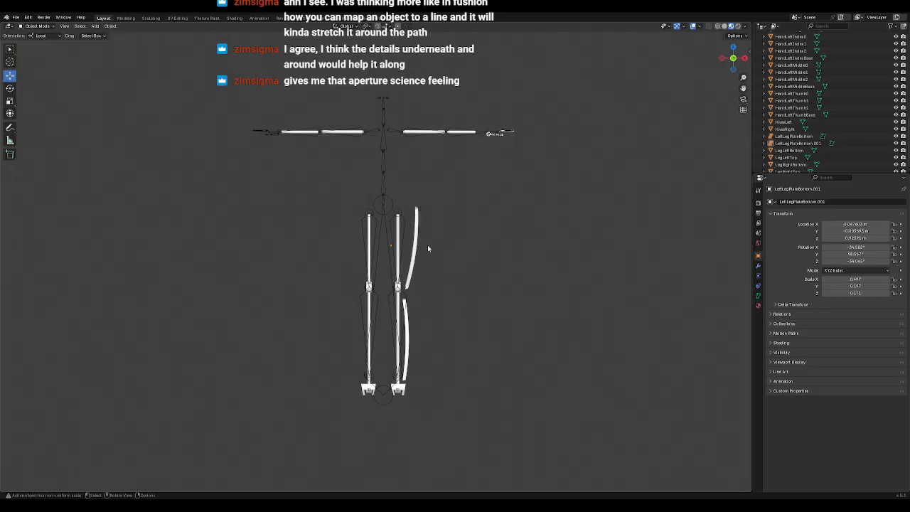
pyautogui.scroll(3, 434, 250)
pyautogui.scroll(-1, 516, 275)
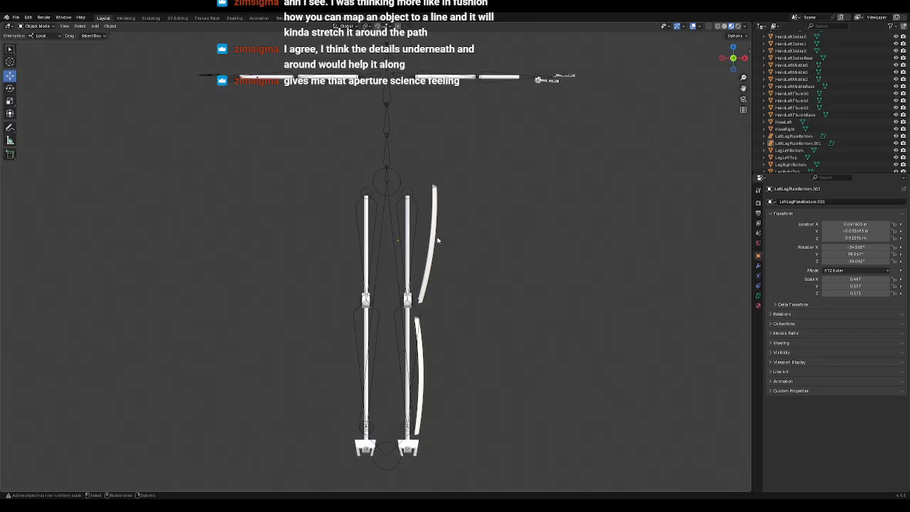
pyautogui.scroll(10, 833, 129)
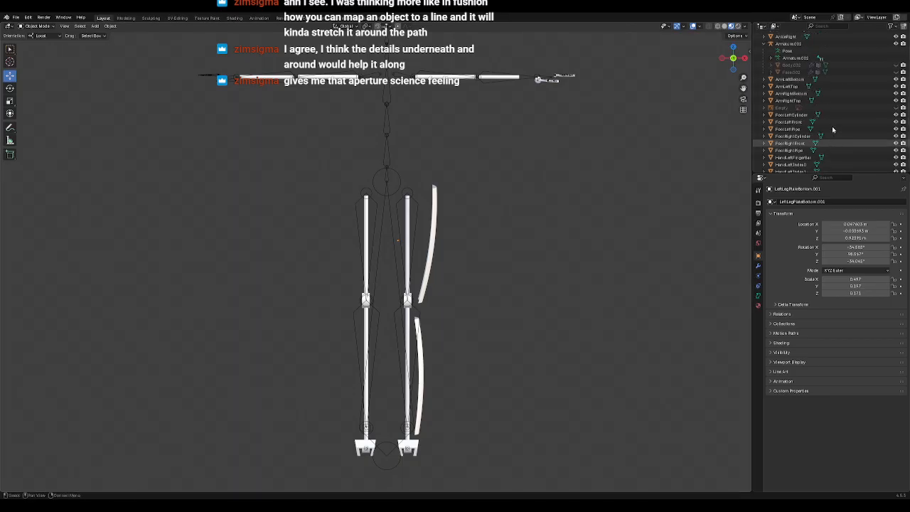
pyautogui.click(896, 142)
pyautogui.keyDown('shift'); pyautogui.moveTo(205, 228); pyautogui.dragTo(584, 241, button='middle'); pyautogui.keyUp('shift')
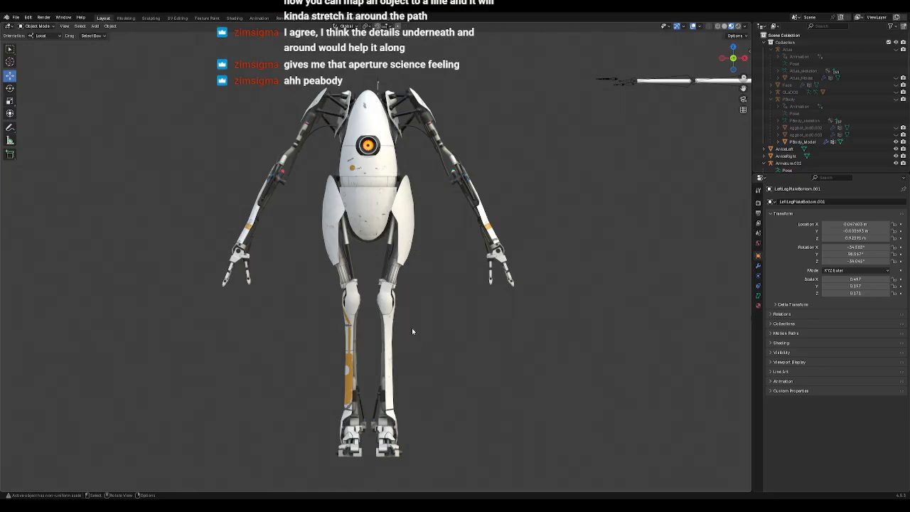
pyautogui.moveTo(417, 307); pyautogui.dragTo(443, 299, button='middle')
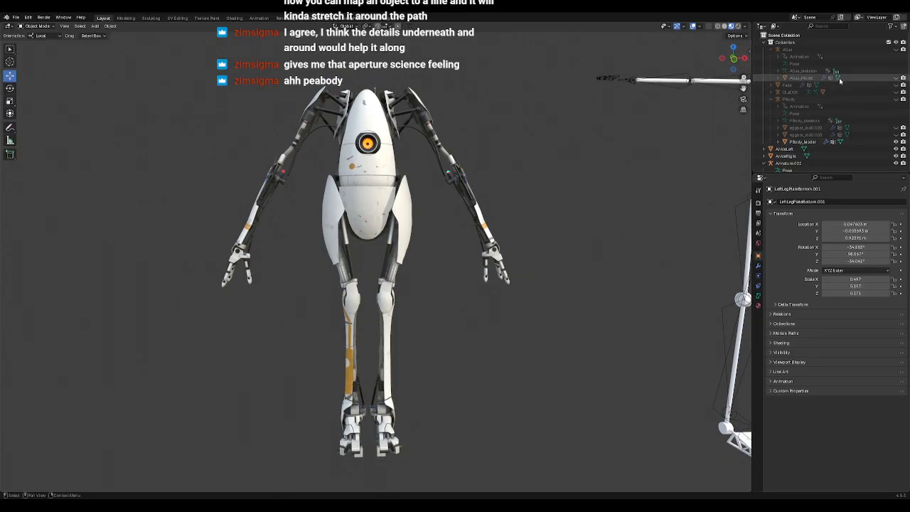
# Step: Show Atlas_Model beside the robot, compare its body and leg covers from several angles, and hide it again
pyautogui.keyDown('shift'); pyautogui.moveTo(664, 149); pyautogui.dragTo(118, 147, button='middle'); pyautogui.keyUp('shift')
pyautogui.keyDown('shift'); pyautogui.moveTo(728, 177); pyautogui.dragTo(387, 174, button='middle'); pyautogui.keyUp('shift')
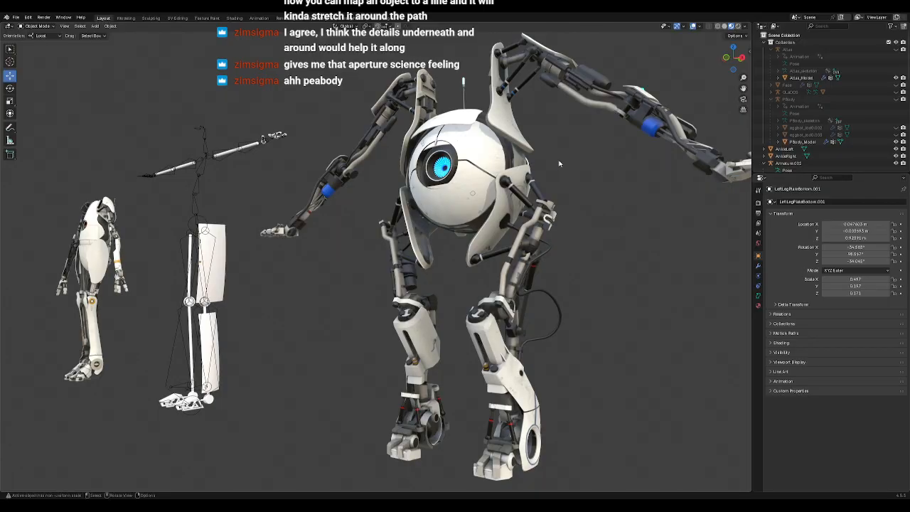
pyautogui.moveTo(474, 172); pyautogui.dragTo(465, 247, button='middle')
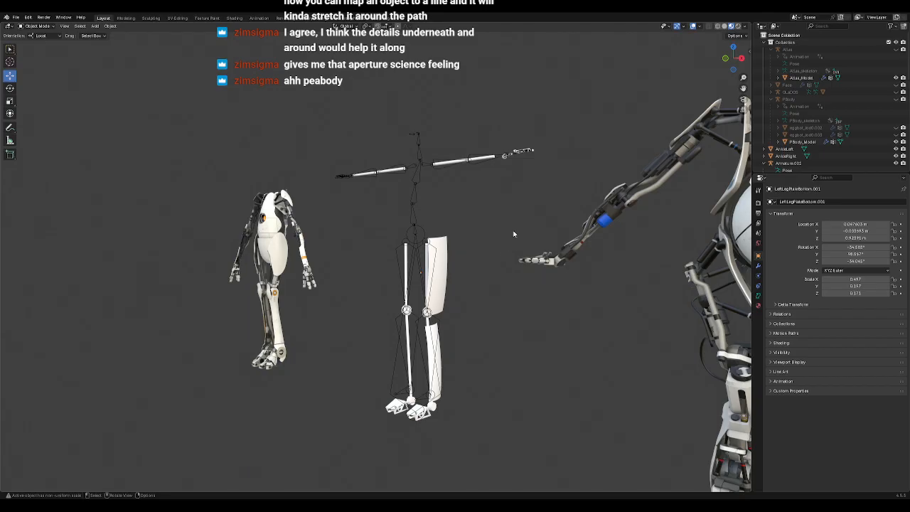
pyautogui.moveTo(413, 179); pyautogui.dragTo(567, 229, button='middle')
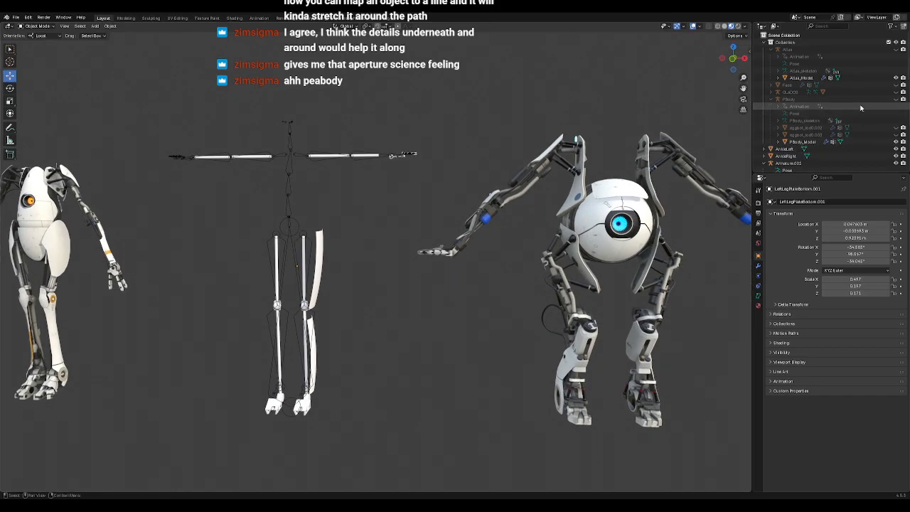
pyautogui.click(895, 78)
# Step: Examine PBody_Model's hip and leg covers up close from an angled view
pyautogui.moveTo(474, 192); pyautogui.dragTo(519, 210, button='middle')
pyautogui.keyDown('shift'); pyautogui.moveTo(519, 209); pyautogui.dragTo(705, 190, button='middle'); pyautogui.keyUp('shift')
pyautogui.scroll(3, 513, 249)
pyautogui.moveTo(514, 249); pyautogui.dragTo(471, 240, button='middle')
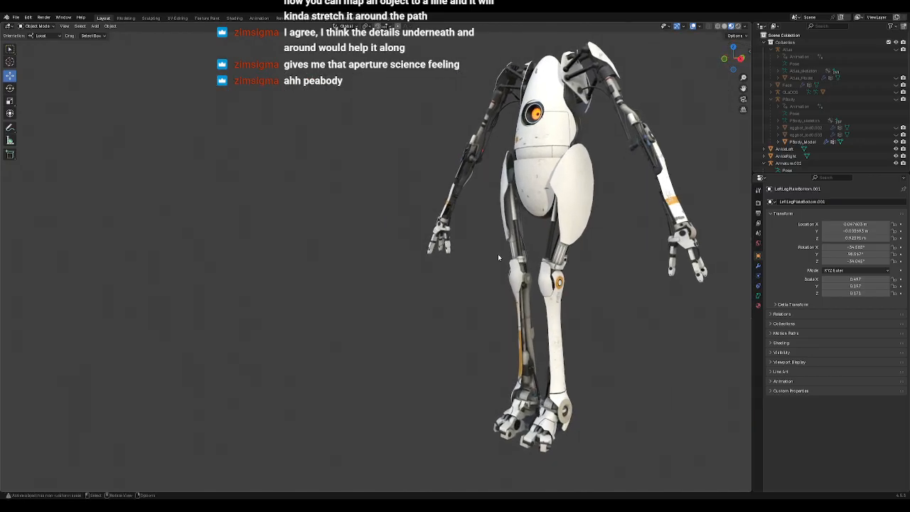
# Step: Examine the robot's left hand pieces and how they line up with the armature's finger bones
pyautogui.scroll(-4, 500, 256)
pyautogui.keyDown('shift'); pyautogui.moveTo(651, 204); pyautogui.dragTo(227, 275, button='middle'); pyautogui.keyUp('shift')
pyautogui.moveTo(373, 203); pyautogui.dragTo(464, 274, button='middle')
pyautogui.scroll(3, 511, 252)
pyautogui.scroll(6, 558, 308)
pyautogui.keyDown('shift'); pyautogui.moveTo(646, 337); pyautogui.dragTo(604, 258, button='middle'); pyautogui.keyUp('shift')
pyautogui.scroll(2, 473, 252)
pyautogui.scroll(-2, 426, 238)
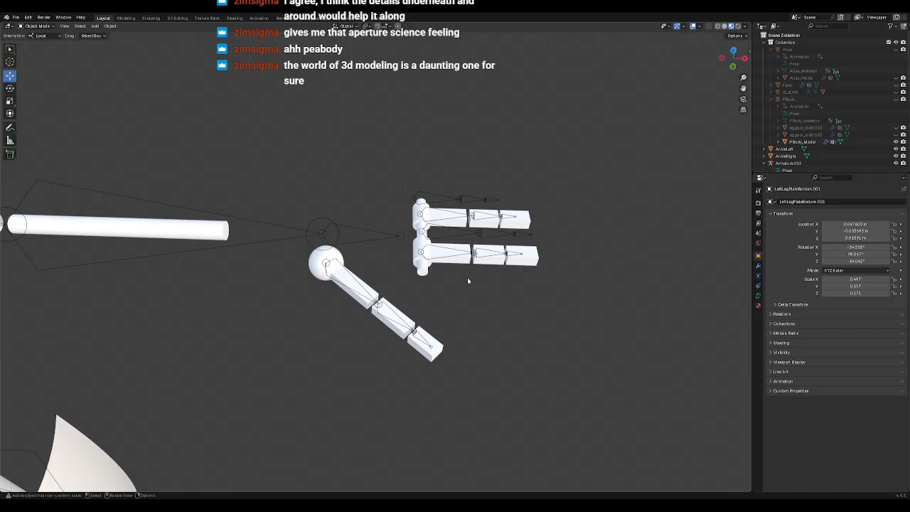
pyautogui.moveTo(474, 282); pyautogui.dragTo(483, 285, button='middle')
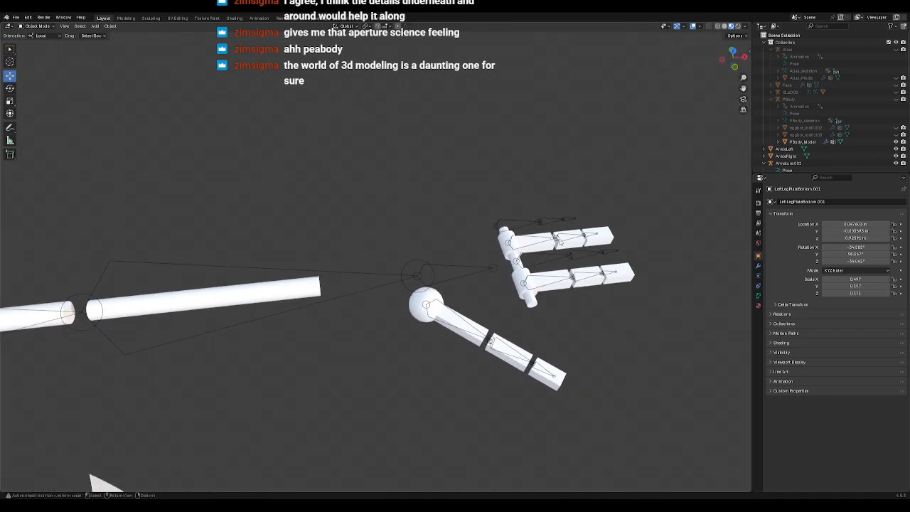
pyautogui.moveTo(565, 289); pyautogui.dragTo(466, 244, button='middle')
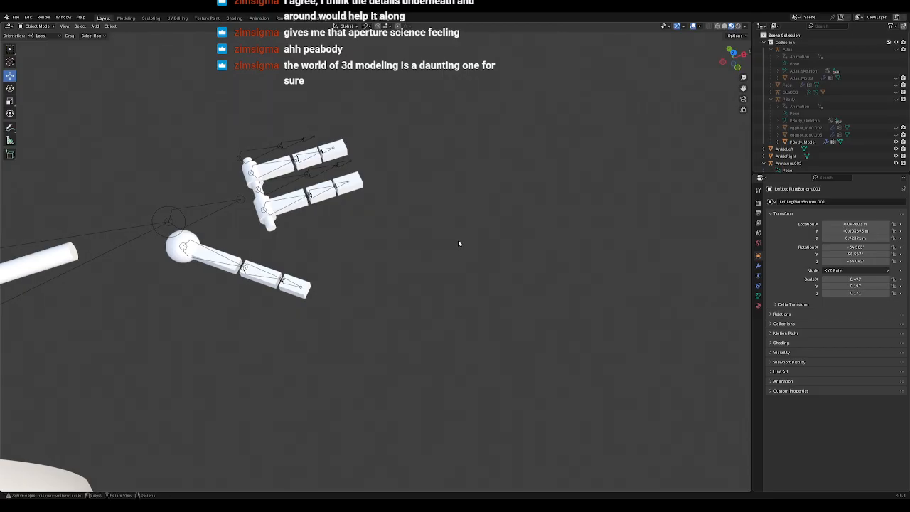
pyautogui.moveTo(384, 246); pyautogui.dragTo(404, 250, button='middle')
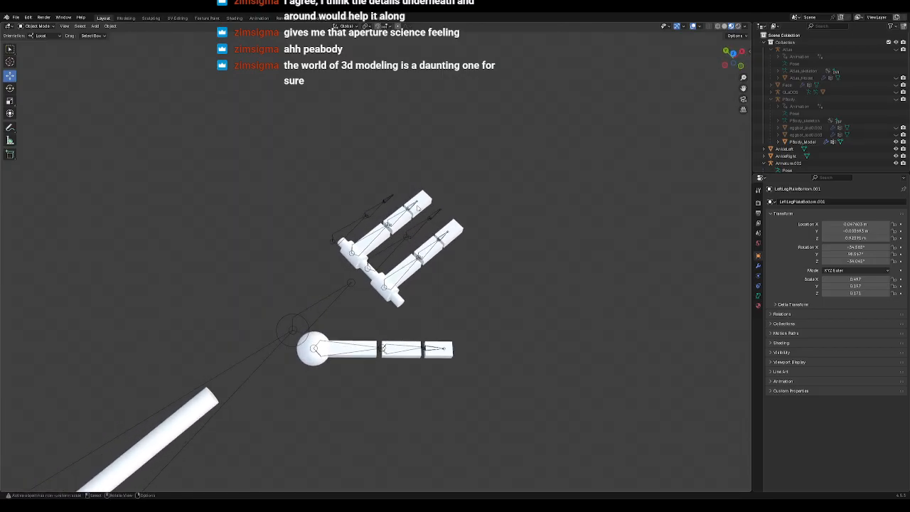
pyautogui.click(393, 225)
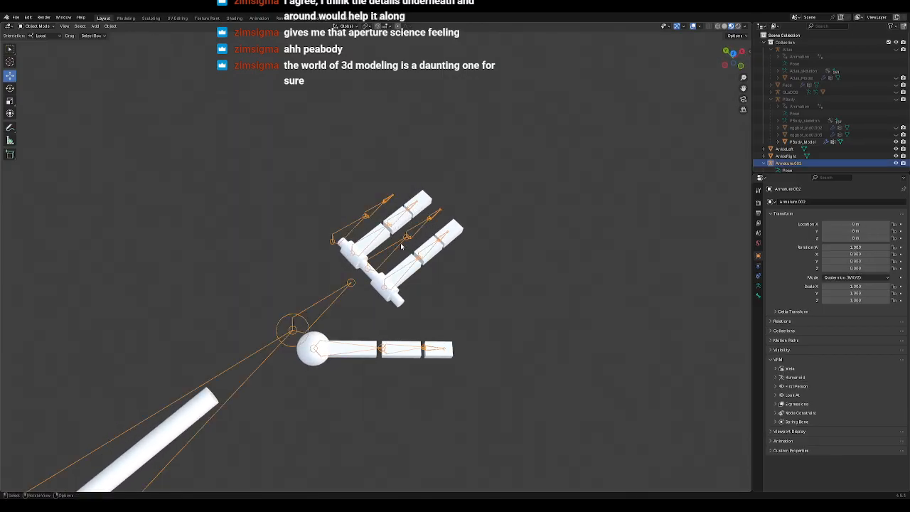
pyautogui.click(437, 173)
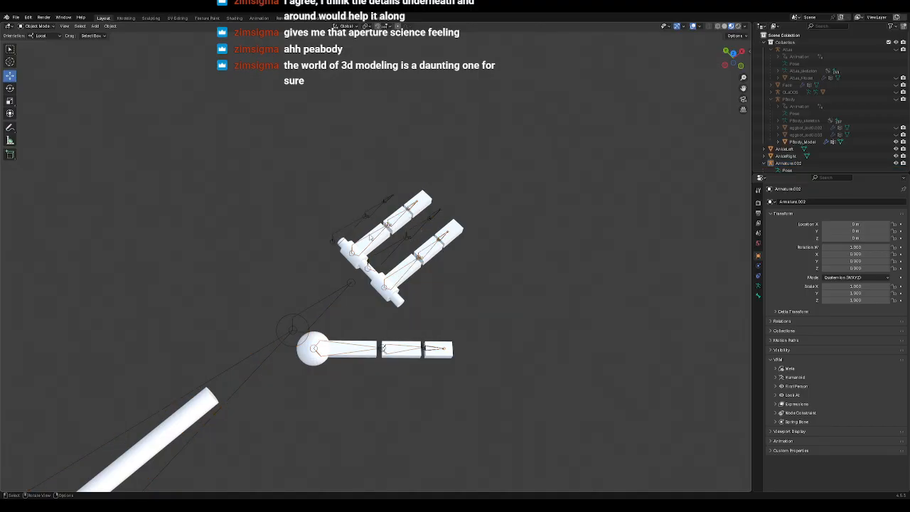
pyautogui.scroll(4, 452, 314)
pyautogui.moveTo(451, 313); pyautogui.dragTo(427, 260, button='middle')
pyautogui.scroll(-4, 447, 294)
pyautogui.scroll(4, 448, 294)
pyautogui.moveTo(448, 294); pyautogui.dragTo(489, 257, button='middle')
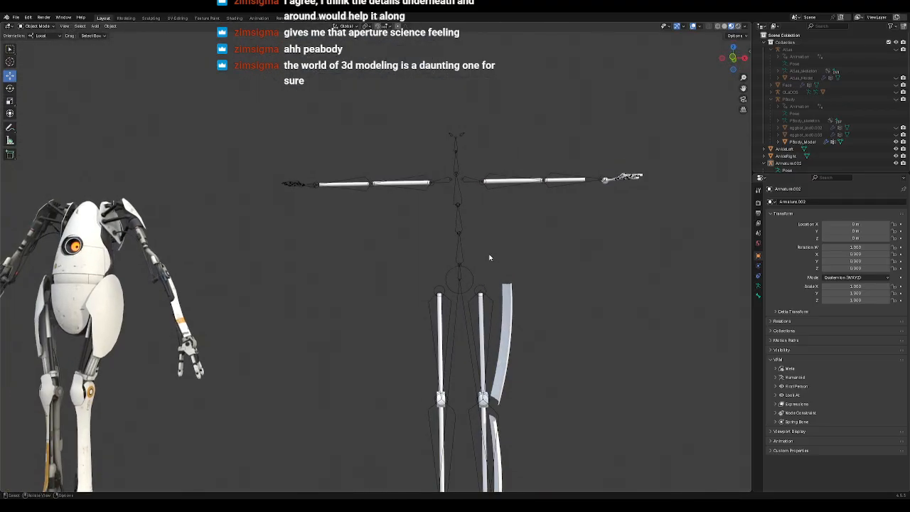
# Step: Check the leg plates from an angle and hide PBody_Model
pyautogui.scroll(2, 500, 264)
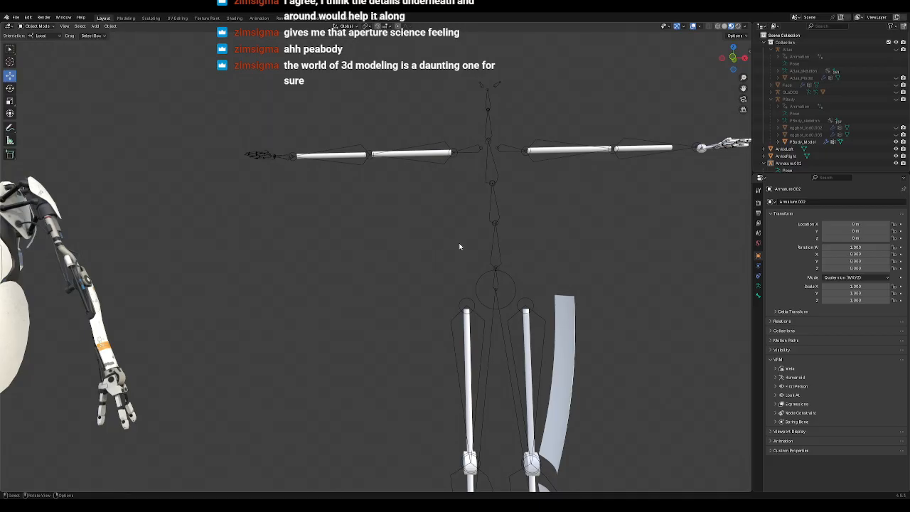
pyautogui.moveTo(550, 252); pyautogui.dragTo(478, 284, button='middle')
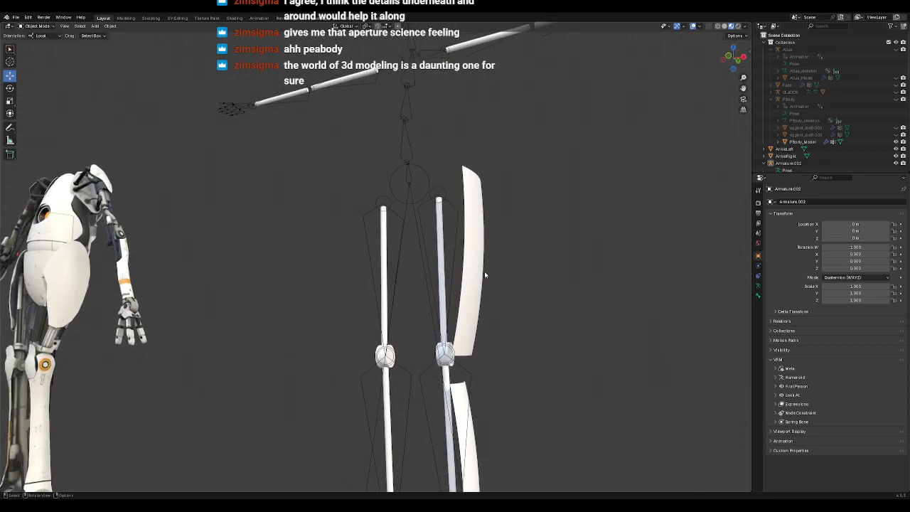
pyautogui.click(895, 142)
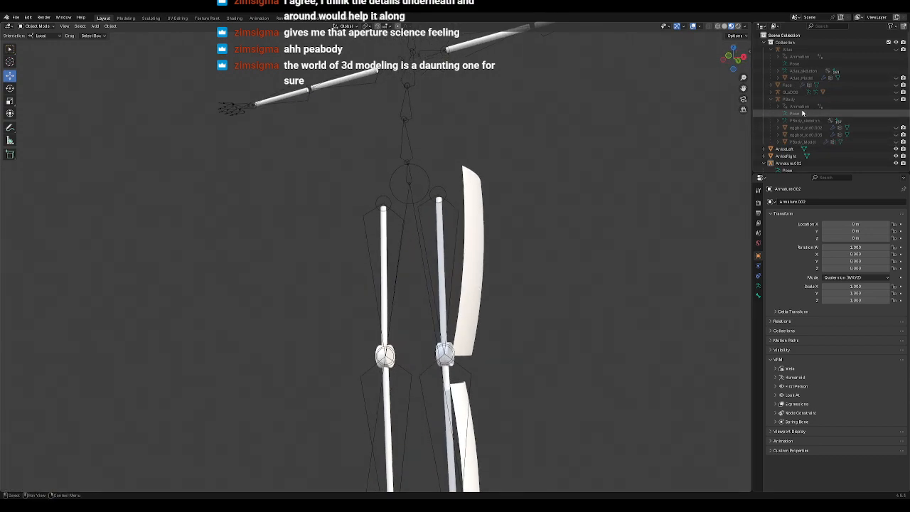
# Step: Look through the scene's object list and select the left hand piece HandLeftMiddle0
pyautogui.scroll(-8, 804, 141)
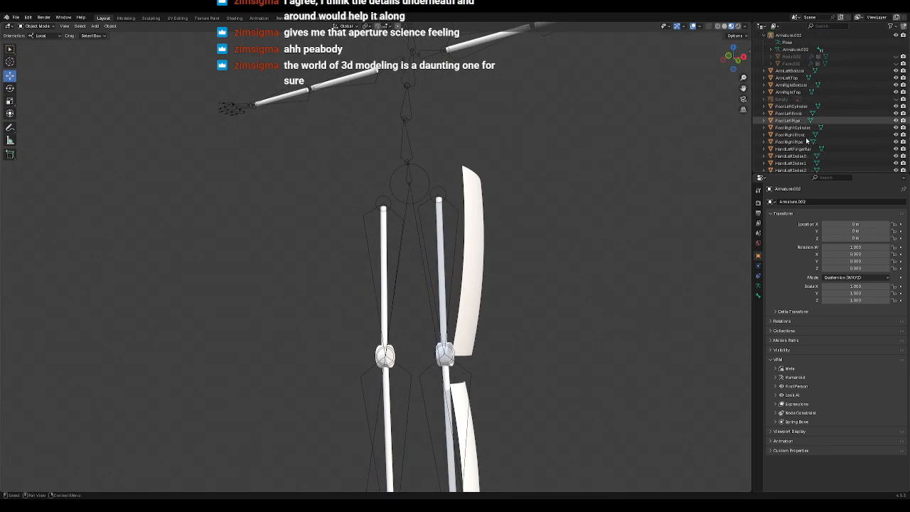
pyautogui.click(794, 128)
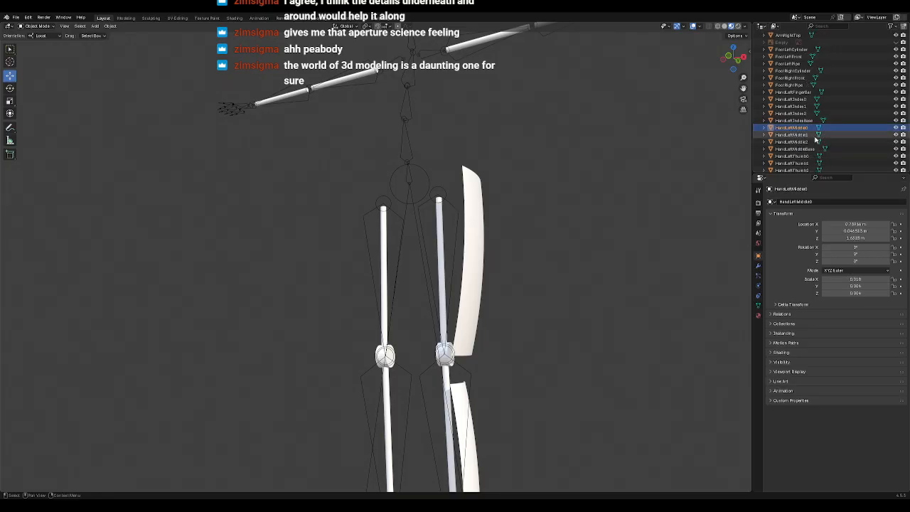
pyautogui.click(795, 121)
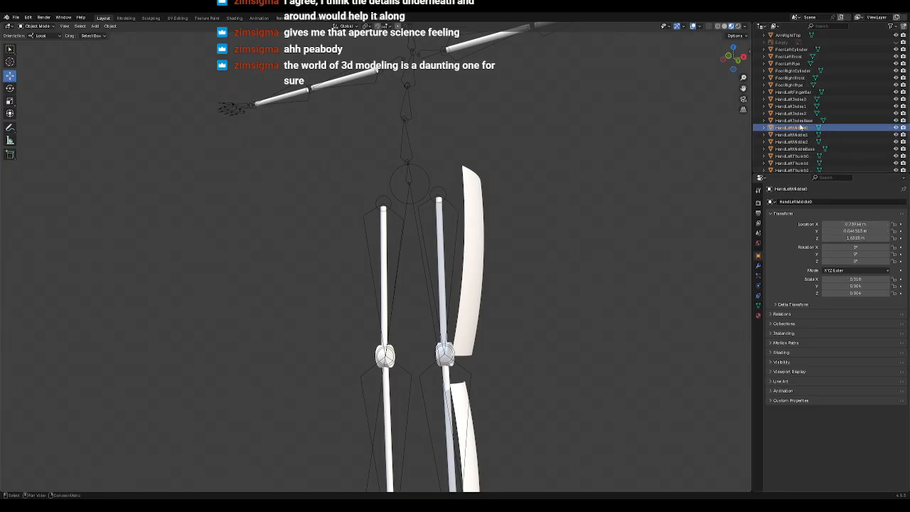
pyautogui.click(795, 128)
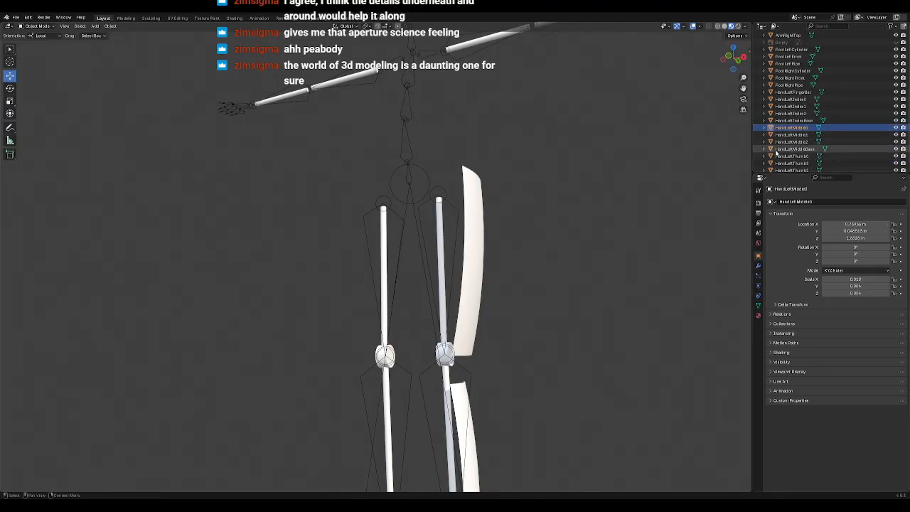
# Step: Select the left hand piece HandLeftMiddle1 and check its X location without changing it
pyautogui.click(790, 134)
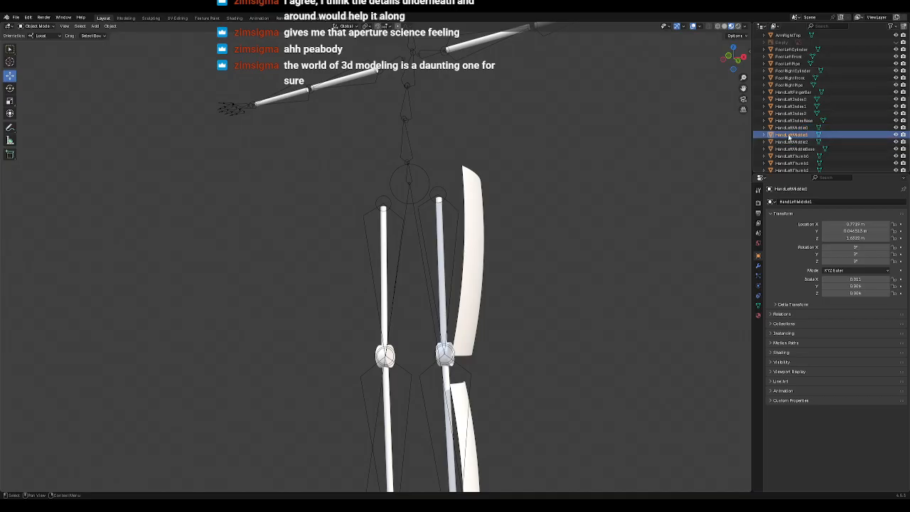
pyautogui.click(849, 225)
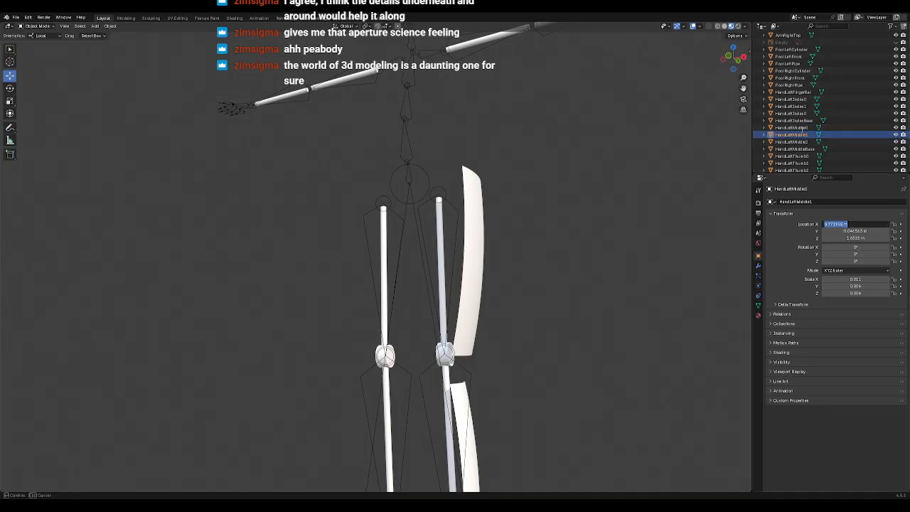
pyautogui.click(801, 128)
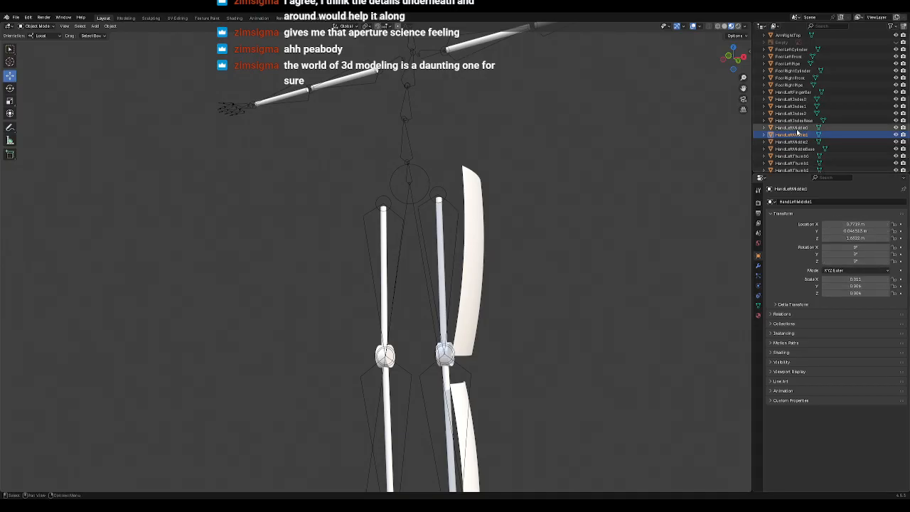
pyautogui.scroll(-5, 539, 253)
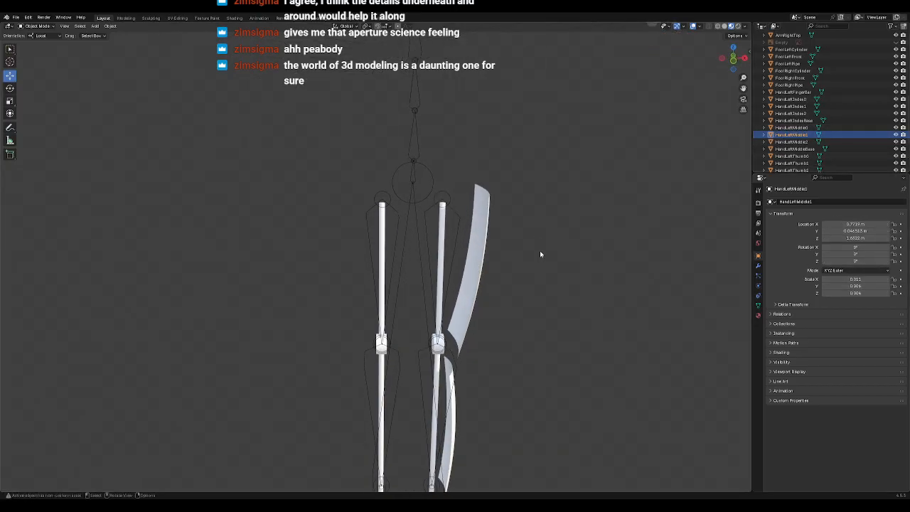
# Step: Try converting the lower left leg plate LeftLegPlateBottom to a mesh and open it in Edit Mode
pyautogui.click(544, 207)
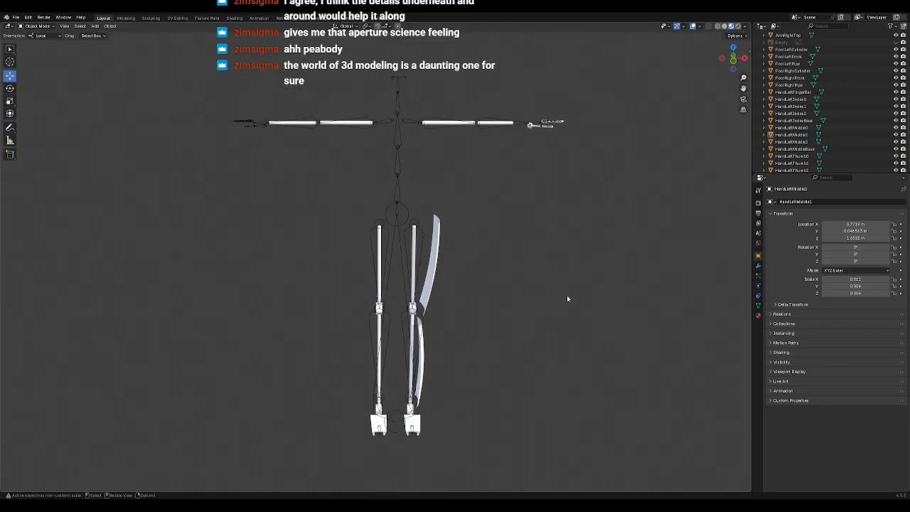
pyautogui.keyDown('shift'); pyautogui.moveTo(529, 372); pyautogui.dragTo(529, 282, button='middle'); pyautogui.keyUp('shift')
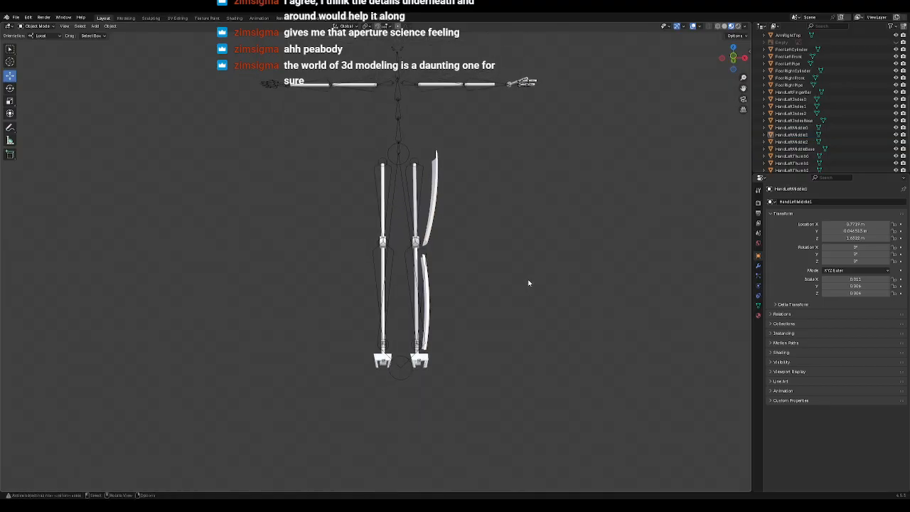
pyautogui.click(431, 302)
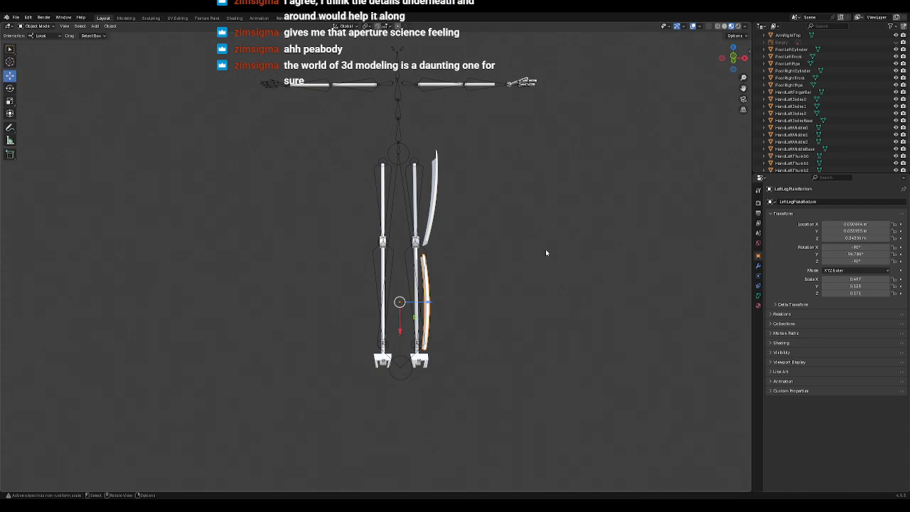
pyautogui.scroll(1, 506, 250)
pyautogui.moveTo(506, 256)
pyautogui.mouseDown(button='middle')
pyautogui.moveTo(474, 281)
pyautogui.moveTo(504, 259)
pyautogui.mouseUp(button='middle')
pyautogui.click(451, 303)
pyautogui.rightClick(507, 275)
pyautogui.moveTo(507, 274)
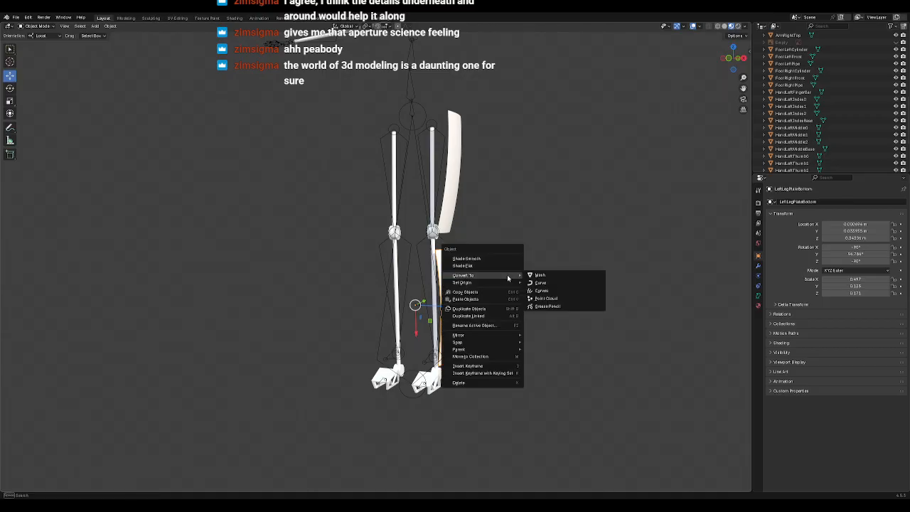
pyautogui.click(540, 274)
pyautogui.click(37, 25)
pyautogui.click(37, 43)
# Step: Check the converted lower leg plate's mesh grid from the side and front, return to Object Mode and undo the mesh conversion
pyautogui.press('KP_3')
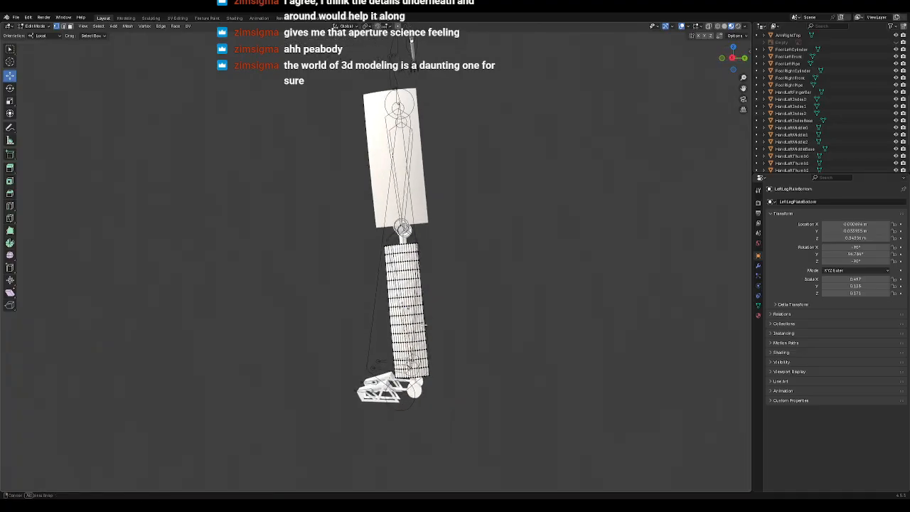
pyautogui.scroll(4, 425, 325)
pyautogui.moveTo(423, 323); pyautogui.dragTo(491, 268, button='middle')
pyautogui.scroll(1, 523, 330)
pyautogui.scroll(-1, 490, 274)
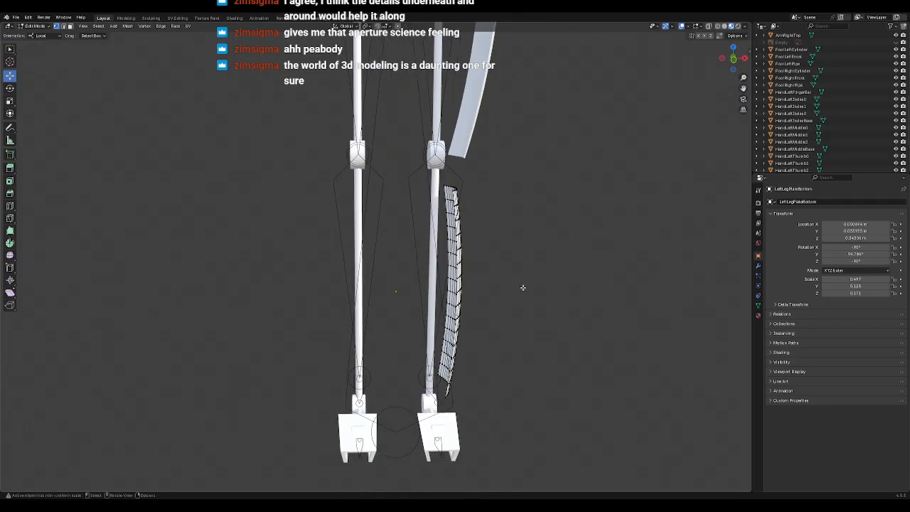
pyautogui.press('Tab')
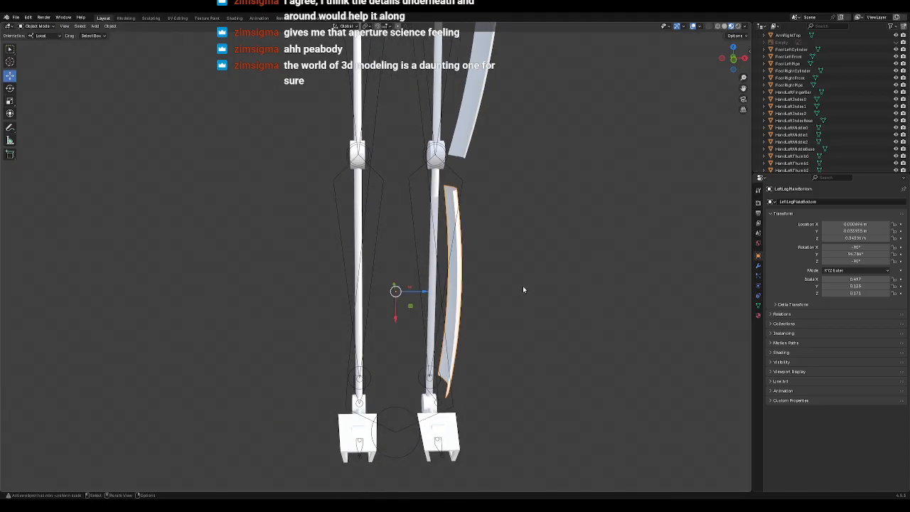
pyautogui.hotkey('ctrl', 'z')
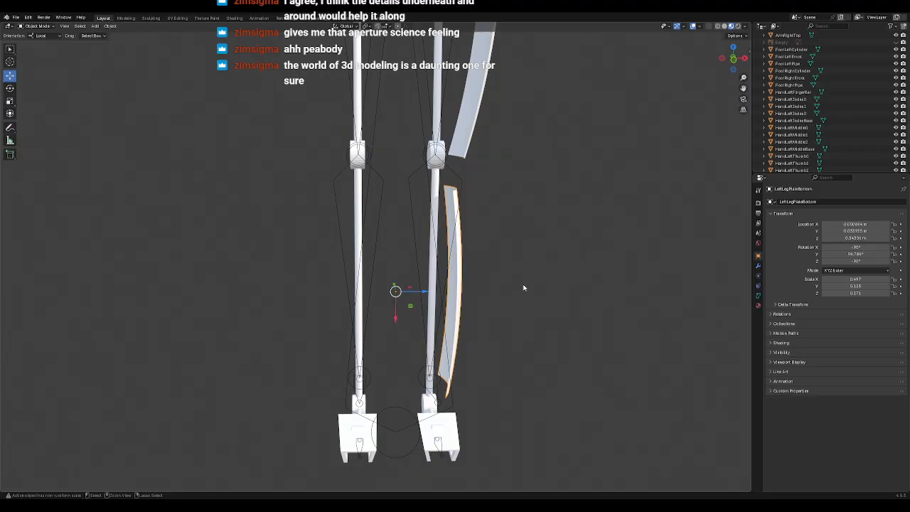
# Step: Check the lower leg plate's surface control points in Edit Mode, return to Object Mode and save the file
pyautogui.moveTo(523, 287); pyautogui.dragTo(490, 292, button='middle')
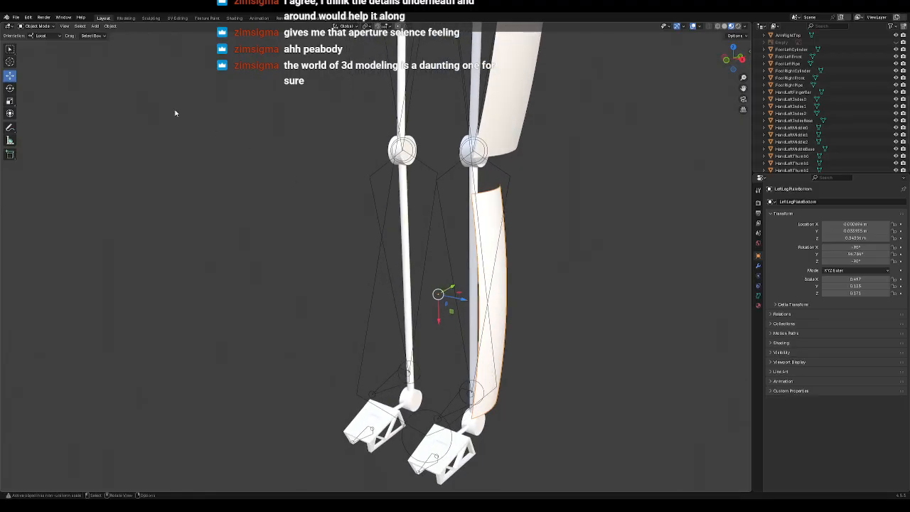
pyautogui.click(37, 25)
pyautogui.click(38, 41)
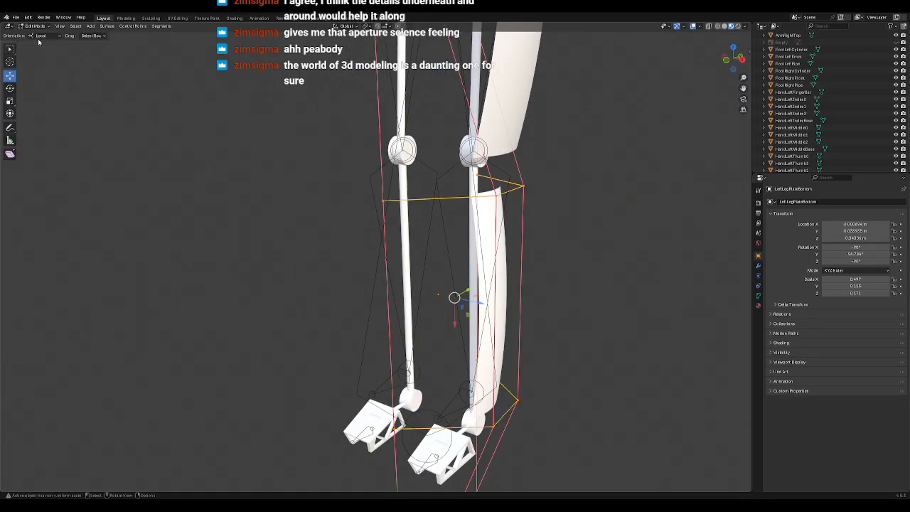
pyautogui.click(37, 26)
pyautogui.click(36, 35)
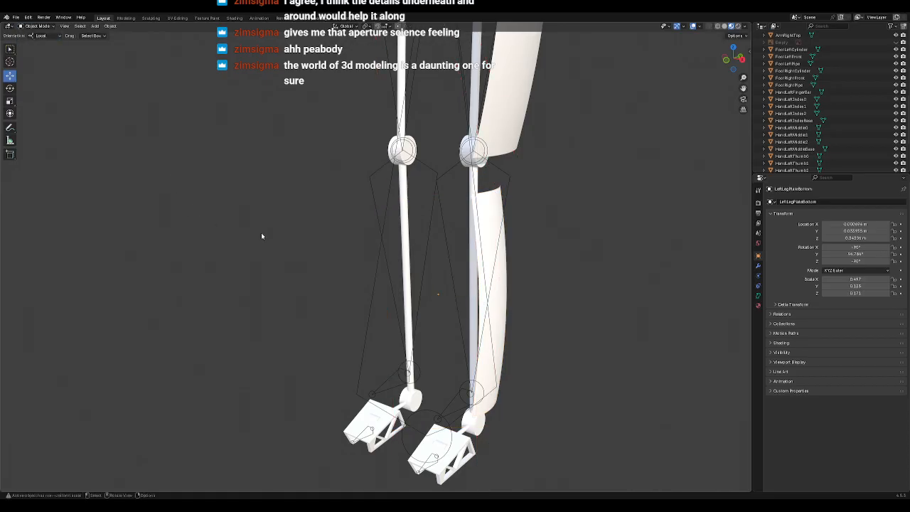
pyautogui.hotkey('ctrl', 's')
# Step: Examine how both left leg plates sit against the whole armature from behind and from the front
pyautogui.scroll(-3, 281, 258)
pyautogui.moveTo(282, 261); pyautogui.dragTo(448, 257, button='middle')
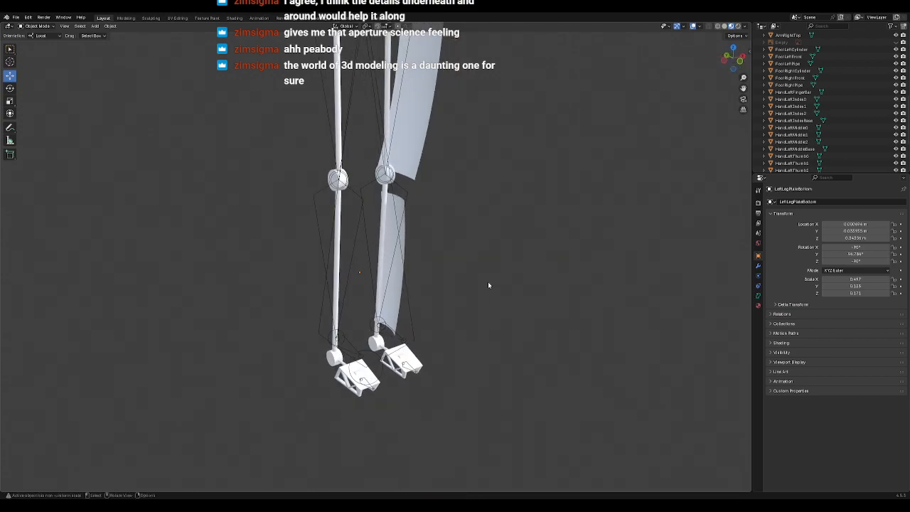
pyautogui.press('KP_1')
pyautogui.scroll(-2, 494, 292)
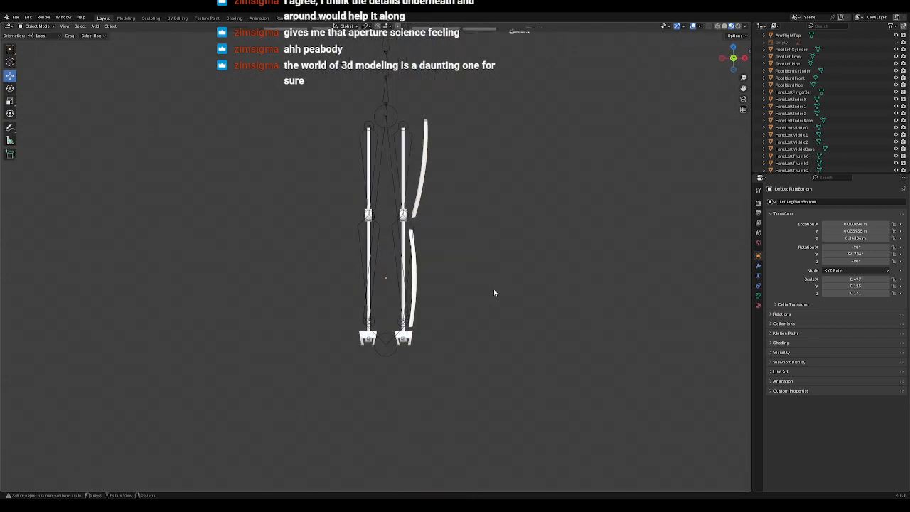
pyautogui.keyDown('shift'); pyautogui.moveTo(475, 167); pyautogui.dragTo(472, 290, button='middle'); pyautogui.keyUp('shift')
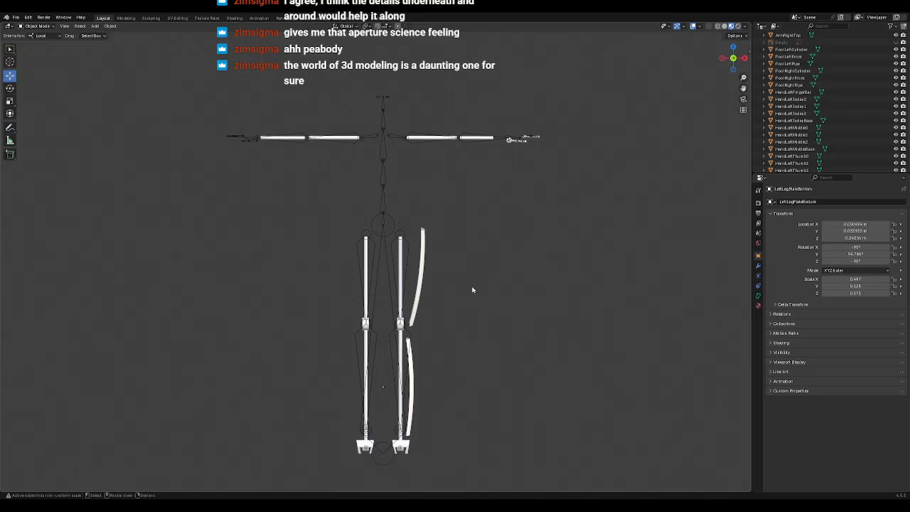
pyautogui.scroll(3, 473, 245)
pyautogui.keyDown('shift'); pyautogui.moveTo(473, 244); pyautogui.dragTo(443, 300, button='middle'); pyautogui.keyUp('shift')
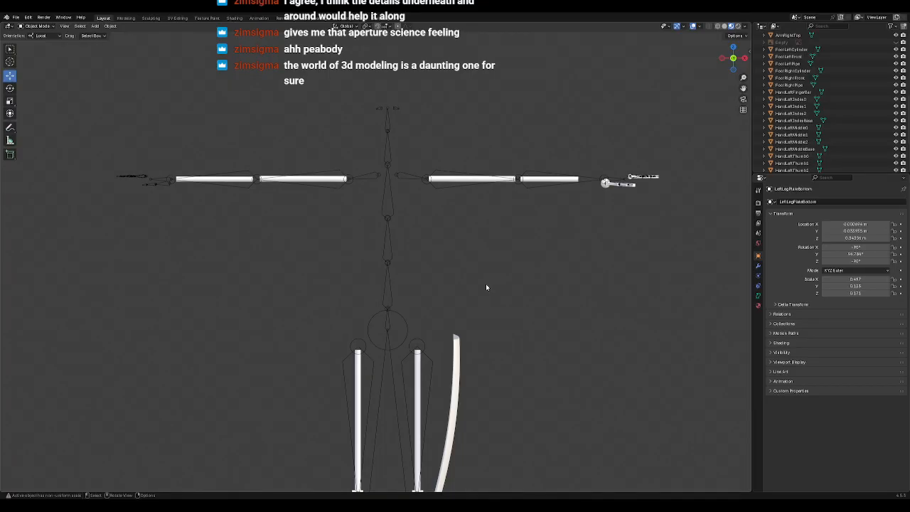
# Step: Show PBody_Model in the scene and frame it next to the armature in front view
pyautogui.scroll(10, 801, 64)
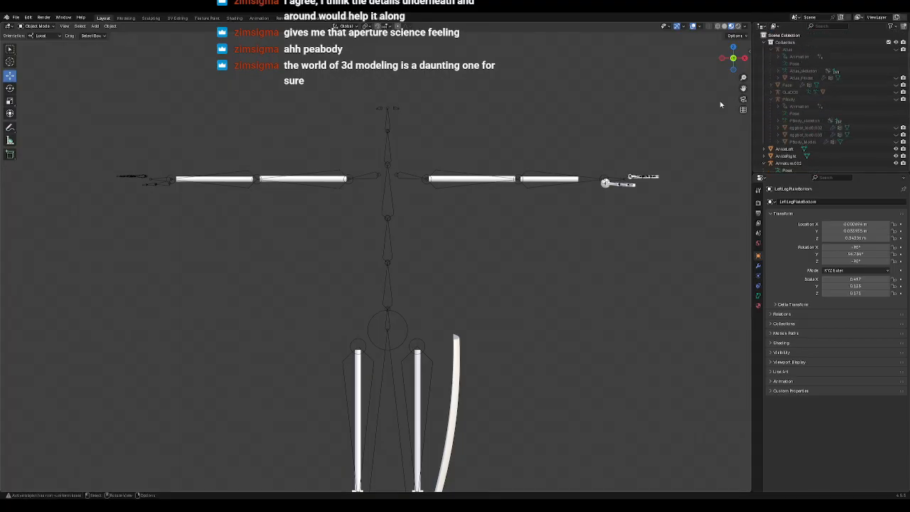
pyautogui.scroll(-4, 508, 246)
pyautogui.keyDown('shift'); pyautogui.moveTo(490, 342); pyautogui.dragTo(507, 203, button='middle'); pyautogui.keyUp('shift')
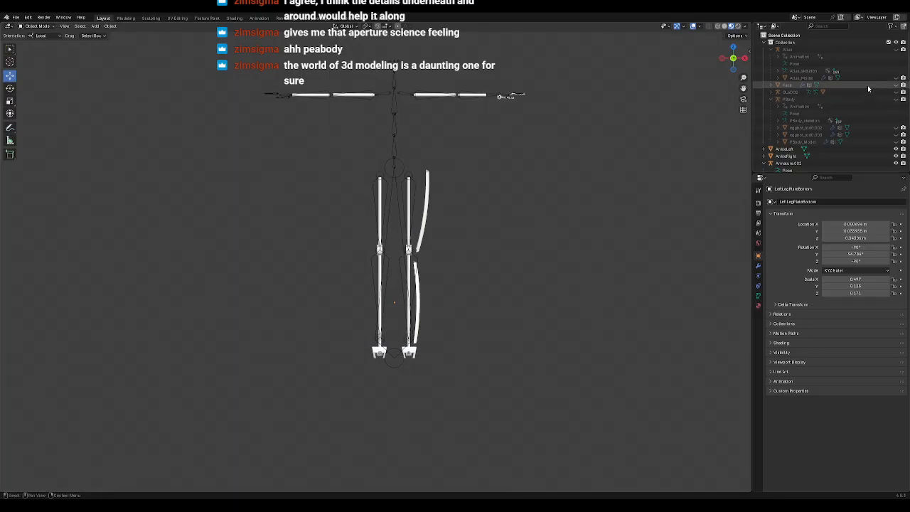
pyautogui.click(896, 142)
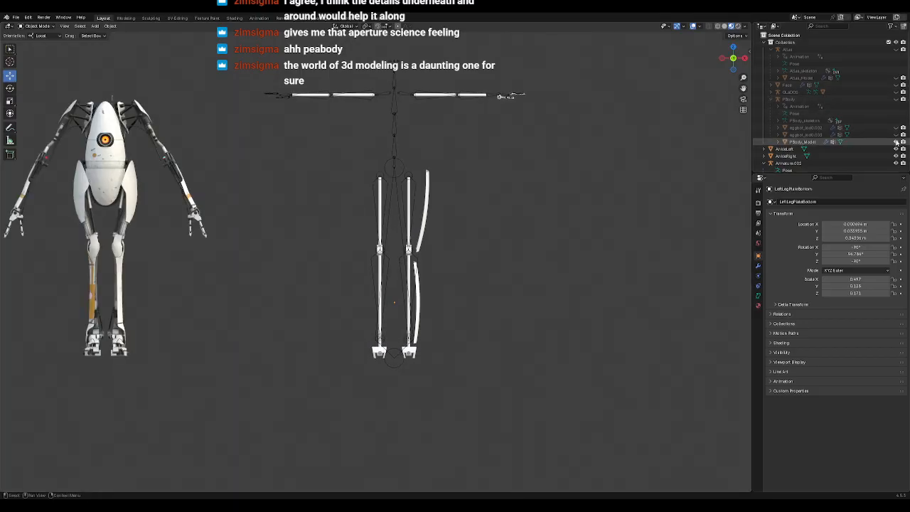
pyautogui.keyDown('shift'); pyautogui.moveTo(377, 160); pyautogui.dragTo(412, 211, button='middle'); pyautogui.keyUp('shift')
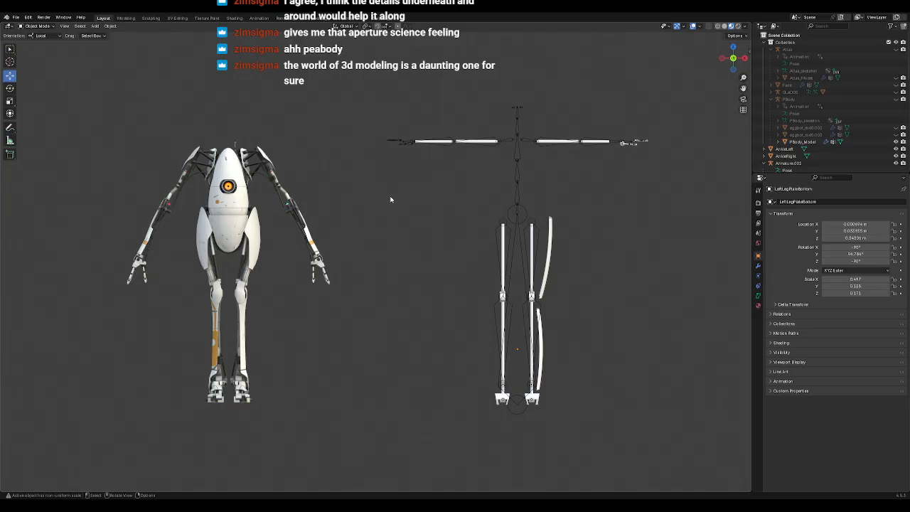
# Step: Select the upper left leg plate, compare it with PBody_Model's thigh cover from an angle, and hide PBody_Model
pyautogui.click(233, 226)
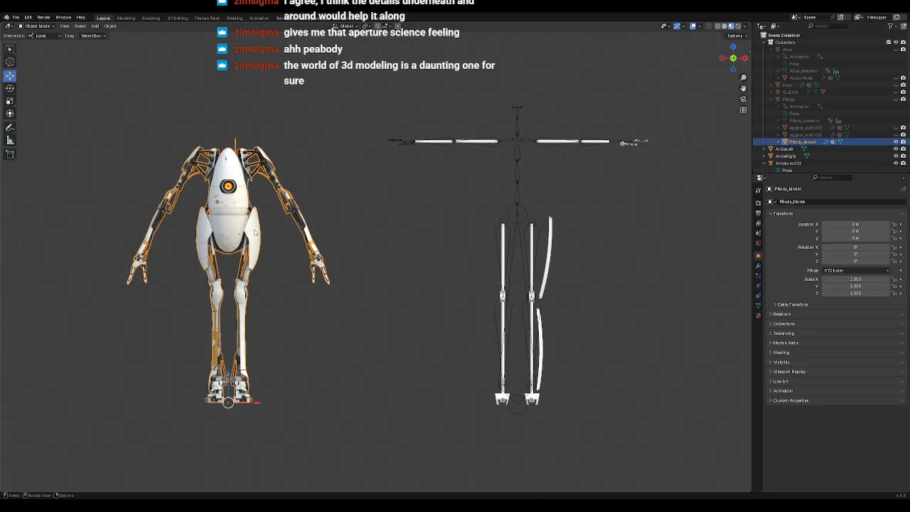
pyautogui.click(549, 233)
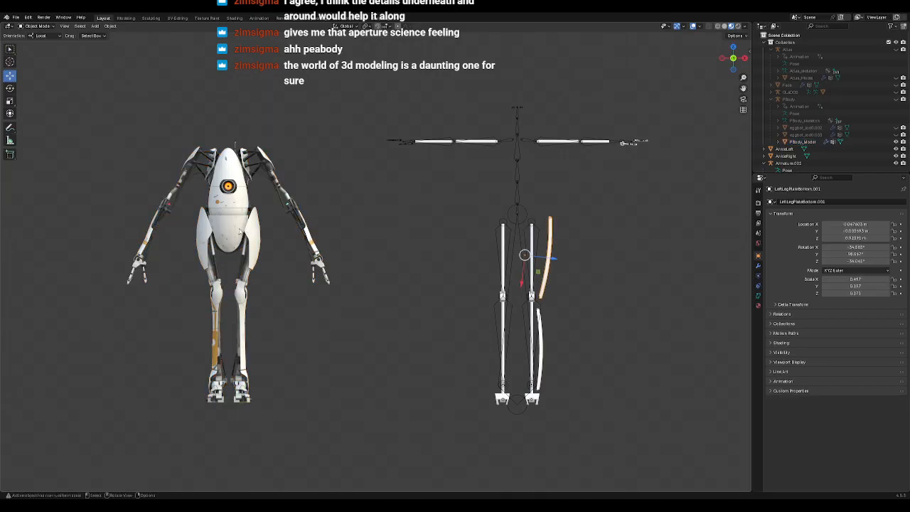
pyautogui.moveTo(261, 227); pyautogui.dragTo(295, 251, button='middle')
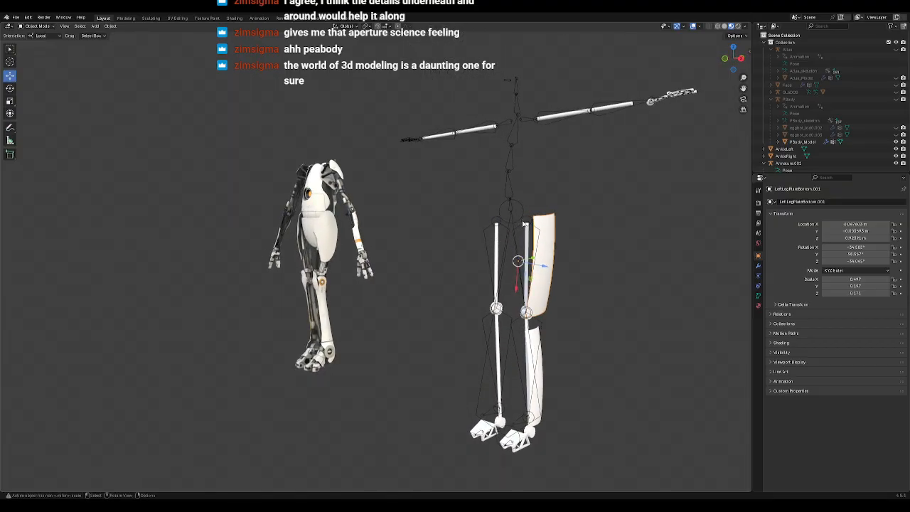
pyautogui.moveTo(573, 244); pyautogui.dragTo(507, 264, button='middle')
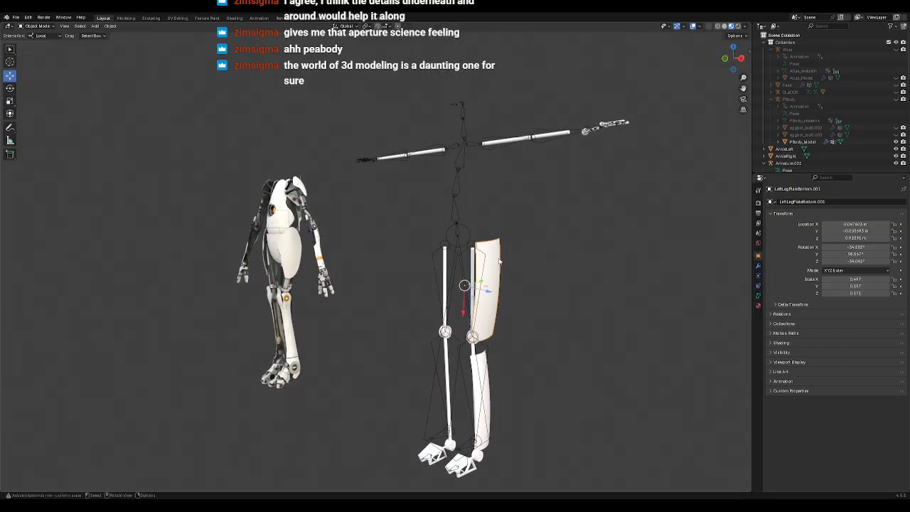
pyautogui.scroll(2, 508, 264)
pyautogui.moveTo(575, 283)
pyautogui.mouseDown(button='middle')
pyautogui.moveTo(599, 296)
pyautogui.moveTo(544, 286)
pyautogui.moveTo(597, 289)
pyautogui.moveTo(579, 280)
pyautogui.mouseUp(button='middle')
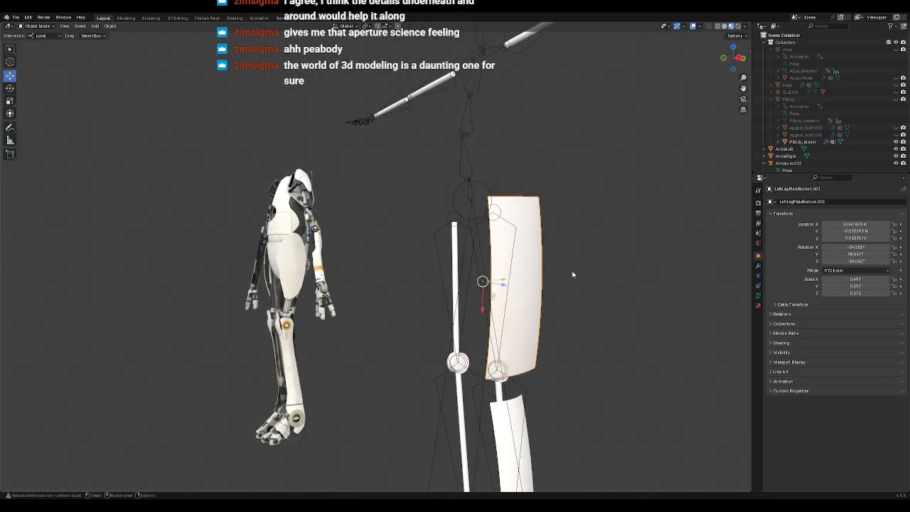
pyautogui.click(895, 142)
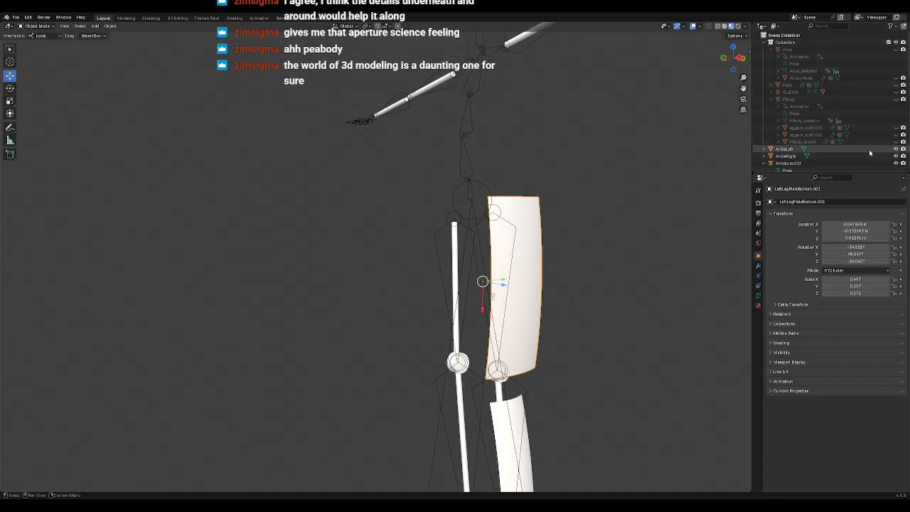
# Step: Try lengthening the upper left leg plate along its local X axis and moving it up past the hip
pyautogui.press('KP_3')
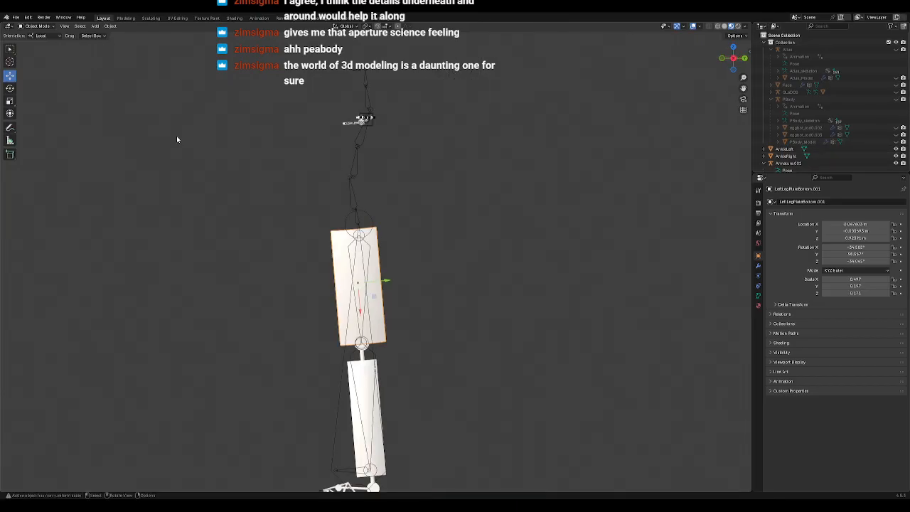
pyautogui.click(10, 101)
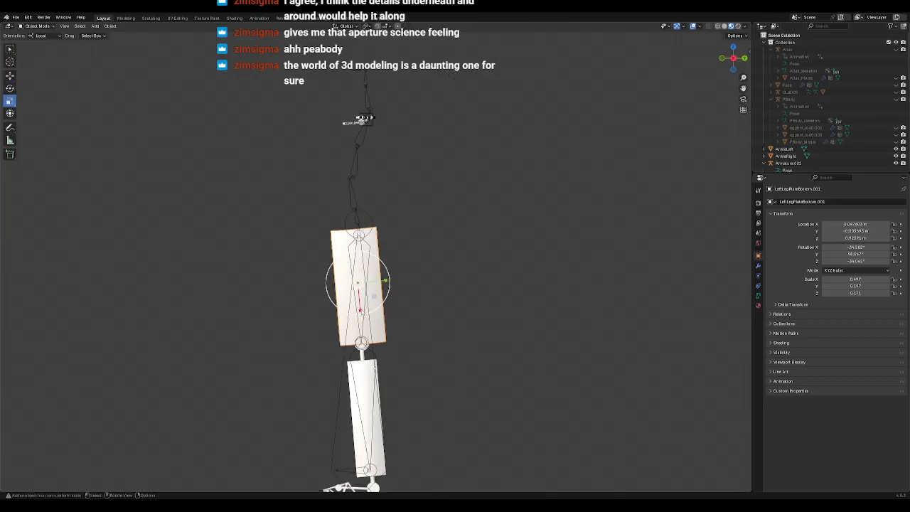
pyautogui.moveTo(360, 314)
pyautogui.mouseDown()
pyautogui.moveTo(362, 334)
pyautogui.moveTo(363, 301)
pyautogui.mouseUp()
pyautogui.click(10, 76)
pyautogui.moveTo(256, 295); pyautogui.dragTo(305, 284, button='middle')
pyautogui.press('KP_1')
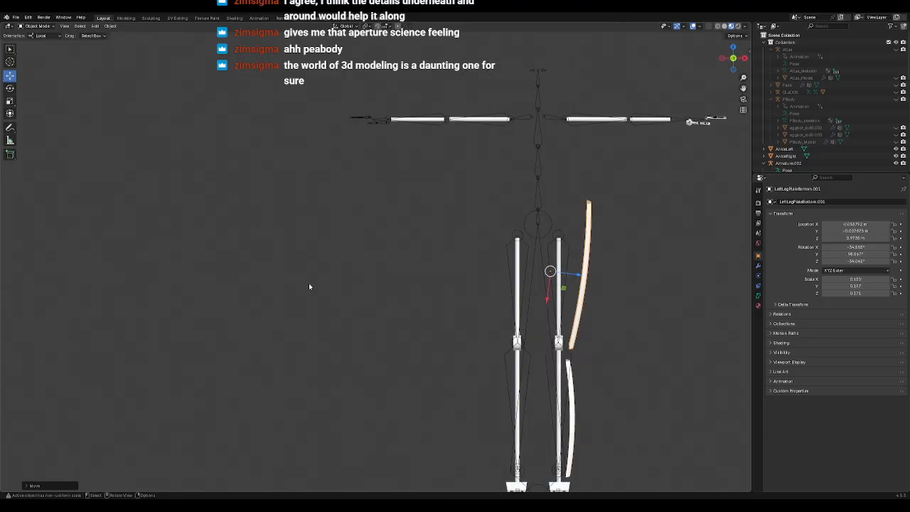
pyautogui.keyDown('shift'); pyautogui.moveTo(431, 290); pyautogui.dragTo(349, 264, button='middle'); pyautogui.keyUp('shift')
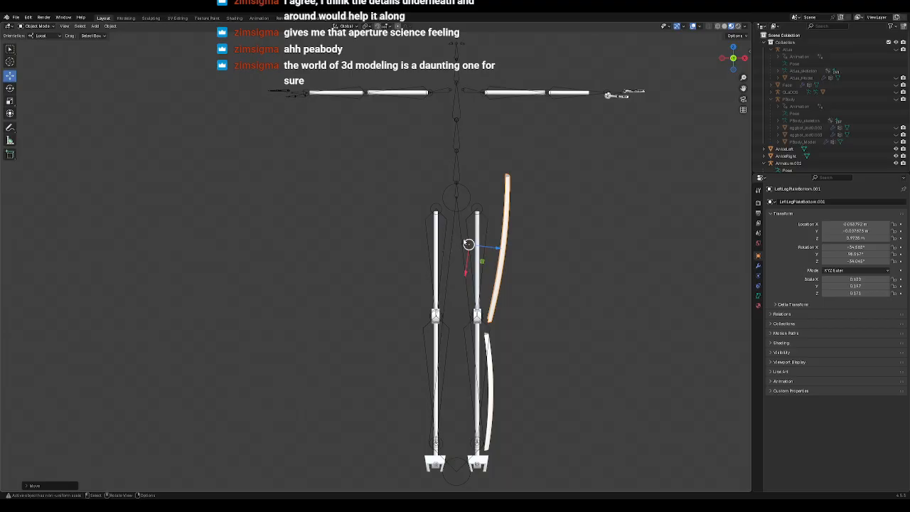
pyautogui.press('KP_3')
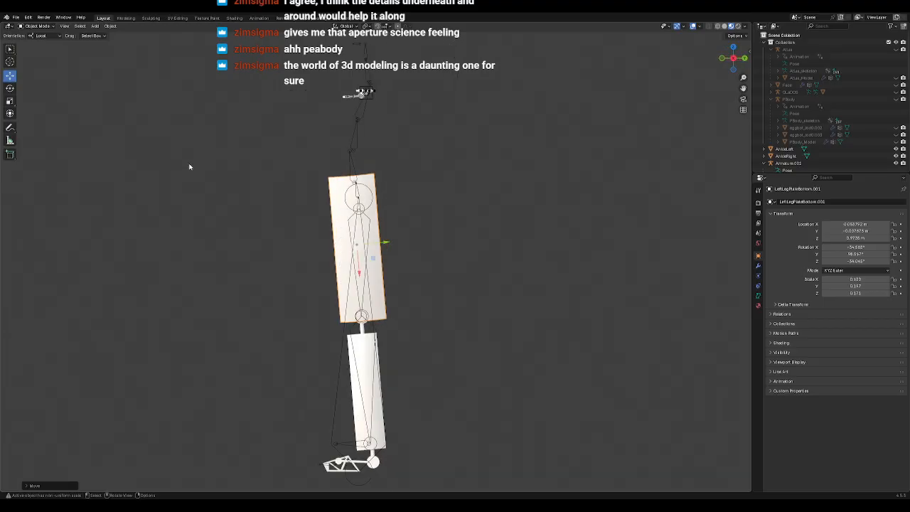
# Step: Undo the upper leg plate's lengthening and move, and check it from the side
pyautogui.hotkey('ctrl', 'z')
pyautogui.hotkey('ctrl', 'z')
pyautogui.moveTo(178, 229); pyautogui.dragTo(274, 226, button='middle')
pyautogui.press('KP_3')
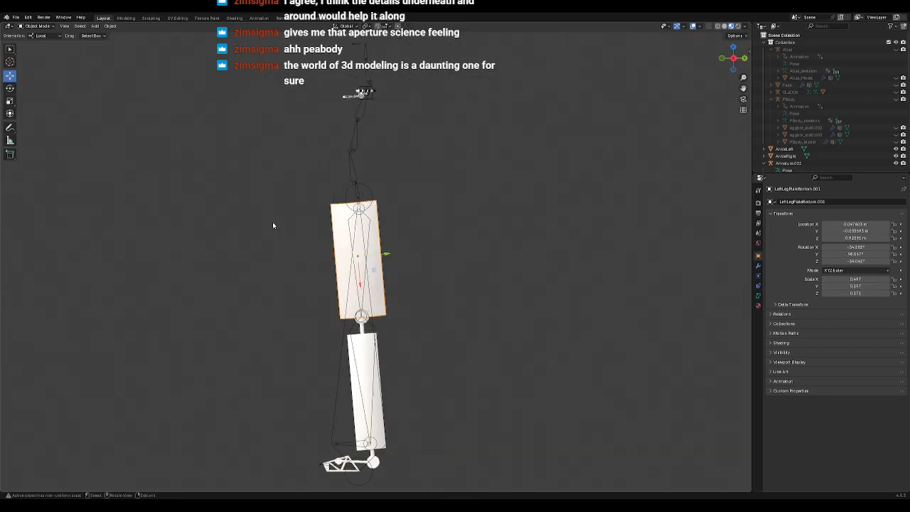
# Step: Rename the upper left leg plate LeftLegPlateBottom.001 as LeftLegPlateTop
pyautogui.press('KP_1')
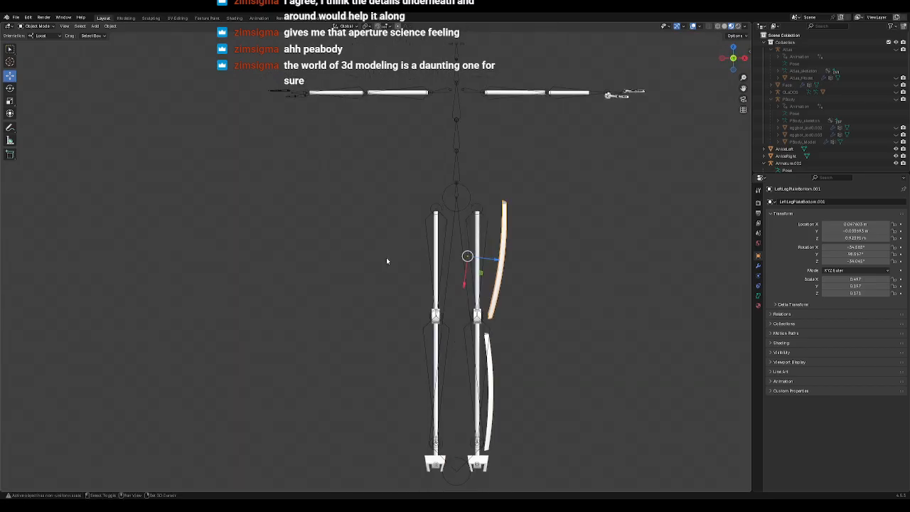
pyautogui.keyDown('shift'); pyautogui.moveTo(380, 261); pyautogui.dragTo(294, 241, button='middle'); pyautogui.keyUp('shift')
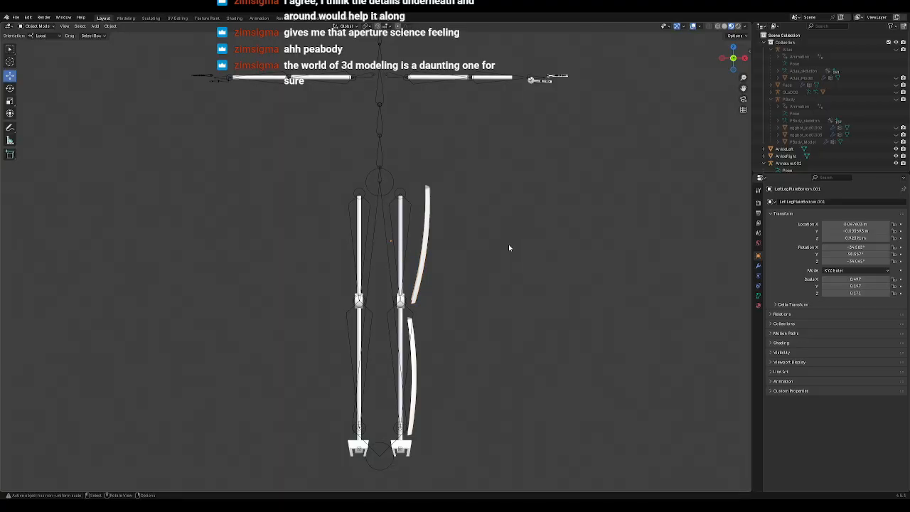
pyautogui.click(420, 358)
pyautogui.scroll(-10, 807, 101)
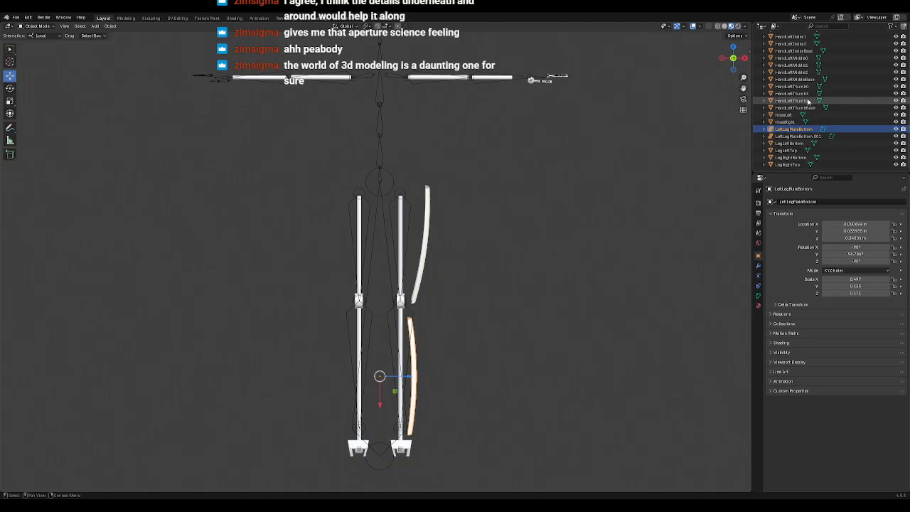
pyautogui.doubleClick(801, 136)
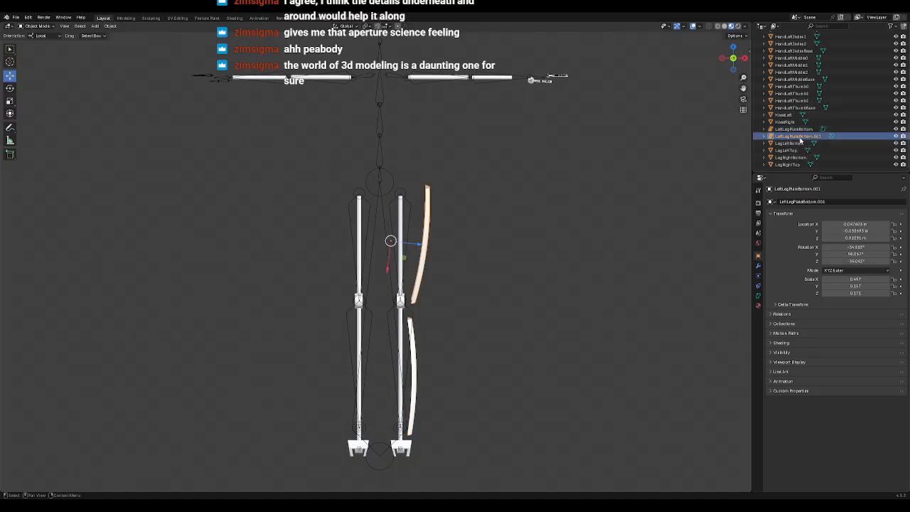
pyautogui.press('Right')
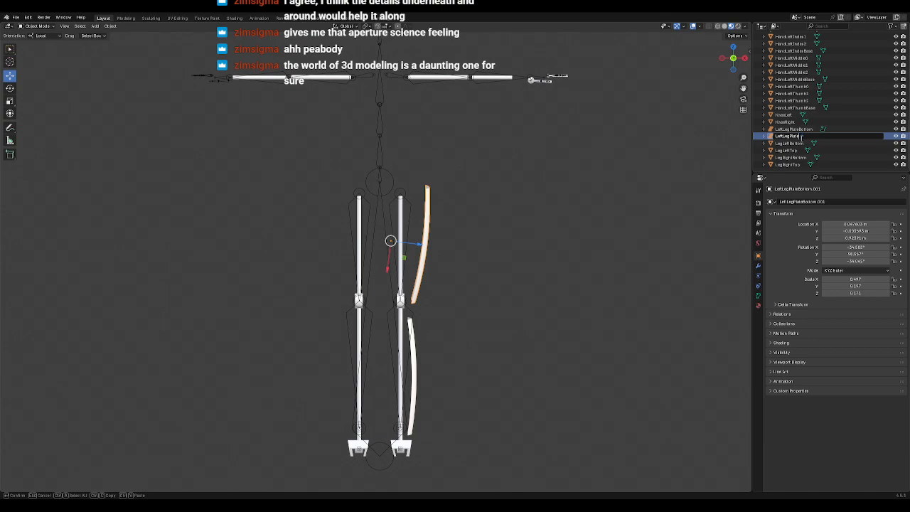
pyautogui.press('Return')
# Step: Copy LeftLegPlateBottom and LeftLegPlateTop together and paste duplicates of both plates into the scene
pyautogui.click(795, 129)
pyautogui.keyDown('ctrl'); pyautogui.click(795, 136); pyautogui.keyUp('ctrl')
pyautogui.hotkey('ctrl', 'c')
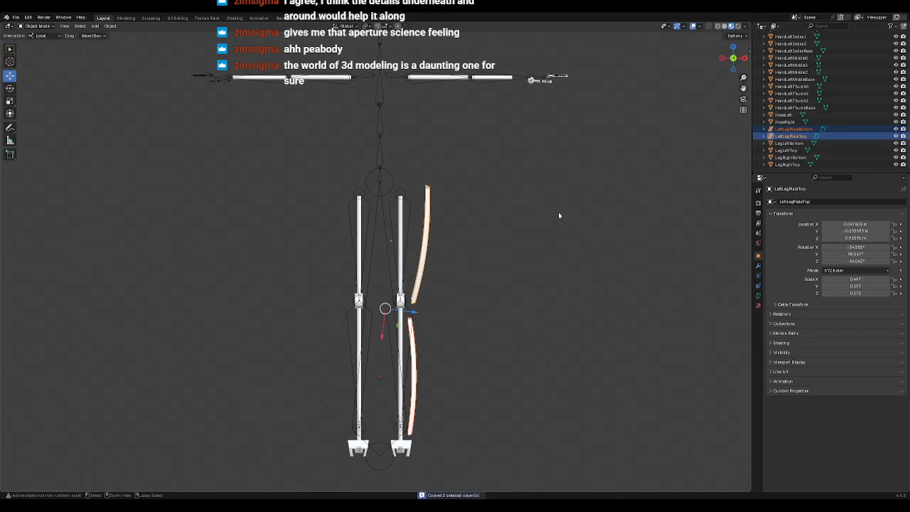
pyautogui.hotkey('ctrl', 'v')
# Step: Make the X location of the lower plate's copy, LeftLegPlateBottom.001, negative
pyautogui.click(794, 135)
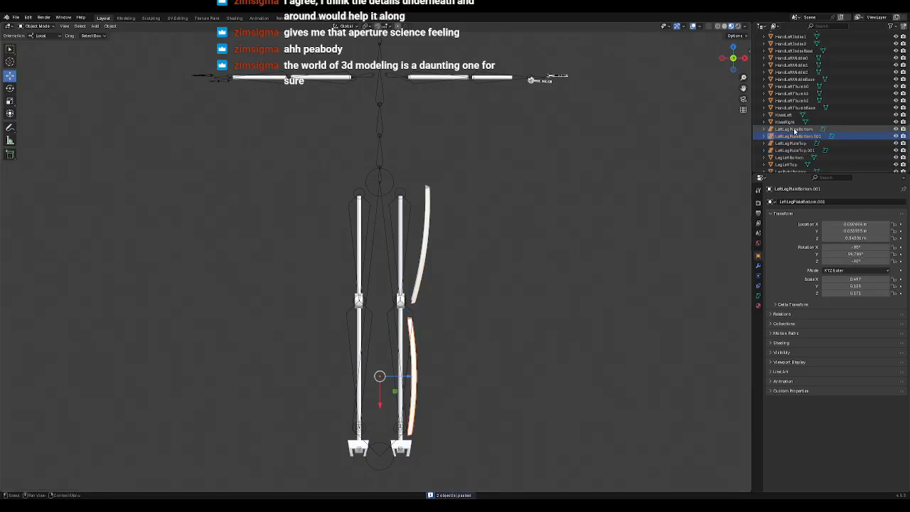
pyautogui.doubleClick(862, 224)
pyautogui.press('Left')
pyautogui.write('-')
pyautogui.press('Return')
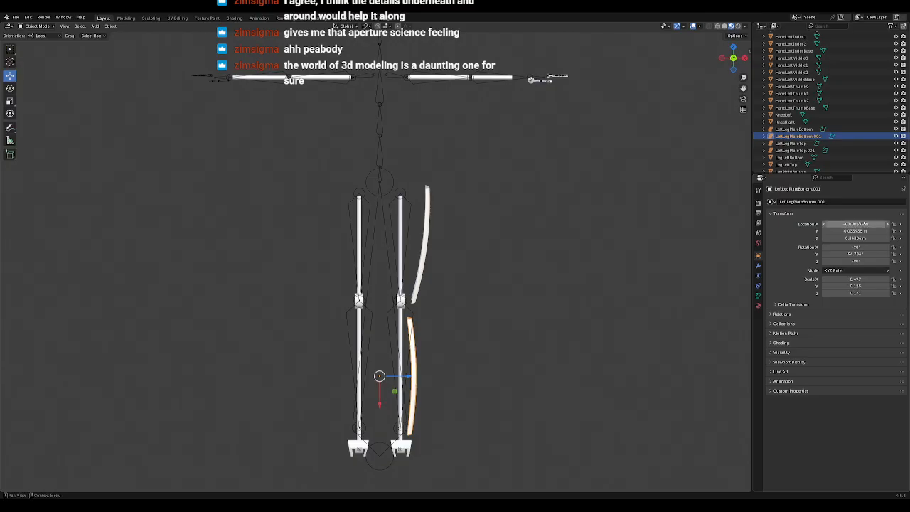
# Step: Make the X location of the upper plate's copy, LeftLegPlateTop.001, negative
pyautogui.click(792, 143)
pyautogui.click(806, 150)
pyautogui.doubleClick(862, 224)
pyautogui.press('Left')
pyautogui.write('-')
pyautogui.press('Return')
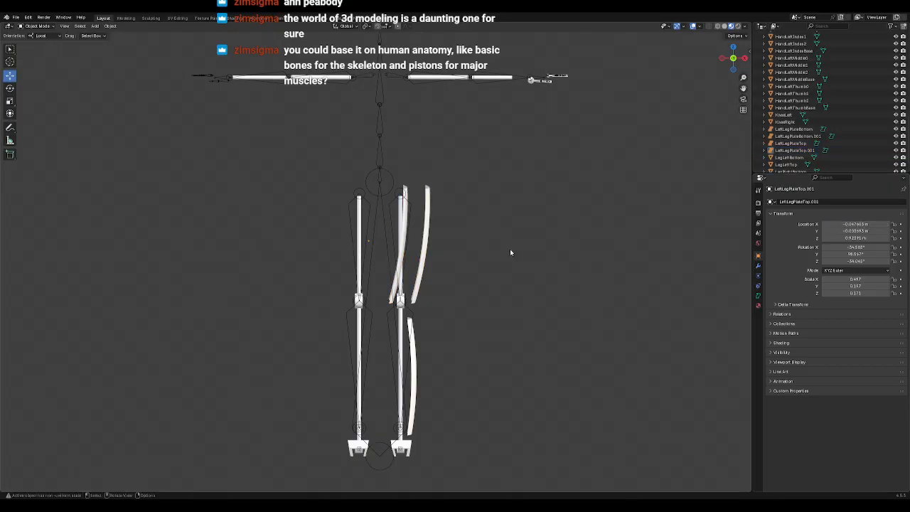
# Step: Try to mirror the upper plate's copy along the global Y axis
pyautogui.rightClick(577, 196)
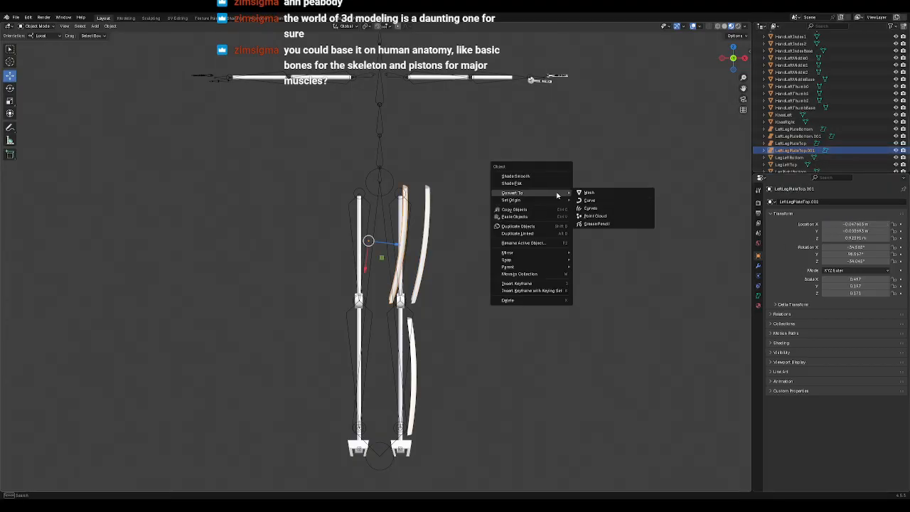
pyautogui.moveTo(566, 257)
pyautogui.click(605, 269)
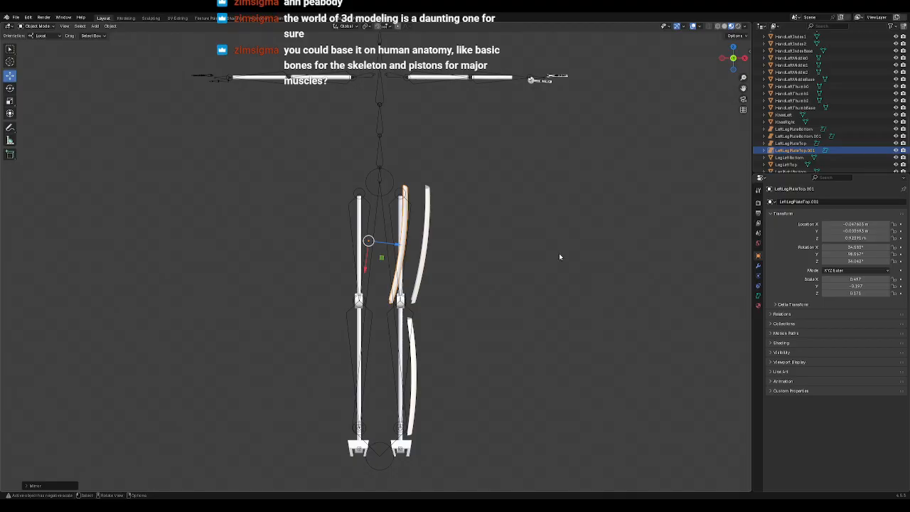
pyautogui.click(513, 226)
pyautogui.rightClick(513, 226)
pyautogui.moveTo(513, 226)
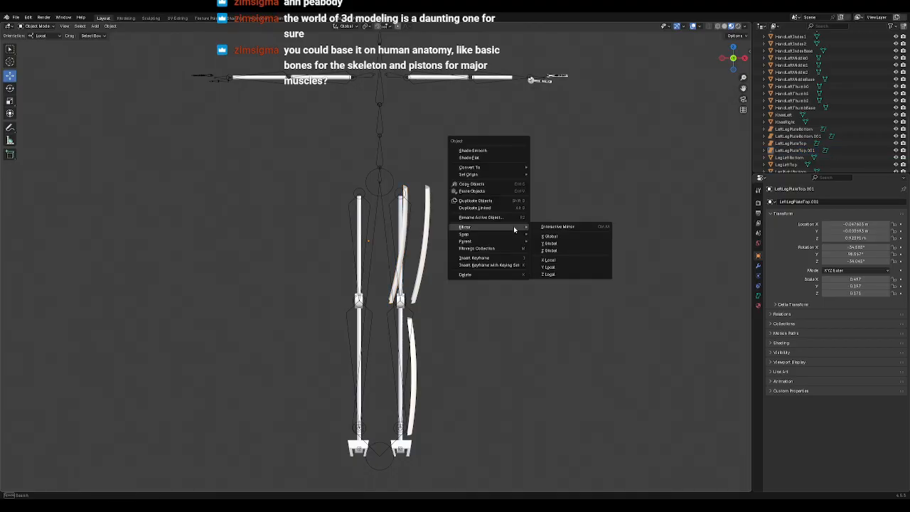
pyautogui.click(551, 242)
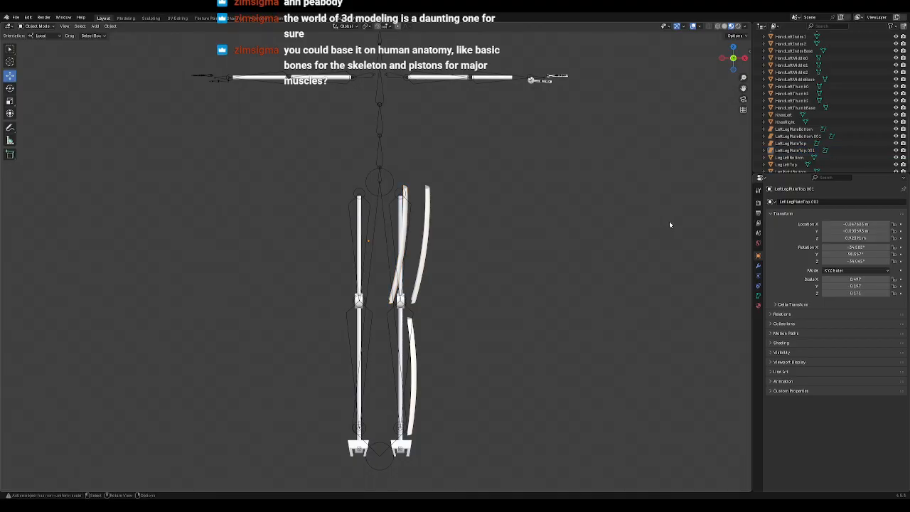
pyautogui.hotkey('ctrl', 'z')
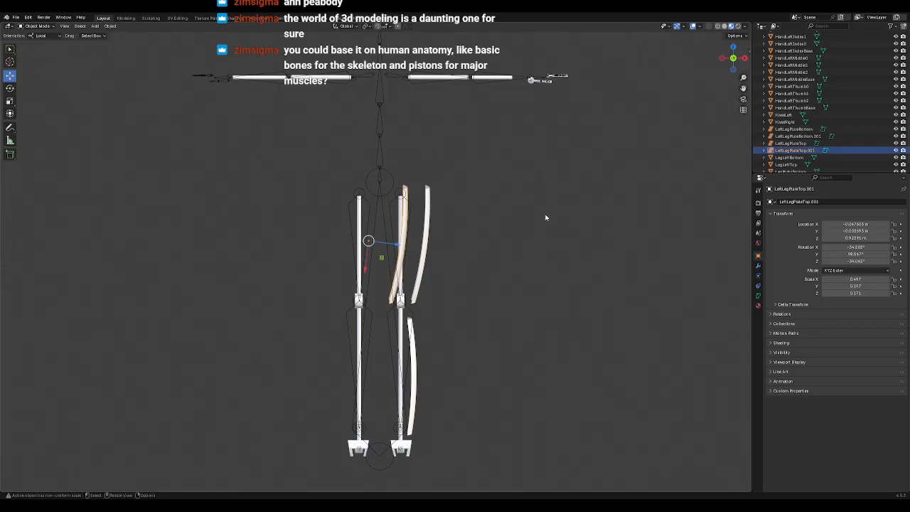
# Step: Mirror the upper plate's copy along the global X axis so it curves around the outside of the right thigh
pyautogui.rightClick(497, 207)
pyautogui.moveTo(512, 206)
pyautogui.click(561, 212)
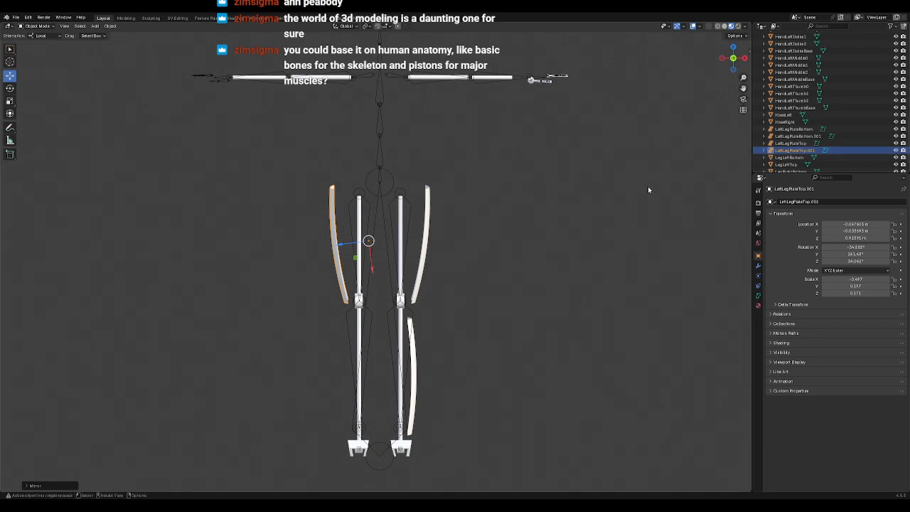
pyautogui.moveTo(480, 263); pyautogui.dragTo(621, 216, button='middle')
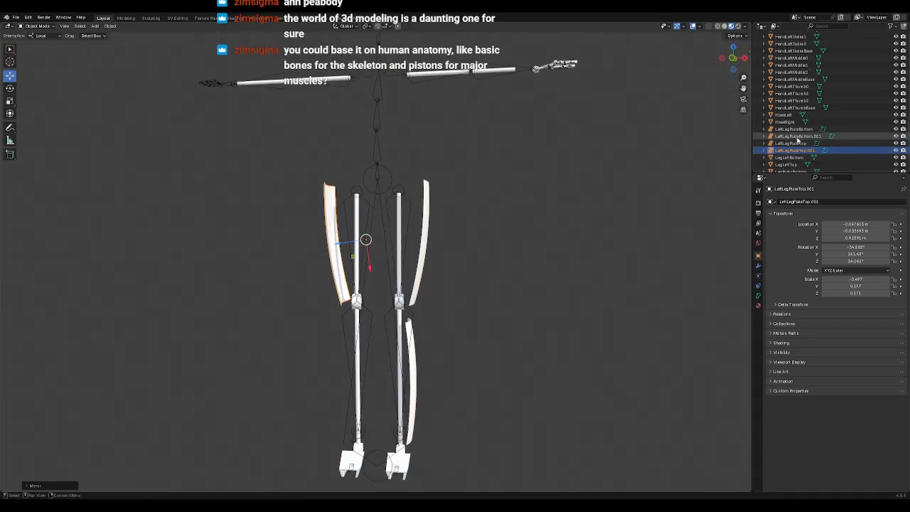
# Step: Mirror the lower plate's copy, LeftLegPlateBottom.001, along the global X axis onto the right shin
pyautogui.click(797, 137)
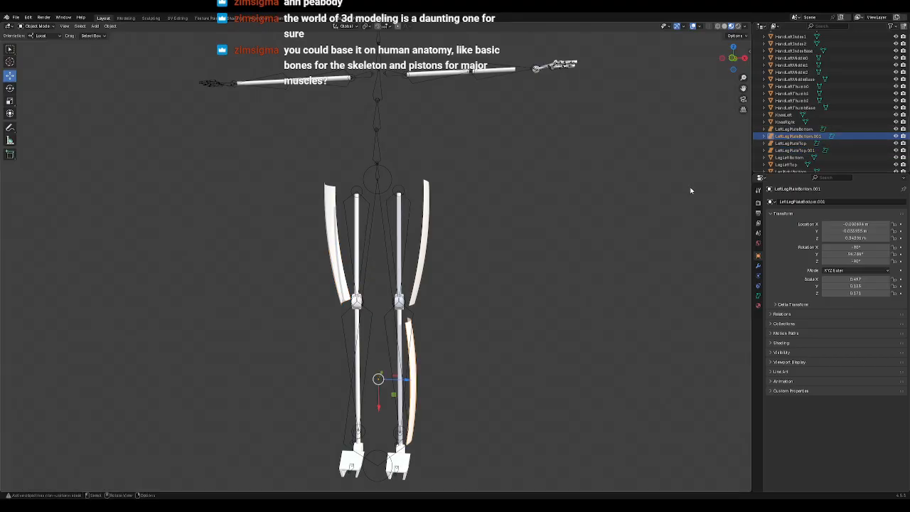
pyautogui.rightClick(534, 254)
pyautogui.moveTo(536, 252)
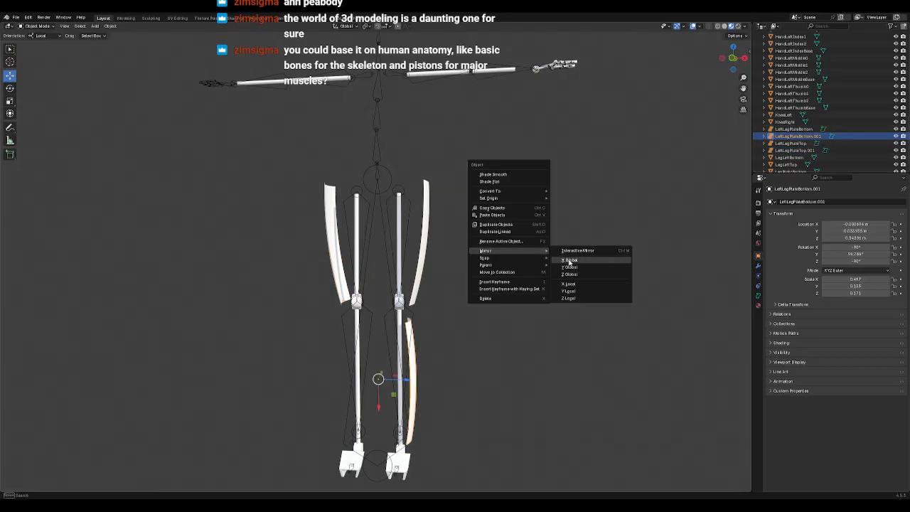
pyautogui.click(569, 261)
pyautogui.moveTo(524, 288); pyautogui.dragTo(562, 283, button='middle')
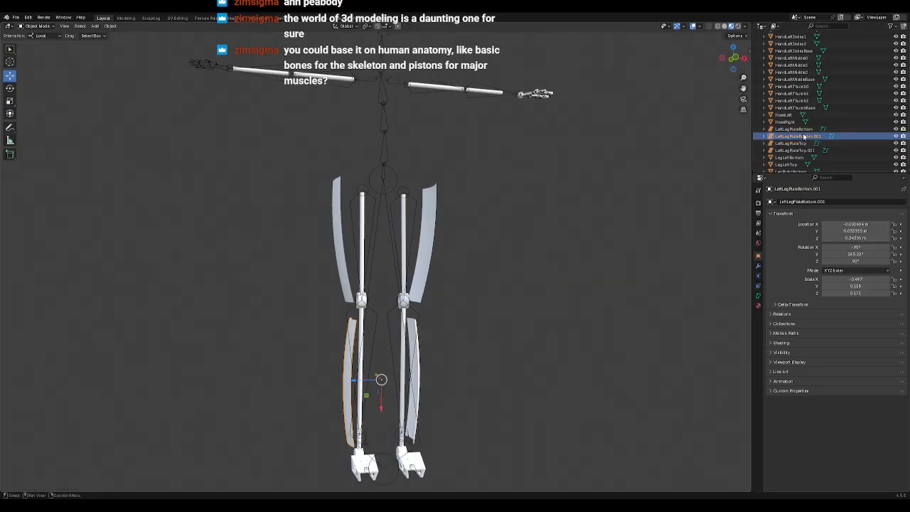
# Step: Rename the mirrored lower plate as RightLegPlateBottom
pyautogui.scroll(-1, 814, 137)
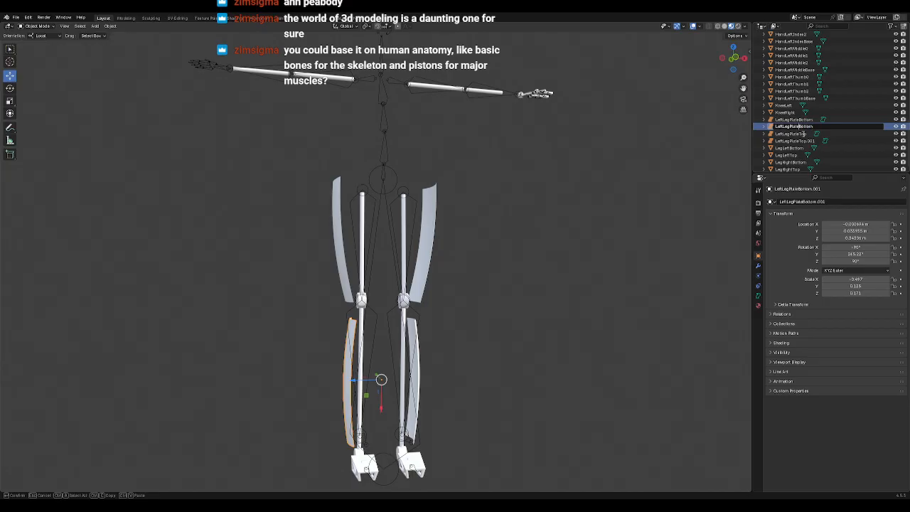
pyautogui.press('Delete')
pyautogui.press('Delete')
pyautogui.press('Delete')
pyautogui.press('Delete')
pyautogui.write('Right')
pyautogui.press('Return')
# Step: Rename the mirrored upper plate LeftLegPlateTop.001 as RightLegPlateTop
pyautogui.click(796, 134)
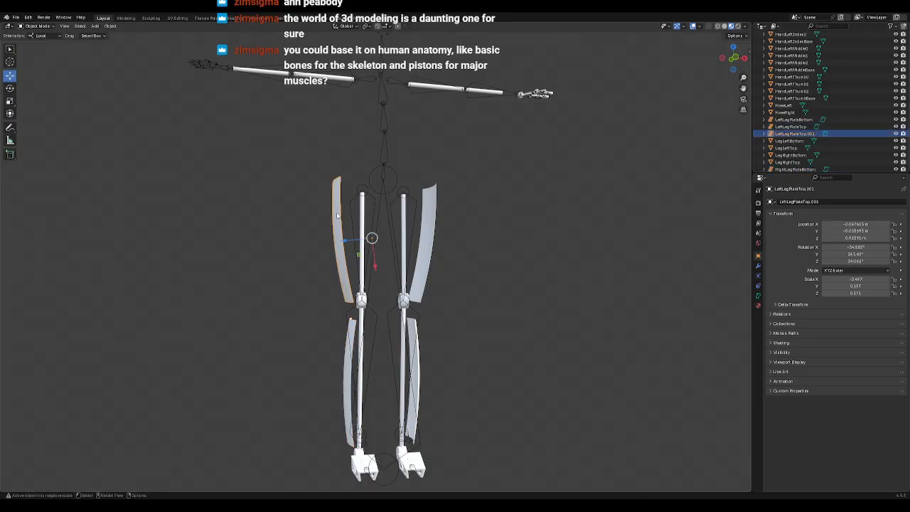
pyautogui.doubleClick(785, 135)
pyautogui.press('Right')
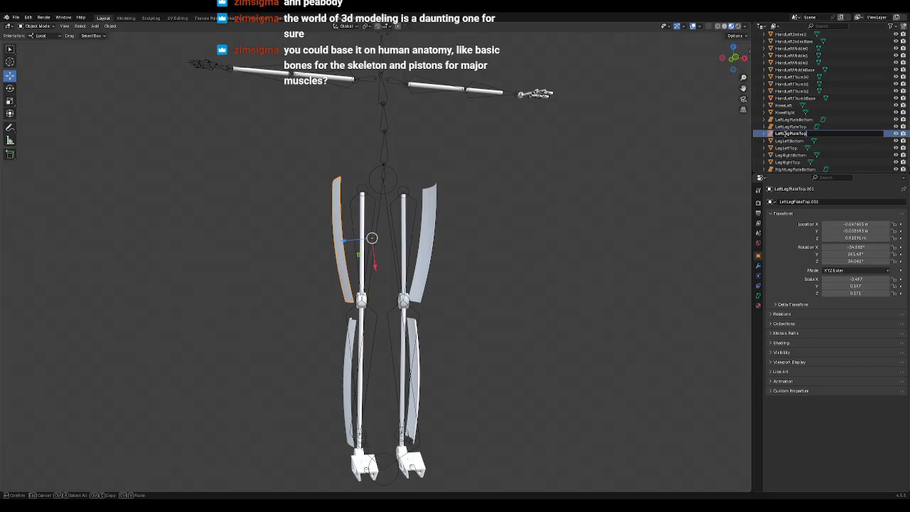
pyautogui.press('BackSpace')
pyautogui.press('BackSpace')
pyautogui.press('BackSpace')
pyautogui.press('BackSpace')
pyautogui.write('Right')
pyautogui.press('Return')
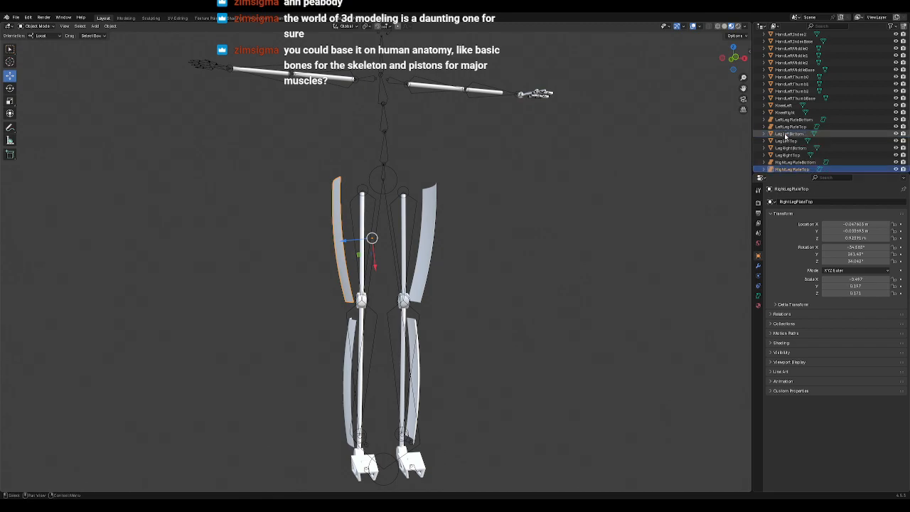
# Step: Examine the four leg plates and the leg rods between them from the front and from several angles
pyautogui.scroll(-1, 786, 136)
pyautogui.click(782, 157)
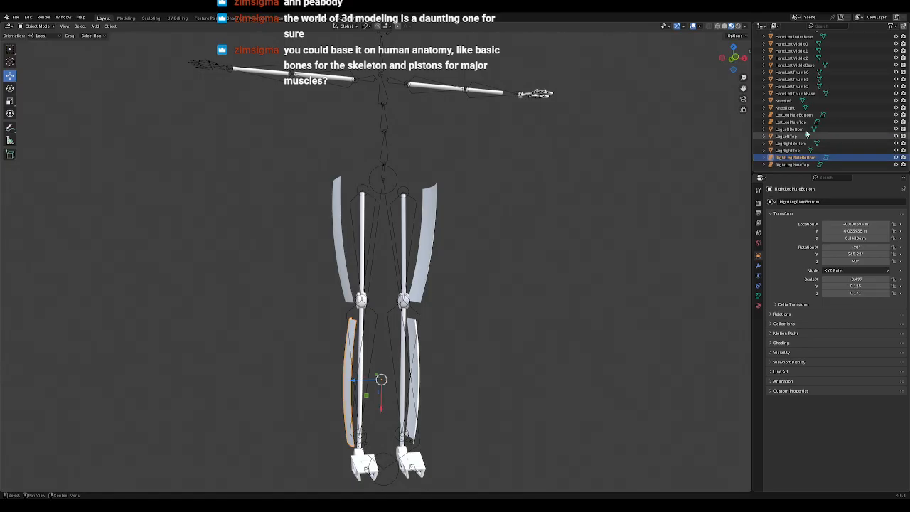
pyautogui.click(512, 250)
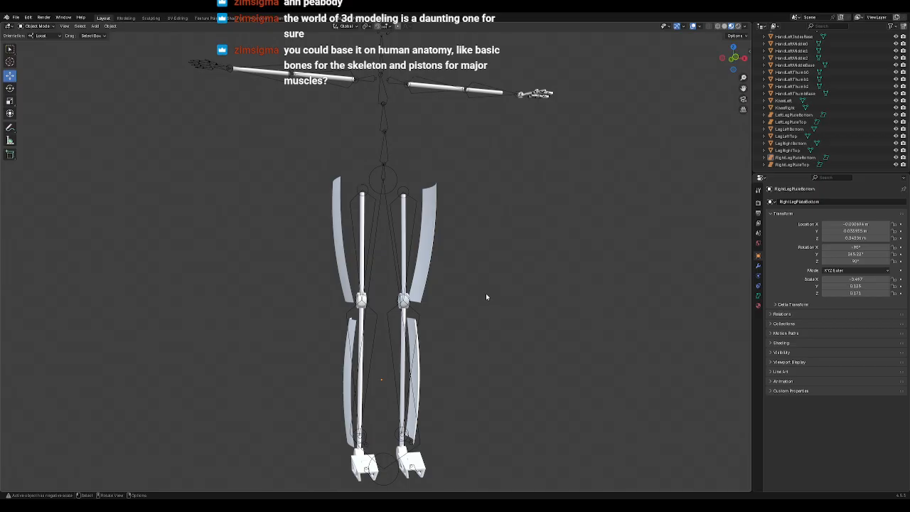
pyautogui.click(404, 222)
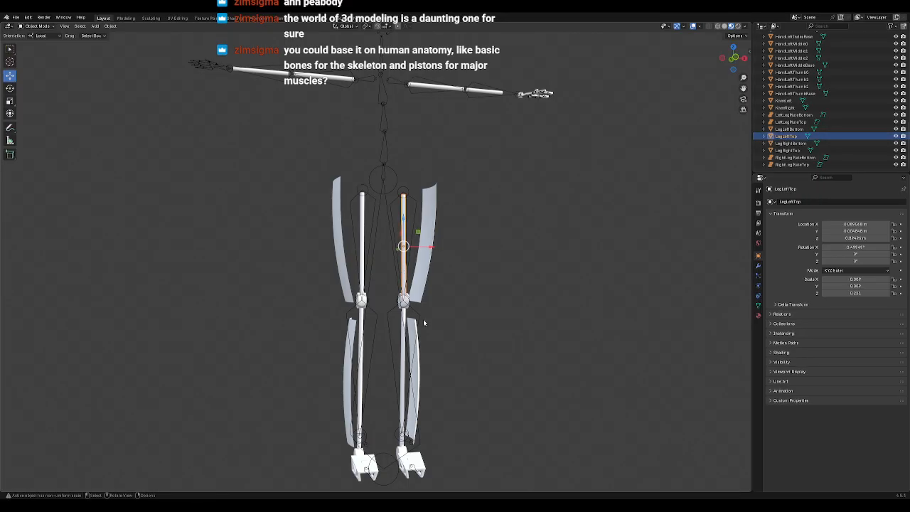
pyautogui.moveTo(404, 347); pyautogui.dragTo(458, 337, button='middle')
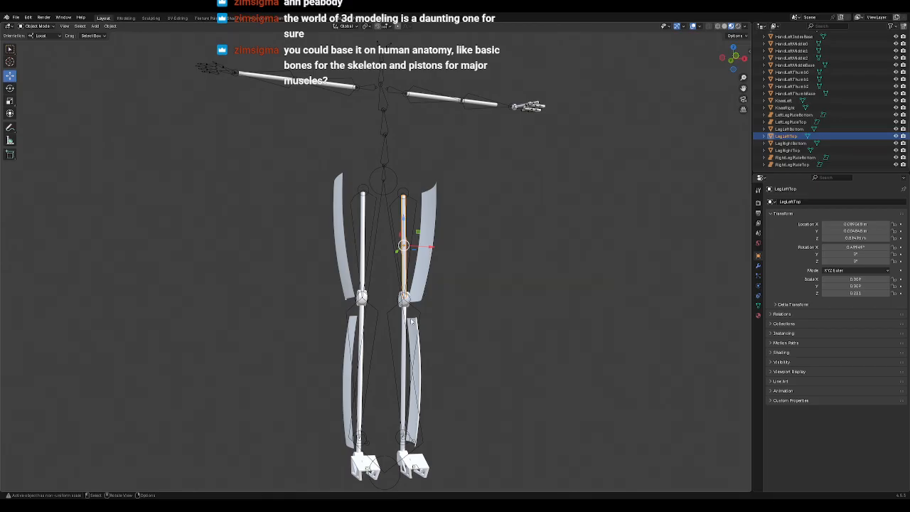
pyautogui.moveTo(499, 258); pyautogui.dragTo(402, 266, button='middle')
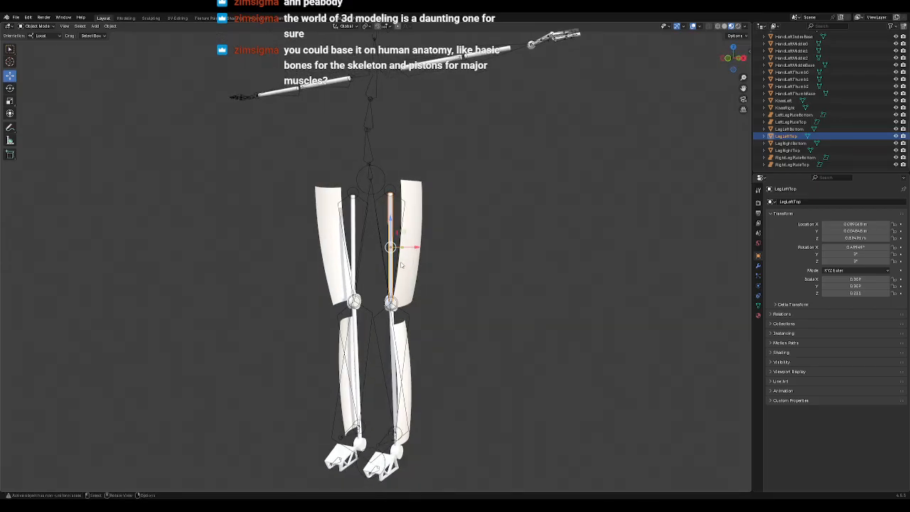
pyautogui.click(402, 266)
pyautogui.click(479, 299)
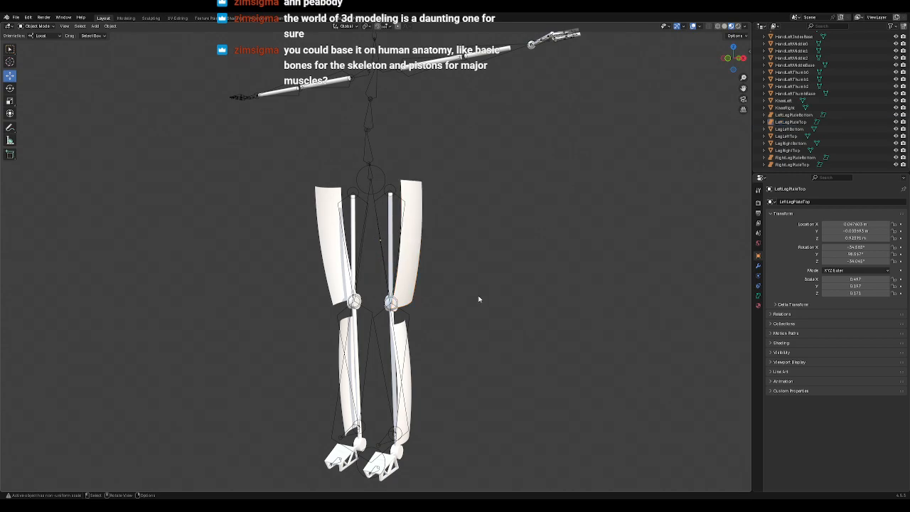
pyautogui.press('KP_1')
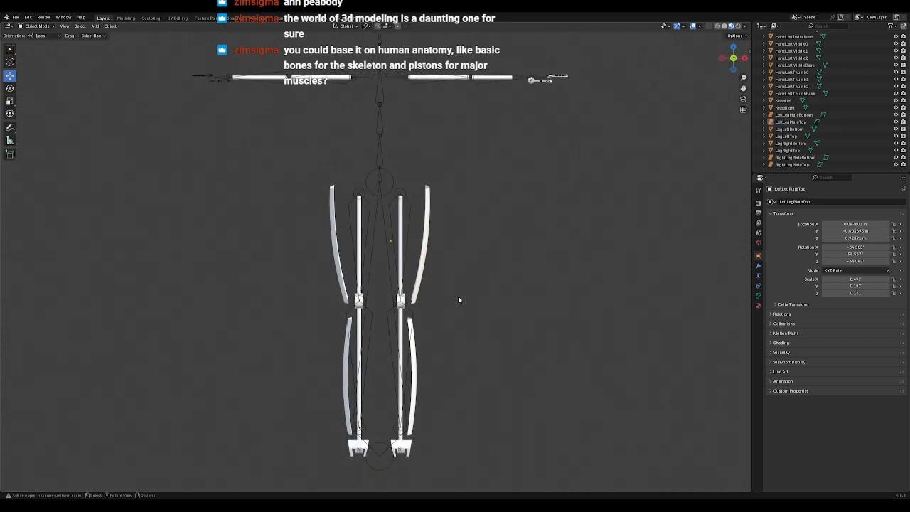
pyautogui.scroll(-2, 458, 299)
pyautogui.moveTo(441, 293); pyautogui.dragTo(448, 314, button='middle')
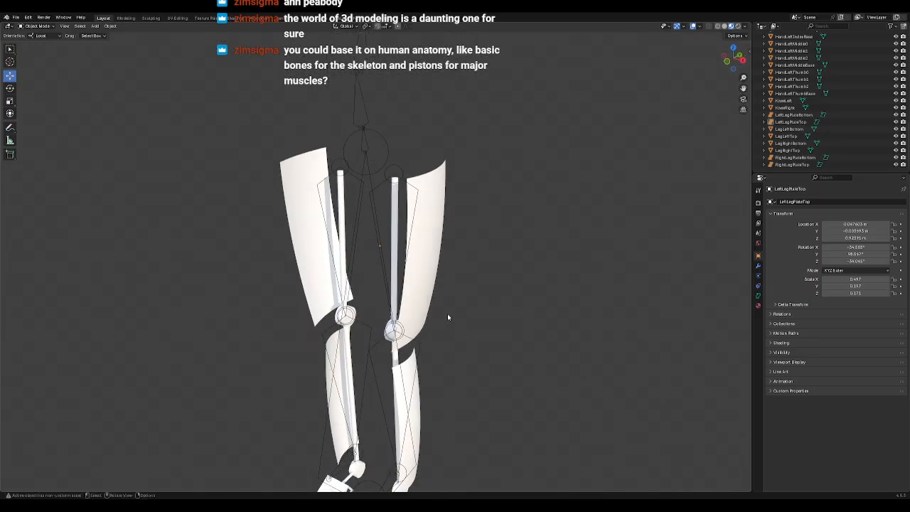
pyautogui.scroll(-1, 371, 303)
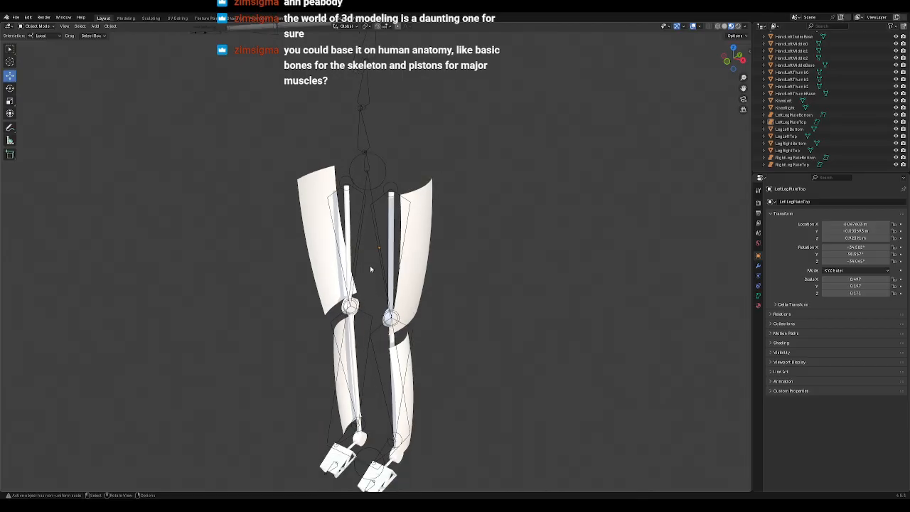
pyautogui.moveTo(389, 322)
pyautogui.mouseDown(button='middle')
pyautogui.moveTo(440, 311)
pyautogui.moveTo(393, 316)
pyautogui.mouseUp(button='middle')
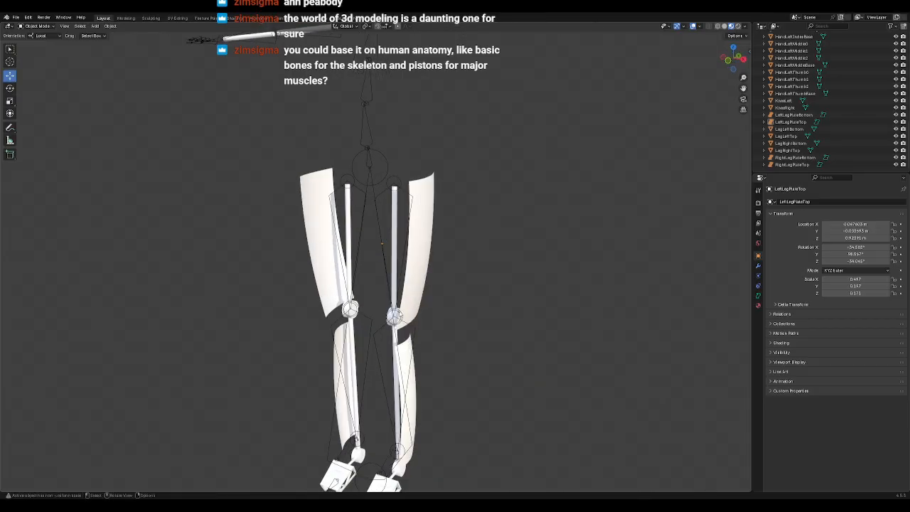
# Step: Show Atlas_Model, centre the view on it and examine its leg struts and pistons from the front and back
pyautogui.scroll(7, 867, 99)
pyautogui.scroll(7, 867, 96)
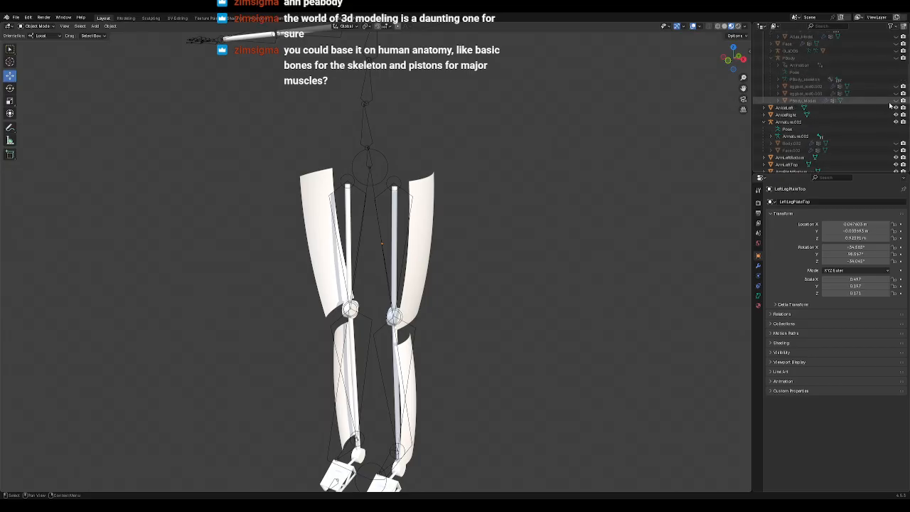
pyautogui.scroll(3, 890, 103)
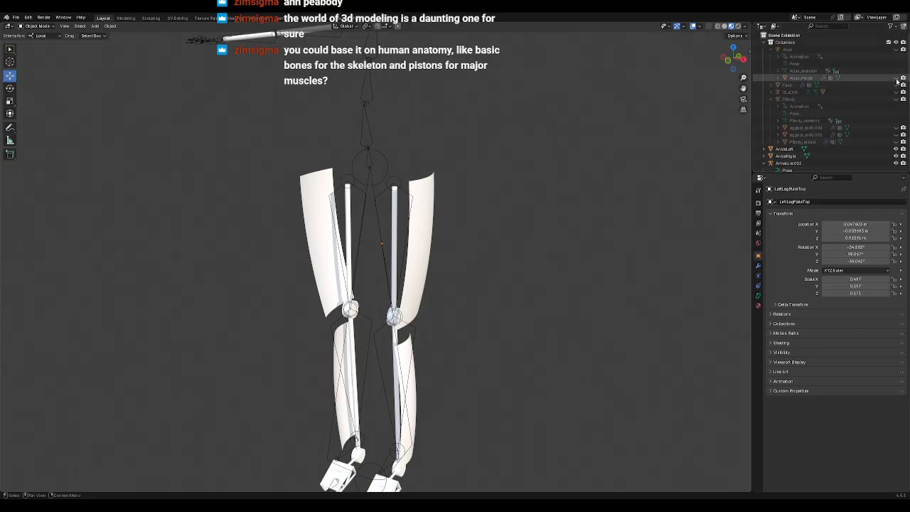
pyautogui.click(896, 78)
pyautogui.click(675, 248)
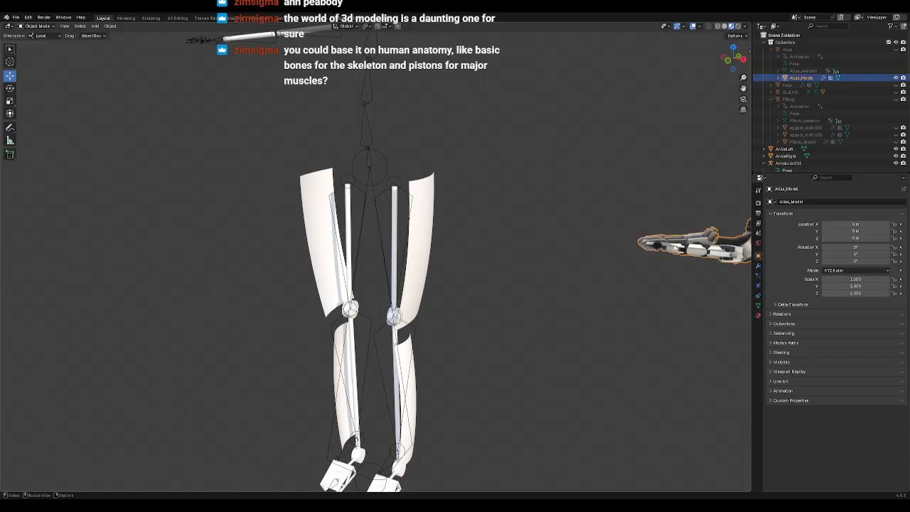
pyautogui.press('KP_Decimal')
pyautogui.scroll(5, 406, 281)
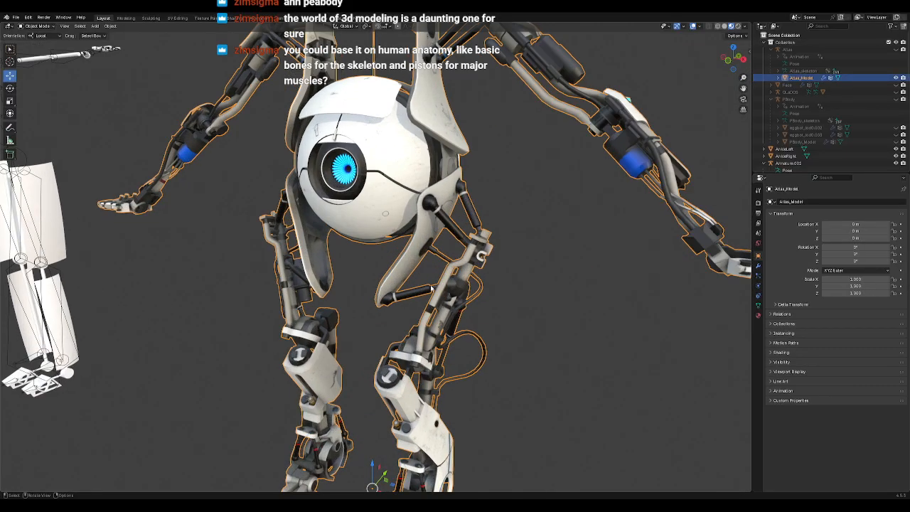
pyautogui.moveTo(548, 362); pyautogui.dragTo(418, 226, button='middle')
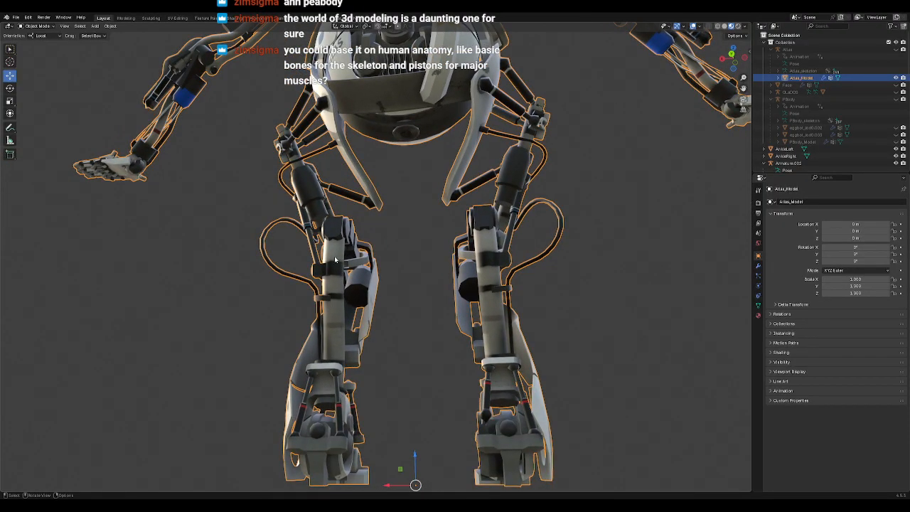
pyautogui.moveTo(352, 328); pyautogui.dragTo(511, 287, button='middle')
pyautogui.press('KP_1')
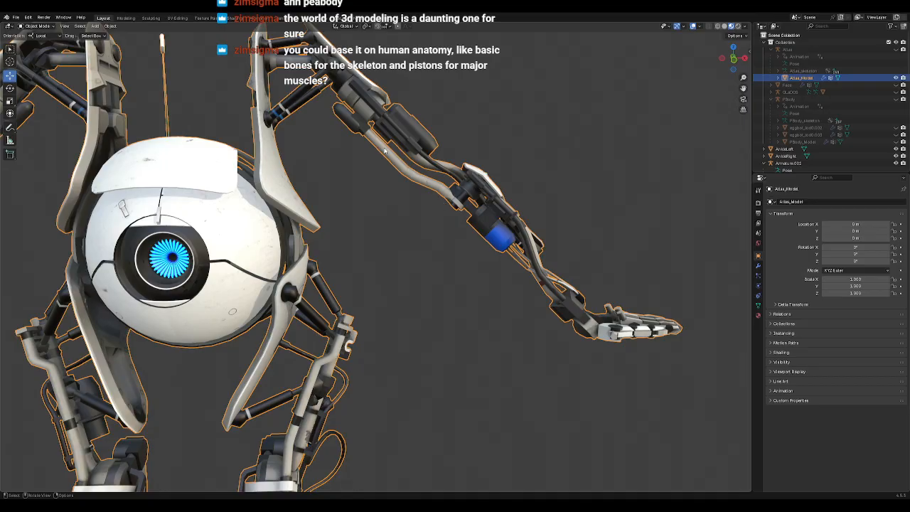
# Step: Examine the joints, pistons and cables of Atlas's shoulder, elbow, forearm and hand from several angles
pyautogui.moveTo(463, 170); pyautogui.dragTo(589, 258, button='middle')
pyautogui.scroll(4, 522, 203)
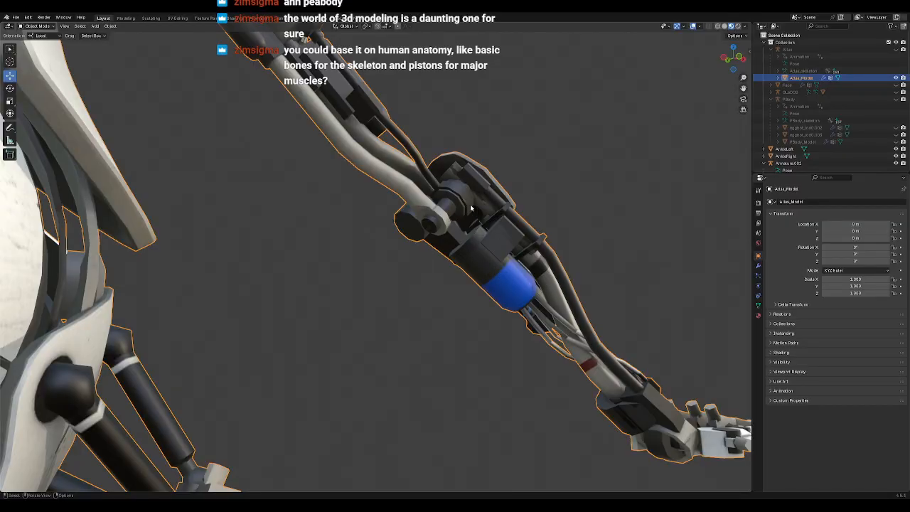
pyautogui.moveTo(470, 208); pyautogui.dragTo(453, 263, button='middle')
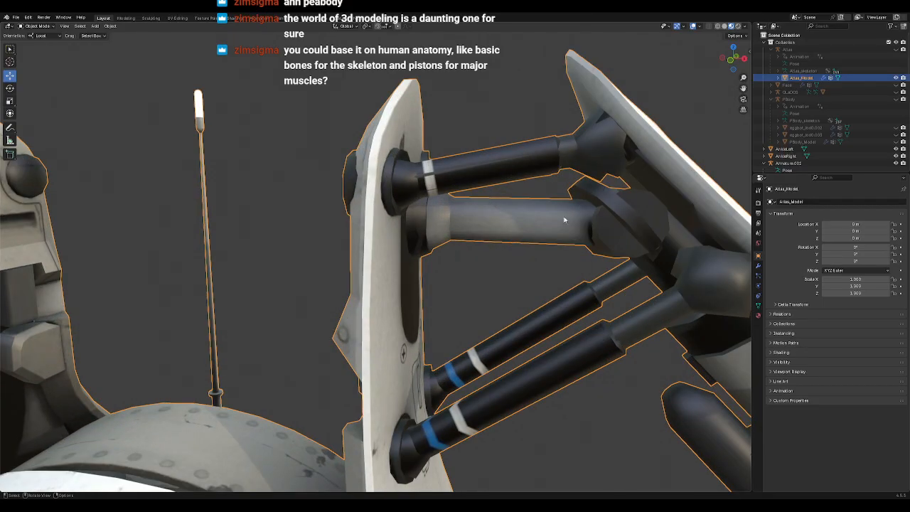
pyautogui.scroll(-5, 562, 234)
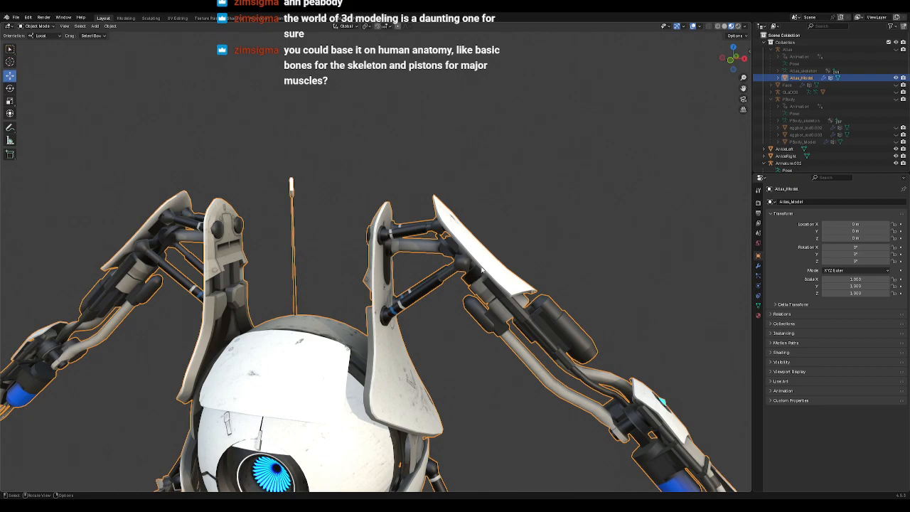
pyautogui.moveTo(428, 236); pyautogui.dragTo(407, 235, button='middle')
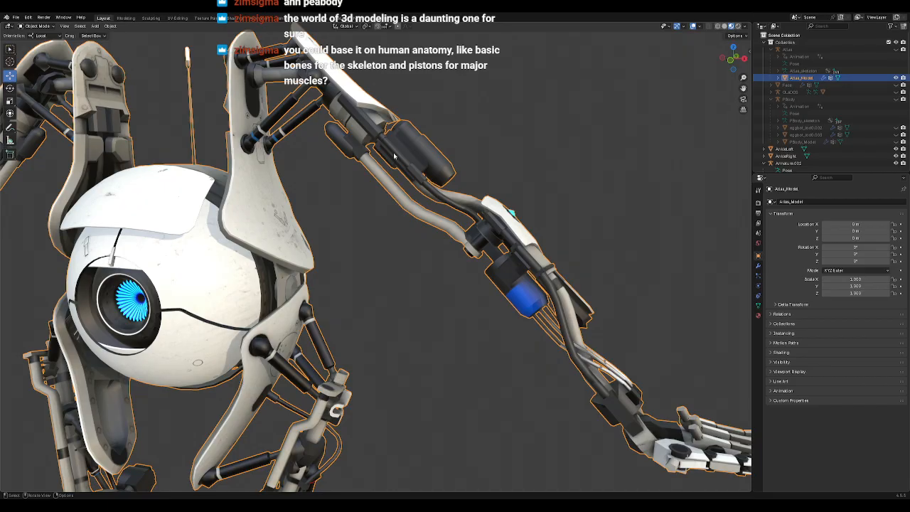
pyautogui.moveTo(526, 260); pyautogui.dragTo(460, 278, button='middle')
pyautogui.scroll(3, 485, 274)
pyautogui.scroll(-2, 485, 274)
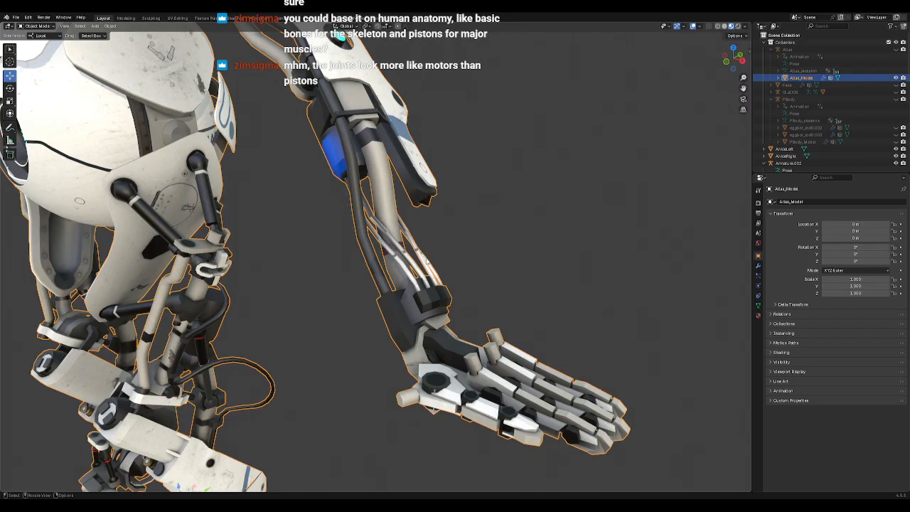
pyautogui.moveTo(426, 292); pyautogui.dragTo(445, 283, button='middle')
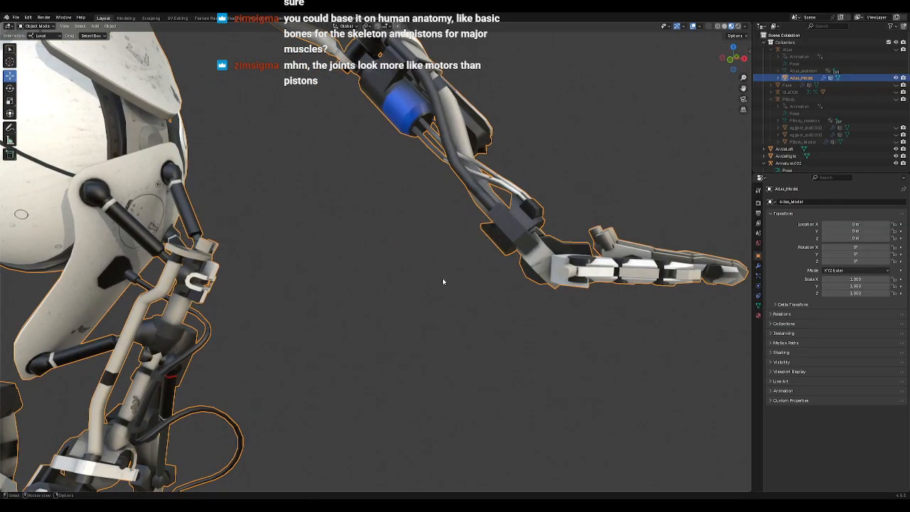
pyautogui.moveTo(416, 234); pyautogui.dragTo(394, 268, button='middle')
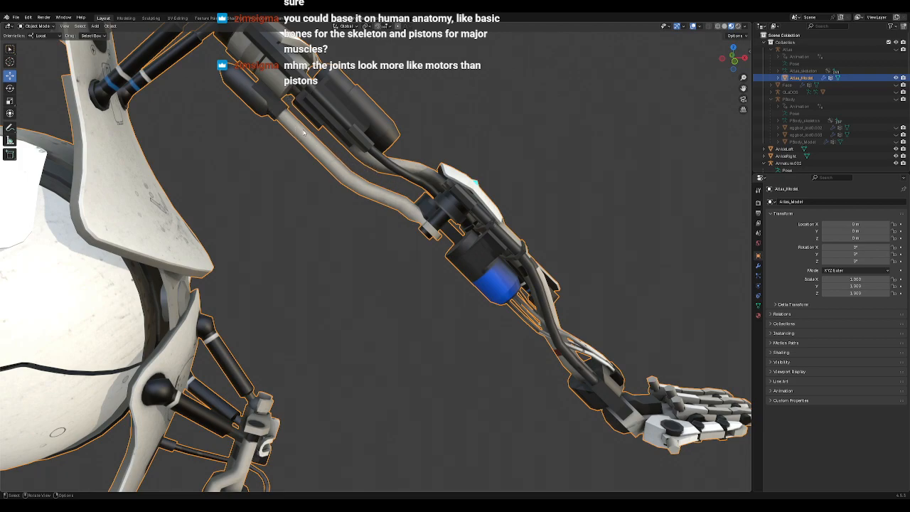
pyautogui.scroll(-5, 400, 301)
pyautogui.keyDown('shift'); pyautogui.moveTo(401, 302); pyautogui.dragTo(428, 395, button='middle'); pyautogui.keyUp('shift')
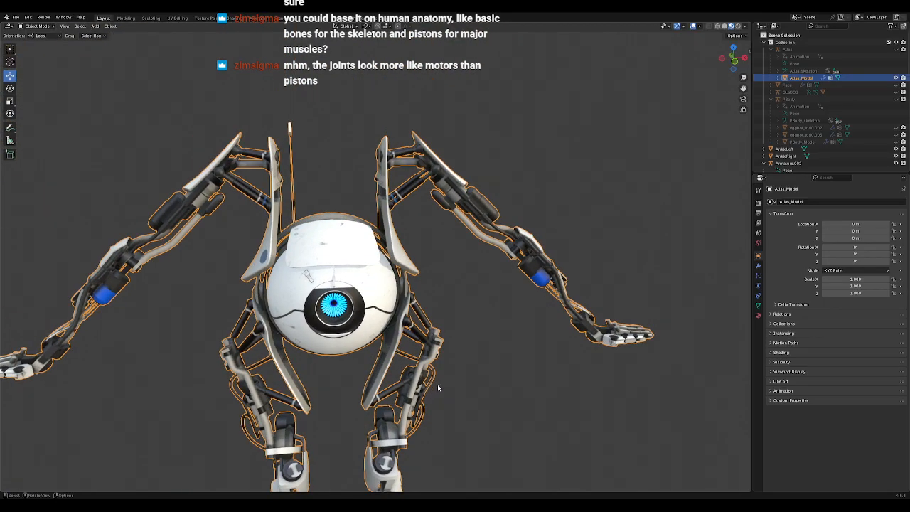
# Step: Hide Atlas_Model, show PBody_Model instead and centre the view on its legs
pyautogui.click(896, 78)
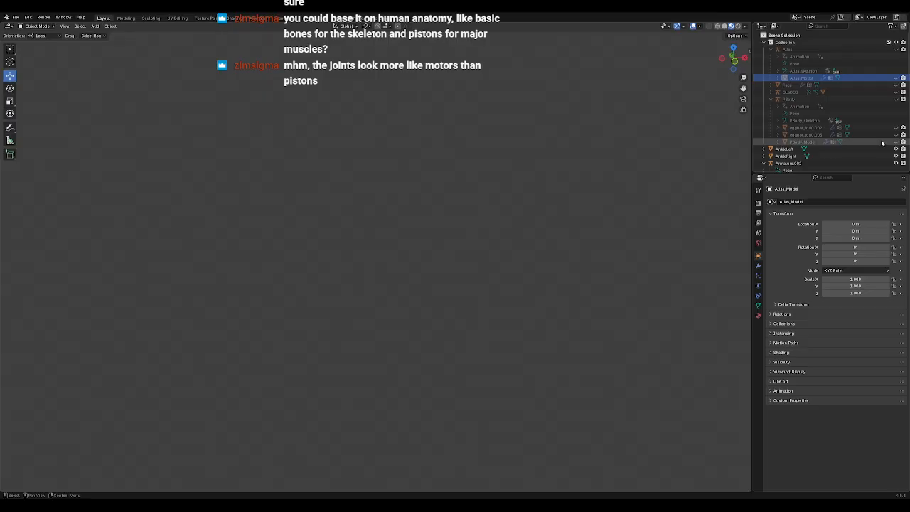
pyautogui.click(807, 142)
pyautogui.press('KP_Decimal')
pyautogui.scroll(8, 514, 215)
pyautogui.moveTo(514, 216); pyautogui.dragTo(444, 287, button='middle')
pyautogui.moveTo(437, 302); pyautogui.dragTo(410, 278, button='middle')
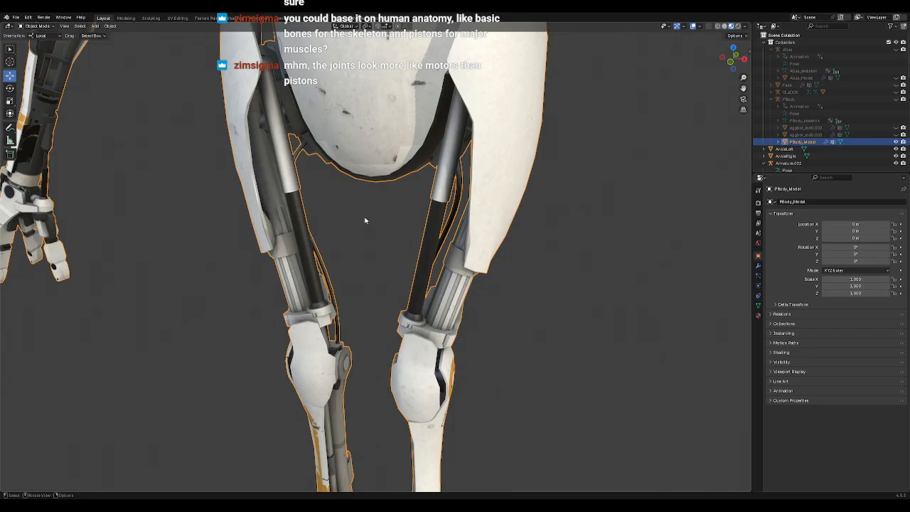
# Step: Examine the elbow joint and forearm mechanics of PBody_Model's right arm up close
pyautogui.scroll(-6, 358, 236)
pyautogui.keyDown('shift'); pyautogui.moveTo(308, 164); pyautogui.dragTo(485, 308, button='middle'); pyautogui.keyUp('shift')
pyautogui.scroll(3, 422, 252)
pyautogui.scroll(3, 422, 253)
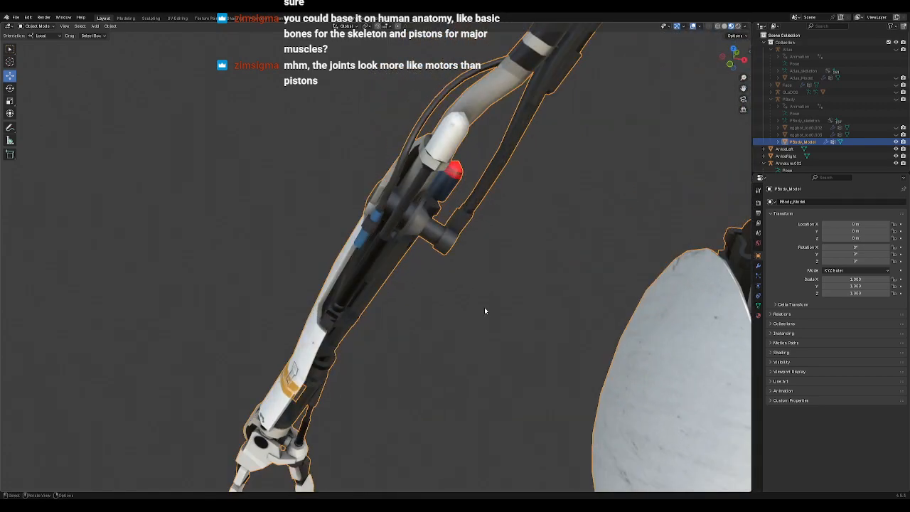
pyautogui.moveTo(407, 204); pyautogui.dragTo(458, 288, button='middle')
pyautogui.scroll(-1, 485, 255)
# Step: Examine PBody_Model's thigh pistons, knee covers, shins and feet from the side and front
pyautogui.keyDown('shift'); pyautogui.moveTo(585, 335); pyautogui.dragTo(459, 321, button='middle'); pyautogui.keyUp('shift')
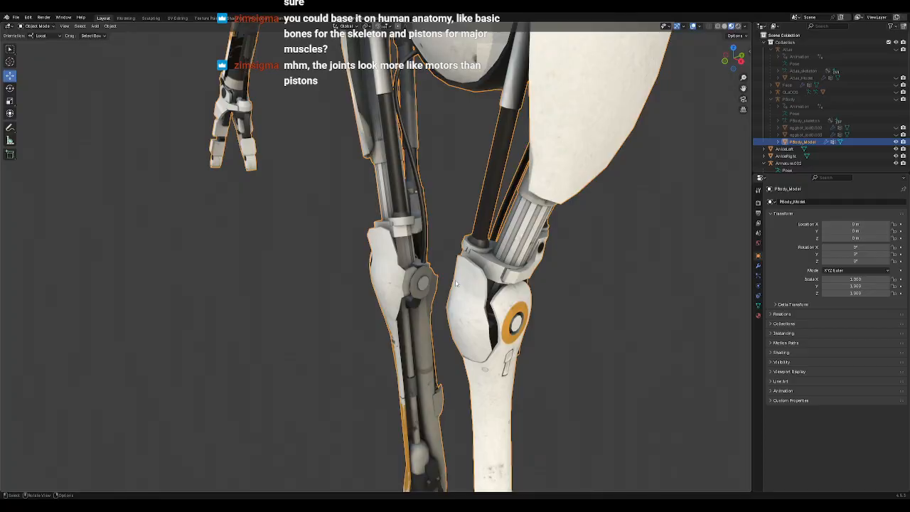
pyautogui.scroll(-3, 460, 321)
pyautogui.scroll(-1, 460, 322)
pyautogui.scroll(2, 456, 341)
pyautogui.keyDown('shift'); pyautogui.moveTo(446, 427); pyautogui.dragTo(444, 269, button='middle'); pyautogui.keyUp('shift')
pyautogui.scroll(2, 444, 290)
pyautogui.keyDown('shift'); pyautogui.moveTo(439, 43); pyautogui.dragTo(416, 278, button='middle'); pyautogui.keyUp('shift')
pyautogui.scroll(1, 417, 261)
pyautogui.scroll(-5, 418, 257)
pyautogui.moveTo(479, 214); pyautogui.dragTo(481, 173, button='middle')
pyautogui.scroll(3, 413, 322)
pyautogui.scroll(-3, 409, 324)
pyautogui.scroll(3, 438, 215)
pyautogui.scroll(-2, 438, 216)
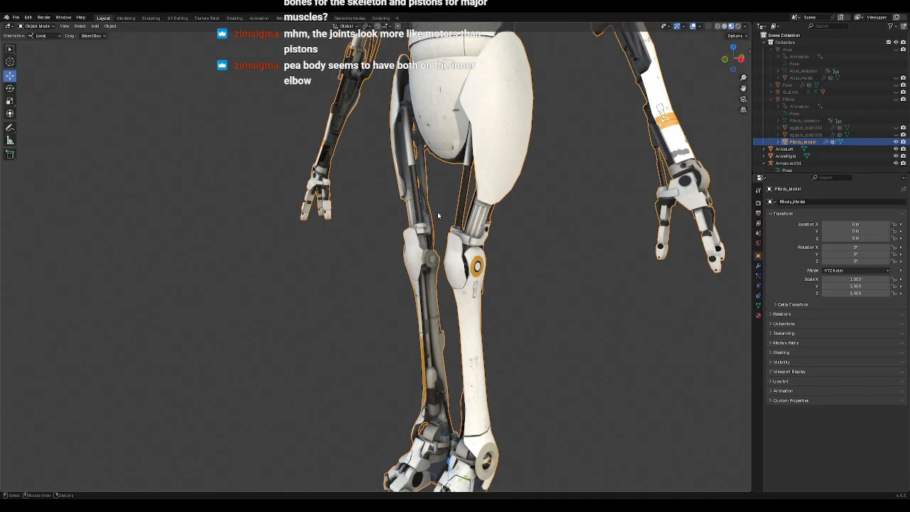
# Step: Examine PBody_Model's torso, shoulder linkages and leg covers from the front
pyautogui.moveTo(410, 230); pyautogui.dragTo(399, 271, button='middle')
pyautogui.scroll(1, 455, 264)
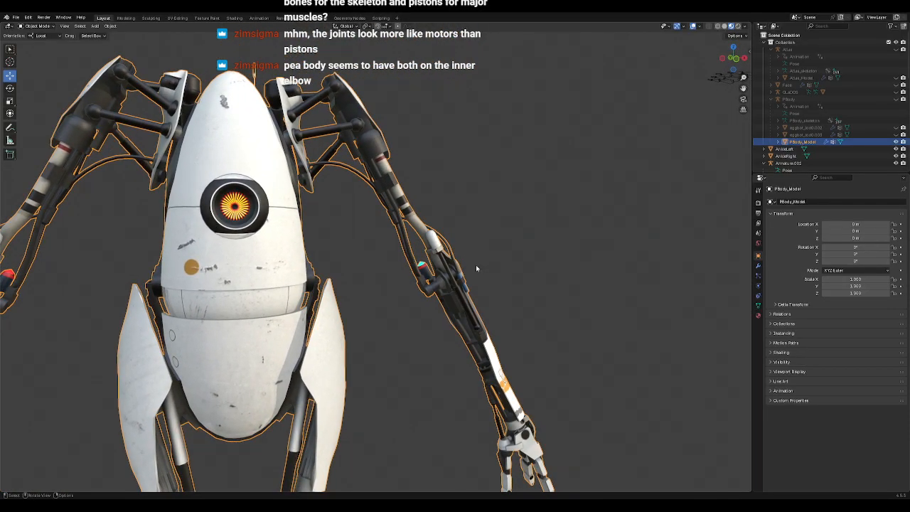
pyautogui.keyDown('shift'); pyautogui.moveTo(480, 284); pyautogui.dragTo(427, 153, button='middle'); pyautogui.keyUp('shift')
pyautogui.keyDown('shift'); pyautogui.moveTo(250, 288); pyautogui.dragTo(366, 208, button='middle'); pyautogui.keyUp('shift')
pyautogui.keyDown('shift'); pyautogui.moveTo(396, 359); pyautogui.dragTo(451, 194, button='middle'); pyautogui.keyUp('shift')
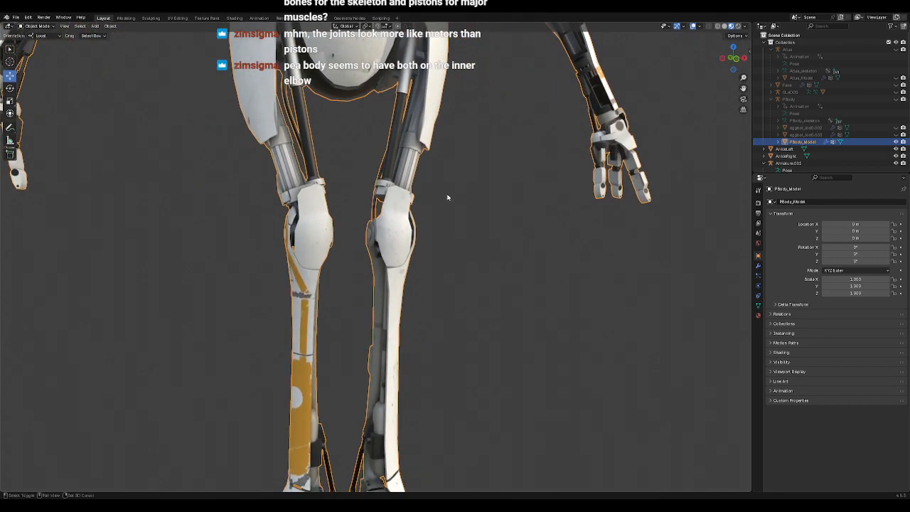
pyautogui.moveTo(401, 308); pyautogui.dragTo(378, 208, button='middle')
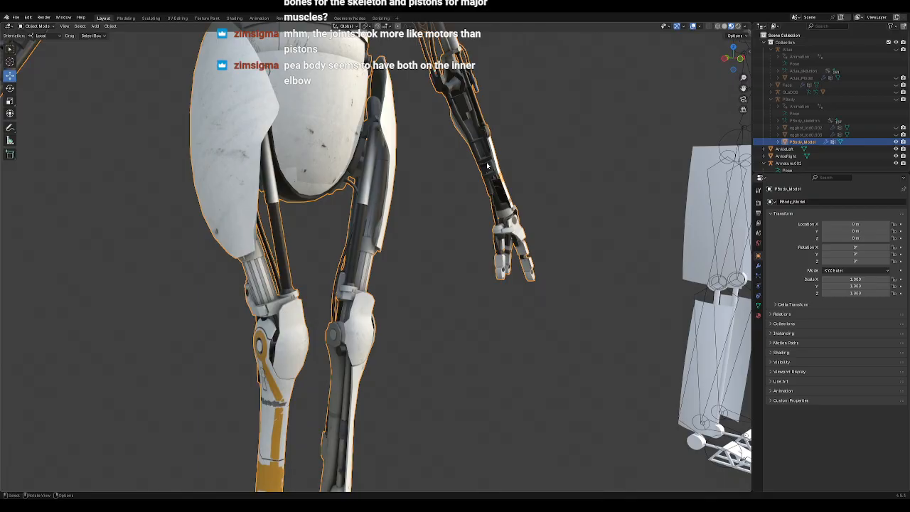
# Step: Compare the inner elbows and forearms of both PBody_Model arms from several angles
pyautogui.keyDown('shift'); pyautogui.moveTo(486, 166); pyautogui.dragTo(402, 285, button='middle'); pyautogui.keyUp('shift')
pyautogui.scroll(4, 402, 284)
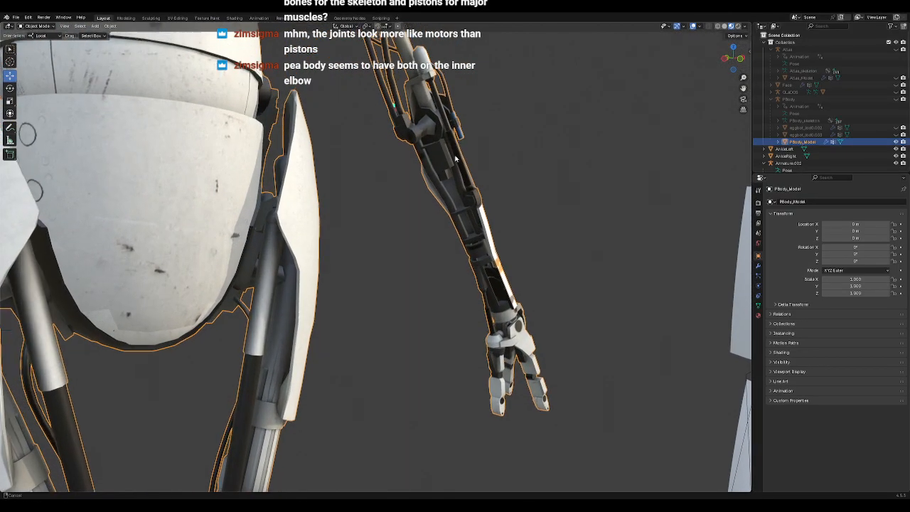
pyautogui.scroll(-2, 457, 150)
pyautogui.scroll(3, 459, 252)
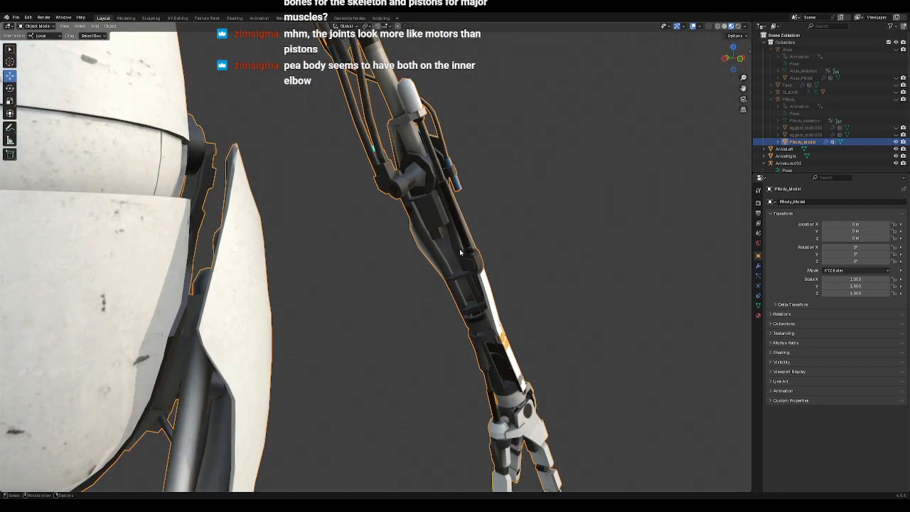
pyautogui.moveTo(460, 285); pyautogui.dragTo(379, 293, button='middle')
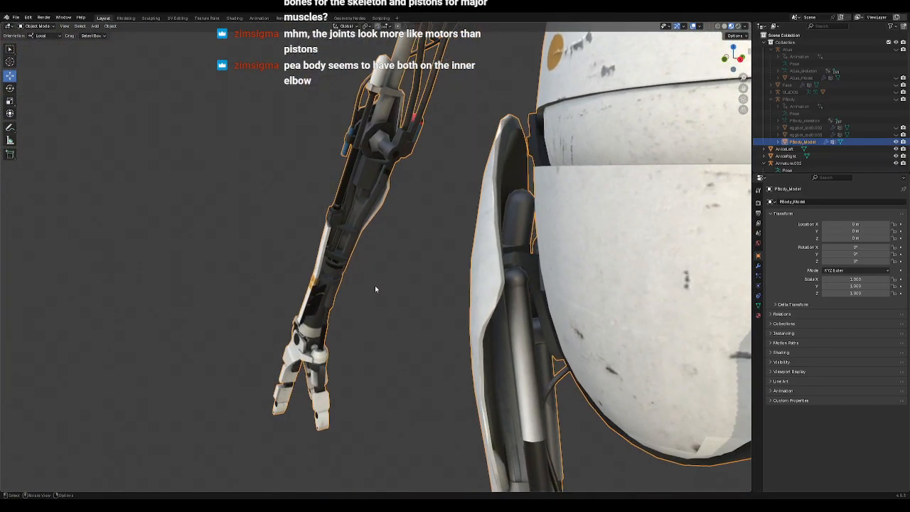
pyautogui.scroll(-2, 371, 282)
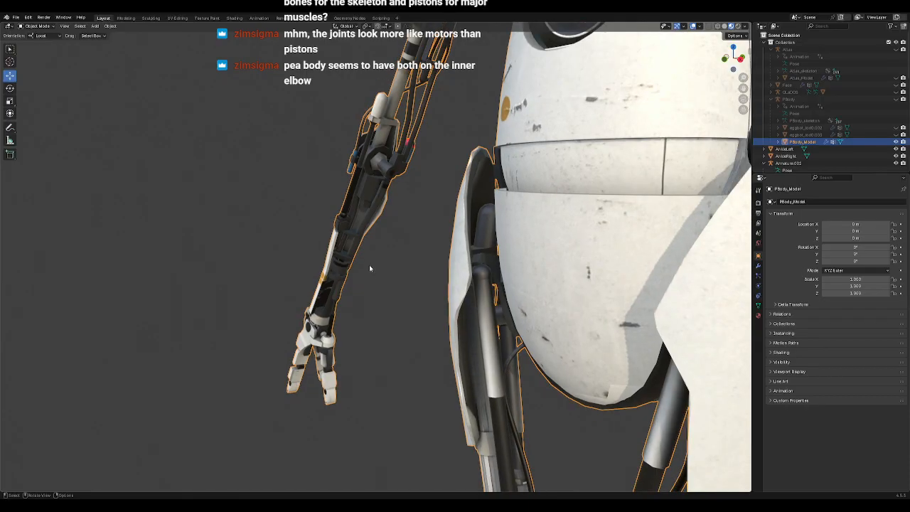
pyautogui.keyDown('shift'); pyautogui.moveTo(367, 243); pyautogui.dragTo(489, 347, button='middle'); pyautogui.keyUp('shift')
pyautogui.moveTo(465, 269); pyautogui.dragTo(485, 264, button='middle')
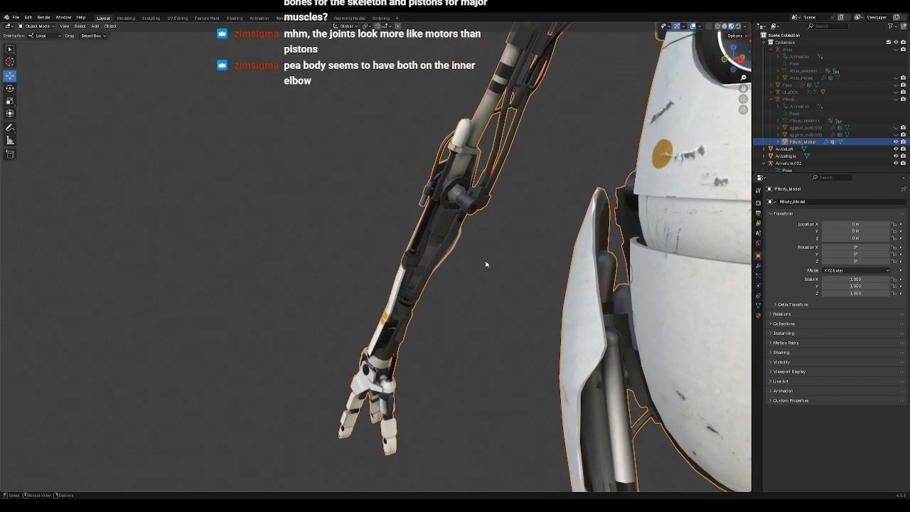
pyautogui.scroll(1, 488, 260)
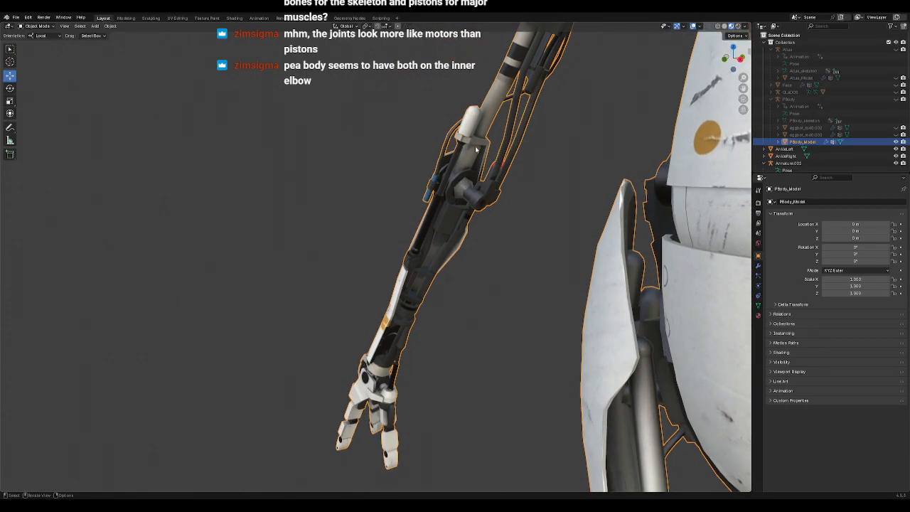
pyautogui.moveTo(497, 298); pyautogui.dragTo(500, 335, button='middle')
pyautogui.scroll(-4, 504, 330)
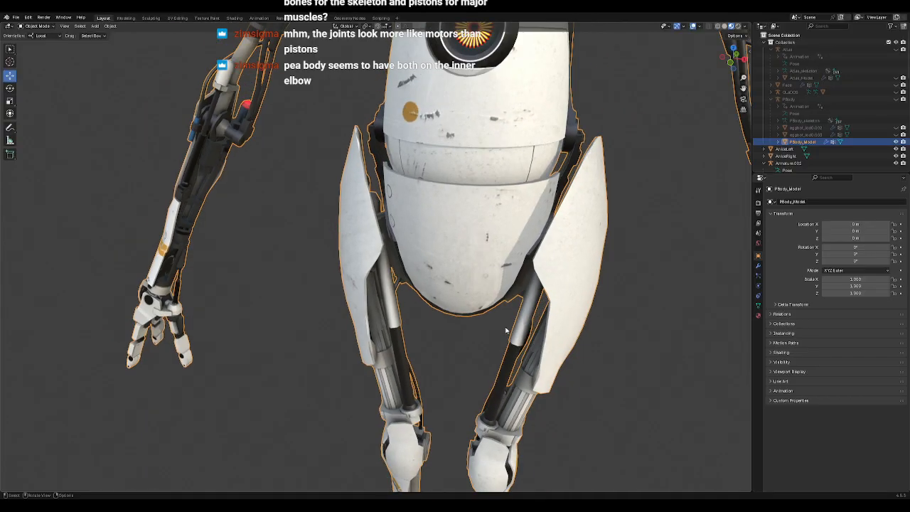
# Step: Examine PBody_Model's overall proportions and the pistons between its thigh plates and knees
pyautogui.scroll(-3, 509, 314)
pyautogui.scroll(-2, 512, 312)
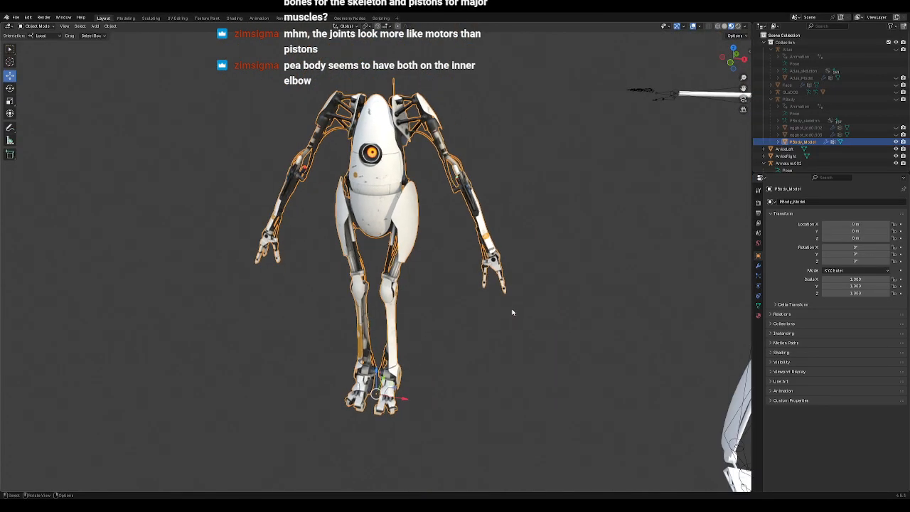
pyautogui.scroll(7, 515, 311)
pyautogui.moveTo(458, 265); pyautogui.dragTo(441, 230, button='middle')
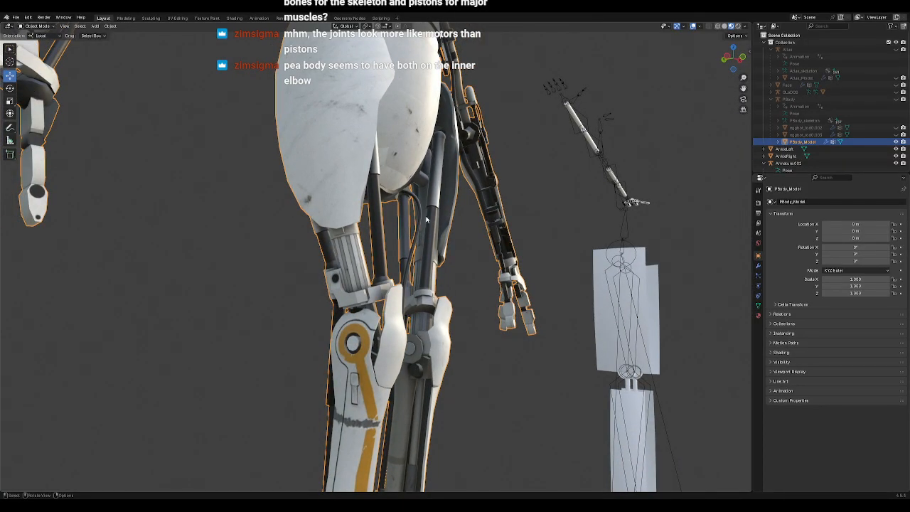
pyautogui.scroll(-3, 514, 282)
# Step: Select the robot's armature and examine its arm rods, spine and leg plates from the front
pyautogui.moveTo(513, 283); pyautogui.dragTo(476, 254, button='middle')
pyautogui.scroll(-4, 476, 254)
pyautogui.moveTo(507, 356); pyautogui.dragTo(401, 205, button='middle')
pyautogui.click(411, 159)
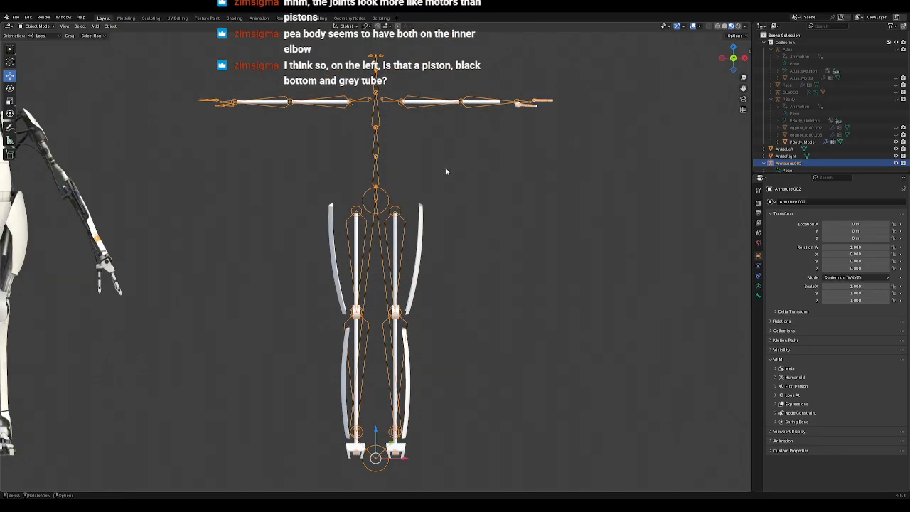
pyautogui.keyDown('shift'); pyautogui.moveTo(445, 169); pyautogui.dragTo(452, 275, button='middle'); pyautogui.keyUp('shift')
pyautogui.scroll(4, 457, 258)
pyautogui.scroll(-4, 456, 258)
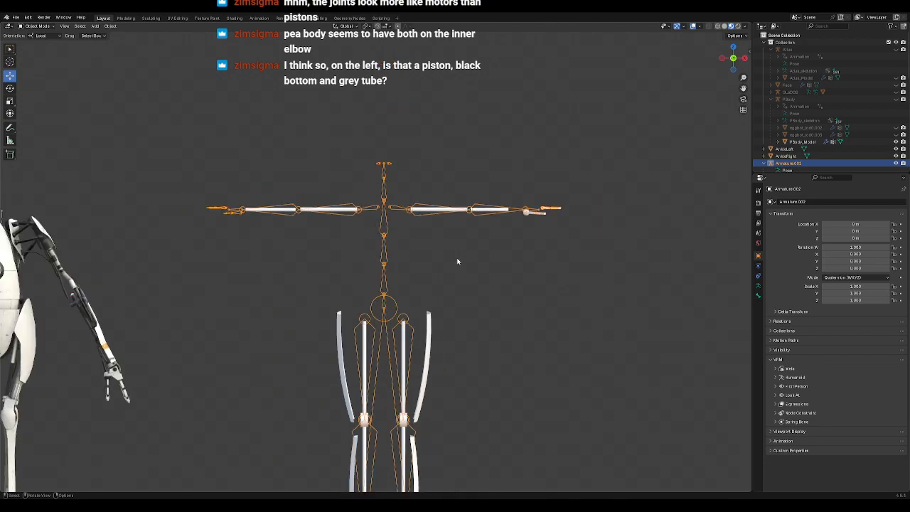
pyautogui.keyDown('shift'); pyautogui.moveTo(469, 355); pyautogui.dragTo(479, 210, button='middle'); pyautogui.keyUp('shift')
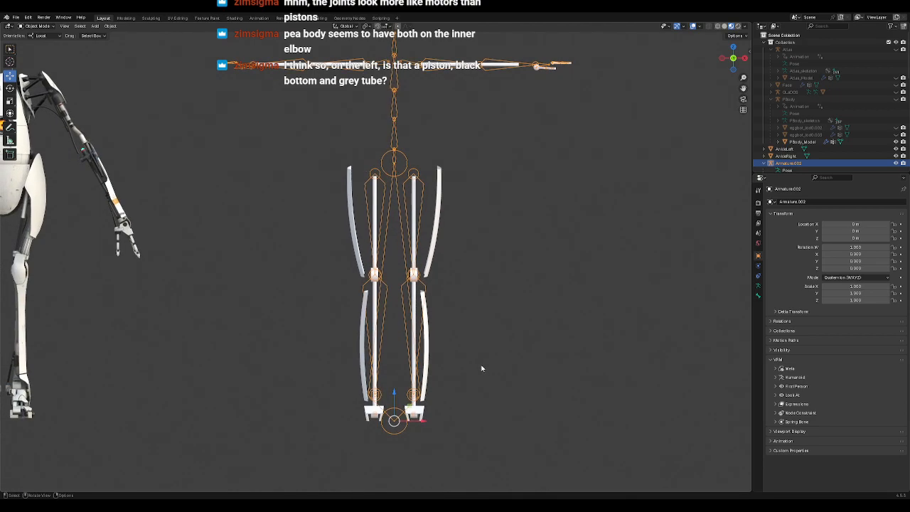
pyautogui.scroll(4, 481, 357)
pyautogui.scroll(-4, 481, 358)
pyautogui.keyDown('shift'); pyautogui.moveTo(481, 357); pyautogui.dragTo(483, 428, button='middle'); pyautogui.keyUp('shift')
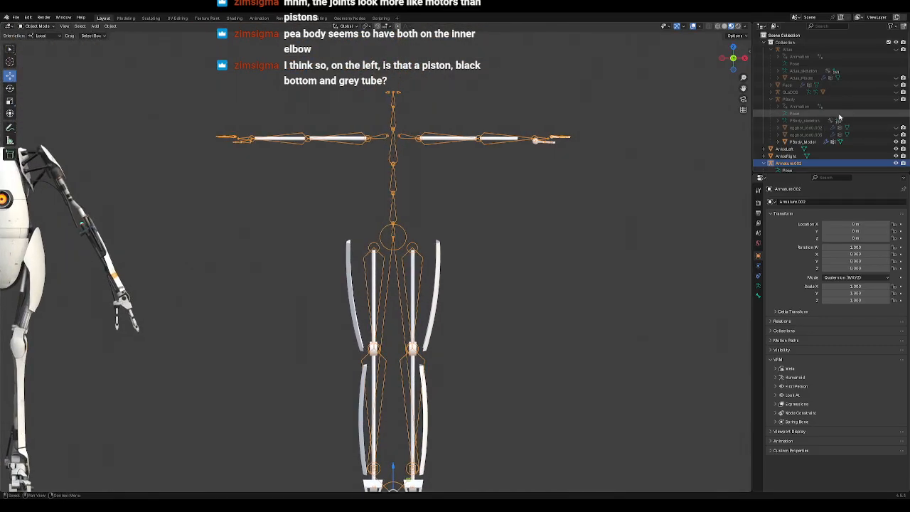
# Step: Hide PBody_Model and show the Body.002 mesh to compare the leg cover plates against the body's legs
pyautogui.click(895, 142)
pyautogui.scroll(-5, 864, 106)
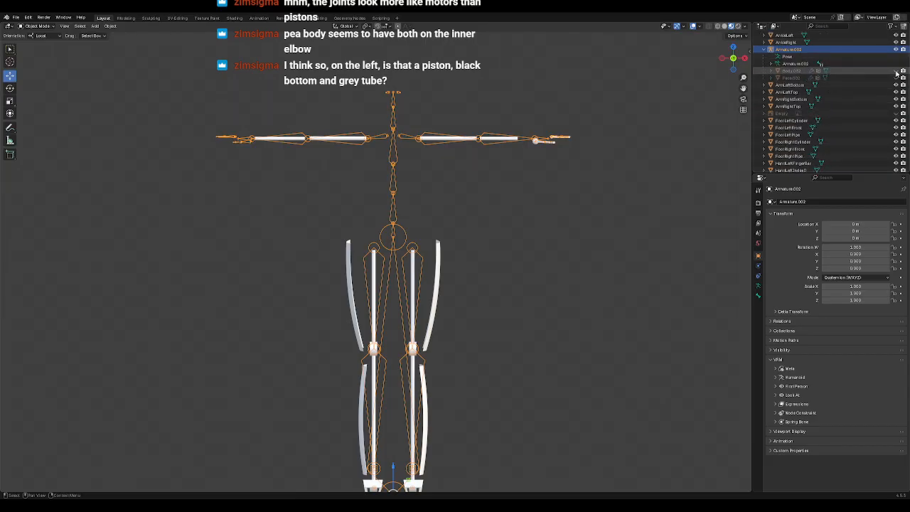
pyautogui.click(896, 71)
pyautogui.keyDown('shift'); pyautogui.moveTo(488, 319); pyautogui.dragTo(505, 194, button='middle'); pyautogui.keyUp('shift')
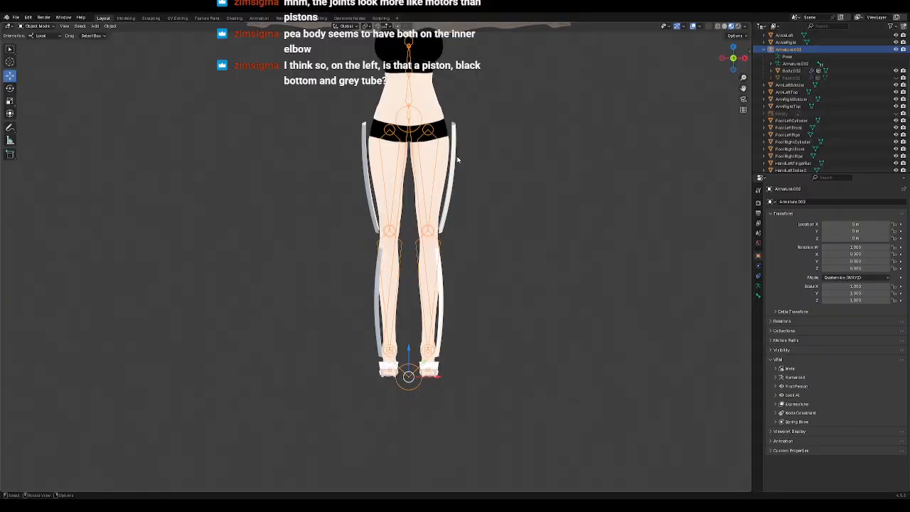
pyautogui.keyDown('shift'); pyautogui.moveTo(488, 163); pyautogui.dragTo(481, 237, button='middle'); pyautogui.keyUp('shift')
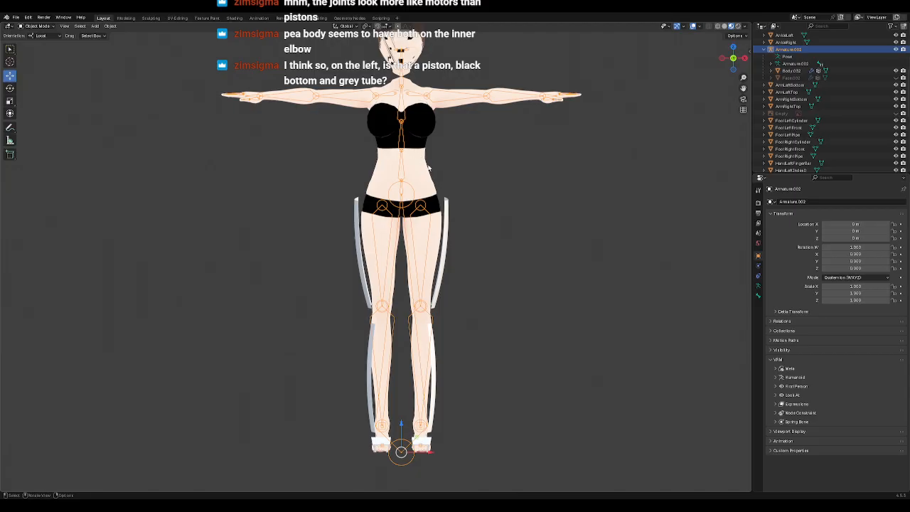
pyautogui.keyDown('shift'); pyautogui.moveTo(477, 316); pyautogui.dragTo(477, 279, button='middle'); pyautogui.keyUp('shift')
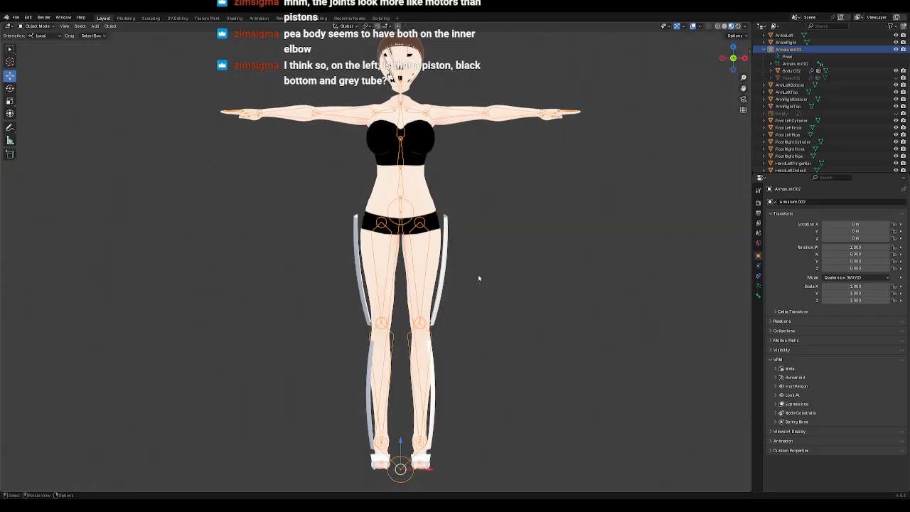
pyautogui.keyDown('shift'); pyautogui.moveTo(450, 432); pyautogui.dragTo(458, 241, button='middle'); pyautogui.keyUp('shift')
pyautogui.scroll(4, 483, 213)
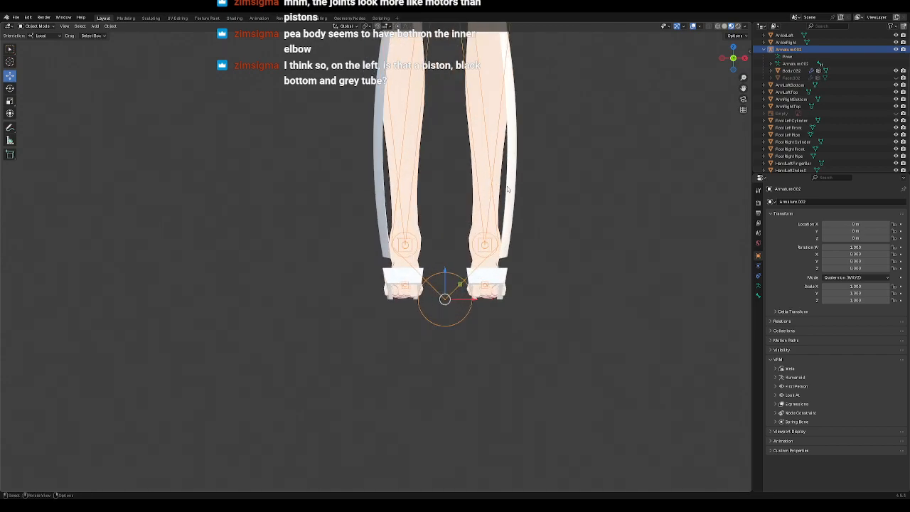
pyautogui.keyDown('shift'); pyautogui.moveTo(501, 190); pyautogui.dragTo(469, 272, button='middle'); pyautogui.keyUp('shift')
# Step: Raise the lower left leg plate to about 0.40 m in Z and tilt its lower end inward along the calf
pyautogui.click(447, 262)
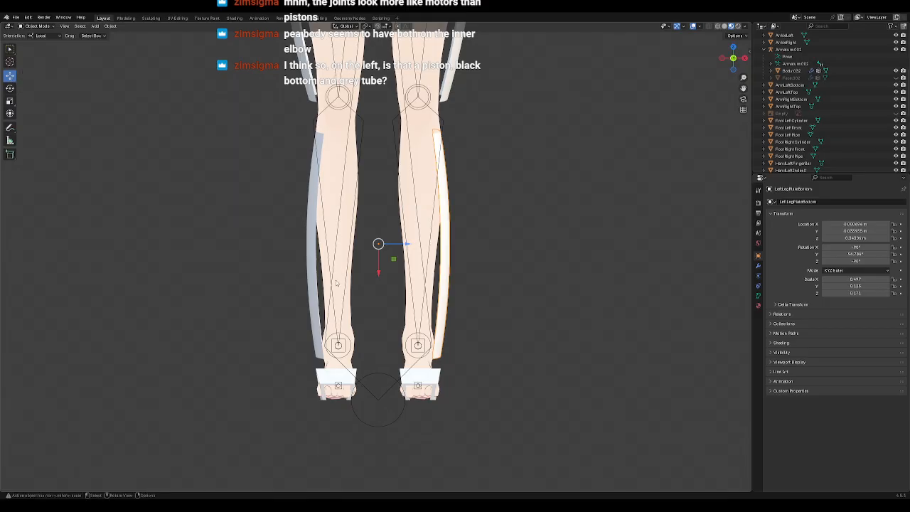
pyautogui.moveTo(379, 274); pyautogui.dragTo(379, 254)
pyautogui.click(10, 88)
pyautogui.moveTo(388, 206); pyautogui.dragTo(363, 186)
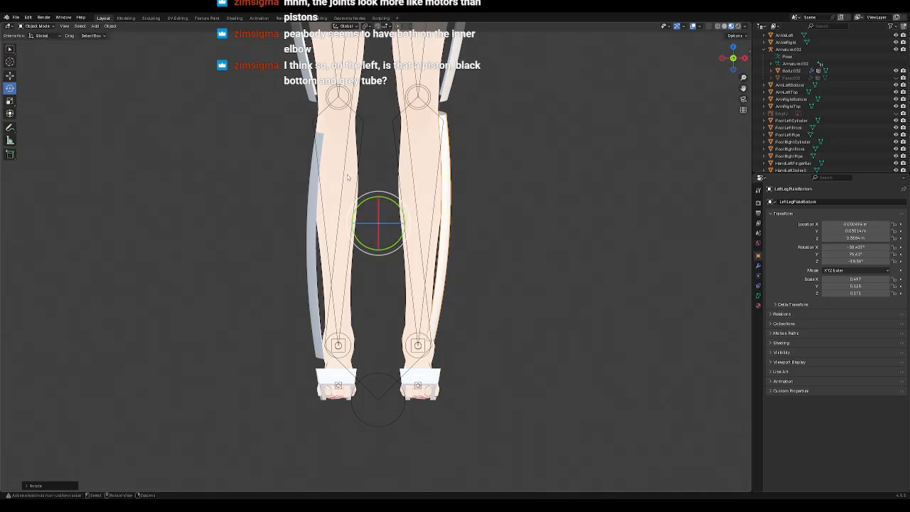
pyautogui.click(10, 75)
pyautogui.moveTo(378, 254); pyautogui.dragTo(379, 247)
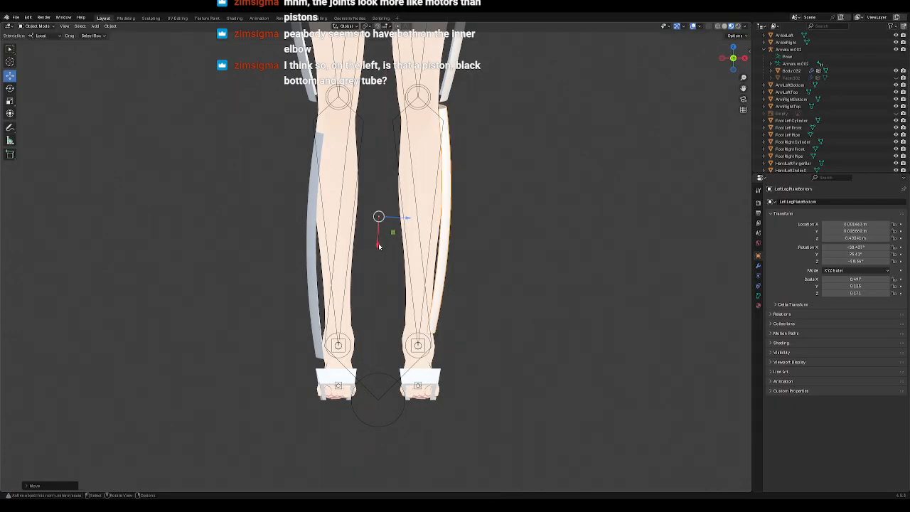
# Step: Hide the lower right leg plate and the Body.002 mesh
pyautogui.click(311, 241)
pyautogui.scroll(-5, 852, 133)
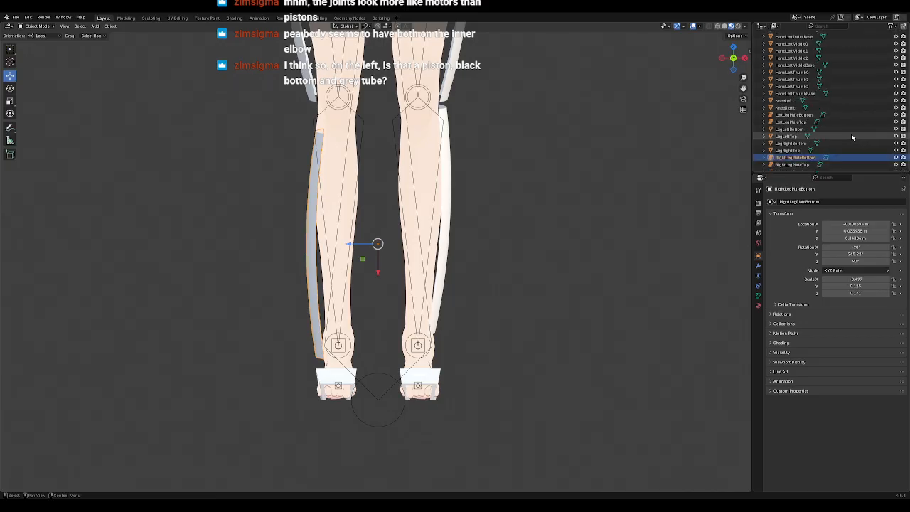
pyautogui.press('h')
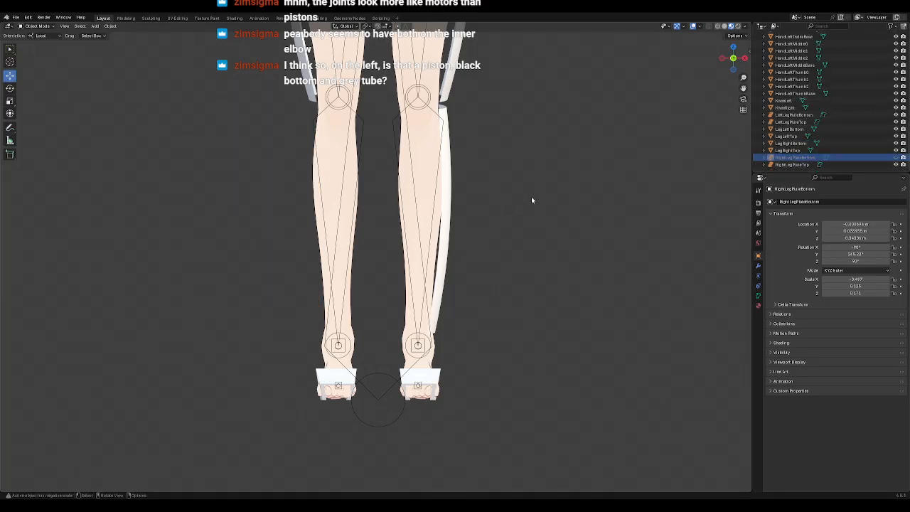
pyautogui.scroll(10, 869, 99)
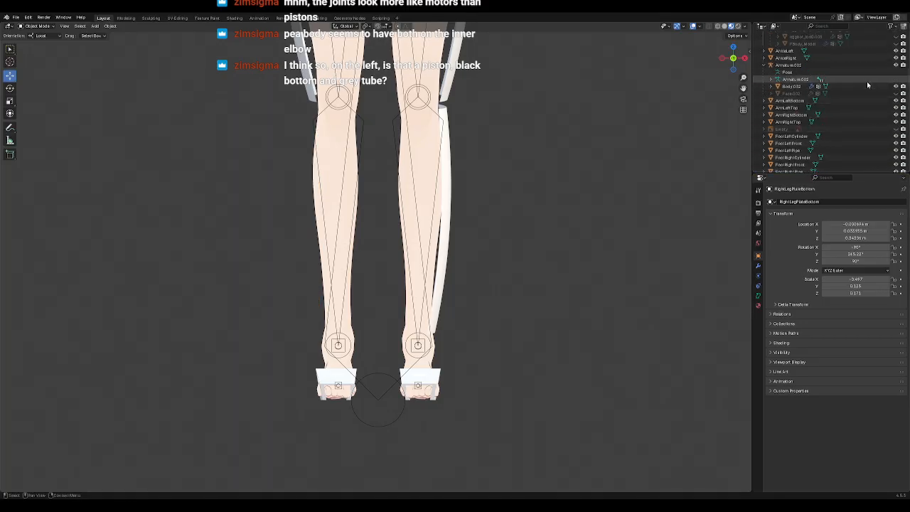
pyautogui.click(895, 86)
pyautogui.scroll(-4, 501, 222)
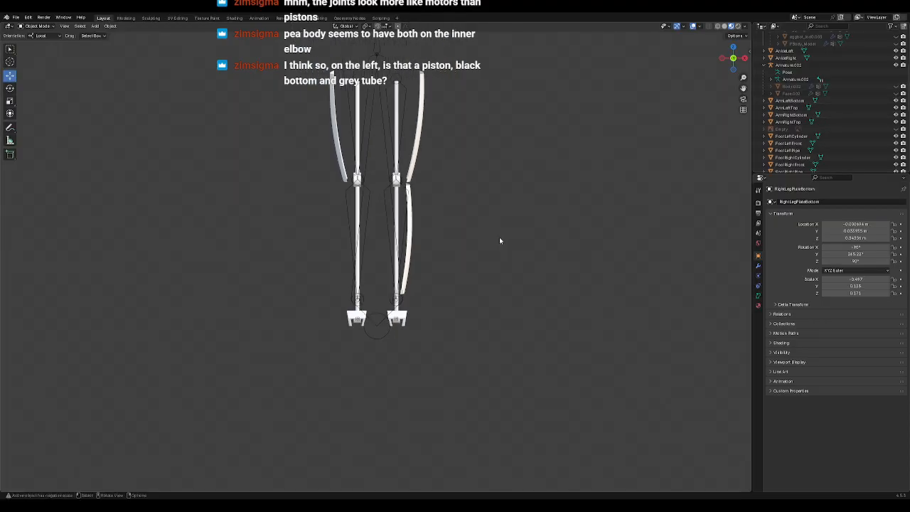
# Step: Examine the adjusted lower left leg plate against the leg rods, ankle and foot from the front and side
pyautogui.keyDown('shift'); pyautogui.moveTo(479, 203); pyautogui.dragTo(496, 270, button='middle'); pyautogui.keyUp('shift')
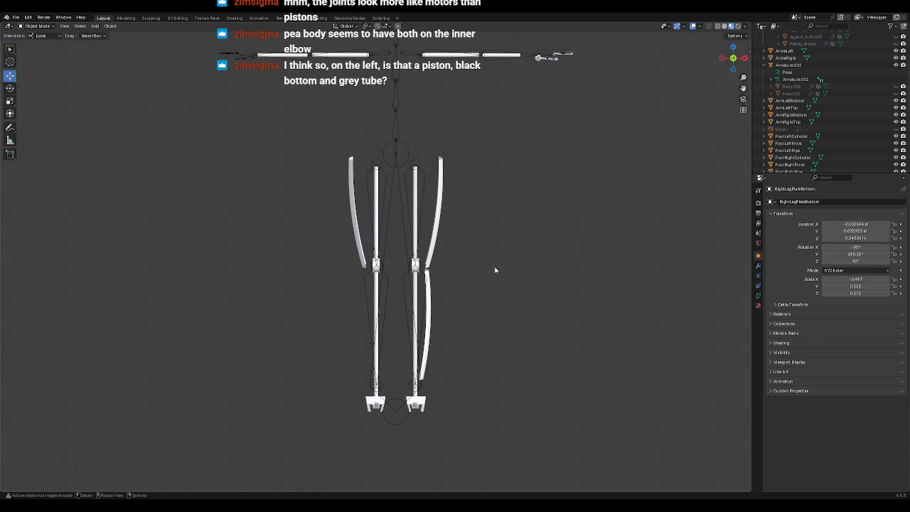
pyautogui.scroll(1, 463, 339)
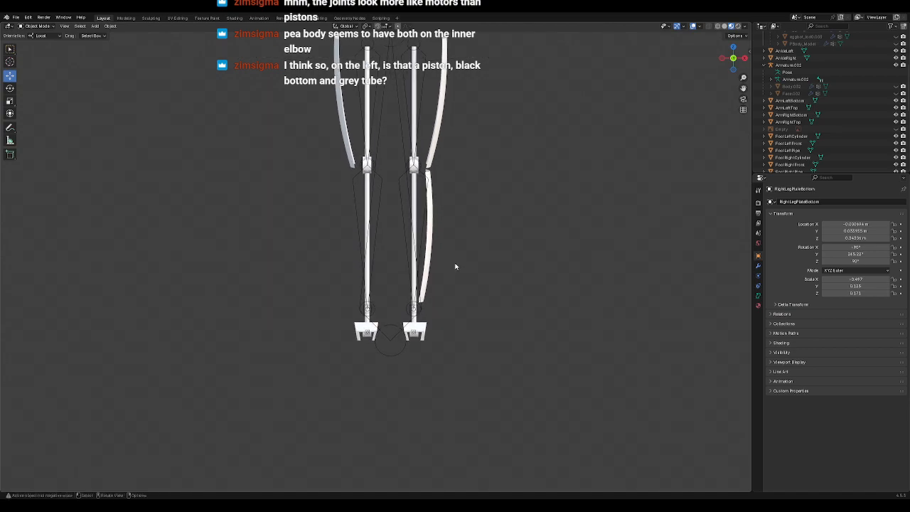
pyautogui.moveTo(499, 327); pyautogui.dragTo(481, 345, button='middle')
pyautogui.moveTo(377, 331); pyautogui.dragTo(413, 317, button='middle')
pyautogui.scroll(2, 412, 317)
pyautogui.scroll(-1, 413, 318)
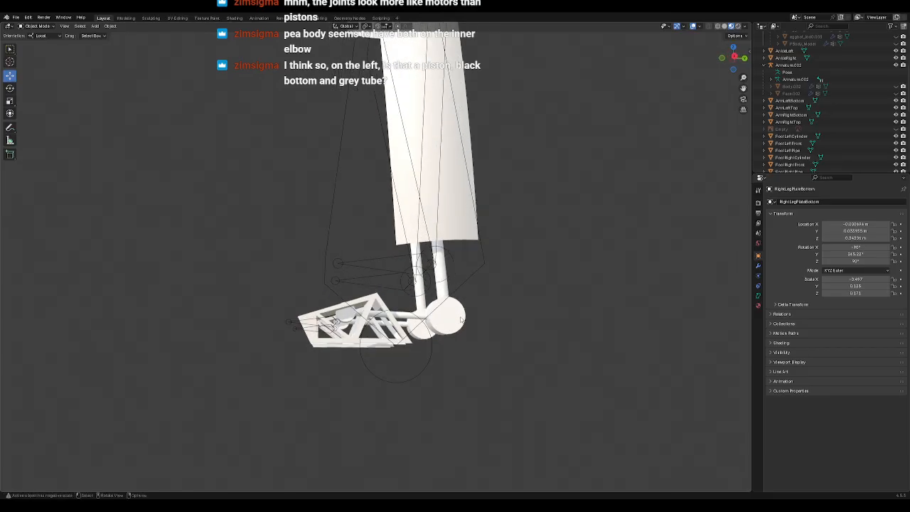
pyautogui.moveTo(449, 353)
pyautogui.mouseDown(button='middle')
pyautogui.moveTo(575, 365)
pyautogui.moveTo(427, 345)
pyautogui.moveTo(439, 358)
pyautogui.mouseUp(button='middle')
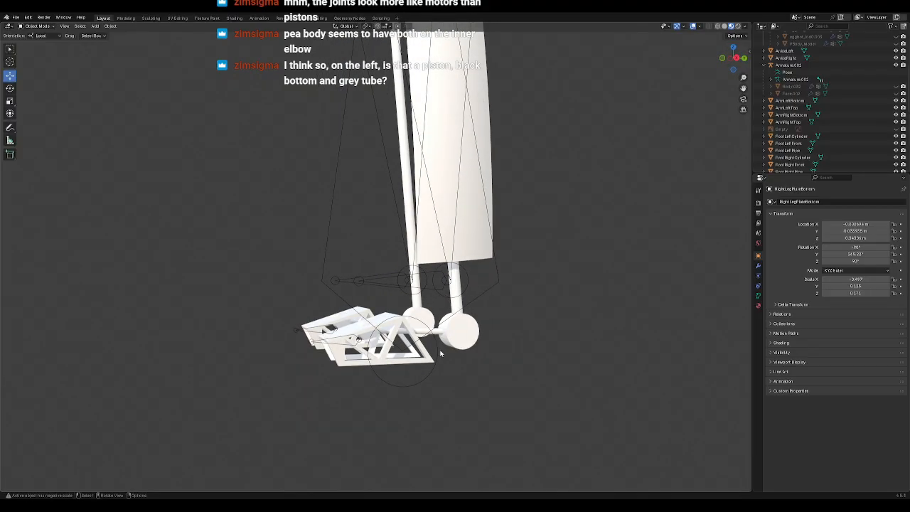
pyautogui.scroll(-4, 441, 352)
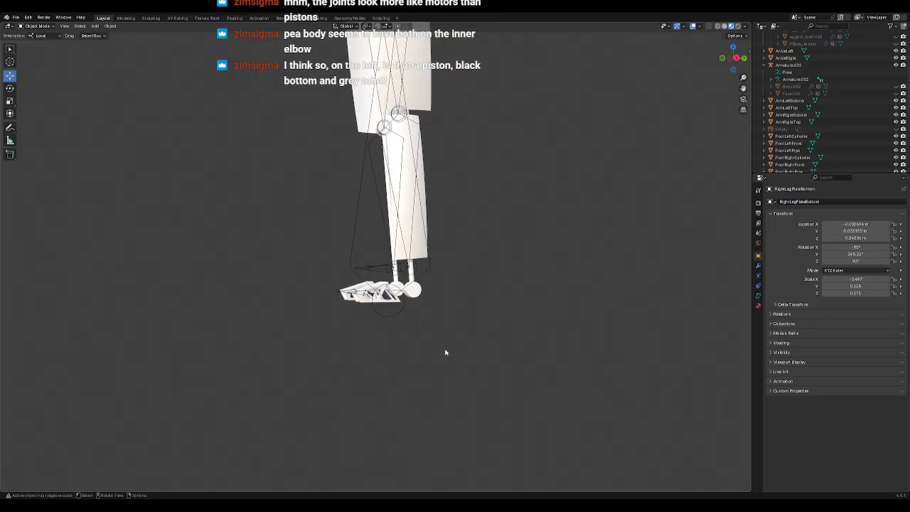
pyautogui.press('KP_1')
pyautogui.keyDown('shift'); pyautogui.moveTo(457, 257); pyautogui.dragTo(472, 328, button='middle'); pyautogui.keyUp('shift')
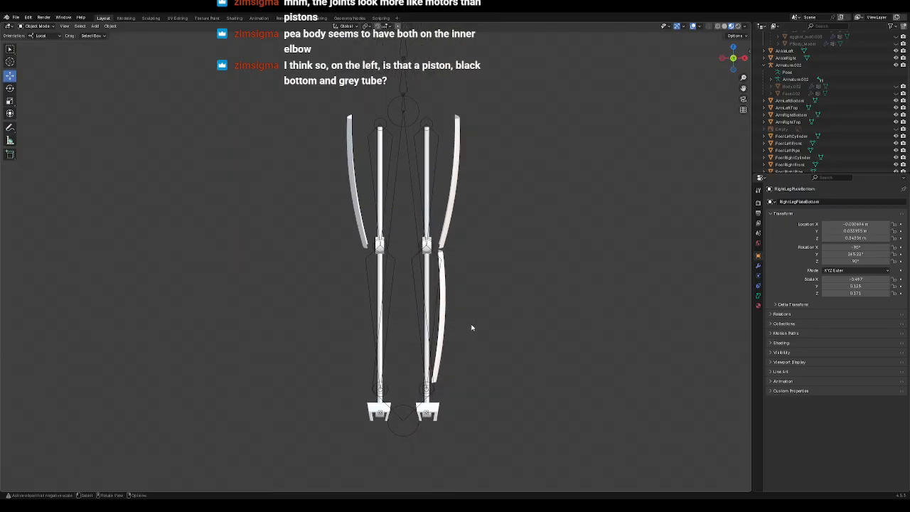
# Step: Unhide the old lower right leg plate and delete it
pyautogui.scroll(-6, 863, 157)
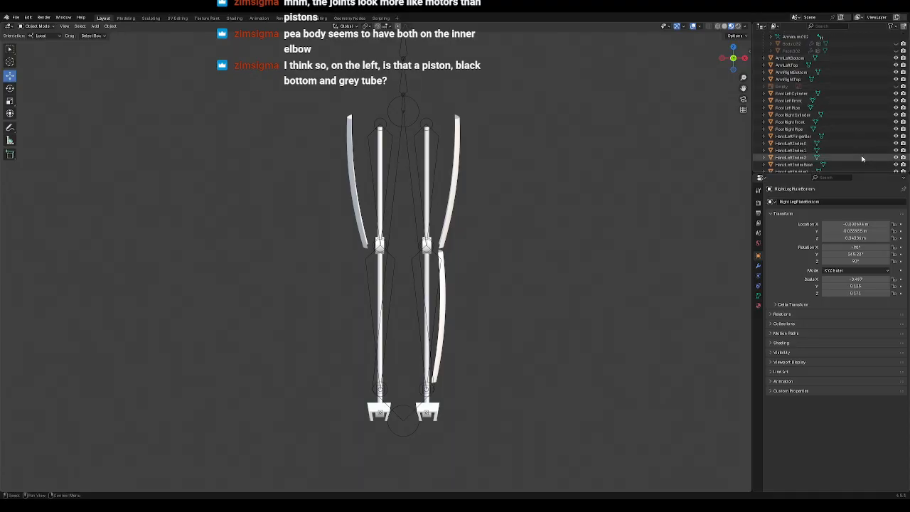
pyautogui.scroll(-3, 862, 157)
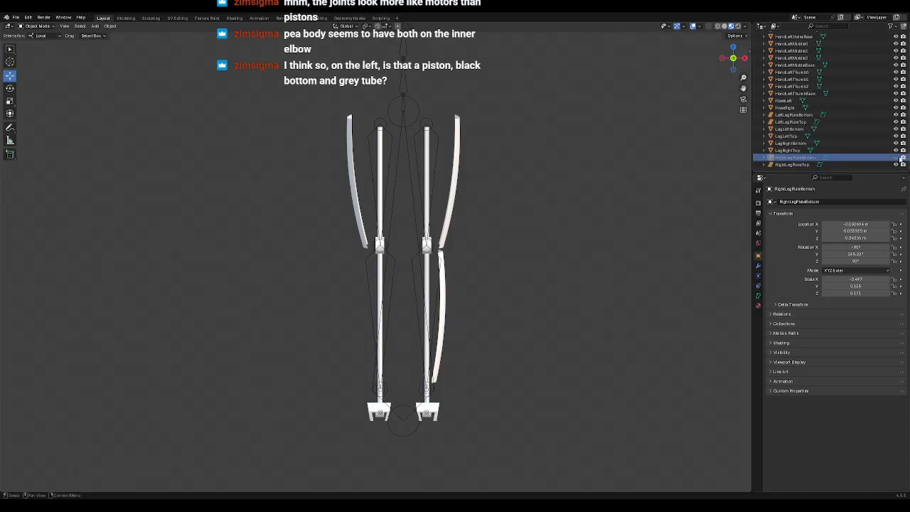
pyautogui.click(897, 158)
pyautogui.click(795, 165)
pyautogui.click(791, 159)
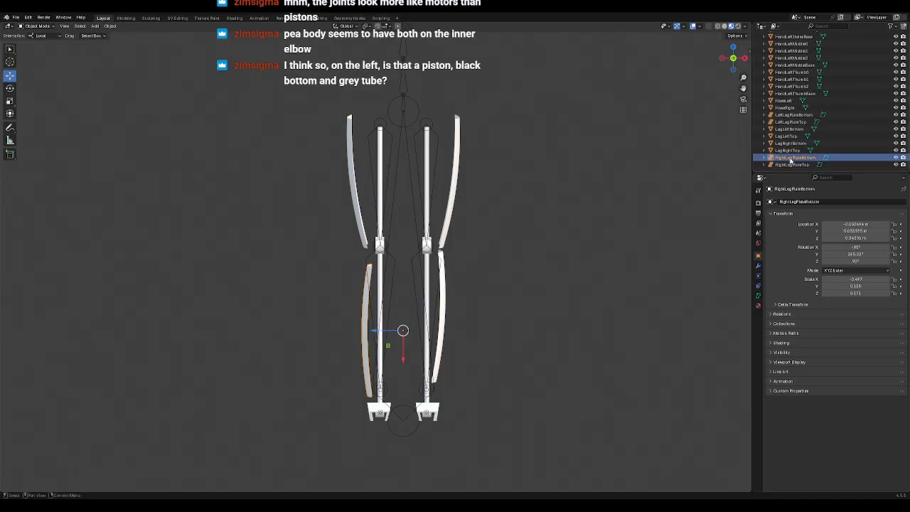
pyautogui.press('Delete')
# Step: Duplicate the lower left leg plate and rename the copy RightLegPlateBottom
pyautogui.click(447, 290)
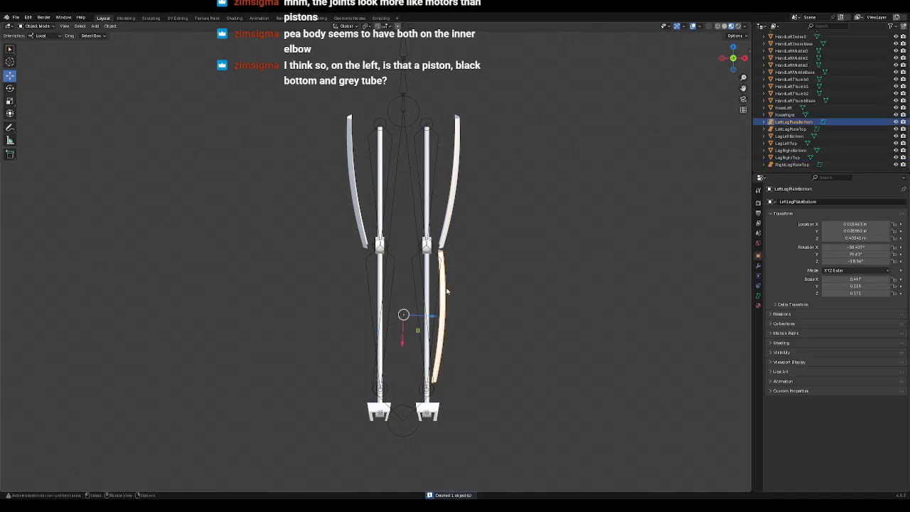
pyautogui.scroll(-4, 532, 266)
pyautogui.scroll(4, 521, 268)
pyautogui.keyDown('shift'); pyautogui.moveTo(524, 331); pyautogui.dragTo(522, 261, button='middle'); pyautogui.keyUp('shift')
pyautogui.click(793, 128)
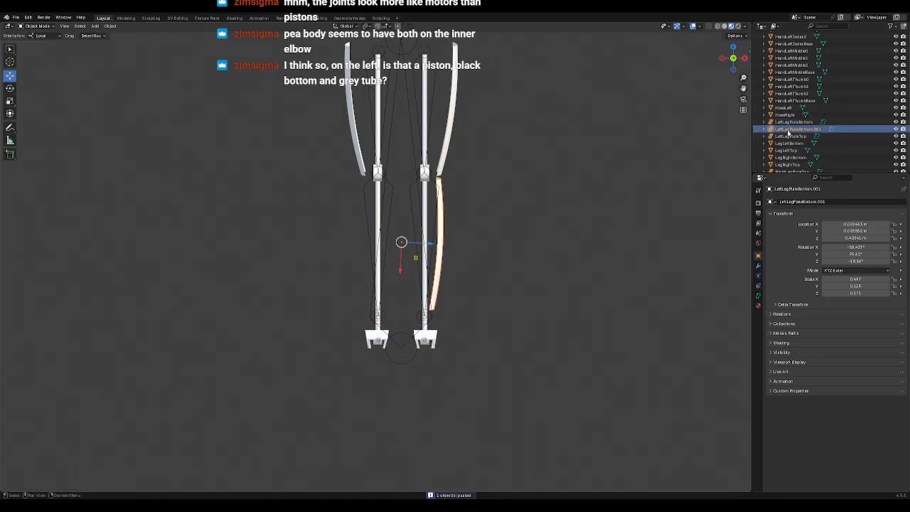
pyautogui.doubleClick(789, 131)
pyautogui.press('End')
pyautogui.press('BackSpace')
pyautogui.press('BackSpace')
pyautogui.press('BackSpace')
pyautogui.press('BackSpace')
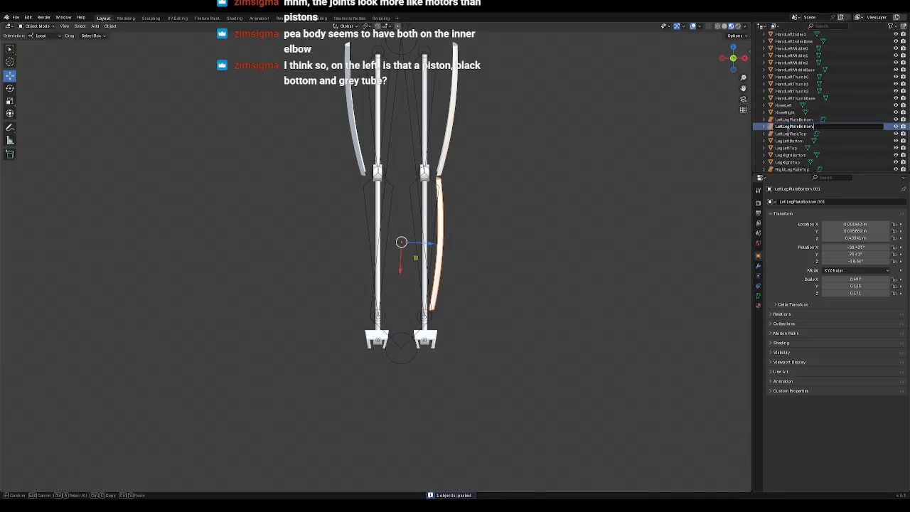
pyautogui.press('Delete')
pyautogui.press('Delete')
pyautogui.press('Delete')
pyautogui.press('Delete')
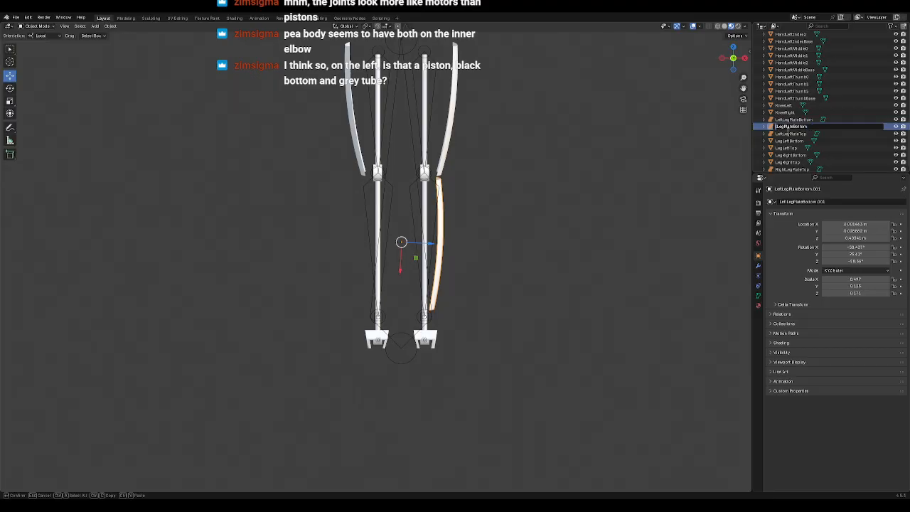
pyautogui.write('Right')
pyautogui.press('Return')
# Step: Negate the X location of RightLegPlateBottom and mirror it across X onto the right leg
pyautogui.scroll(-1, 789, 133)
pyautogui.click(858, 223)
pyautogui.write('-')
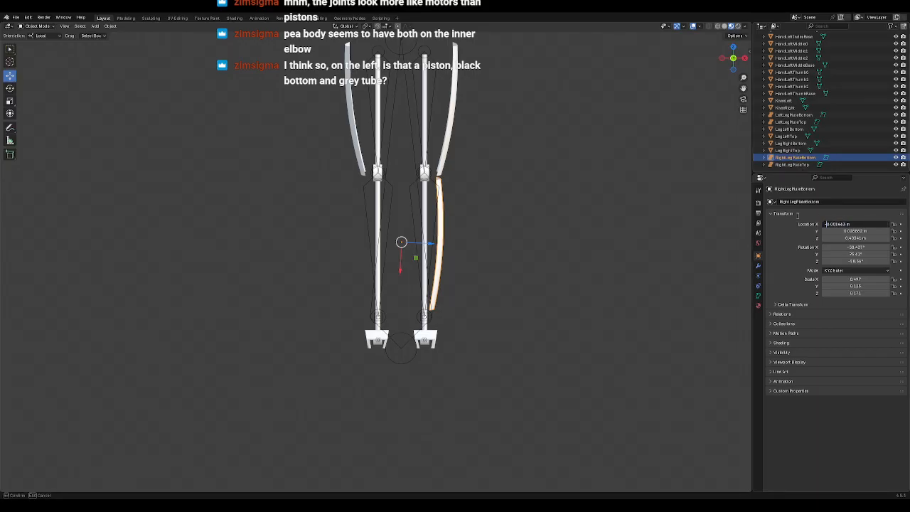
pyautogui.press('Return')
pyautogui.rightClick(497, 234)
pyautogui.moveTo(533, 229)
pyautogui.click(573, 239)
pyautogui.click(535, 236)
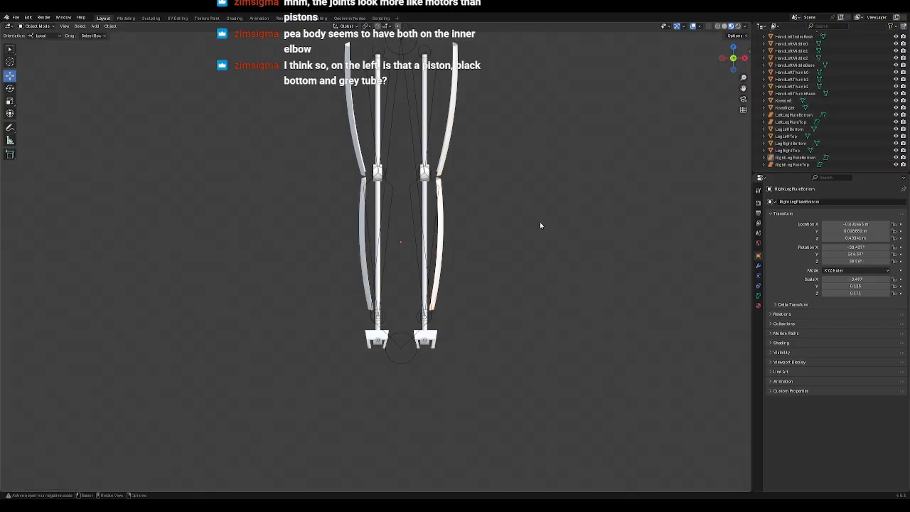
# Step: Examine the symmetry and overall silhouette of the four leg plates from the front
pyautogui.scroll(-3, 540, 222)
pyautogui.keyDown('shift'); pyautogui.moveTo(500, 192); pyautogui.dragTo(503, 262, button='middle'); pyautogui.keyUp('shift')
pyautogui.scroll(3, 503, 262)
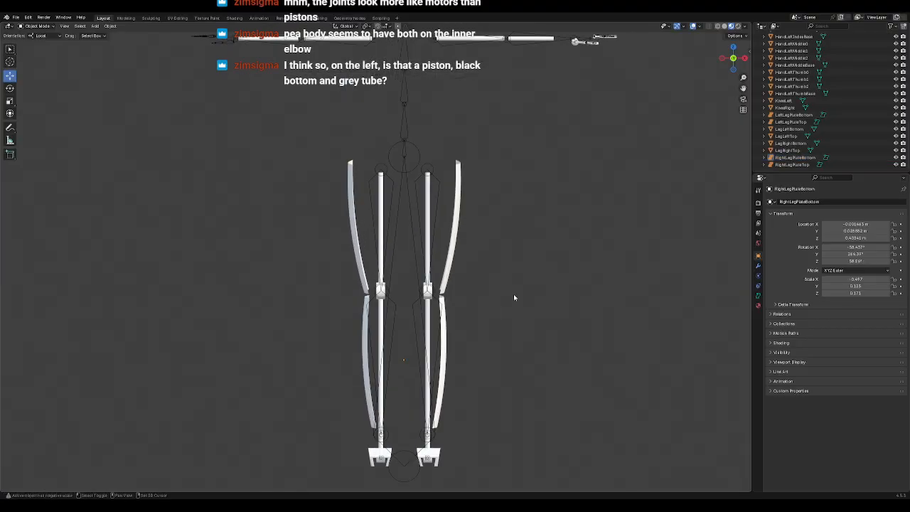
pyautogui.keyDown('shift'); pyautogui.moveTo(514, 295); pyautogui.dragTo(528, 249, button='middle'); pyautogui.keyUp('shift')
pyautogui.scroll(-5, 527, 248)
pyautogui.scroll(2, 528, 248)
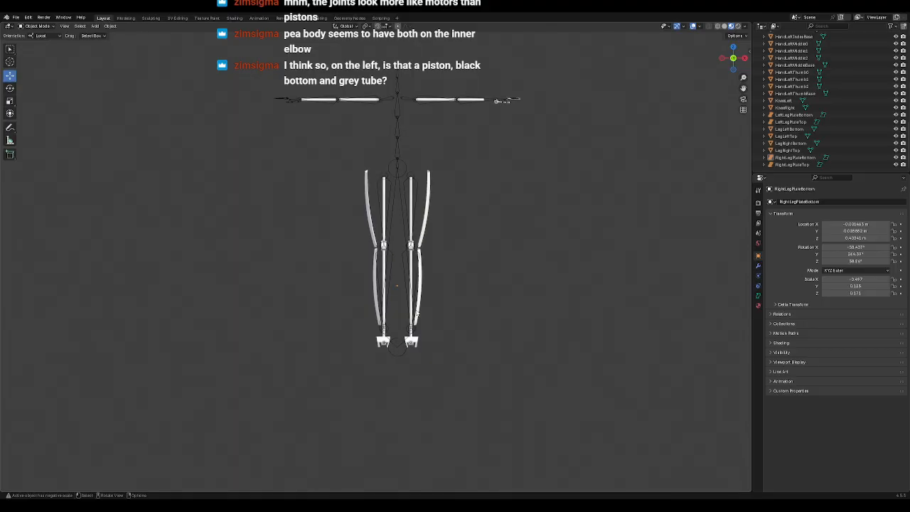
pyautogui.scroll(3, 463, 334)
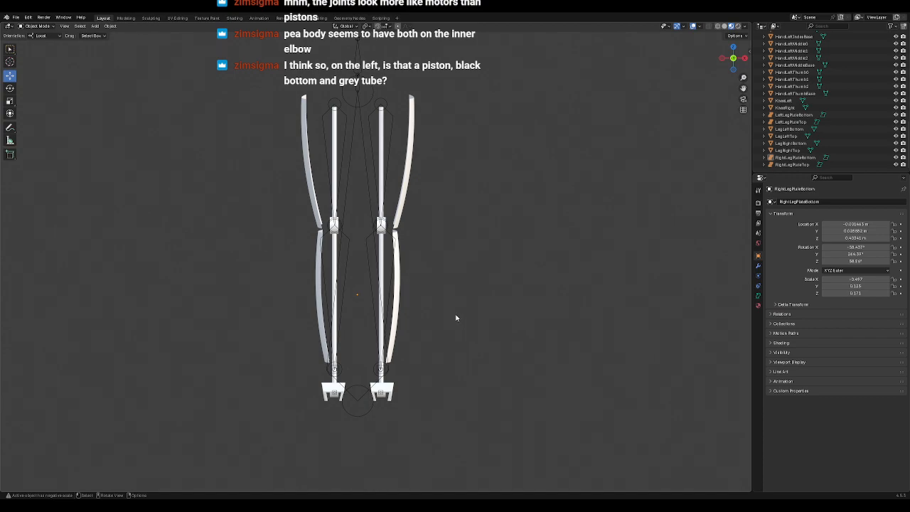
pyautogui.scroll(-3, 456, 318)
pyautogui.keyDown('shift'); pyautogui.moveTo(450, 237); pyautogui.dragTo(475, 365, button='middle'); pyautogui.keyUp('shift')
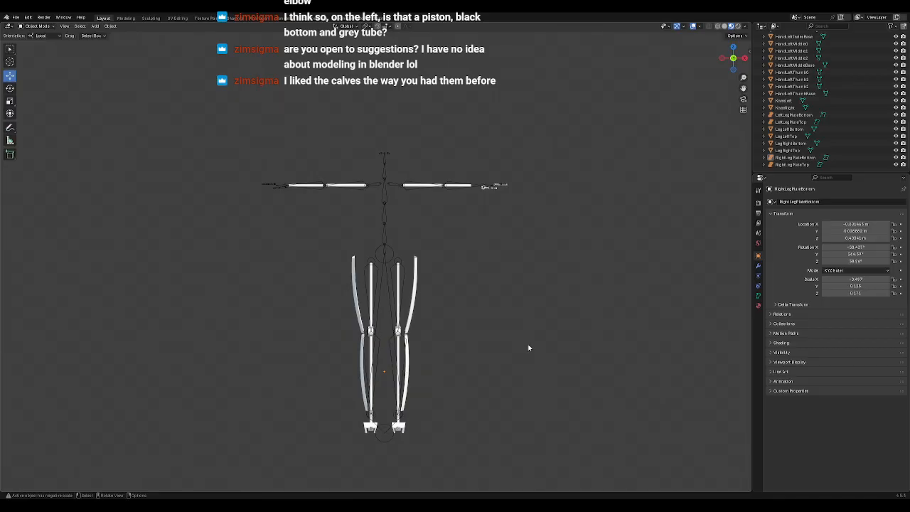
# Step: Undo the recent edits to LeftLegPlateBottom and RightLegPlateBottom back to their earlier calf placement
pyautogui.hotkey('ctrl', 'z')
pyautogui.hotkey('ctrl', 'z')
pyautogui.hotkey('ctrl', 'z')
pyautogui.hotkey('ctrl', 'z')
pyautogui.hotkey('ctrl', 'z')
pyautogui.hotkey('ctrl', 'z')
pyautogui.hotkey('ctrl', 'z')
pyautogui.hotkey('ctrl', 'z')
pyautogui.hotkey('ctrl', 'z')
pyautogui.hotkey('ctrl', 'z')
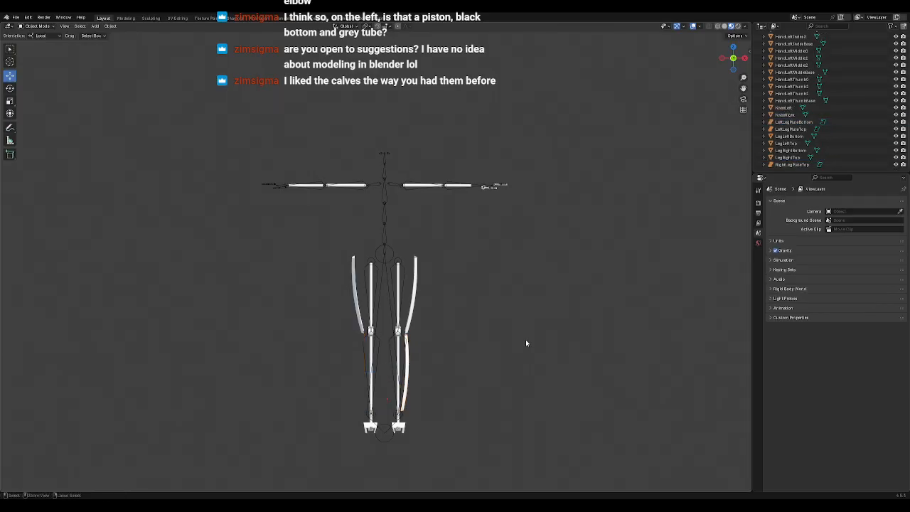
pyautogui.hotkey('ctrl', 'shift', 'z')
pyautogui.hotkey('ctrl', 'z')
pyautogui.hotkey('ctrl', 'z')
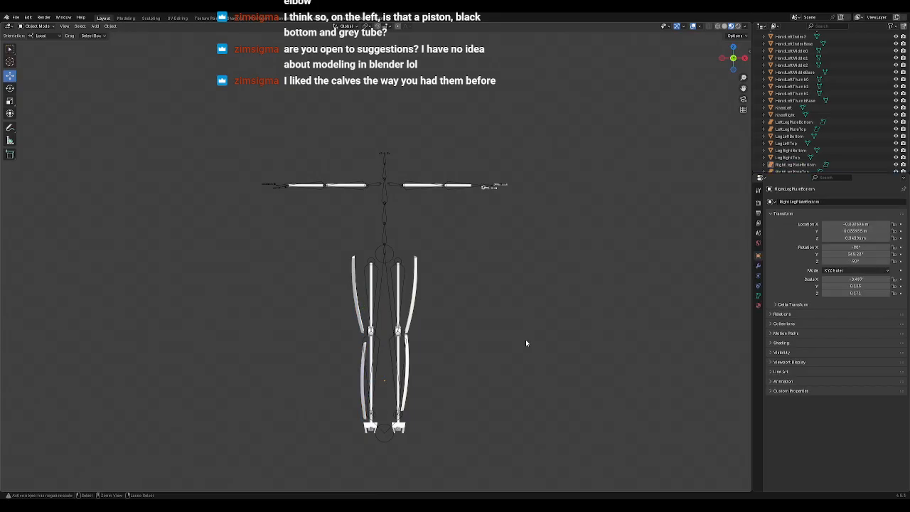
pyautogui.hotkey('ctrl', 'z')
pyautogui.hotkey('ctrl', 'z')
pyautogui.hotkey('ctrl', 'z')
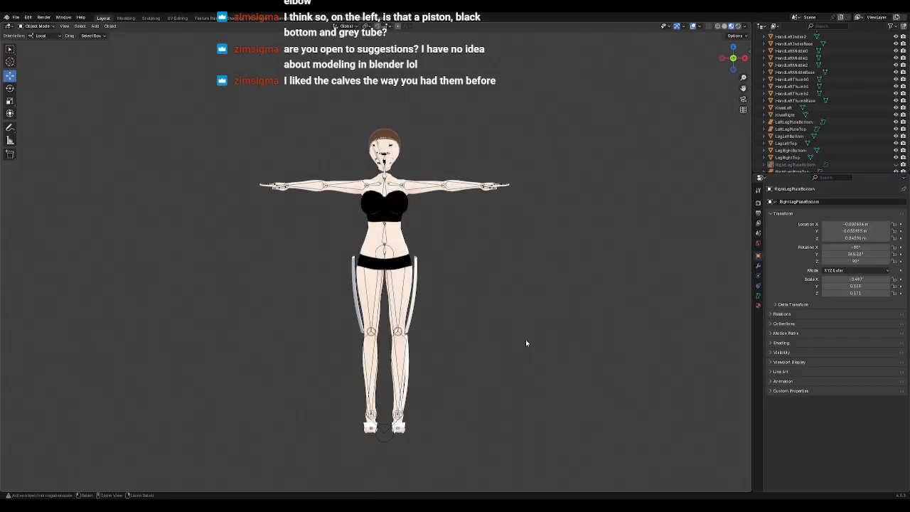
pyautogui.hotkey('ctrl', 'z')
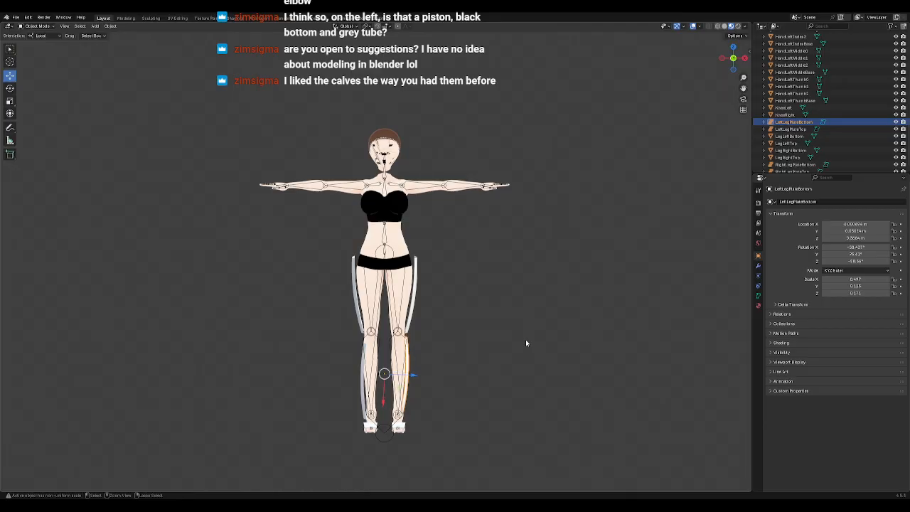
pyautogui.hotkey('ctrl', 'z')
pyautogui.hotkey('ctrl', 'z')
pyautogui.hotkey('ctrl', 'z')
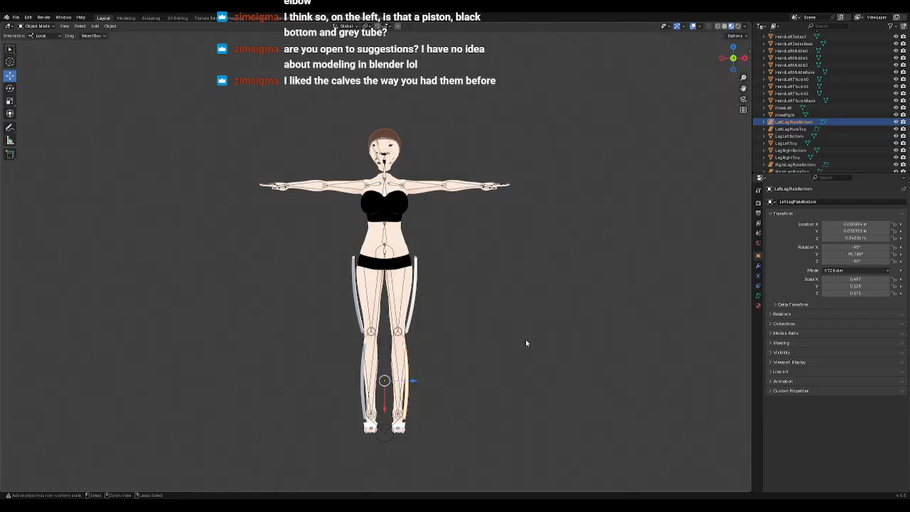
pyautogui.hotkey('ctrl', 'z')
pyautogui.hotkey('ctrl', 'z')
pyautogui.hotkey('ctrl', 'z')
# Step: Deselect the plate and save the file with the restored lower leg plates
pyautogui.click(479, 307)
pyautogui.keyDown('shift'); pyautogui.moveTo(459, 369); pyautogui.dragTo(470, 302, button='middle'); pyautogui.keyUp('shift')
pyautogui.hotkey('ctrl', 's')
pyautogui.scroll(3, 469, 299)
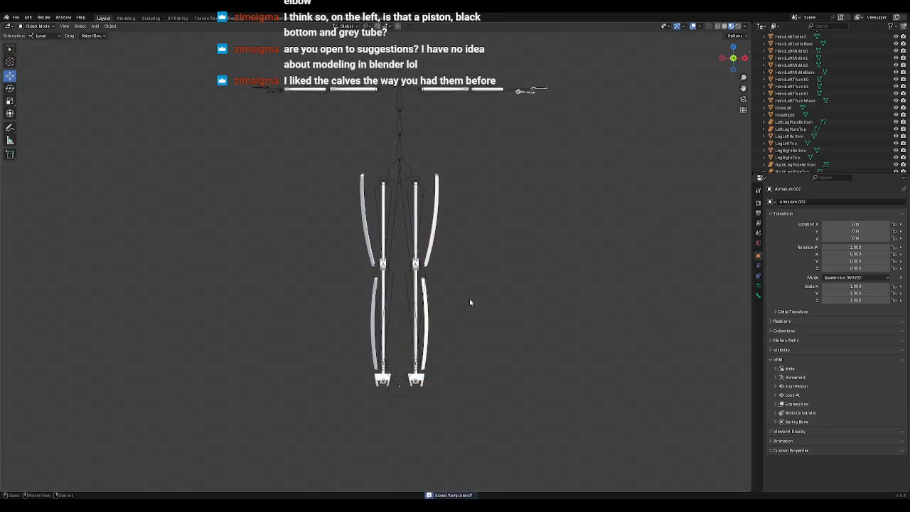
pyautogui.keyDown('shift'); pyautogui.moveTo(487, 273); pyautogui.dragTo(476, 315, button='middle'); pyautogui.keyUp('shift')
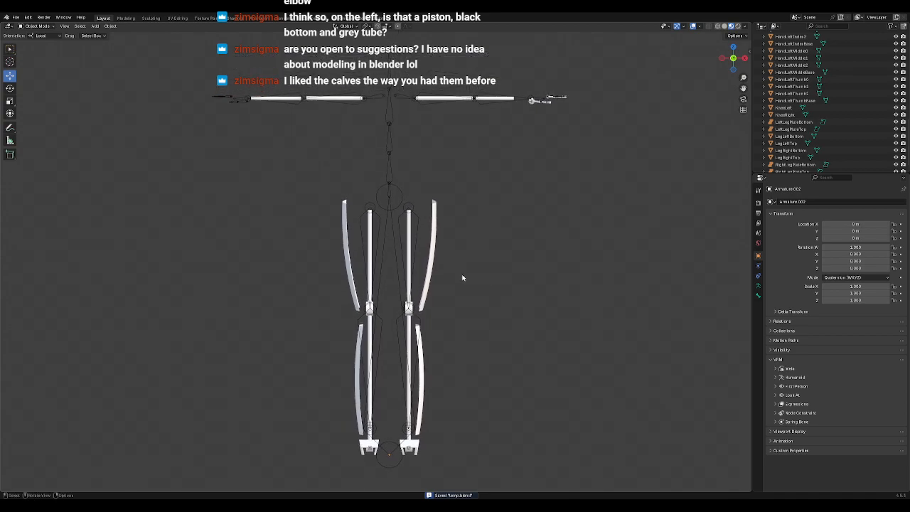
# Step: Compare the leg plates with the Body.002 mesh by showing it briefly and hiding it again
pyautogui.scroll(10, 825, 132)
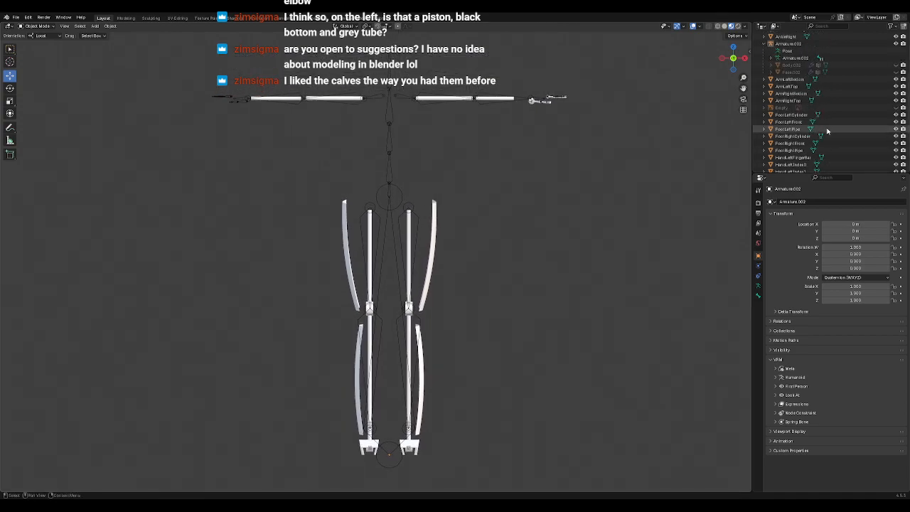
pyautogui.click(897, 122)
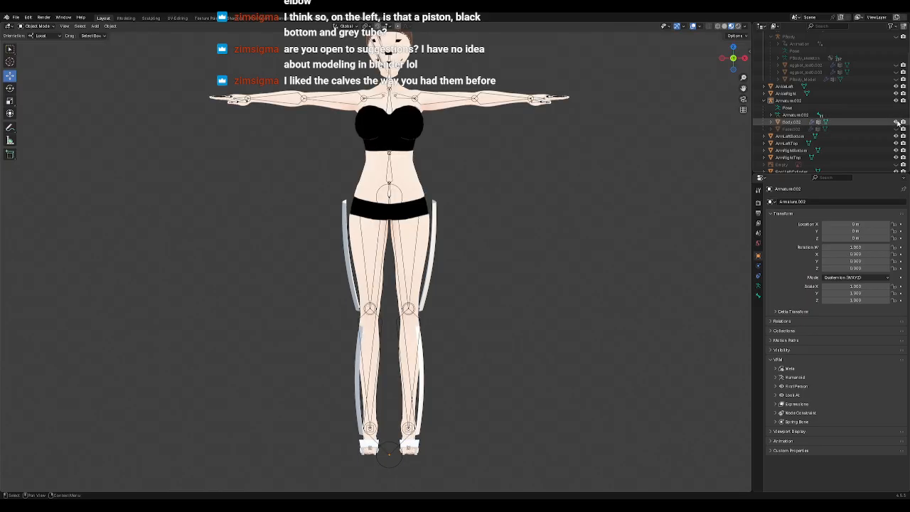
pyautogui.click(896, 122)
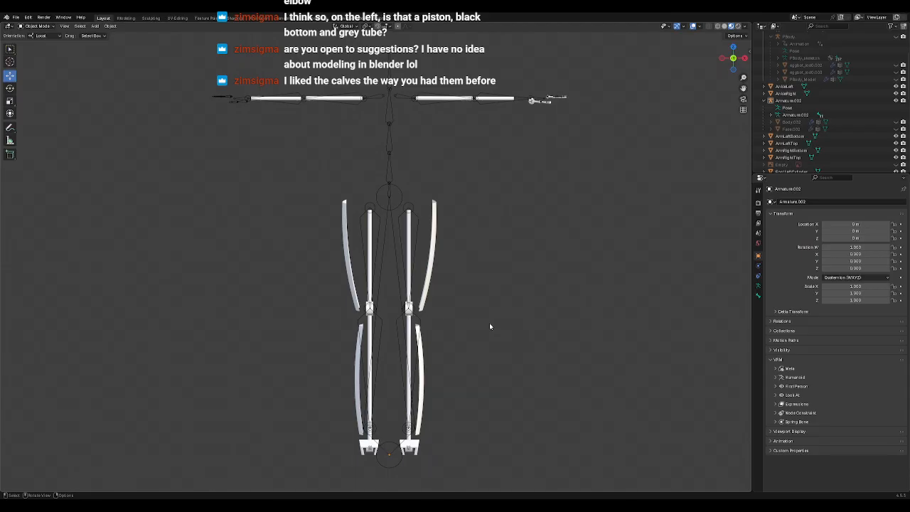
# Step: Examine the leg plates, knee joints and feet from the side, from an angle and from the front
pyautogui.keyDown('shift'); pyautogui.moveTo(490, 325); pyautogui.dragTo(508, 280, button='middle'); pyautogui.keyUp('shift')
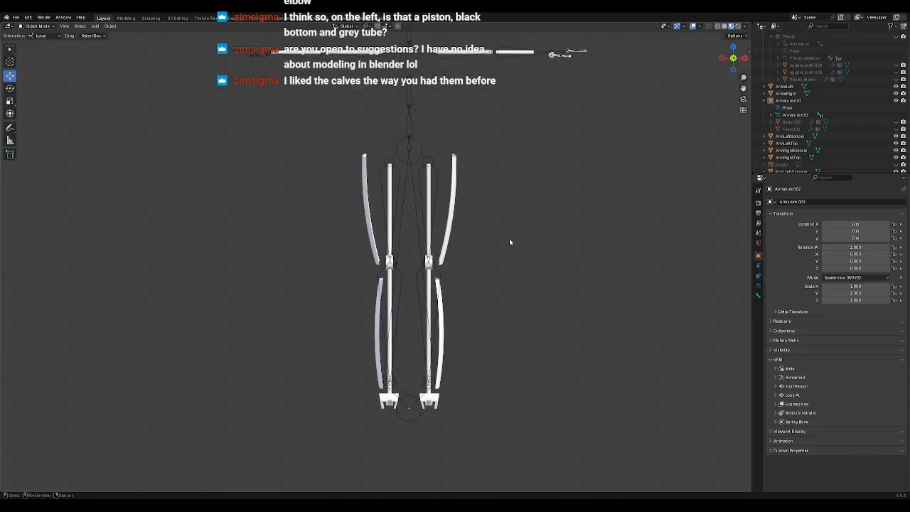
pyautogui.moveTo(508, 242); pyautogui.dragTo(453, 254, button='middle')
pyautogui.scroll(5, 453, 324)
pyautogui.scroll(-1, 453, 325)
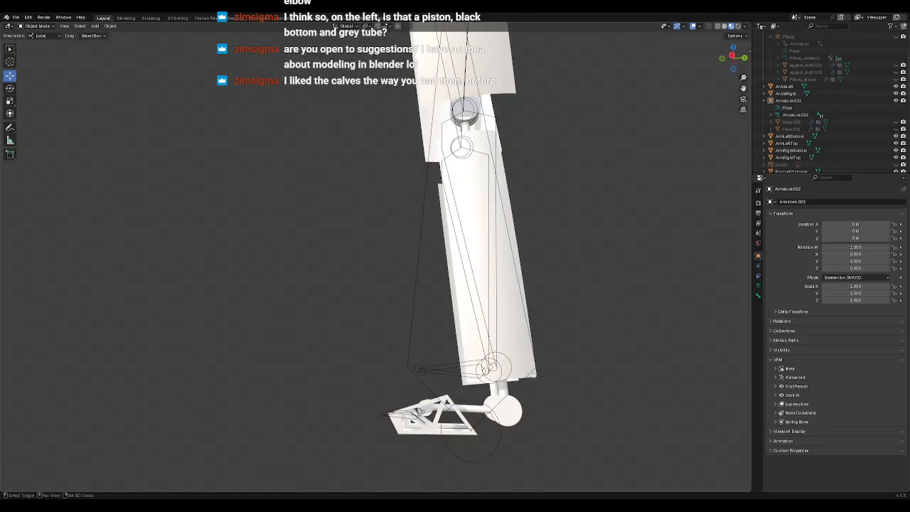
pyautogui.keyDown('shift'); pyautogui.moveTo(546, 385); pyautogui.dragTo(516, 321, button='middle'); pyautogui.keyUp('shift')
pyautogui.moveTo(462, 341); pyautogui.dragTo(540, 329, button='middle')
pyautogui.keyDown('shift'); pyautogui.moveTo(534, 244); pyautogui.dragTo(519, 339, button='middle'); pyautogui.keyUp('shift')
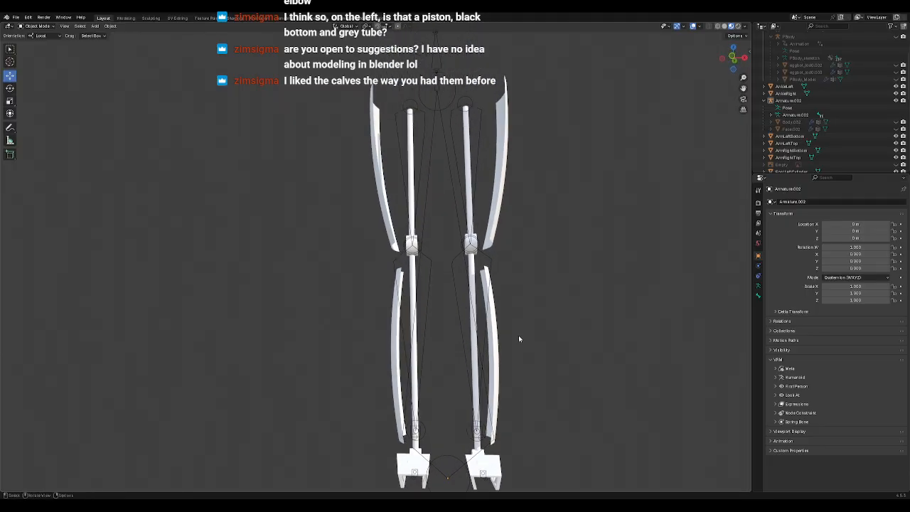
pyautogui.scroll(-5, 538, 305)
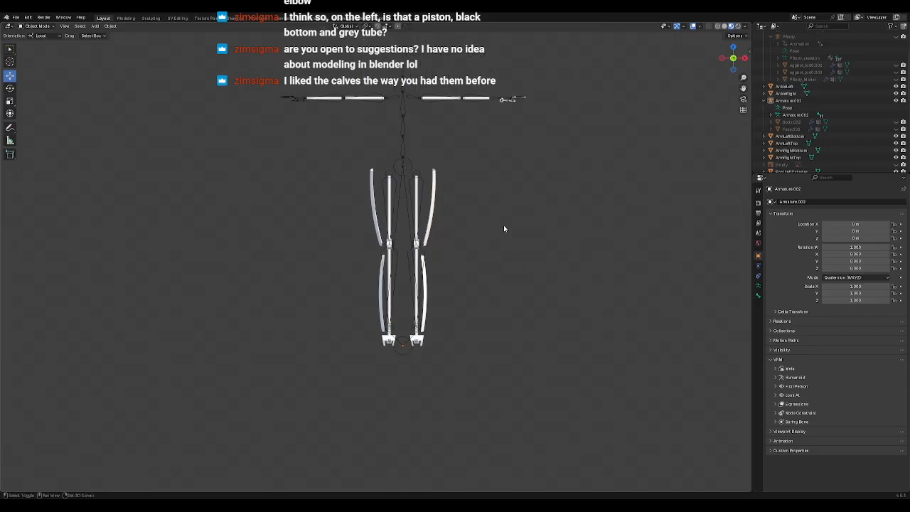
pyautogui.keyDown('shift'); pyautogui.moveTo(505, 236); pyautogui.dragTo(498, 289, button='middle'); pyautogui.keyUp('shift')
pyautogui.scroll(4, 498, 289)
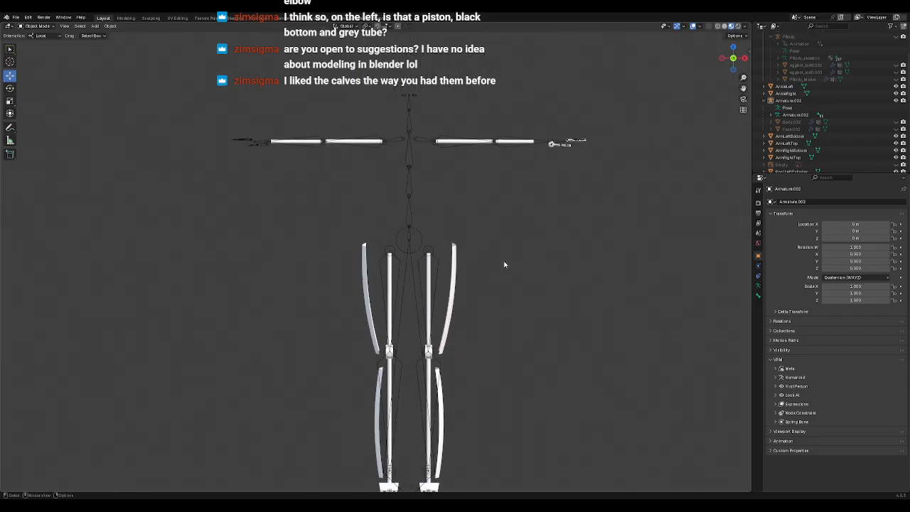
# Step: Select the upper left leg plate and compare its fit against the temporarily shown body mesh
pyautogui.click(453, 260)
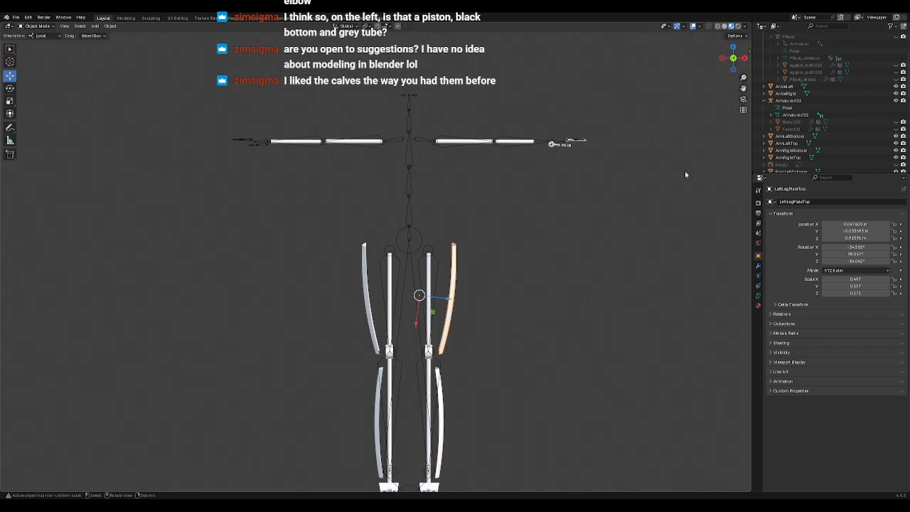
pyautogui.click(897, 123)
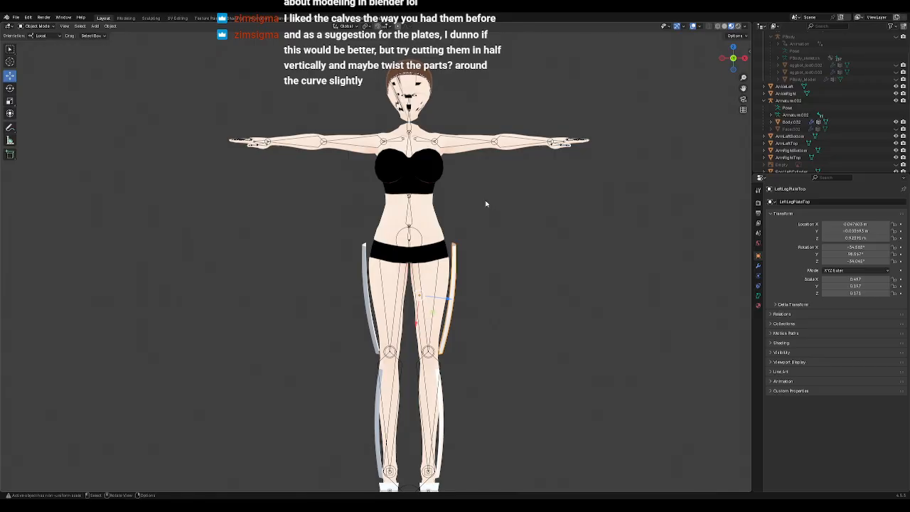
pyautogui.click(895, 122)
# Step: Try narrowing the upper left leg plate along its local Y axis in the side view
pyautogui.moveTo(597, 279); pyautogui.dragTo(498, 263, button='middle')
pyautogui.scroll(-2, 518, 281)
pyautogui.scroll(5, 496, 250)
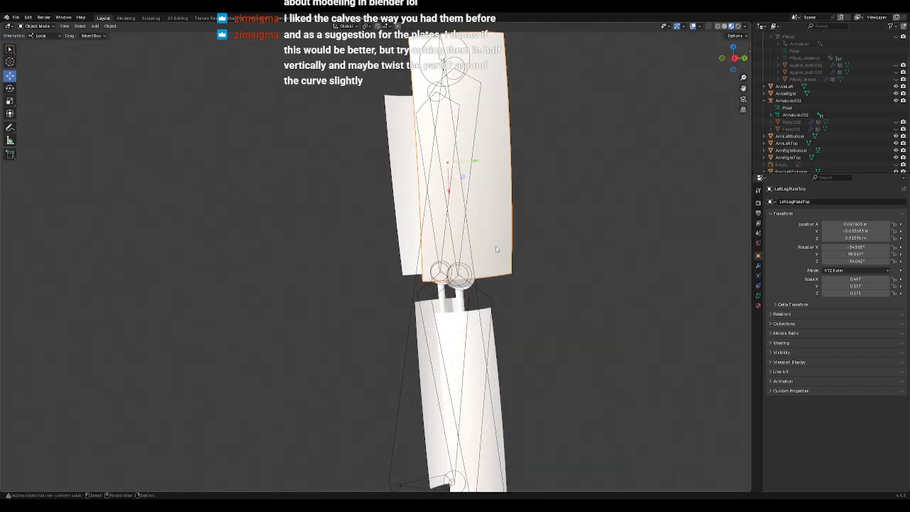
pyautogui.moveTo(549, 235)
pyautogui.mouseDown(button='middle')
pyautogui.moveTo(519, 235)
pyautogui.moveTo(563, 239)
pyautogui.mouseUp(button='middle')
pyautogui.press('KP_3')
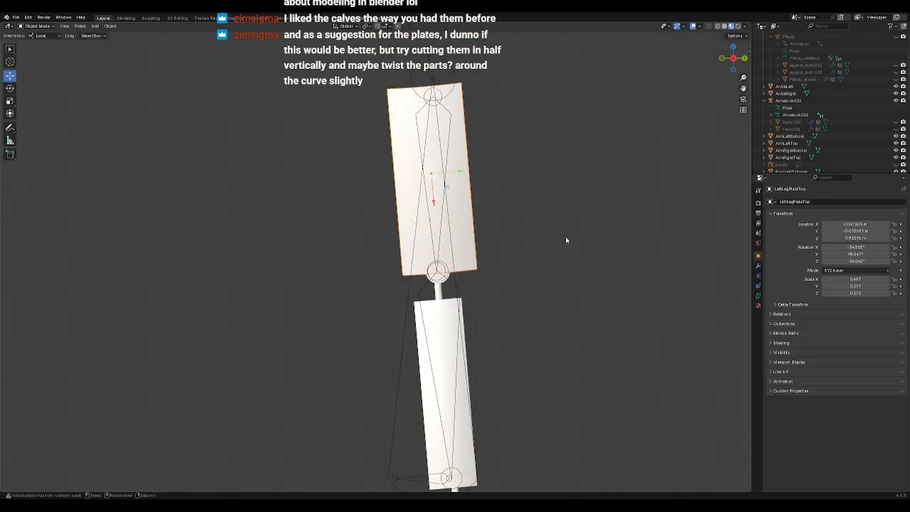
pyautogui.scroll(-2, 565, 240)
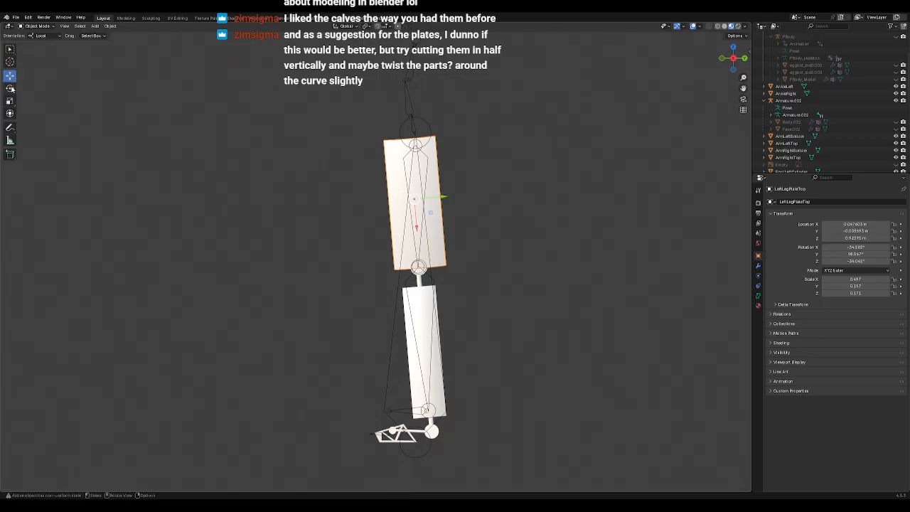
pyautogui.click(10, 100)
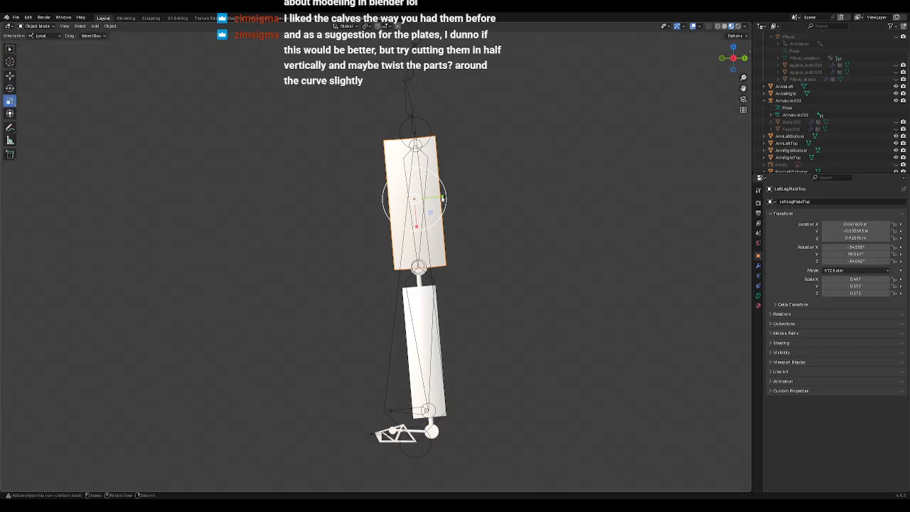
pyautogui.moveTo(447, 195); pyautogui.dragTo(433, 199)
# Step: Try deepening the upper left leg plate's curve along its local Z axis and shift it inward toward the leg
pyautogui.moveTo(437, 204); pyautogui.dragTo(424, 240, button='middle')
pyautogui.scroll(3, 545, 236)
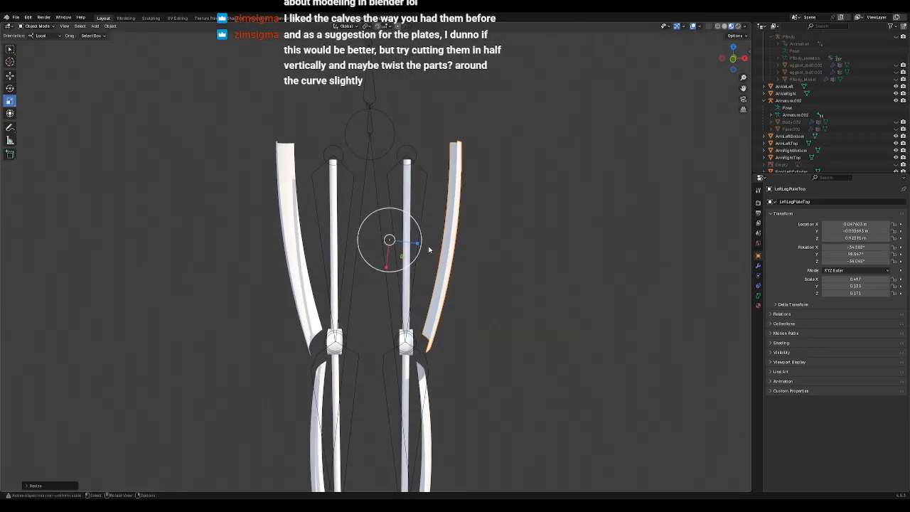
pyautogui.moveTo(418, 244); pyautogui.dragTo(355, 236)
pyautogui.click(11, 76)
pyautogui.press('KP_1')
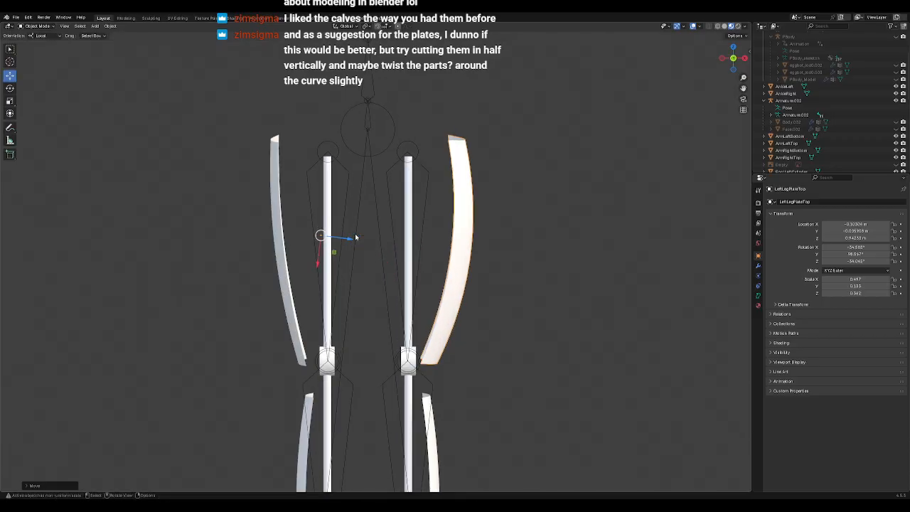
# Step: Examine the reshaped upper left leg plate against the other plates from the front, the side and at an angle
pyautogui.scroll(-4, 356, 237)
pyautogui.scroll(1, 504, 297)
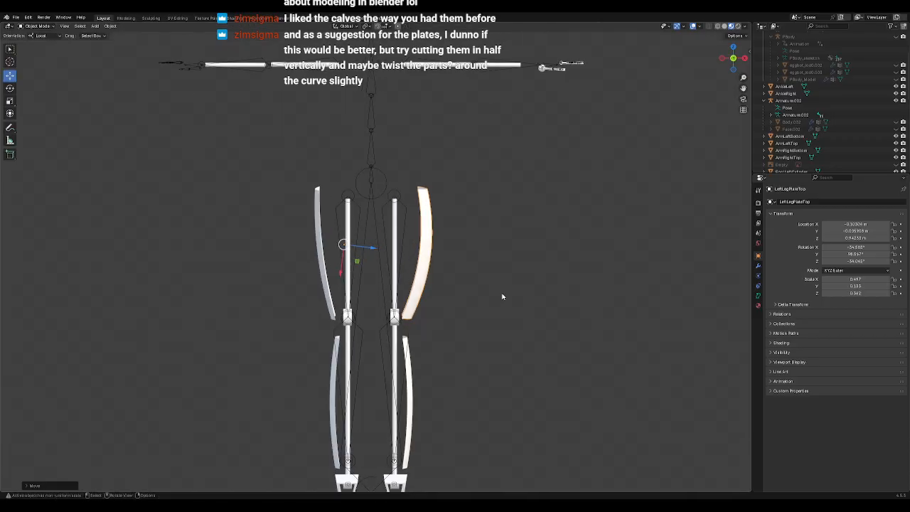
pyautogui.scroll(2, 458, 327)
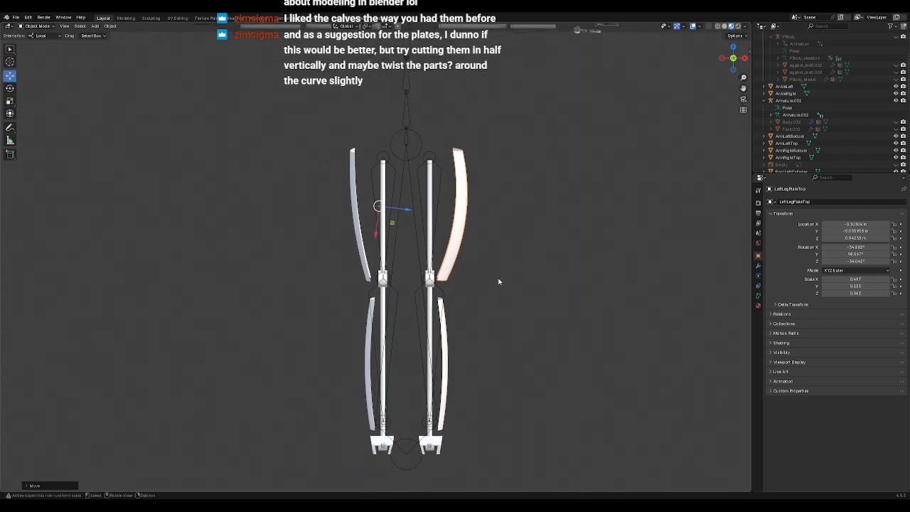
pyautogui.moveTo(498, 269); pyautogui.dragTo(473, 284, button='middle')
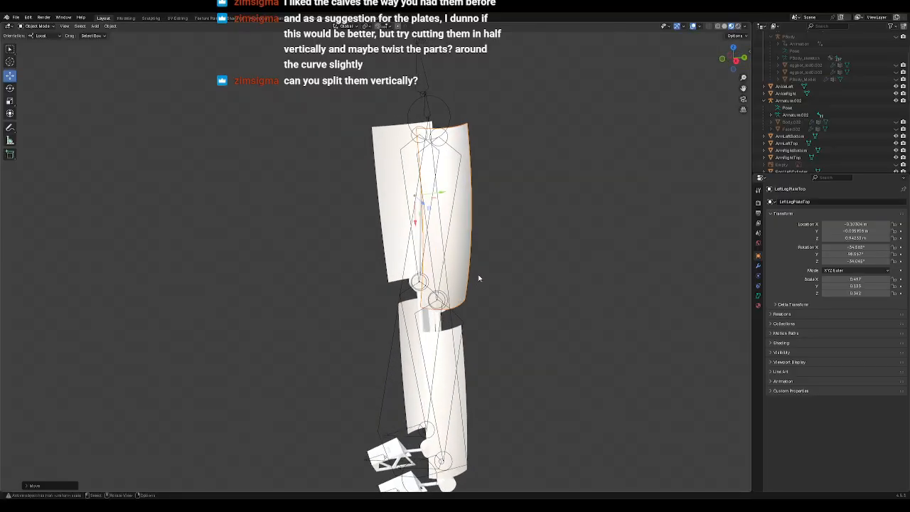
pyautogui.moveTo(500, 263)
pyautogui.mouseDown(button='middle')
pyautogui.moveTo(554, 277)
pyautogui.moveTo(522, 228)
pyautogui.moveTo(484, 254)
pyautogui.moveTo(504, 275)
pyautogui.mouseUp(button='middle')
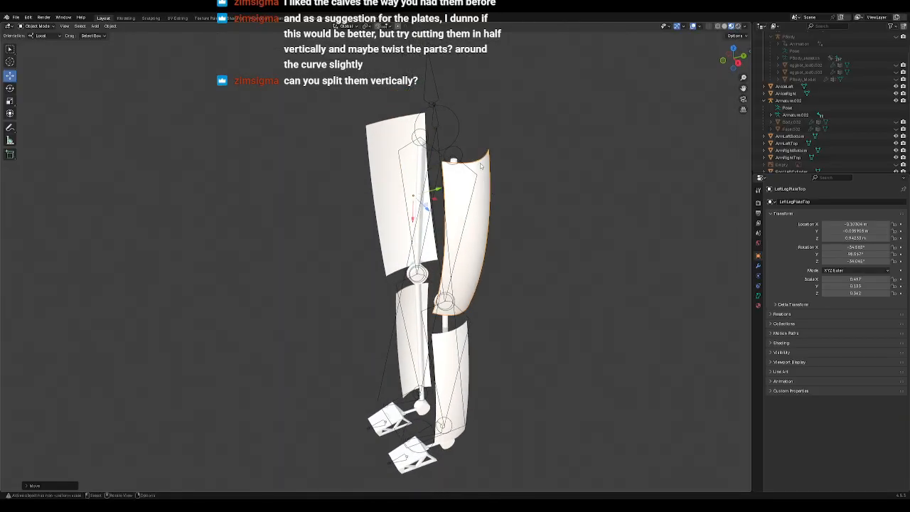
pyautogui.moveTo(480, 156); pyautogui.dragTo(450, 172, button='middle')
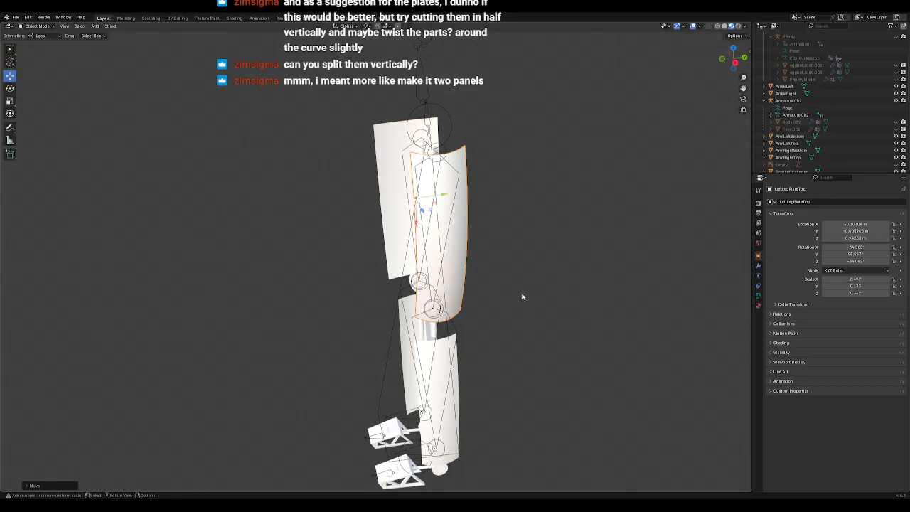
pyautogui.press('KP_1')
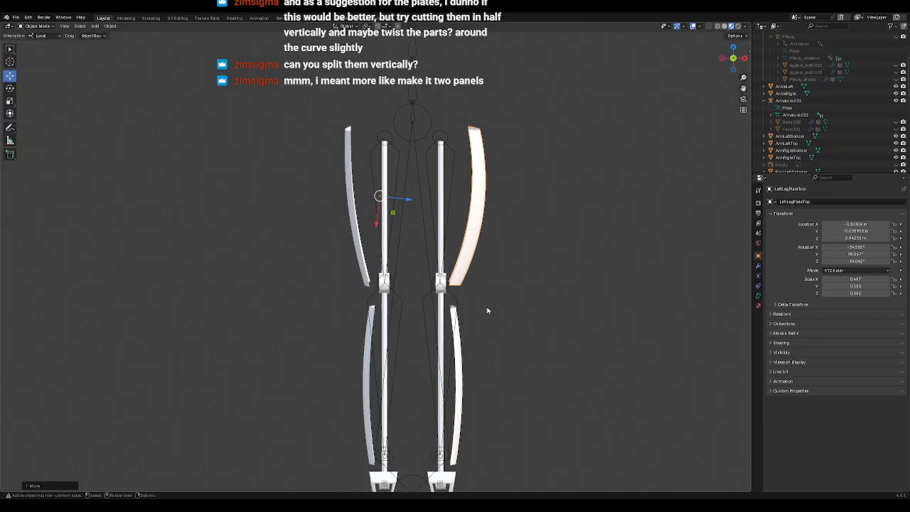
pyautogui.press('KP_3')
pyautogui.press('KP_1')
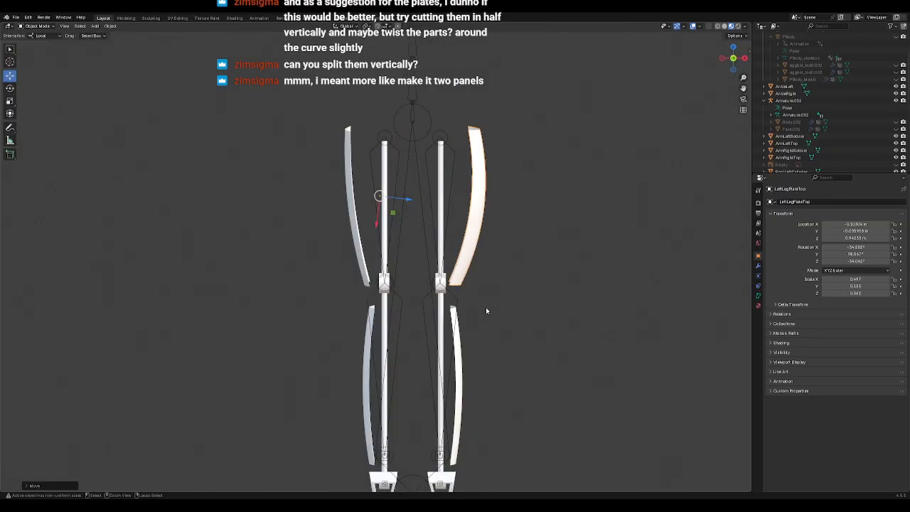
# Step: Undo the resizing and shift of the upper left leg plate, then save the file with the body mesh hidden
pyautogui.hotkey('ctrl', 'z')
pyautogui.hotkey('ctrl', 'z')
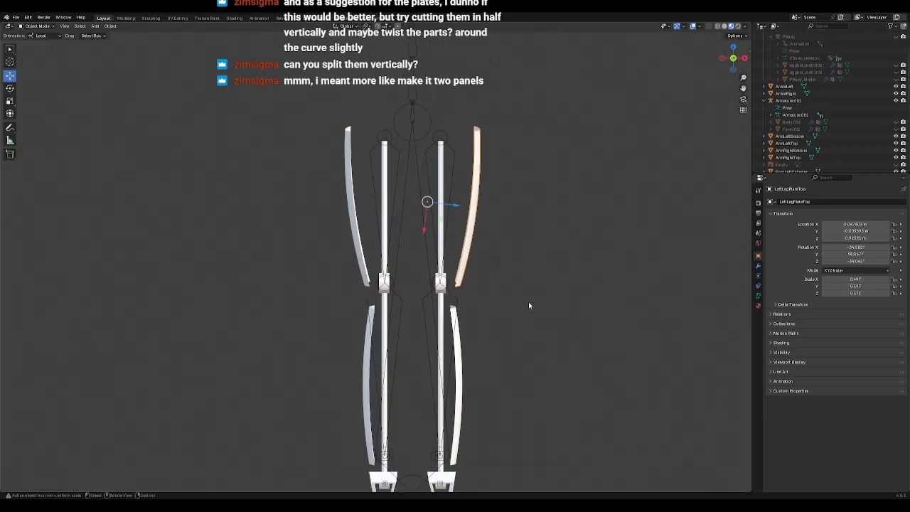
pyautogui.hotkey('alt', 'h')
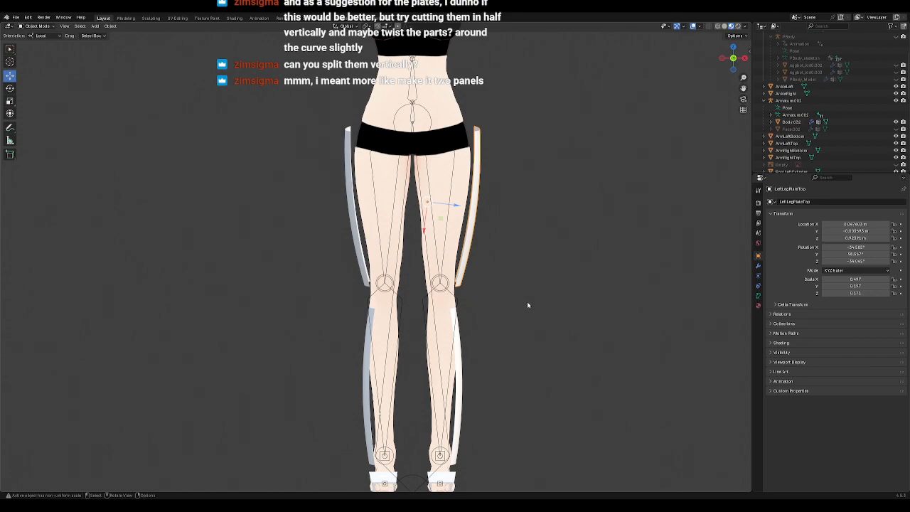
pyautogui.click(896, 122)
pyautogui.moveTo(579, 206); pyautogui.dragTo(531, 235, button='middle')
pyautogui.hotkey('ctrl', 's')
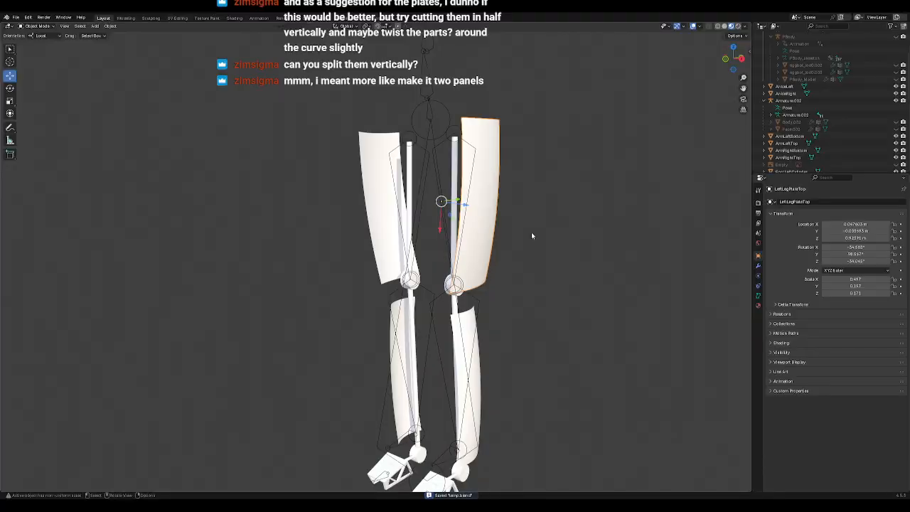
pyautogui.click(547, 248)
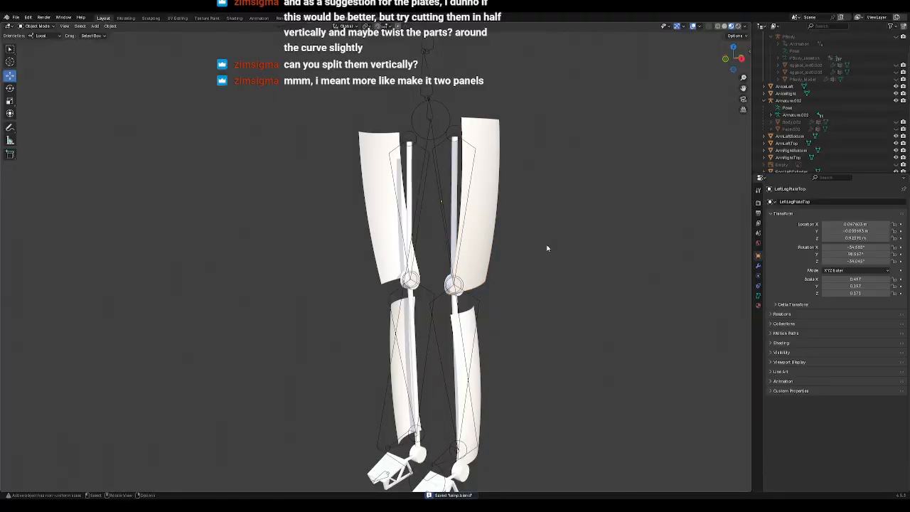
pyautogui.moveTo(543, 258); pyautogui.dragTo(475, 292, button='middle')
pyautogui.click(460, 265)
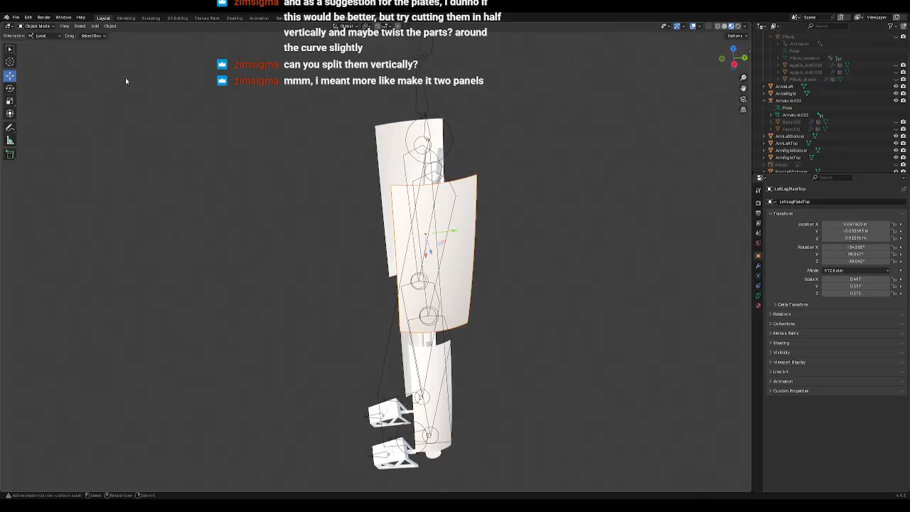
pyautogui.click(40, 27)
pyautogui.click(40, 40)
pyautogui.scroll(-3, 440, 222)
pyautogui.moveTo(440, 222); pyautogui.dragTo(425, 195, button='middle')
pyautogui.moveTo(466, 232); pyautogui.dragTo(539, 239, button='middle')
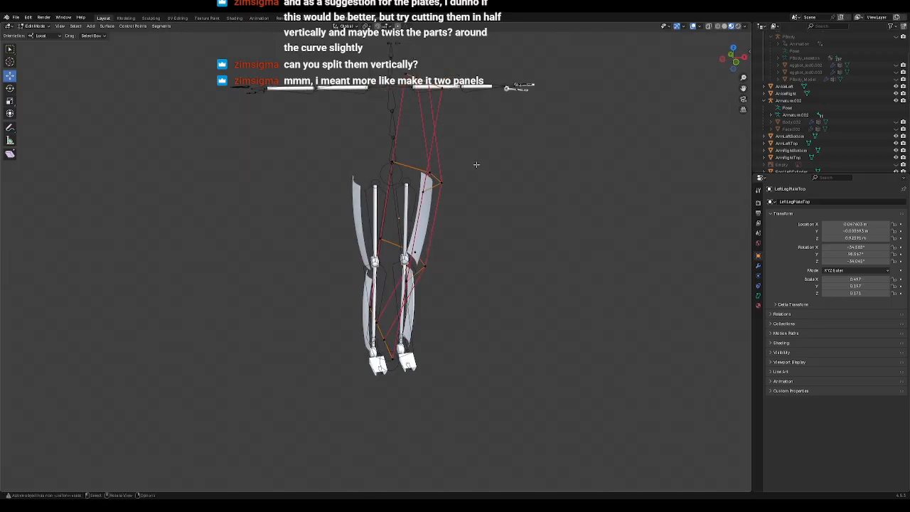
pyautogui.moveTo(508, 252); pyautogui.dragTo(412, 247, button='middle')
pyautogui.click(35, 26)
pyautogui.click(36, 36)
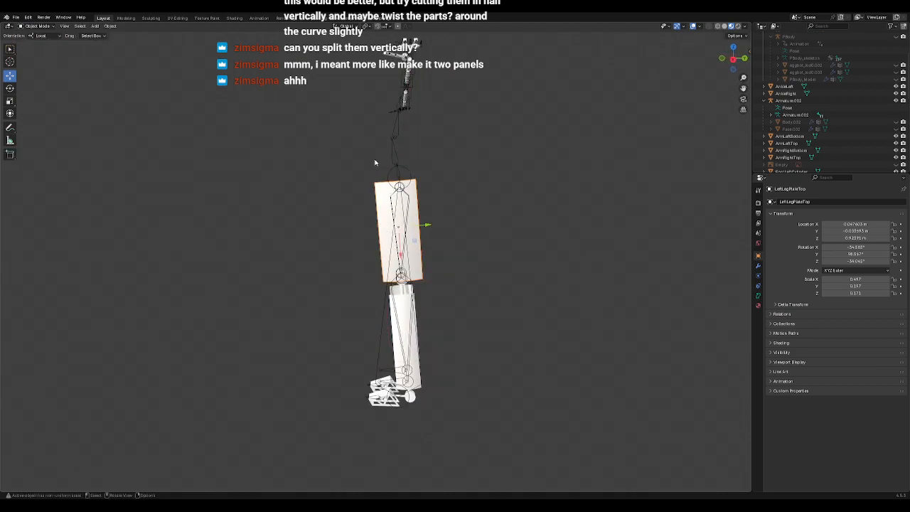
# Step: Duplicate the upper left leg plate in place to start a second panel
pyautogui.moveTo(508, 202); pyautogui.dragTo(504, 226, button='middle')
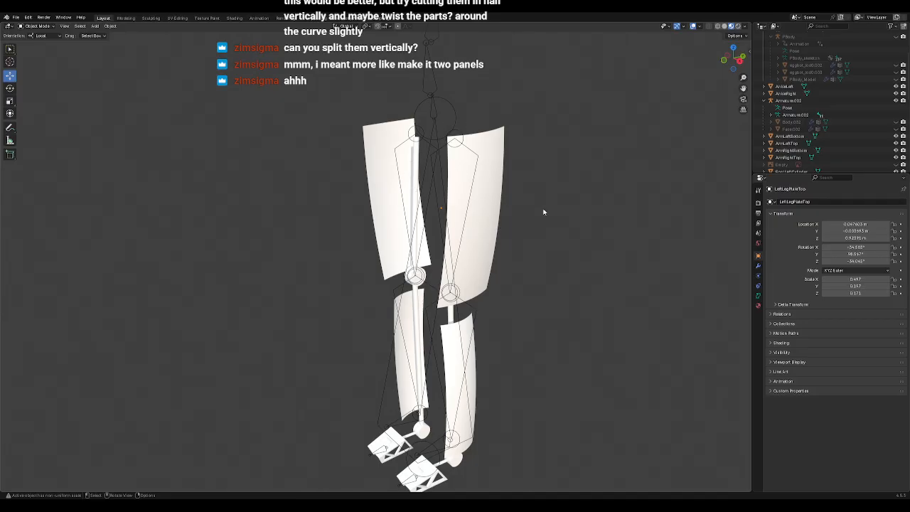
pyautogui.click(491, 207)
pyautogui.hotkey('ctrl', 'v')
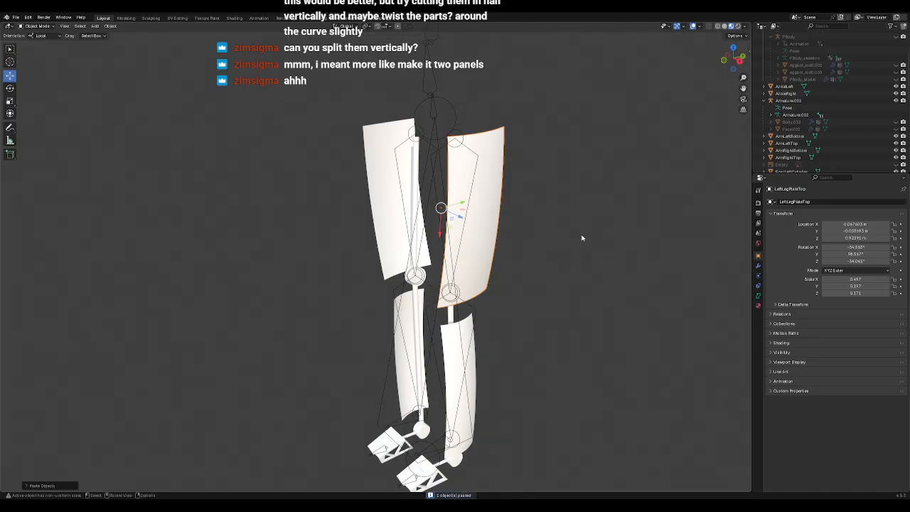
pyautogui.scroll(-10, 815, 140)
pyautogui.scroll(-1, 815, 140)
# Step: Rotate the original upper left leg plate about the global Z axis toward the front and its copy toward the back
pyautogui.click(790, 129)
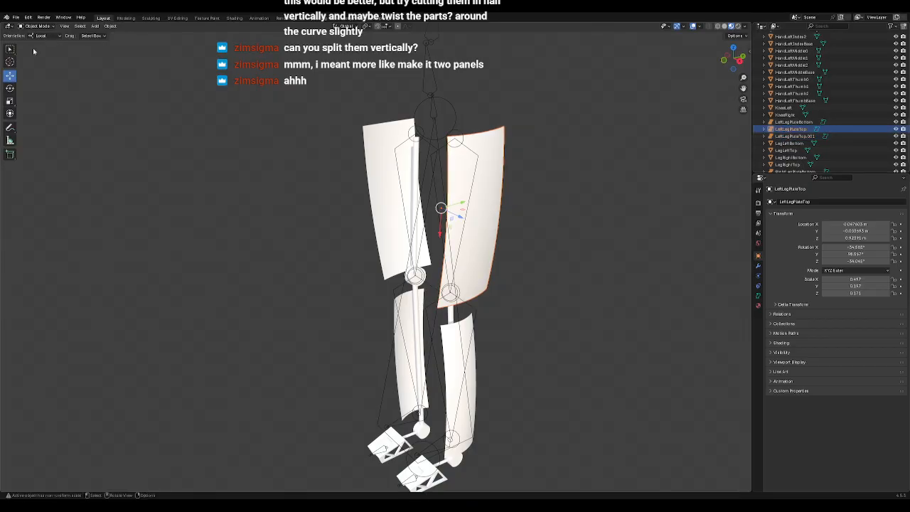
pyautogui.click(10, 88)
pyautogui.moveTo(463, 235); pyautogui.dragTo(477, 246, button='middle')
pyautogui.moveTo(452, 229); pyautogui.dragTo(569, 230)
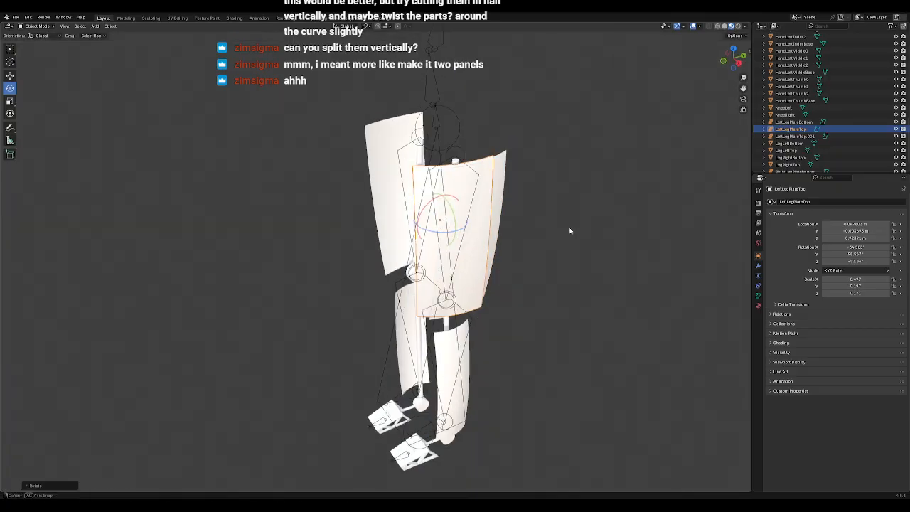
pyautogui.moveTo(569, 230); pyautogui.dragTo(524, 228, button='middle')
pyautogui.click(470, 211)
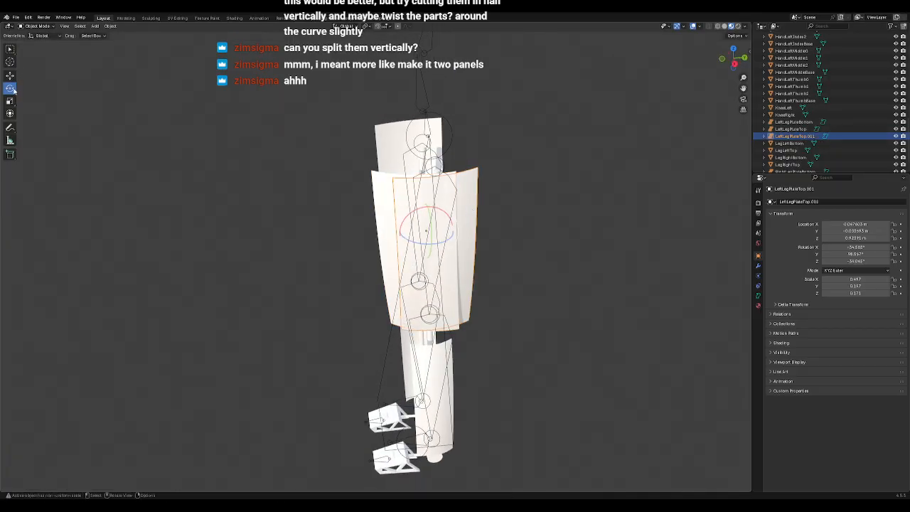
pyautogui.moveTo(454, 246); pyautogui.dragTo(472, 311)
pyautogui.moveTo(472, 311); pyautogui.dragTo(479, 286, button='middle')
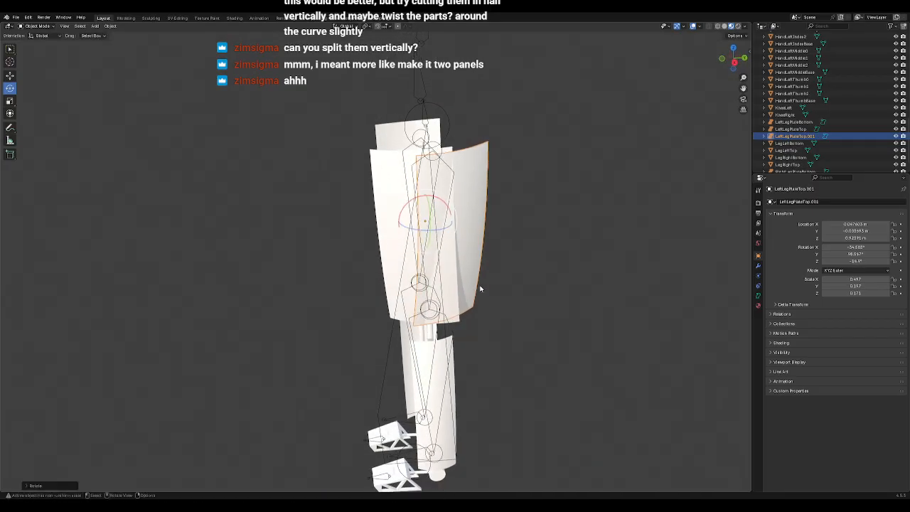
# Step: Narrow the rear copy and the front original of the upper left leg plate along their local Y axes
pyautogui.click(10, 101)
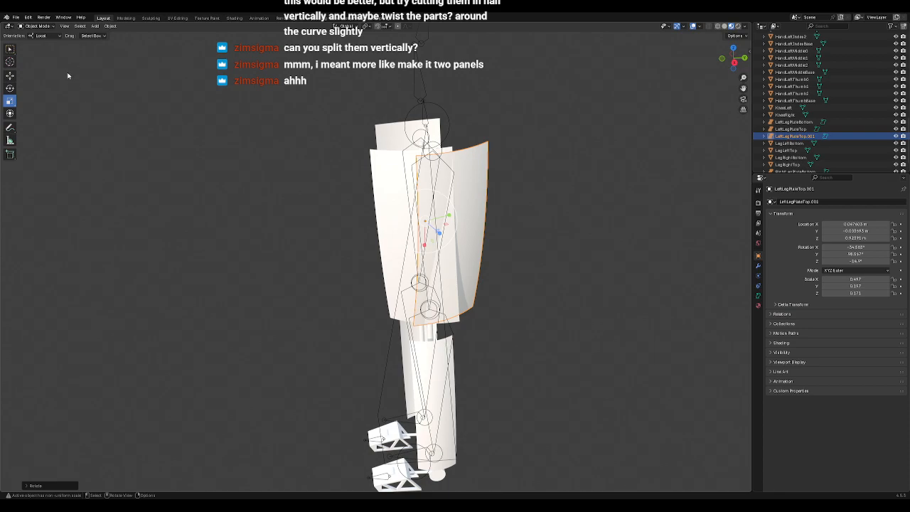
pyautogui.moveTo(449, 263); pyautogui.dragTo(453, 236, button='middle')
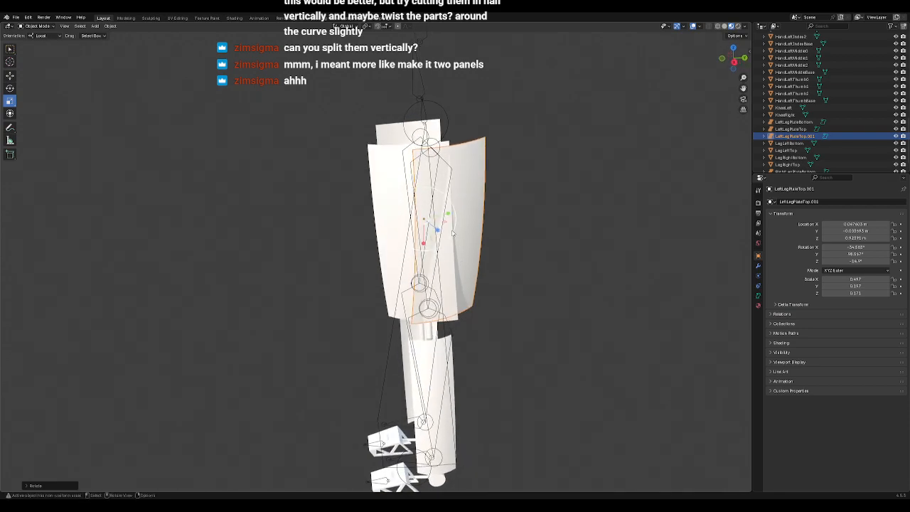
pyautogui.moveTo(449, 213); pyautogui.dragTo(441, 219)
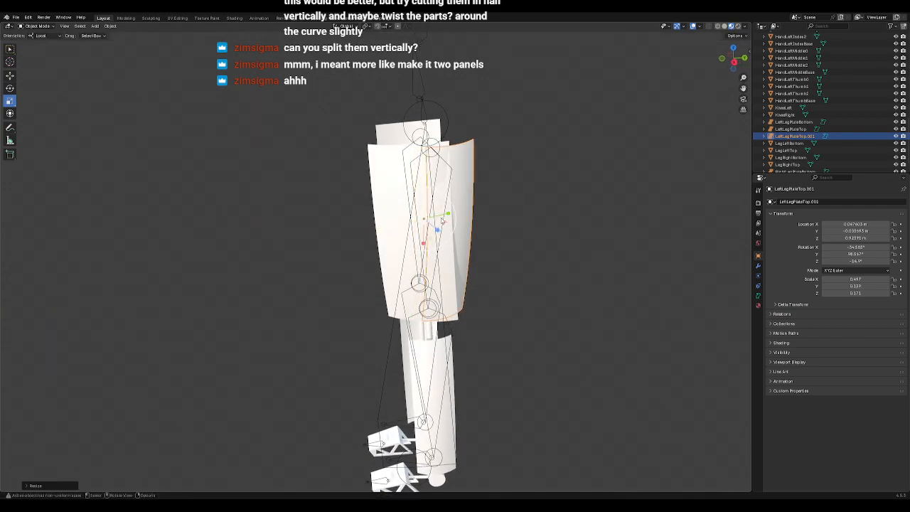
pyautogui.click(403, 198)
pyautogui.press('s')
pyautogui.press('y')
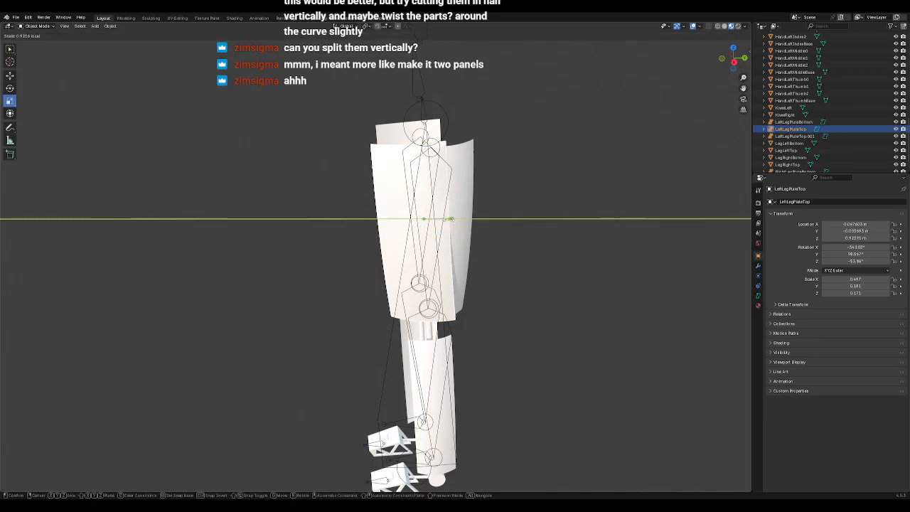
pyautogui.click(448, 226)
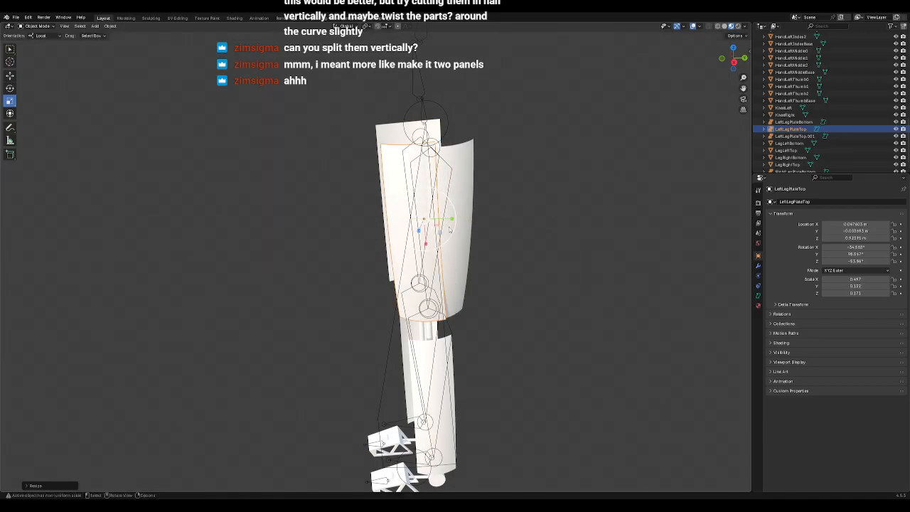
# Step: Narrow the rear panel of the upper left leg further along its local Y axis
pyautogui.moveTo(483, 319)
pyautogui.mouseDown(button='middle')
pyautogui.moveTo(514, 270)
pyautogui.moveTo(485, 312)
pyautogui.mouseUp(button='middle')
pyautogui.click(465, 248)
pyautogui.press('s')
pyautogui.press('y')
pyautogui.click(446, 213)
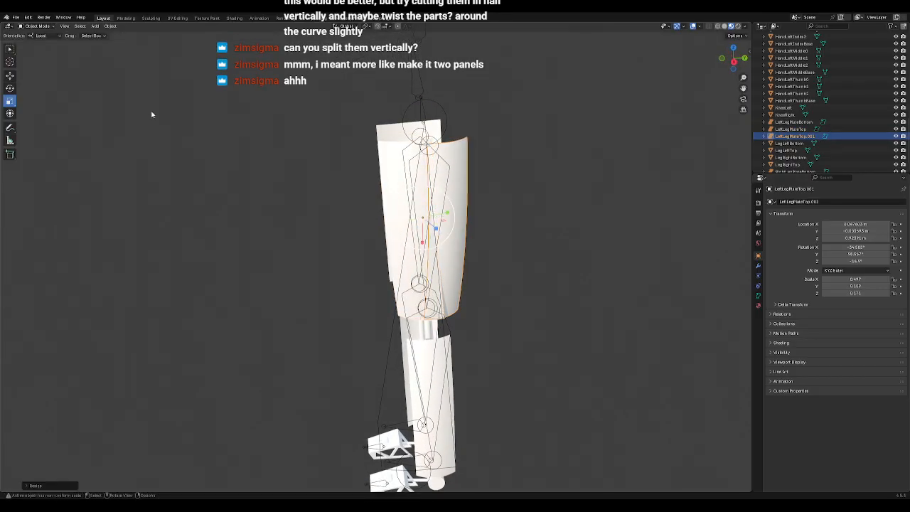
# Step: Move the rear and front panels of the upper left leg apart to open a vertical gap between them
pyautogui.click(10, 74)
pyautogui.moveTo(448, 213); pyautogui.dragTo(428, 220)
pyautogui.click(390, 219)
pyautogui.moveTo(435, 257); pyautogui.dragTo(467, 255, button='middle')
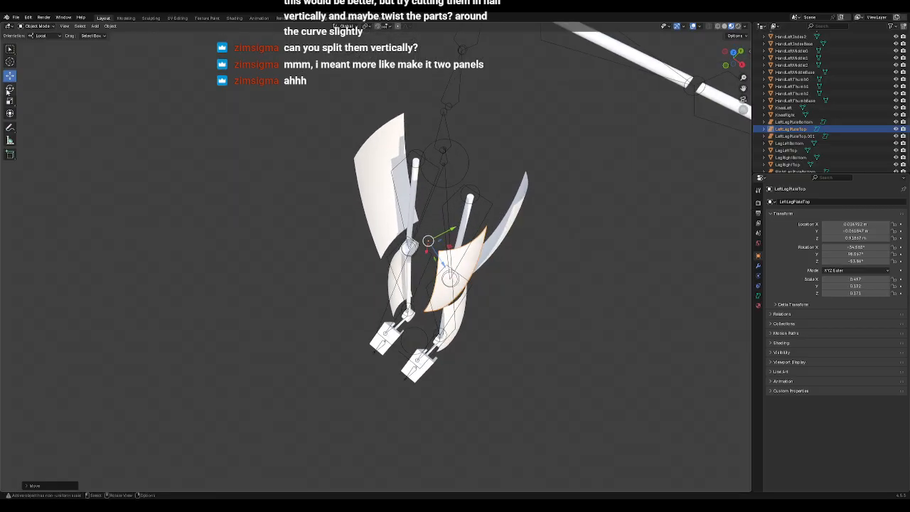
# Step: Turn the front and rear thigh panels further around the global Z axis so they face more forward and backward
pyautogui.click(55, 108)
pyautogui.click(10, 88)
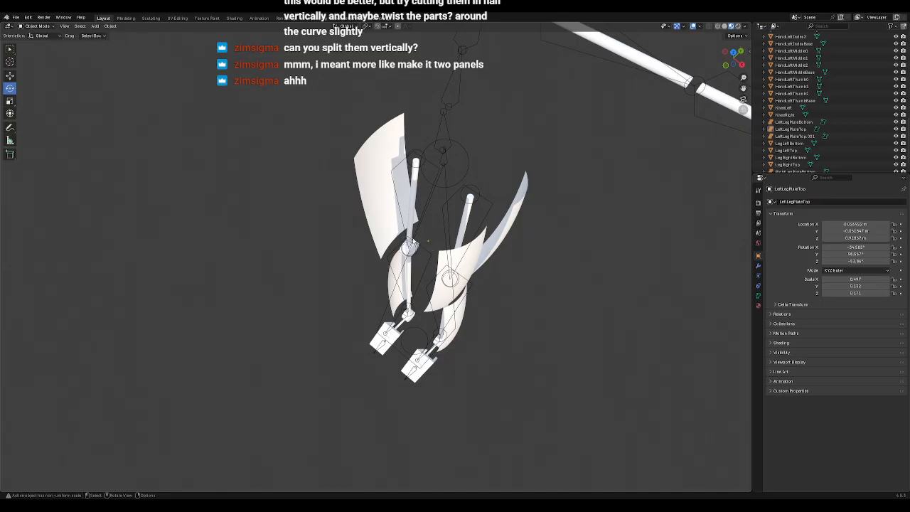
pyautogui.click(470, 263)
pyautogui.moveTo(418, 253); pyautogui.dragTo(480, 247)
pyautogui.click(497, 243)
pyautogui.moveTo(480, 247); pyautogui.dragTo(403, 200, button='middle')
# Step: Move the rear and front panels closer in around the left thigh bone
pyautogui.click(9, 75)
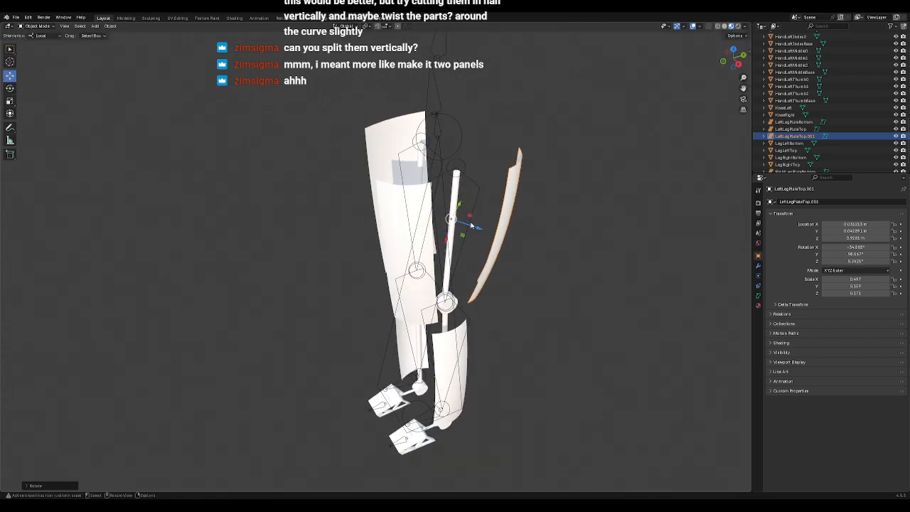
pyautogui.moveTo(469, 221); pyautogui.dragTo(455, 229)
pyautogui.click(408, 240)
pyautogui.moveTo(434, 245); pyautogui.dragTo(498, 234, button='middle')
pyautogui.click(487, 226)
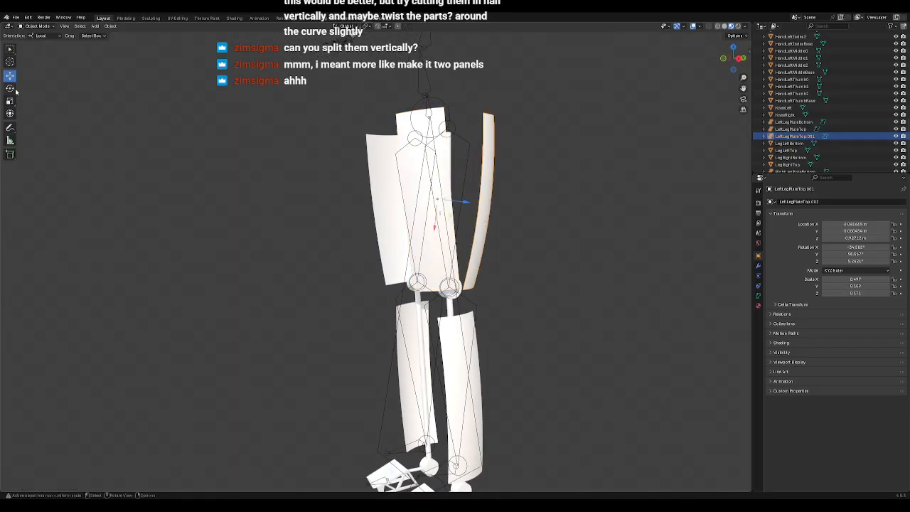
# Step: Tilt the rear panel of the upper left leg so it stands more upright beside the thigh bone
pyautogui.hotkey('shift', 'space')
pyautogui.press('r')
pyautogui.moveTo(451, 186); pyautogui.dragTo(469, 209)
pyautogui.click(549, 265)
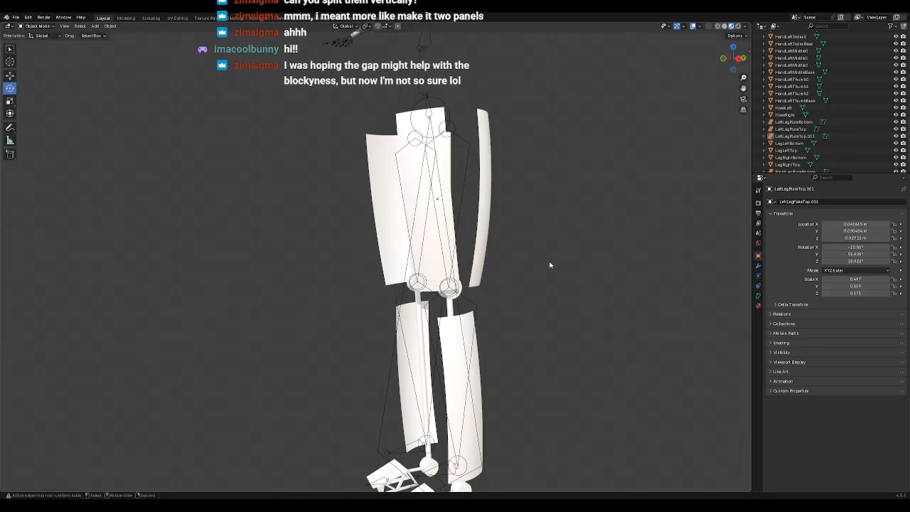
pyautogui.moveTo(554, 263); pyautogui.dragTo(570, 279, button='middle')
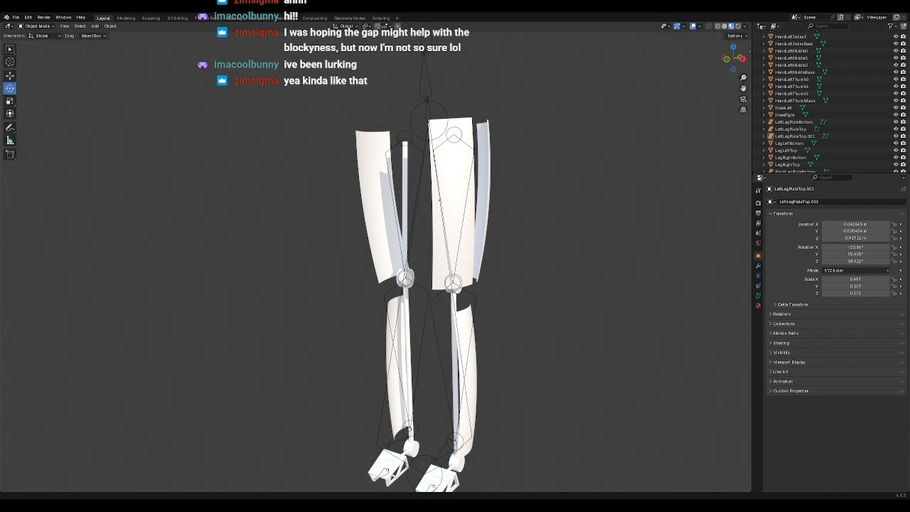
pyautogui.moveTo(498, 275); pyautogui.dragTo(538, 271, button='middle')
pyautogui.press('KP_1')
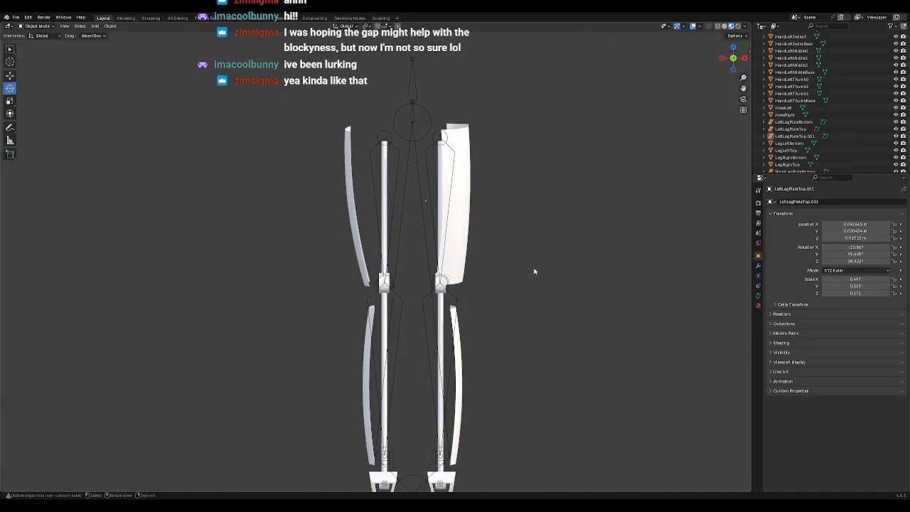
# Step: Scale the front and rear thigh panels down in length and width along their local X and Y axes
pyautogui.moveTo(612, 303); pyautogui.dragTo(548, 315, button='middle')
pyautogui.click(438, 243)
pyautogui.click(10, 101)
pyautogui.moveTo(480, 197); pyautogui.dragTo(452, 221)
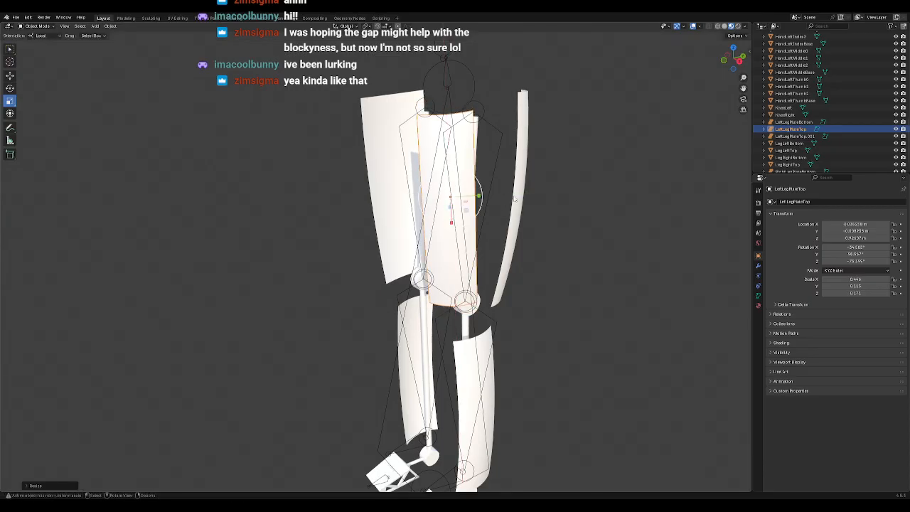
pyautogui.click(524, 200)
pyautogui.moveTo(599, 233); pyautogui.dragTo(542, 236, button='middle')
pyautogui.moveTo(425, 214); pyautogui.dragTo(424, 218)
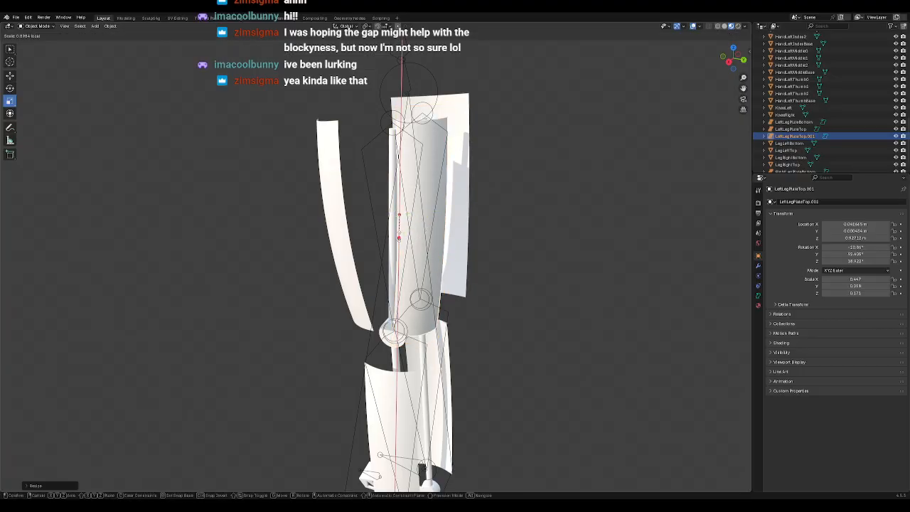
pyautogui.moveTo(423, 218); pyautogui.dragTo(502, 240, button='middle')
pyautogui.press('KP_3')
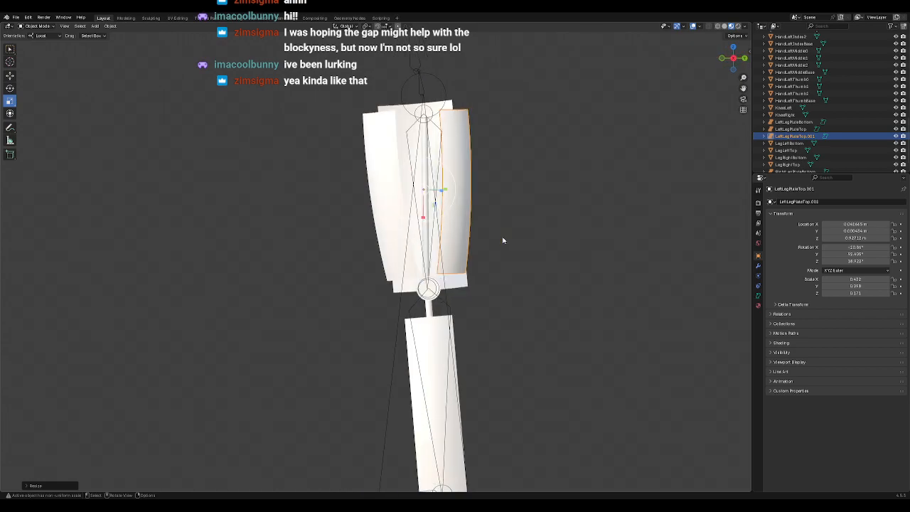
# Step: Hide the upper right leg plate and compare the two left thigh panels from the side and the front
pyautogui.press('KP_1')
pyautogui.click(10, 76)
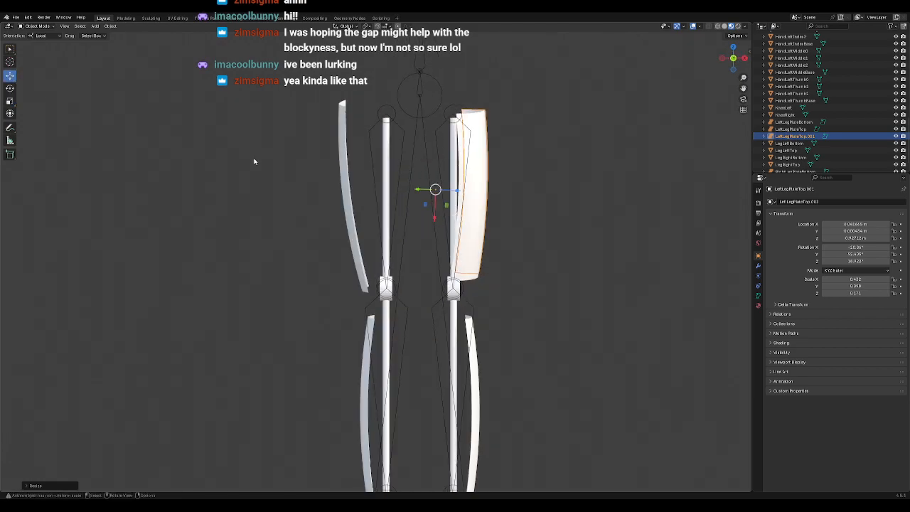
pyautogui.click(339, 167)
pyautogui.scroll(-1, 818, 107)
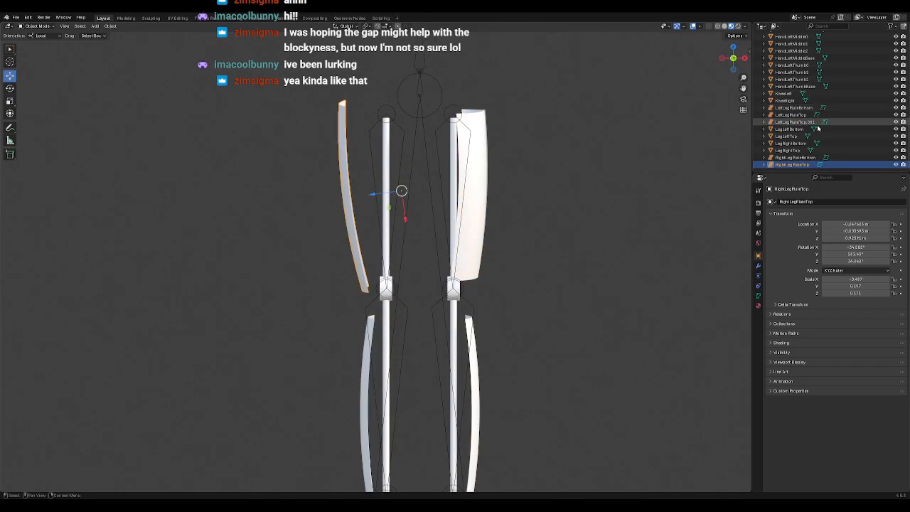
pyautogui.press('h')
pyautogui.moveTo(578, 197); pyautogui.dragTo(568, 241, button='middle')
pyautogui.press('KP_3')
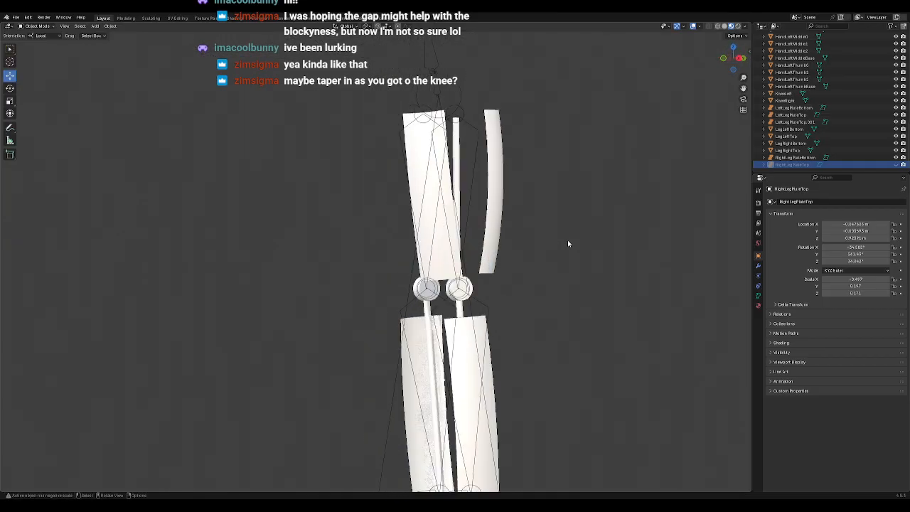
pyautogui.press('KP_1')
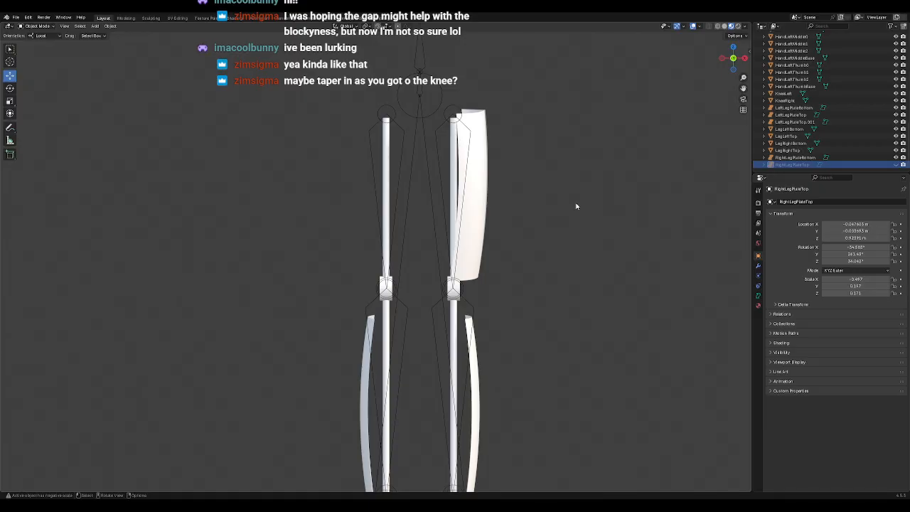
# Step: Rotate the front panel of the upper left leg in the front view so its lower end tapers in toward the knee
pyautogui.moveTo(542, 239); pyautogui.dragTo(573, 255, button='middle')
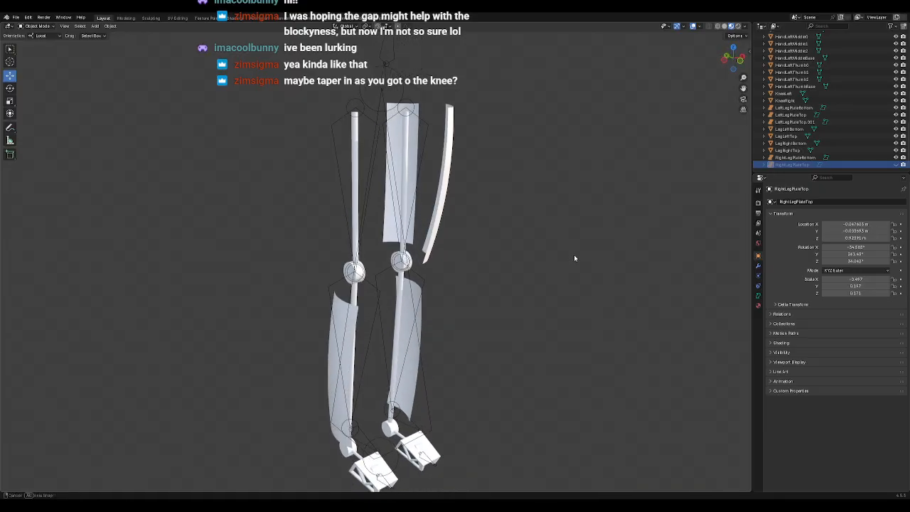
pyautogui.click(444, 207)
pyautogui.press('KP_1')
pyautogui.press('KP_3')
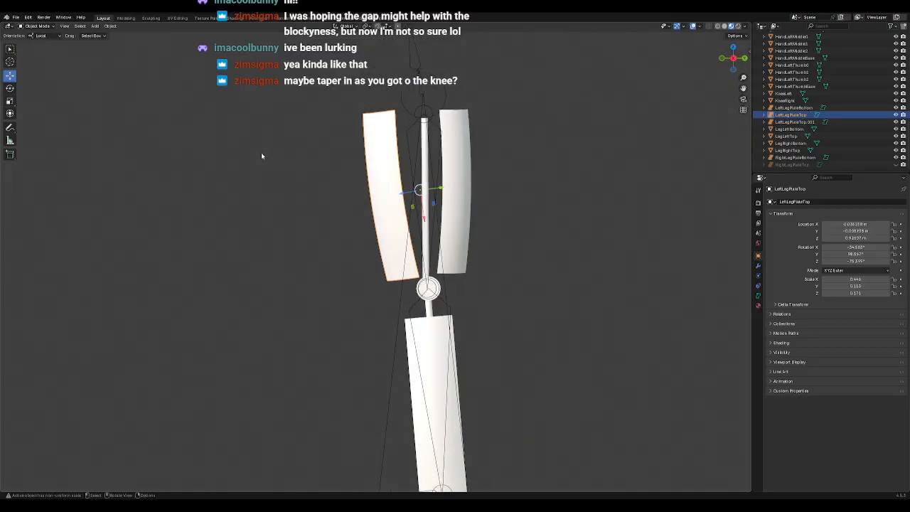
pyautogui.press('KP_1')
pyautogui.click(10, 87)
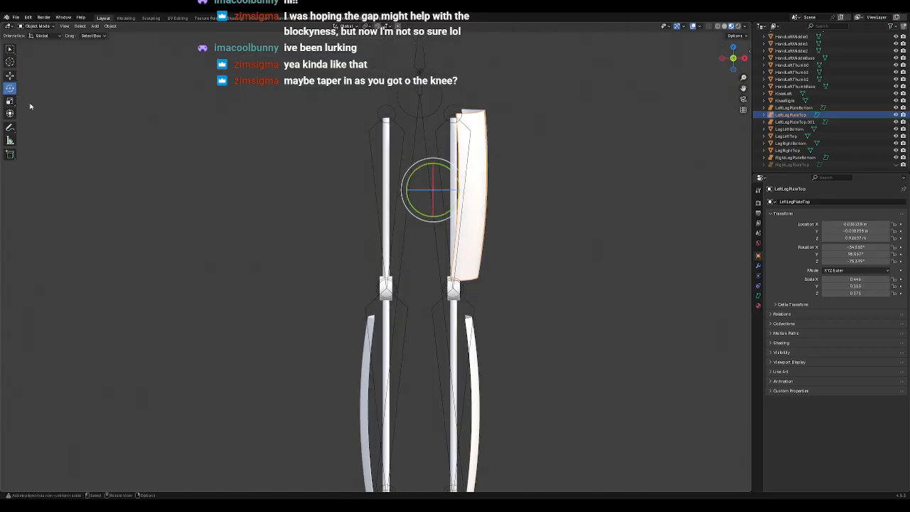
pyautogui.moveTo(448, 174); pyautogui.dragTo(455, 171)
pyautogui.moveTo(535, 225)
pyautogui.mouseDown(button='middle')
pyautogui.moveTo(566, 283)
pyautogui.moveTo(606, 263)
pyautogui.moveTo(534, 226)
pyautogui.mouseUp(button='middle')
pyautogui.hotkey('shift', 'space')
pyautogui.press('g')
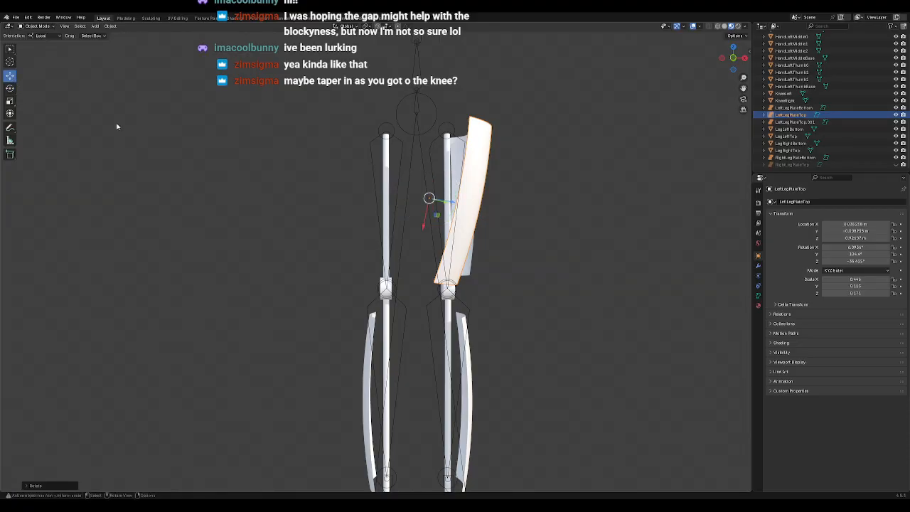
pyautogui.press('KP_3')
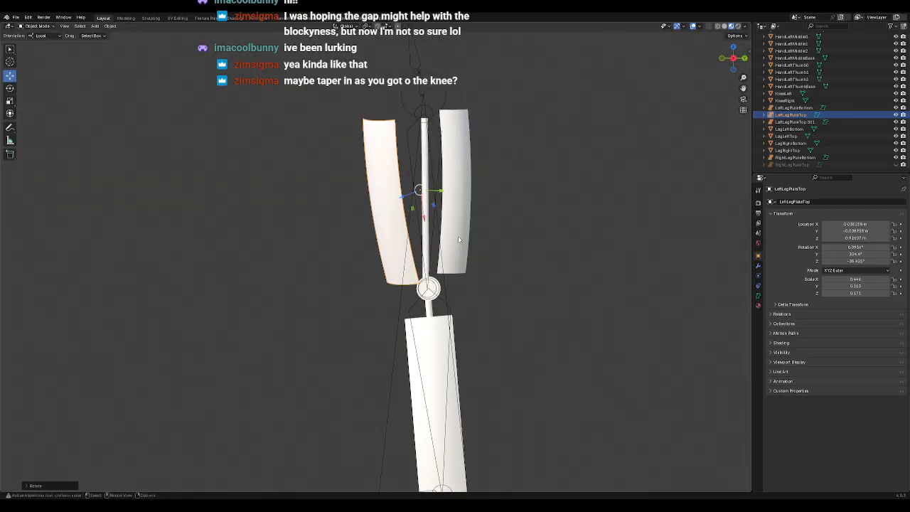
# Step: Move the front thigh panel up and back toward the bone, and tilt the rear panel so its lower end angles inward to the knee
pyautogui.moveTo(434, 206); pyautogui.dragTo(439, 200)
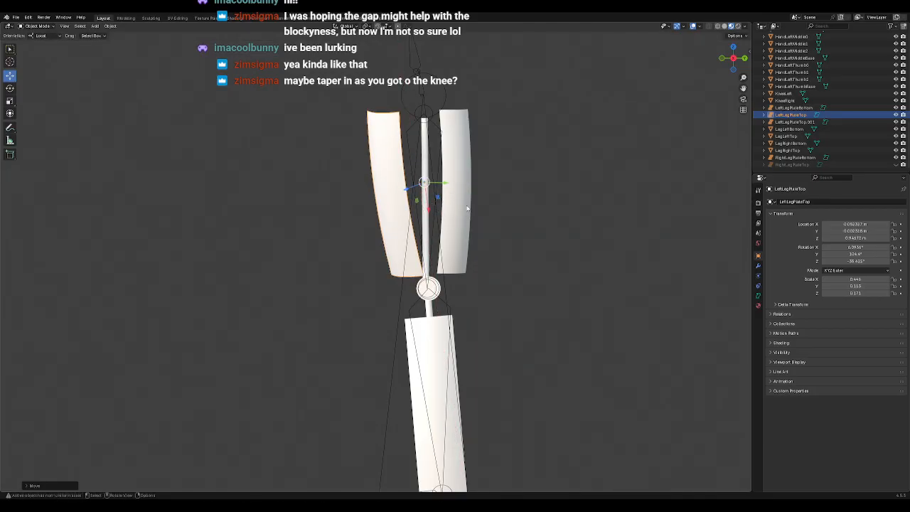
pyautogui.moveTo(467, 208); pyautogui.dragTo(513, 227, button='middle')
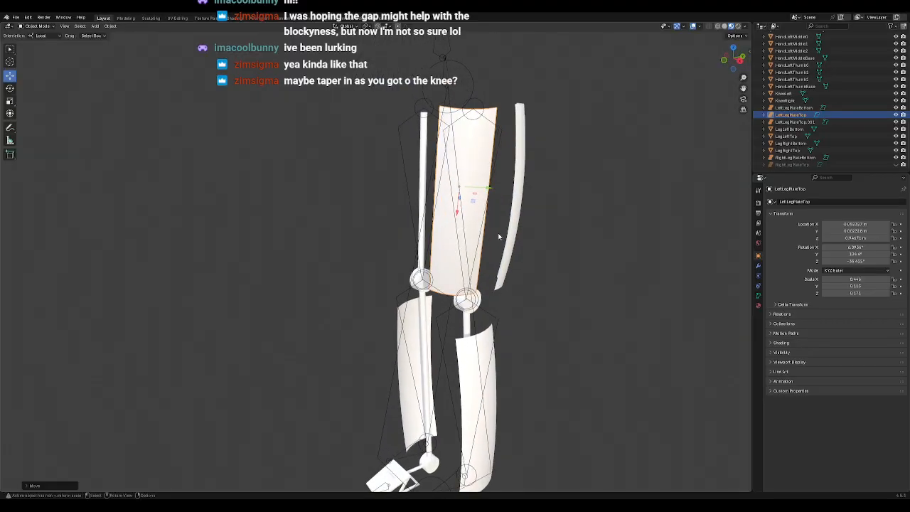
pyautogui.click(513, 225)
pyautogui.click(10, 88)
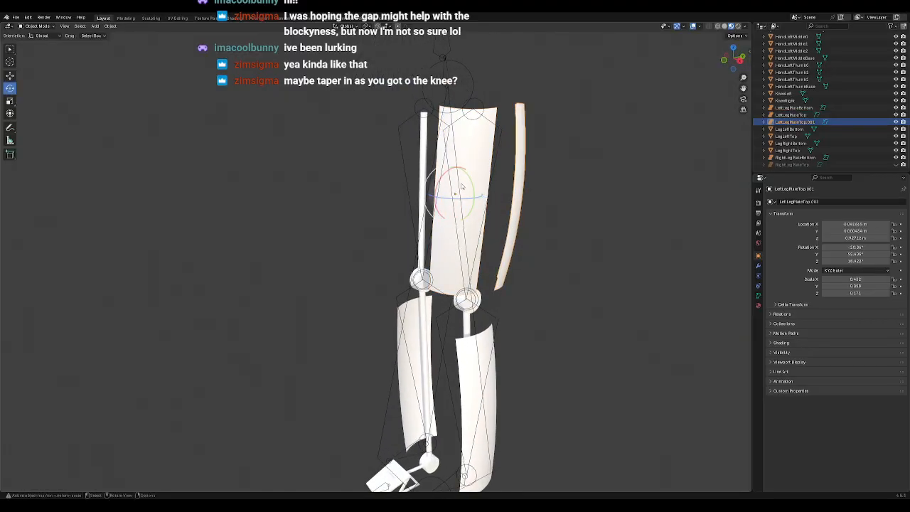
pyautogui.moveTo(467, 182); pyautogui.dragTo(470, 181)
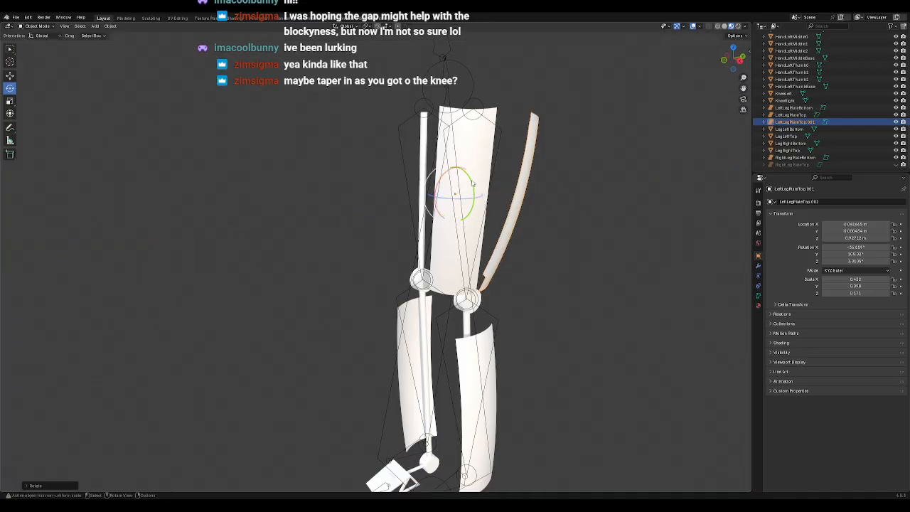
pyautogui.press('KP_1')
pyautogui.scroll(-3, 467, 228)
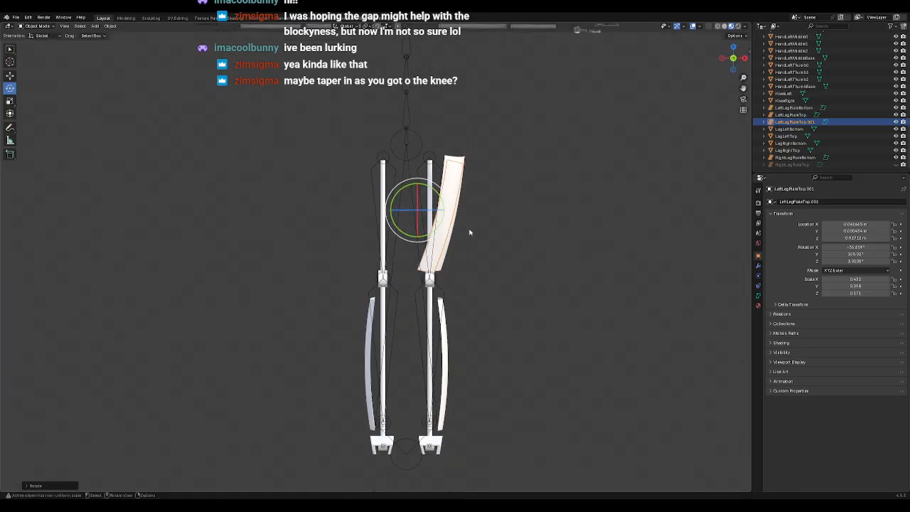
pyautogui.click(464, 232)
# Step: Switch the transform orientation to Local and rotate the rear thigh panel in the side view to follow the thigh bone
pyautogui.moveTo(490, 283); pyautogui.dragTo(455, 291, button='middle')
pyautogui.click(428, 233)
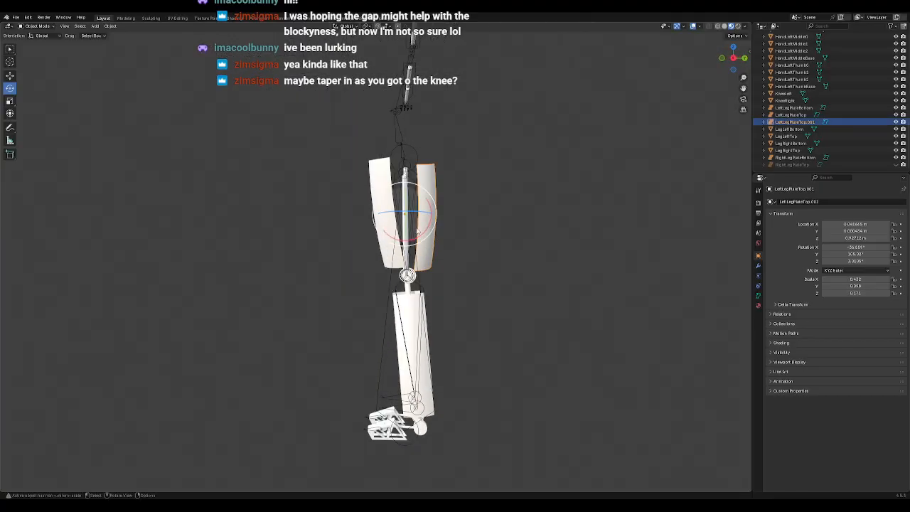
pyautogui.click(43, 35)
pyautogui.click(42, 47)
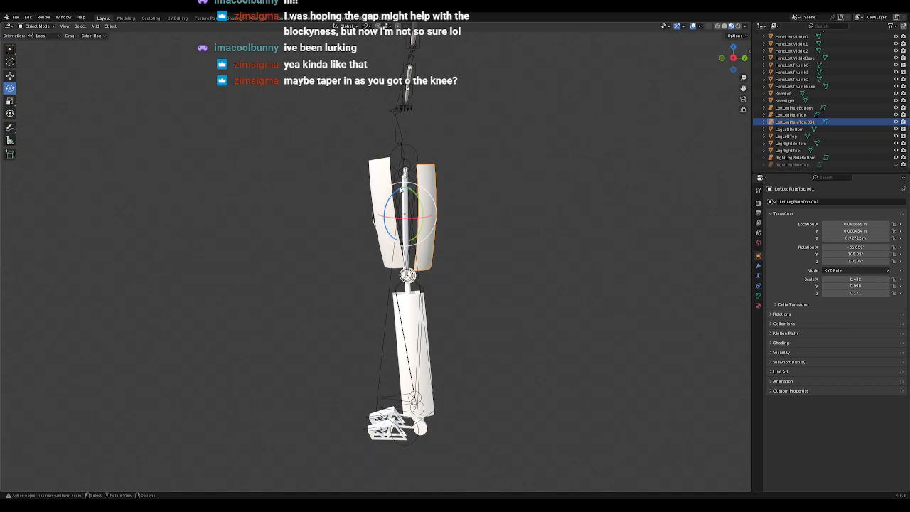
pyautogui.moveTo(419, 198); pyautogui.dragTo(395, 192)
pyautogui.click(469, 287)
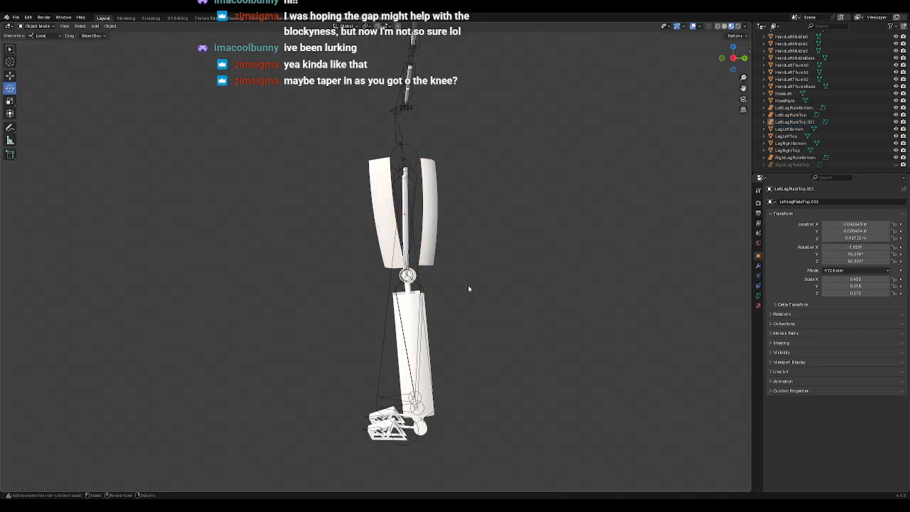
# Step: Rotate the front panel of the upper left leg around its local axis to turn it more upright
pyautogui.moveTo(470, 282); pyautogui.dragTo(575, 313, button='middle')
pyautogui.click(417, 213)
pyautogui.moveTo(417, 200); pyautogui.dragTo(407, 203)
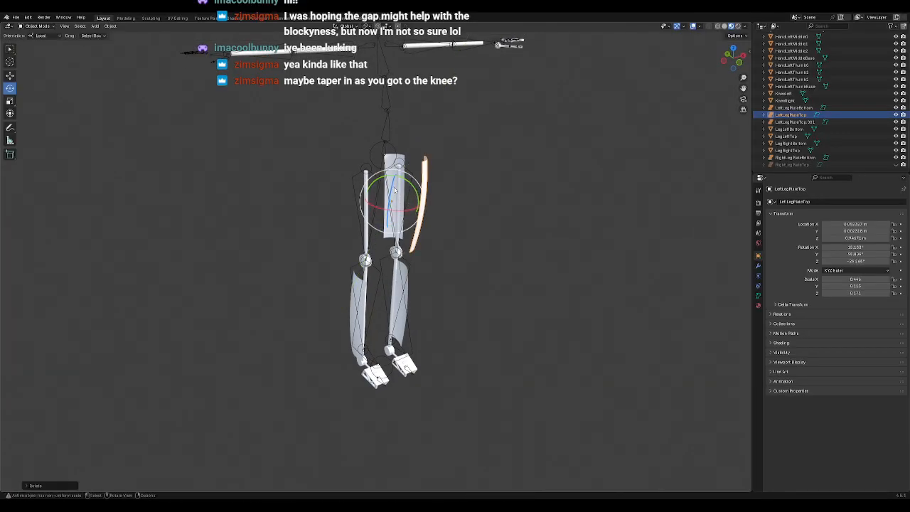
pyautogui.press('r')
pyautogui.press('z')
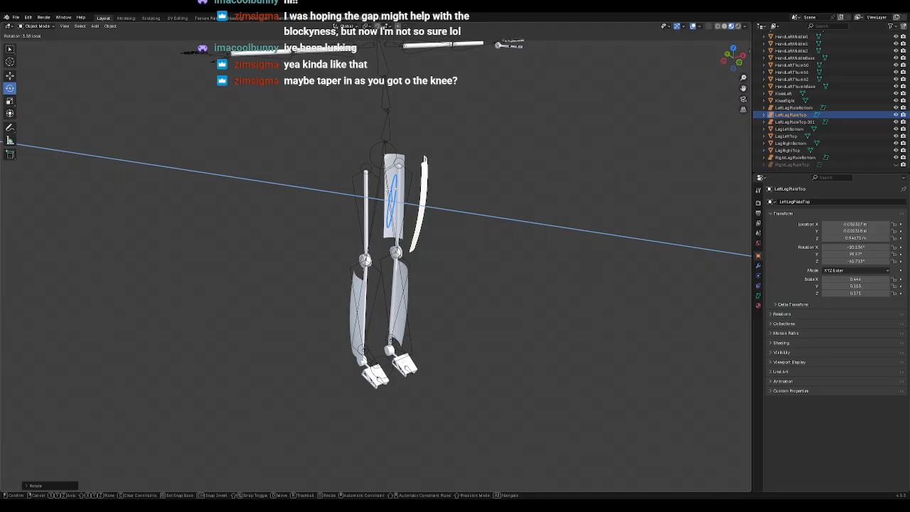
pyautogui.click(477, 221)
# Step: Tilt the front thigh panel in the side view so its lower end leans back toward the knee joint
pyautogui.moveTo(507, 256); pyautogui.dragTo(446, 235, button='middle')
pyautogui.scroll(3, 445, 235)
pyautogui.moveTo(547, 263); pyautogui.dragTo(500, 264, button='middle')
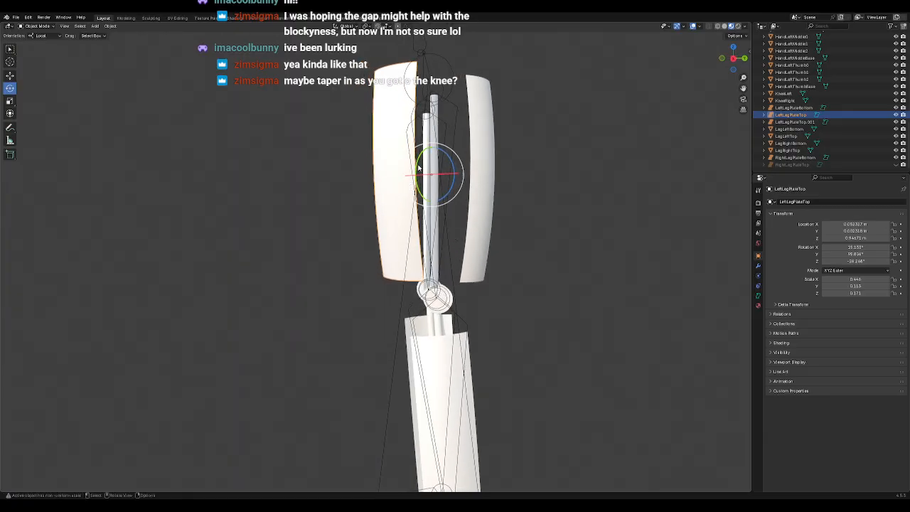
pyautogui.moveTo(419, 162); pyautogui.dragTo(520, 302)
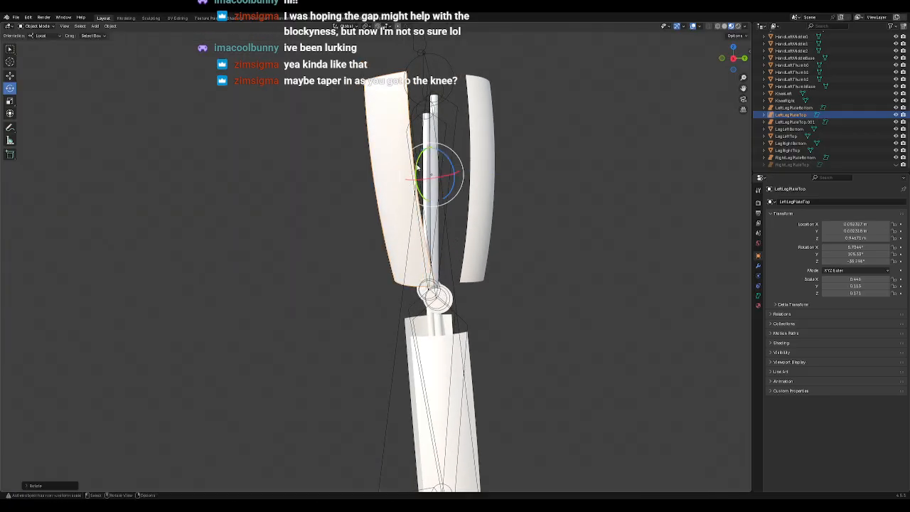
pyautogui.click(528, 308)
# Step: Rotate the front thigh panel in the front view to reduce its inward slant above the left knee
pyautogui.press('KP_1')
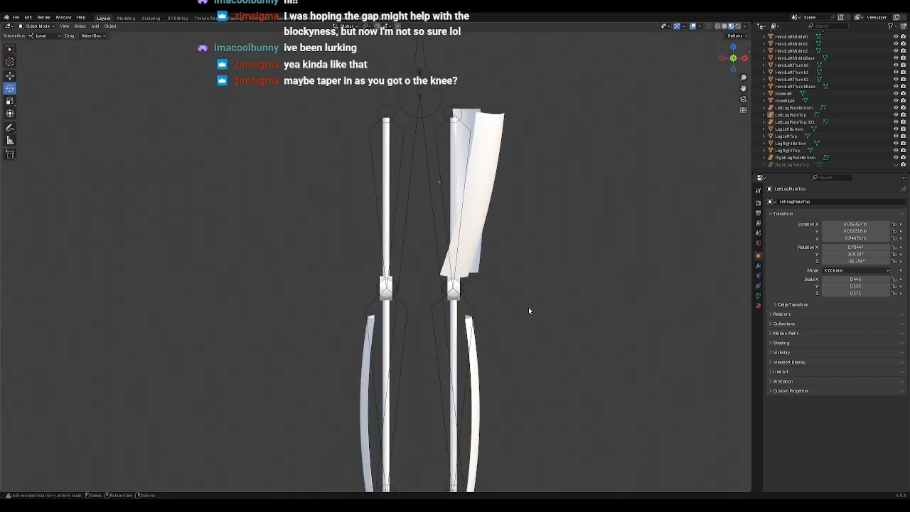
pyautogui.click(485, 175)
pyautogui.moveTo(458, 172); pyautogui.dragTo(458, 169)
pyautogui.click(548, 234)
pyautogui.scroll(-3, 539, 250)
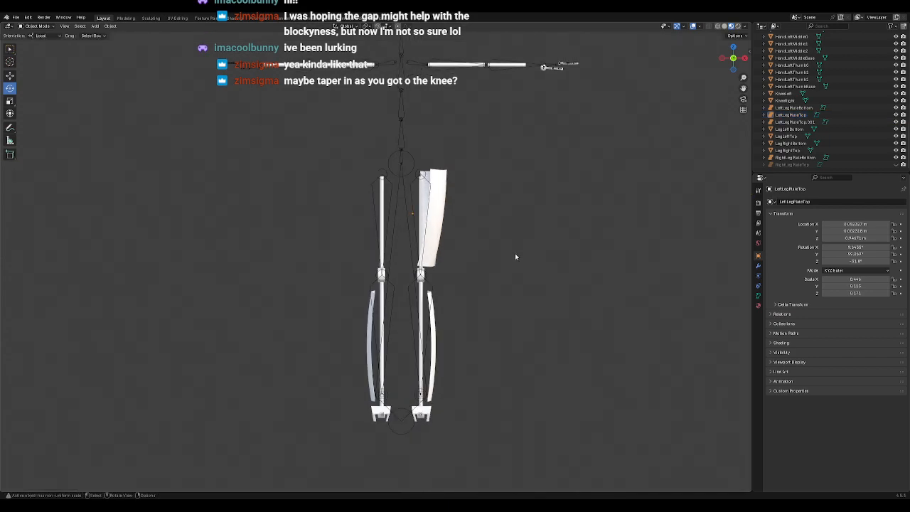
# Step: Rotate the rear thigh panel so its lower end leans toward the knee, and move it slightly up along the thigh
pyautogui.moveTo(514, 257); pyautogui.dragTo(440, 260, button='middle')
pyautogui.click(437, 226)
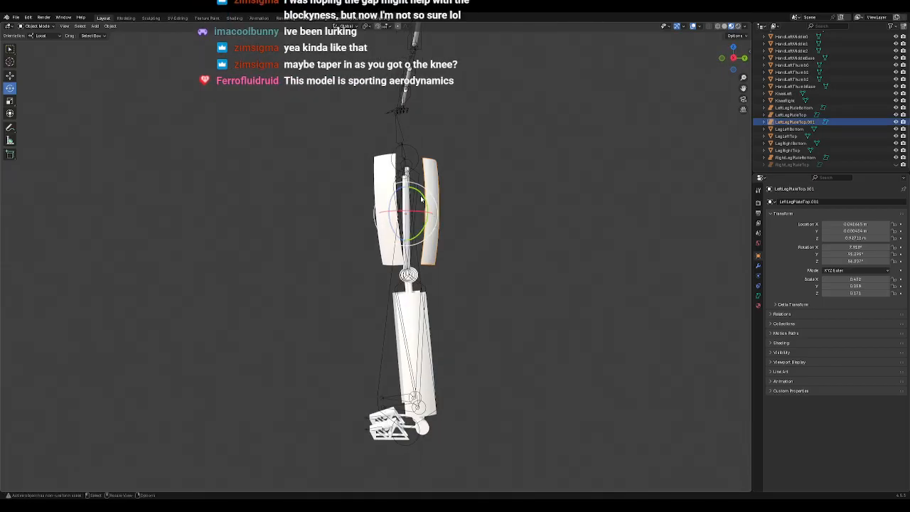
pyautogui.moveTo(422, 199); pyautogui.dragTo(429, 209)
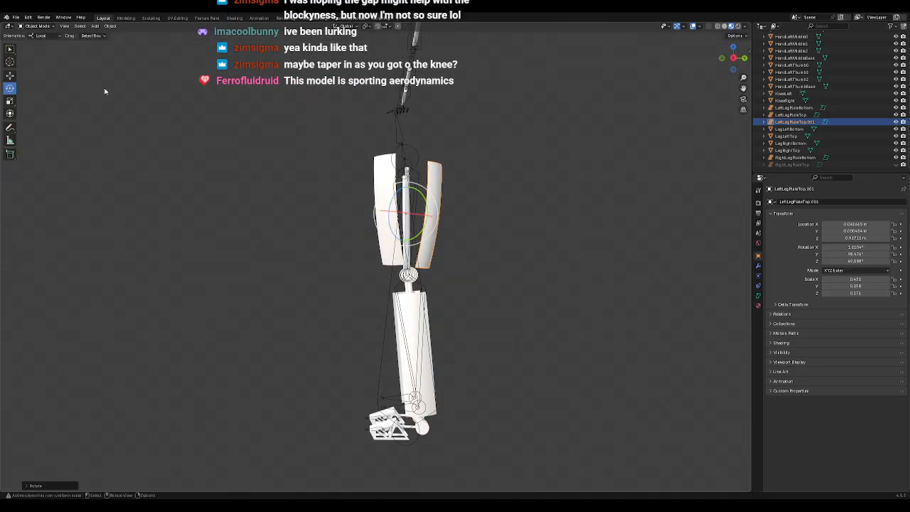
pyautogui.click(10, 76)
pyautogui.moveTo(403, 243); pyautogui.dragTo(403, 238)
pyautogui.click(502, 236)
pyautogui.moveTo(477, 283); pyautogui.dragTo(520, 285, button='middle')
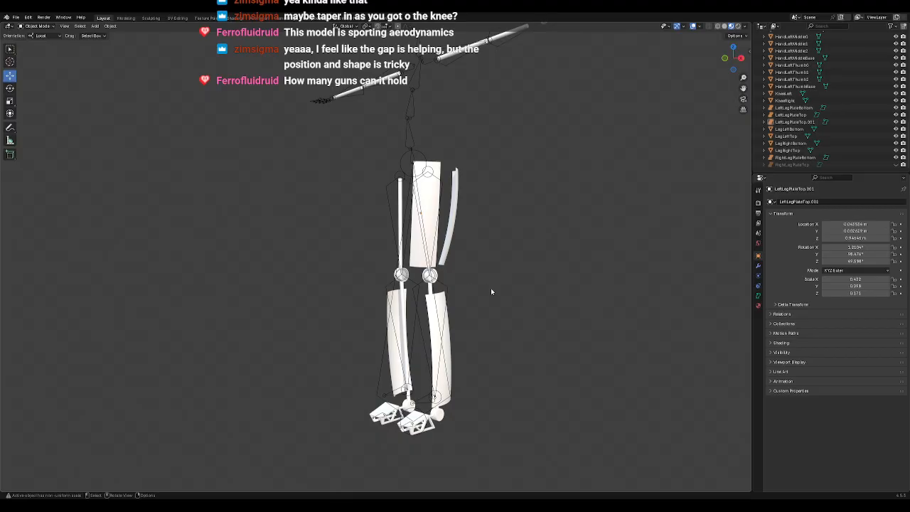
# Step: Unhide the PBody_Model reference and compare its leg shape with the left thigh panels from several angles
pyautogui.moveTo(491, 295); pyautogui.dragTo(517, 261, button='middle')
pyautogui.scroll(2, 515, 291)
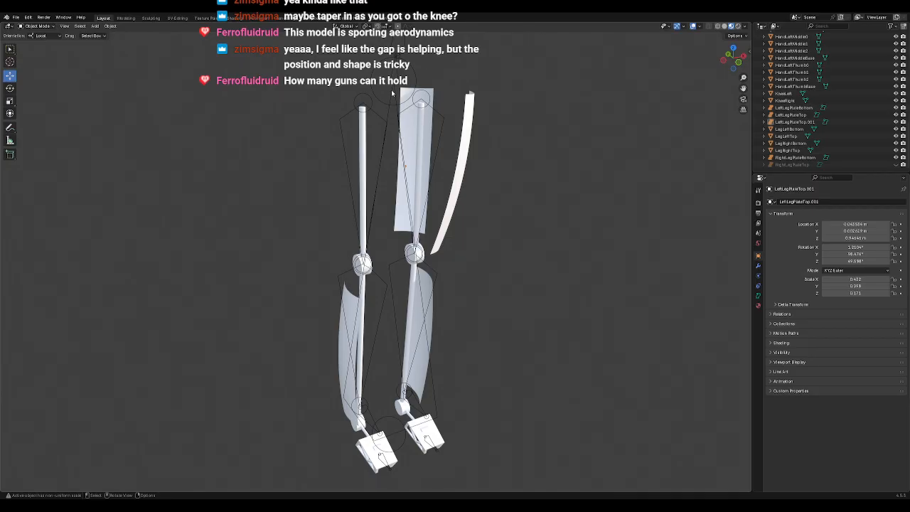
pyautogui.click(468, 102)
pyautogui.moveTo(536, 146); pyautogui.dragTo(487, 191, button='middle')
pyautogui.scroll(3, 488, 191)
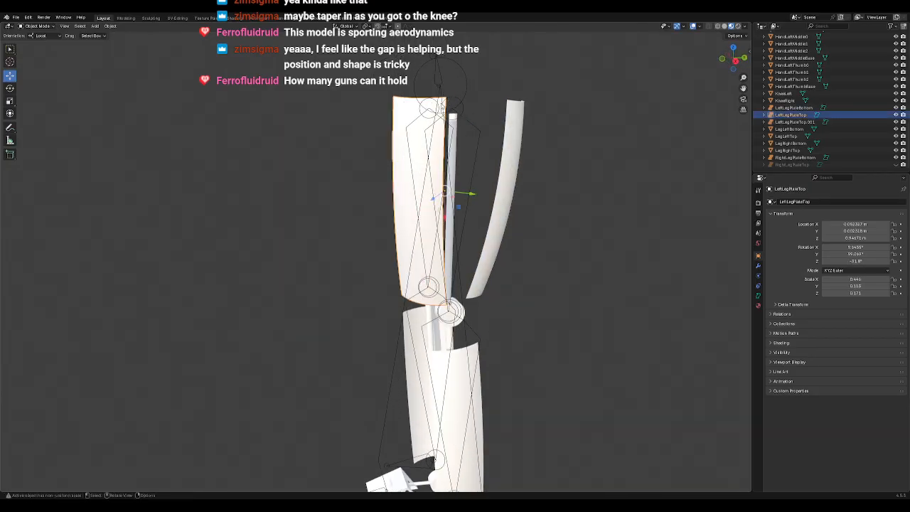
pyautogui.scroll(10, 854, 109)
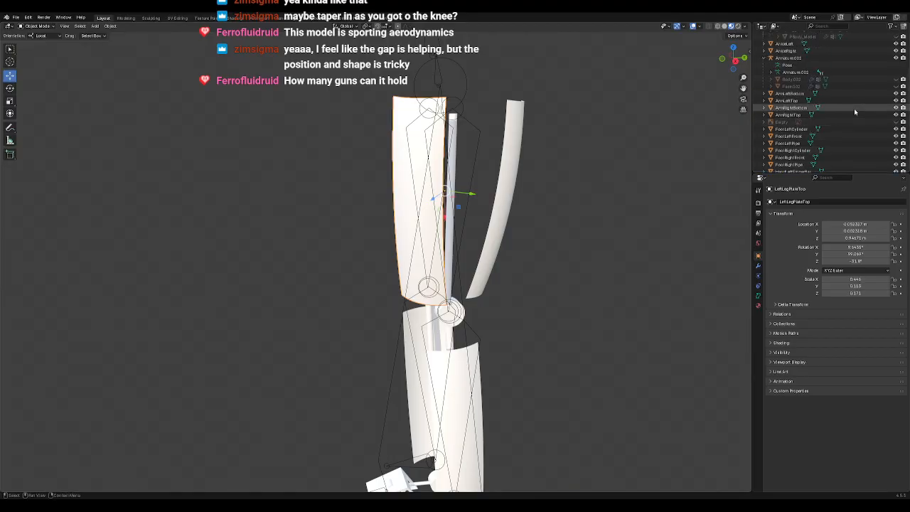
pyautogui.scroll(4, 834, 67)
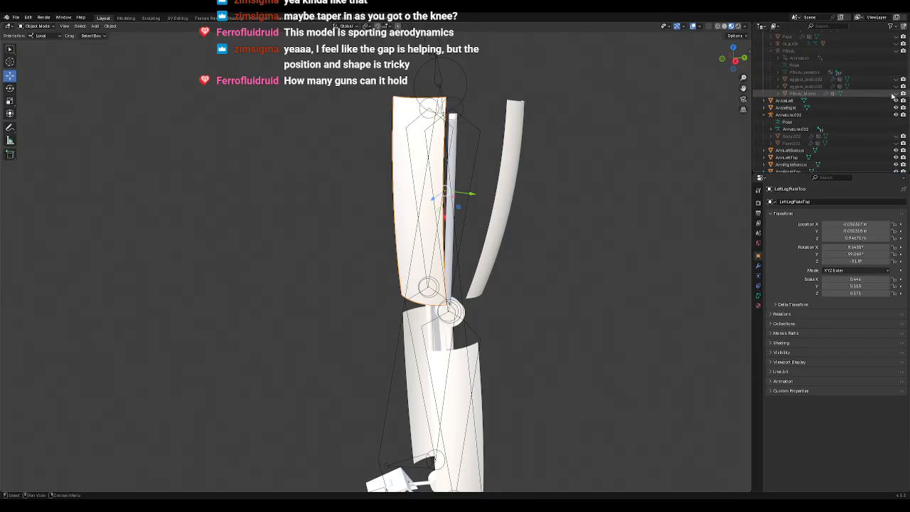
pyautogui.click(895, 93)
pyautogui.moveTo(512, 234); pyautogui.dragTo(430, 164, button='middle')
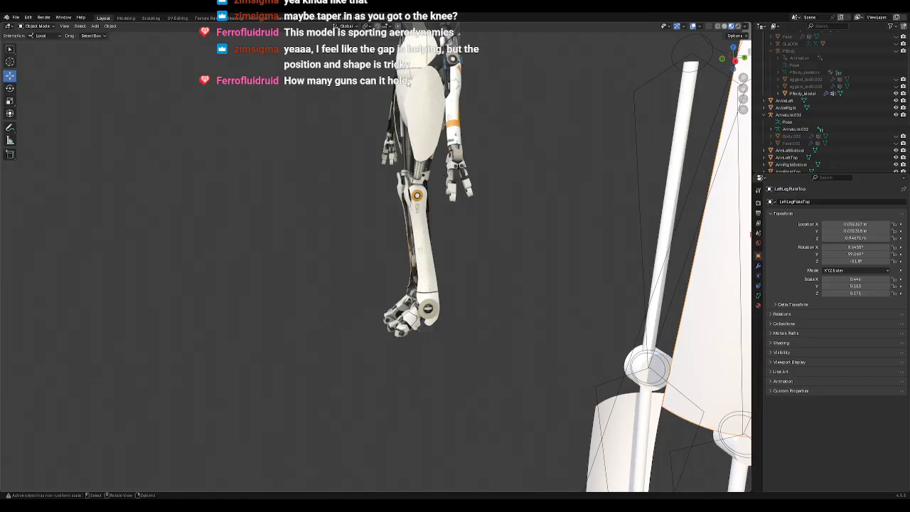
pyautogui.scroll(-6, 490, 184)
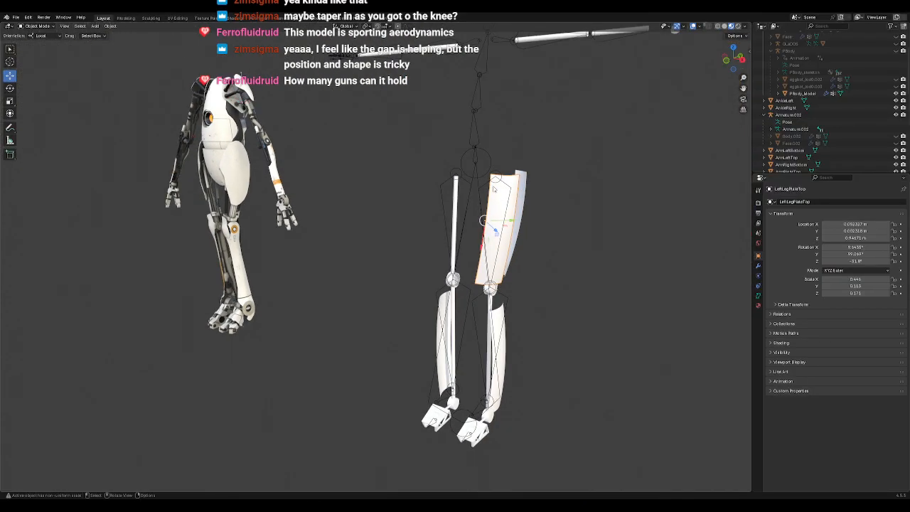
pyautogui.moveTo(519, 194); pyautogui.dragTo(325, 199, button='middle')
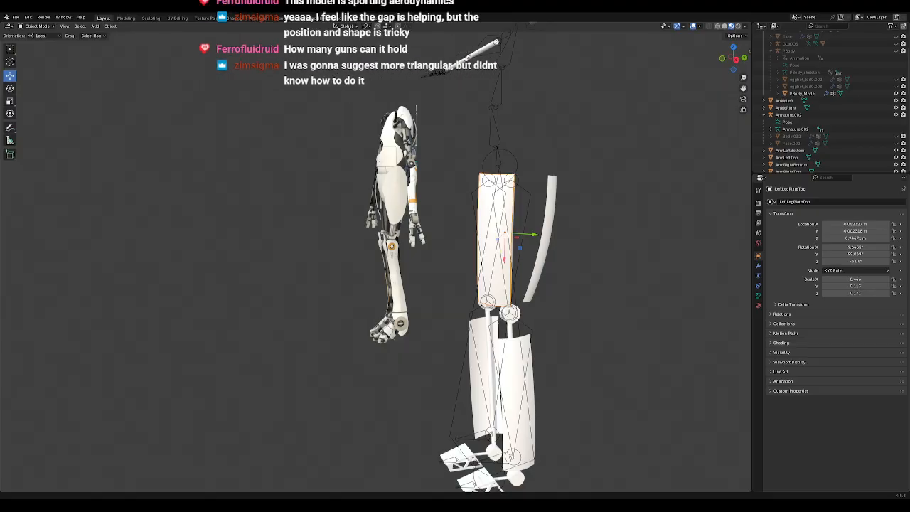
pyautogui.moveTo(541, 292); pyautogui.dragTo(448, 312, button='middle')
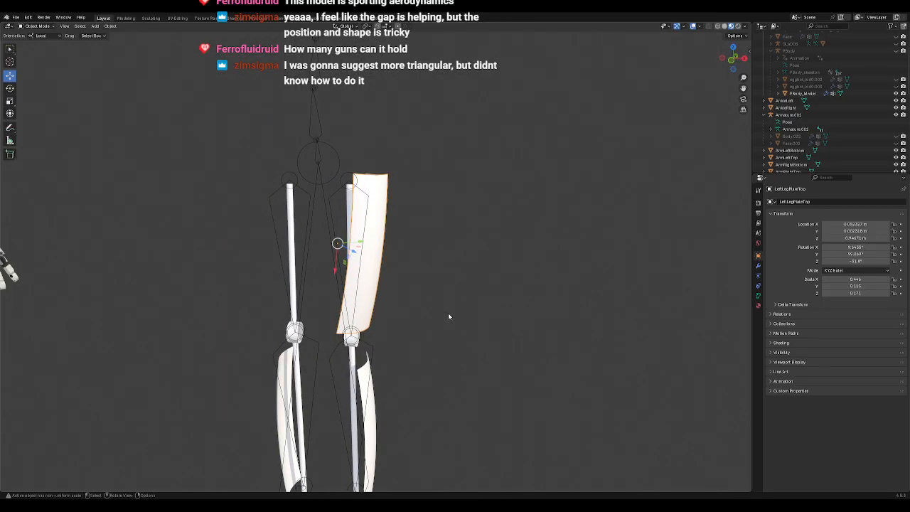
pyautogui.moveTo(449, 317); pyautogui.dragTo(499, 301, button='middle')
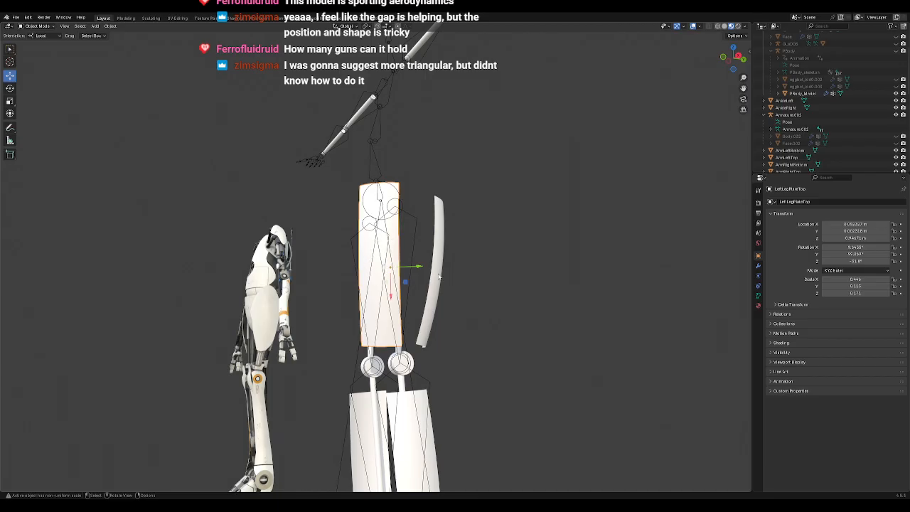
# Step: Select the lower left leg plate and compare it with the reference robot's shin from the front and the side
pyautogui.scroll(-3, 438, 276)
pyautogui.click(404, 385)
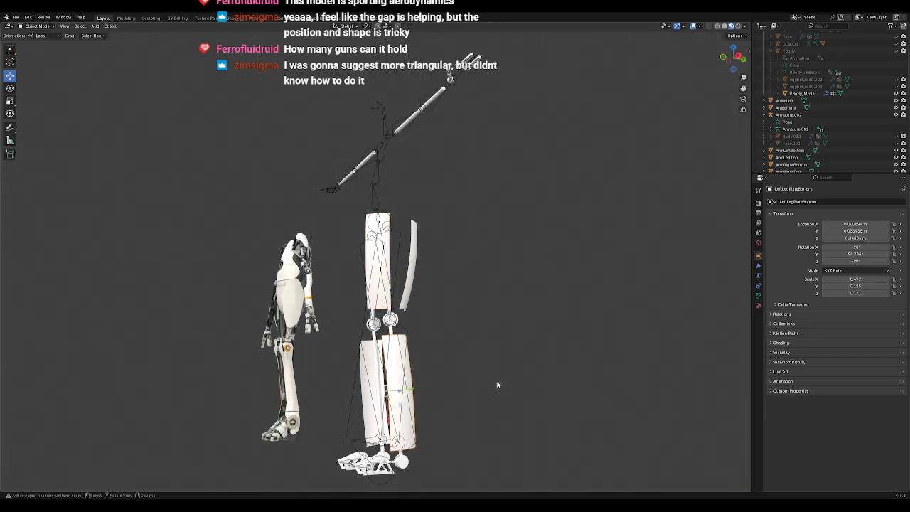
pyautogui.press('KP_1')
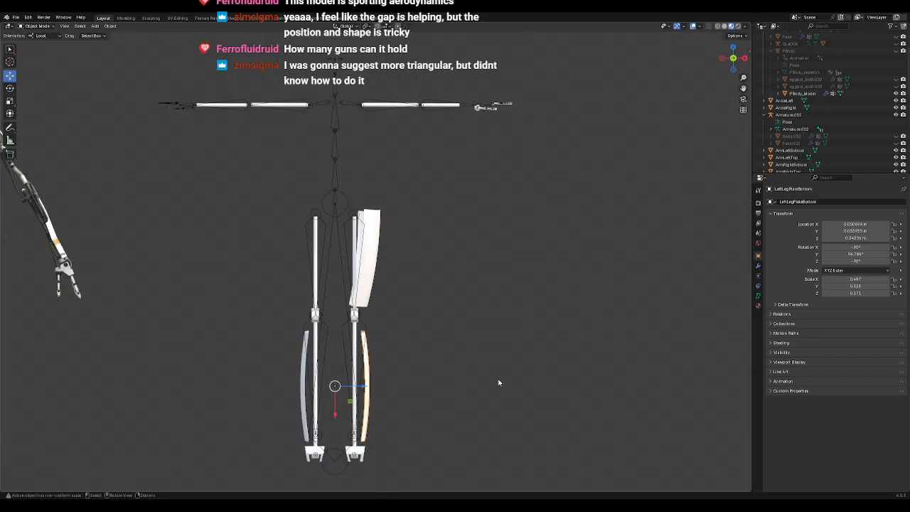
pyautogui.press('KP_3')
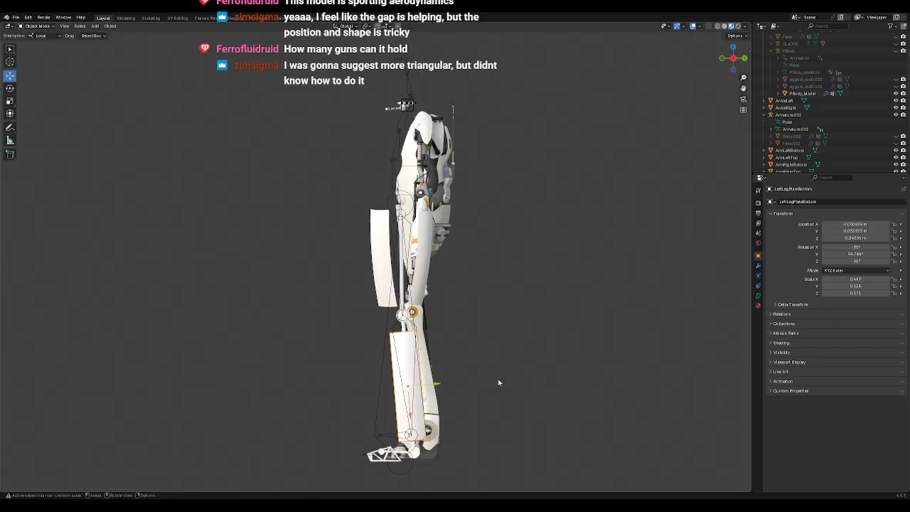
pyautogui.press('KP_1')
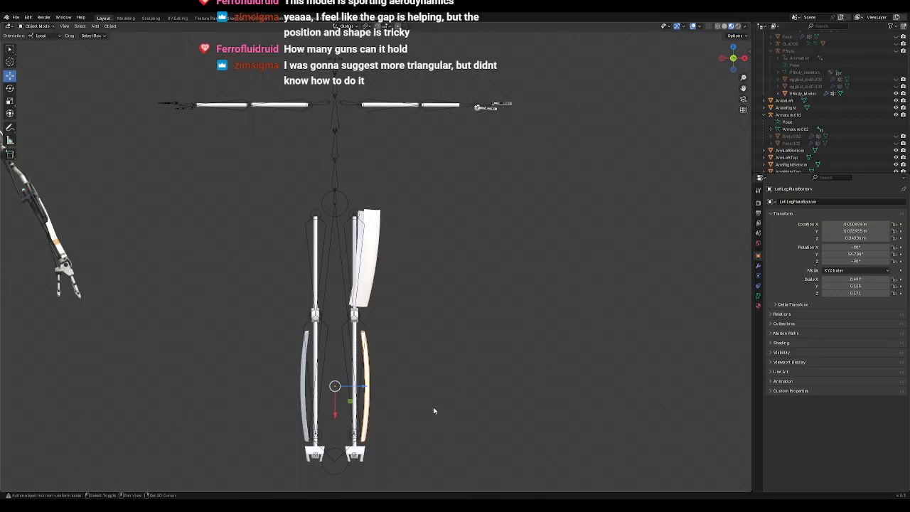
pyautogui.scroll(5, 440, 334)
pyautogui.scroll(-1, 438, 329)
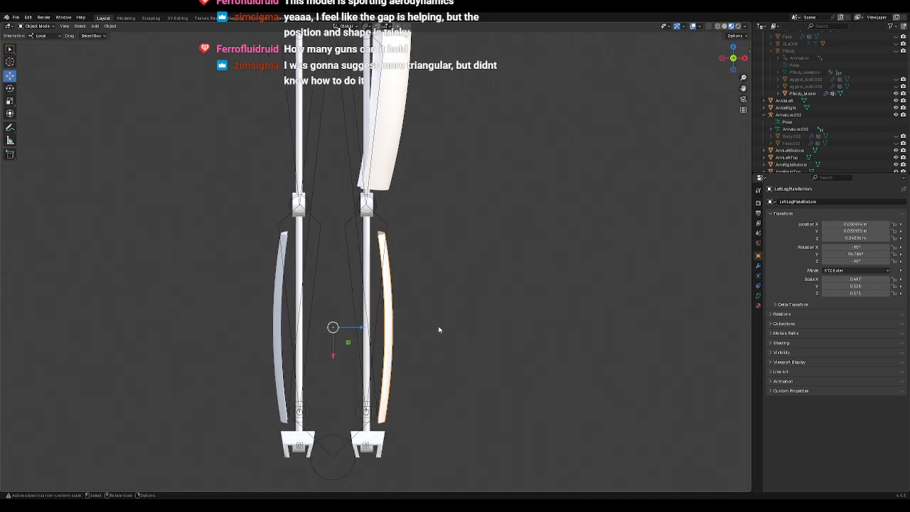
pyautogui.moveTo(460, 330); pyautogui.dragTo(384, 326, button='middle')
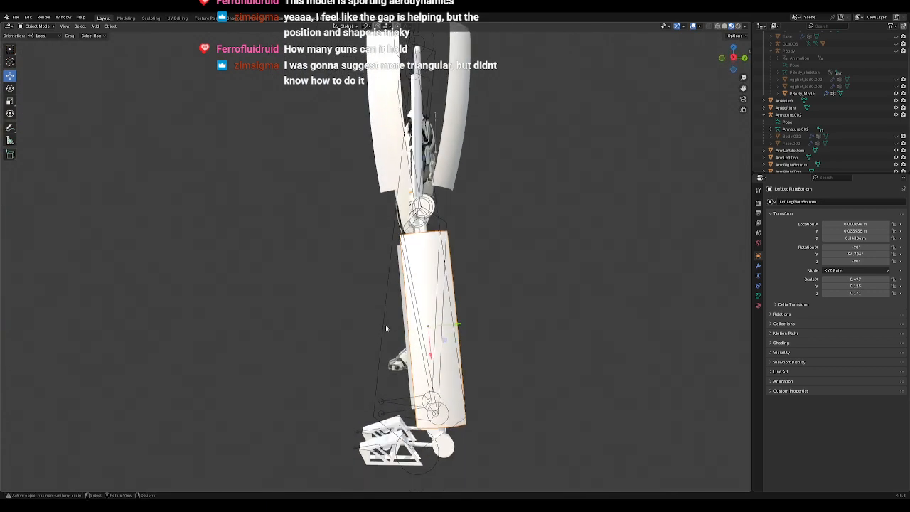
pyautogui.press('KP_3')
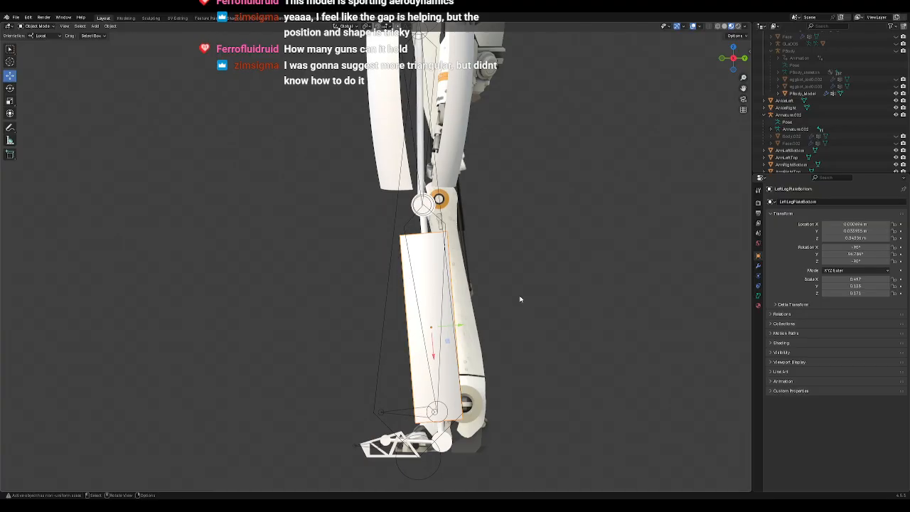
# Step: Hide the PBody_Model reference and save the file, leaving the lower left leg plate selected
pyautogui.click(895, 94)
pyautogui.keyDown('shift'); pyautogui.moveTo(538, 296); pyautogui.dragTo(527, 259, button='middle'); pyautogui.keyUp('shift')
pyautogui.scroll(2, 524, 252)
pyautogui.scroll(-1, 531, 253)
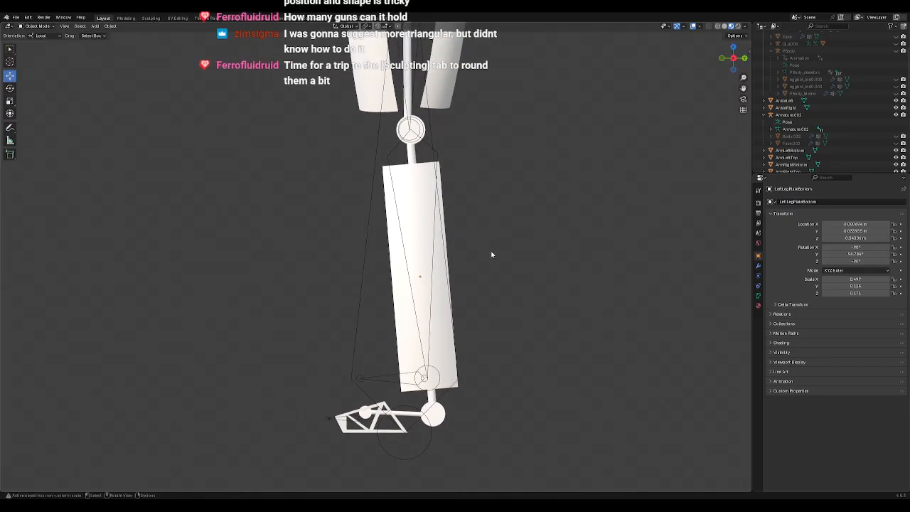
pyautogui.hotkey('ctrl', 's')
pyautogui.click(409, 204)
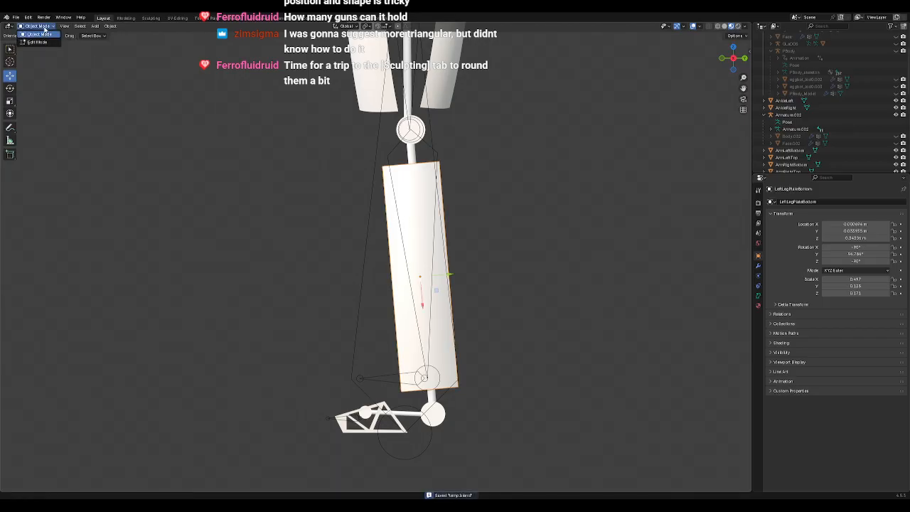
# Step: Convert the lower left leg plate to a mesh and open it for mesh editing
pyautogui.rightClick(411, 192)
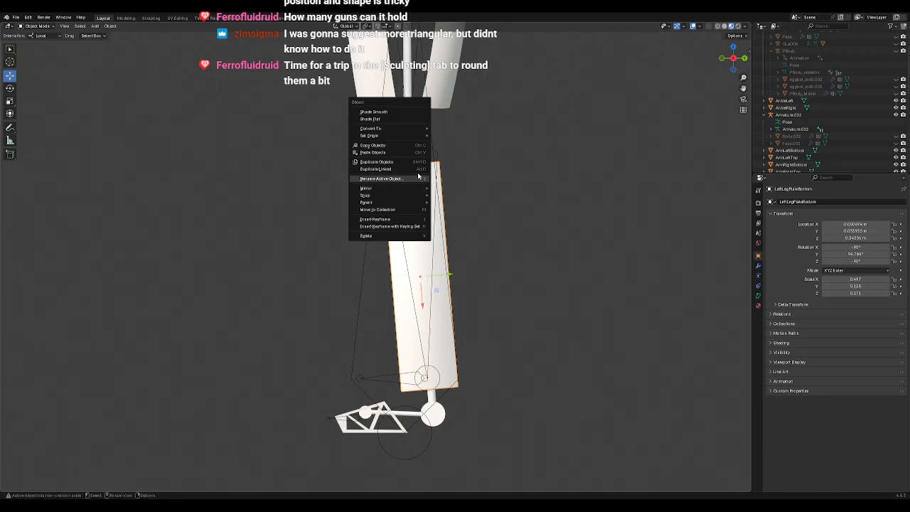
pyautogui.moveTo(385, 128)
pyautogui.click(448, 128)
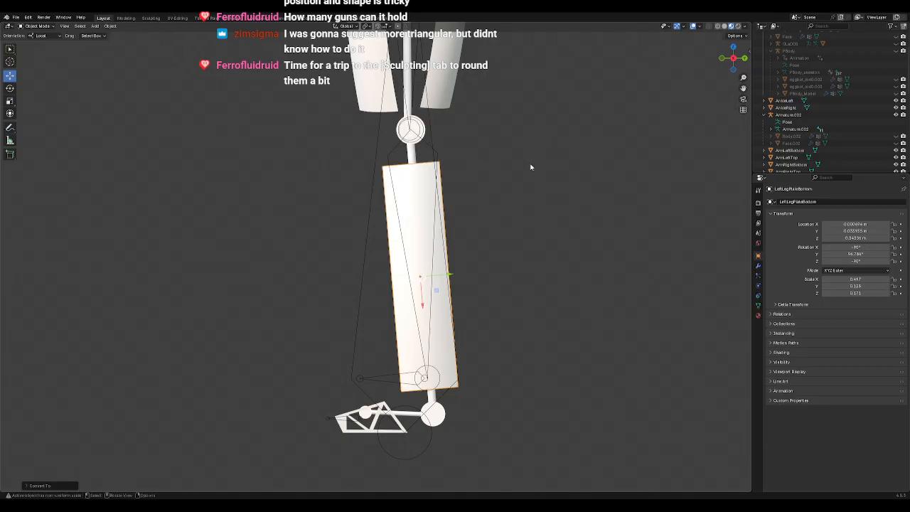
pyautogui.click(37, 26)
pyautogui.click(37, 42)
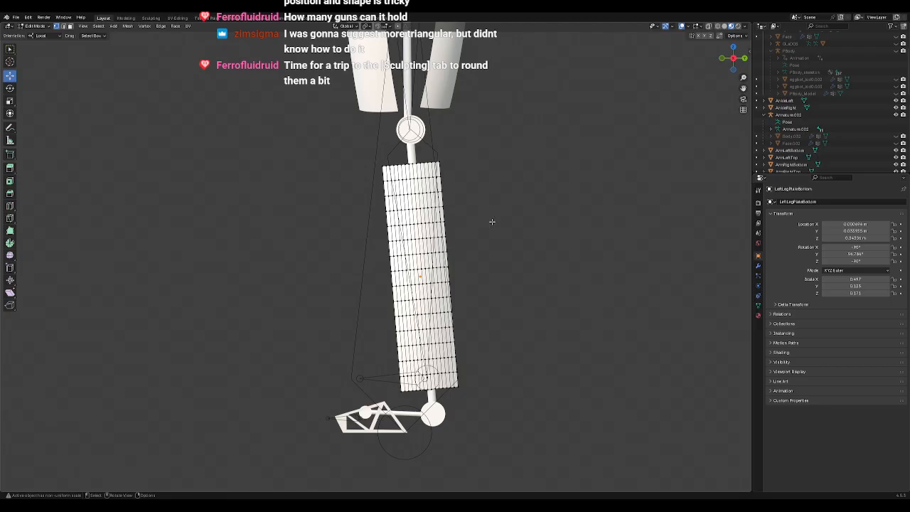
# Step: Subdivide the entire lower left leg plate mesh twice
pyautogui.scroll(2, 492, 221)
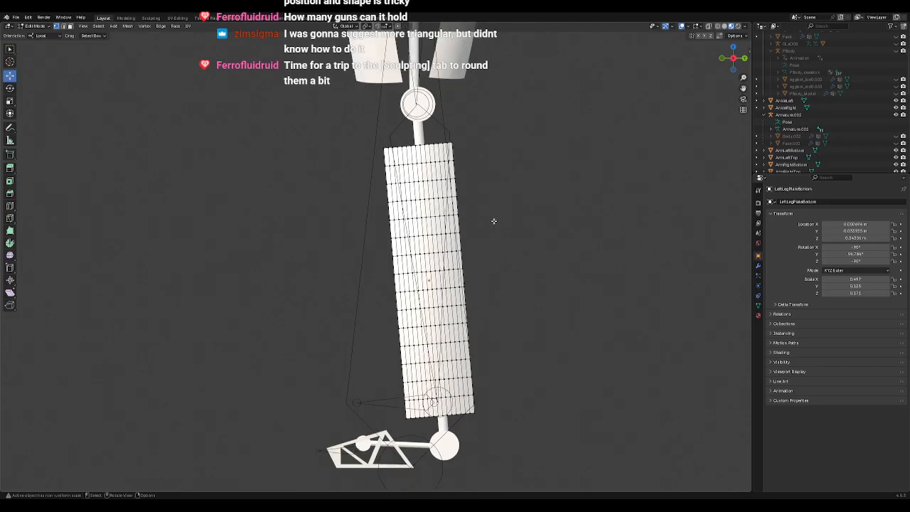
pyautogui.keyDown('shift'); pyautogui.moveTo(542, 246); pyautogui.dragTo(516, 228, button='middle'); pyautogui.keyUp('shift')
pyautogui.press('a')
pyautogui.rightClick(515, 227)
pyautogui.click(515, 227)
pyautogui.rightClick(515, 228)
pyautogui.click(515, 228)
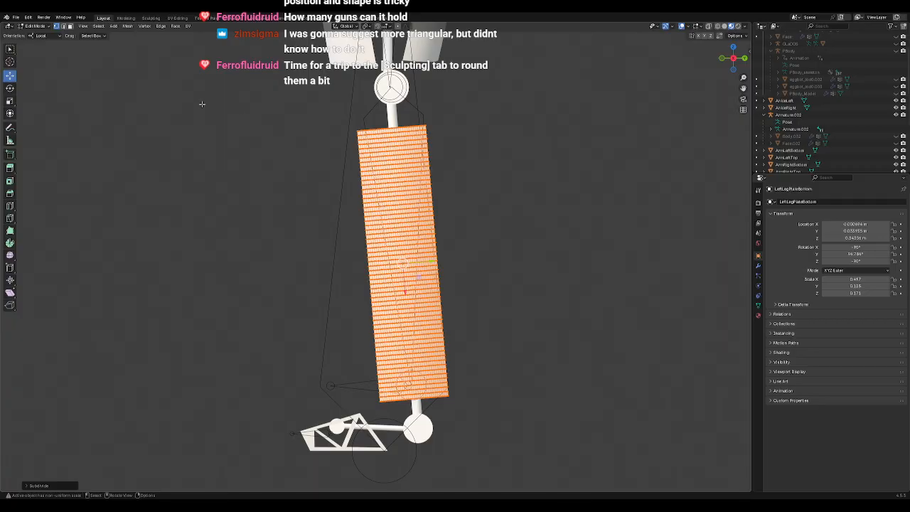
# Step: Select the vertices at the plate's two upper corners along a rounded outline and delete them
pyautogui.hotkey('alt', 'a')
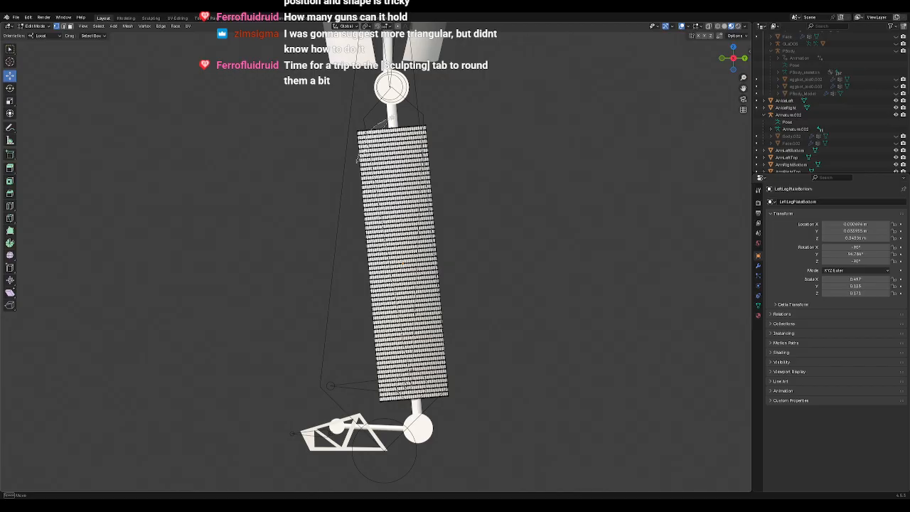
pyautogui.moveTo(429, 147); pyautogui.dragTo(297, 155)
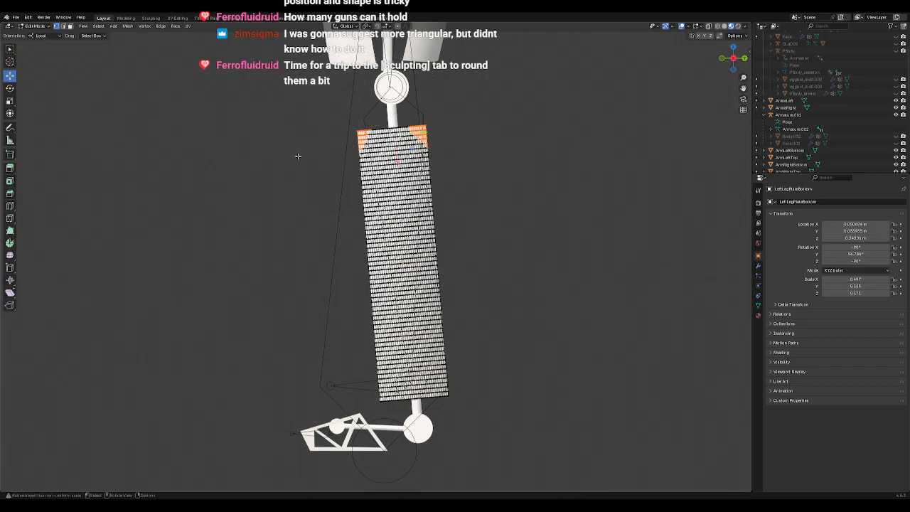
pyautogui.click(298, 155)
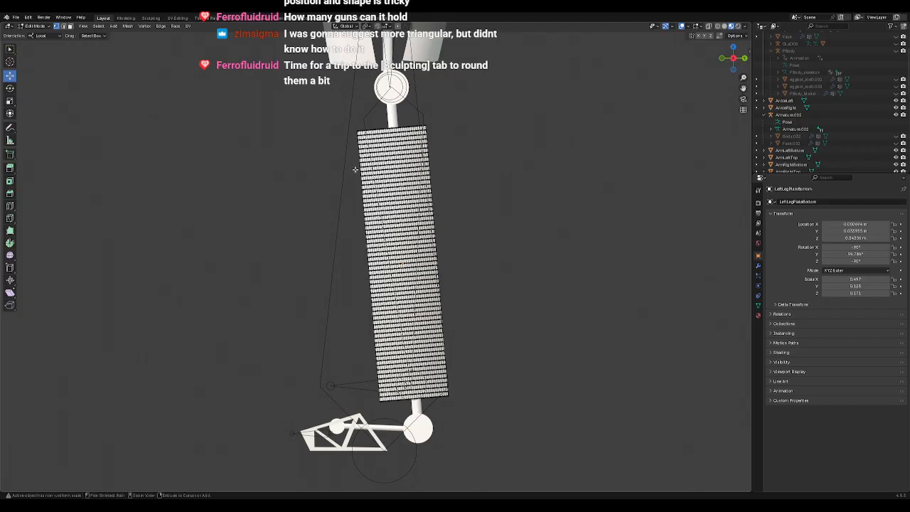
pyautogui.moveTo(358, 171)
pyautogui.keyDown('ctrl'); pyautogui.mouseDown(button='right')
pyautogui.moveTo(383, 120)
pyautogui.moveTo(445, 168)
pyautogui.moveTo(394, 67)
pyautogui.moveTo(299, 167)
pyautogui.moveTo(290, 161)
pyautogui.mouseUp(button='right'); pyautogui.keyUp('ctrl')
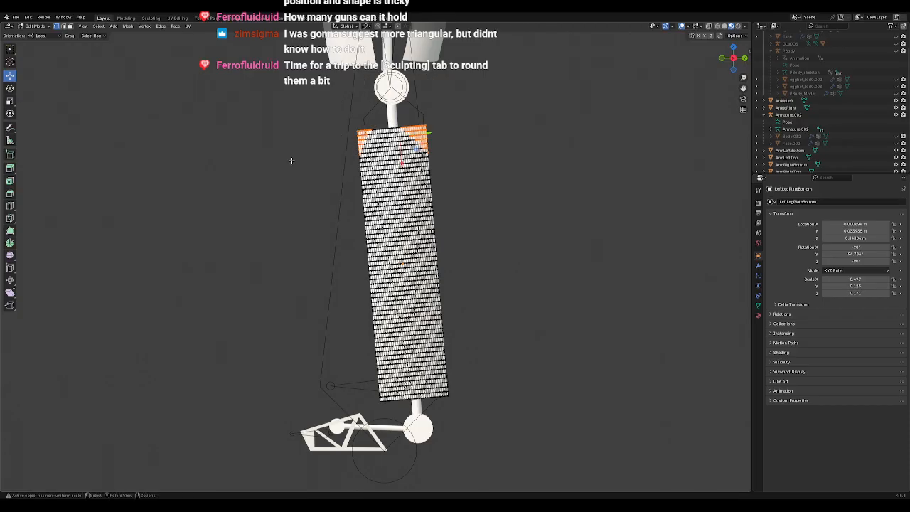
pyautogui.rightClick(291, 160)
pyautogui.click(290, 160)
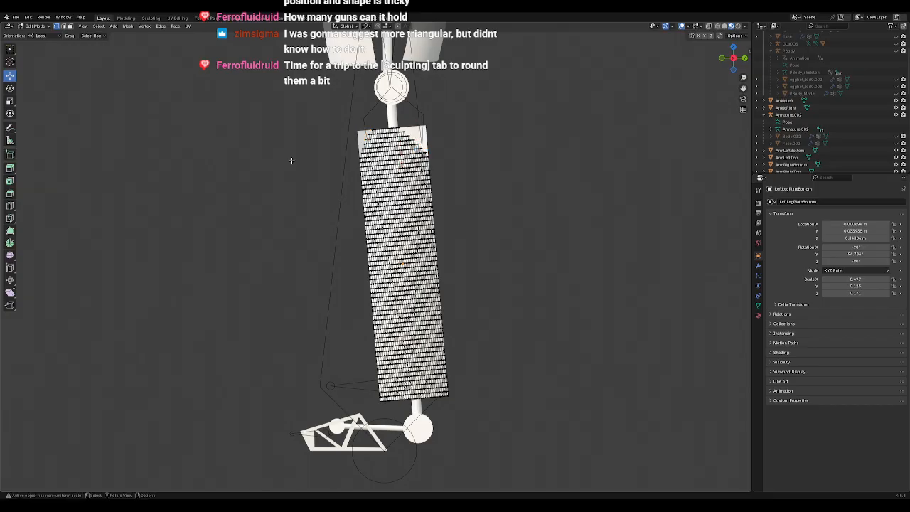
# Step: Return to Object Mode, hide RightLegPlateBottom, and reselect the lower left leg plate
pyautogui.click(412, 138)
pyautogui.click(36, 26)
pyautogui.click(40, 37)
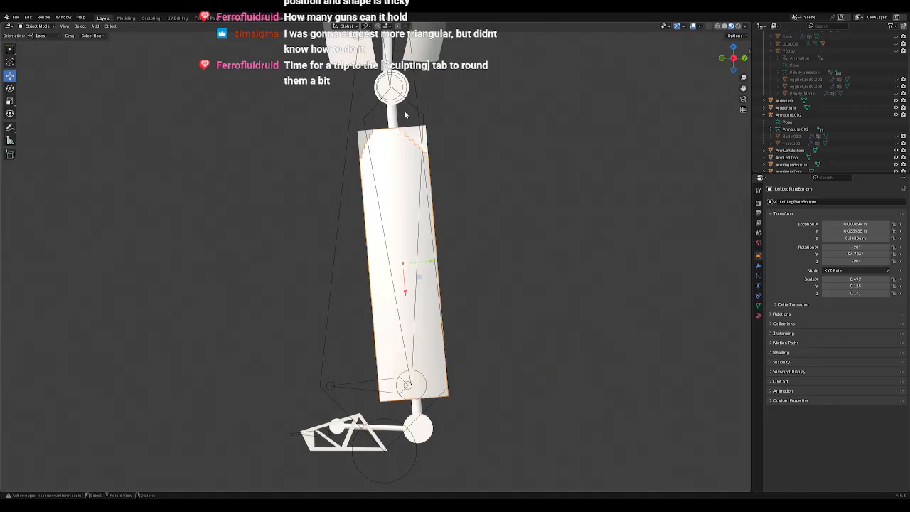
pyautogui.click(412, 132)
pyautogui.scroll(-10, 818, 142)
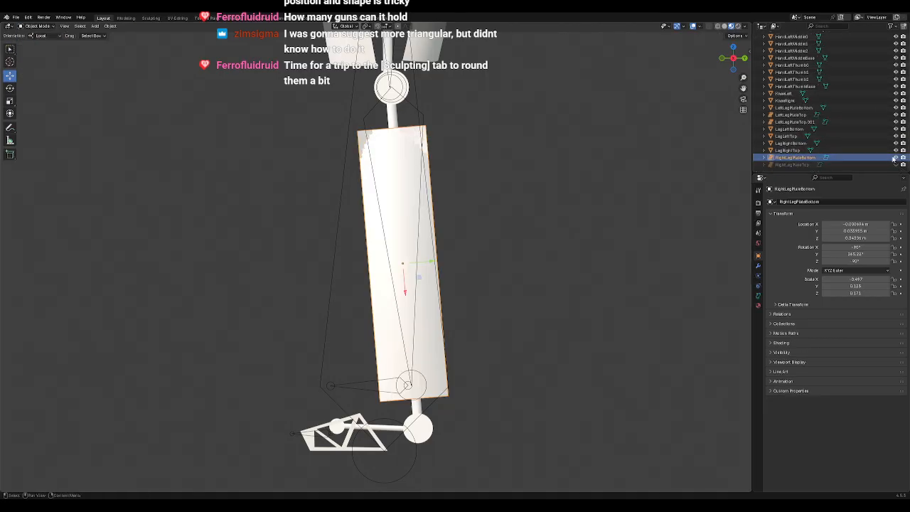
pyautogui.click(895, 157)
pyautogui.click(404, 153)
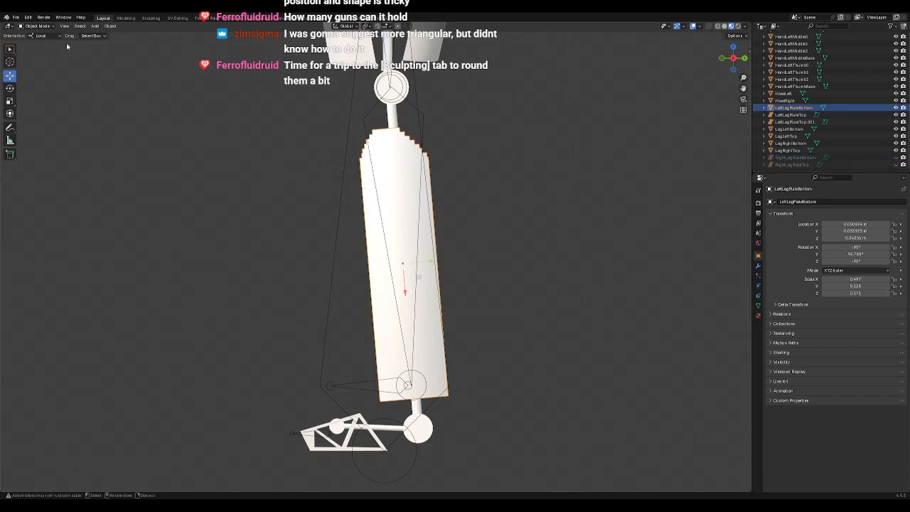
# Step: Select the vertices at the plate's lower corners near the ankle along a rounded outline and delete them
pyautogui.click(37, 26)
pyautogui.click(36, 42)
pyautogui.click(482, 177)
pyautogui.keyDown('shift'); pyautogui.moveTo(477, 282); pyautogui.dragTo(477, 224, button='middle'); pyautogui.keyUp('shift')
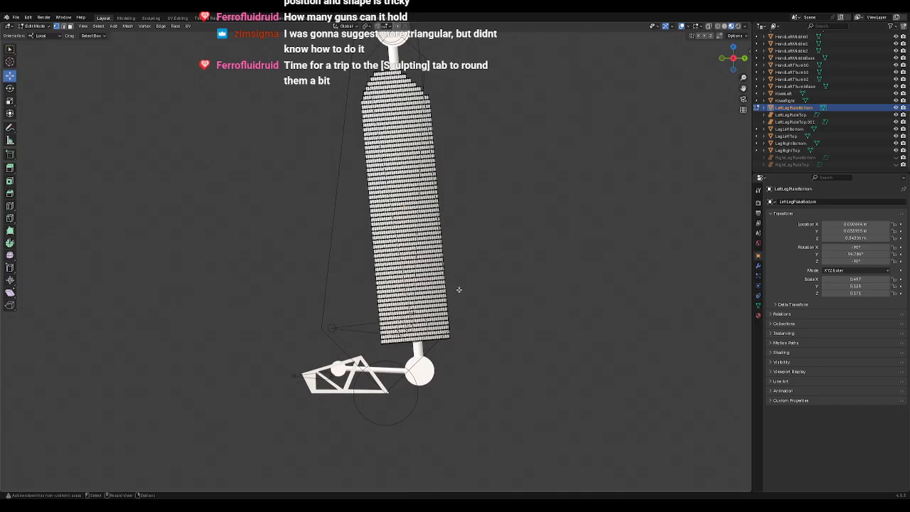
pyautogui.moveTo(450, 283)
pyautogui.keyDown('ctrl'); pyautogui.mouseDown(button='right')
pyautogui.moveTo(442, 327)
pyautogui.moveTo(425, 342)
pyautogui.moveTo(392, 341)
pyautogui.moveTo(350, 307)
pyautogui.moveTo(483, 355)
pyautogui.moveTo(525, 305)
pyautogui.mouseUp(button='right'); pyautogui.keyUp('ctrl')
pyautogui.press('x')
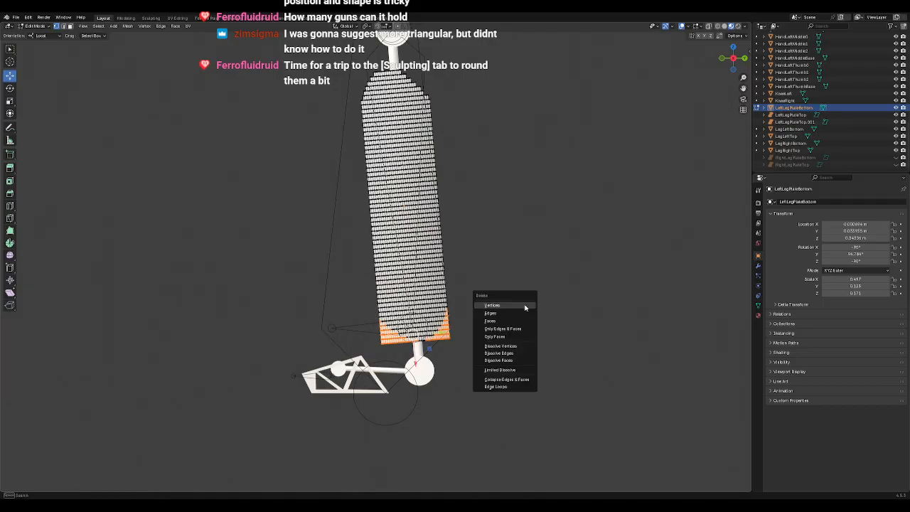
pyautogui.click(525, 305)
# Step: Return to Object Mode and examine the cut corners of the lower left leg plate from several angles
pyautogui.scroll(-3, 509, 290)
pyautogui.scroll(2, 509, 290)
pyautogui.keyDown('shift'); pyautogui.moveTo(463, 285); pyautogui.dragTo(493, 315, button='middle'); pyautogui.keyUp('shift')
pyautogui.click(34, 26)
pyautogui.click(36, 32)
pyautogui.moveTo(230, 195); pyautogui.dragTo(313, 234, button='middle')
pyautogui.moveTo(414, 135); pyautogui.dragTo(457, 140, button='middle')
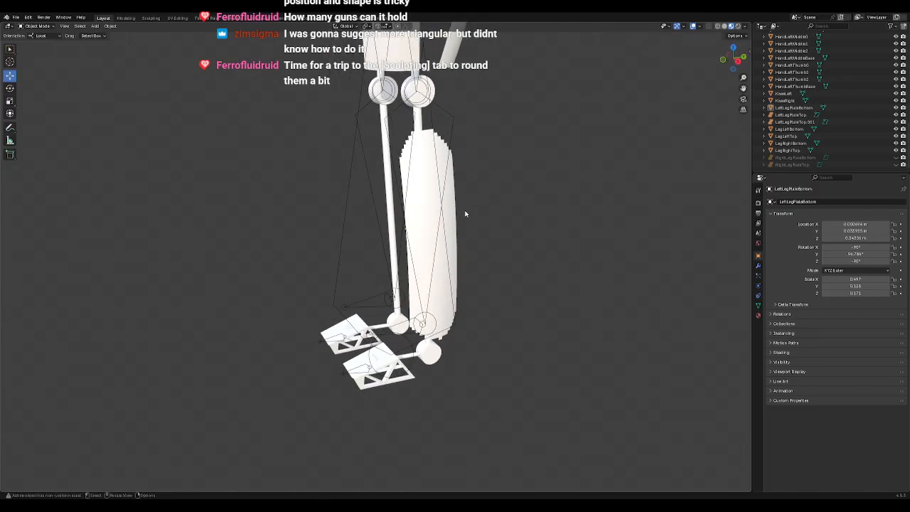
pyautogui.moveTo(486, 247); pyautogui.dragTo(505, 281, button='middle')
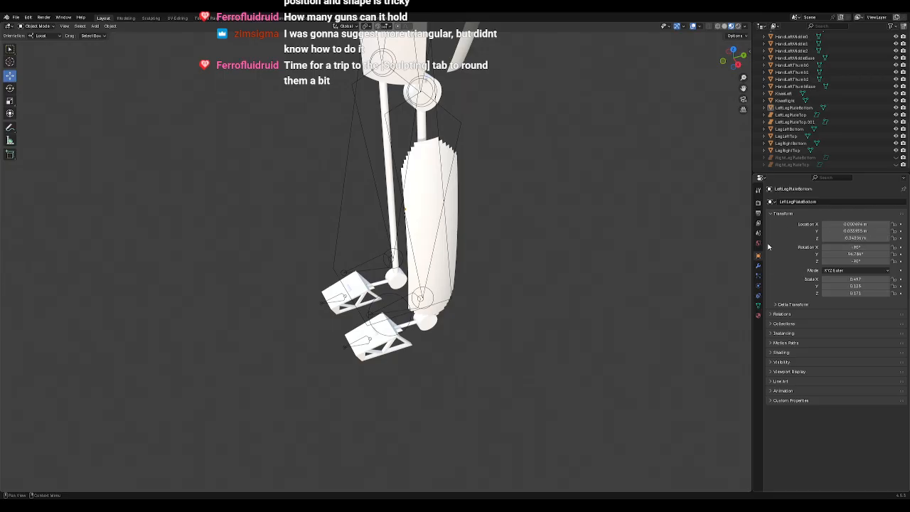
pyautogui.moveTo(538, 253)
pyautogui.mouseDown(button='middle')
pyautogui.moveTo(546, 263)
pyautogui.moveTo(467, 234)
pyautogui.moveTo(487, 228)
pyautogui.moveTo(538, 257)
pyautogui.moveTo(512, 252)
pyautogui.moveTo(536, 255)
pyautogui.mouseUp(button='middle')
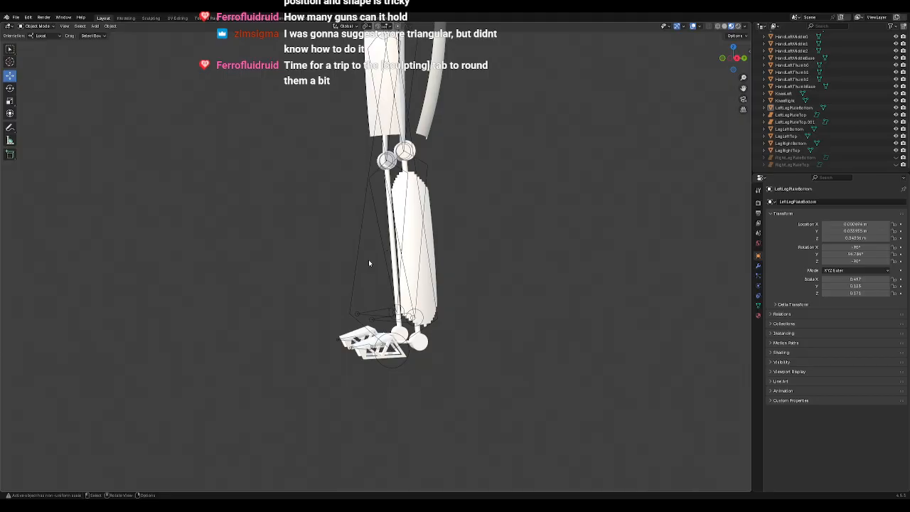
# Step: Undo the corner cuts, the subdivisions and the hiding of the lower right leg plate
pyautogui.press('Tab')
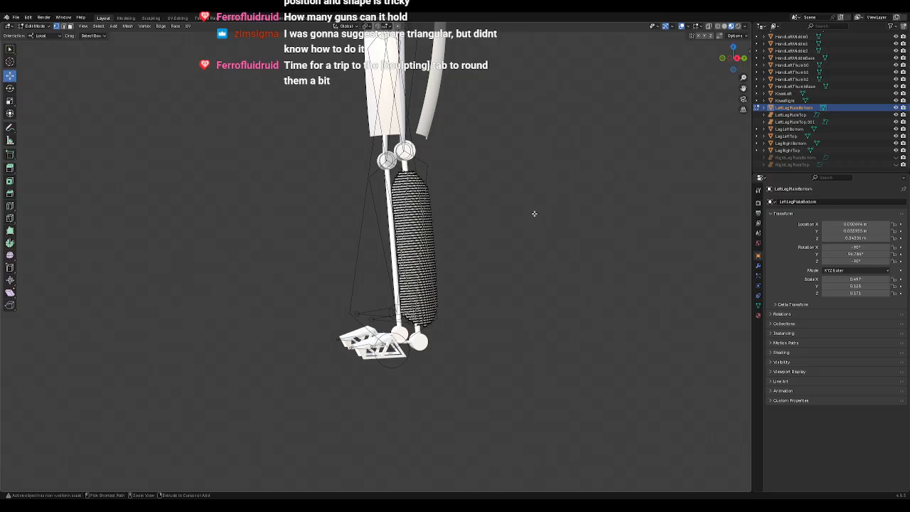
pyautogui.hotkey('ctrl', 'z')
pyautogui.hotkey('ctrl', 'z')
pyautogui.hotkey('ctrl', 'z')
pyautogui.hotkey('ctrl', 'z')
pyautogui.hotkey('ctrl', 'z')
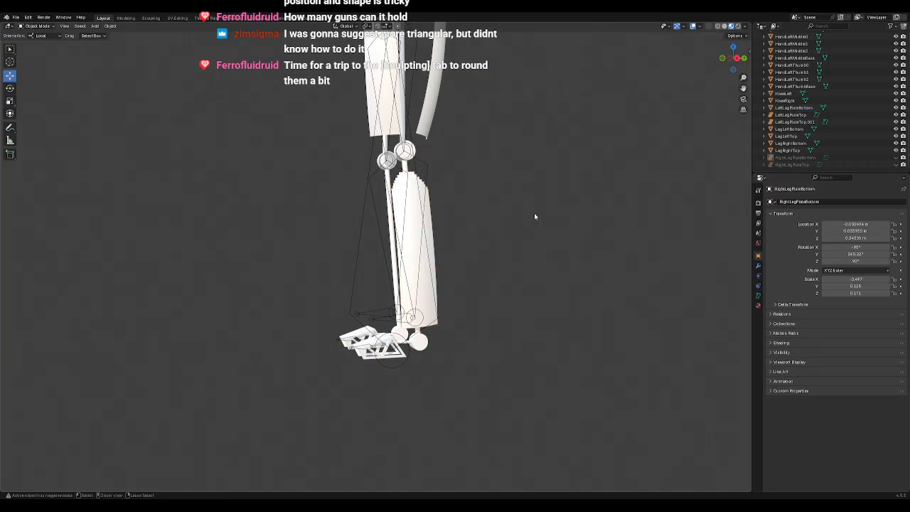
pyautogui.hotkey('ctrl', 'shift', 'z')
pyautogui.hotkey('ctrl', 'shift', 'z')
pyautogui.hotkey('ctrl', 'shift', 'z')
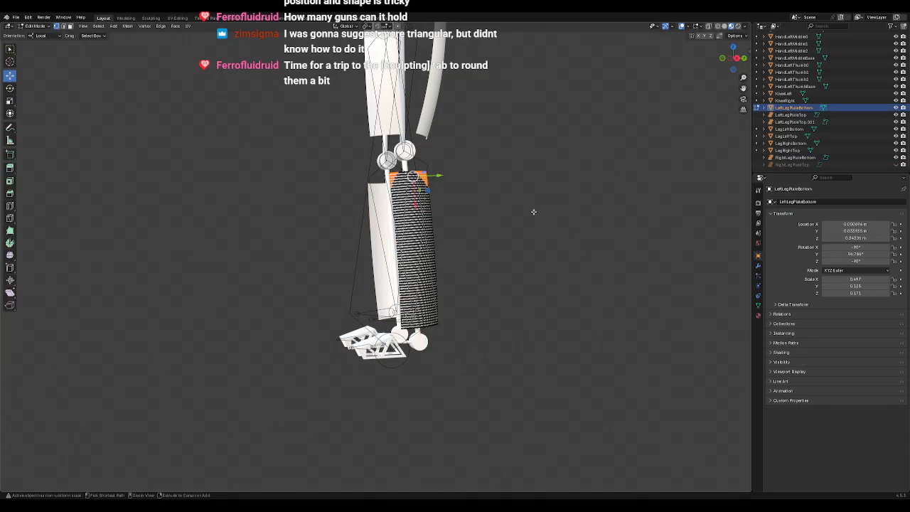
pyautogui.hotkey('ctrl', 'shift', 'z')
pyautogui.hotkey('ctrl', 'shift', 'z')
pyautogui.hotkey('ctrl', 'shift', 'z')
pyautogui.hotkey('ctrl', 'shift', 'z')
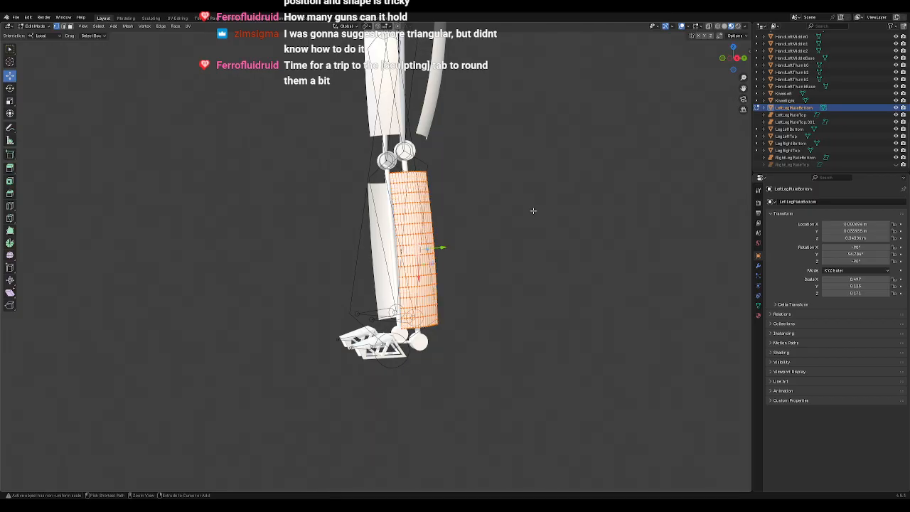
pyautogui.press('Tab')
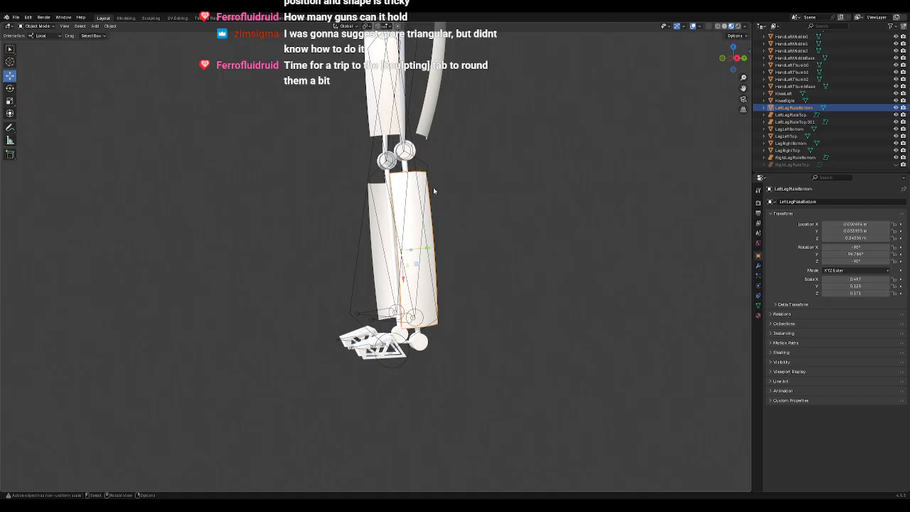
# Step: Revert the lower left leg plate's mesh conversion so it is a surface object again
pyautogui.click(515, 190)
pyautogui.click(411, 194)
pyautogui.click(39, 26)
pyautogui.click(35, 38)
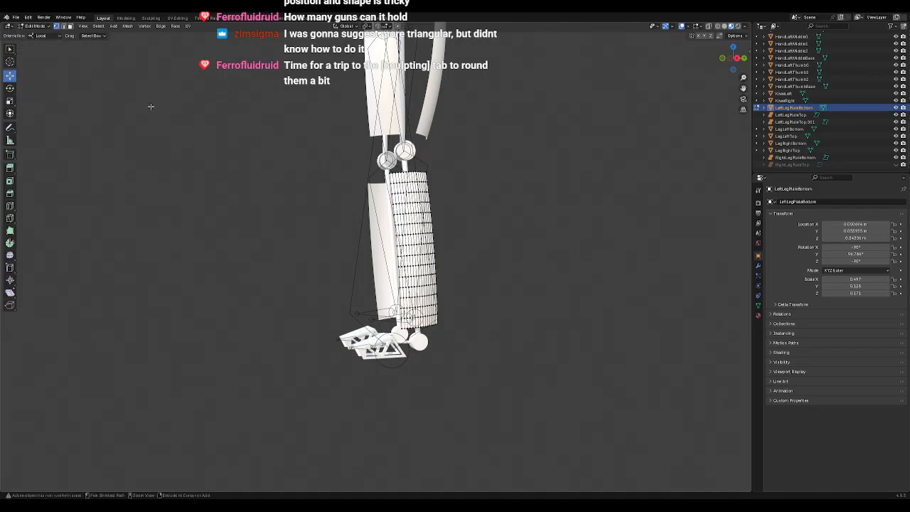
pyautogui.press('Tab')
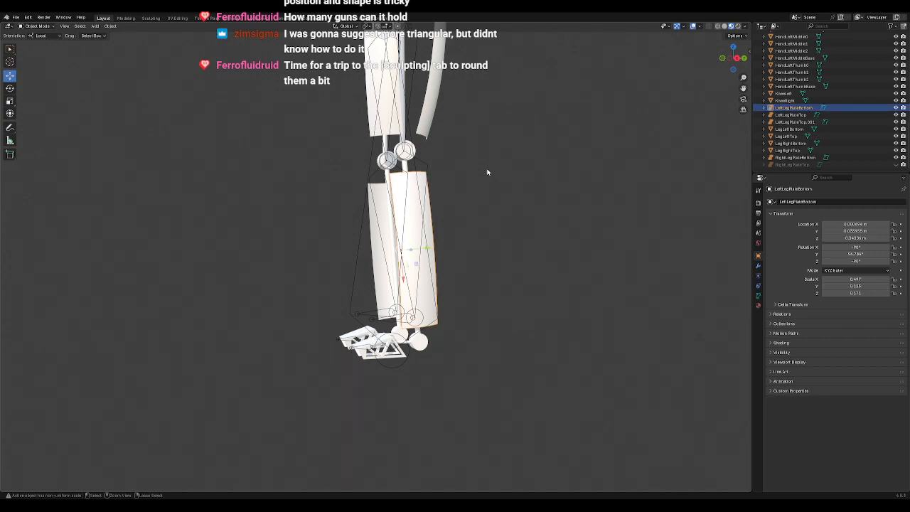
# Step: Open the lower left leg plate's surface control cage, examine it from the front and at an angle, and return to Object Mode
pyautogui.click(471, 195)
pyautogui.click(418, 205)
pyautogui.click(37, 27)
pyautogui.click(37, 41)
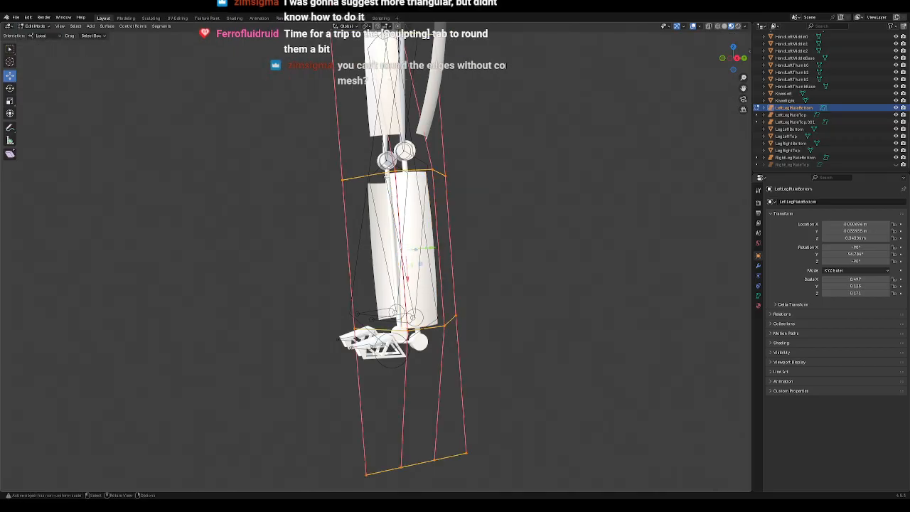
pyautogui.press('KP_1')
pyautogui.moveTo(464, 153); pyautogui.dragTo(467, 187, button='middle')
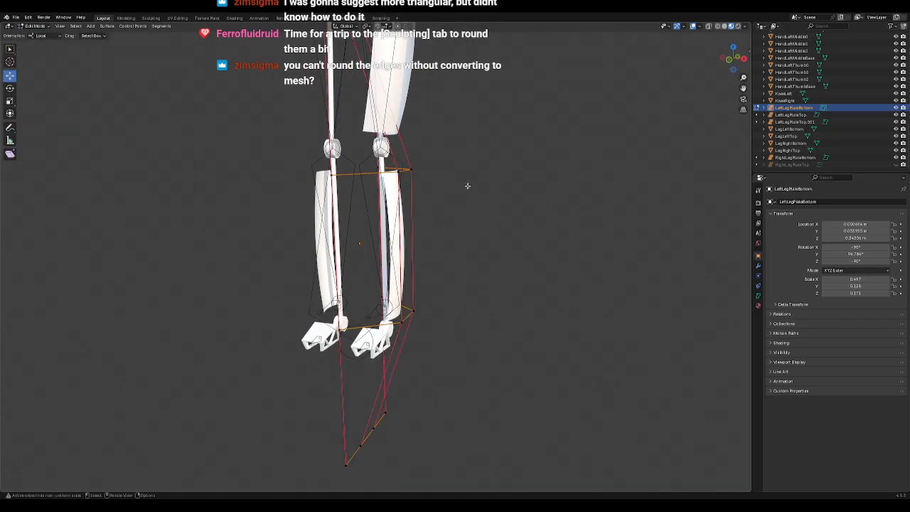
pyautogui.press('Tab')
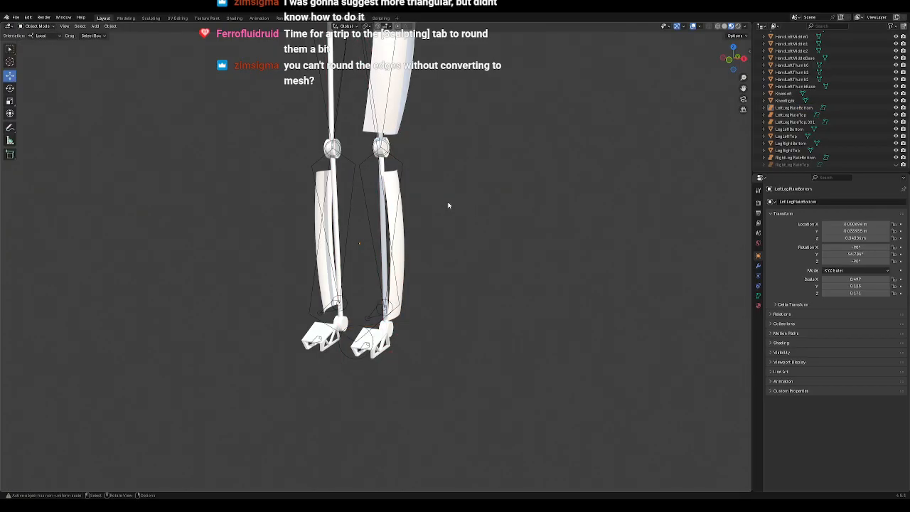
# Step: Select the left lower leg plate, face it from the front and show its surface data properties
pyautogui.scroll(3, 437, 197)
pyautogui.click(408, 203)
pyautogui.moveTo(410, 205); pyautogui.dragTo(491, 225, button='middle')
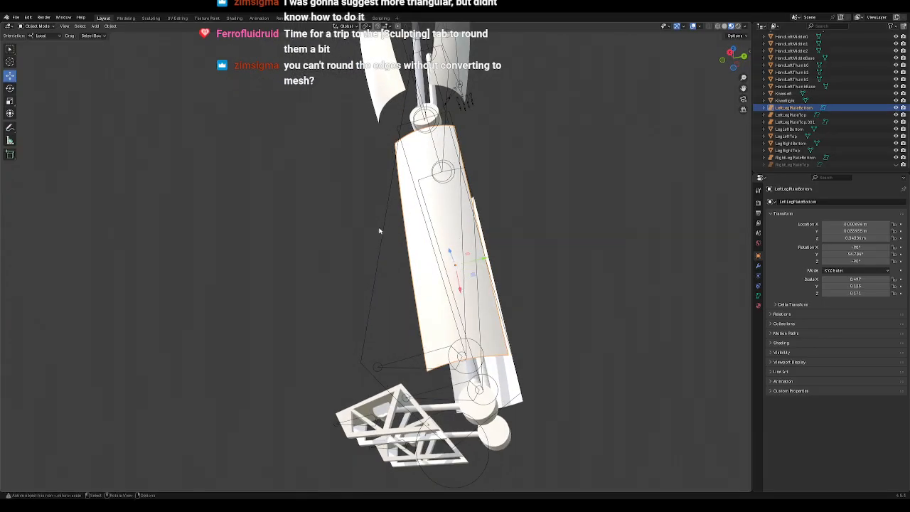
pyautogui.press('KP_1')
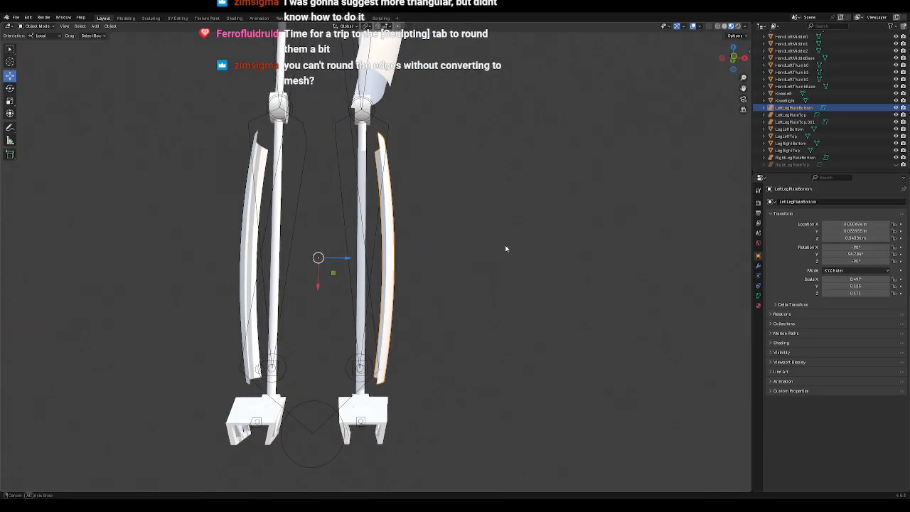
pyautogui.click(822, 108)
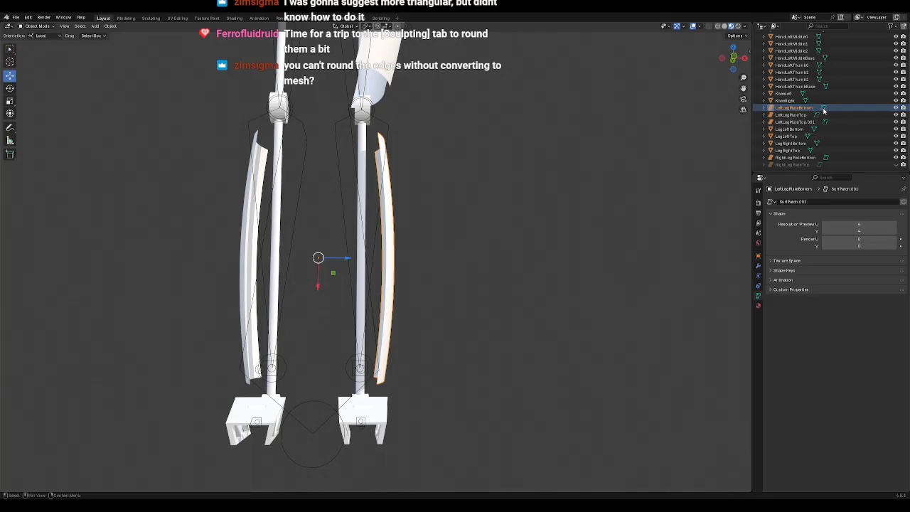
pyautogui.rightClick(539, 178)
pyautogui.moveTo(540, 178)
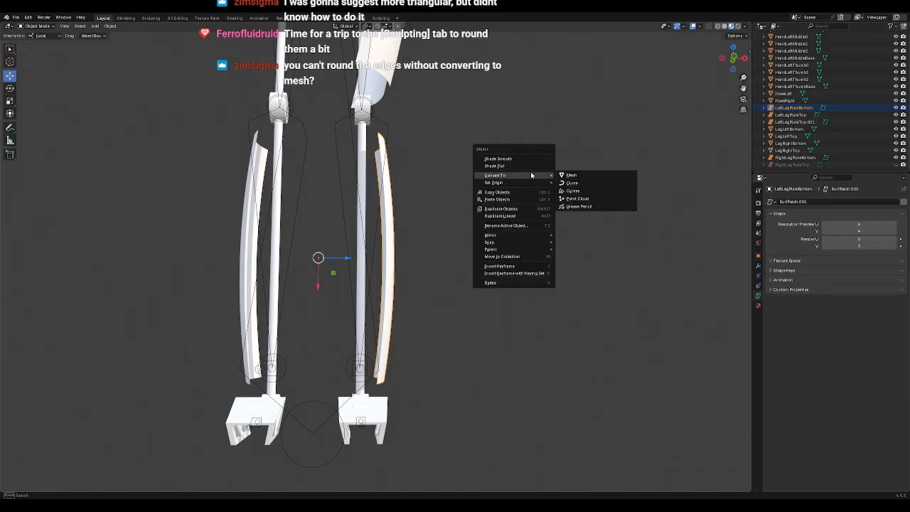
pyautogui.click(478, 294)
pyautogui.hotkey('shift', 'a')
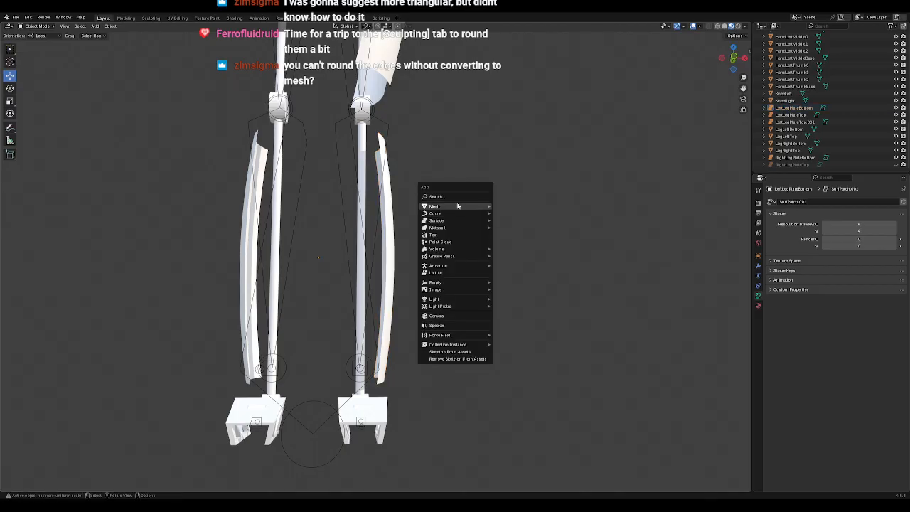
pyautogui.moveTo(455, 206)
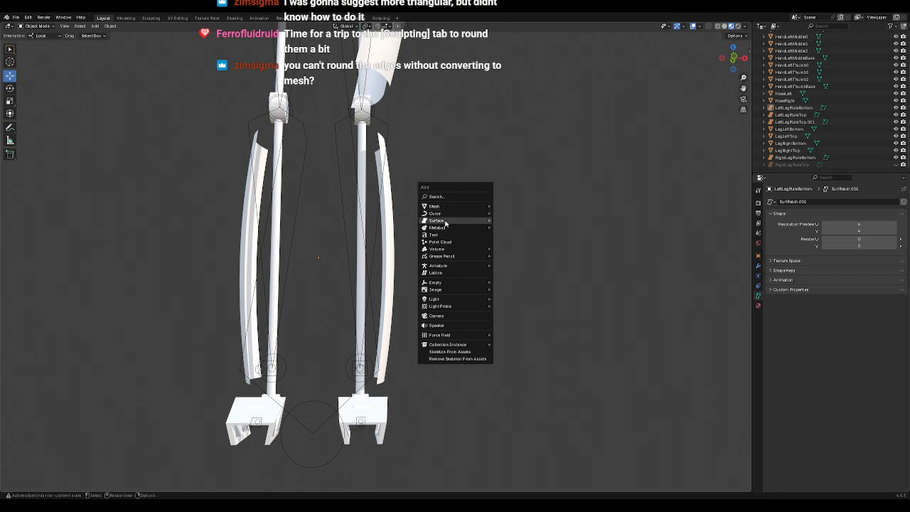
pyautogui.press('Escape')
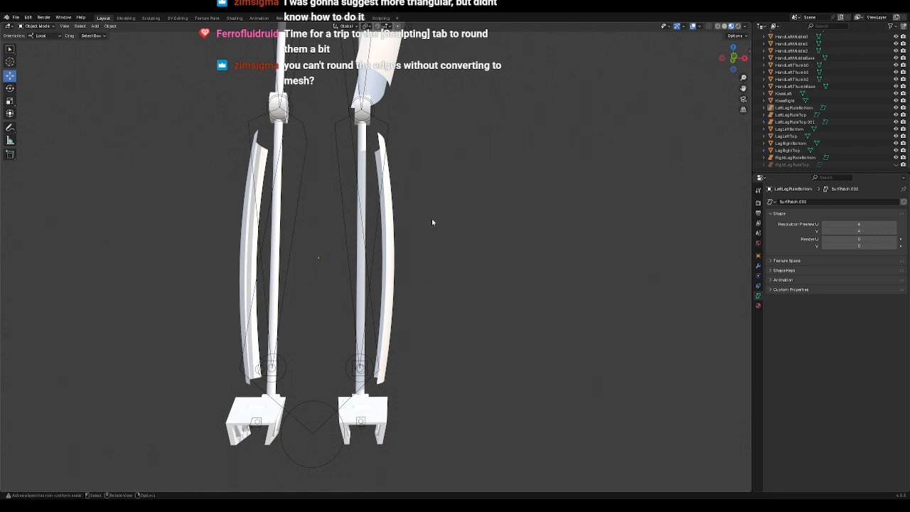
pyautogui.hotkey('shift', 'a')
pyautogui.hotkey('shift', 'a')
pyautogui.moveTo(481, 177)
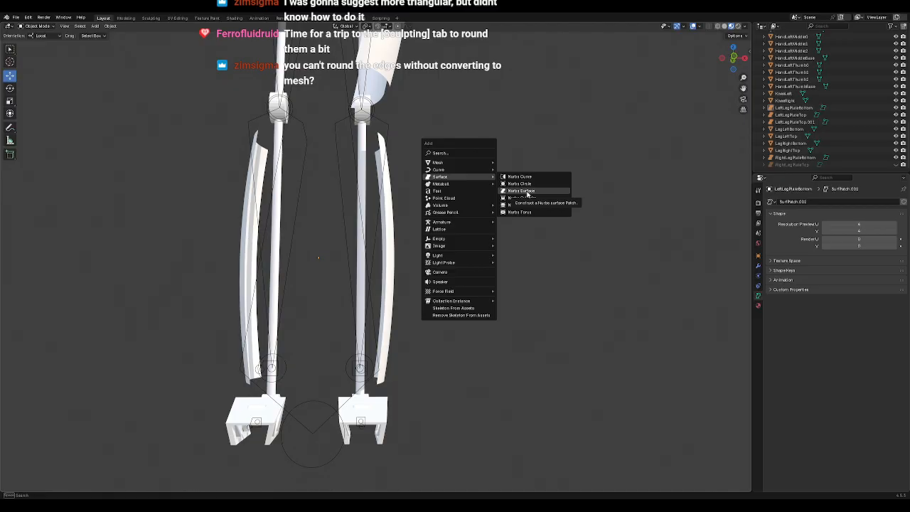
# Step: Try to scale the left lower leg plate along its local Z axis
pyautogui.click(390, 235)
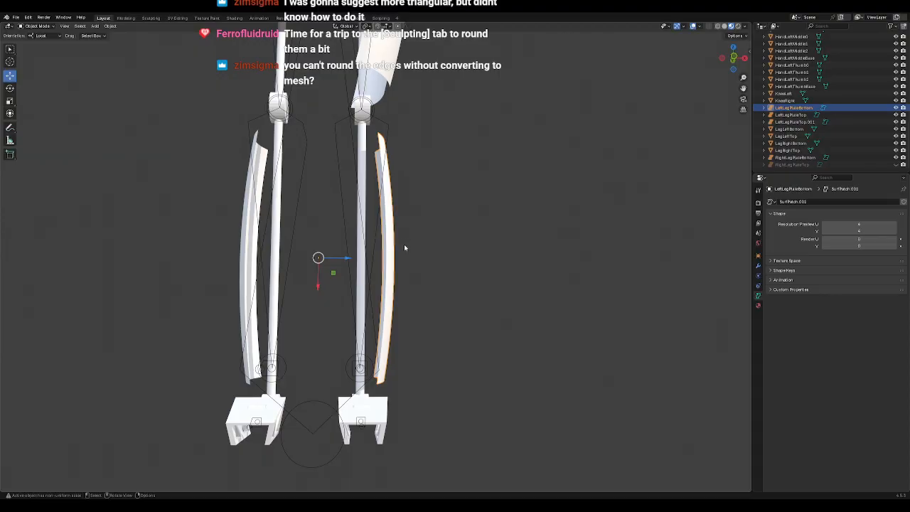
pyautogui.click(10, 102)
pyautogui.moveTo(347, 258); pyautogui.dragTo(447, 260)
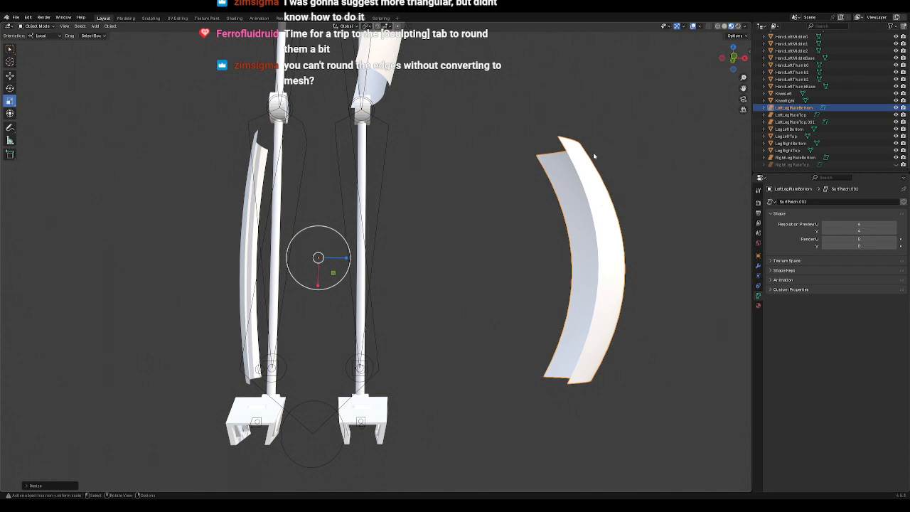
pyautogui.hotkey('ctrl', 'z')
pyautogui.click(529, 204)
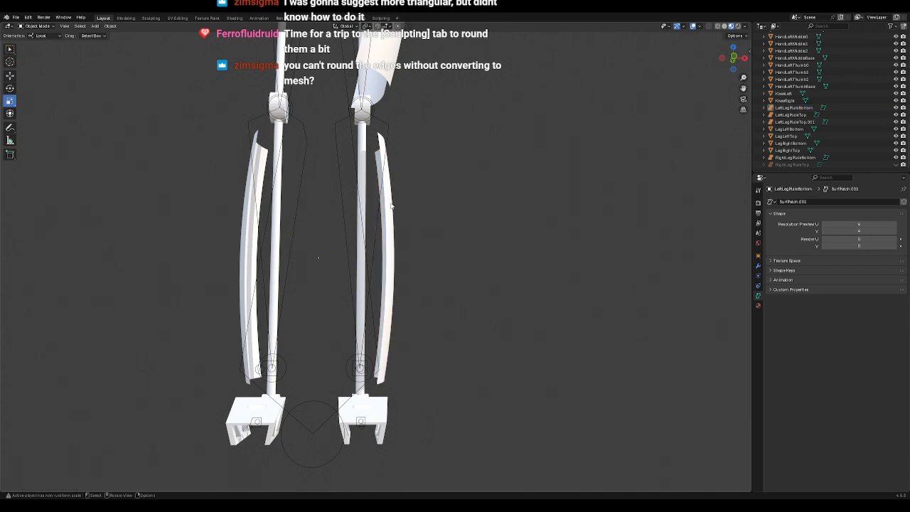
# Step: Examine the left leg's lower plate and front thigh plate from the side and at an angle
pyautogui.click(391, 206)
pyautogui.click(412, 214)
pyautogui.moveTo(504, 211); pyautogui.dragTo(420, 226, button='middle')
pyautogui.click(391, 195)
pyautogui.click(373, 126)
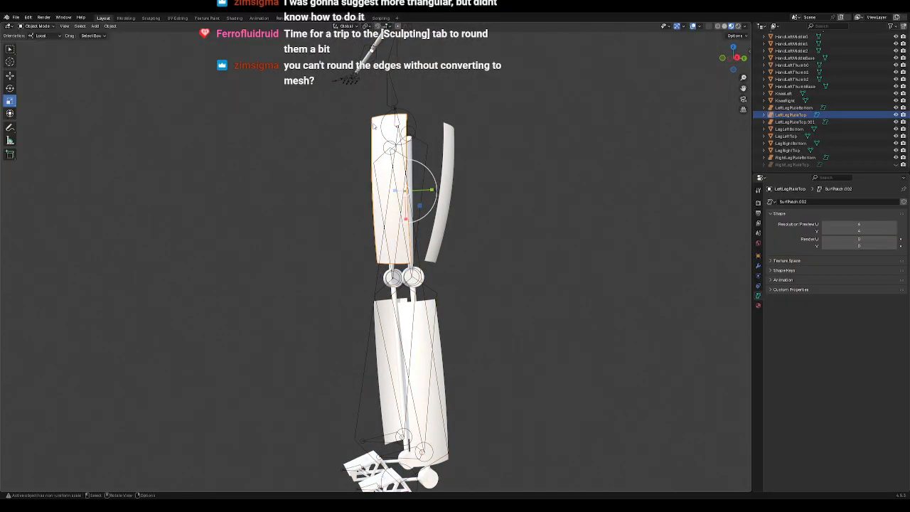
pyautogui.moveTo(441, 258); pyautogui.dragTo(433, 178, button='middle')
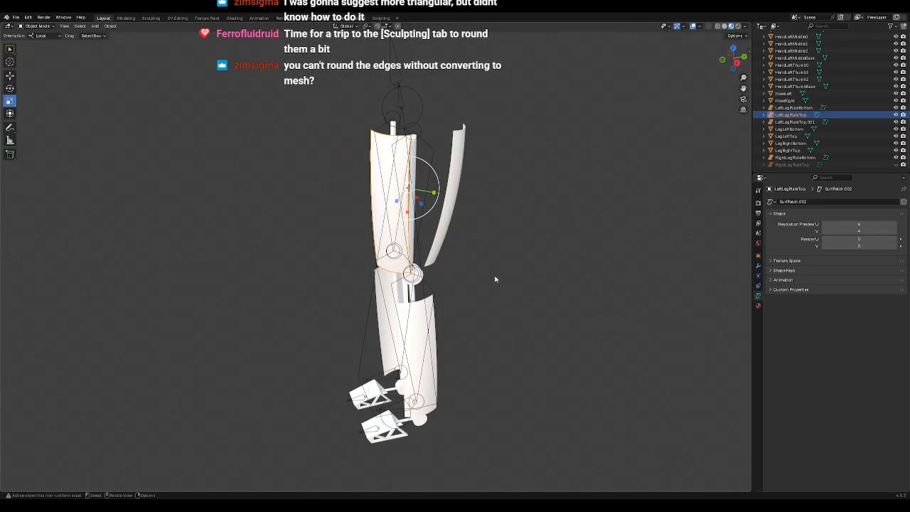
pyautogui.moveTo(493, 280); pyautogui.dragTo(519, 266, button='middle')
pyautogui.click(521, 266)
# Step: Make the Body.002 mesh visible around the leg plates as a fitting reference
pyautogui.scroll(2, 846, 115)
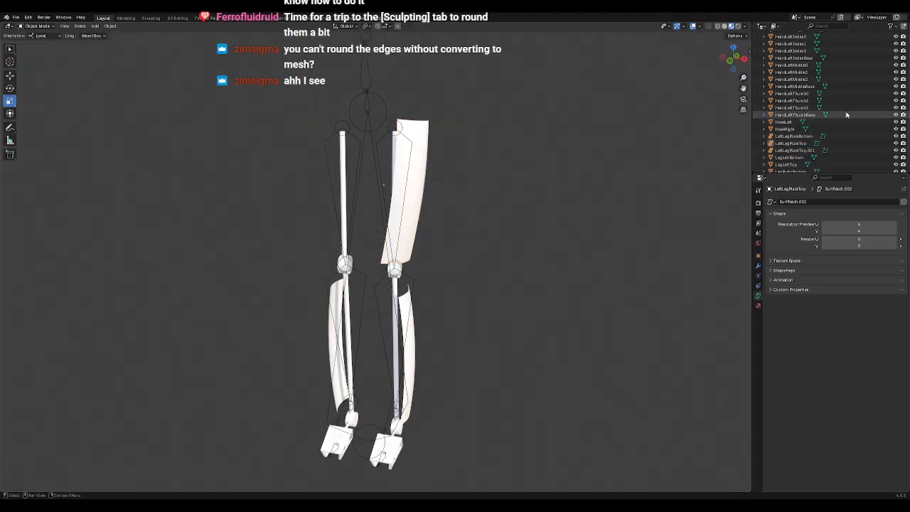
pyautogui.scroll(10, 846, 115)
pyautogui.scroll(-2, 838, 89)
pyautogui.click(896, 122)
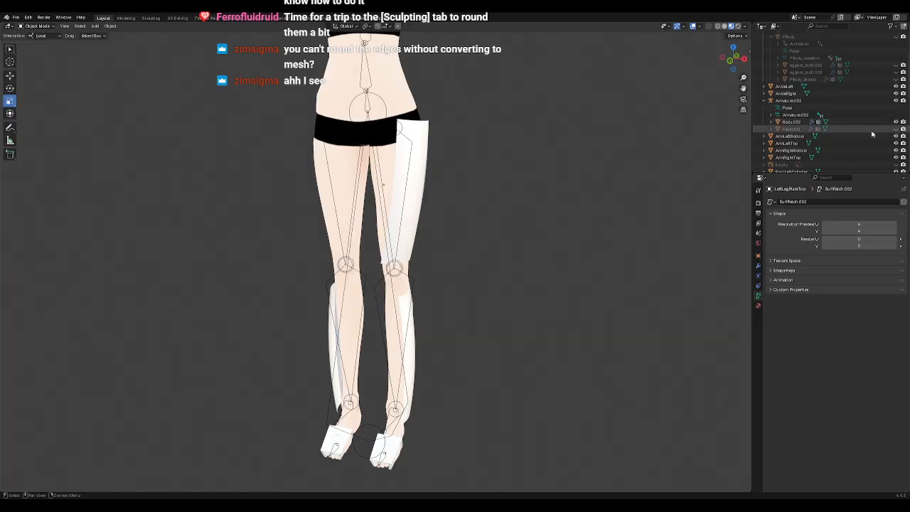
# Step: Rotate the left thigh's front plate slightly to follow the body's thigh
pyautogui.moveTo(526, 171); pyautogui.dragTo(467, 161, button='middle')
pyautogui.click(405, 169)
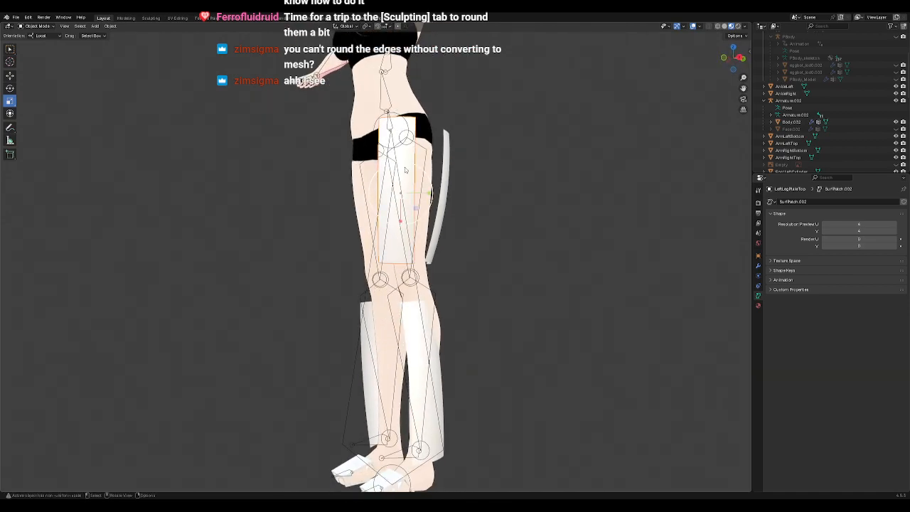
pyautogui.click(10, 88)
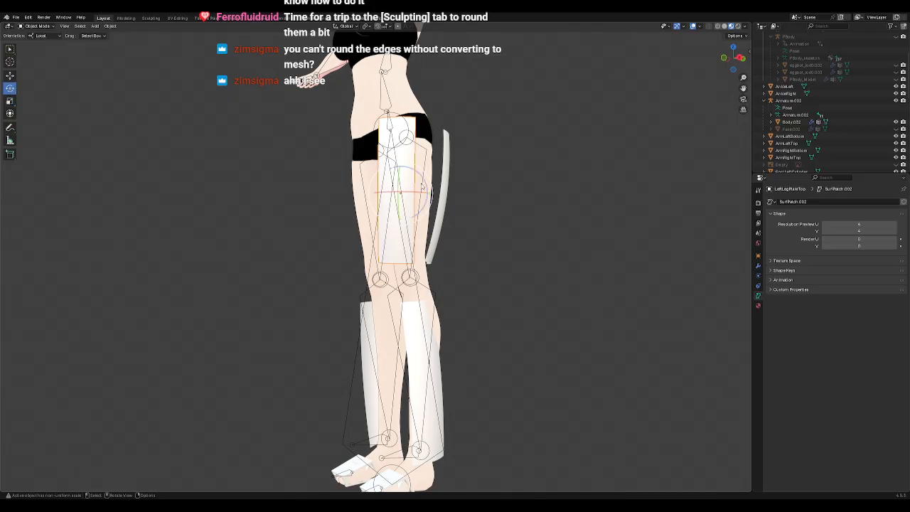
pyautogui.moveTo(424, 180); pyautogui.dragTo(423, 177)
# Step: Rotate the left thigh's rear plate slightly and move it into place behind the thigh
pyautogui.click(448, 179)
pyautogui.moveTo(542, 206); pyautogui.dragTo(451, 218, button='middle')
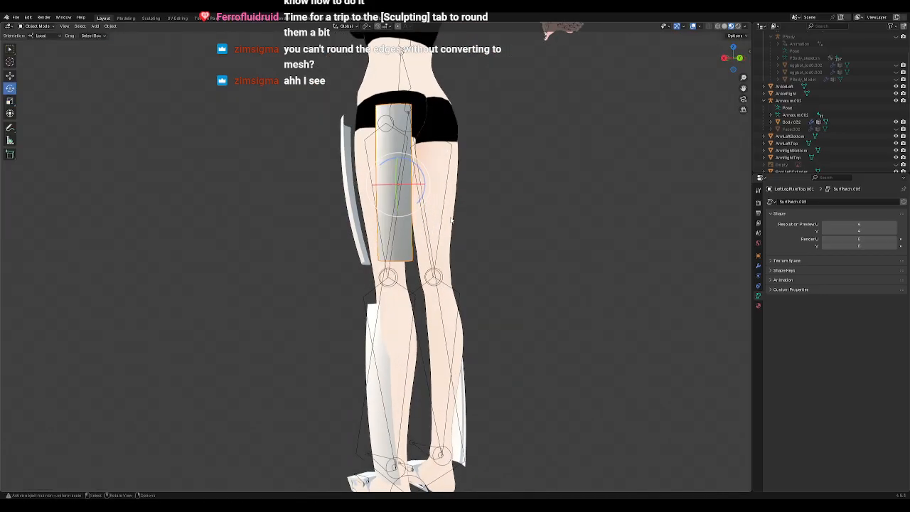
pyautogui.moveTo(423, 171); pyautogui.dragTo(423, 187)
pyautogui.click(9, 77)
pyautogui.moveTo(390, 202); pyautogui.dragTo(355, 207, button='middle')
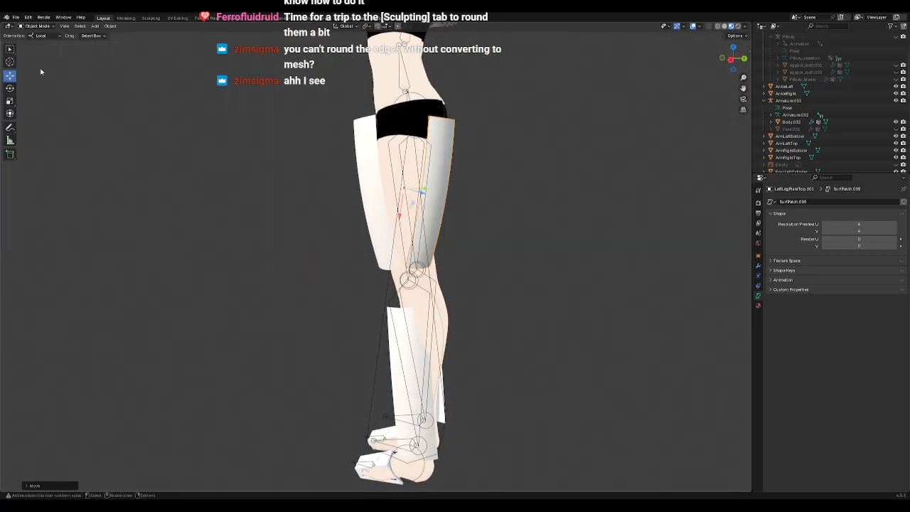
# Step: Hide the Body.002 mesh and deselect the rear thigh plate
pyautogui.click(896, 123)
pyautogui.moveTo(503, 216); pyautogui.dragTo(572, 211, button='middle')
pyautogui.click(522, 215)
# Step: Examine the leg skeleton and its plates from the front, the side and at an angle
pyautogui.press('KP_1')
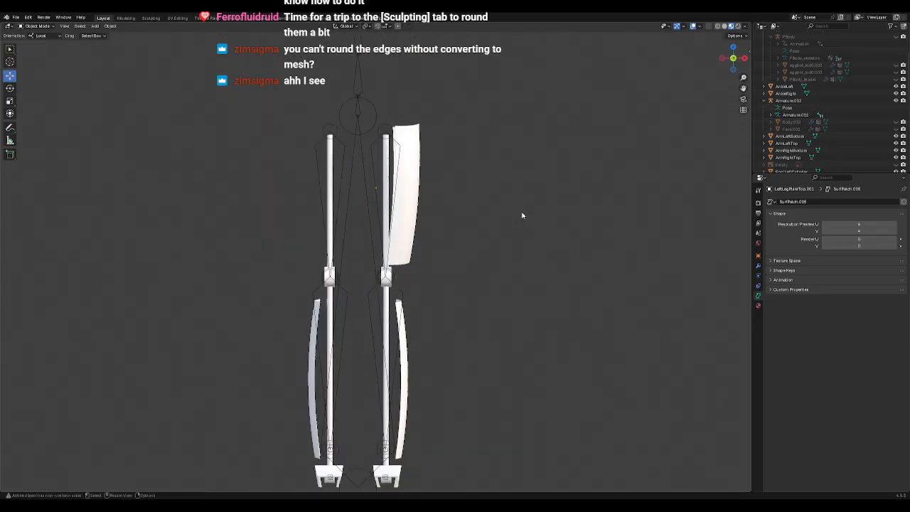
pyautogui.scroll(-2, 486, 219)
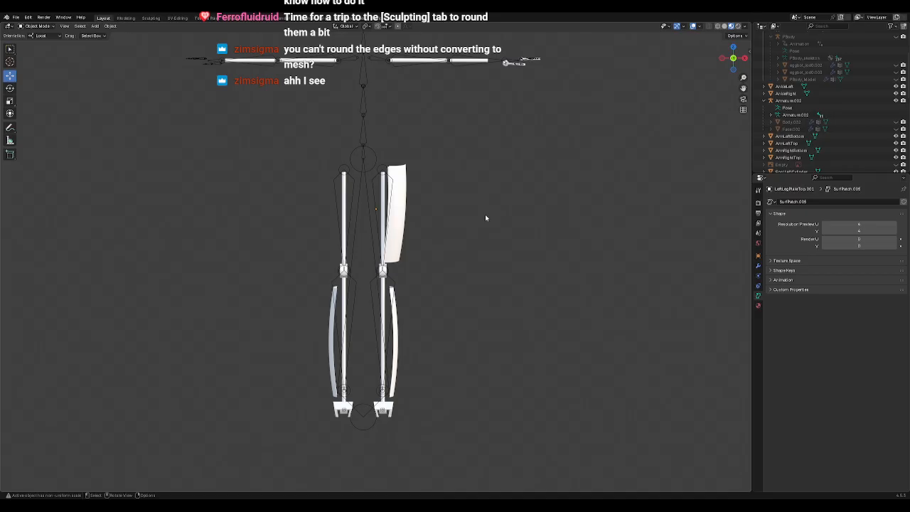
pyautogui.press('KP_3')
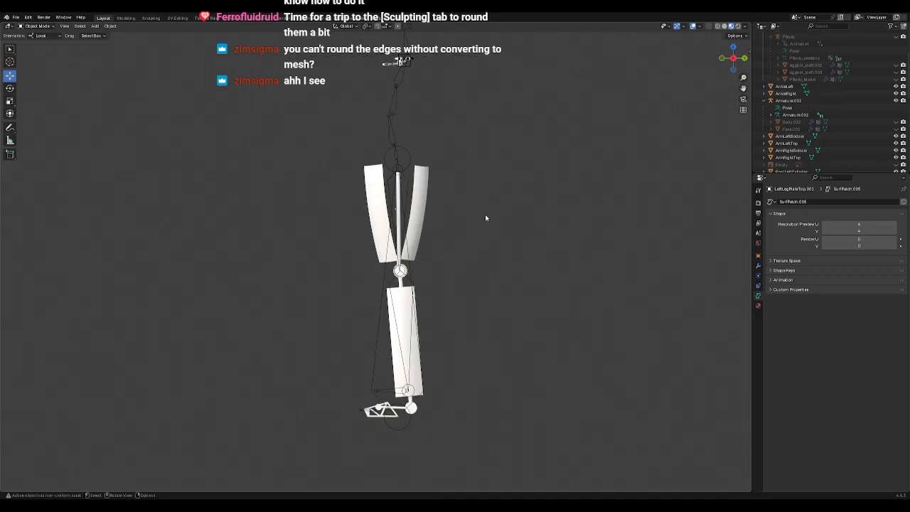
pyautogui.press('KP_1')
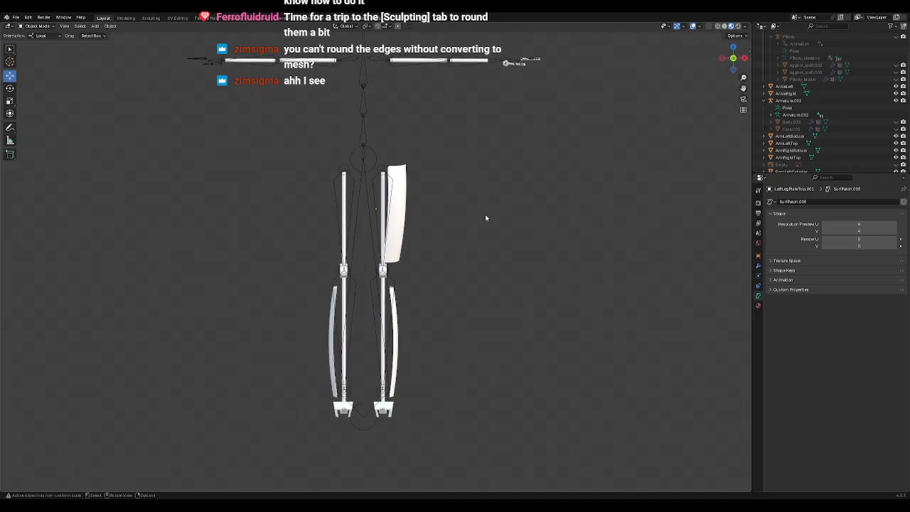
pyautogui.scroll(2, 486, 218)
pyautogui.scroll(-1, 481, 240)
pyautogui.keyDown('shift'); pyautogui.moveTo(496, 290); pyautogui.dragTo(490, 226, button='middle'); pyautogui.keyUp('shift')
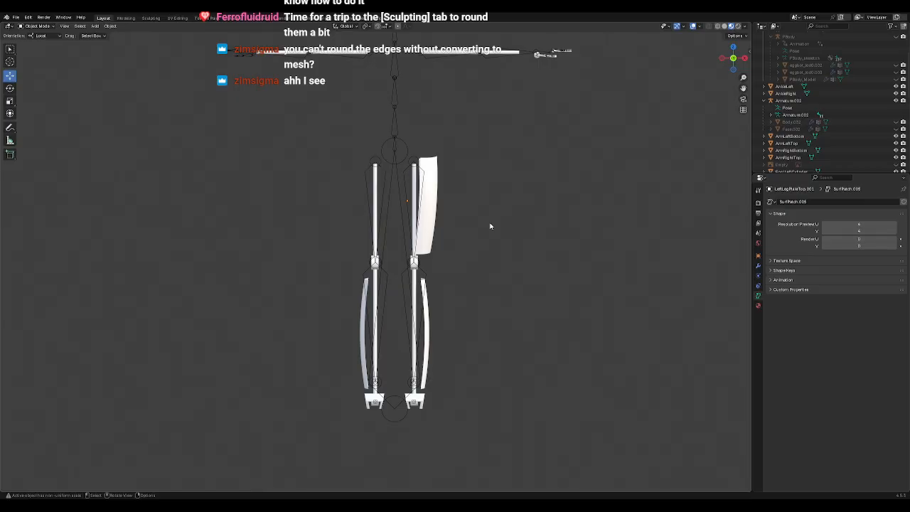
pyautogui.moveTo(510, 224); pyautogui.dragTo(510, 253, button='middle')
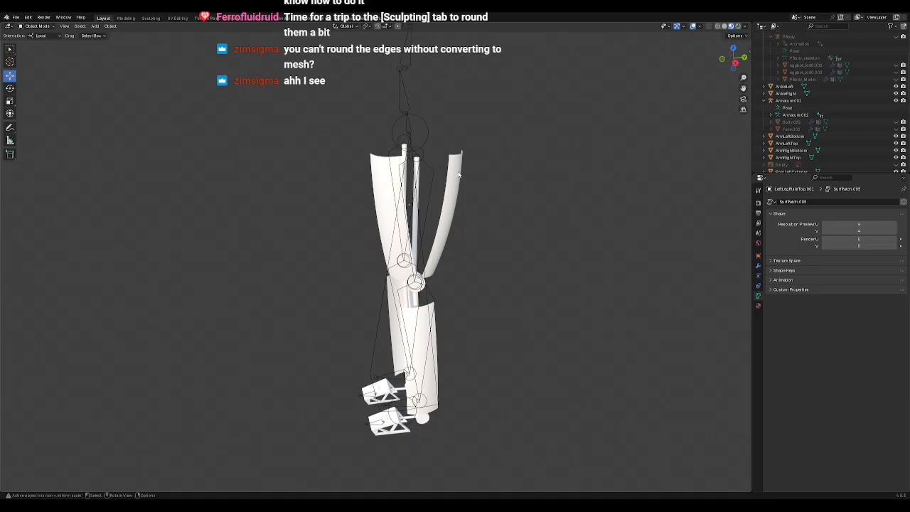
pyautogui.moveTo(457, 240); pyautogui.dragTo(458, 213, button='middle')
# Step: Show PBody_Model briefly to compare its leg plating with the new legs, and hide it again
pyautogui.scroll(3, 786, 146)
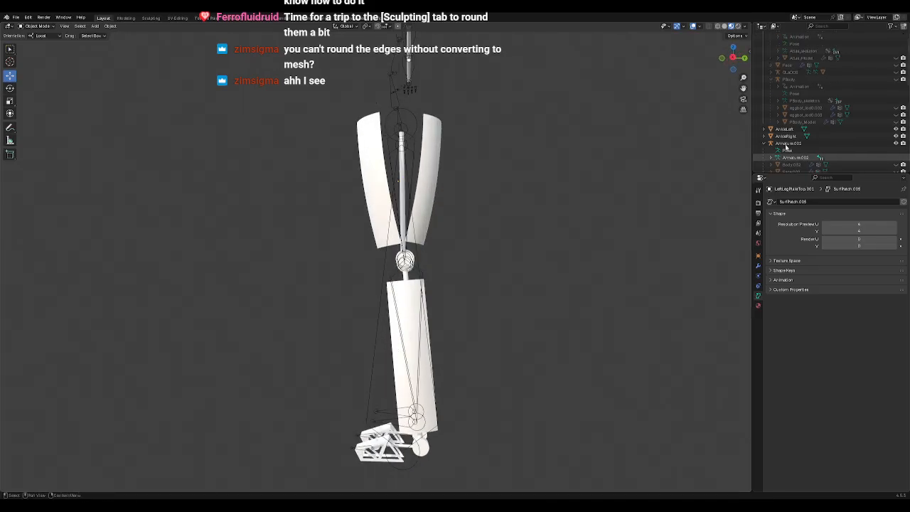
pyautogui.scroll(1, 822, 132)
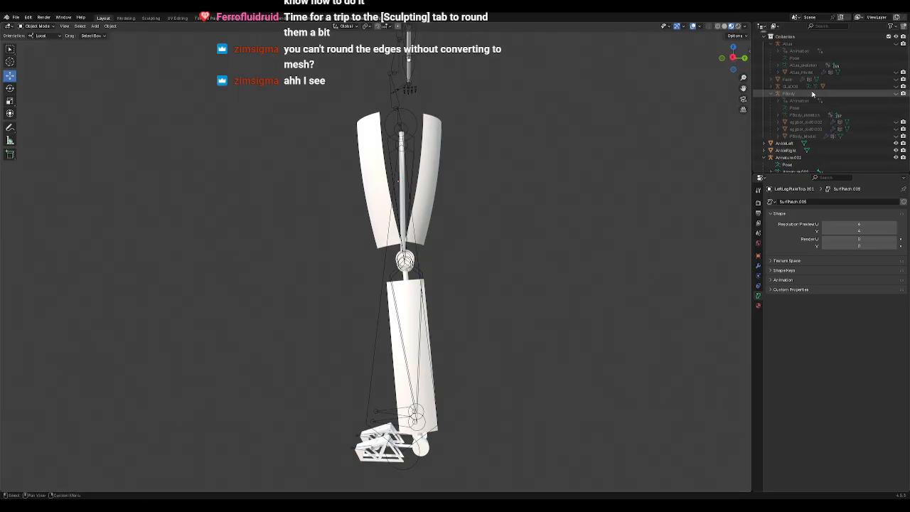
pyautogui.click(895, 136)
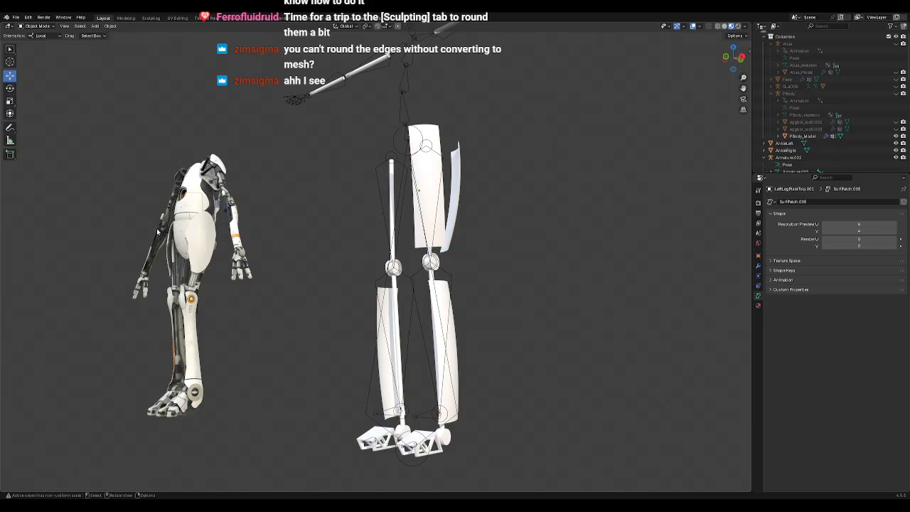
pyautogui.click(899, 135)
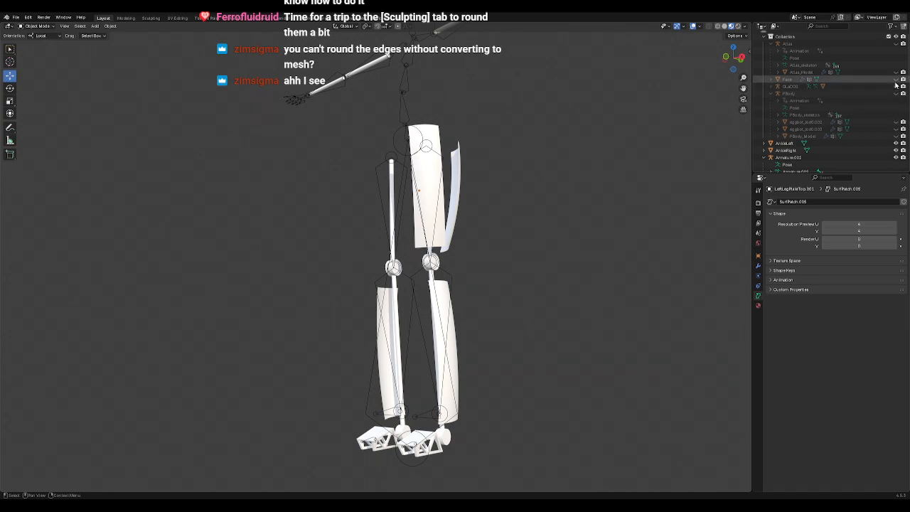
# Step: Show Atlas_Model with everything framed to study its leg design, and hide it again
pyautogui.click(897, 73)
pyautogui.press('Home')
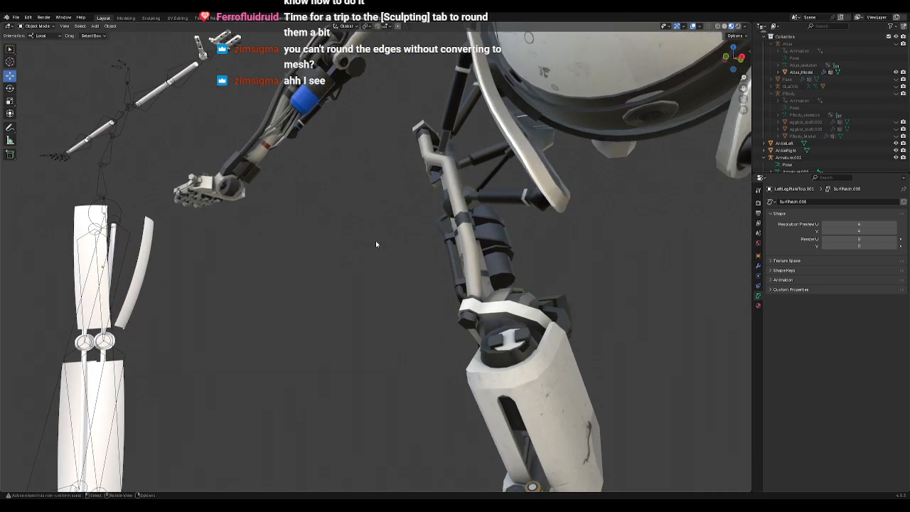
pyautogui.moveTo(518, 229)
pyautogui.mouseDown(button='middle')
pyautogui.moveTo(455, 230)
pyautogui.moveTo(568, 239)
pyautogui.moveTo(525, 227)
pyautogui.moveTo(574, 281)
pyautogui.moveTo(542, 237)
pyautogui.moveTo(522, 235)
pyautogui.mouseUp(button='middle')
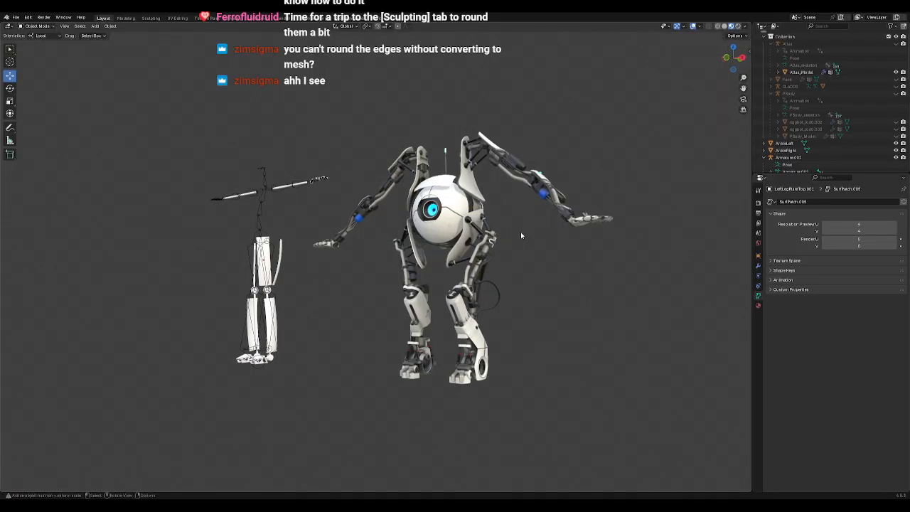
pyautogui.click(895, 74)
# Step: Expand the GLaDOS armature, make GLaDOS_model visible and select it
pyautogui.click(778, 86)
pyautogui.click(895, 108)
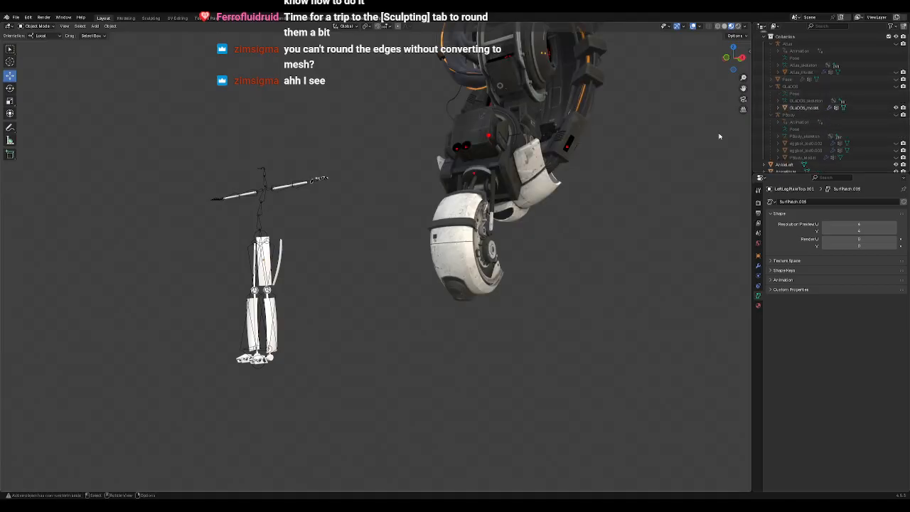
pyautogui.moveTo(587, 145)
pyautogui.mouseDown(button='middle')
pyautogui.moveTo(516, 111)
pyautogui.moveTo(577, 141)
pyautogui.mouseUp(button='middle')
pyautogui.click(467, 122)
pyautogui.press('KP_Decimal')
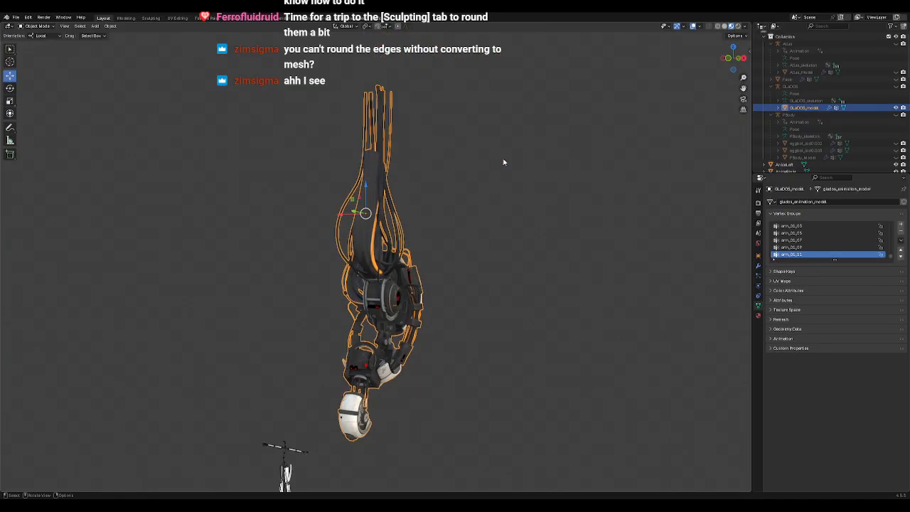
# Step: Set the origin of GLaDOS_model to its geometry
pyautogui.rightClick(446, 247)
pyautogui.moveTo(447, 241)
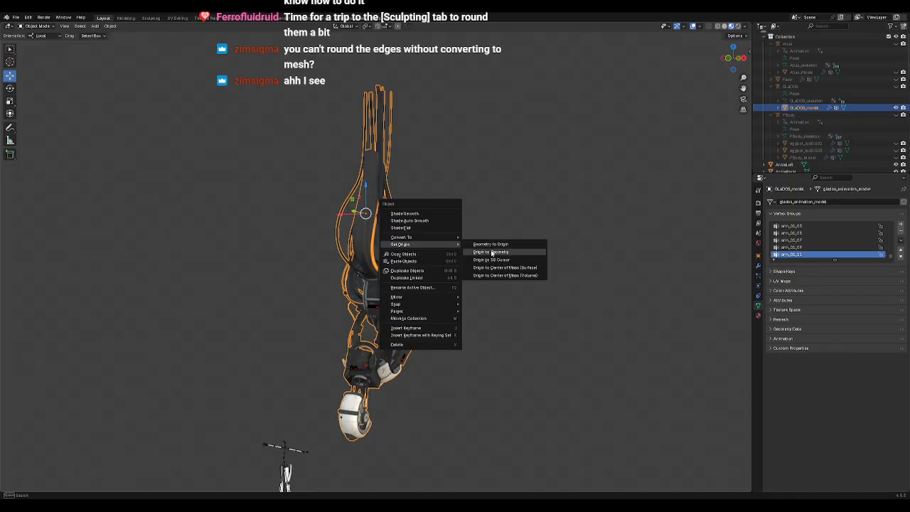
pyautogui.click(491, 251)
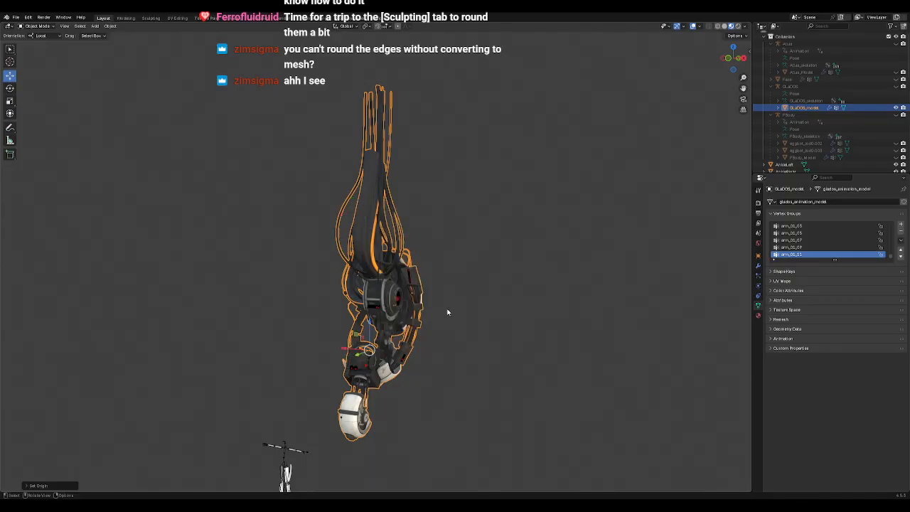
# Step: Examine GLaDOS_model's white shell plates, head and mechanical joints up close from several angles
pyautogui.scroll(6, 445, 324)
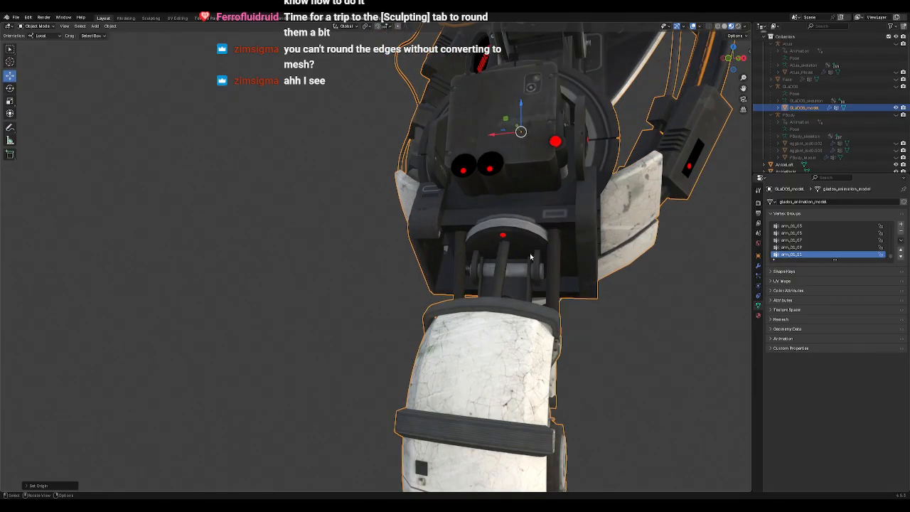
pyautogui.moveTo(565, 313); pyautogui.dragTo(465, 308, button='middle')
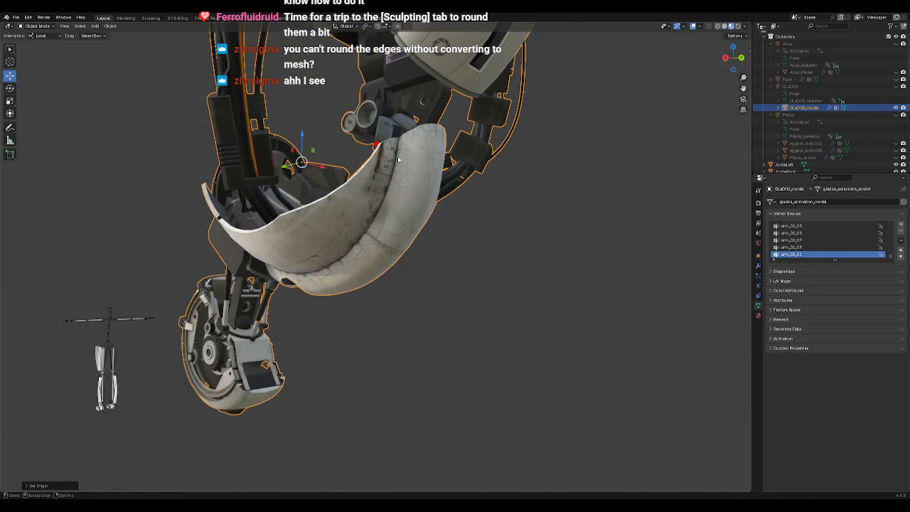
pyautogui.moveTo(377, 239); pyautogui.dragTo(371, 182, button='middle')
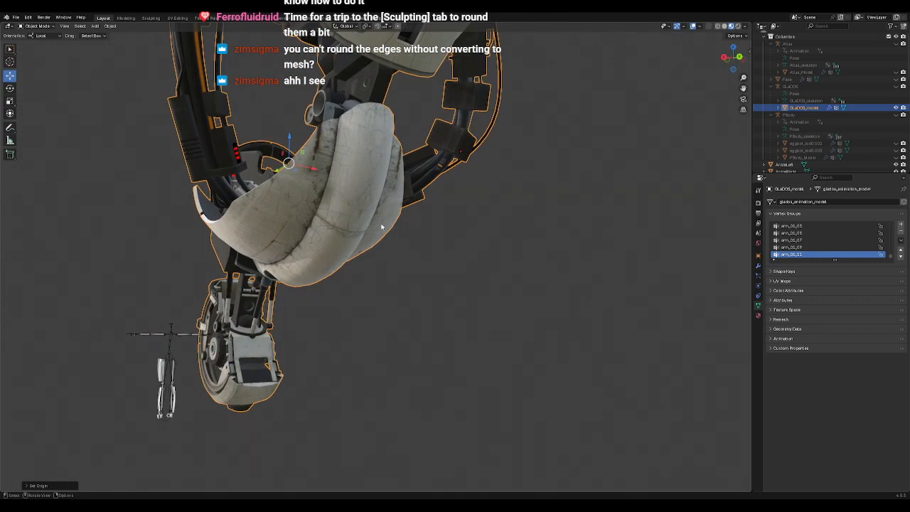
pyautogui.moveTo(290, 217); pyautogui.dragTo(374, 226, button='middle')
pyautogui.click(422, 232)
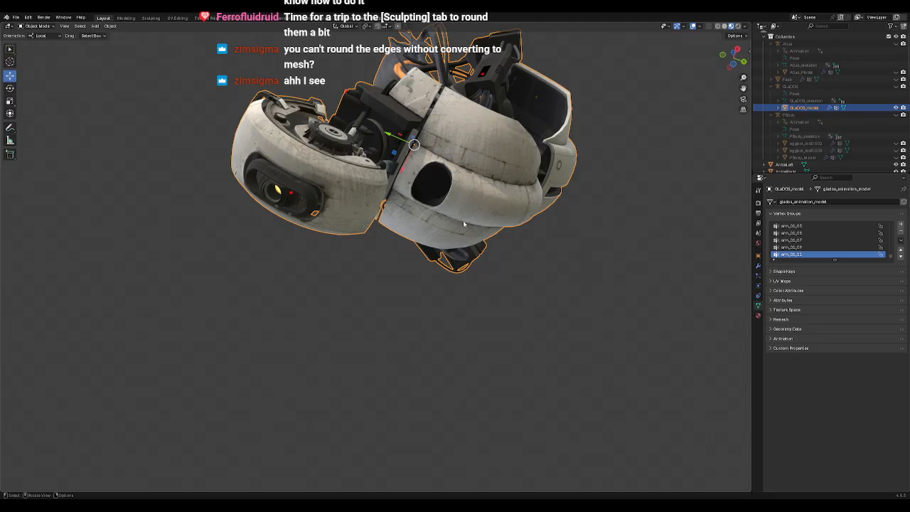
pyautogui.moveTo(463, 222); pyautogui.dragTo(420, 240, button='middle')
pyautogui.scroll(3, 436, 222)
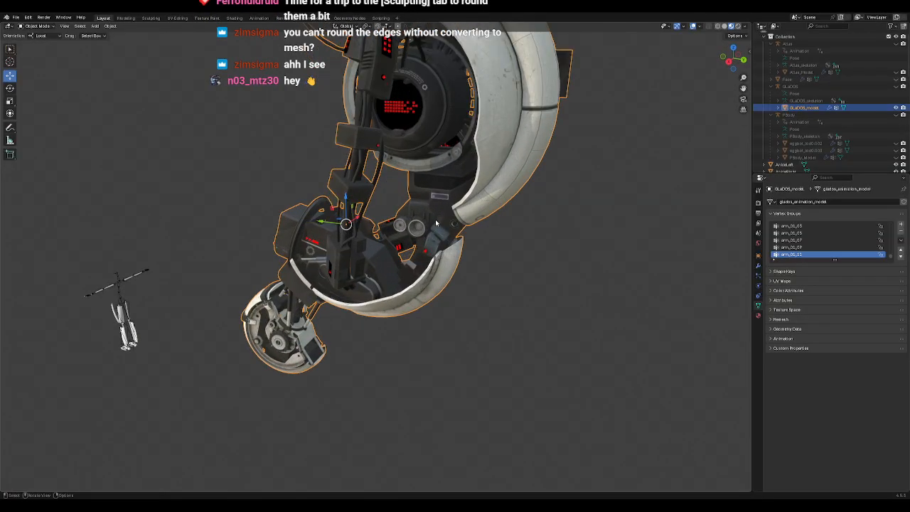
pyautogui.moveTo(435, 224); pyautogui.dragTo(481, 332, button='middle')
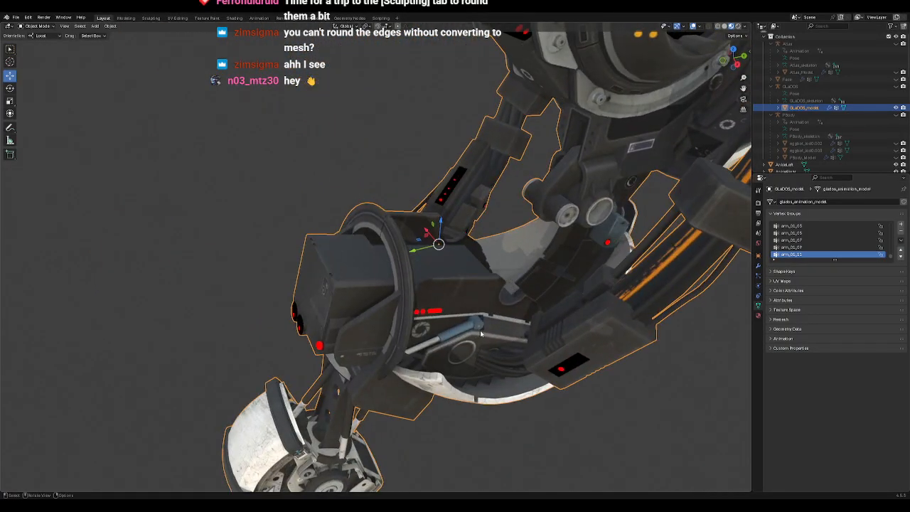
pyautogui.scroll(-7, 481, 333)
pyautogui.moveTo(536, 255); pyautogui.dragTo(632, 248, button='middle')
pyautogui.scroll(4, 579, 258)
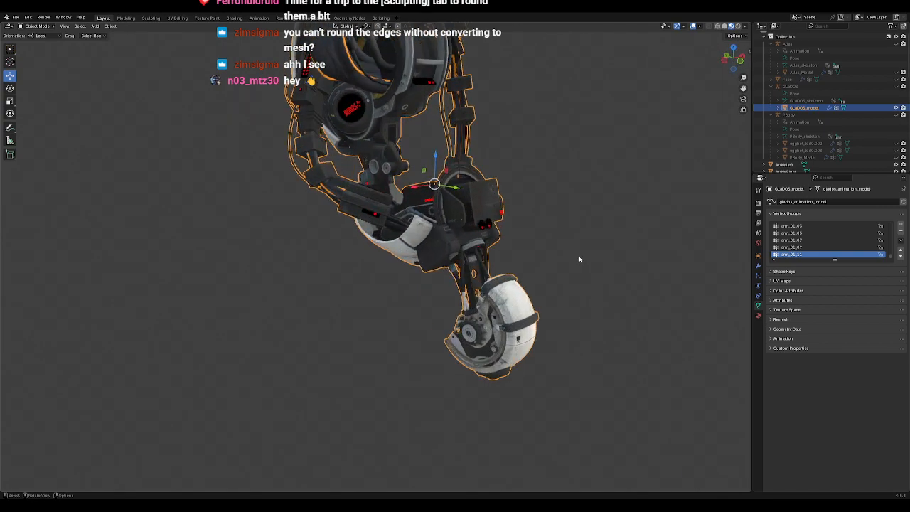
pyautogui.moveTo(583, 272); pyautogui.dragTo(383, 222, button='middle')
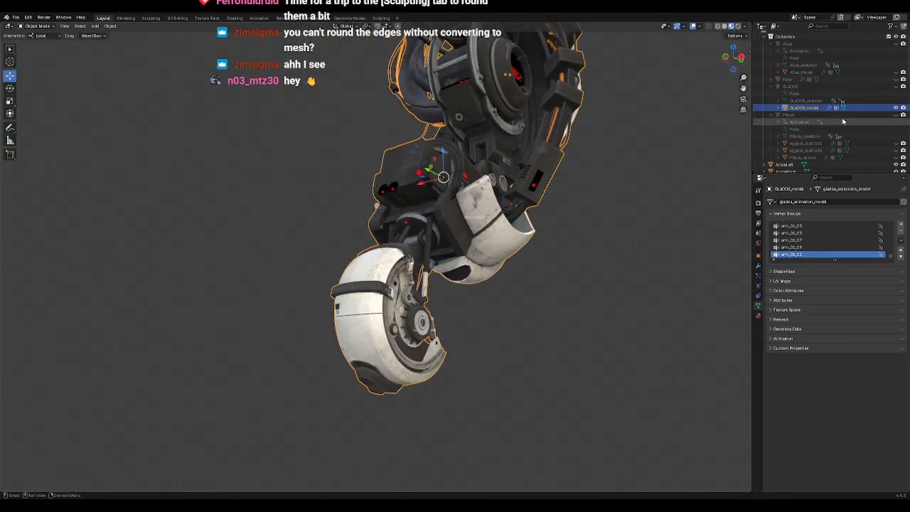
# Step: Swap the visible reference from GLaDOS_model to PBody_Model, collapse the GLaDOS hierarchy, and frame PBody_Model
pyautogui.click(894, 108)
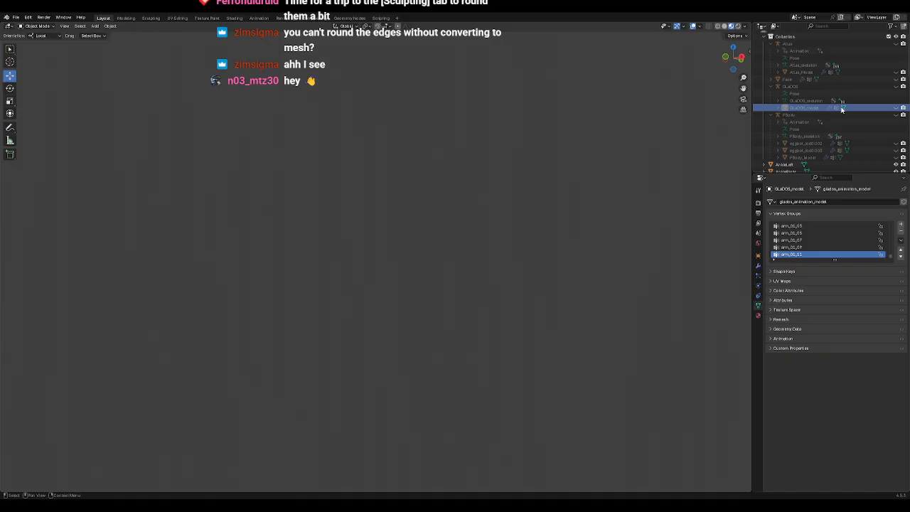
pyautogui.click(773, 88)
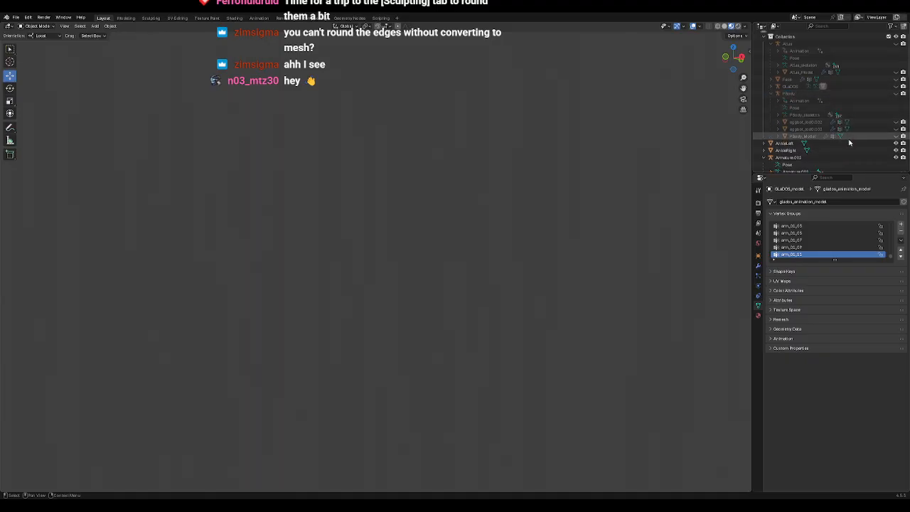
pyautogui.click(896, 137)
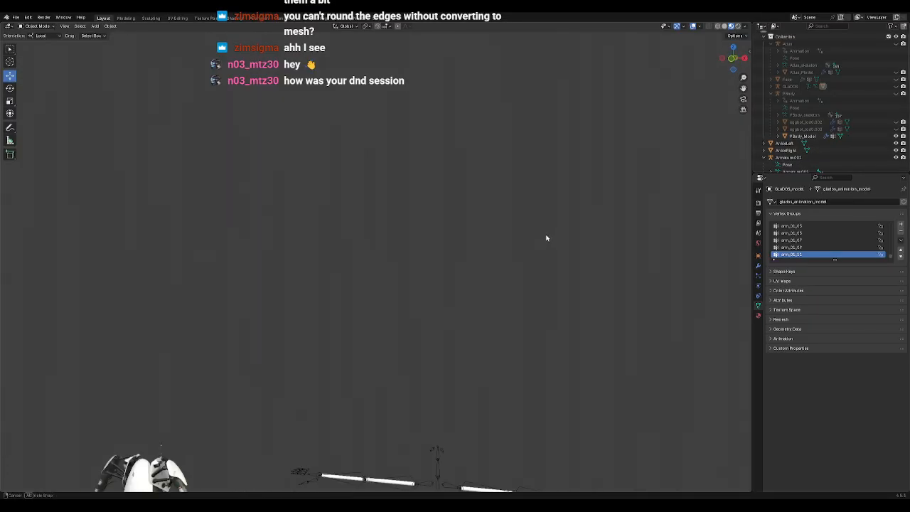
pyautogui.click(805, 135)
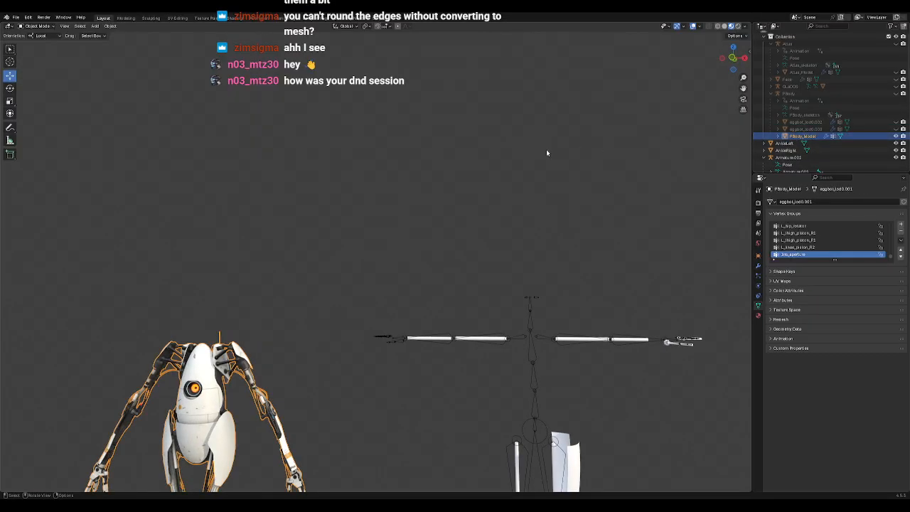
pyautogui.press('KP_Decimal')
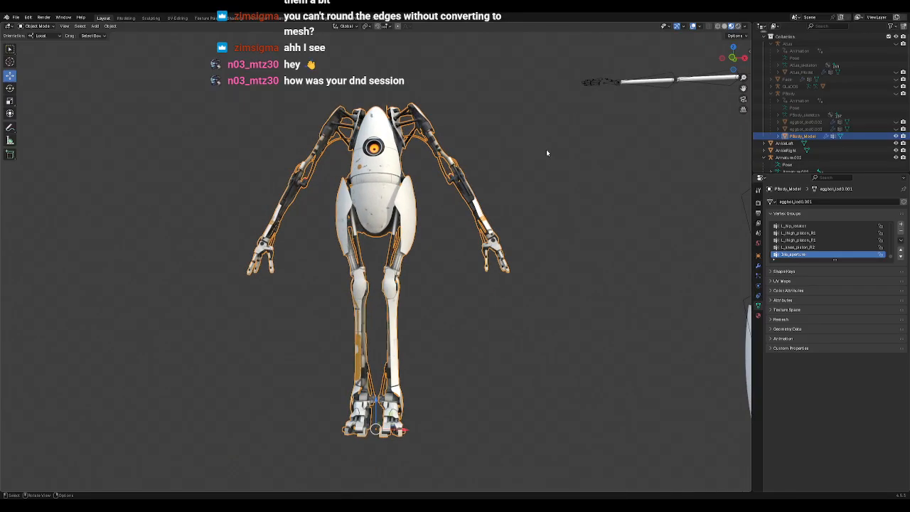
# Step: Examine PBody_Model's torso, hip and leg plating from several angles and compare it with the new legs
pyautogui.moveTo(533, 233); pyautogui.dragTo(508, 243, button='middle')
pyautogui.click(509, 198)
pyautogui.scroll(3, 502, 245)
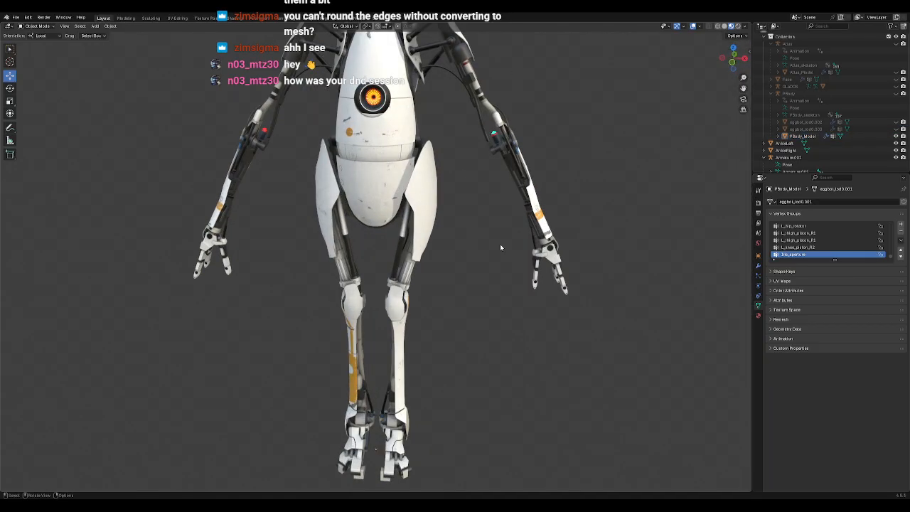
pyautogui.moveTo(430, 259); pyautogui.dragTo(487, 249, button='middle')
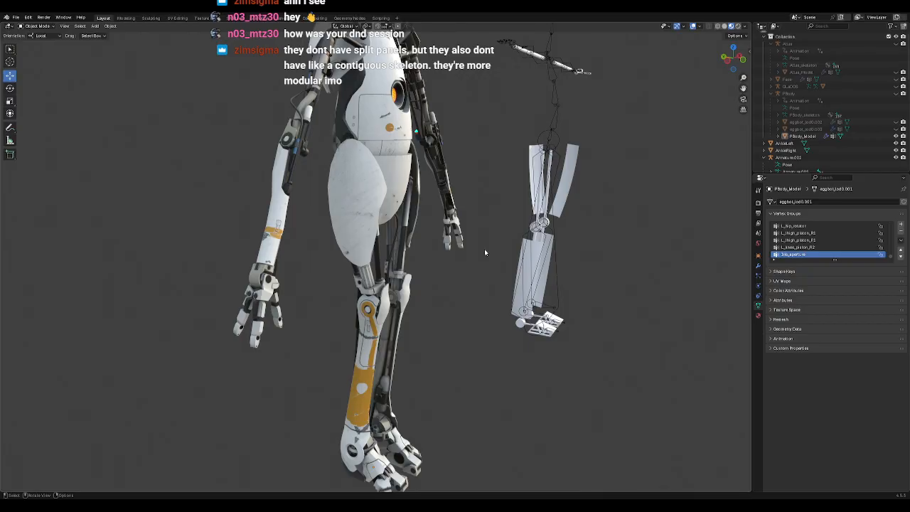
pyautogui.moveTo(499, 272); pyautogui.dragTo(502, 307, button='middle')
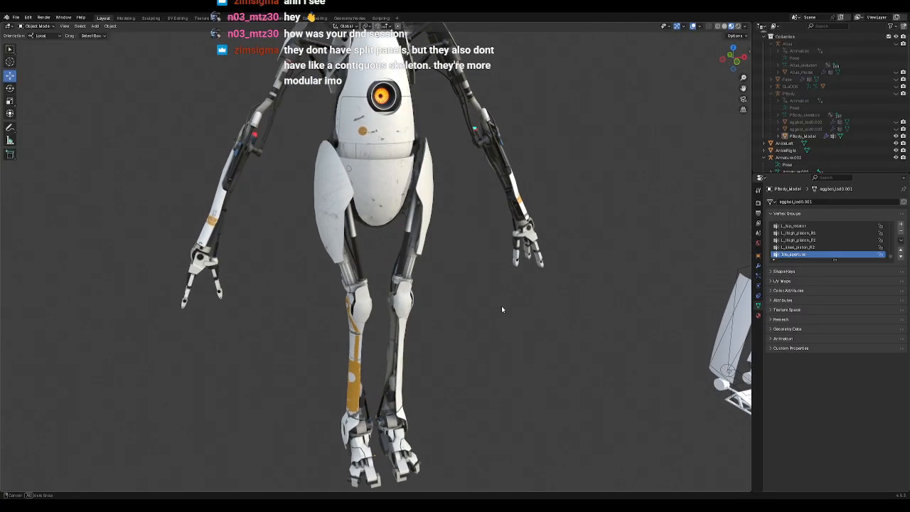
pyautogui.scroll(-4, 546, 258)
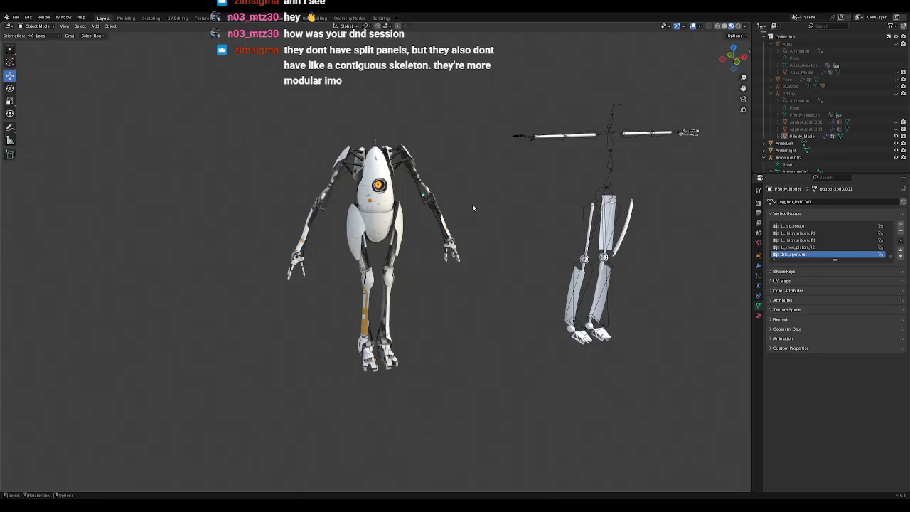
pyautogui.scroll(6, 472, 207)
pyautogui.moveTo(445, 219); pyautogui.dragTo(379, 223, button='middle')
pyautogui.scroll(-2, 379, 224)
pyautogui.scroll(-1, 380, 223)
pyautogui.scroll(4, 383, 216)
pyautogui.moveTo(521, 118); pyautogui.dragTo(549, 223, button='middle')
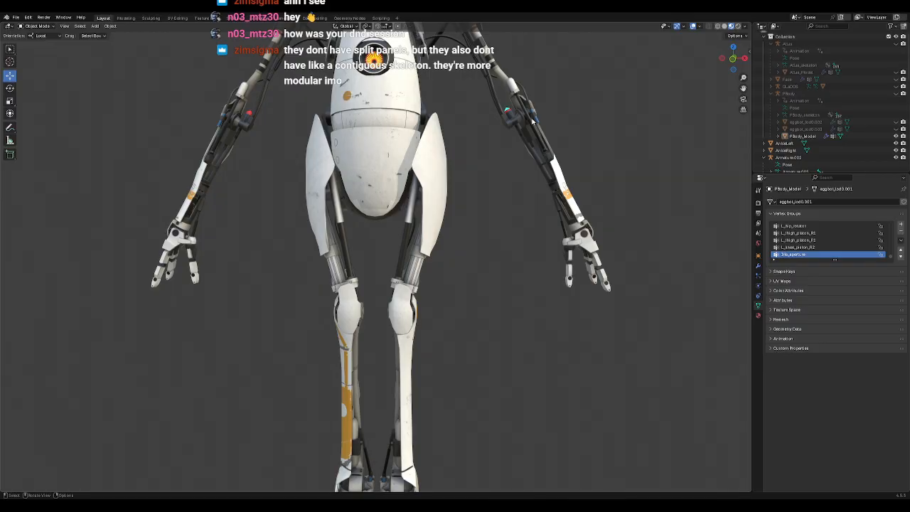
# Step: Inspect PBody_Model's elbow joint and forearm mechanics up close
pyautogui.moveTo(521, 118); pyautogui.dragTo(435, 275, button='middle')
pyautogui.scroll(5, 448, 270)
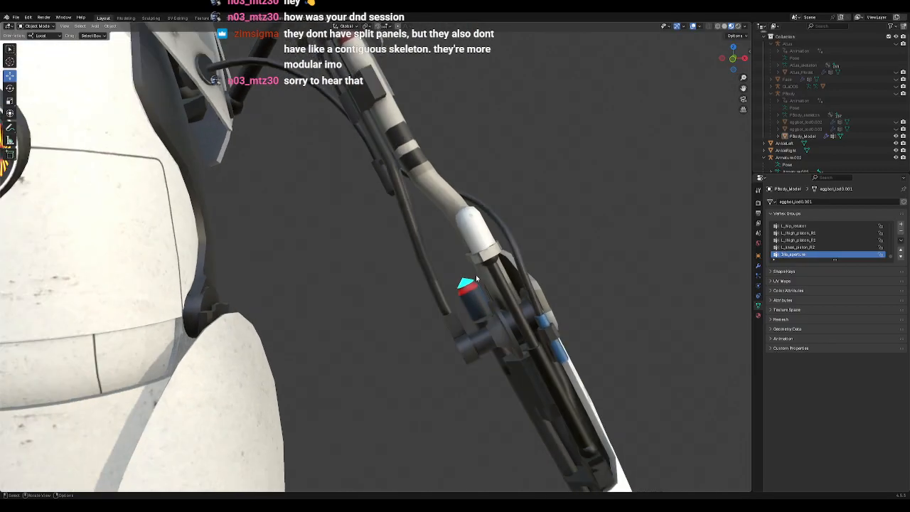
pyautogui.keyDown('shift'); pyautogui.moveTo(479, 298); pyautogui.dragTo(455, 249, button='middle'); pyautogui.keyUp('shift')
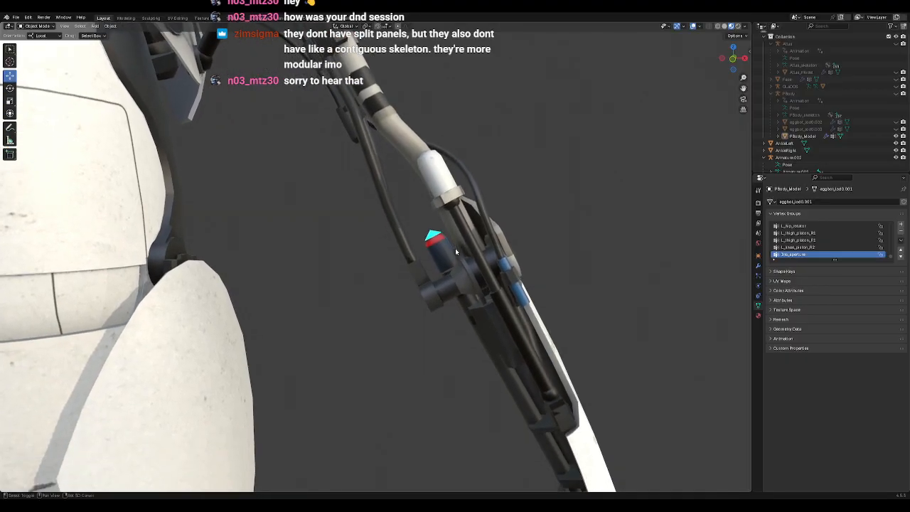
pyautogui.scroll(-1, 486, 293)
pyautogui.moveTo(461, 302); pyautogui.dragTo(468, 333, button='middle')
pyautogui.scroll(-4, 469, 333)
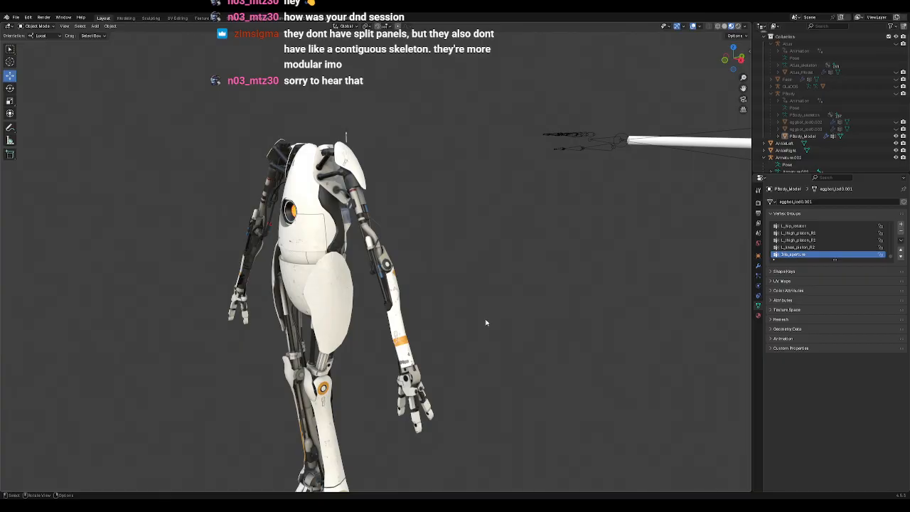
# Step: Swap the visible reference from PBody_Model to Atlas_Model and frame Atlas_Model
pyautogui.click(896, 136)
pyautogui.click(896, 94)
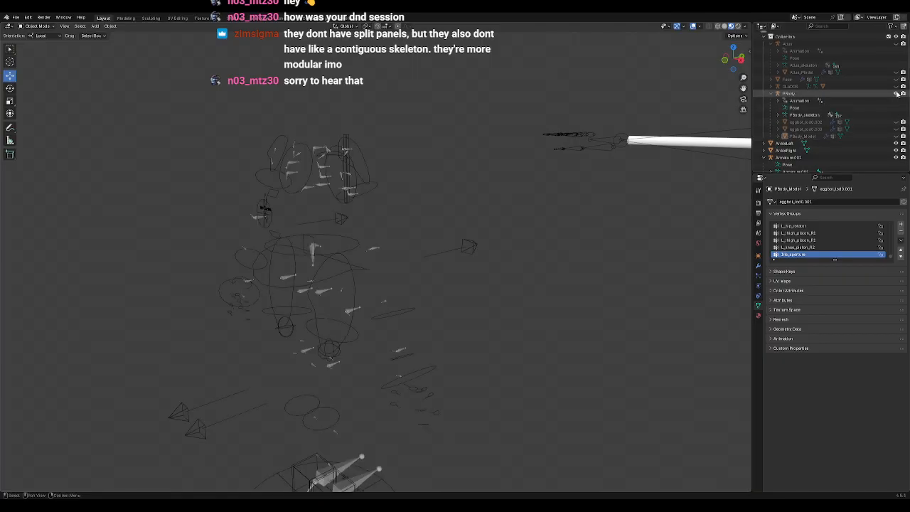
pyautogui.click(896, 94)
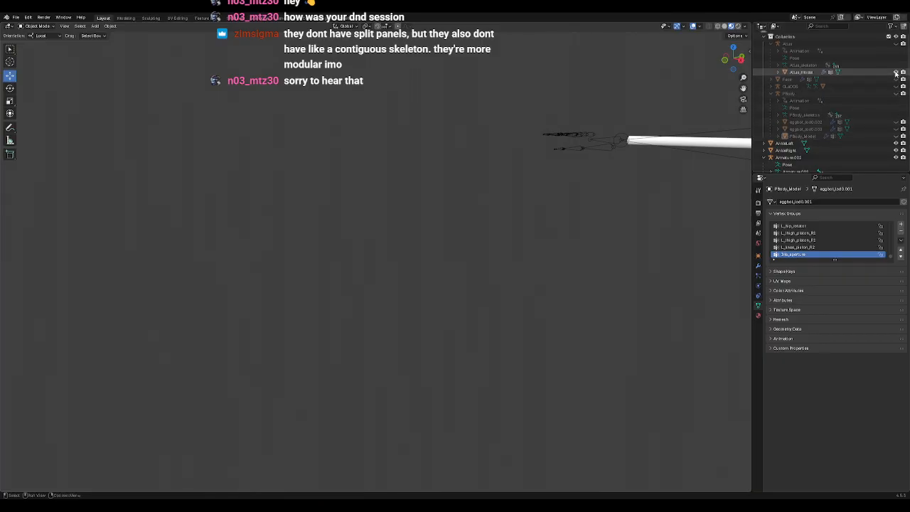
pyautogui.click(770, 73)
pyautogui.press('KP_Decimal')
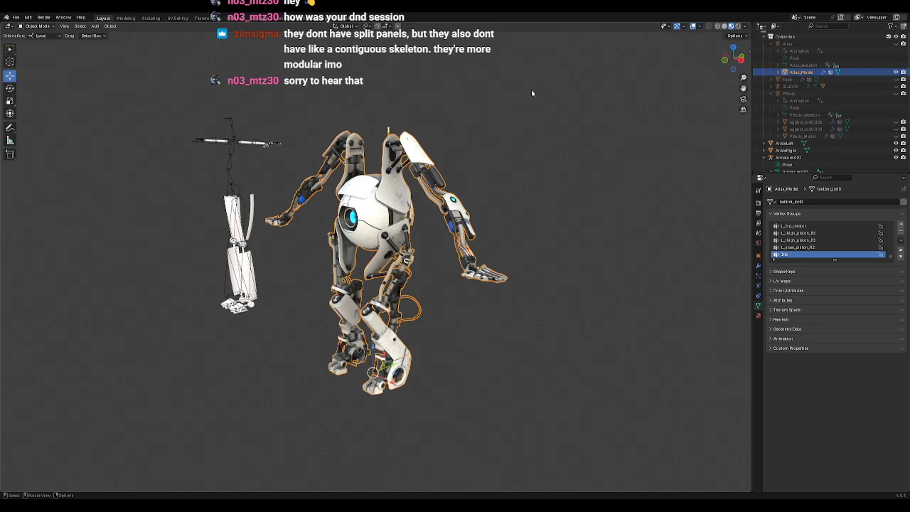
# Step: Inspect the pistons, tubes and elbow joint of Atlas_Model's arm up close
pyautogui.scroll(6, 531, 92)
pyautogui.moveTo(583, 118); pyautogui.dragTo(354, 223, button='middle')
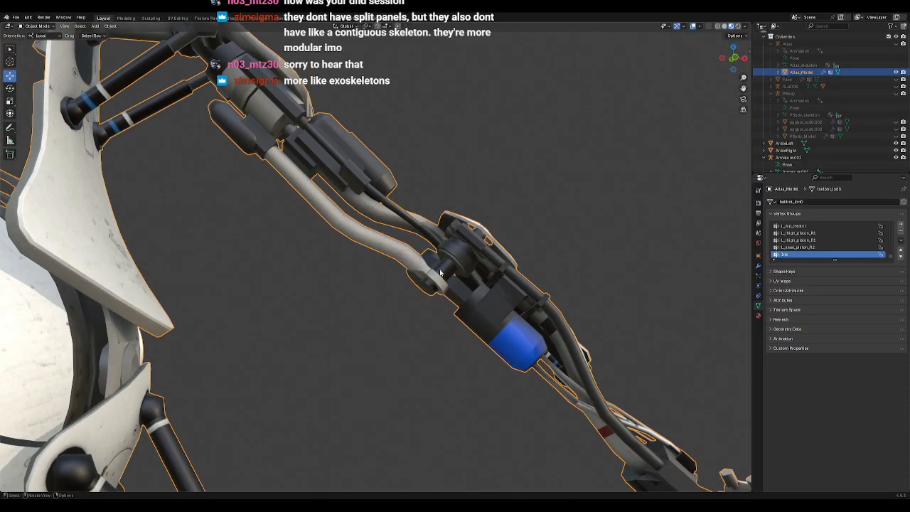
pyautogui.moveTo(456, 260); pyautogui.dragTo(420, 179, button='middle')
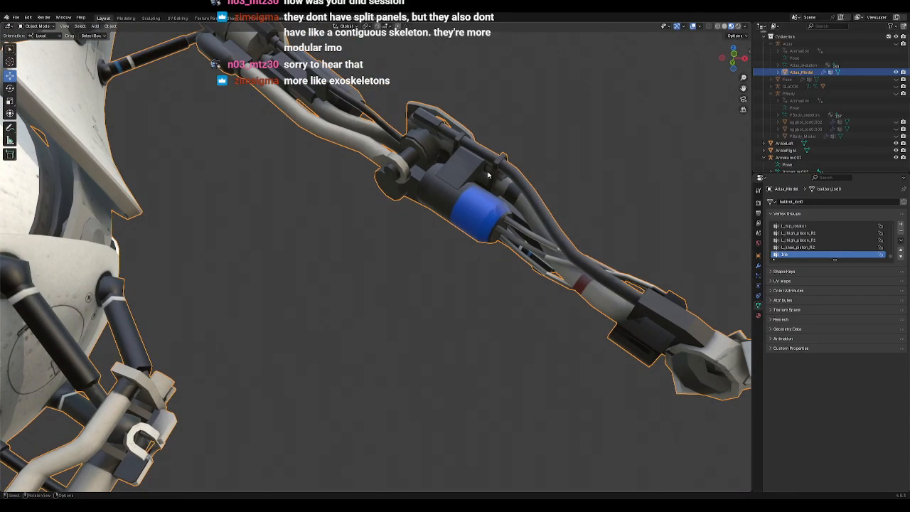
pyautogui.moveTo(447, 199); pyautogui.dragTo(447, 225, button='middle')
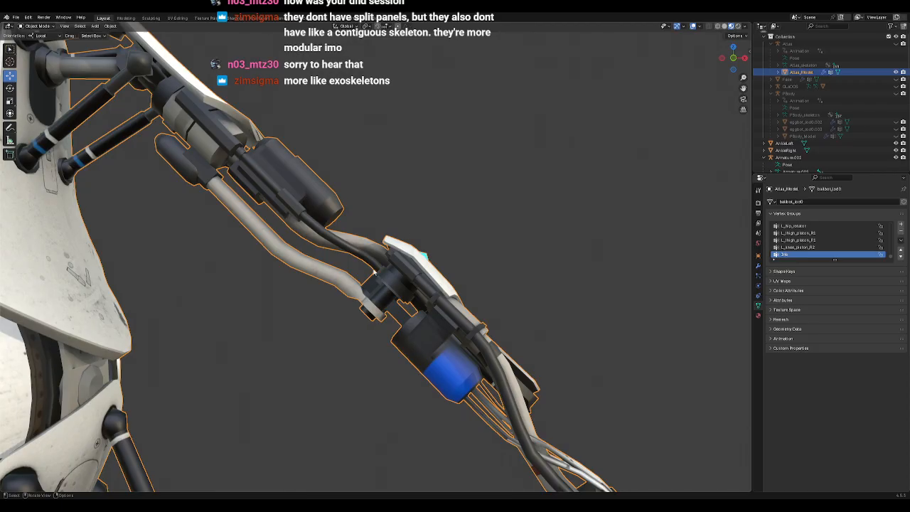
pyautogui.scroll(-6, 368, 277)
# Step: Examine Atlas_Model's whole body and leg plating from several angles and compare it with the new legs
pyautogui.keyDown('shift'); pyautogui.moveTo(289, 305); pyautogui.dragTo(466, 179, button='middle'); pyautogui.keyUp('shift')
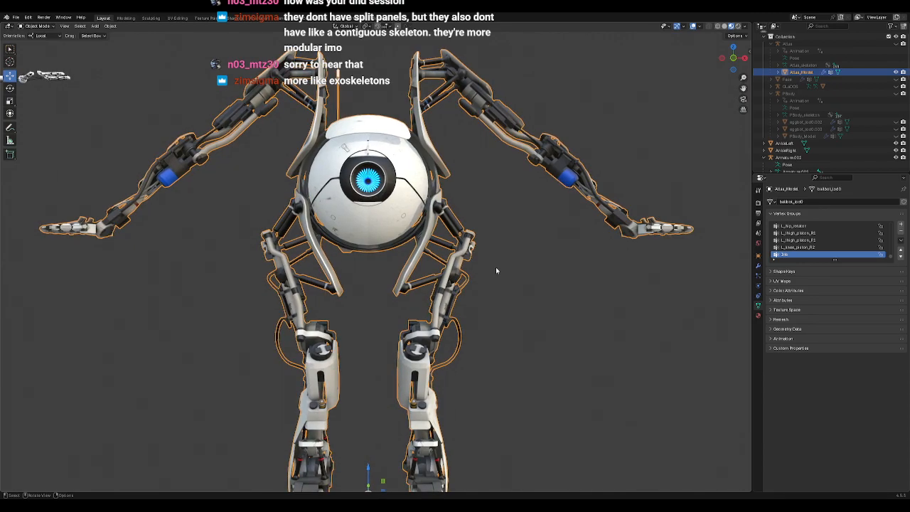
pyautogui.moveTo(488, 268); pyautogui.dragTo(457, 299, button='middle')
pyautogui.click(456, 289)
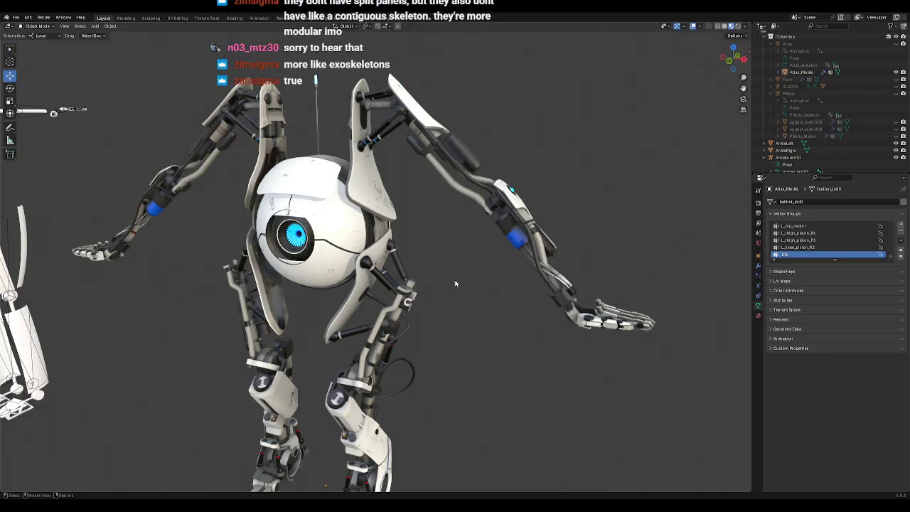
pyautogui.moveTo(441, 286); pyautogui.dragTo(458, 310, button='middle')
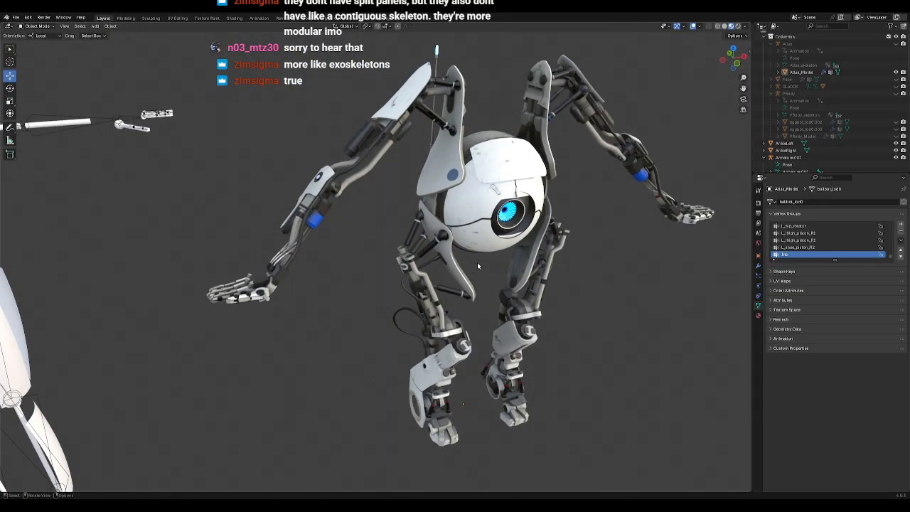
pyautogui.moveTo(538, 310); pyautogui.dragTo(493, 293, button='middle')
pyautogui.scroll(-4, 493, 290)
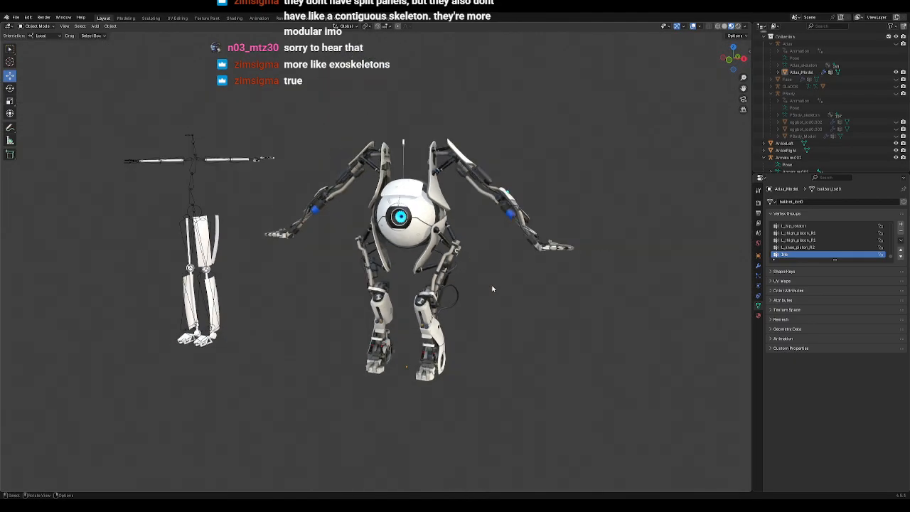
pyautogui.keyDown('shift'); pyautogui.moveTo(314, 270); pyautogui.dragTo(506, 285, button='middle'); pyautogui.keyUp('shift')
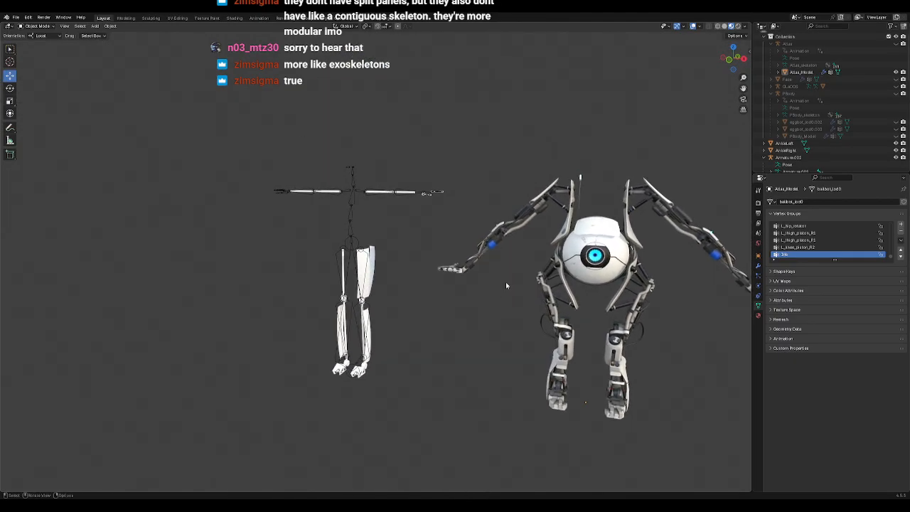
# Step: Hide Atlas_Model, then select Armature.002 and frame the character in progress
pyautogui.click(895, 72)
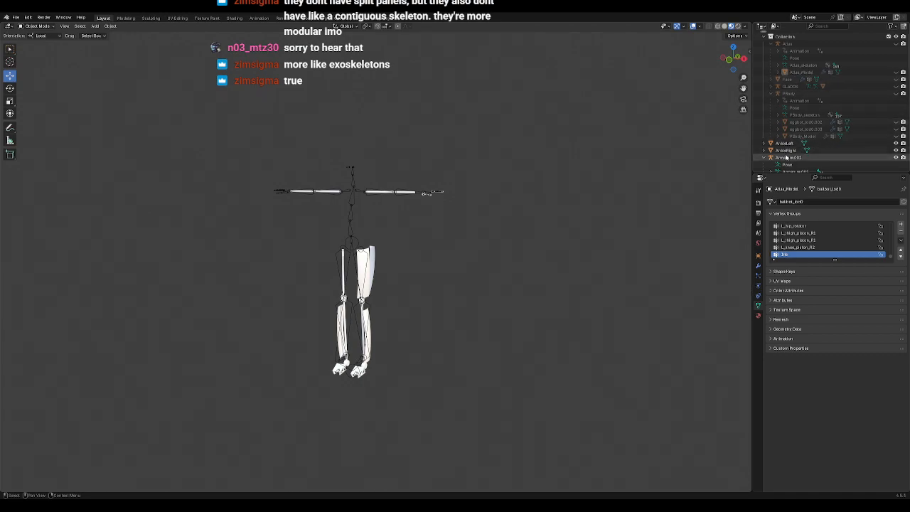
pyautogui.click(357, 243)
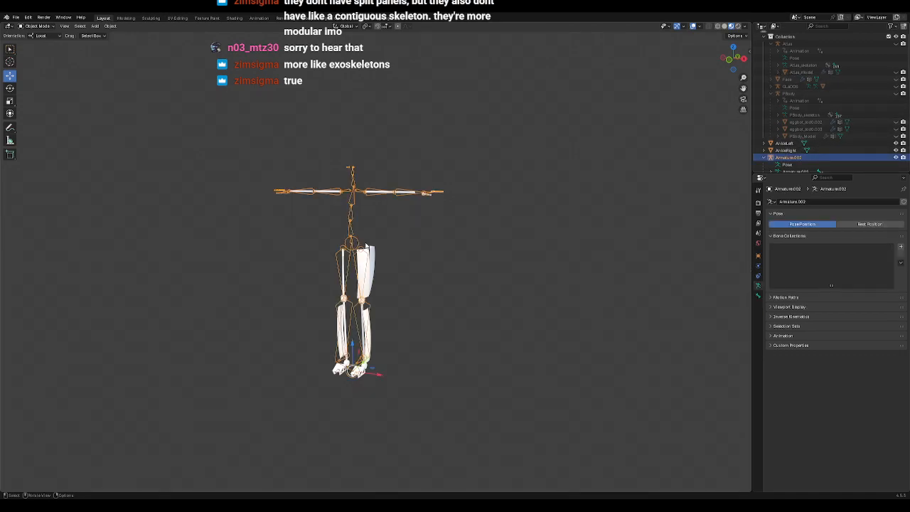
pyautogui.press('KP_Decimal')
pyautogui.moveTo(491, 282); pyautogui.dragTo(518, 298, button='middle')
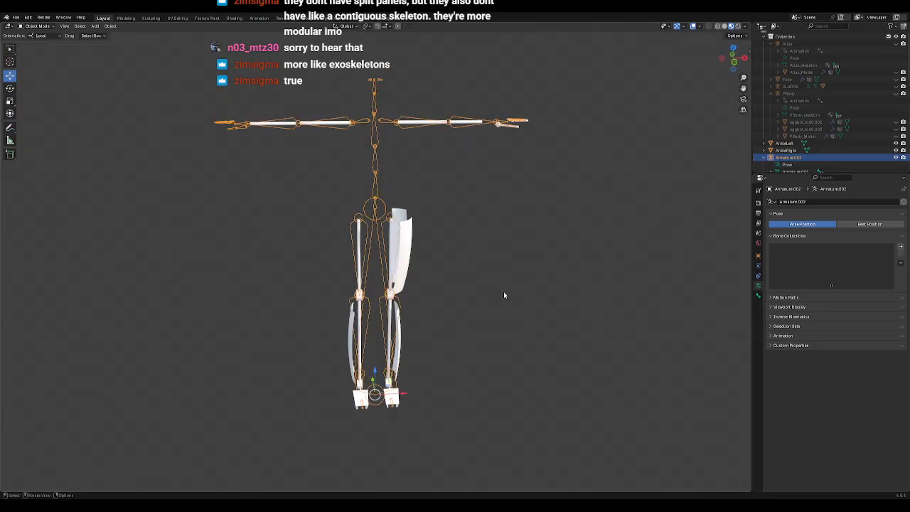
# Step: Examine the curved armour plates around the left thigh from the front and the side
pyautogui.click(502, 294)
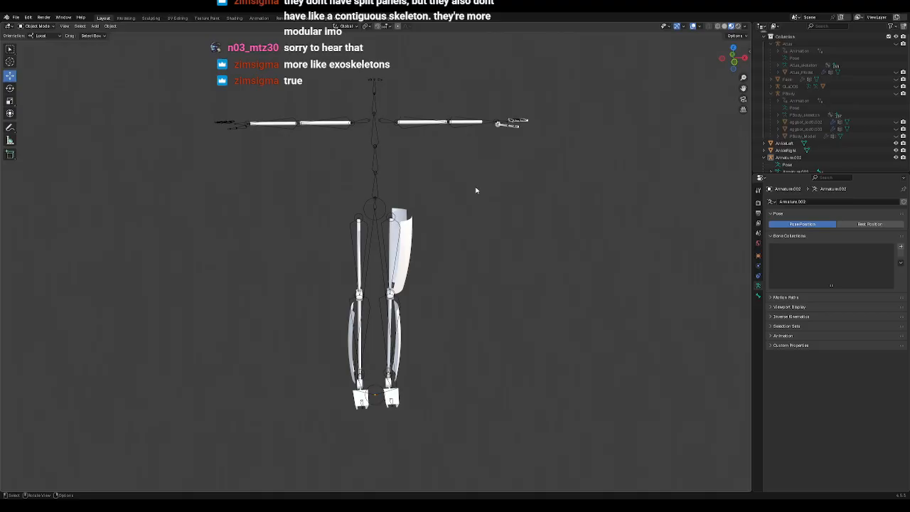
pyautogui.moveTo(498, 228); pyautogui.dragTo(513, 242, button='middle')
pyautogui.moveTo(566, 299); pyautogui.dragTo(551, 270, button='middle')
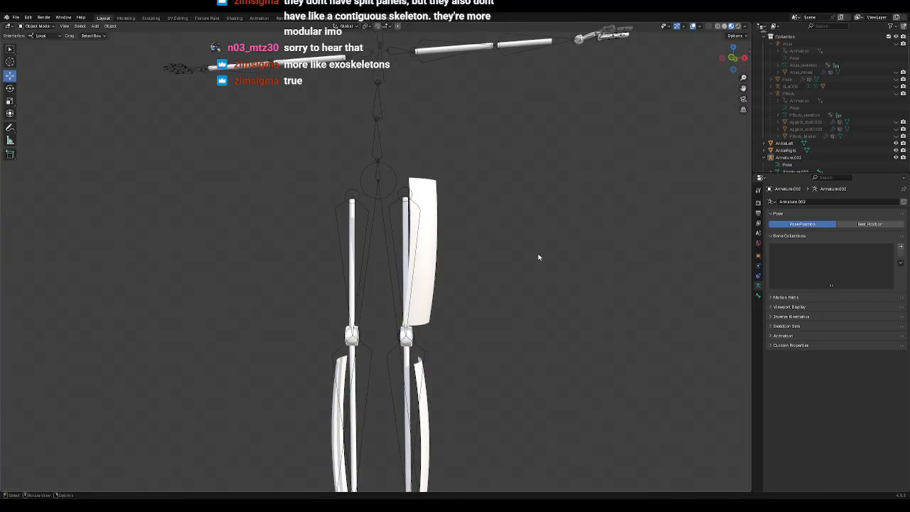
pyautogui.click(431, 250)
pyautogui.moveTo(453, 260); pyautogui.dragTo(517, 270, button='middle')
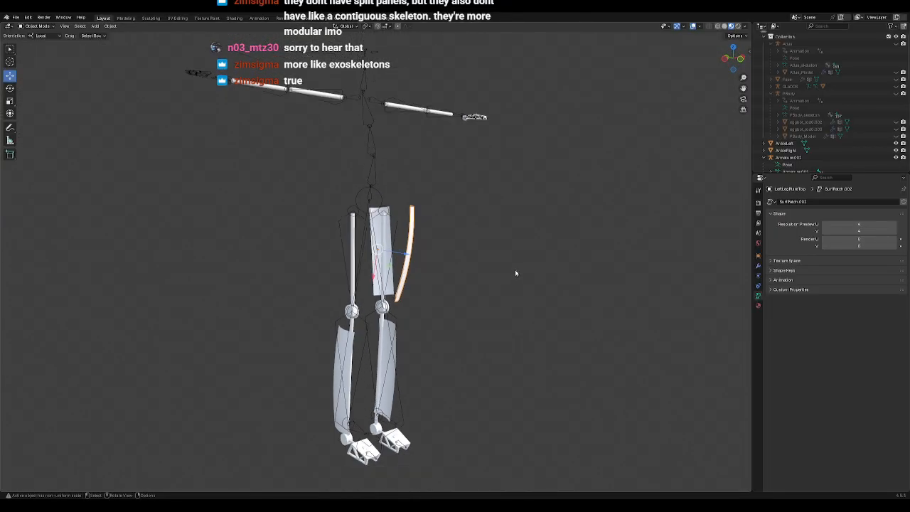
# Step: Inspect the truss-framed feet, ankle cylinders and connecting pipes up close from the side and front
pyautogui.moveTo(524, 311); pyautogui.dragTo(400, 287, button='middle')
pyautogui.keyDown('shift'); pyautogui.moveTo(422, 348); pyautogui.dragTo(458, 164, button='middle'); pyautogui.keyUp('shift')
pyautogui.scroll(6, 466, 281)
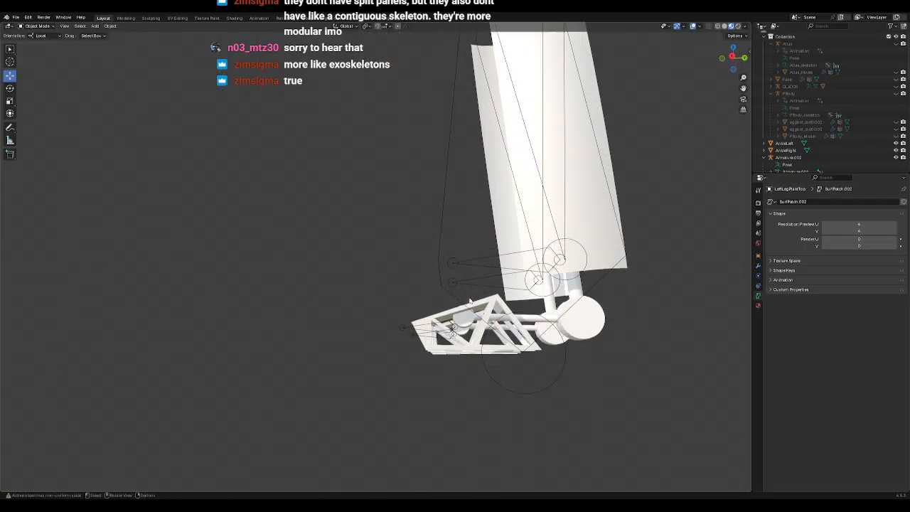
pyautogui.moveTo(474, 298); pyautogui.dragTo(501, 308, button='middle')
pyautogui.click(538, 353)
pyautogui.keyDown('shift'); pyautogui.moveTo(619, 346); pyautogui.dragTo(484, 349, button='middle'); pyautogui.keyUp('shift')
pyautogui.click(507, 332)
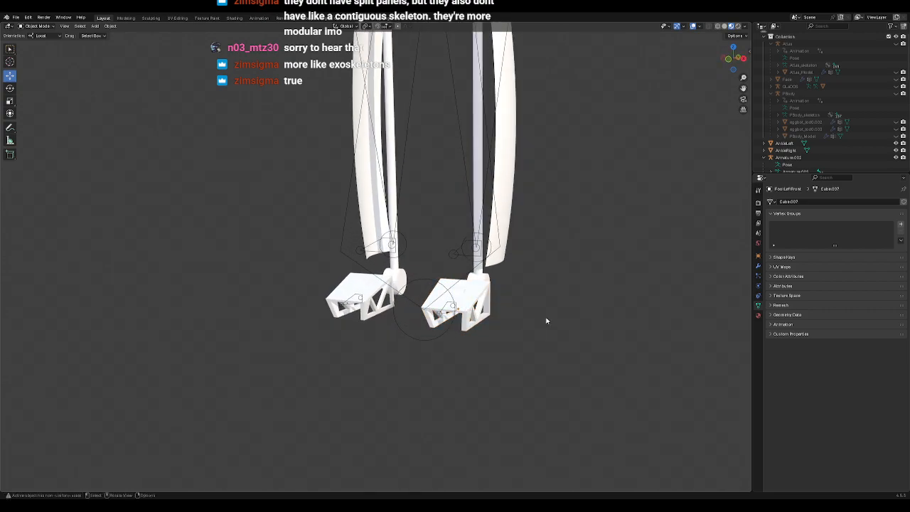
pyautogui.moveTo(579, 353); pyautogui.dragTo(507, 337, button='middle')
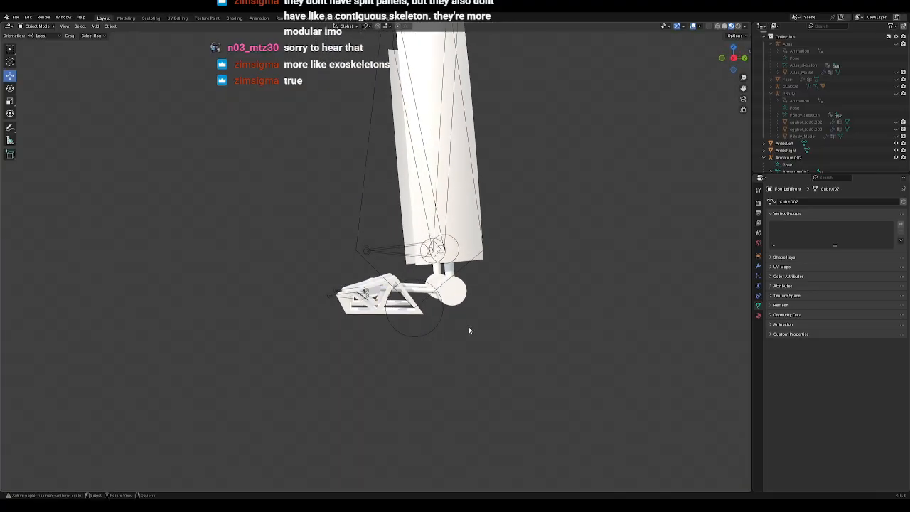
pyautogui.scroll(4, 403, 344)
pyautogui.keyDown('shift'); pyautogui.moveTo(438, 368); pyautogui.dragTo(362, 306, button='middle'); pyautogui.keyUp('shift')
pyautogui.scroll(5, 457, 317)
pyautogui.scroll(-2, 397, 331)
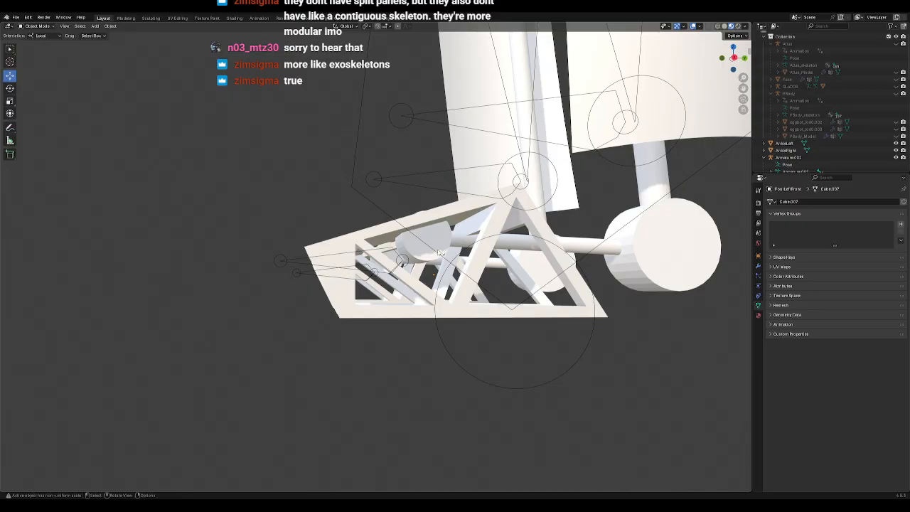
pyautogui.scroll(-2, 428, 315)
pyautogui.moveTo(428, 319); pyautogui.dragTo(480, 341, button='middle')
pyautogui.scroll(-5, 478, 337)
pyautogui.keyDown('shift'); pyautogui.moveTo(481, 261); pyautogui.dragTo(466, 357, button='middle'); pyautogui.keyUp('shift')
pyautogui.press('KP_3')
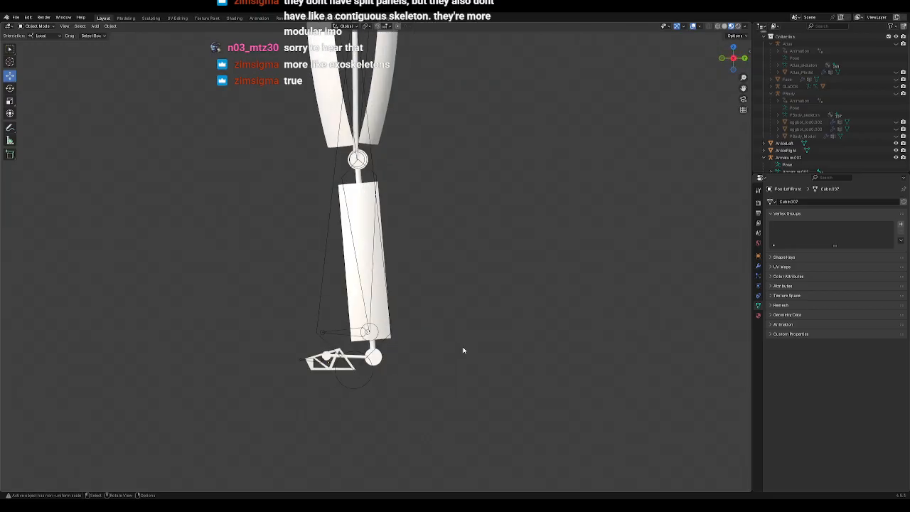
# Step: Save the project with the character shown in front view around the thighs and torso bones
pyautogui.press('KP_1')
pyautogui.keyDown('shift'); pyautogui.moveTo(523, 168); pyautogui.dragTo(502, 422, button='middle'); pyautogui.keyUp('shift')
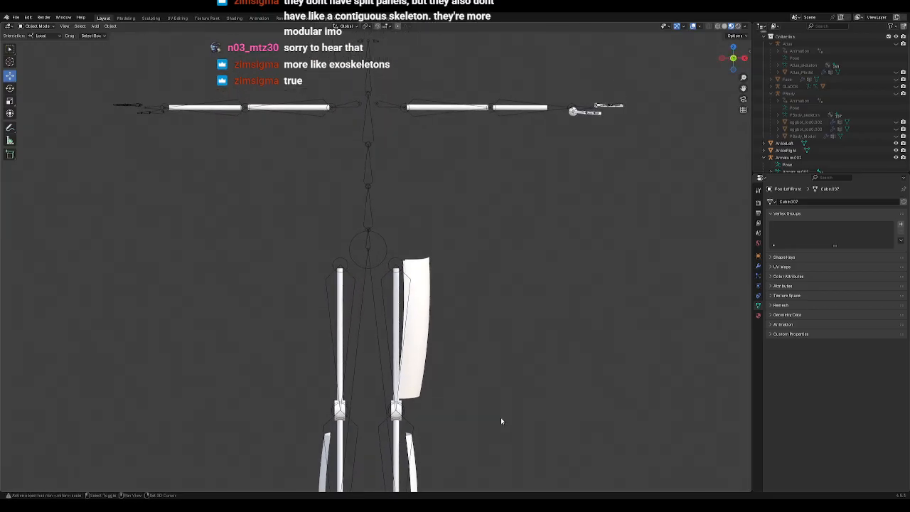
pyautogui.scroll(1, 488, 283)
pyautogui.scroll(2, 489, 286)
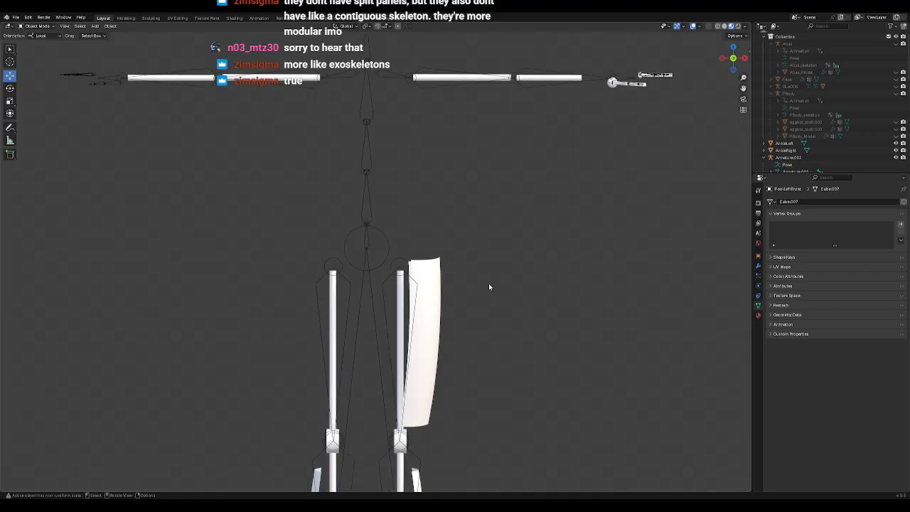
pyautogui.hotkey('ctrl', 's')
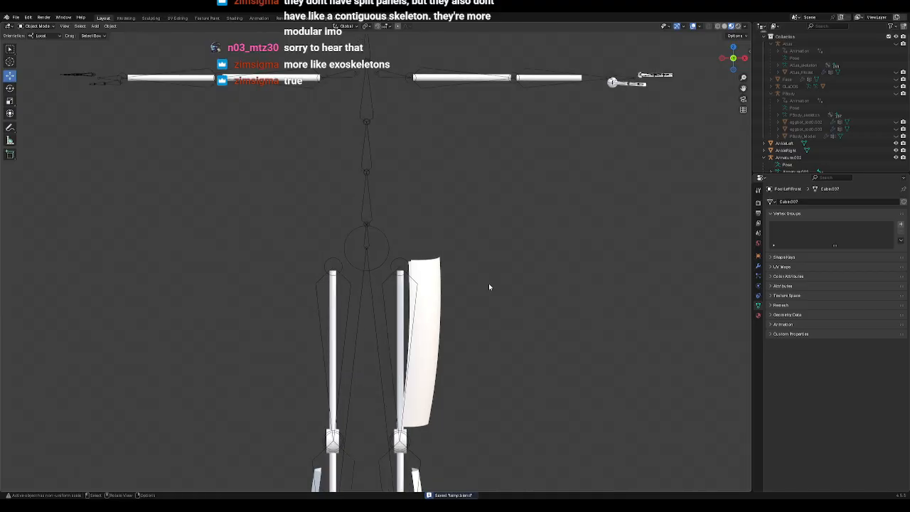
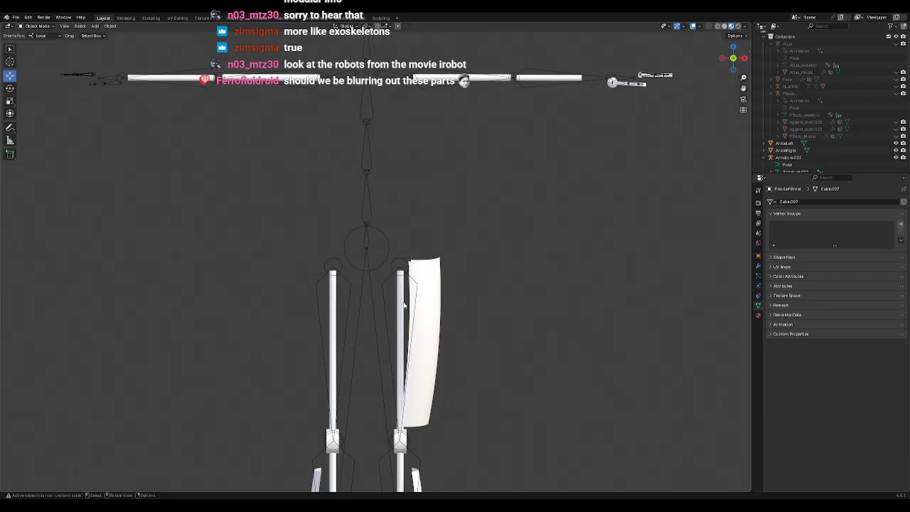
# Step: Select the left thigh rod and examine how the two curved plates sit around it
pyautogui.moveTo(426, 302); pyautogui.dragTo(429, 273, button='middle')
pyautogui.click(429, 273)
pyautogui.click(412, 275)
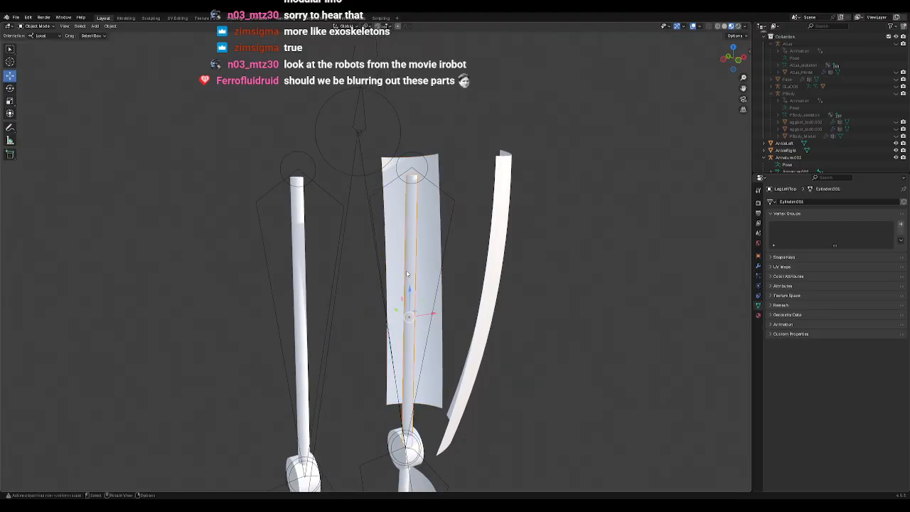
pyautogui.moveTo(519, 291)
pyautogui.mouseDown(button='middle')
pyautogui.moveTo(486, 282)
pyautogui.moveTo(462, 242)
pyautogui.moveTo(498, 302)
pyautogui.moveTo(516, 299)
pyautogui.mouseUp(button='middle')
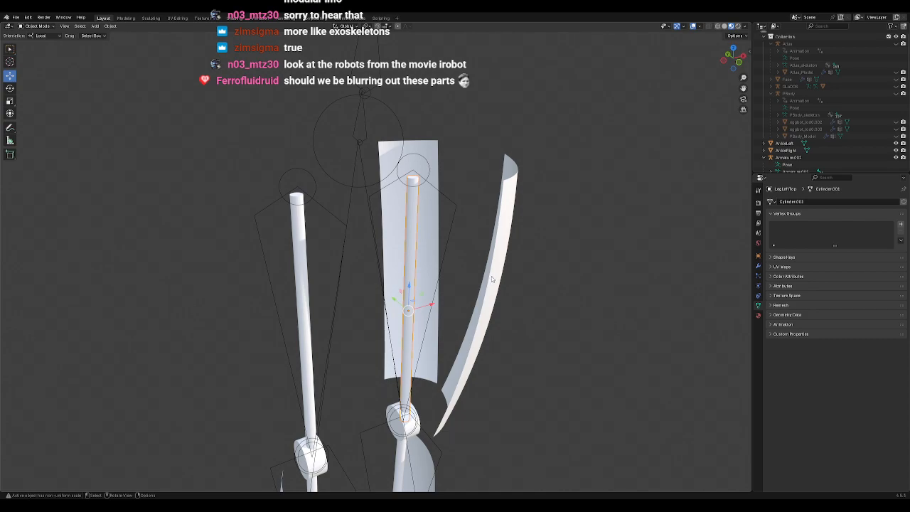
pyautogui.scroll(-3, 492, 277)
pyautogui.scroll(-2, 441, 276)
pyautogui.scroll(3, 442, 276)
pyautogui.moveTo(459, 285); pyautogui.dragTo(425, 263, button='middle')
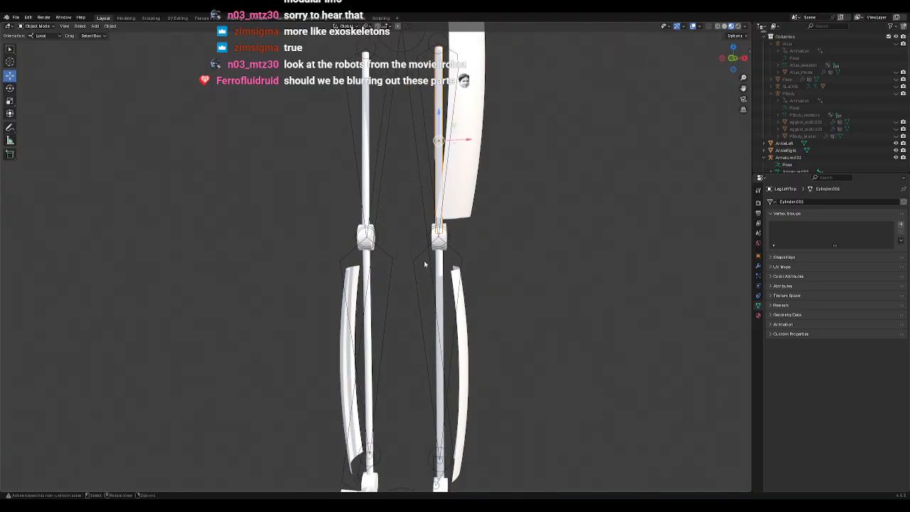
# Step: Examine the shin plates and the undersides of the feet, then return to the left thigh plates
pyautogui.scroll(-2, 482, 279)
pyautogui.moveTo(482, 279); pyautogui.dragTo(477, 366, button='middle')
pyautogui.scroll(3, 396, 323)
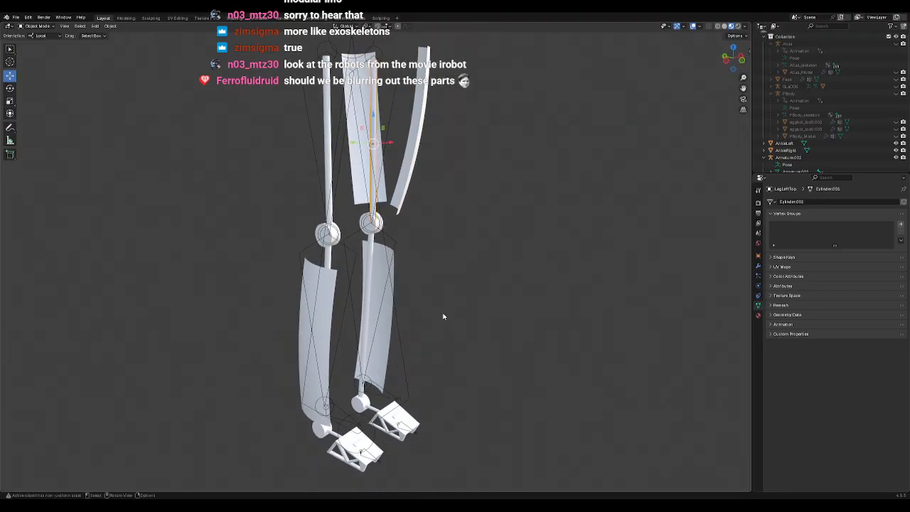
pyautogui.moveTo(487, 430); pyautogui.dragTo(308, 410, button='middle')
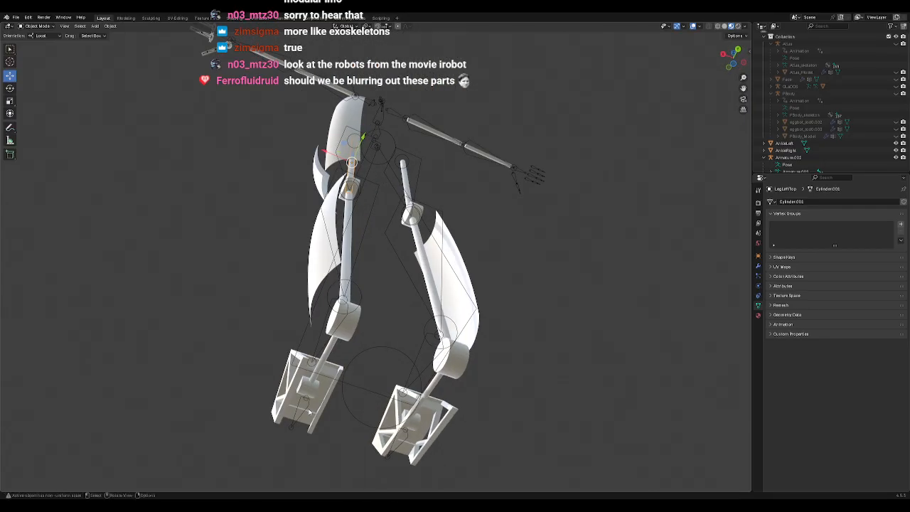
pyautogui.moveTo(264, 333); pyautogui.dragTo(370, 367, button='middle')
pyautogui.moveTo(384, 334); pyautogui.dragTo(448, 328, button='middle')
pyautogui.keyDown('shift'); pyautogui.moveTo(418, 278); pyautogui.dragTo(400, 408, button='middle'); pyautogui.keyUp('shift')
pyautogui.scroll(3, 392, 302)
pyautogui.click(503, 306)
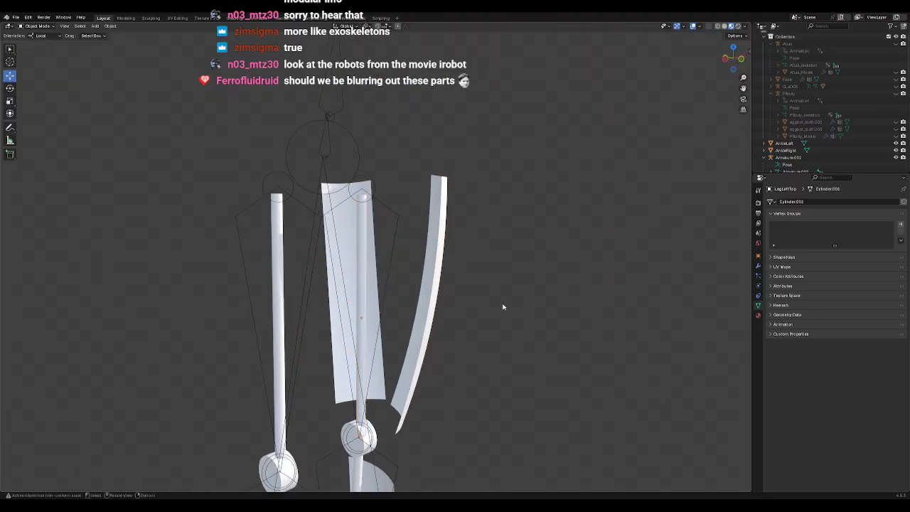
pyautogui.moveTo(492, 322); pyautogui.dragTo(497, 349, button='middle')
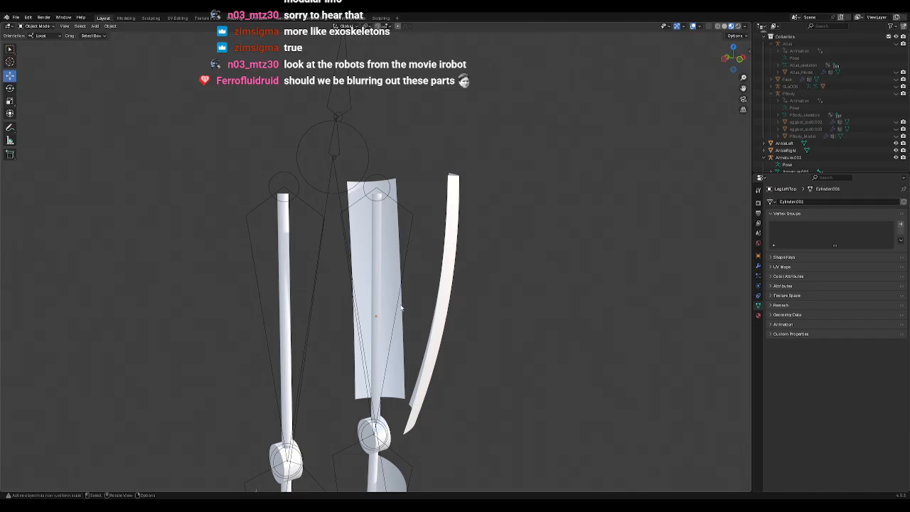
# Step: Select the left foot frame and inspect it up close, then compare both feet with the lower legs
pyautogui.scroll(-2, 452, 320)
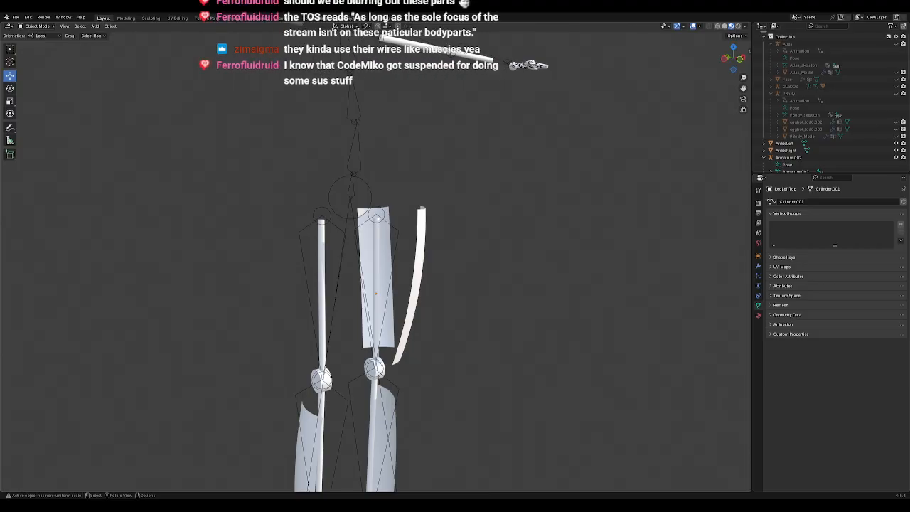
pyautogui.moveTo(358, 307); pyautogui.dragTo(437, 329, button='middle')
pyautogui.scroll(-2, 437, 329)
pyautogui.scroll(-1, 438, 345)
pyautogui.moveTo(451, 379); pyautogui.dragTo(428, 368, button='middle')
pyautogui.click(384, 469)
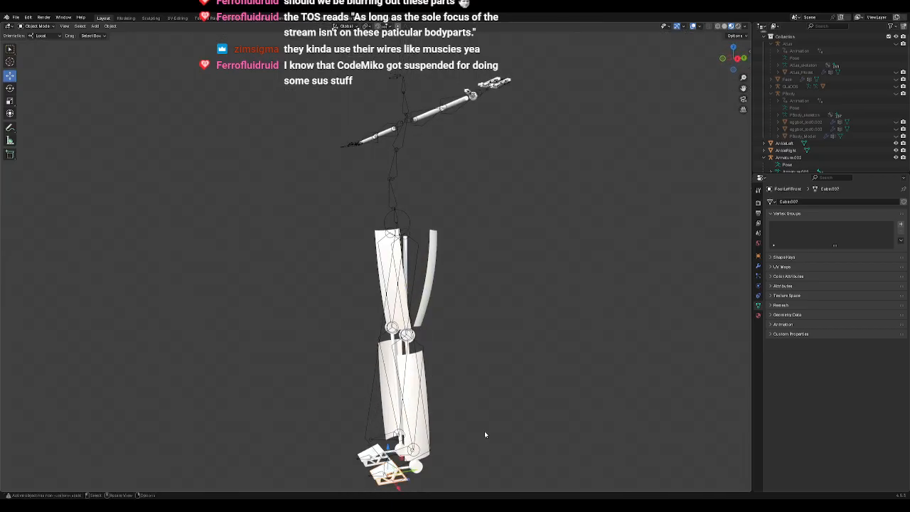
pyautogui.press('KP_Decimal')
pyautogui.moveTo(370, 370); pyautogui.dragTo(427, 371, button='middle')
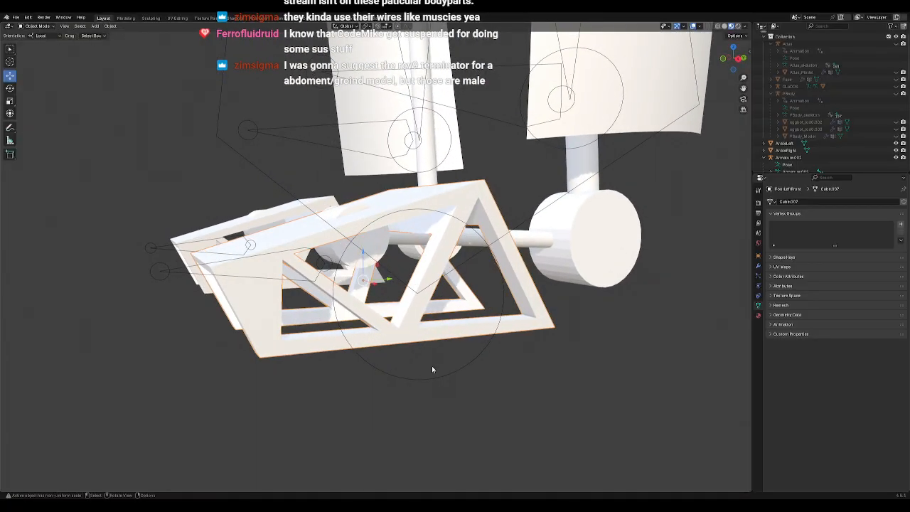
pyautogui.scroll(-4, 463, 343)
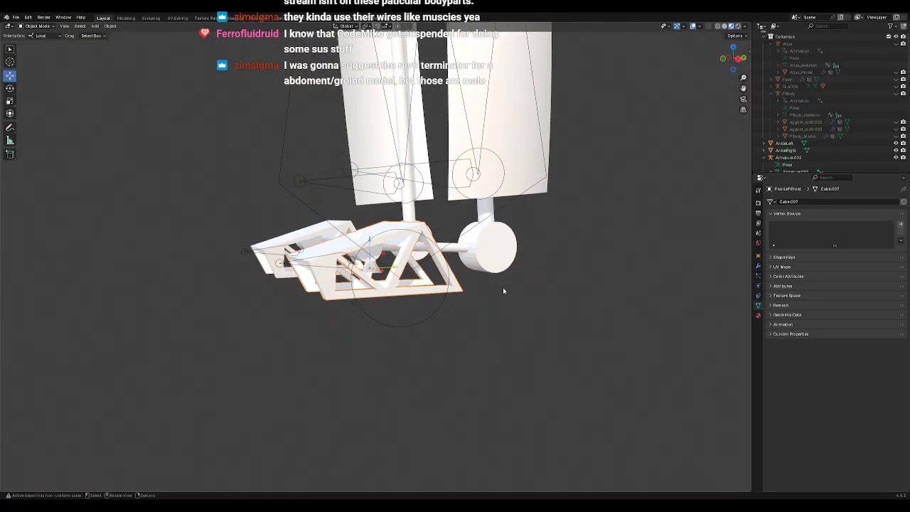
pyautogui.scroll(-4, 504, 290)
pyautogui.keyDown('shift'); pyautogui.moveTo(492, 282); pyautogui.dragTo(576, 348, button='middle'); pyautogui.keyUp('shift')
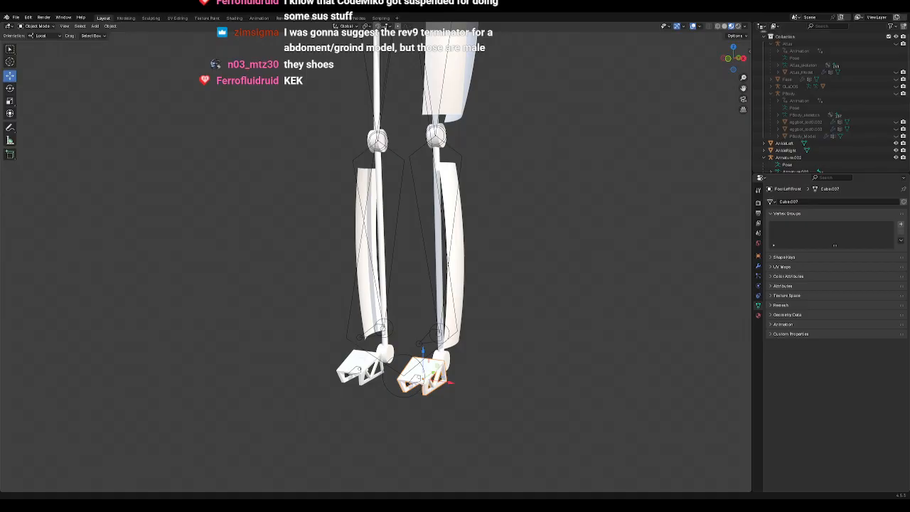
pyautogui.click(352, 138)
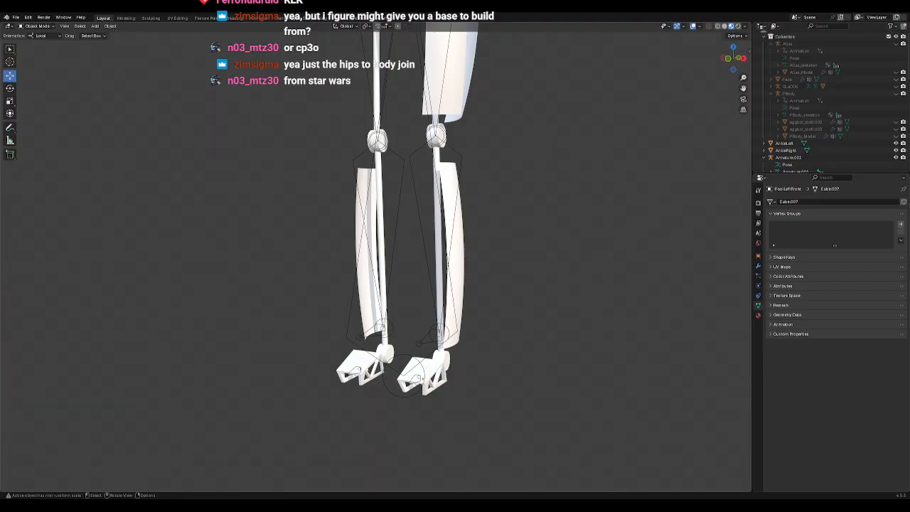
# Step: Unhide the Floppy Knights reference image and frame it in the viewport
pyautogui.scroll(-8, 846, 124)
pyautogui.click(896, 51)
pyautogui.moveTo(472, 194); pyautogui.dragTo(449, 200, button='middle')
pyautogui.scroll(-4, 449, 200)
pyautogui.scroll(-3, 449, 199)
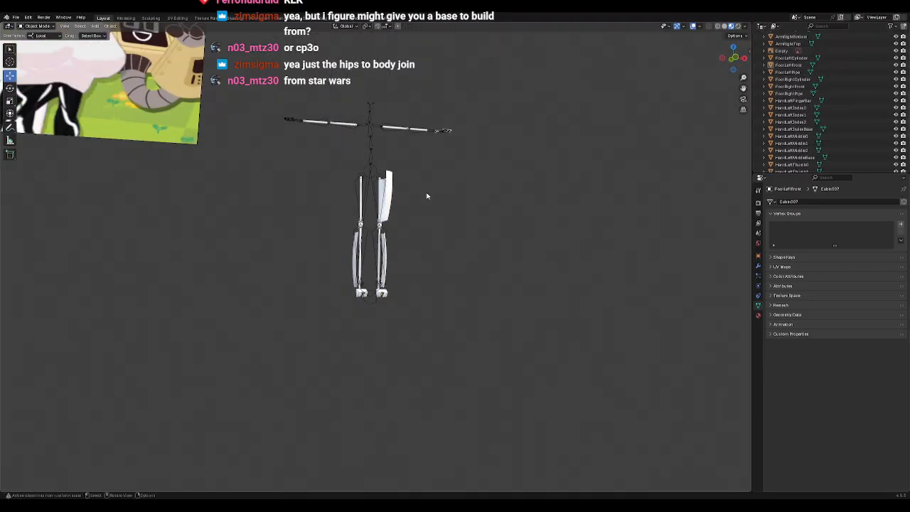
pyautogui.click(159, 119)
pyautogui.press('KP_Decimal')
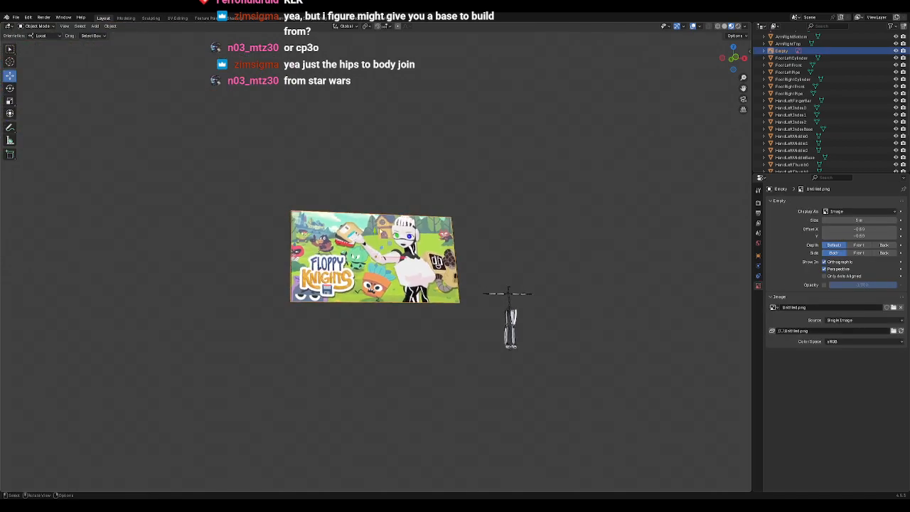
pyautogui.scroll(6, 418, 293)
pyautogui.moveTo(484, 286); pyautogui.dragTo(469, 300, button='middle')
pyautogui.scroll(-1, 469, 300)
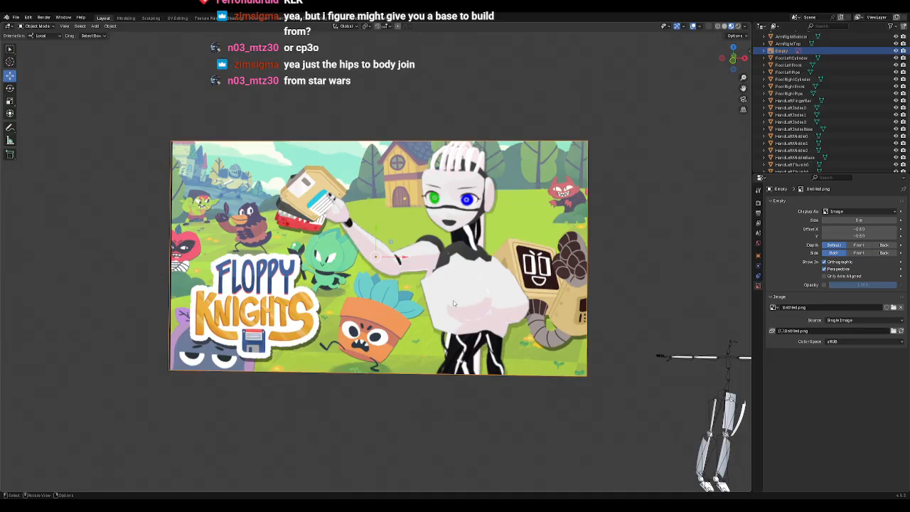
# Step: Compare the robot drawn in the reference image with the character's skeleton and leg plates
pyautogui.click(620, 217)
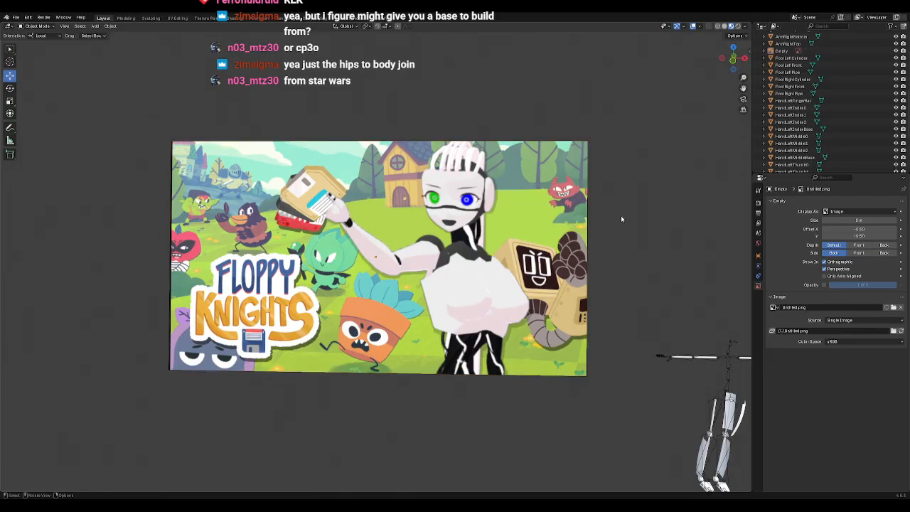
pyautogui.scroll(-1, 616, 278)
pyautogui.keyDown('shift'); pyautogui.moveTo(632, 284); pyautogui.dragTo(516, 226, button='middle'); pyautogui.keyUp('shift')
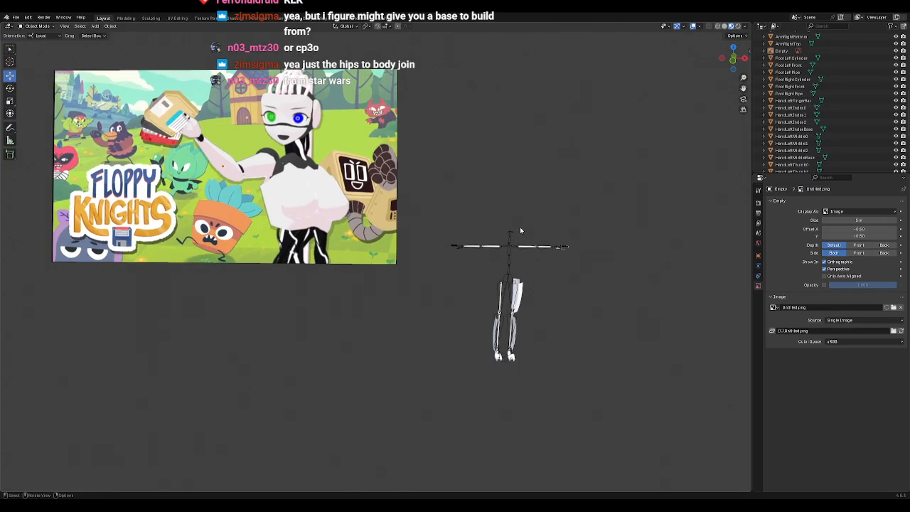
pyautogui.scroll(2, 521, 228)
pyautogui.keyDown('shift'); pyautogui.moveTo(593, 287); pyautogui.dragTo(495, 256, button='middle'); pyautogui.keyUp('shift')
pyautogui.scroll(4, 509, 256)
pyautogui.moveTo(629, 280); pyautogui.dragTo(601, 271, button='middle')
pyautogui.scroll(-6, 604, 291)
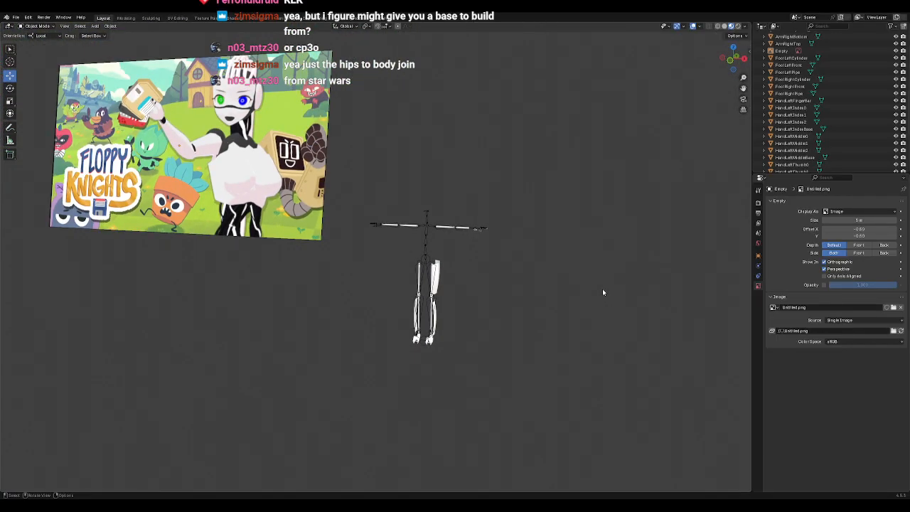
pyautogui.scroll(-1, 483, 278)
pyautogui.moveTo(449, 293); pyautogui.dragTo(466, 302, button='middle')
pyautogui.click(288, 195)
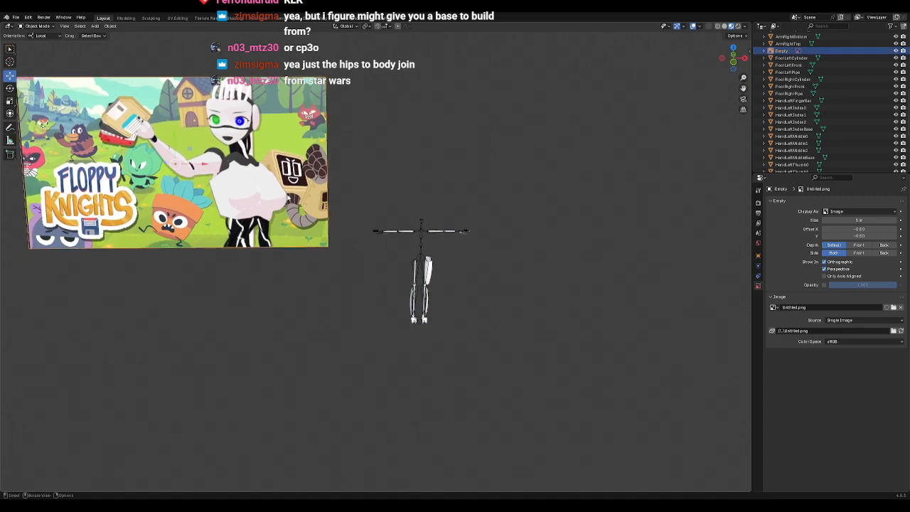
pyautogui.click(462, 192)
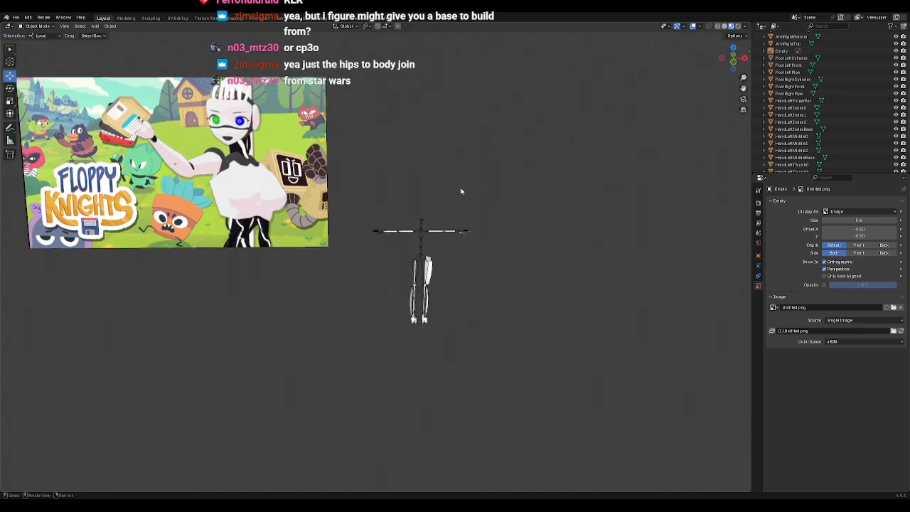
# Step: Move the Floppy Knights reference image along the X axis, farther away from the character, and deselect it
pyautogui.click(213, 170)
pyautogui.press('g')
pyautogui.press('x')
pyautogui.moveTo(281, 174); pyautogui.dragTo(235, 176)
pyautogui.moveTo(501, 270); pyautogui.dragTo(569, 252, button='middle')
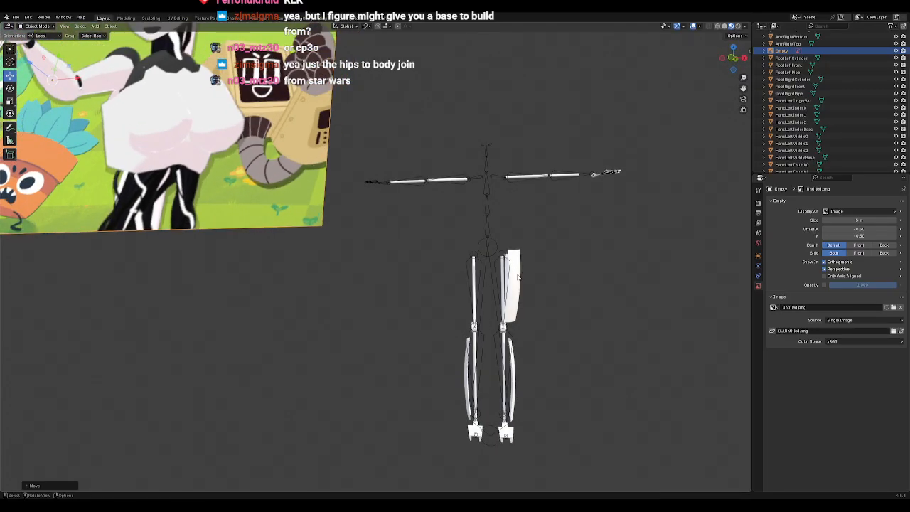
pyautogui.click(521, 273)
pyautogui.click(576, 223)
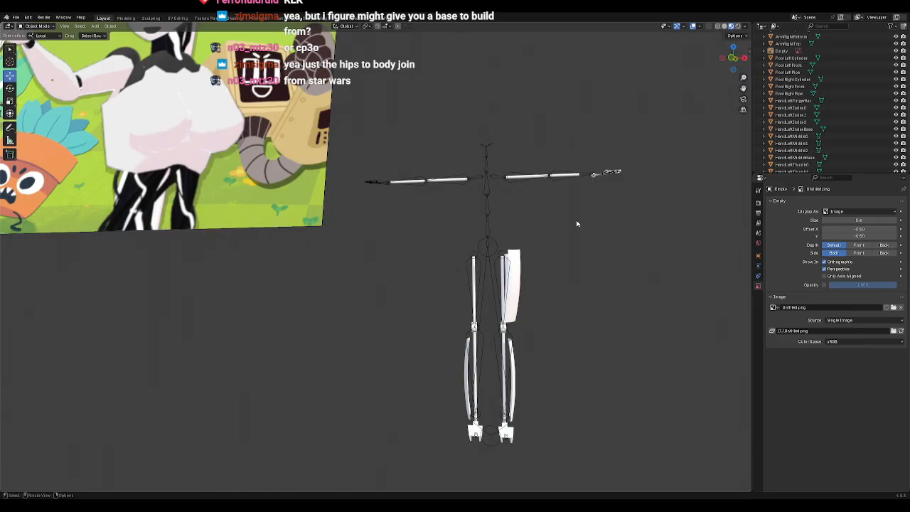
# Step: Hide the Floppy Knights reference image and rename its empty to A_Reference
pyautogui.scroll(-3, 543, 237)
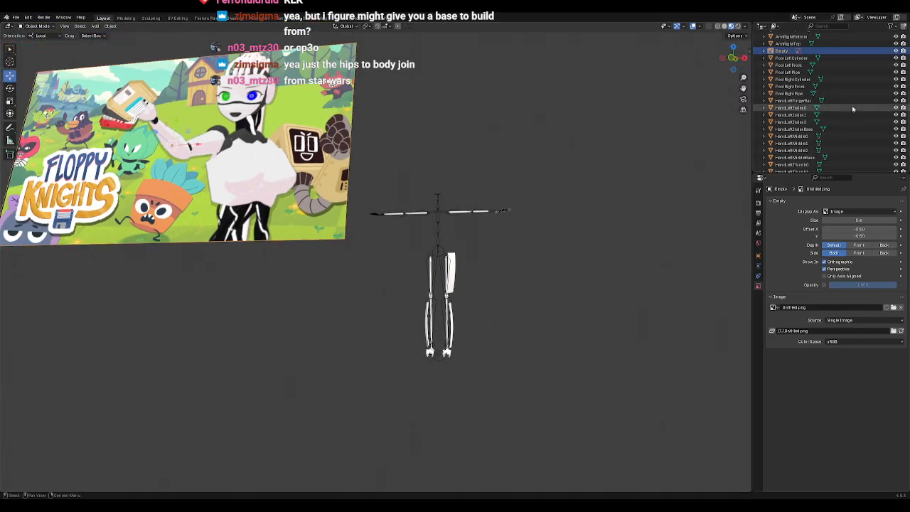
pyautogui.click(895, 52)
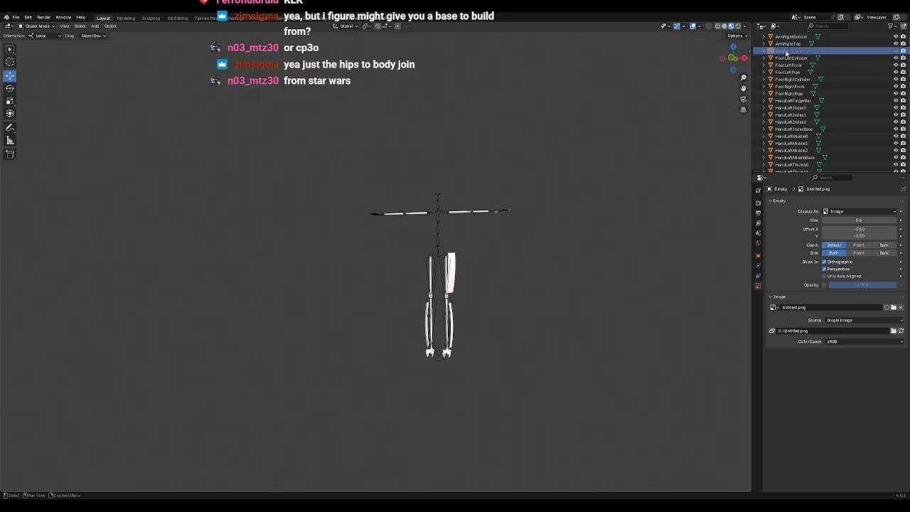
pyautogui.press('F2')
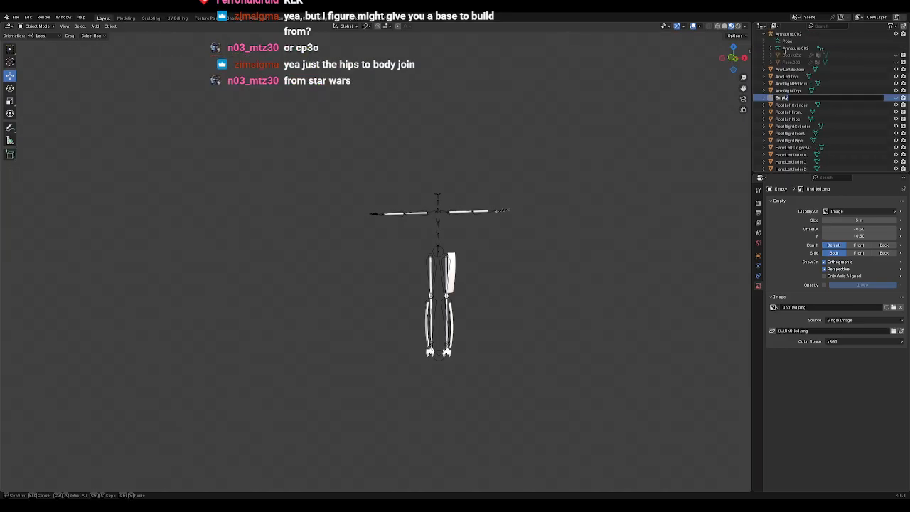
pyautogui.write('A_Reference')
pyautogui.press('Return')
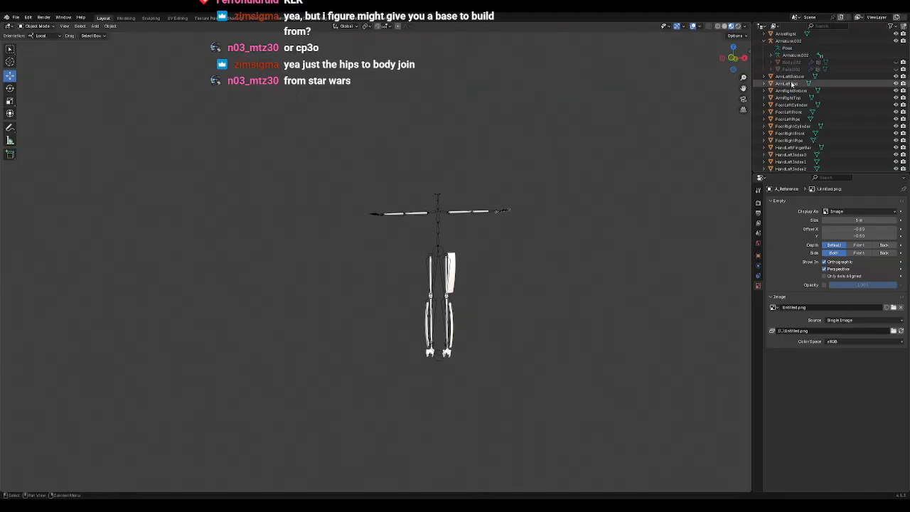
pyautogui.scroll(4, 784, 54)
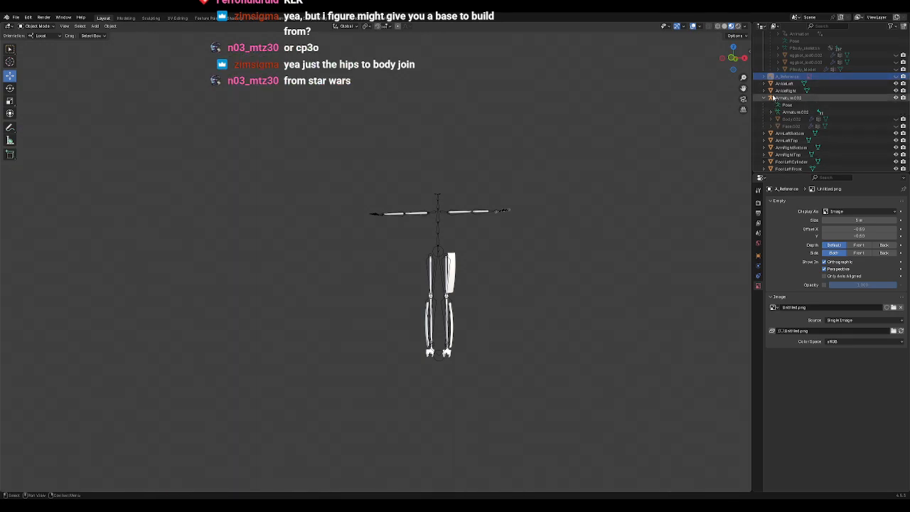
# Step: Select the front plate on the left thigh and examine its fit from the front, the side and an angle
pyautogui.click(452, 269)
pyautogui.press('KP_1')
pyautogui.press('KP_3')
pyautogui.press('KP_1')
pyautogui.scroll(6, 505, 288)
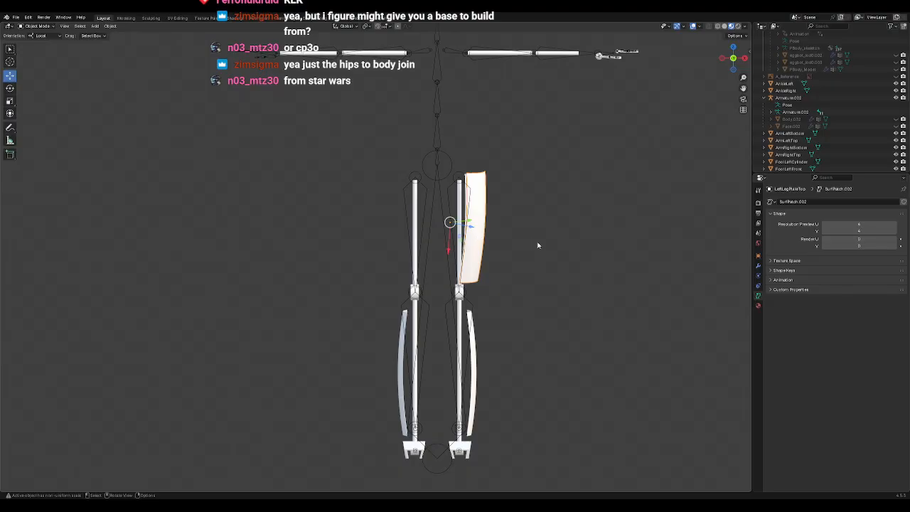
pyautogui.moveTo(552, 221); pyautogui.dragTo(458, 281, button='middle')
pyautogui.scroll(-1, 419, 269)
pyautogui.scroll(-1, 455, 277)
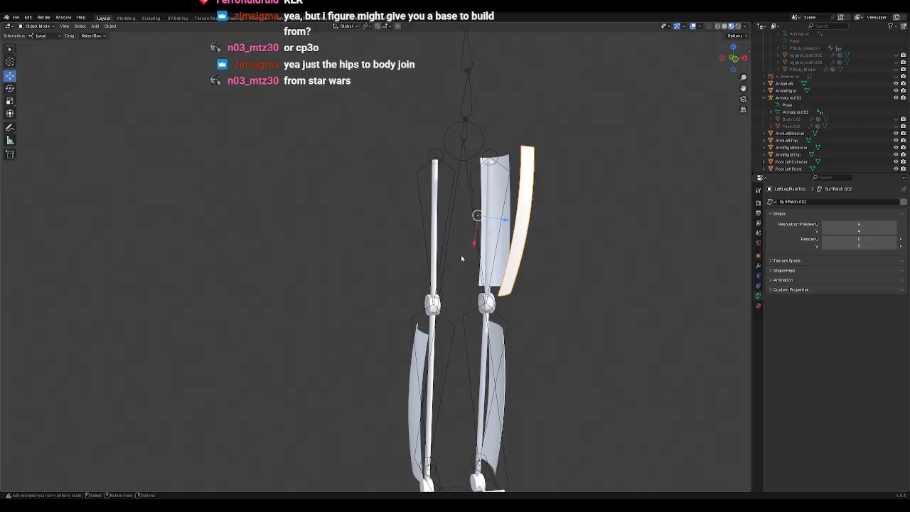
pyautogui.scroll(-1, 462, 253)
pyautogui.scroll(1, 860, 106)
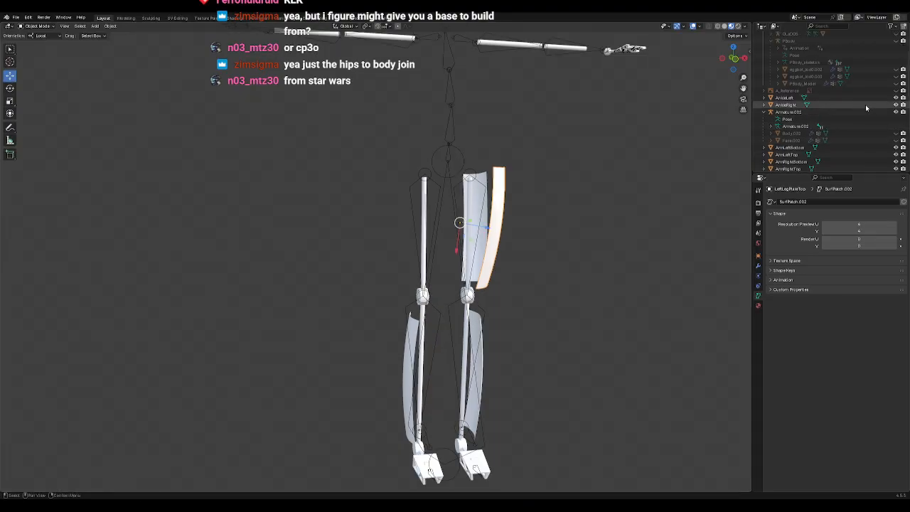
# Step: Unhide the Body.002 mesh and open it in Edit Mode with a waist vertex selected
pyautogui.click(895, 133)
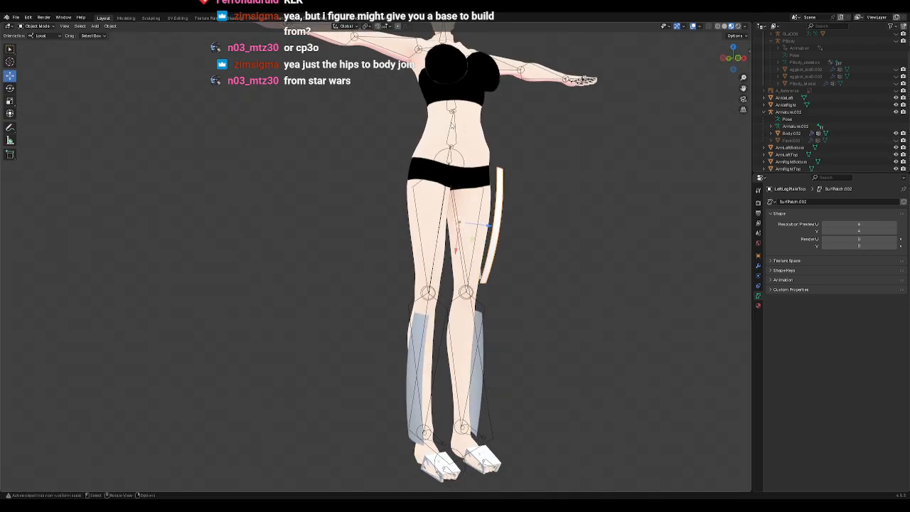
pyautogui.click(467, 117)
pyautogui.click(467, 118)
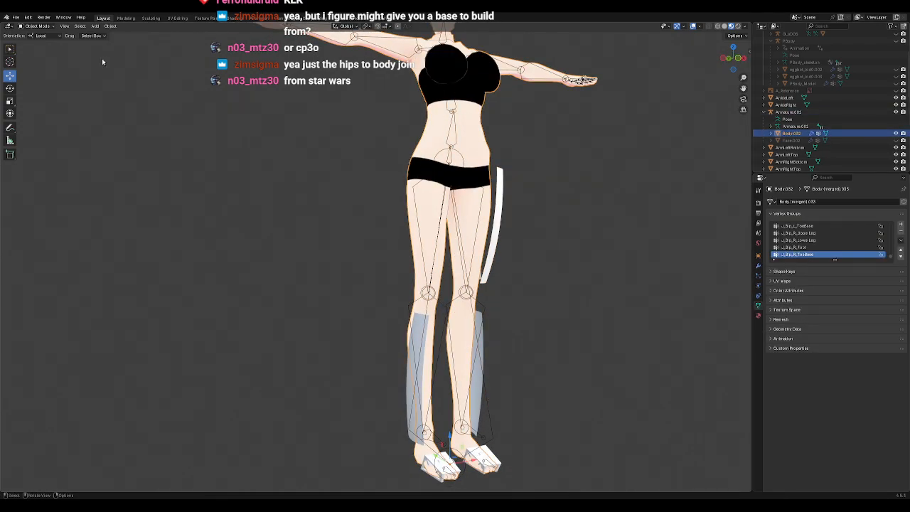
pyautogui.click(37, 26)
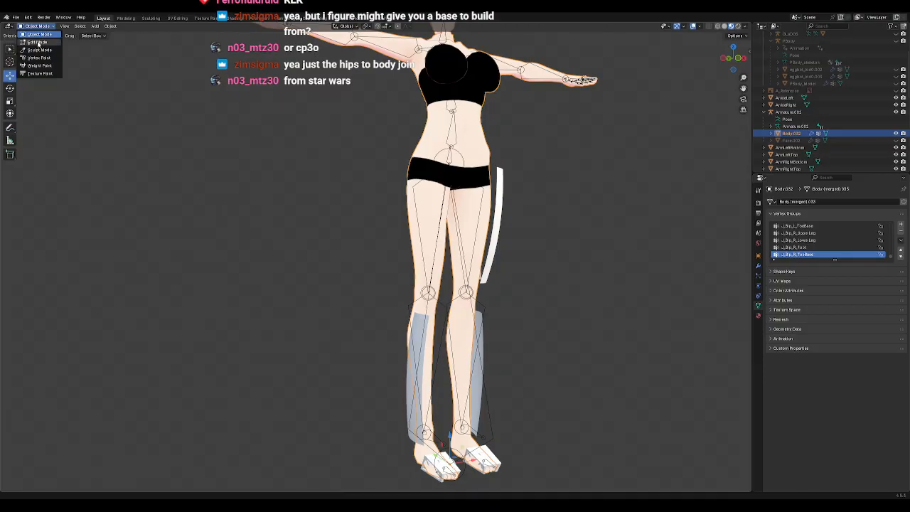
pyautogui.click(37, 43)
pyautogui.click(473, 117)
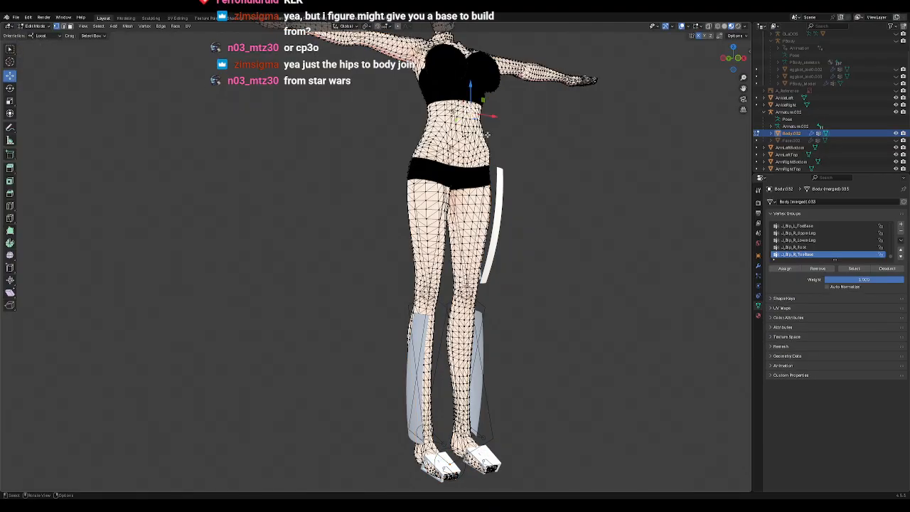
# Step: Try deleting the band of waist vertices between the chest and hips, using a front wireframe view to select through the body
pyautogui.press('KP_Decimal')
pyautogui.scroll(-5, 398, 162)
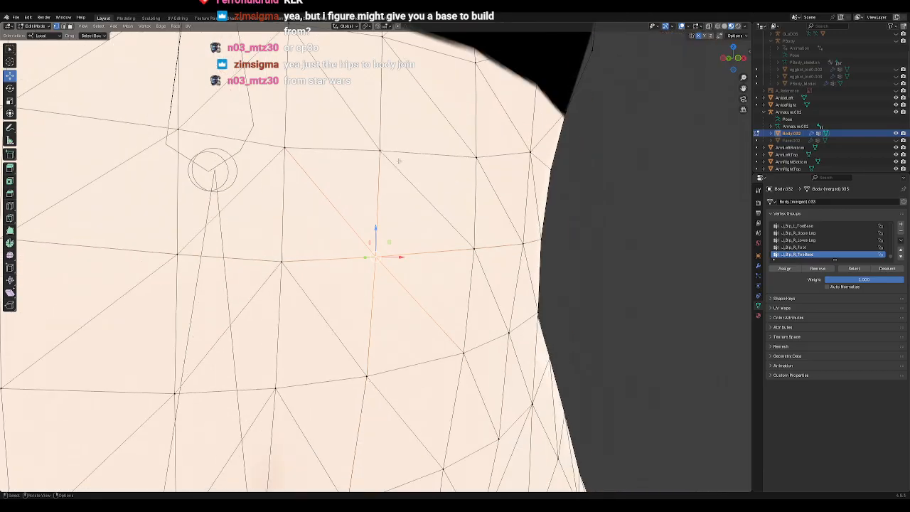
pyautogui.scroll(-3, 398, 161)
pyautogui.hotkey('shift', 'z')
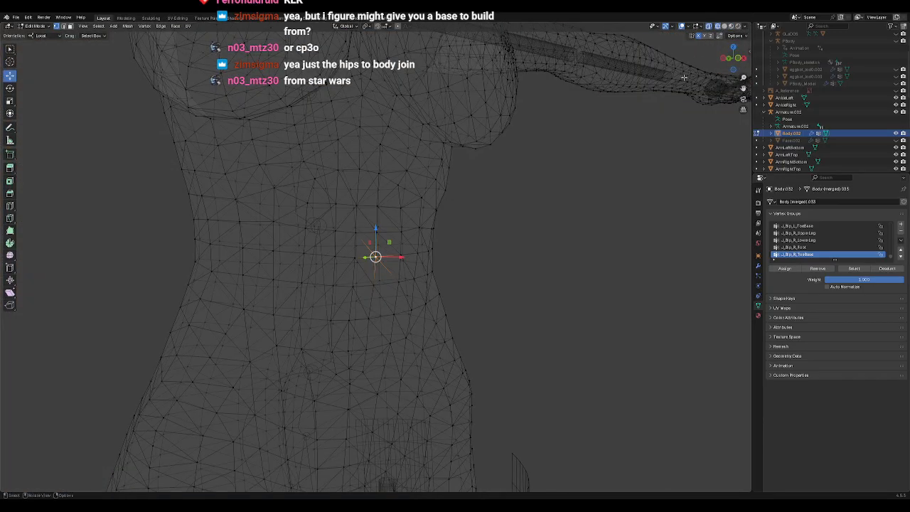
pyautogui.press('KP_1')
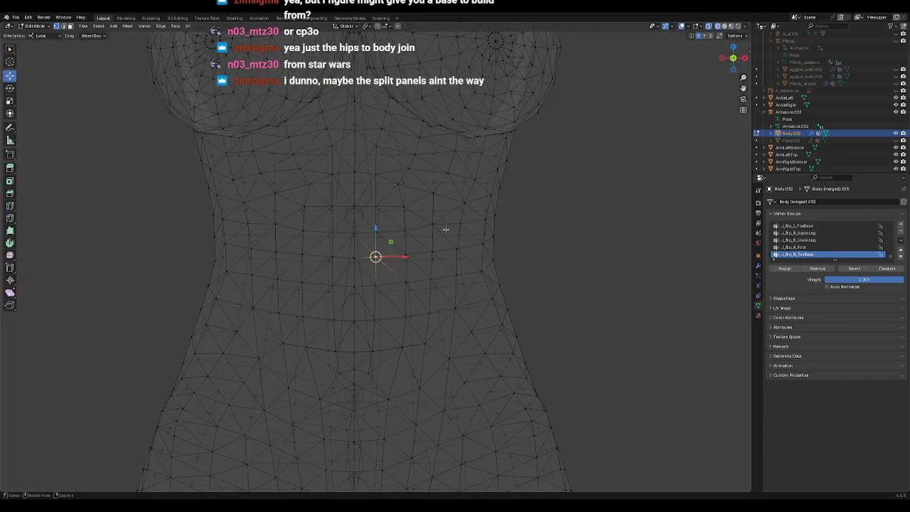
pyautogui.keyDown('shift'); pyautogui.moveTo(463, 264); pyautogui.dragTo(504, 209, button='middle'); pyautogui.keyUp('shift')
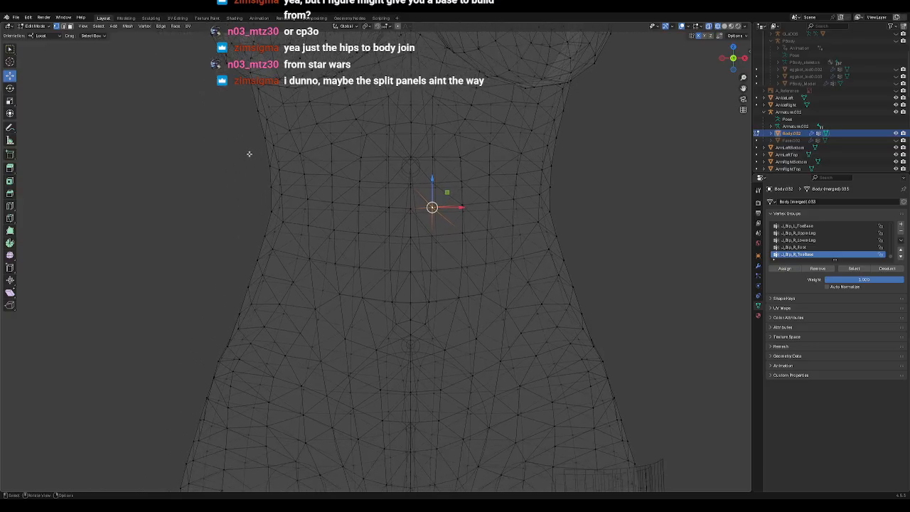
pyautogui.moveTo(249, 154)
pyautogui.keyDown('ctrl'); pyautogui.mouseDown(button='right')
pyautogui.moveTo(443, 156)
pyautogui.moveTo(564, 175)
pyautogui.moveTo(618, 300)
pyautogui.moveTo(551, 325)
pyautogui.moveTo(427, 287)
pyautogui.moveTo(244, 311)
pyautogui.moveTo(198, 211)
pyautogui.mouseUp(button='right'); pyautogui.keyUp('ctrl')
pyautogui.press('x')
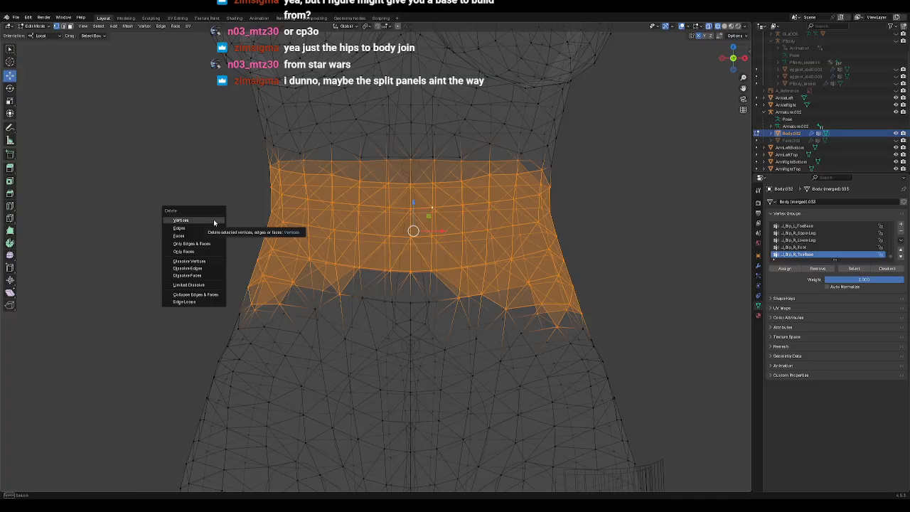
pyautogui.click(214, 223)
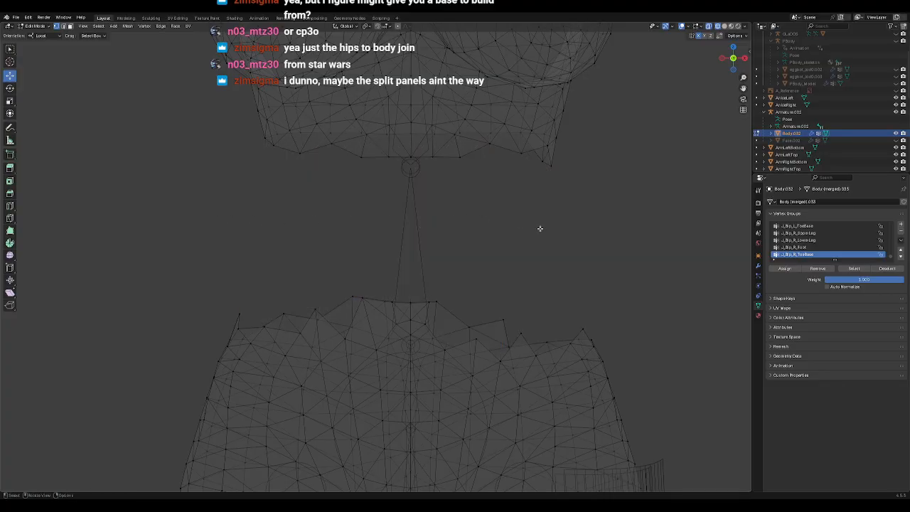
# Step: Restore Material Preview shading and examine the gap between the body's chest and hips
pyautogui.scroll(-3, 538, 240)
pyautogui.hotkey('alt', 'z')
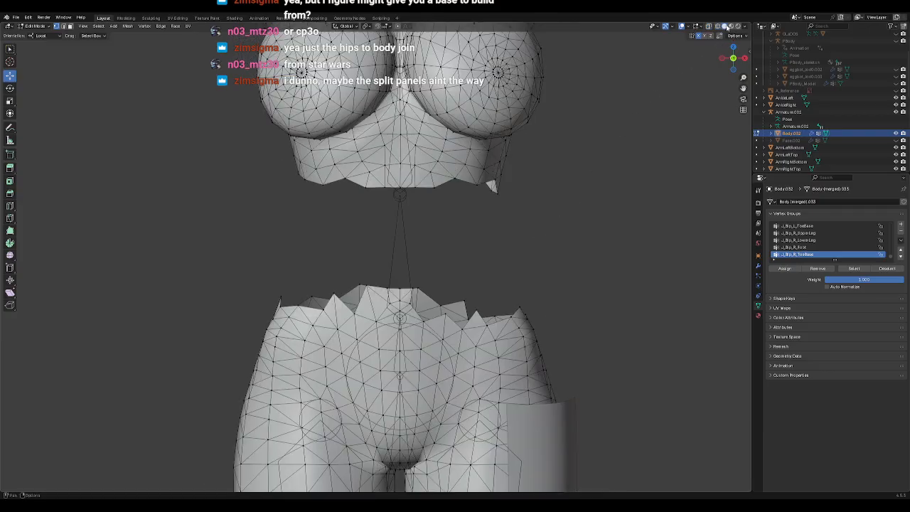
pyautogui.click(731, 26)
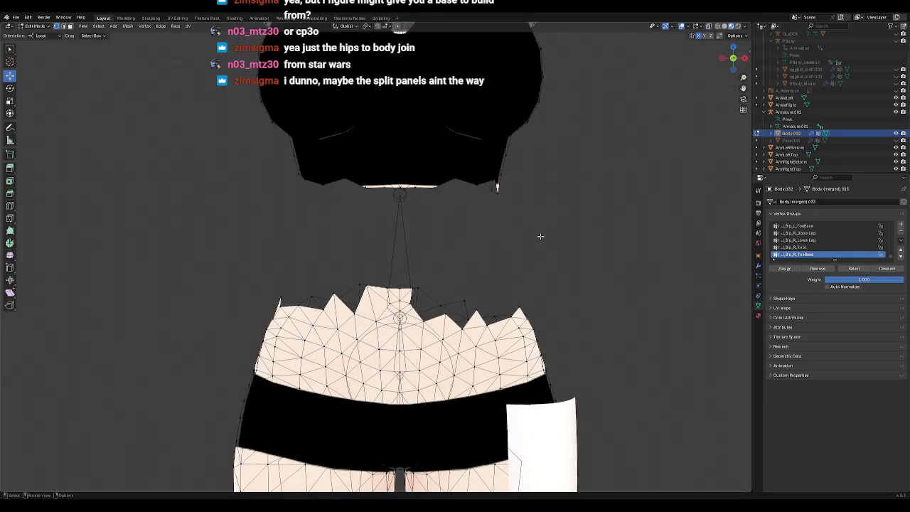
pyautogui.scroll(-2, 537, 240)
pyautogui.scroll(-3, 537, 239)
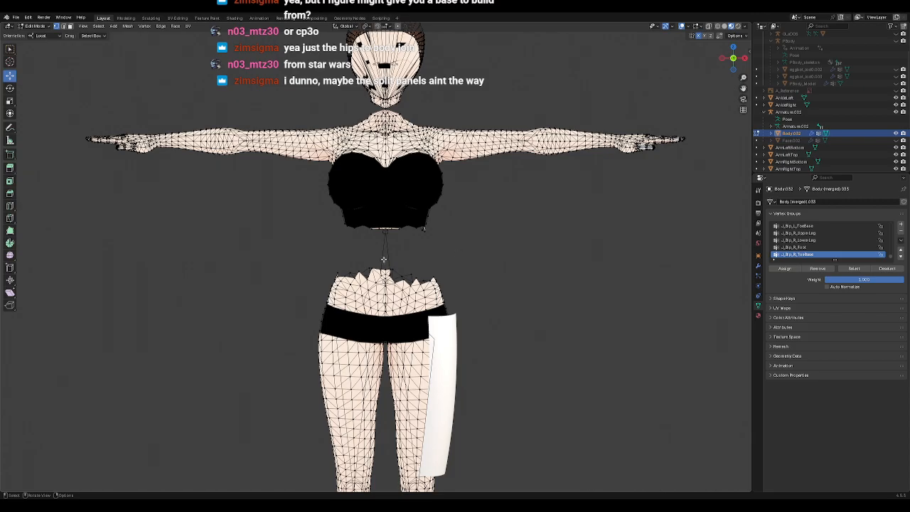
pyautogui.moveTo(491, 264)
pyautogui.mouseDown(button='middle')
pyautogui.moveTo(492, 251)
pyautogui.moveTo(507, 267)
pyautogui.moveTo(498, 268)
pyautogui.mouseUp(button='middle')
# Step: Undo the waist vertex deletion and hide the Body.002 mesh again in Object Mode
pyautogui.hotkey('ctrl', 'z')
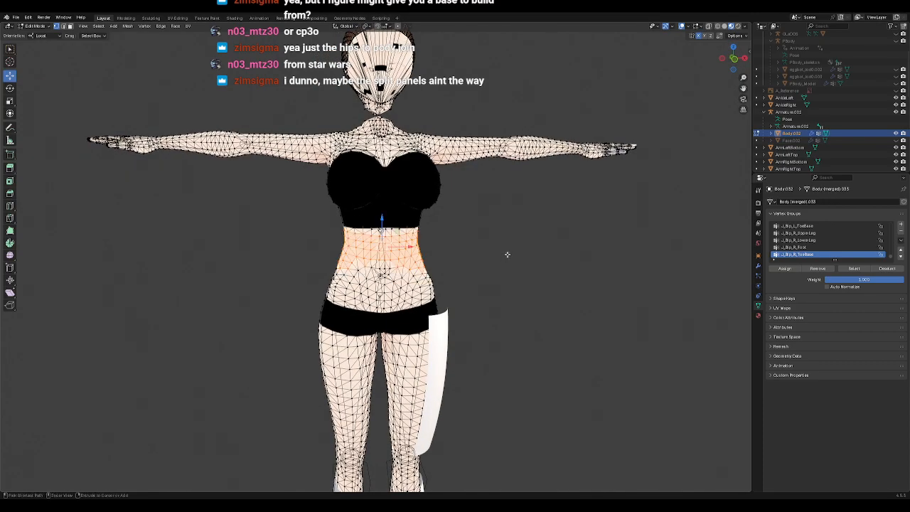
pyautogui.click(502, 249)
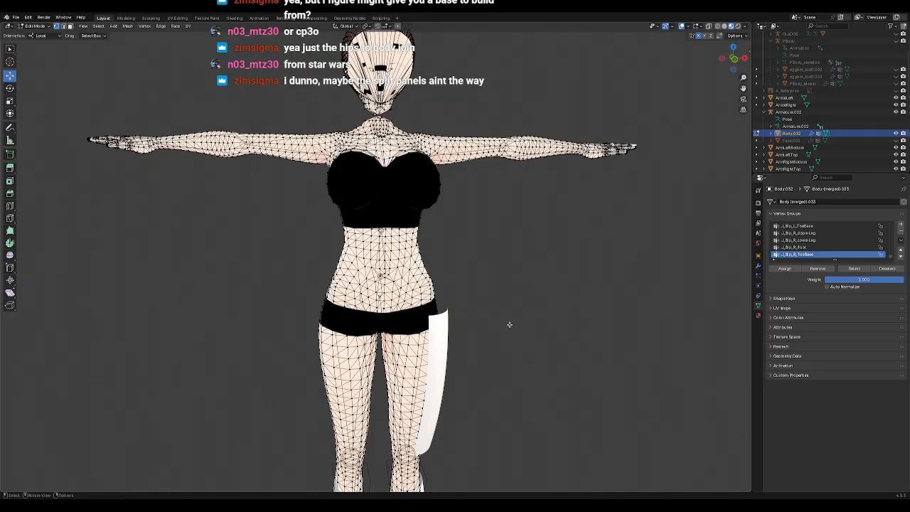
pyautogui.click(34, 26)
pyautogui.click(39, 34)
pyautogui.click(622, 233)
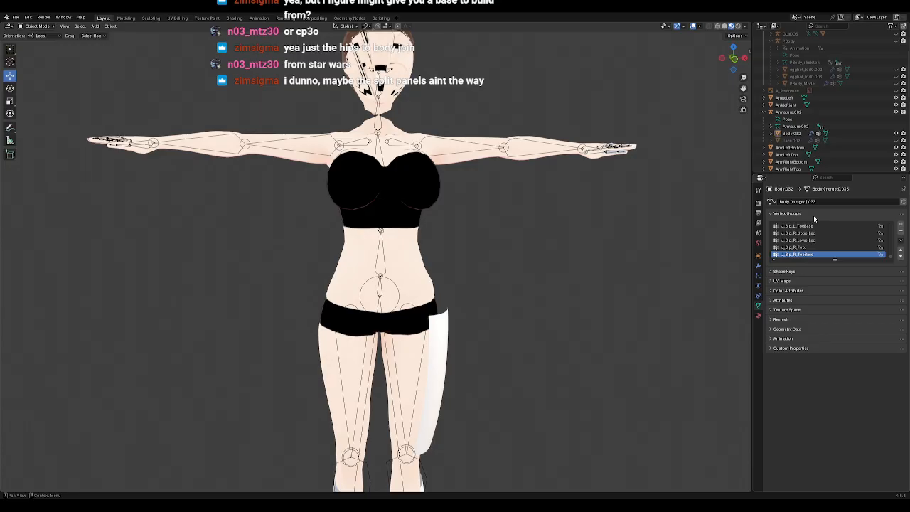
pyautogui.click(896, 133)
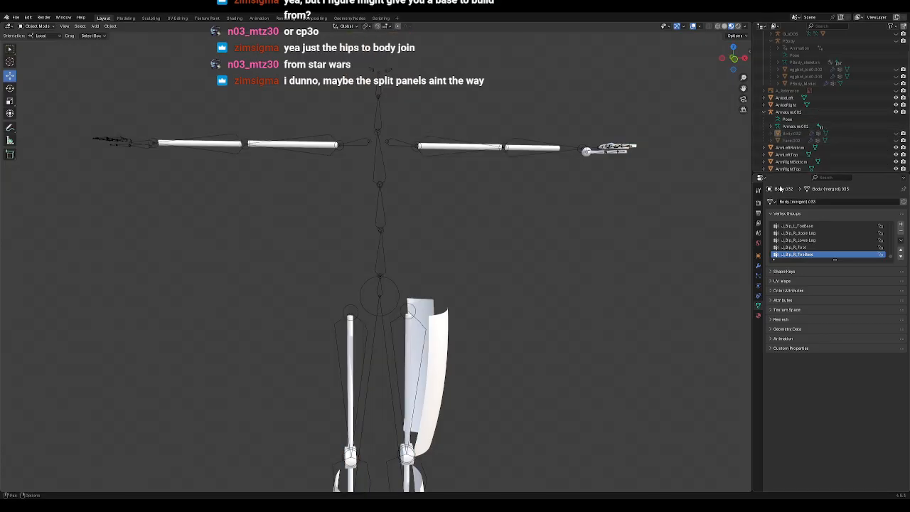
# Step: Select the left thigh's front plate, then the armature, and compare the plates with the skeleton from the front and at an angle
pyautogui.keyDown('shift'); pyautogui.moveTo(537, 272); pyautogui.dragTo(551, 203, button='middle'); pyautogui.keyUp('shift')
pyautogui.click(466, 238)
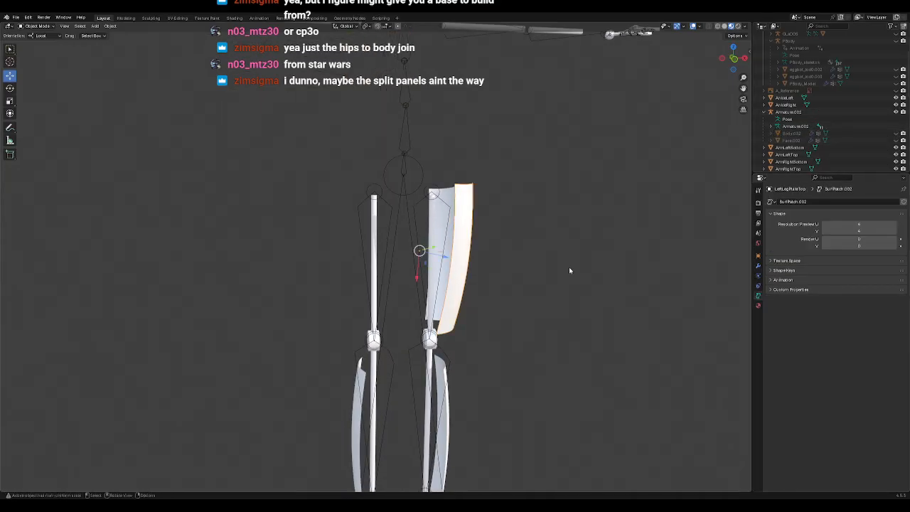
pyautogui.press('KP_1')
pyautogui.scroll(-6, 569, 266)
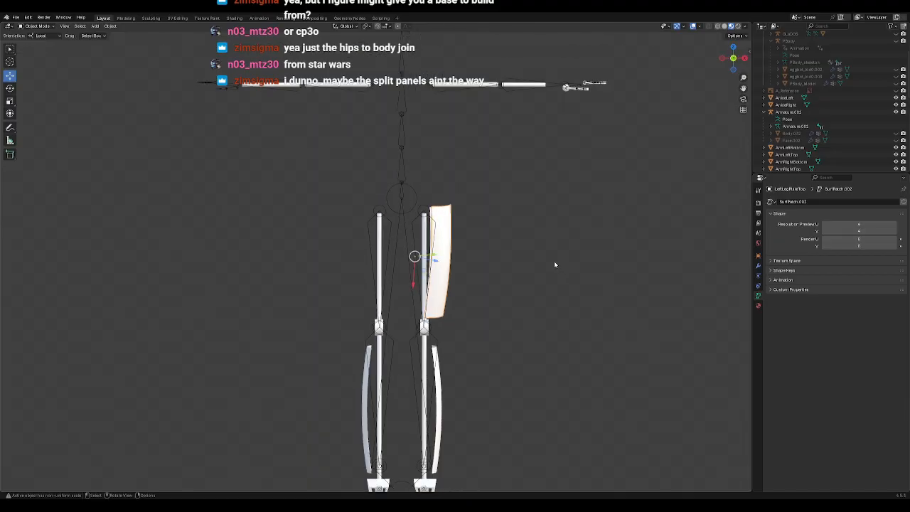
pyautogui.scroll(3, 542, 258)
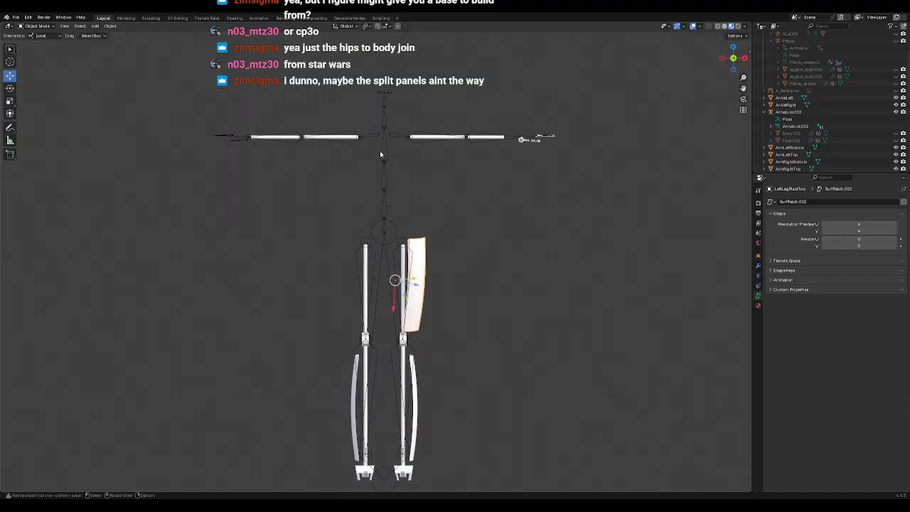
pyautogui.click(381, 151)
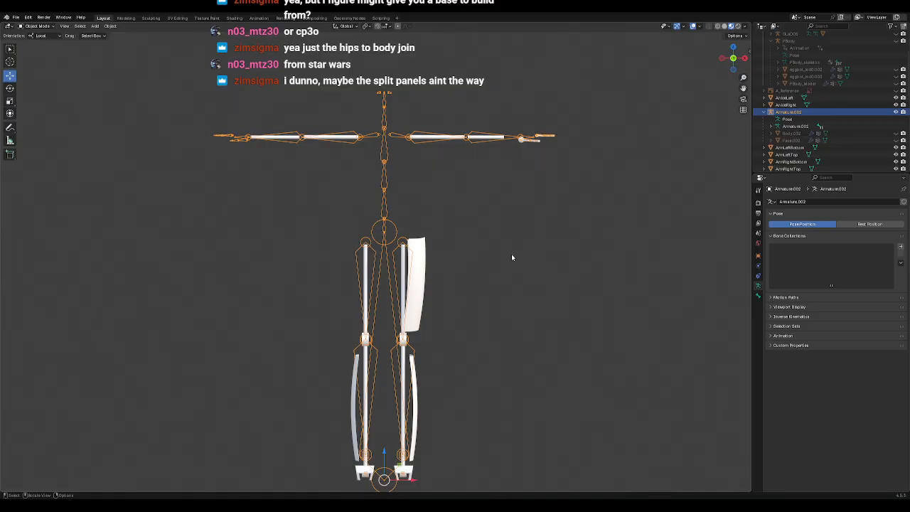
pyautogui.moveTo(503, 314); pyautogui.dragTo(450, 316, button='middle')
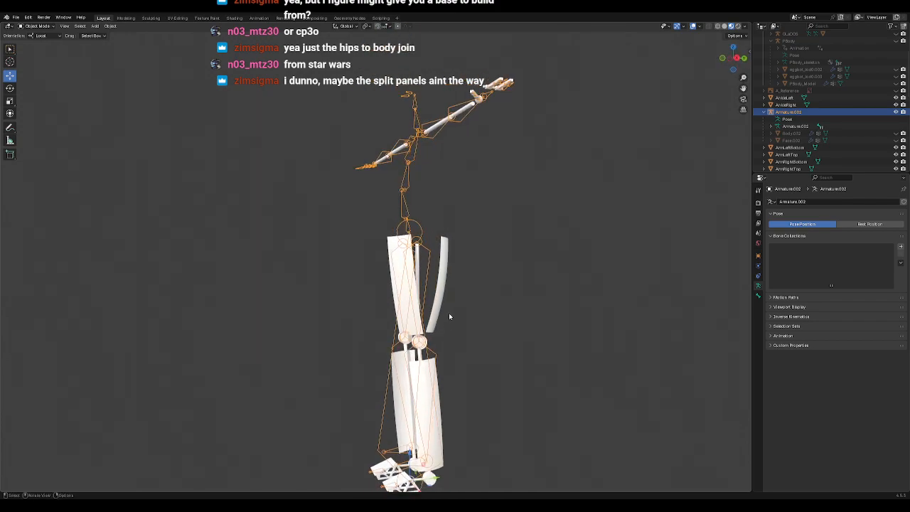
# Step: Select the rear plate on the left thigh and compare both thigh plates in front and side views
pyautogui.click(444, 261)
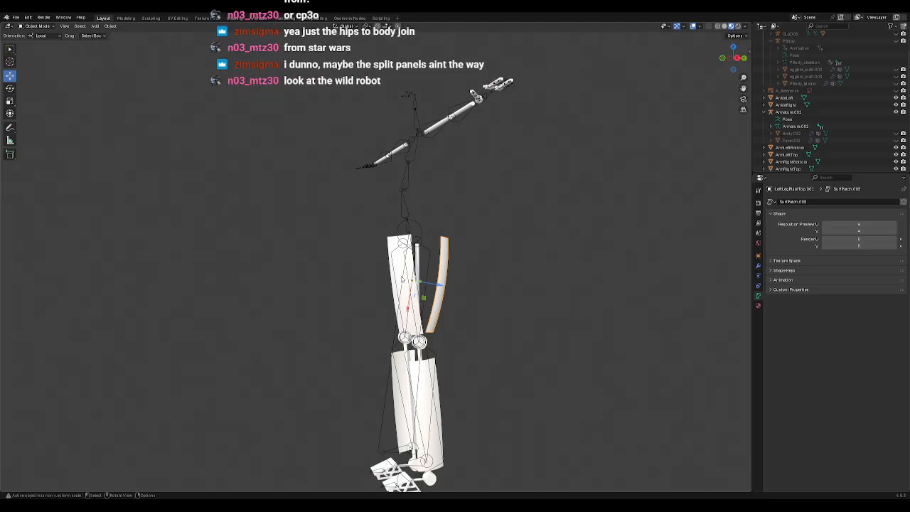
pyautogui.press('KP_1')
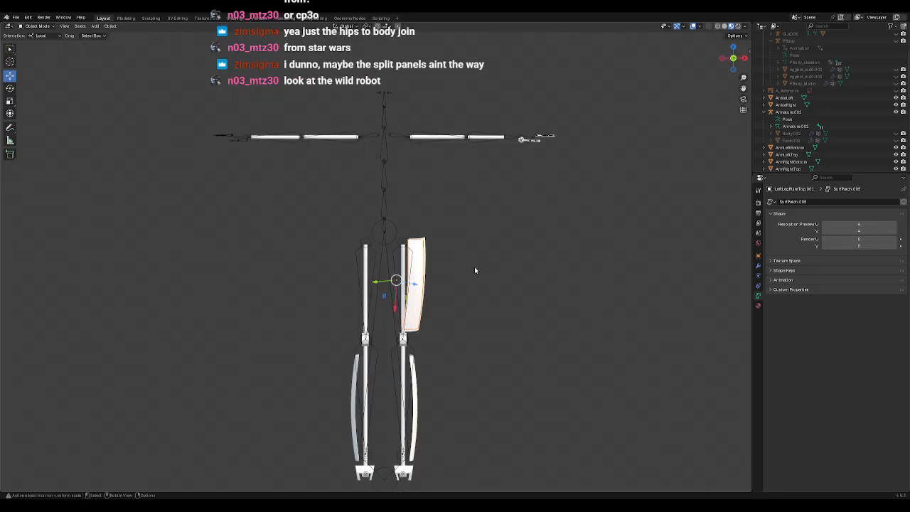
pyautogui.press('KP_3')
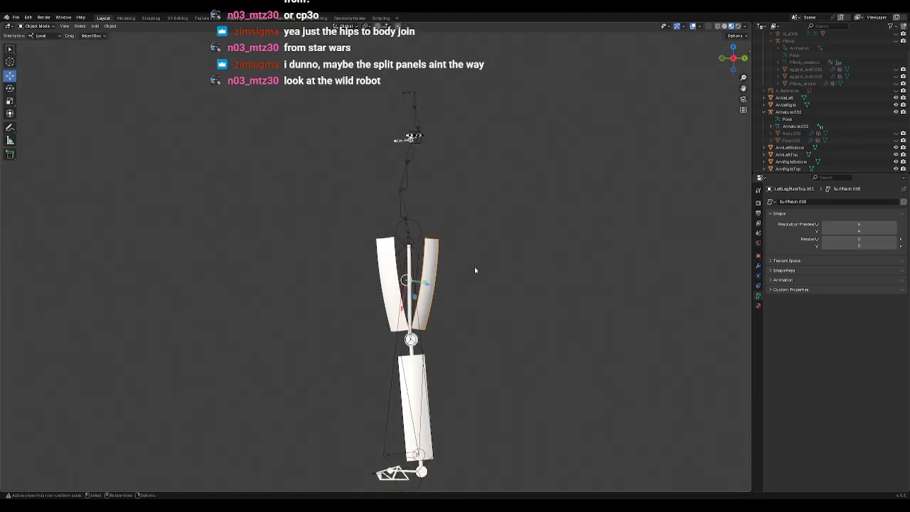
pyautogui.press('KP_1')
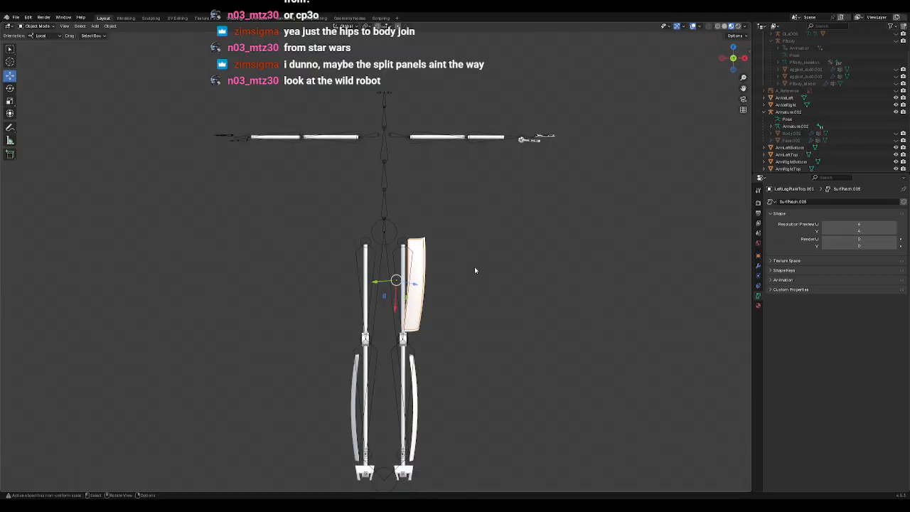
pyautogui.press('KP_3')
pyautogui.press('KP_1')
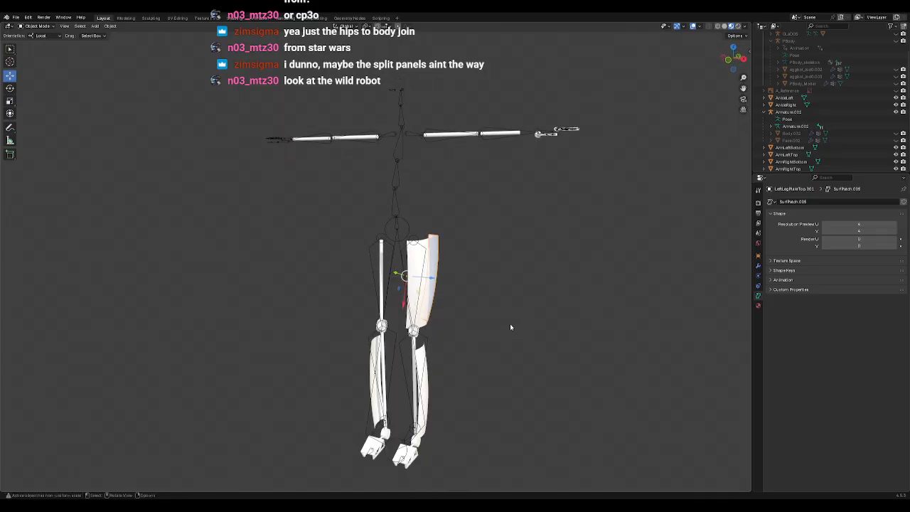
# Step: Hide both left thigh plates, LeftLegPlateTop.001 and LeftLegPlateTop
pyautogui.scroll(1, 509, 326)
pyautogui.scroll(-1, 509, 326)
pyautogui.moveTo(509, 326); pyautogui.dragTo(477, 323, button='middle')
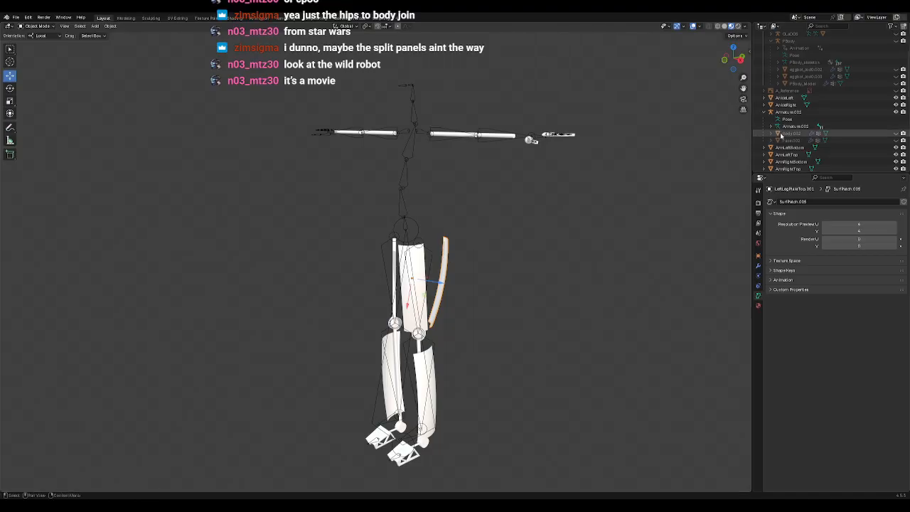
pyautogui.scroll(-10, 829, 102)
pyautogui.scroll(-4, 831, 102)
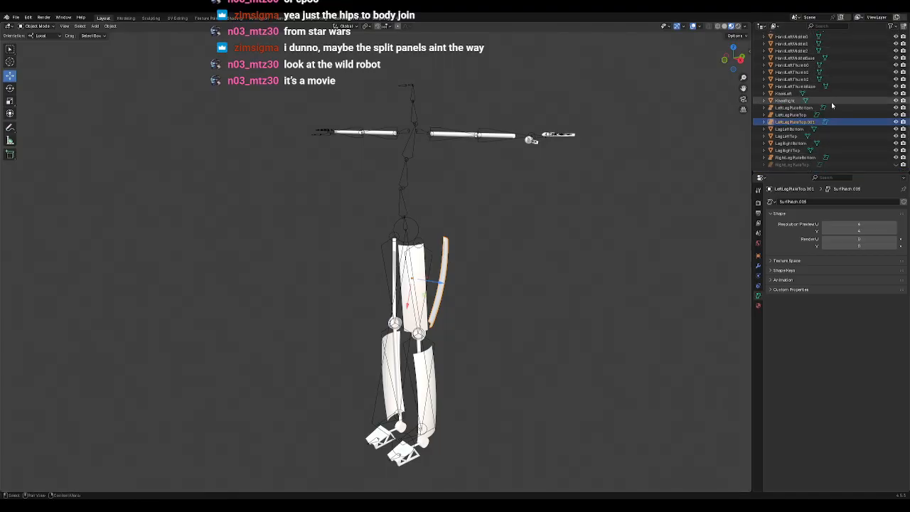
pyautogui.click(895, 122)
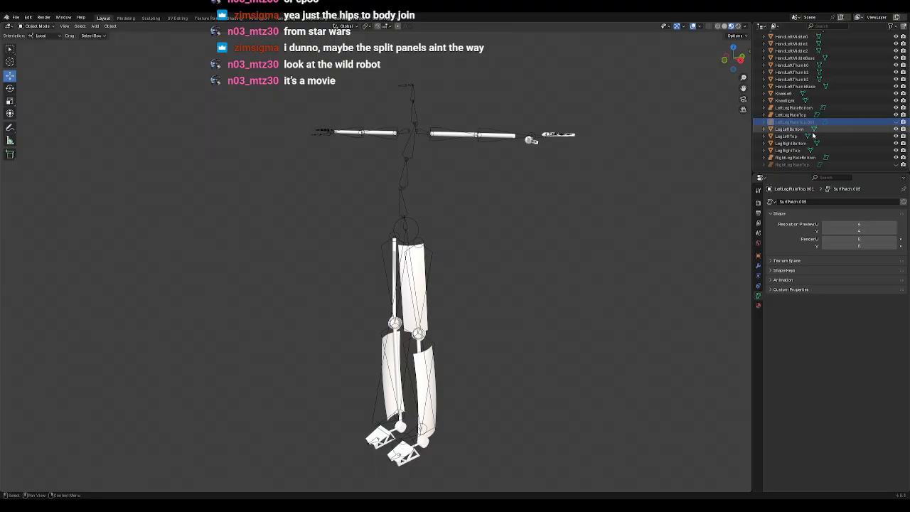
pyautogui.click(853, 115)
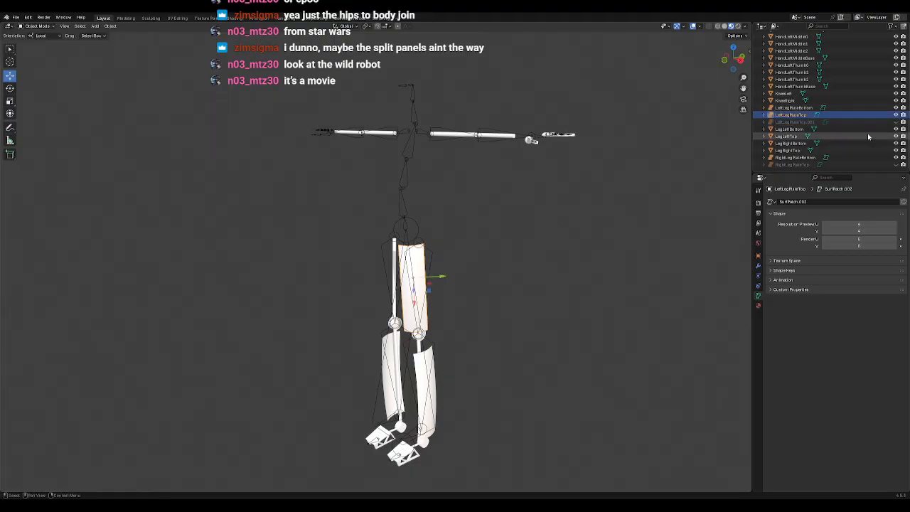
pyautogui.click(895, 115)
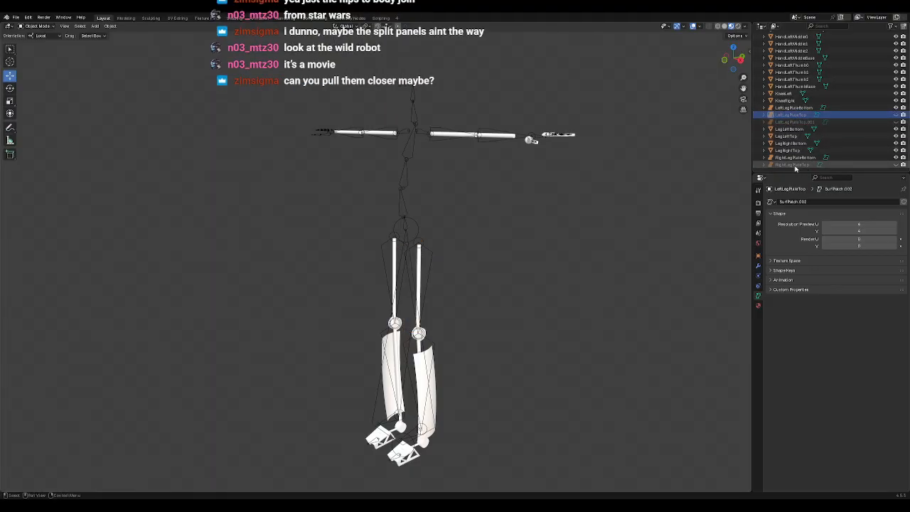
# Step: Unhide the right thigh plate, RightLegPlateTop, and examine how it sits against the leg from the front, side and at angles
pyautogui.click(795, 164)
pyautogui.click(895, 165)
pyautogui.moveTo(521, 235)
pyautogui.mouseDown(button='middle')
pyautogui.moveTo(488, 249)
pyautogui.moveTo(524, 246)
pyautogui.mouseUp(button='middle')
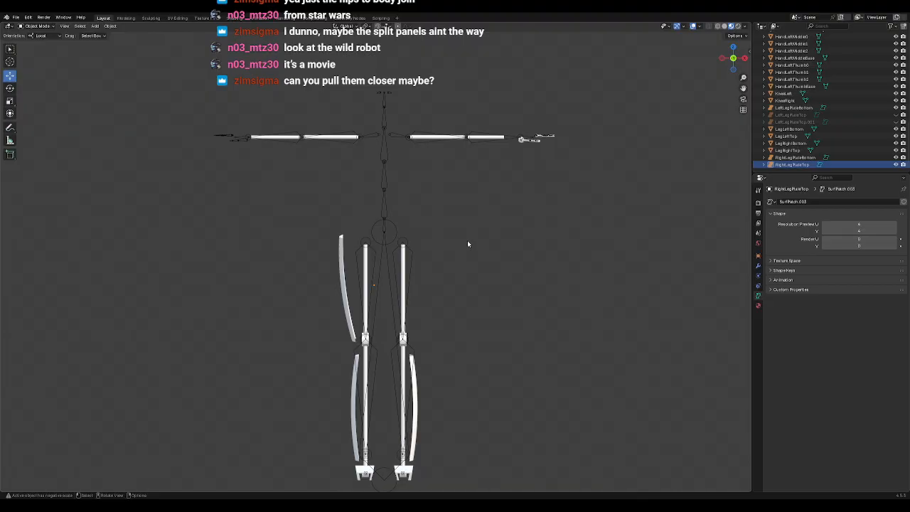
pyautogui.press('KP_3')
pyautogui.press('KP_1')
pyautogui.moveTo(447, 282); pyautogui.dragTo(538, 291, button='middle')
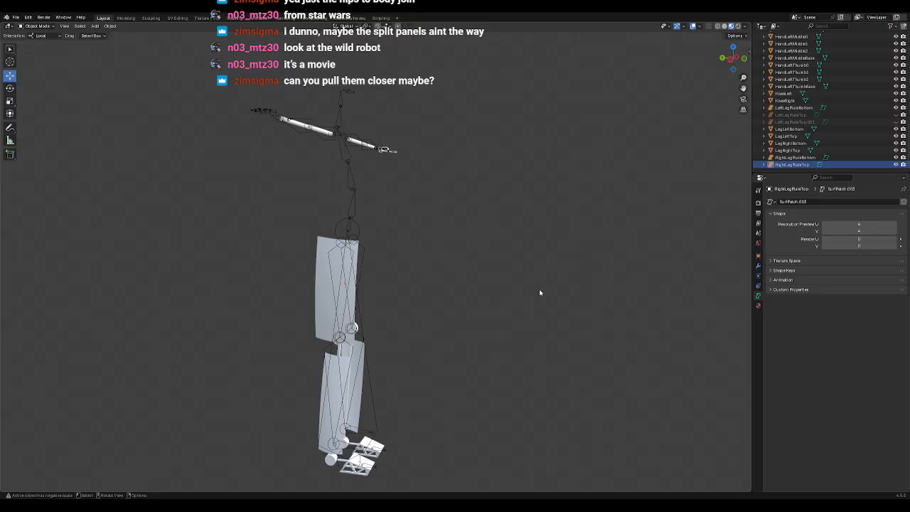
pyautogui.moveTo(427, 256); pyautogui.dragTo(360, 213, button='middle')
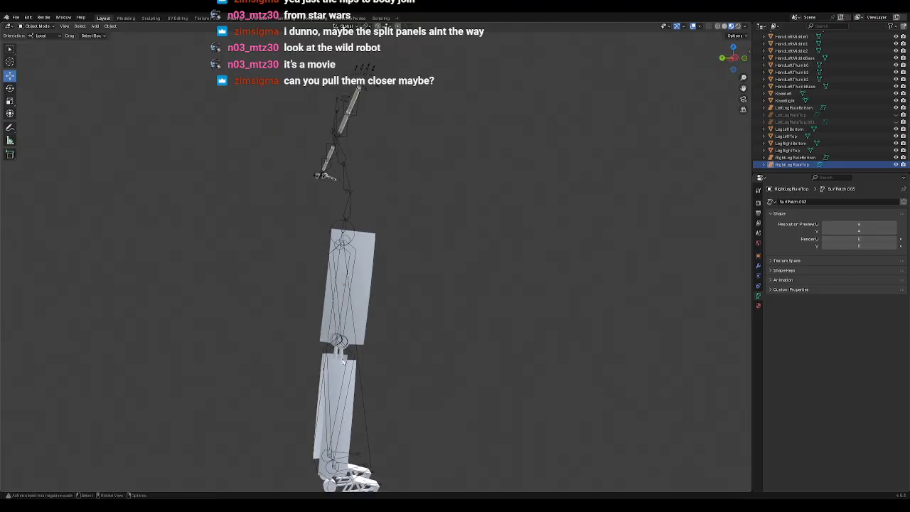
pyautogui.moveTo(321, 340); pyautogui.dragTo(451, 305, button='middle')
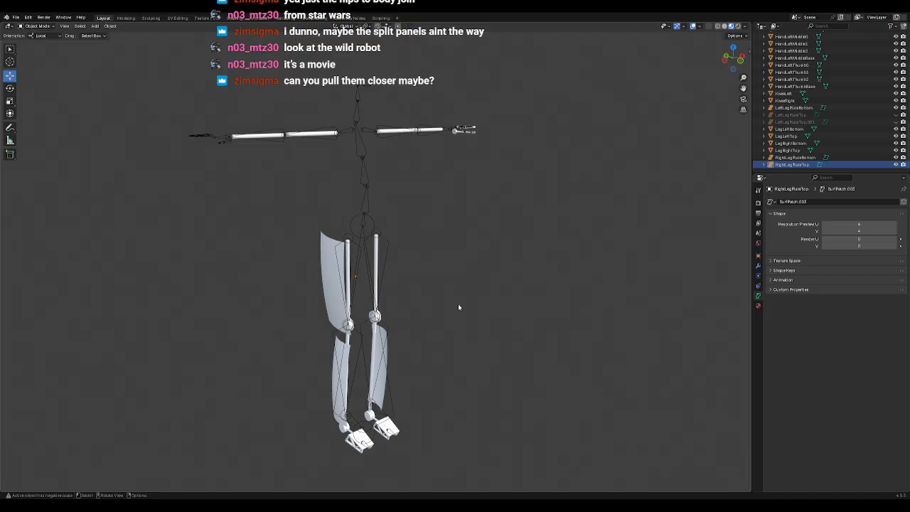
pyautogui.press('KP_3')
pyautogui.press('KP_1')
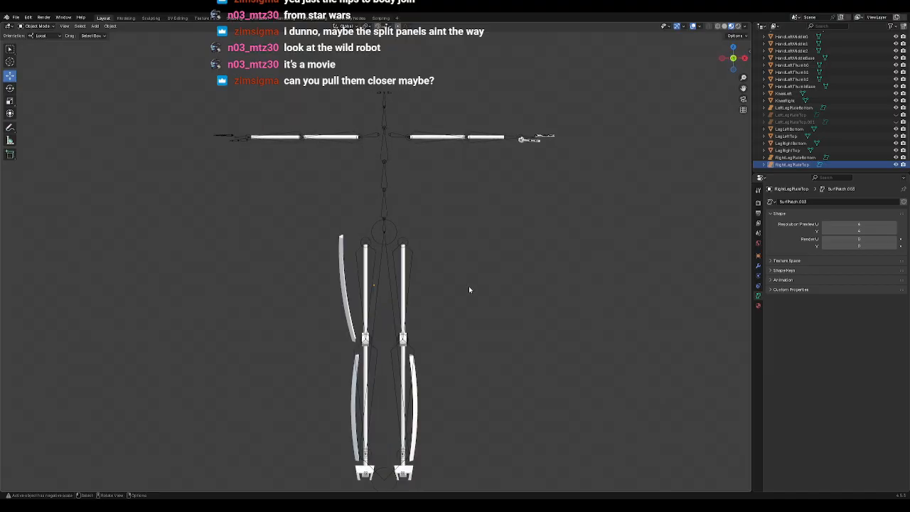
pyautogui.keyDown('shift'); pyautogui.moveTo(468, 291); pyautogui.dragTo(481, 254, button='middle'); pyautogui.keyUp('shift')
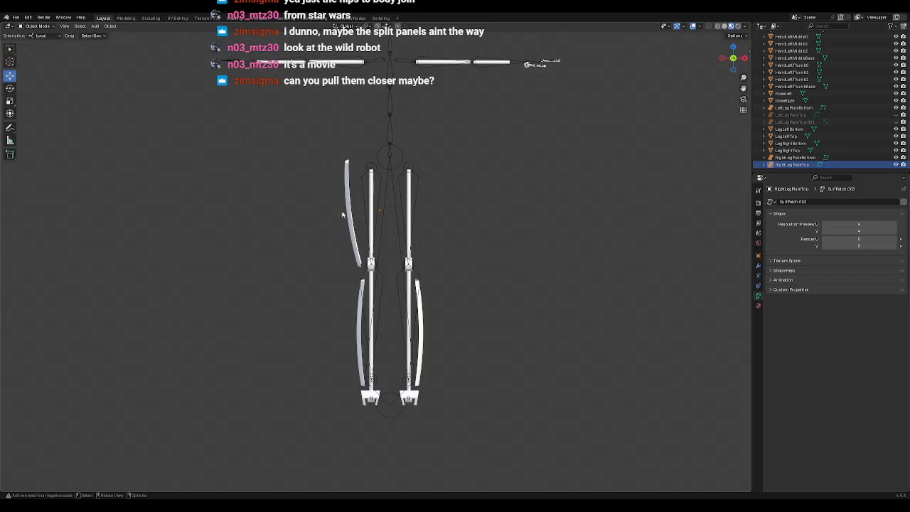
# Step: Show the Body.002 mesh briefly to compare the leg plates with the body outline from the front, and hide it again
pyautogui.scroll(8, 843, 133)
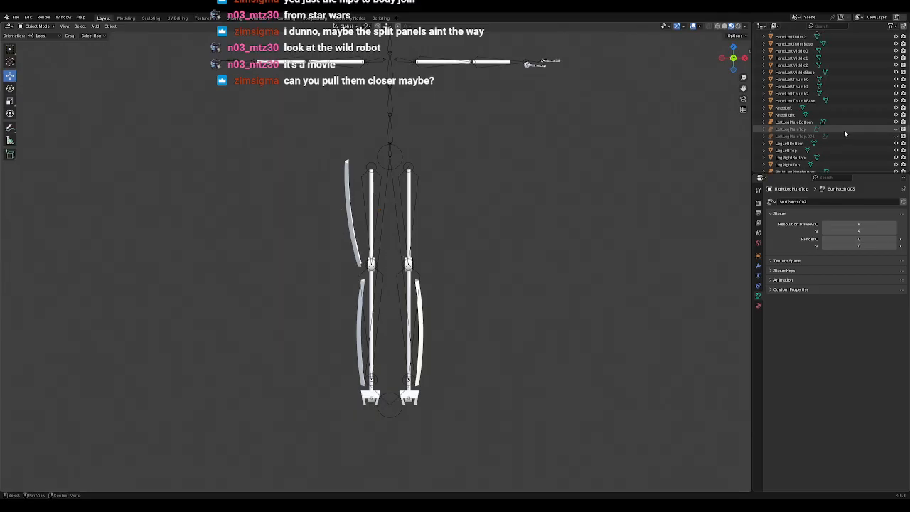
pyautogui.scroll(1, 849, 132)
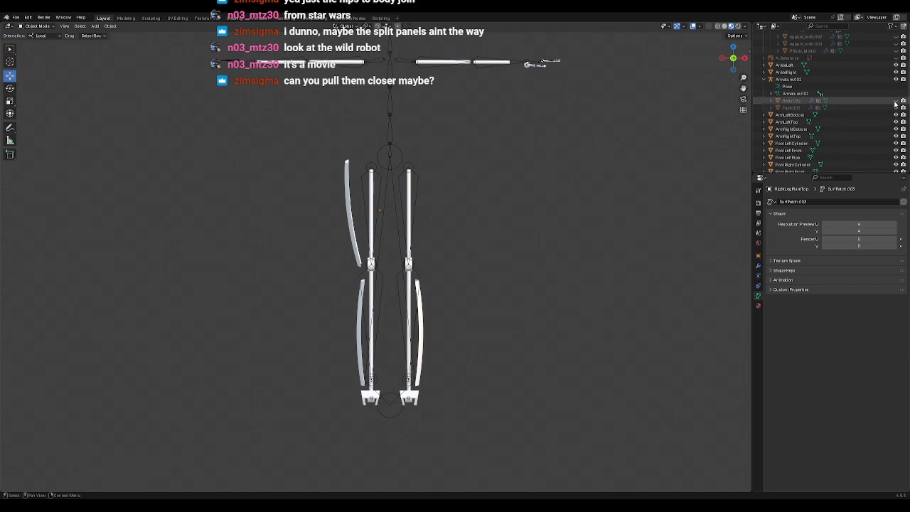
pyautogui.click(895, 100)
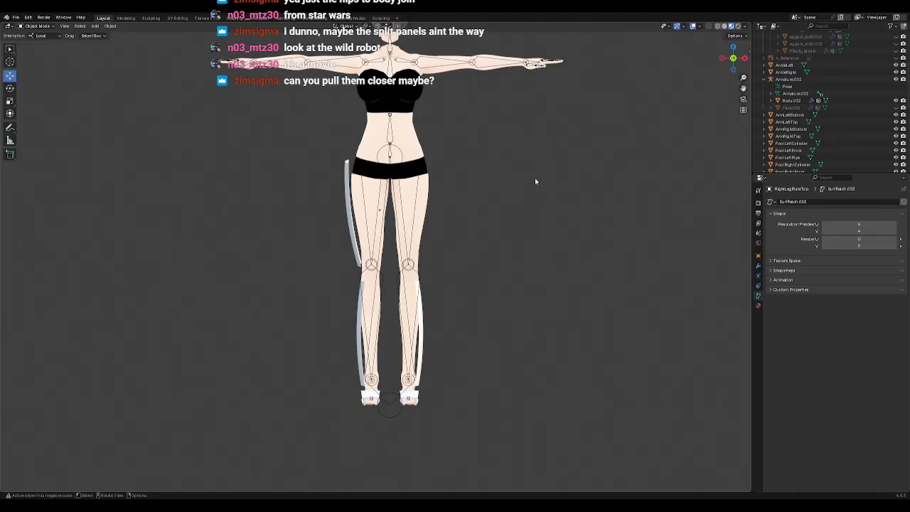
pyautogui.click(895, 100)
# Step: Try moving the right thigh and shin plates inward along their local Z axes, closer to the leg rods
pyautogui.click(349, 209)
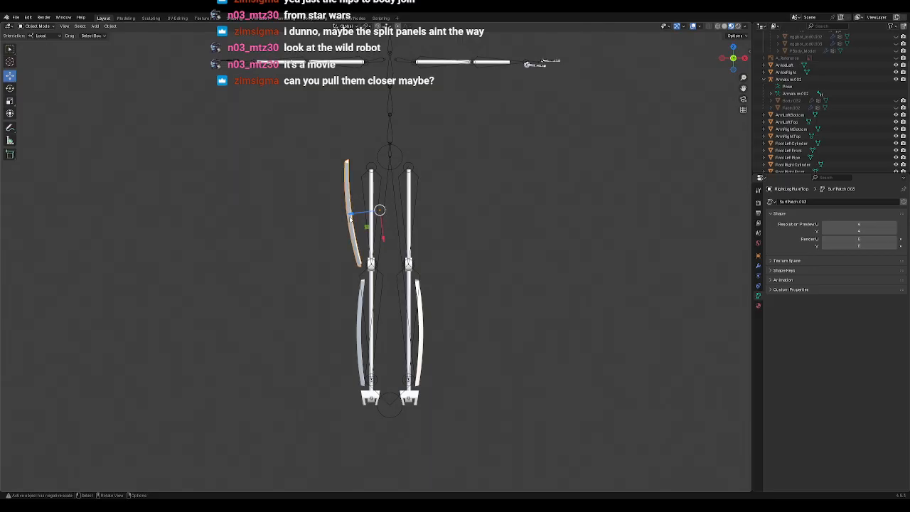
pyautogui.press('g')
pyautogui.press('z')
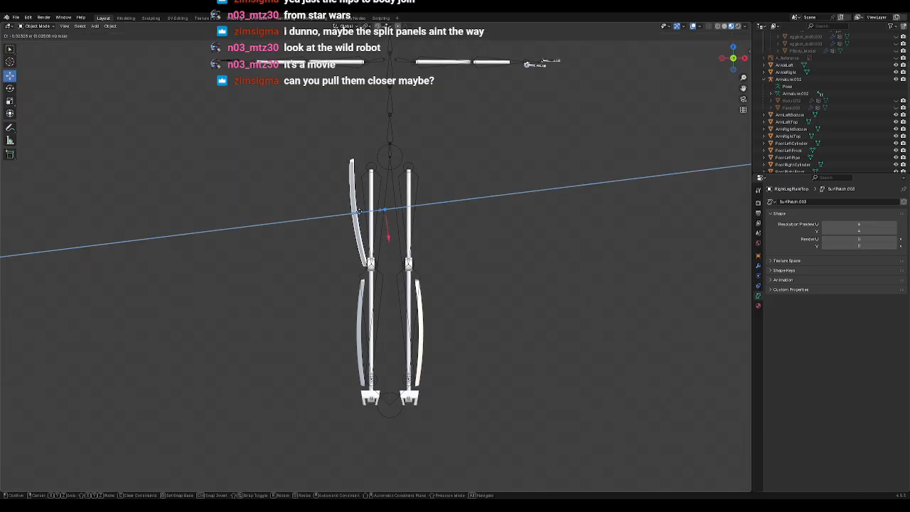
pyautogui.click(359, 212)
pyautogui.click(359, 324)
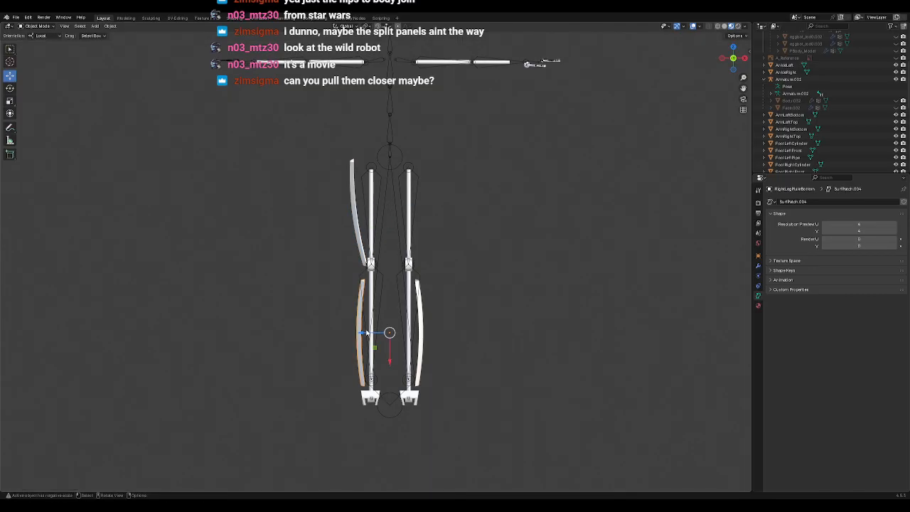
pyautogui.press('g')
pyautogui.press('z')
pyautogui.click(477, 295)
pyautogui.click(544, 284)
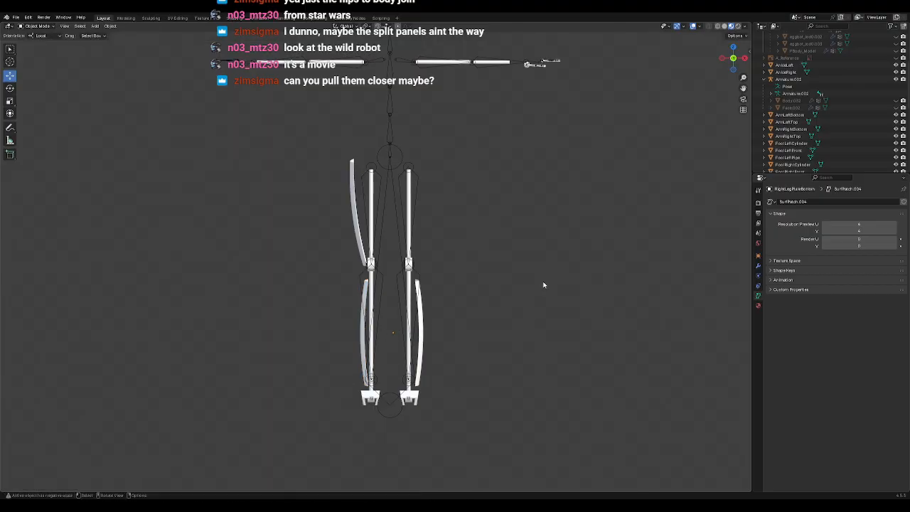
pyautogui.scroll(-3, 544, 285)
pyautogui.scroll(3, 545, 284)
# Step: Undo the inward moves of the right thigh and shin plates and clear the selection
pyautogui.hotkey('ctrl', 'z')
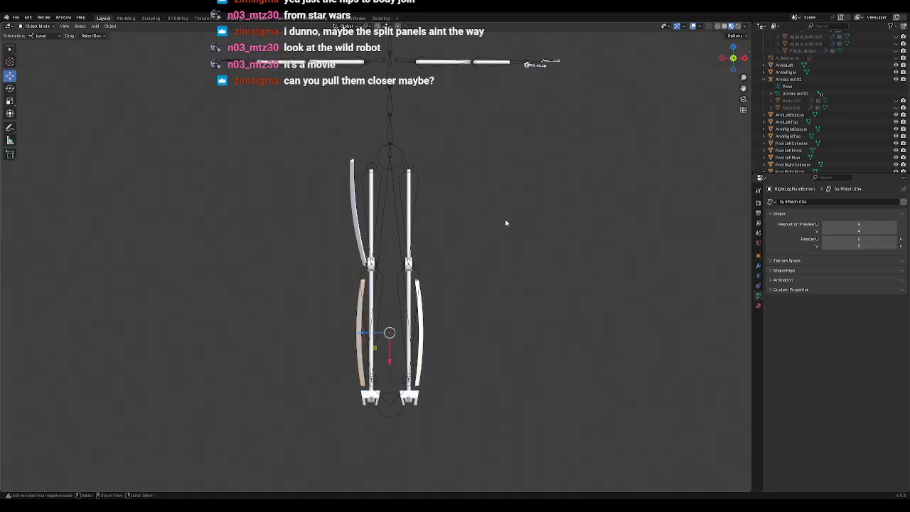
pyautogui.hotkey('ctrl', 'z')
pyautogui.click(500, 204)
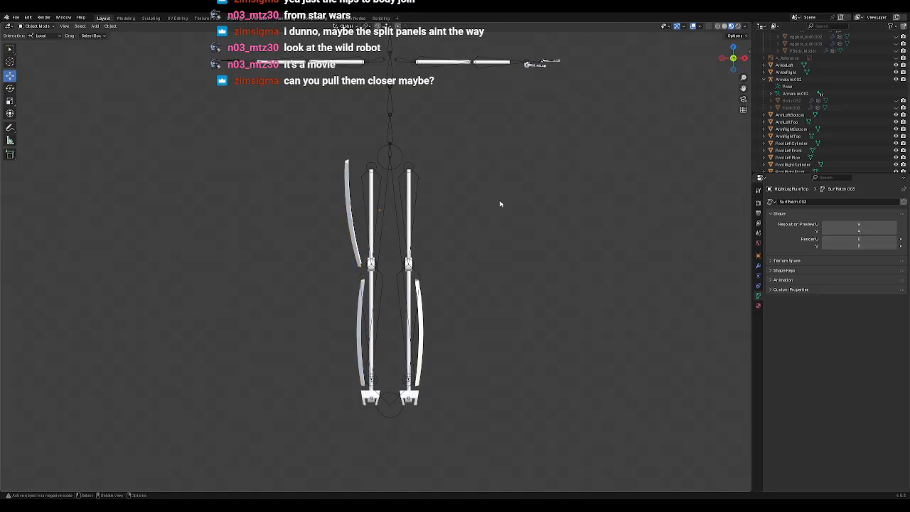
# Step: Show the PBody_Model reference robot beside the skeleton, compare its leg proportions with the plates, and hide it again
pyautogui.scroll(-2, 501, 202)
pyautogui.scroll(3, 850, 114)
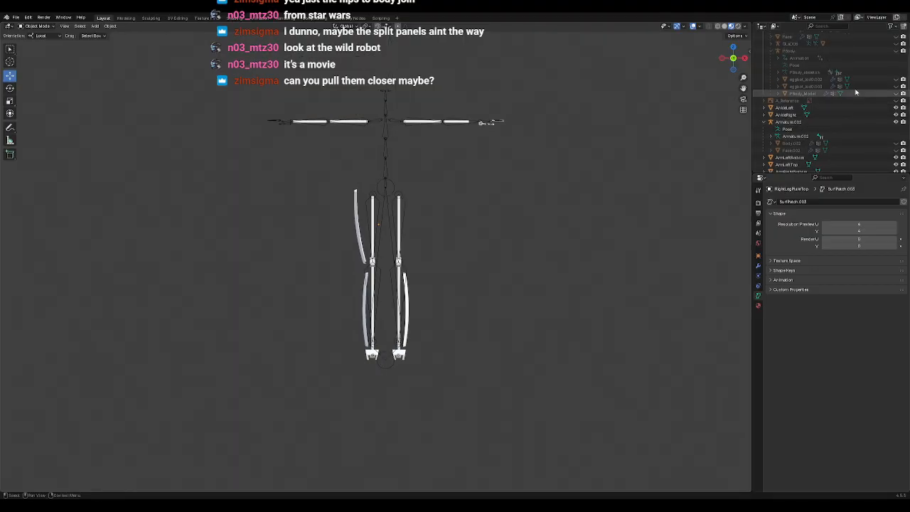
pyautogui.click(900, 93)
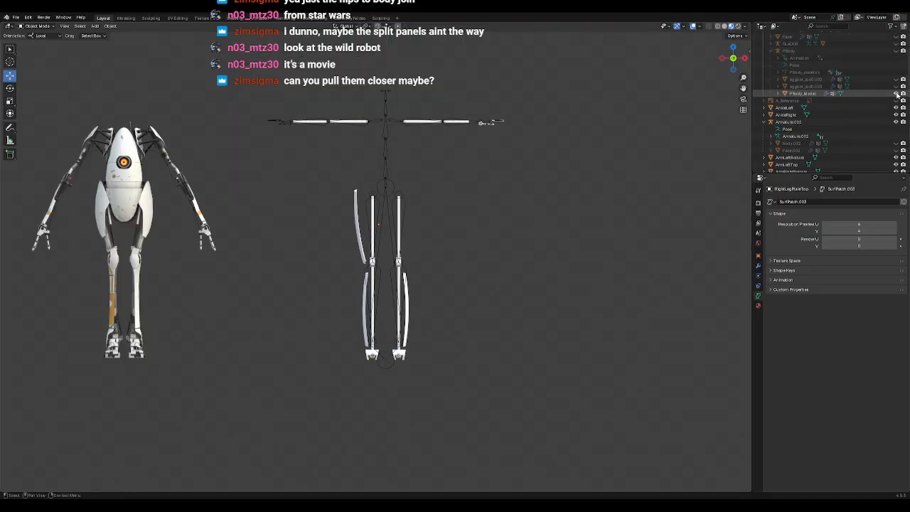
pyautogui.keyDown('shift'); pyautogui.moveTo(345, 168); pyautogui.dragTo(343, 186, button='middle'); pyautogui.keyUp('shift')
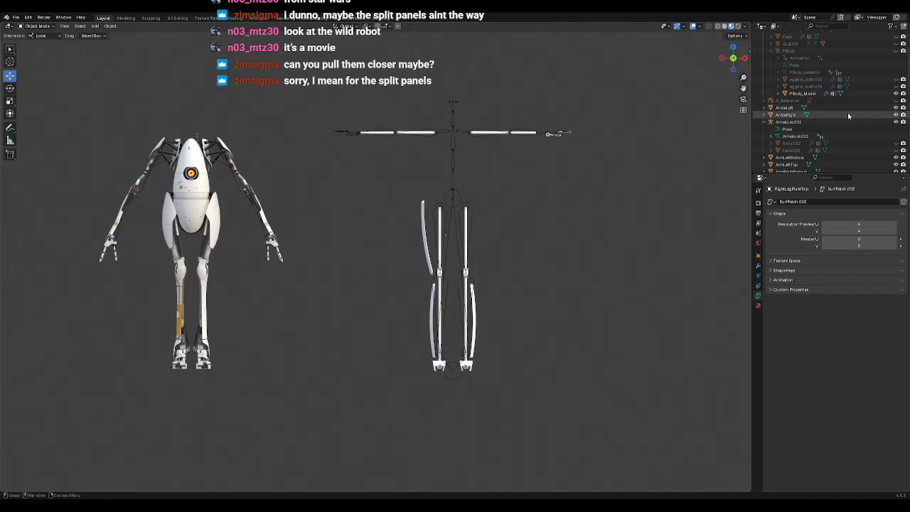
pyautogui.click(900, 93)
# Step: Unhide the Atlas_Model reference robot and examine its leg panels from the front and at an angle
pyautogui.scroll(5, 838, 71)
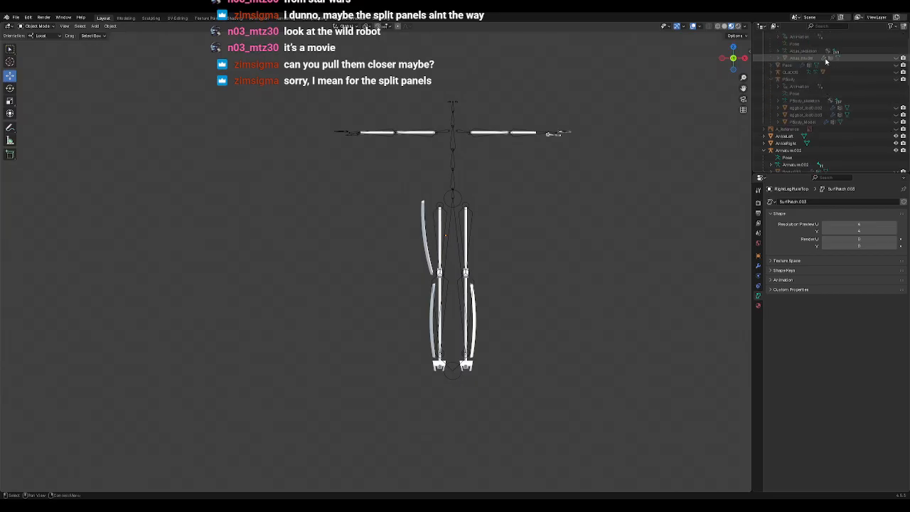
pyautogui.click(895, 79)
pyautogui.keyDown('shift'); pyautogui.moveTo(728, 194); pyautogui.dragTo(379, 203, button='middle'); pyautogui.keyUp('shift')
pyautogui.click(445, 214)
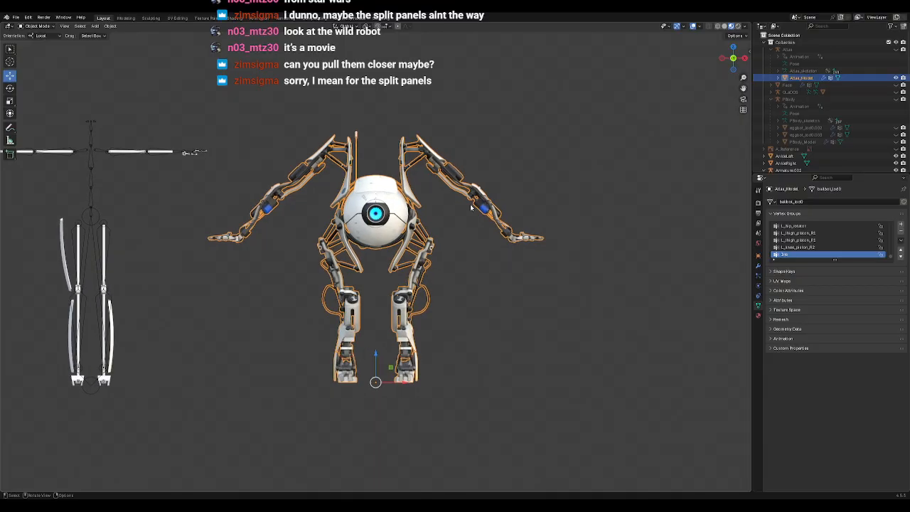
pyautogui.scroll(2, 470, 282)
pyautogui.click(489, 264)
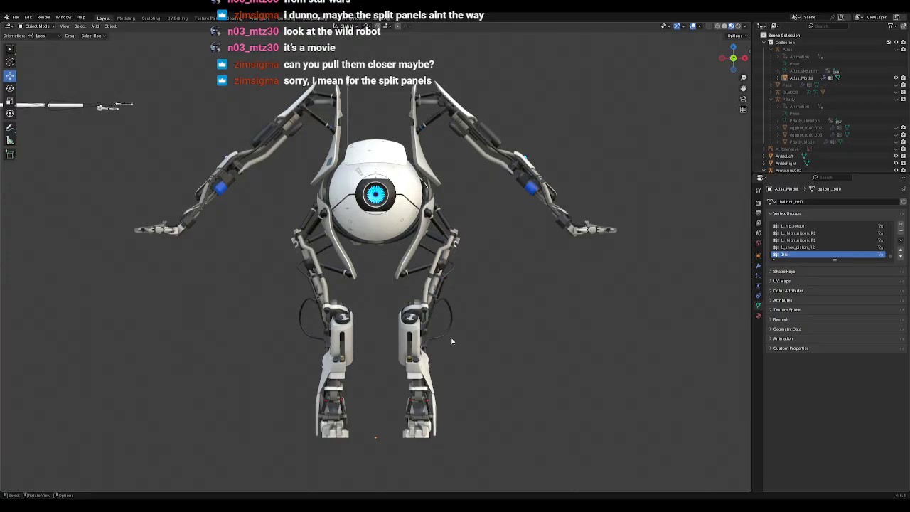
pyautogui.moveTo(444, 365); pyautogui.dragTo(392, 287, button='middle')
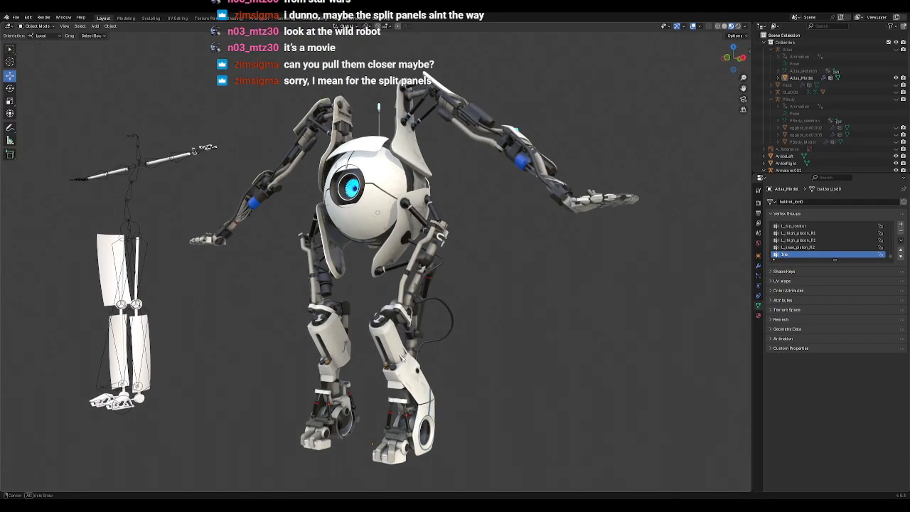
pyautogui.scroll(-4, 392, 288)
pyautogui.scroll(3, 395, 284)
pyautogui.moveTo(484, 315)
pyautogui.mouseDown(button='middle')
pyautogui.moveTo(459, 317)
pyautogui.moveTo(477, 328)
pyautogui.mouseUp(button='middle')
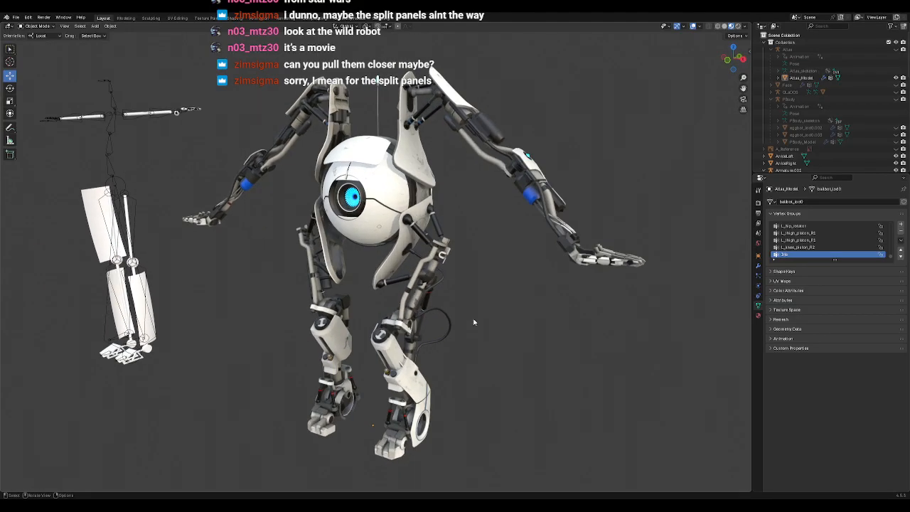
pyautogui.moveTo(461, 372); pyautogui.dragTo(435, 309, button='middle')
# Step: Focus on the right thigh plate and compare the leg plates with the Atlas robot's legs from several angles
pyautogui.click(127, 249)
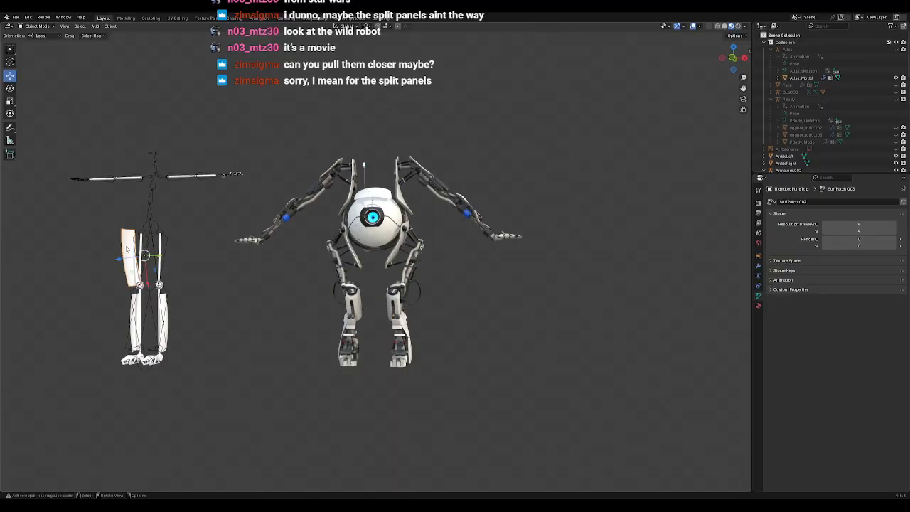
pyautogui.press('KP_Decimal')
pyautogui.scroll(-6, 312, 256)
pyautogui.moveTo(481, 305); pyautogui.dragTo(434, 277, button='middle')
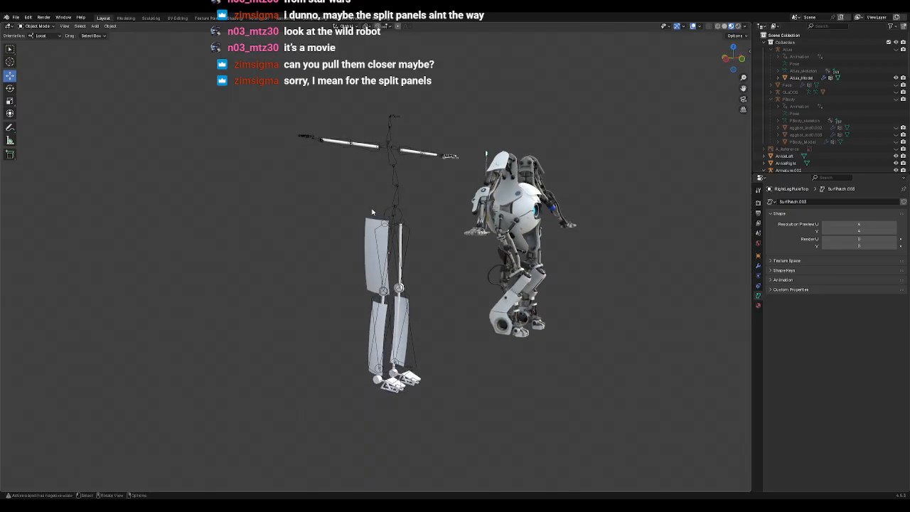
pyautogui.moveTo(472, 308); pyautogui.dragTo(415, 297, button='middle')
pyautogui.scroll(2, 414, 296)
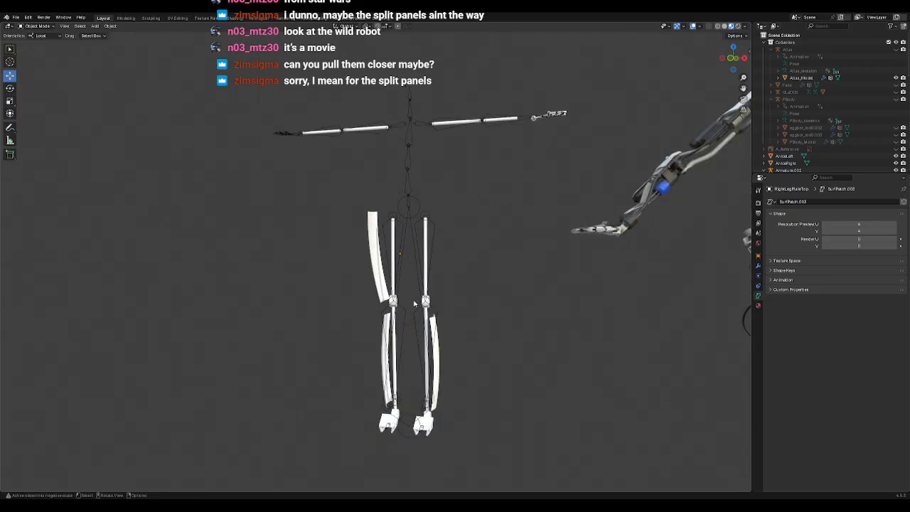
pyautogui.keyDown('shift'); pyautogui.moveTo(611, 313); pyautogui.dragTo(305, 309, button='middle'); pyautogui.keyUp('shift')
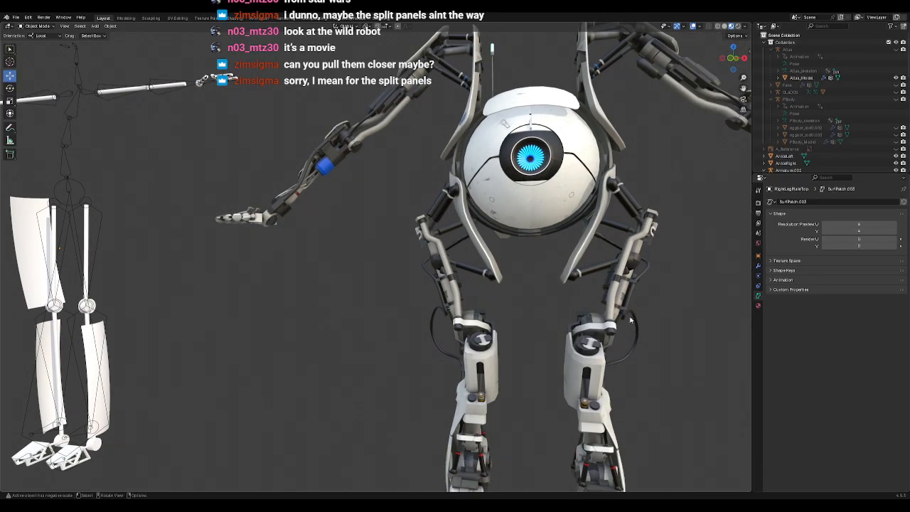
pyautogui.keyDown('shift'); pyautogui.moveTo(285, 319); pyautogui.dragTo(533, 316, button='middle'); pyautogui.keyUp('shift')
pyautogui.moveTo(348, 313); pyautogui.dragTo(417, 304, button='middle')
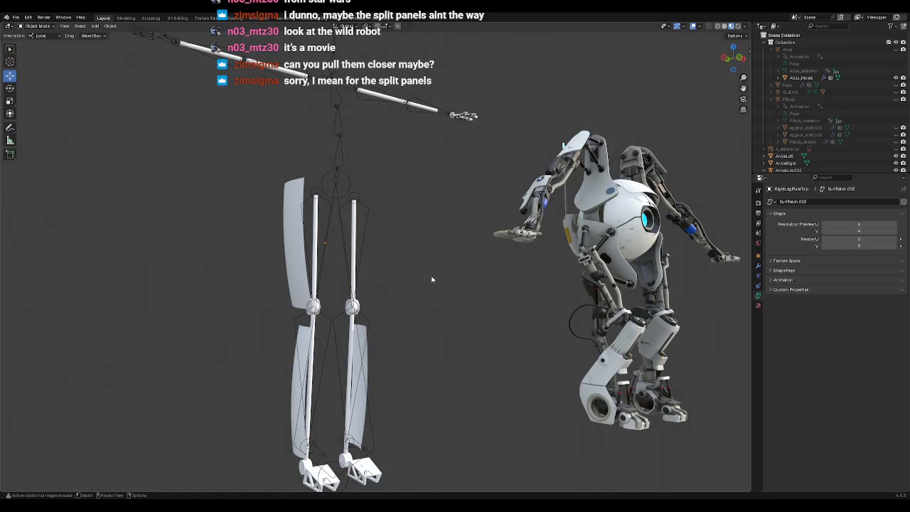
# Step: Select LeftLegPlateTop.001 and make both left thigh plates visible again
pyautogui.scroll(-10, 840, 100)
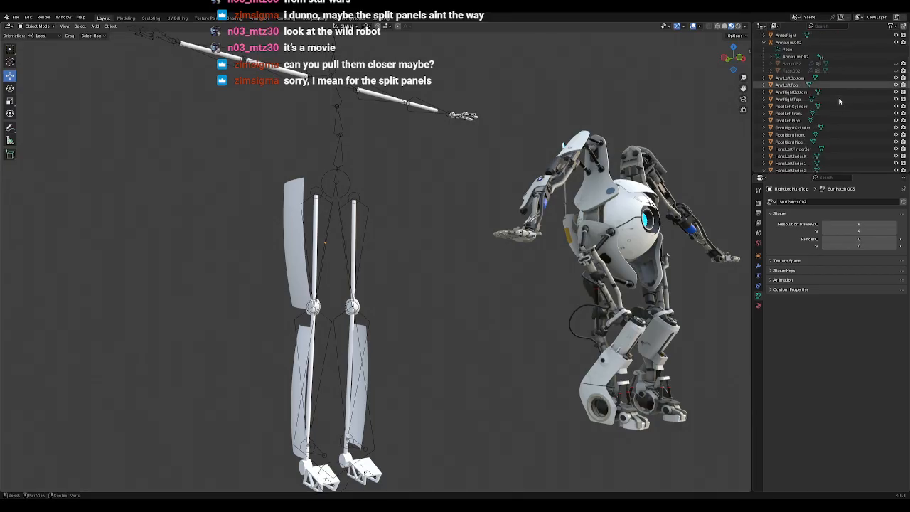
pyautogui.scroll(-4, 839, 100)
pyautogui.click(800, 122)
pyautogui.click(896, 122)
pyautogui.click(896, 115)
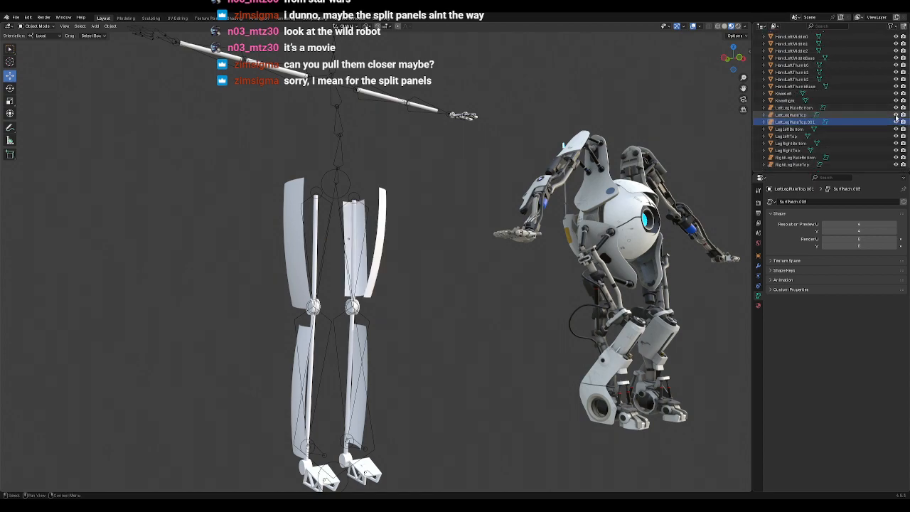
# Step: Move the LeftLegPlateTop thigh plate inward, closer to the left leg bone
pyautogui.click(384, 226)
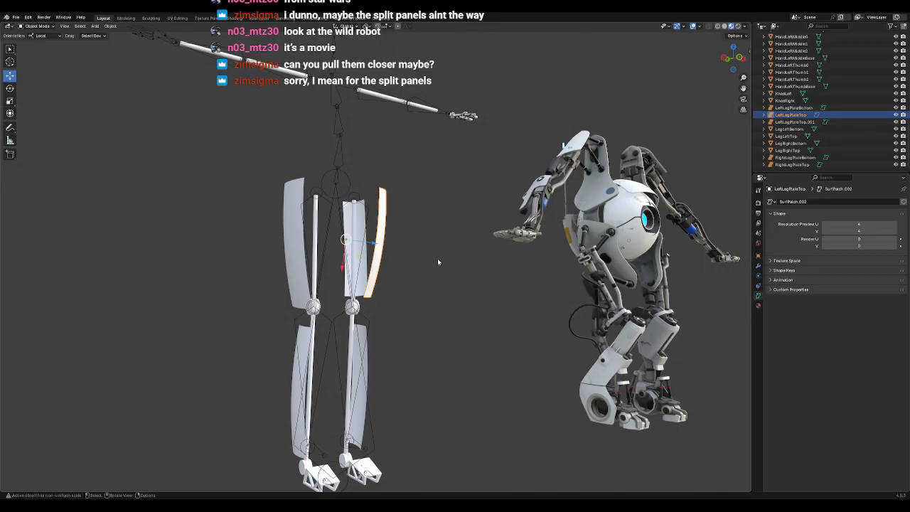
pyautogui.press('KP_1')
pyautogui.scroll(6, 407, 260)
pyautogui.keyDown('shift'); pyautogui.moveTo(348, 255); pyautogui.dragTo(437, 247, button='middle'); pyautogui.keyUp('shift')
pyautogui.moveTo(345, 223); pyautogui.dragTo(332, 220)
# Step: Move the LeftLegPlateTop.001 thigh plate closer to the left leg bone and check the pair's silhouette from the front
pyautogui.click(409, 230)
pyautogui.moveTo(402, 244); pyautogui.dragTo(325, 258, button='middle')
pyautogui.moveTo(302, 225); pyautogui.dragTo(292, 221)
pyautogui.scroll(-4, 321, 284)
pyautogui.moveTo(344, 313); pyautogui.dragTo(418, 286, button='middle')
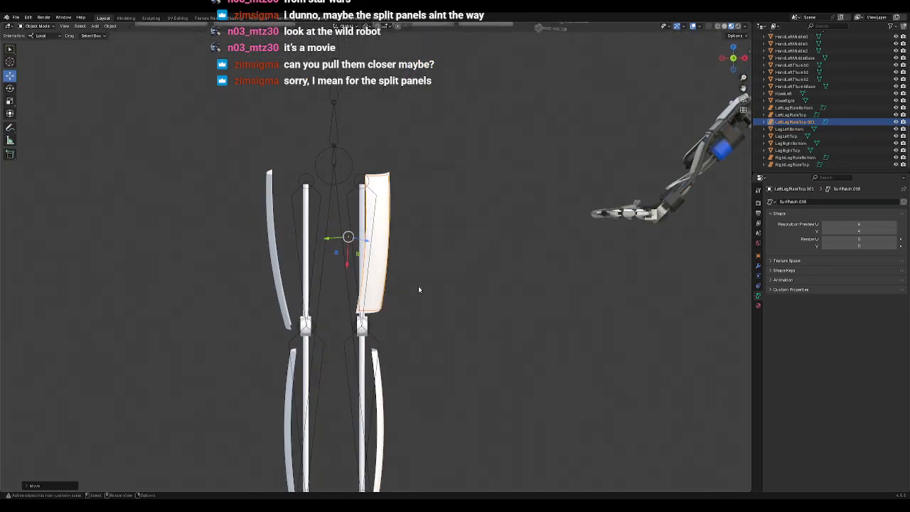
pyautogui.scroll(-2, 418, 288)
pyautogui.moveTo(415, 278); pyautogui.dragTo(441, 261, button='middle')
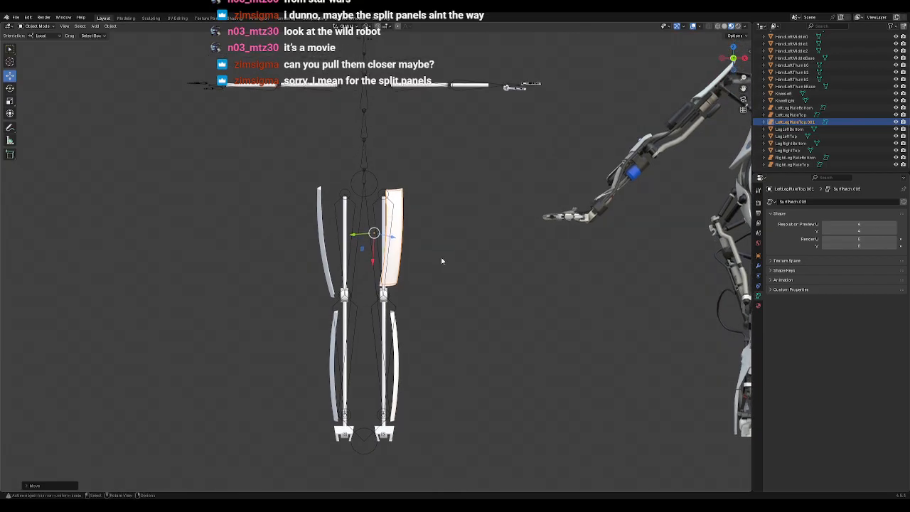
pyautogui.scroll(2, 441, 261)
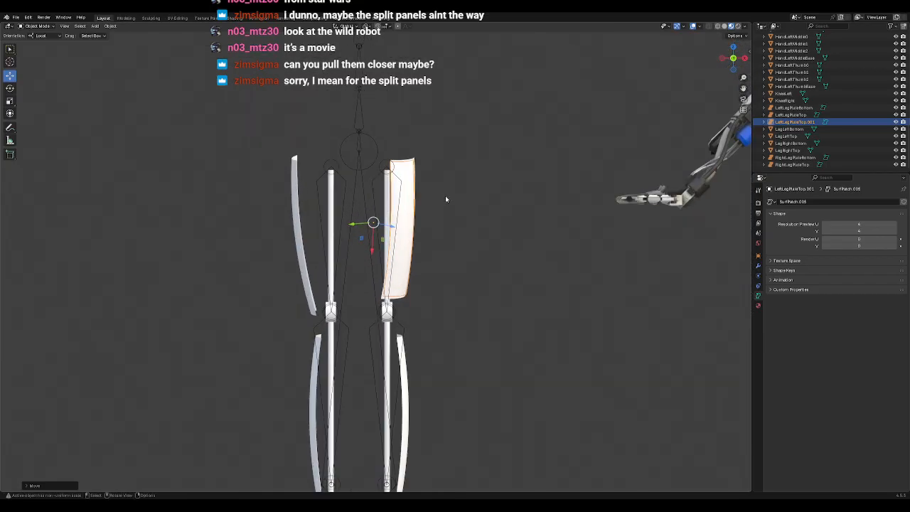
# Step: Rotate the two left thigh plates slightly around the leg, undoing the first rotation attempt
pyautogui.click(10, 87)
pyautogui.moveTo(423, 245); pyautogui.dragTo(449, 269, button='middle')
pyautogui.moveTo(425, 246); pyautogui.dragTo(420, 226)
pyautogui.hotkey('ctrl', 'z')
pyautogui.click(447, 234)
pyautogui.click(420, 227)
pyautogui.moveTo(458, 244); pyautogui.dragTo(364, 231, button='middle')
pyautogui.moveTo(365, 231); pyautogui.dragTo(369, 233)
pyautogui.moveTo(426, 270); pyautogui.dragTo(465, 232, button='middle')
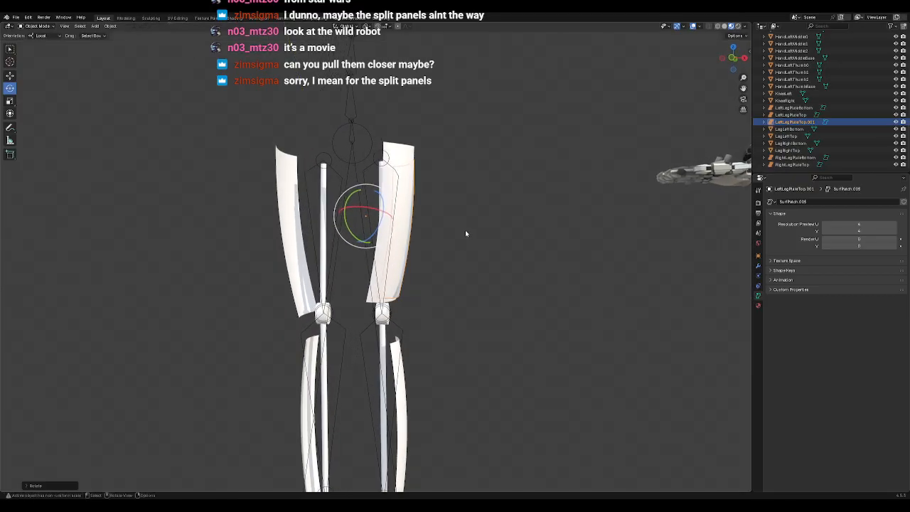
# Step: Move LeftLegPlateTop.001 slightly outward from the left thigh bone
pyautogui.press('KP_1')
pyautogui.click(10, 76)
pyautogui.moveTo(389, 229); pyautogui.dragTo(398, 233)
pyautogui.moveTo(398, 233); pyautogui.dragTo(384, 270, button='middle')
# Step: Move LeftLegPlateTop slightly outward from the thigh bone to line up with the other left thigh plate
pyautogui.click(367, 260)
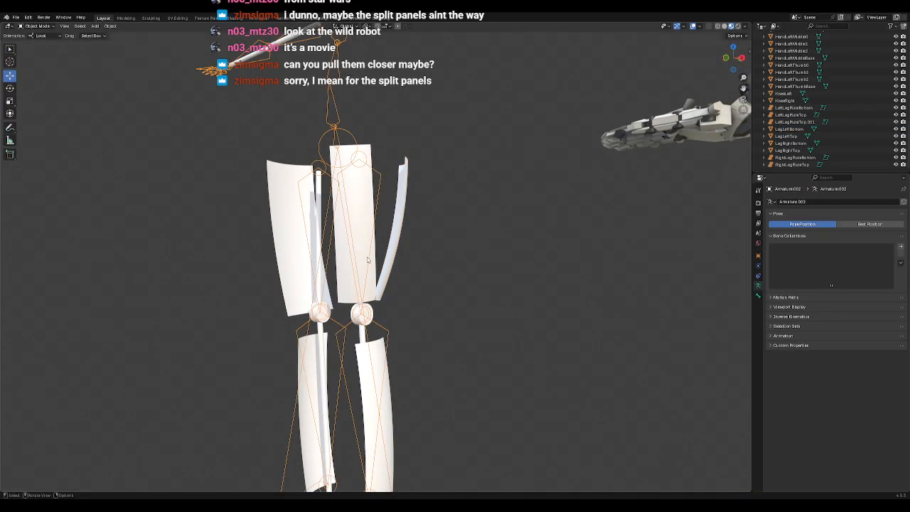
pyautogui.click(370, 154)
pyautogui.moveTo(386, 222); pyautogui.dragTo(442, 236, button='middle')
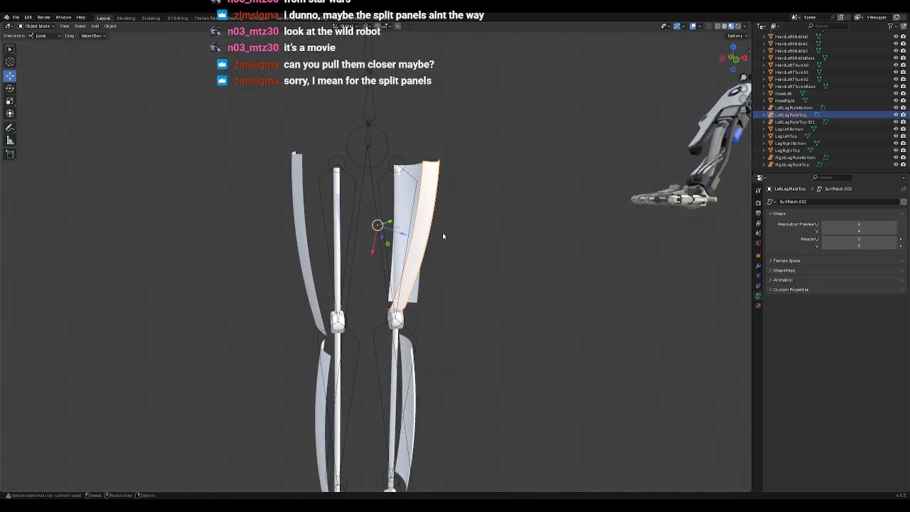
pyautogui.moveTo(403, 234); pyautogui.dragTo(409, 237)
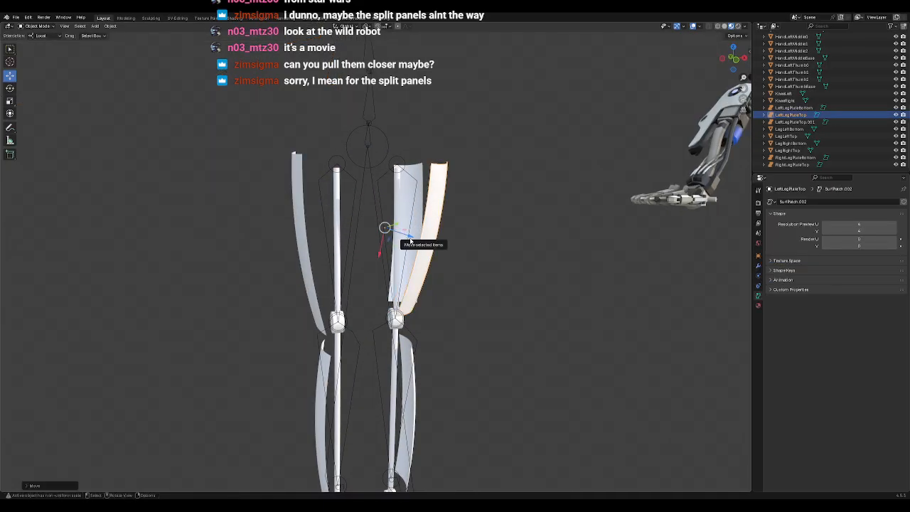
pyautogui.press('KP_1')
pyautogui.moveTo(420, 251); pyautogui.dragTo(446, 278, button='middle')
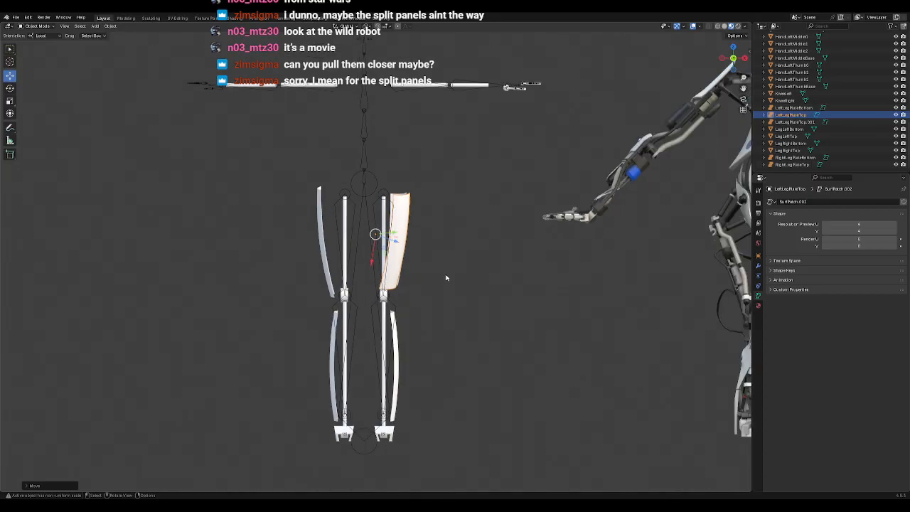
pyautogui.scroll(2, 447, 278)
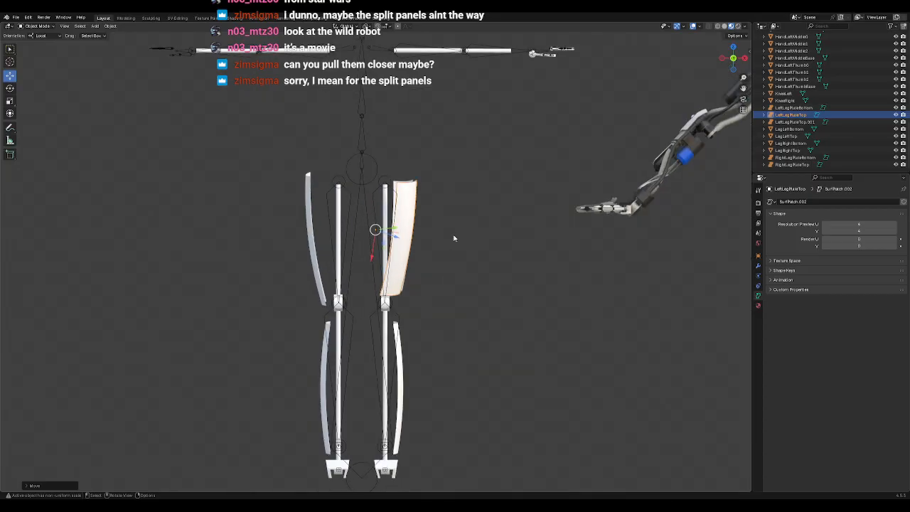
pyautogui.moveTo(487, 312); pyautogui.dragTo(487, 281, button='middle')
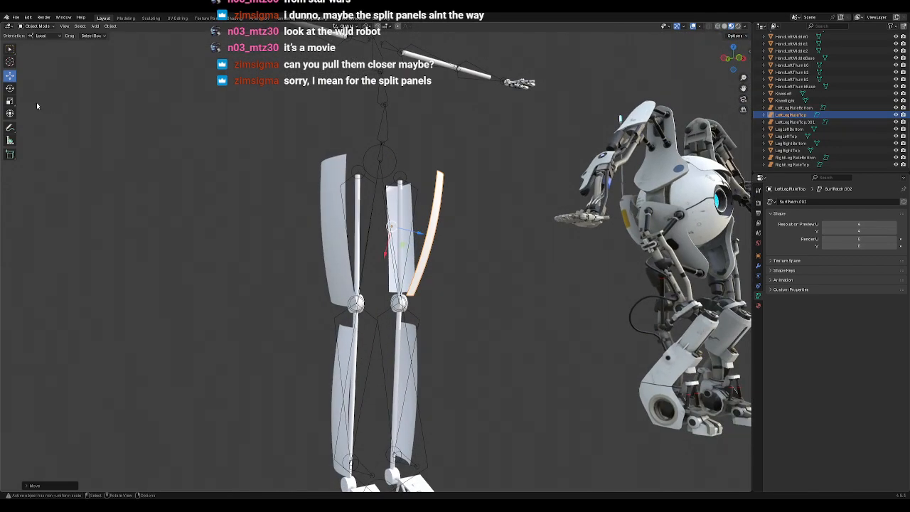
# Step: Fine-tune the rotation of LeftLegPlateTop and LeftLegPlateTop.001, and deselect them in front view
pyautogui.click(10, 88)
pyautogui.moveTo(416, 215); pyautogui.dragTo(413, 206)
pyautogui.click(410, 259)
pyautogui.moveTo(481, 273); pyautogui.dragTo(377, 228, button='middle')
pyautogui.moveTo(376, 224); pyautogui.dragTo(376, 222)
pyautogui.press('KP_1')
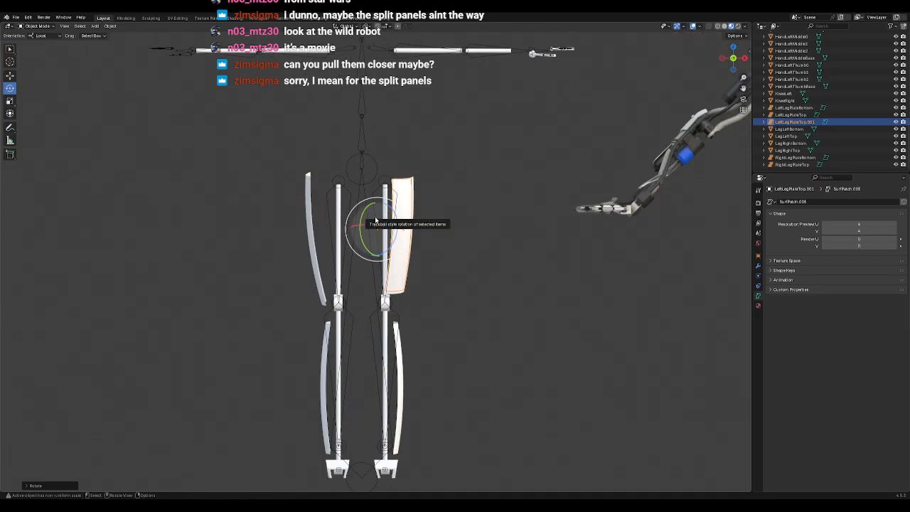
pyautogui.click(496, 262)
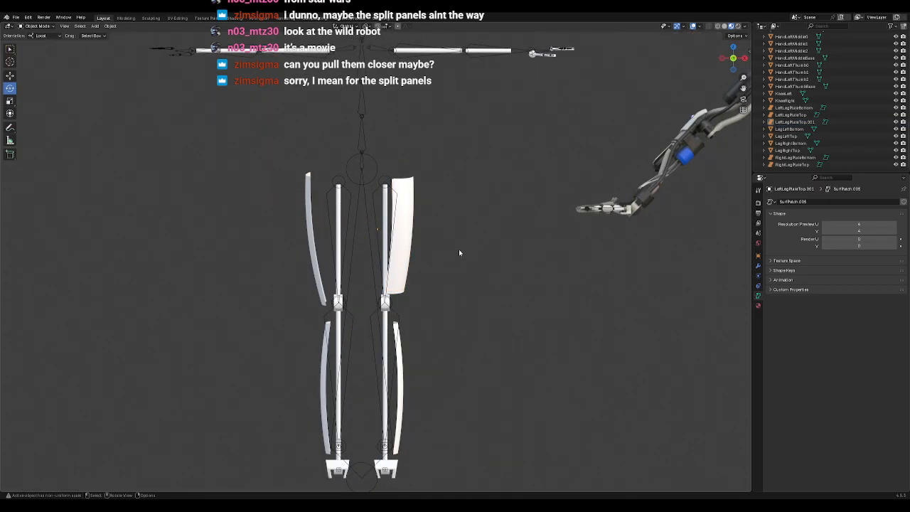
# Step: Select the right thigh plate and unhide the PBody_Model reference robot
pyautogui.moveTo(459, 253); pyautogui.dragTo(476, 281, button='middle')
pyautogui.click(291, 226)
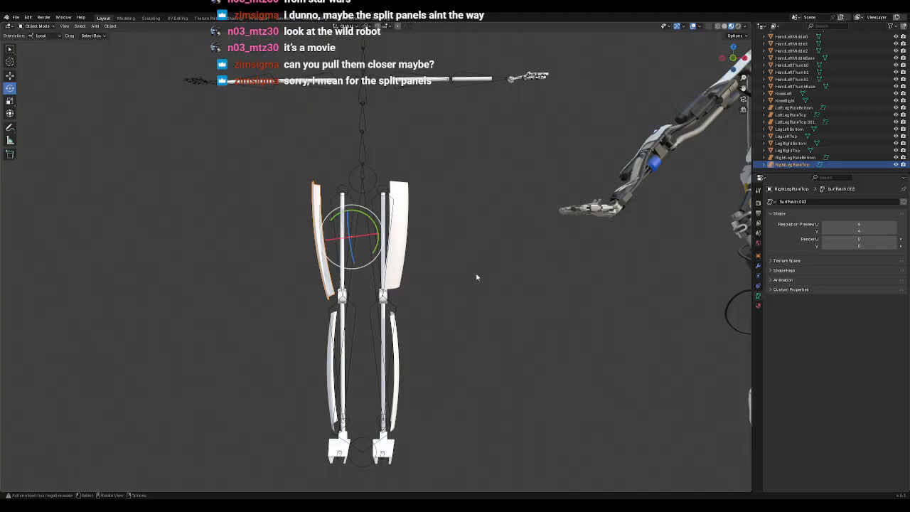
pyautogui.scroll(2, 477, 277)
pyautogui.scroll(-1, 477, 276)
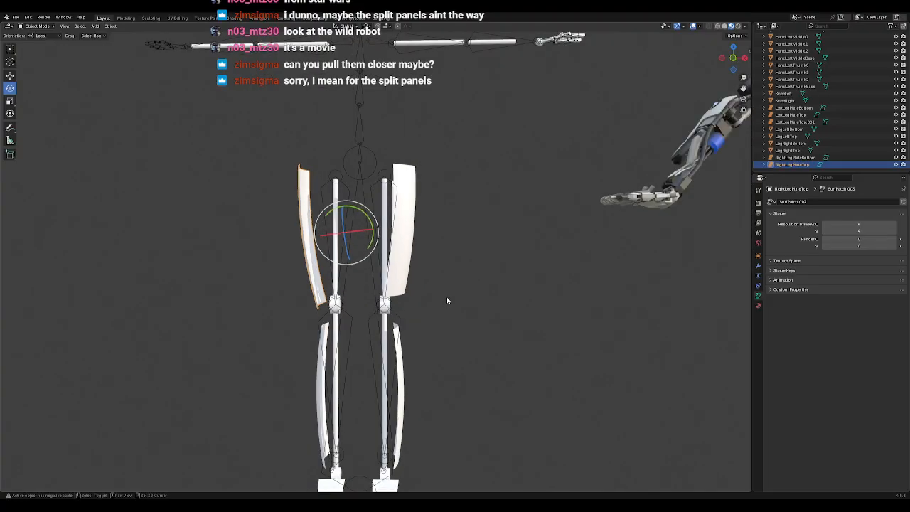
pyautogui.keyDown('shift'); pyautogui.moveTo(446, 303); pyautogui.dragTo(488, 230, button='middle'); pyautogui.keyUp('shift')
pyautogui.scroll(-3, 487, 230)
pyautogui.scroll(5, 841, 119)
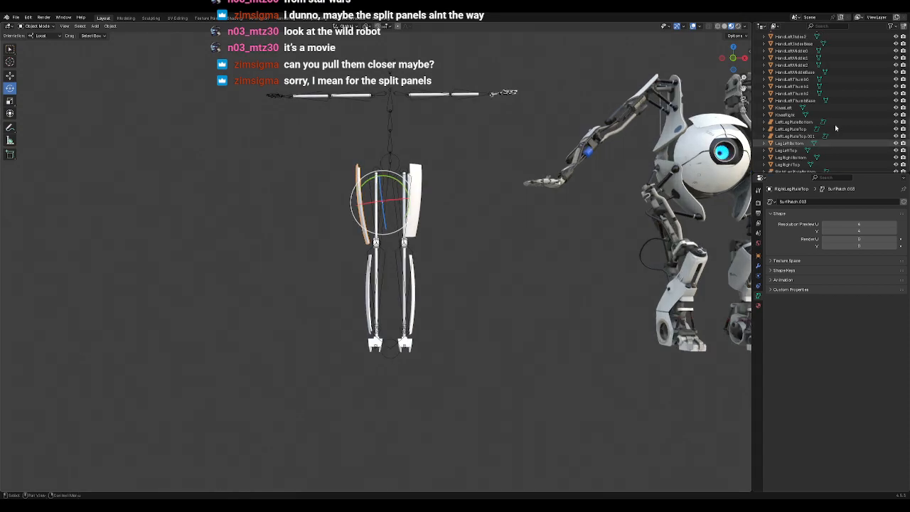
pyautogui.scroll(5, 841, 119)
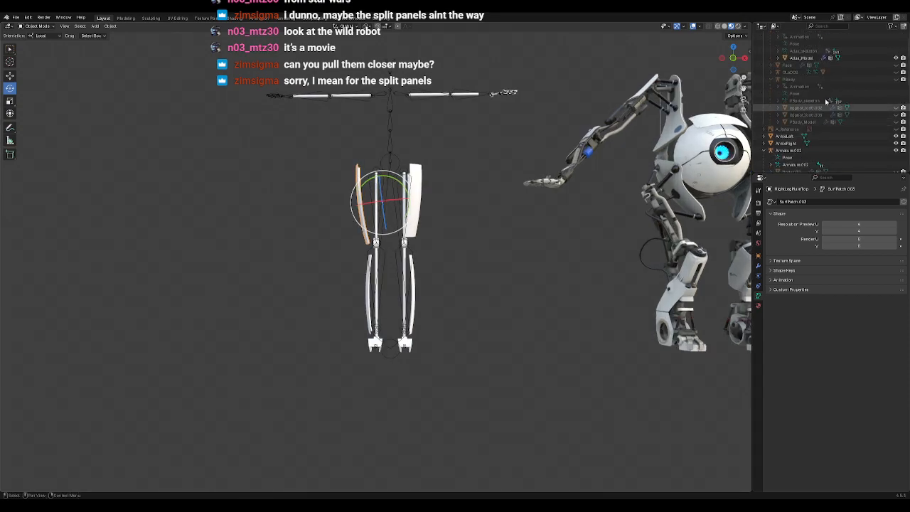
pyautogui.click(895, 121)
# Step: Examine the PBody robot's leg panels up close from the front and the sides
pyautogui.keyDown('shift'); pyautogui.moveTo(172, 209); pyautogui.dragTo(473, 205, button='middle'); pyautogui.keyUp('shift')
pyautogui.scroll(4, 471, 206)
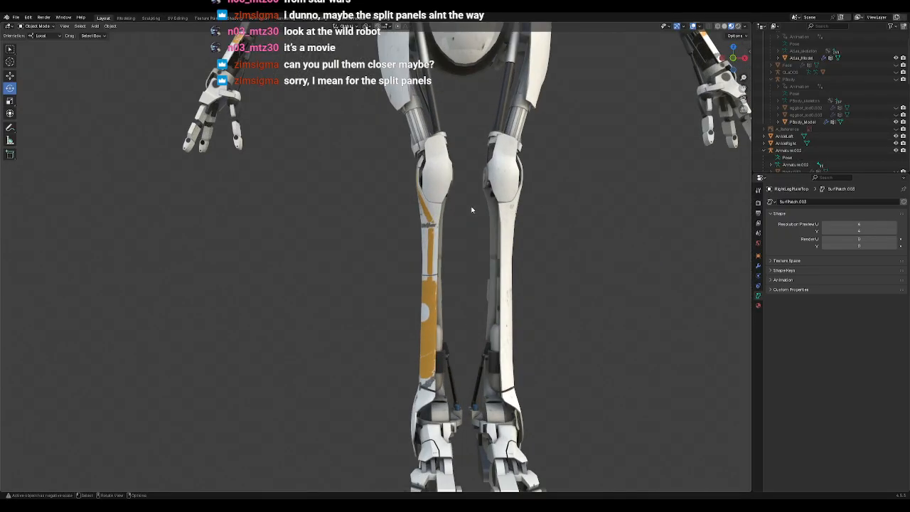
pyautogui.moveTo(559, 254); pyautogui.dragTo(360, 268, button='middle')
pyautogui.scroll(-3, 444, 268)
pyautogui.moveTo(420, 279); pyautogui.dragTo(488, 290, button='middle')
pyautogui.moveTo(338, 300); pyautogui.dragTo(463, 290, button='middle')
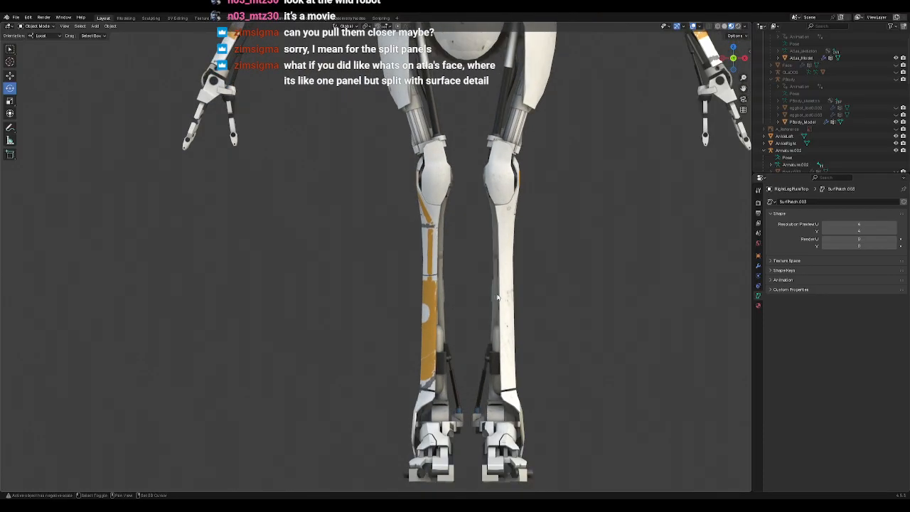
# Step: Compare the leg plates with both reference robots and examine the panel lines on the Atlas robot's face
pyautogui.scroll(-10, 436, 313)
pyautogui.keyDown('shift'); pyautogui.moveTo(643, 275); pyautogui.dragTo(483, 283, button='middle'); pyautogui.keyUp('shift')
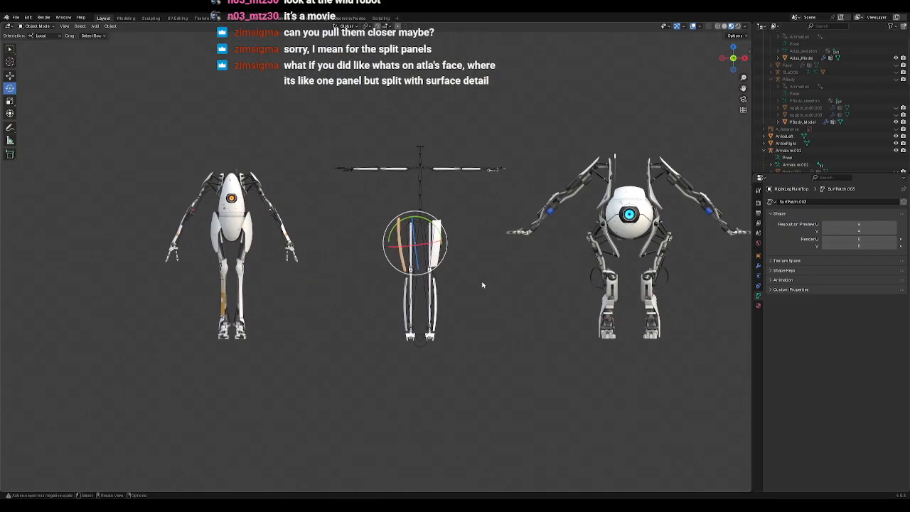
pyautogui.scroll(5, 481, 281)
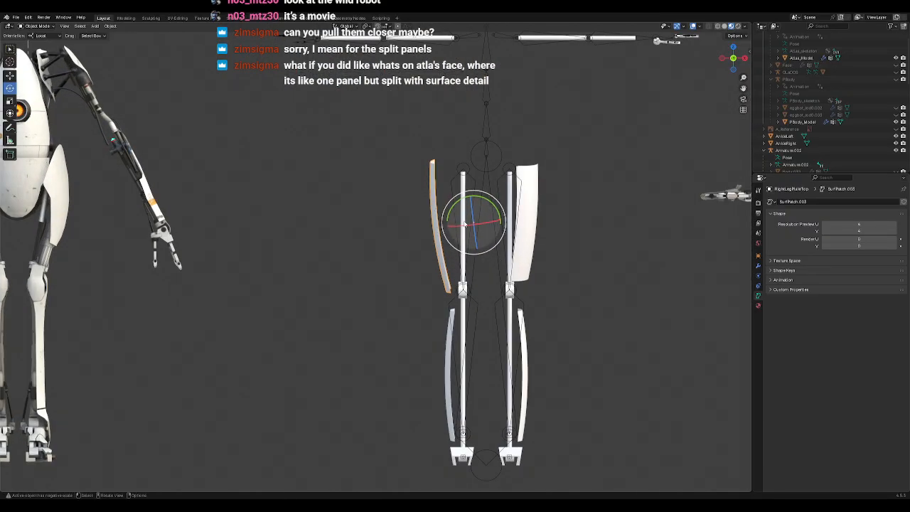
pyautogui.keyDown('shift'); pyautogui.moveTo(262, 295); pyautogui.dragTo(465, 263, button='middle'); pyautogui.keyUp('shift')
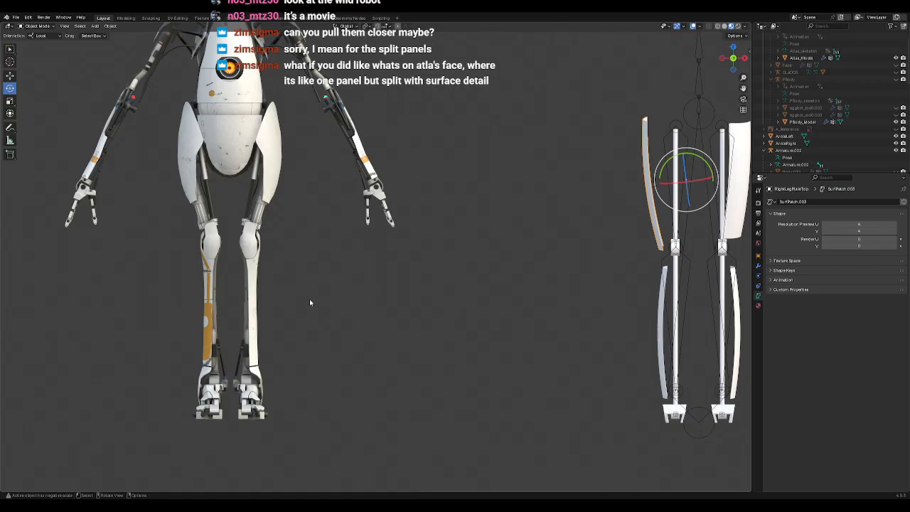
pyautogui.keyDown('shift'); pyautogui.moveTo(490, 284); pyautogui.dragTo(108, 327, button='middle'); pyautogui.keyUp('shift')
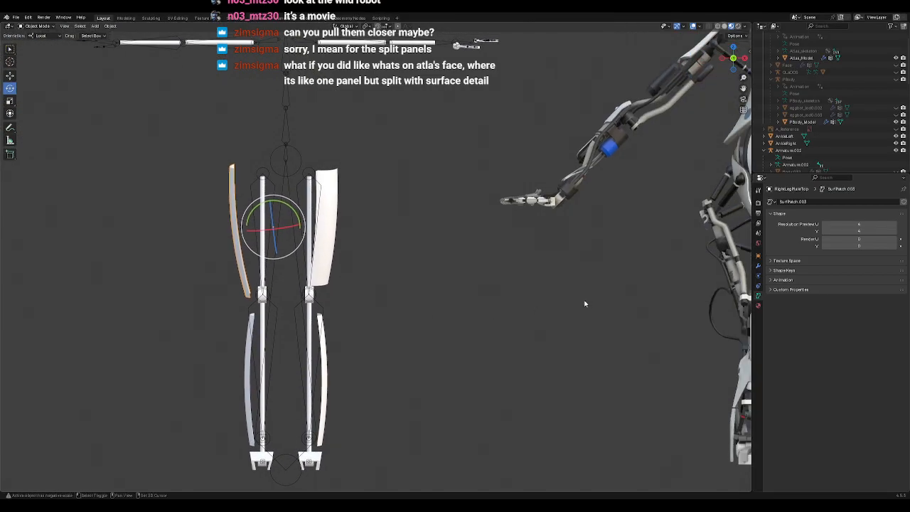
pyautogui.keyDown('shift'); pyautogui.moveTo(587, 303); pyautogui.dragTo(147, 336, button='middle'); pyautogui.keyUp('shift')
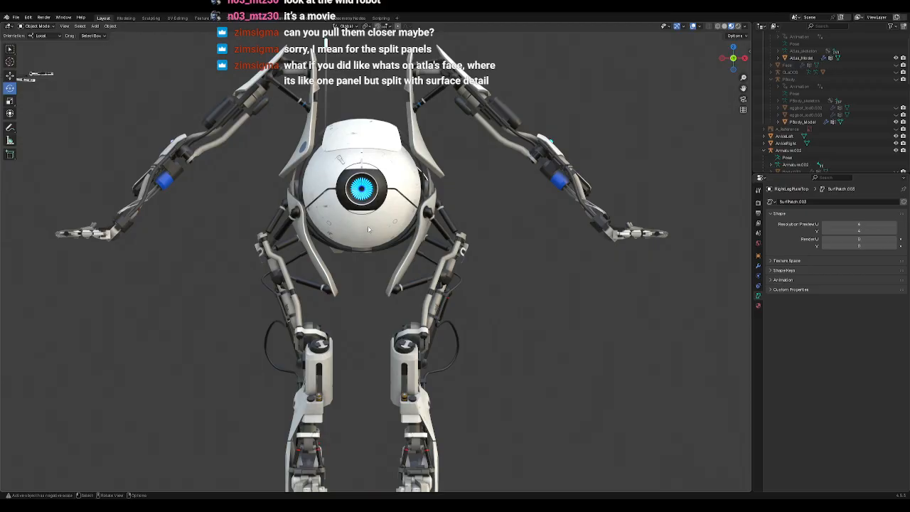
pyautogui.scroll(3, 371, 227)
pyautogui.keyDown('shift'); pyautogui.moveTo(386, 221); pyautogui.dragTo(427, 286, button='middle'); pyautogui.keyUp('shift')
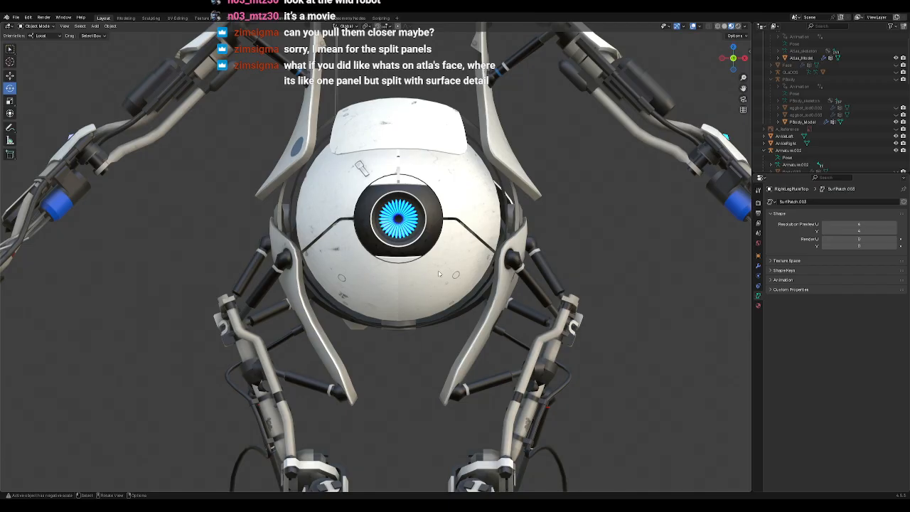
# Step: Unhide the A_Reference artwork and examine the robot character's panels and black lines
pyautogui.scroll(-6, 439, 274)
pyautogui.scroll(-5, 406, 247)
pyautogui.click(896, 130)
pyautogui.keyDown('shift'); pyautogui.moveTo(262, 150); pyautogui.dragTo(508, 213, button='middle'); pyautogui.keyUp('shift')
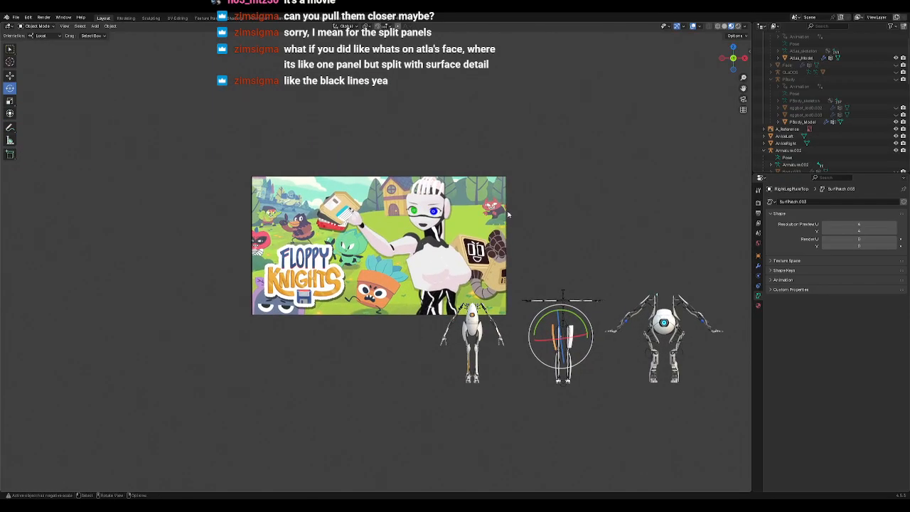
pyautogui.scroll(6, 509, 214)
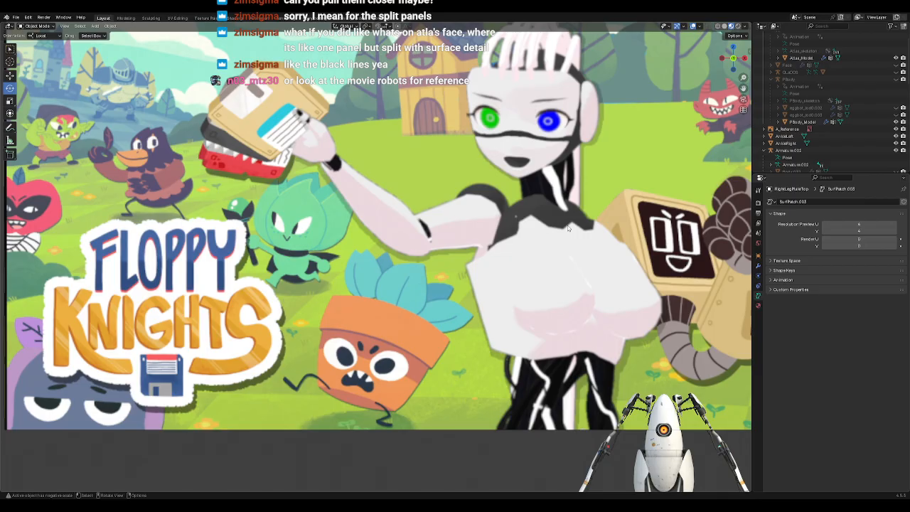
pyautogui.scroll(-8, 567, 227)
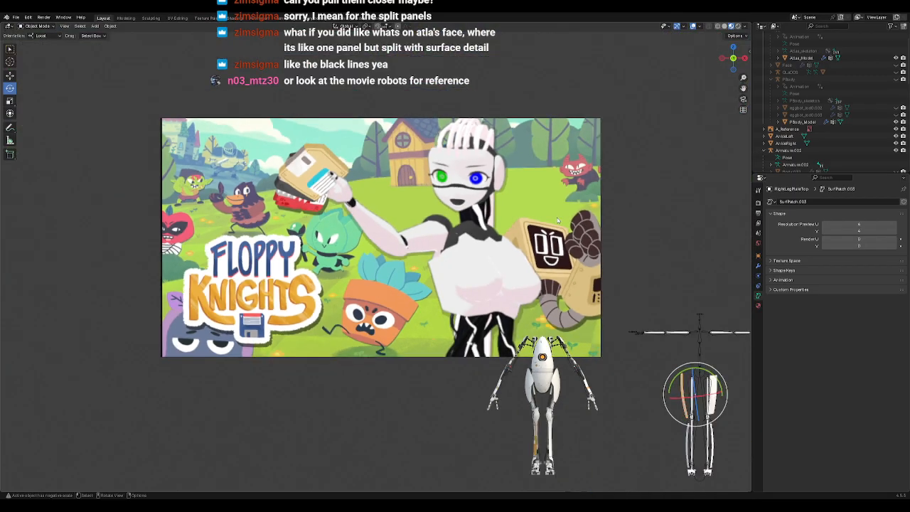
pyautogui.scroll(3, 557, 213)
pyautogui.scroll(4, 510, 209)
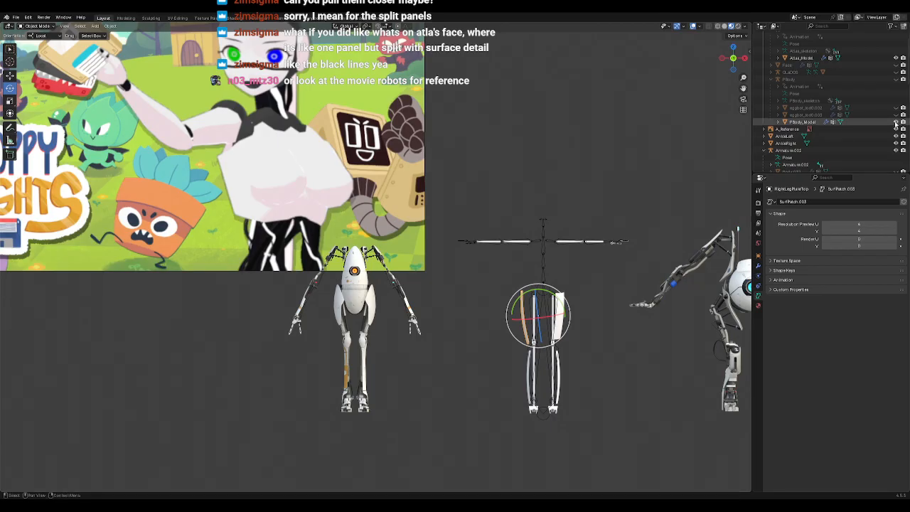
# Step: Hide the PBody_Model and Atlas_Model reference robots, leaving the artwork beside the skeleton
pyautogui.click(896, 122)
pyautogui.click(897, 58)
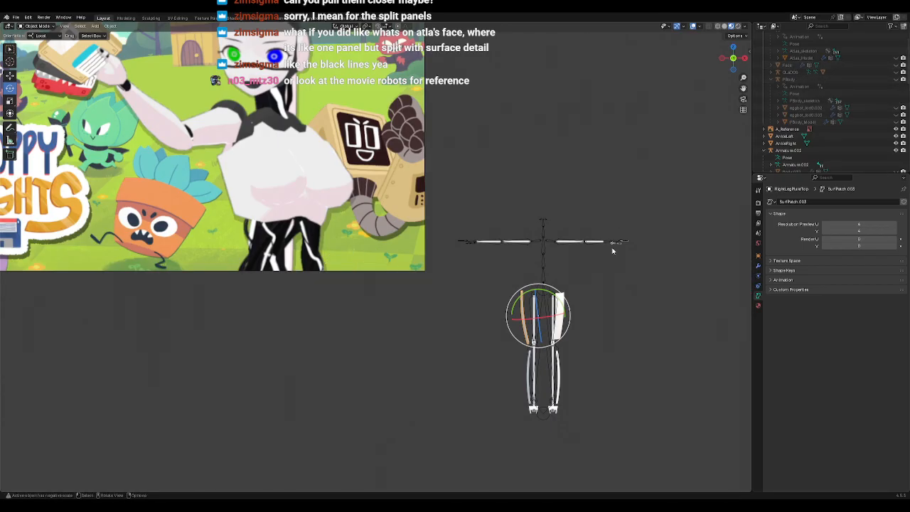
pyautogui.keyDown('shift'); pyautogui.moveTo(619, 277); pyautogui.dragTo(580, 353, button='middle'); pyautogui.keyUp('shift')
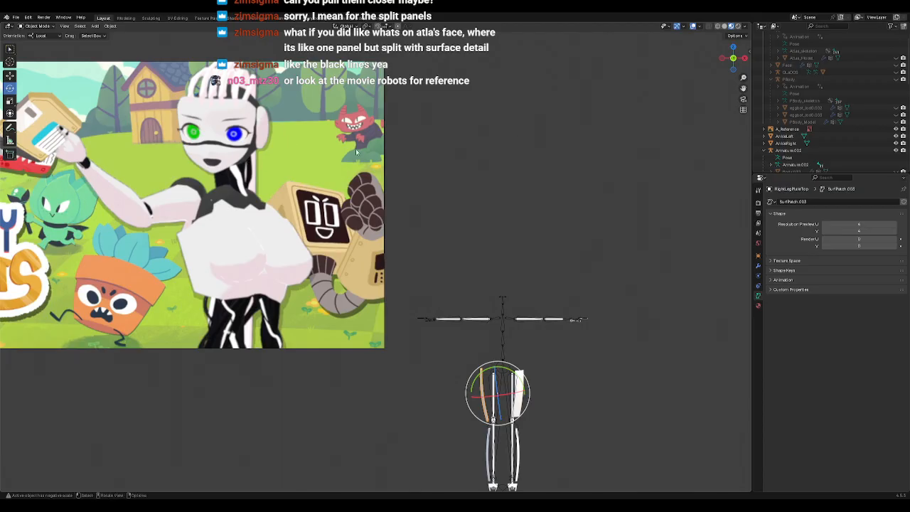
pyautogui.scroll(1, 889, 80)
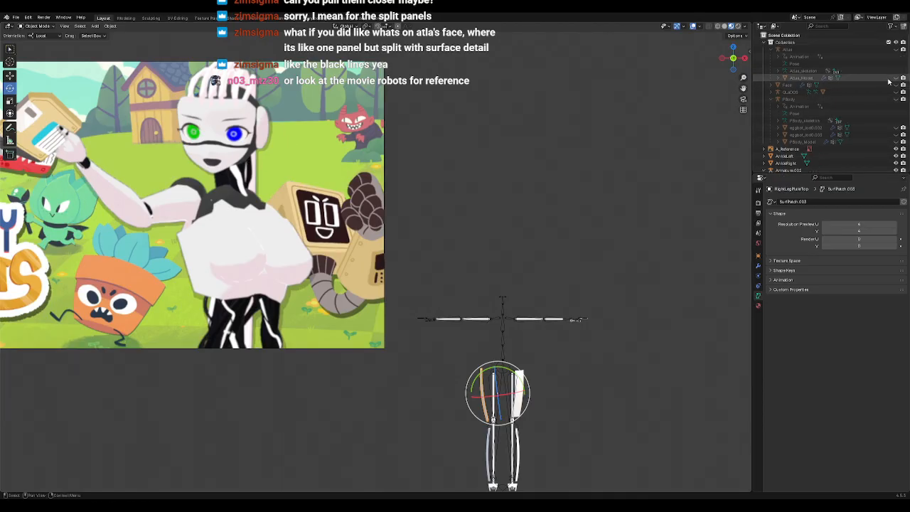
# Step: Unhide Atlas_Model and examine its face panel lines and body from the front and at an angle
pyautogui.click(896, 78)
pyautogui.keyDown('shift'); pyautogui.moveTo(676, 264); pyautogui.dragTo(413, 198, button='middle'); pyautogui.keyUp('shift')
pyautogui.scroll(5, 587, 333)
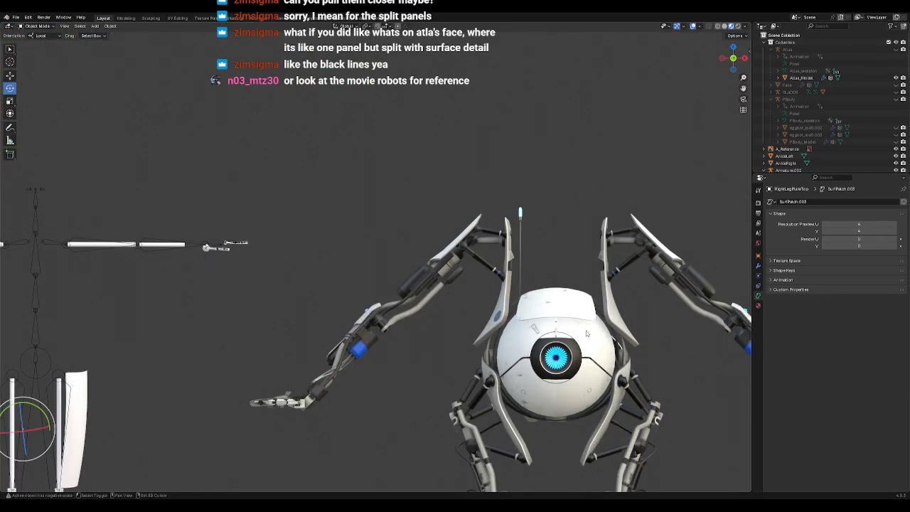
pyautogui.keyDown('shift'); pyautogui.moveTo(587, 333); pyautogui.dragTo(462, 280, button='middle'); pyautogui.keyUp('shift')
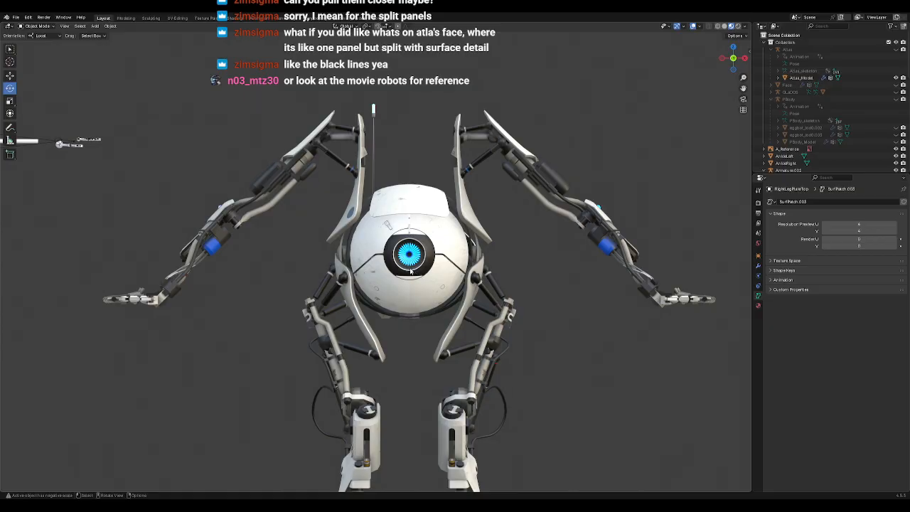
pyautogui.moveTo(377, 287)
pyautogui.mouseDown(button='middle')
pyautogui.moveTo(400, 291)
pyautogui.moveTo(368, 288)
pyautogui.moveTo(390, 303)
pyautogui.moveTo(395, 276)
pyautogui.moveTo(389, 279)
pyautogui.mouseUp(button='middle')
pyautogui.scroll(-4, 395, 275)
pyautogui.scroll(3, 395, 275)
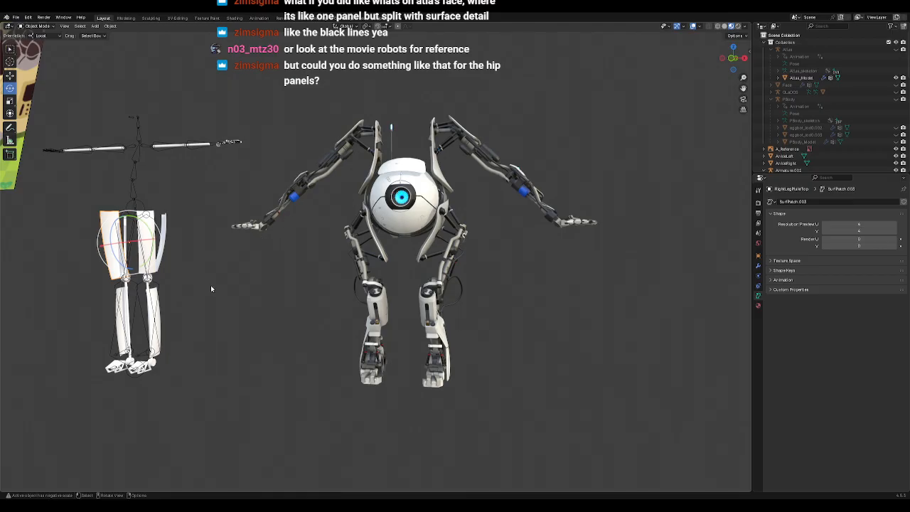
# Step: Hide the Atlas_Model reference robot to work on the skeleton's leg plates alone
pyautogui.keyDown('shift'); pyautogui.moveTo(207, 275); pyautogui.dragTo(237, 321, button='middle'); pyautogui.keyUp('shift')
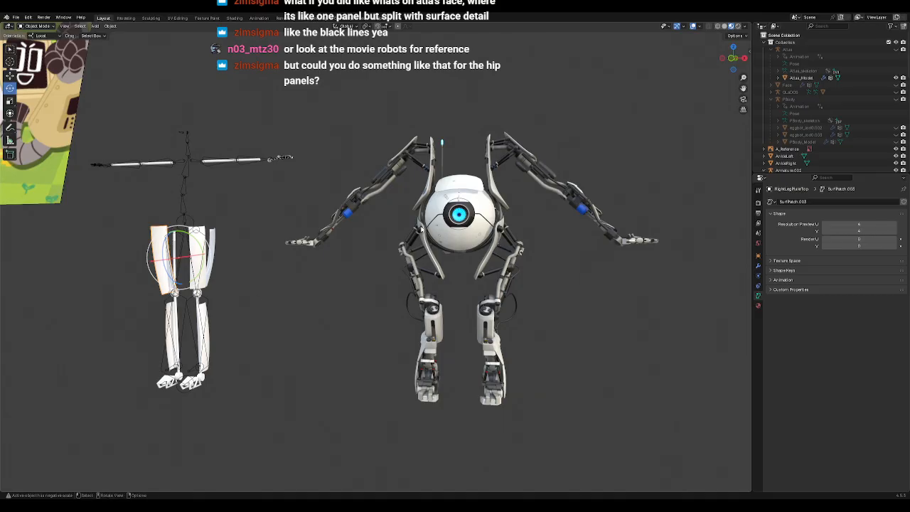
pyautogui.click(896, 78)
pyautogui.keyDown('shift'); pyautogui.moveTo(268, 256); pyautogui.dragTo(522, 313, button='middle'); pyautogui.keyUp('shift')
pyautogui.scroll(4, 490, 266)
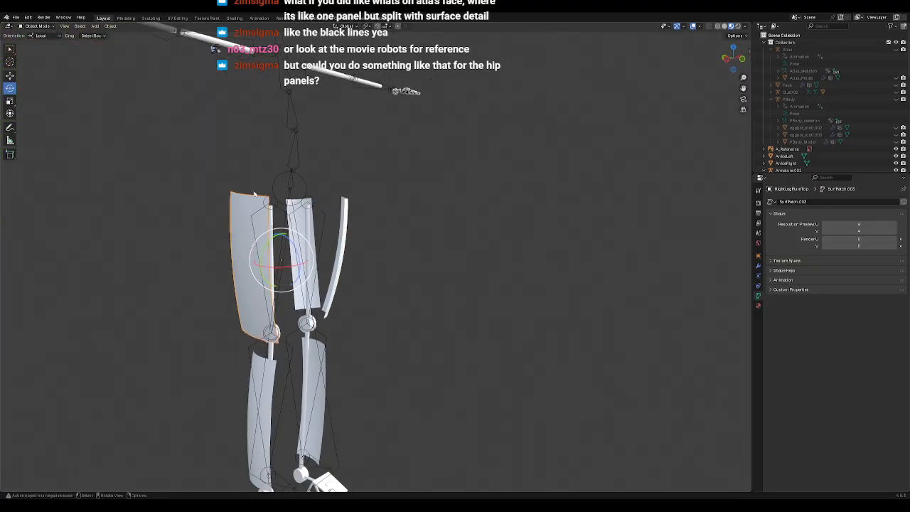
# Step: Examine the thigh plates all around the legs, ending on a side view of the right thigh plate
pyautogui.moveTo(323, 286); pyautogui.dragTo(376, 281, button='middle')
pyautogui.press('KP_Decimal')
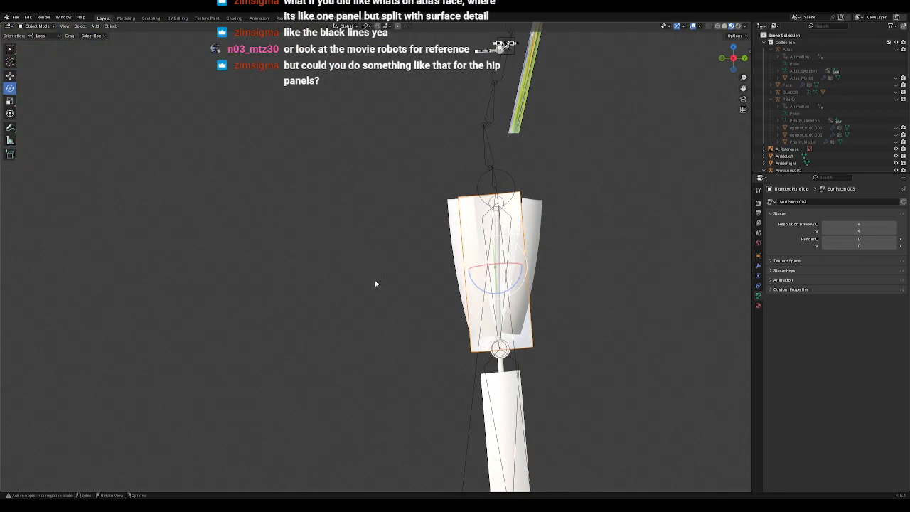
pyautogui.press('KP_4')
pyautogui.press('KP_4')
pyautogui.press('KP_4')
pyautogui.press('KP_4')
pyautogui.press('KP_4')
pyautogui.press('KP_4')
pyautogui.press('KP_4')
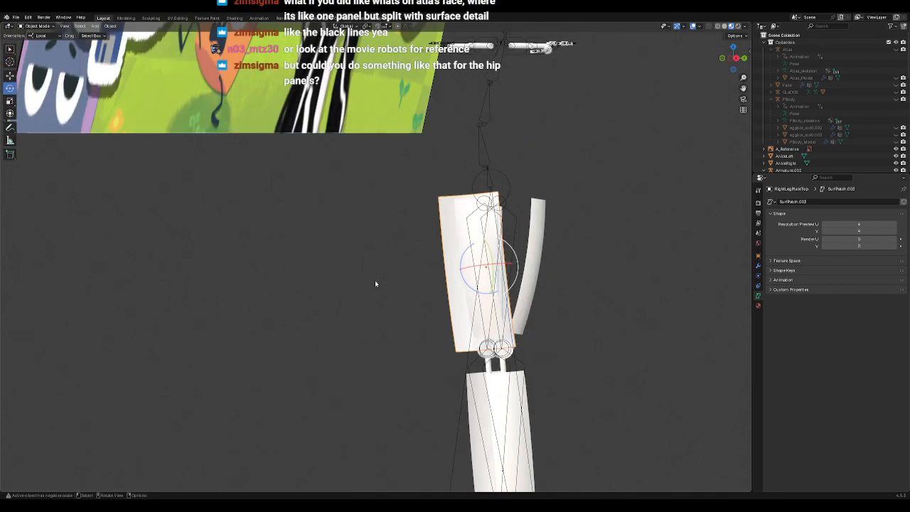
pyautogui.press('KP_4')
pyautogui.press('KP_4')
pyautogui.press('KP_4')
pyautogui.press('KP_4')
pyautogui.press('KP_4')
pyautogui.press('KP_4')
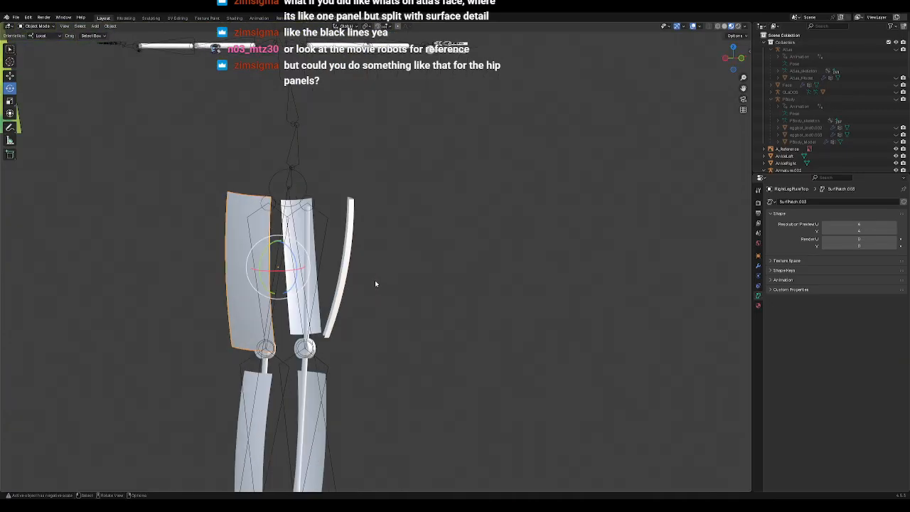
pyautogui.scroll(4, 375, 283)
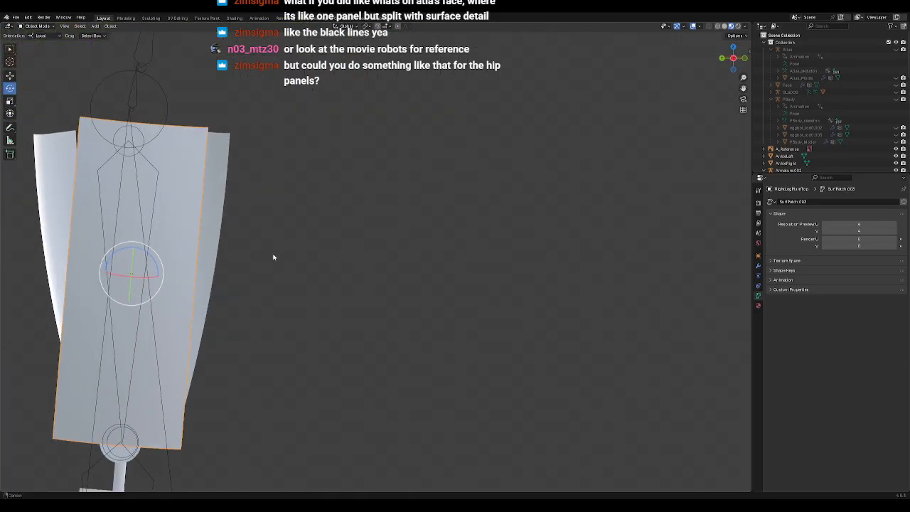
pyautogui.keyDown('shift'); pyautogui.moveTo(353, 270); pyautogui.dragTo(475, 248, button='middle'); pyautogui.keyUp('shift')
# Step: Check the left thigh plate's control points in Edit Mode, save the file and return to Object Mode
pyautogui.click(428, 171)
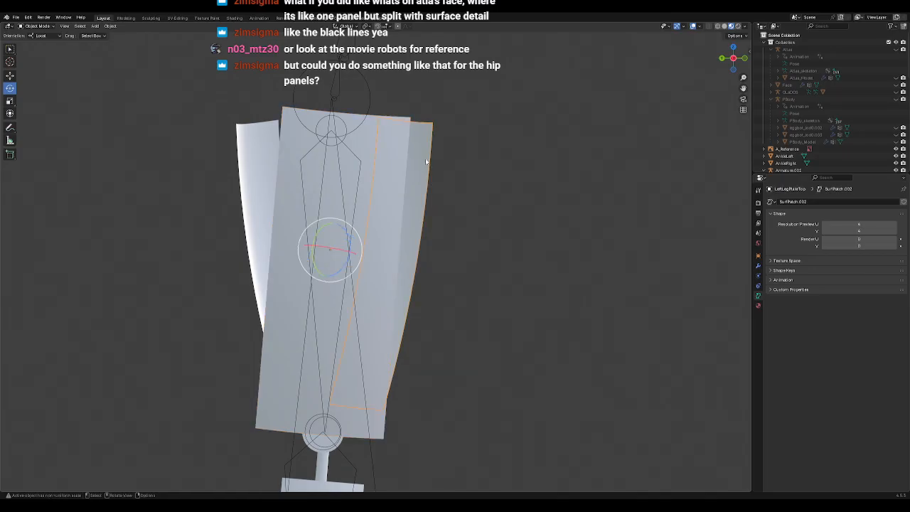
pyautogui.click(39, 25)
pyautogui.click(47, 29)
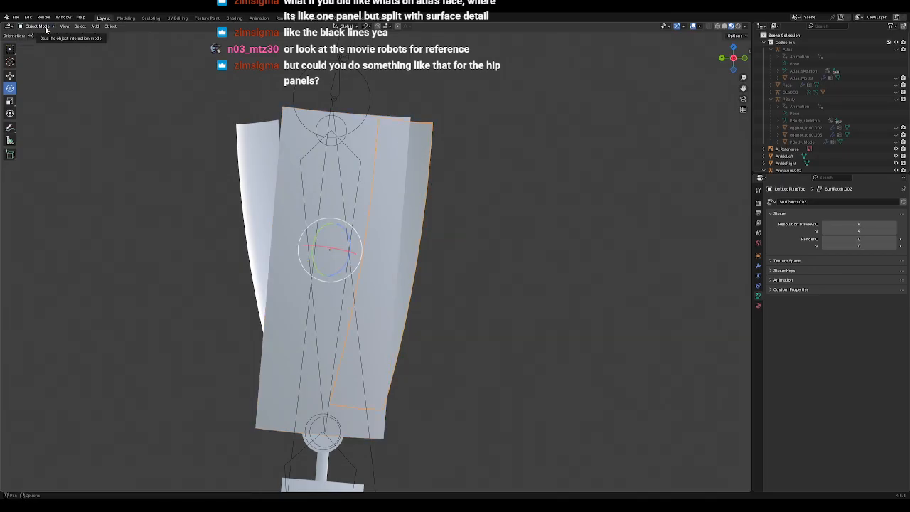
pyautogui.click(46, 29)
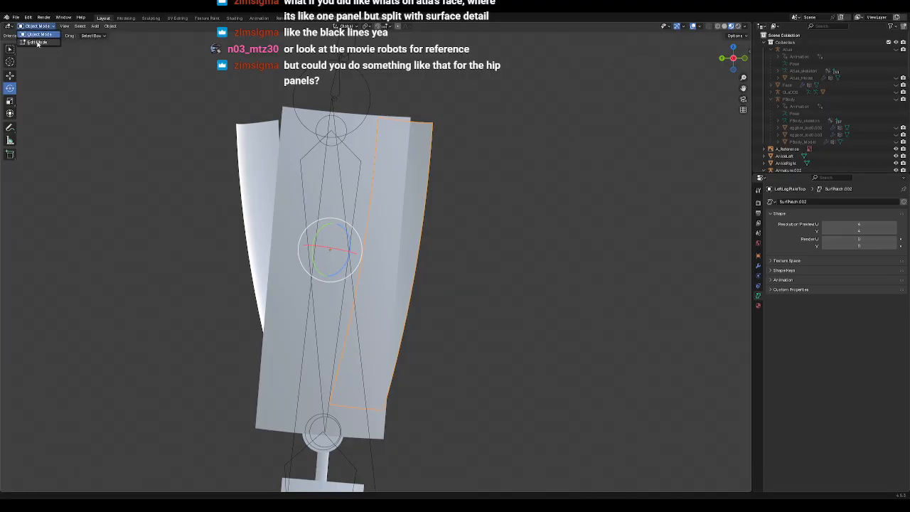
pyautogui.click(40, 42)
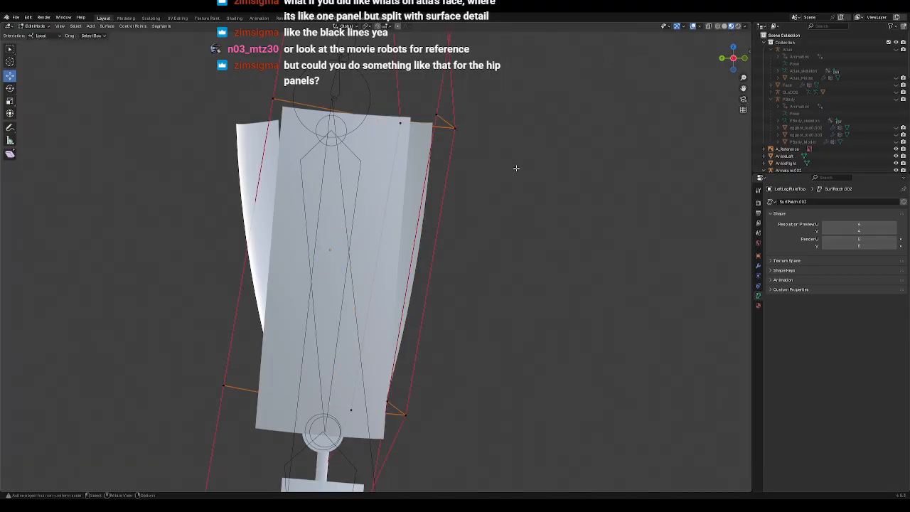
pyautogui.hotkey('ctrl', 's')
pyautogui.click(36, 25)
pyautogui.click(40, 35)
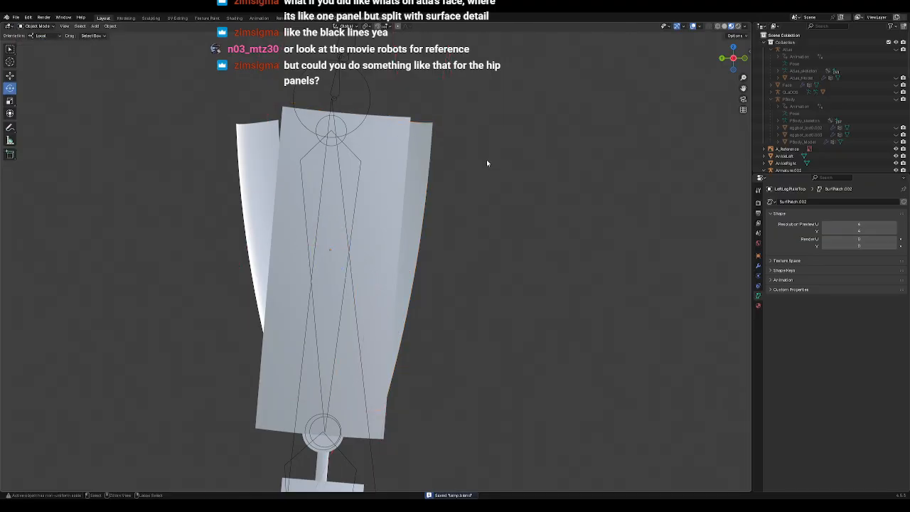
# Step: Hide both split left thigh plates, LeftLegPlateTop and LeftLegPlateTop.001
pyautogui.scroll(-3, 793, 137)
pyautogui.click(253, 137)
pyautogui.scroll(-8, 831, 114)
pyautogui.scroll(-8, 835, 113)
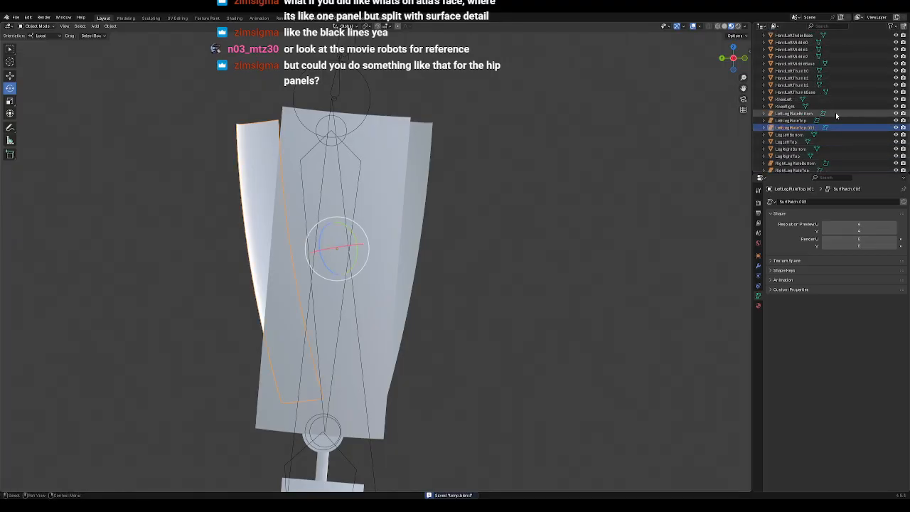
pyautogui.click(895, 127)
pyautogui.click(896, 120)
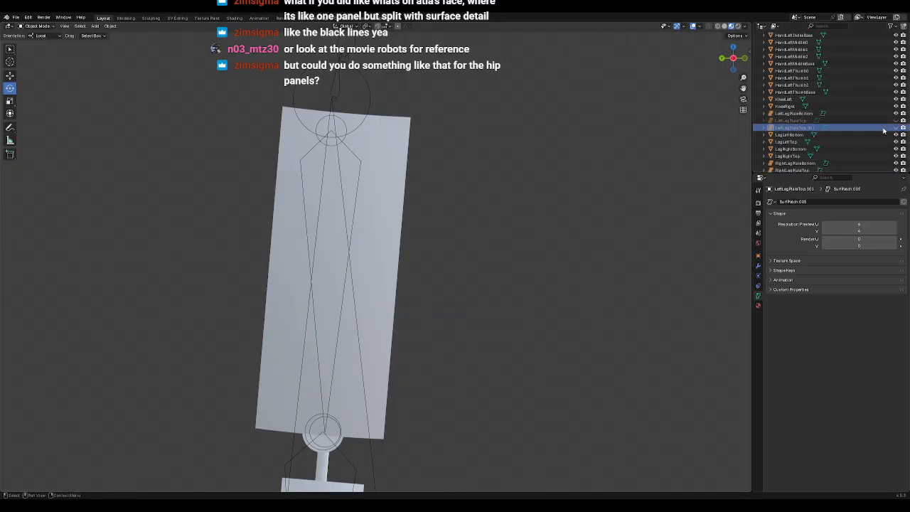
# Step: Inspect the right thigh plate's surface control points in Edit Mode and return to Object Mode
pyautogui.click(388, 186)
pyautogui.click(487, 173)
pyautogui.click(389, 156)
pyautogui.click(36, 26)
pyautogui.click(36, 42)
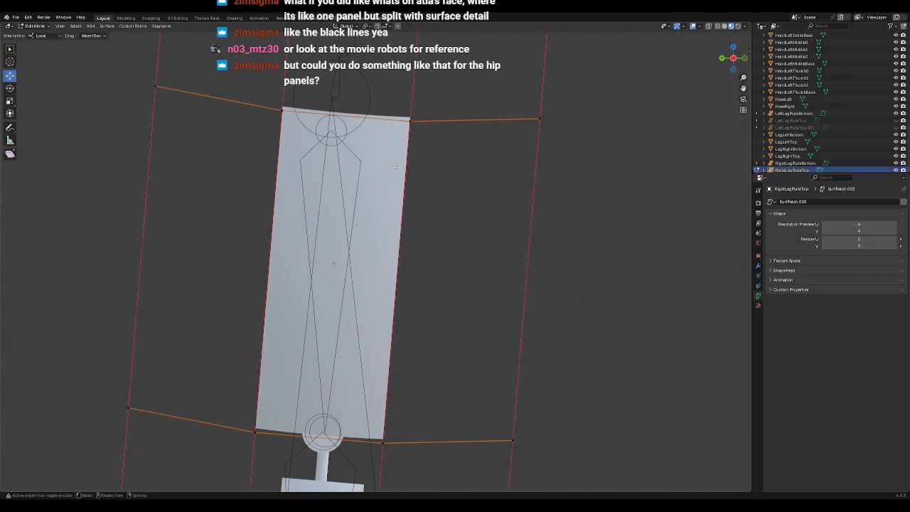
pyautogui.click(35, 26)
pyautogui.click(36, 34)
pyautogui.click(516, 169)
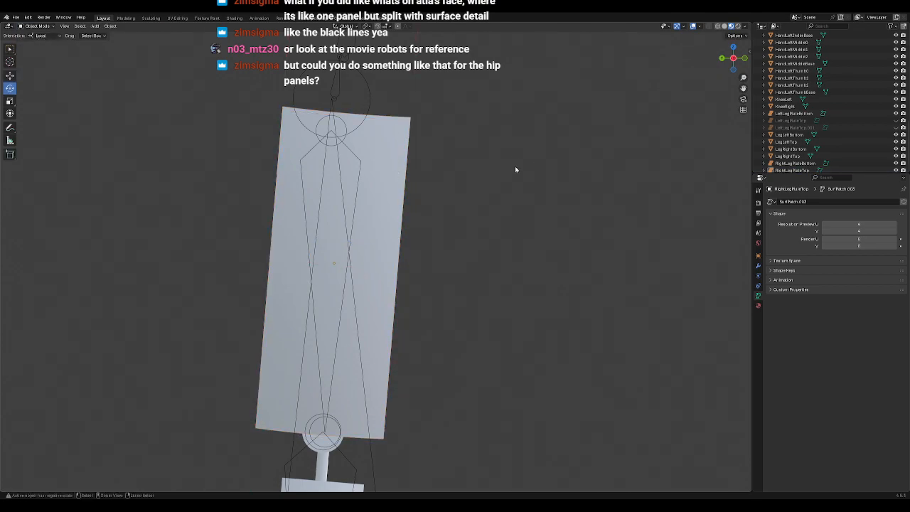
# Step: Try to convert the right thigh plate to a mesh
pyautogui.rightClick(503, 165)
pyautogui.moveTo(500, 156)
pyautogui.click(545, 158)
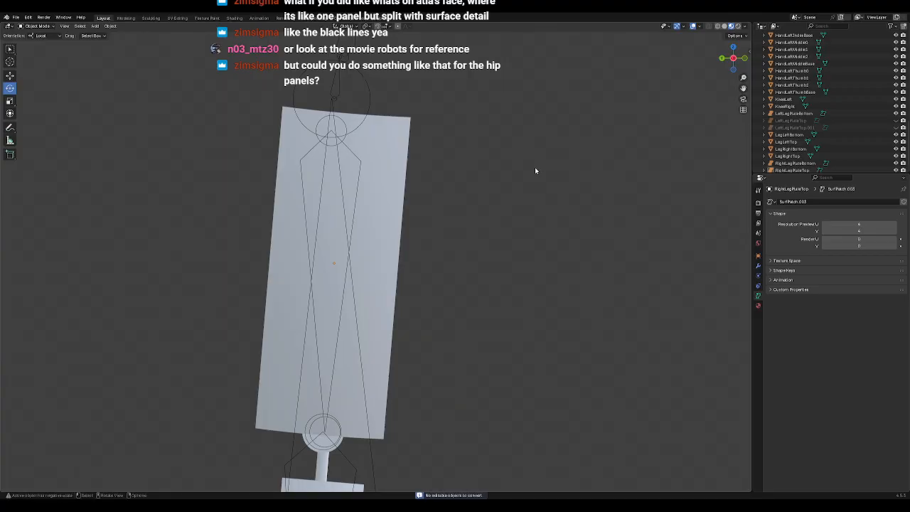
# Step: Recheck the right thigh plate's surface patch by switching between Edit Mode and Object Mode
pyautogui.click(404, 134)
pyautogui.click(35, 26)
pyautogui.click(35, 43)
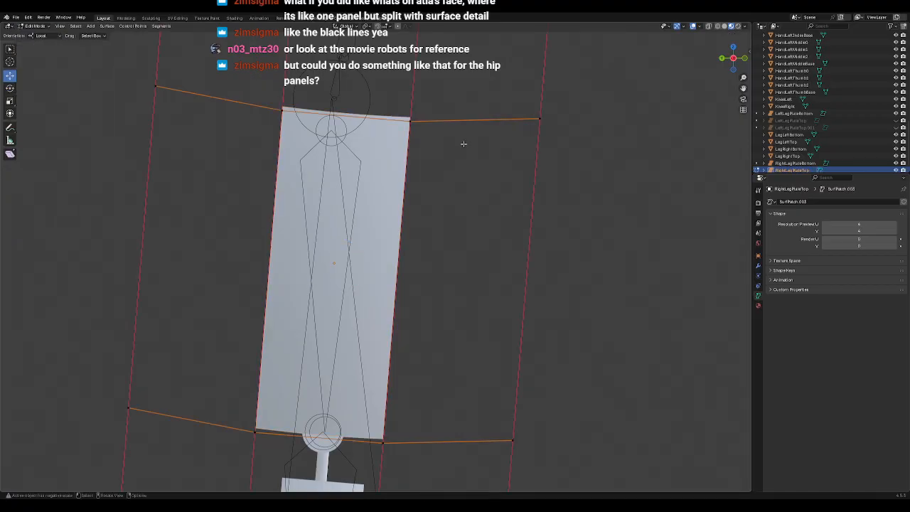
pyautogui.press('Tab')
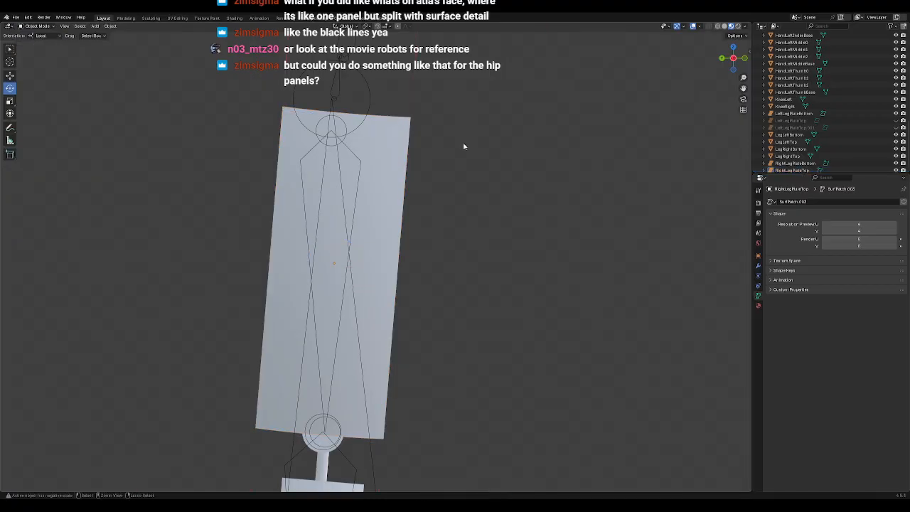
pyautogui.press('Tab')
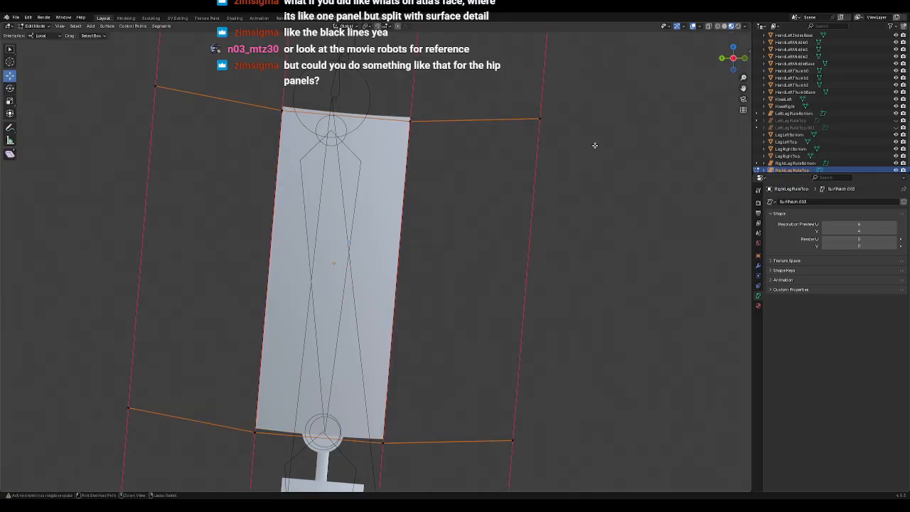
pyautogui.scroll(-1, 796, 130)
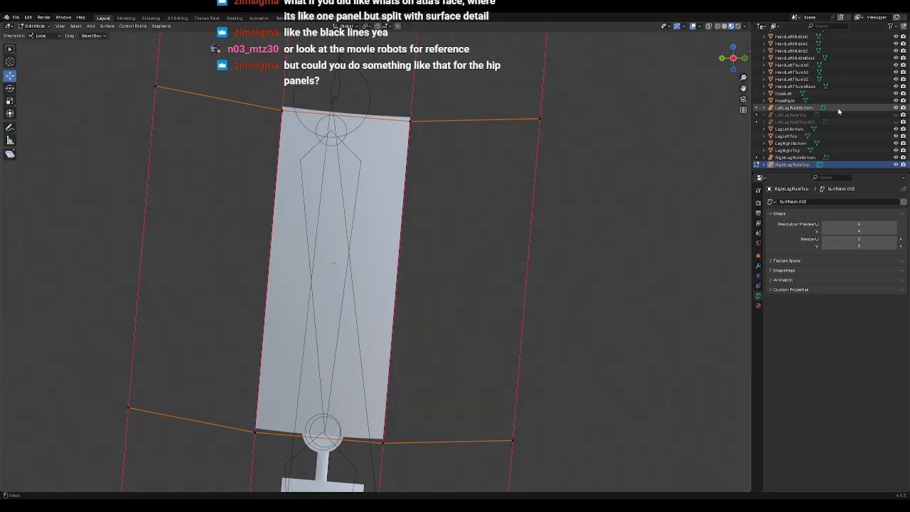
pyautogui.press('Tab')
# Step: Pick the hidden LeftLegPlateTop.001, undo the recent changes and hide LeftLegPlateTop again
pyautogui.click(835, 125)
pyautogui.hotkey('ctrl', 'z')
pyautogui.click(836, 124)
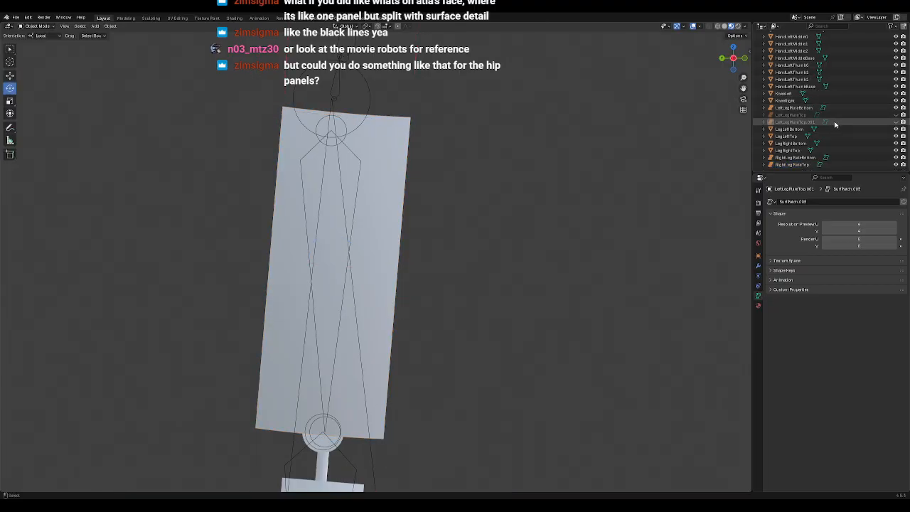
pyautogui.hotkey('ctrl', 'z')
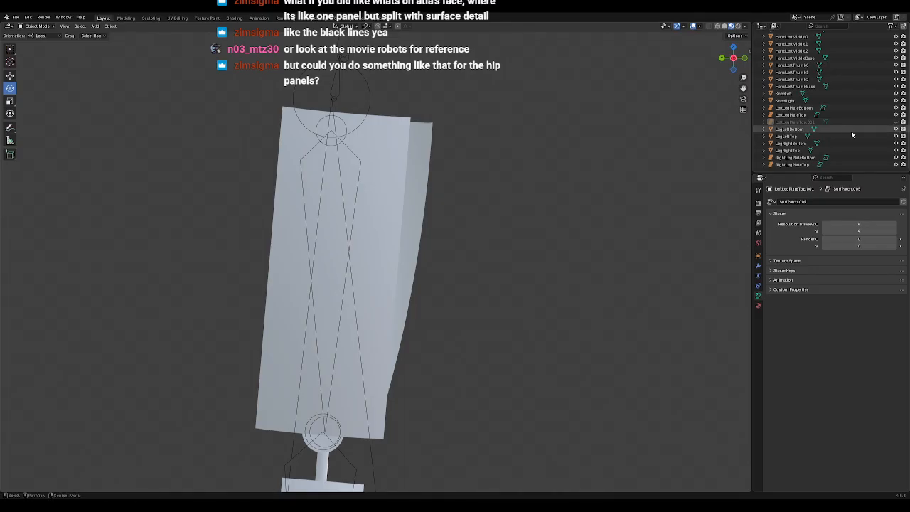
pyautogui.click(895, 116)
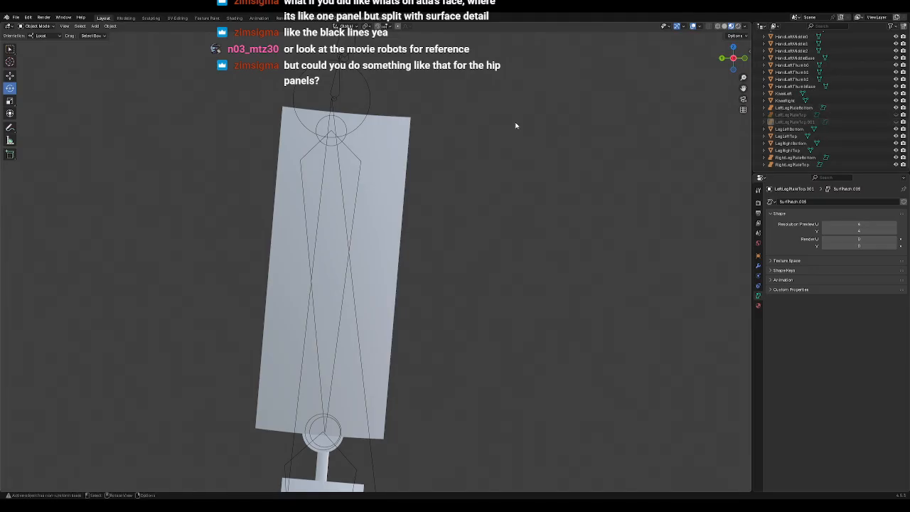
# Step: Convert the RightLegPlateTop surface to a mesh and open it in Edit Mode
pyautogui.click(392, 150)
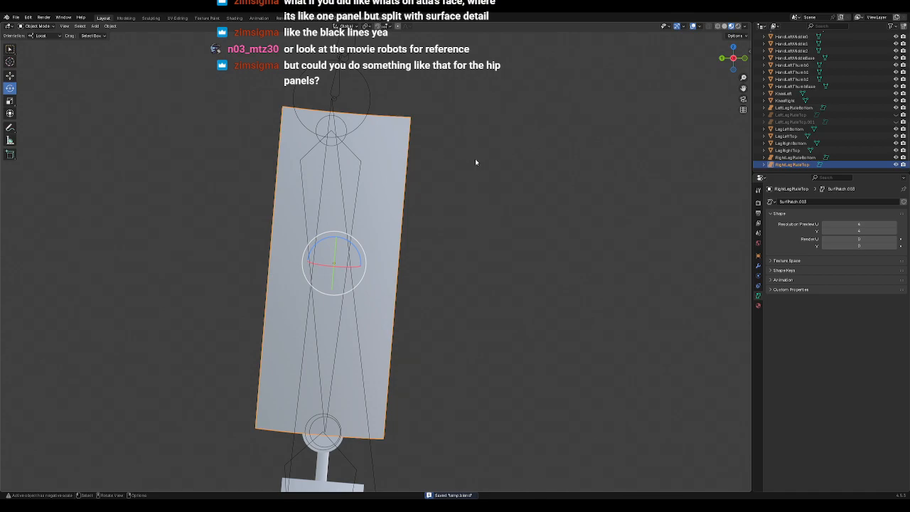
pyautogui.rightClick(475, 157)
pyautogui.moveTo(475, 157)
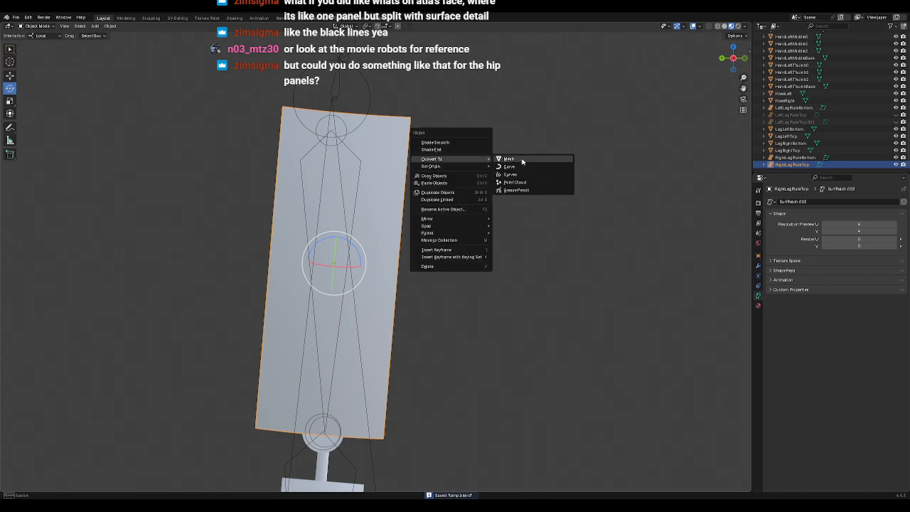
pyautogui.click(521, 160)
pyautogui.click(54, 27)
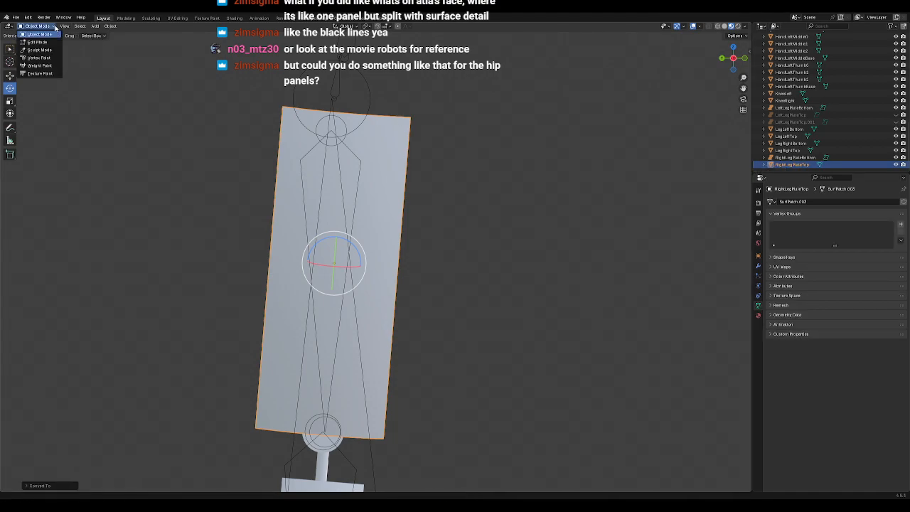
pyautogui.click(37, 42)
# Step: Subdivide the entire right thigh plate mesh once and clear the selection
pyautogui.scroll(-1, 479, 178)
pyautogui.moveTo(438, 224); pyautogui.dragTo(488, 171, button='middle')
pyautogui.press('a')
pyautogui.rightClick(494, 146)
pyautogui.click(494, 145)
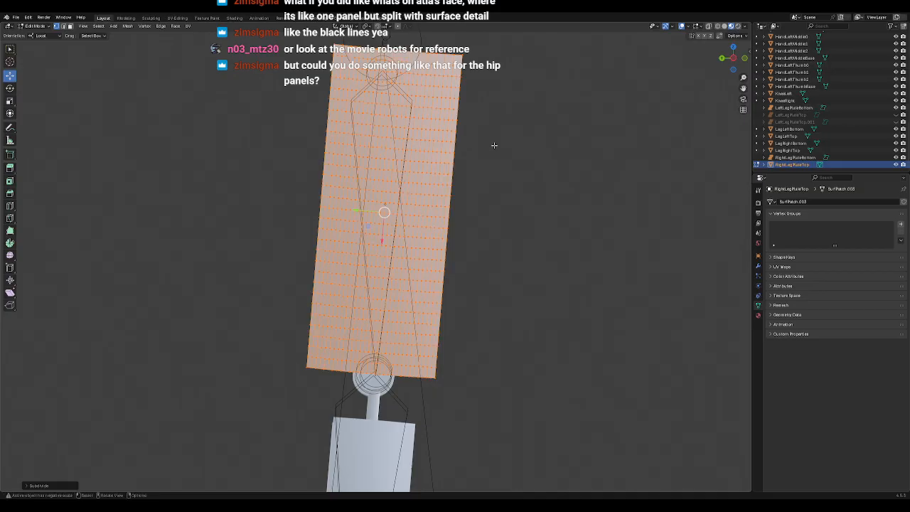
pyautogui.click(495, 141)
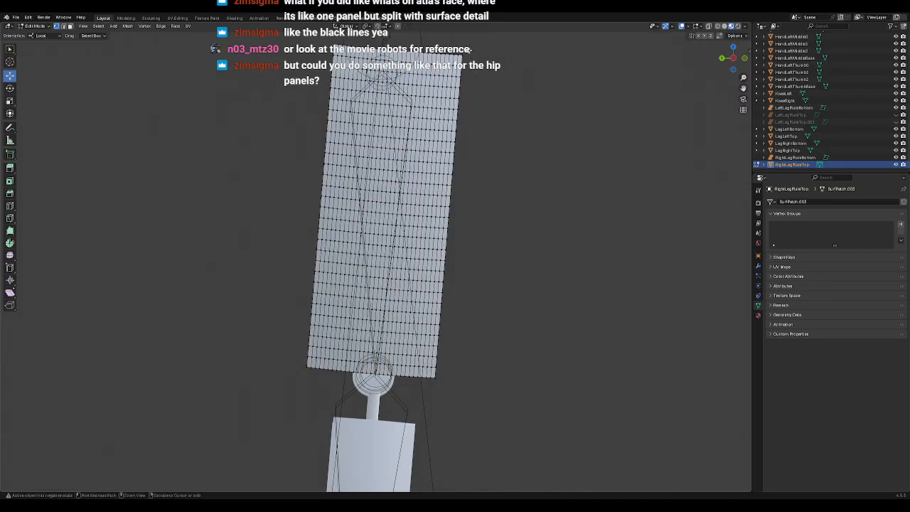
# Step: Try cutting a stepped diagonal panel gap across the thigh plate's upper half by lasso-selecting a band of vertices and deleting it
pyautogui.press('b')
pyautogui.press('Escape')
pyautogui.keyDown('ctrl'); pyautogui.moveTo(466, 44); pyautogui.dragTo(455, 56, button='right'); pyautogui.keyUp('ctrl')
pyautogui.moveTo(422, 85)
pyautogui.keyDown('ctrl'); pyautogui.mouseDown(button='right')
pyautogui.moveTo(390, 119)
pyautogui.moveTo(370, 168)
pyautogui.moveTo(304, 199)
pyautogui.moveTo(364, 200)
pyautogui.moveTo(398, 126)
pyautogui.moveTo(475, 47)
pyautogui.mouseUp(button='right'); pyautogui.keyUp('ctrl')
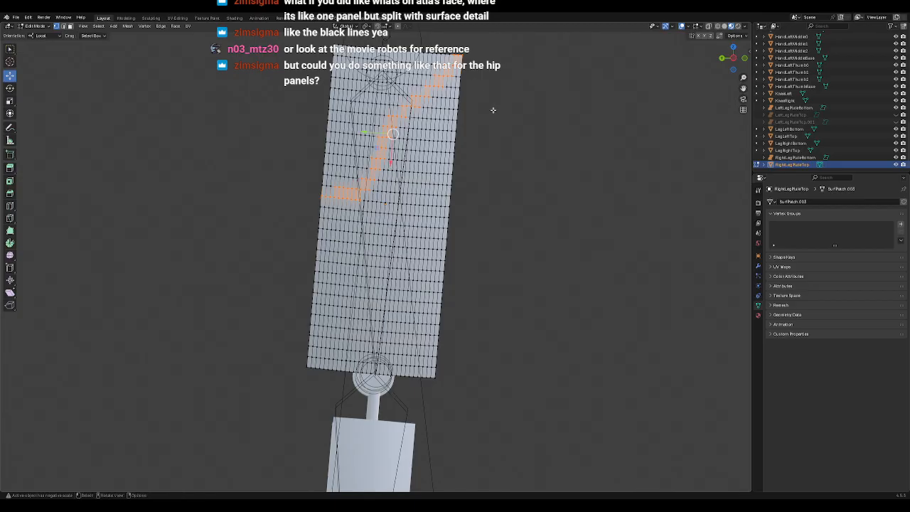
pyautogui.press('x')
pyautogui.click(493, 112)
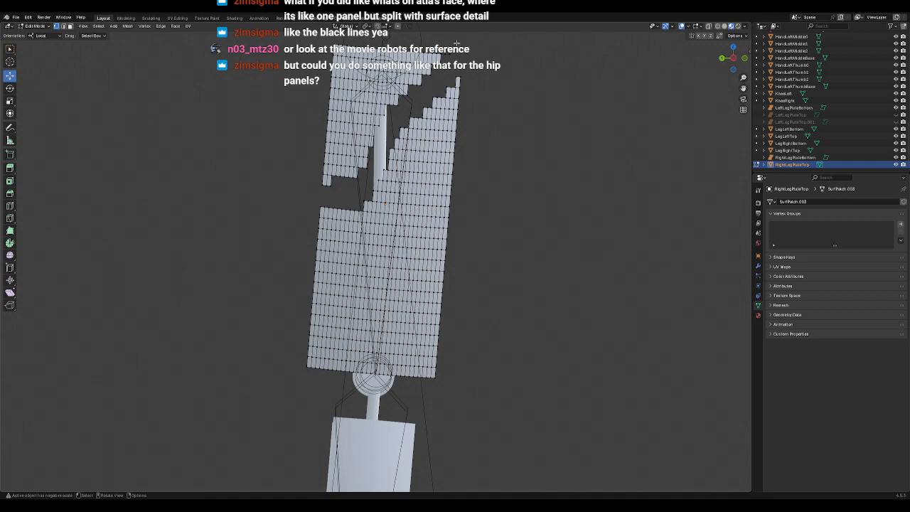
# Step: Compare the split right thigh plate with the robot character's panels in the Floppy Knights artwork
pyautogui.moveTo(522, 235); pyautogui.dragTo(496, 260, button='middle')
pyautogui.scroll(-8, 495, 260)
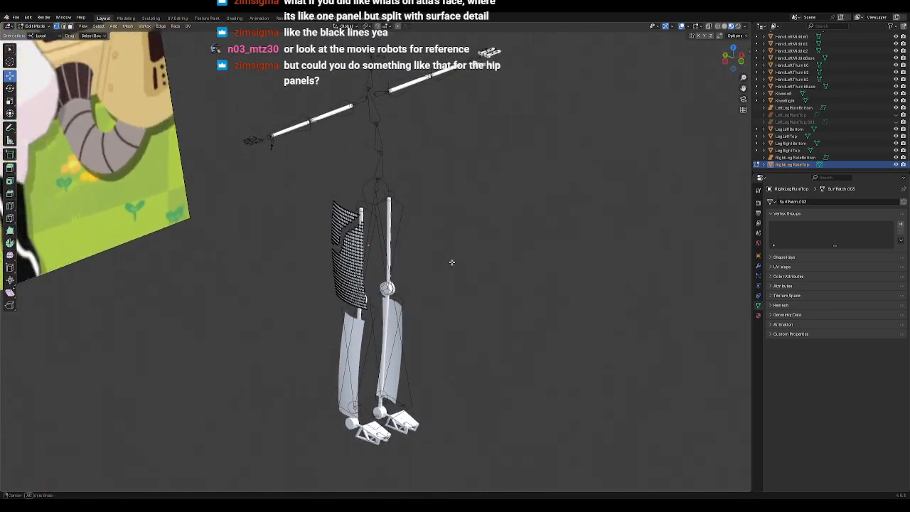
pyautogui.scroll(-3, 426, 234)
pyautogui.keyDown('shift'); pyautogui.moveTo(427, 234); pyautogui.dragTo(597, 338, button='middle'); pyautogui.keyUp('shift')
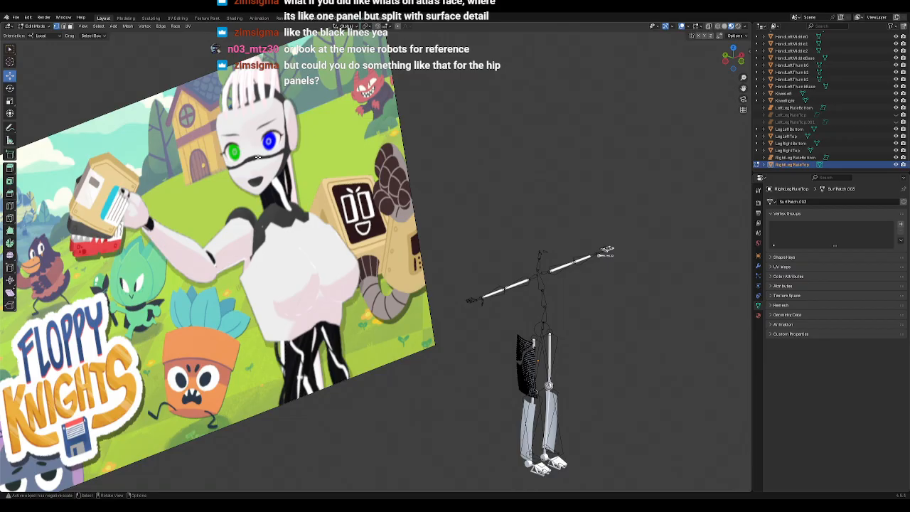
pyautogui.scroll(6, 586, 367)
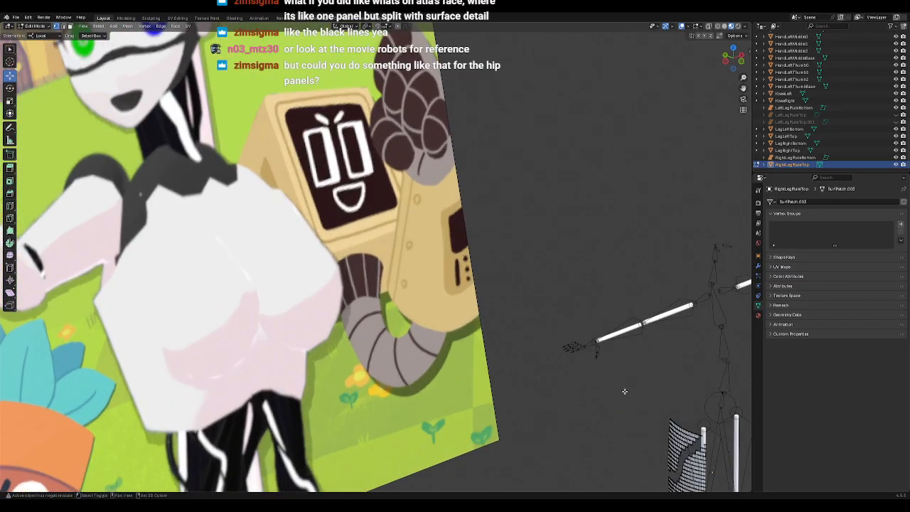
pyautogui.moveTo(533, 316); pyautogui.dragTo(511, 303, button='middle')
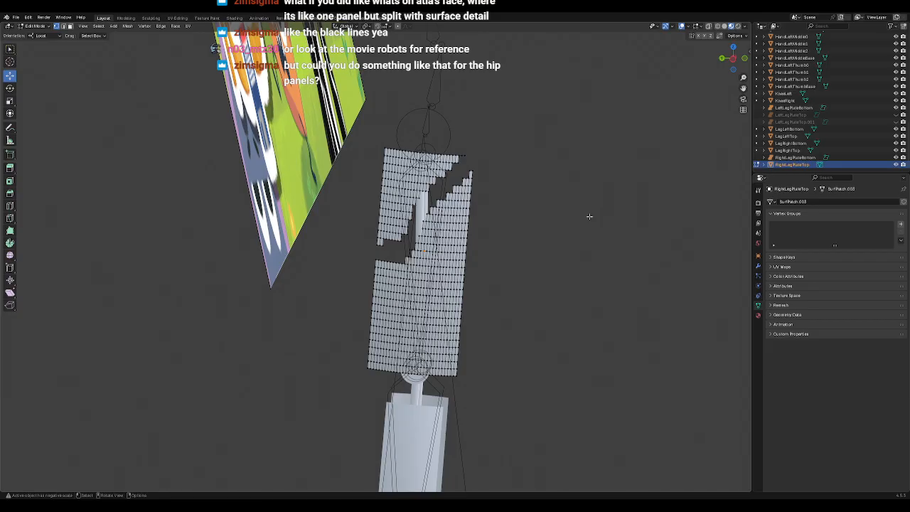
# Step: Undo the panel gap and the subdivision on the right thigh plate, leaving nothing selected
pyautogui.hotkey('ctrl', 'z')
pyautogui.hotkey('ctrl', 'z')
pyautogui.press('a')
pyautogui.hotkey('alt', 'a')
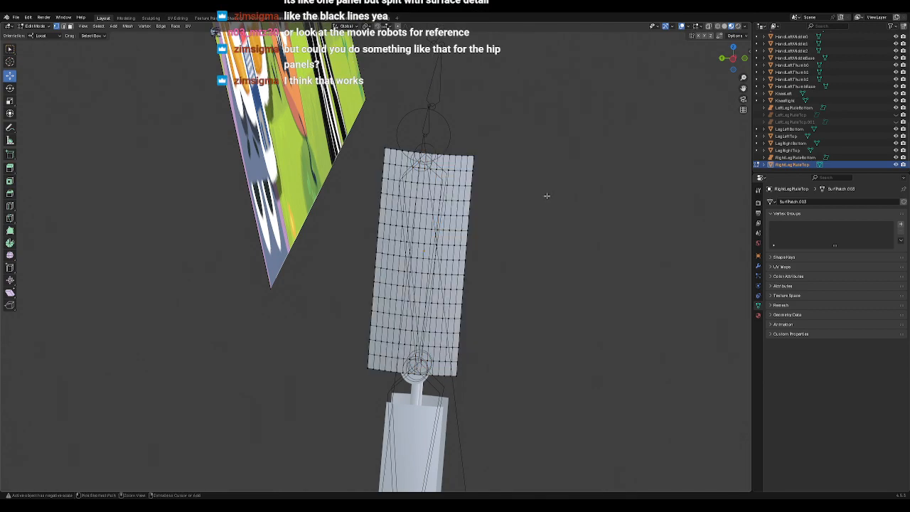
# Step: Return to Object Mode and undo the right thigh plate's mesh conversion so it is a surface object
pyautogui.press('Tab')
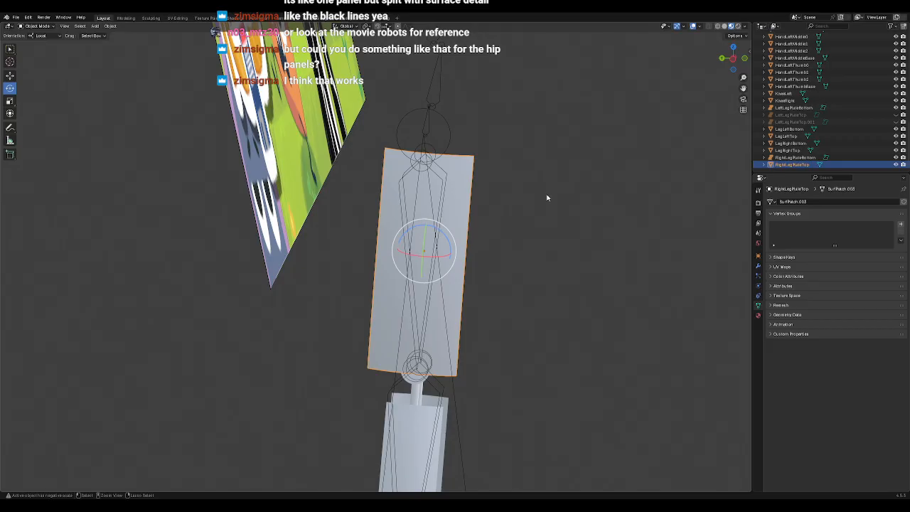
pyautogui.hotkey('alt', 'a')
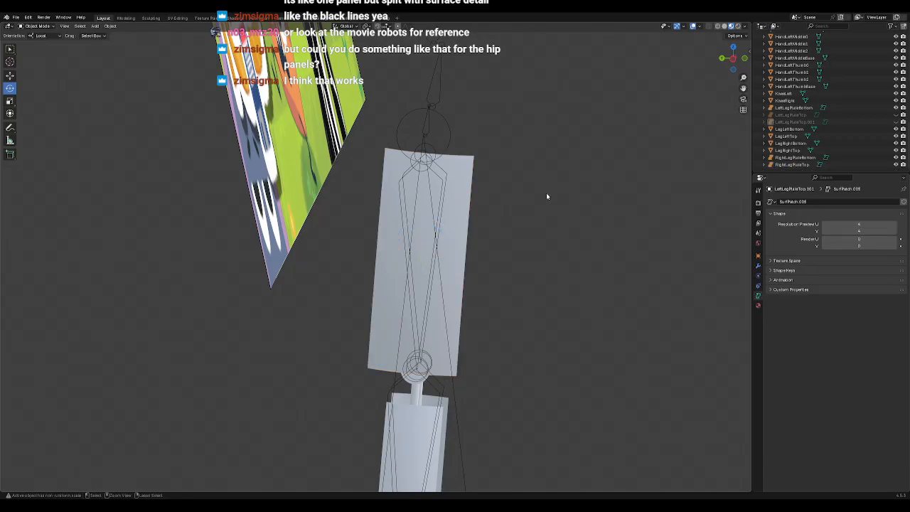
pyautogui.hotkey('alt', 'h')
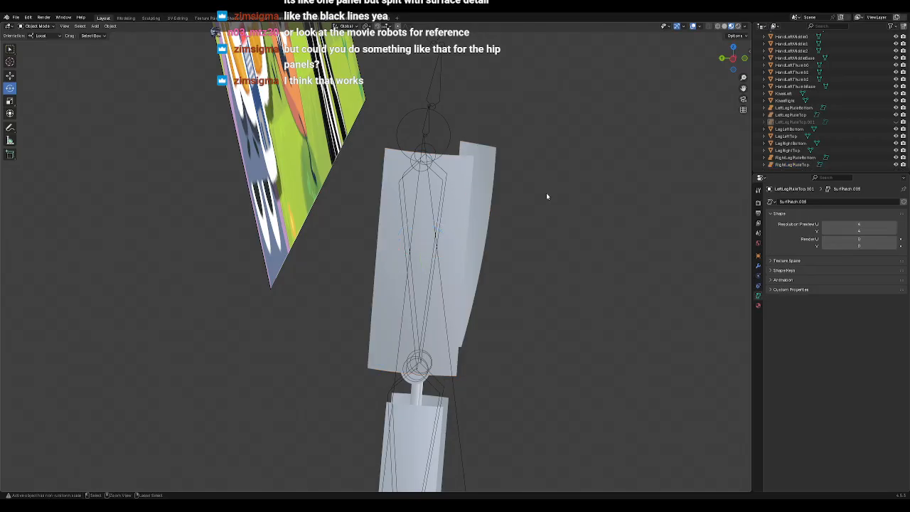
# Step: Hide the LeftLegPlateTop object and save the file
pyautogui.click(788, 116)
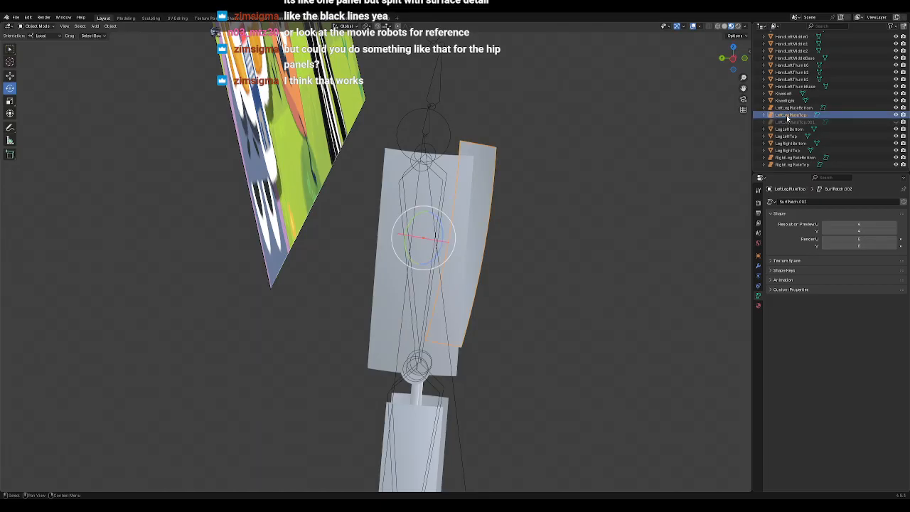
pyautogui.click(895, 115)
pyautogui.moveTo(577, 244); pyautogui.dragTo(599, 233, button='middle')
pyautogui.hotkey('ctrl', 's')
pyautogui.scroll(-5, 595, 231)
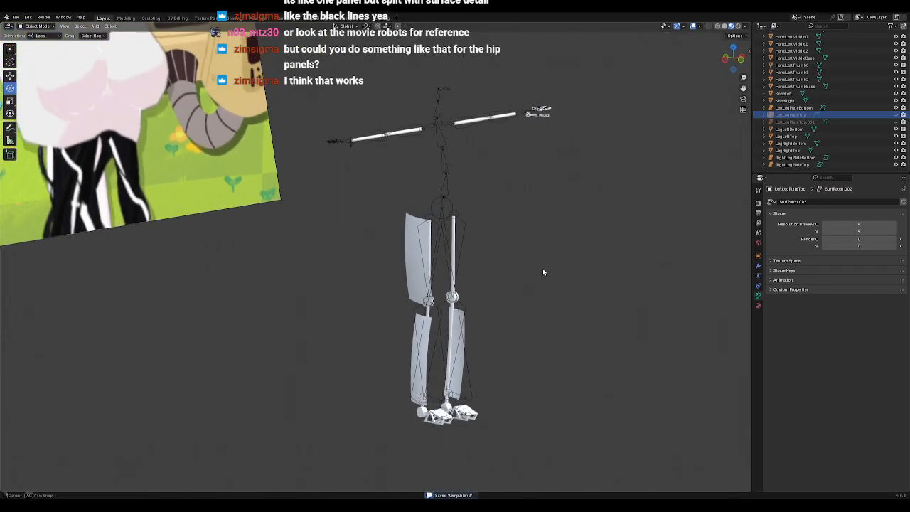
# Step: Select the right thigh plate to bring it into view, and hide the A_Reference image
pyautogui.click(416, 230)
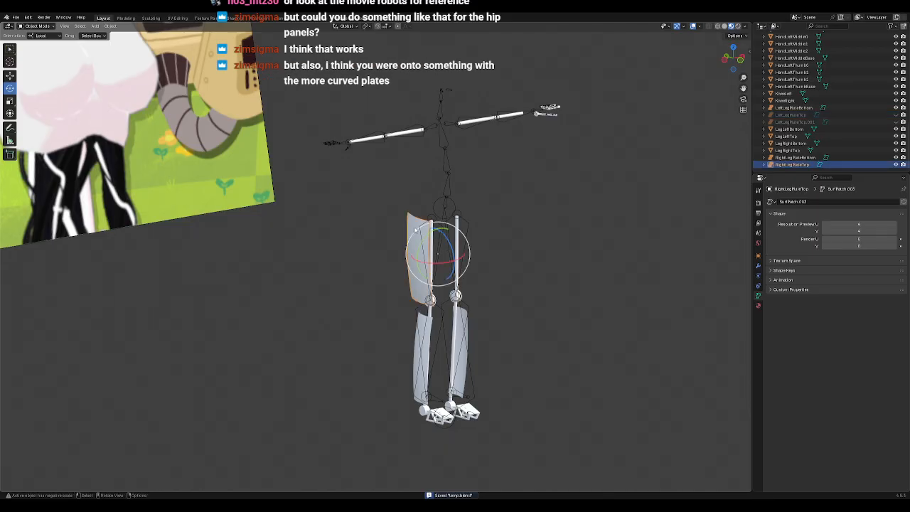
pyautogui.press('KP_Decimal')
pyautogui.scroll(-5, 447, 226)
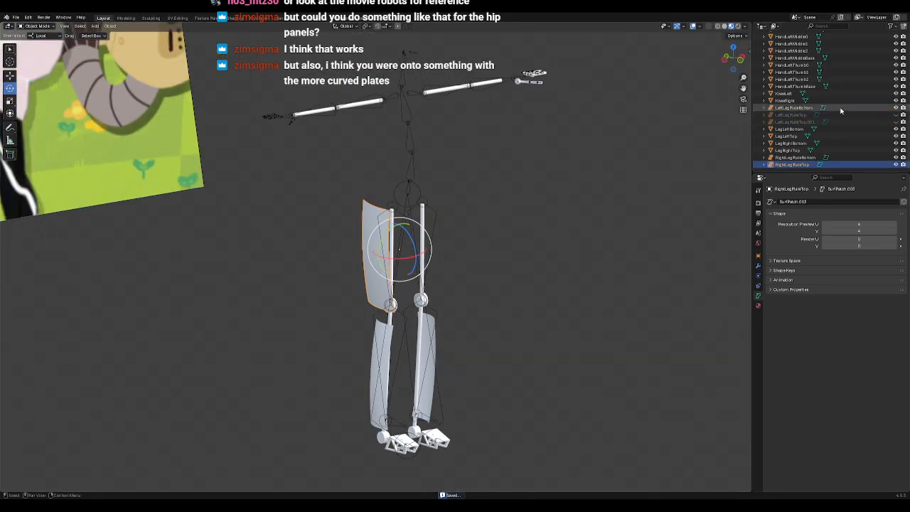
pyautogui.scroll(4, 857, 103)
pyautogui.scroll(6, 856, 100)
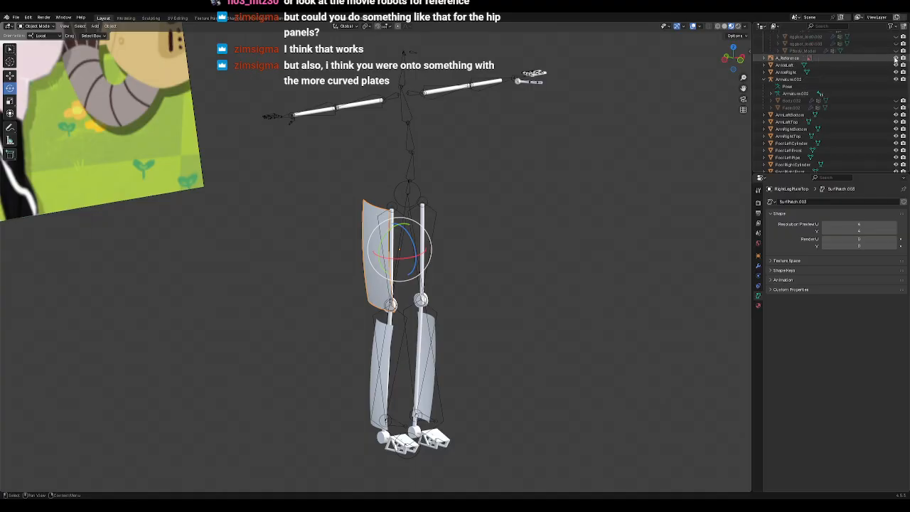
pyautogui.click(895, 59)
# Step: Clear the selection and add a Bezier curve to the scene
pyautogui.moveTo(469, 313); pyautogui.dragTo(470, 308, button='middle')
pyautogui.hotkey('alt', 'a')
pyautogui.press('a')
pyautogui.hotkey('alt', 'a')
pyautogui.hotkey('shift', 'a')
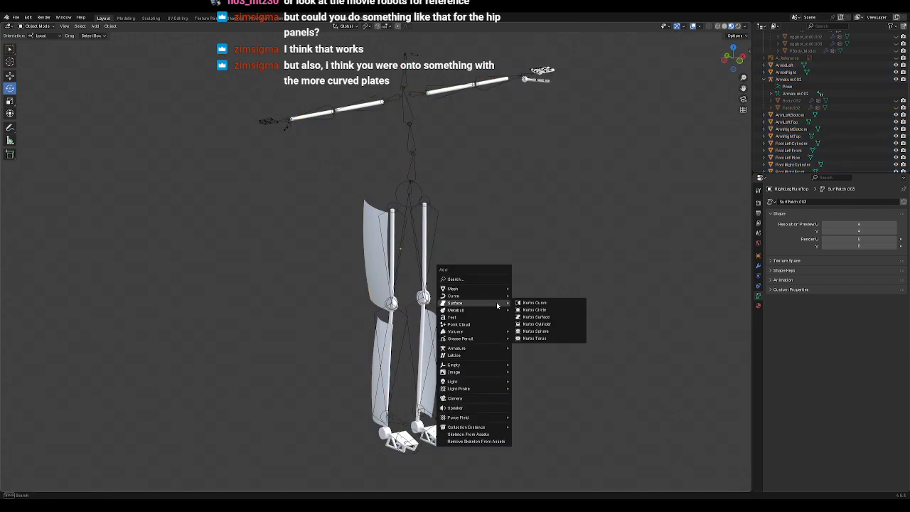
pyautogui.moveTo(490, 296)
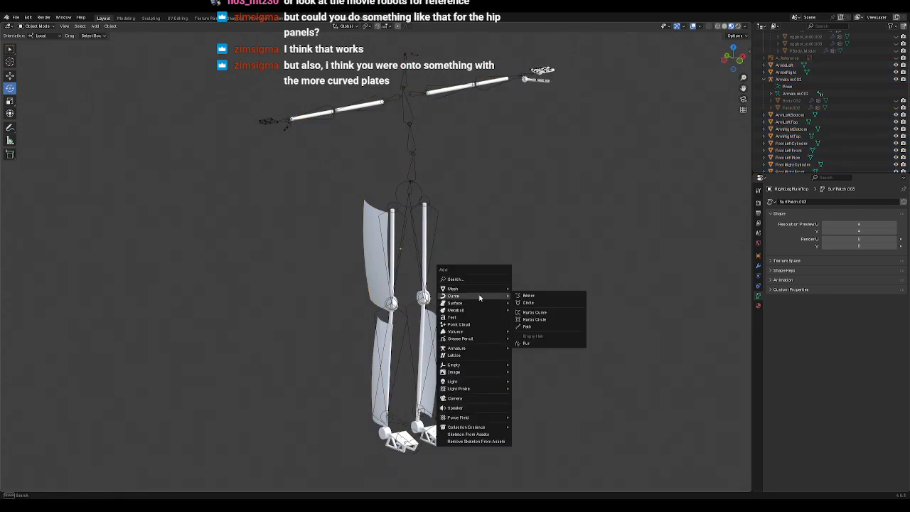
pyautogui.click(537, 298)
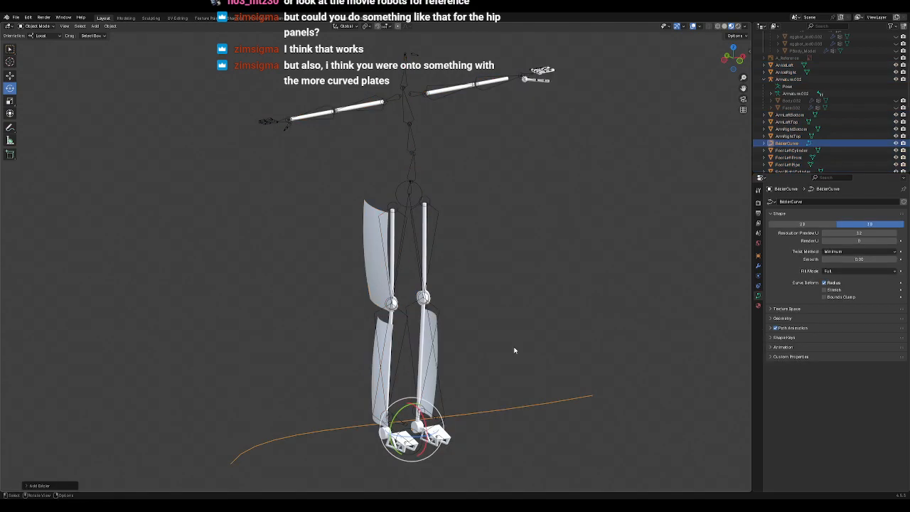
# Step: Move the Bezier curve up to thigh height and over onto the right thigh plate, aligning it in front and side views
pyautogui.click(11, 77)
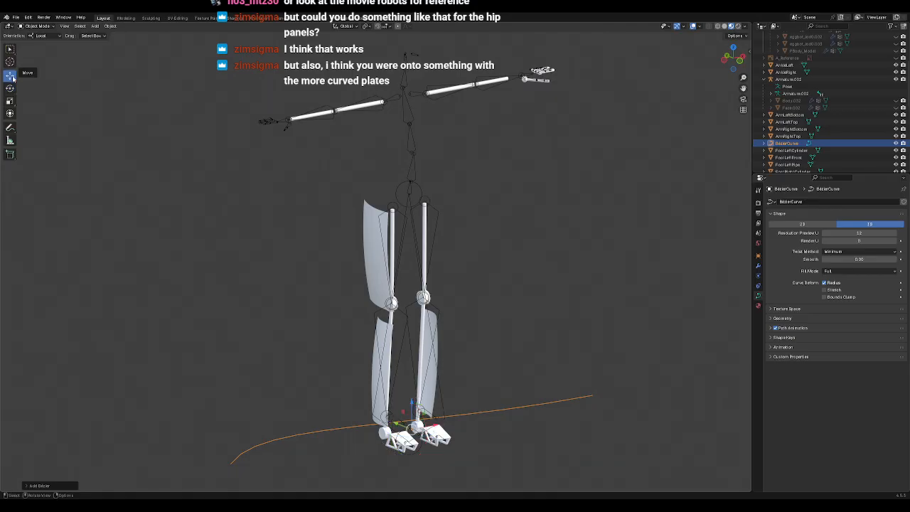
pyautogui.moveTo(411, 404); pyautogui.dragTo(418, 246)
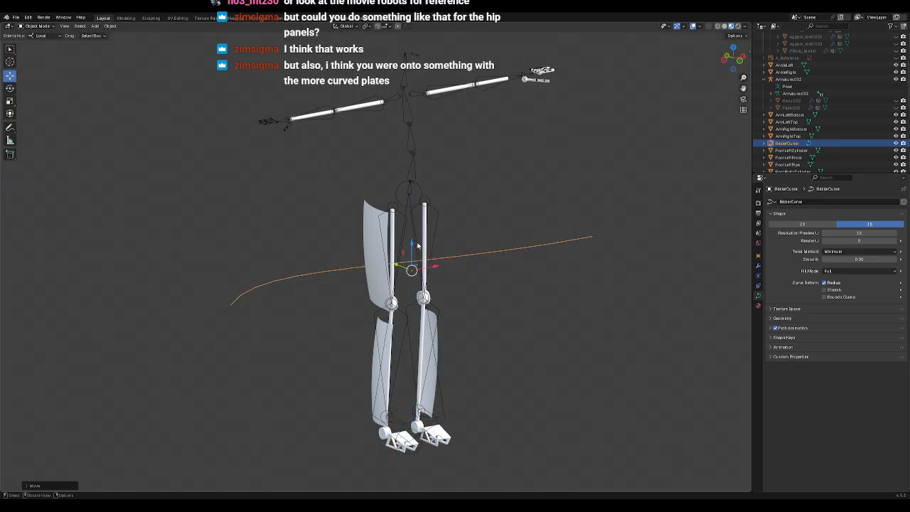
pyautogui.press('KP_1')
pyautogui.moveTo(463, 278); pyautogui.dragTo(383, 227)
pyautogui.press('KP_3')
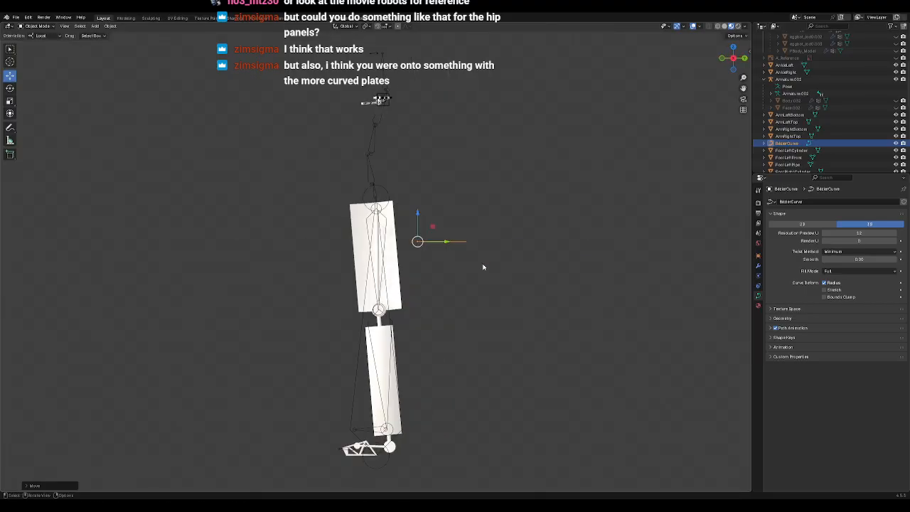
pyautogui.moveTo(445, 245); pyautogui.dragTo(402, 244)
# Step: Rotate the Bezier curve about -98° around Y to follow the thigh plate's slope, and shift it forward along Y
pyautogui.press('KP_1')
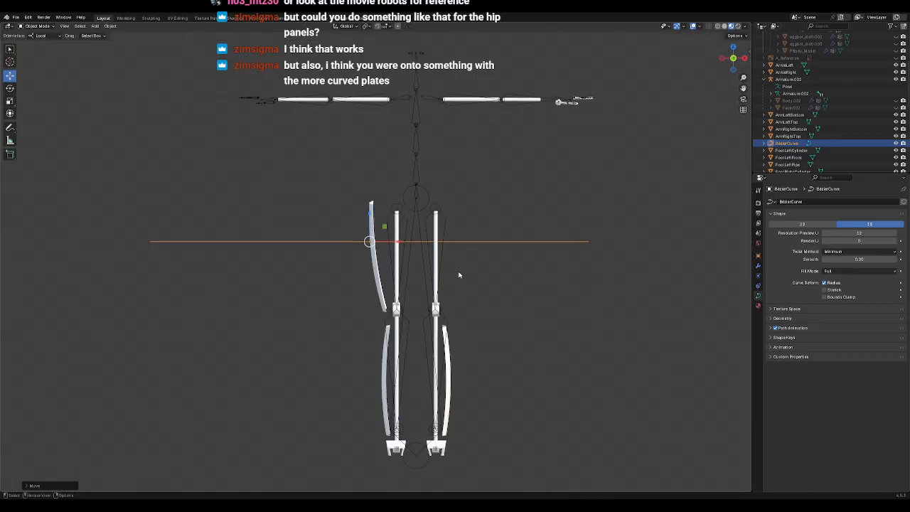
pyautogui.click(10, 87)
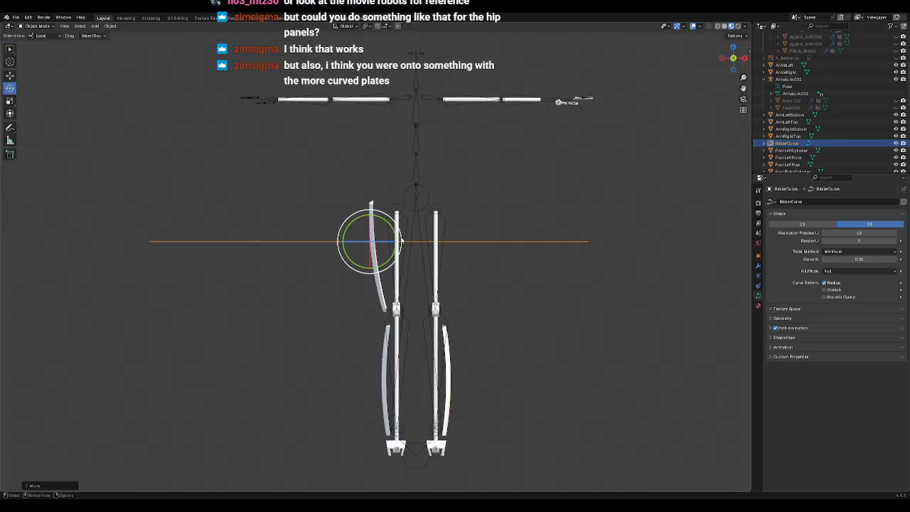
pyautogui.moveTo(391, 227); pyautogui.dragTo(315, 197)
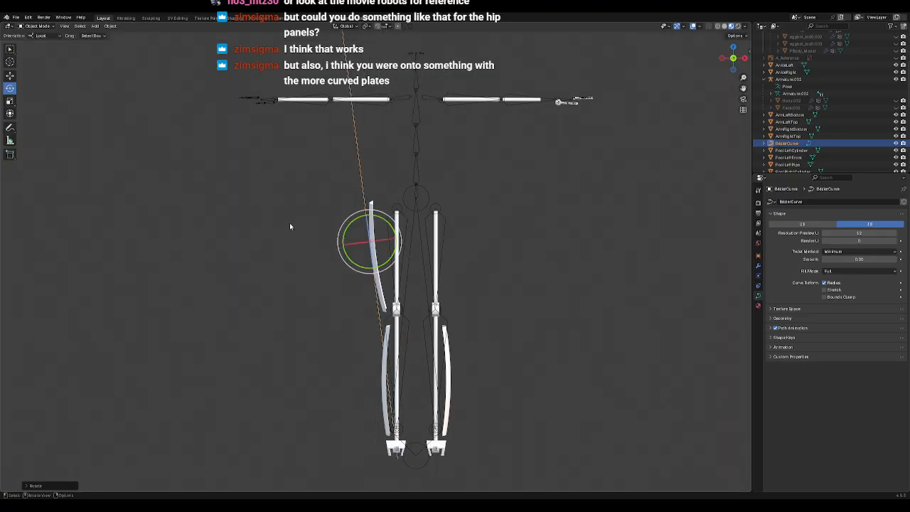
pyautogui.press('KP_3')
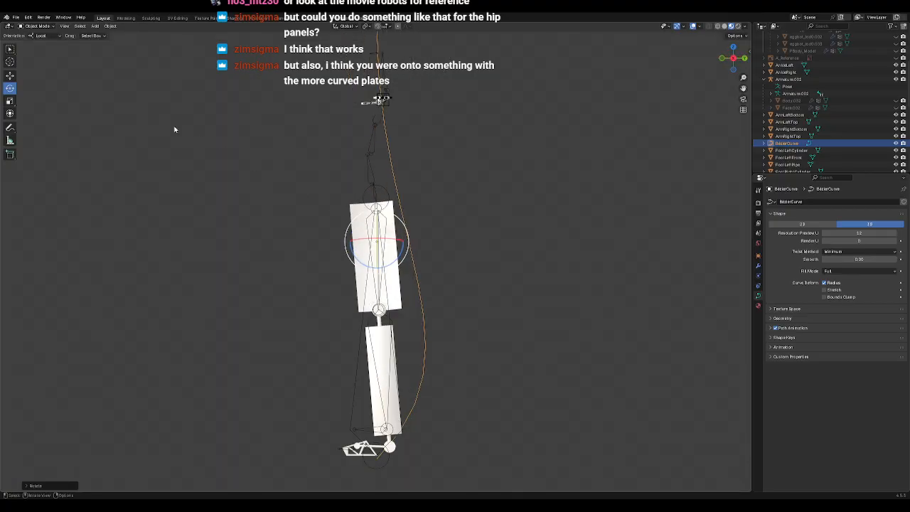
pyautogui.click(10, 76)
pyautogui.moveTo(406, 243); pyautogui.dragTo(376, 243)
# Step: In Edit Mode, move the curve's lower control point up to the knee and its upper point down to the thigh plate's top edge
pyautogui.click(40, 26)
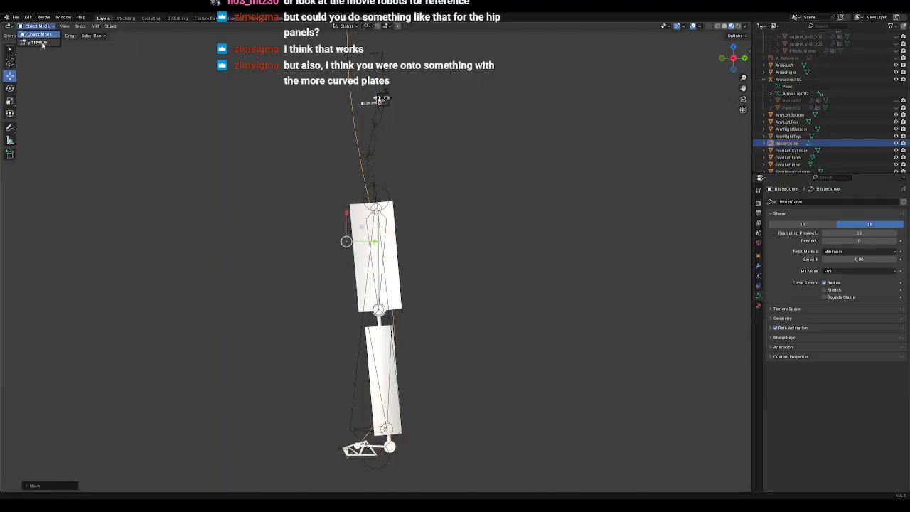
pyautogui.click(42, 43)
pyautogui.scroll(-2, 345, 246)
pyautogui.moveTo(335, 376); pyautogui.dragTo(367, 415)
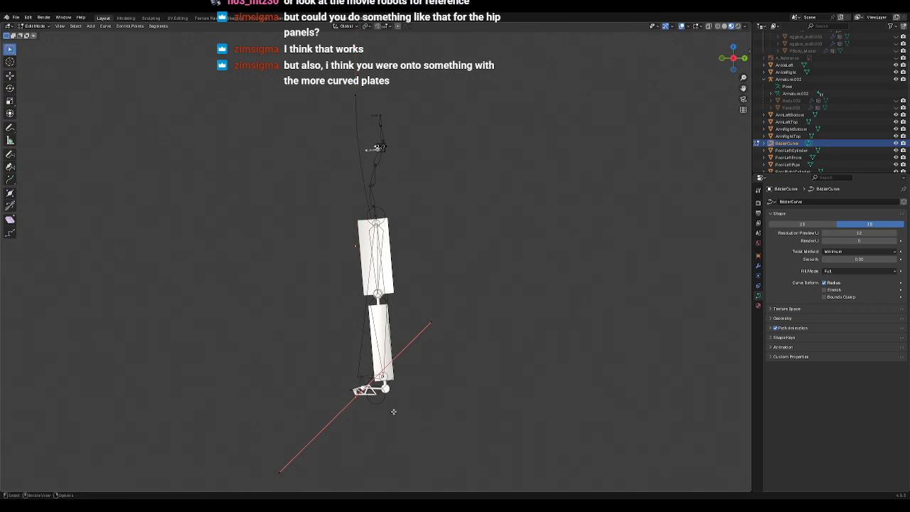
pyautogui.click(11, 77)
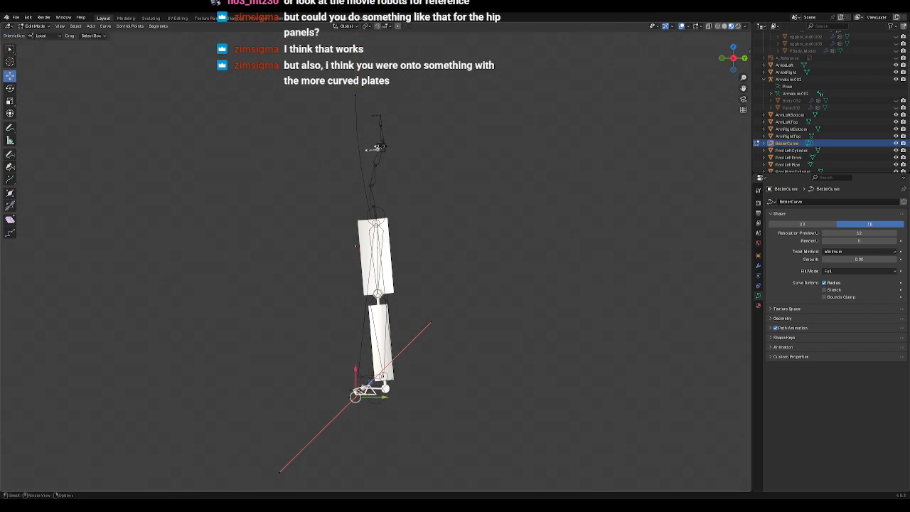
pyautogui.moveTo(370, 382); pyautogui.dragTo(392, 278)
pyautogui.click(356, 96)
pyautogui.moveTo(371, 80); pyautogui.dragTo(388, 205)
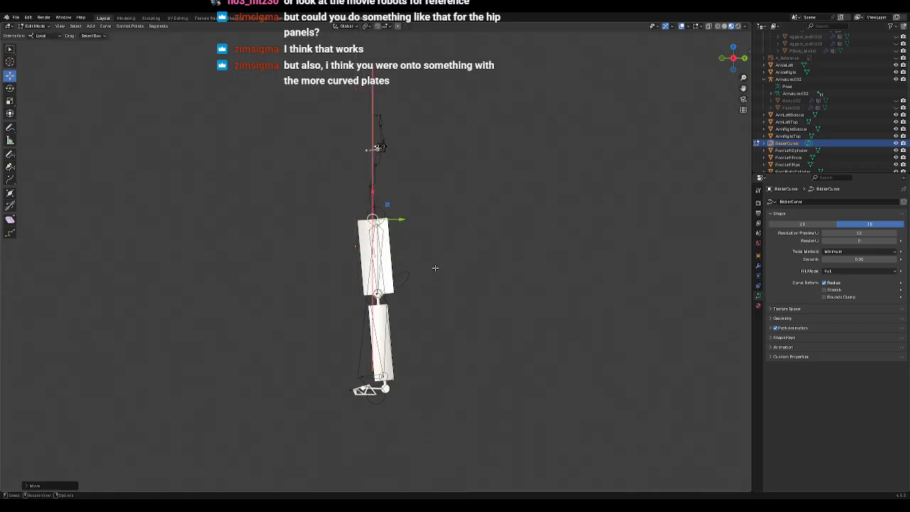
# Step: Pull both handles of the curve's upper control point in close to the thigh plate, angling them diagonally
pyautogui.click(373, 64)
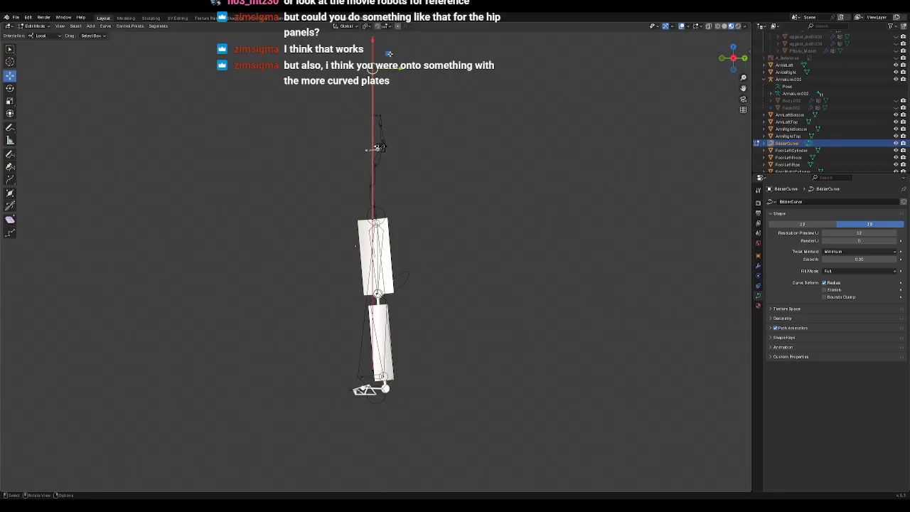
pyautogui.press('g')
pyautogui.press('y')
pyautogui.moveTo(417, 180); pyautogui.dragTo(391, 201)
pyautogui.moveTo(263, 343); pyautogui.dragTo(339, 383)
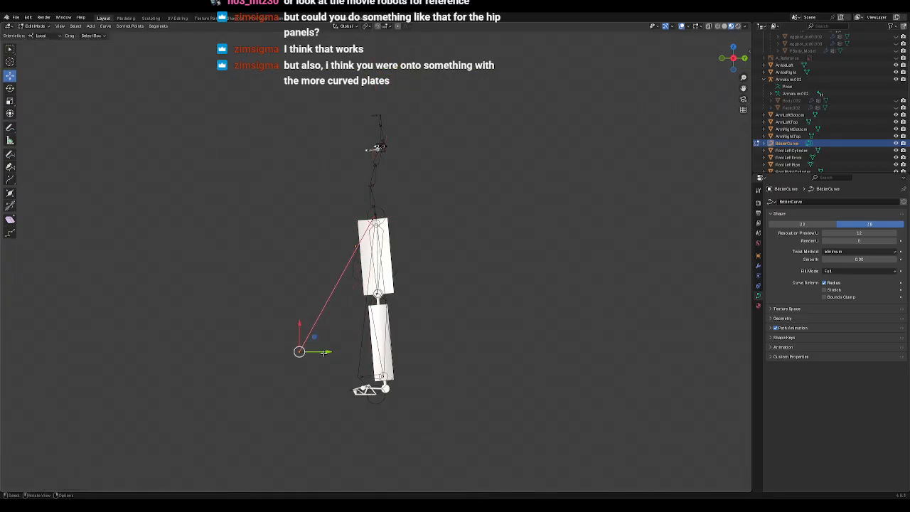
pyautogui.moveTo(315, 340); pyautogui.dragTo(366, 230)
pyautogui.scroll(5, 420, 258)
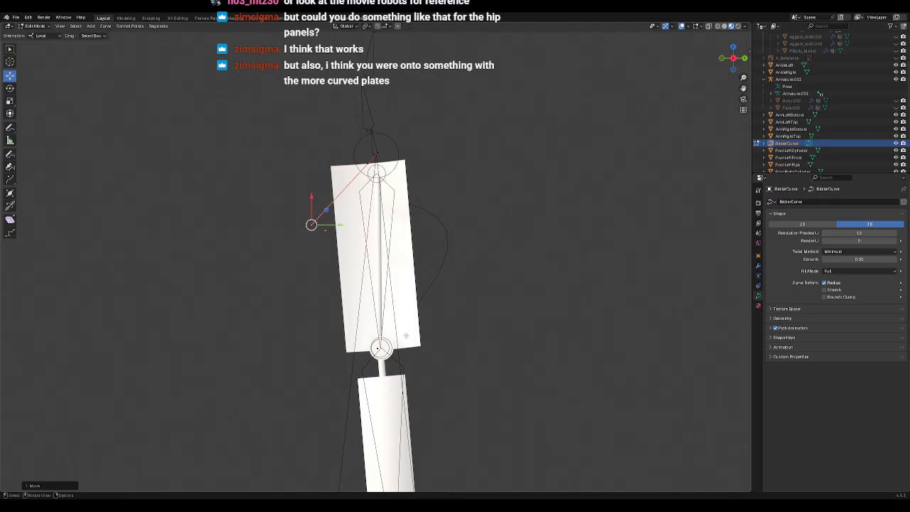
# Step: Shorten both handles of the curve's lower control point at the knee to form a gentle S-bend across the plate
pyautogui.click(380, 348)
pyautogui.scroll(-3, 440, 356)
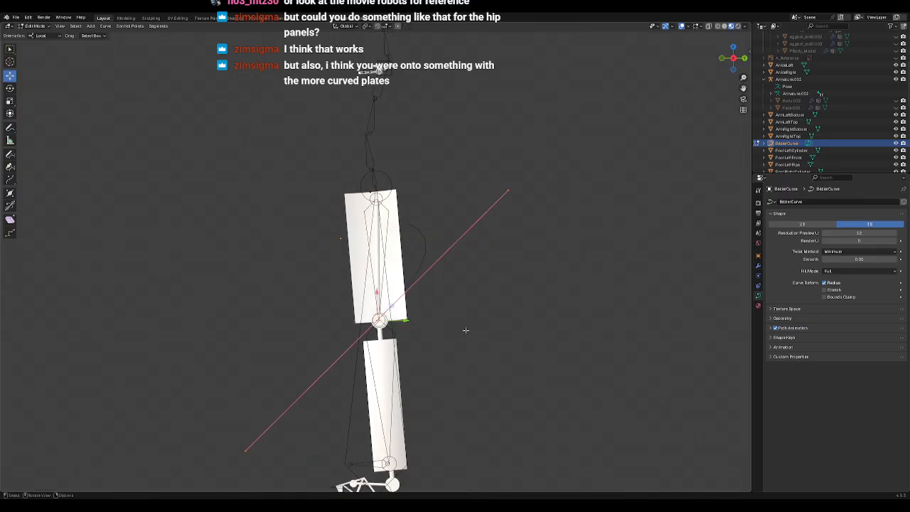
pyautogui.click(266, 418)
pyautogui.moveTo(282, 403); pyautogui.dragTo(369, 306)
pyautogui.click(518, 242)
pyautogui.moveTo(533, 228); pyautogui.dragTo(433, 255)
# Step: Give the Bezier curve a round bevel with a depth of 0.01 m
pyautogui.moveTo(425, 288); pyautogui.dragTo(571, 305, button='middle')
pyautogui.scroll(4, 571, 305)
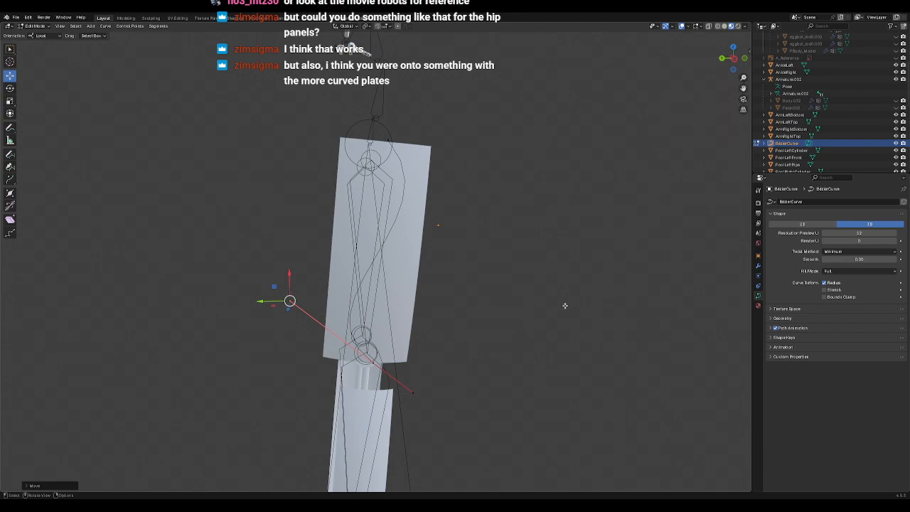
pyautogui.moveTo(534, 337); pyautogui.dragTo(464, 320, button='middle')
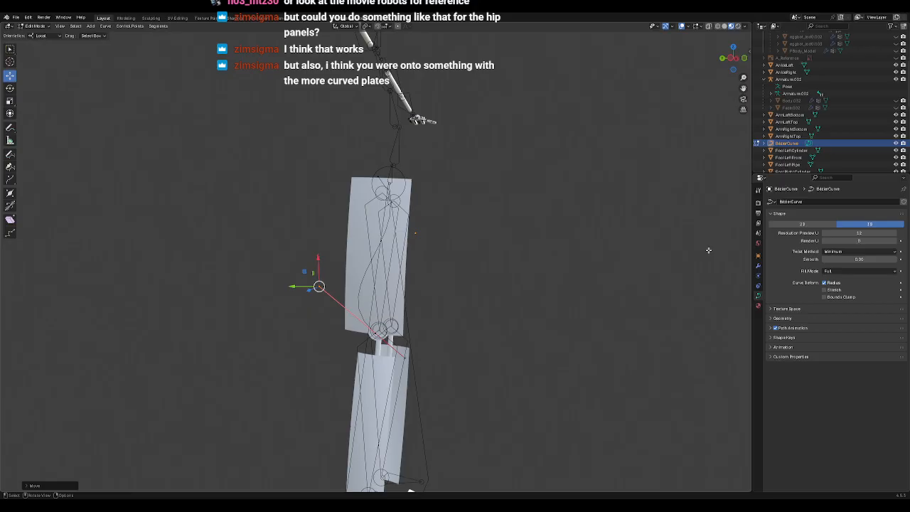
pyautogui.click(758, 256)
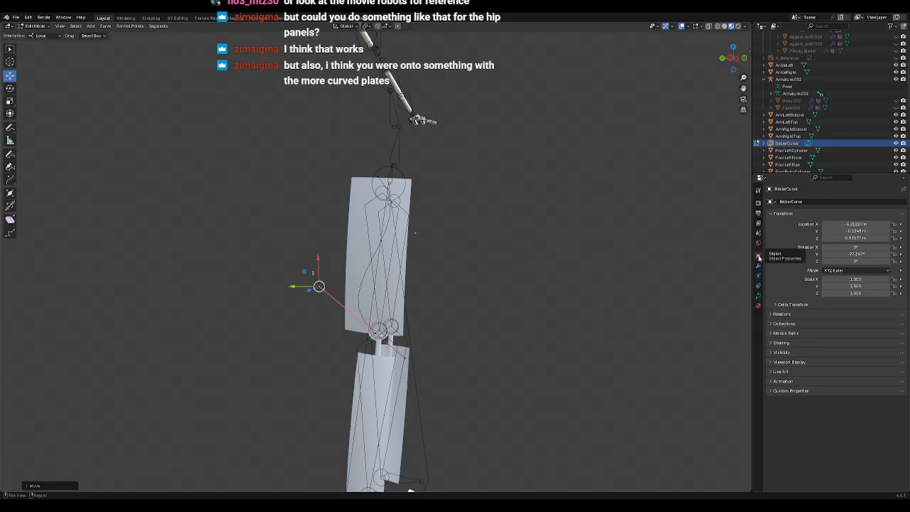
pyautogui.click(758, 295)
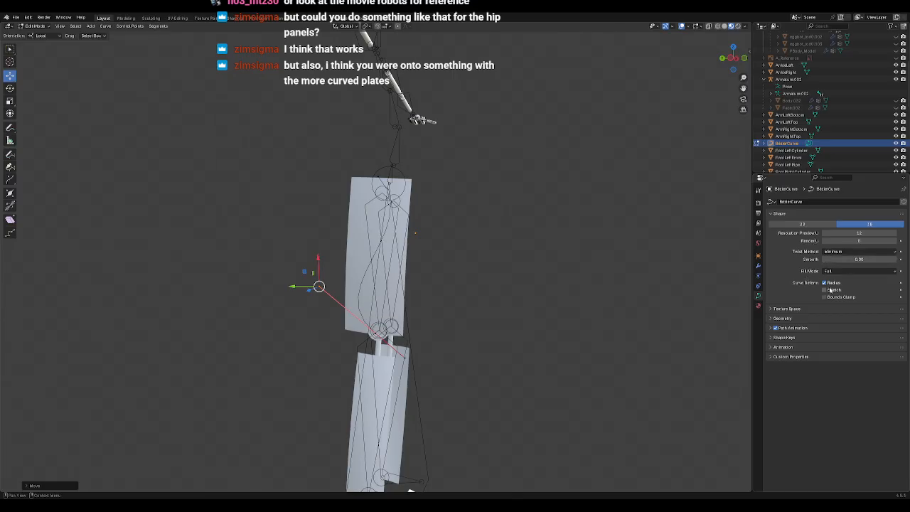
pyautogui.click(780, 309)
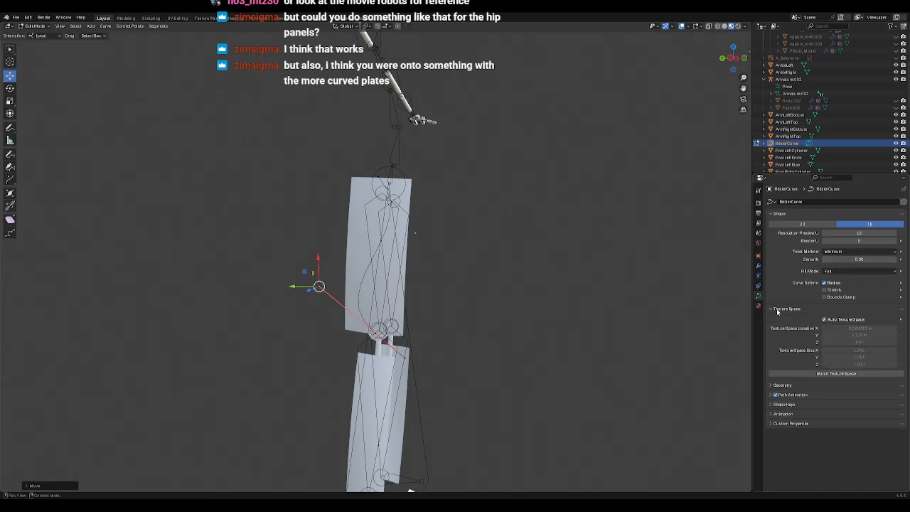
pyautogui.click(778, 309)
pyautogui.click(782, 318)
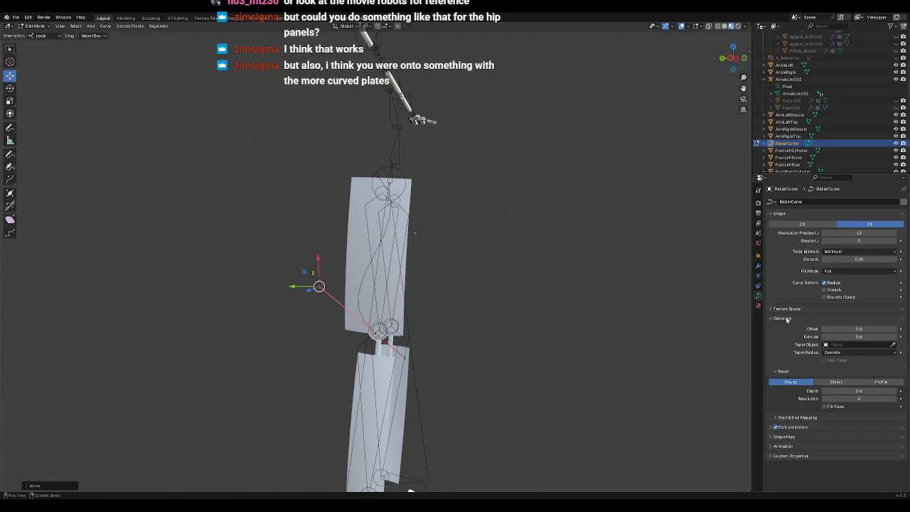
pyautogui.click(895, 391)
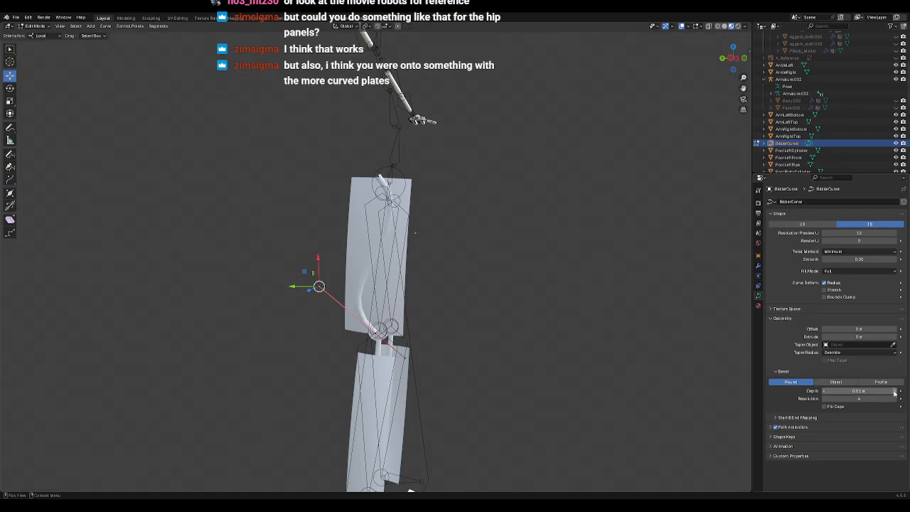
# Step: Select the curve's upper control point and examine how the bevelled curve sits against the thigh plate from front, side and angled views
pyautogui.moveTo(502, 339); pyautogui.dragTo(520, 345, button='middle')
pyautogui.moveTo(493, 310); pyautogui.dragTo(449, 319, button='middle')
pyautogui.moveTo(346, 181); pyautogui.dragTo(370, 193)
pyautogui.press('KP_1')
pyautogui.press('KP_3')
pyautogui.press('KP_1')
pyautogui.press('KP_3')
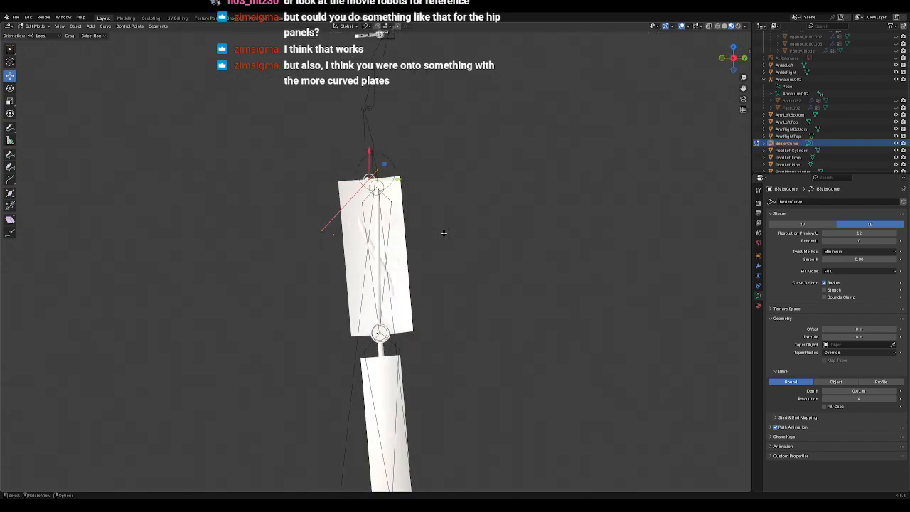
pyautogui.press('KP_6')
pyautogui.press('KP_6')
pyautogui.press('KP_6')
pyautogui.press('KP_6')
pyautogui.press('KP_6')
pyautogui.press('KP_6')
pyautogui.press('KP_6')
pyautogui.press('KP_6')
pyautogui.press('KP_6')
pyautogui.press('KP_6')
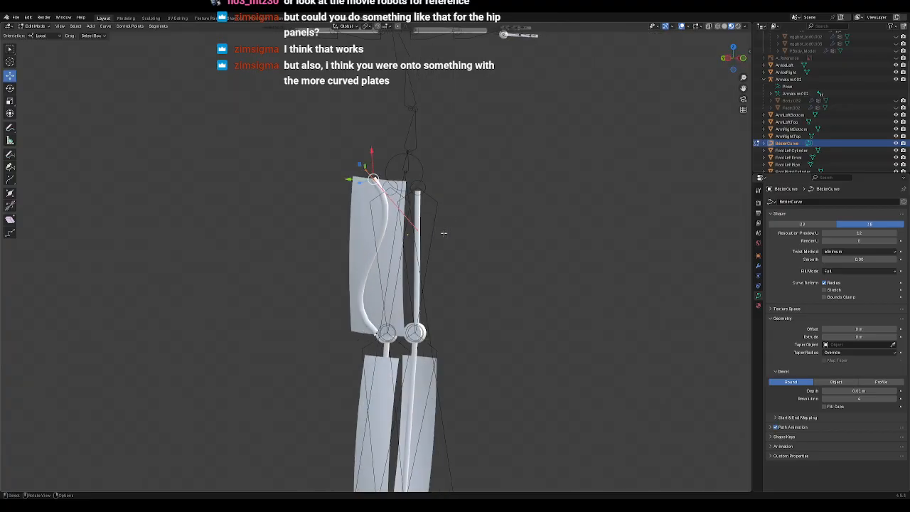
# Step: Move the curve's upper control point beyond the thigh plate's upper front corner and swing its lower handle back across the plate
pyautogui.press('KP_6')
pyautogui.press('KP_6')
pyautogui.scroll(4, 451, 234)
pyautogui.keyDown('shift'); pyautogui.moveTo(445, 225); pyautogui.dragTo(469, 297, button='middle'); pyautogui.keyUp('shift')
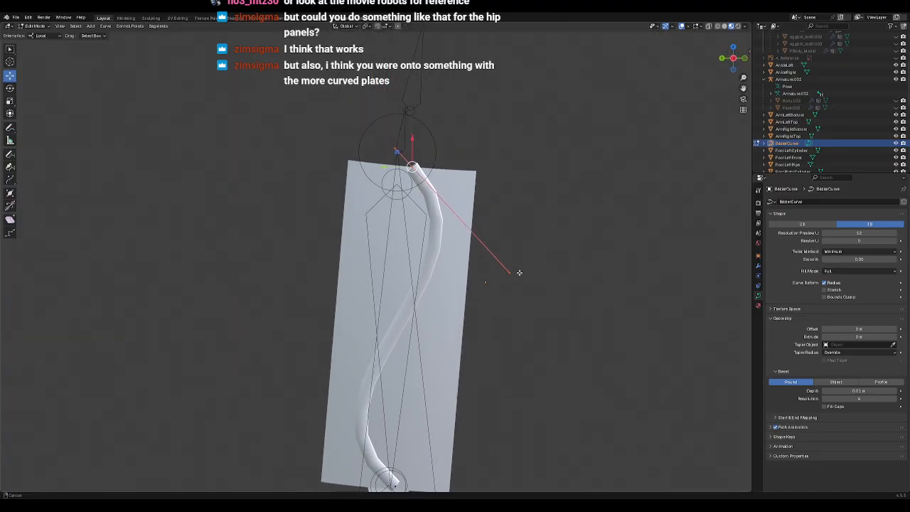
pyautogui.moveTo(398, 151); pyautogui.dragTo(438, 140)
pyautogui.moveTo(563, 232); pyautogui.dragTo(338, 209)
pyautogui.click(455, 155)
pyautogui.moveTo(439, 140); pyautogui.dragTo(484, 140)
# Step: Flip the lower control point's handles and move the point up from the knee to just beyond the plate's rear edge
pyautogui.scroll(-2, 477, 314)
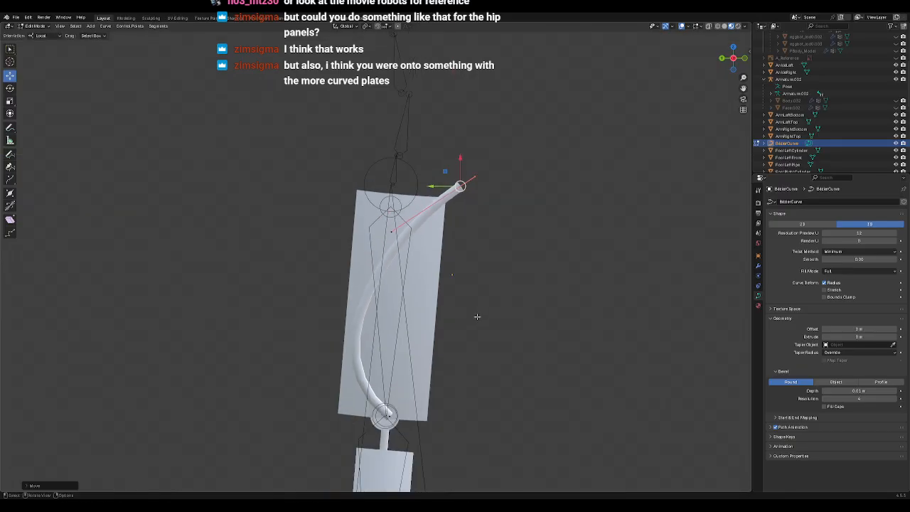
pyautogui.keyDown('shift'); pyautogui.moveTo(478, 313); pyautogui.dragTo(477, 250, button='middle'); pyautogui.keyUp('shift')
pyautogui.scroll(1, 476, 260)
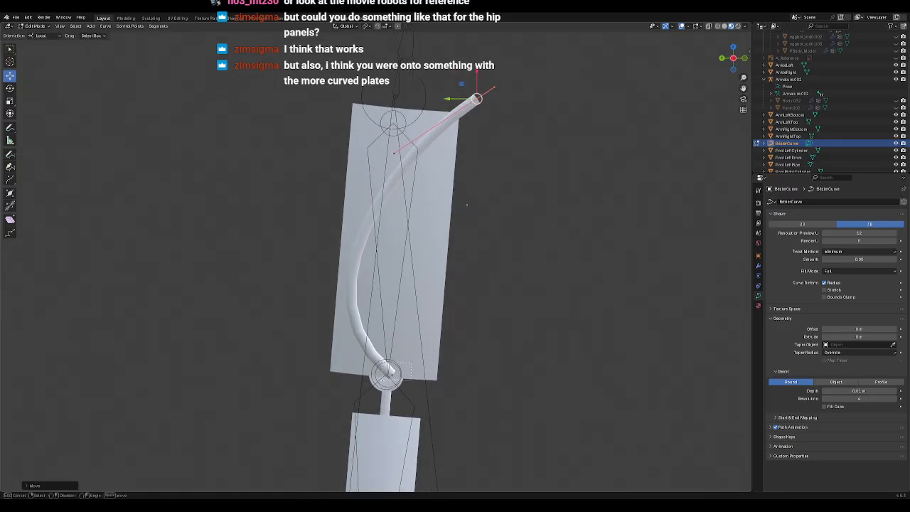
pyautogui.click(391, 372)
pyautogui.click(444, 415)
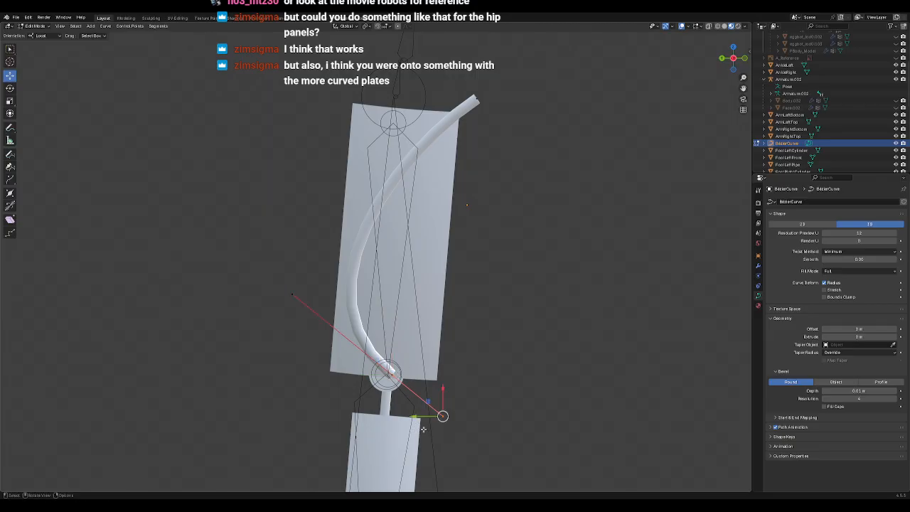
pyautogui.moveTo(427, 402); pyautogui.dragTo(321, 371)
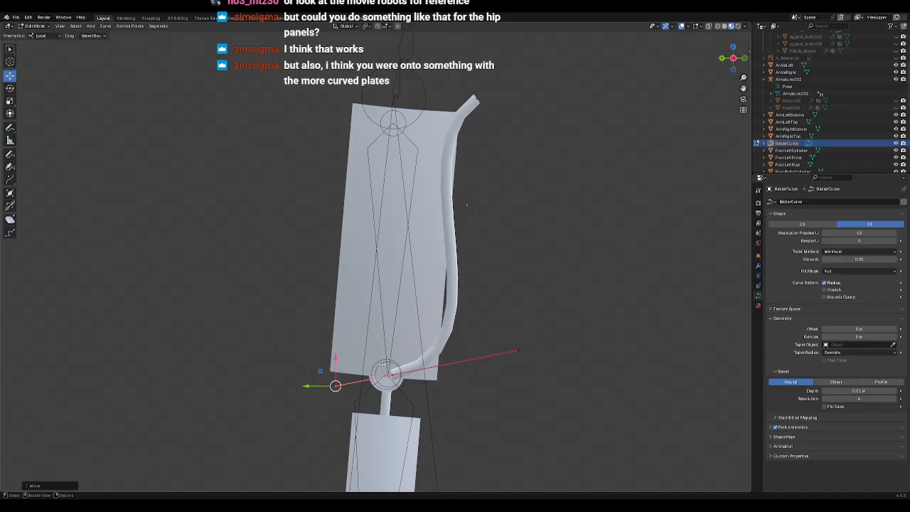
pyautogui.click(414, 376)
pyautogui.moveTo(377, 361); pyautogui.dragTo(300, 286)
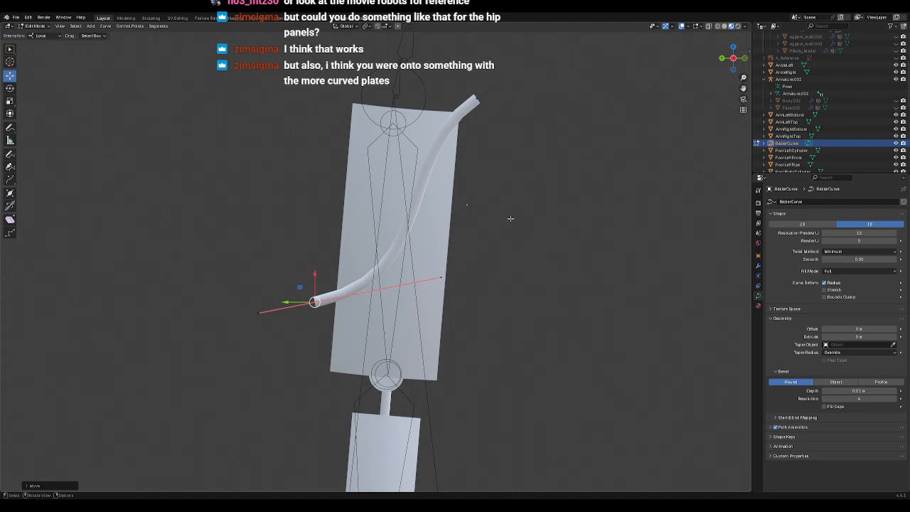
# Step: Shift the curve's lower and upper control points inward so both ends sit against the thigh plate in the front view
pyautogui.moveTo(506, 230); pyautogui.dragTo(427, 235, button='middle')
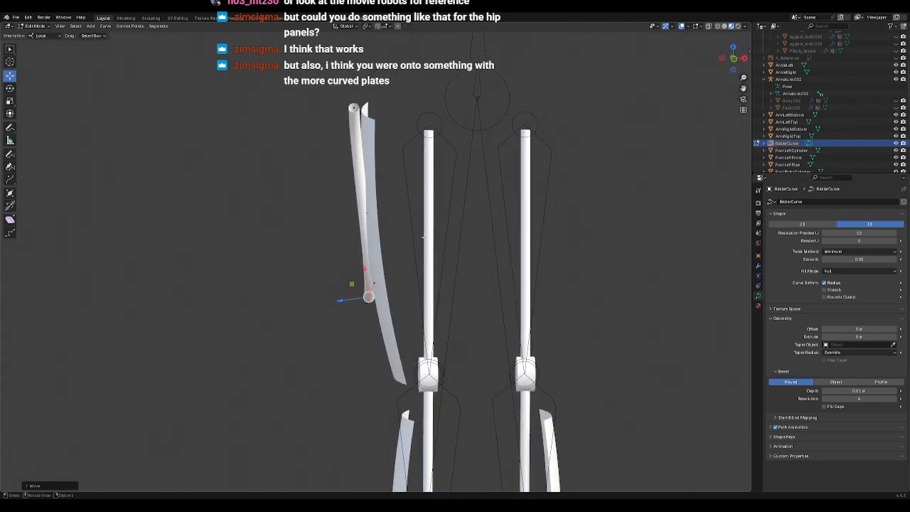
pyautogui.moveTo(338, 300); pyautogui.dragTo(347, 299)
pyautogui.click(355, 108)
pyautogui.moveTo(325, 112); pyautogui.dragTo(337, 108)
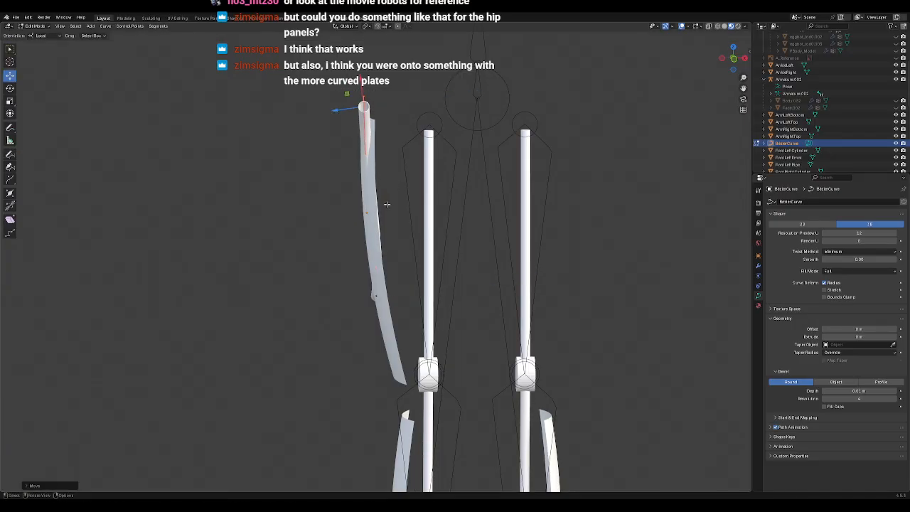
# Step: Set the curve's bevel depth to 0.03 m and slightly lengthen the upper control point's handles by scaling them
pyautogui.moveTo(390, 211); pyautogui.dragTo(470, 213, button='middle')
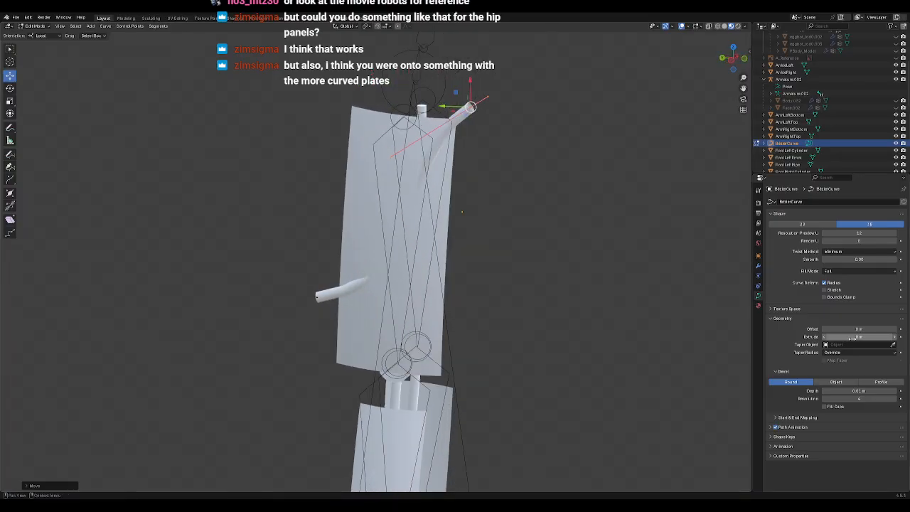
pyautogui.moveTo(832, 392); pyautogui.dragTo(863, 392)
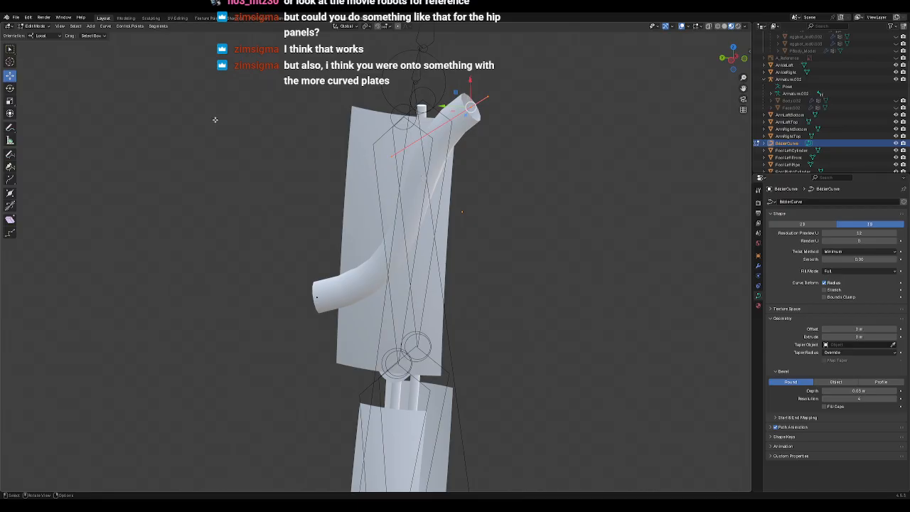
pyautogui.click(10, 100)
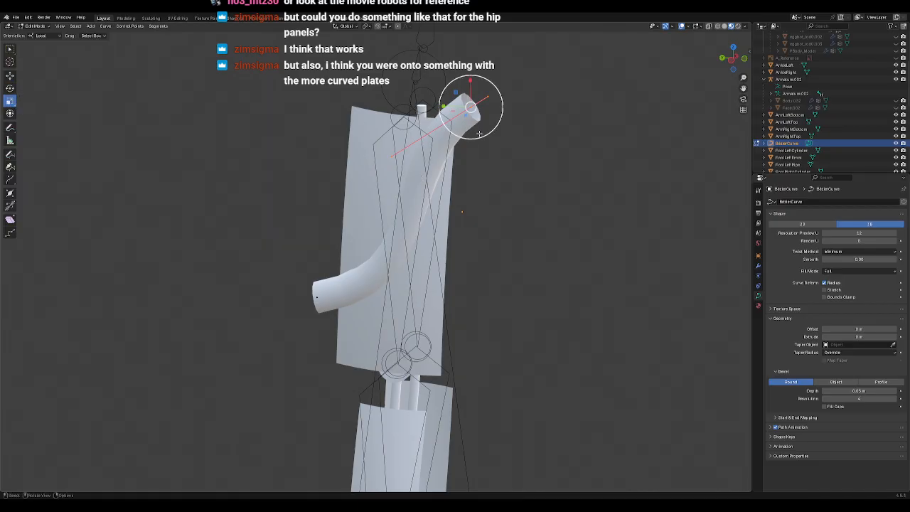
pyautogui.moveTo(481, 137); pyautogui.dragTo(489, 146)
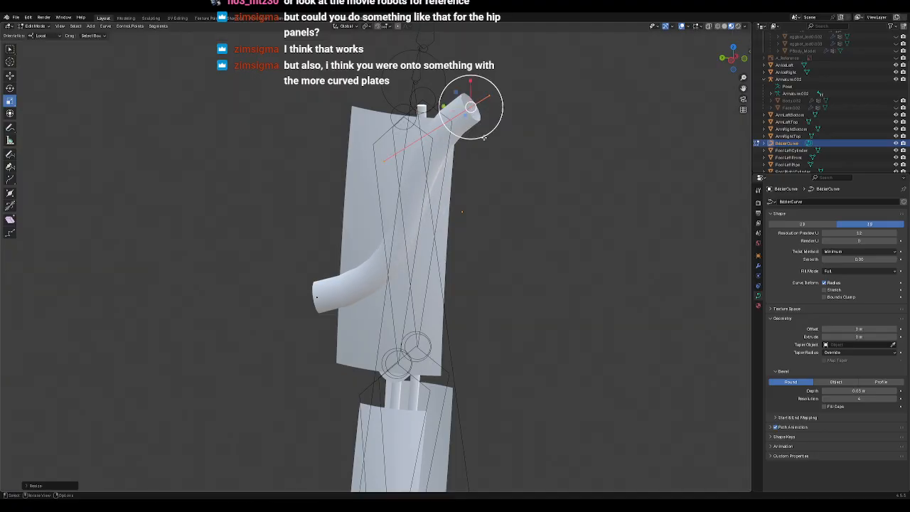
pyautogui.moveTo(500, 162); pyautogui.dragTo(443, 201, button='middle')
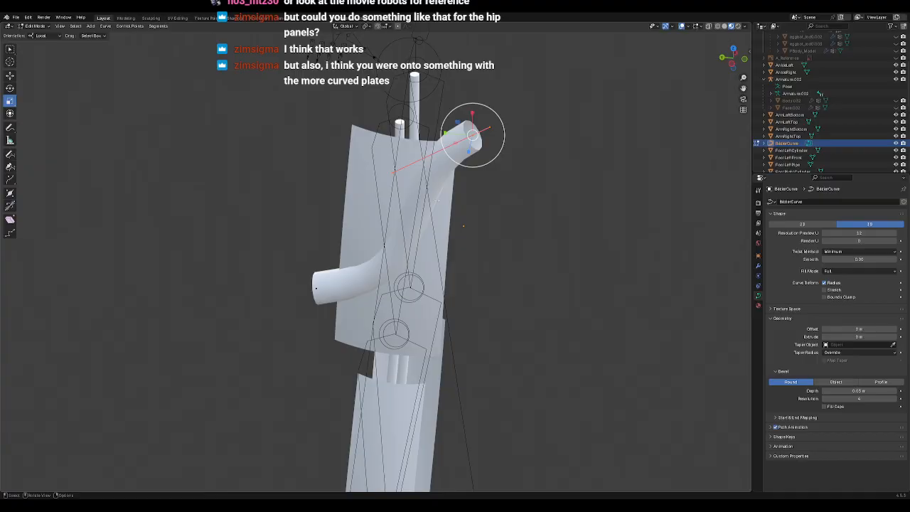
# Step: Return to Object Mode and convert the bevelled Bezier curve to a mesh
pyautogui.click(36, 25)
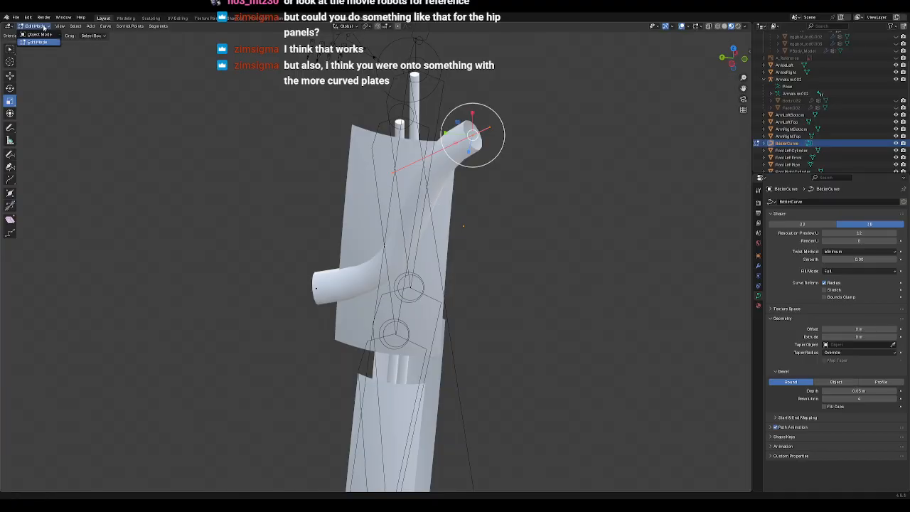
pyautogui.click(37, 35)
pyautogui.rightClick(487, 174)
pyautogui.moveTo(498, 182)
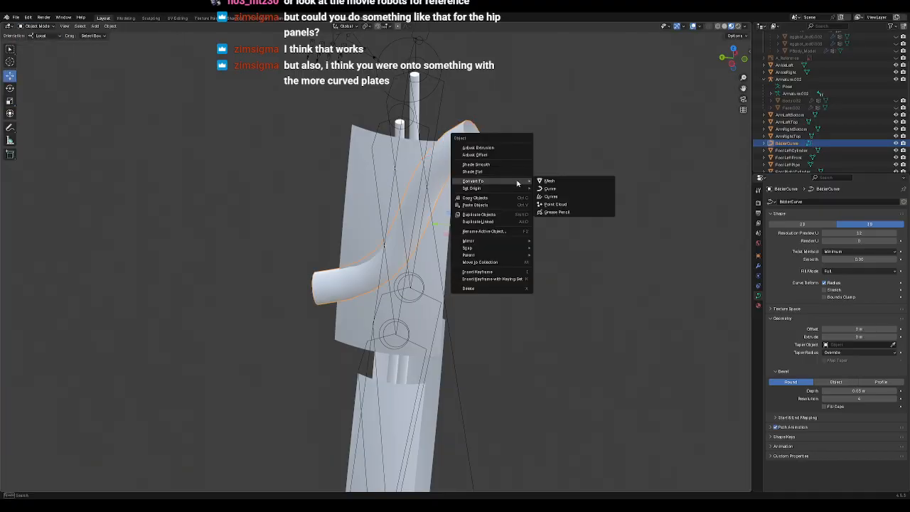
pyautogui.click(553, 192)
# Step: Scale the tube mesh slightly thinner along its local Z axis, adjusting its proportions from the front and side
pyautogui.click(10, 100)
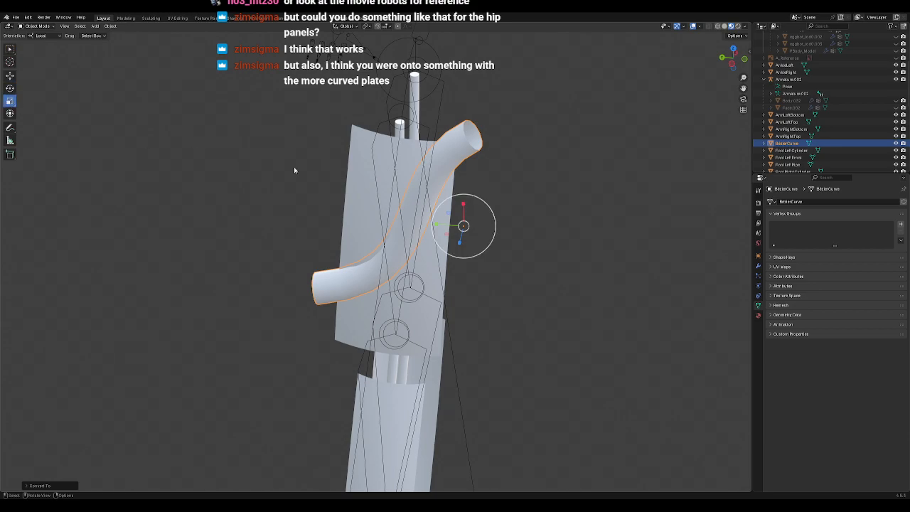
pyautogui.press('KP_1')
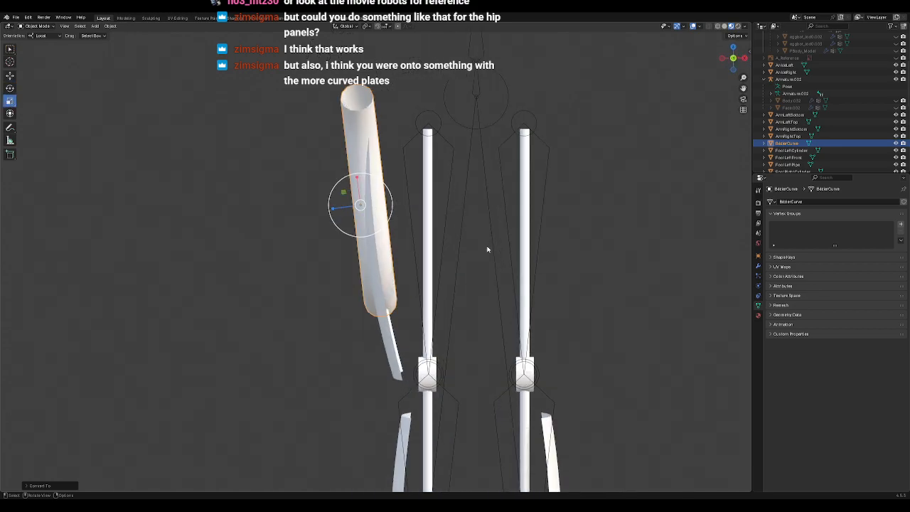
pyautogui.moveTo(333, 211); pyautogui.dragTo(340, 217)
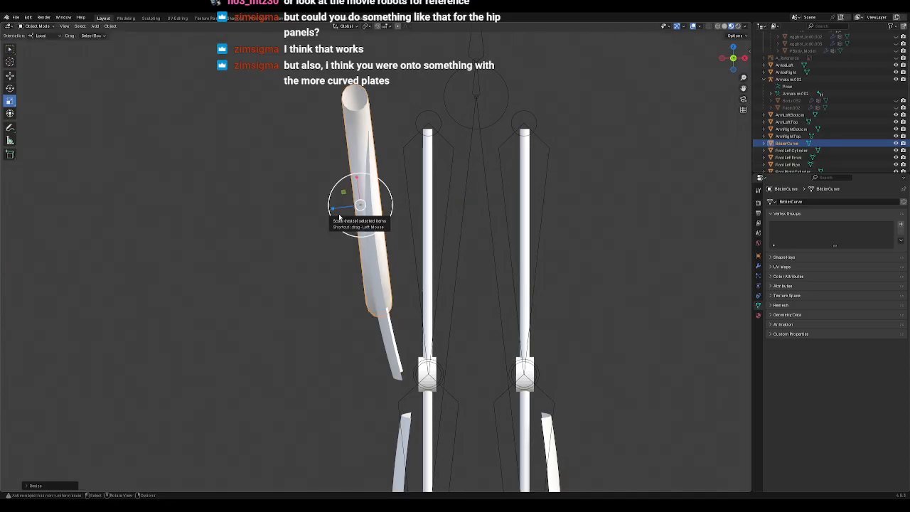
pyautogui.press('KP_3')
pyautogui.moveTo(312, 206)
pyautogui.mouseDown()
pyautogui.moveTo(323, 204)
pyautogui.moveTo(312, 208)
pyautogui.mouseUp()
pyautogui.moveTo(284, 181); pyautogui.dragTo(283, 186)
pyautogui.click(284, 188)
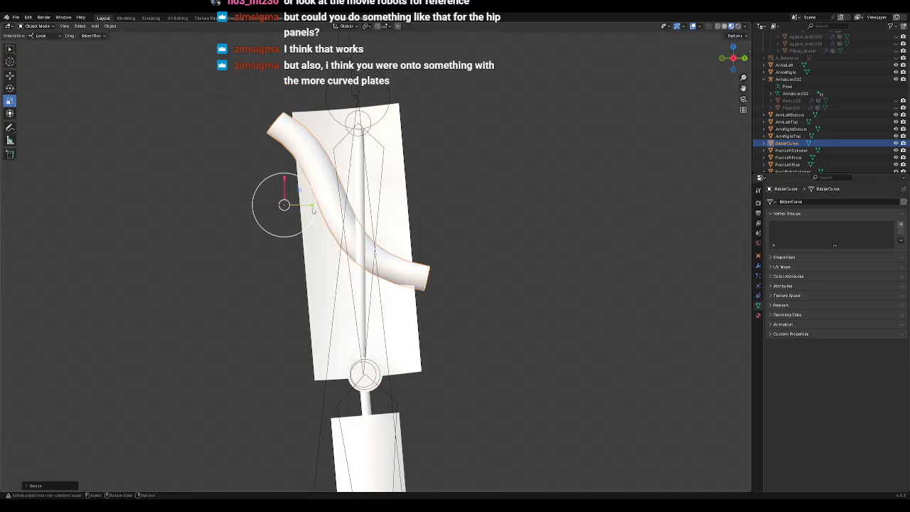
# Step: In Edit Mode, select the edge loop around the tube's open upper end and close it with Convex Hull
pyautogui.moveTo(321, 288); pyautogui.dragTo(410, 288, button='middle')
pyautogui.moveTo(455, 236); pyautogui.dragTo(442, 270, button='middle')
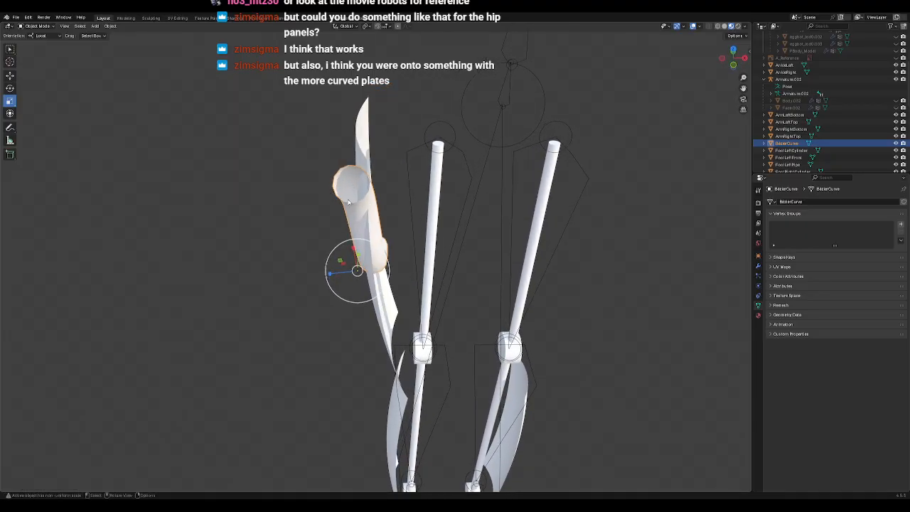
pyautogui.click(42, 27)
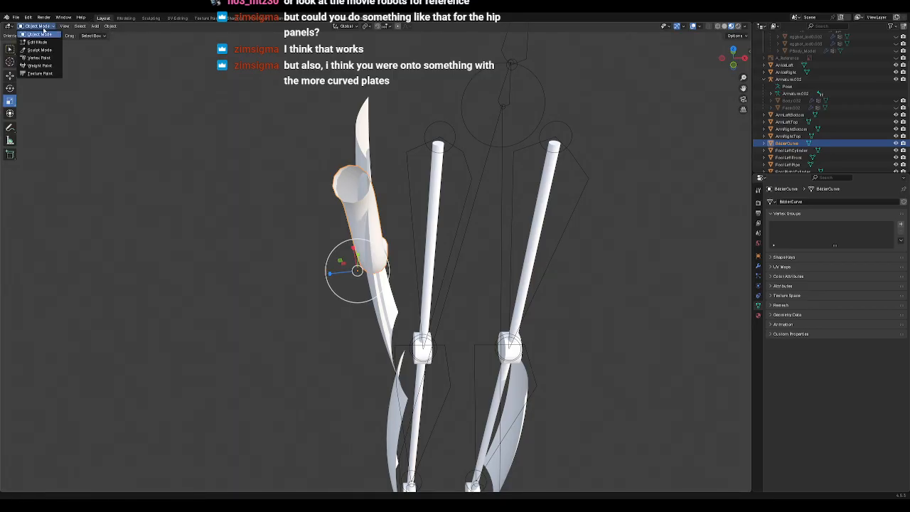
pyautogui.click(42, 41)
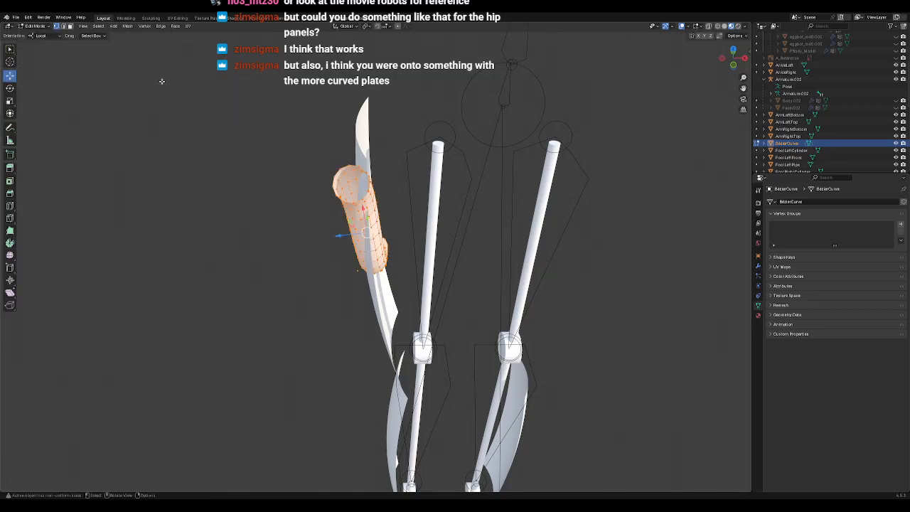
pyautogui.hotkey('alt', 'a')
pyautogui.keyDown('ctrl'); pyautogui.click(338, 172); pyautogui.keyUp('ctrl')
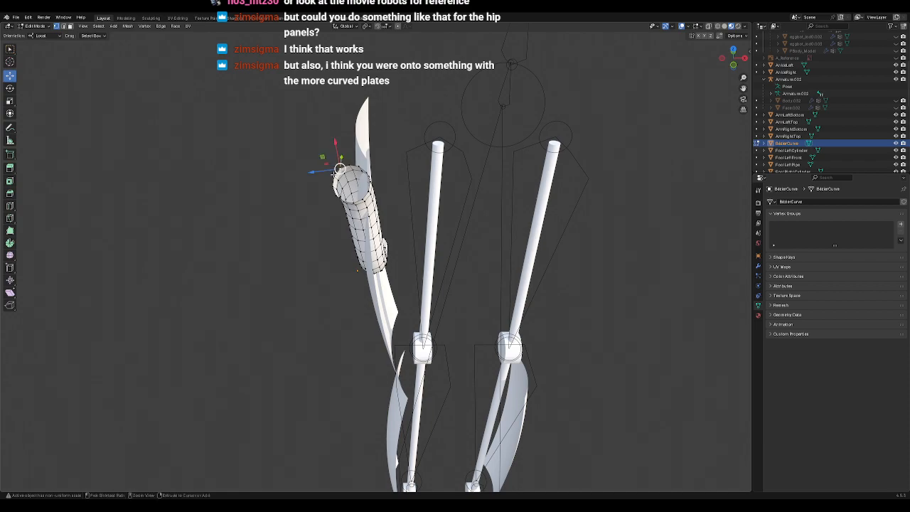
pyautogui.click(126, 26)
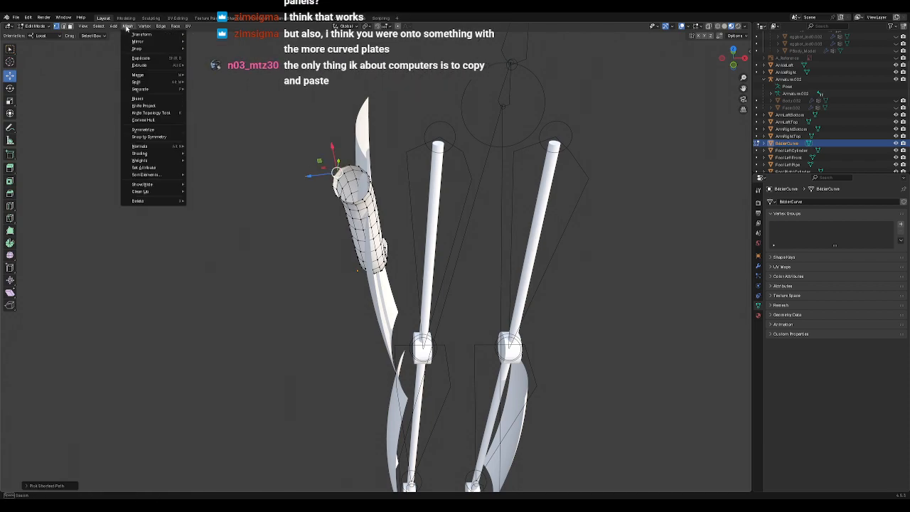
pyautogui.moveTo(113, 29)
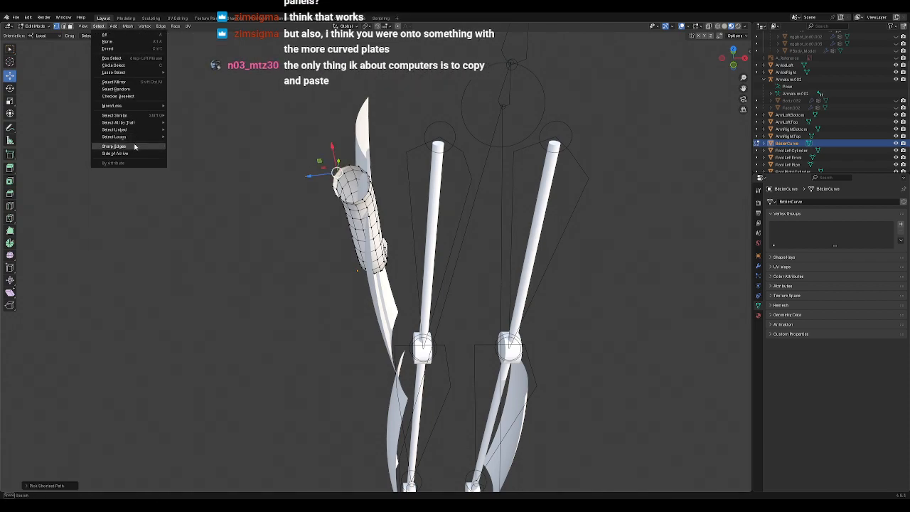
pyautogui.moveTo(127, 138)
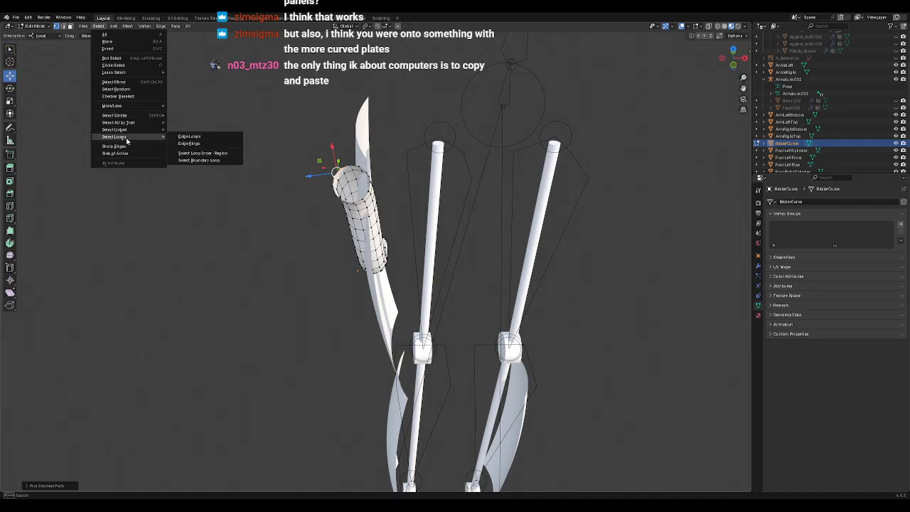
pyautogui.click(194, 136)
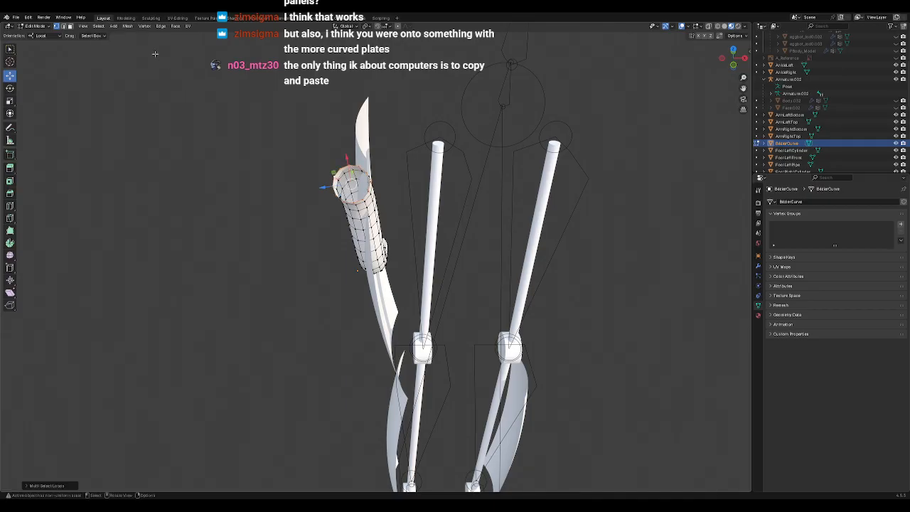
pyautogui.click(127, 26)
pyautogui.click(143, 120)
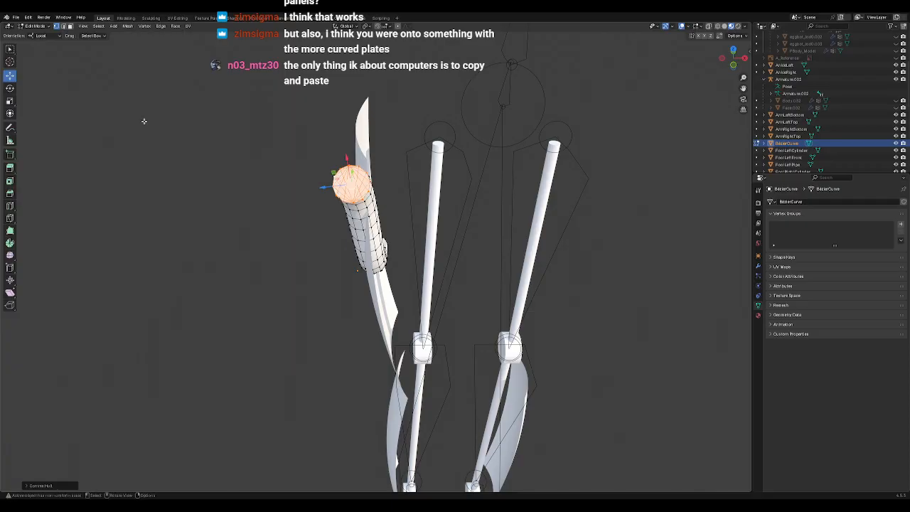
pyautogui.moveTo(235, 193); pyautogui.dragTo(349, 161, button='middle')
pyautogui.scroll(5, 282, 197)
pyautogui.click(339, 285)
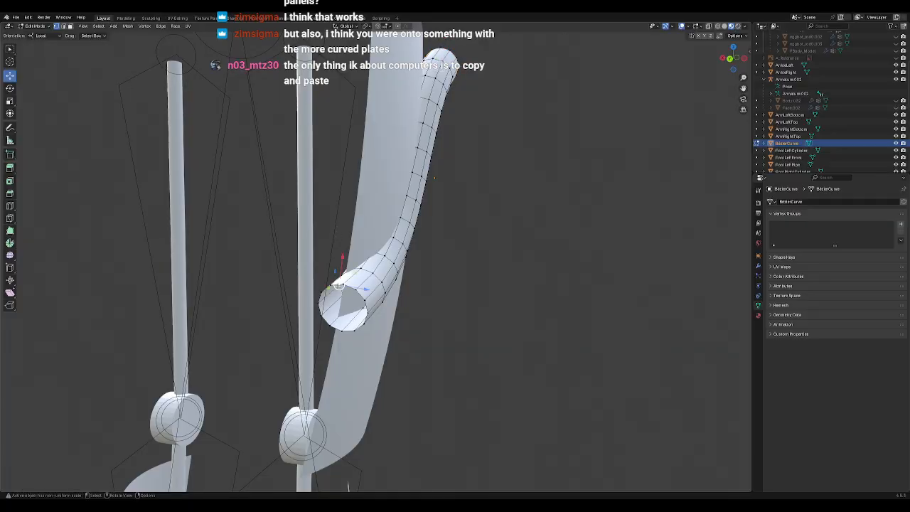
pyautogui.keyDown('ctrl'); pyautogui.click(357, 276); pyautogui.keyUp('ctrl')
pyautogui.click(98, 27)
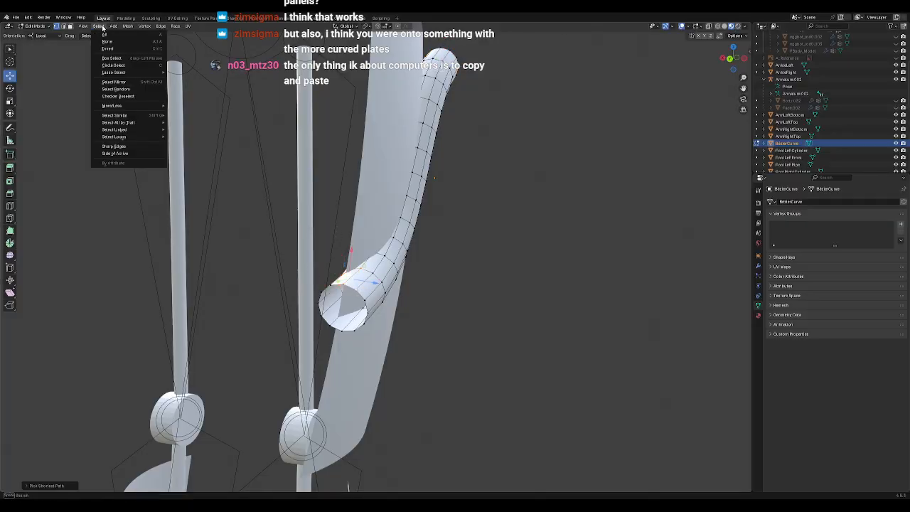
pyautogui.moveTo(133, 138)
pyautogui.click(189, 136)
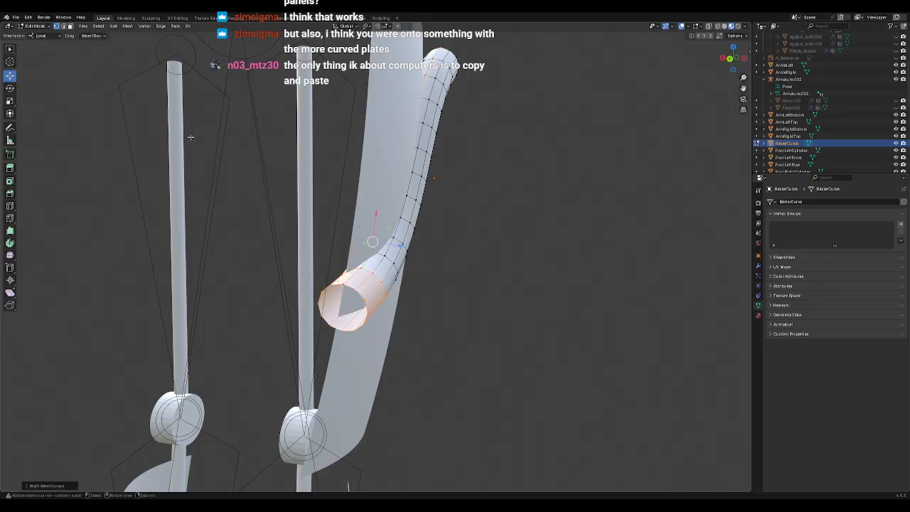
pyautogui.click(446, 311)
# Step: Select the edge loop around the tube's open lower end, cap it with Convex Hull, and clear the selection
pyautogui.moveTo(425, 318); pyautogui.dragTo(437, 319, button='middle')
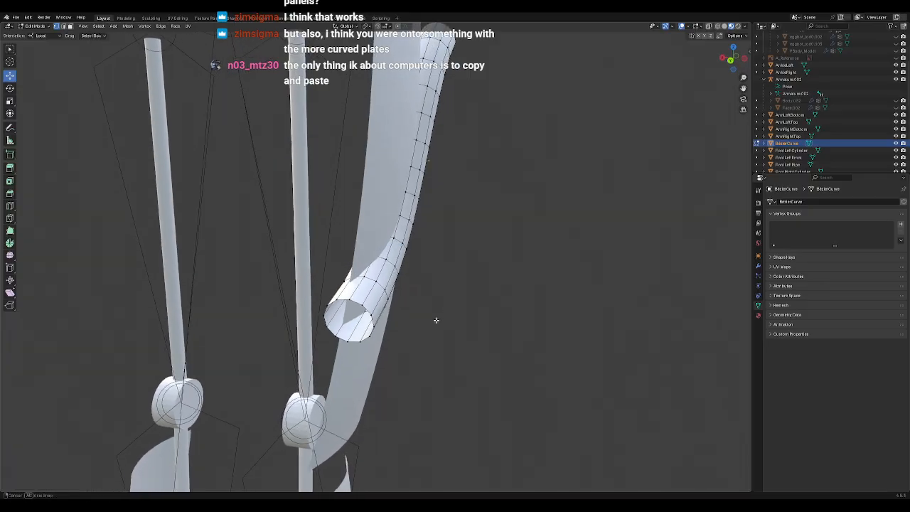
pyautogui.keyDown('ctrl'); pyautogui.click(358, 339); pyautogui.keyUp('ctrl')
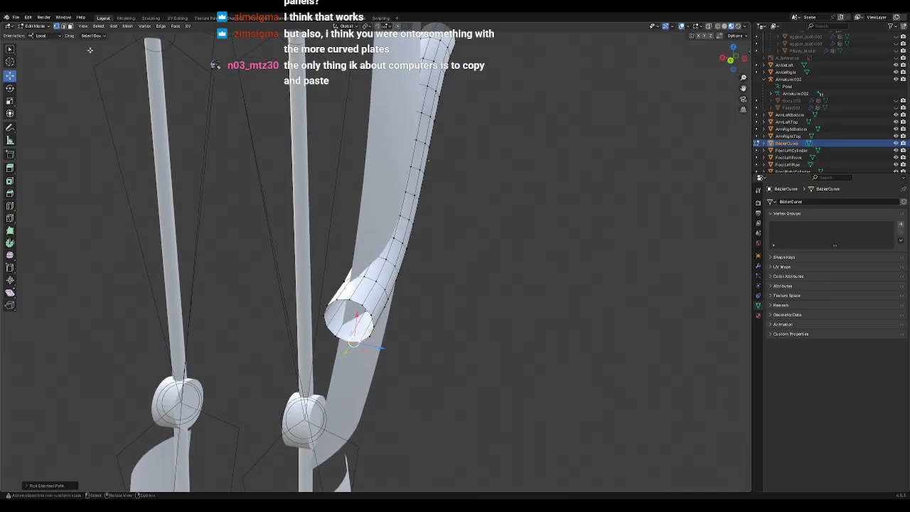
pyautogui.click(99, 27)
pyautogui.moveTo(125, 138)
pyautogui.click(182, 138)
pyautogui.click(128, 26)
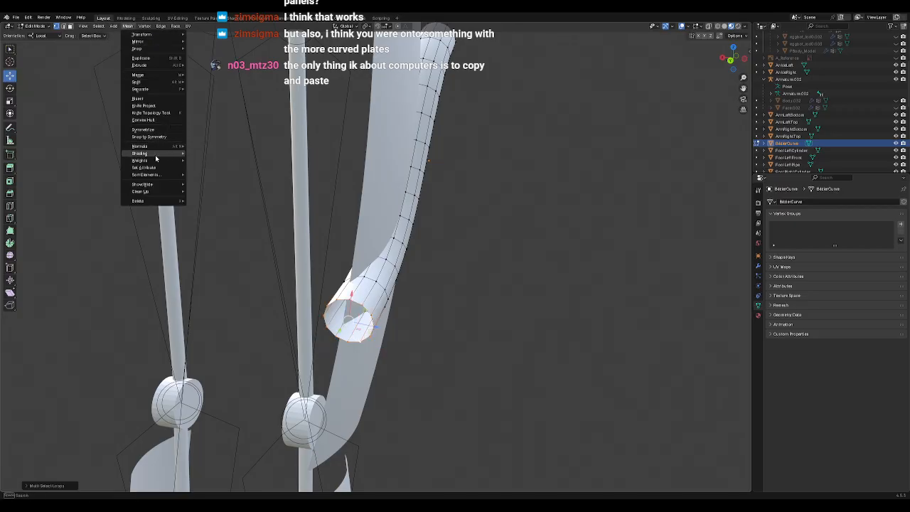
pyautogui.click(143, 120)
pyautogui.click(478, 239)
pyautogui.moveTo(542, 268); pyautogui.dragTo(439, 283, button='middle')
pyautogui.scroll(2, 439, 283)
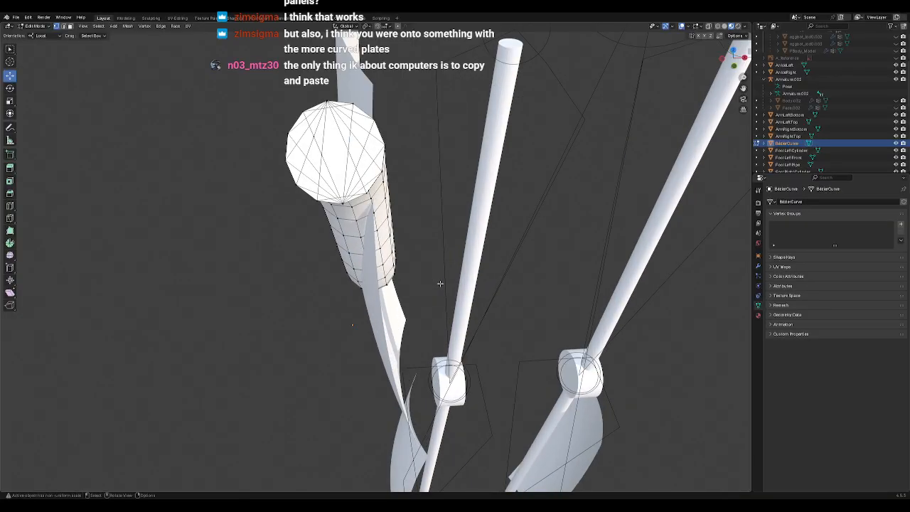
# Step: Return to Object Mode, select the curved right thigh plate and convert it to a mesh
pyautogui.moveTo(332, 124); pyautogui.dragTo(466, 234, button='middle')
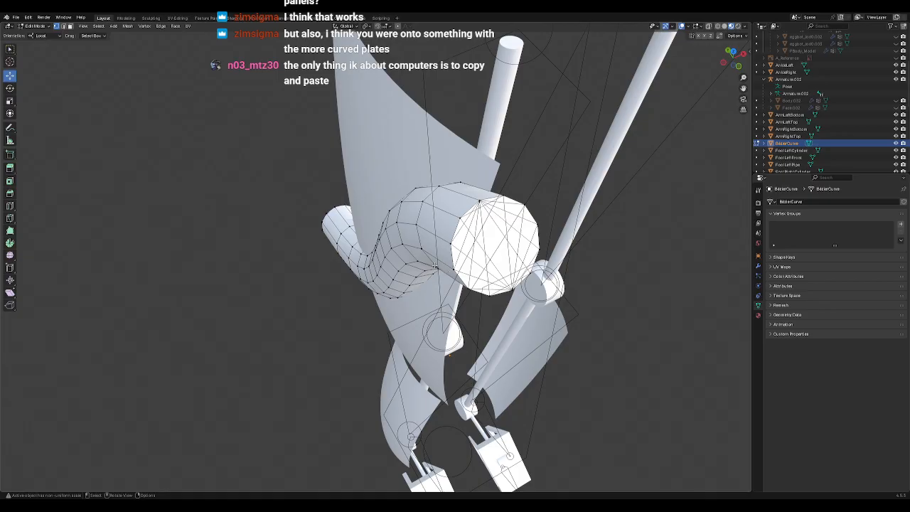
pyautogui.scroll(-2, 435, 265)
pyautogui.moveTo(485, 300); pyautogui.dragTo(458, 293, button='middle')
pyautogui.scroll(-4, 470, 274)
pyautogui.press('Tab')
pyautogui.click(373, 189)
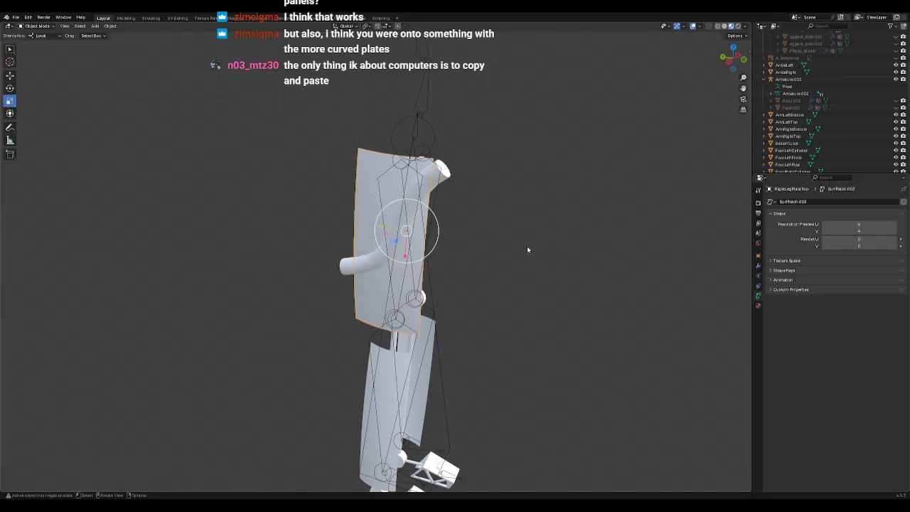
pyautogui.rightClick(472, 230)
pyautogui.moveTo(473, 228)
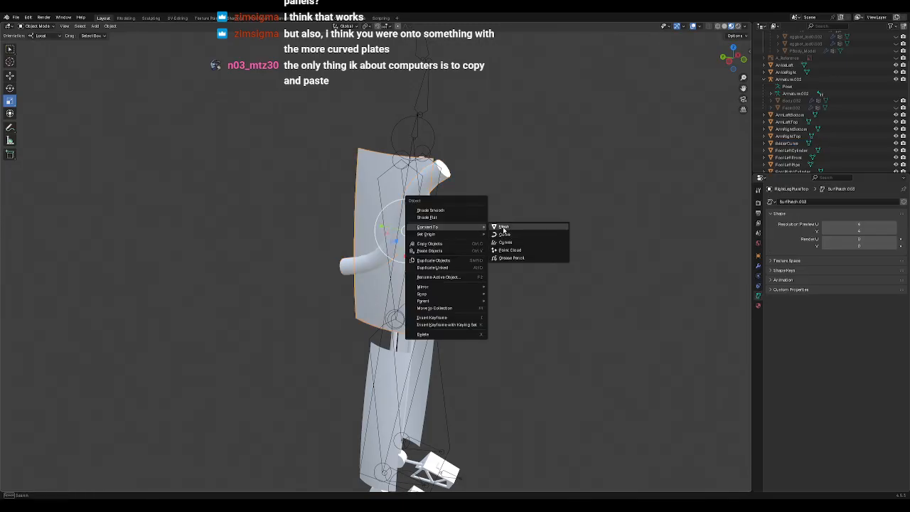
pyautogui.click(504, 231)
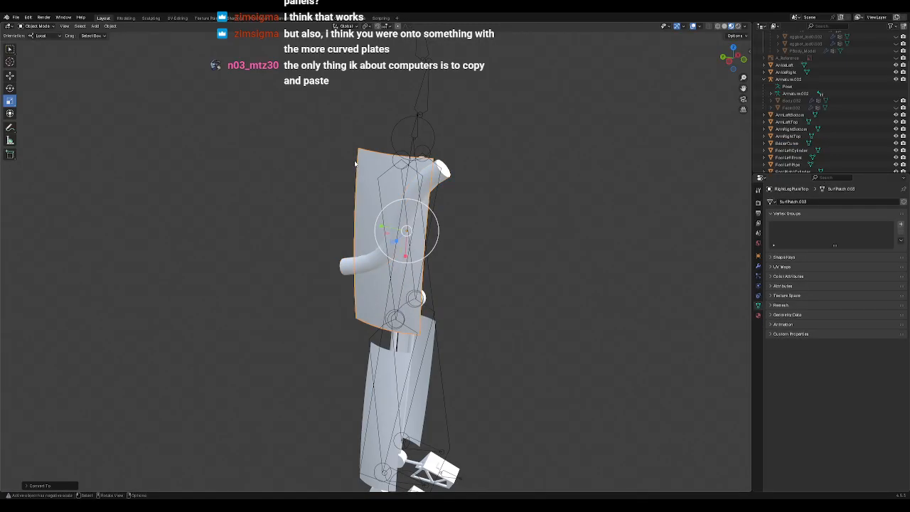
# Step: Add a Boolean Difference modifier to the thigh plate with the BezierCurve tube as its object, and apply it
pyautogui.click(758, 265)
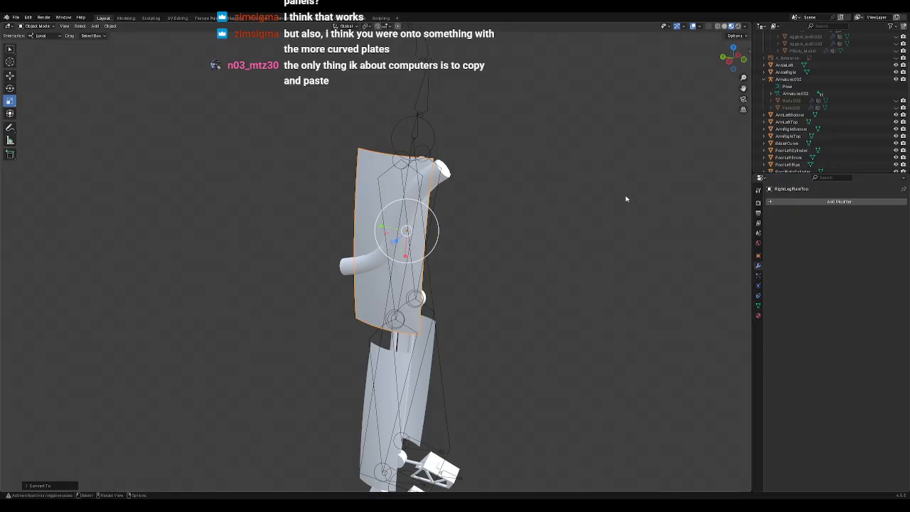
pyautogui.click(782, 204)
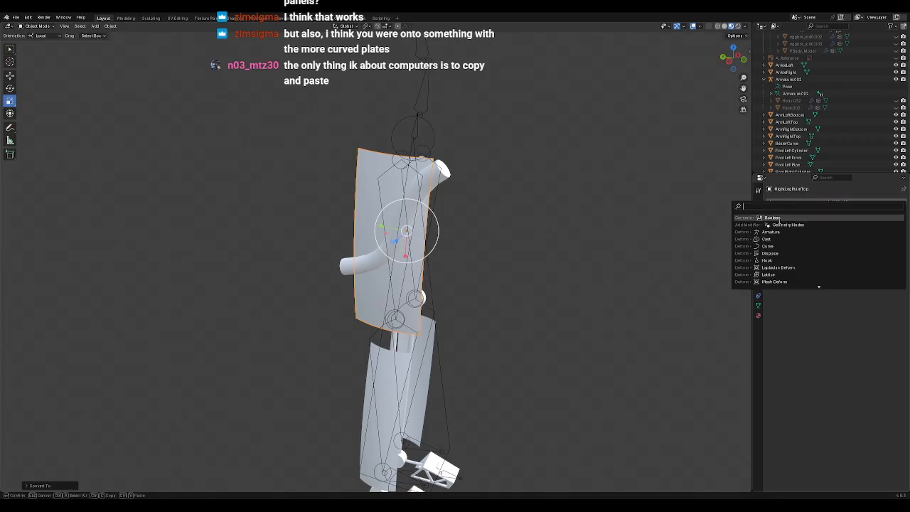
pyautogui.click(779, 218)
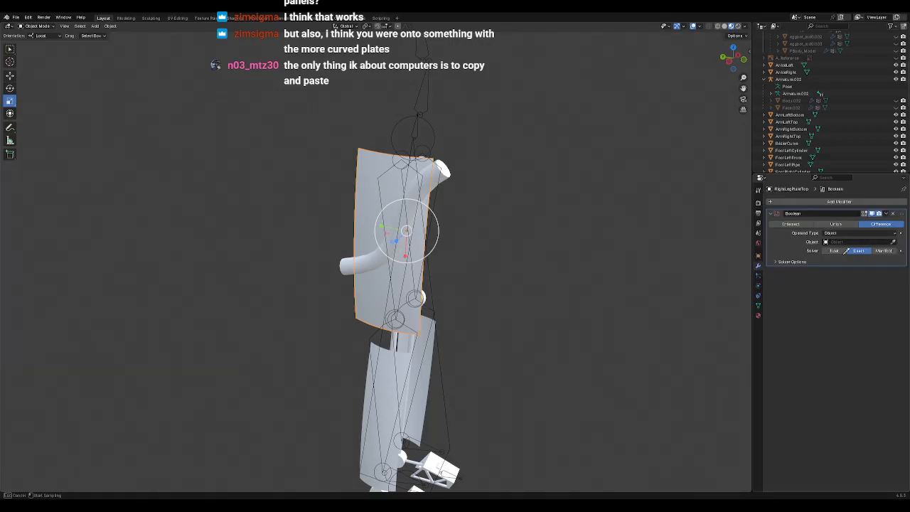
pyautogui.click(350, 261)
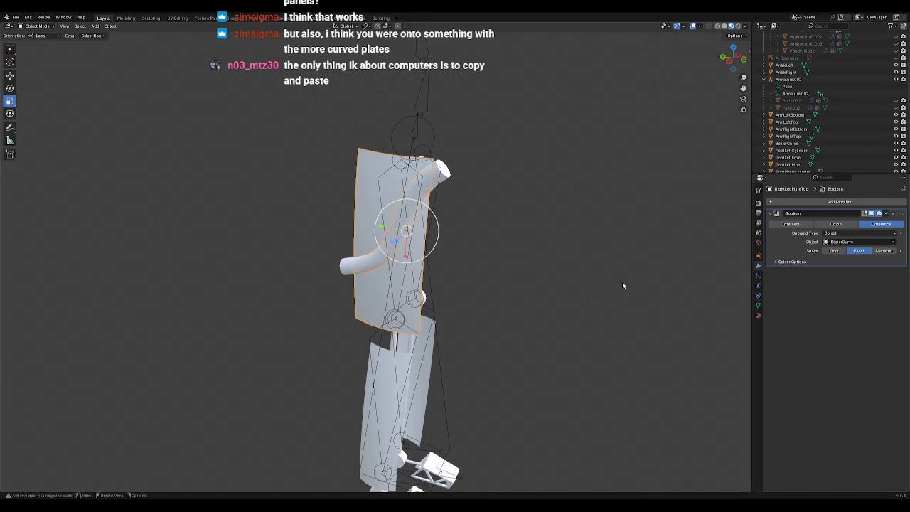
pyautogui.click(883, 214)
pyautogui.click(863, 223)
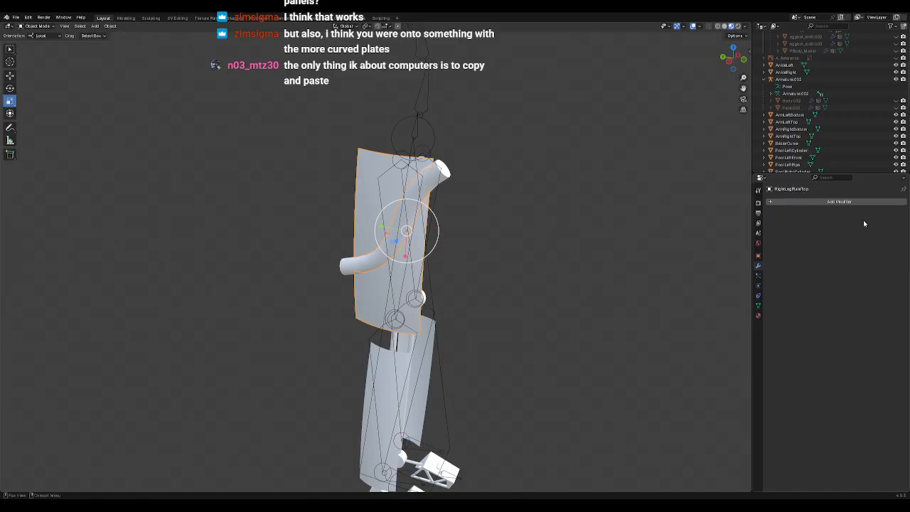
# Step: Move the tube clear of the thigh plate and inspect the curved cut from several angles
pyautogui.click(340, 263)
pyautogui.click(339, 263)
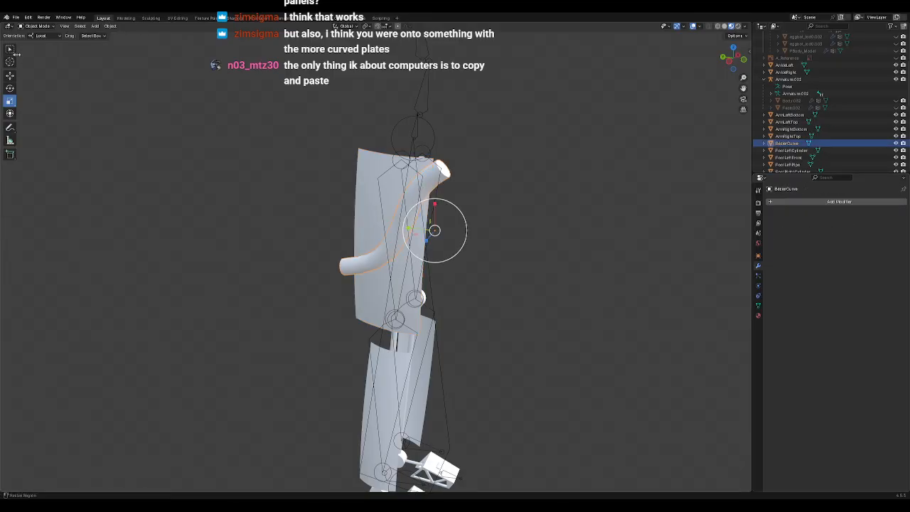
pyautogui.click(10, 74)
pyautogui.moveTo(343, 283); pyautogui.dragTo(474, 302)
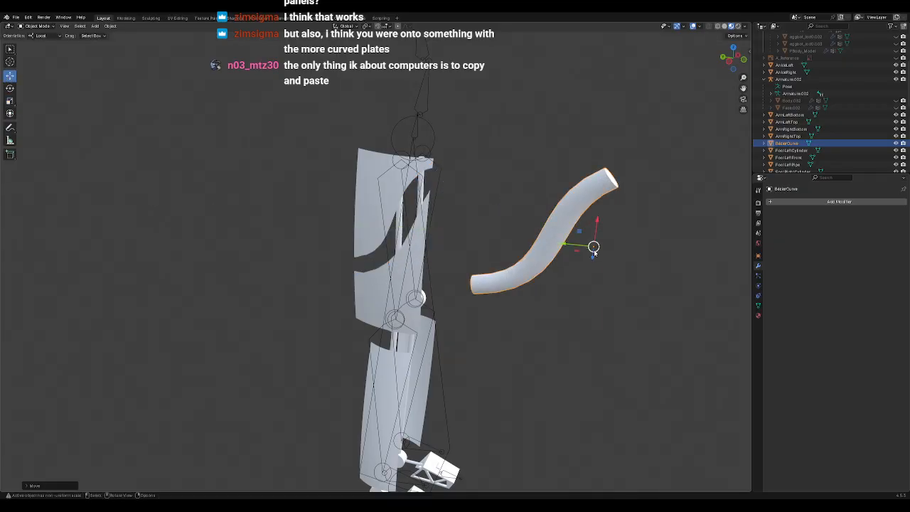
pyautogui.moveTo(474, 301); pyautogui.dragTo(502, 261, button='middle')
pyautogui.scroll(3, 507, 274)
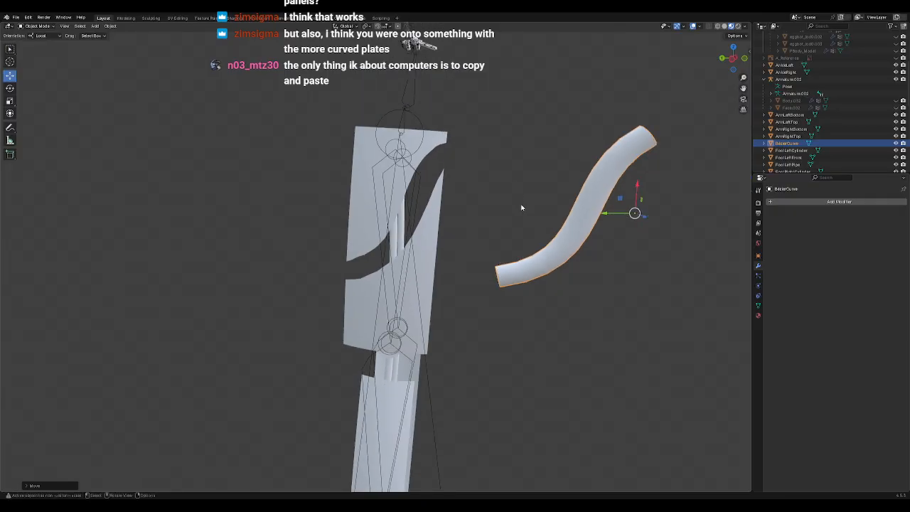
pyautogui.moveTo(491, 227); pyautogui.dragTo(457, 139, button='middle')
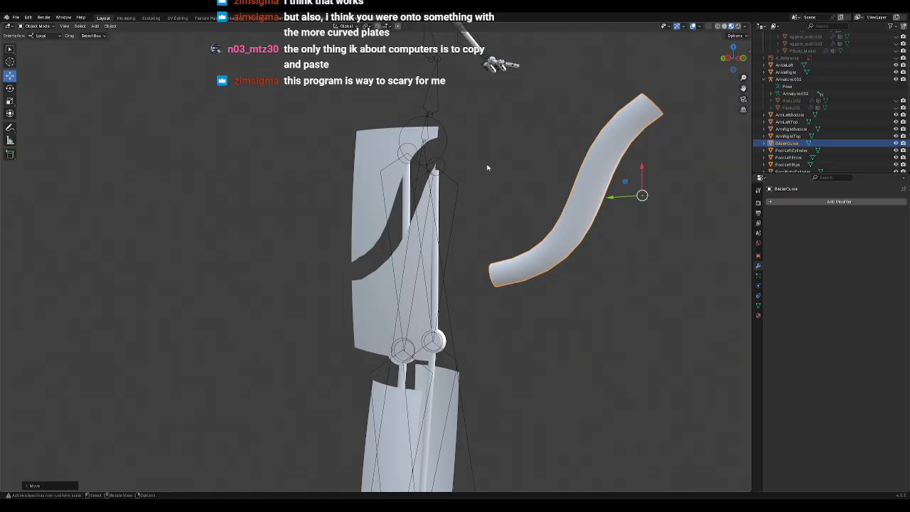
pyautogui.moveTo(511, 193); pyautogui.dragTo(501, 283, button='middle')
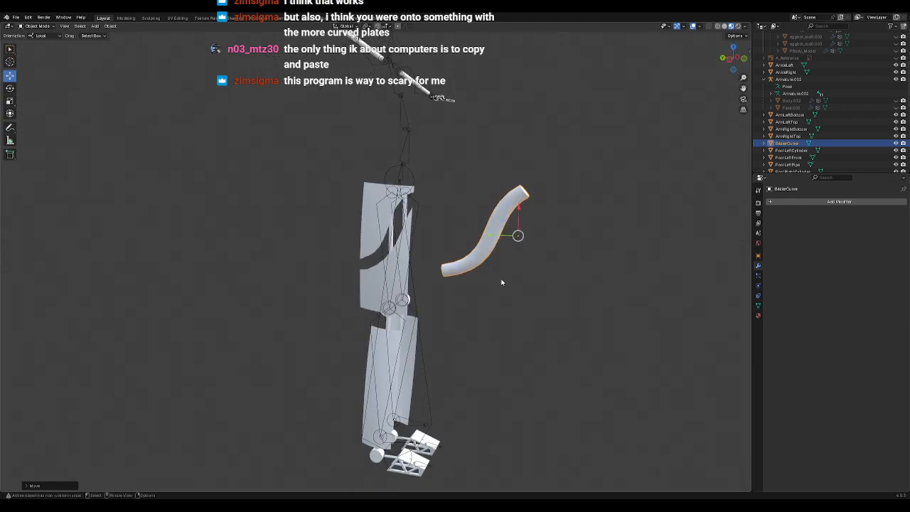
pyautogui.moveTo(382, 247); pyautogui.dragTo(454, 276, button='middle')
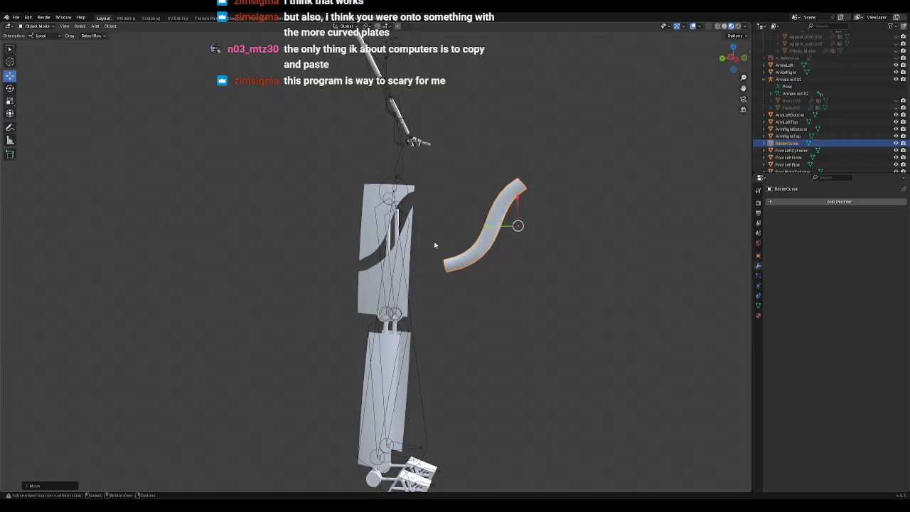
# Step: Undo the tube move, the Boolean cut and the thigh plate's mesh conversion
pyautogui.hotkey('ctrl', 'z')
pyautogui.hotkey('ctrl', 'z')
pyautogui.hotkey('ctrl', 'z')
pyautogui.hotkey('ctrl', 'z')
pyautogui.hotkey('ctrl', 'z')
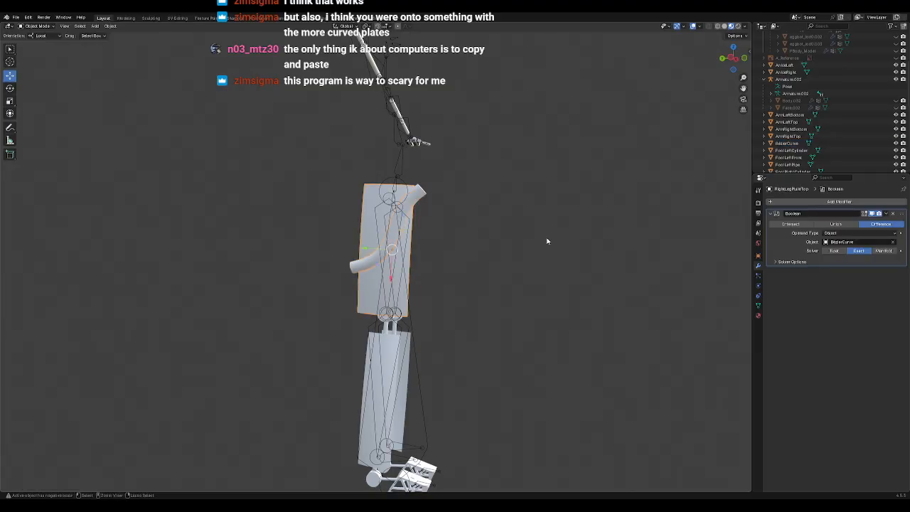
pyautogui.hotkey('ctrl', 'z')
pyautogui.press('Tab')
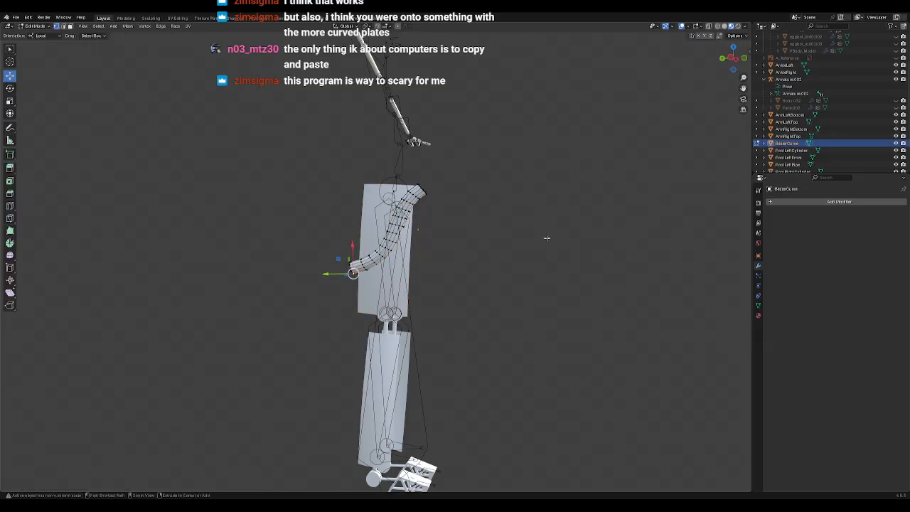
# Step: Keep undoing through the tube's end caps, its mesh conversion and the Bezier curve's shaping
pyautogui.hotkey('ctrl', 'z')
pyautogui.hotkey('ctrl', 'z')
pyautogui.hotkey('ctrl', 'z')
pyautogui.hotkey('ctrl', 'z')
pyautogui.hotkey('ctrl', 'z')
pyautogui.hotkey('ctrl', 'z')
pyautogui.hotkey('ctrl', 'z')
pyautogui.hotkey('ctrl', 'z')
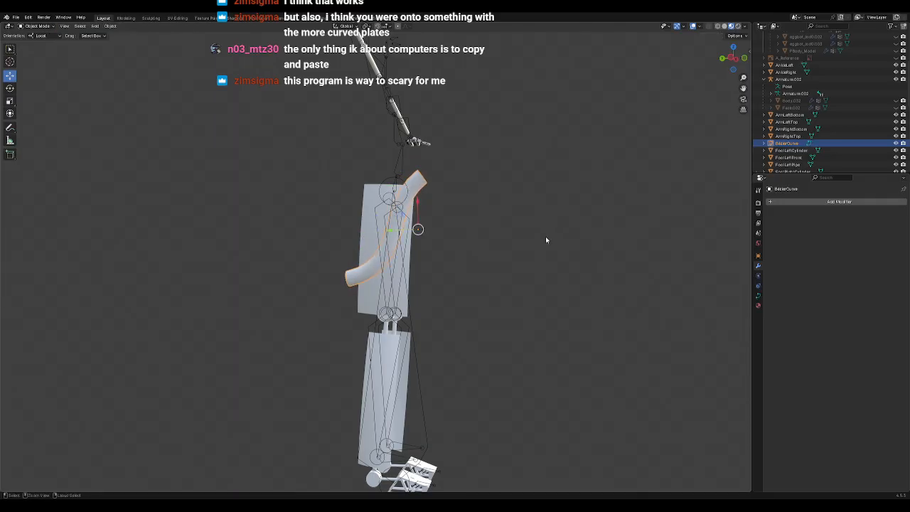
pyautogui.press('Tab')
pyautogui.hotkey('ctrl', 'z')
pyautogui.hotkey('ctrl', 'z')
pyautogui.hotkey('ctrl', 'z')
pyautogui.hotkey('ctrl', 'z')
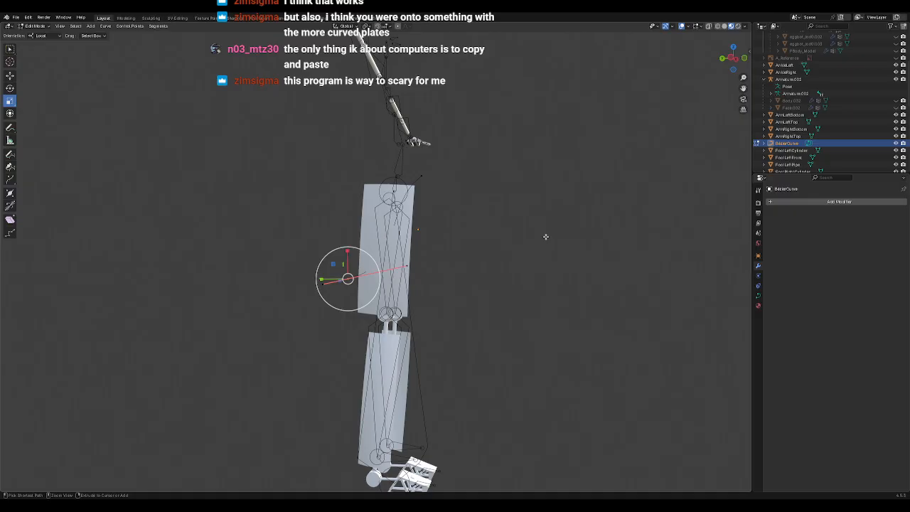
pyautogui.hotkey('ctrl', 'z')
pyautogui.hotkey('ctrl', 'z')
pyautogui.hotkey('ctrl', 'z')
pyautogui.hotkey('ctrl', 'z')
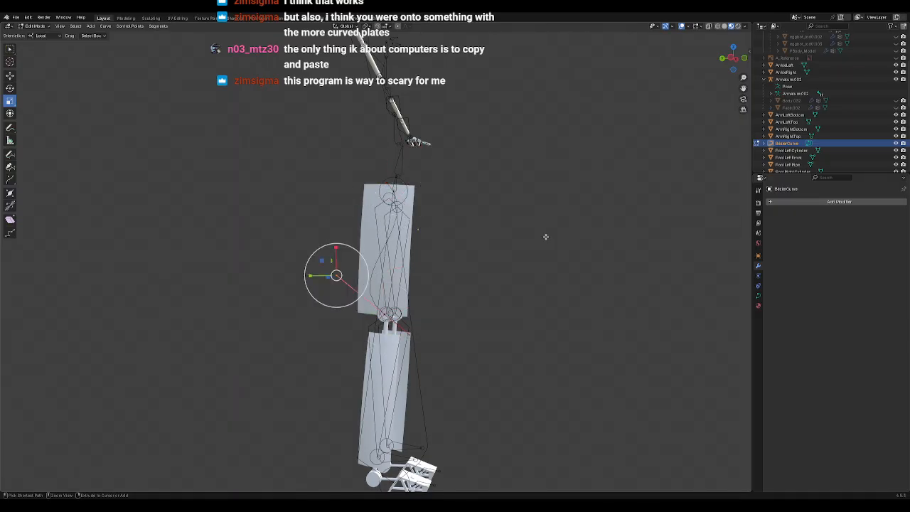
pyautogui.hotkey('ctrl', 'z')
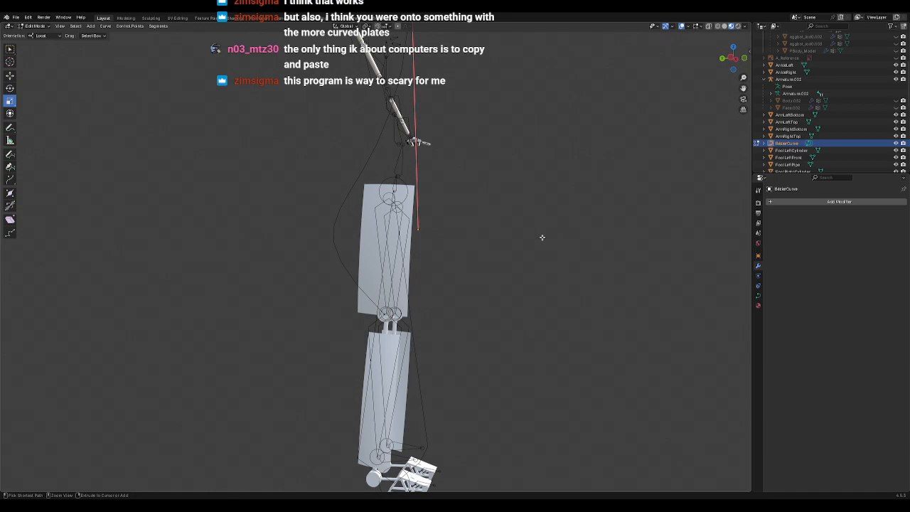
# Step: Delete the curve's selected vertices, return to Object Mode and delete the BezierCurve object
pyautogui.scroll(-3, 543, 237)
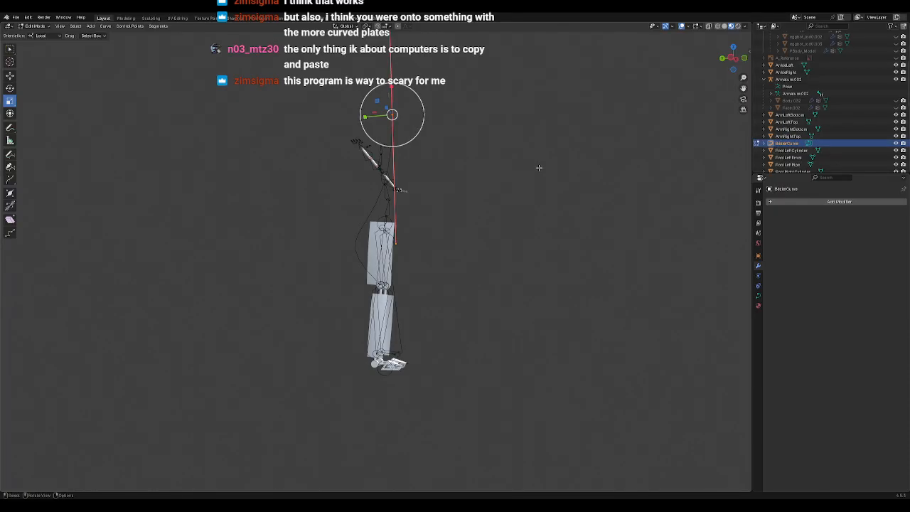
pyautogui.press('x')
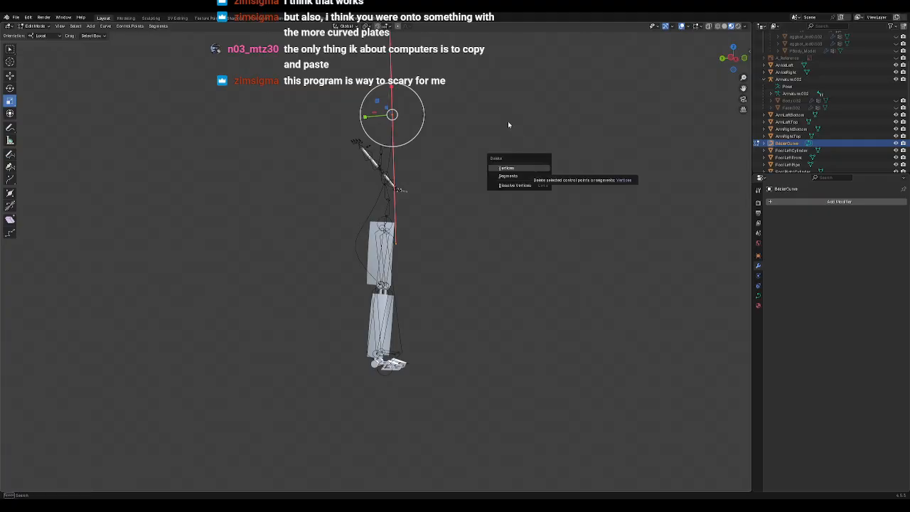
pyautogui.press('Return')
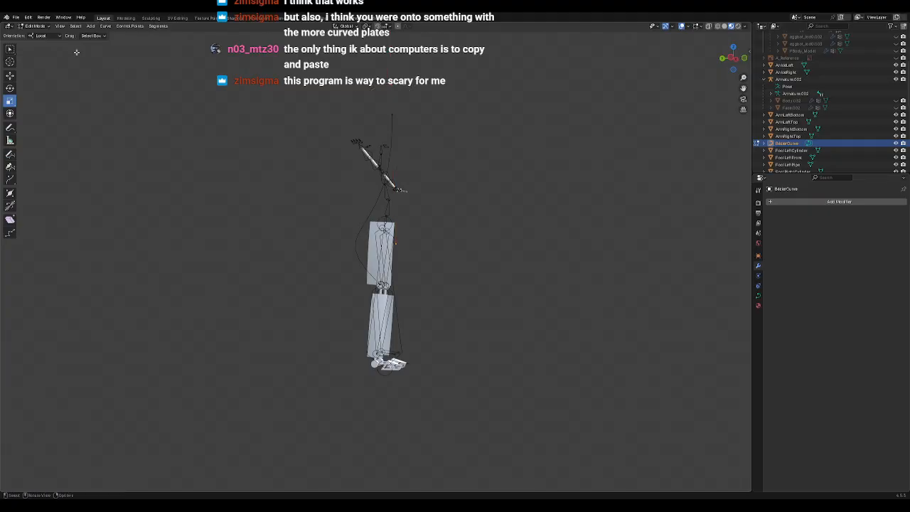
pyautogui.press('Tab')
pyautogui.click(781, 137)
pyautogui.click(791, 142)
pyautogui.press('Delete')
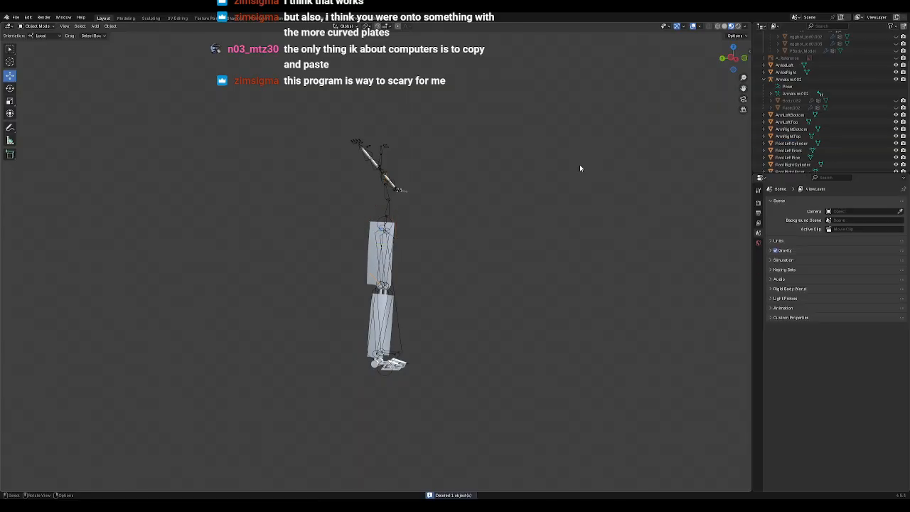
# Step: Check the right thigh plate's entry in the object list, clear the selection and save the file
pyautogui.moveTo(453, 279); pyautogui.dragTo(382, 292, button='middle')
pyautogui.scroll(4, 427, 264)
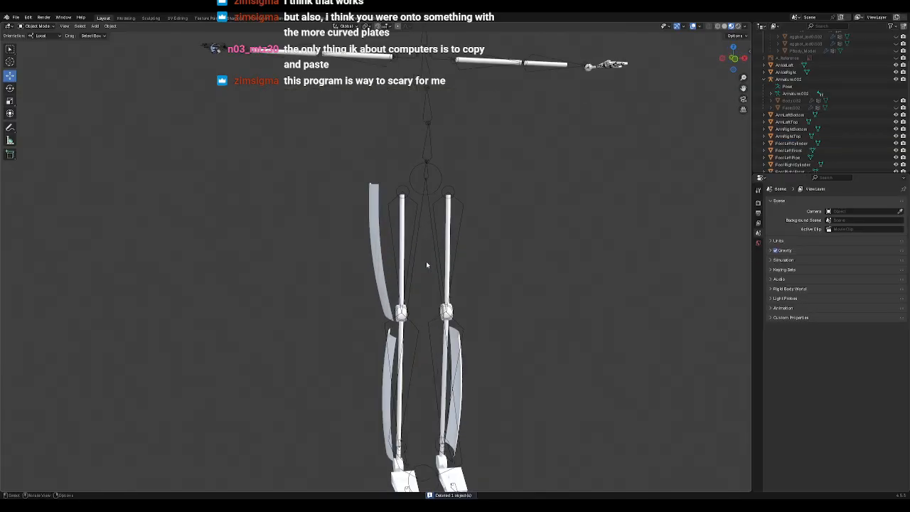
pyautogui.click(373, 227)
pyautogui.scroll(-10, 835, 128)
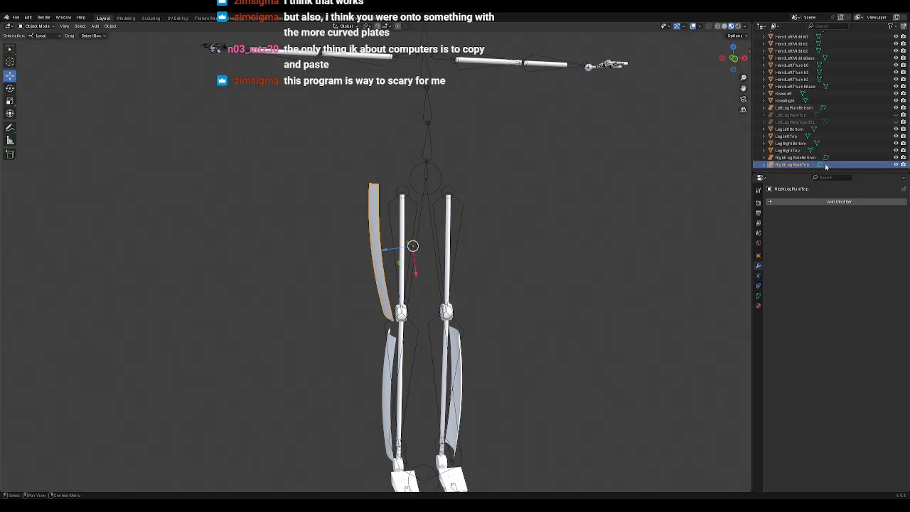
pyautogui.click(548, 243)
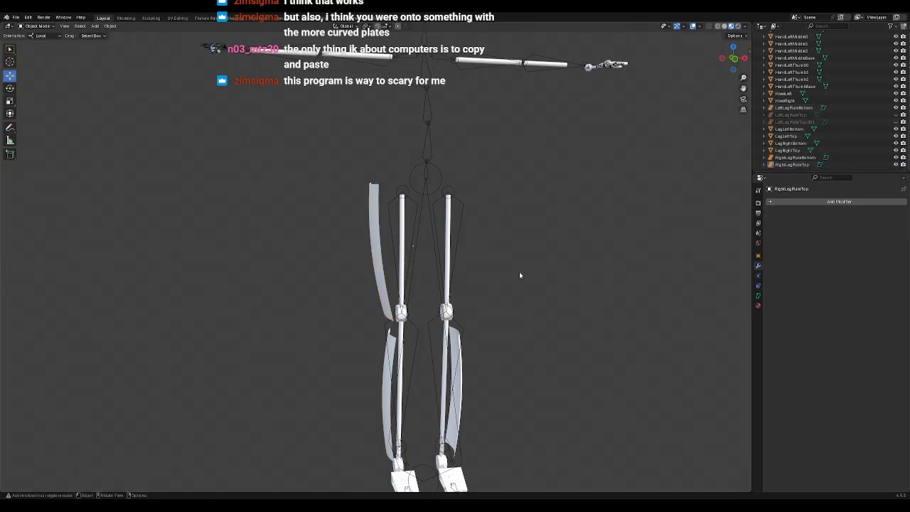
pyautogui.moveTo(521, 272)
pyautogui.mouseDown(button='middle')
pyautogui.moveTo(543, 283)
pyautogui.moveTo(497, 285)
pyautogui.moveTo(529, 257)
pyautogui.mouseUp(button='middle')
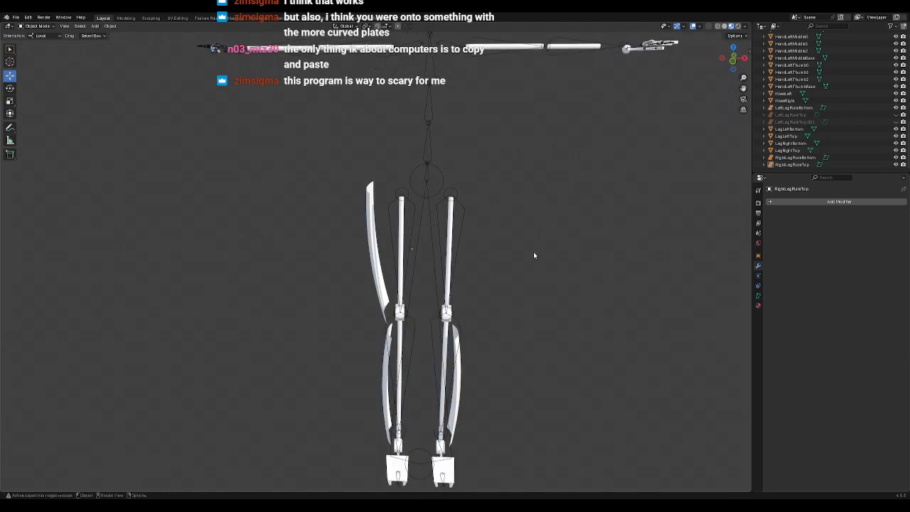
pyautogui.hotkey('ctrl', 's')
# Step: Examine the leg plates' placement from the front, from above and at an angle
pyautogui.moveTo(498, 311)
pyautogui.mouseDown(button='middle')
pyautogui.moveTo(562, 295)
pyautogui.moveTo(501, 296)
pyautogui.mouseUp(button='middle')
pyautogui.moveTo(518, 202); pyautogui.dragTo(510, 280, button='middle')
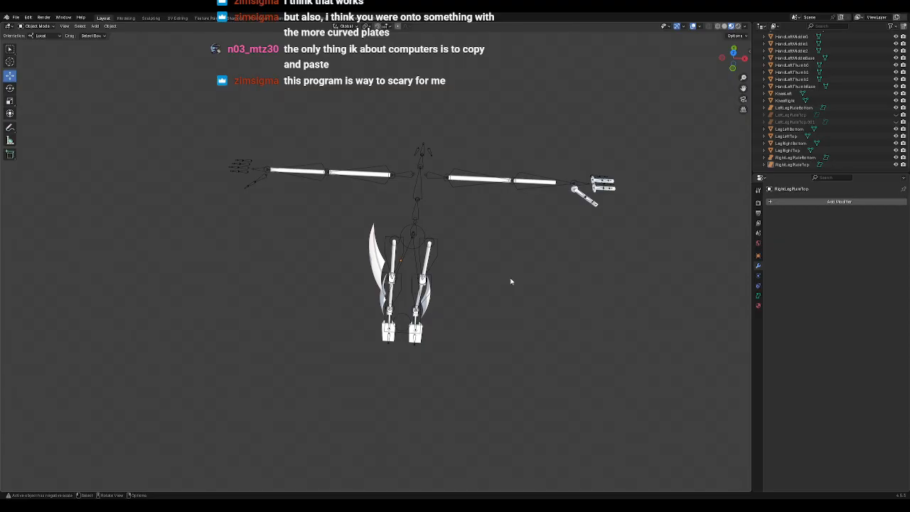
pyautogui.moveTo(515, 280); pyautogui.dragTo(529, 244, button='middle')
pyautogui.moveTo(610, 260); pyautogui.dragTo(556, 273, button='middle')
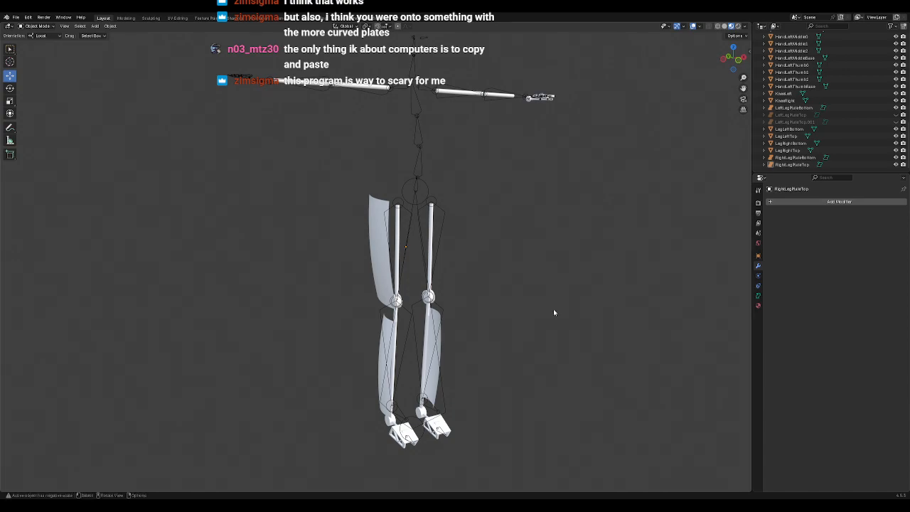
pyautogui.moveTo(560, 305); pyautogui.dragTo(524, 294, button='middle')
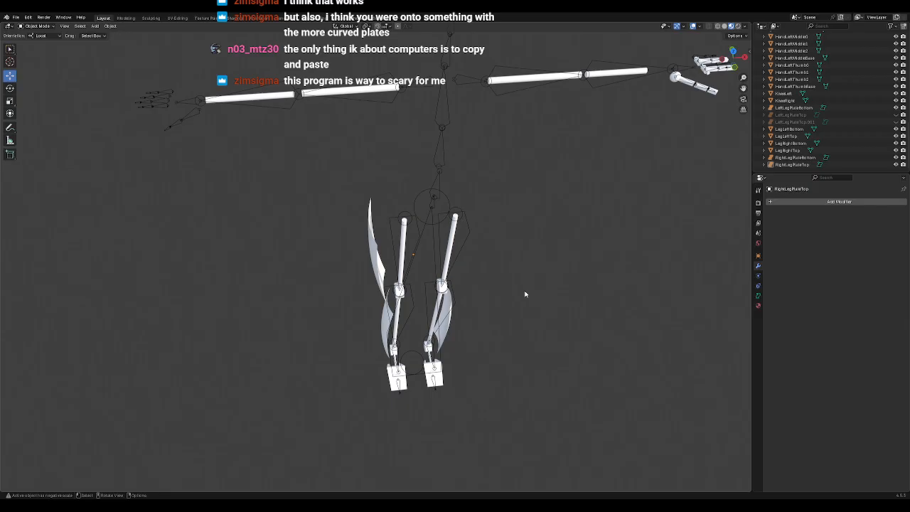
pyautogui.moveTo(559, 373); pyautogui.dragTo(546, 325, button='middle')
pyautogui.moveTo(486, 274); pyautogui.dragTo(538, 293, button='middle')
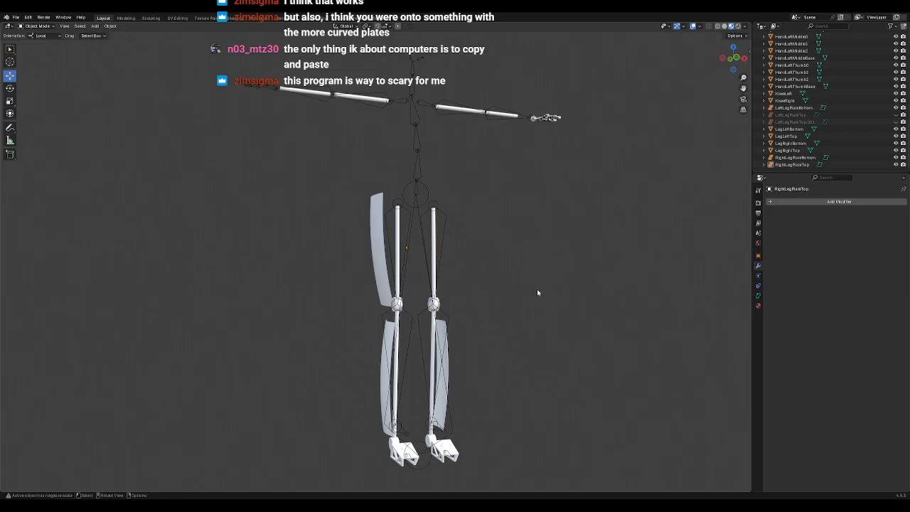
# Step: Unhide the two old left thigh plates, LeftLegPlateTop and LeftLegPlateTop.001, and delete them both
pyautogui.click(896, 122)
pyautogui.click(896, 114)
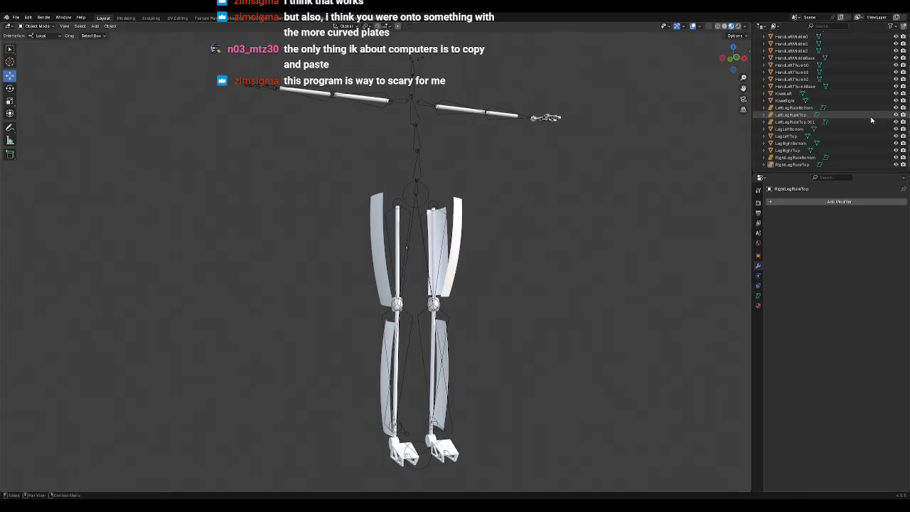
pyautogui.click(802, 116)
pyautogui.keyDown('ctrl'); pyautogui.click(797, 122); pyautogui.keyUp('ctrl')
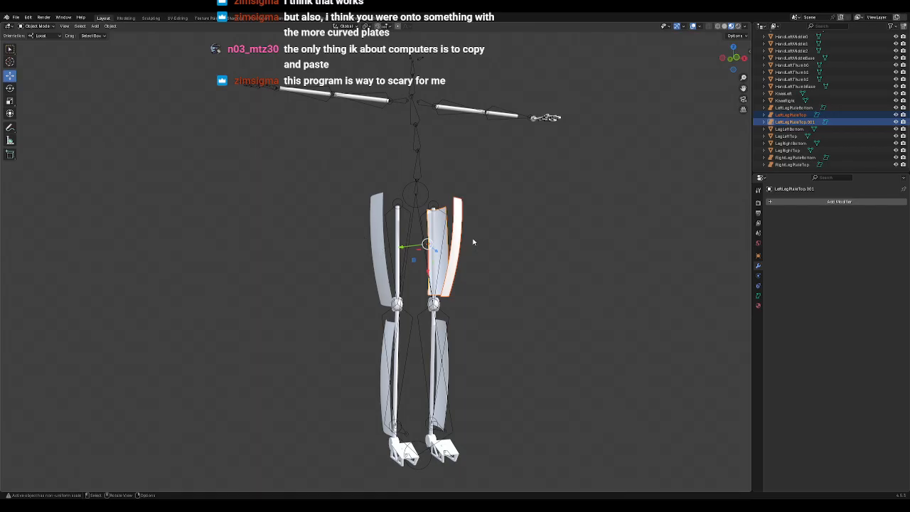
pyautogui.press('Delete')
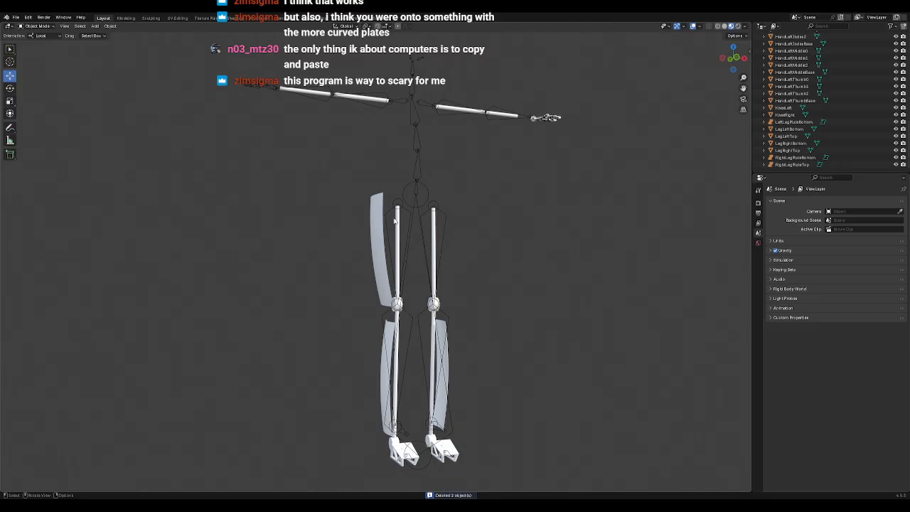
# Step: Copy the right thigh plate and paste a duplicate of it in place
pyautogui.click(384, 226)
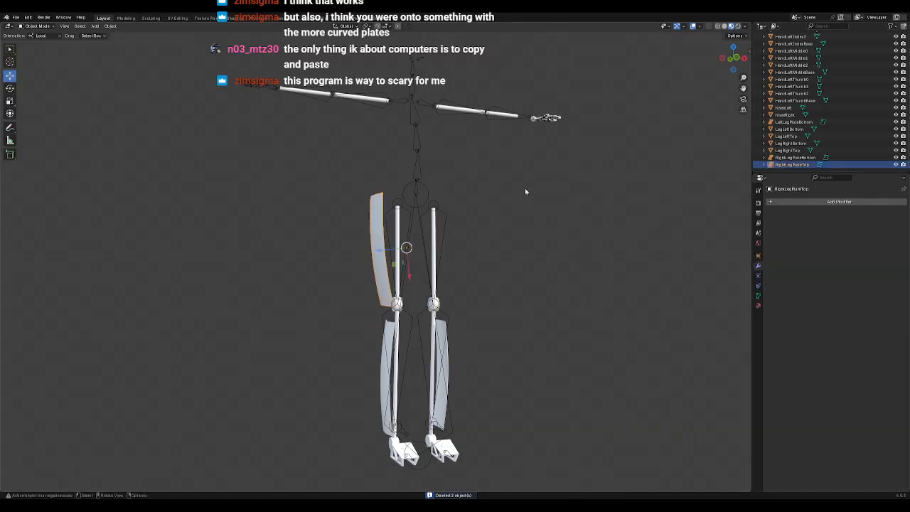
pyautogui.hotkey('ctrl', 'c')
pyautogui.hotkey('ctrl', 'v')
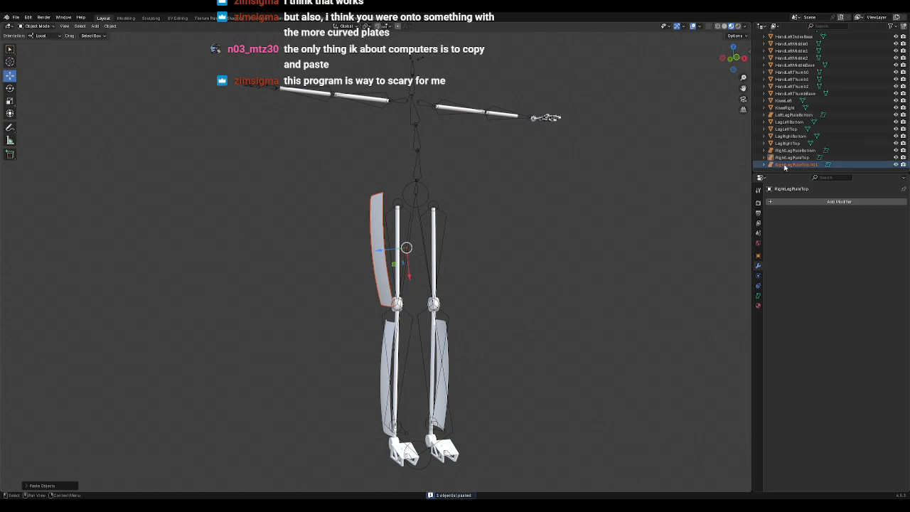
# Step: Rename the pasted thigh plate copy as LeftLegPlateTop
pyautogui.click(788, 164)
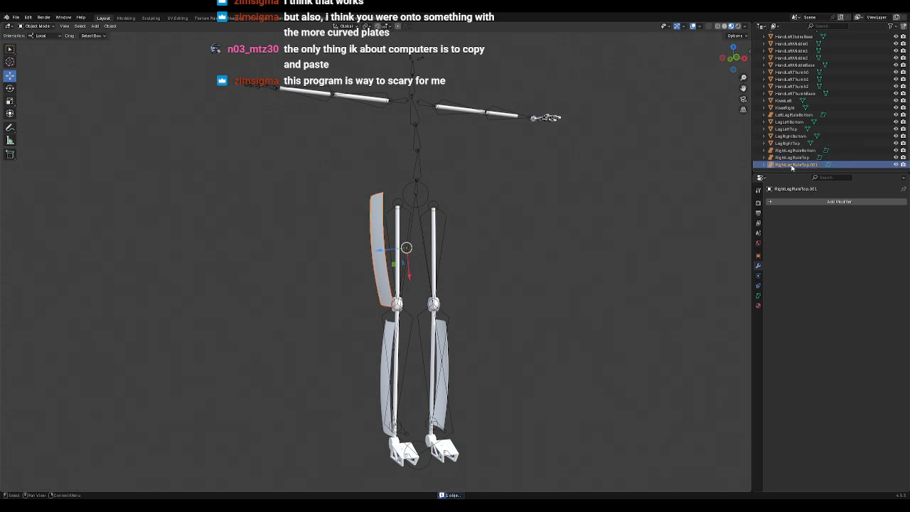
pyautogui.doubleClick(792, 165)
pyautogui.press('End')
pyautogui.press('BackSpace')
pyautogui.press('BackSpace')
pyautogui.press('BackSpace')
pyautogui.press('BackSpace')
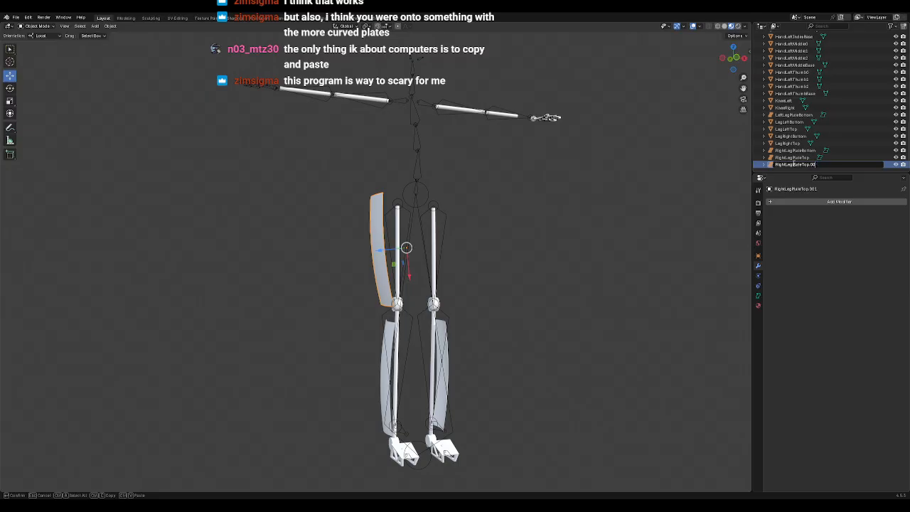
pyautogui.press('Home')
pyautogui.press('Delete')
pyautogui.press('Delete')
pyautogui.press('Delete')
pyautogui.press('Delete')
pyautogui.press('Delete')
pyautogui.write('Left')
pyautogui.press('Return')
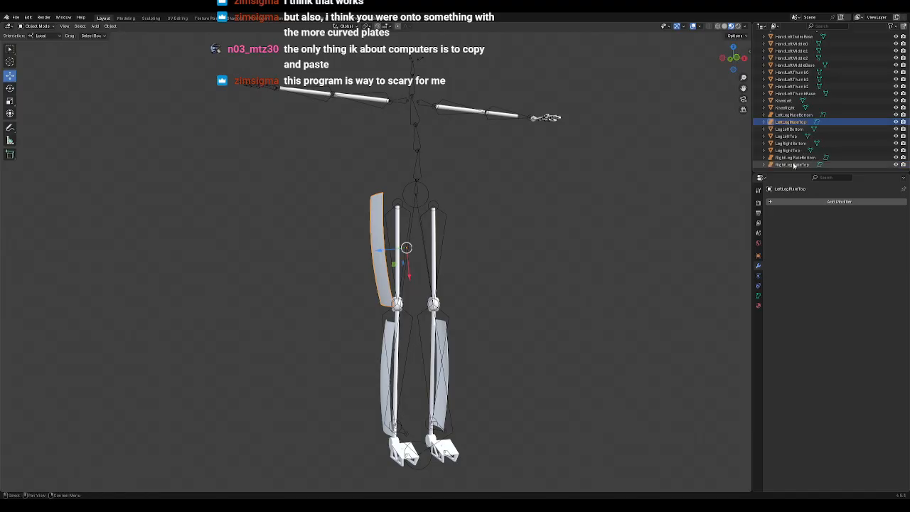
# Step: Remove the minus sign from LeftLegPlateTop's X location to move the copy to the opposite side of the body
pyautogui.click(758, 255)
pyautogui.click(838, 224)
pyautogui.press('Left')
pyautogui.press('Delete')
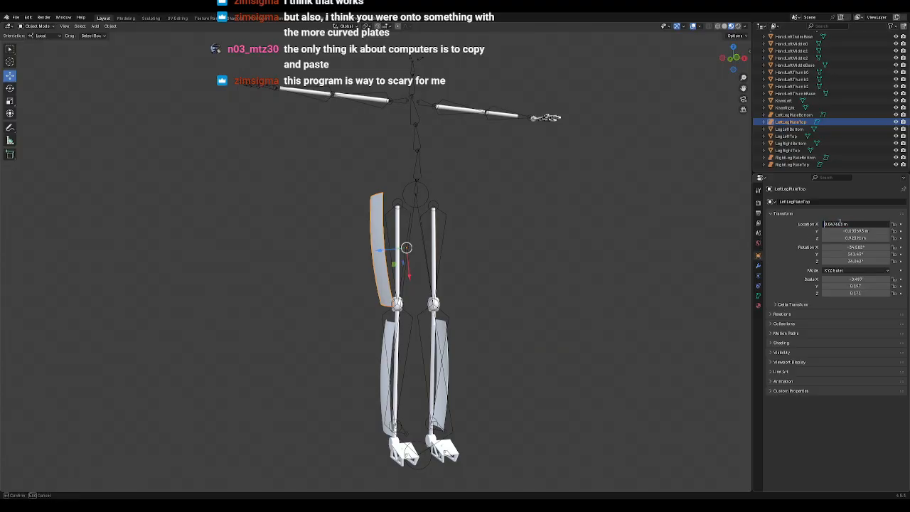
pyautogui.press('Return')
# Step: Mirror LeftLegPlateTop along the global X axis and clear the selection
pyautogui.rightClick(480, 241)
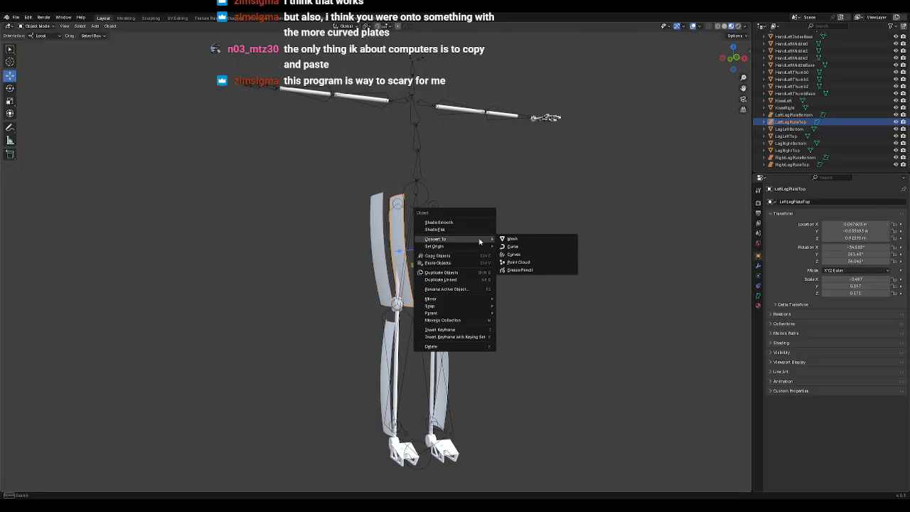
pyautogui.moveTo(456, 303)
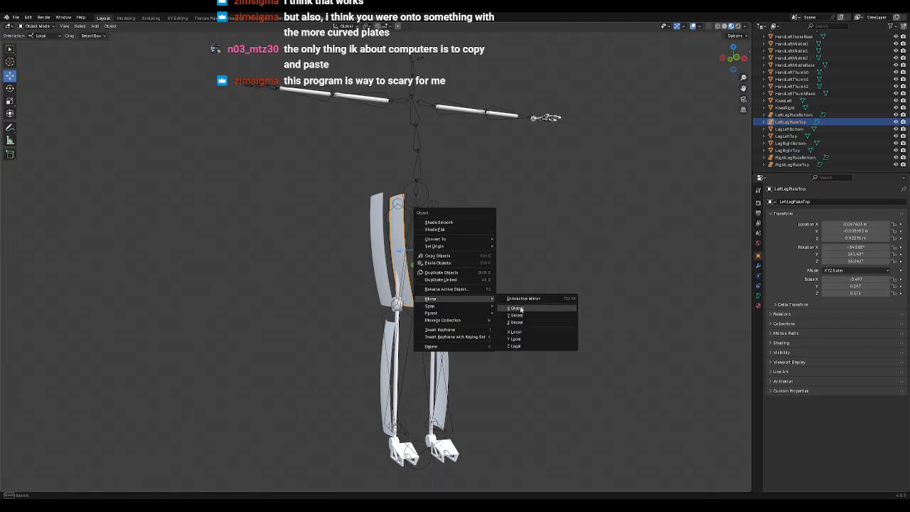
pyautogui.click(516, 308)
pyautogui.moveTo(526, 291); pyautogui.dragTo(496, 299, button='middle')
pyautogui.click(591, 311)
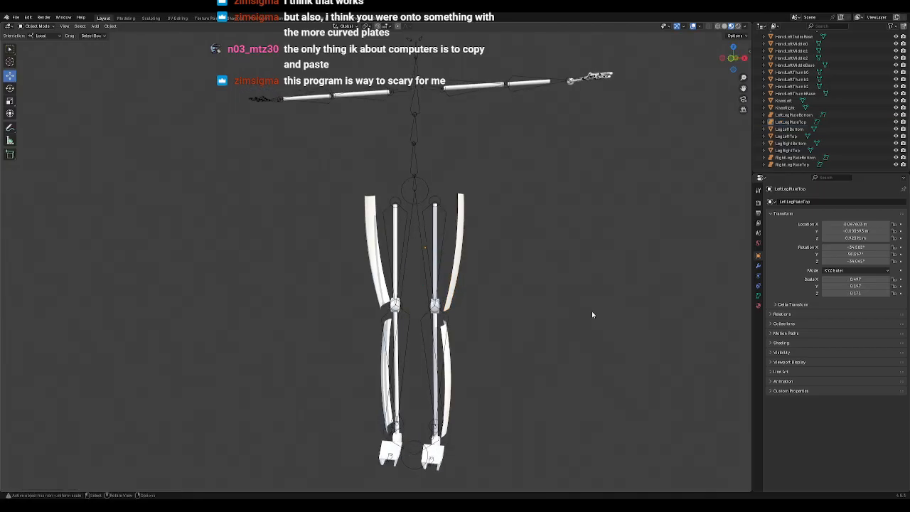
# Step: Check both thigh plates in the straight side and front views, and save the file
pyautogui.press('KP_3')
pyautogui.press('KP_1')
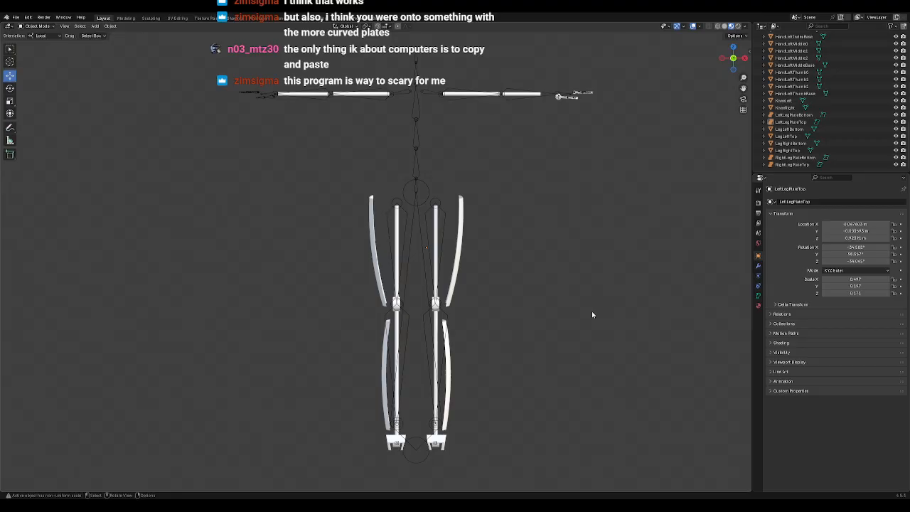
pyautogui.hotkey('ctrl', 's')
# Step: Examine the thigh and shin plates against the whole skeleton from the front, the side and above
pyautogui.keyDown('shift'); pyautogui.moveTo(509, 197); pyautogui.dragTo(509, 276, button='middle'); pyautogui.keyUp('shift')
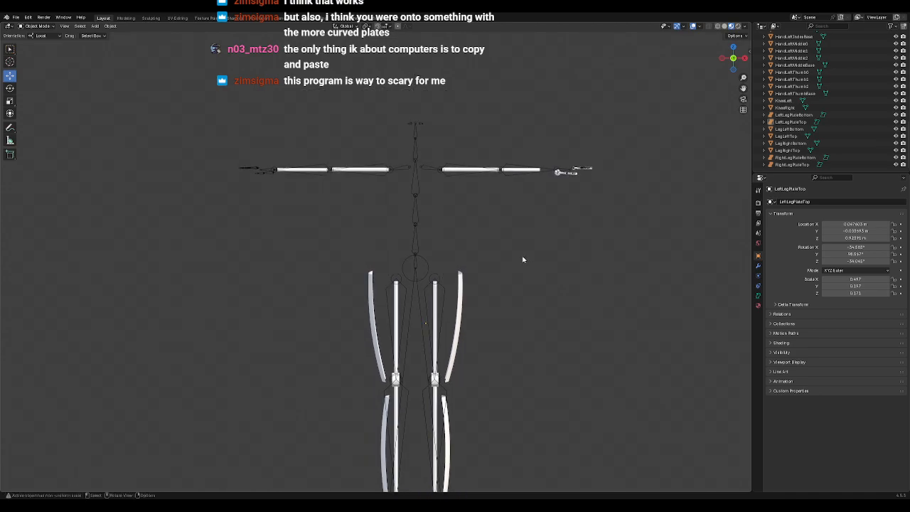
pyautogui.moveTo(542, 248); pyautogui.dragTo(548, 279, button='middle')
pyautogui.moveTo(526, 354); pyautogui.dragTo(506, 358, button='middle')
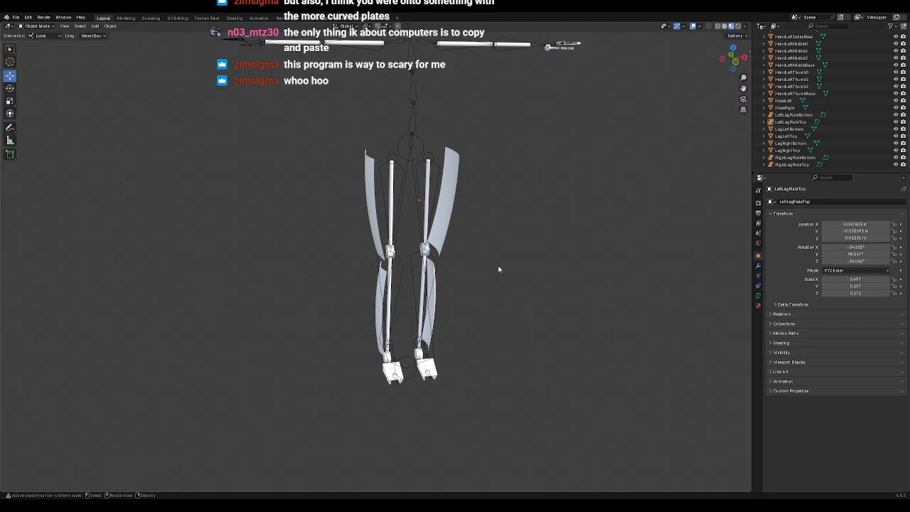
pyautogui.moveTo(500, 258)
pyautogui.mouseDown(button='middle')
pyautogui.moveTo(507, 189)
pyautogui.moveTo(493, 309)
pyautogui.moveTo(493, 284)
pyautogui.moveTo(493, 300)
pyautogui.moveTo(479, 291)
pyautogui.moveTo(483, 252)
pyautogui.moveTo(487, 266)
pyautogui.mouseUp(button='middle')
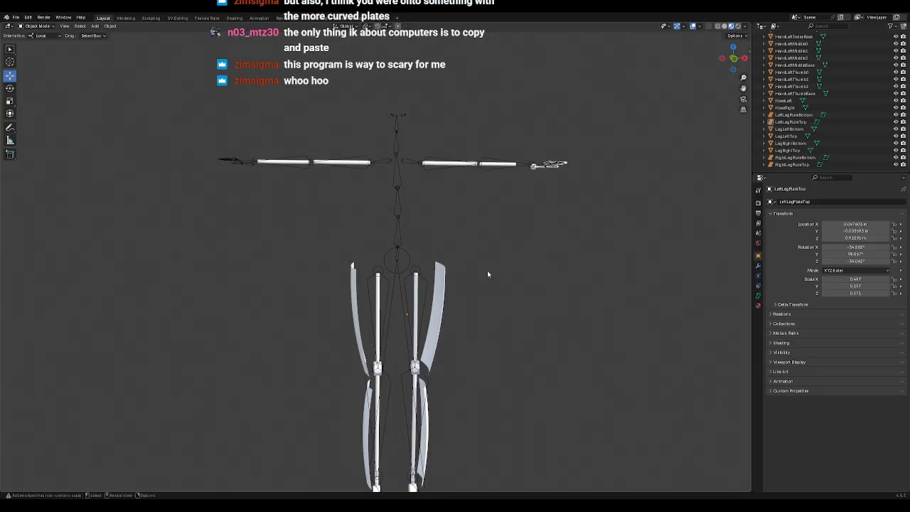
pyautogui.moveTo(504, 308); pyautogui.dragTo(449, 314, button='middle')
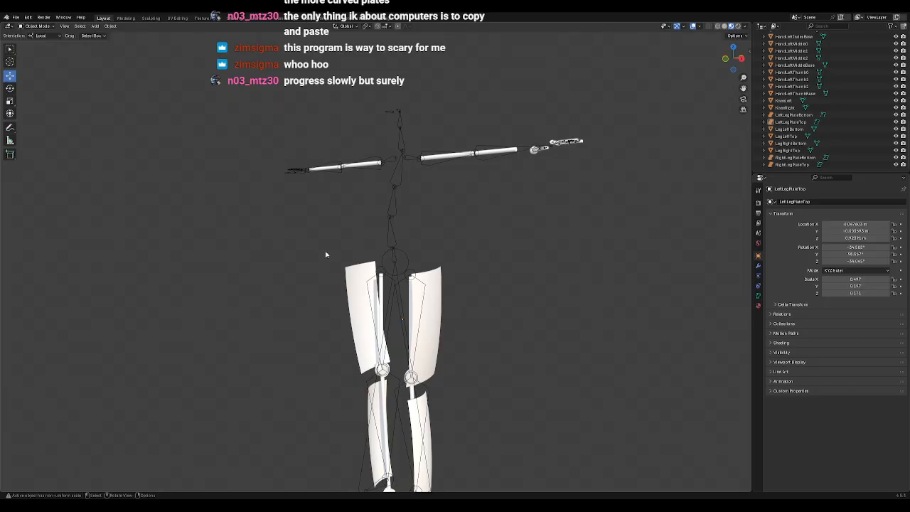
pyautogui.moveTo(467, 319)
pyautogui.mouseDown(button='middle')
pyautogui.moveTo(541, 320)
pyautogui.moveTo(499, 364)
pyautogui.moveTo(524, 303)
pyautogui.moveTo(553, 320)
pyautogui.moveTo(495, 305)
pyautogui.moveTo(465, 345)
pyautogui.moveTo(432, 301)
pyautogui.moveTo(473, 334)
pyautogui.moveTo(489, 327)
pyautogui.moveTo(476, 329)
pyautogui.mouseUp(button='middle')
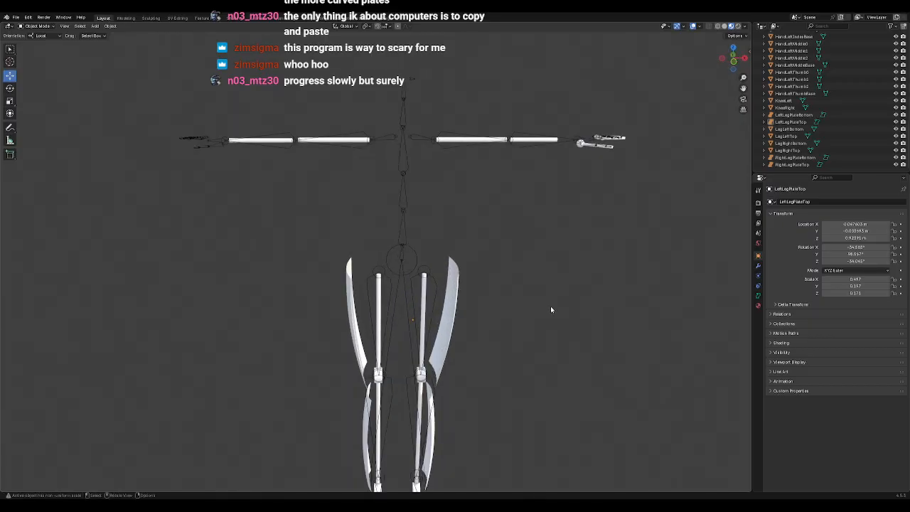
pyautogui.moveTo(507, 319)
pyautogui.mouseDown(button='middle')
pyautogui.moveTo(534, 339)
pyautogui.moveTo(520, 325)
pyautogui.mouseUp(button='middle')
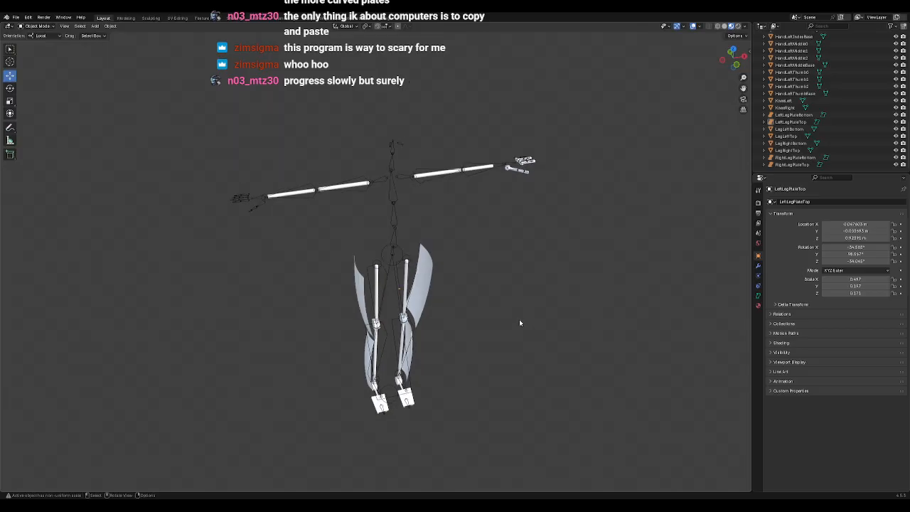